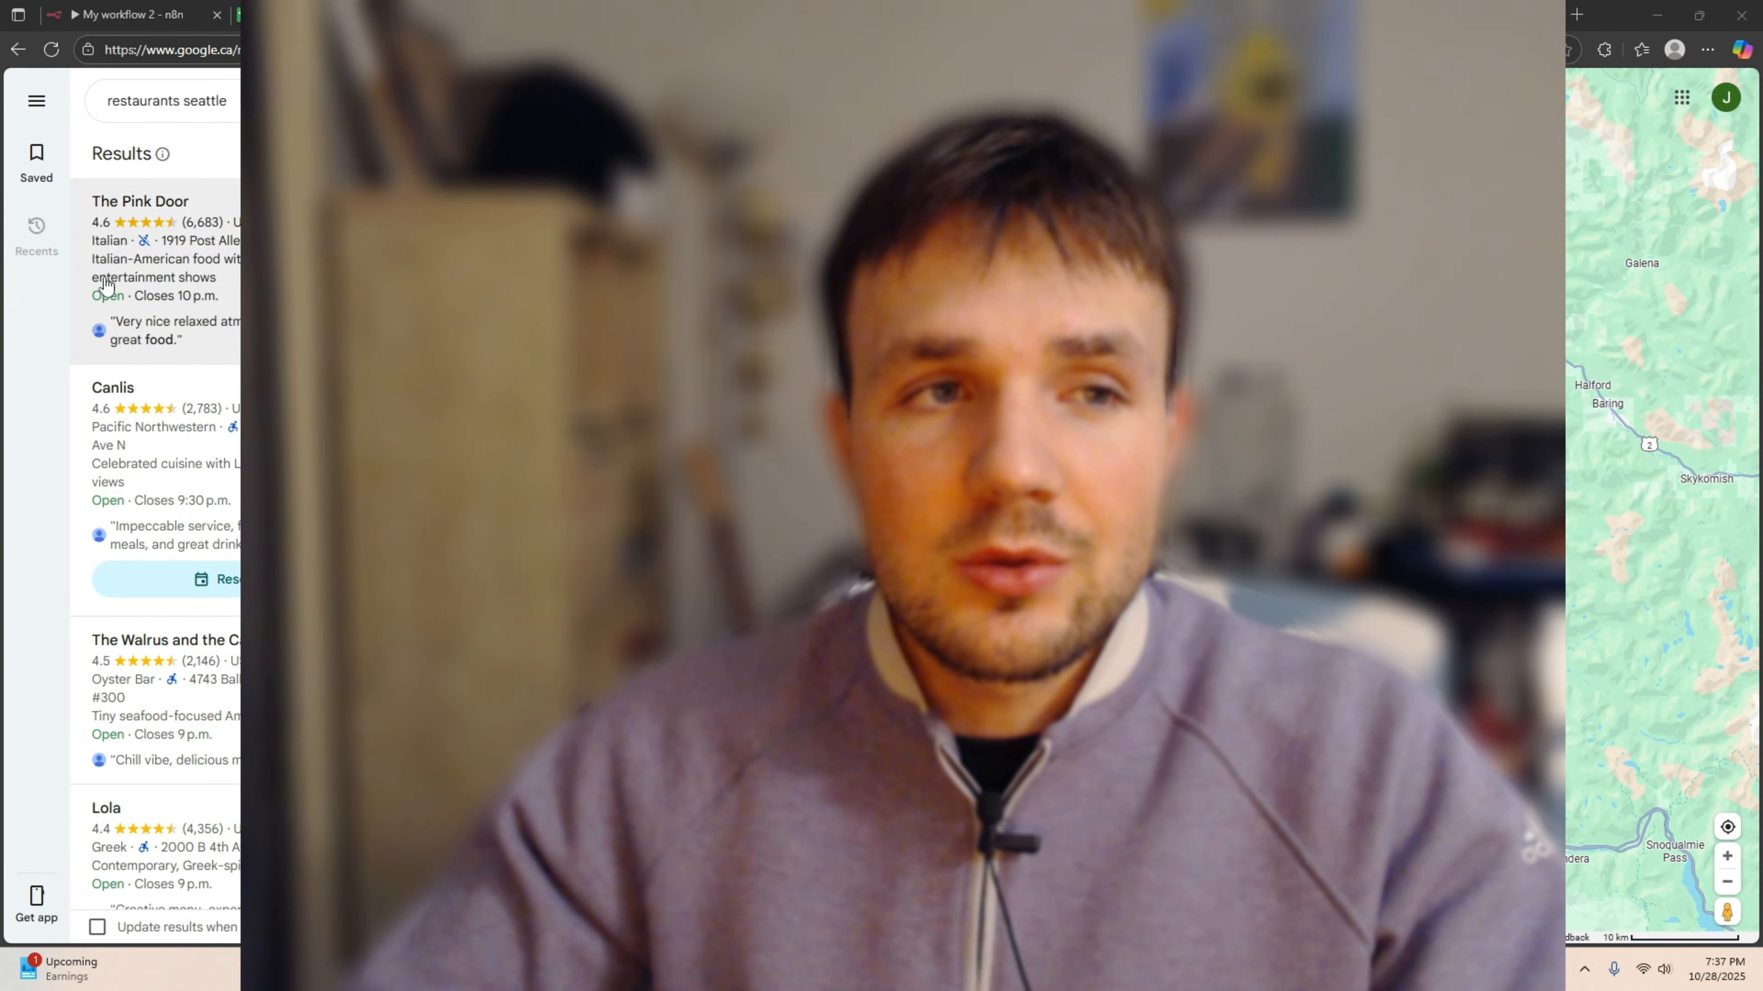
Browse the Seattle restaurant pins on Google Maps, then select a cell range from B8 in the sheet.
scroll(930, 576, up, 2)
scroll(1110, 590, up, 2)
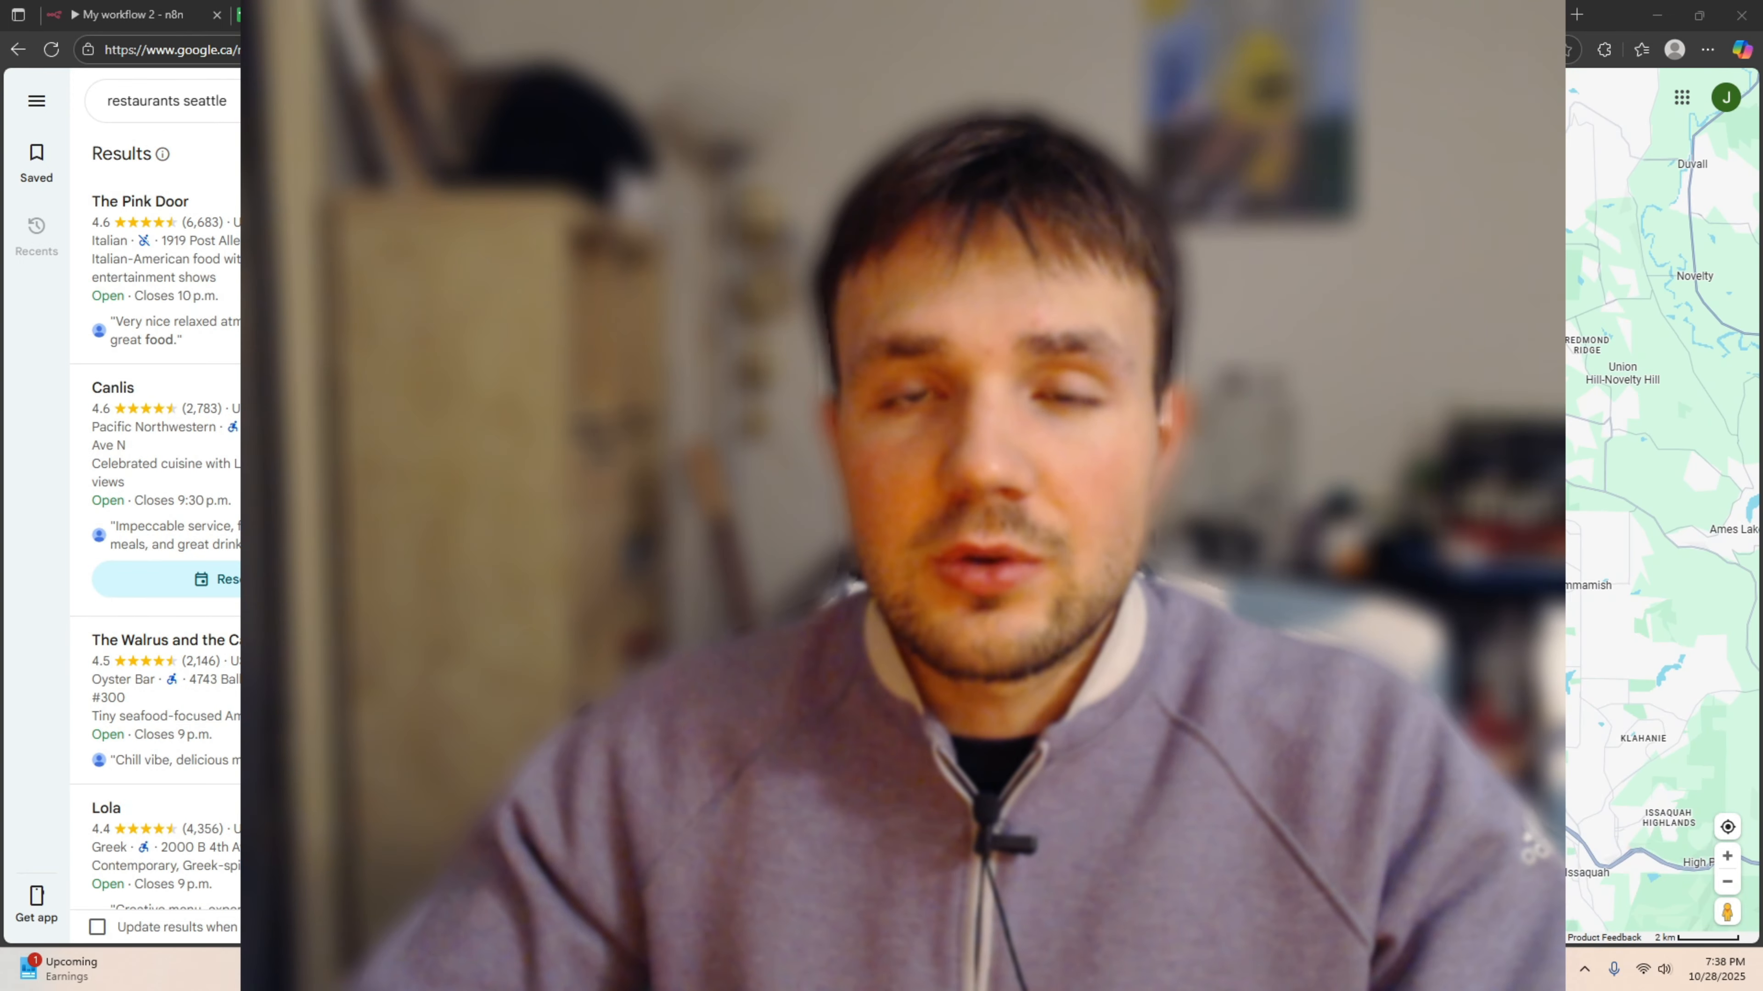
drag(972, 591, 1304, 556)
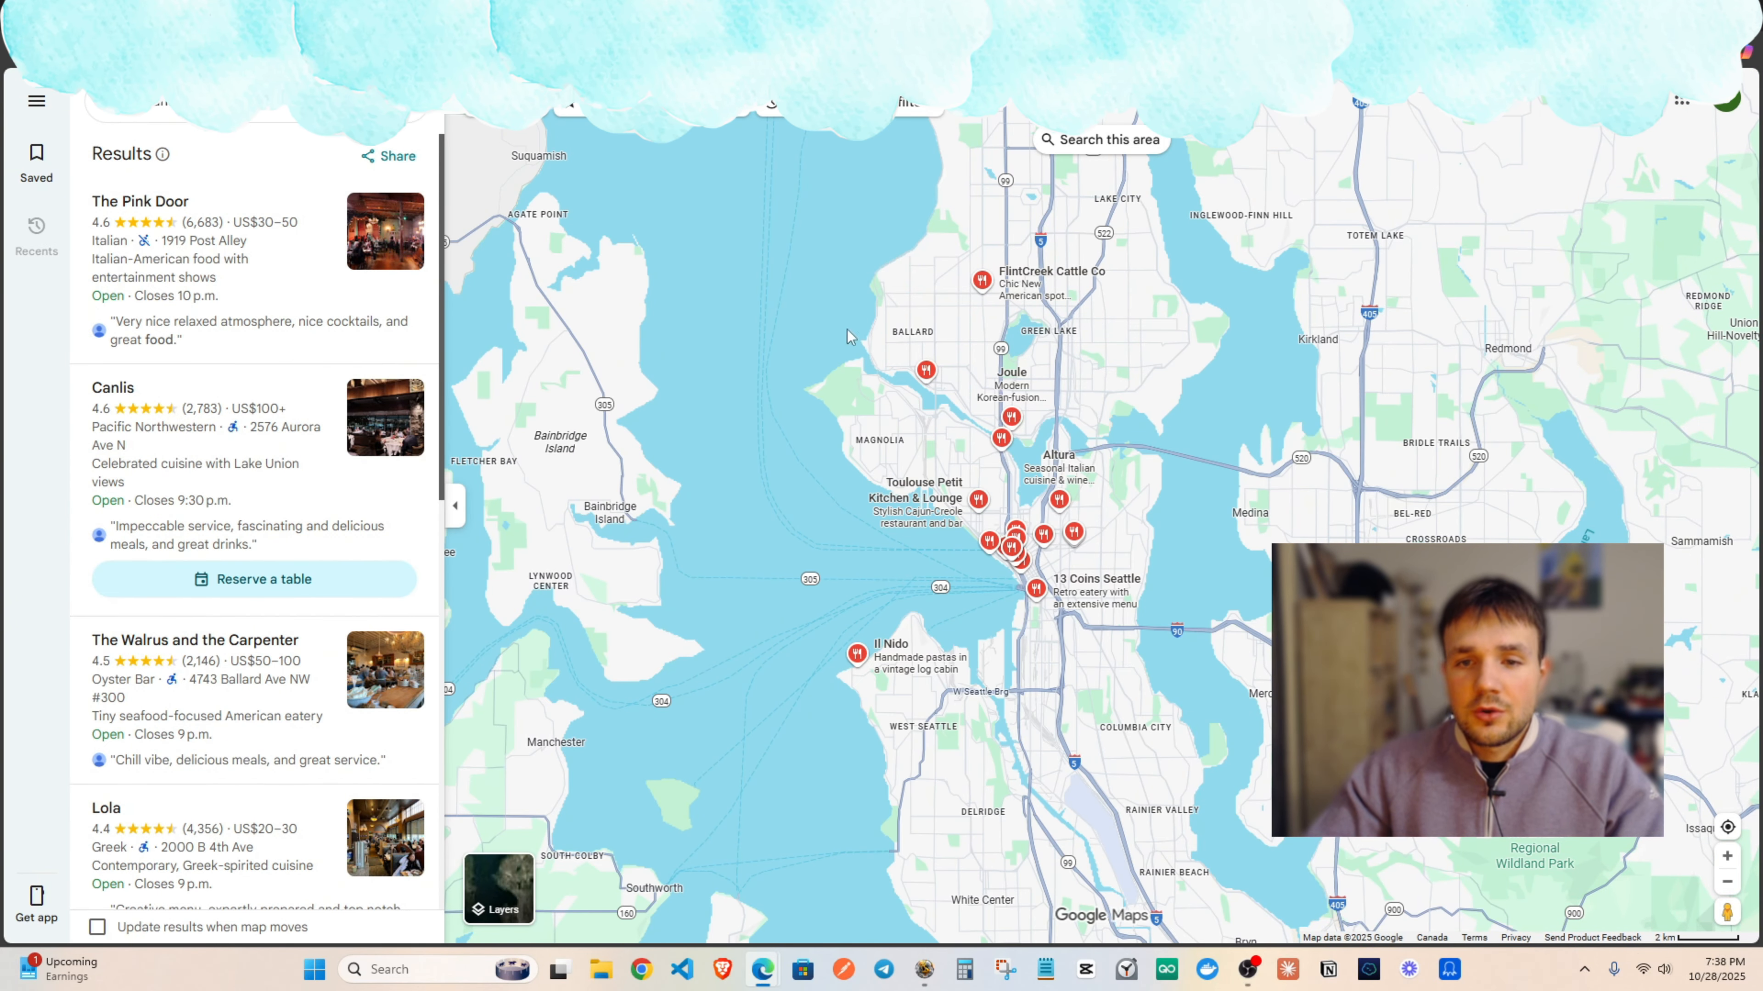
drag(1257, 393, 1207, 418)
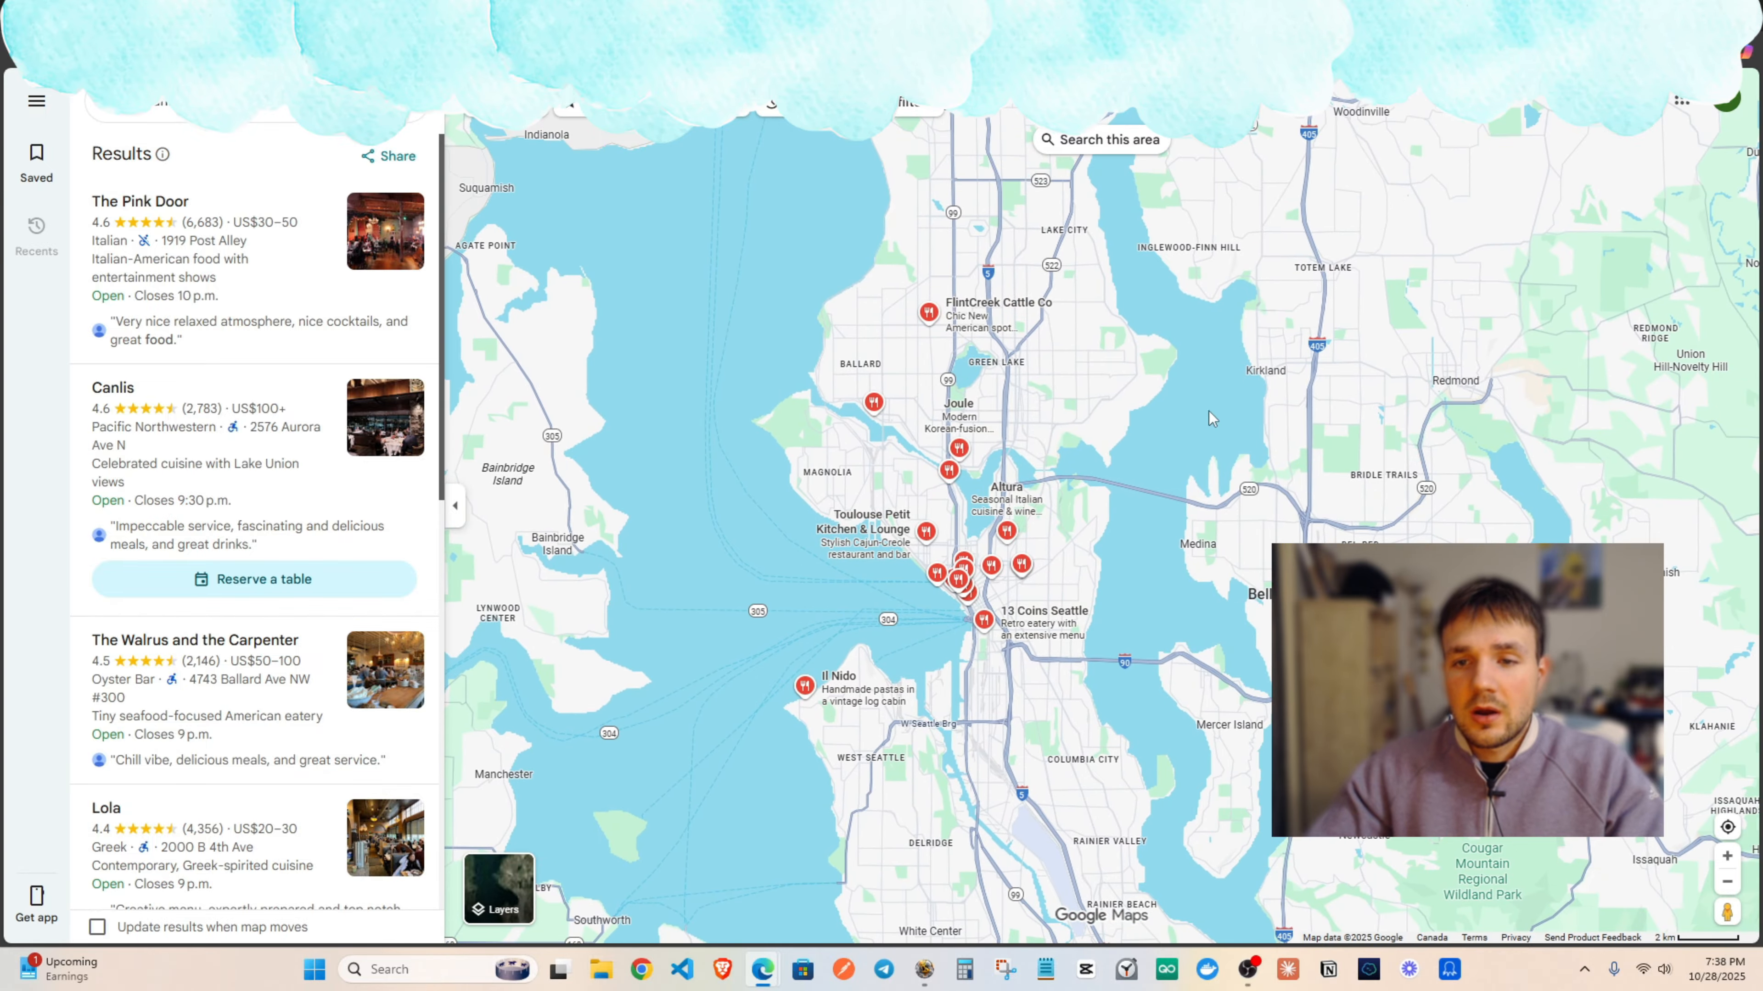
scroll(1206, 399, up, 1)
scroll(1027, 486, down, 3)
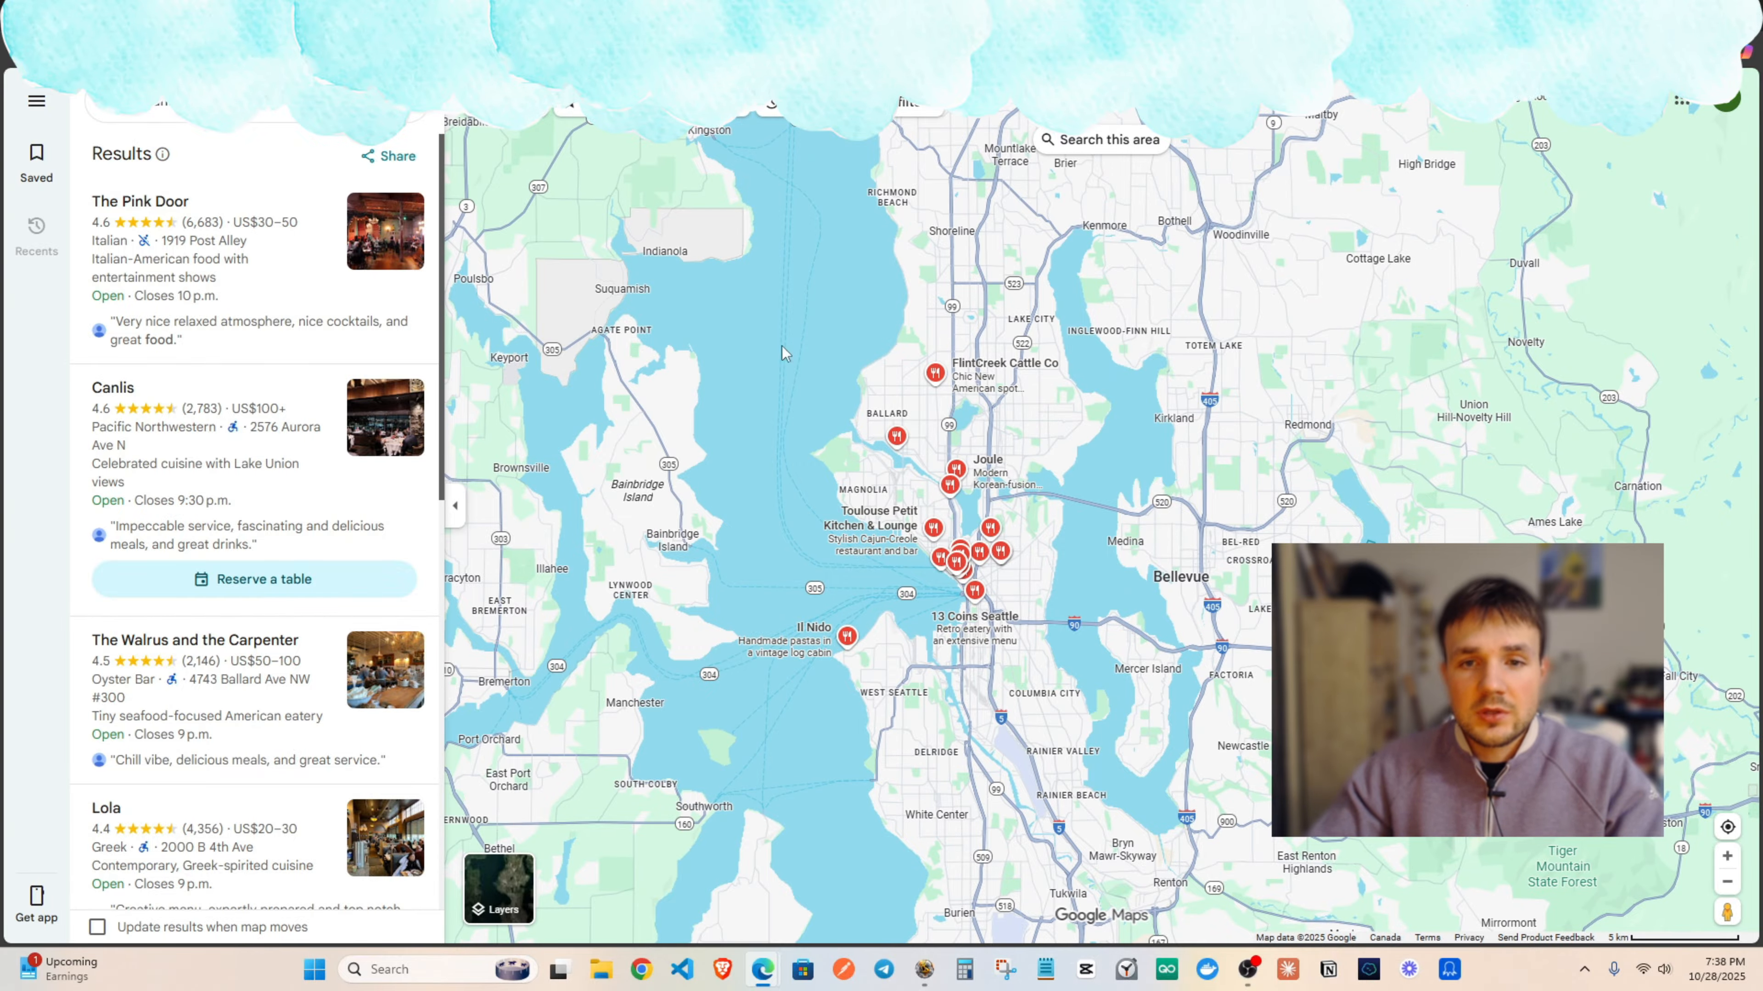
scroll(784, 352, down, 2)
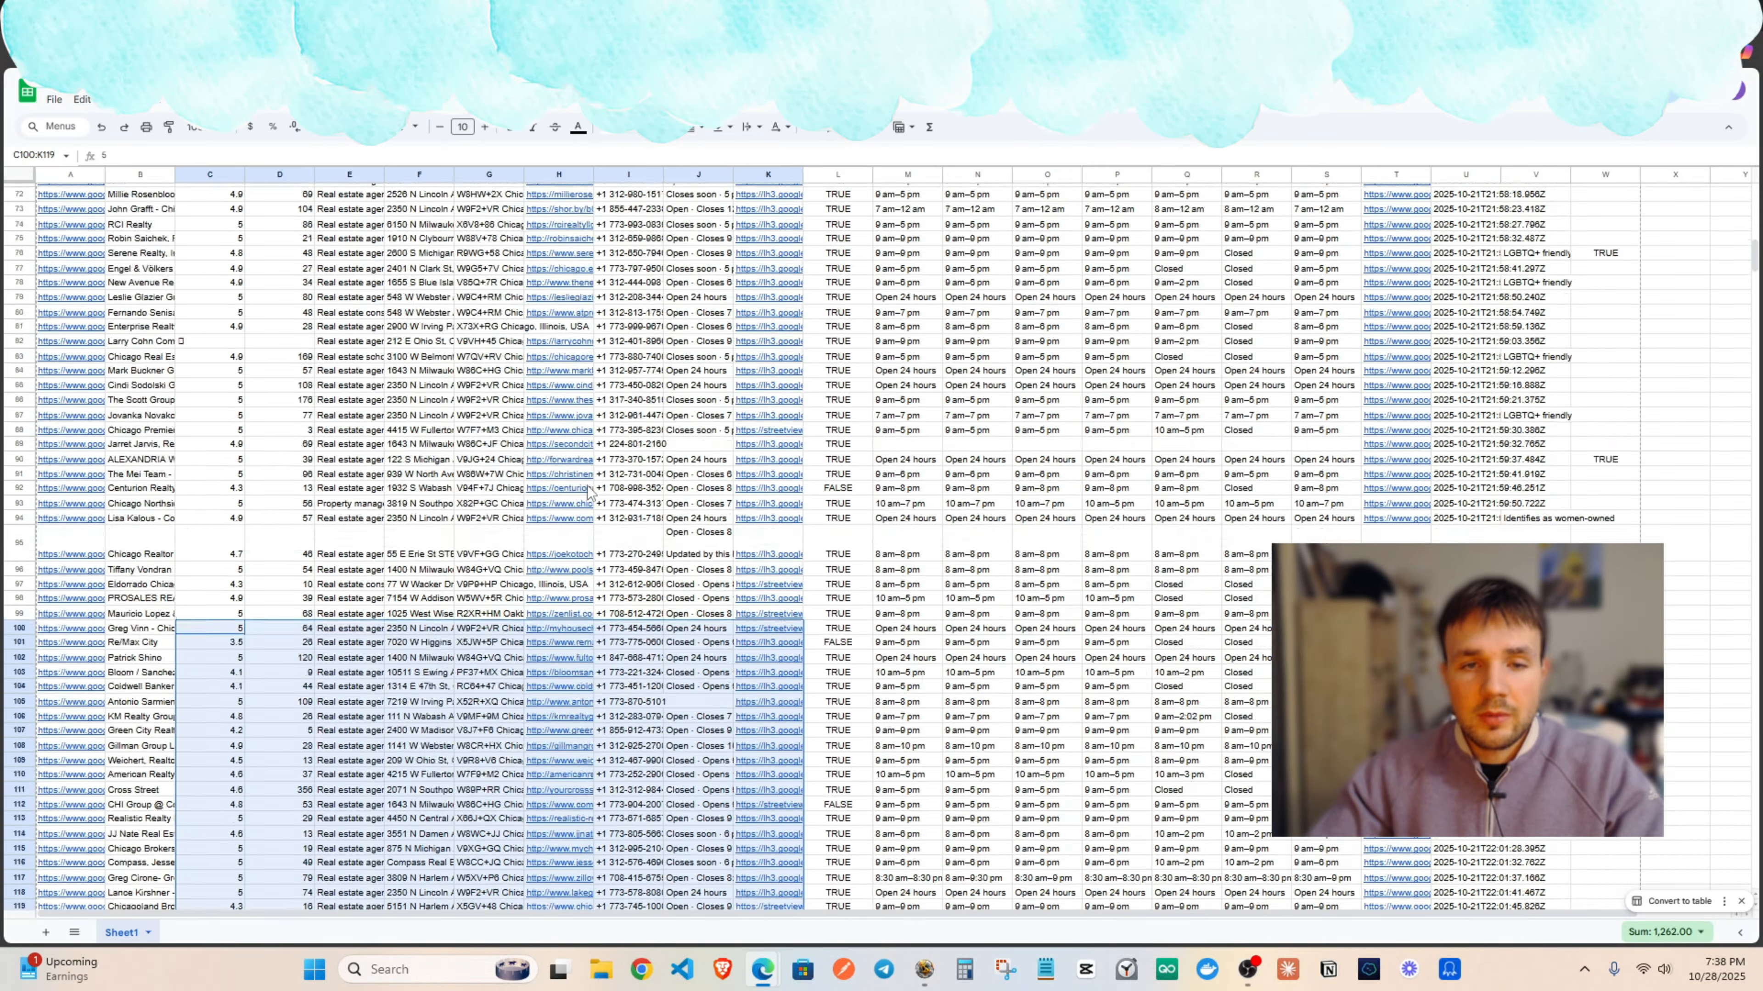
scroll(589, 490, up, 15)
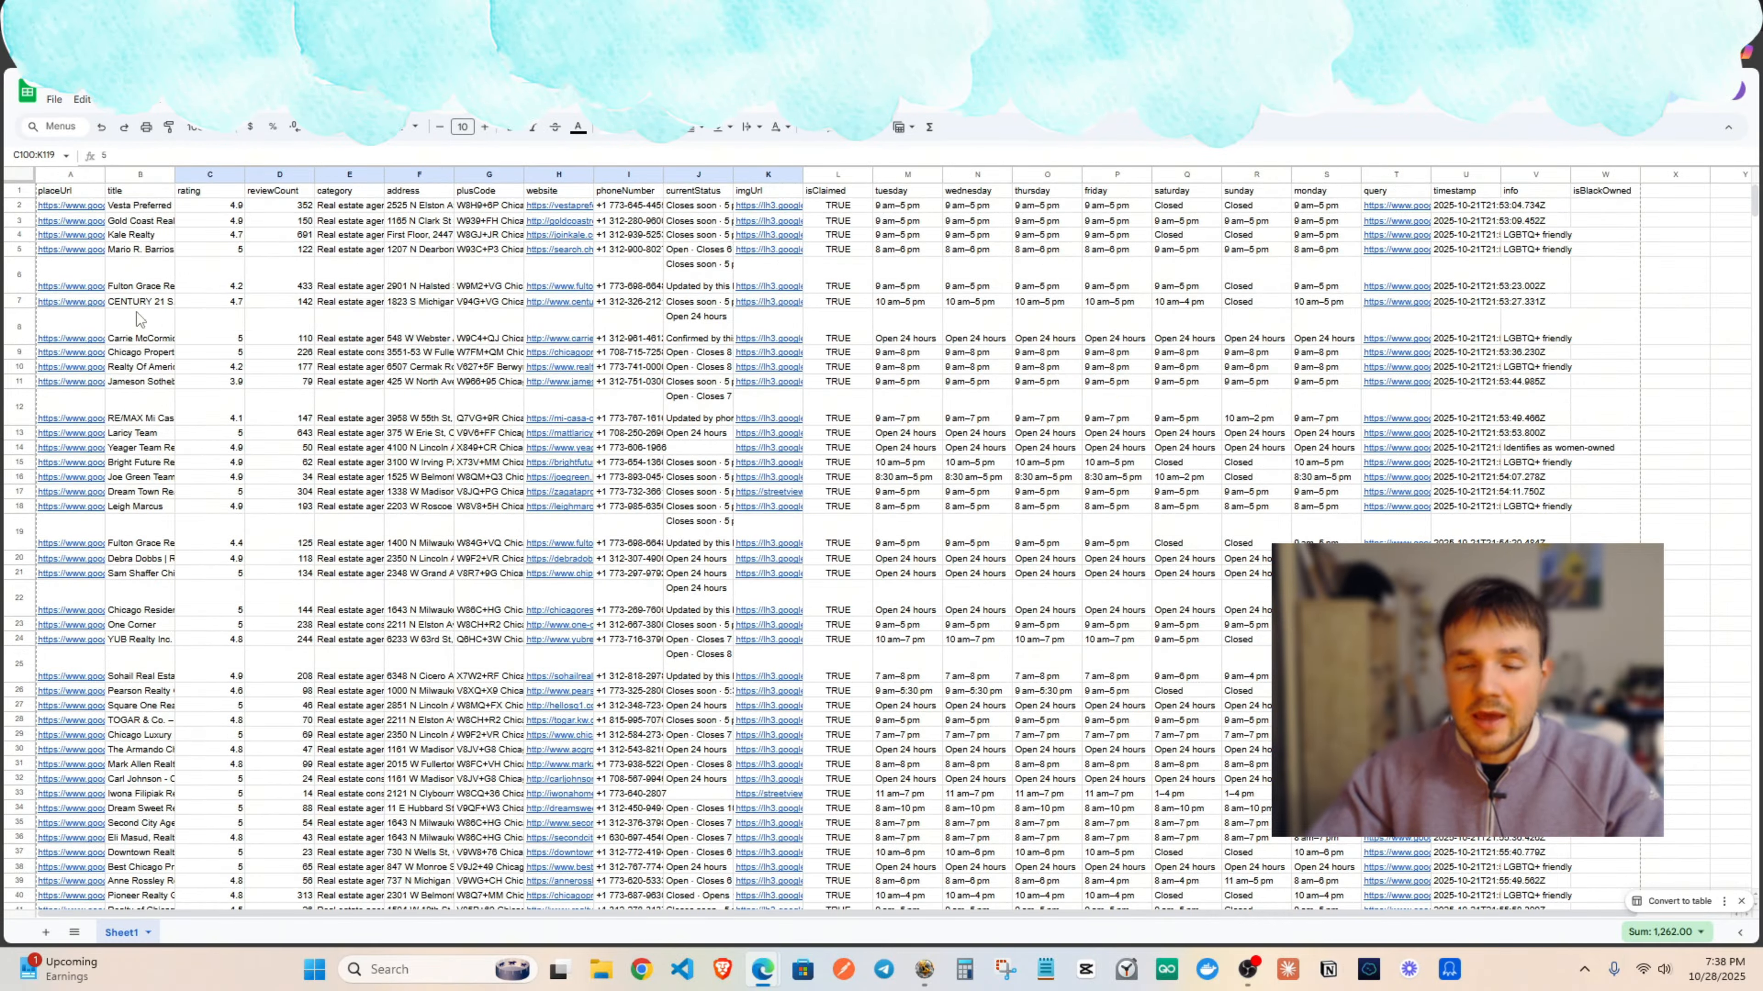
drag(137, 320, 493, 479)
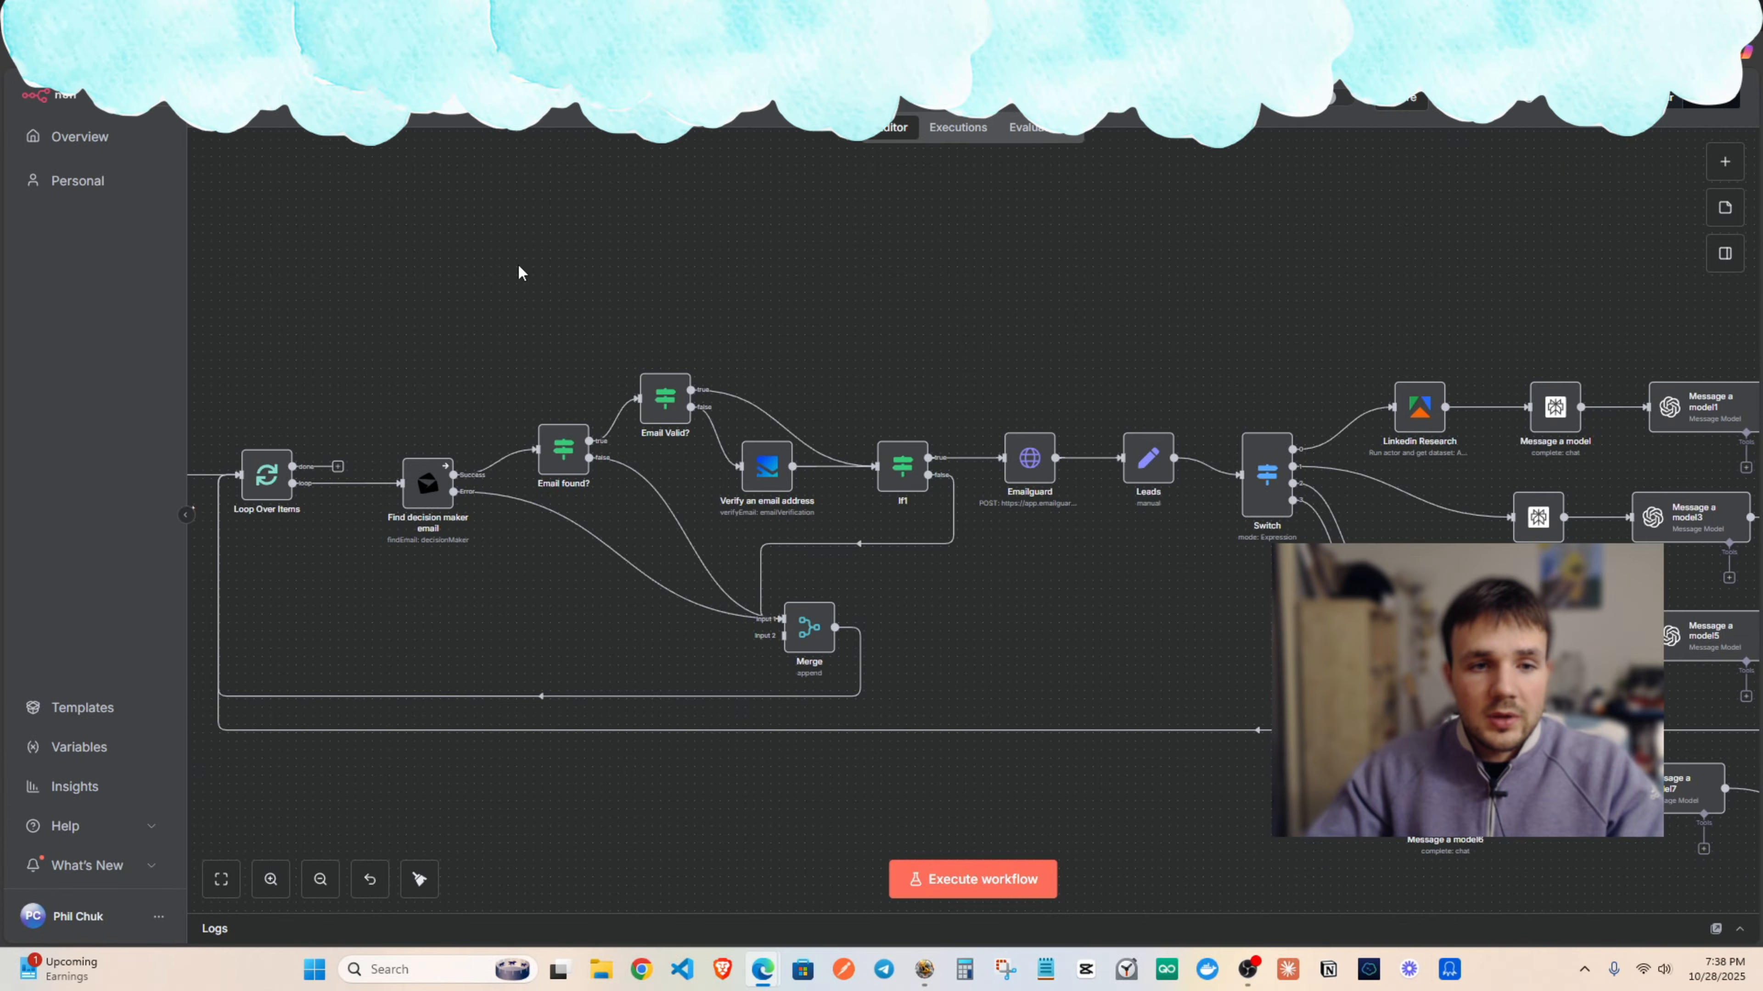
Zoom and pan across the n8n lead workflow to review it through the Switch branches.
scroll(519, 271, left, 5)
click(320, 879)
click(320, 879)
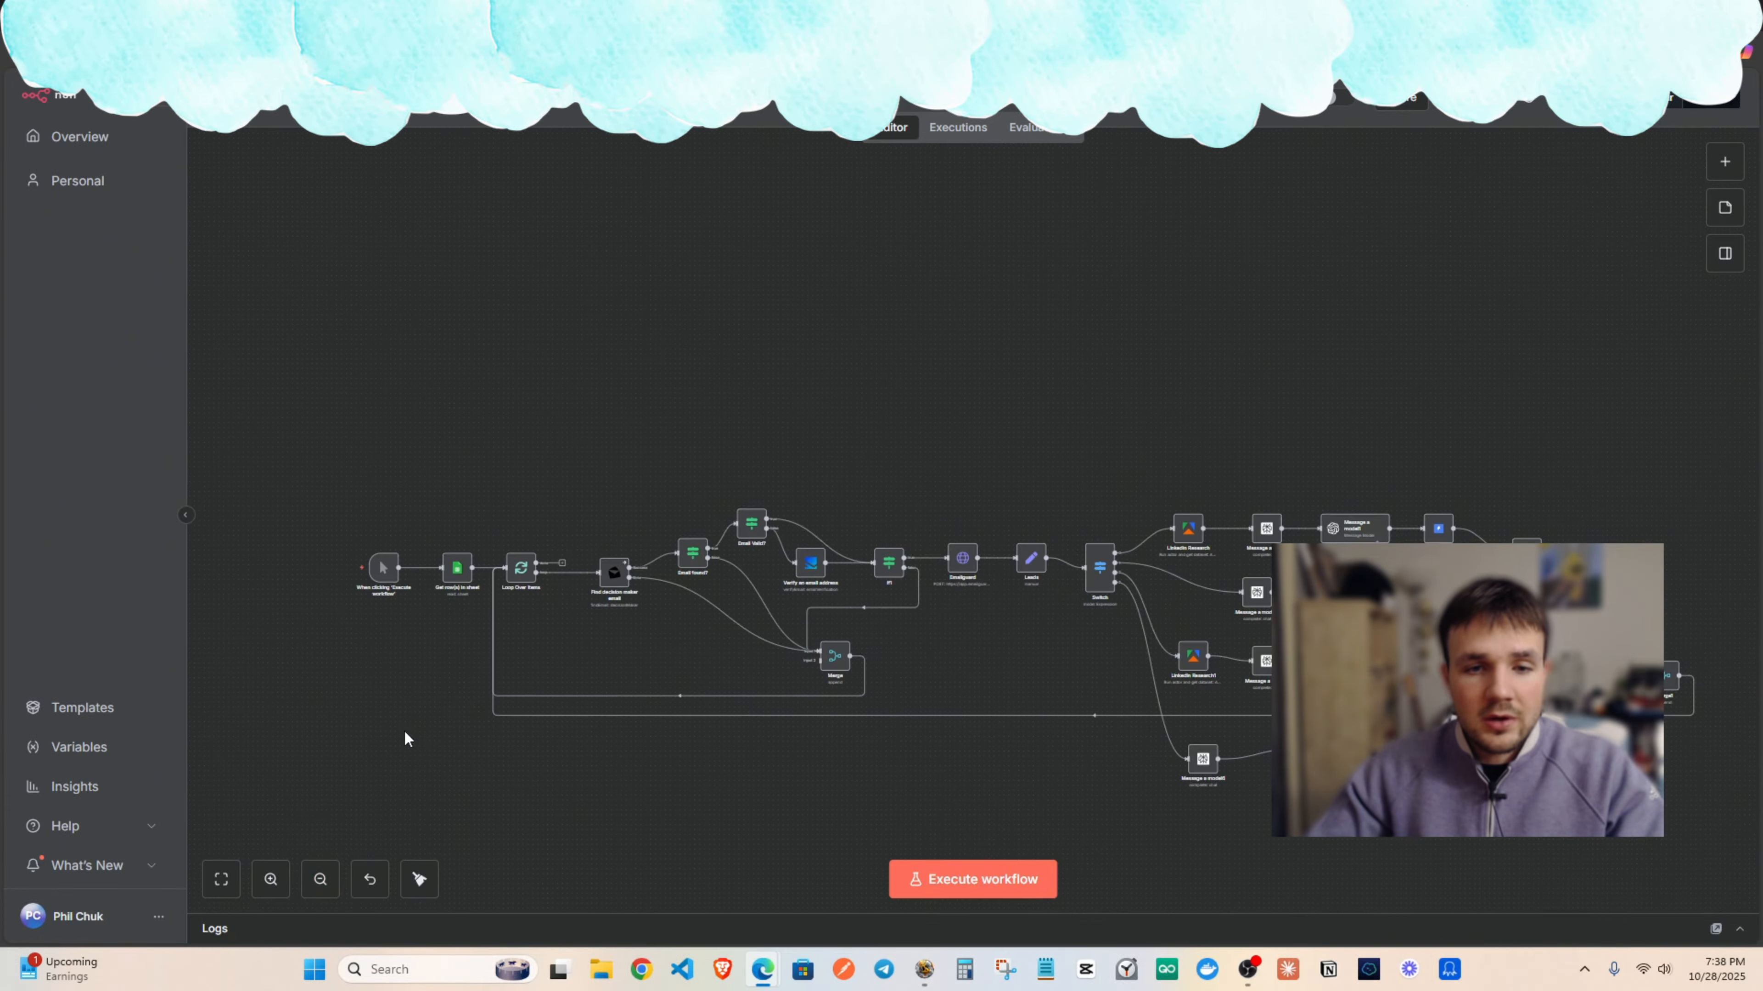
click(271, 879)
click(271, 879)
click(270, 879)
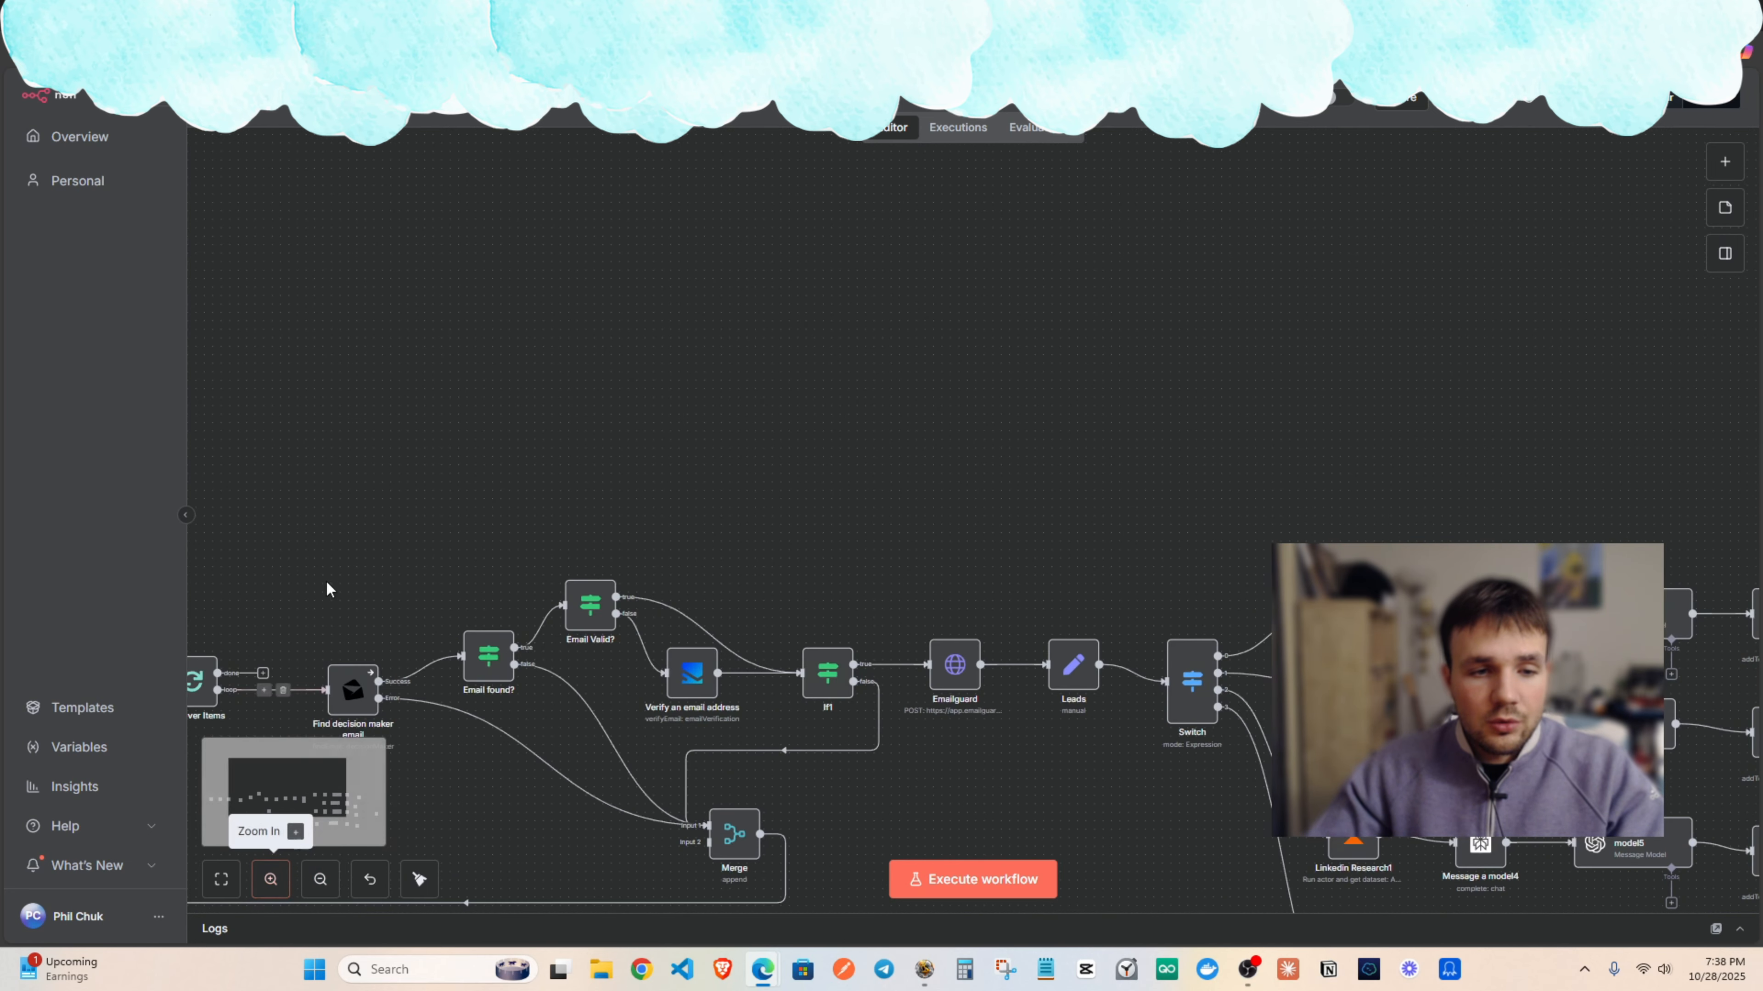
scroll(329, 588, left, 5)
click(320, 879)
click(320, 879)
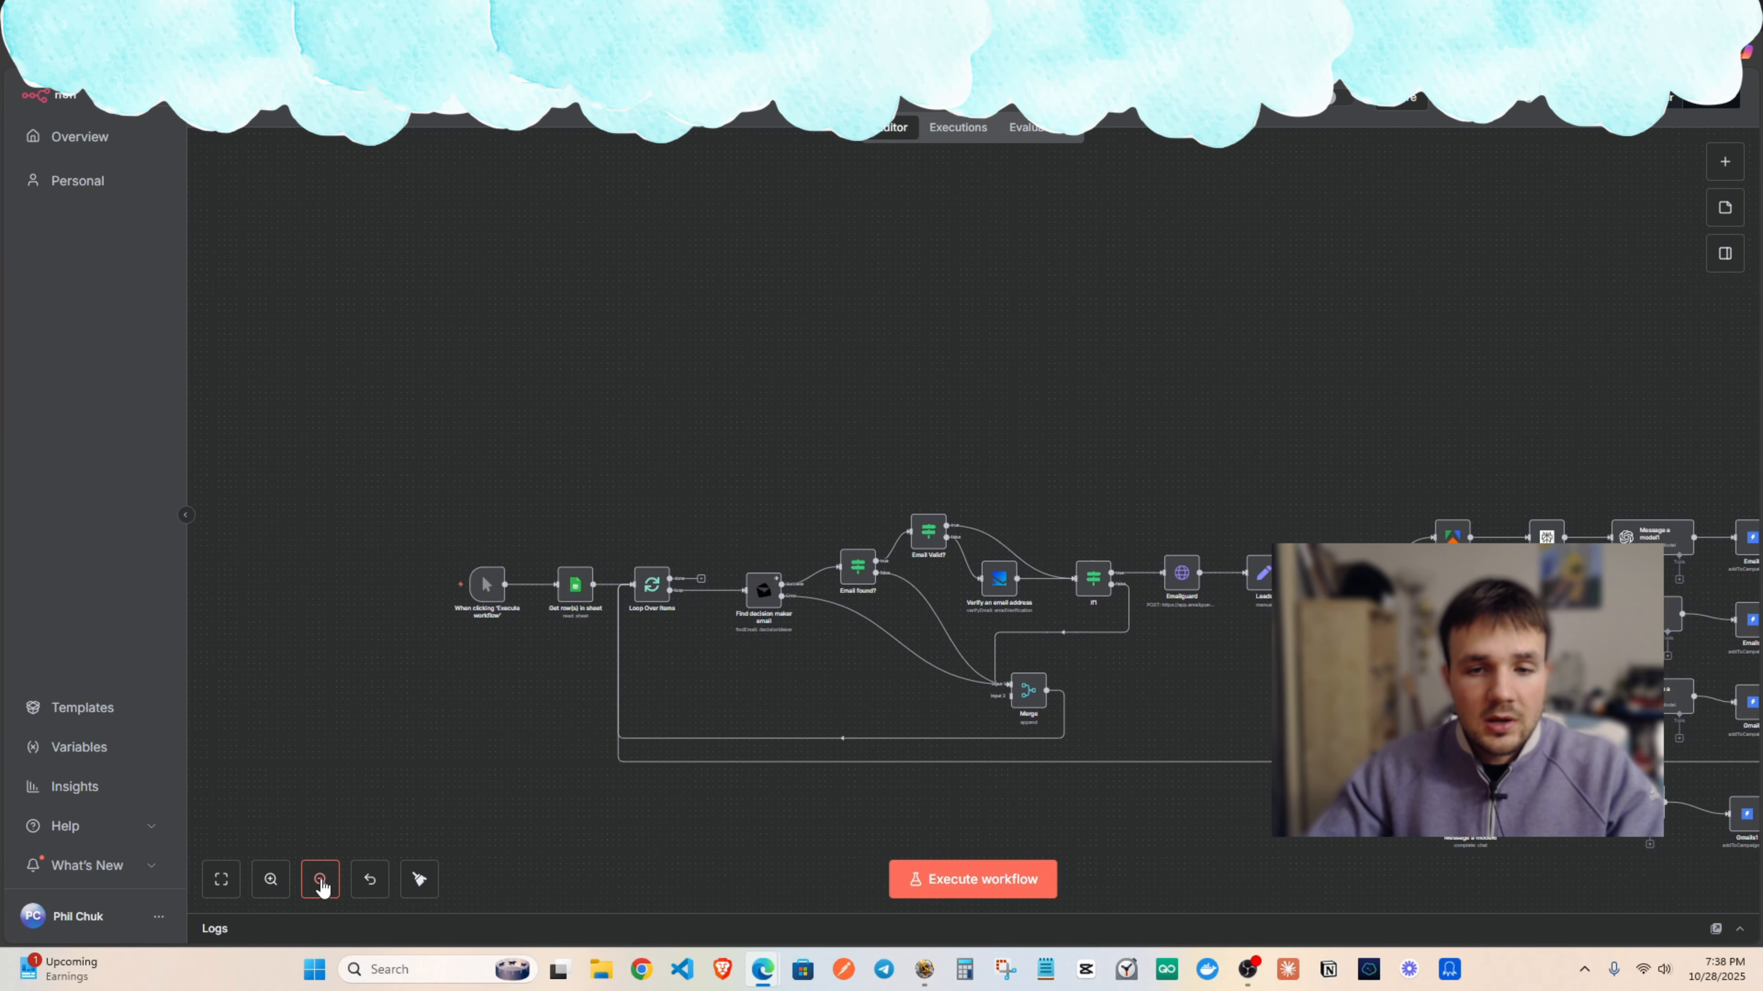
click(320, 879)
scroll(601, 429, right, 5)
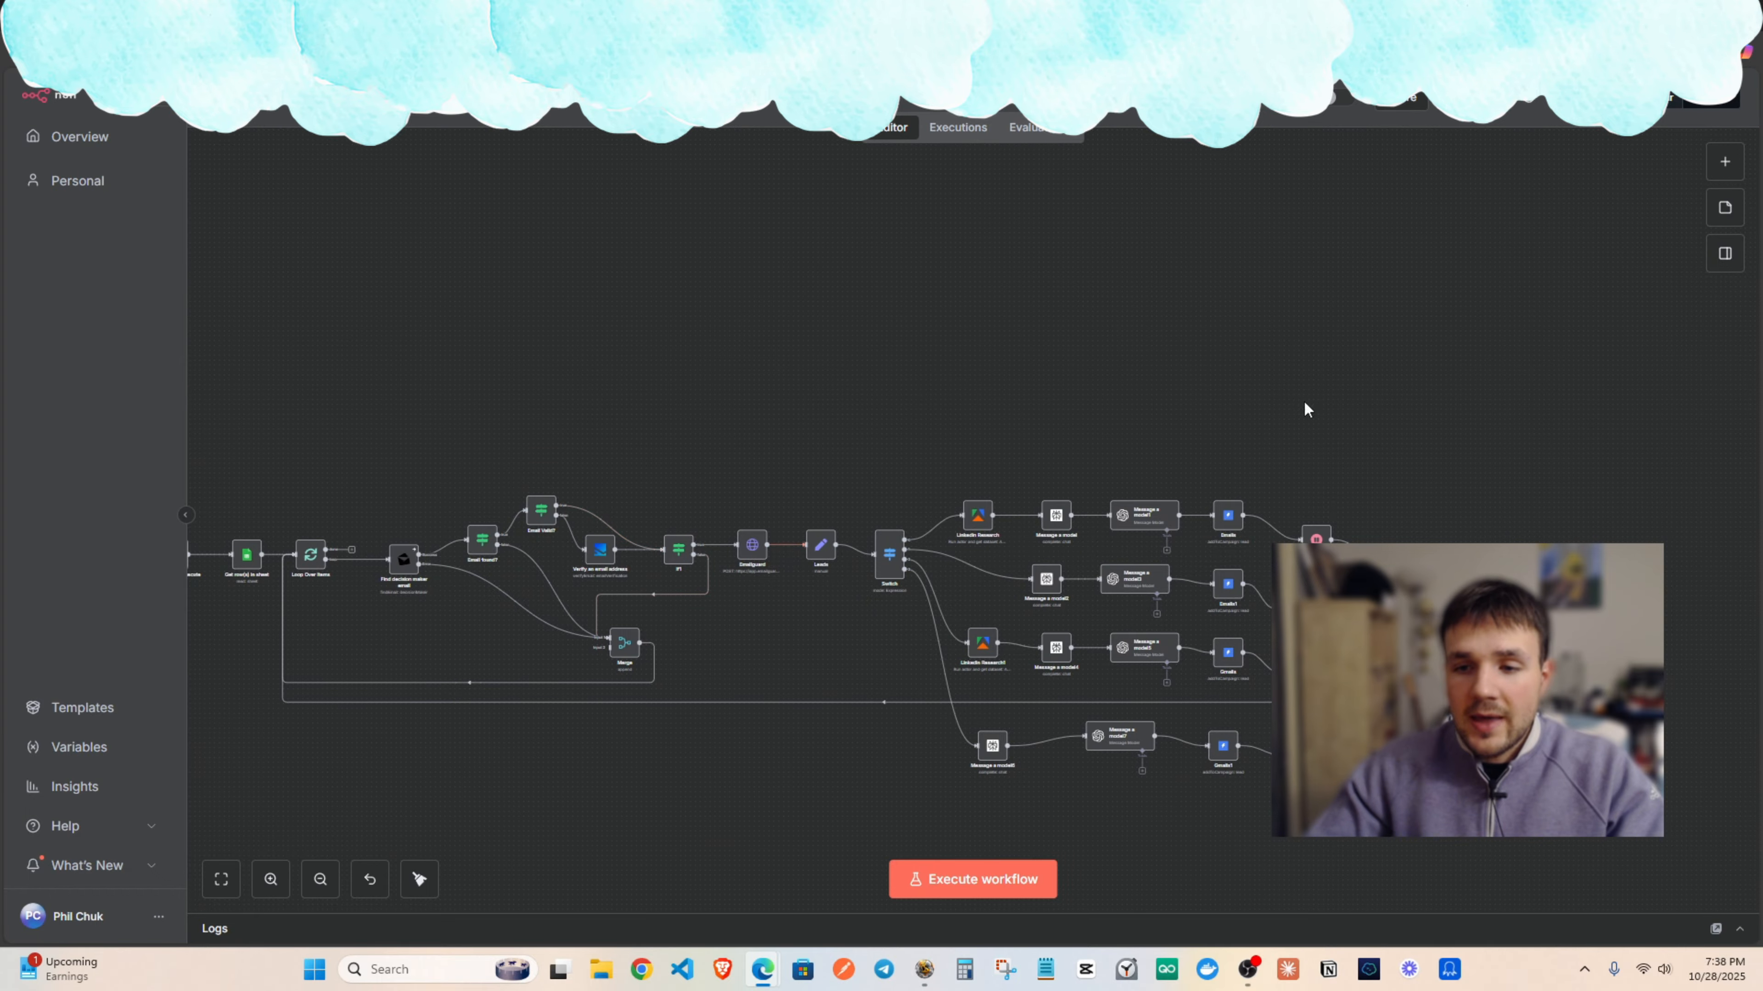
scroll(966, 304, right, 5)
scroll(967, 304, down, 3)
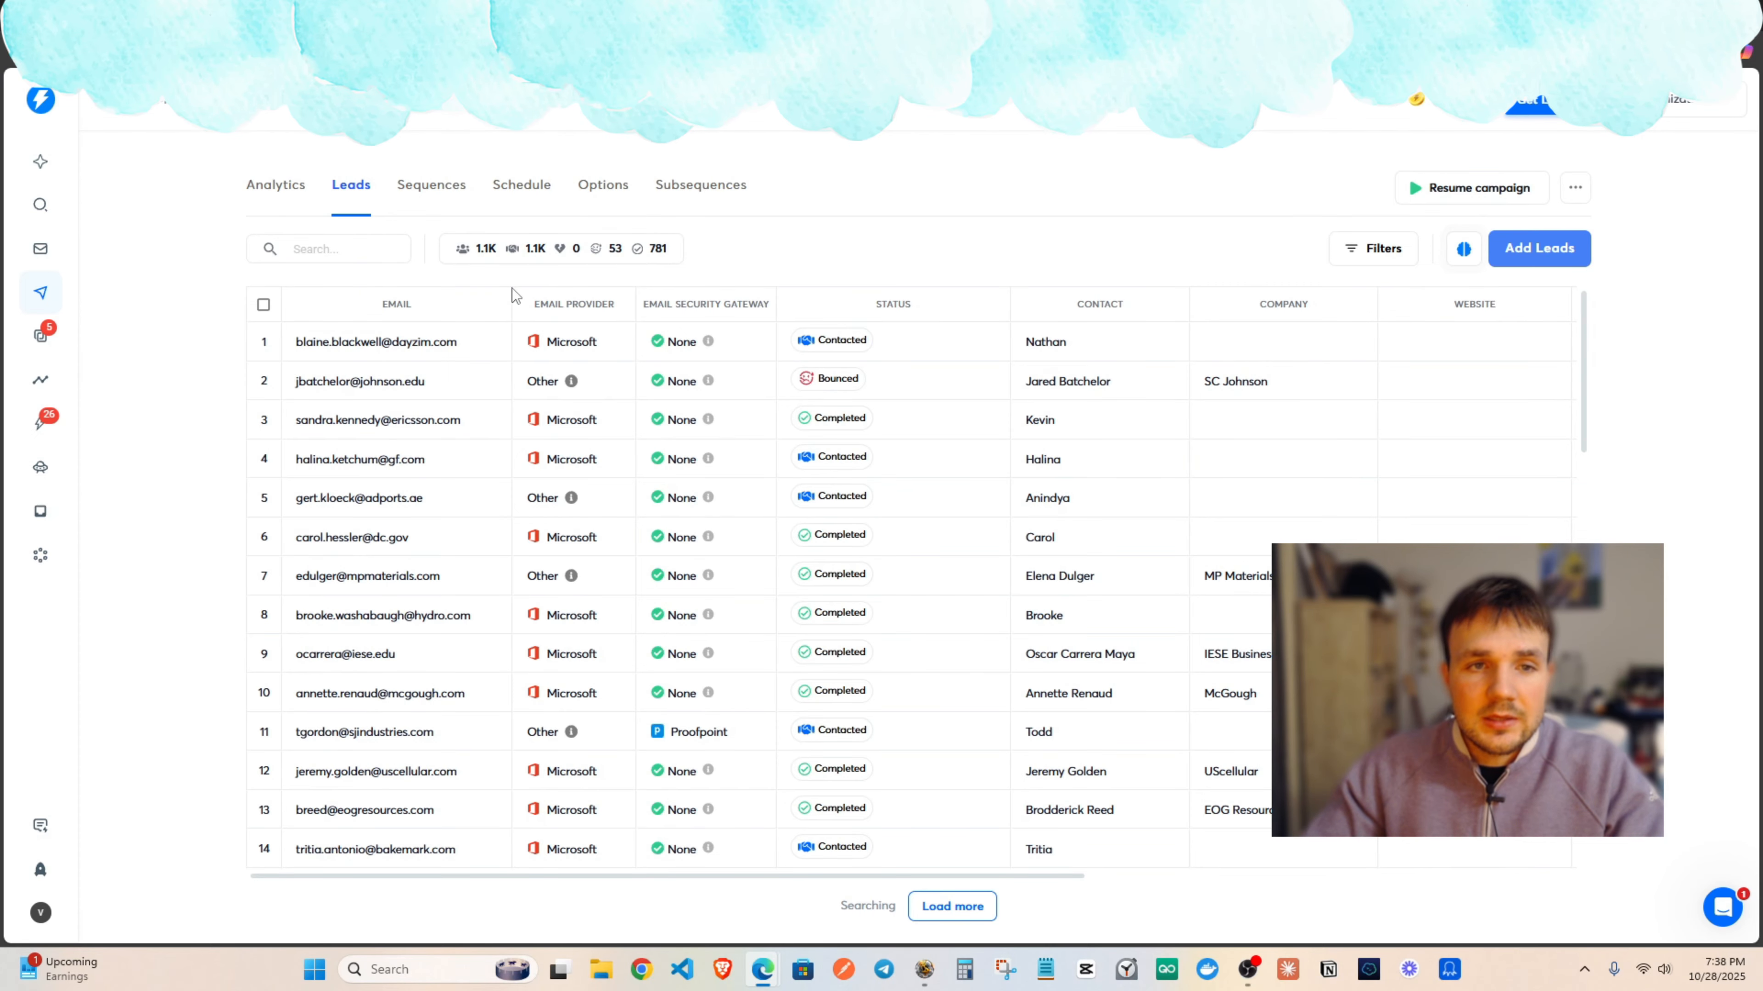
scroll(513, 296, down, 10)
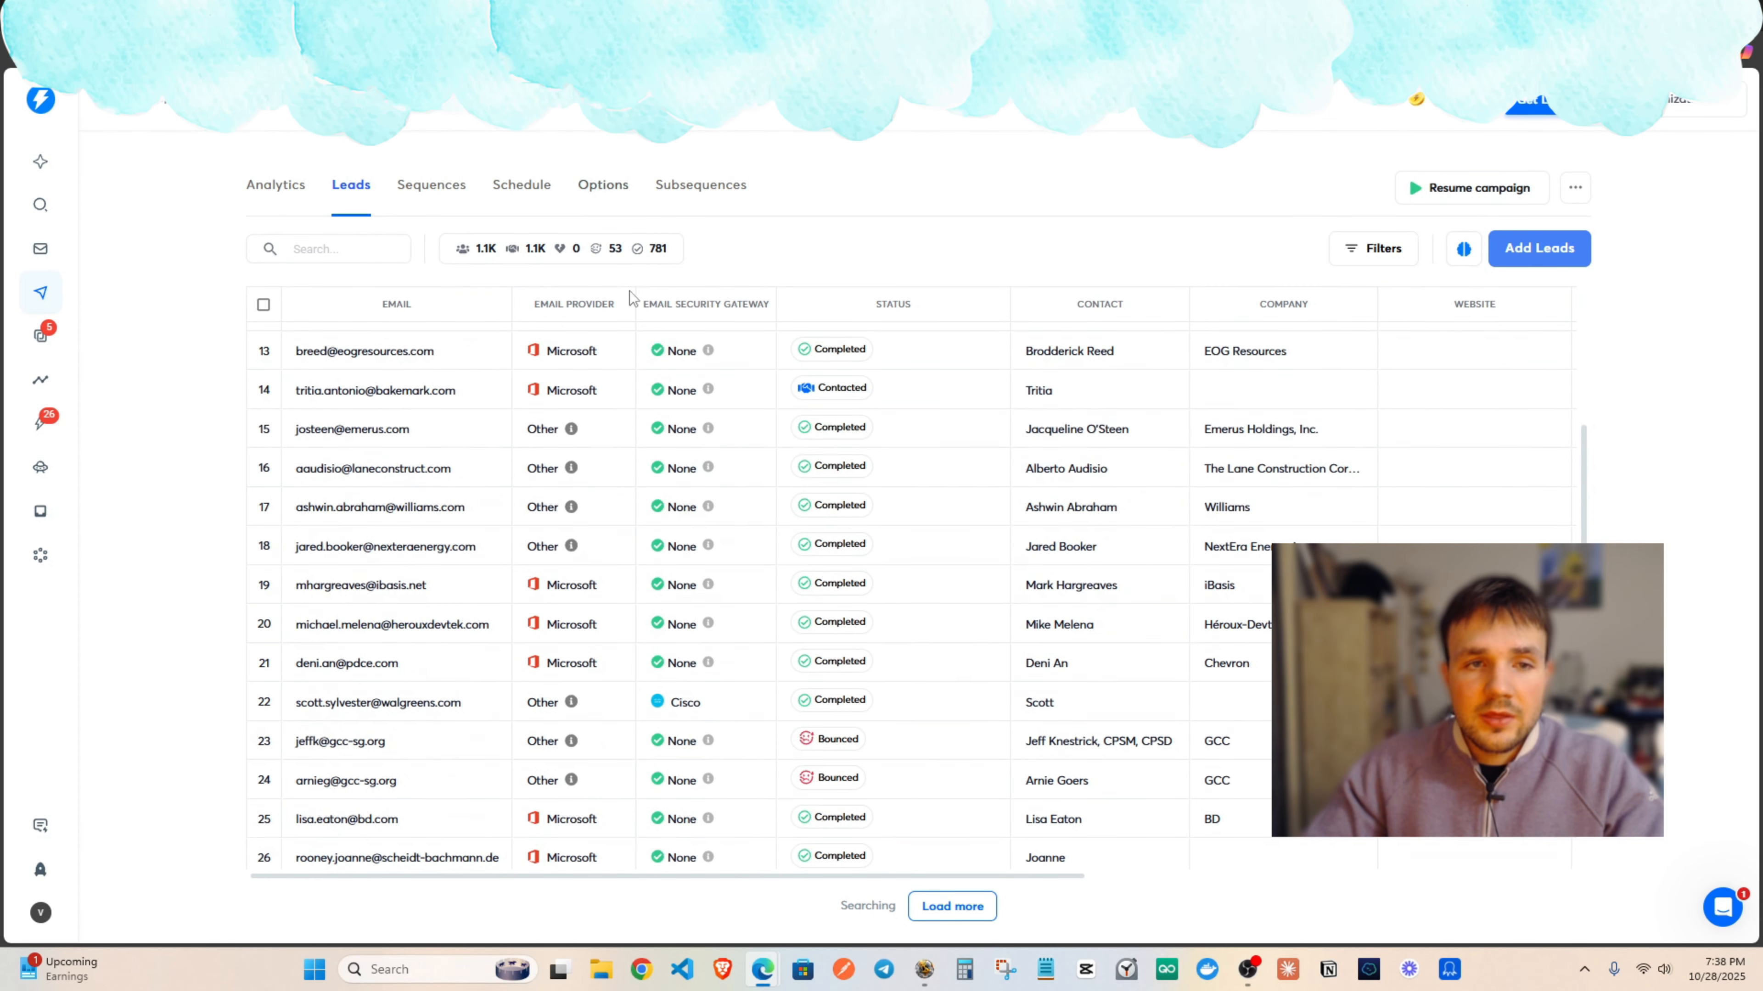
Read the Step 1 email in the campaign's Sequences, then return to the Leads list.
click(420, 183)
click(329, 310)
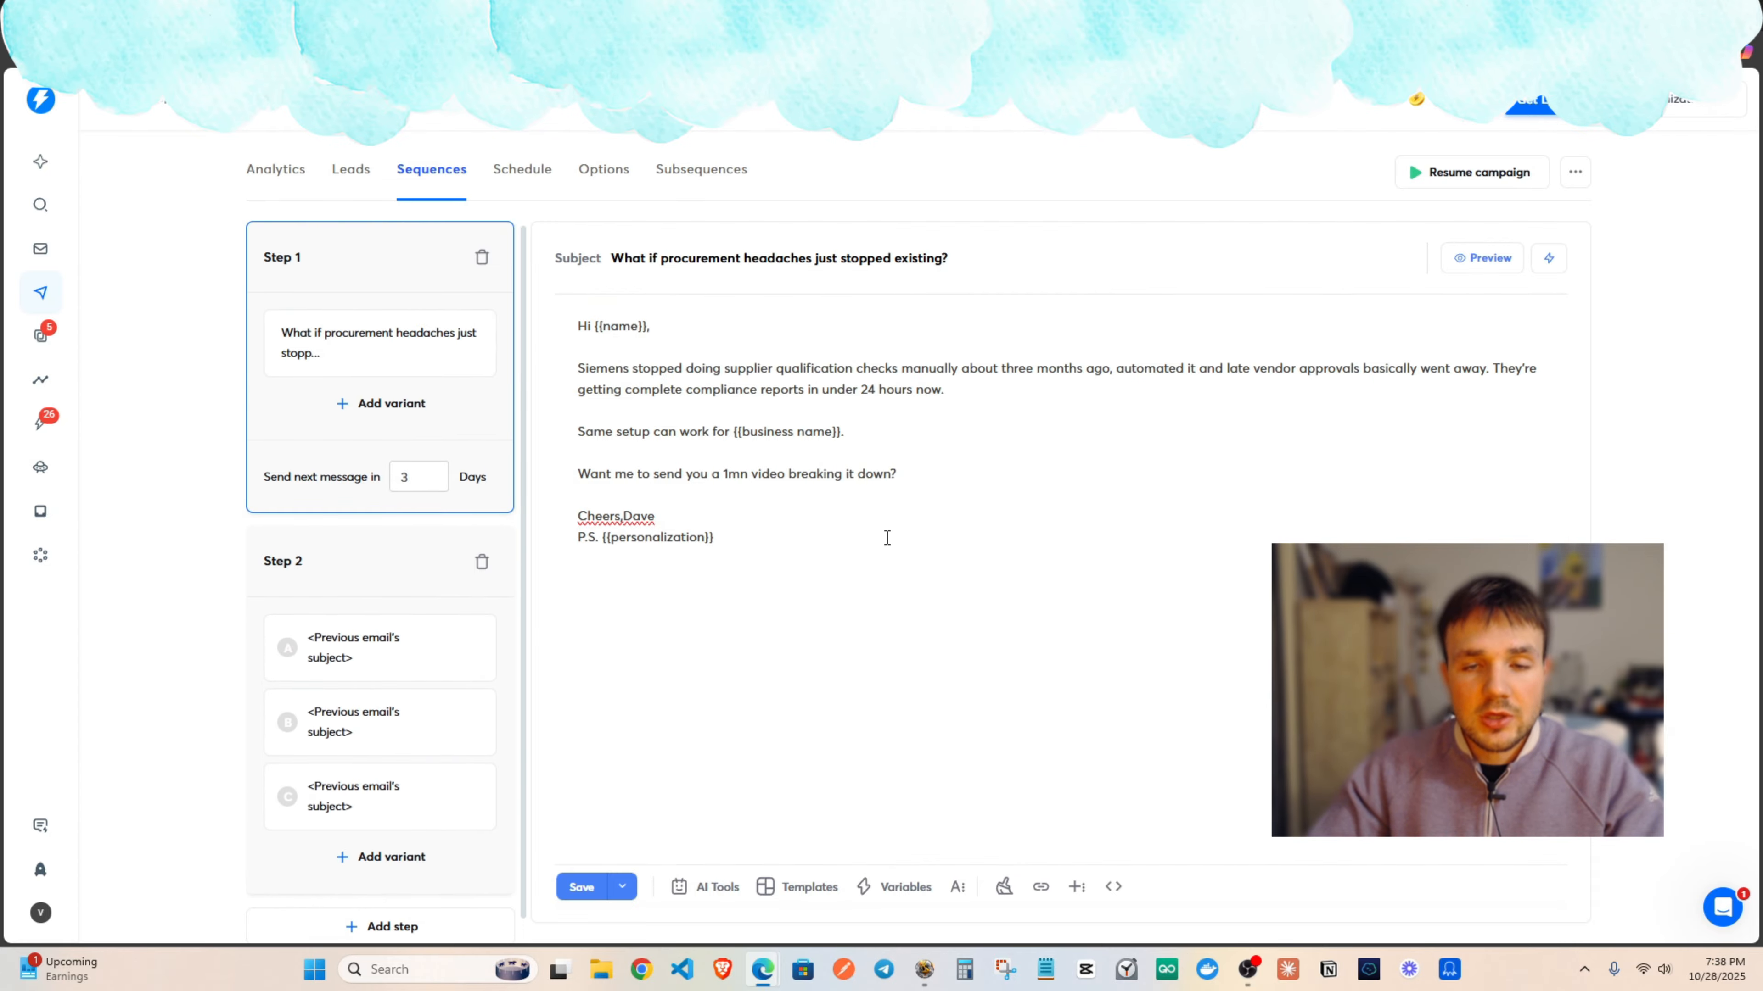
click(366, 172)
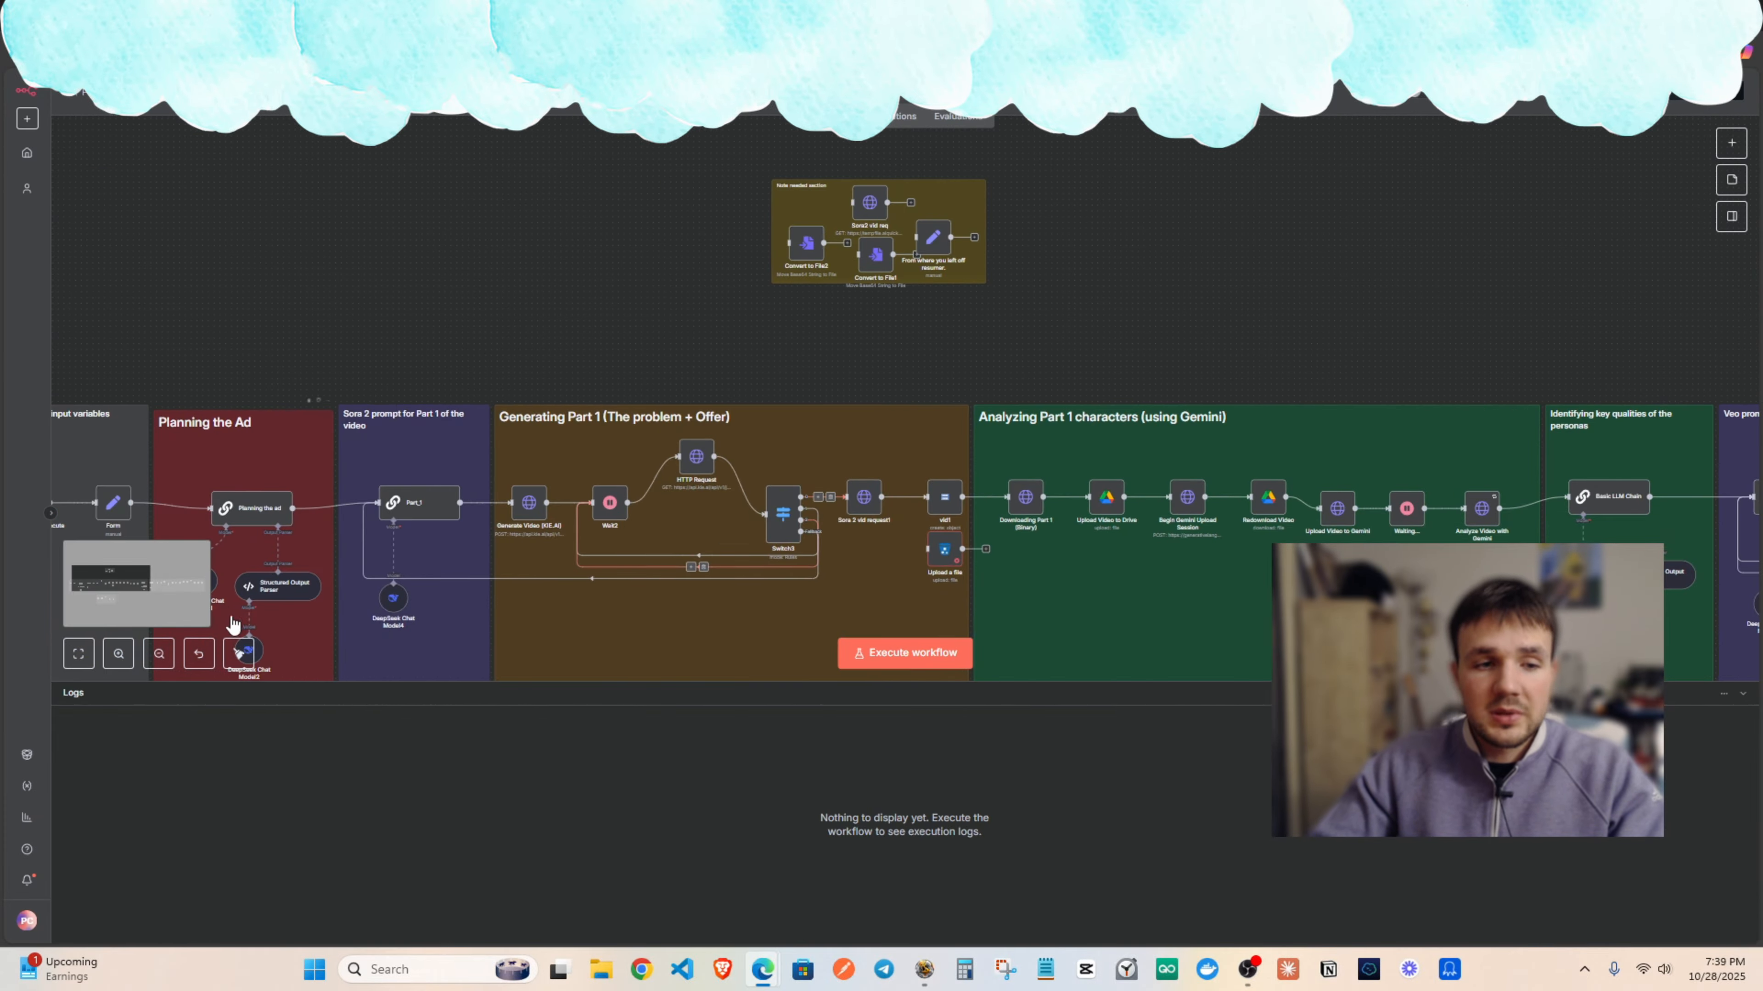
Pan the video-ad workflow to its Merging videos and Sending the Final Video sections, then return to the lead-gen workflow.
click(150, 658)
click(151, 659)
drag(923, 438, 587, 308)
drag(1202, 315, 1413, 372)
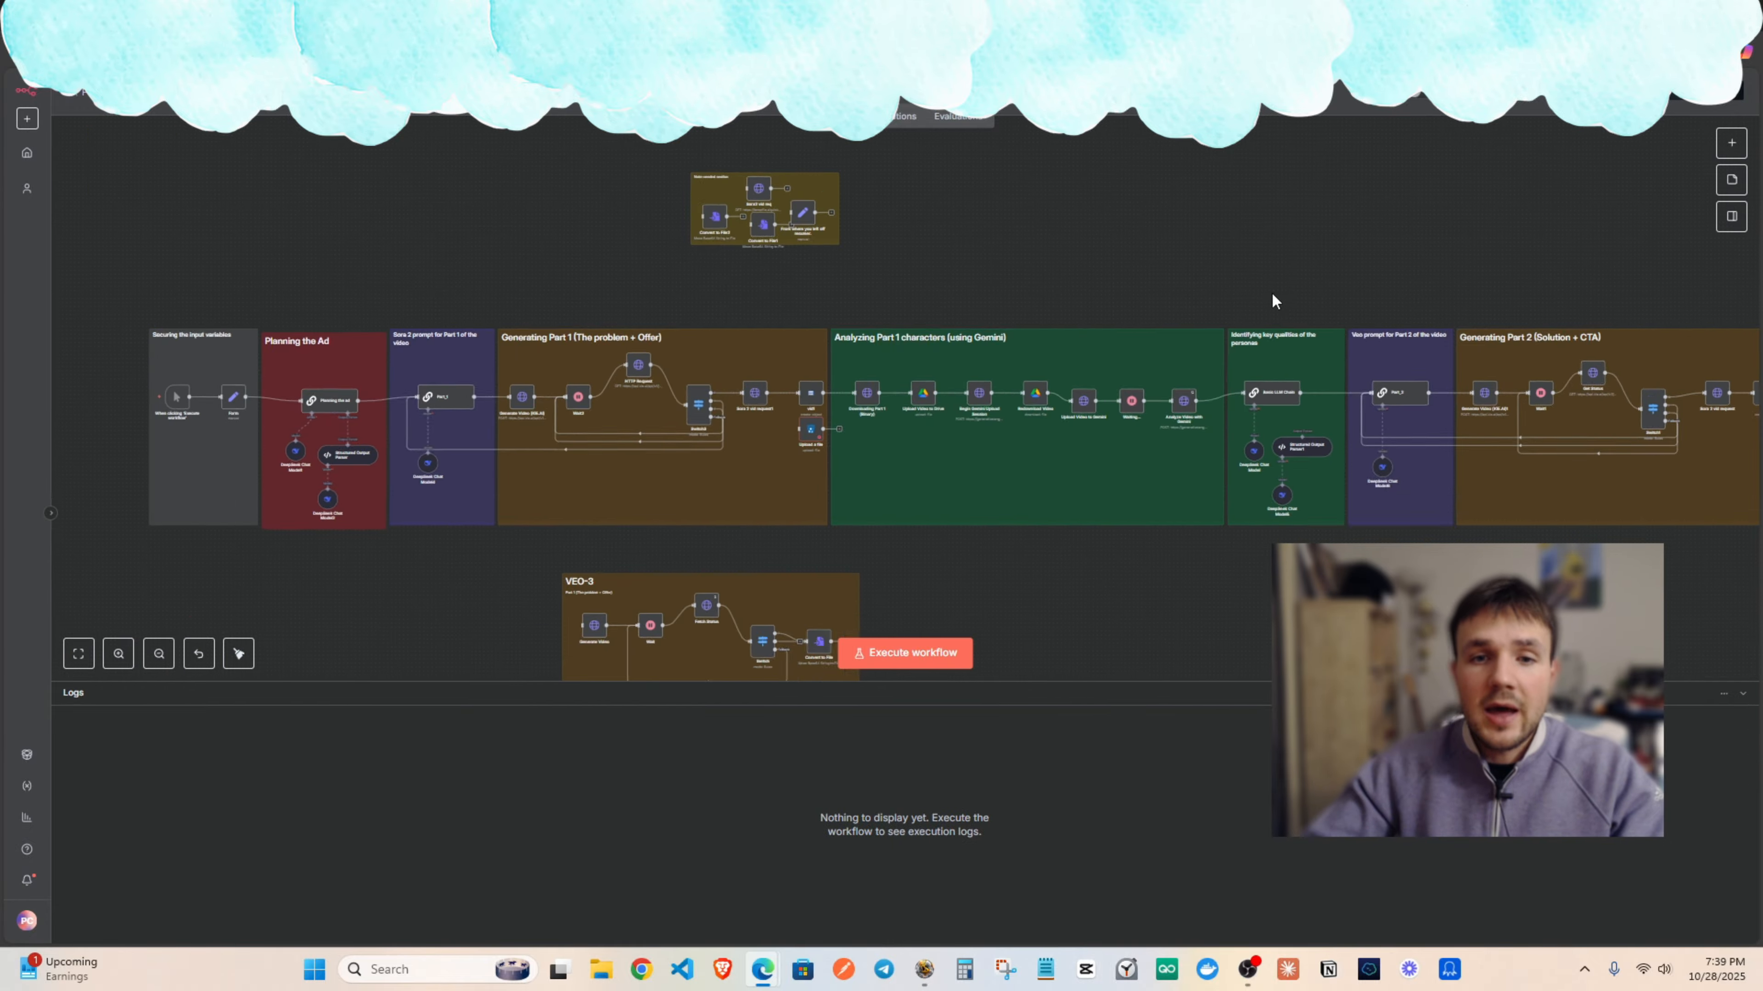
drag(979, 347, 896, 386)
drag(1366, 324, 1082, 286)
drag(1250, 291, 1128, 277)
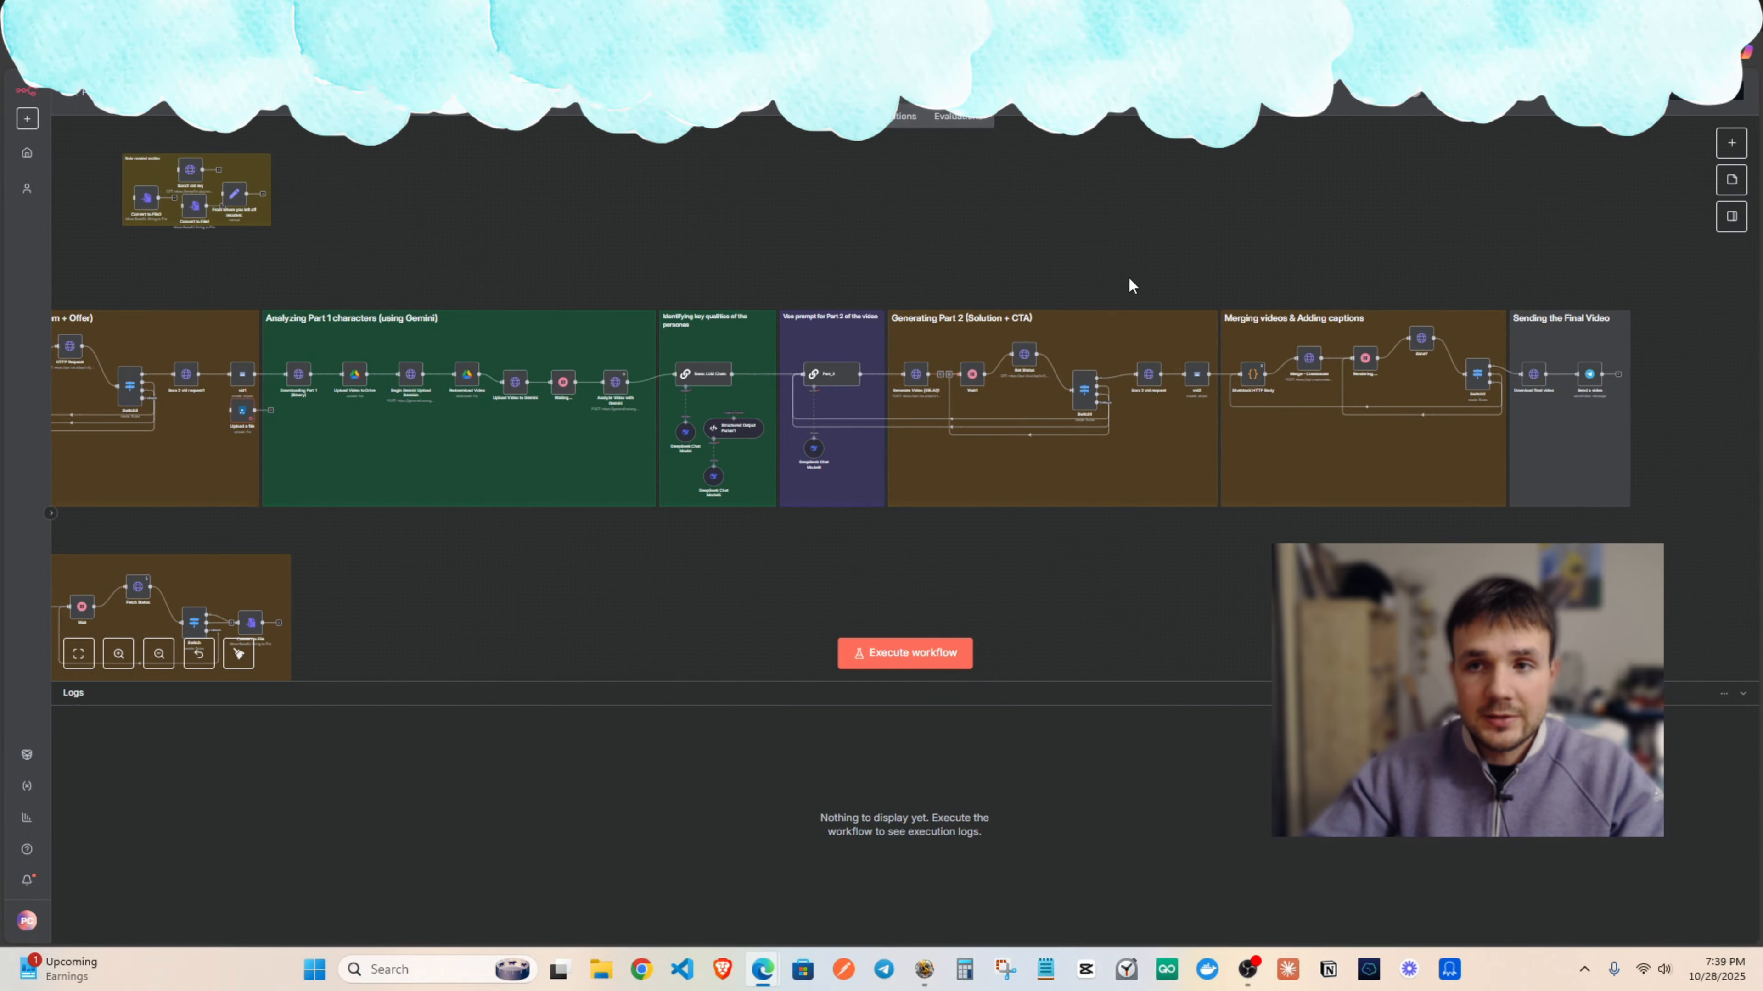
click(895, 18)
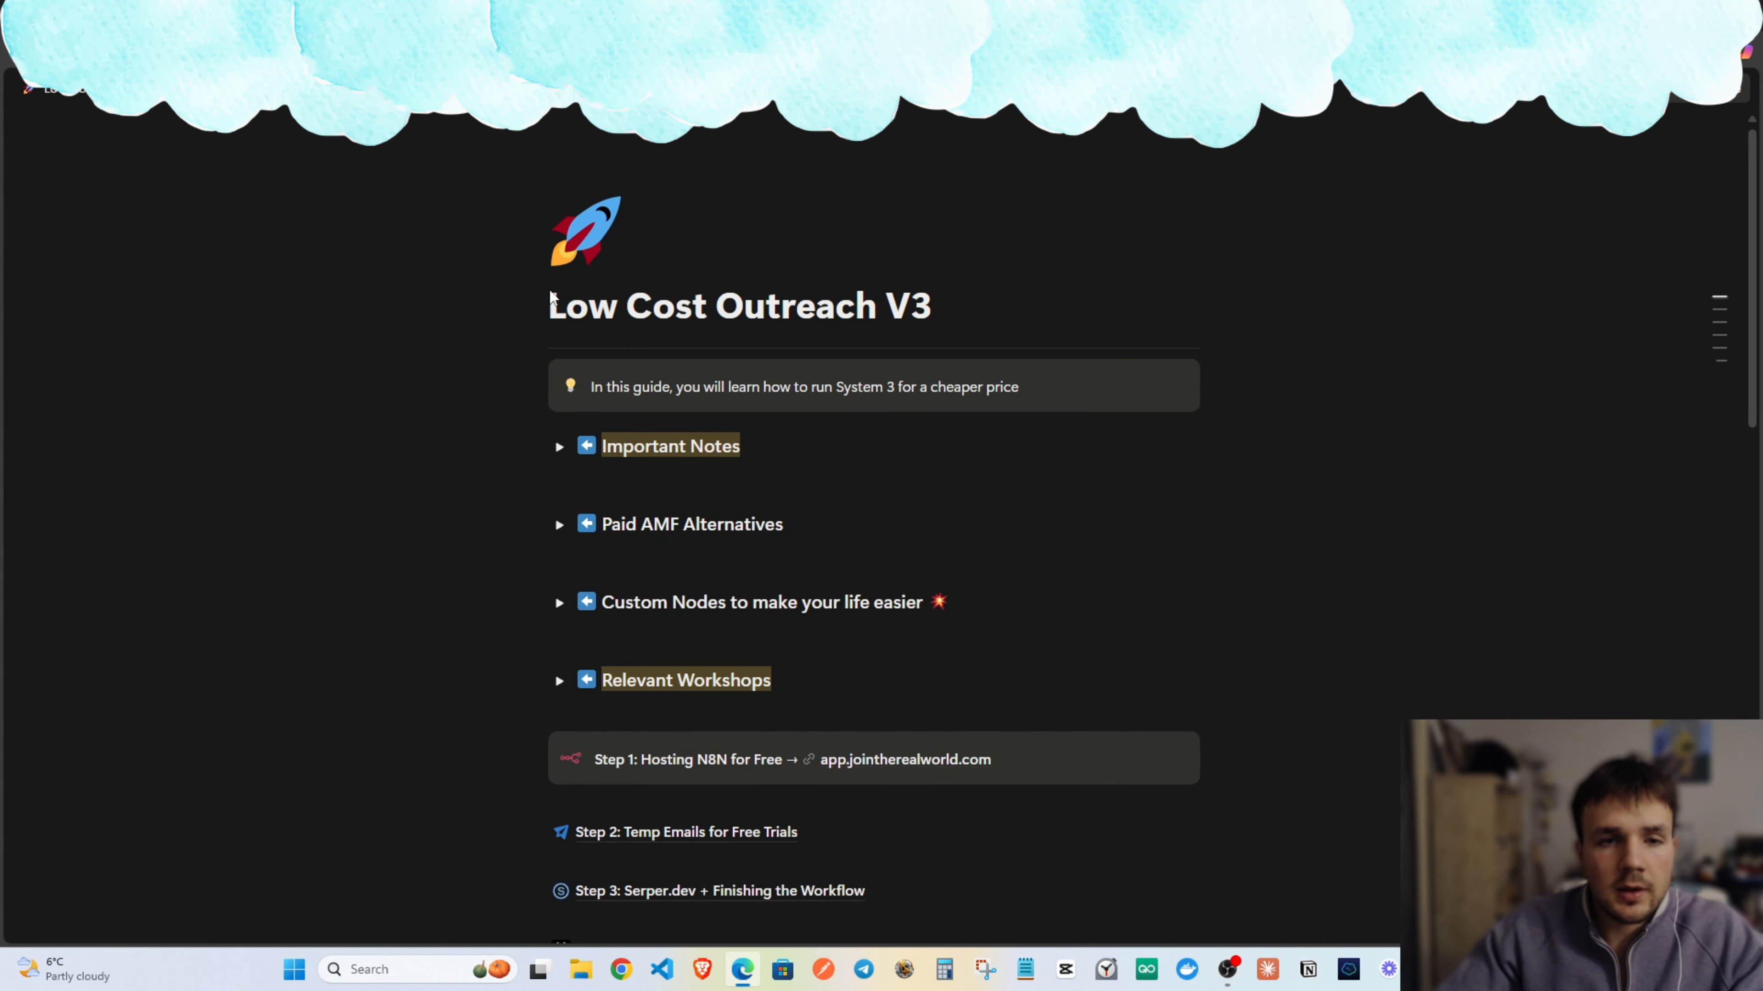
Copy the n8n-nodes-instantly package name from the Instantly AI node's npm page.
drag(549, 306, 930, 299)
click(1003, 304)
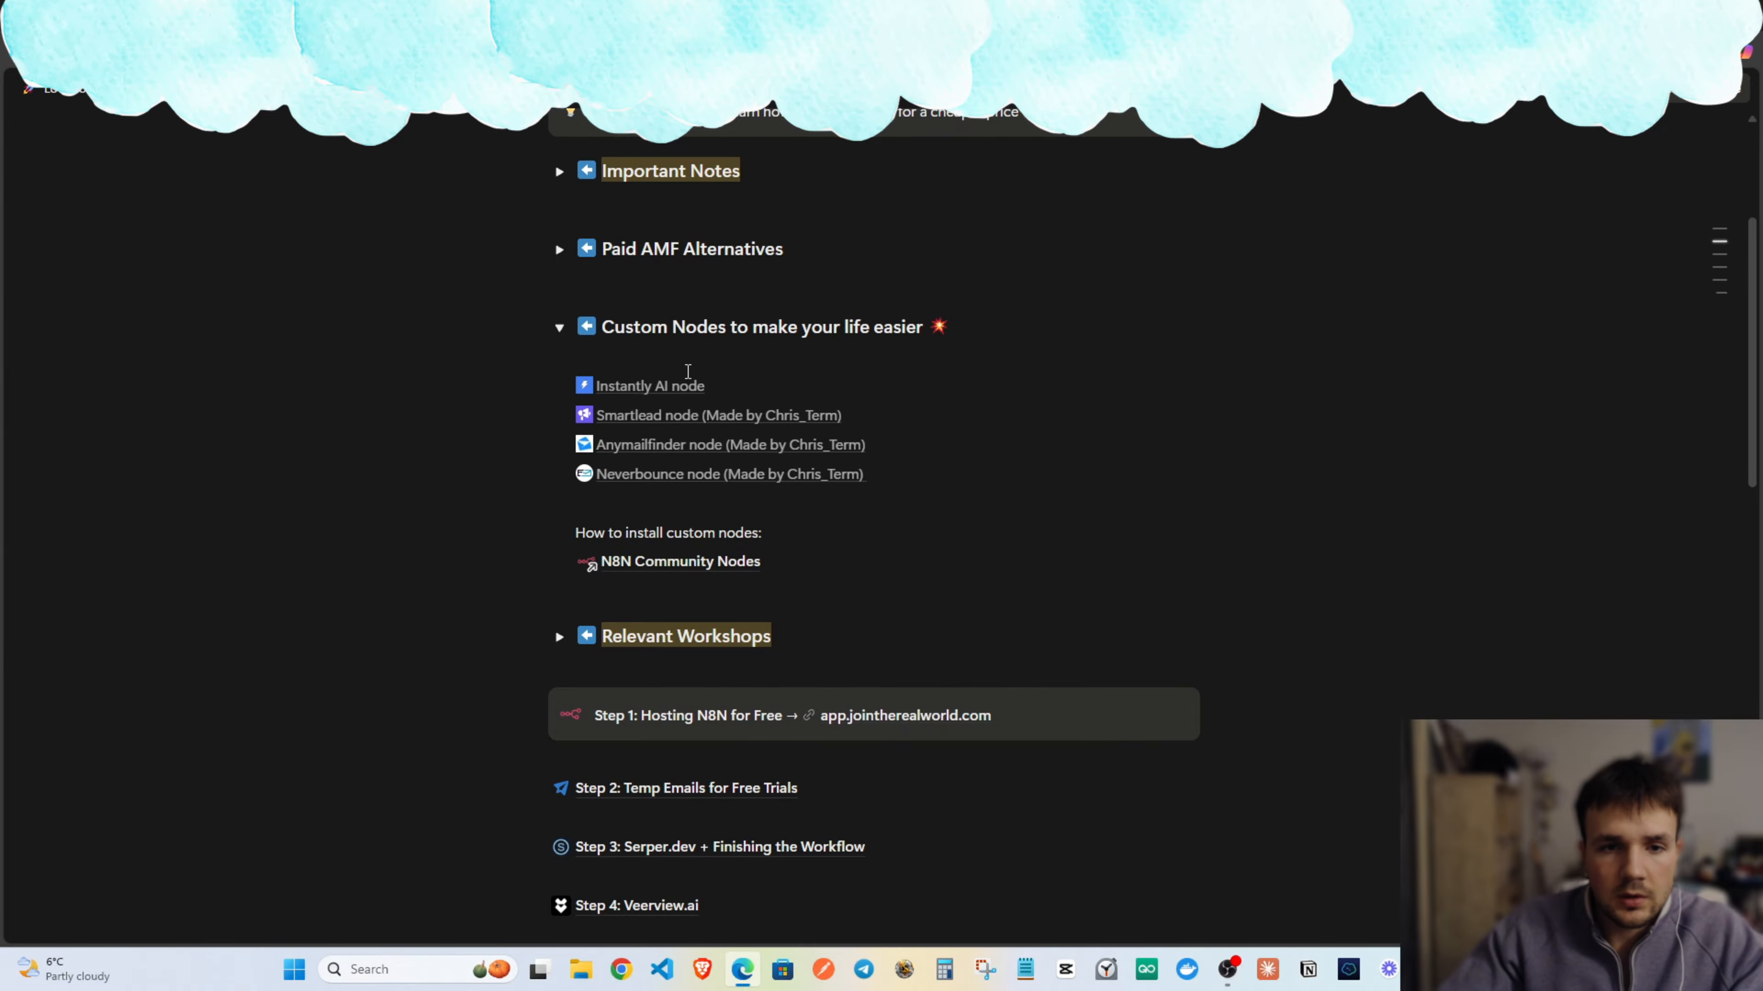
click(663, 388)
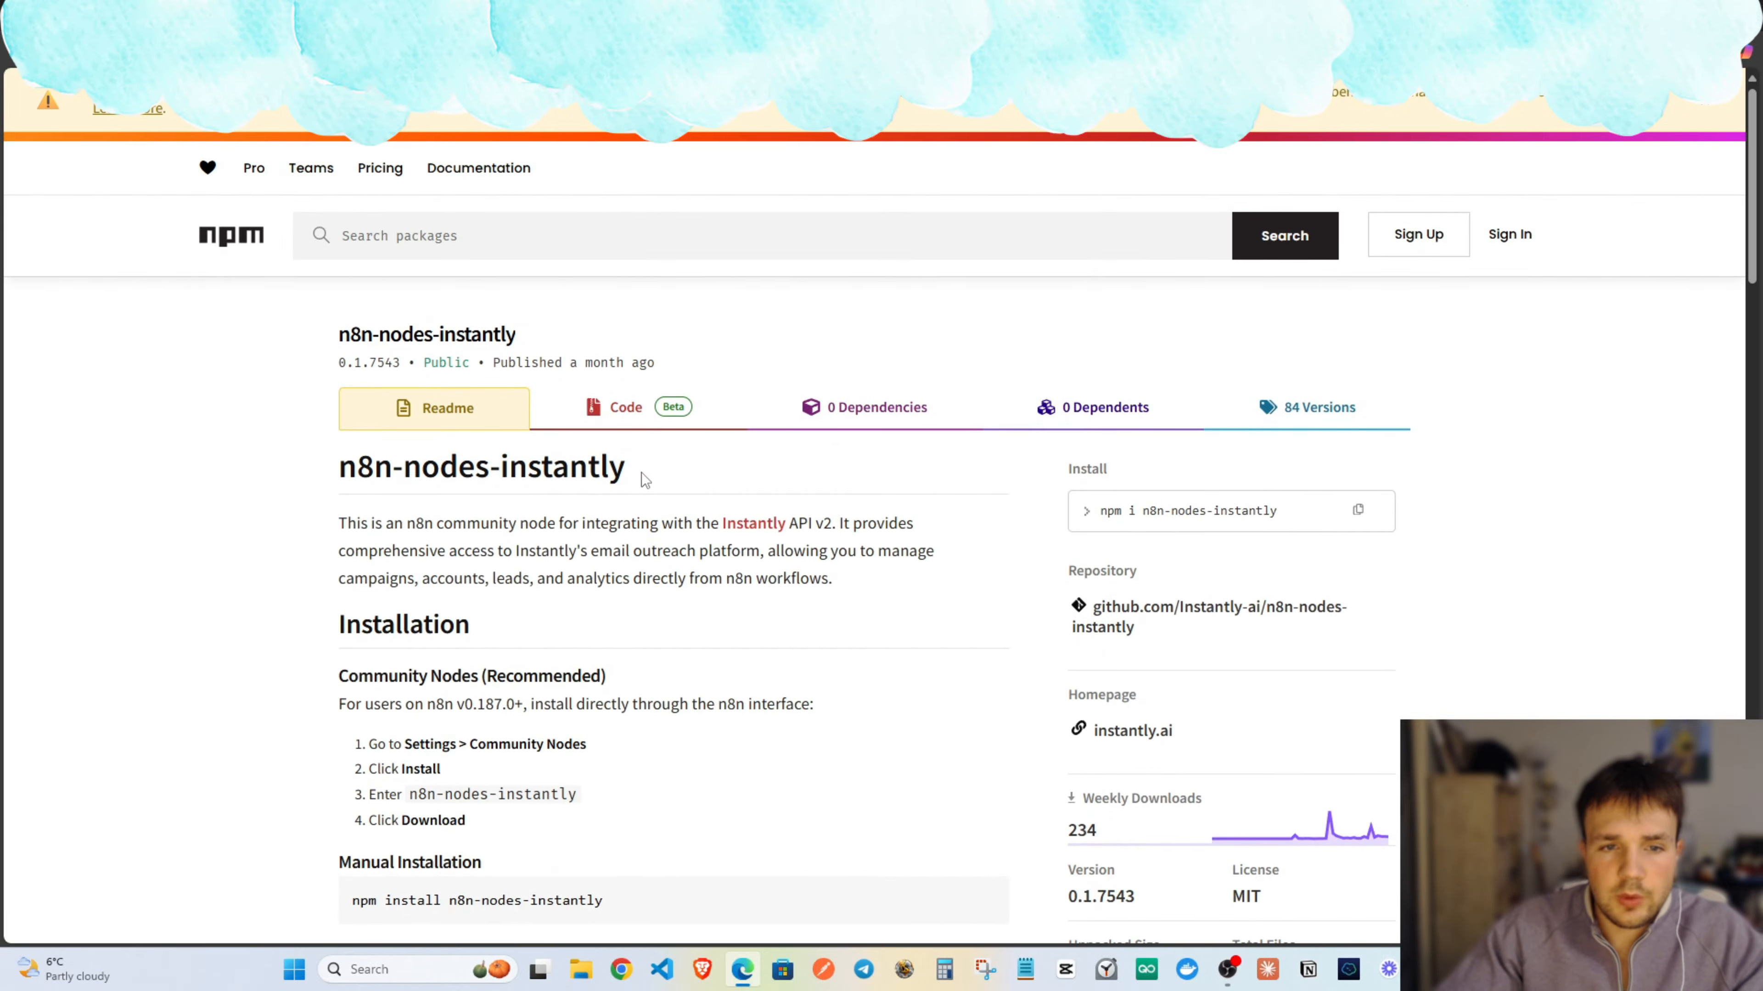
drag(642, 472, 318, 468)
key(ctrl+c)
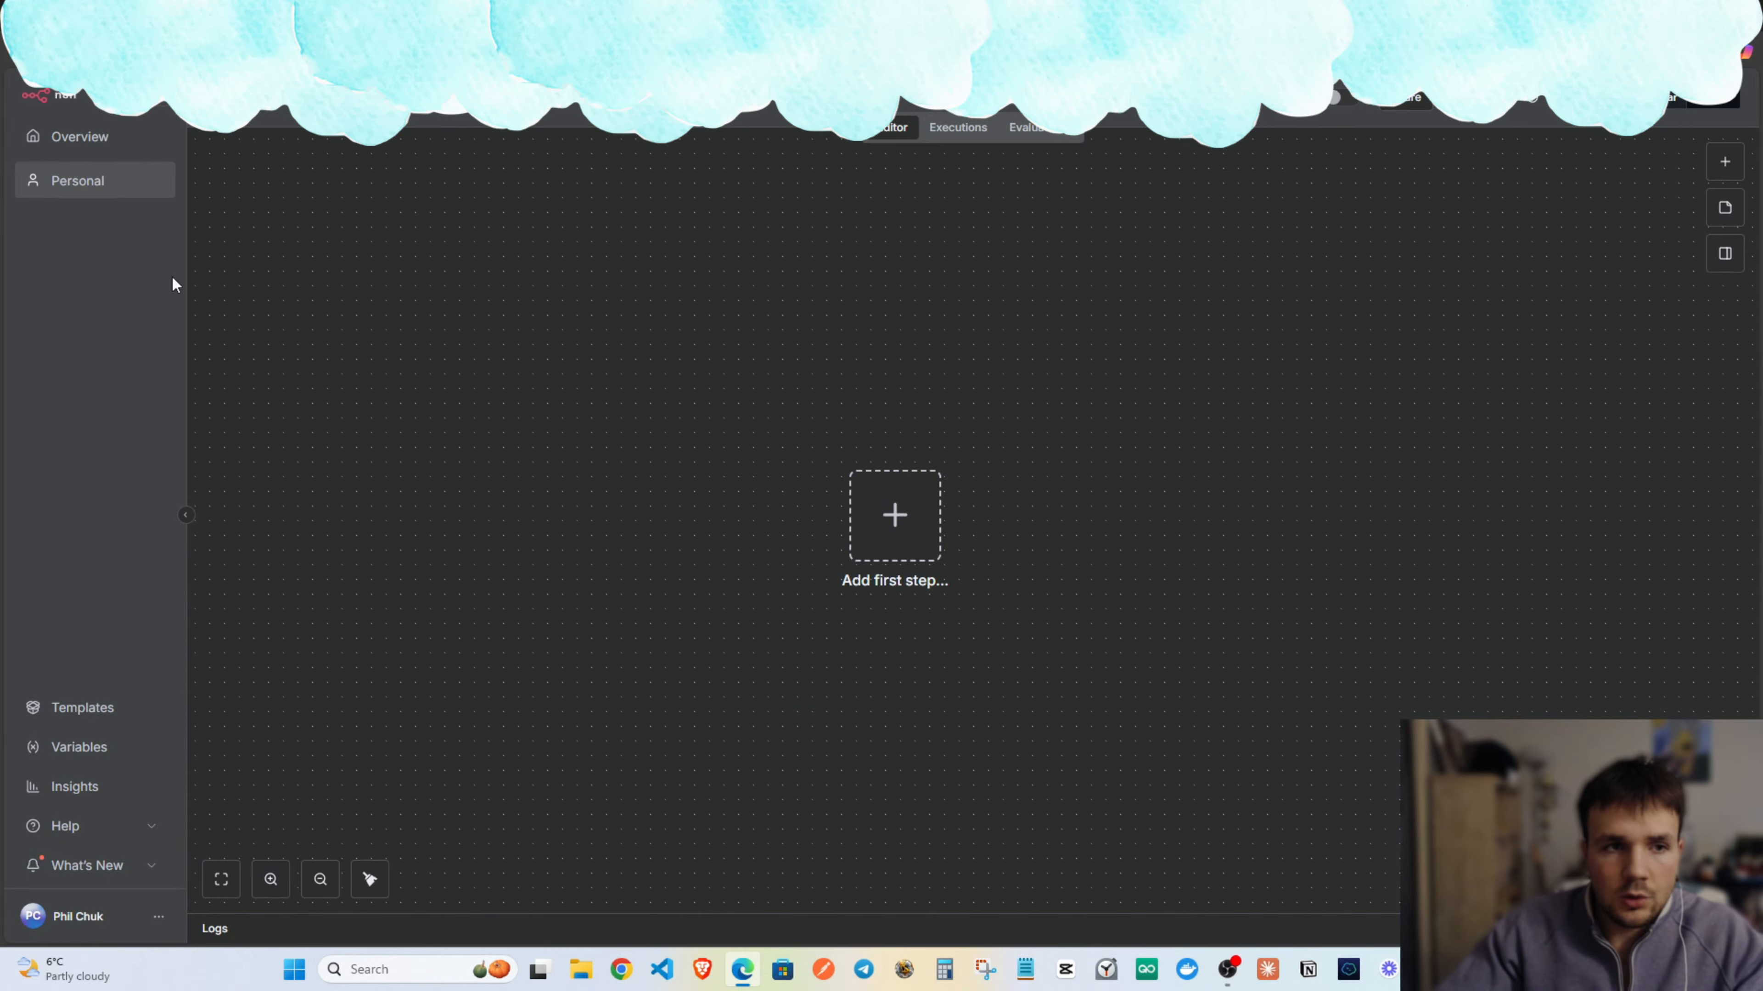
click(158, 917)
Install the n8n-nodes-instantly community node from Settings > Community nodes, accepting the unverified-code risk.
click(198, 842)
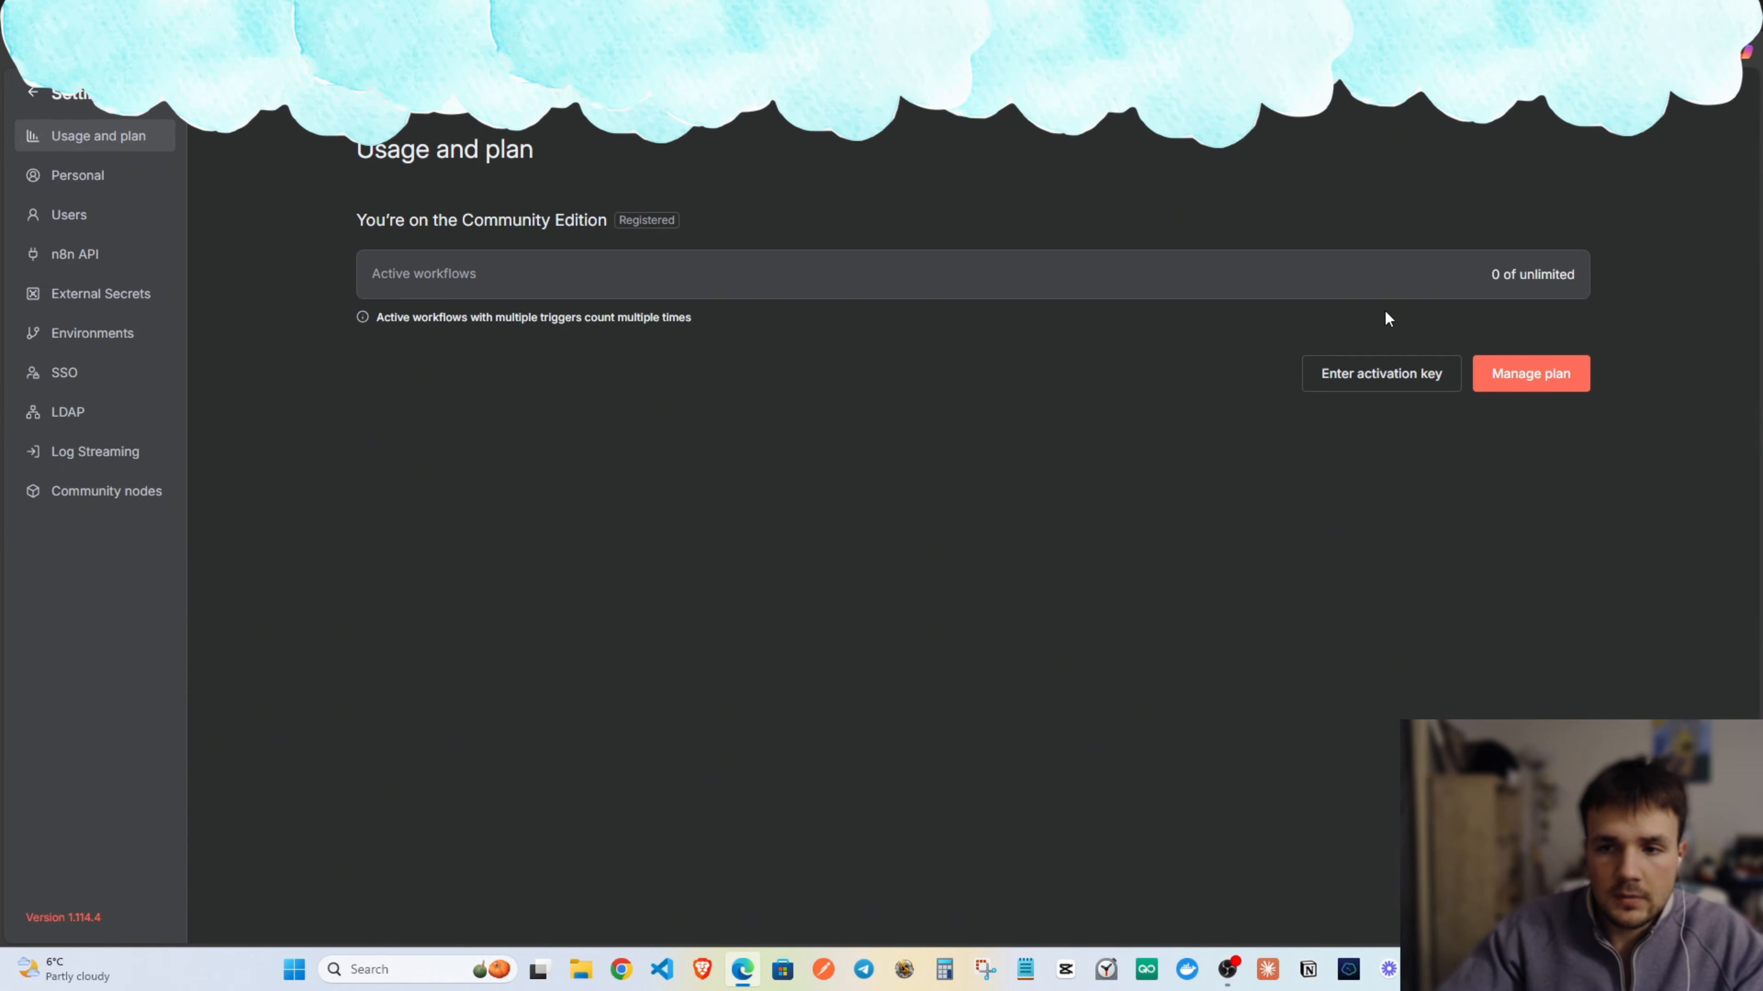
click(136, 493)
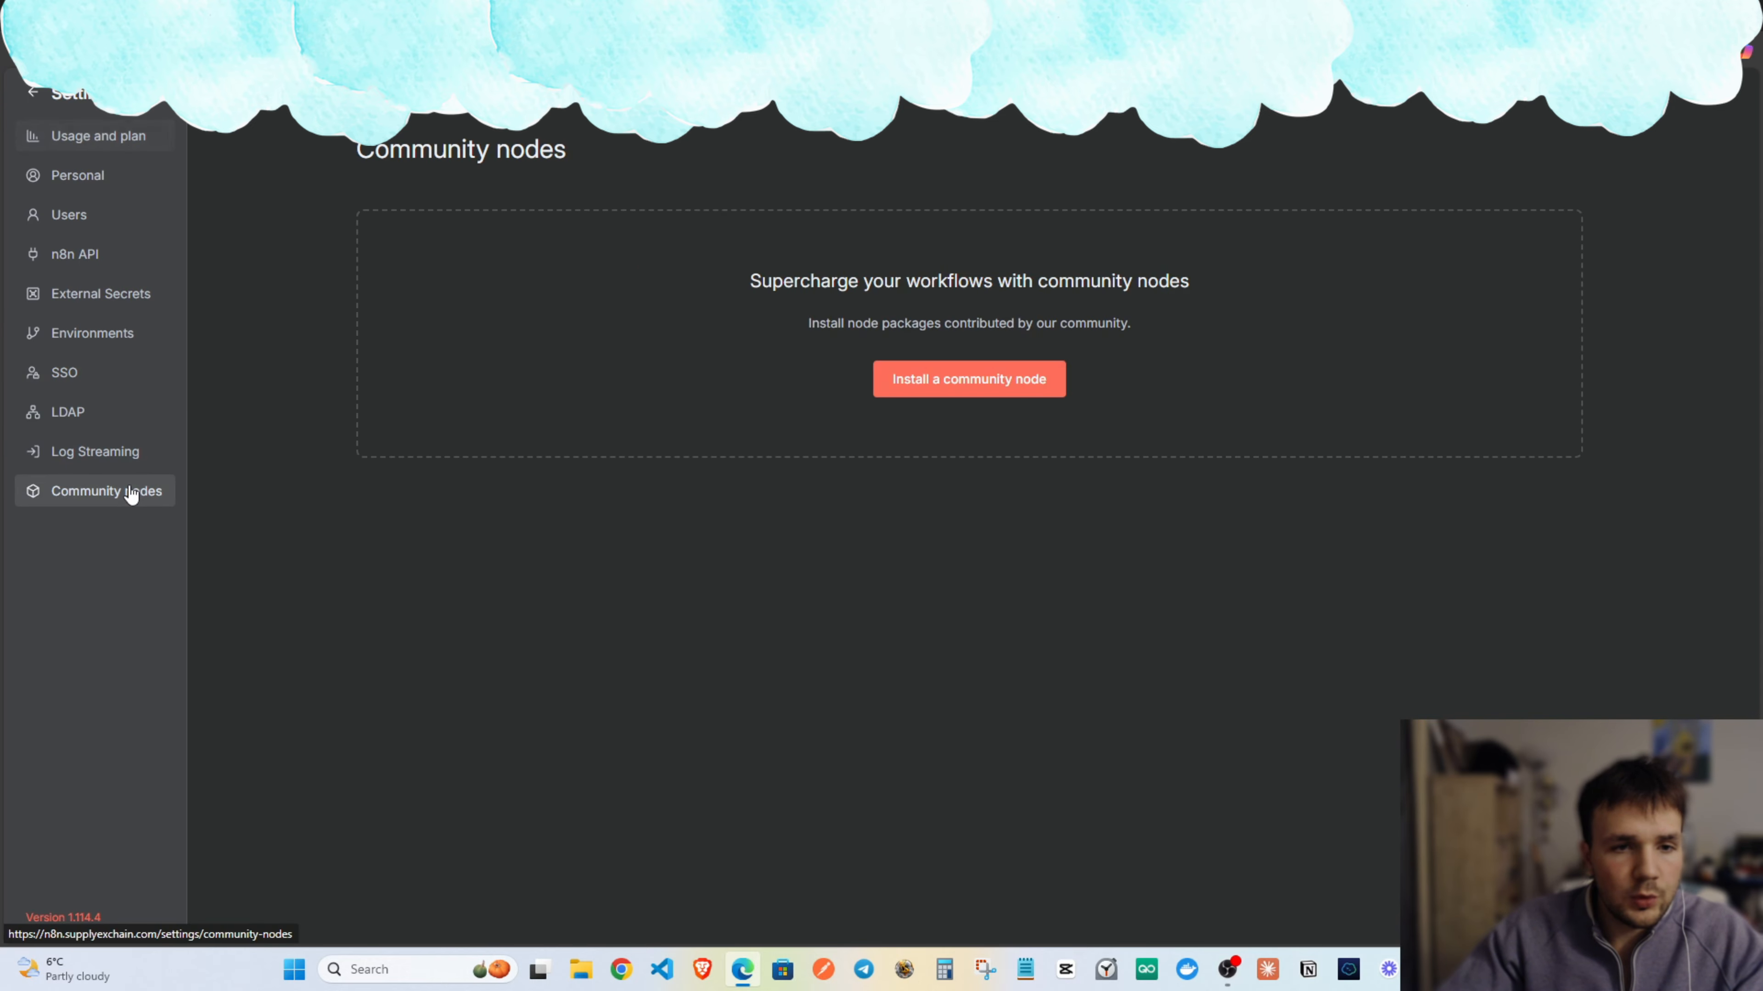
click(909, 386)
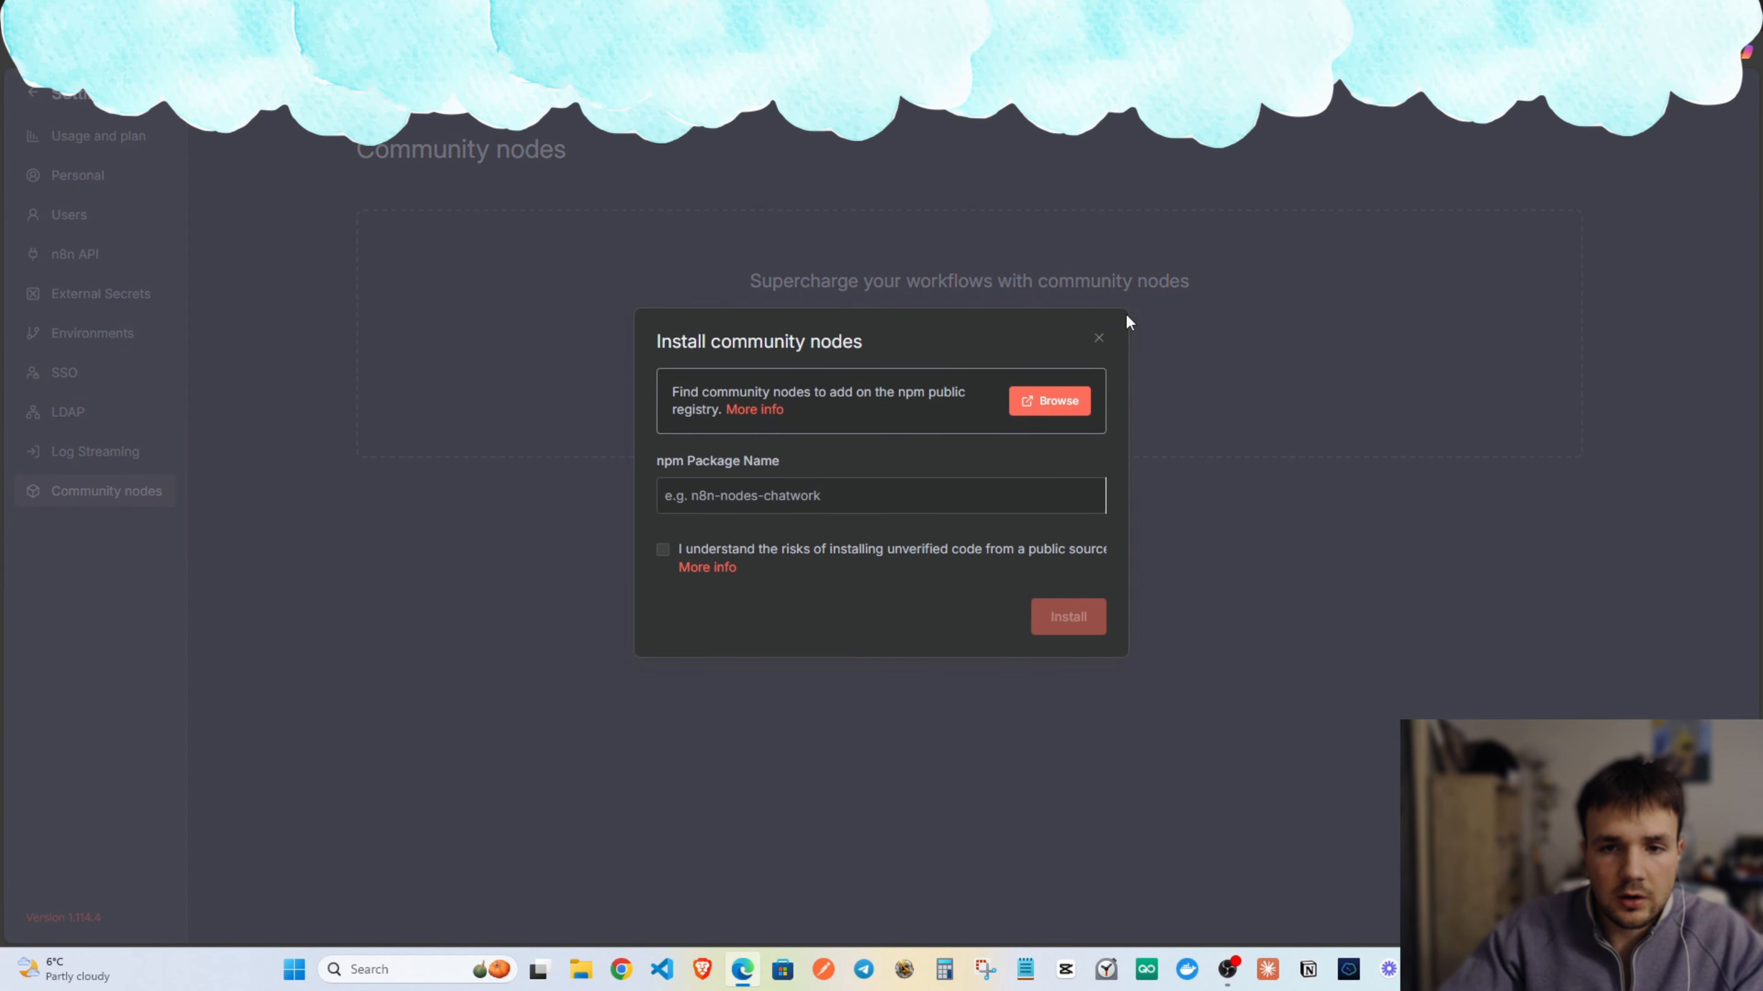
click(1089, 340)
click(902, 383)
key(ctrl+v)
click(662, 550)
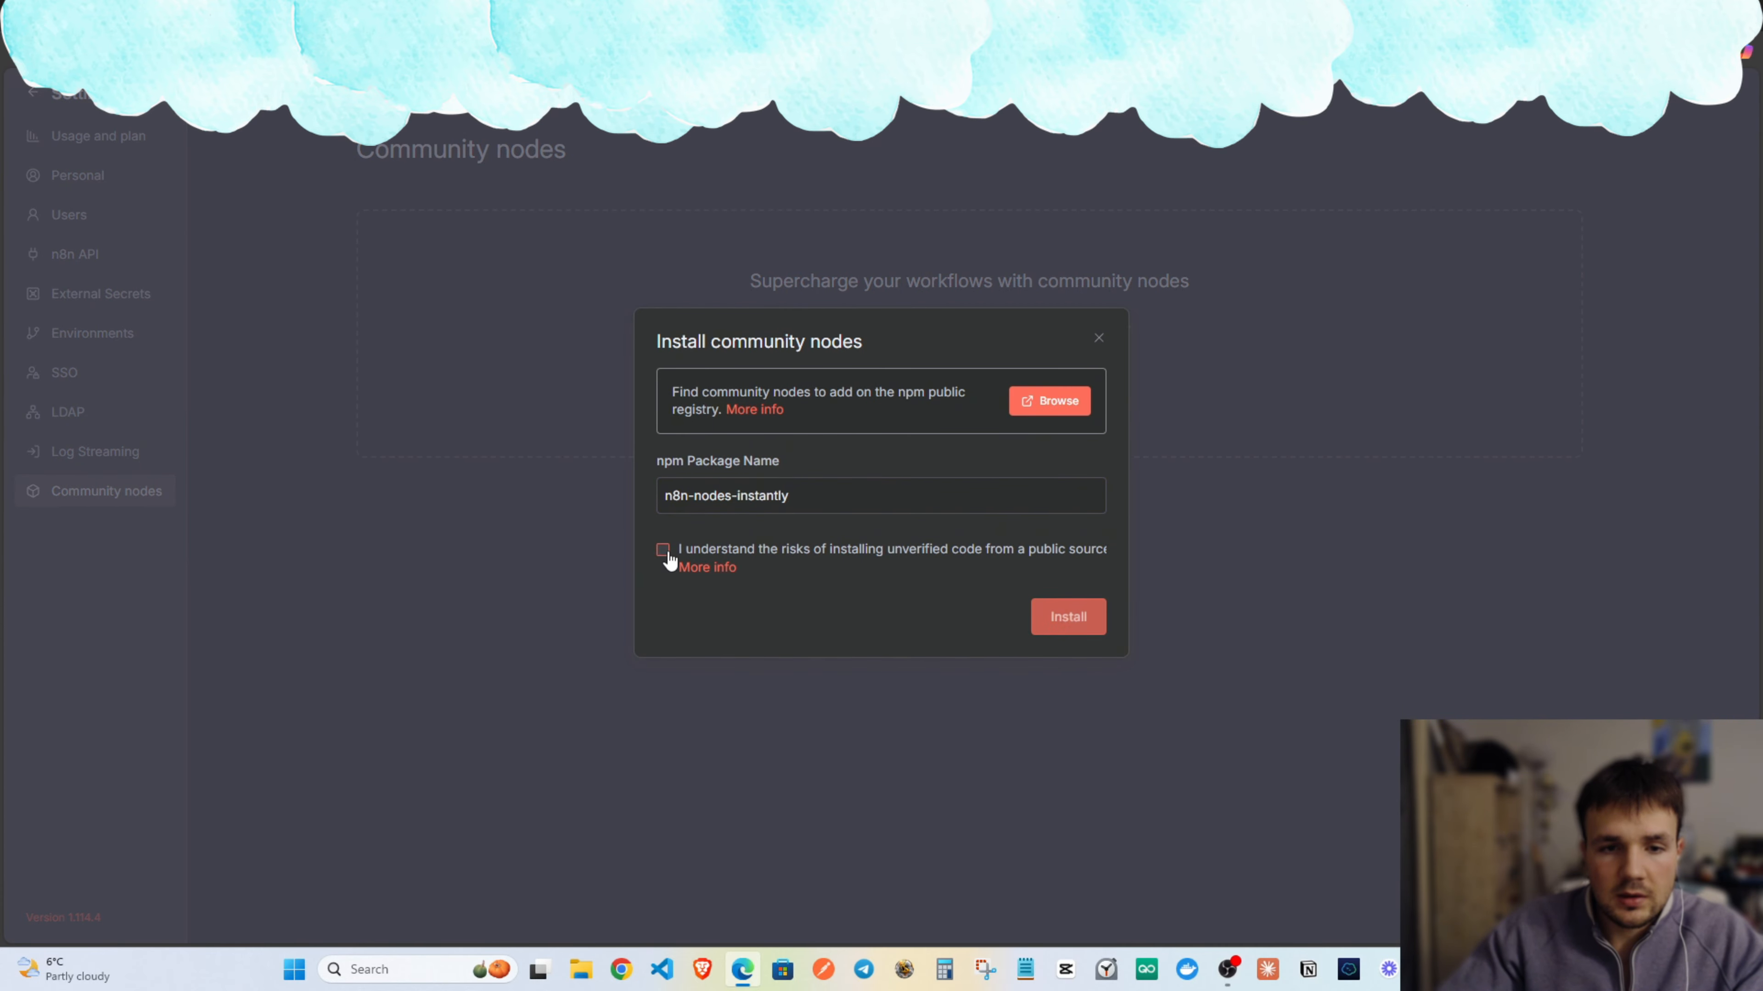
click(1061, 620)
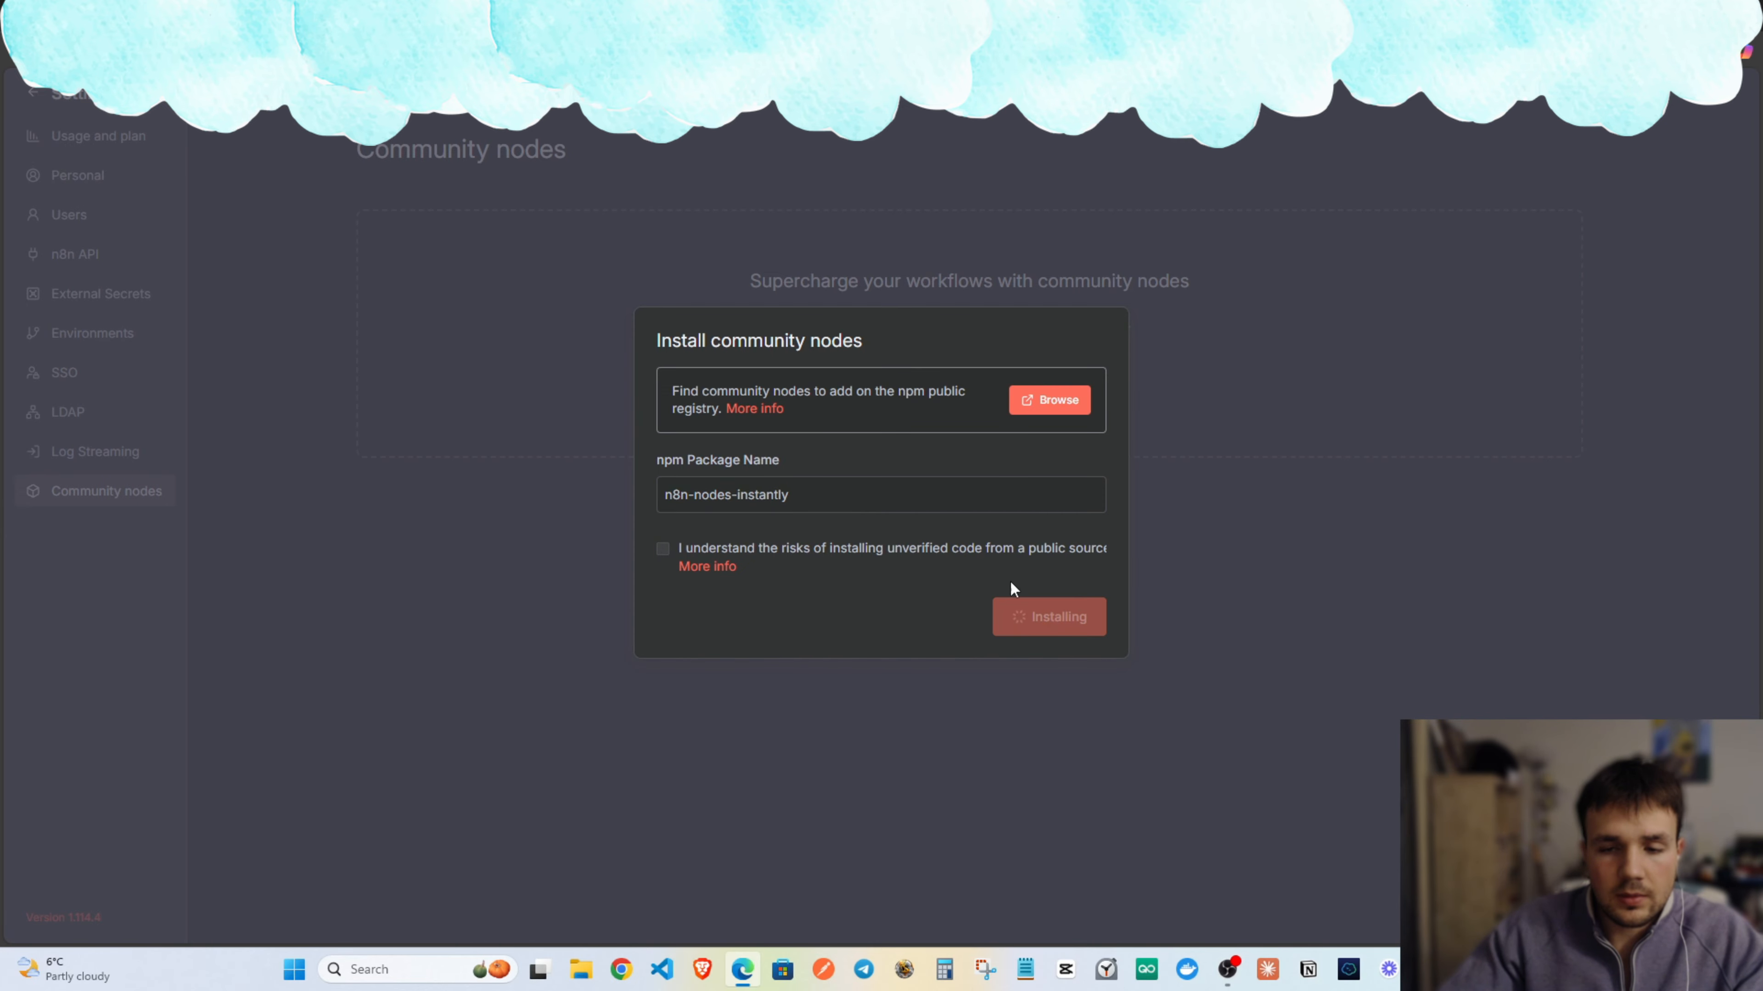
Copy the n8n-nodes-anymailfinder package name from its npm page and return to the community nodes settings.
click(701, 15)
click(625, 15)
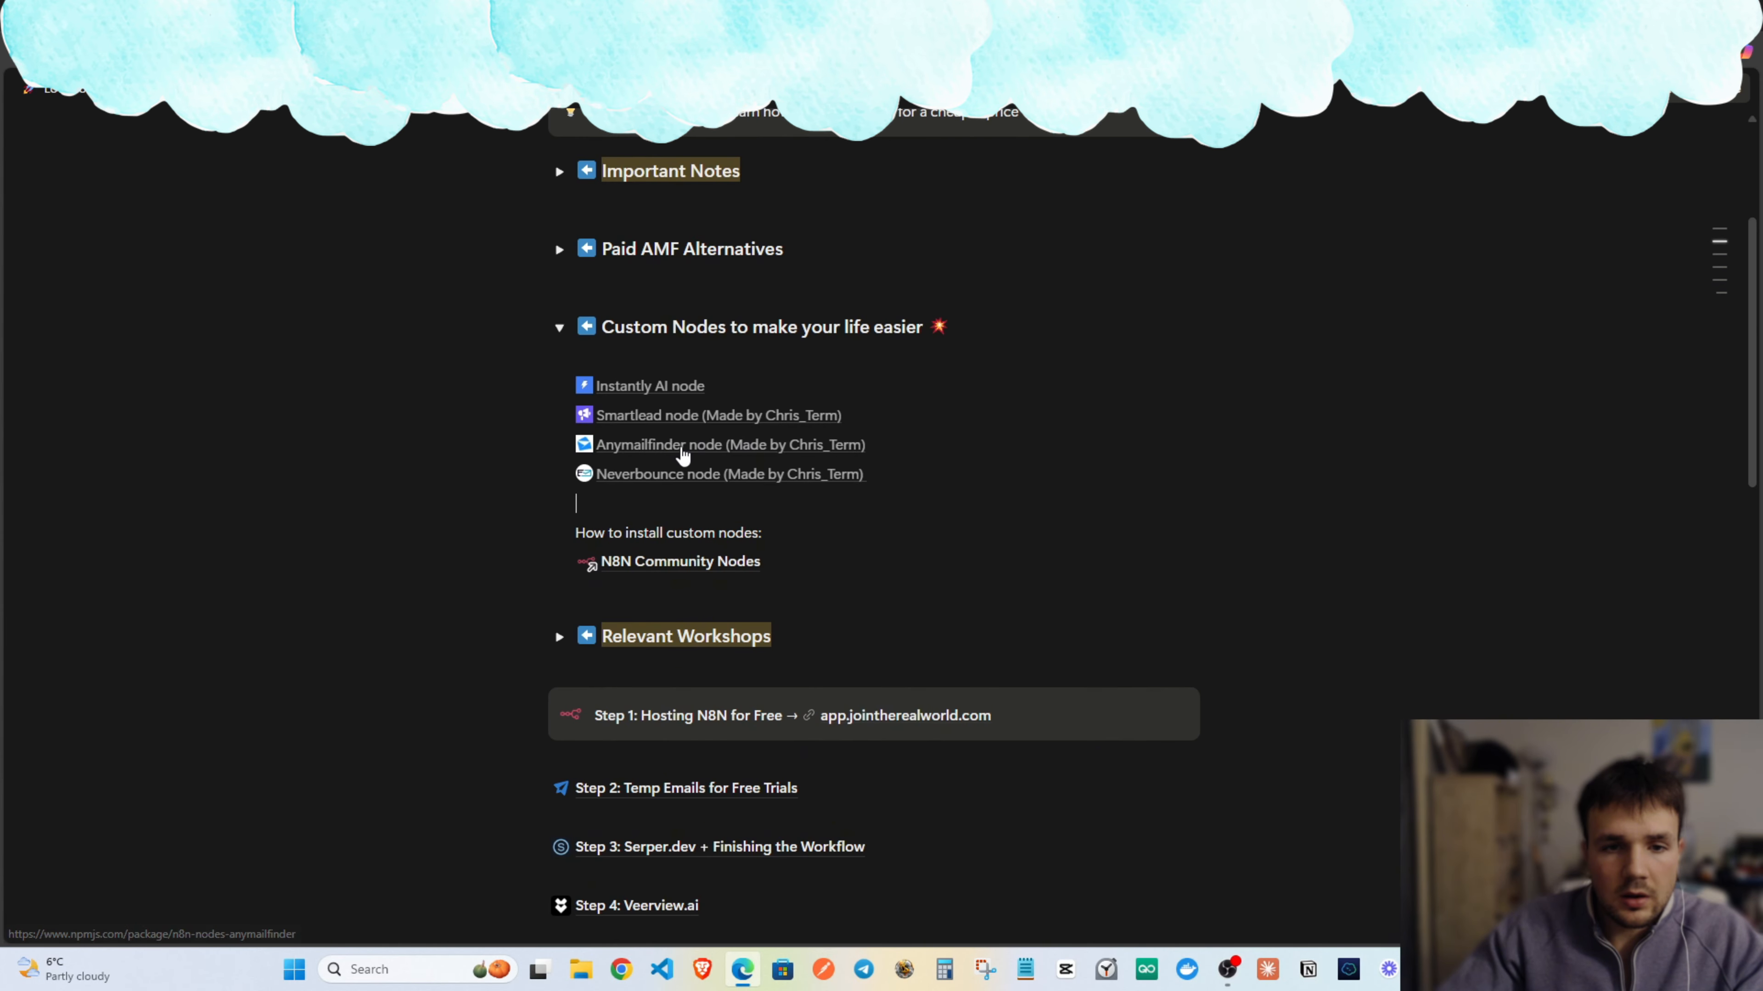
click(680, 448)
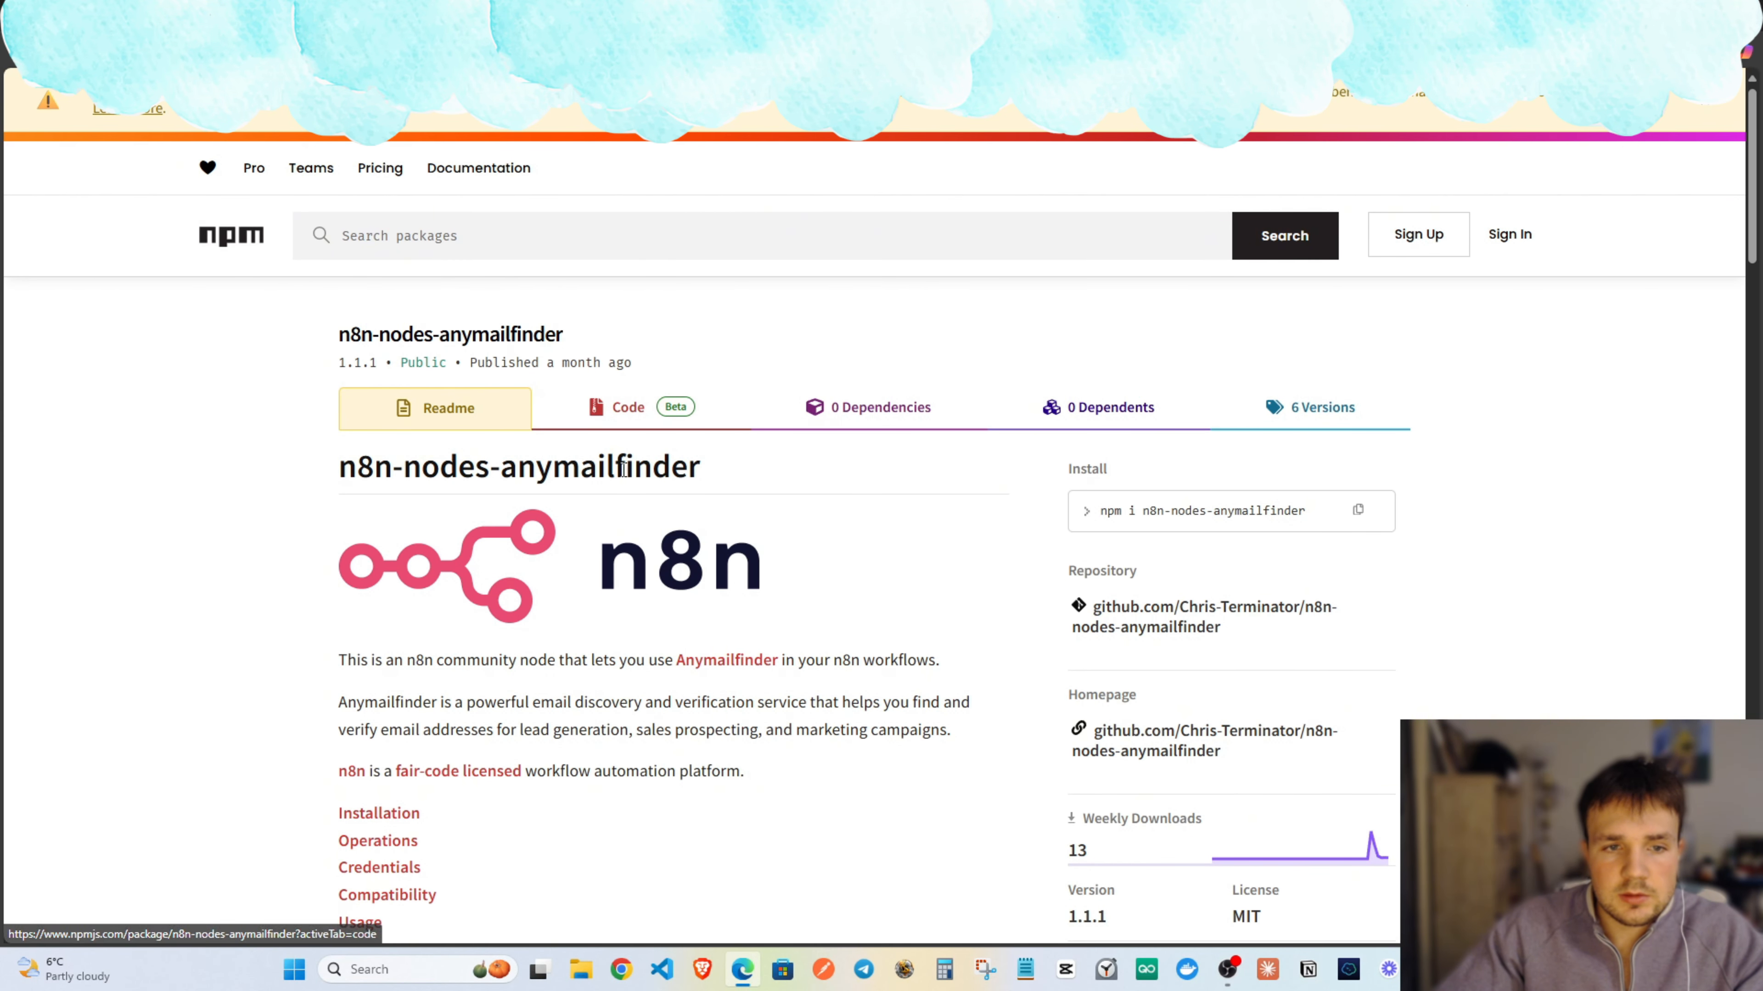
triple_click(623, 468)
key(ctrl+c)
click(701, 15)
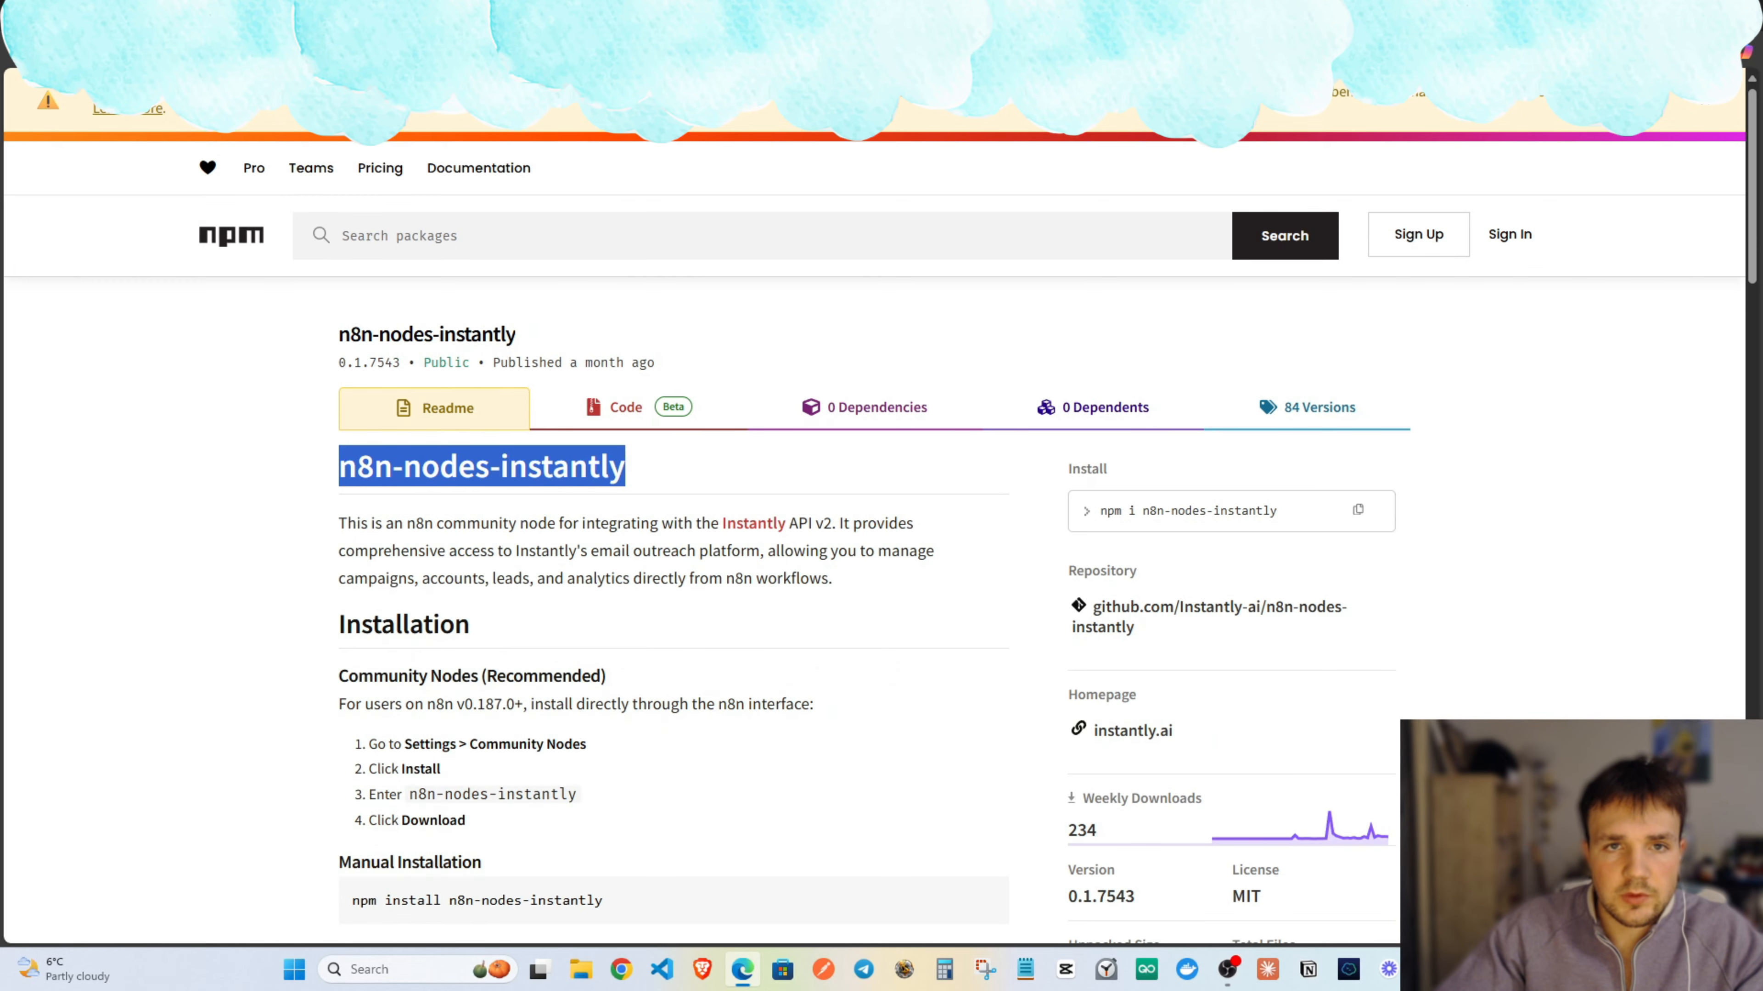
click(777, 15)
click(624, 15)
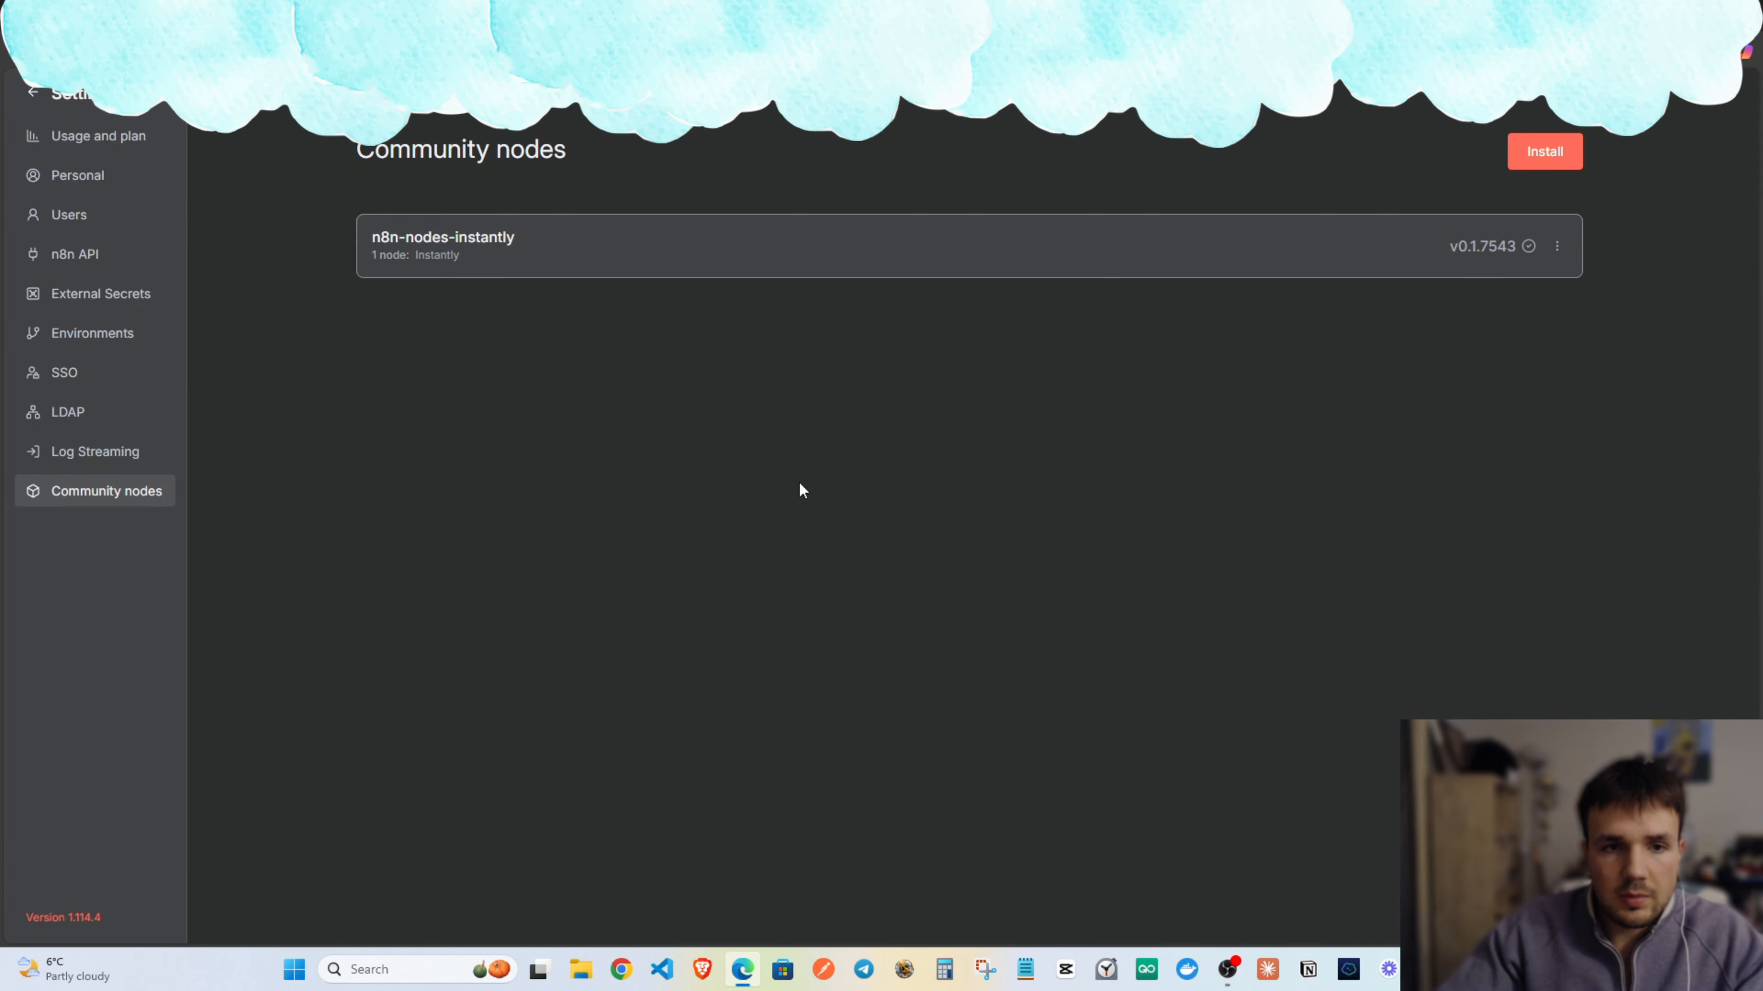
Install the n8n-nodes-anymailfinder community node package.
click(1519, 165)
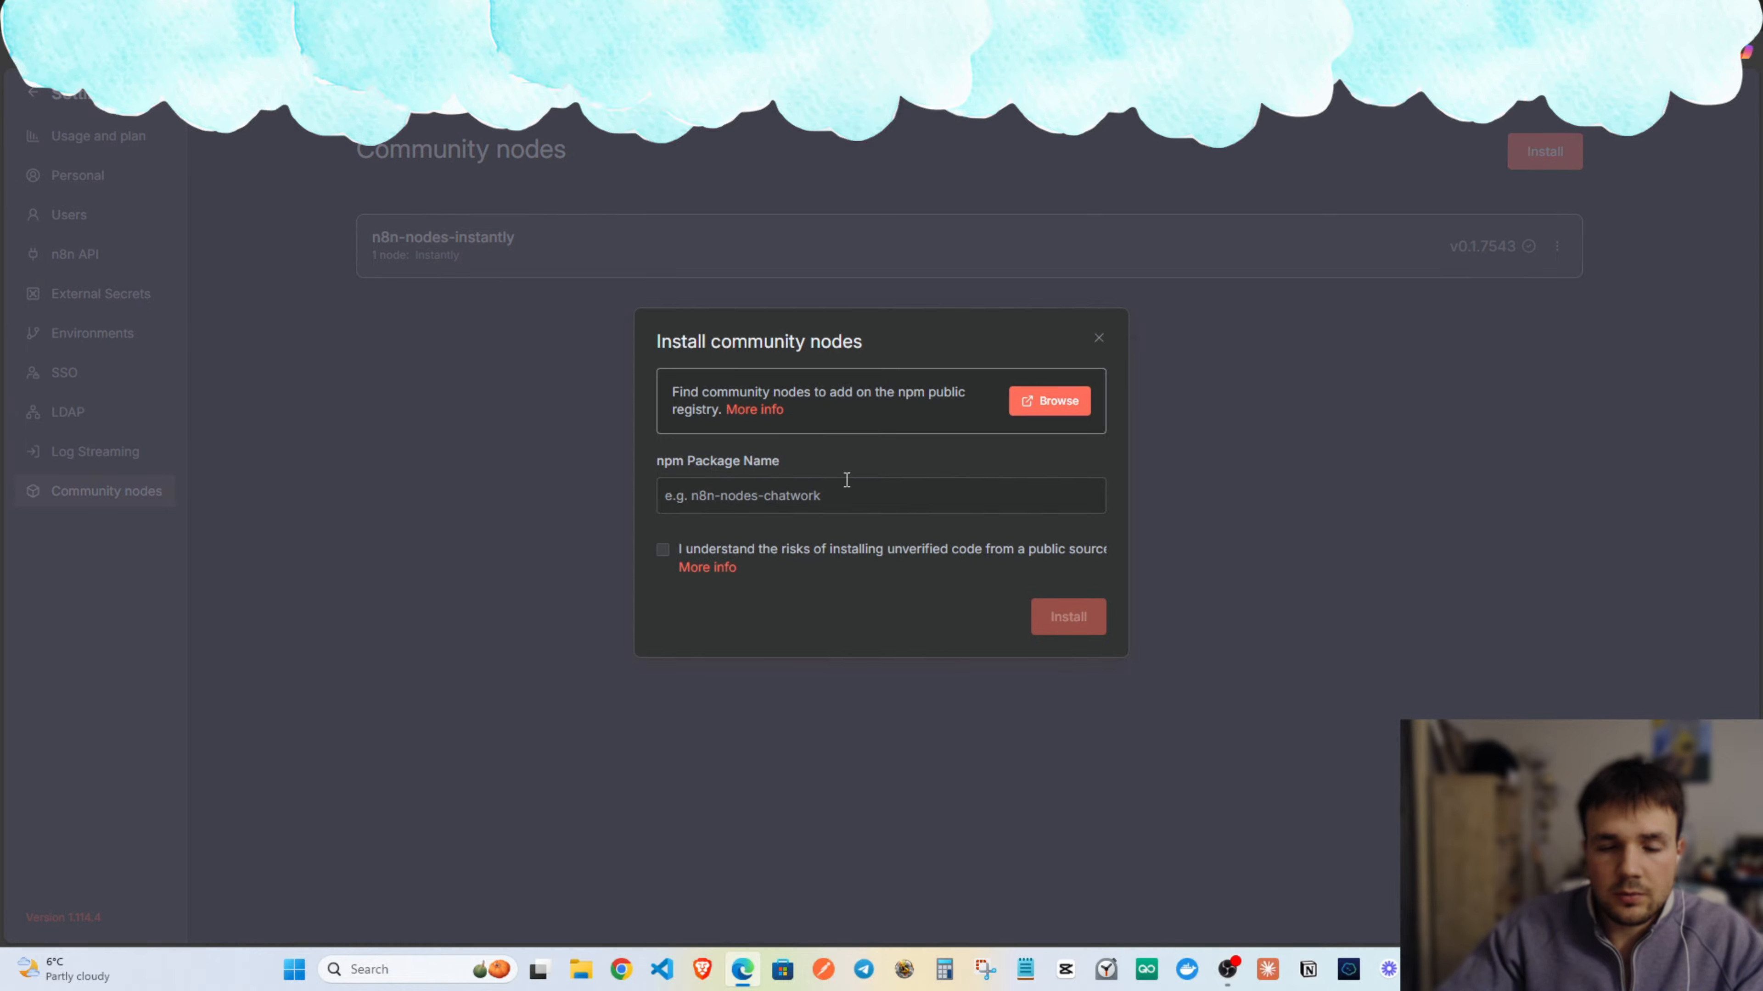
key(ctrl+v)
click(663, 550)
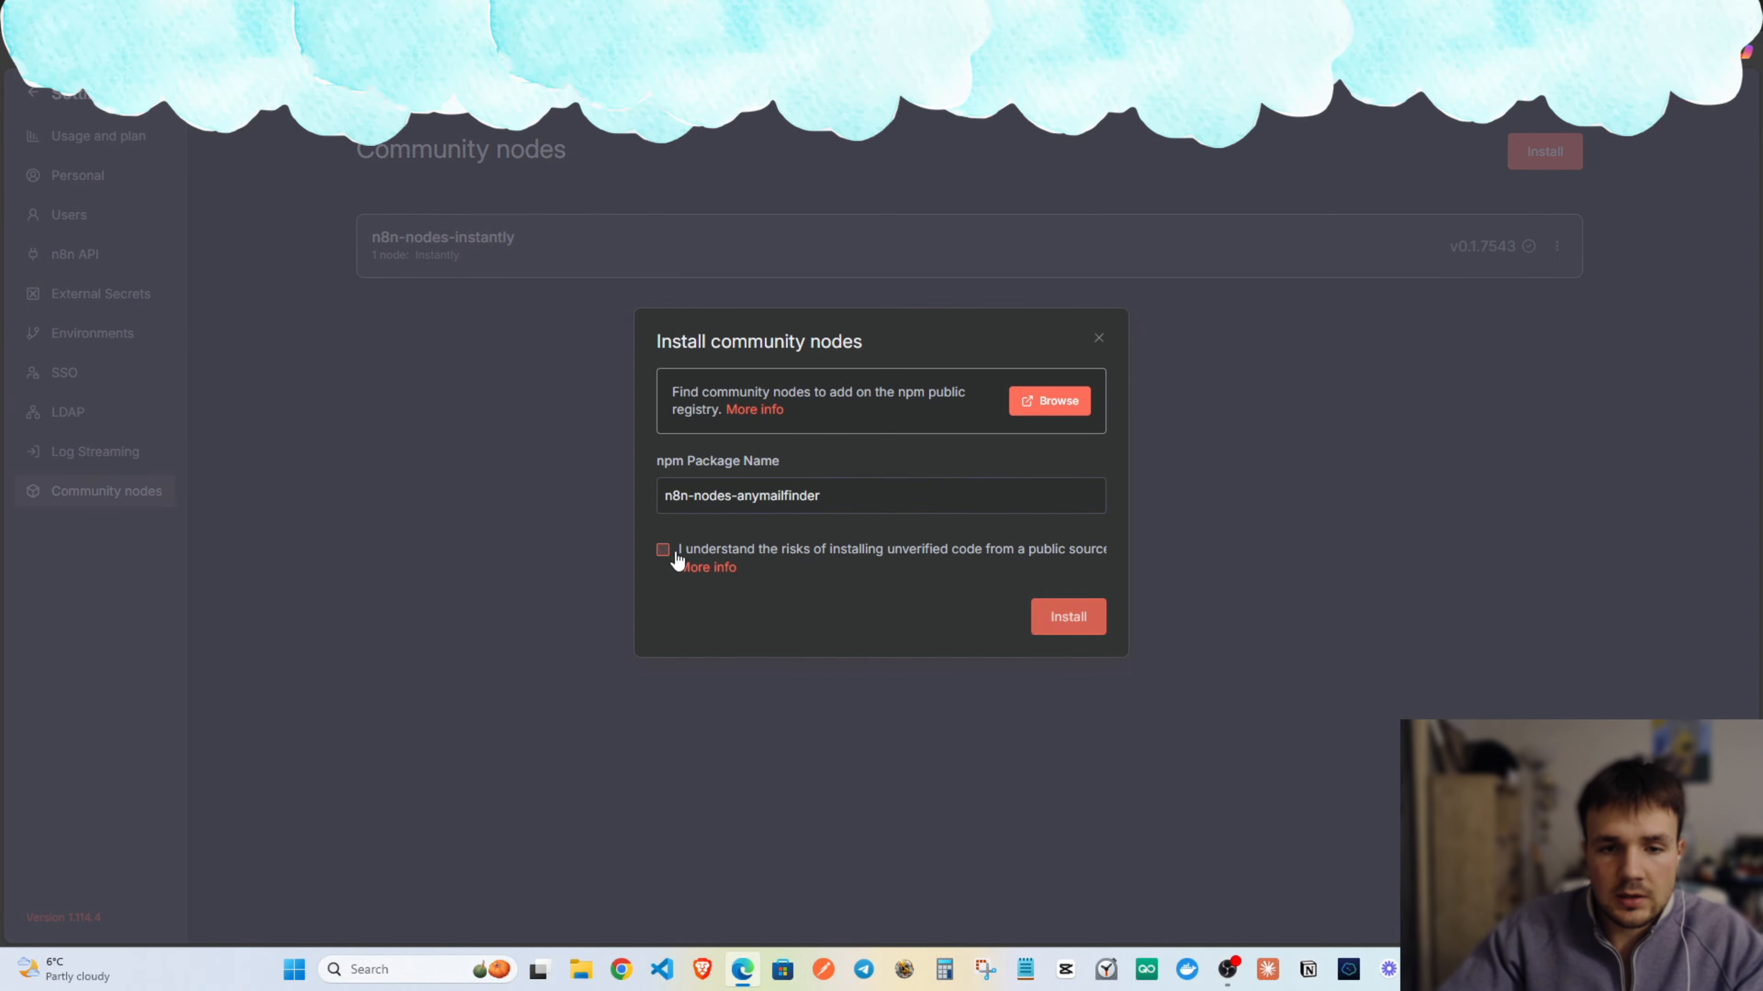
click(1093, 618)
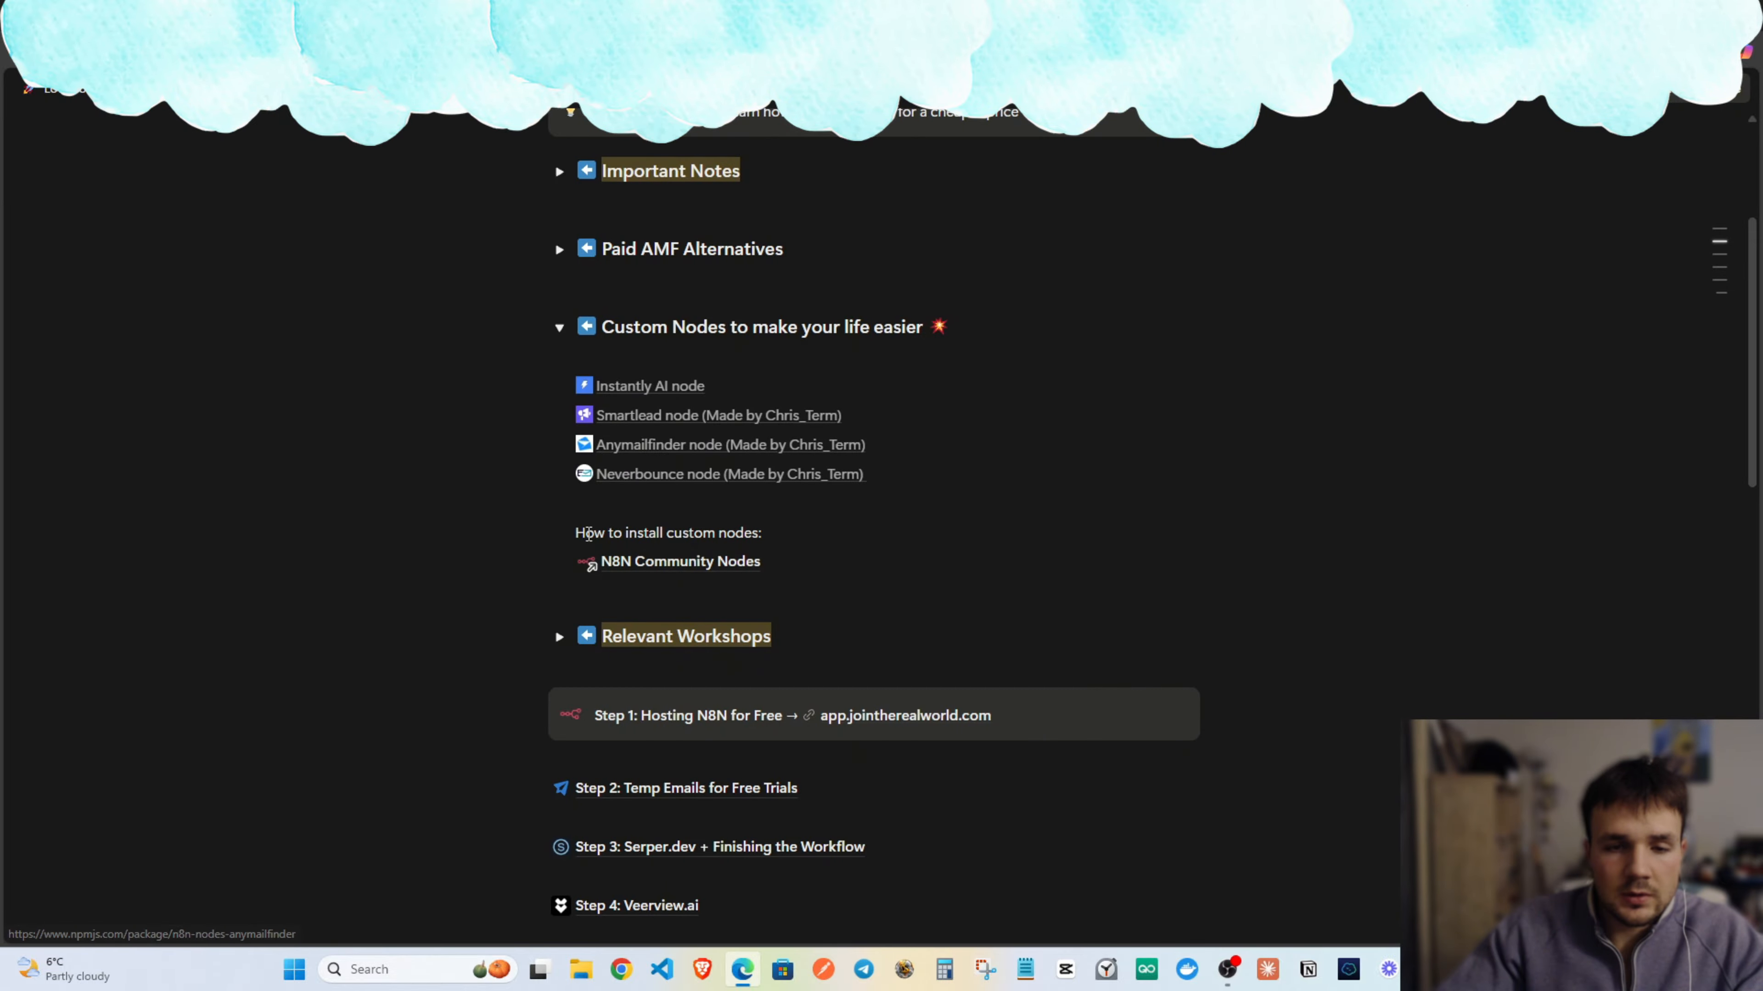
Install the n8n-nodes-neverbounce package, copied from its npm page in the notes.
click(650, 468)
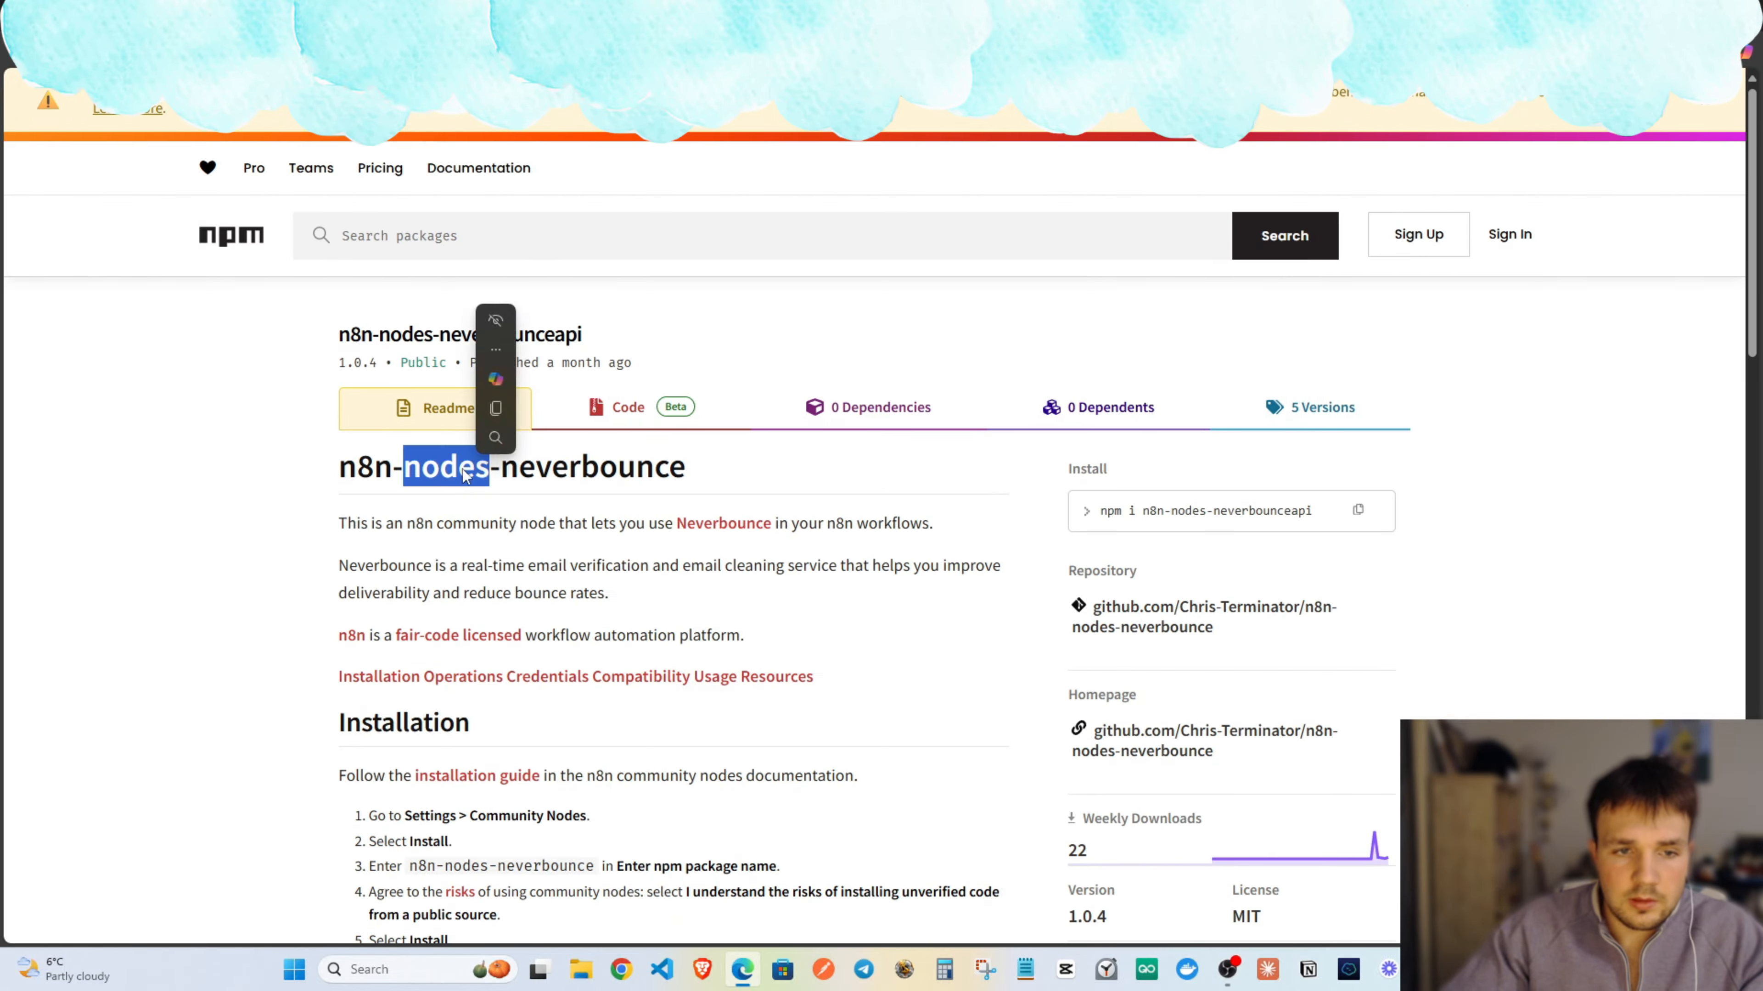
triple_click(465, 470)
key(ctrl+c)
click(502, 16)
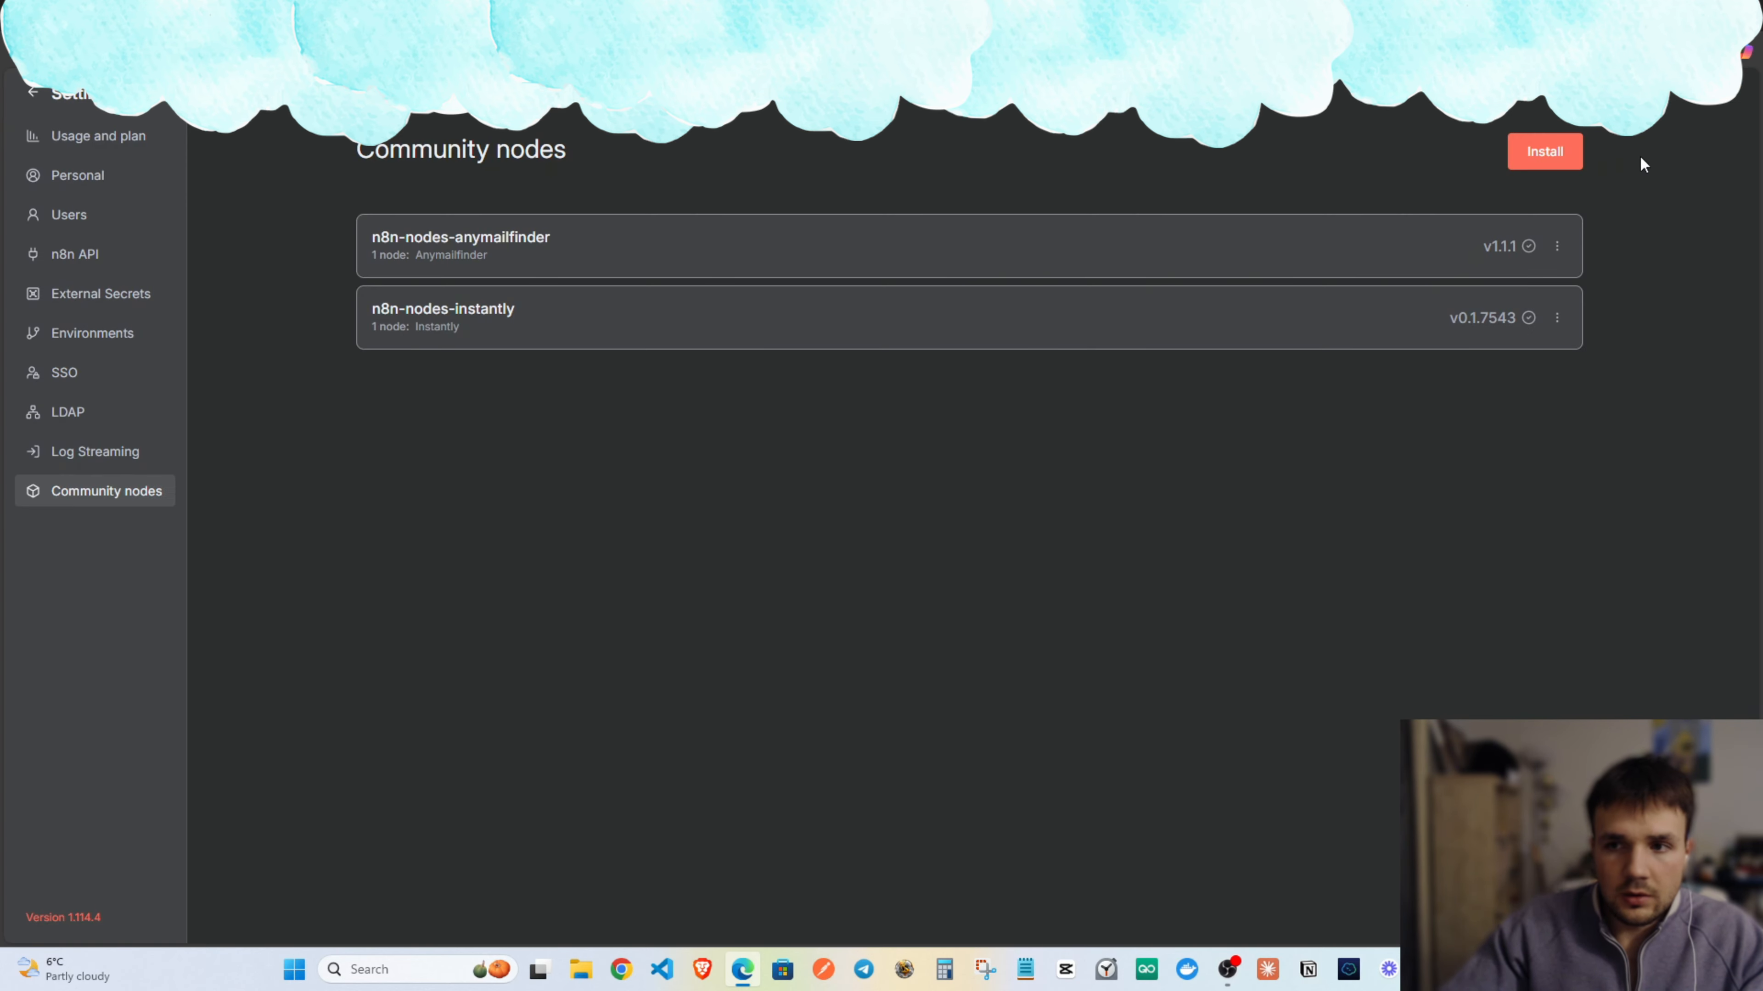
click(1544, 151)
key(ctrl+v)
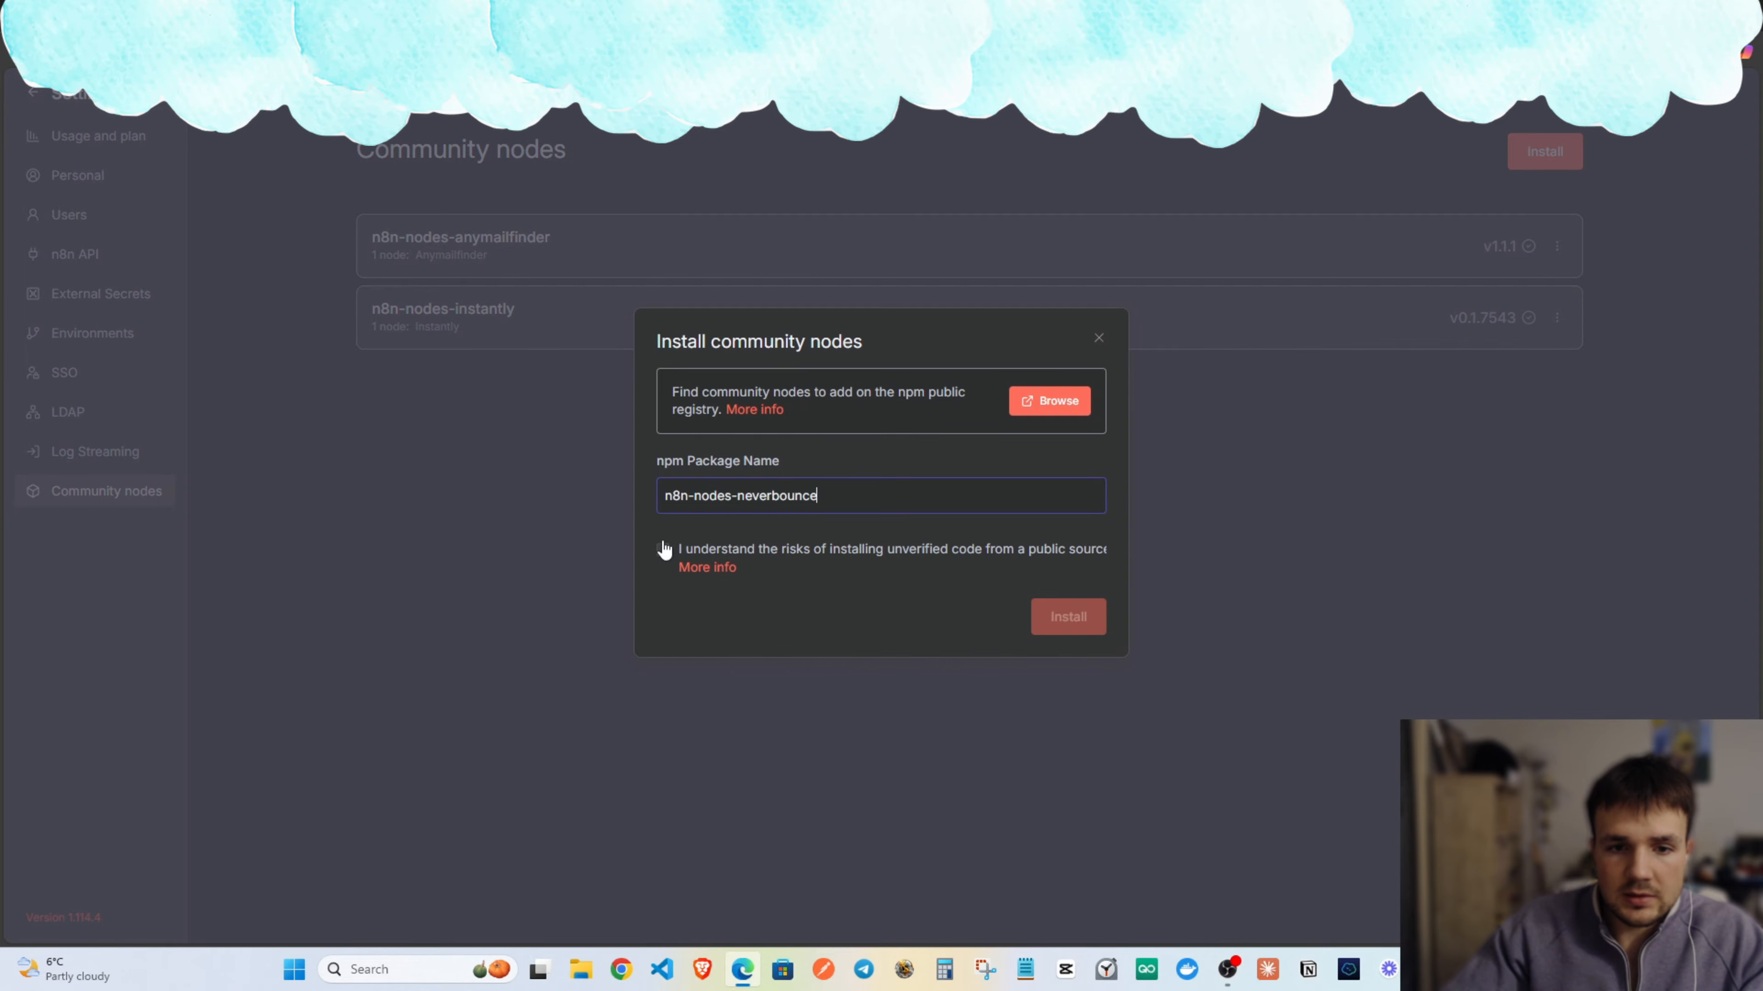
click(663, 549)
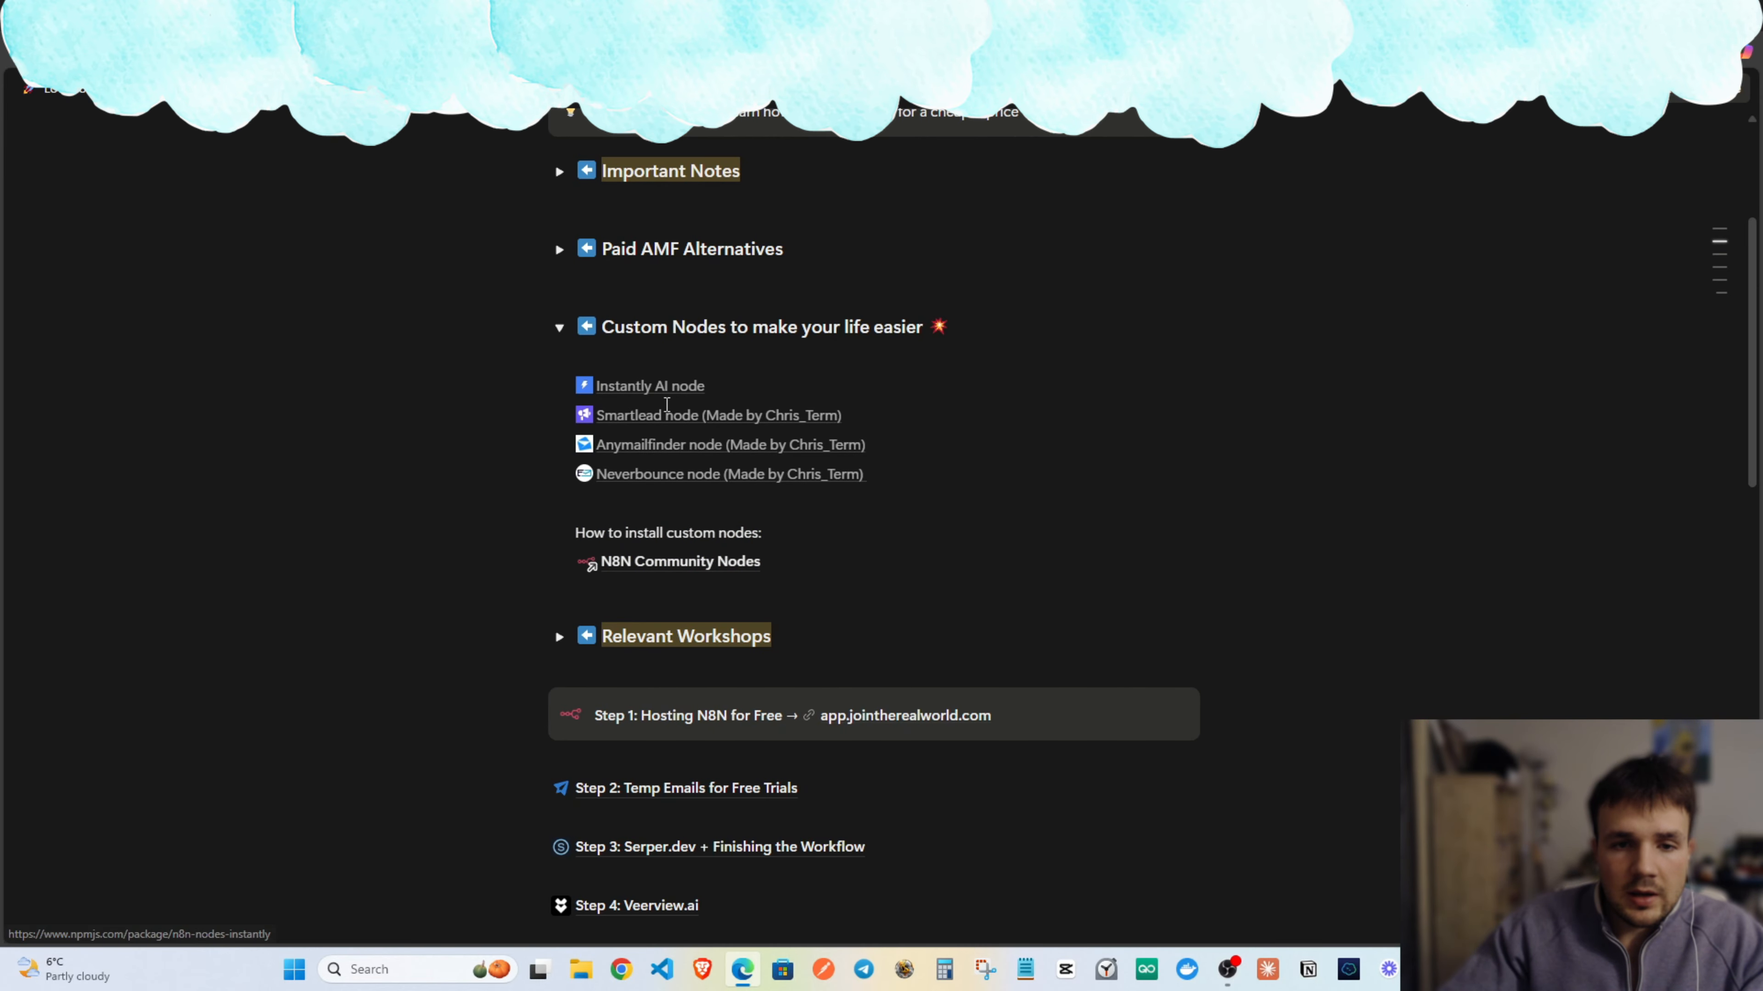
Try installing the n8n-nodes-smartleadai package, copied from its npm page.
click(656, 417)
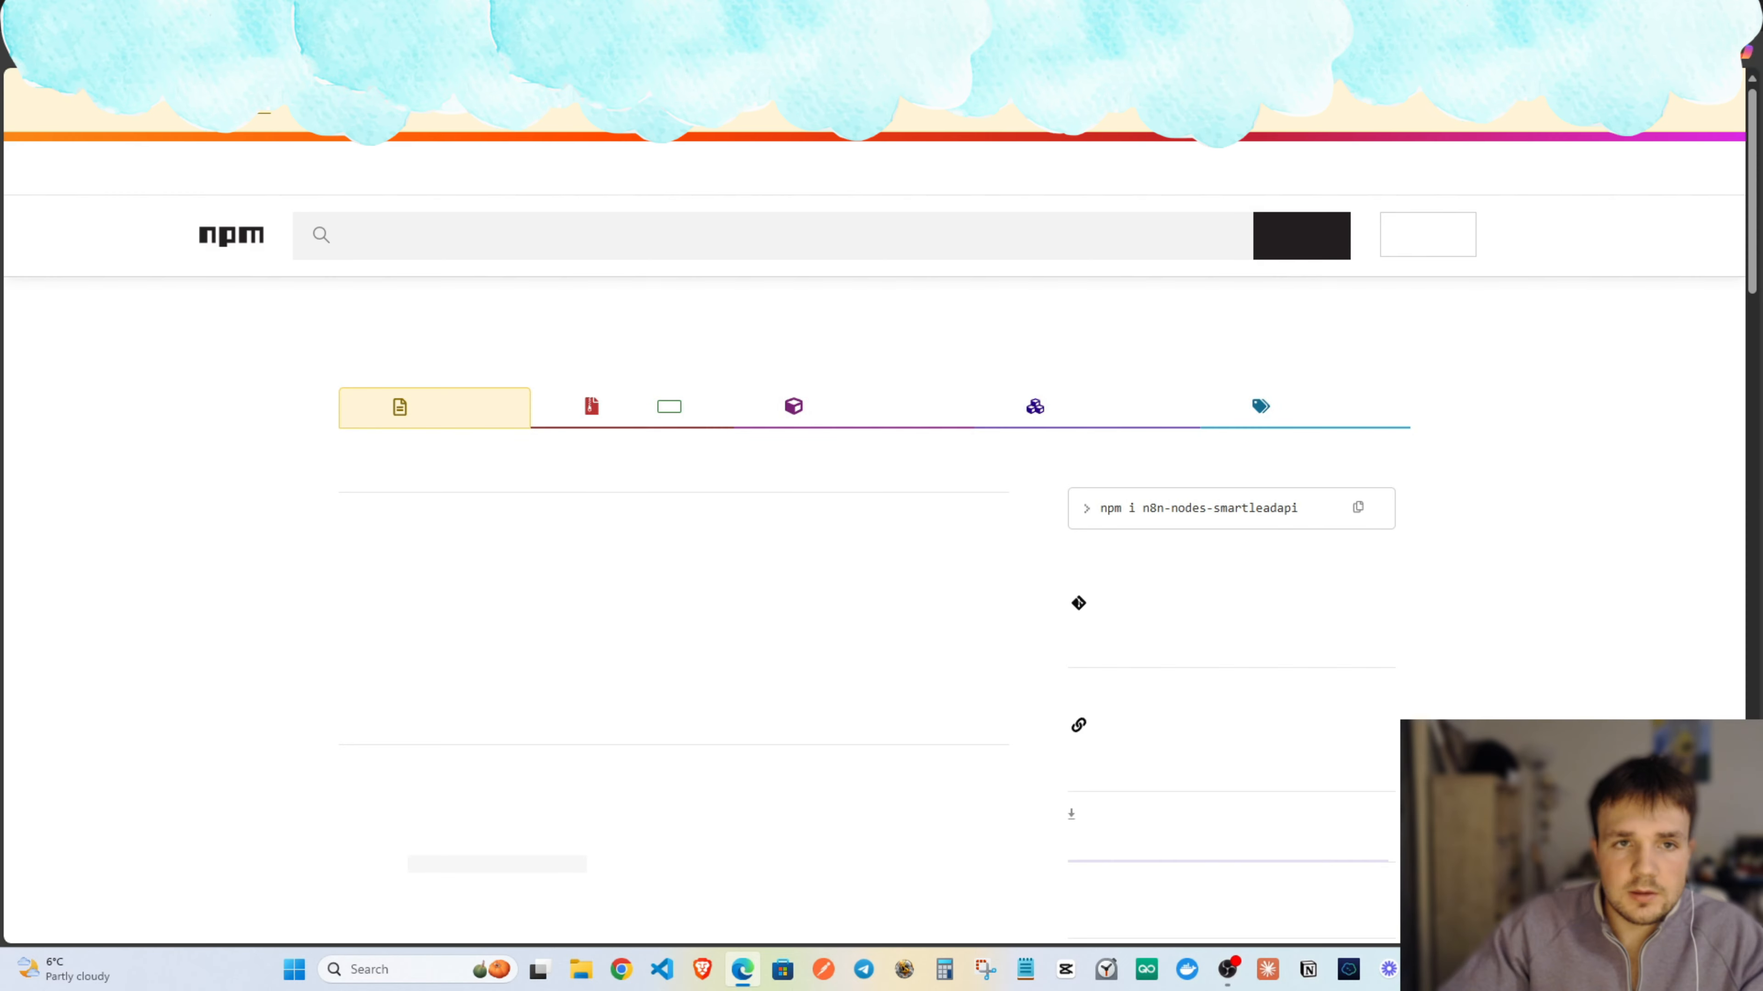
triple_click(547, 467)
key(ctrl+c)
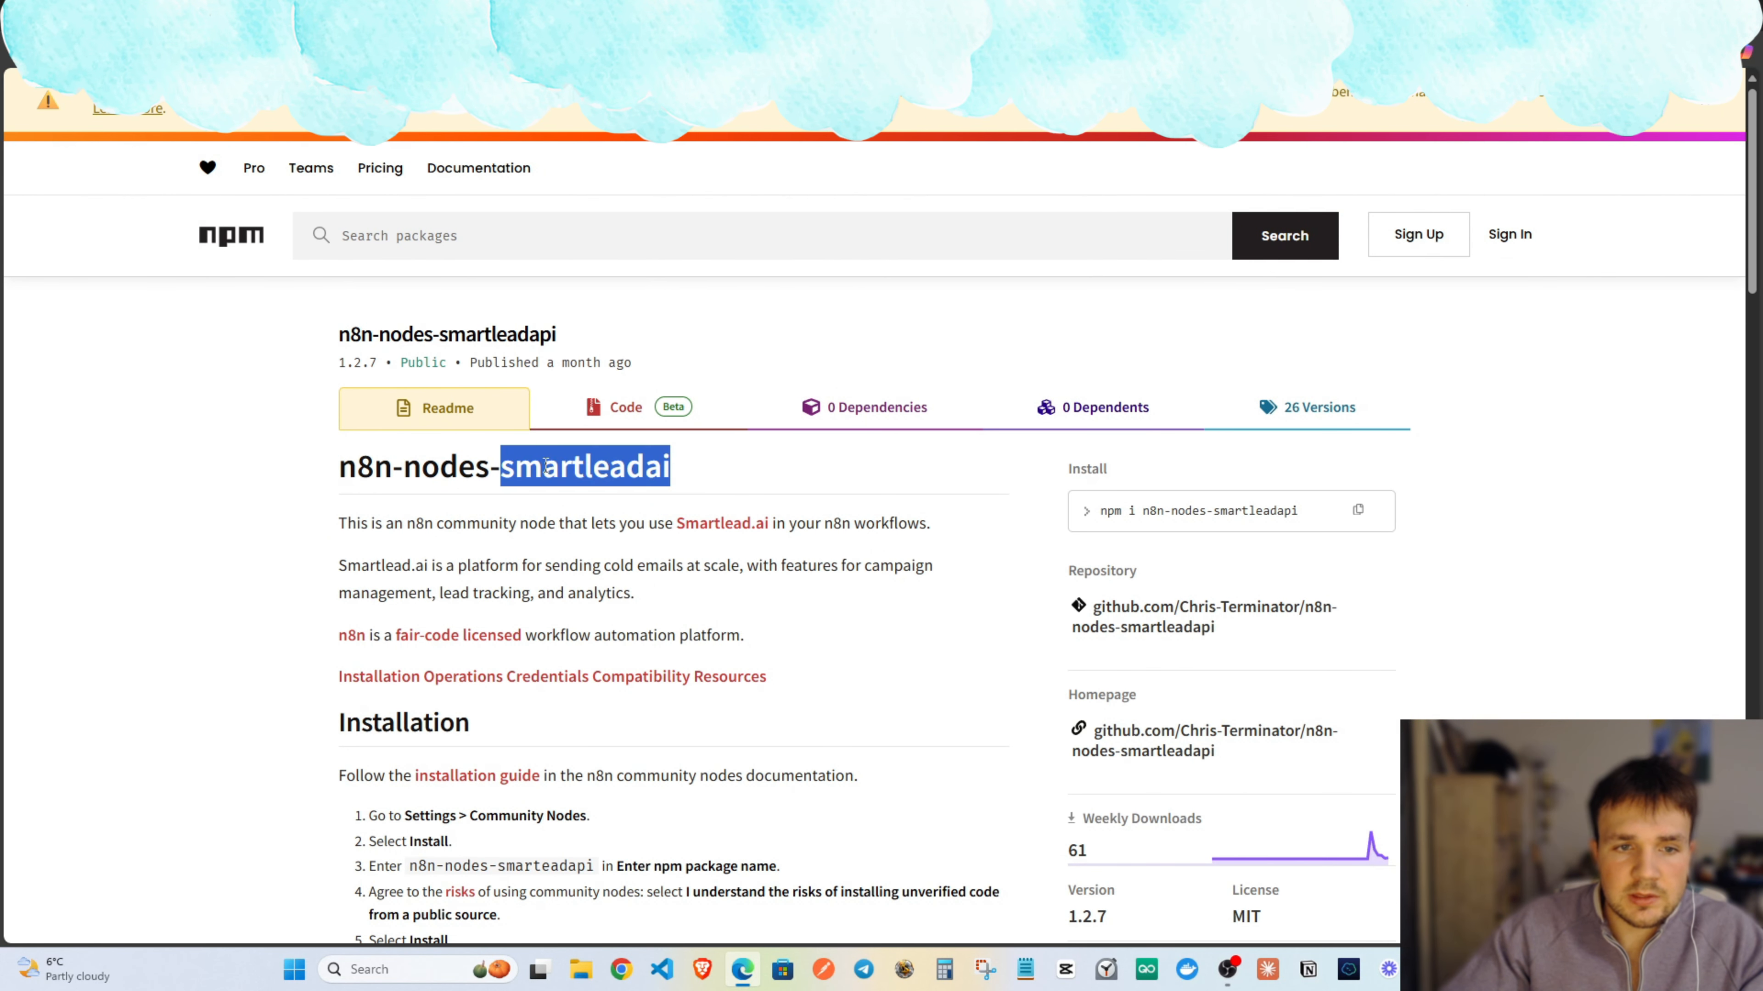
click(486, 15)
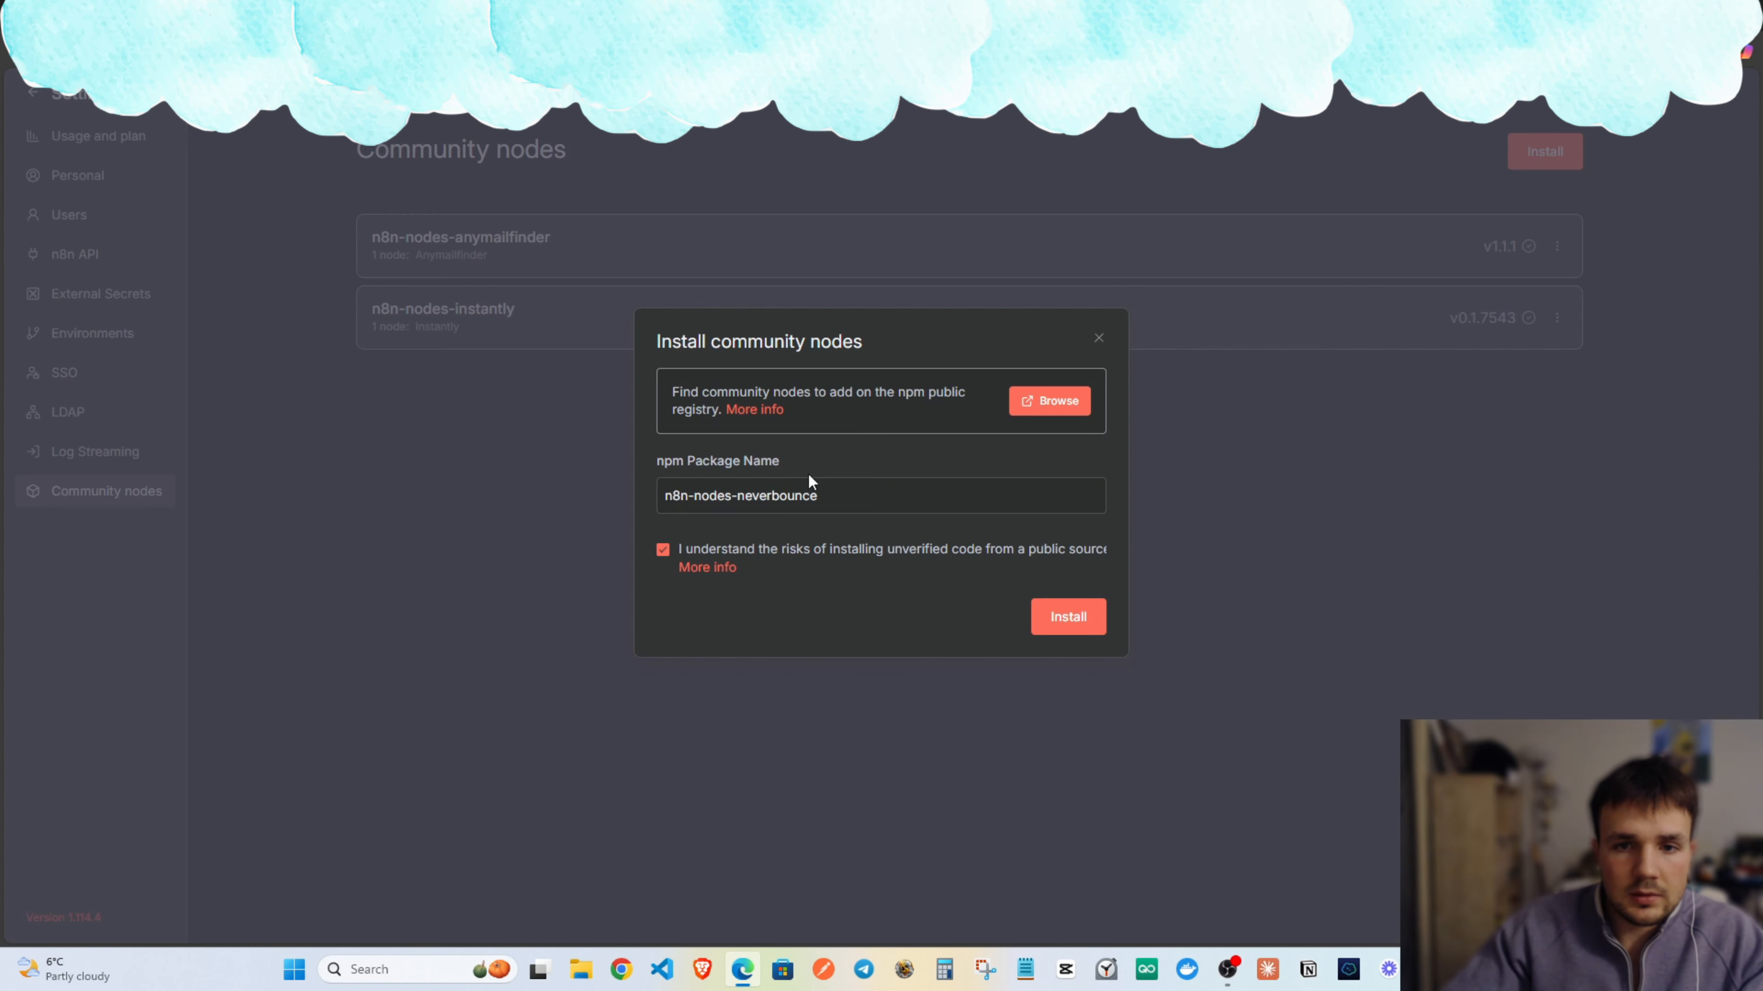
triple_click(806, 497)
key(ctrl+v)
click(1054, 623)
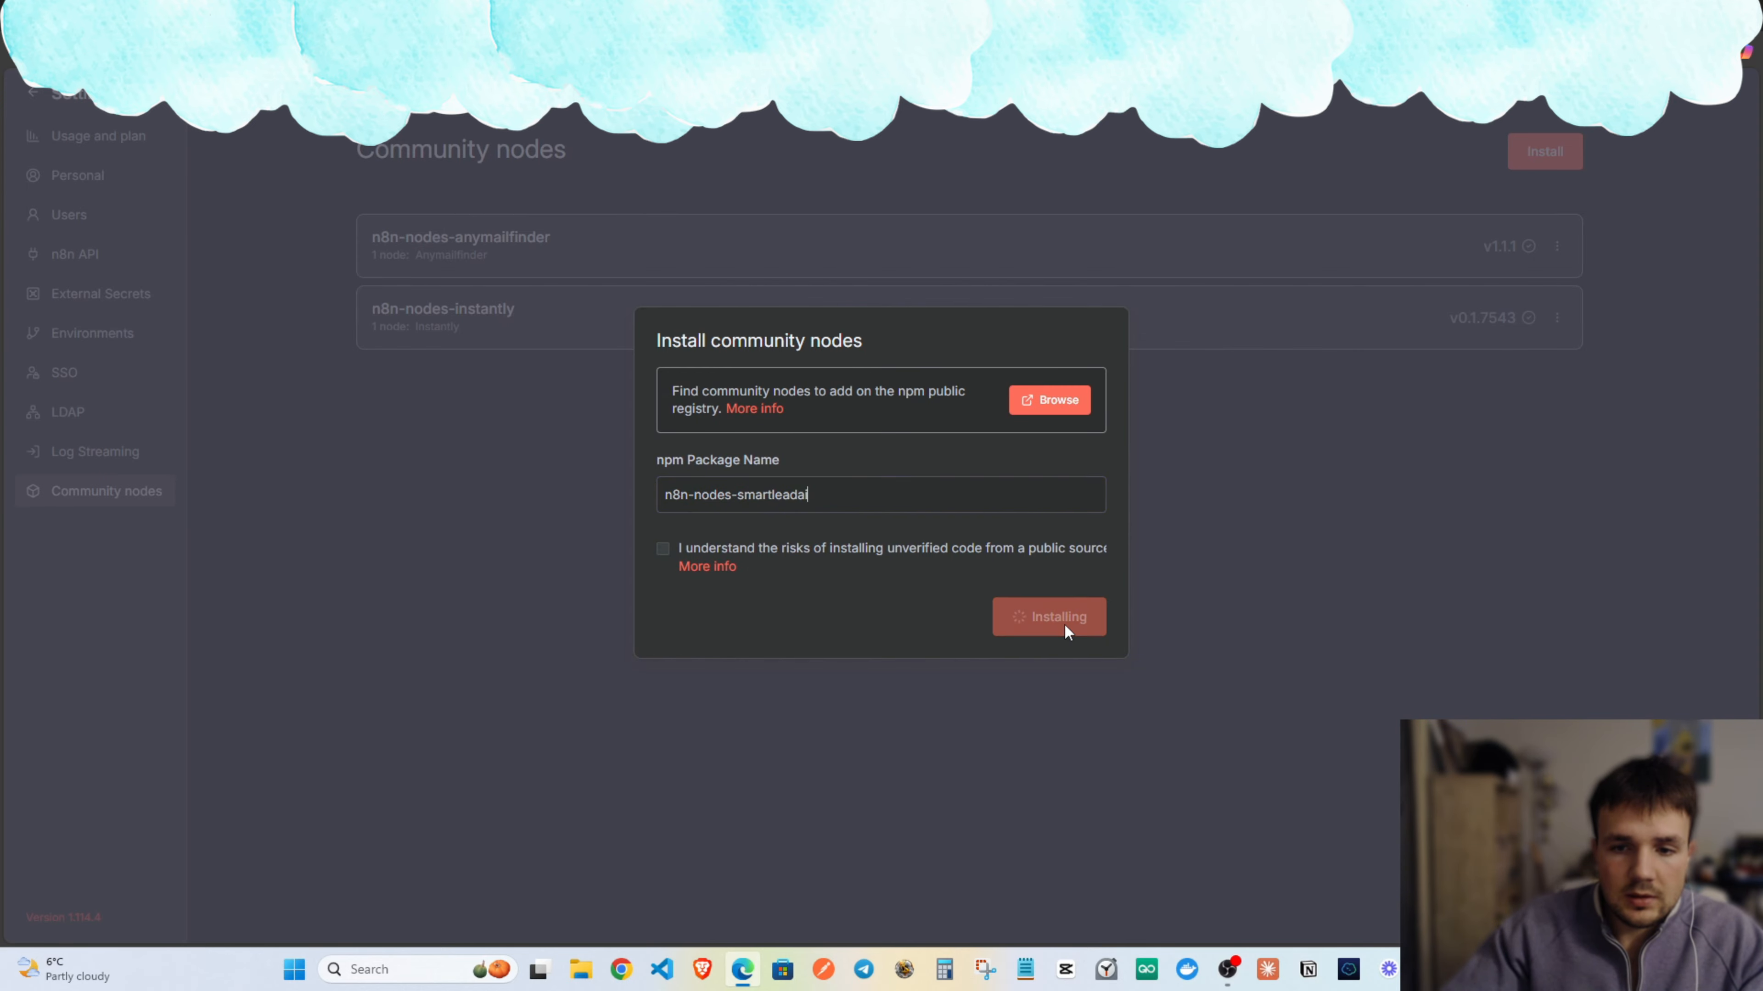
Check the installed package names, then leave settings for the workflows Overview.
drag(569, 381, 374, 381)
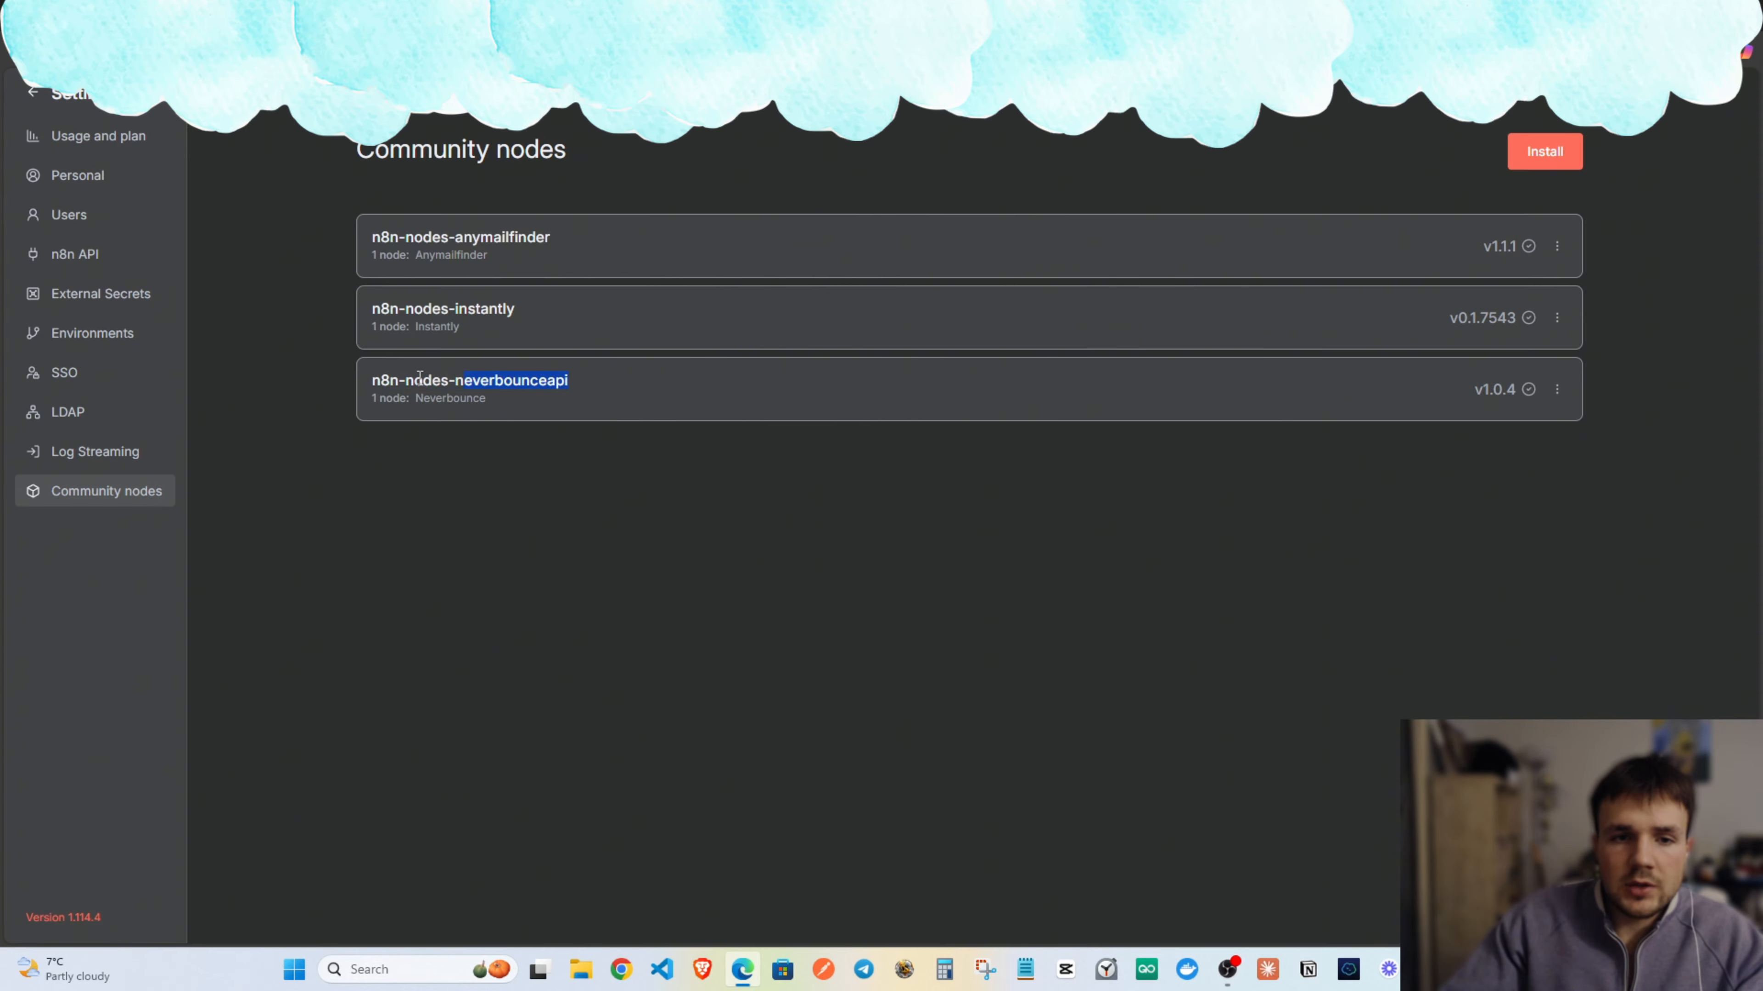
drag(517, 310, 407, 312)
click(606, 236)
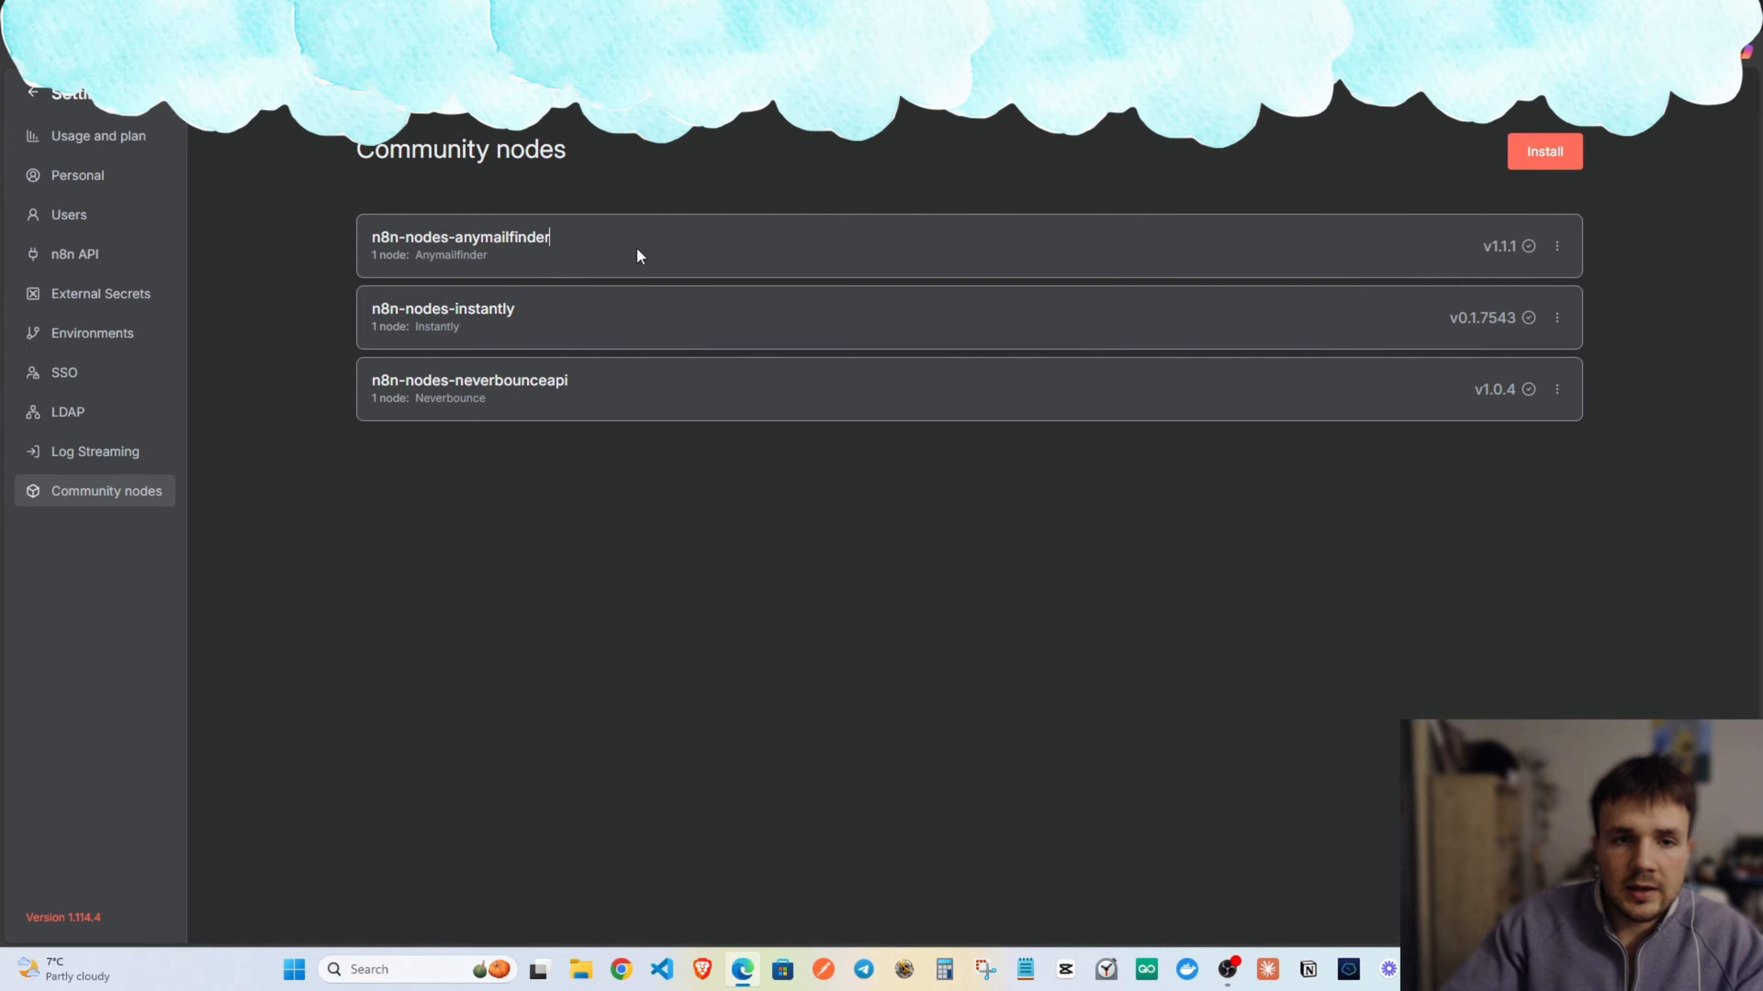
click(54, 104)
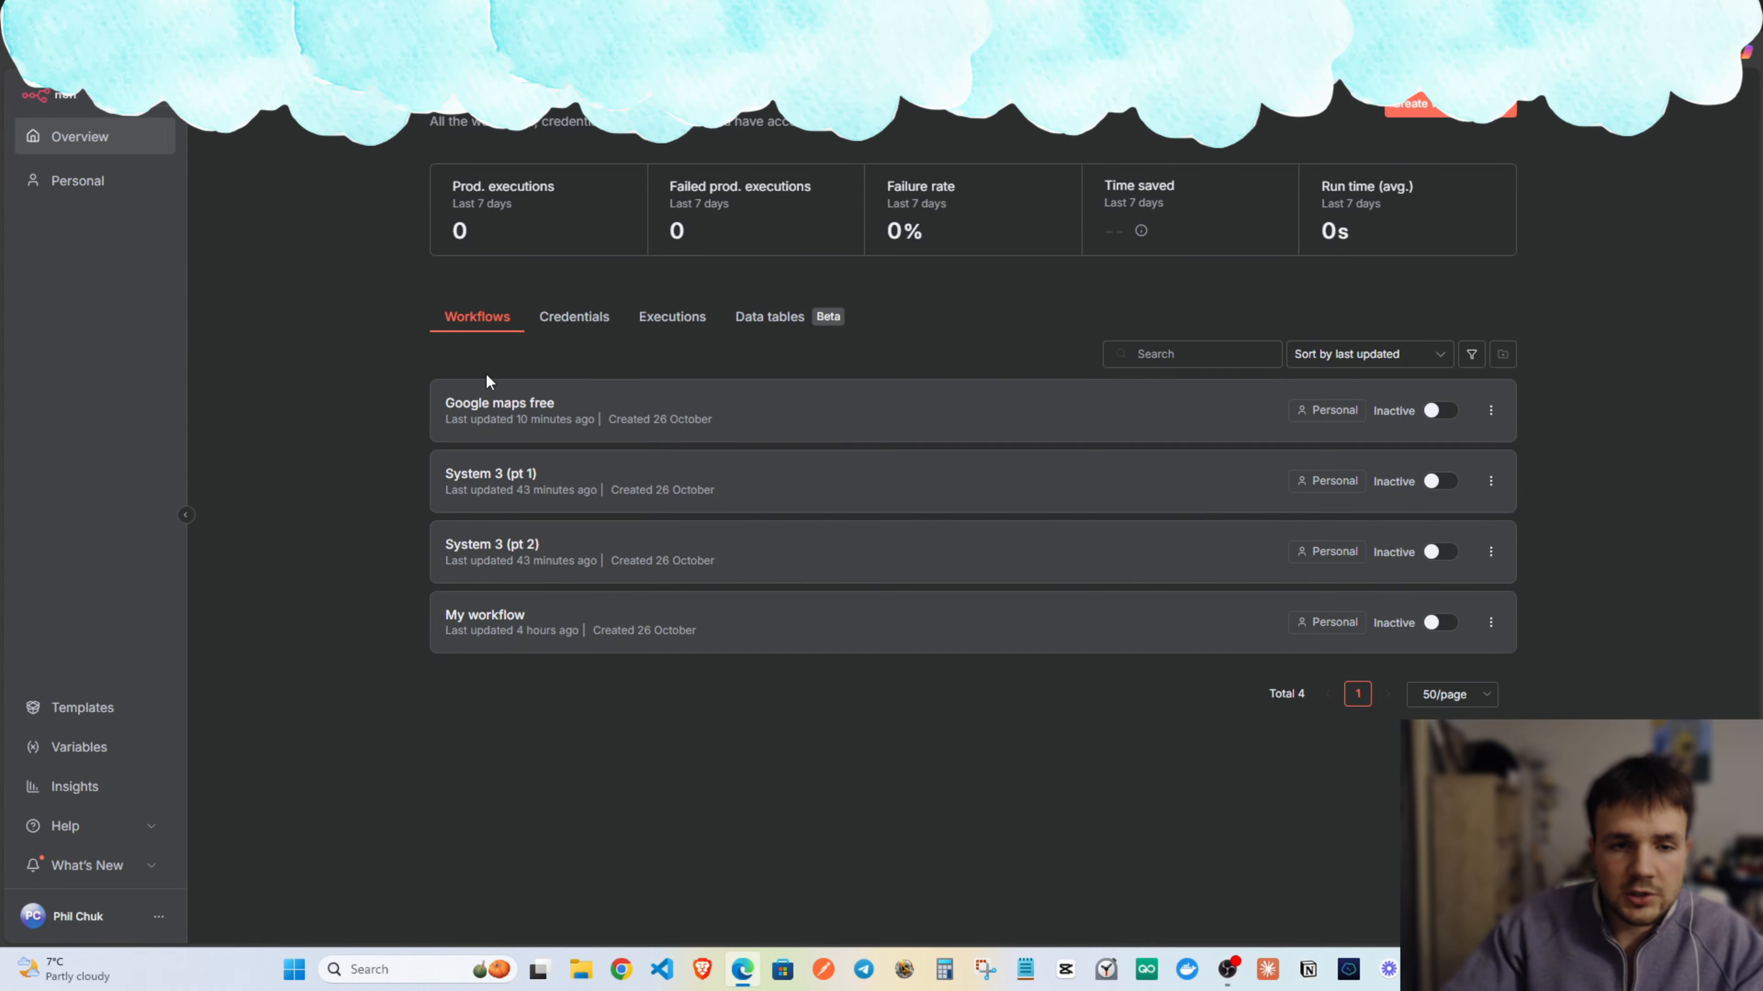
Create a new workflow with a manual trigger followed by a Google Sheets 'Get row(s) in sheet' node.
click(522, 414)
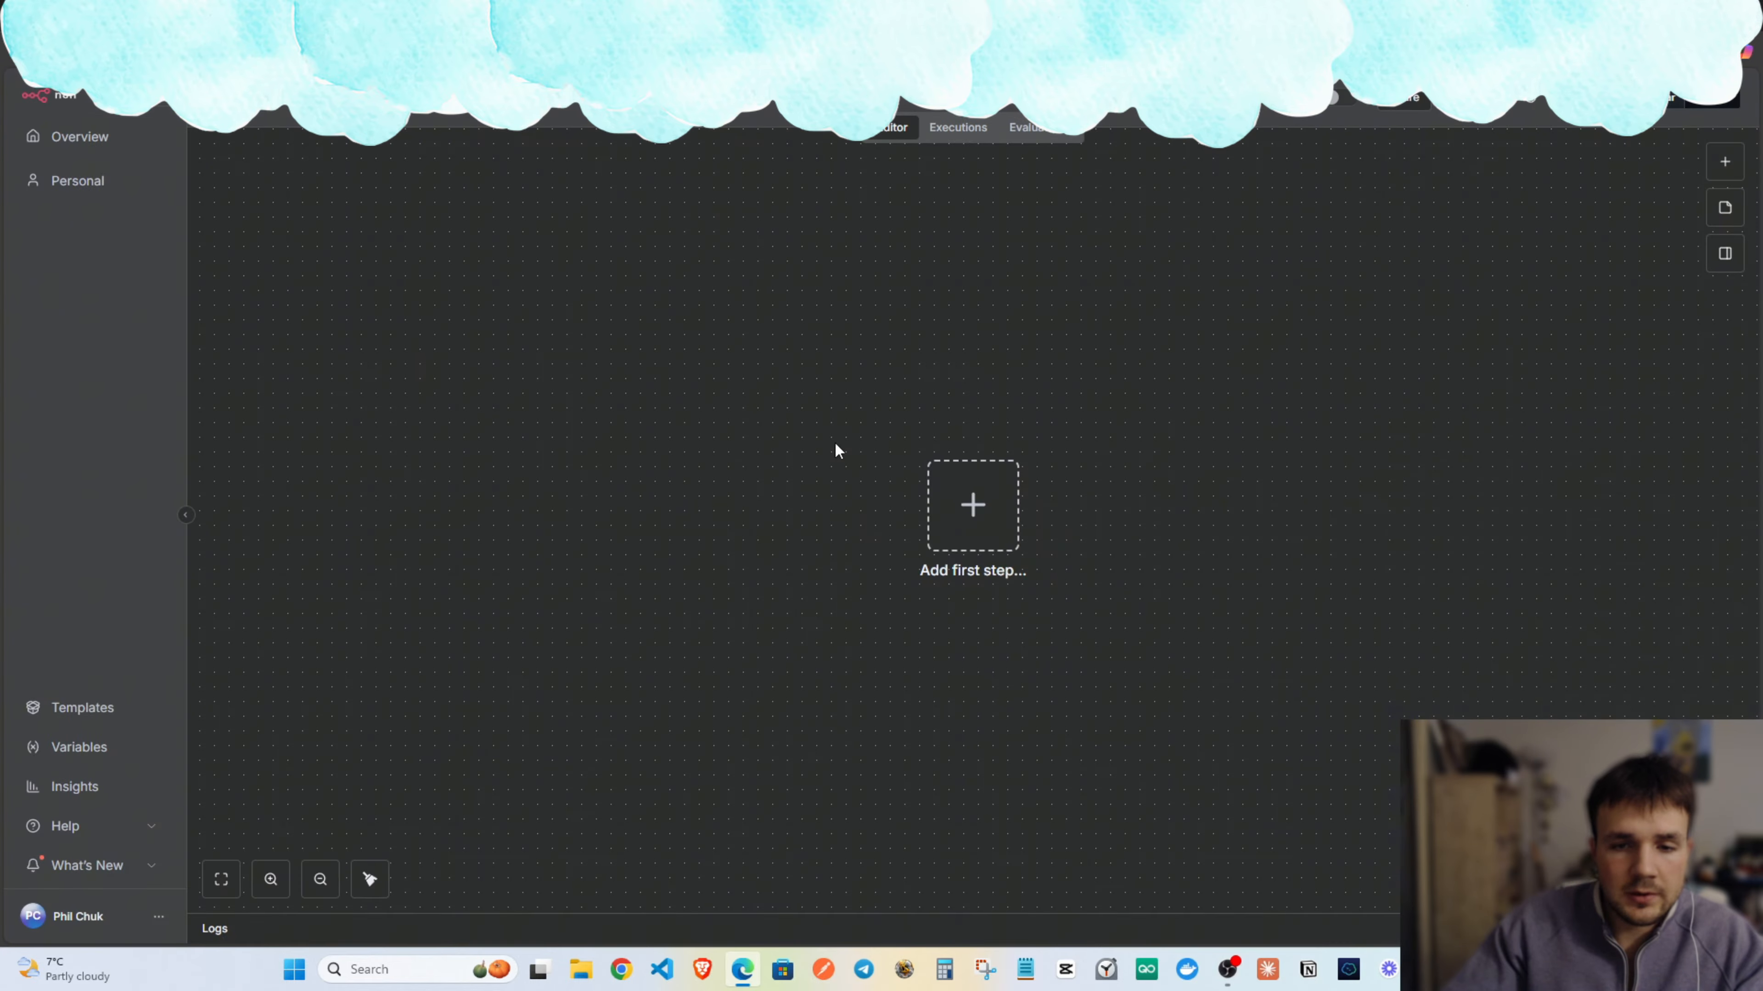
scroll(995, 465, down, 1)
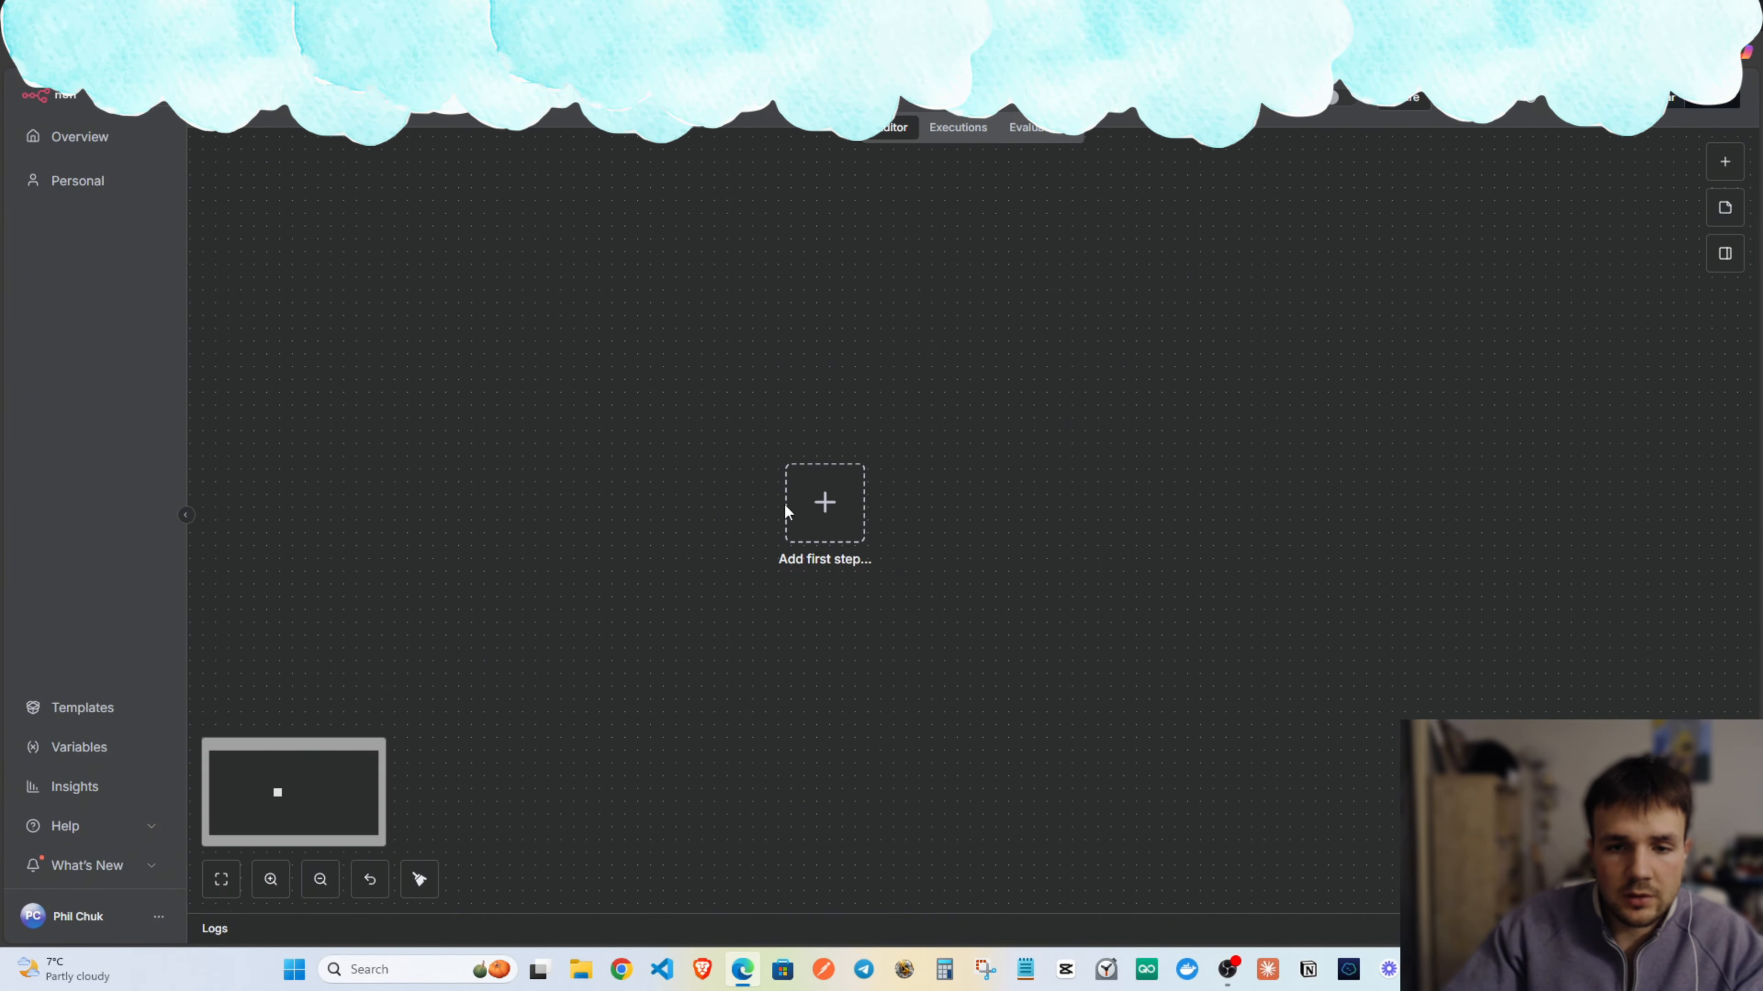
click(824, 502)
click(1428, 309)
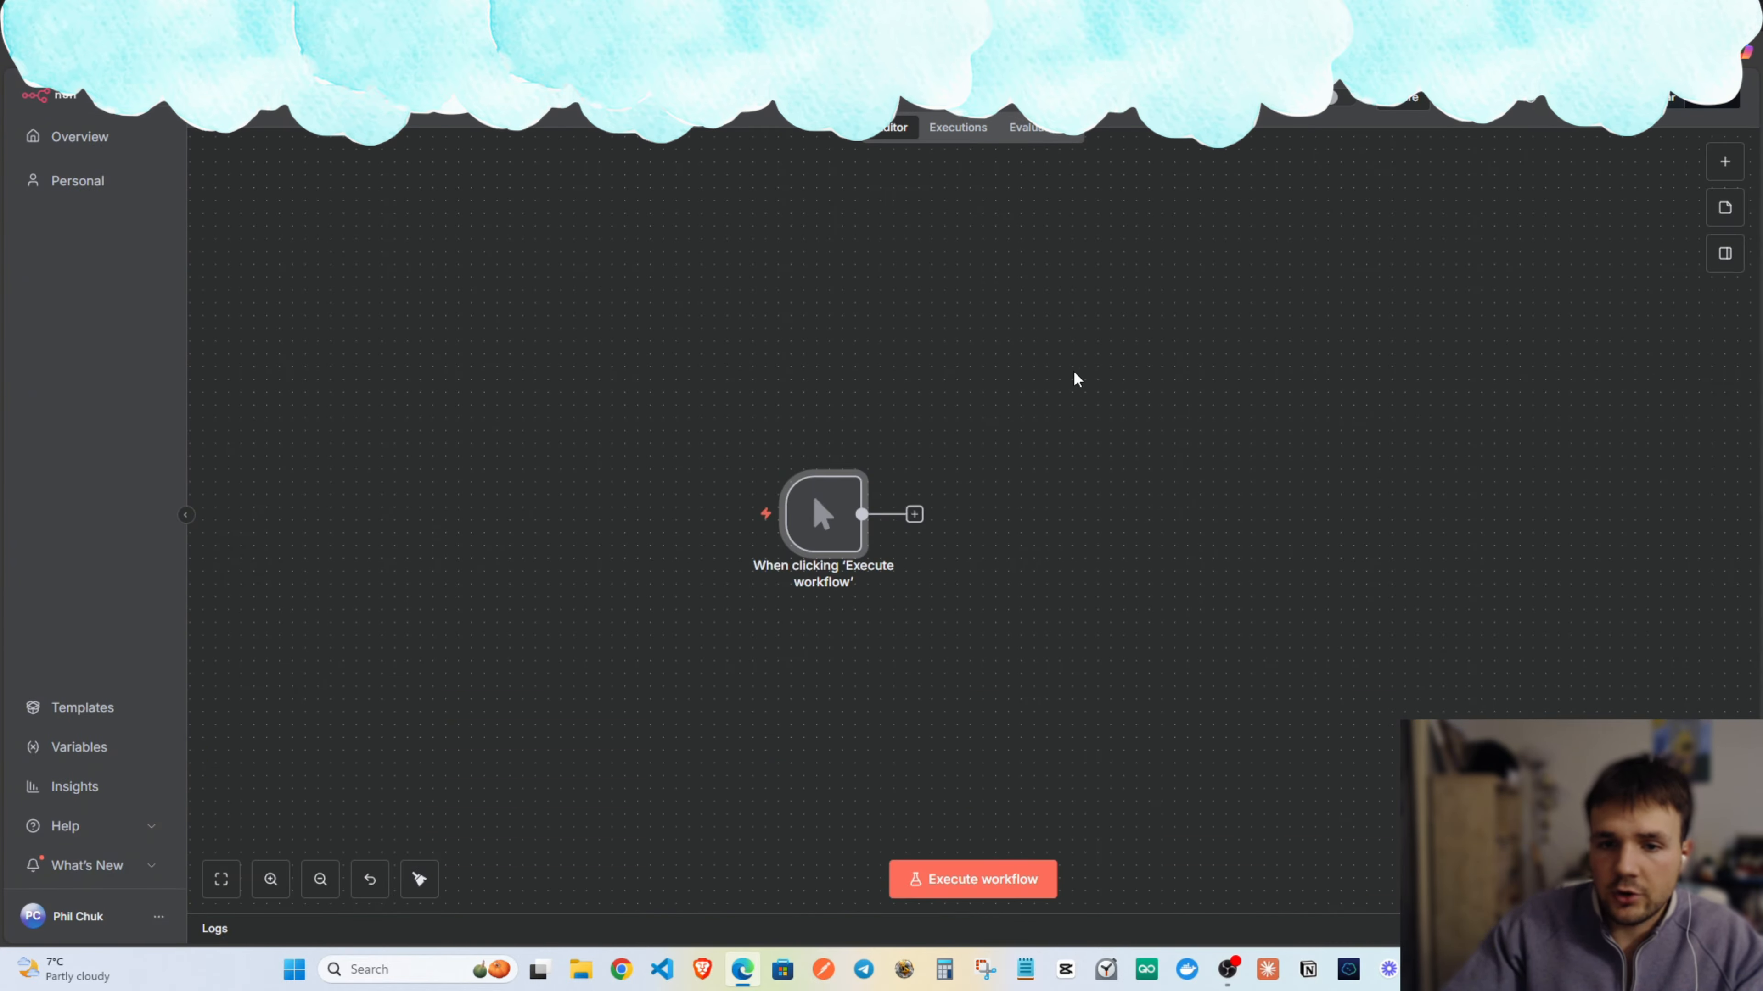
click(779, 484)
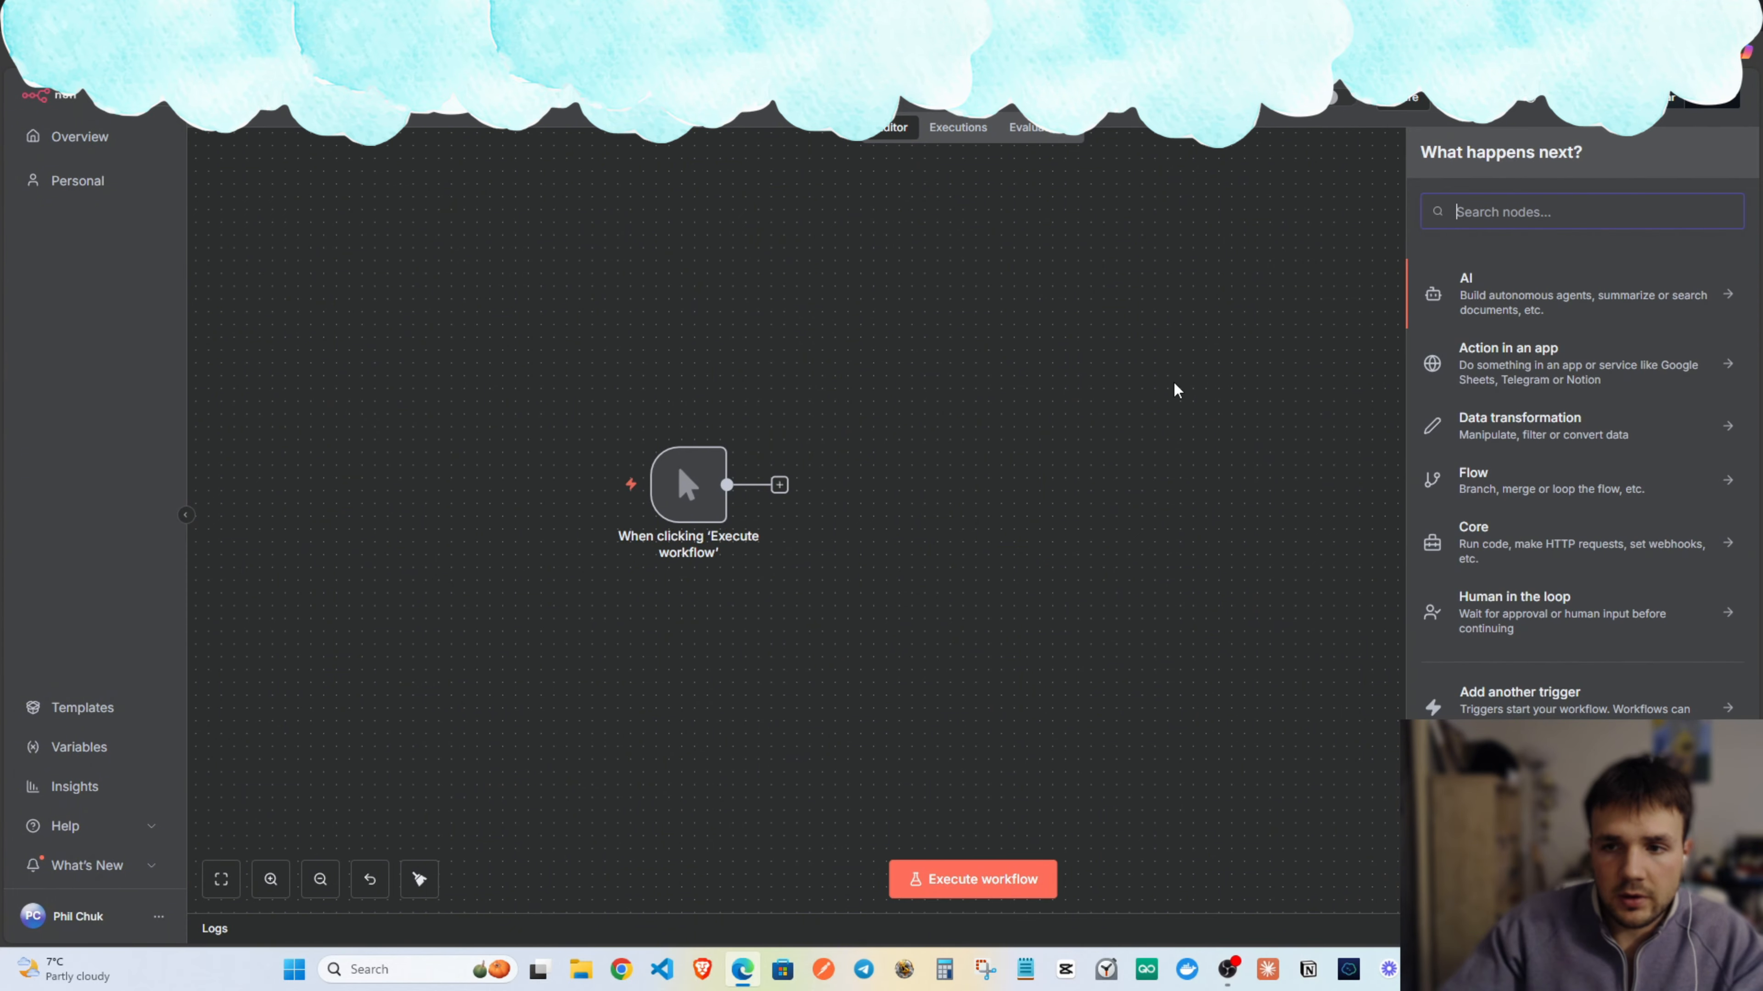
text(sheets)
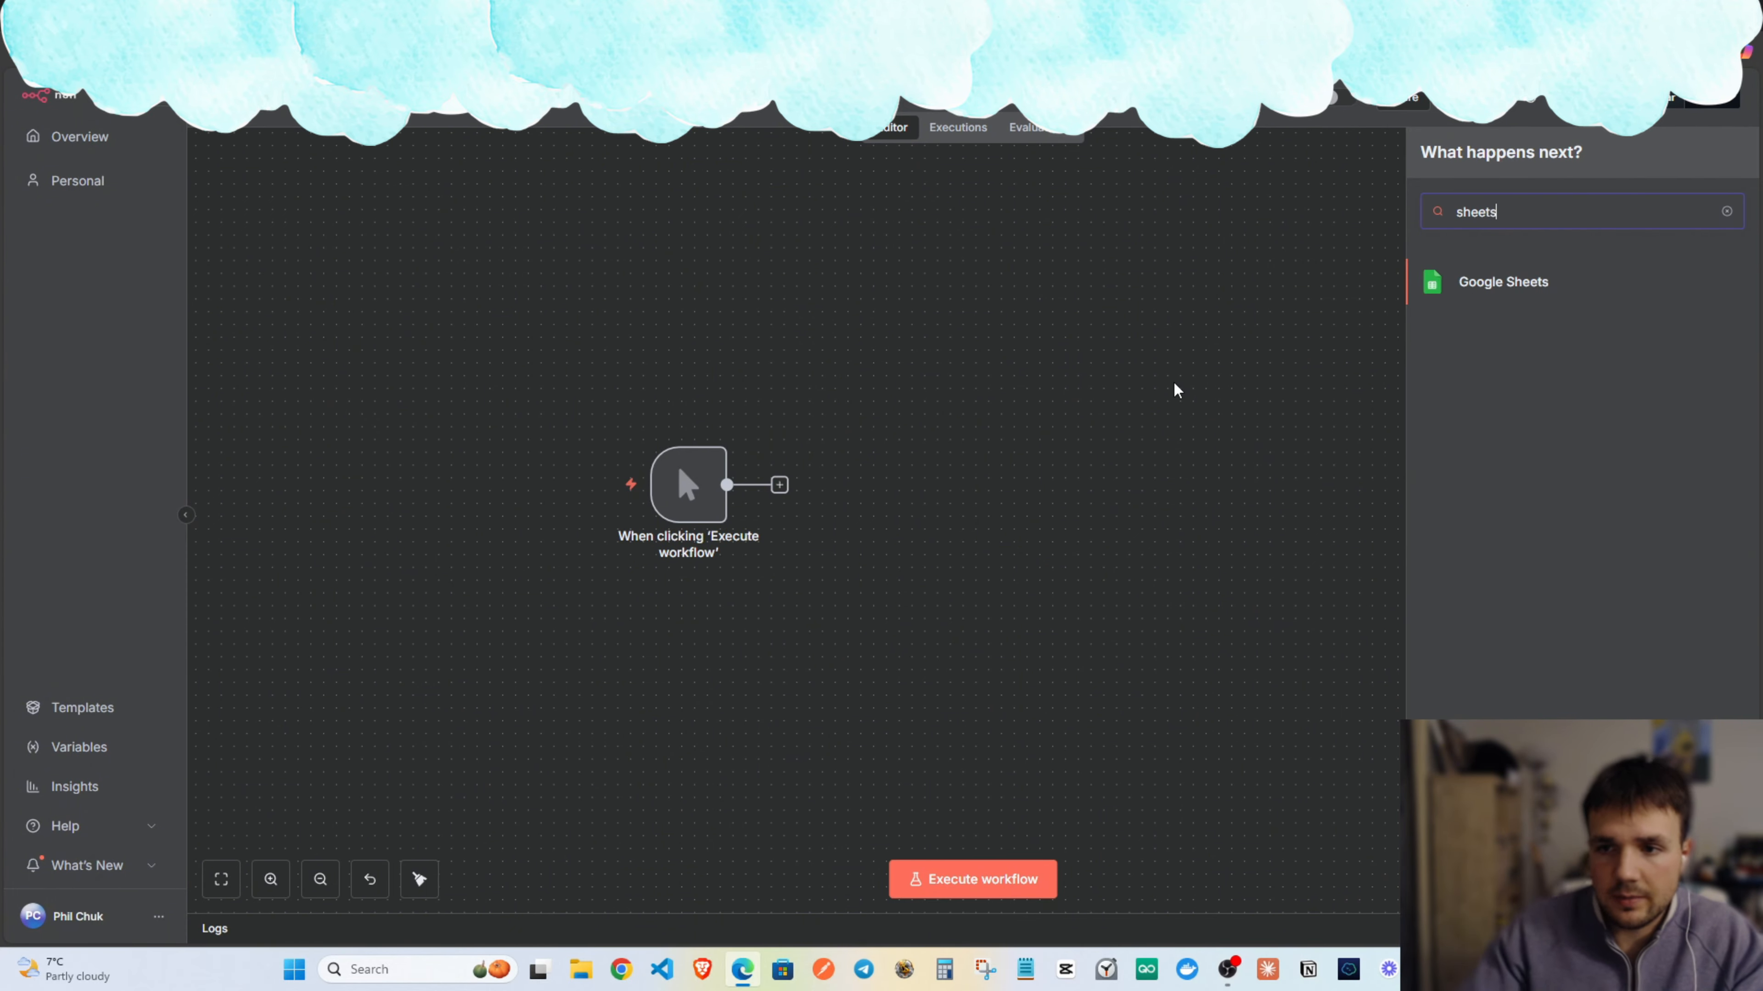
click(1494, 298)
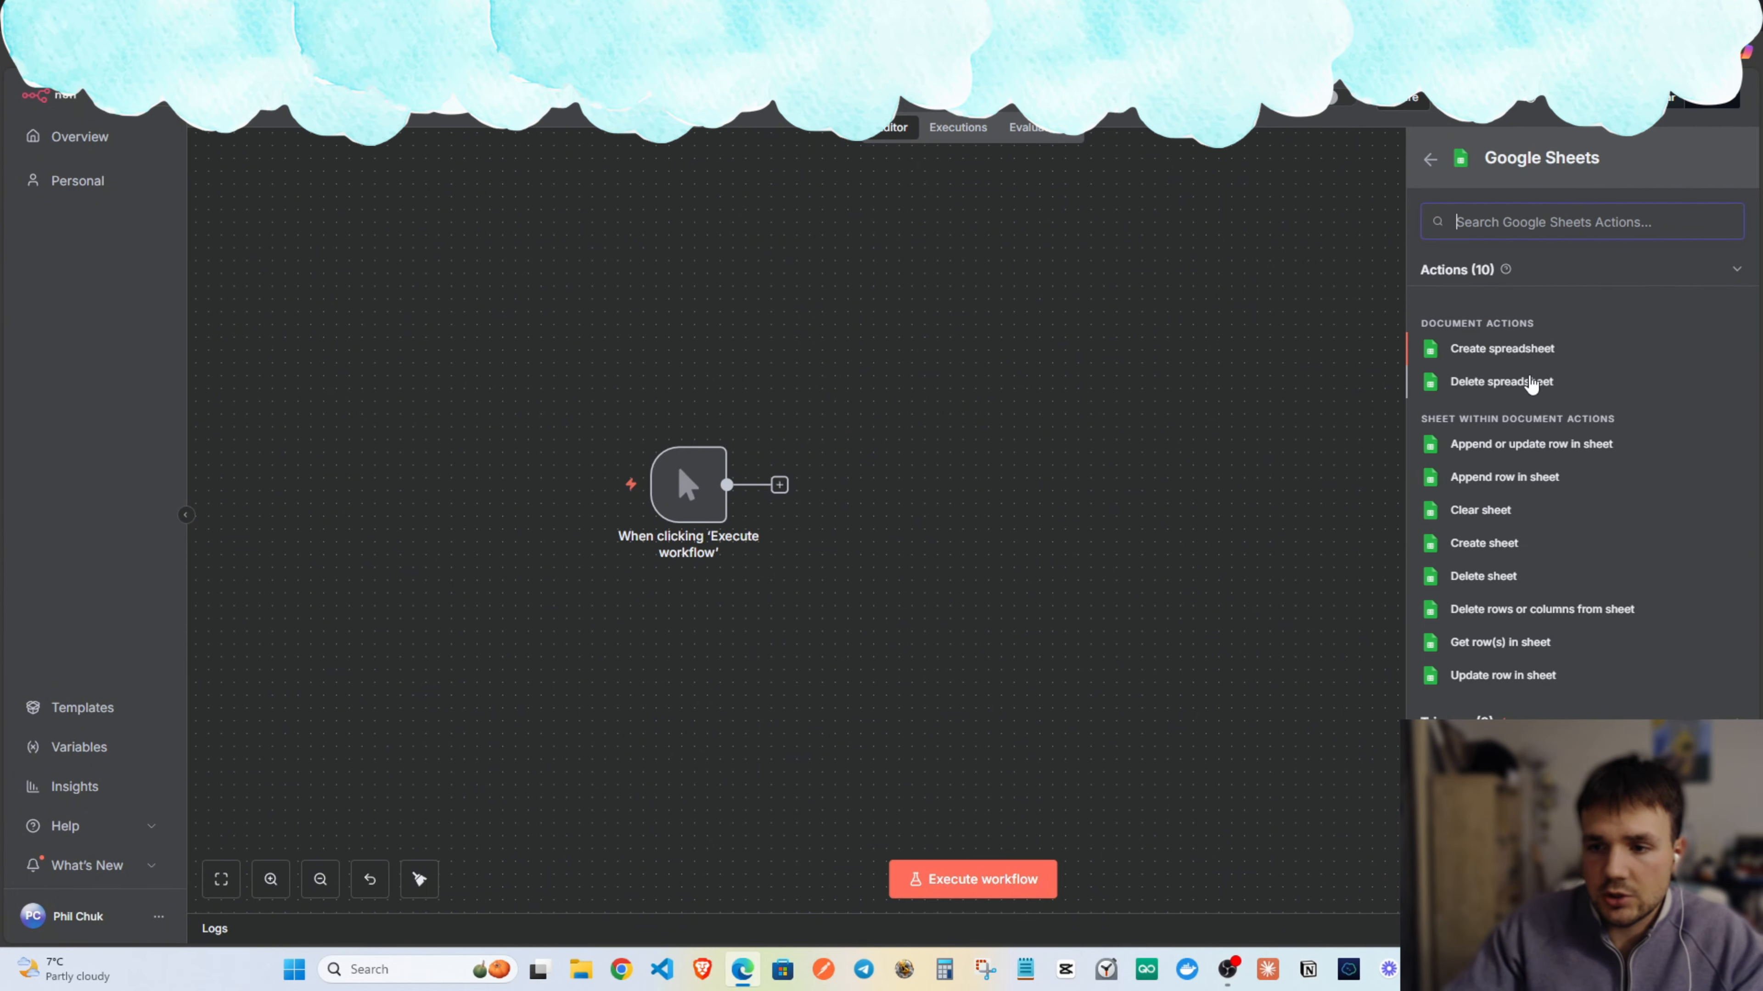
click(1506, 652)
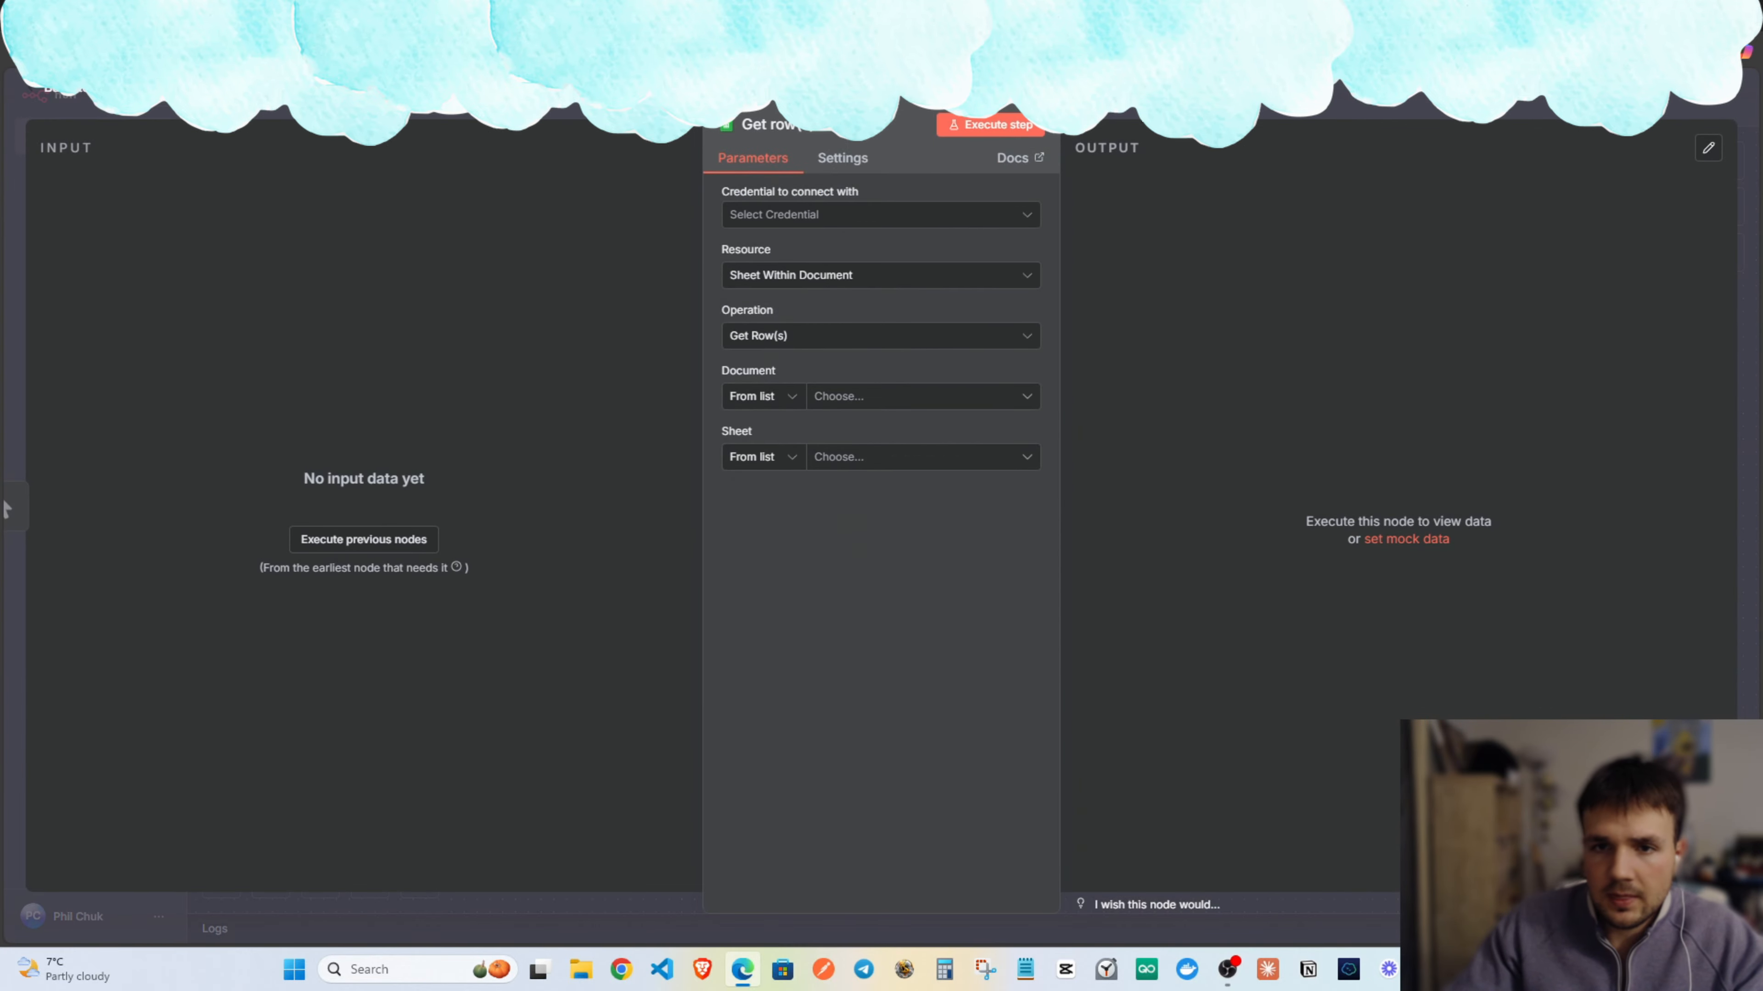
key(Escape)
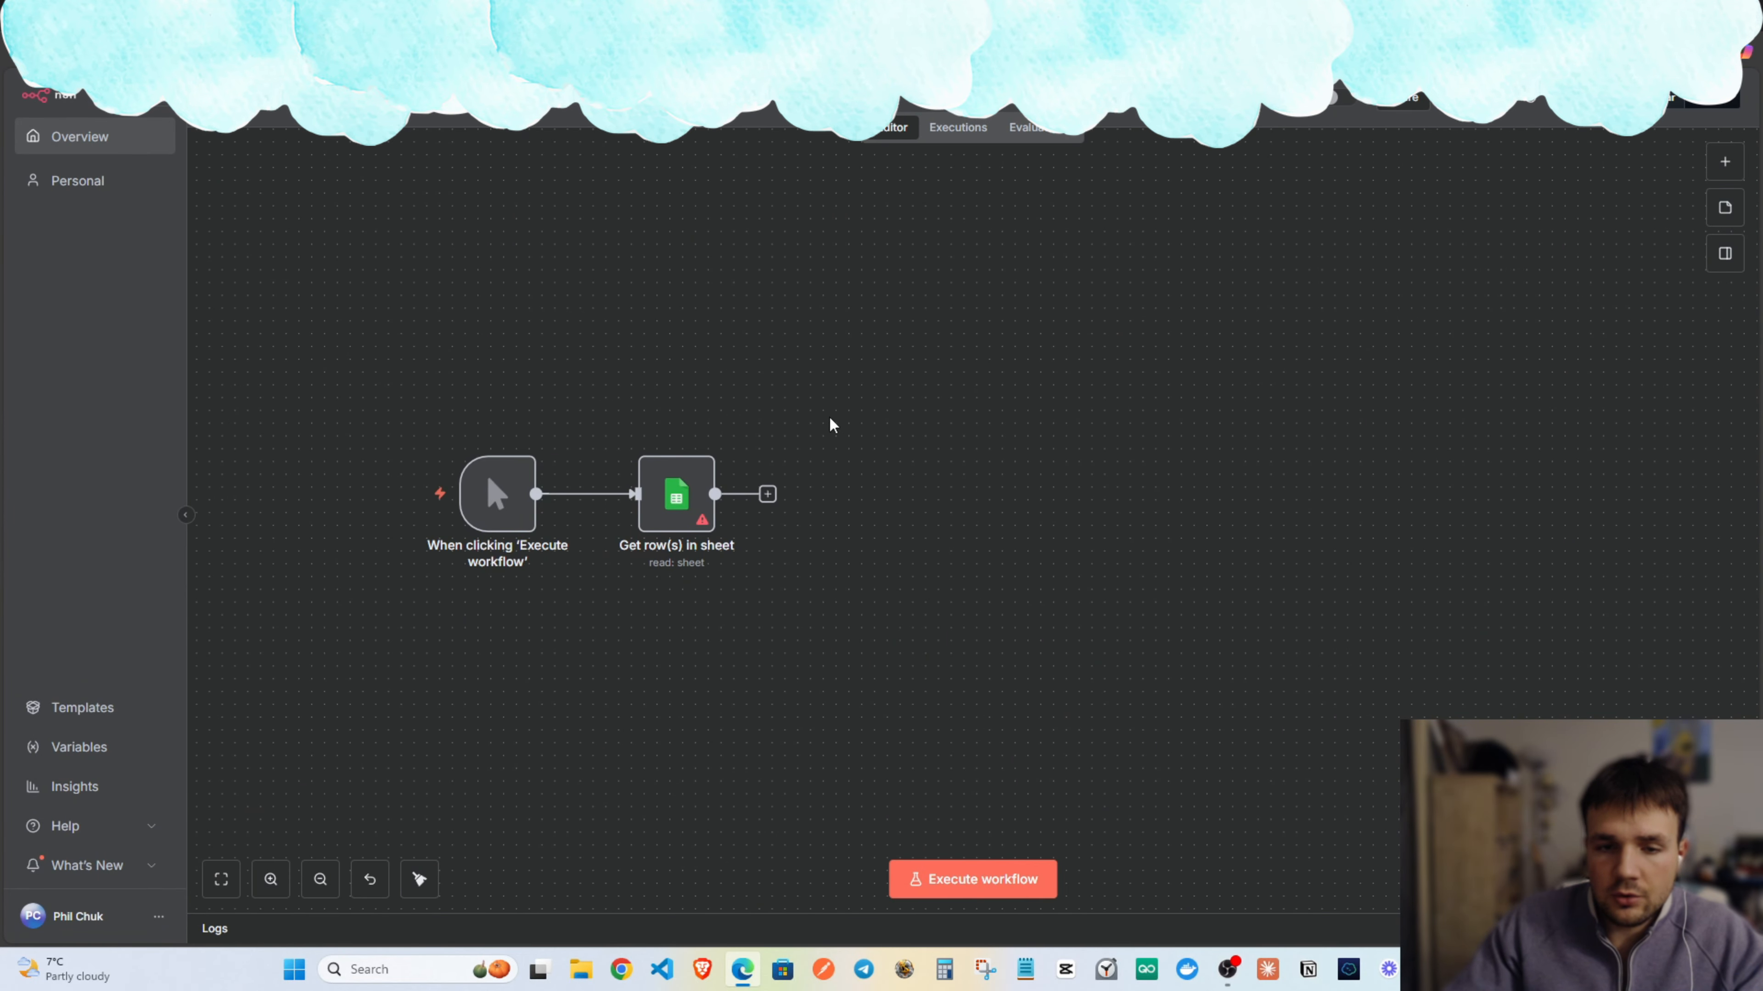
scroll(869, 405, down, 2)
Center the two nodes on the canvas, then search Google Maps for New York real estate agents.
drag(847, 391, 995, 419)
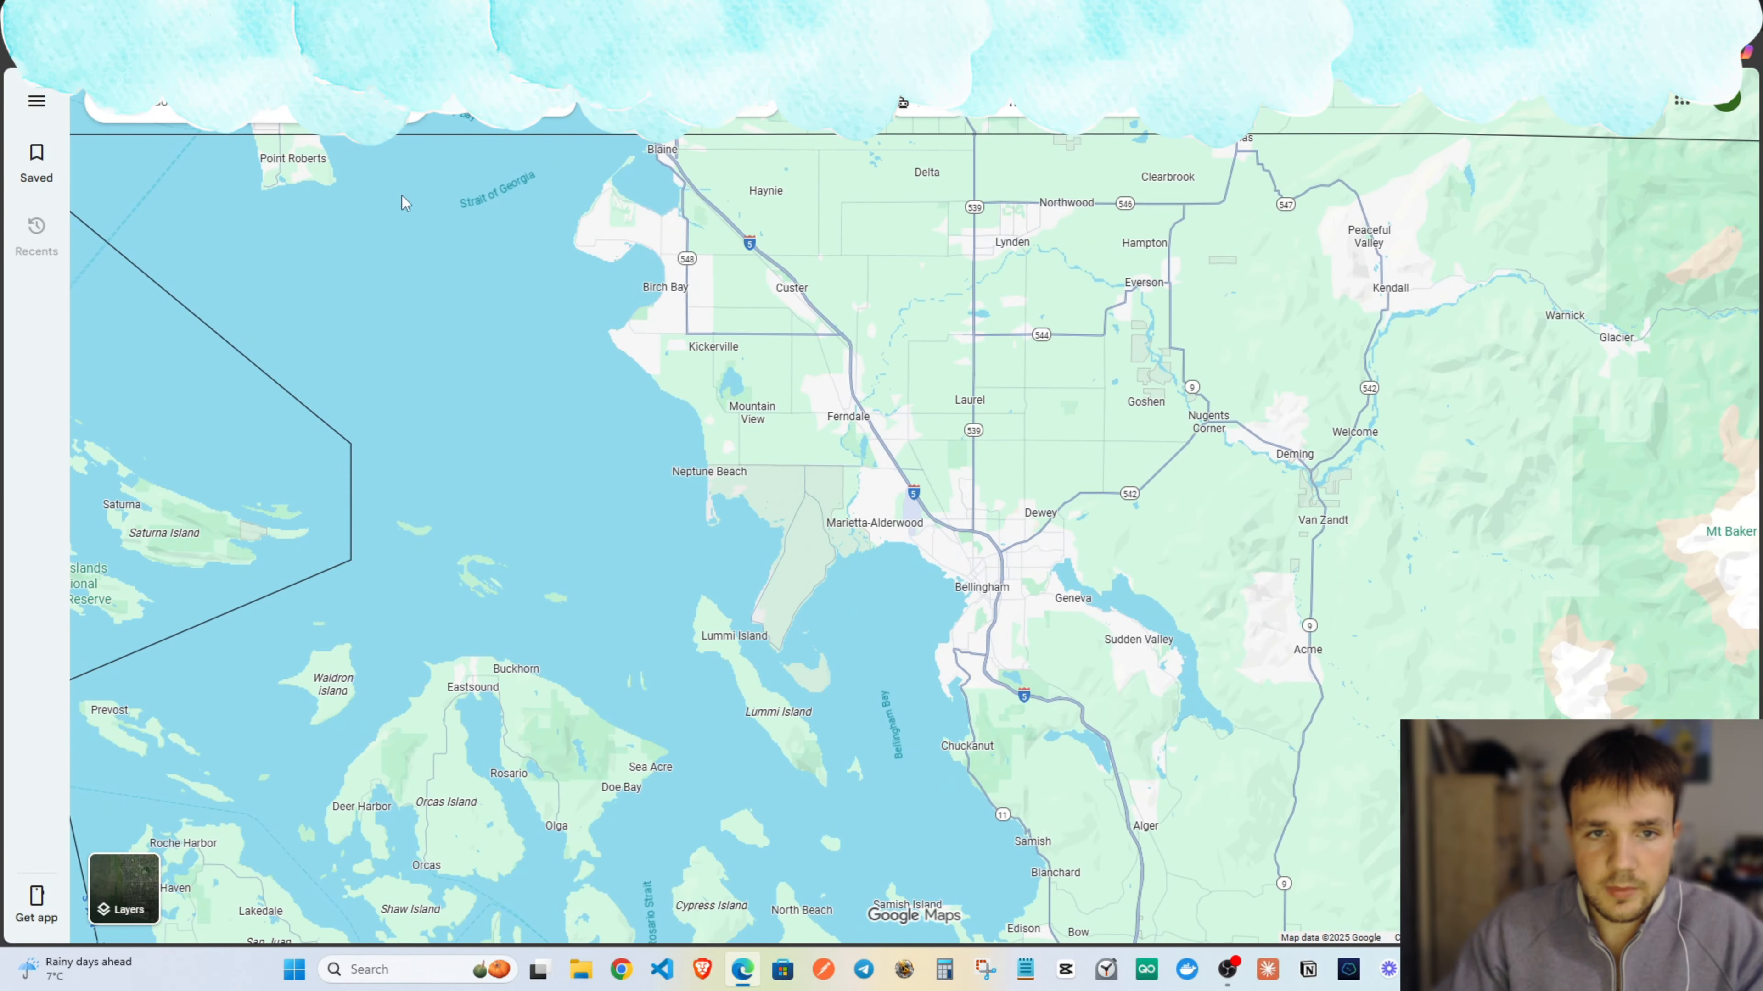
text(niche)
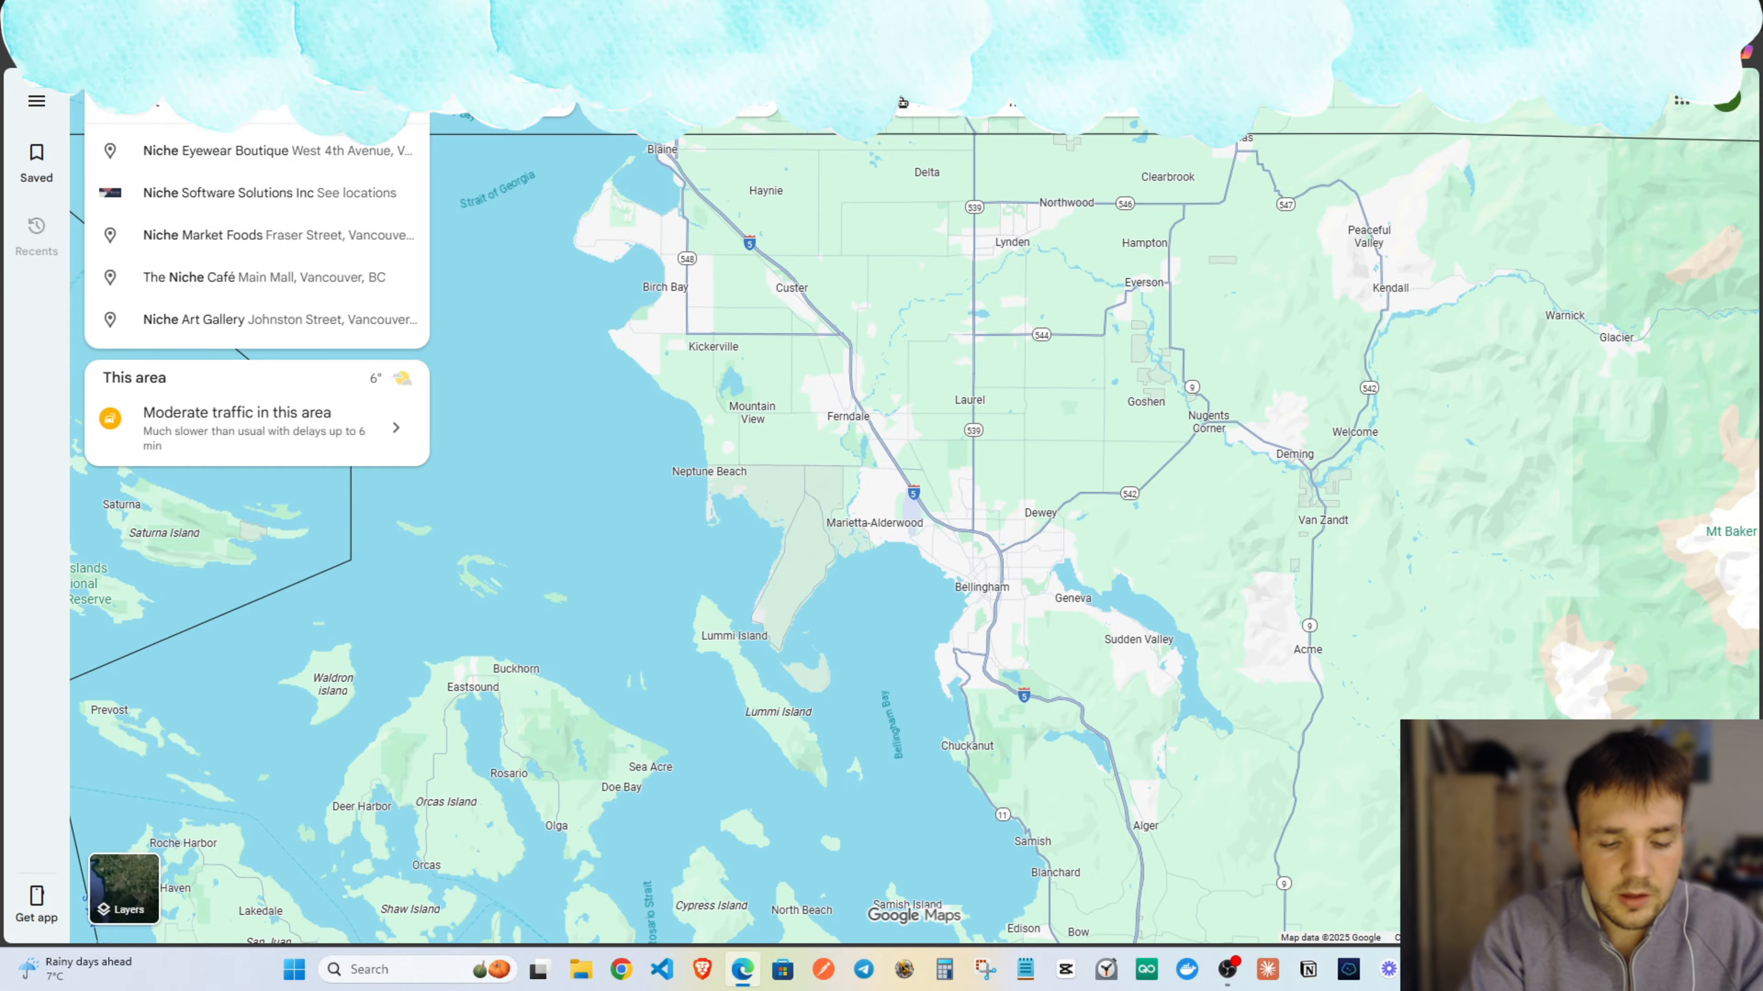
text( location)
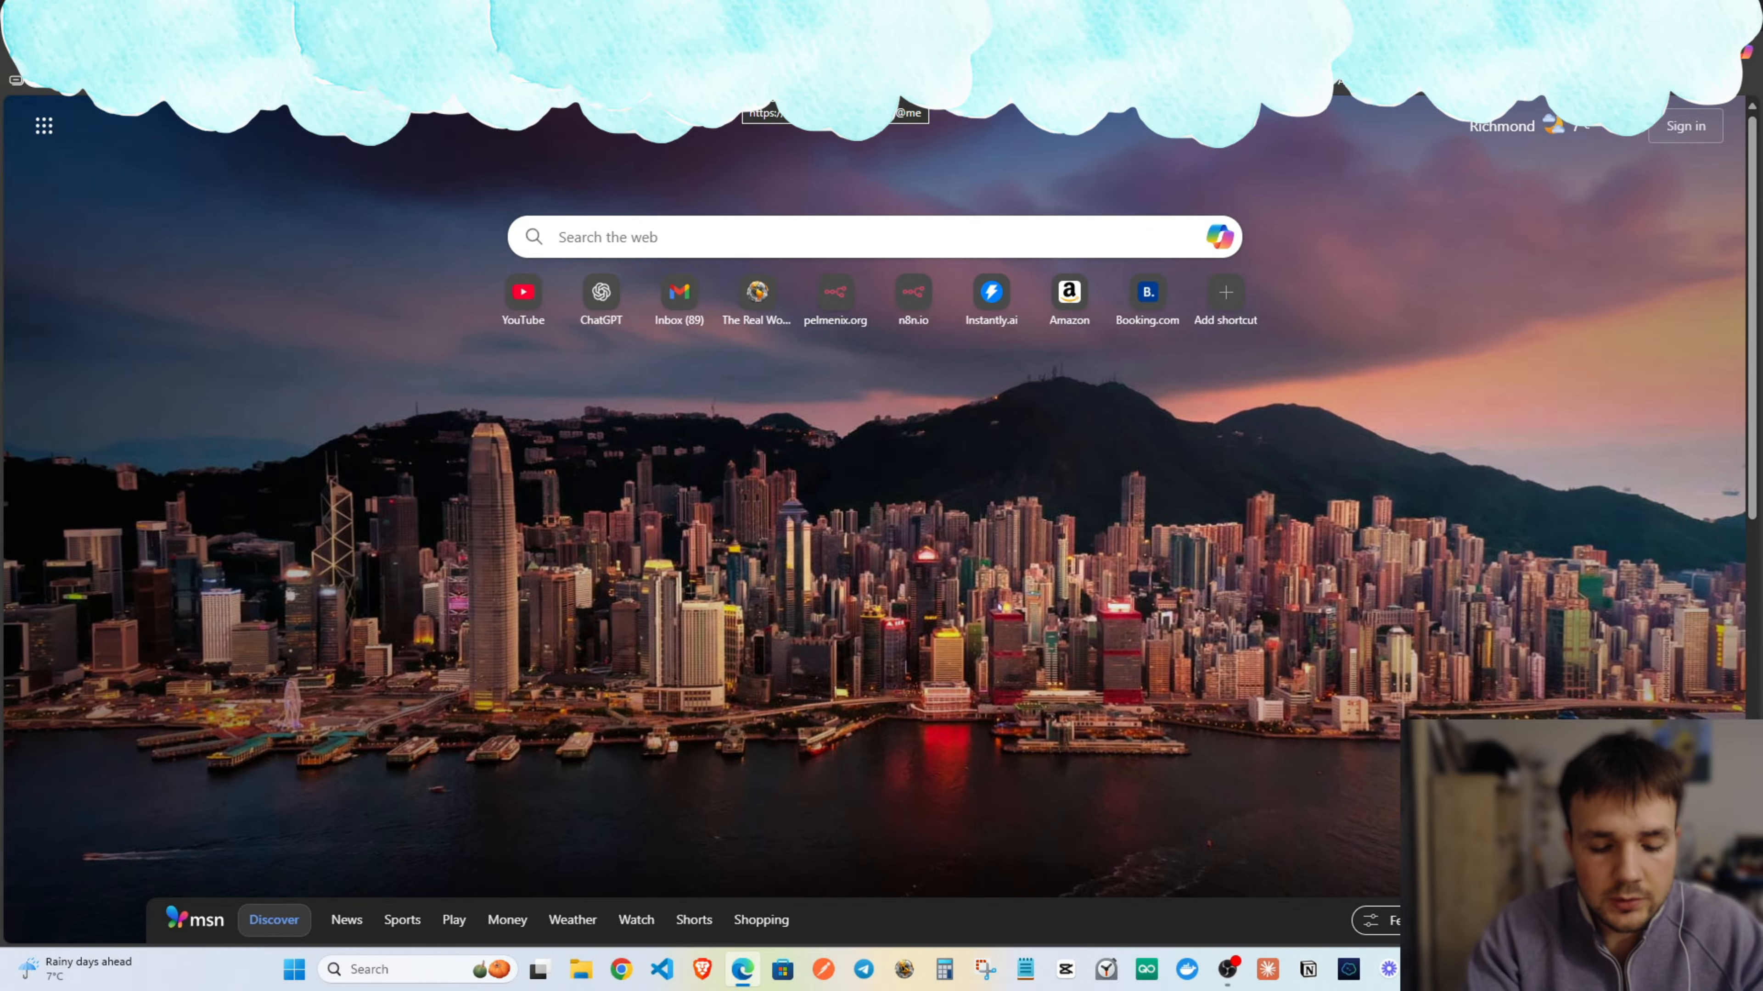
Go to PhantomBuster, search phantoms for 'google maps' and start the Google Maps Search Export phantom.
text(phan)
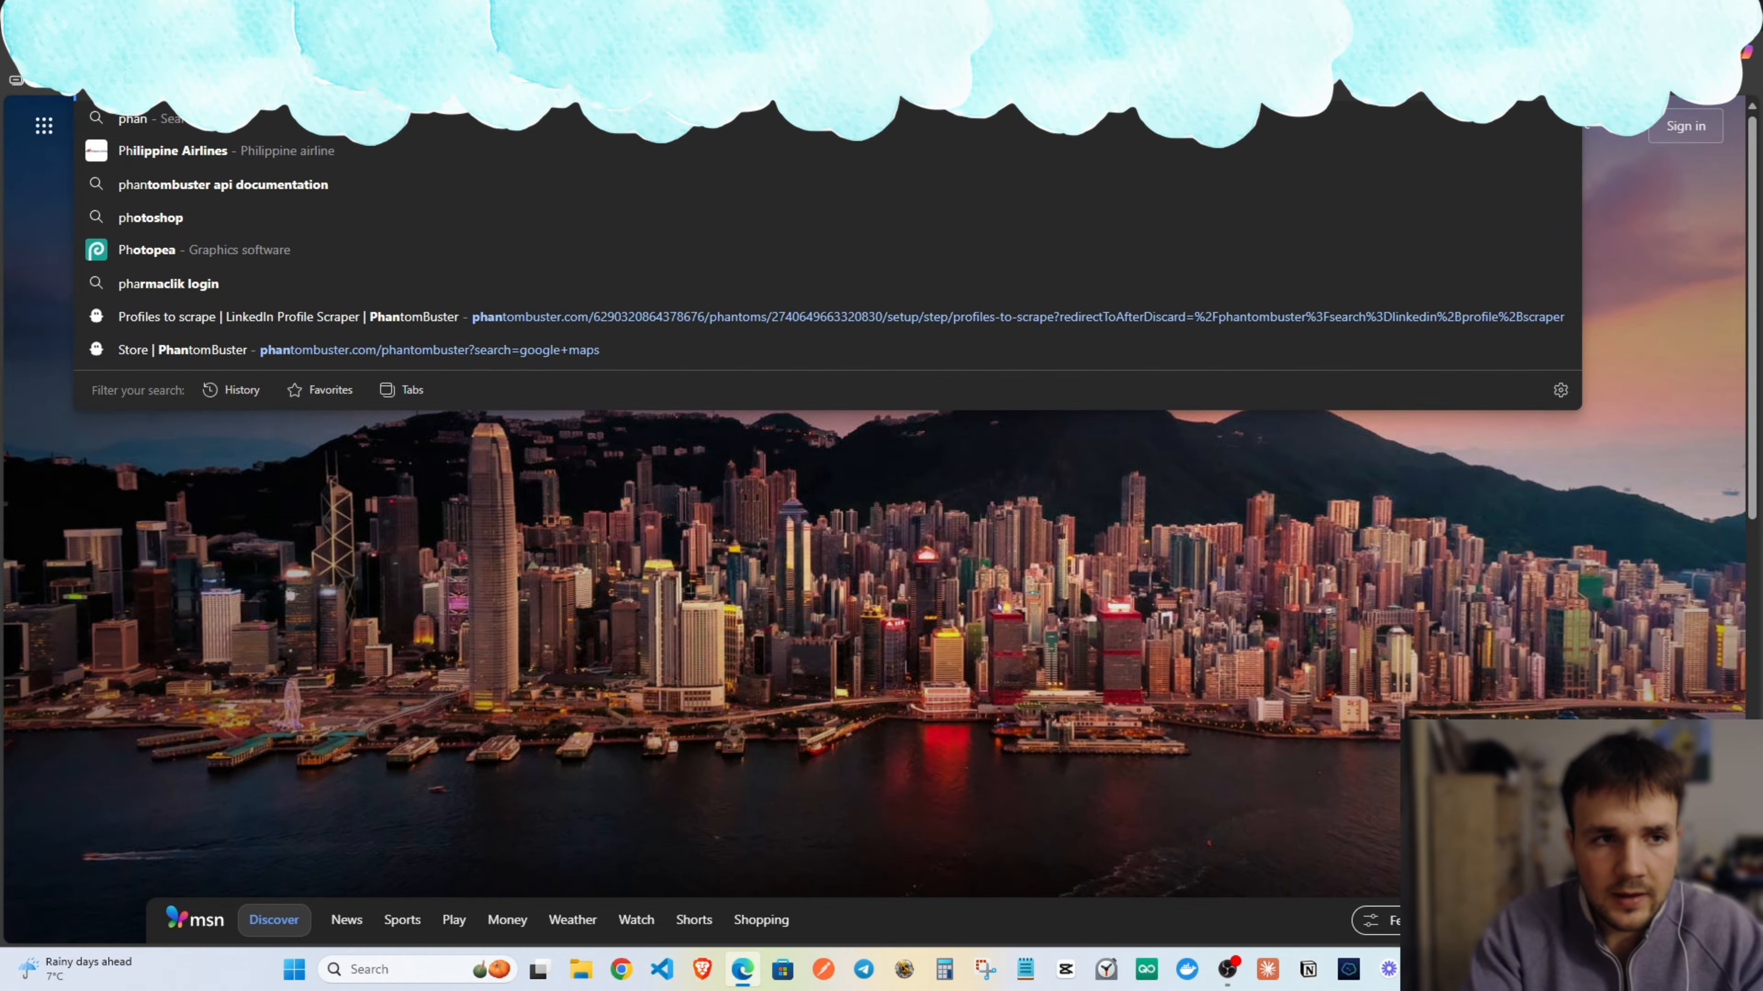
key(Return)
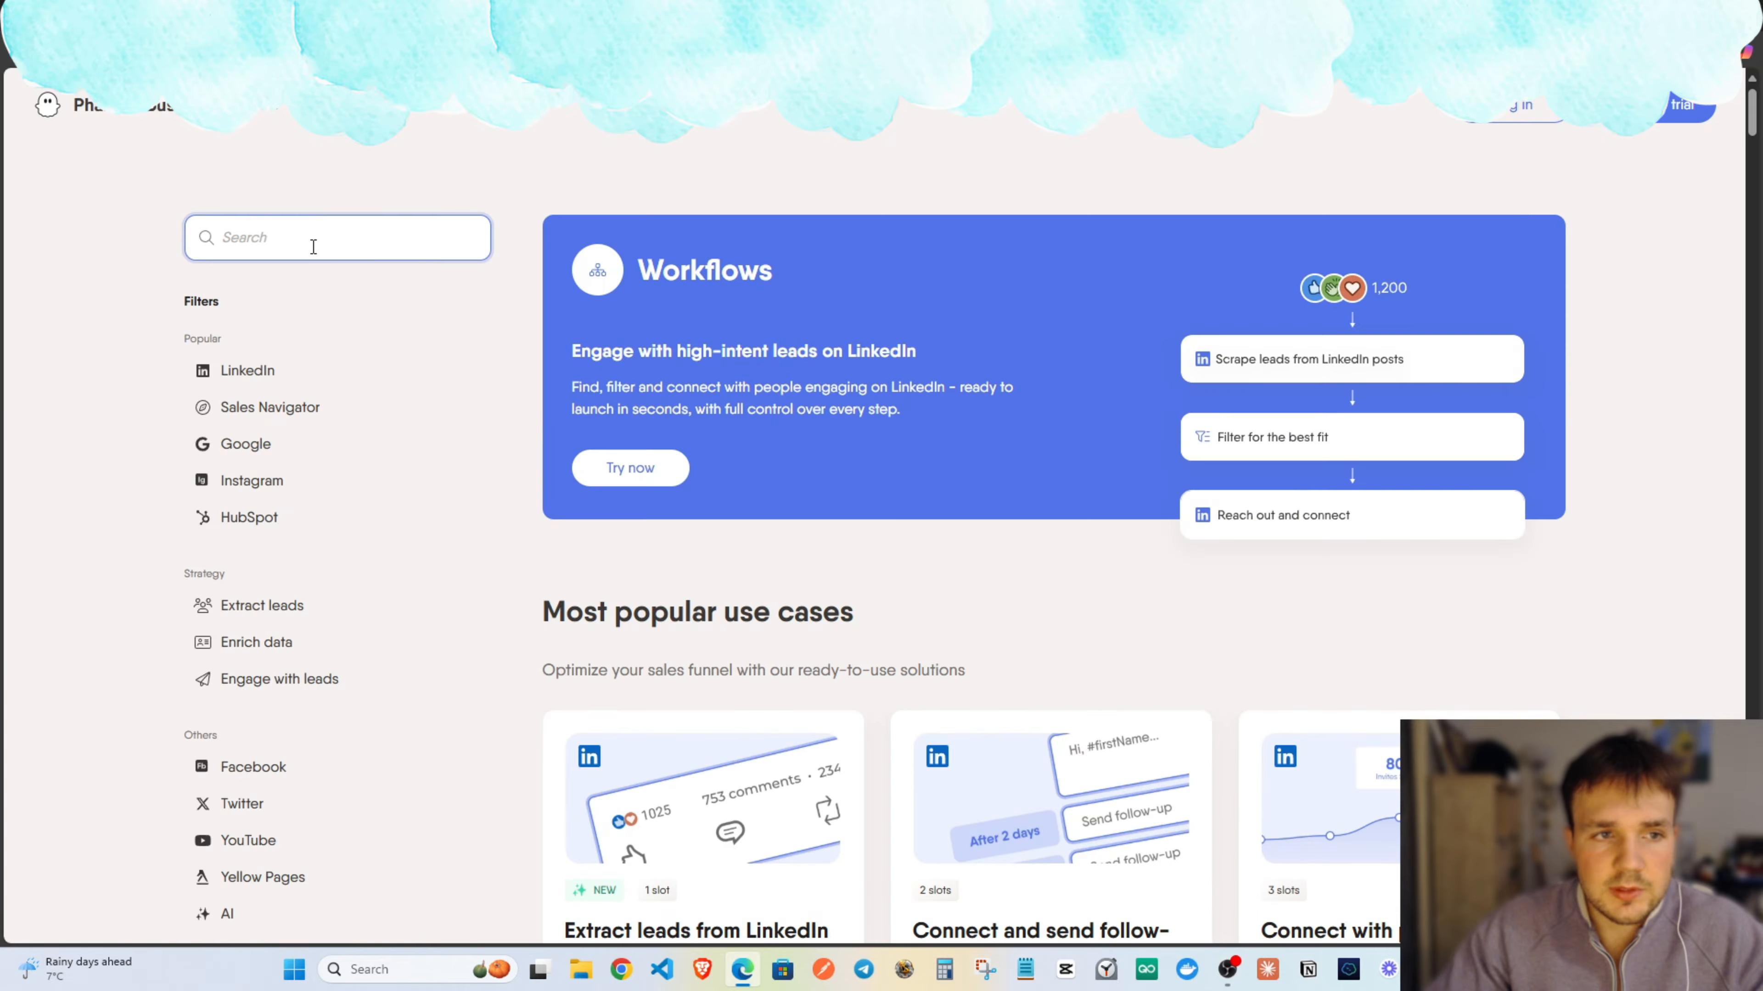
click(313, 240)
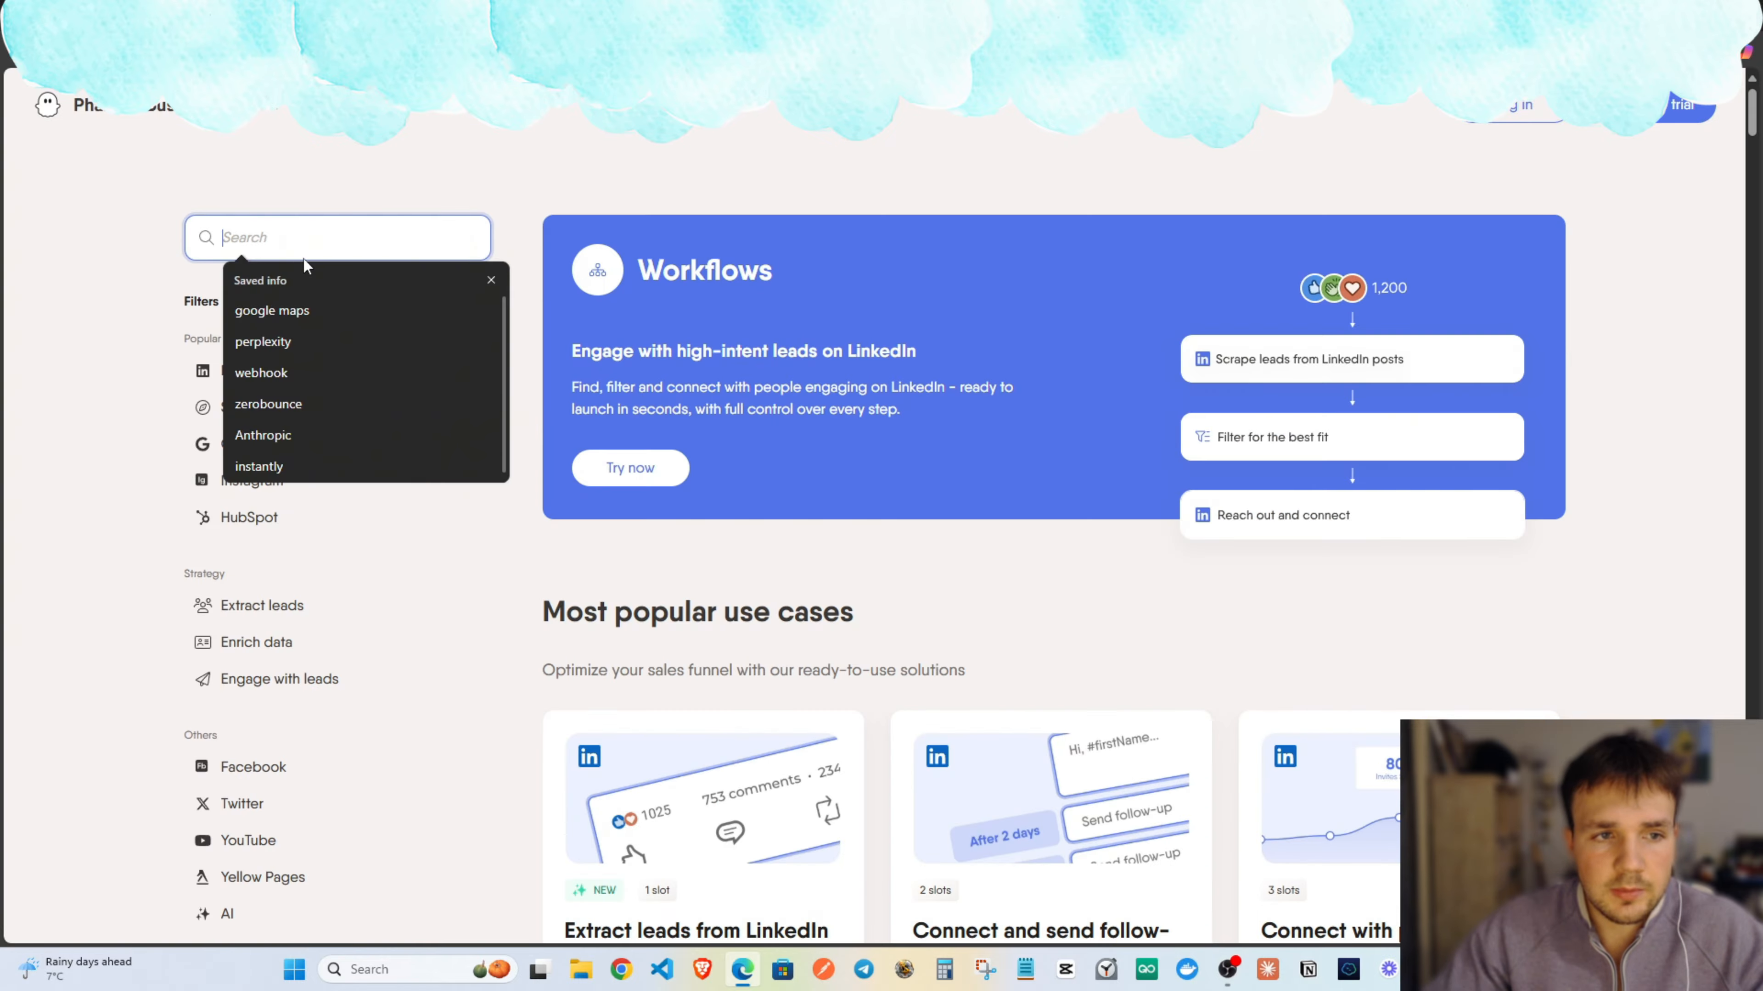
text(google maps)
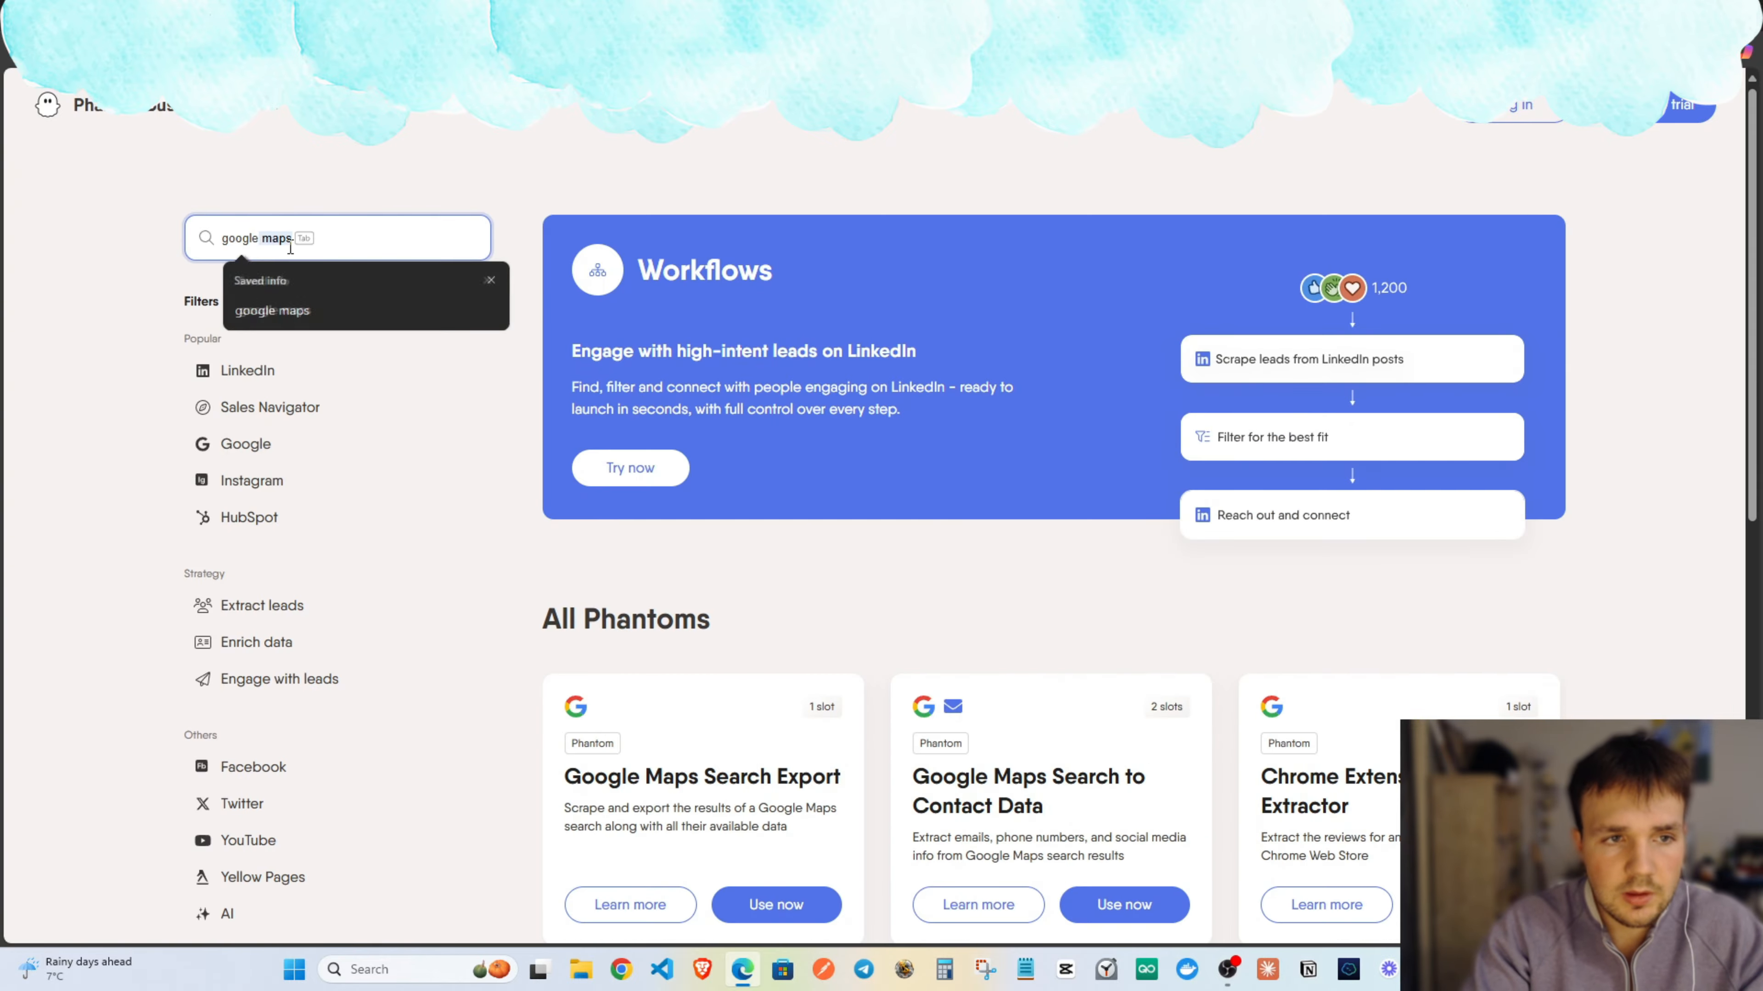
scroll(700, 657, down, 5)
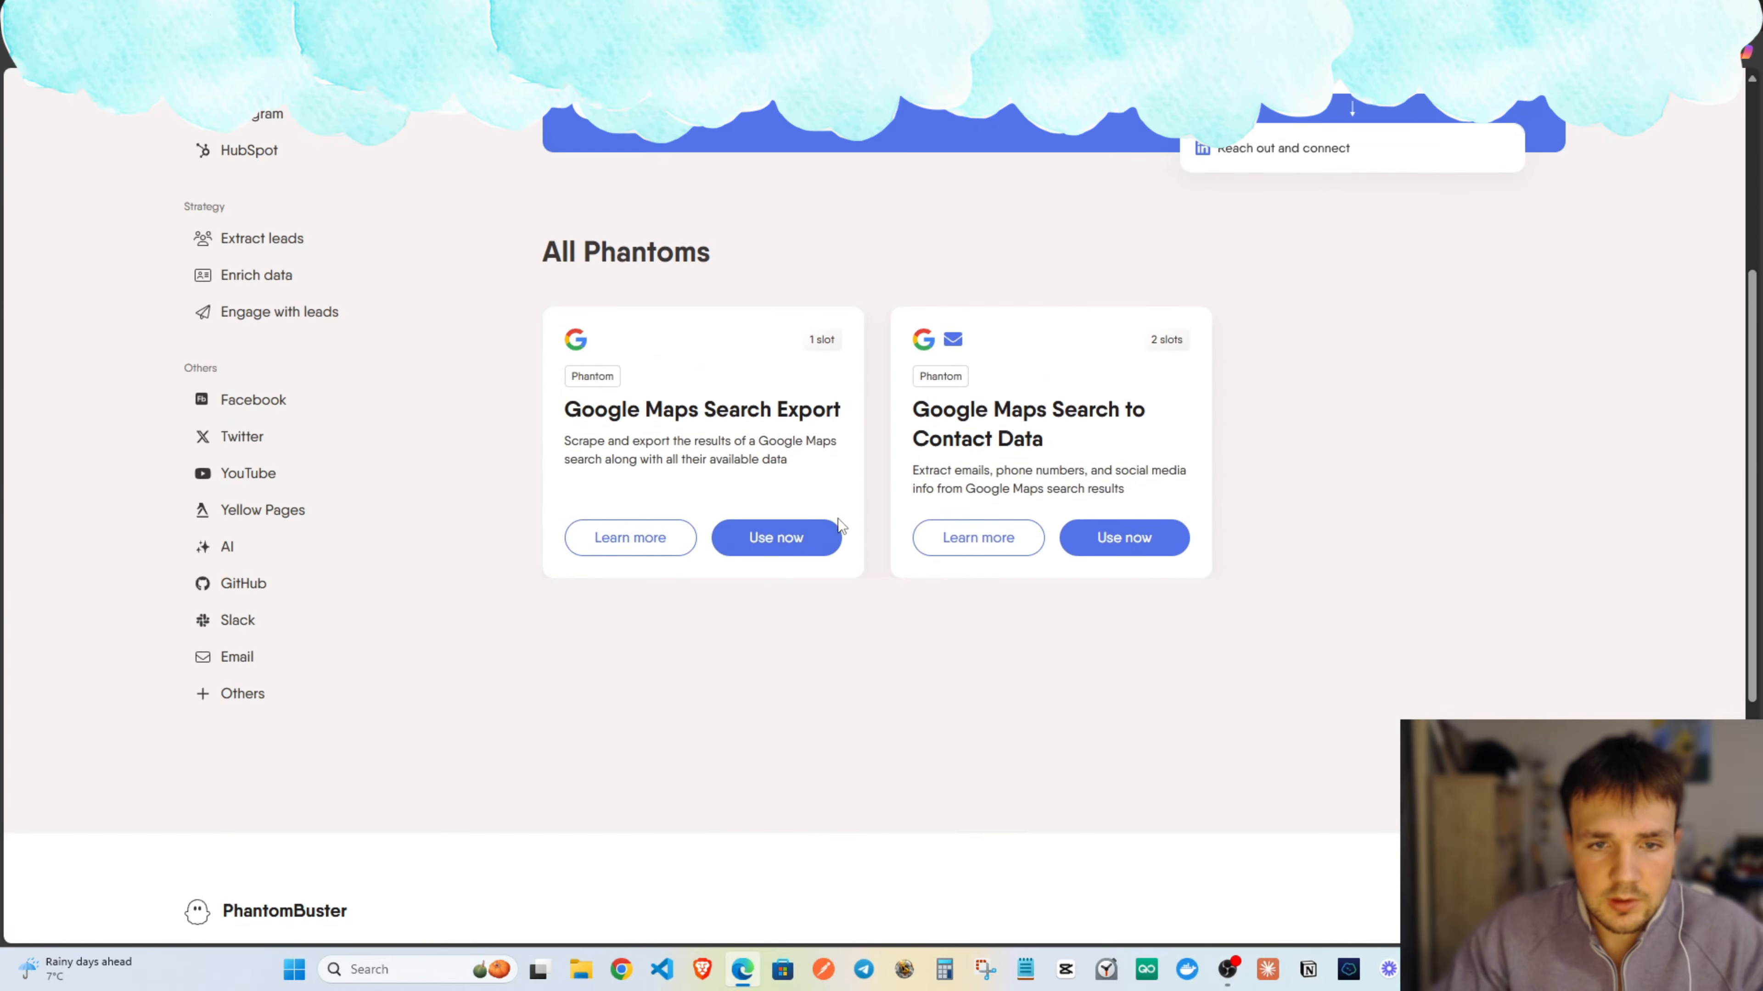
click(829, 559)
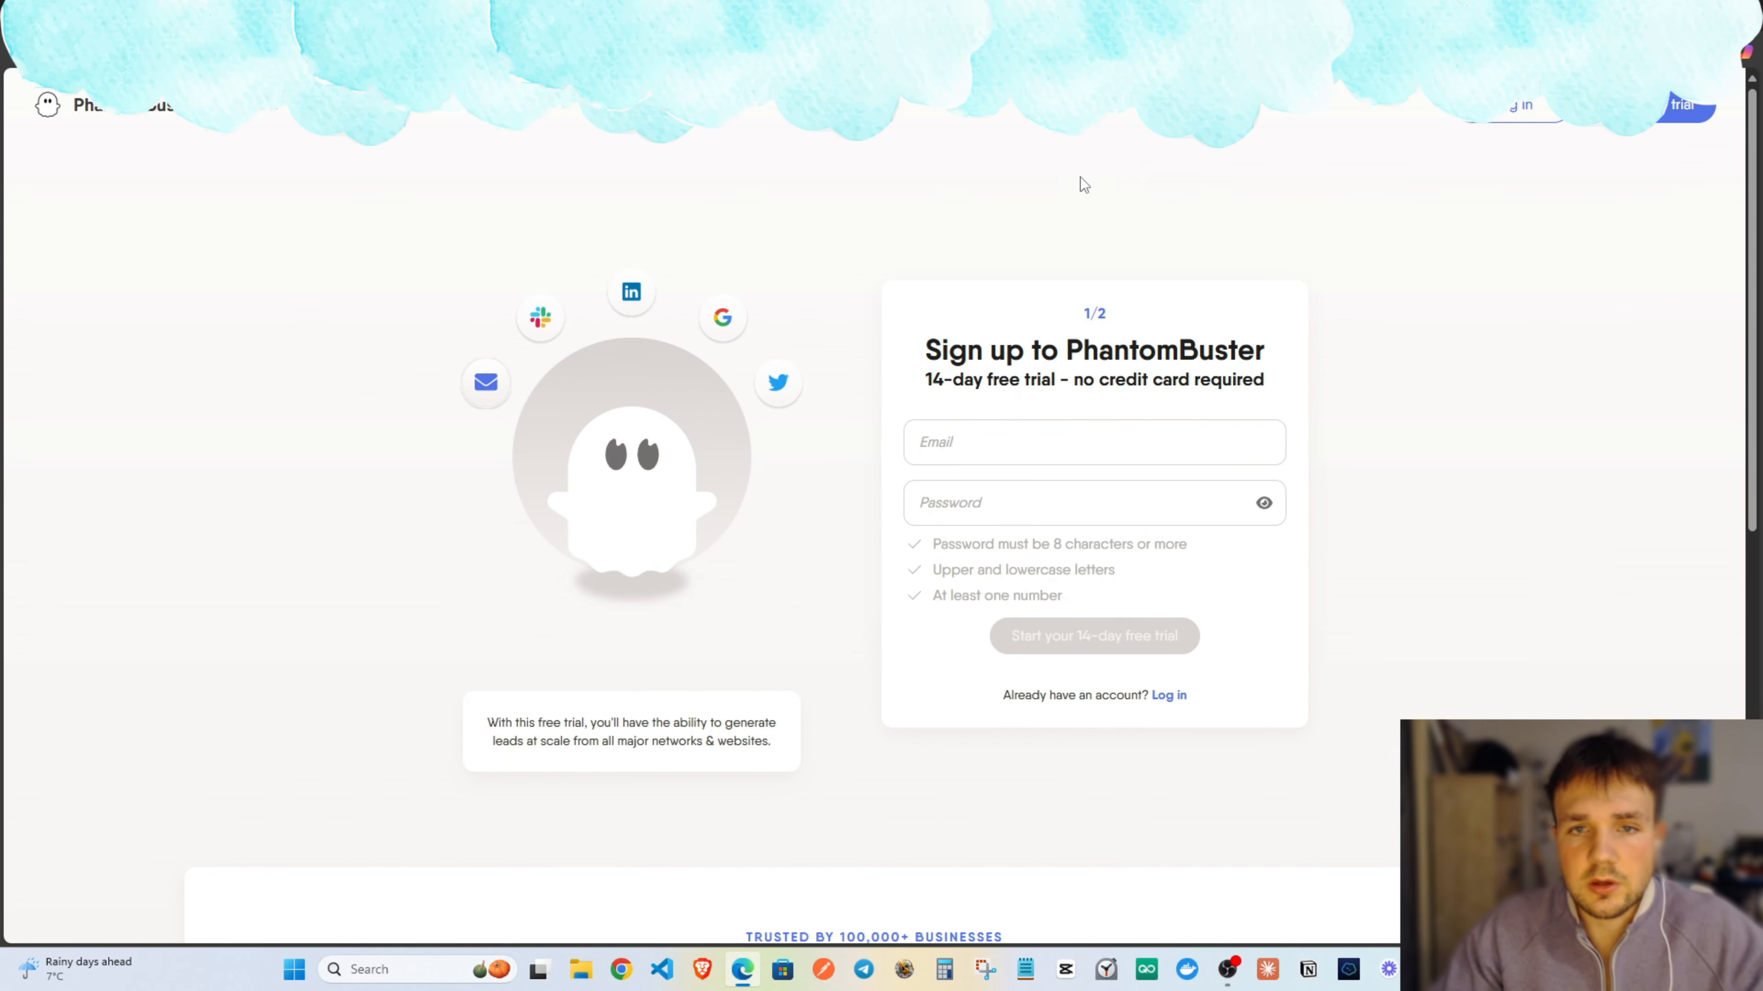
Fill the sign-up e-mail with a saved address and move on to the password.
click(1017, 452)
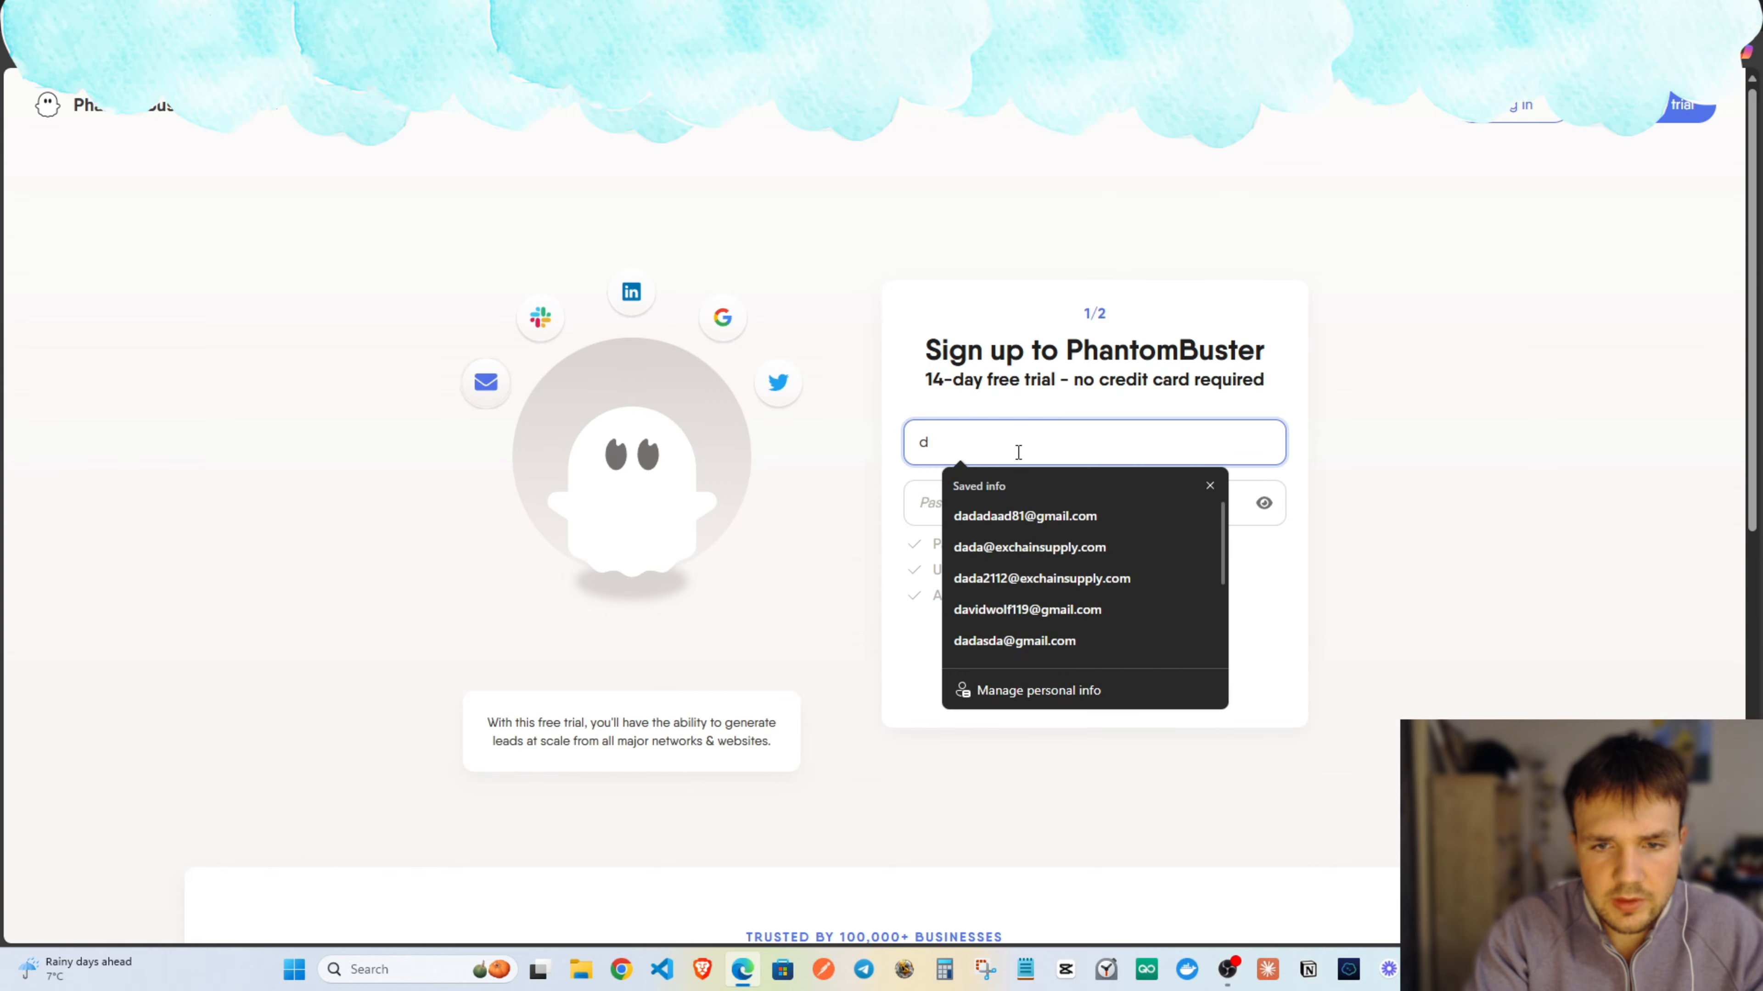
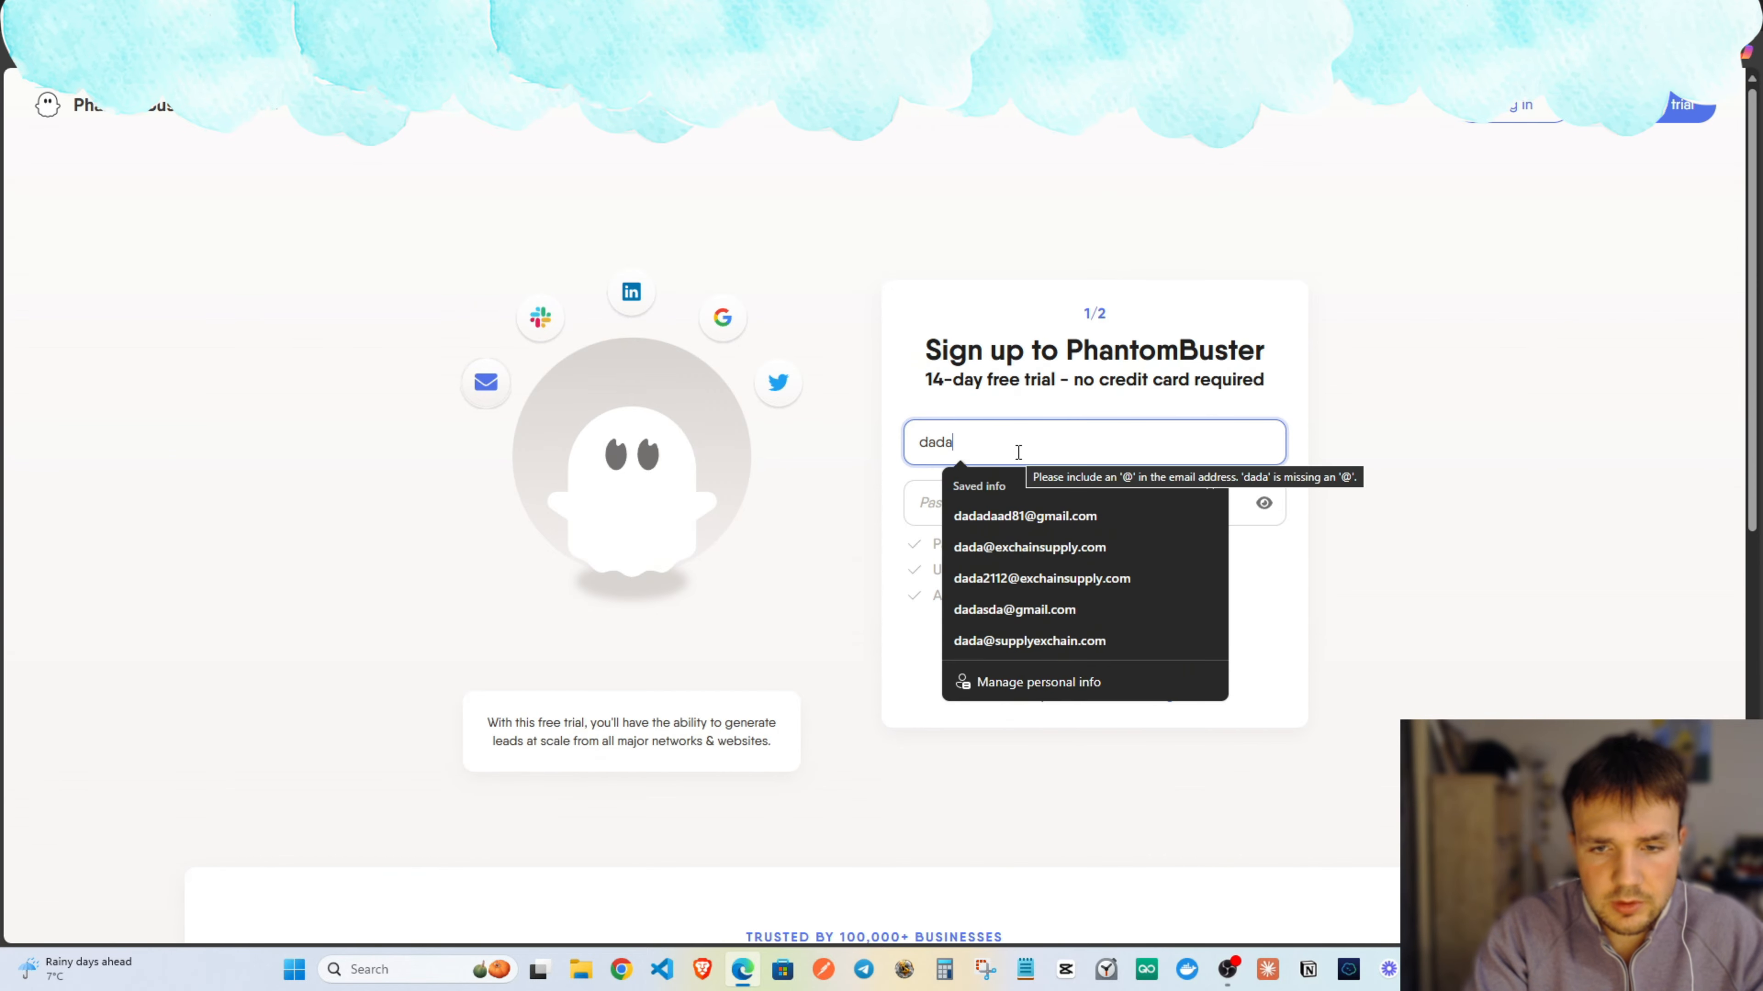
click(979, 516)
click(977, 509)
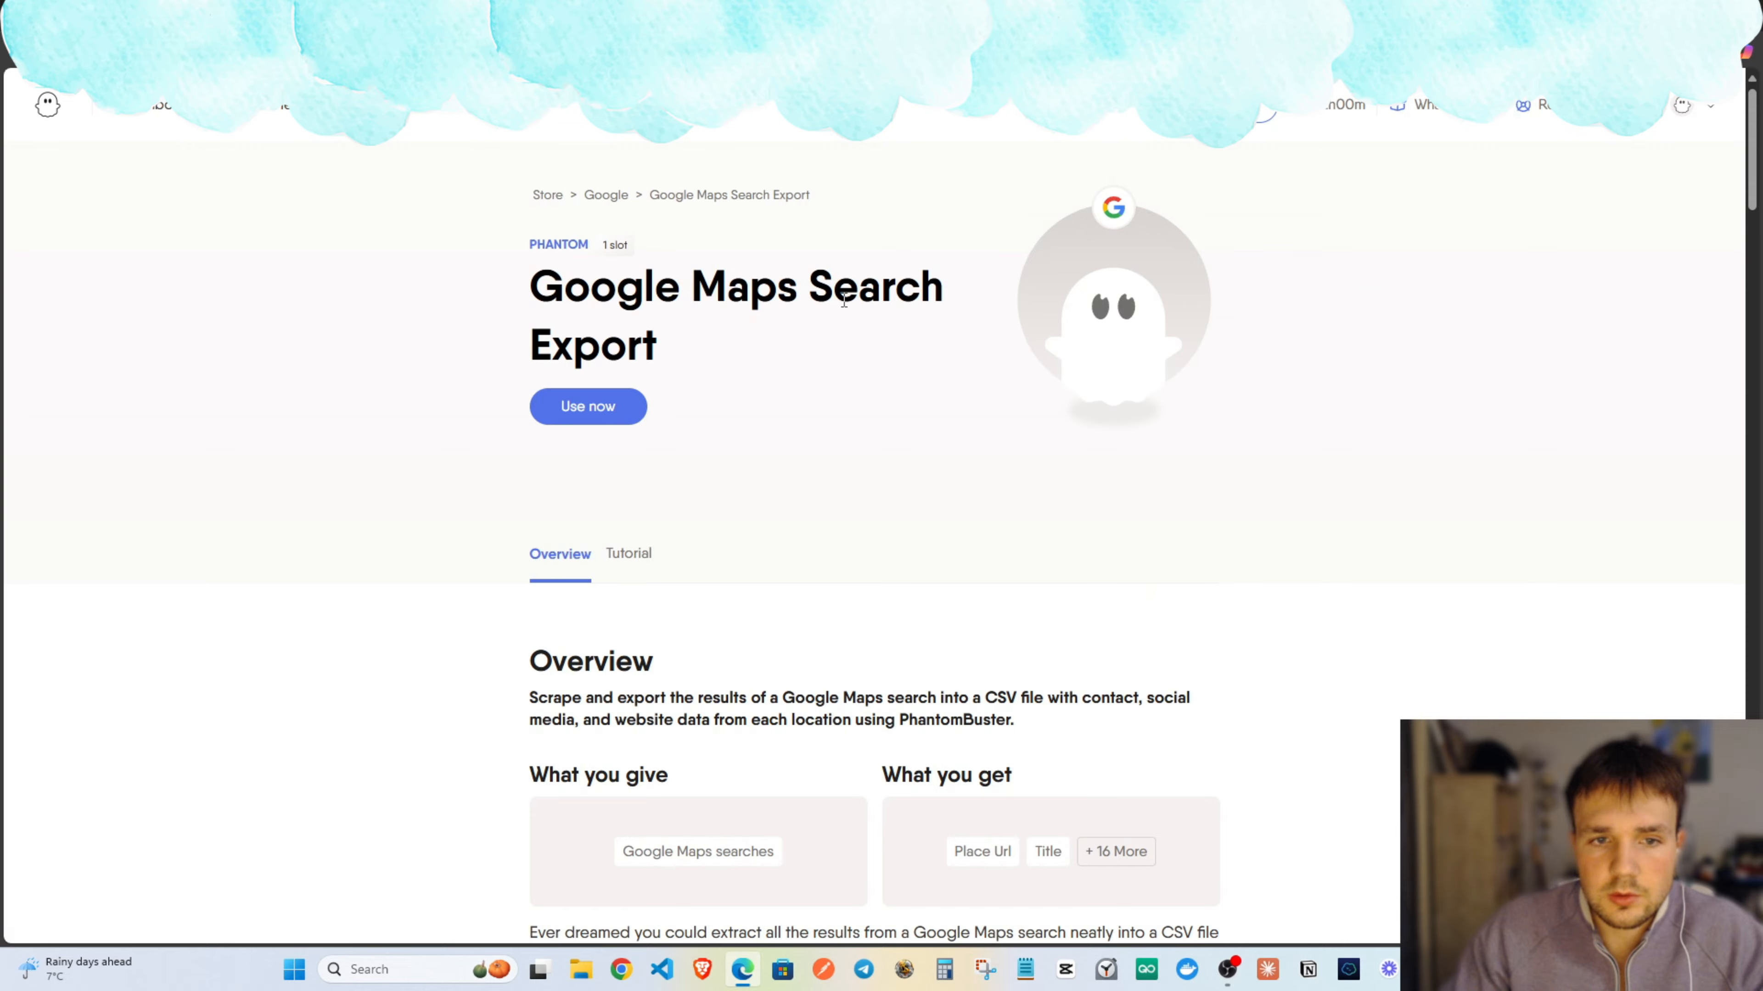
scroll(876, 473, down, 1)
scroll(404, 124, up, 1)
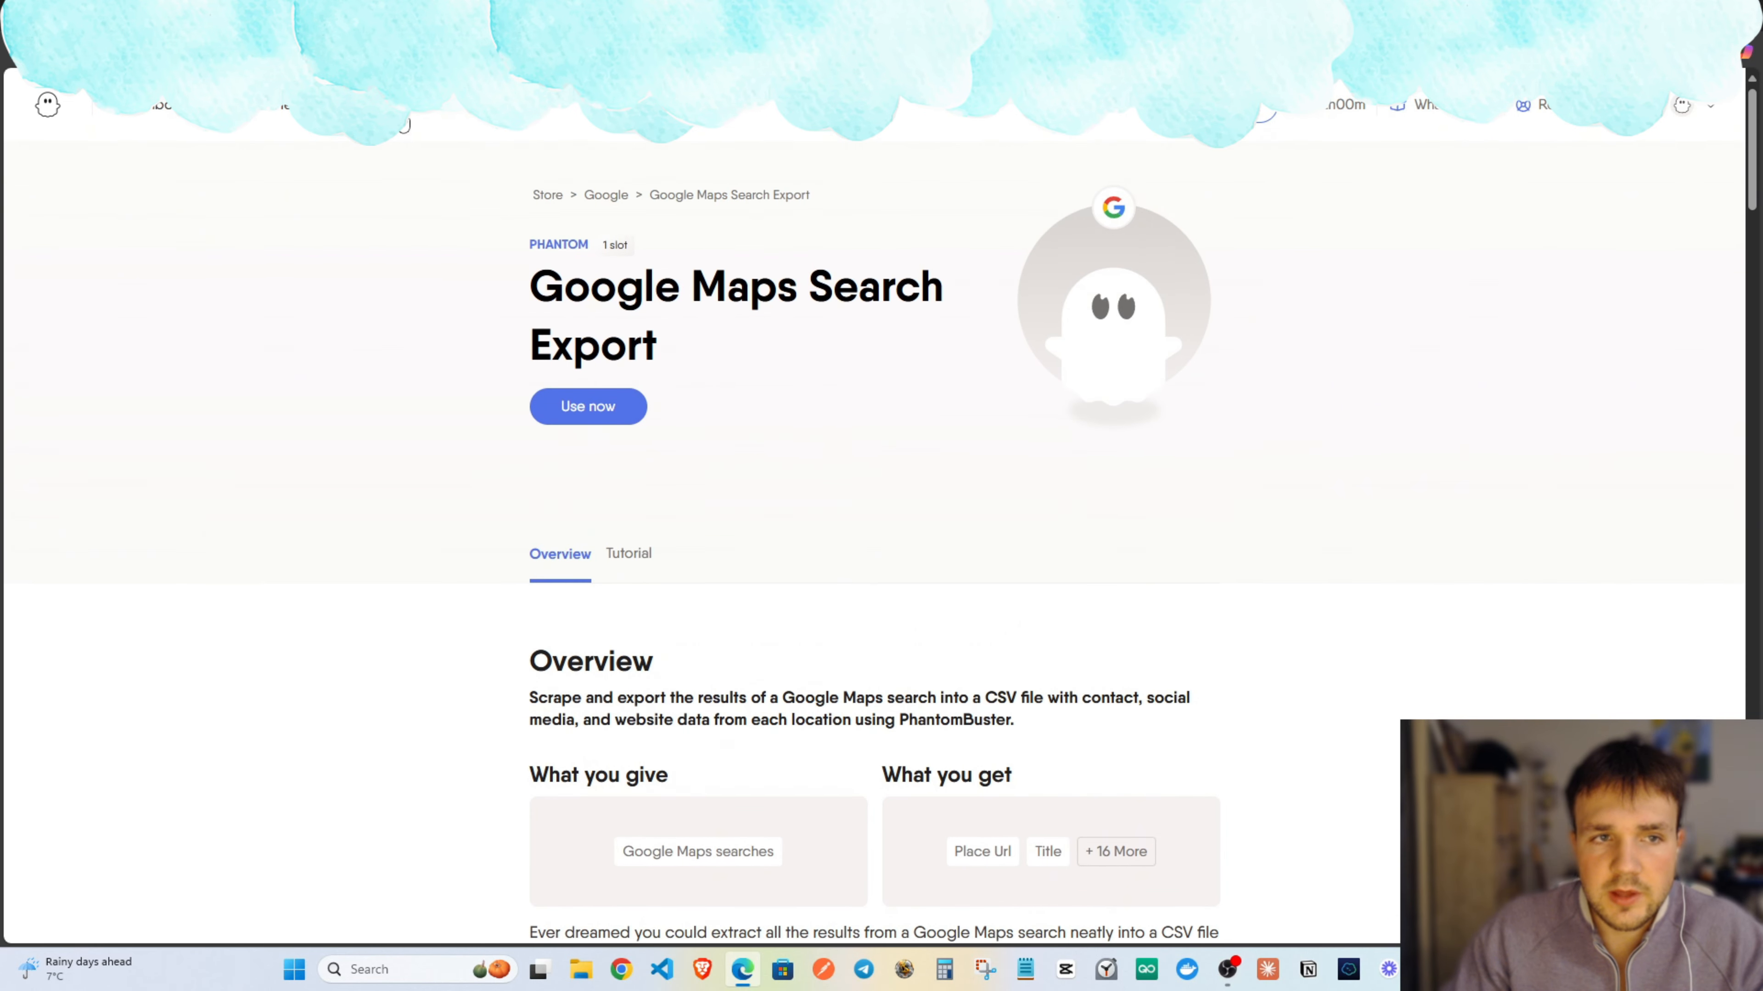
Find 'google maps' in the PhantomBuster catalogue and start a Google Maps Search Export phantom.
click(114, 126)
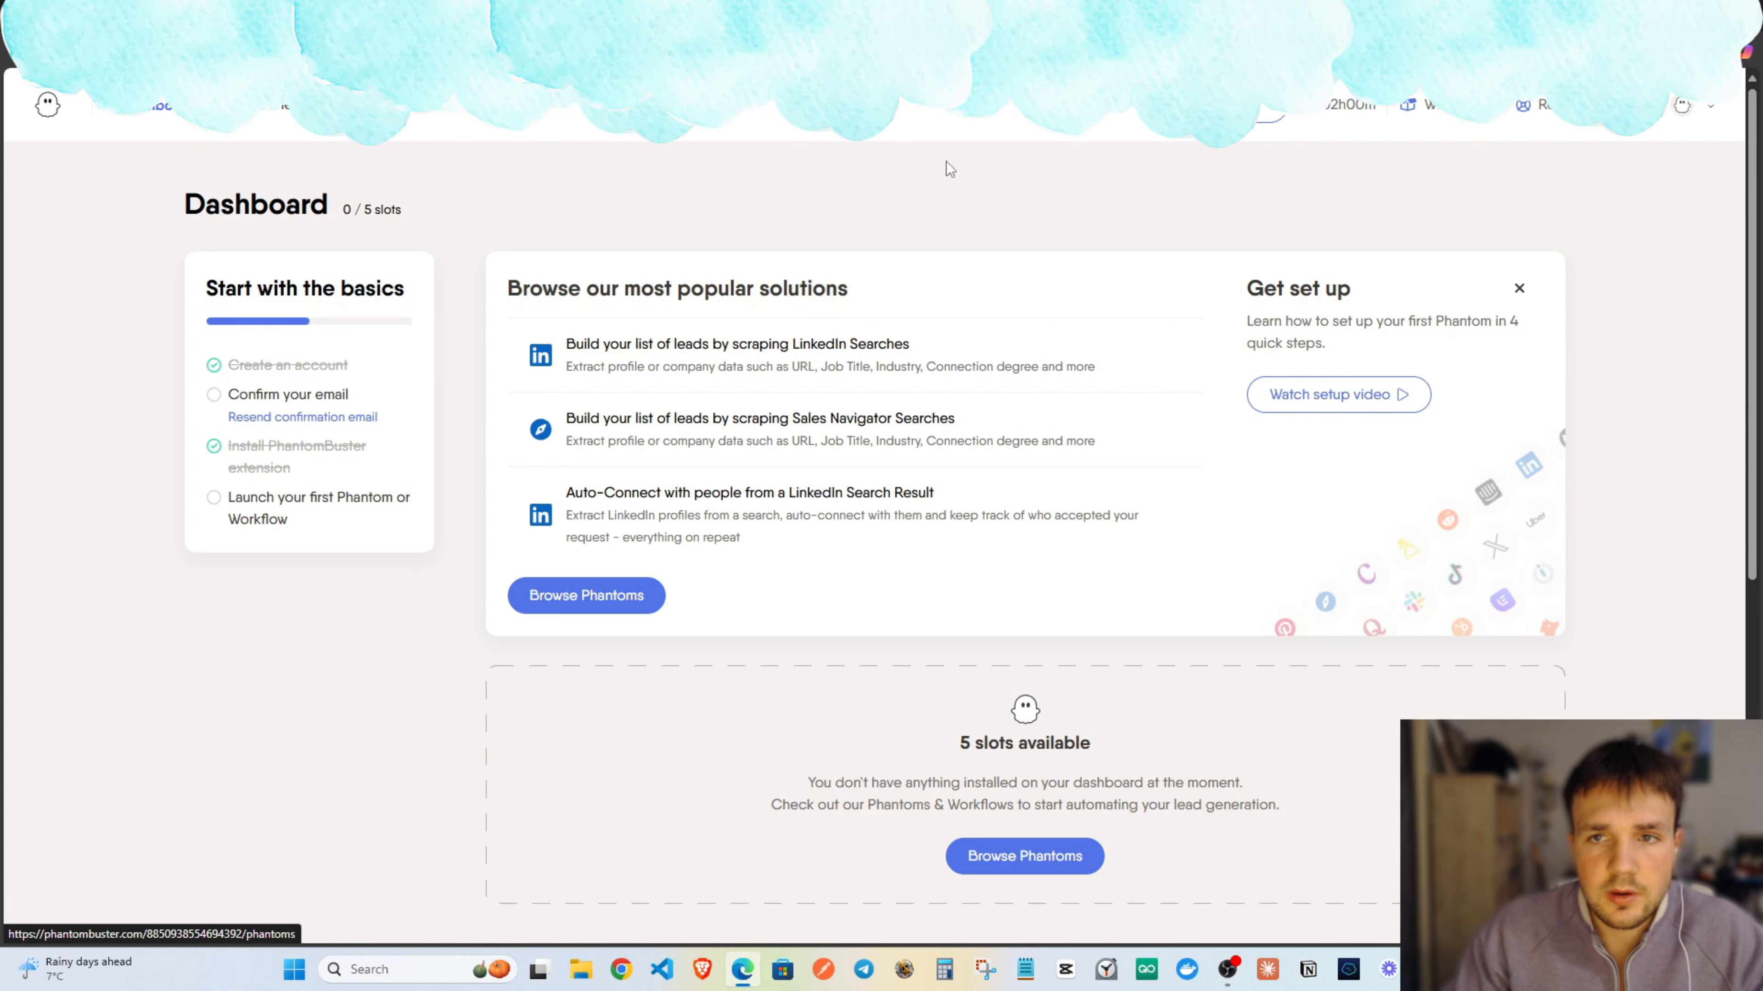
scroll(341, 519, down, 5)
scroll(658, 560, up, 5)
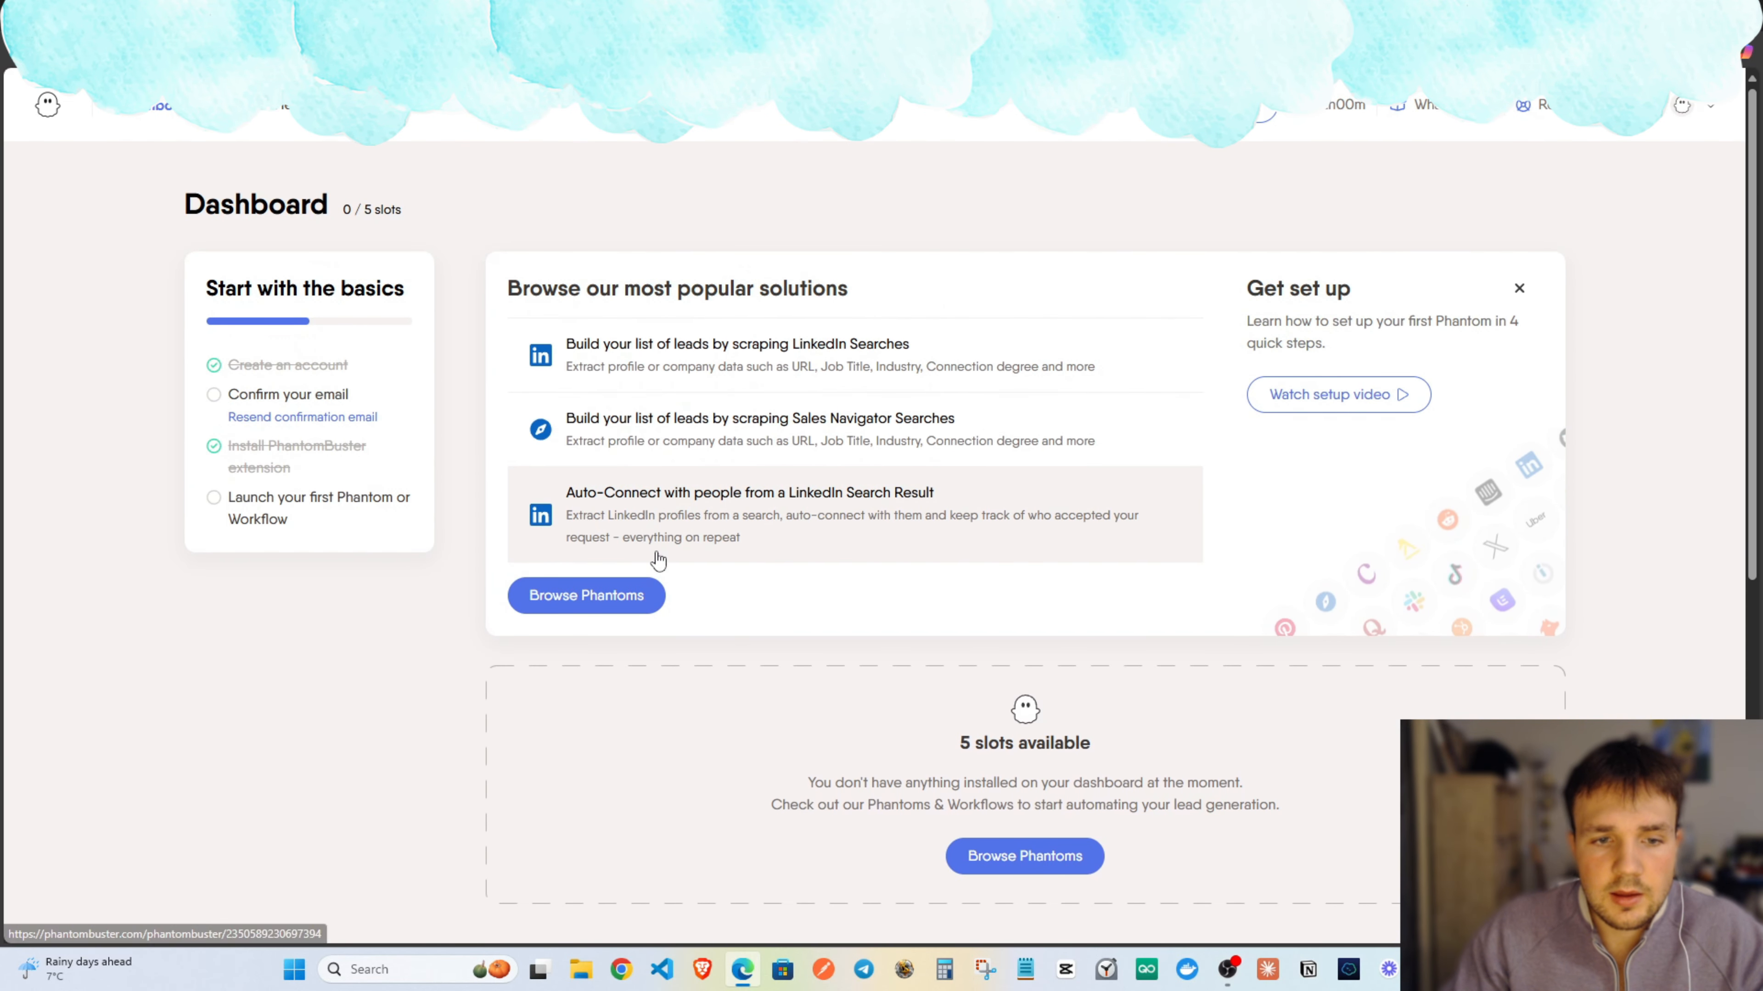
click(601, 595)
click(364, 231)
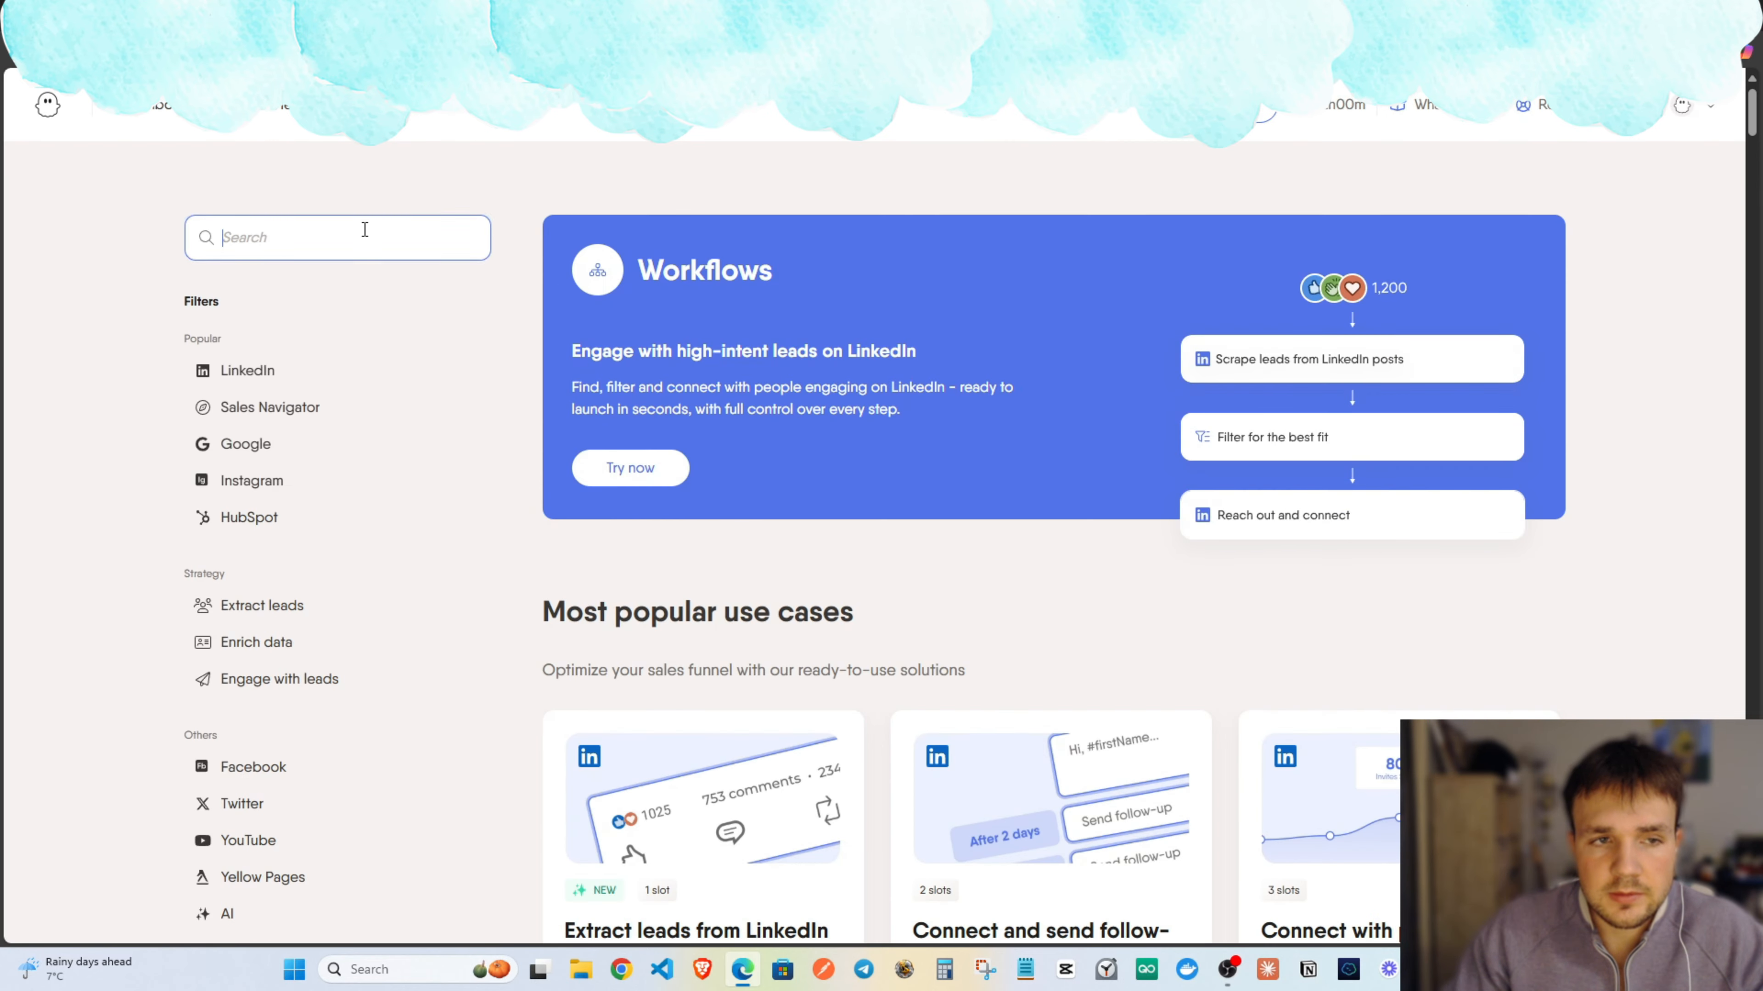
text(google maps)
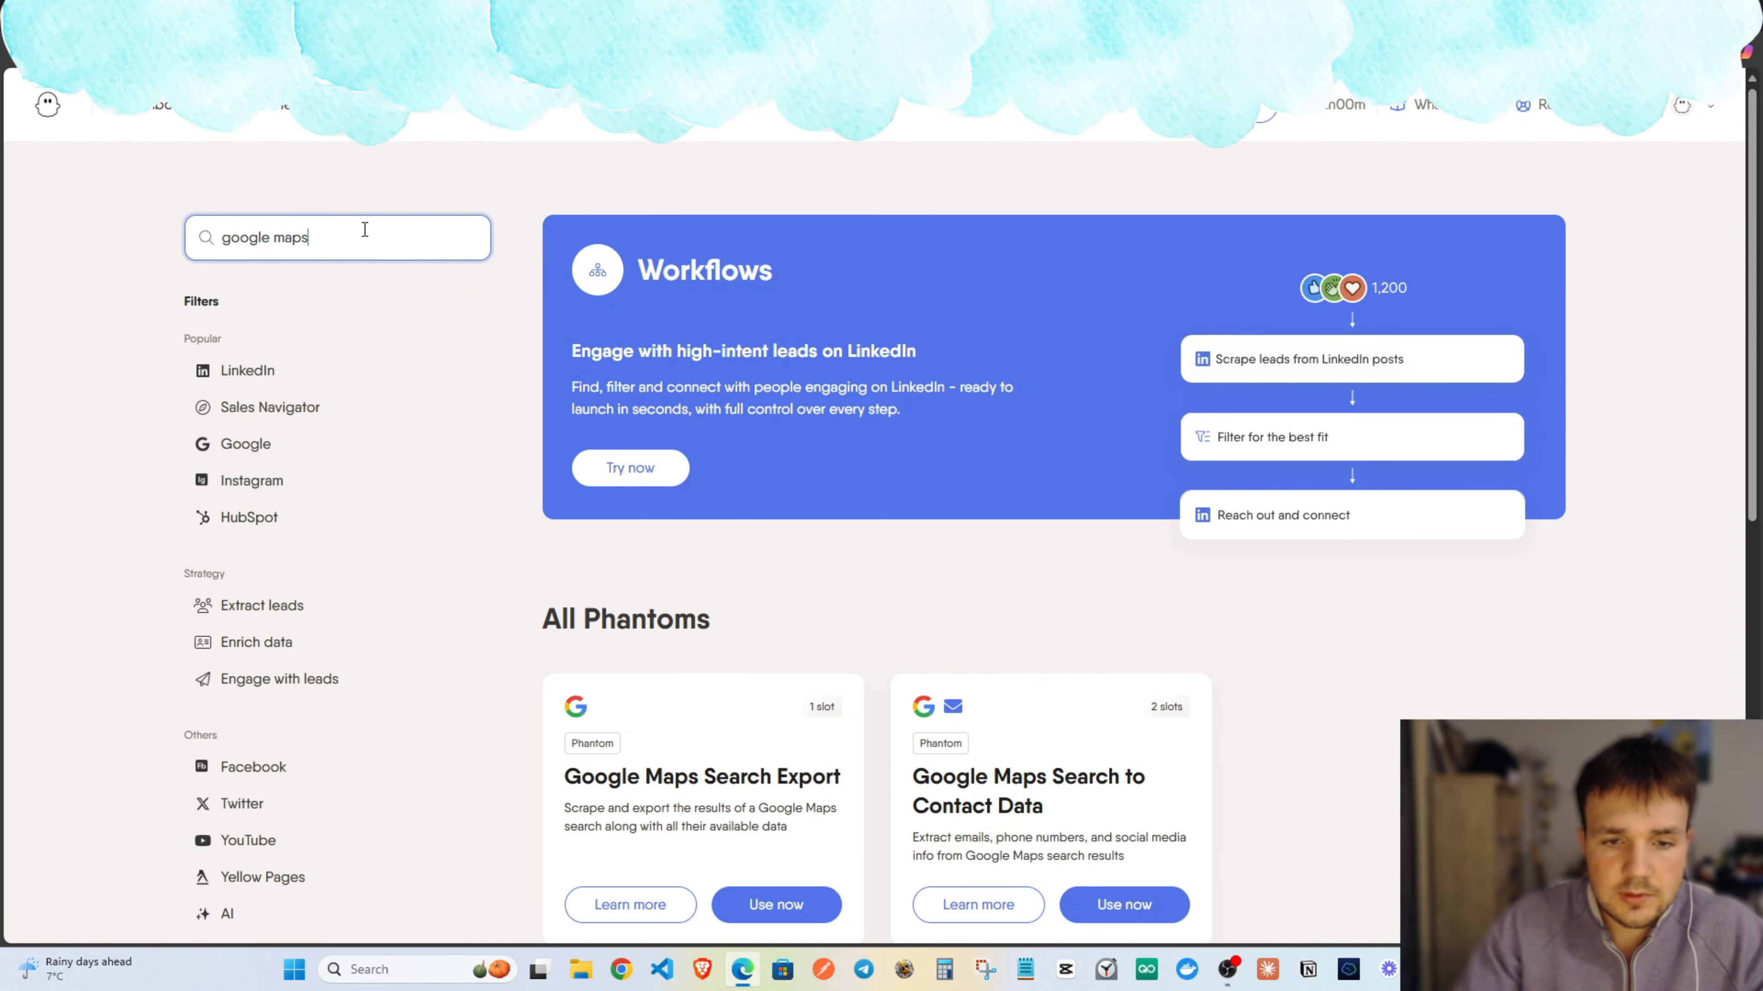
scroll(741, 644, down, 5)
click(800, 553)
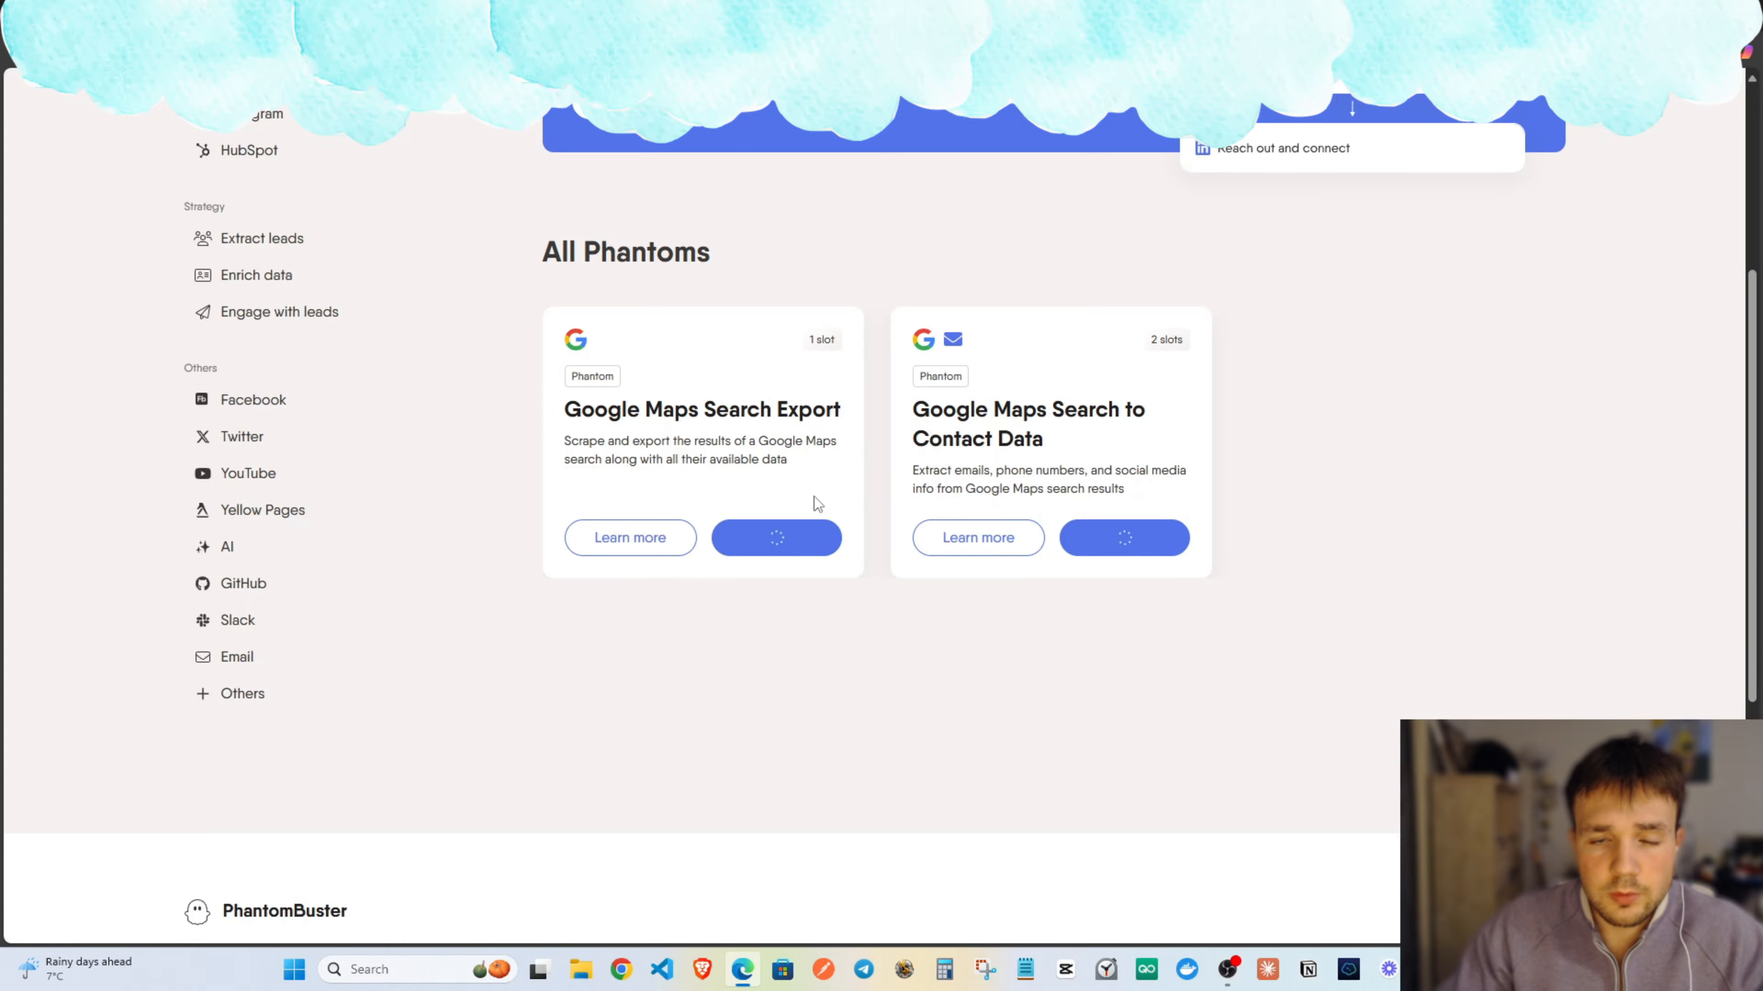
Paste the Google Maps realtors New York search URL as the phantom's search to scrape.
click(718, 375)
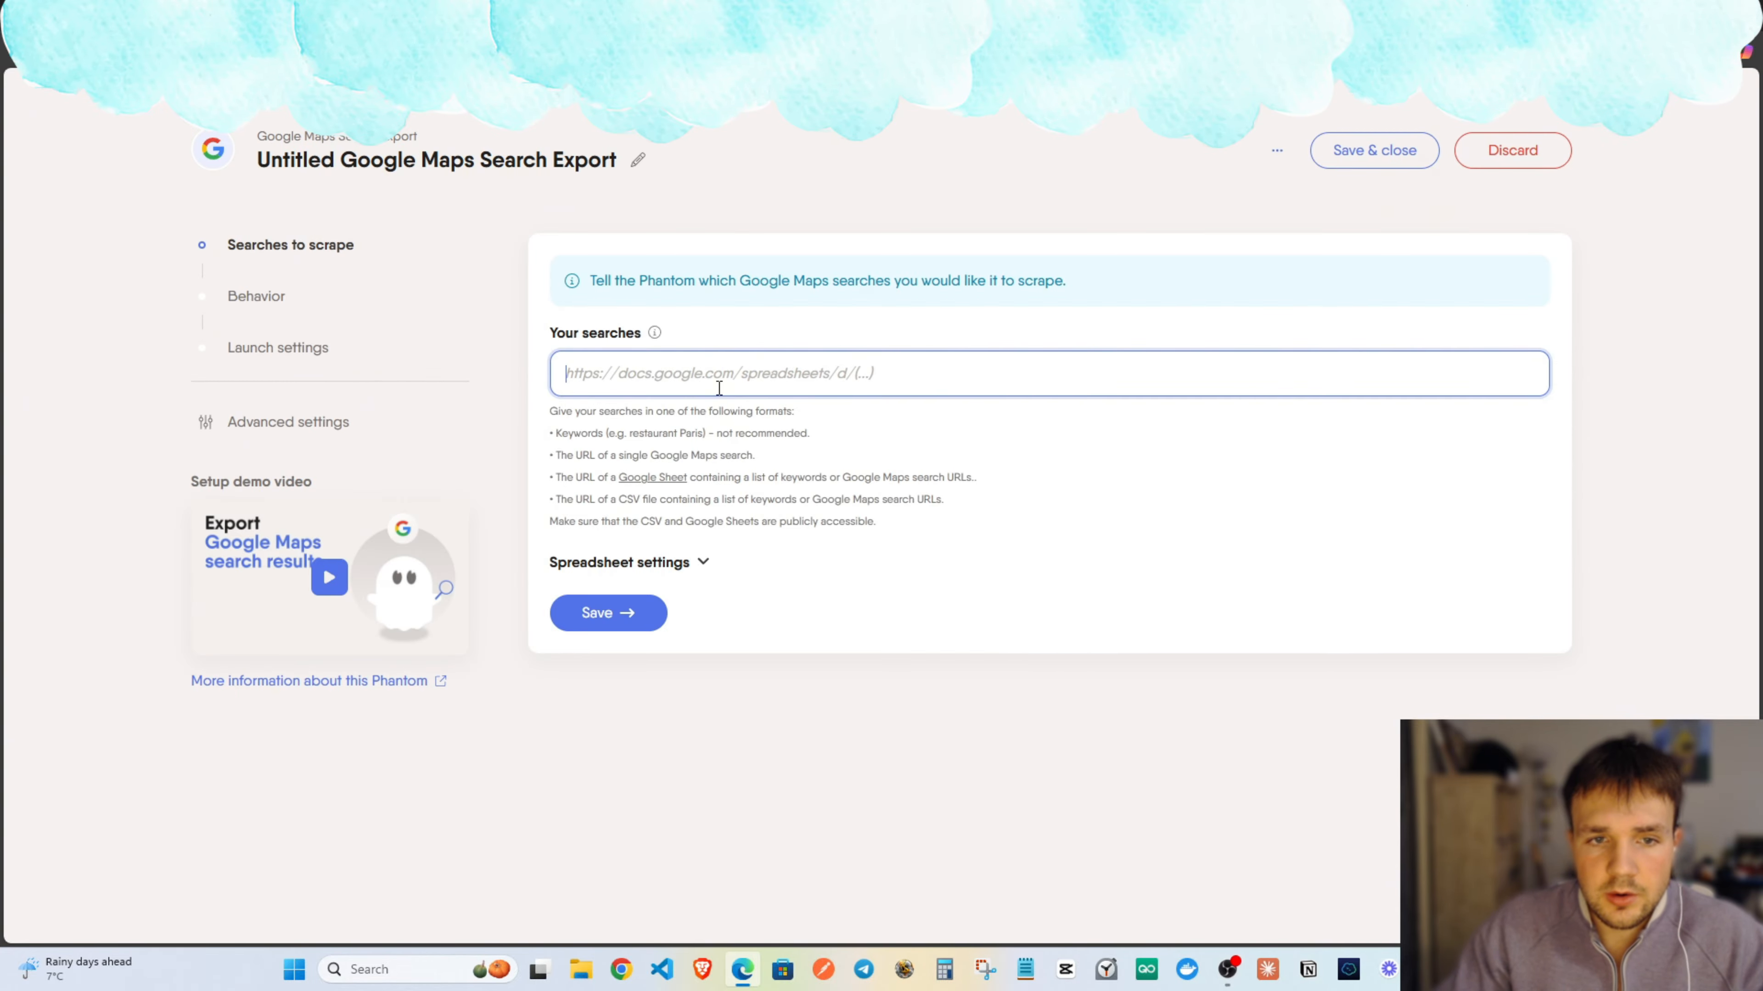
key(ctrl+Tab)
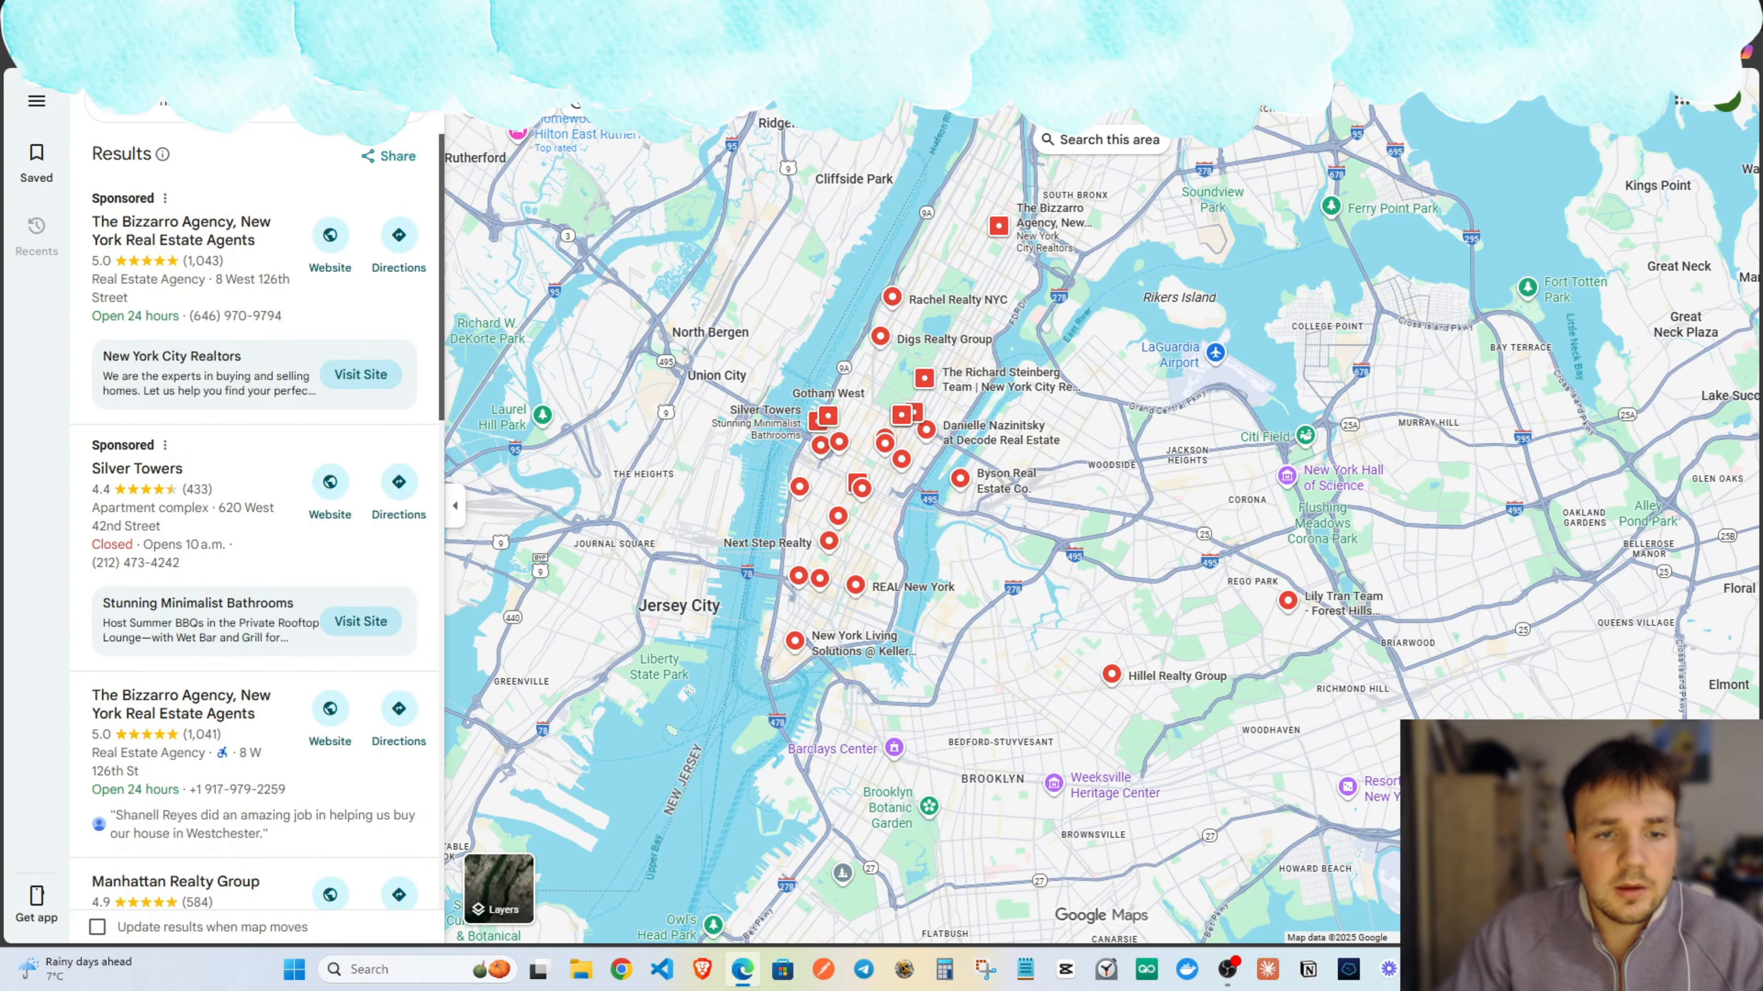
scroll(836, 427, down, 2)
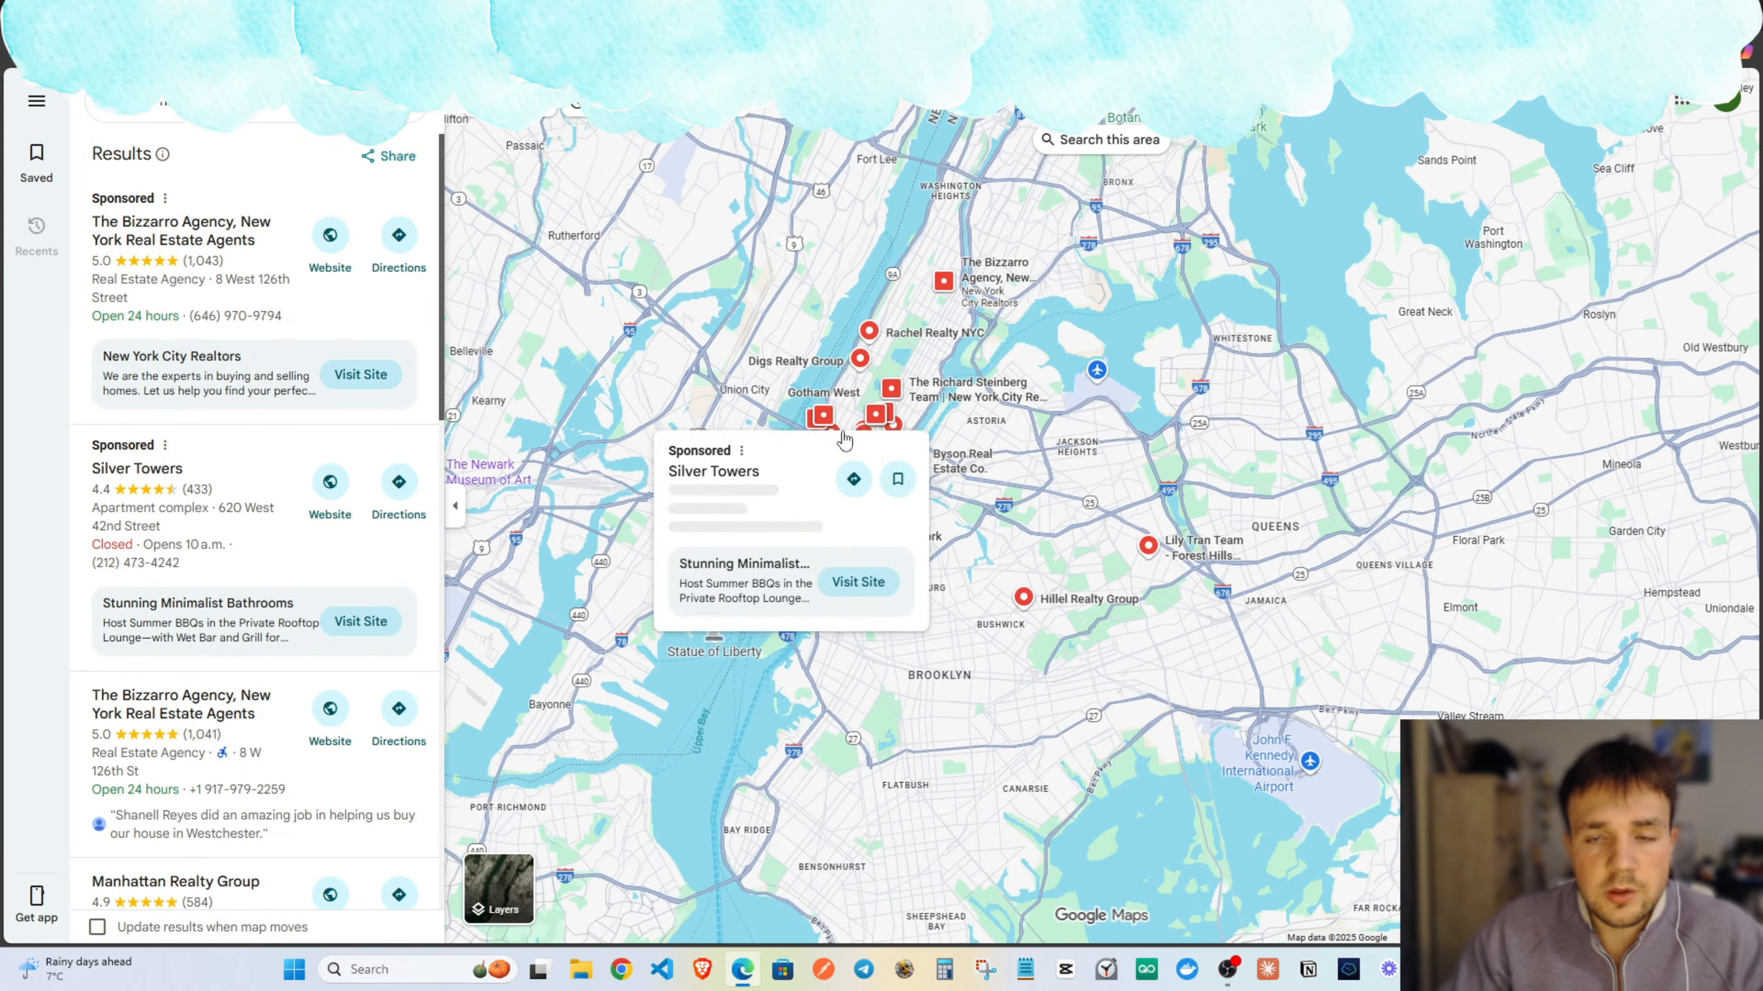
scroll(833, 257, up, 1)
key(ctrl+shift+Tab)
key(ctrl+v)
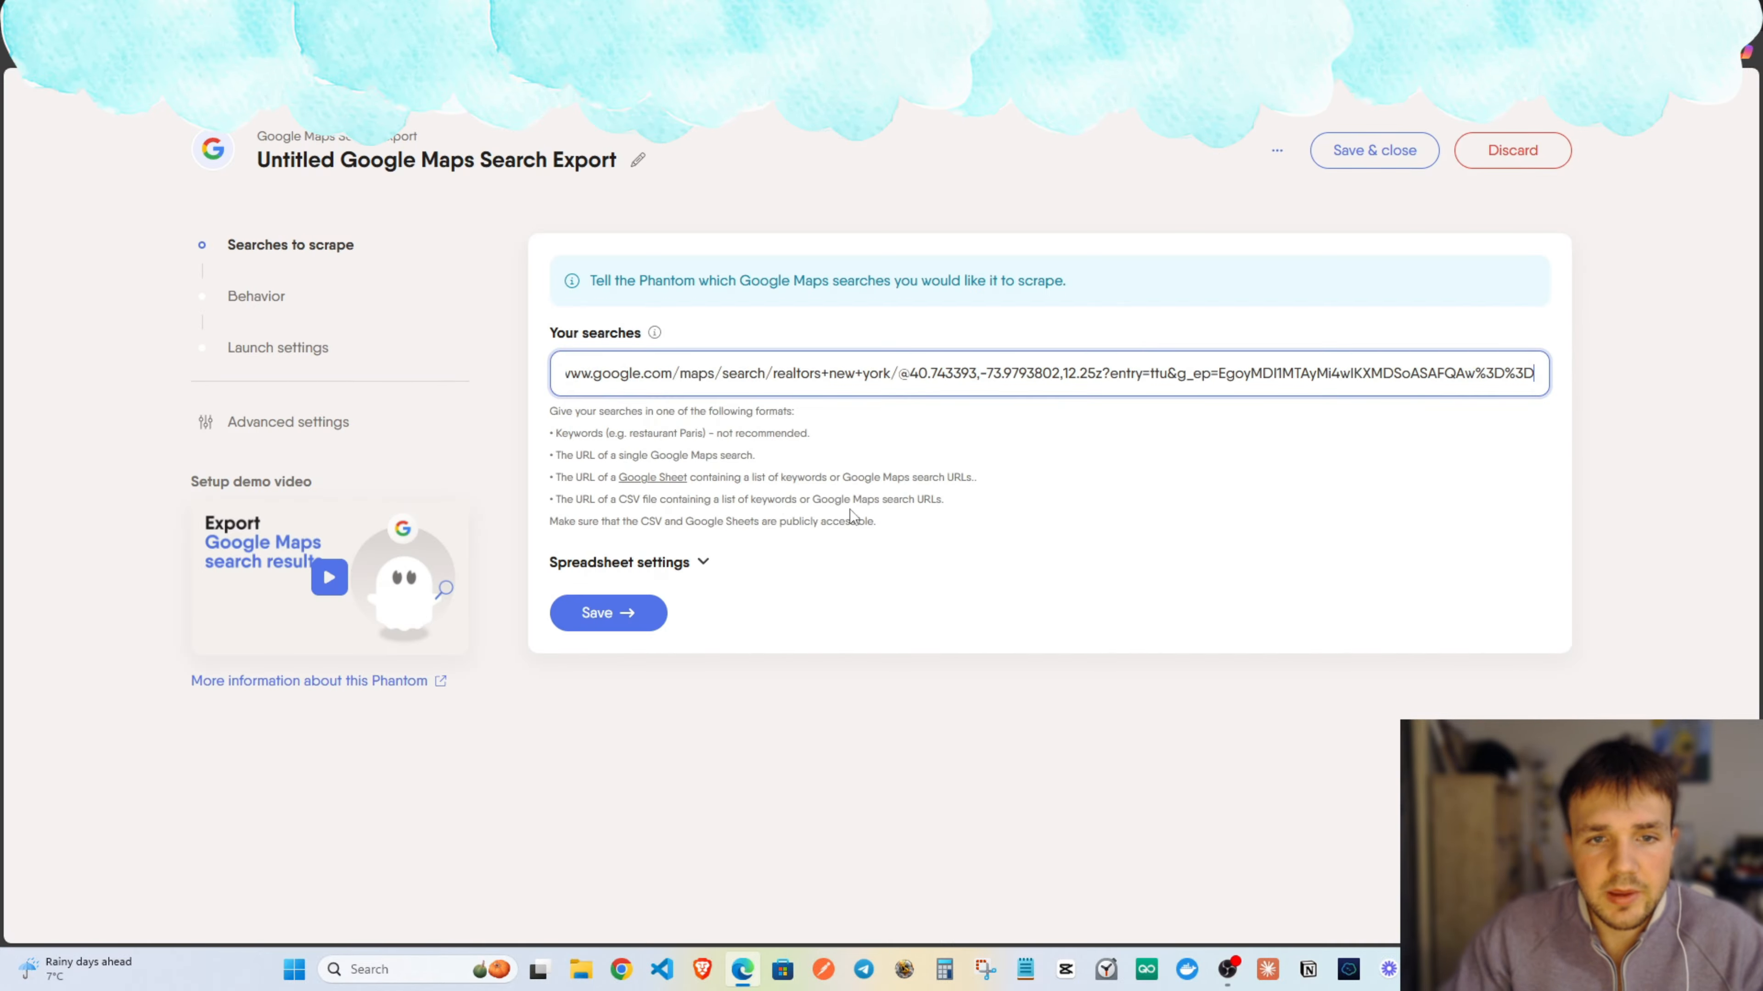
click(701, 562)
Set the phantom's browser language to en and name the results file realtors_newyork.
click(703, 562)
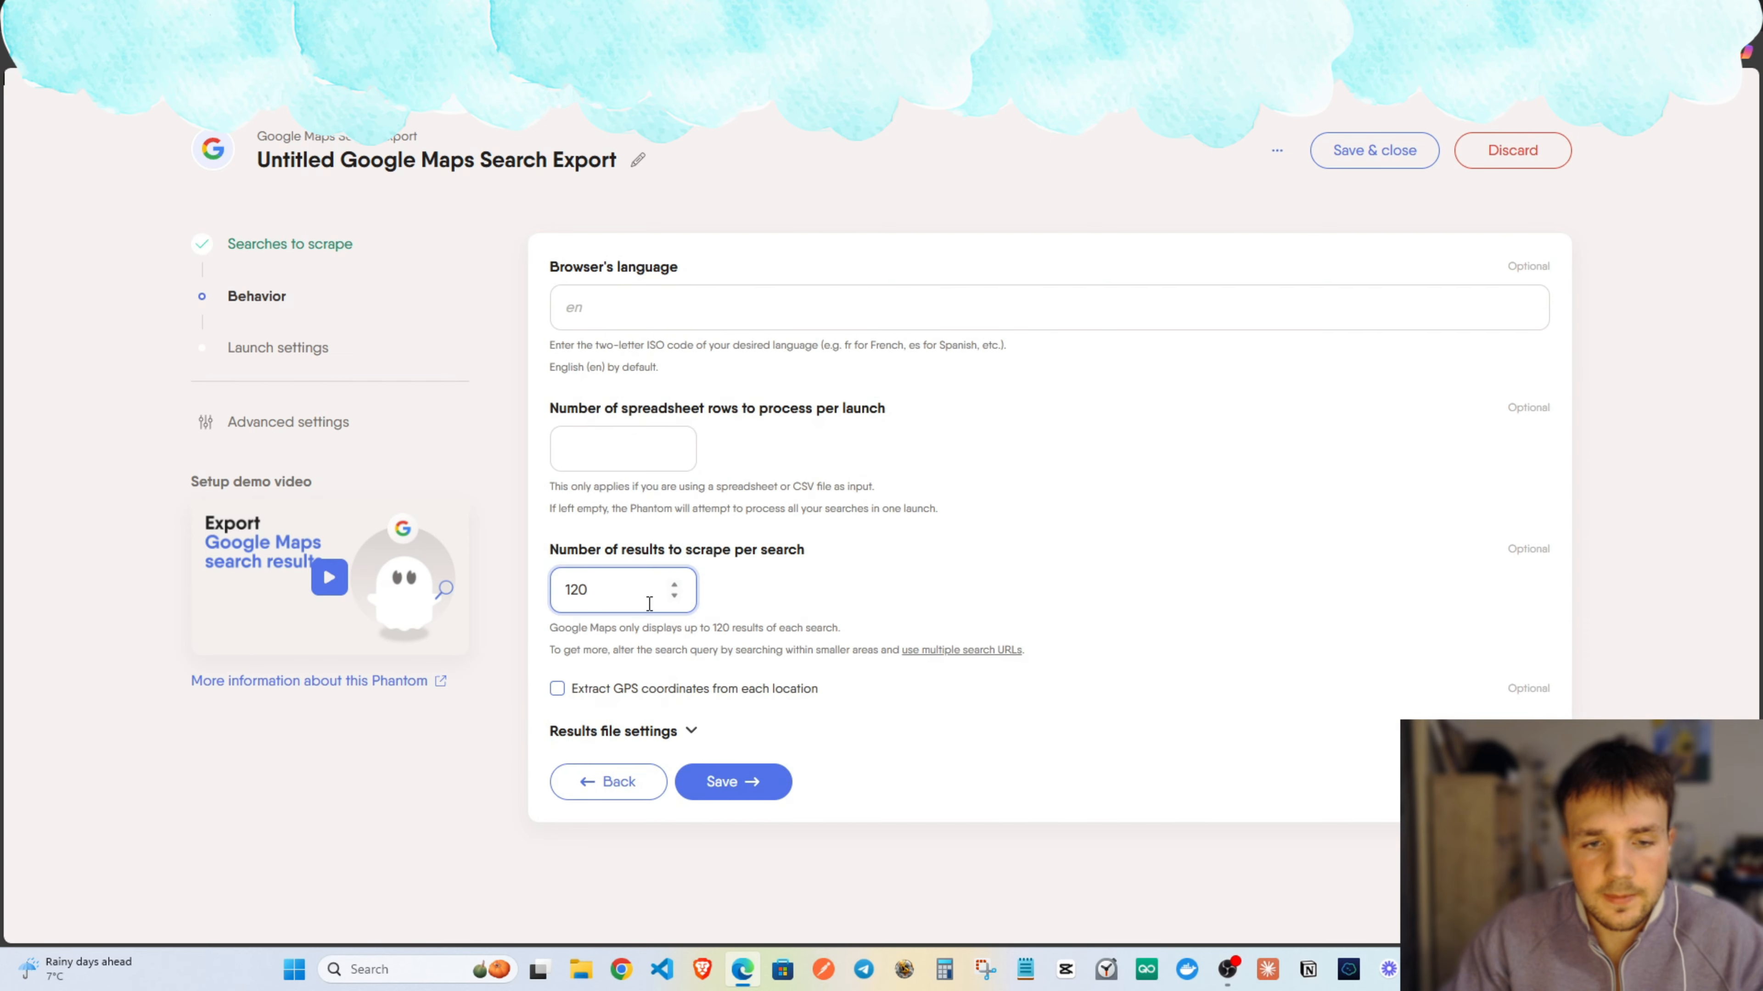
click(639, 306)
text(en)
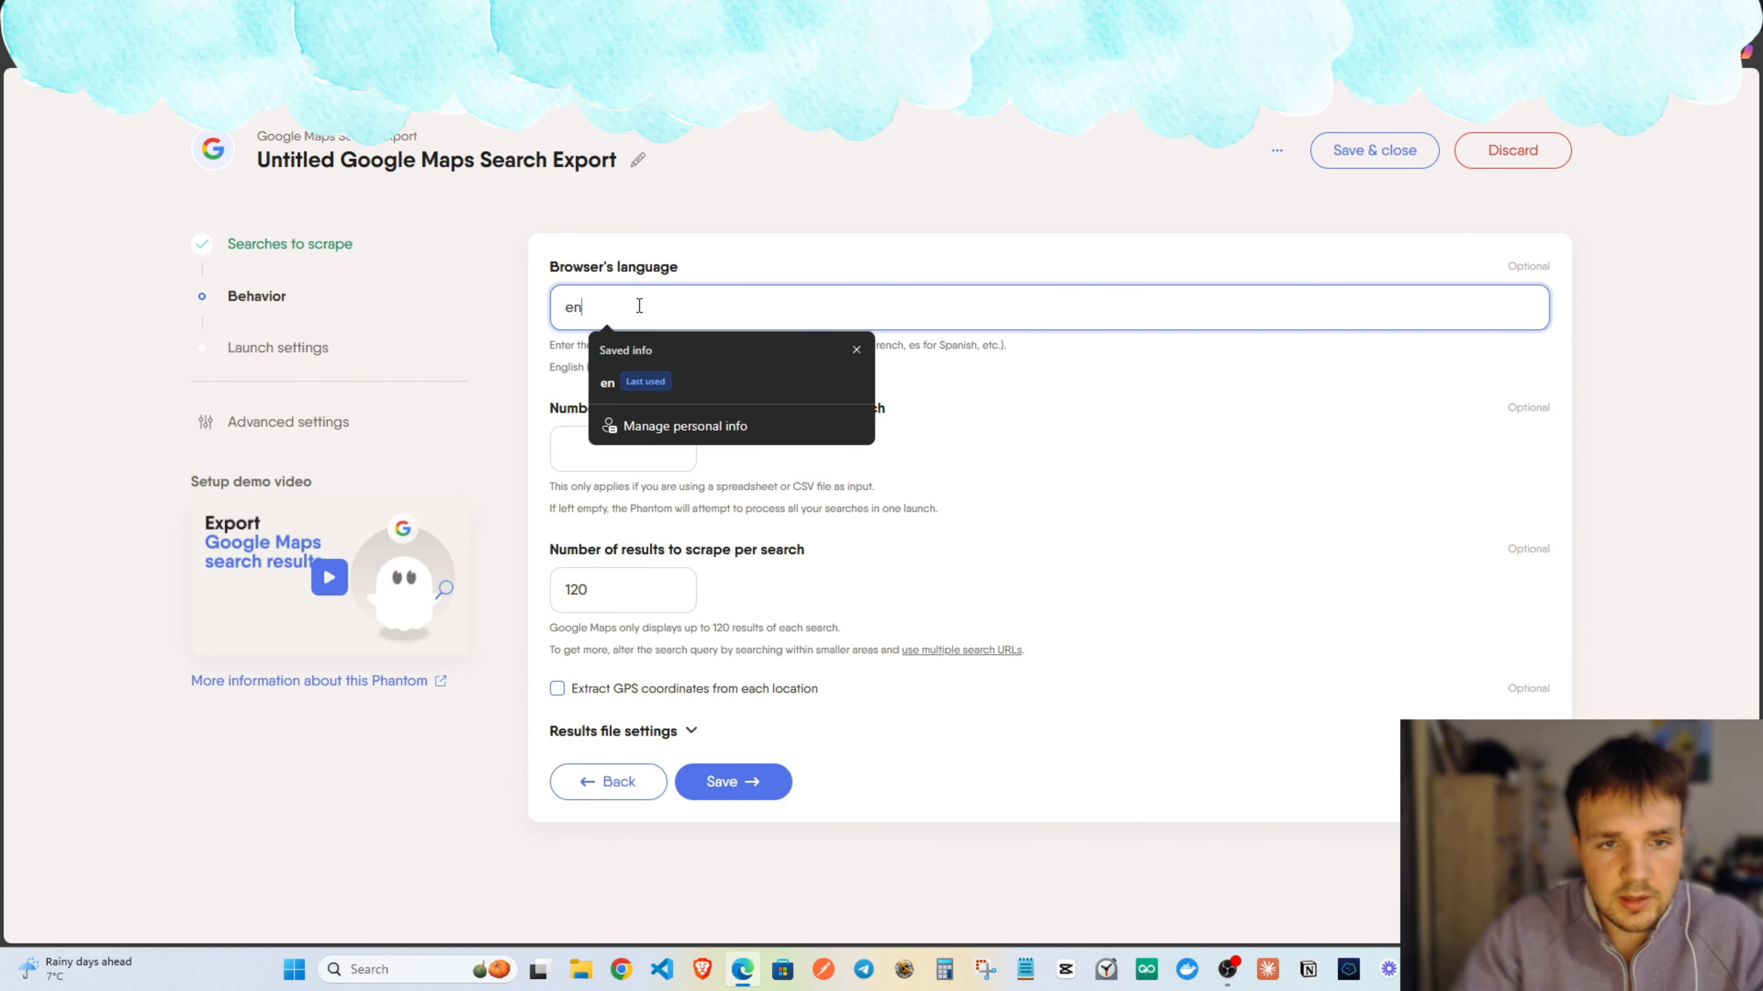
click(836, 246)
click(659, 735)
scroll(666, 715, down, 3)
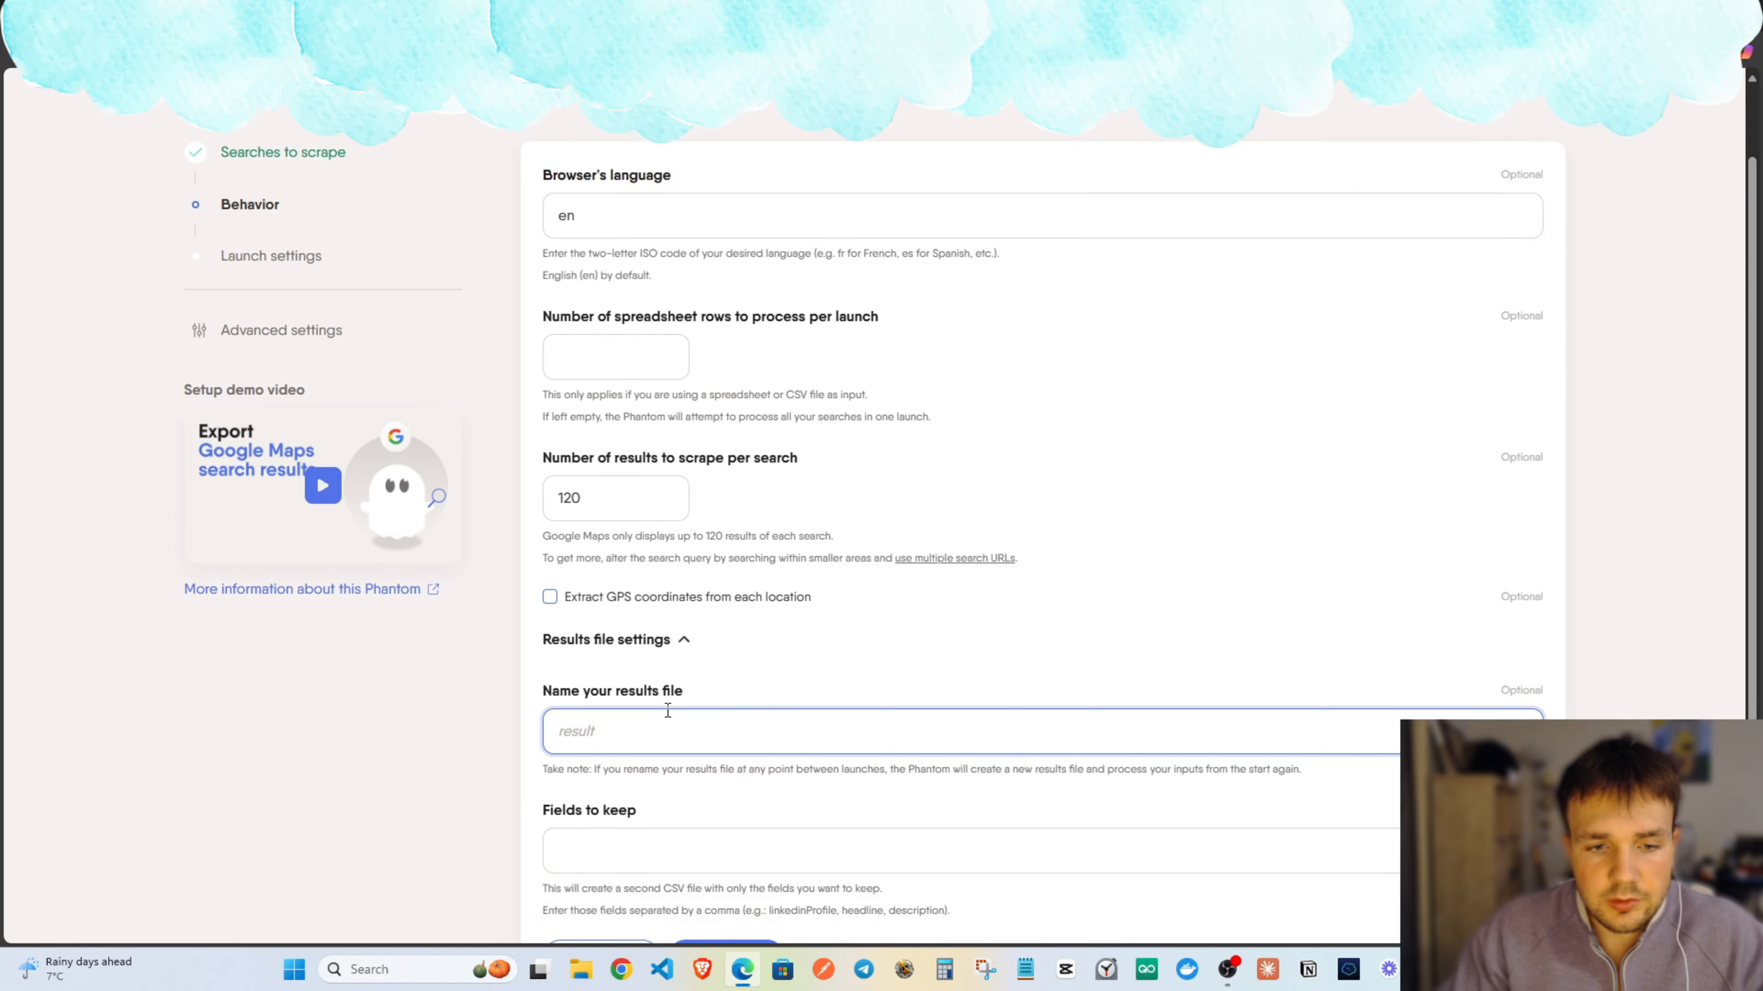
click(632, 578)
text(rea)
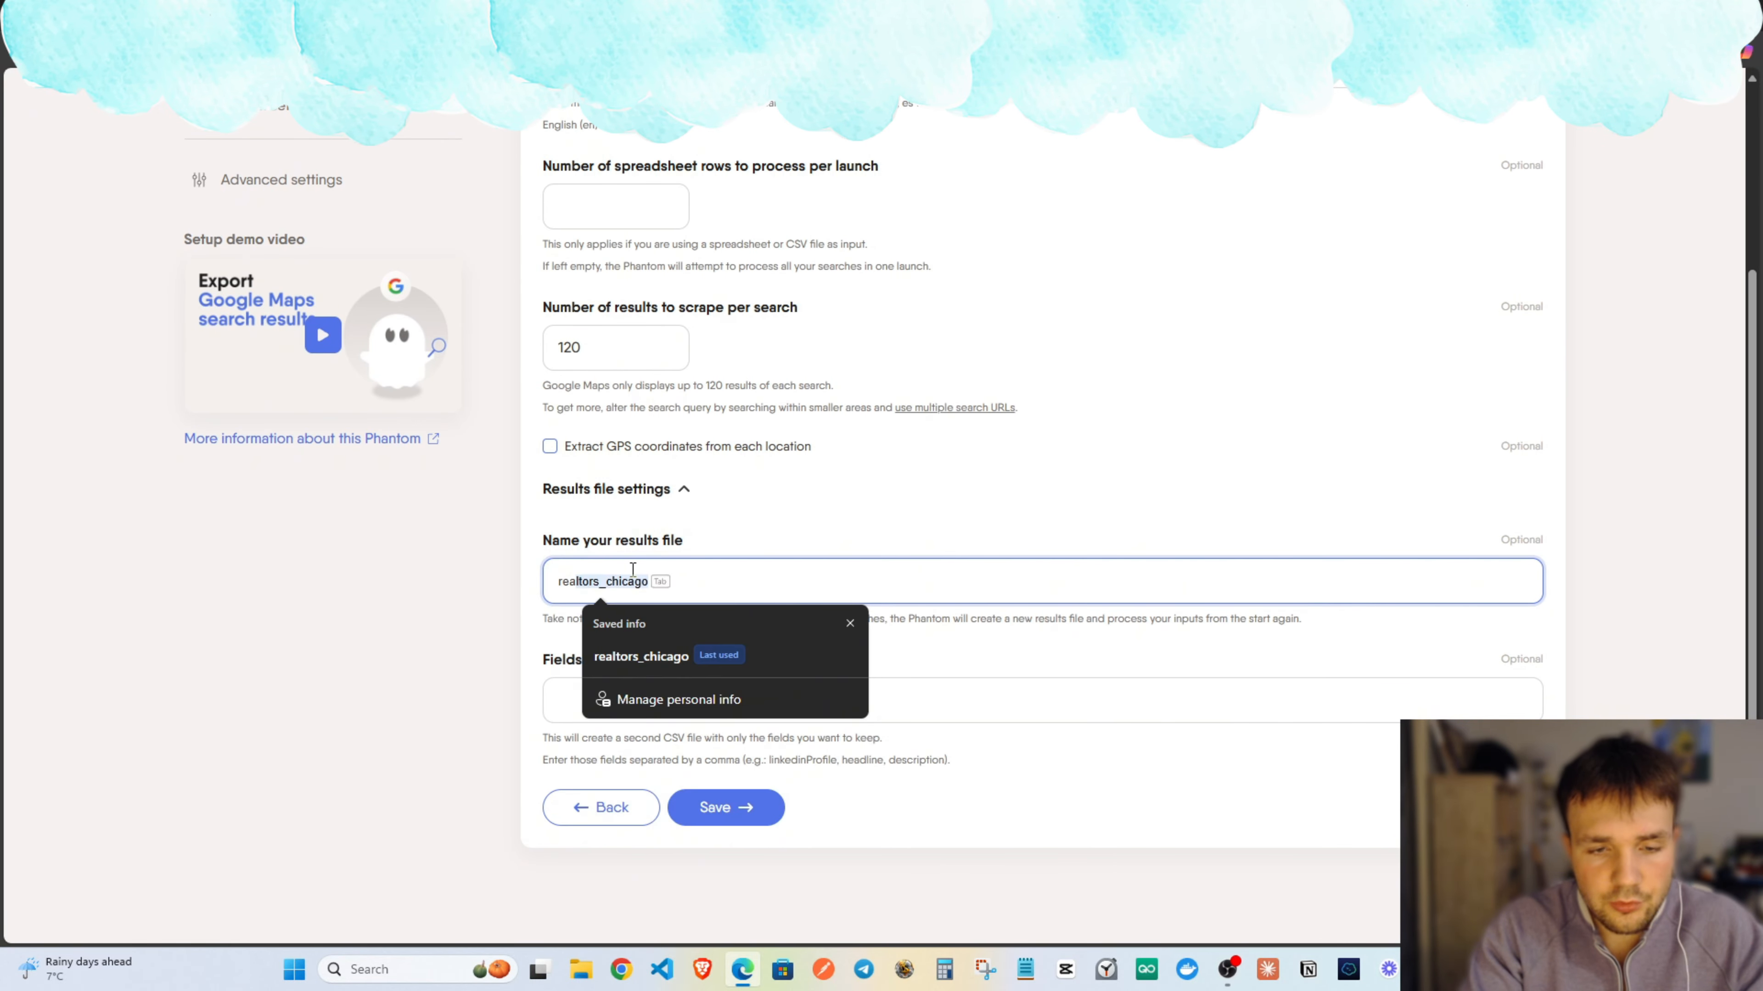
text(ltors_newyork)
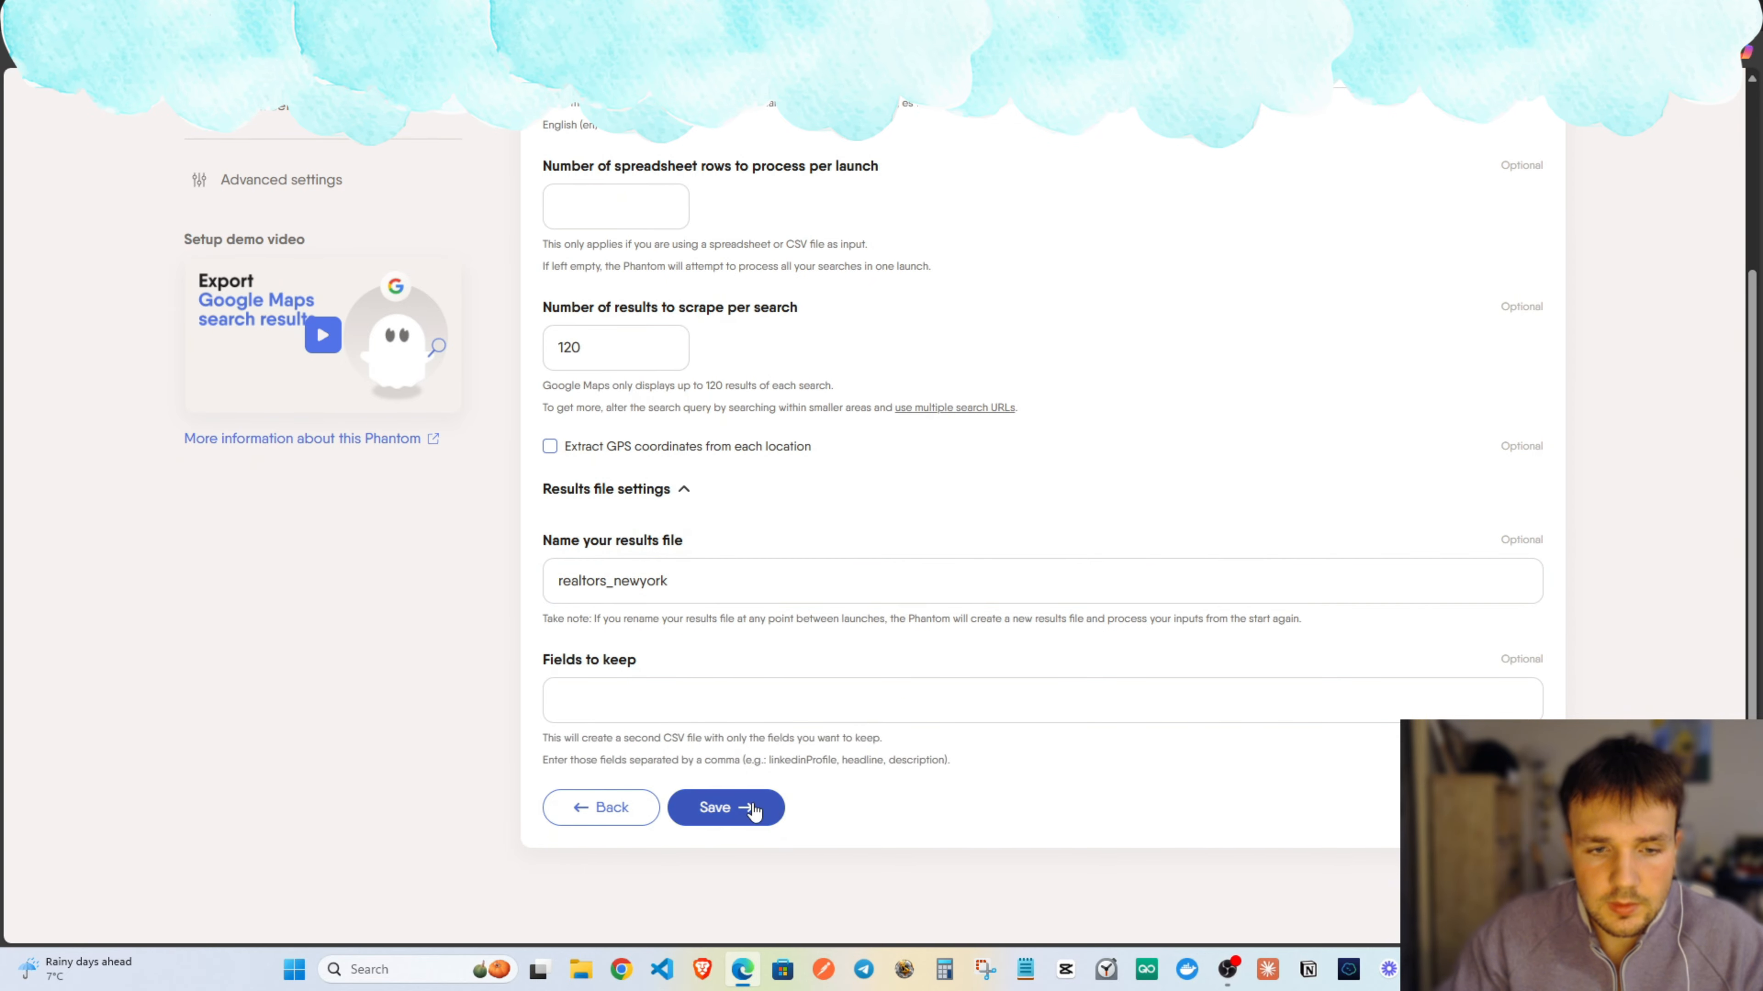
Save the behaviour and launch settings and launch the phantom.
click(746, 804)
click(743, 592)
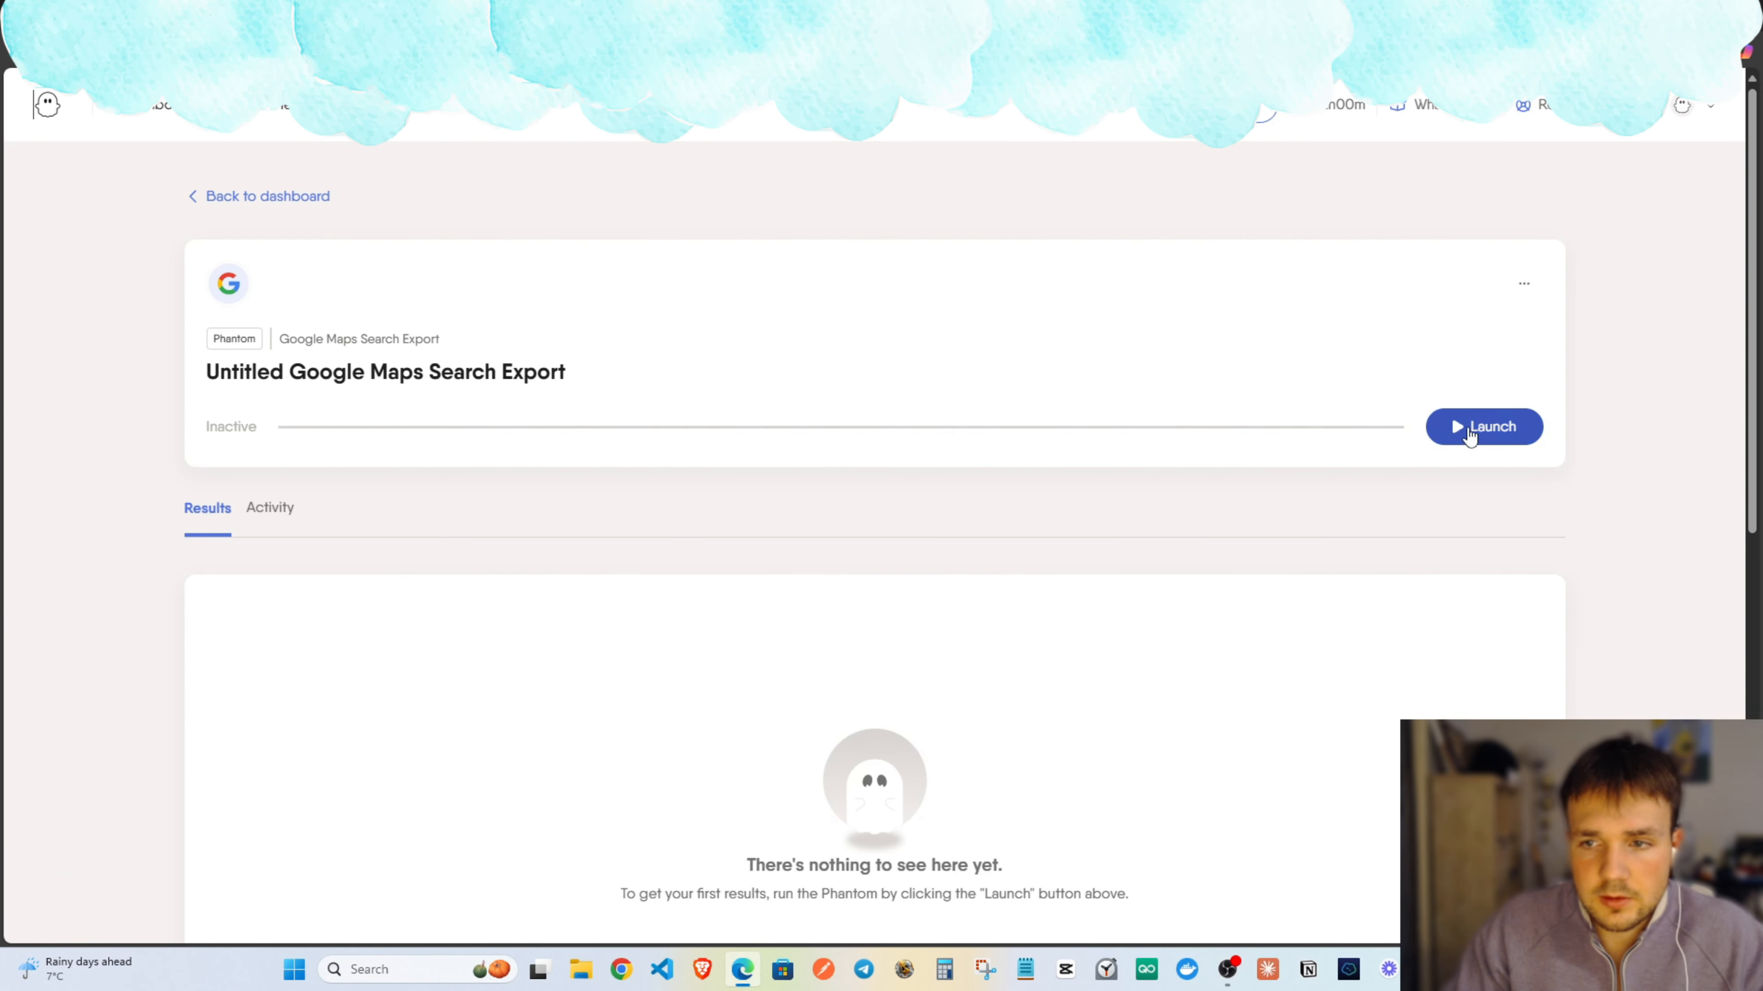
click(1472, 428)
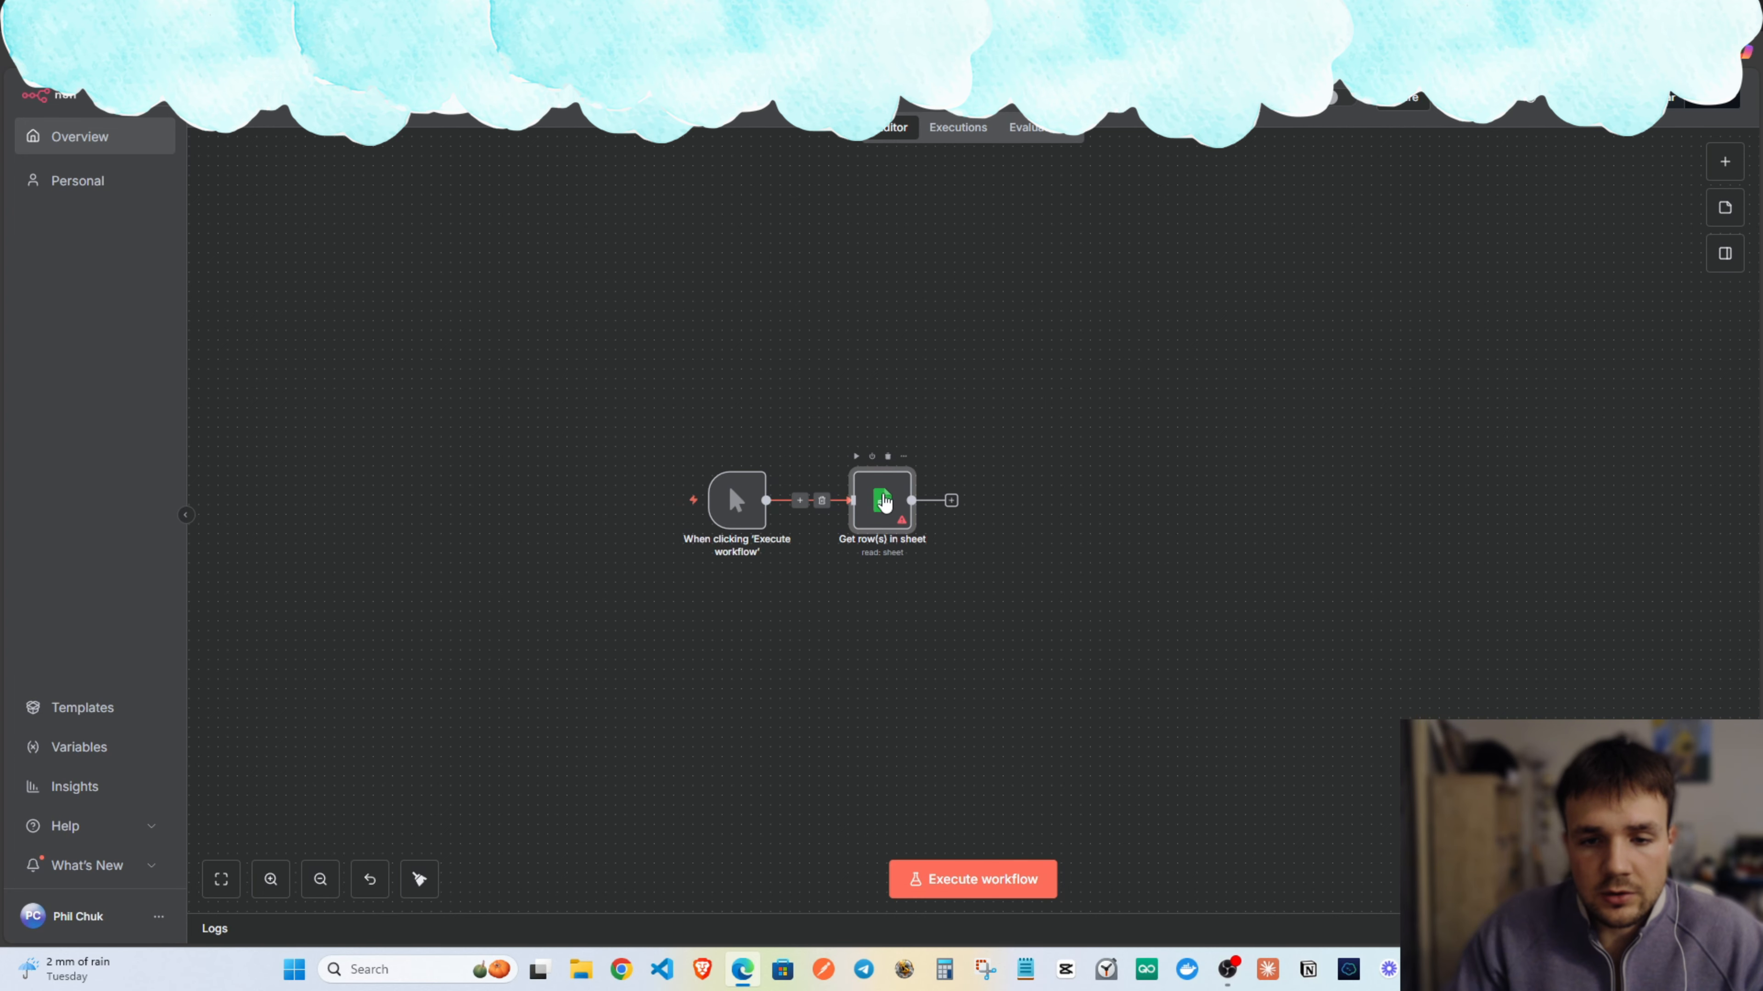
double_click(885, 510)
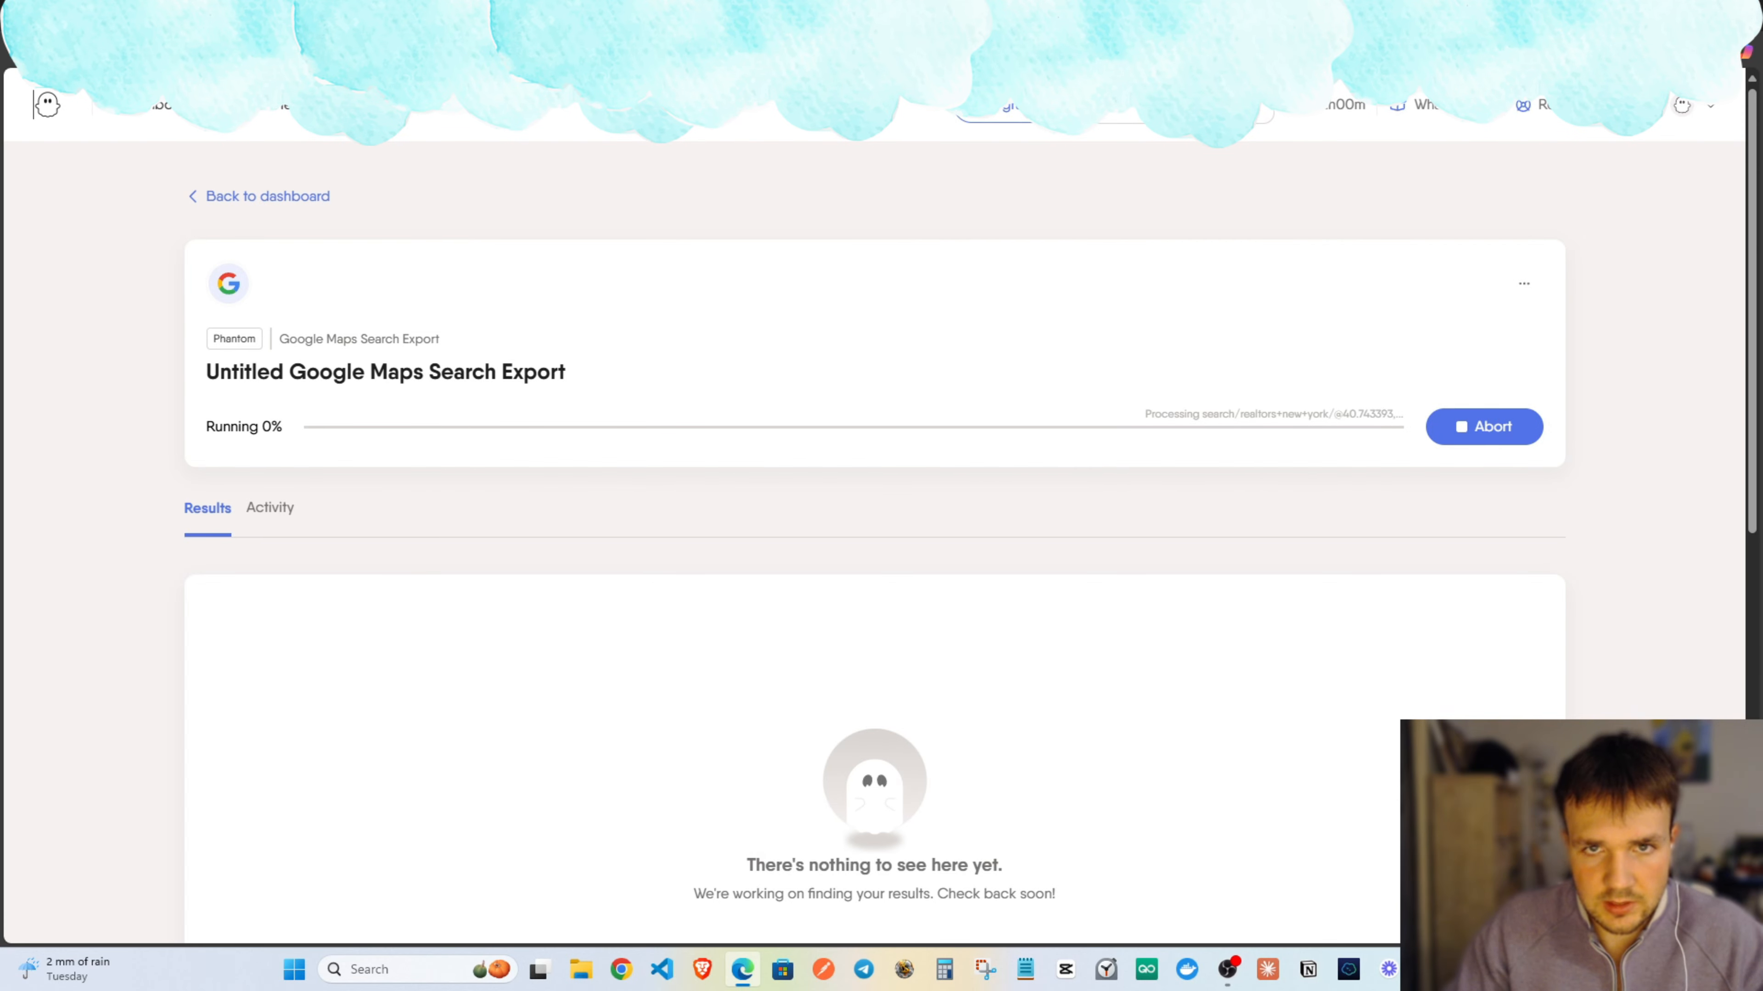
Search Bing for 'google cloud', refine the query with 'sign i', and open the sponsored Google Cloud result.
key(ctrl+t)
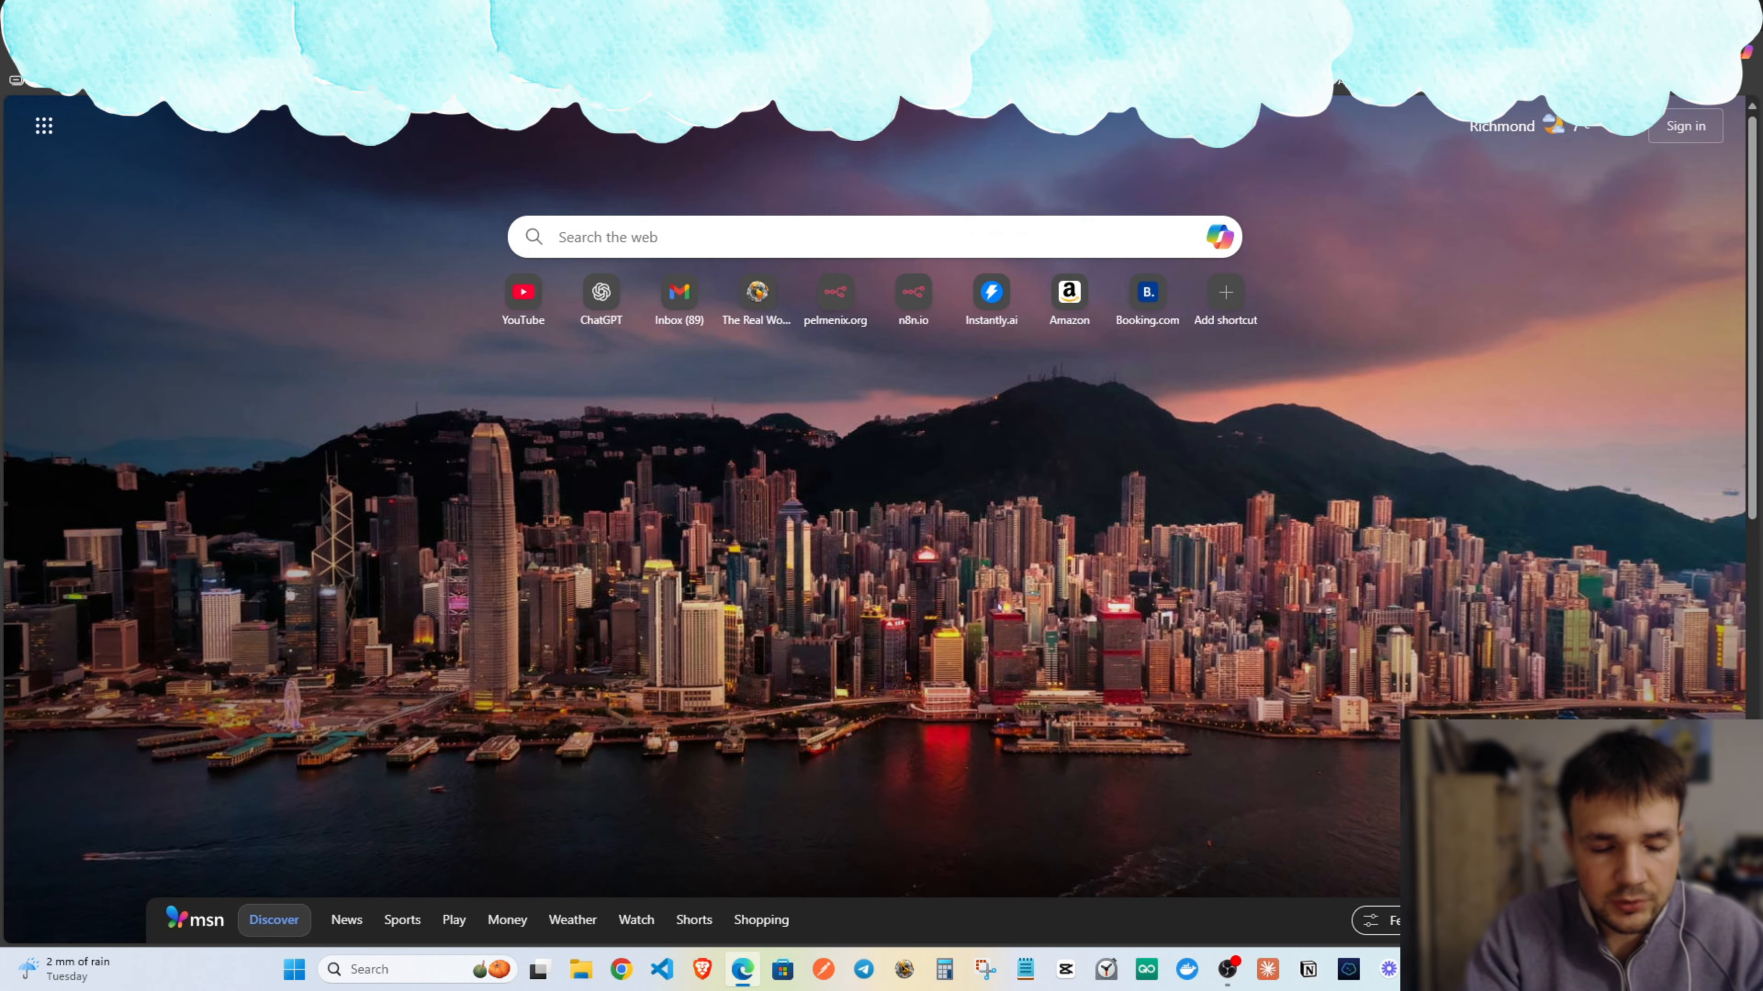
text(google cloud)
key(Return)
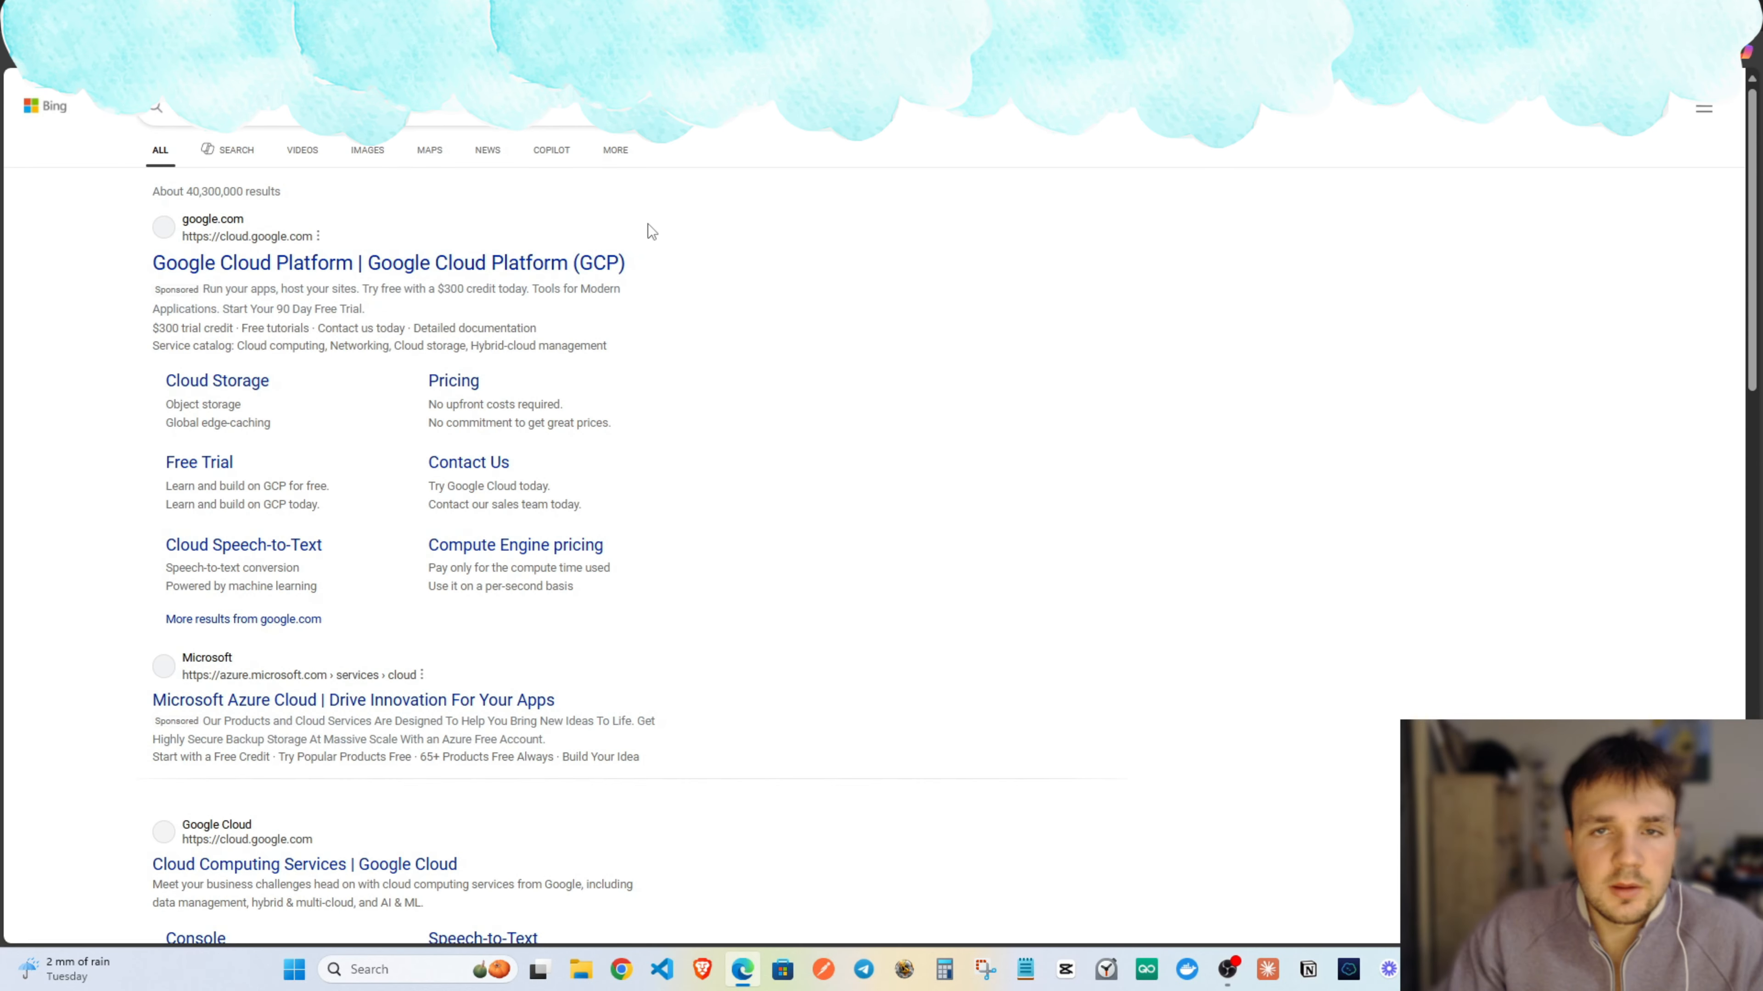
click(308, 264)
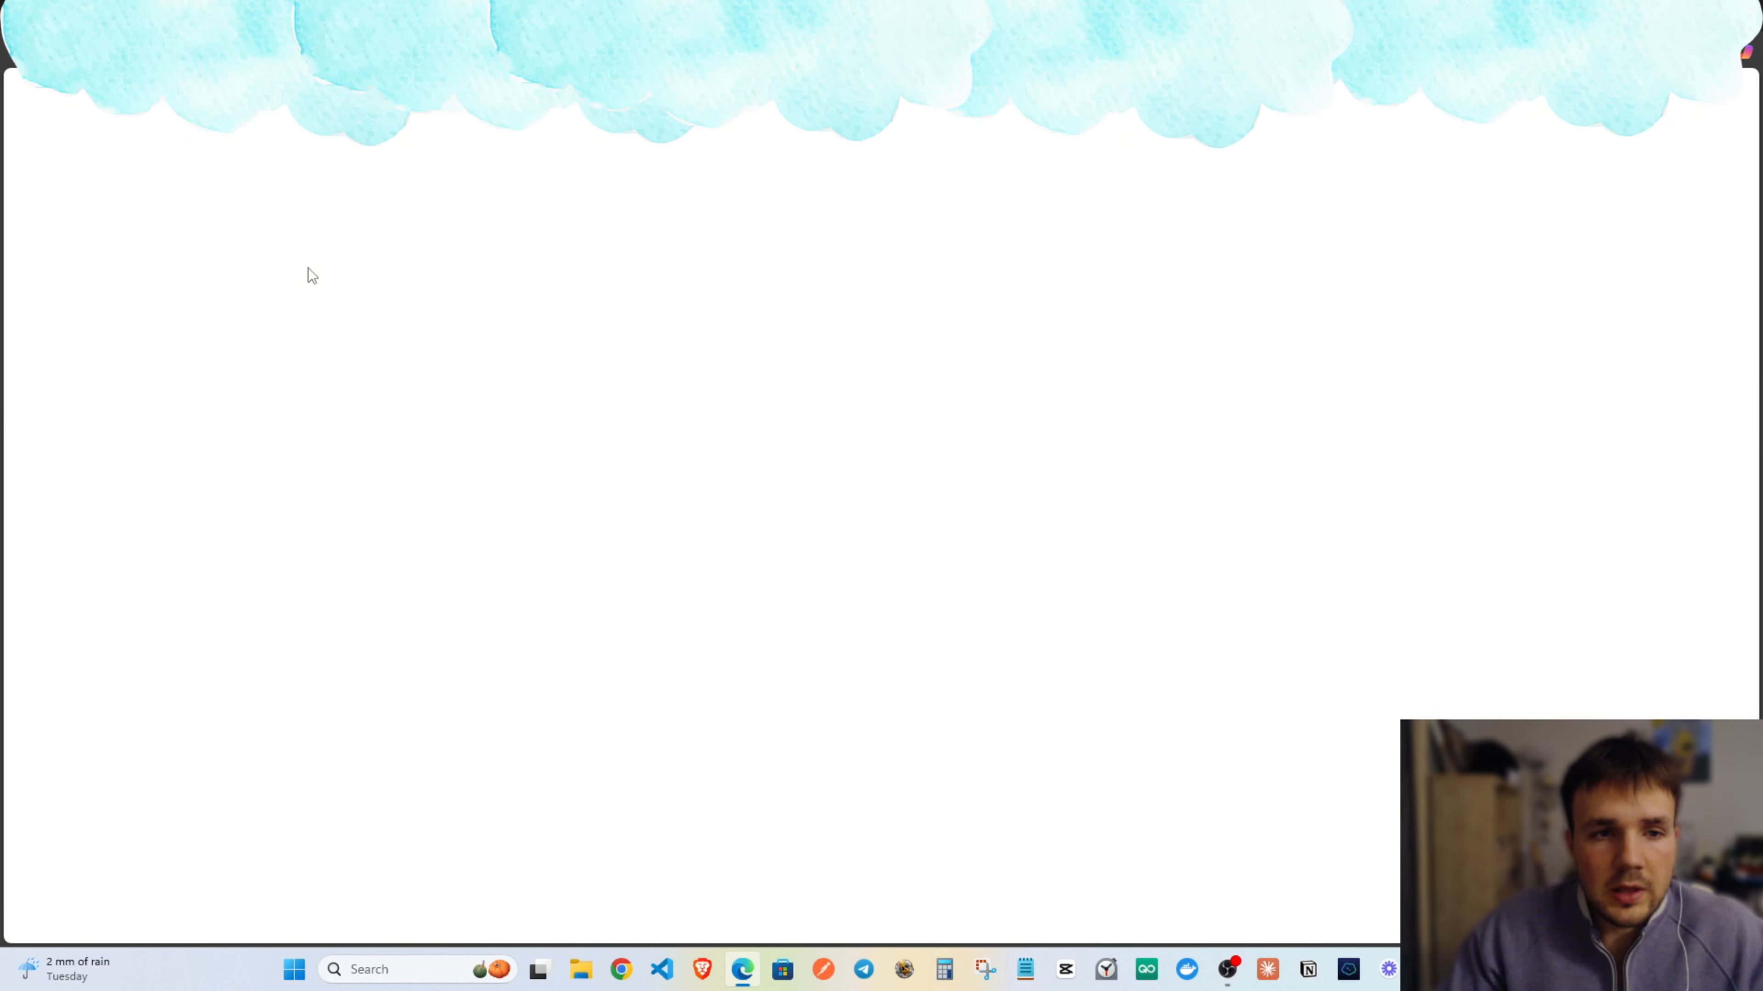
key(alt+Left)
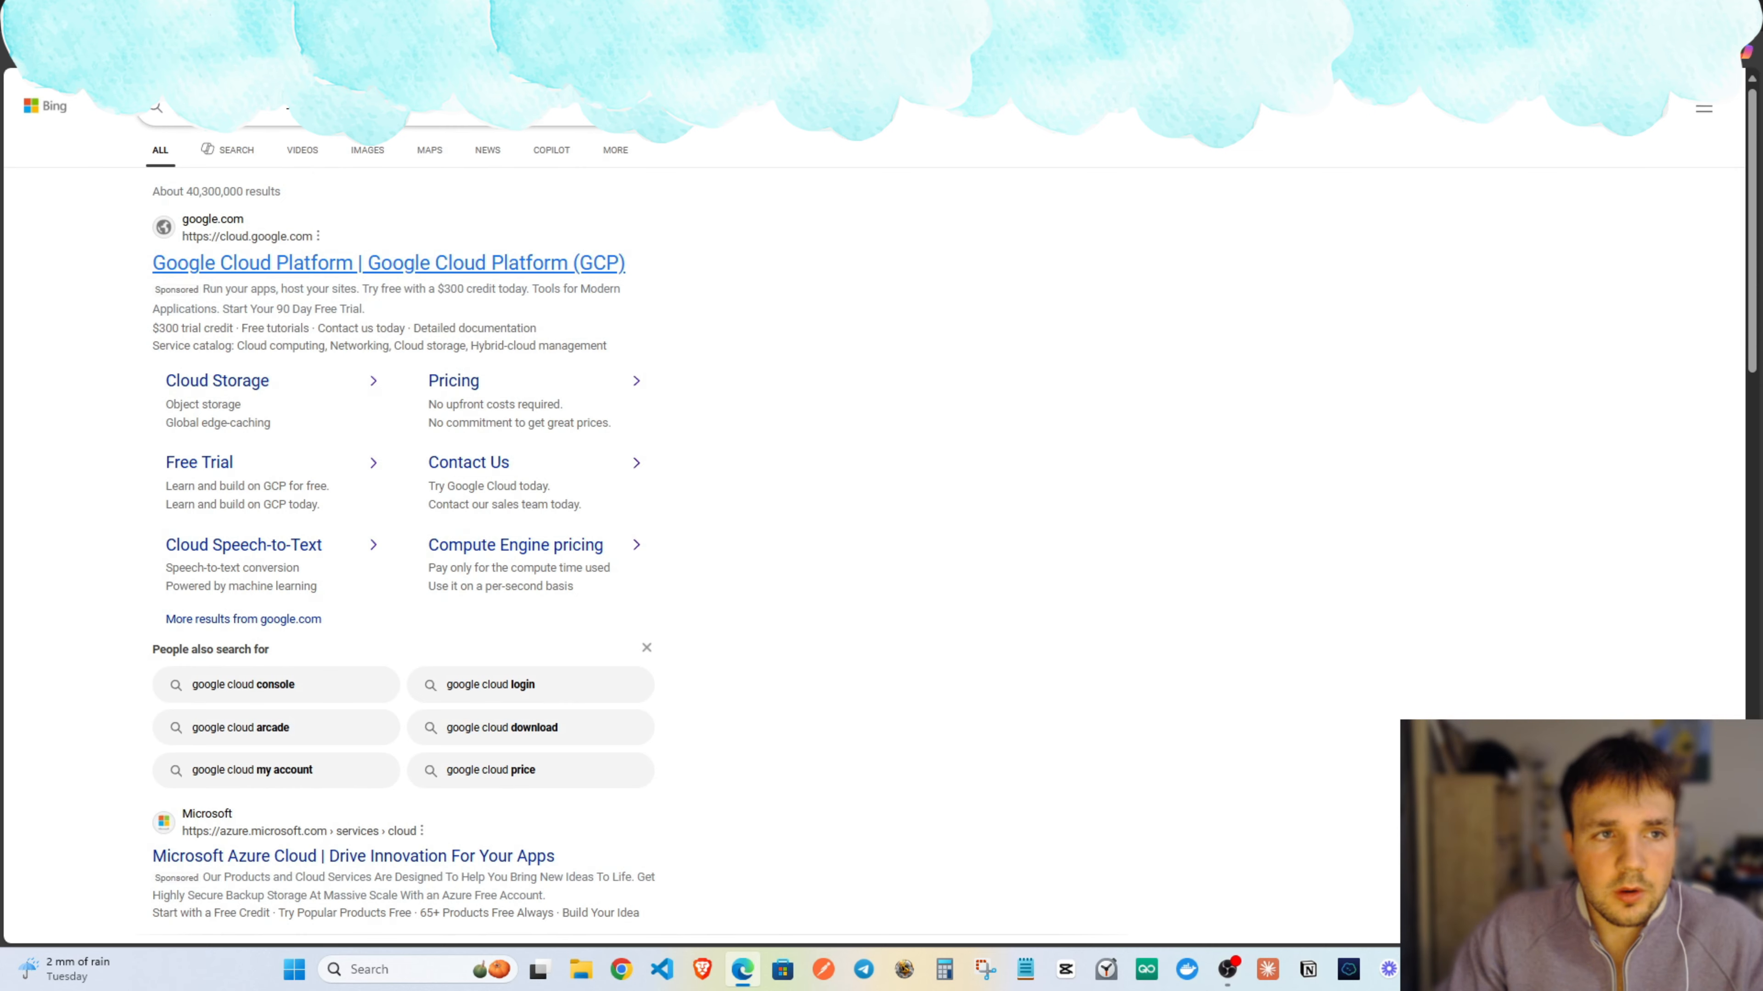
click(287, 102)
text(sign i)
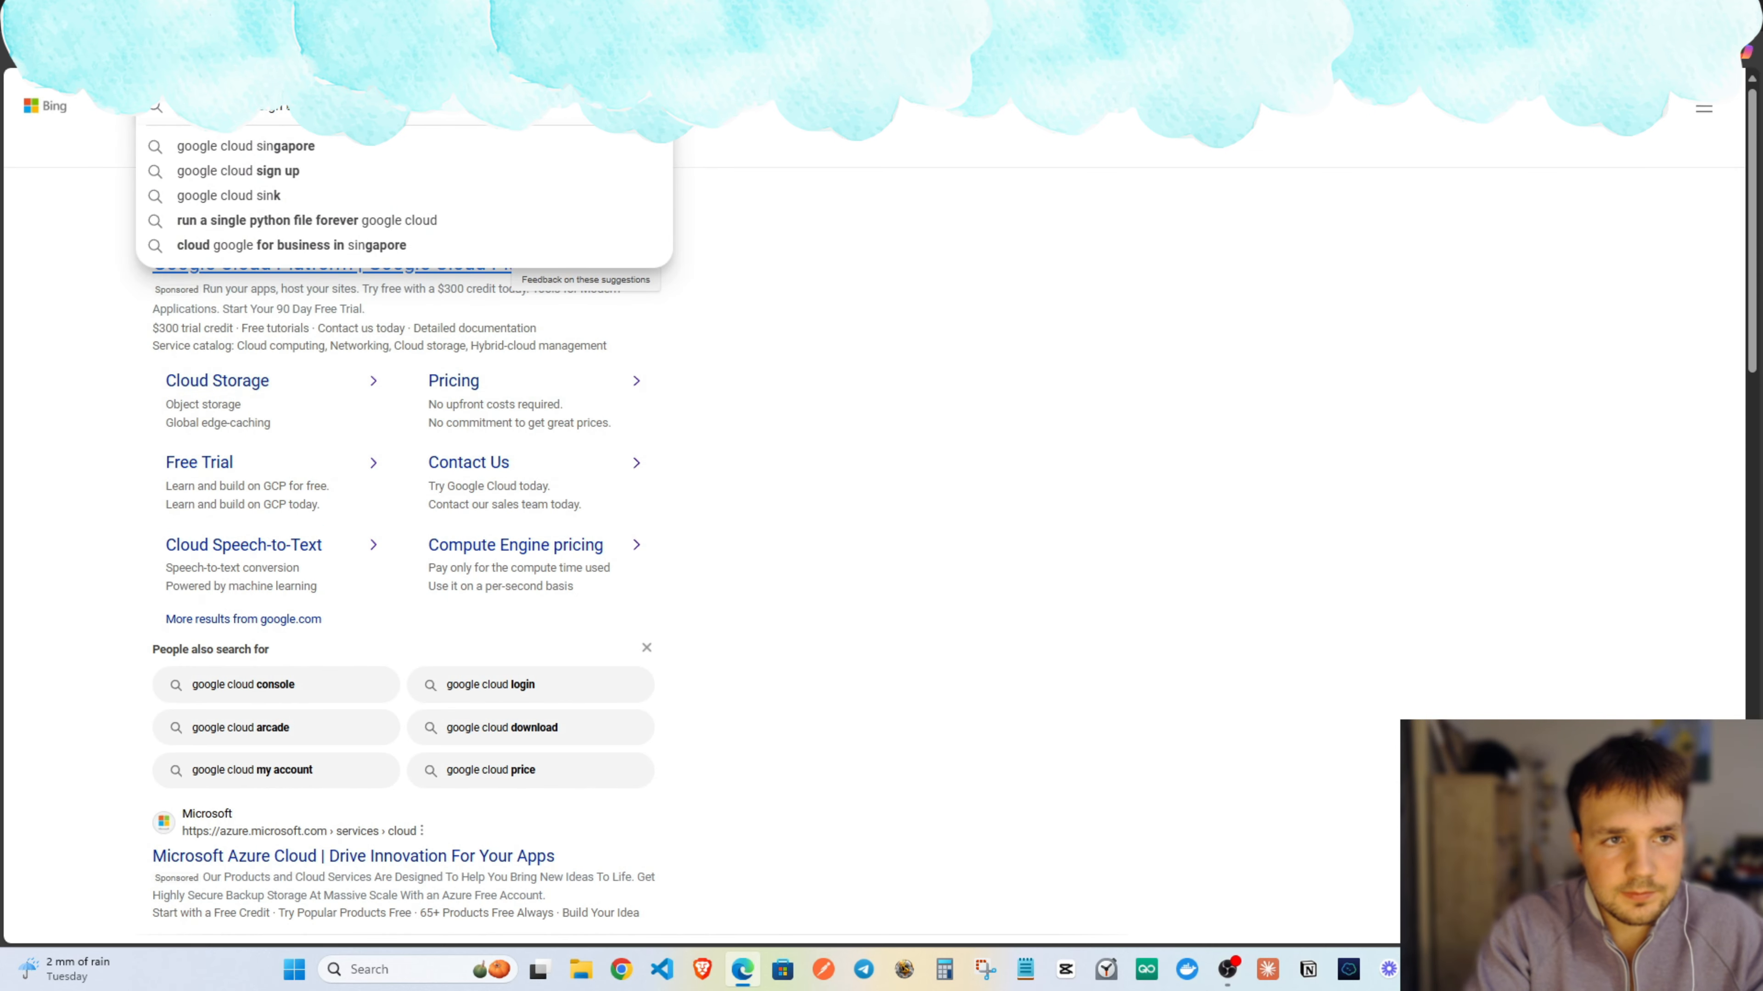
key(Return)
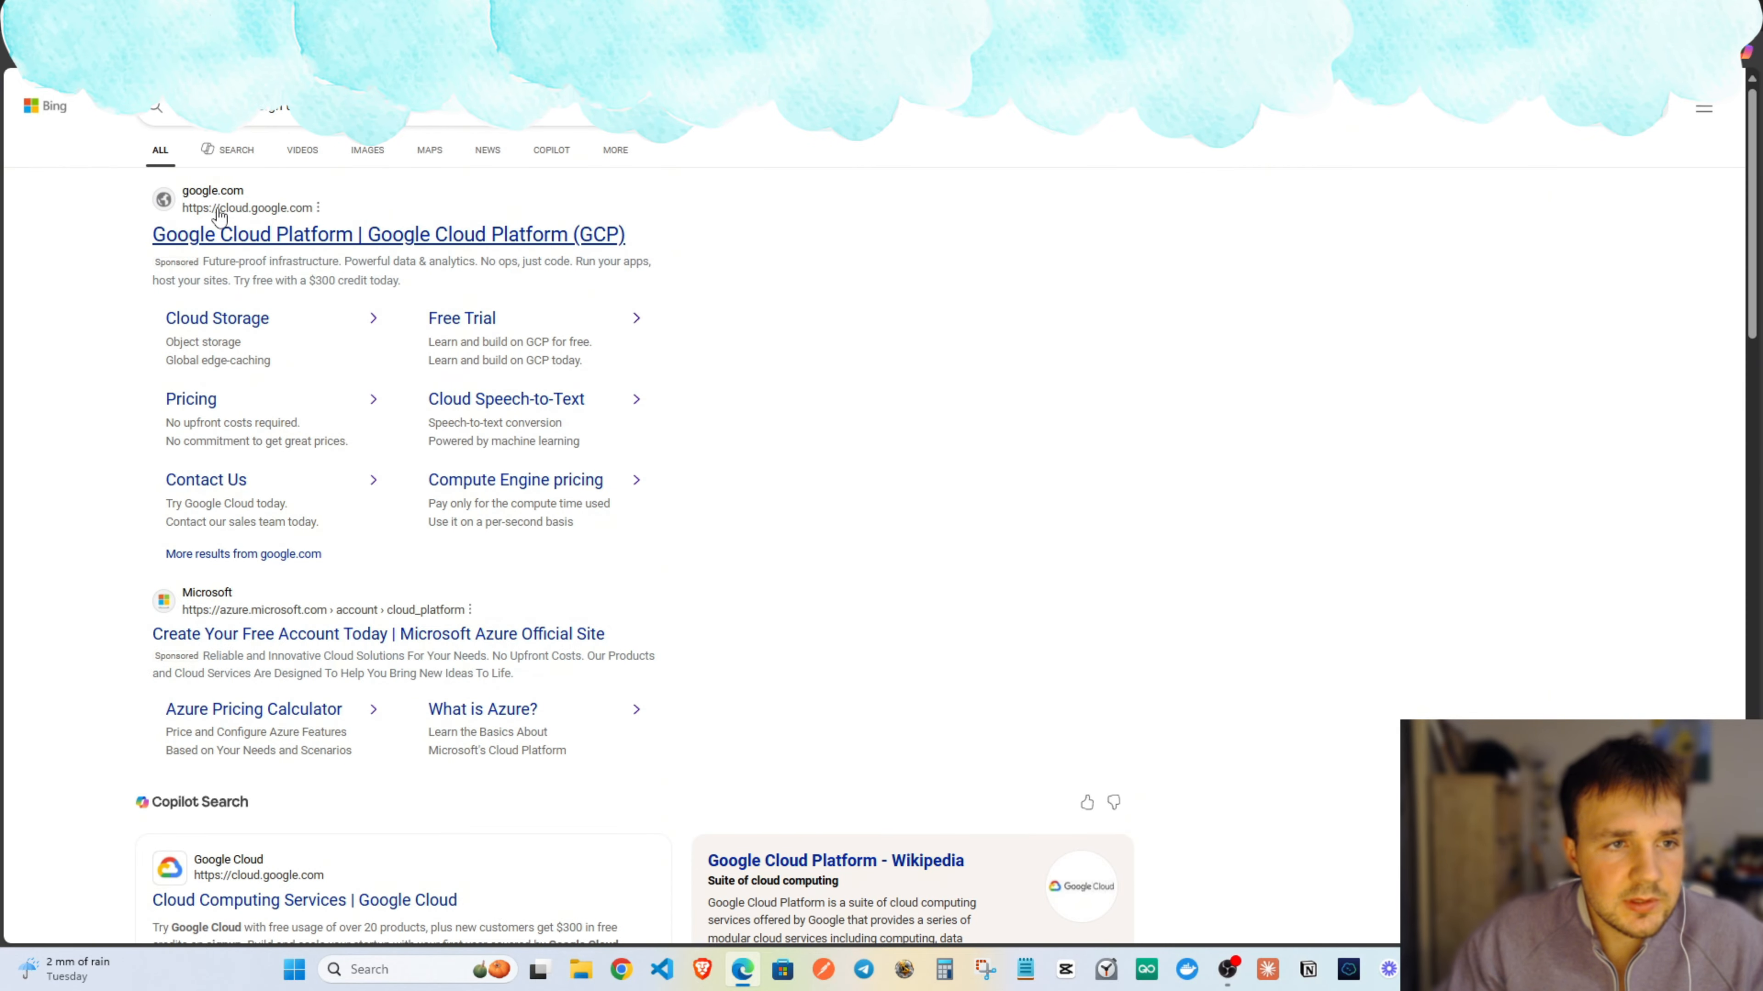
click(303, 235)
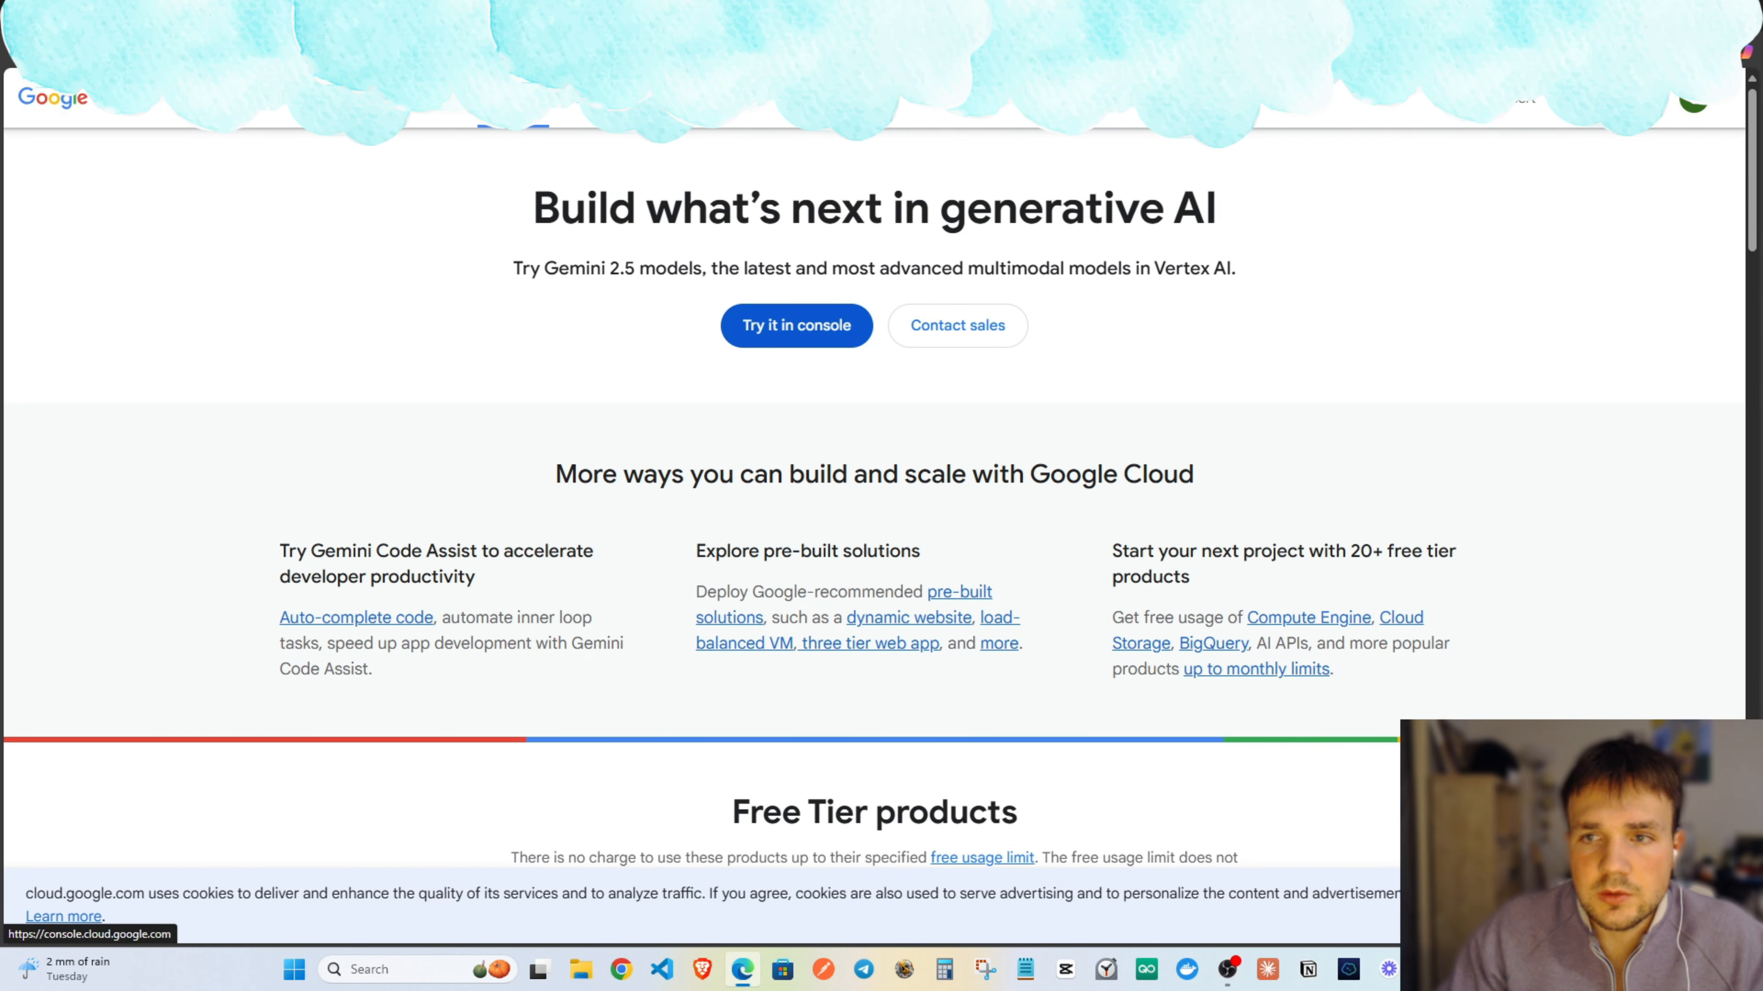
Open the Google Cloud console and go to APIs & Services > Credentials.
click(822, 325)
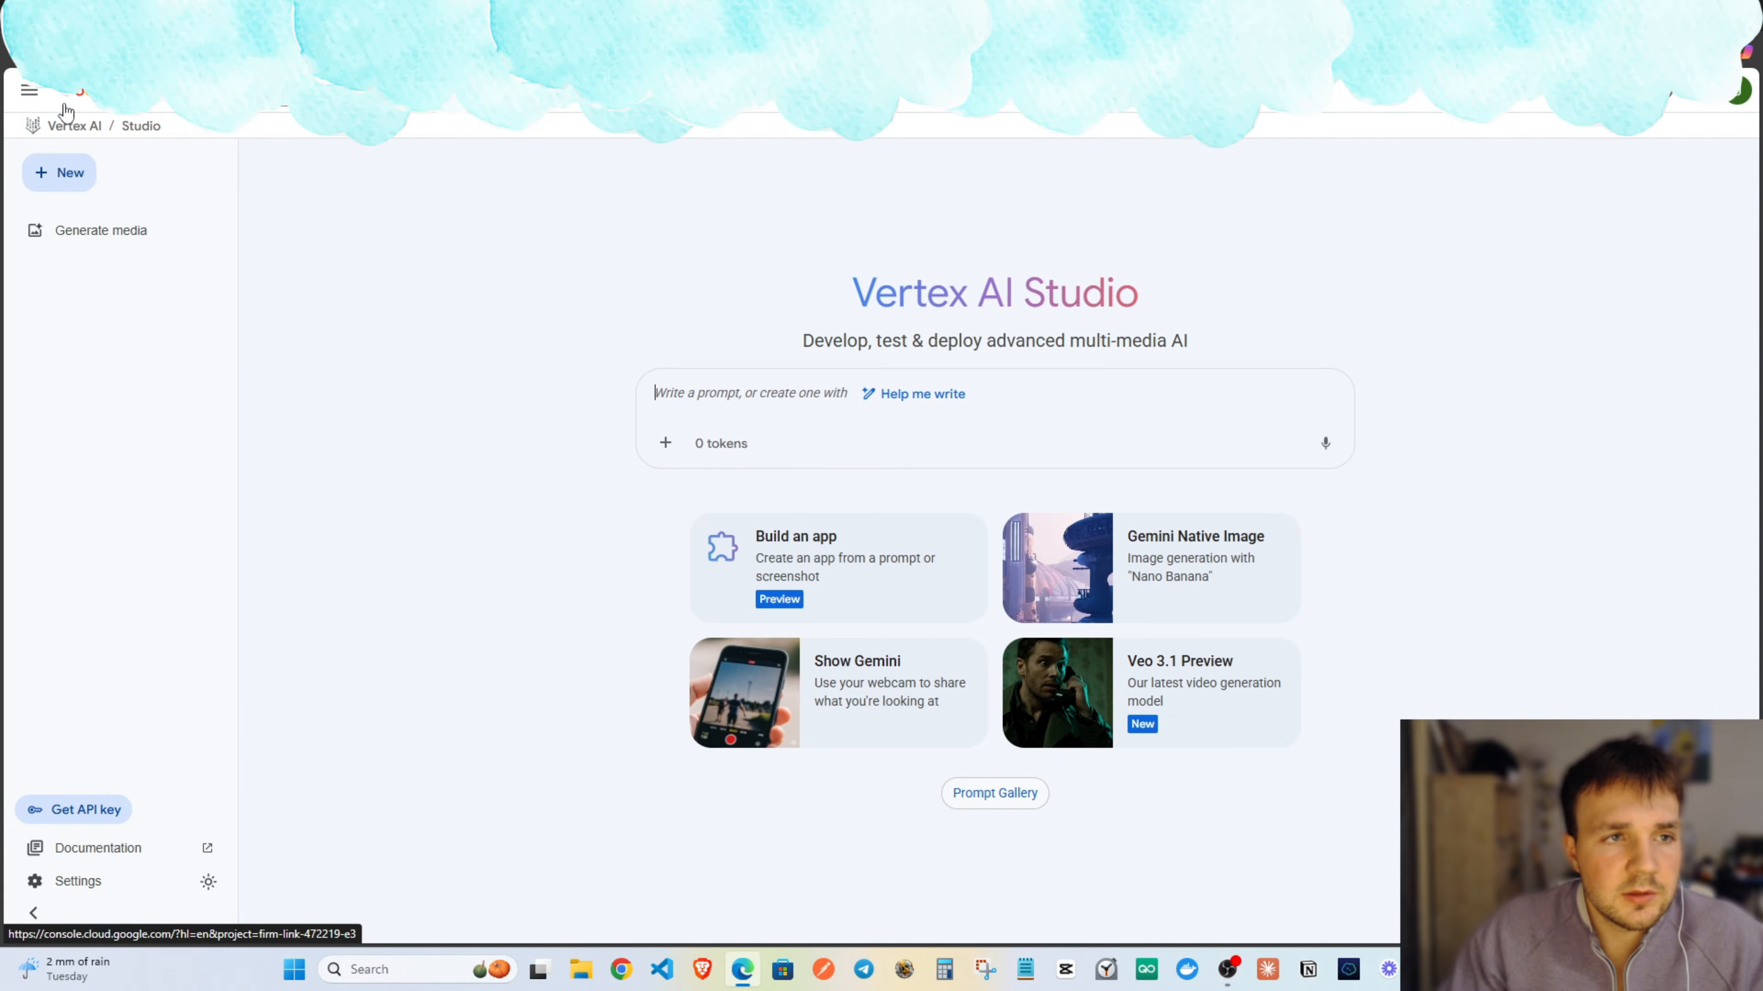
click(25, 97)
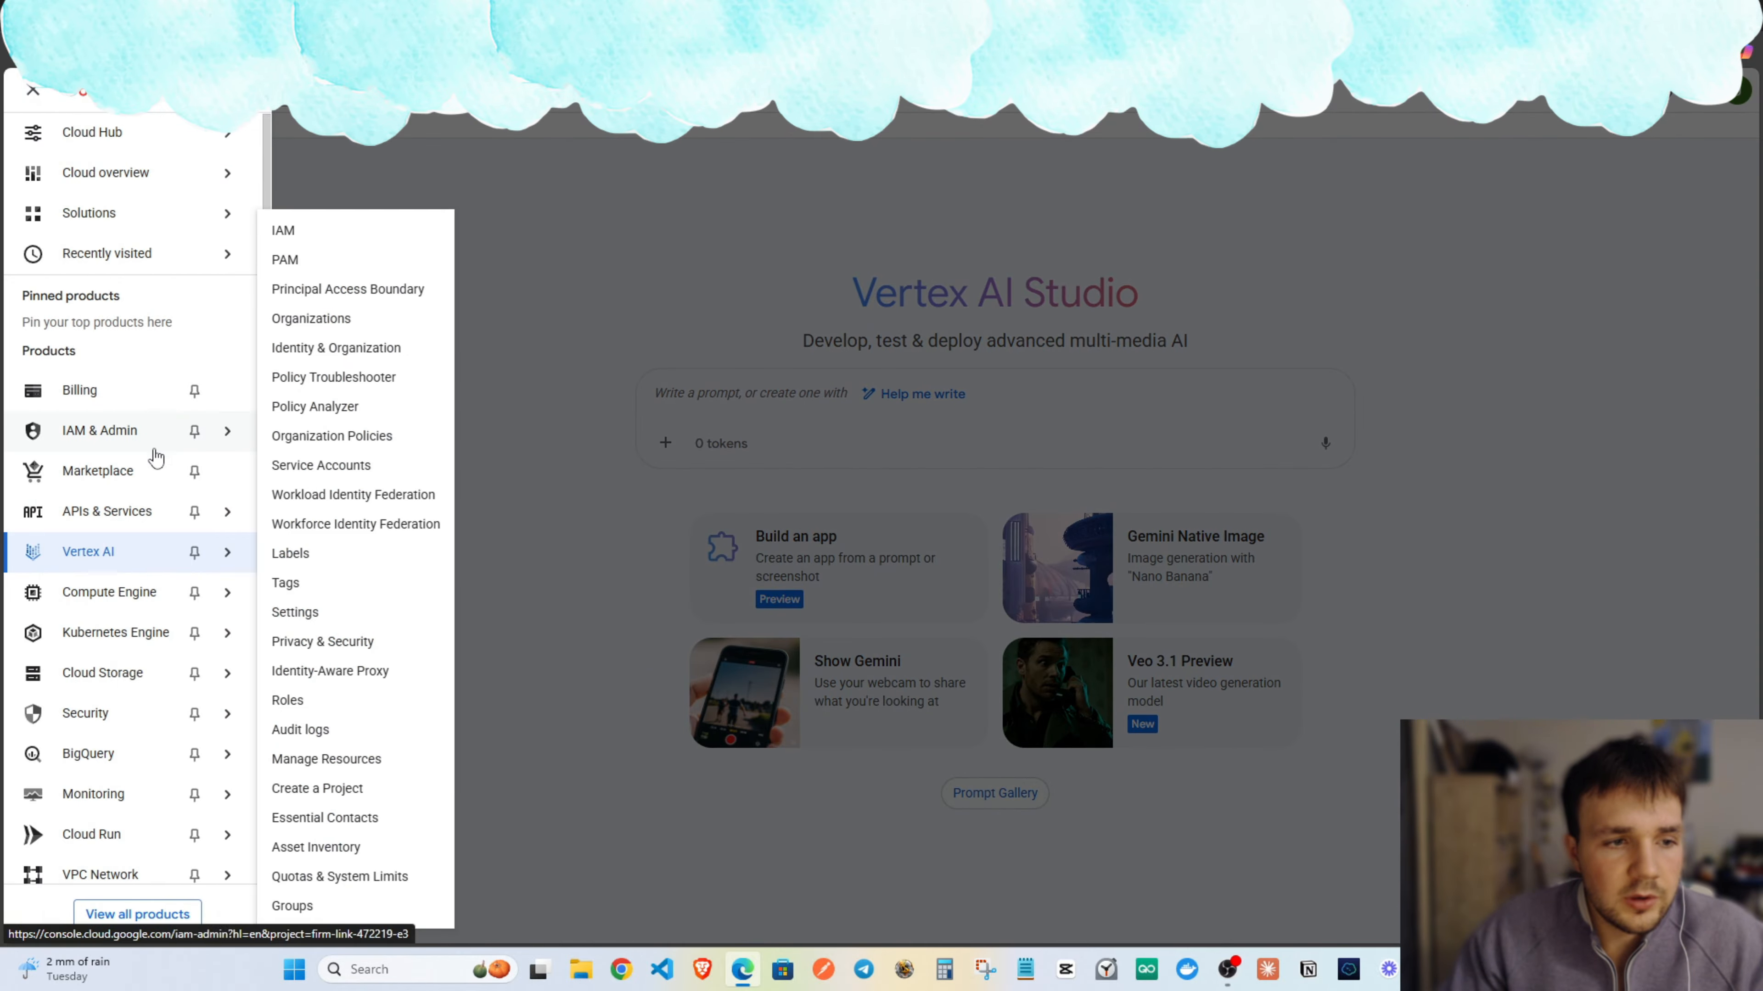
scroll(97, 533, down, 1)
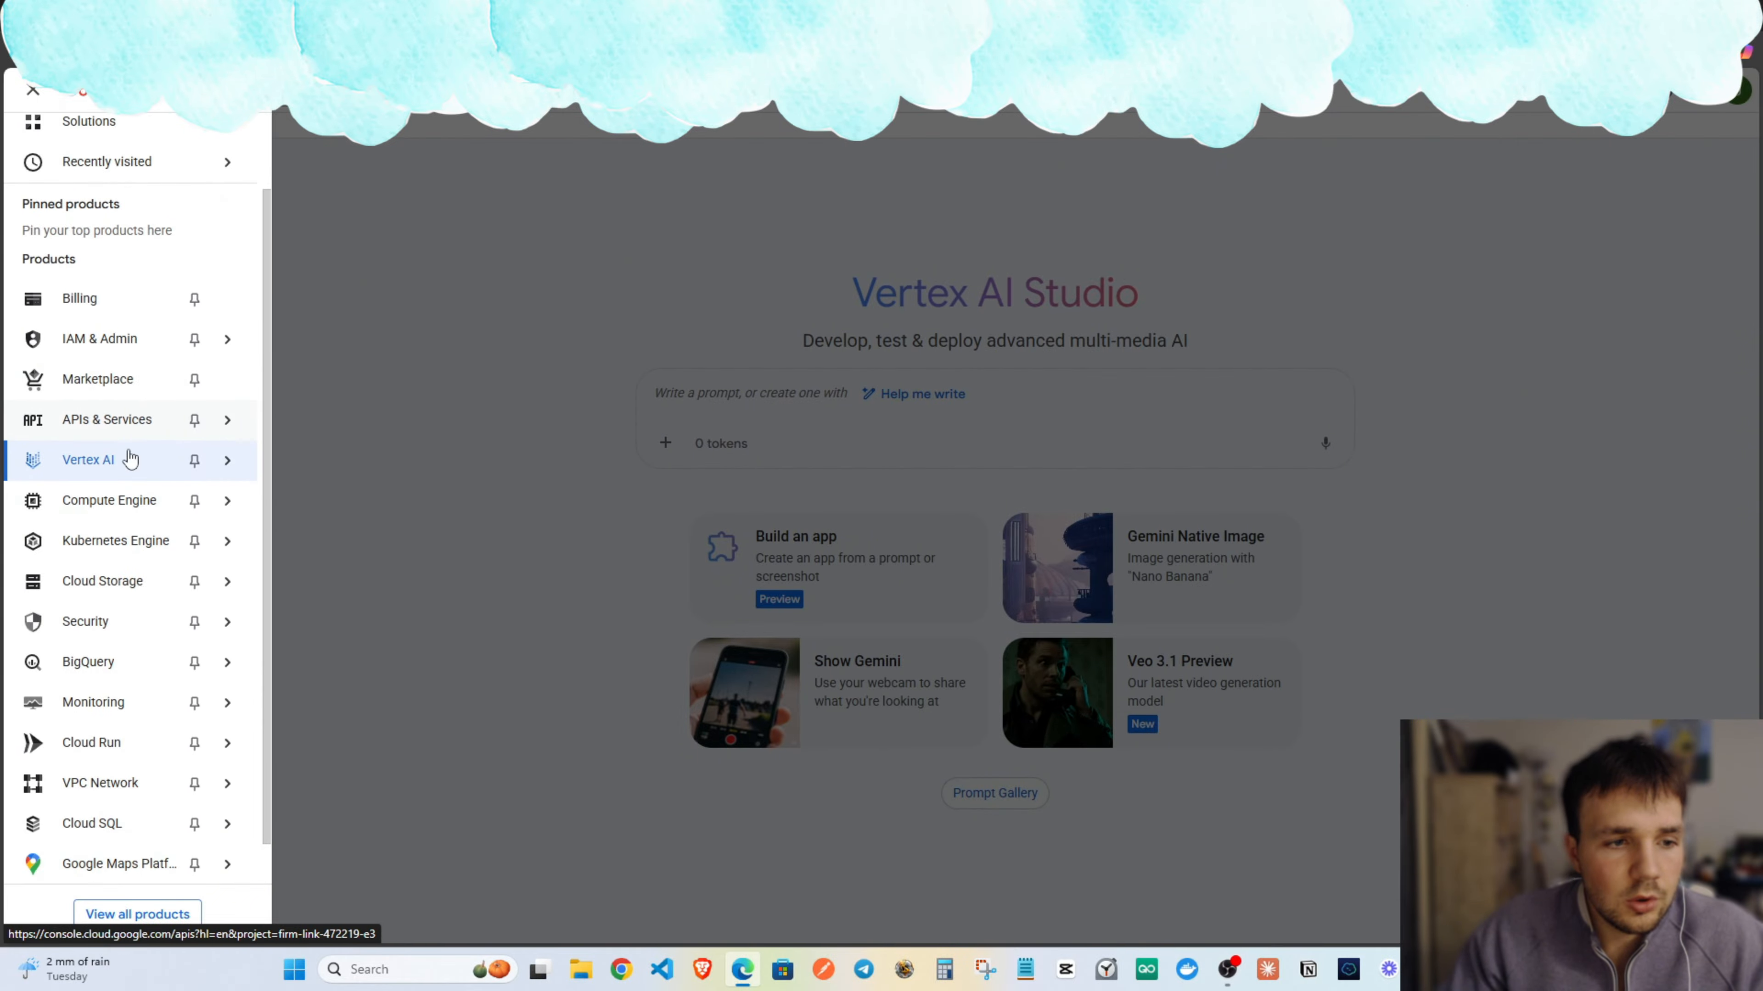
mouse_move(148, 420)
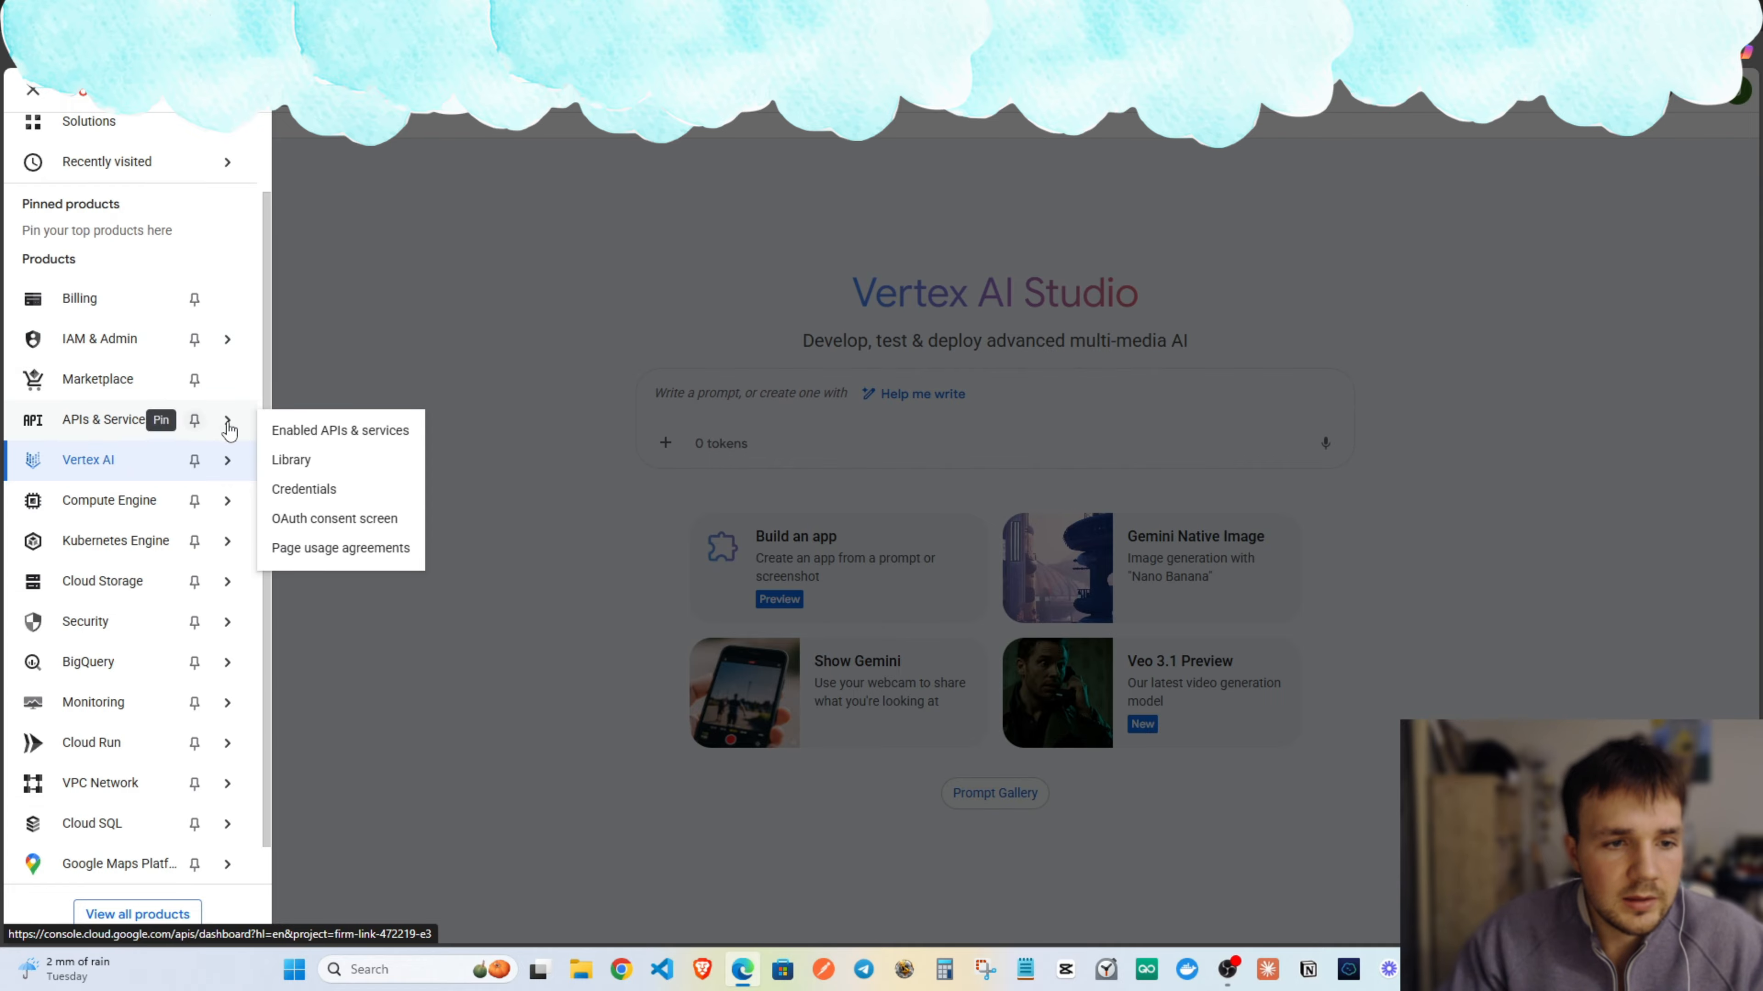
click(314, 490)
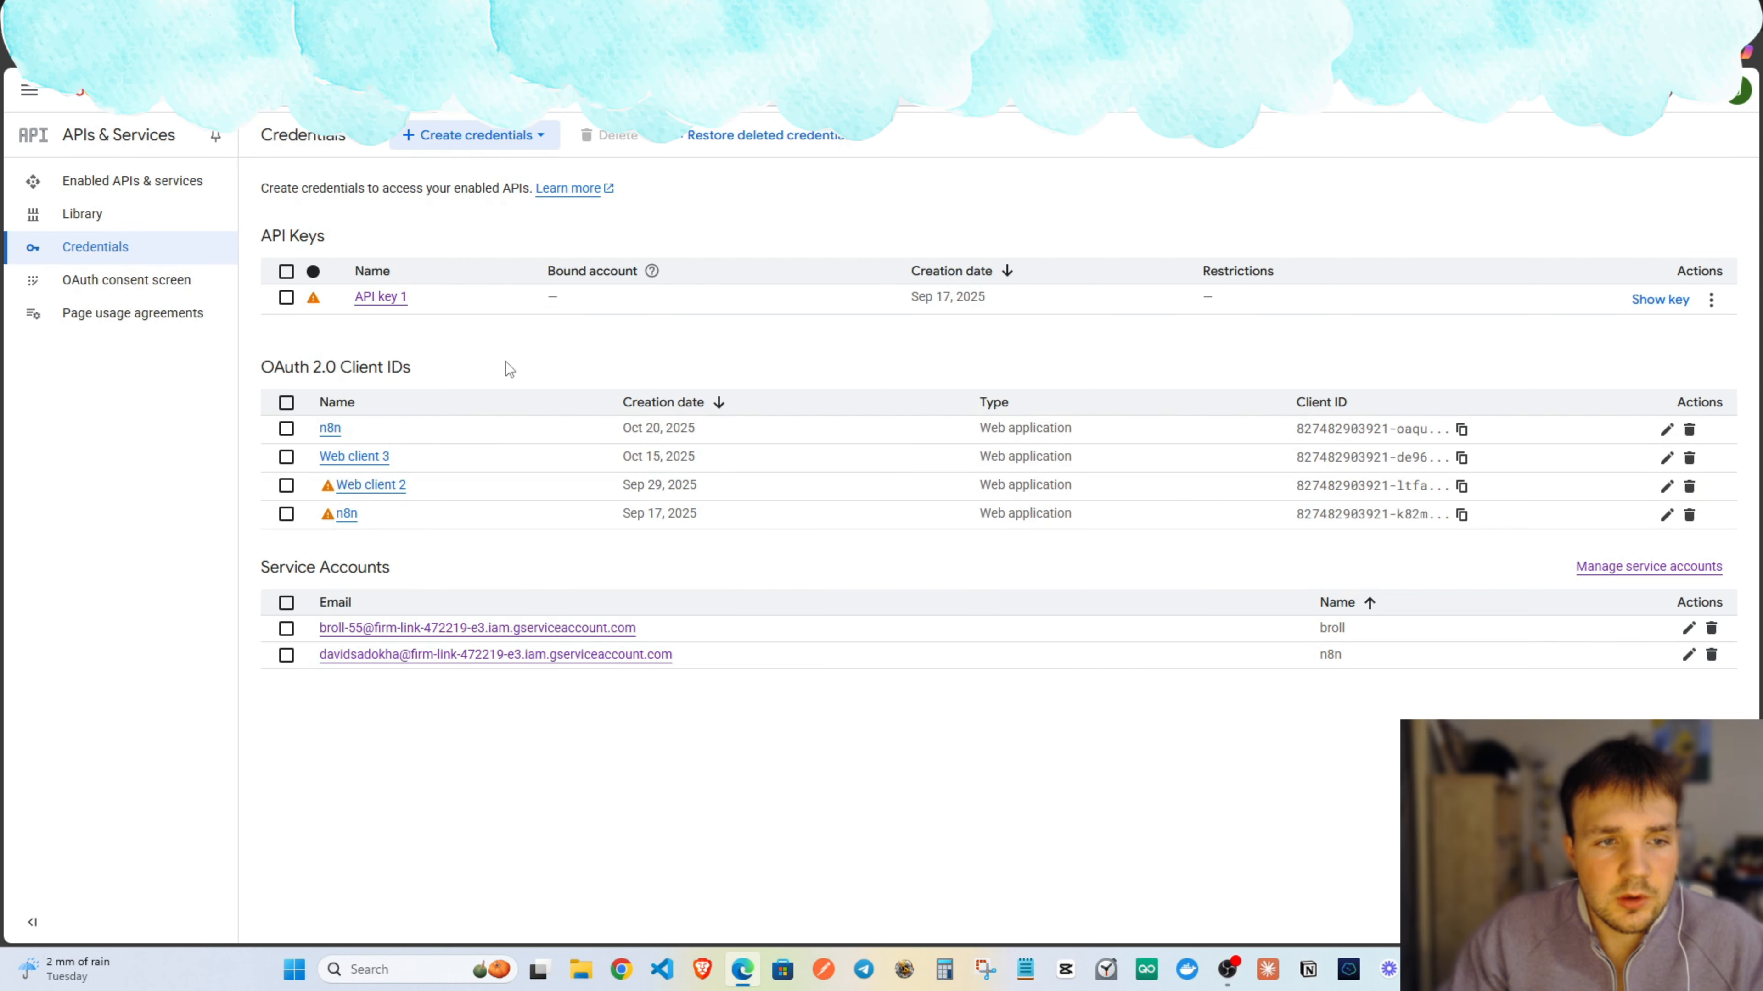
Start a Web application OAuth client ID named Web client 5 with one empty redirect URI entry.
click(458, 136)
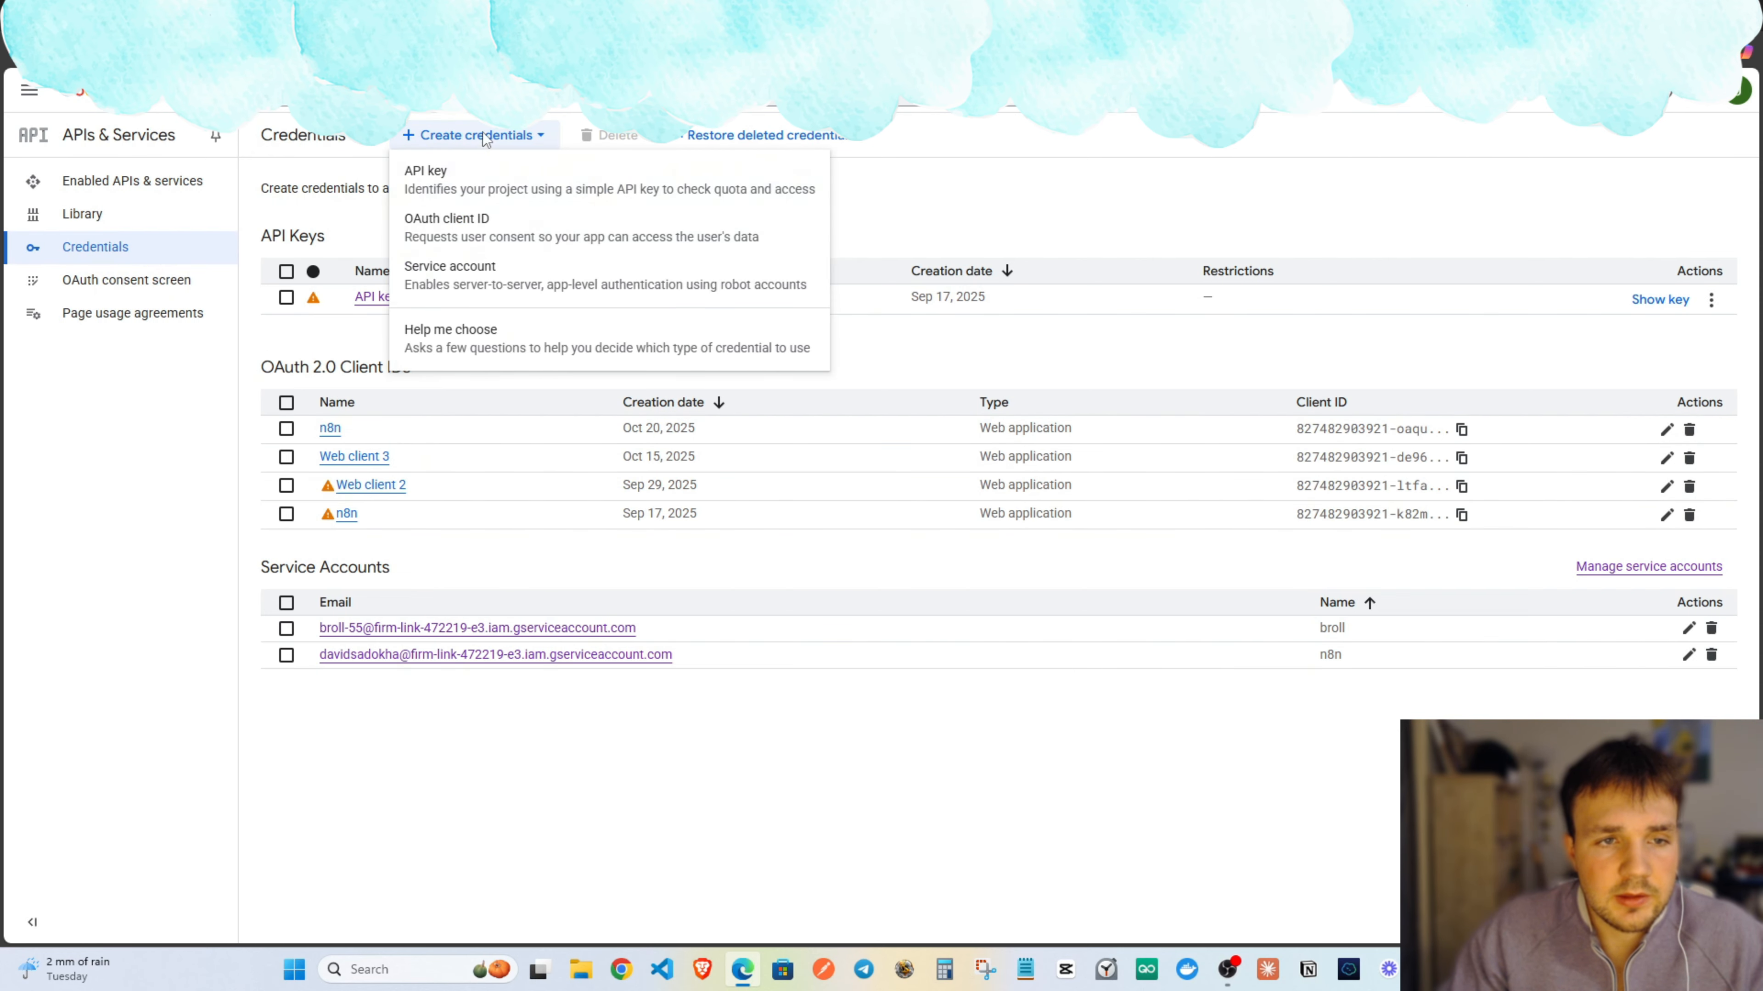
click(477, 236)
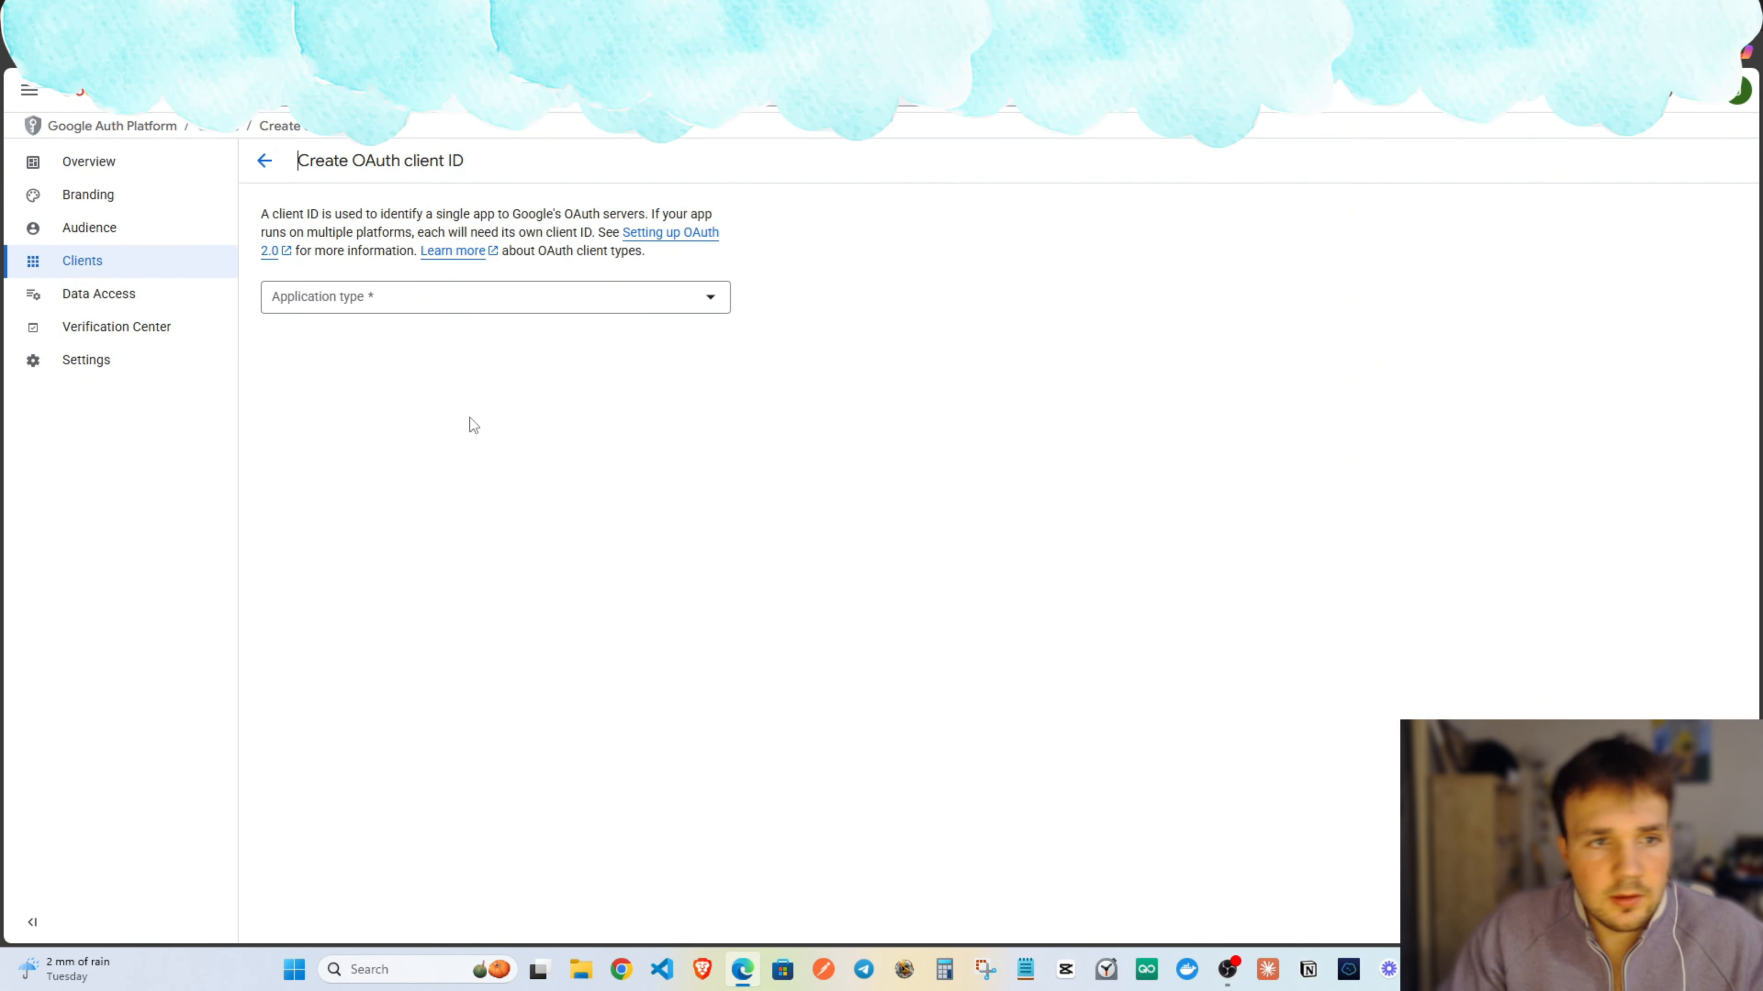
click(423, 297)
click(362, 318)
click(355, 349)
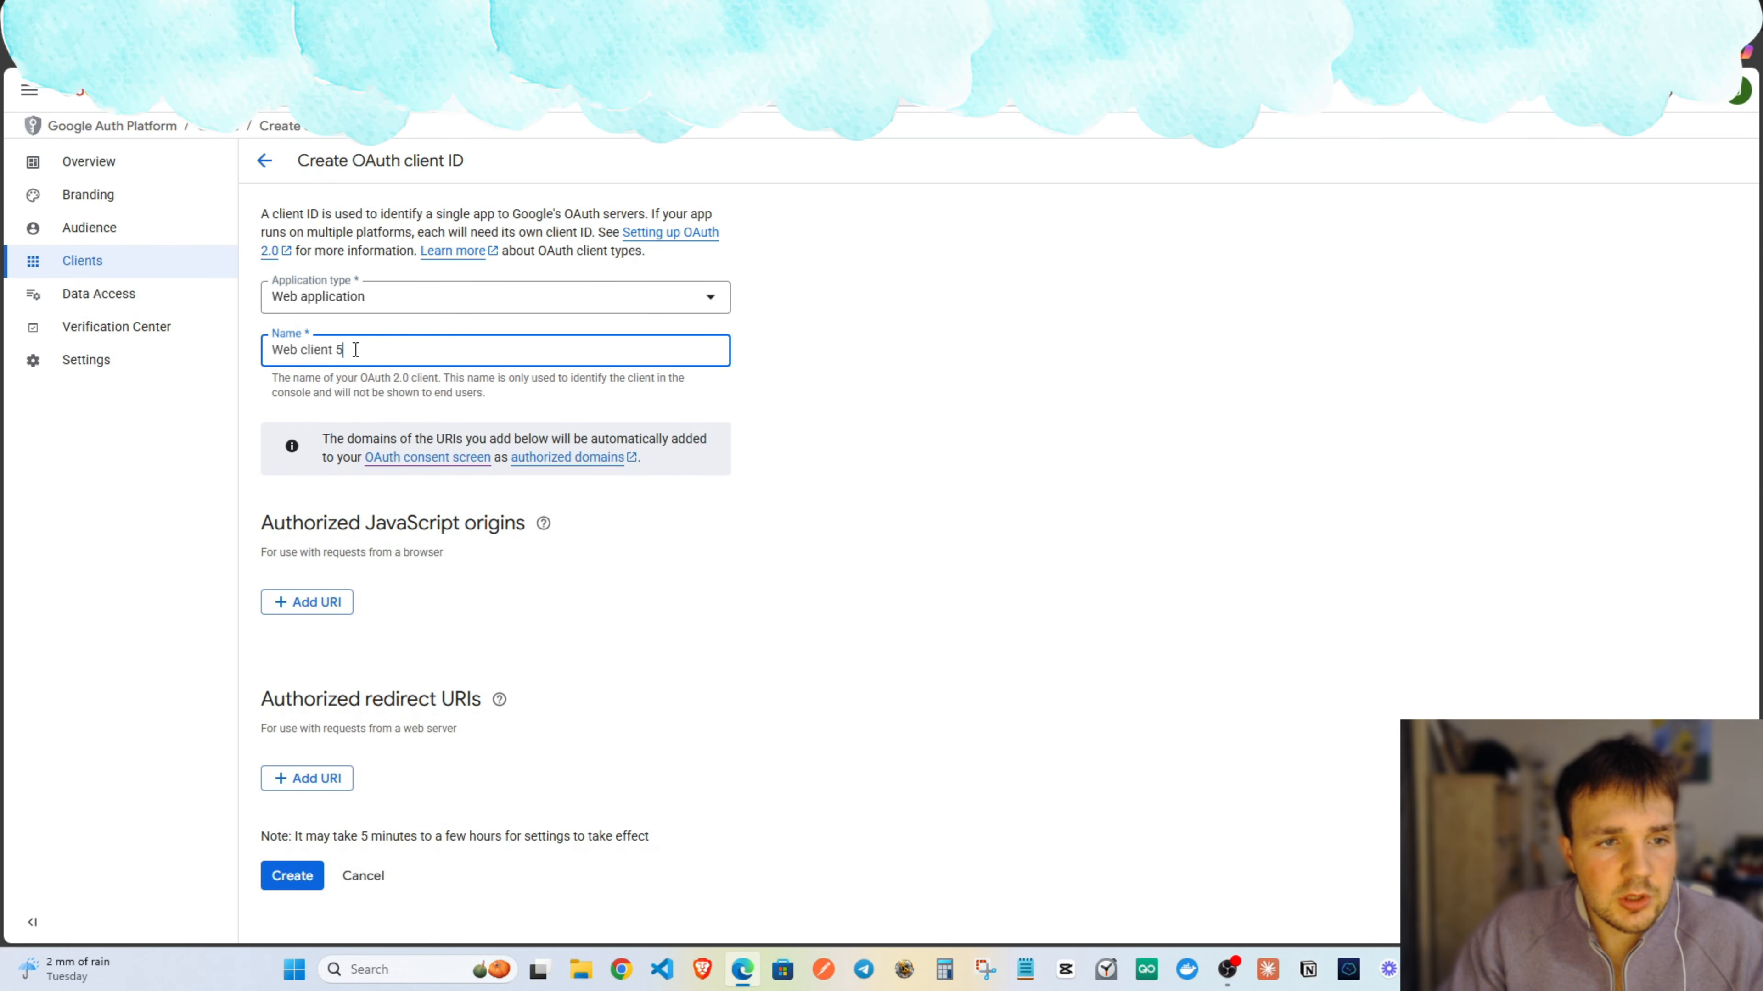
click(340, 779)
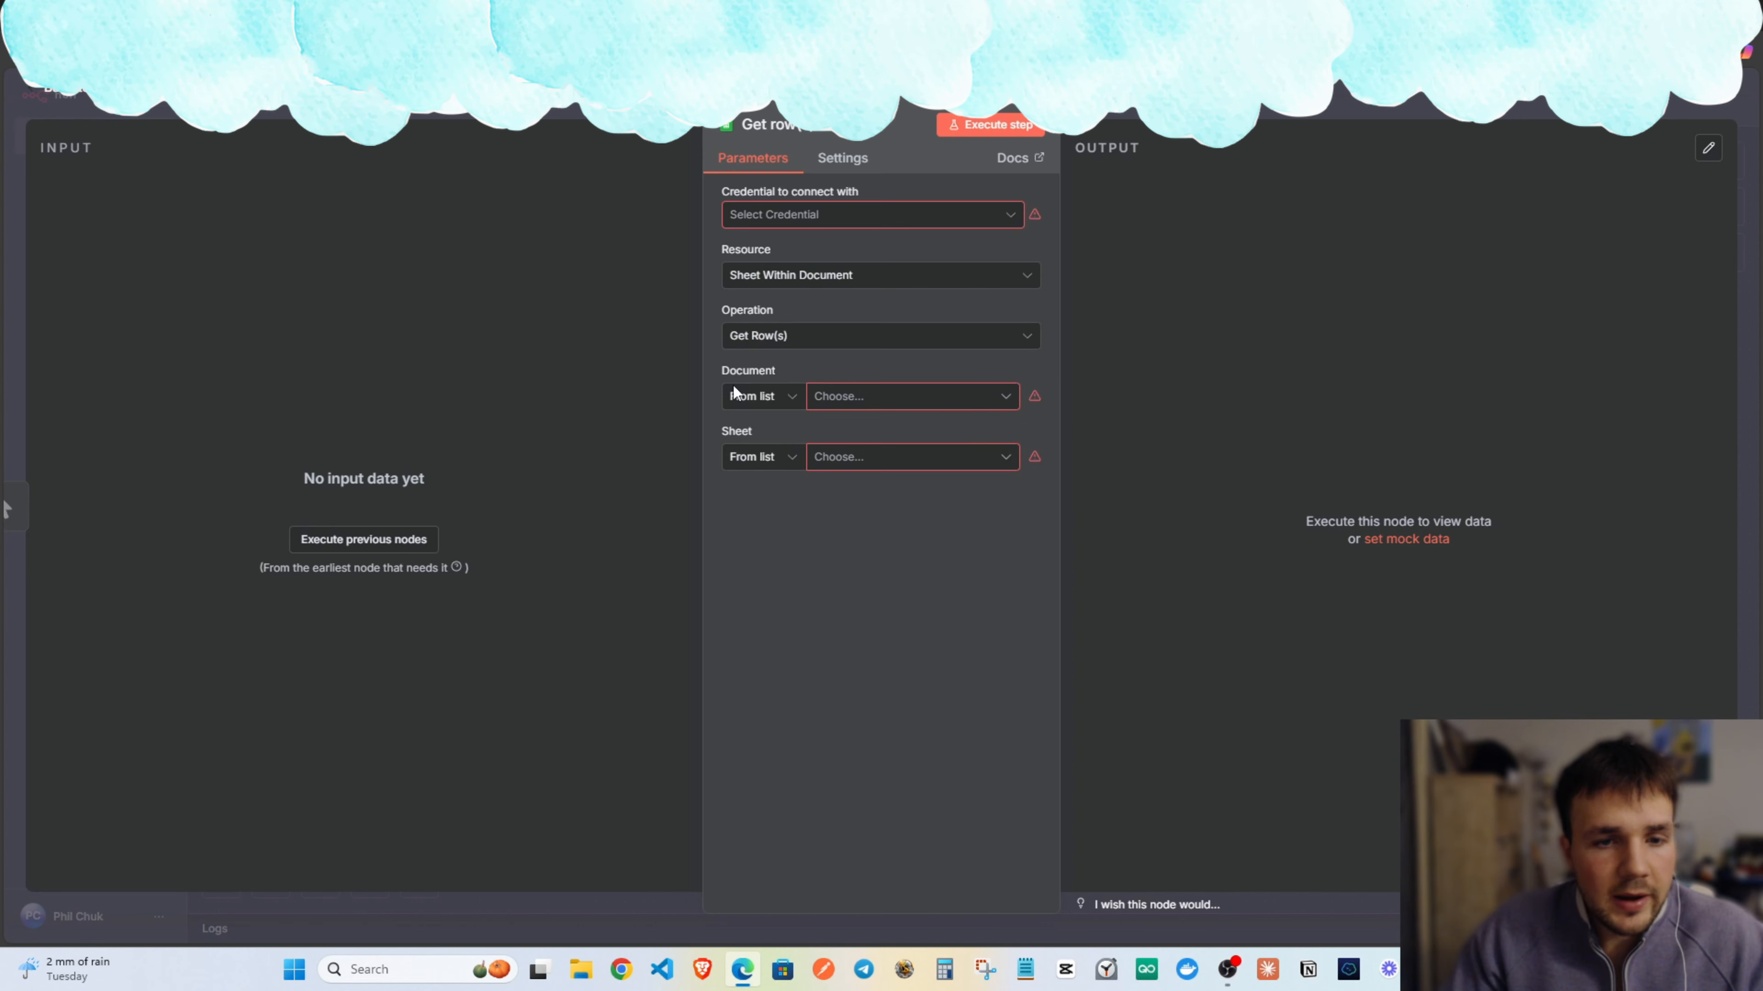
Create a new Google Sheets credential for the n8n Sheets node.
click(847, 214)
click(839, 275)
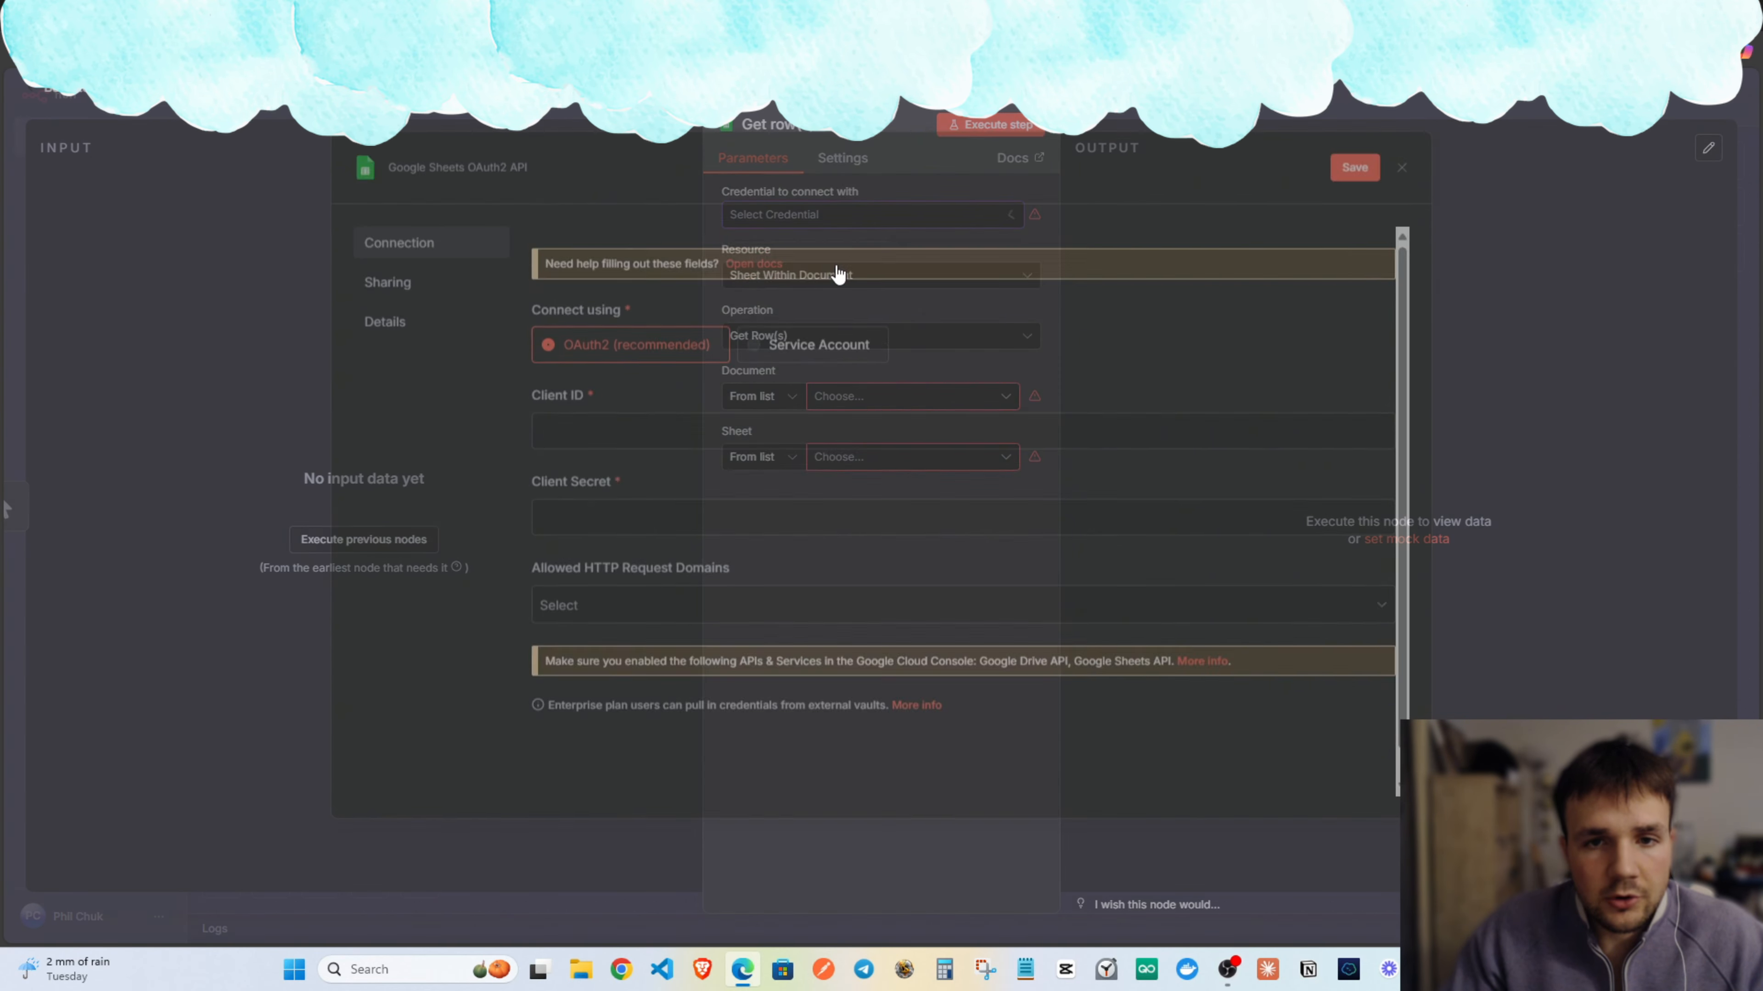
scroll(729, 375, down, 2)
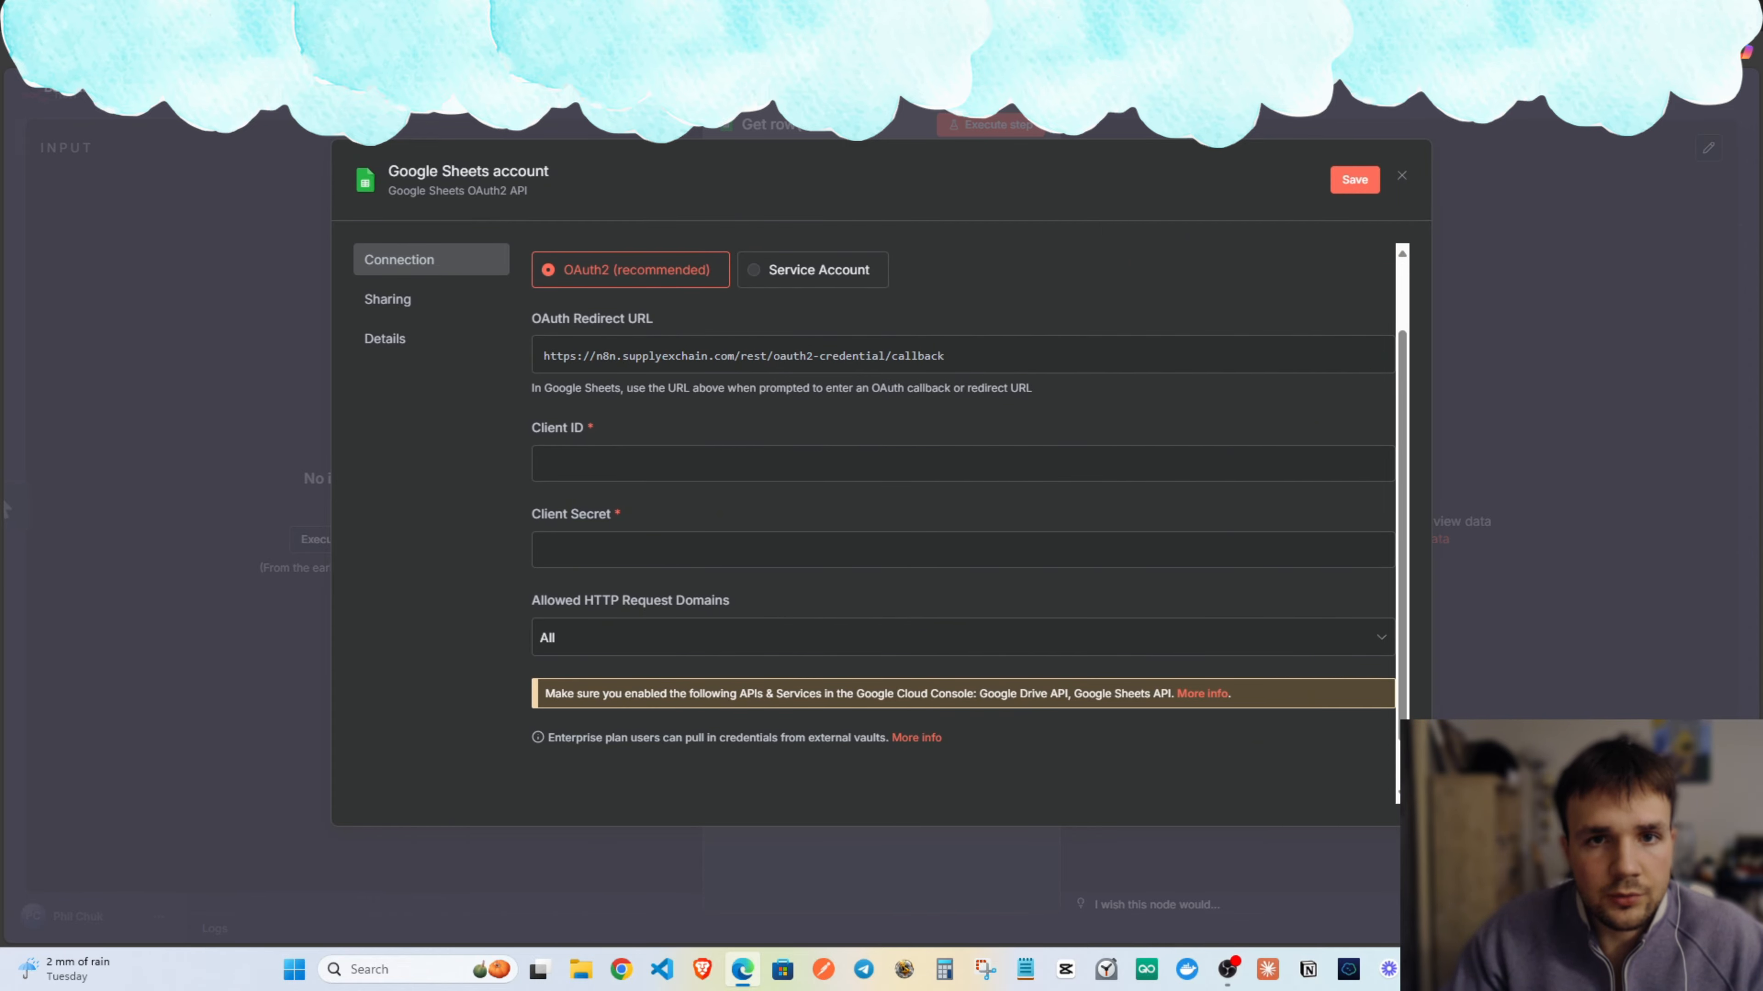
Use n8n's OAuth redirect URL as the client's redirect URI and create the OAuth client.
key(alt+Tab)
click(416, 756)
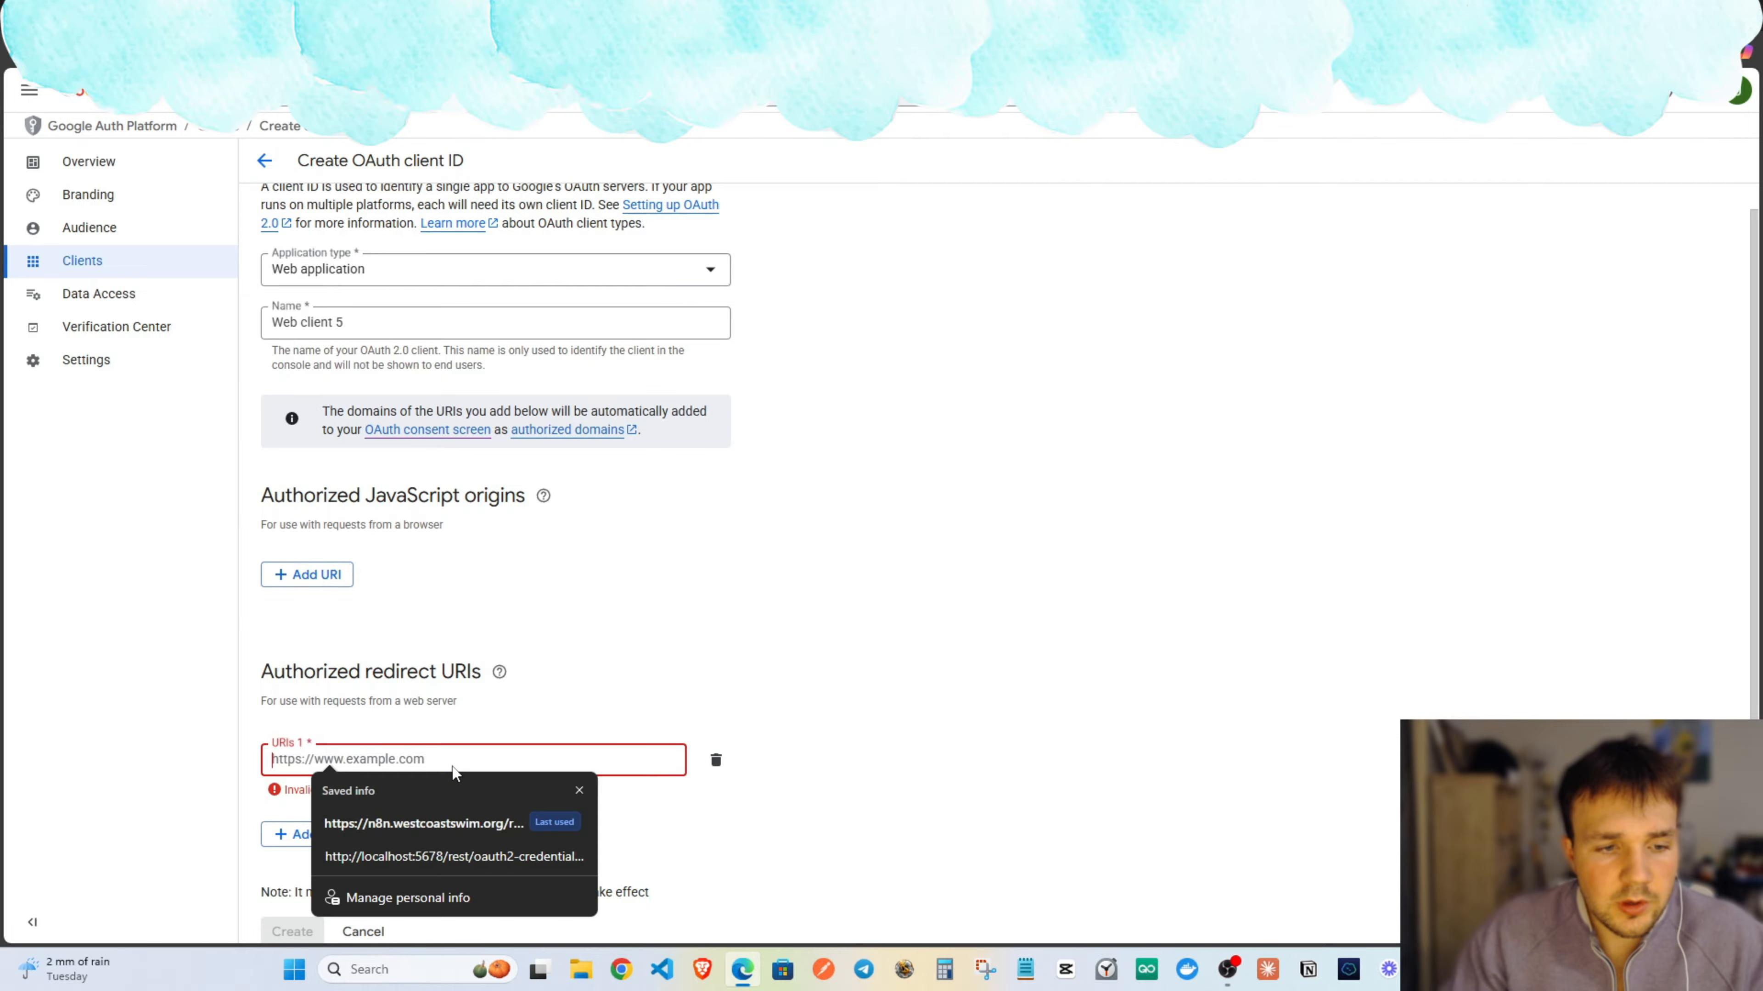
key(ctrl+v)
click(517, 719)
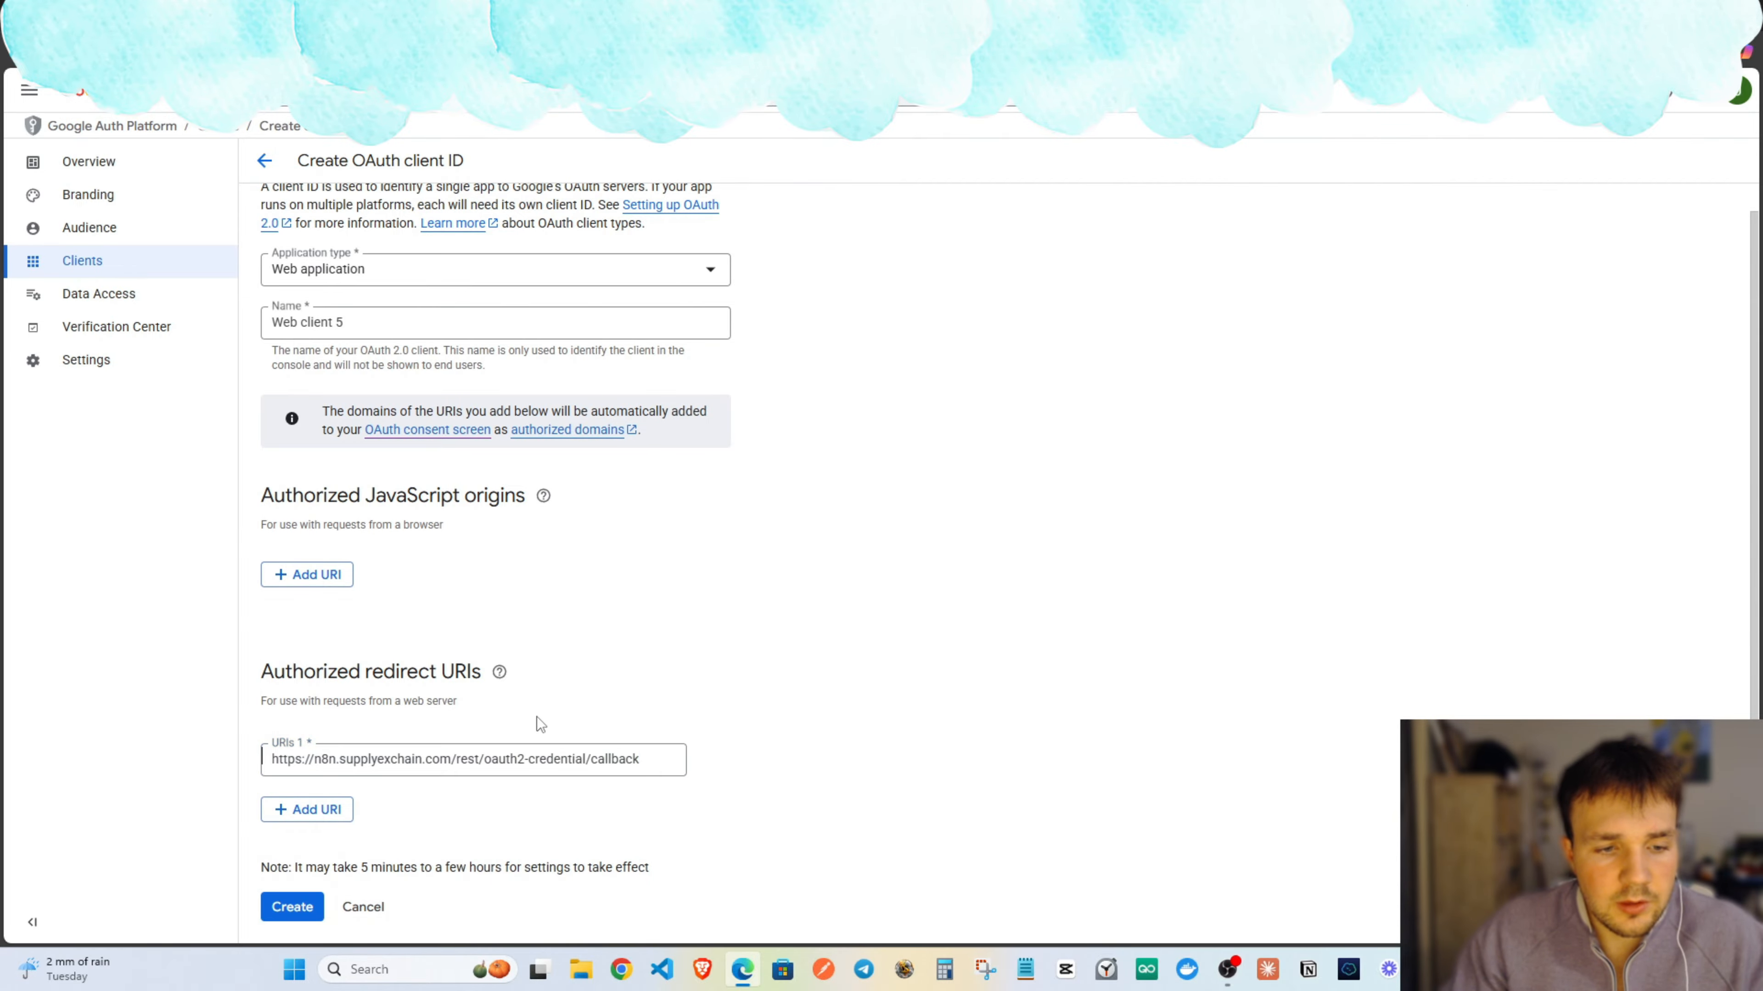
click(289, 907)
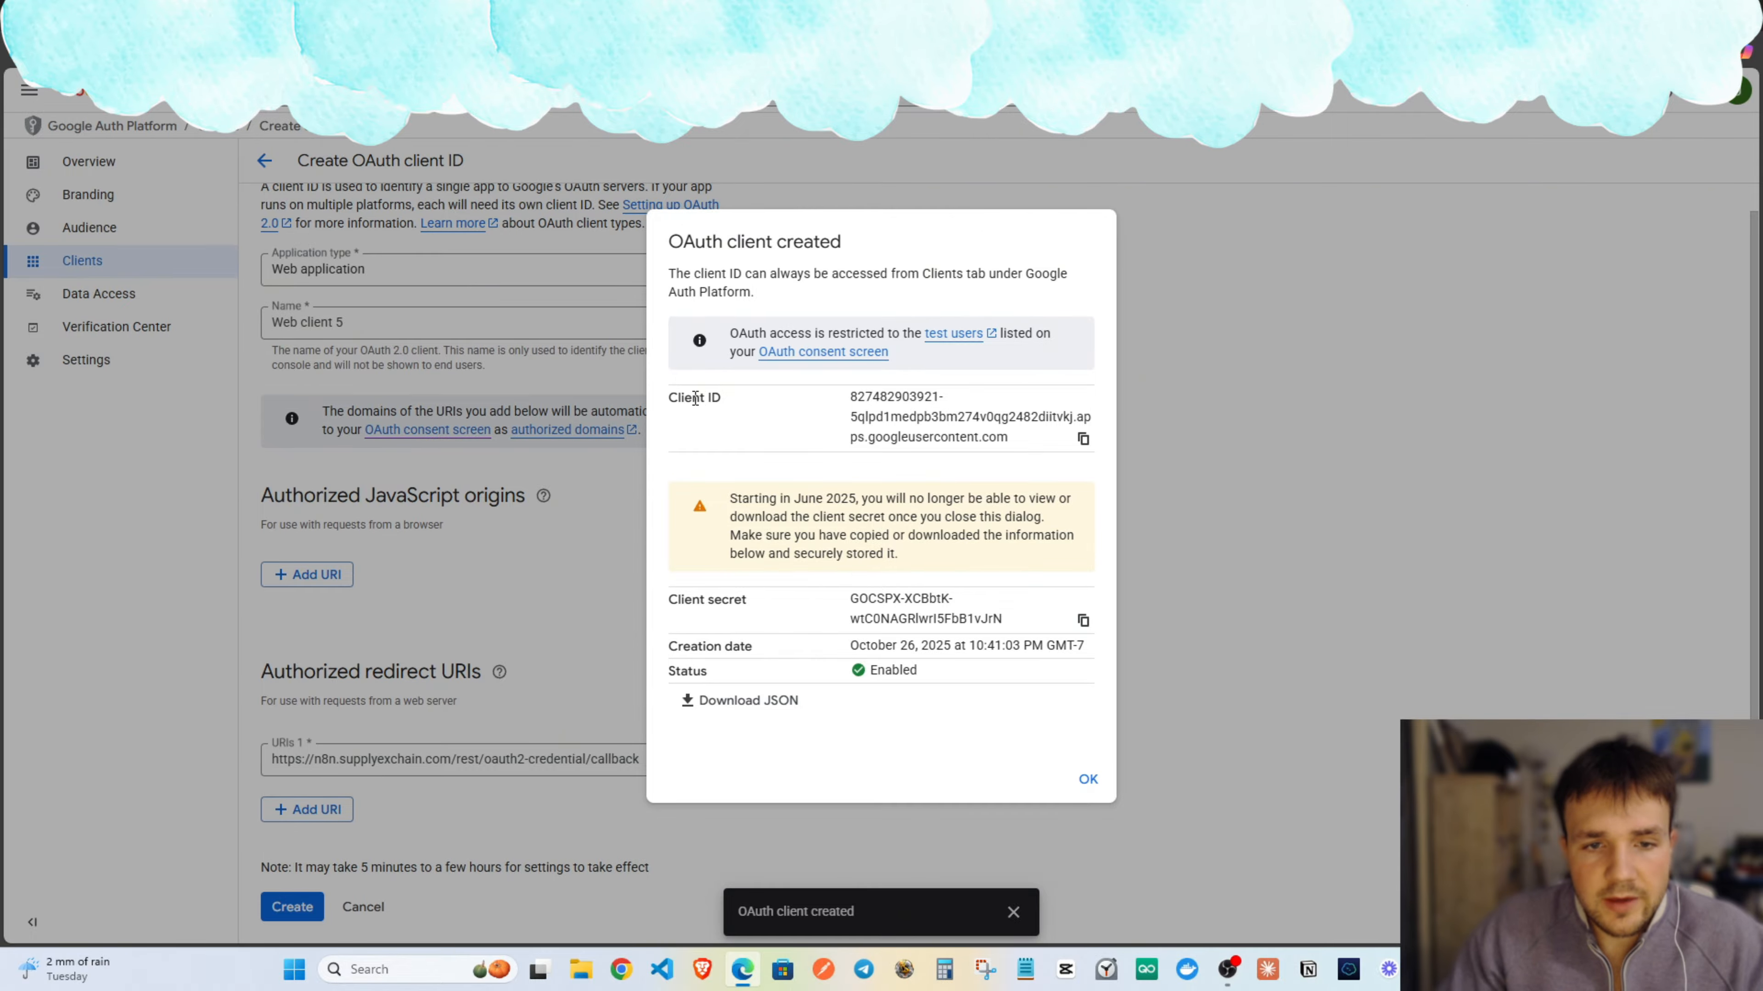
click(1082, 438)
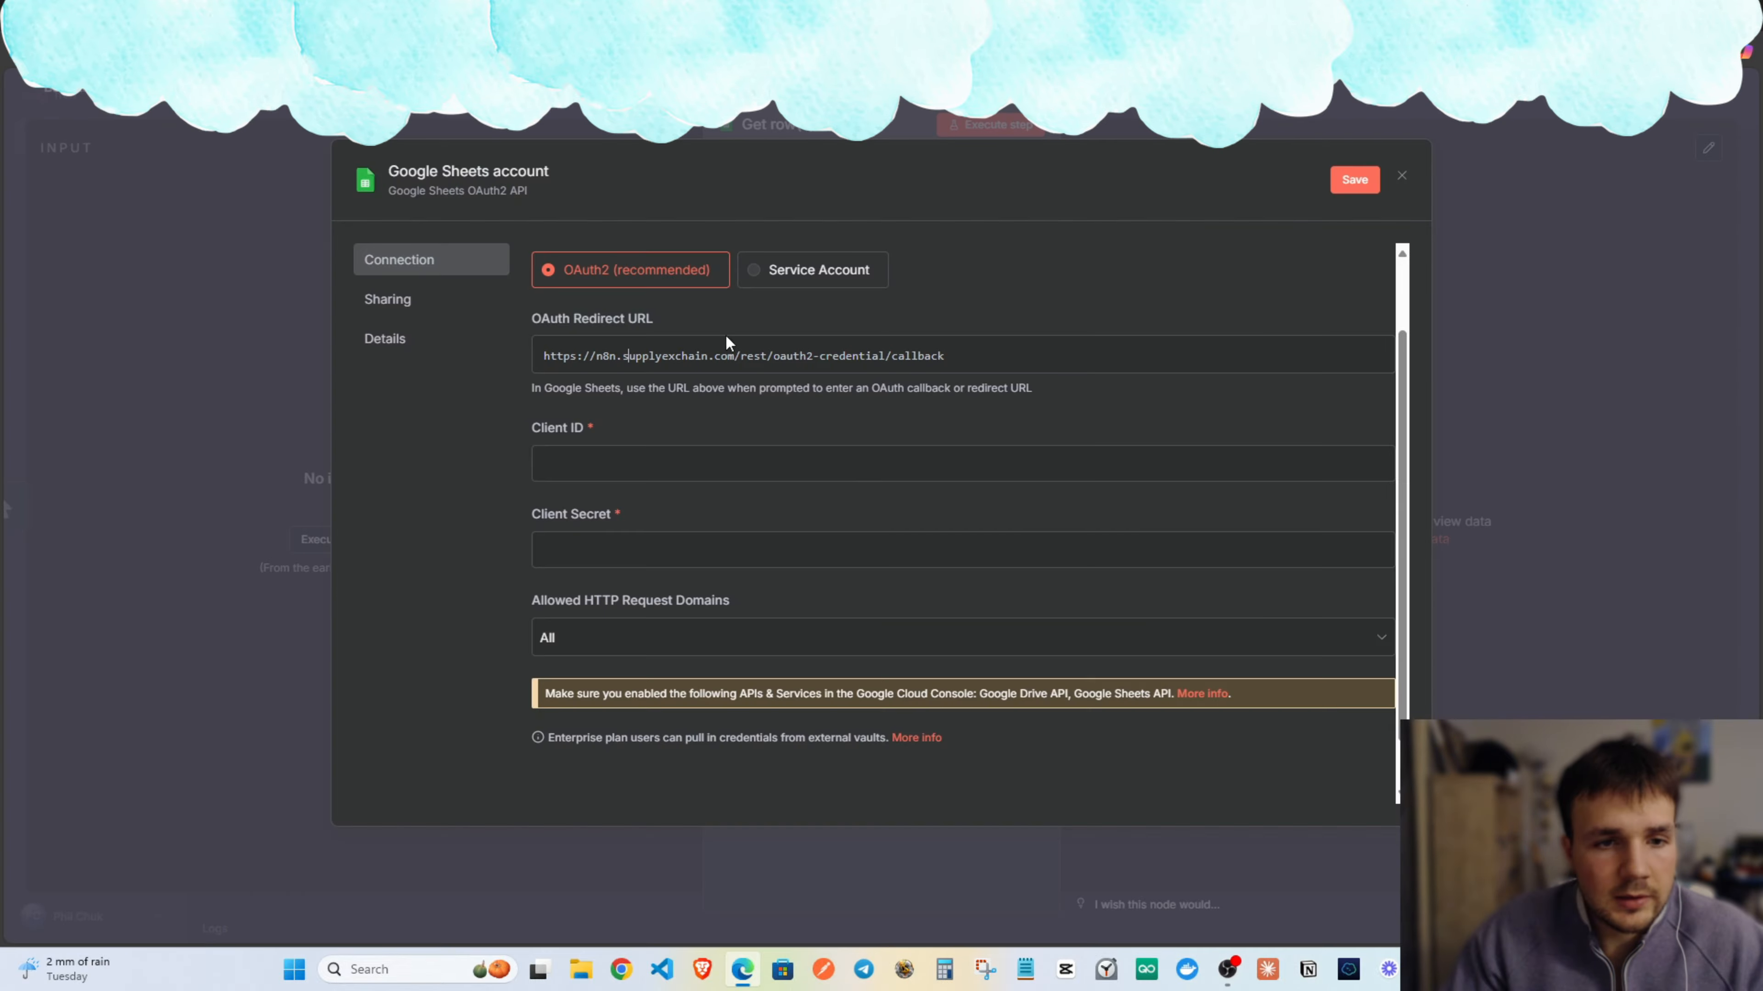
Copy Web client 5's client ID and secret into n8n's Client ID and Client Secret fields.
click(667, 467)
key(ctrl+v)
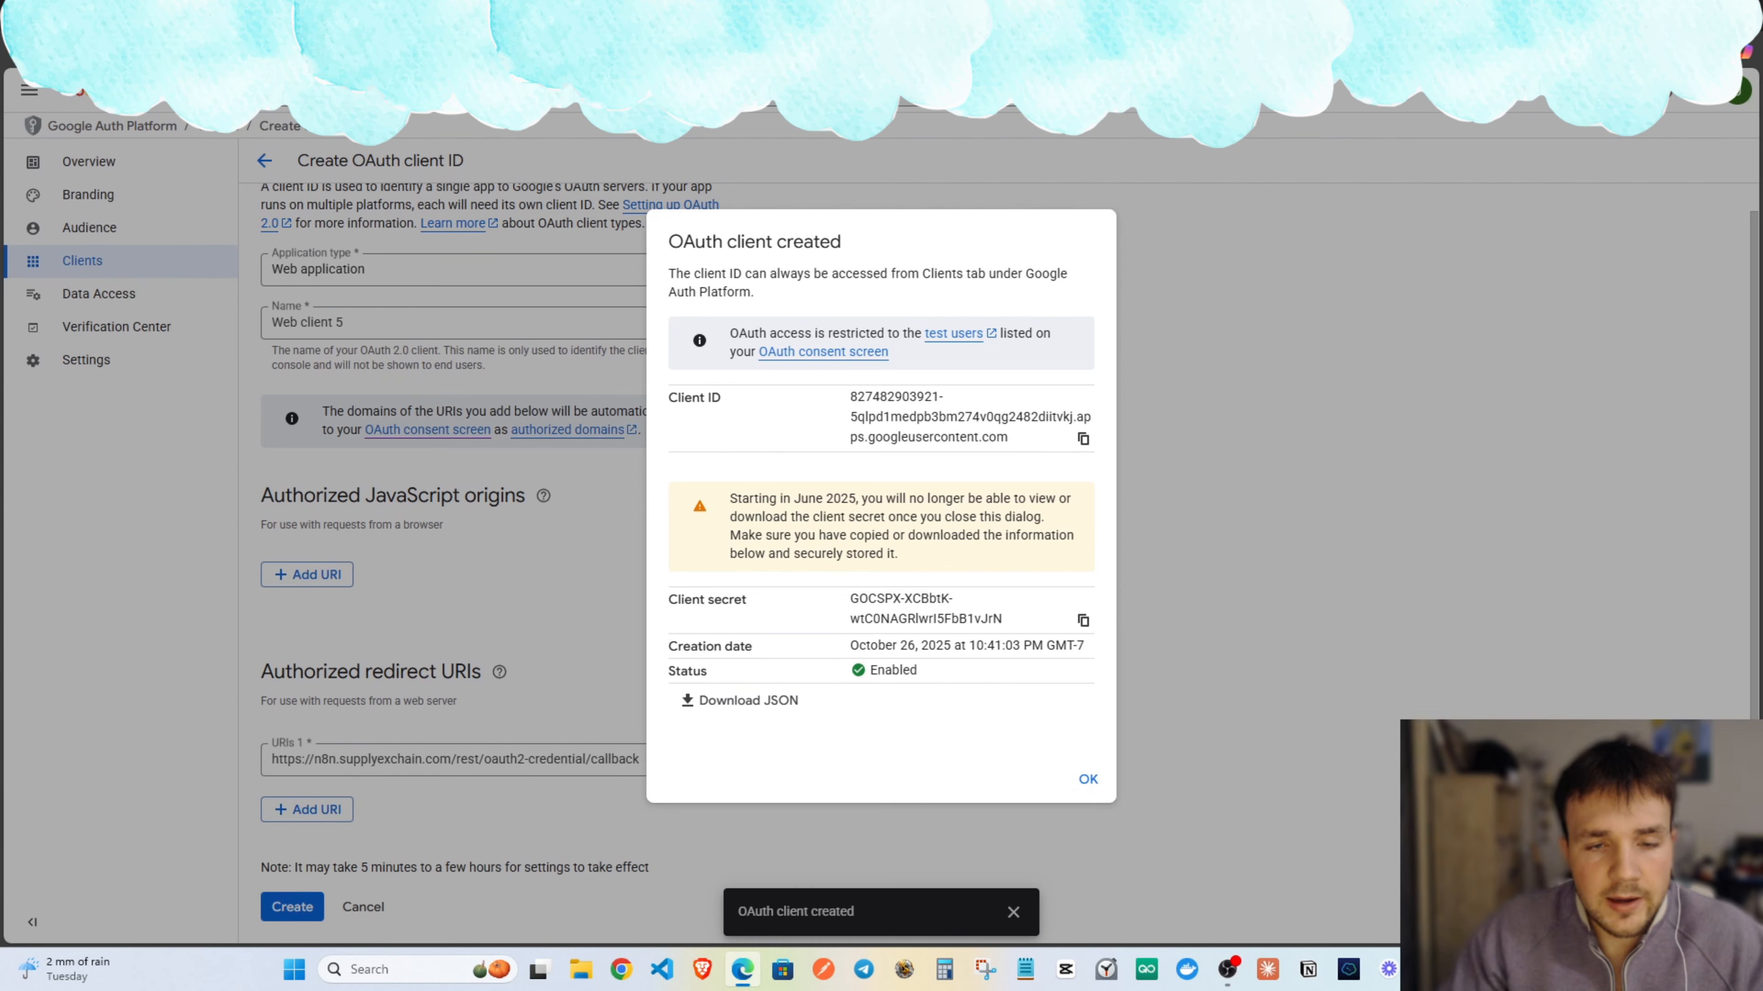
click(1082, 620)
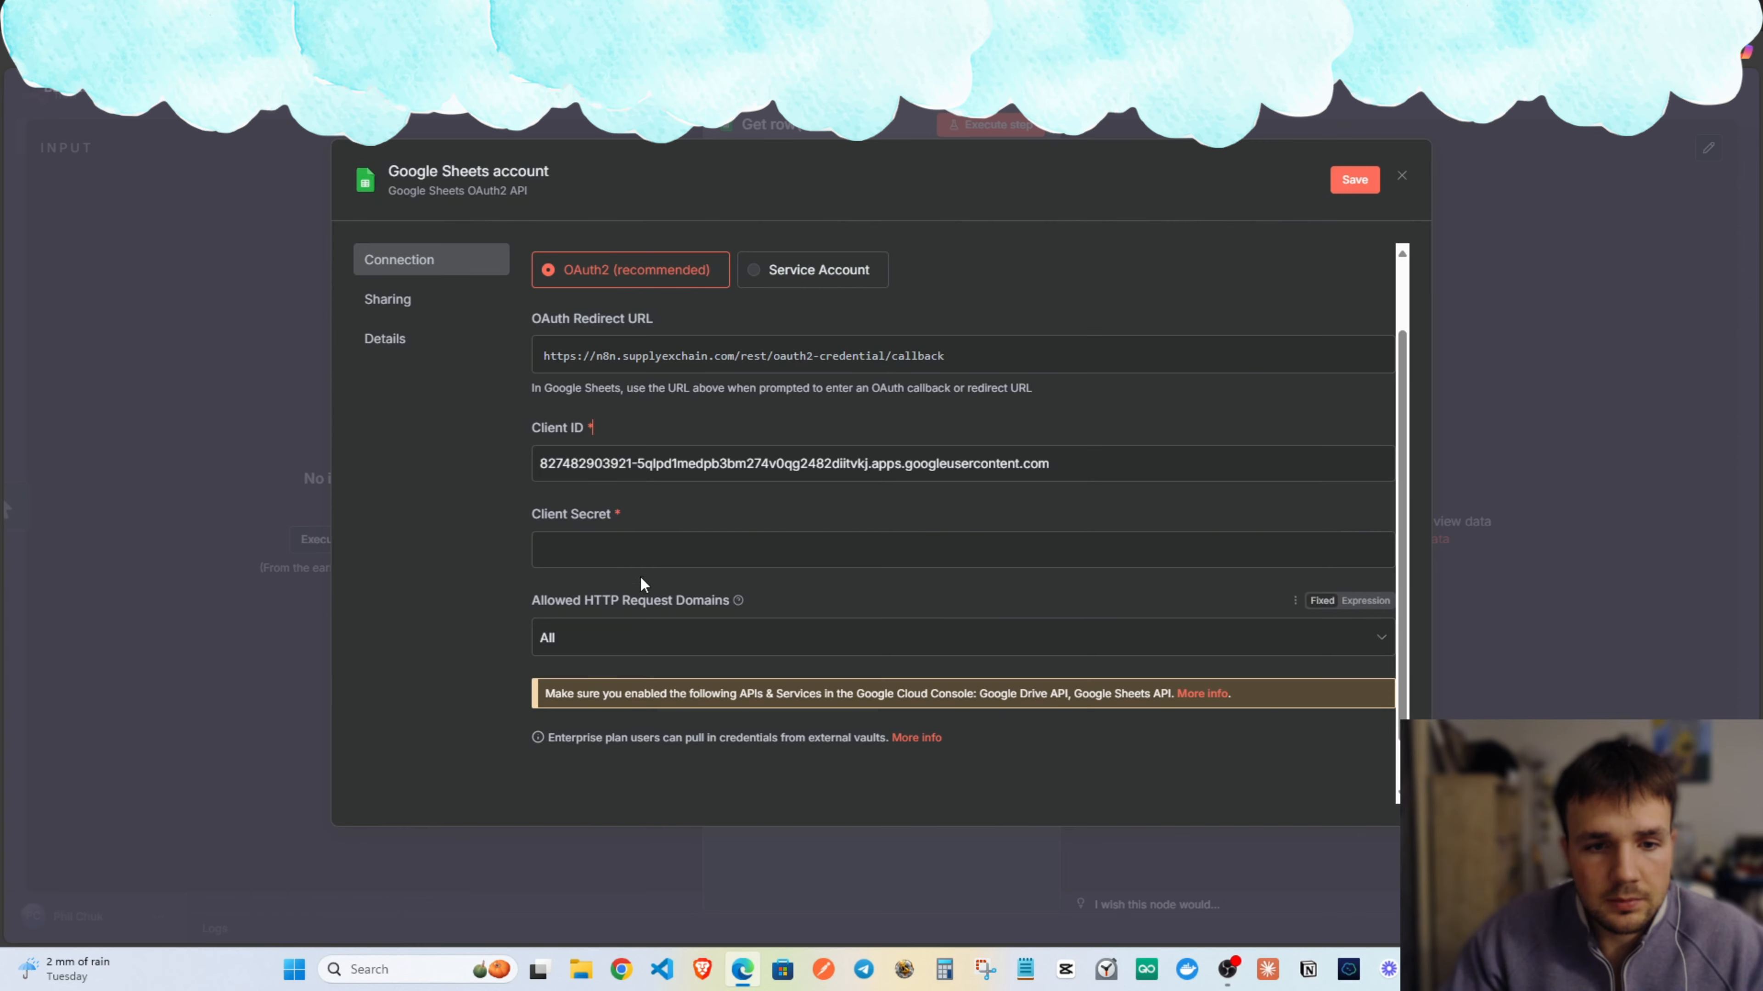
click(638, 552)
key(ctrl+v)
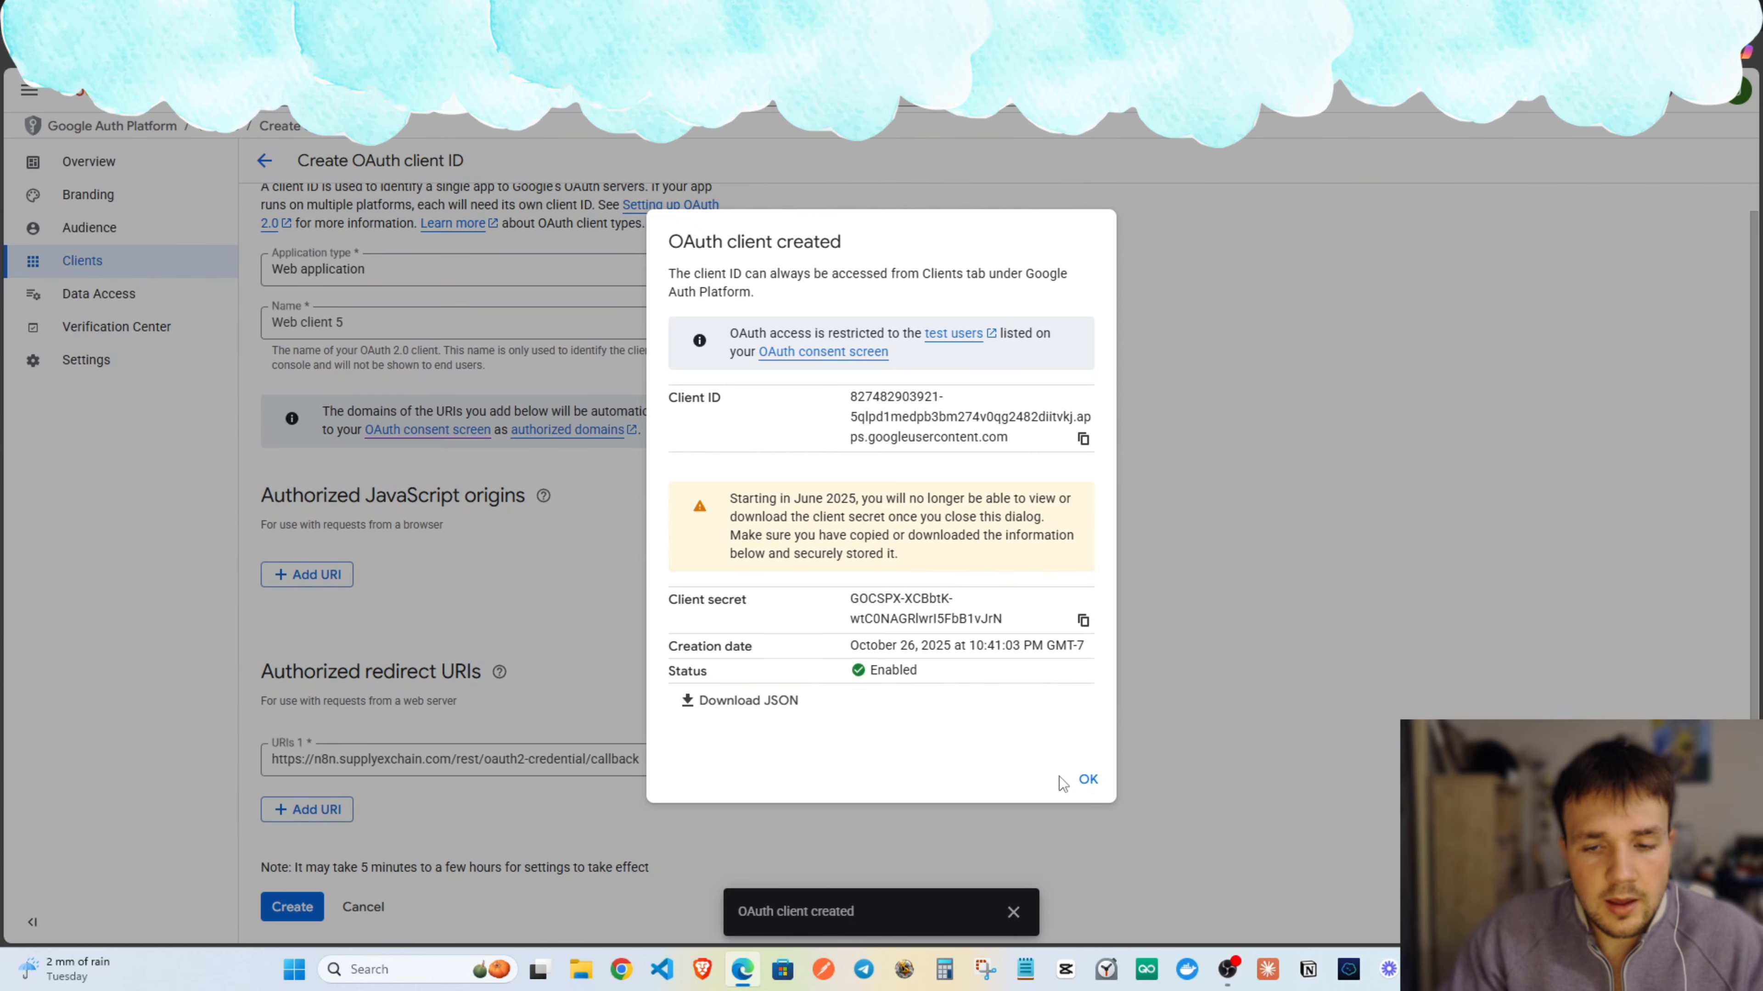
click(1084, 779)
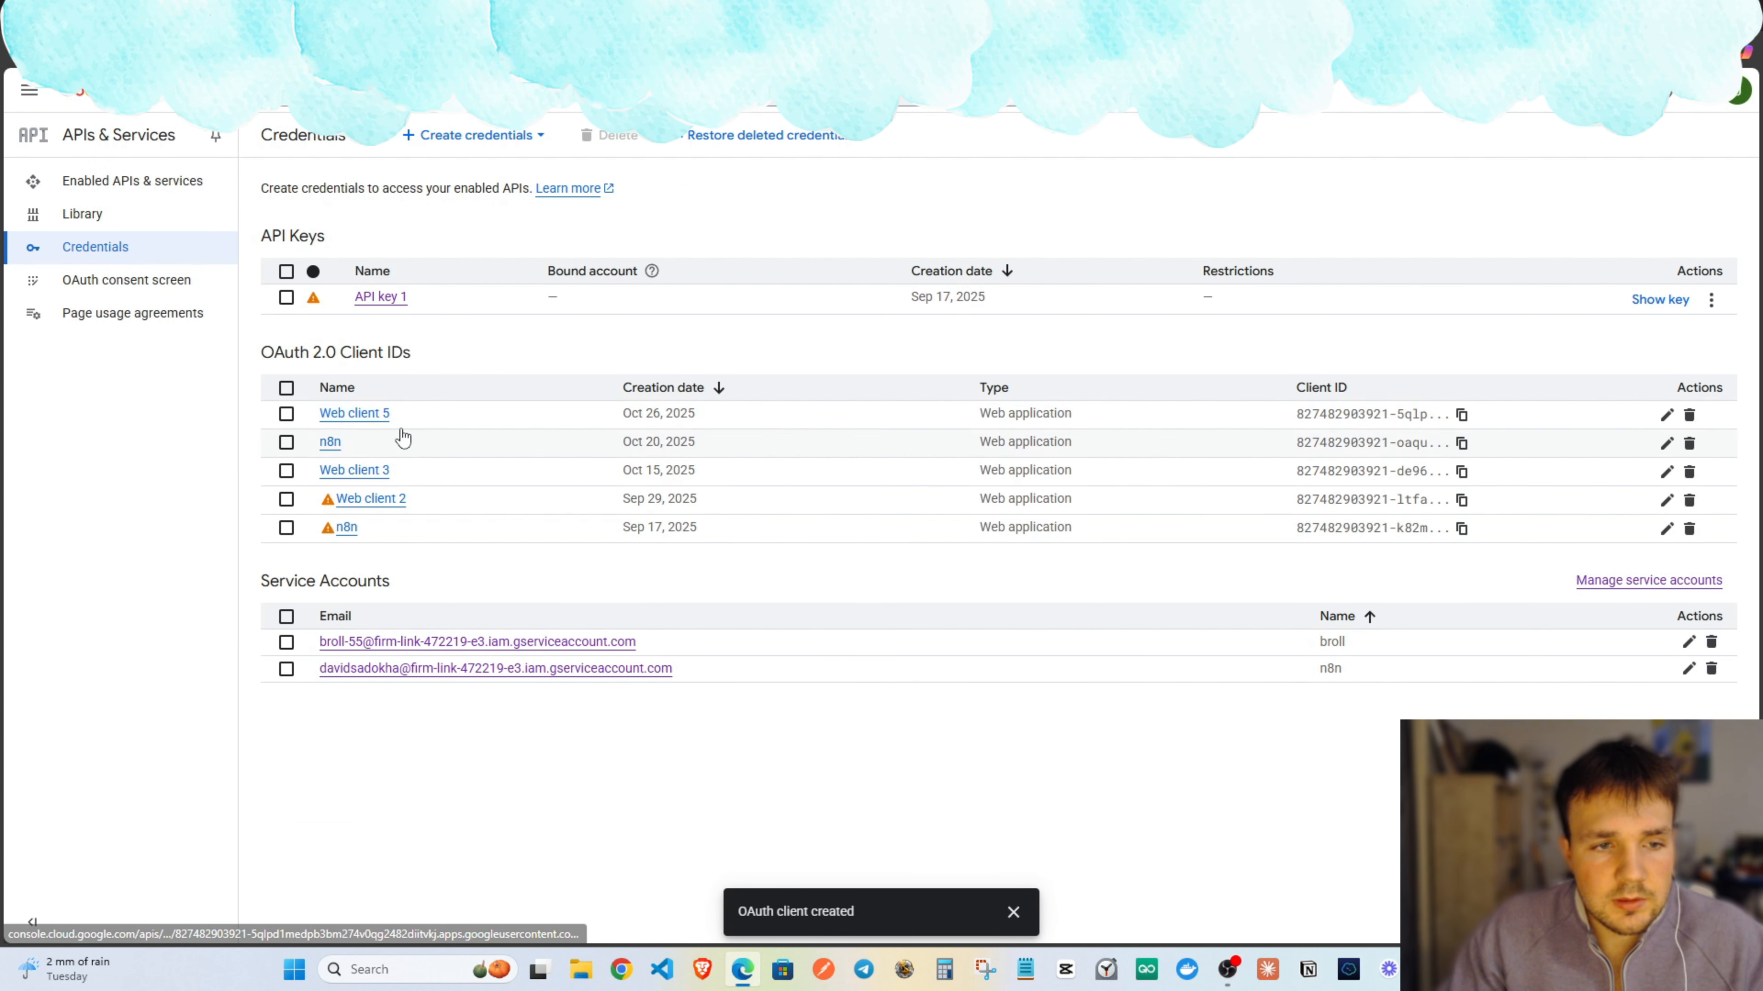
click(354, 414)
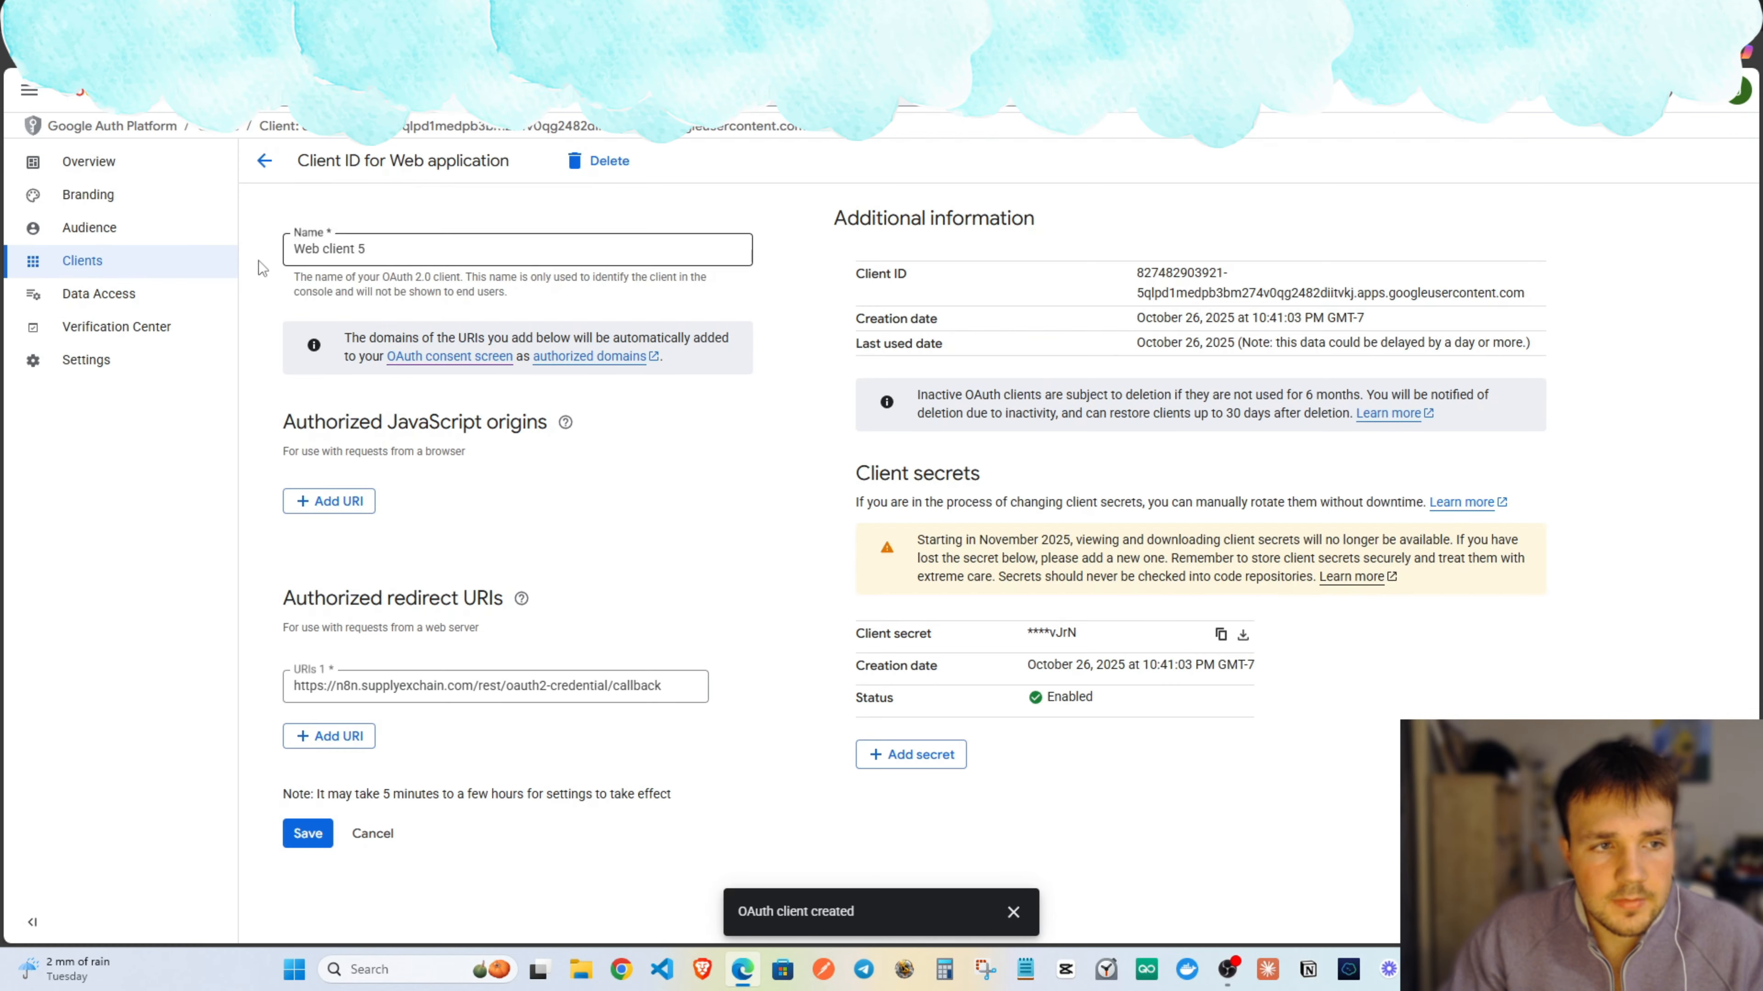
Review the Audience page's Testing status and four test users, cancelling the Add users panel.
click(127, 231)
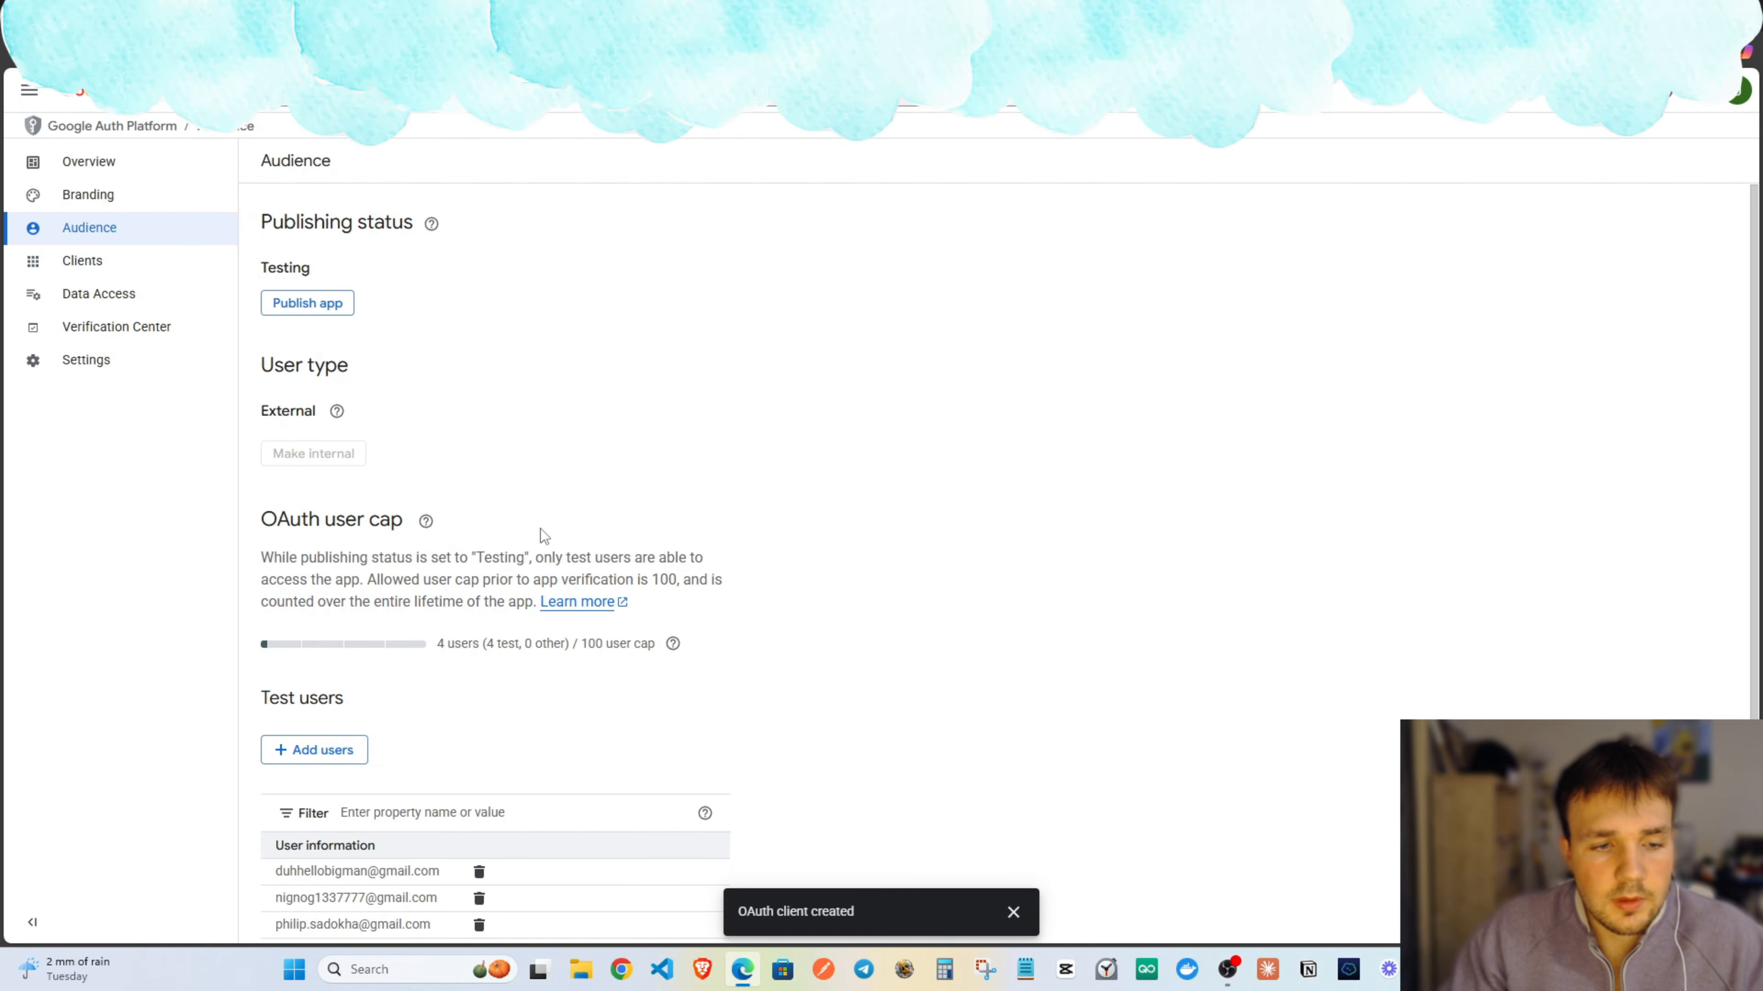
scroll(531, 625, down, 2)
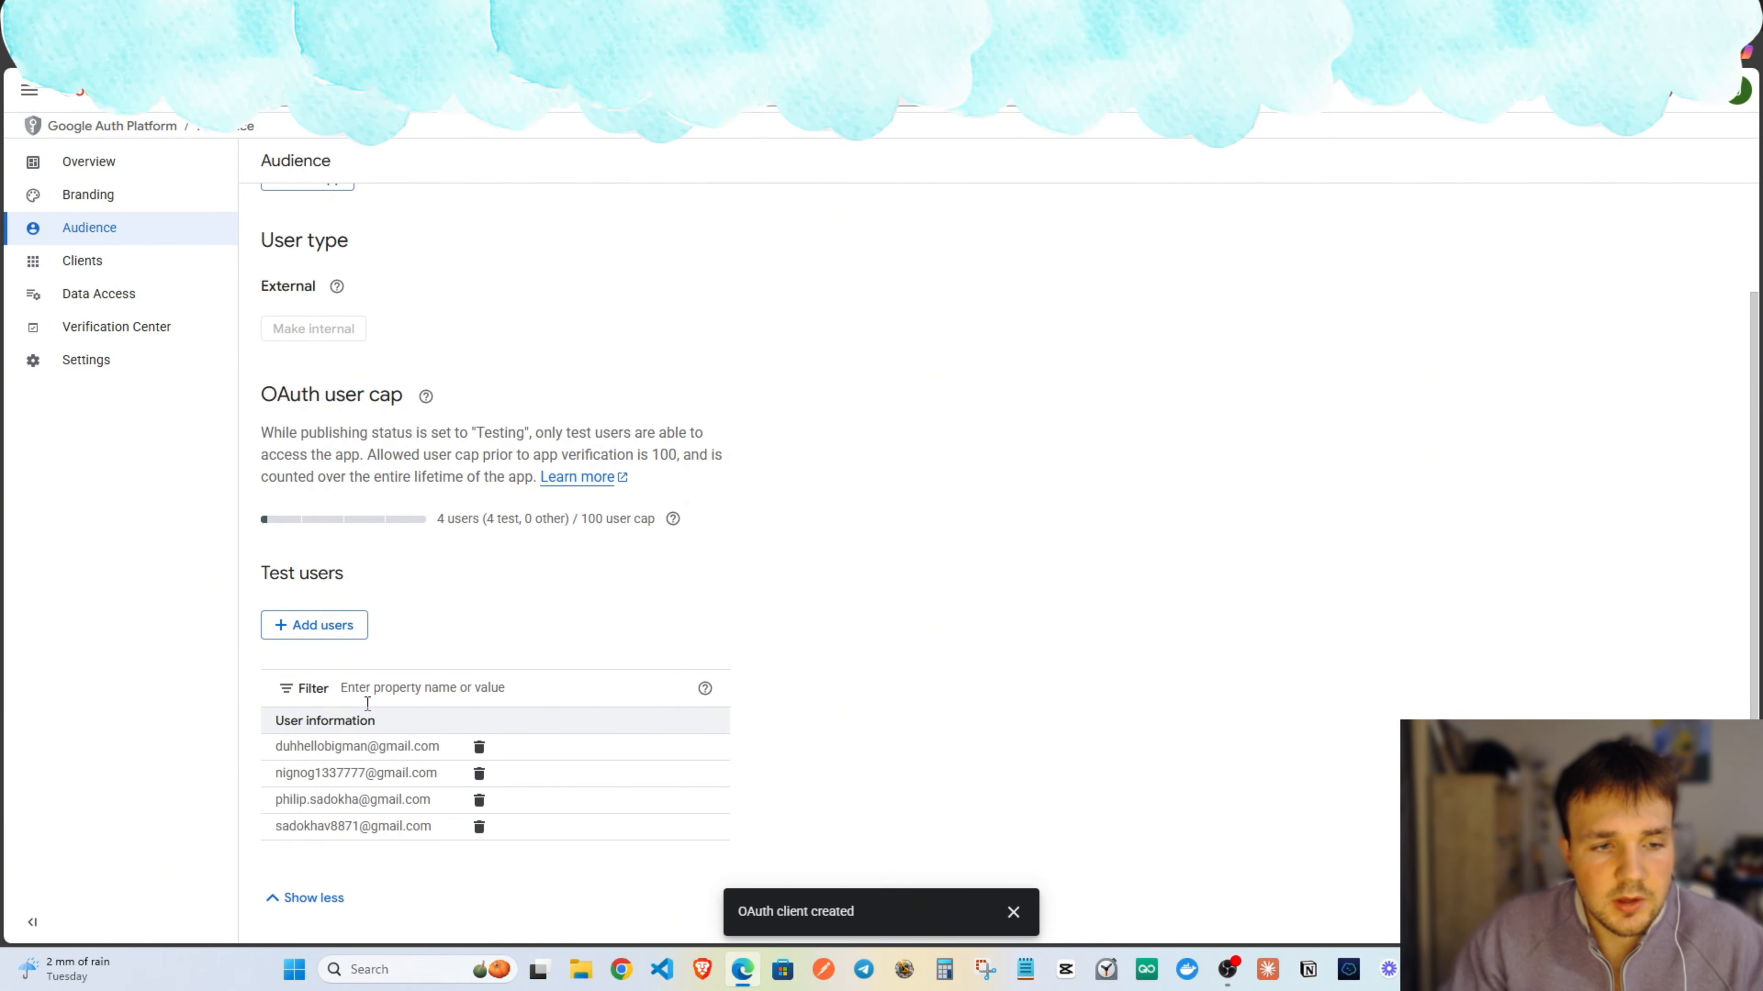
click(303, 628)
key(Escape)
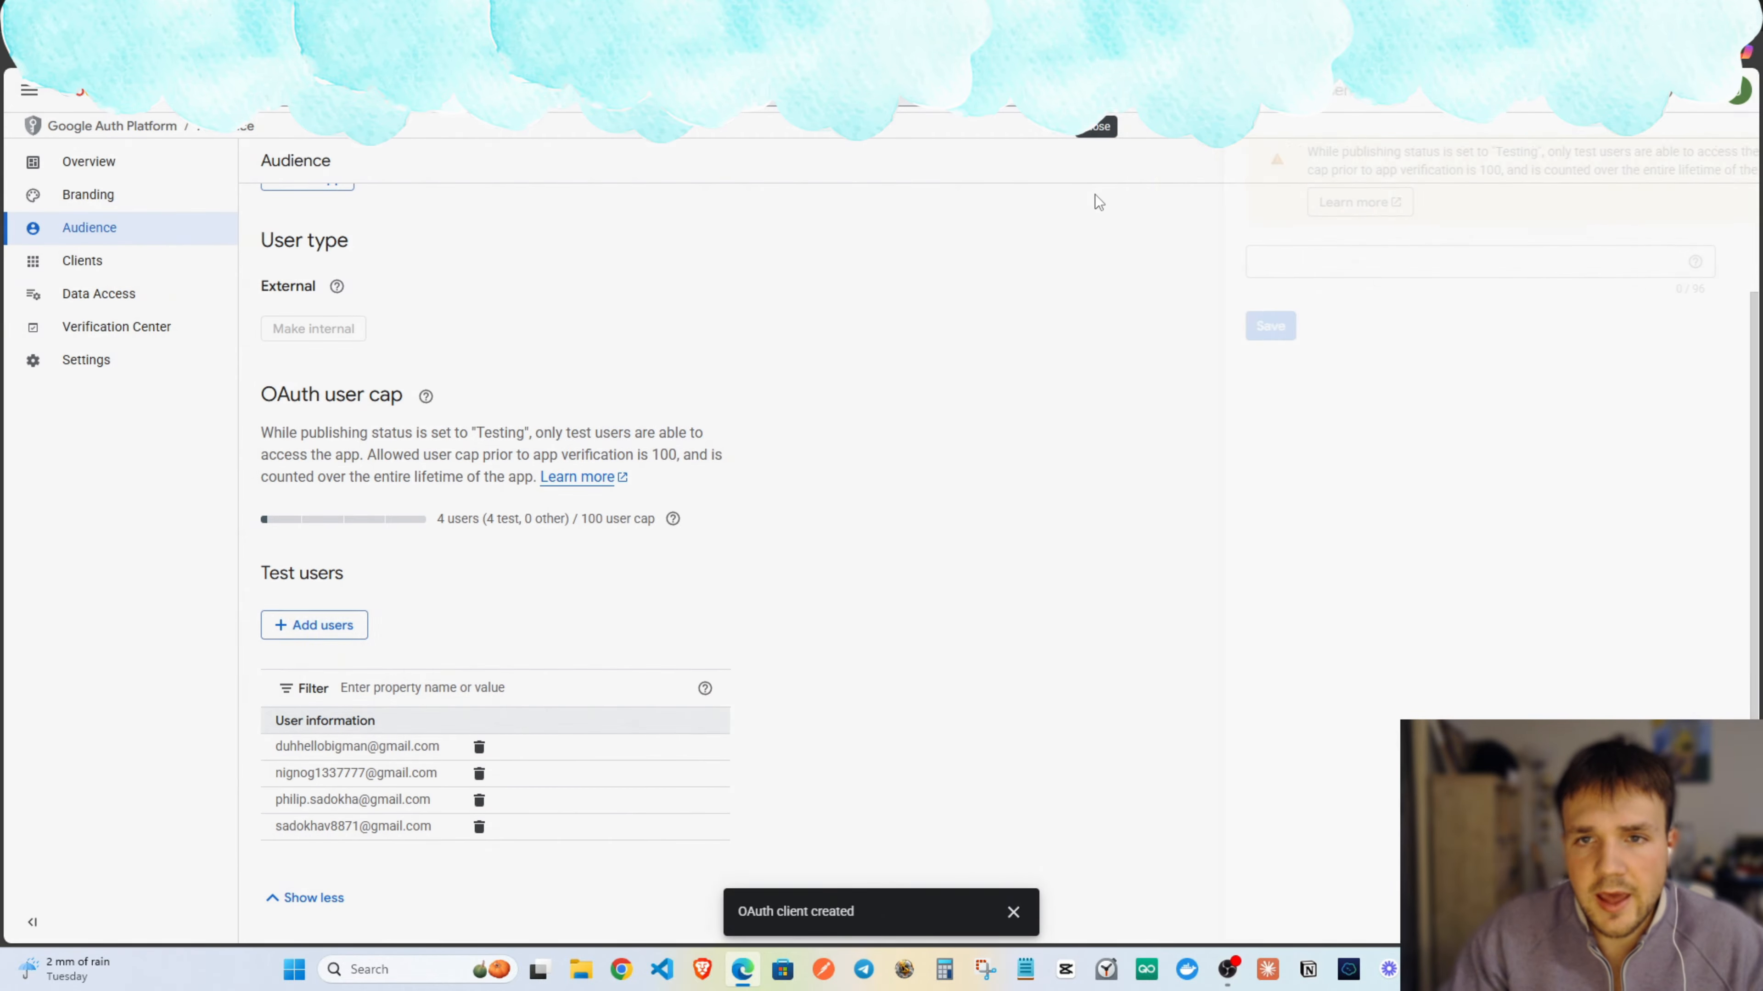
scroll(404, 727, up, 2)
scroll(408, 703, down, 1)
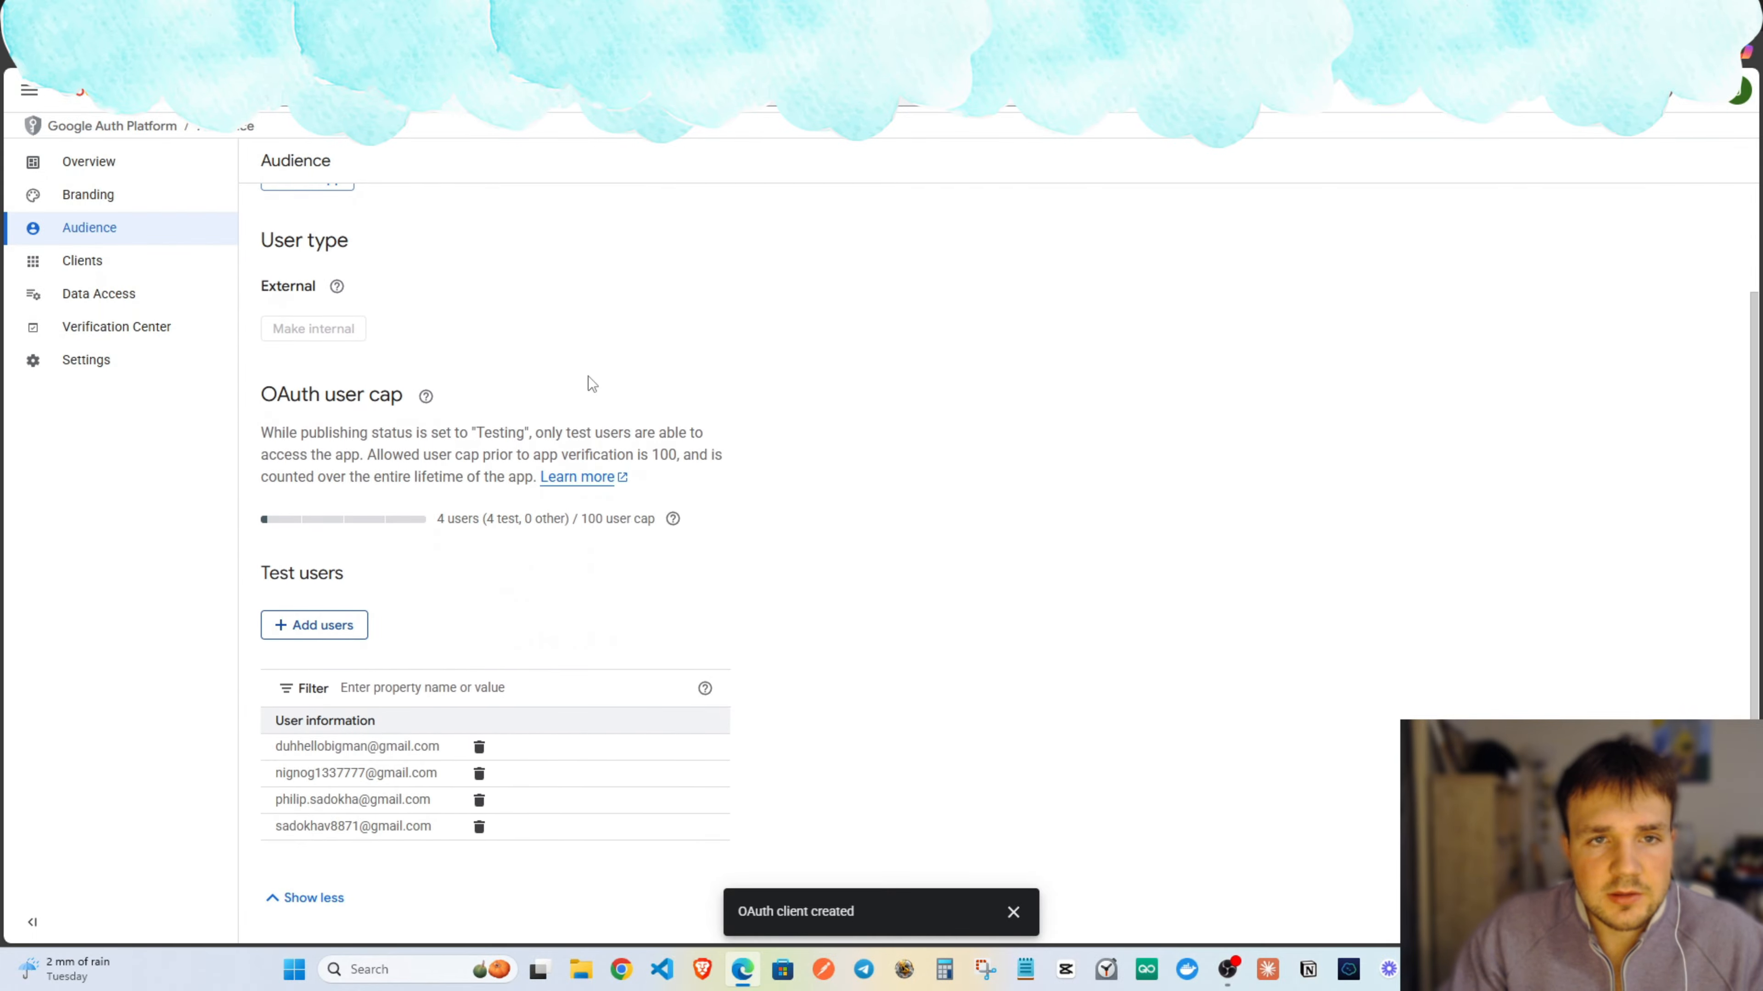
scroll(609, 245, up, 2)
click(638, 90)
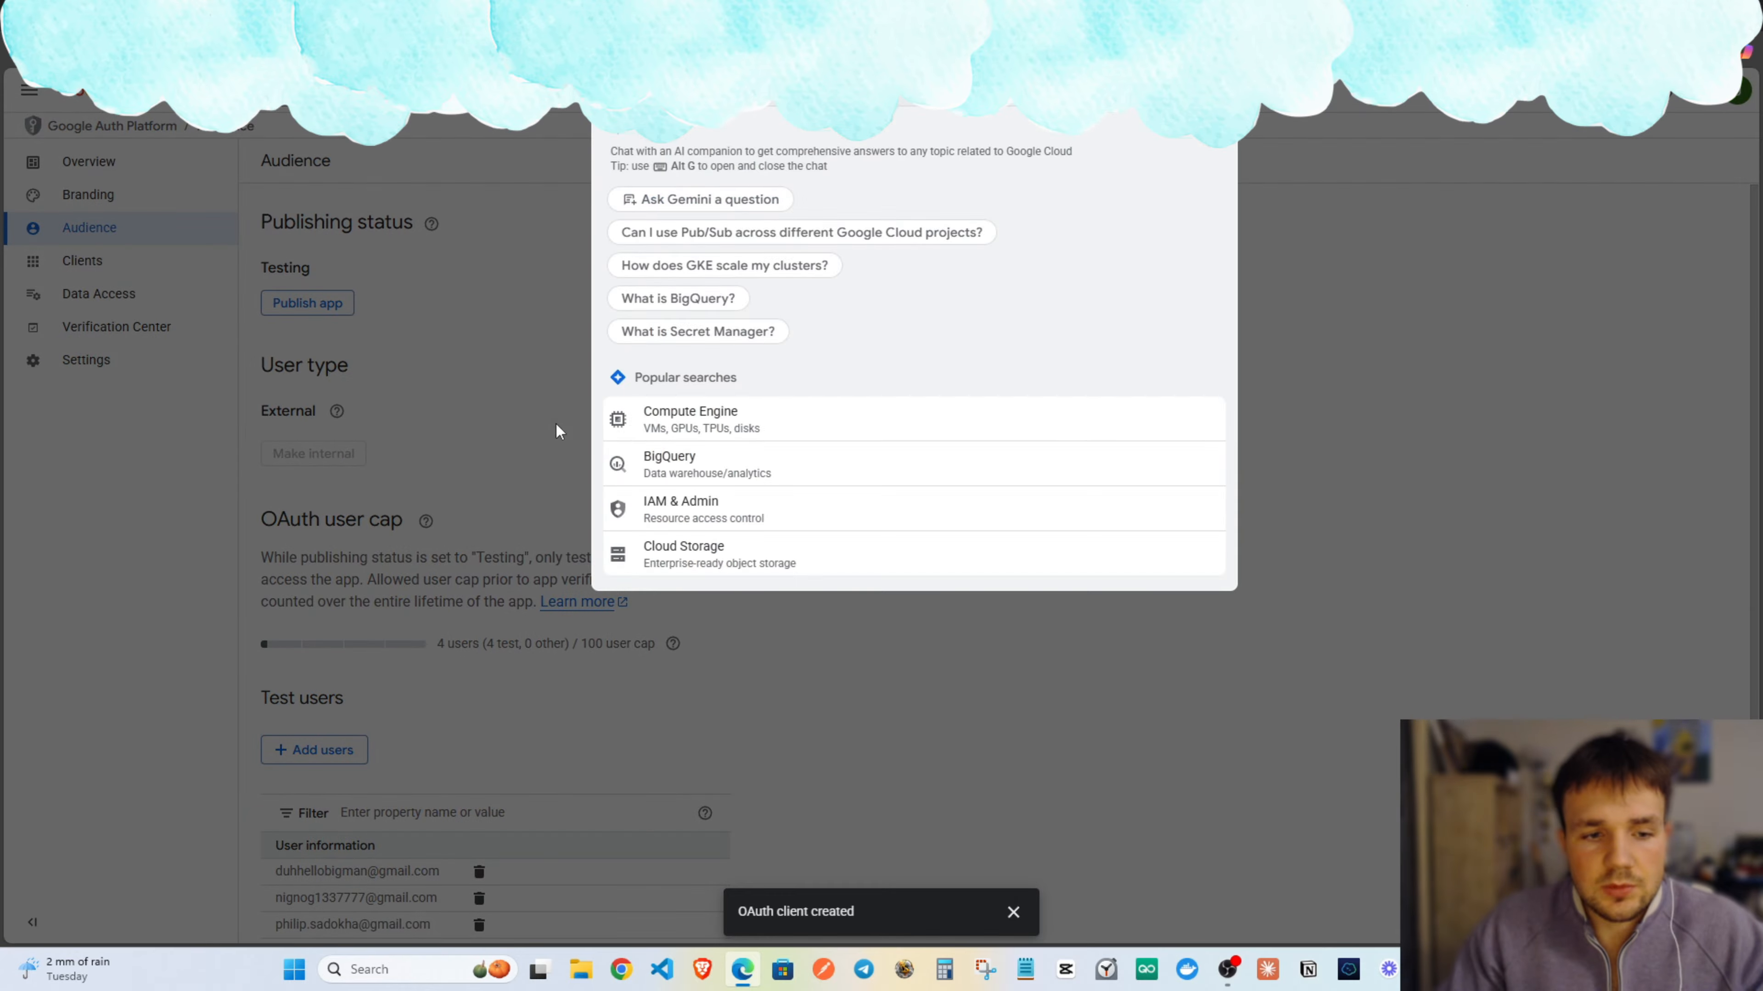
click(548, 517)
scroll(389, 729, down, 2)
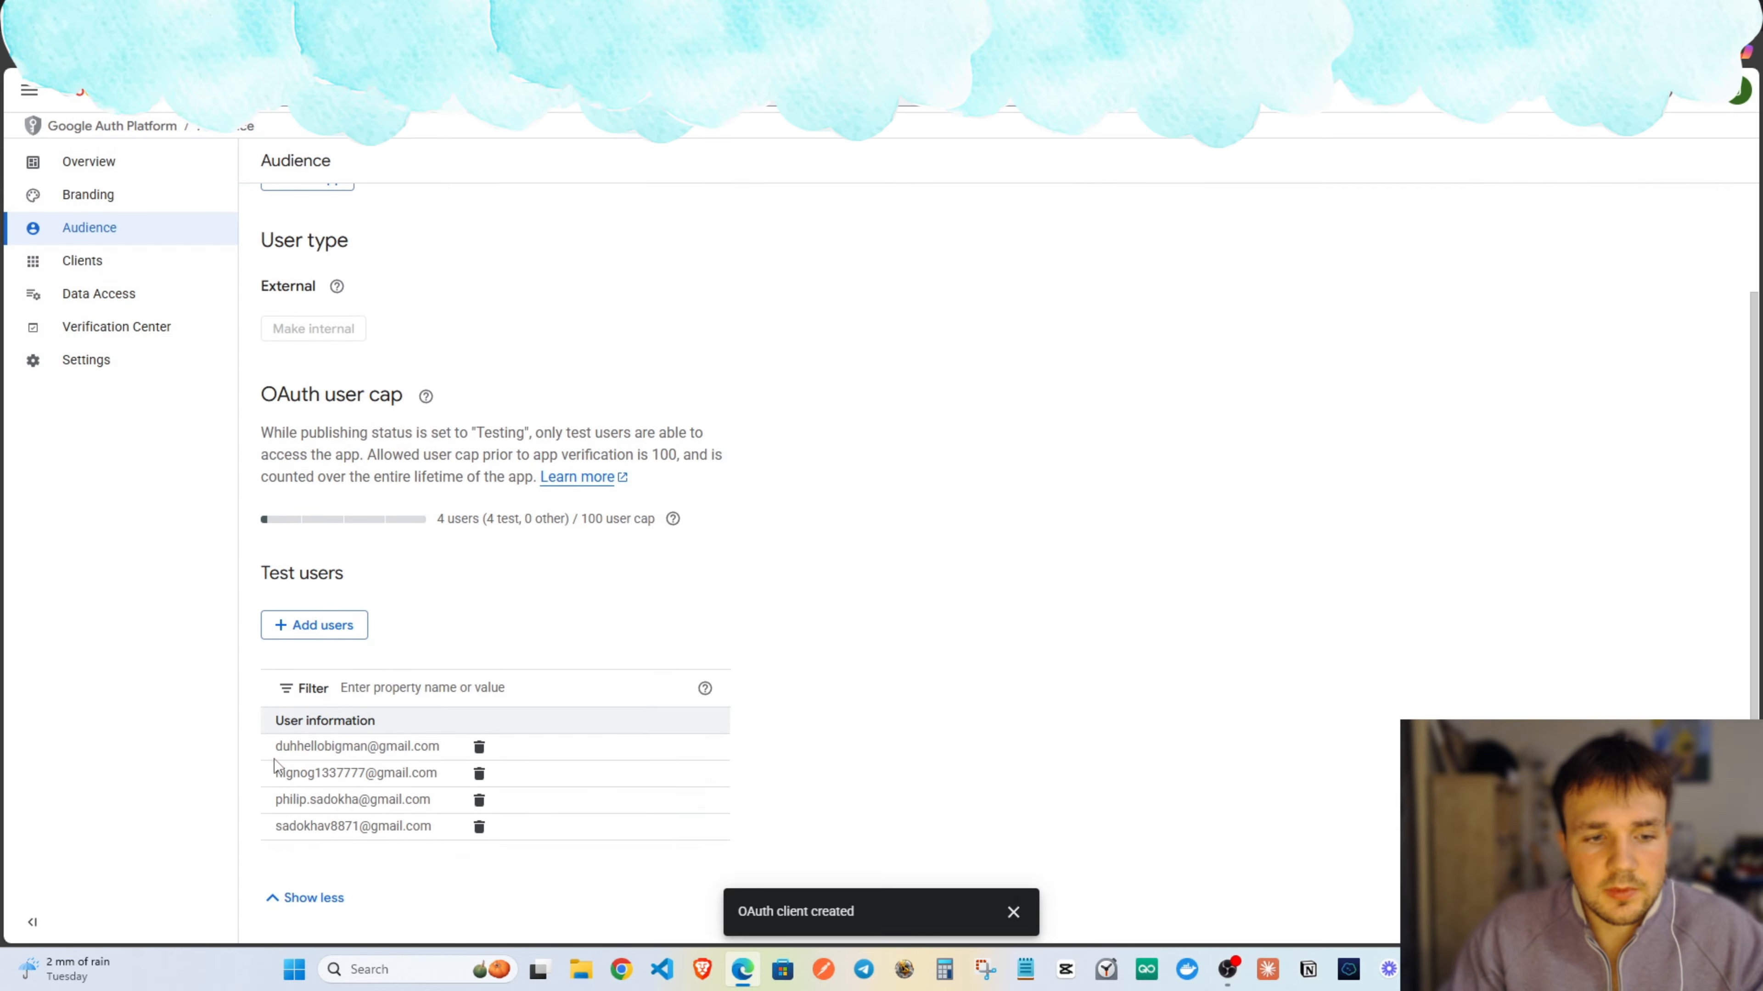
scroll(419, 756, up, 2)
Look up the Google Sheets API, then open Google Drive API and confirm it is enabled.
click(694, 91)
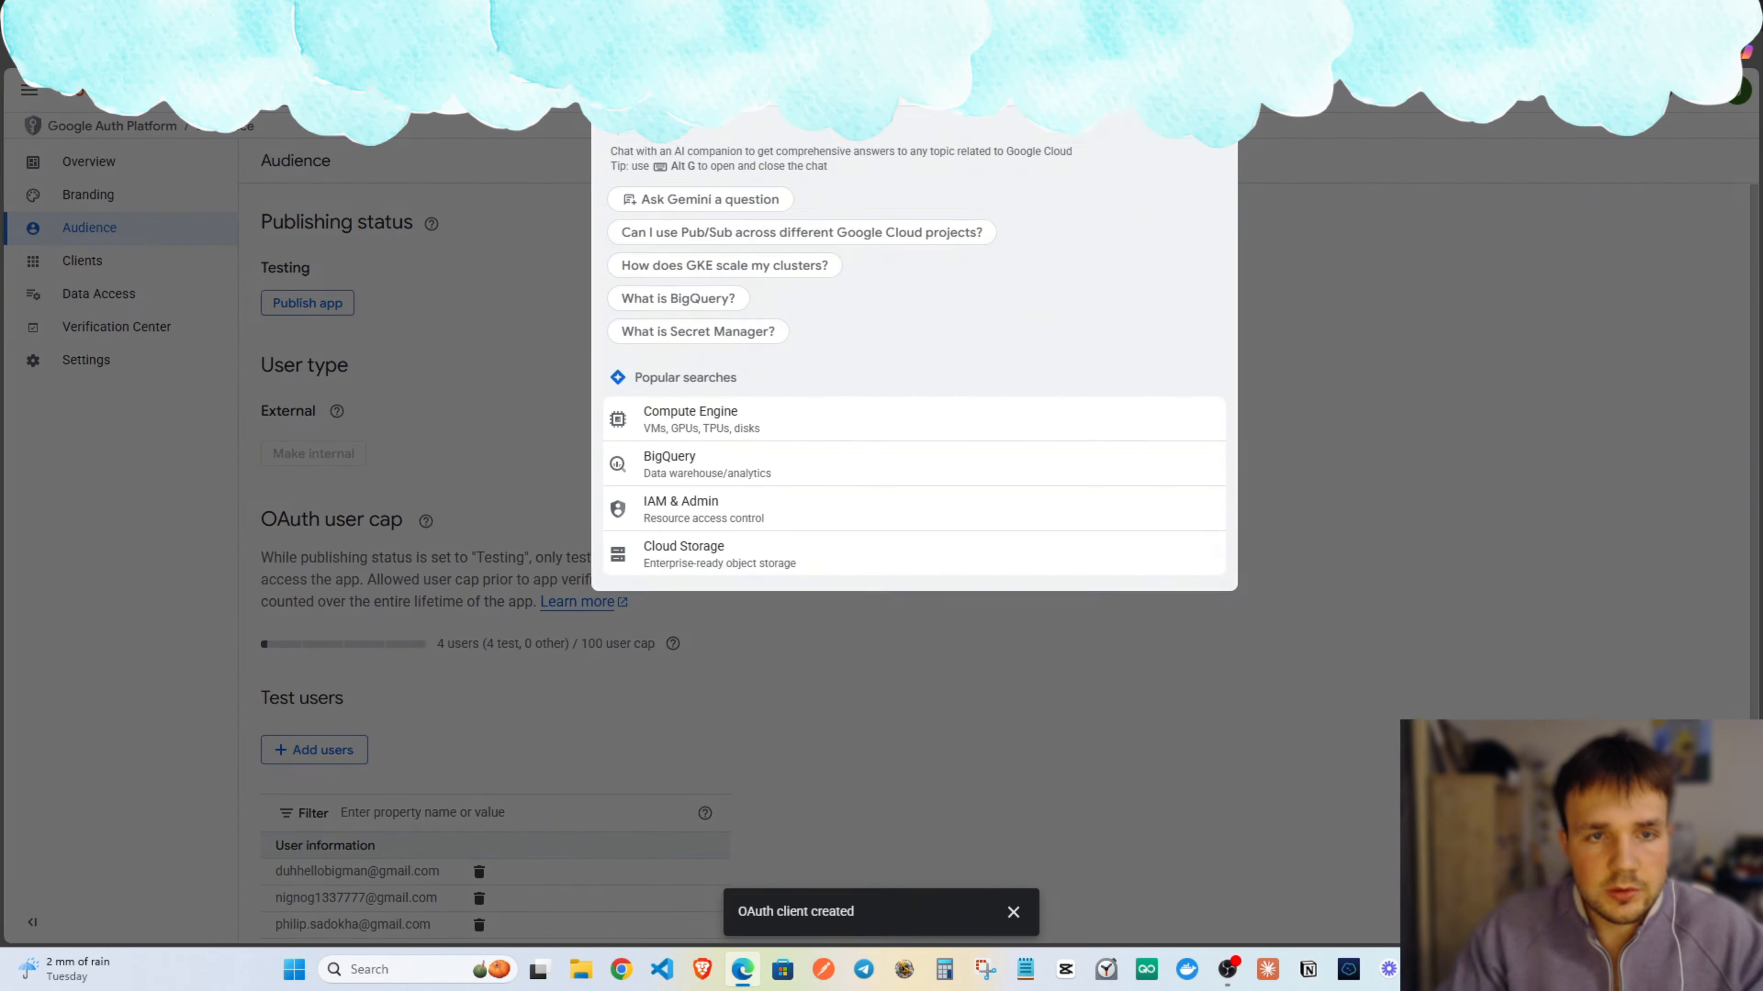
text(go)
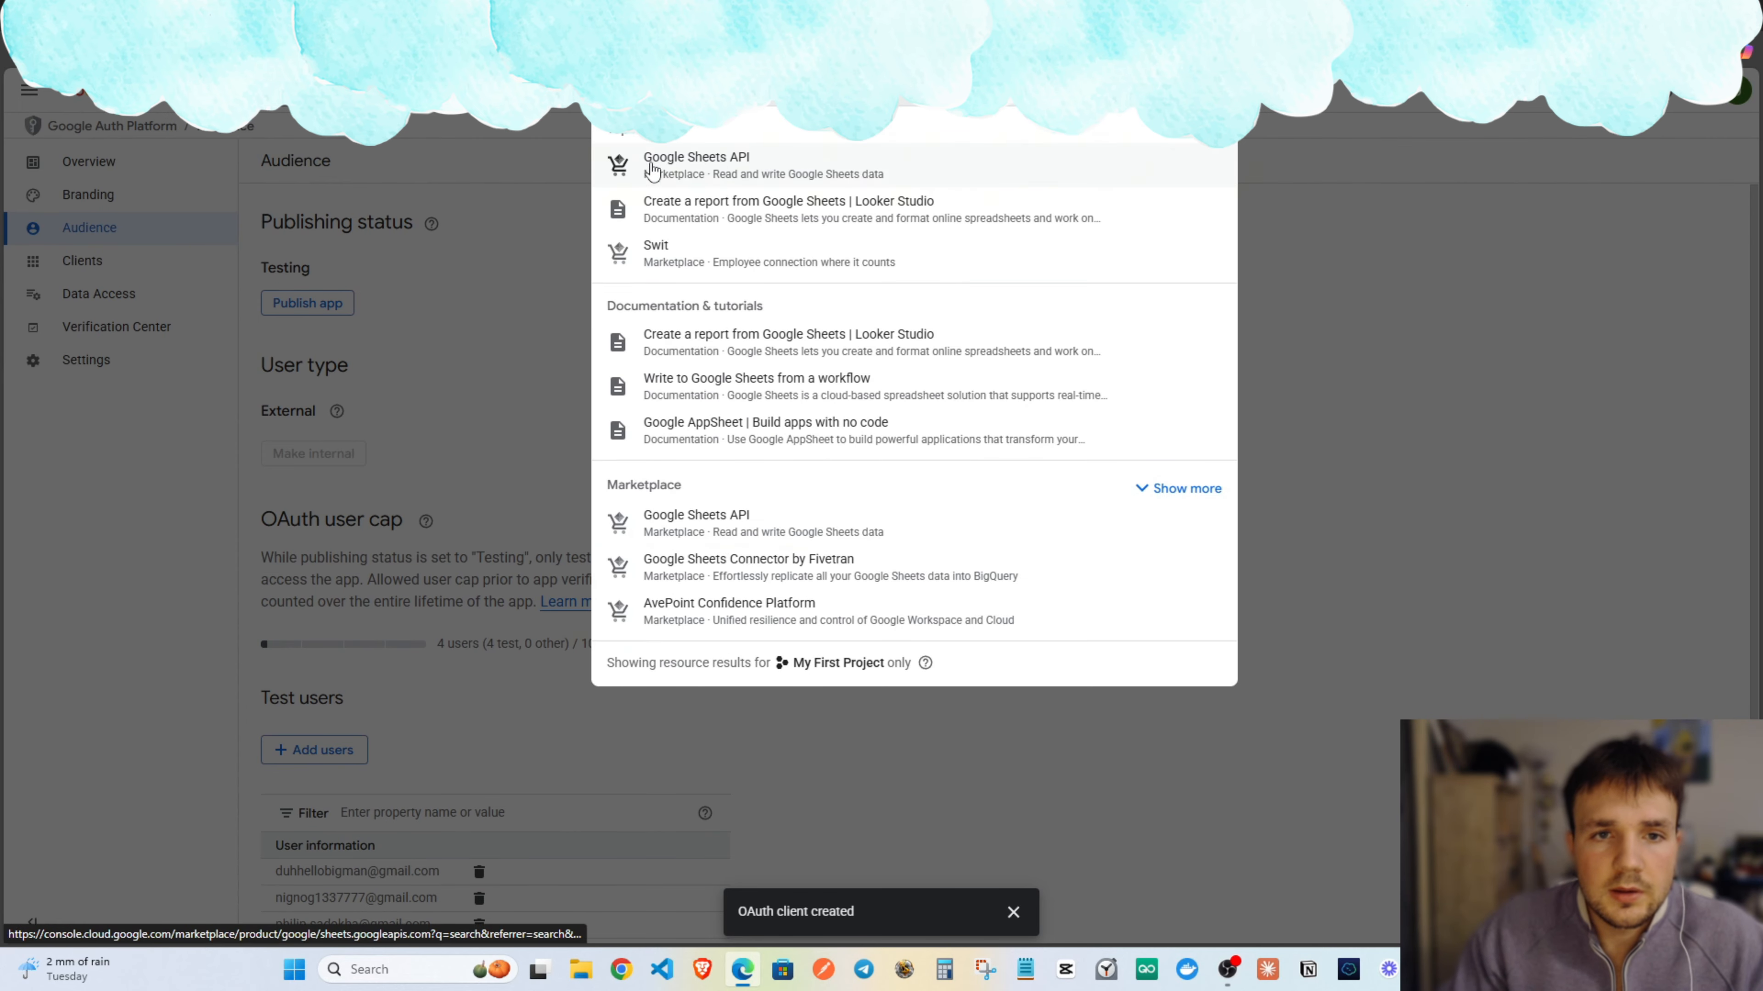
click(695, 172)
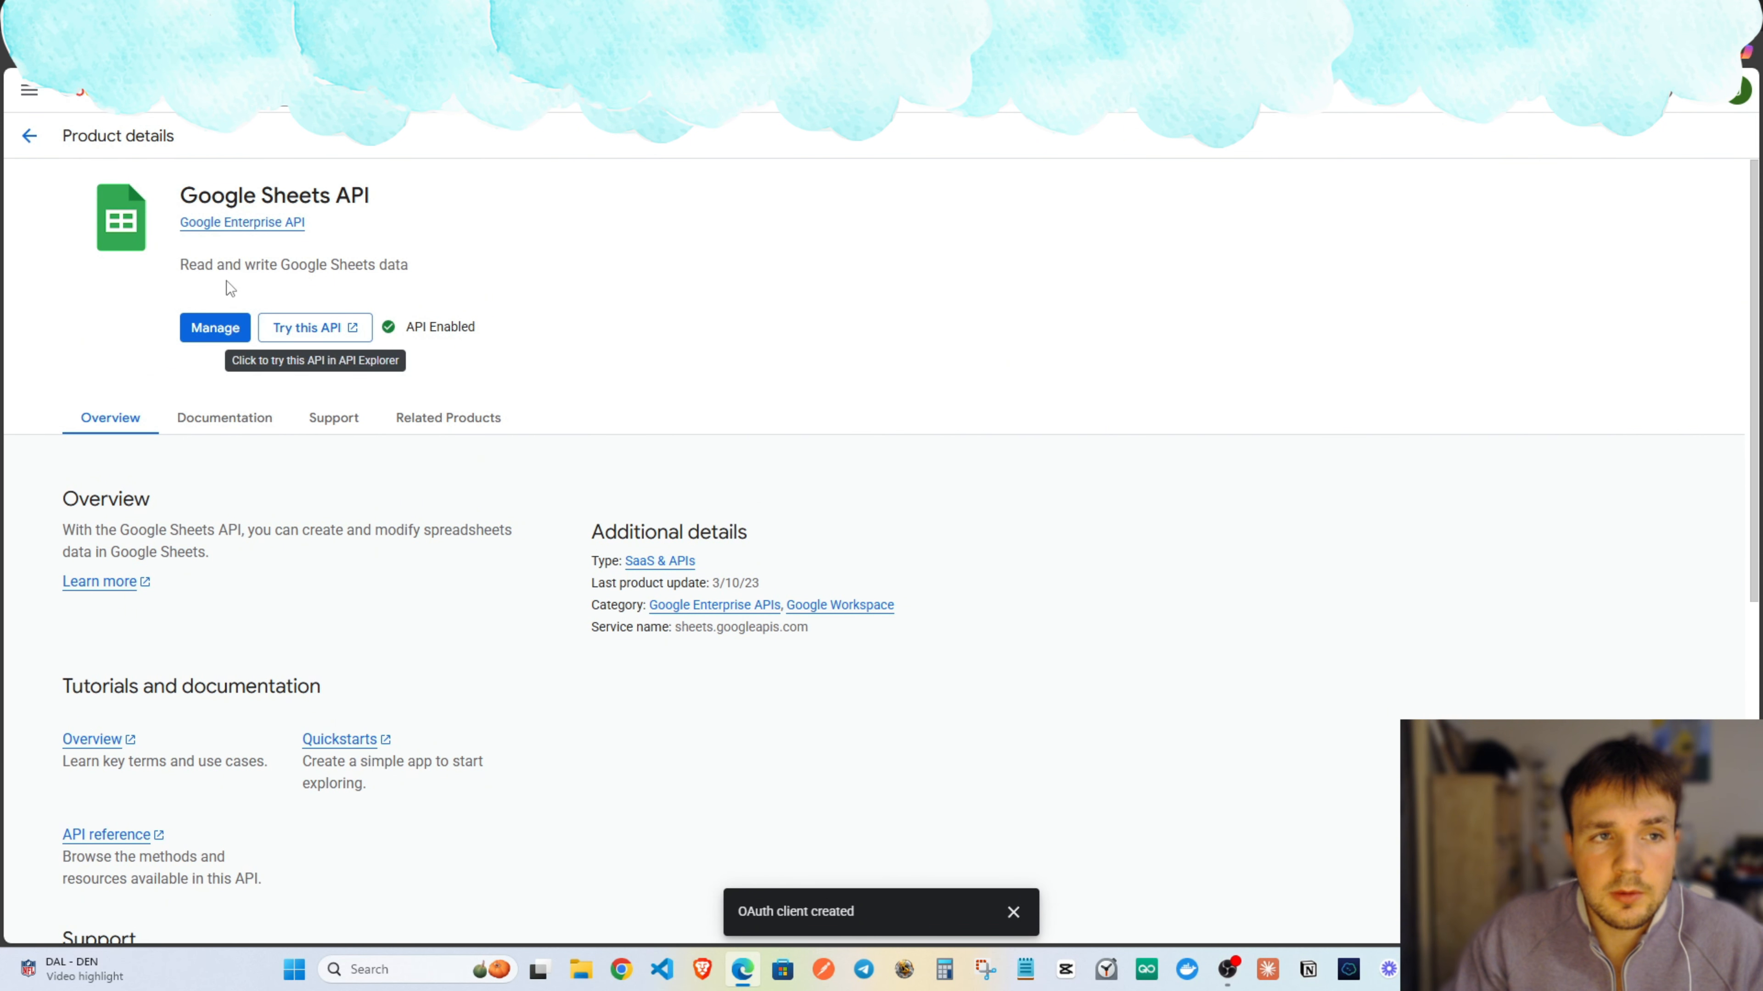
click(28, 135)
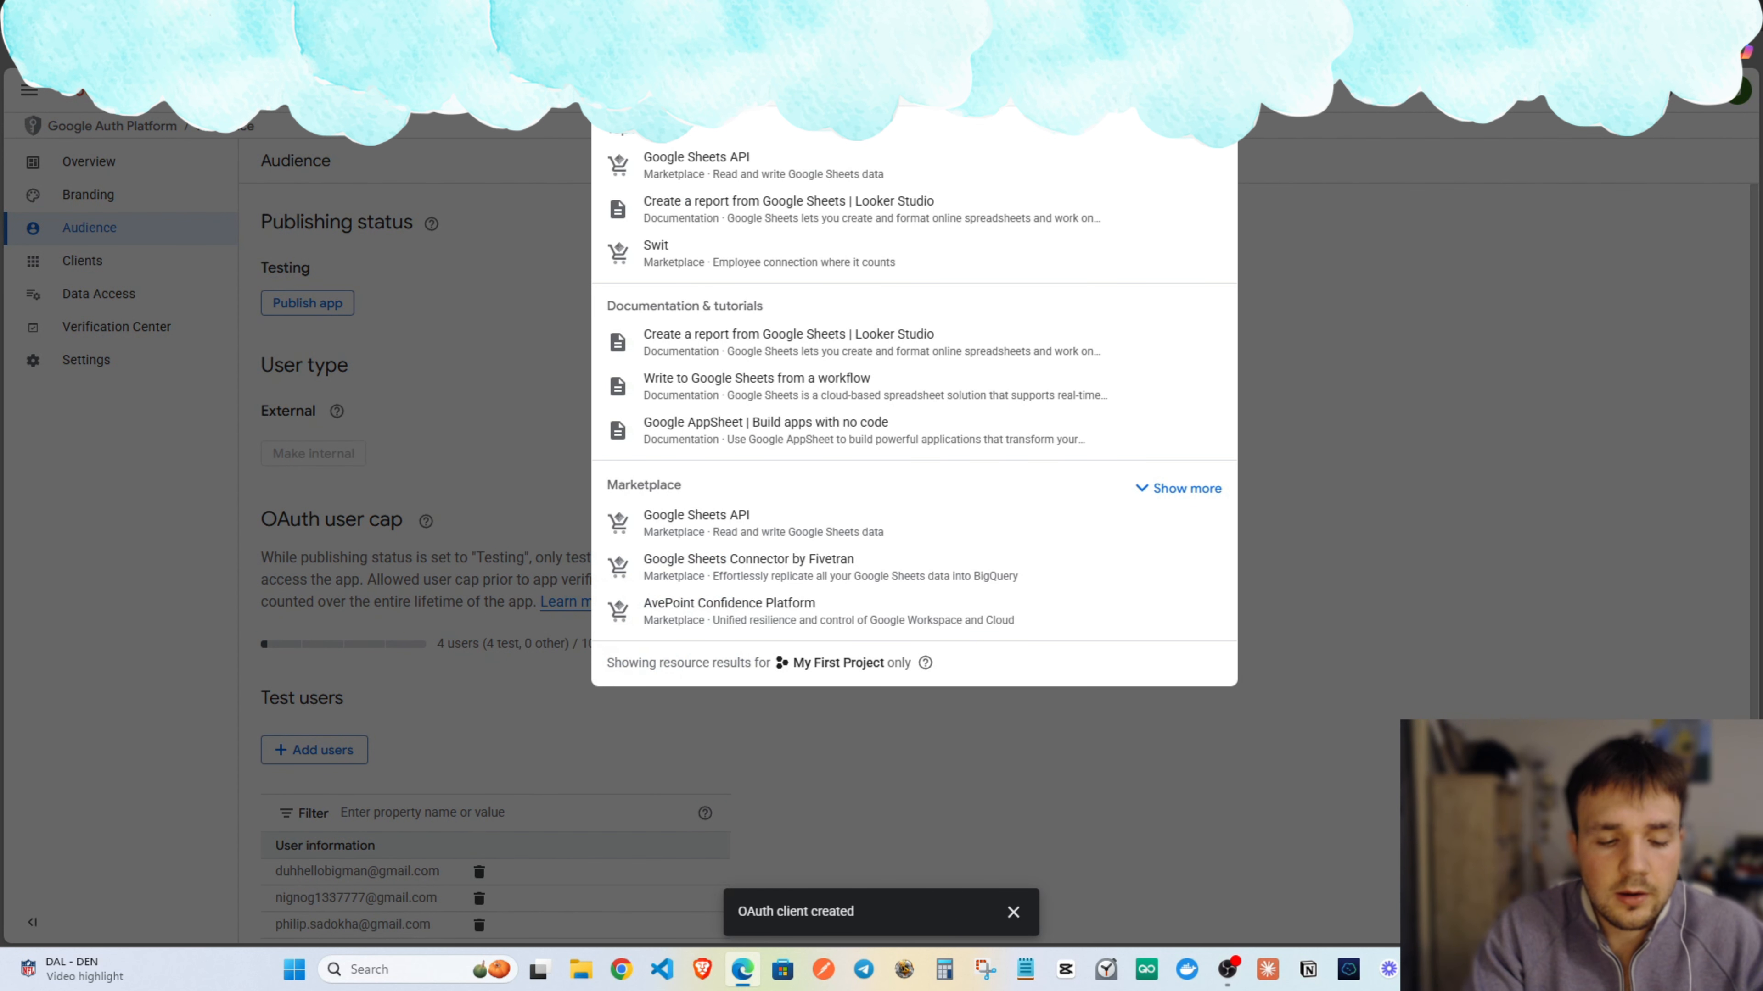
text(drive api)
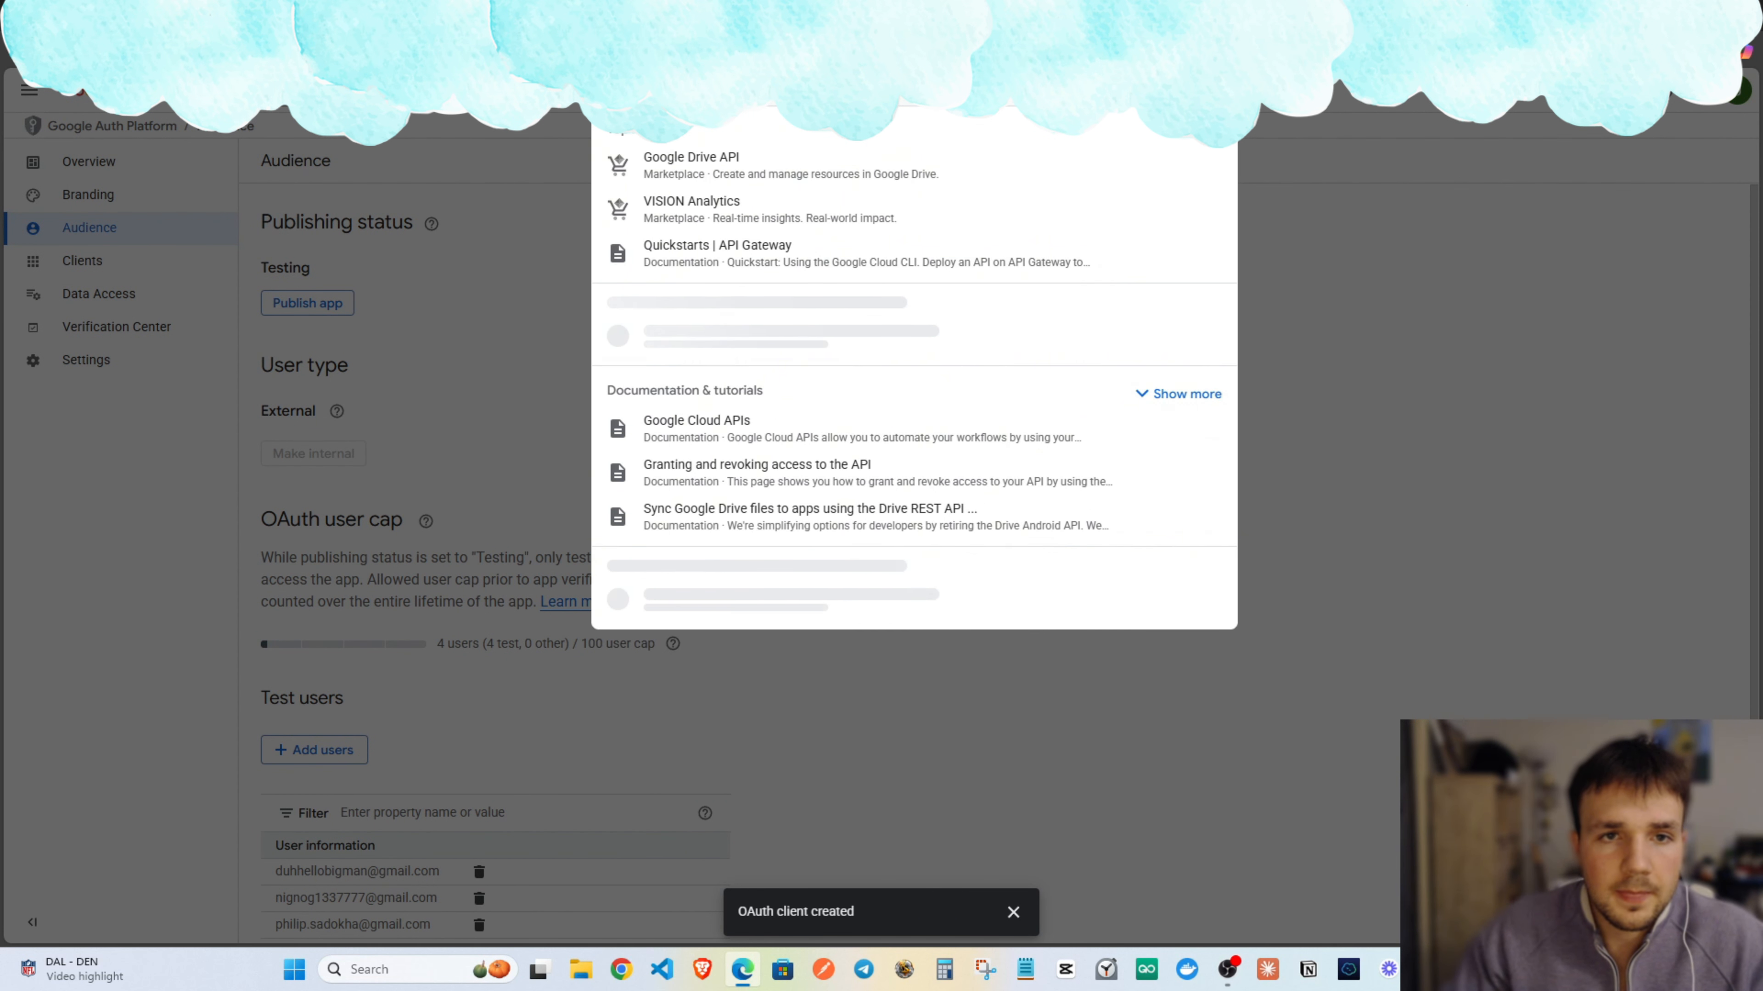
click(678, 166)
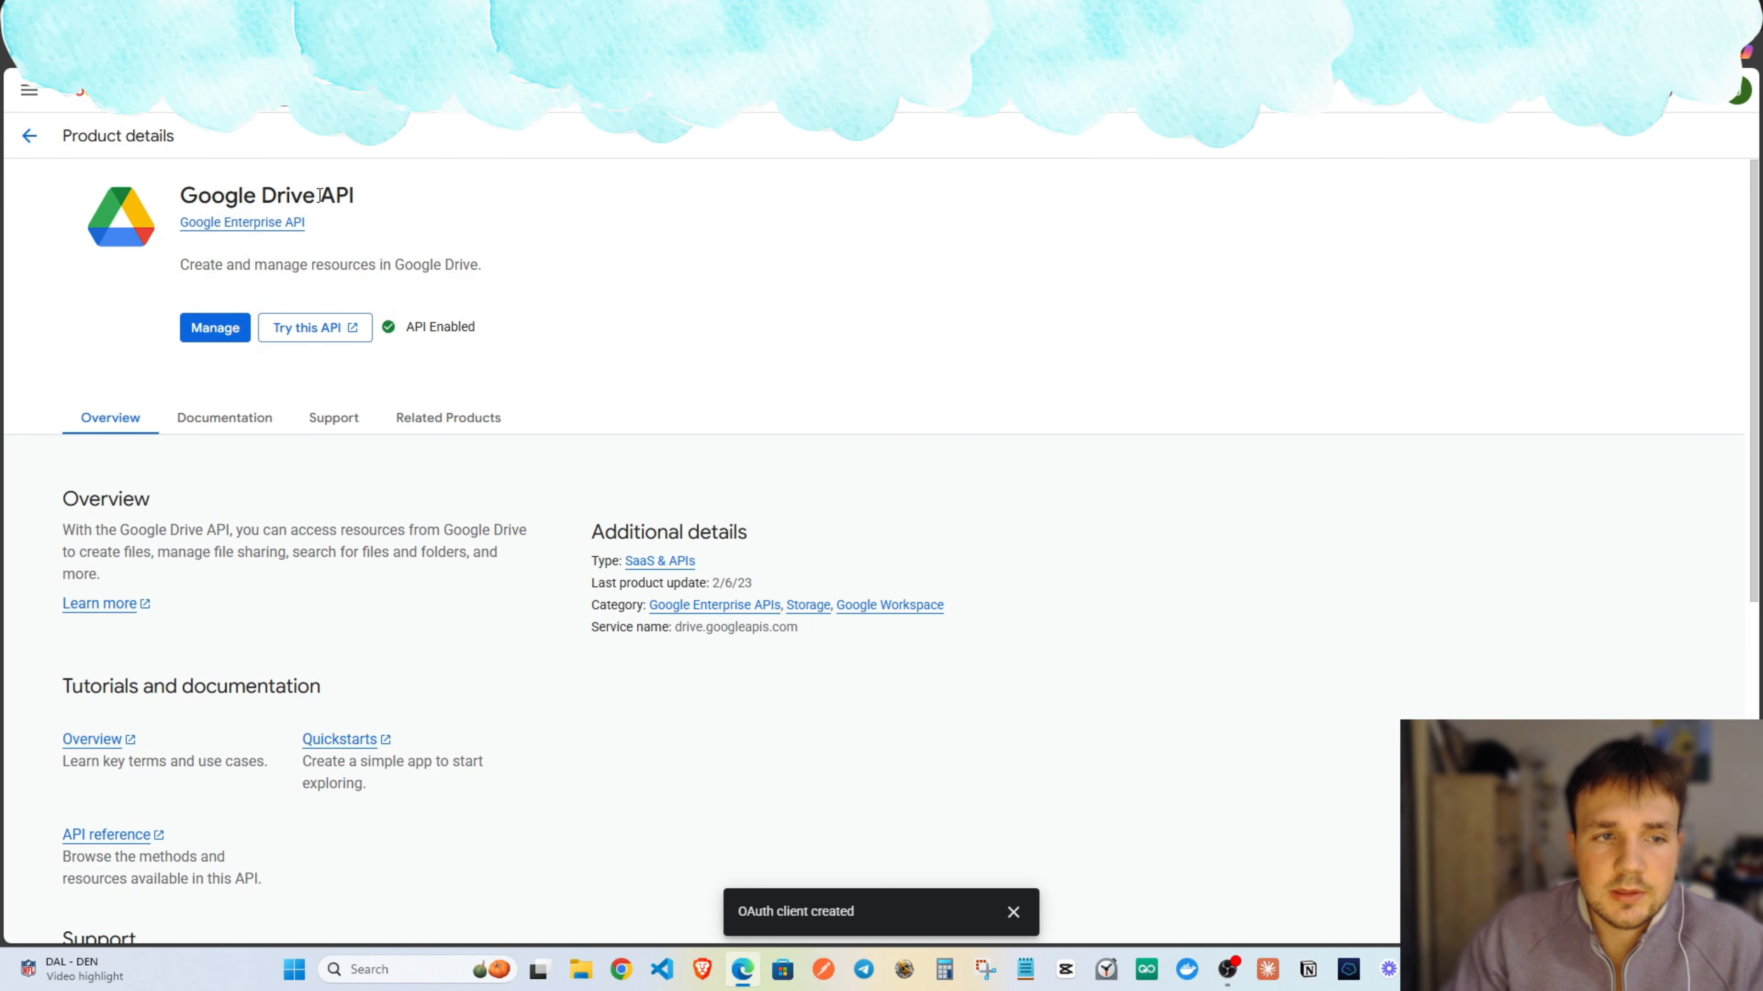
scroll(260, 260, up, 1)
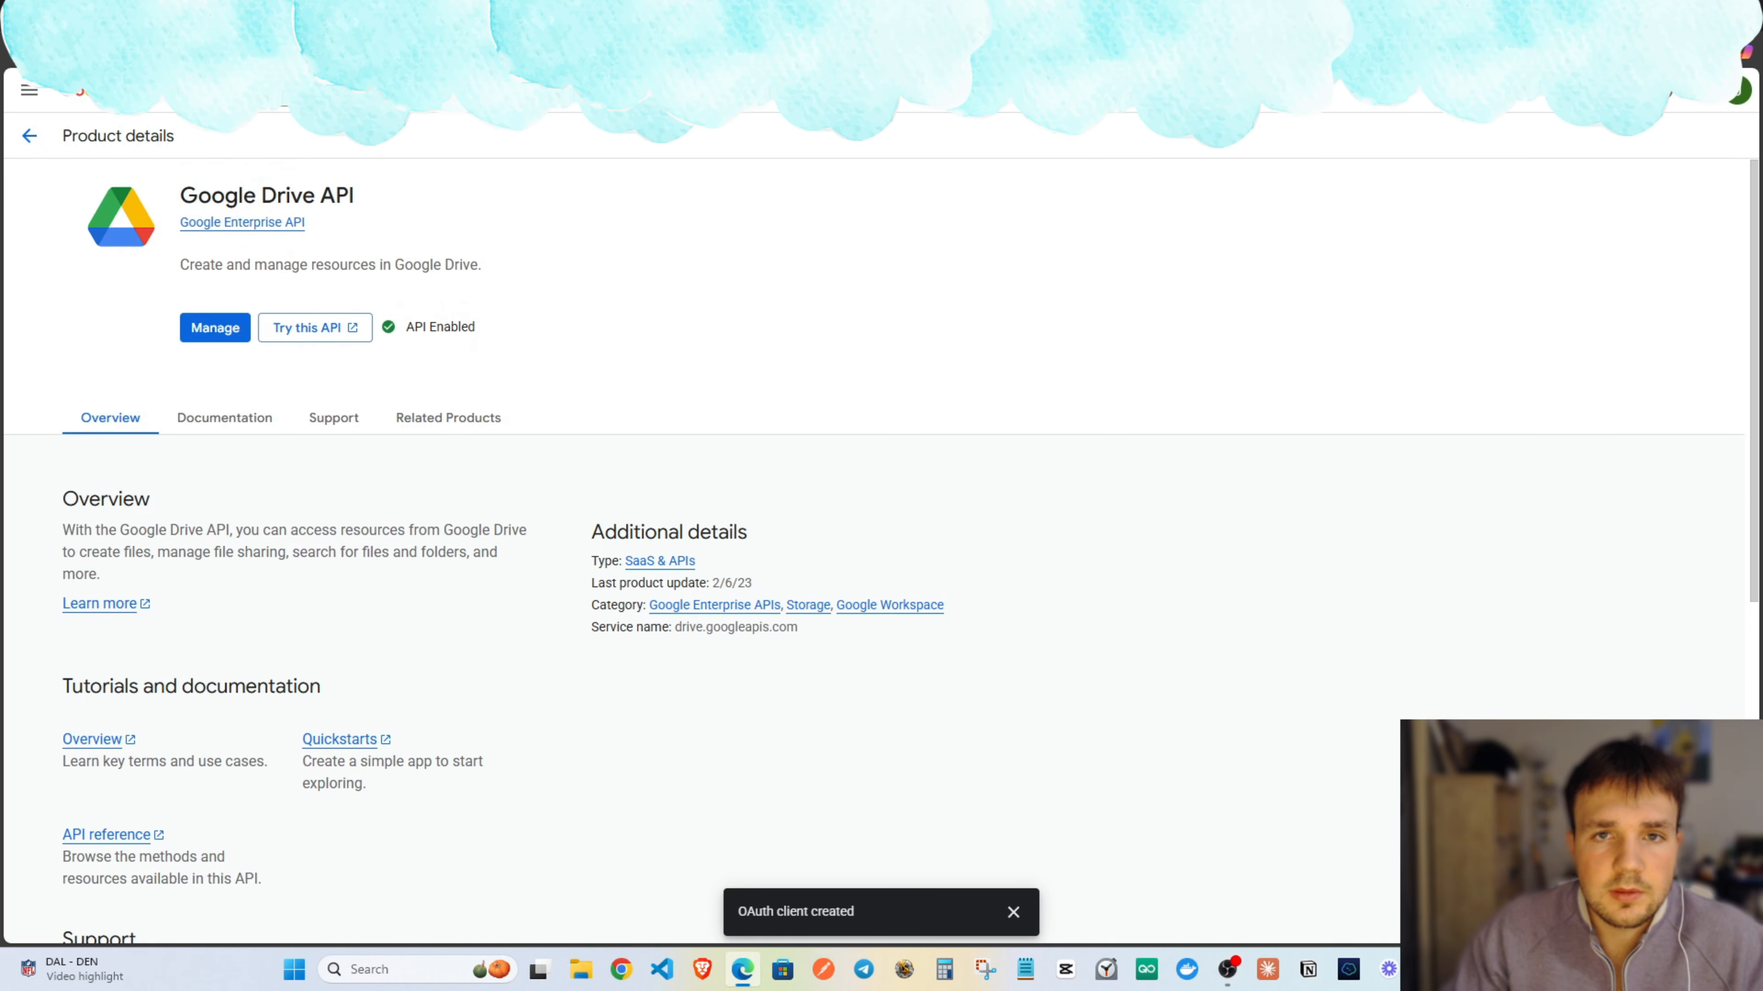
click(292, 52)
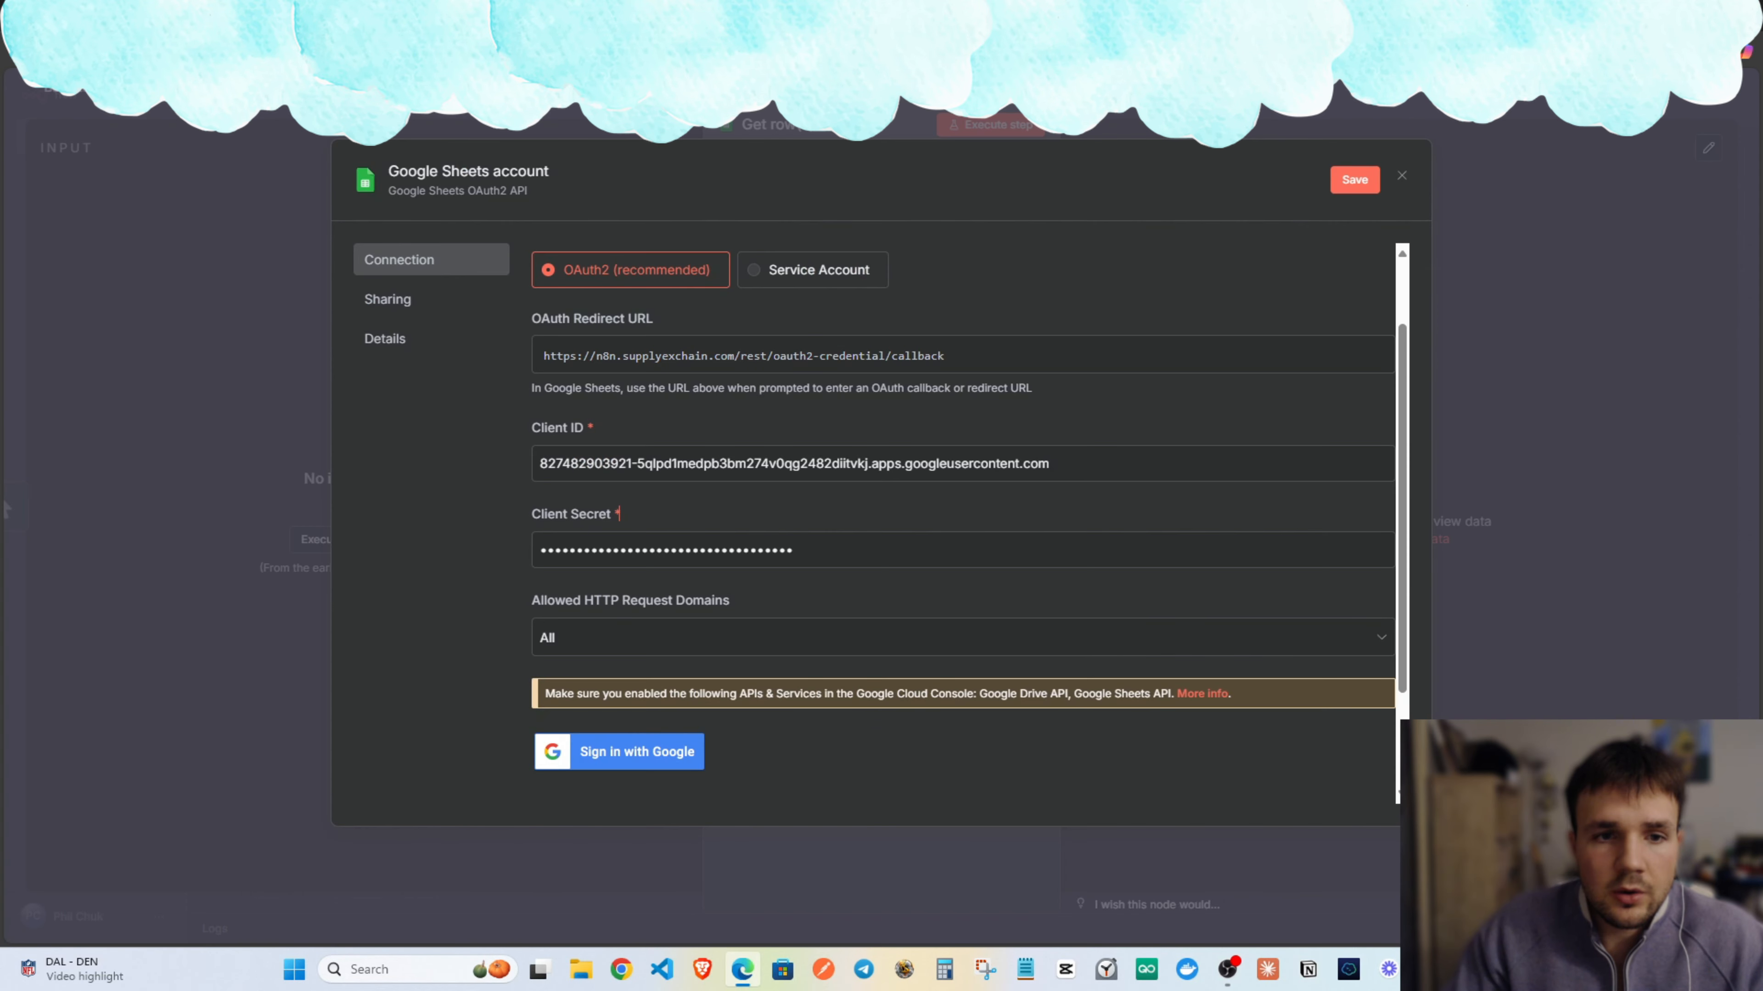
Save the Google Sheets credential in n8n.
scroll(1318, 486, down, 2)
scroll(971, 486, up, 2)
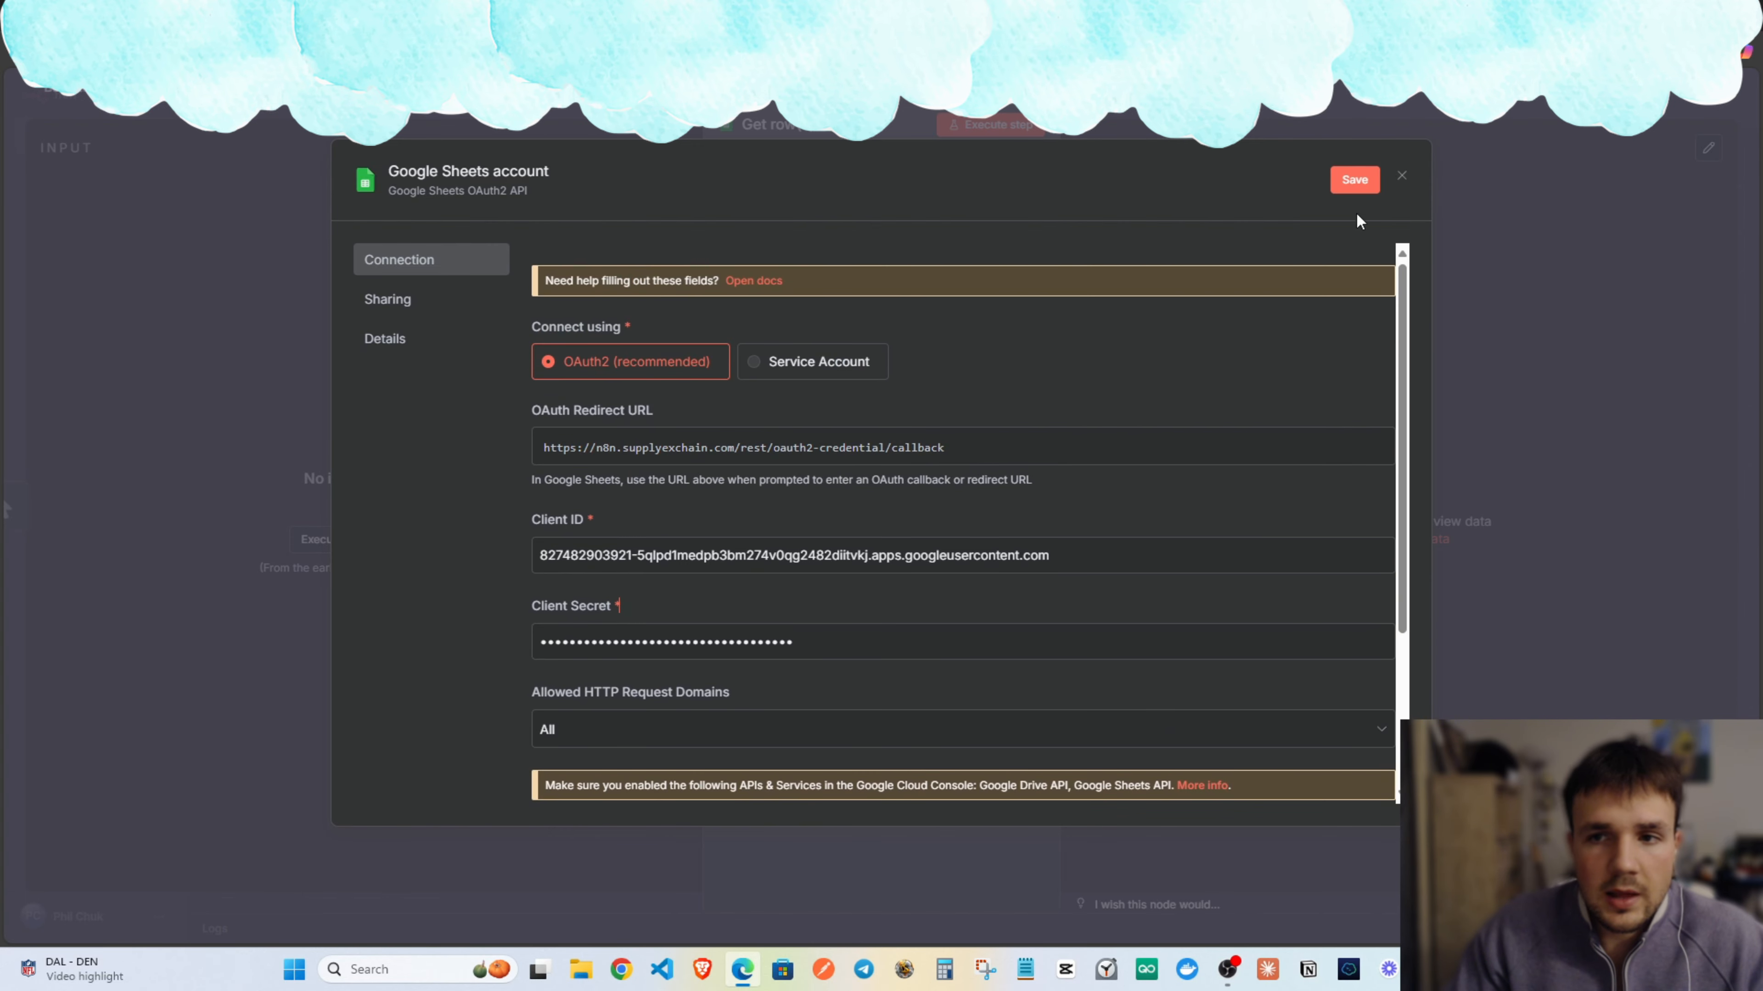
click(1354, 180)
scroll(961, 513, down, 3)
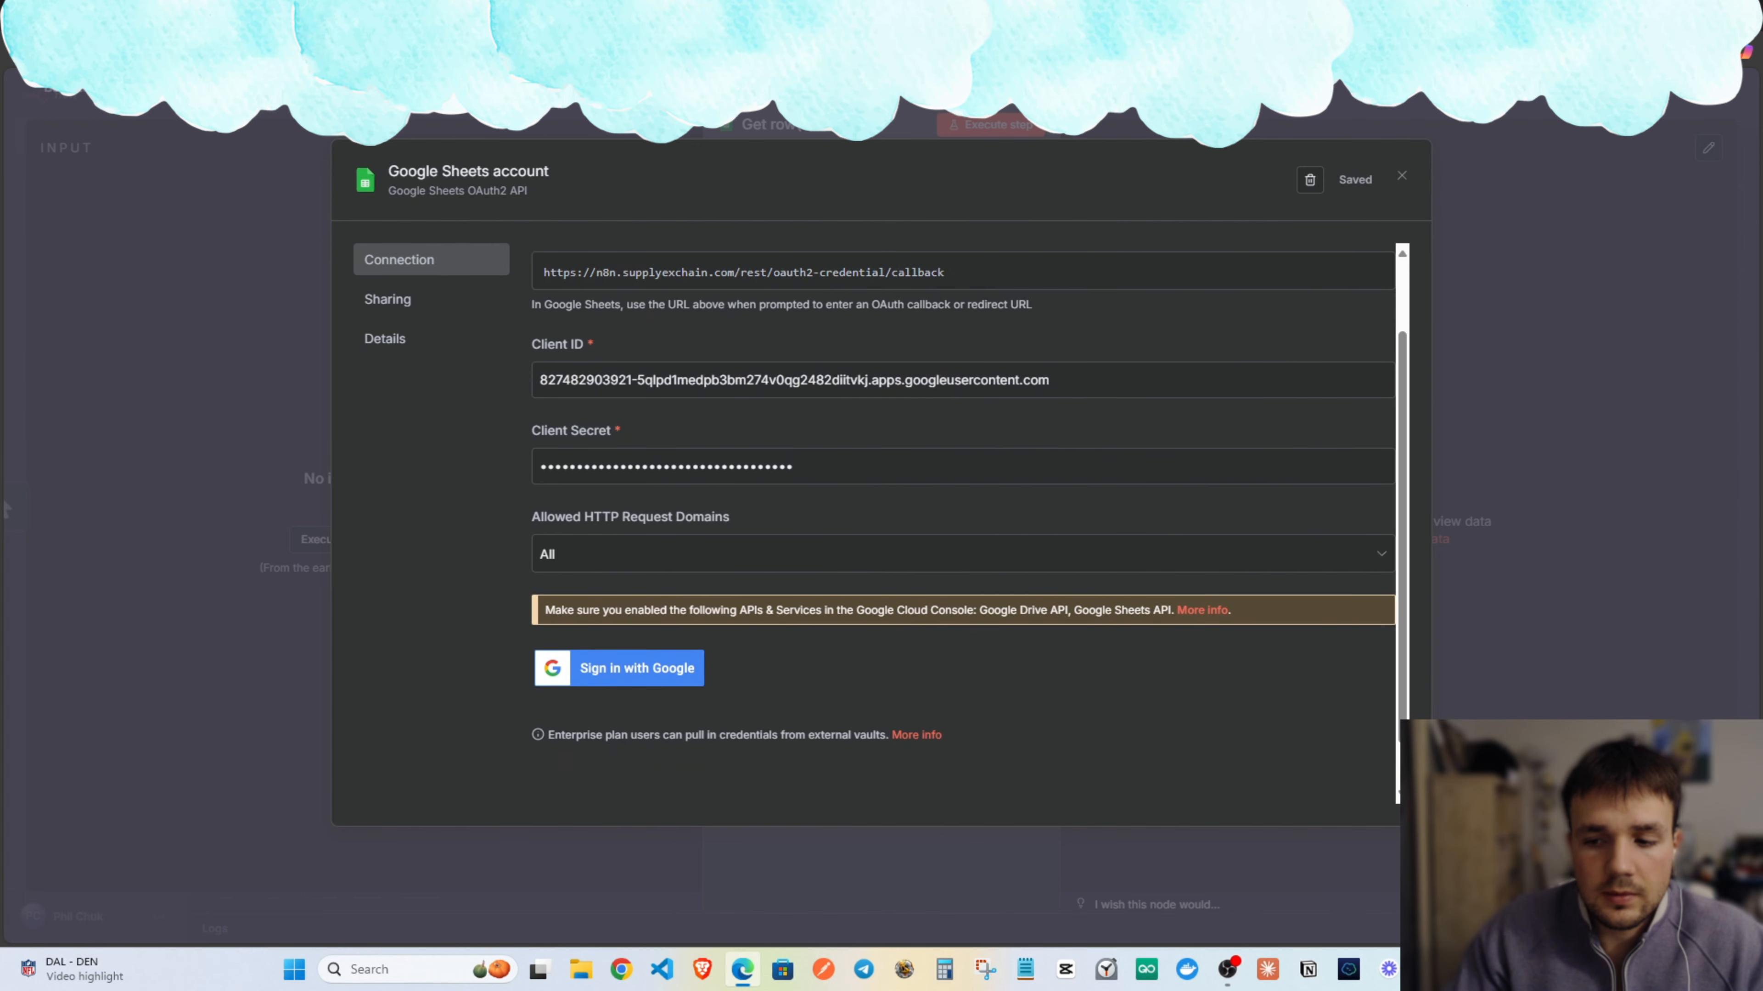
scroll(679, 747, up, 2)
scroll(679, 748, down, 3)
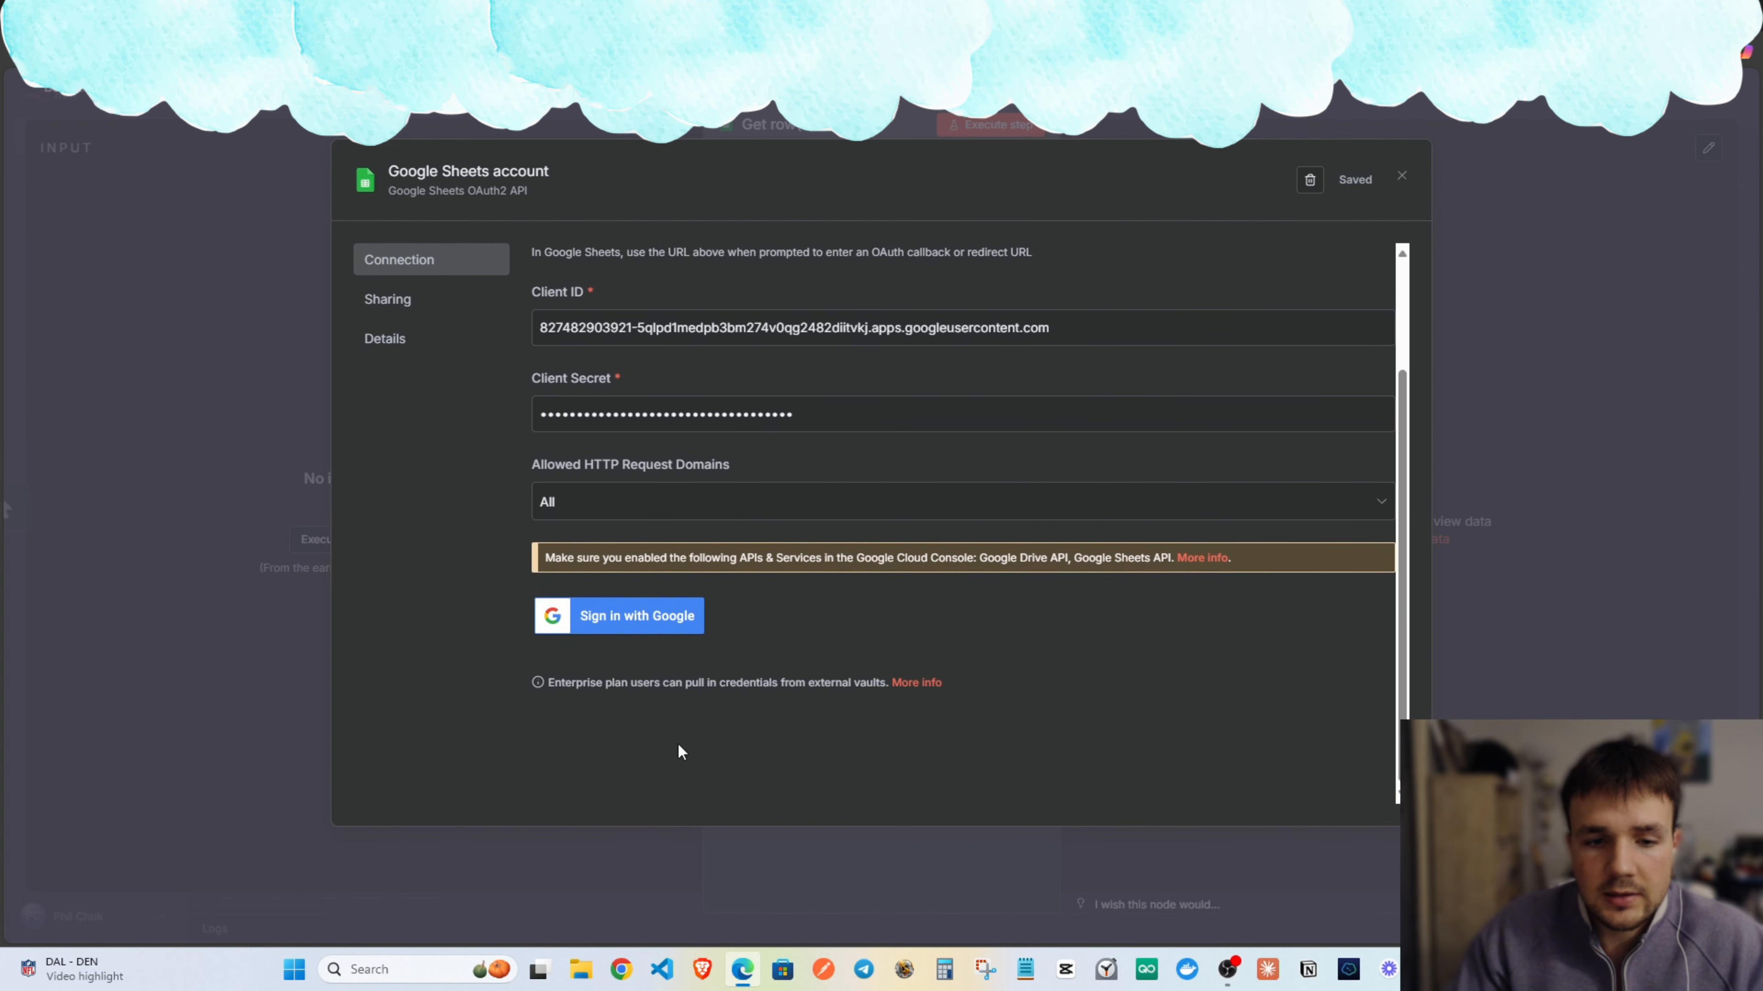
Sign in with the Google account, pass the unverified-app warning, and return to the workflow canvas.
click(626, 618)
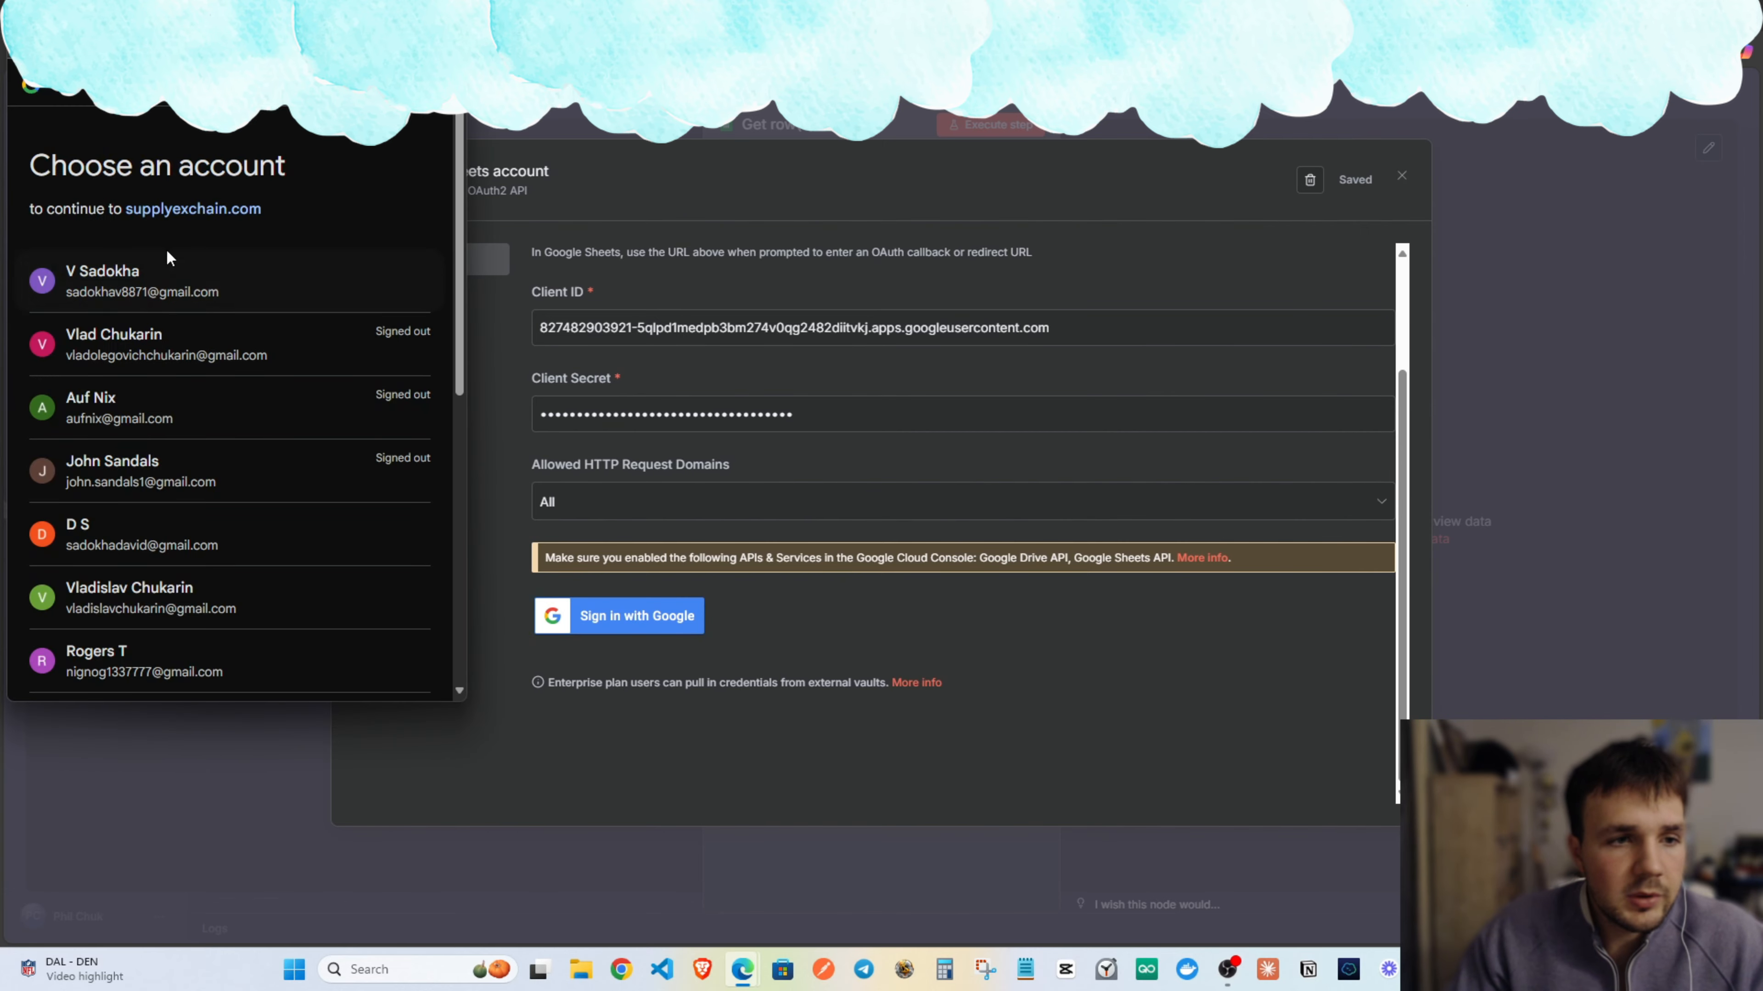
click(128, 267)
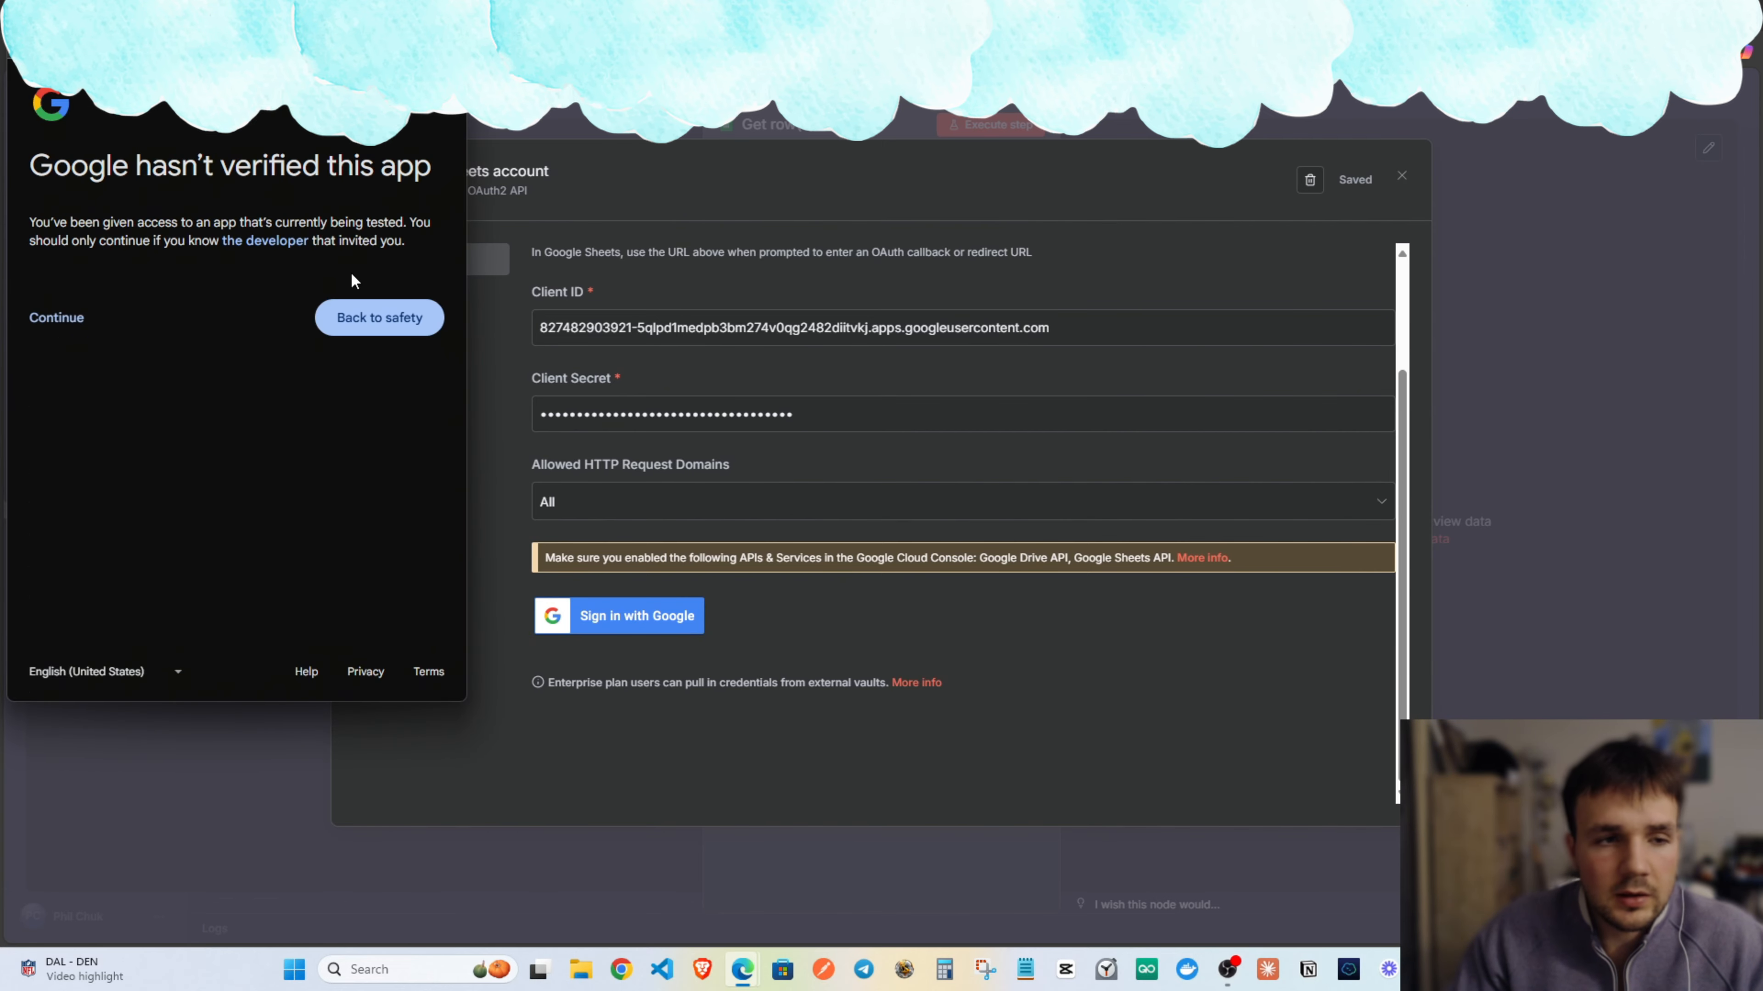
click(41, 316)
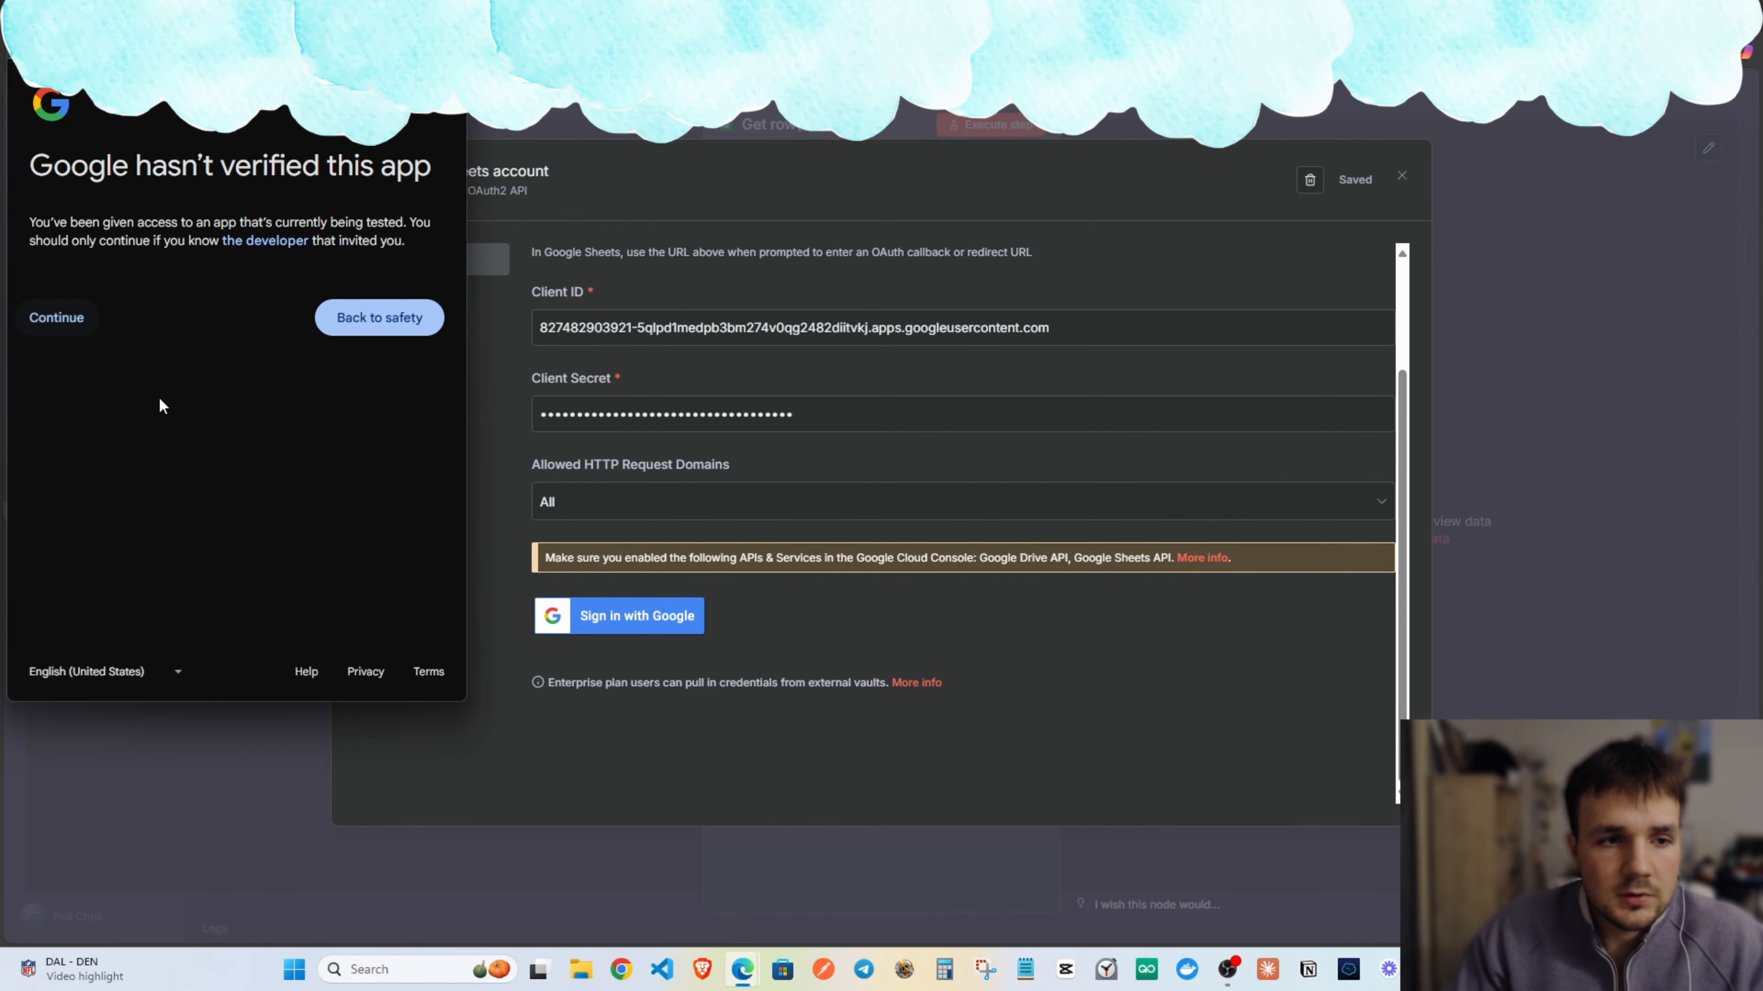
scroll(96, 441, down, 5)
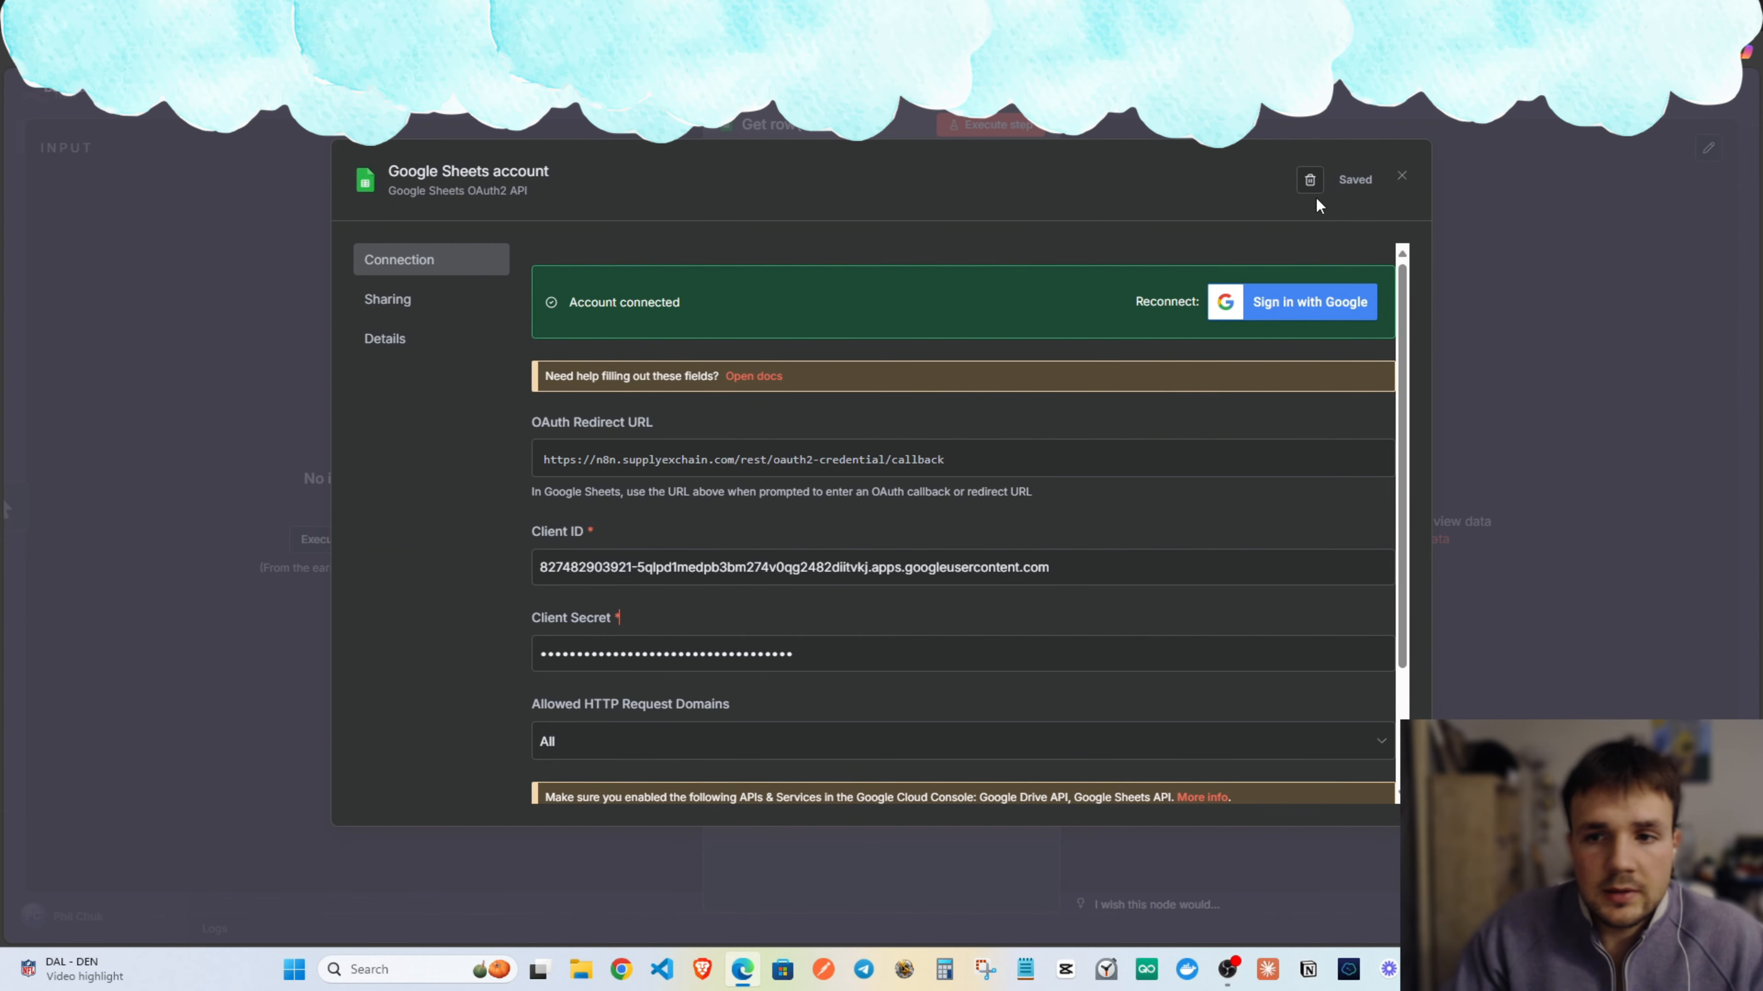
click(1401, 179)
key(Escape)
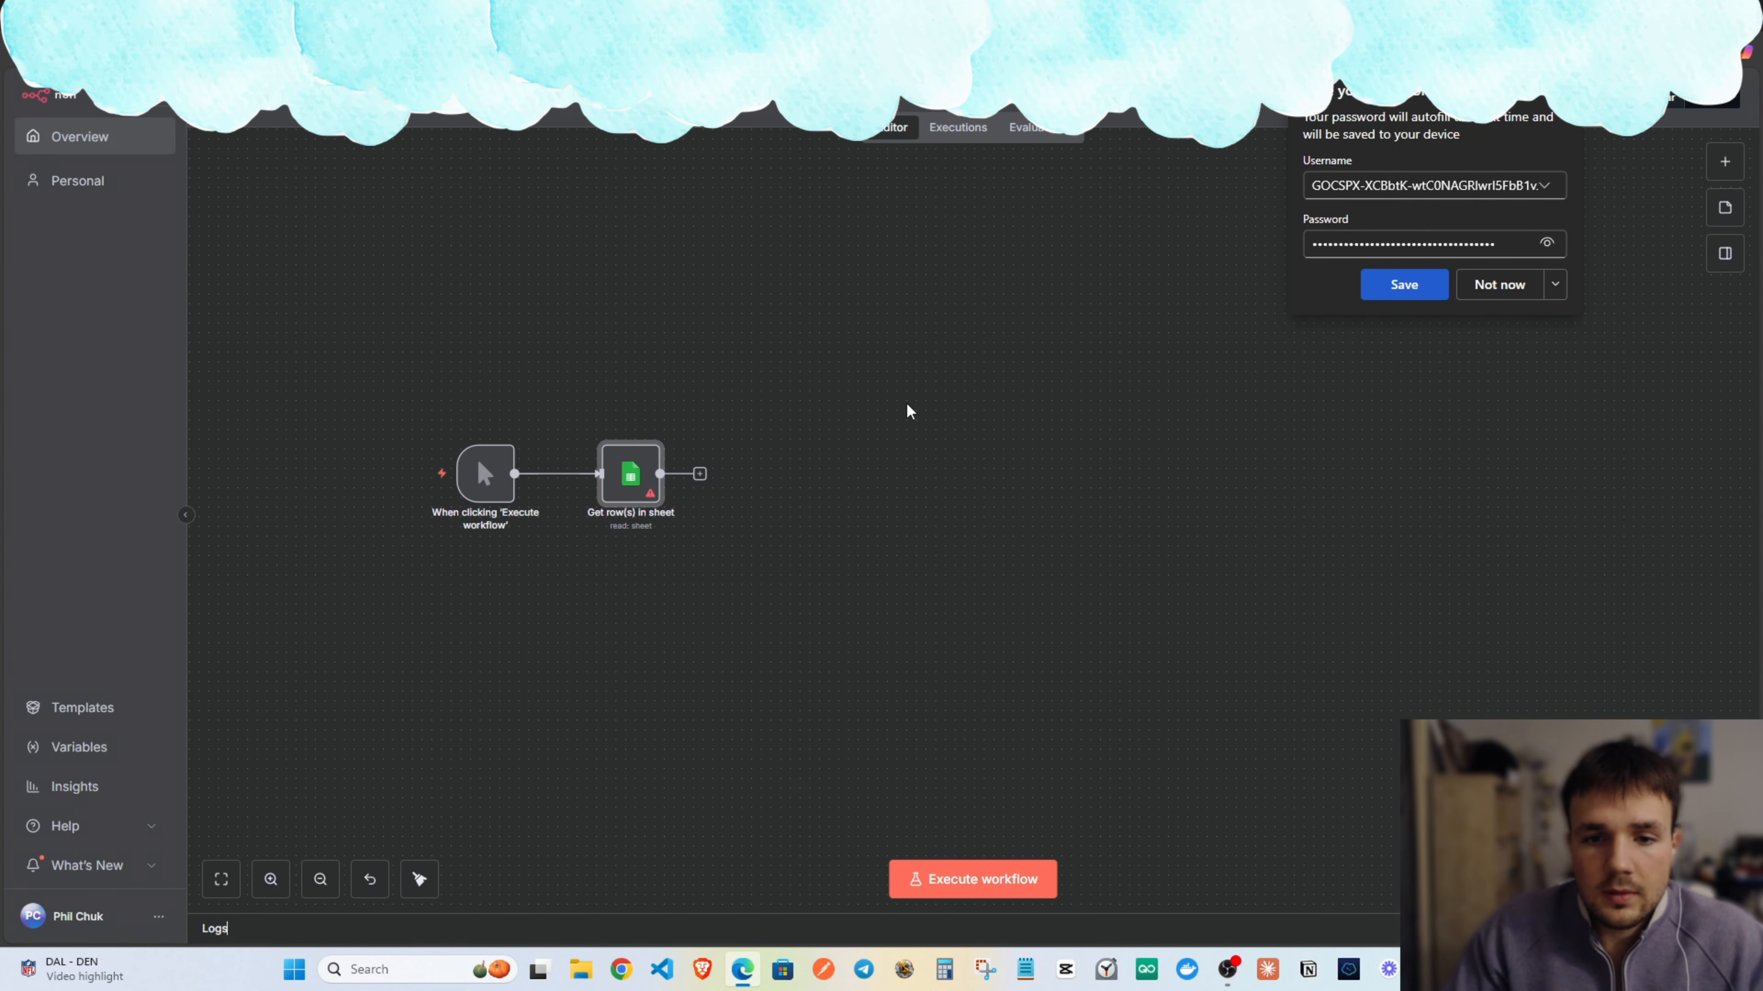
click(1499, 288)
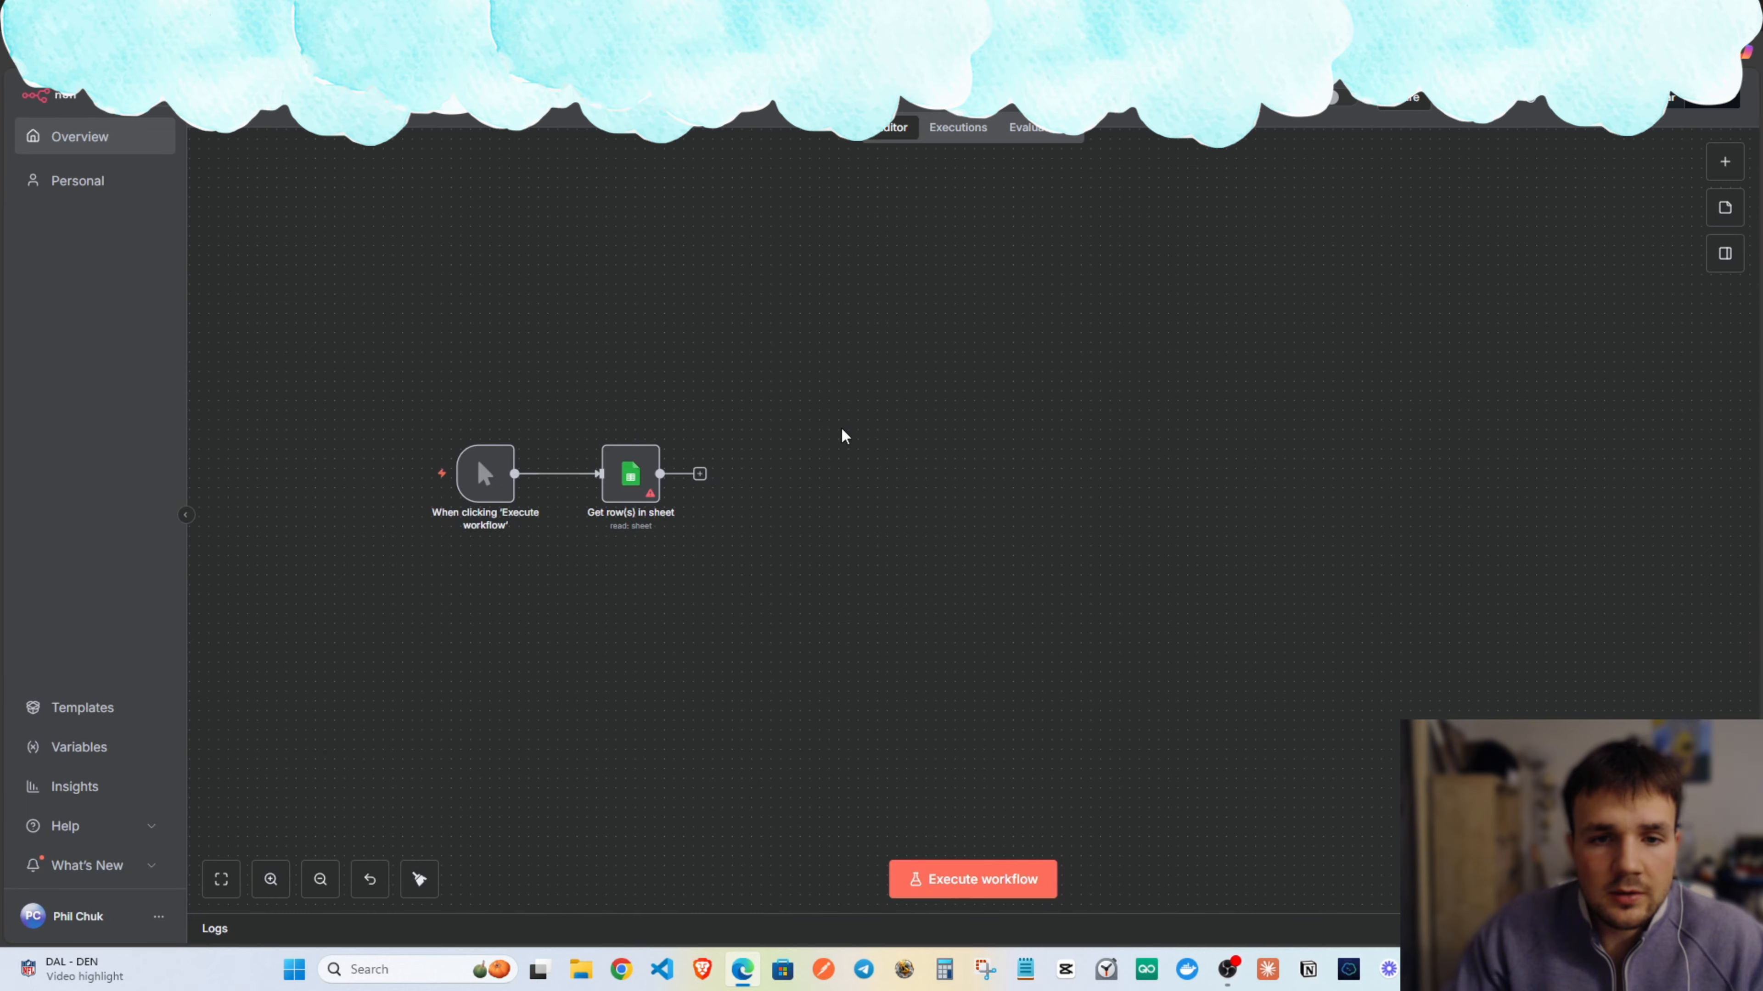
drag(842, 437, 743, 437)
Add a Loop Over Items node after Get row(s) in sheet.
click(717, 482)
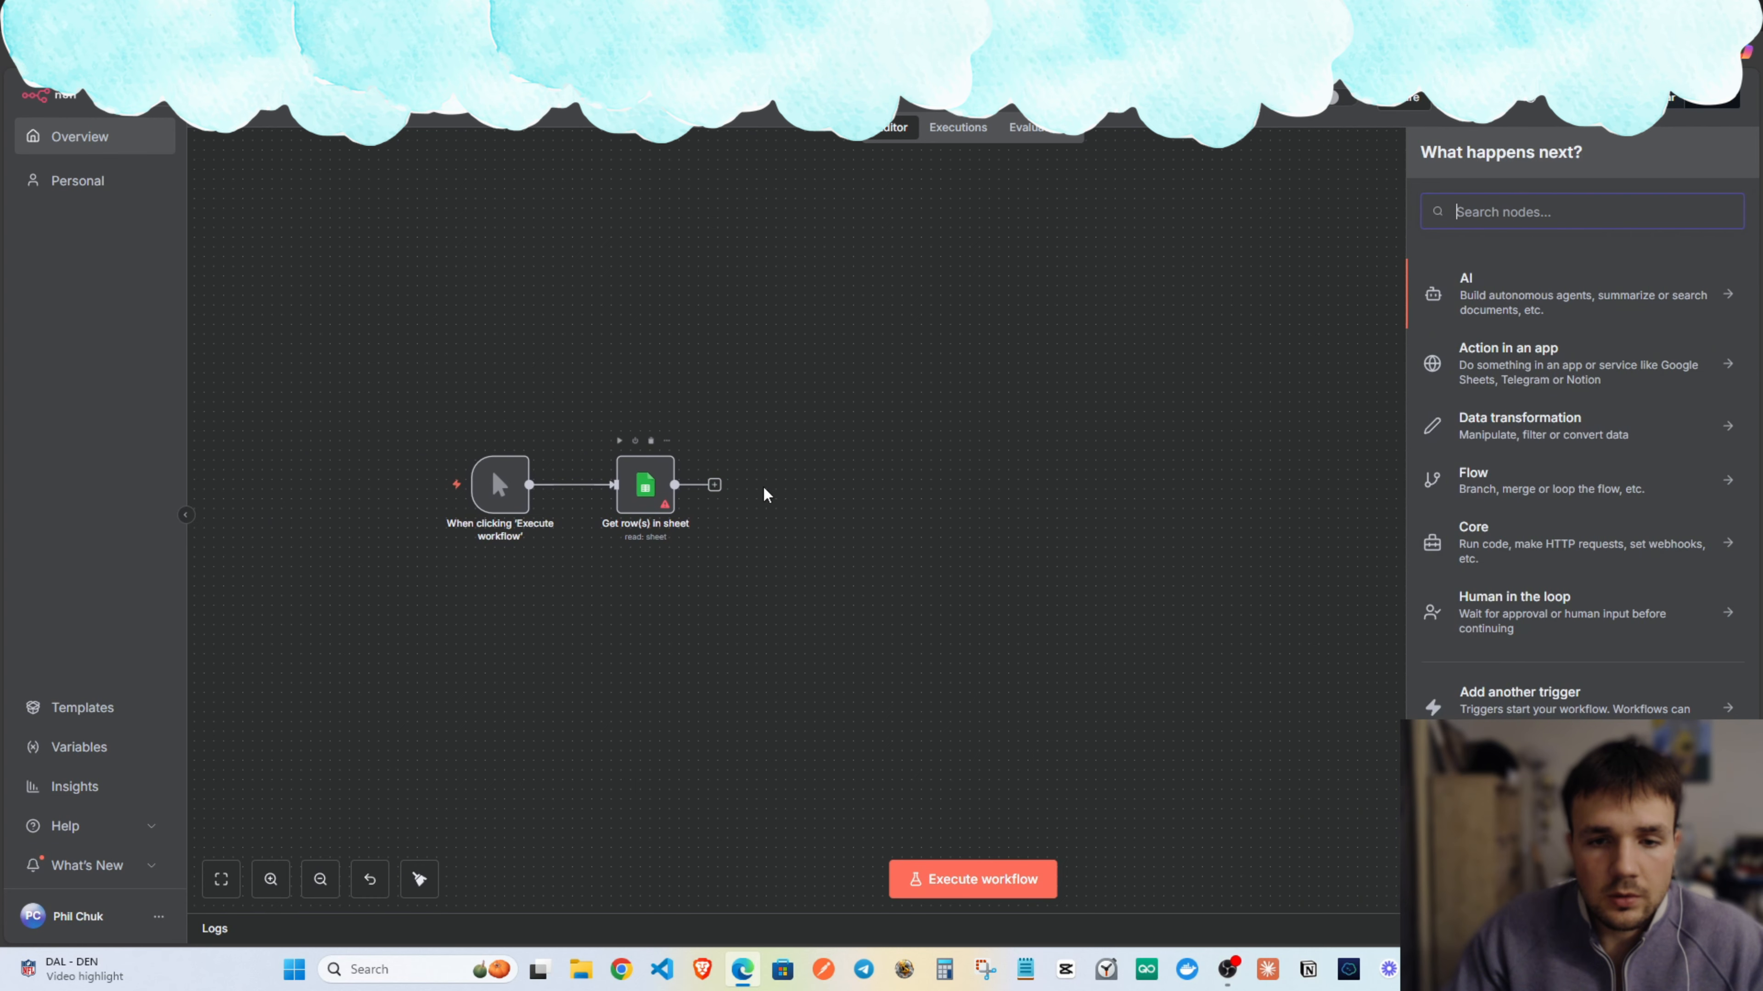
text(loop)
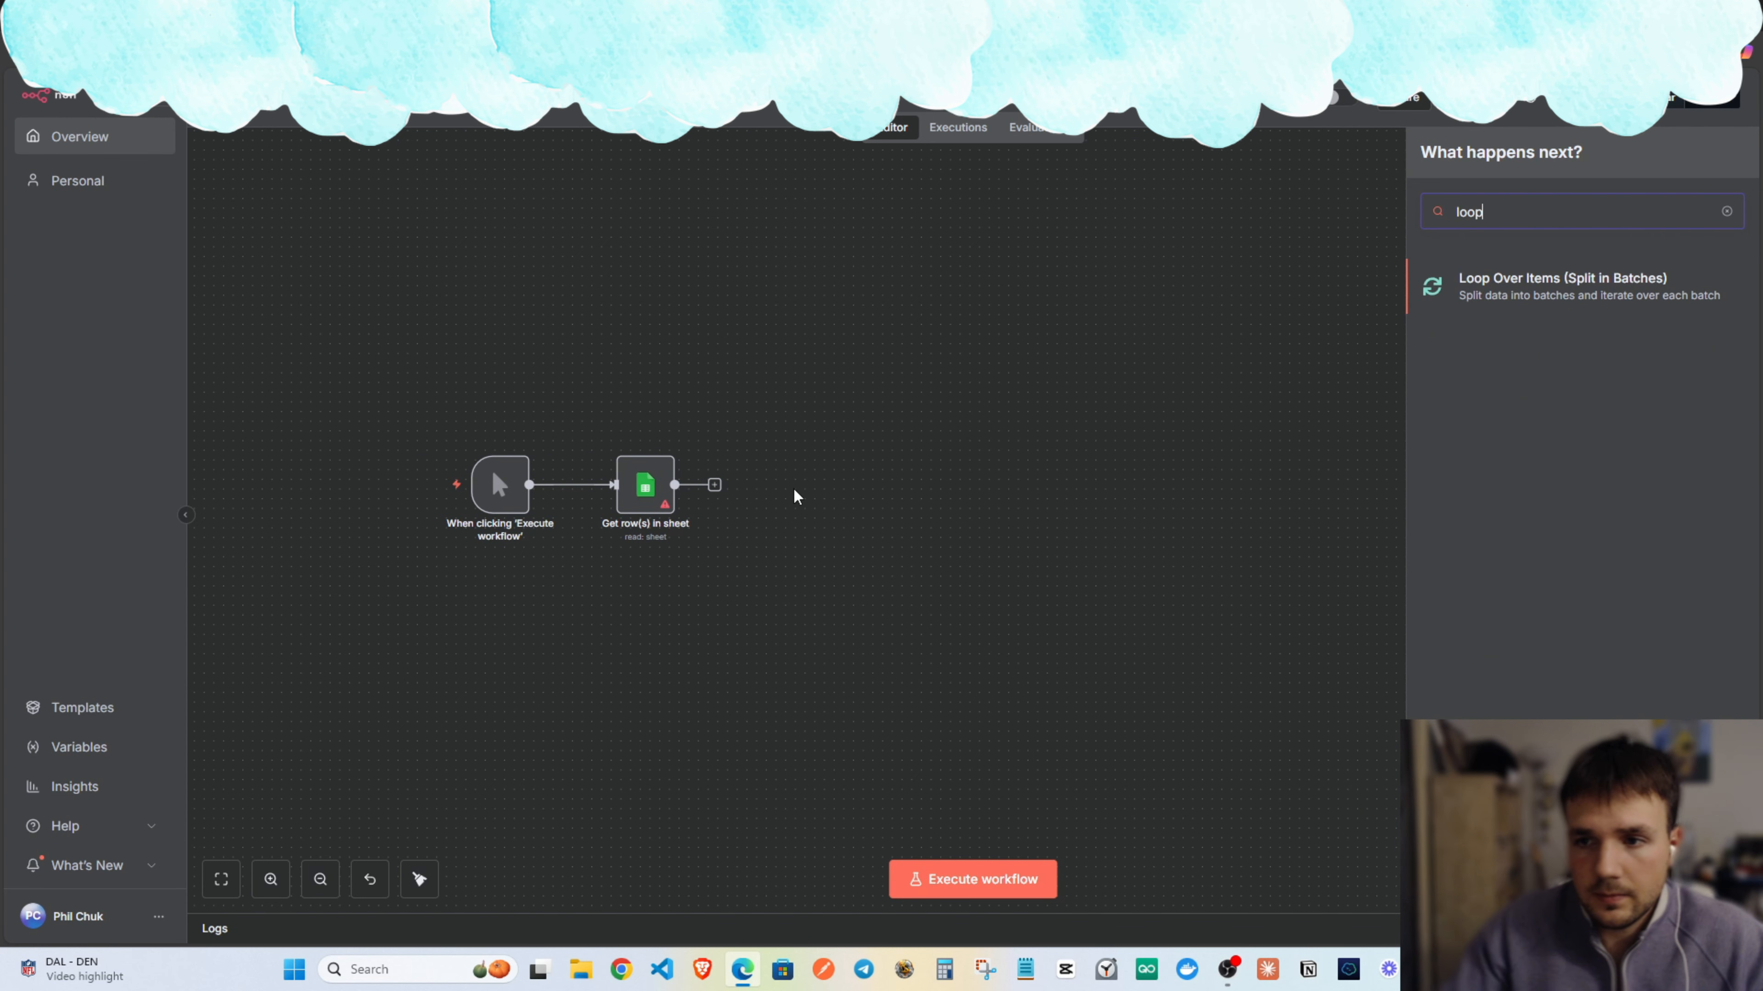
click(1518, 295)
key(Escape)
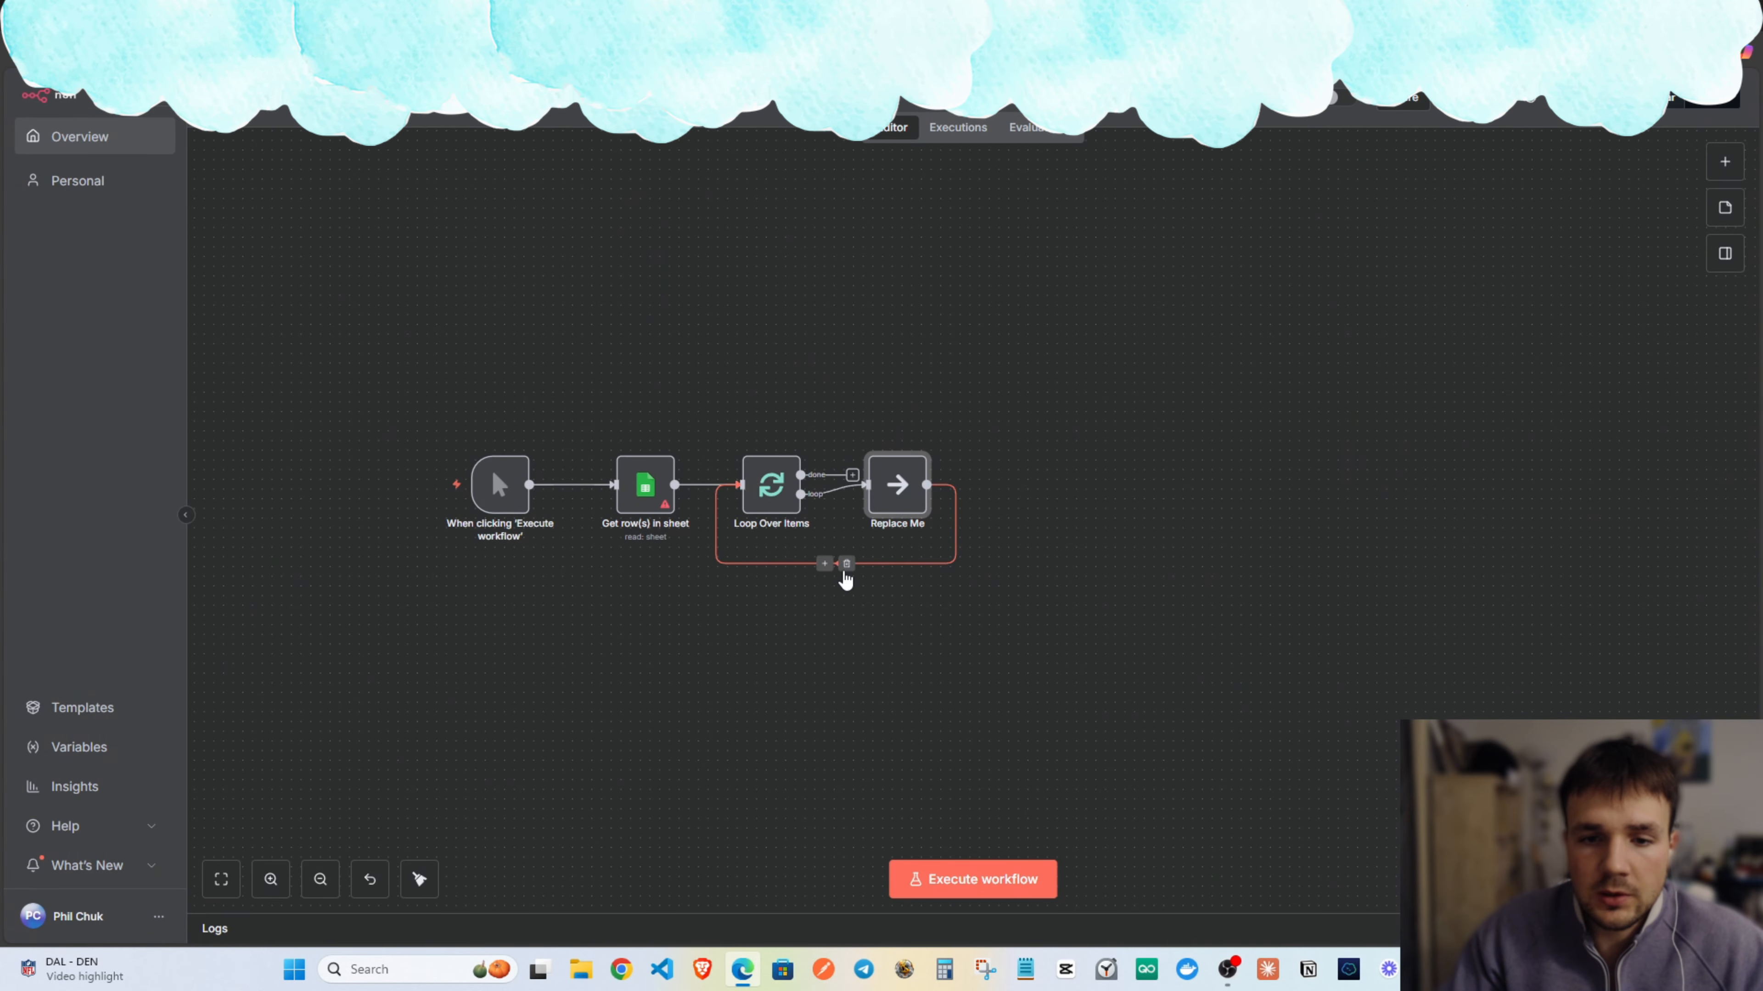
drag(937, 504, 852, 556)
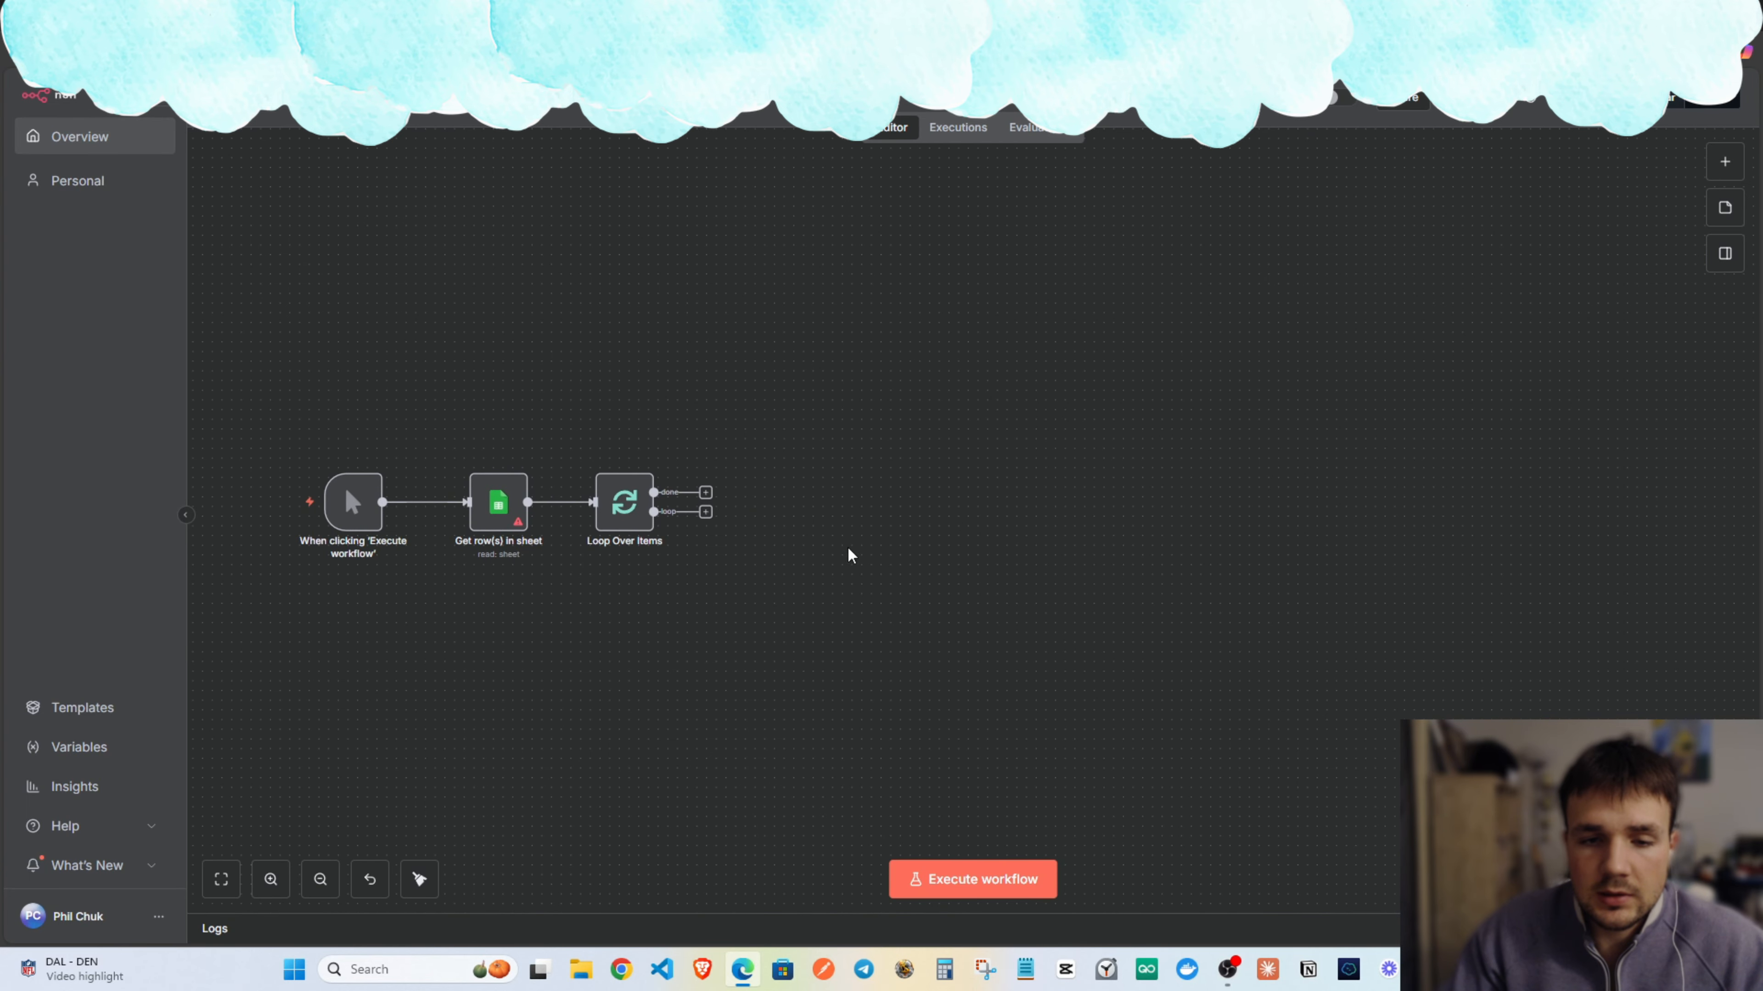
Add an Anymailfinder 'Find decision maker email' node to the loop's output.
click(715, 512)
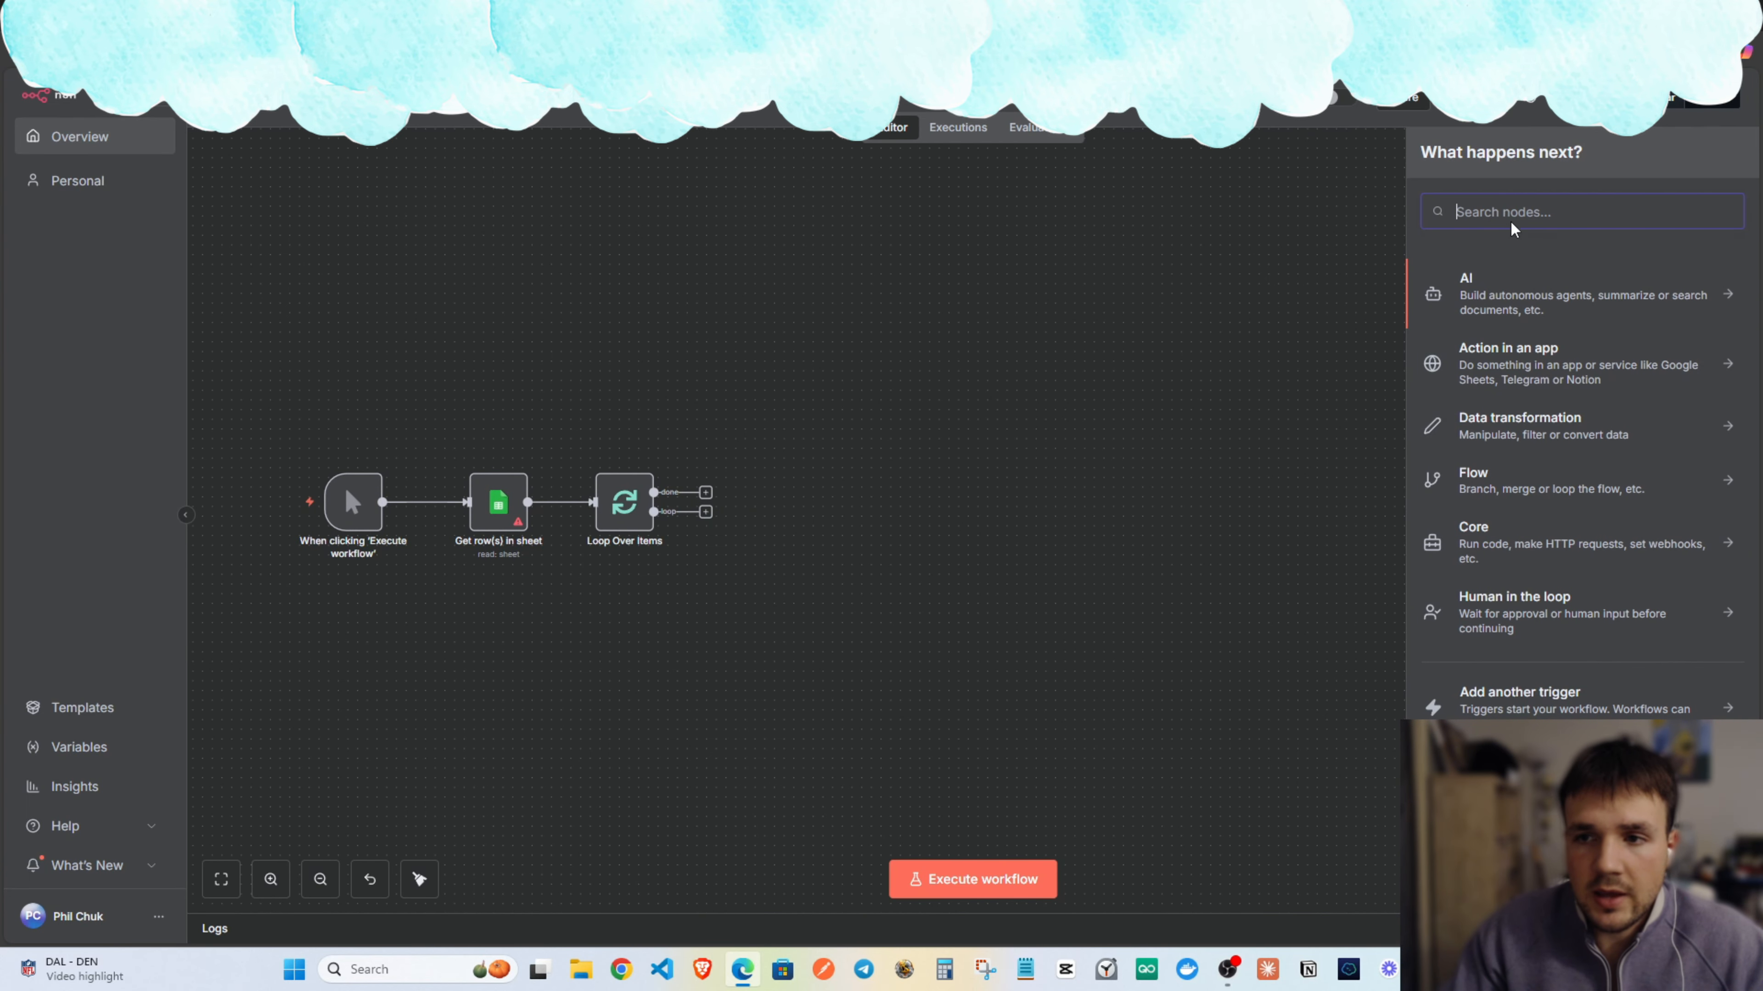
text(anymail)
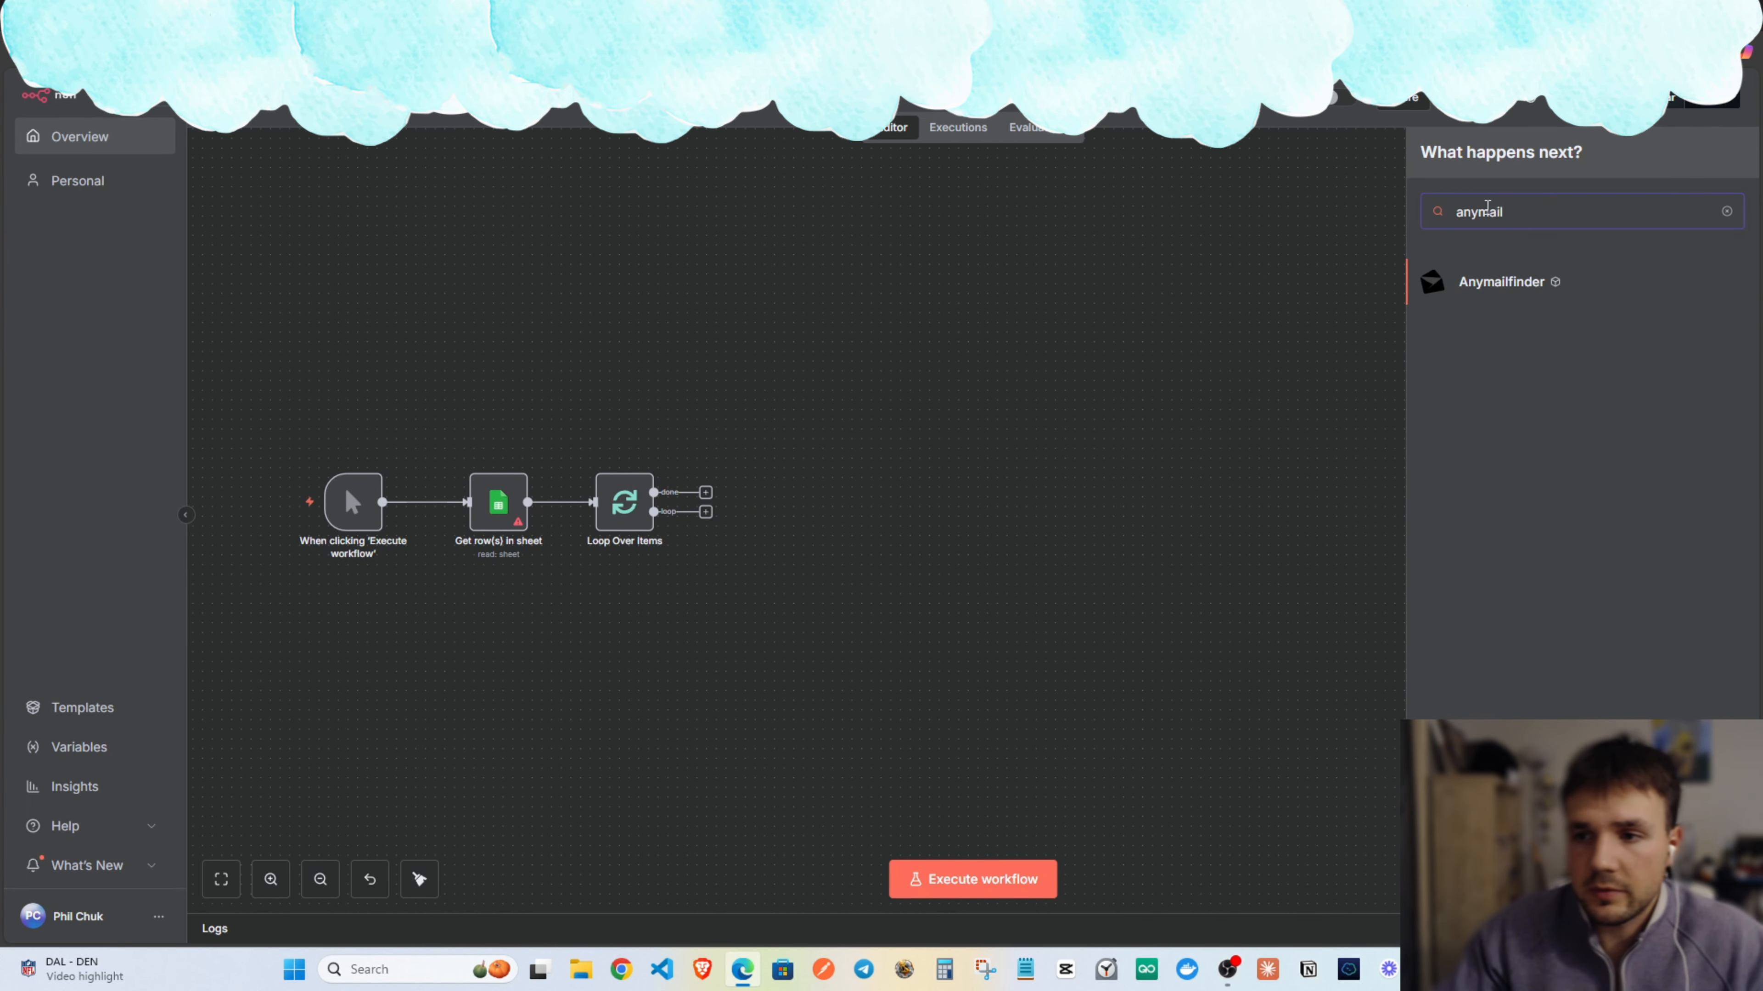
click(1499, 292)
click(1520, 604)
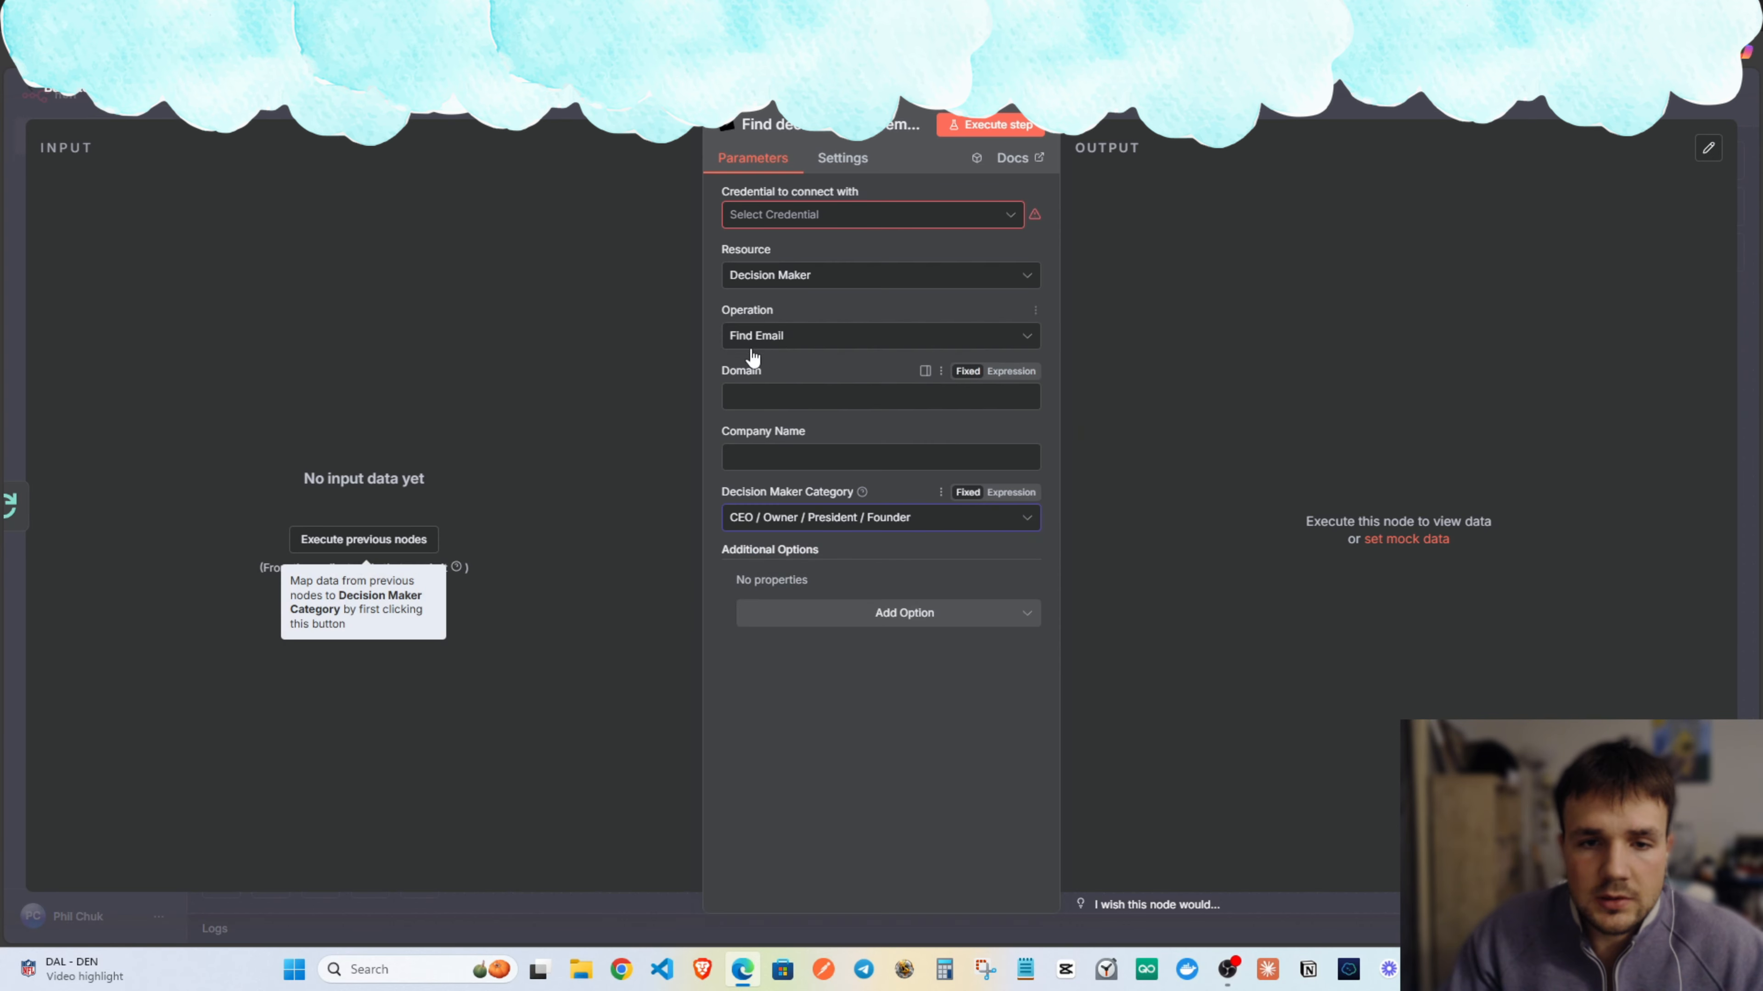
click(771, 456)
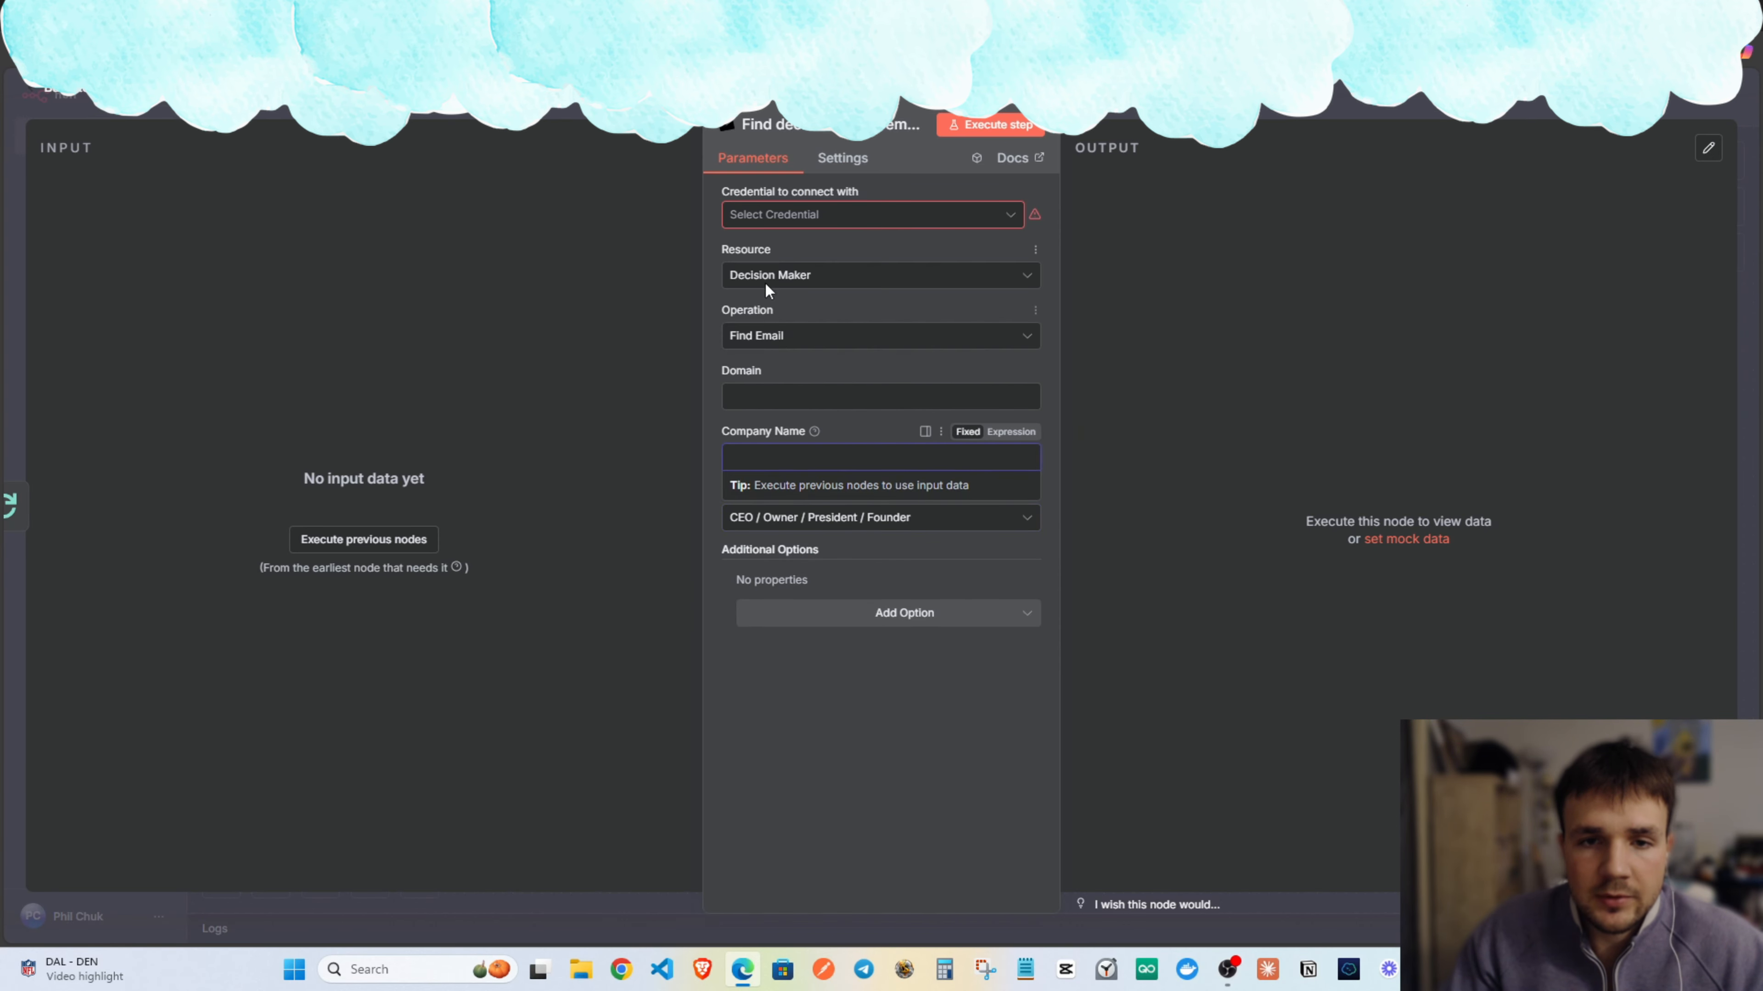
Start a new Anymailfinder credential, then close the empty account dialog.
click(894, 216)
key(Escape)
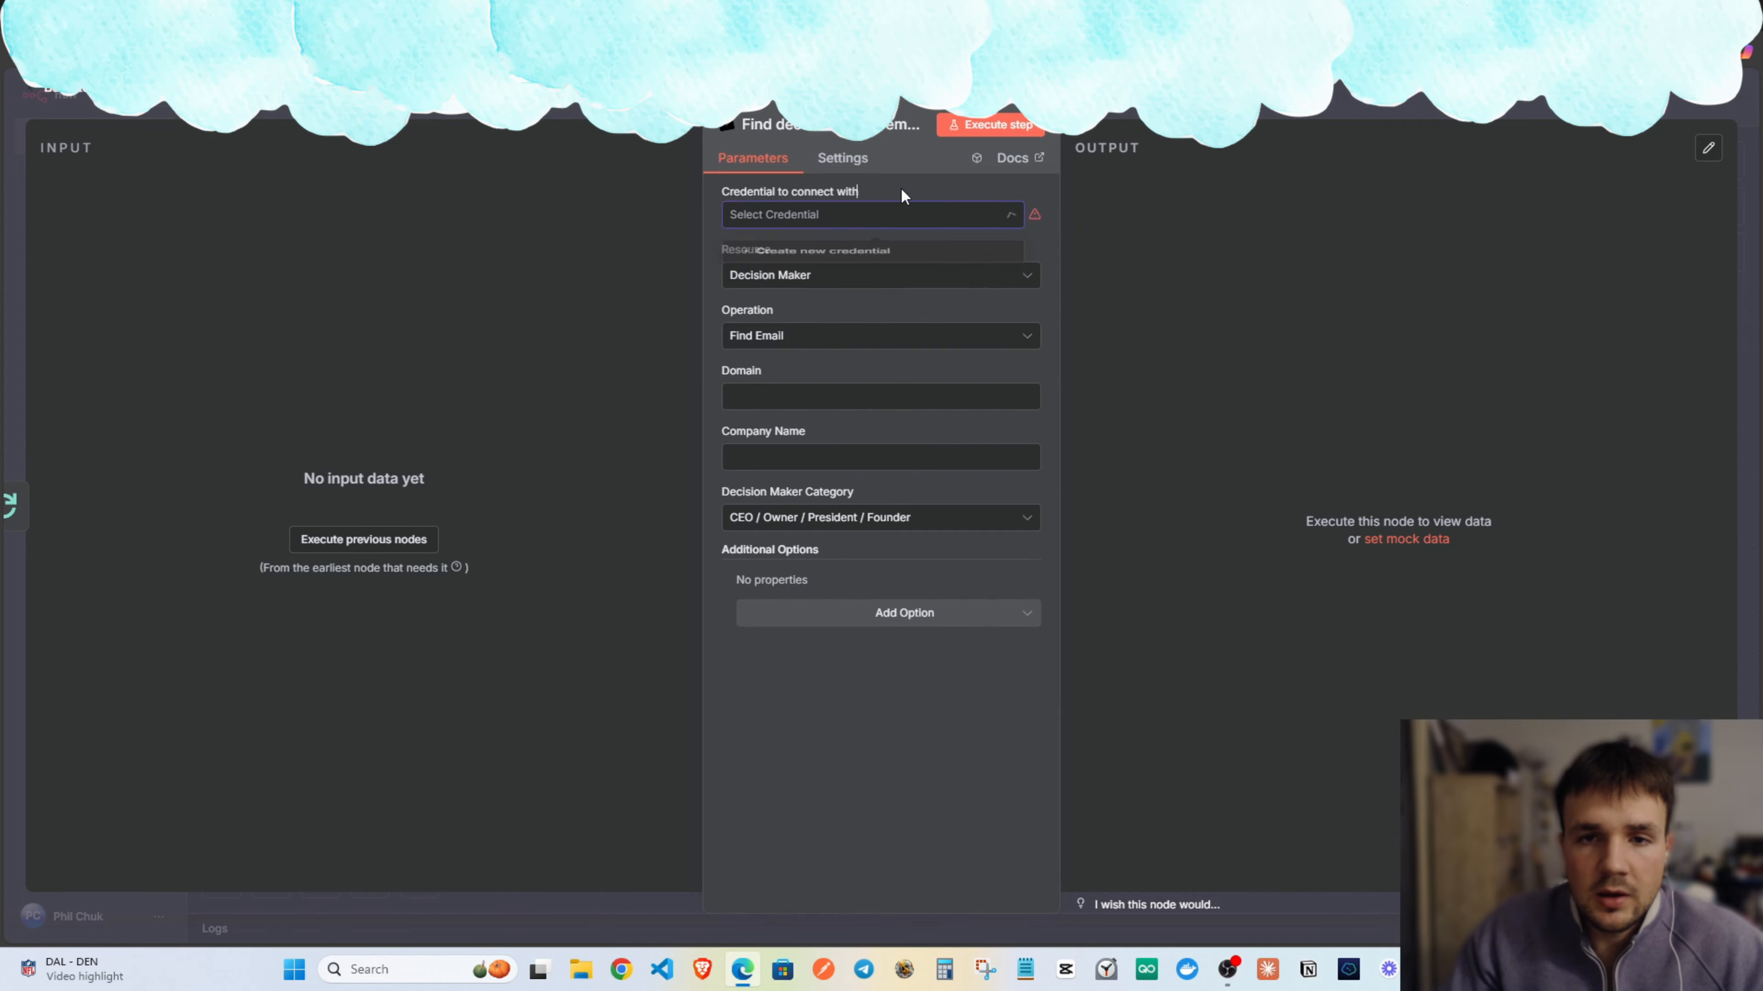
key(Escape)
double_click(837, 512)
click(830, 224)
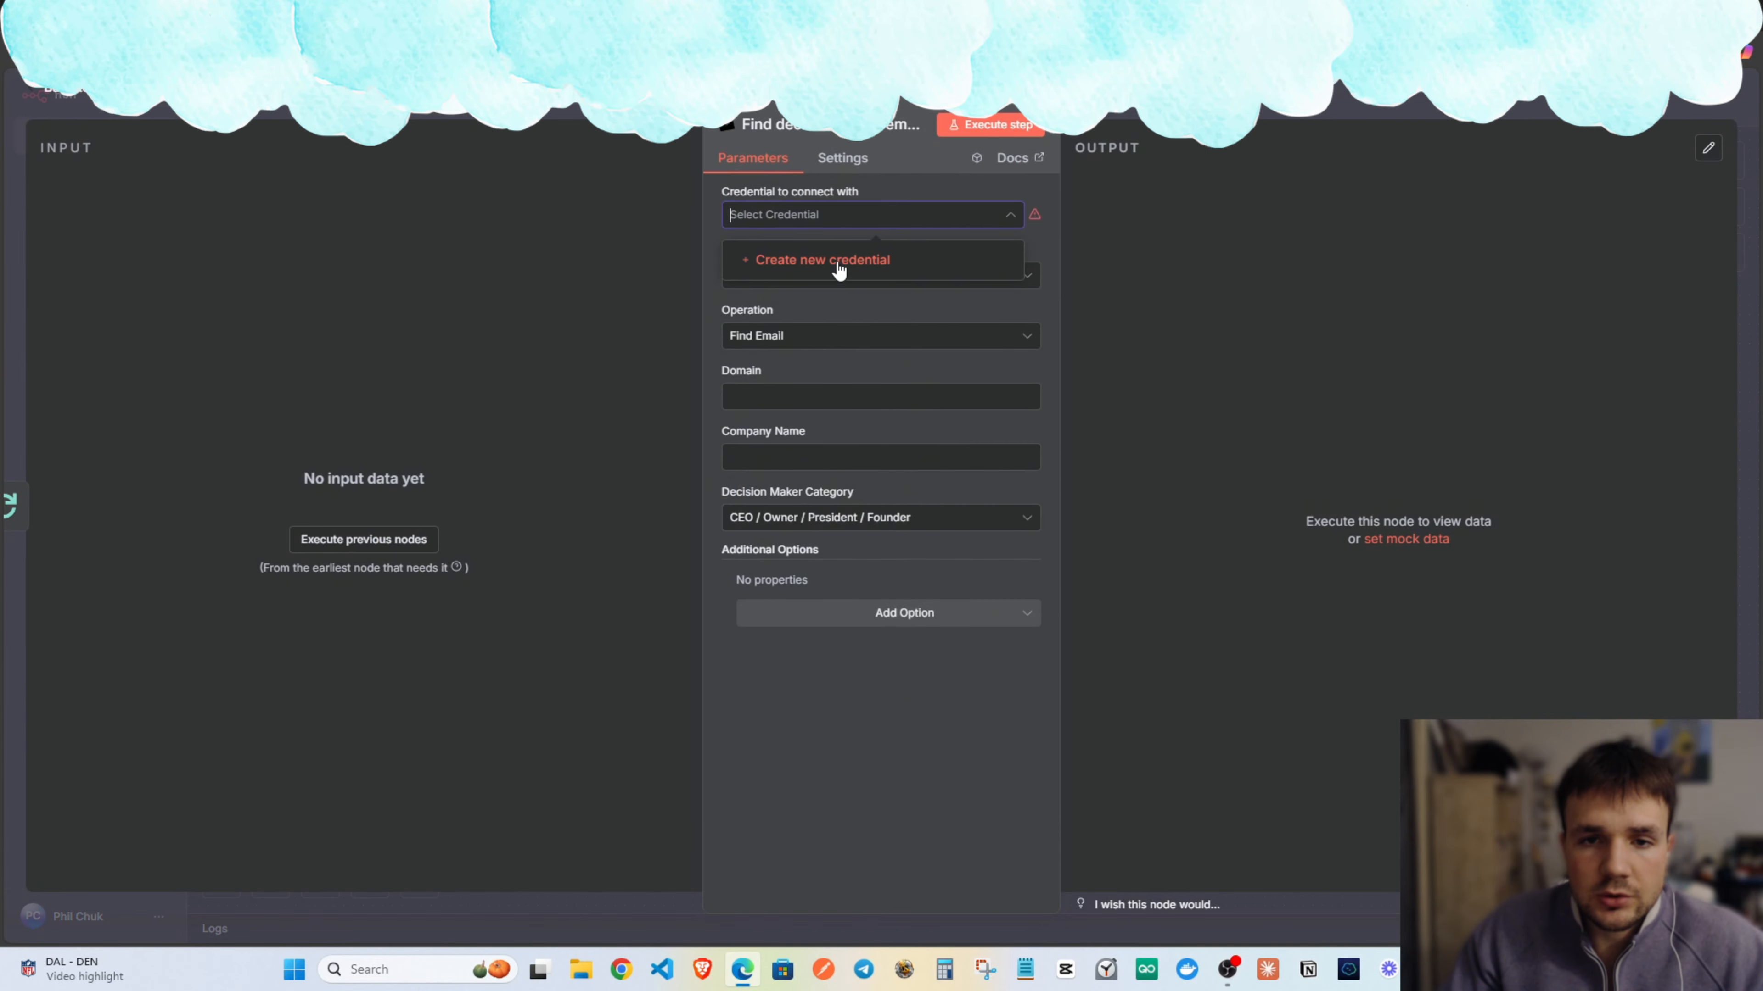
click(837, 264)
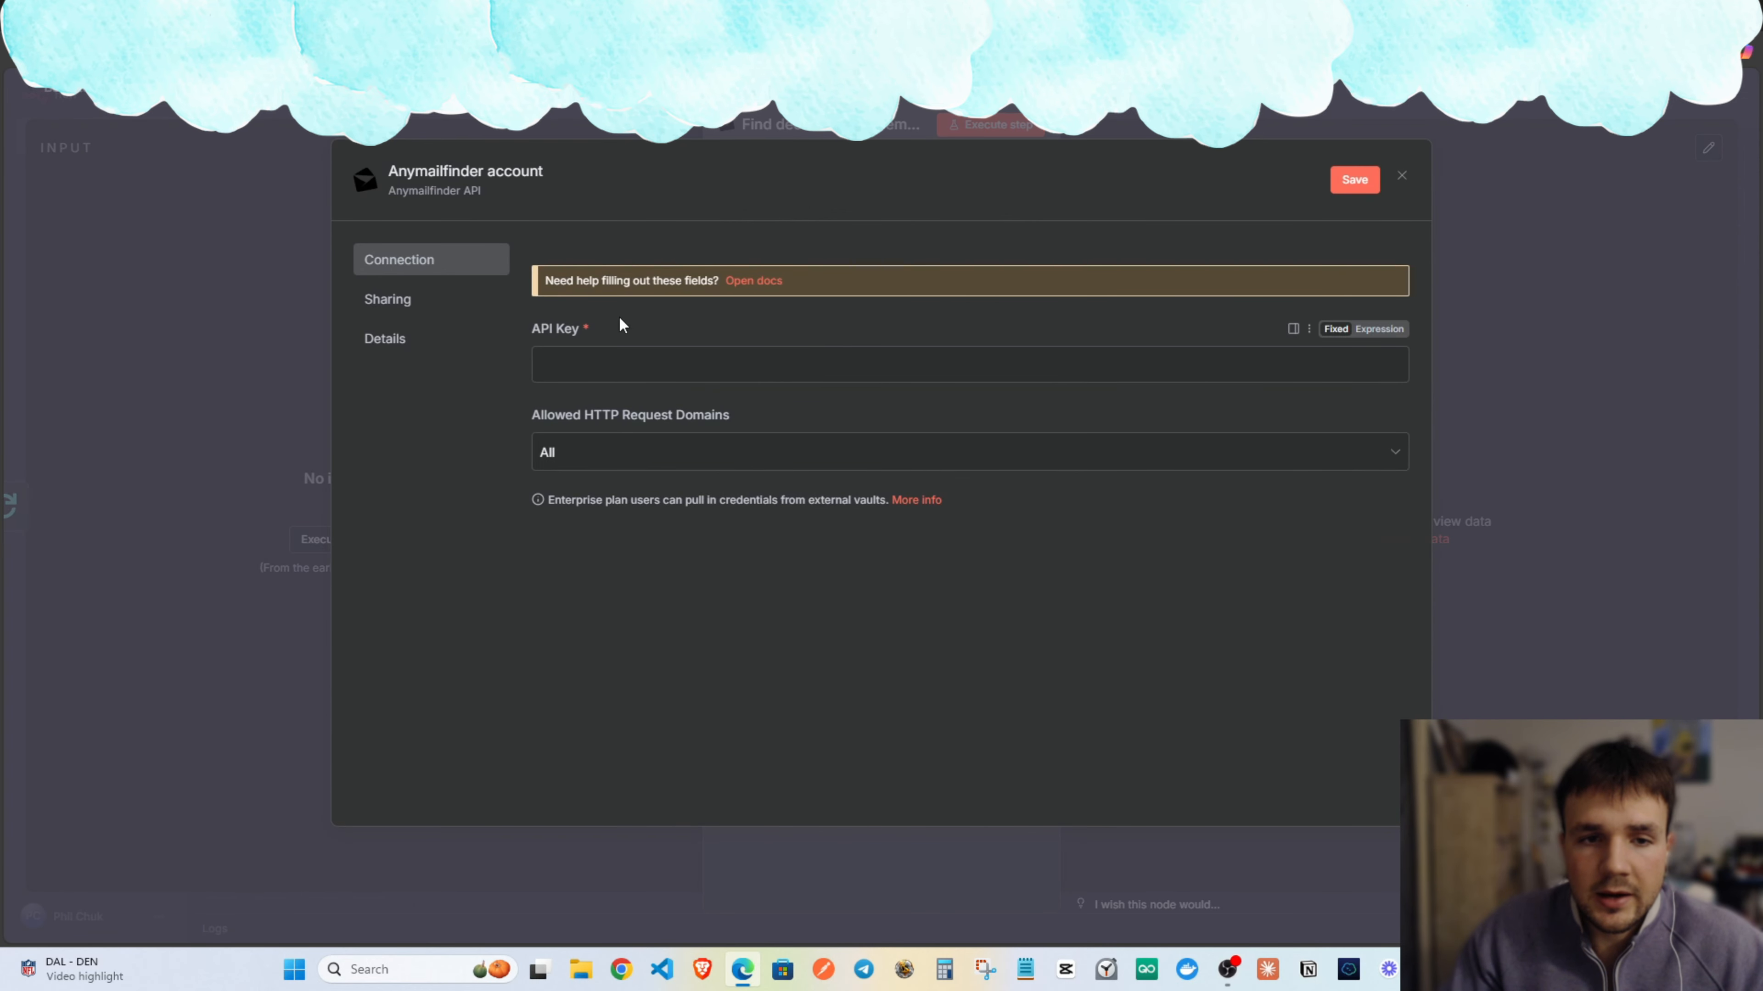
click(1401, 176)
In a new tab, generate an API key on Anymailfinder's API page.
key(ctrl+t)
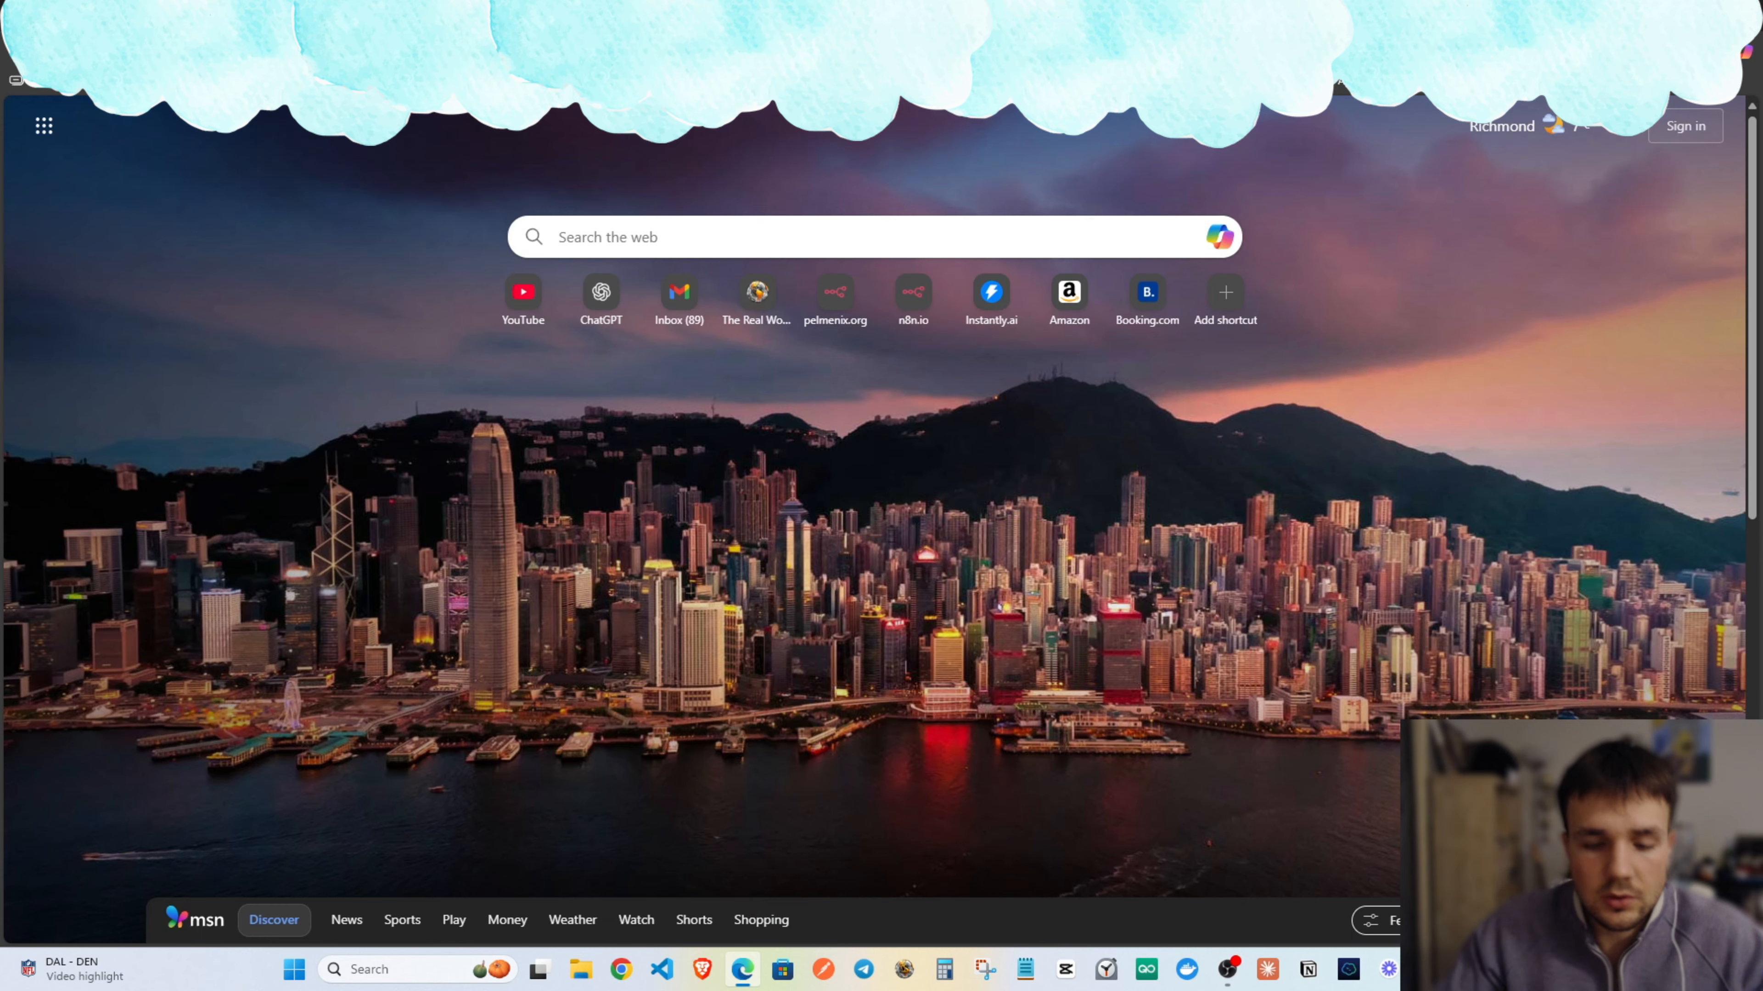
text(anymail fin)
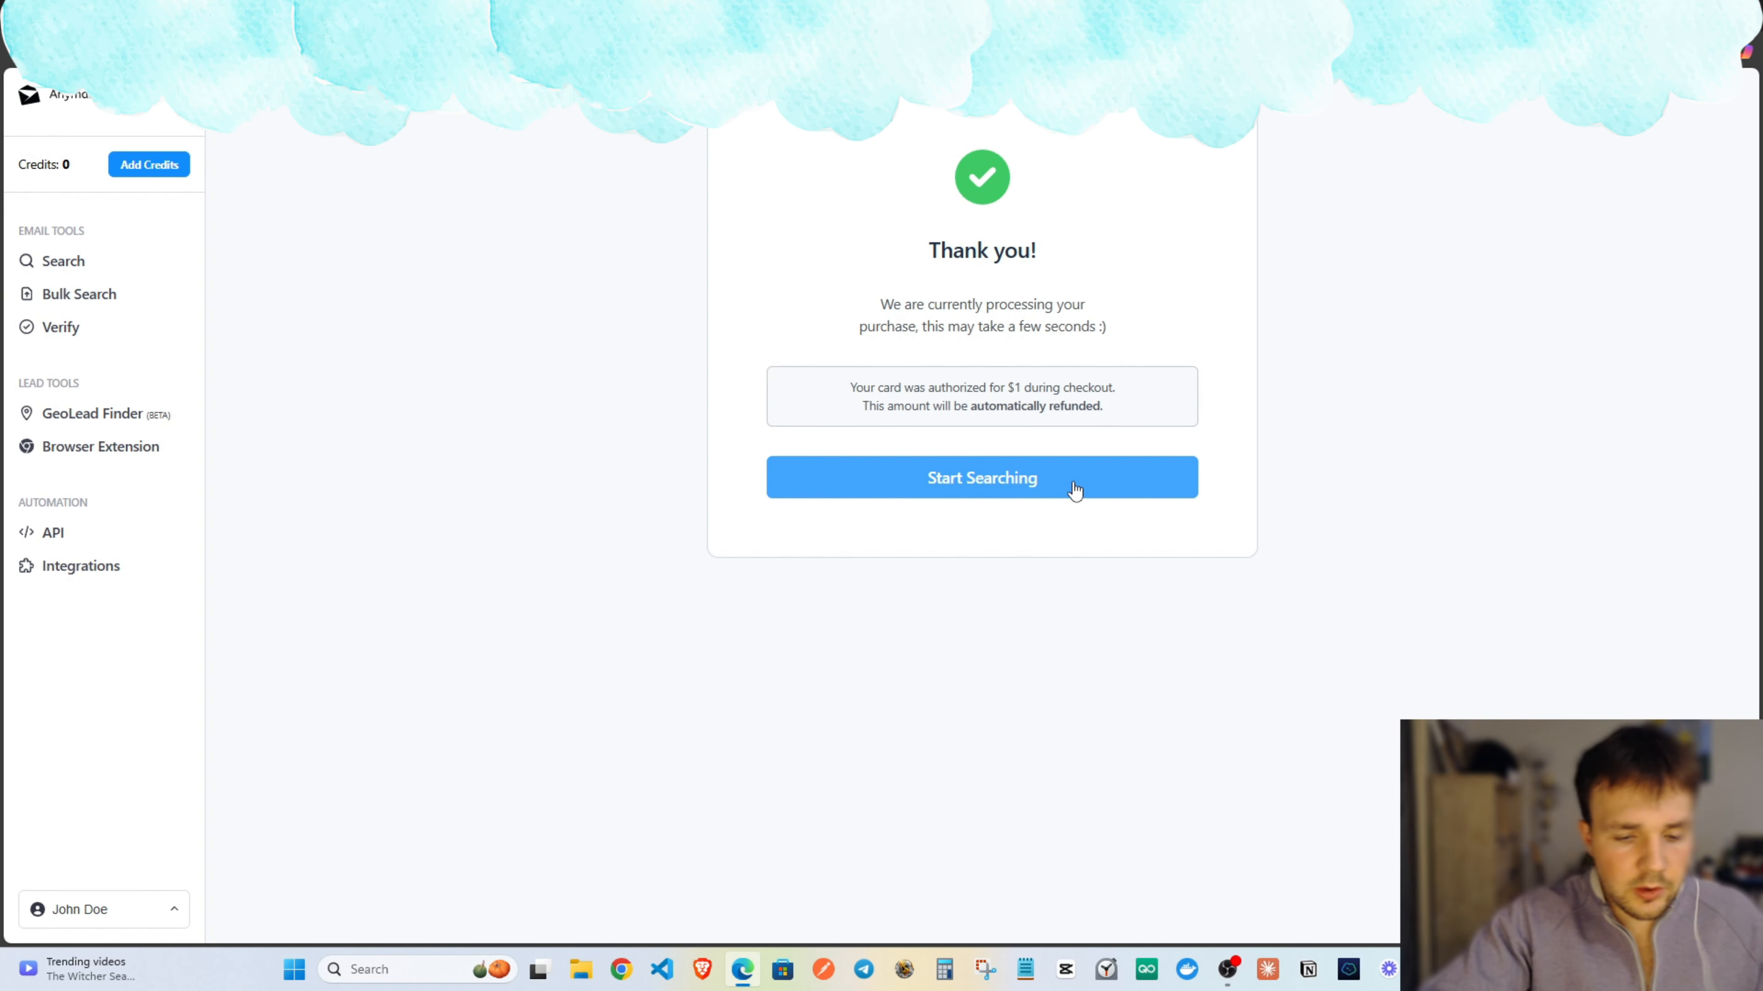
click(1074, 491)
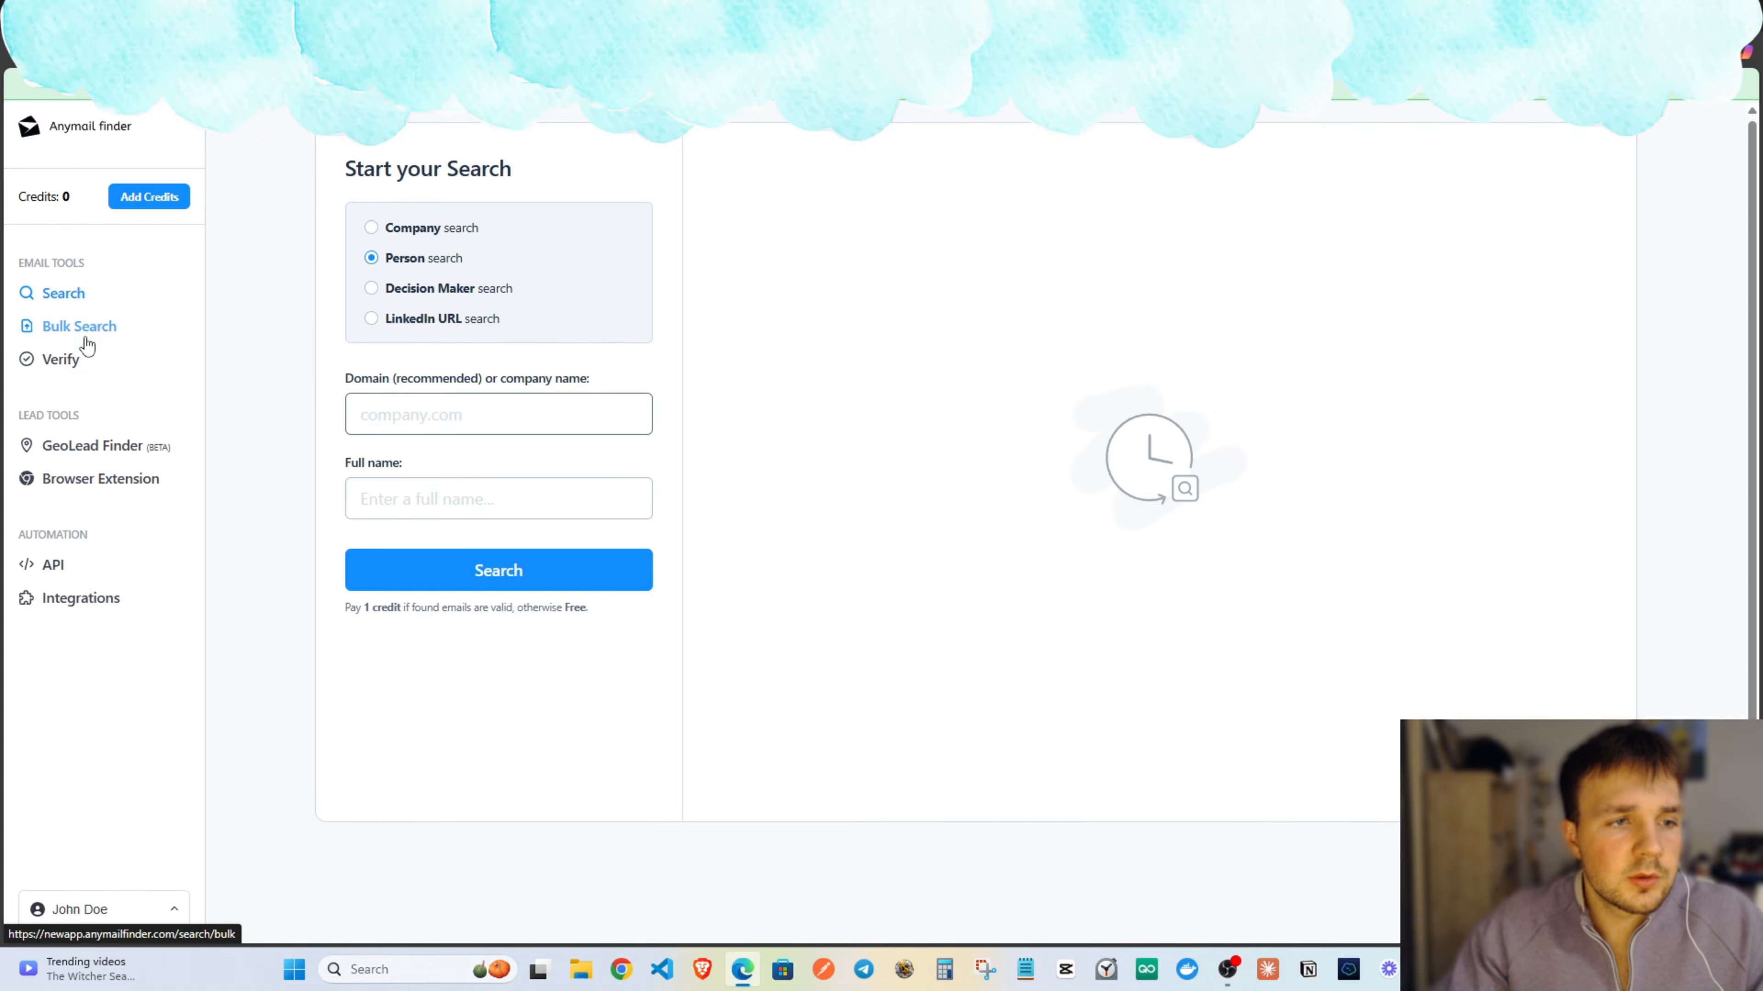
click(53, 566)
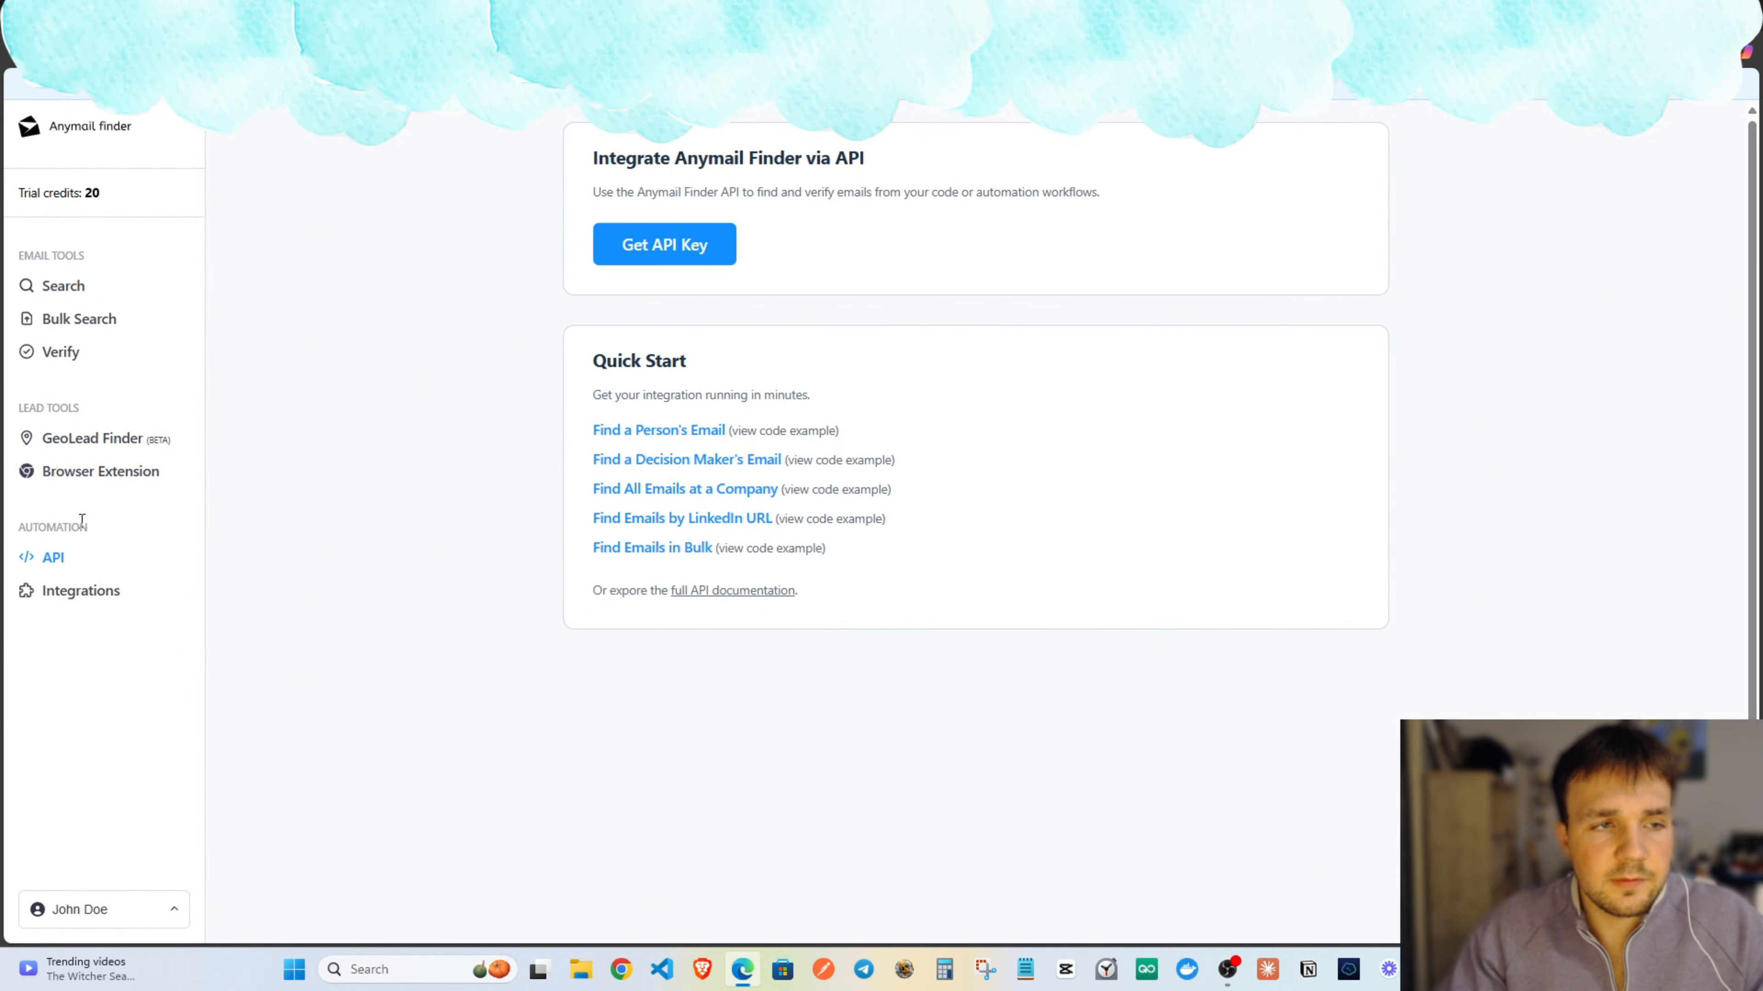
click(665, 247)
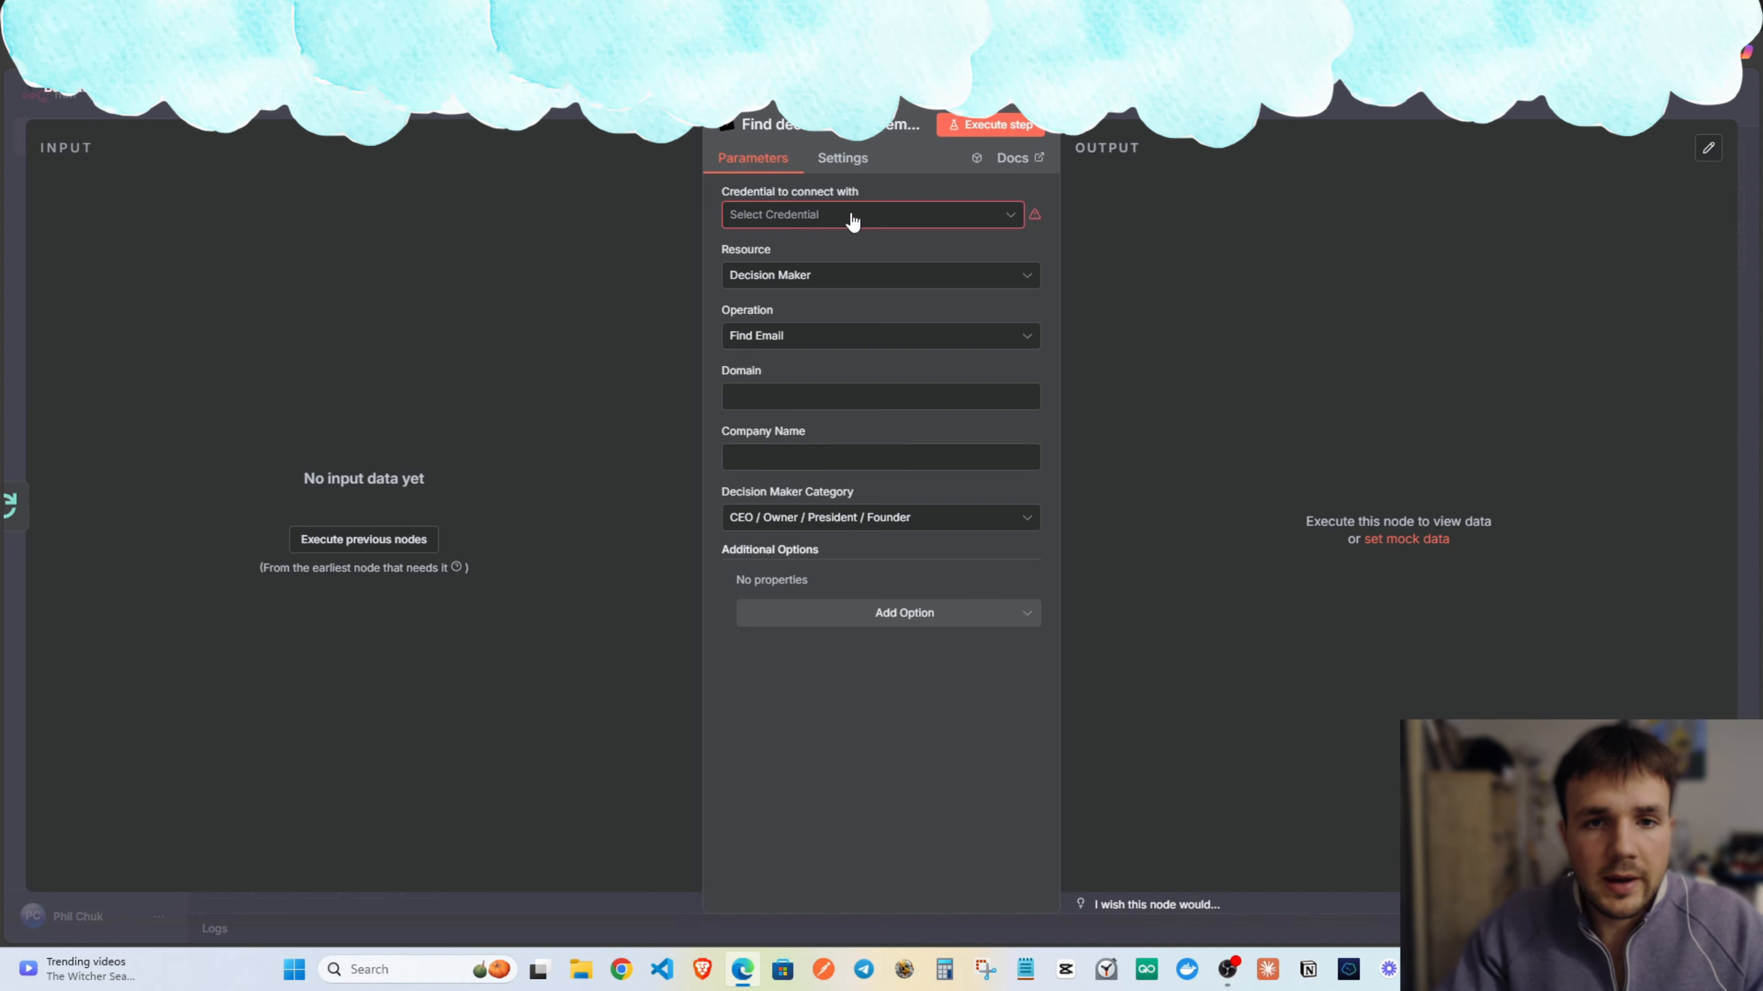
click(853, 221)
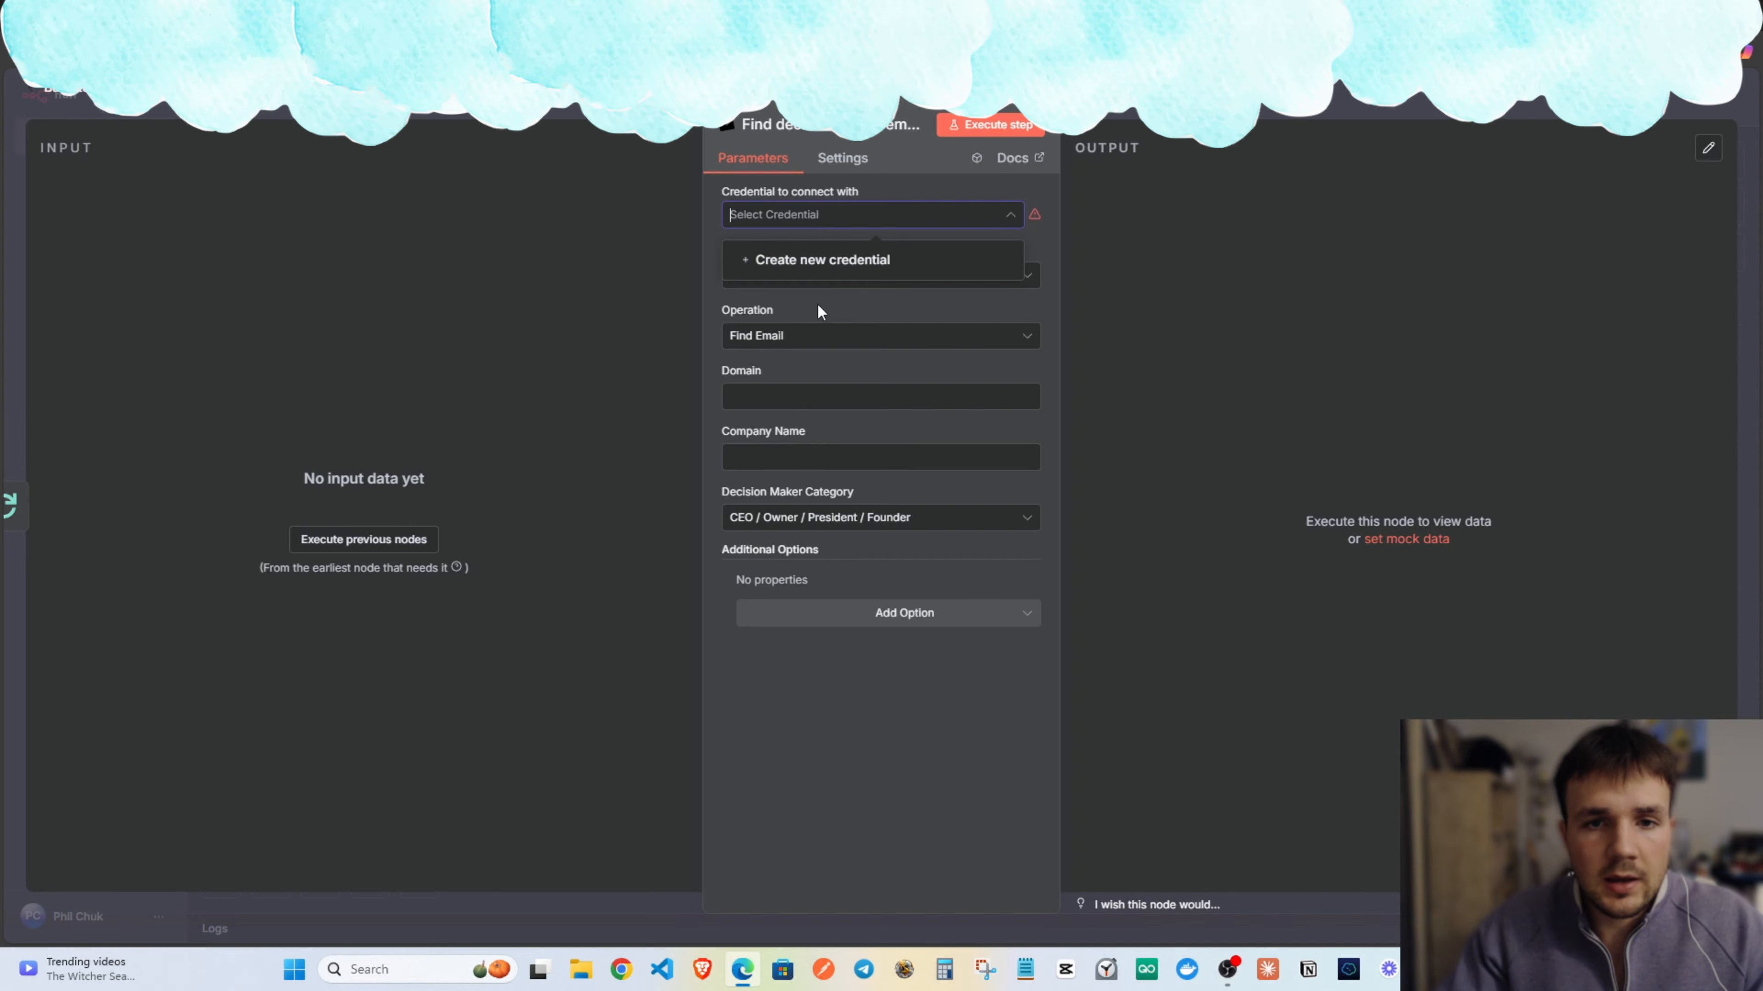
Save the Anymailfinder account credential on the node and return to the canvas.
click(813, 264)
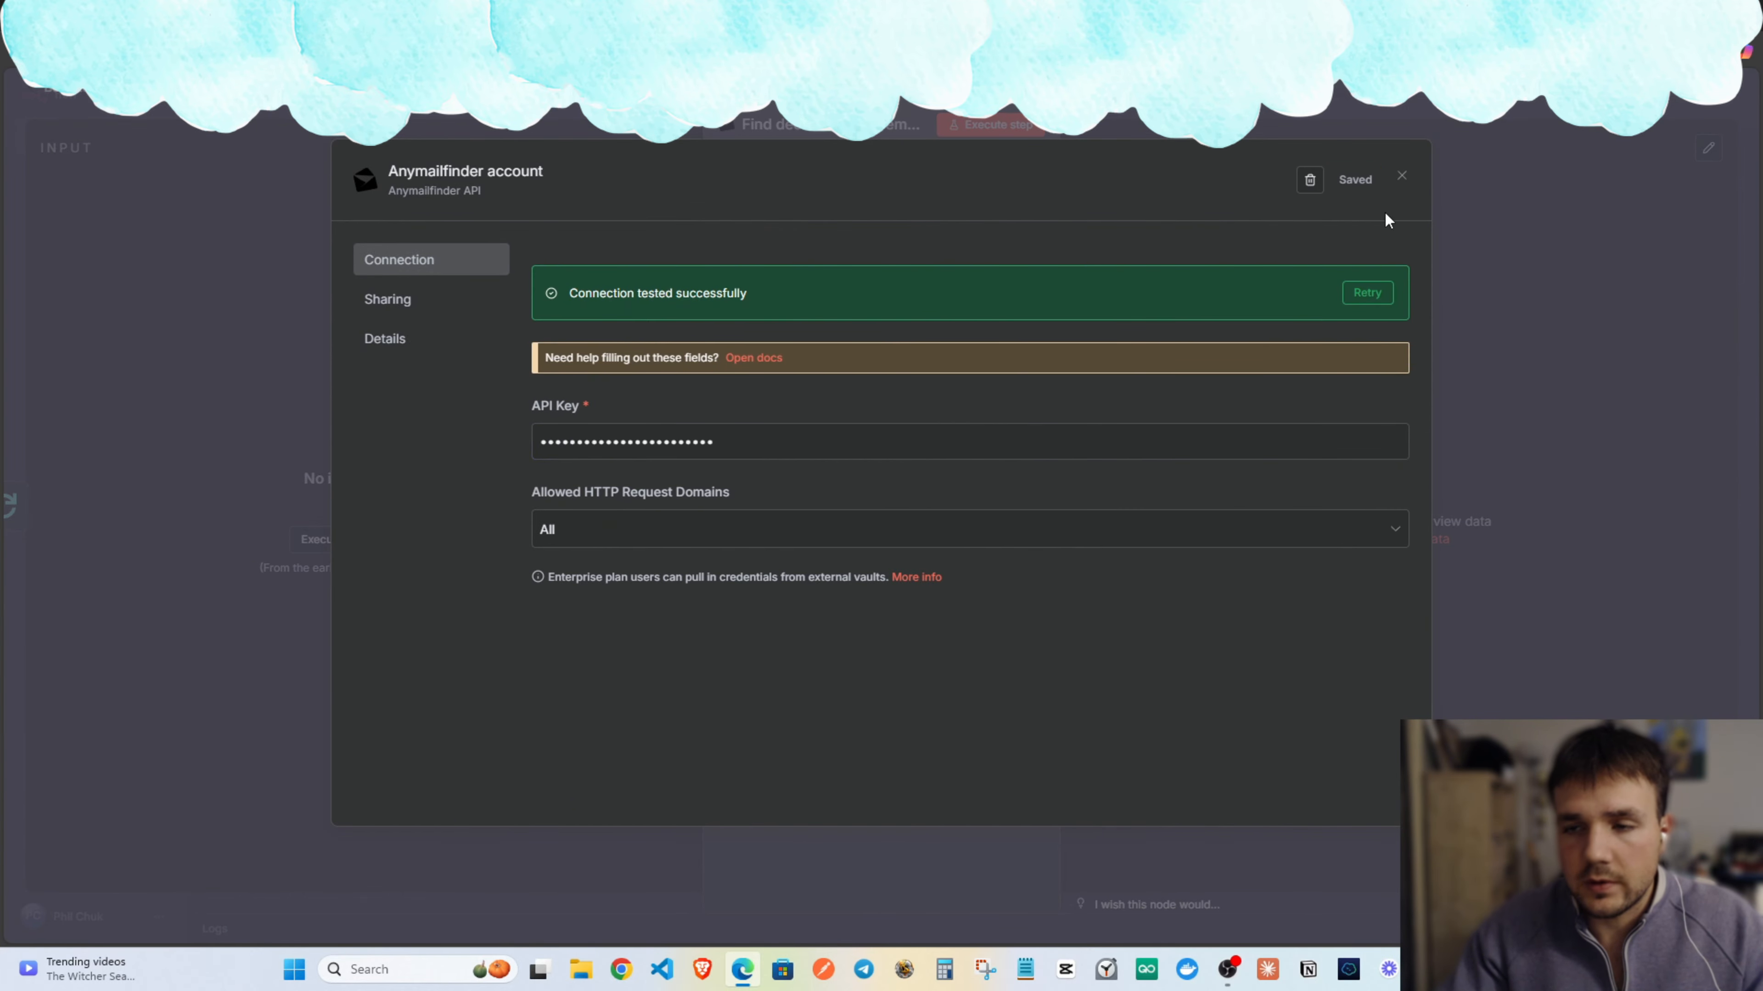
click(1401, 175)
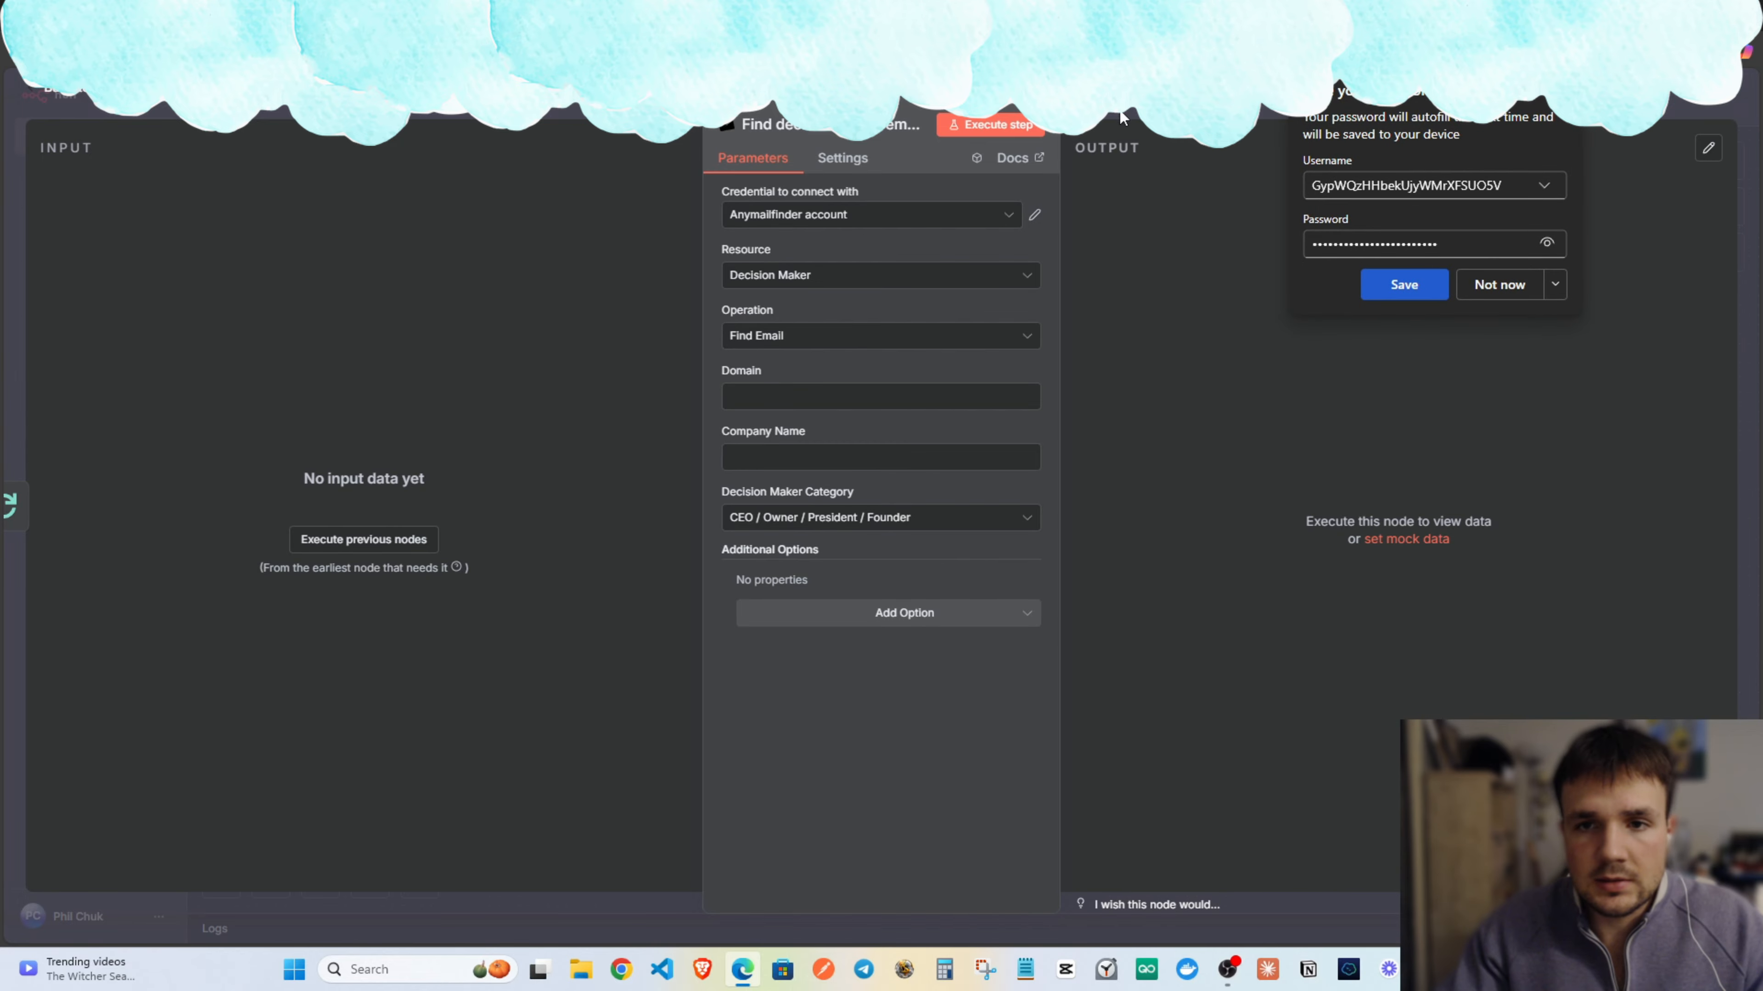
key(Escape)
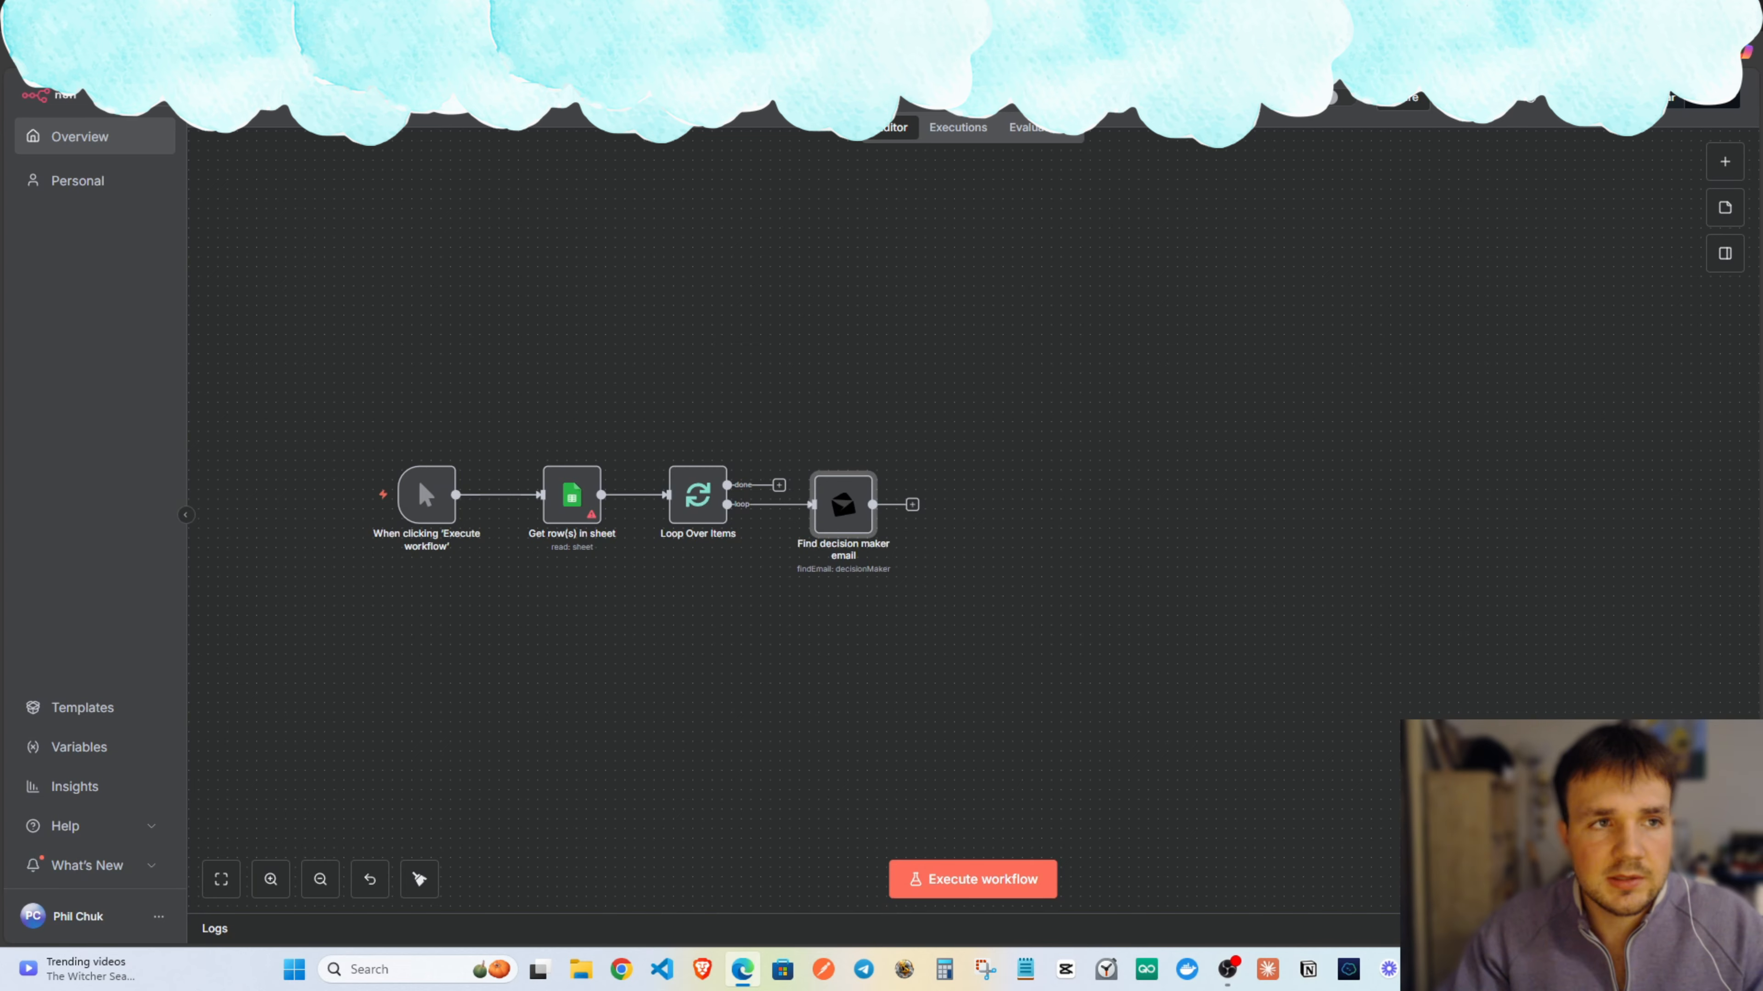
Set Find decision maker email's On Error to Continue (using error output).
drag(1173, 396, 933, 354)
drag(657, 373, 838, 399)
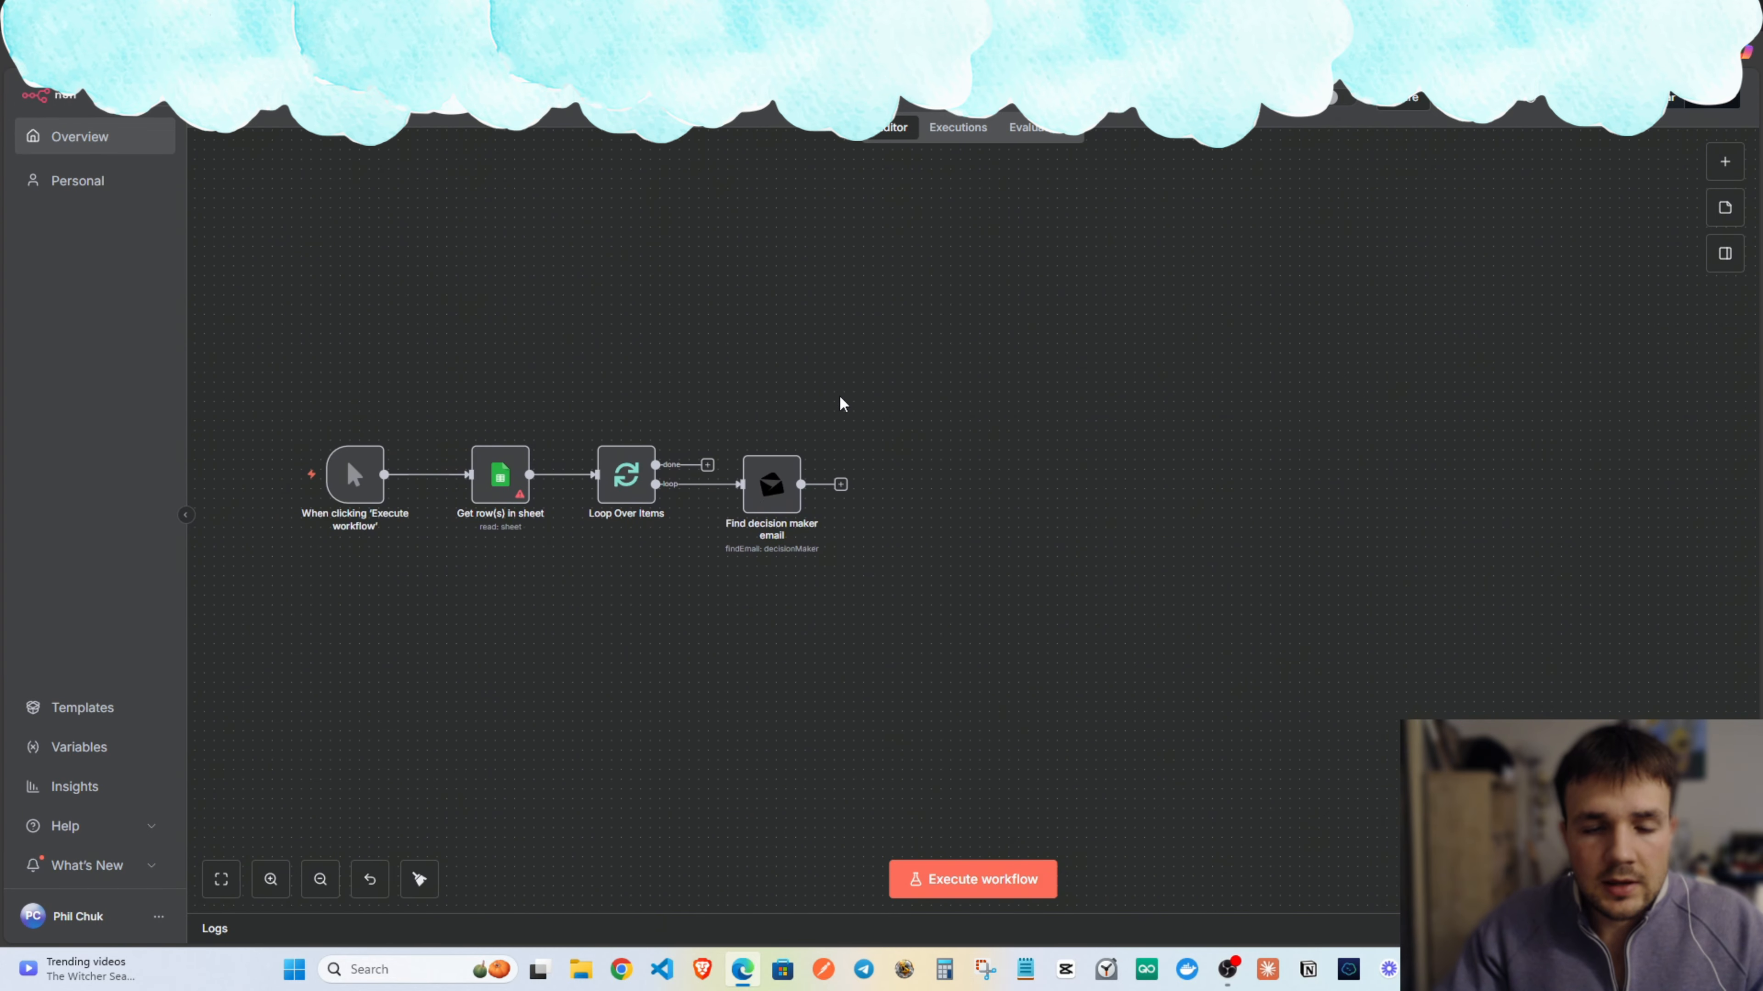
drag(770, 490, 789, 488)
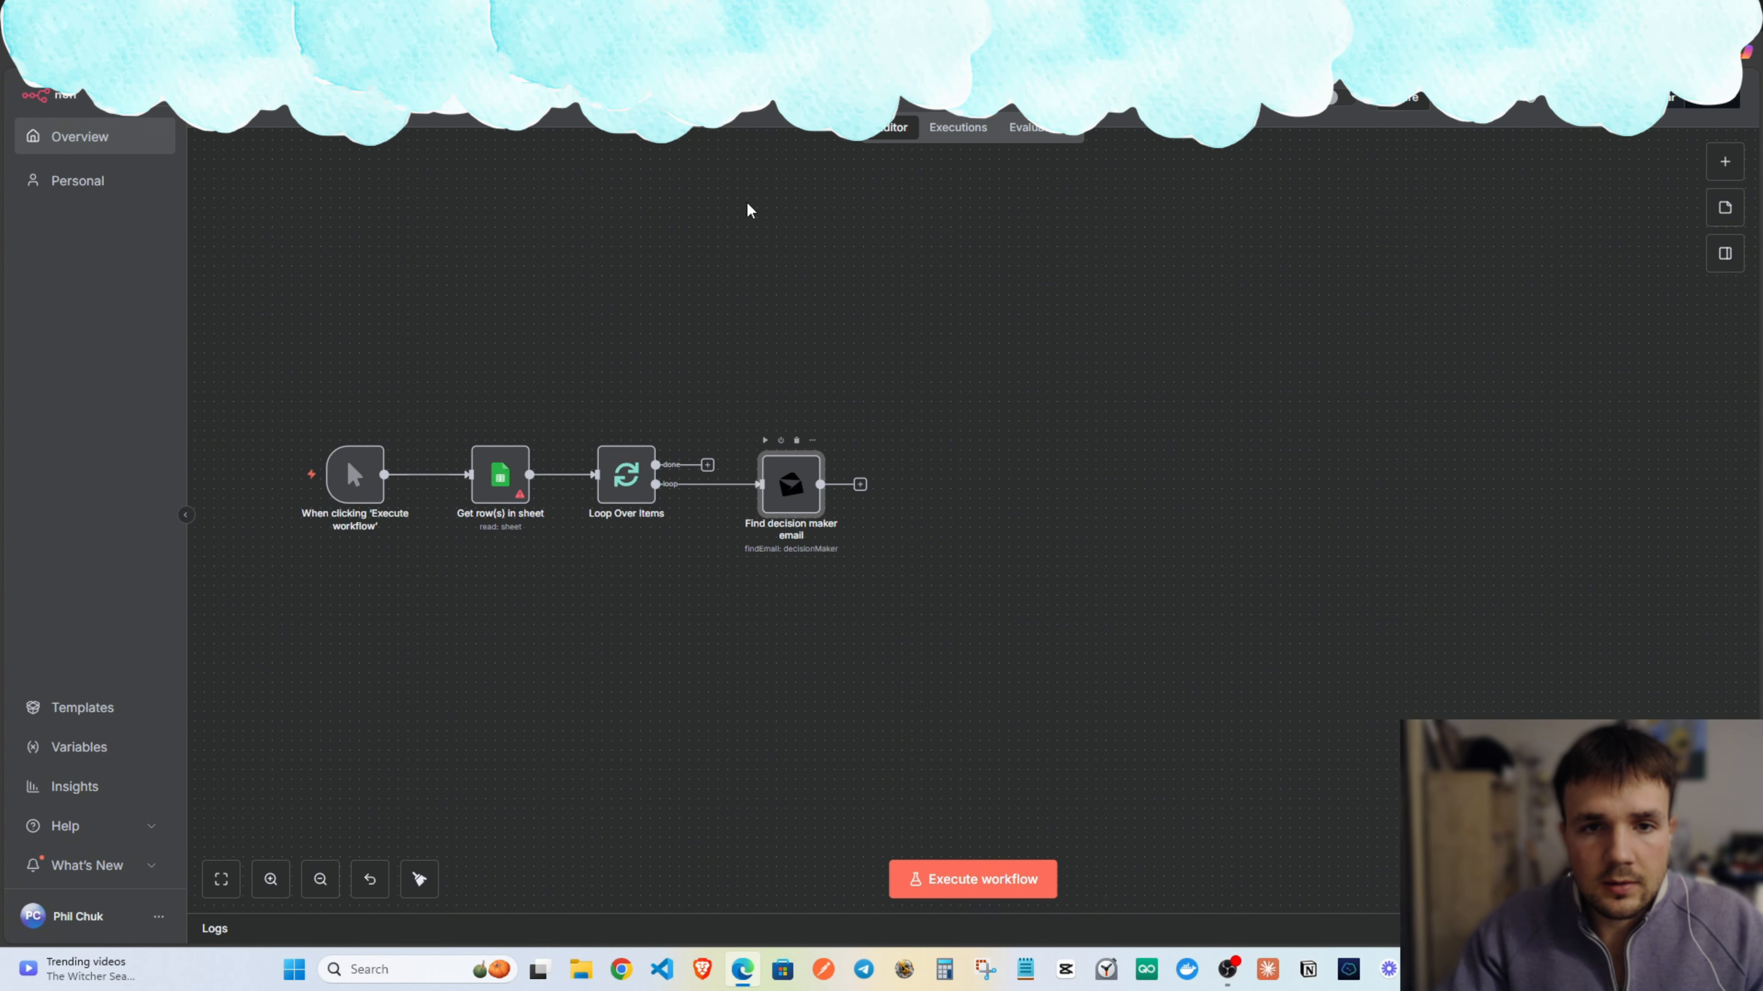
key(Return)
click(842, 157)
click(818, 404)
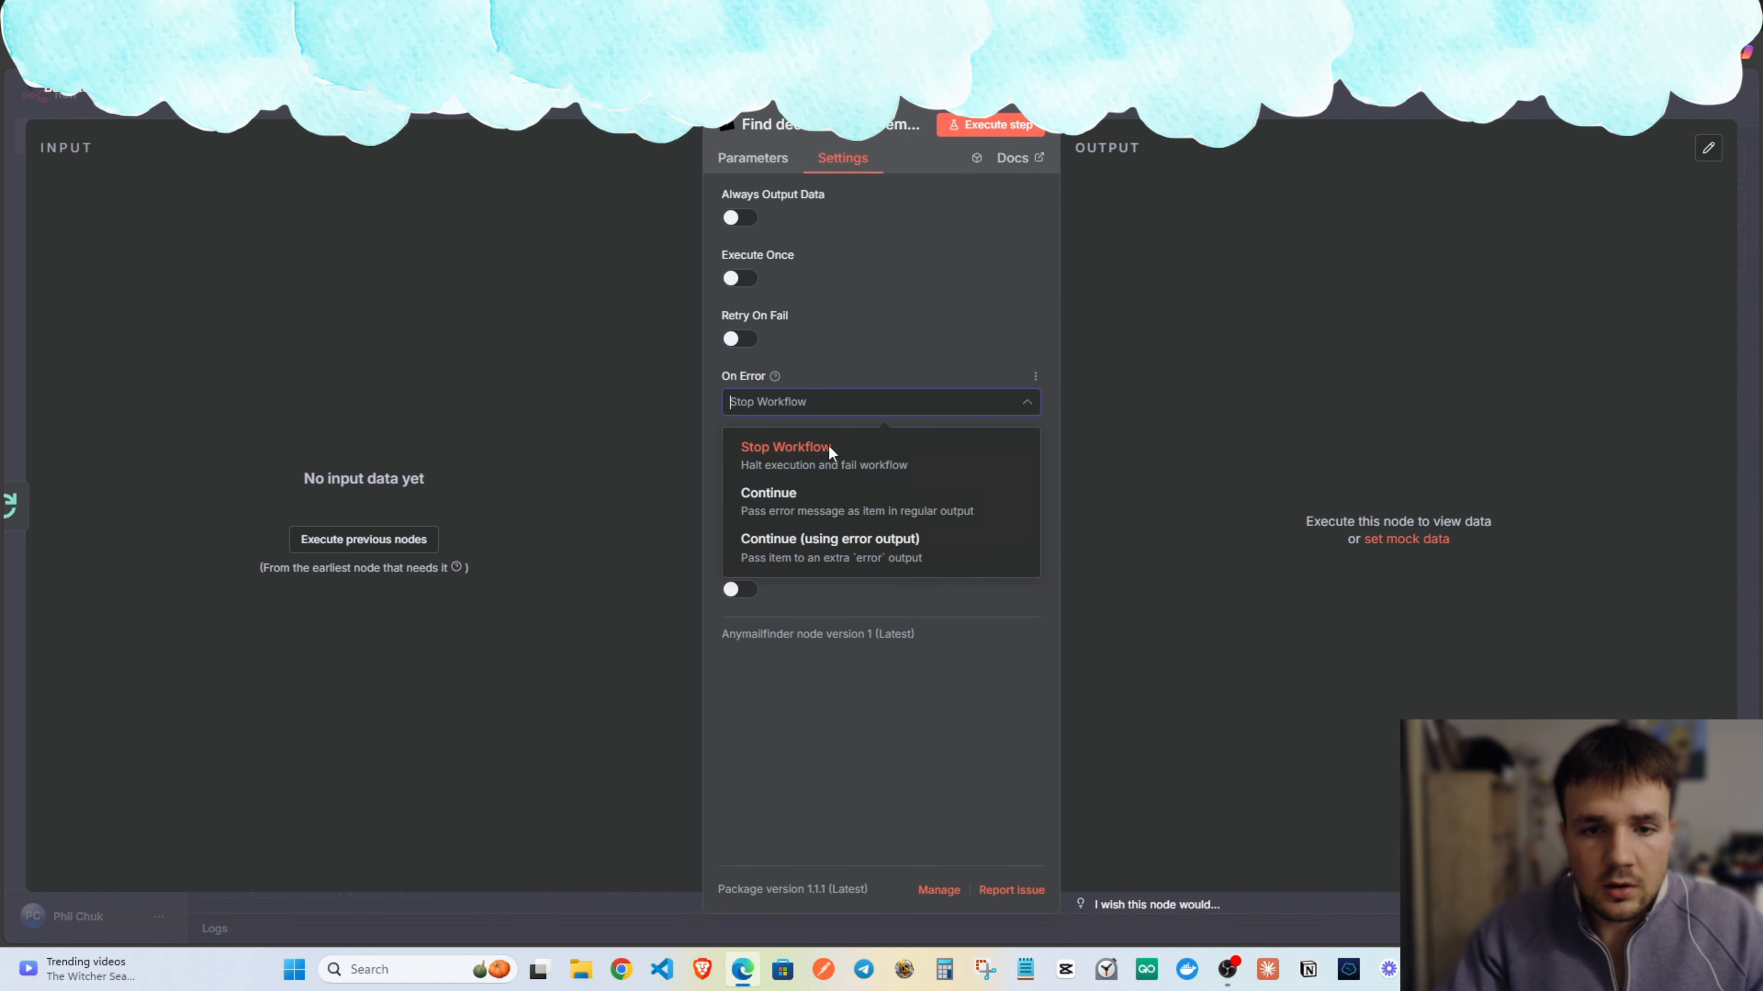
click(809, 555)
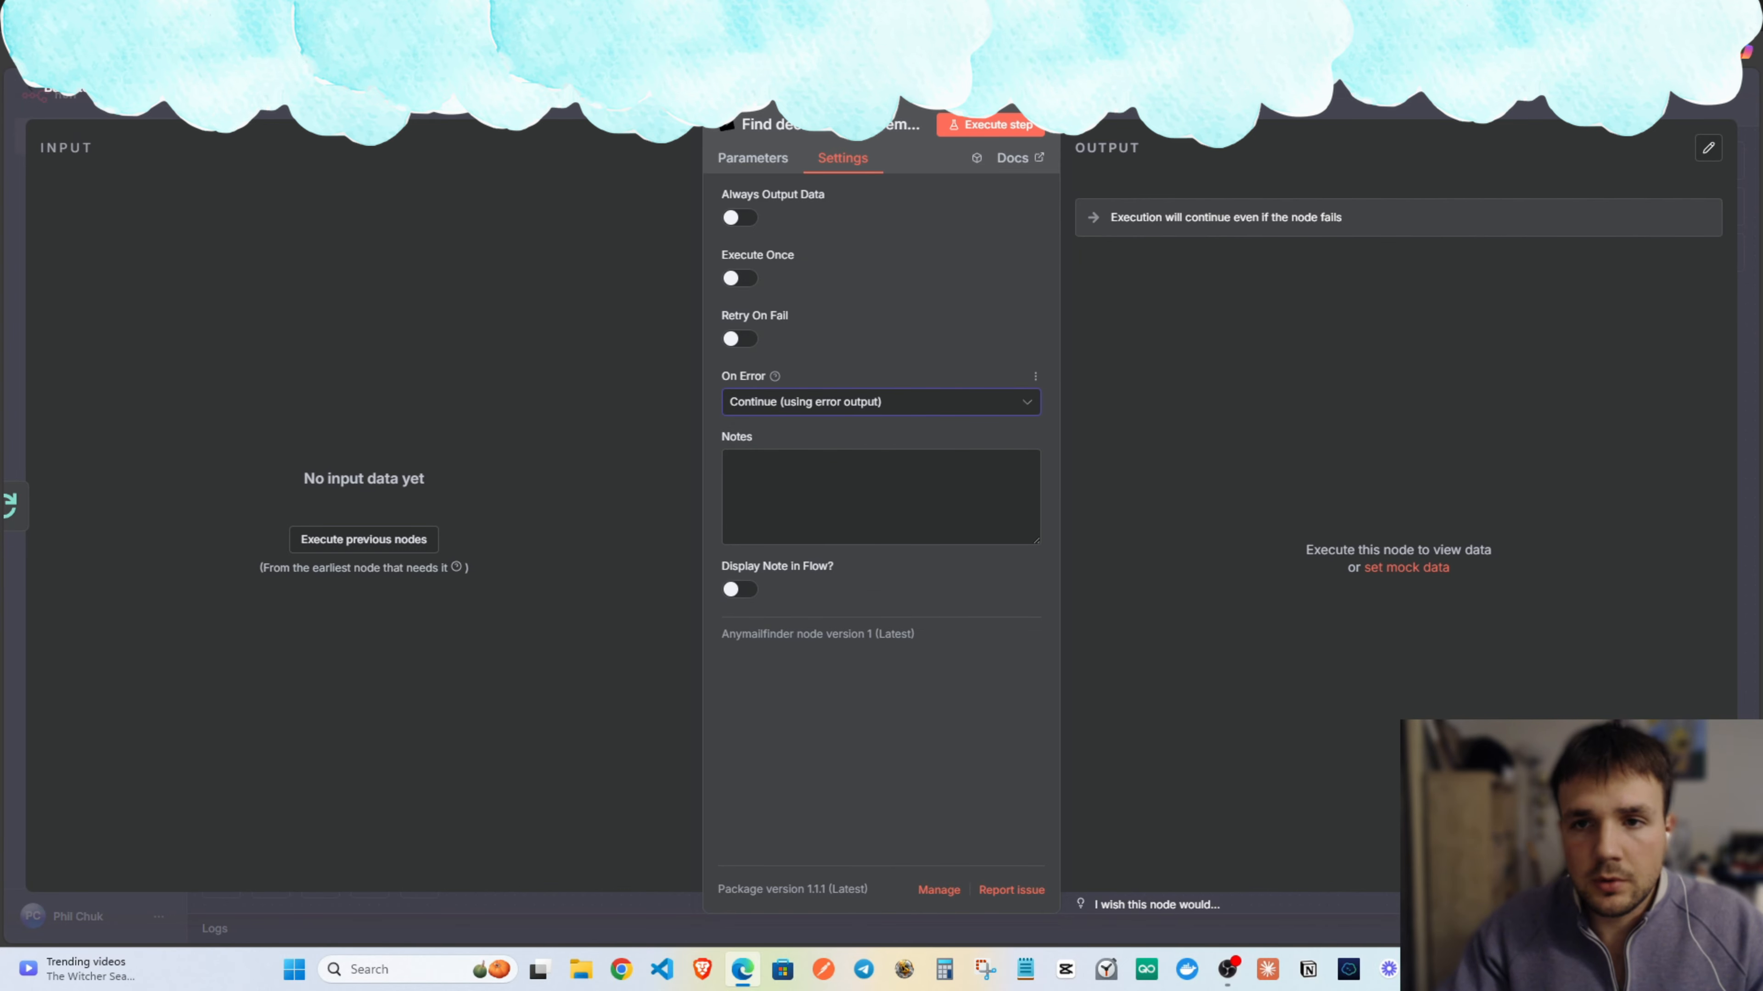
key(Escape)
Connect the node's Error output back into Loop Over Items.
drag(974, 494, 633, 578)
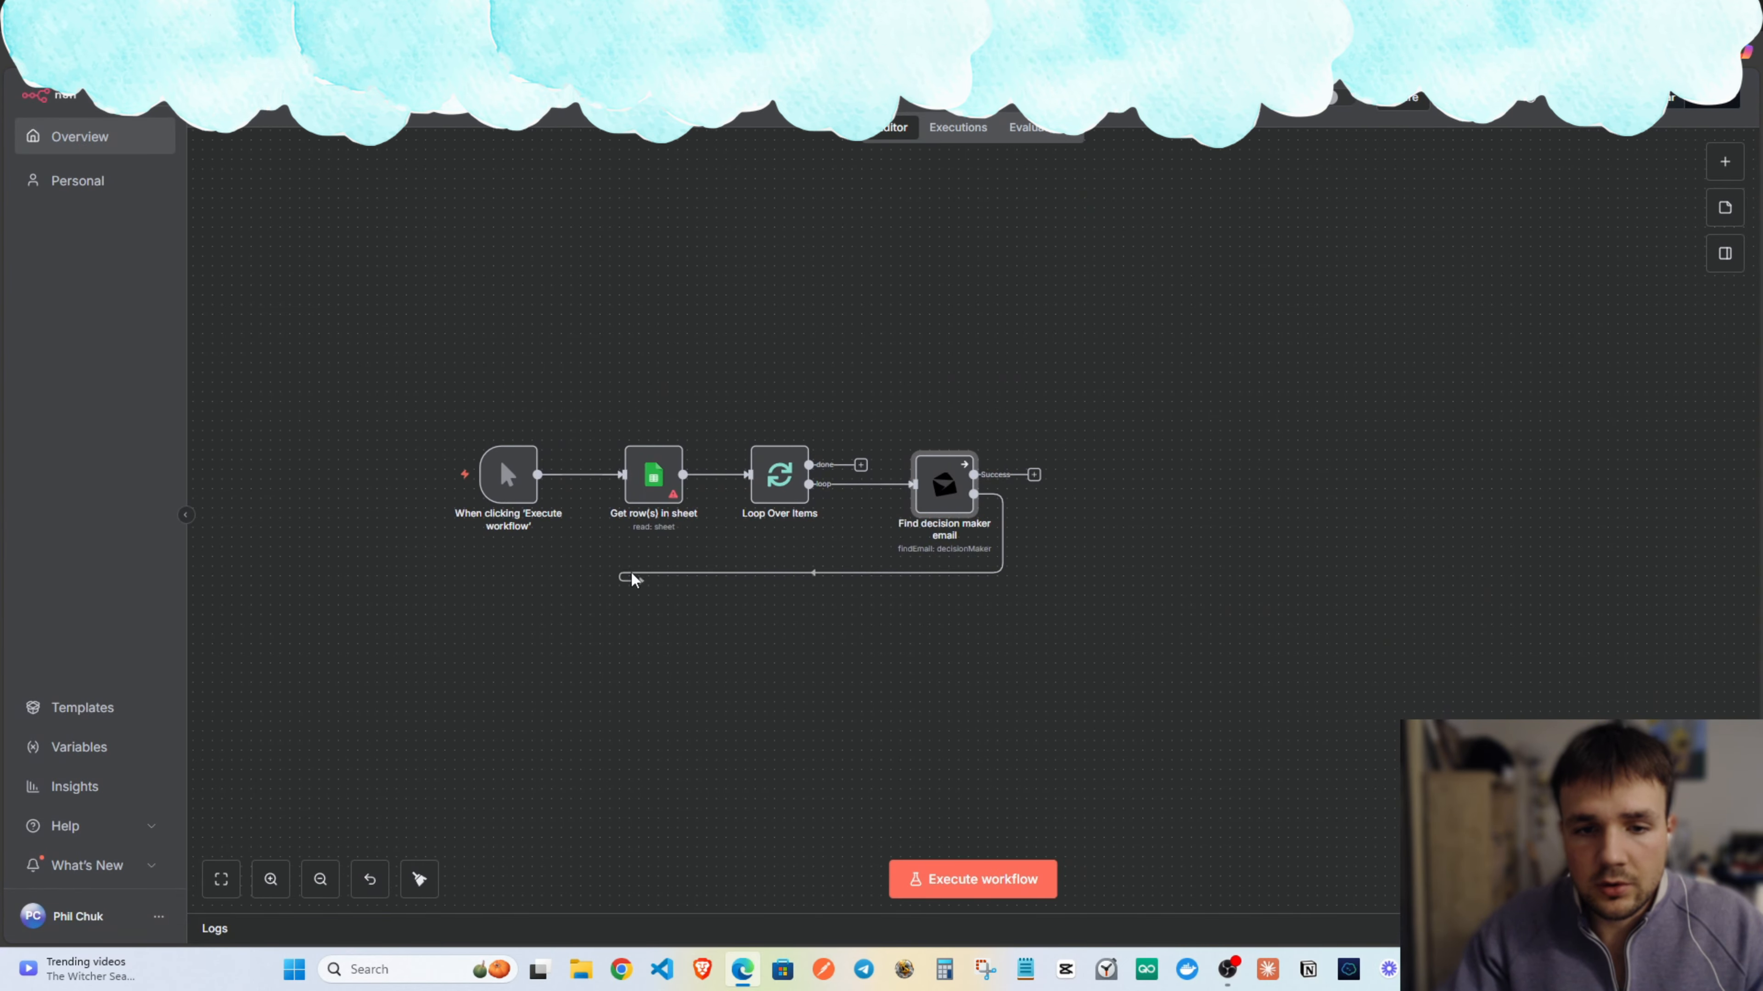
drag(991, 373, 803, 353)
click(761, 471)
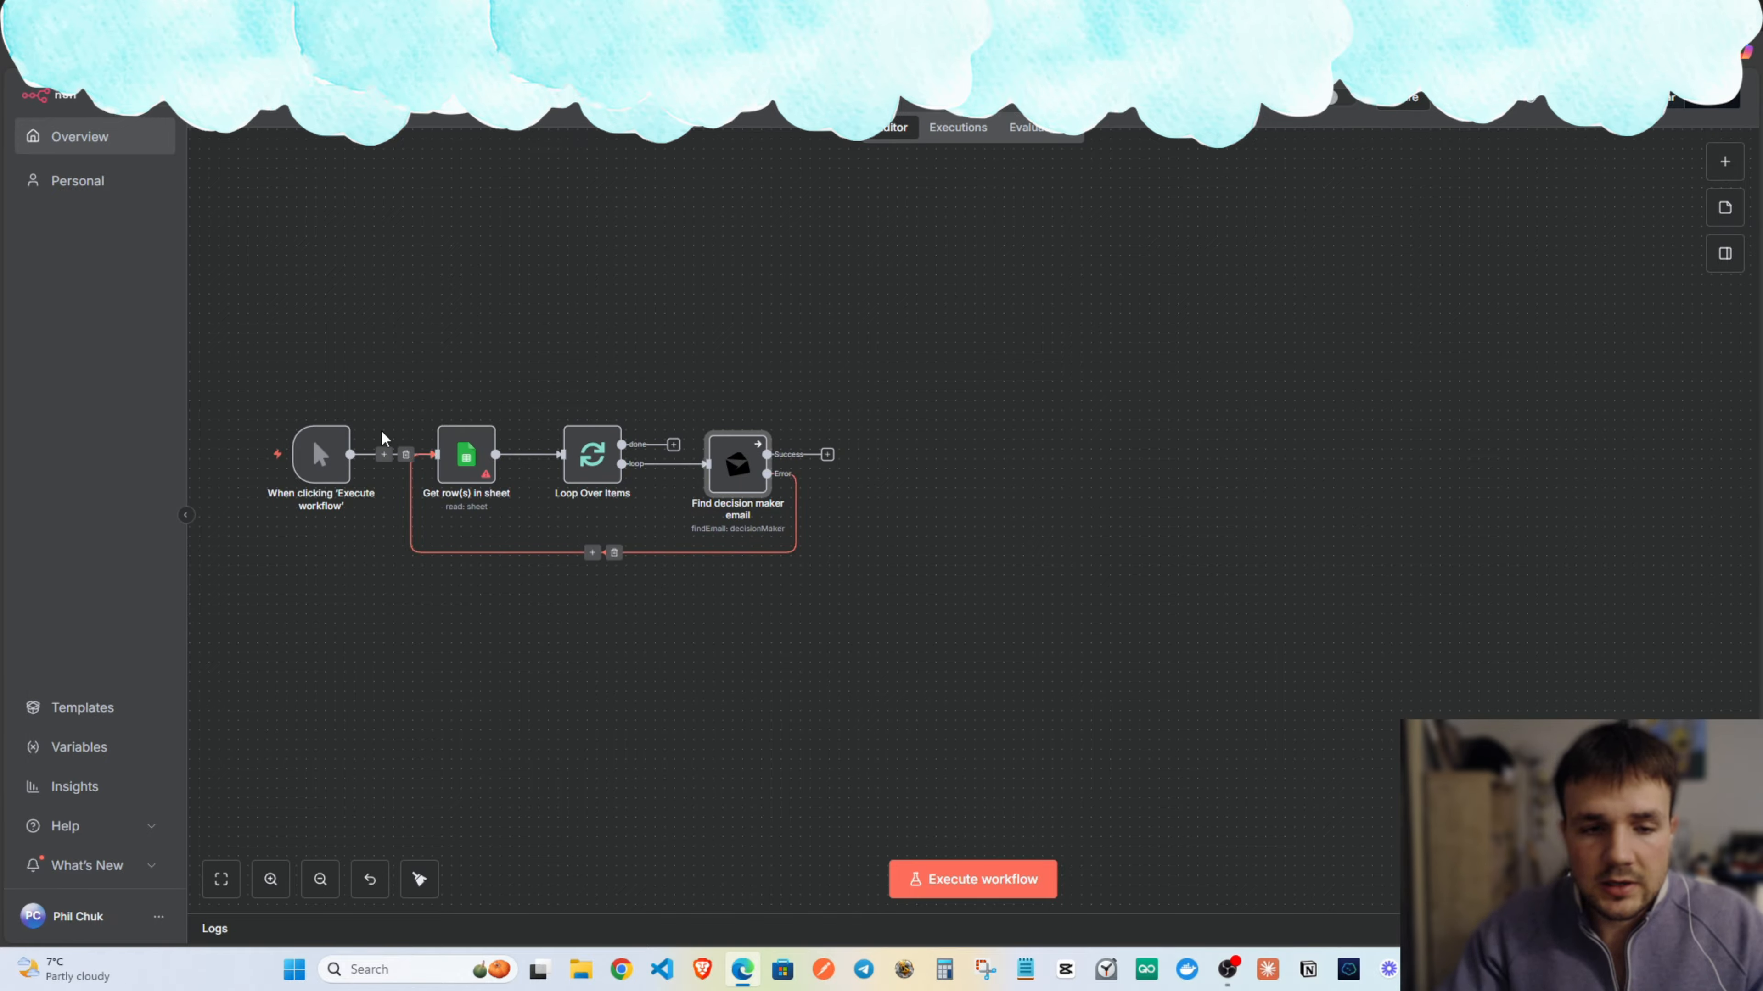
click(614, 553)
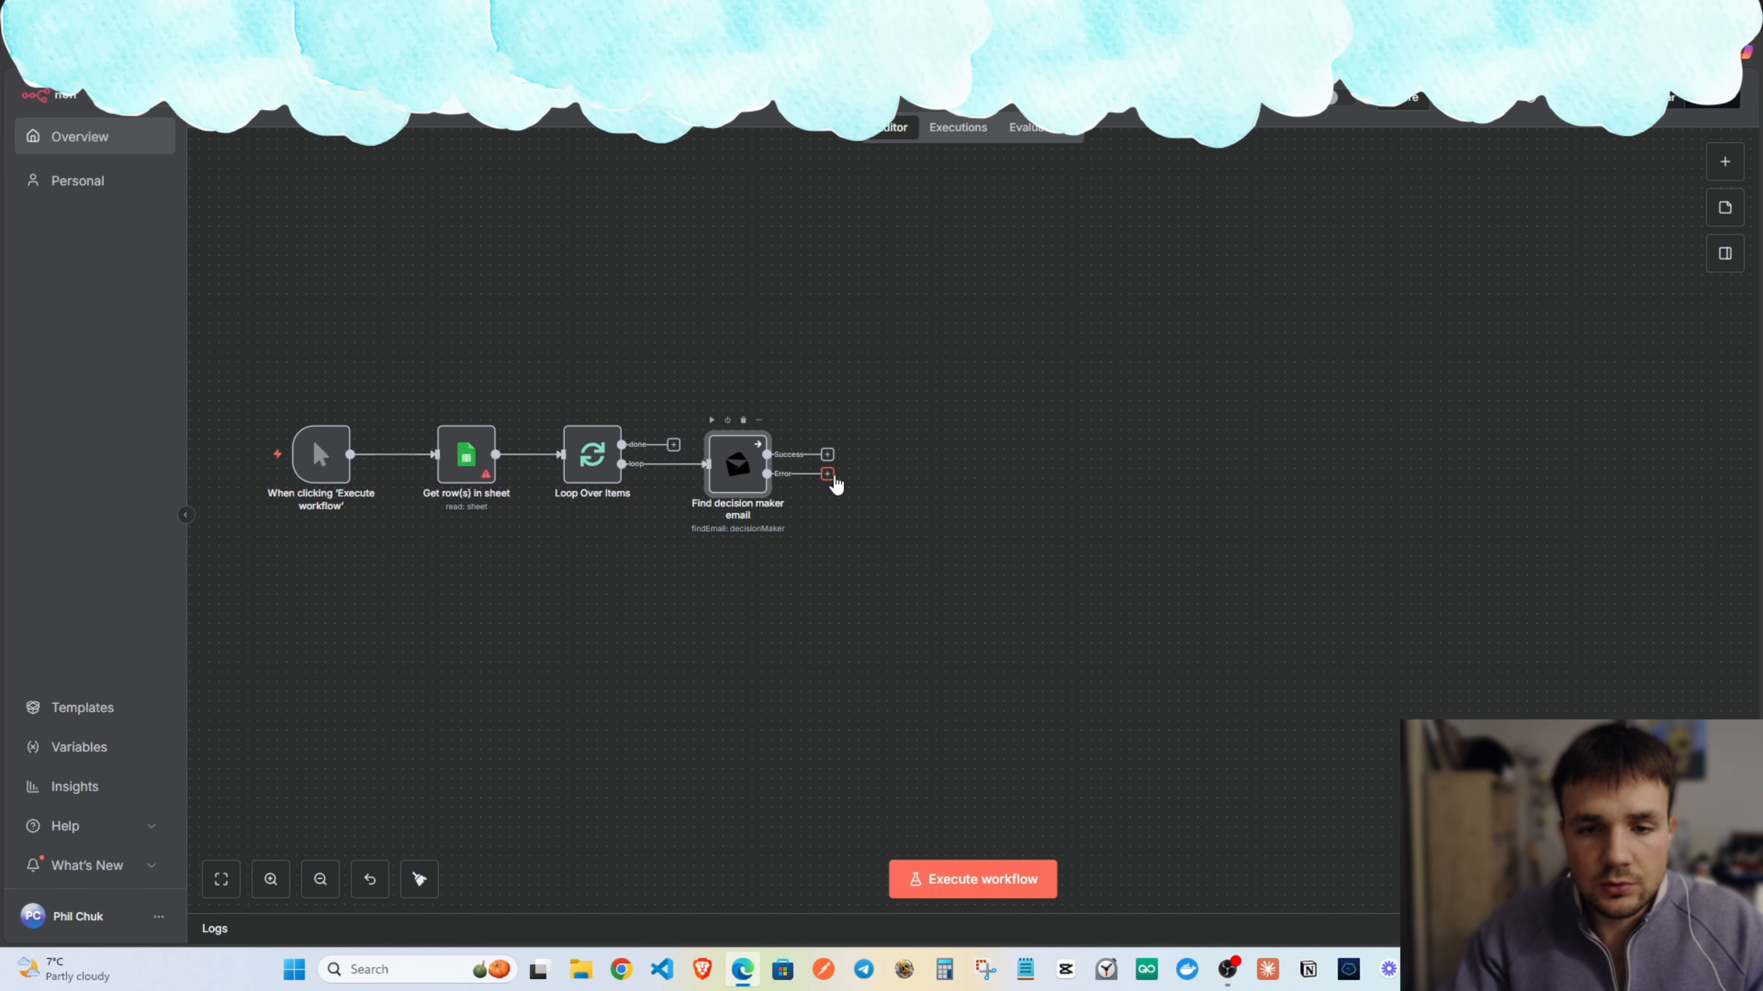
key(ctrl+z)
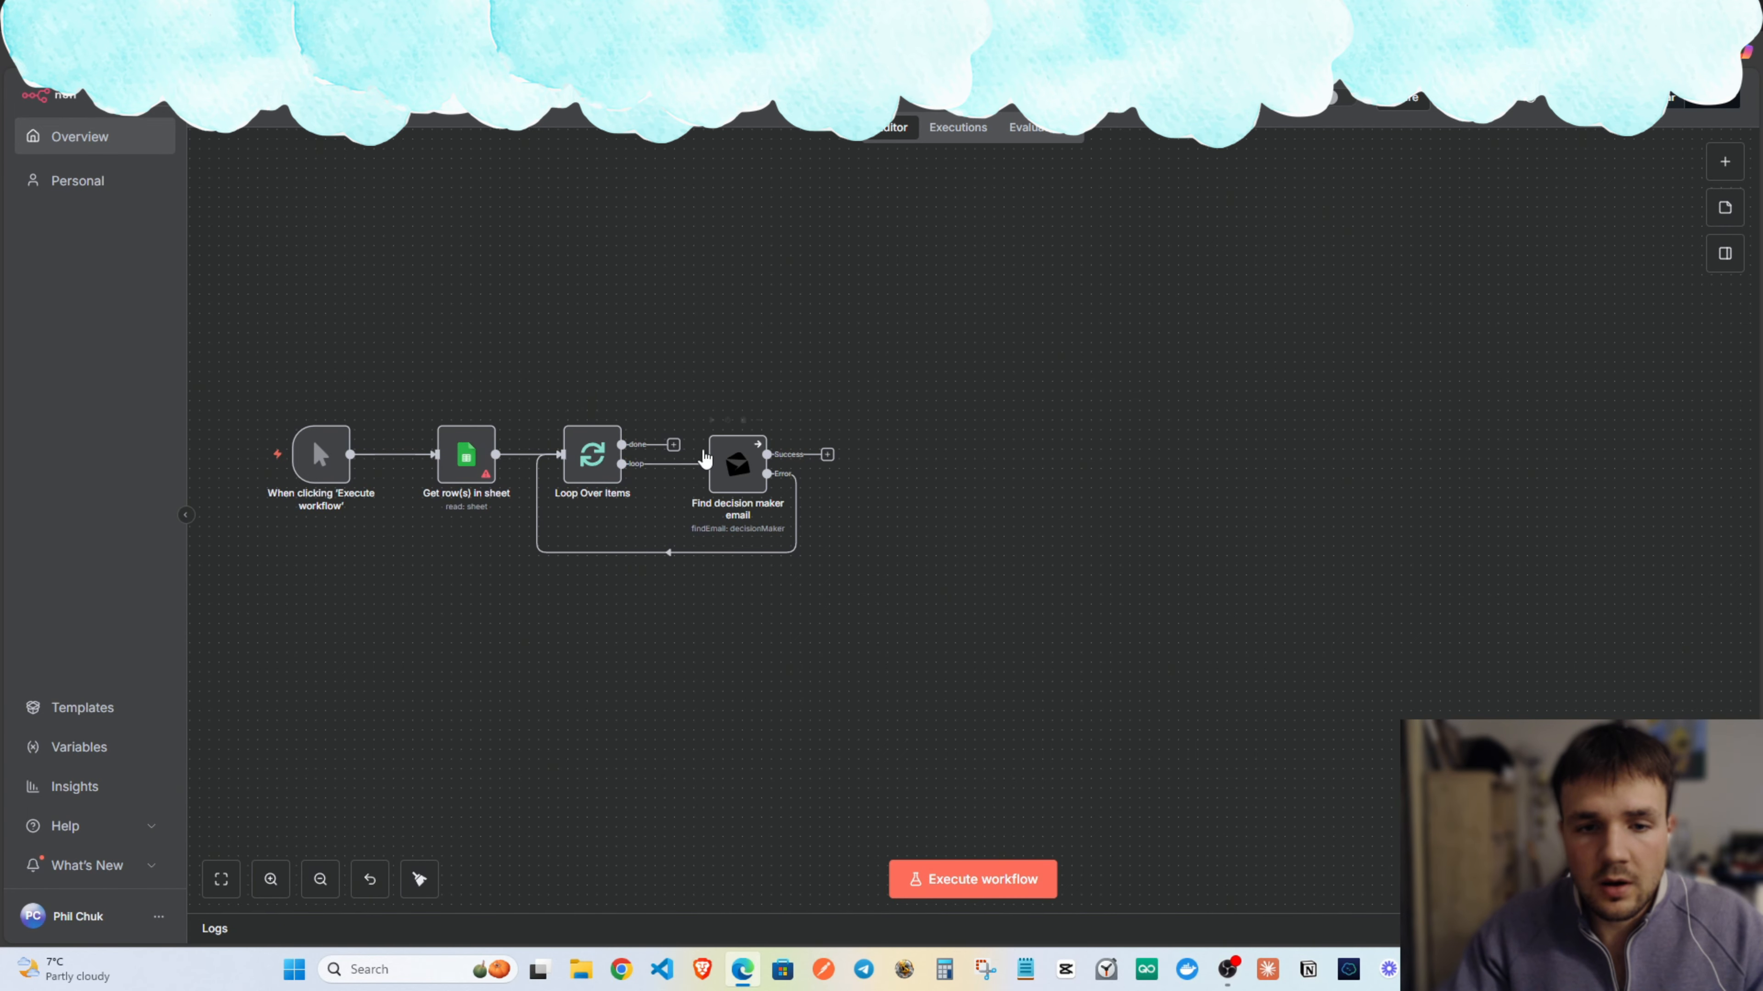
drag(868, 434, 769, 442)
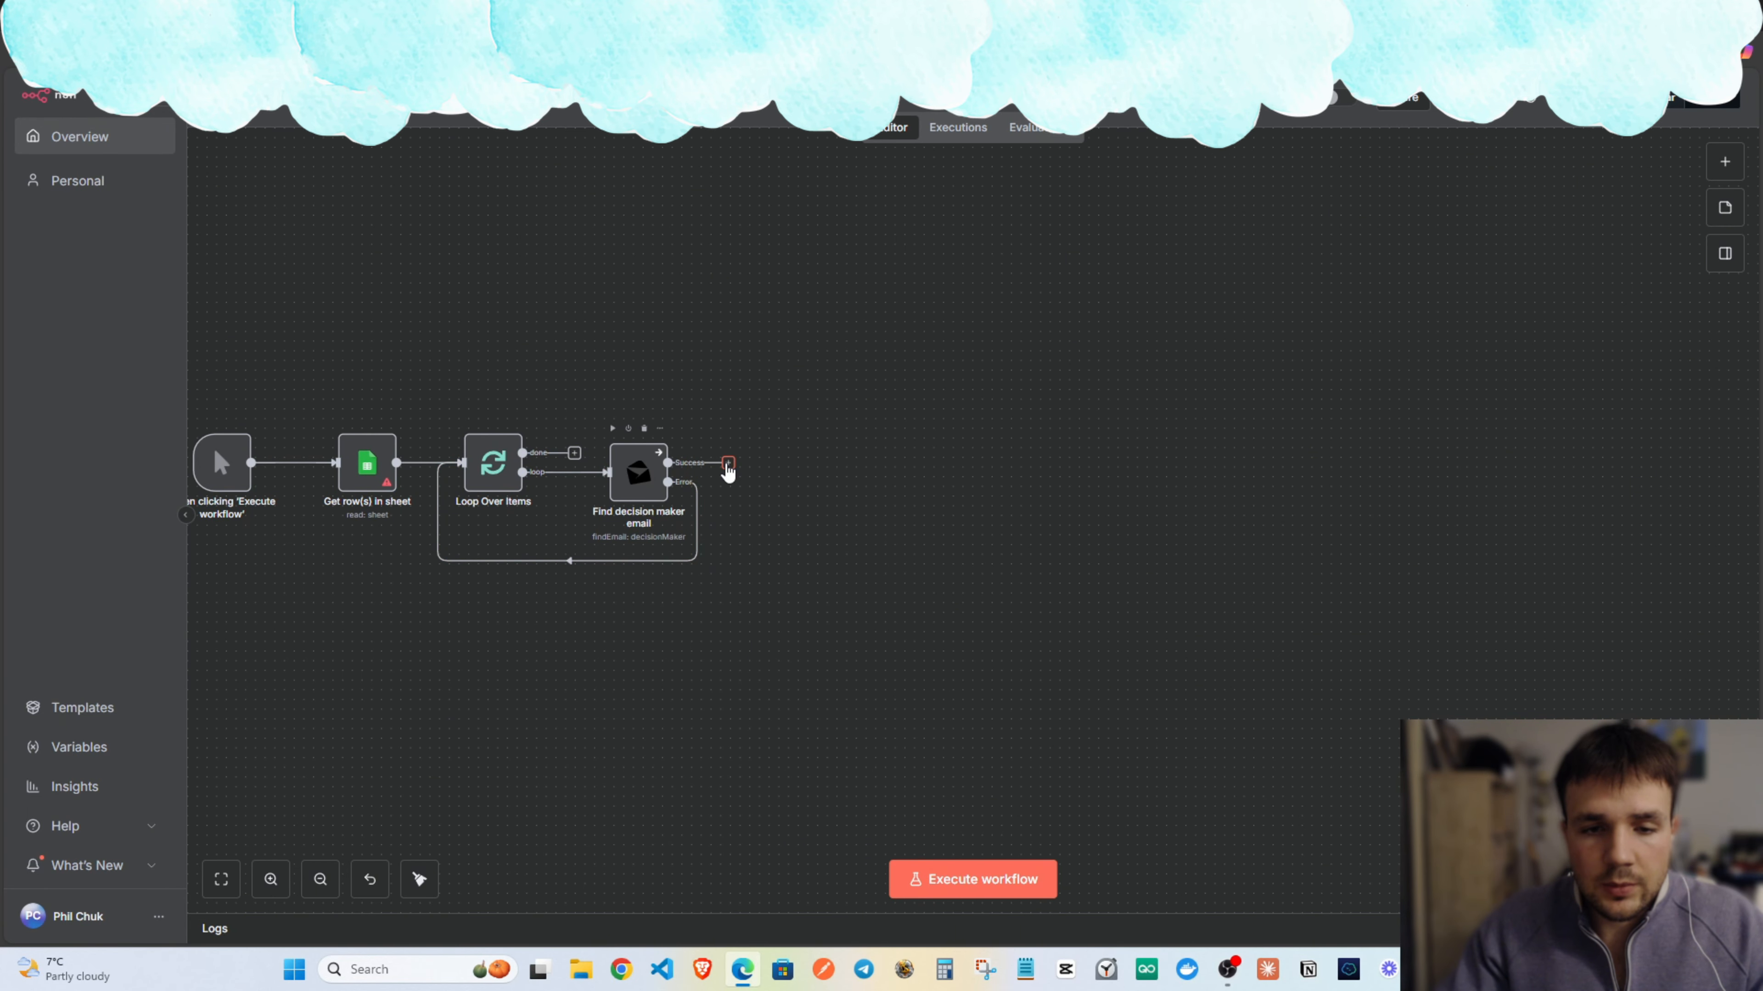
click(728, 464)
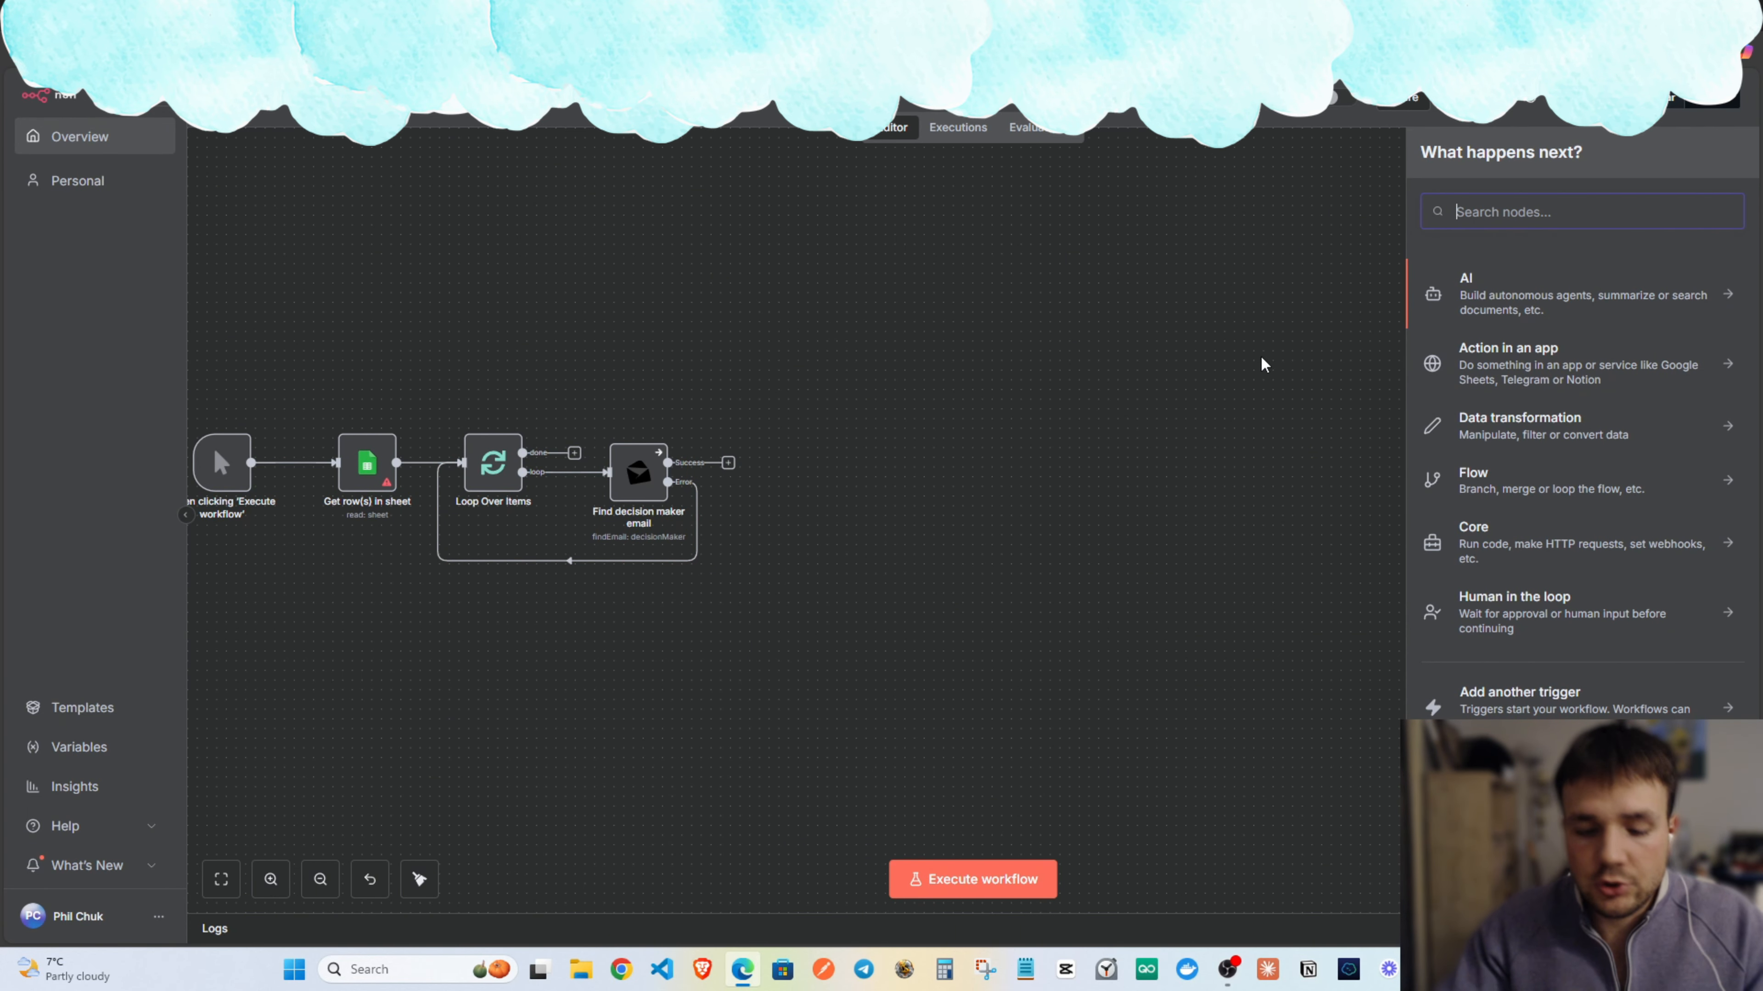
Add an If node after Find decision maker email and align it.
text(if)
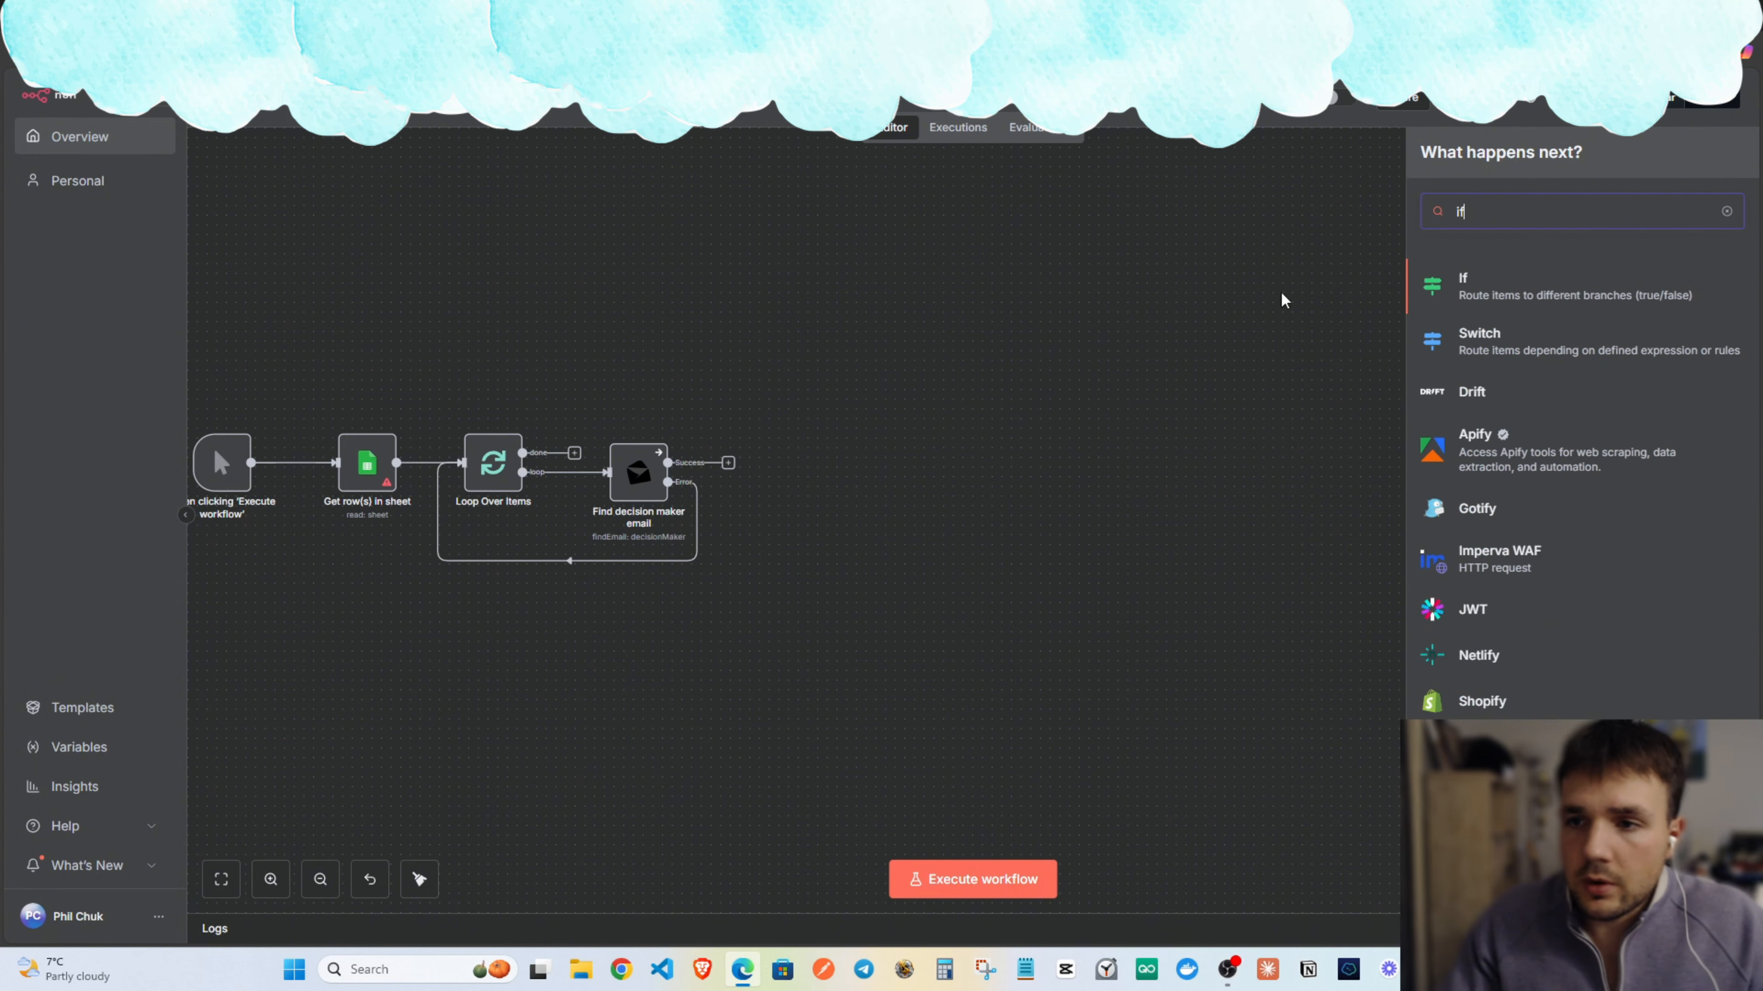
click(1494, 289)
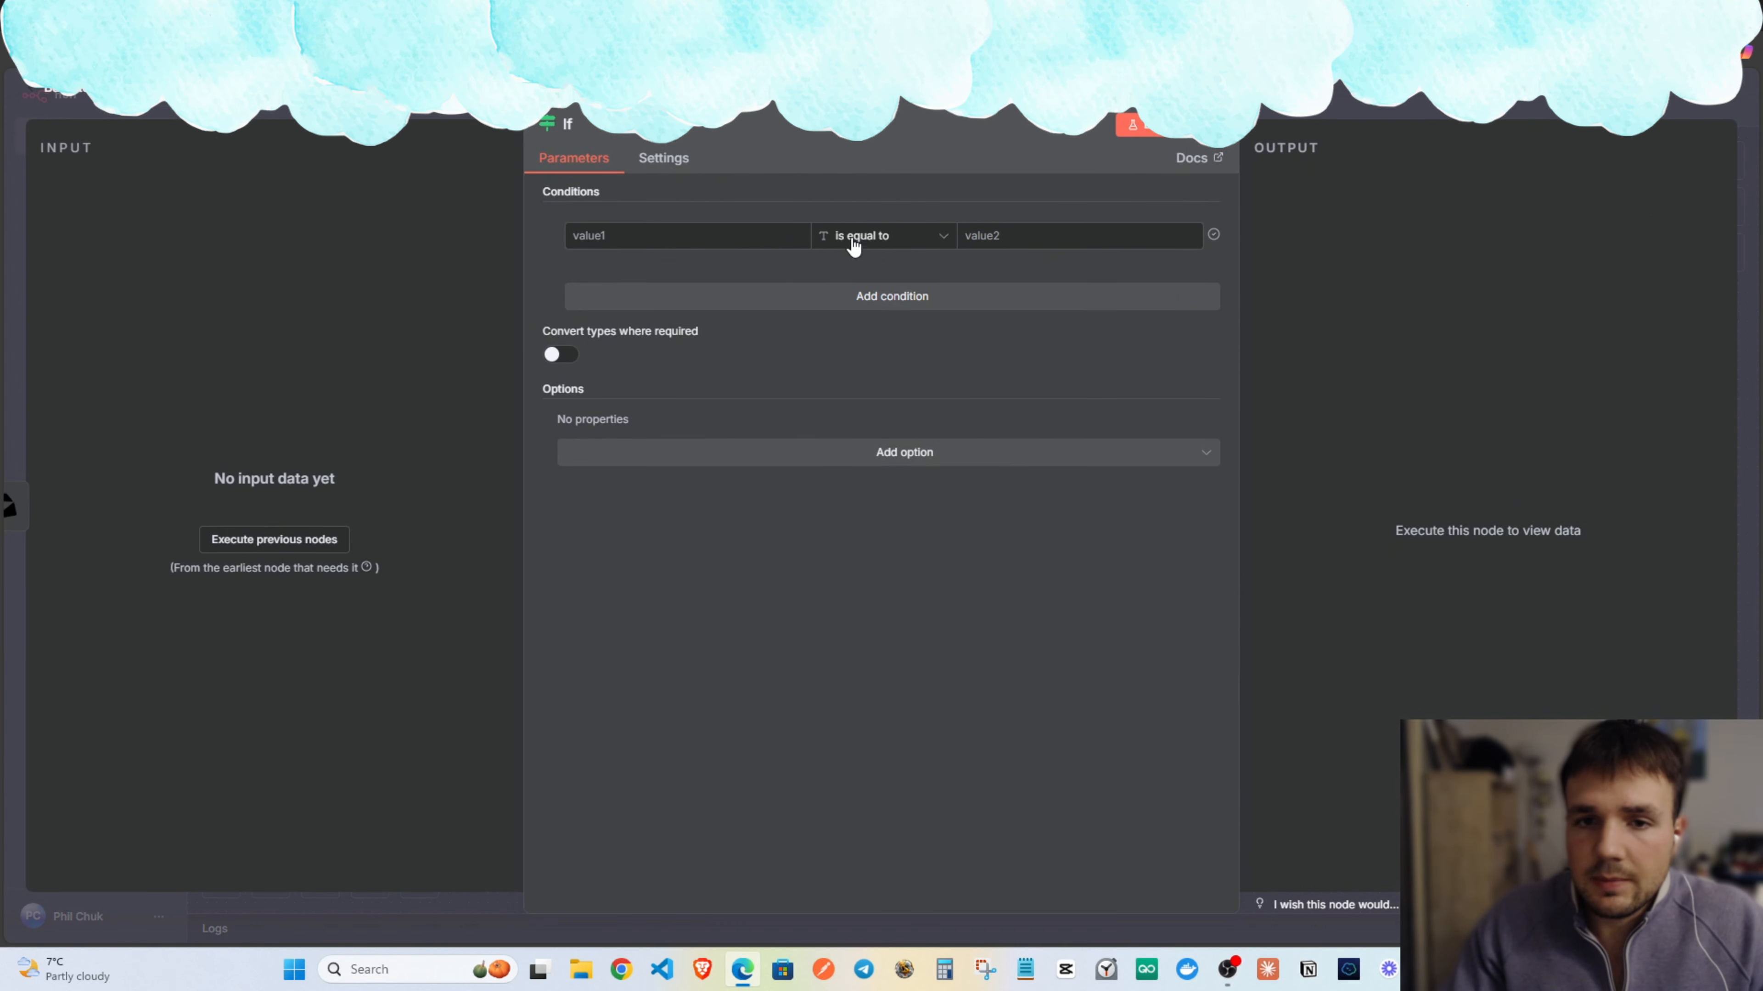
mouse_move(800, 215)
click(957, 93)
drag(760, 420, 784, 469)
Set the If node's first condition to 'is not equal to' not_found.
double_click(783, 474)
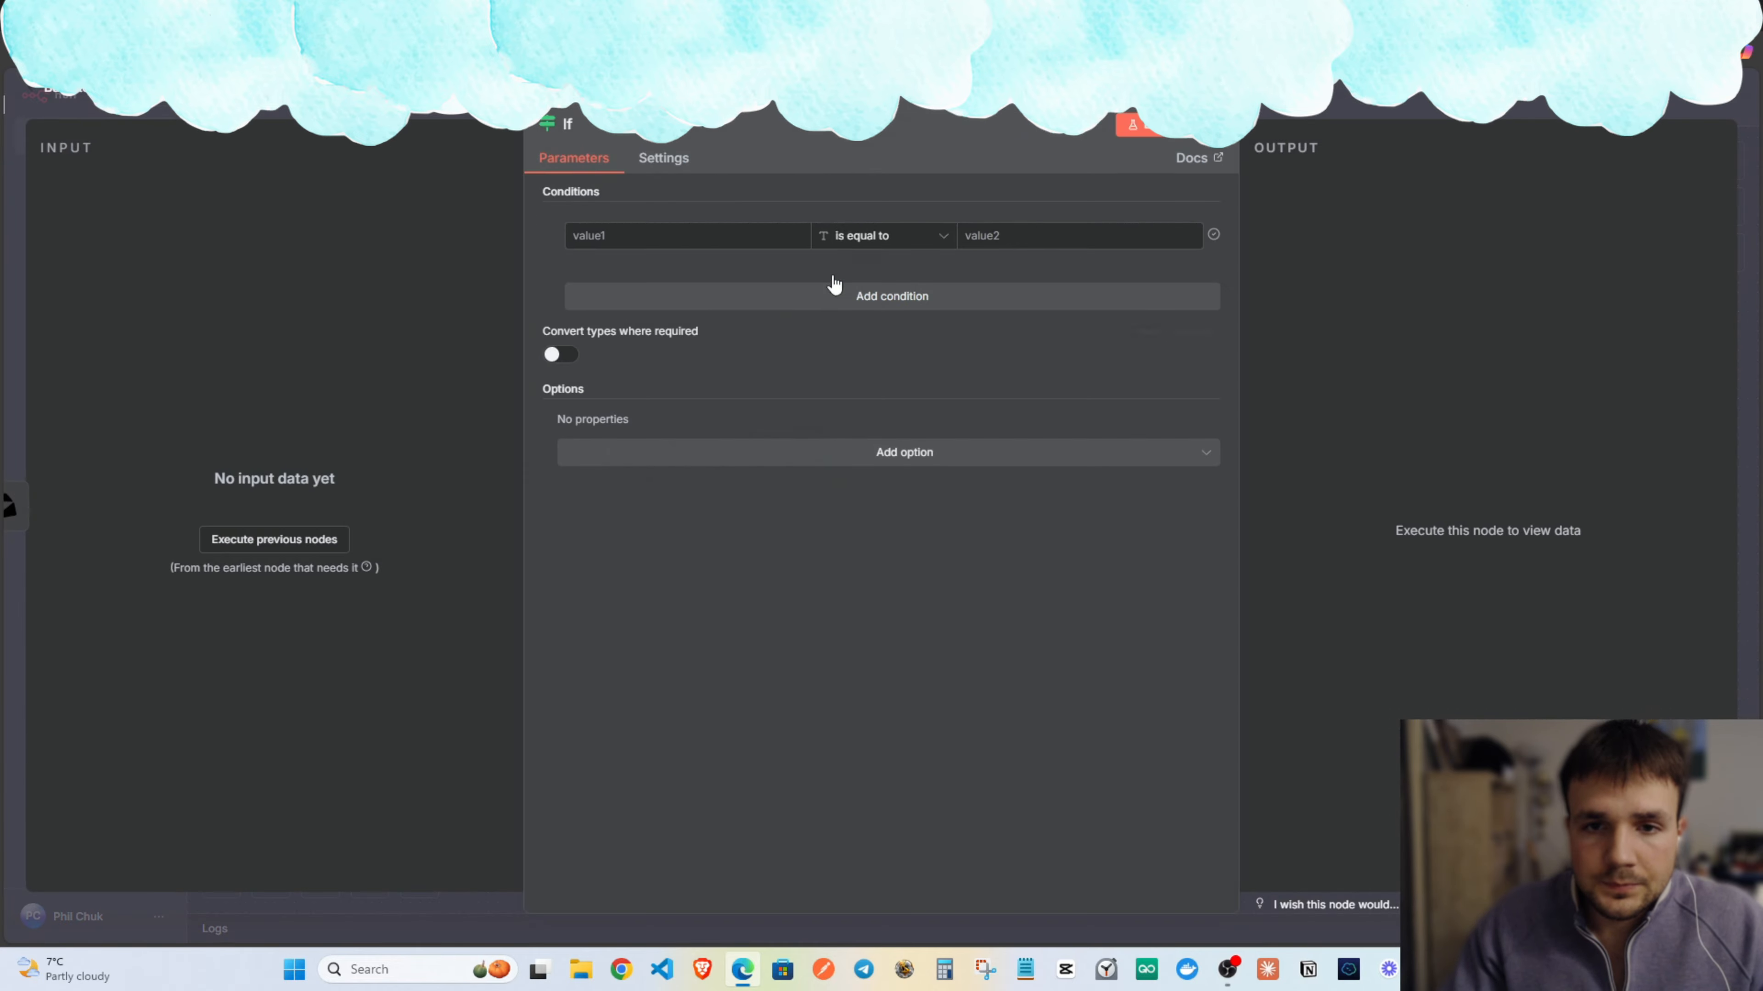
click(898, 244)
mouse_move(902, 282)
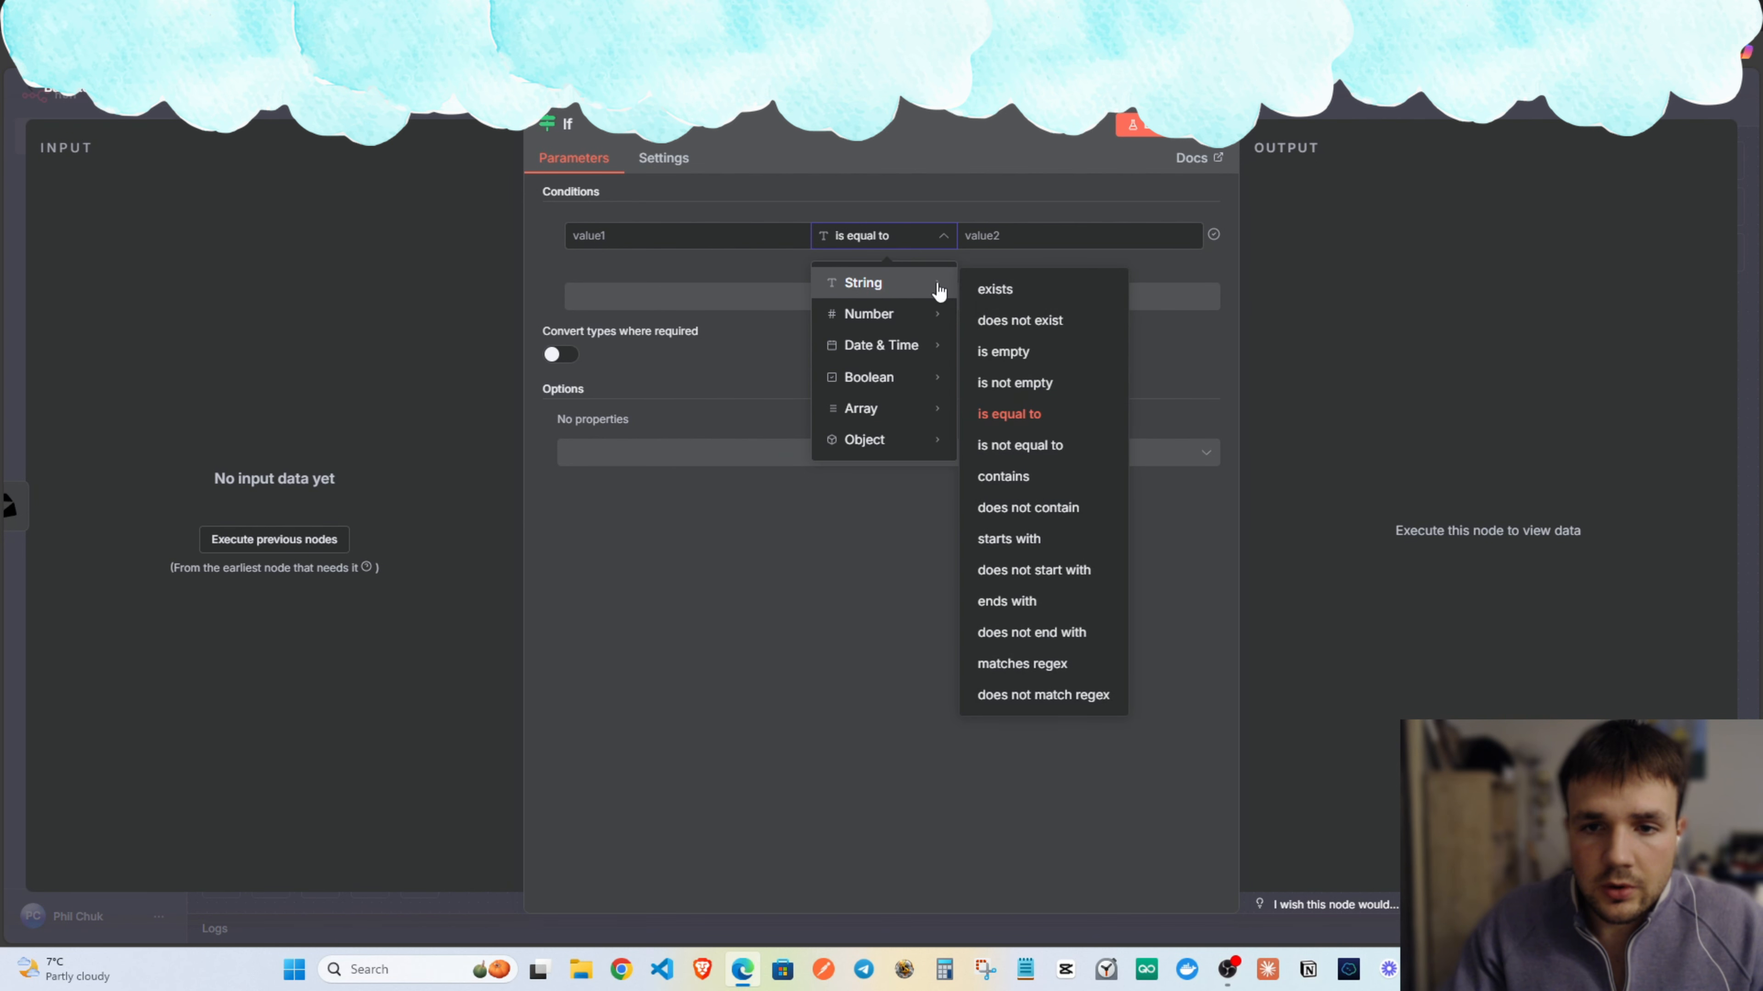
click(1052, 448)
click(1037, 243)
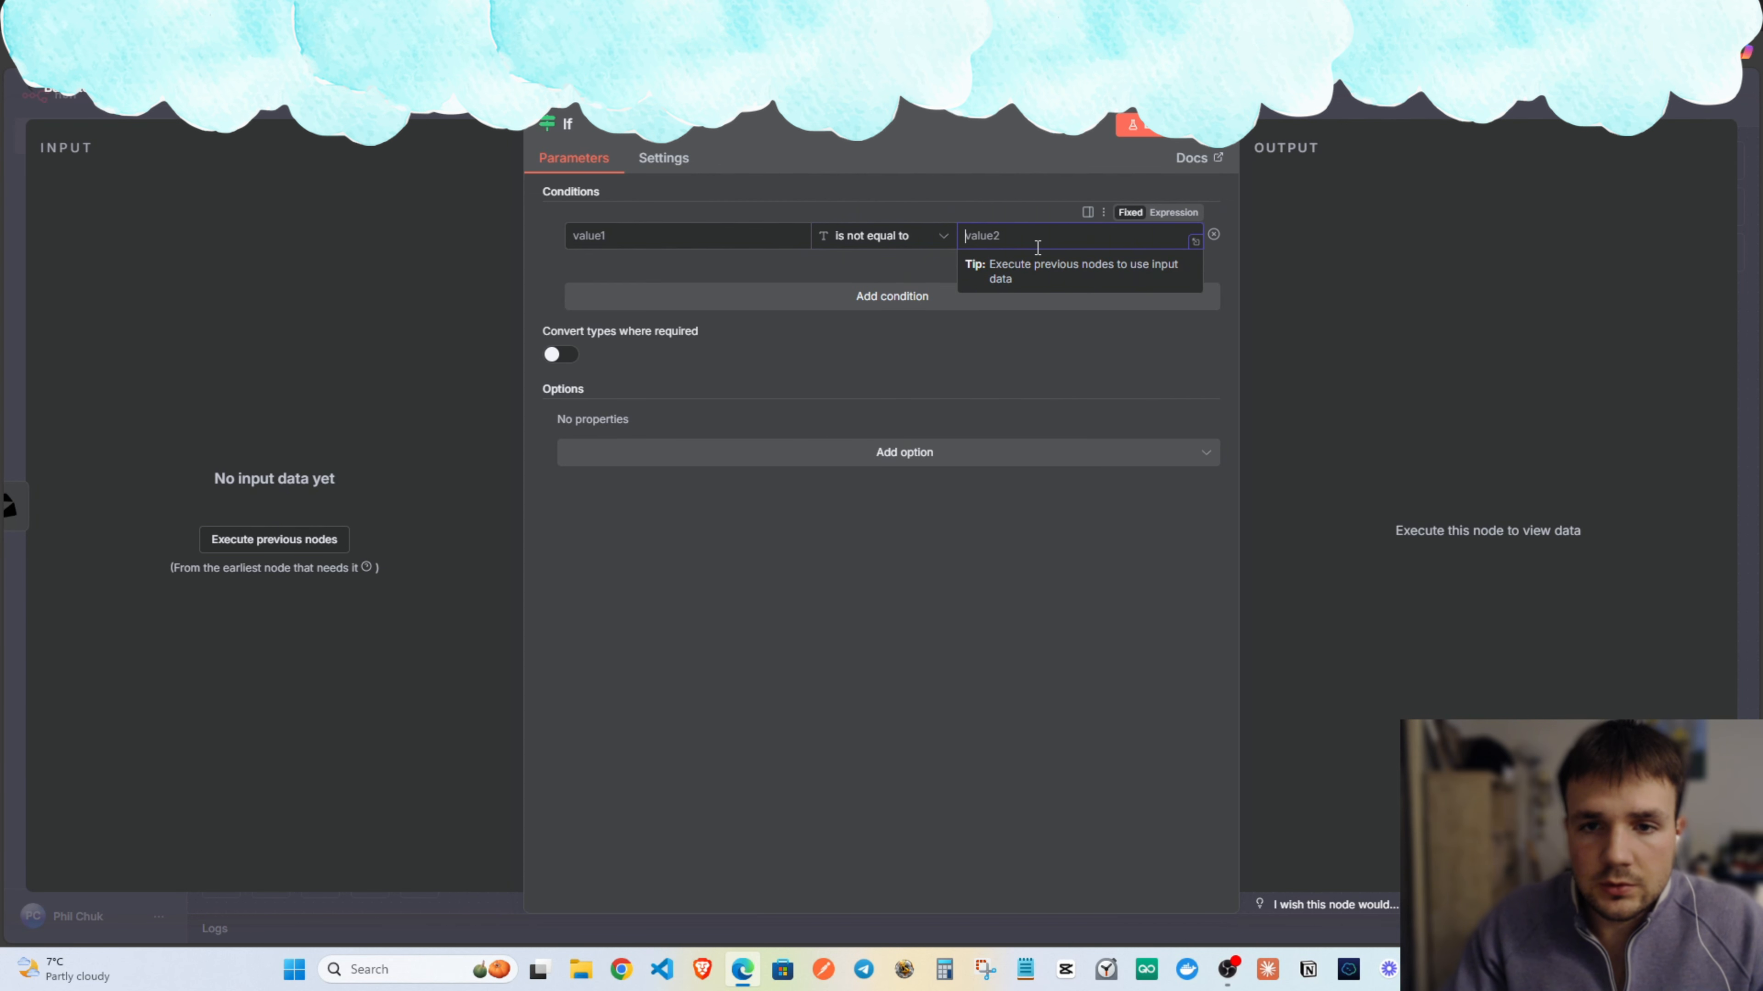
text(not_found)
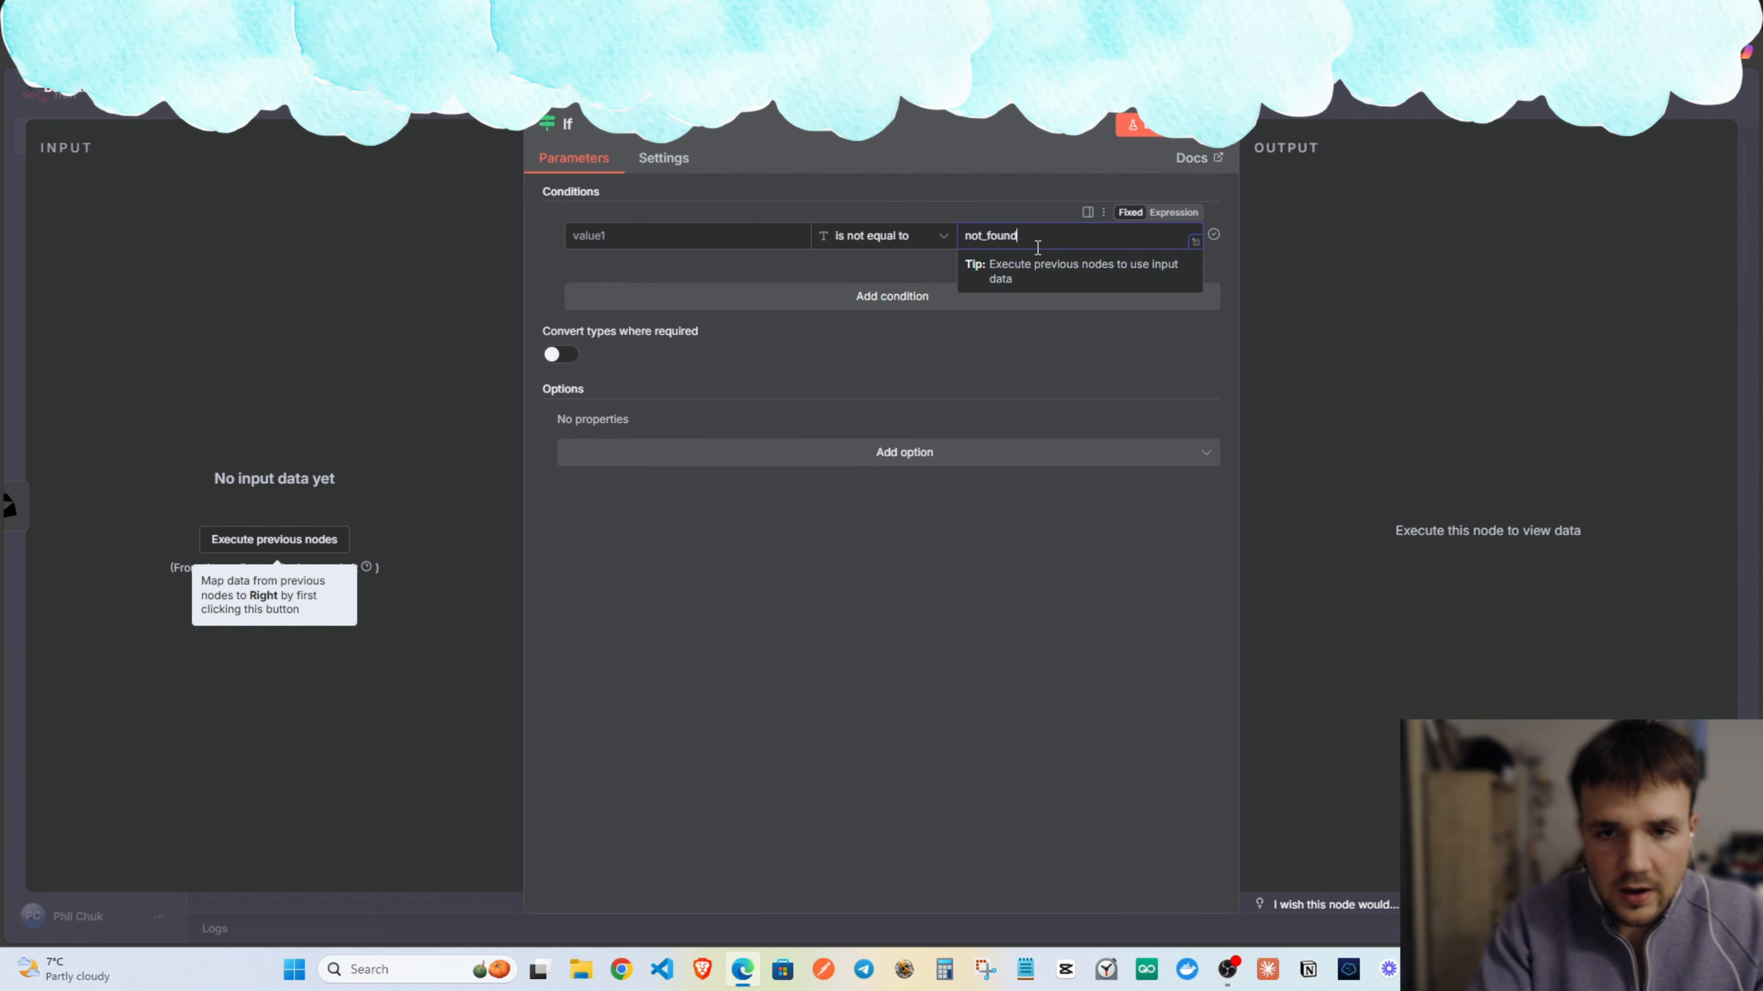
click(897, 201)
click(1296, 110)
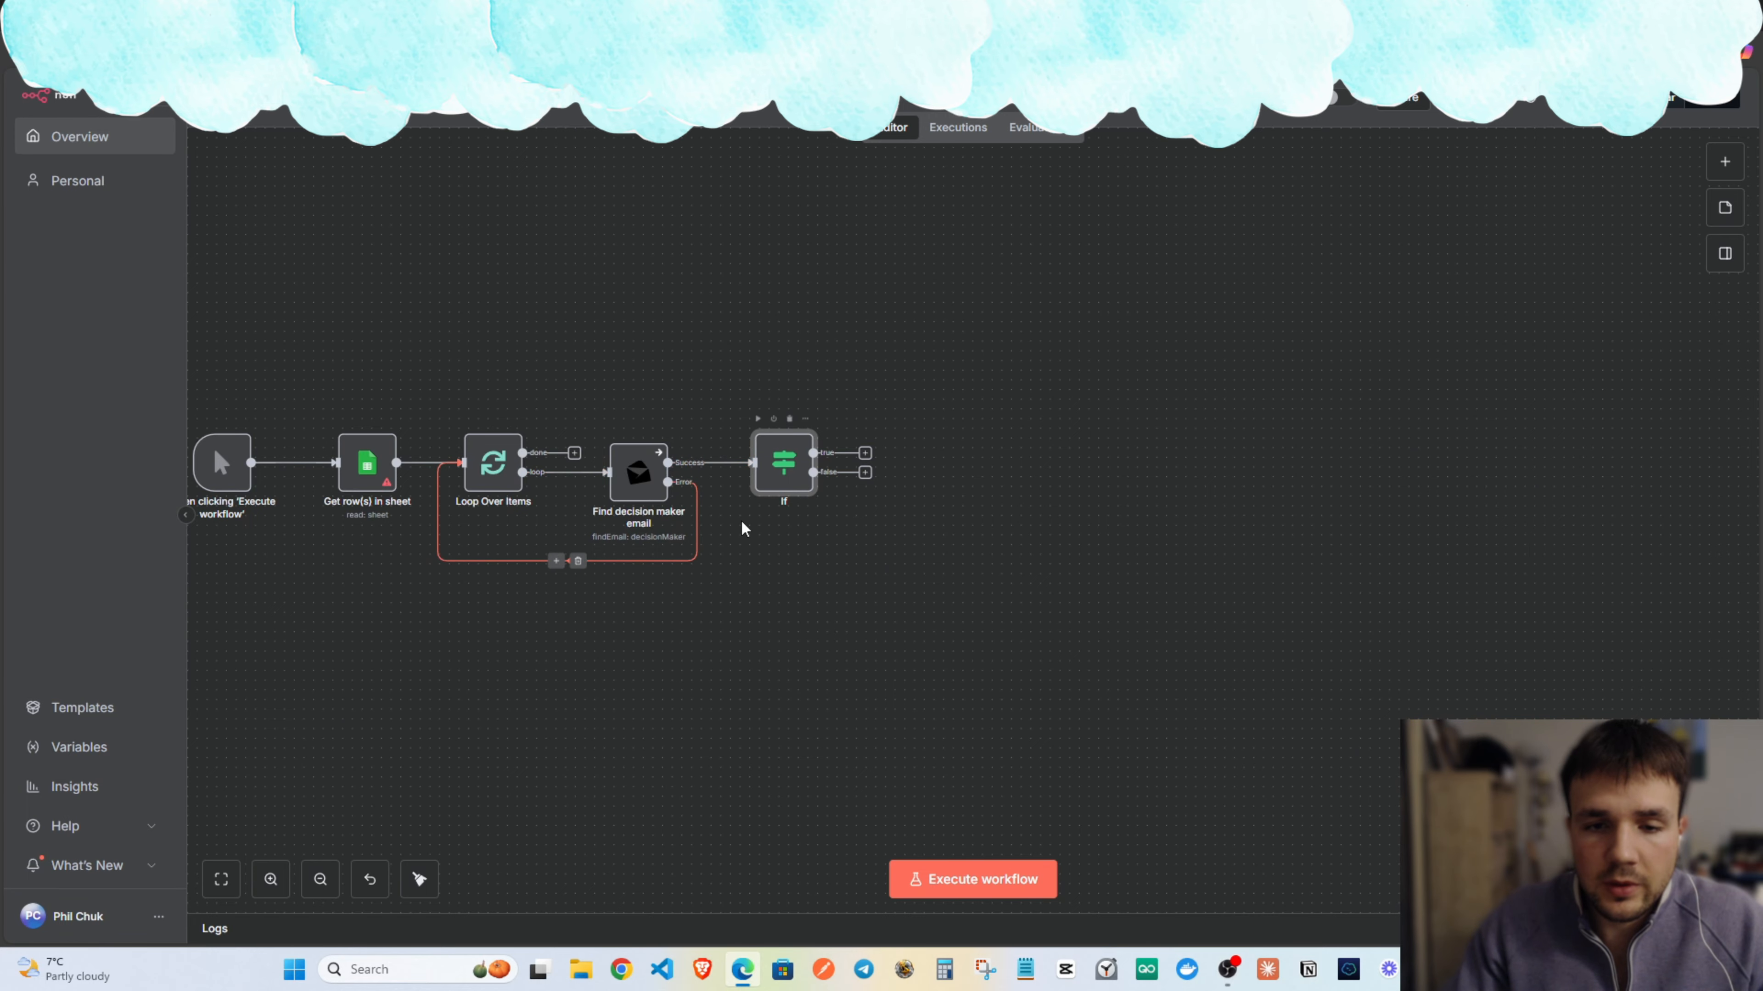
Add OR conditions for the values invalid and blacklisted.
double_click(792, 468)
click(905, 295)
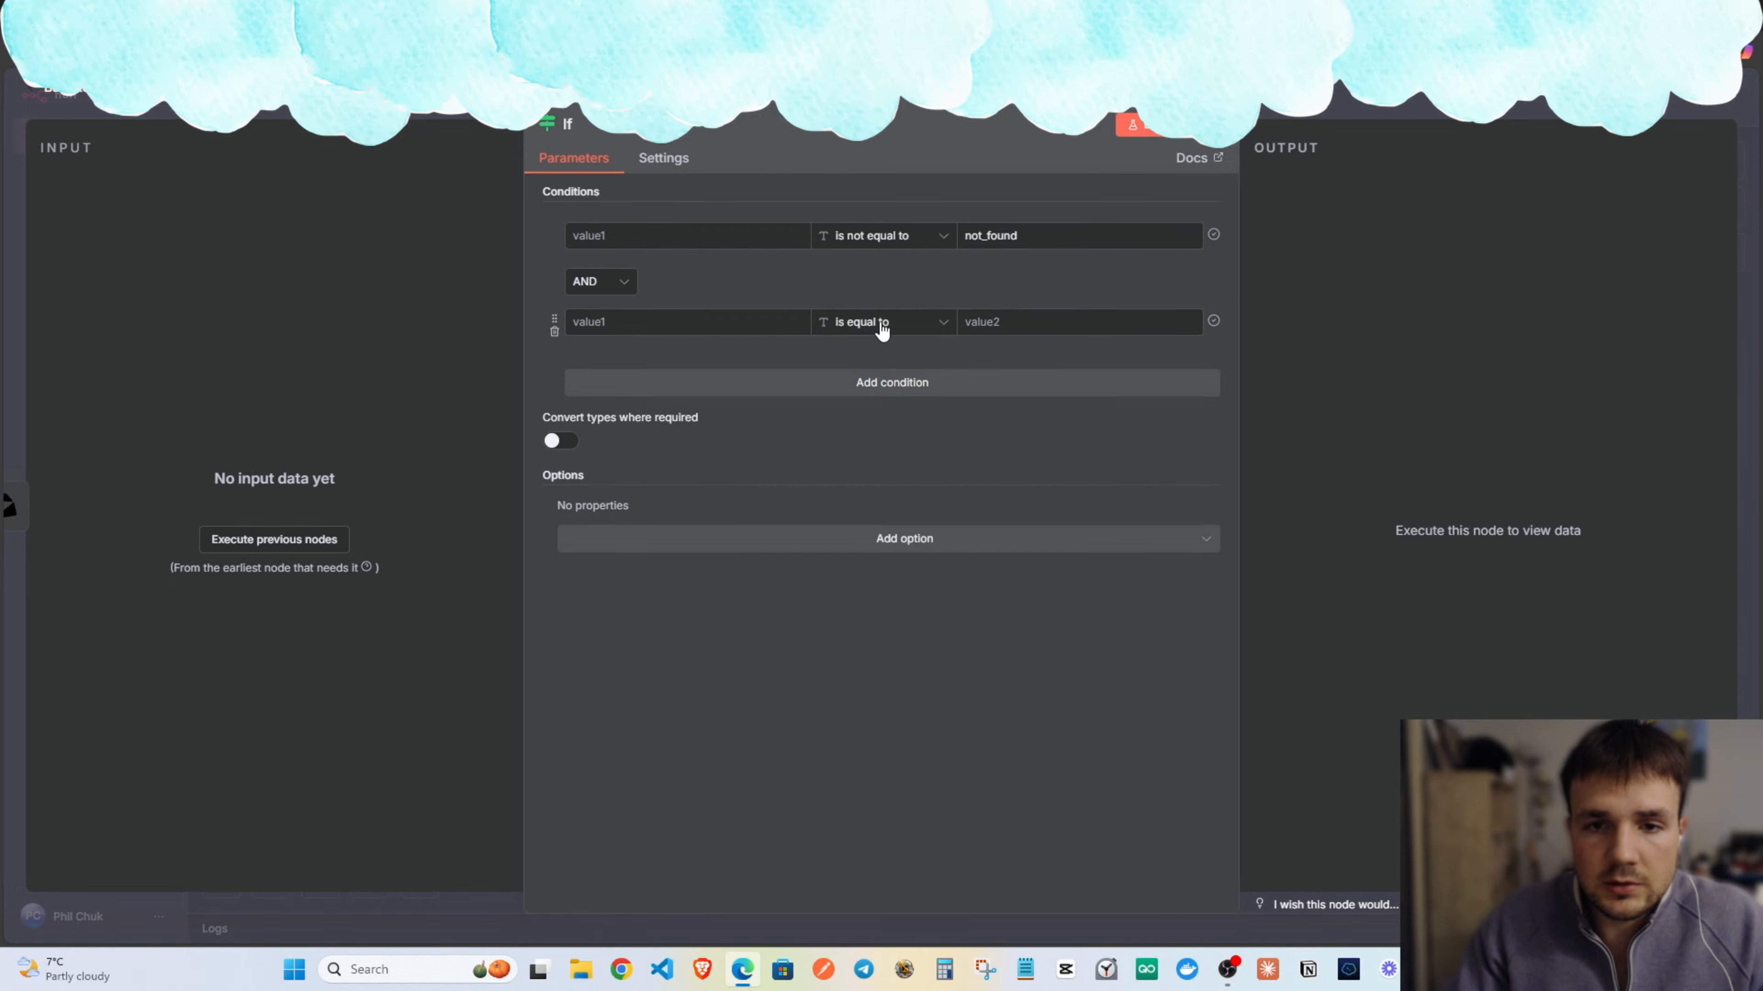
click(605, 282)
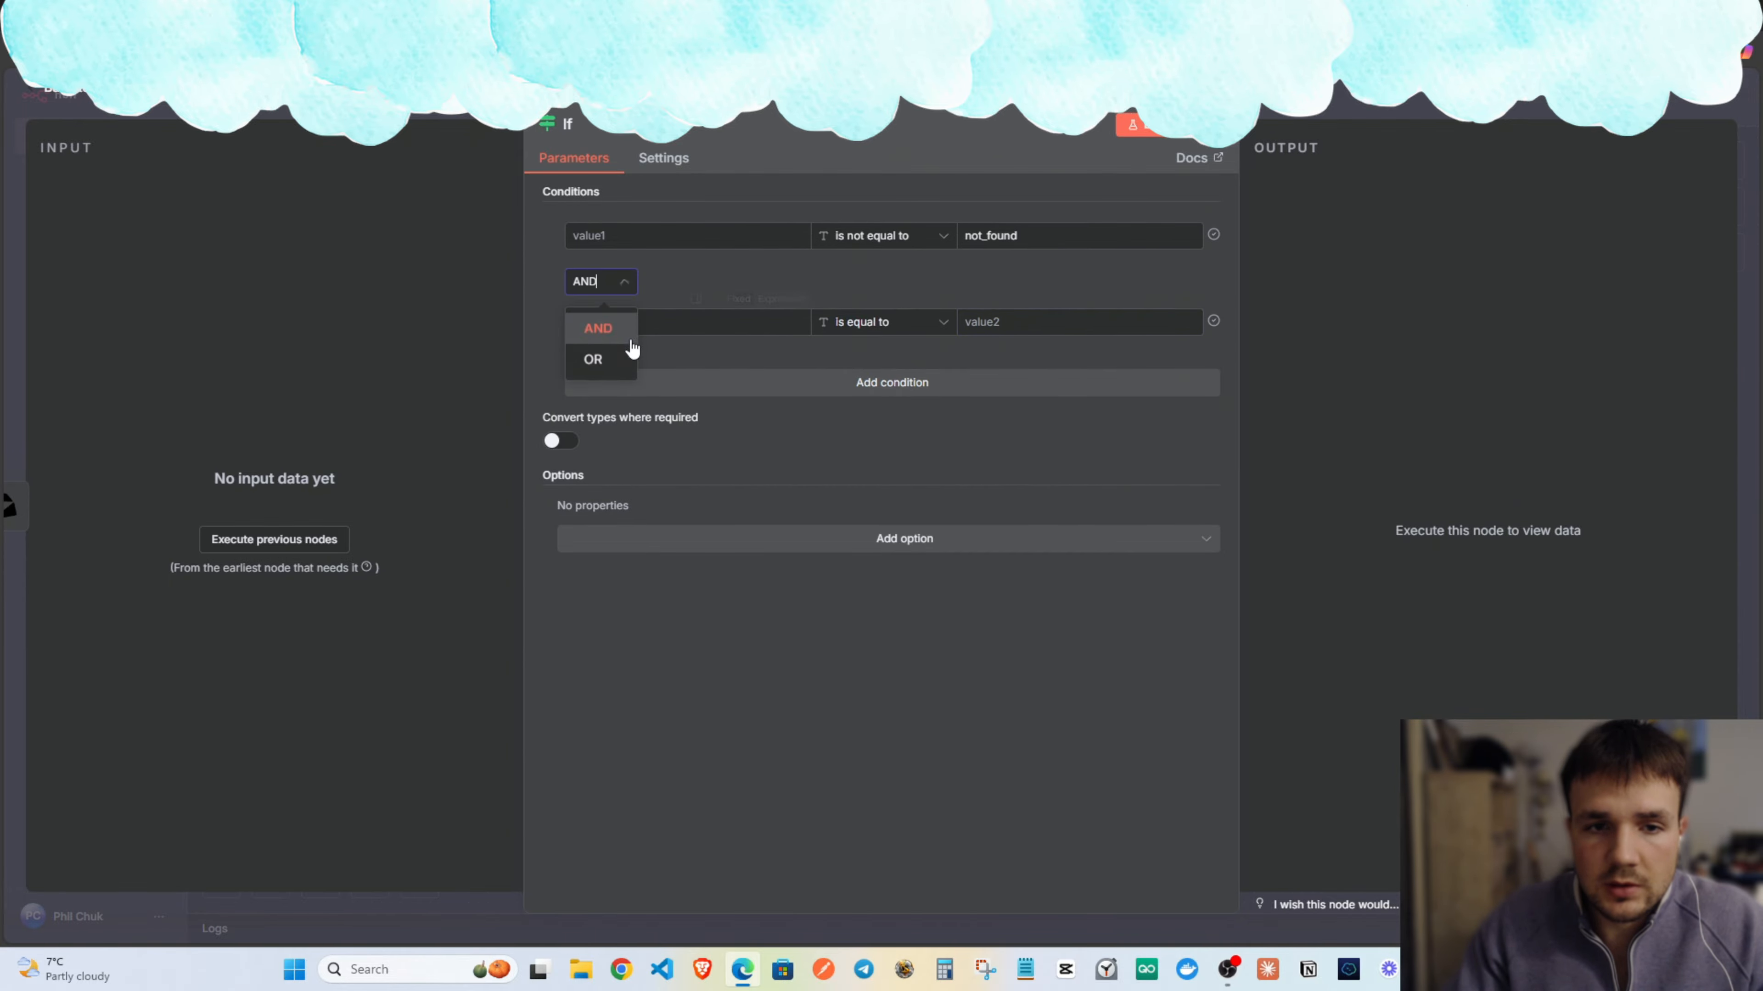
click(611, 360)
click(1028, 317)
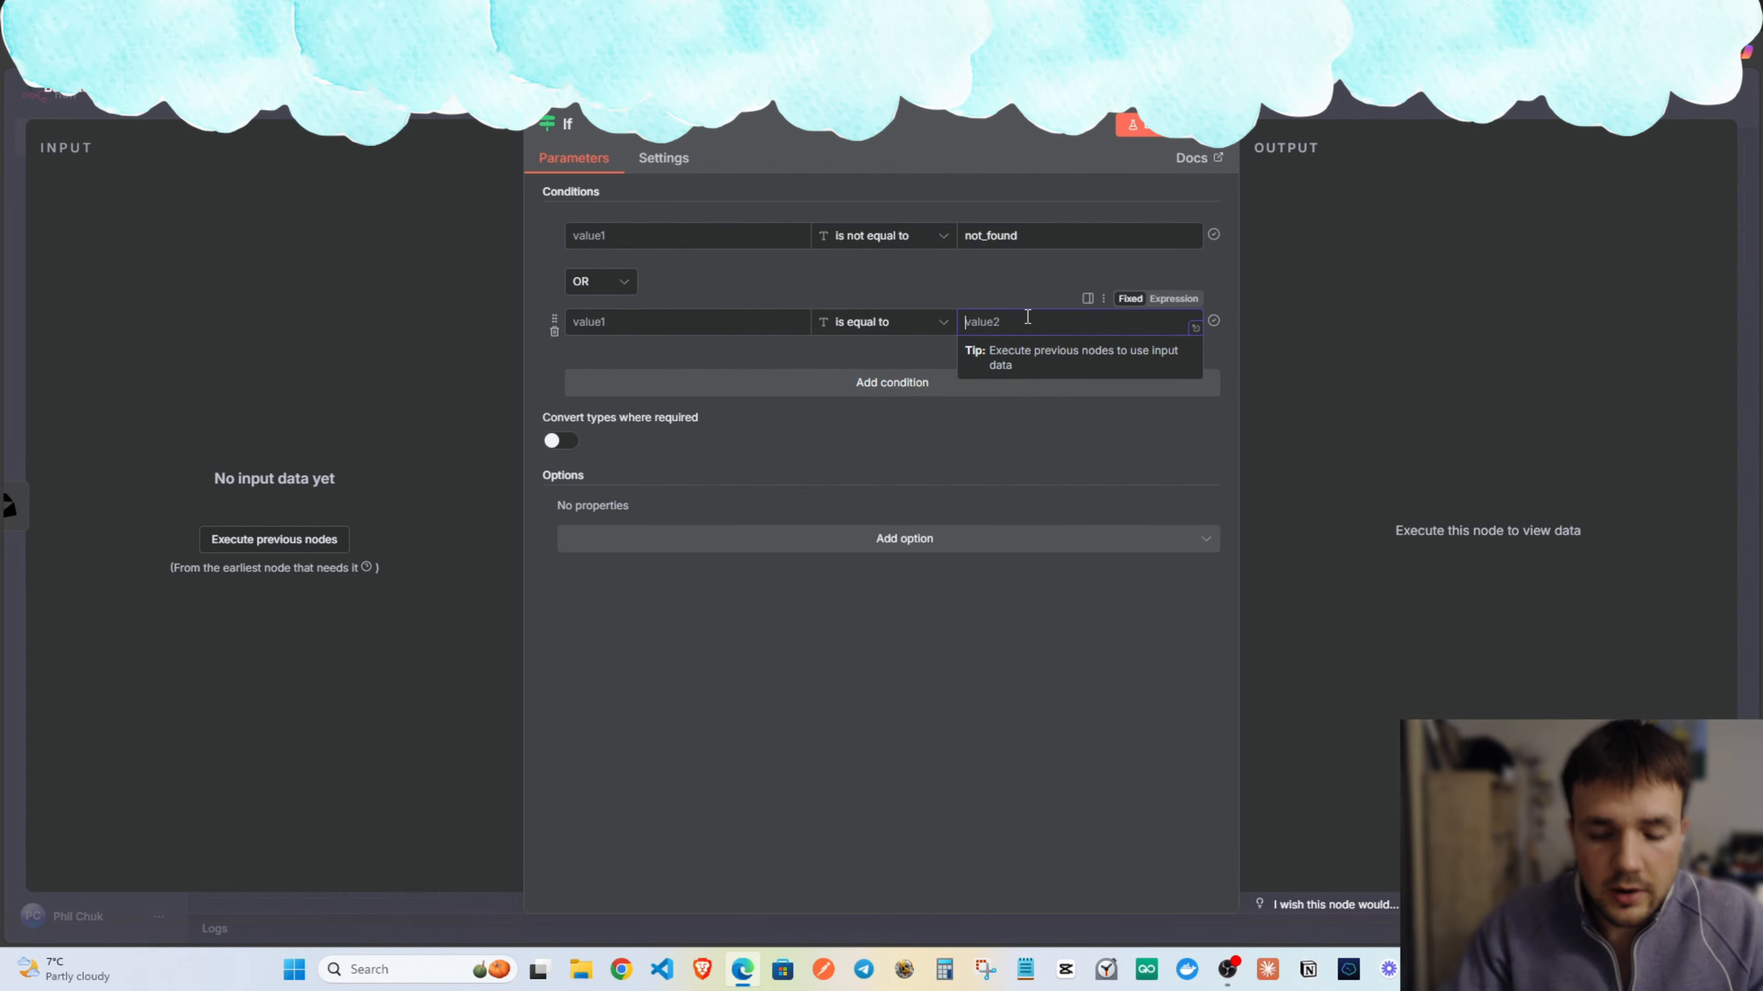
text(invalid)
click(981, 268)
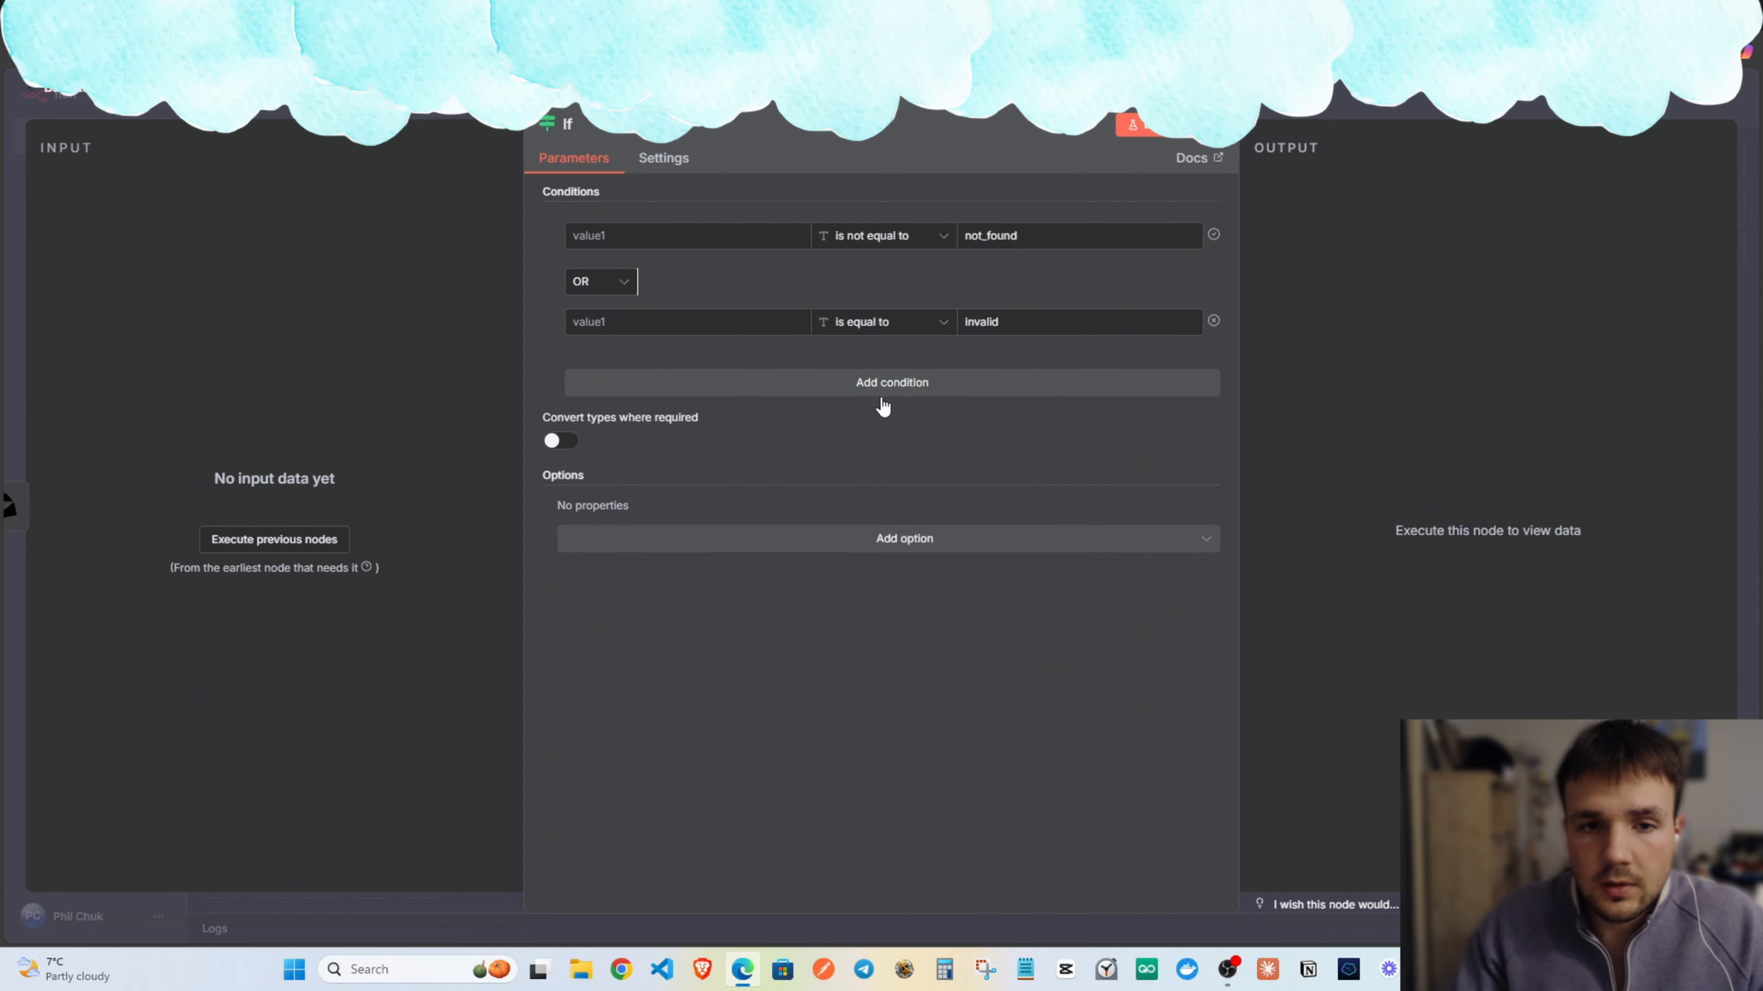
click(736, 385)
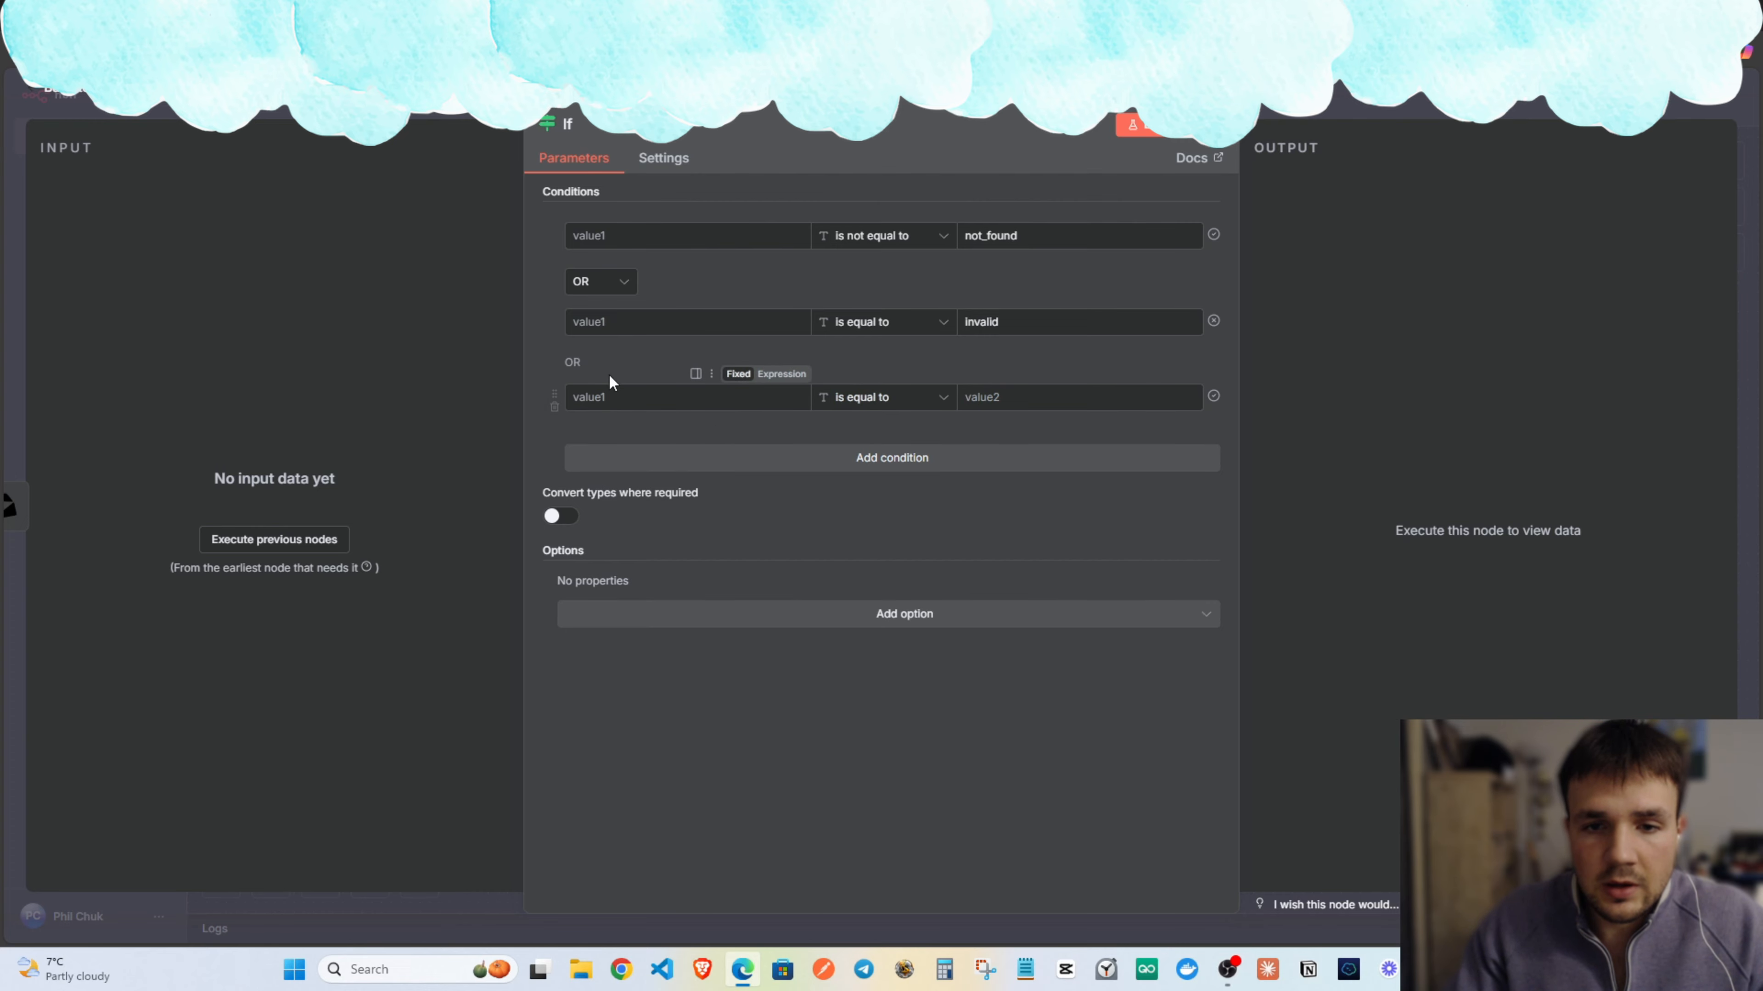
click(1056, 400)
text(black;)
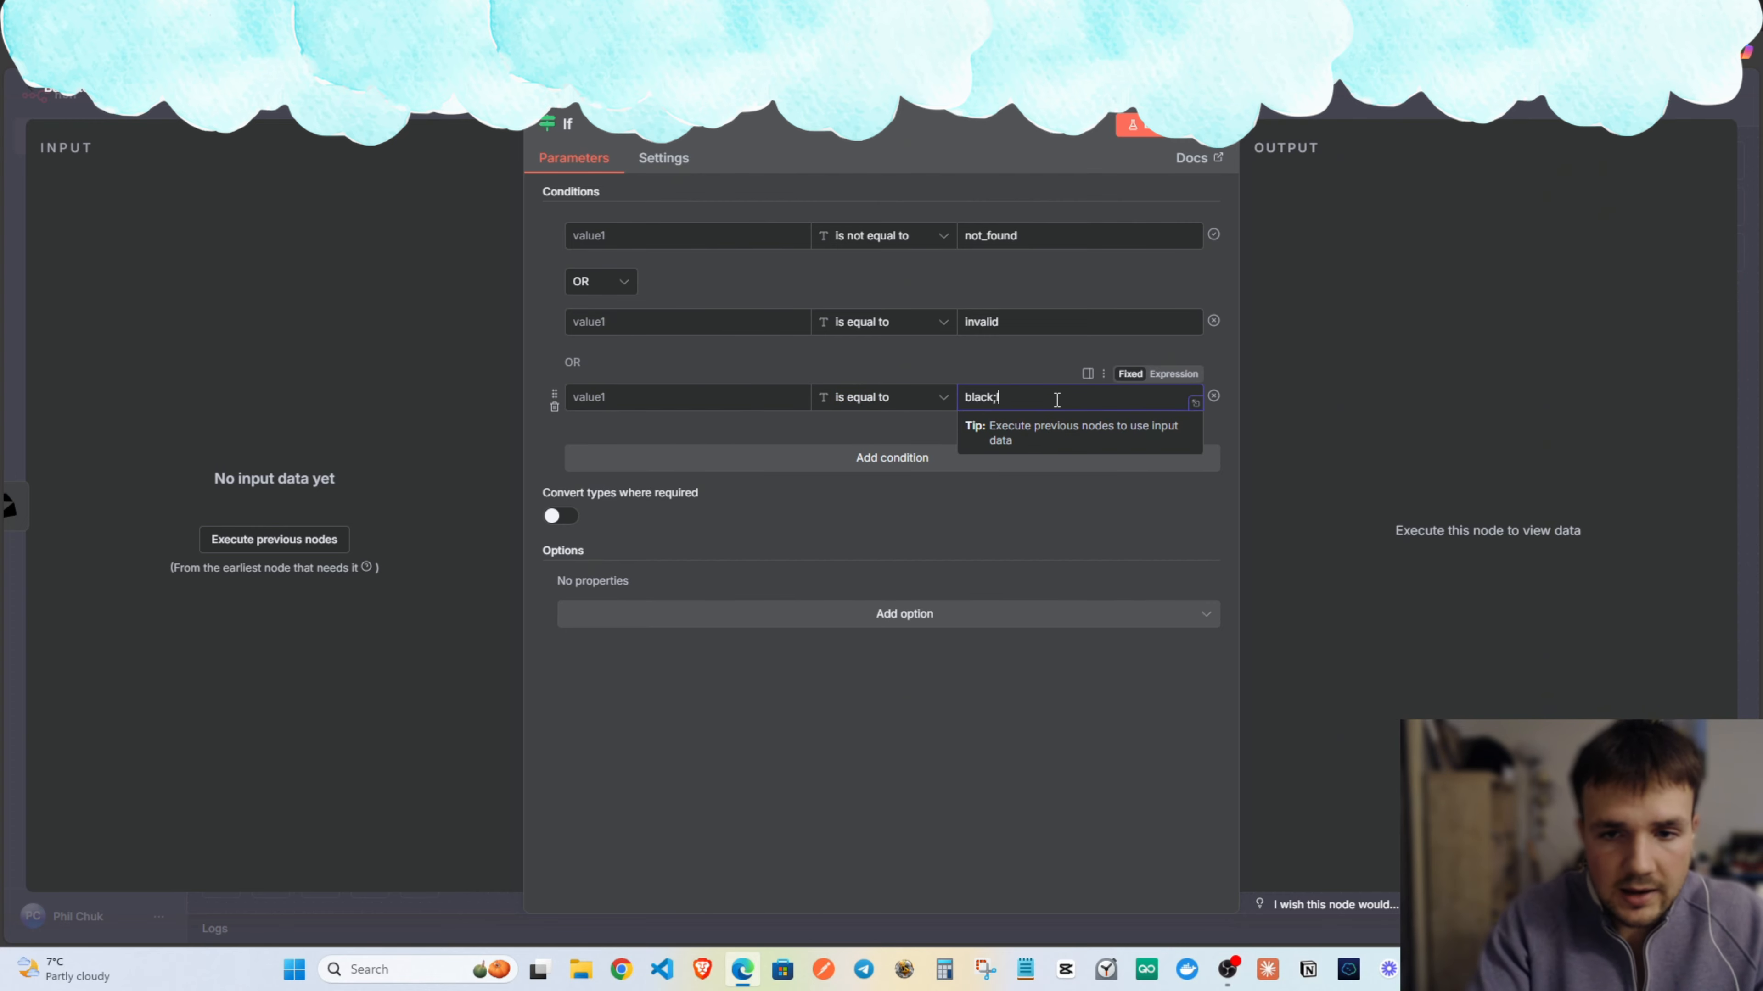
text(l)
text(listed)
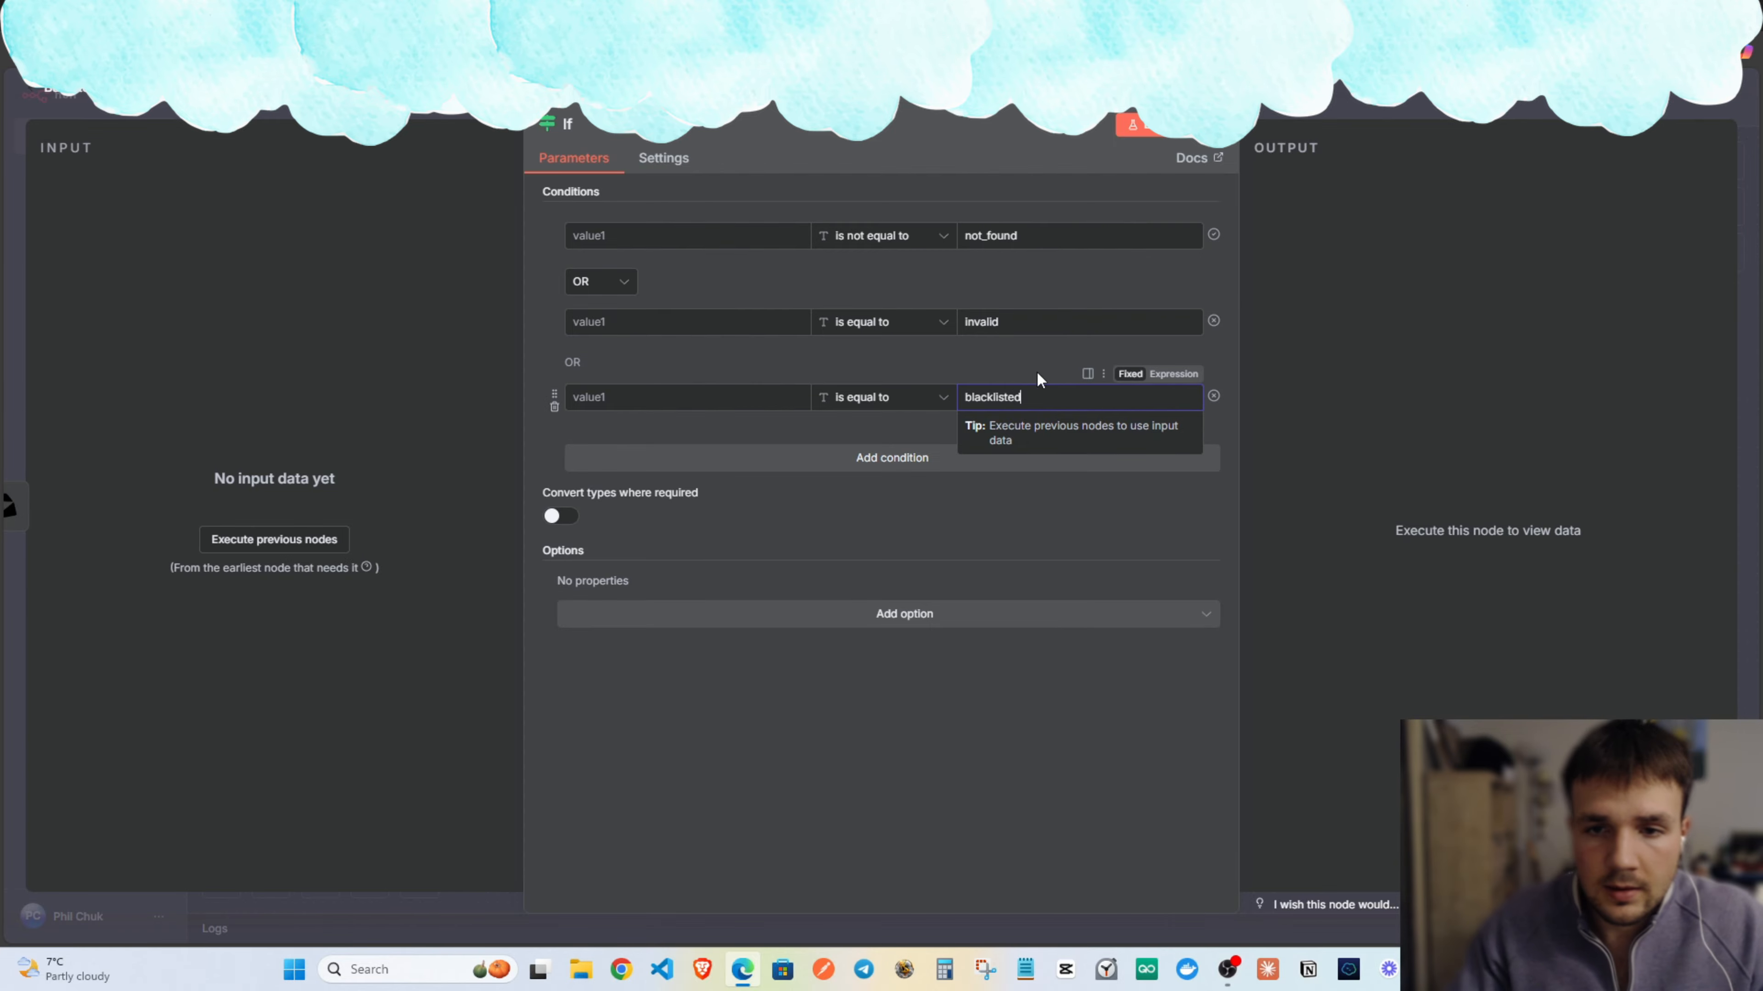
key(Escape)
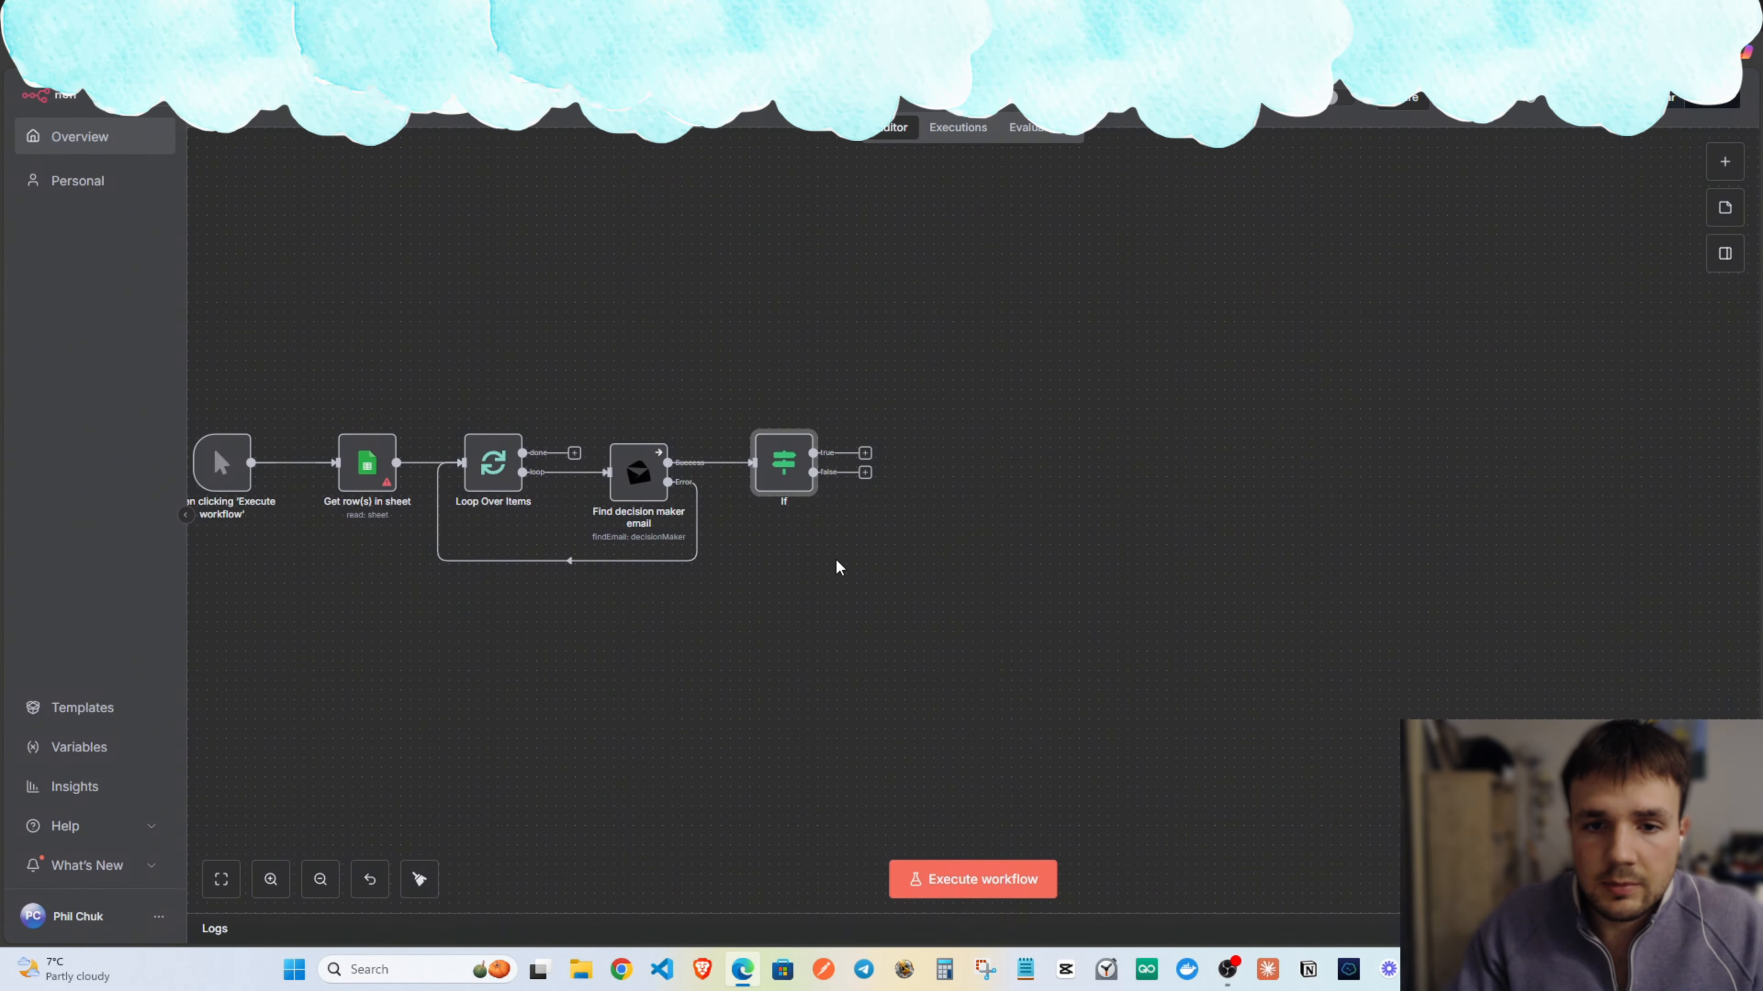
Wire the If false output back to Loop Over Items, undoing a stray node move.
drag(863, 479, 461, 463)
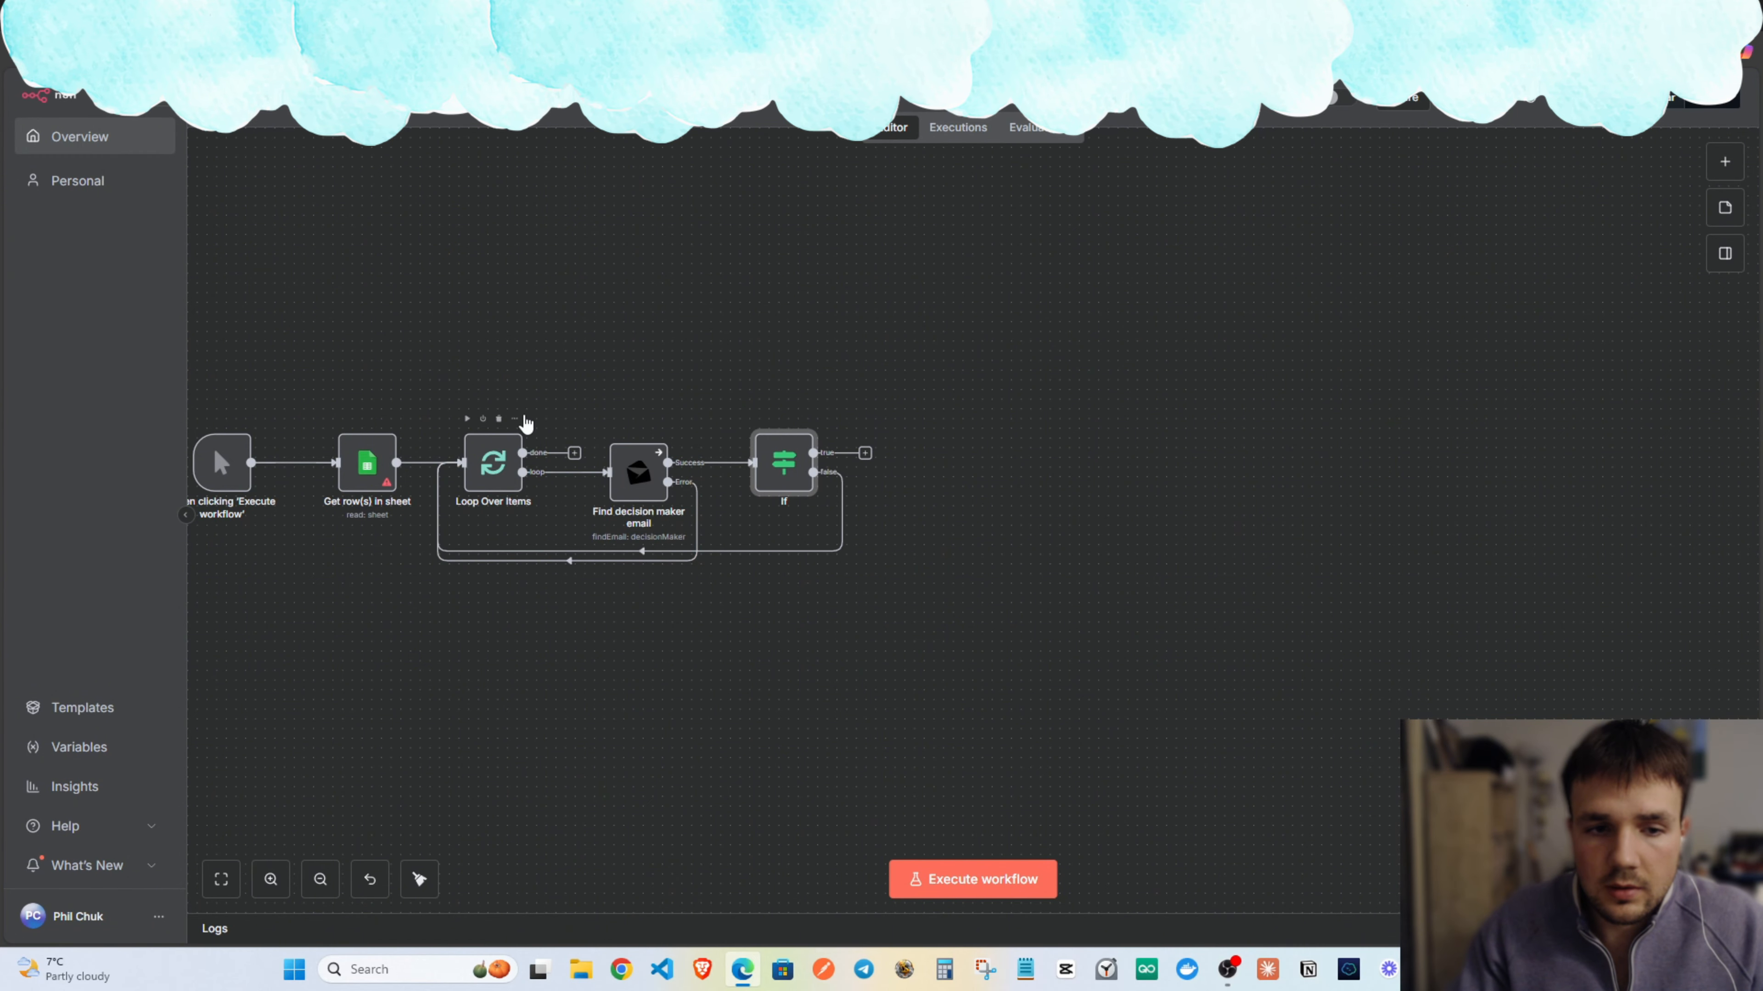
scroll(600, 416, left, 2)
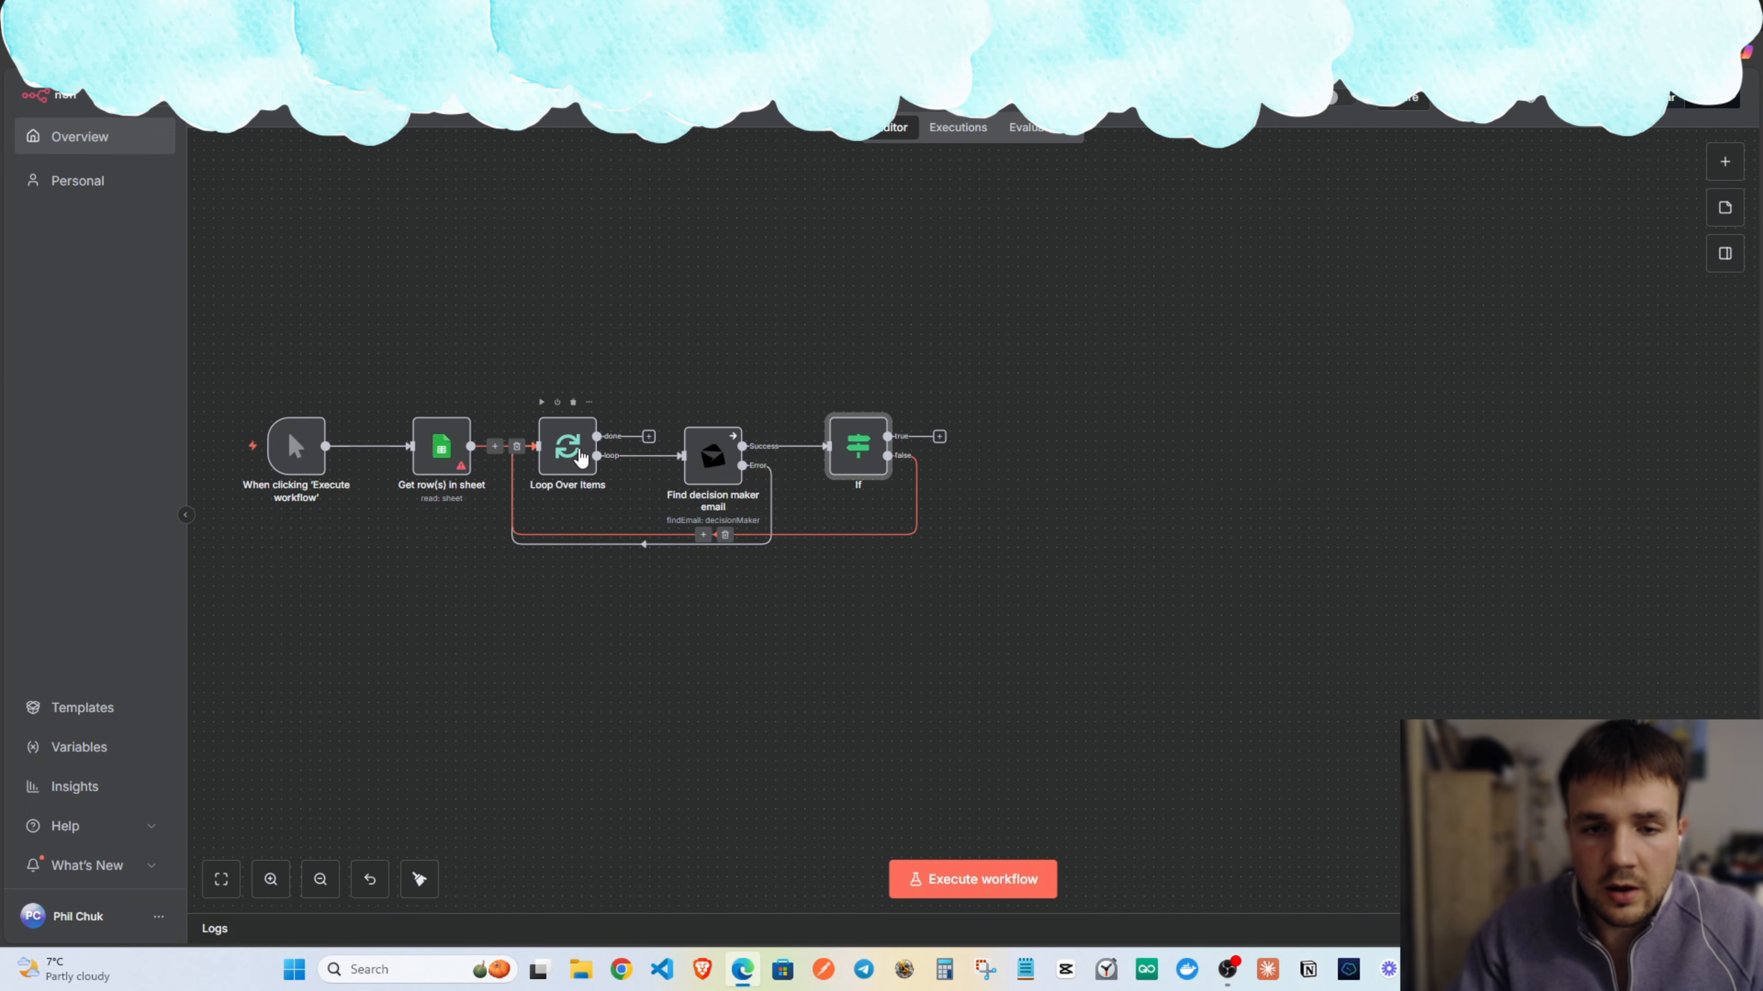
drag(858, 446, 898, 445)
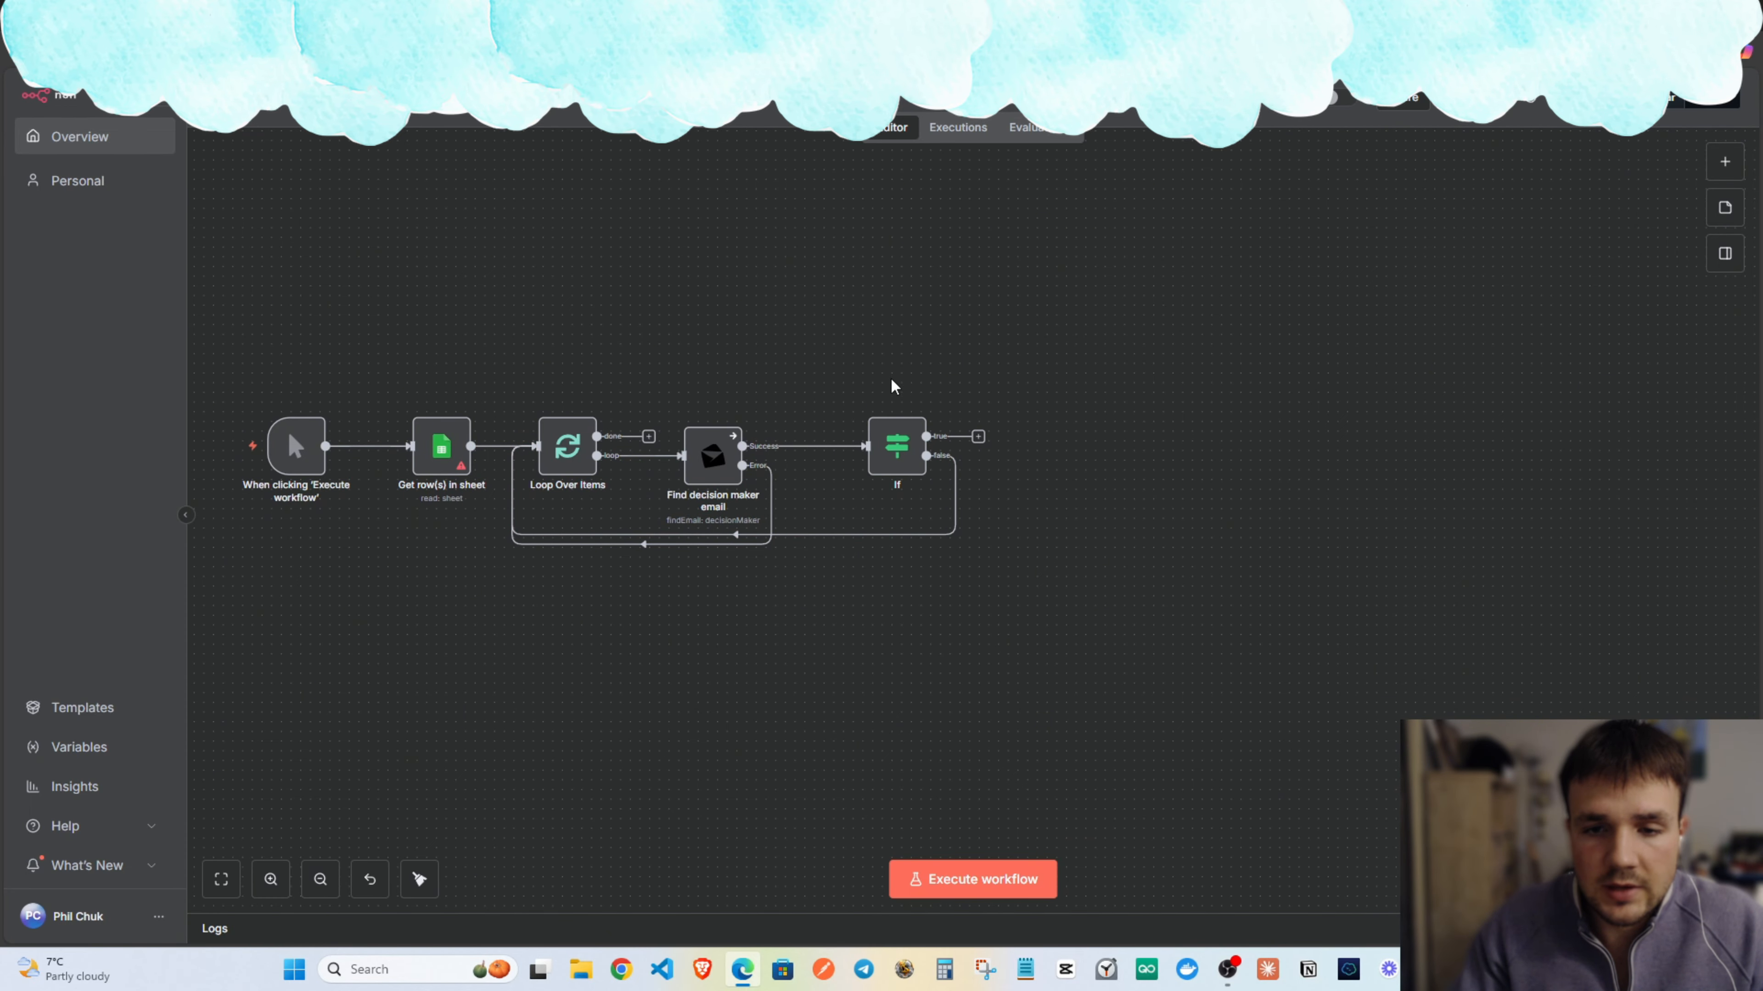
key(ctrl+z)
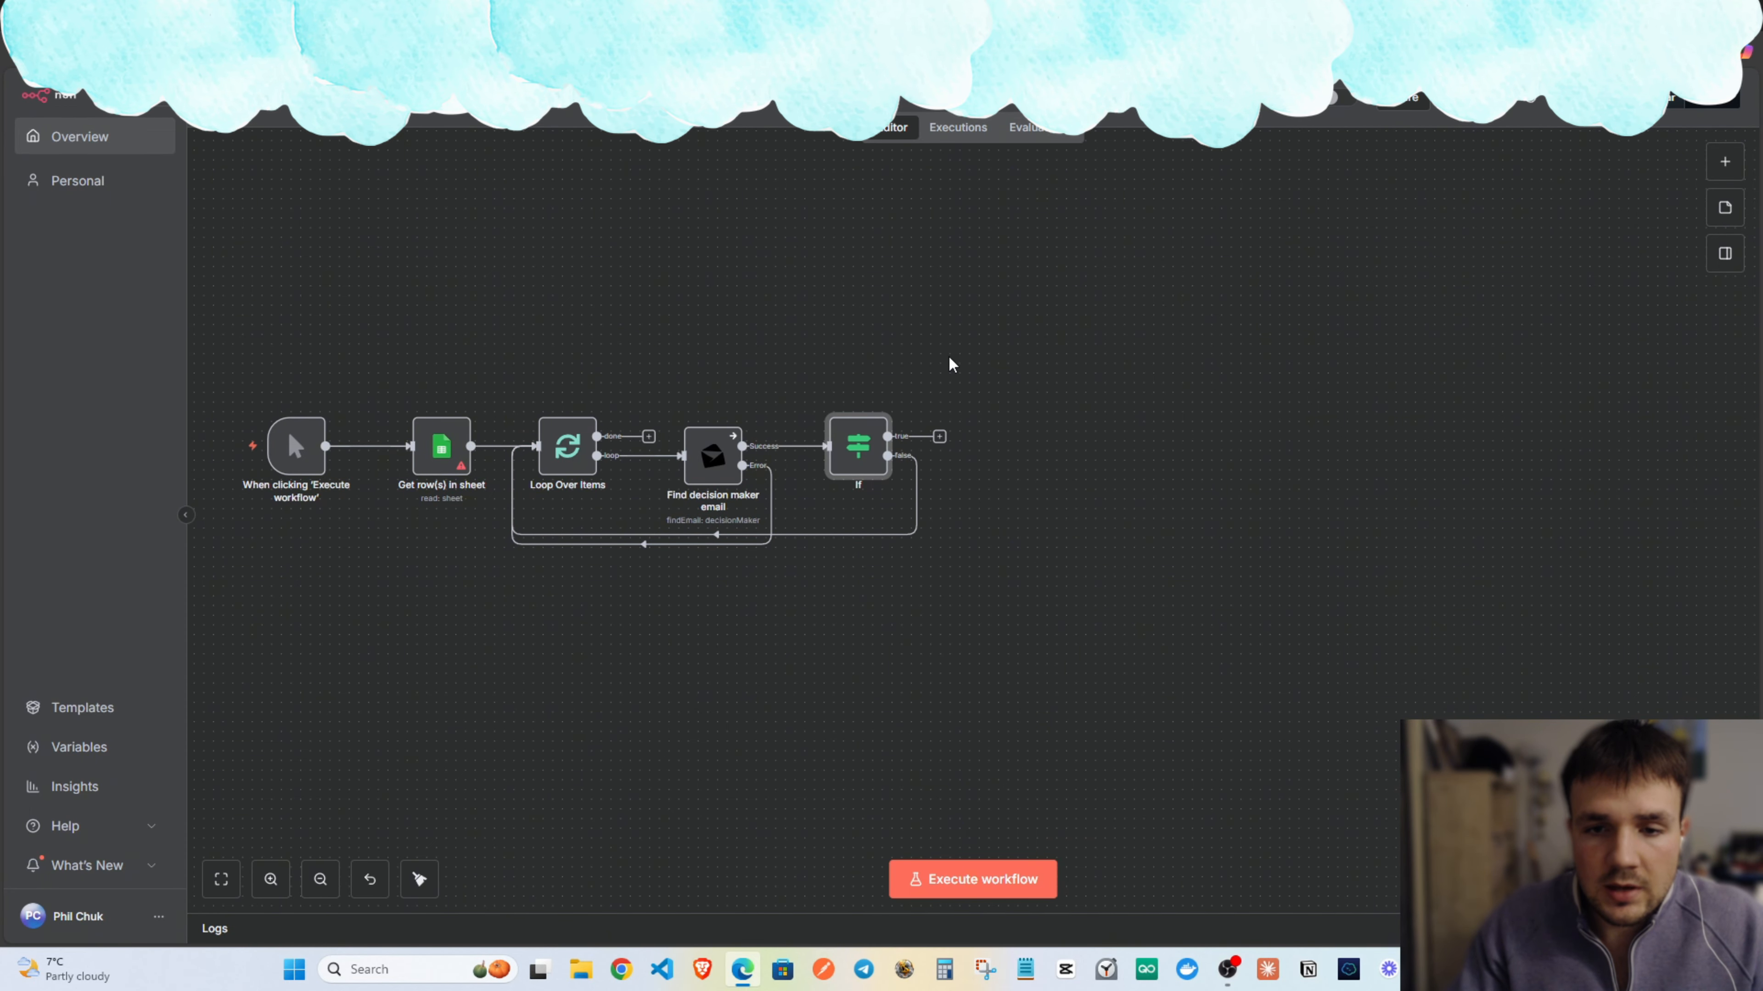
Highlight the blacklisted, not_found and risky email_status values in Anymailfinder's docs.
key(alt+Tab)
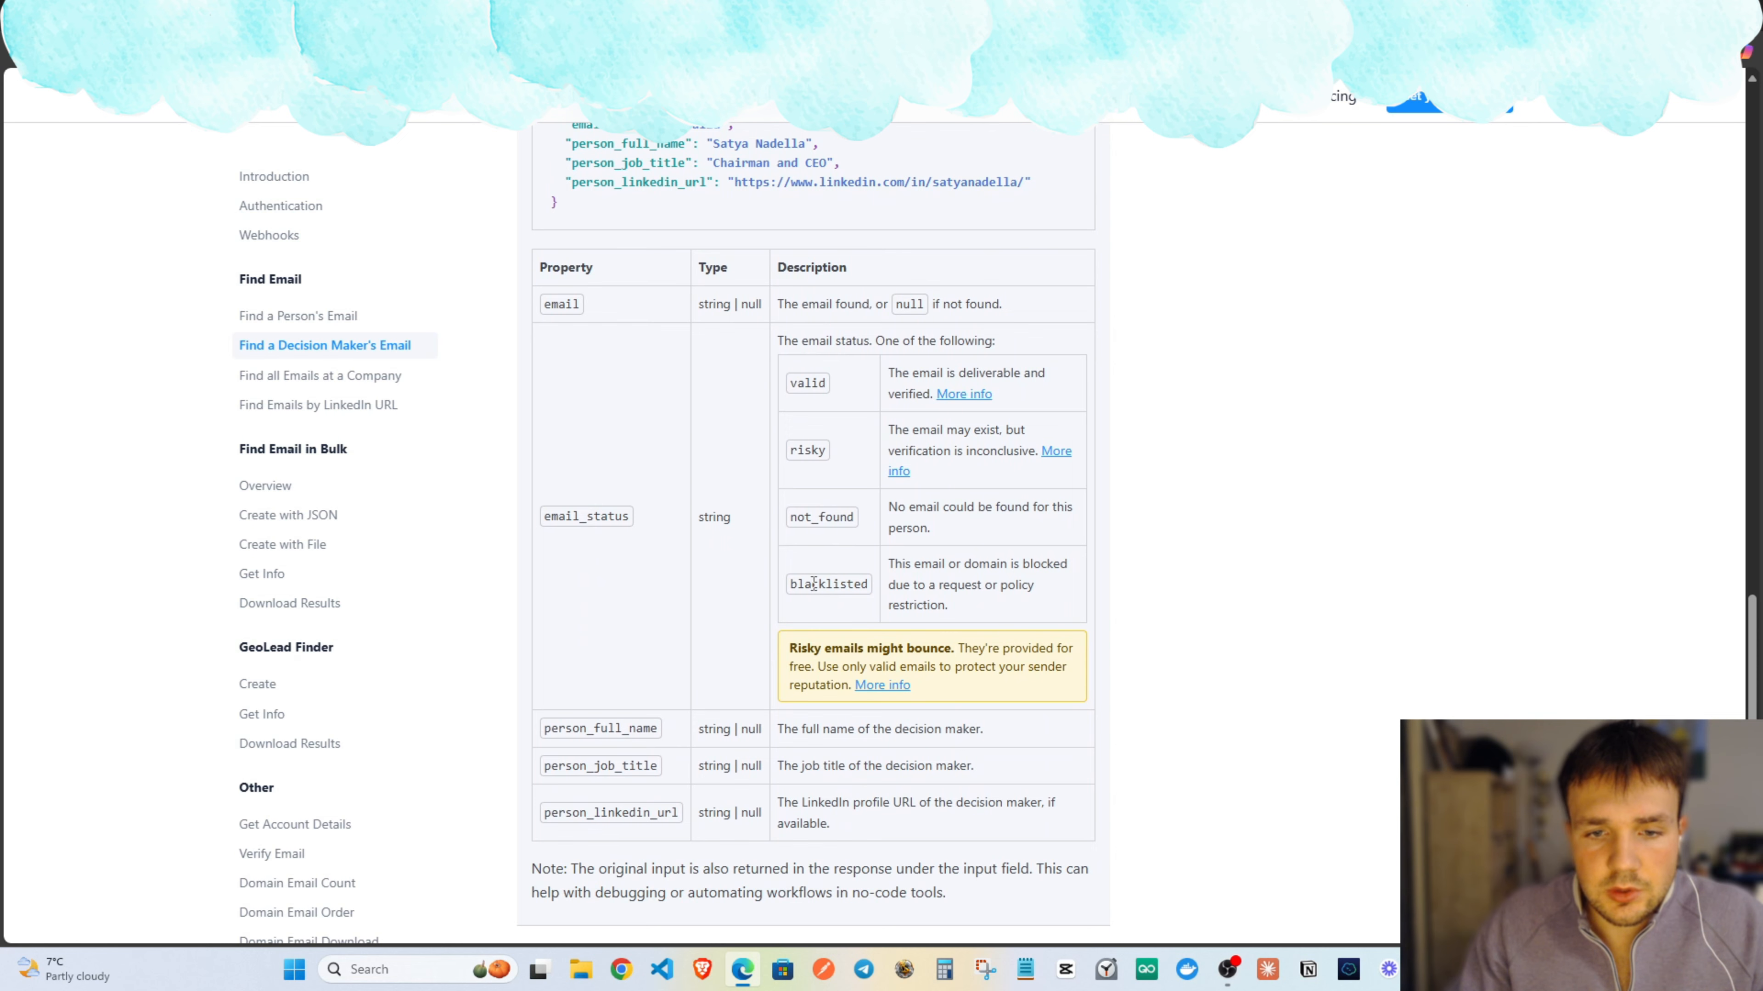
drag(791, 585, 871, 585)
click(804, 552)
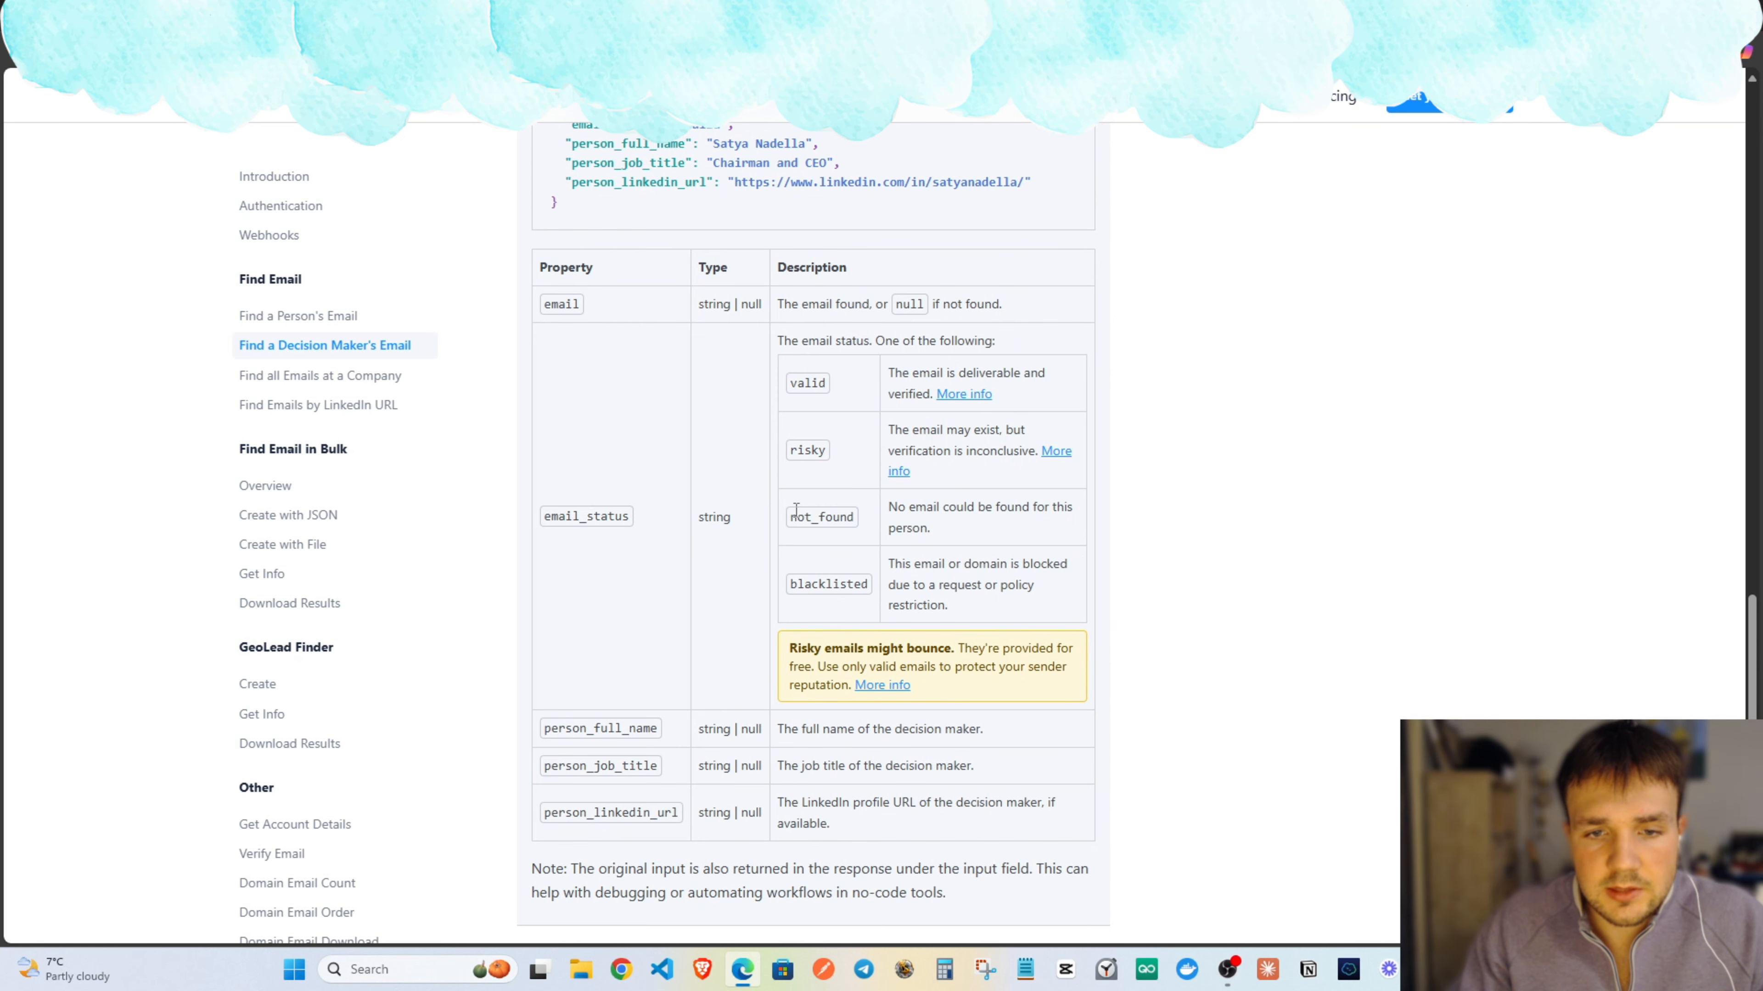
drag(845, 520, 855, 519)
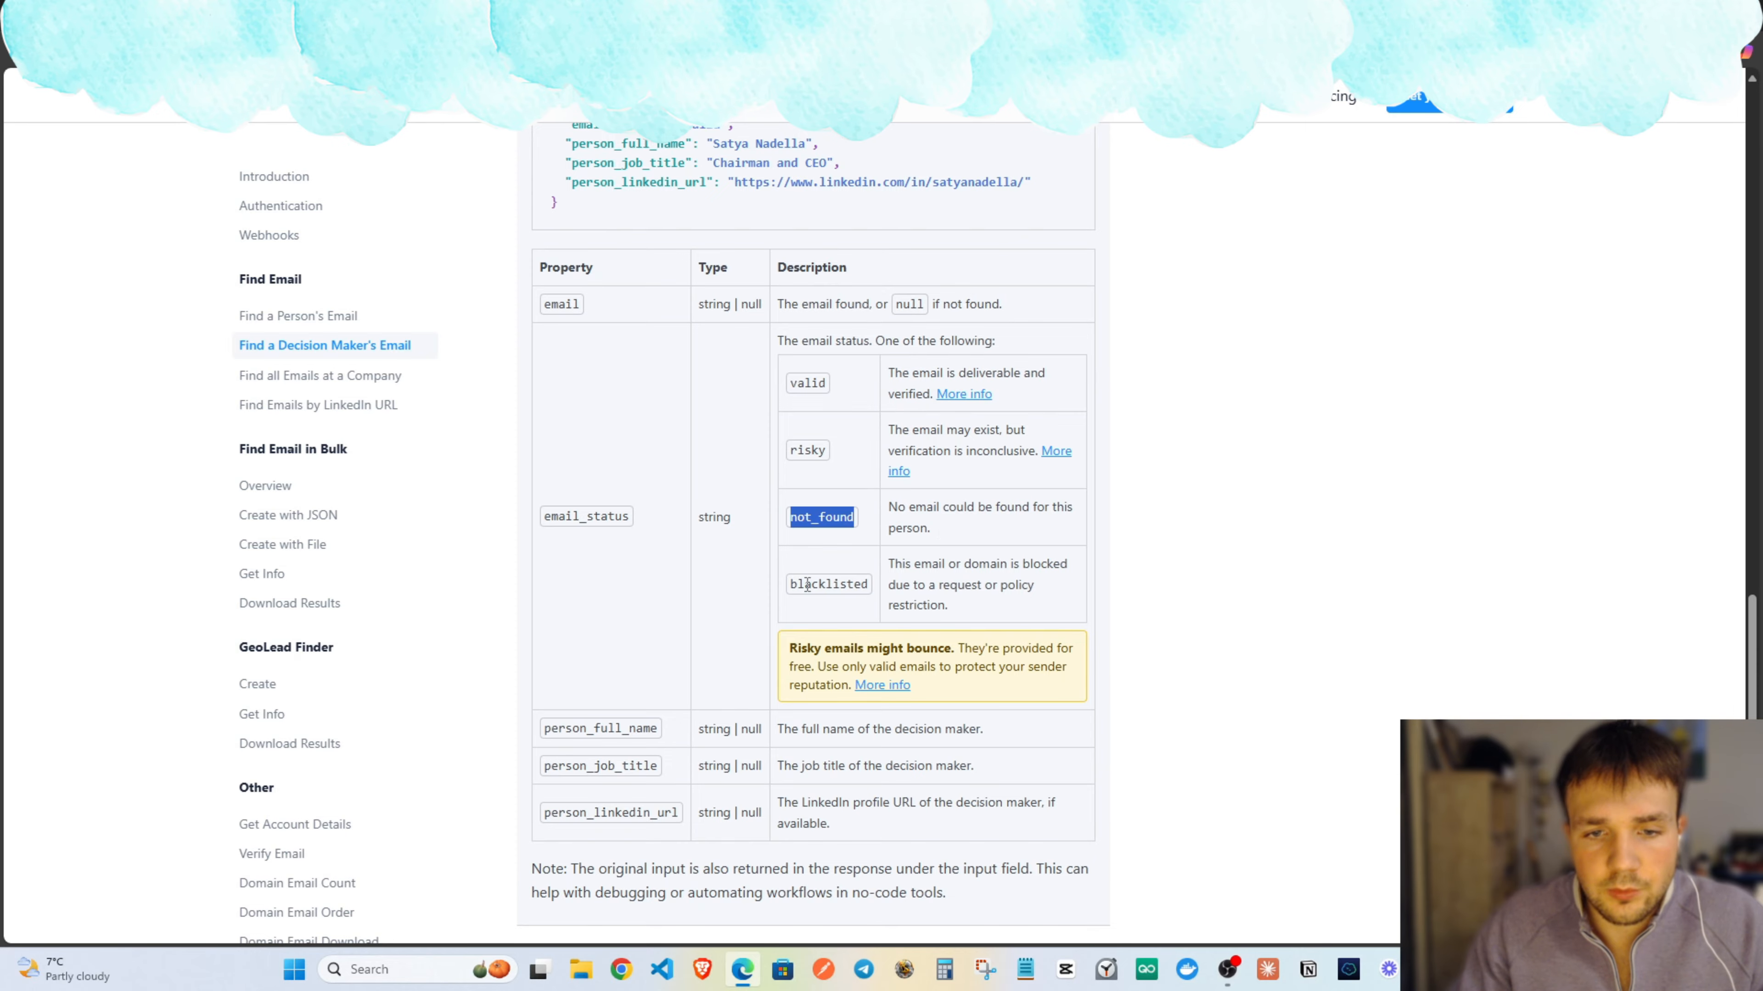
click(853, 535)
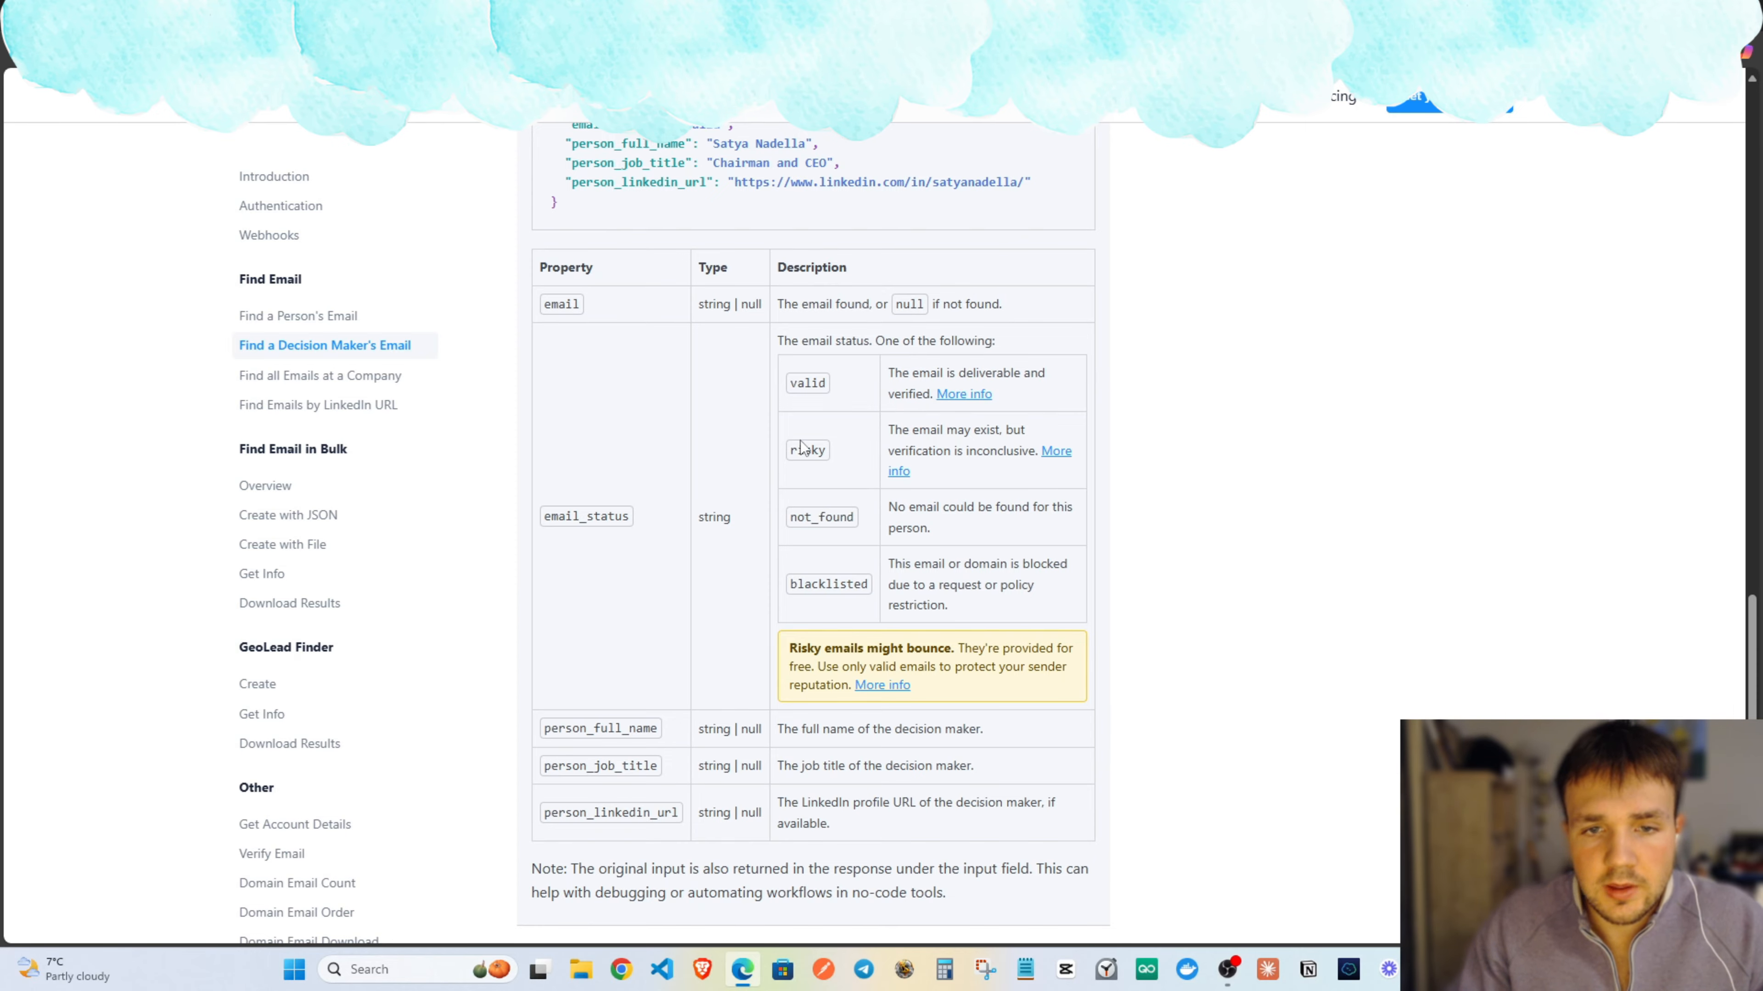
drag(810, 455, 814, 452)
click(1152, 486)
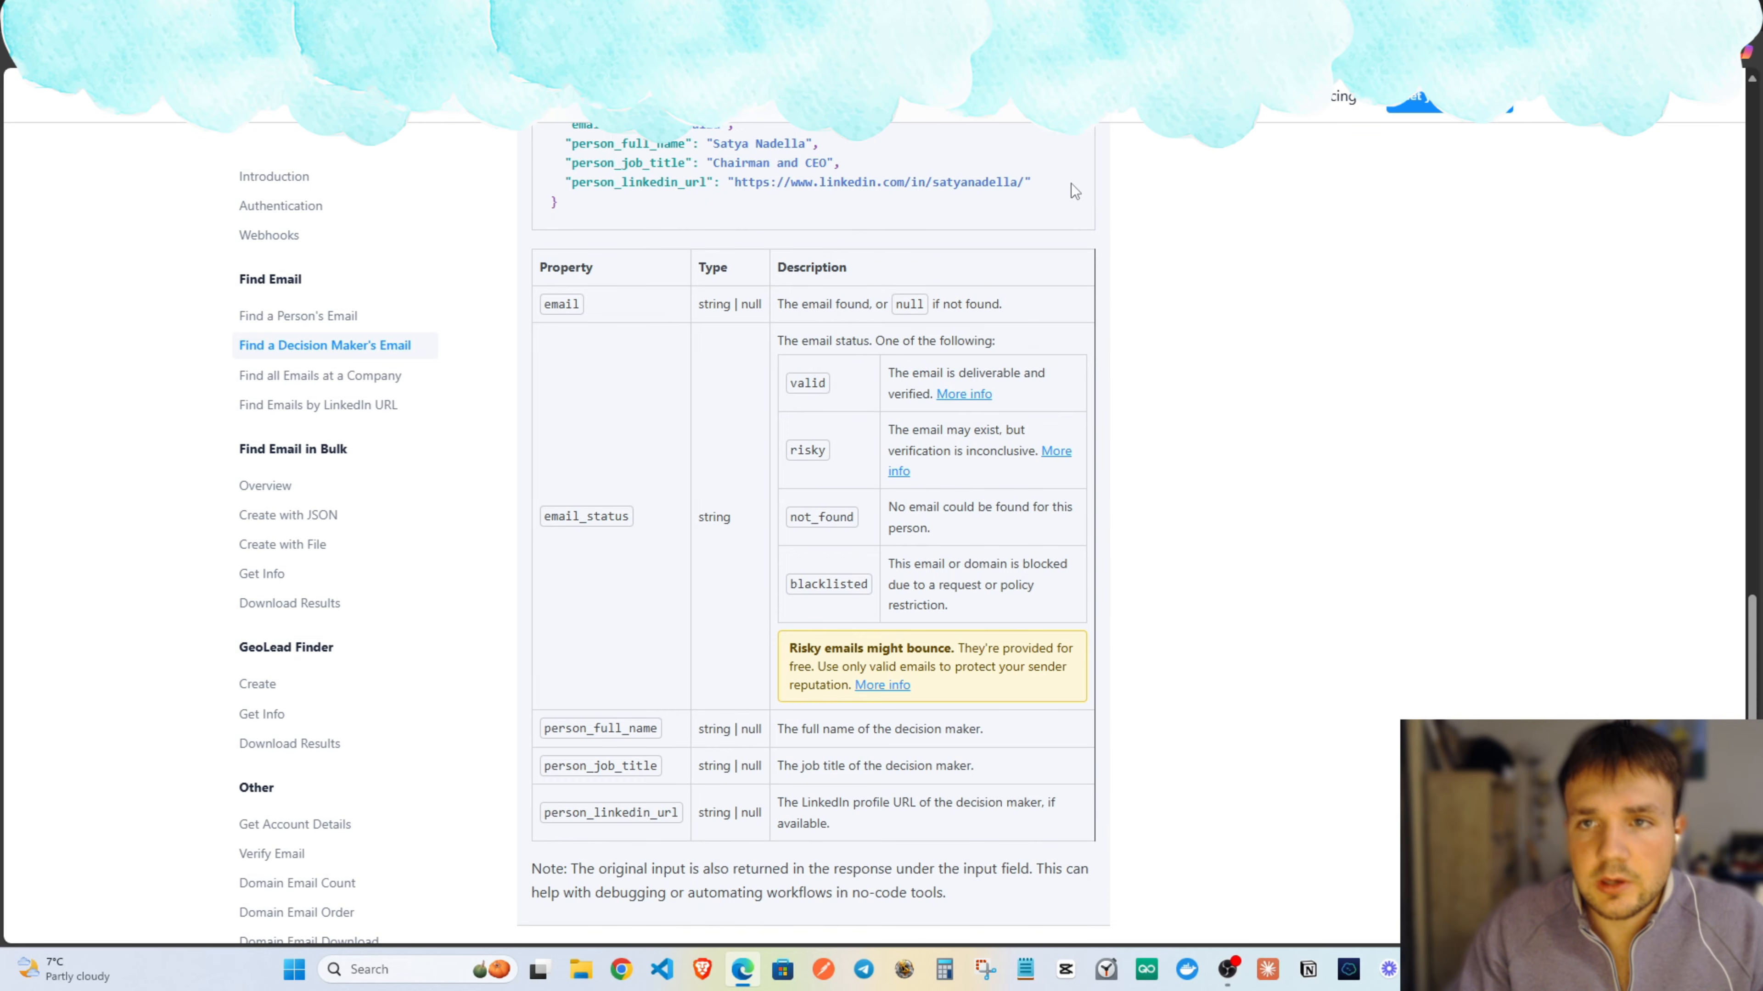
key(ctrl+Tab)
key(ctrl+Tab)
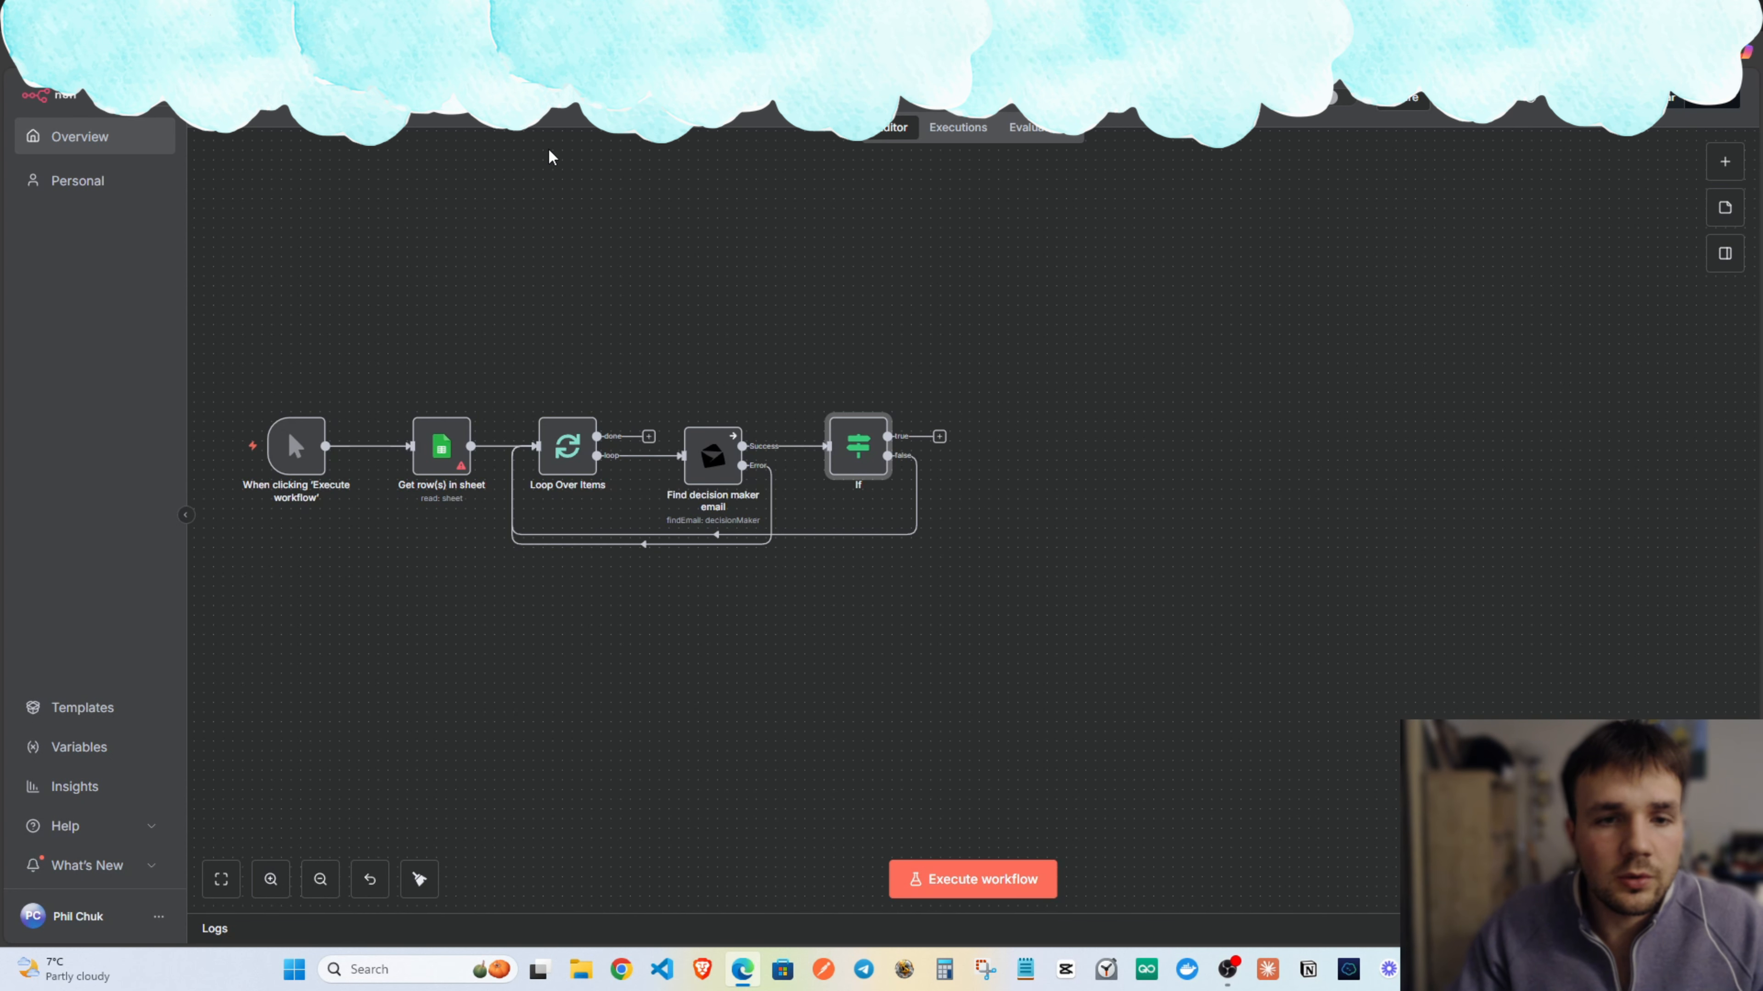
Add a Neverbounce 'Verify an email address' node on If's true output.
scroll(861, 375, right, 3)
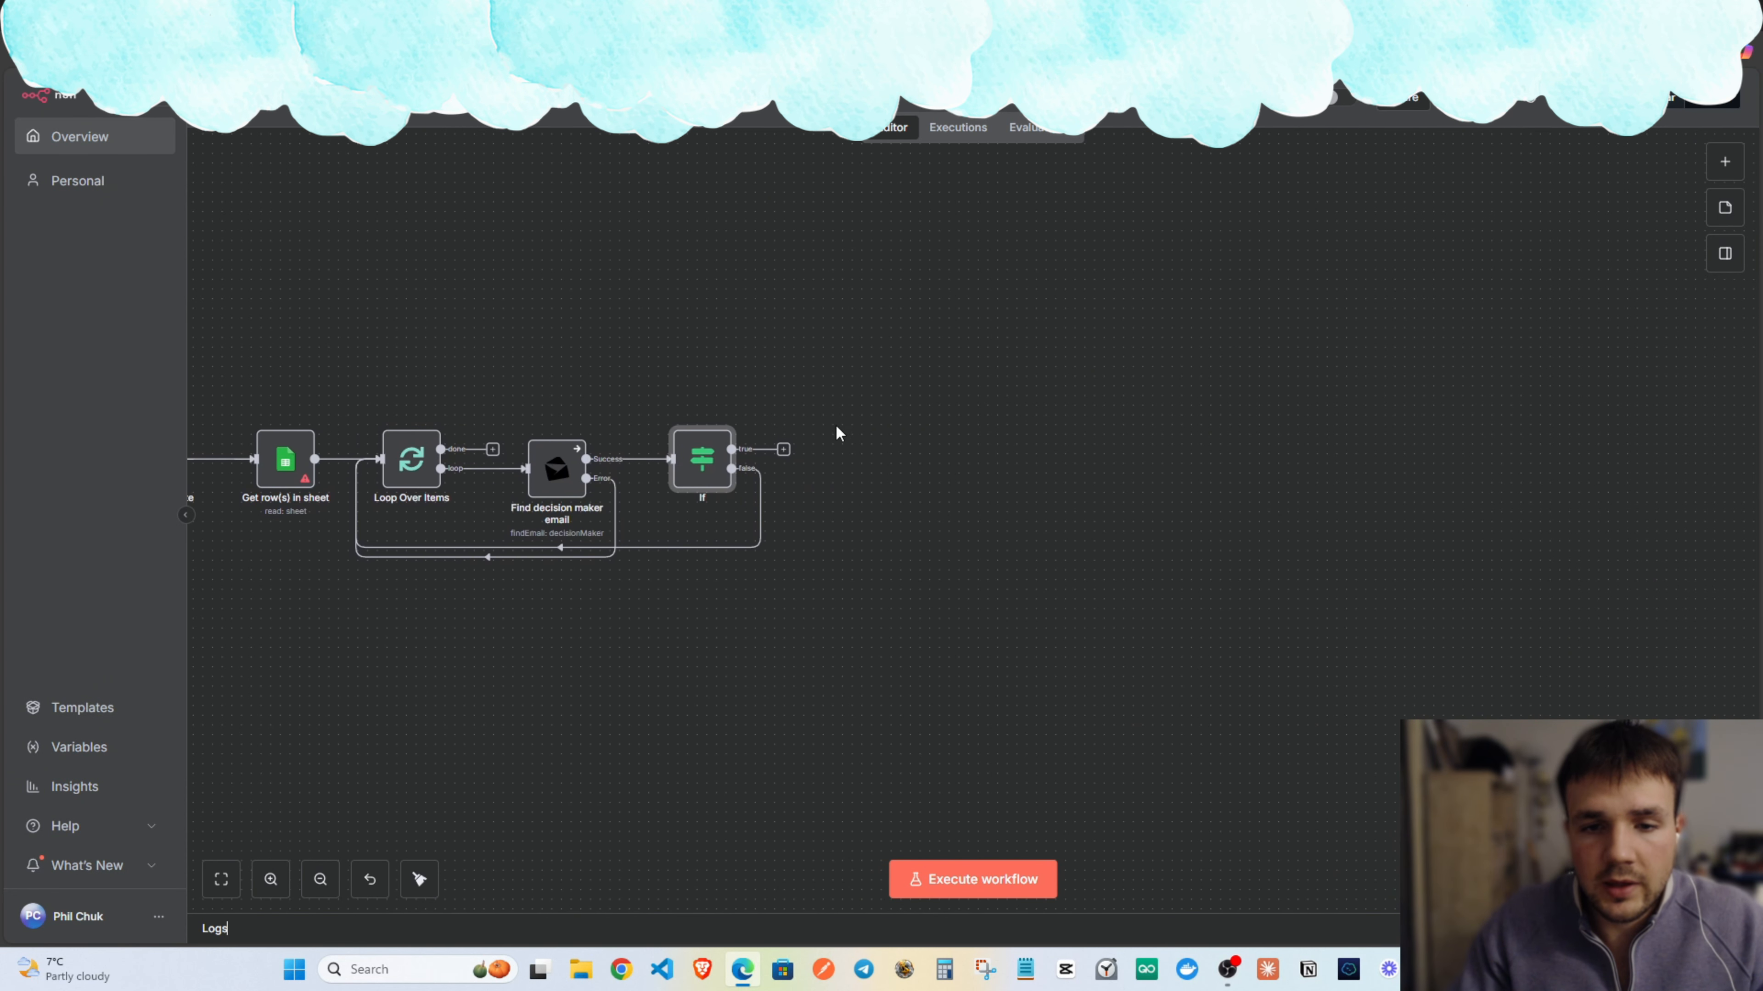
click(783, 450)
text(neverbounce)
click(1429, 284)
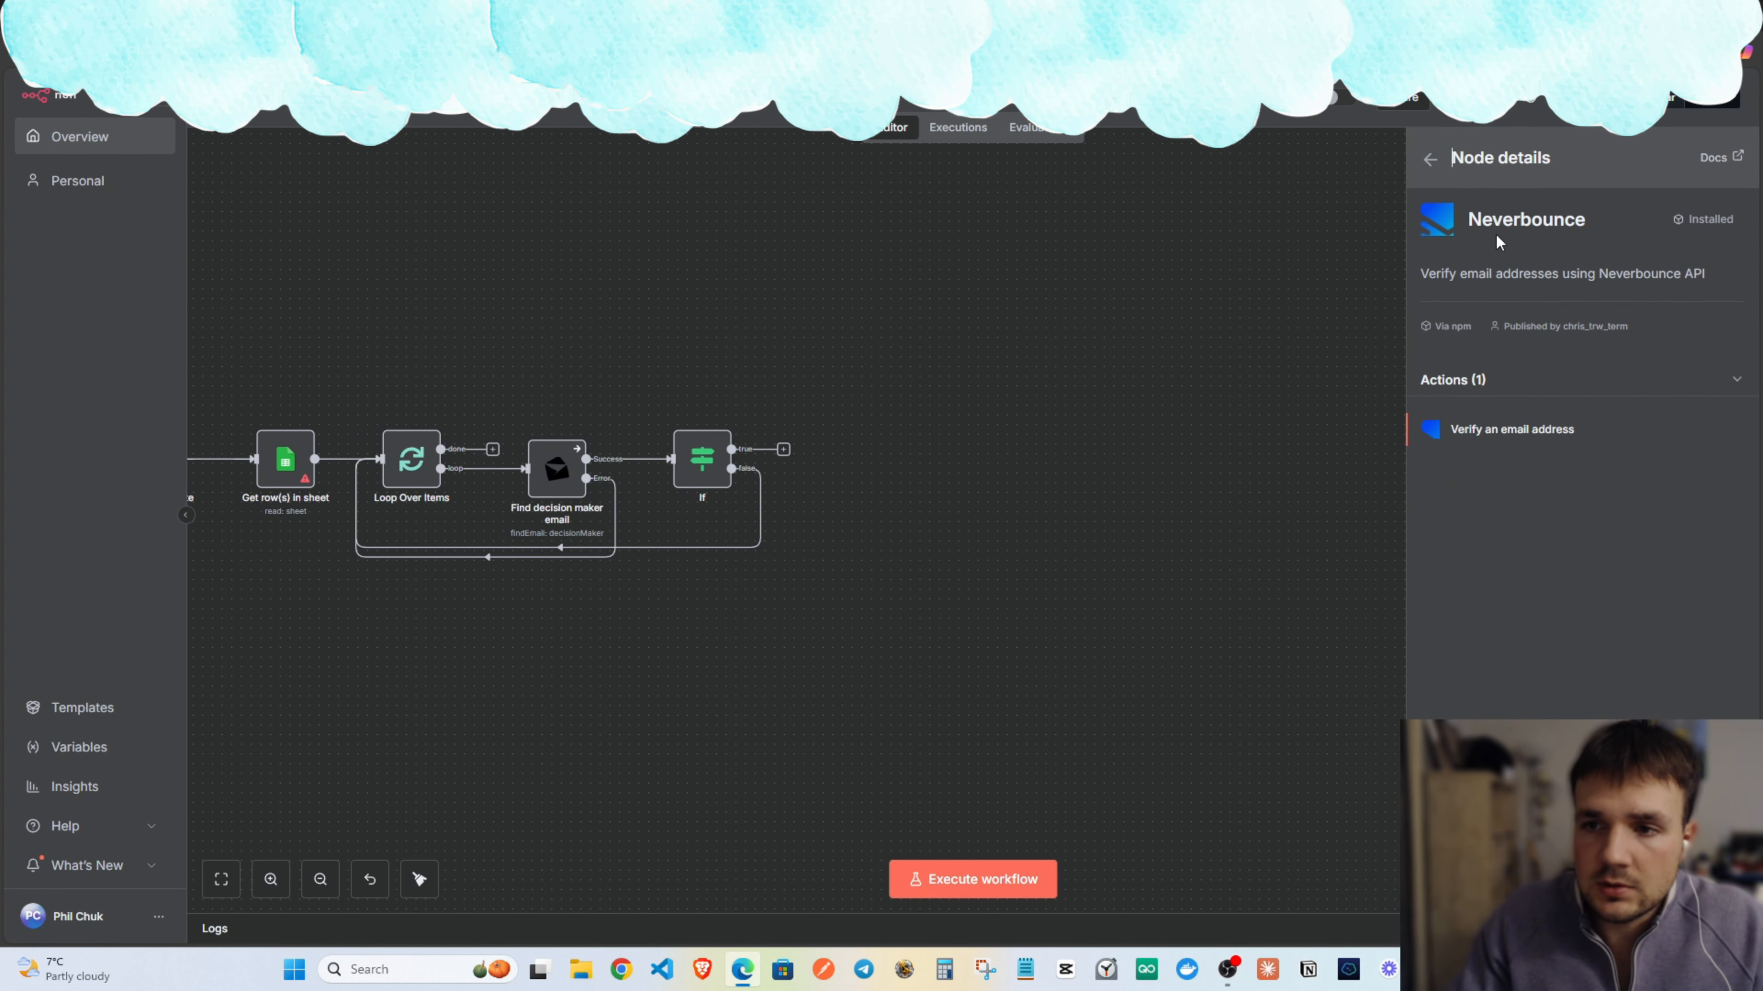
click(1520, 431)
key(Escape)
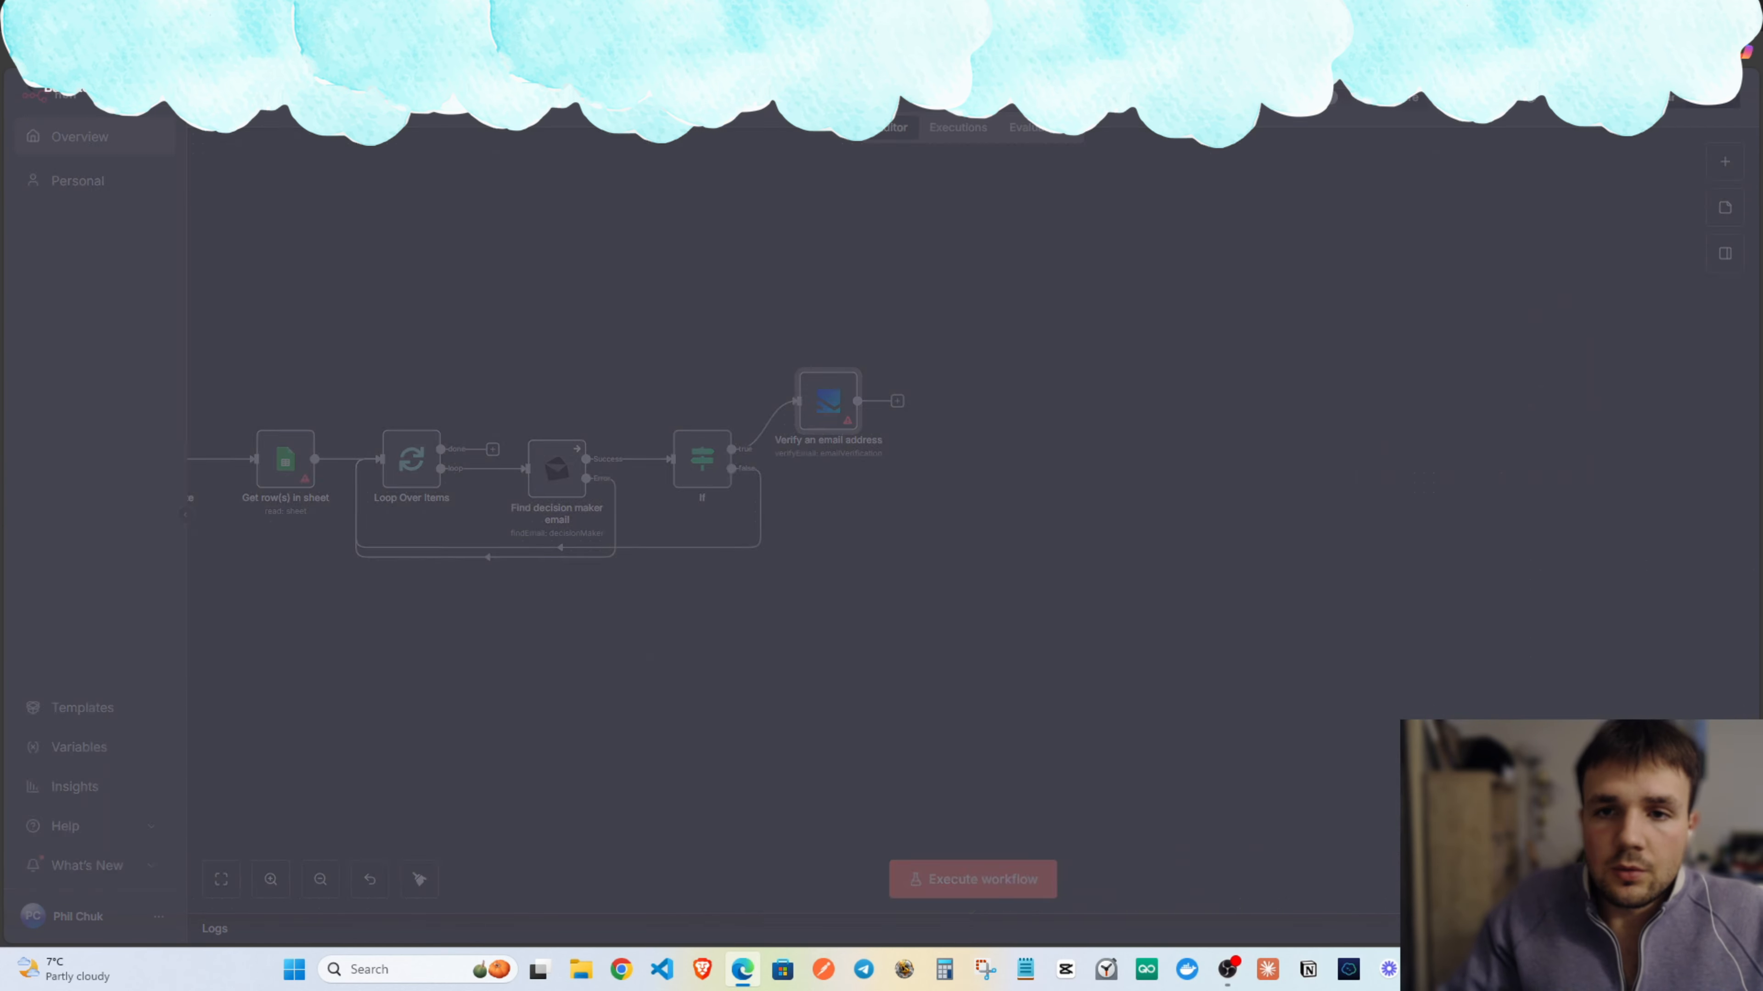
drag(842, 437, 871, 486)
click(991, 410)
drag(981, 423, 1012, 425)
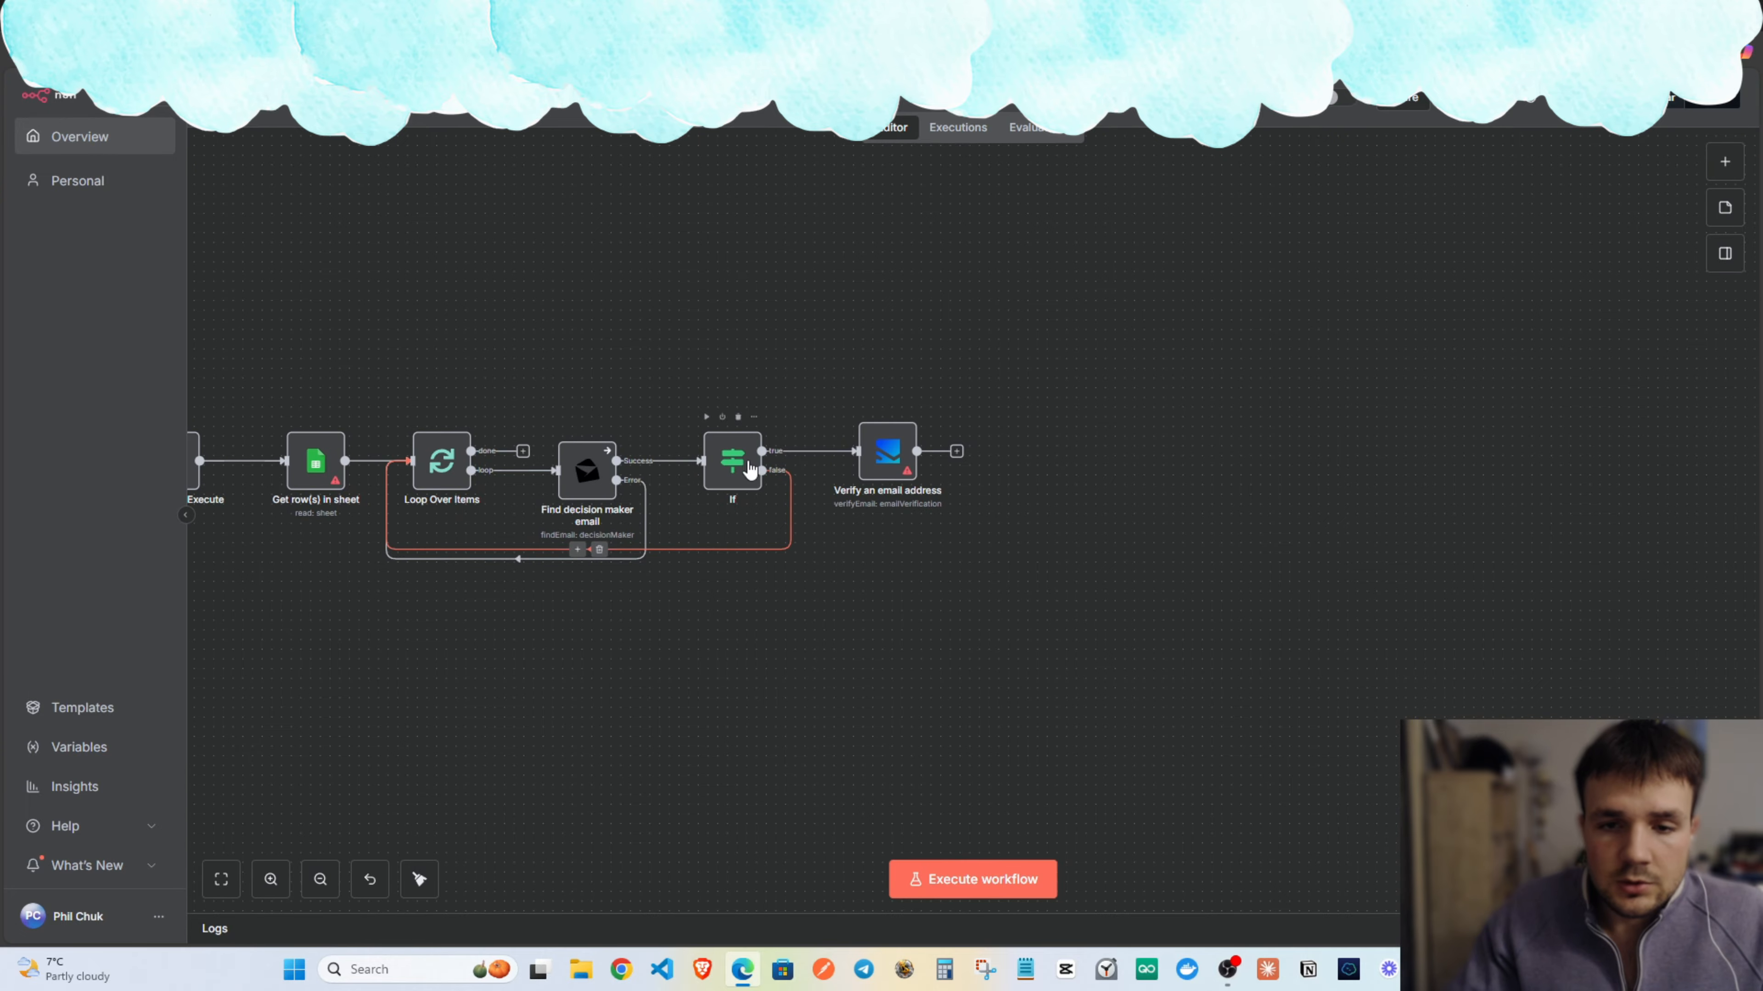
Add an If1 node after the verify step and line it up.
click(956, 452)
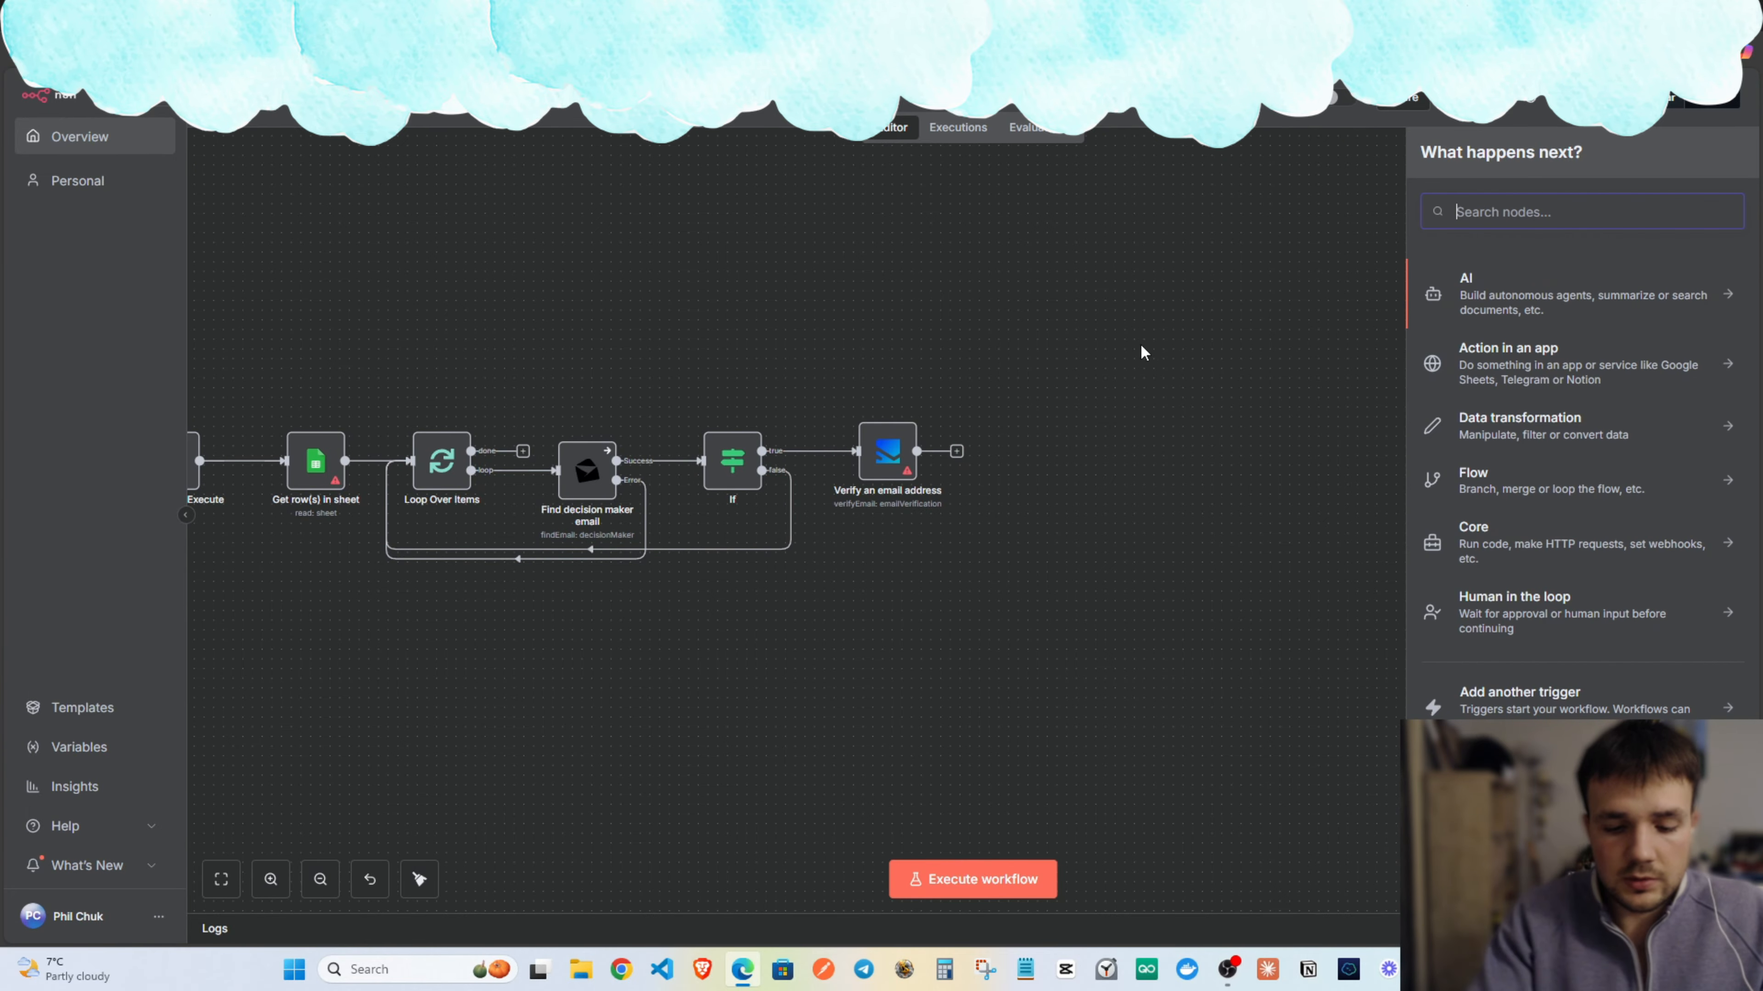
text(if)
key(Return)
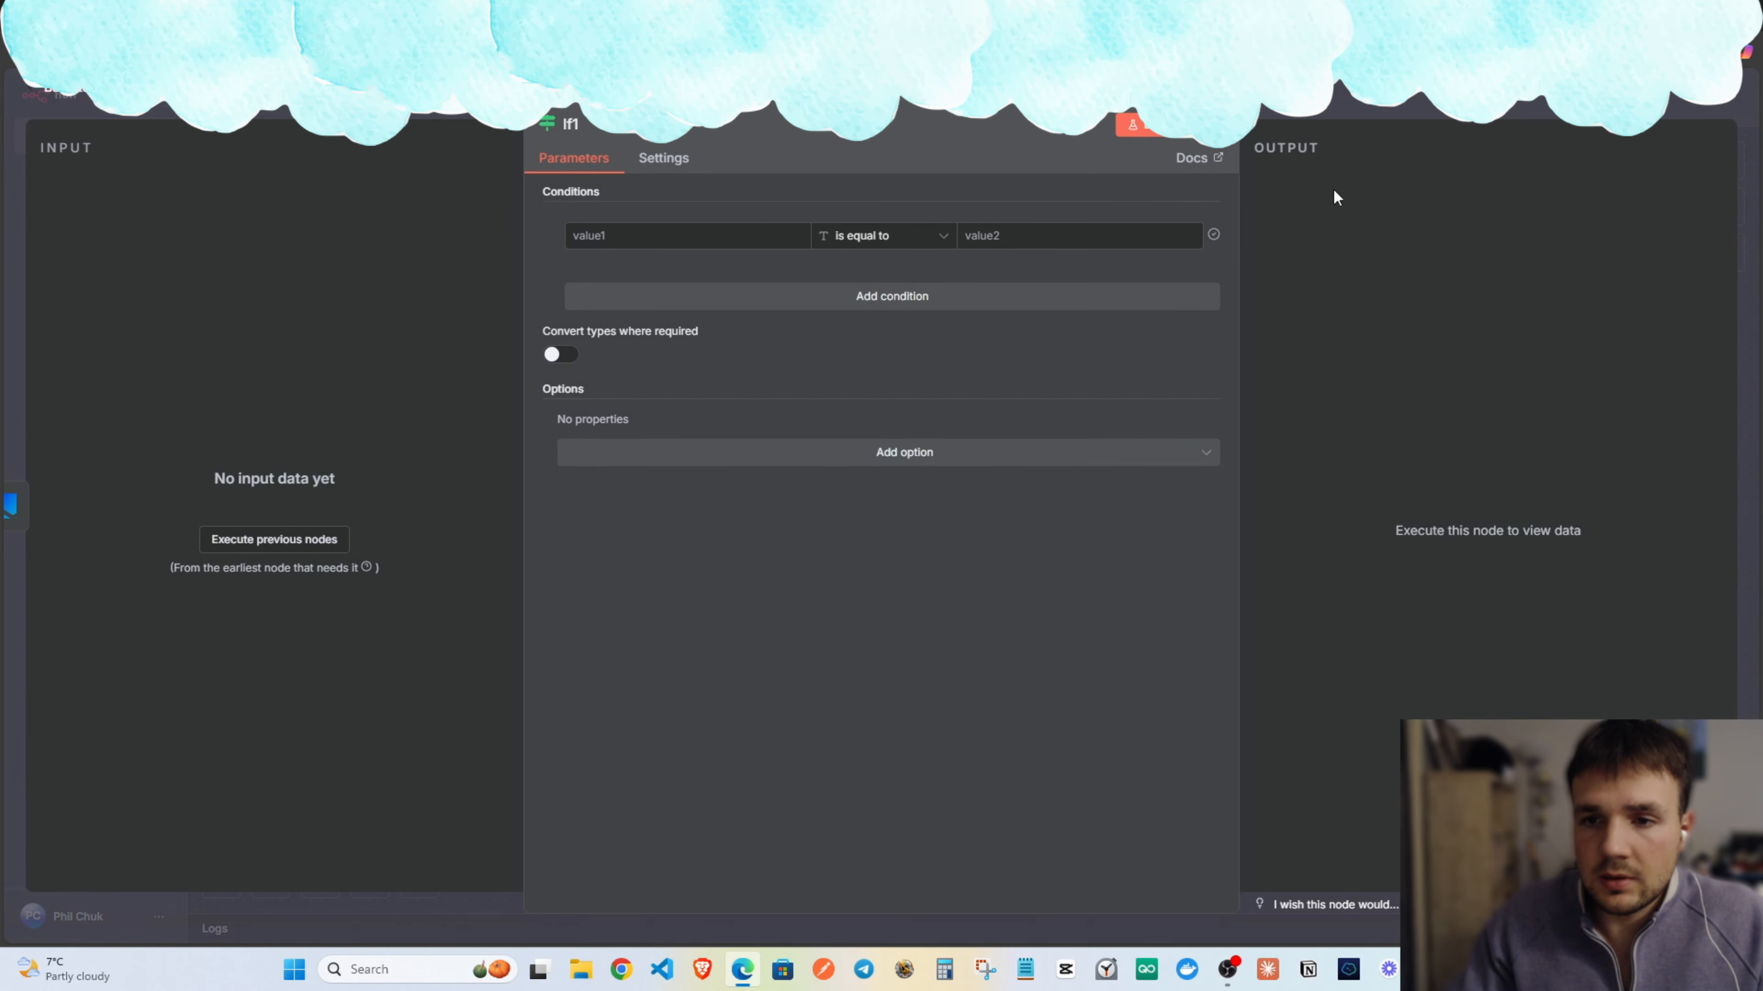
key(Escape)
drag(1024, 456, 432, 461)
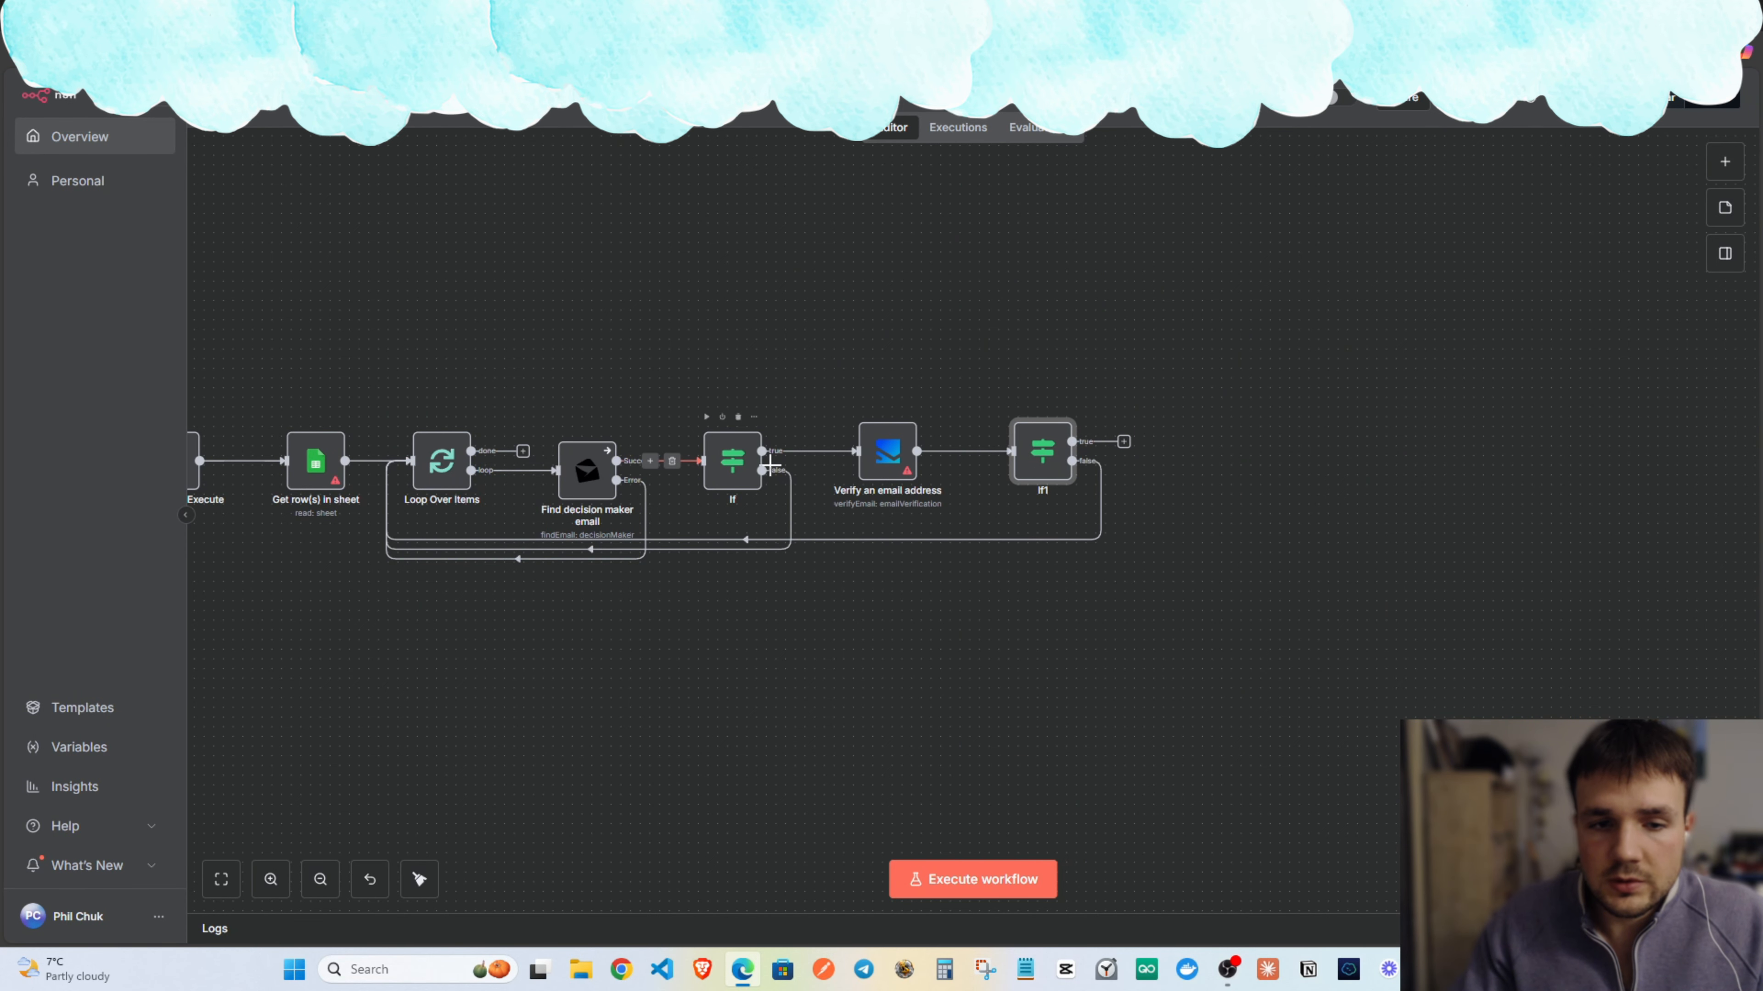
drag(935, 320, 1003, 303)
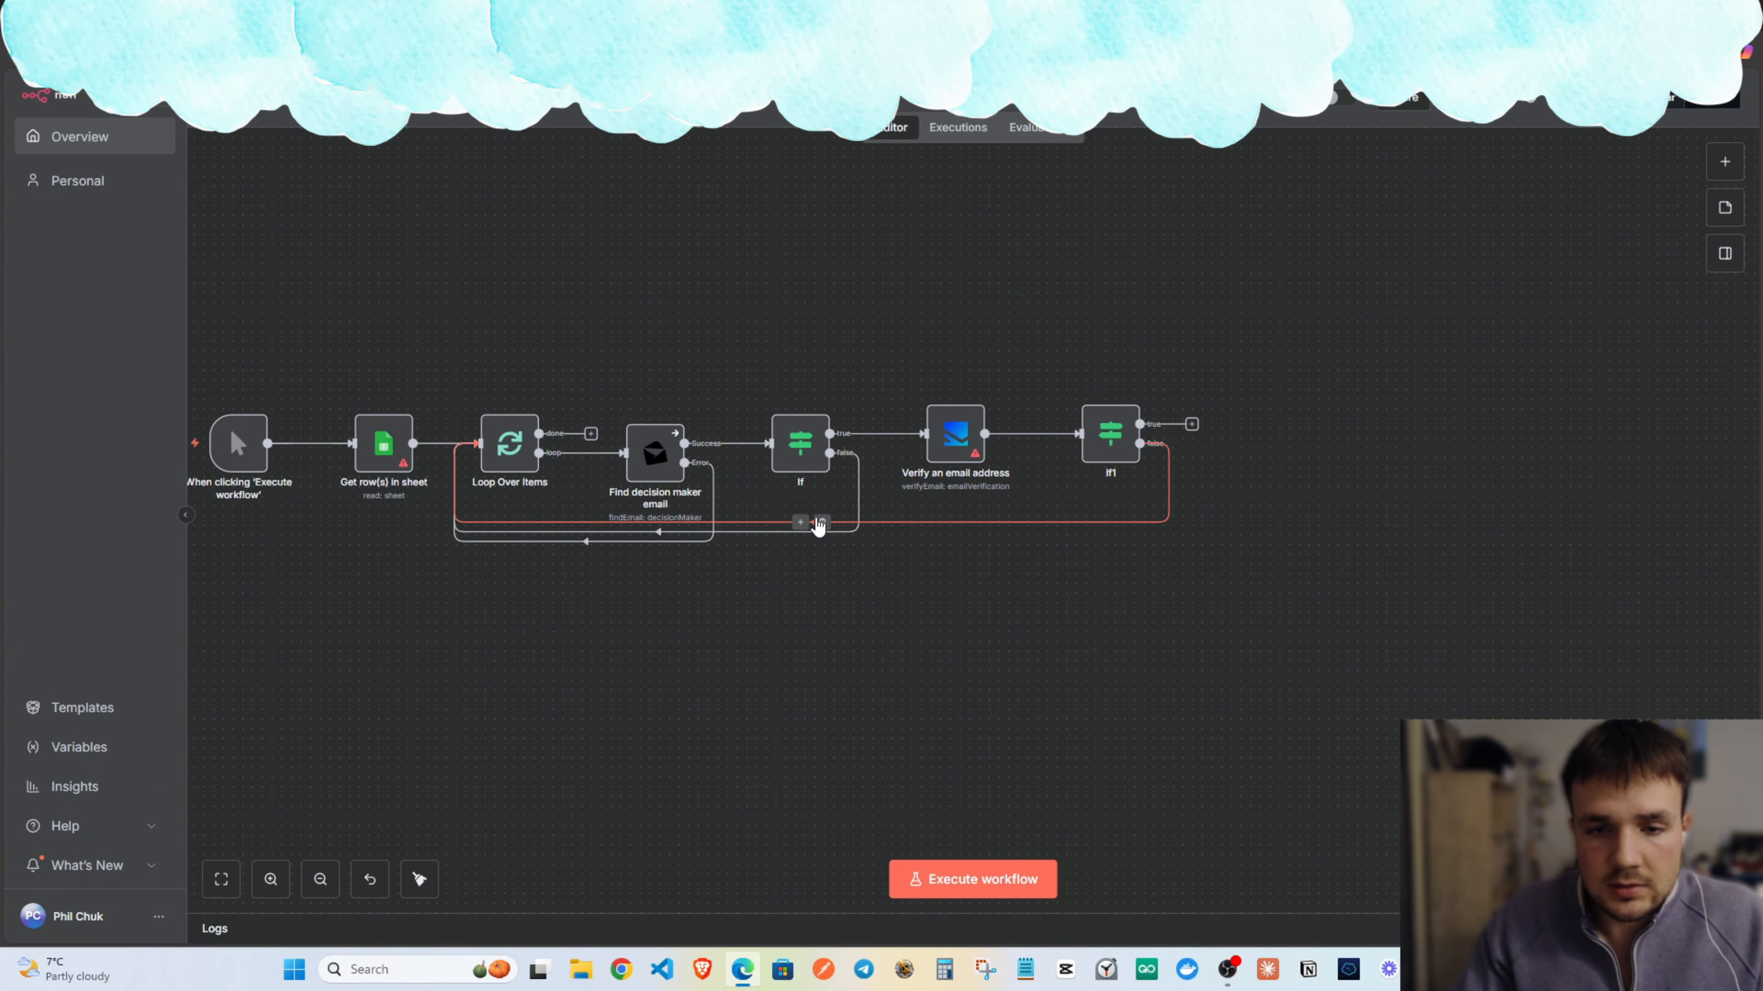
Delete the If1, If and Error loop-back connections.
click(820, 523)
click(668, 532)
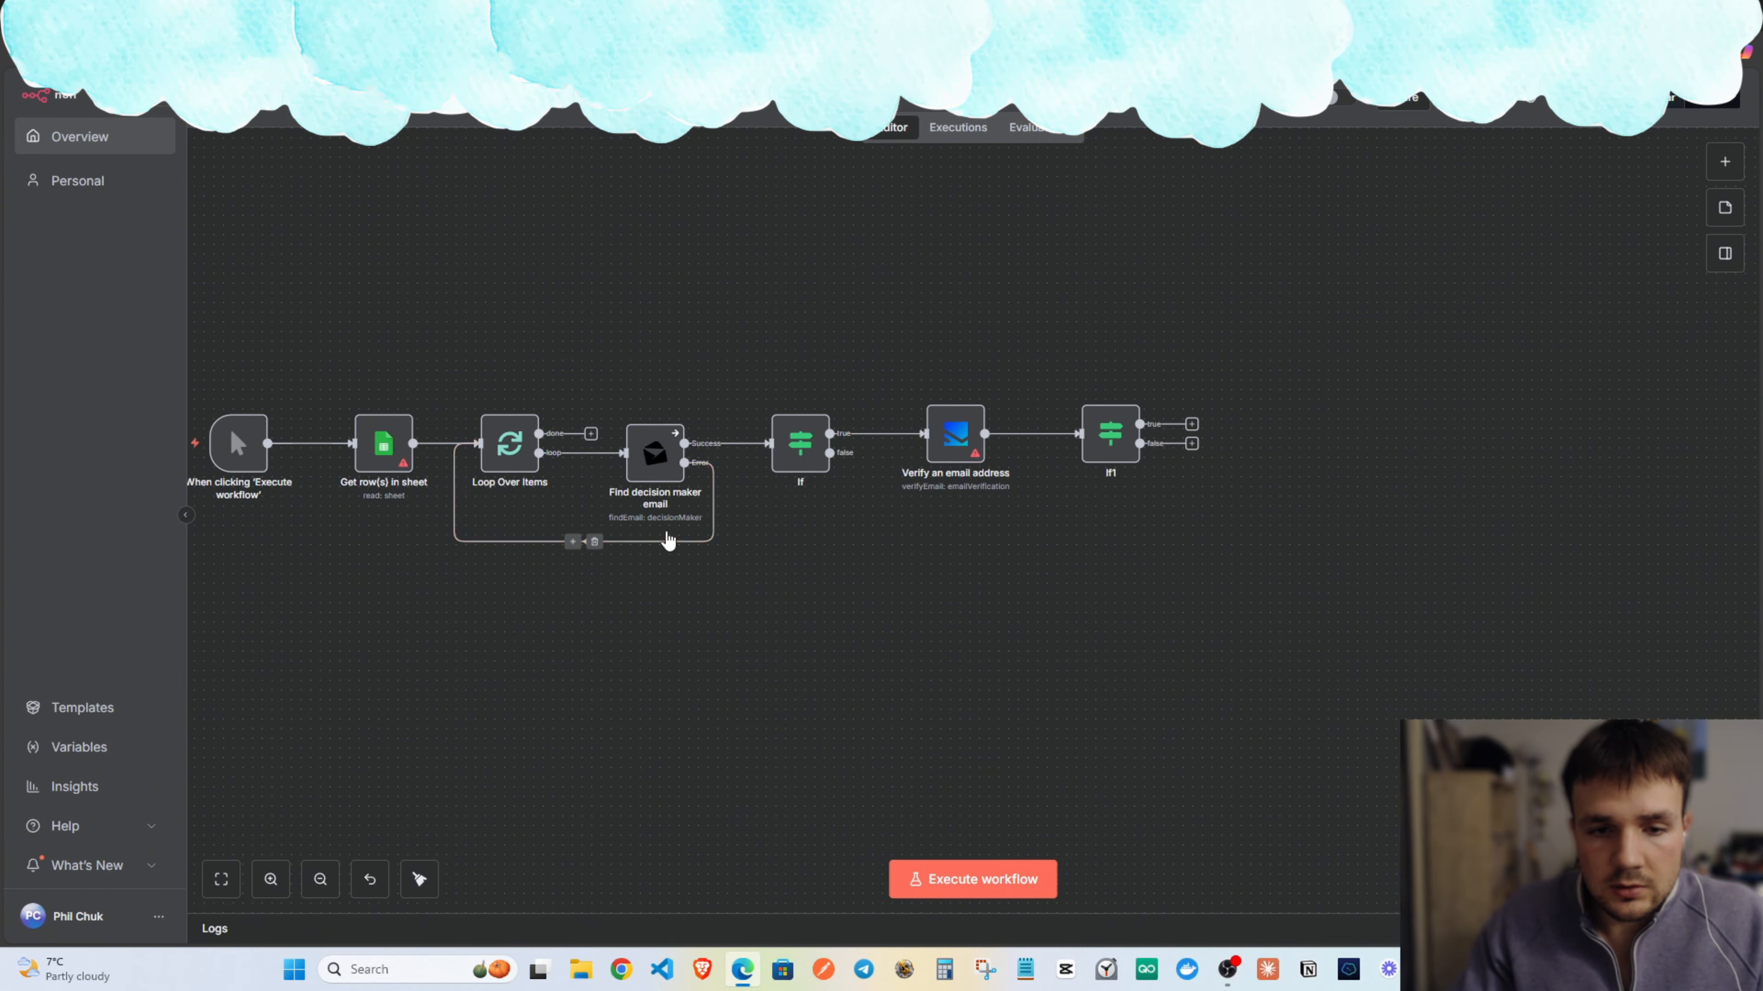
click(595, 542)
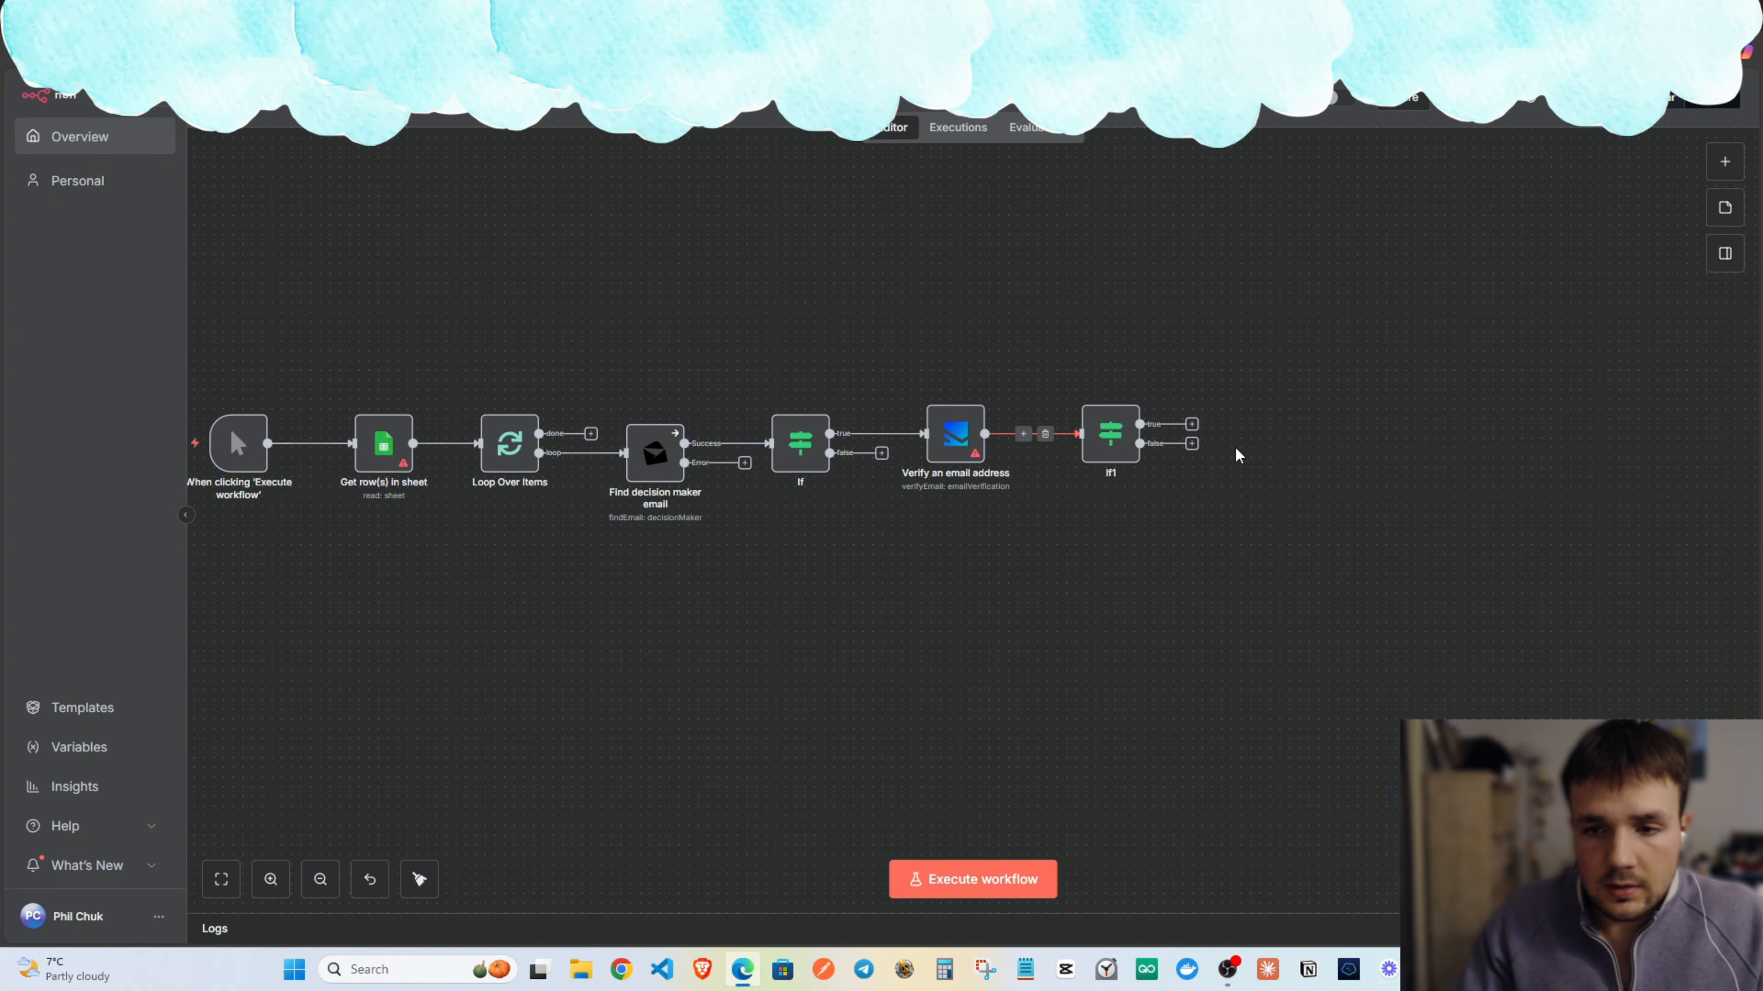
click(1191, 443)
Add a Merge node after If1's false output, wired back into Loop Over Items.
text(merge)
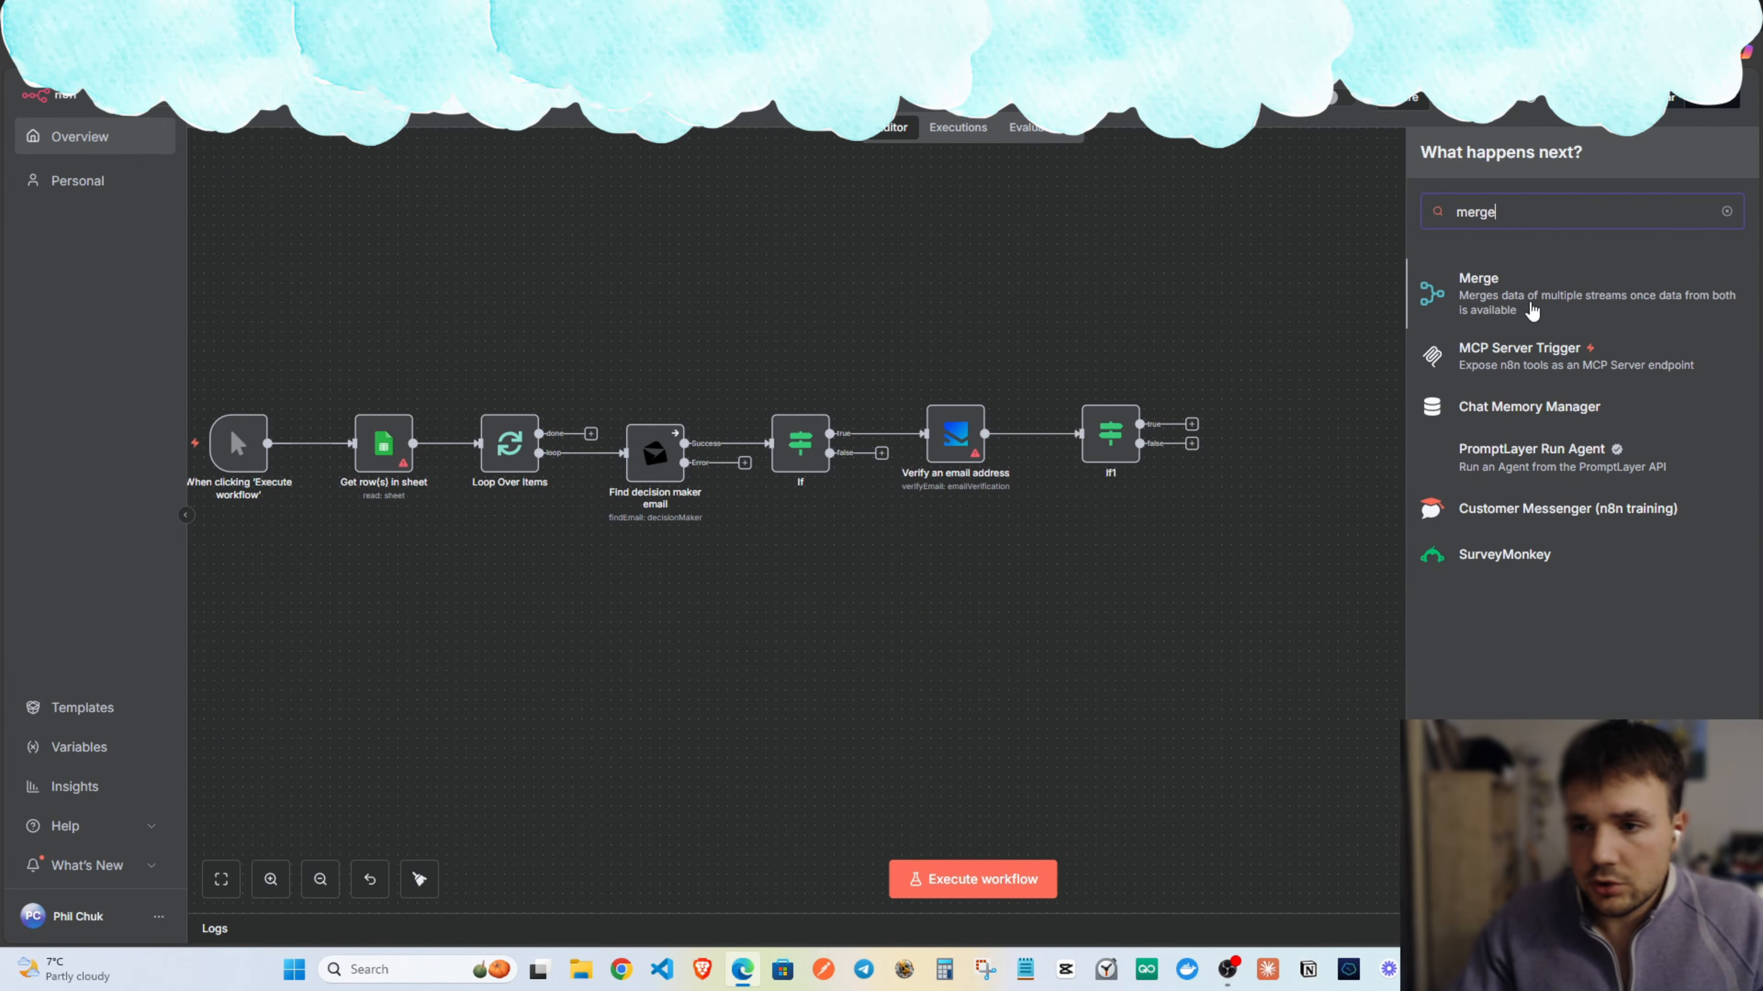
click(1532, 312)
click(1277, 125)
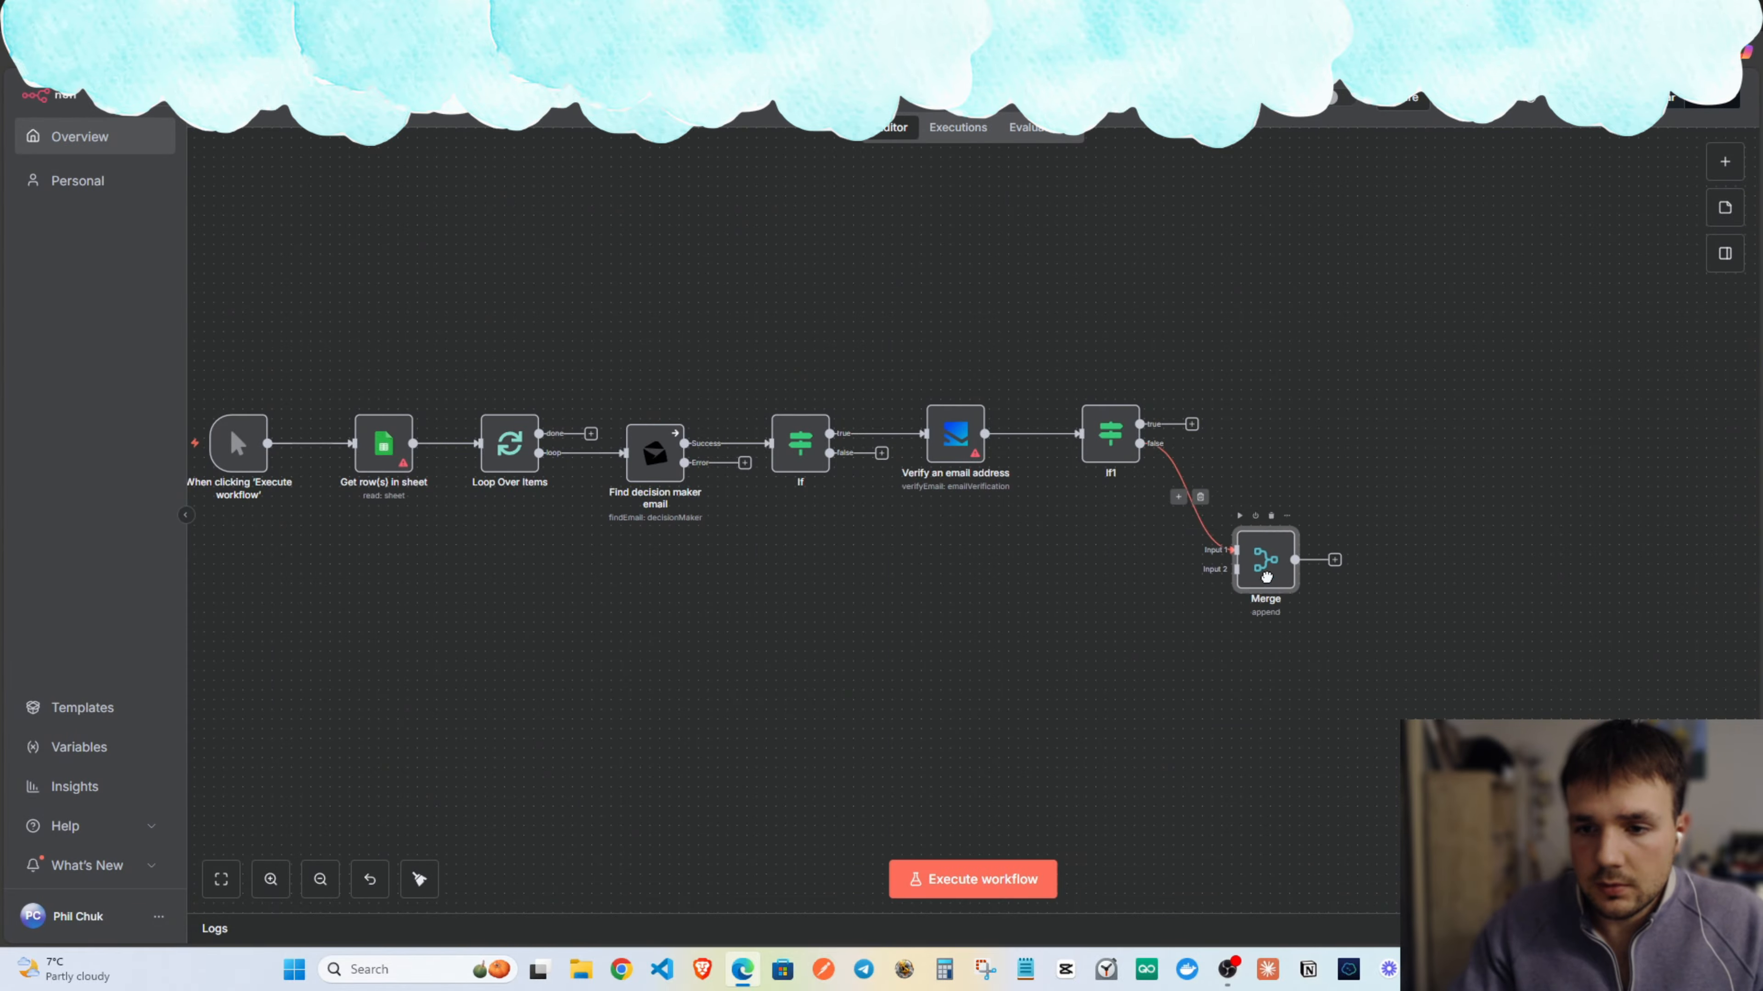
mouse_move(1266, 577)
mouse_down()
mouse_move(1328, 590)
mouse_move(830, 452)
mouse_move(1283, 614)
mouse_move(1293, 595)
mouse_up()
drag(1414, 589, 464, 479)
drag(1311, 589, 1017, 637)
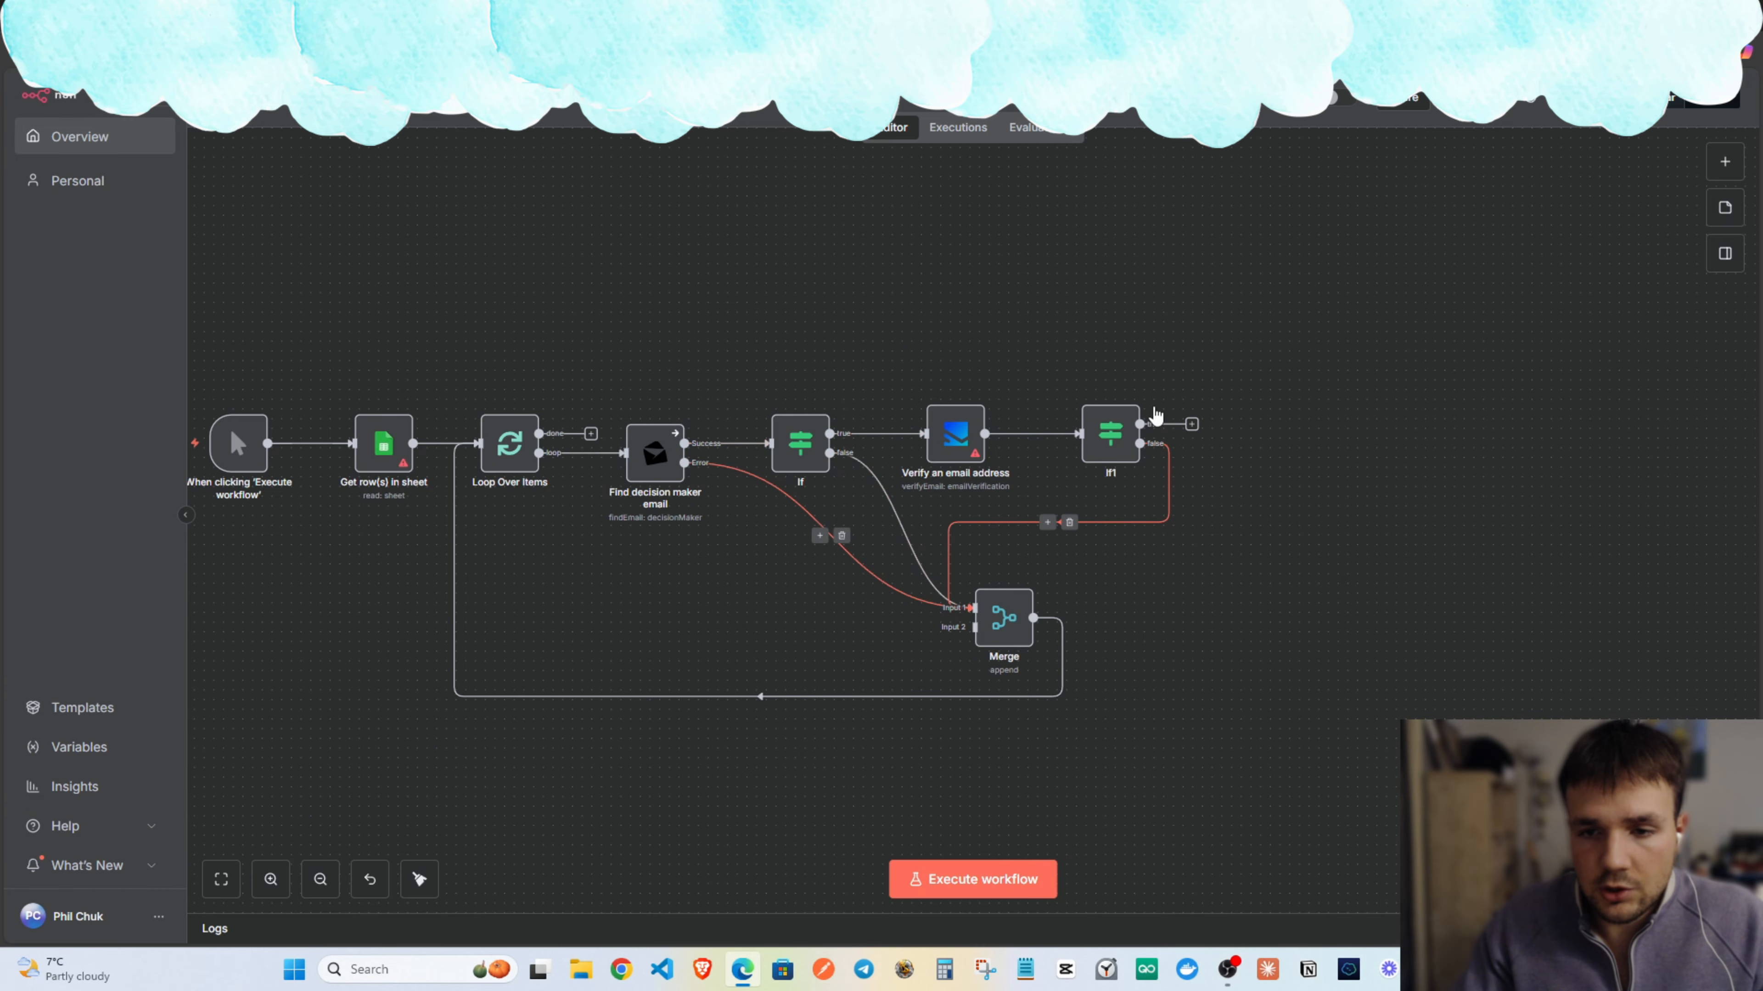
drag(1169, 257, 948, 327)
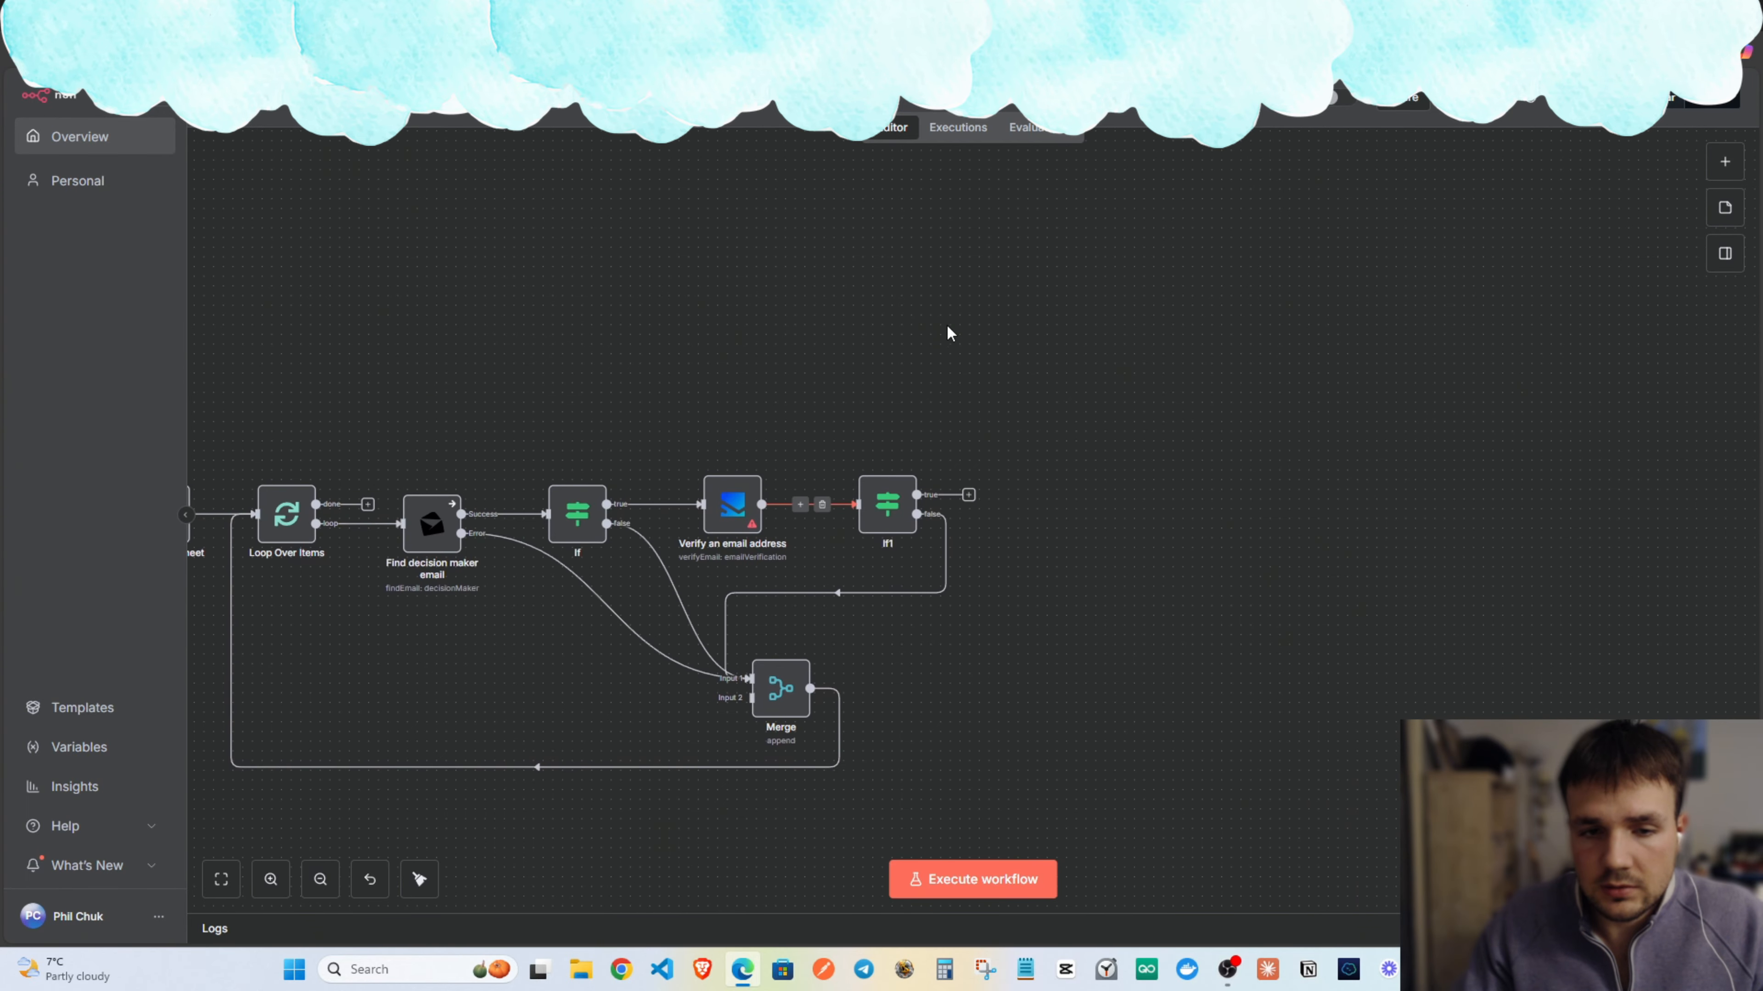
drag(826, 361, 1044, 315)
double_click(949, 470)
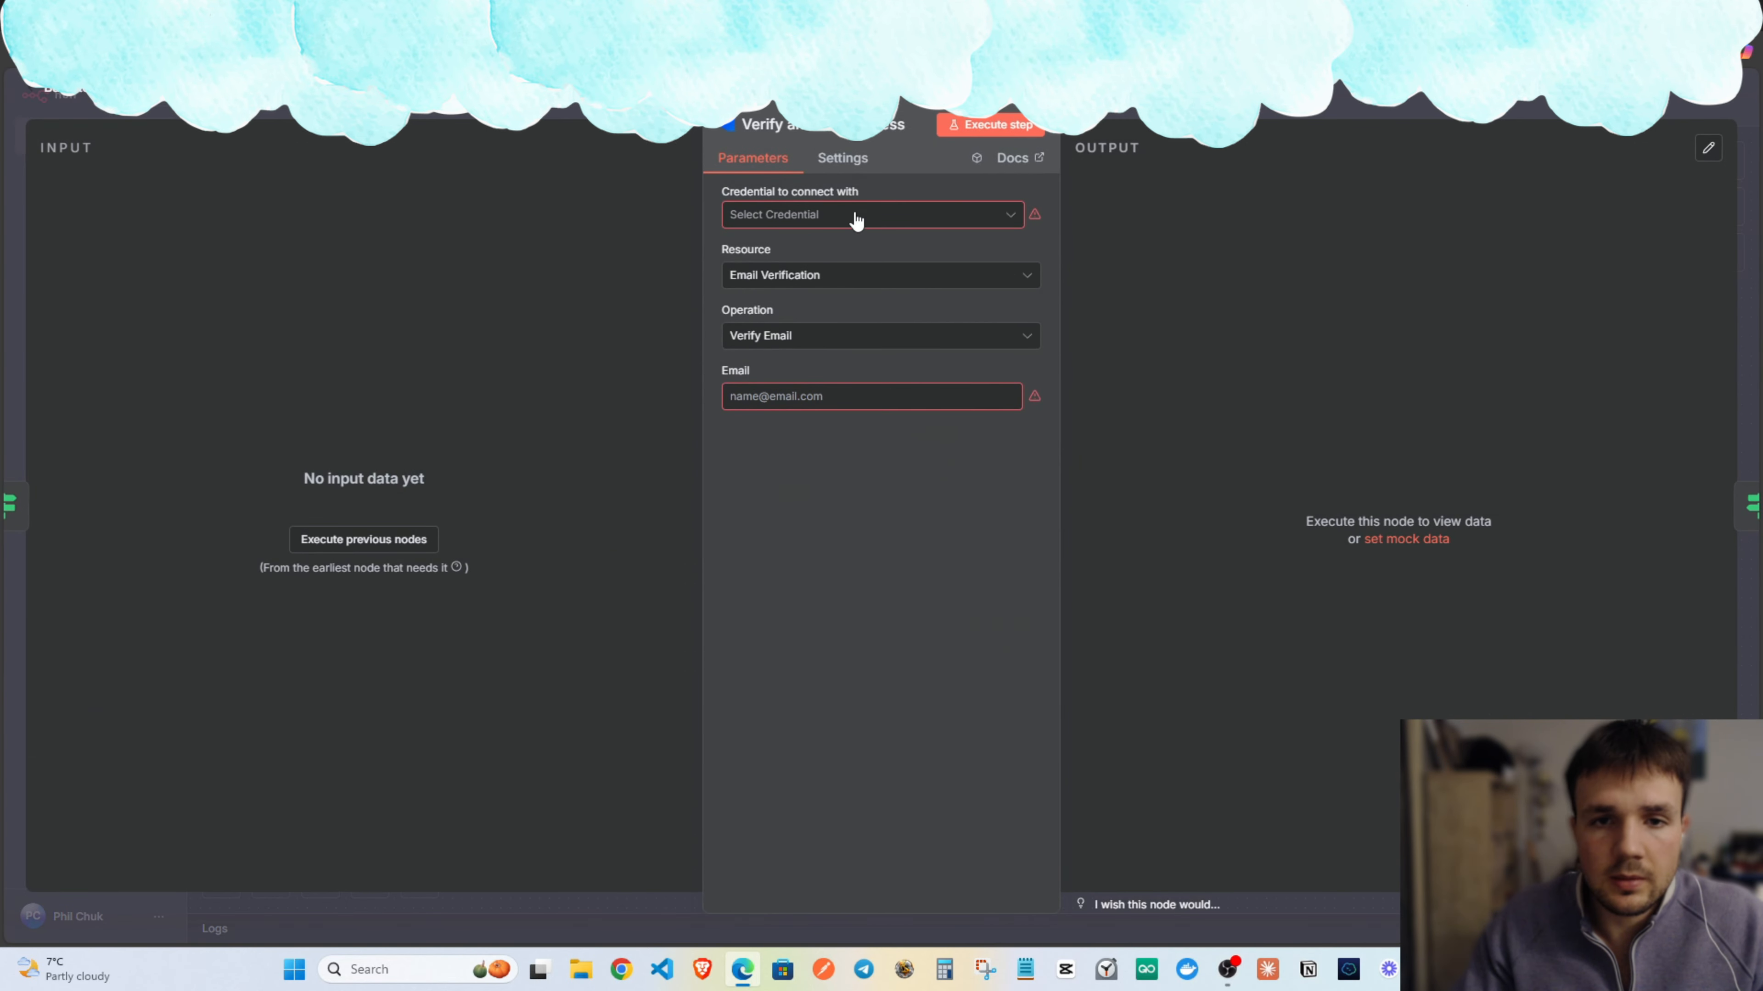
Begin a new Neverbounce credential on the verify node, then close the empty dialog.
click(833, 213)
click(820, 259)
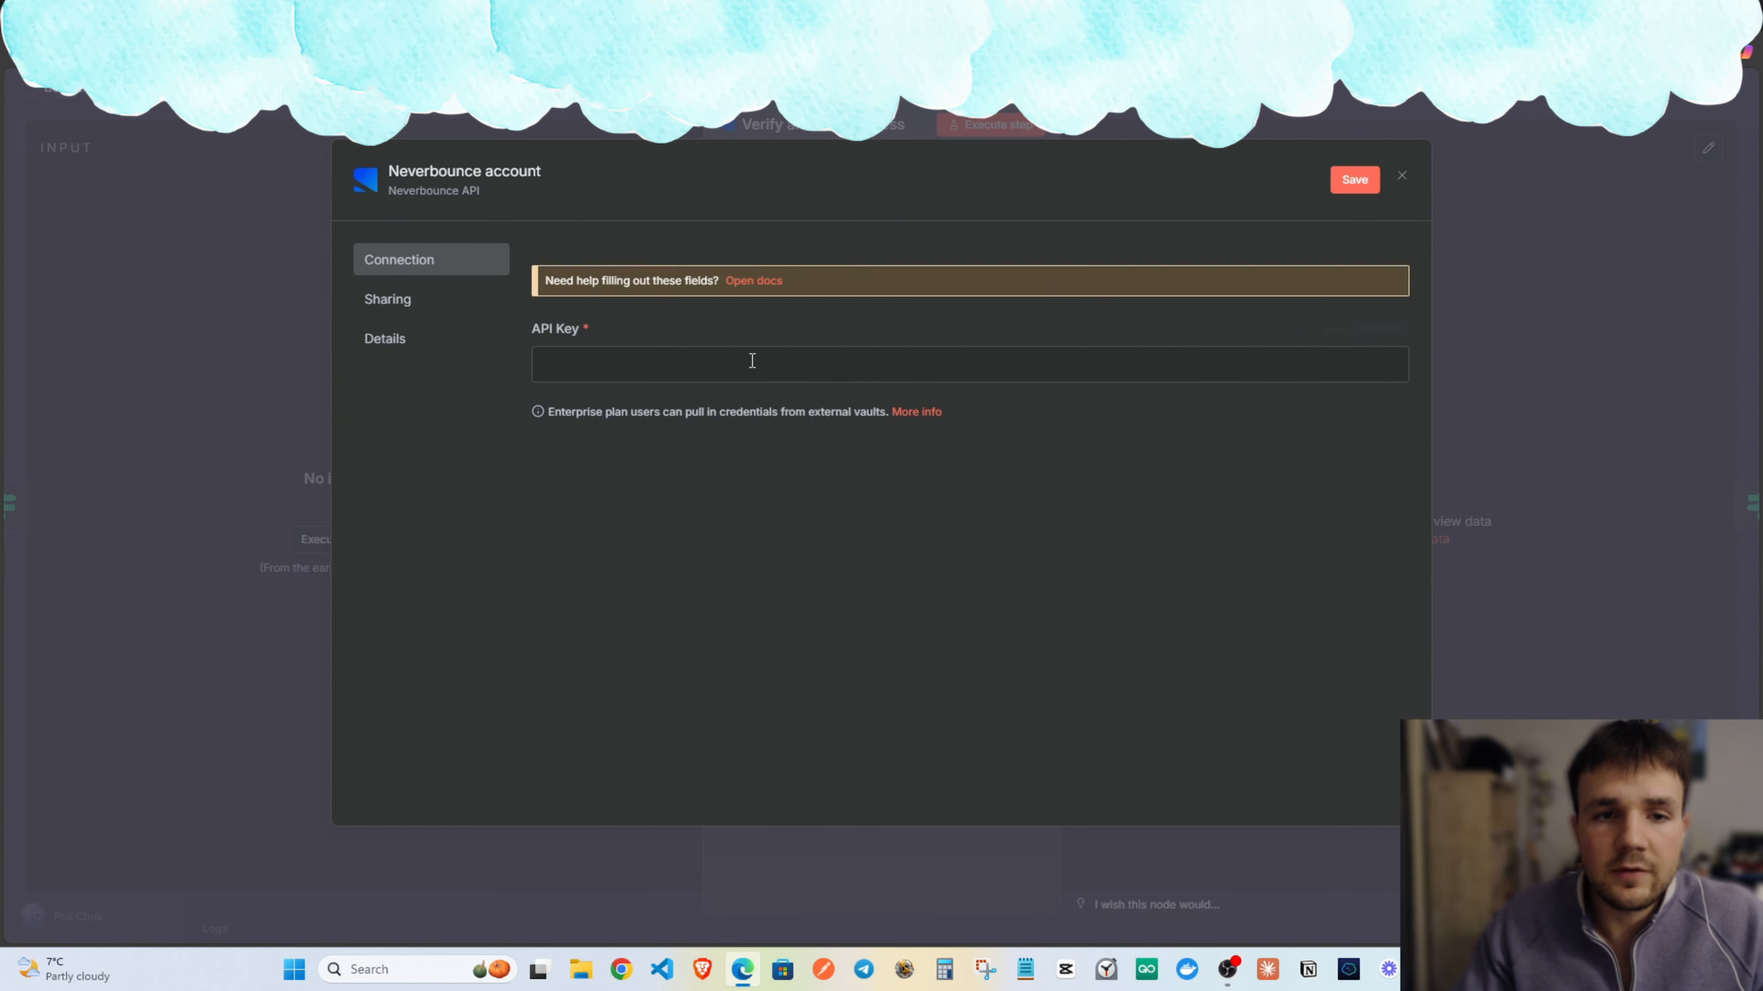
click(1361, 123)
click(1360, 114)
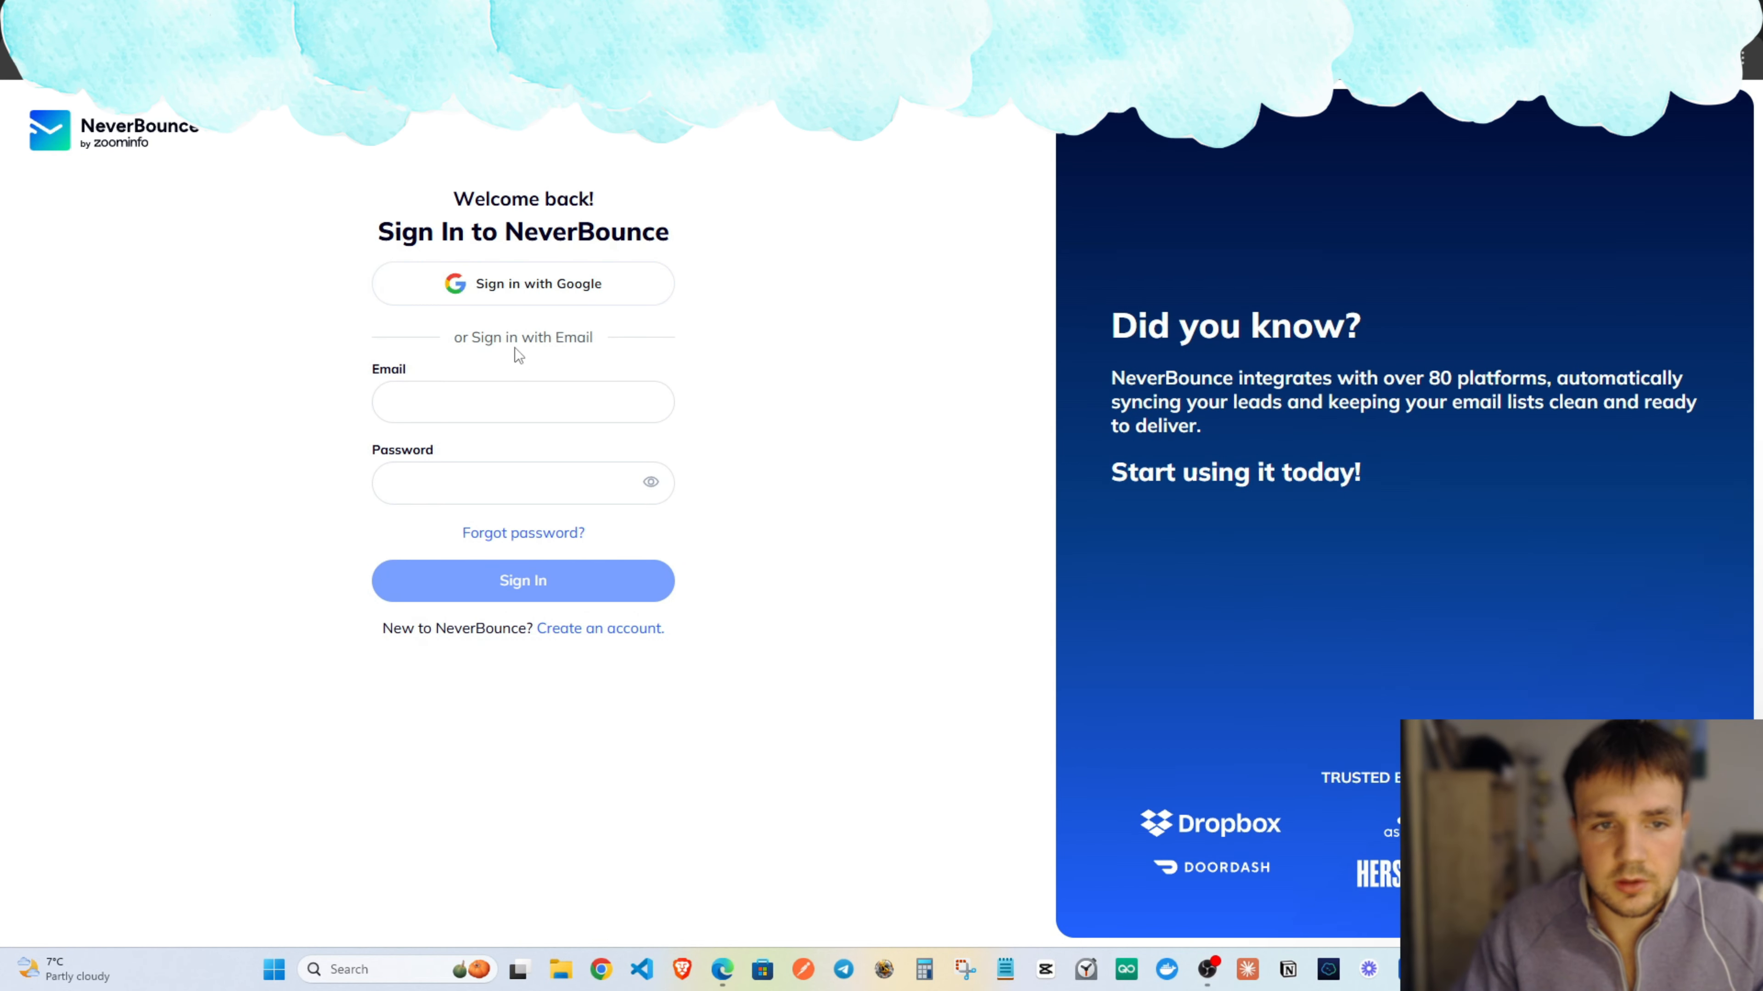
Sign in to NeverBounce, create Custom Integration App #5 and copy its API key.
click(503, 300)
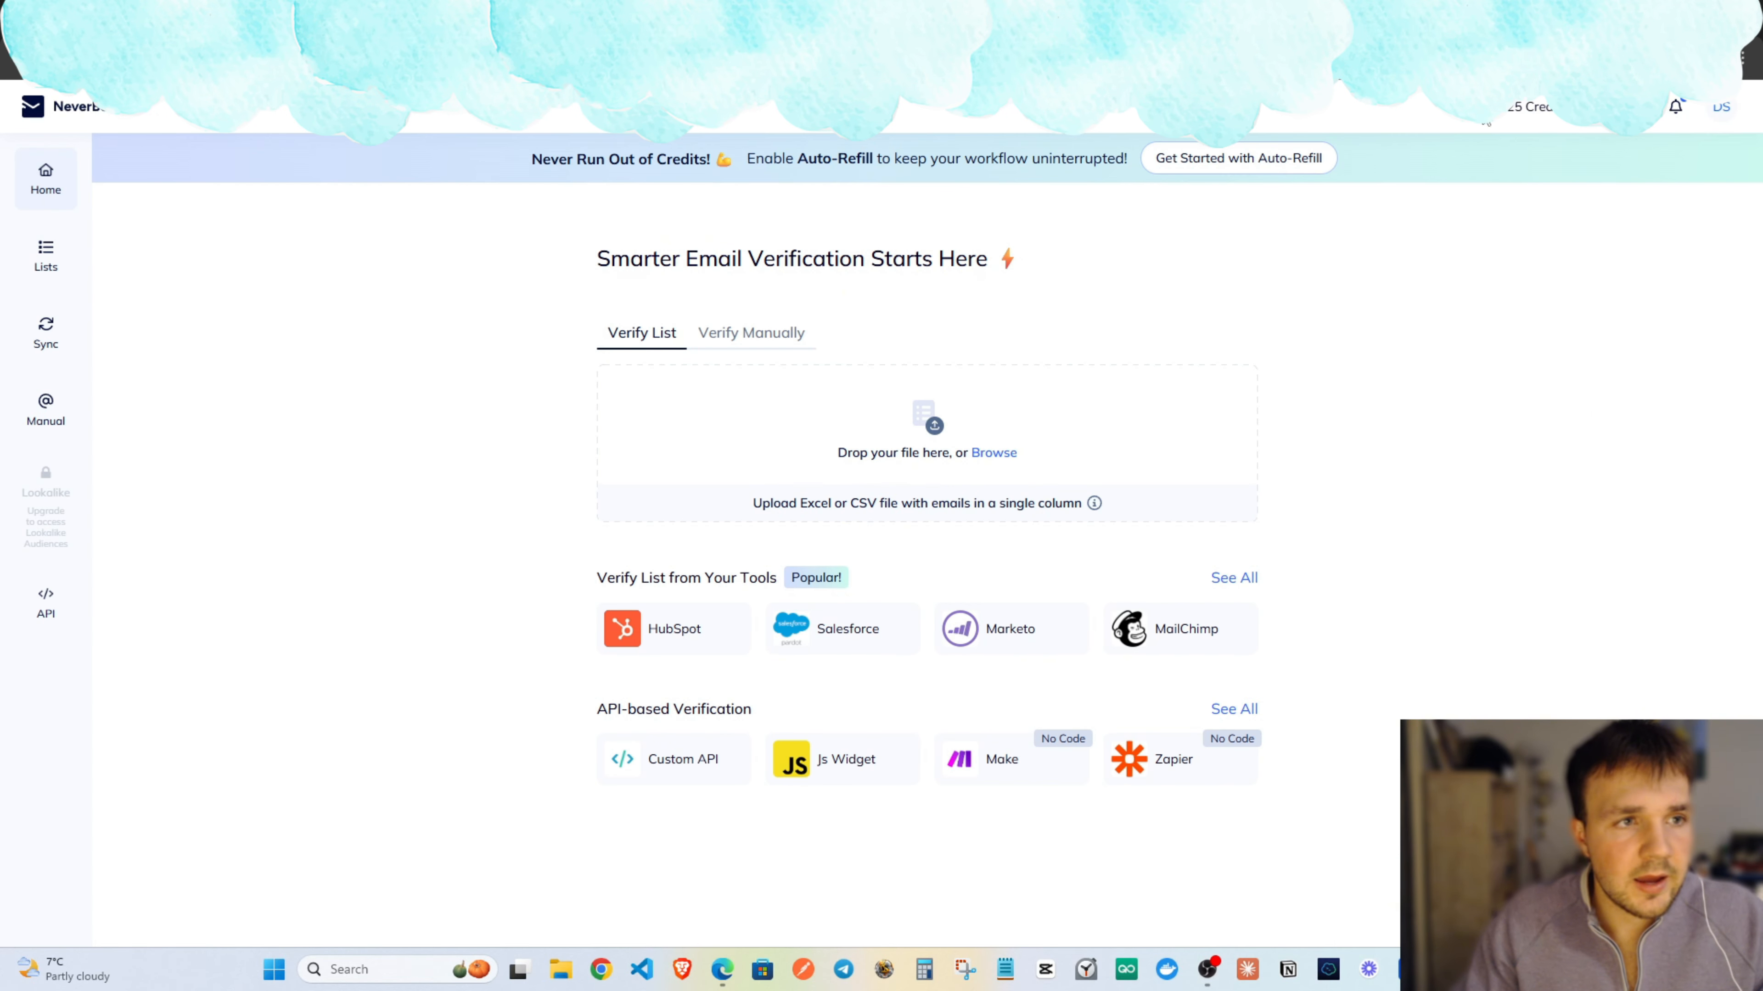
click(47, 618)
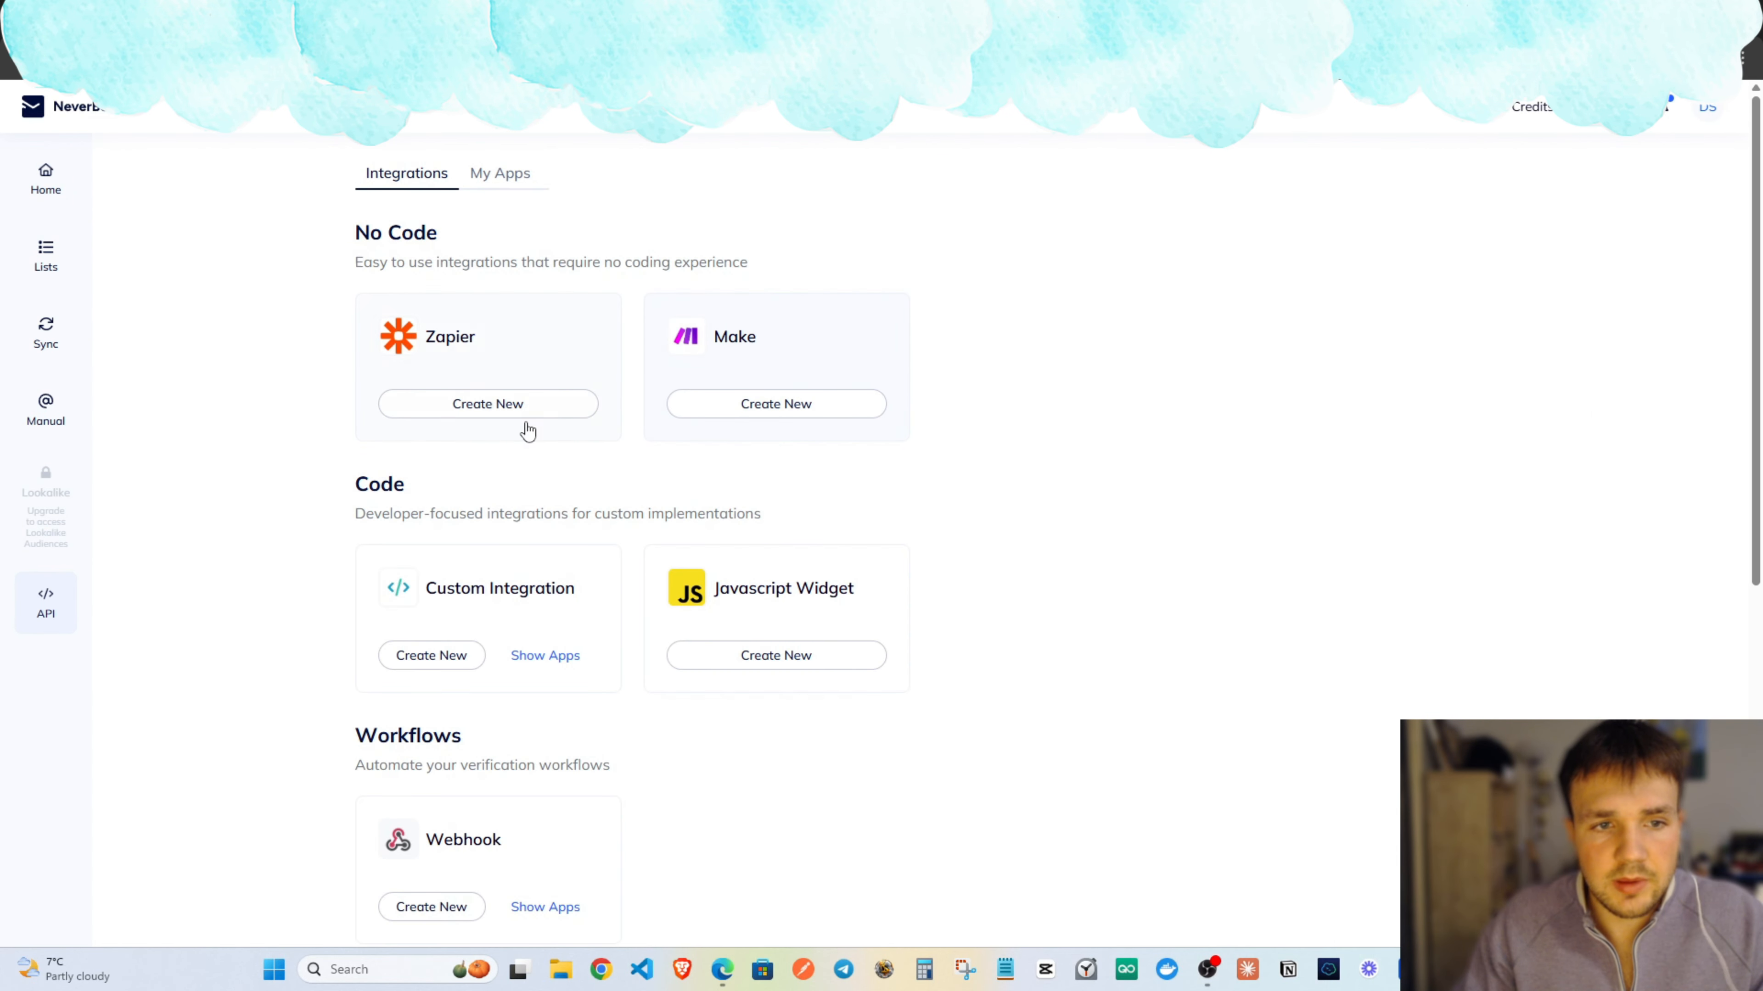
scroll(527, 427, down, 8)
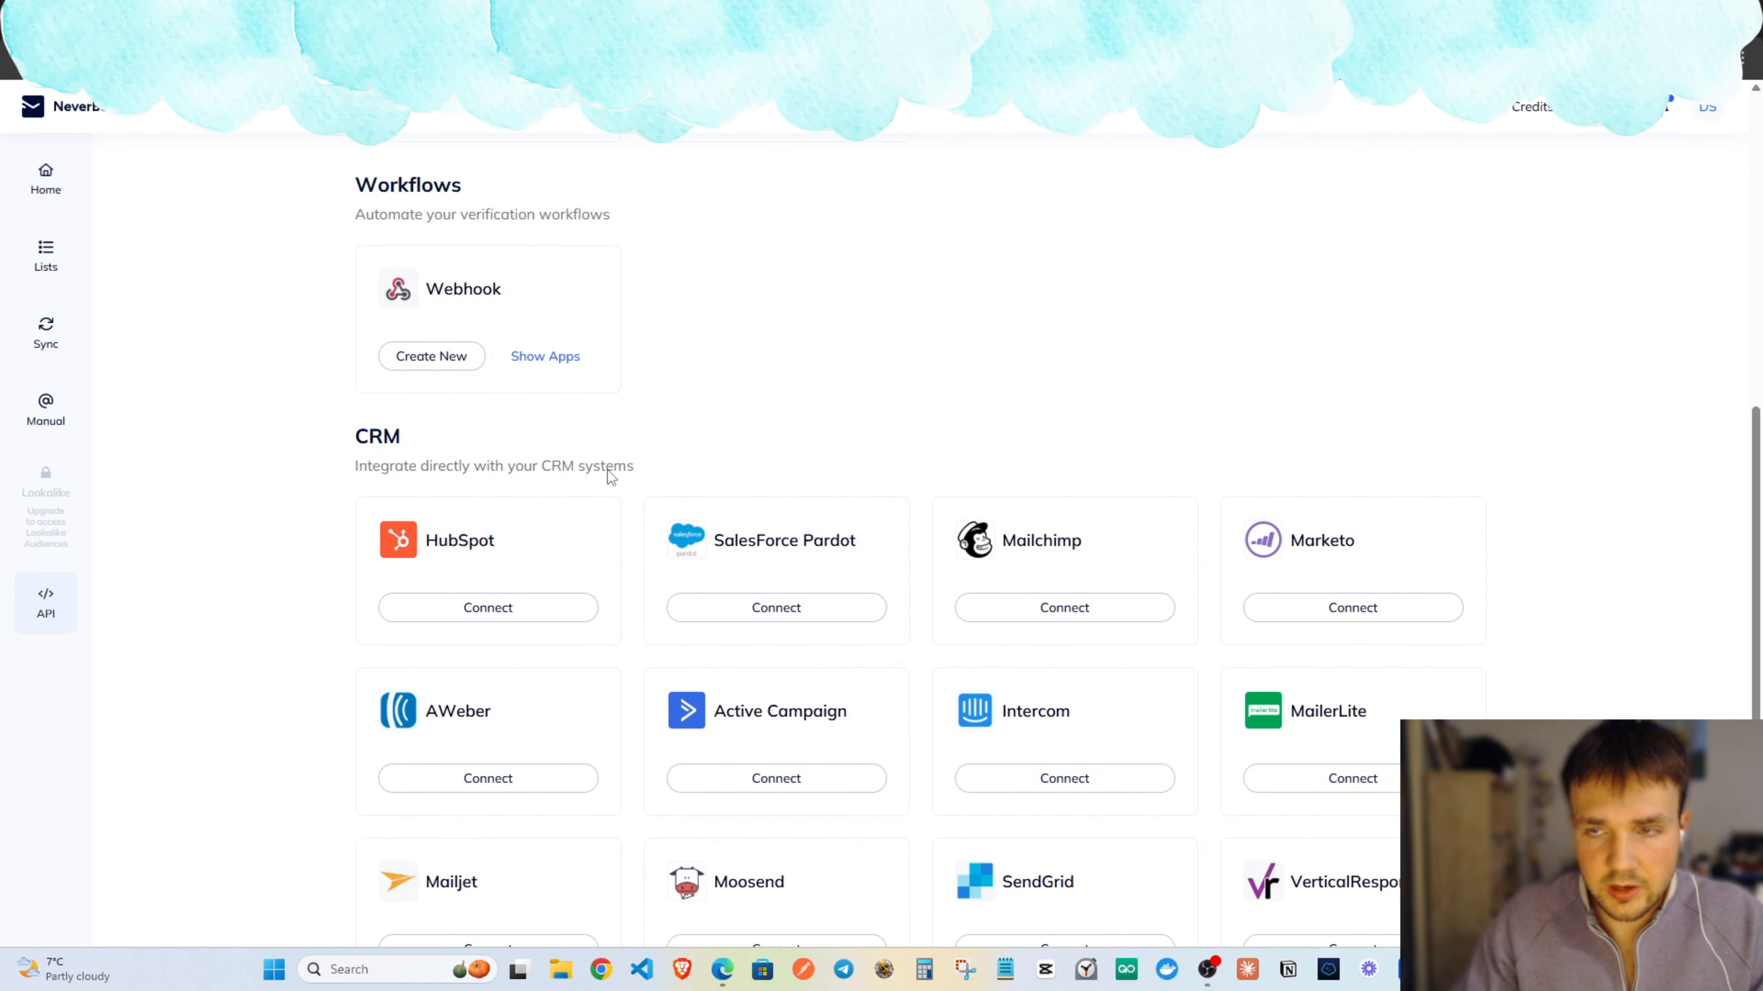
click(61, 614)
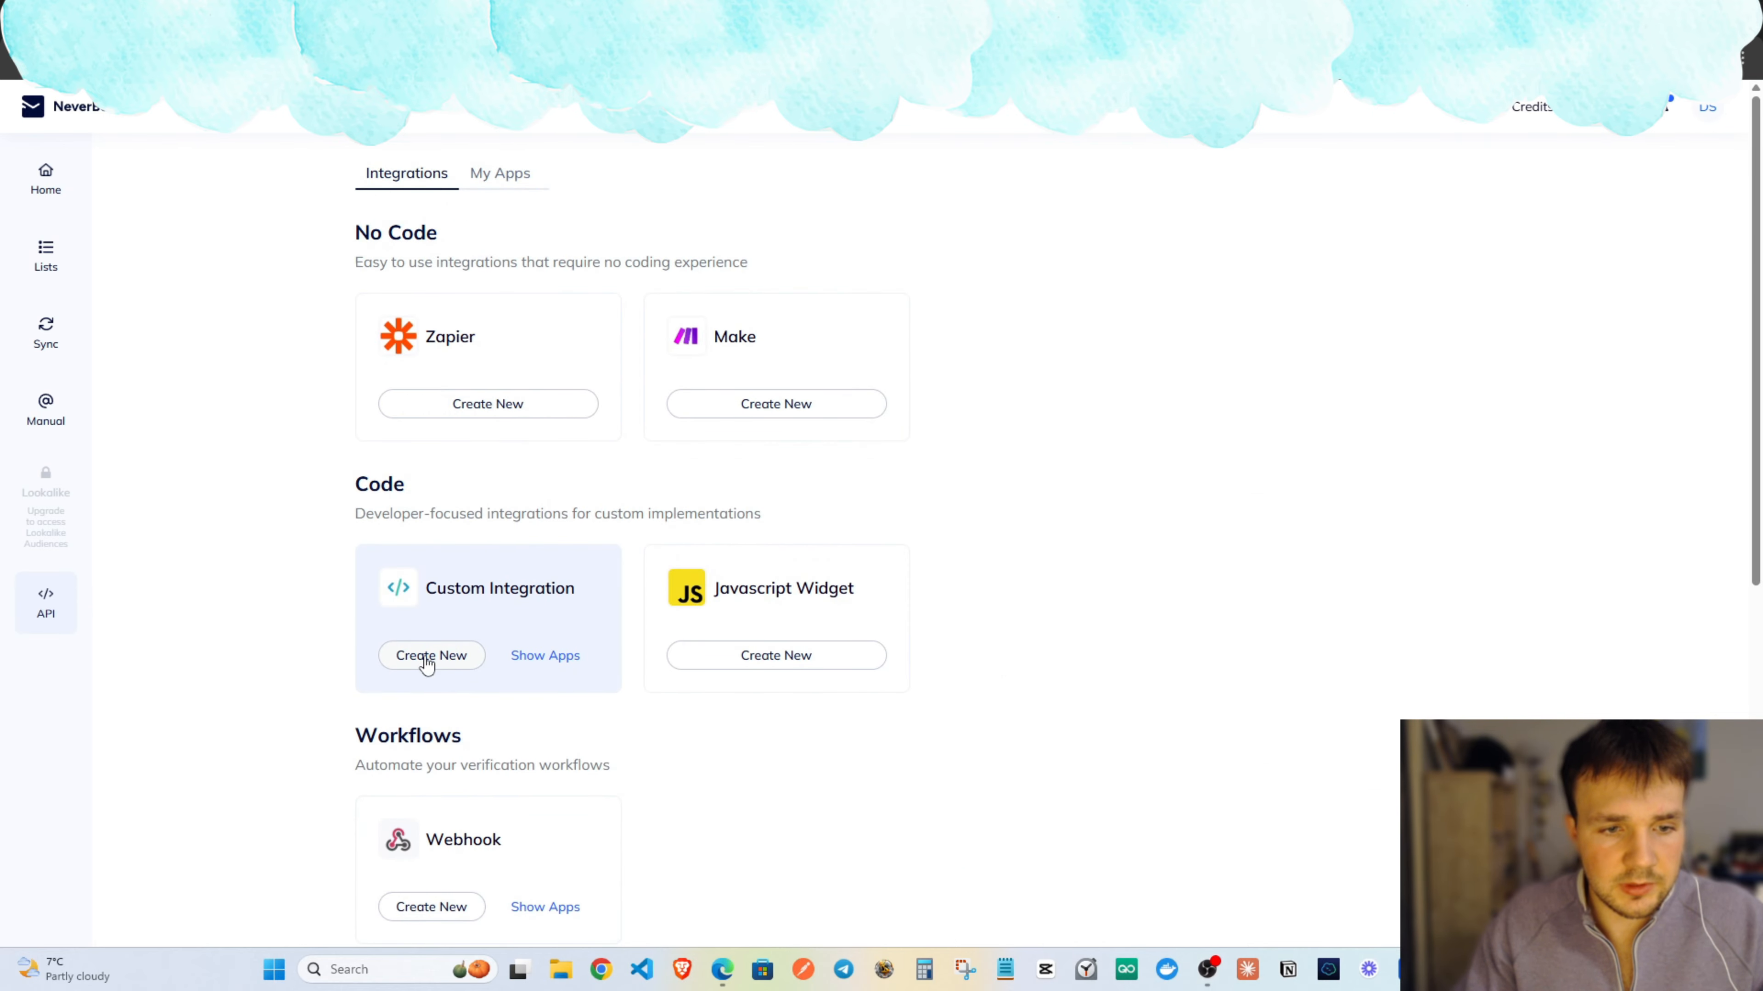
click(427, 659)
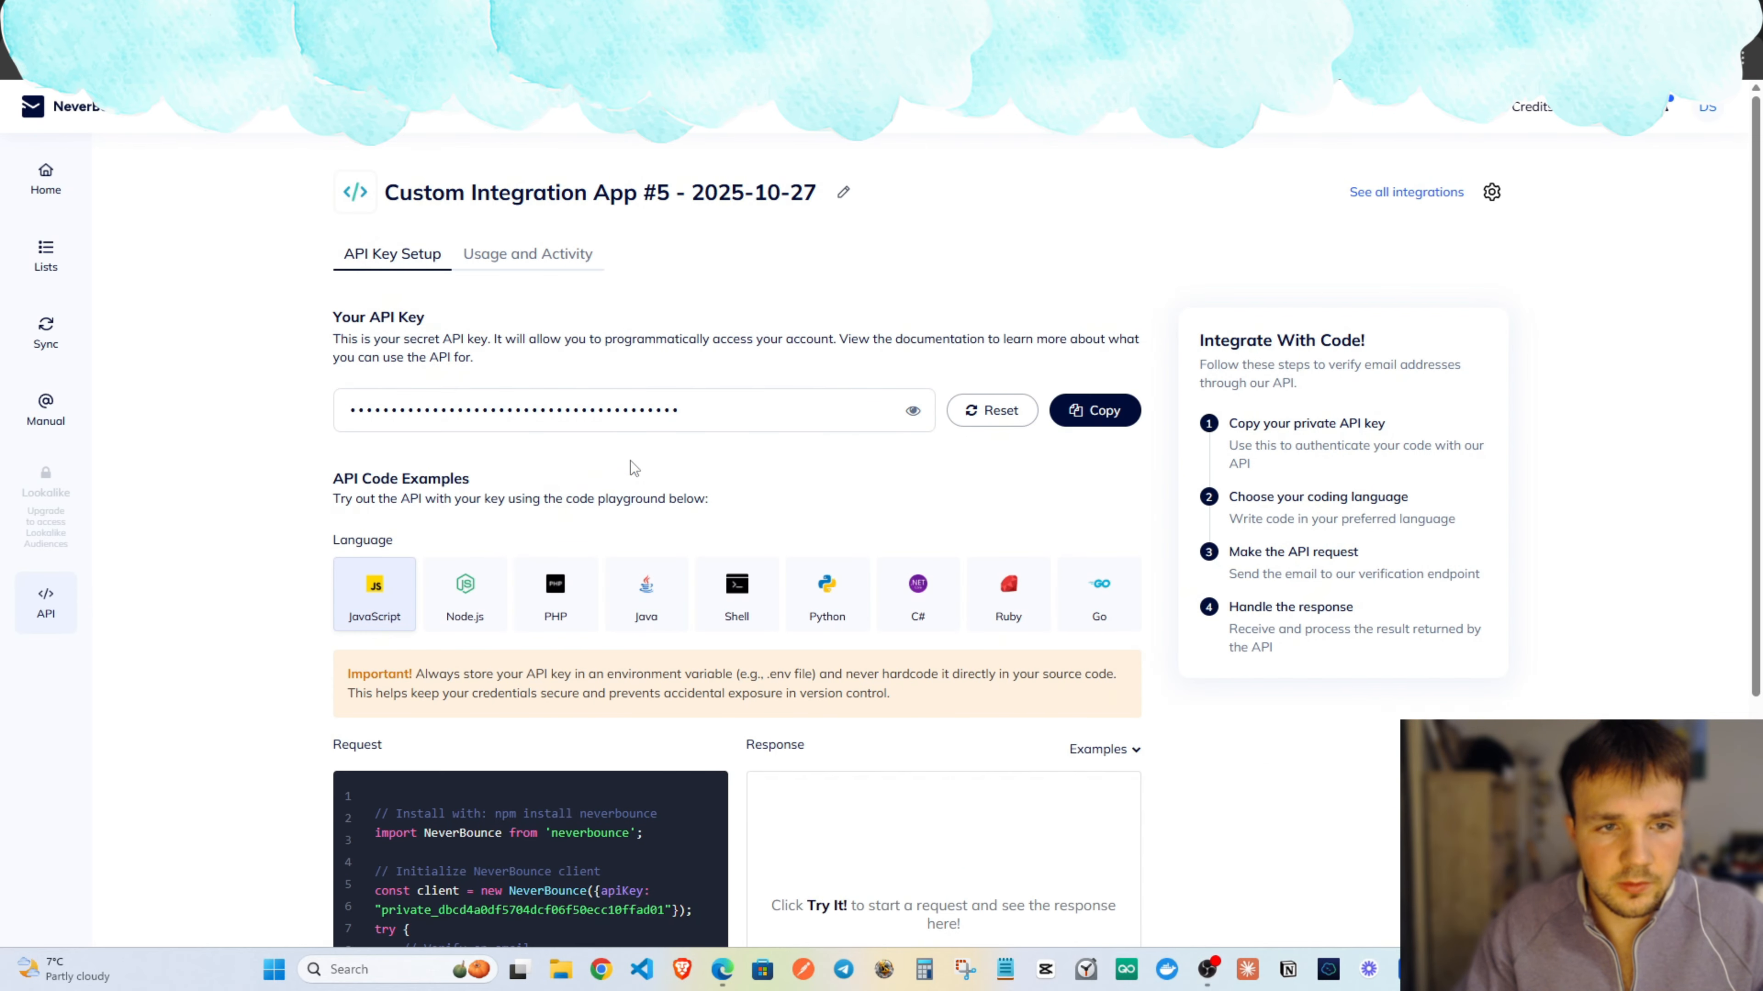
click(1094, 410)
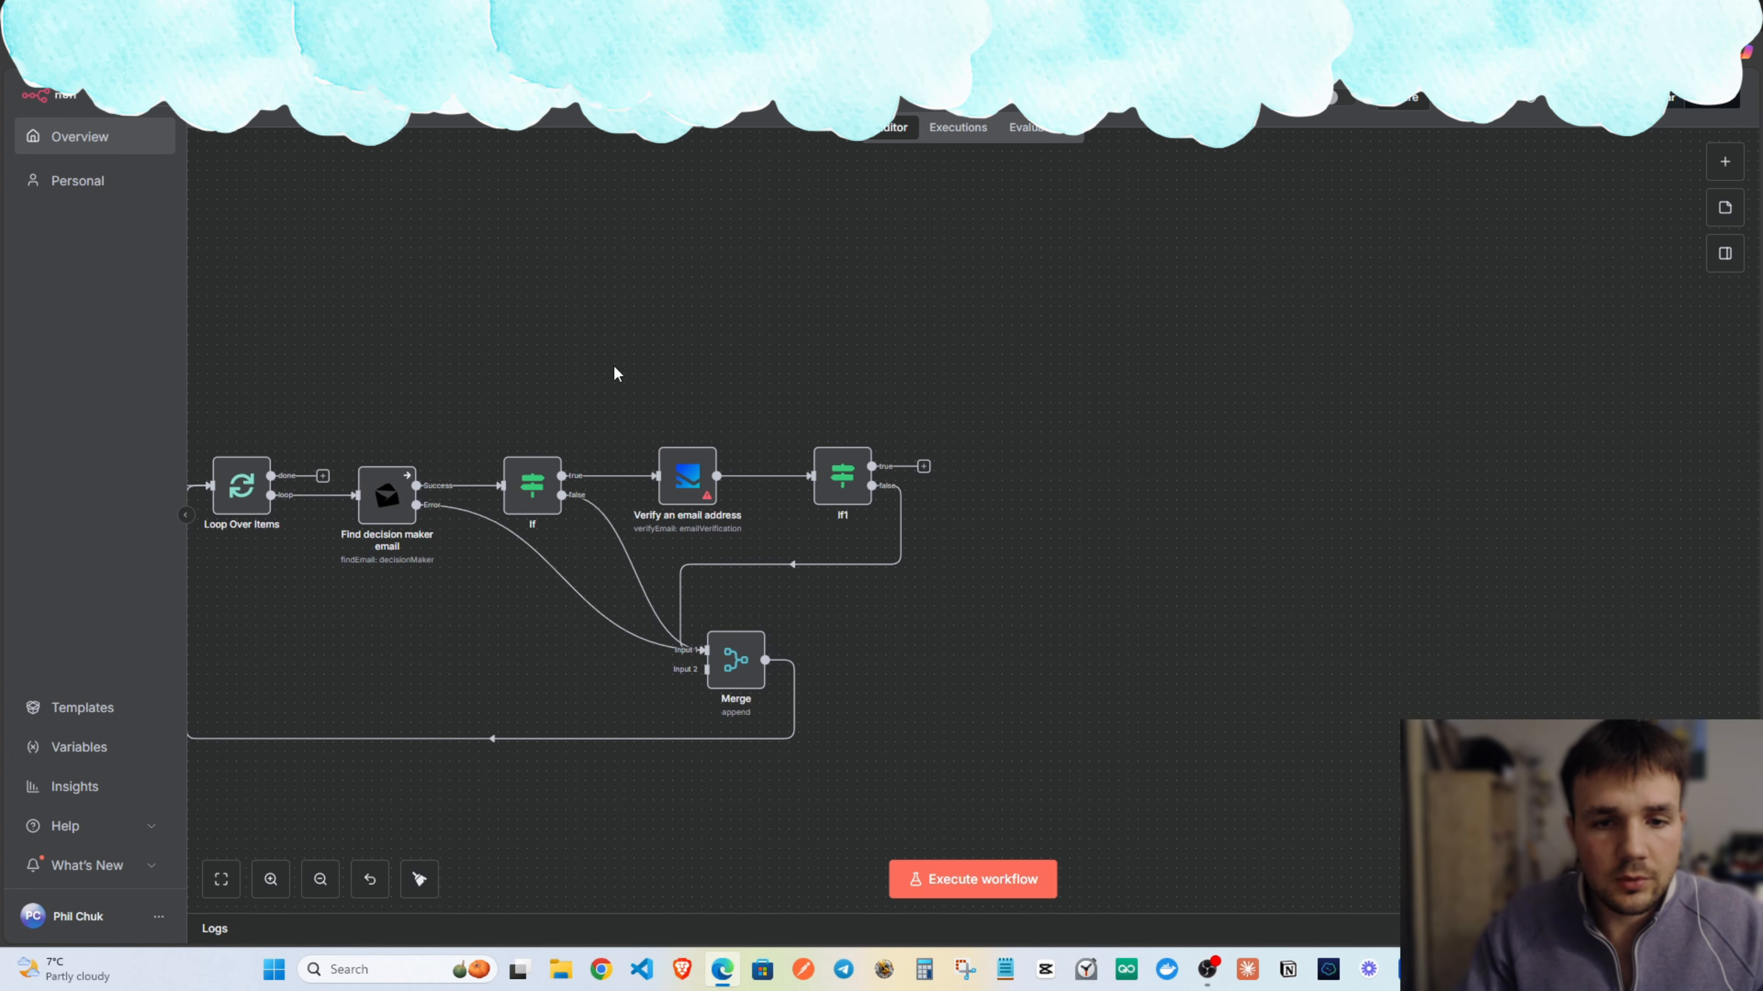
Create a Neverbounce account credential from the pasted API key and apply it to Verify an email address.
double_click(904, 463)
click(864, 221)
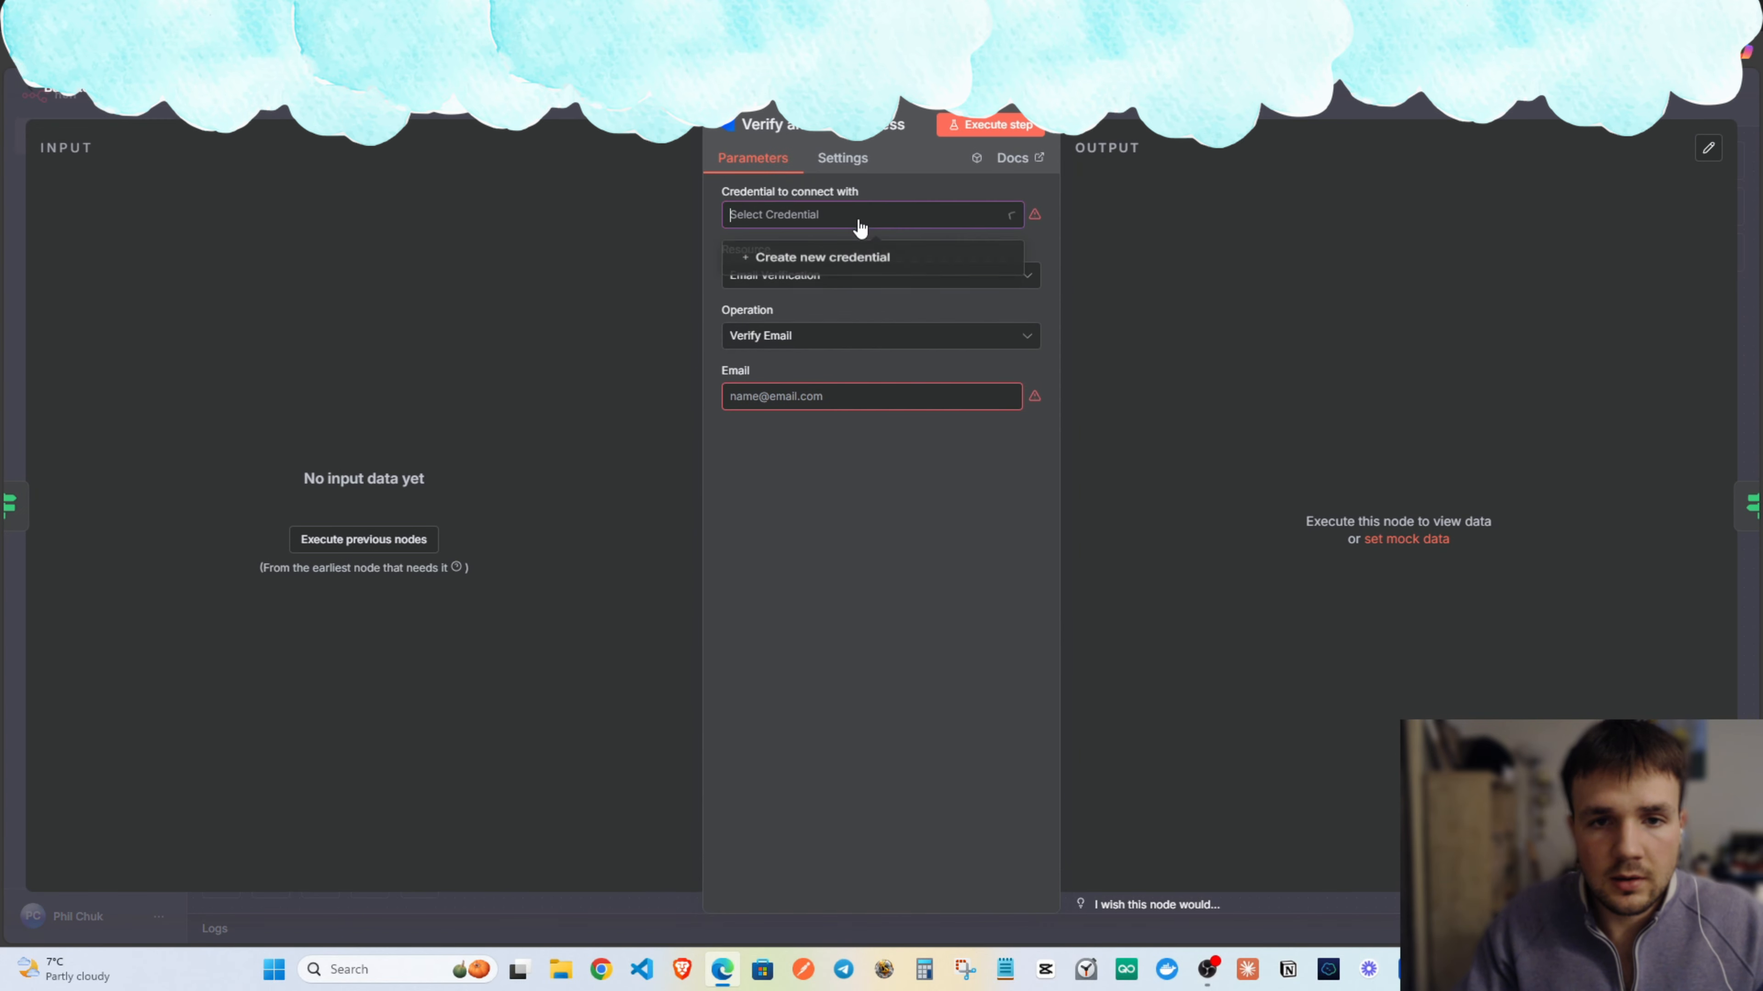
click(830, 269)
key(ctrl+v)
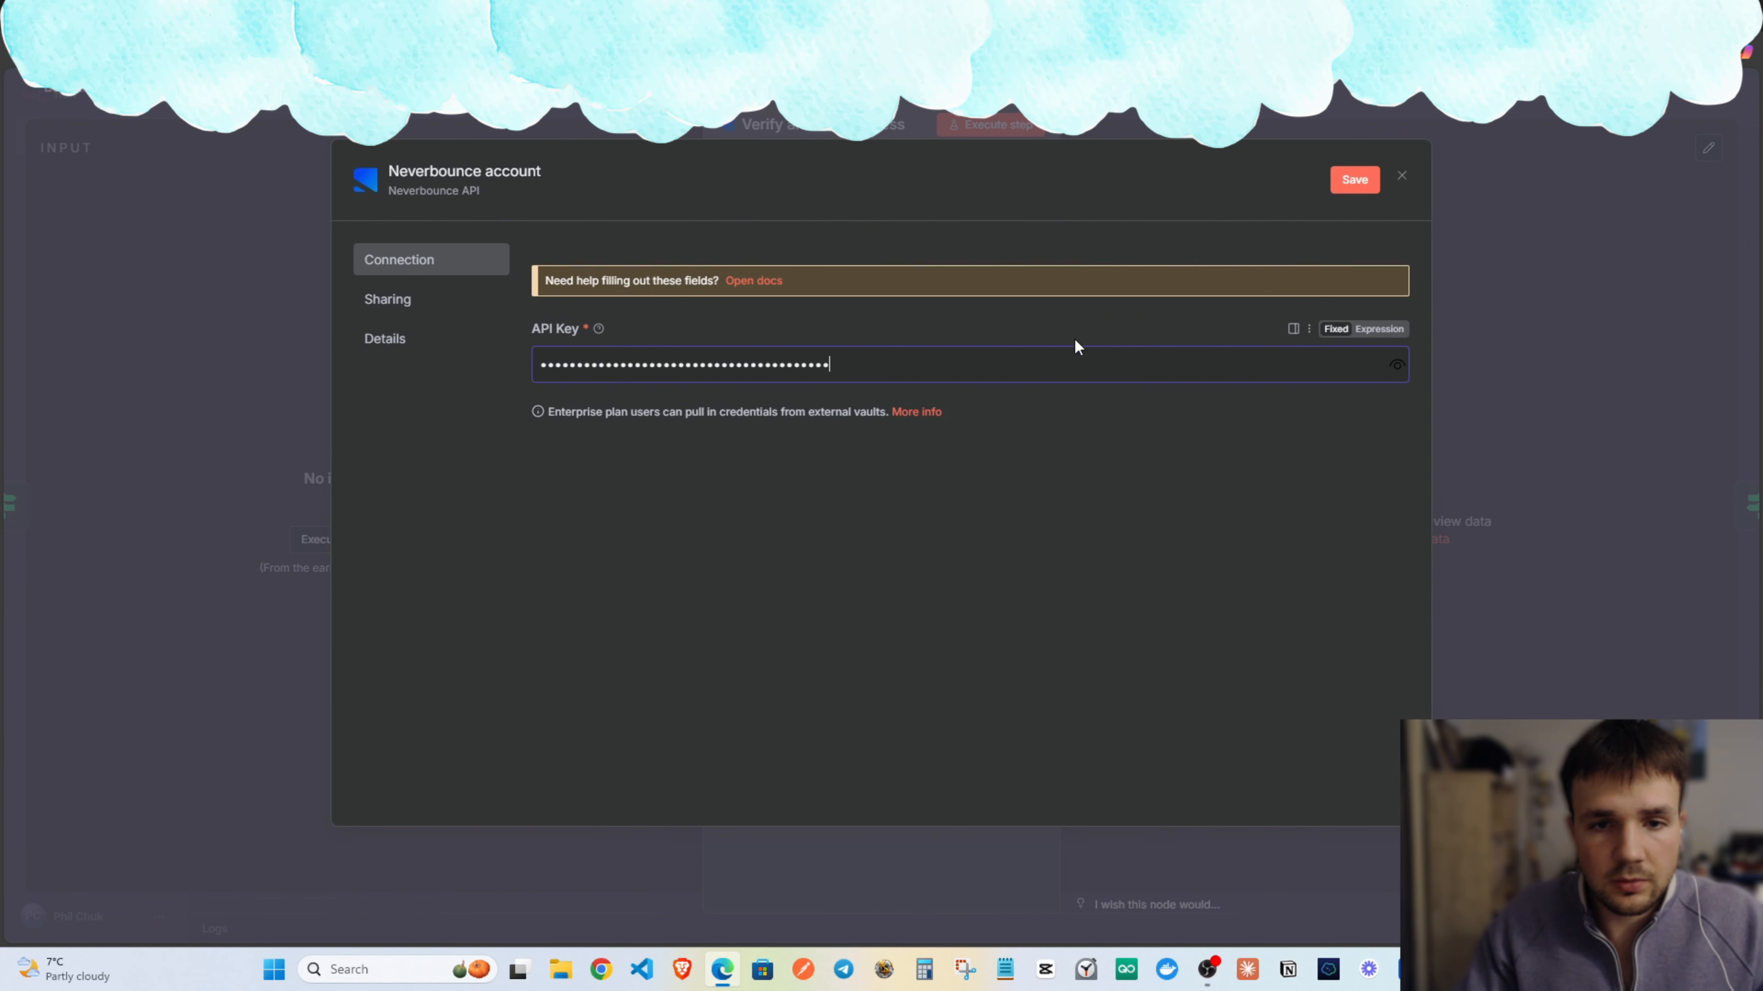
click(1352, 182)
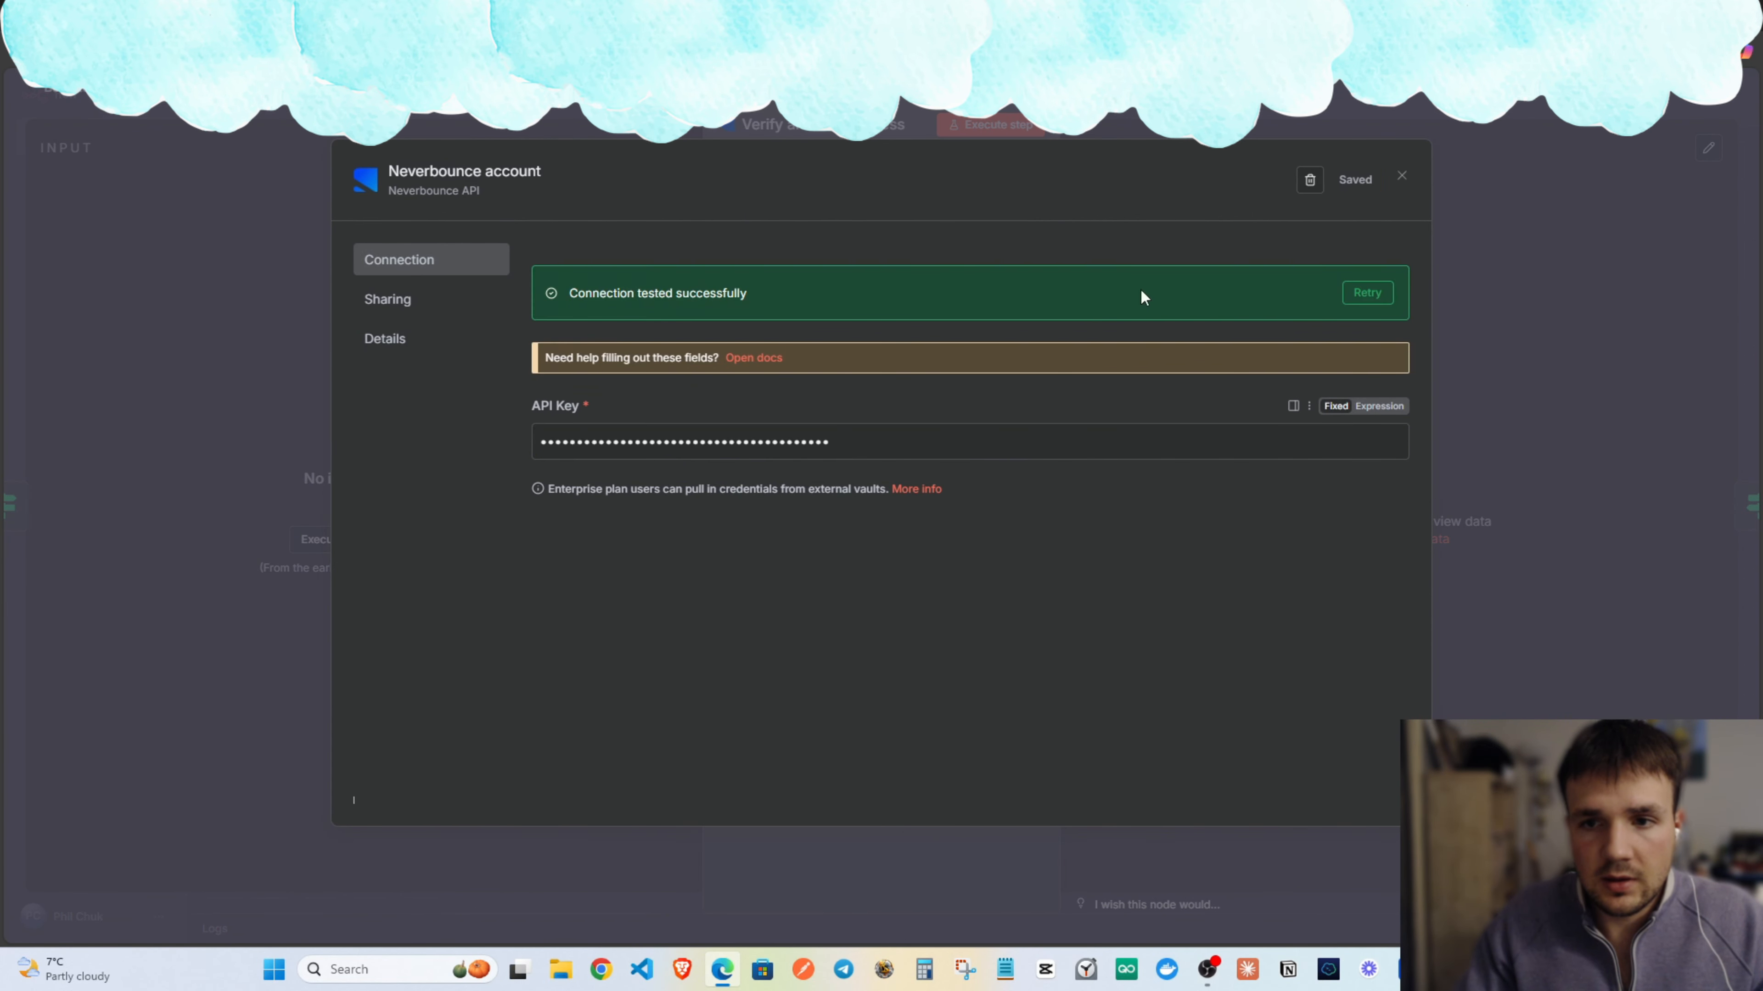
click(1403, 178)
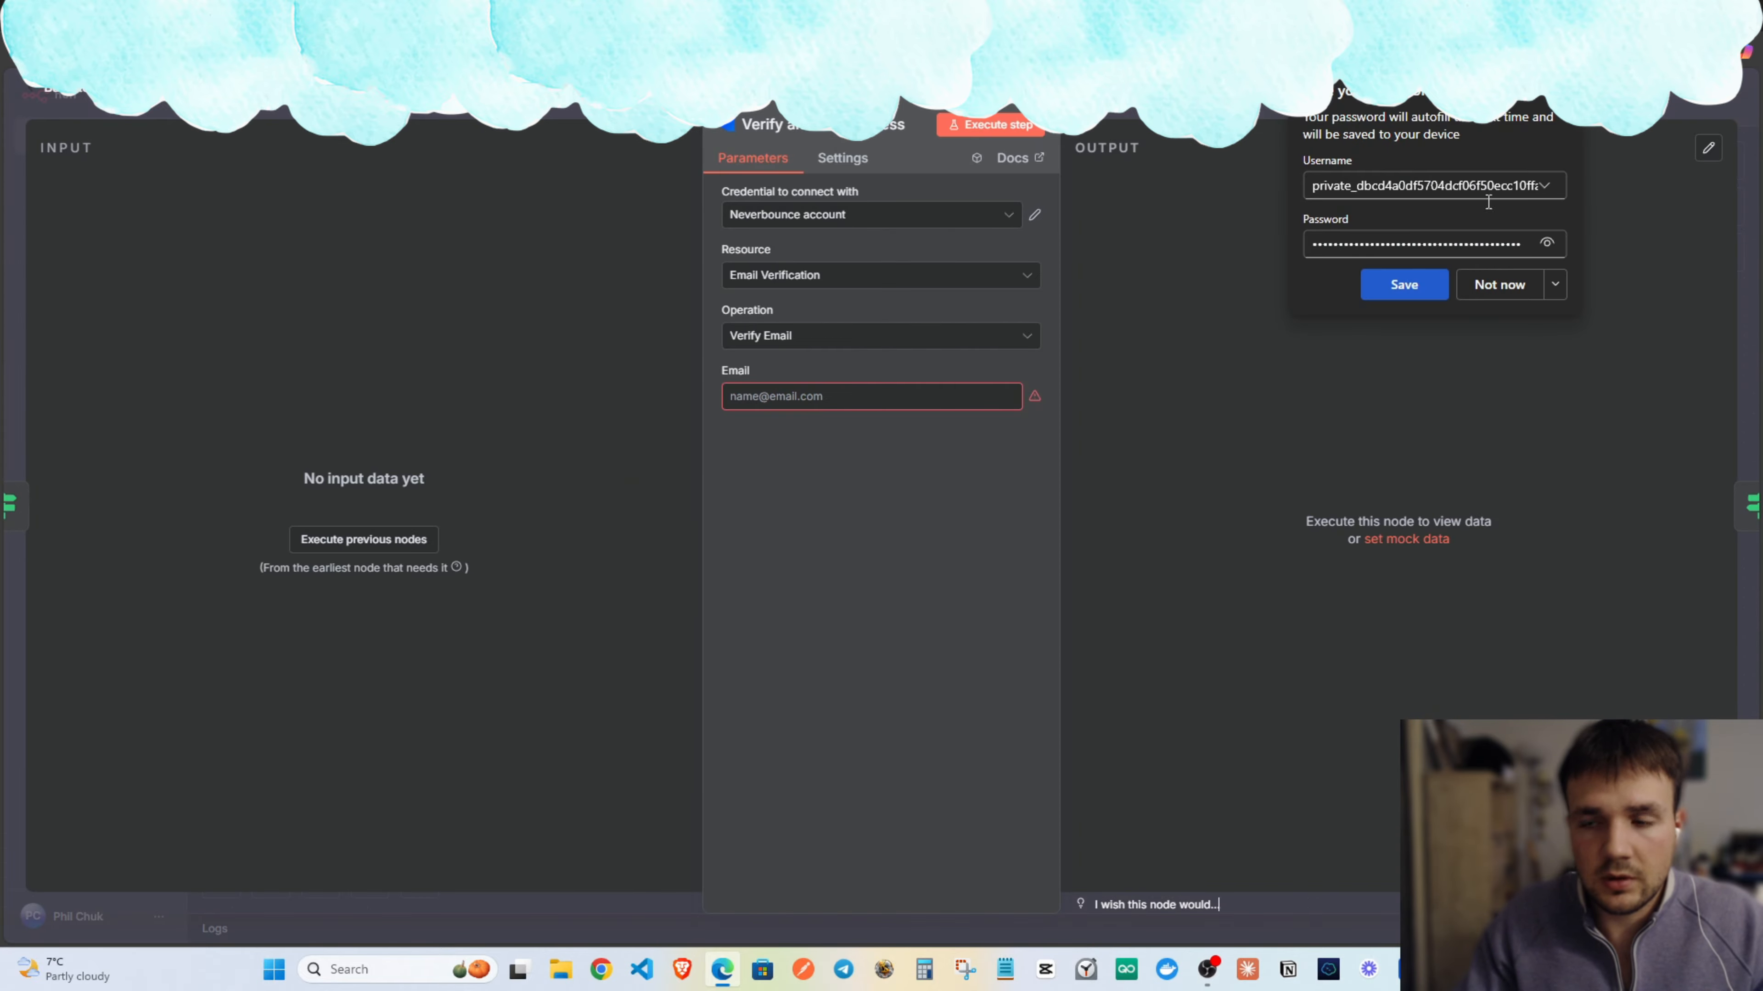
click(1500, 285)
click(774, 397)
key(Escape)
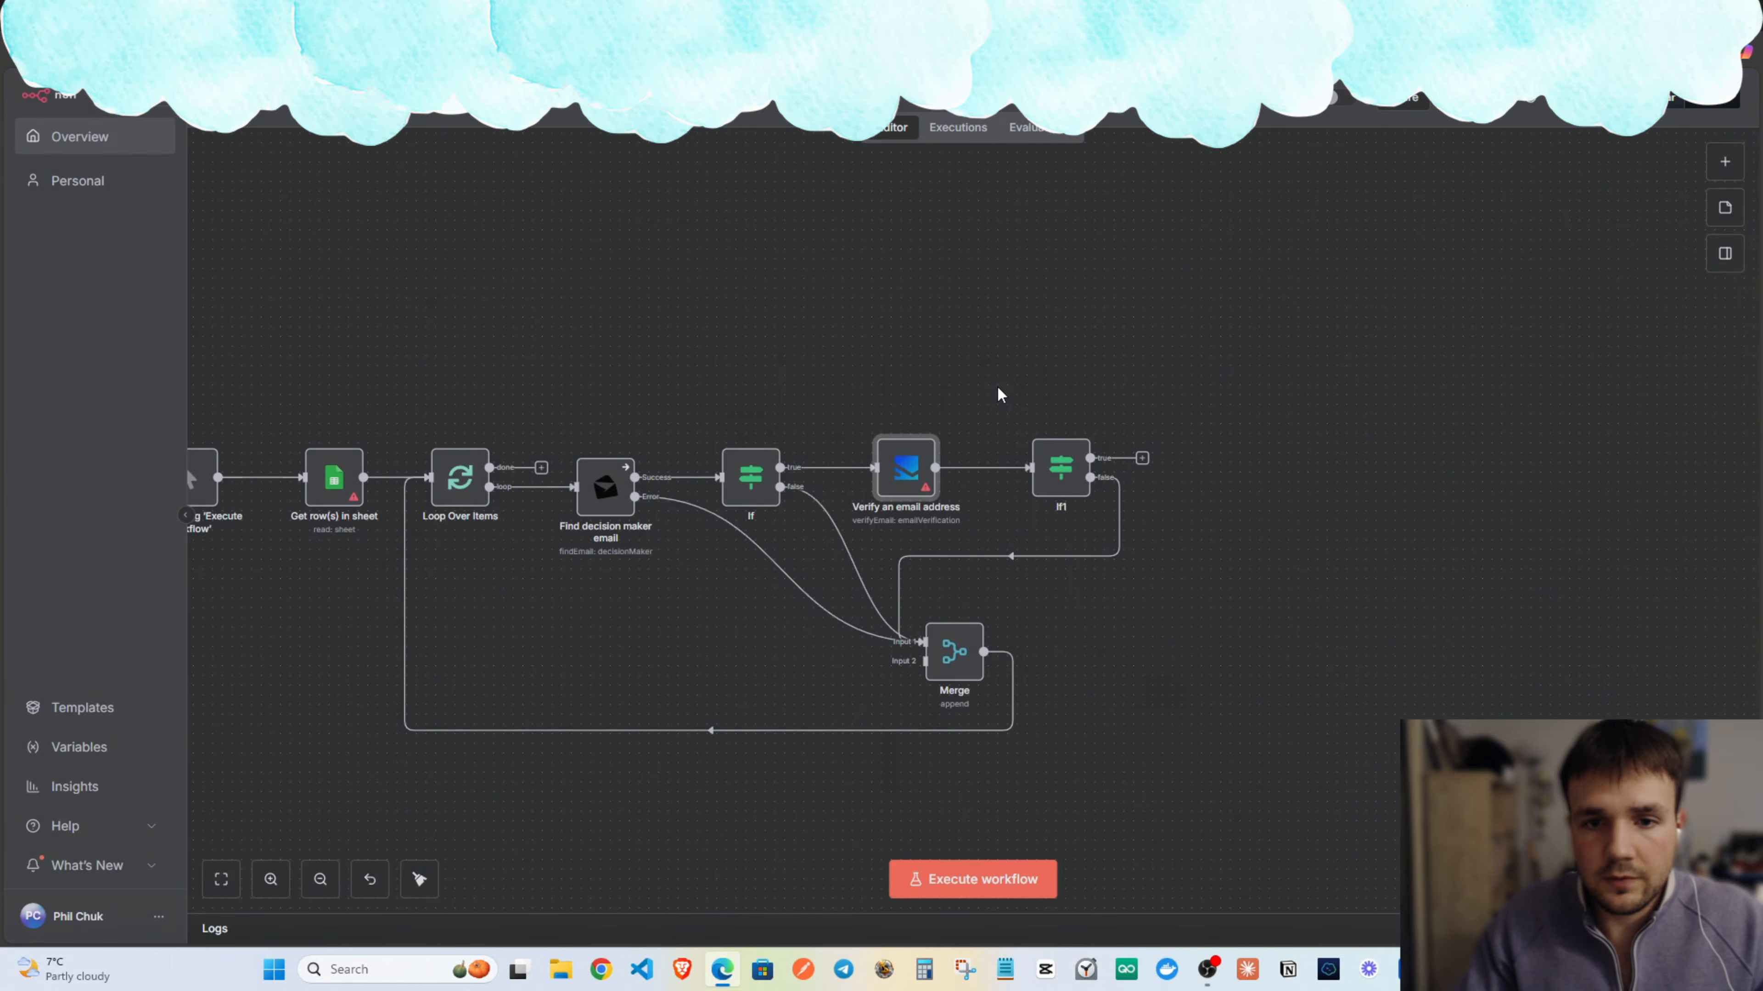
click(794, 342)
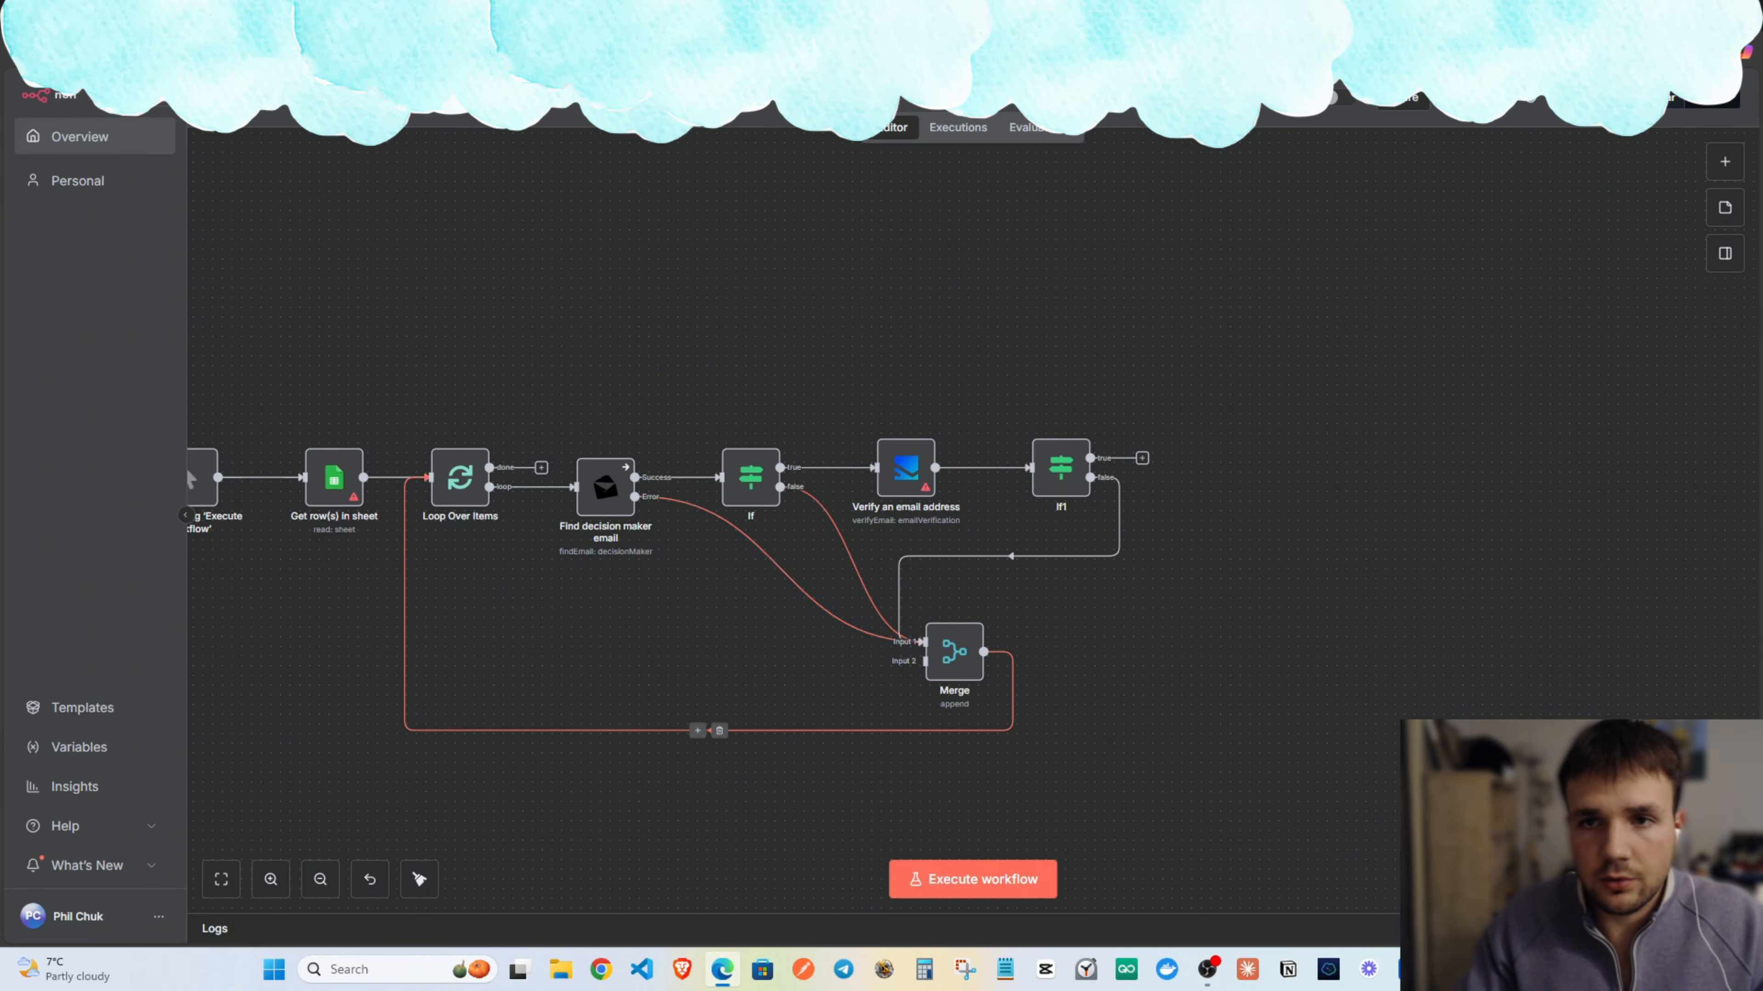
Bring up the Notion course notes and toggle the Custom Nodes to make your life easier section.
click(805, 17)
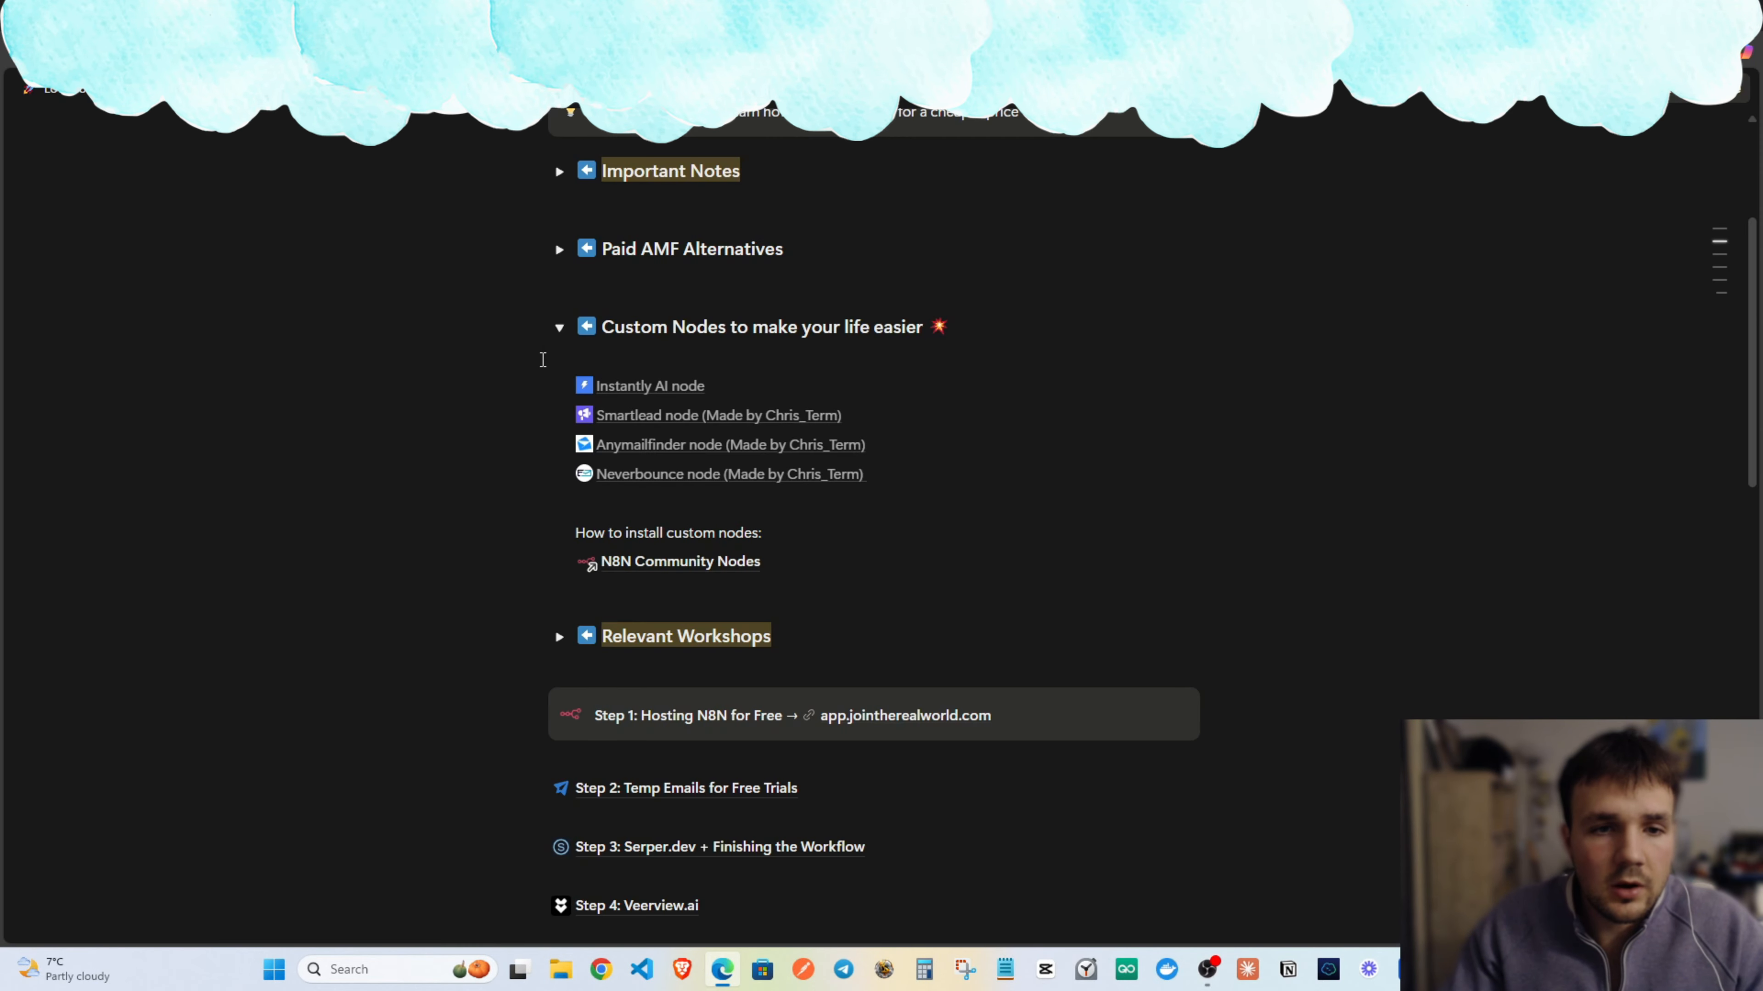
click(559, 327)
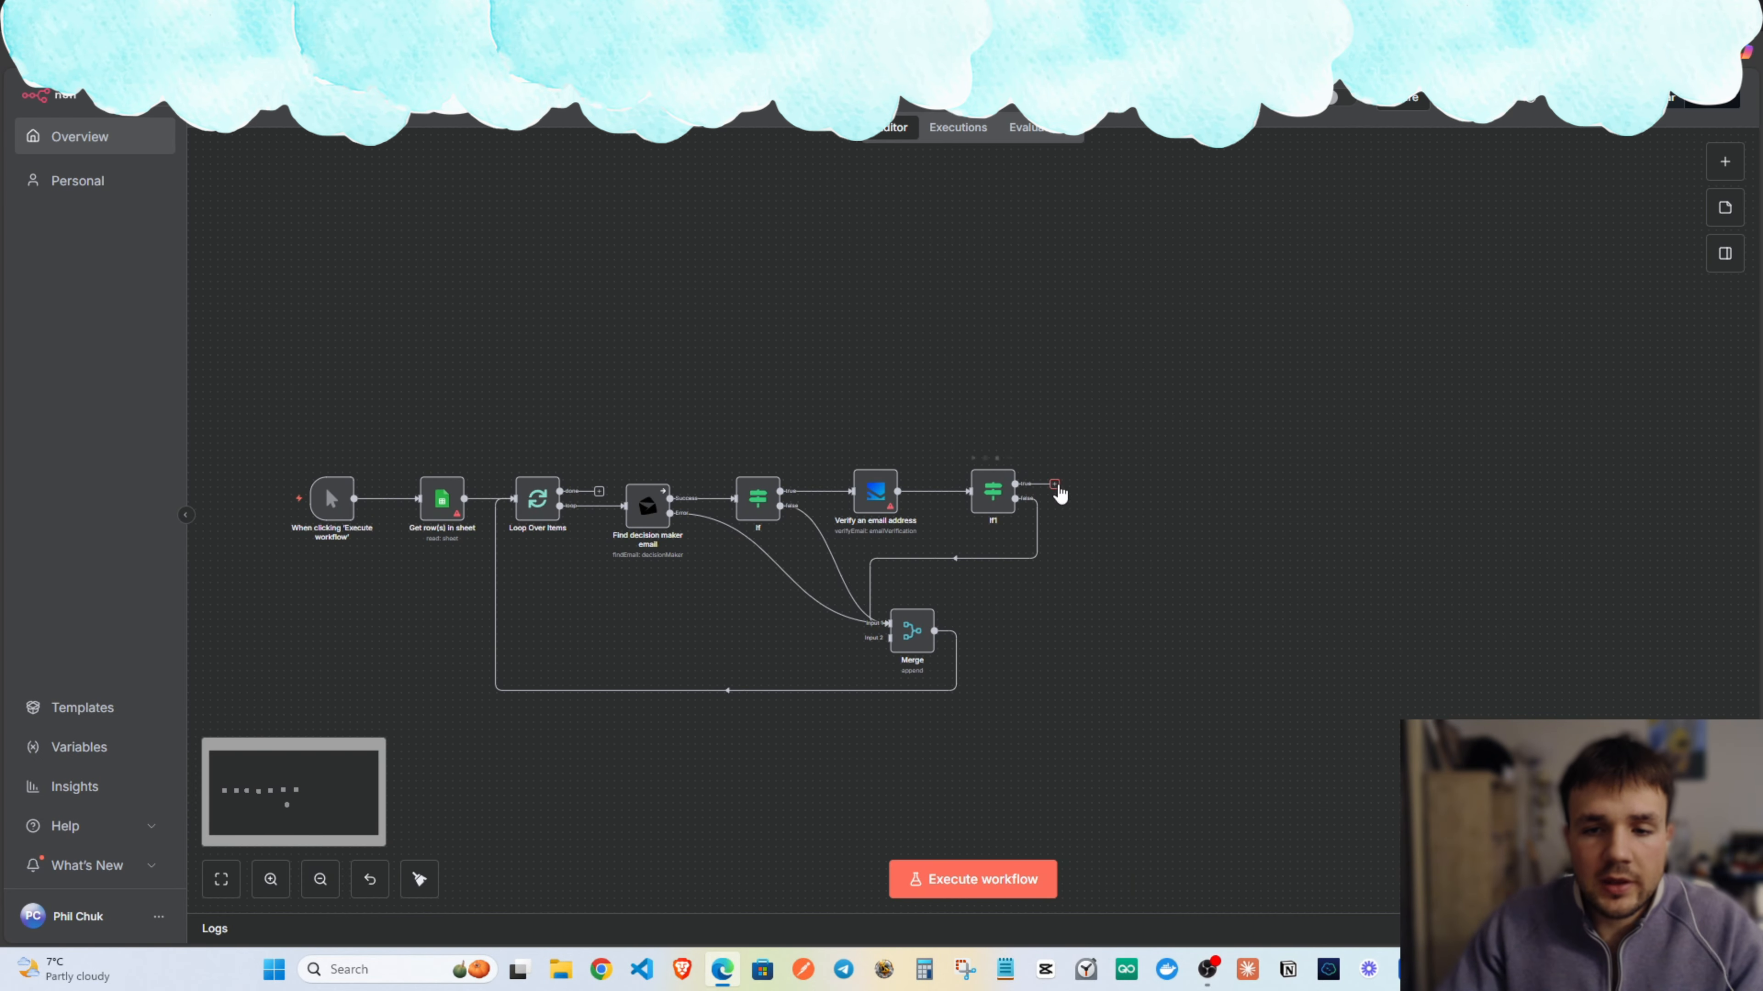
Add an HTTP Request node at the end of the chain, keeping its Method as GET.
click(1054, 483)
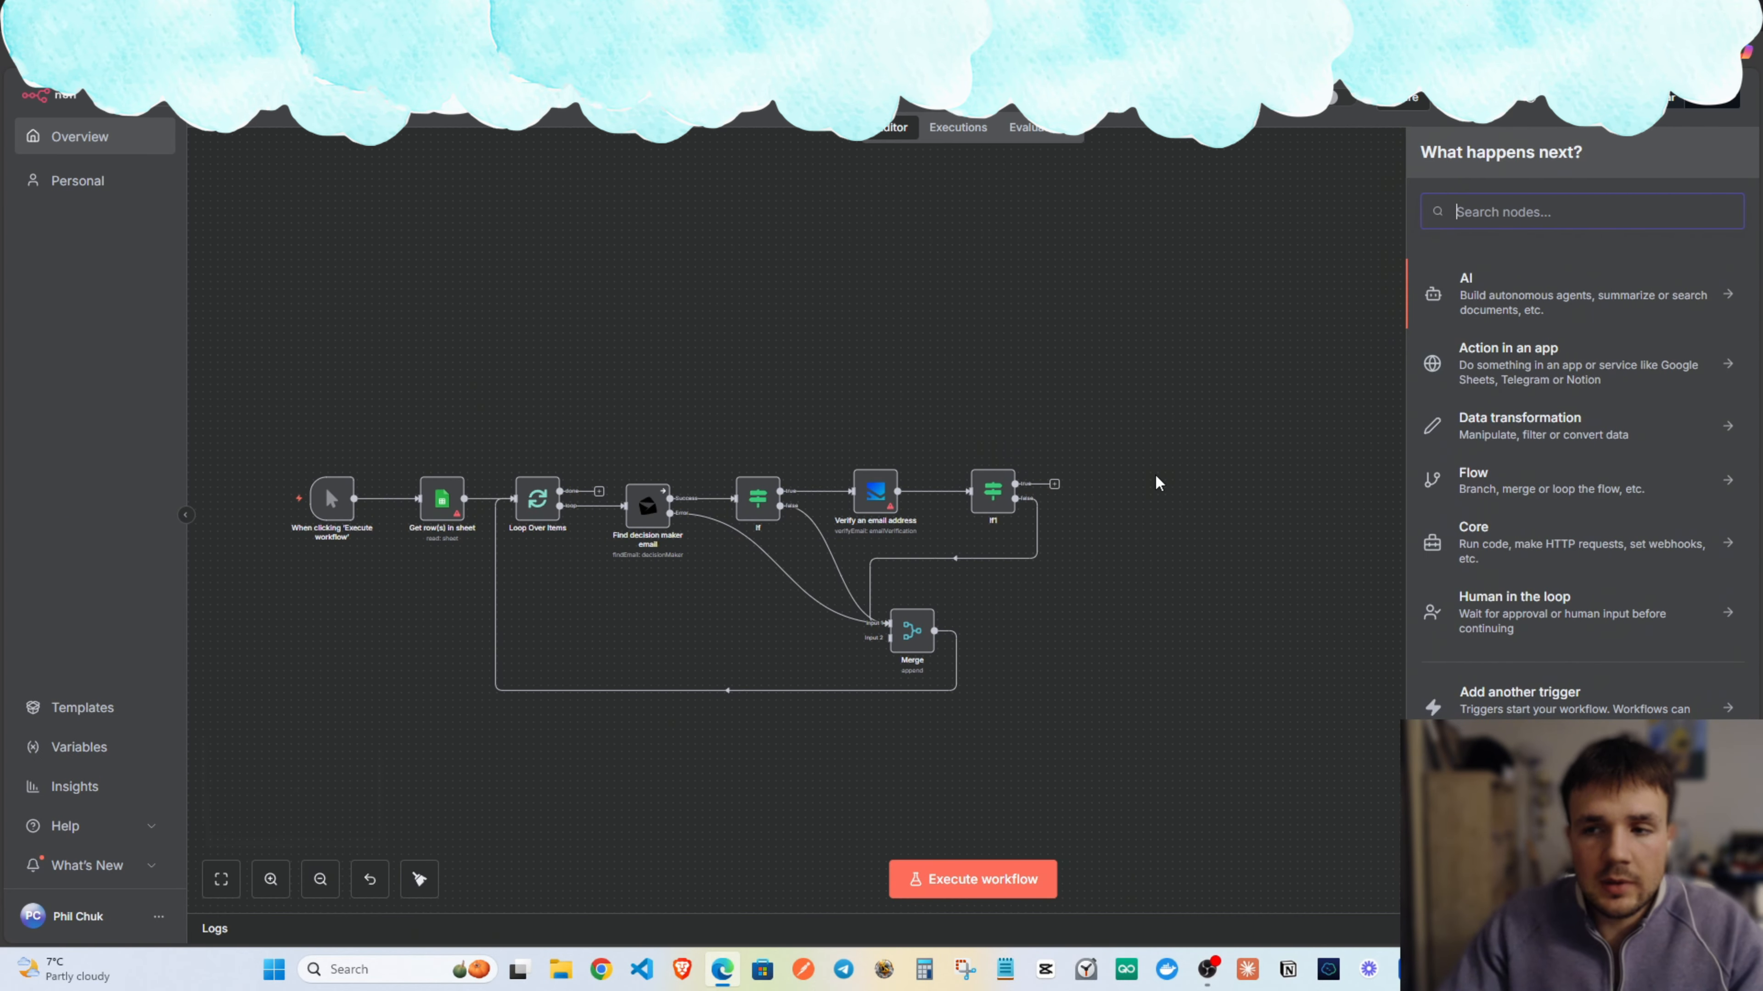
text(email)
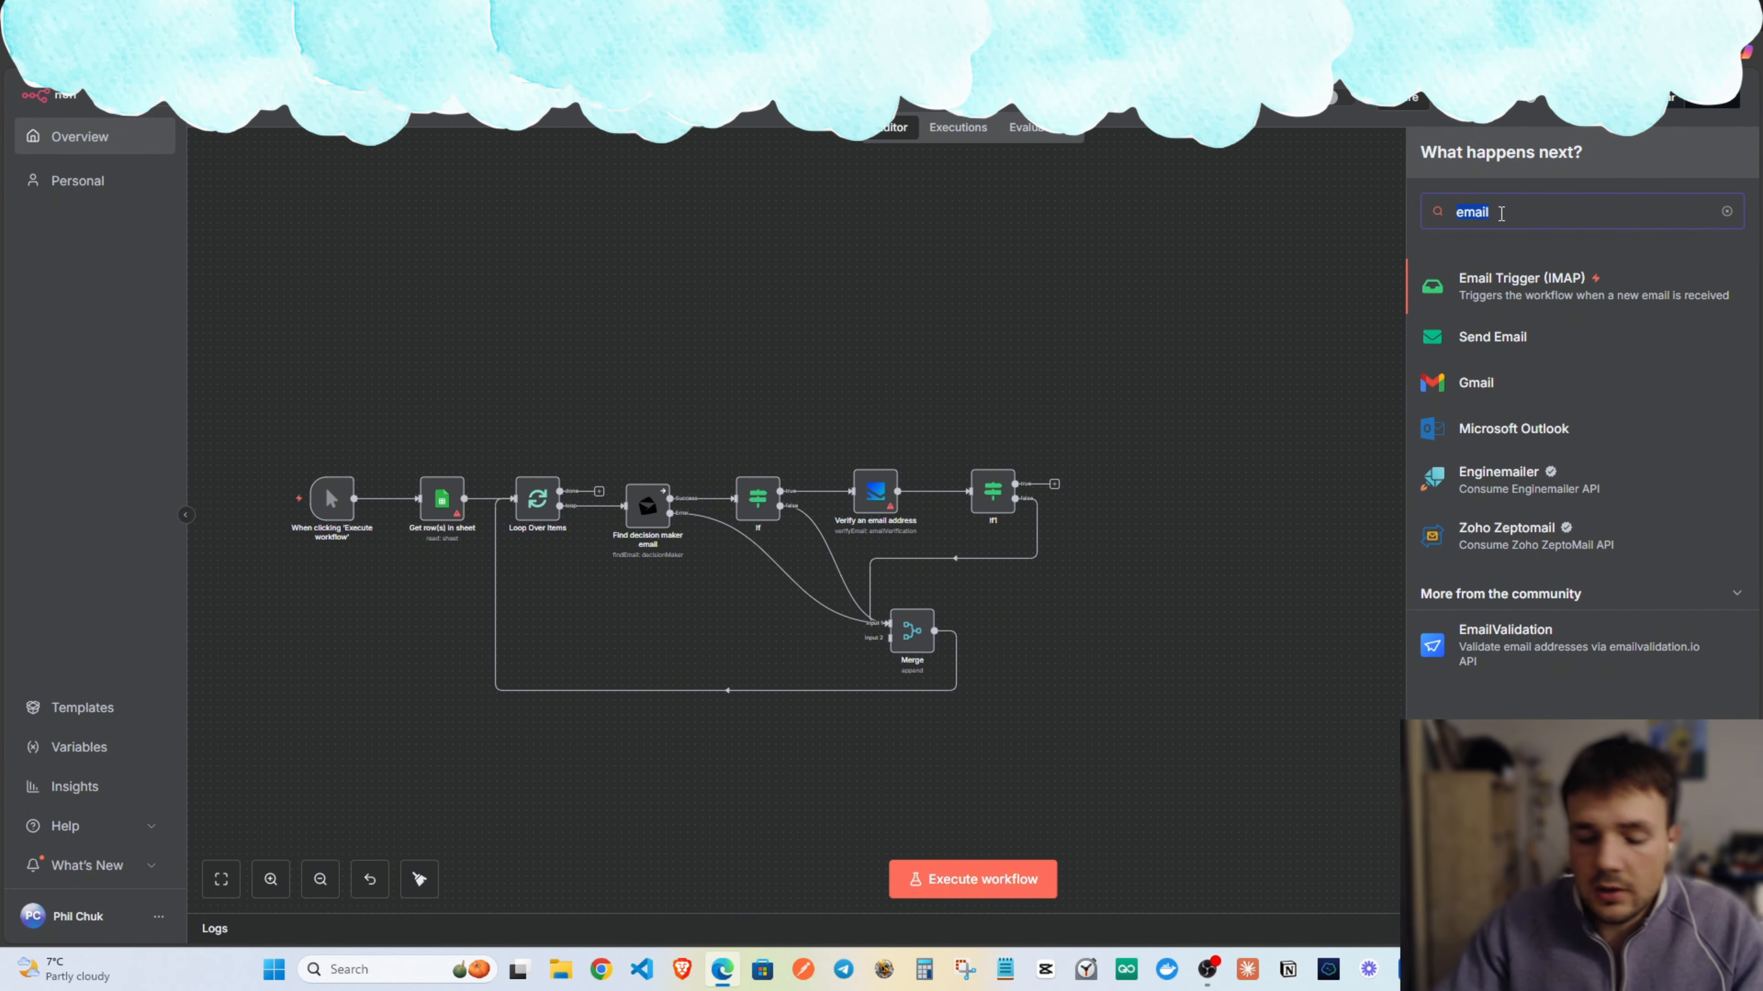
text(em)
key(BackSpace)
key(BackSpace)
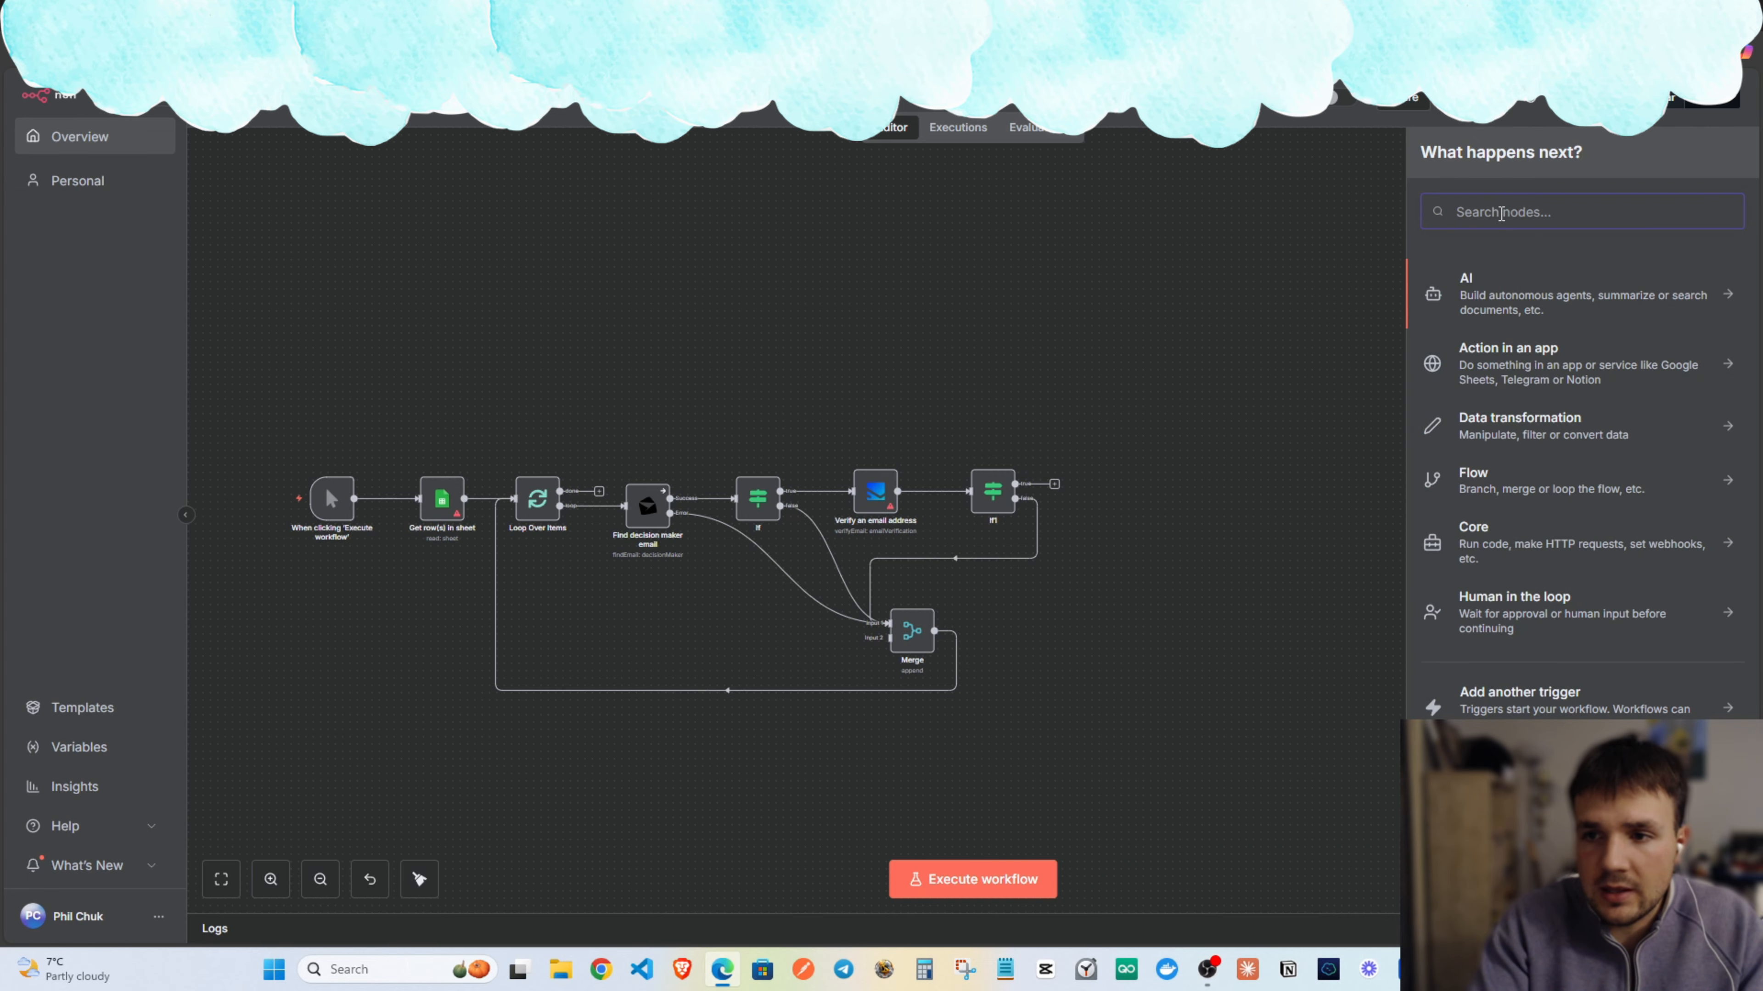
text(emailguar)
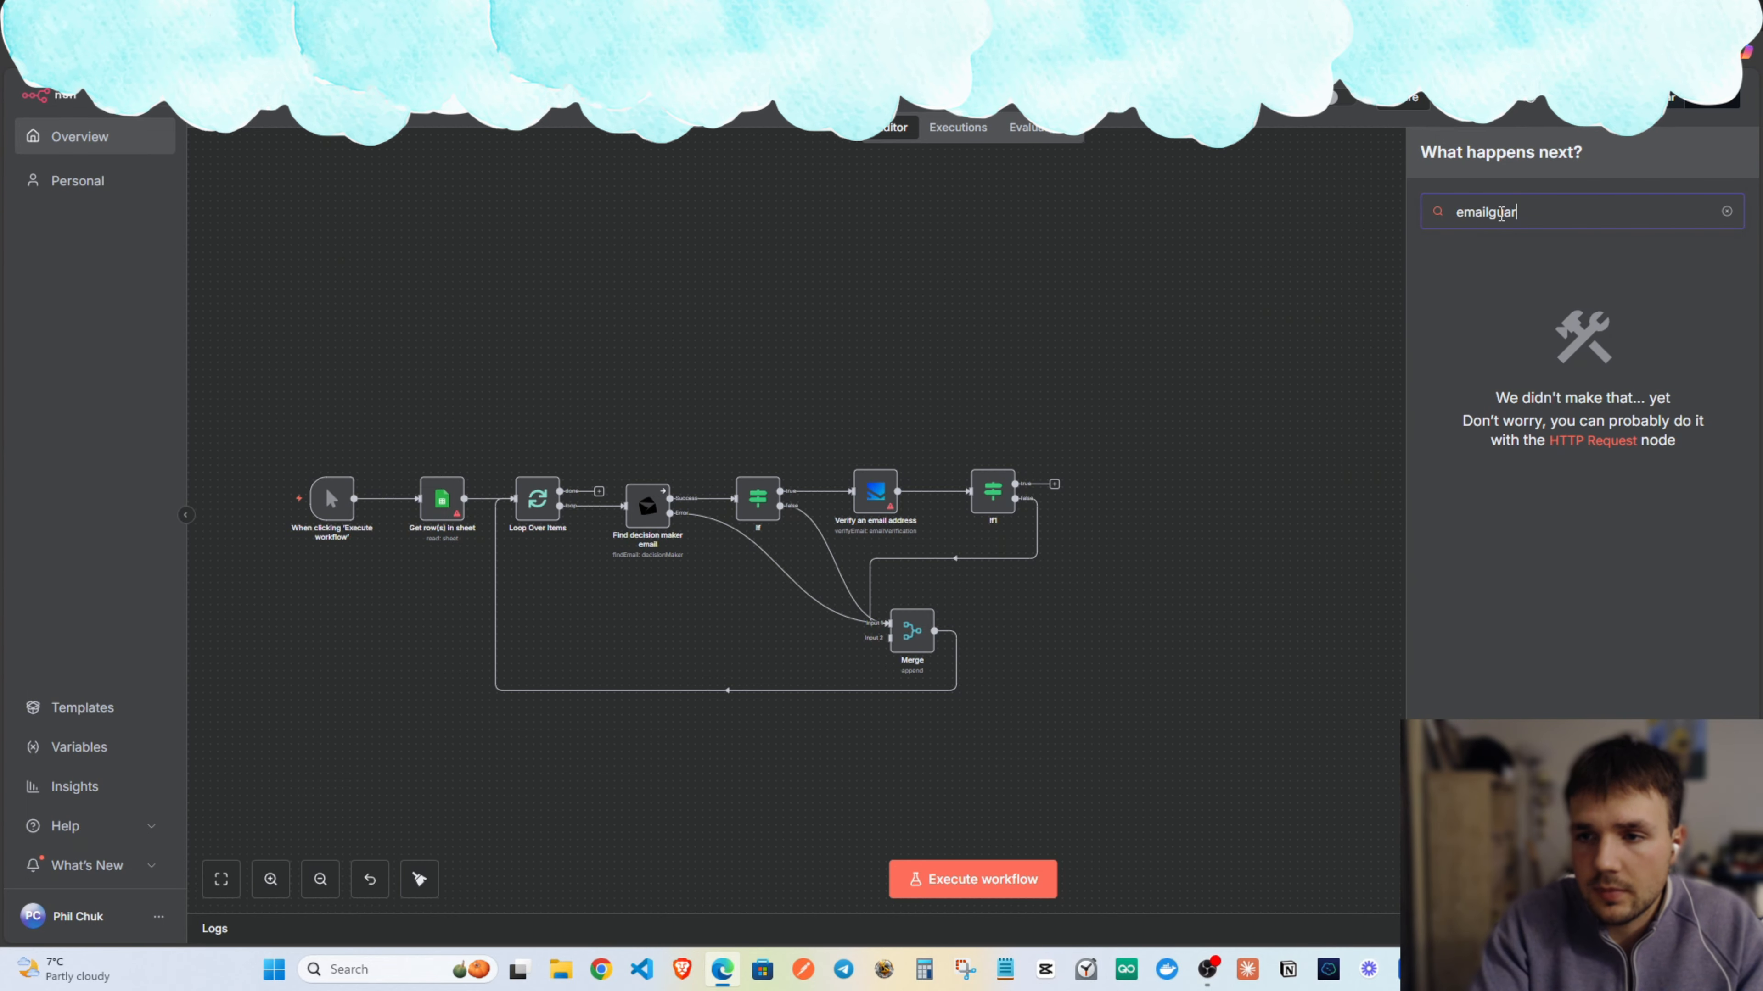
key(BackSpace)
key(BackSpace)
key(BackSpace)
key(BackSpace)
key(BackSpace)
key(BackSpace)
key(BackSpace)
key(BackSpace)
key(BackSpace)
text(http)
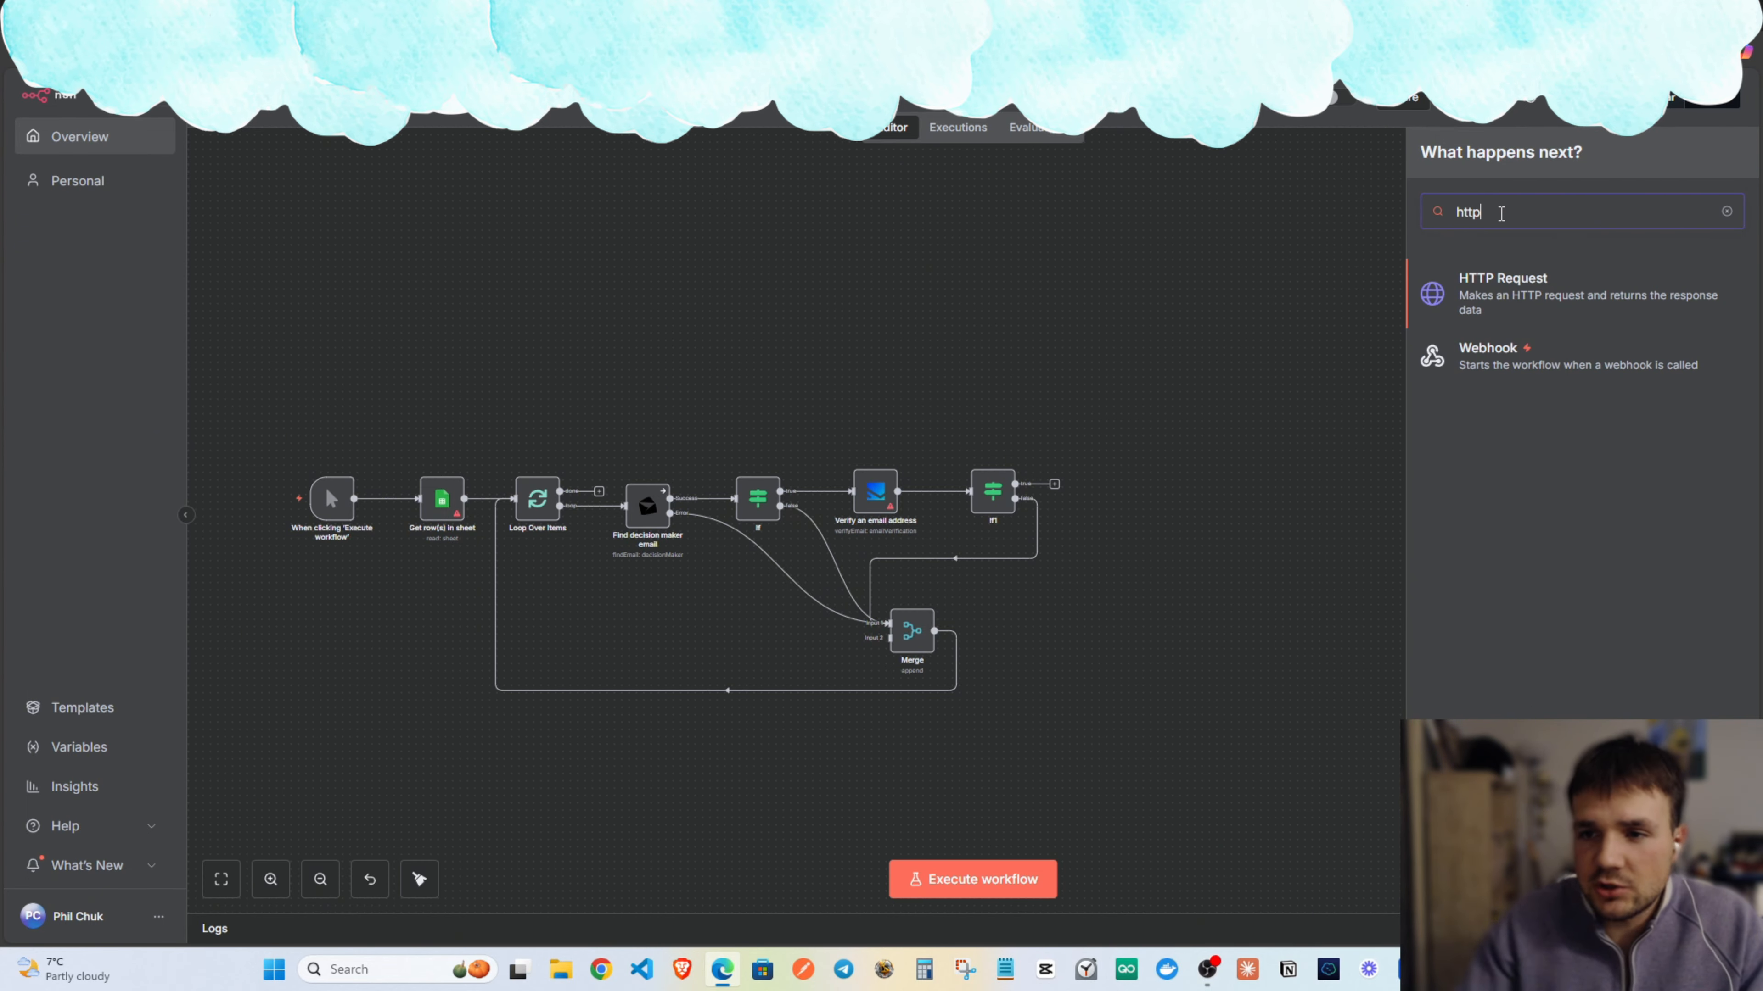
click(1511, 300)
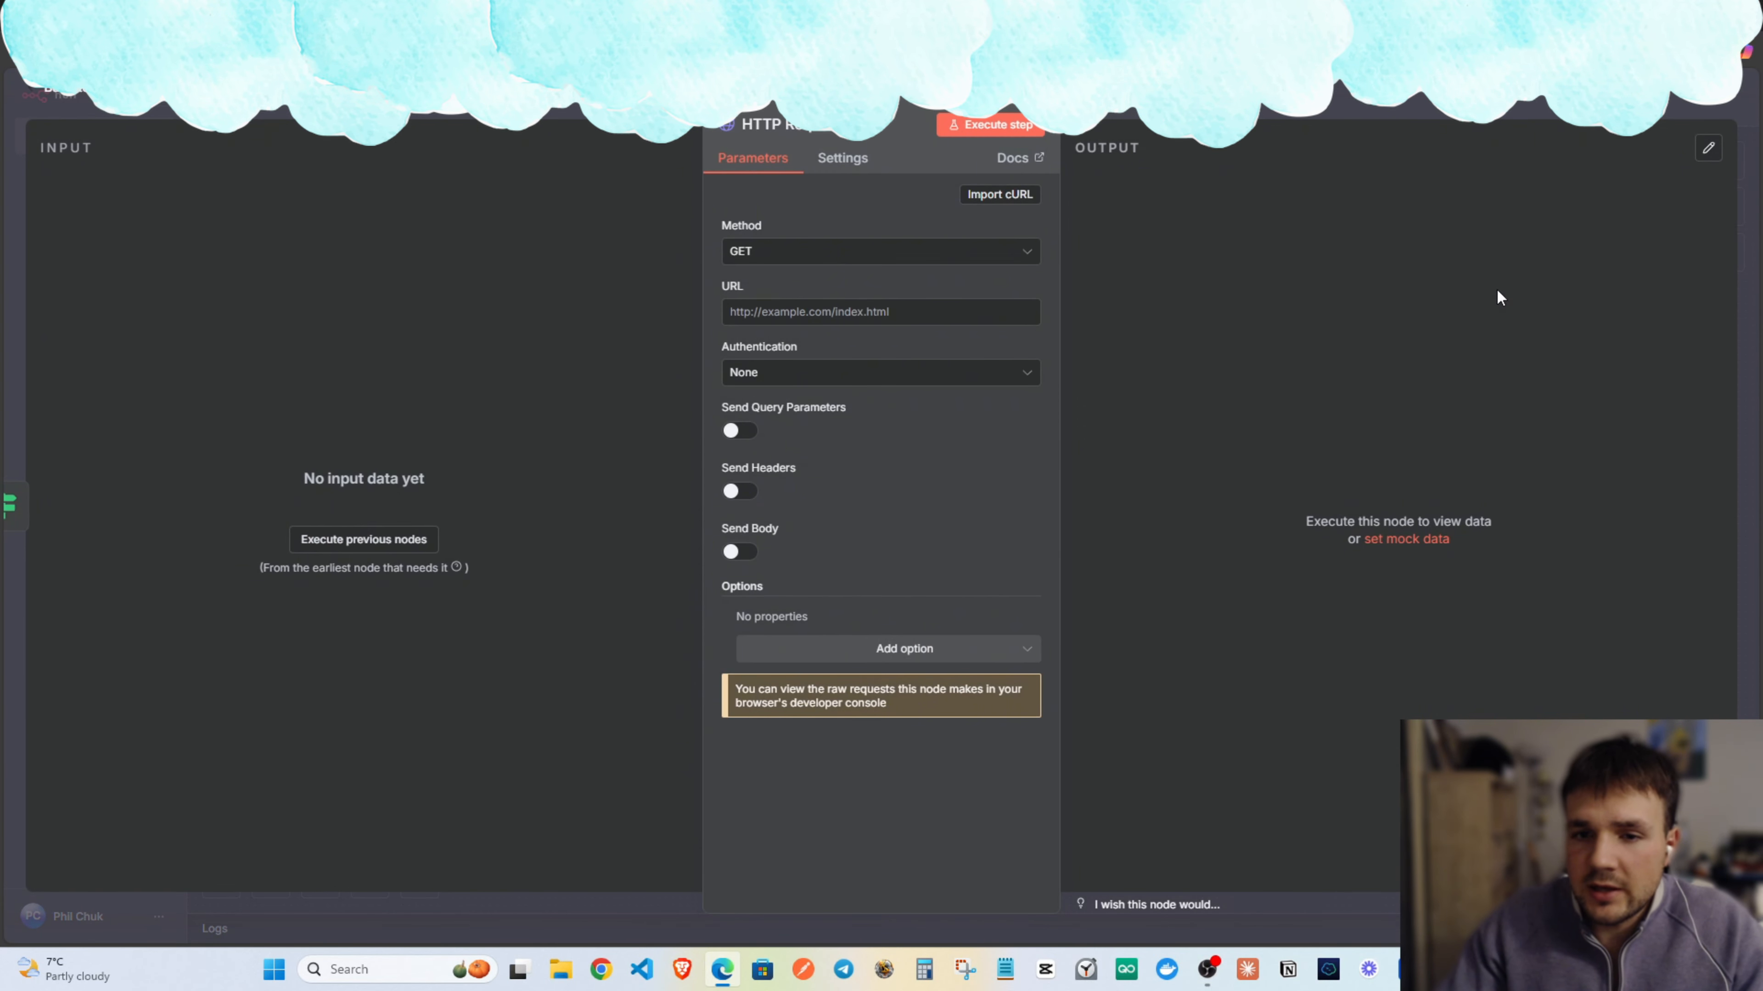
click(826, 261)
click(799, 221)
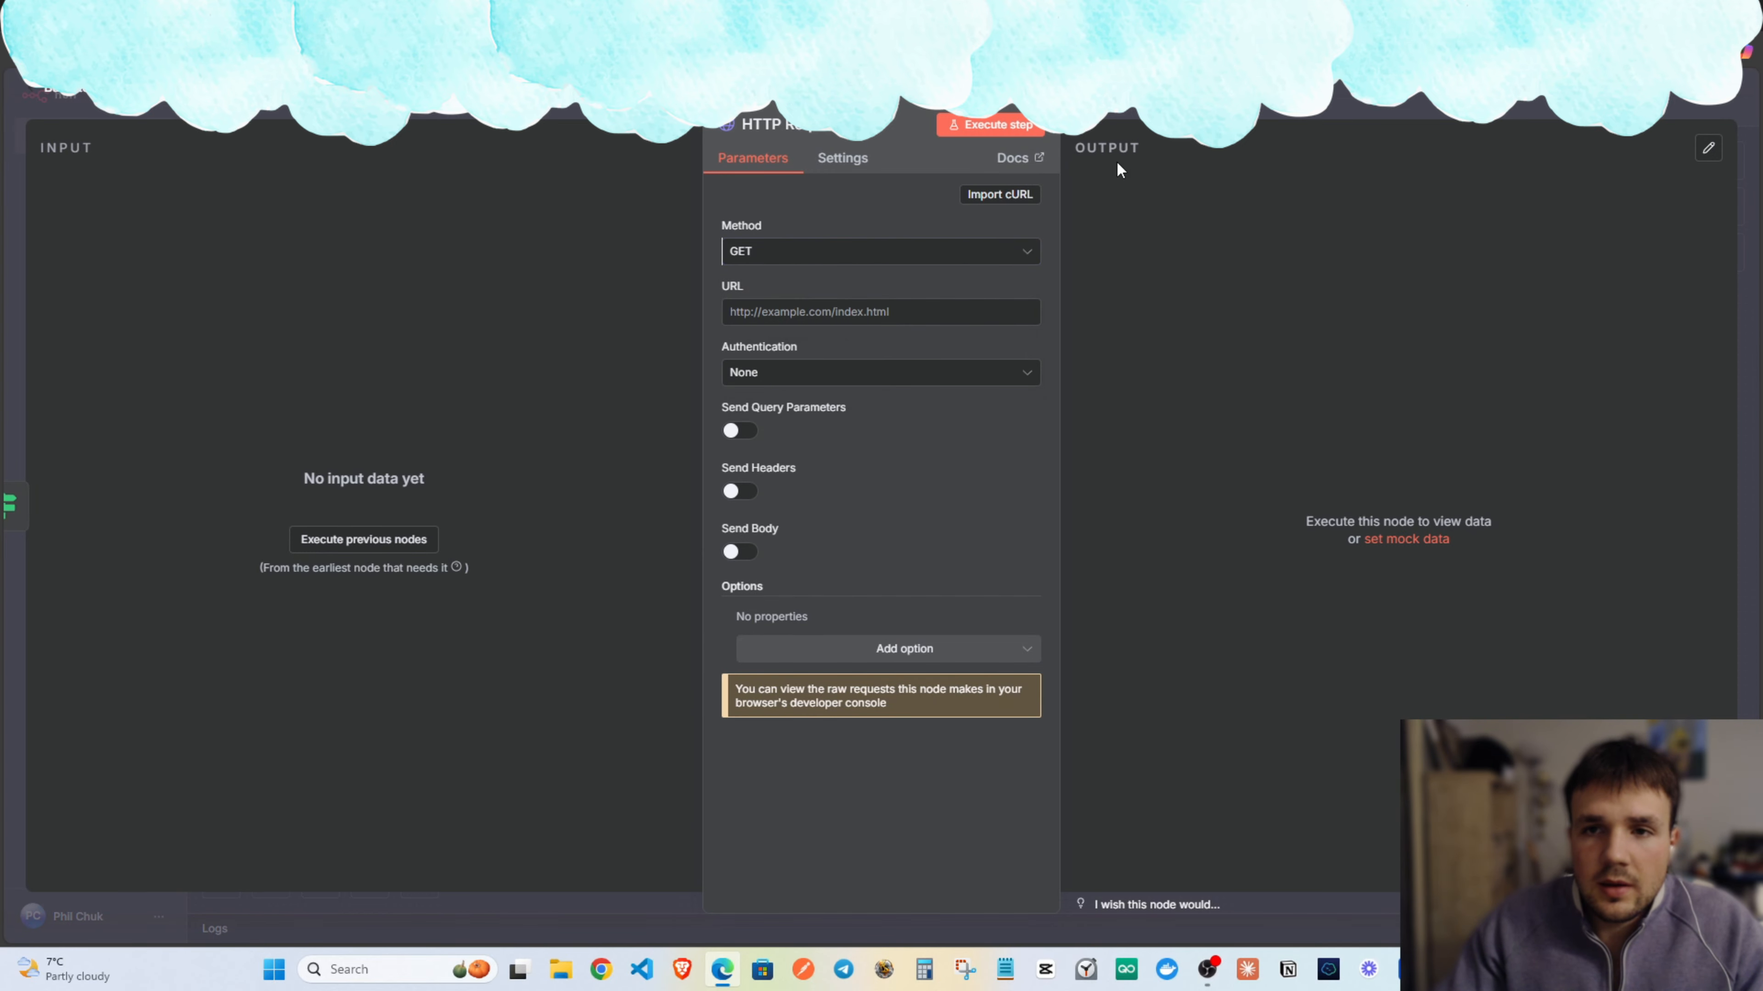
key(ctrl+t)
Find EmailGuard on Bing, sign in, and go to Account Settings > Developer API.
text(emailguard)
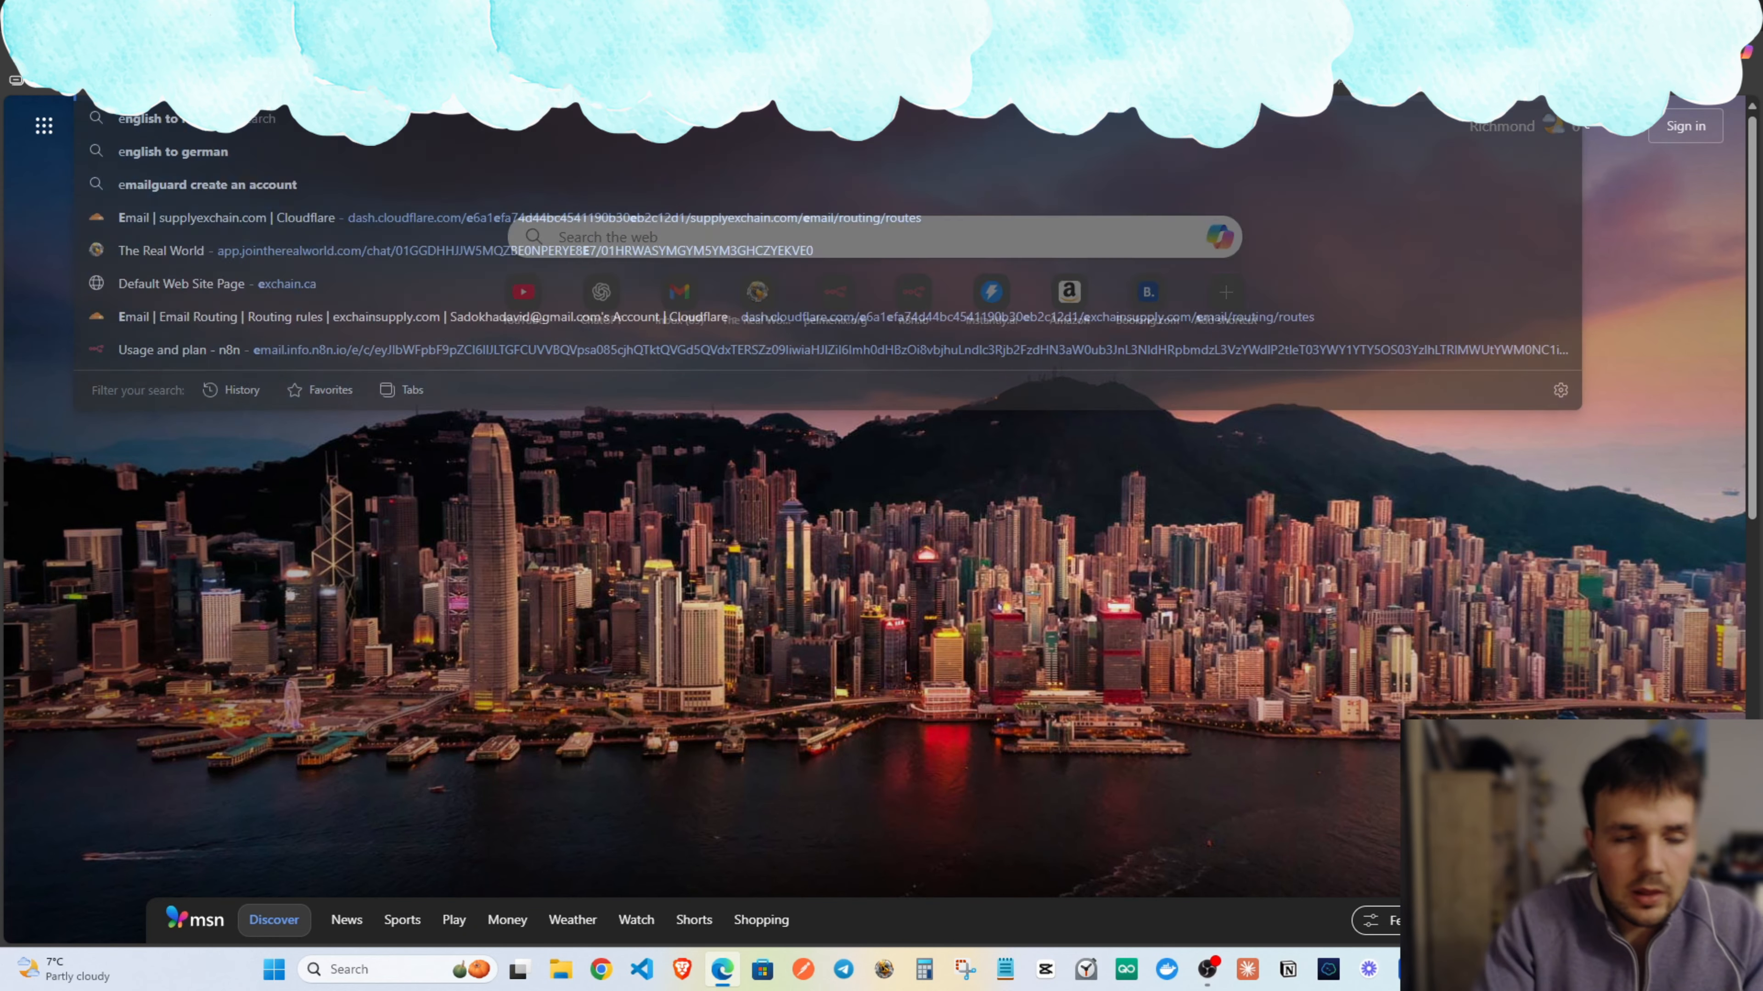
key(Return)
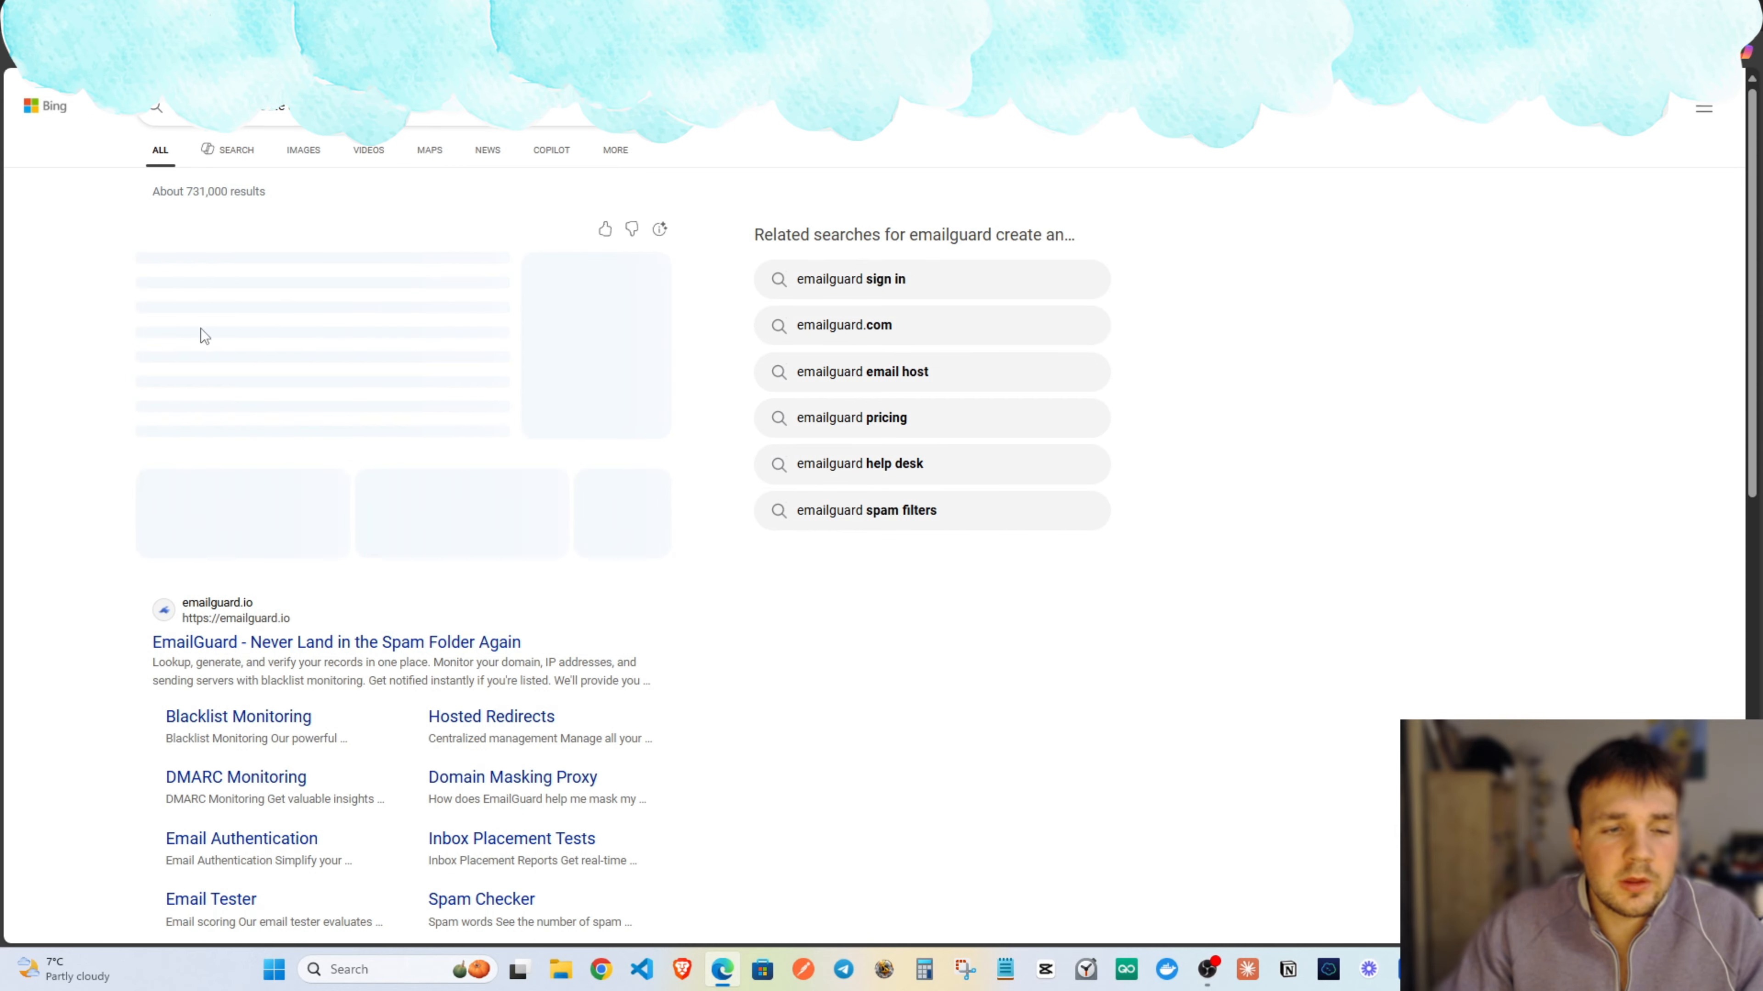
click(400, 640)
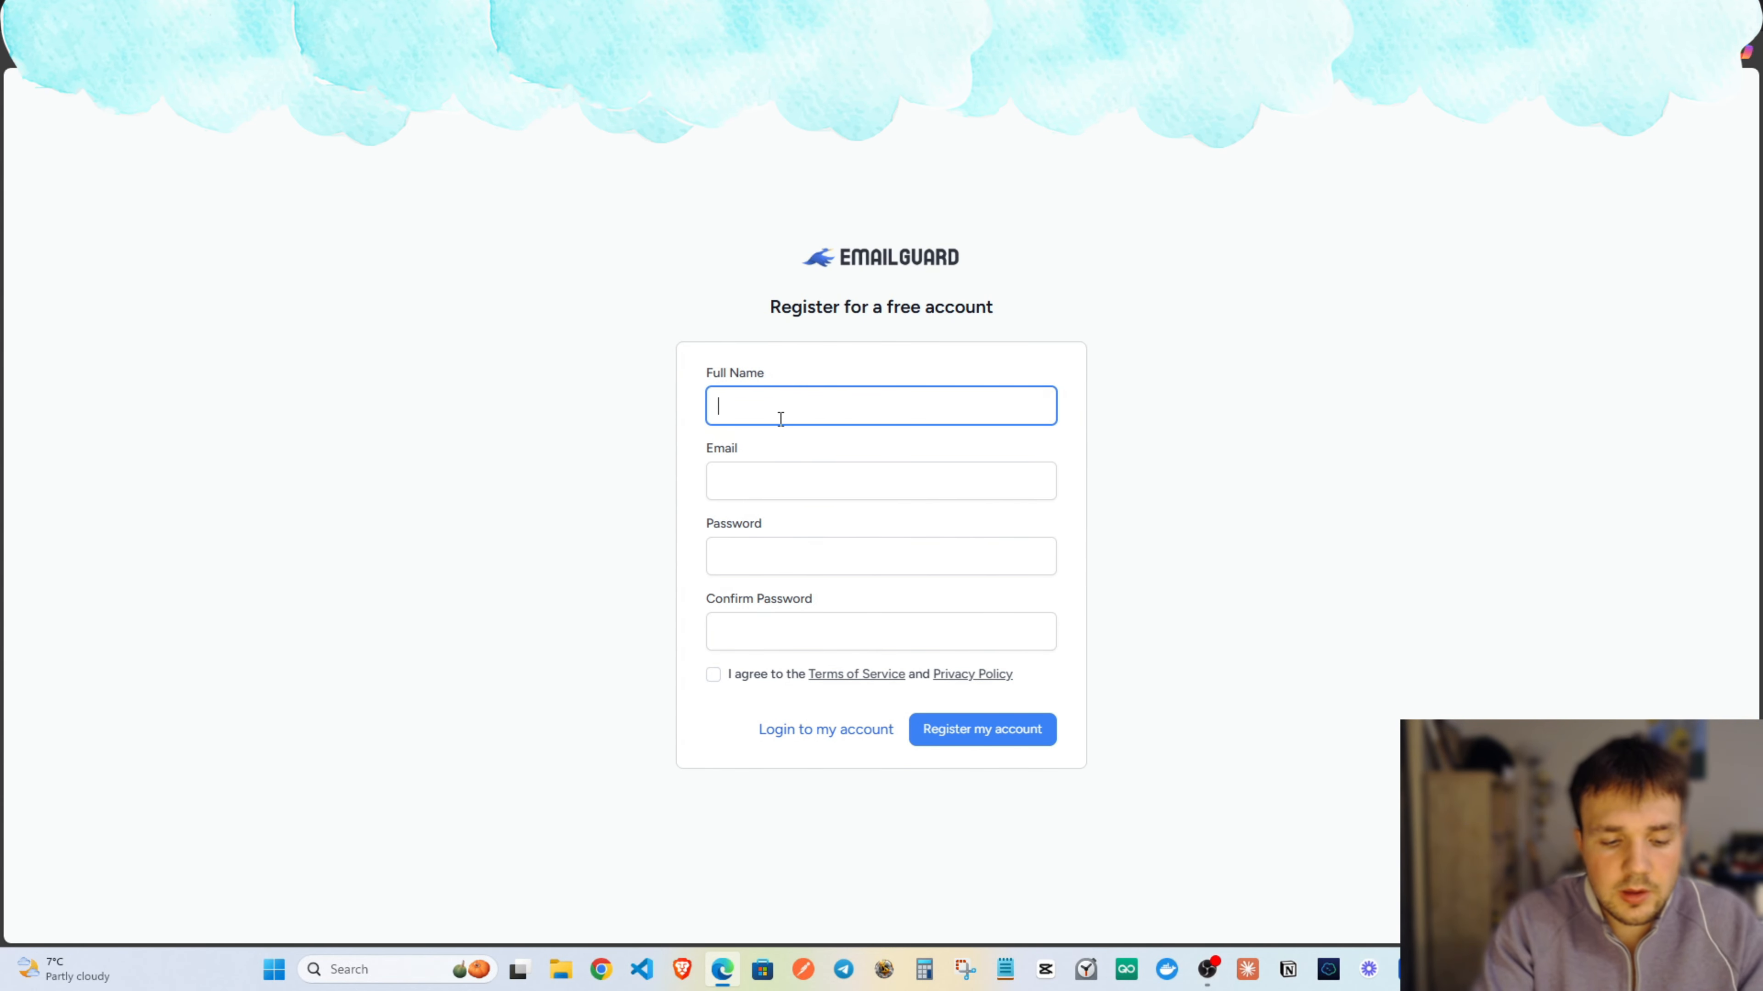
click(978, 631)
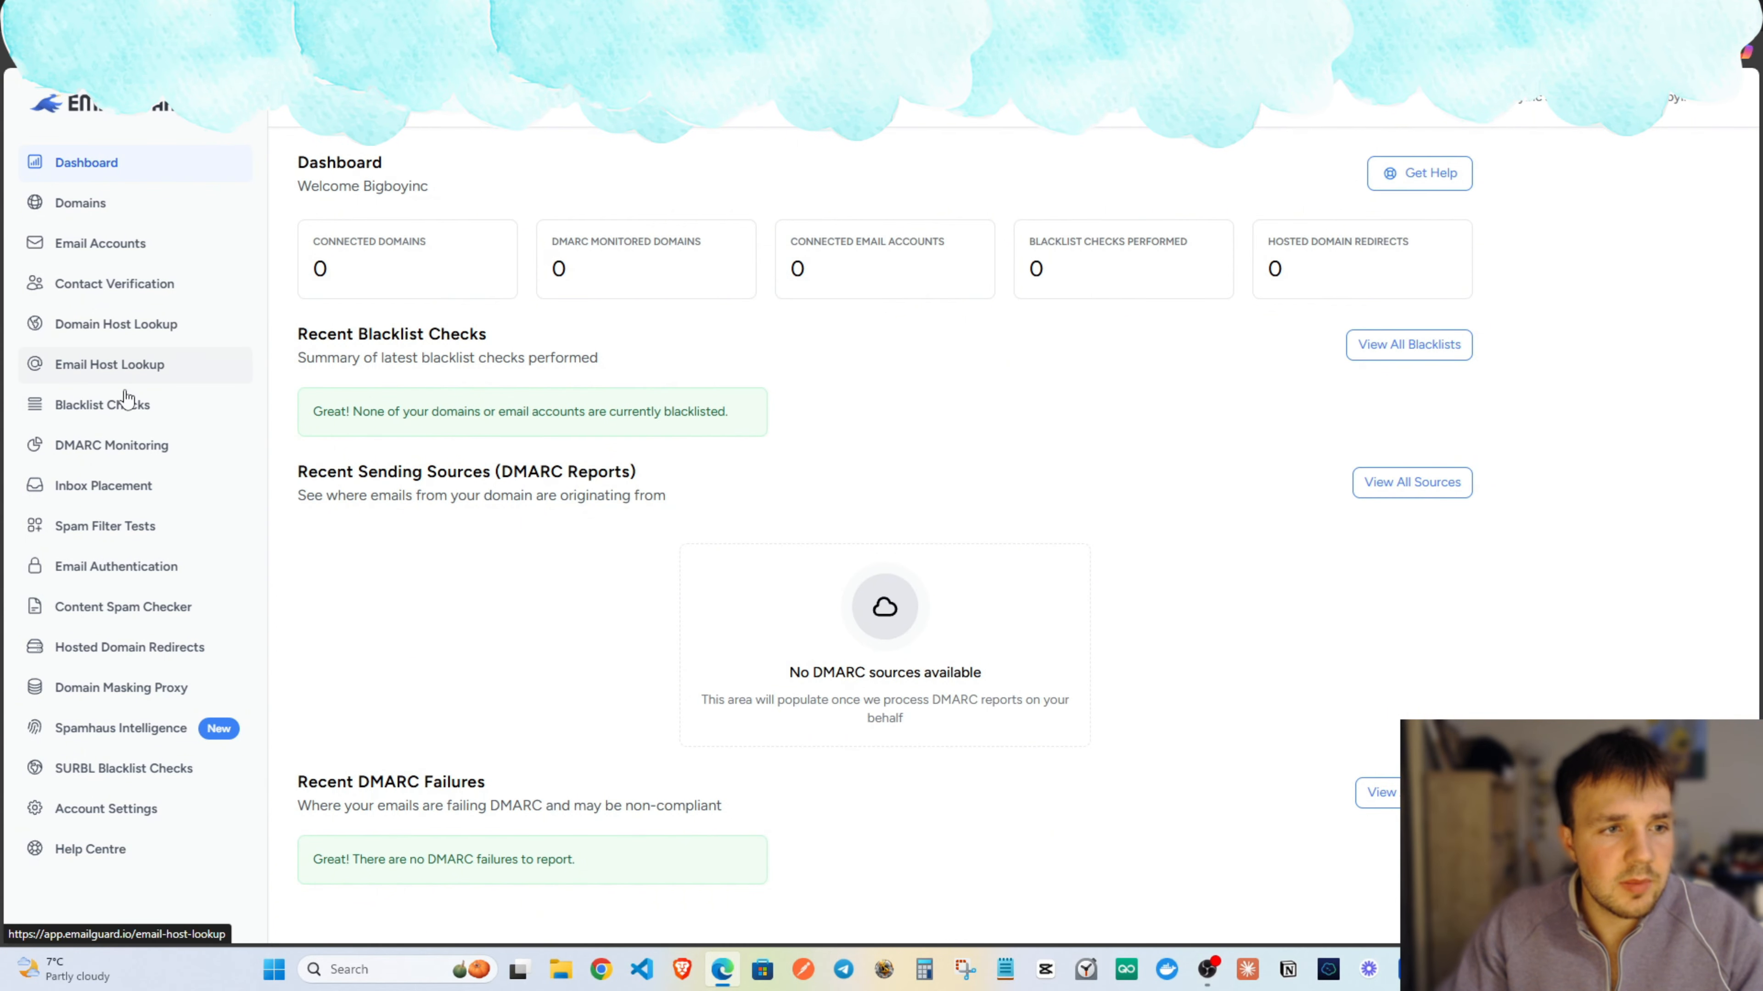
click(1692, 112)
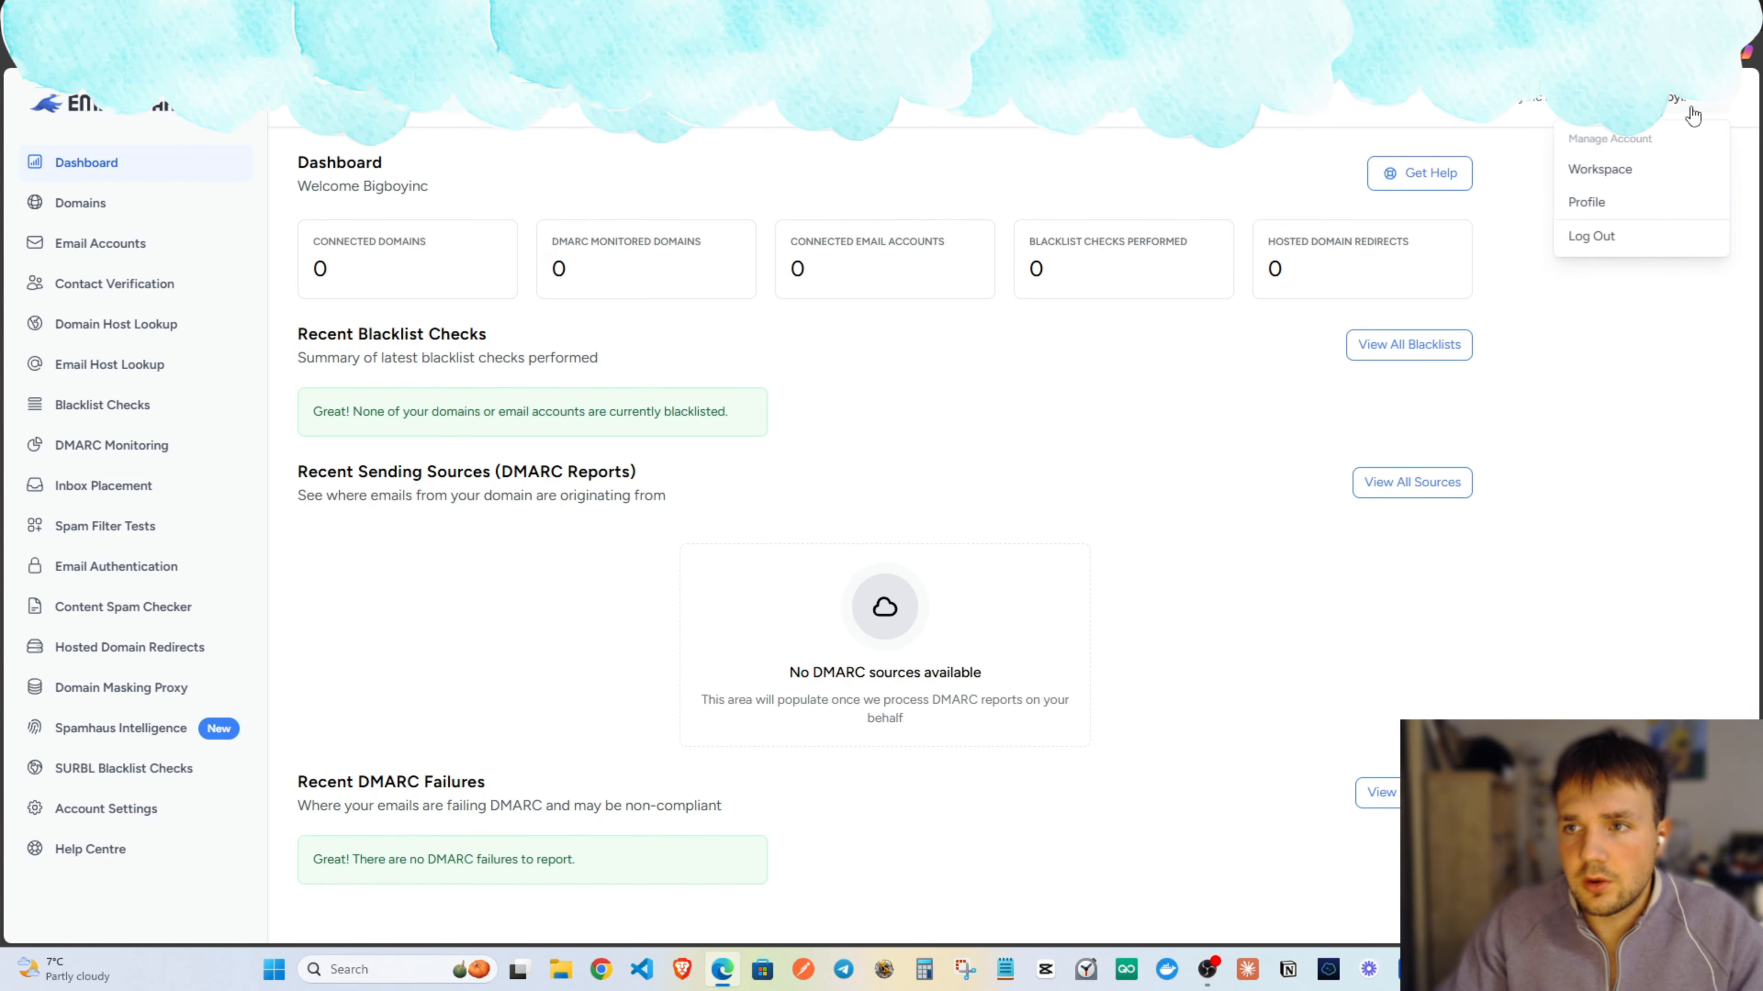
click(1694, 111)
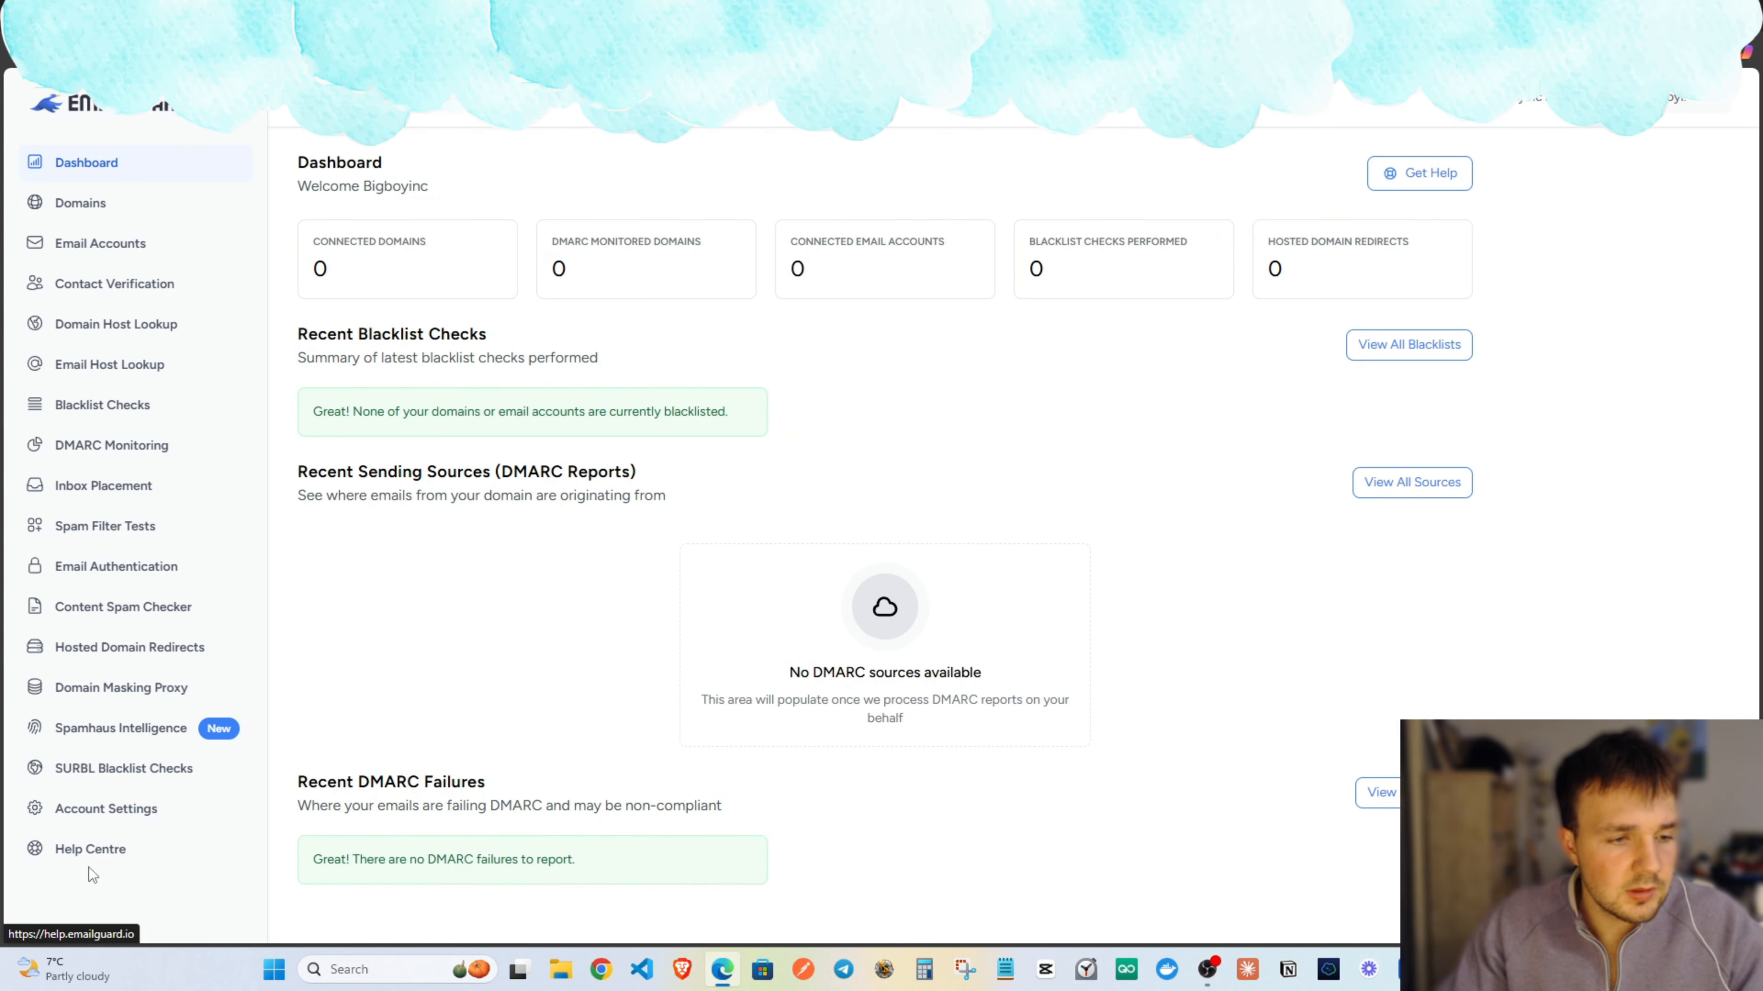
click(95, 821)
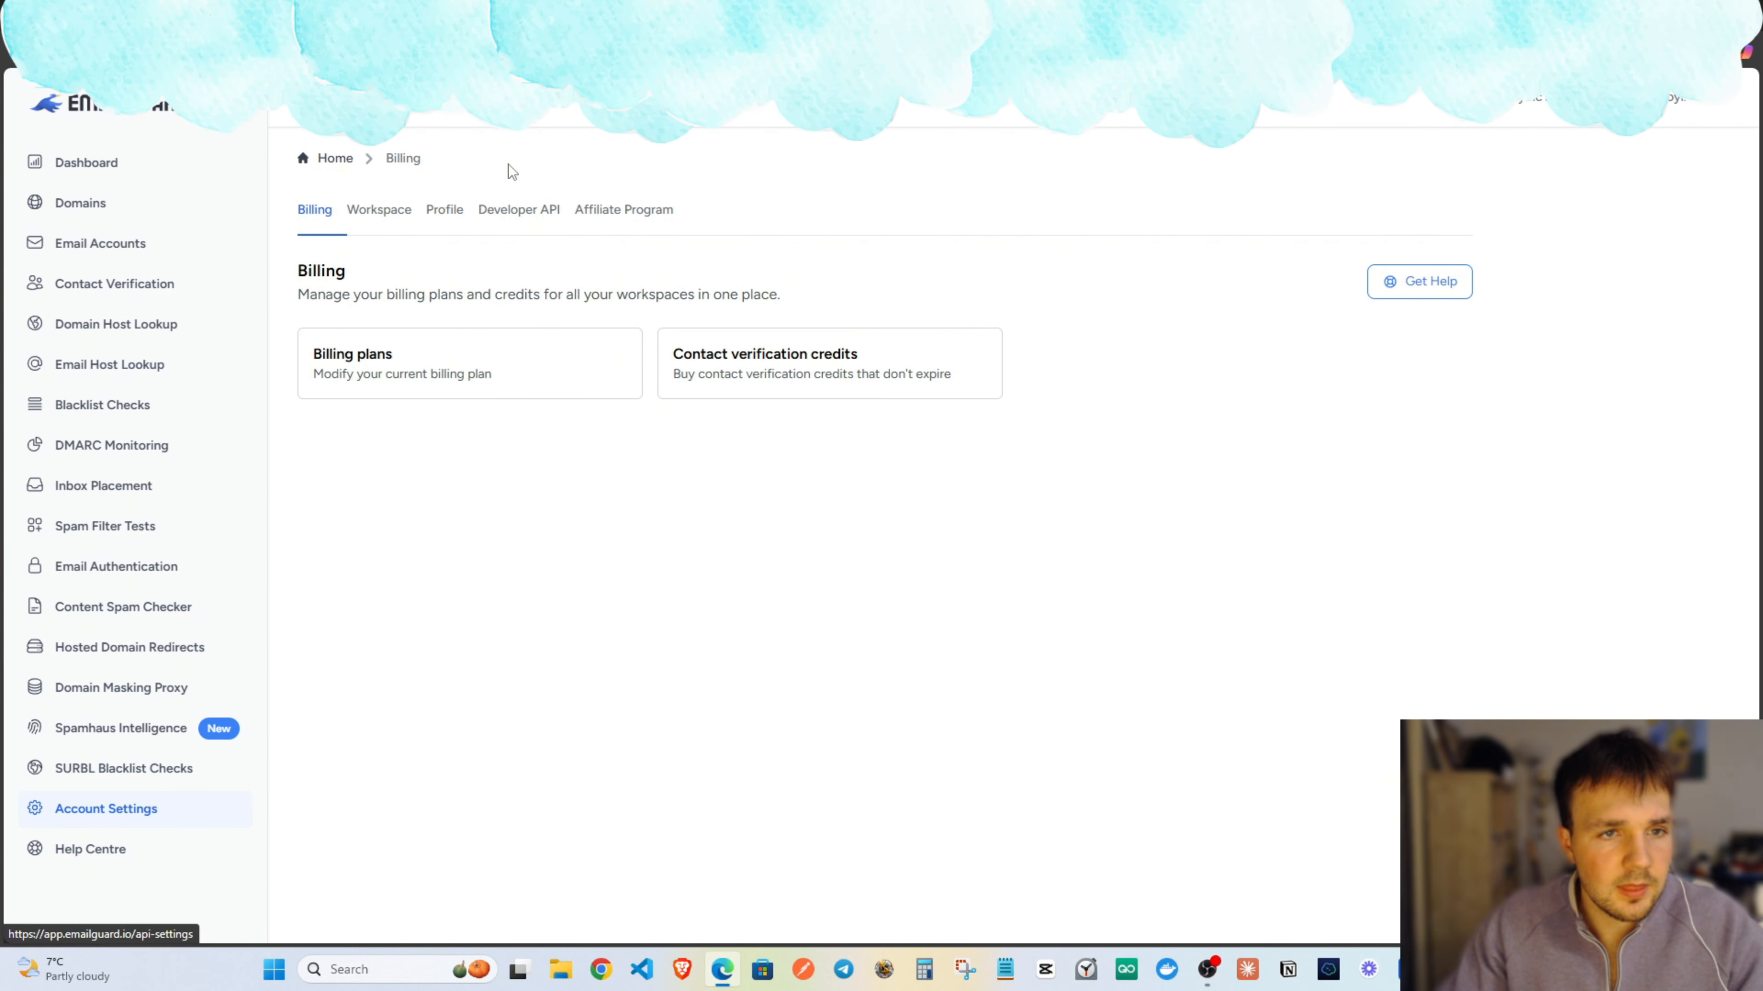
click(527, 210)
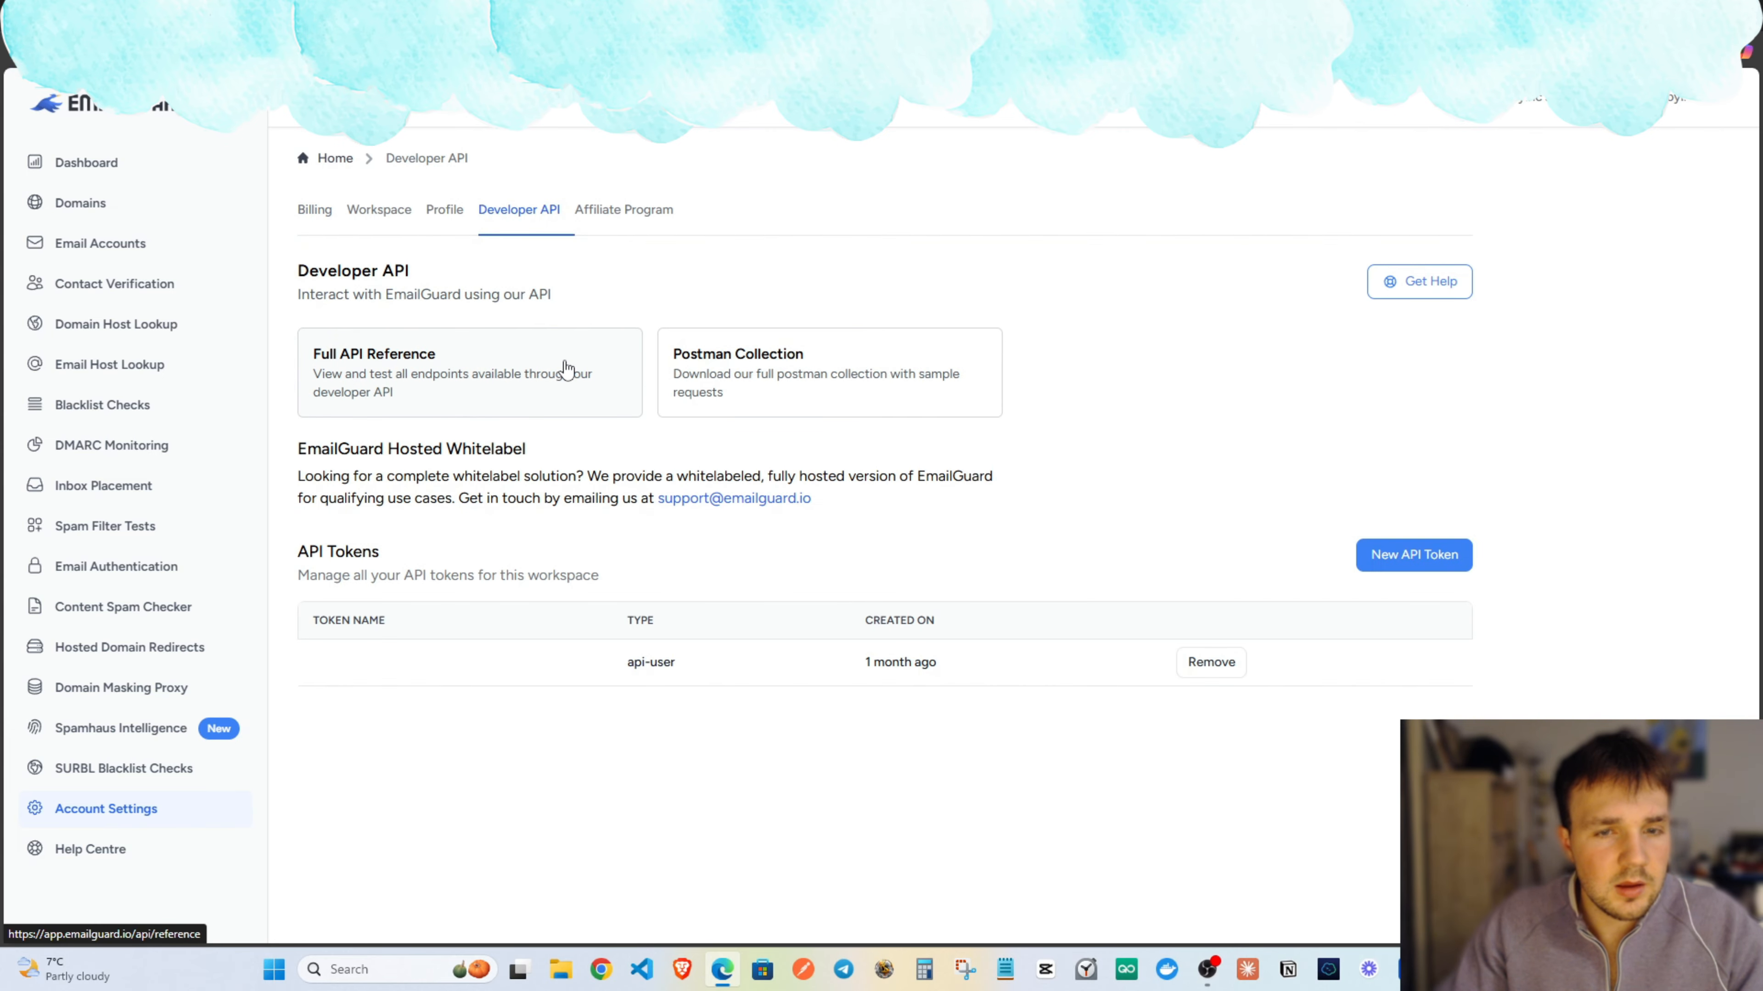
Generate and copy an API token named n8n, then view the Email Host Lookup API docs.
click(1415, 562)
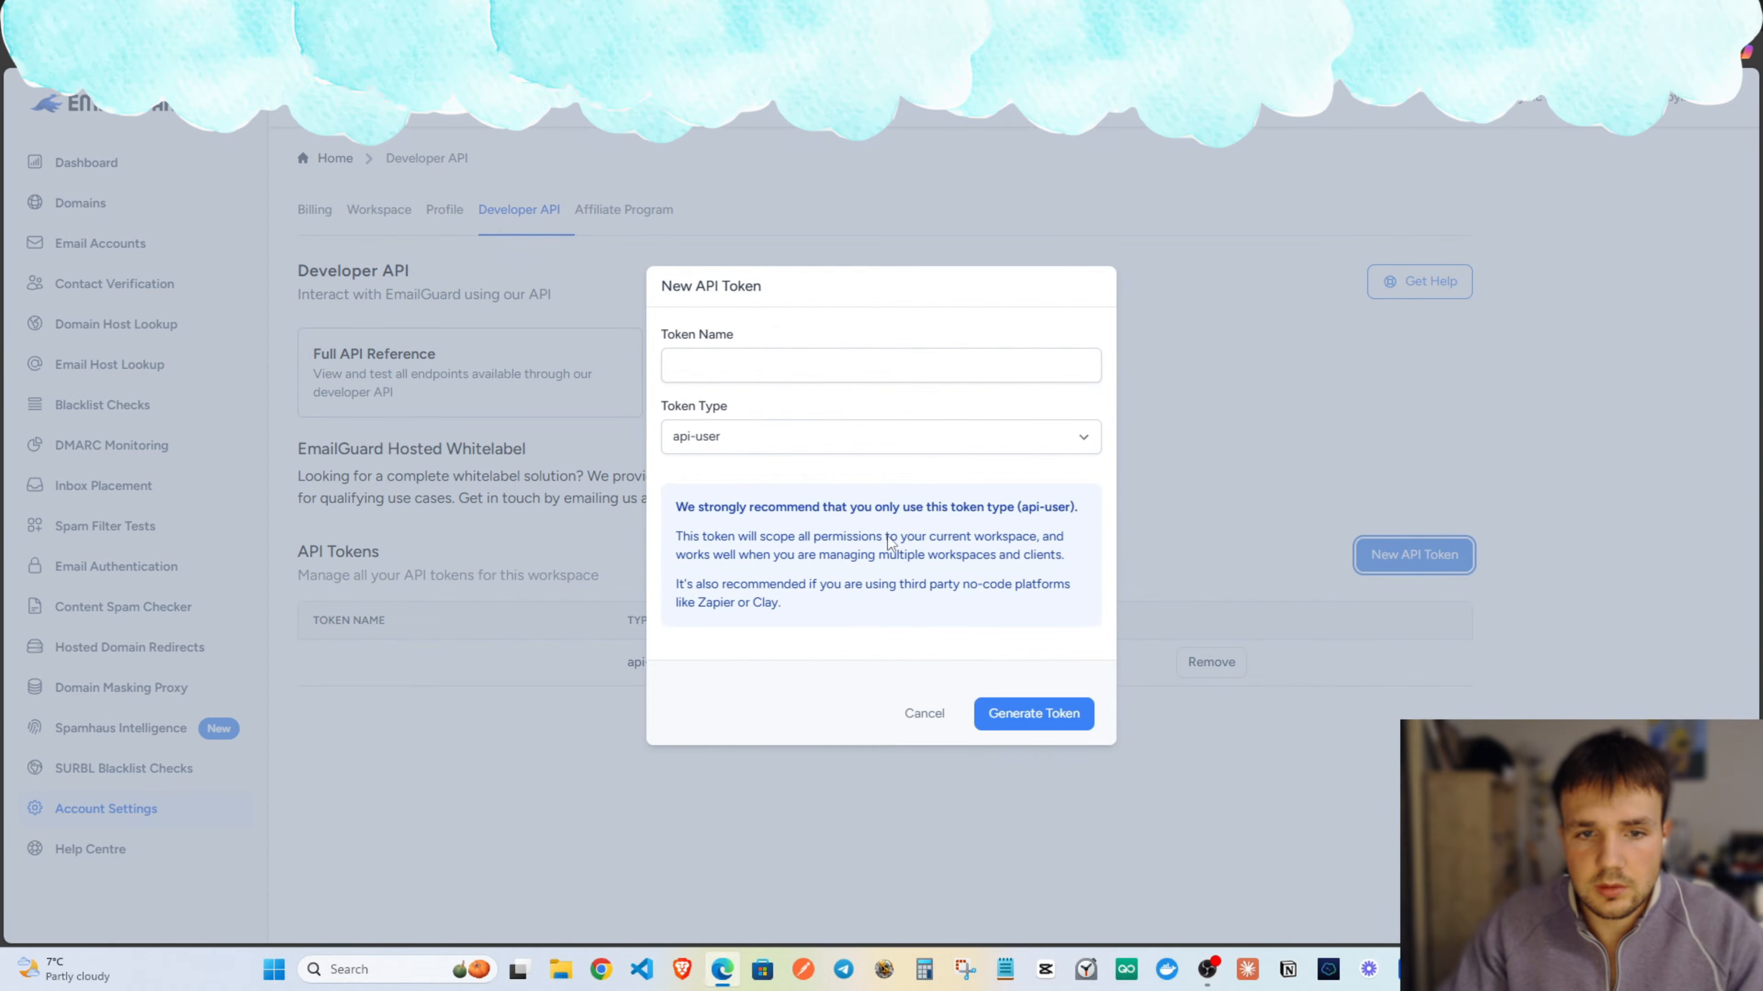
click(782, 366)
text(n8n)
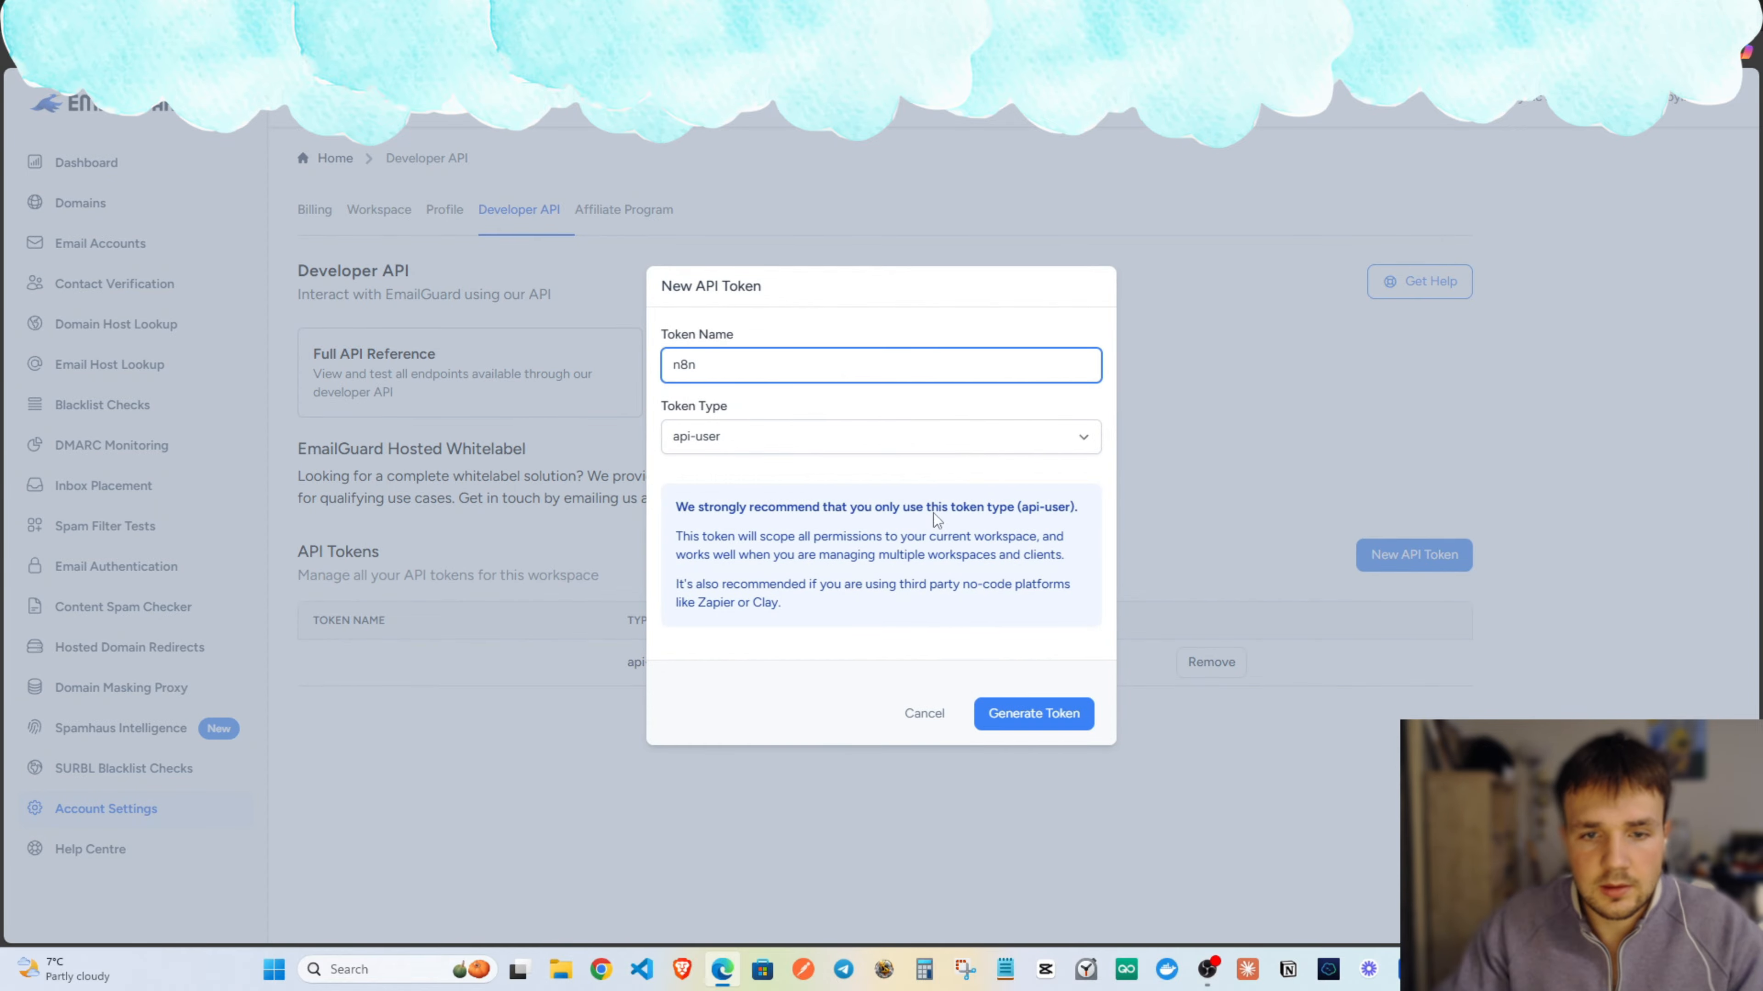
click(1047, 716)
click(1078, 528)
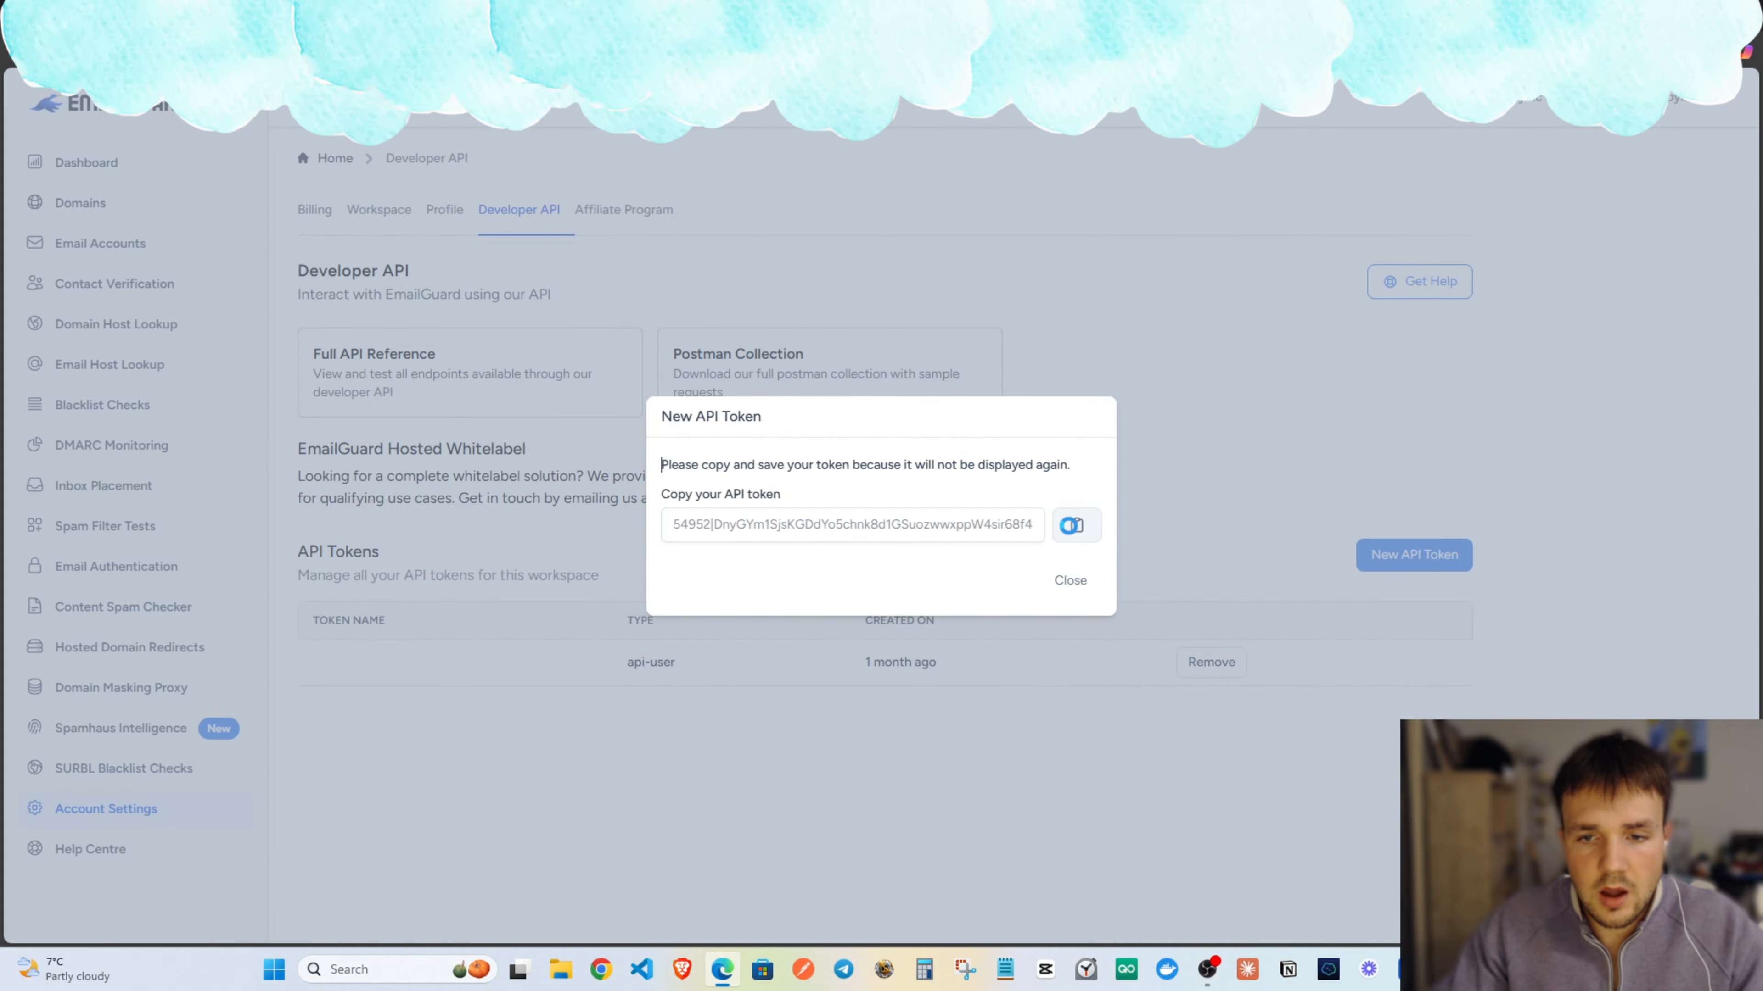
click(1070, 581)
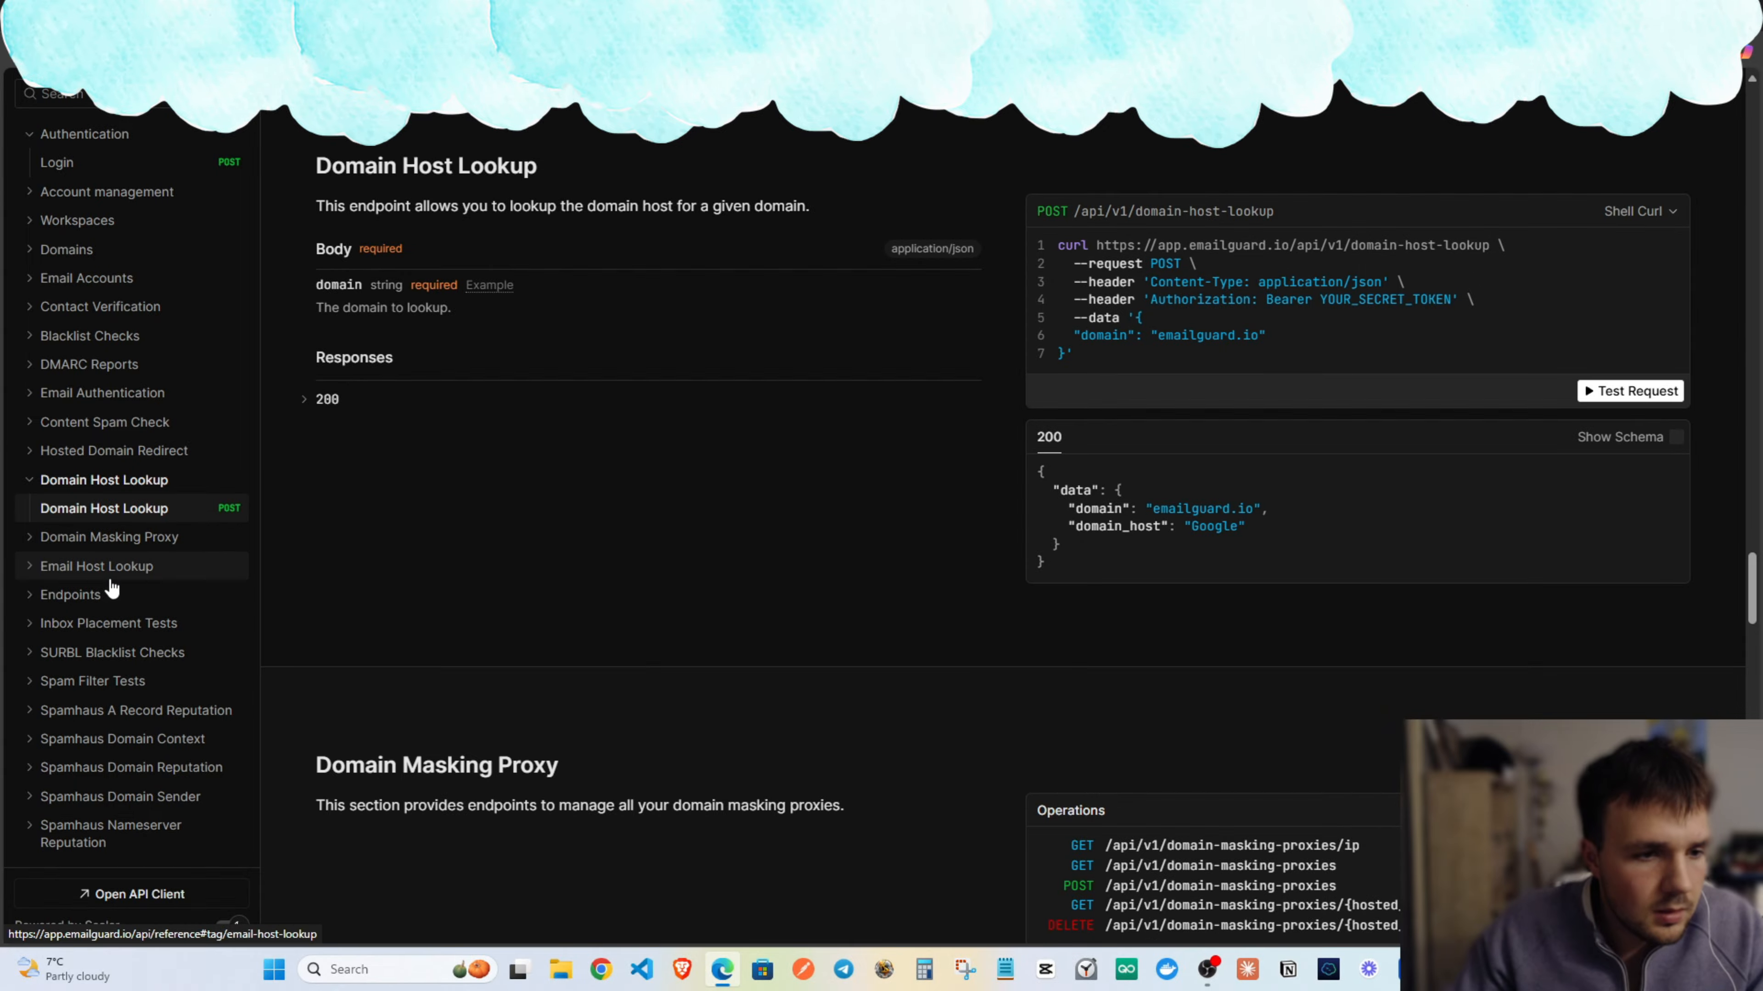
click(55, 568)
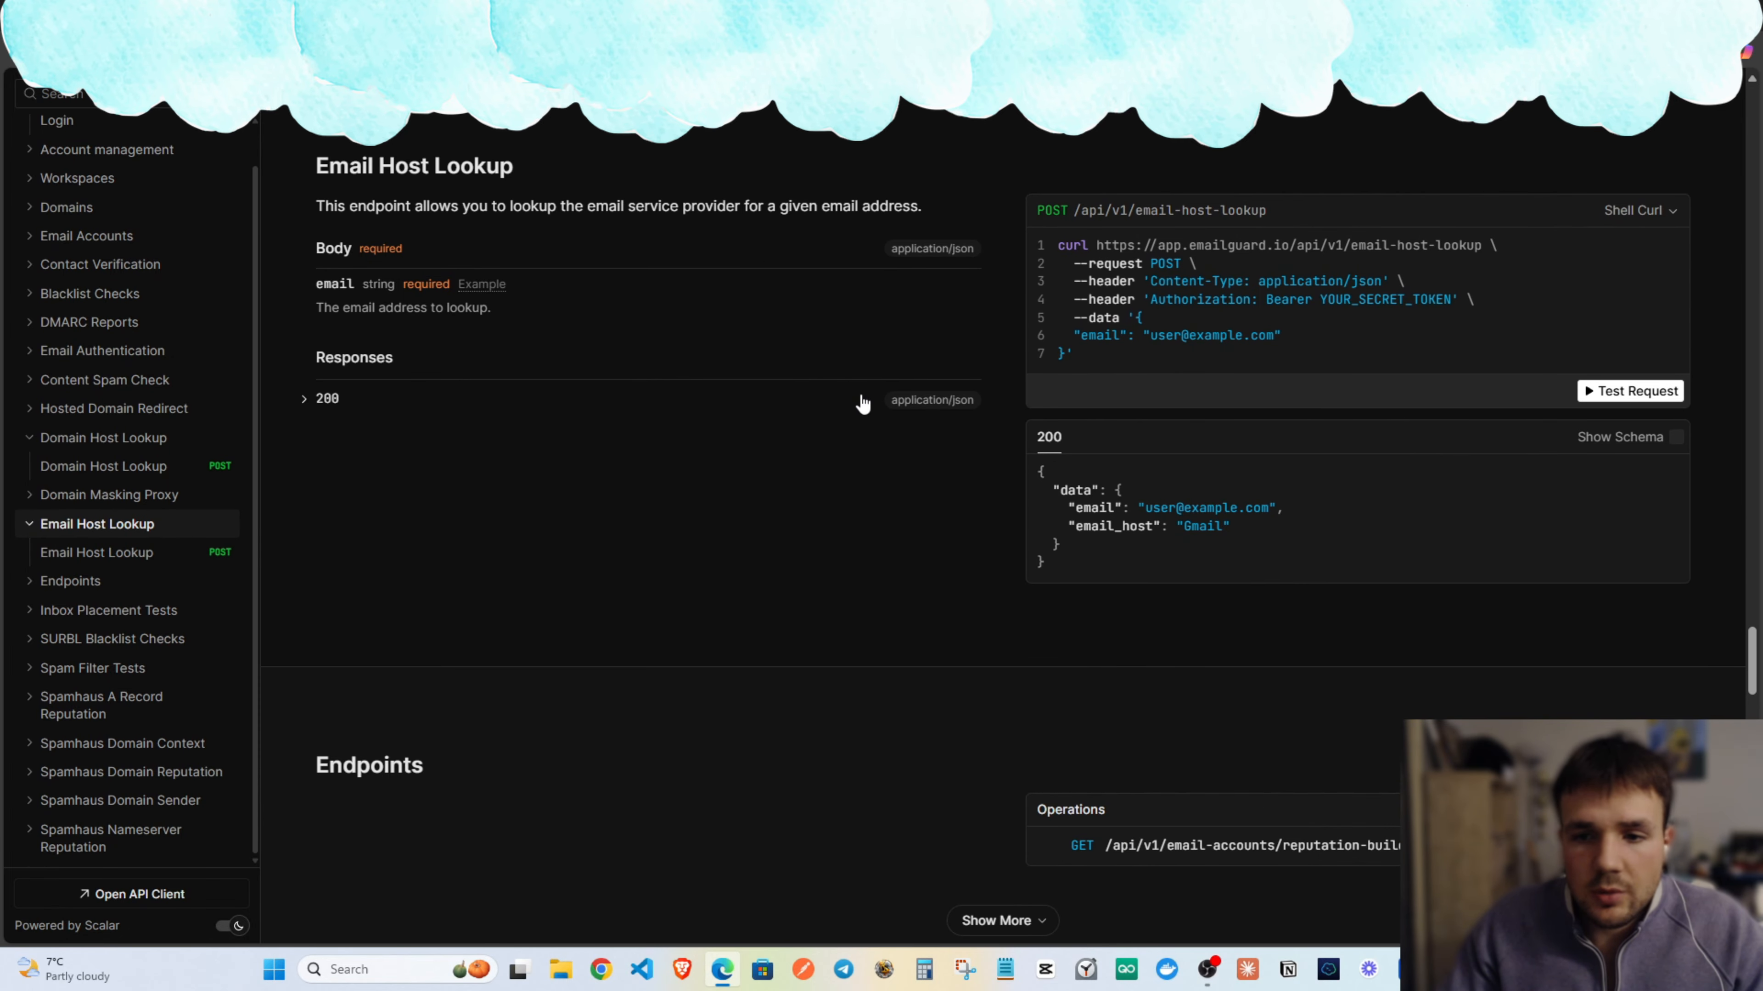
scroll(1298, 283, up, 1)
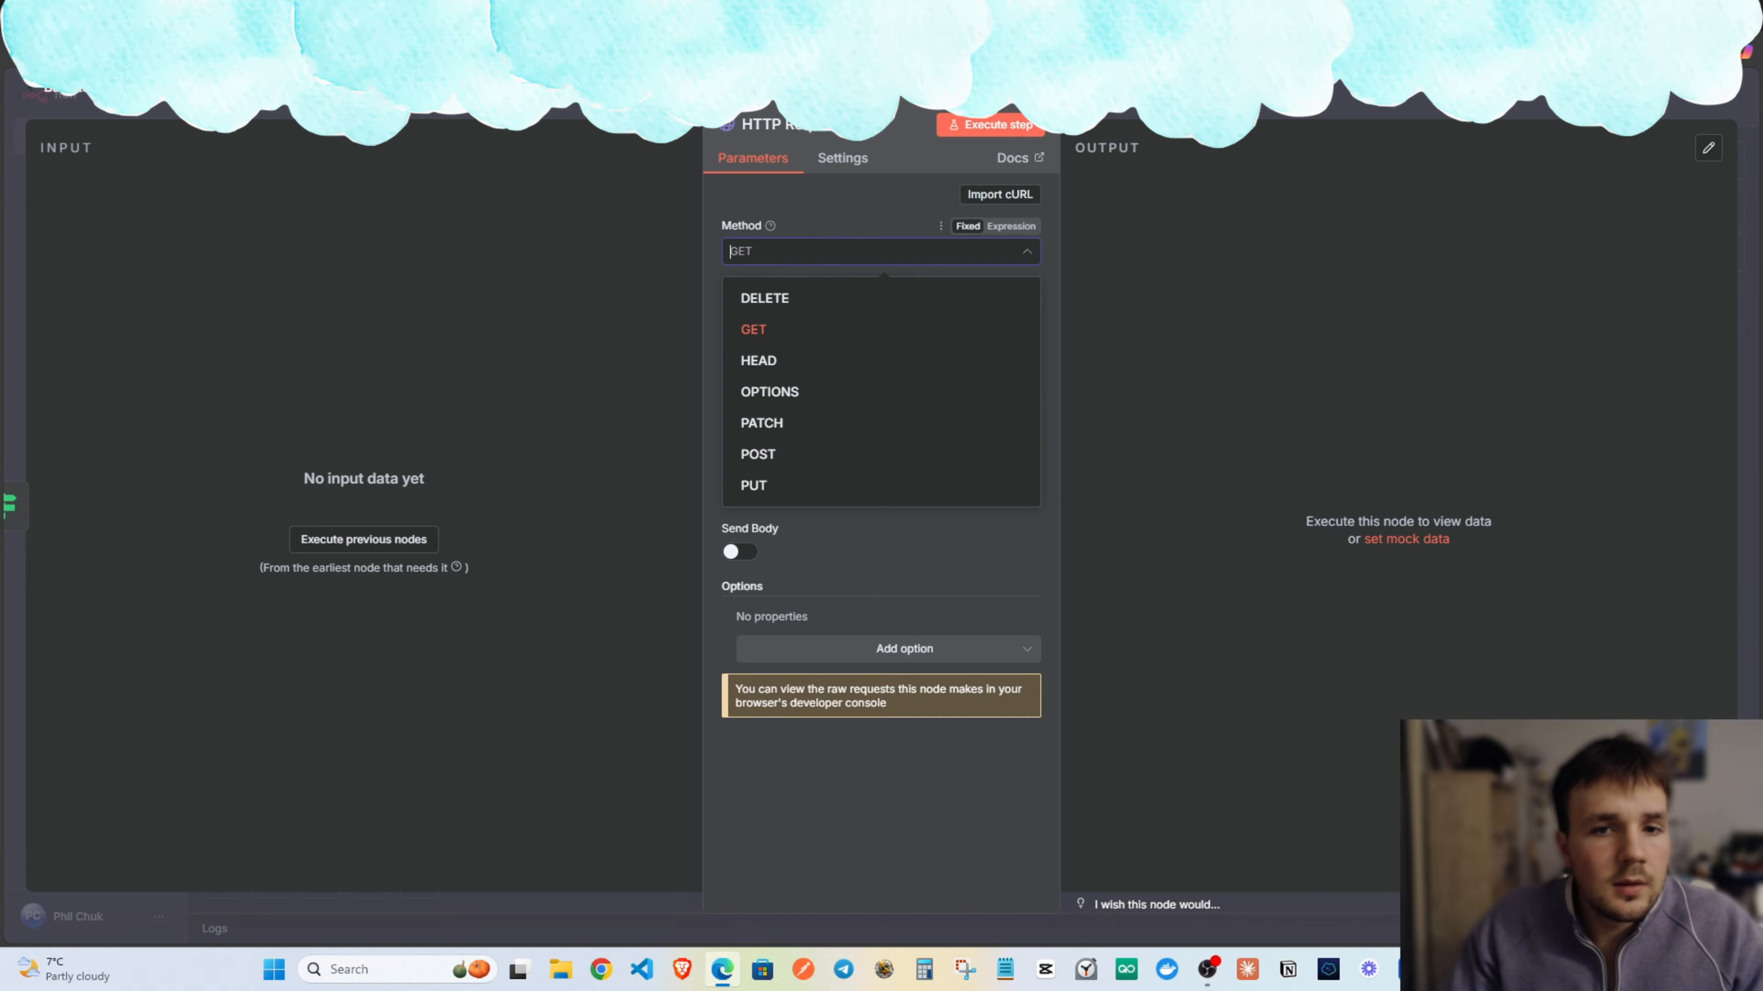
Paste the Email Host Lookup cURL command into Import cURL and copy a fresh EmailGuard API token.
click(999, 194)
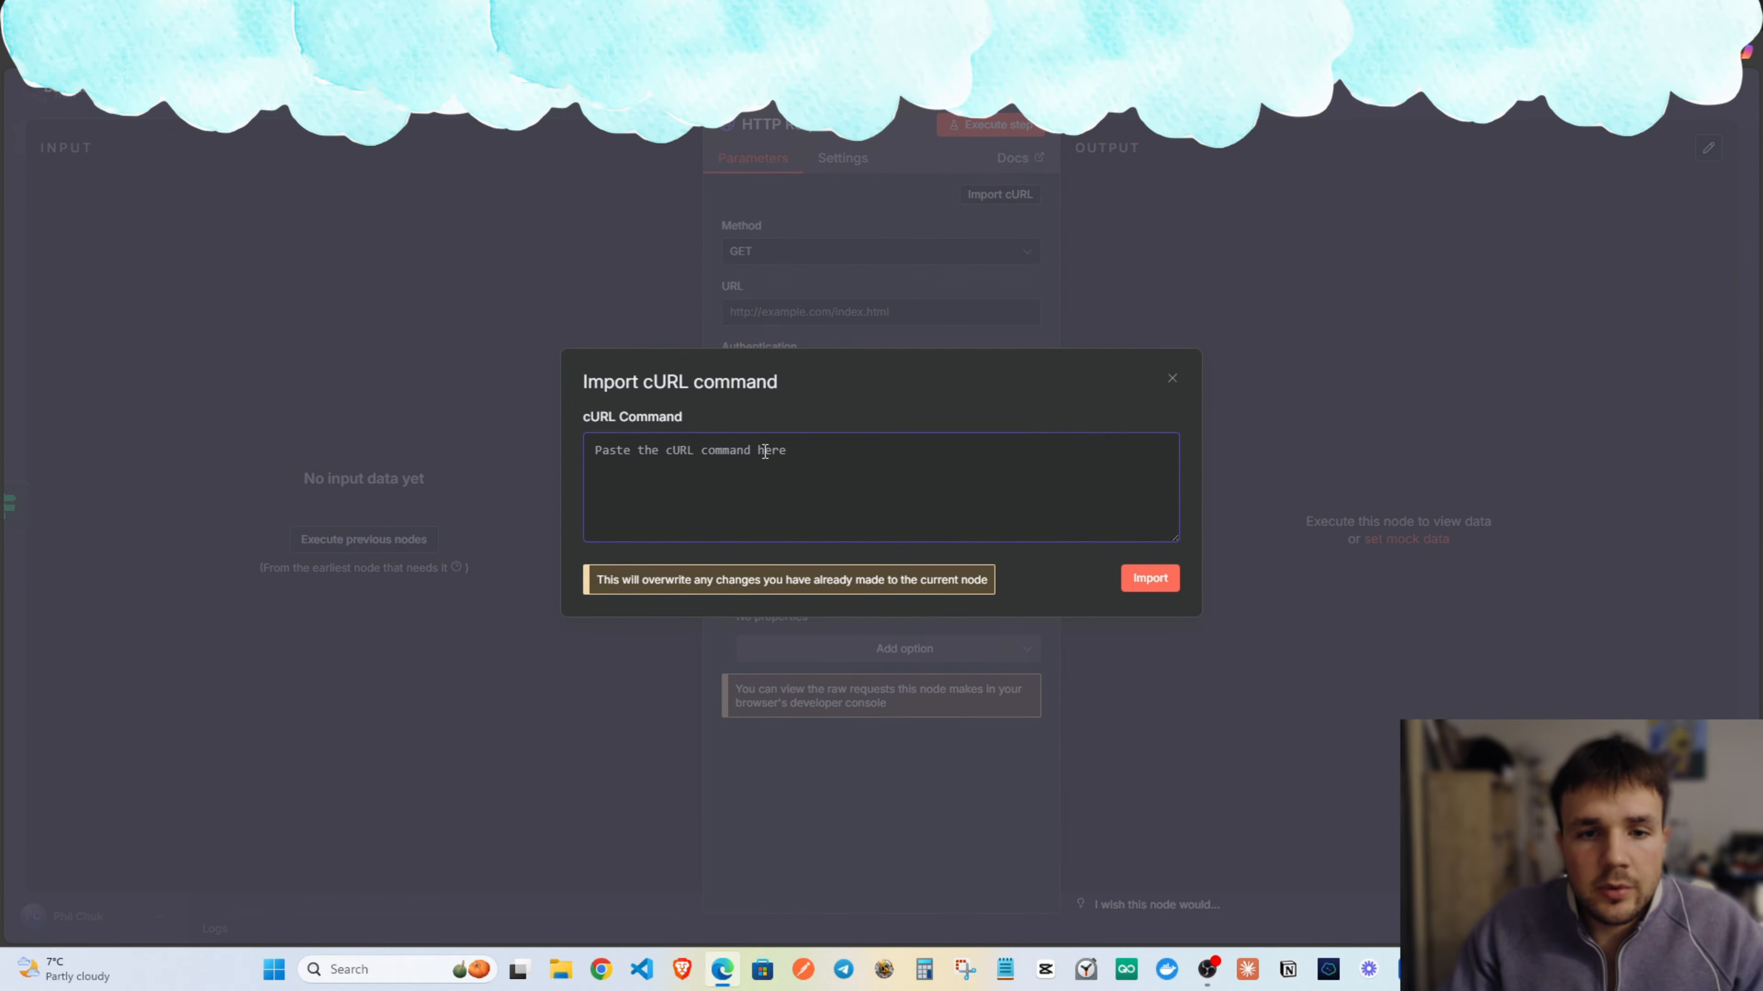
key(ctrl+v)
scroll(828, 504, up, 1)
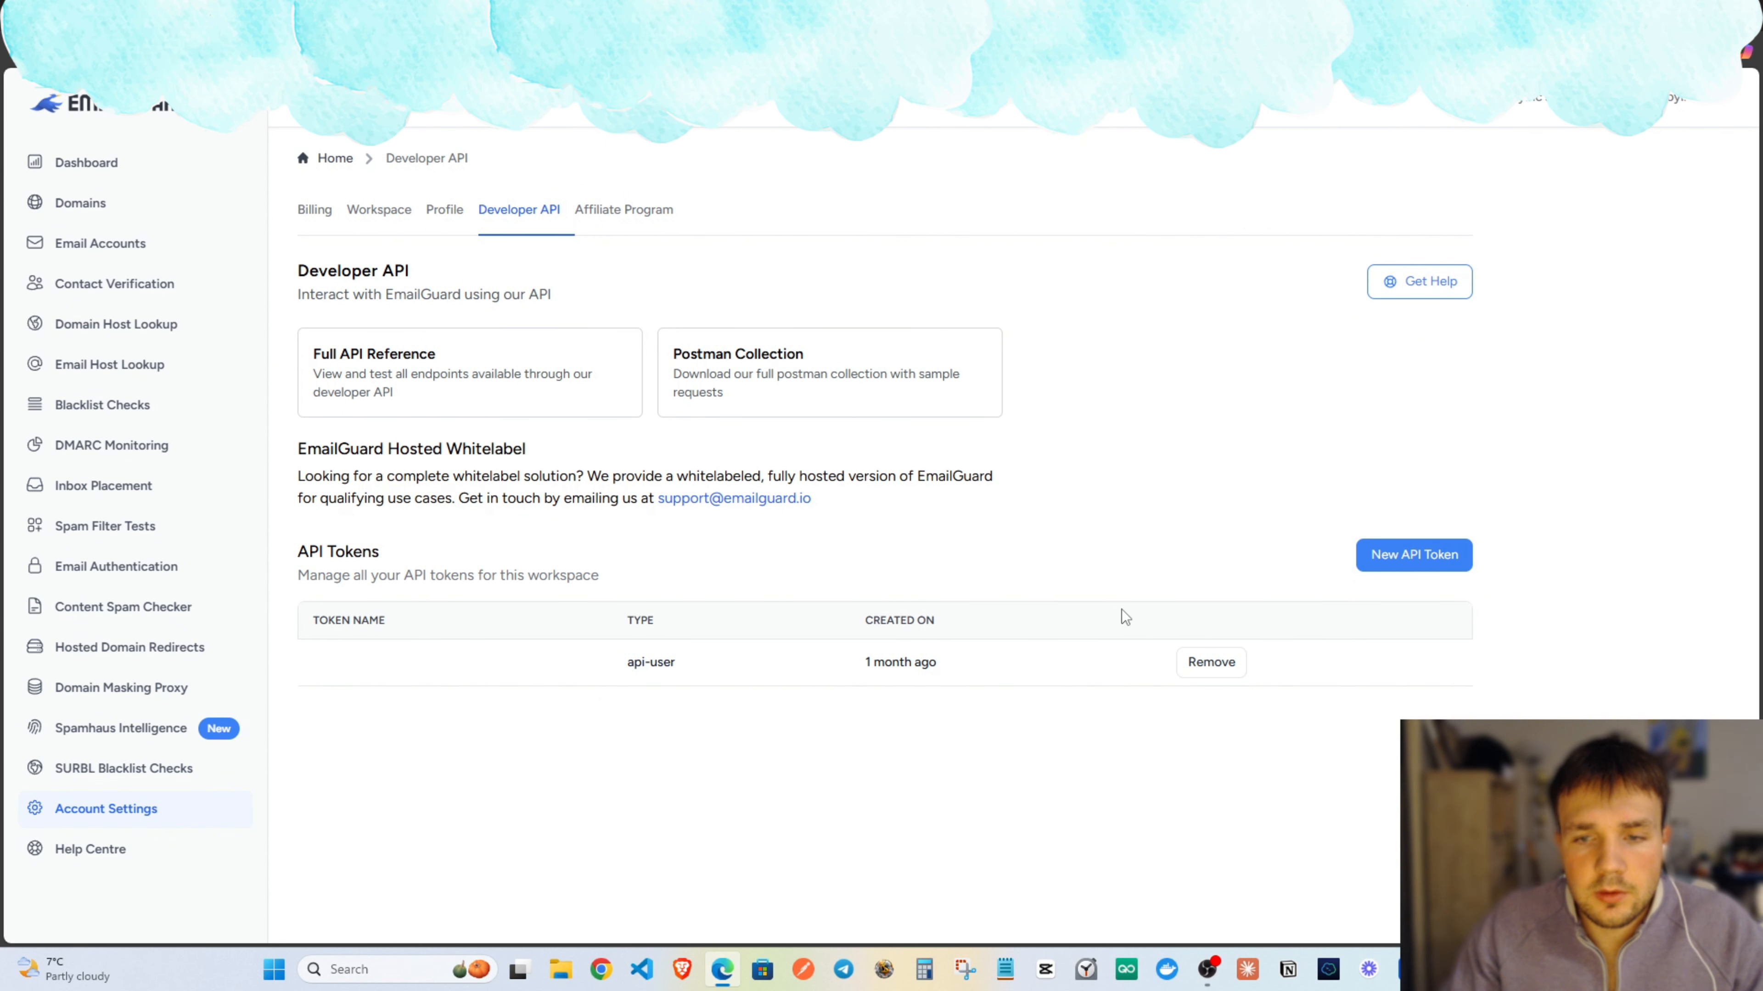
click(1388, 562)
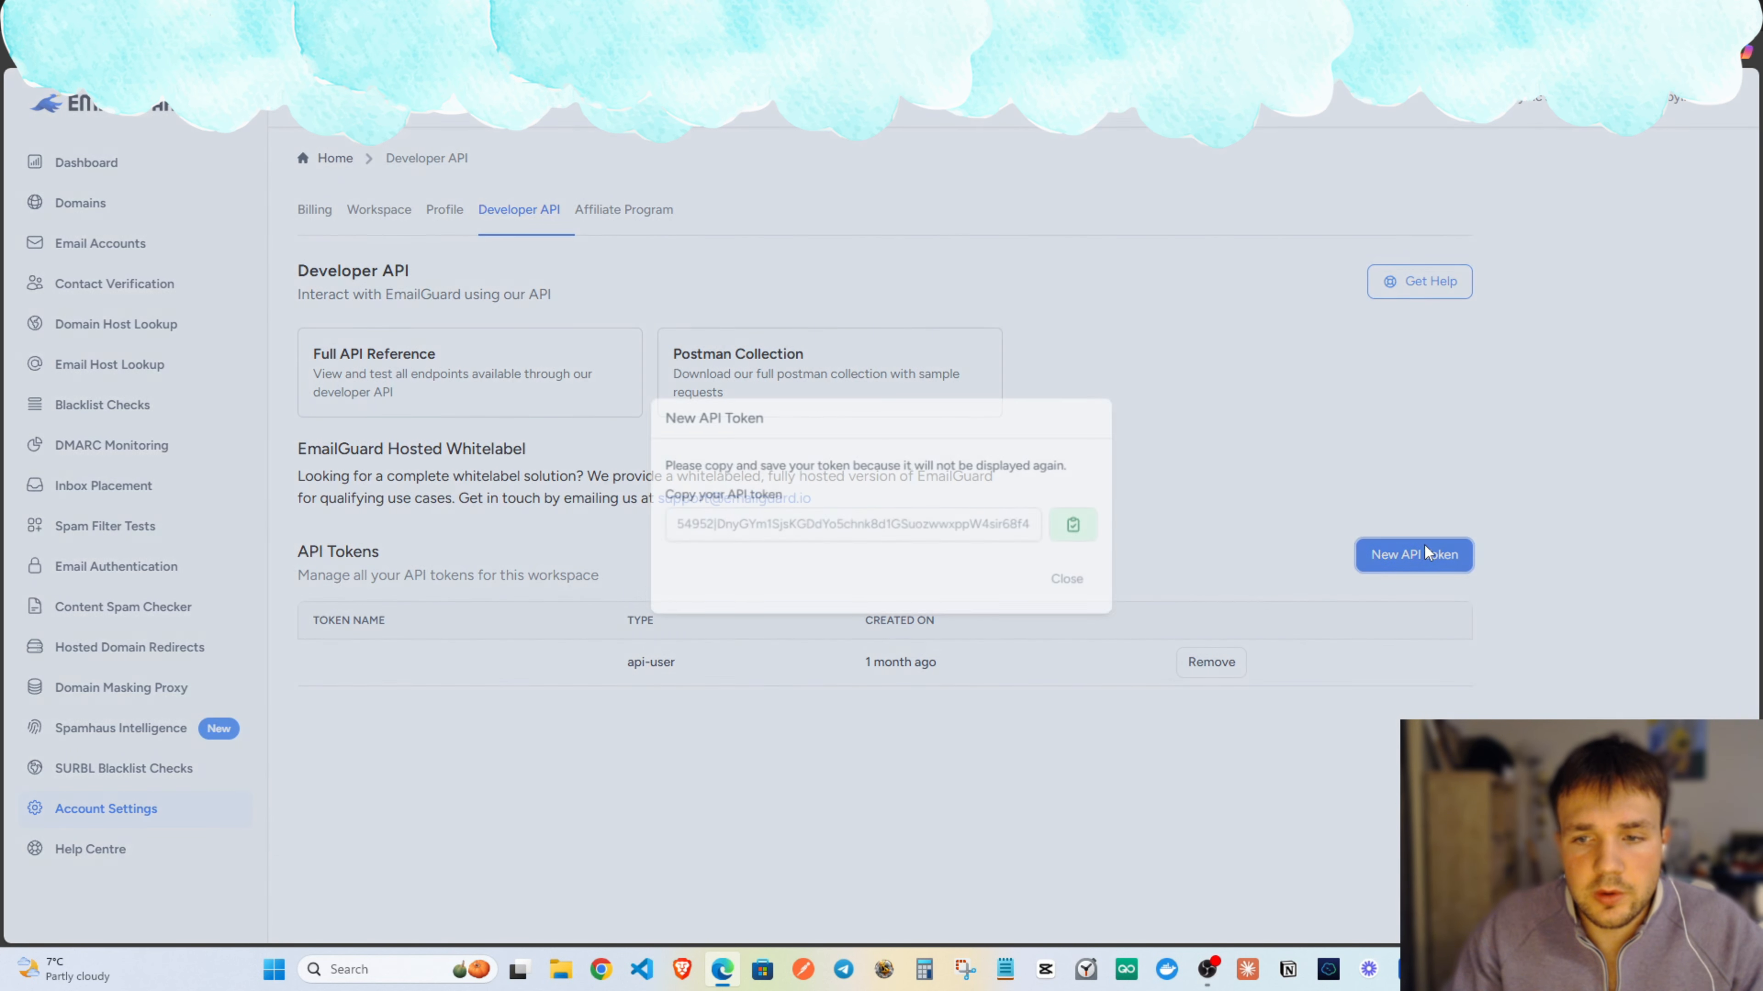
click(1076, 524)
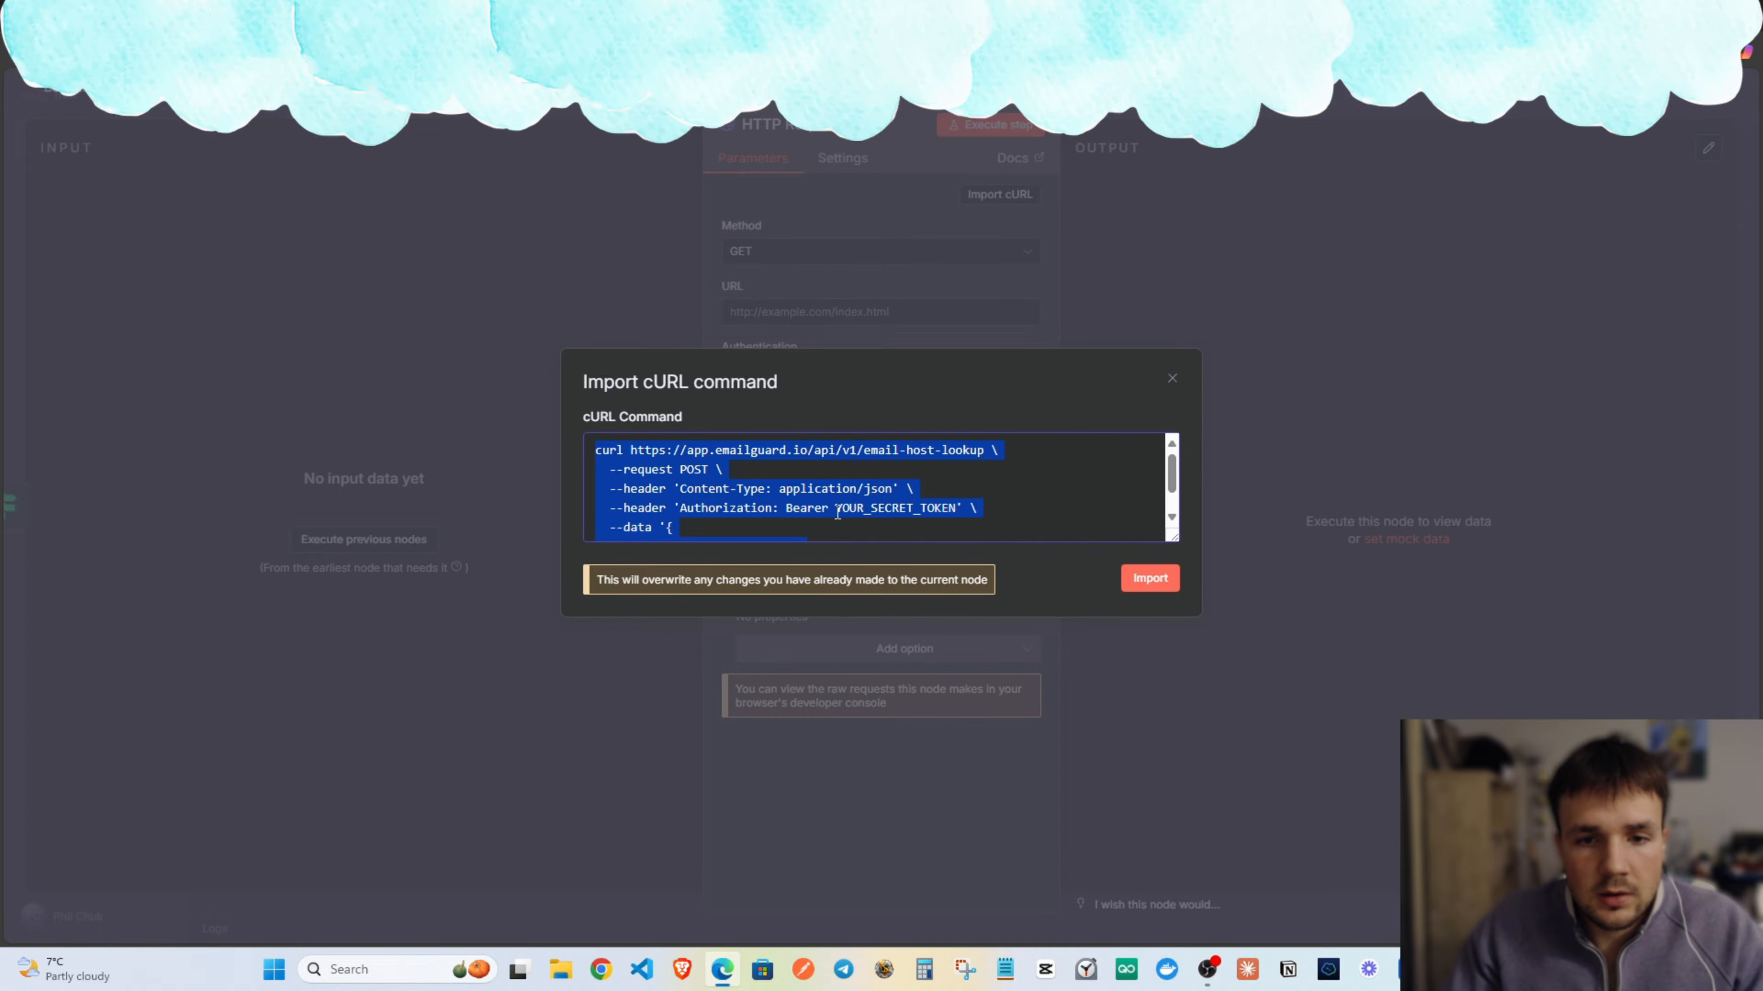
Replace the YOUR_SECRET_TOKEN placeholder with the real API token and import the command.
drag(836, 508, 934, 512)
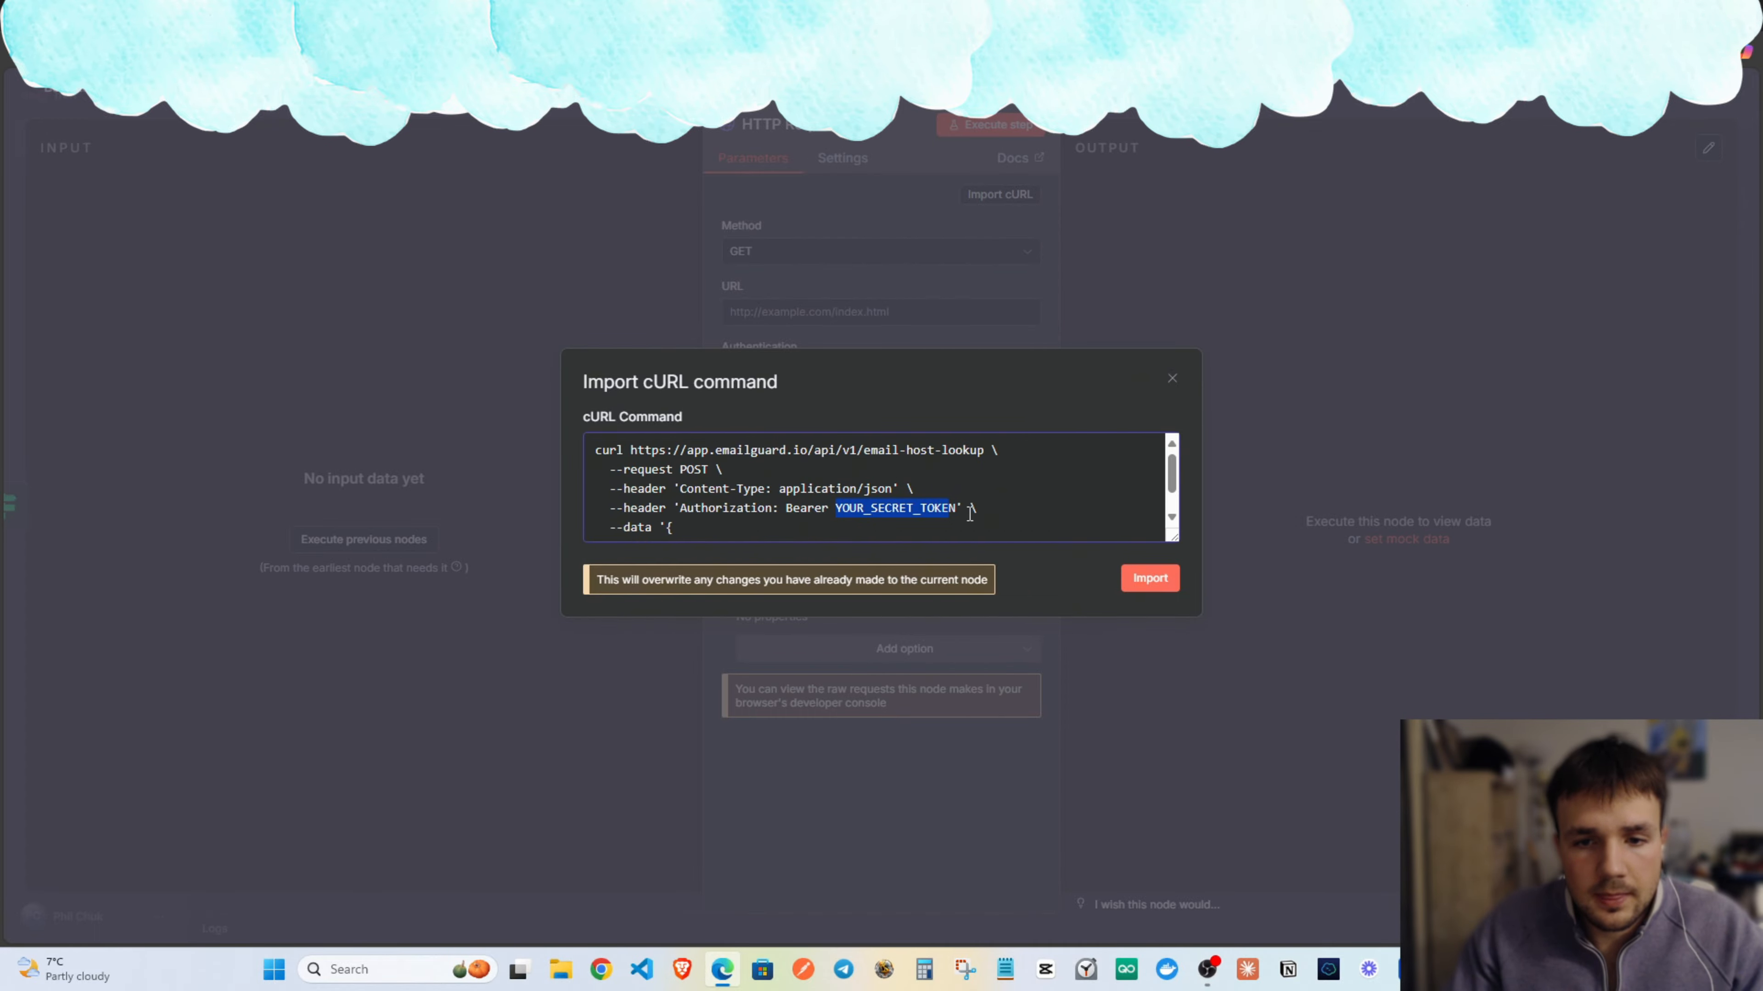
key(BackSpace)
key(ctrl+v)
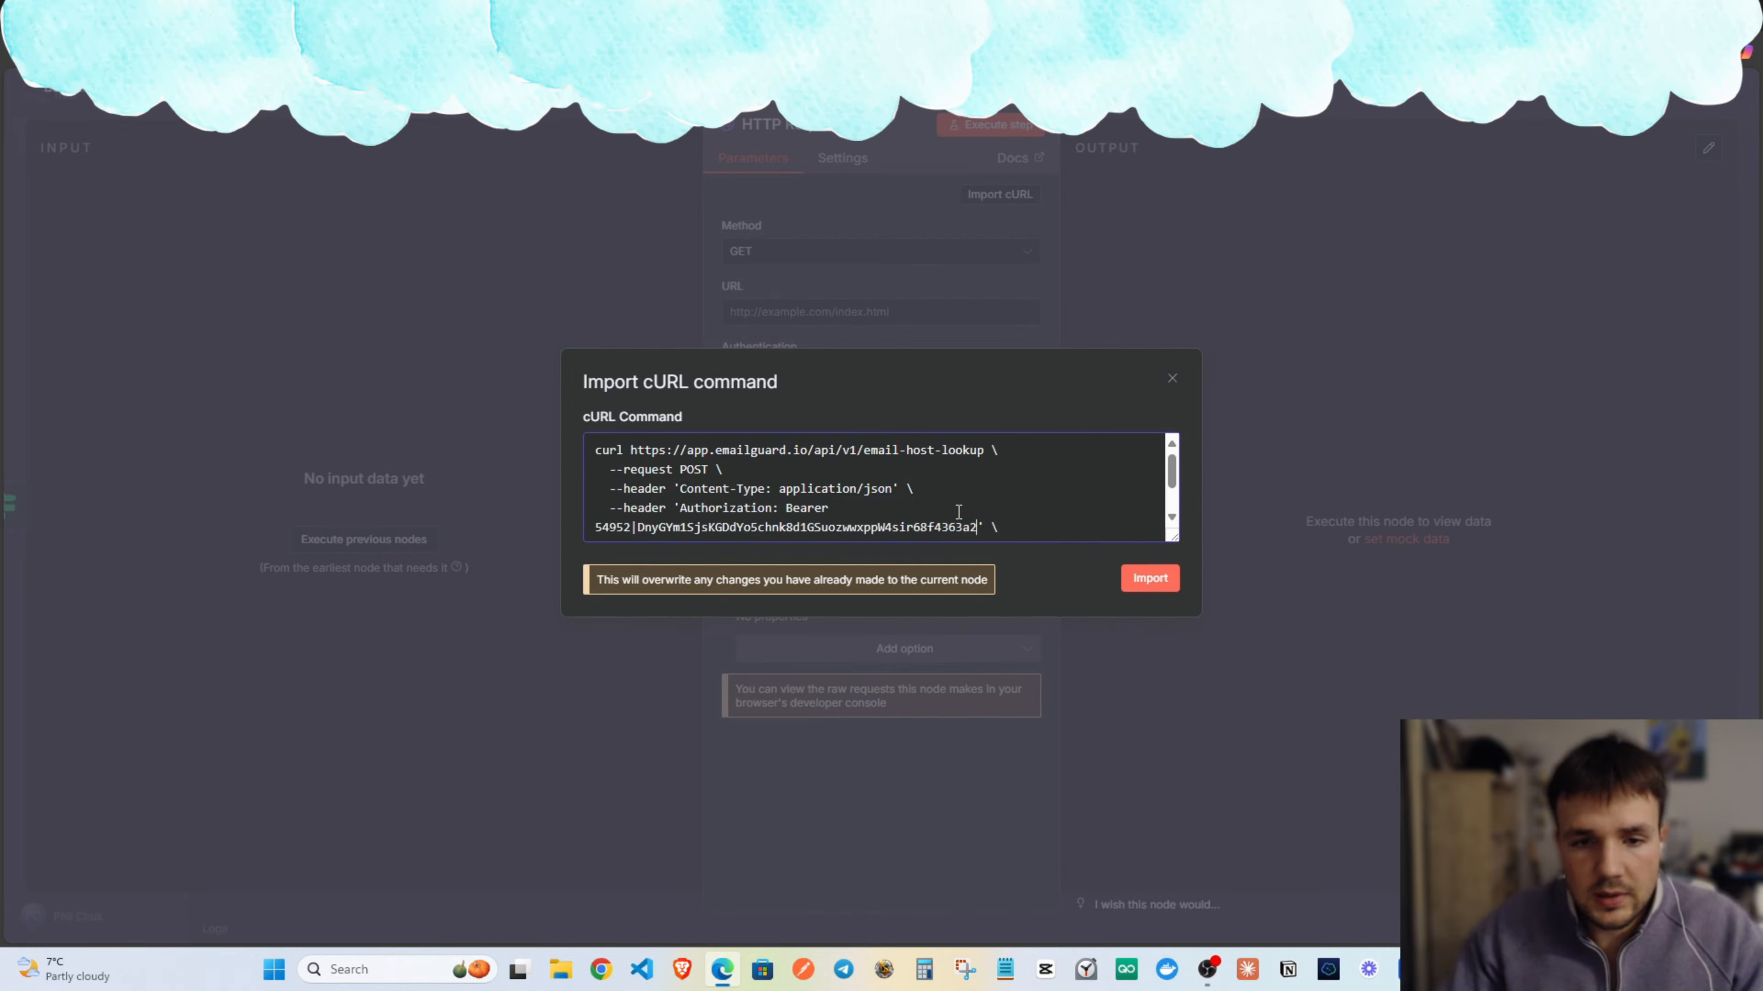
scroll(958, 511, down, 3)
scroll(859, 475, up, 3)
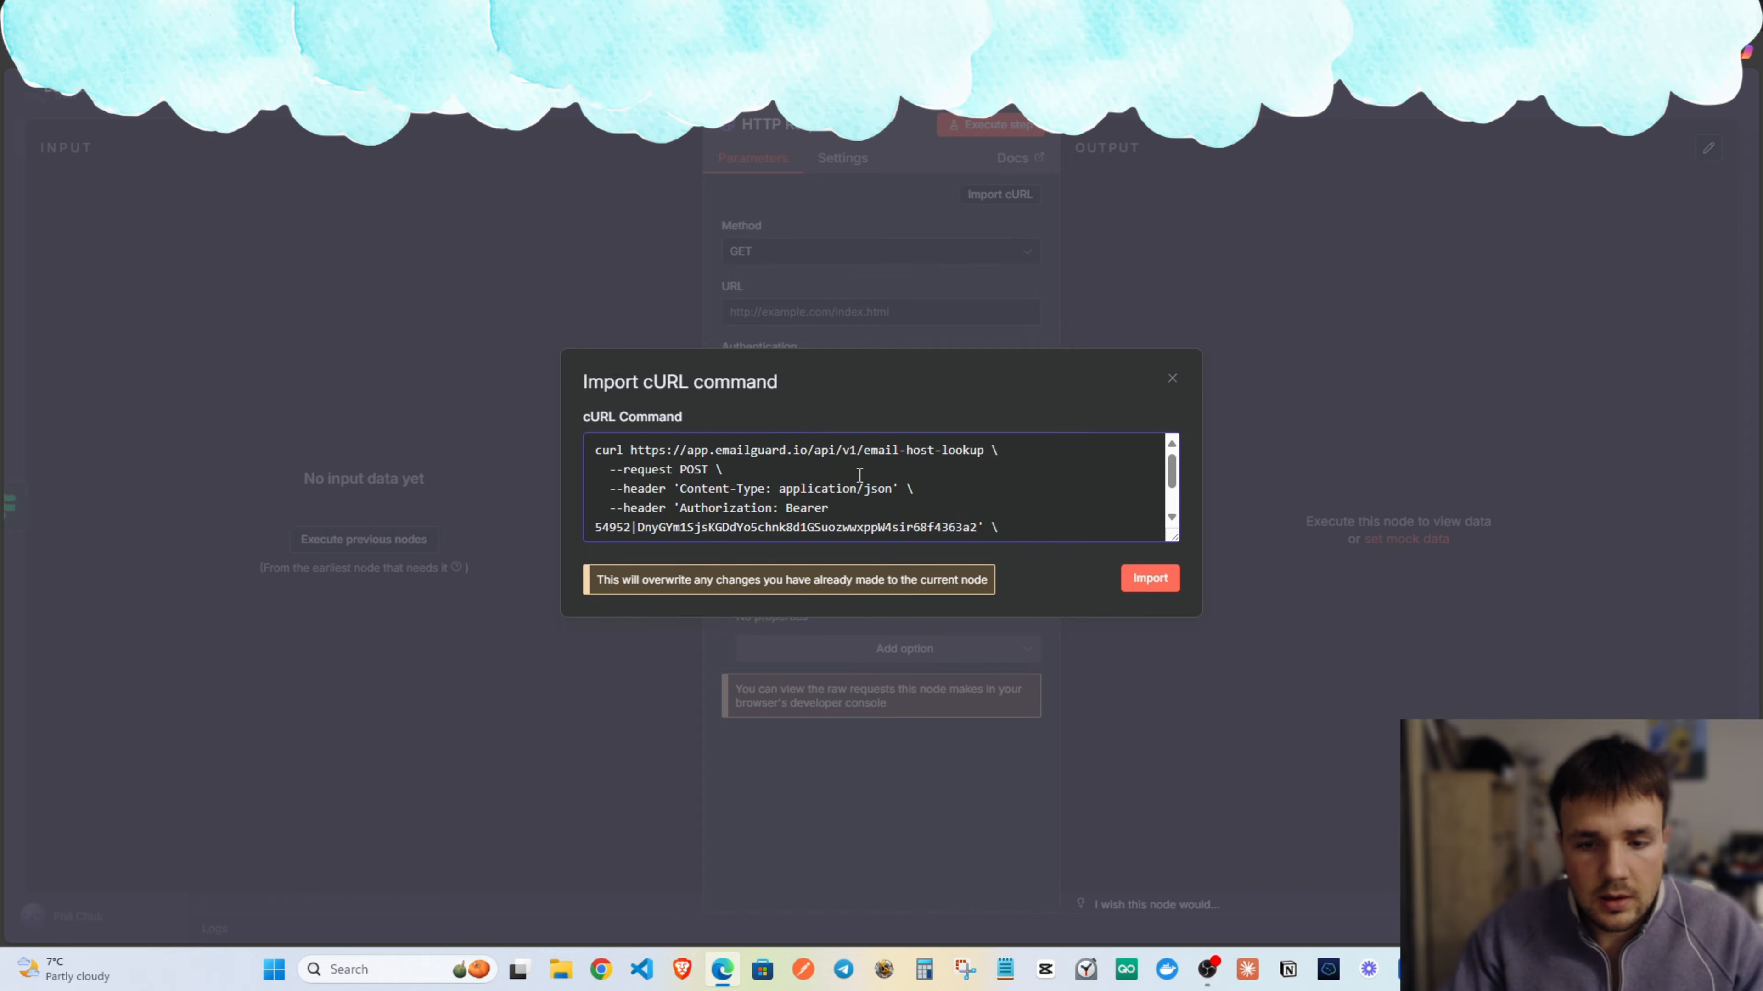
key(BackSpace)
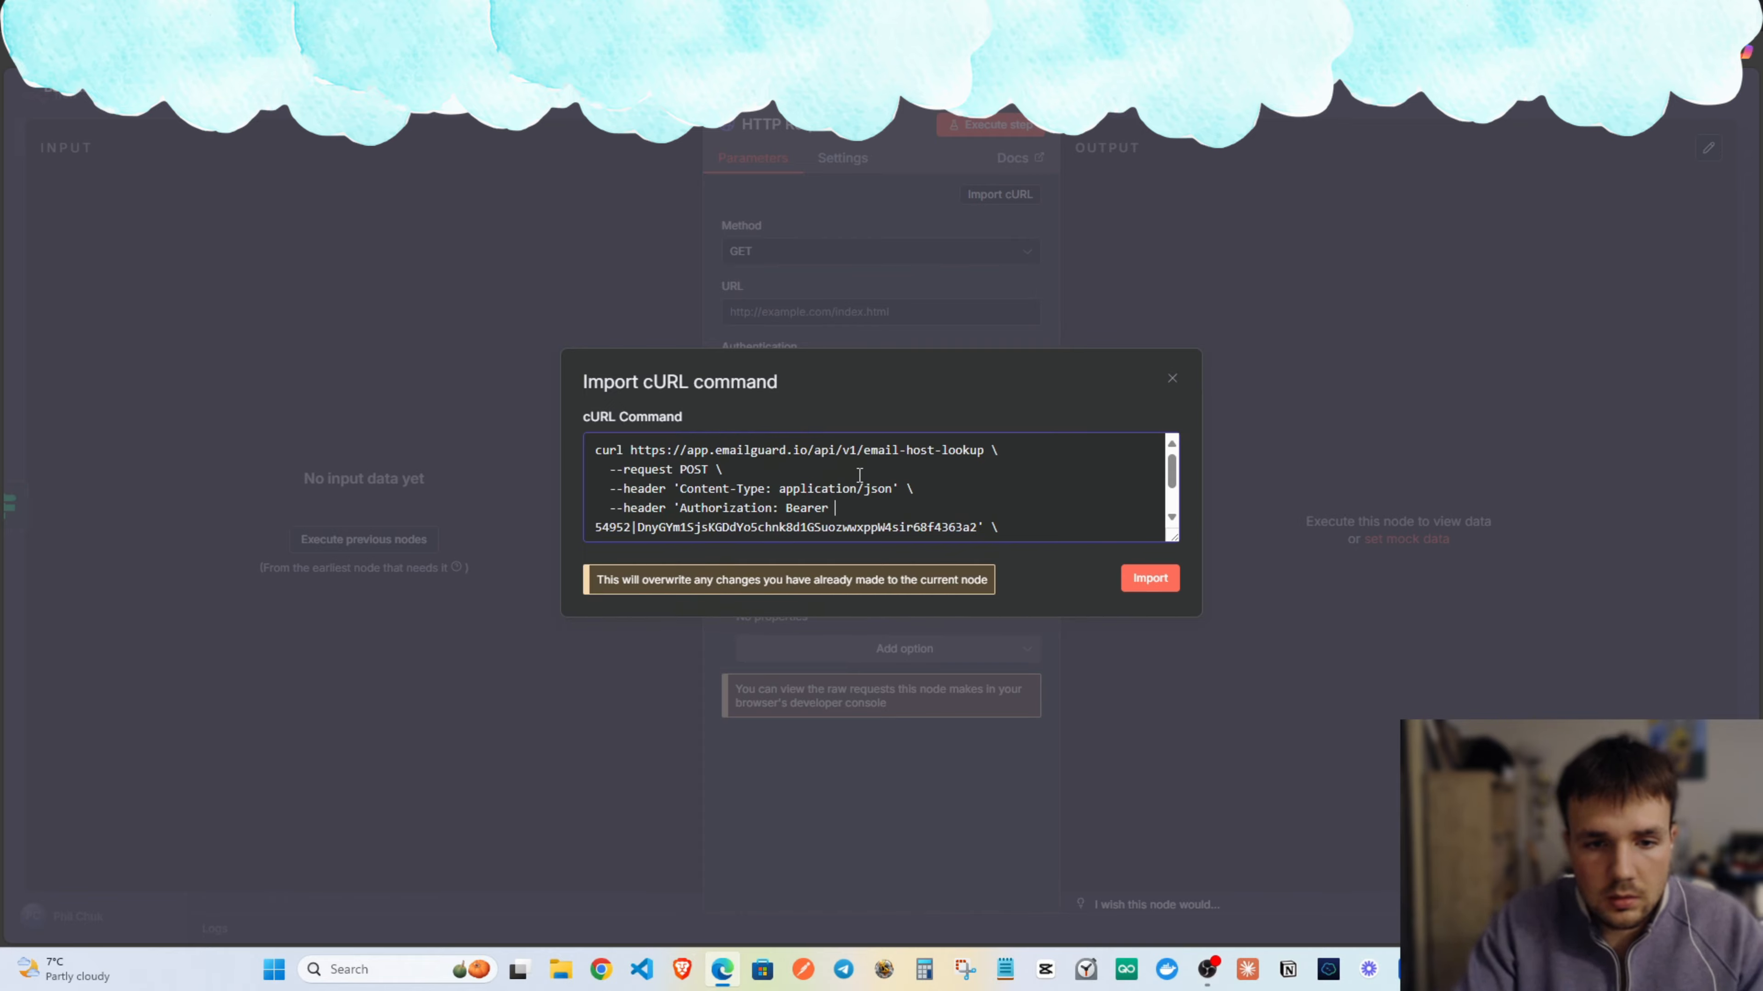
scroll(817, 480, down, 1)
scroll(1065, 513, down, 1)
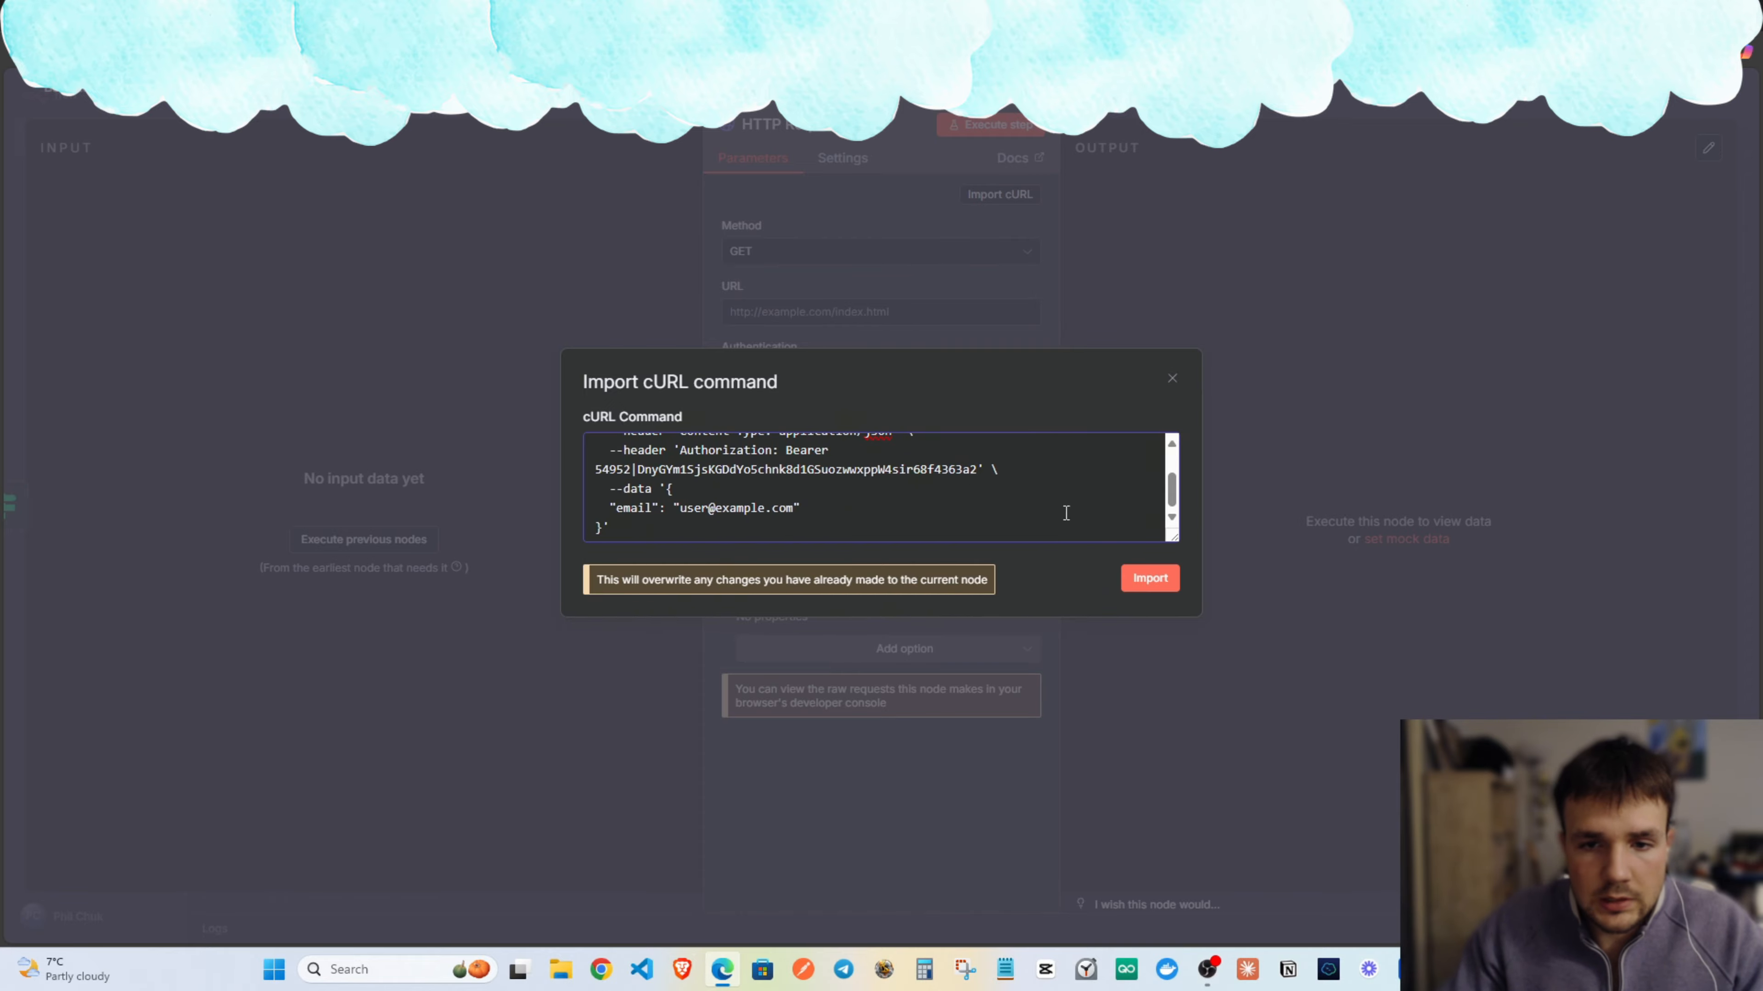
click(1171, 592)
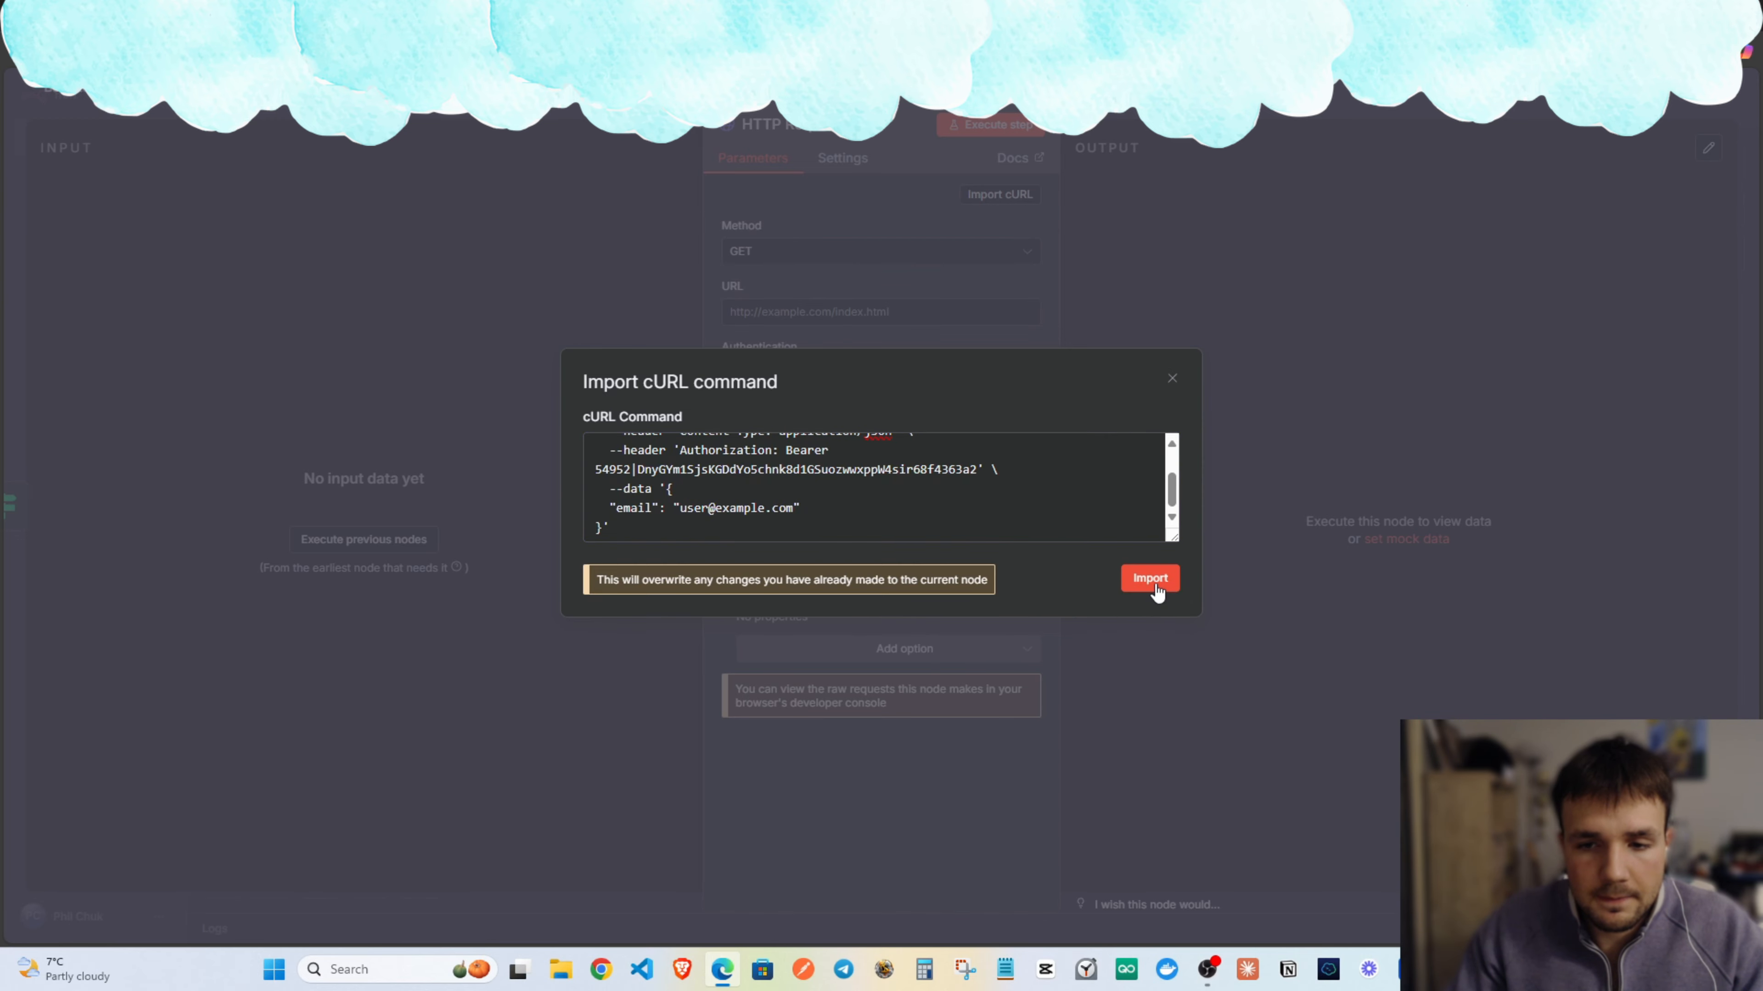
Clear the sample email value from the request body.
scroll(861, 425, down, 6)
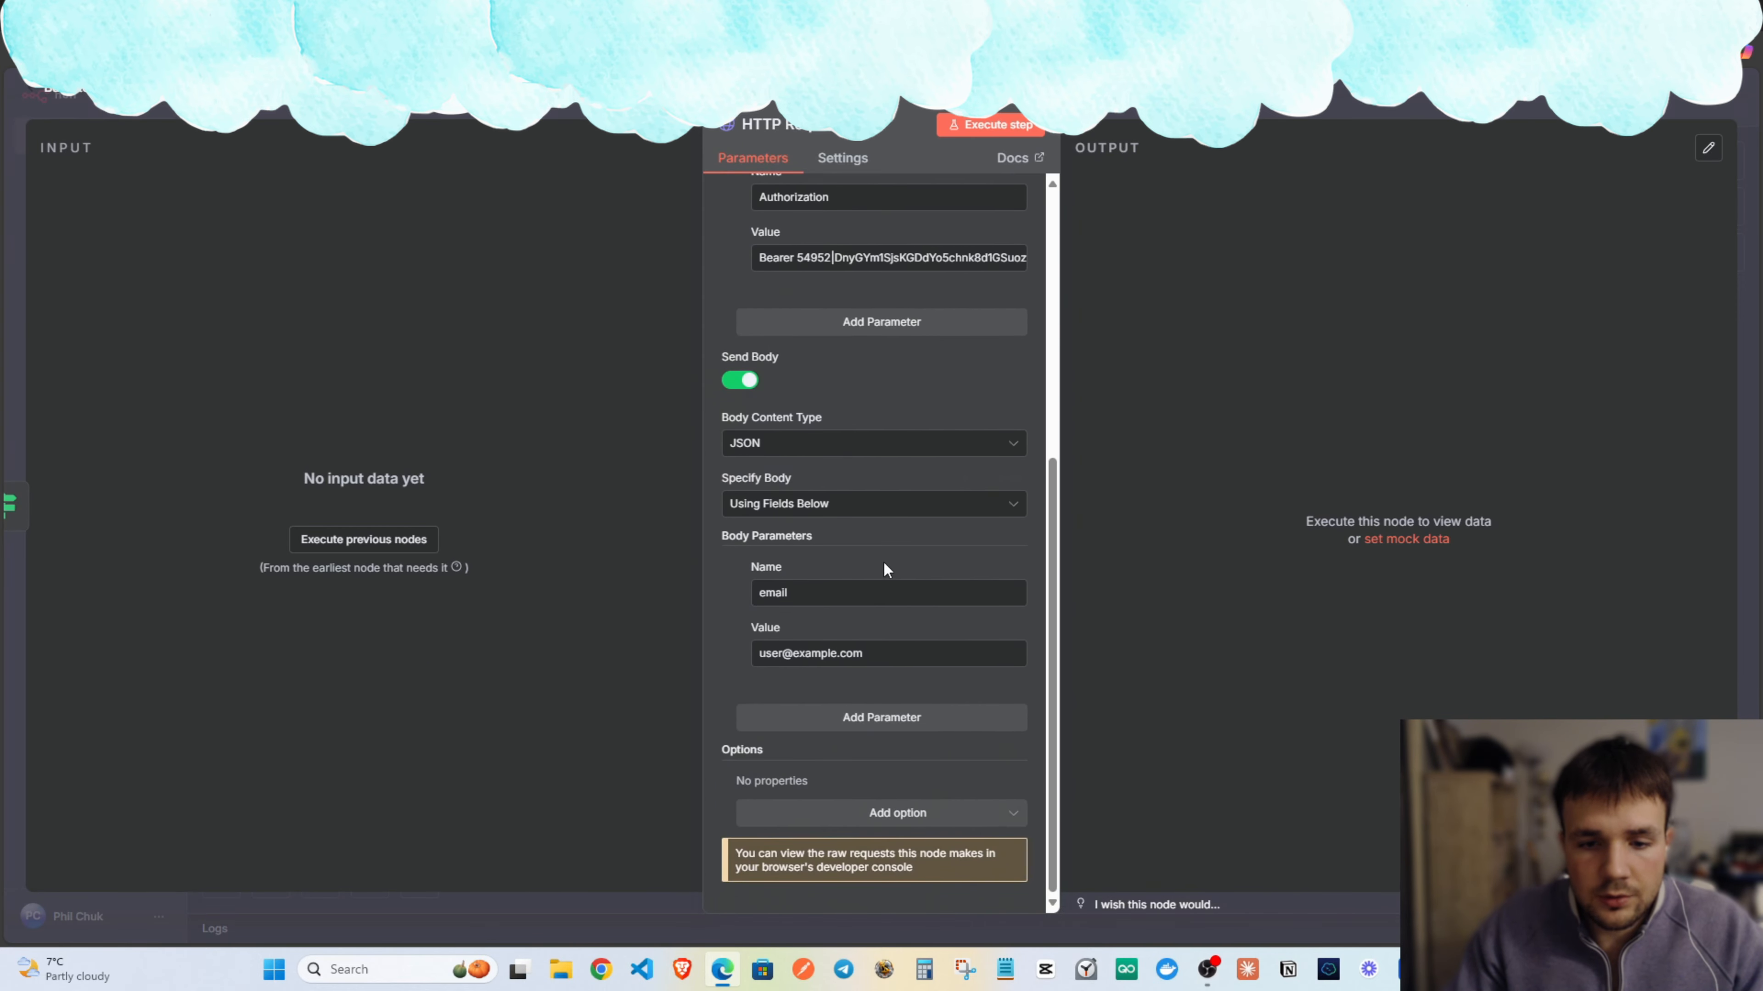
triple_click(869, 659)
key(BackSpace)
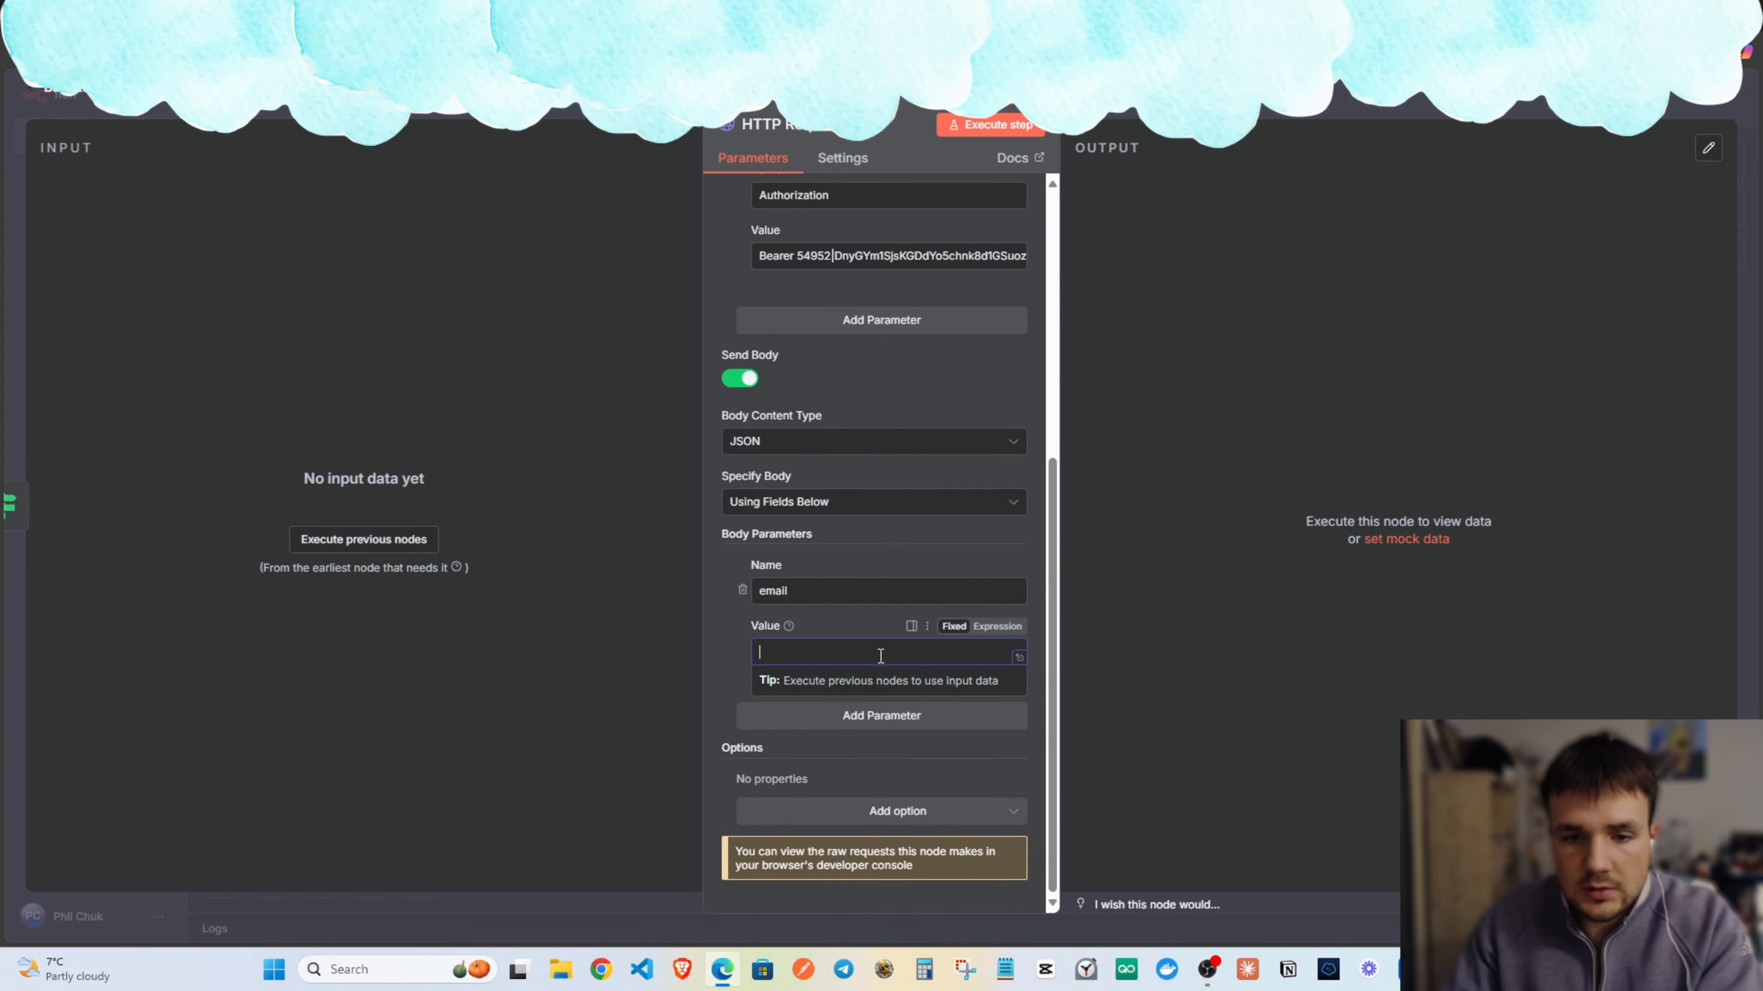
click(845, 629)
scroll(854, 624, up, 10)
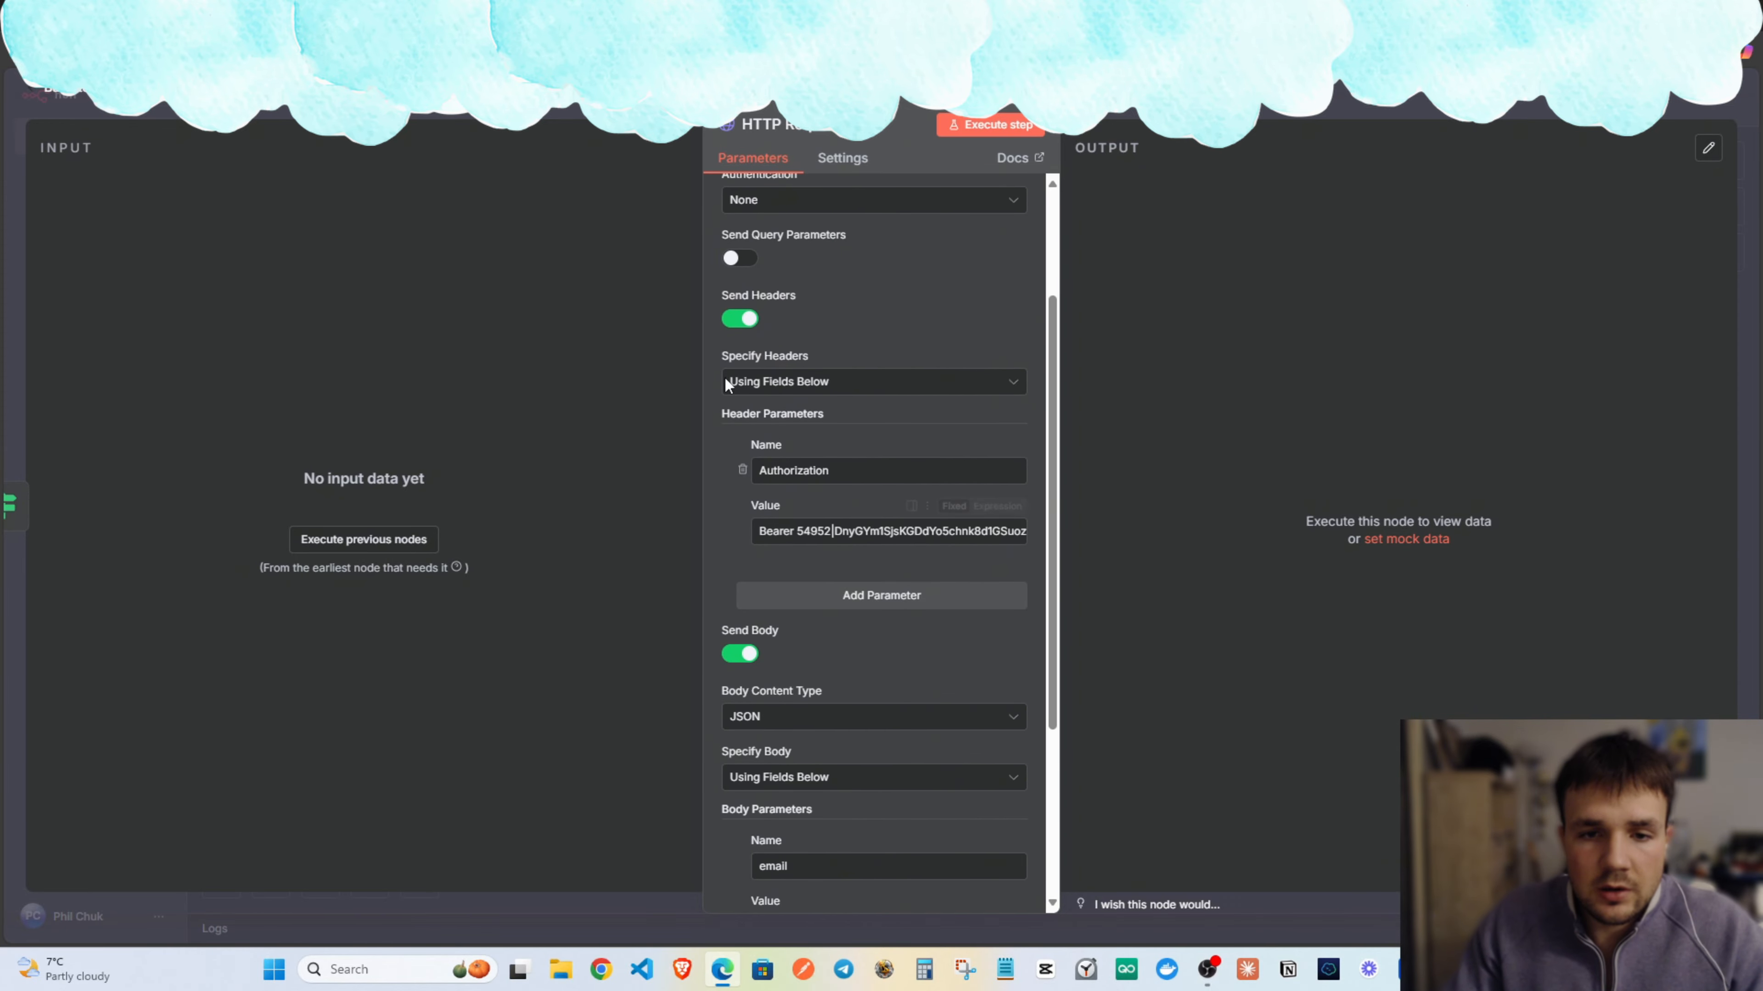
key(Escape)
Rename the HTTP Request node to 'Emailguard'.
drag(1076, 451, 1112, 480)
double_click(1112, 481)
click(774, 126)
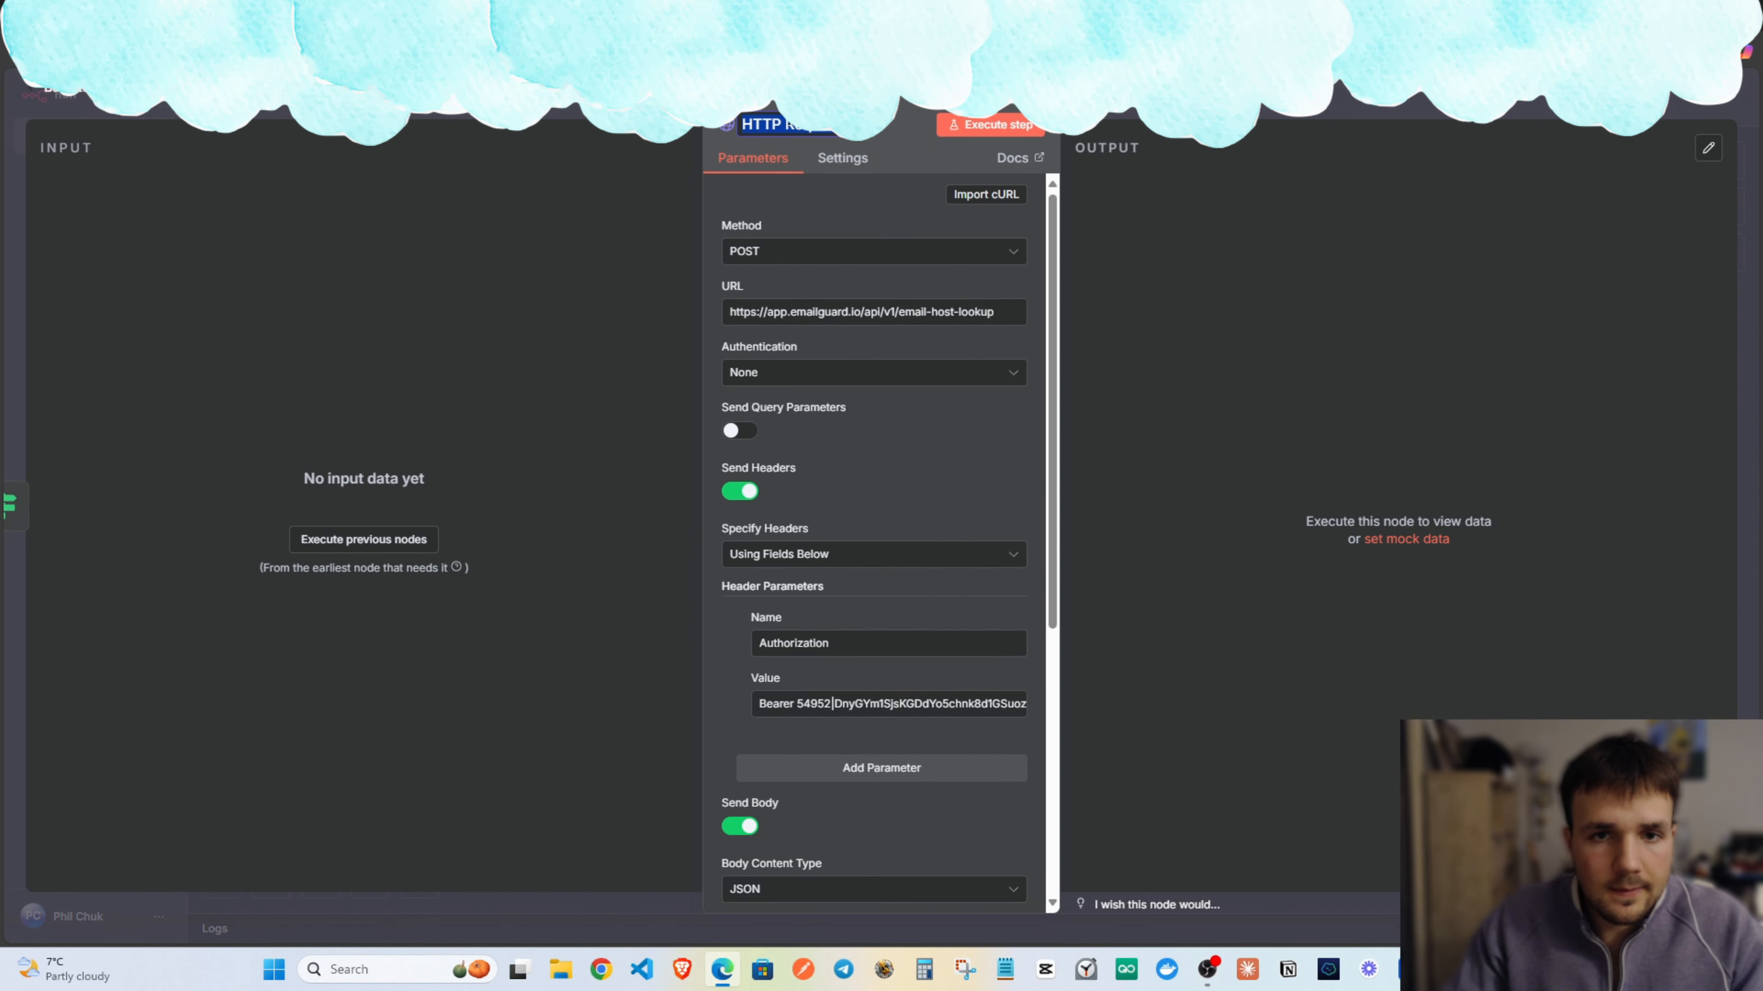
text(Emailguard)
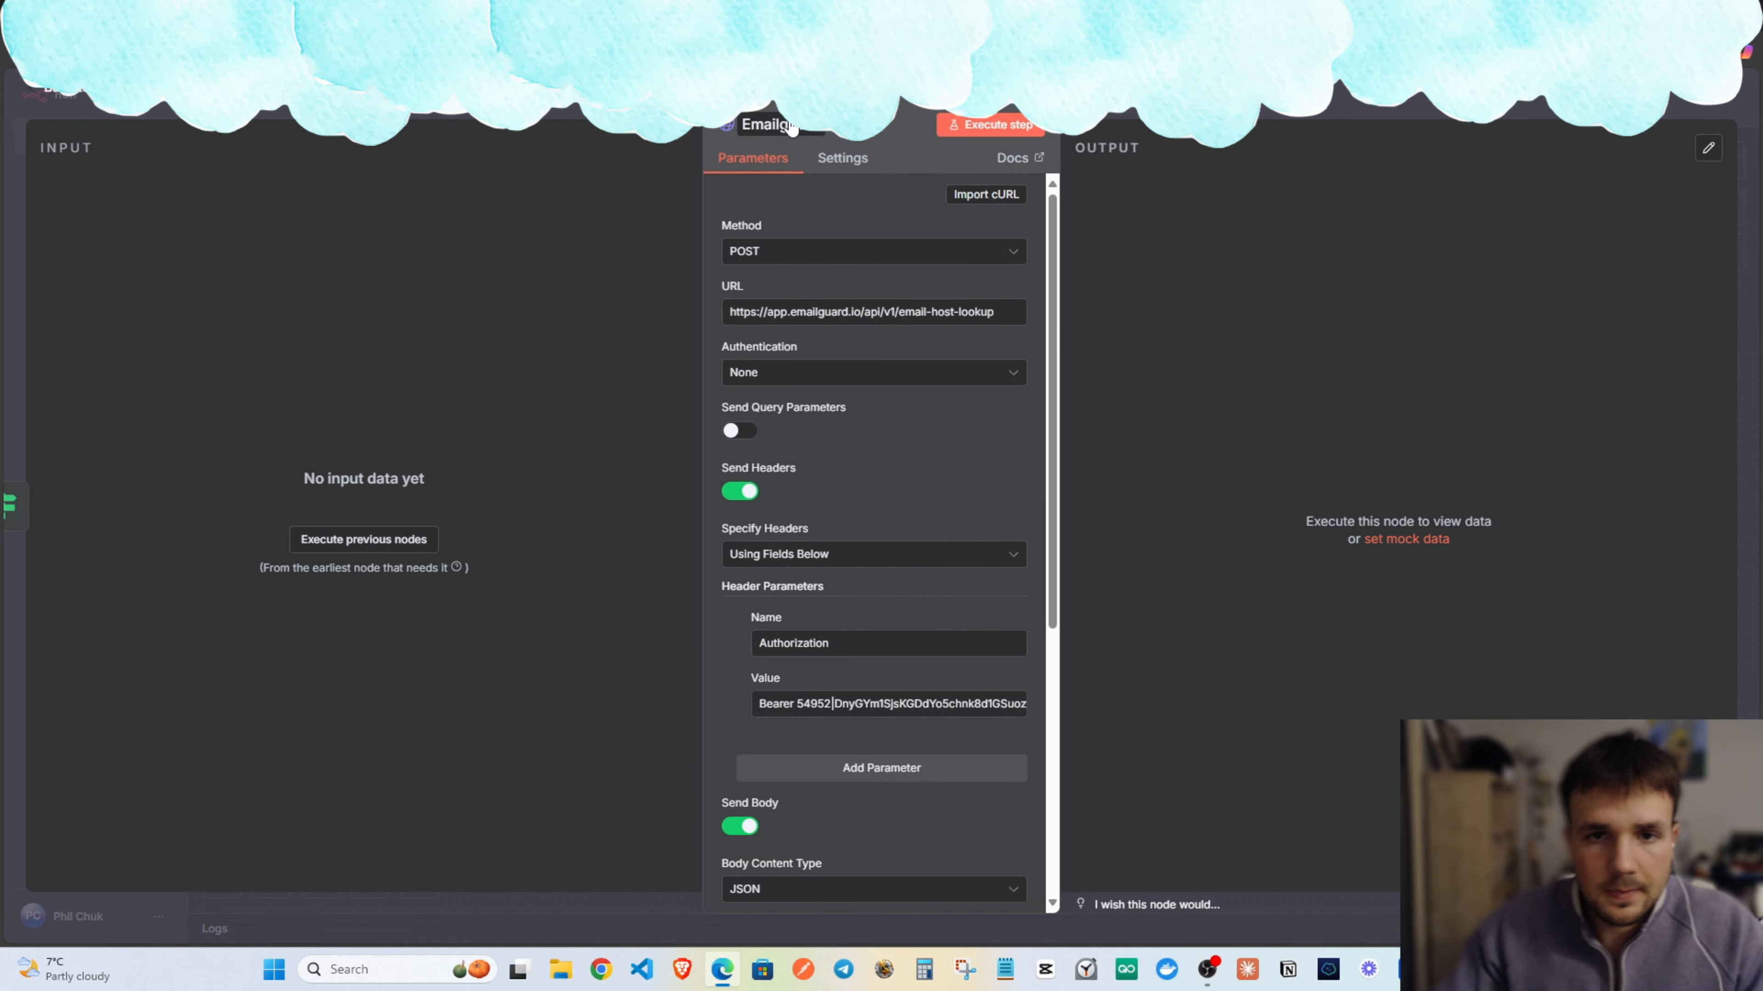
key(Return)
key(Escape)
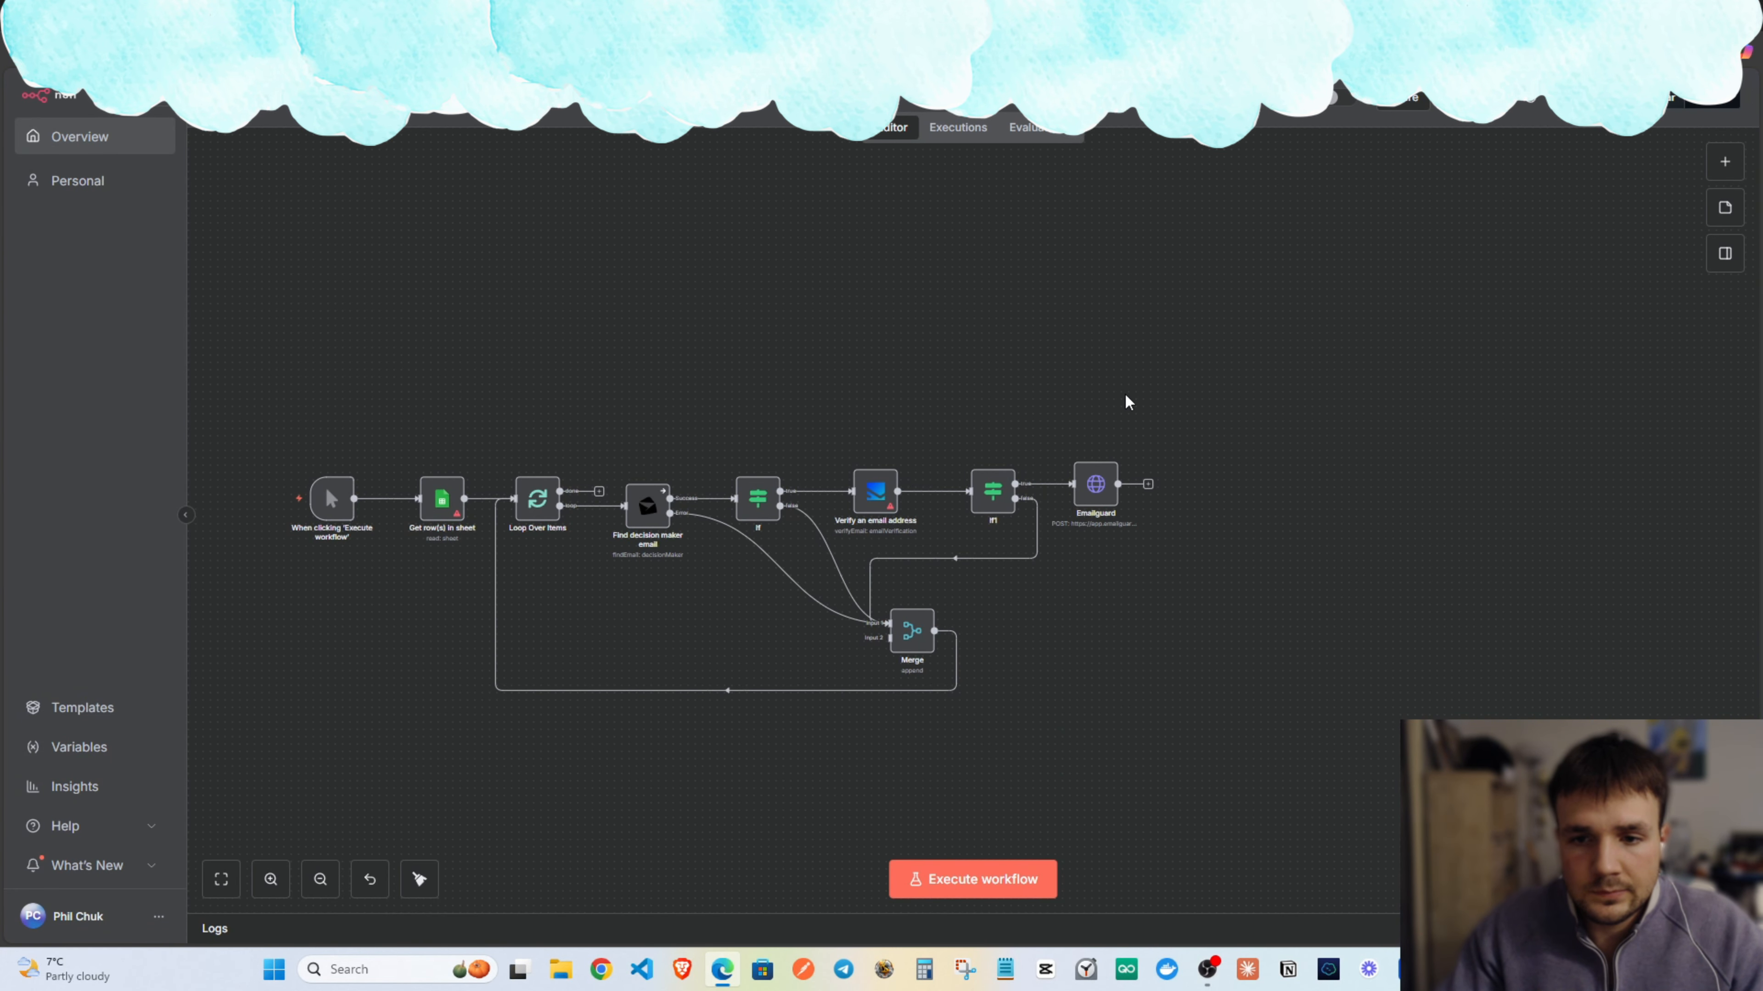
scroll(986, 453, right, 3)
Add an If node (If2) directly after the Emailguard node, leaving its condition default.
drag(901, 486, 919, 474)
scroll(991, 423, left, 1)
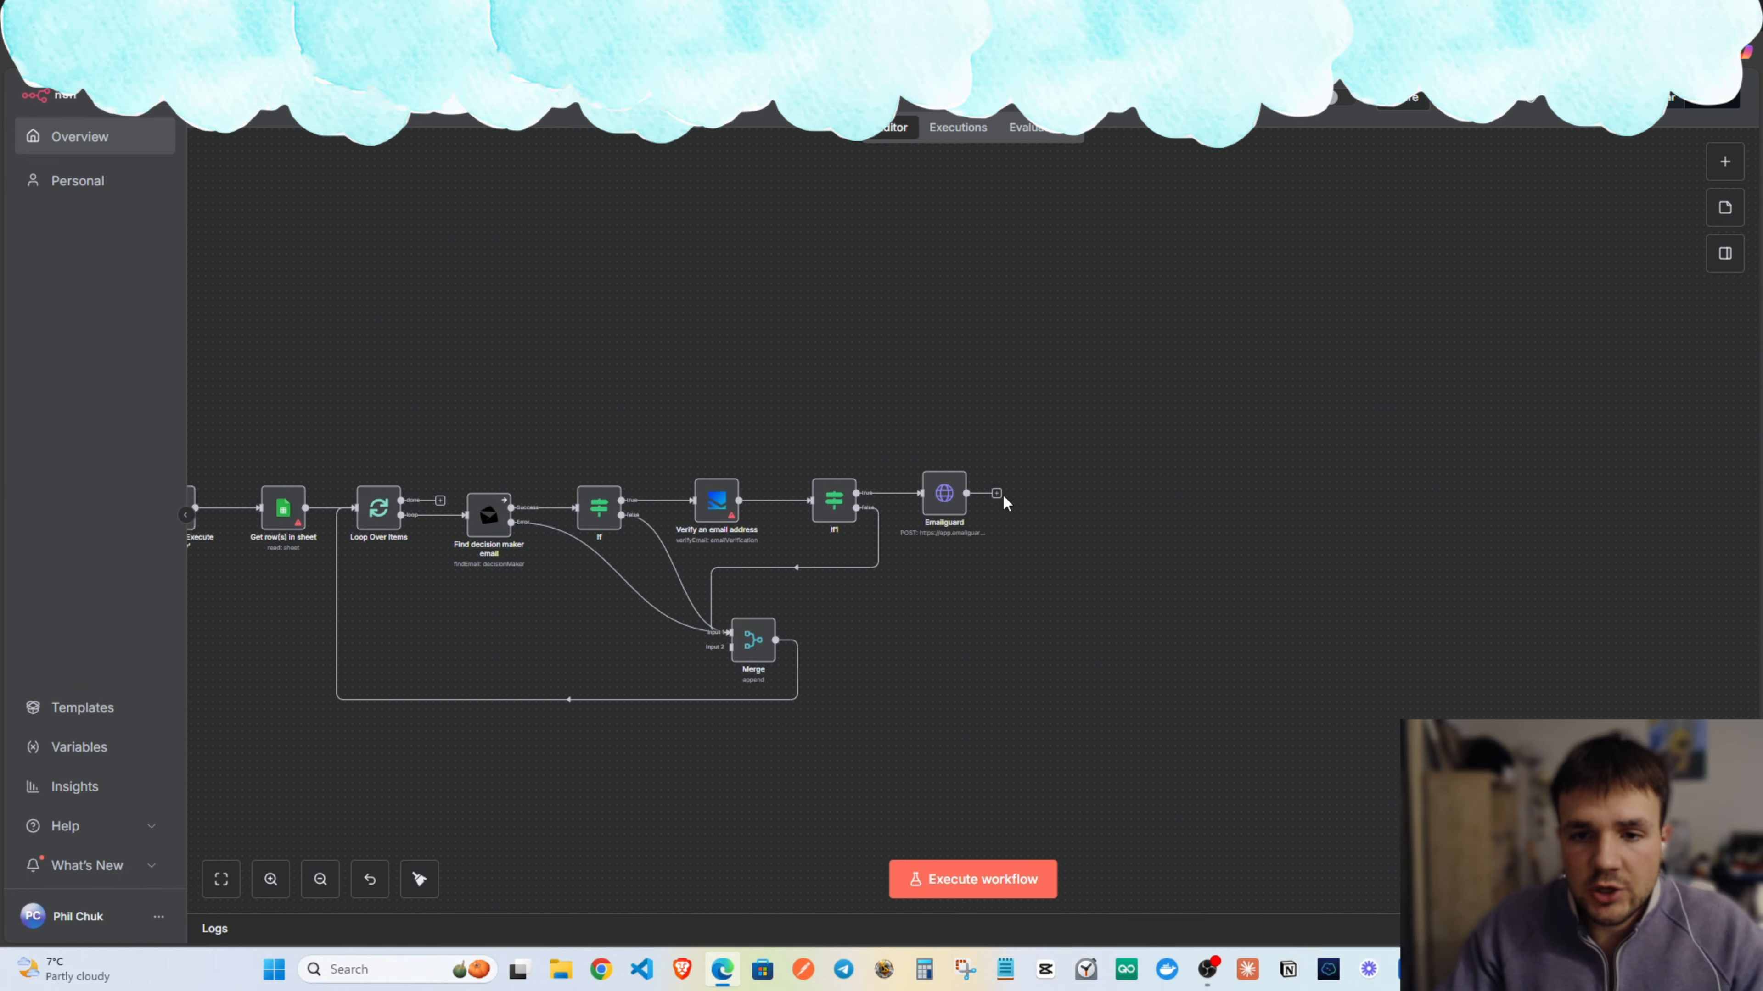
click(997, 493)
text(googe)
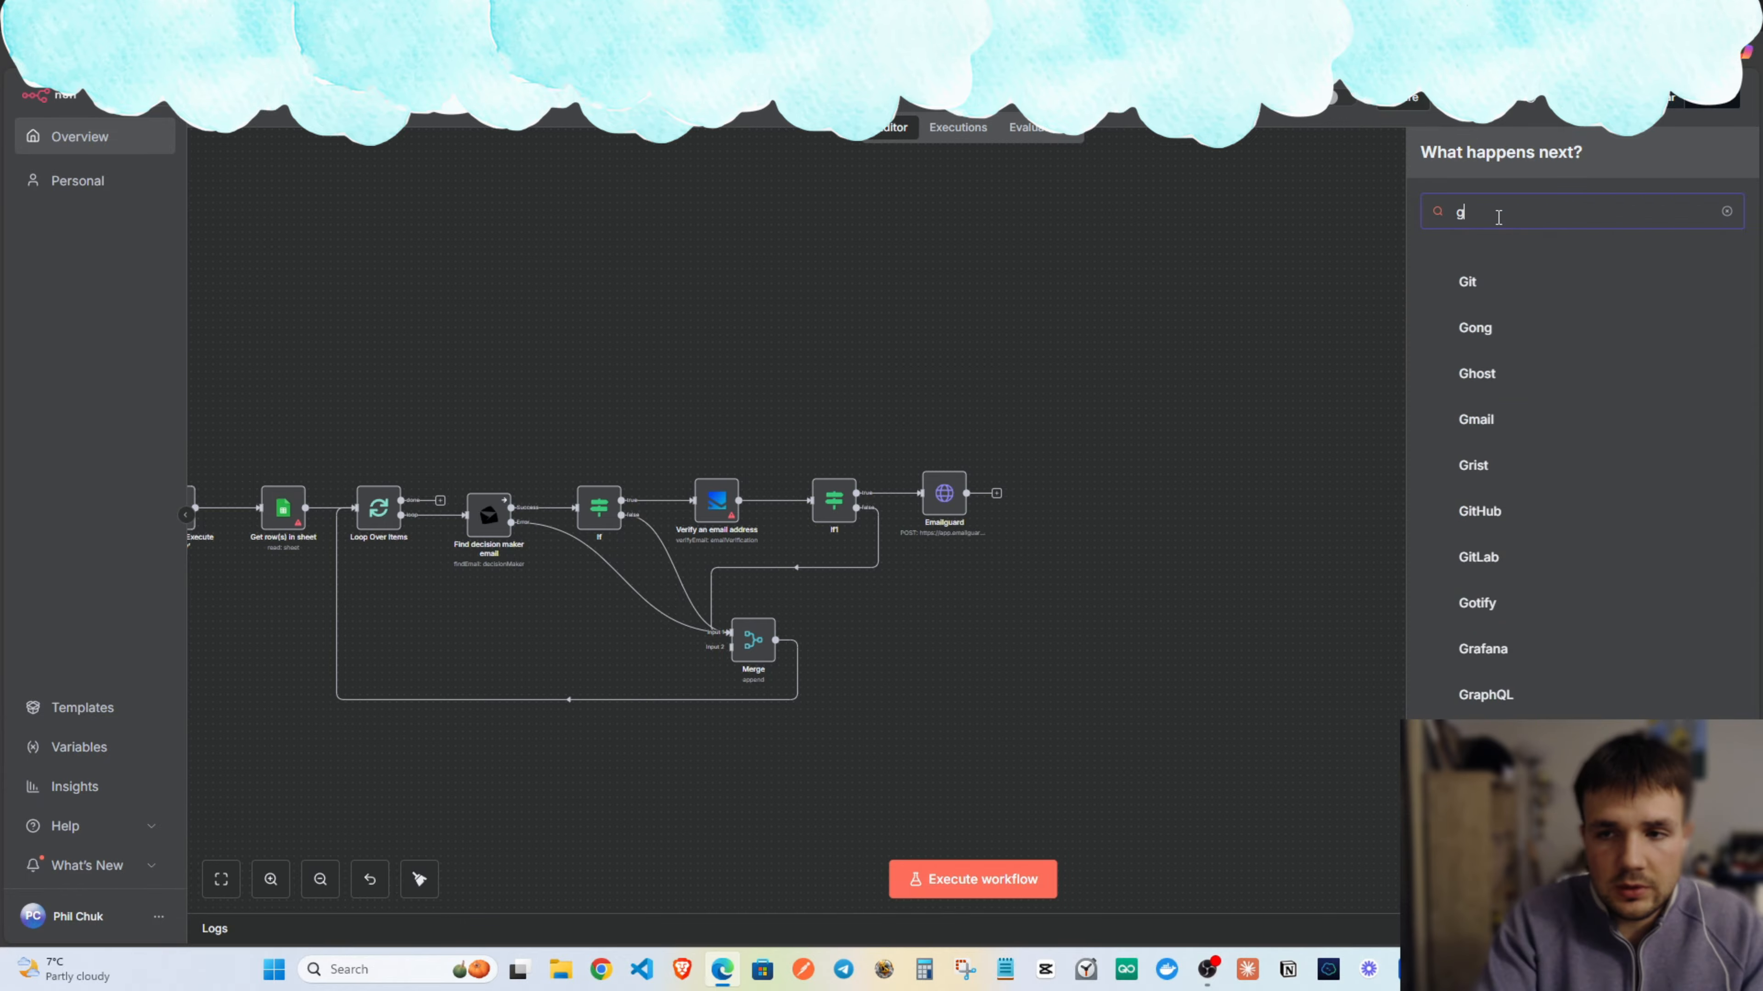
key(BackSpace)
key(BackSpace)
key(BackSpace)
key(BackSpace)
key(BackSpace)
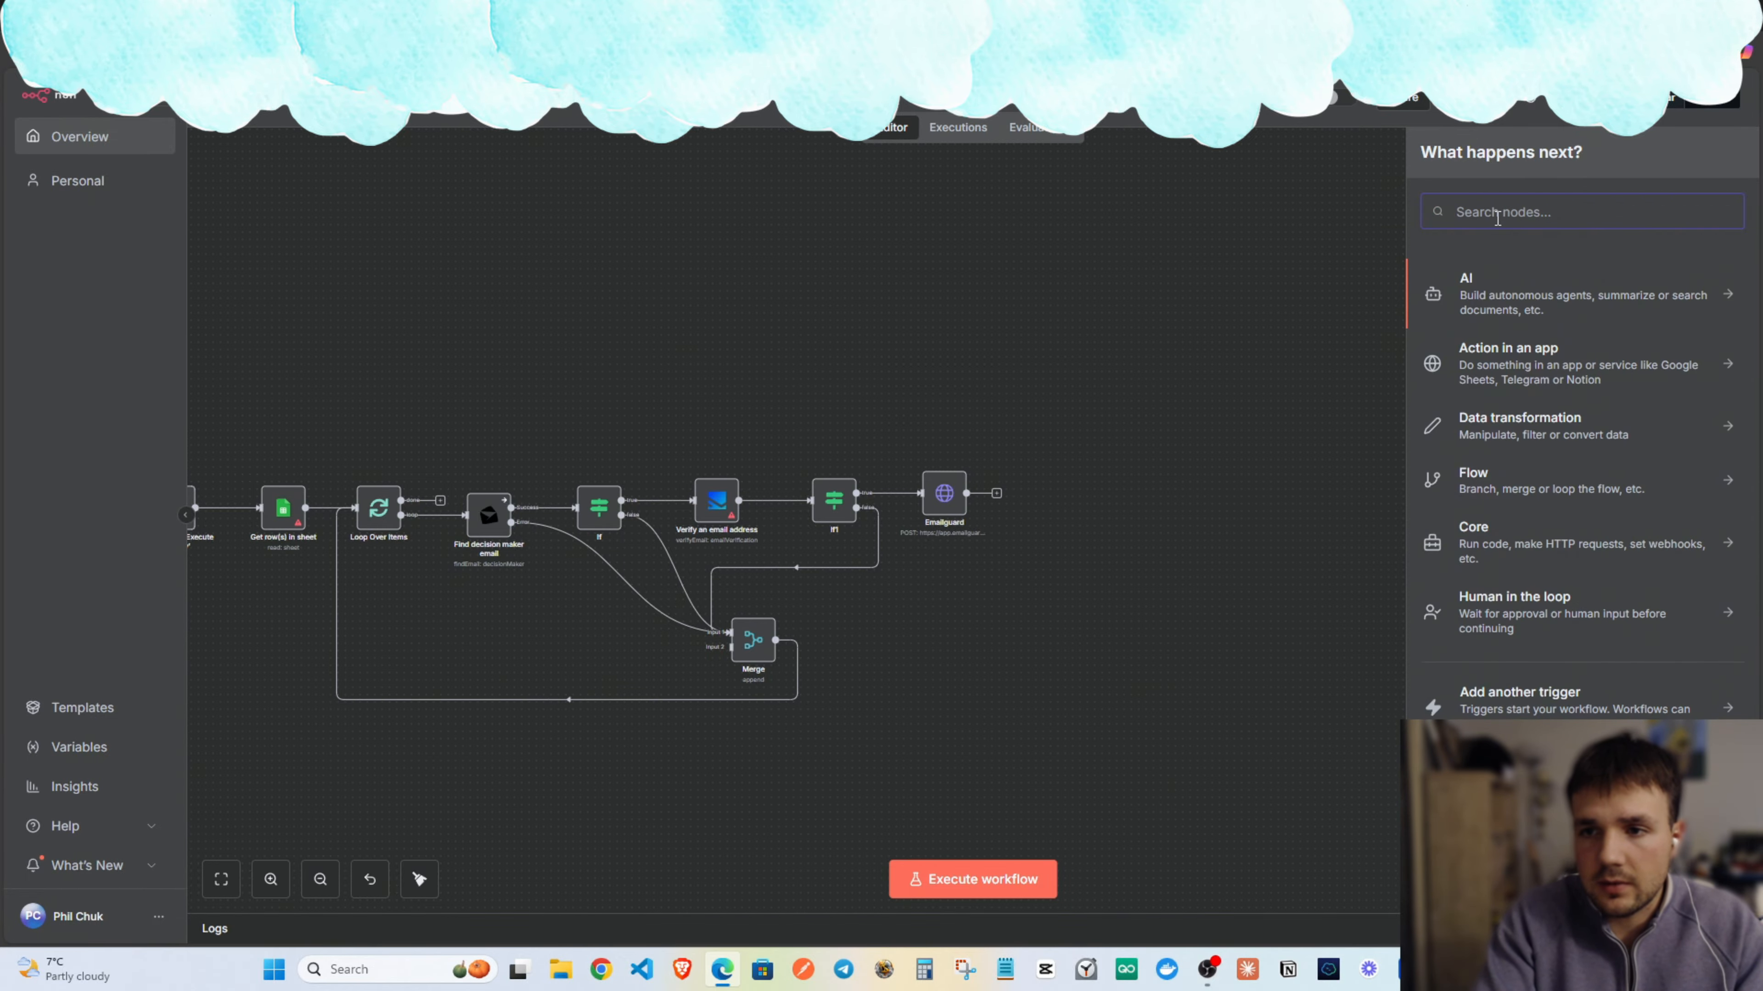
text(if)
click(1476, 287)
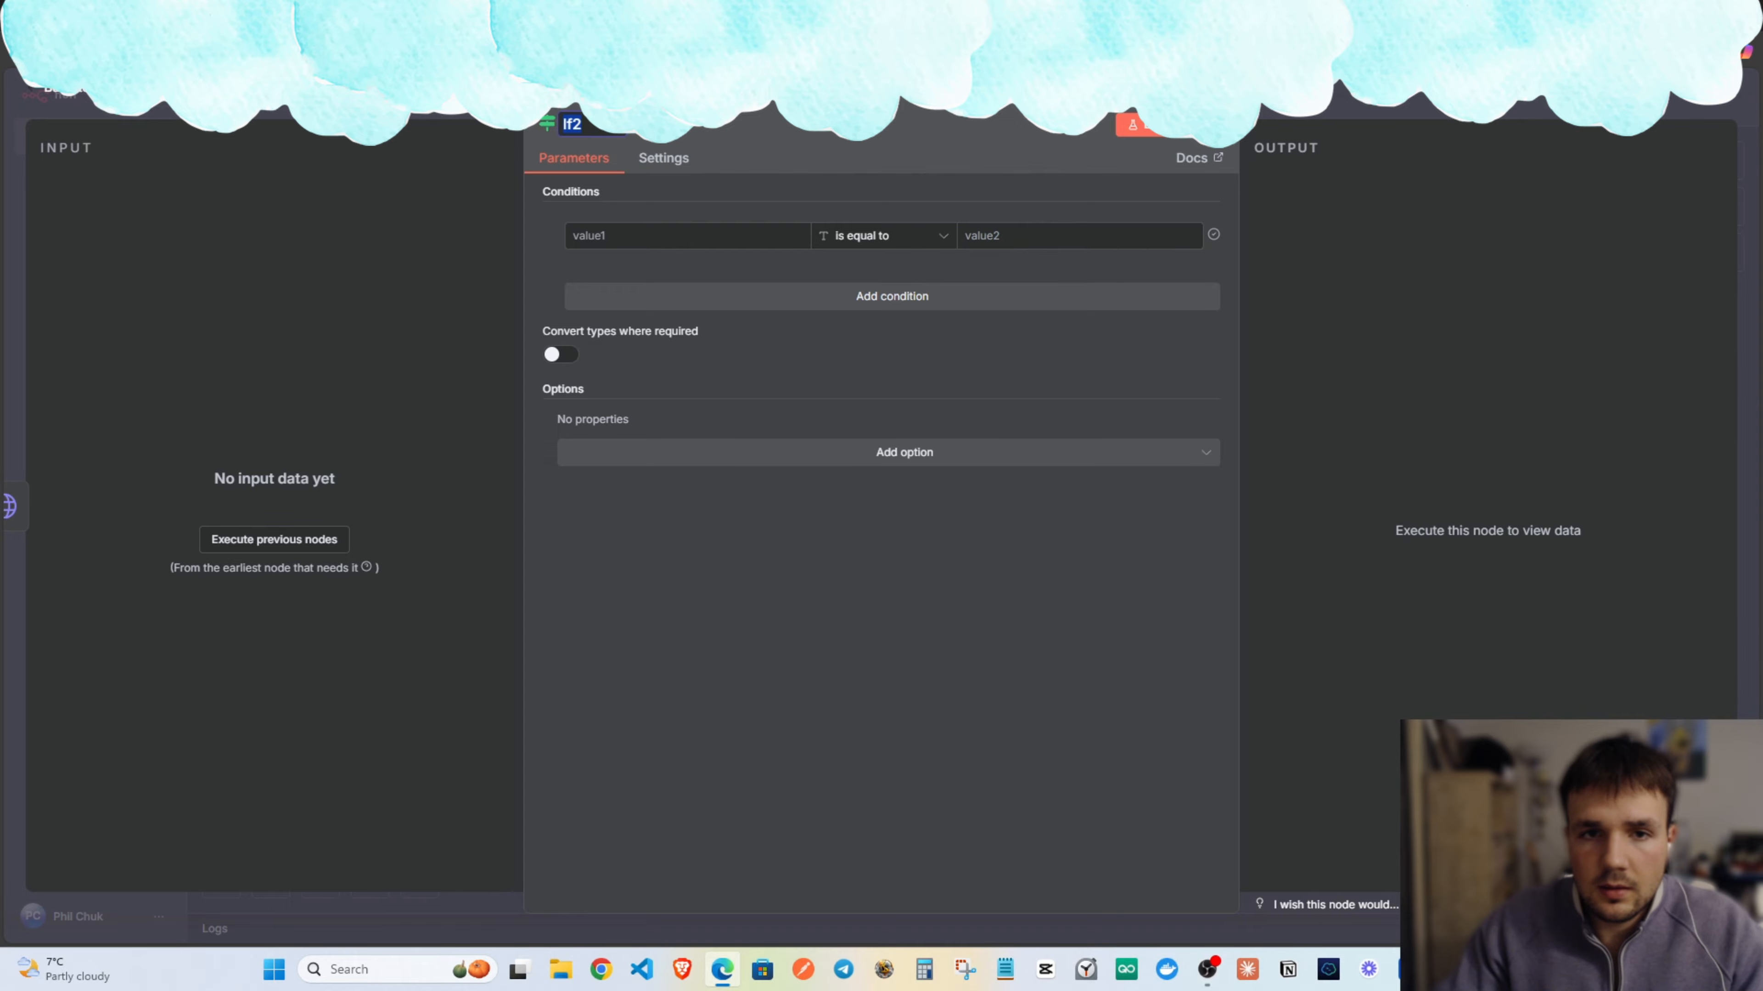
key(Escape)
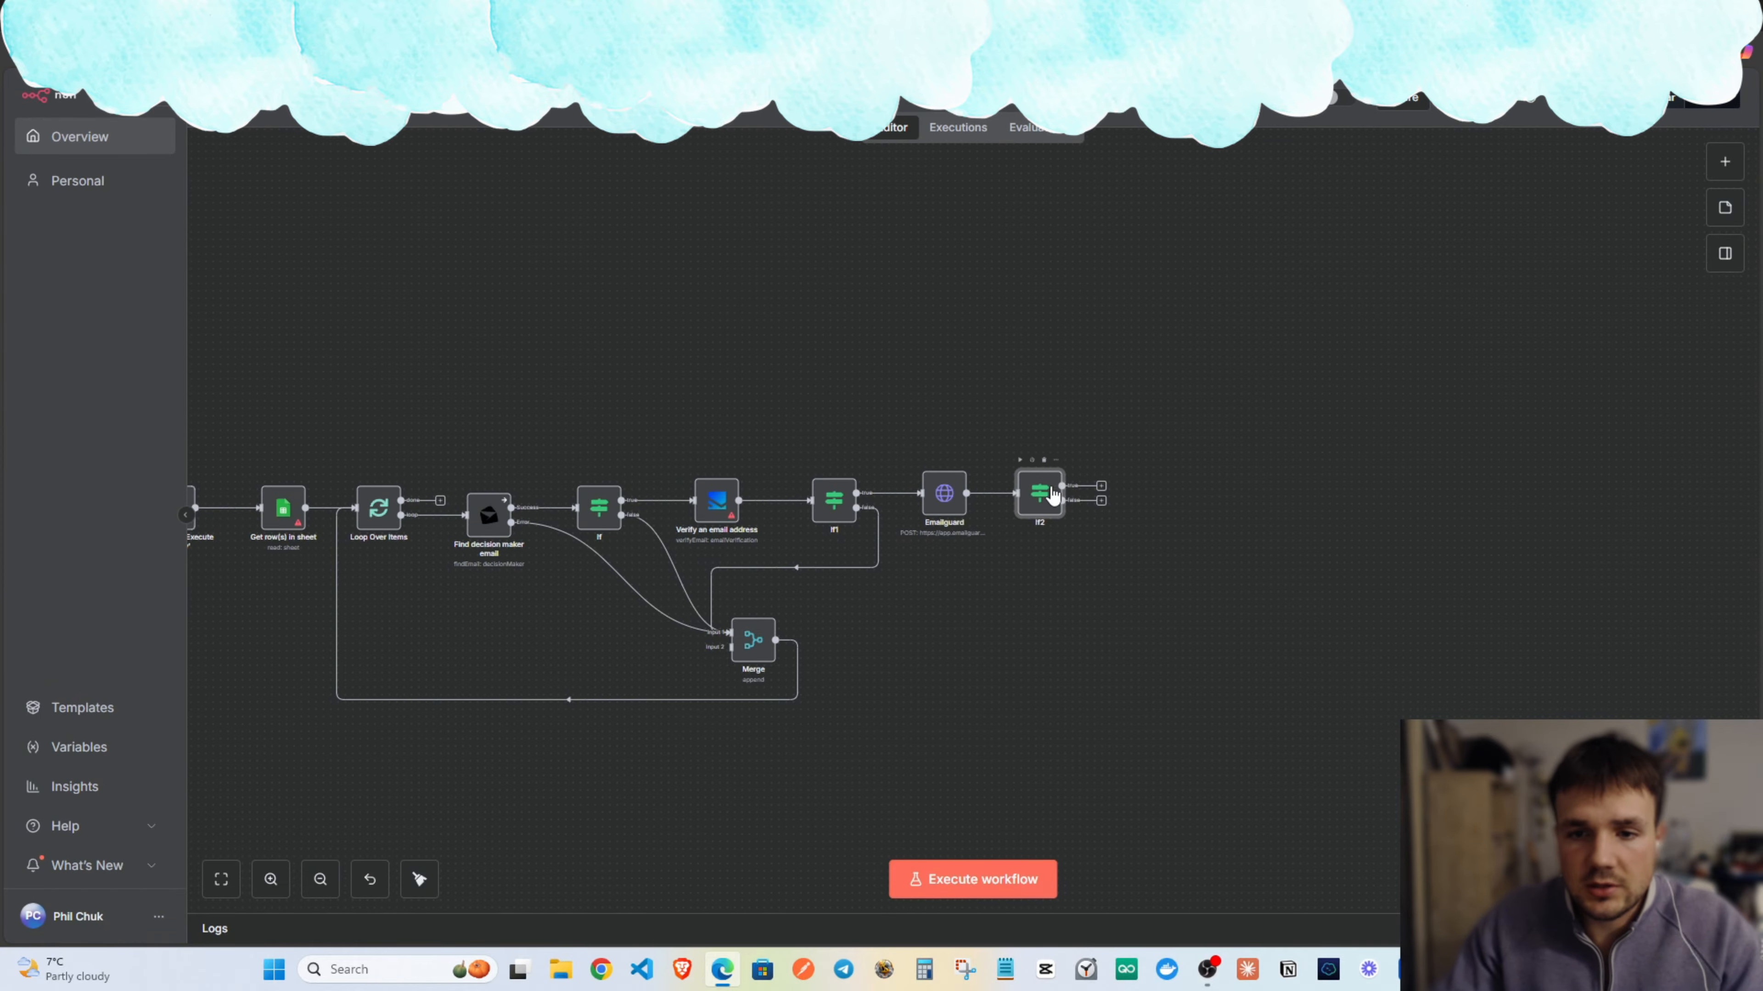
Replace the If2 node with a Switch node after Emailguard.
click(1044, 460)
click(996, 493)
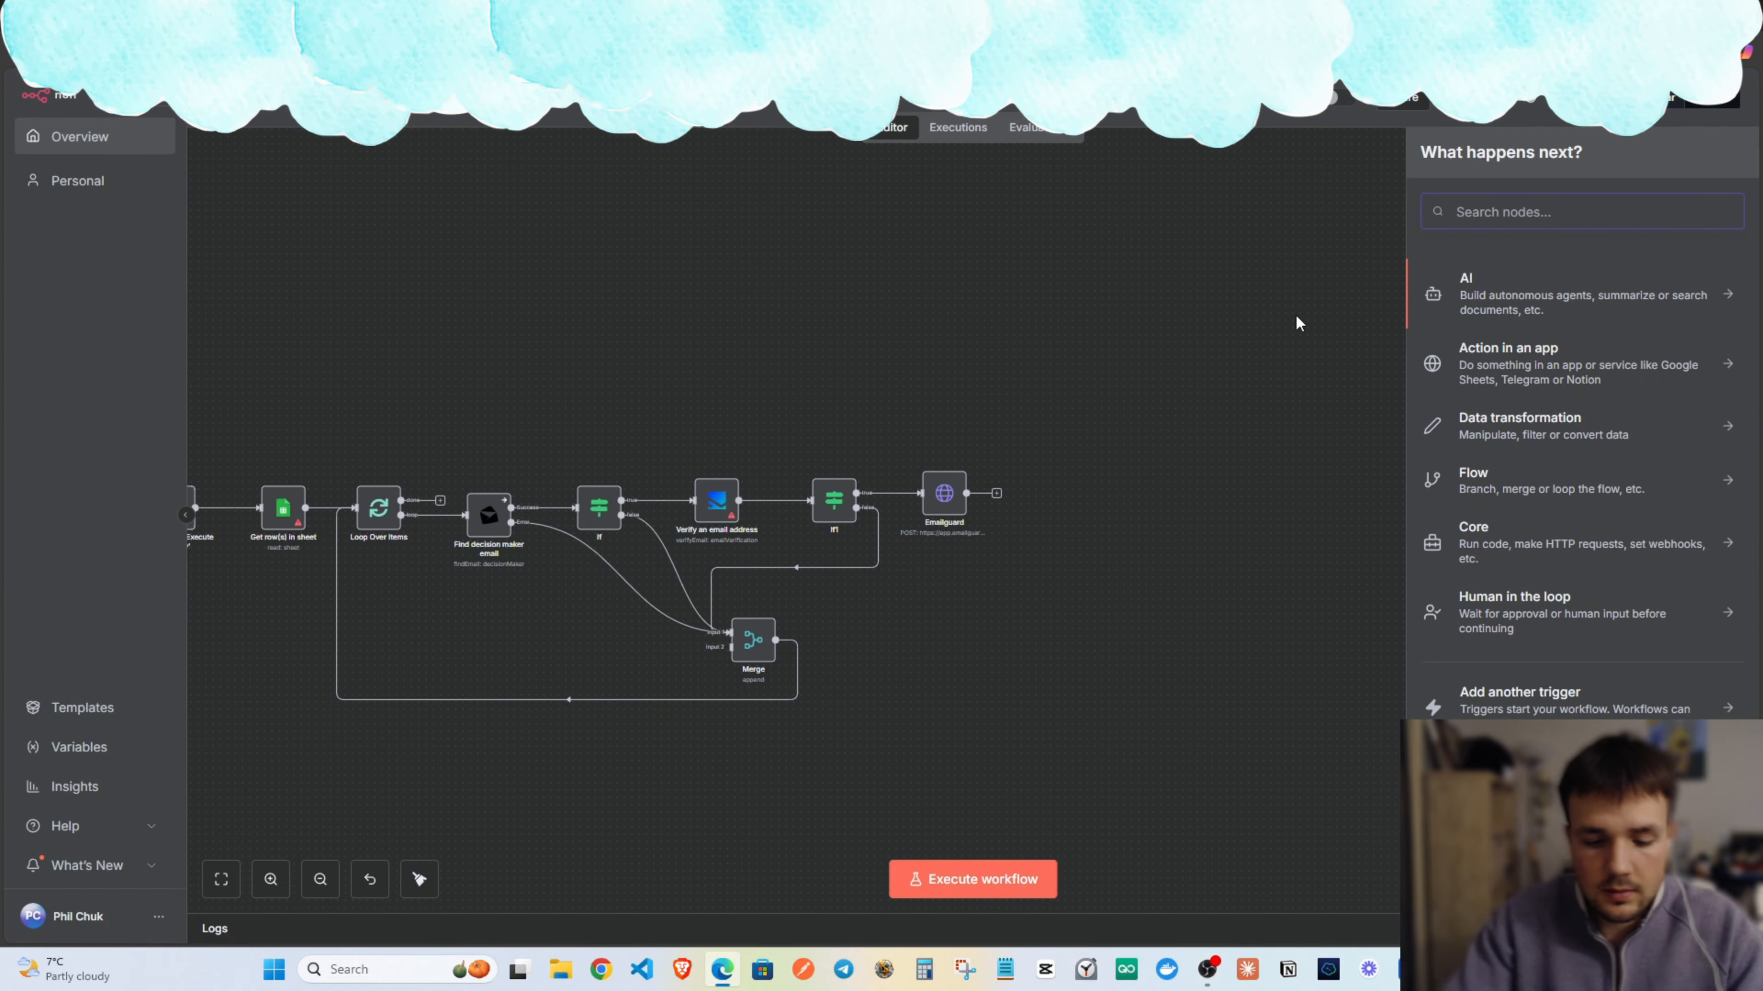
text(switch)
click(1447, 292)
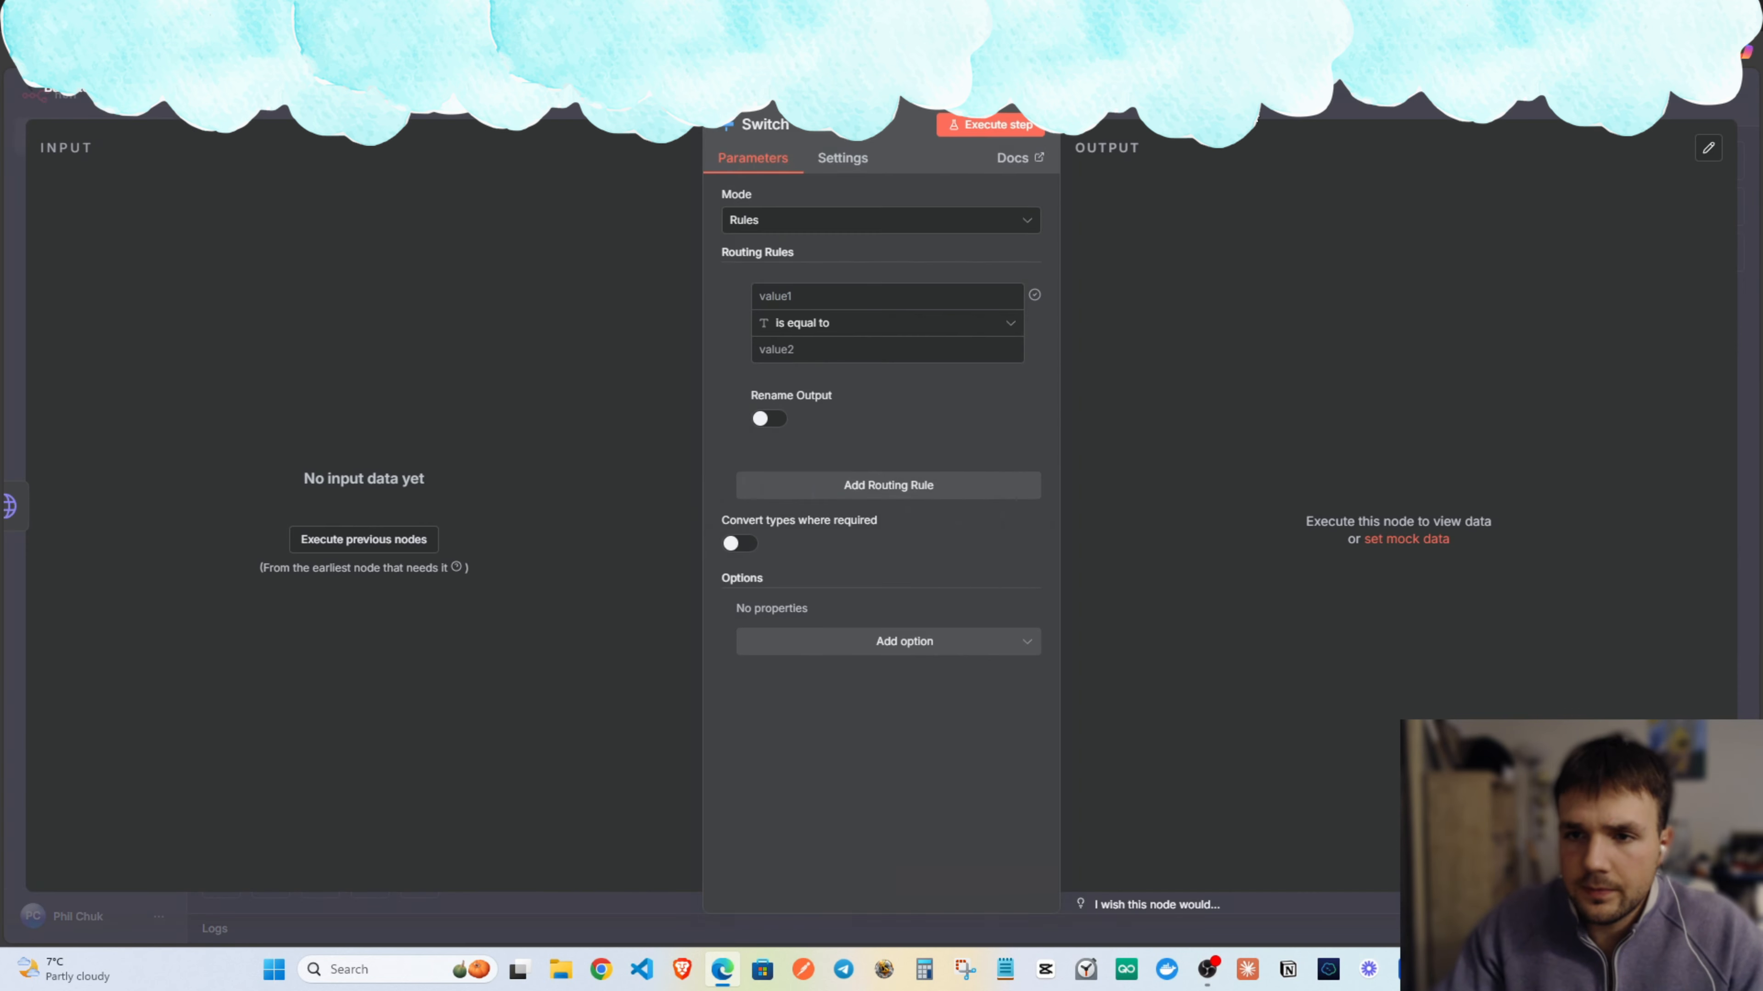
key(Escape)
drag(1079, 363, 1200, 357)
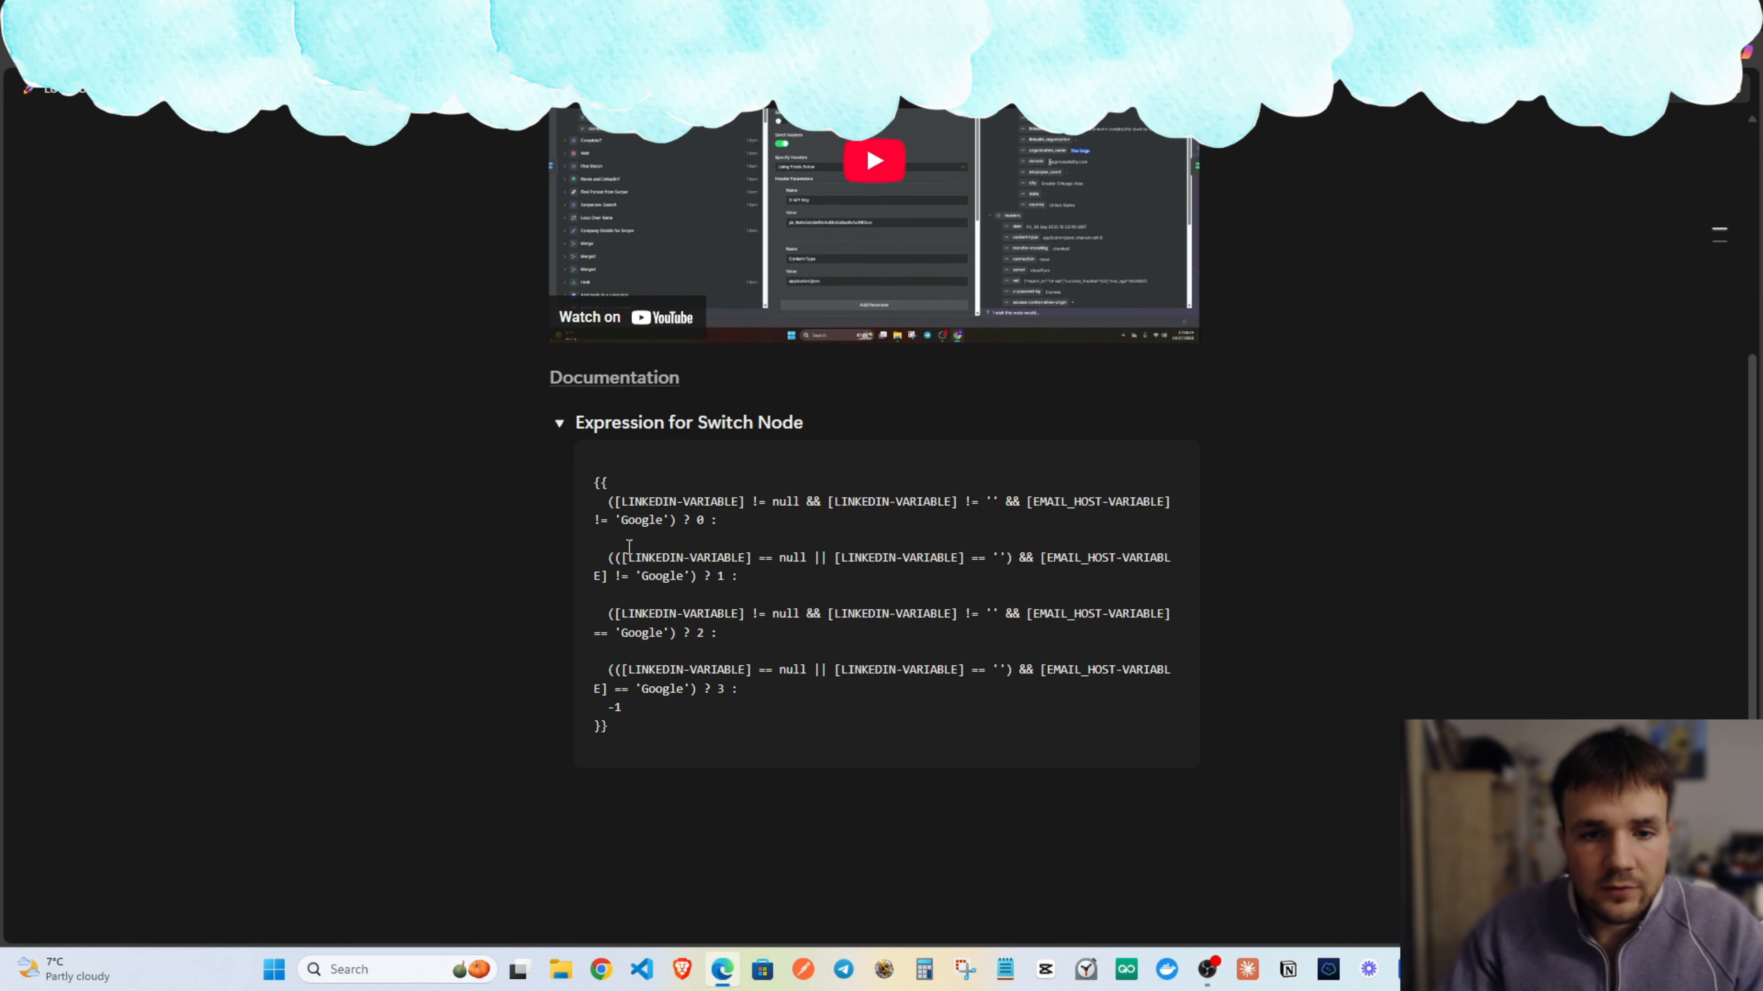
Set the Switch to Expression mode and paste the copied routing expression into Output Index.
click(633, 740)
key(ctrl+a)
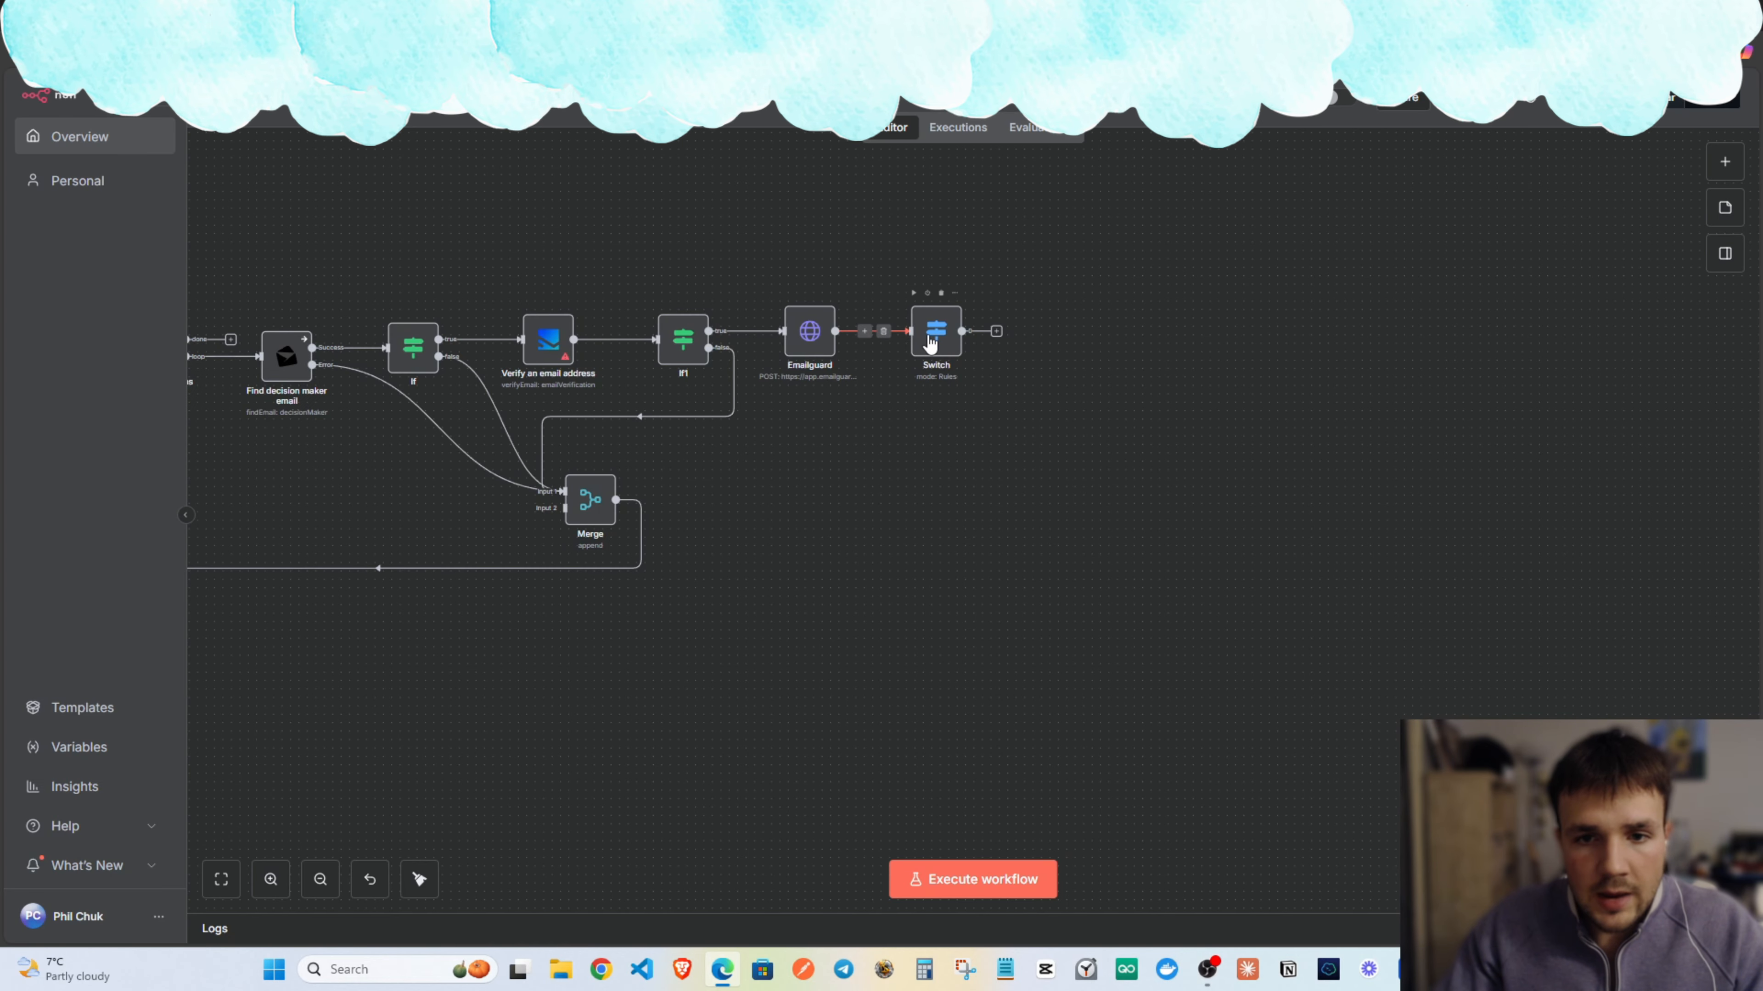
double_click(930, 339)
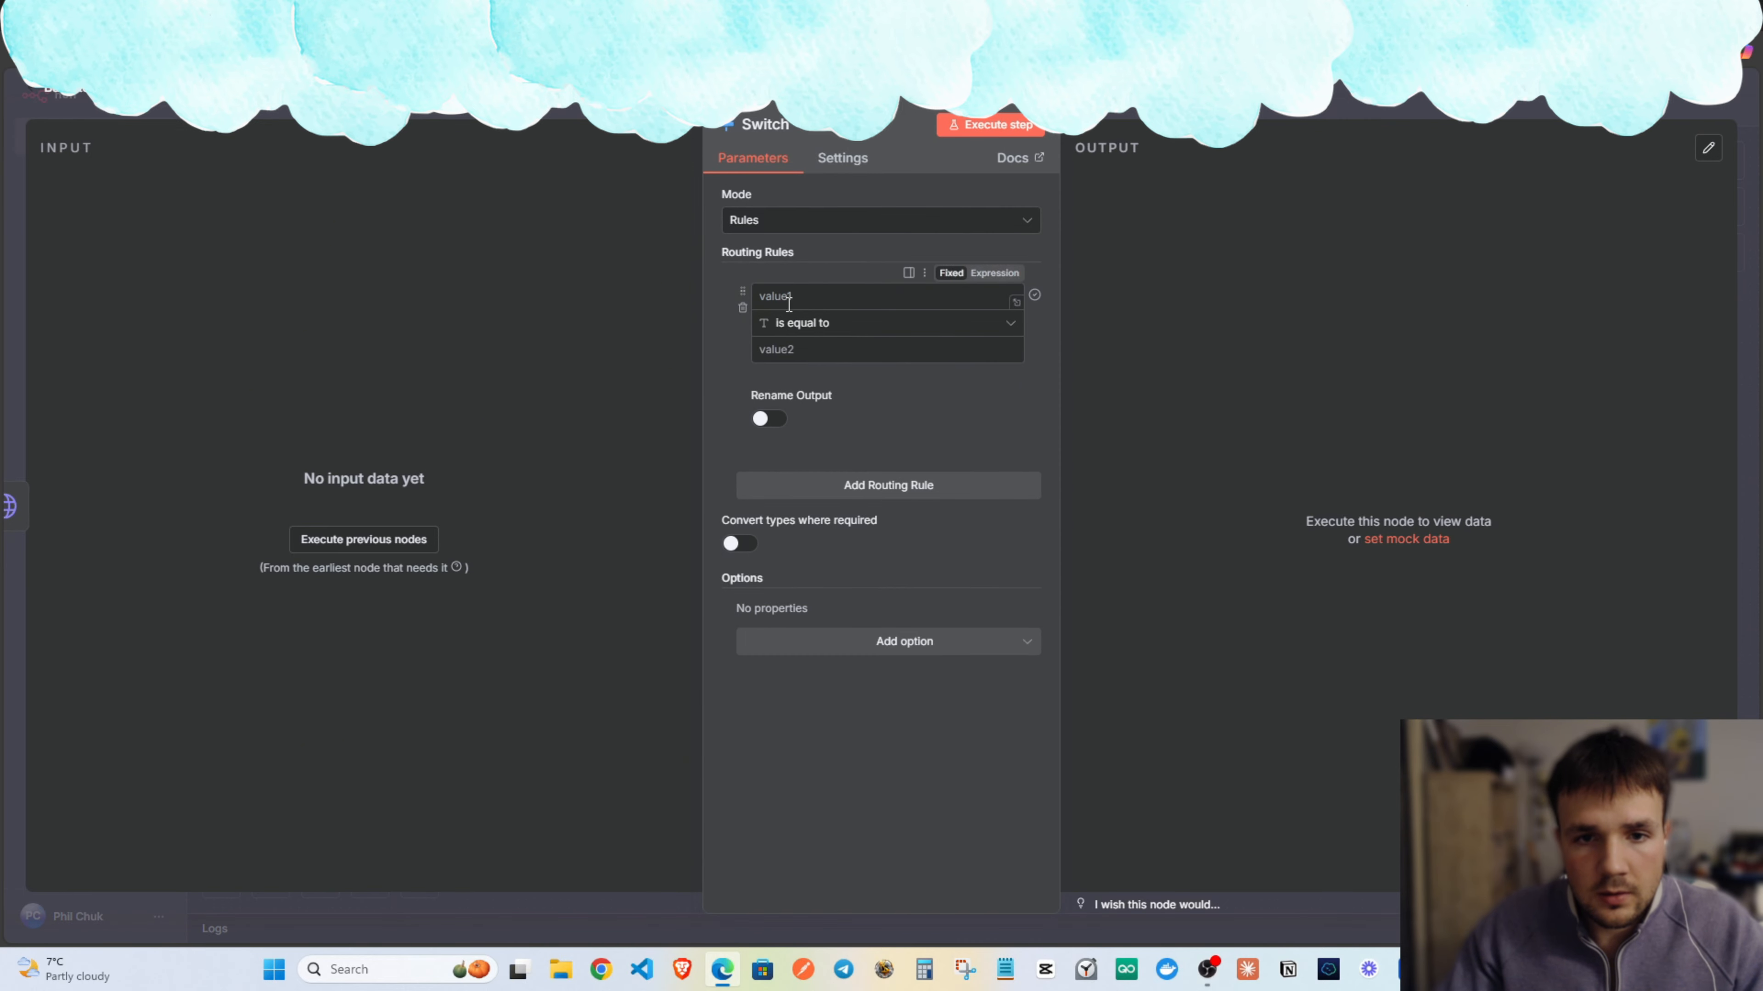
click(825, 221)
click(800, 309)
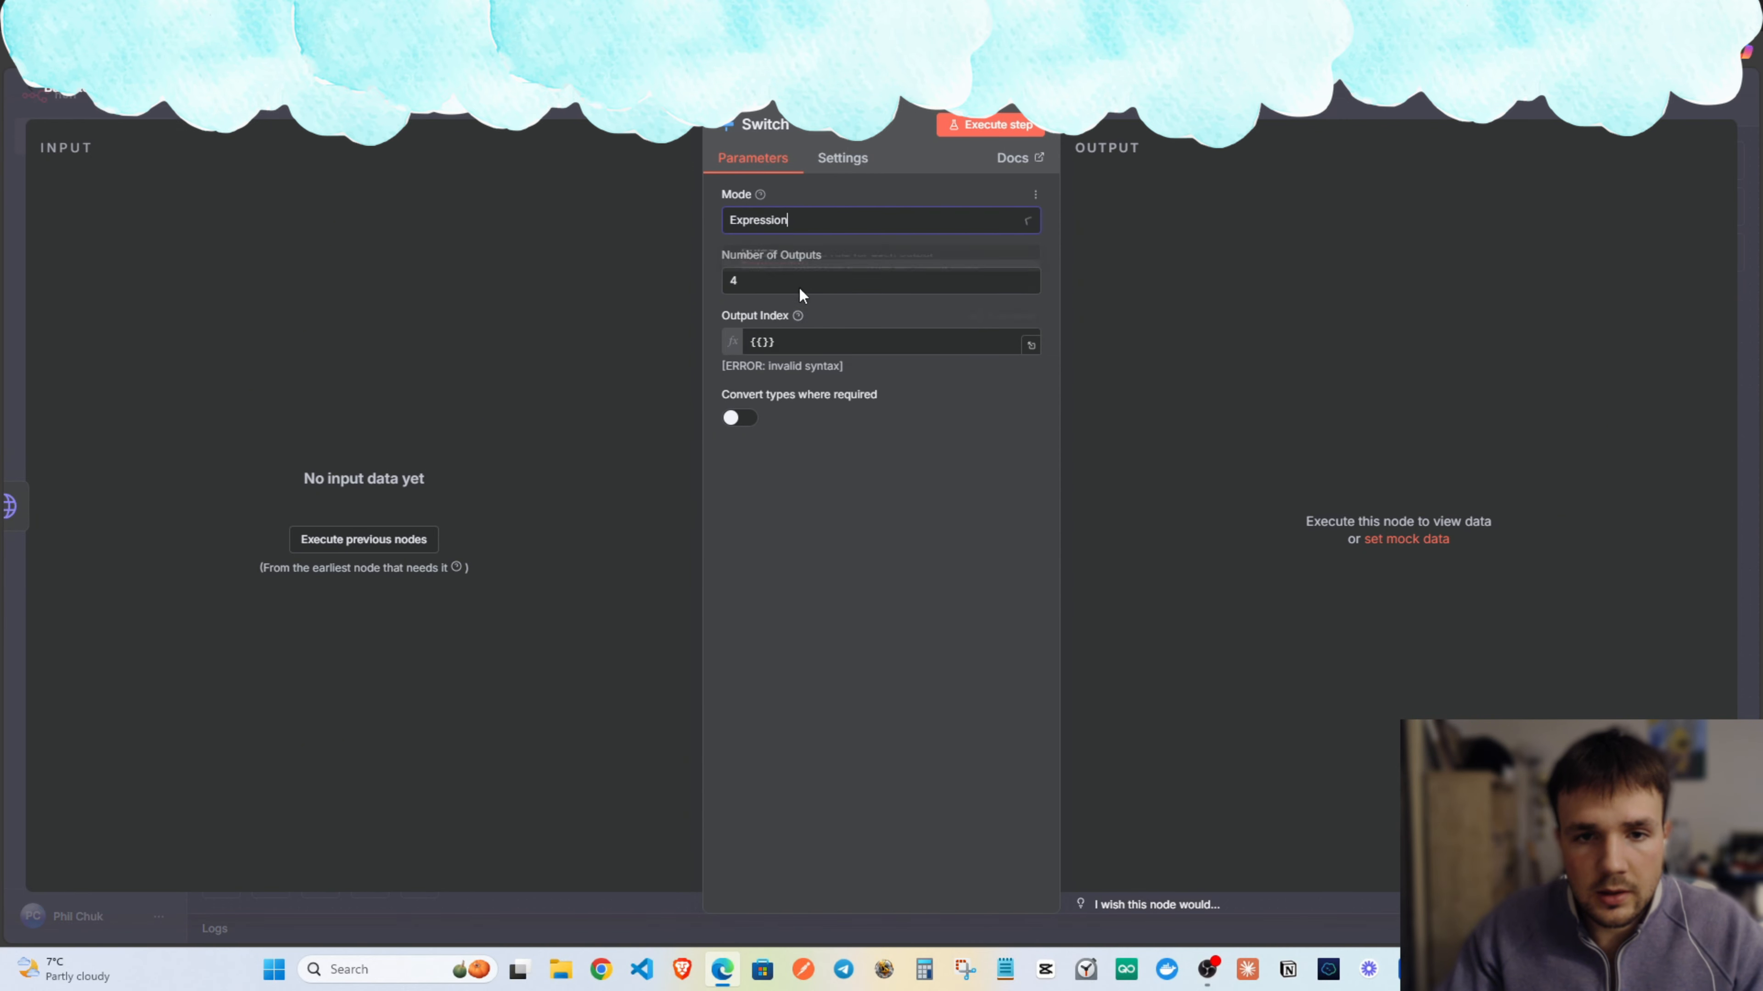
click(784, 340)
key(ctrl+v)
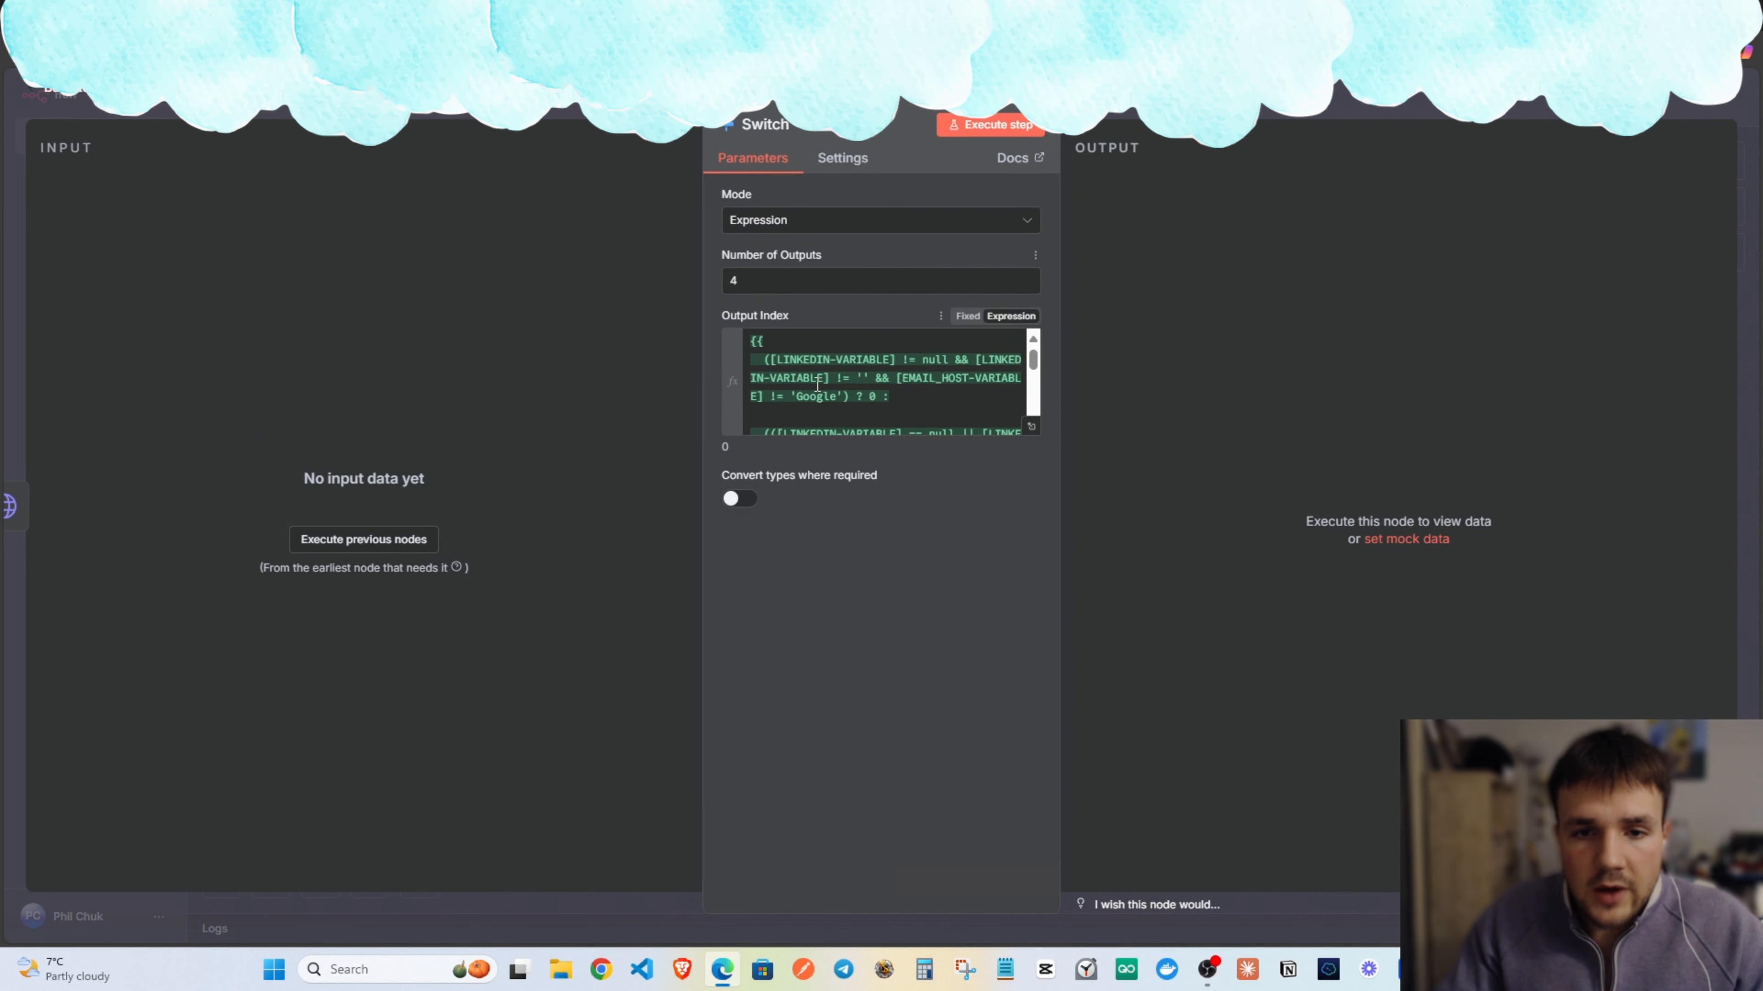
Review the expression's LinkedIn null check and 'Google' email-host condition across its four outputs.
double_click(871, 399)
drag(797, 362, 873, 362)
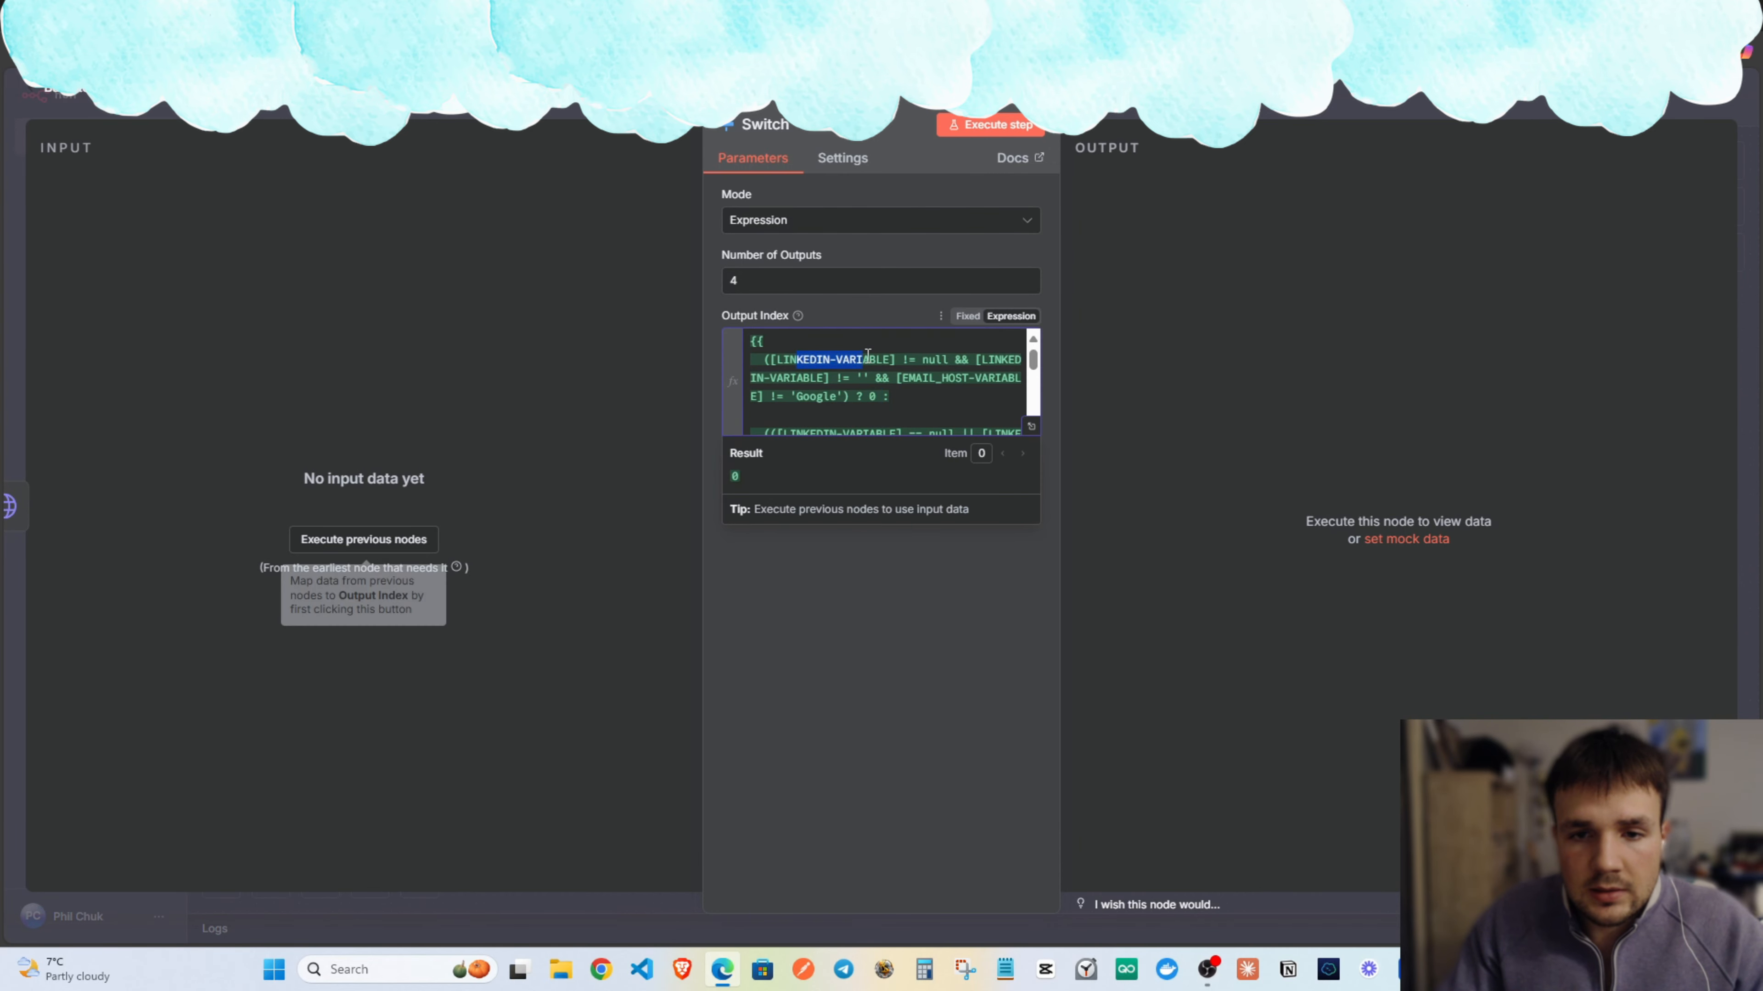
click(936, 363)
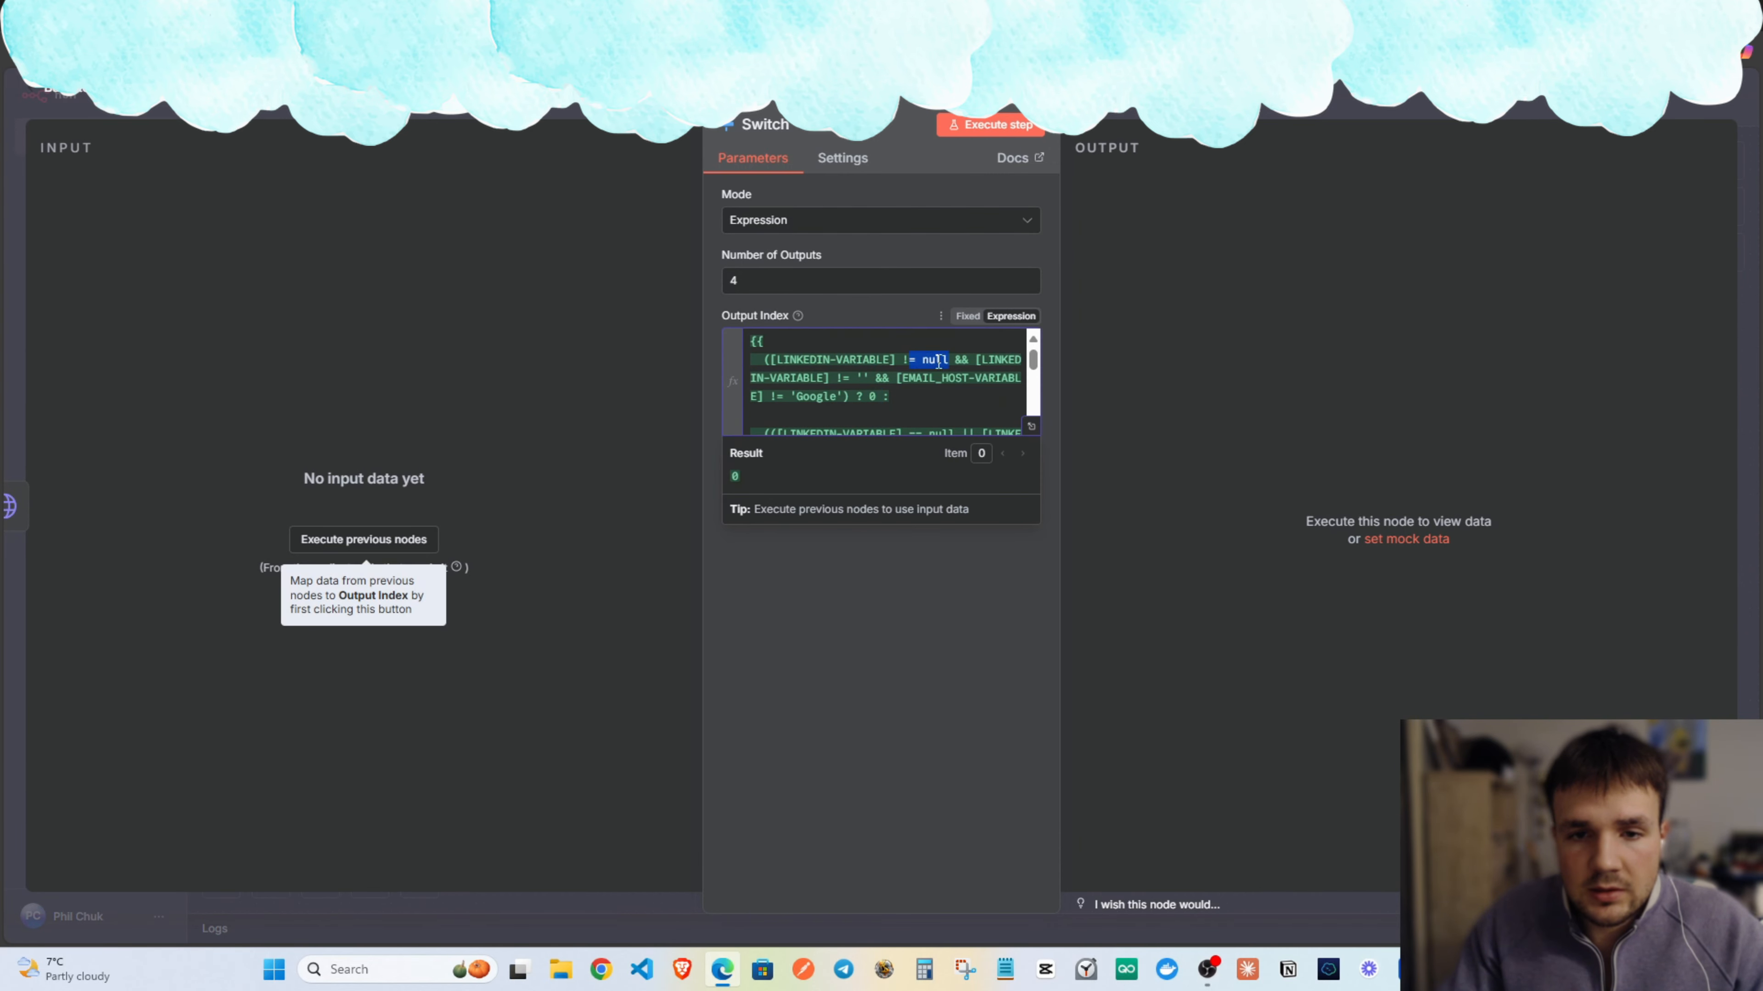
click(893, 378)
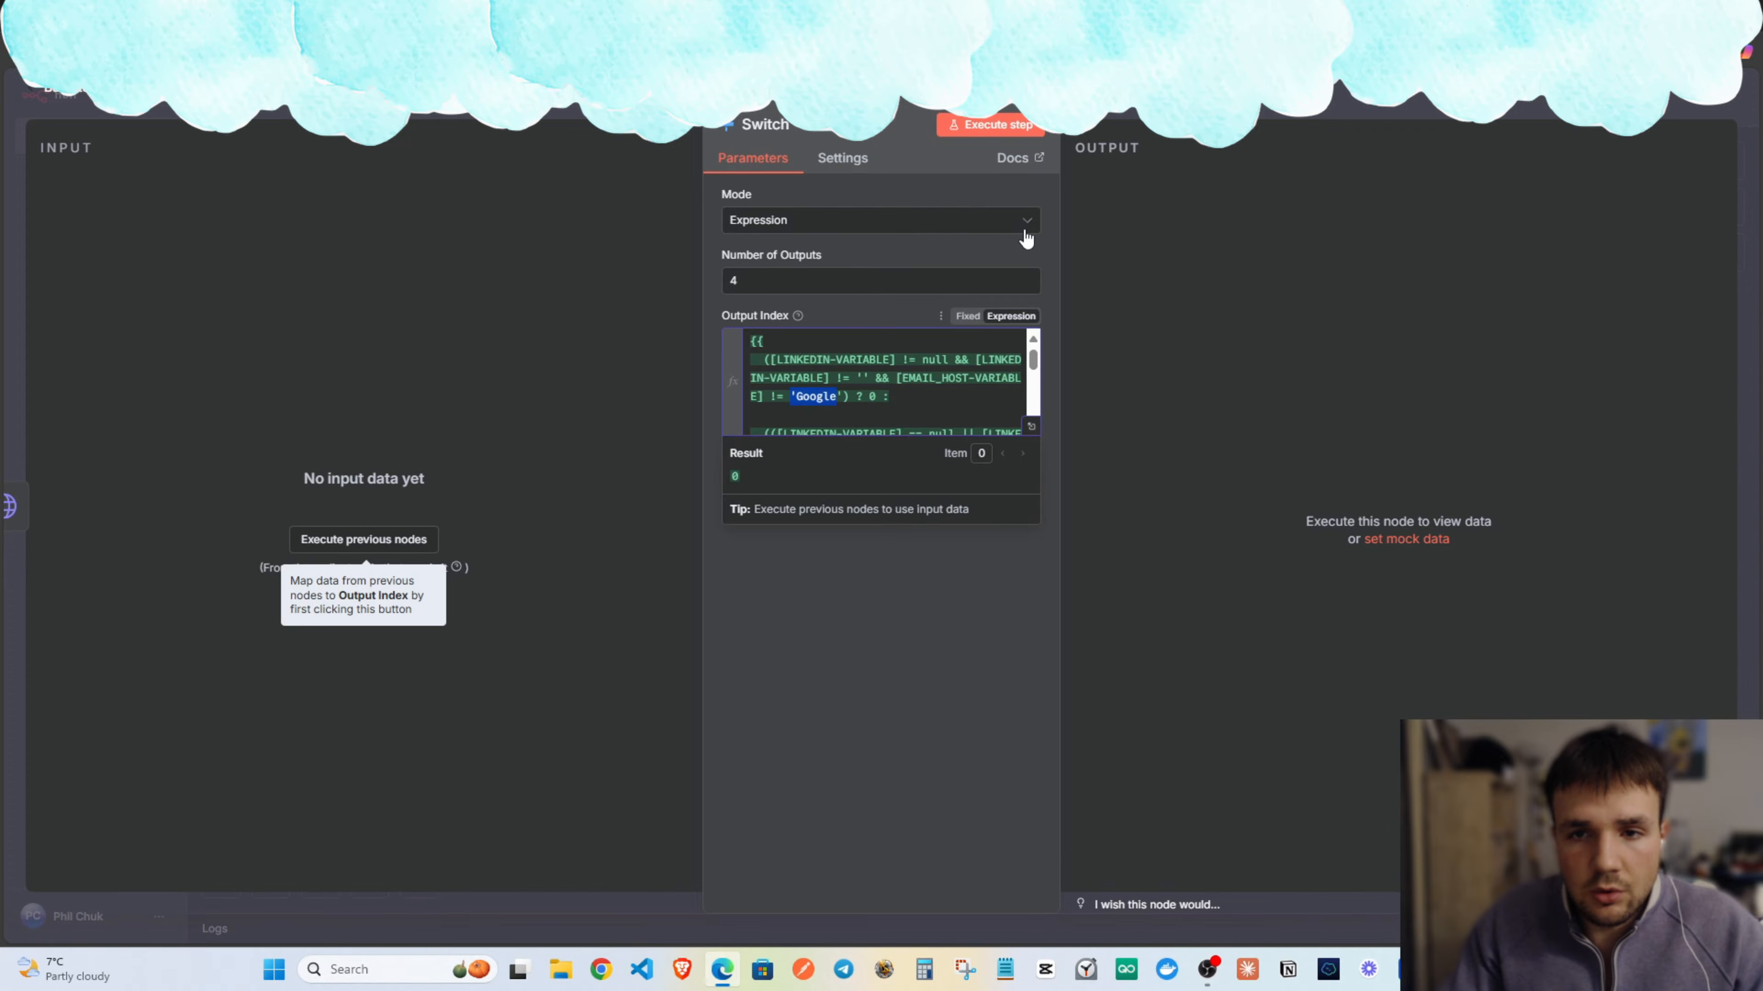
key(Escape)
click(979, 351)
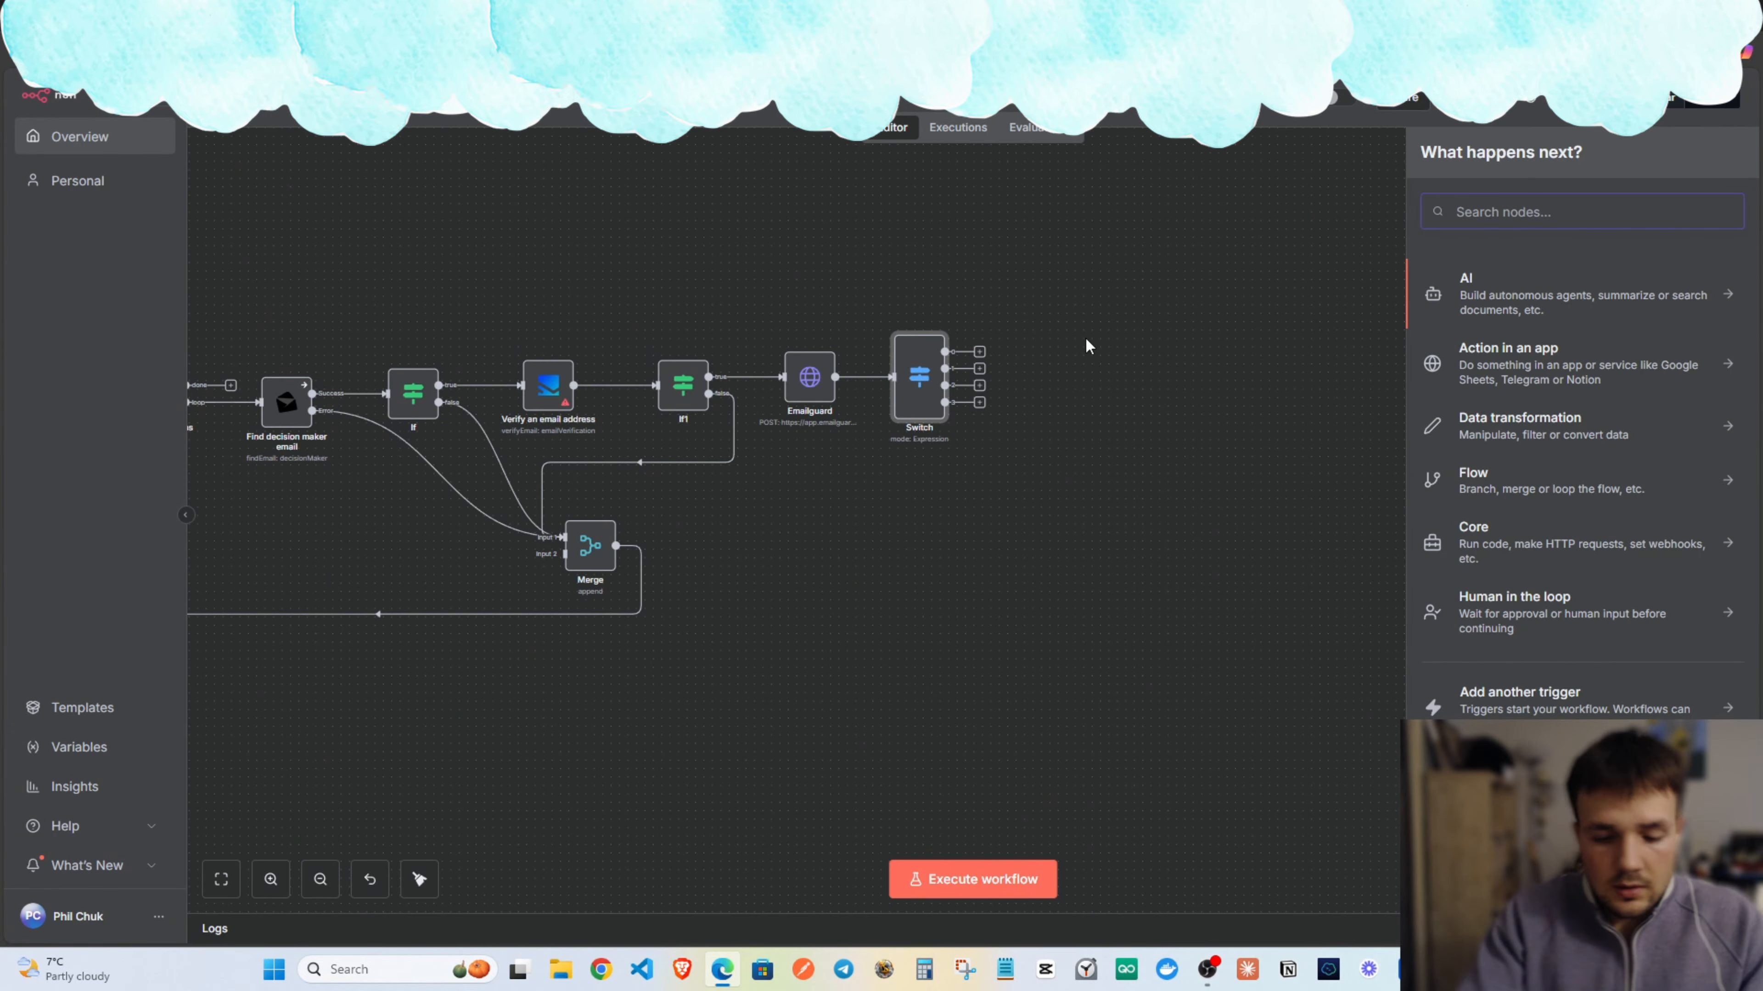
Install the verified Apify node and add its Run an Actor and Get Dataset action.
text(apify)
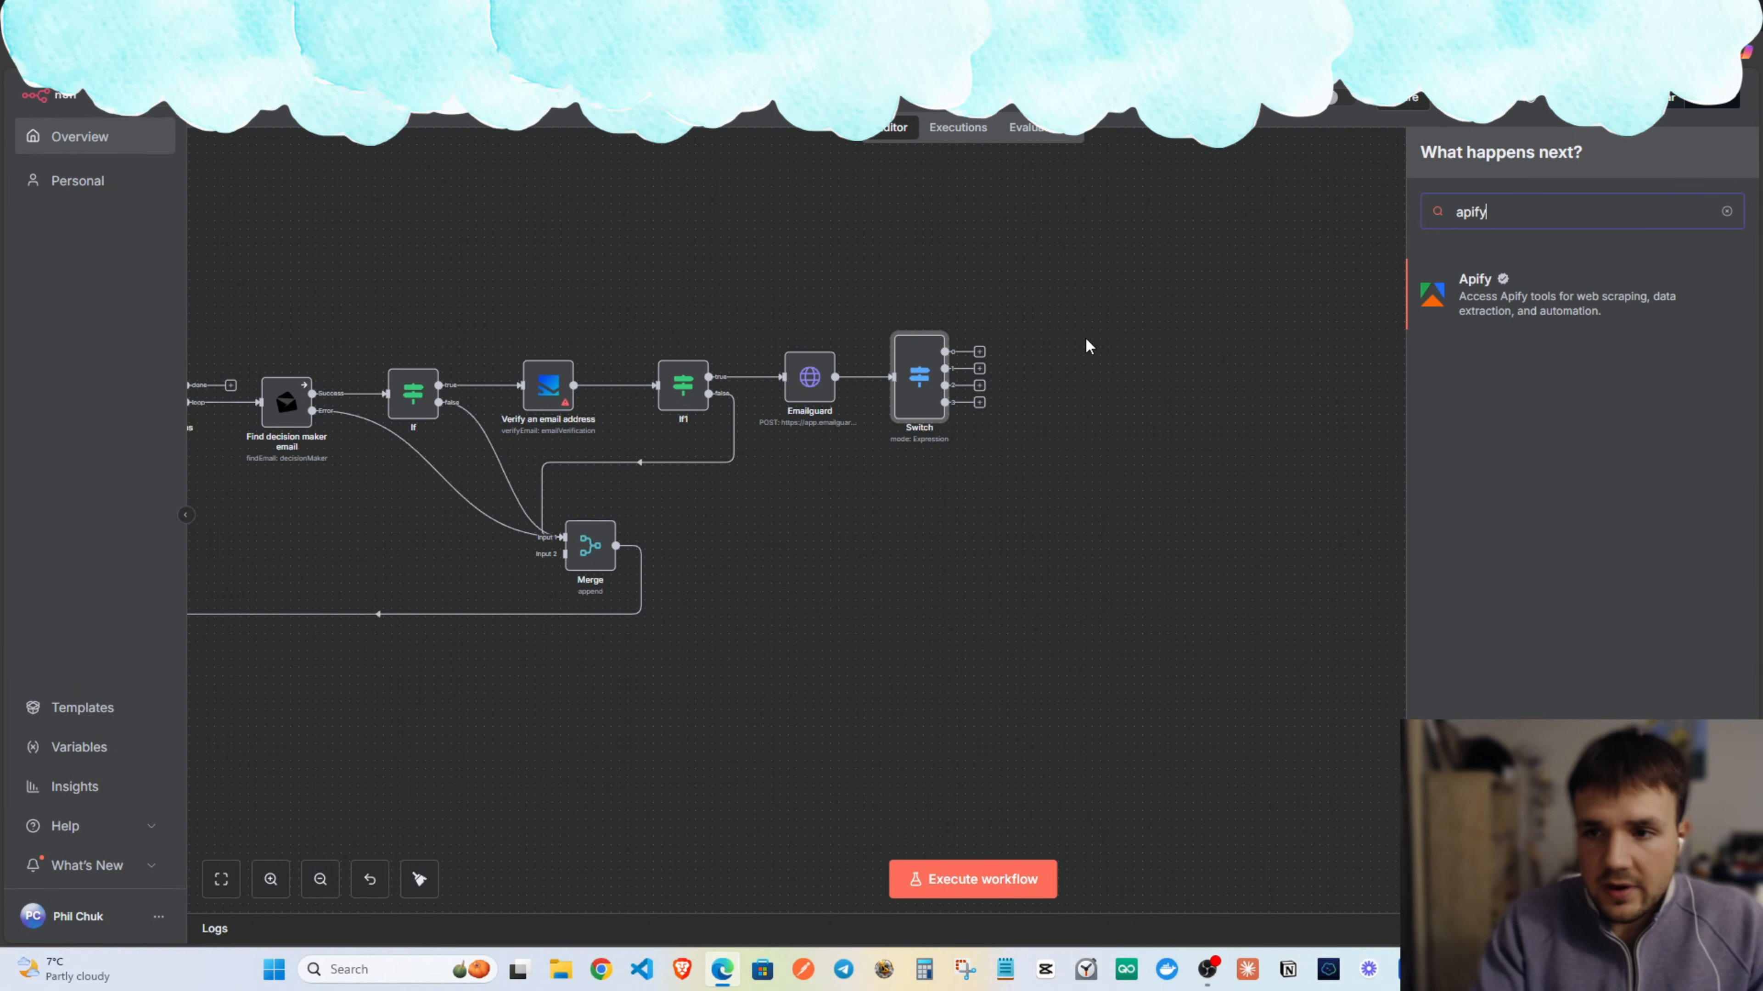
click(1544, 295)
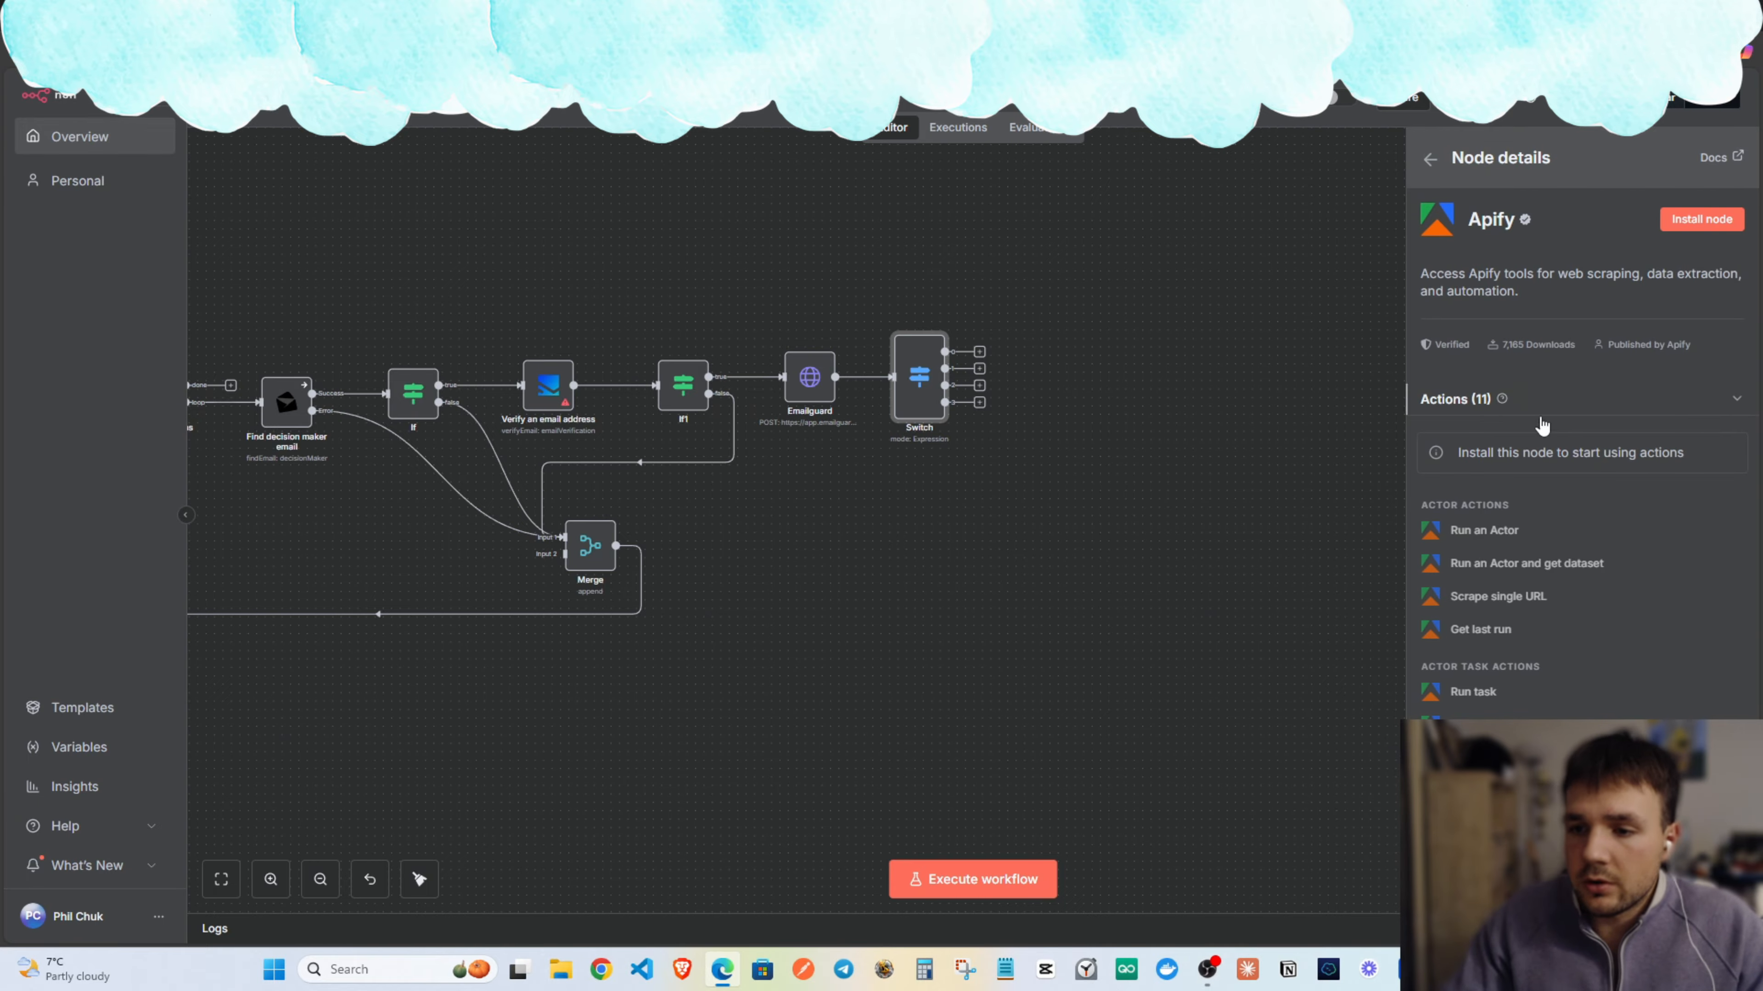
scroll(1527, 552, down, 2)
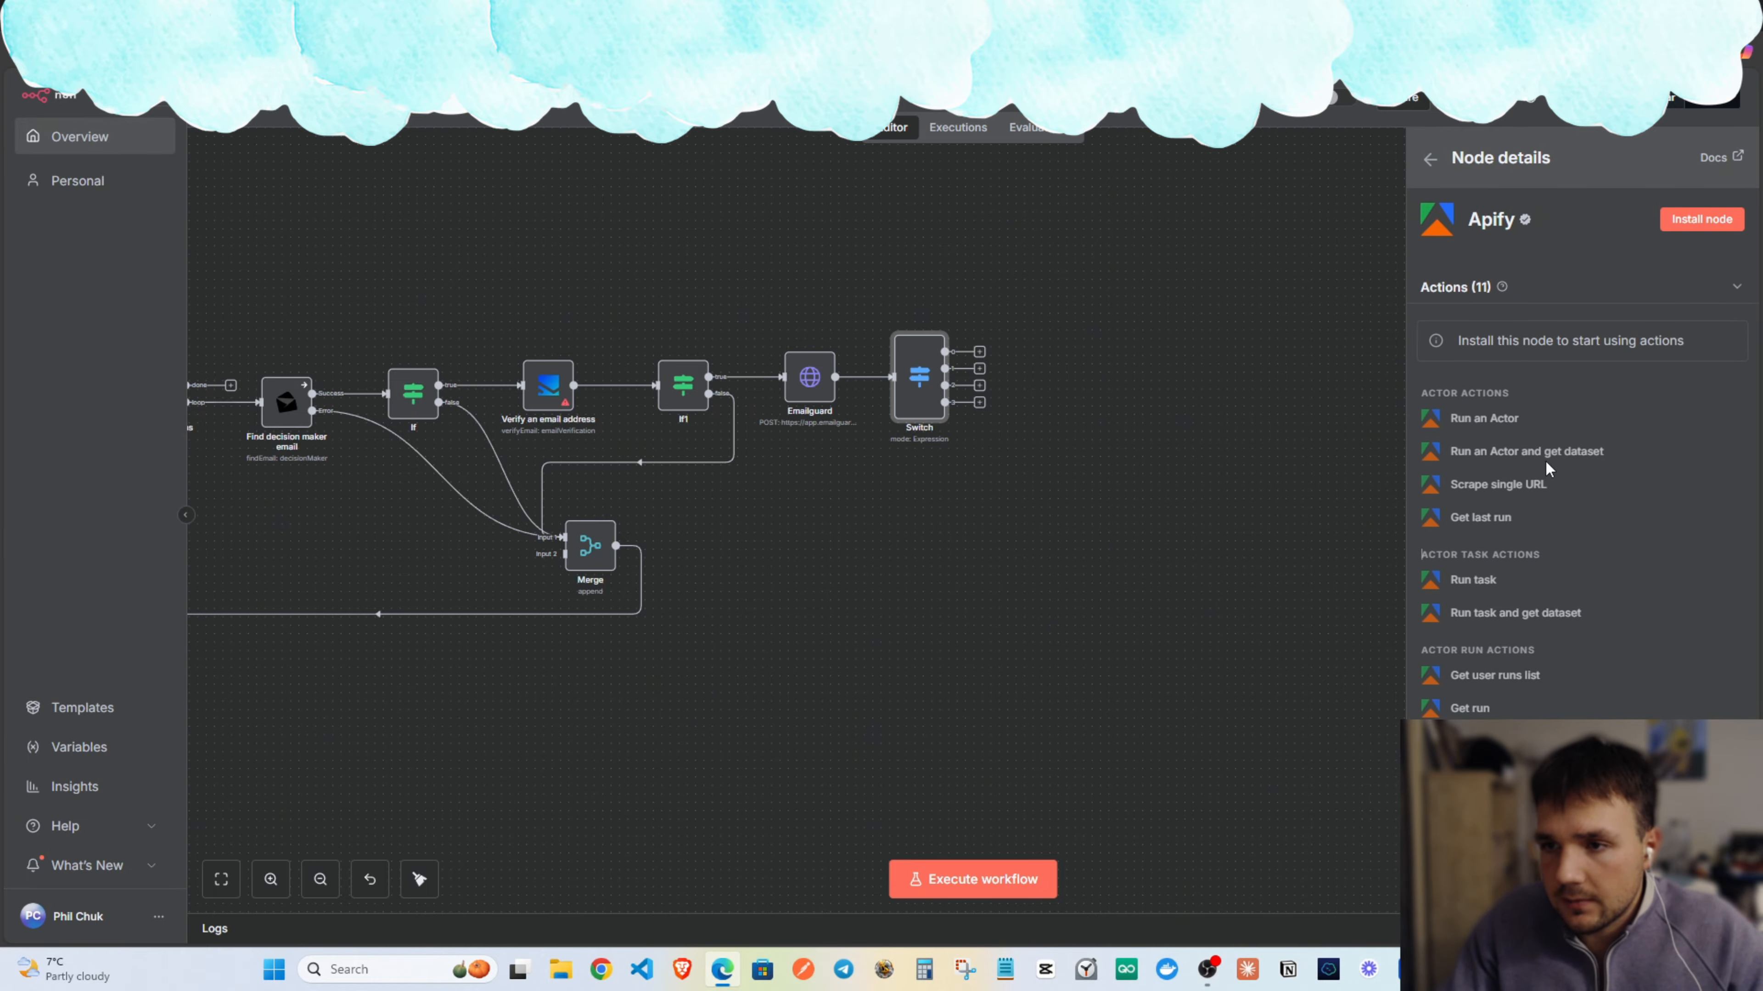
scroll(1544, 460, up, 2)
click(1717, 233)
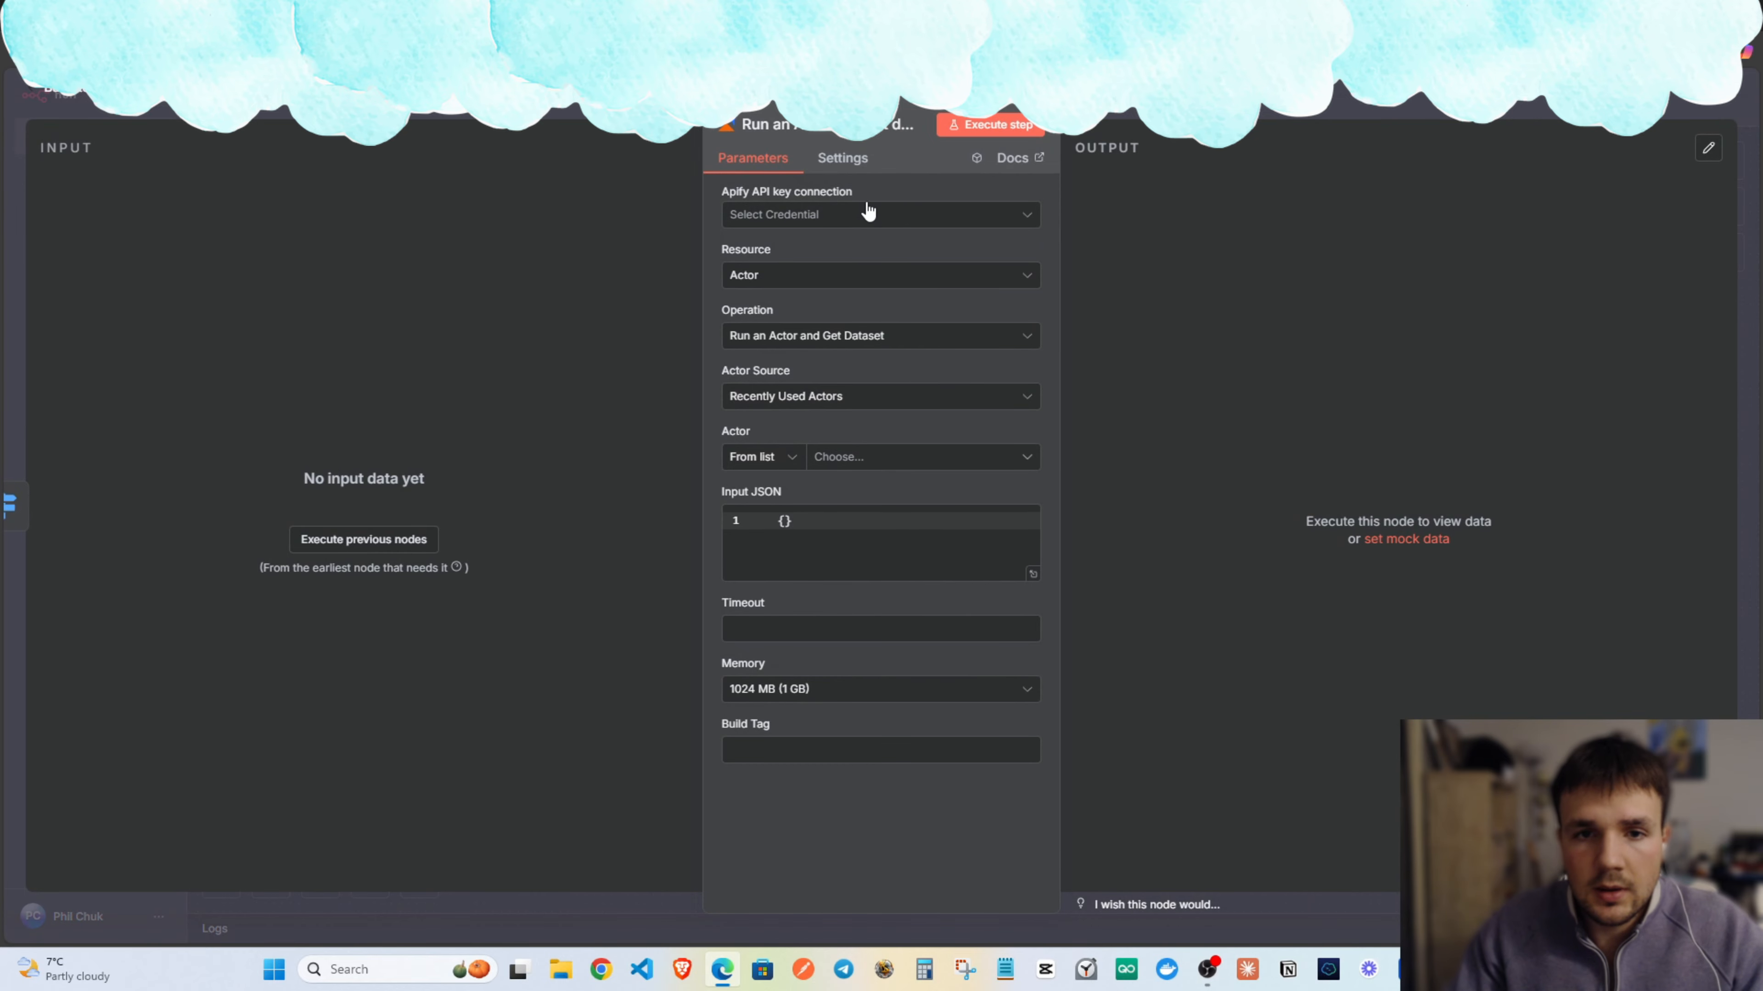
click(859, 216)
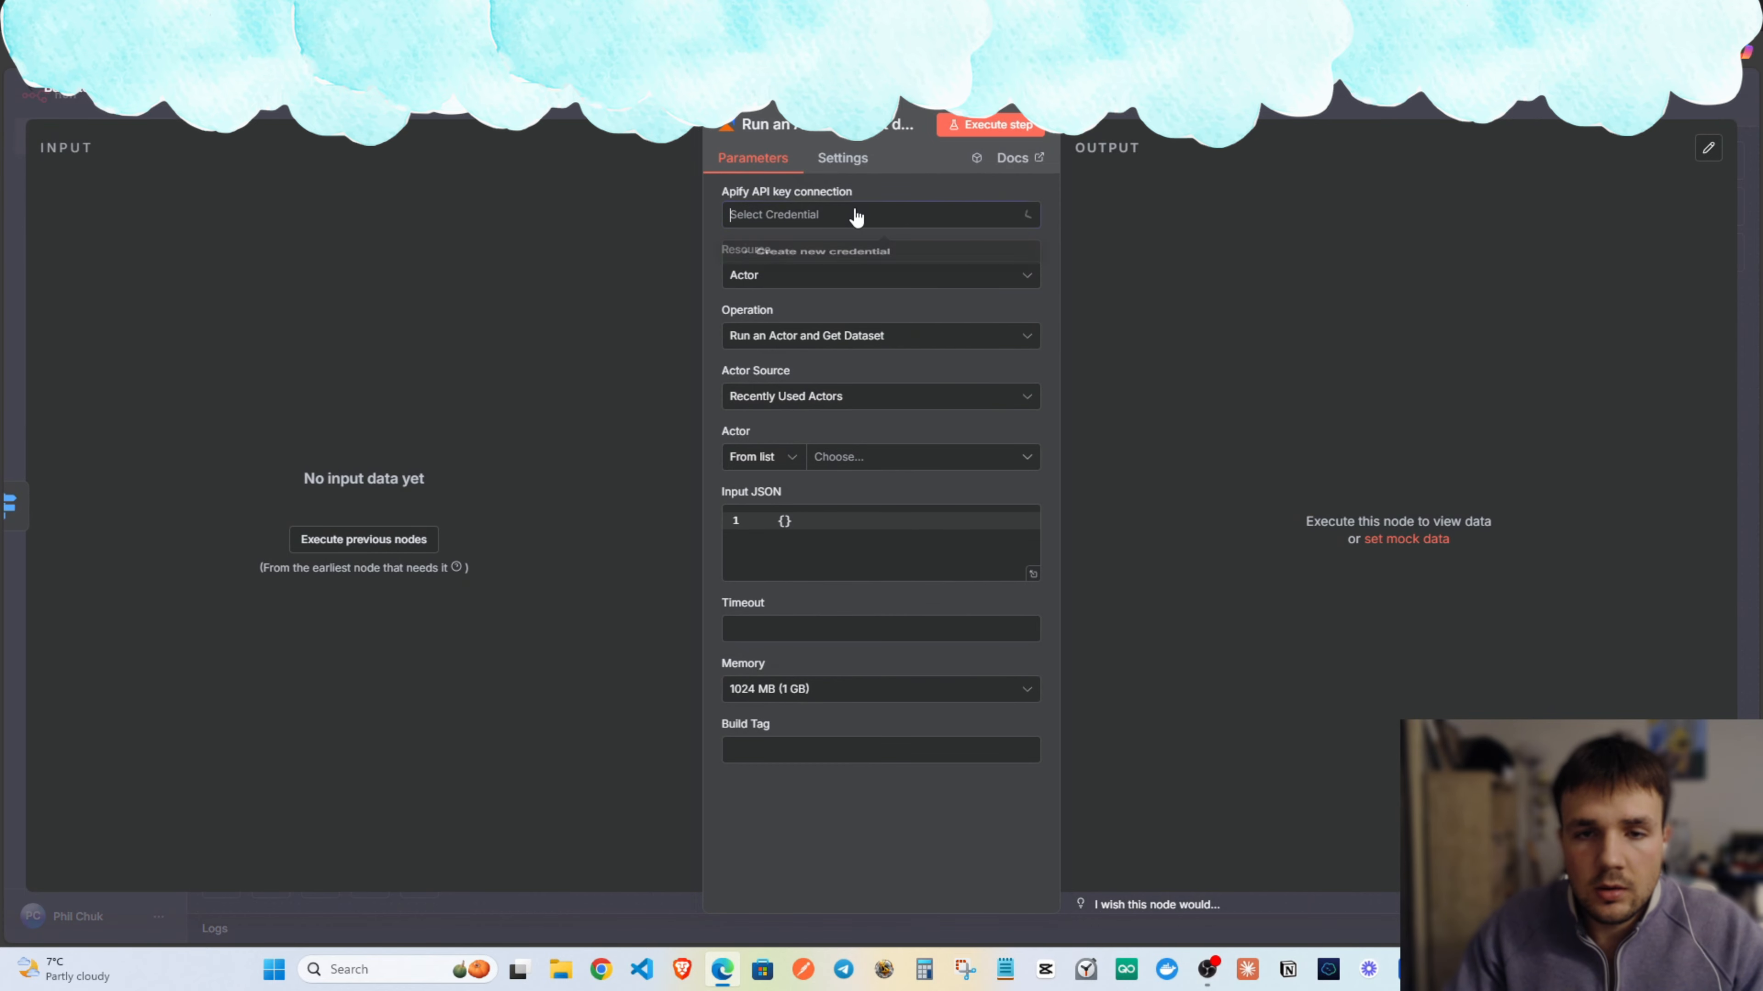
click(849, 218)
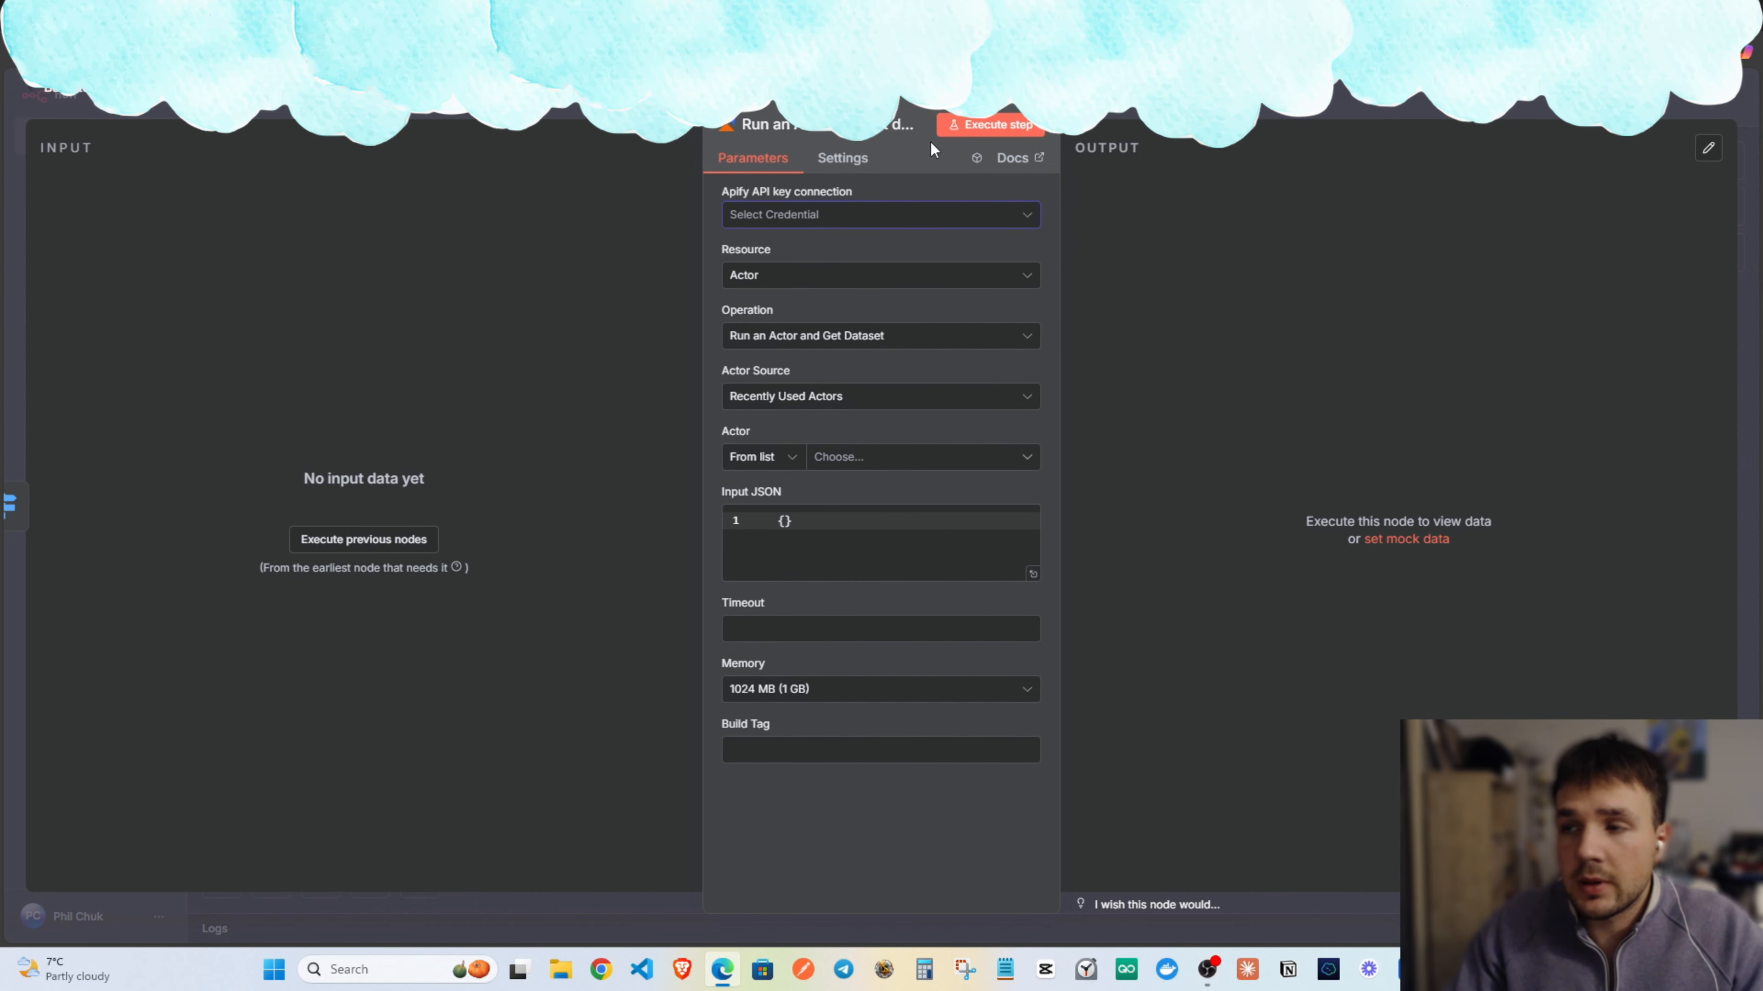
Search 'apify login' and open the Apify Console.
key(ctrl+t)
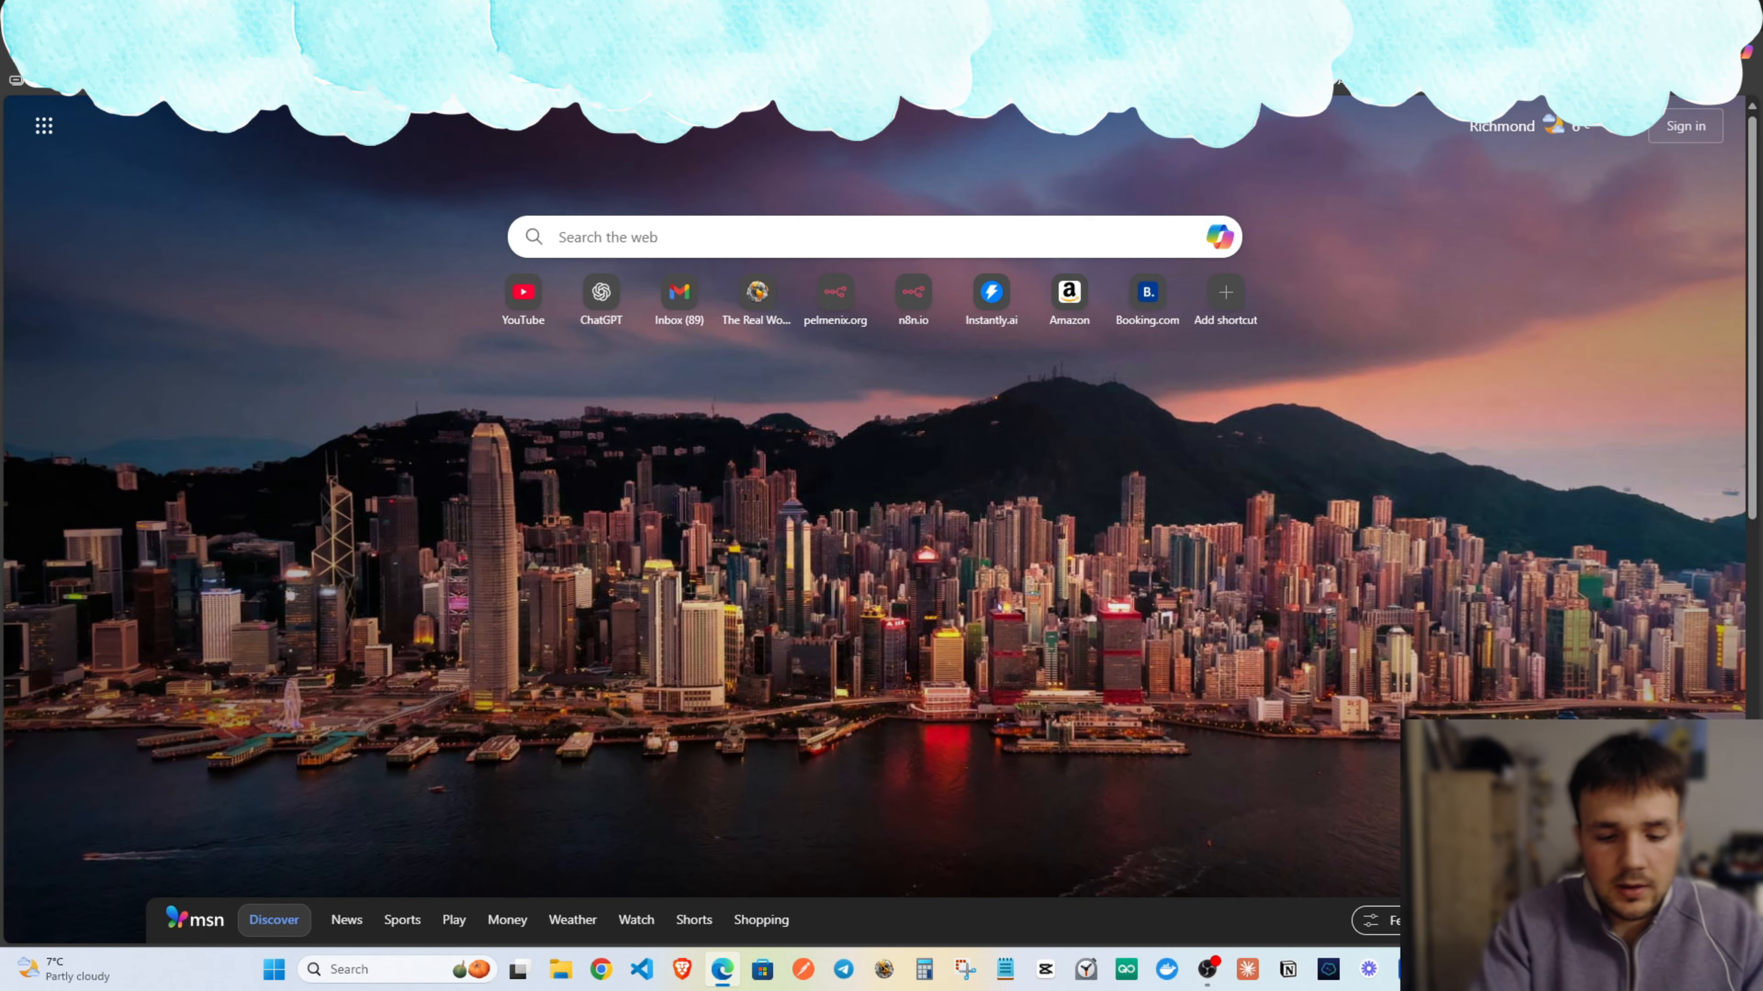
text(apify login)
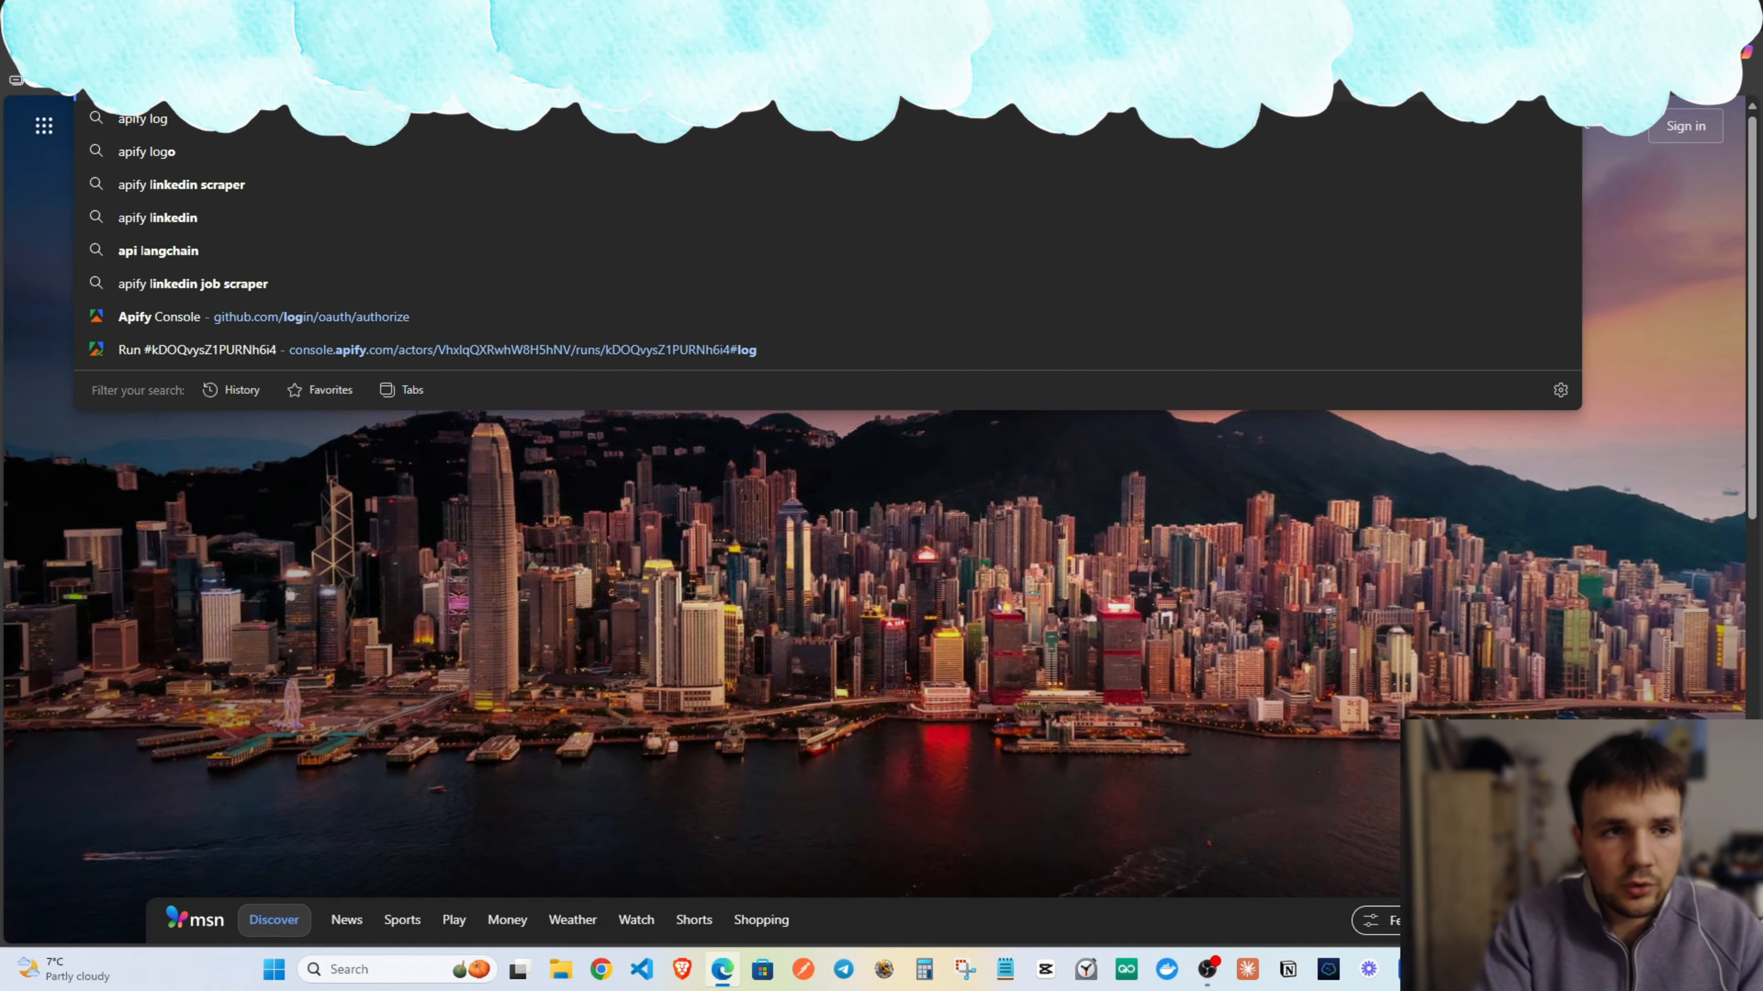
key(Return)
click(198, 260)
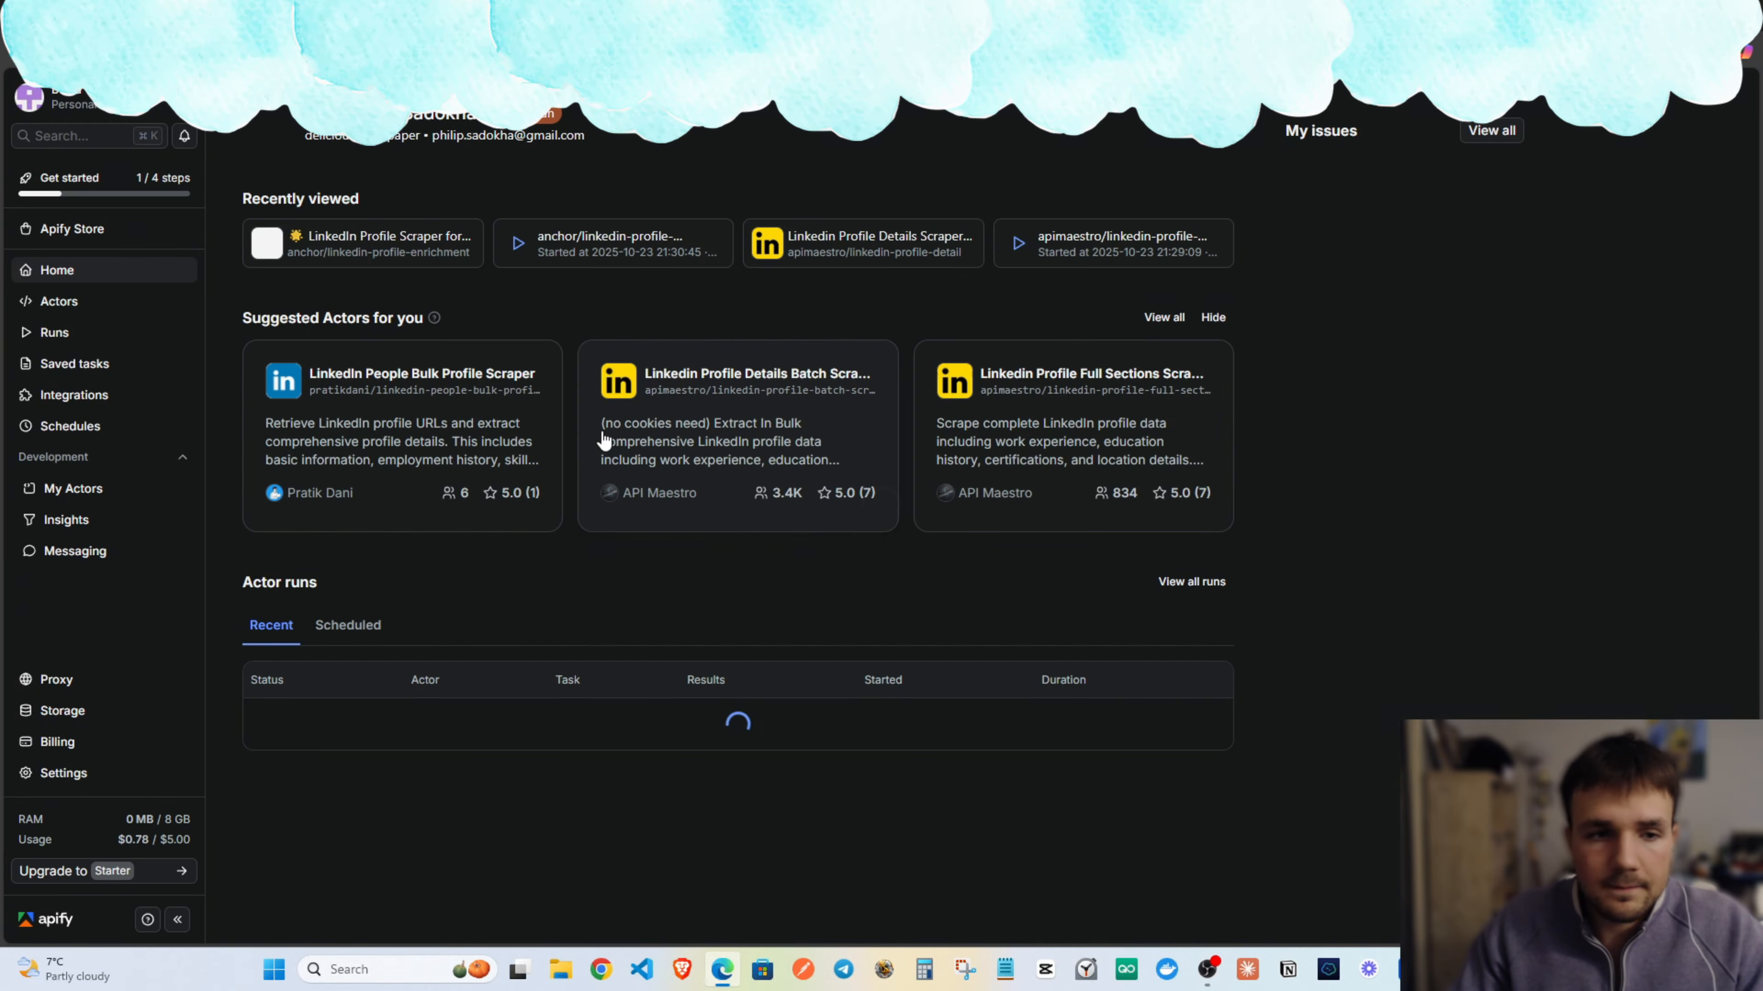
scroll(349, 293, down, 3)
scroll(244, 233, up, 3)
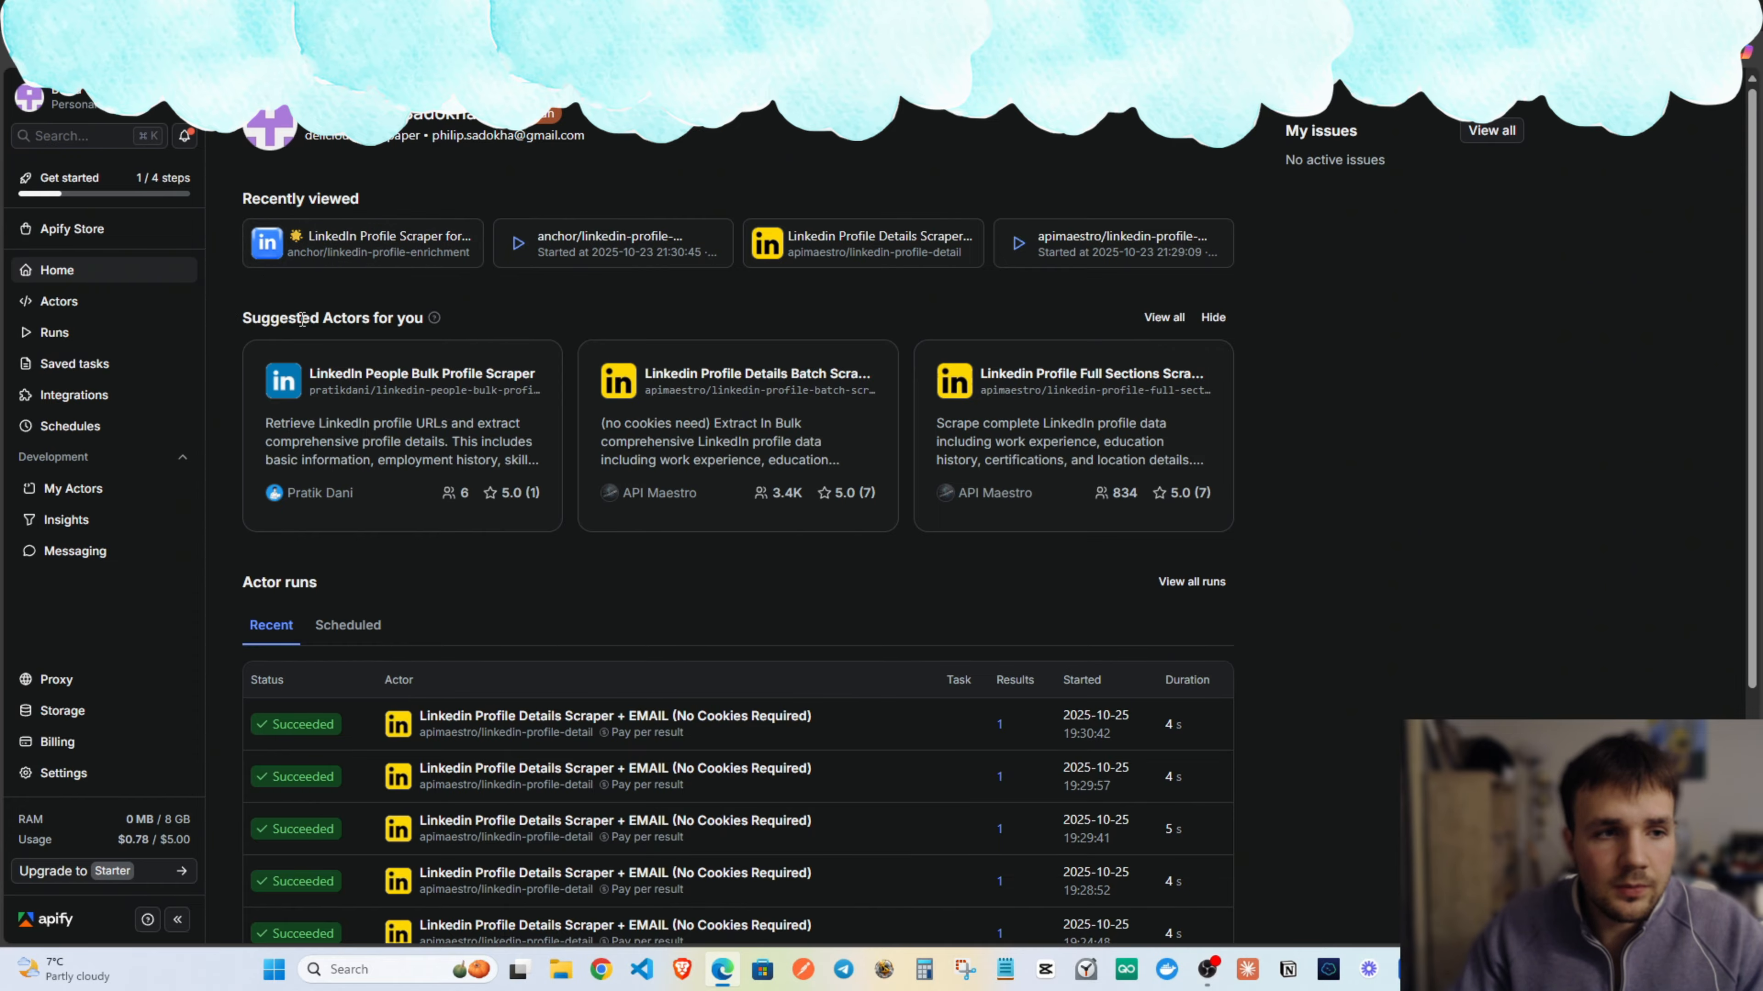
scroll(229, 286, down, 5)
scroll(421, 295, up, 5)
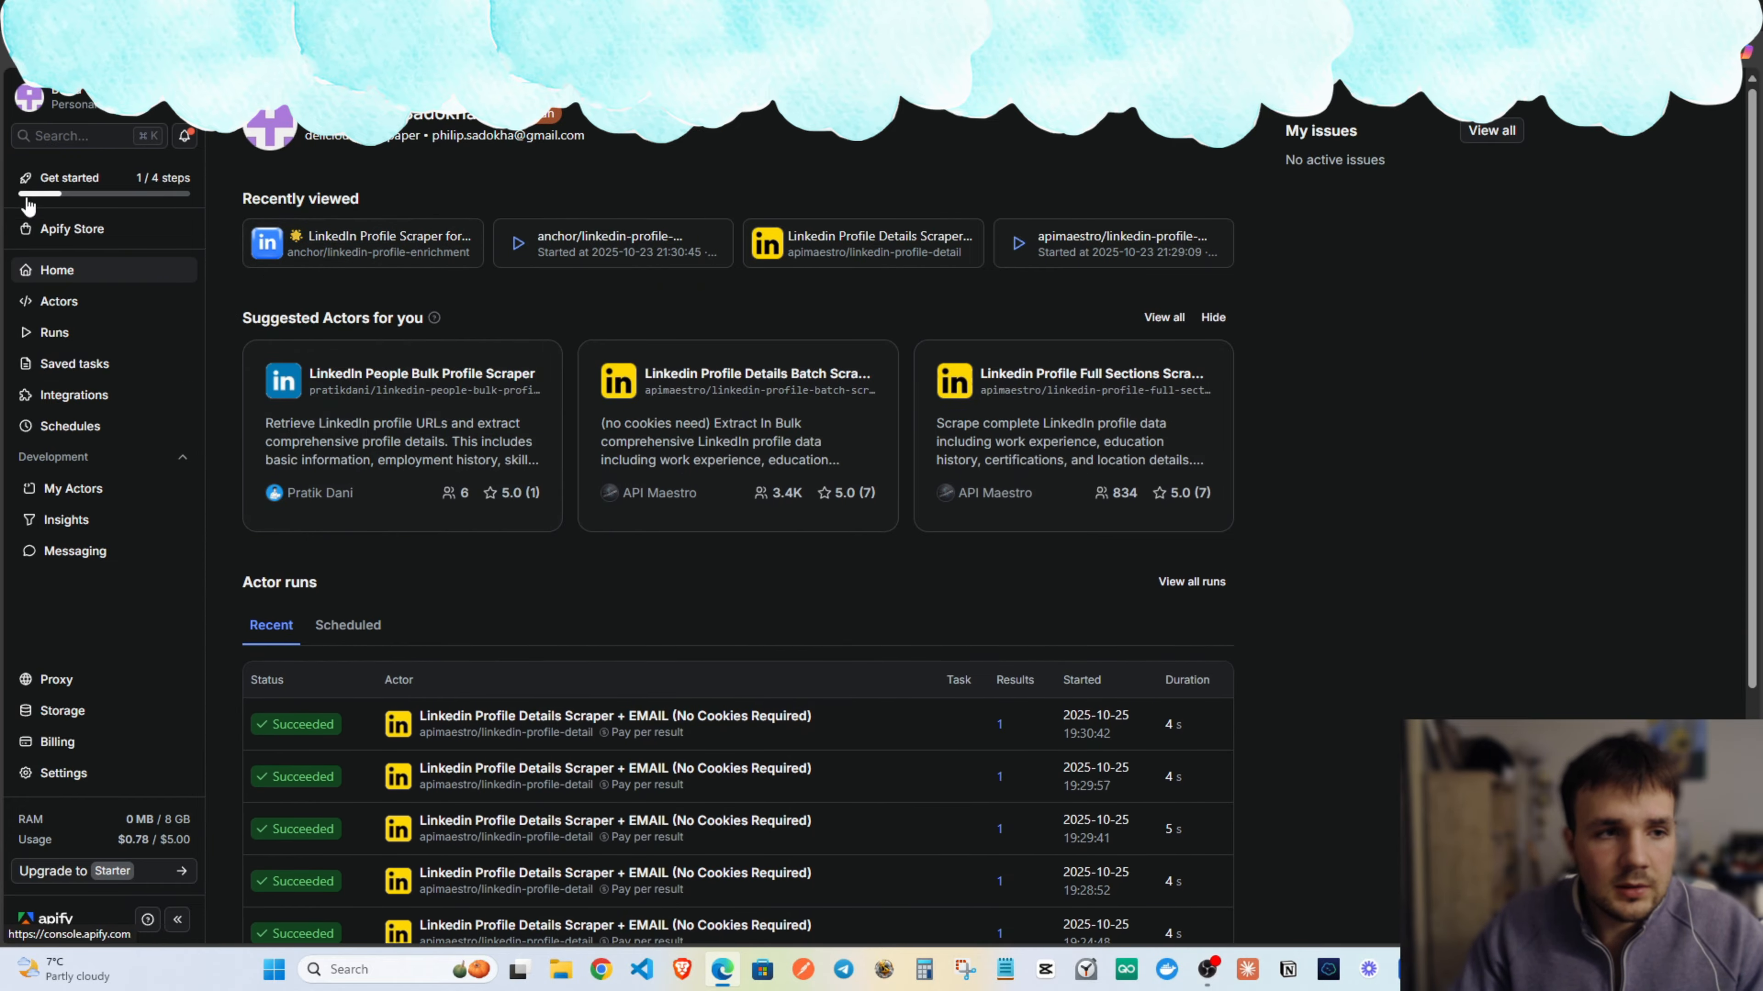
Find the LinkedIn Profile Scraper for cheap lead enrichment actor in Apify Store and start a run.
click(78, 230)
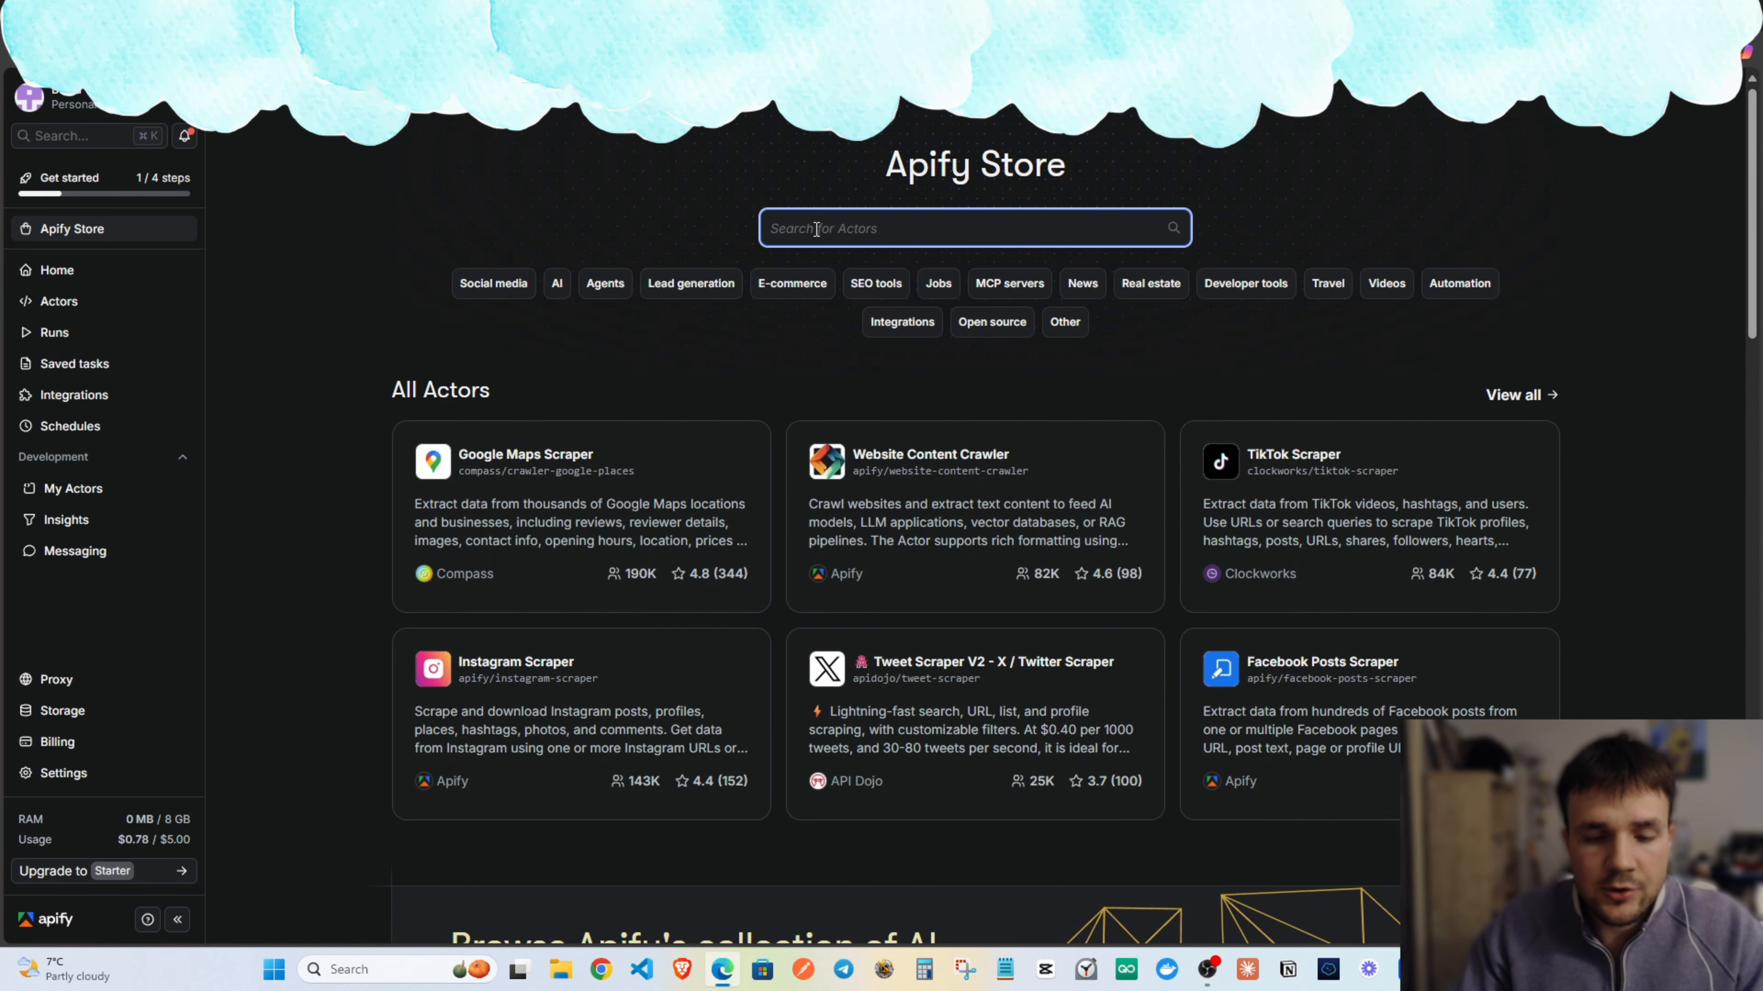
text(LinkedIn Profile Scraper for cheap lead enrichment)
drag(770, 228, 1064, 227)
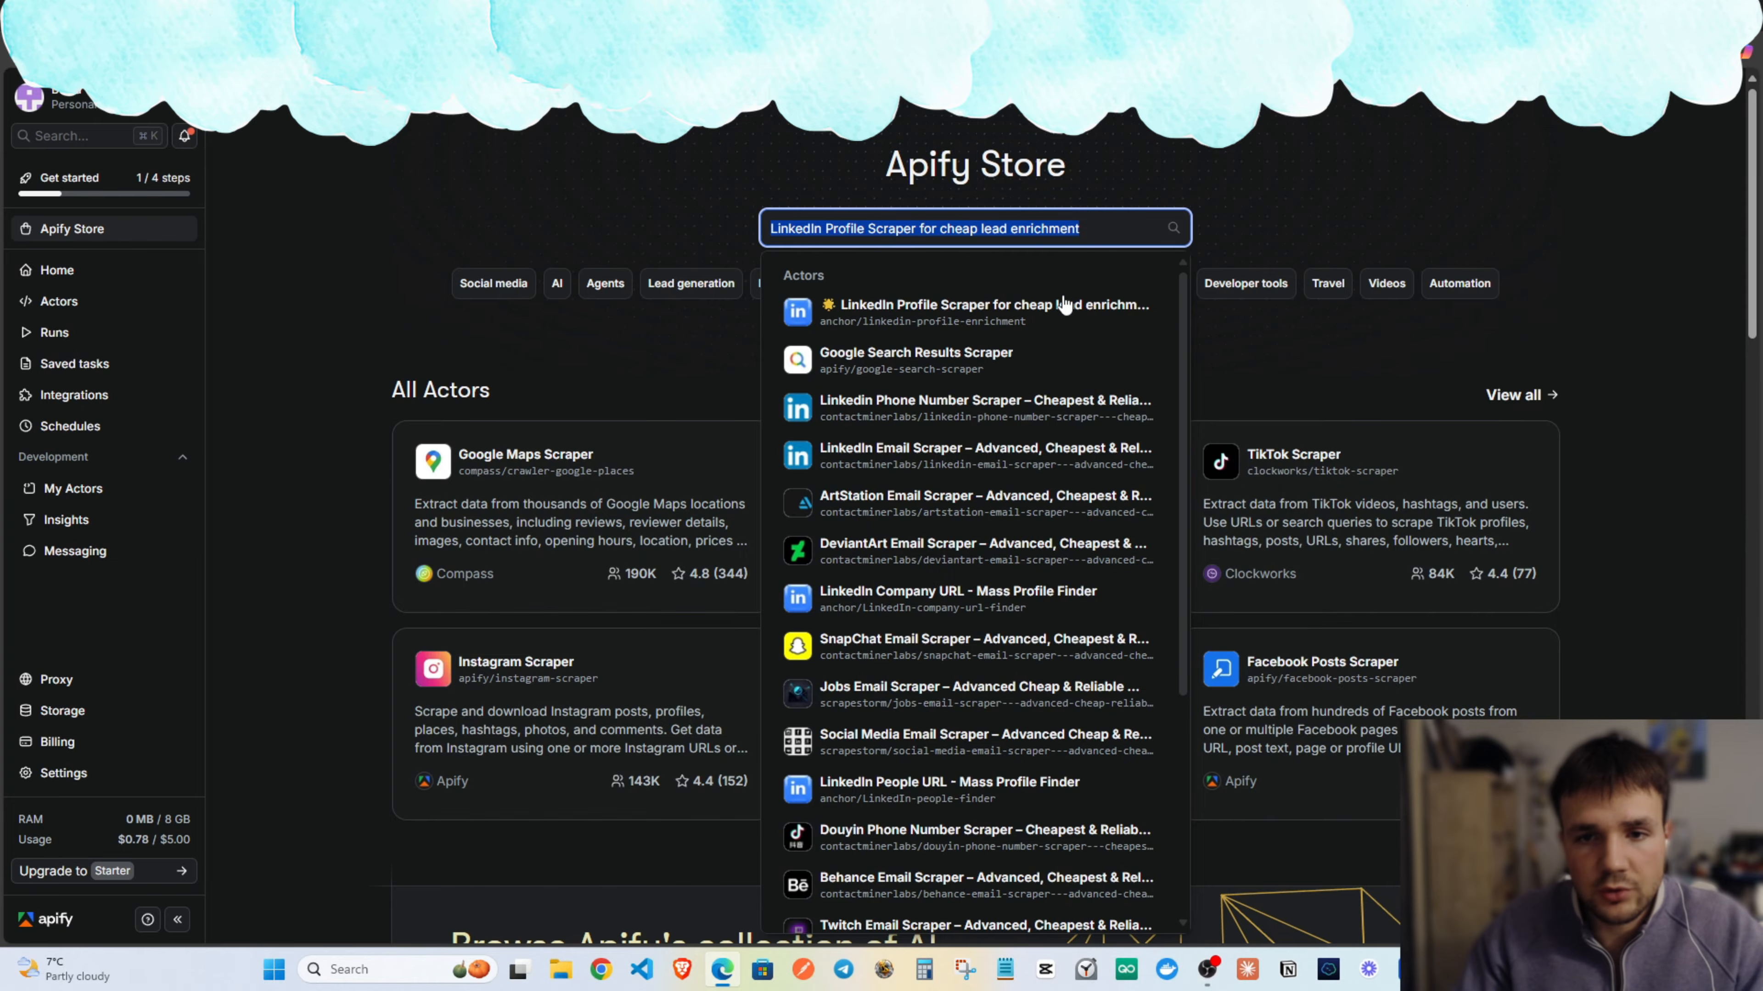
click(895, 314)
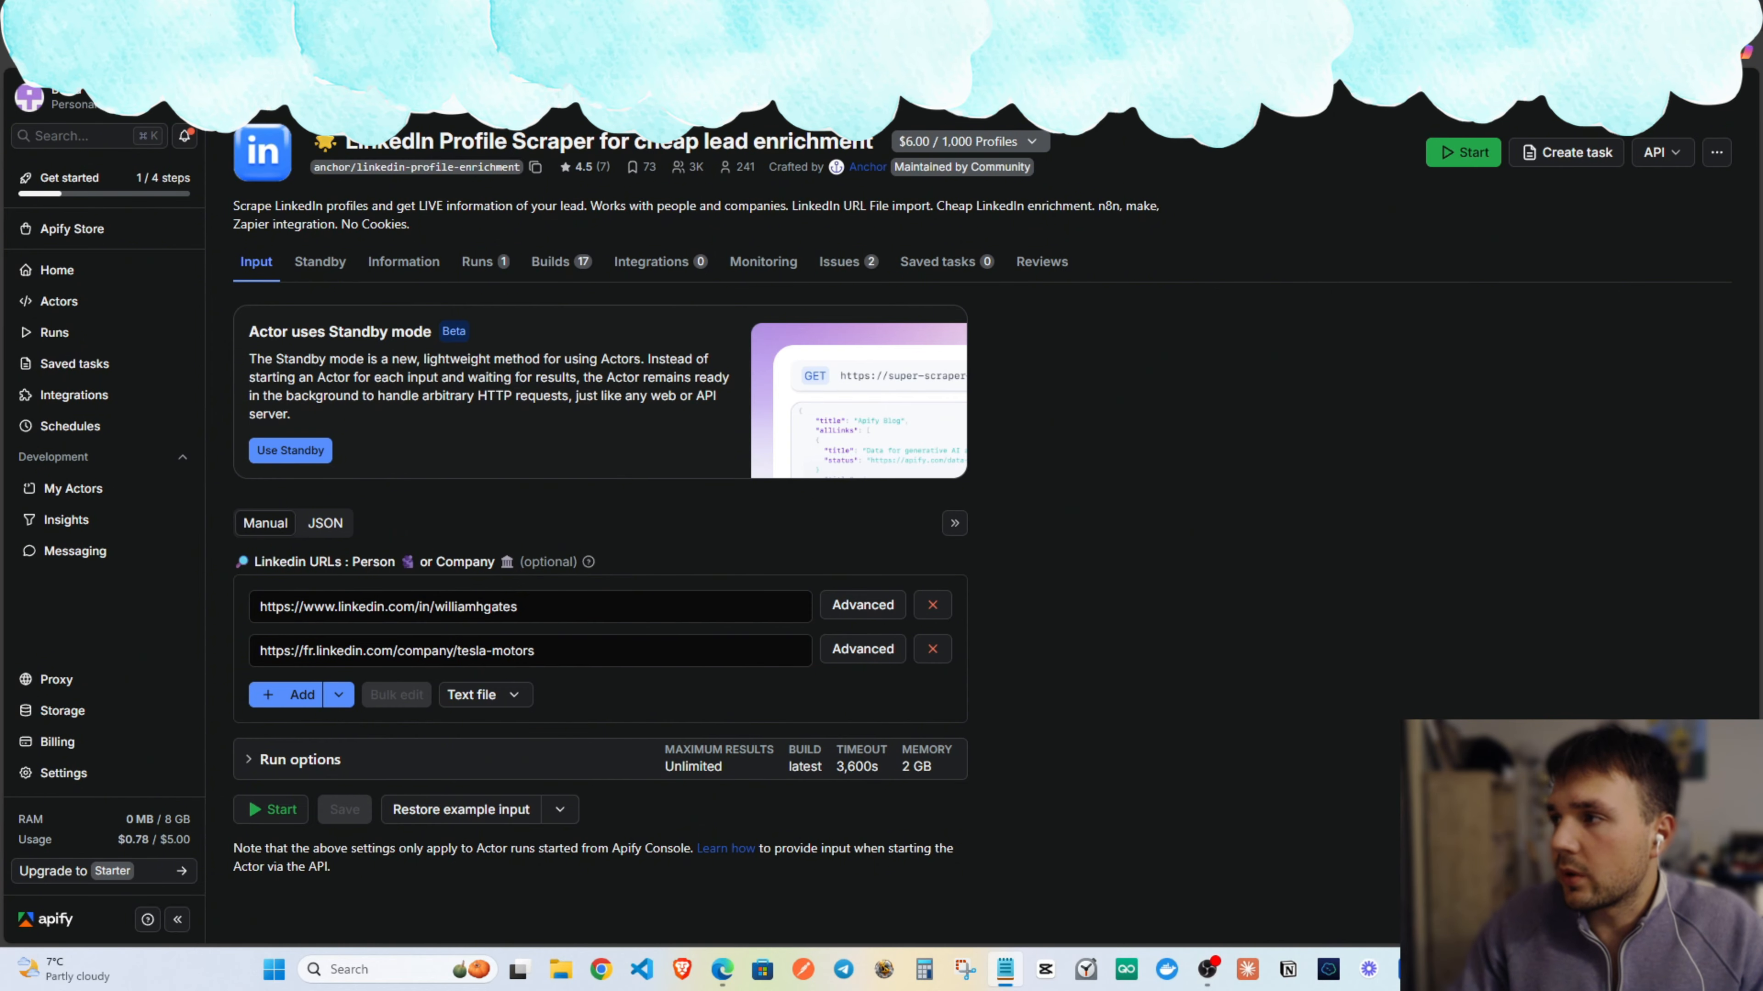
click(1485, 154)
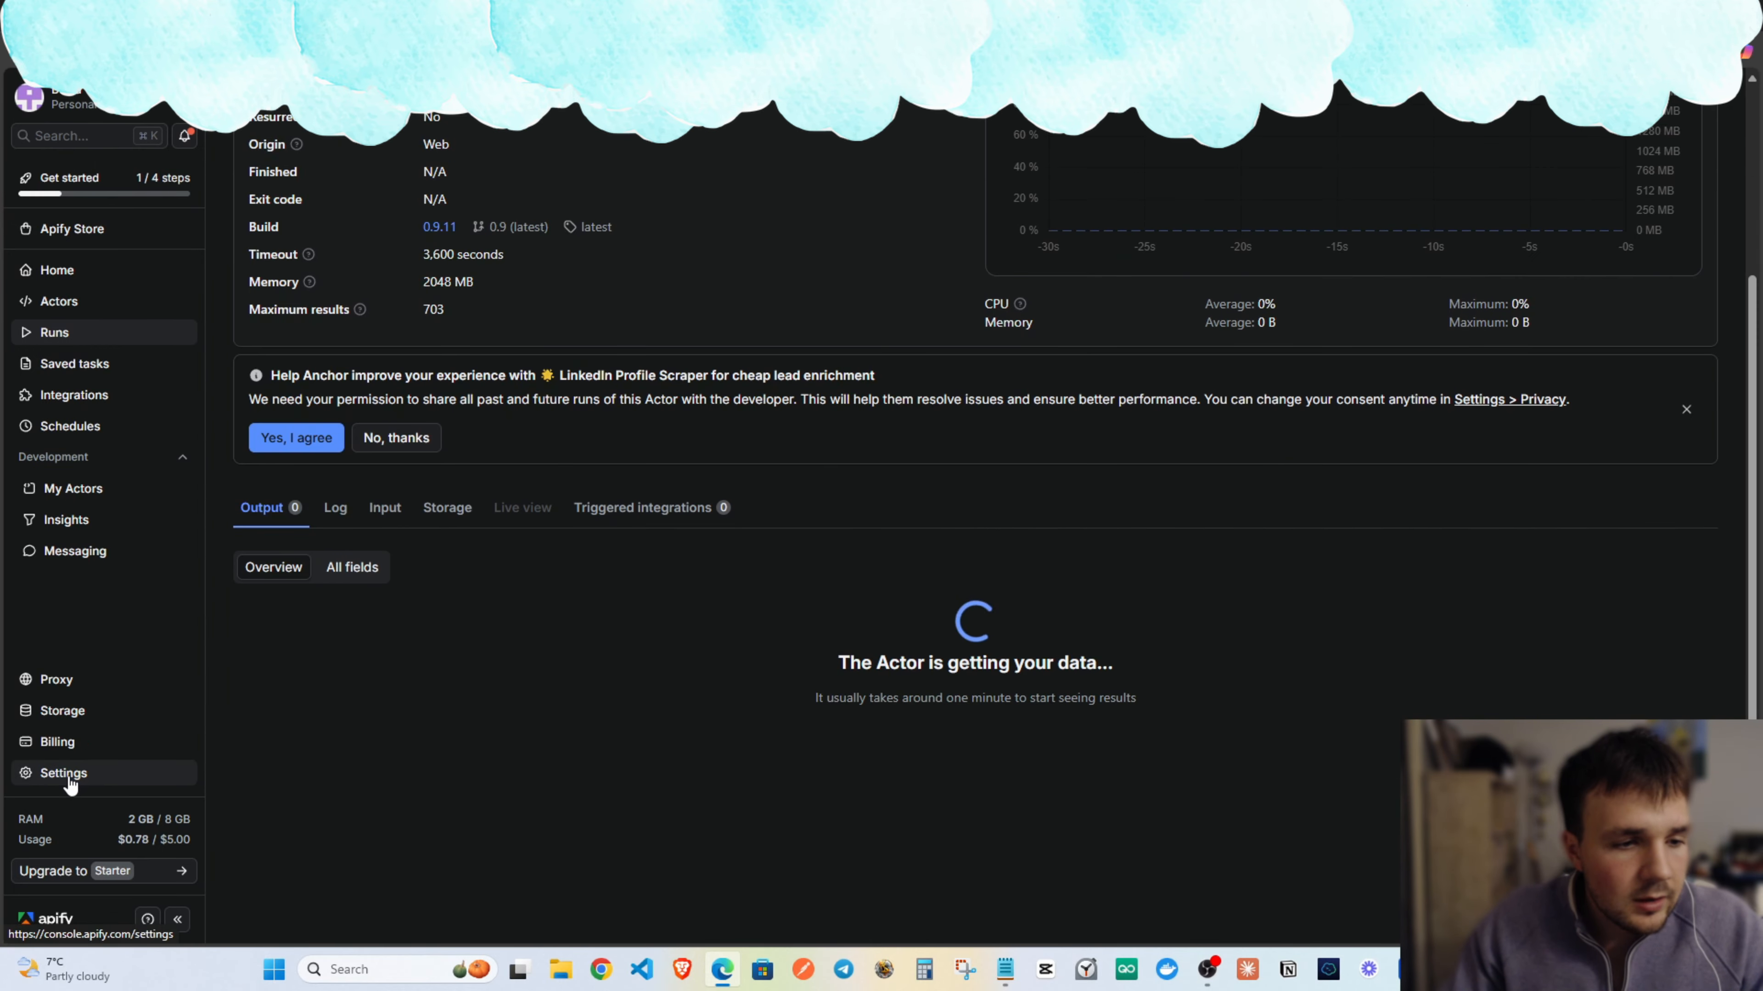
Create a new personal Apify API token under Settings > API & Integrations and briefly reveal a token value.
click(78, 766)
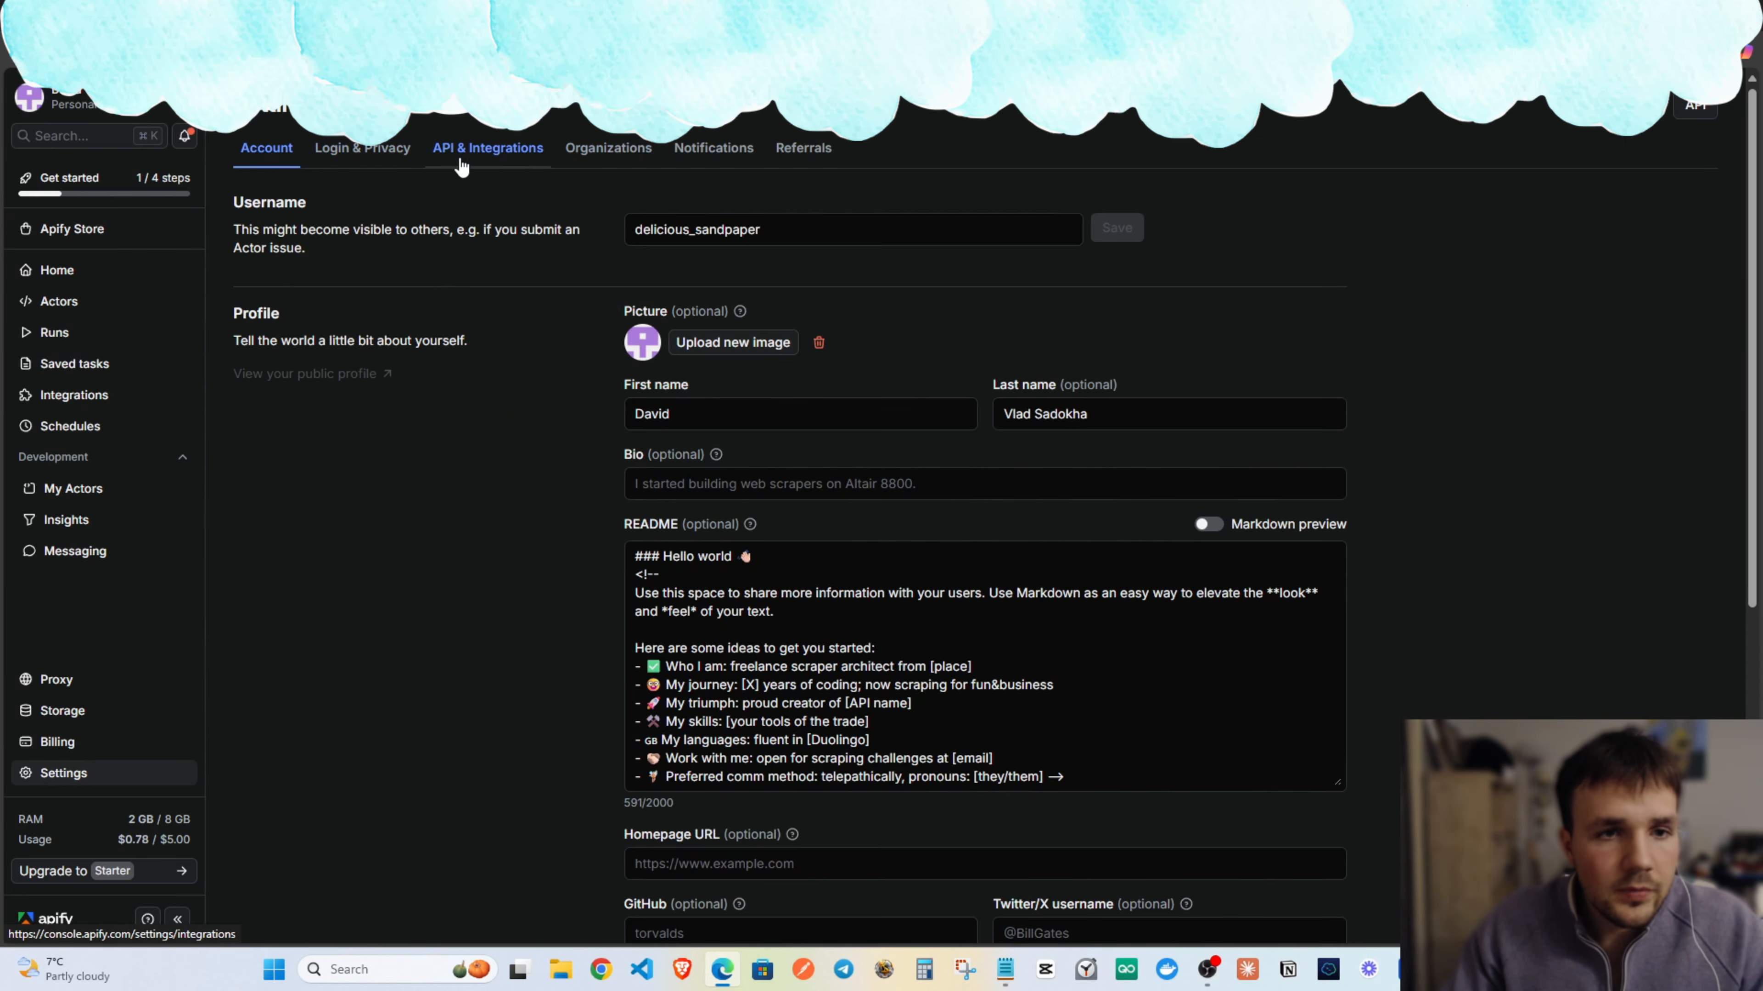
click(481, 150)
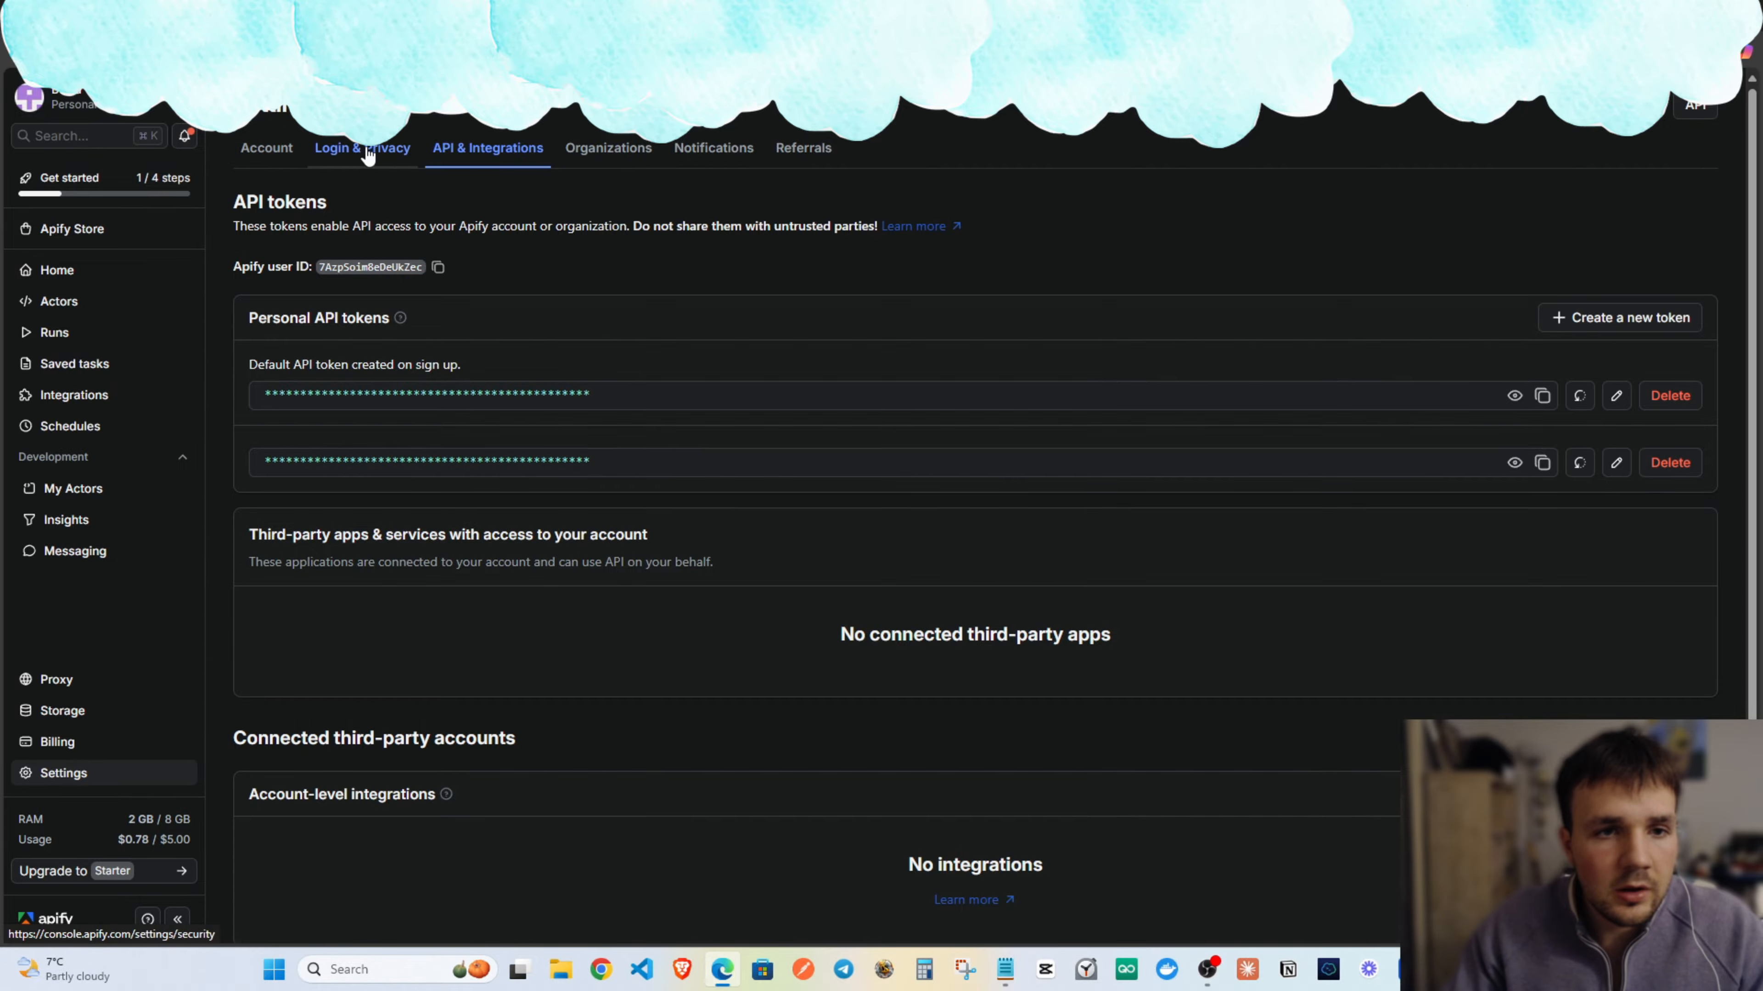
click(1658, 319)
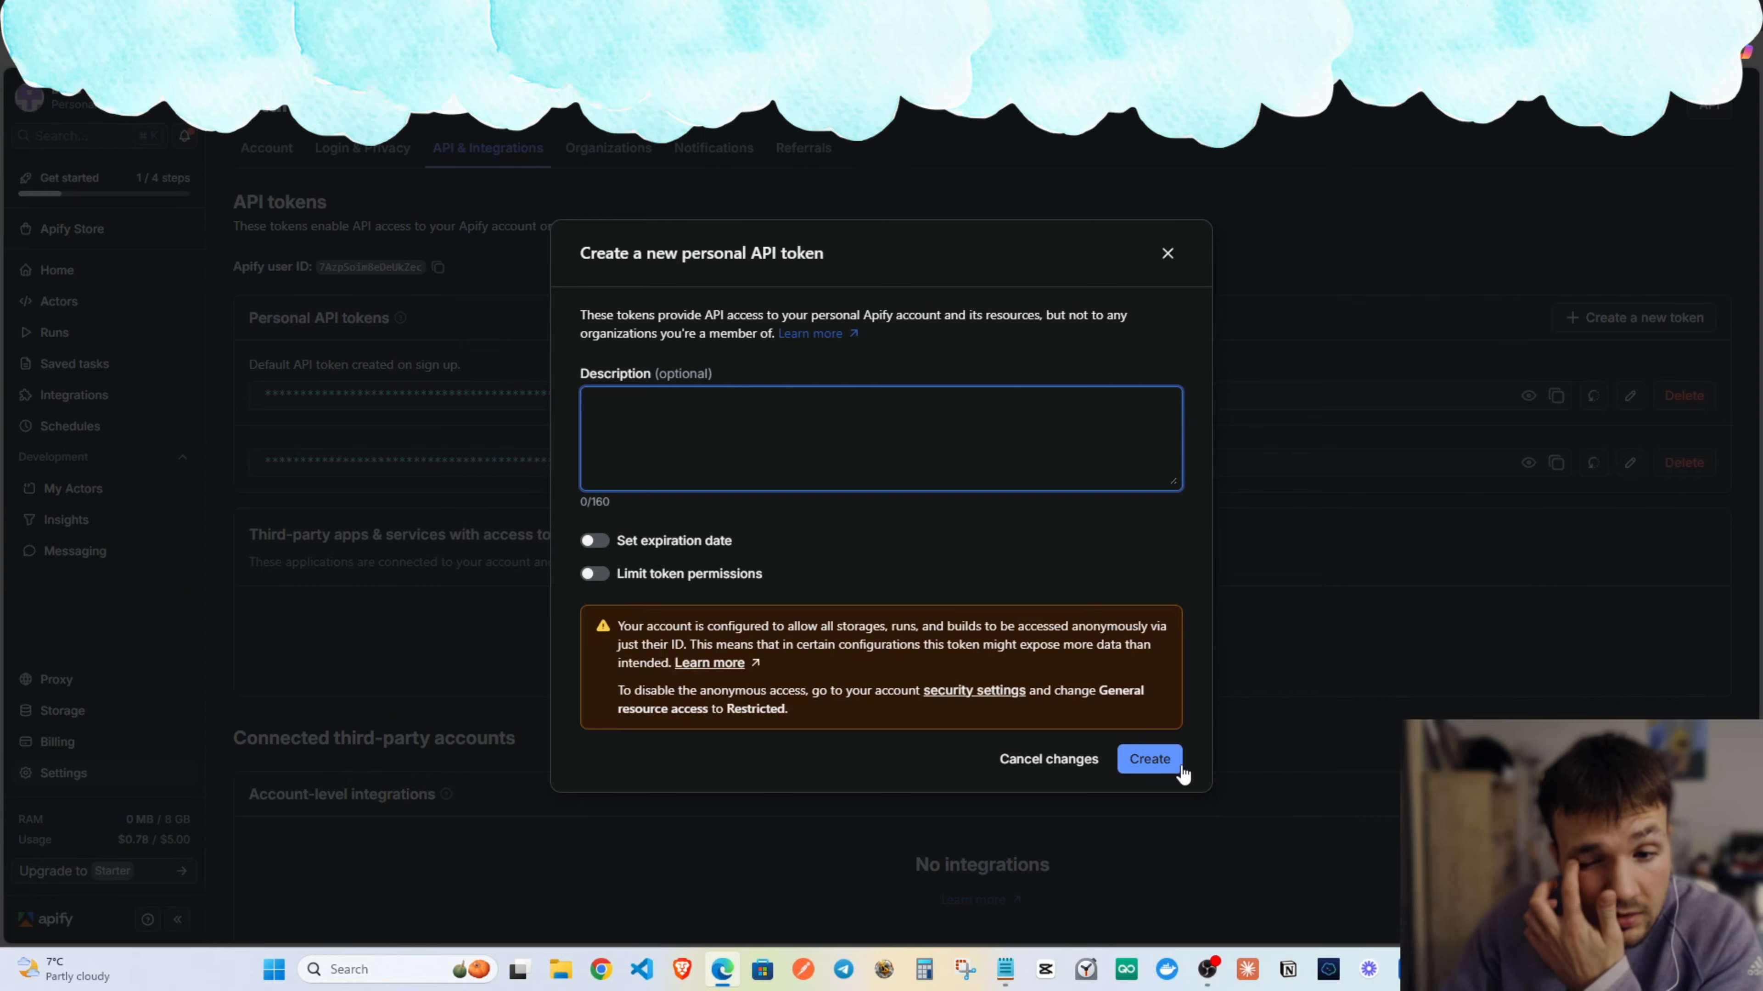
click(1166, 764)
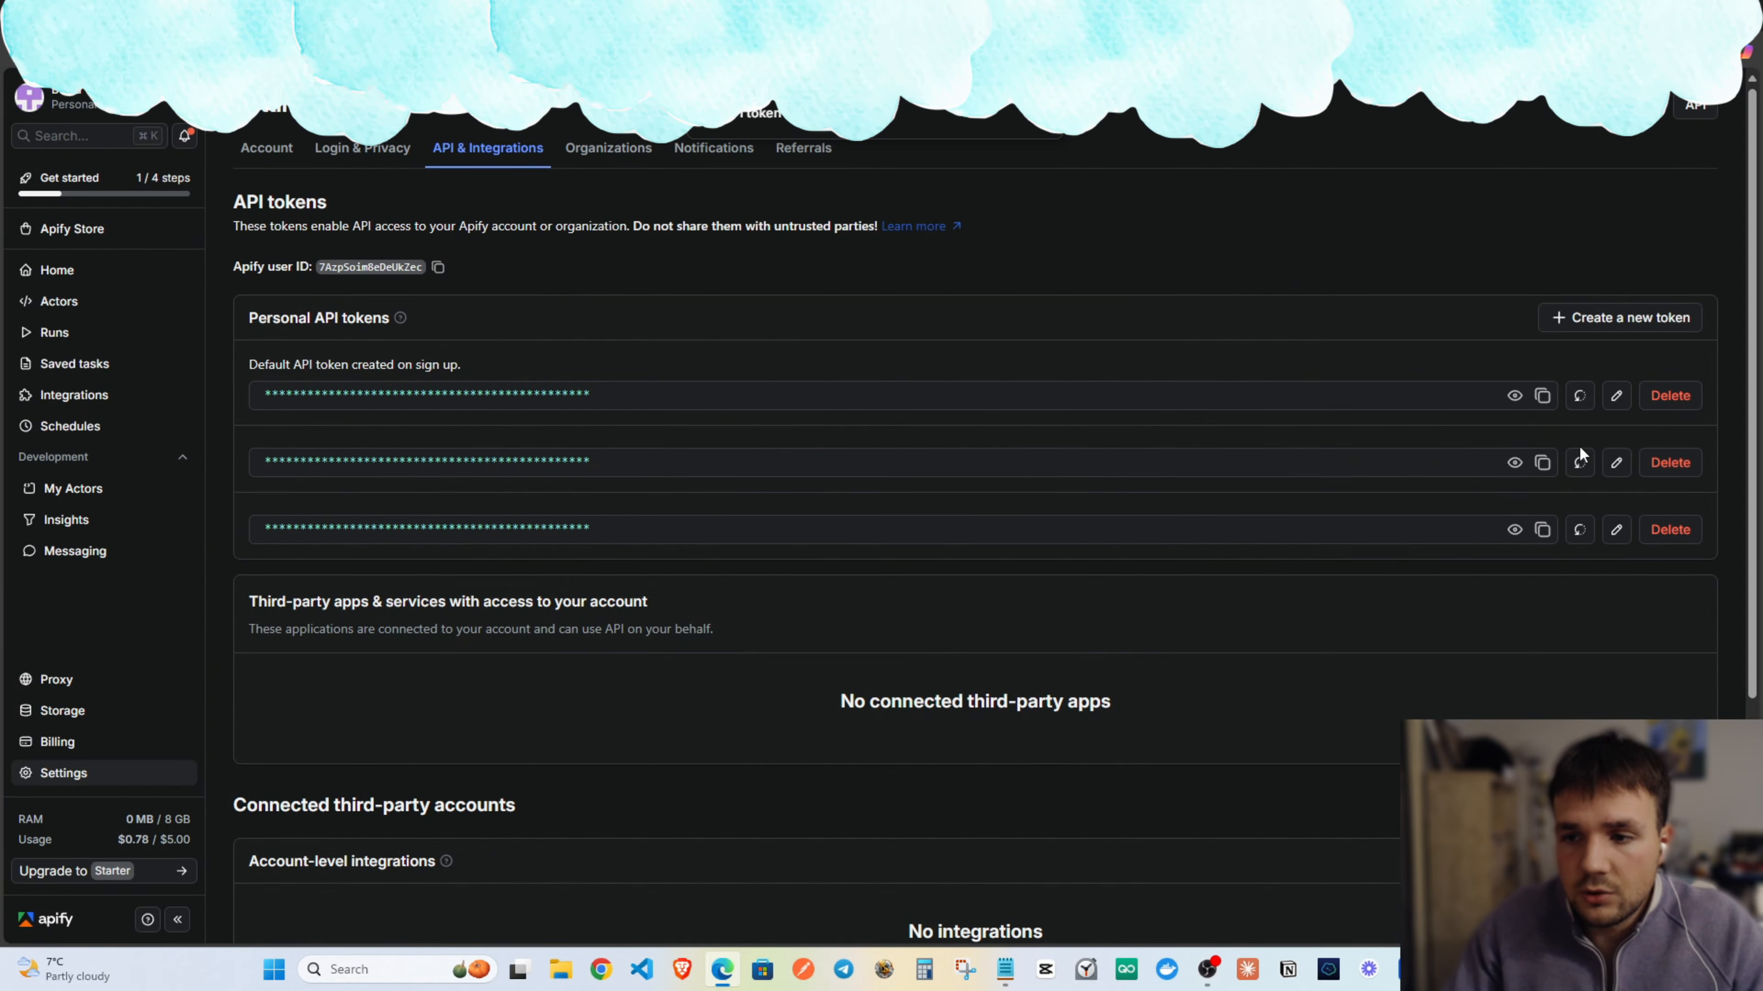
click(1513, 397)
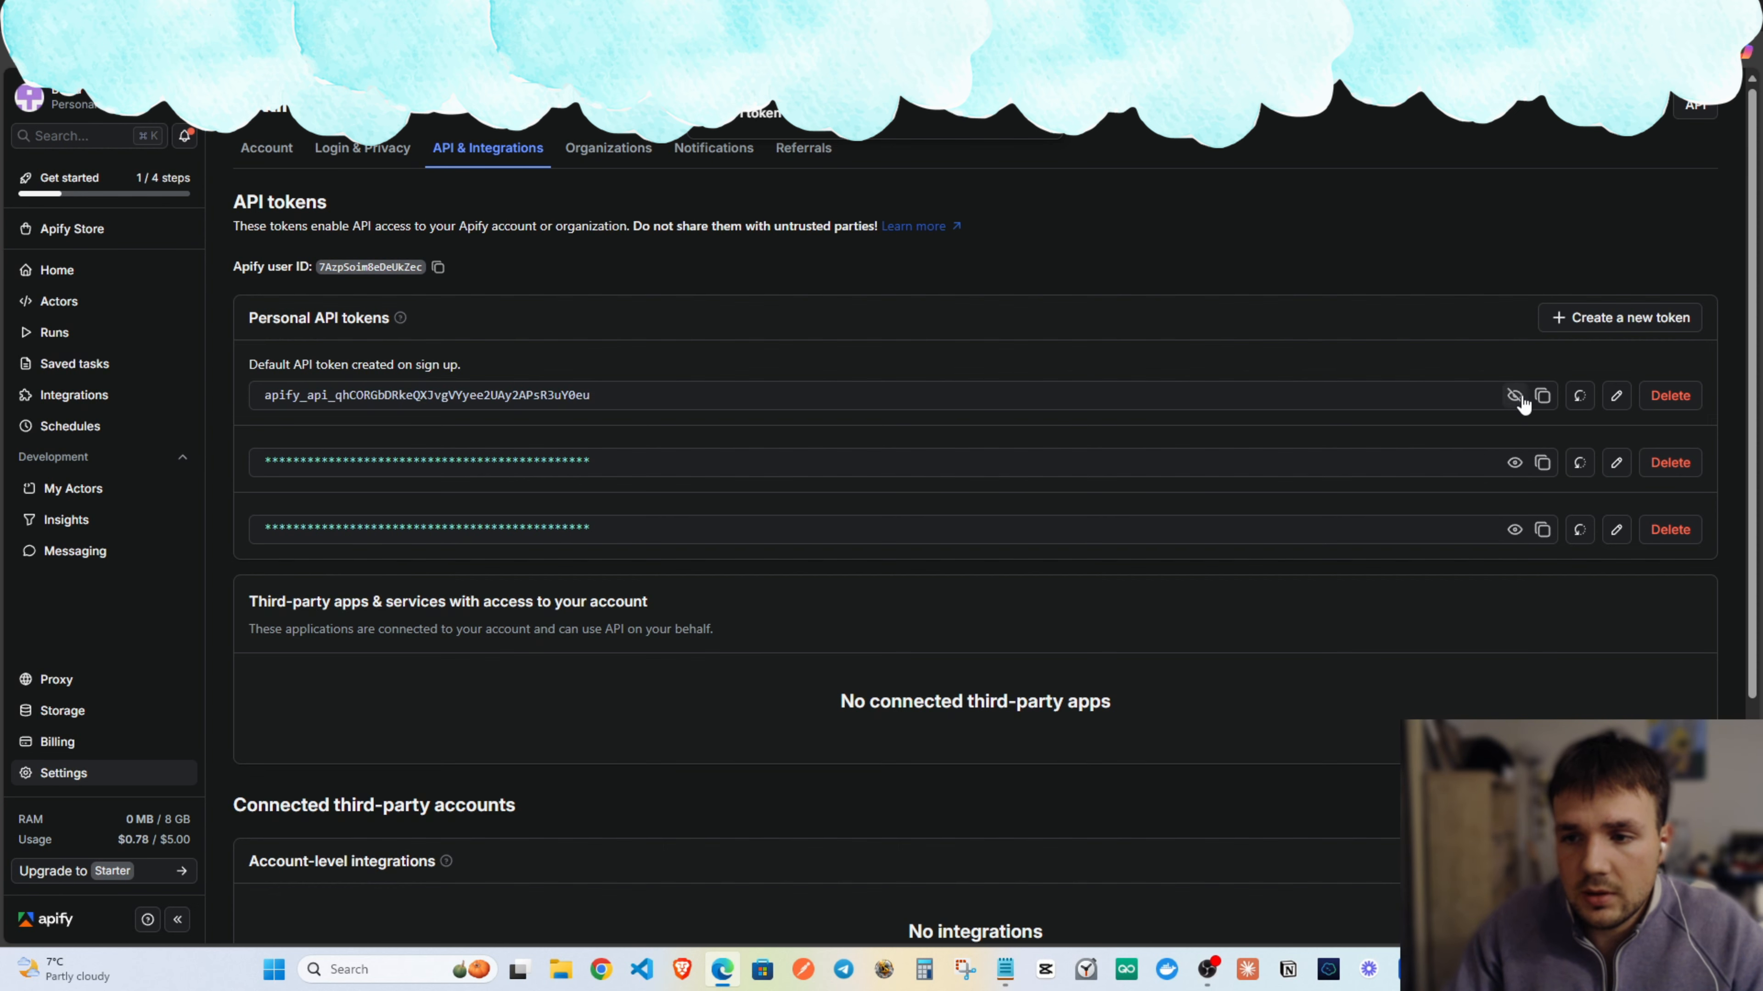
click(1512, 402)
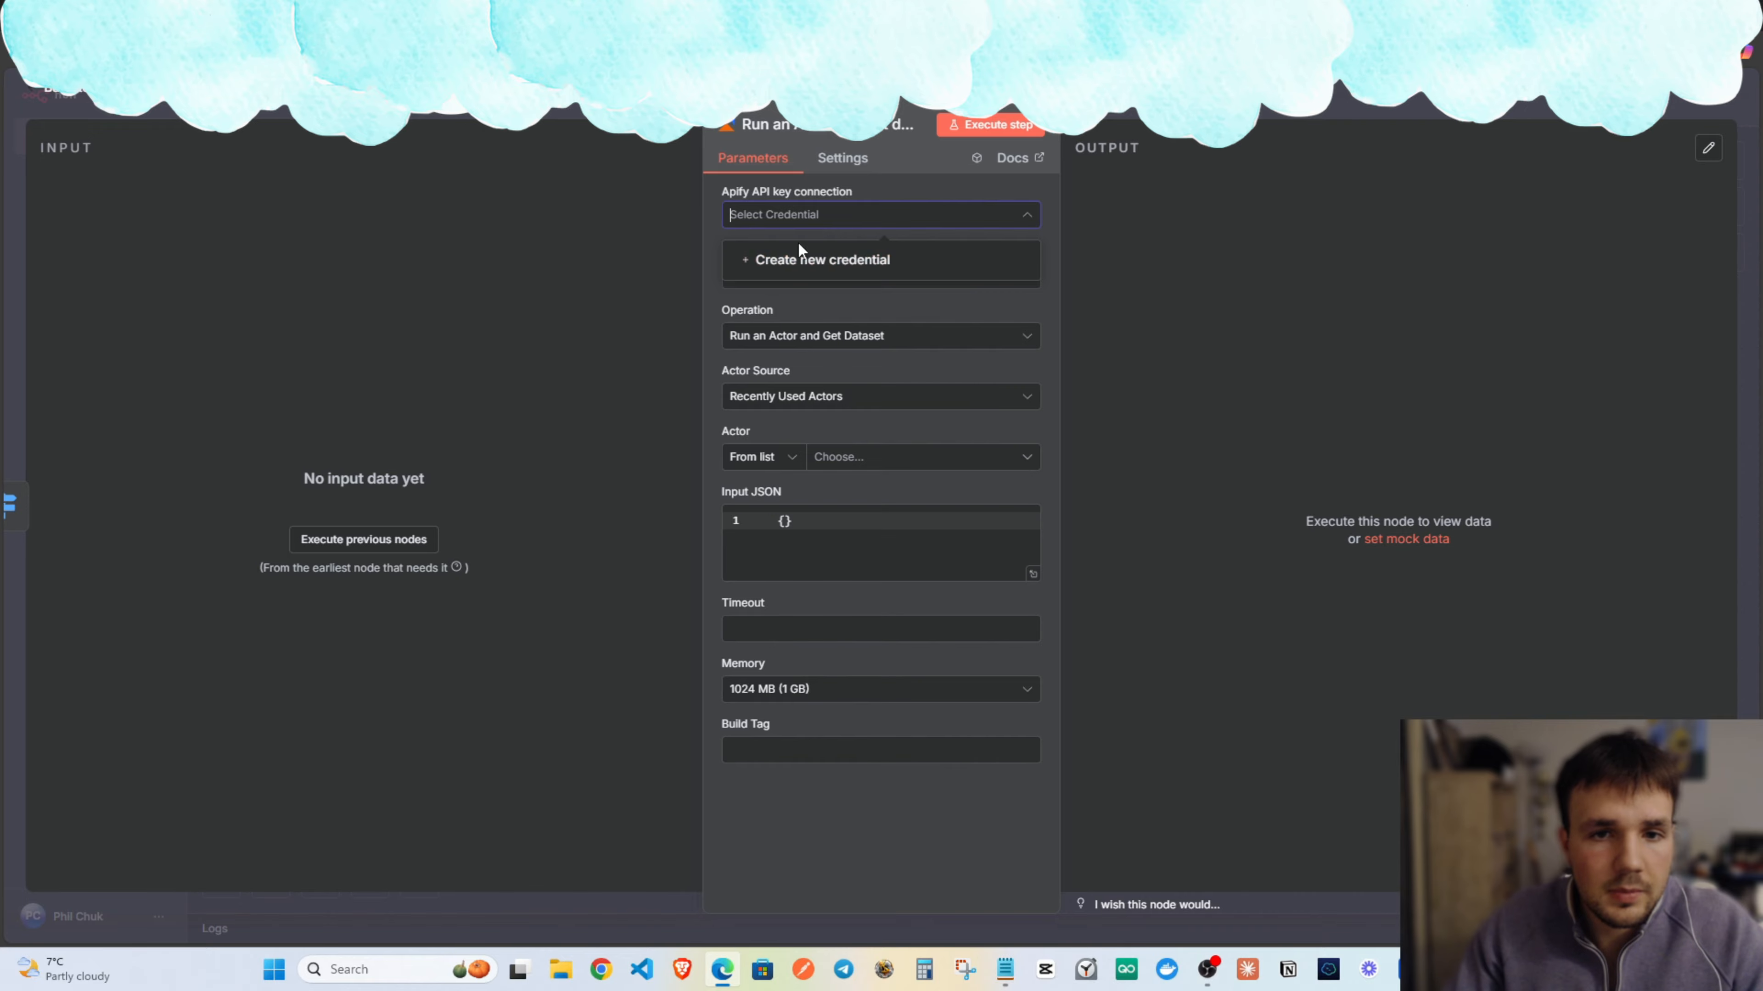
Save a new Apify credential with the pasted API key and select the LinkedIn Profile Scraper for cheap lead enrichment actor.
click(823, 263)
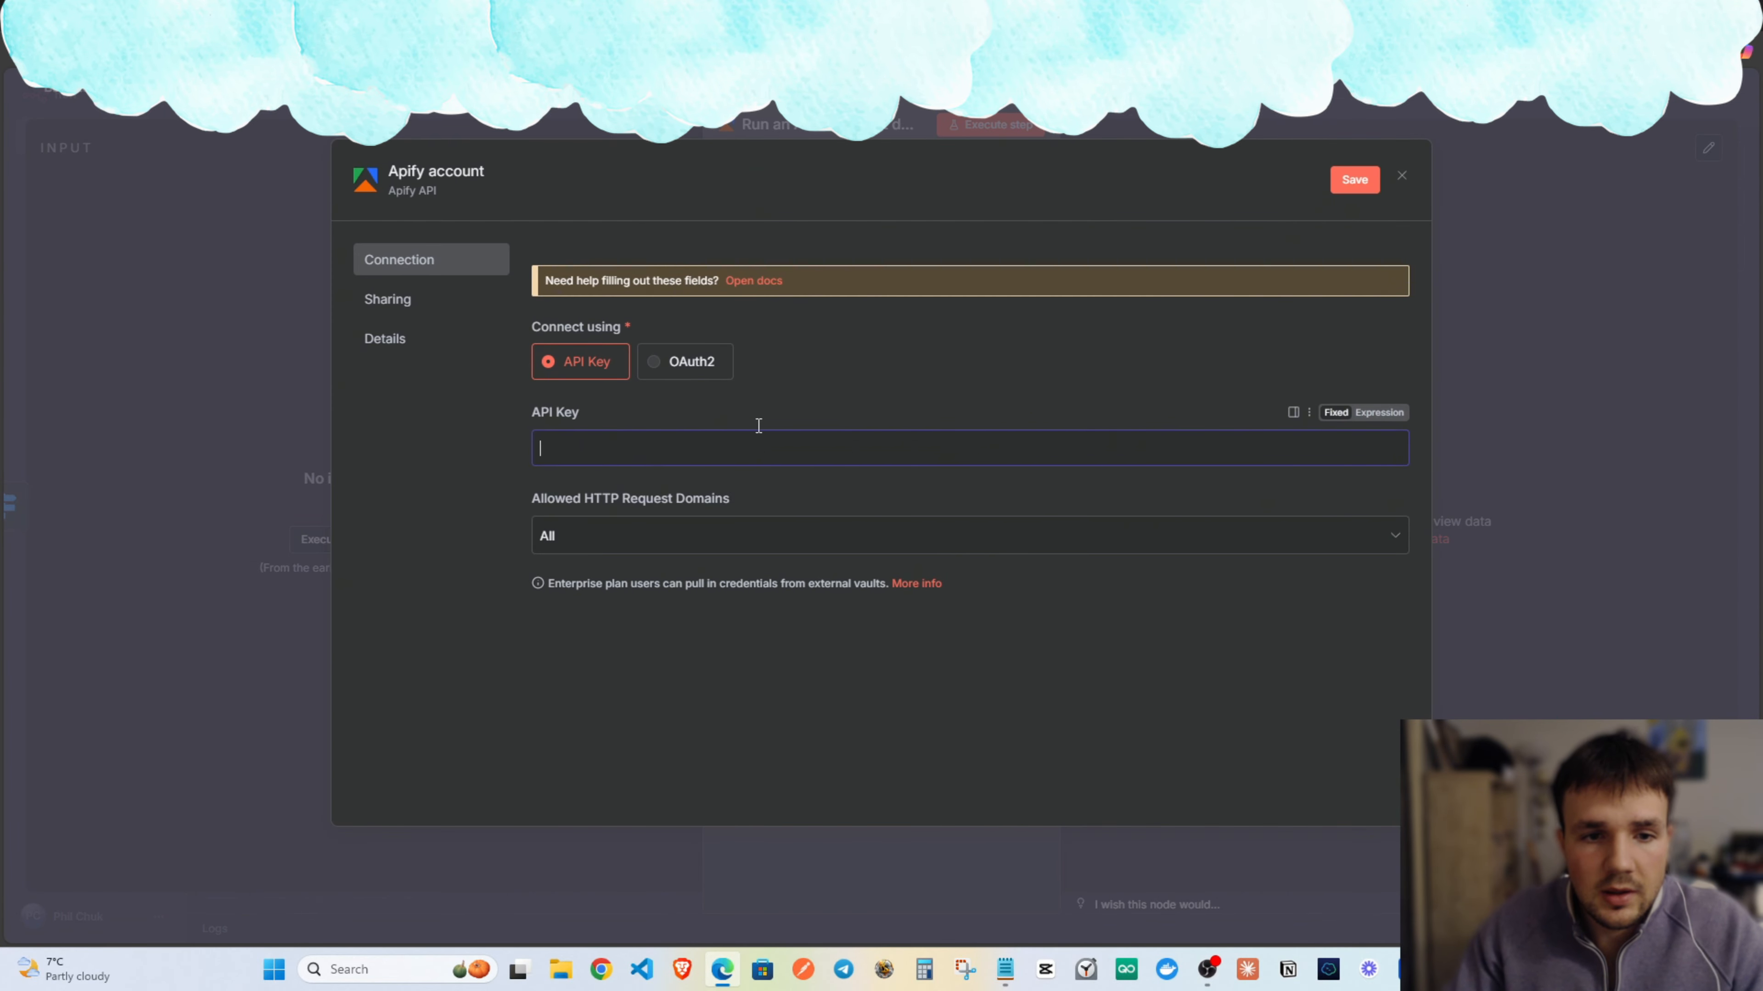
key(ctrl+v)
click(1360, 183)
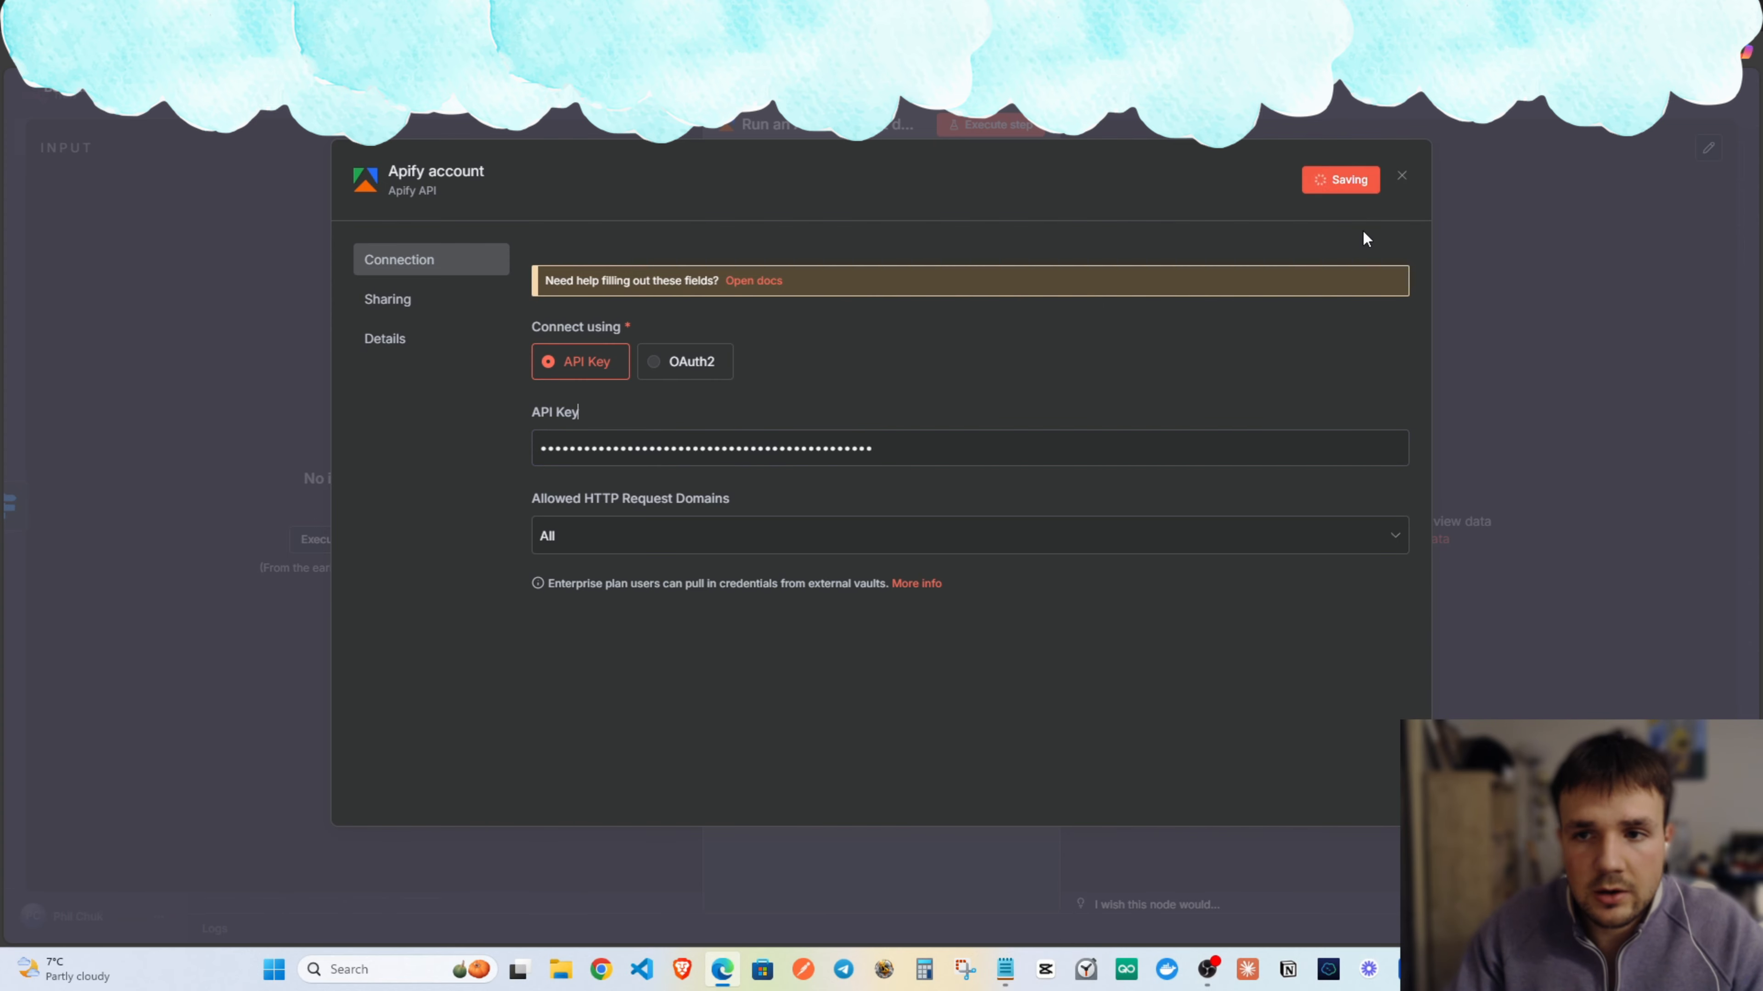
click(1399, 180)
click(877, 458)
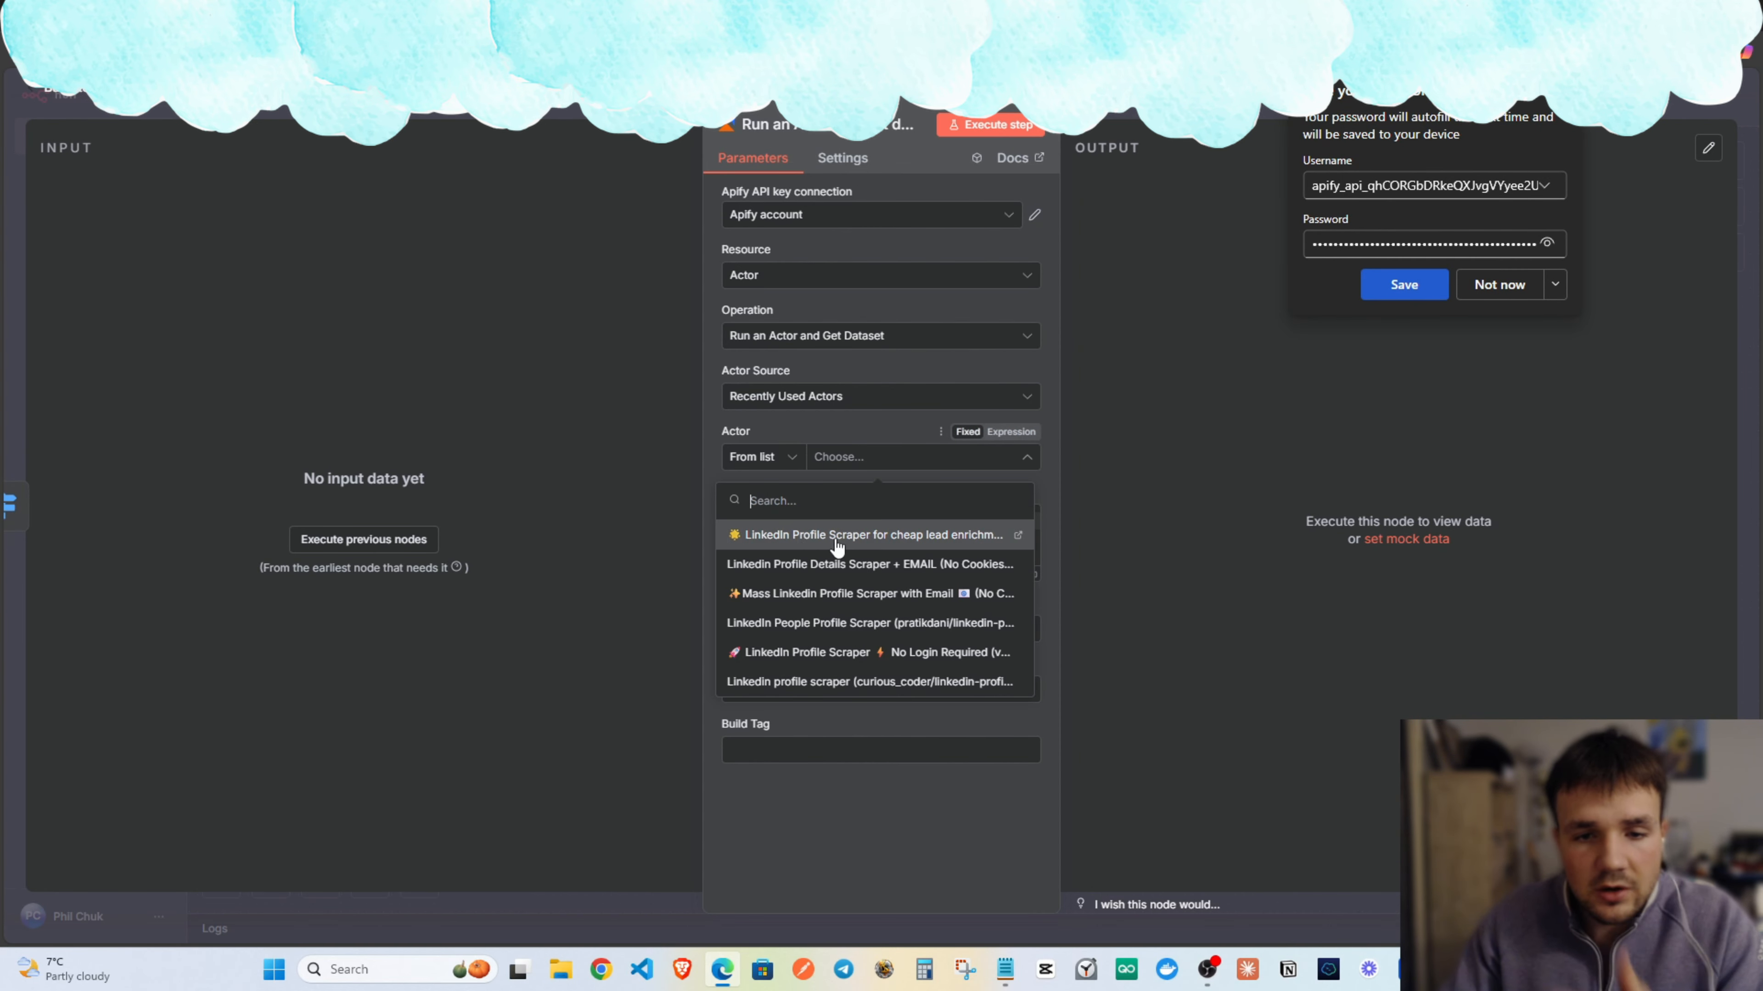
click(807, 540)
Place the Apify node beside the Switch node and begin renaming its title to 'No lin'.
key(Escape)
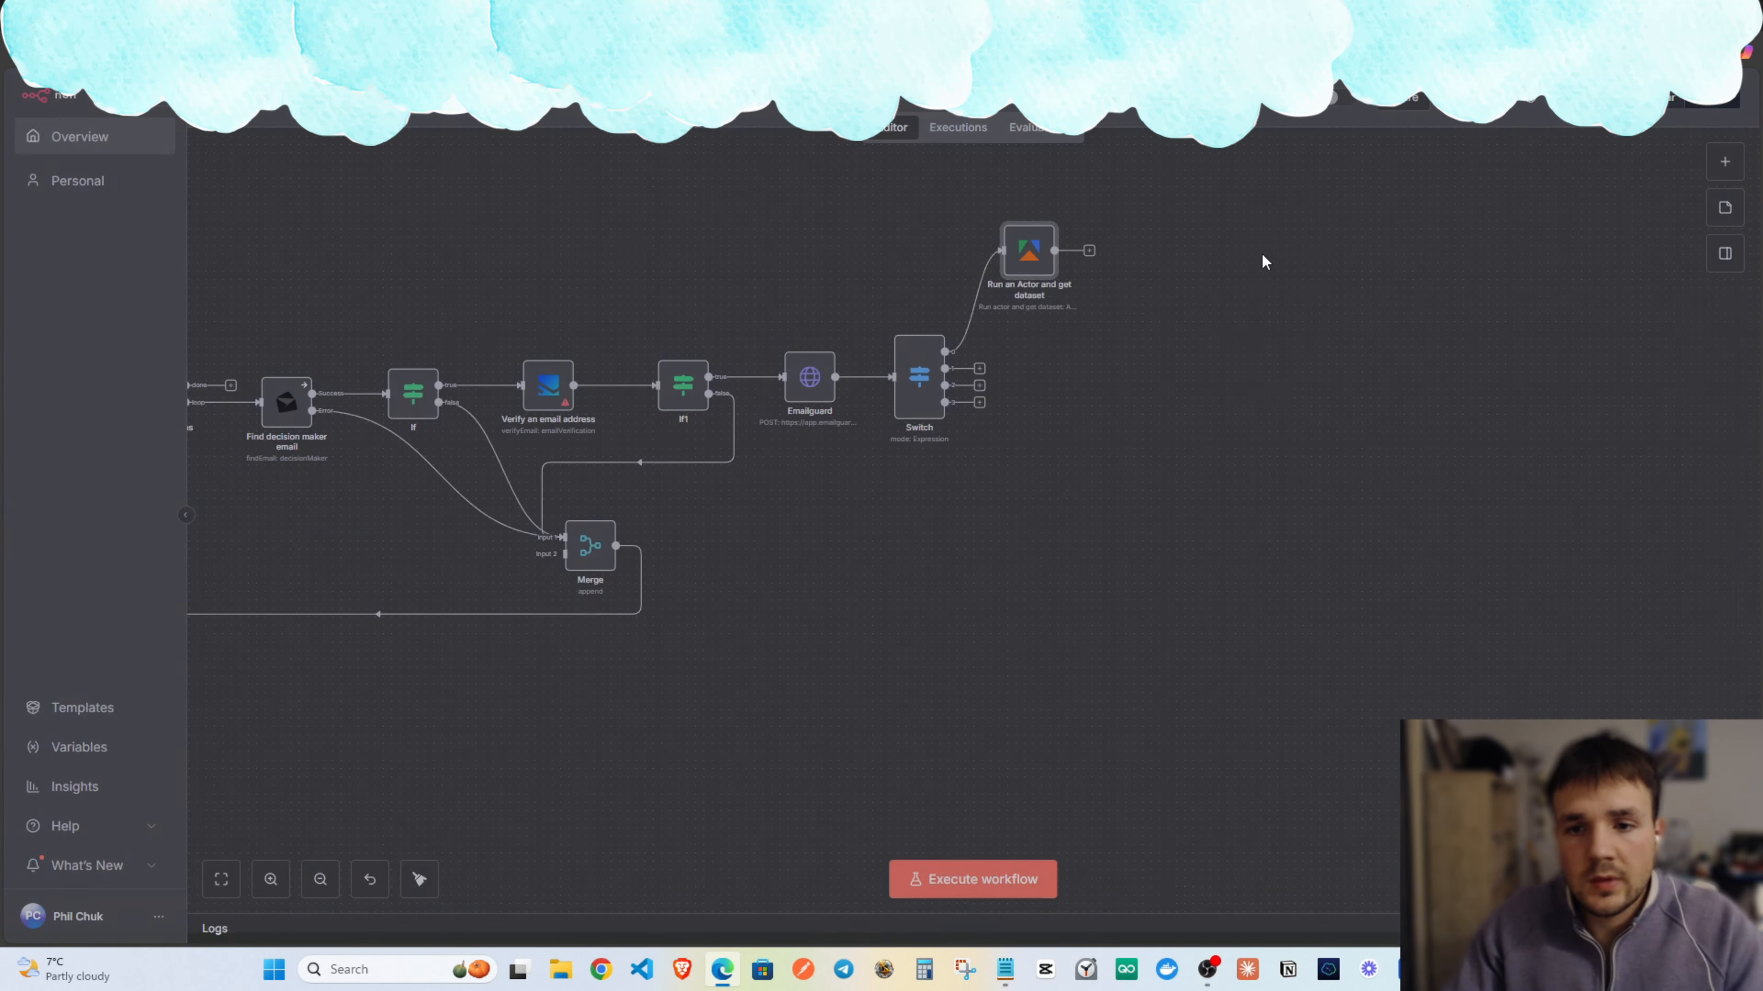
drag(1031, 254, 1123, 308)
right_click(1124, 308)
click(1114, 300)
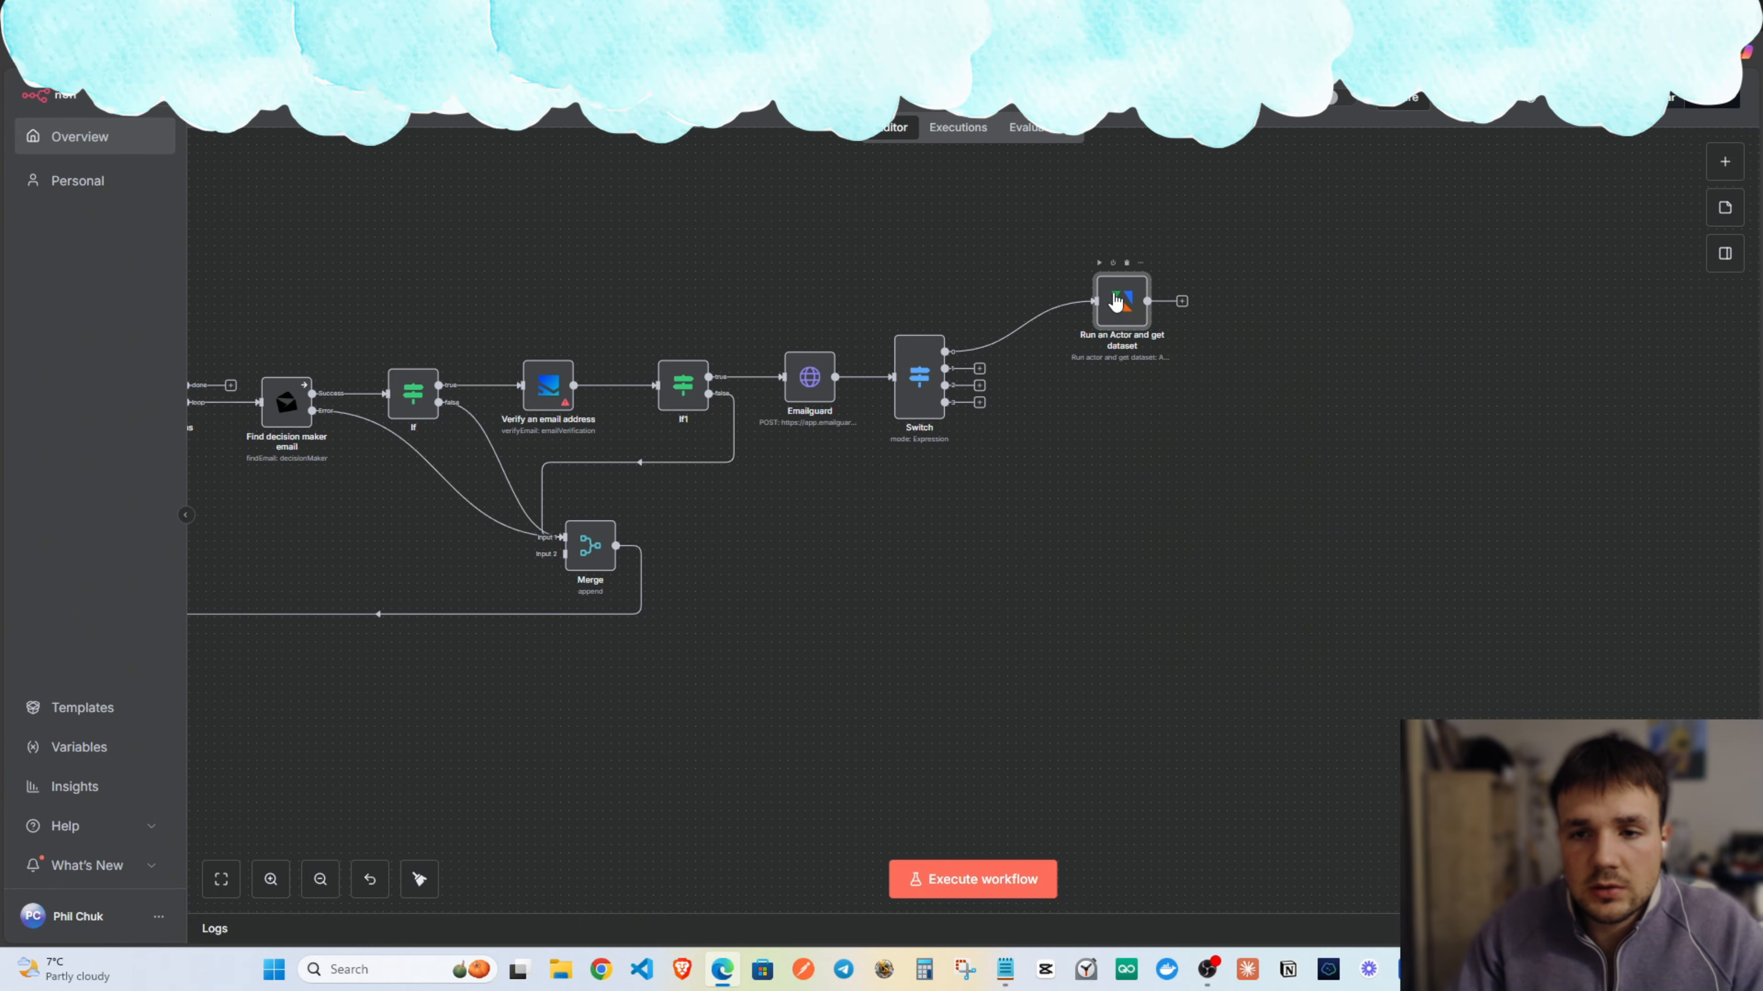
click(783, 127)
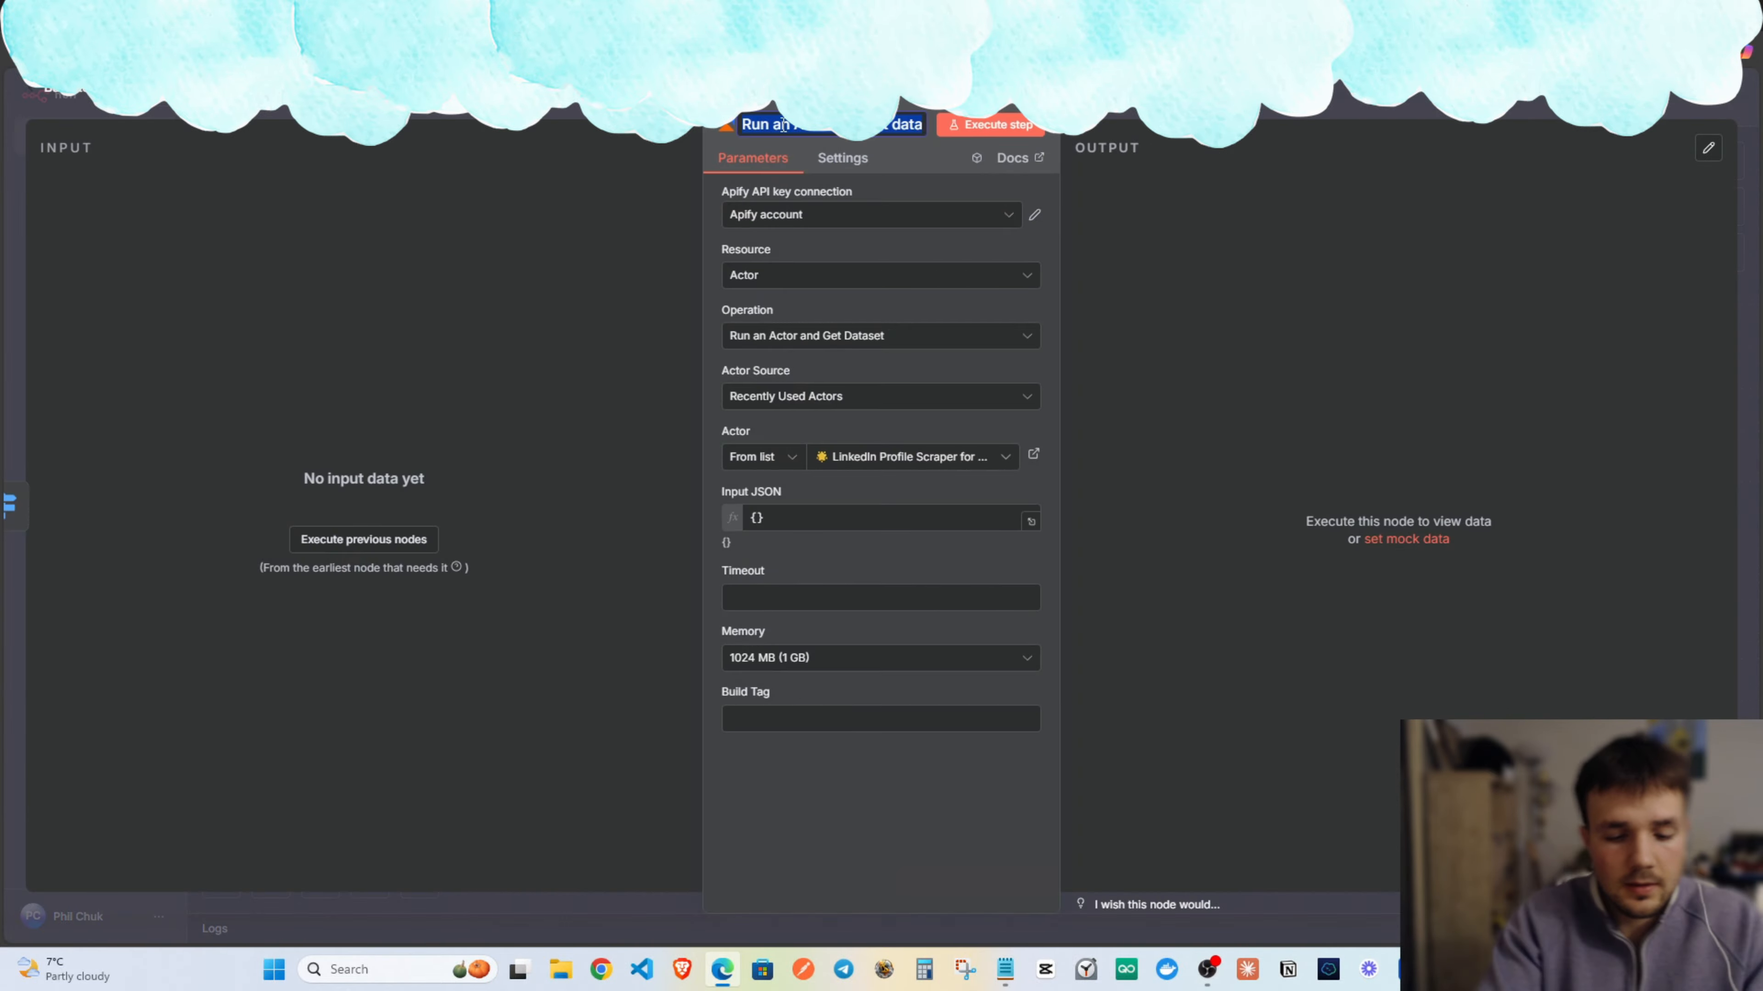
text(No linke)
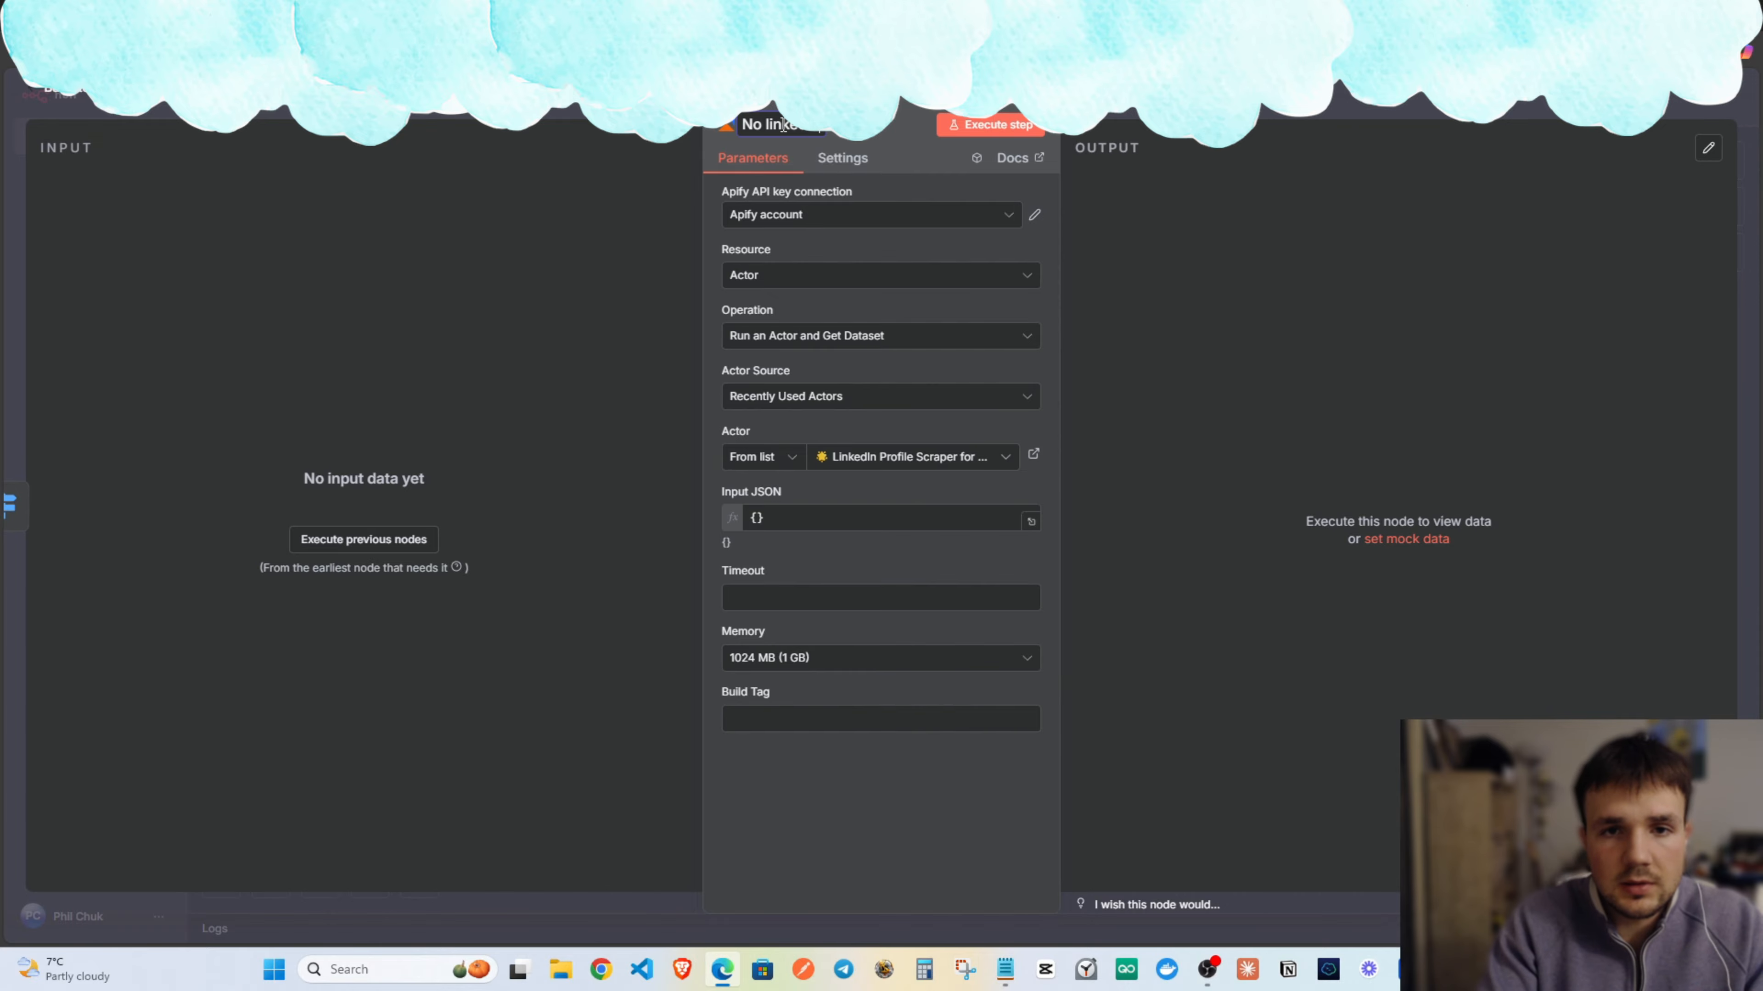
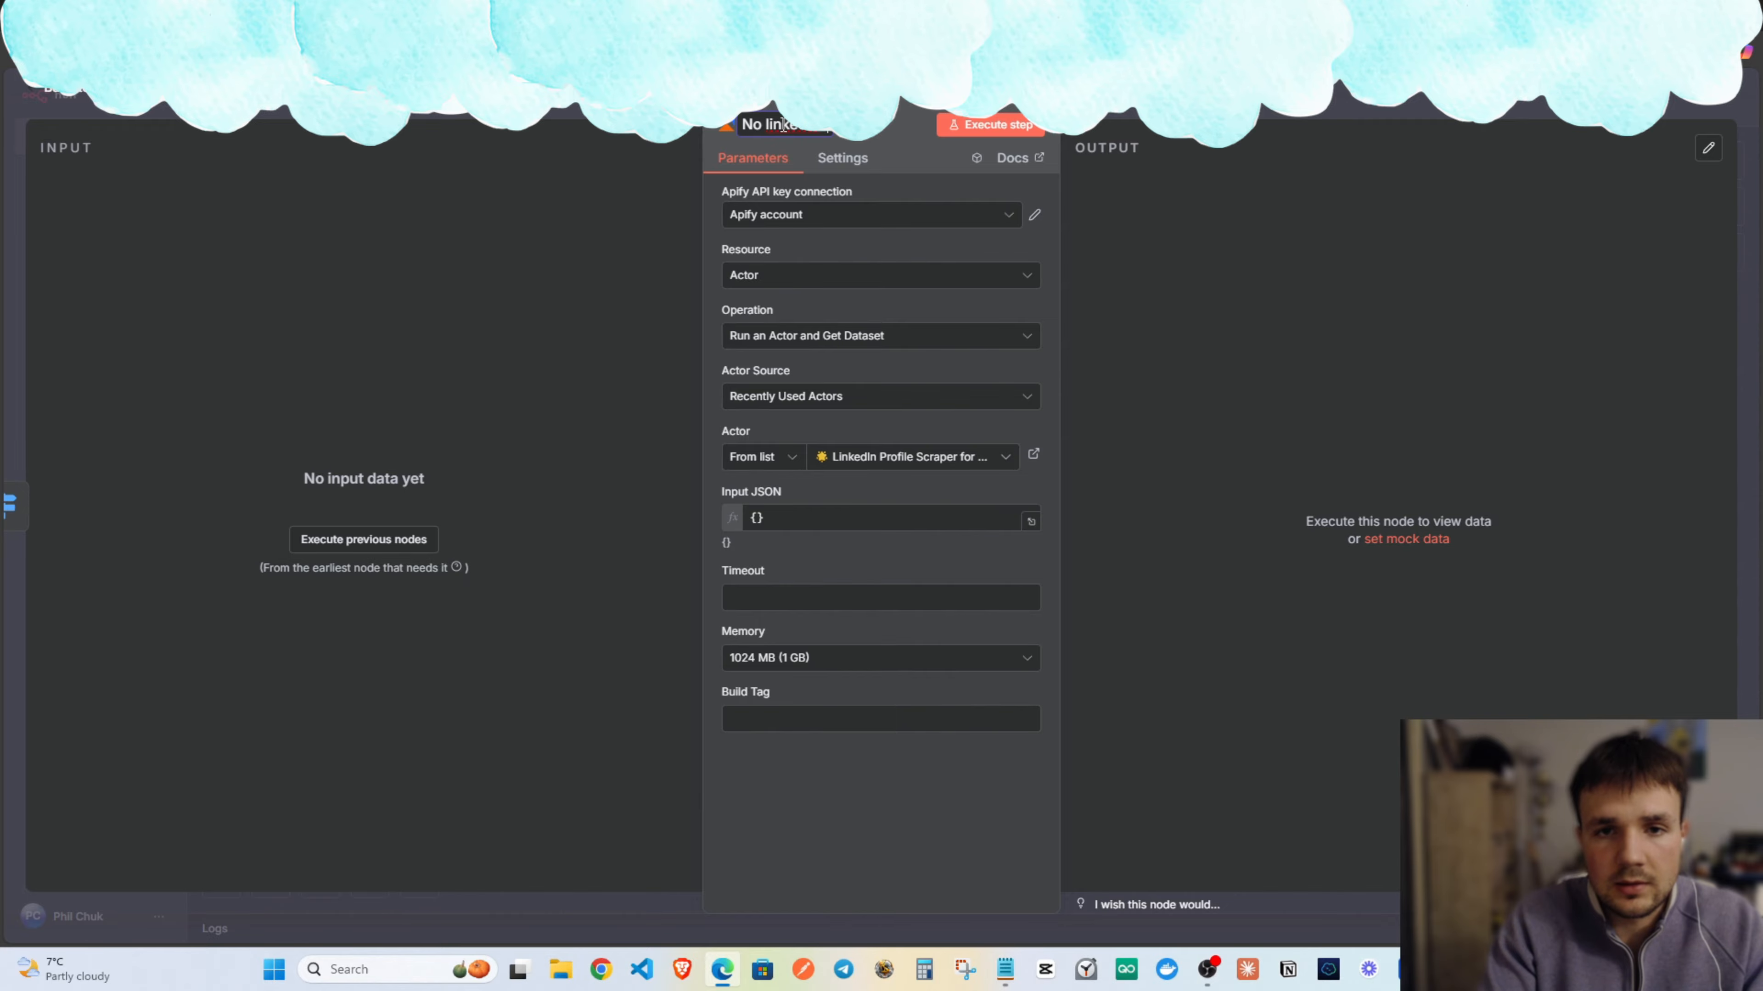
Close the Apify node settings and pan the canvas to show the workflow from the manual trigger.
click(1105, 108)
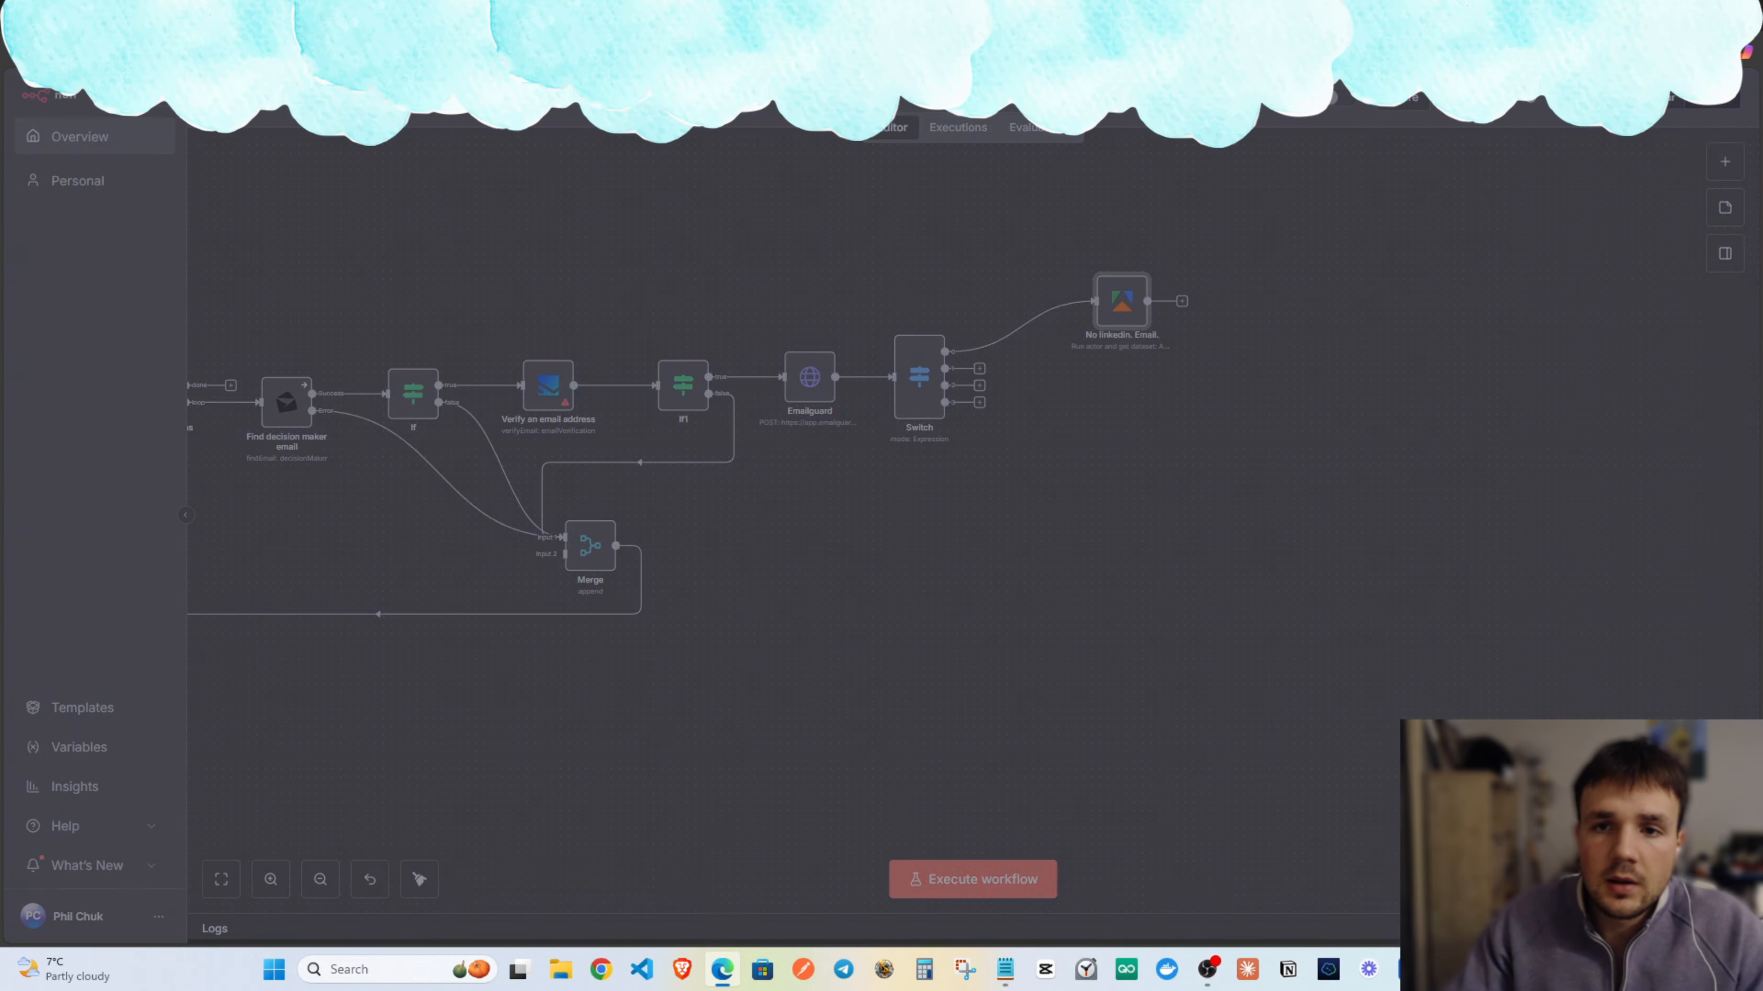
drag(1100, 298, 1083, 324)
click(1042, 262)
drag(1180, 261, 1586, 264)
drag(833, 267, 974, 290)
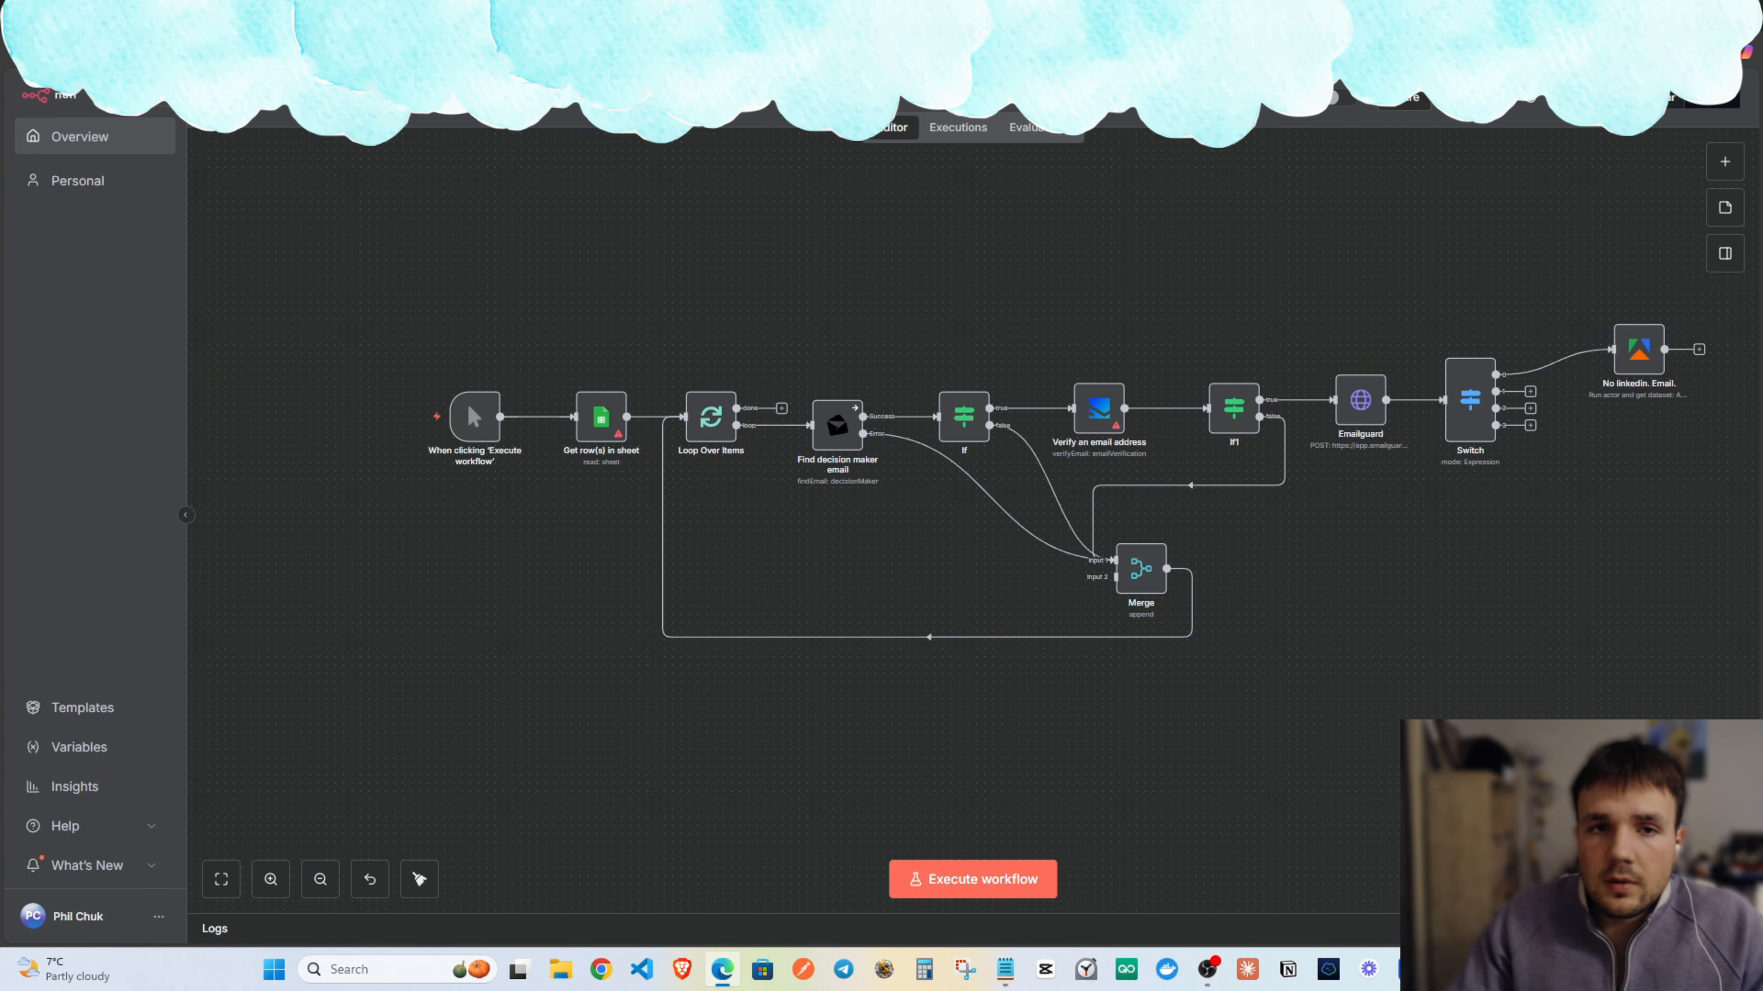
click(672, 16)
Scroll through the 103 extracted places in the Google Maps Search Export results.
right_click(598, 297)
click(405, 524)
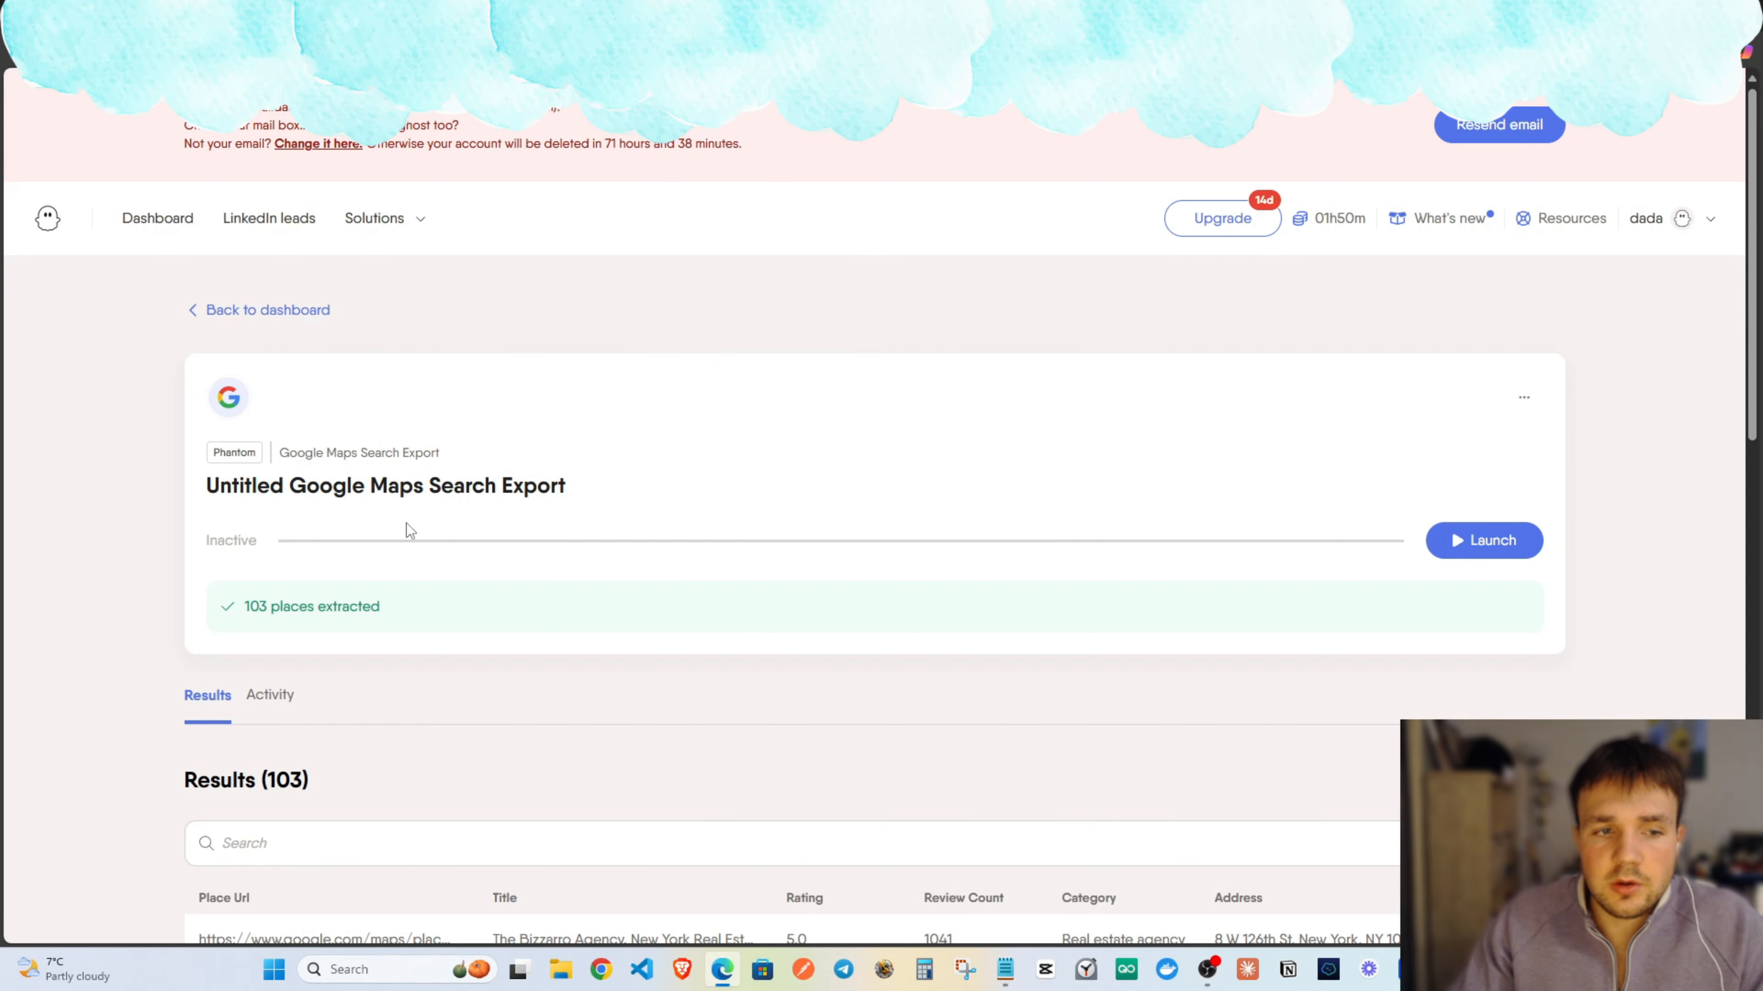
scroll(579, 541, down, 4)
scroll(507, 633, down, 6)
scroll(462, 556, up, 6)
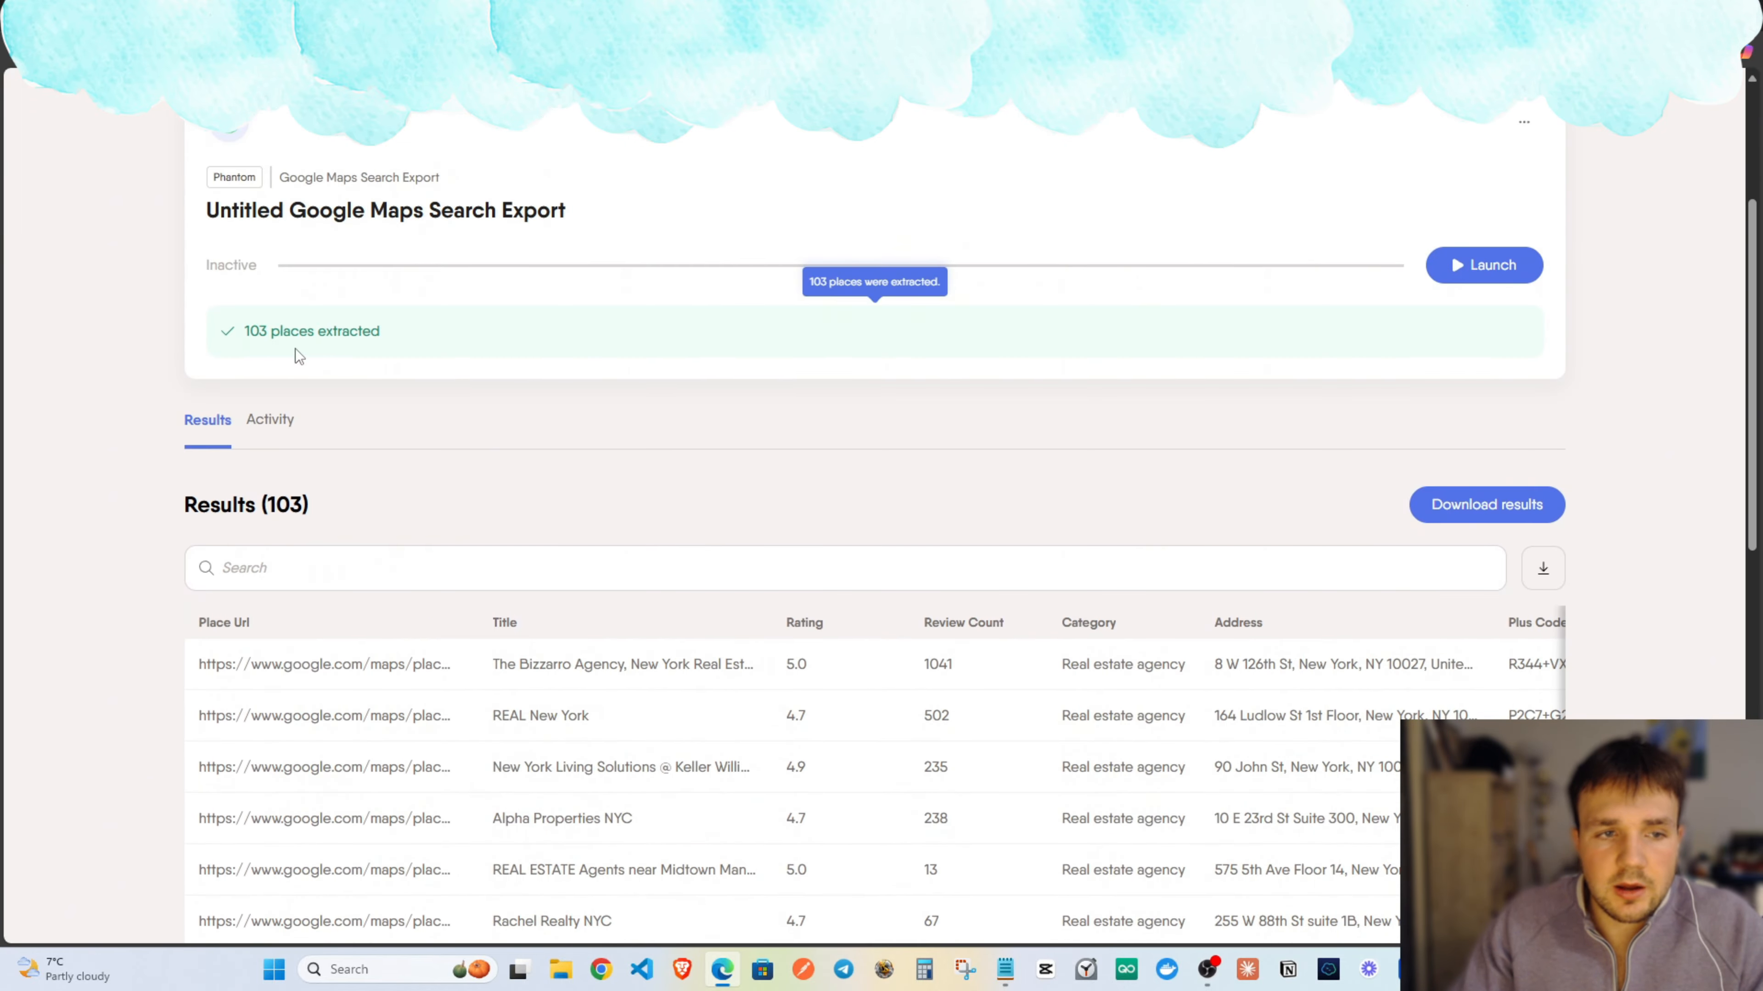
drag(284, 333, 245, 334)
click(548, 442)
scroll(507, 427, up, 2)
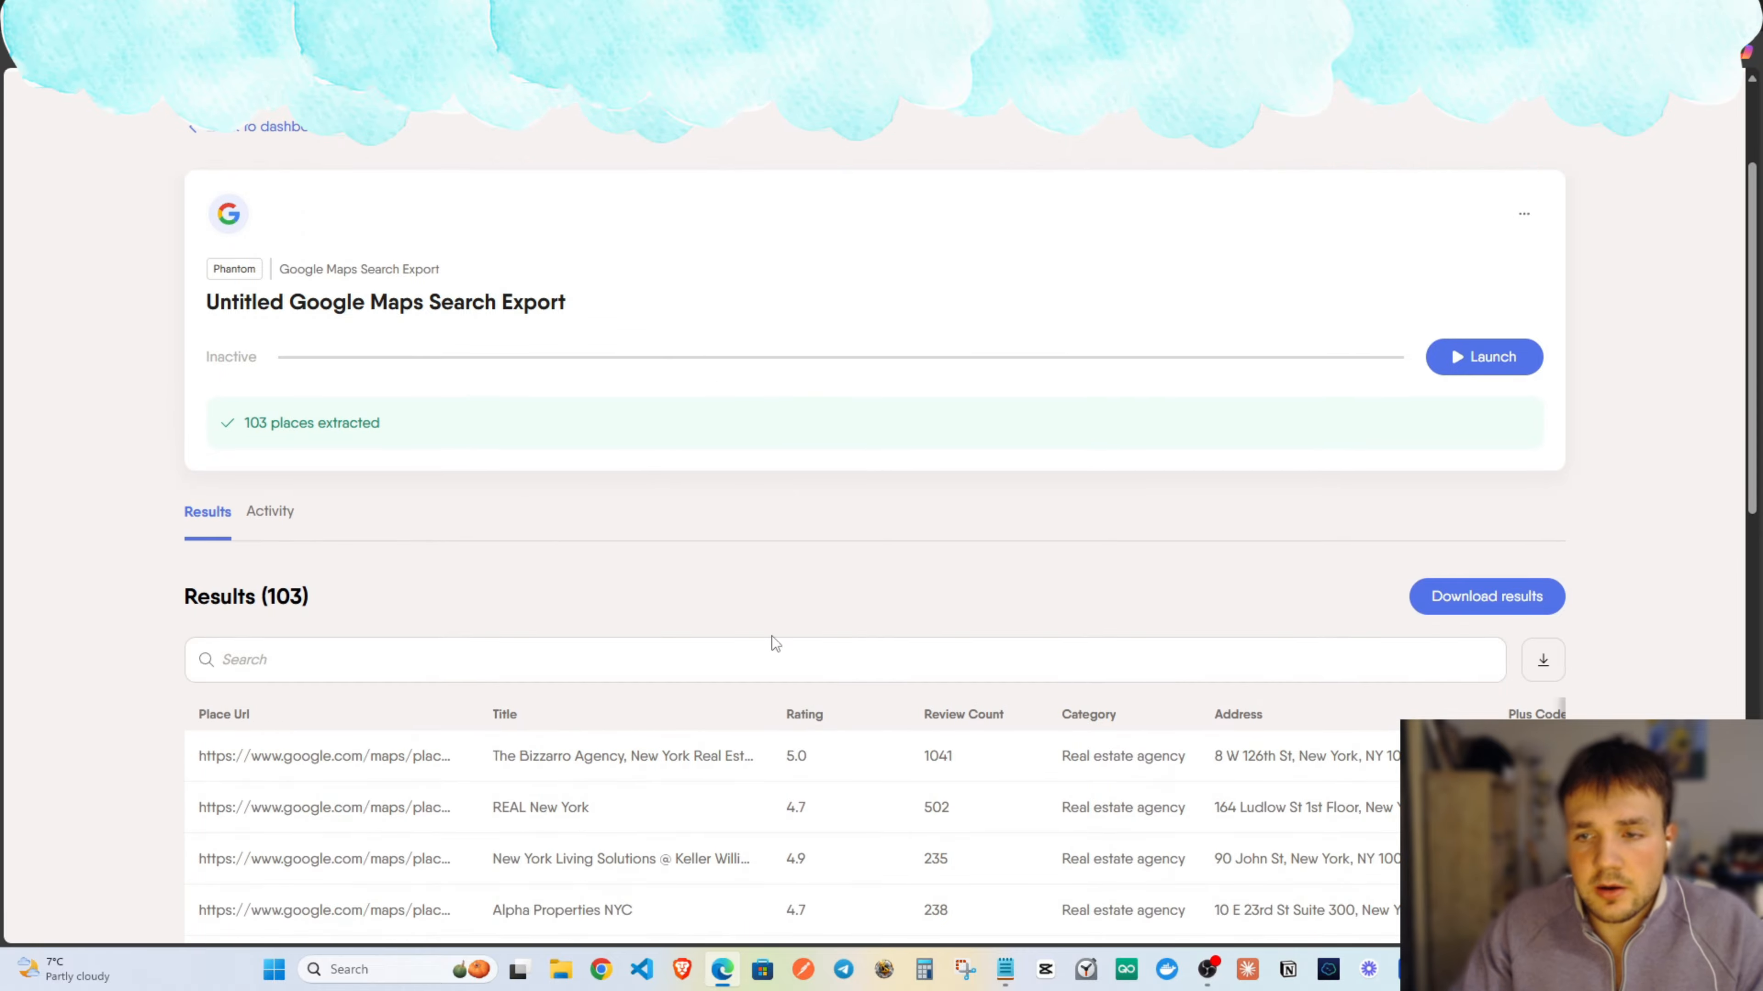
Open the browser's developer tools beside the PhantomBuster results page using Inspect.
click(853, 660)
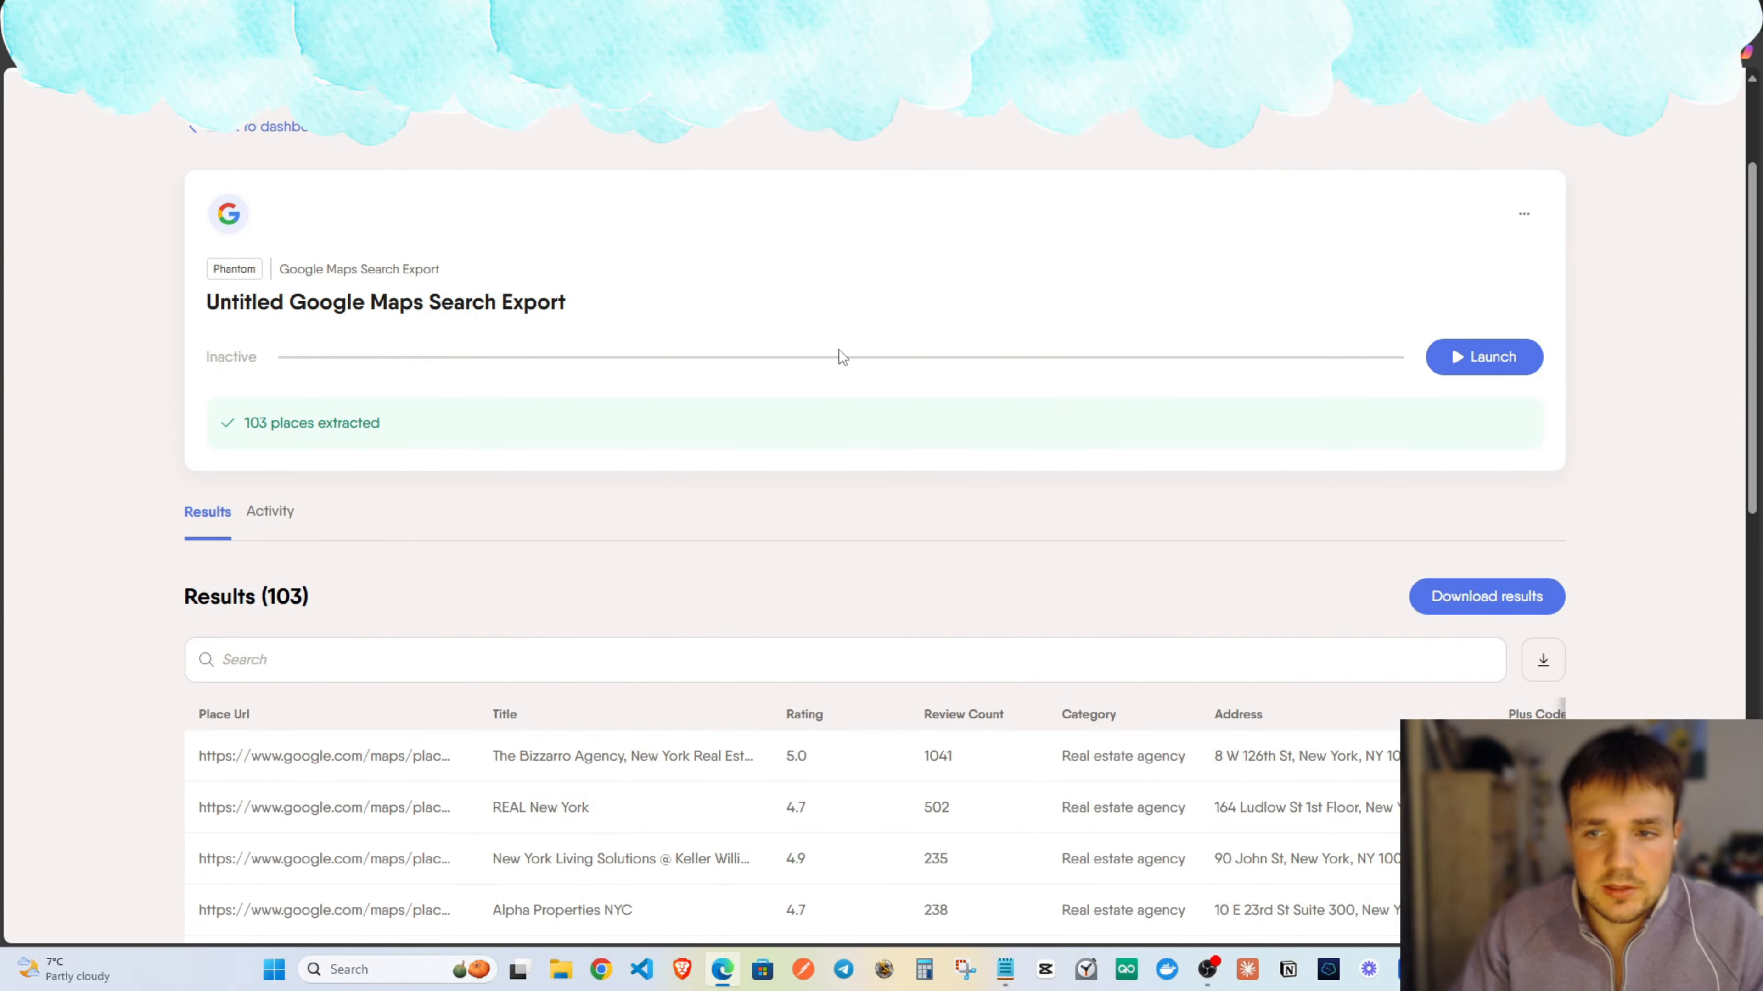
scroll(1010, 346, up, 3)
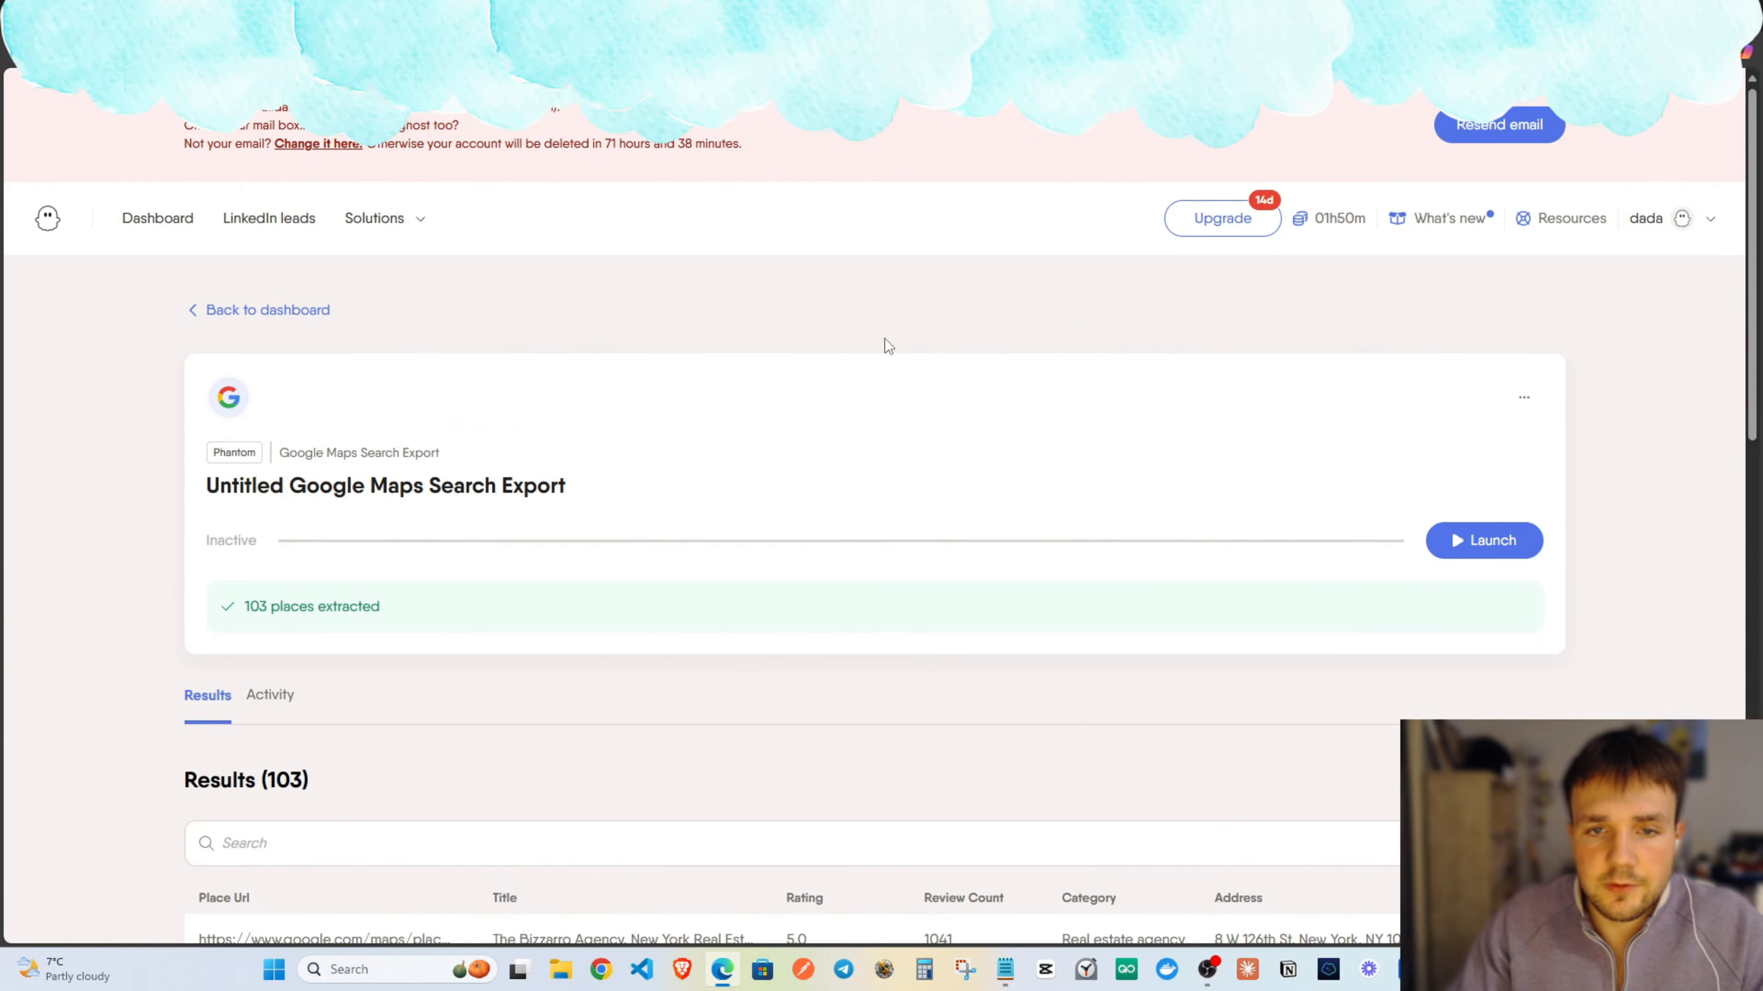
scroll(544, 583, down, 10)
scroll(760, 588, up, 4)
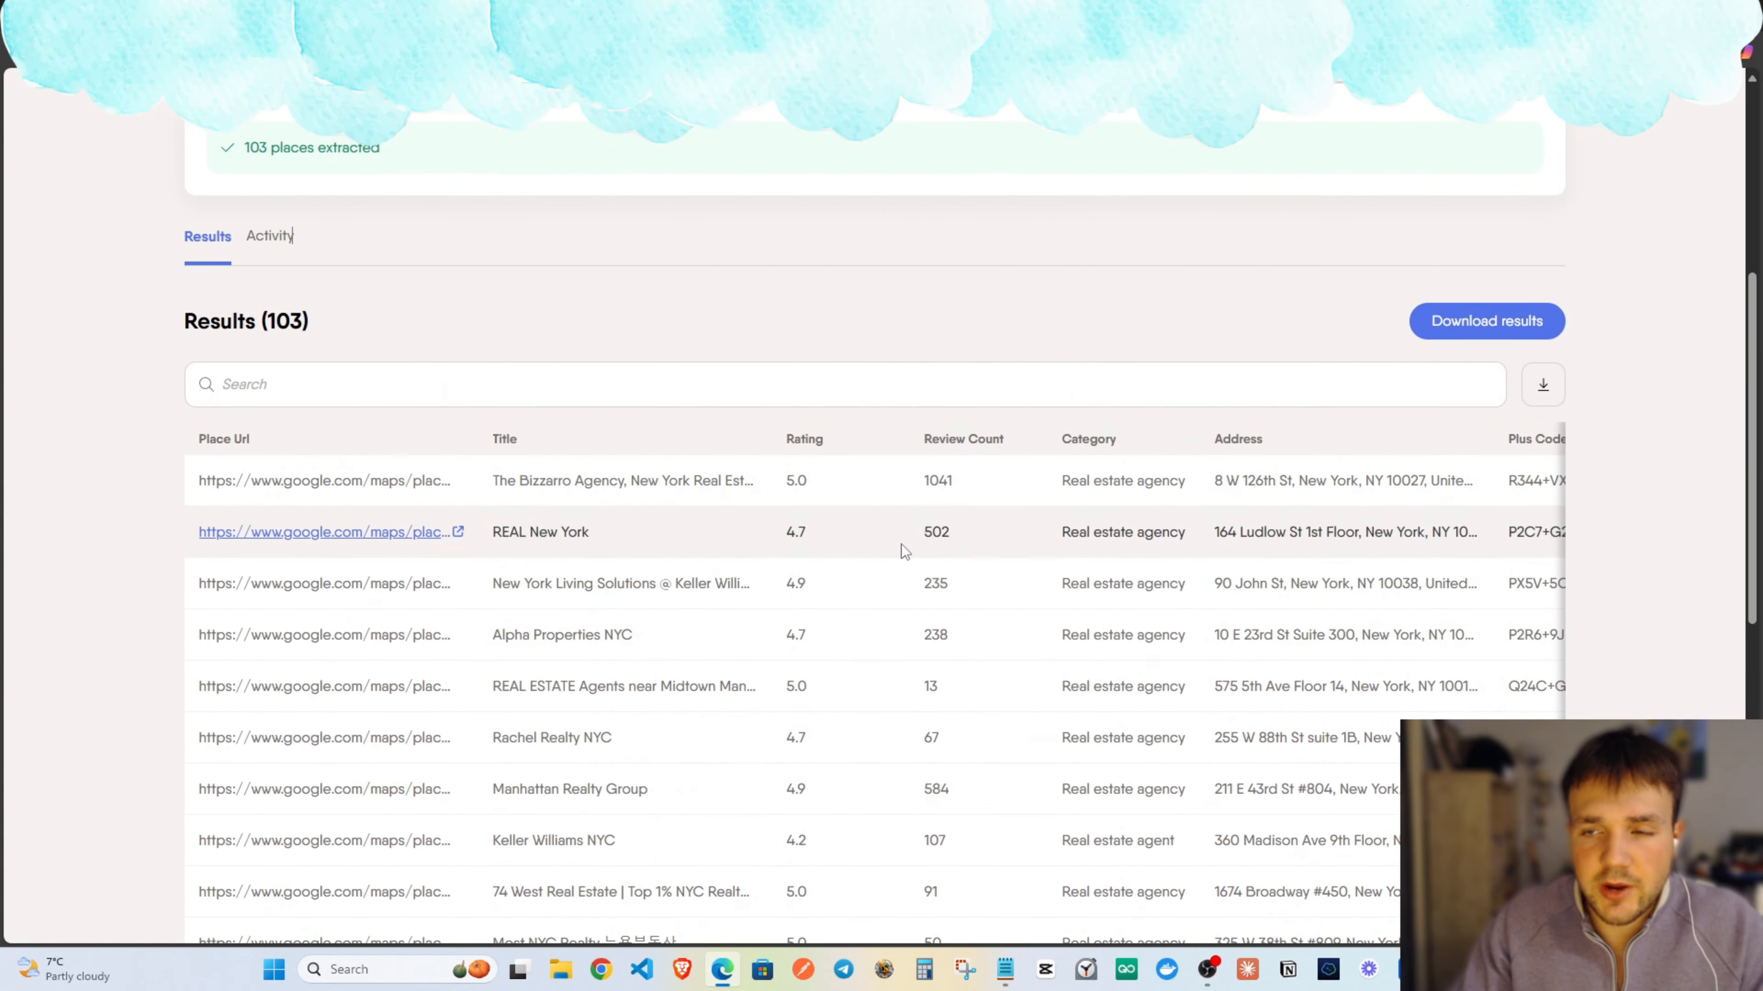
scroll(904, 553, up, 3)
scroll(1318, 528, up, 2)
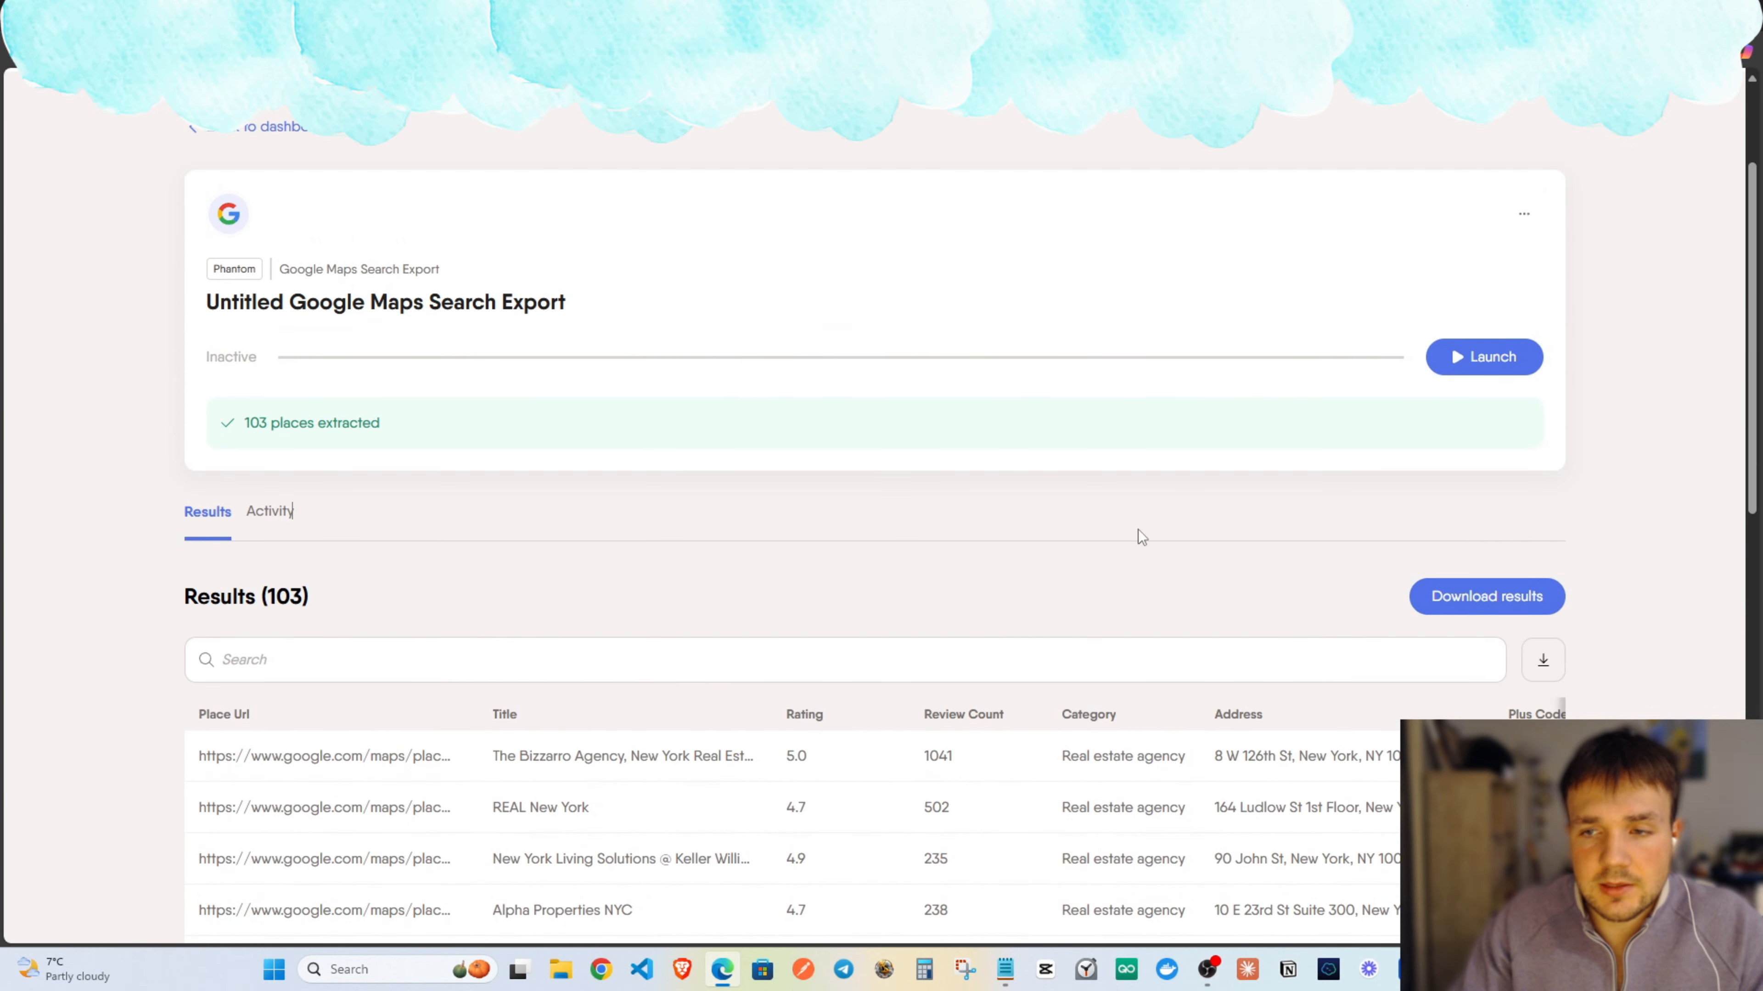
right_click(1110, 513)
click(1147, 874)
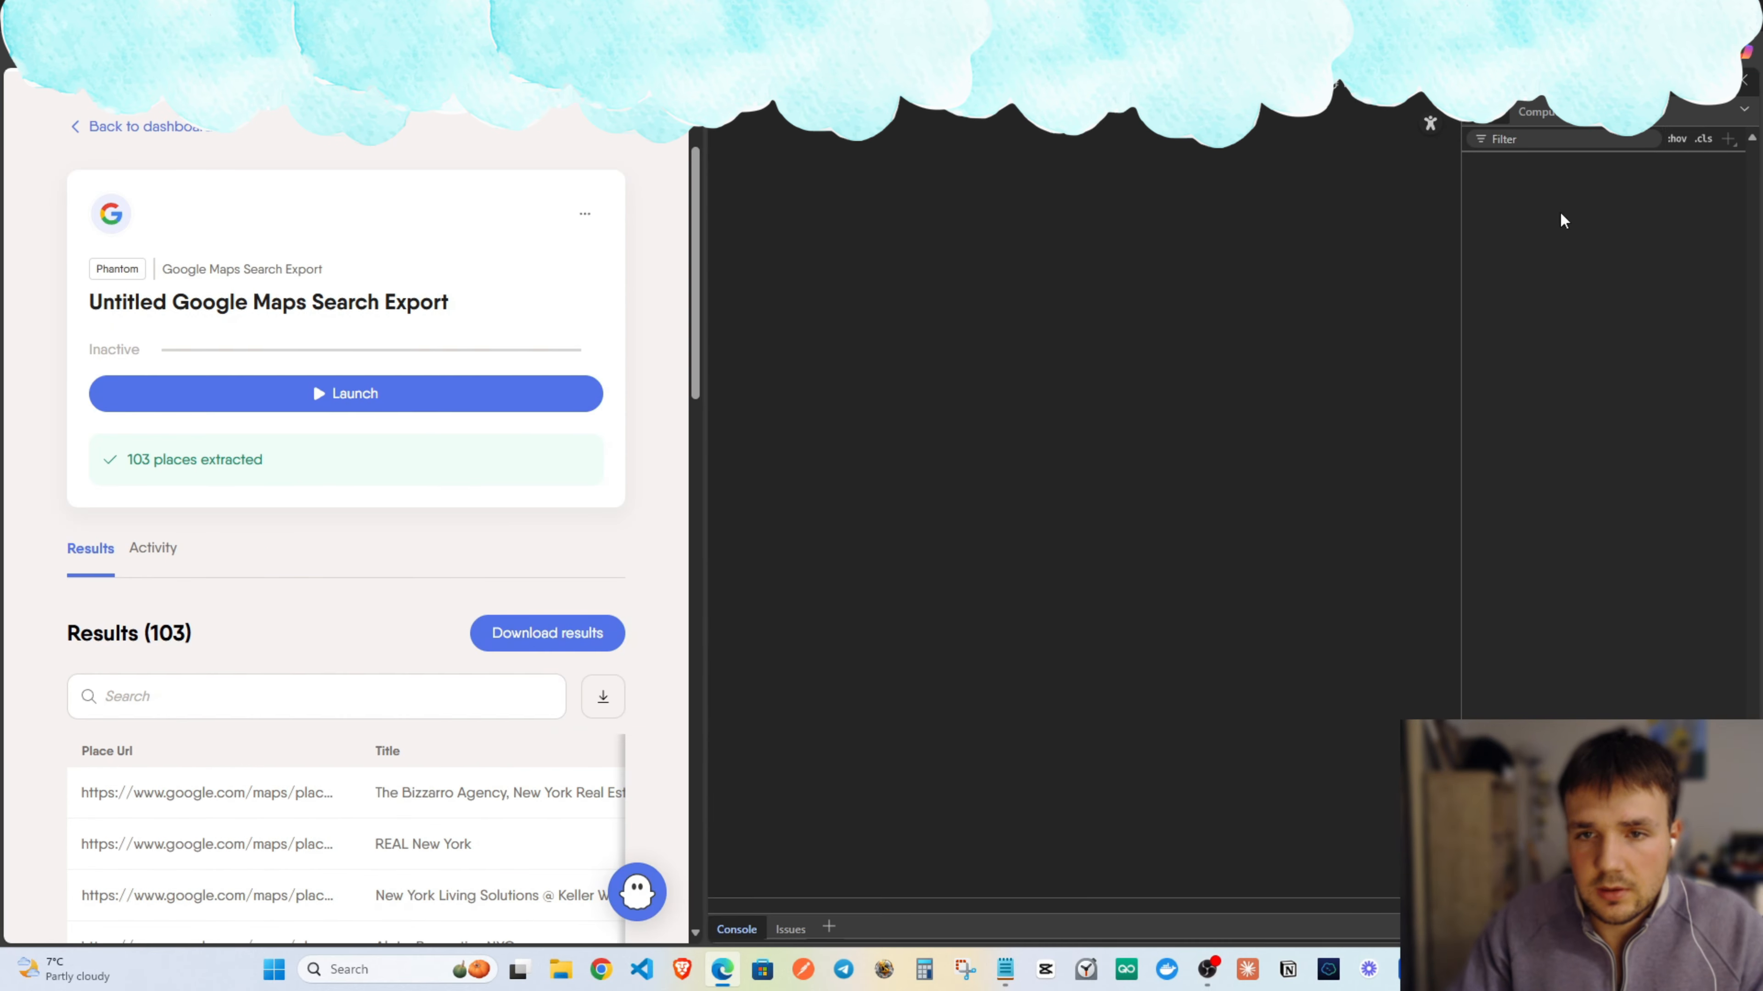
Reopen DevTools on the Network panel and reload the page to capture its requests.
click(1743, 80)
right_click(1082, 511)
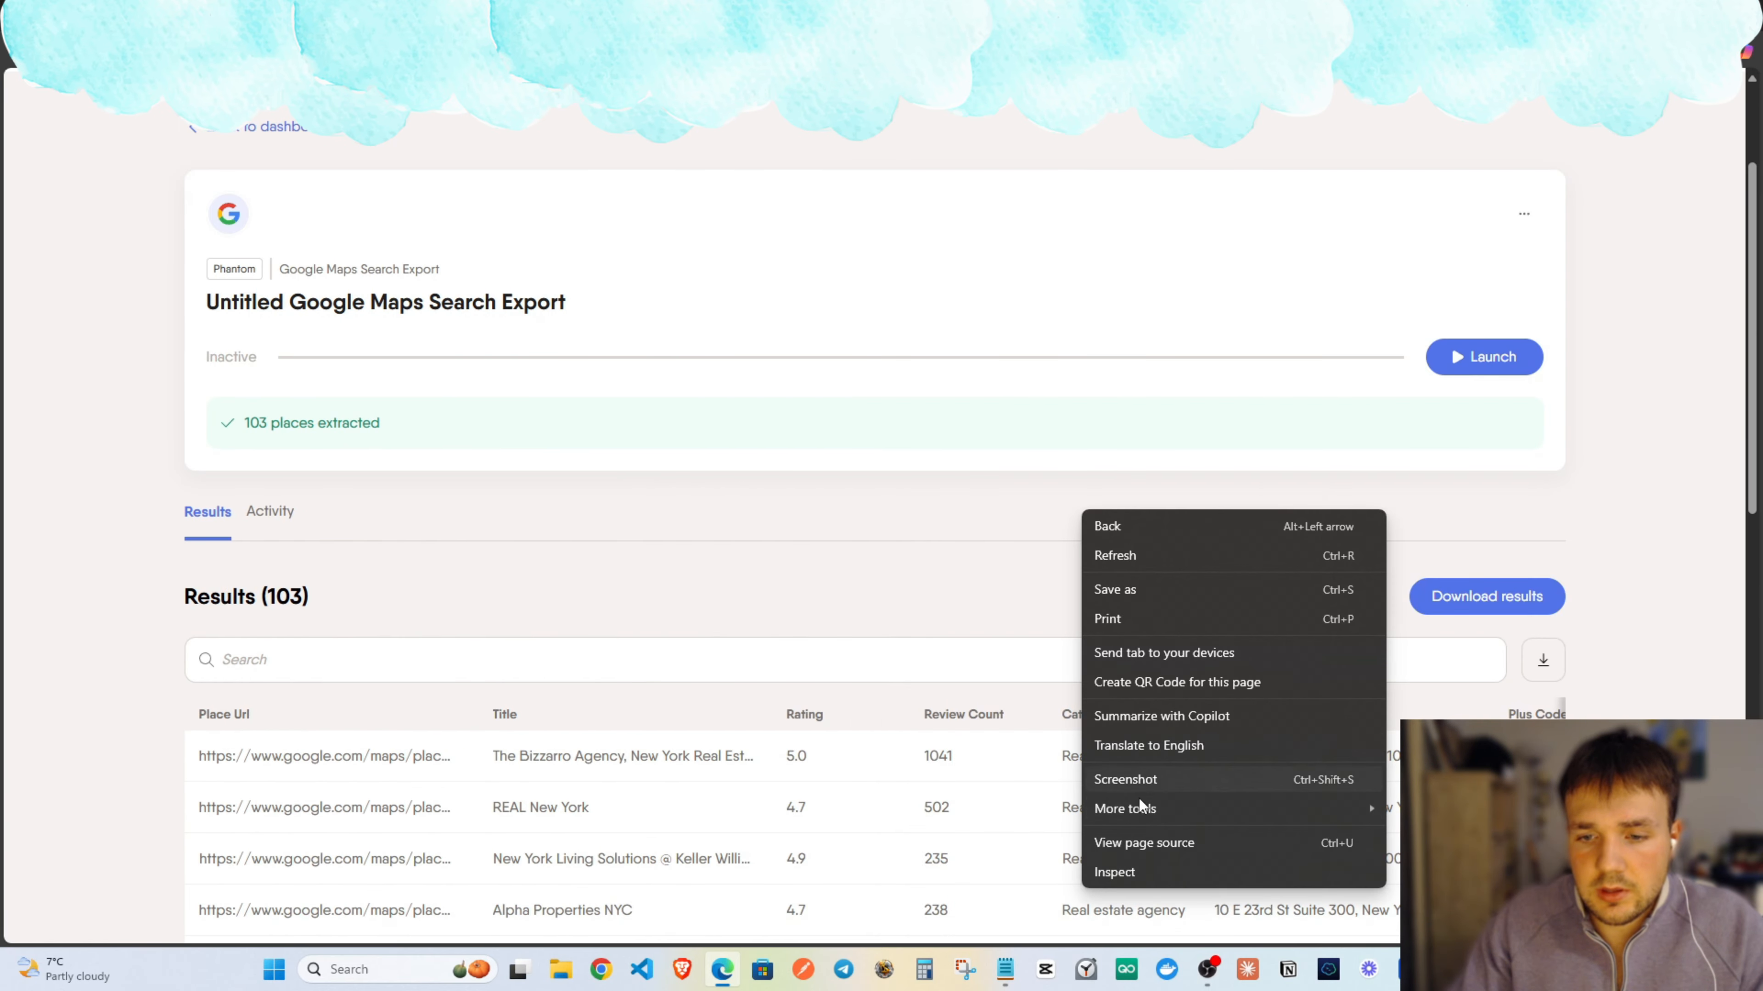
click(1148, 879)
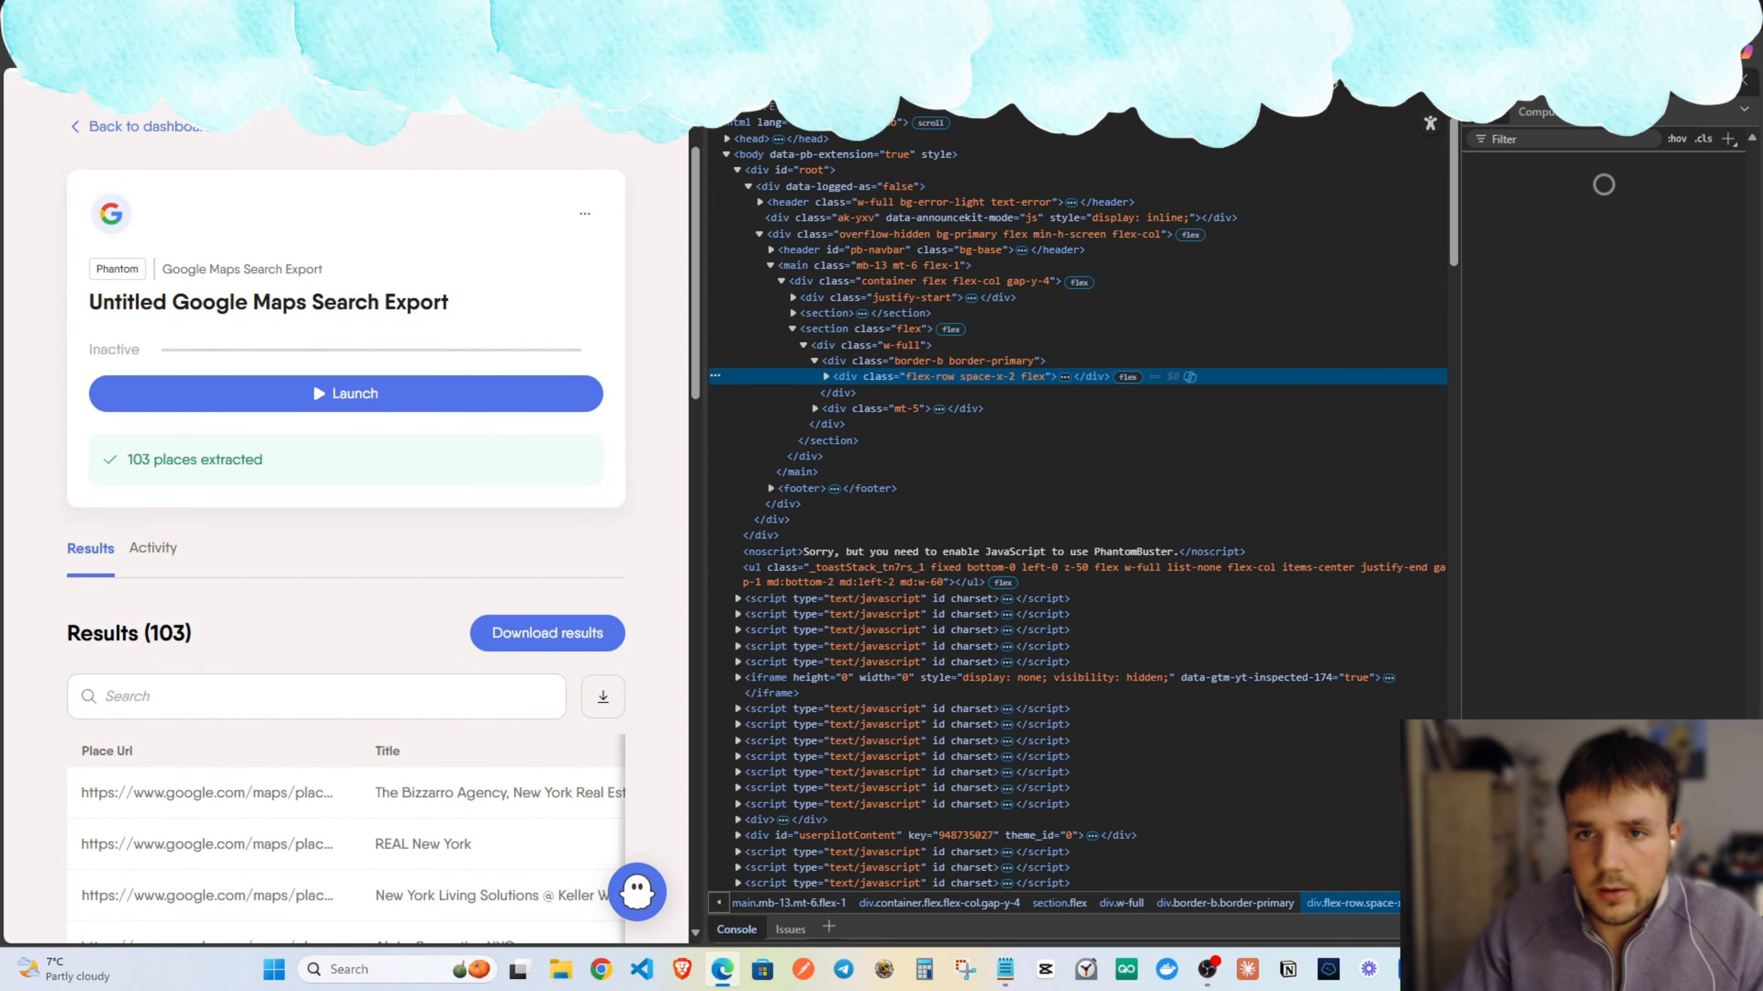
click(972, 104)
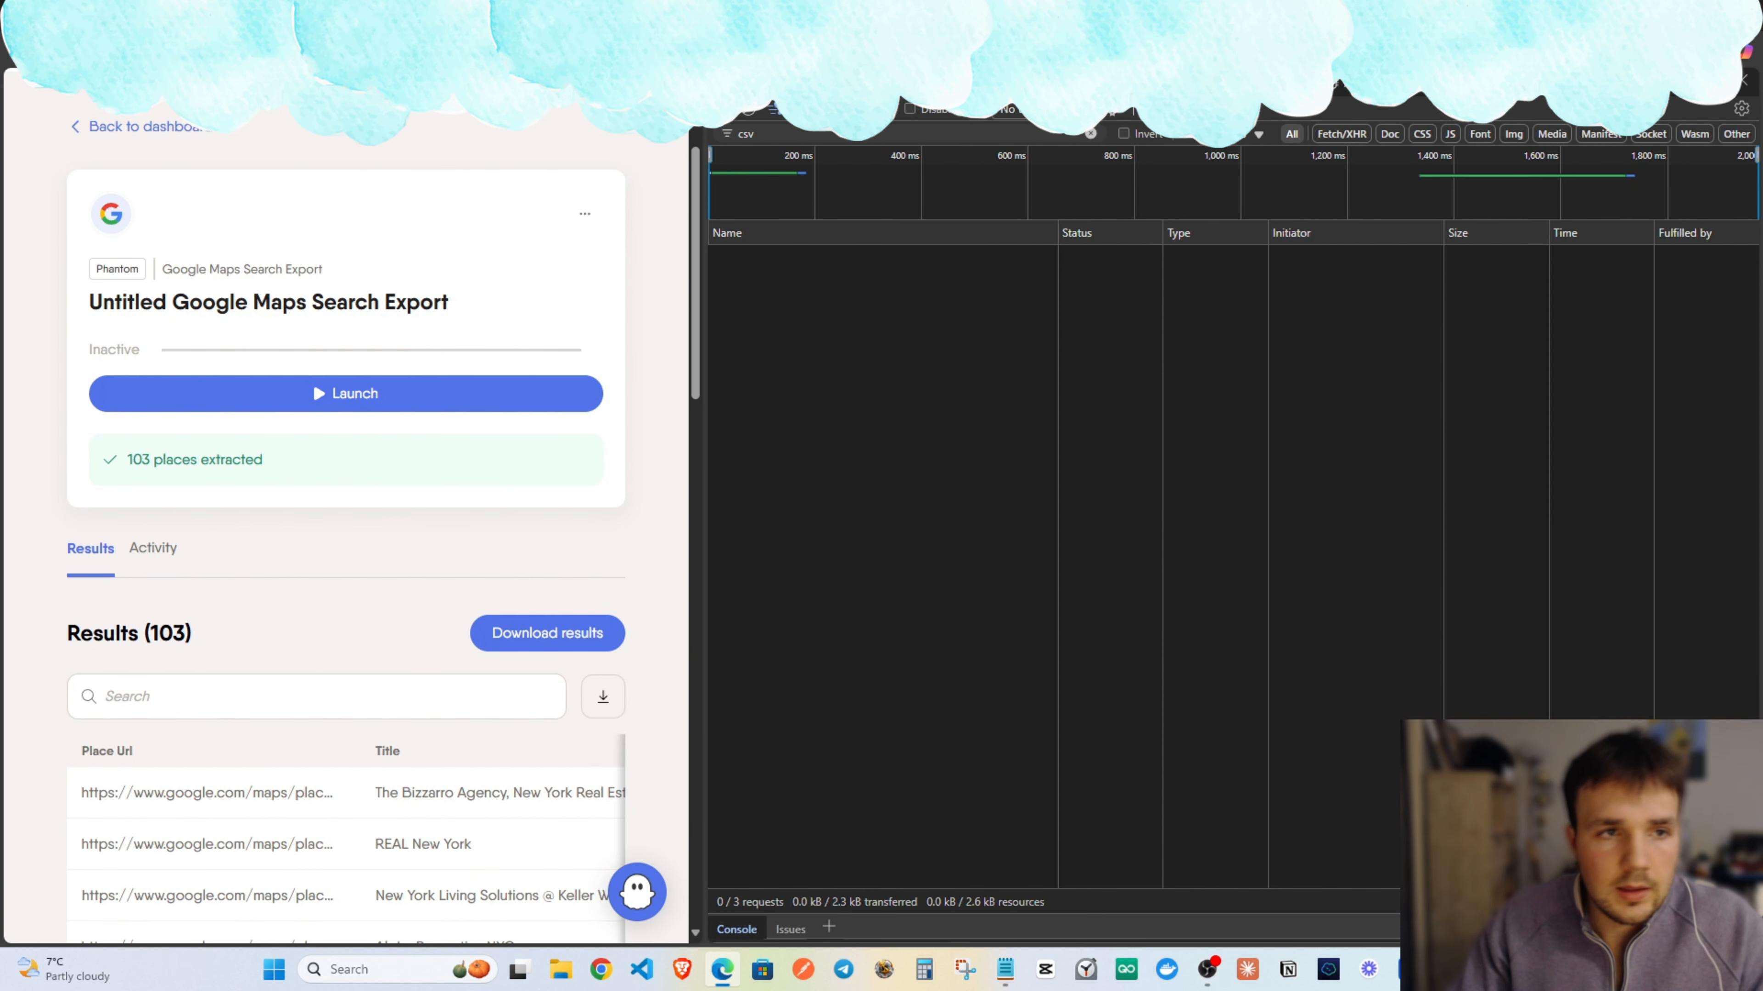
key(ctrl+r)
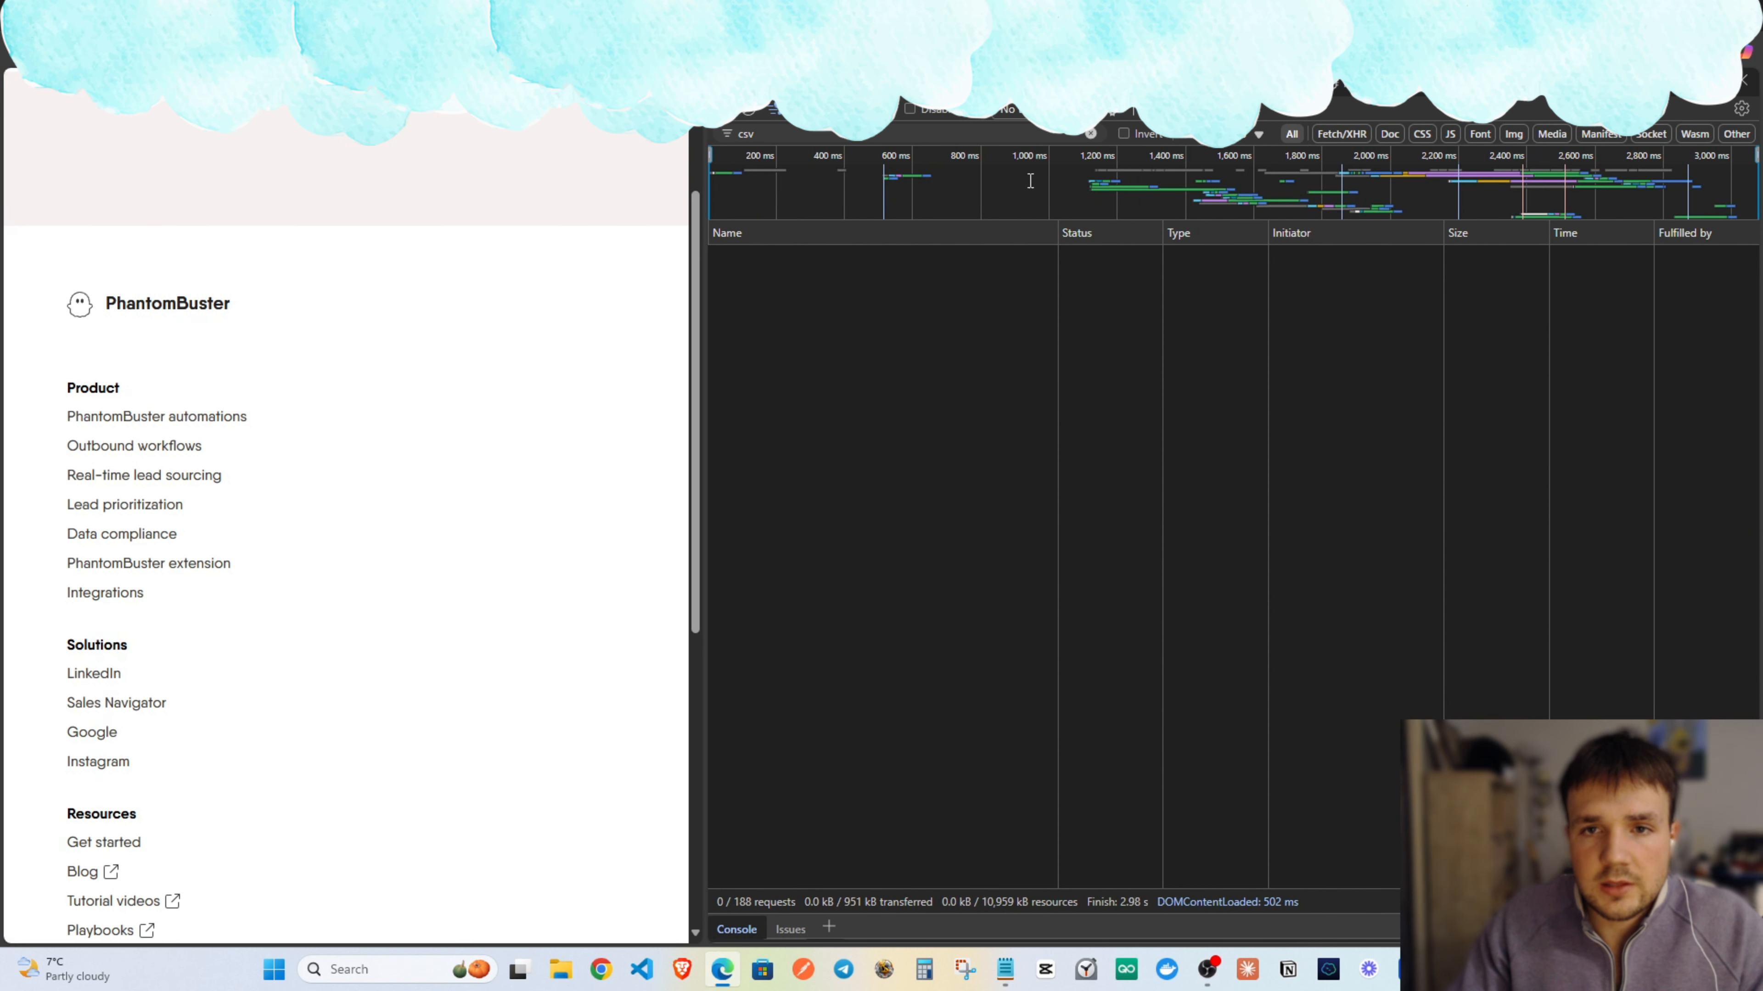
scroll(373, 531, down, 5)
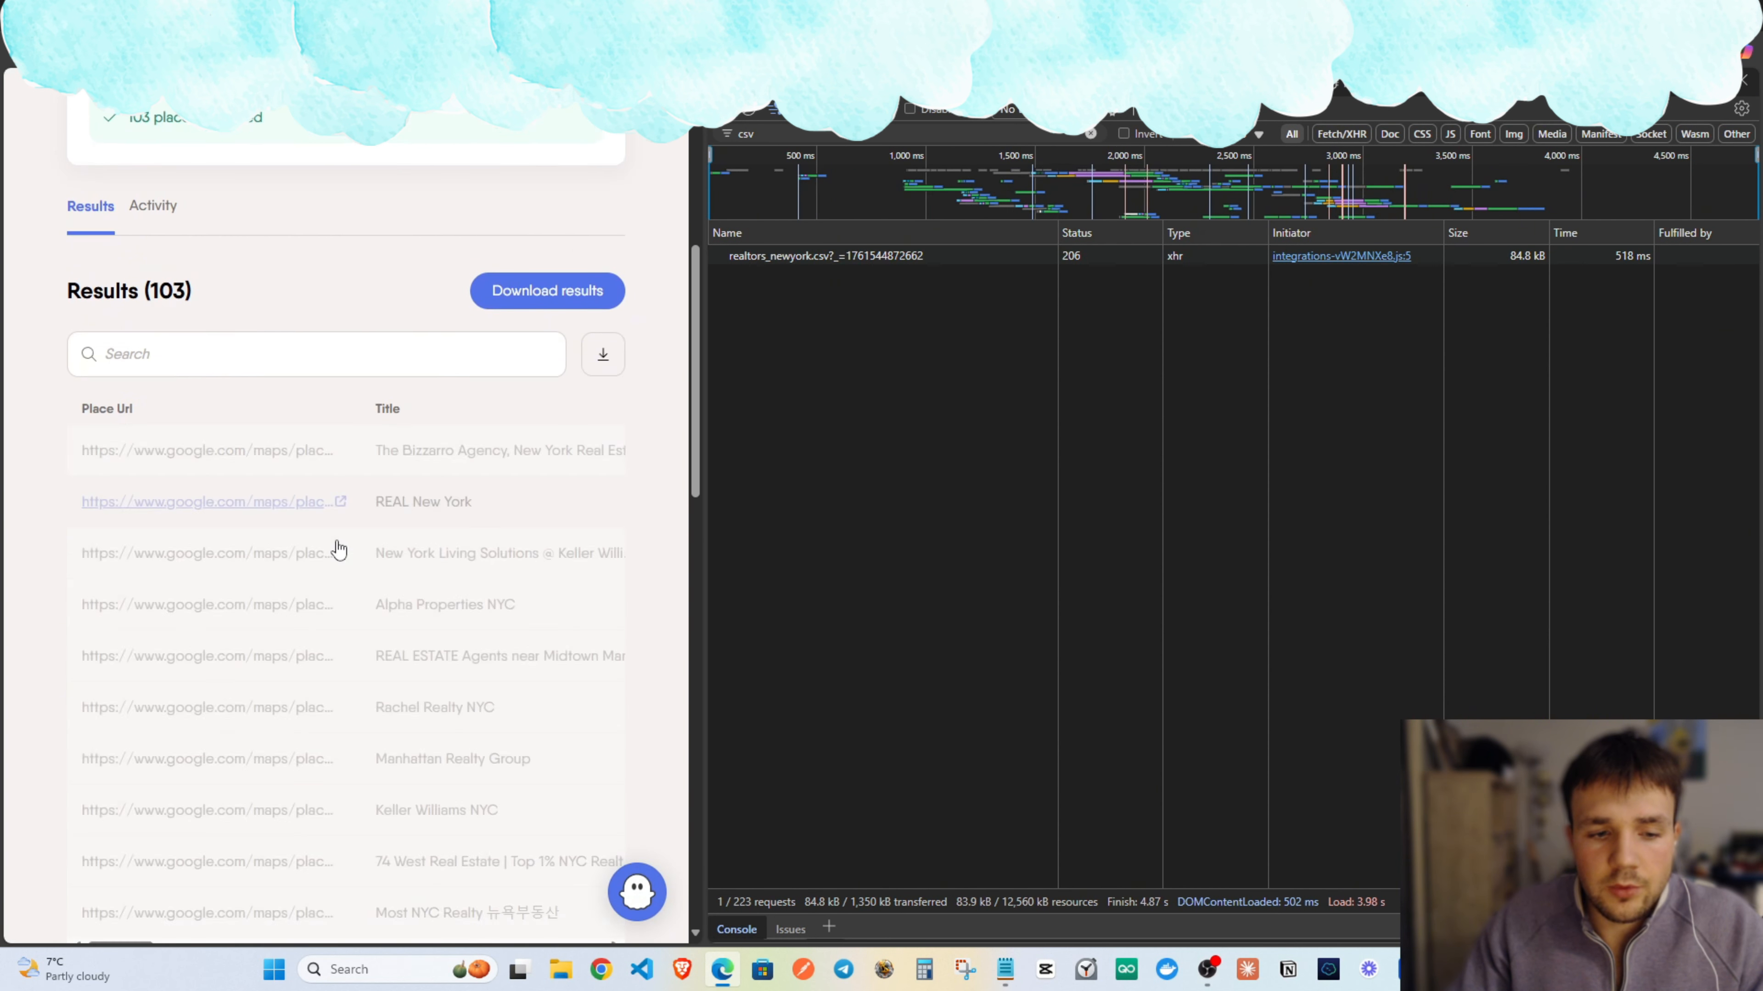
scroll(352, 581, down, 1)
scroll(352, 555, up, 4)
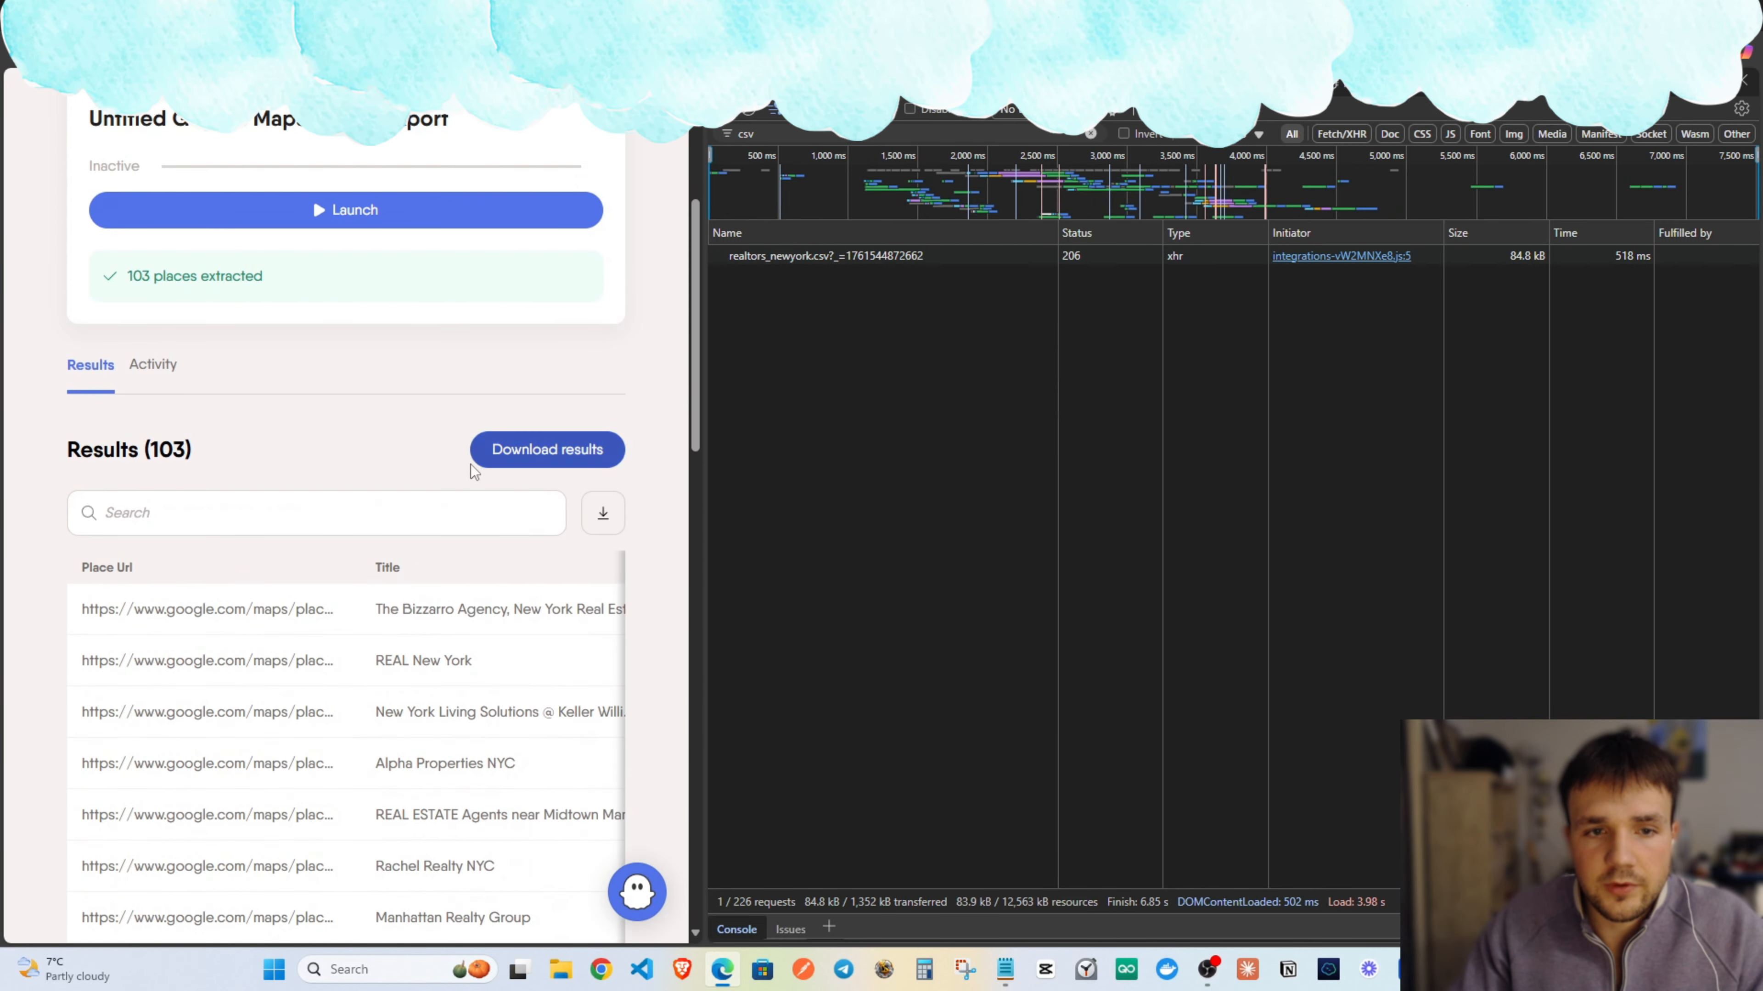
scroll(451, 479, up, 1)
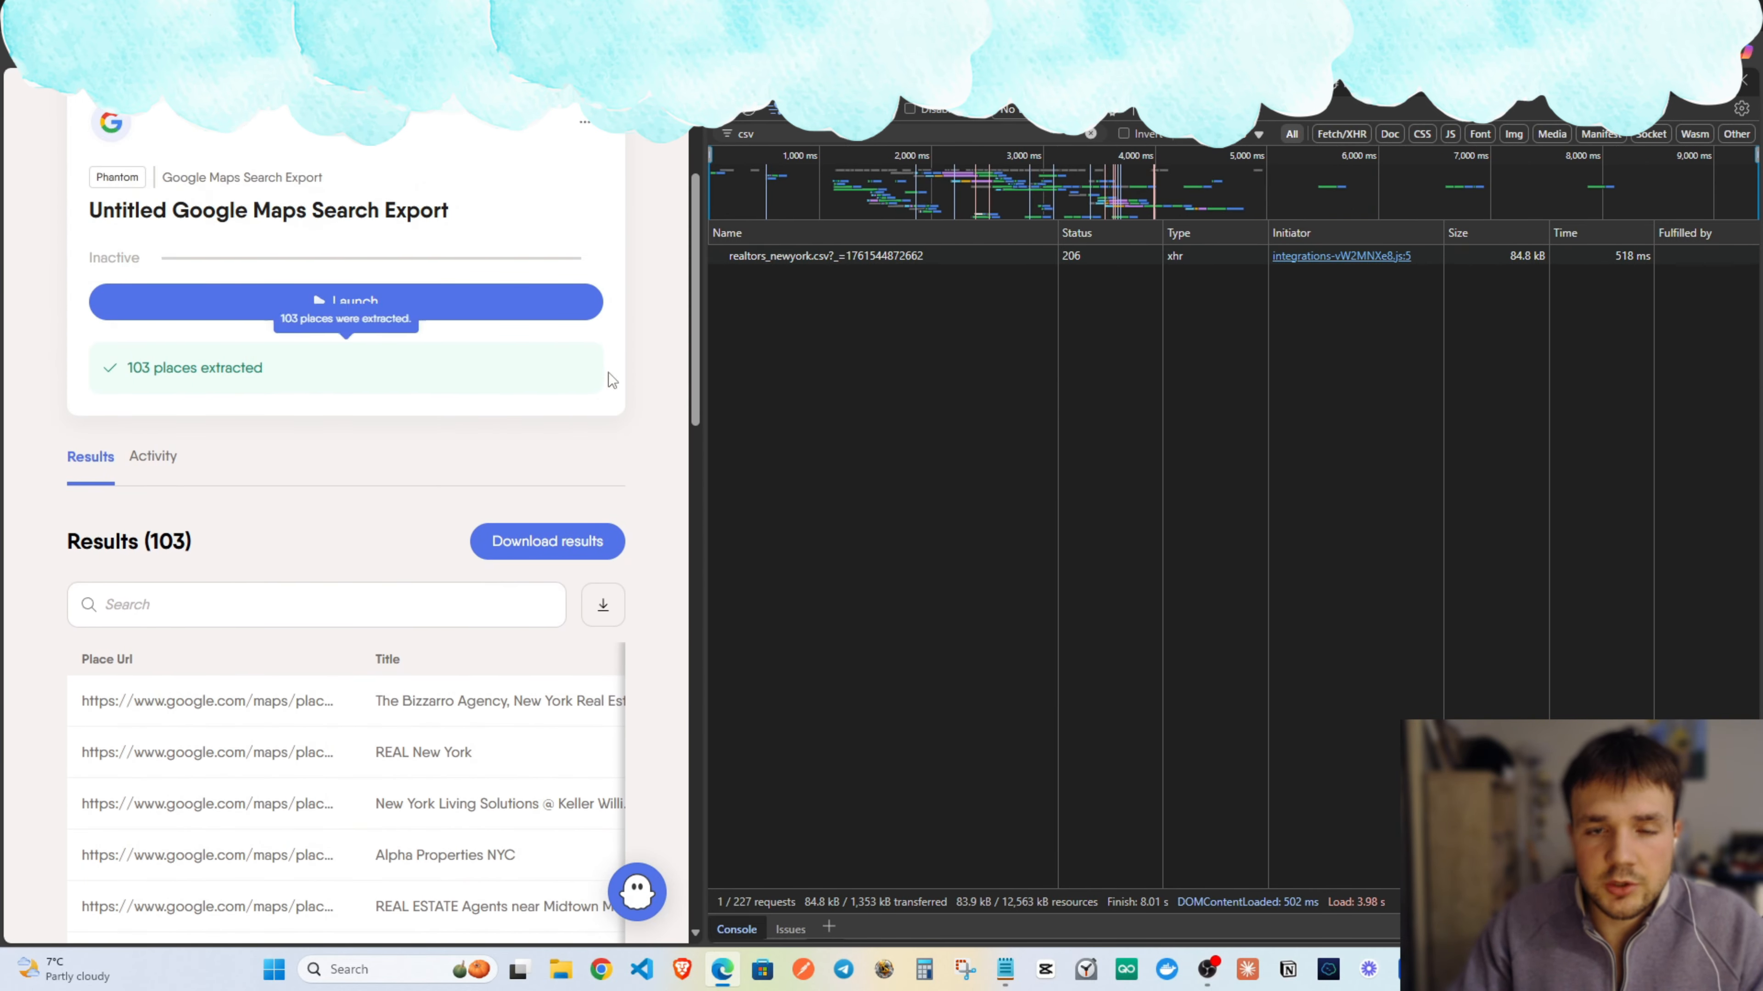
scroll(430, 465, up, 4)
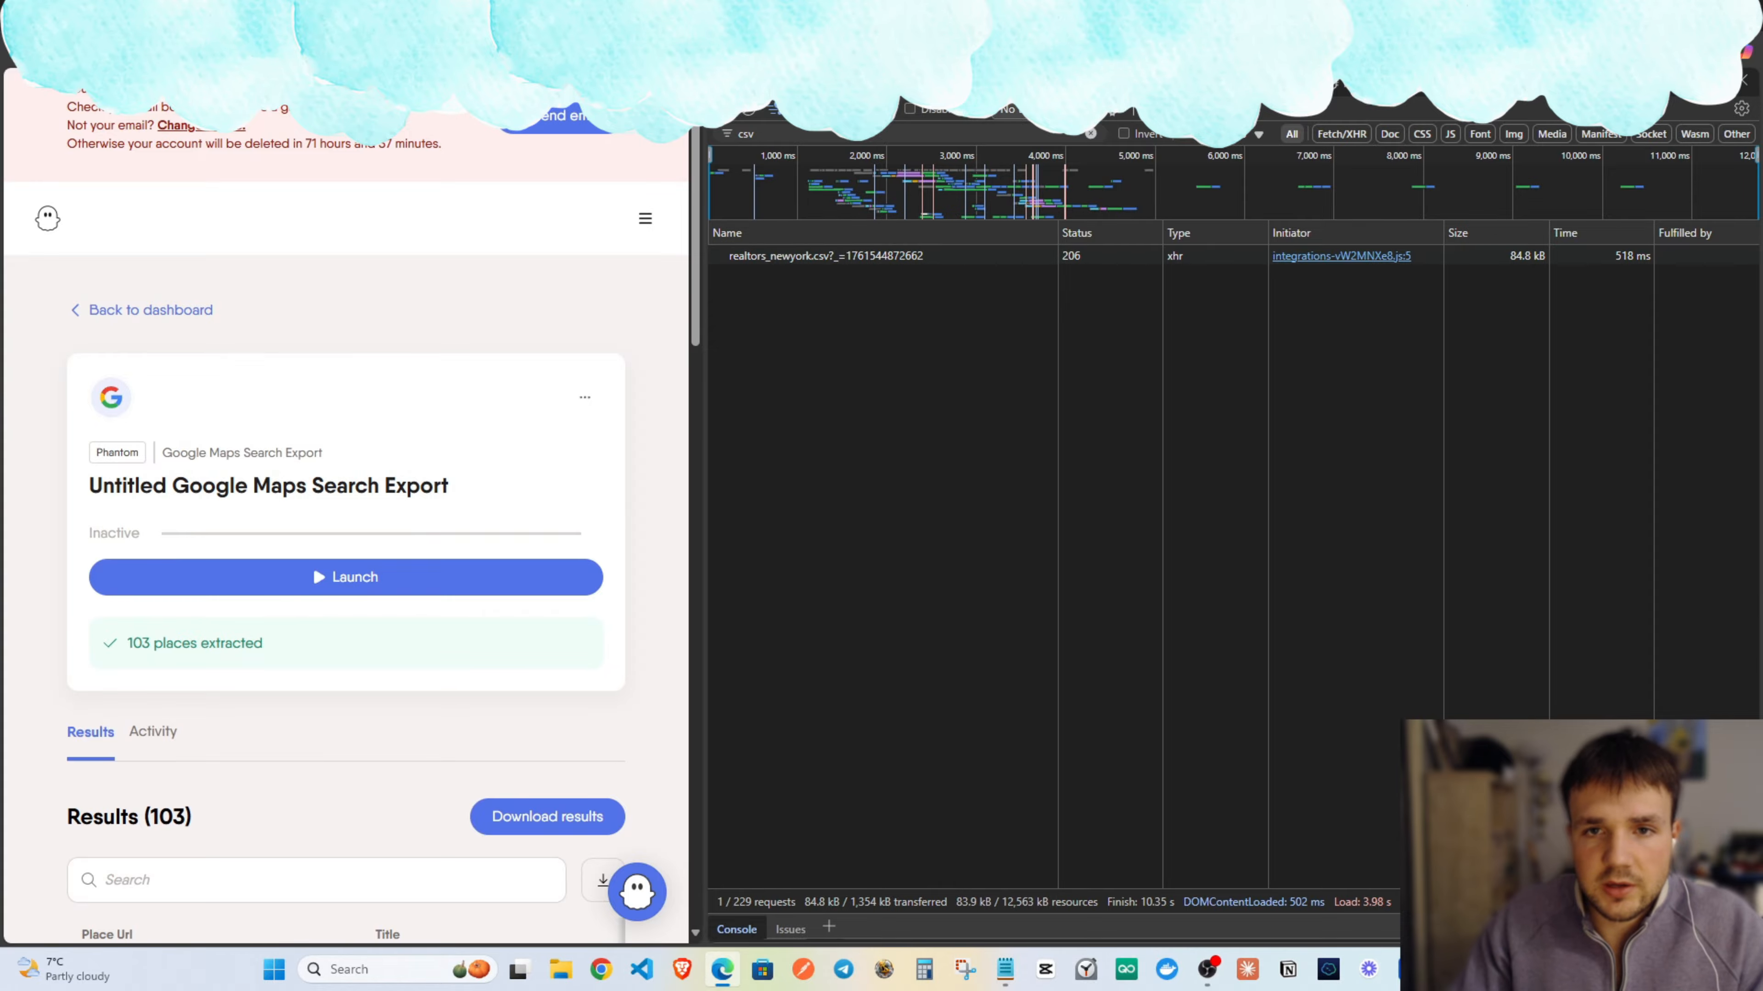
Filter requests by 'csv', download the realtors_newyork.csv request, and close DevTools.
click(1090, 133)
scroll(909, 389, down, 2)
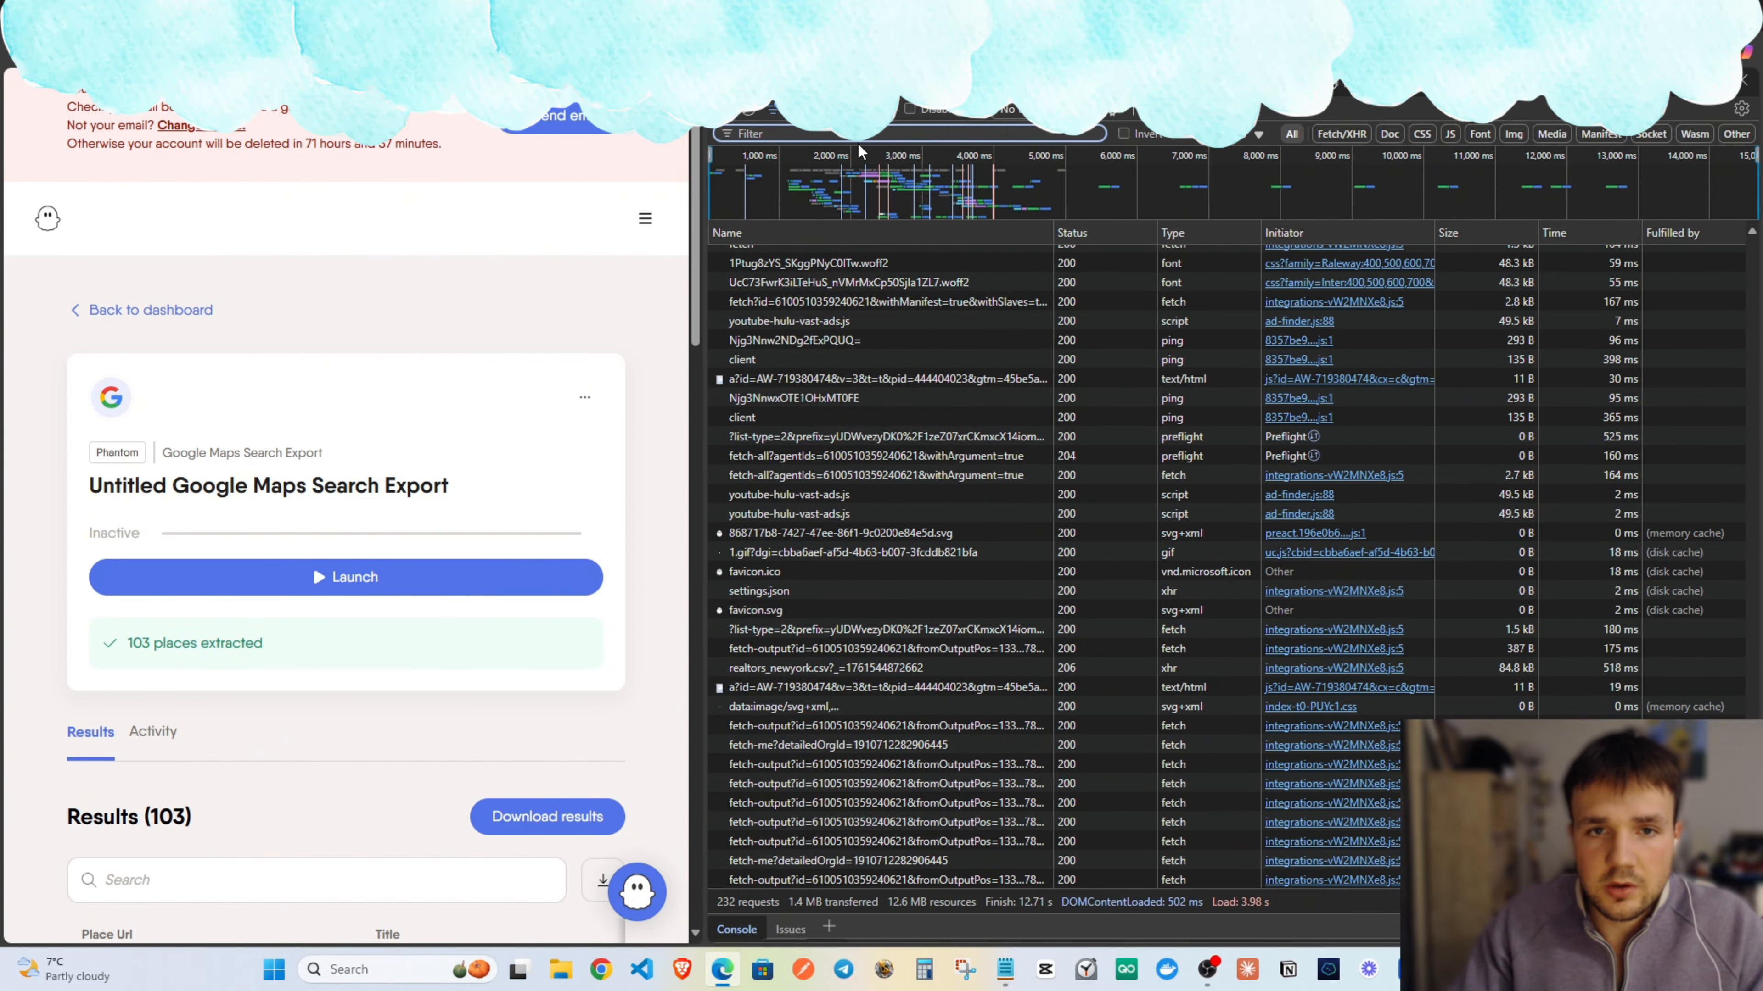
text(csv)
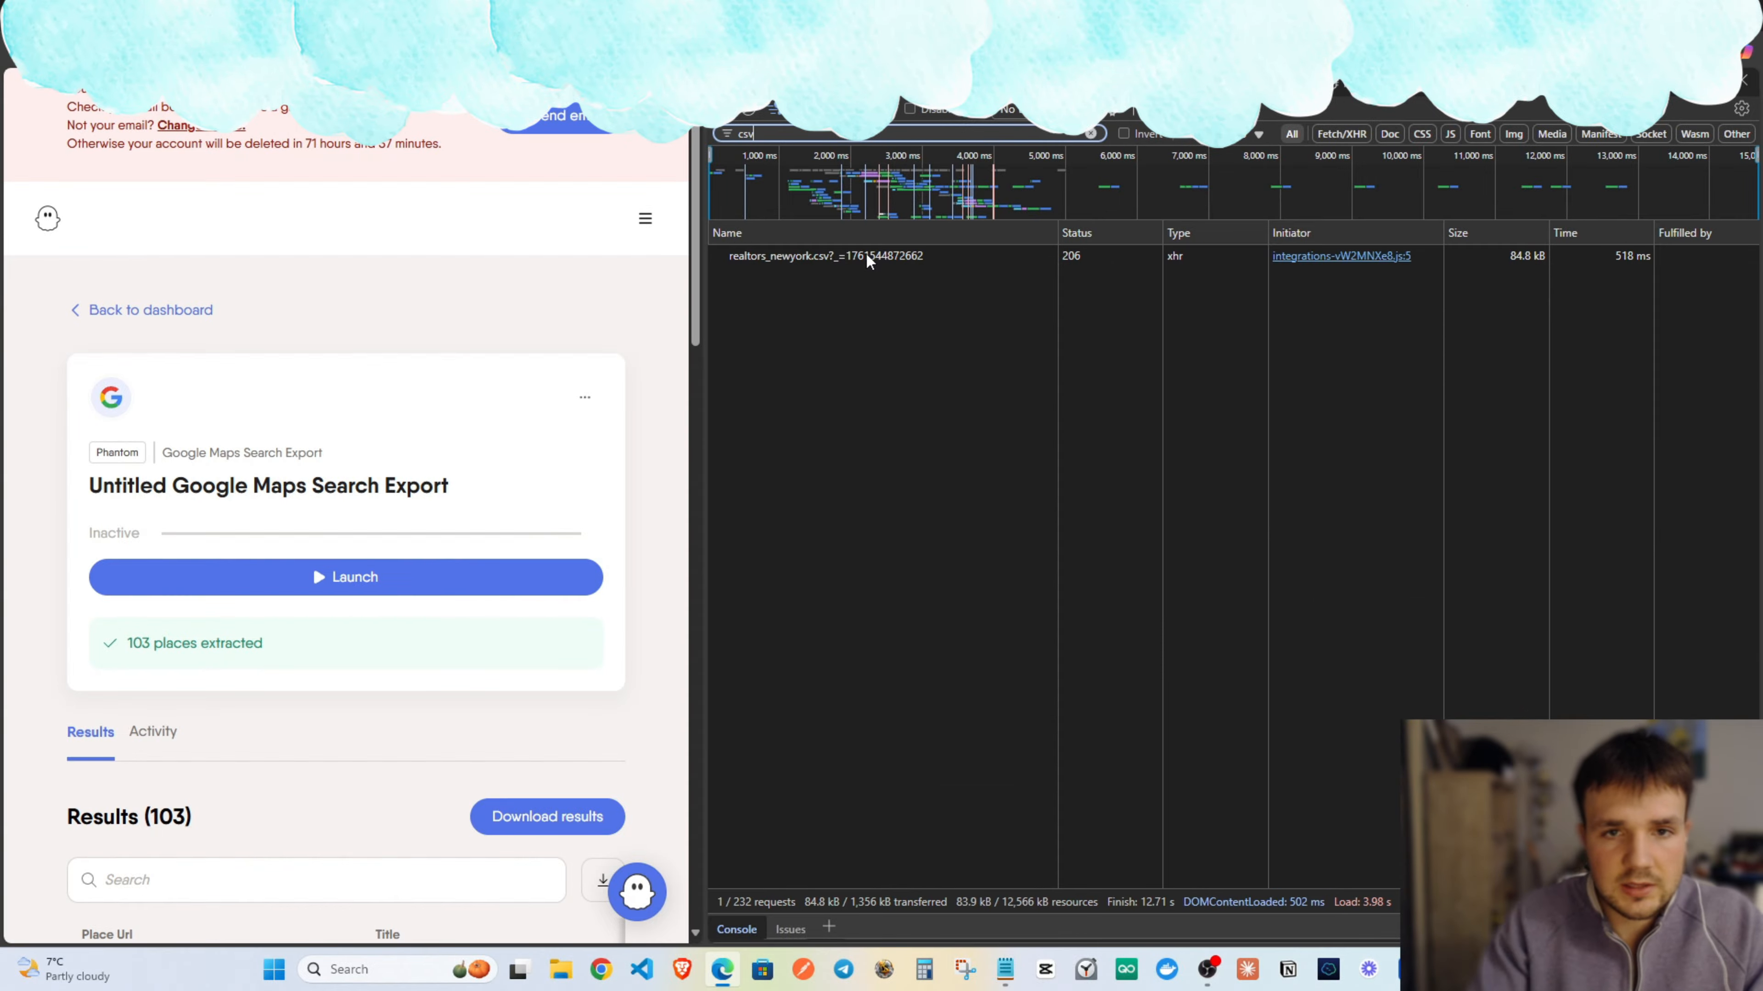
click(862, 258)
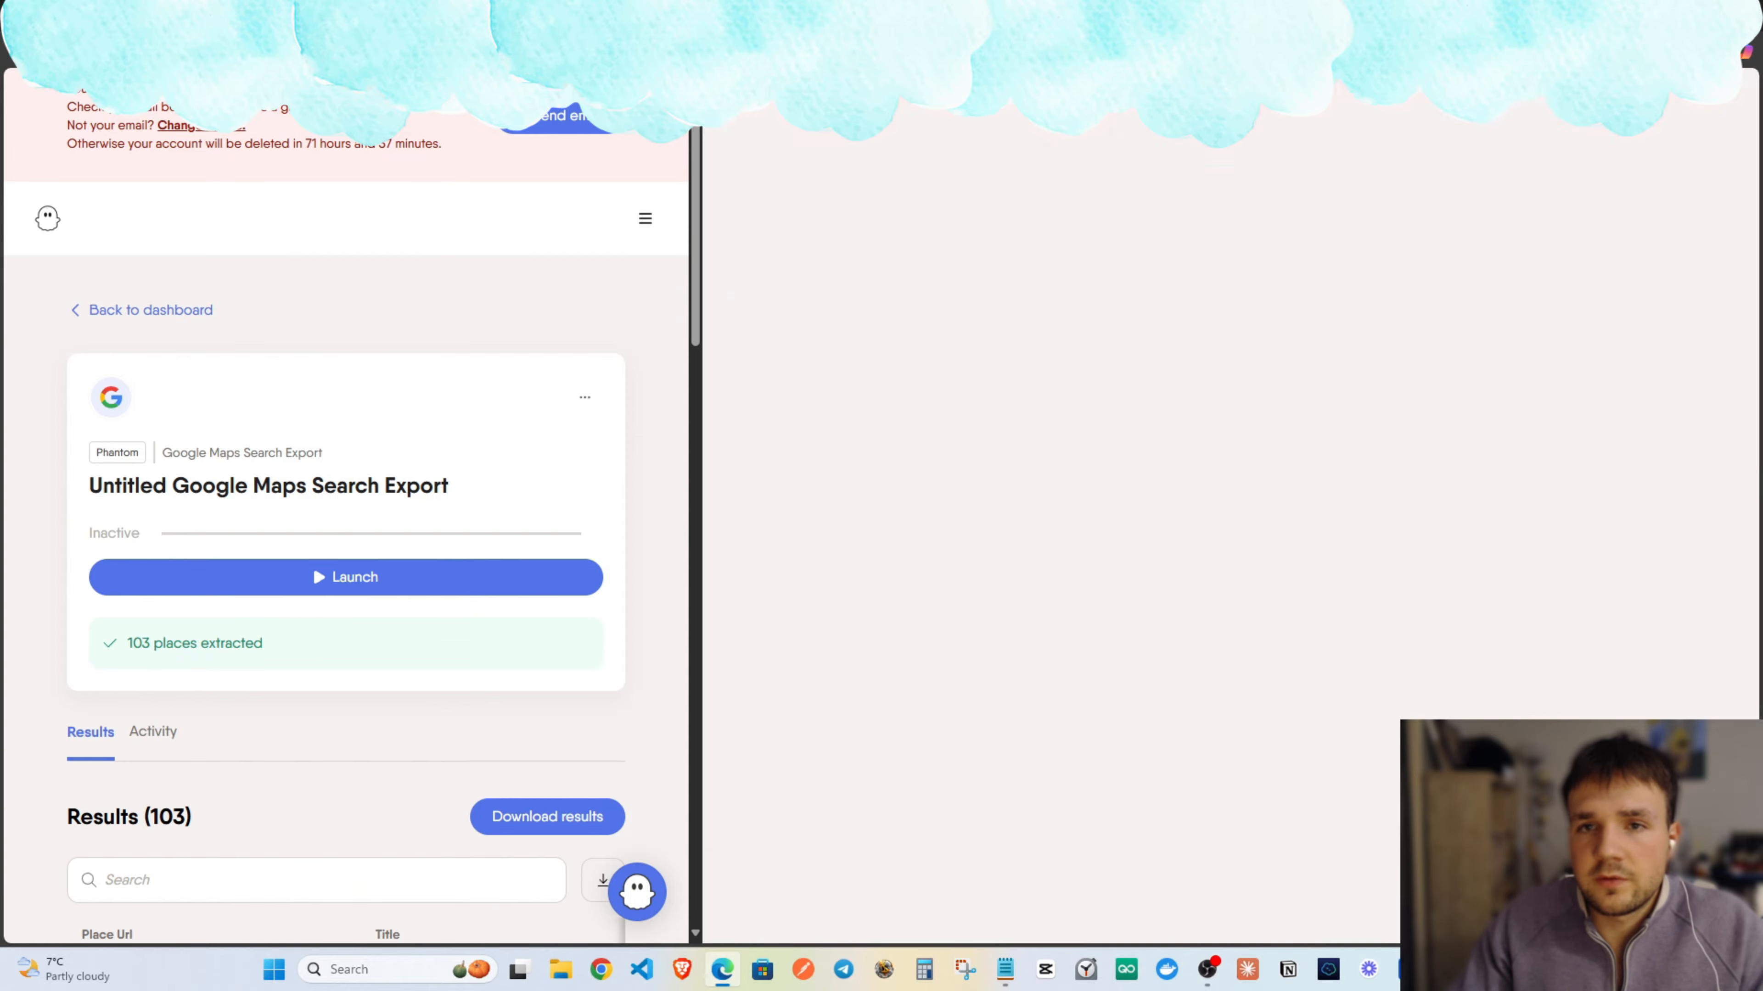
click(1743, 80)
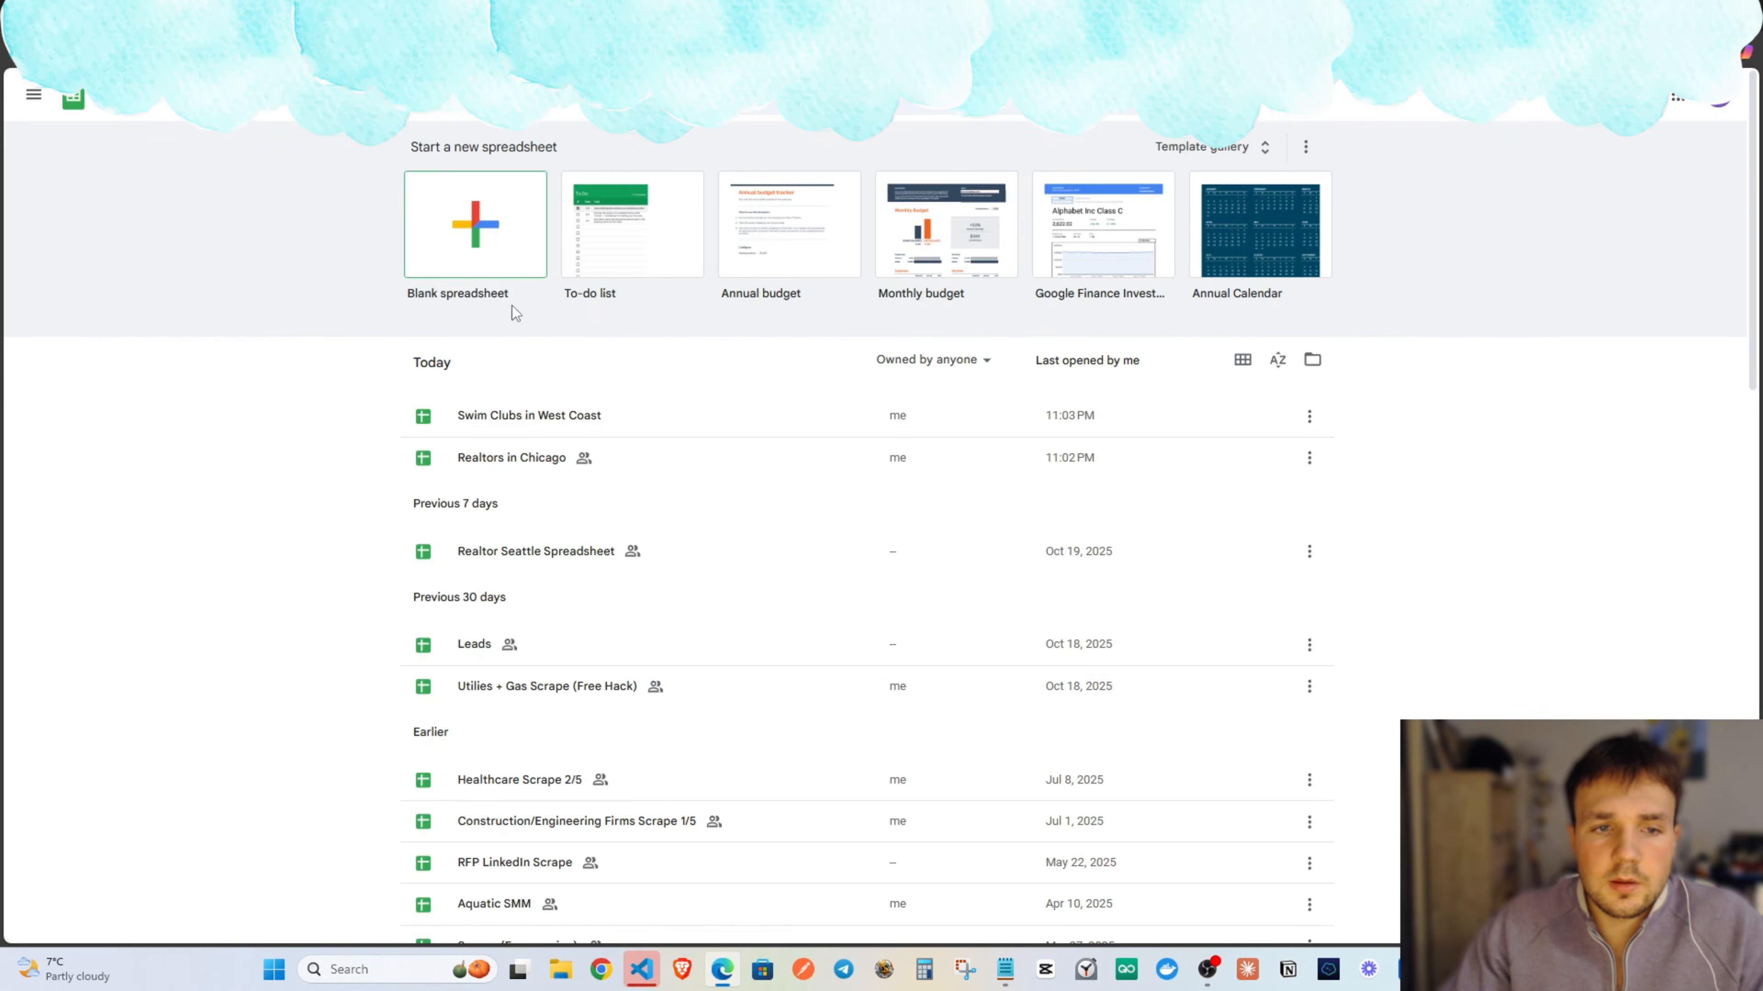
Import realtors_newyork.csv into a new blank Google Sheet, replacing the spreadsheet's contents.
click(470, 203)
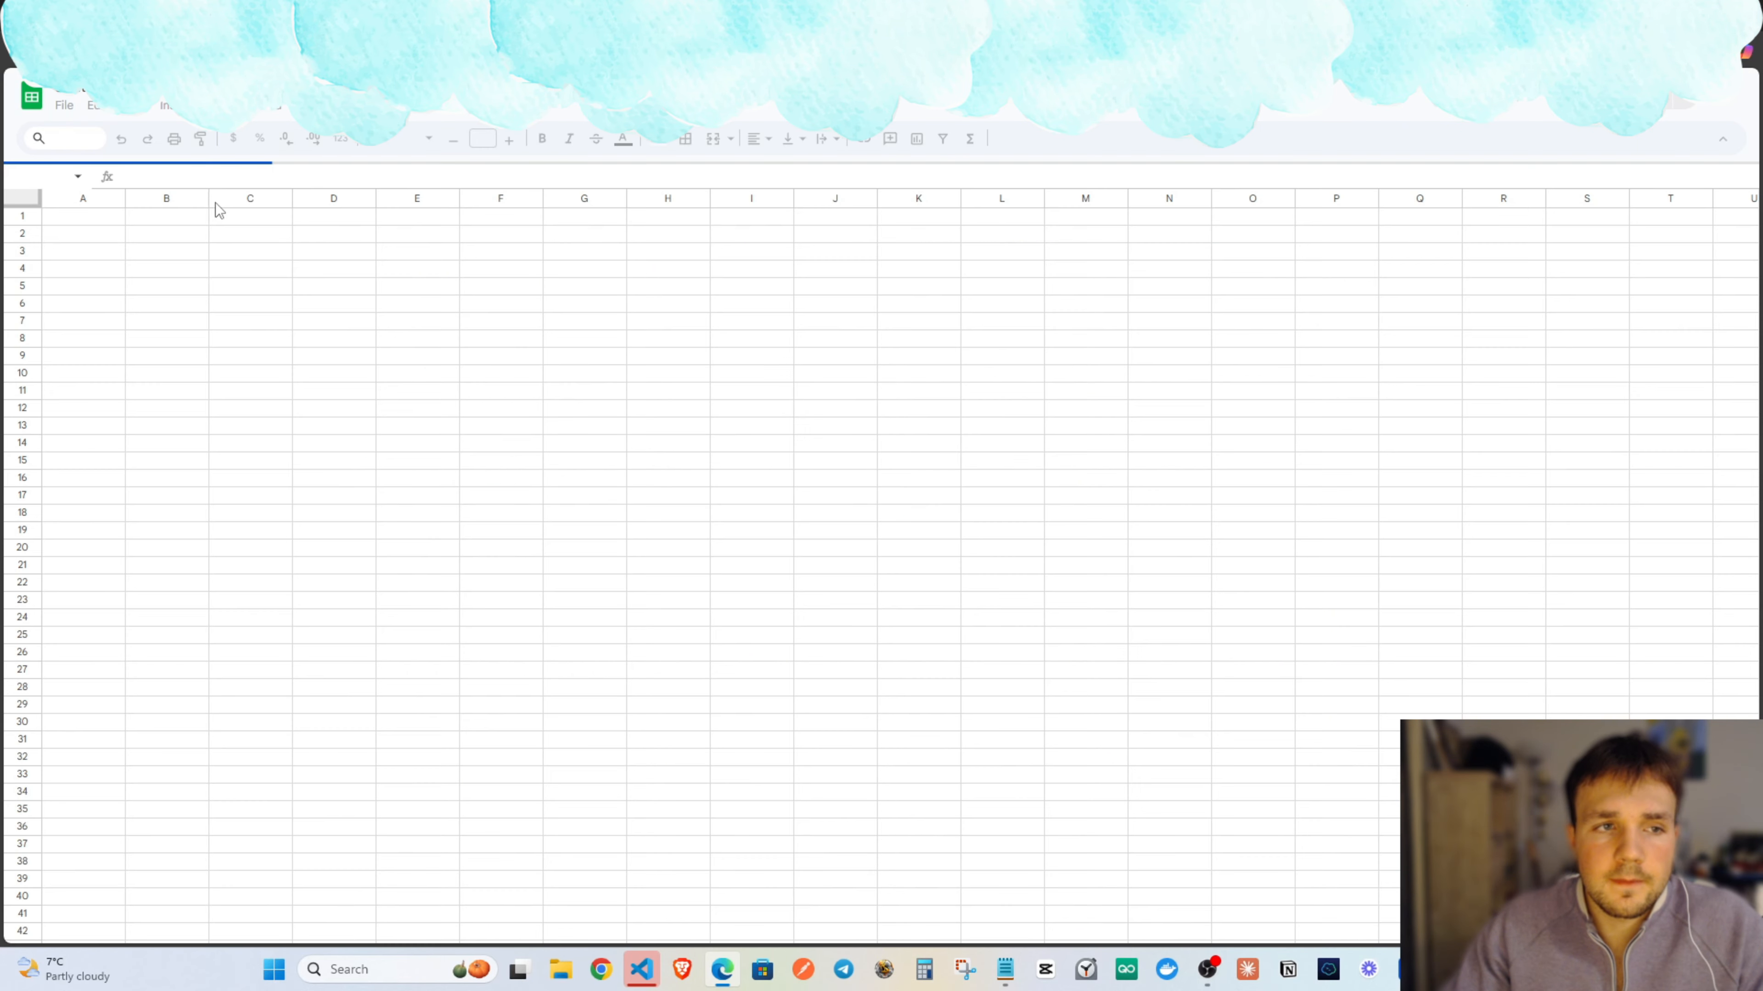
click(63, 106)
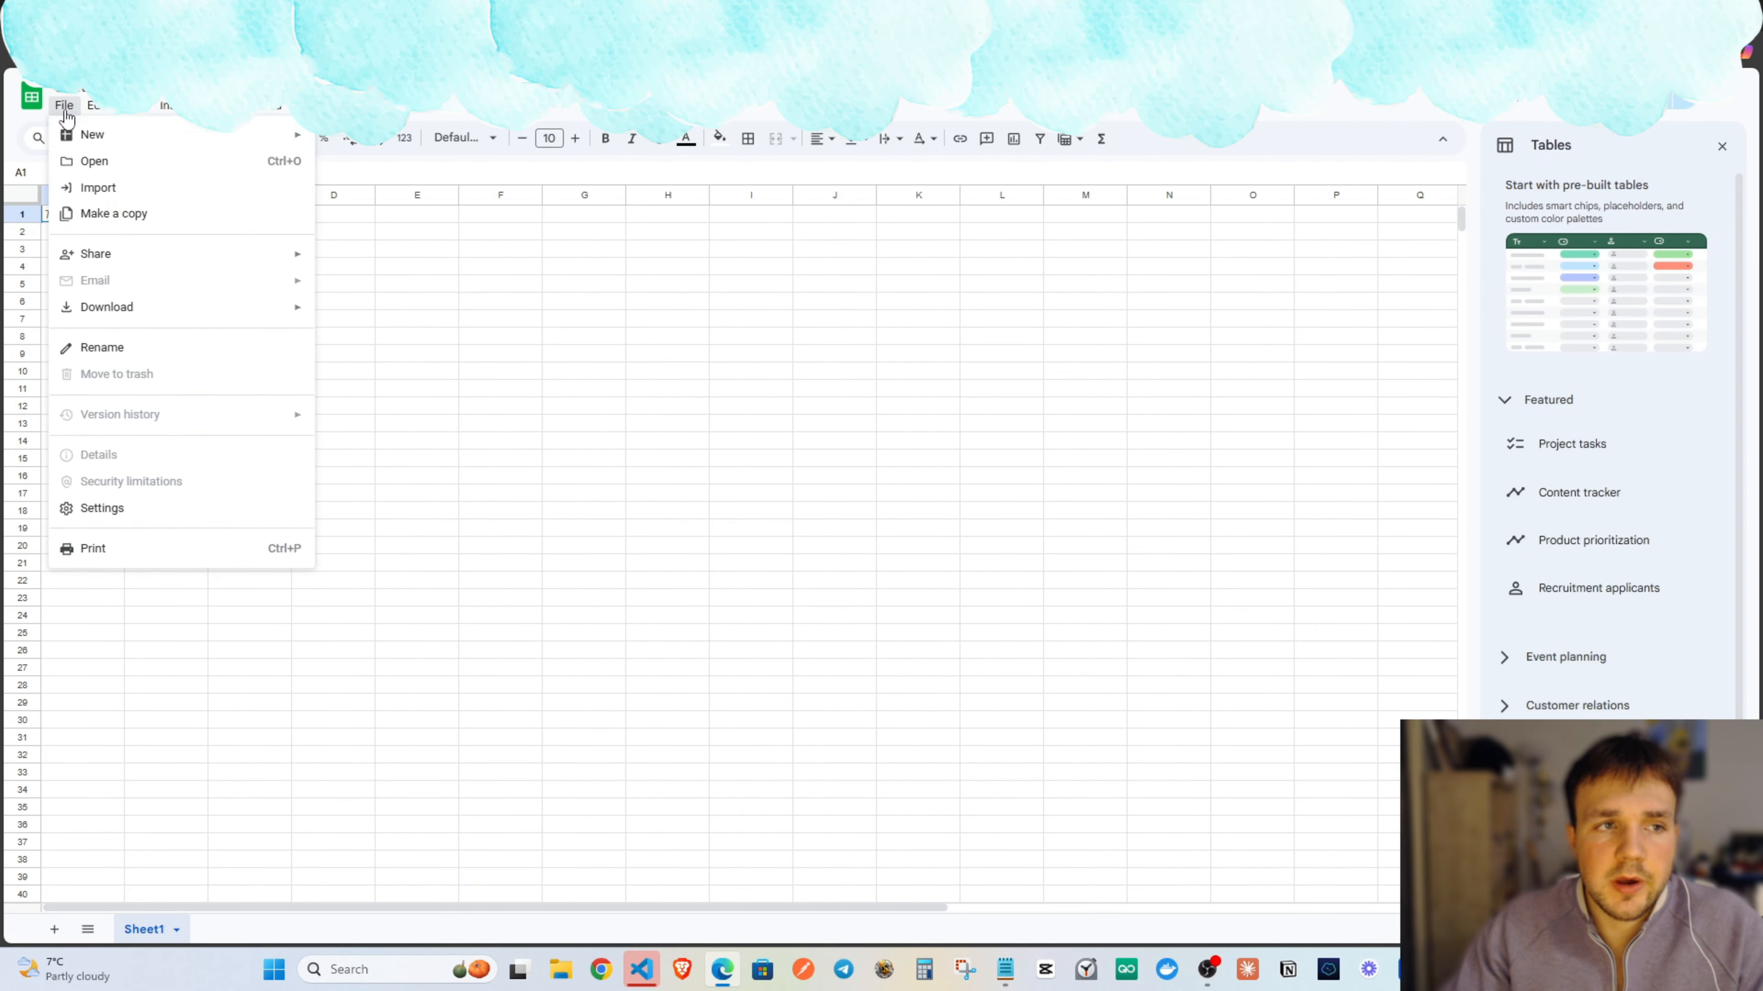
click(125, 201)
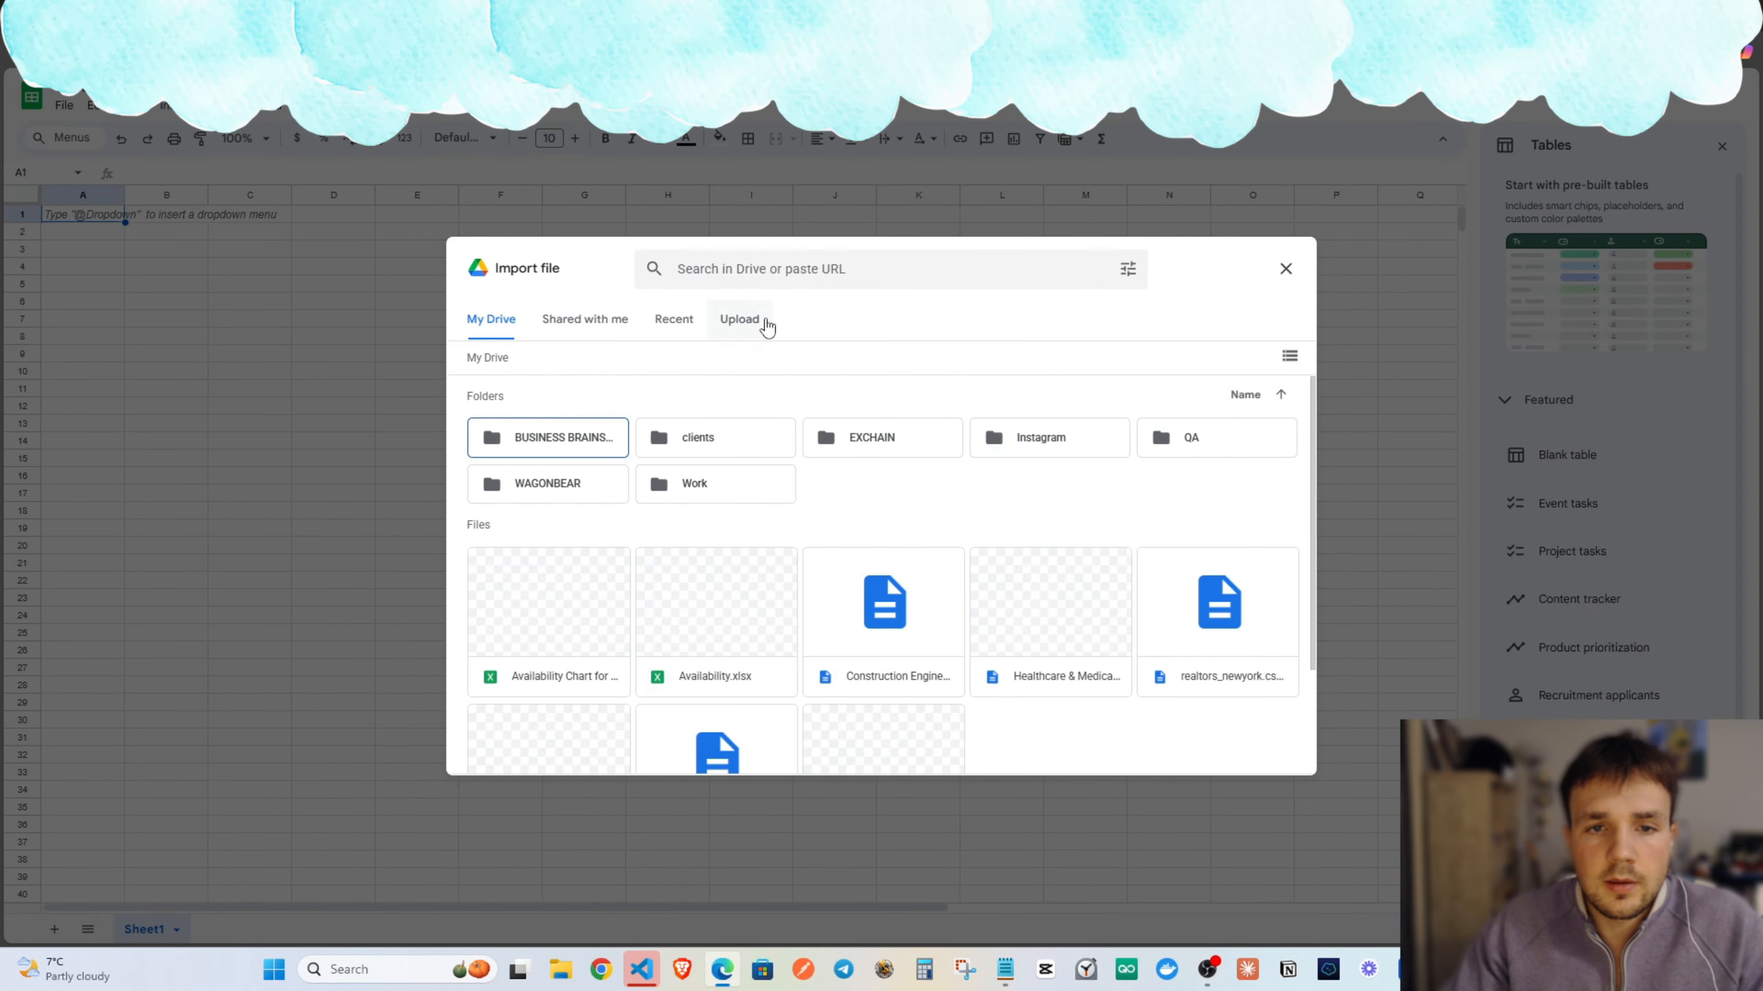
click(760, 325)
click(902, 611)
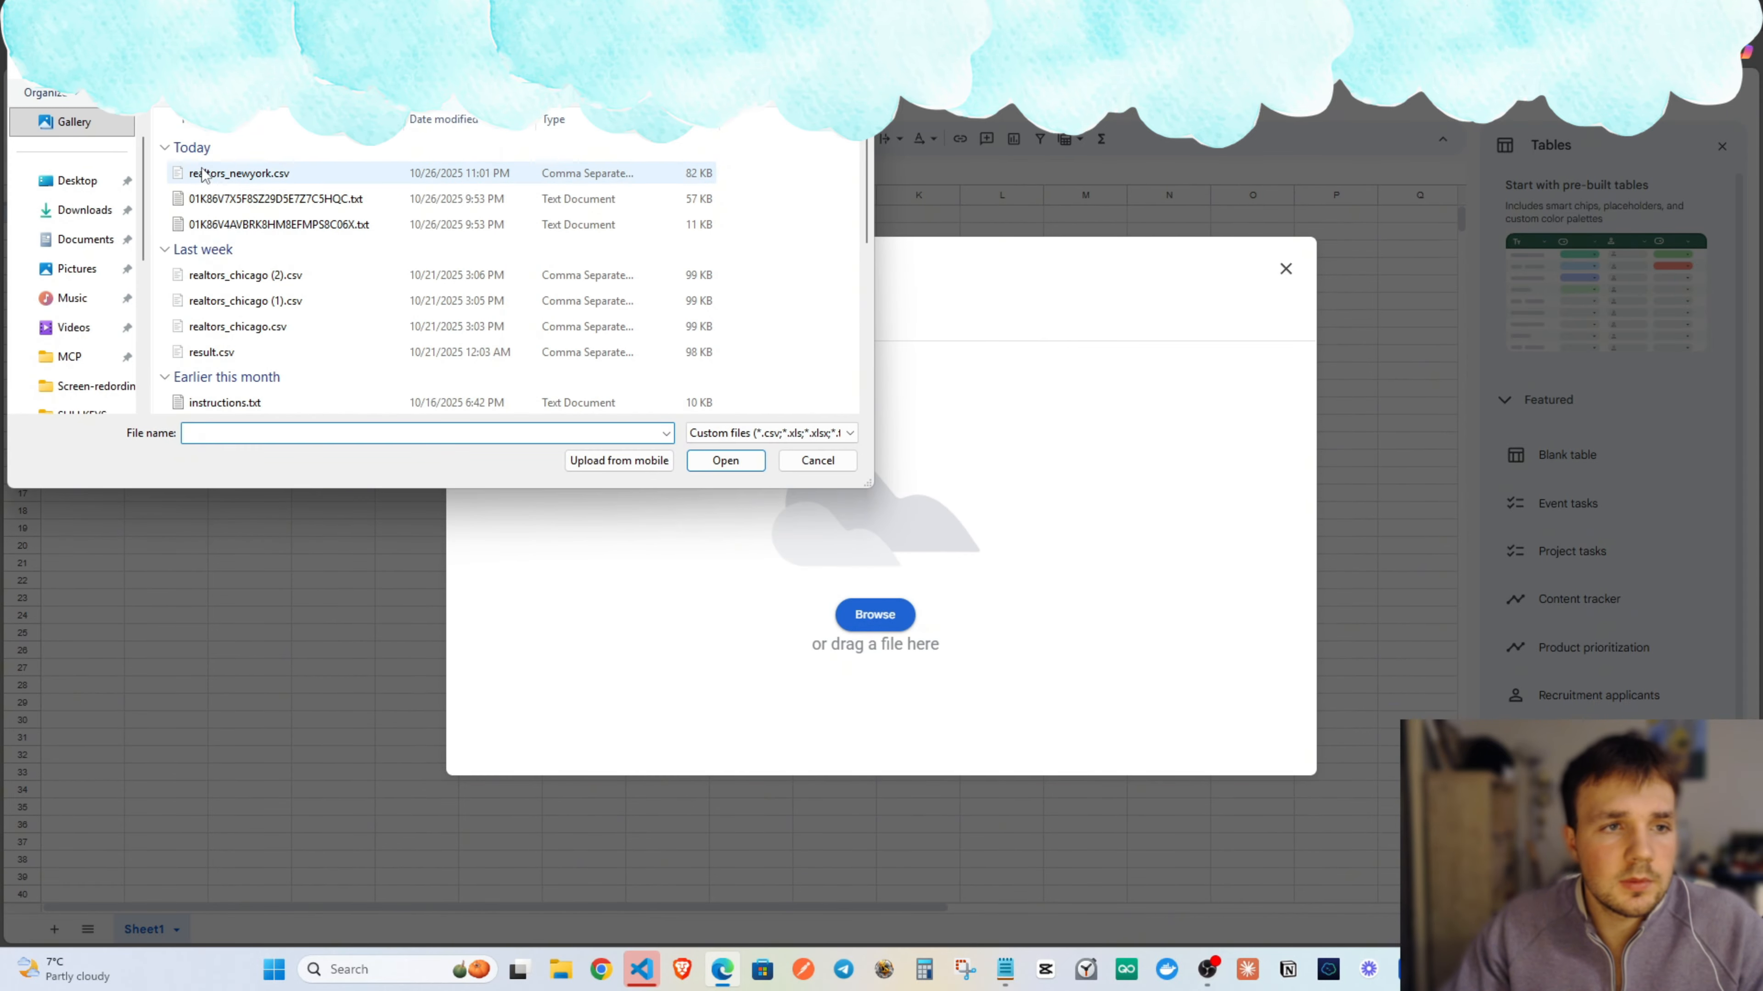
double_click(233, 175)
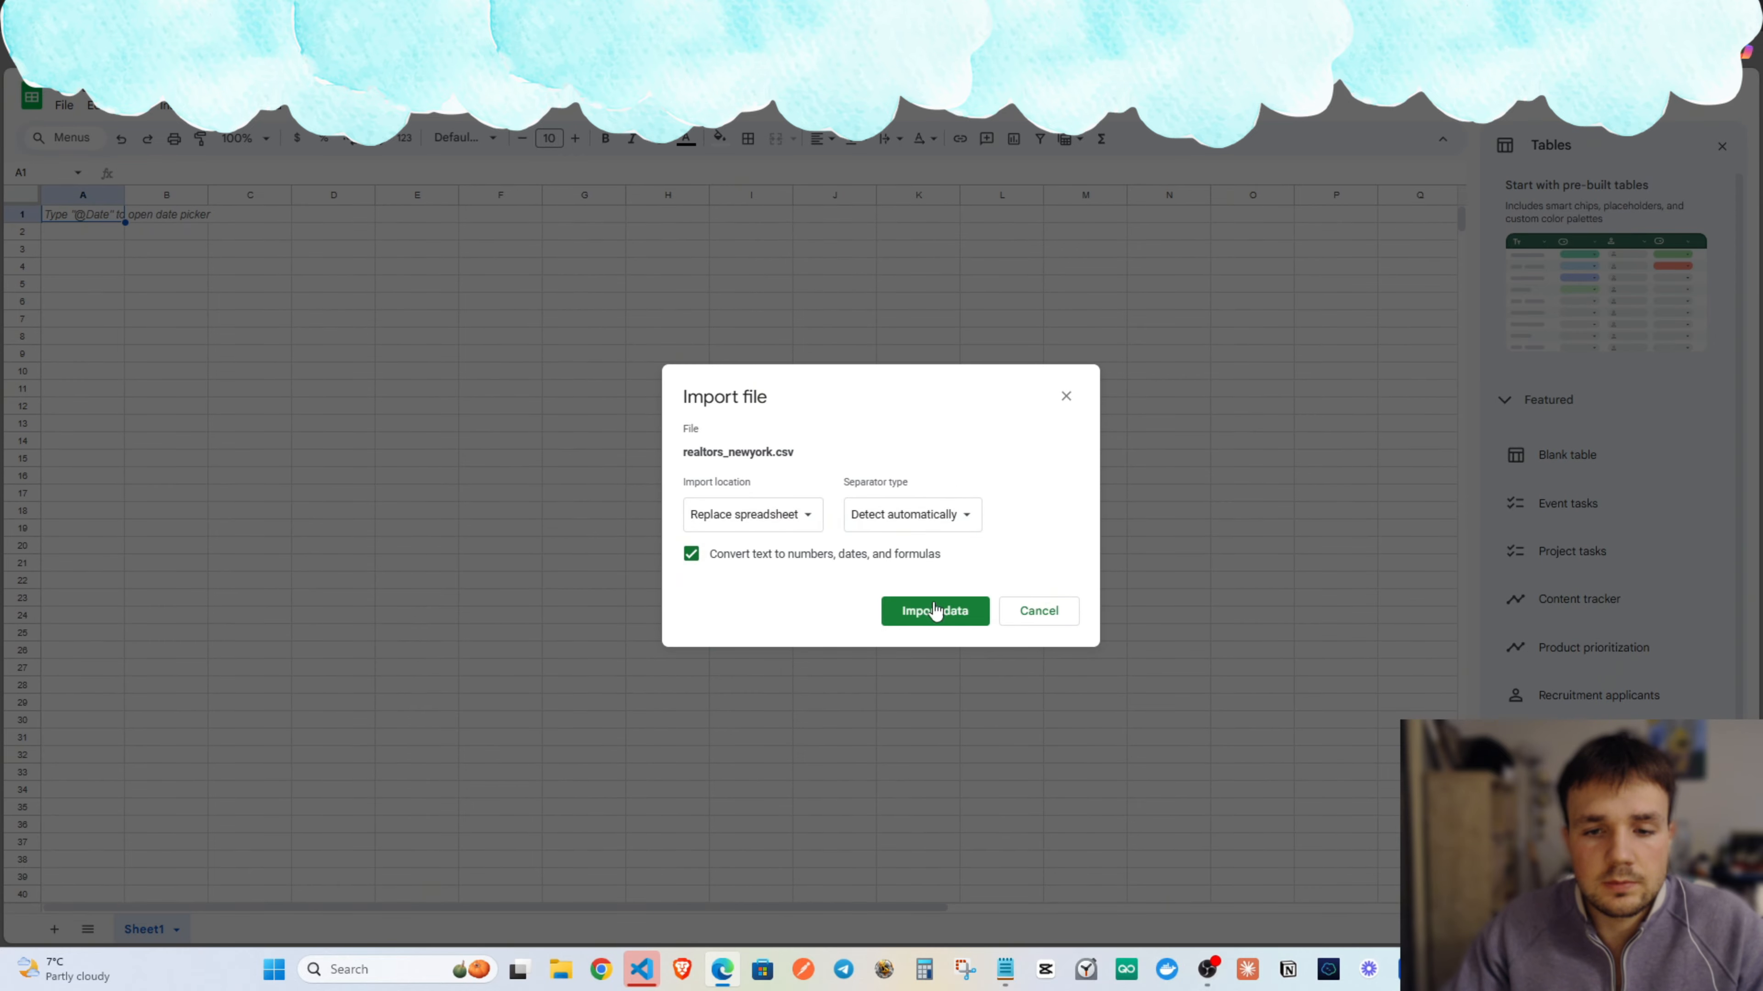
click(948, 612)
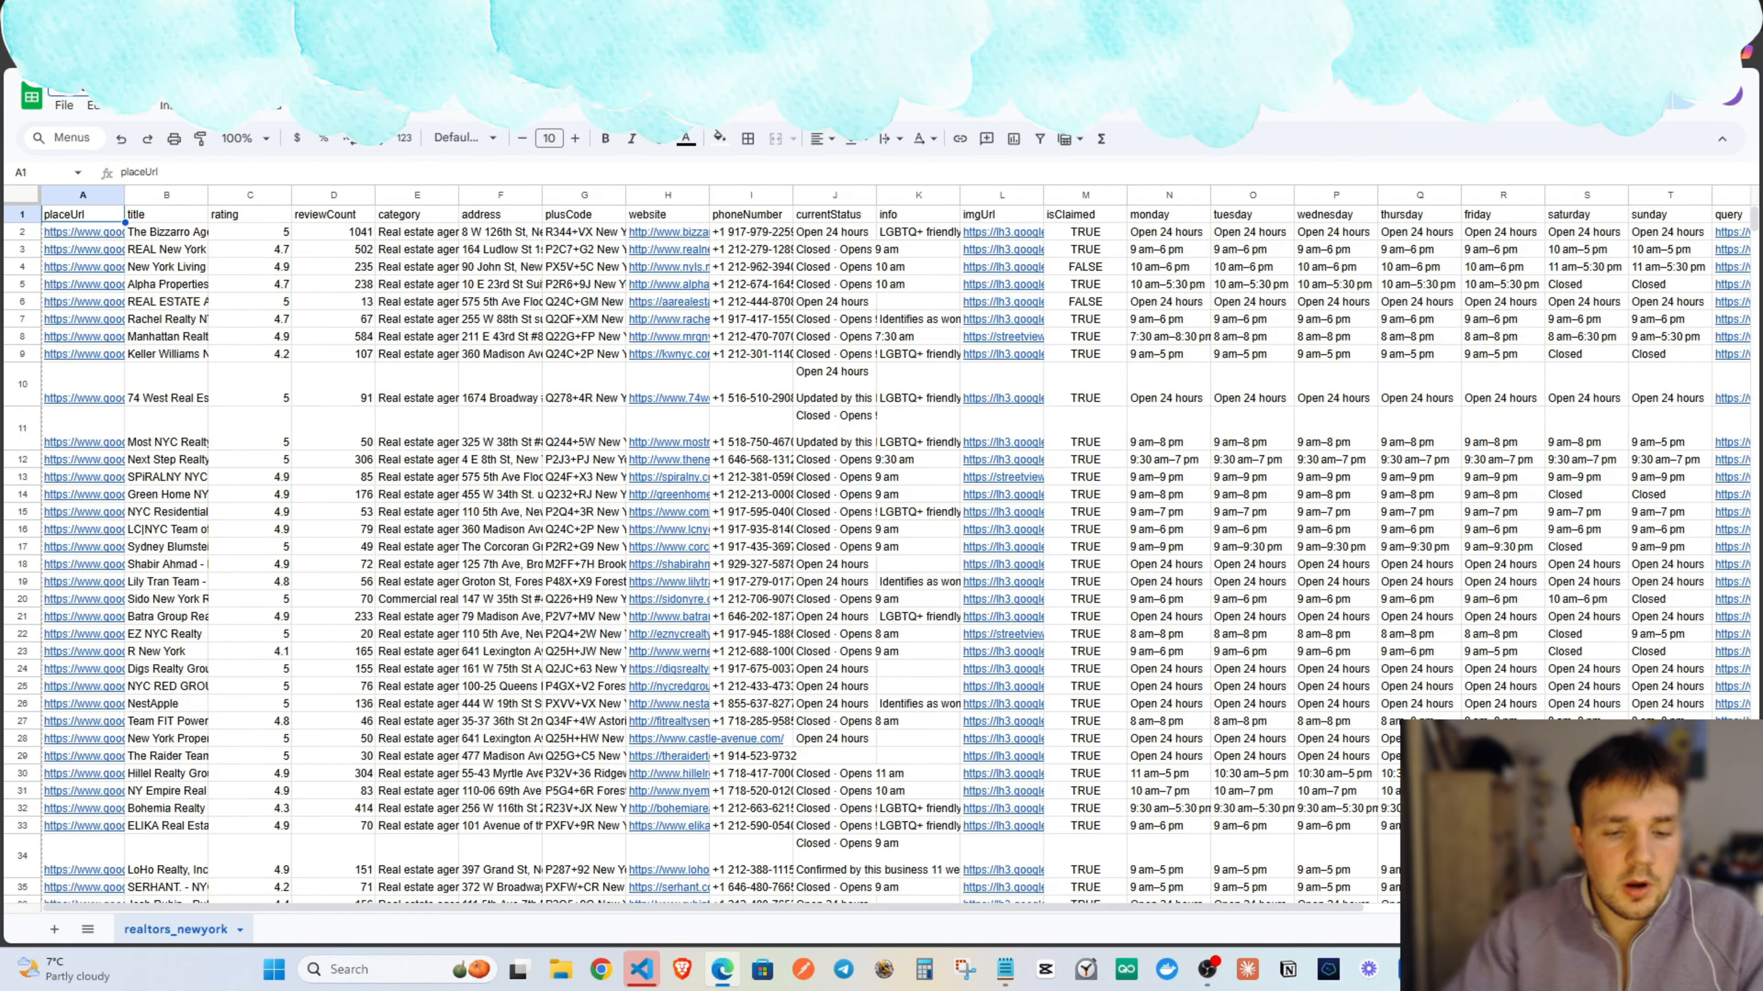
mouse_move(667, 233)
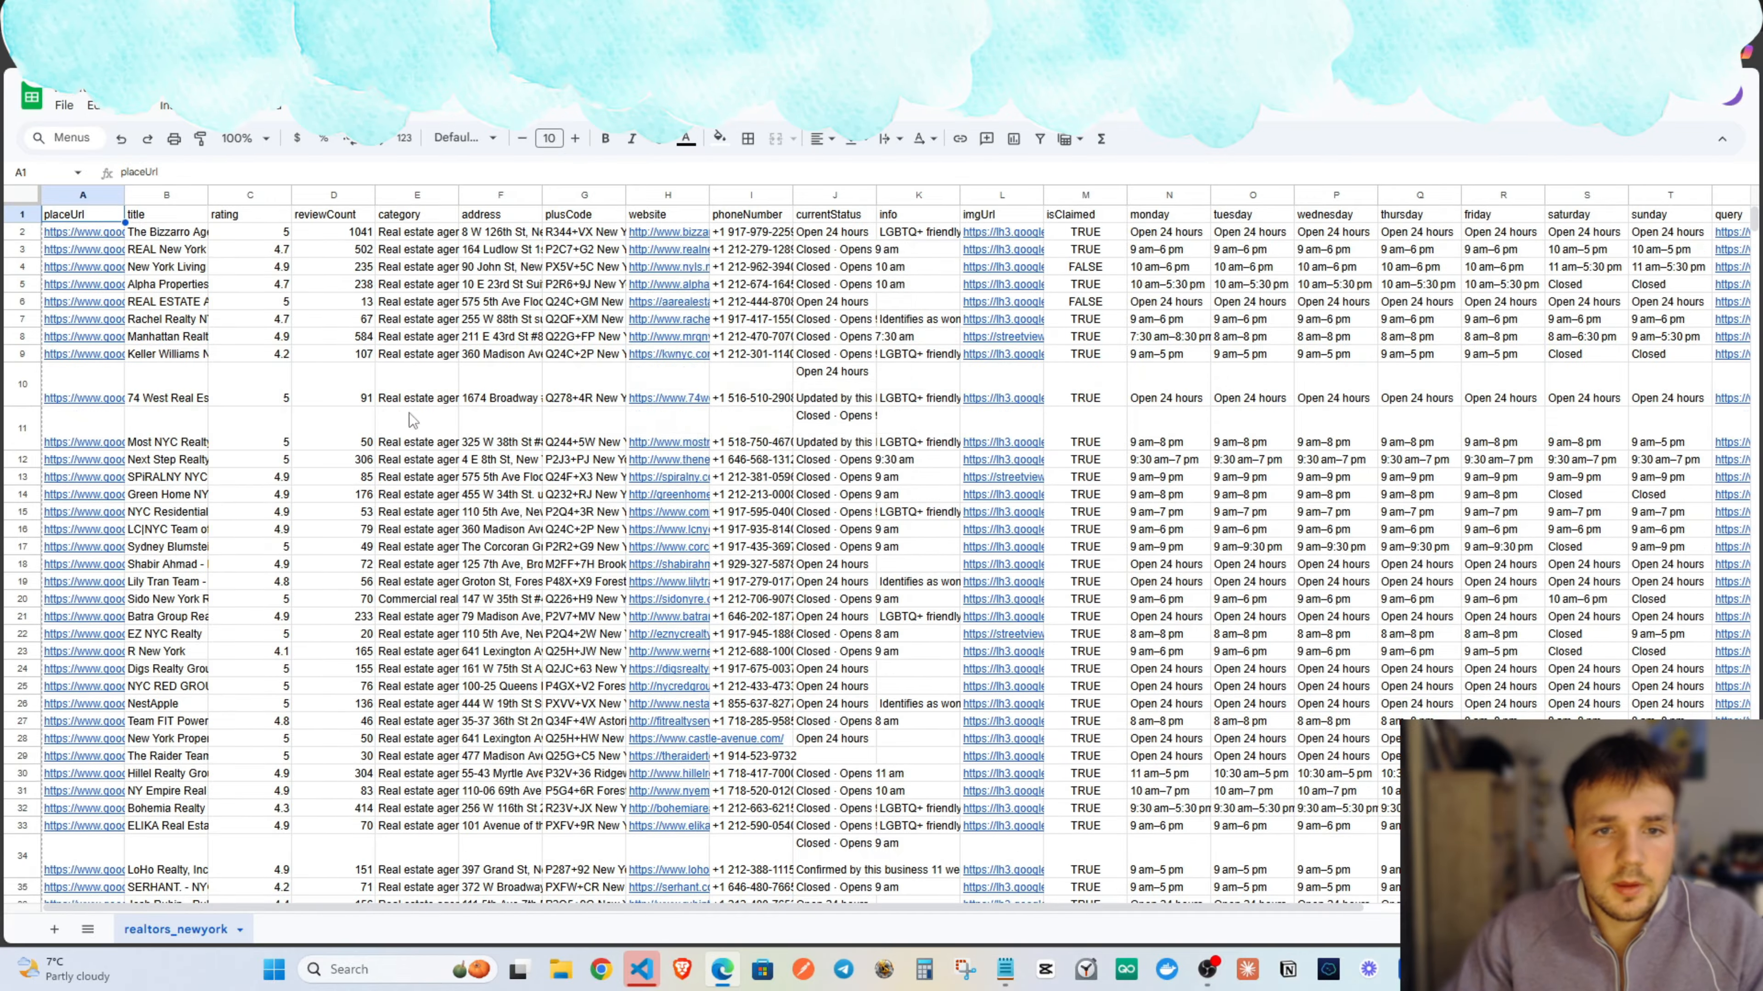
scroll(685, 427, down, 5)
scroll(685, 427, up, 5)
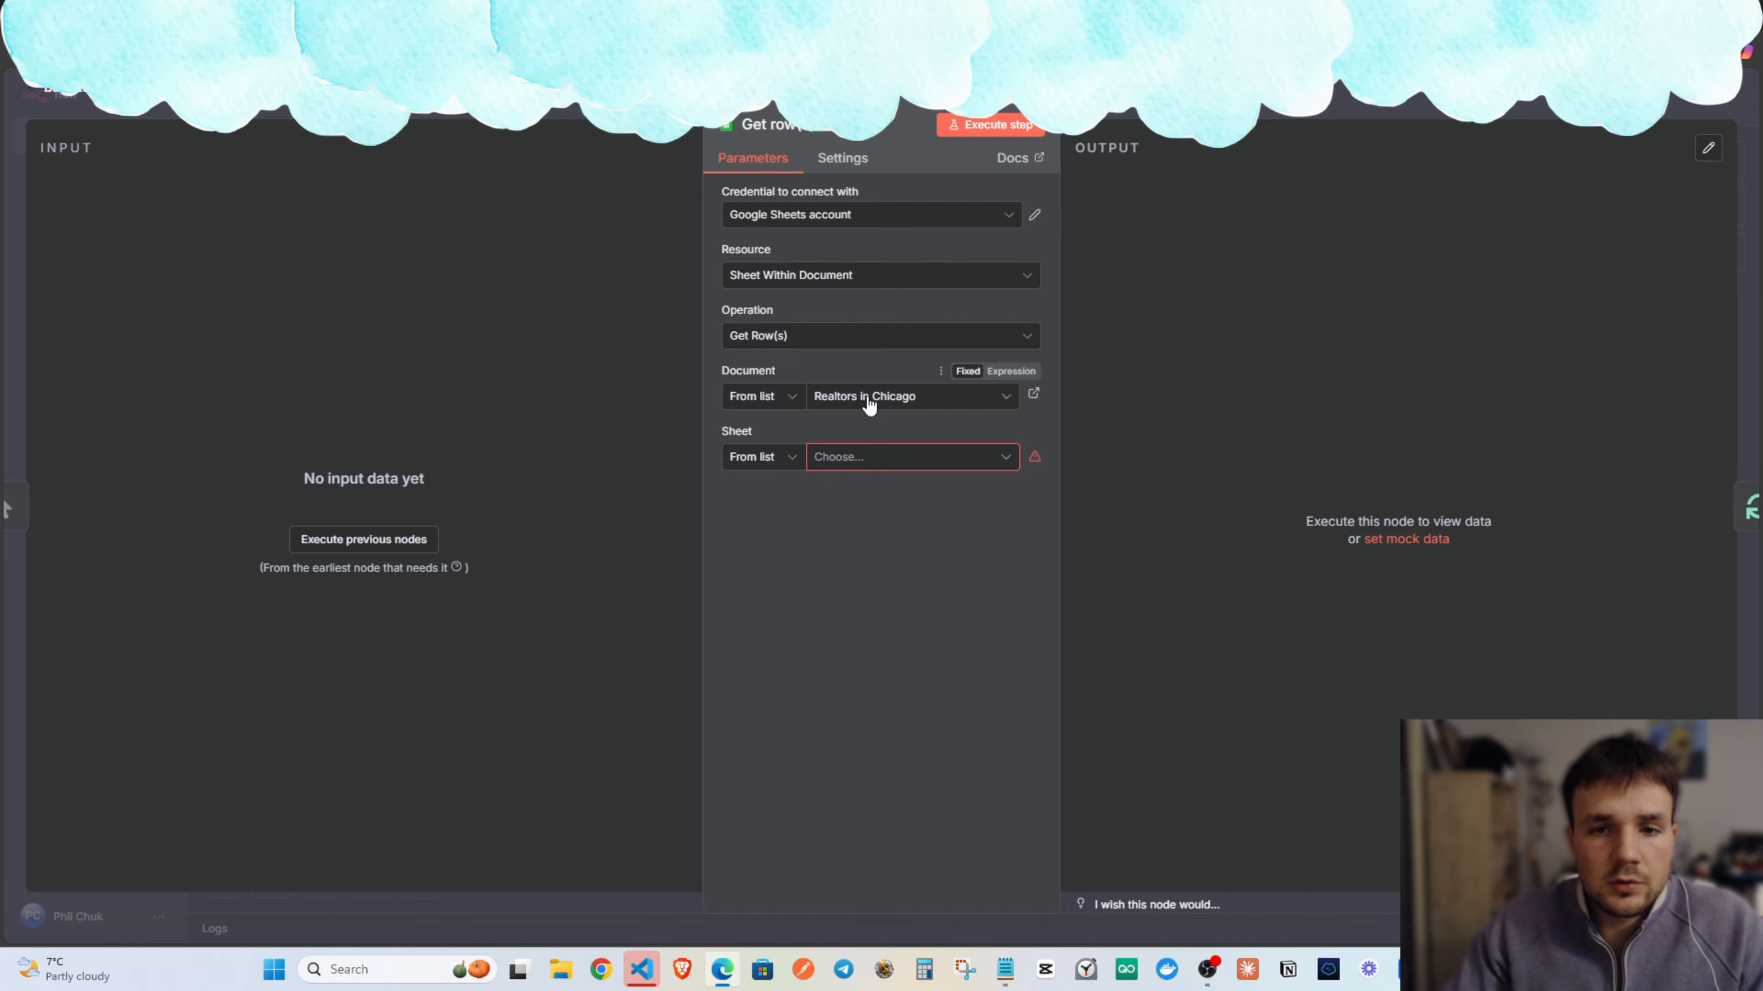
click(874, 397)
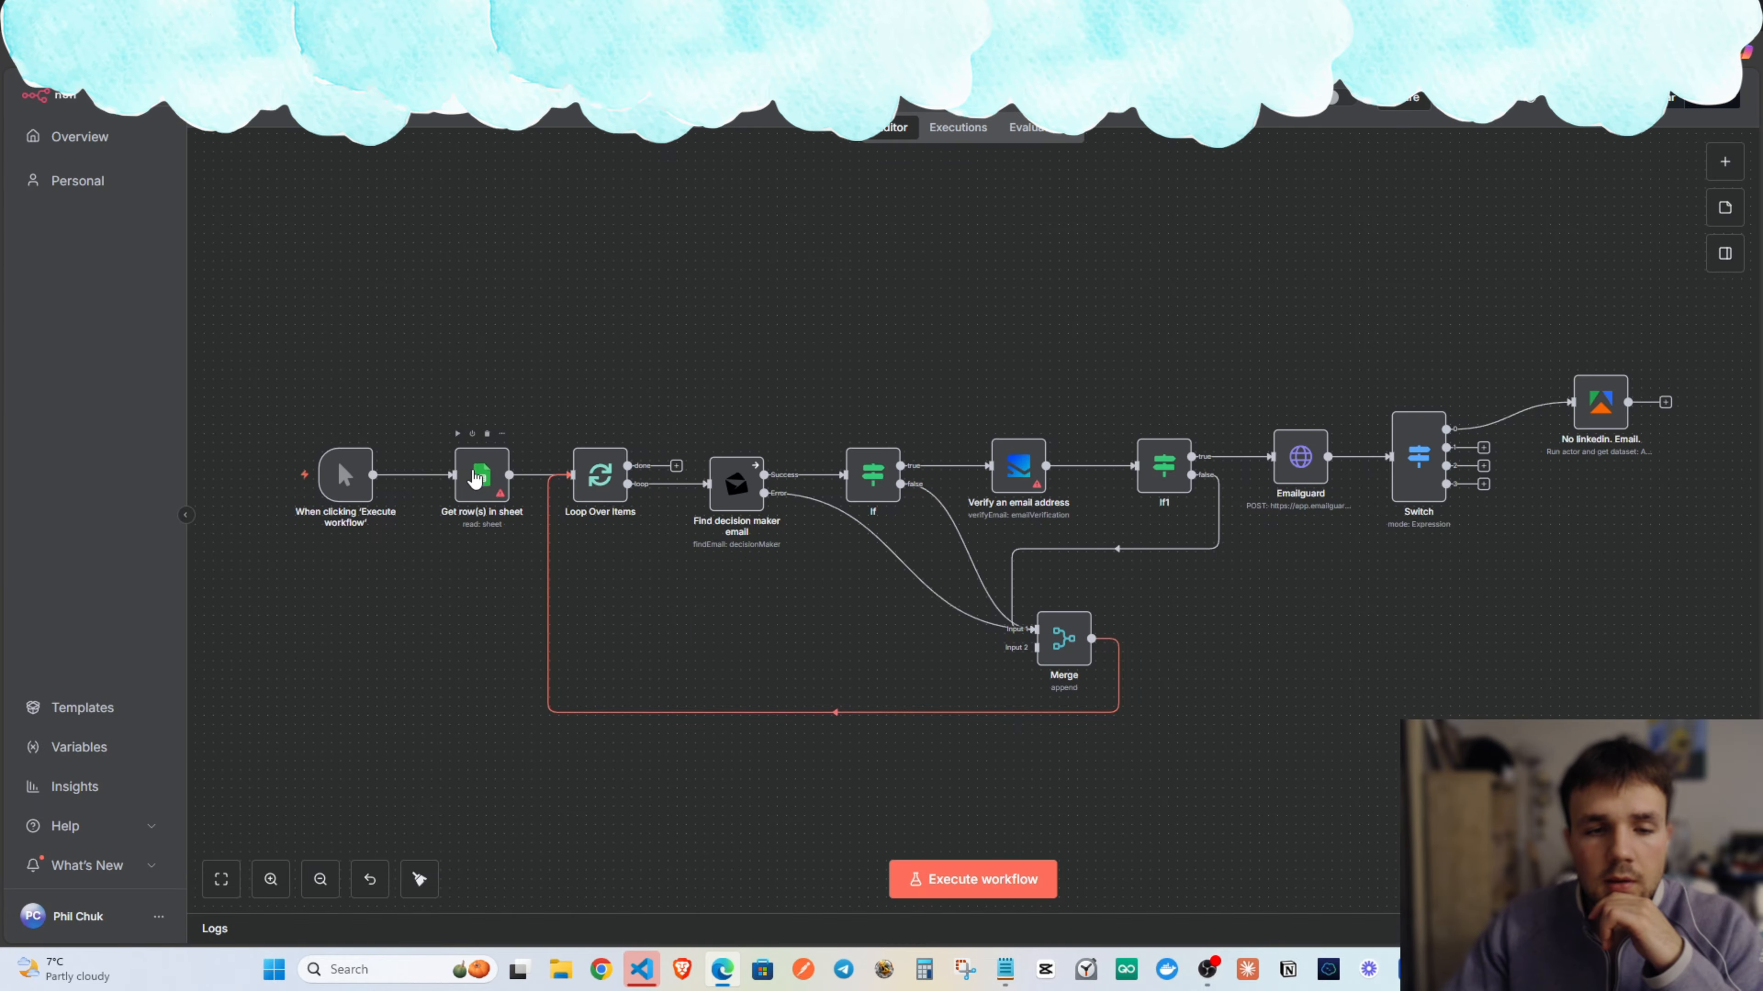
Point Get row(s) in sheet at the Realtors_newyork document's realtors_newyork sheet and add Data Location on Sheet.
double_click(474, 478)
click(873, 410)
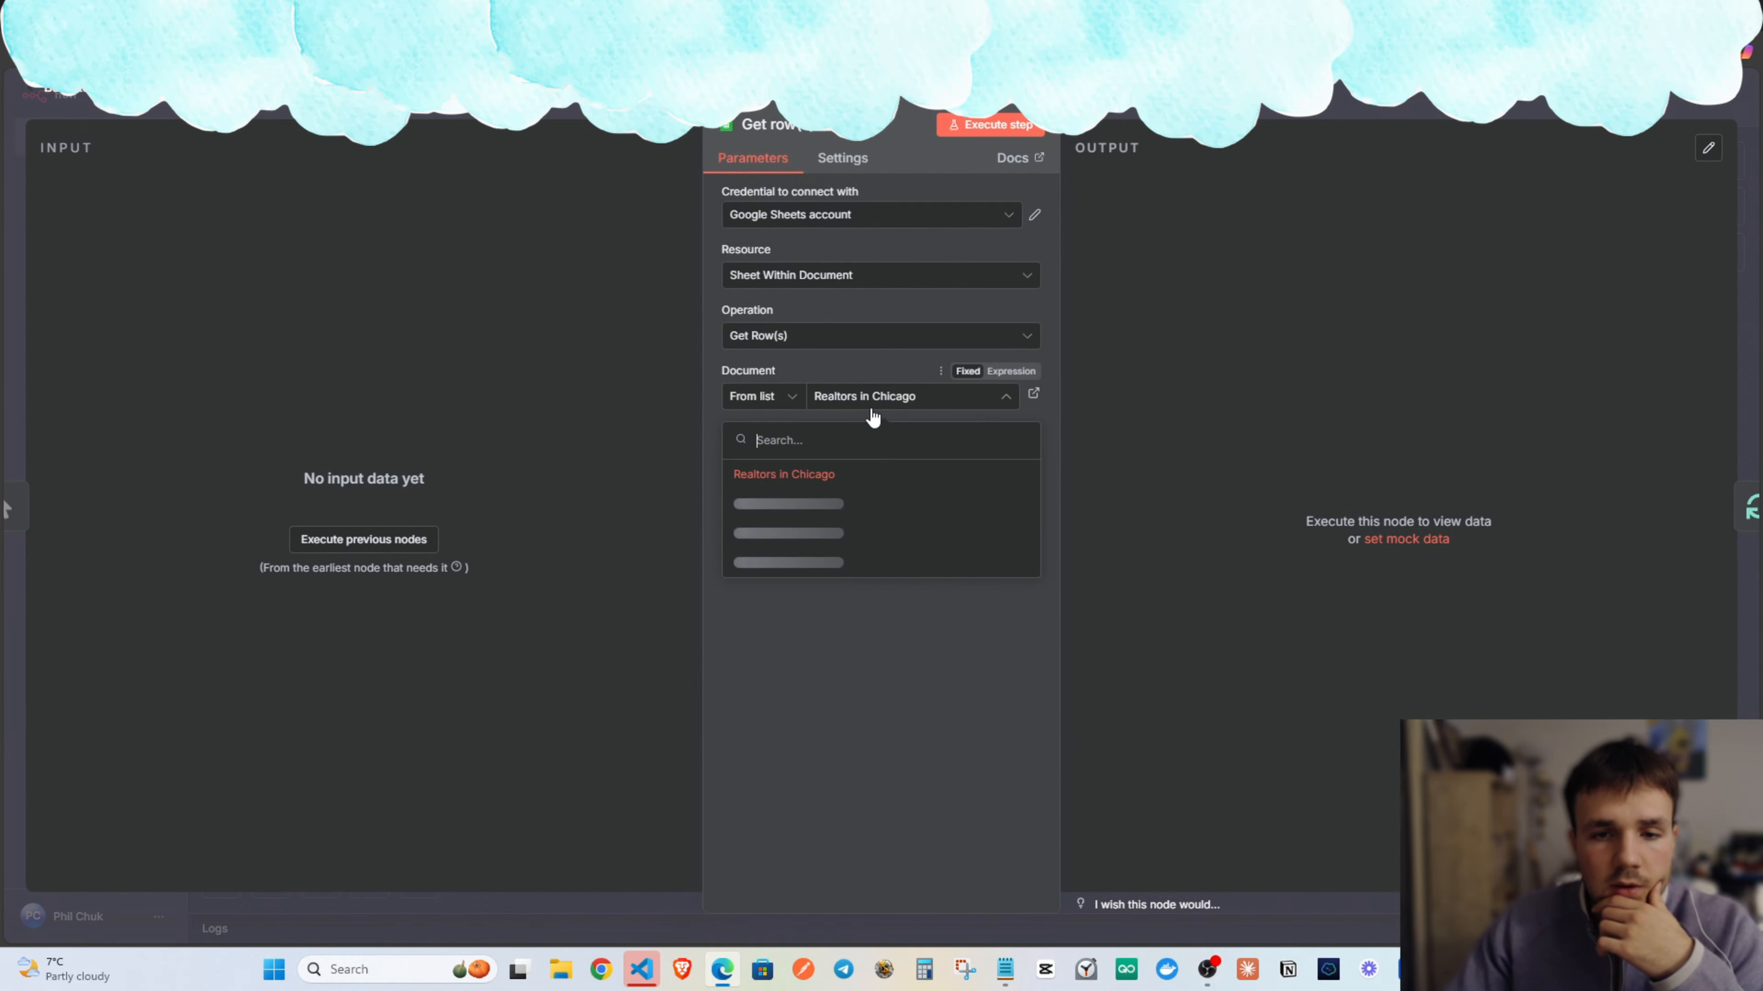
click(854, 504)
click(862, 457)
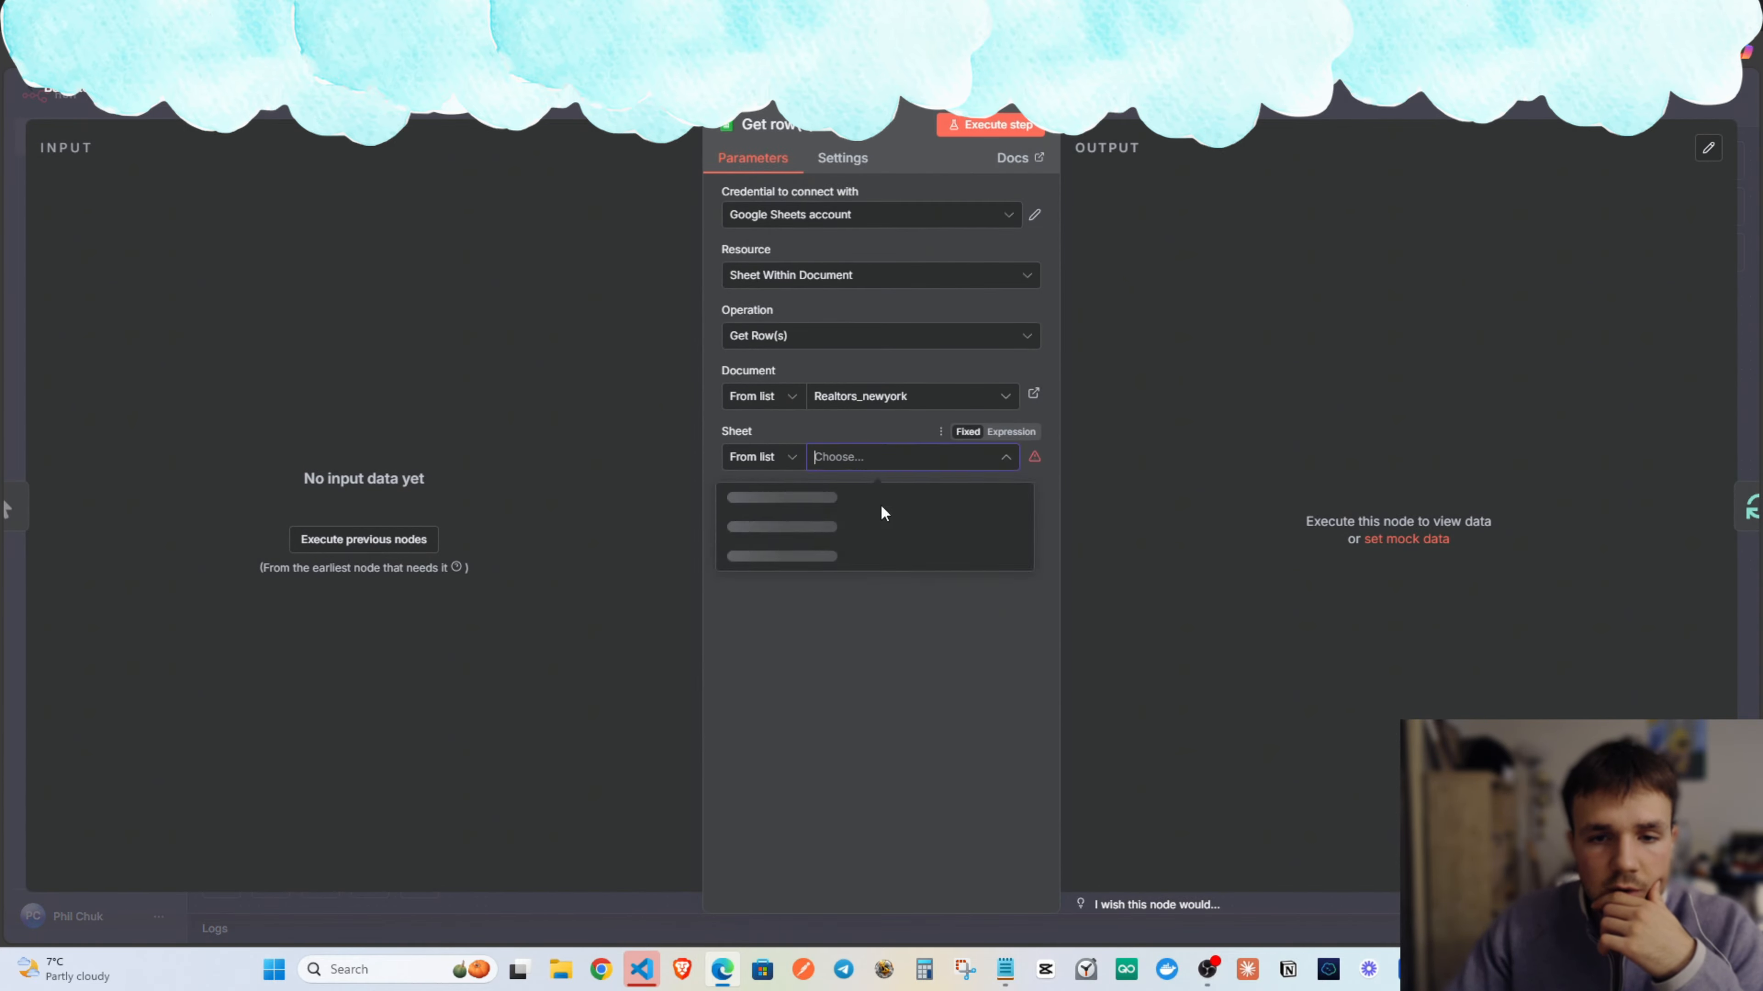
click(881, 507)
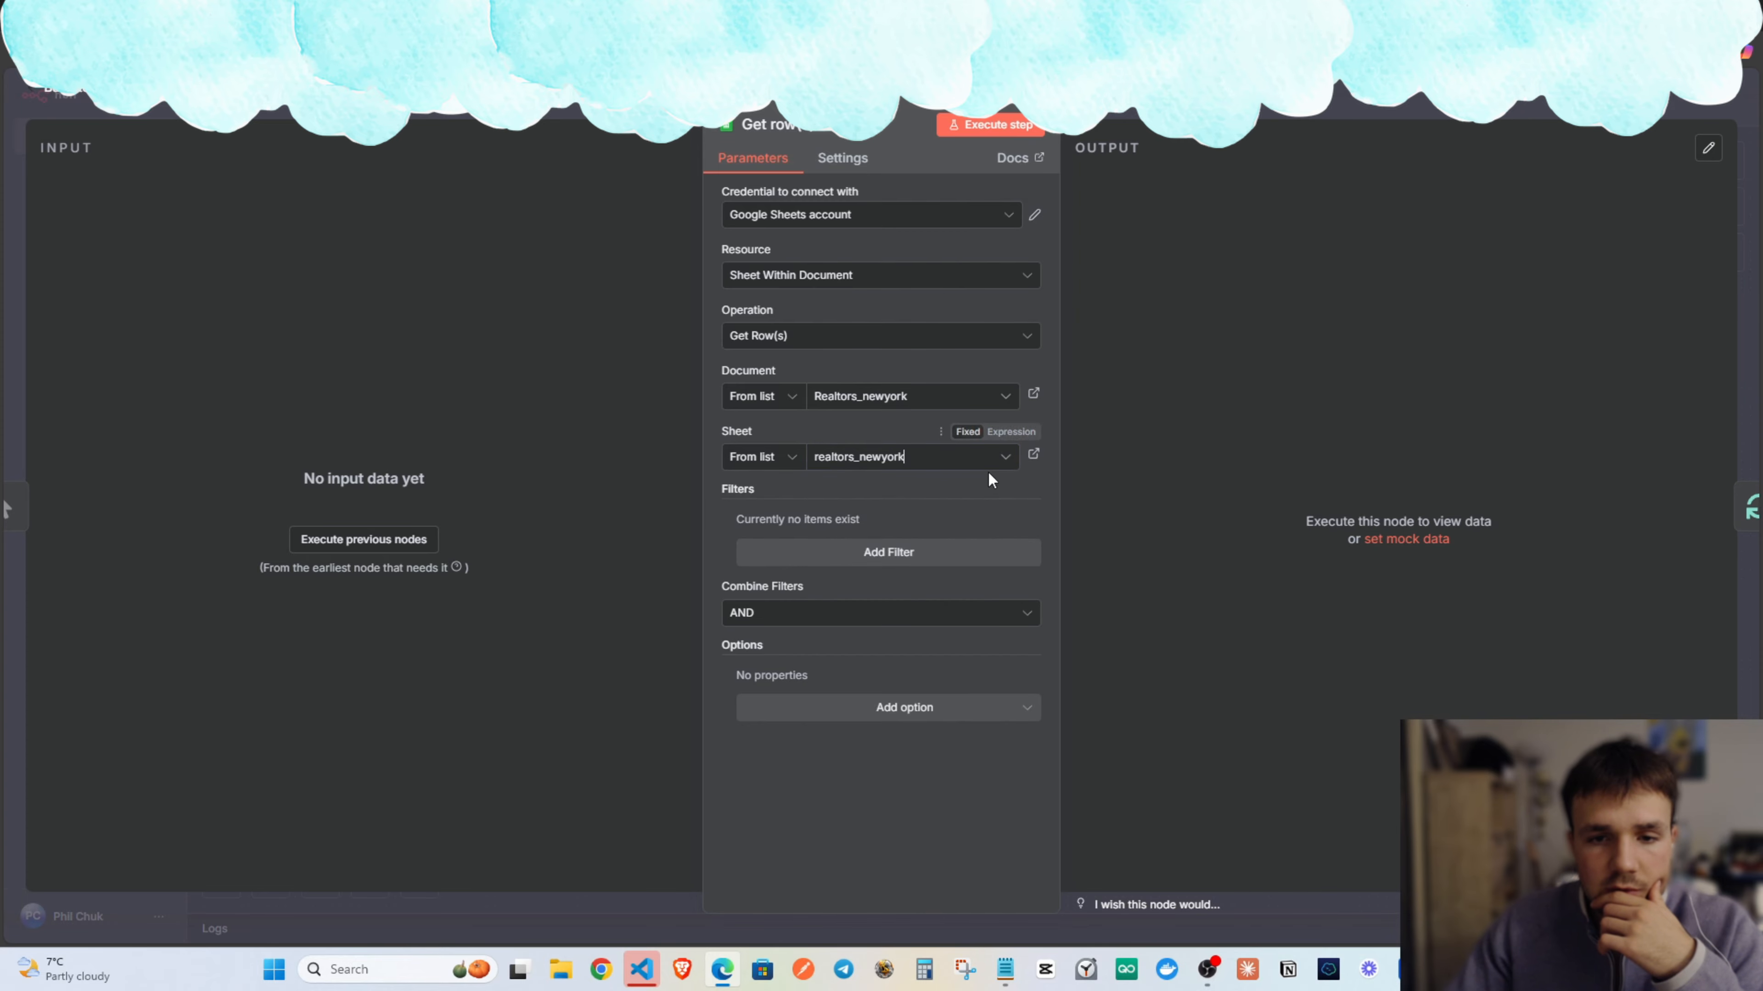
click(870, 720)
click(853, 757)
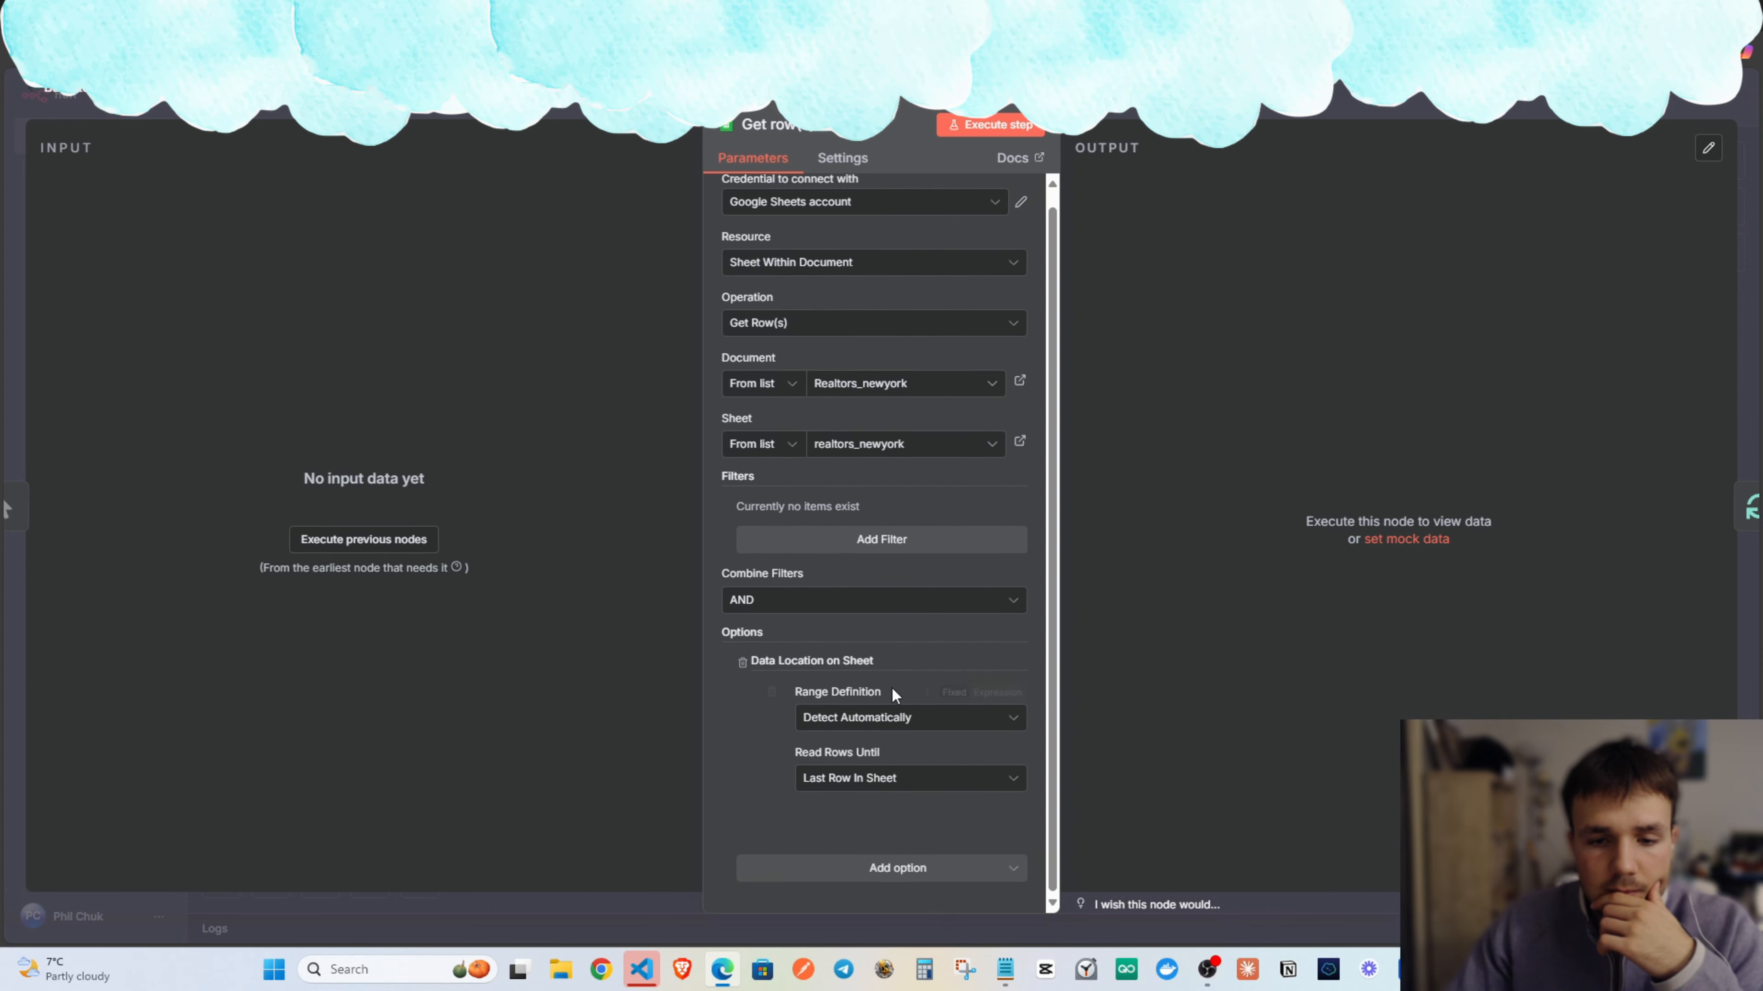
key(Escape)
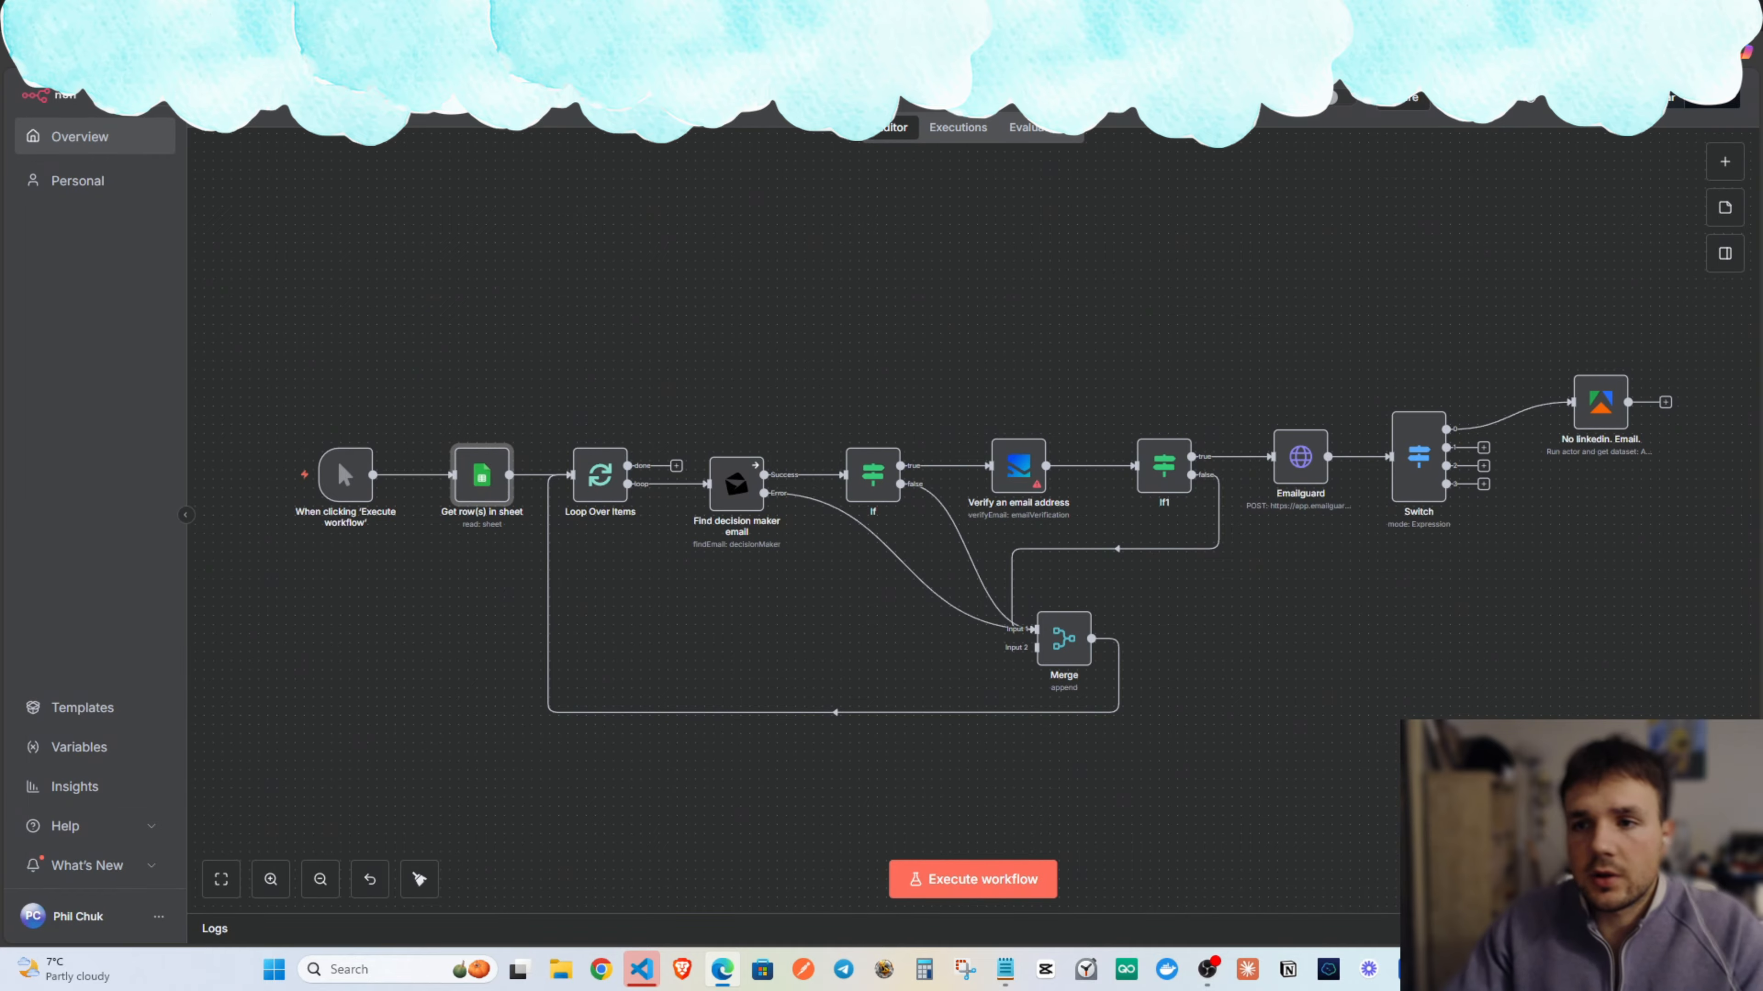
Run the whole workflow so the 103 sheet rows flow into Find decision maker email.
drag(1220, 299, 952, 327)
drag(1178, 433, 1196, 441)
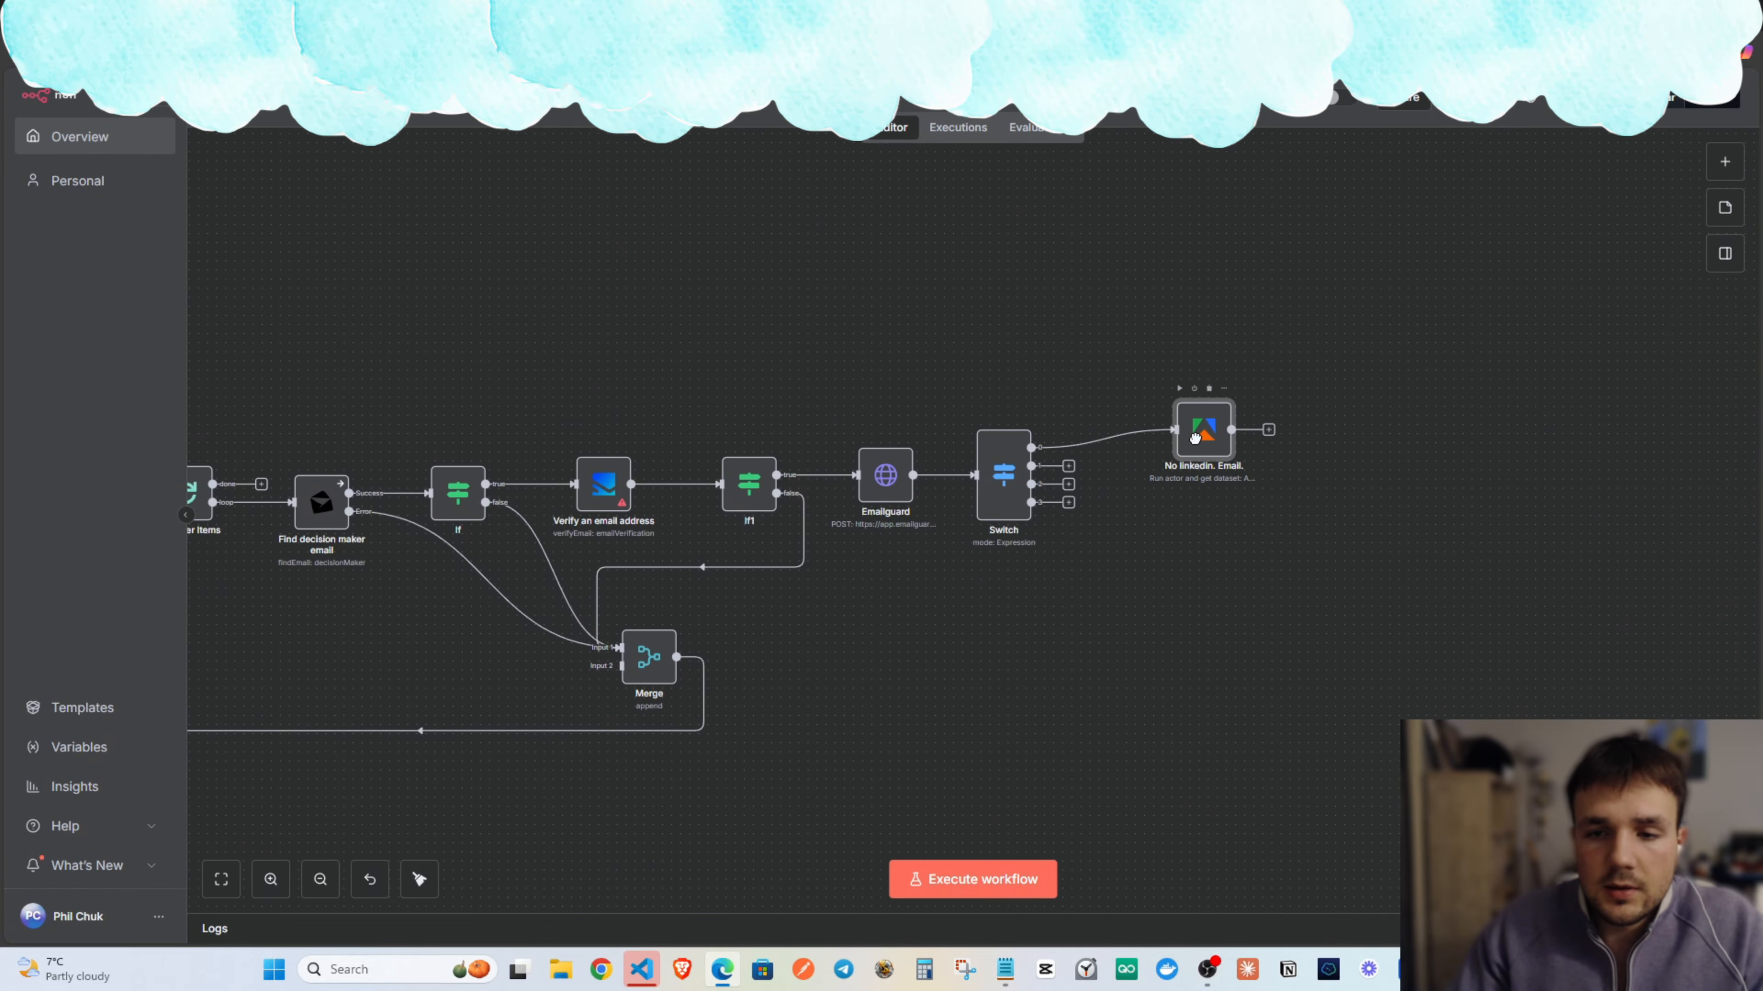
drag(854, 386, 1405, 347)
drag(987, 375, 1072, 378)
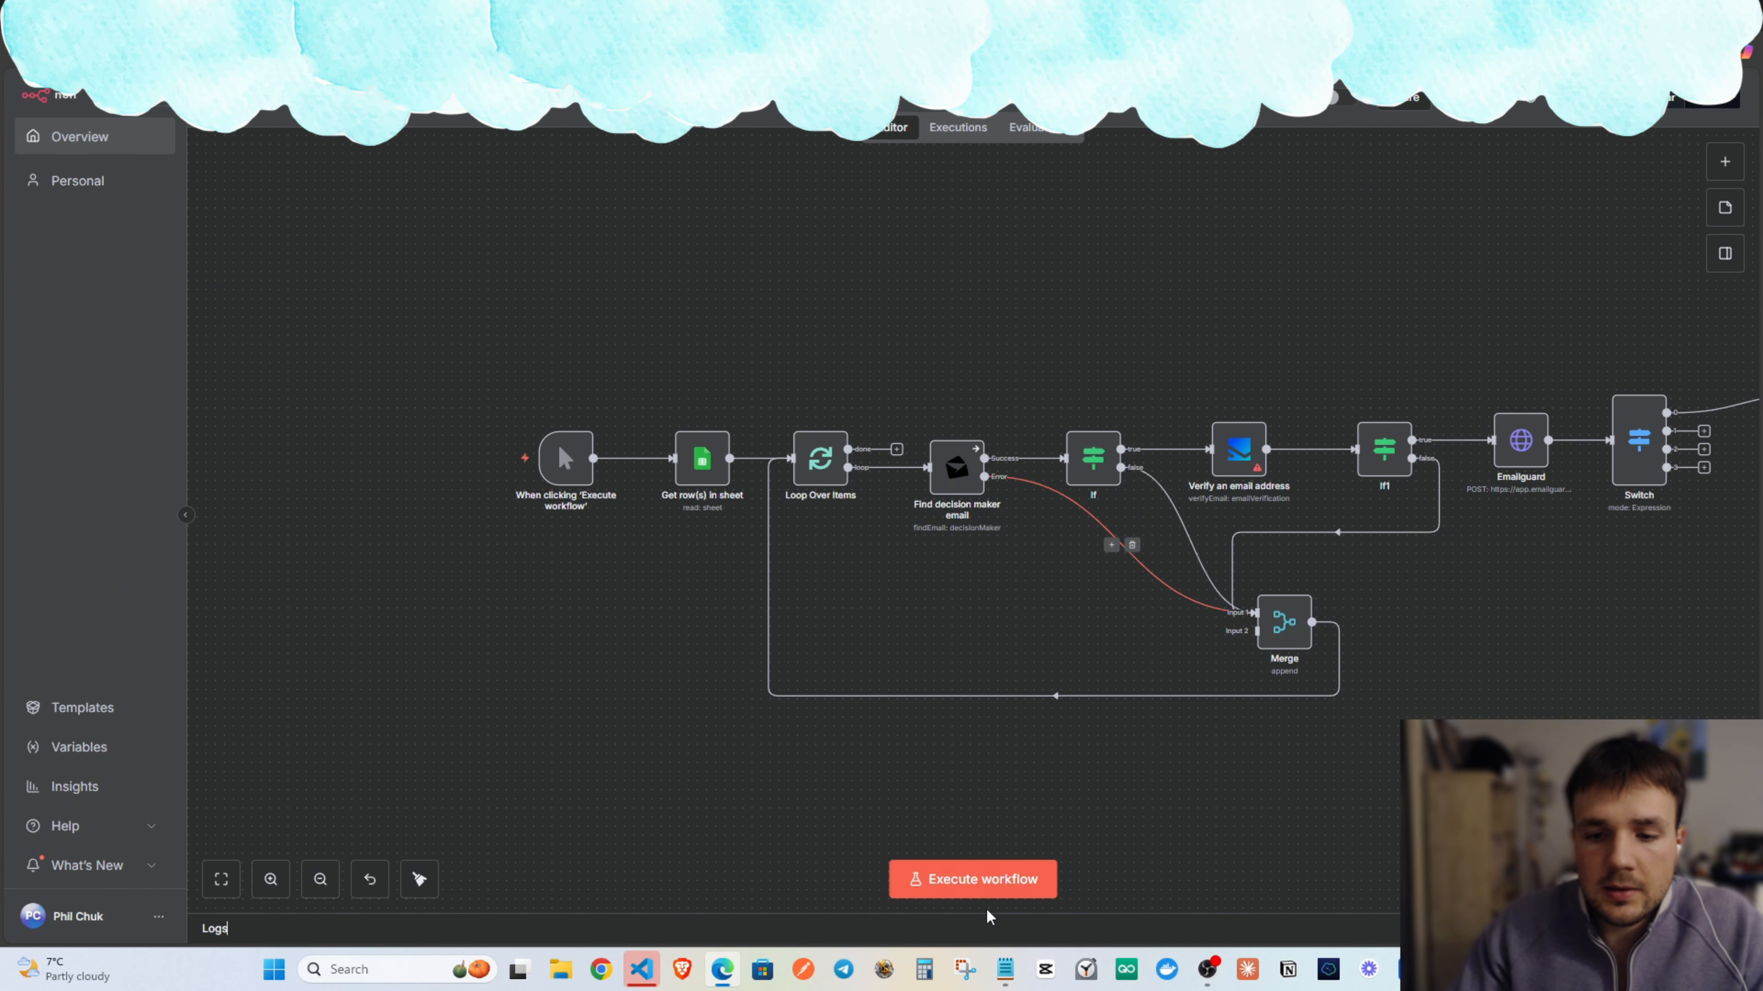
click(988, 888)
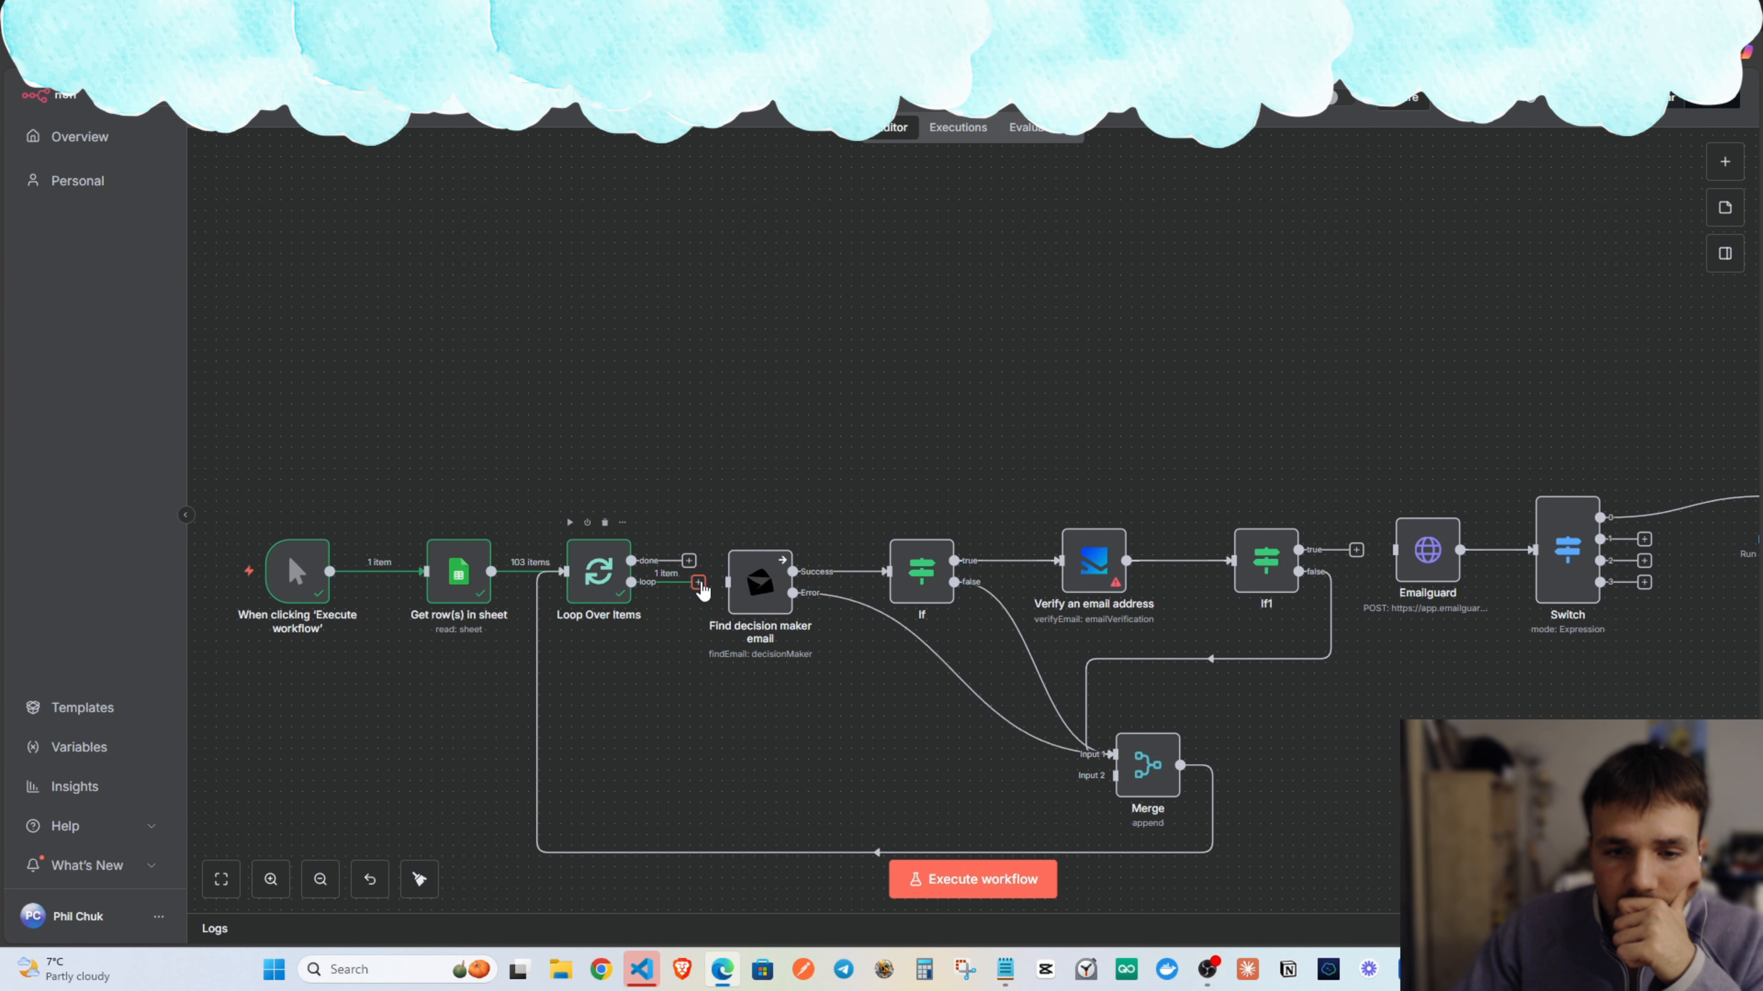
mouse_move(1076, 586)
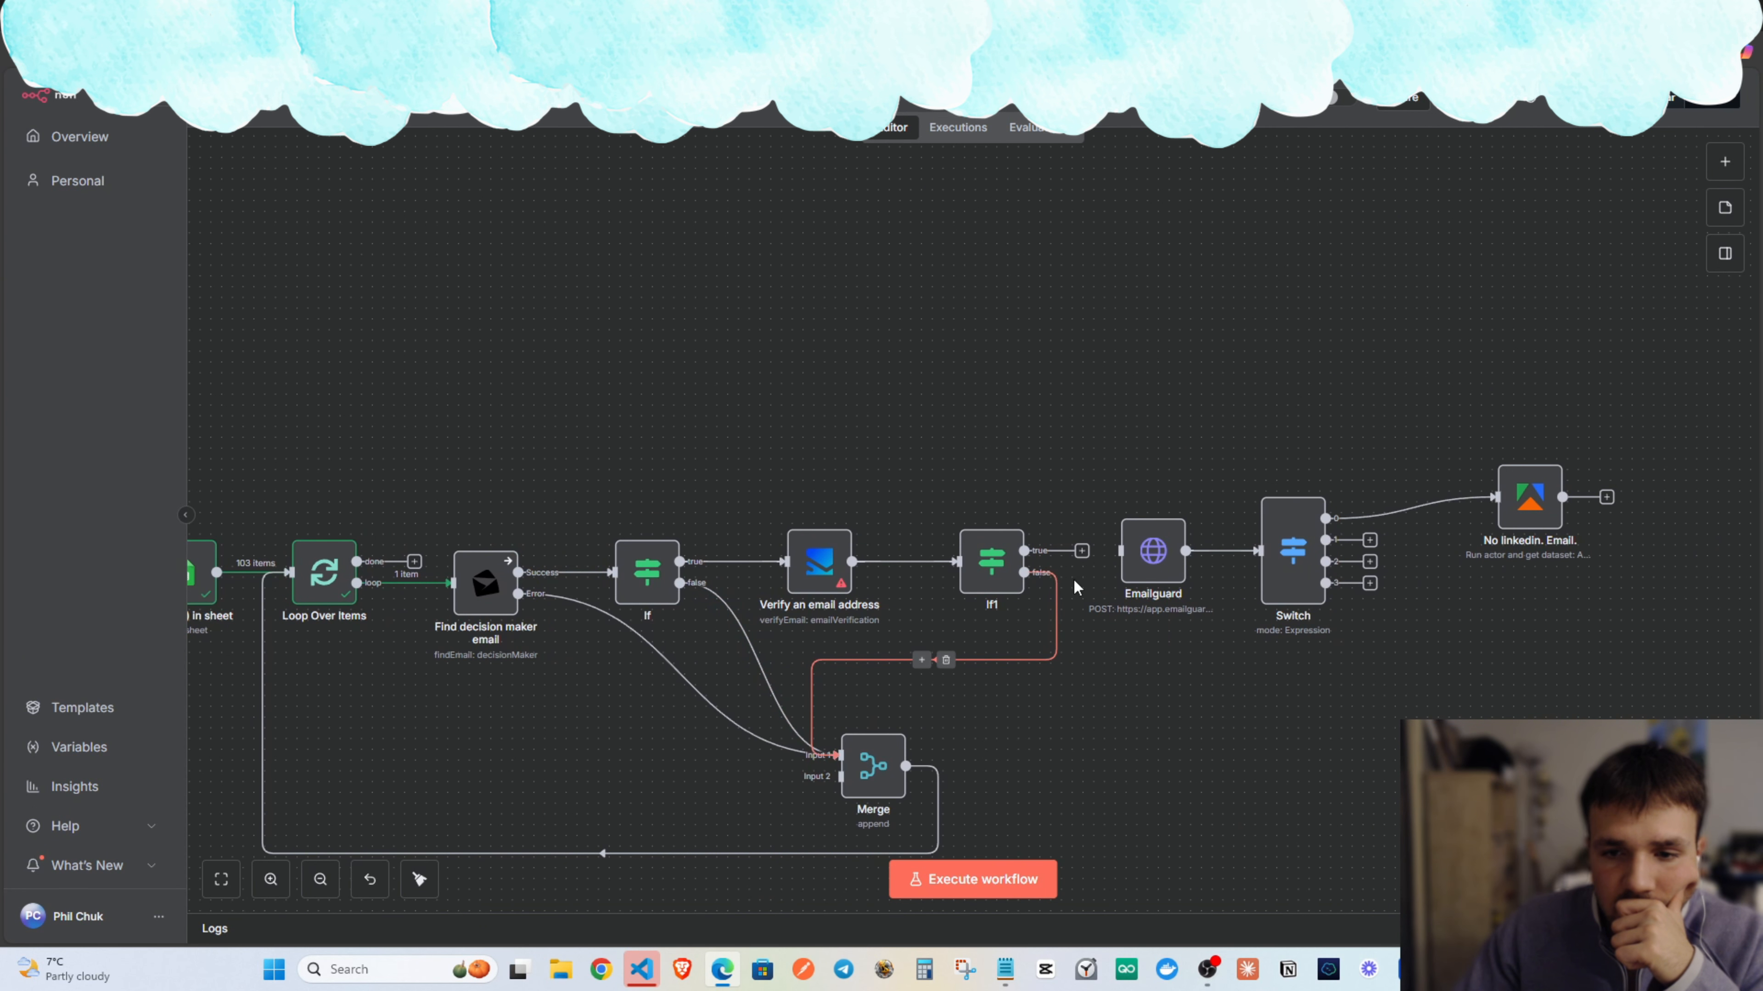
scroll(1122, 736, left, 2)
click(964, 883)
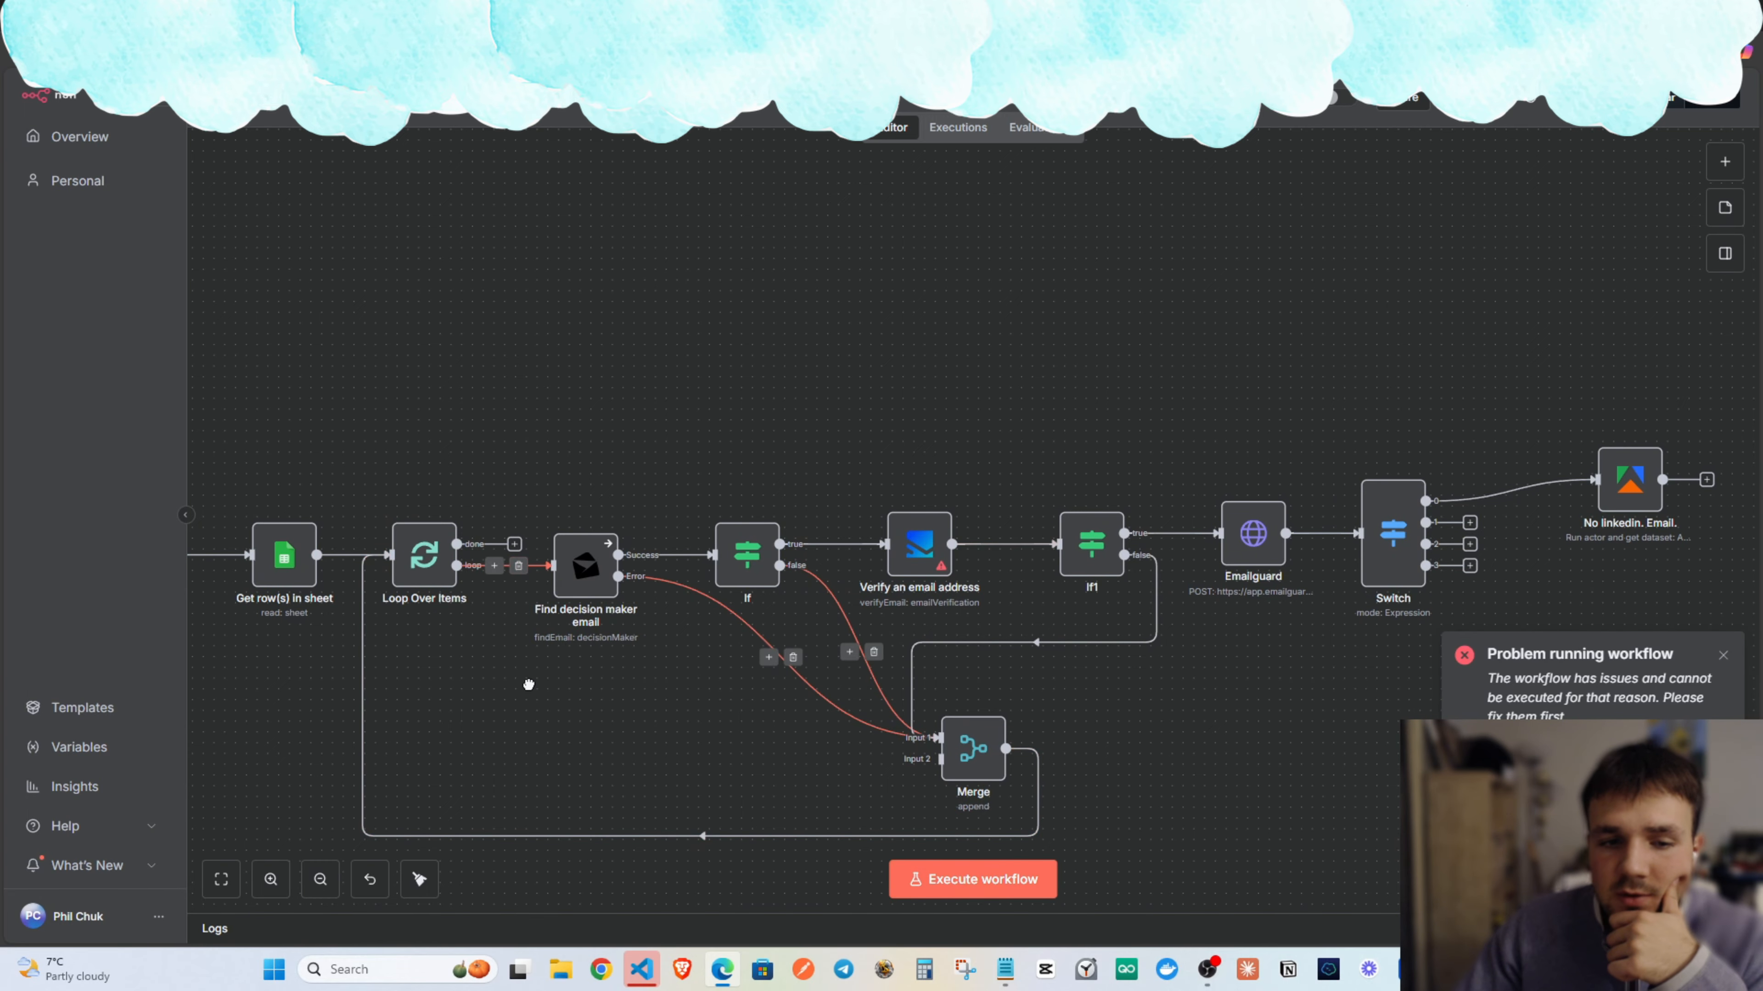
scroll(755, 570, left, 5)
click(1013, 883)
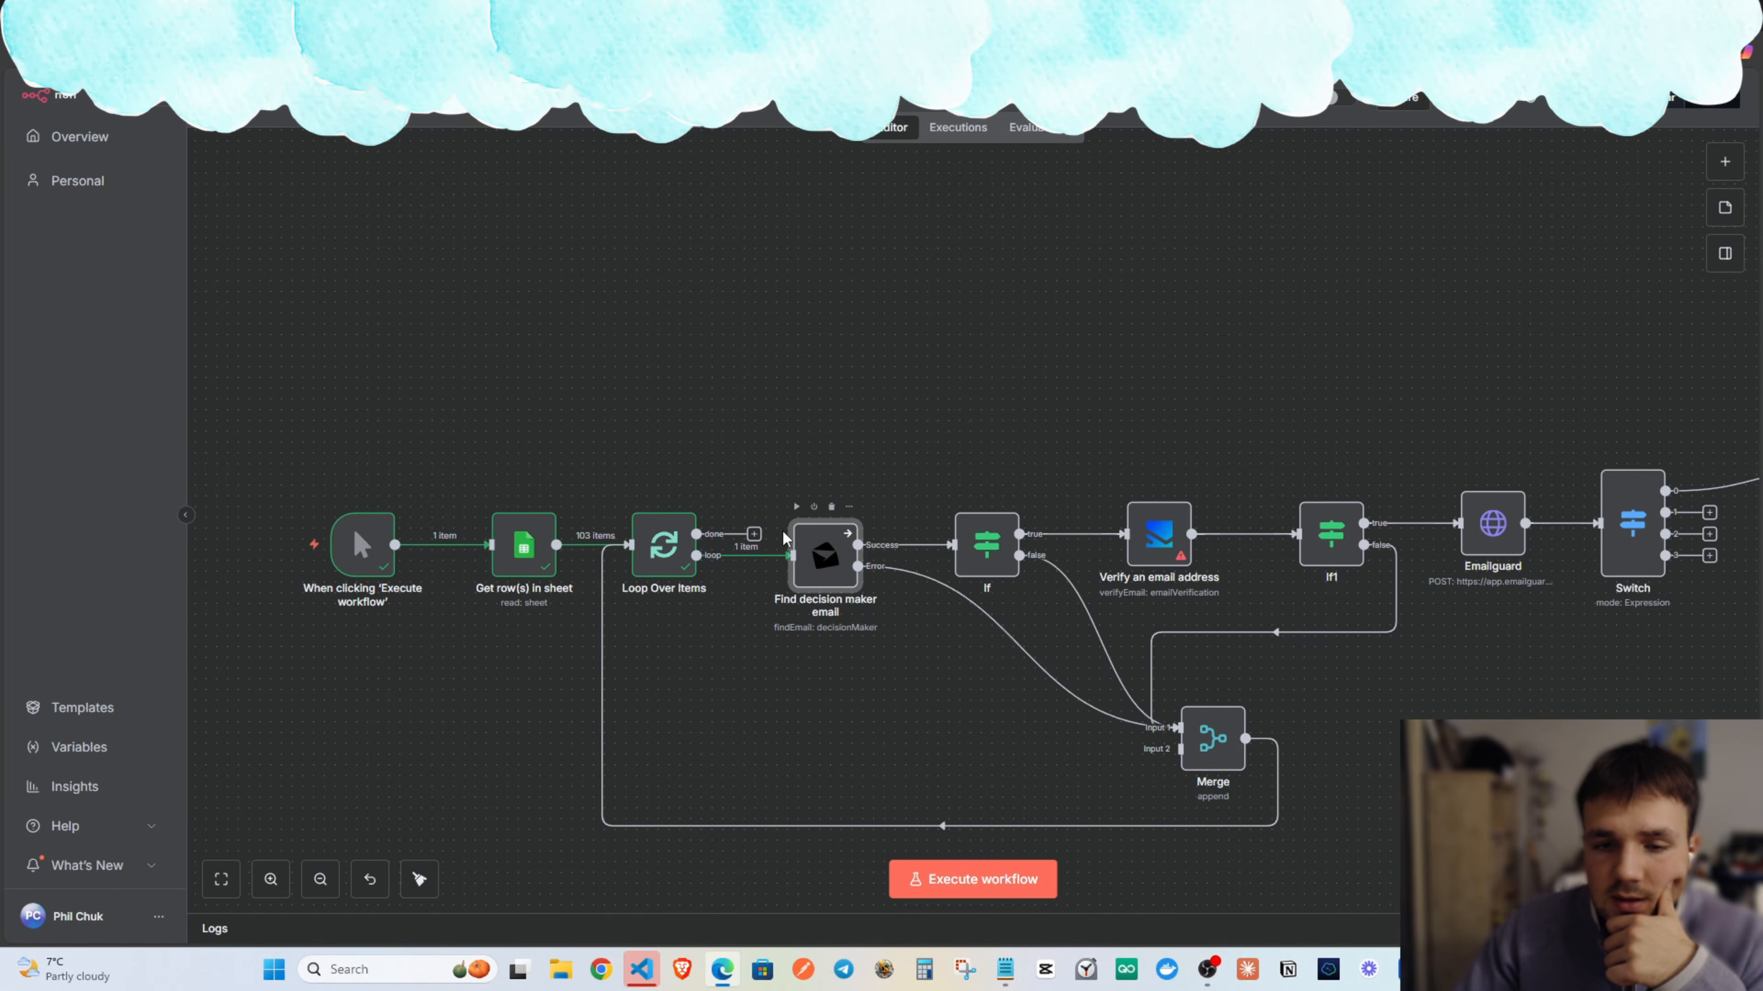
Map the website field to Domain and the title field to Company Name in Find decision maker email.
double_click(814, 561)
scroll(225, 425, down, 4)
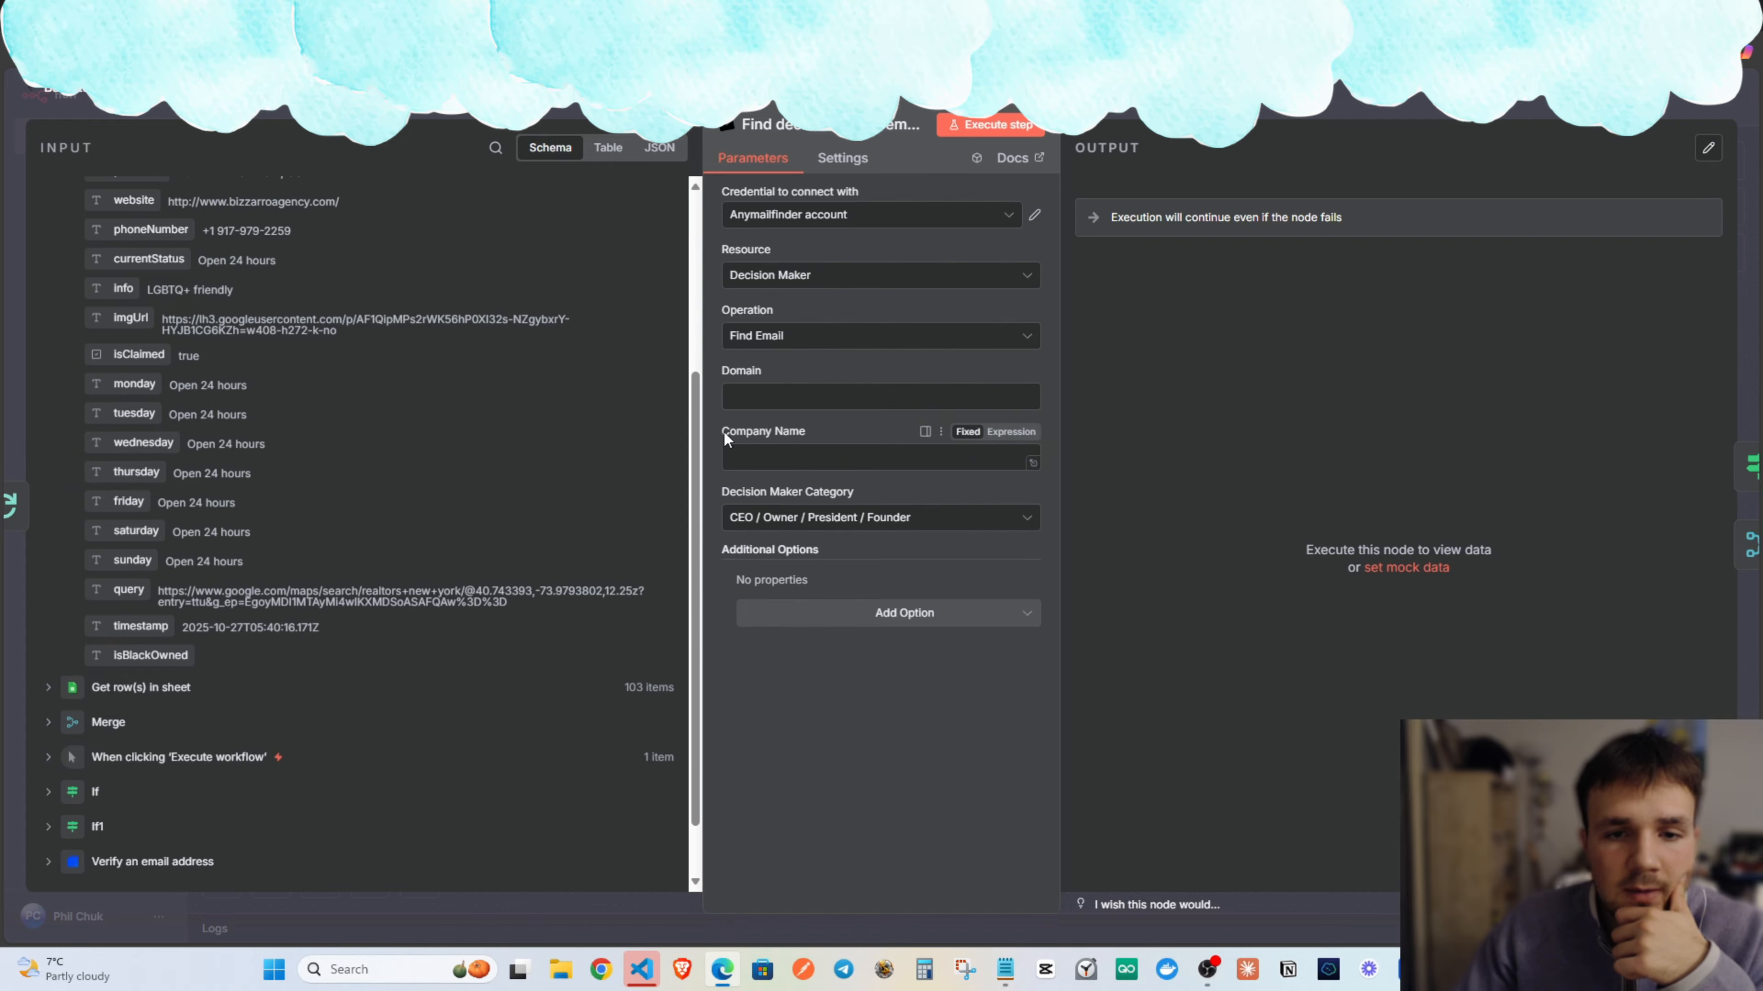
scroll(198, 540, down, 2)
scroll(191, 569, up, 4)
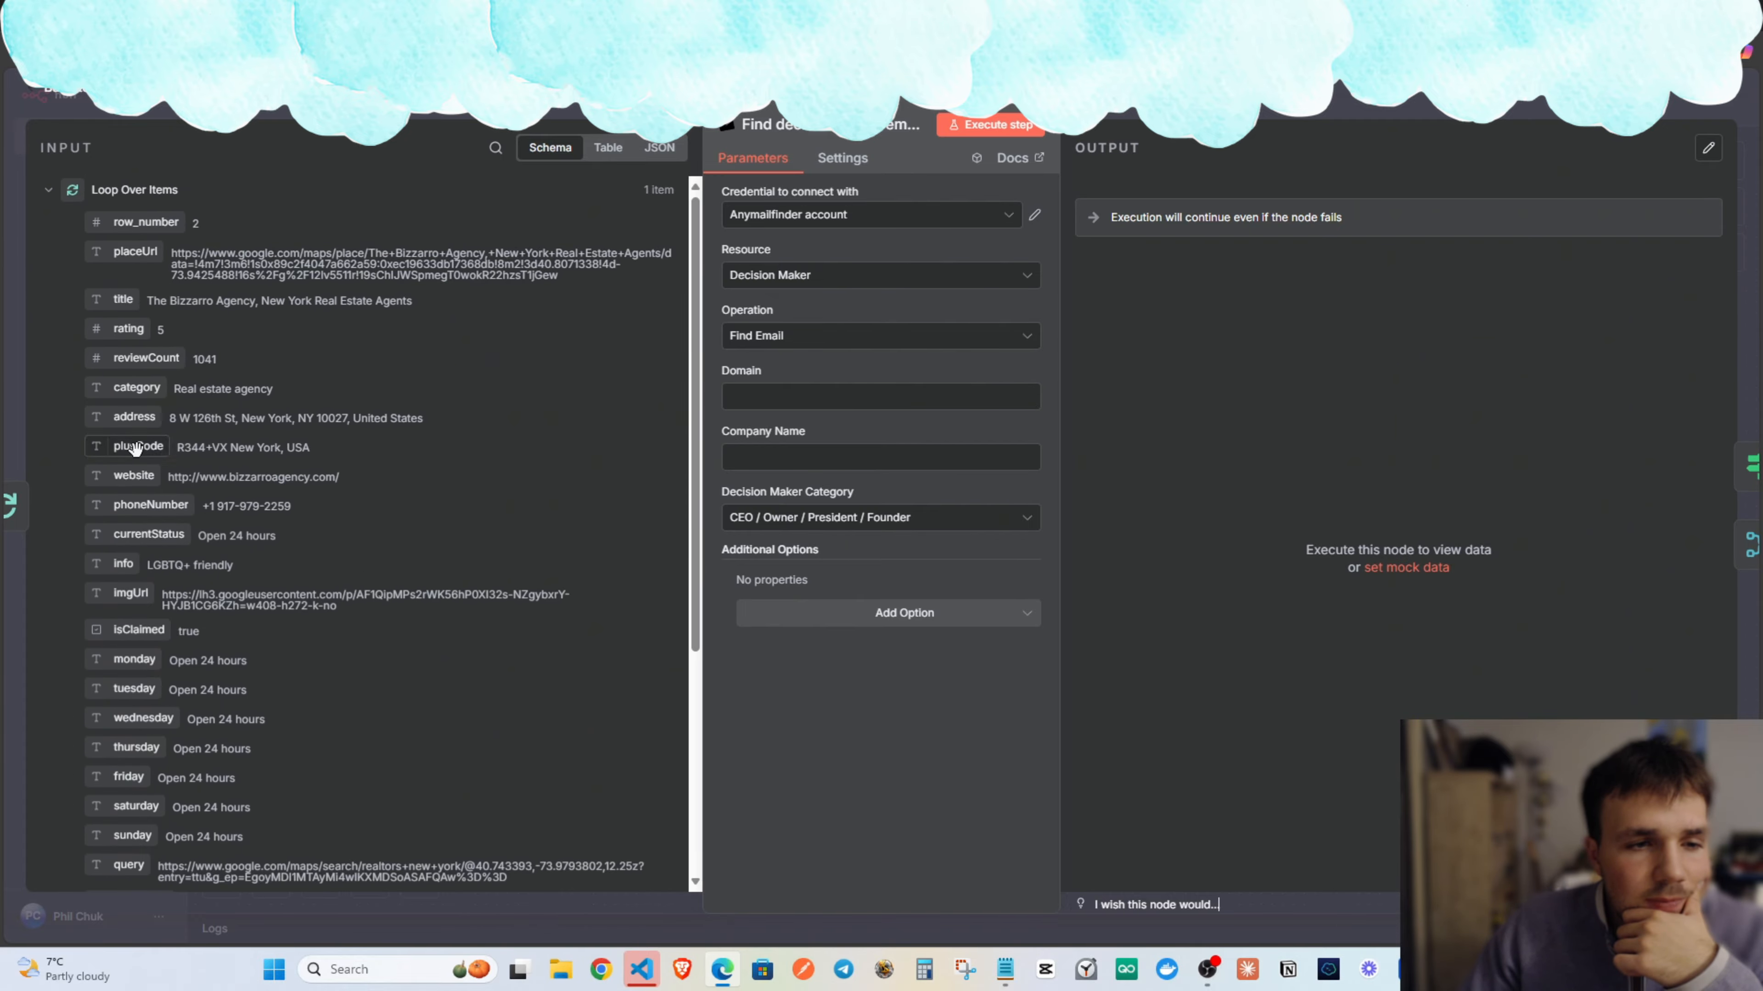
drag(136, 477, 774, 397)
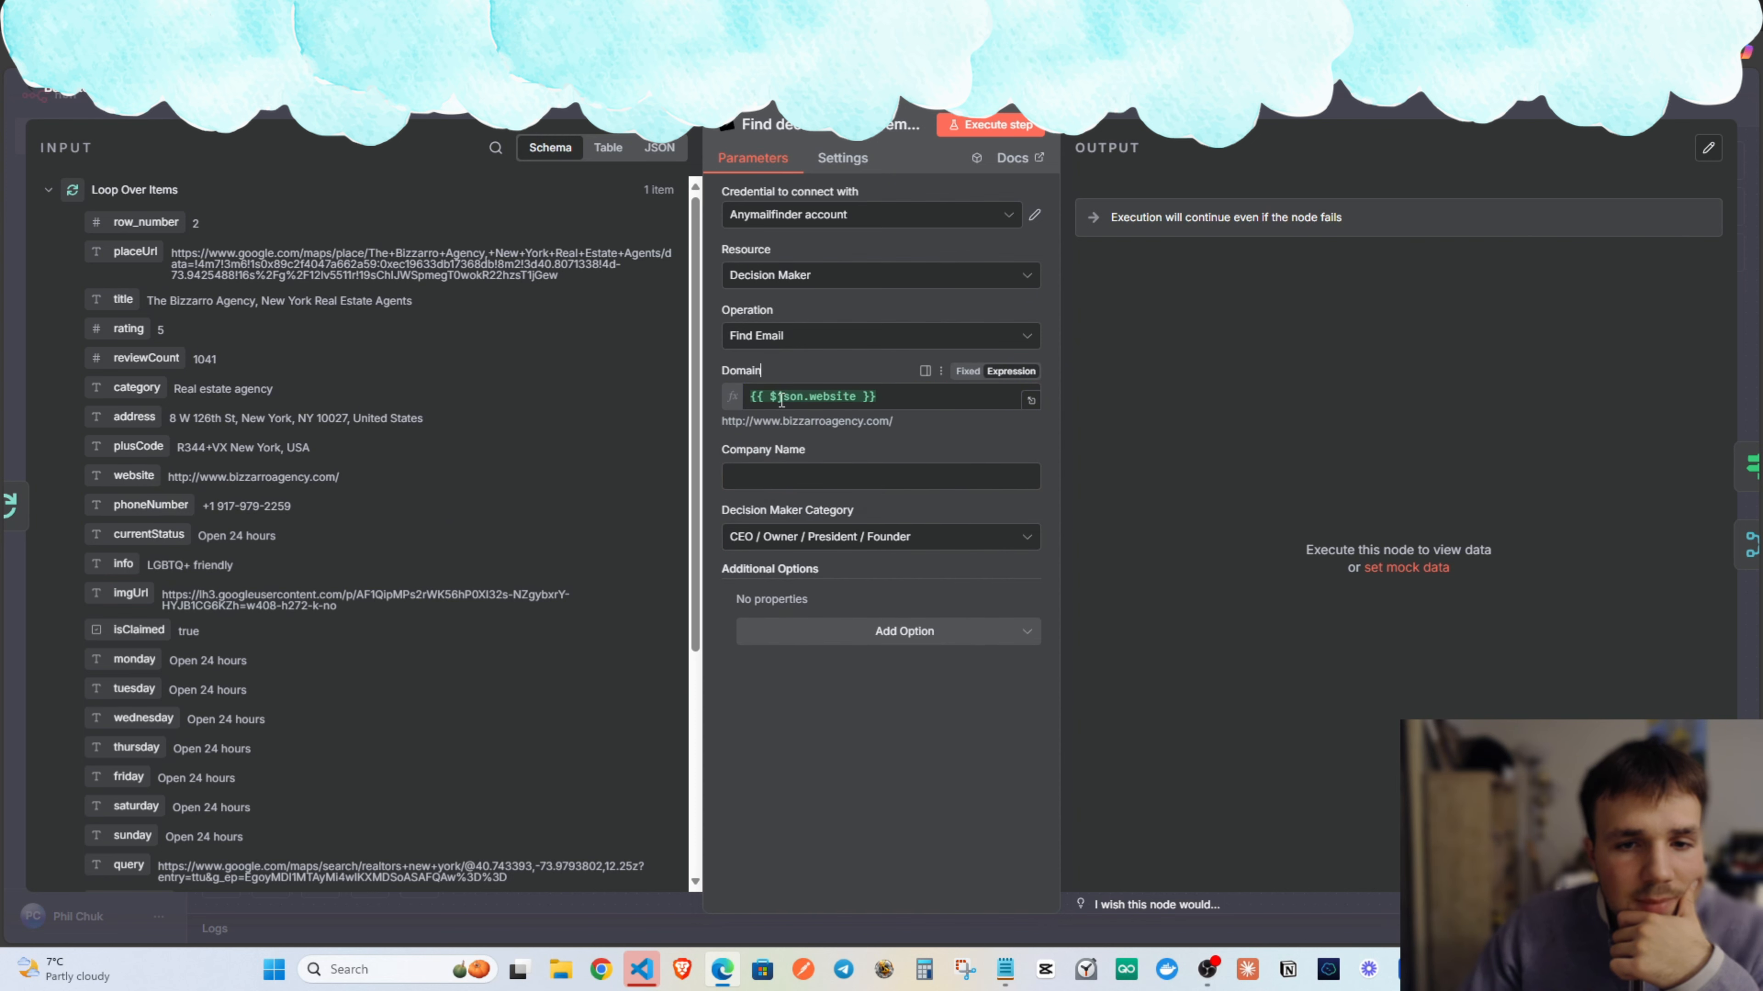
click(743, 470)
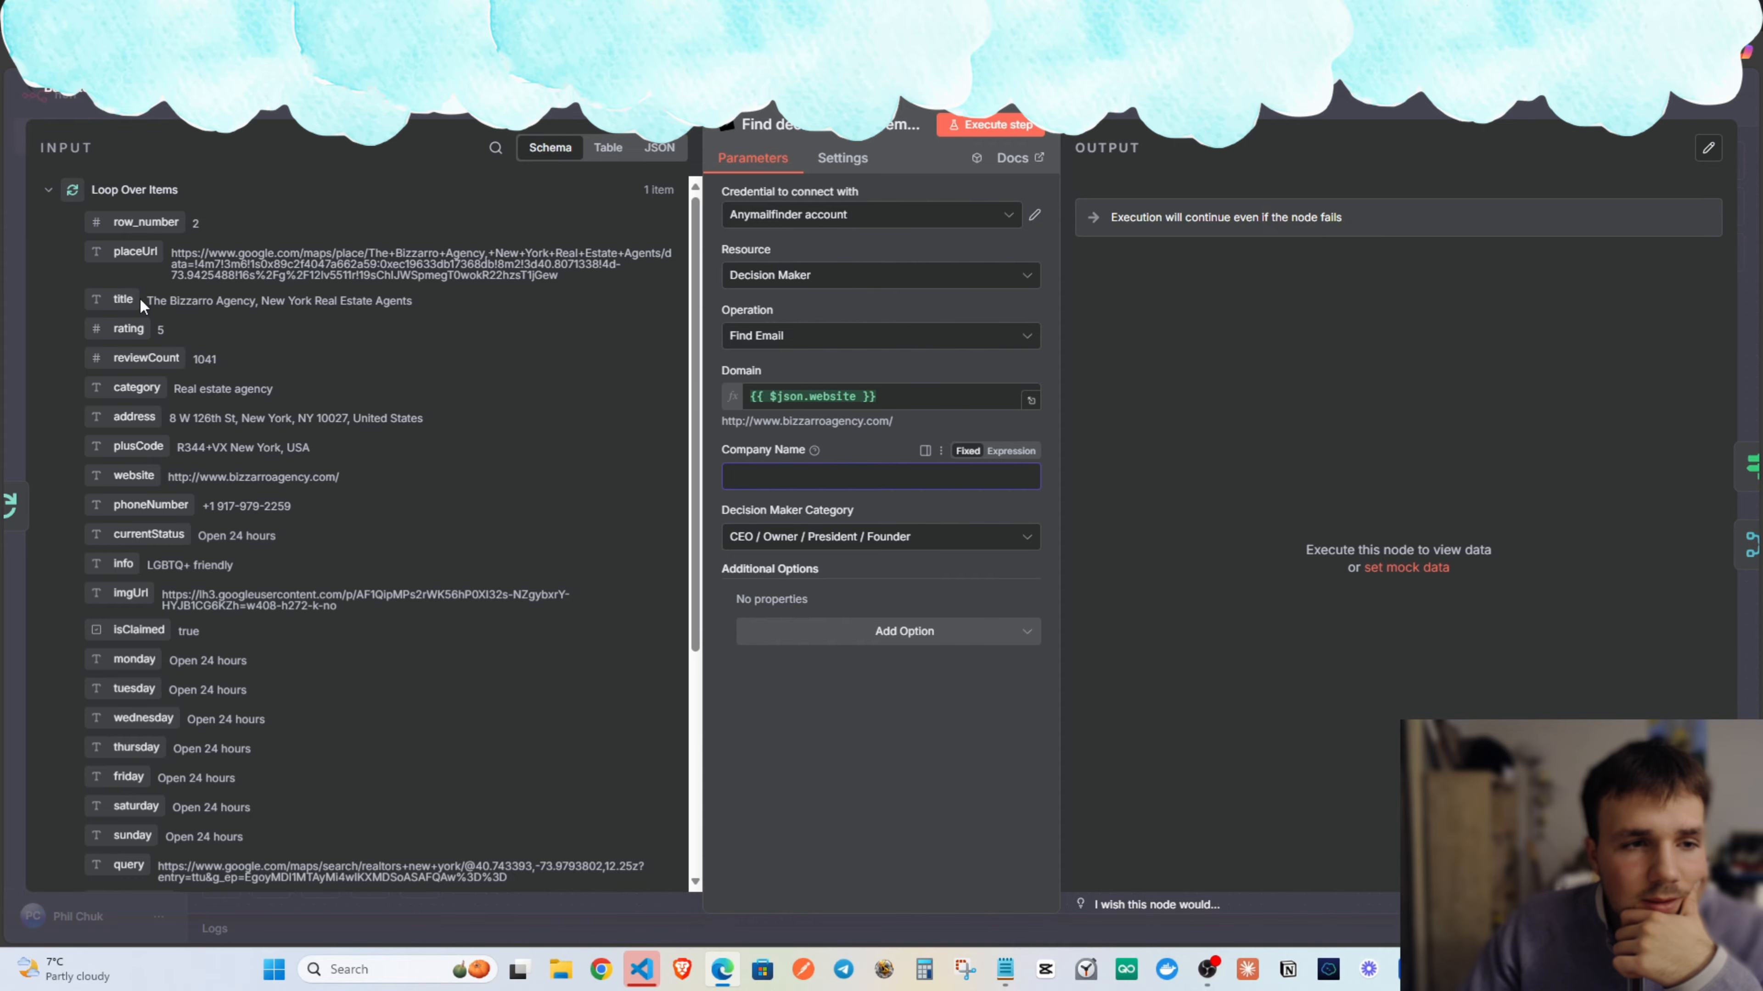
drag(160, 304, 391, 315)
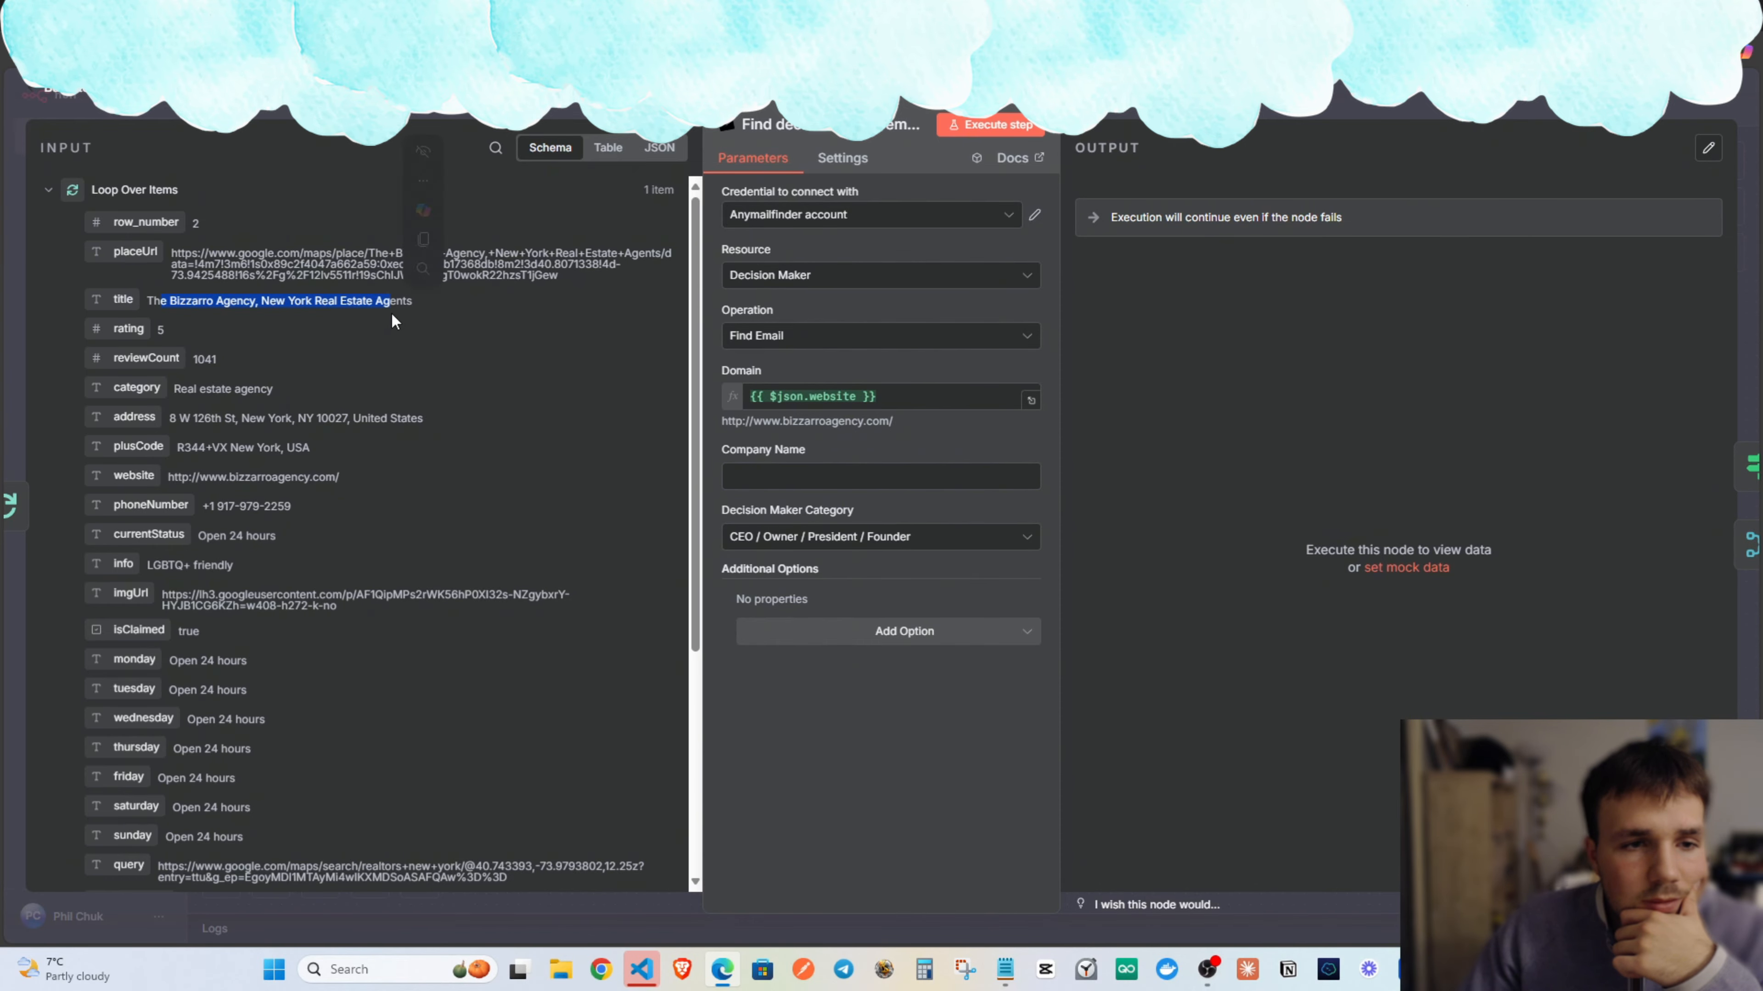
click(376, 344)
drag(125, 300, 768, 452)
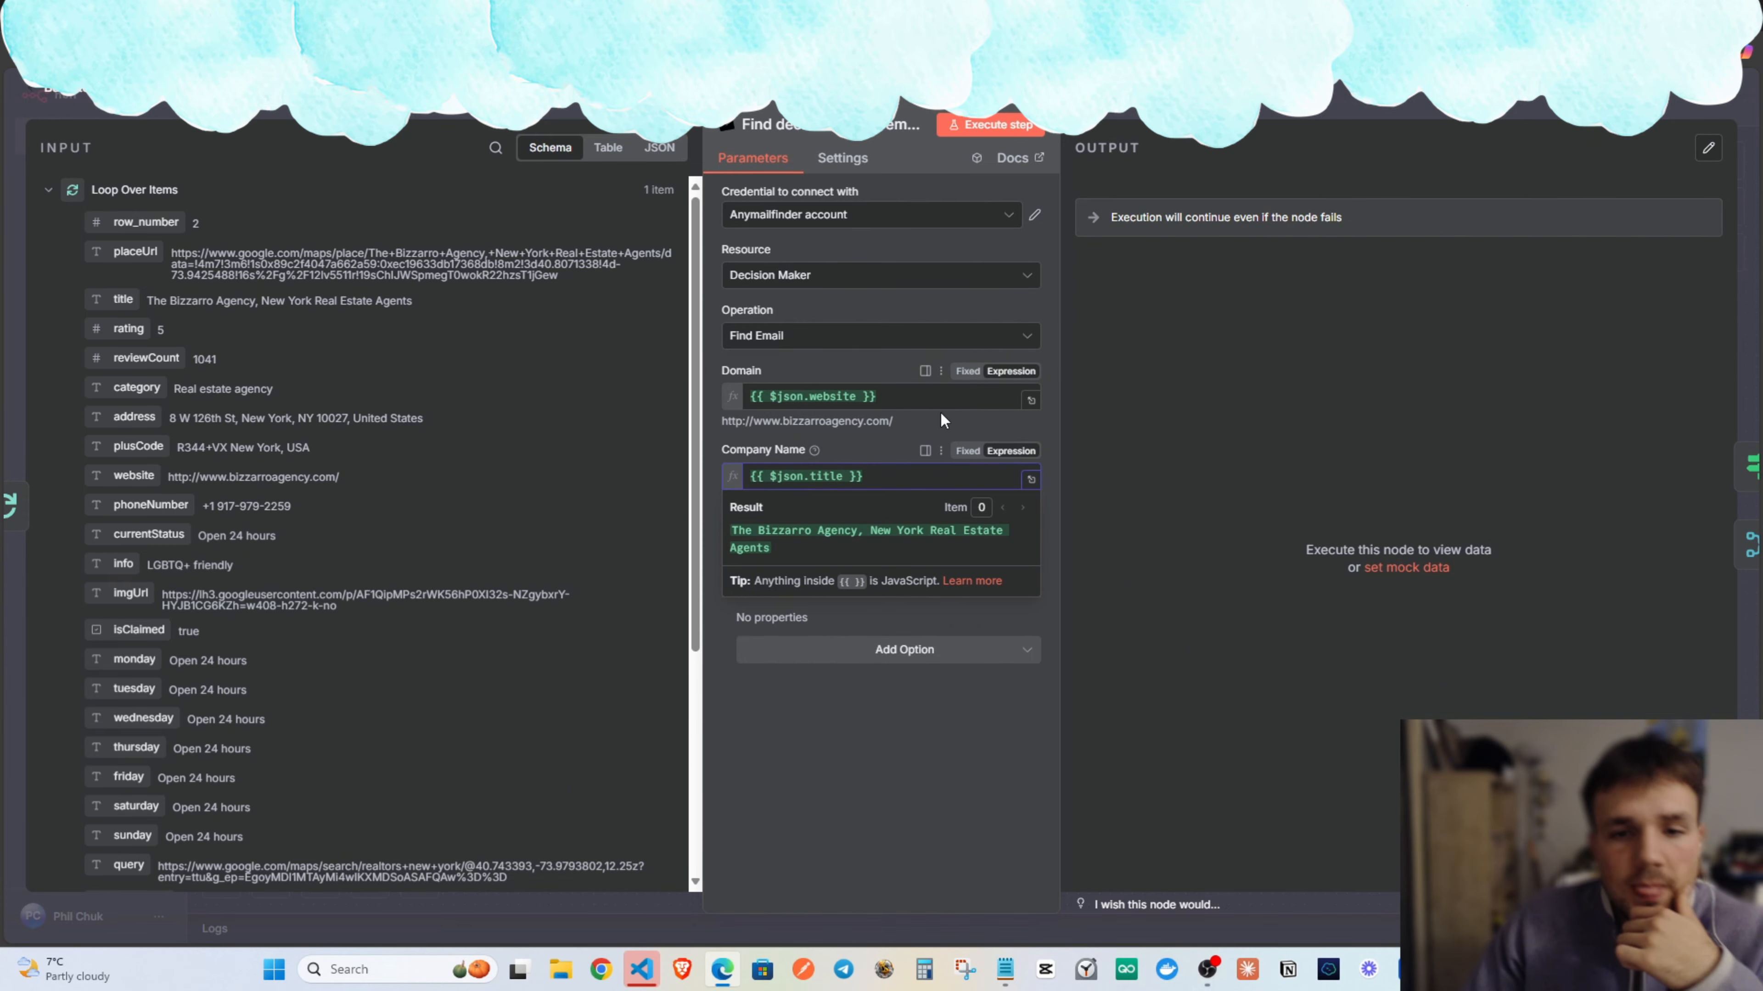
click(818, 363)
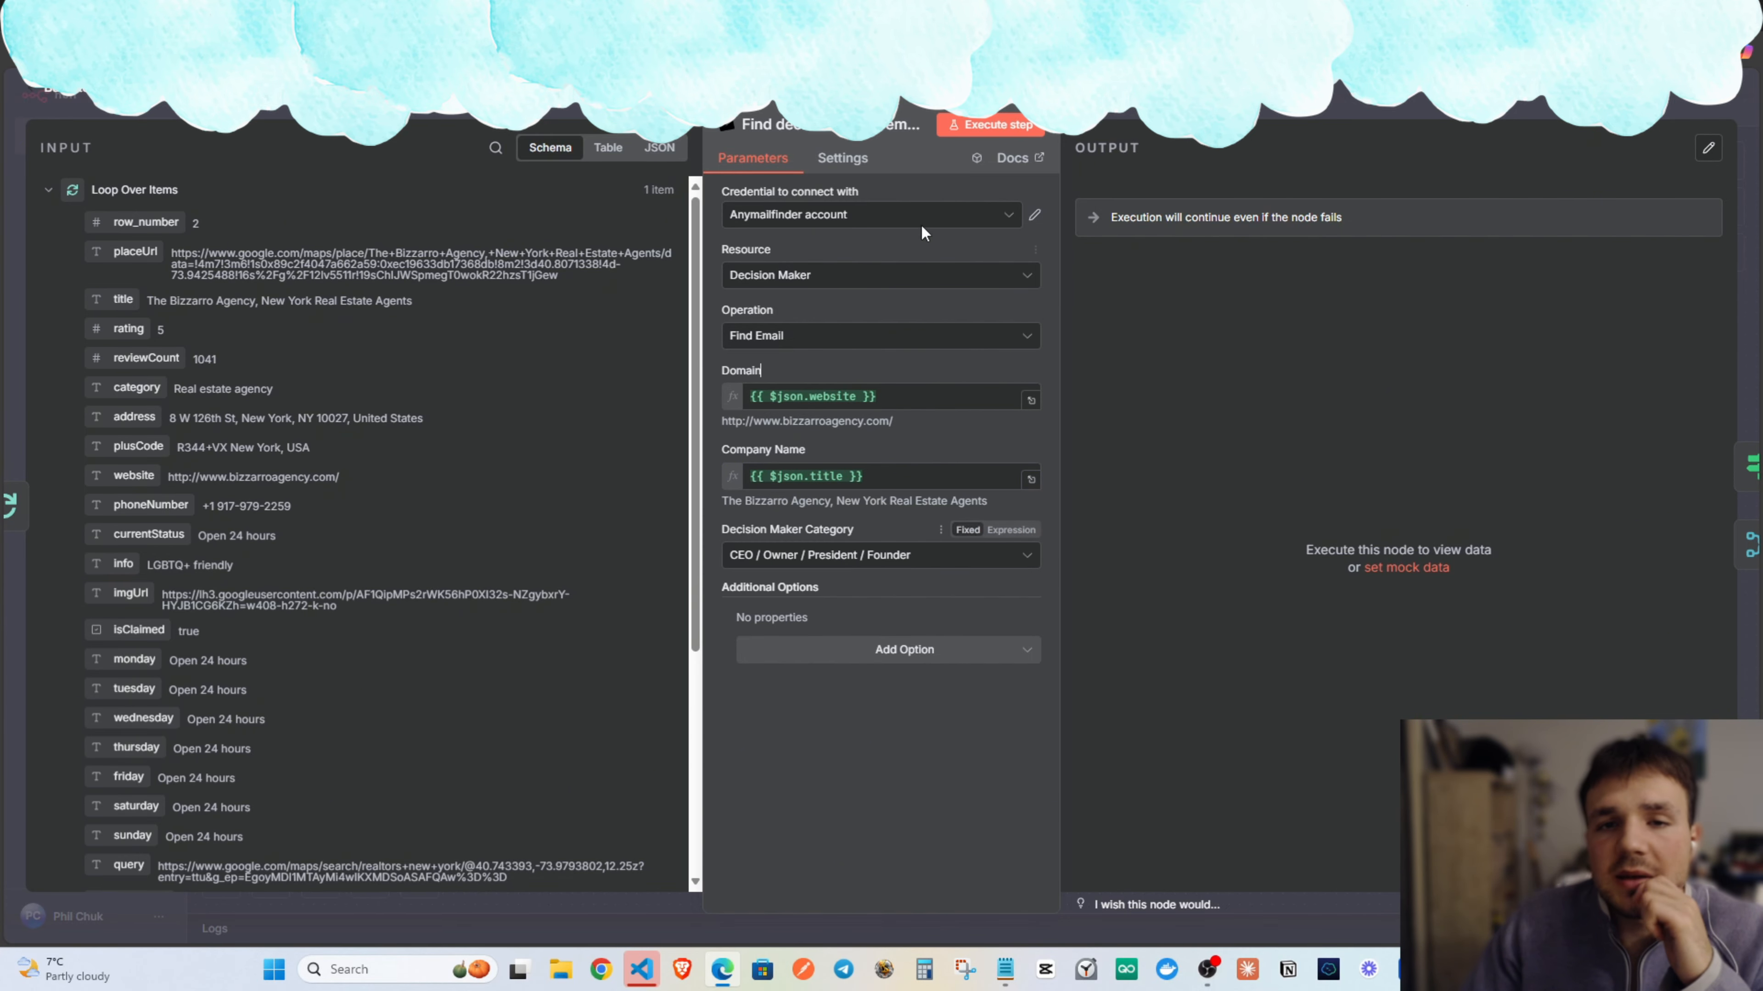
key(Escape)
Run the workflow, remove the If true→Verify an email address link, and rerun it.
scroll(906, 466, right, 3)
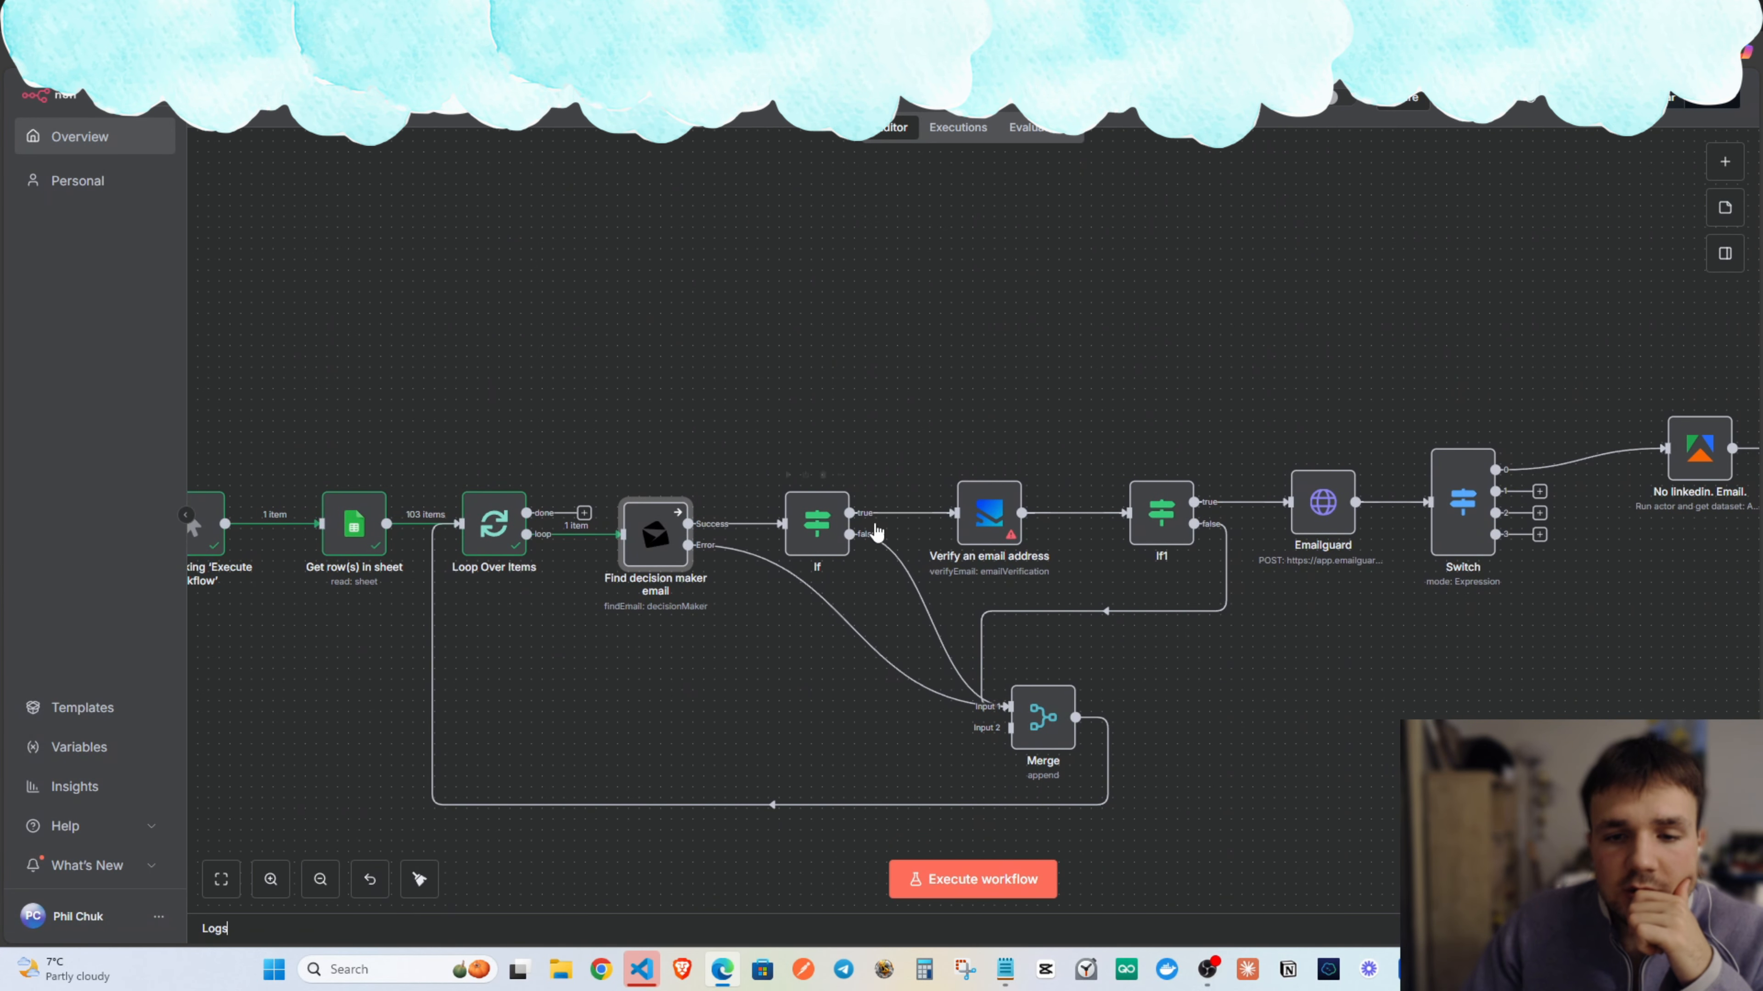
click(1007, 881)
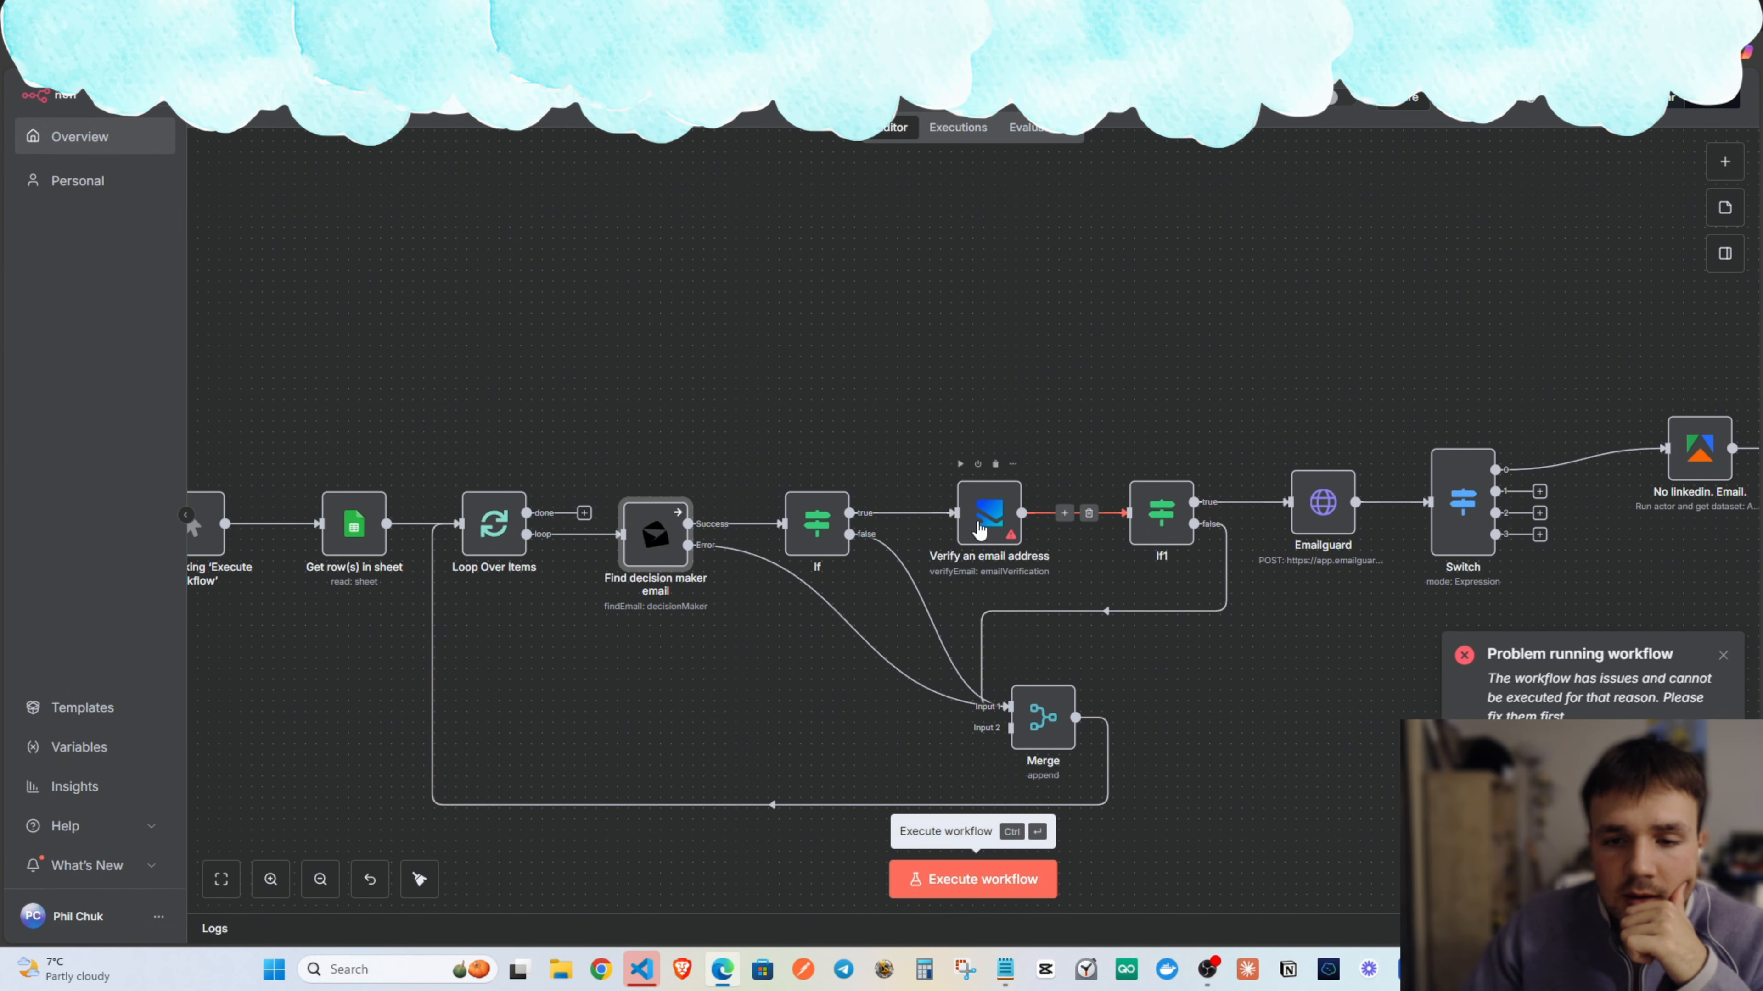
click(917, 513)
scroll(937, 576, left, 2)
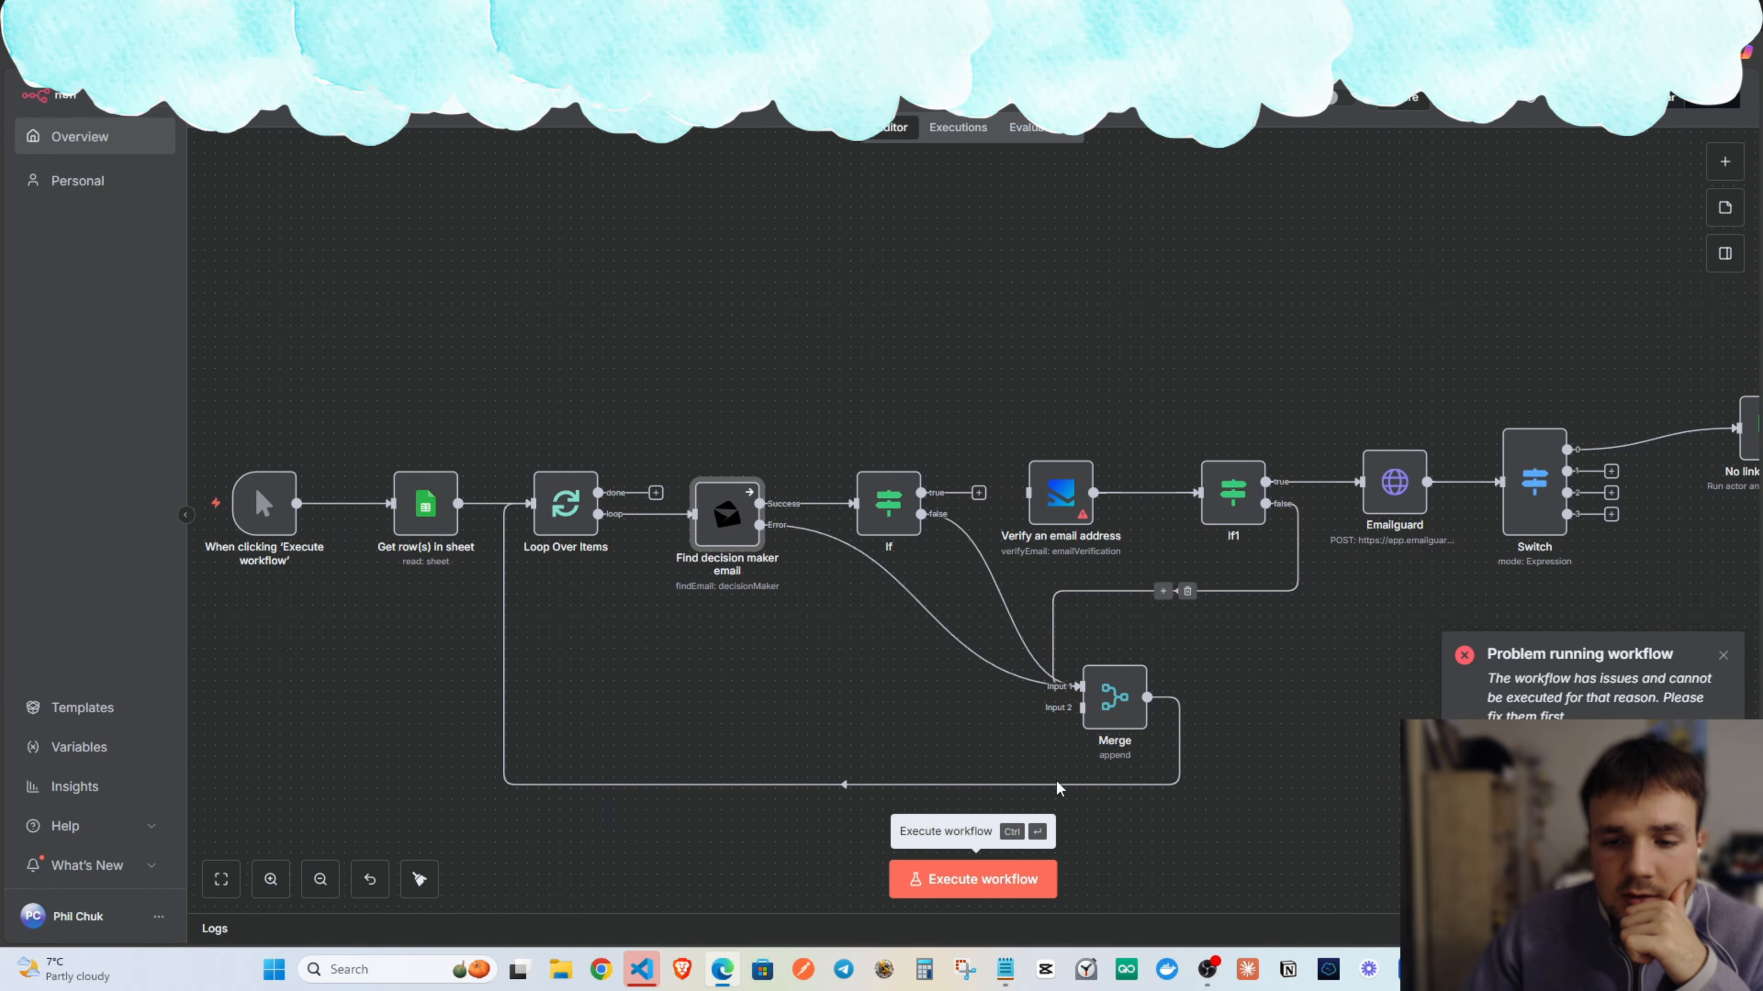
key(ctrl+Return)
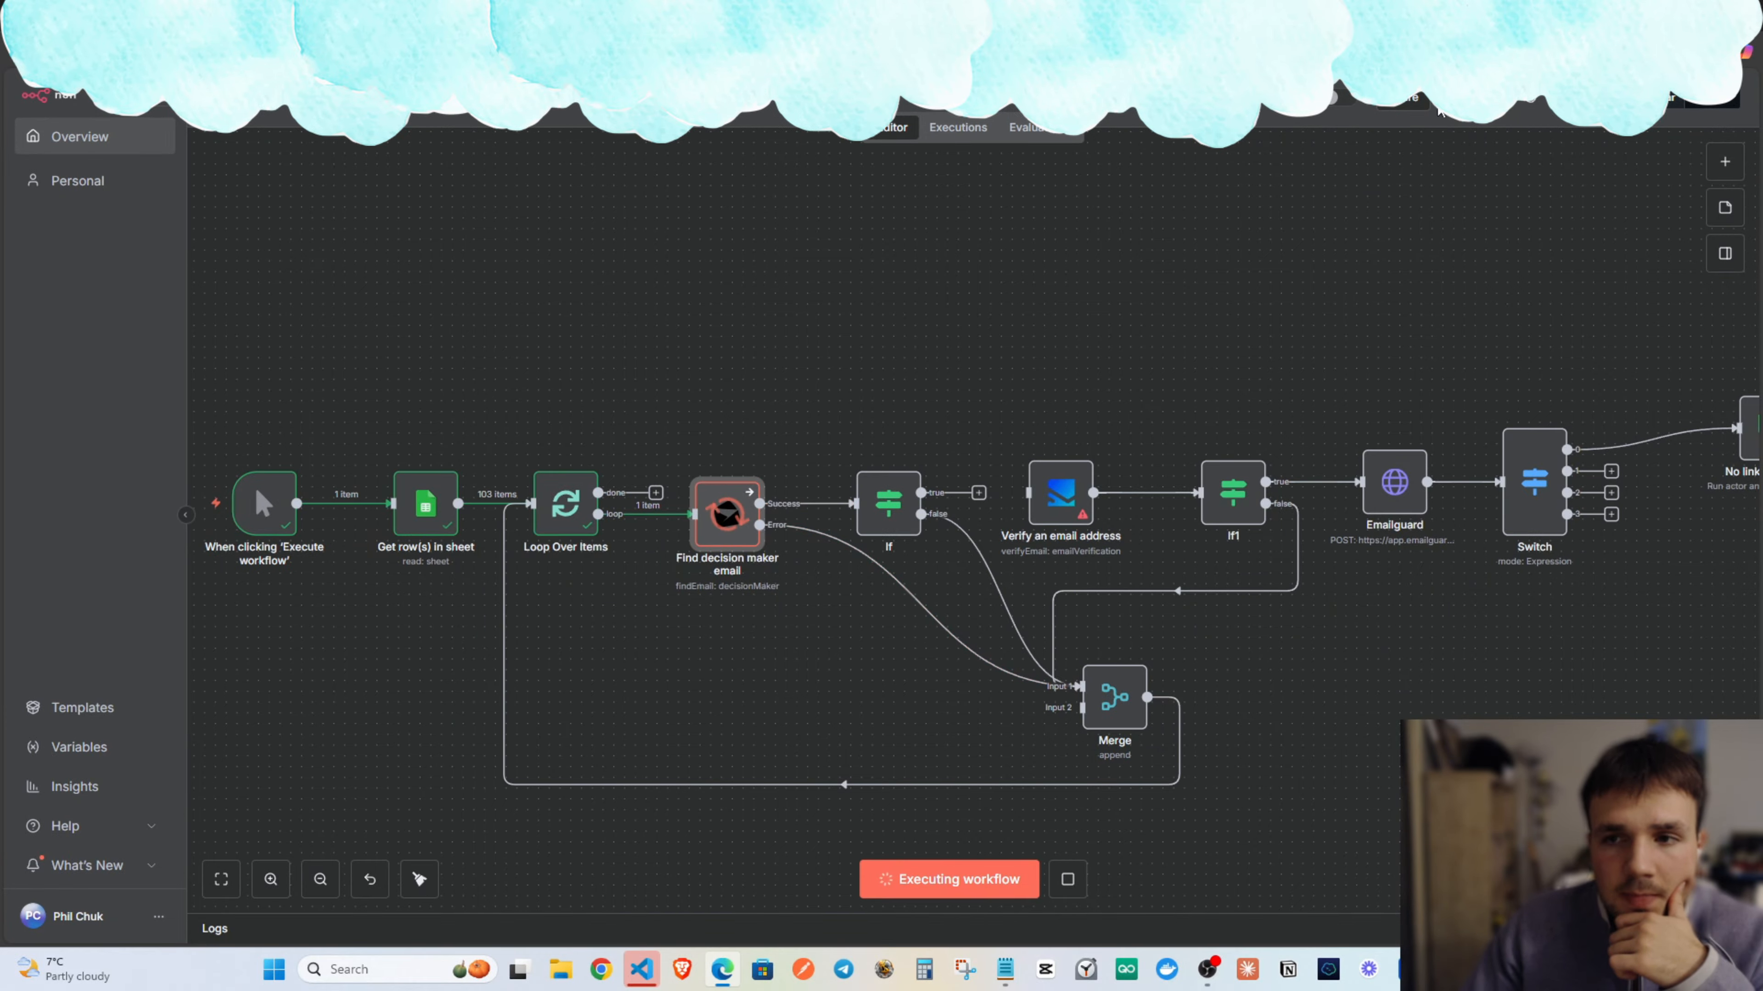
scroll(1013, 729, right, 3)
scroll(1013, 729, up, 1)
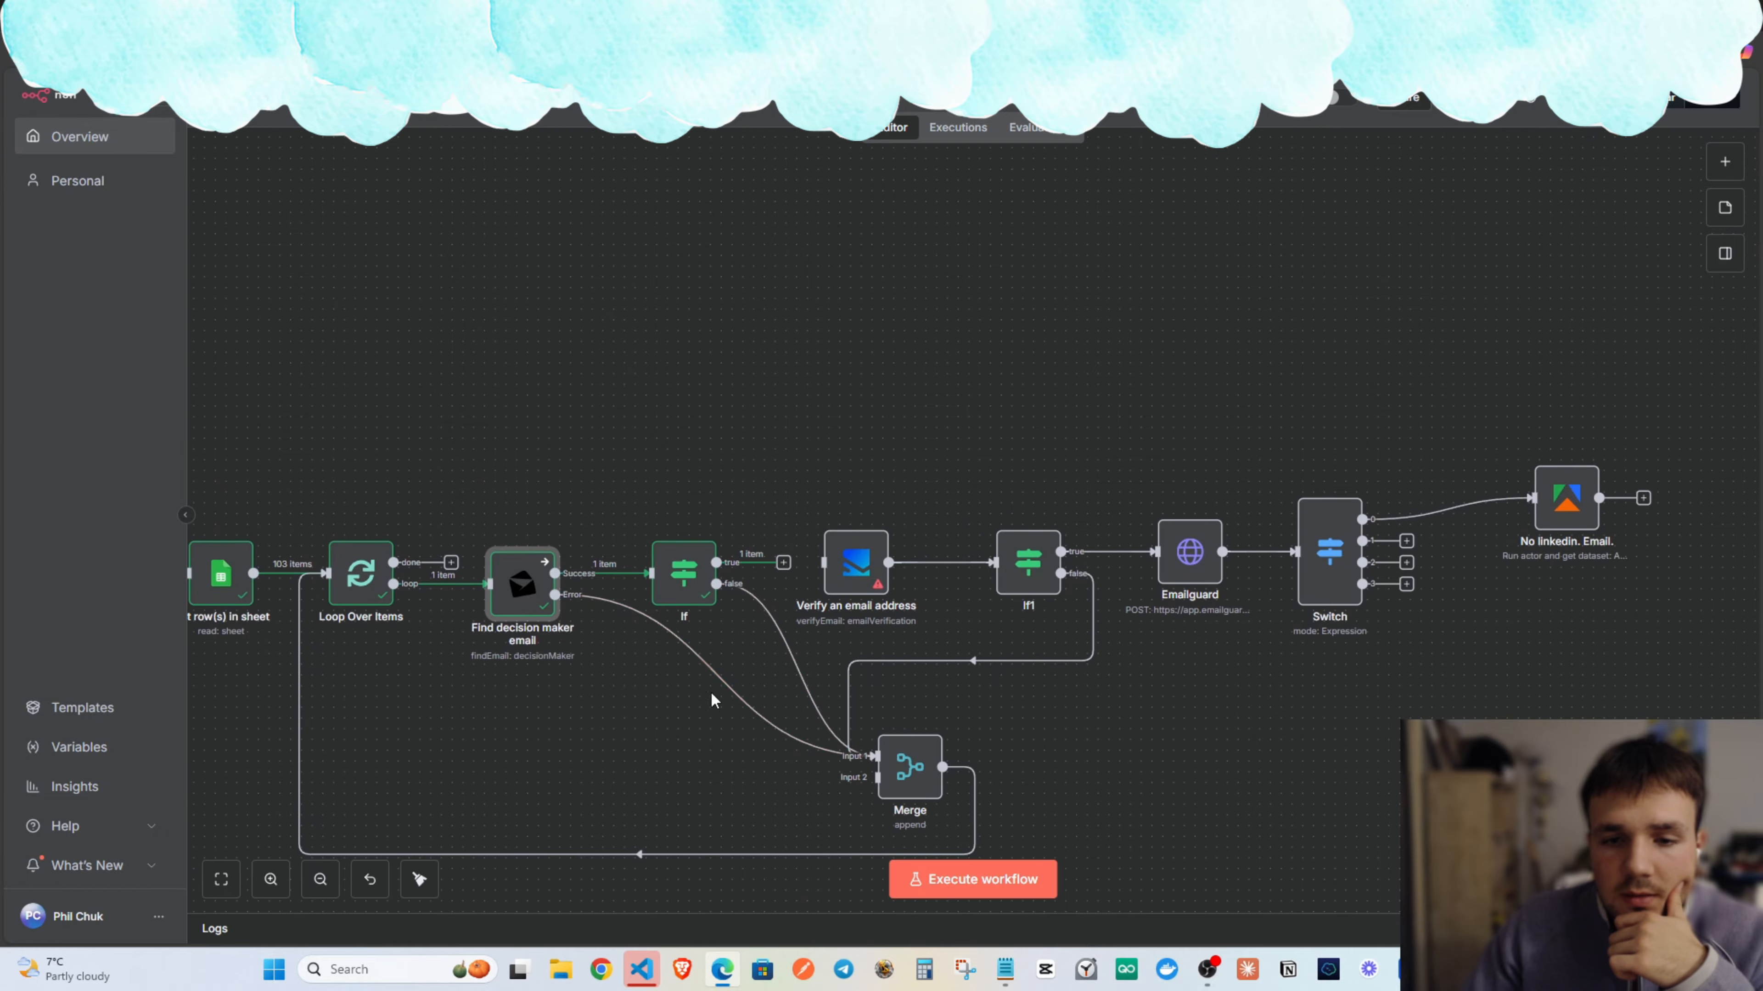
Set Verify an email address's Email to {{ $json.result.email }} from the If output.
double_click(845, 550)
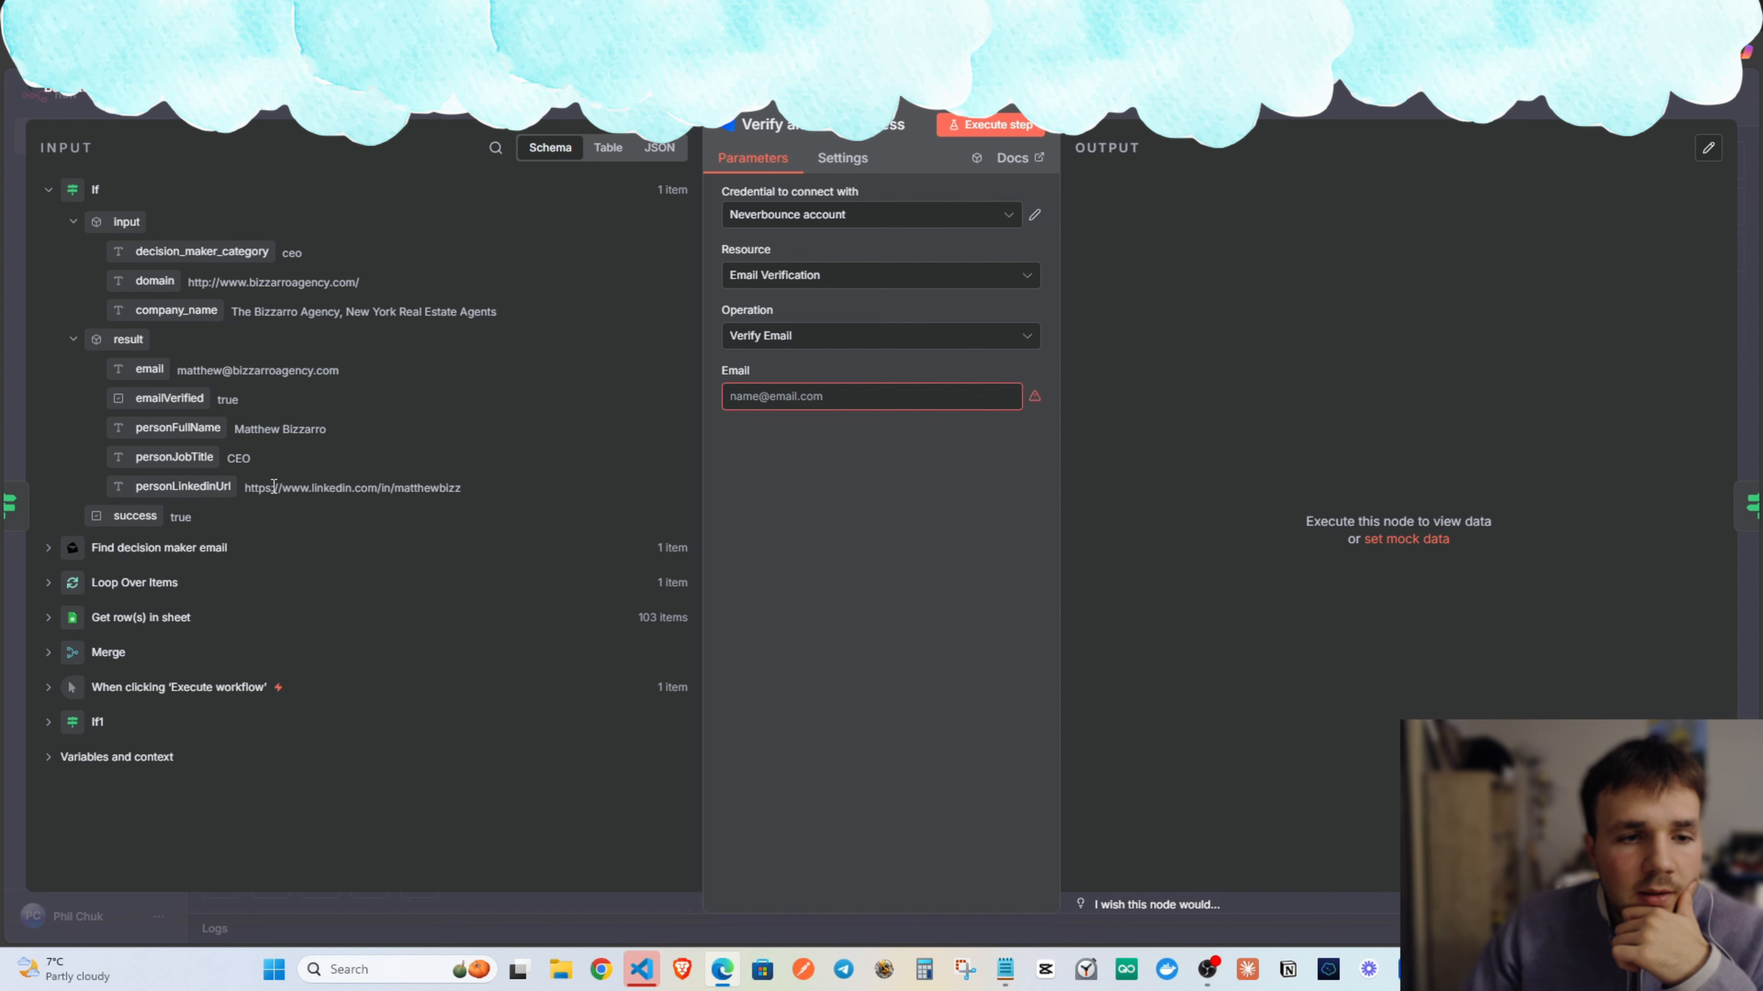
drag(254, 488, 438, 493)
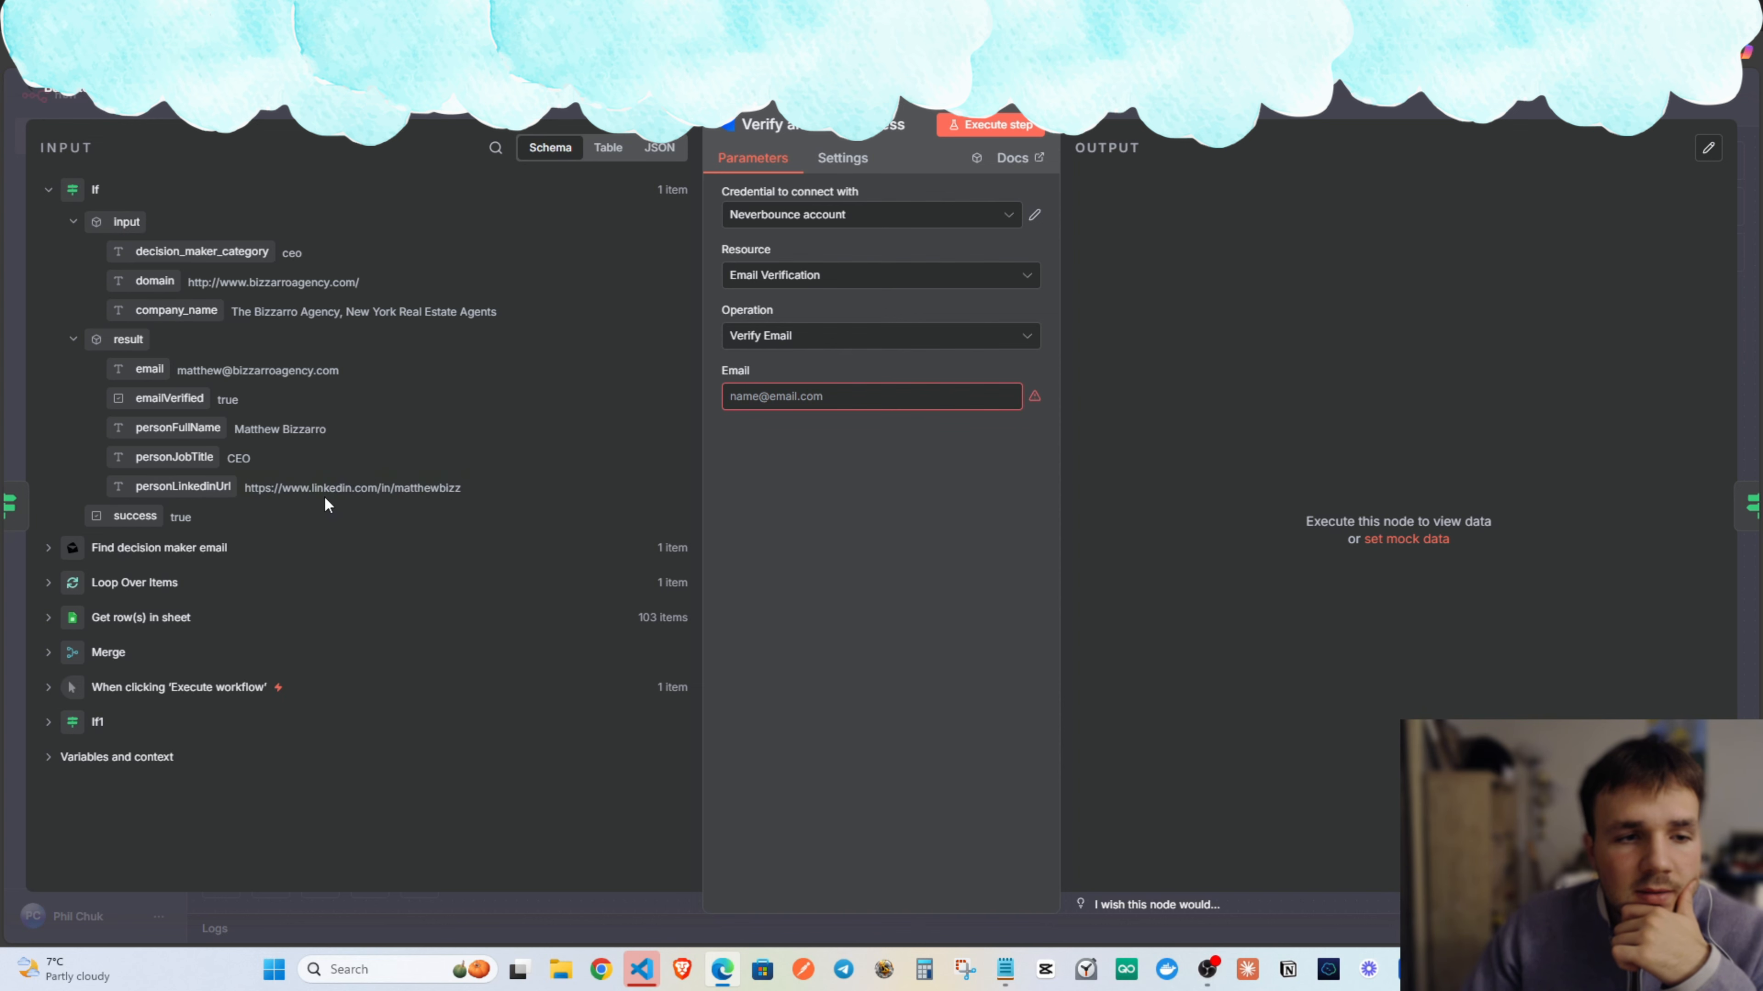
drag(317, 425, 243, 428)
drag(193, 371, 308, 369)
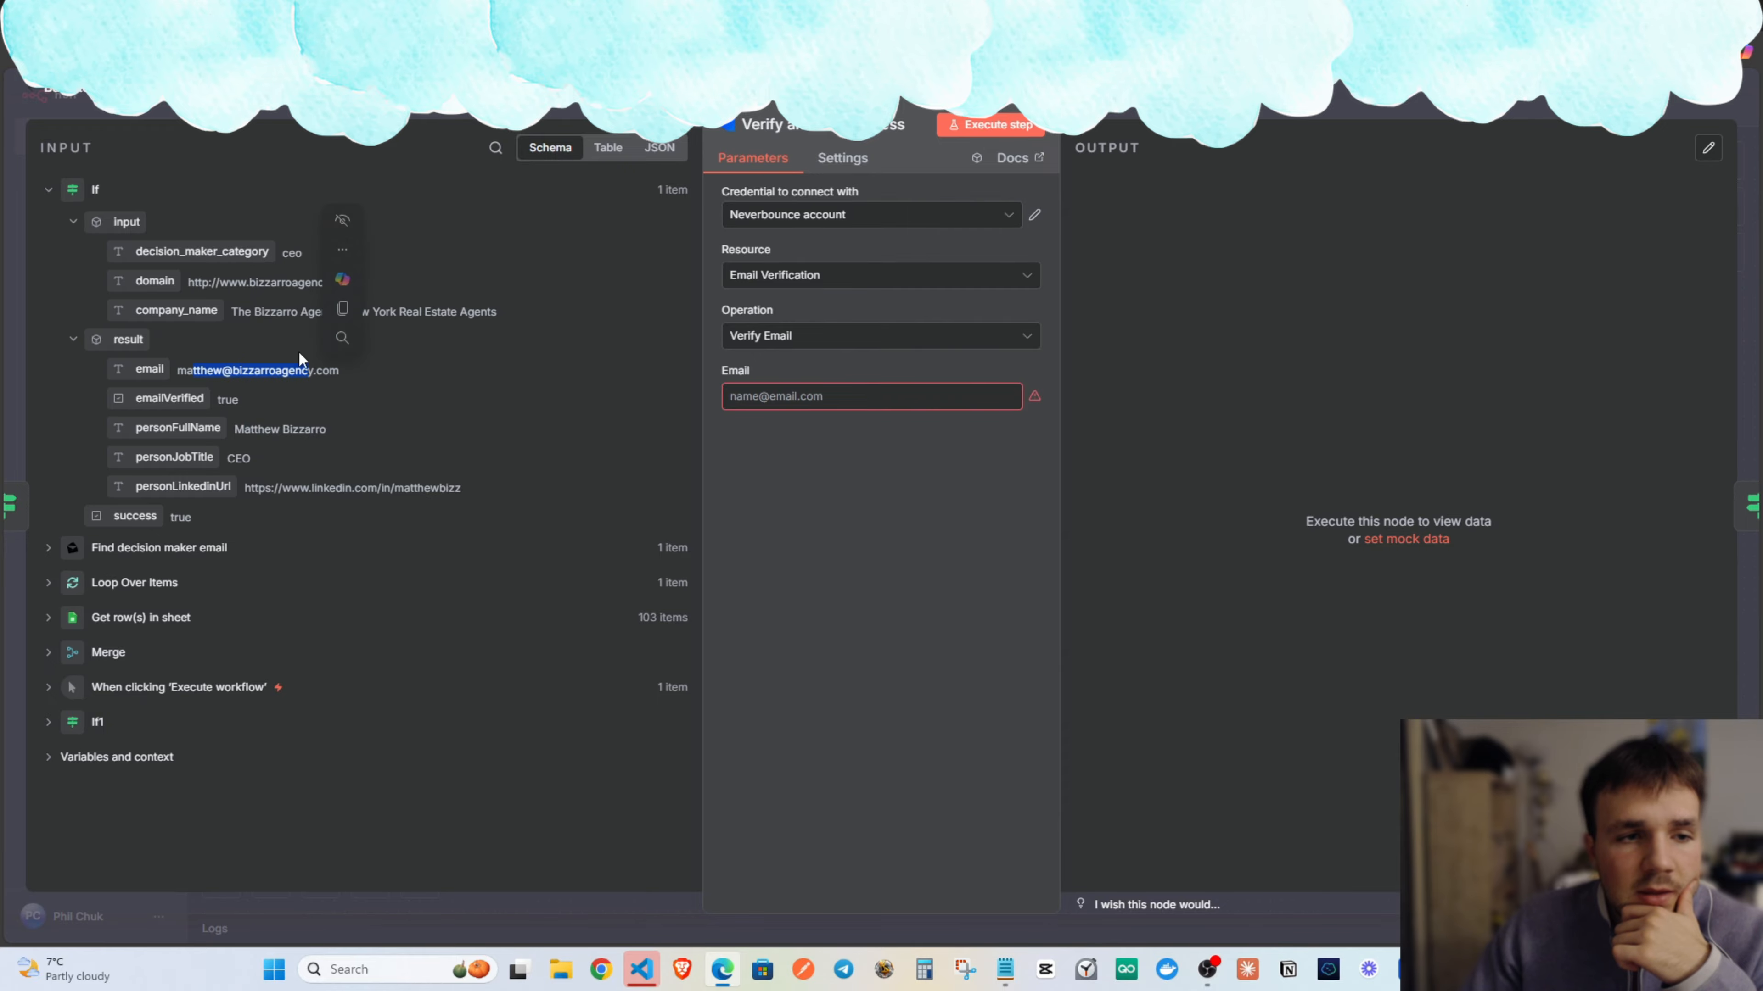
drag(232, 313, 300, 317)
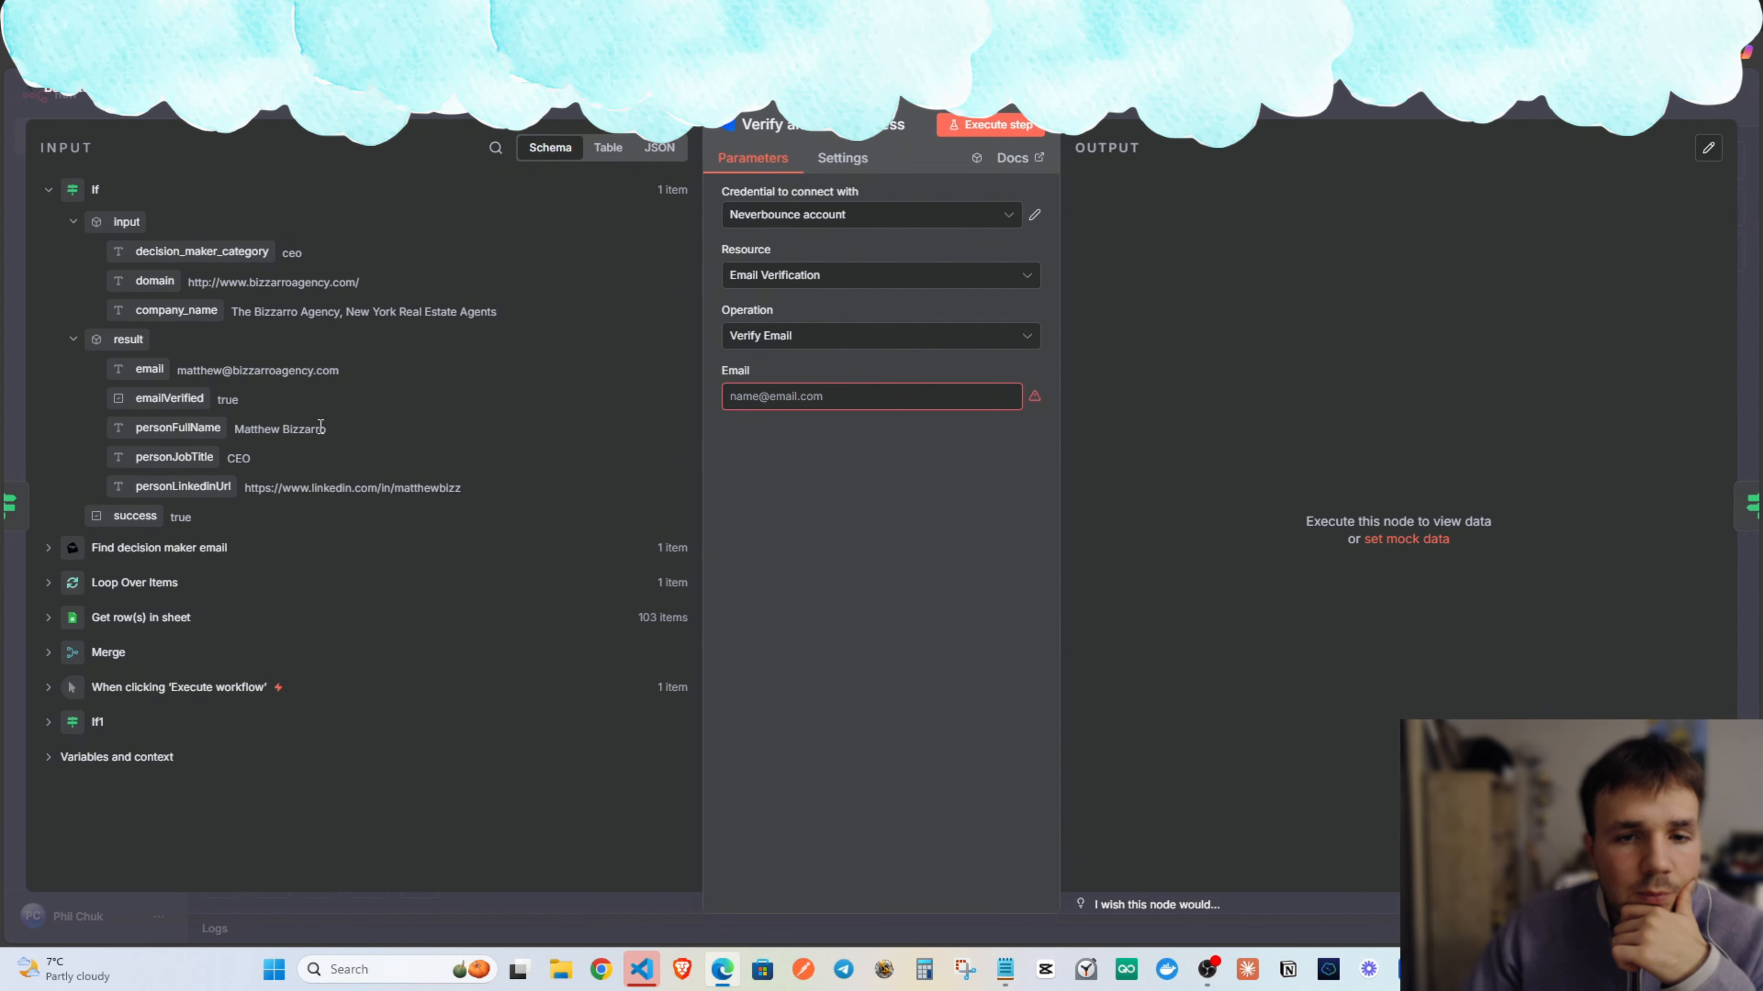
drag(149, 369, 798, 396)
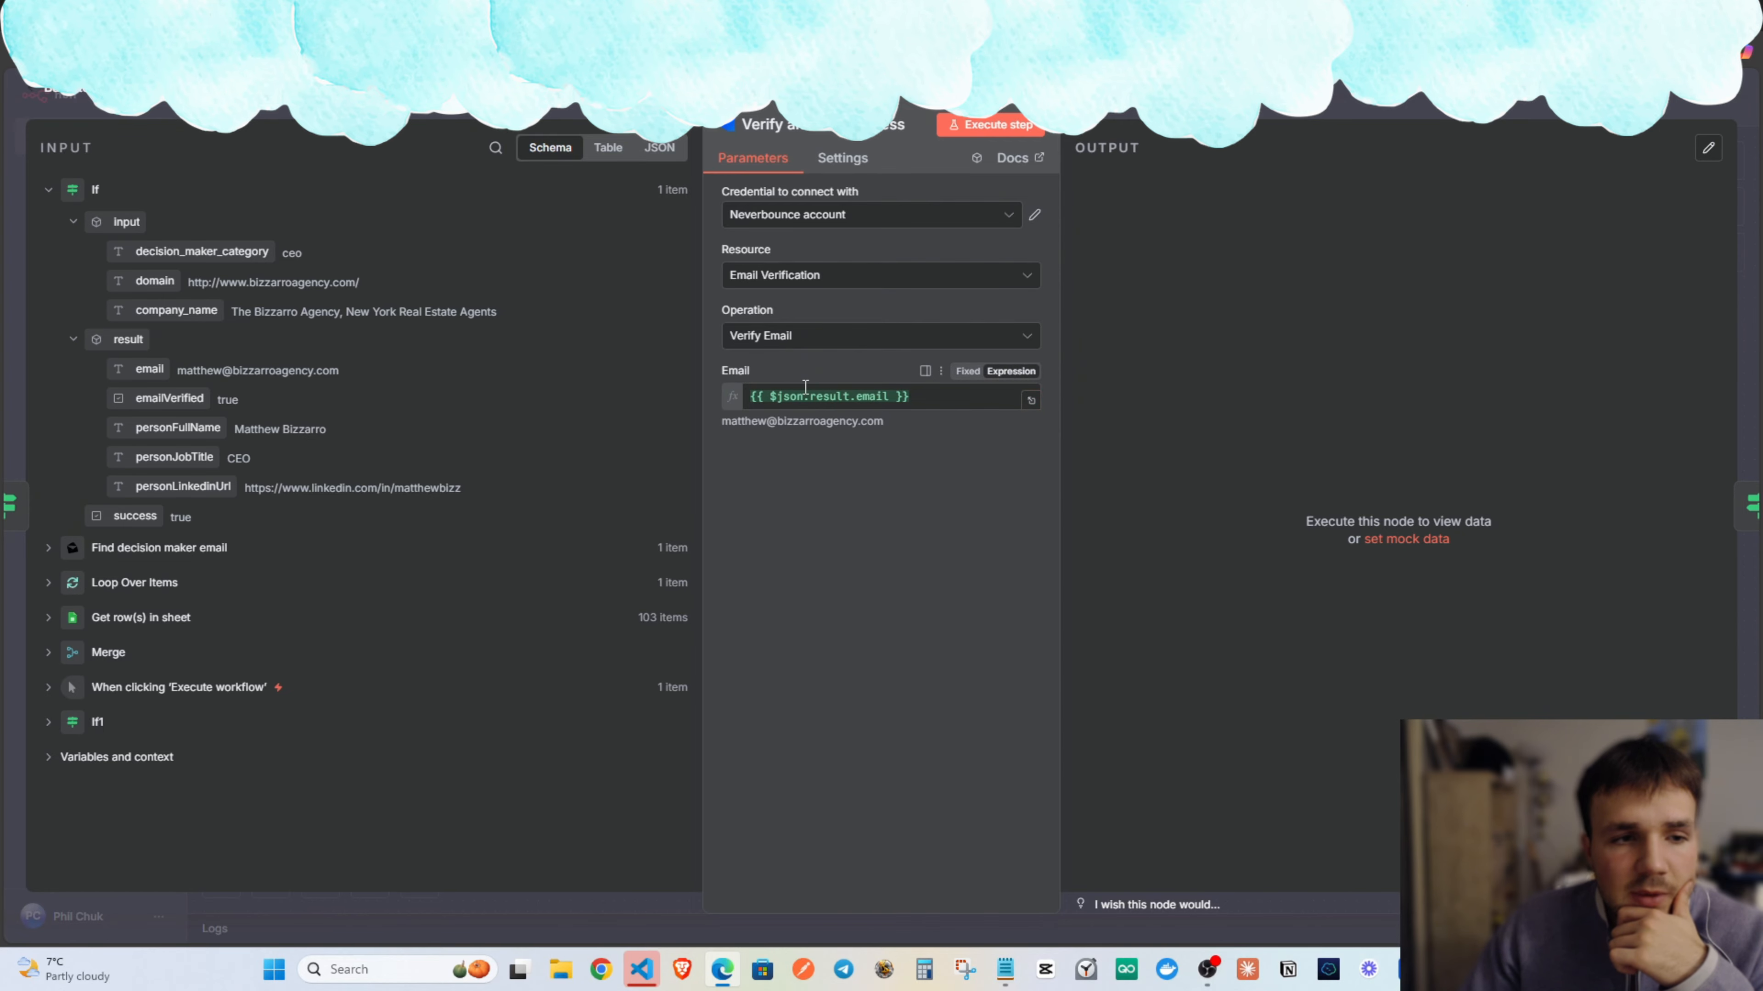
key(Escape)
scroll(791, 458, left, 3)
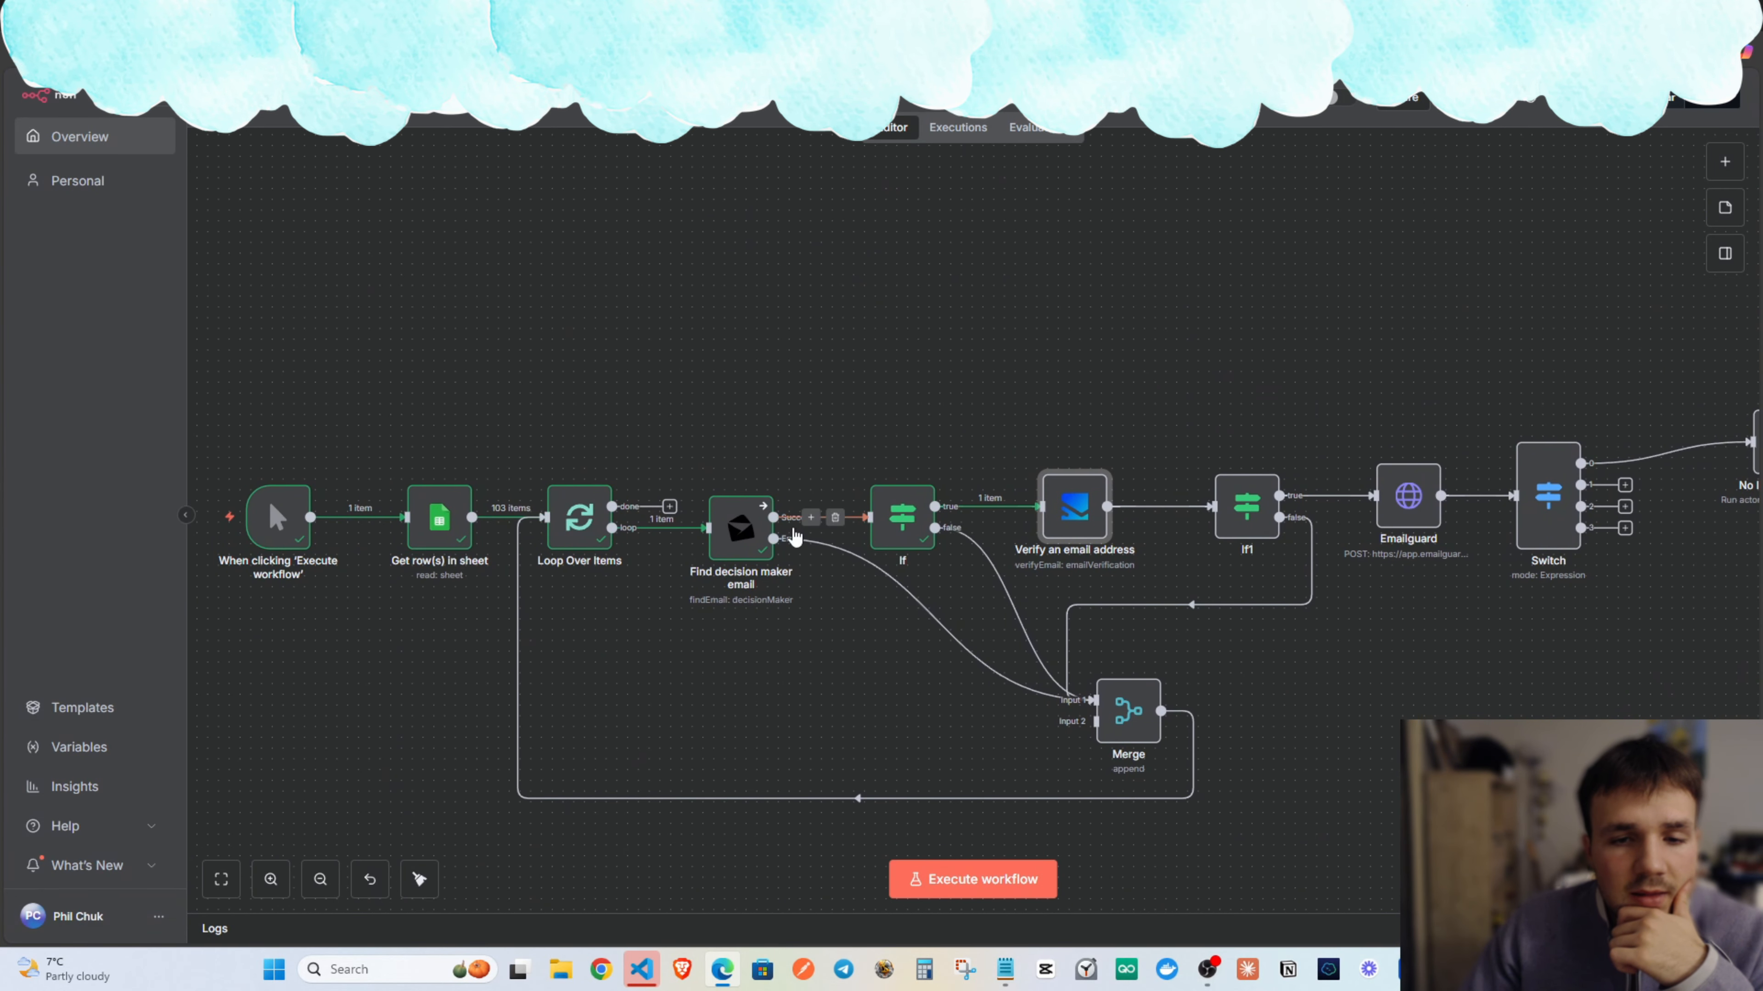
Review the If node's conditions between Find decision maker email and verification.
double_click(901, 528)
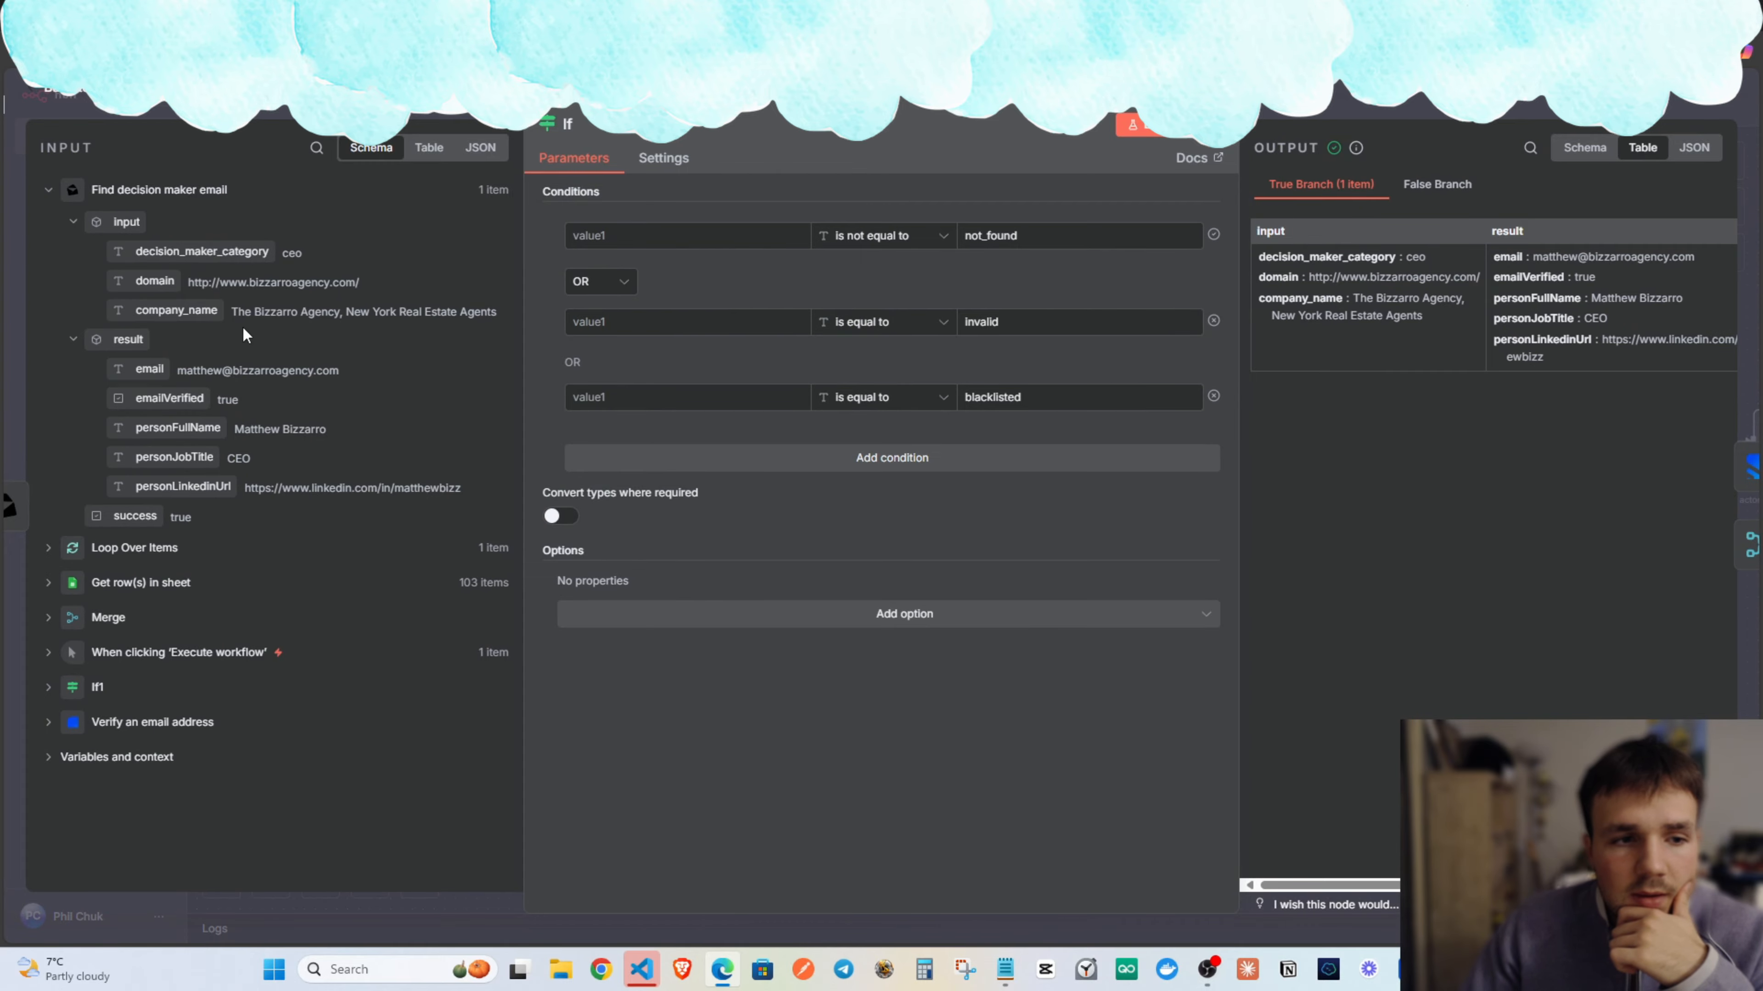
click(9, 505)
double_click(888, 538)
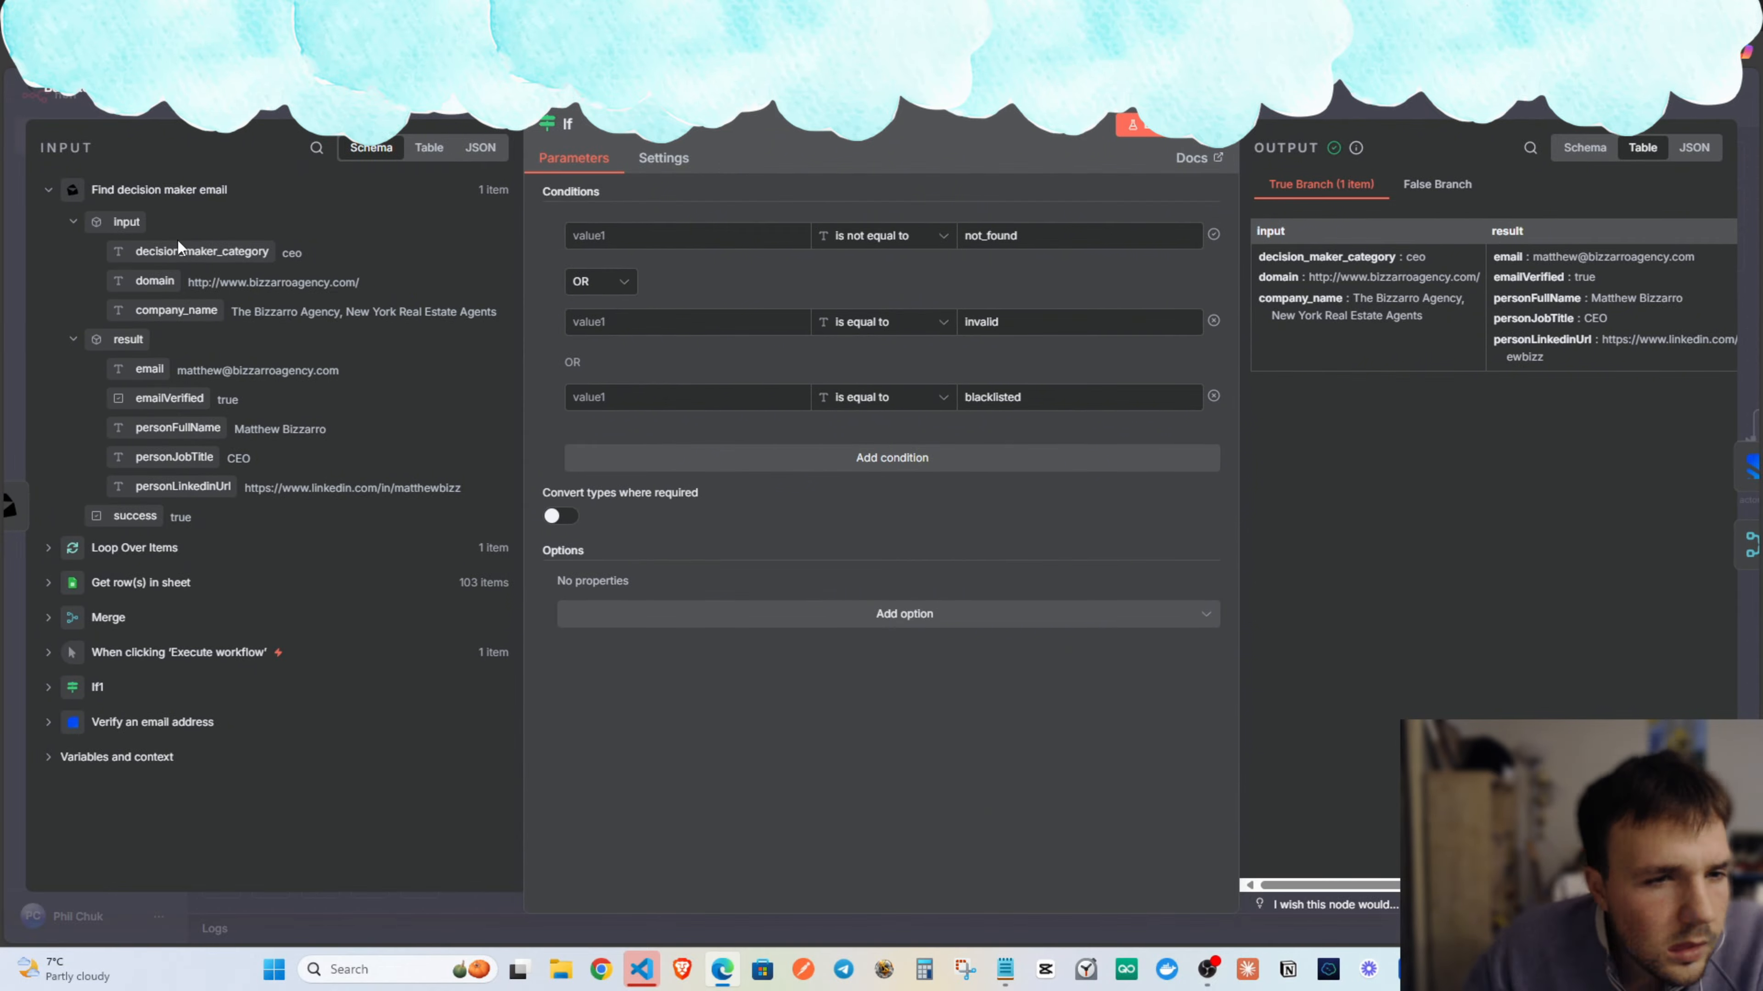
key(Escape)
Delete the If node so Find decision maker email's Success output feeds Verify an email address.
click(653, 477)
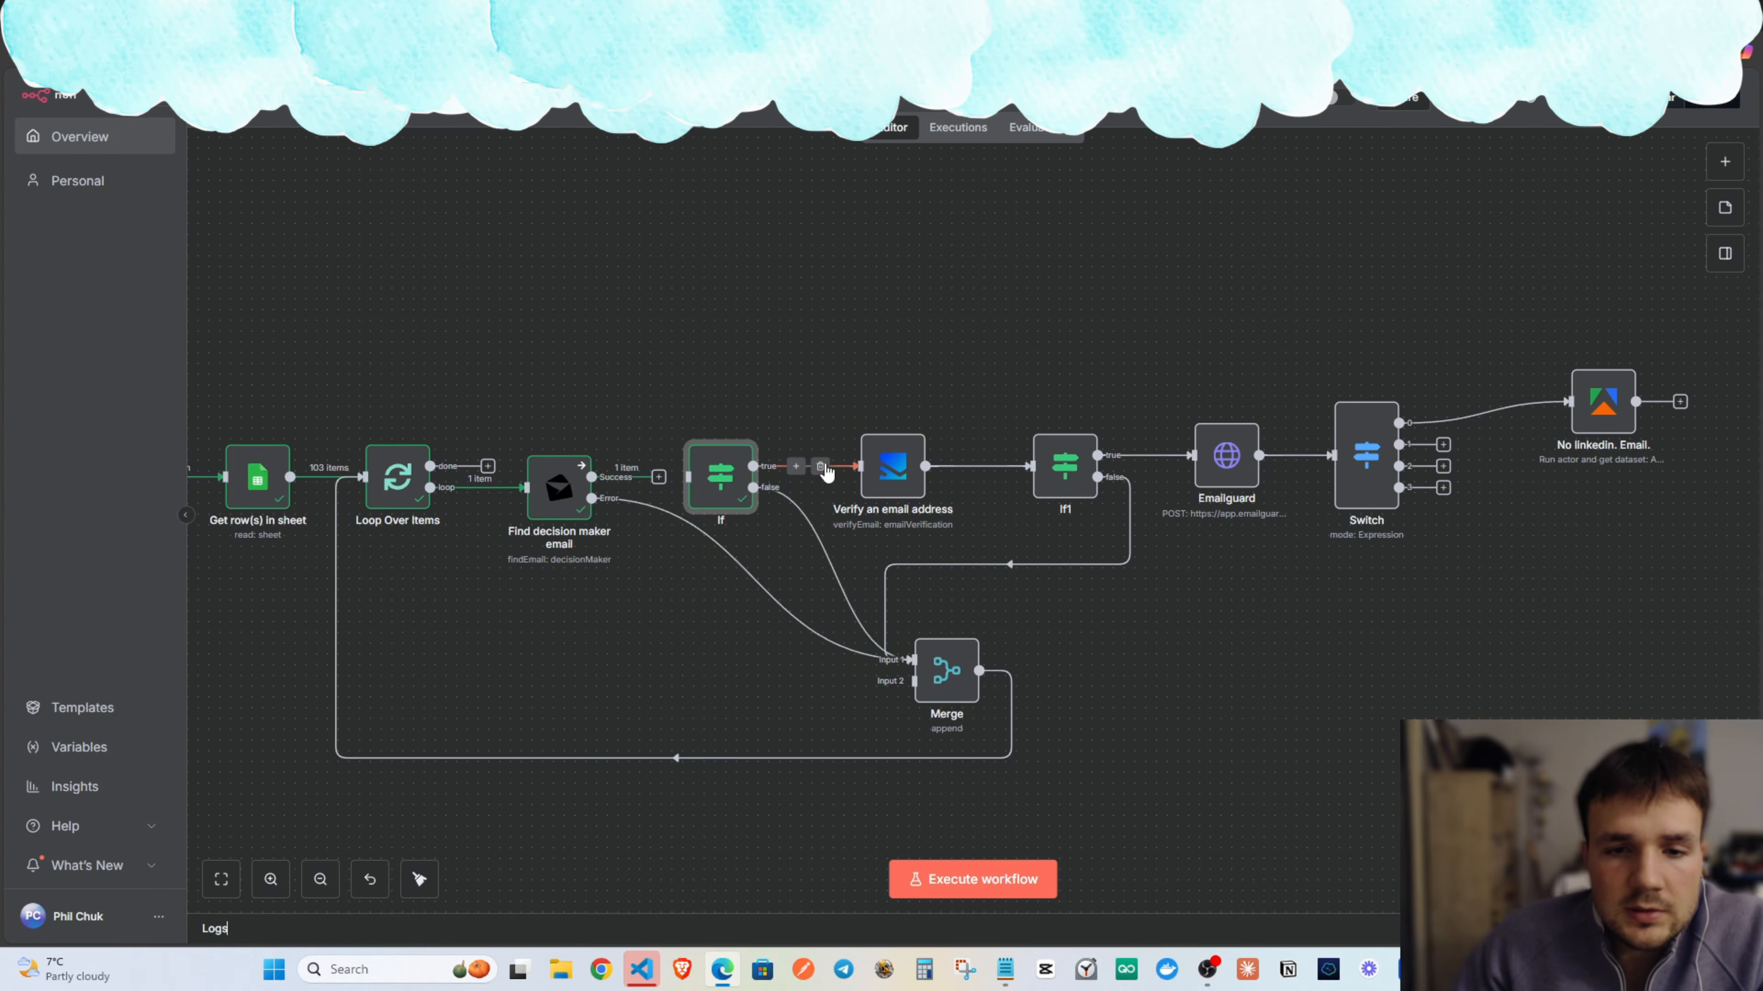
click(820, 466)
click(843, 570)
click(726, 428)
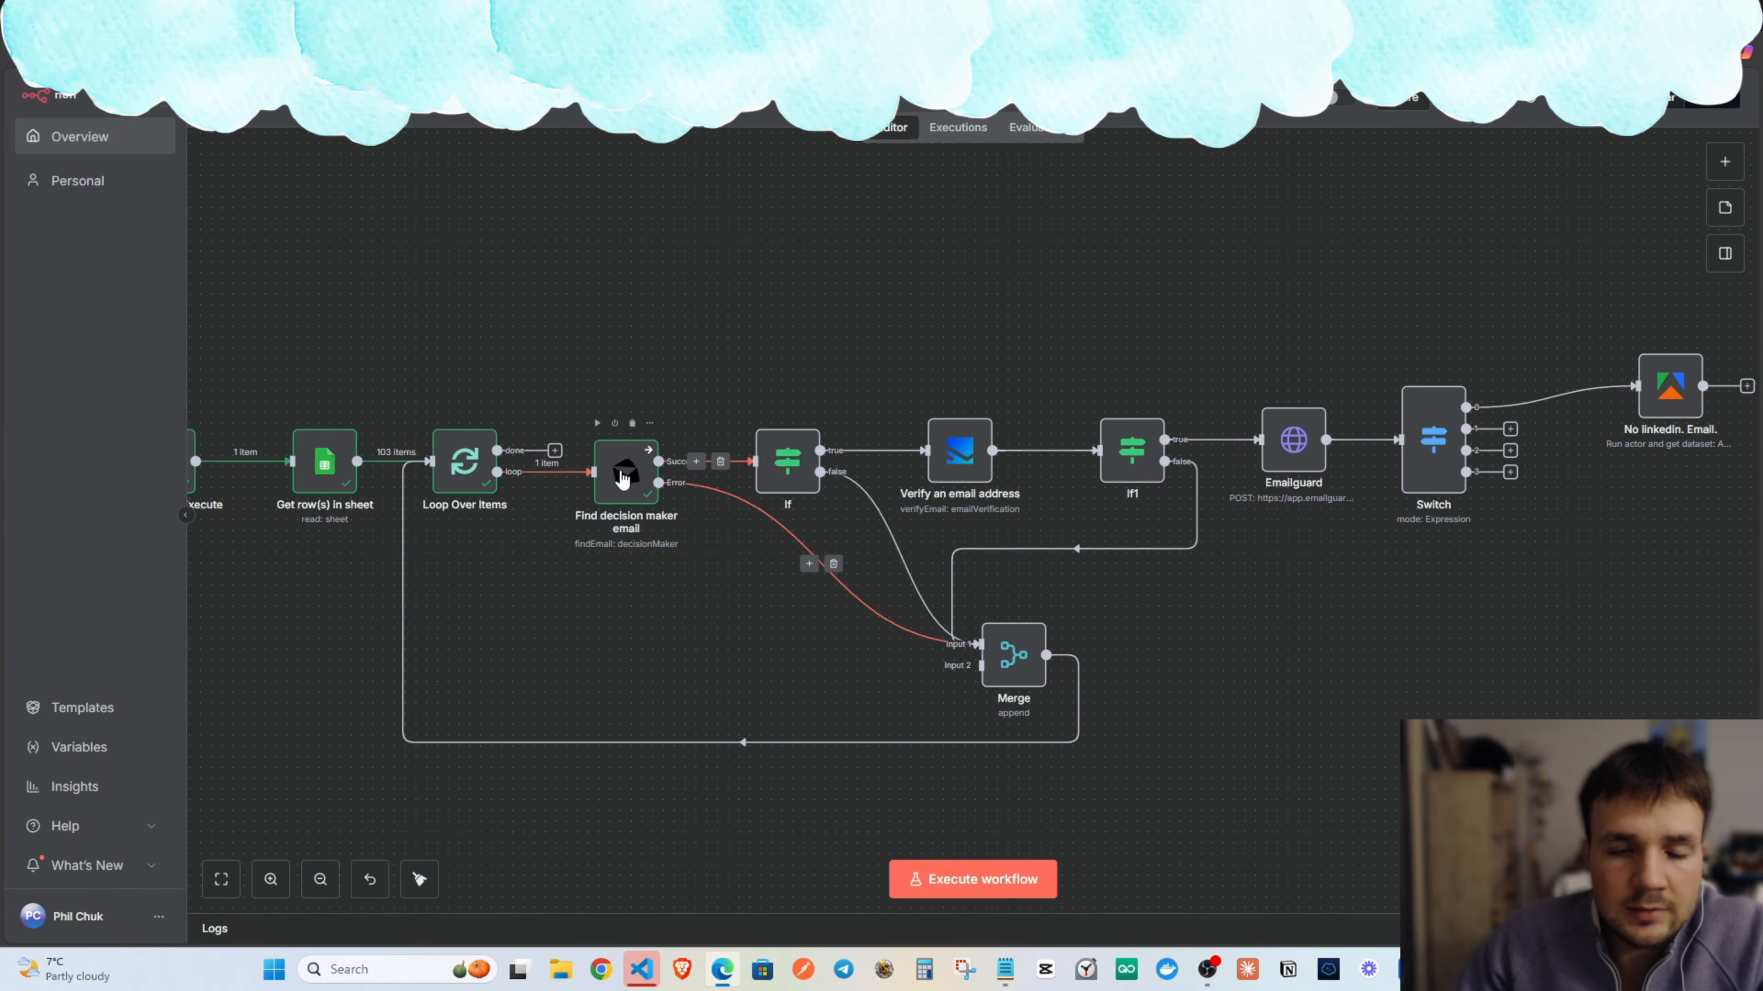
drag(763, 371, 665, 374)
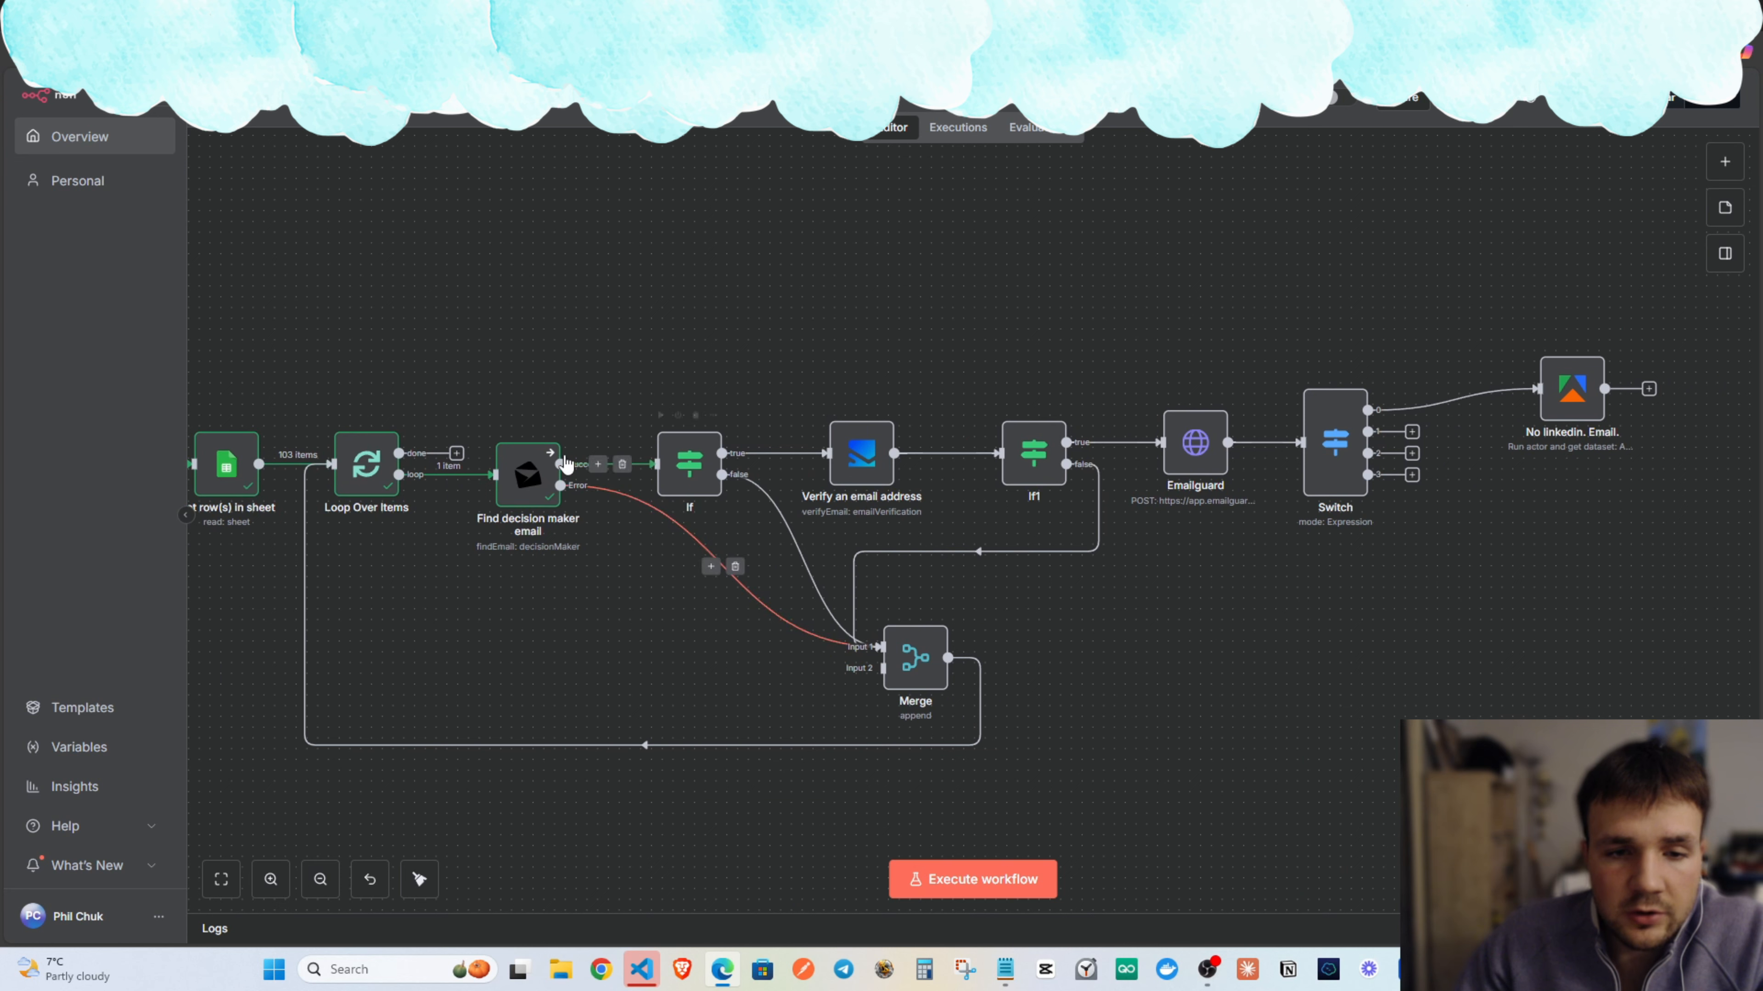
click(695, 415)
drag(529, 474, 627, 479)
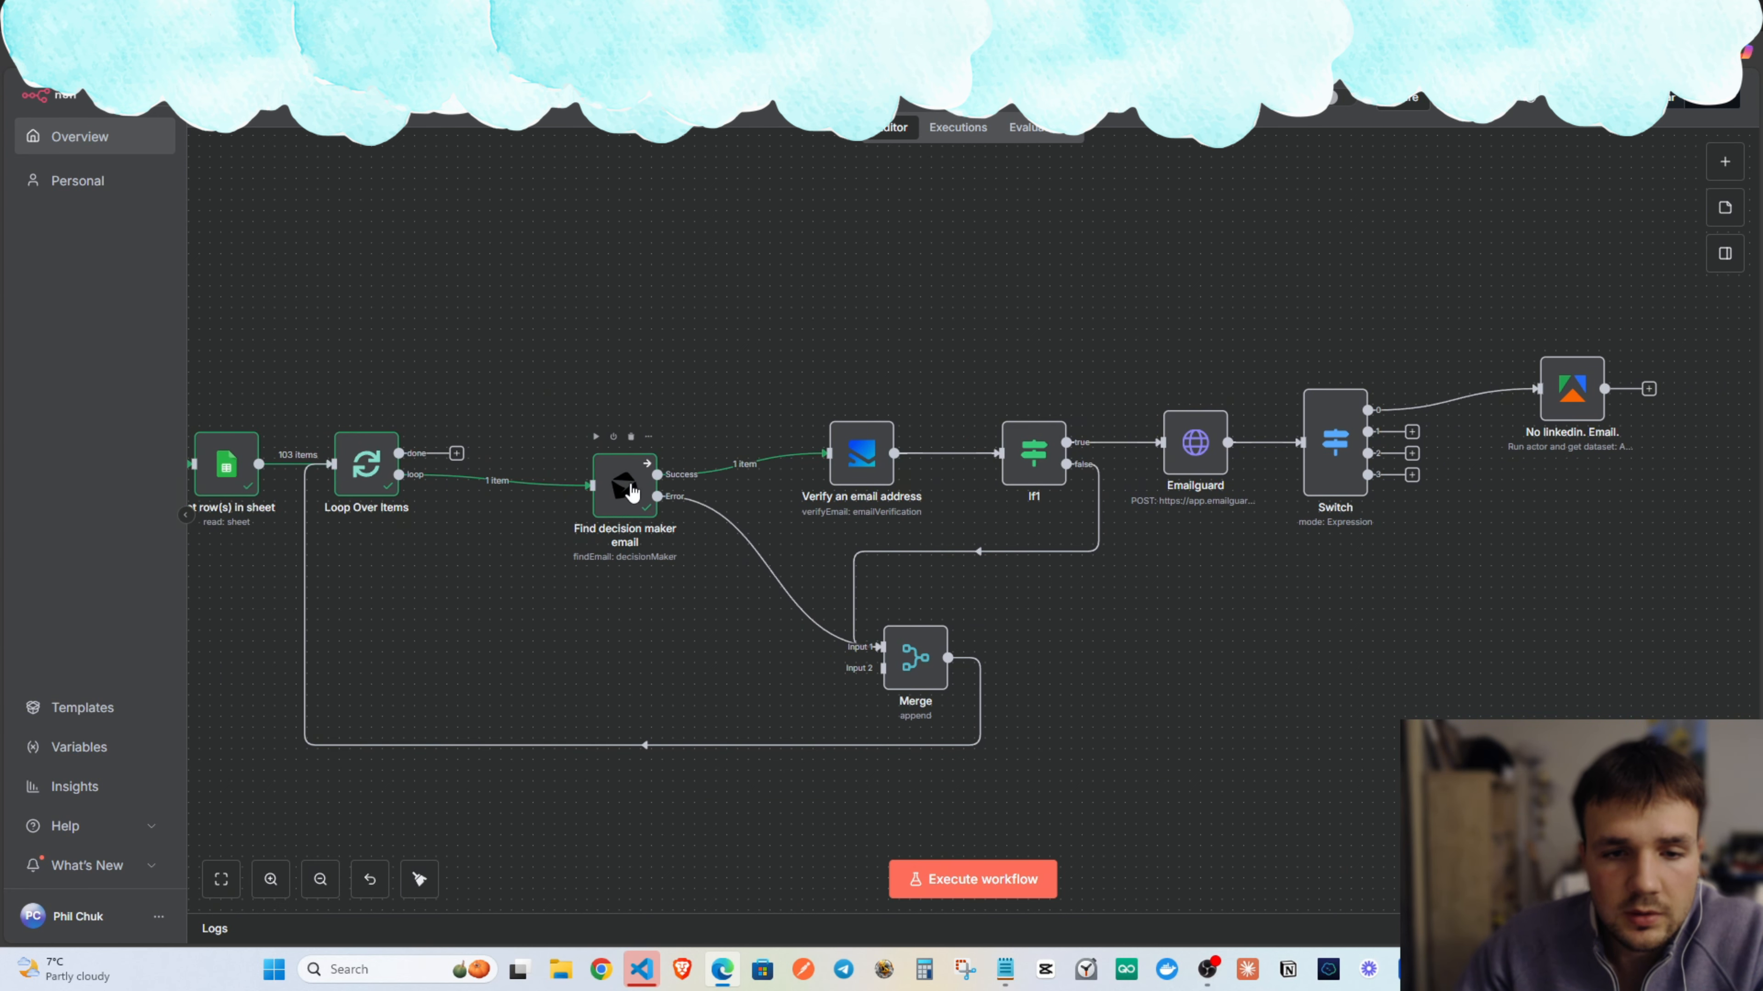
Check what Verify an email address's Email expression resolves to.
double_click(861, 478)
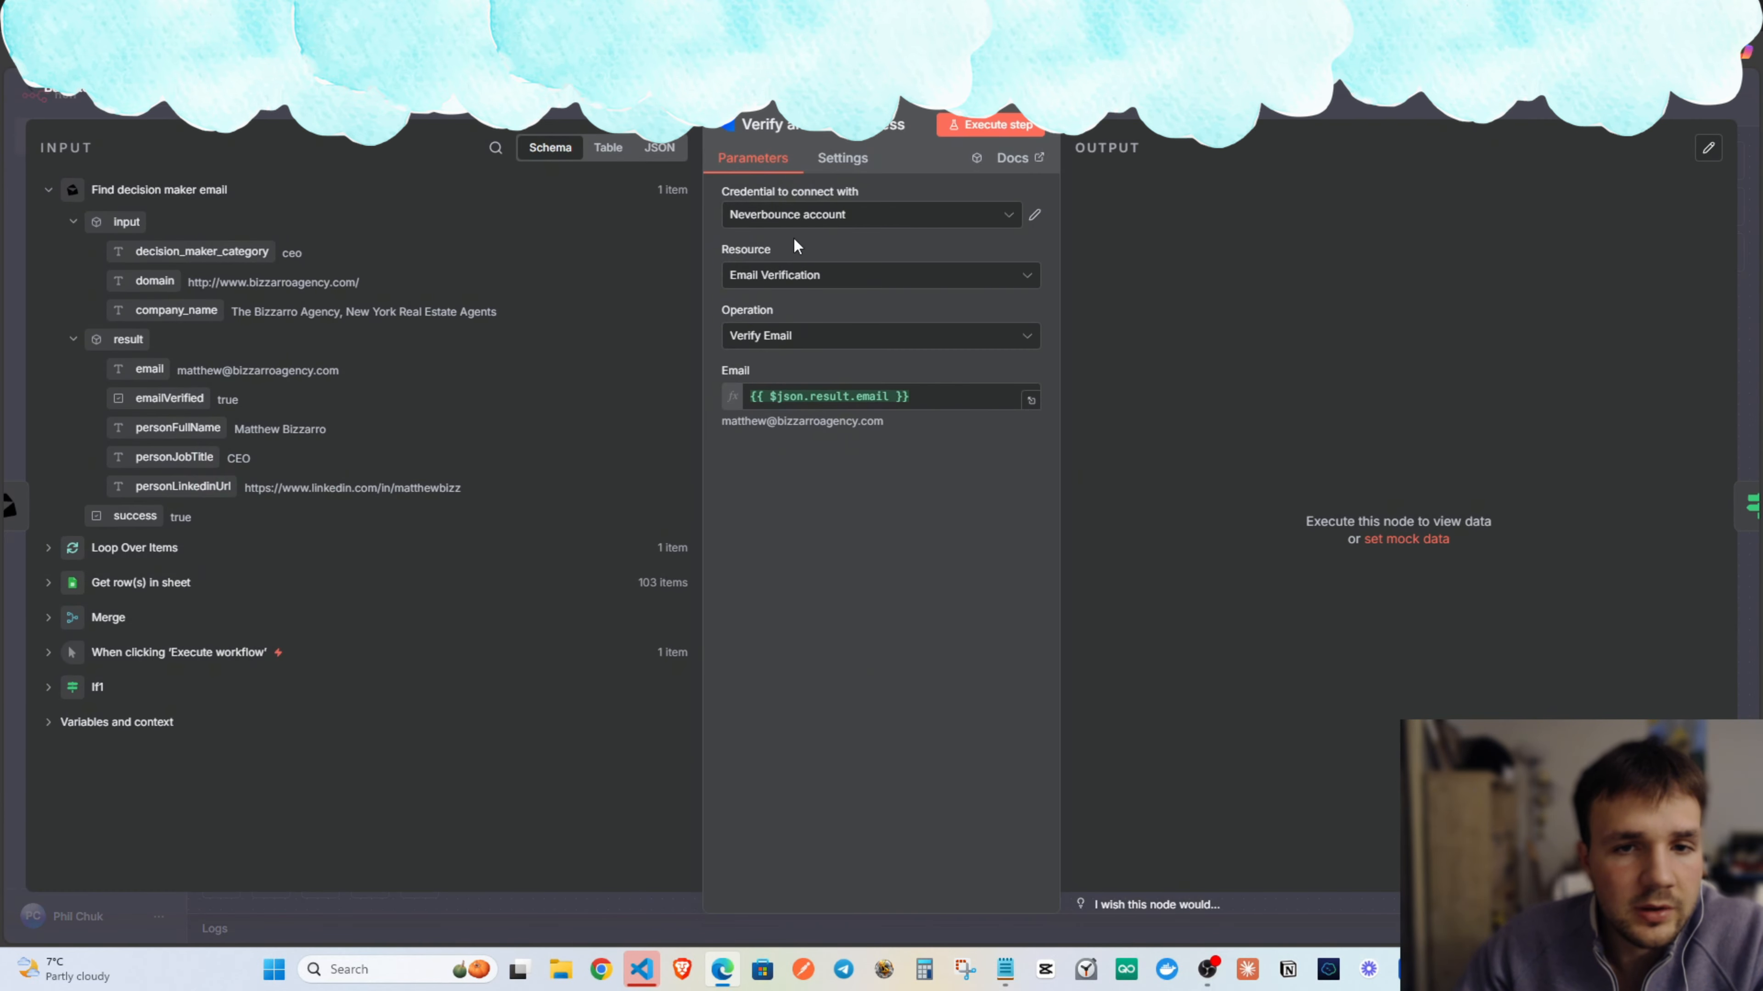
click(868, 397)
click(837, 361)
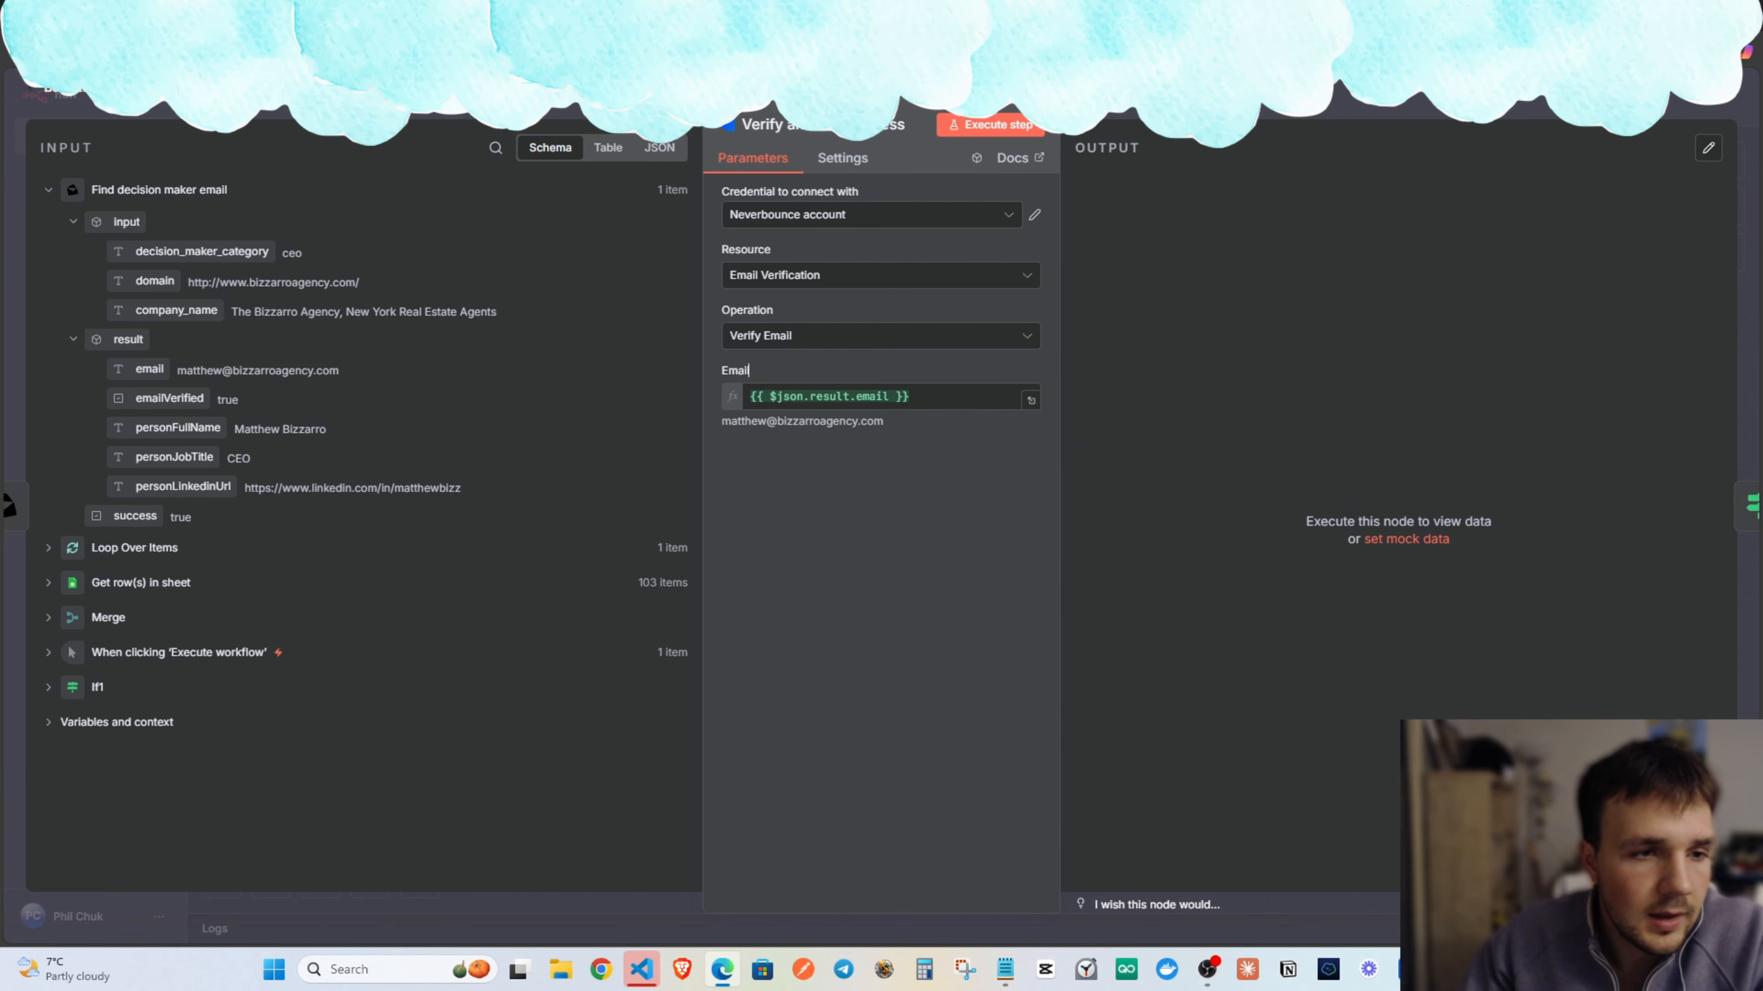
click(69, 89)
Run the whole workflow, sending 2 items into Verify an email address.
drag(737, 383, 548, 344)
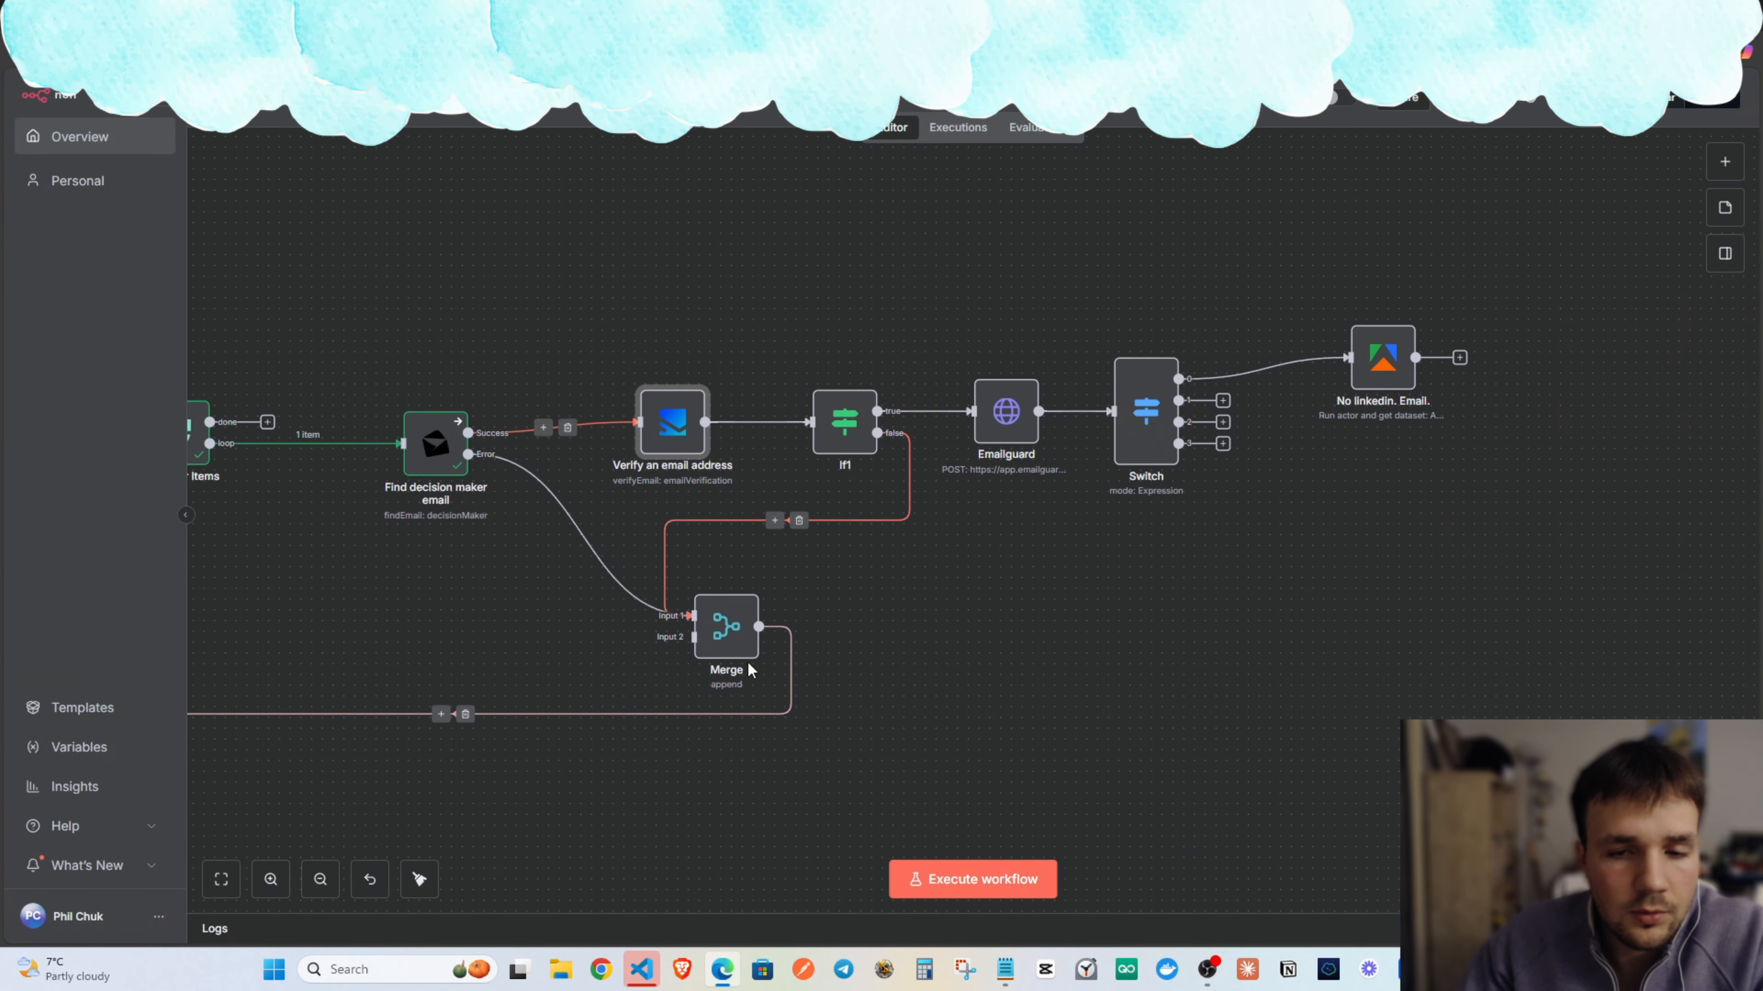
drag(988, 638, 1098, 611)
click(1015, 881)
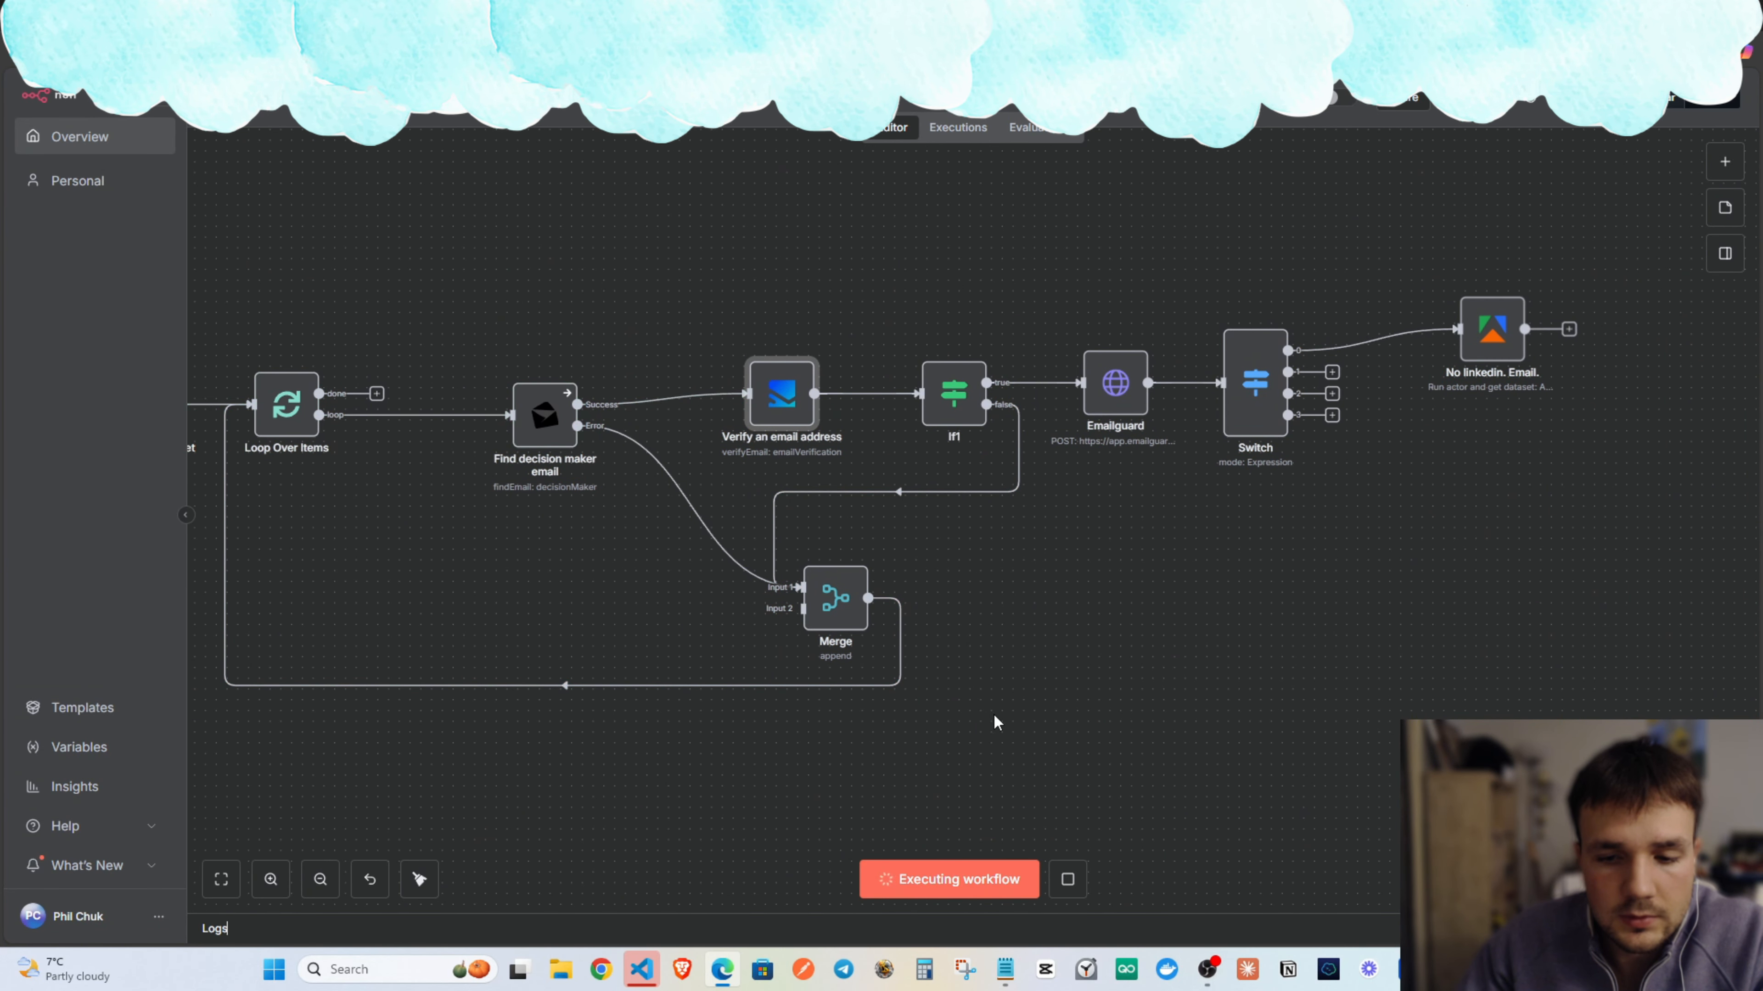
drag(1008, 668, 1125, 679)
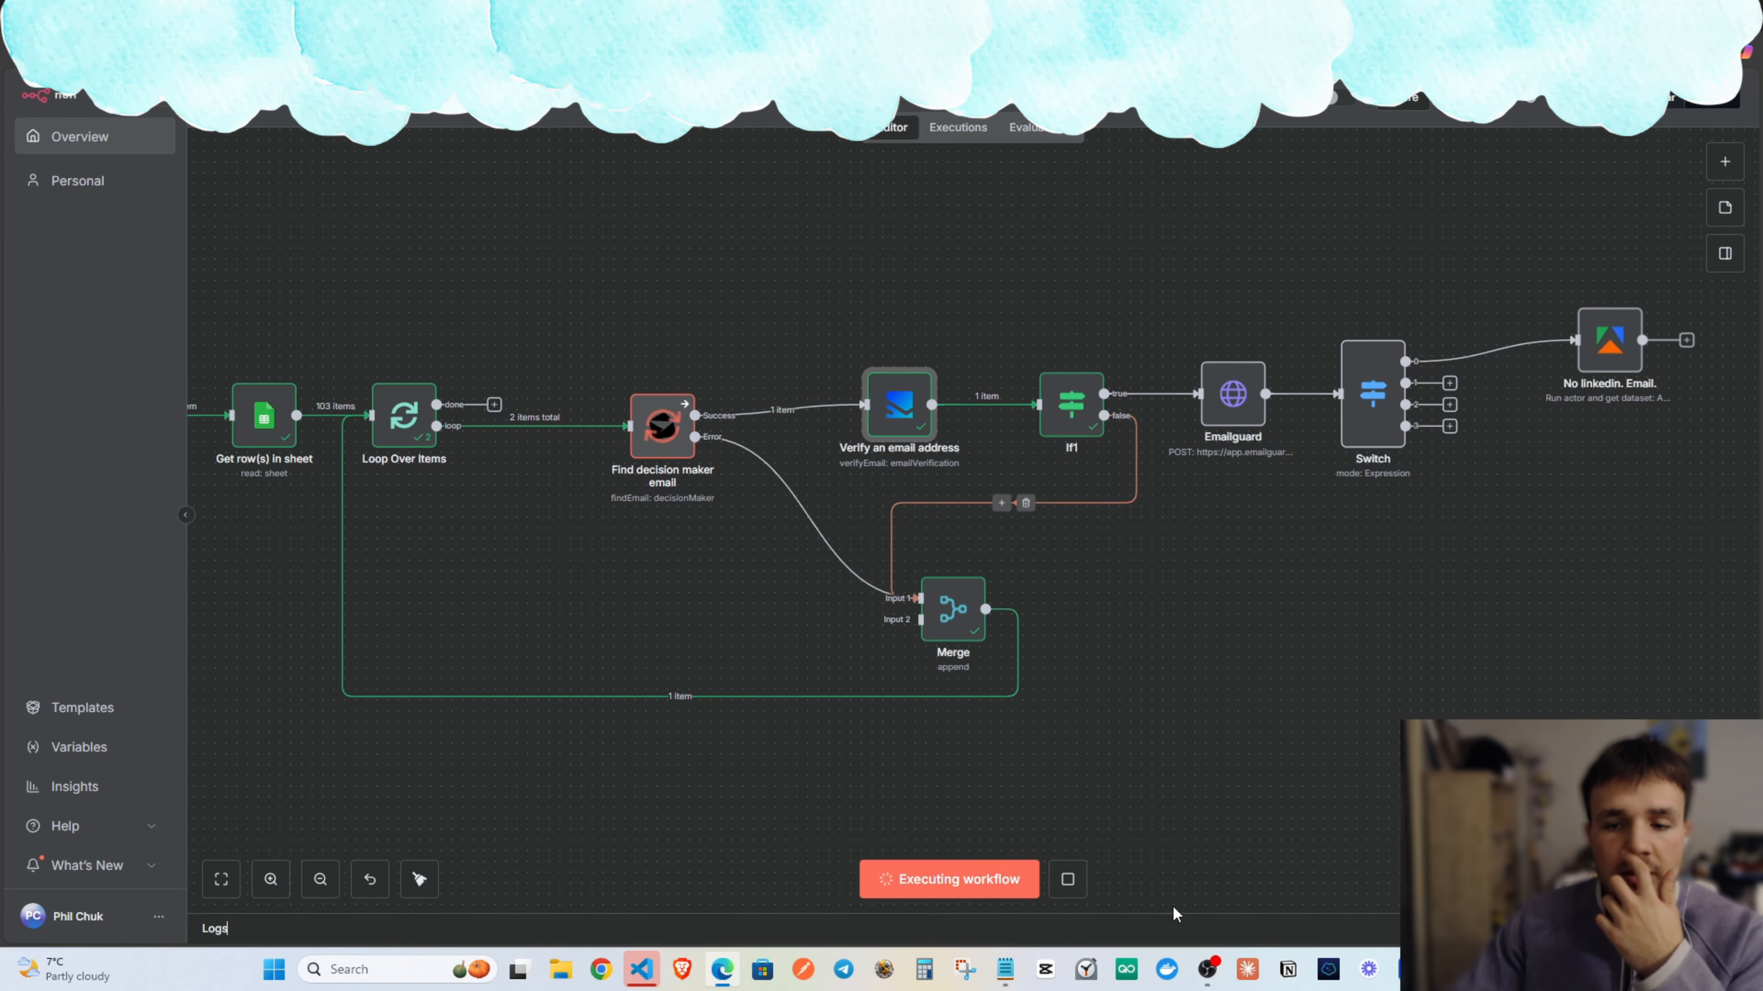
click(1067, 879)
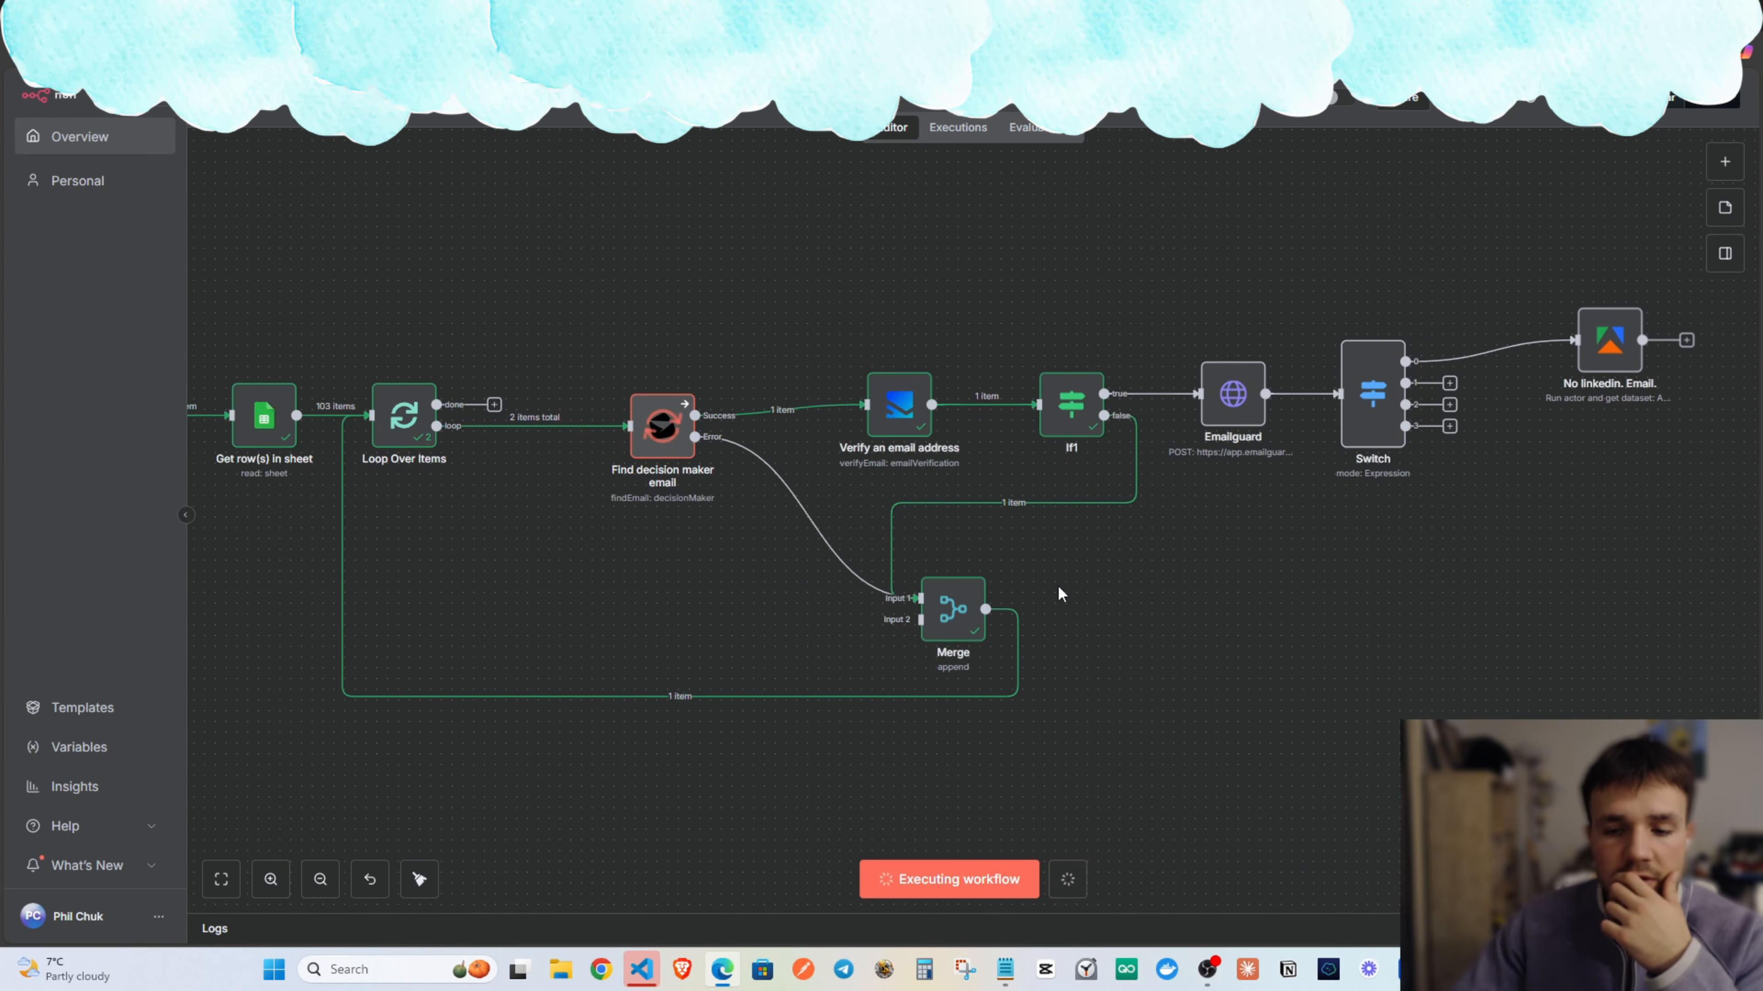
Make both If1 conditions test the verification result field.
double_click(1071, 405)
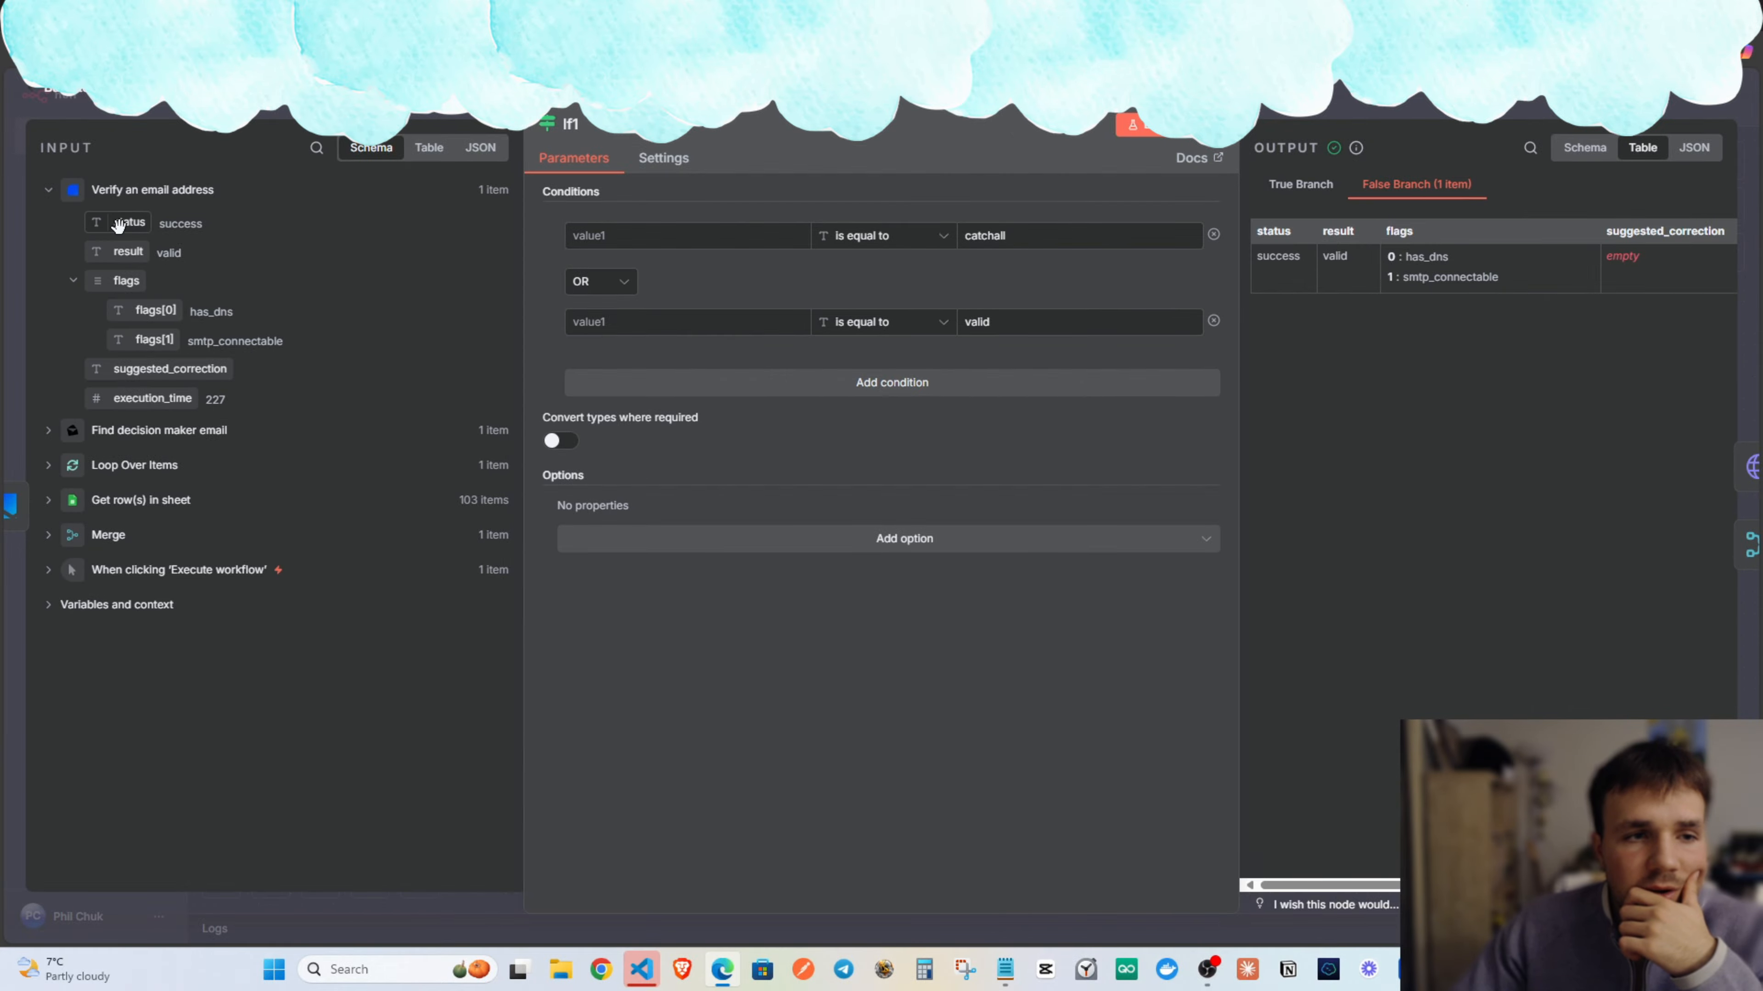
drag(116, 254, 676, 240)
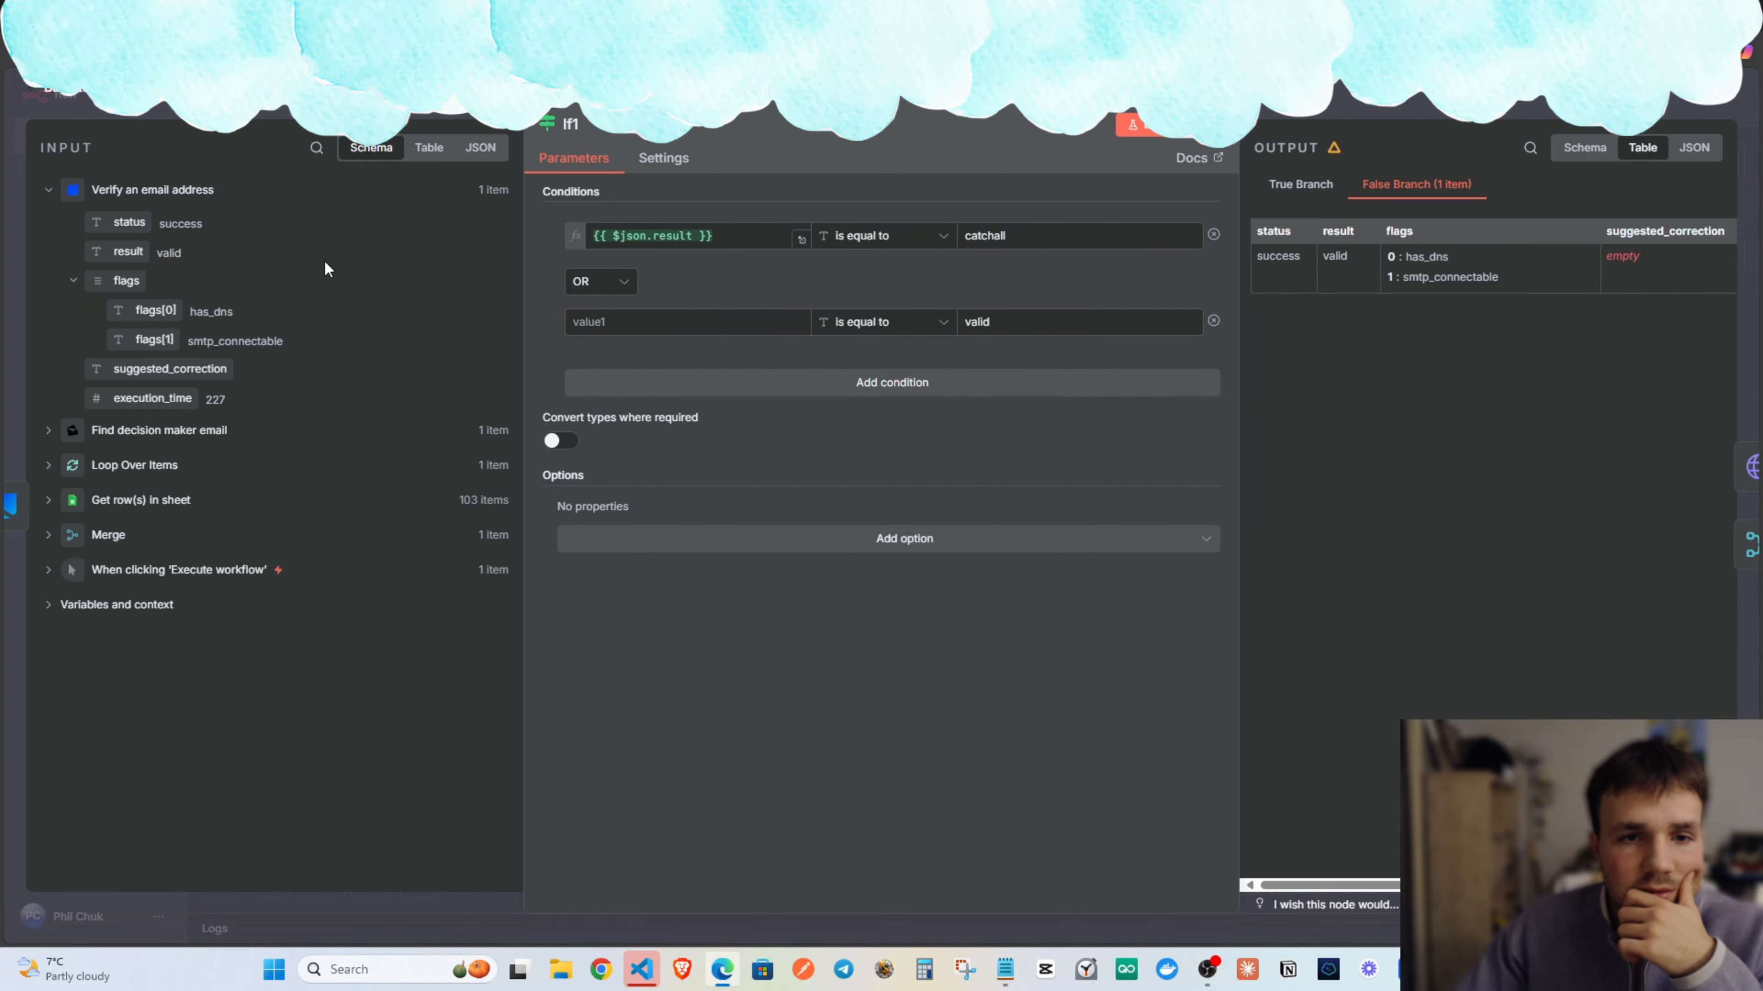
drag(118, 252, 669, 321)
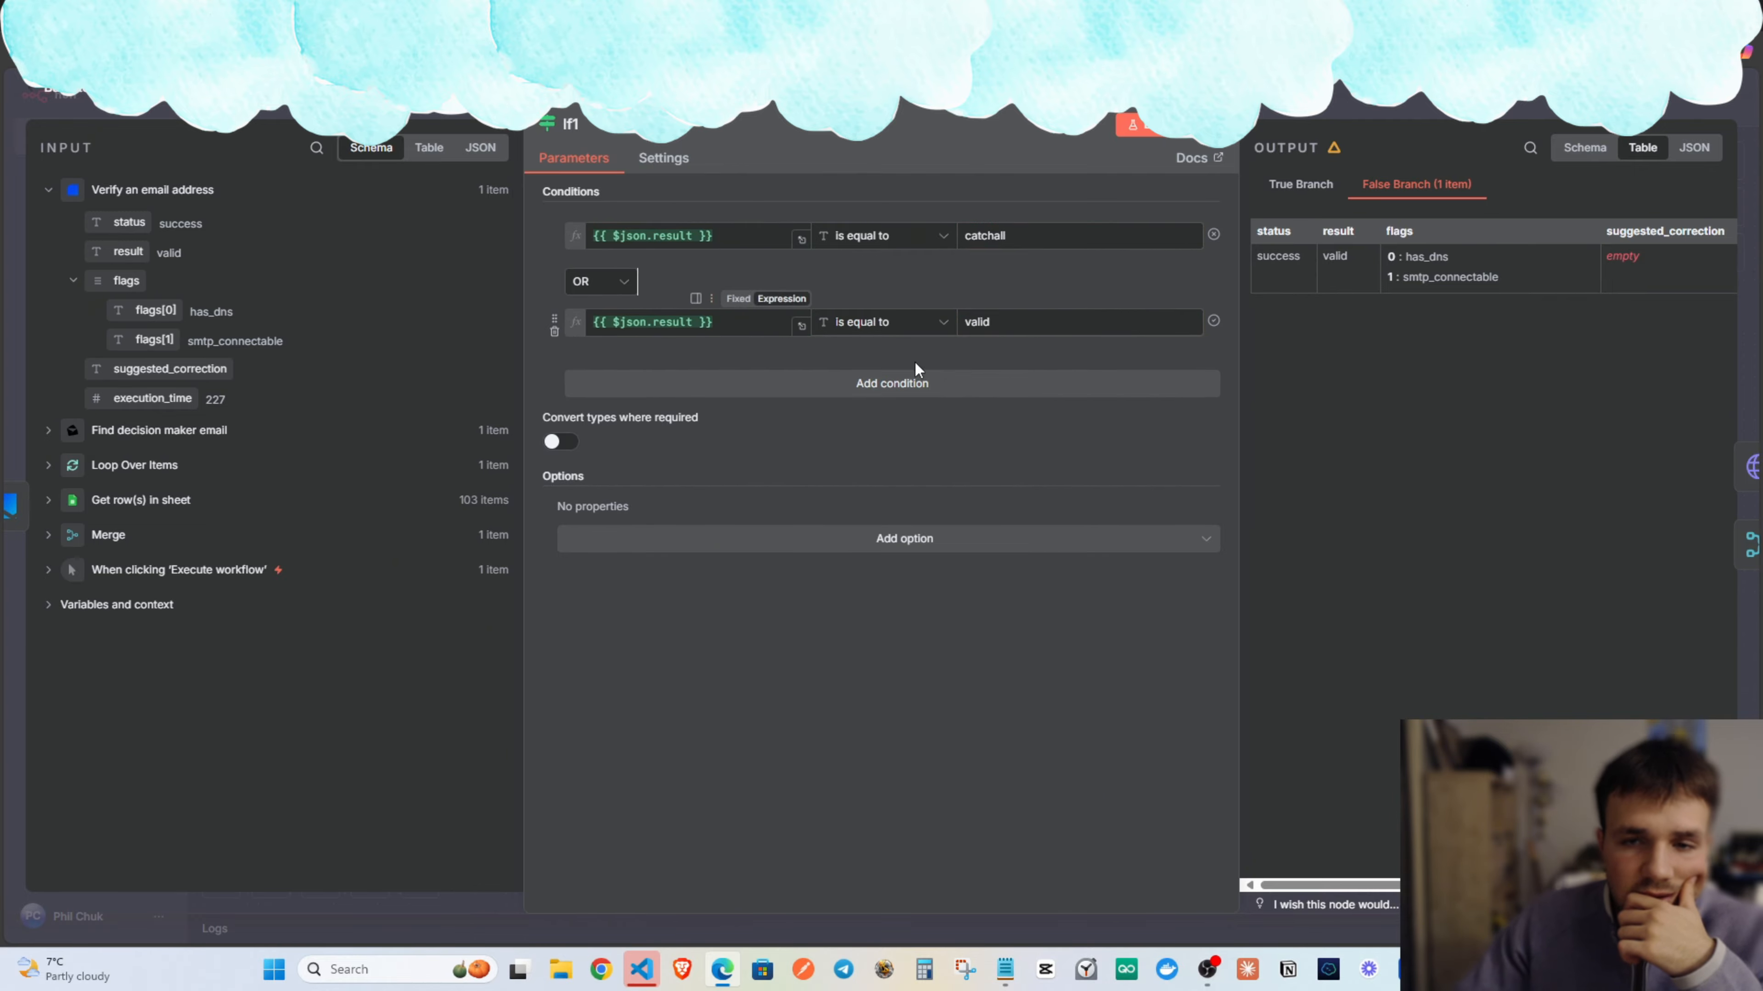
click(711, 236)
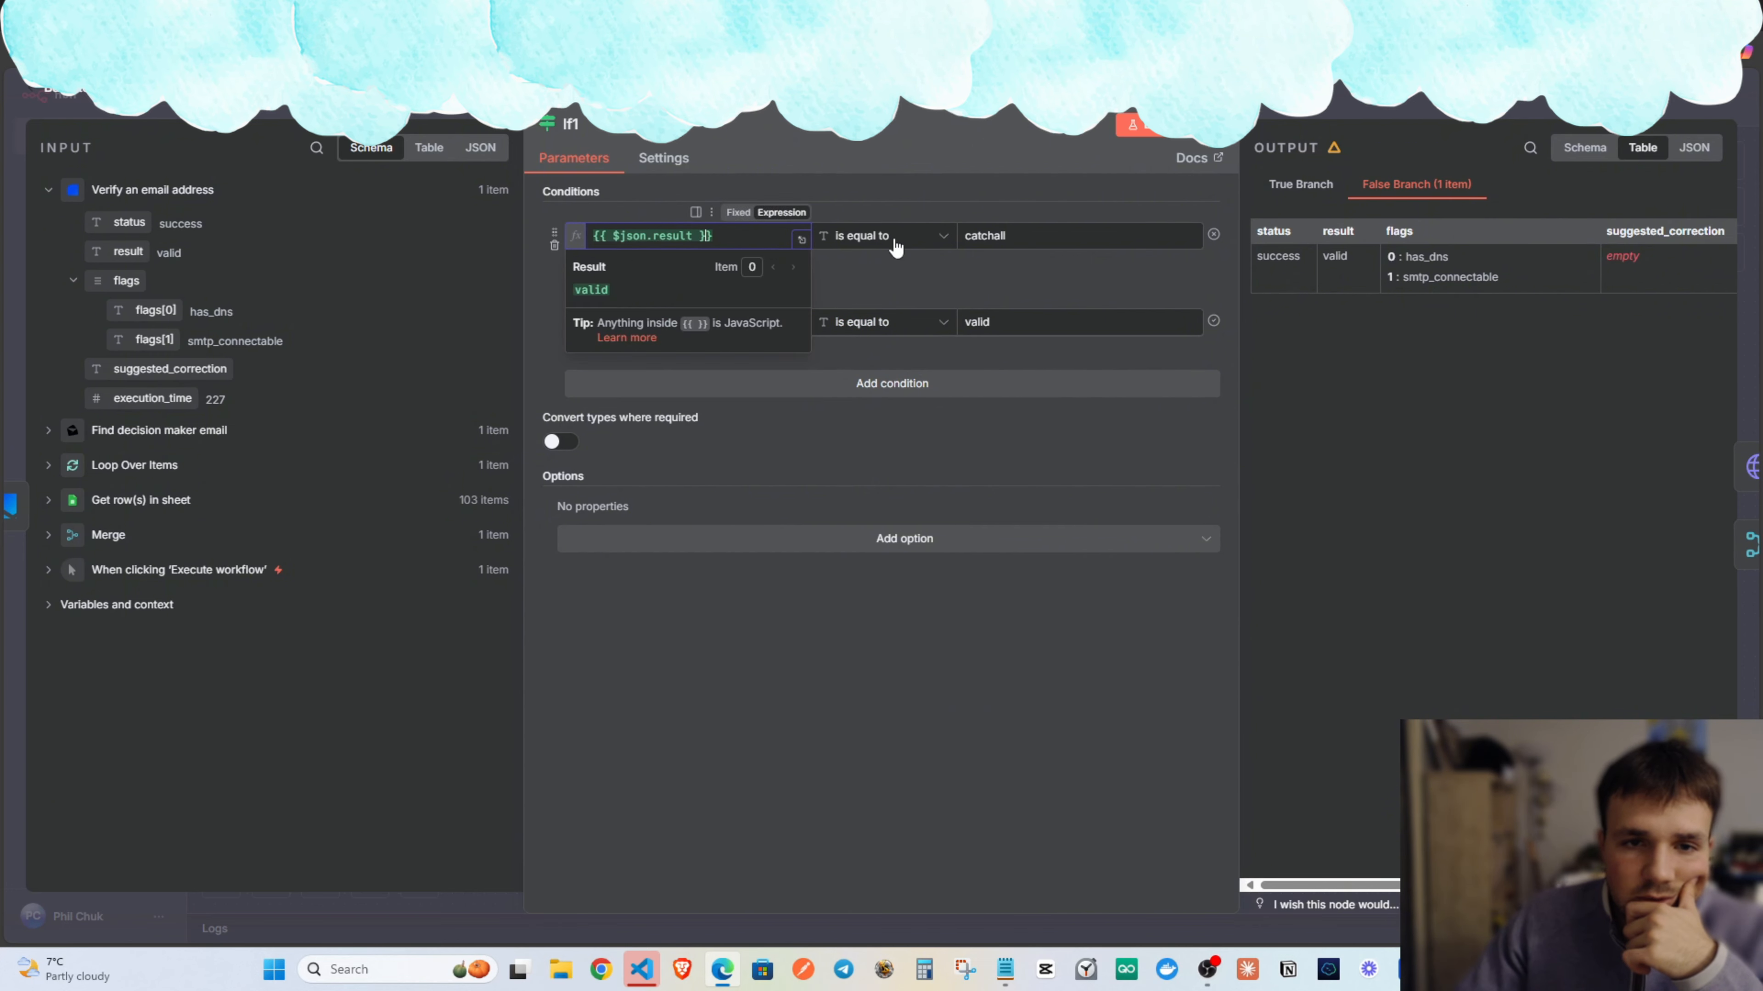
click(1008, 324)
click(698, 325)
click(1000, 327)
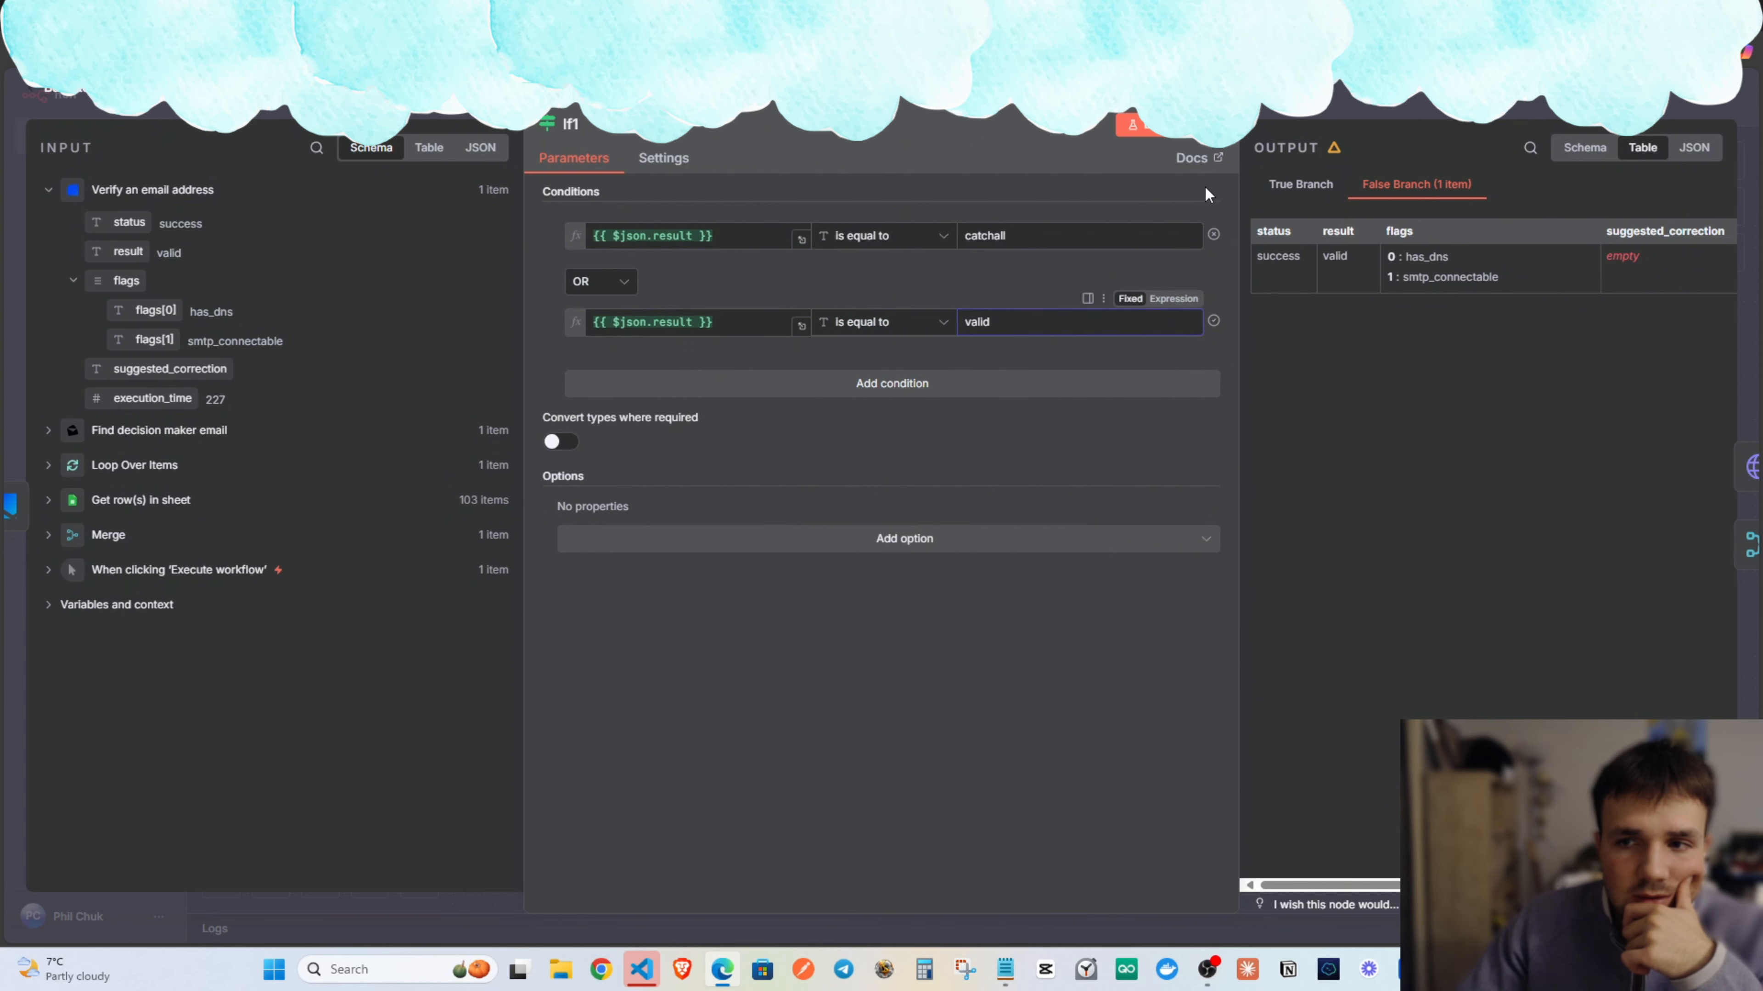
key(Escape)
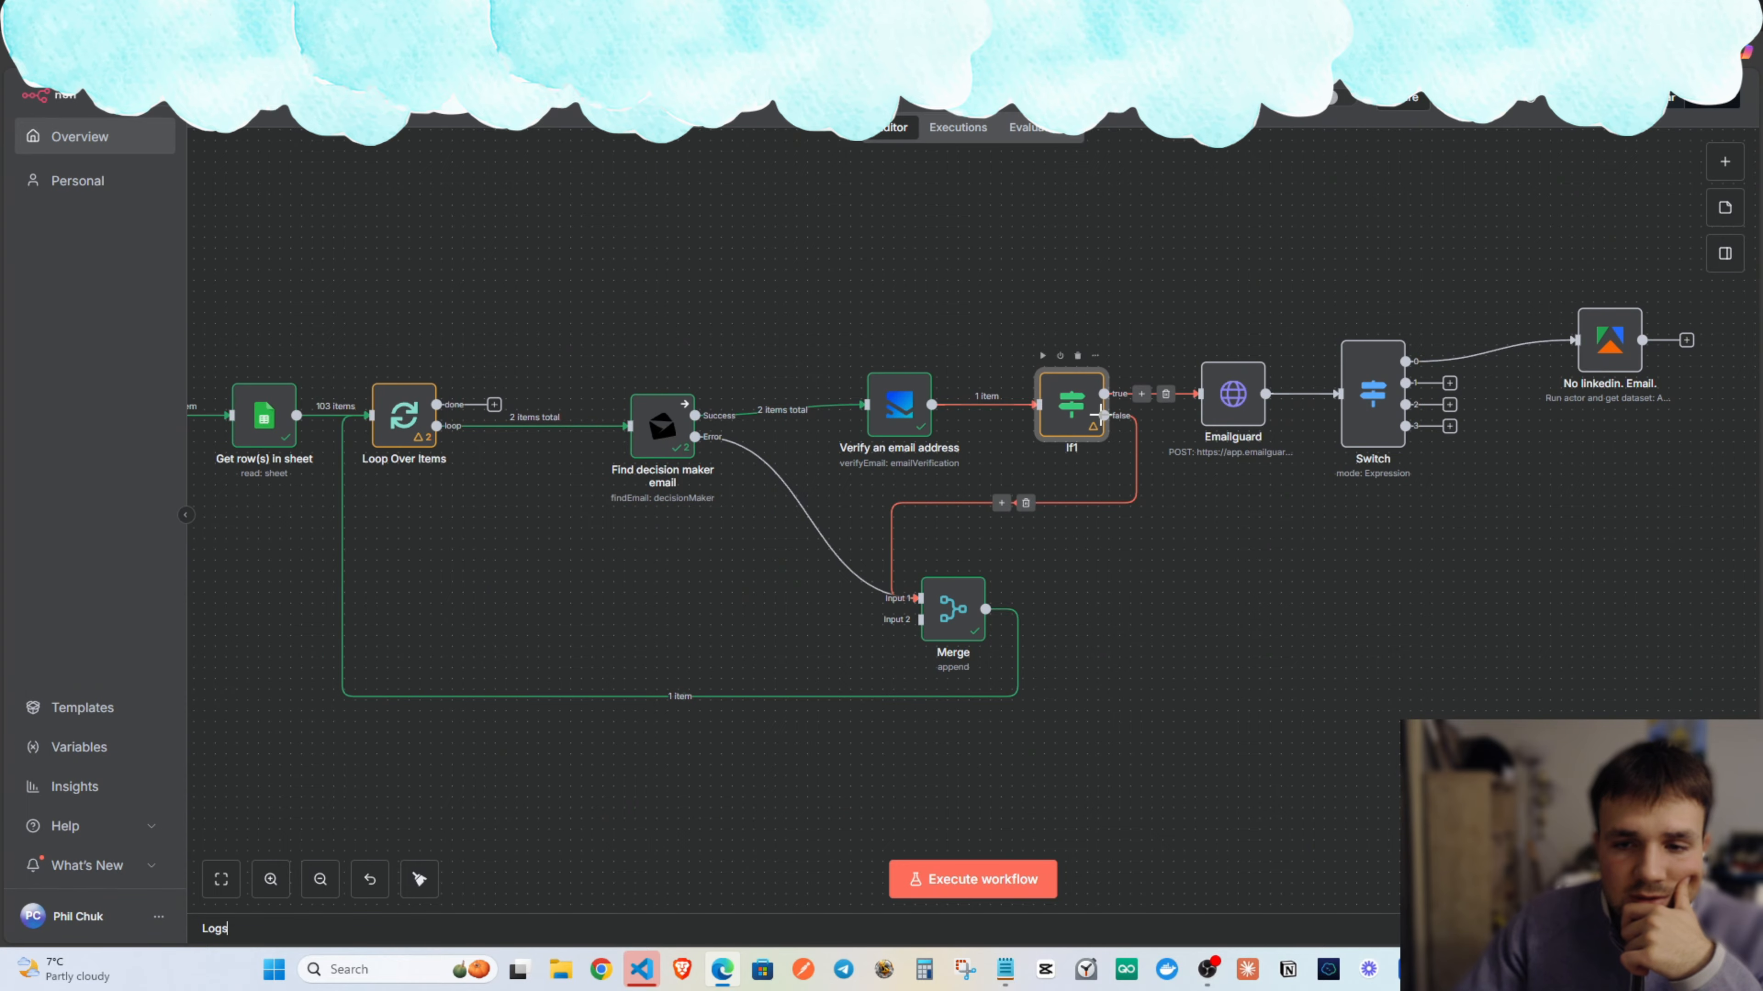
Reconnect If1's false output to Merge Input 1.
drag(1015, 514, 1013, 514)
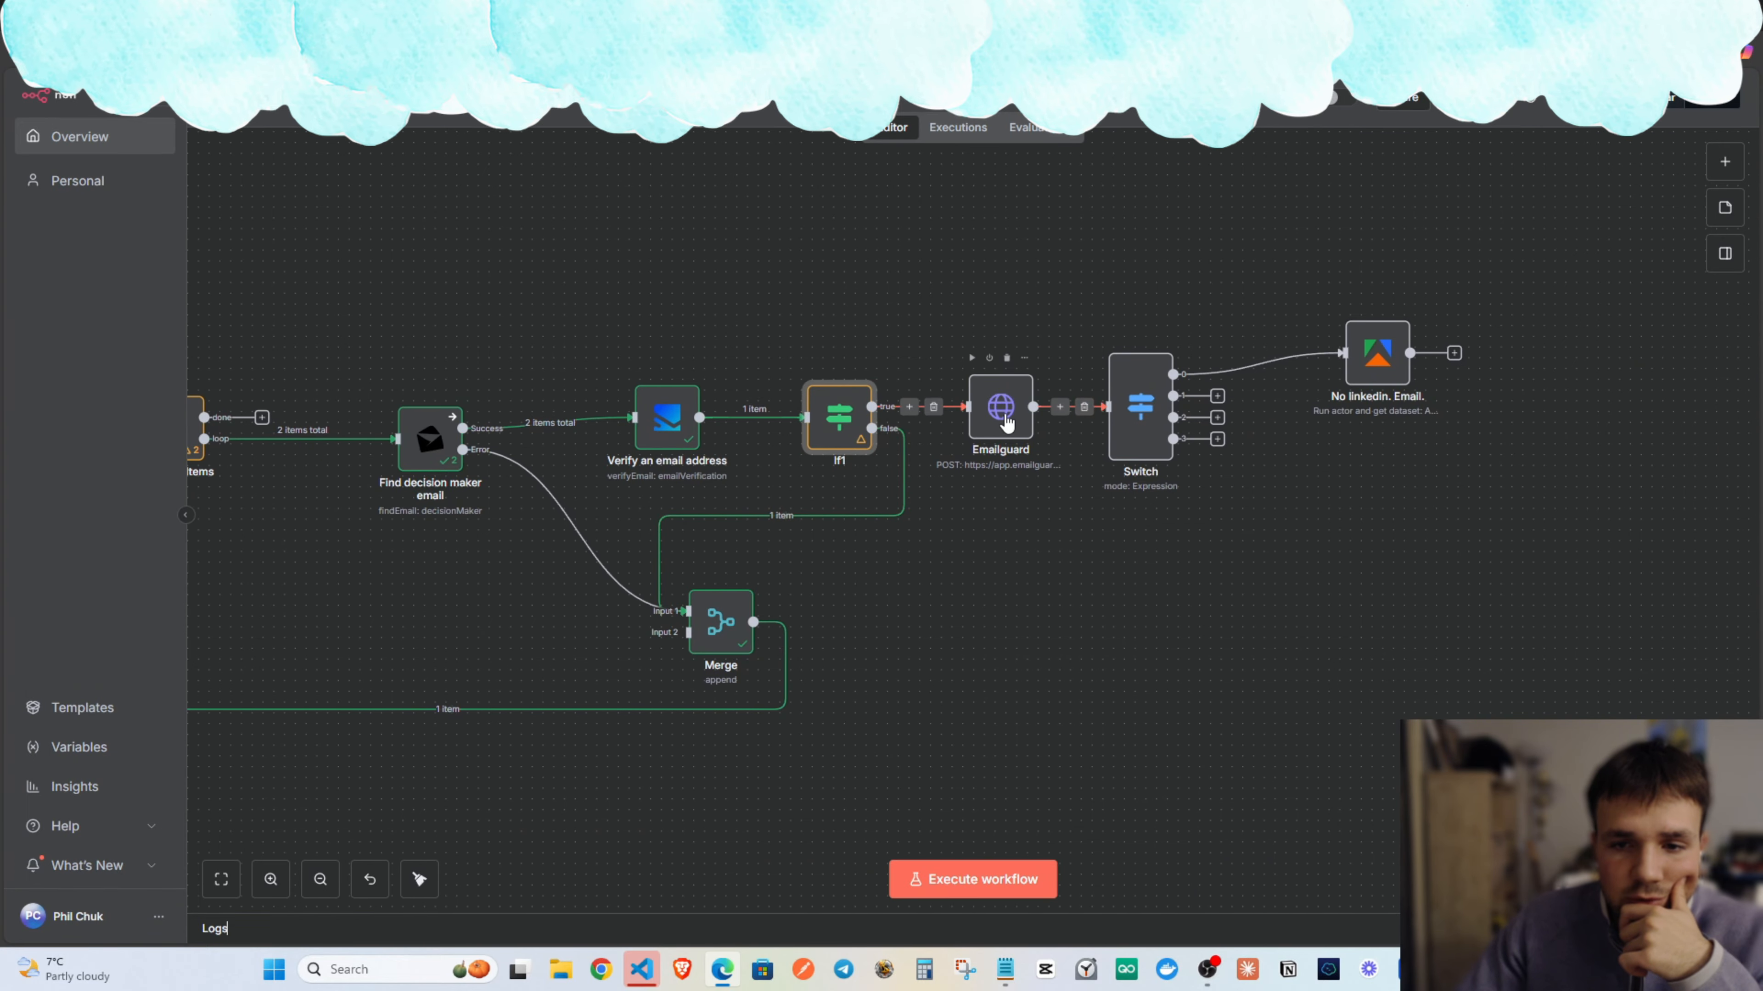
scroll(1202, 401, left, 5)
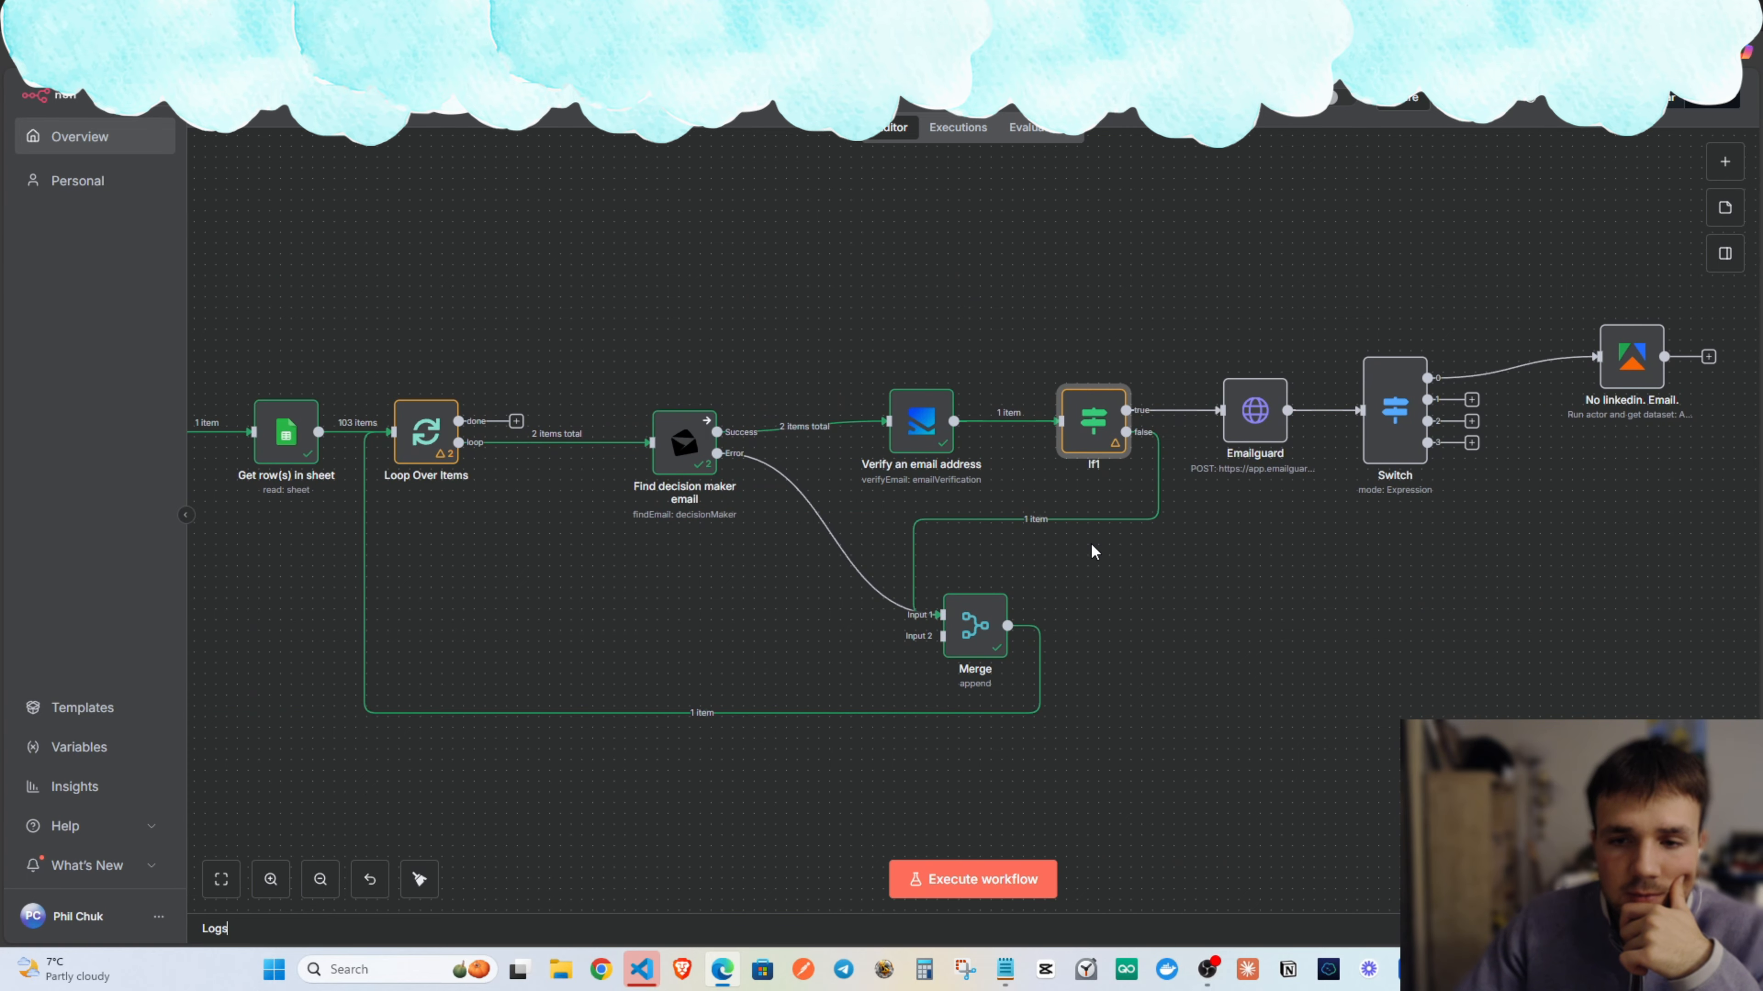
click(1047, 519)
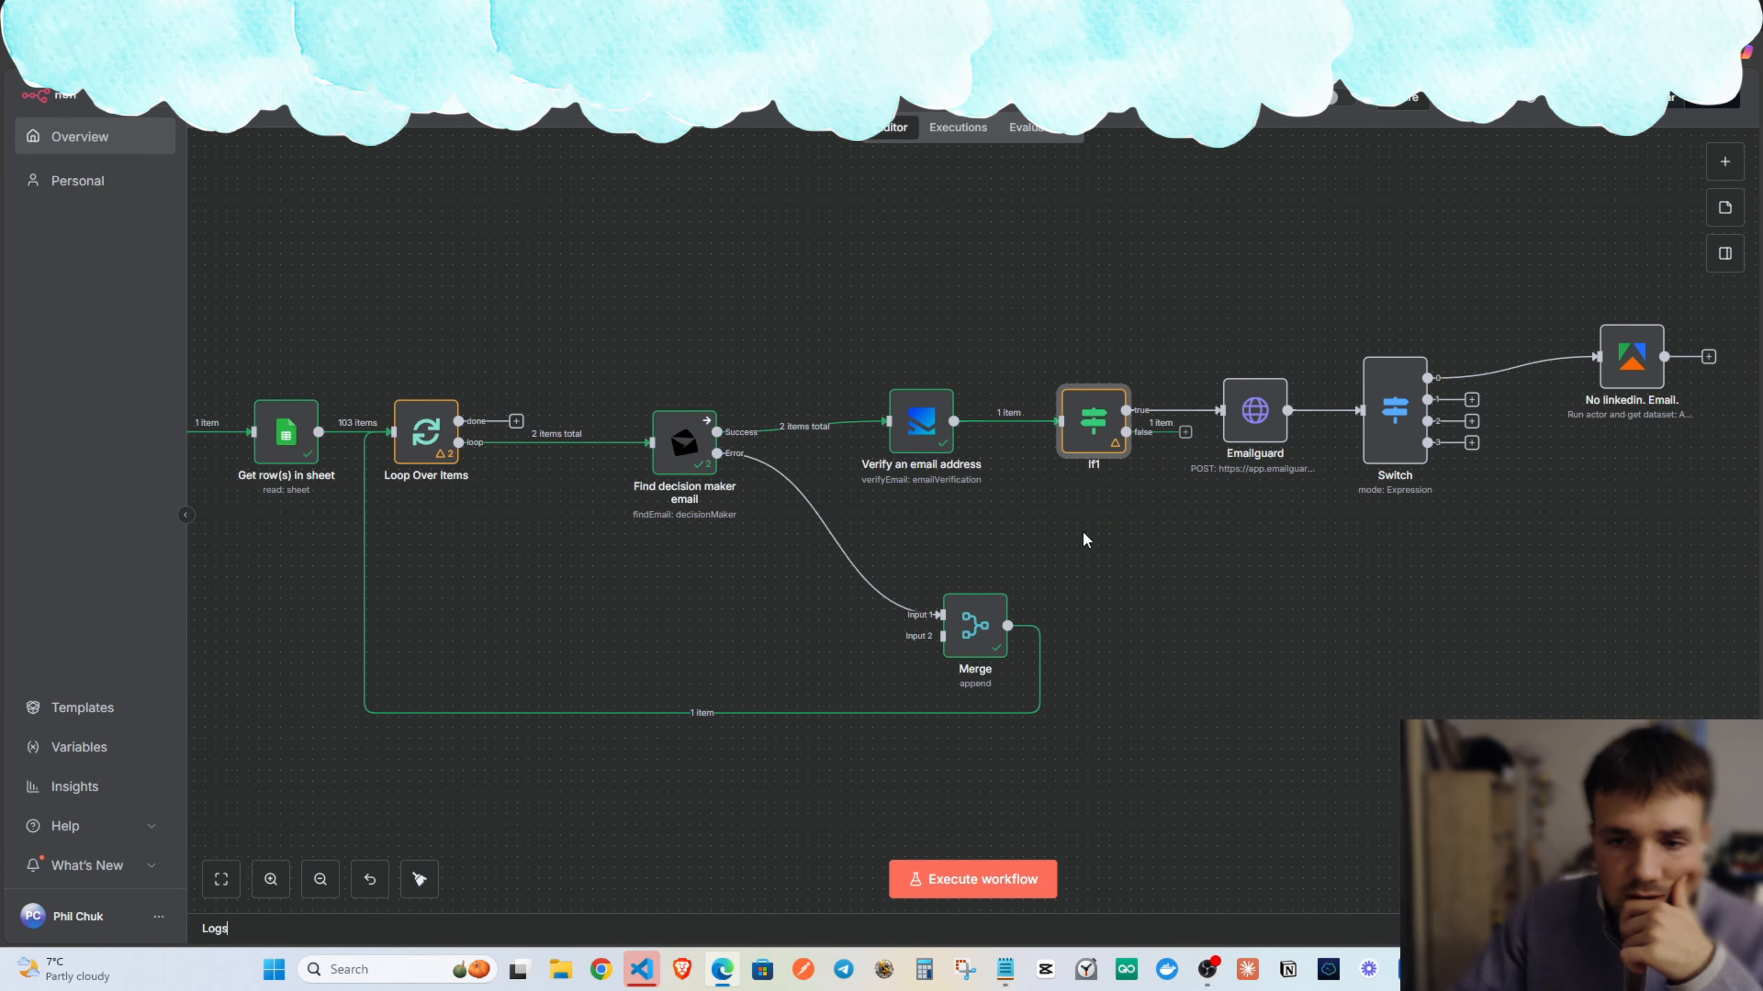
drag(1194, 444, 942, 615)
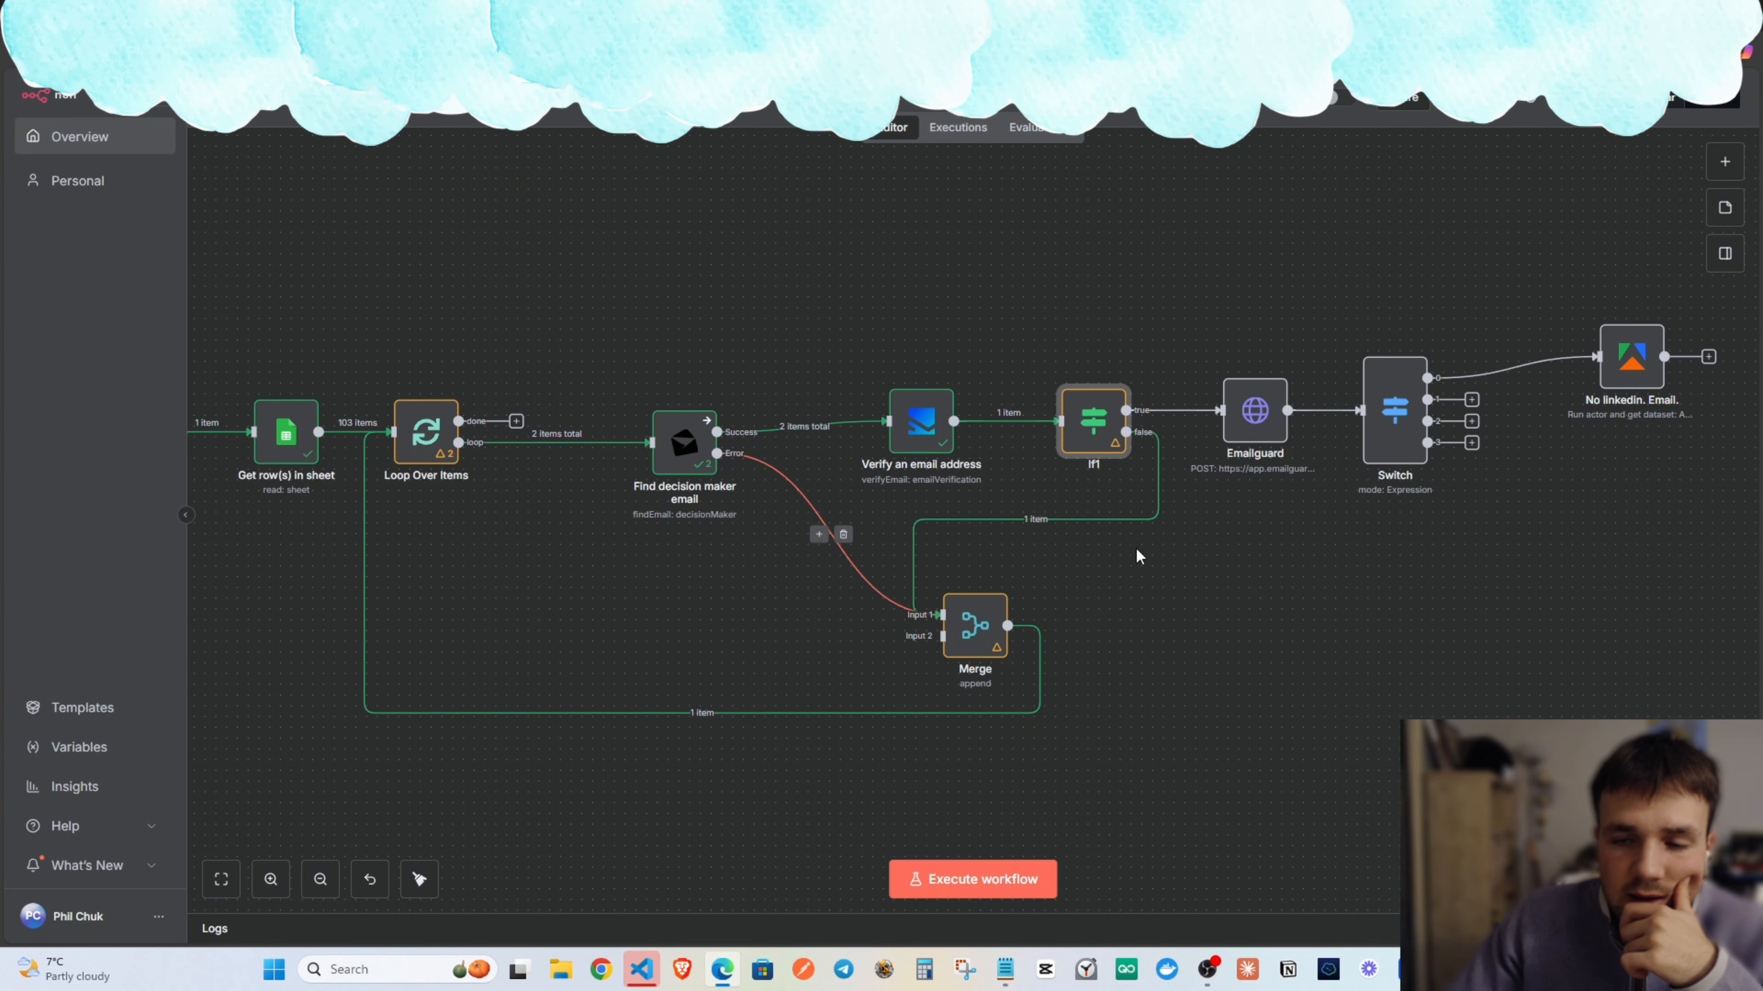
scroll(1111, 569, right, 4)
double_click(1051, 420)
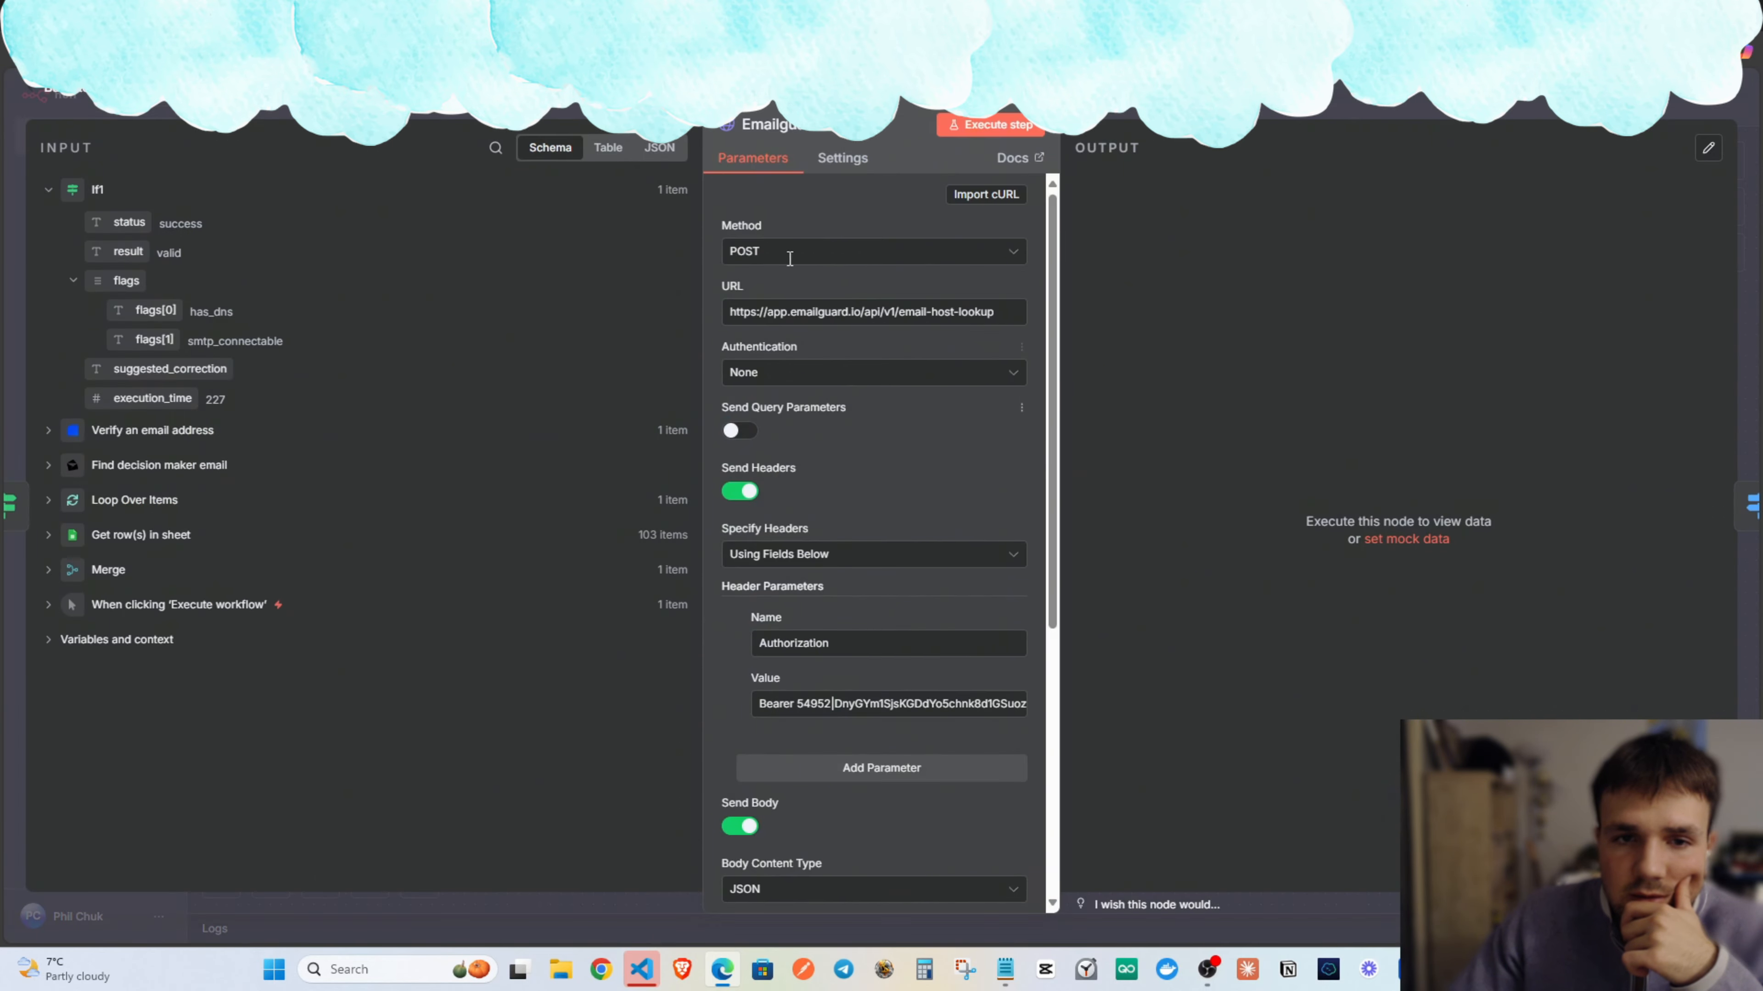
scroll(807, 512, down, 5)
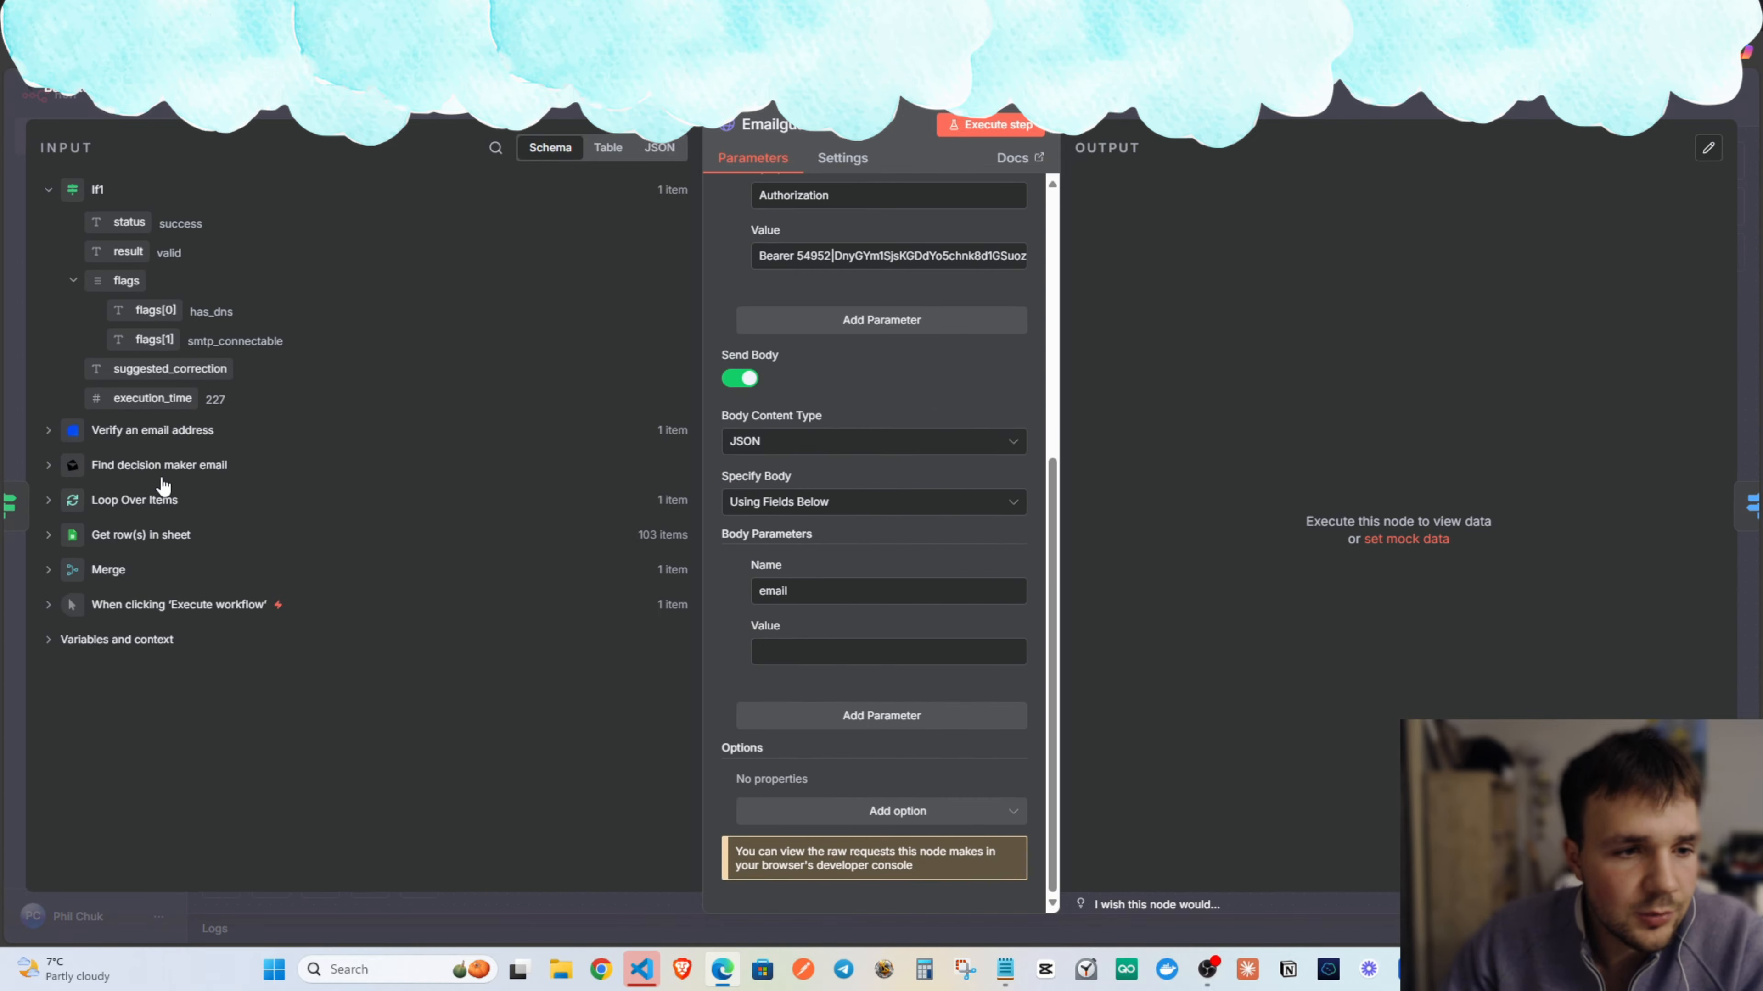
click(163, 465)
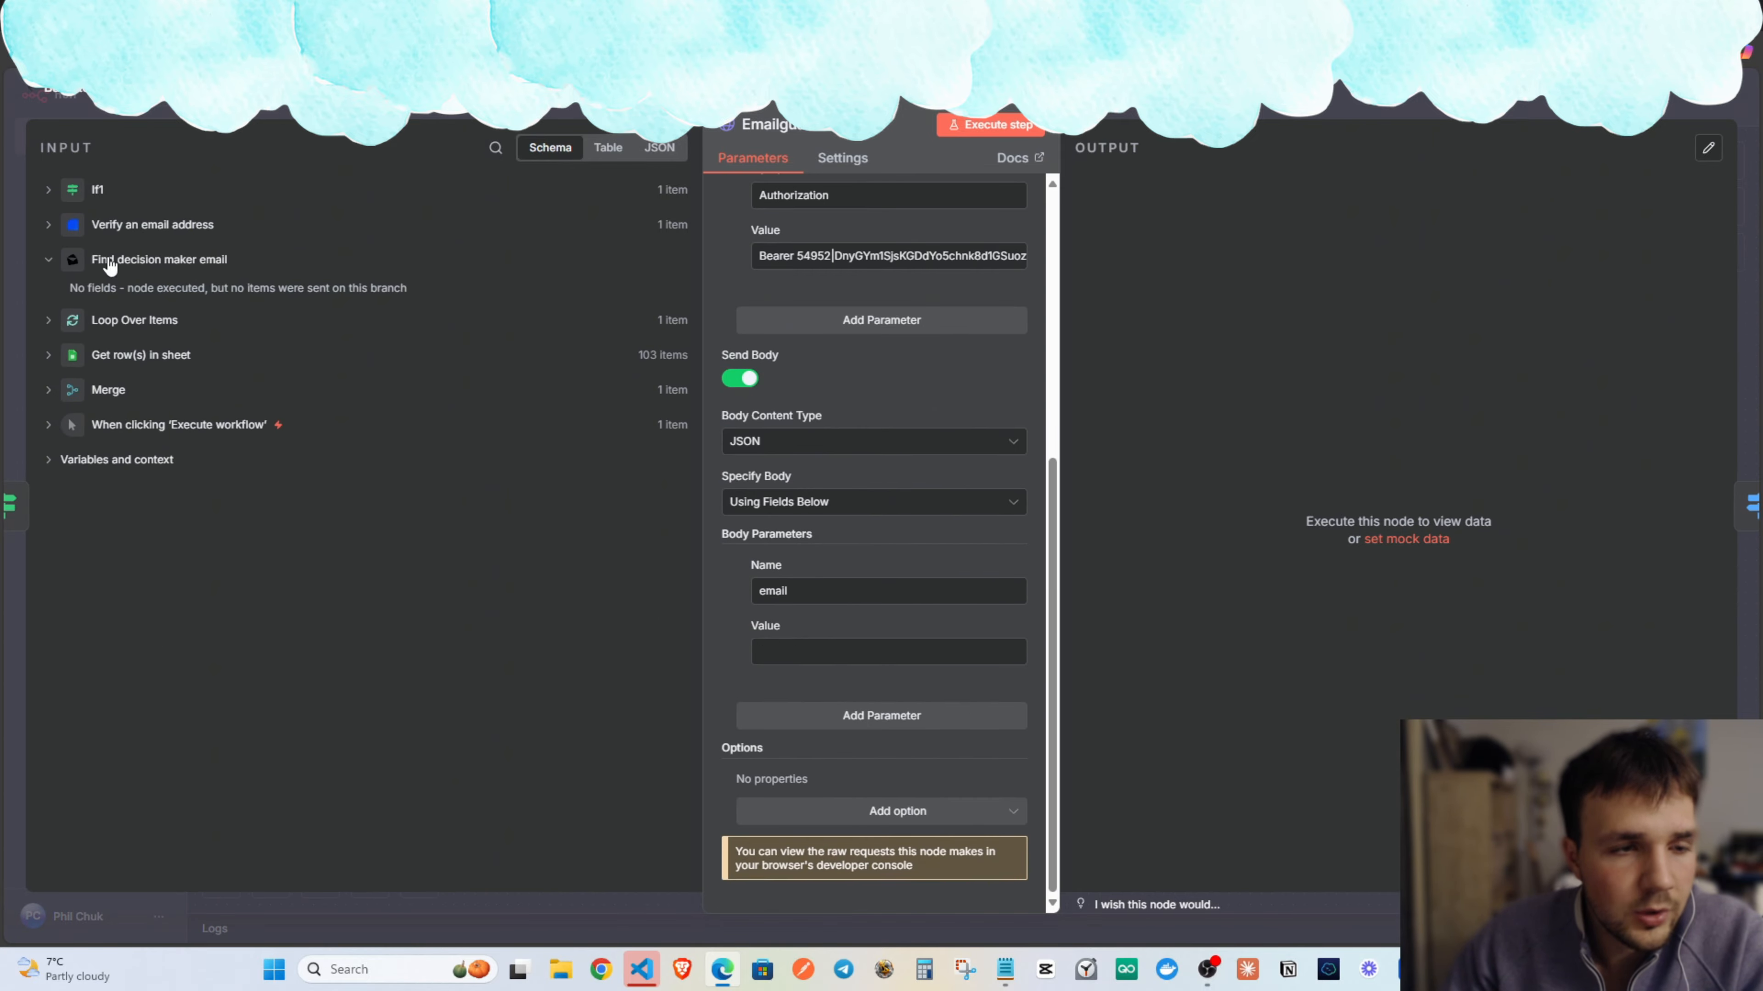
click(154, 229)
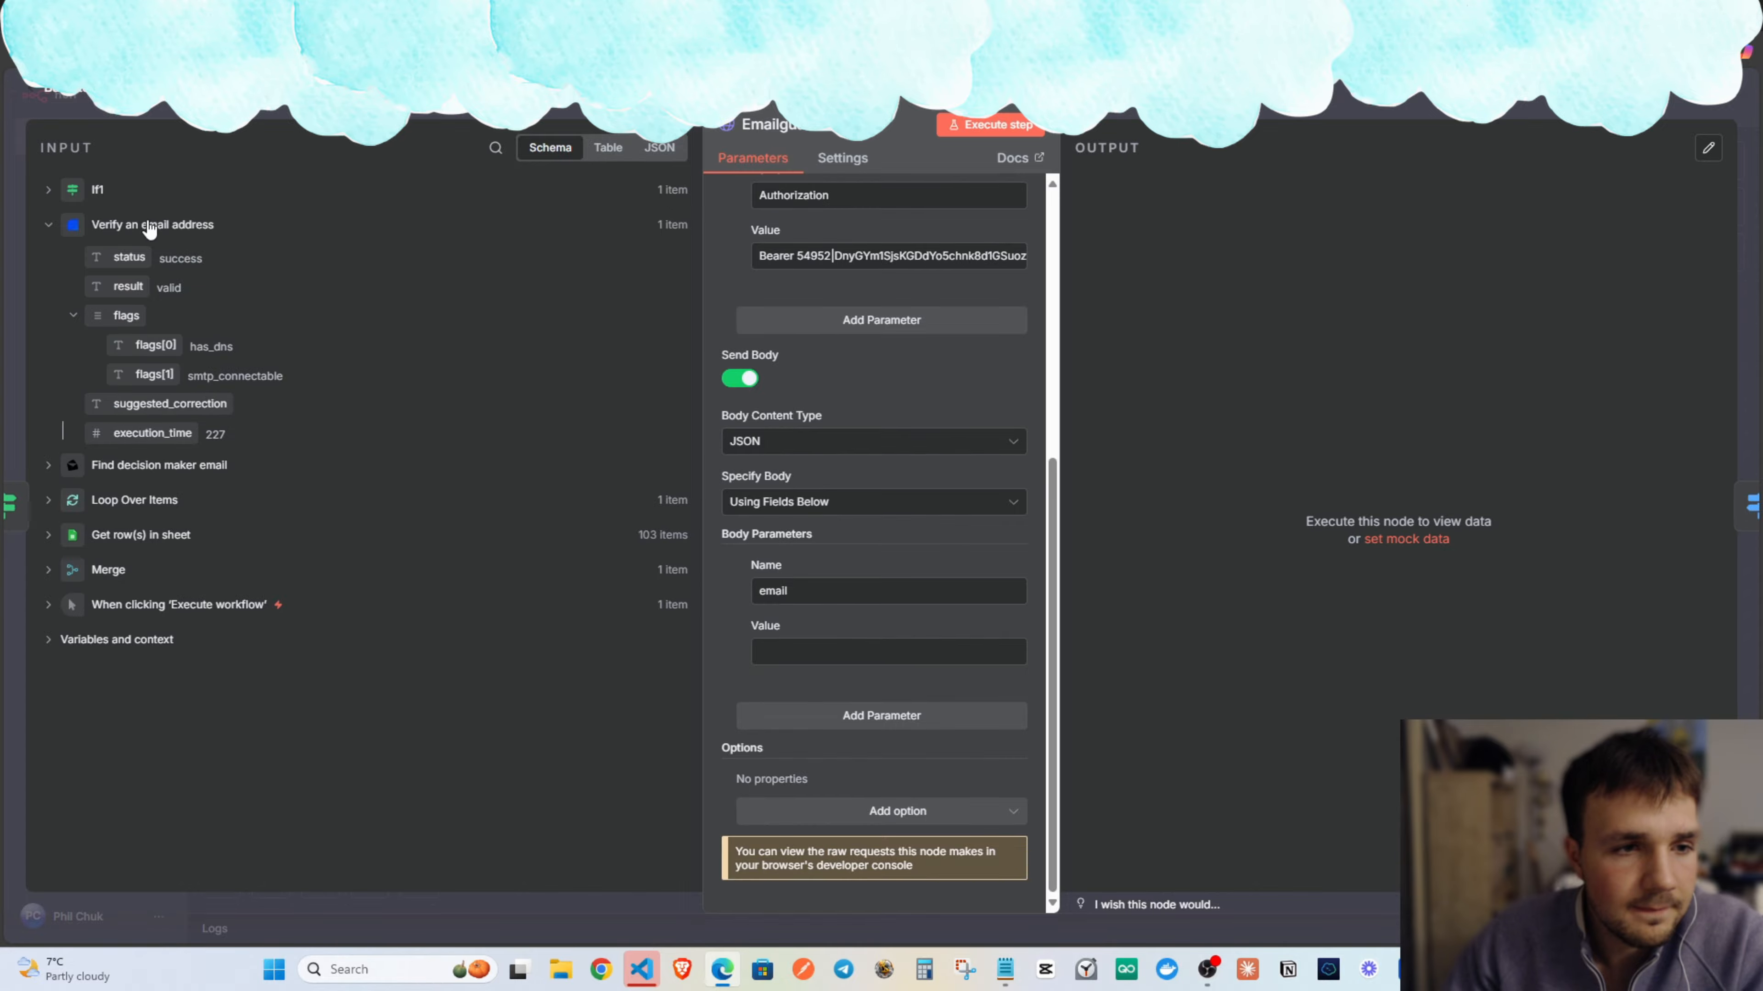
click(159, 464)
drag(149, 438, 868, 651)
click(895, 673)
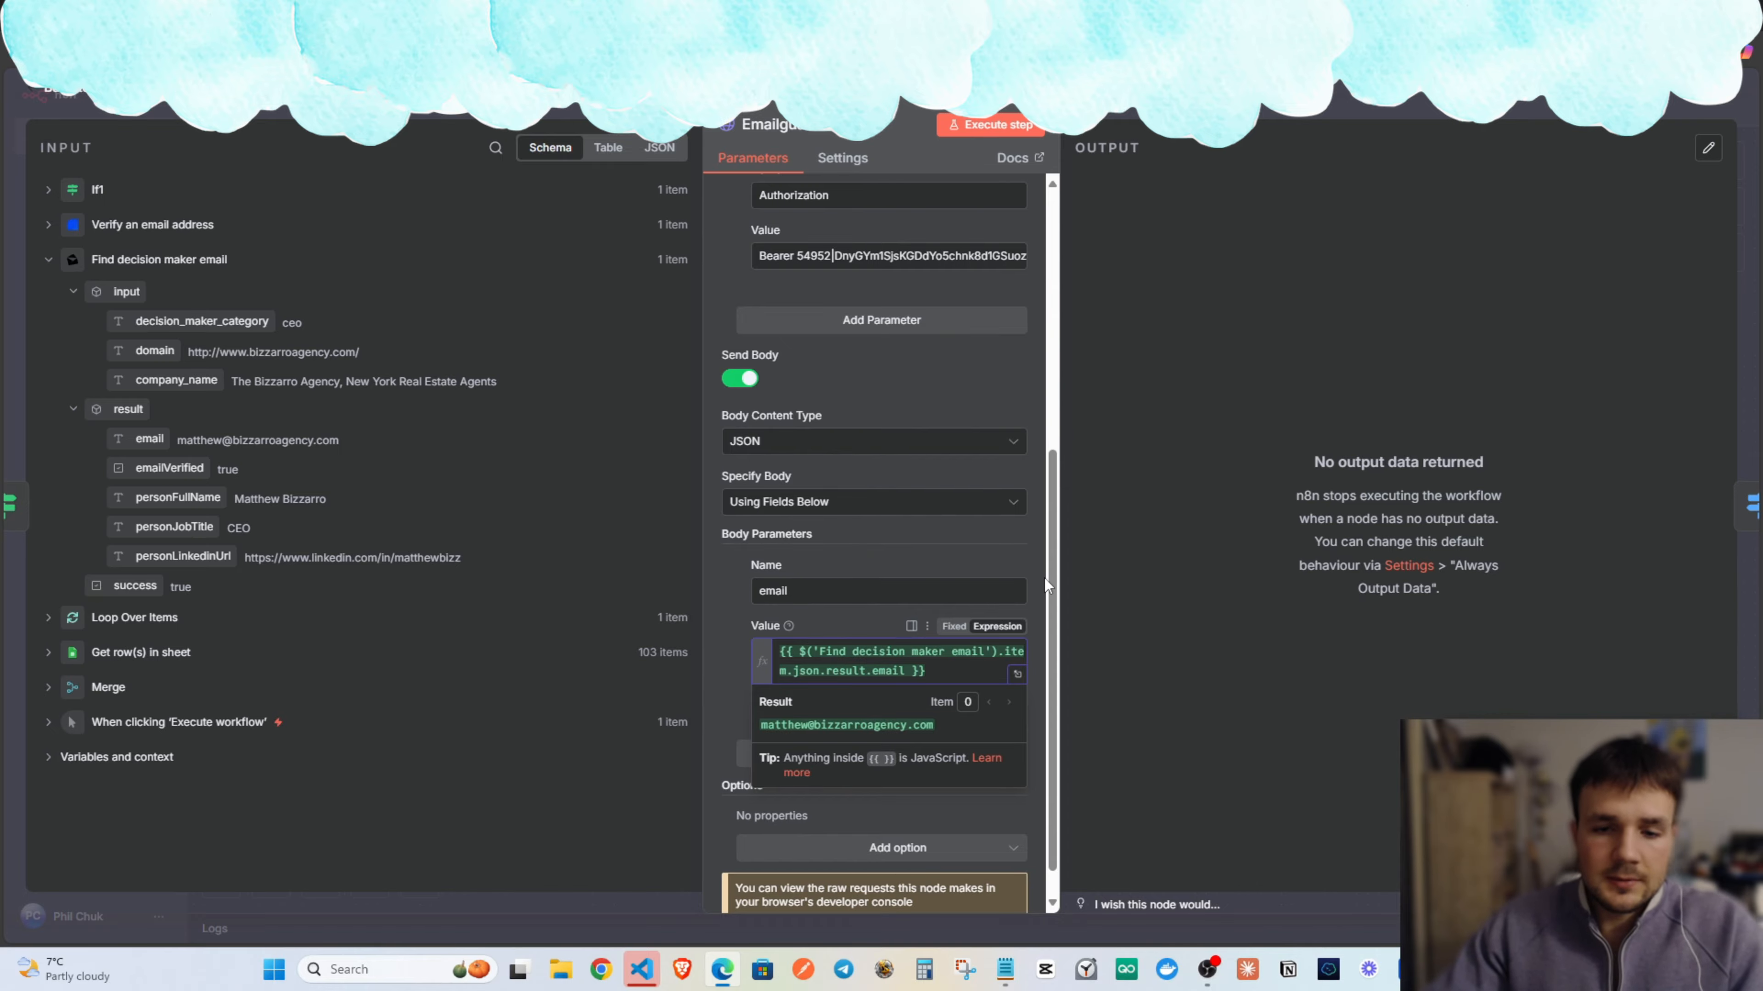
key(Escape)
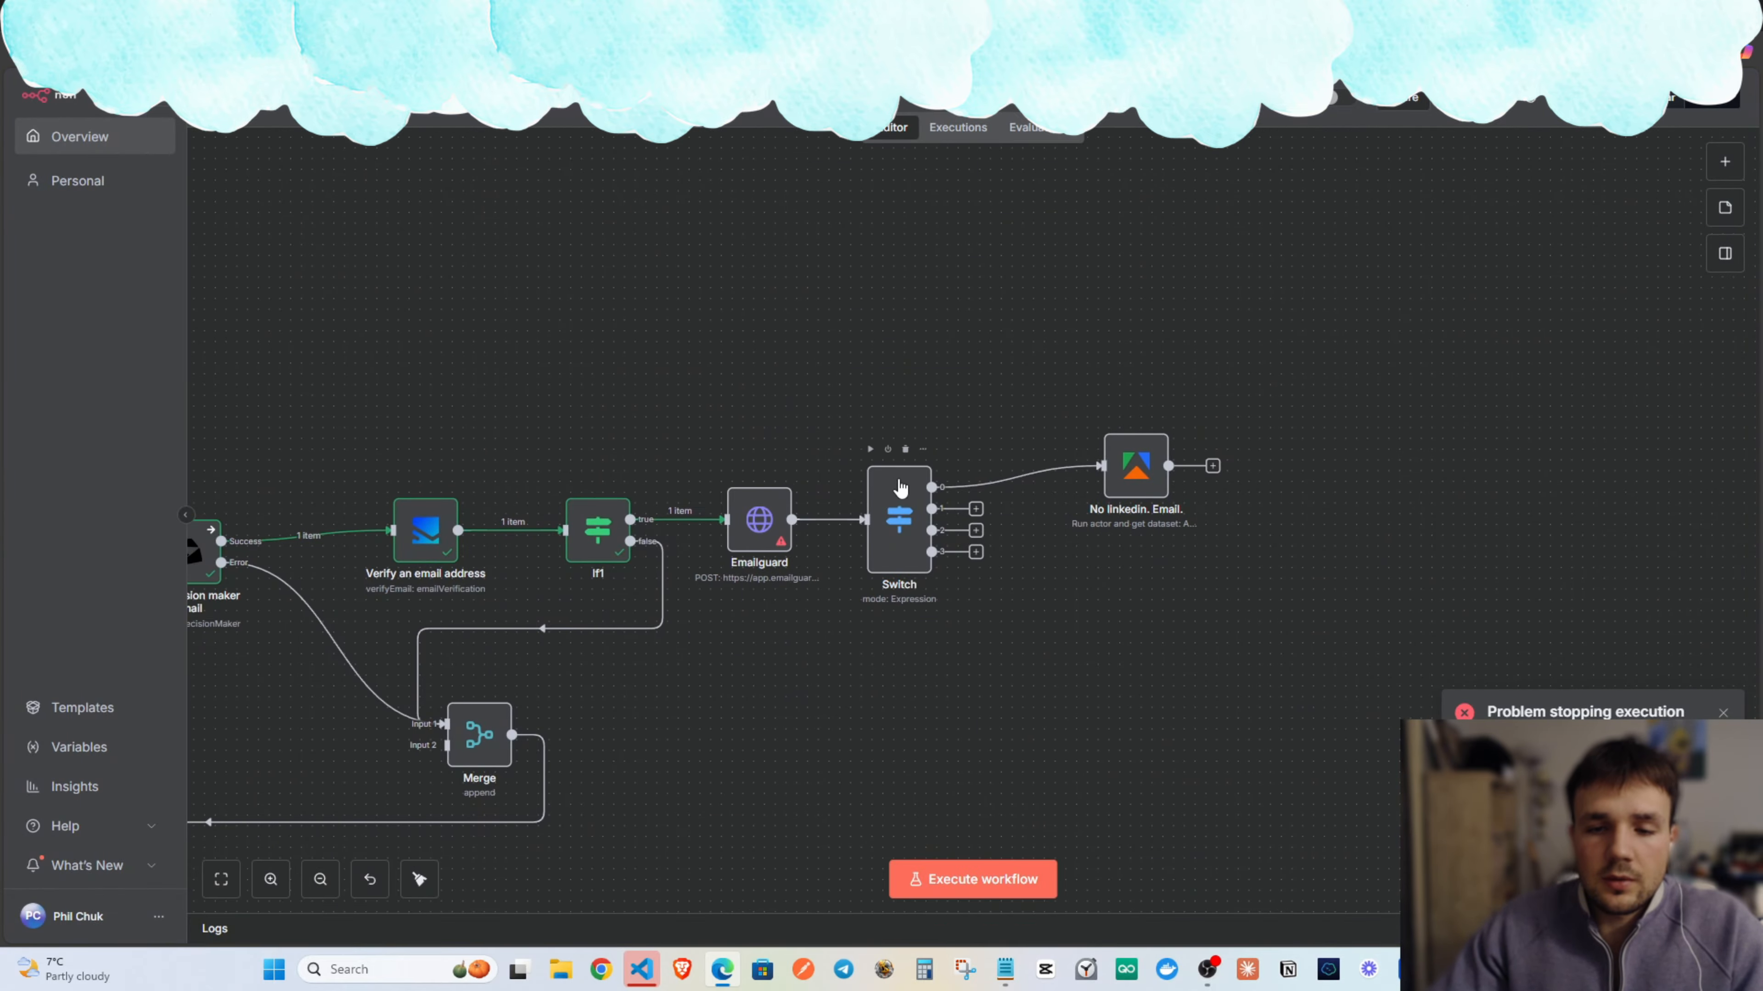
Review the Switch node's routing expression, then close it.
double_click(899, 519)
scroll(865, 401, down, 4)
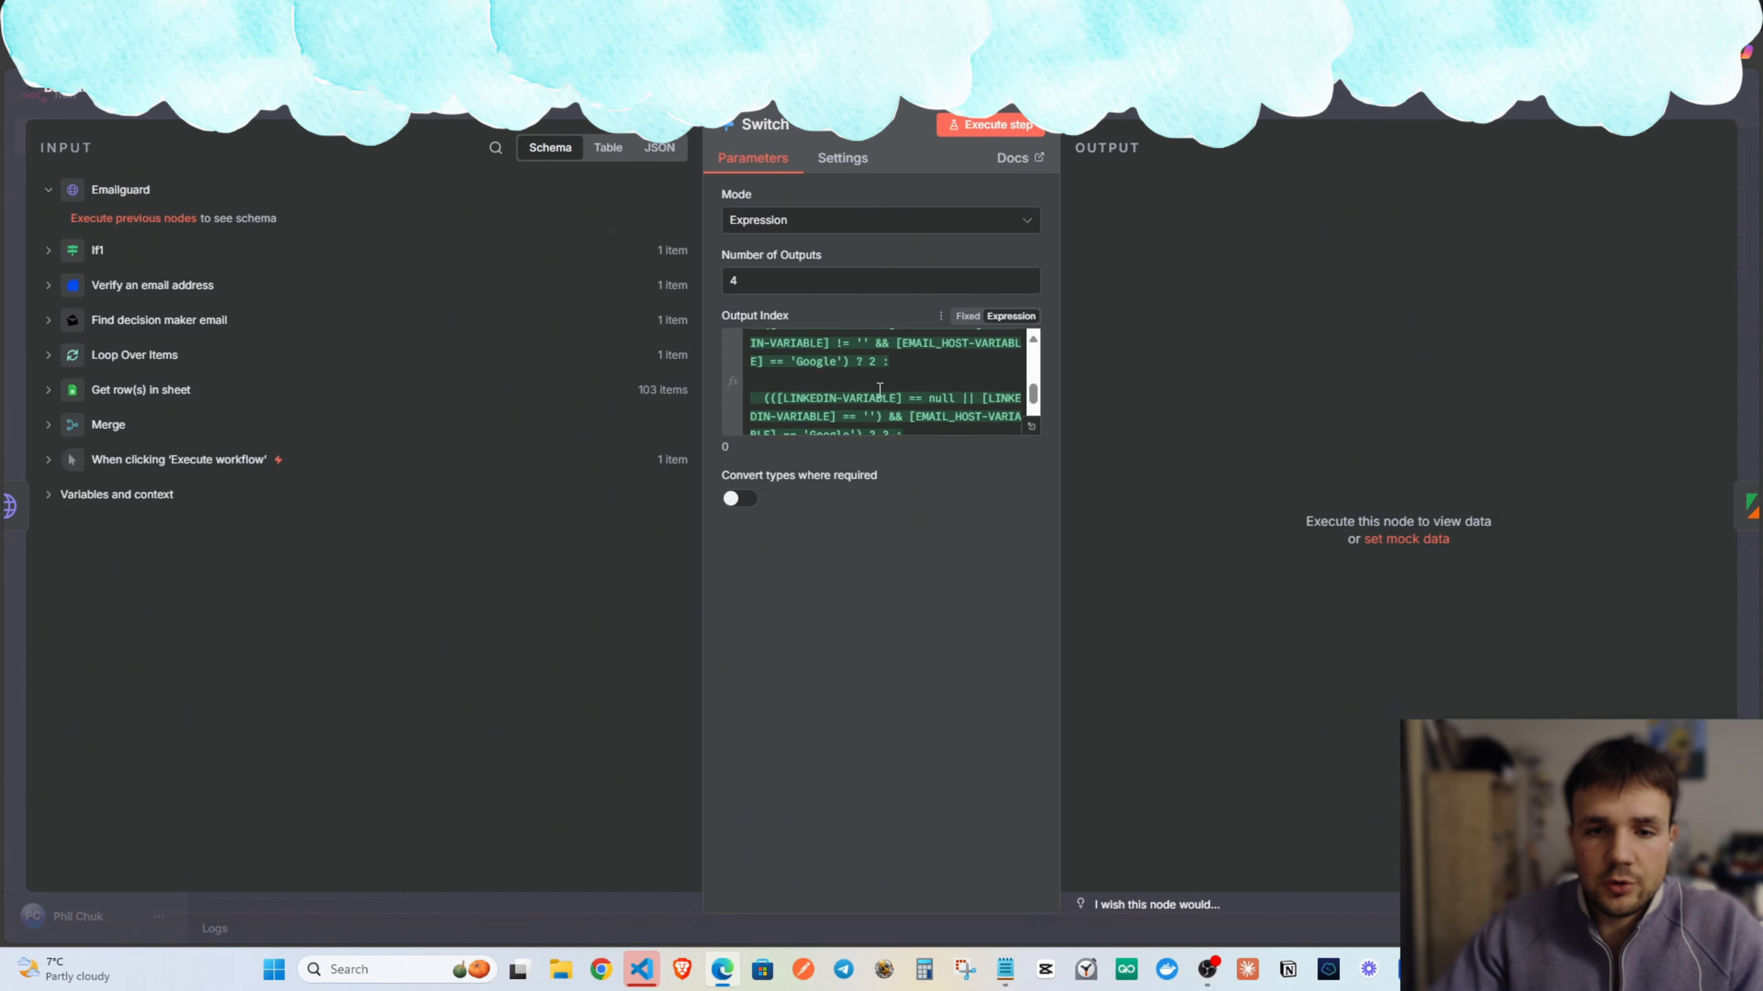
scroll(881, 381, up, 5)
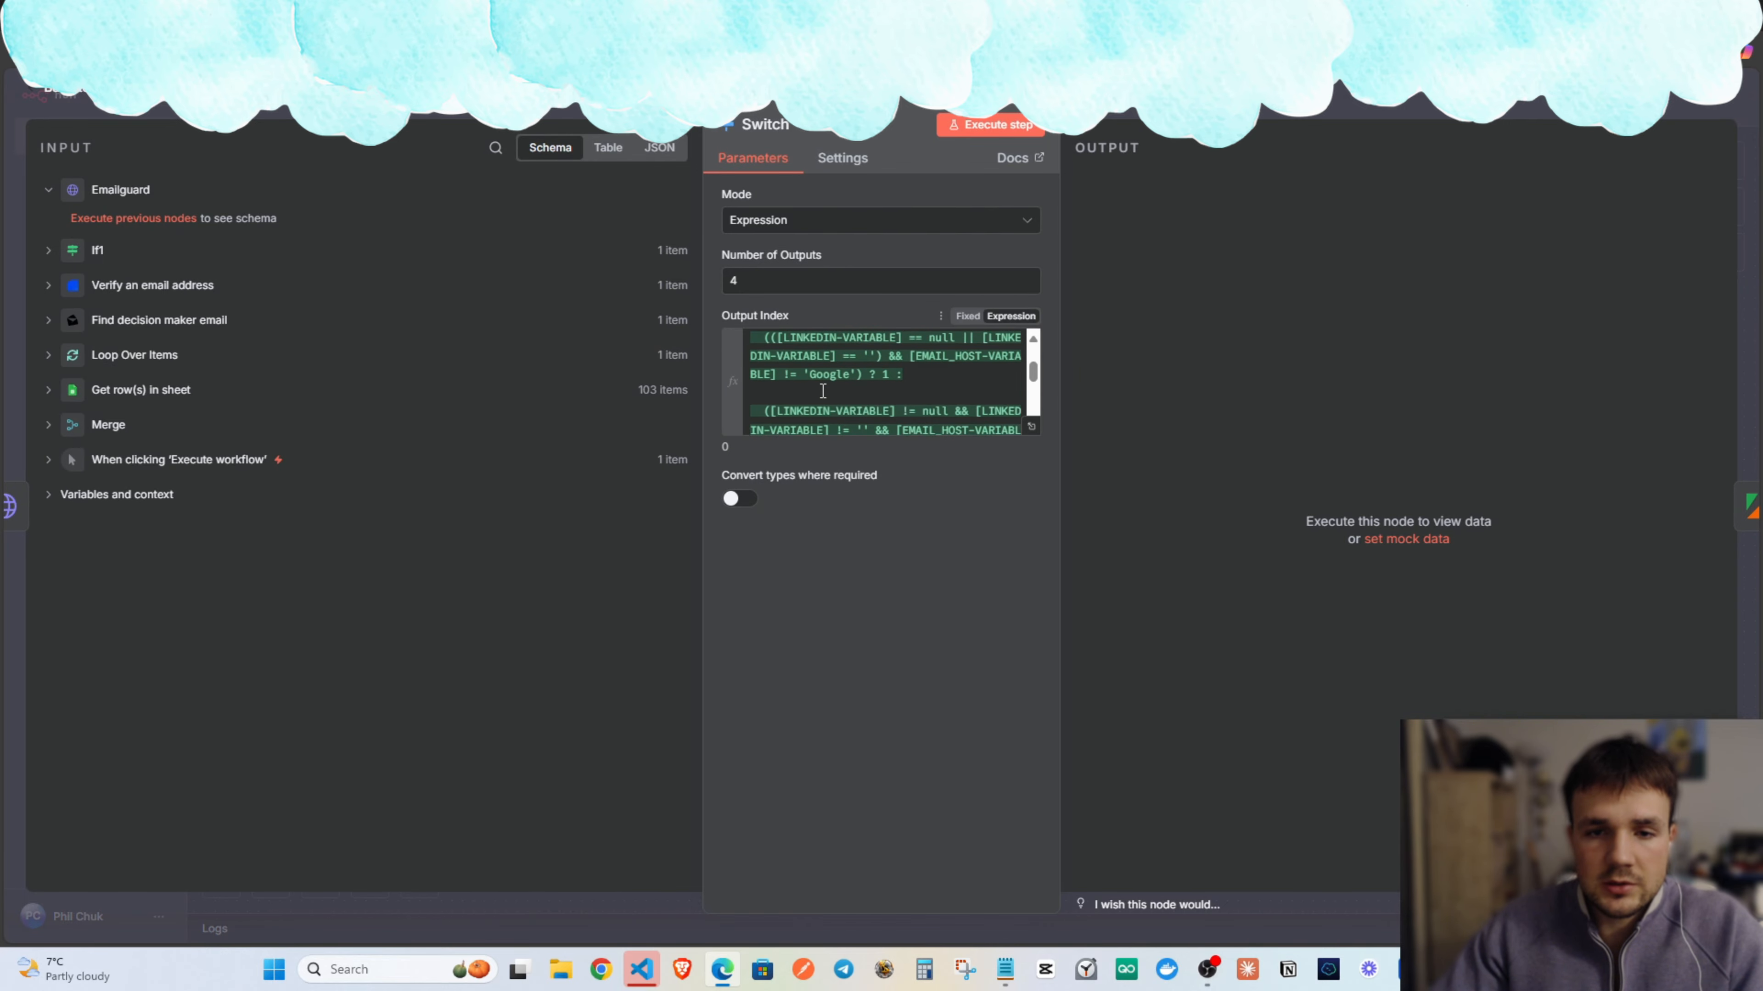
key(Escape)
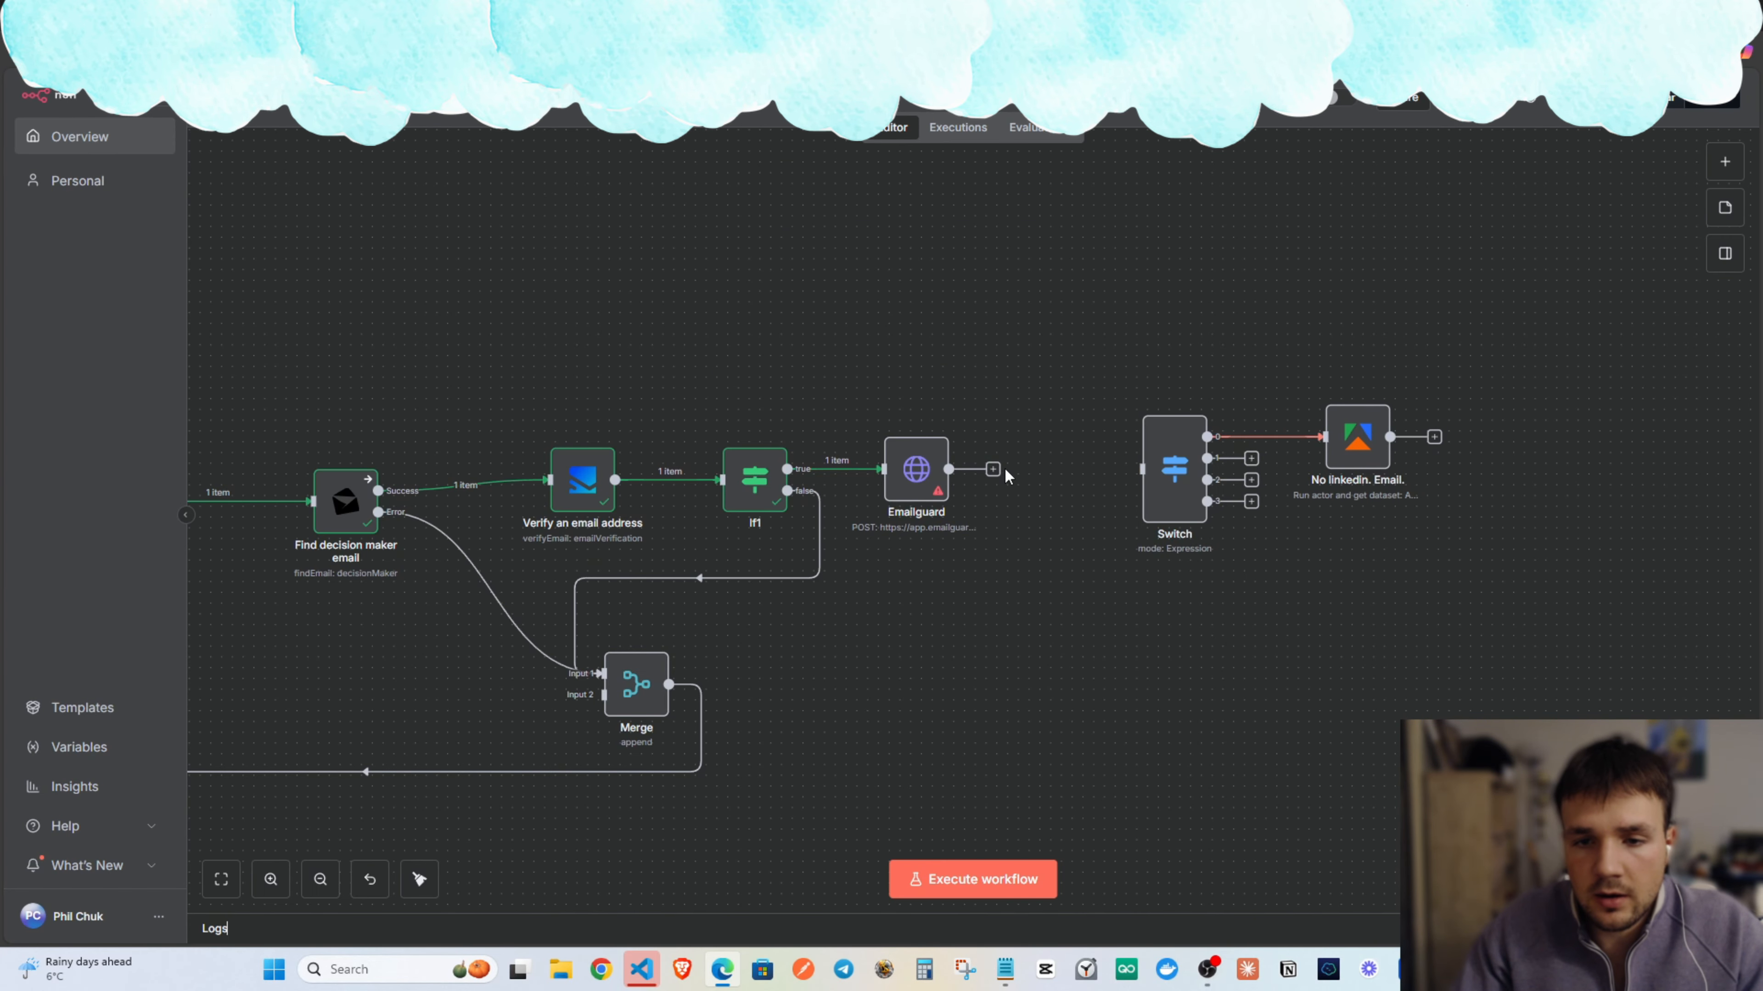
Insert an Edit Fields (Set) node after Emailguard and open its settings.
click(992, 470)
text(set)
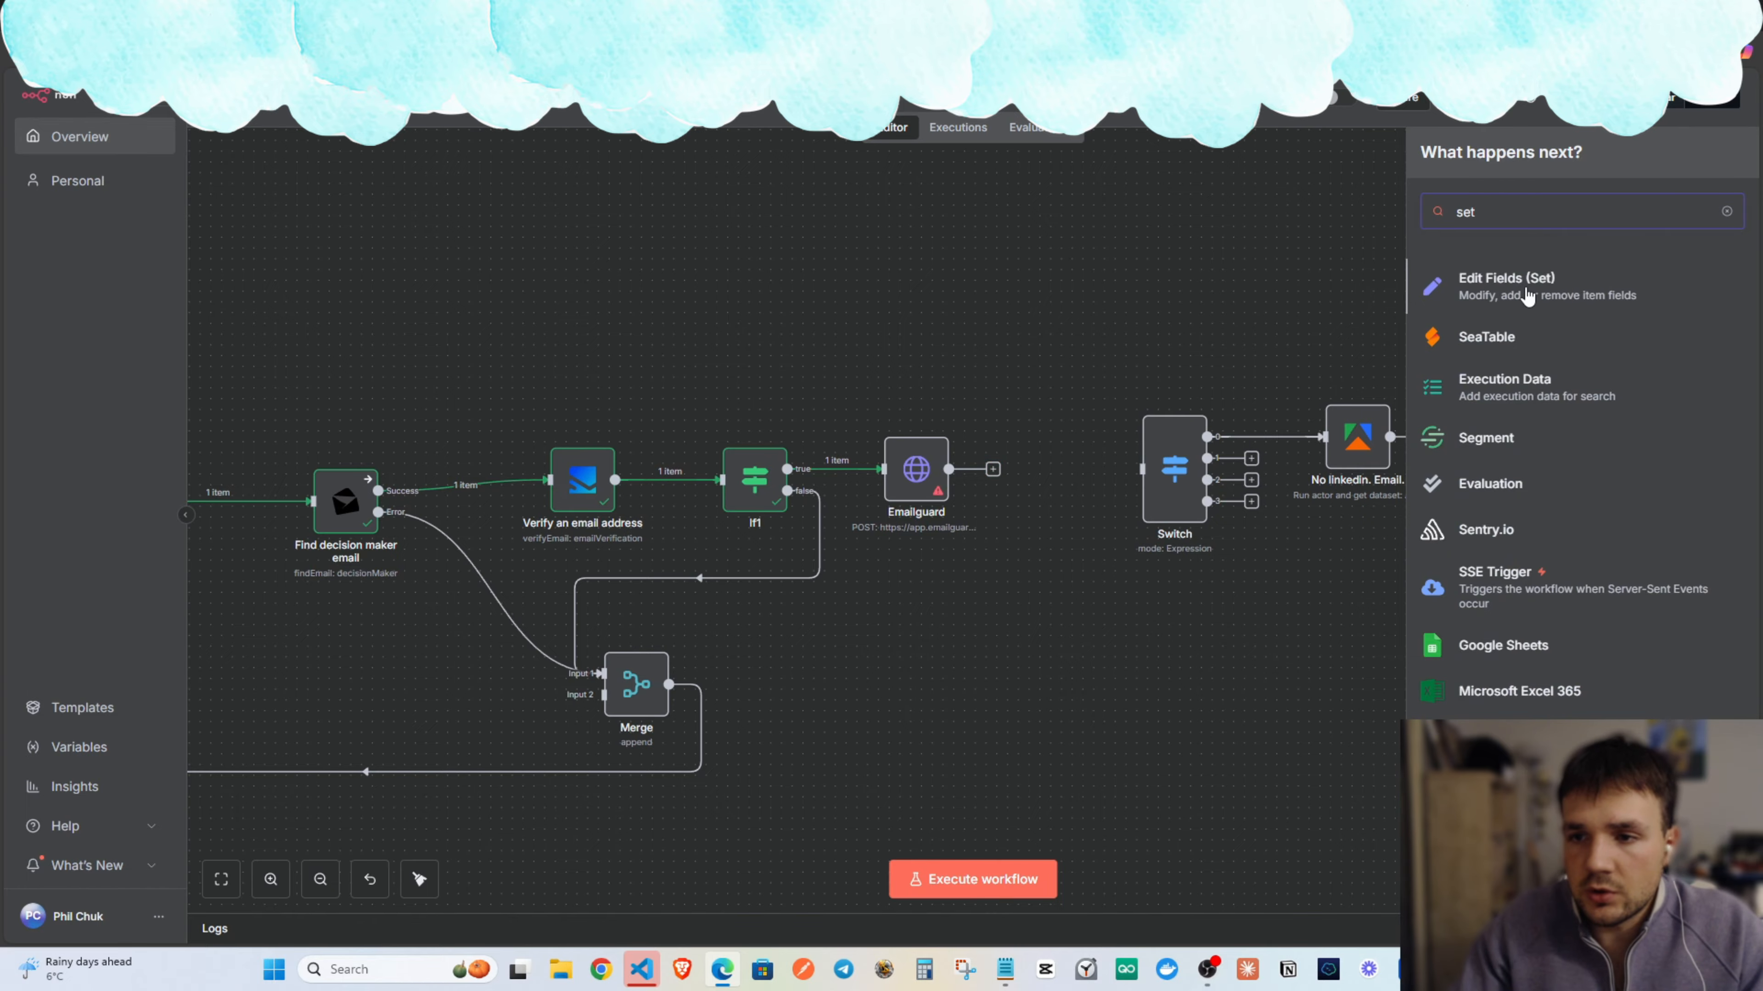
key(Return)
key(Escape)
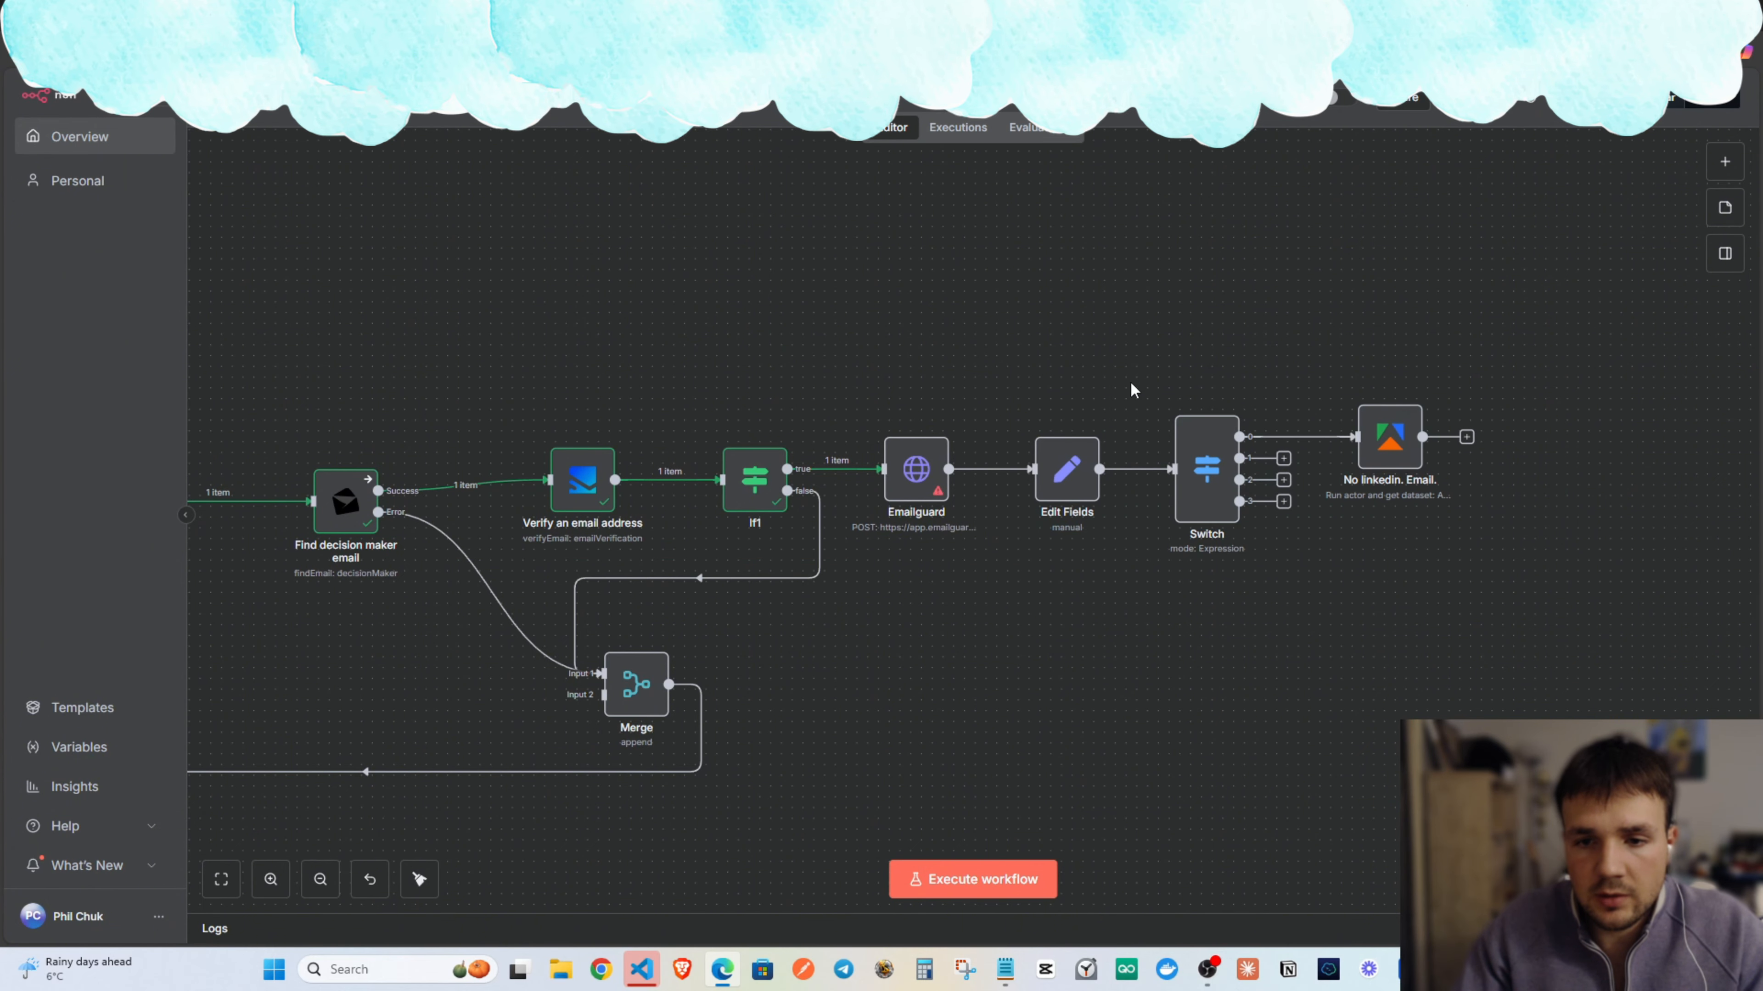
scroll(1095, 466, down, 5)
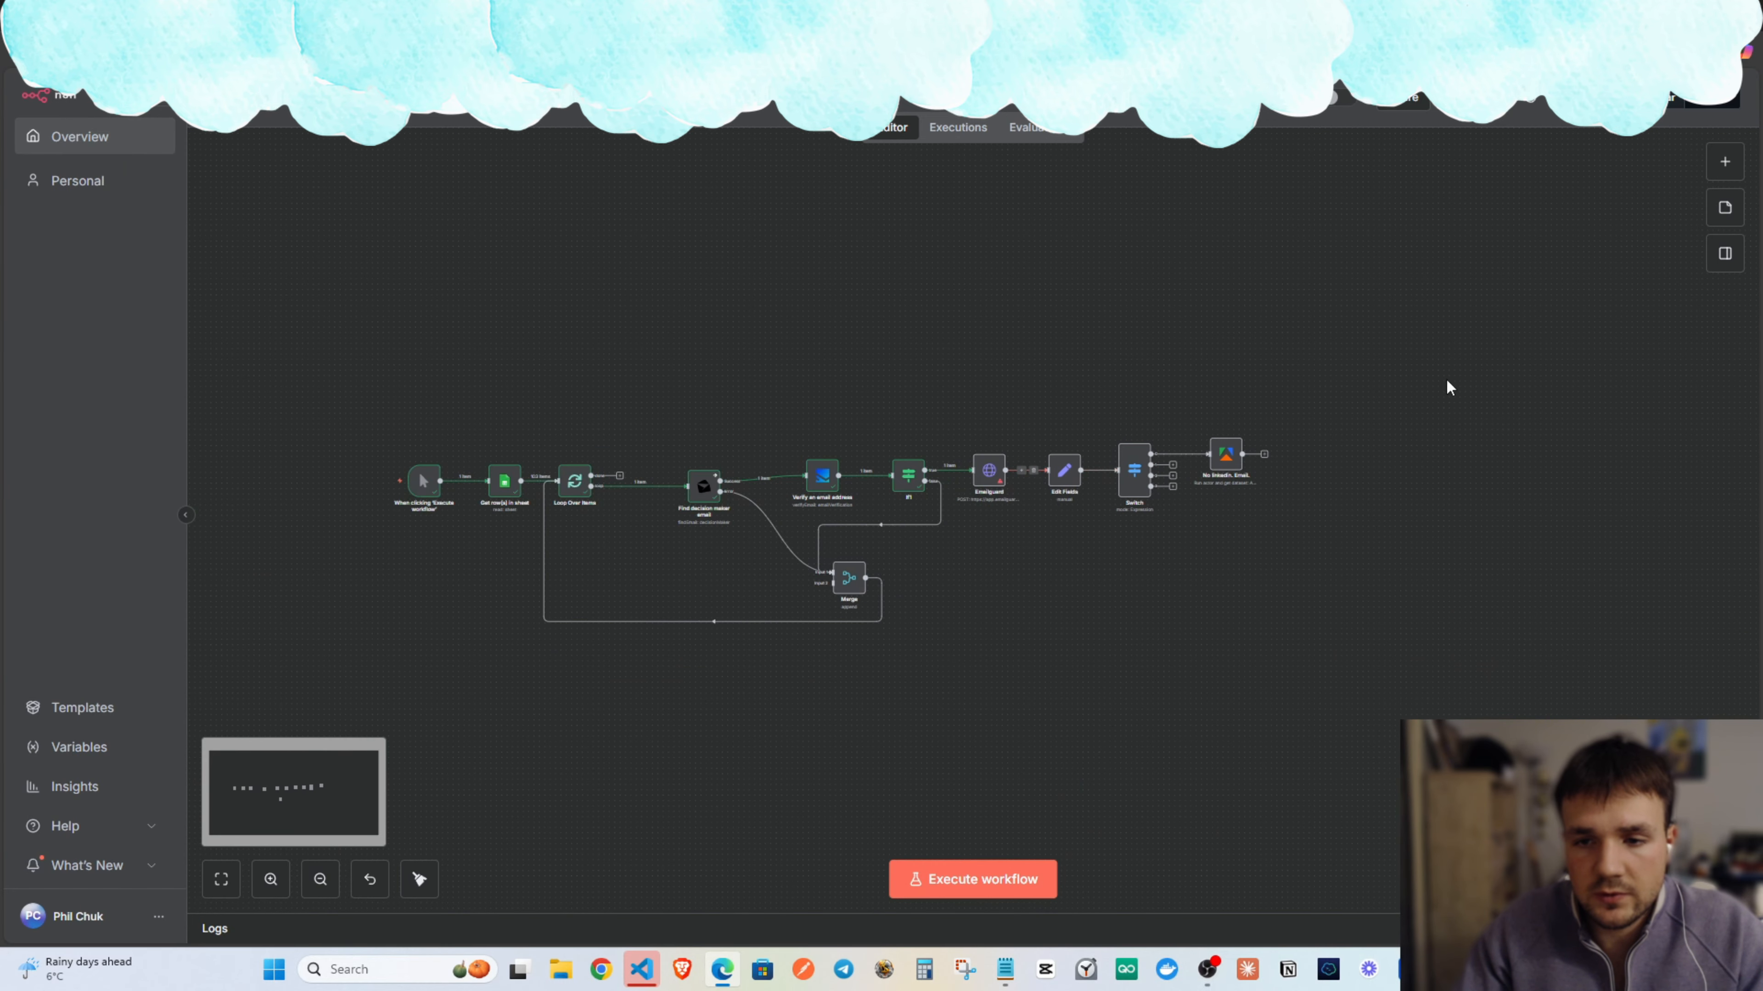
scroll(1145, 535, up, 2)
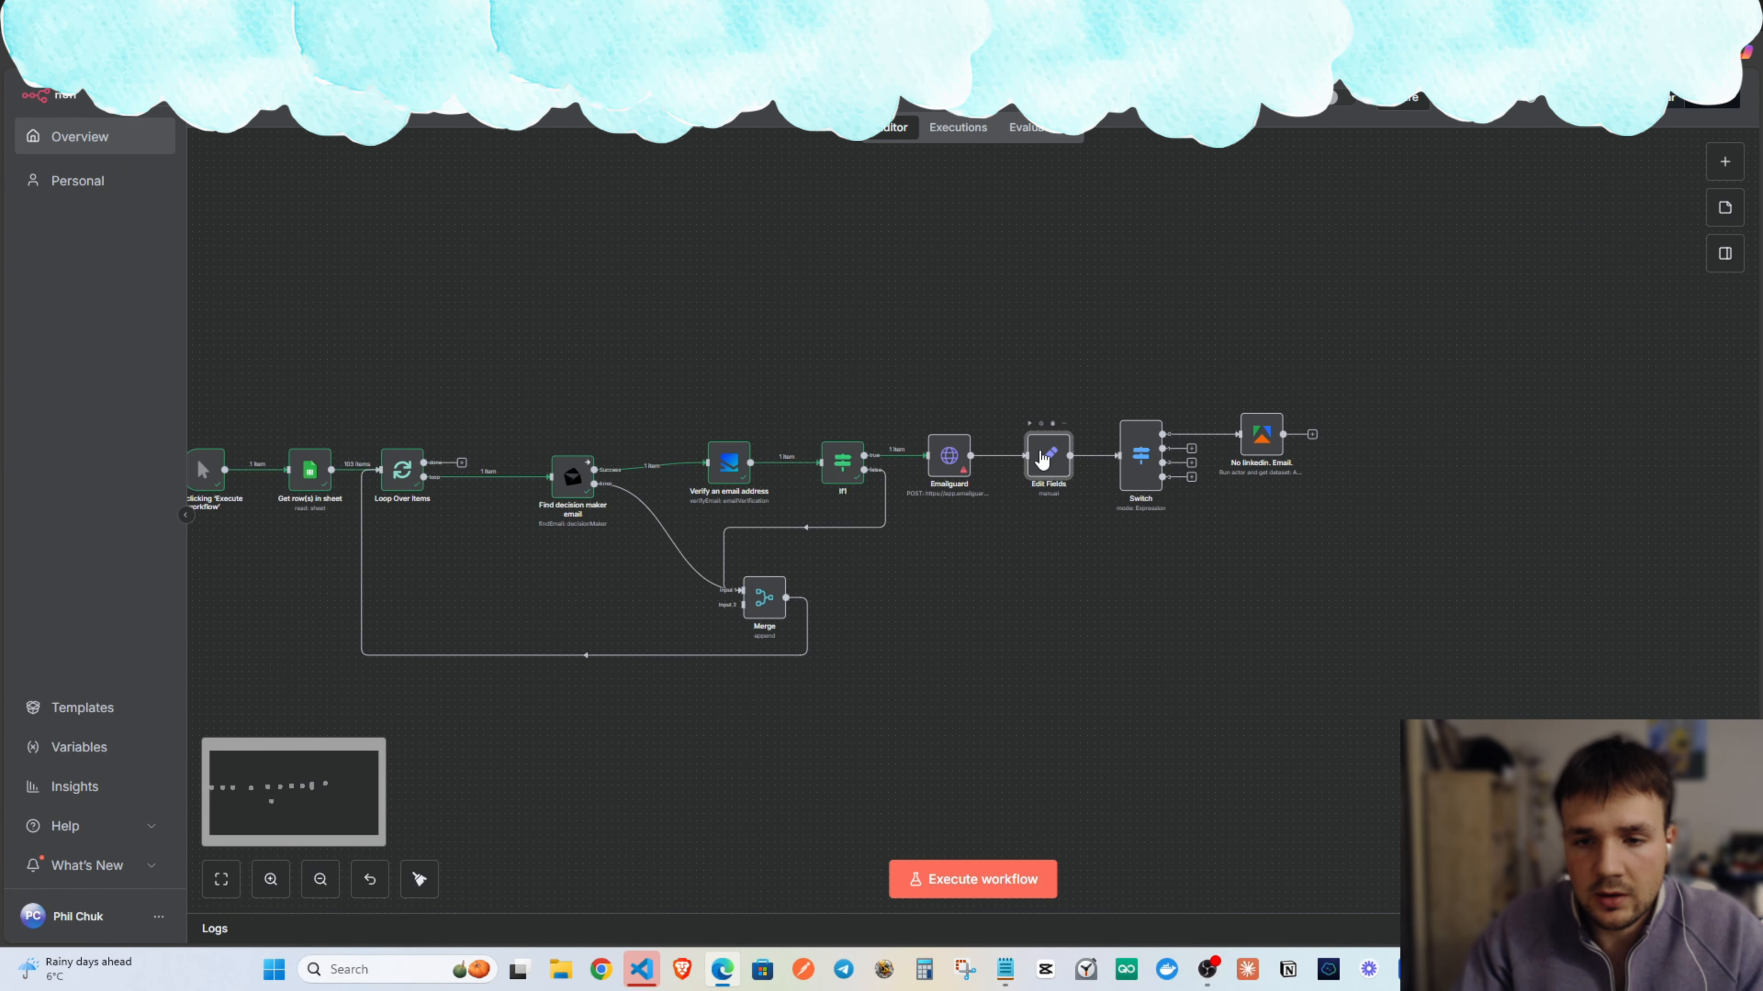
double_click(1042, 459)
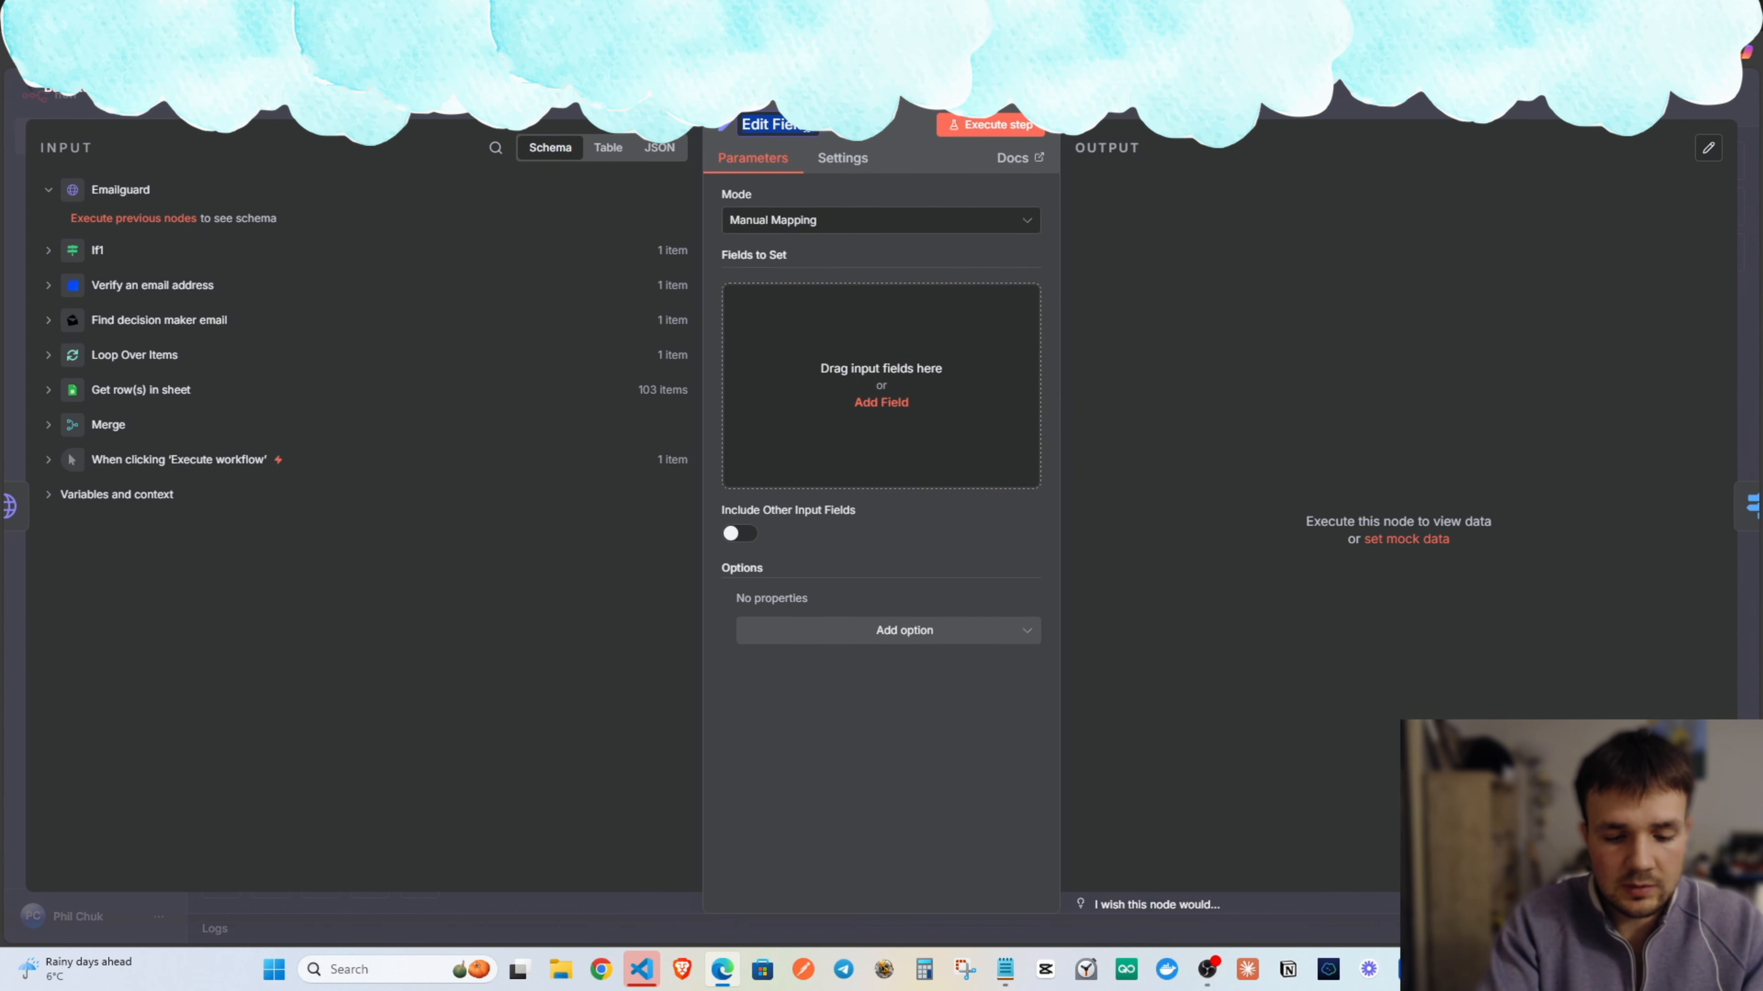
Rename the node to Leads and add its first field, fullname.
text(leads)
double_click(781, 123)
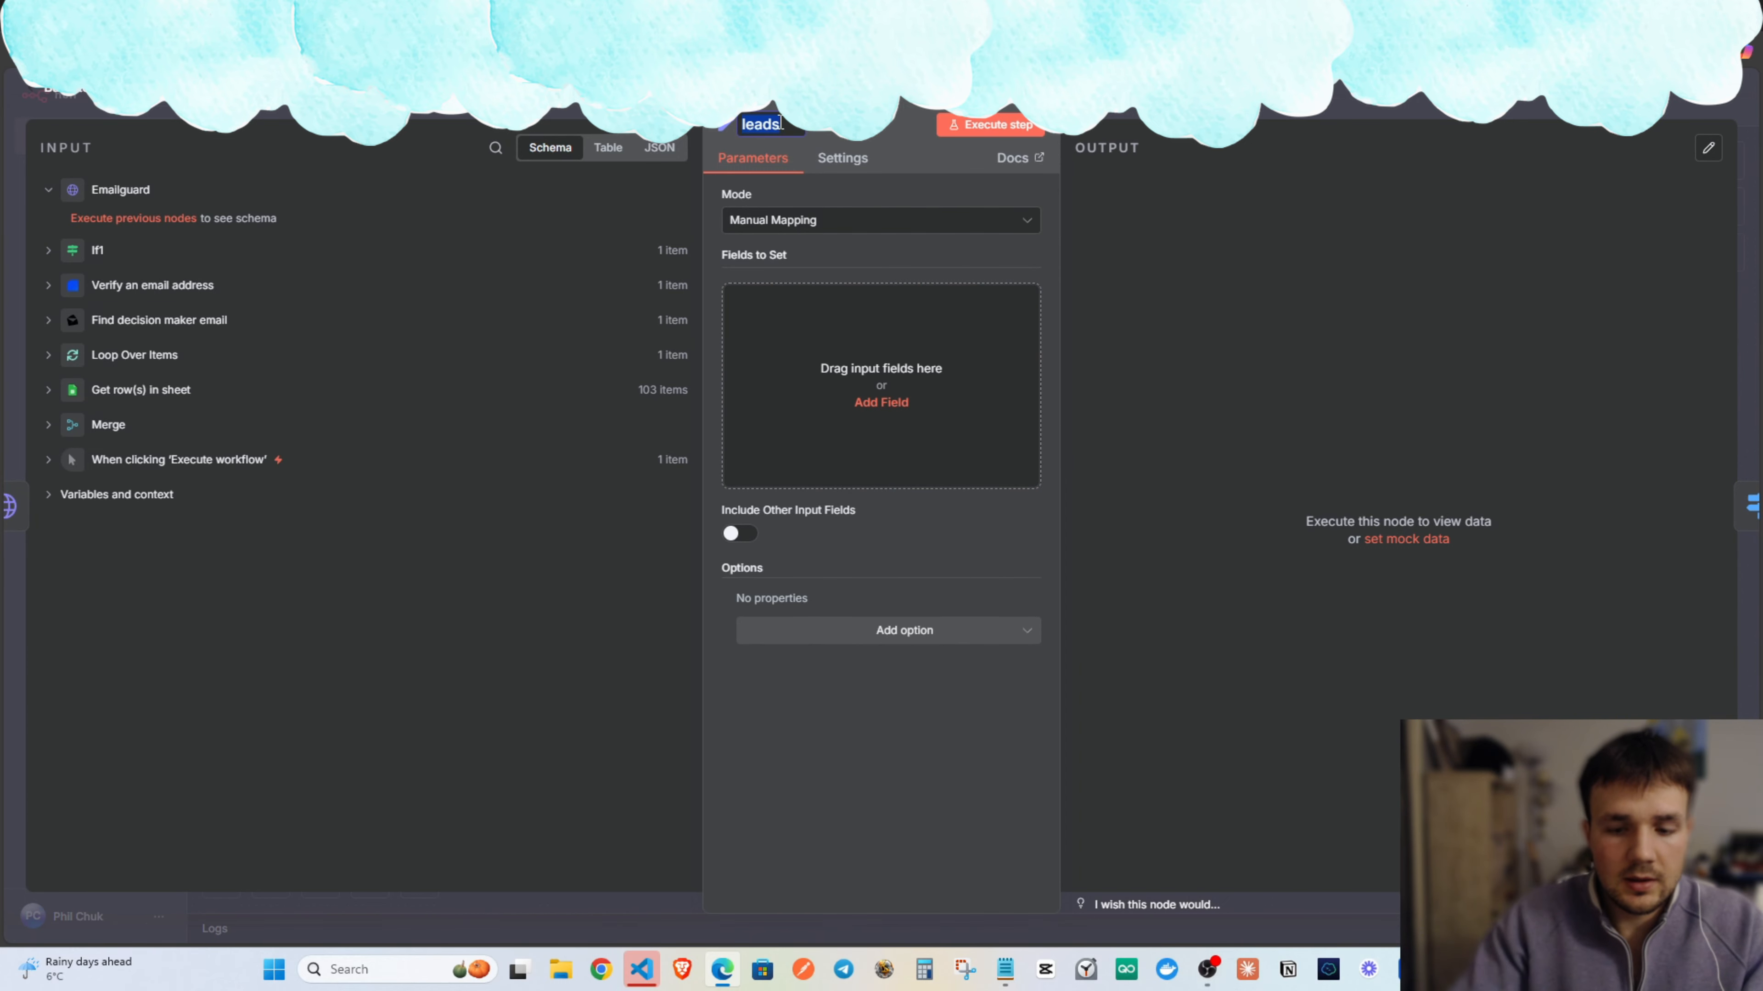
click(880, 402)
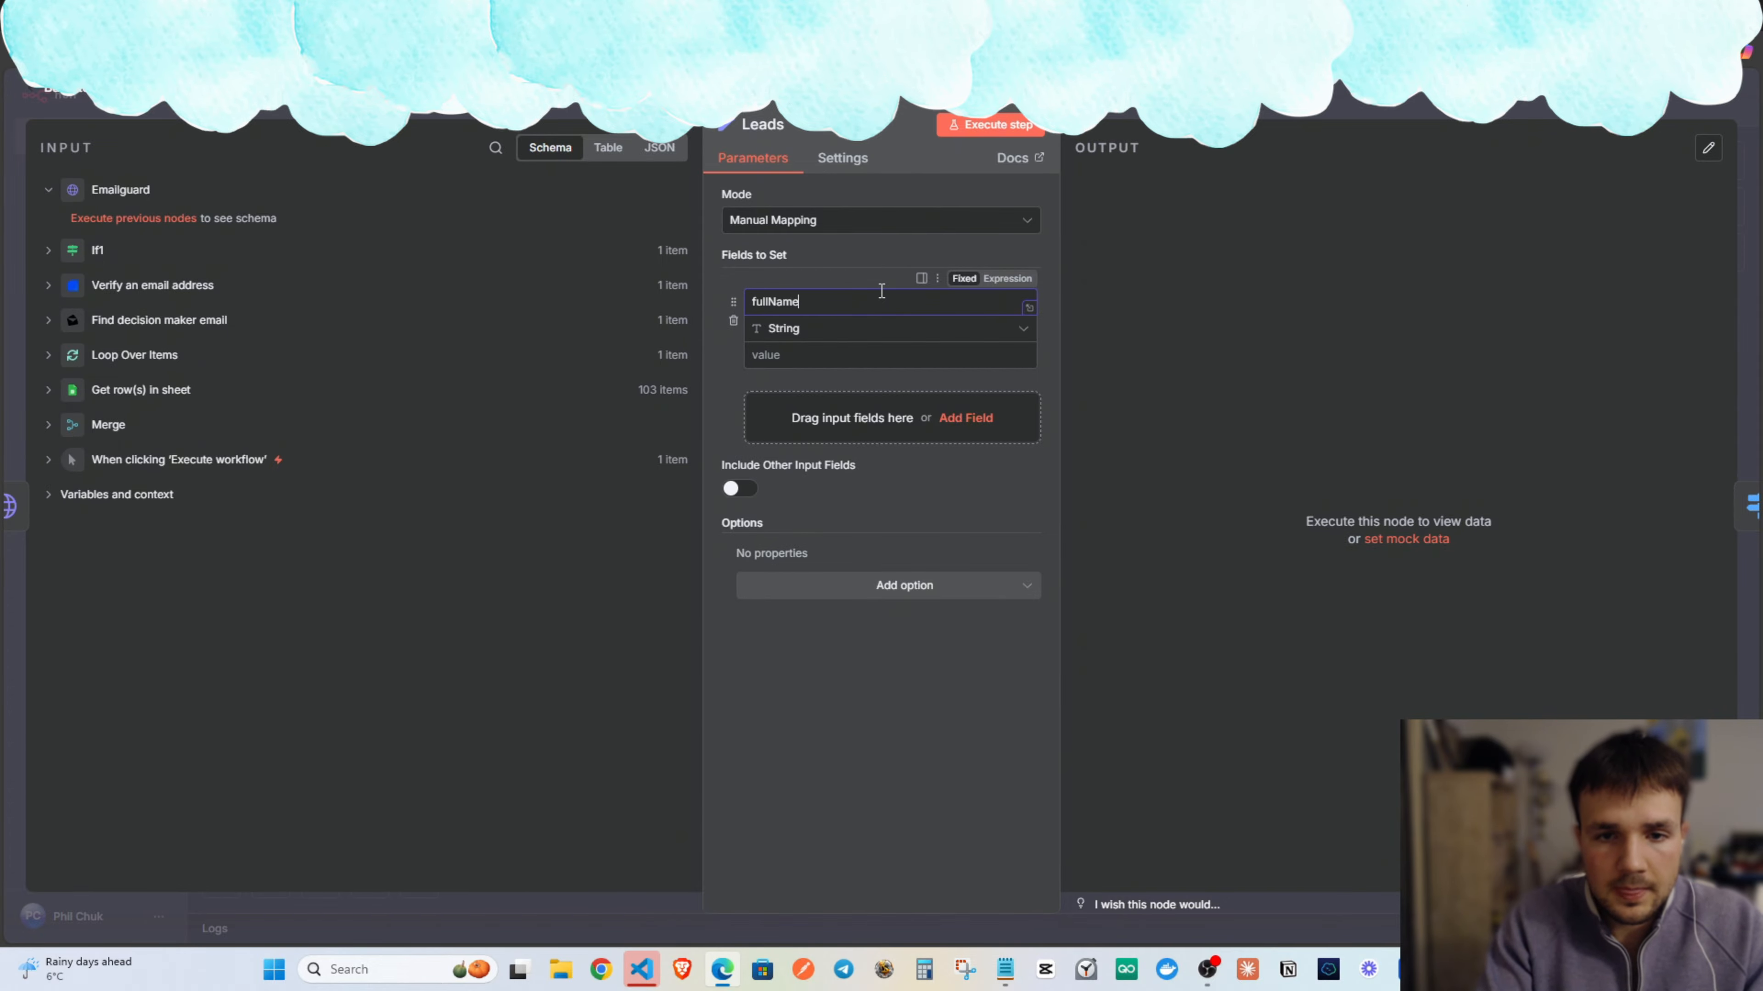
double_click(814, 304)
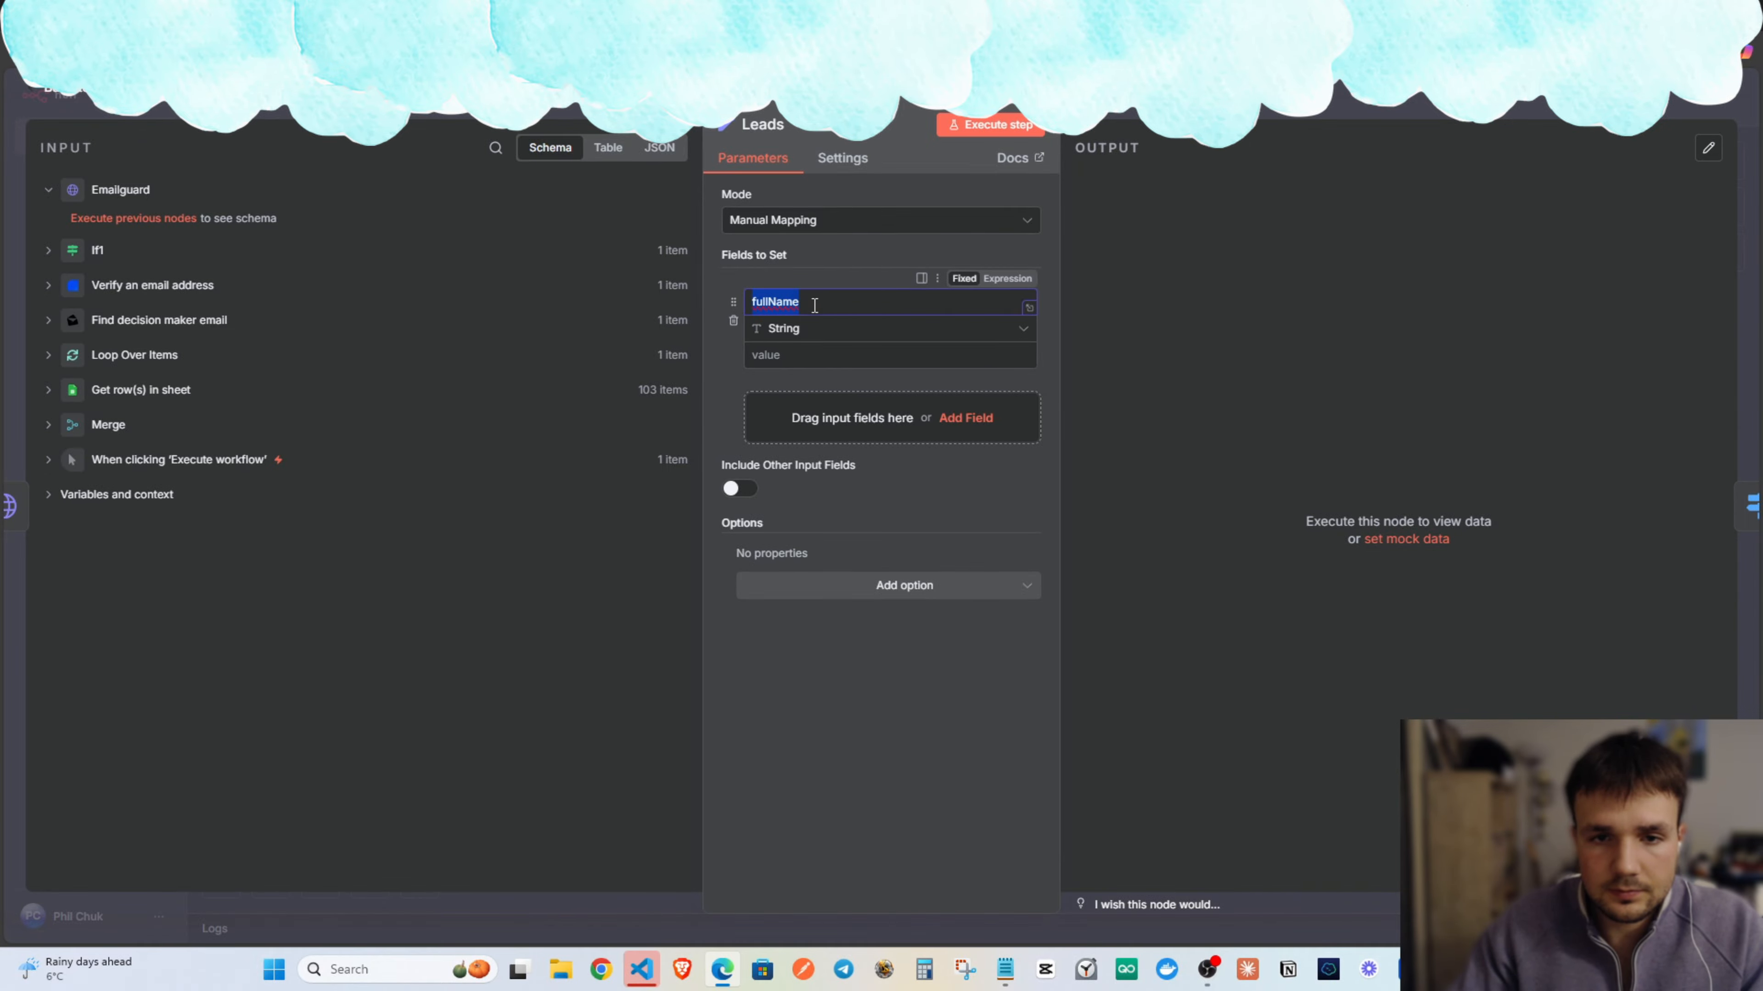
text(ful)
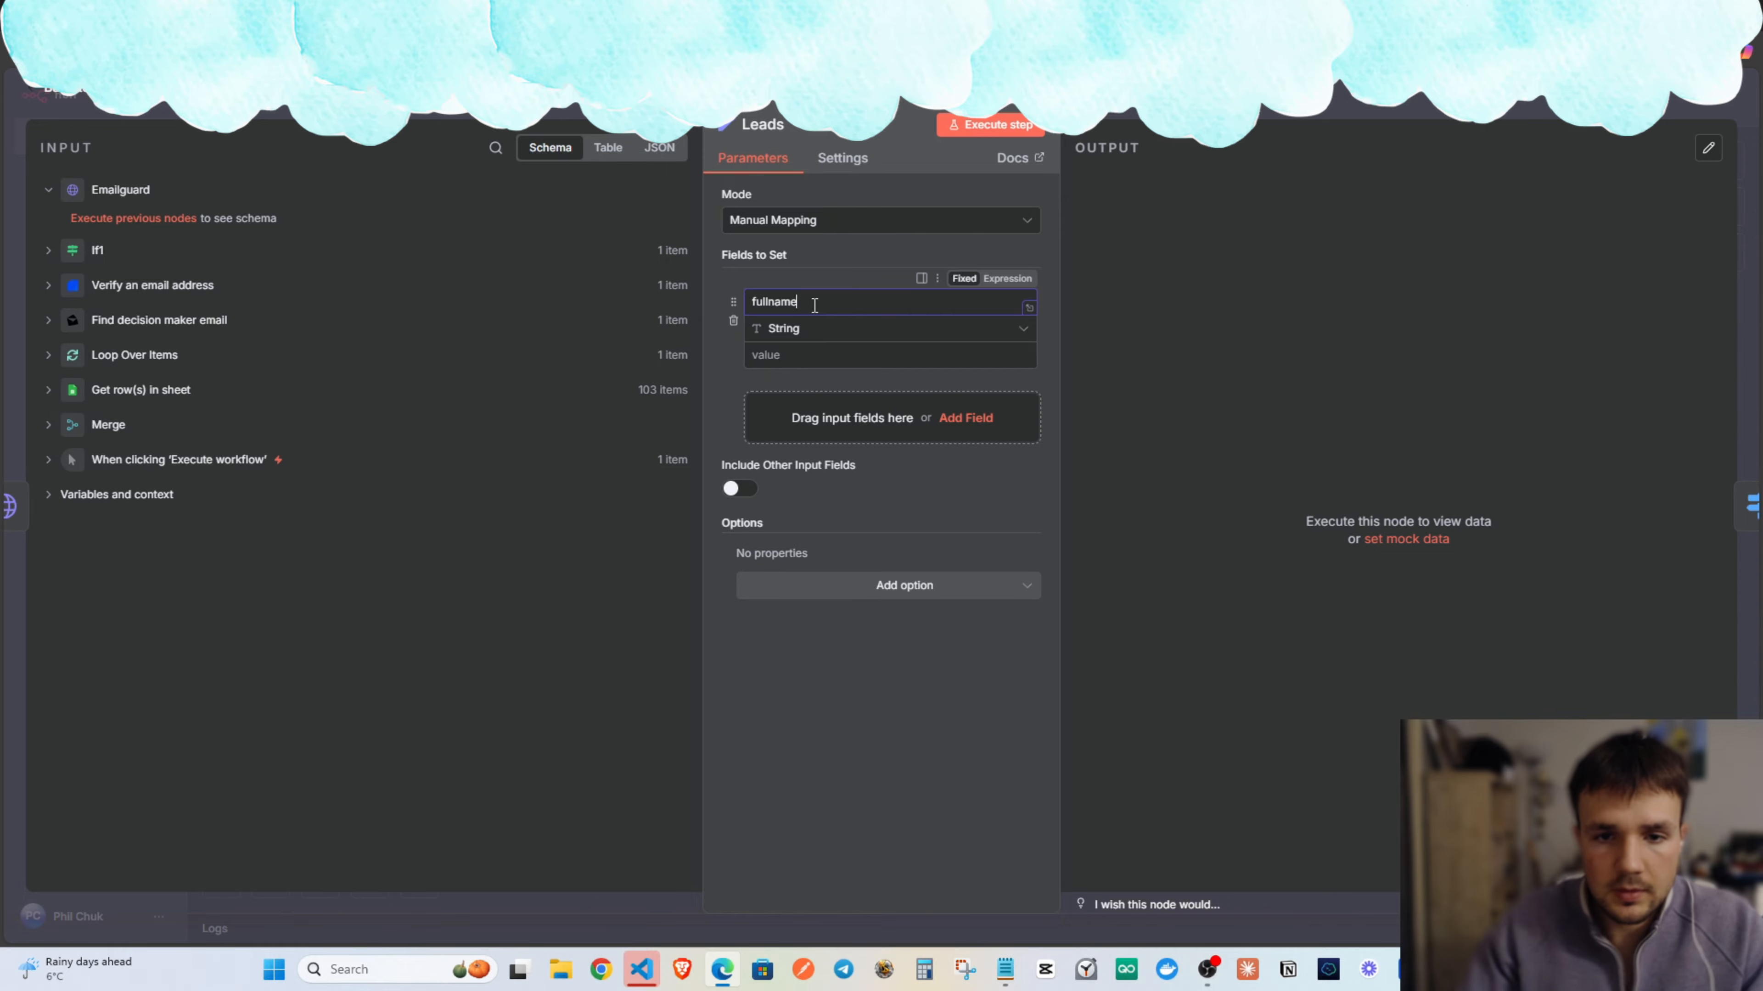
Add string fields title, company, website, email, linkedinURL and email_host, then return to the canvas.
click(902, 430)
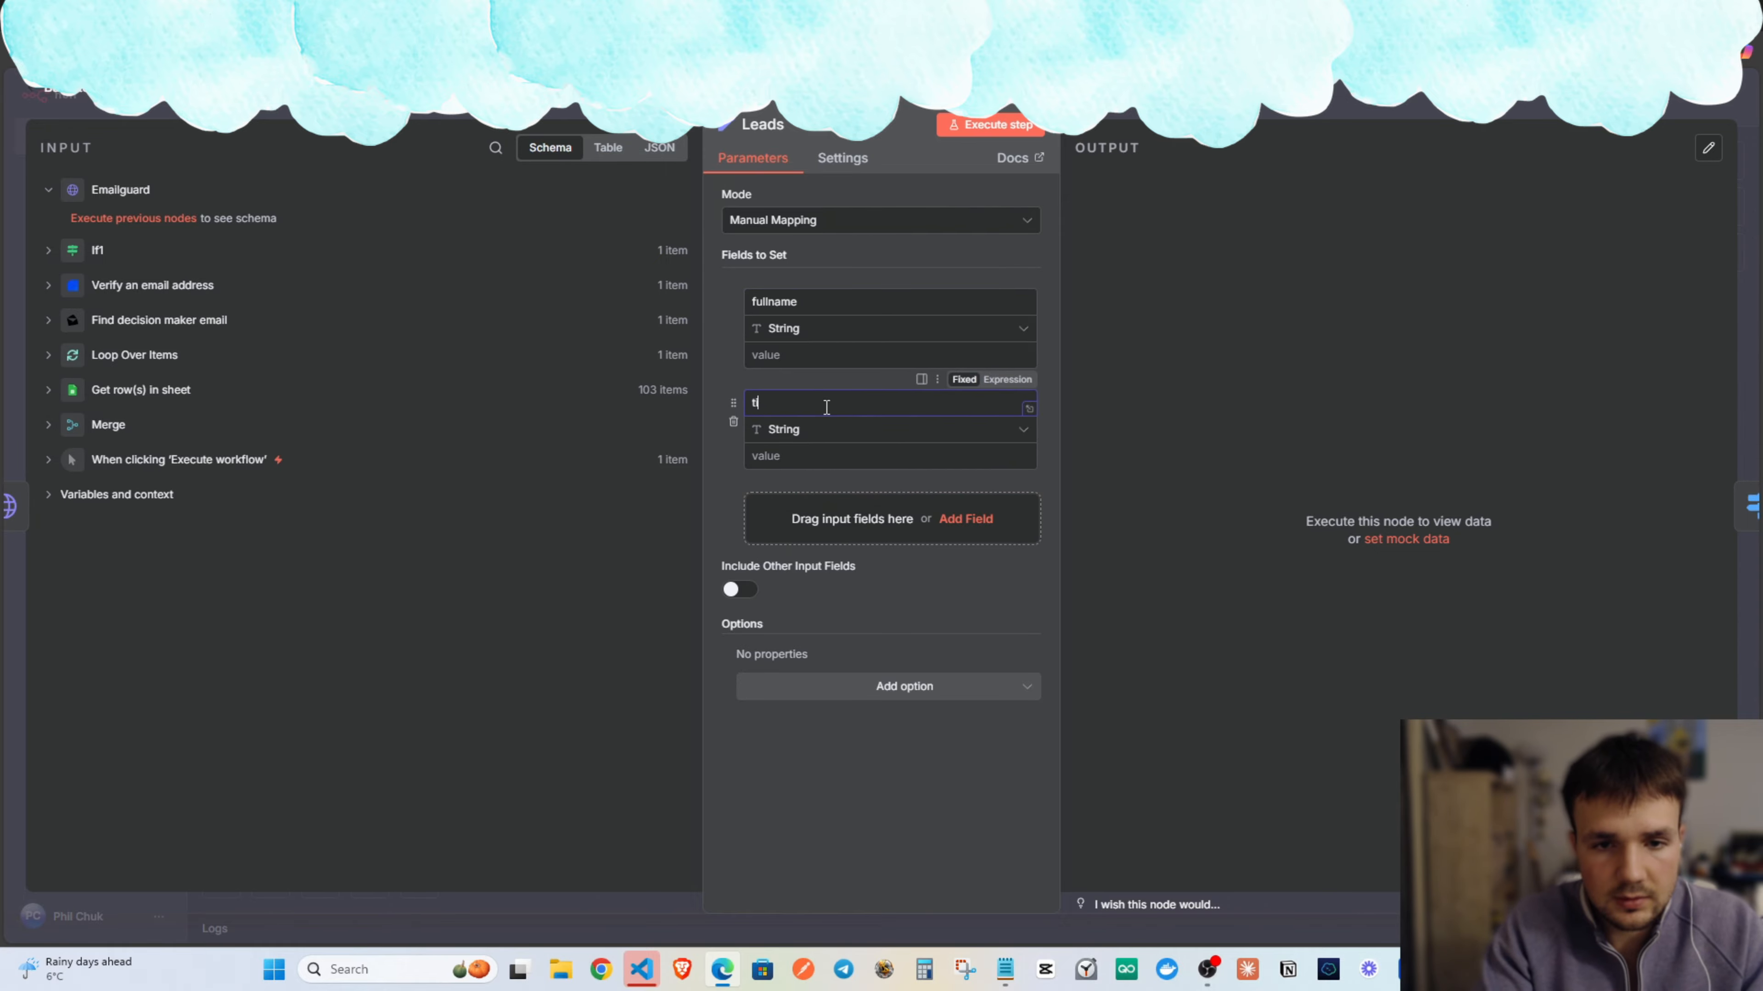
click(809, 511)
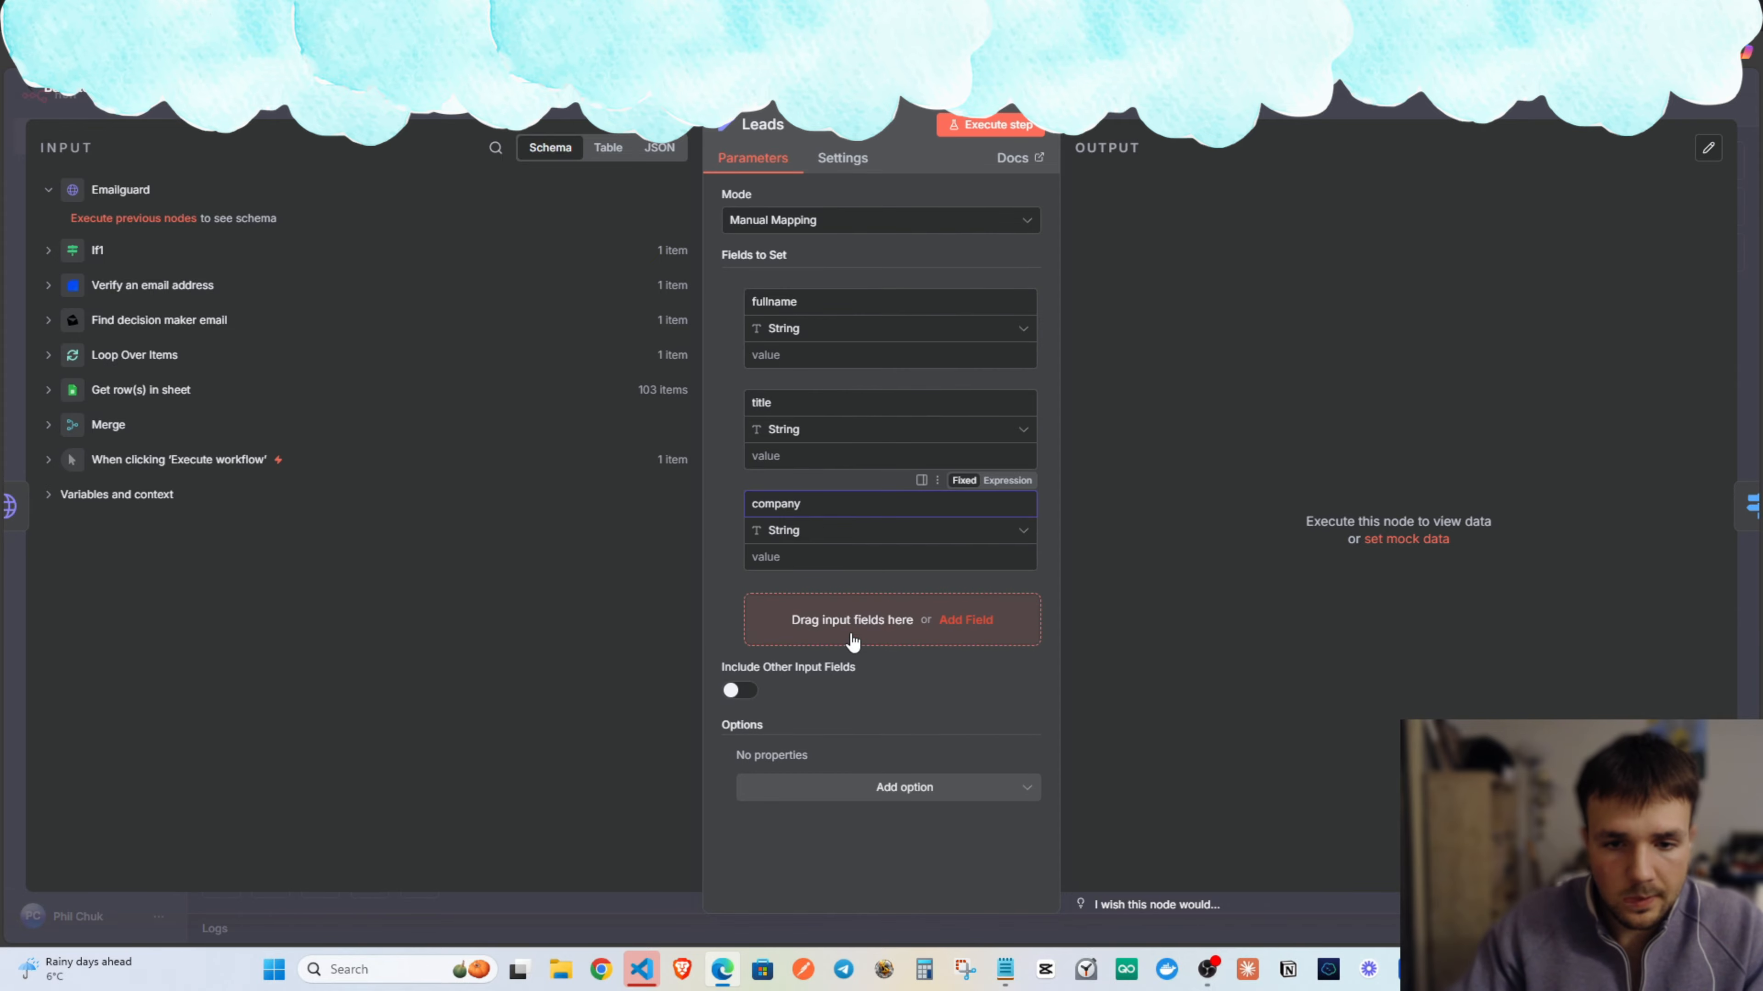
click(813, 611)
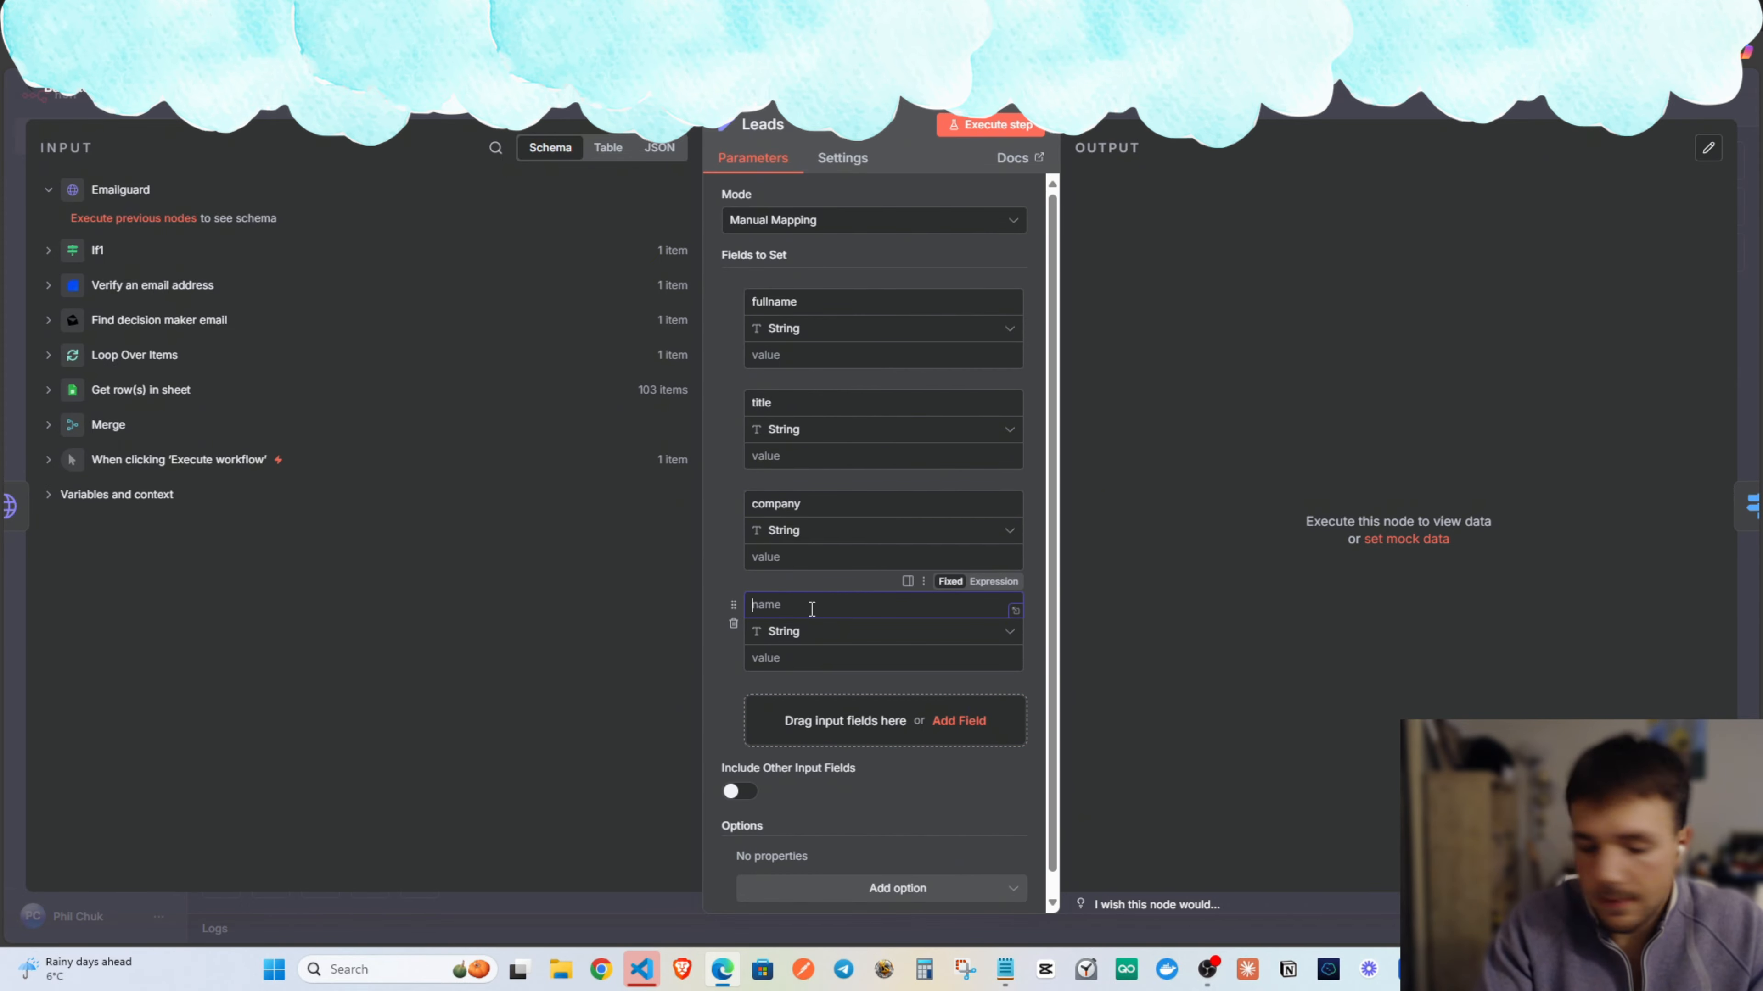
click(806, 696)
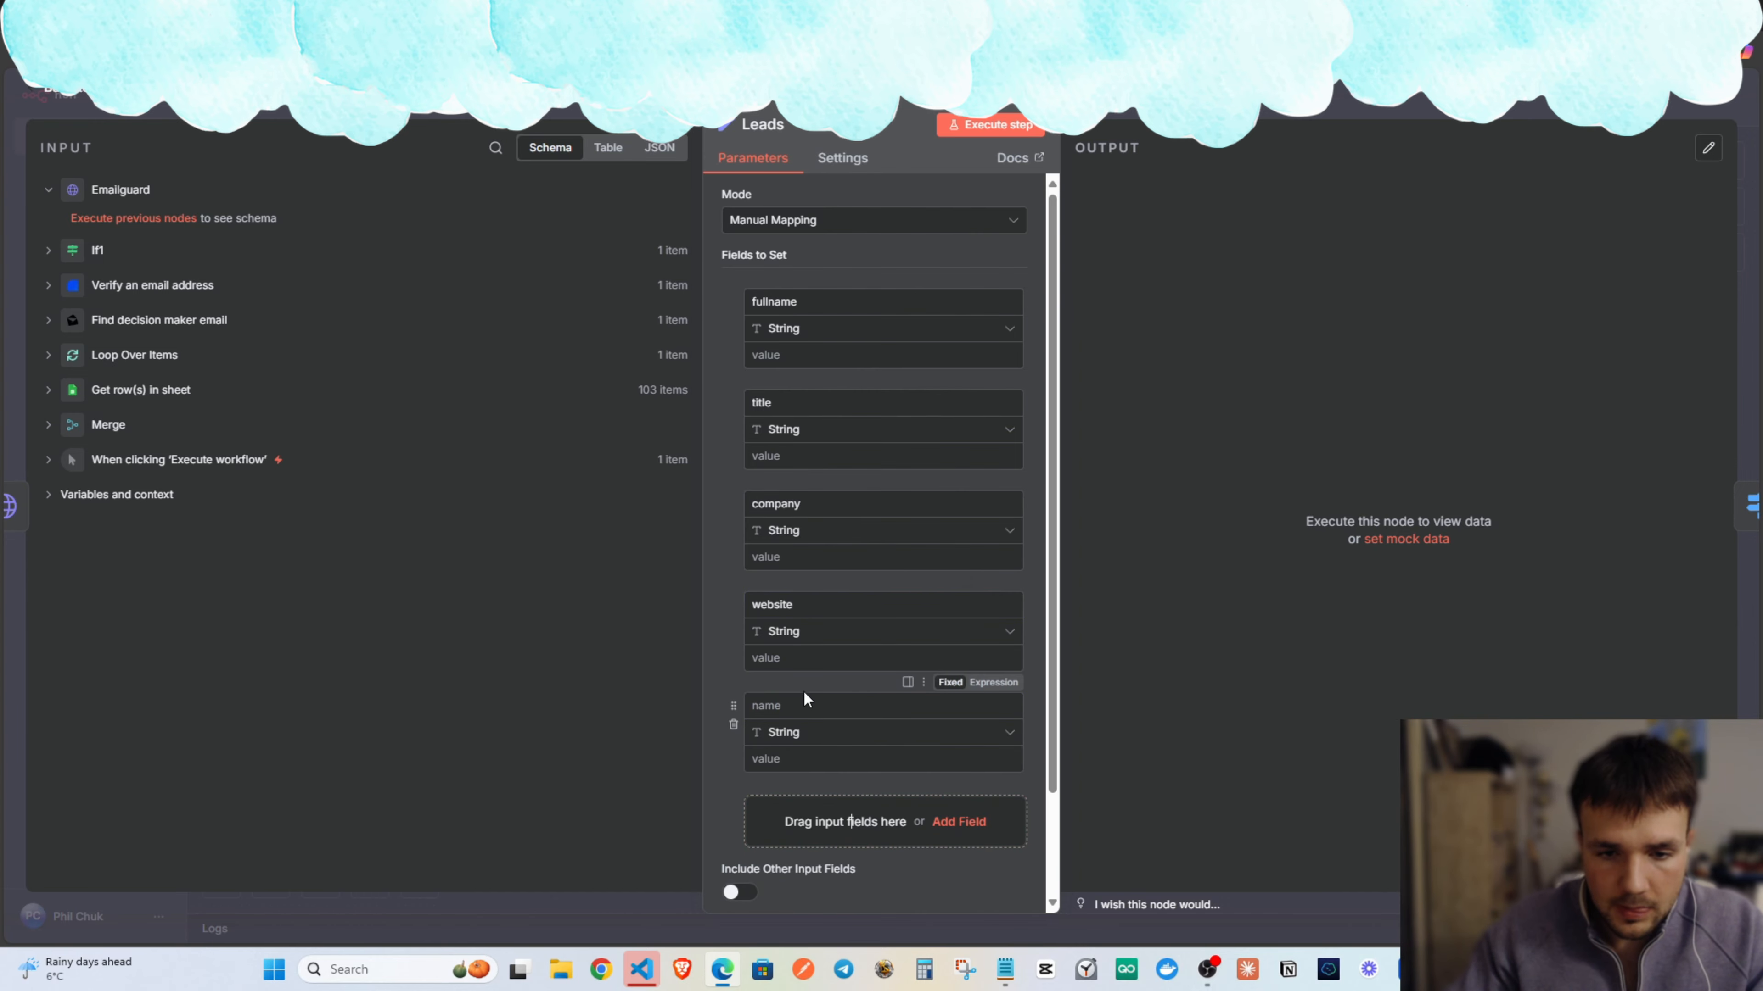
click(818, 809)
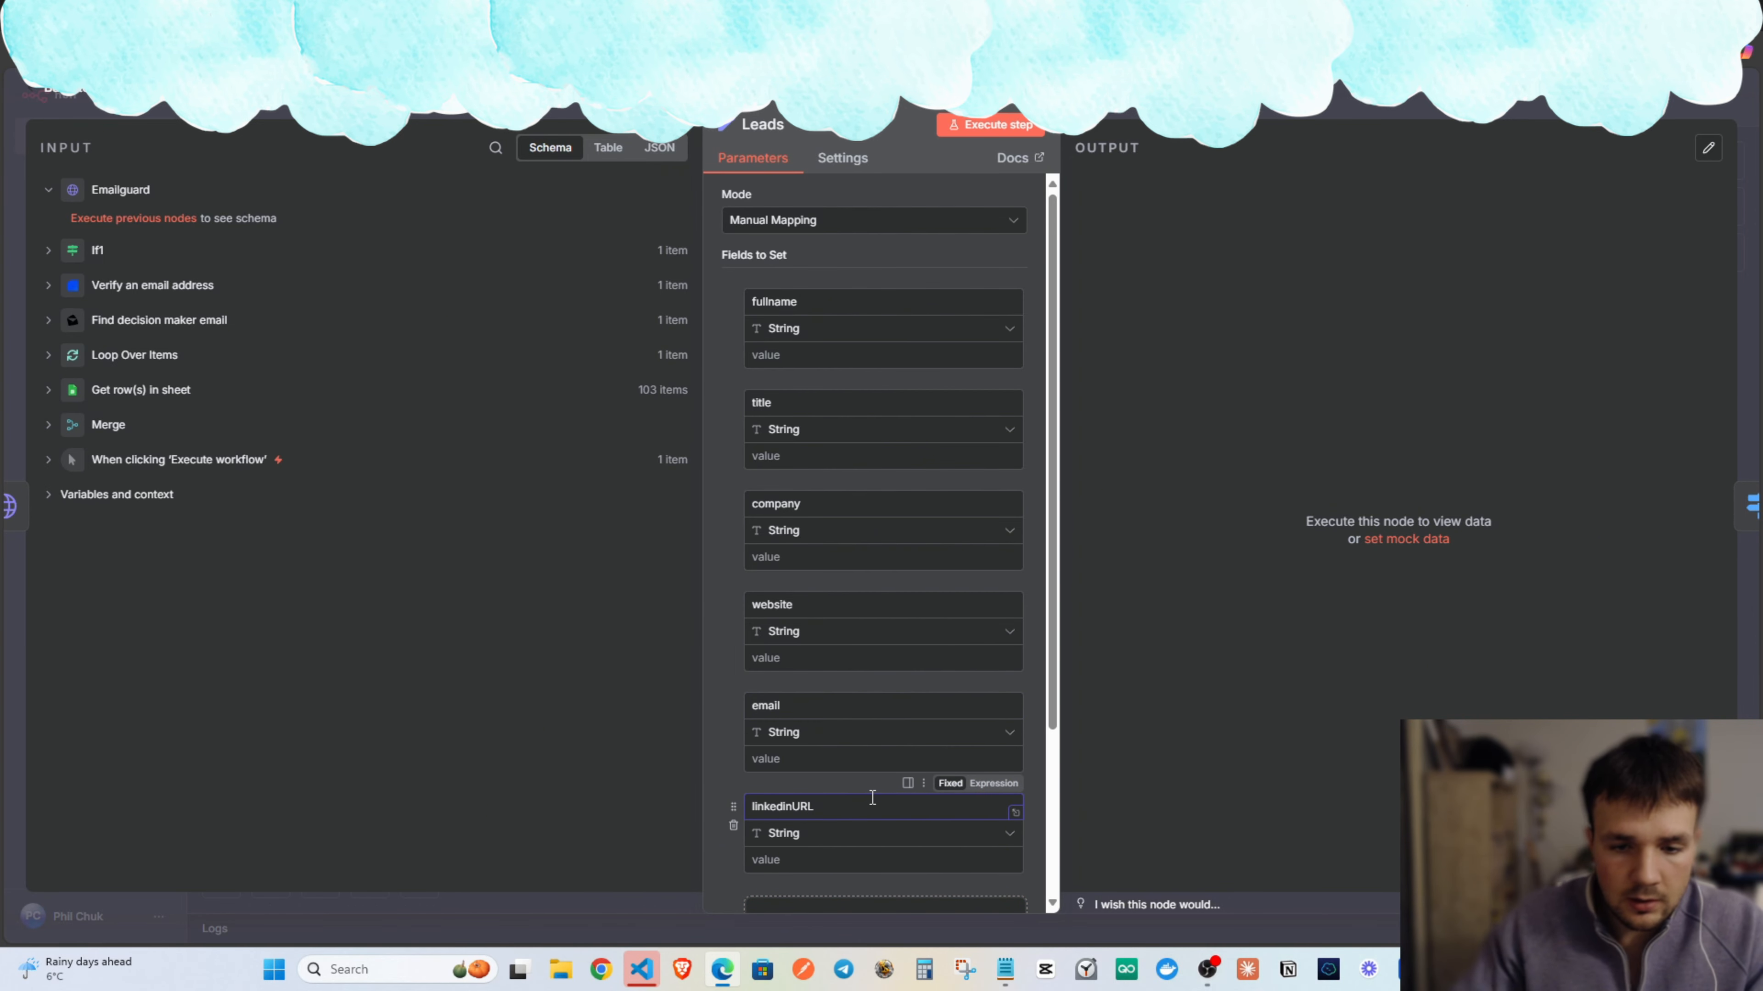
scroll(864, 788, down, 3)
click(801, 679)
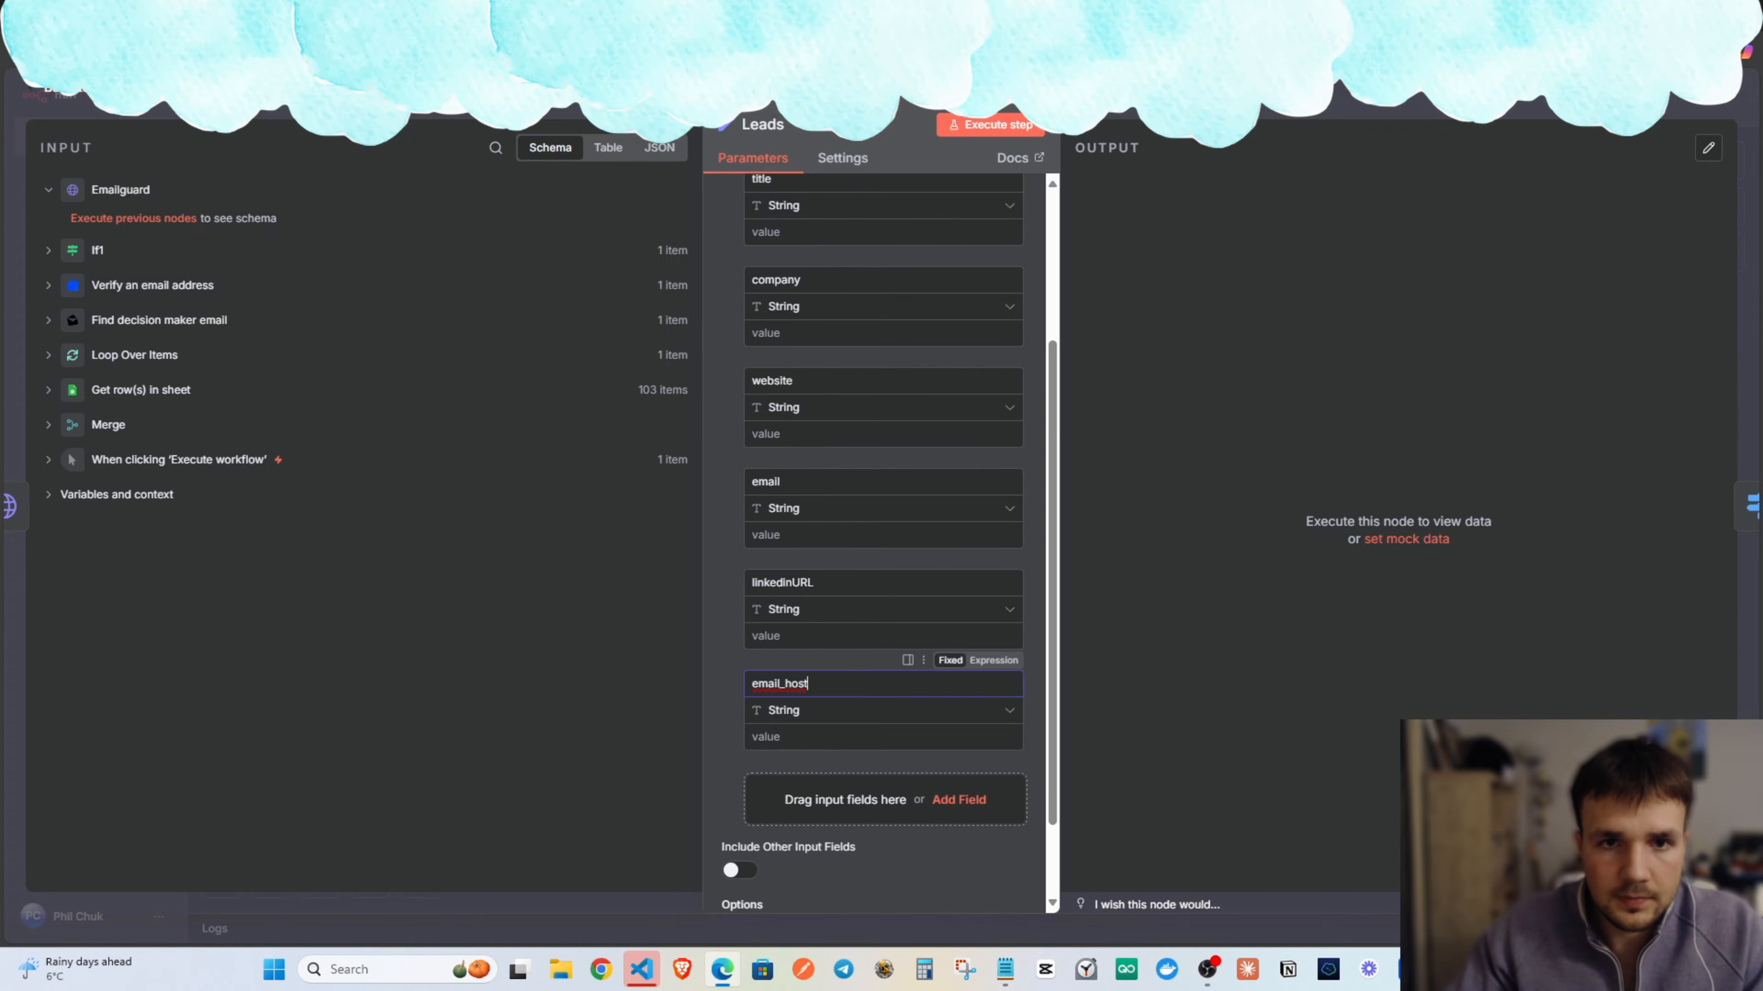
key(Escape)
scroll(1006, 424, up, 1)
drag(923, 390, 1218, 372)
scroll(1143, 375, down, 1)
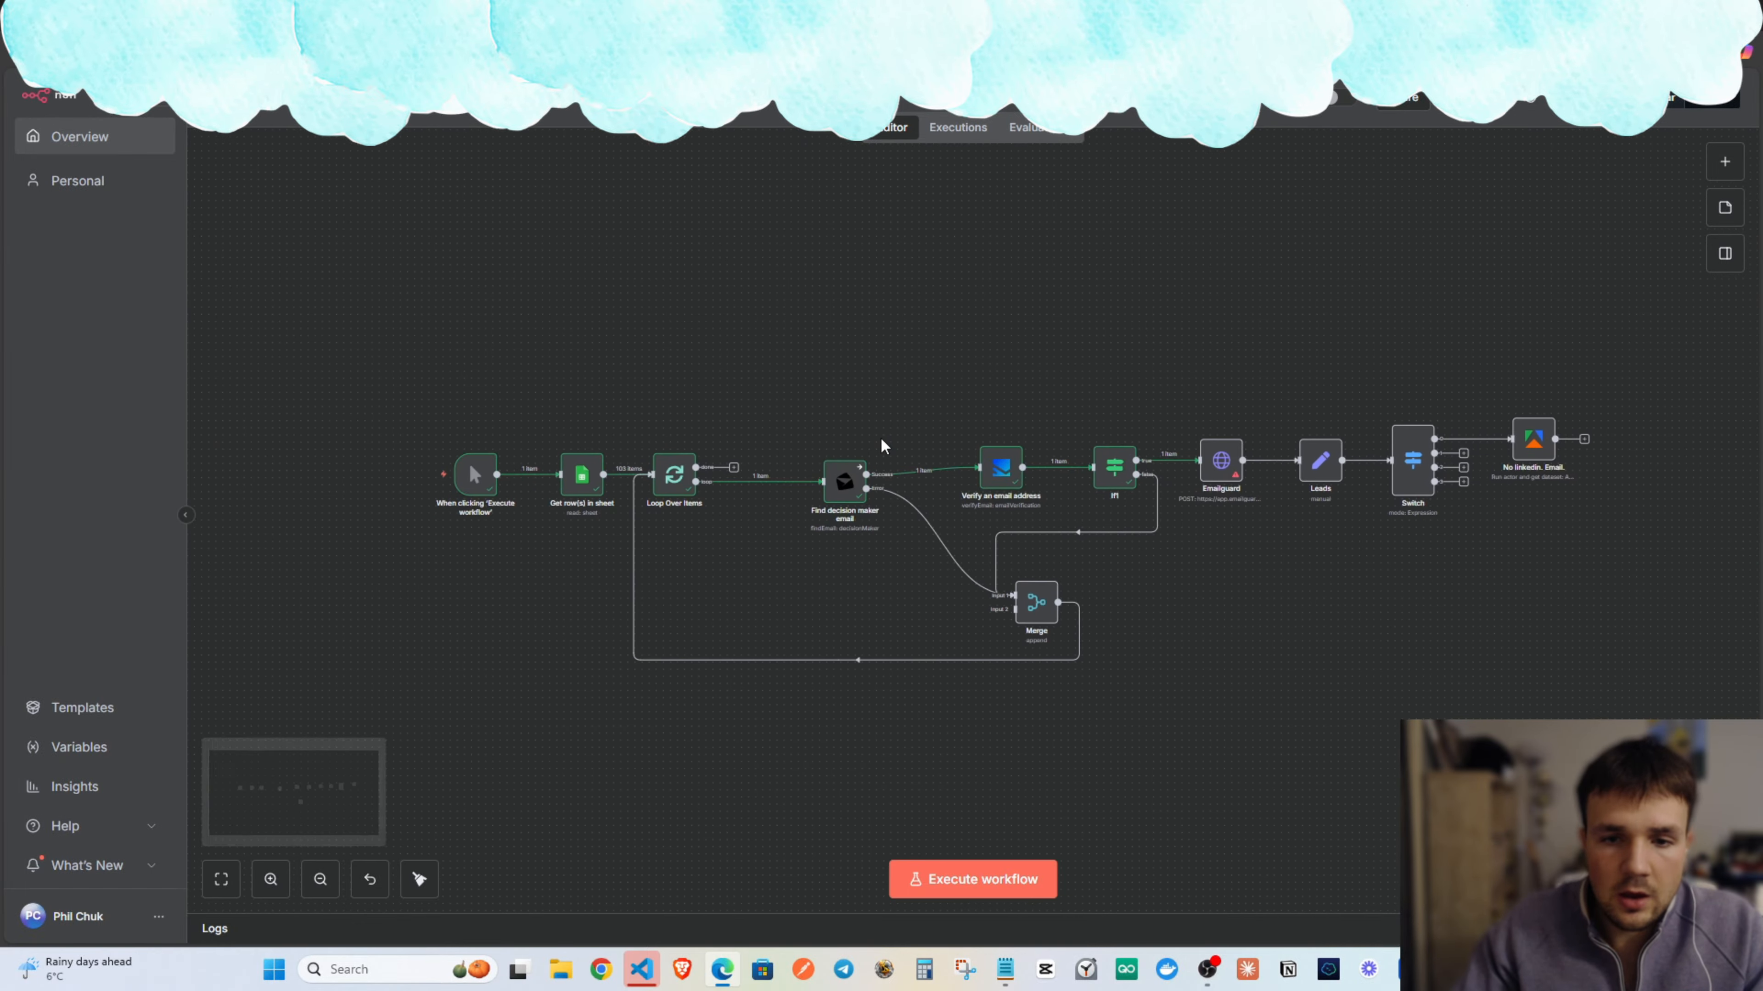
Execute the workflow and stop it once an item reaches No linkedin. Email.
click(1005, 888)
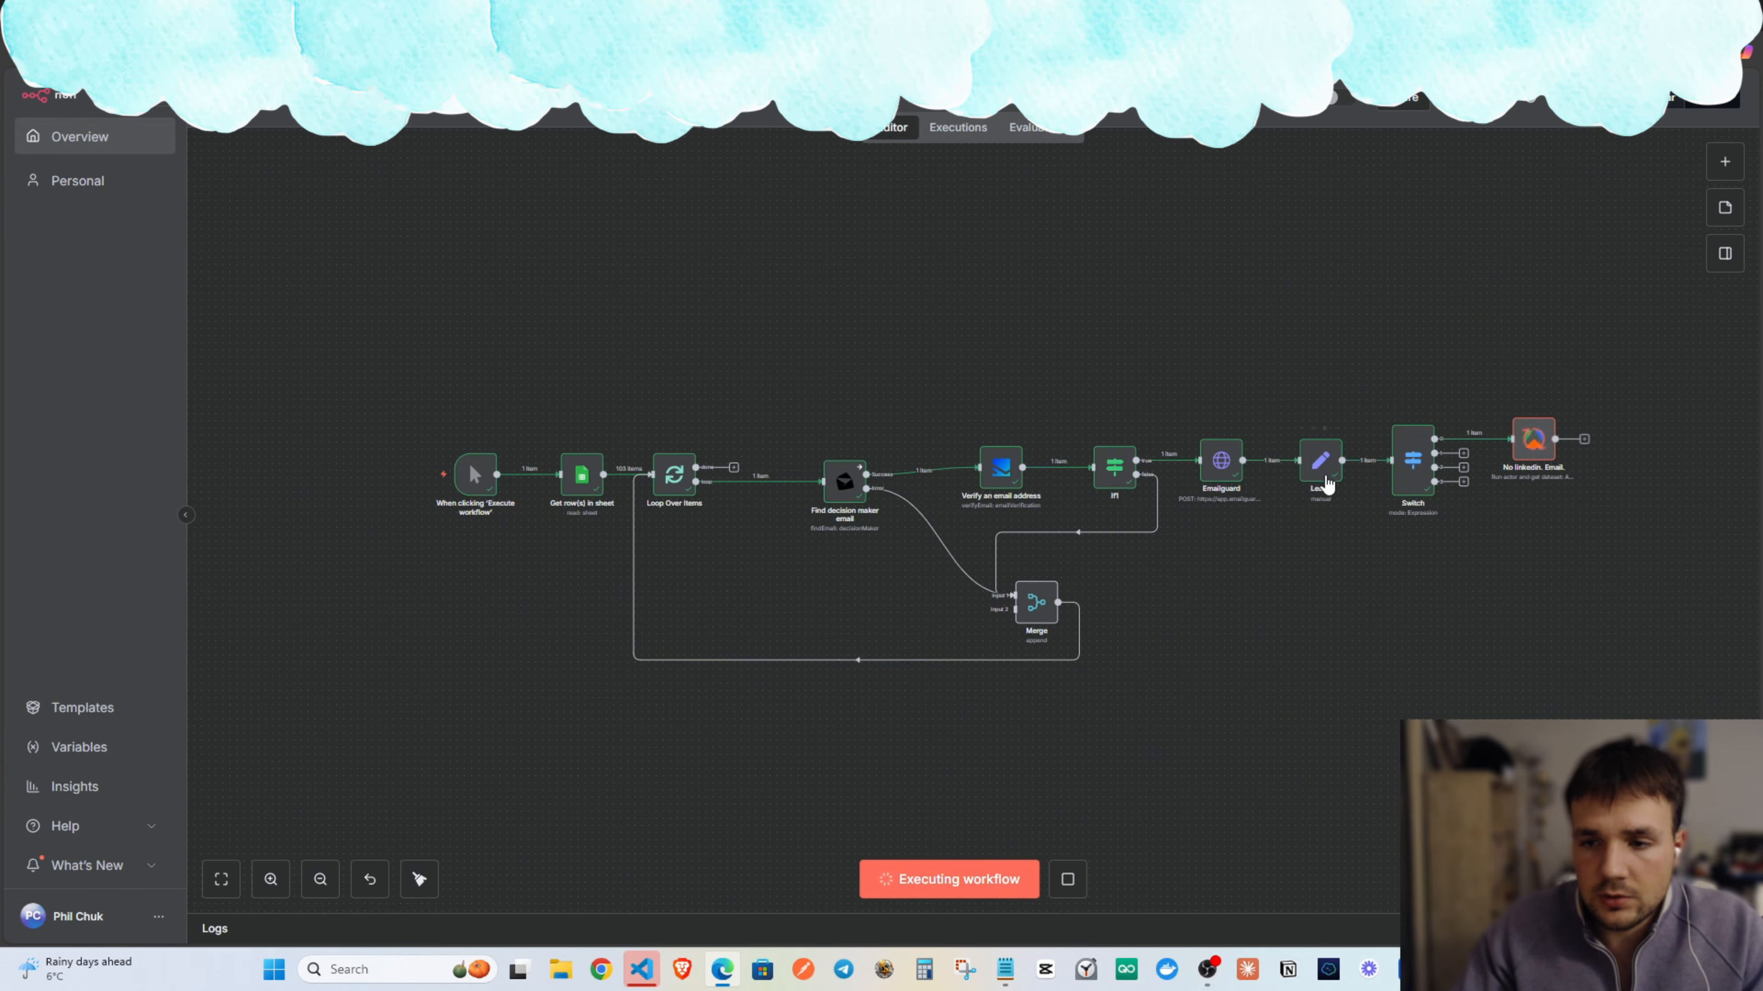
click(1067, 879)
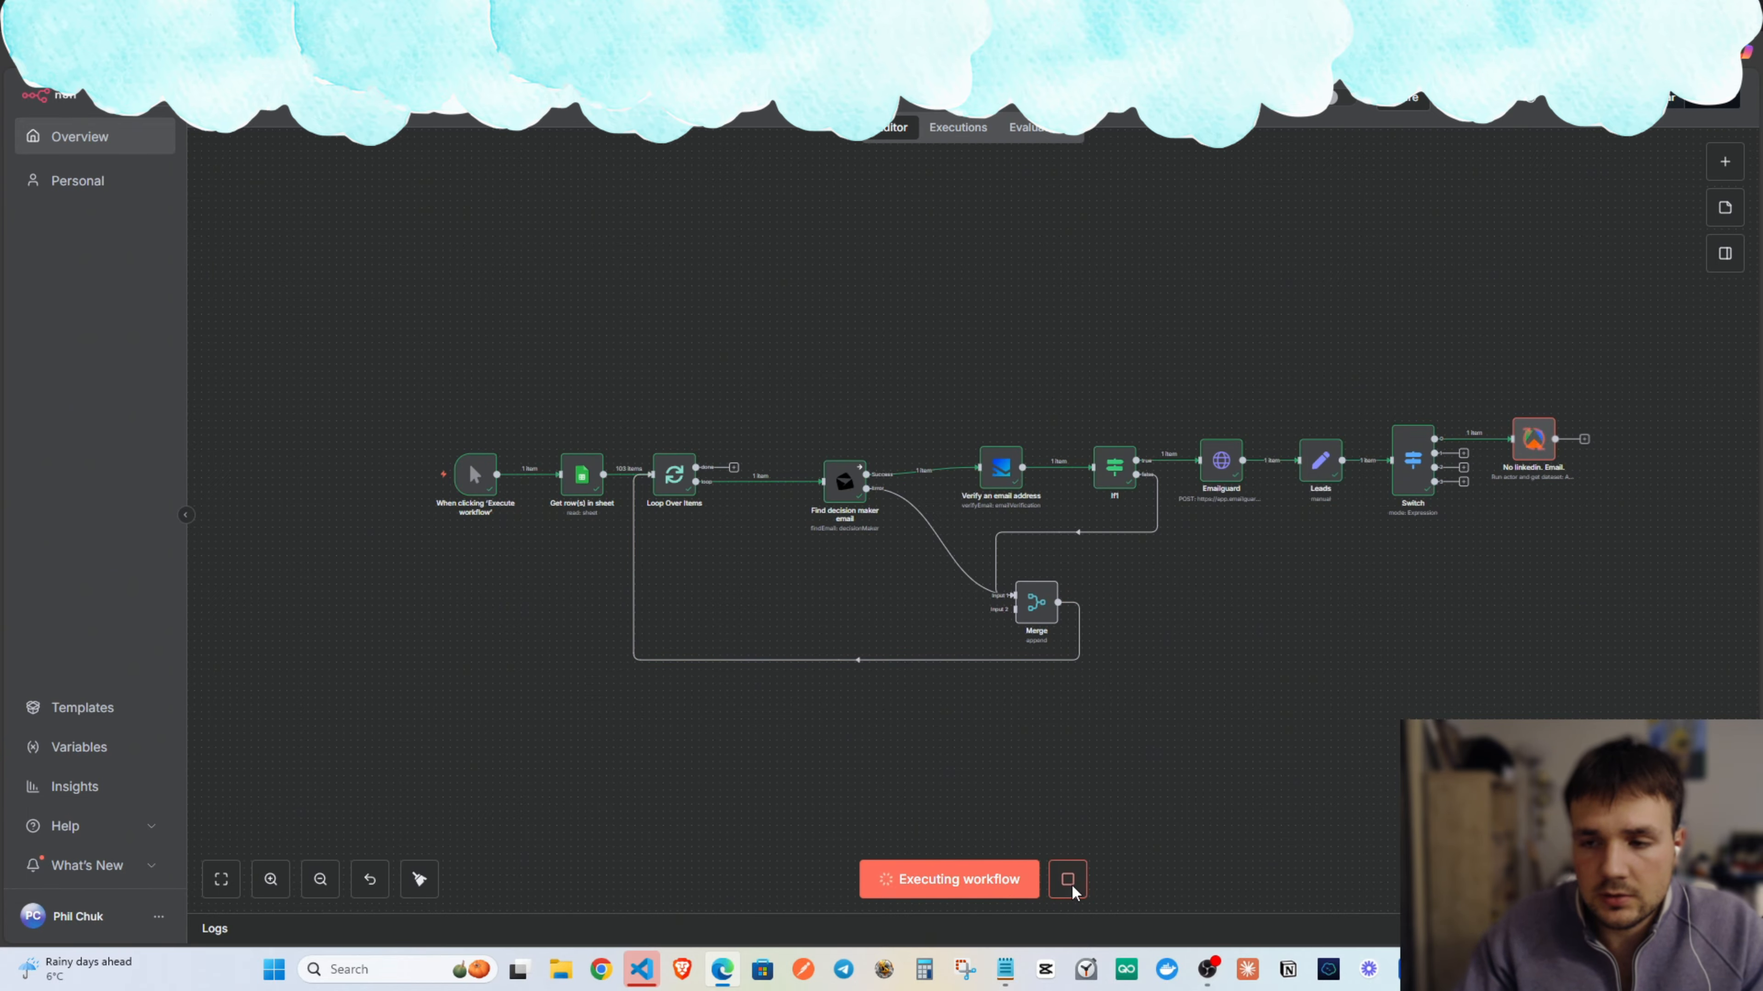
scroll(1346, 681, up, 3)
drag(1153, 565, 994, 619)
Inspect the Switch node's Output Index expression.
double_click(1060, 548)
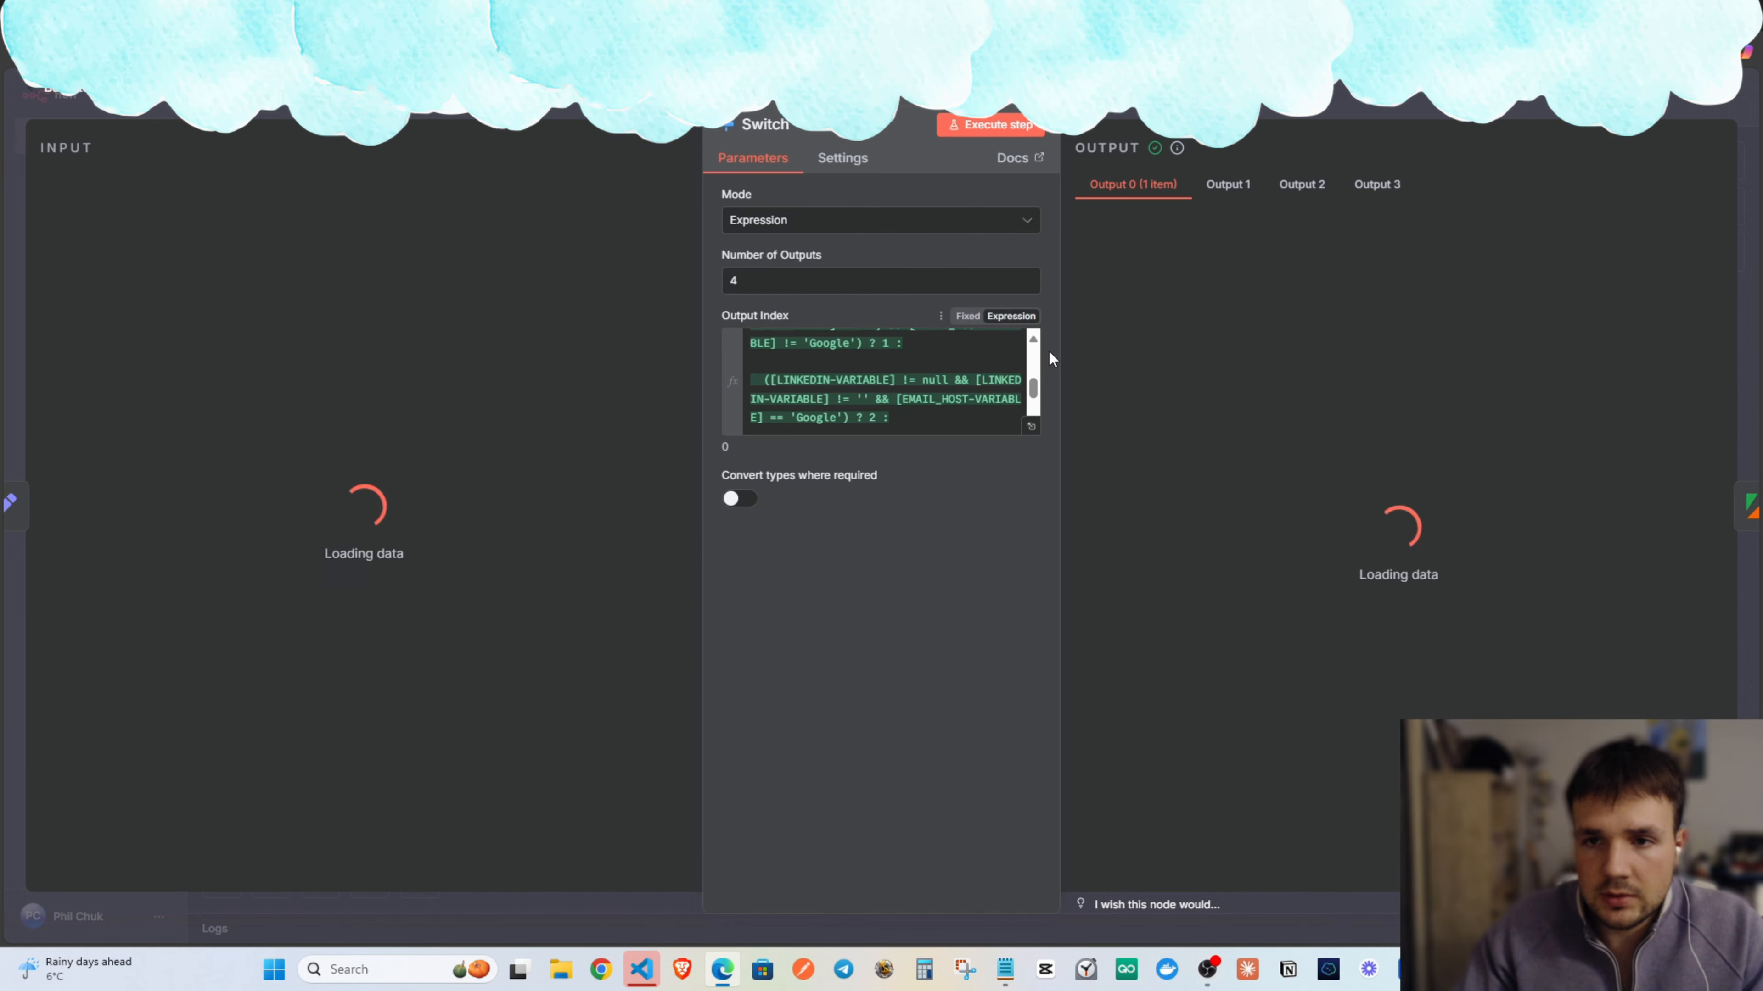
scroll(930, 415, down, 5)
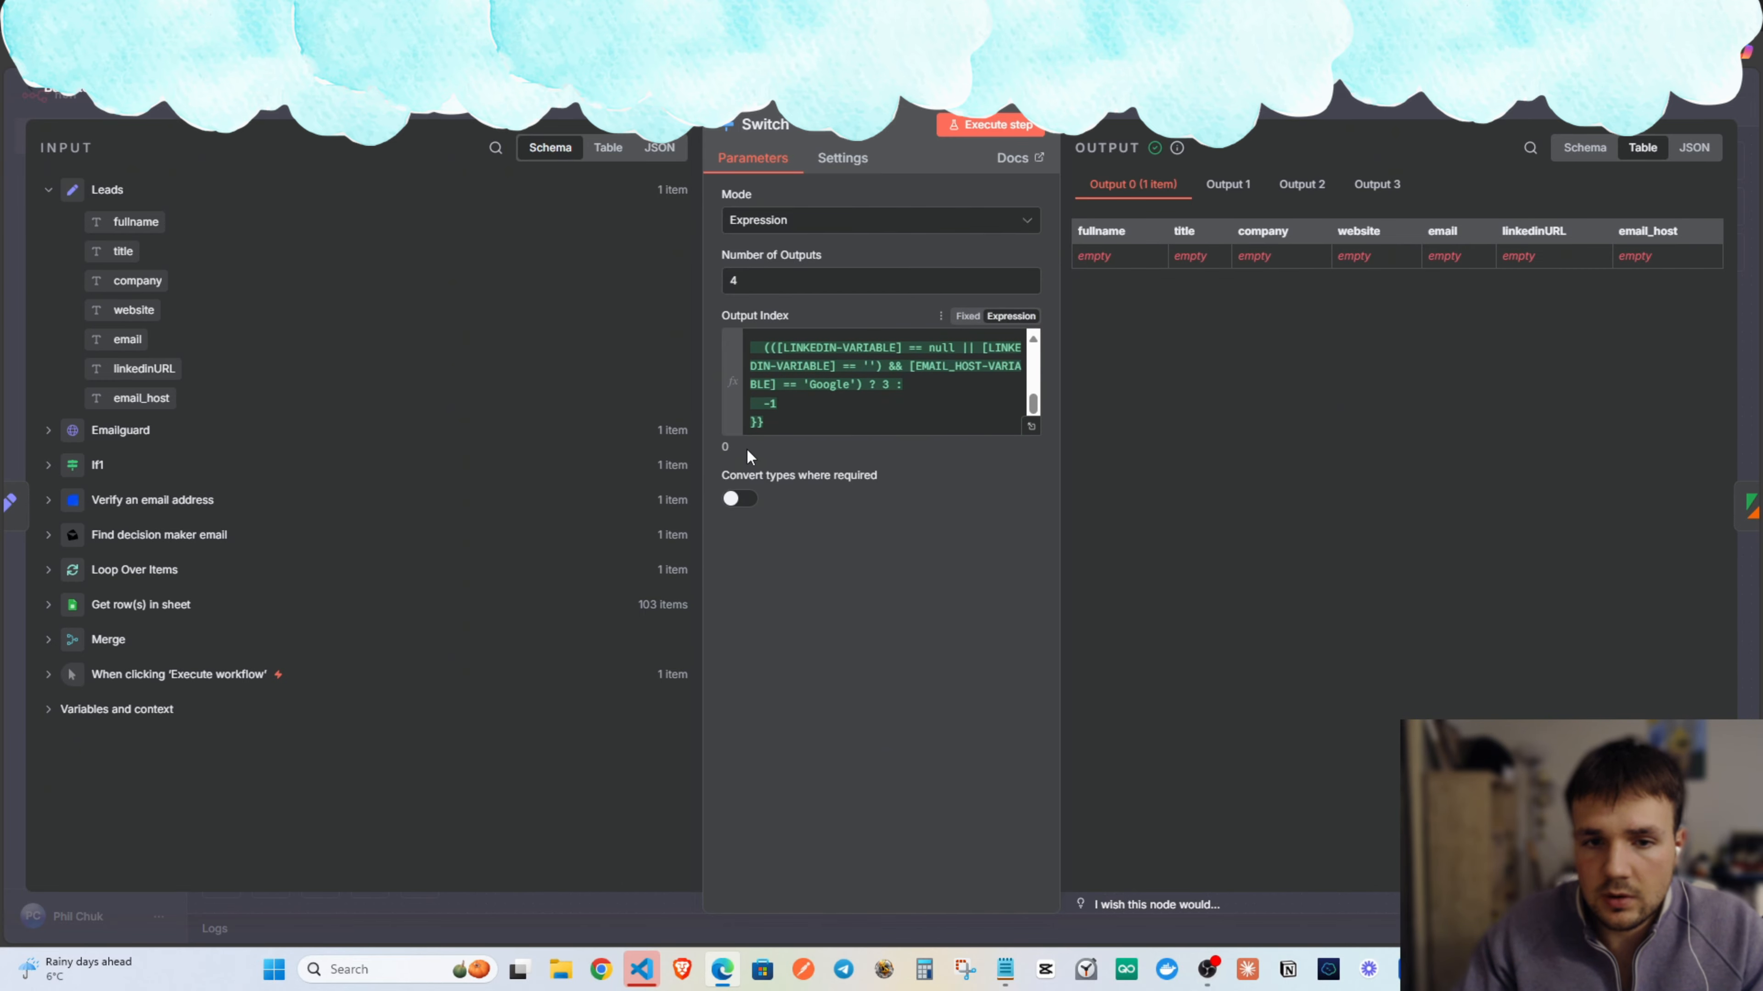
drag(747, 450, 867, 402)
click(905, 386)
key(Escape)
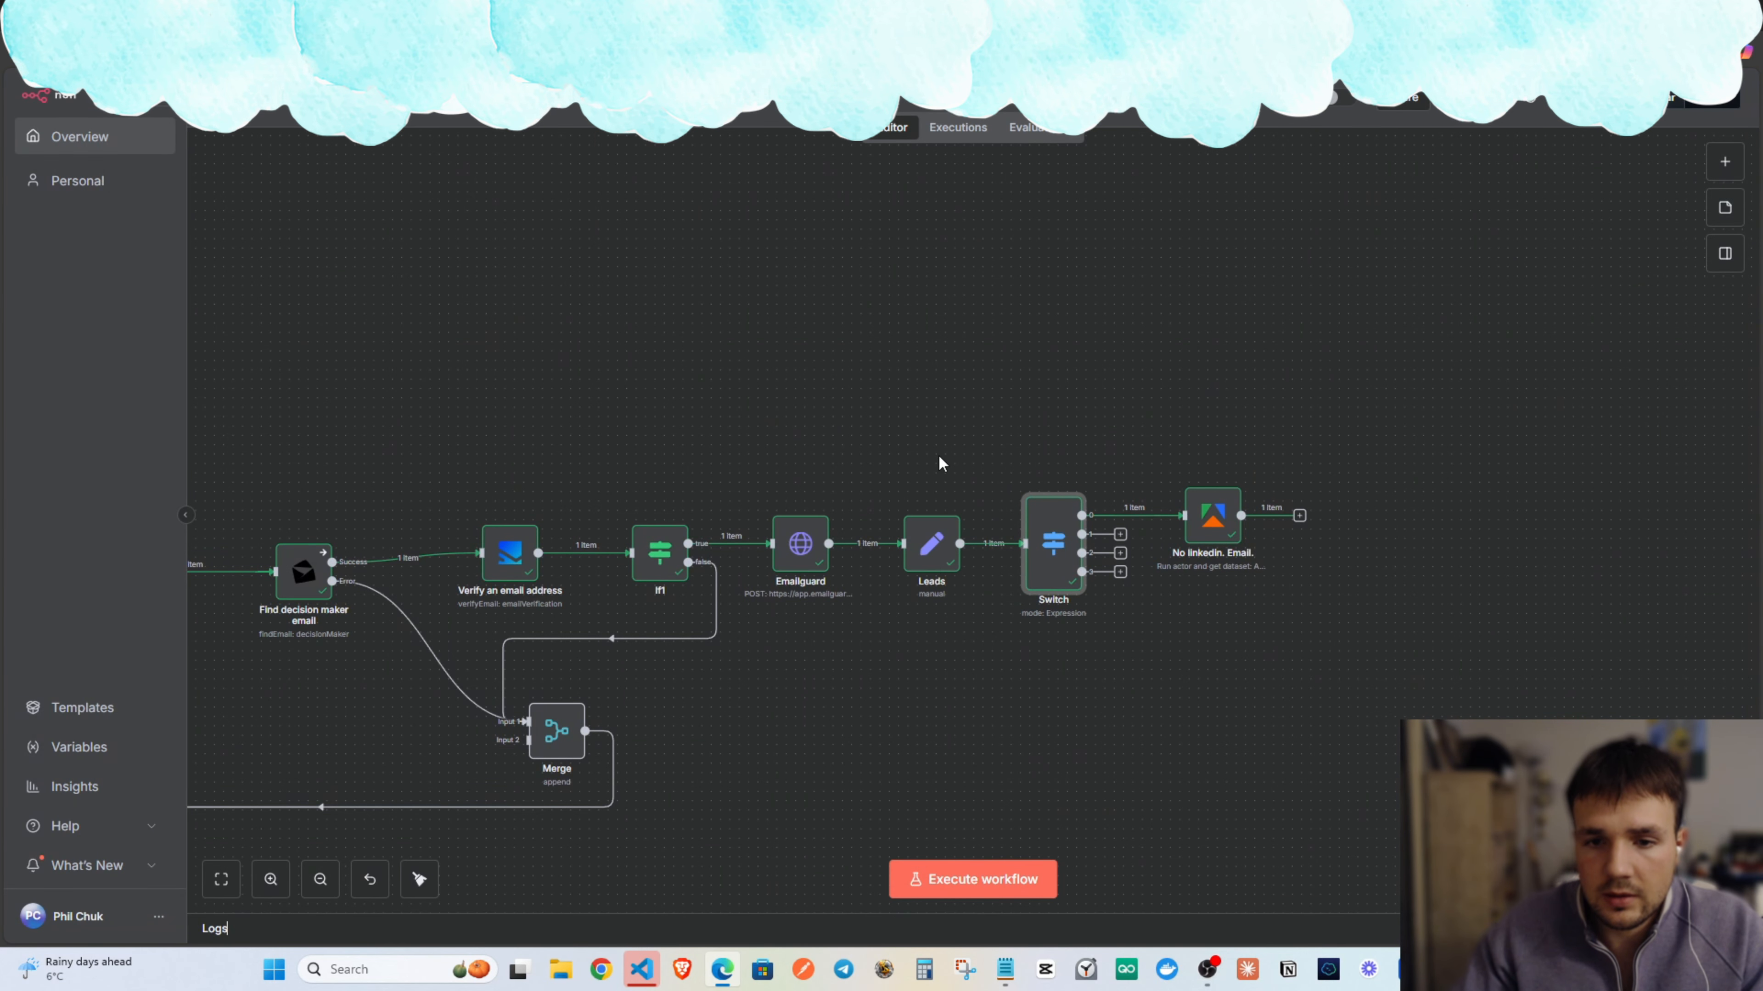
click(931, 566)
double_click(933, 569)
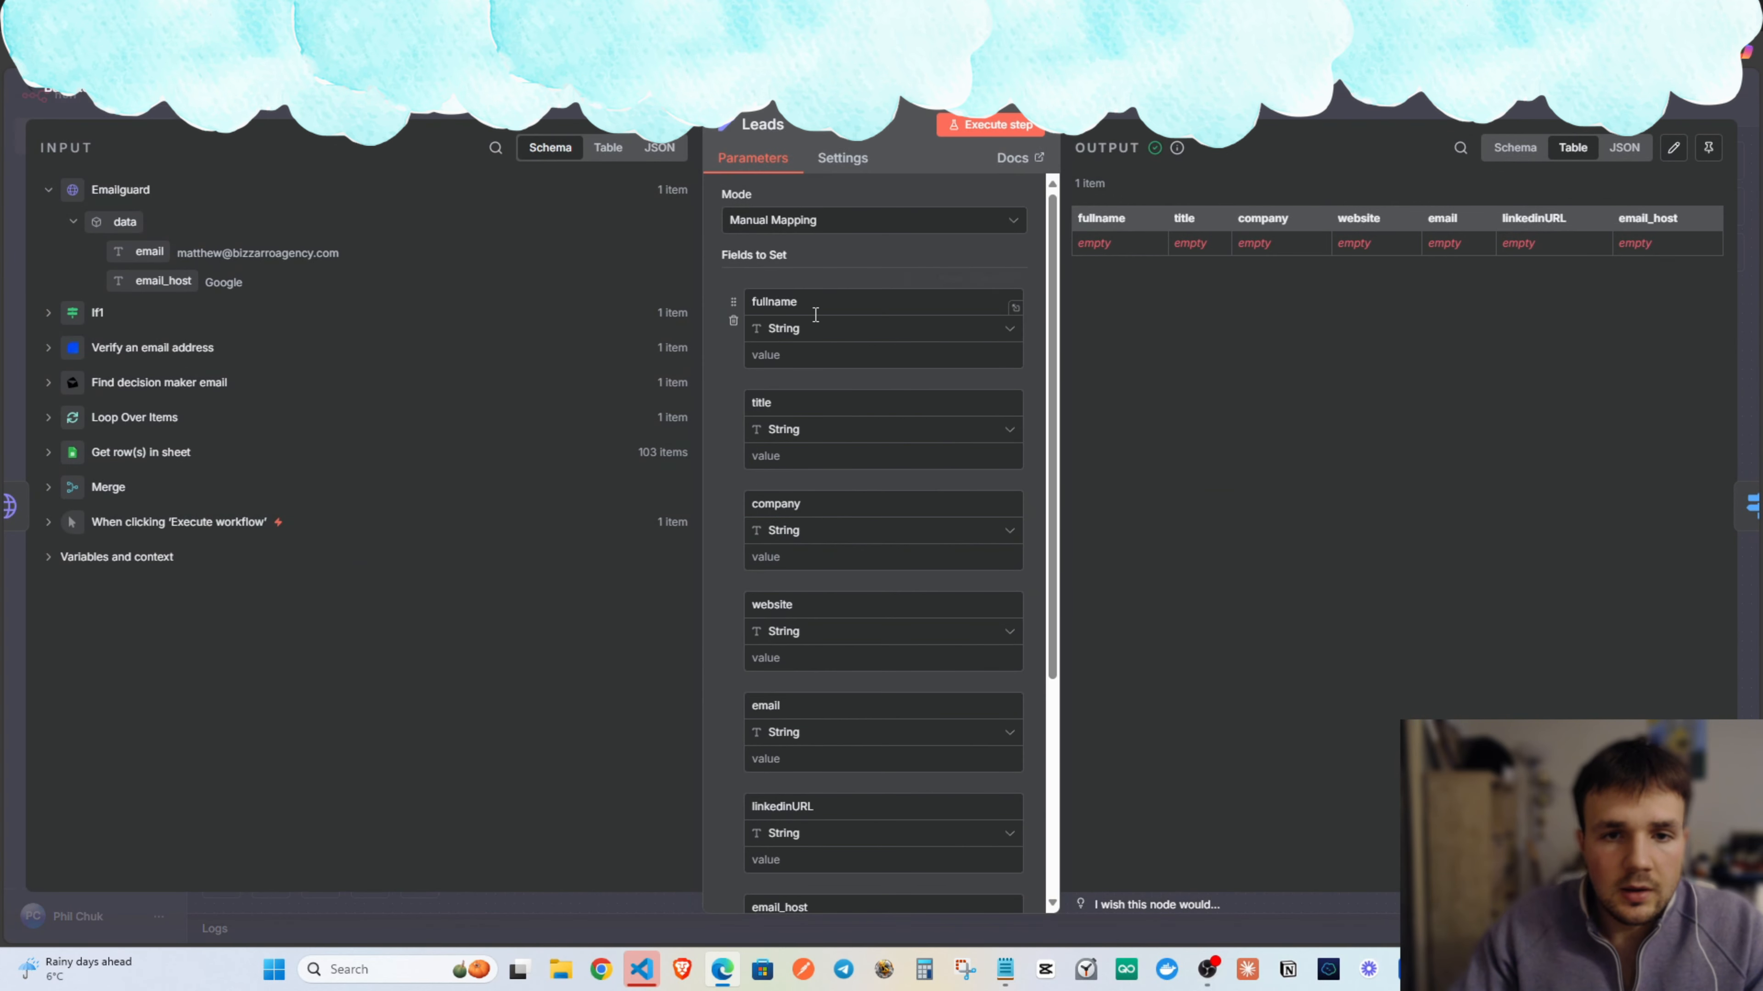
scroll(799, 458, down, 5)
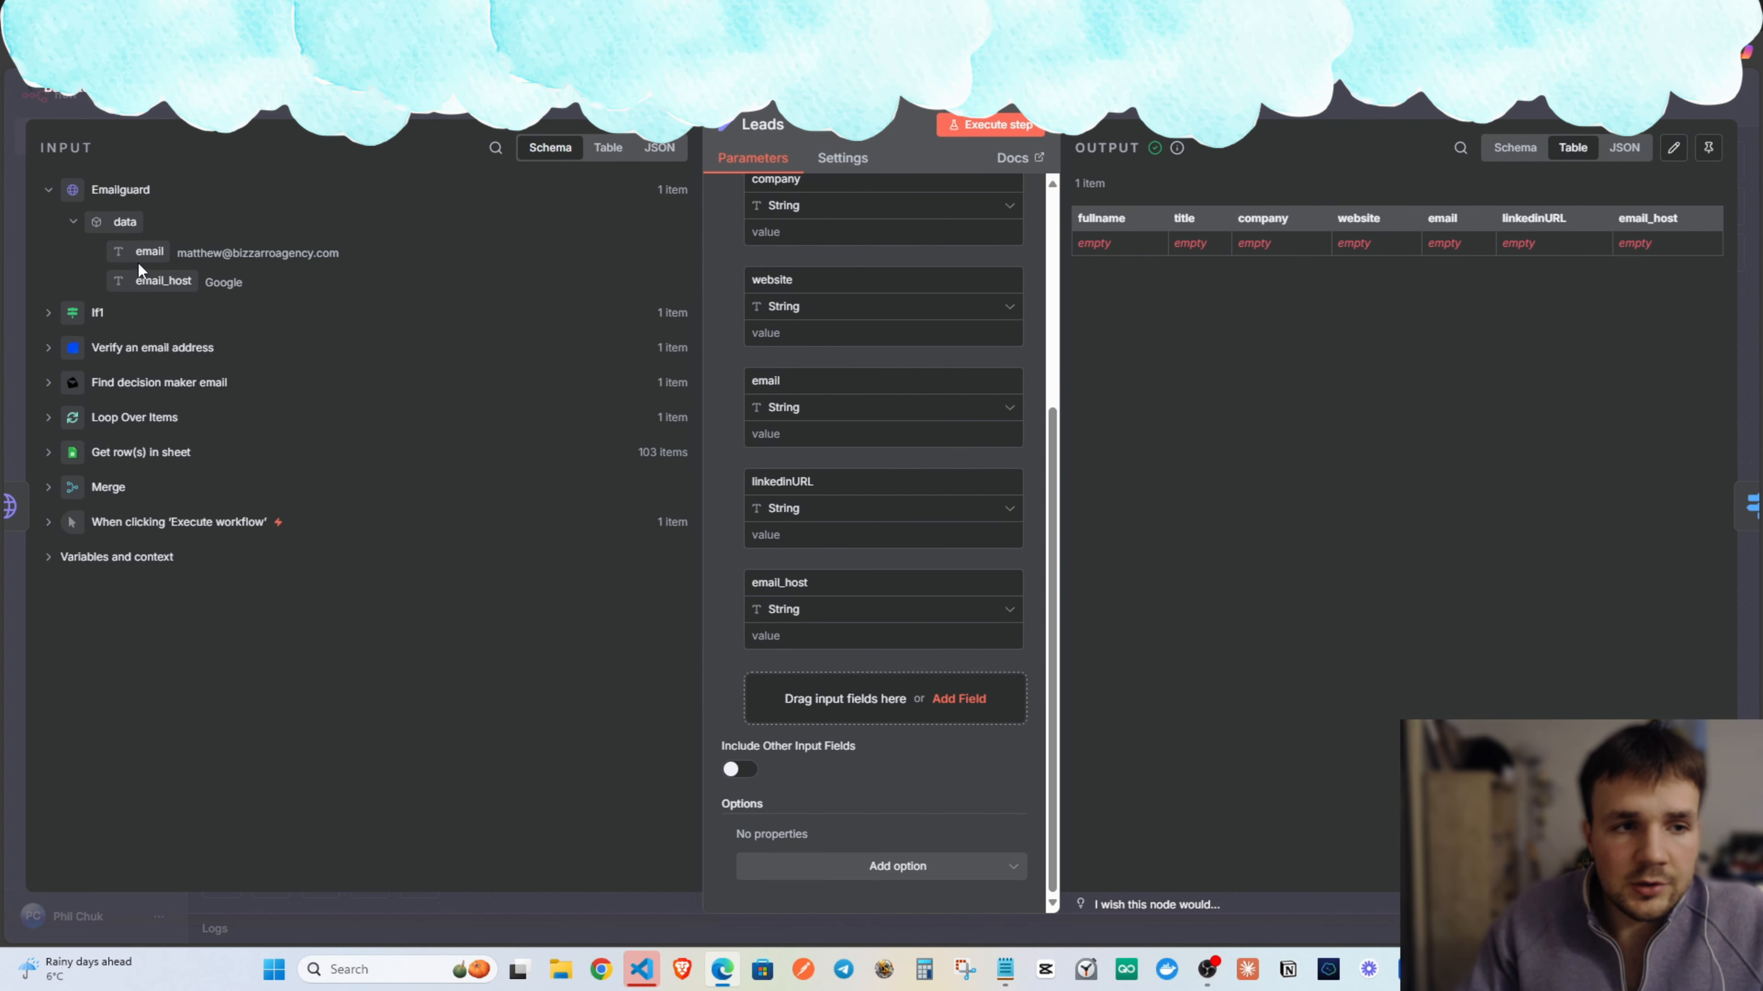
drag(147, 252, 811, 438)
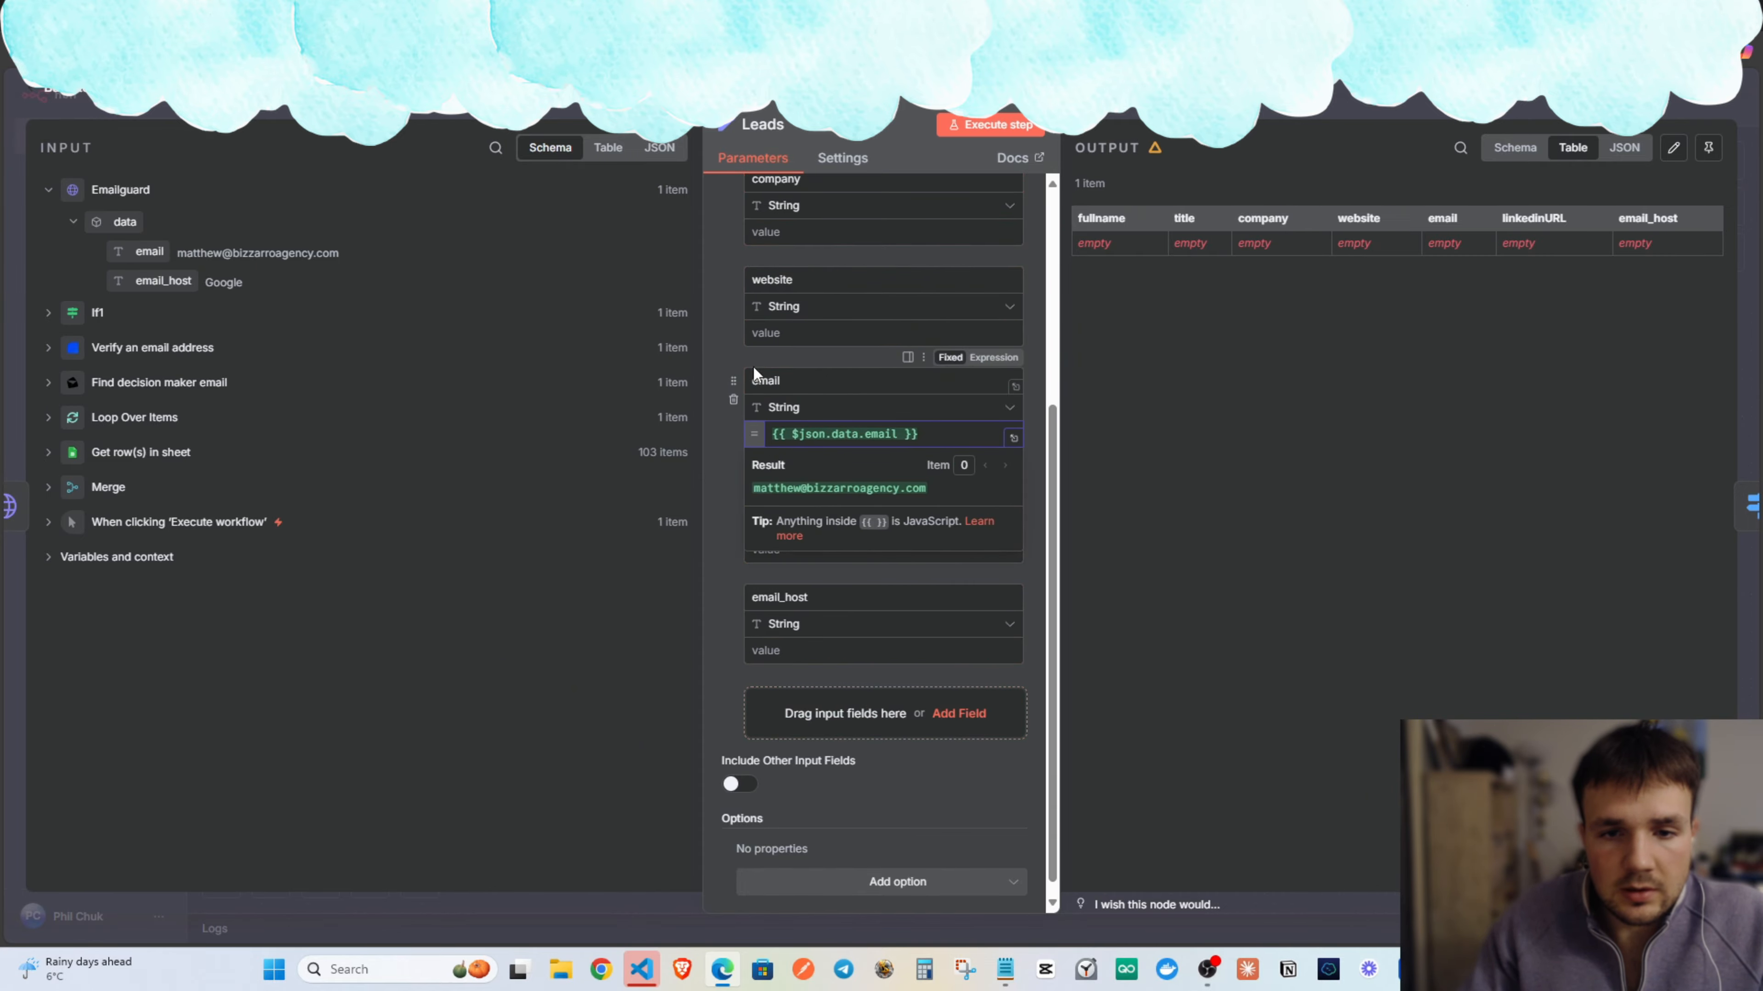
click(767, 358)
click(826, 434)
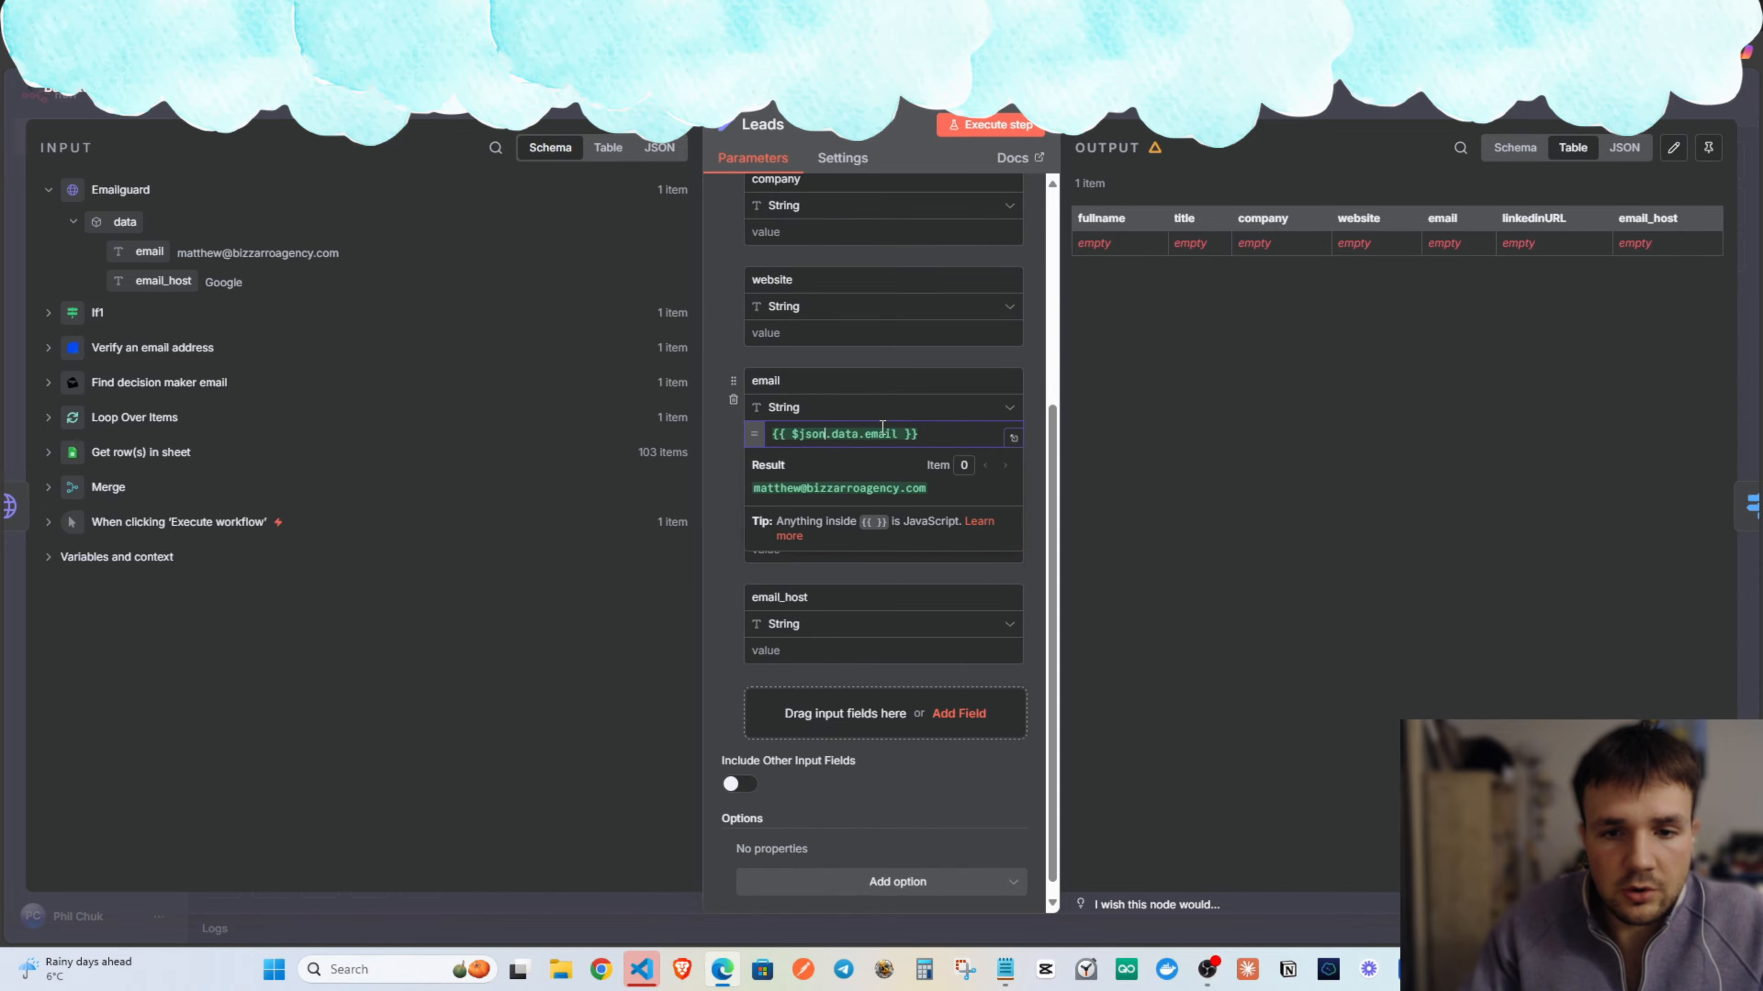
click(810, 361)
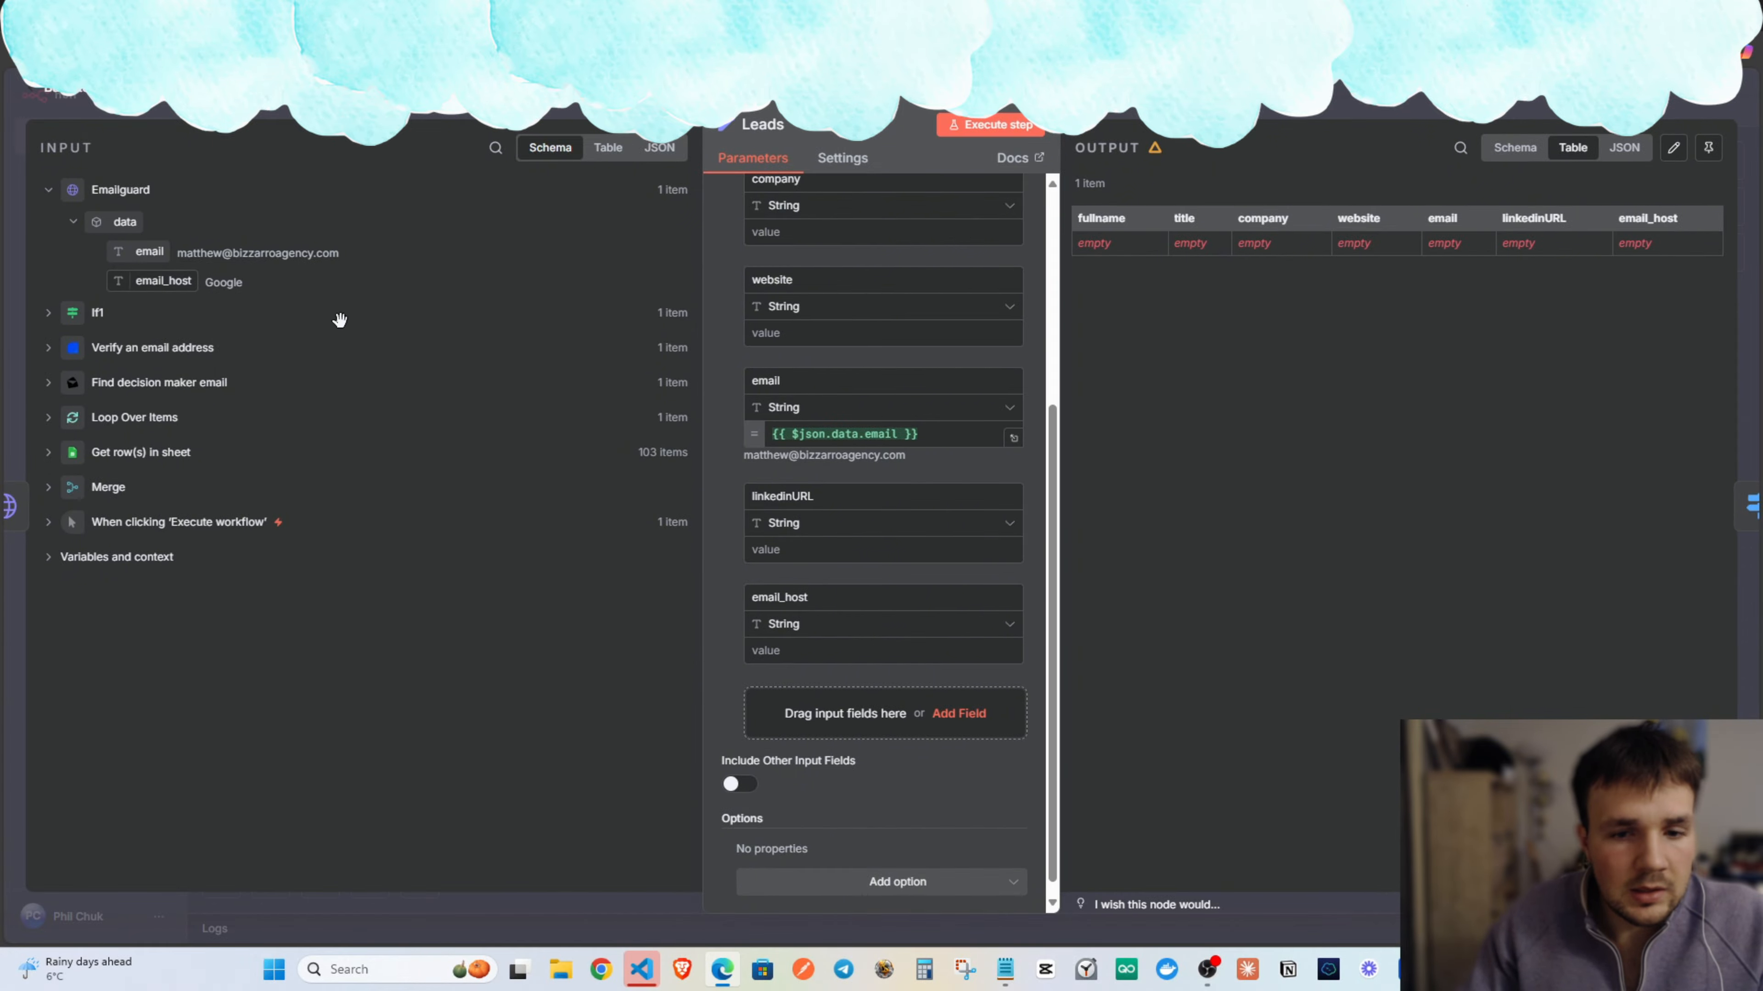
drag(339, 320, 791, 660)
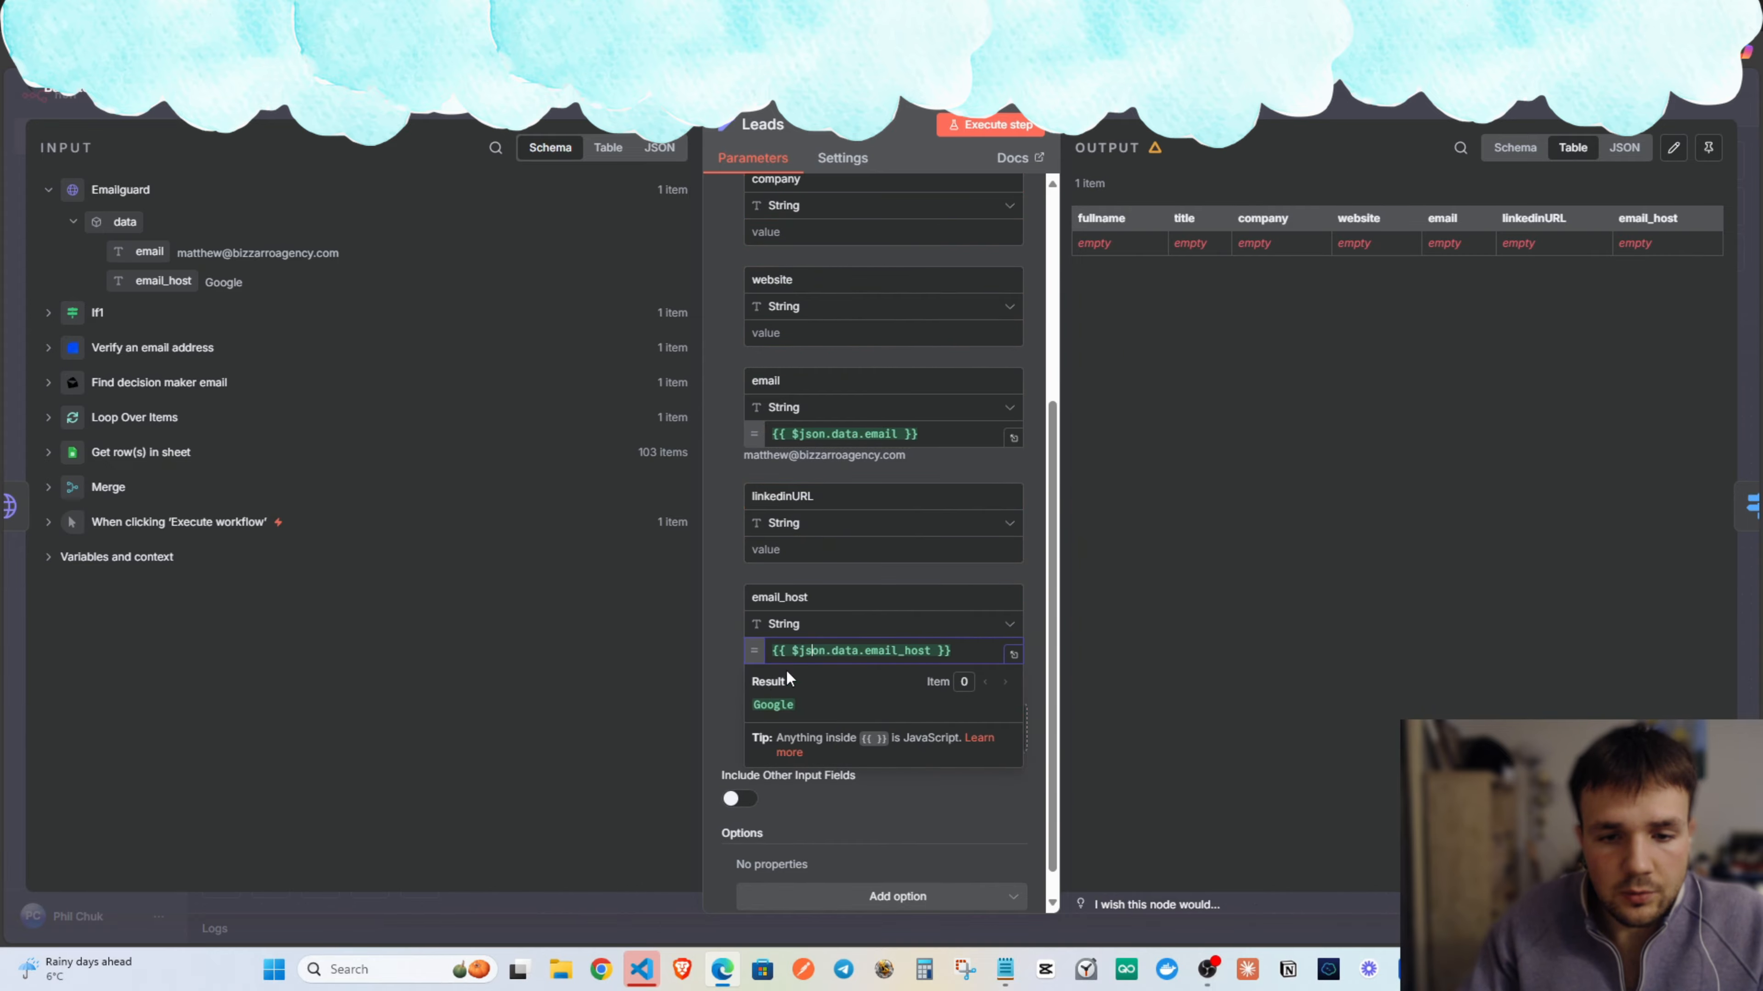
Map personLinkedinUrl from Find decision maker email into the linkedinURL field.
click(801, 551)
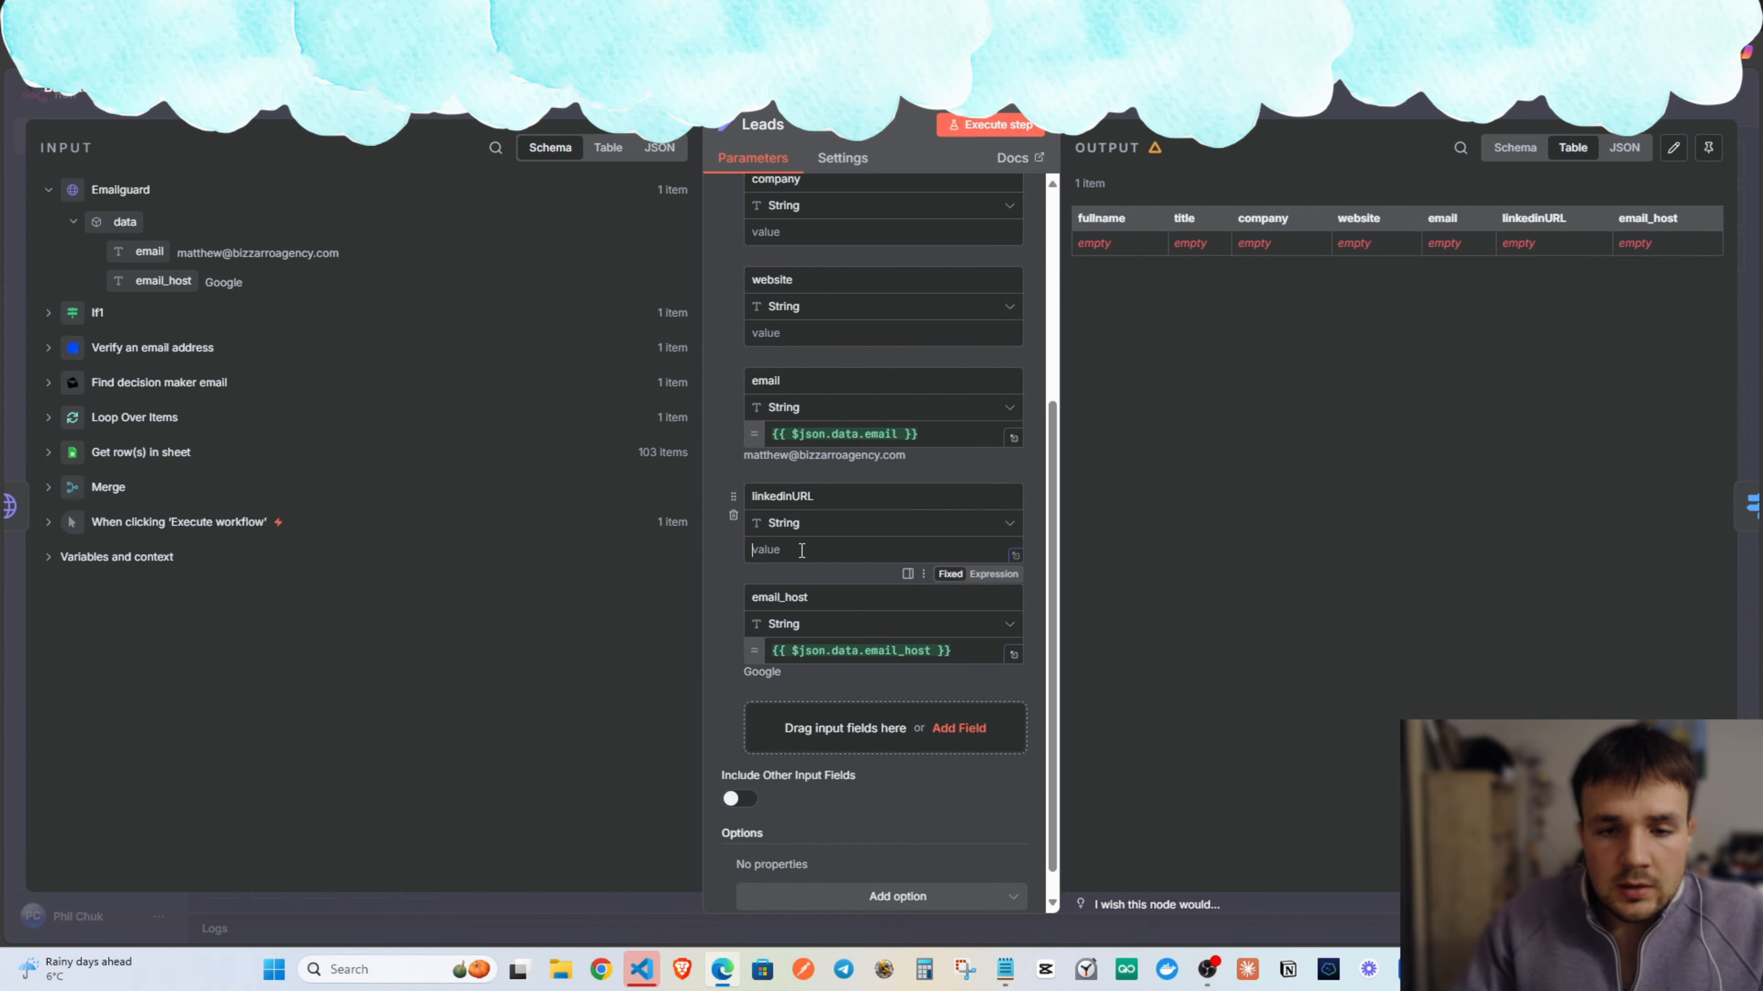
click(94, 336)
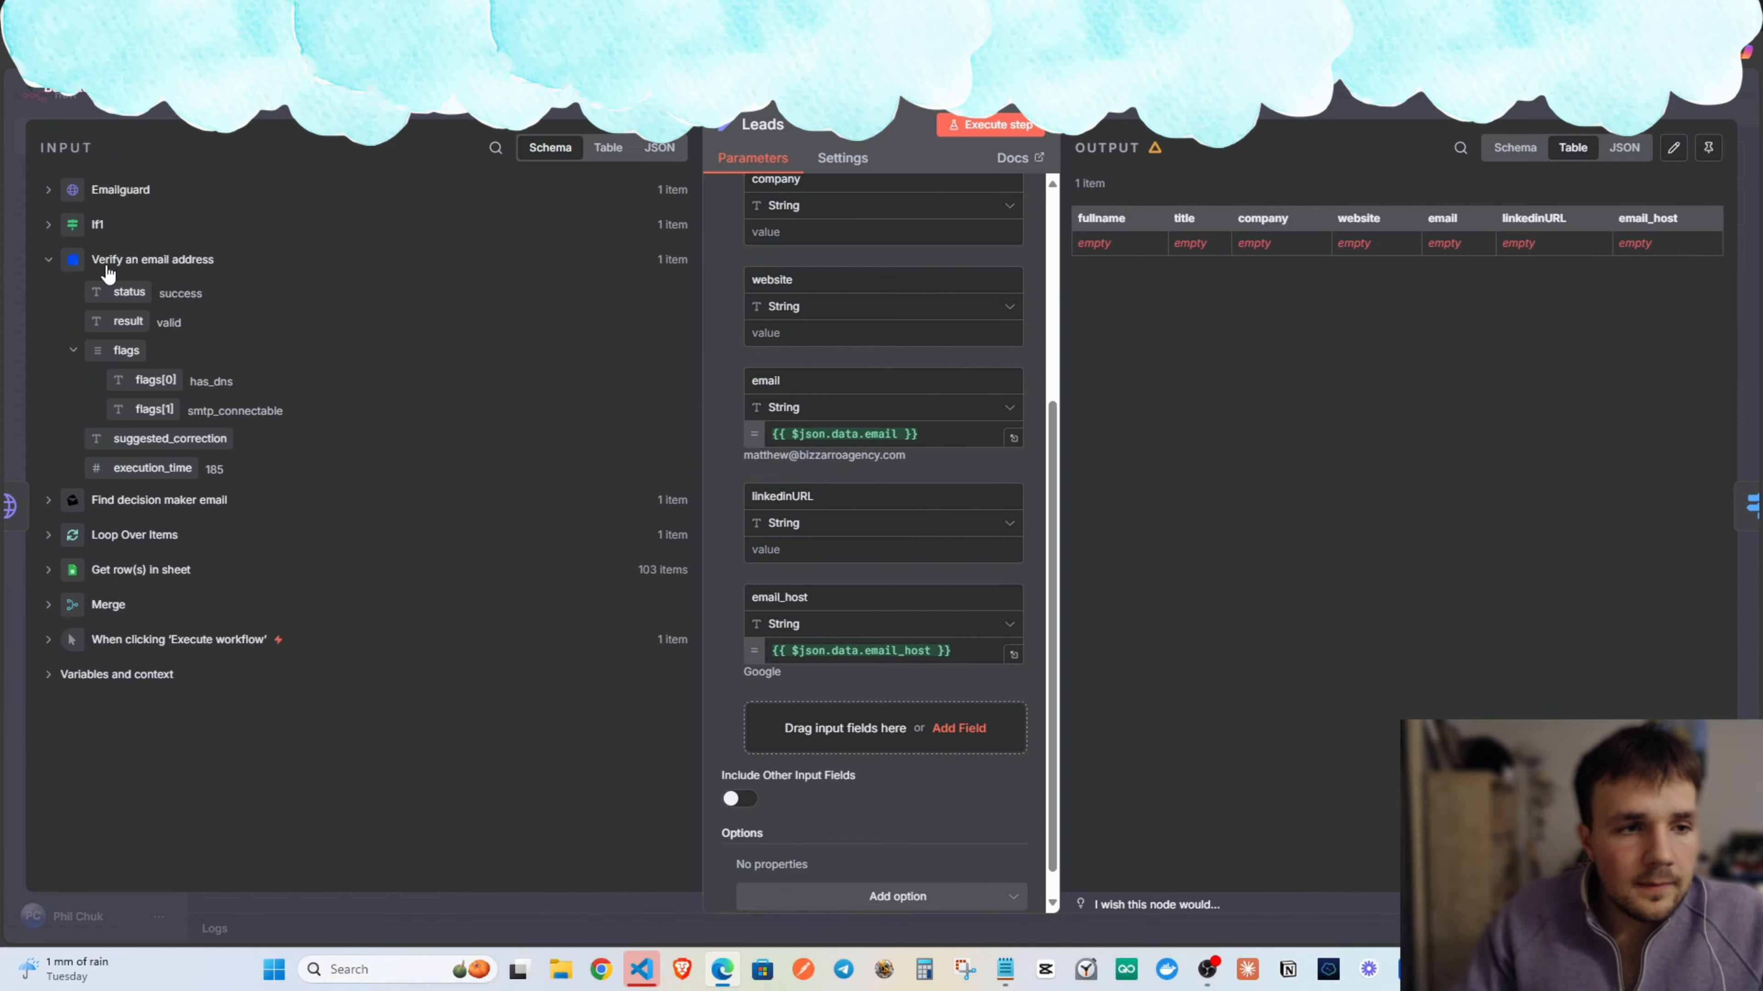
click(110, 267)
click(115, 297)
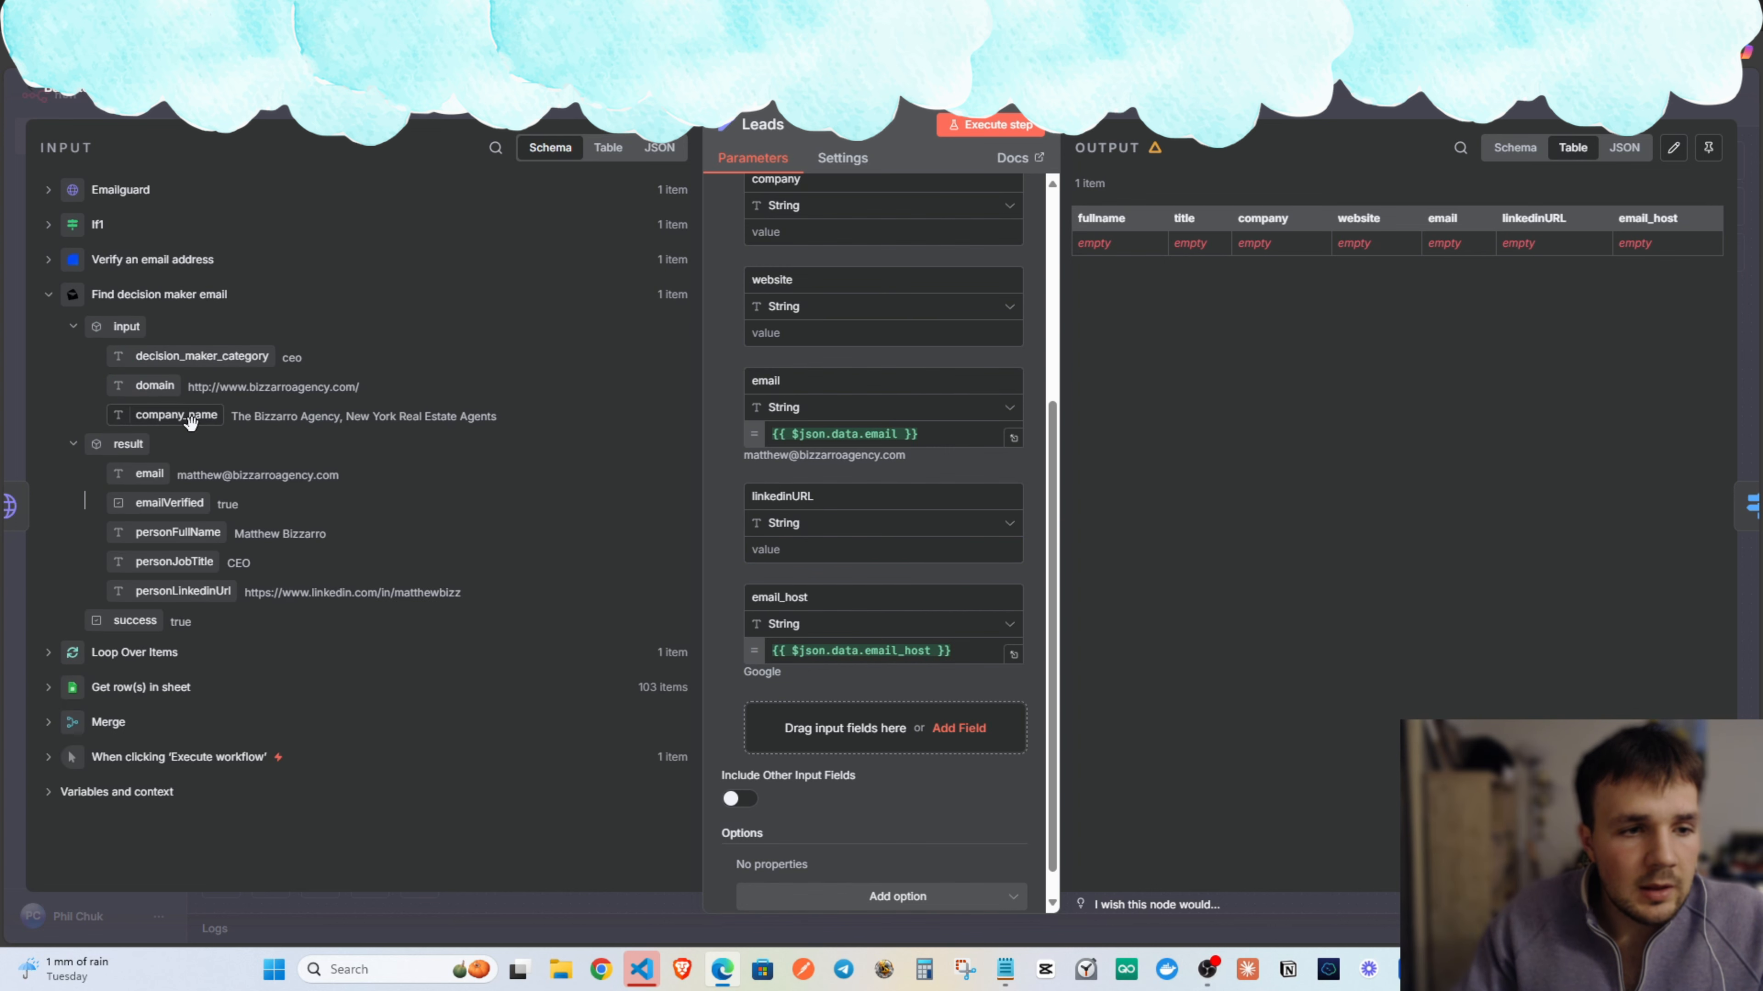
drag(187, 591, 805, 555)
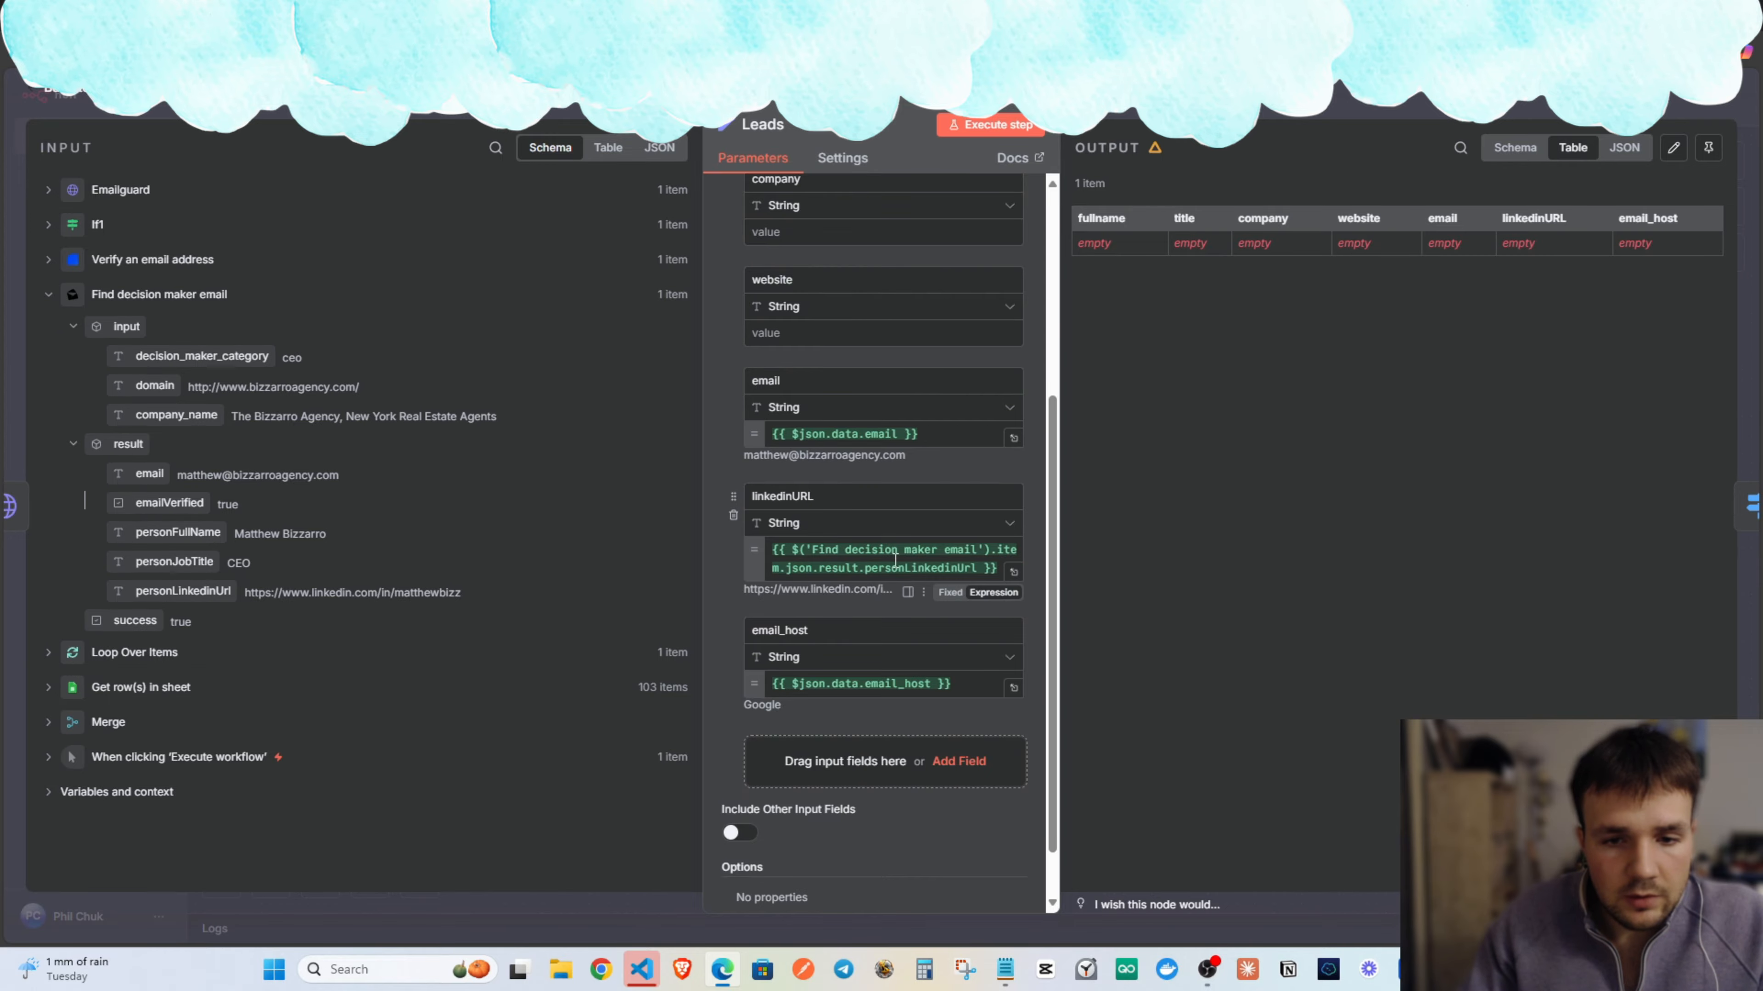
click(746, 471)
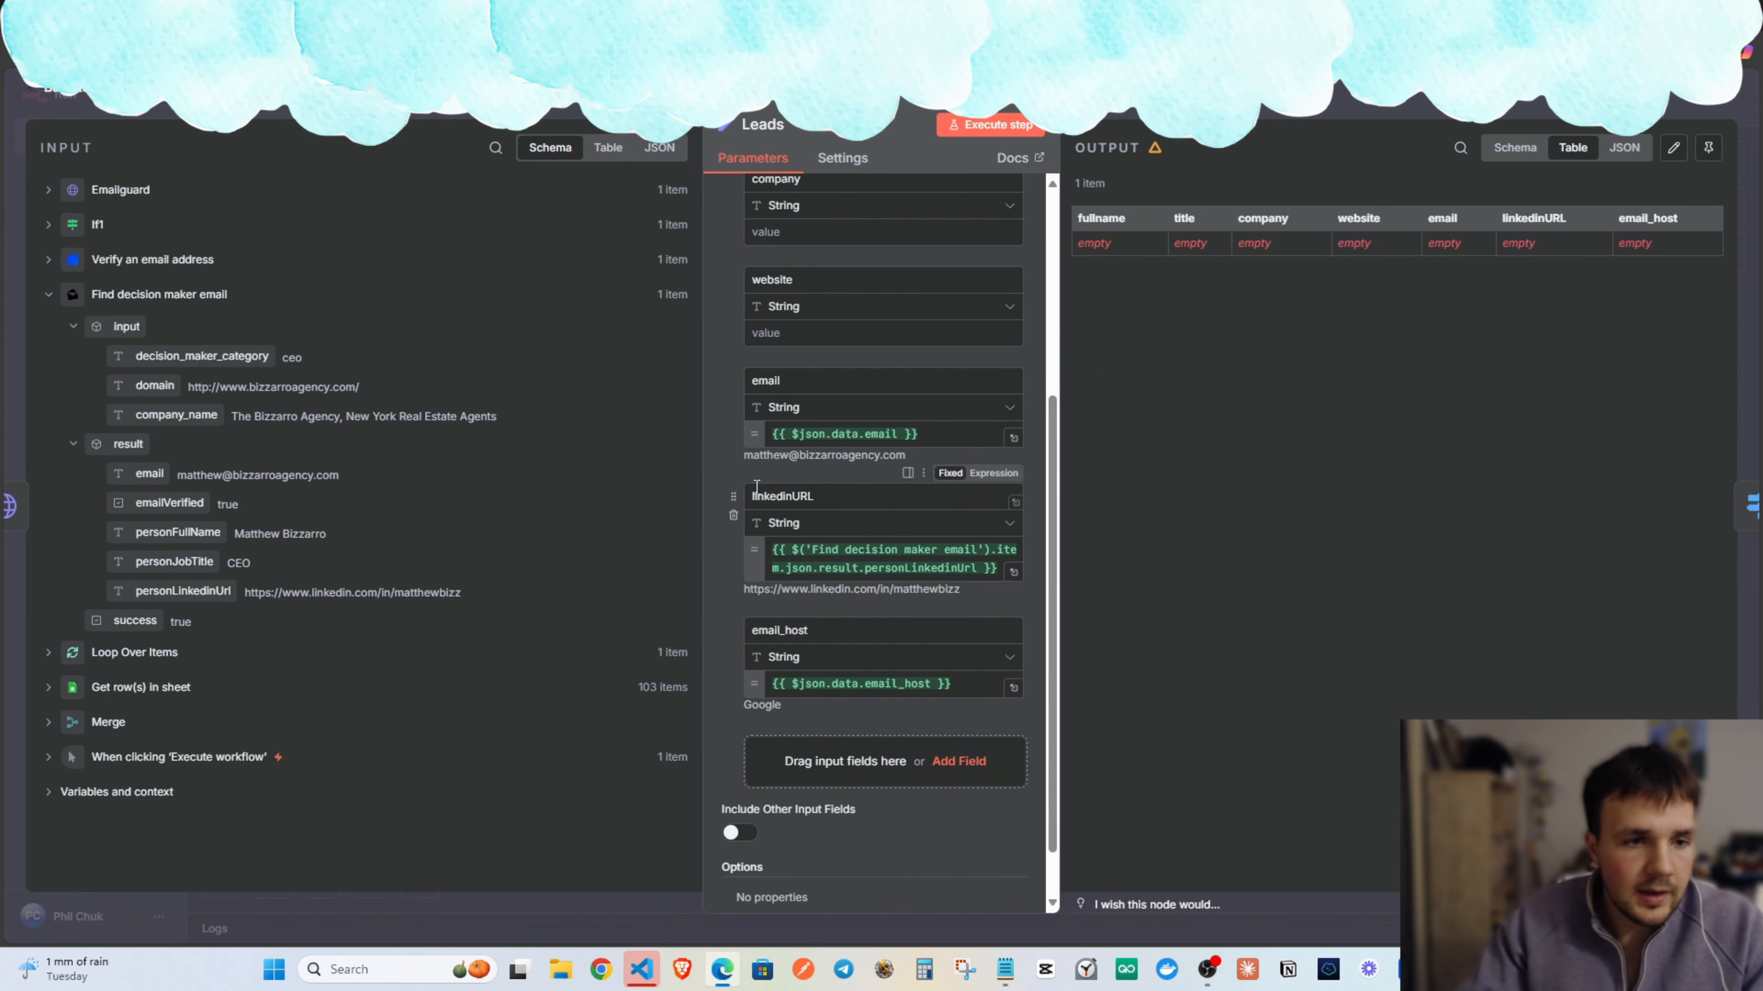
Map the domain into website and company_name into company.
scroll(757, 504, up, 3)
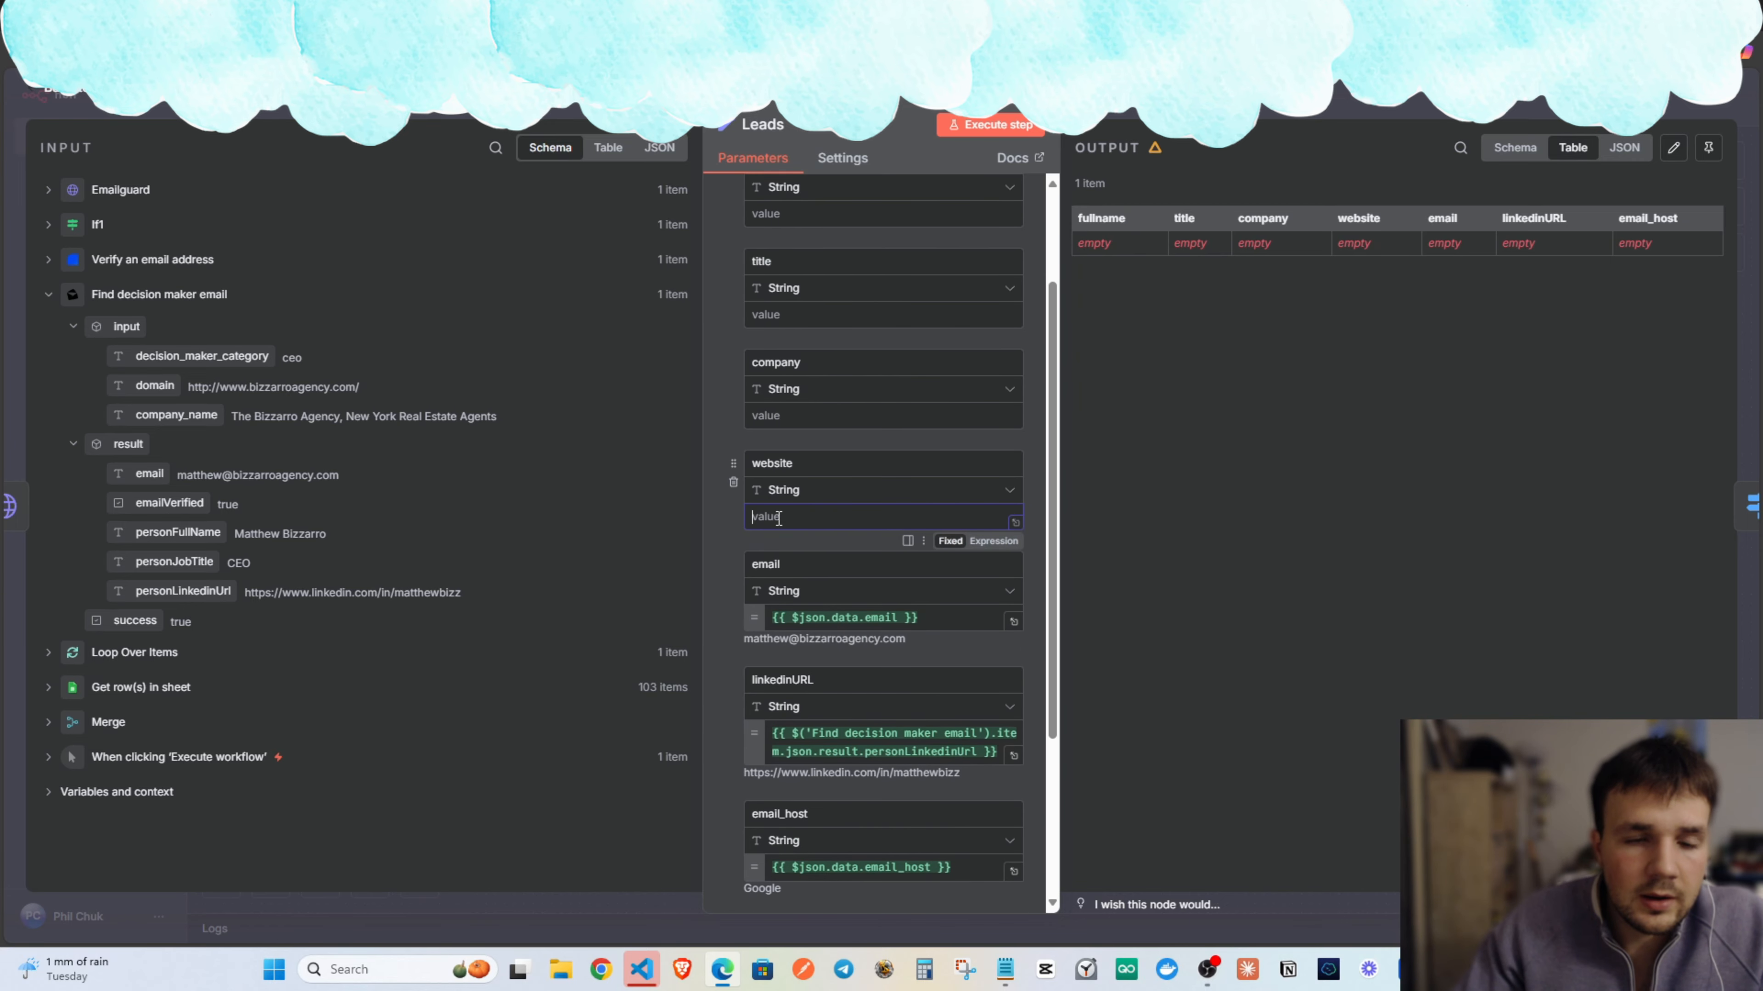
click(111, 191)
click(111, 191)
click(137, 261)
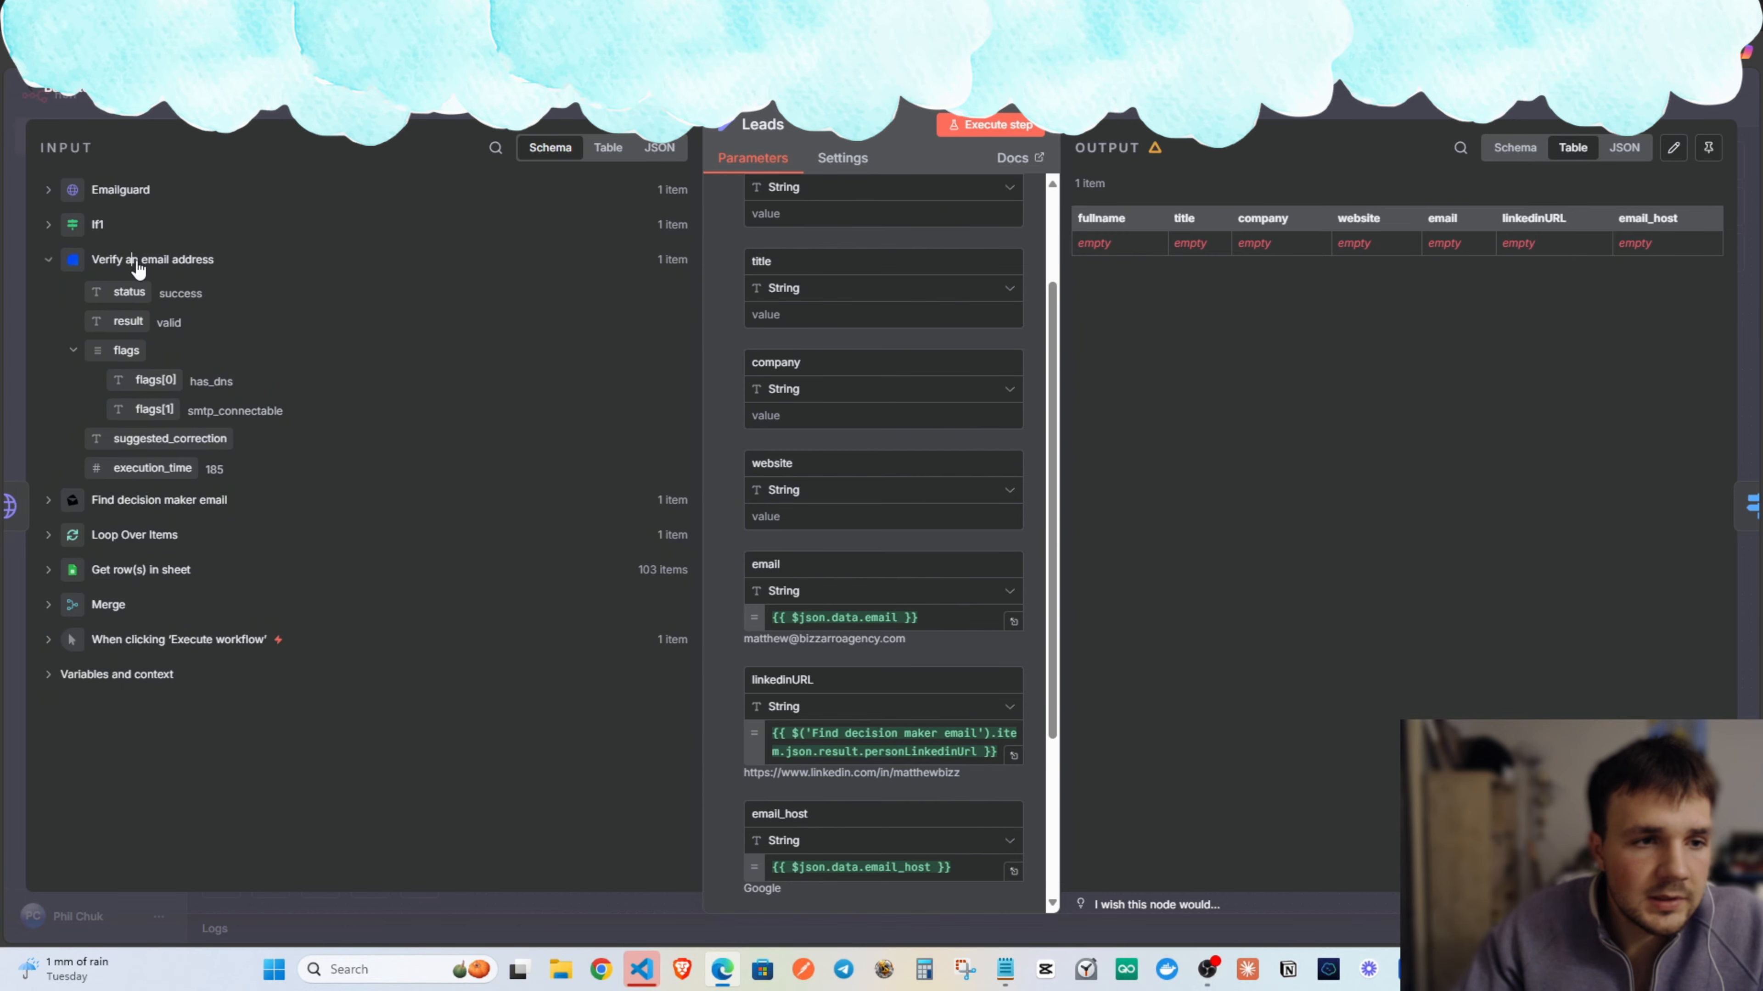
click(145, 264)
click(151, 297)
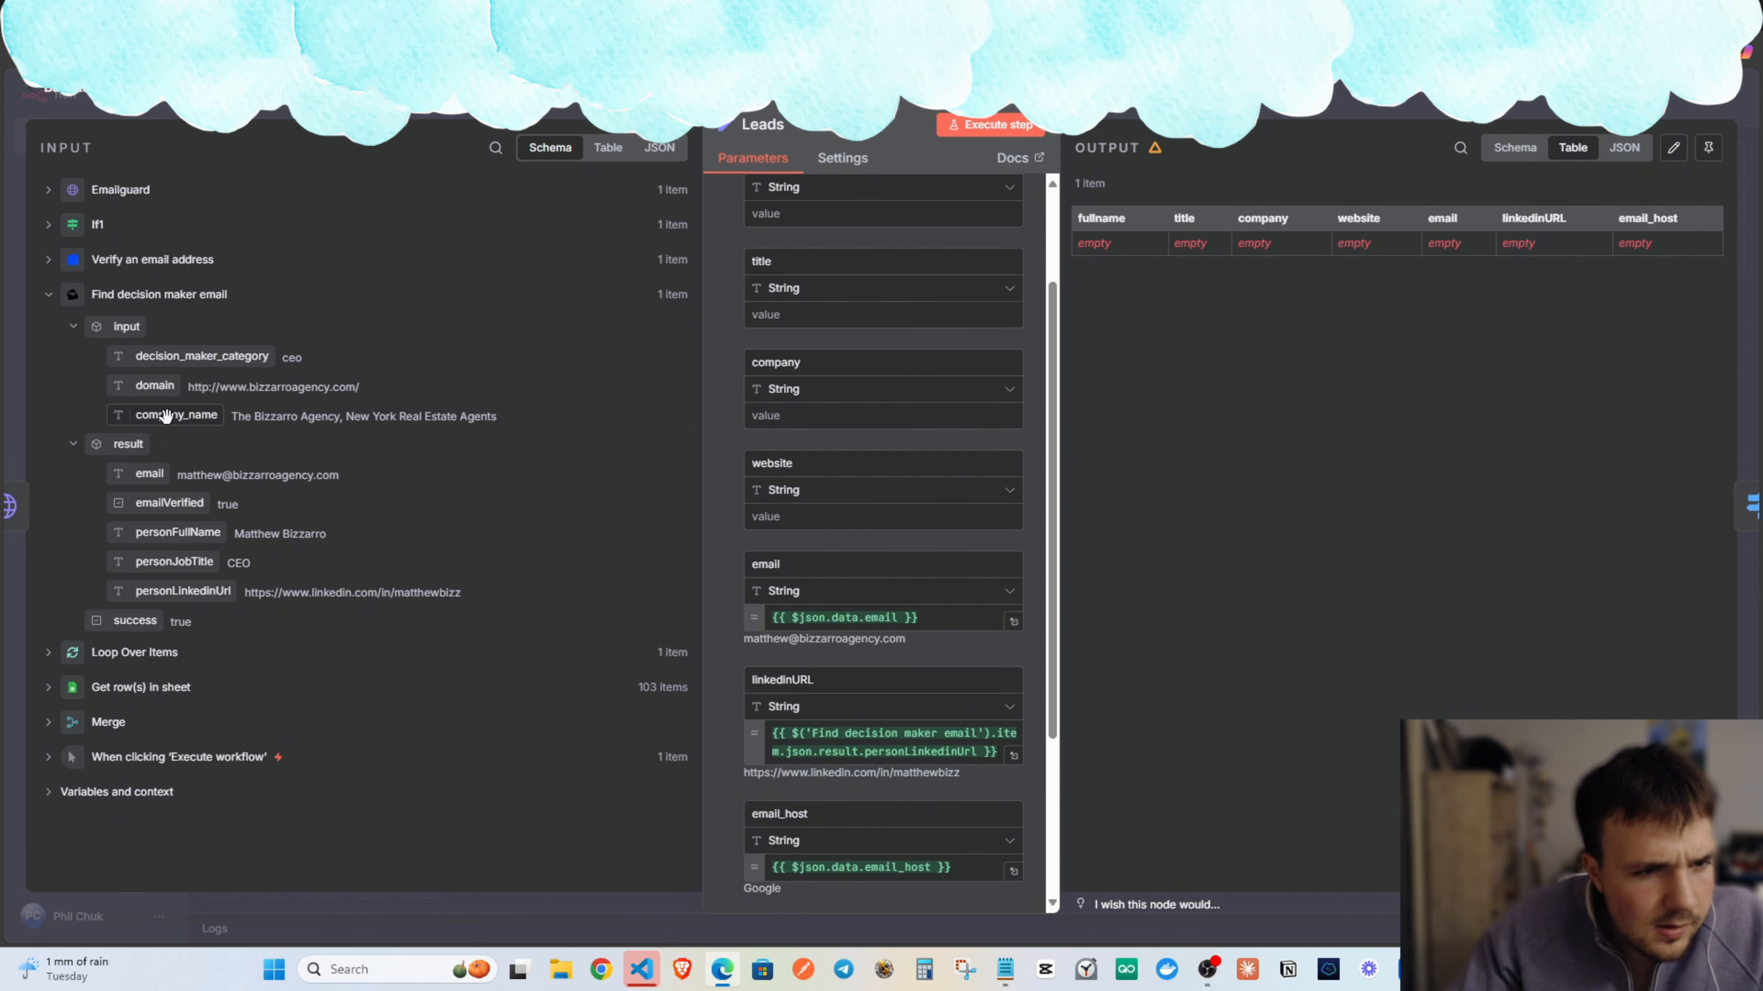
drag(252, 394, 865, 512)
scroll(737, 438, up, 2)
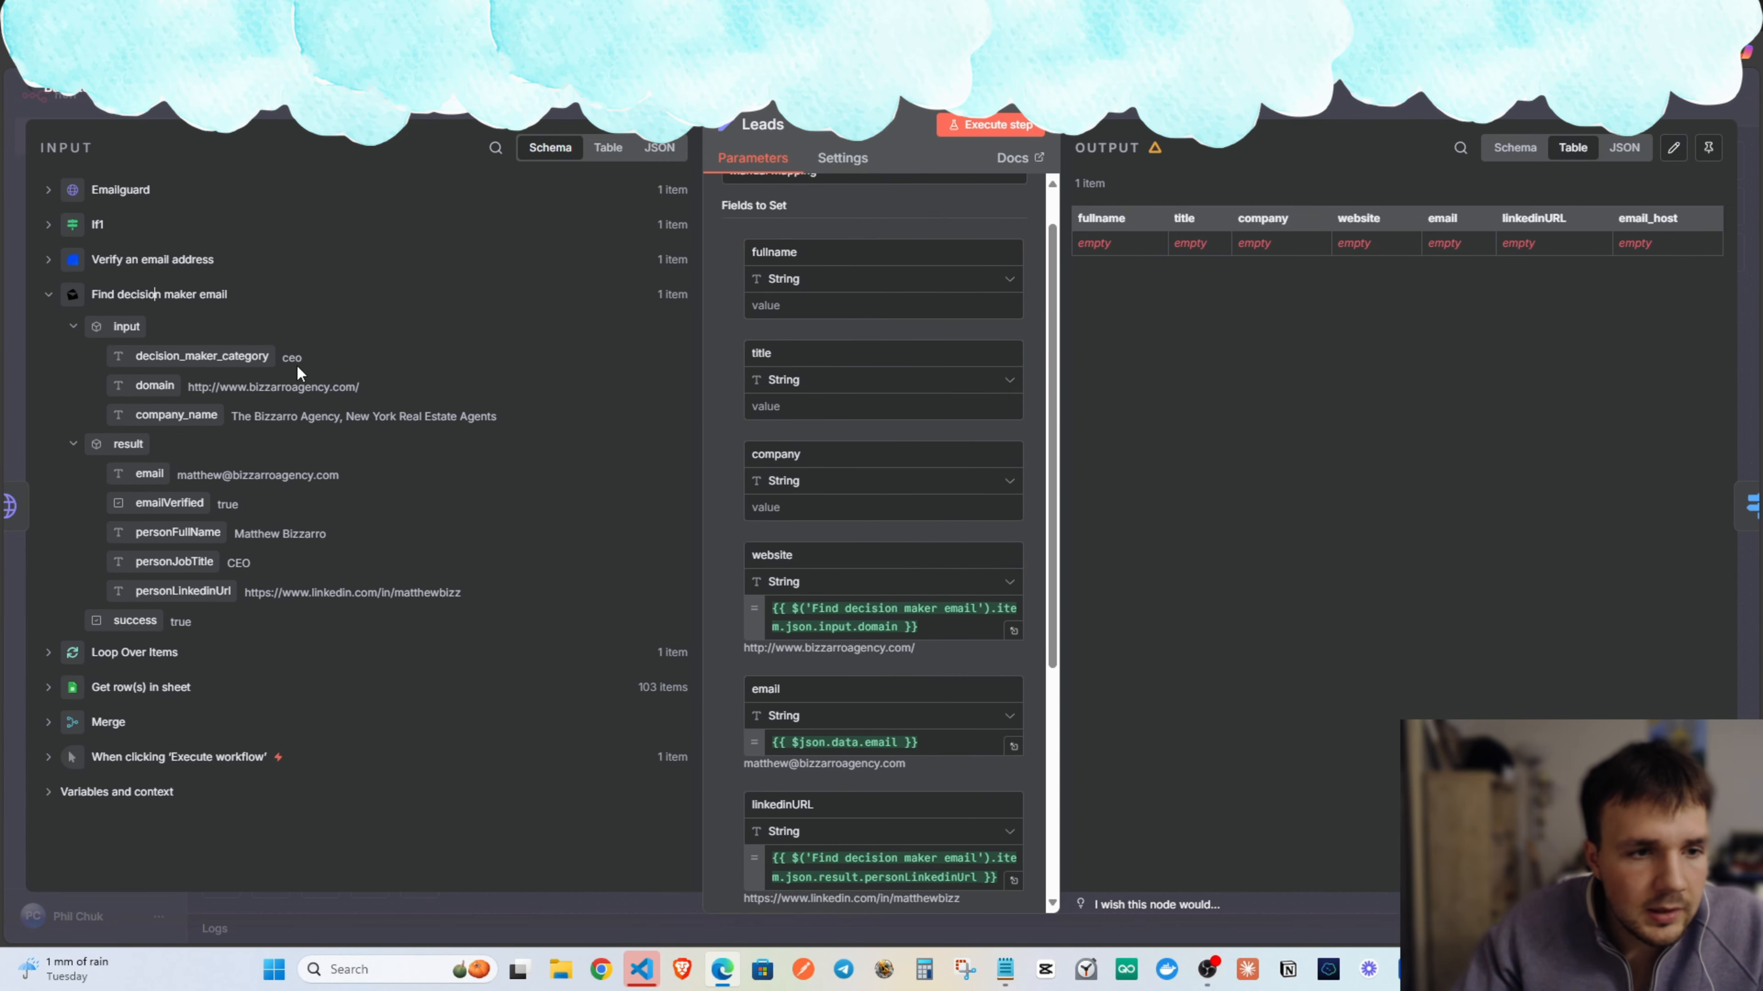
drag(175, 416, 787, 496)
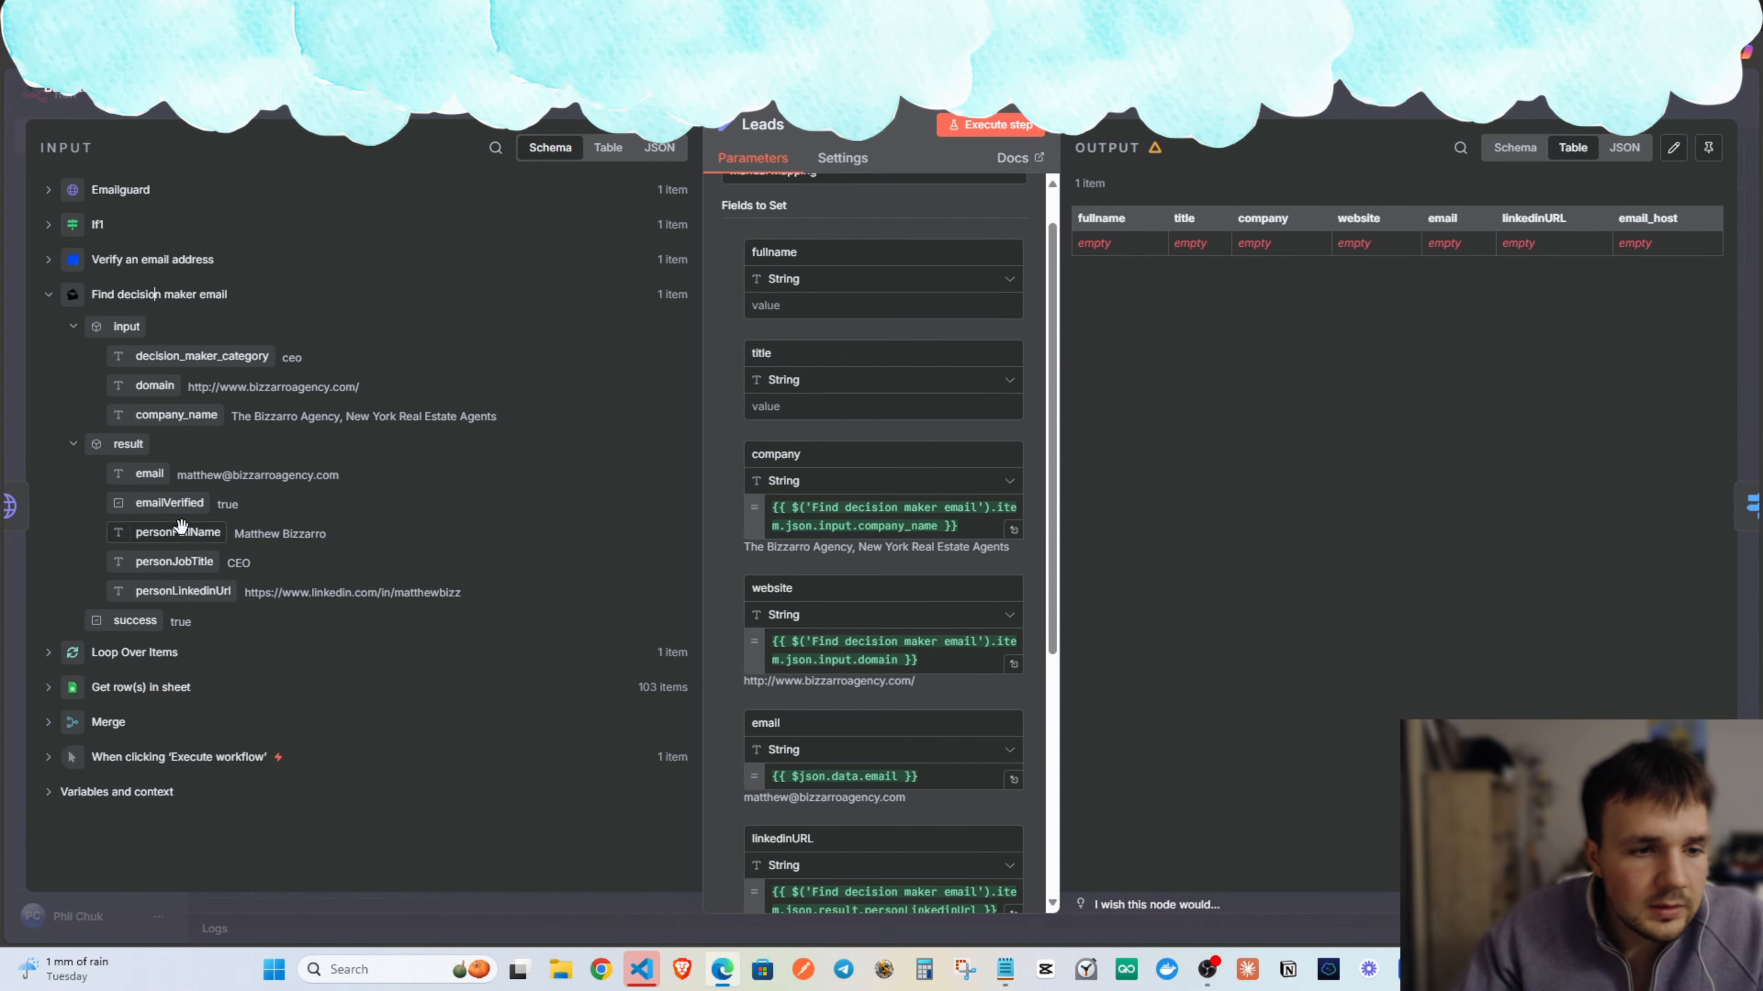
Map personJobTitle into title and personFullName into fullname, then close the node.
click(117, 261)
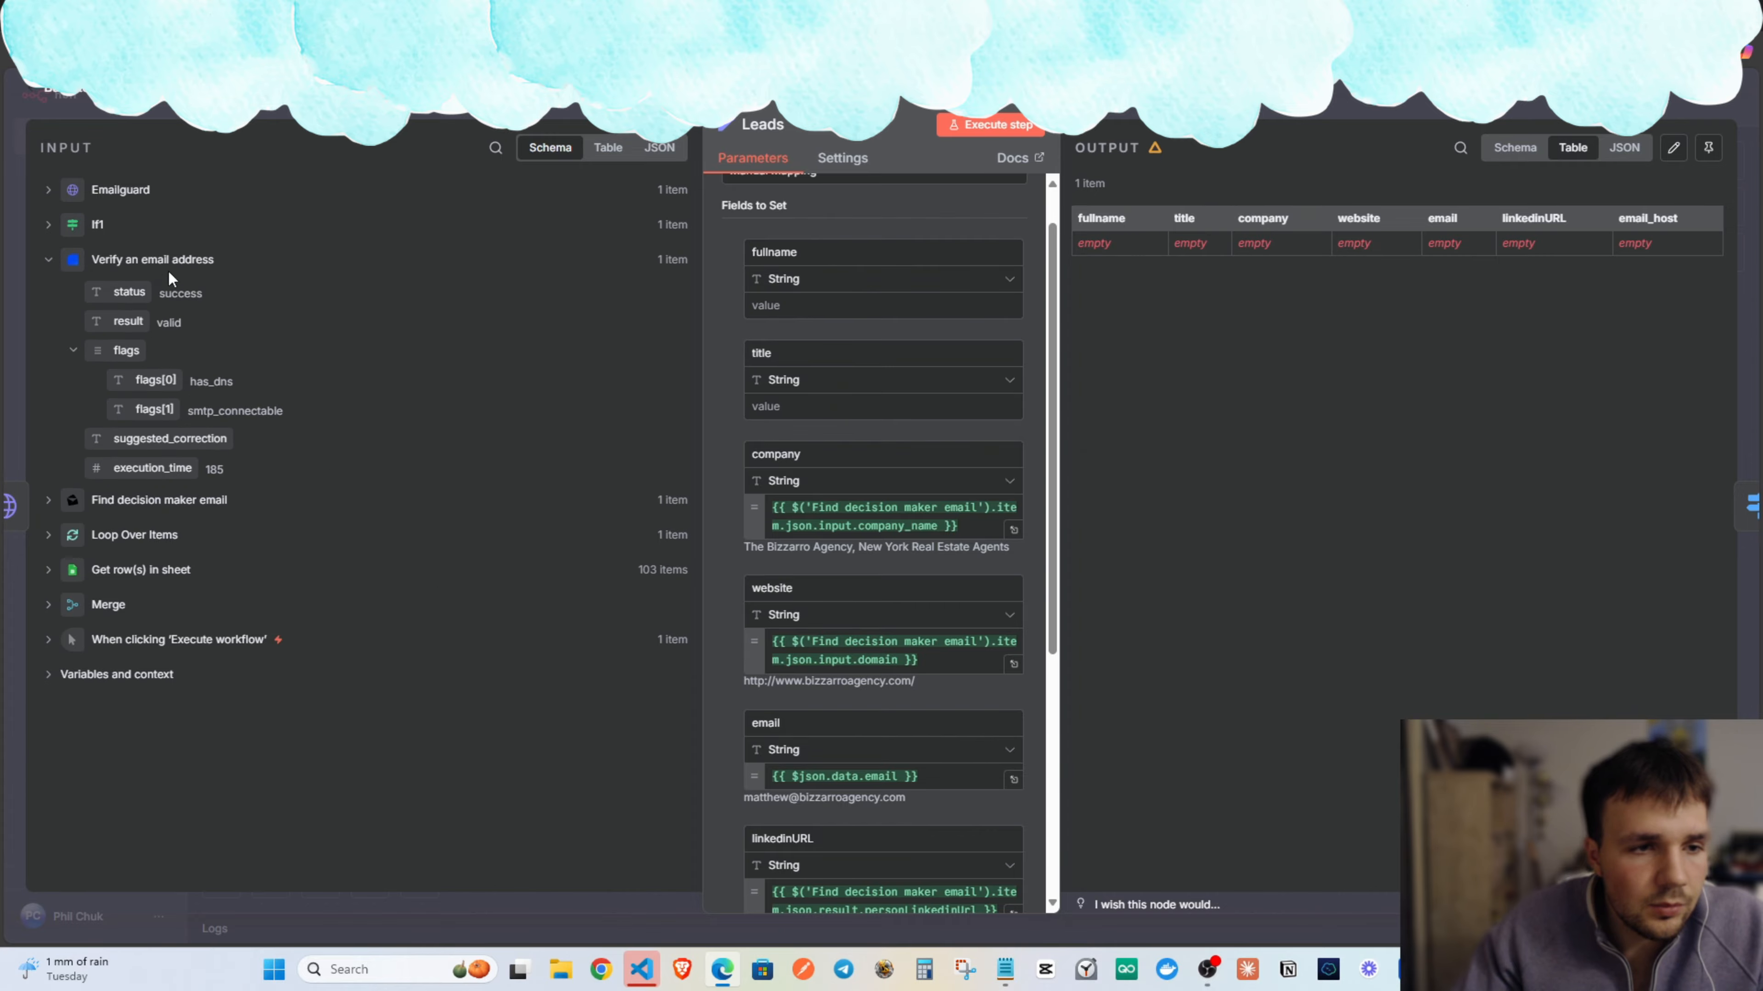
click(126, 191)
click(126, 191)
click(120, 294)
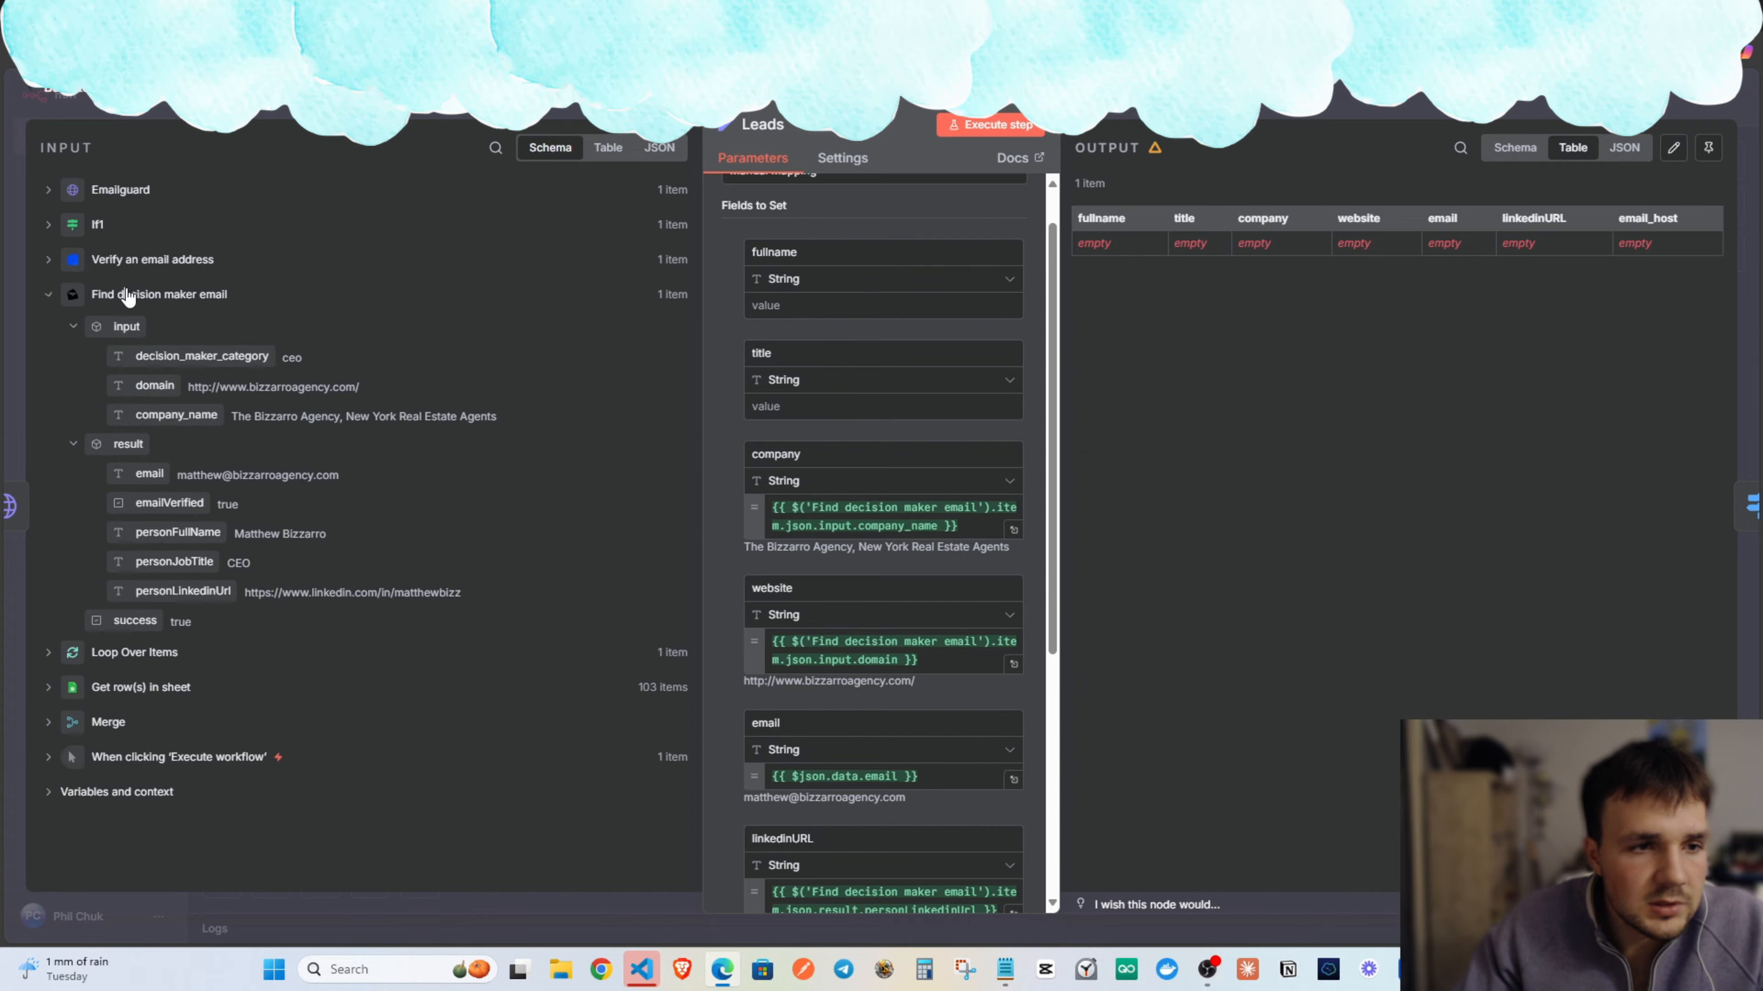
drag(174, 562, 818, 410)
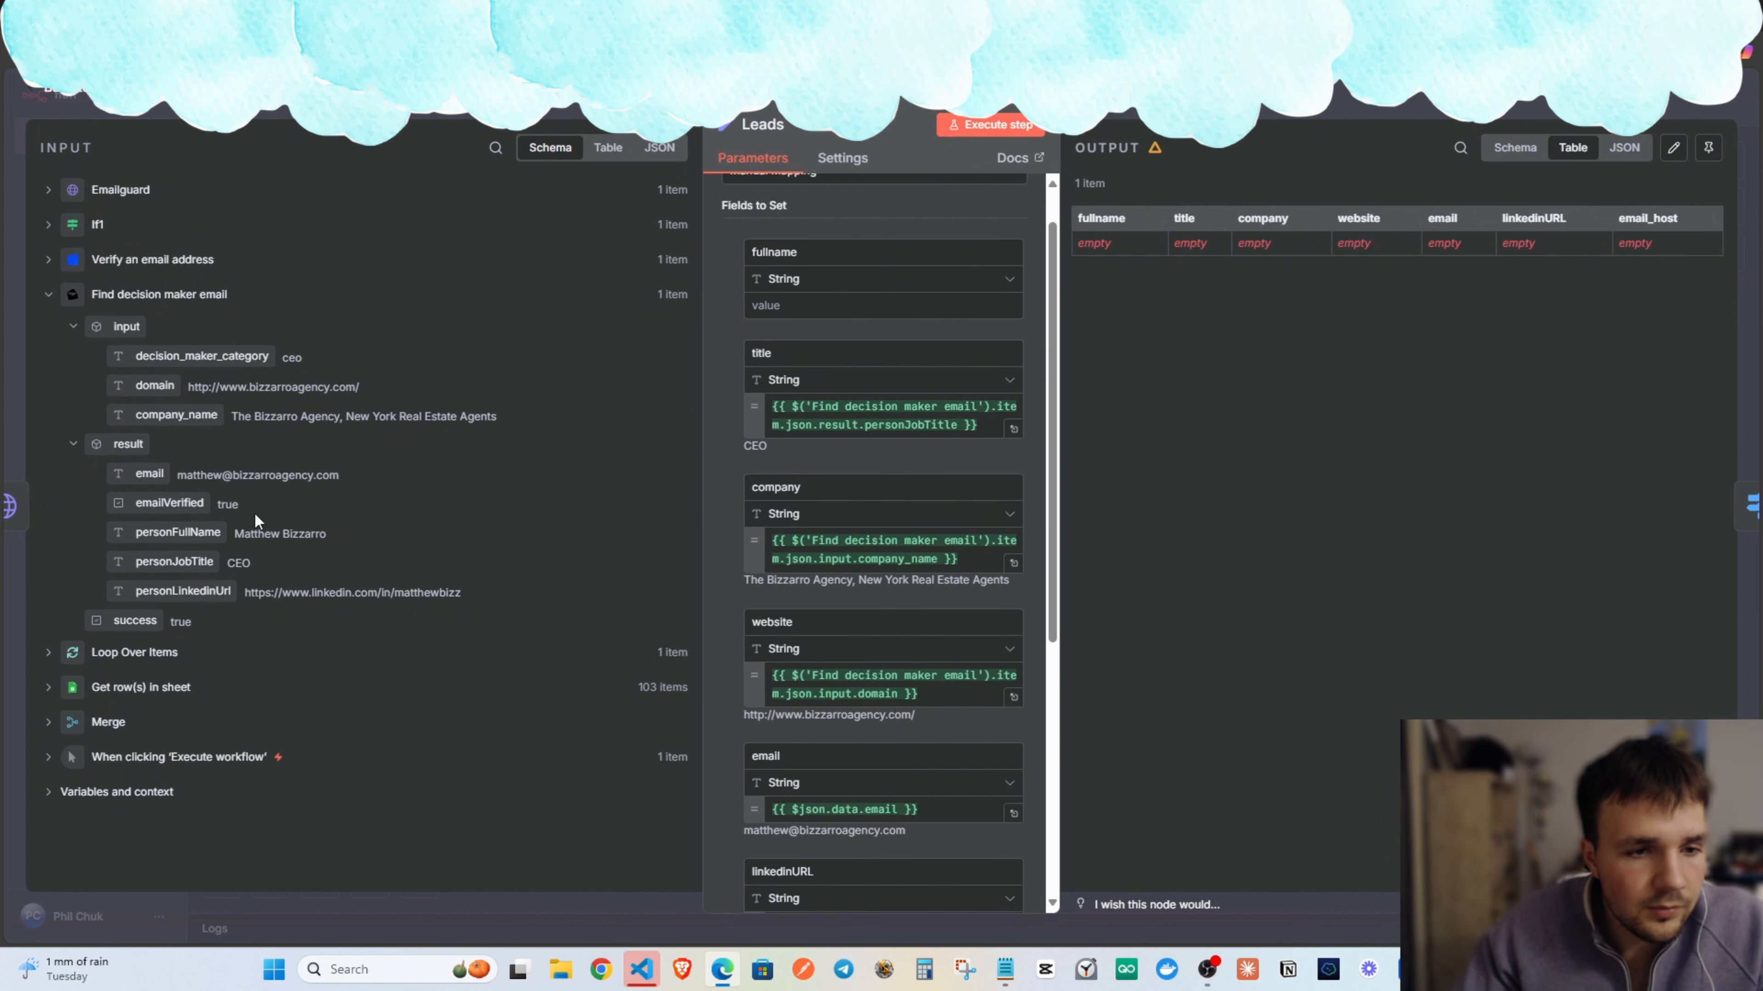
drag(179, 532, 833, 309)
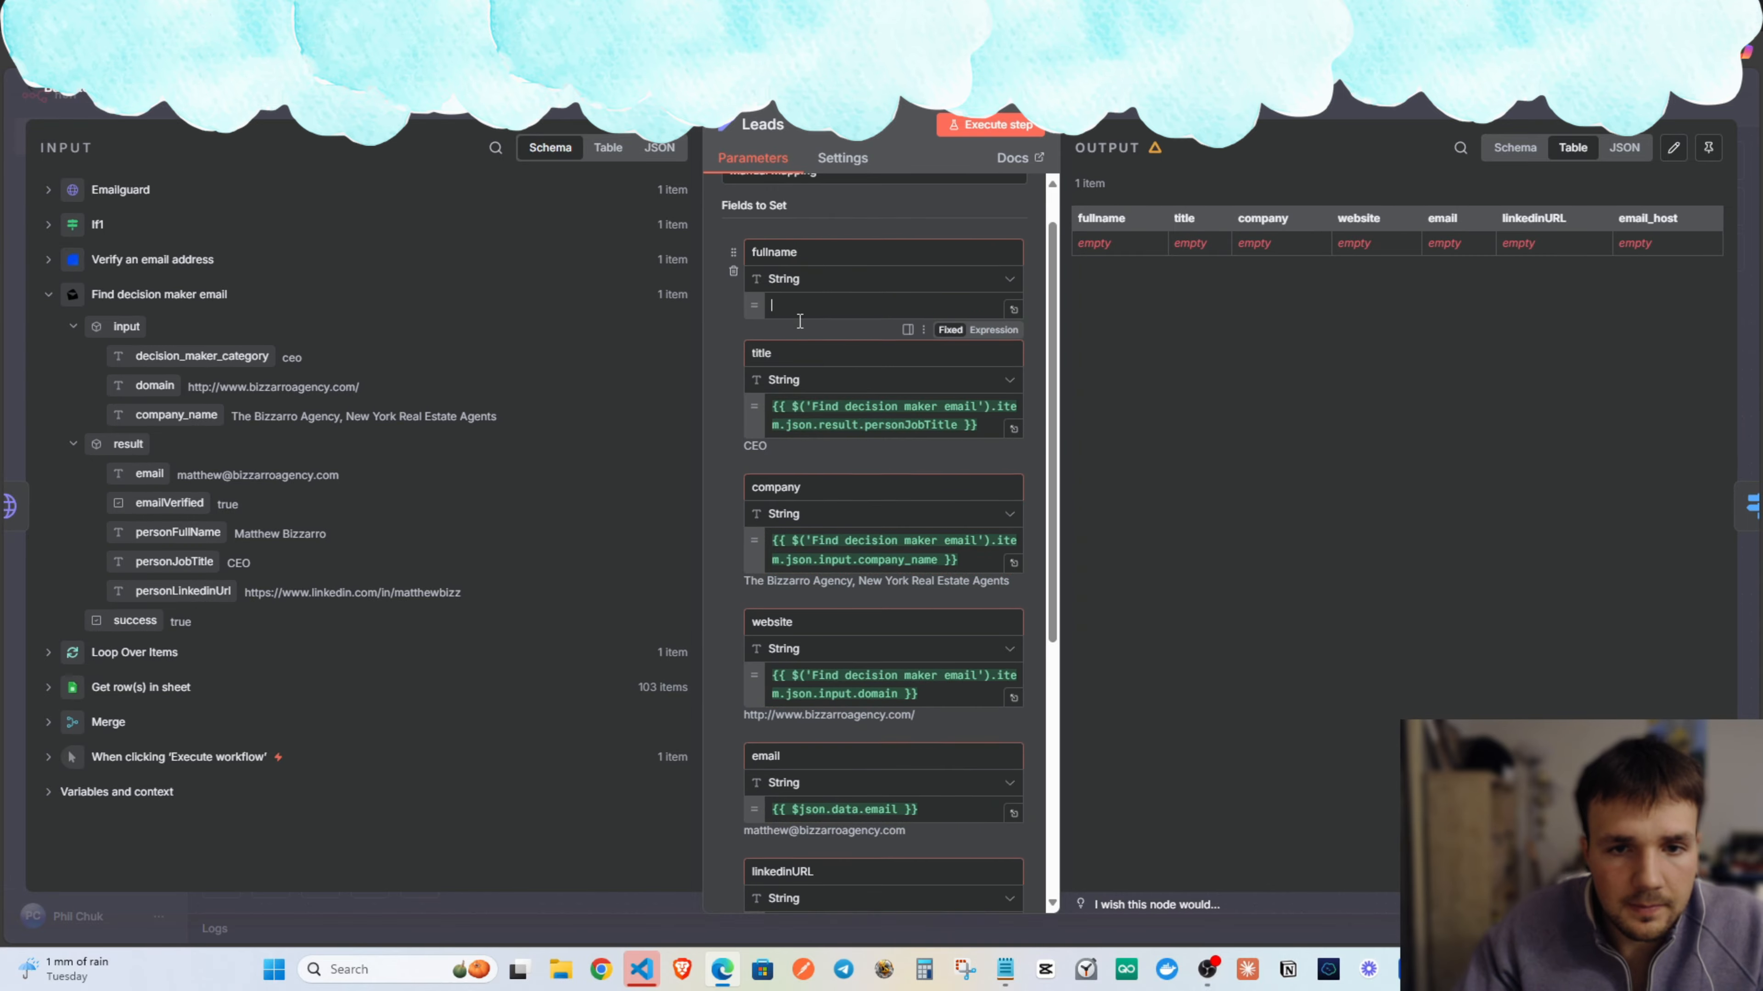
scroll(805, 375, down, 5)
scroll(805, 389, up, 4)
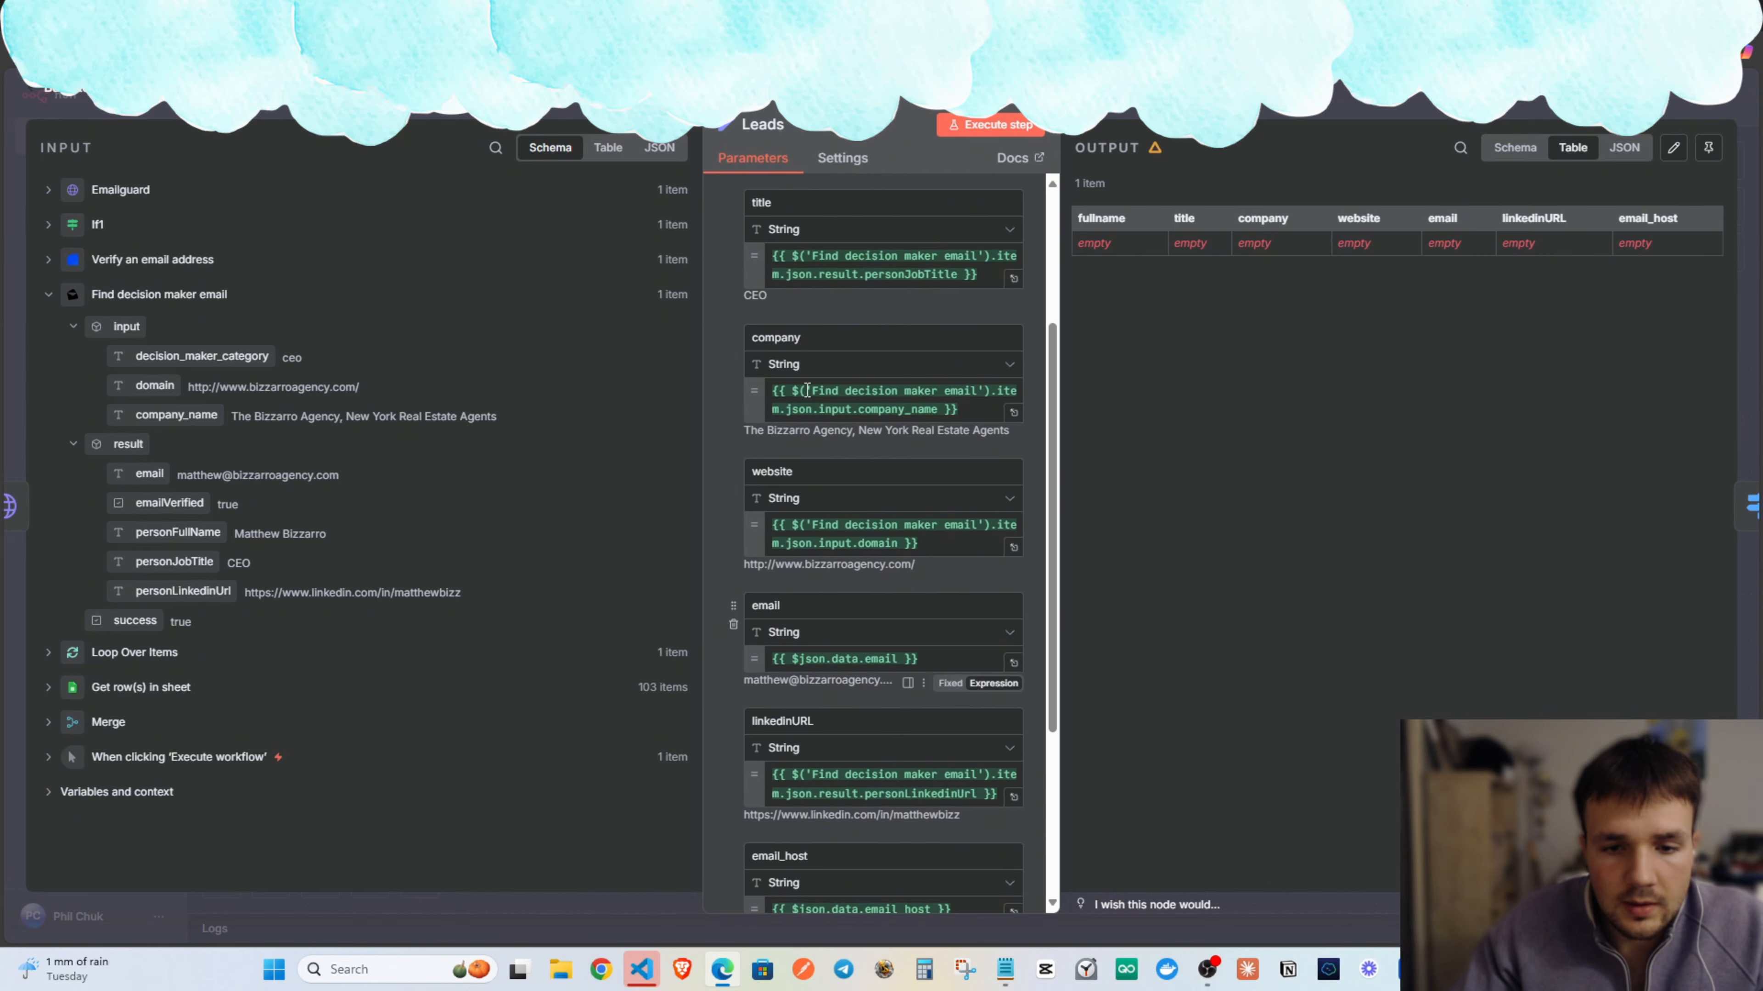
scroll(911, 446, down, 4)
scroll(911, 446, up, 6)
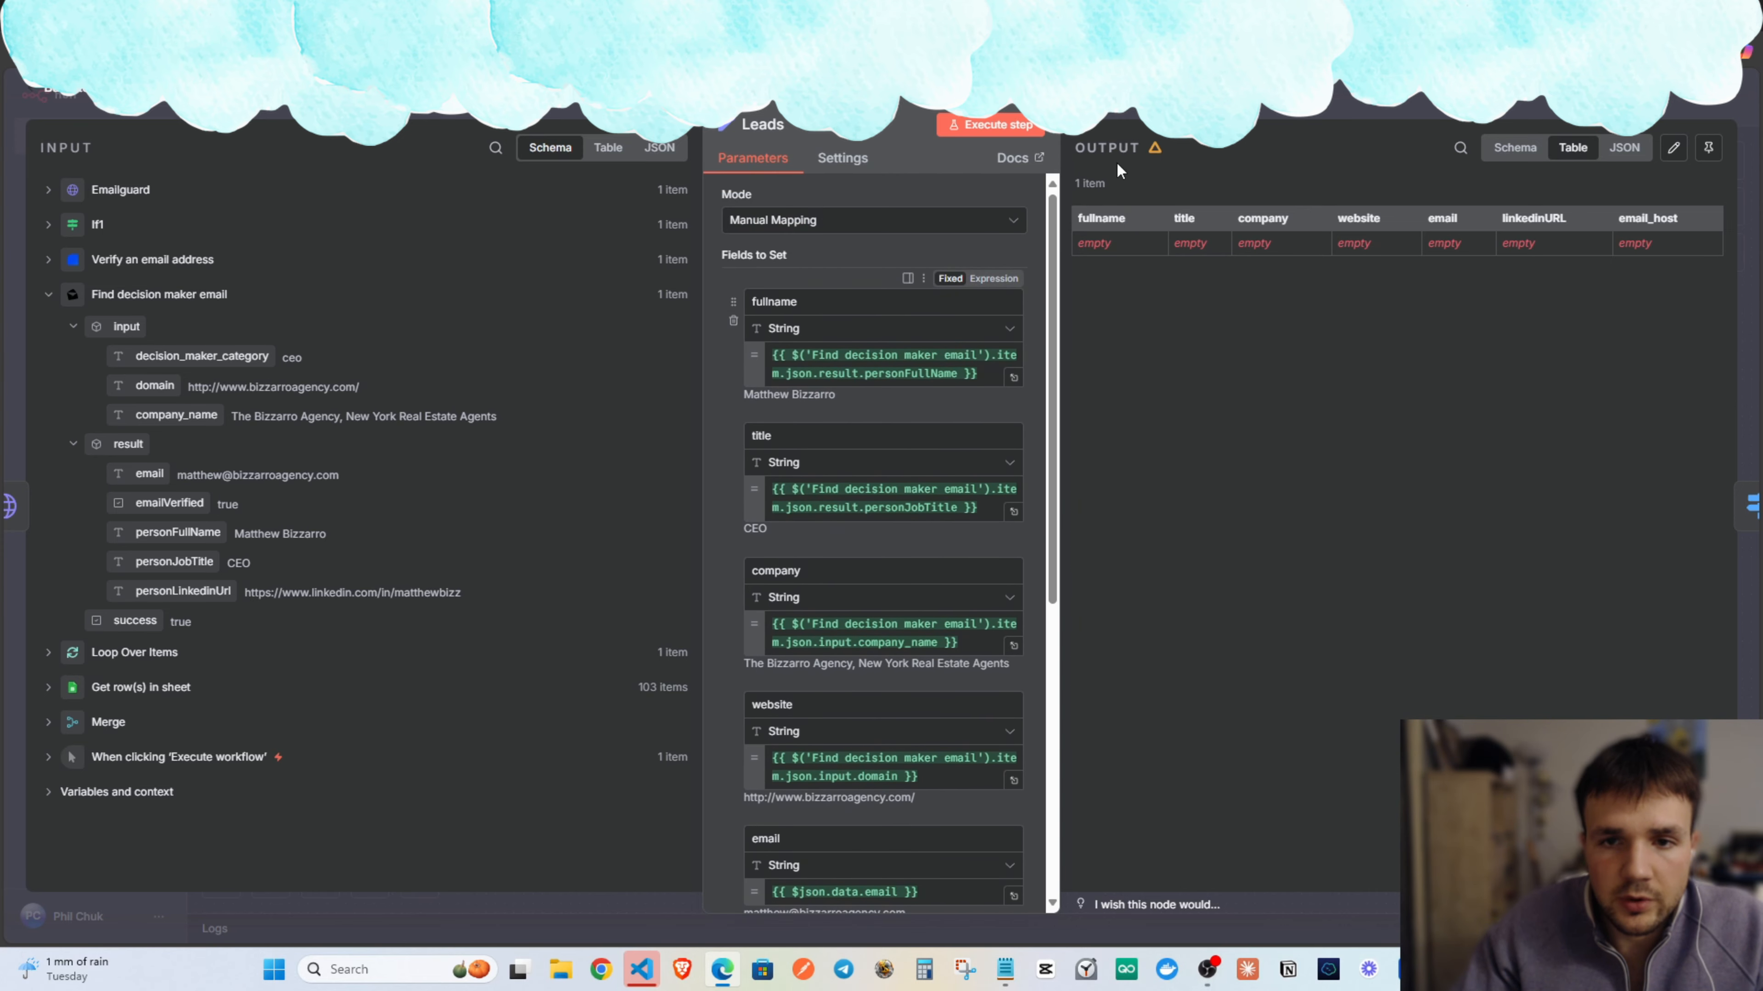
key(Escape)
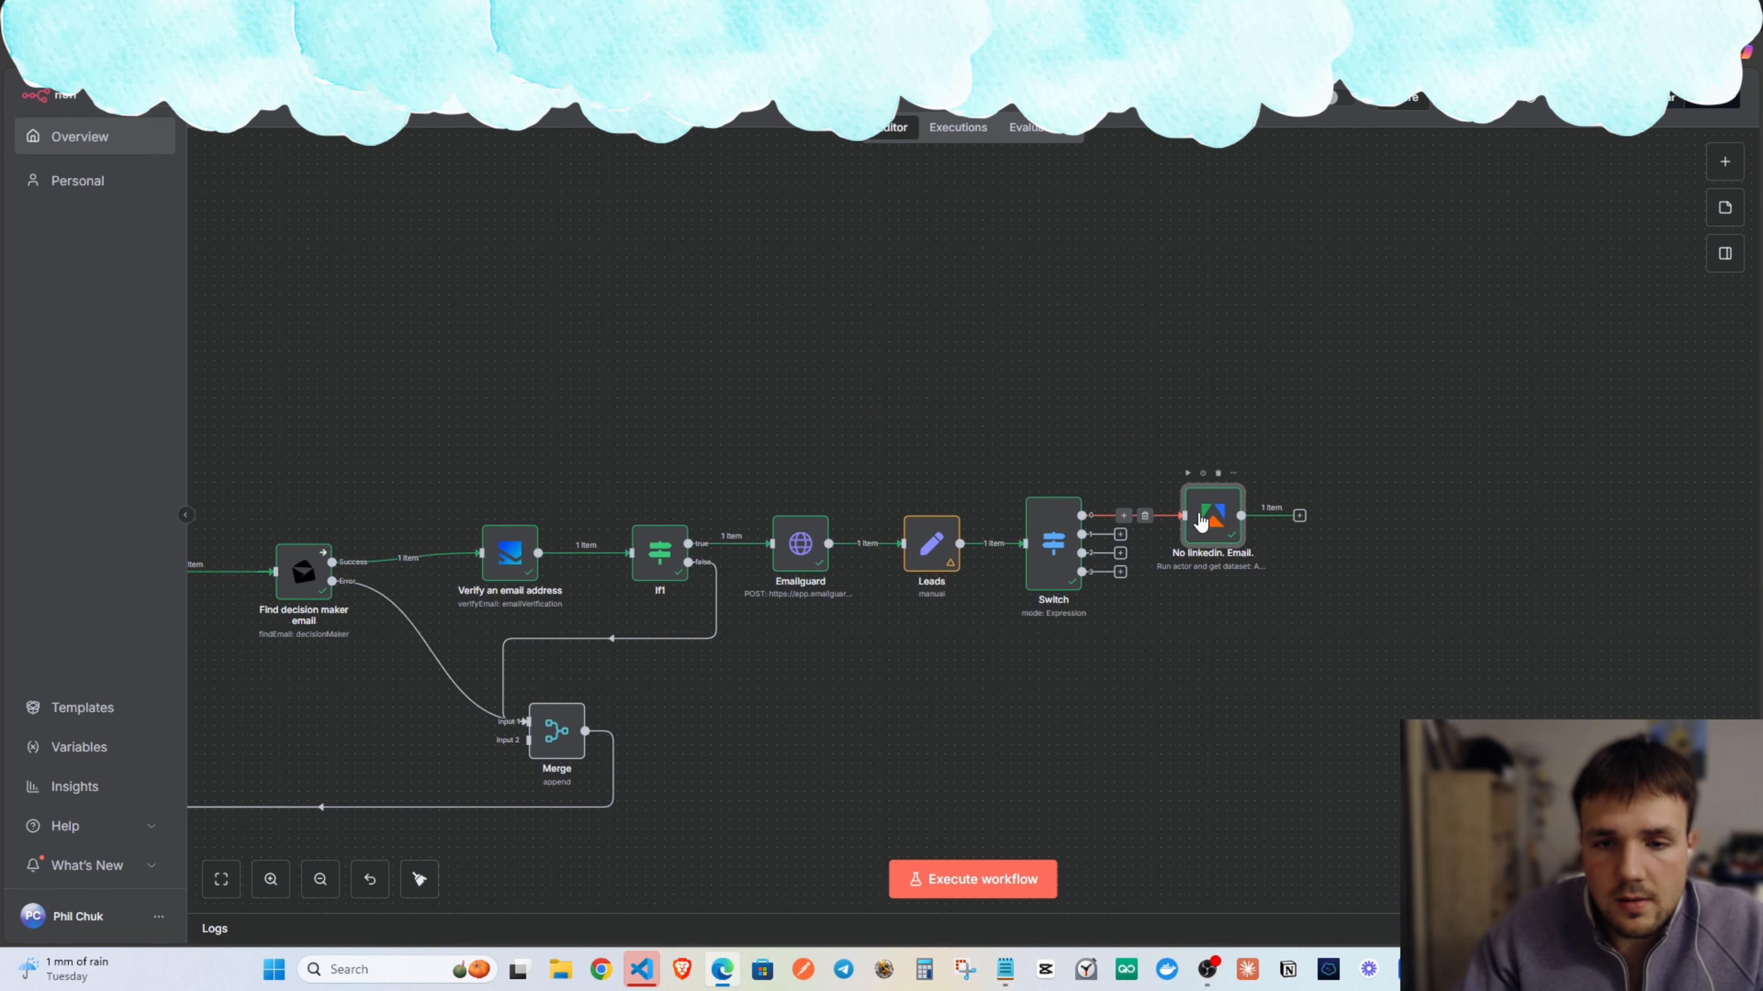
Replace the No linkedin. Email. node's empty Input JSON with a pasted profileUrls array.
double_click(1220, 532)
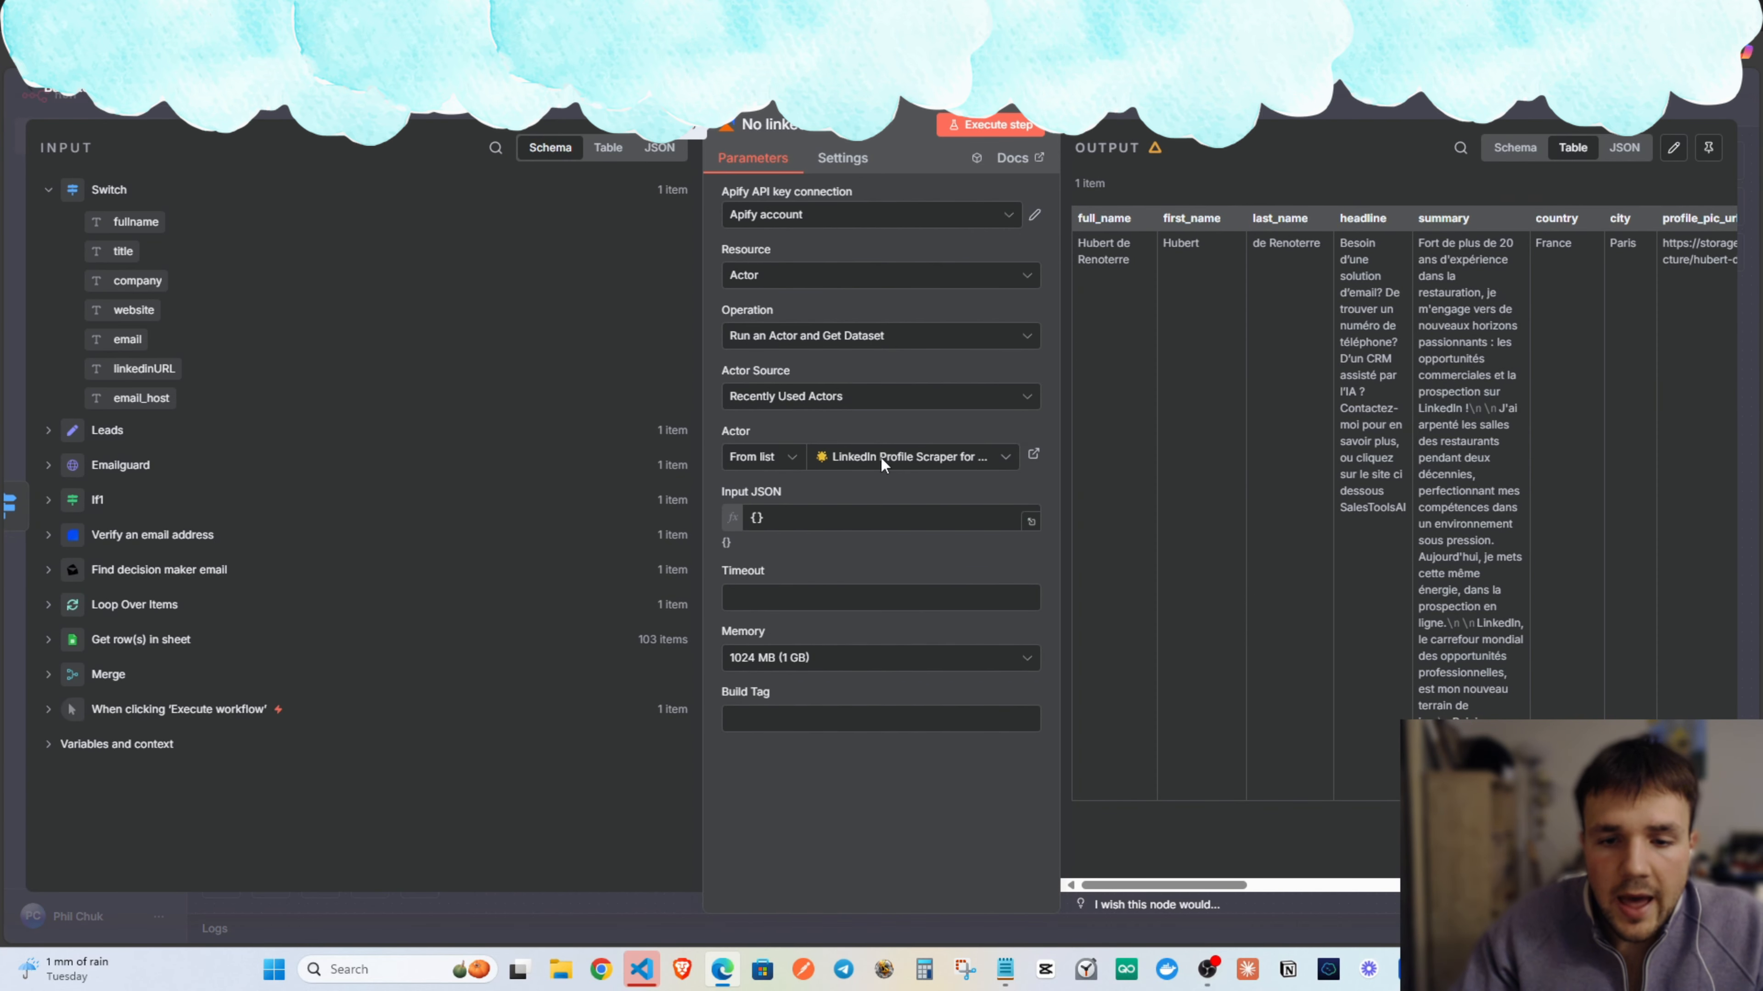
click(777, 514)
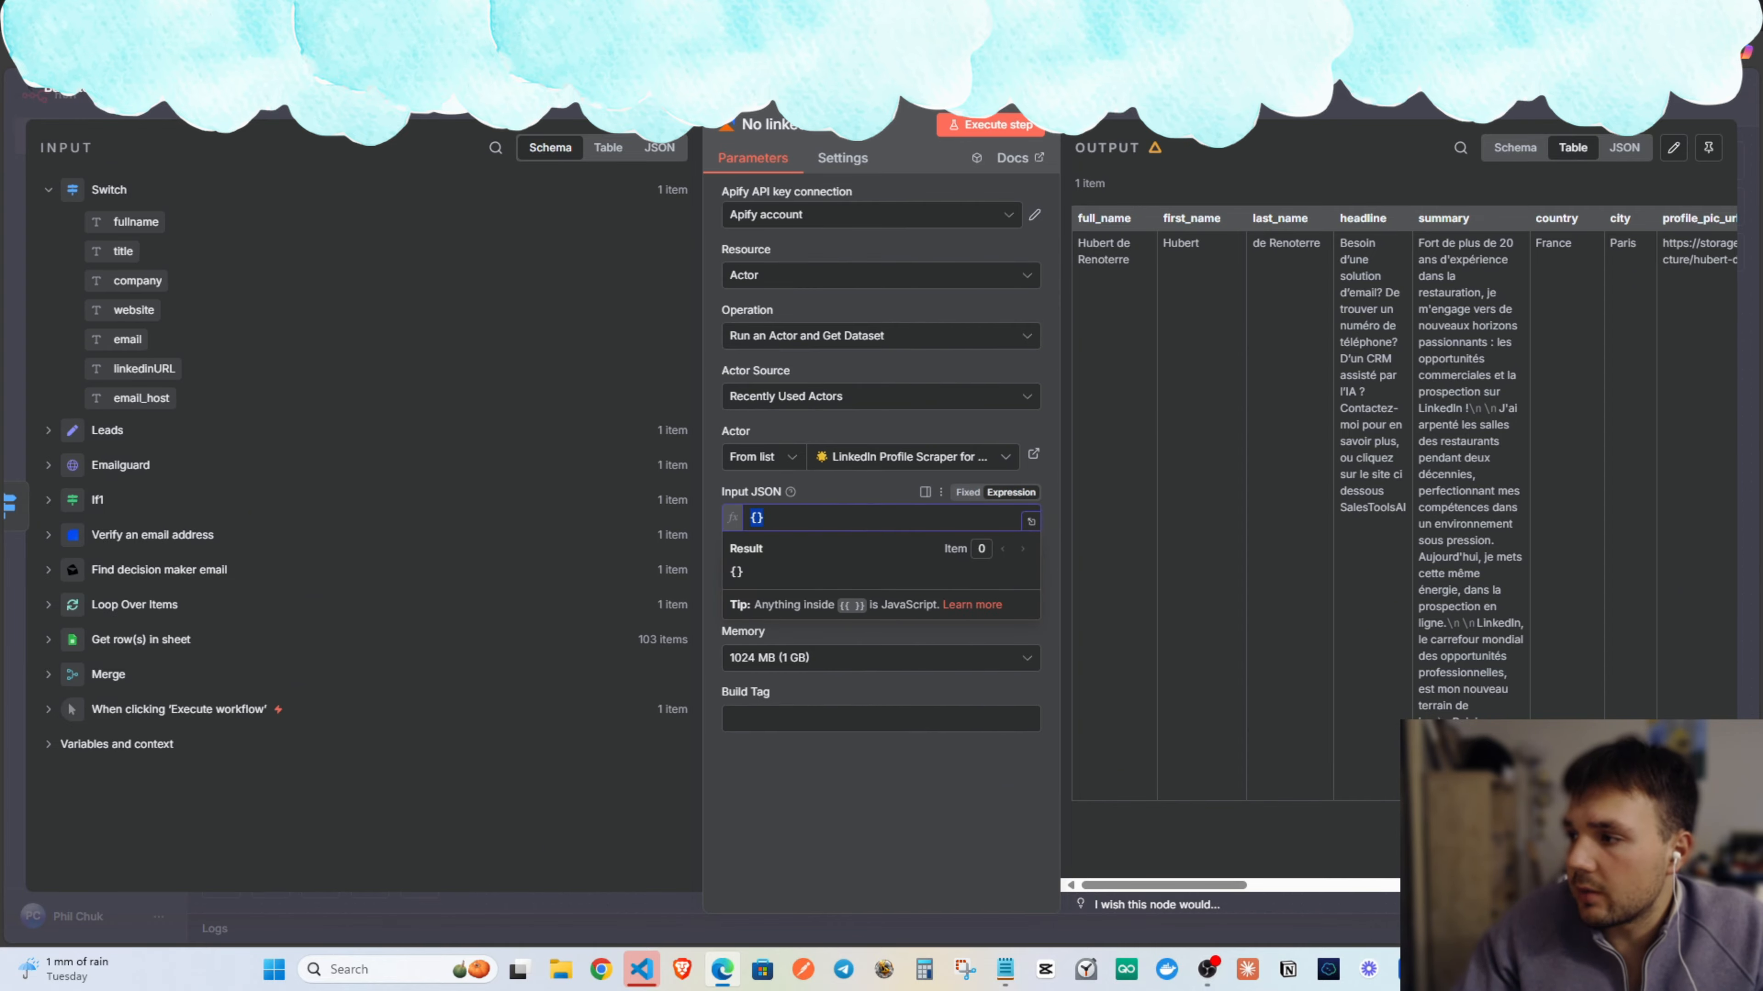
key(alt+Tab)
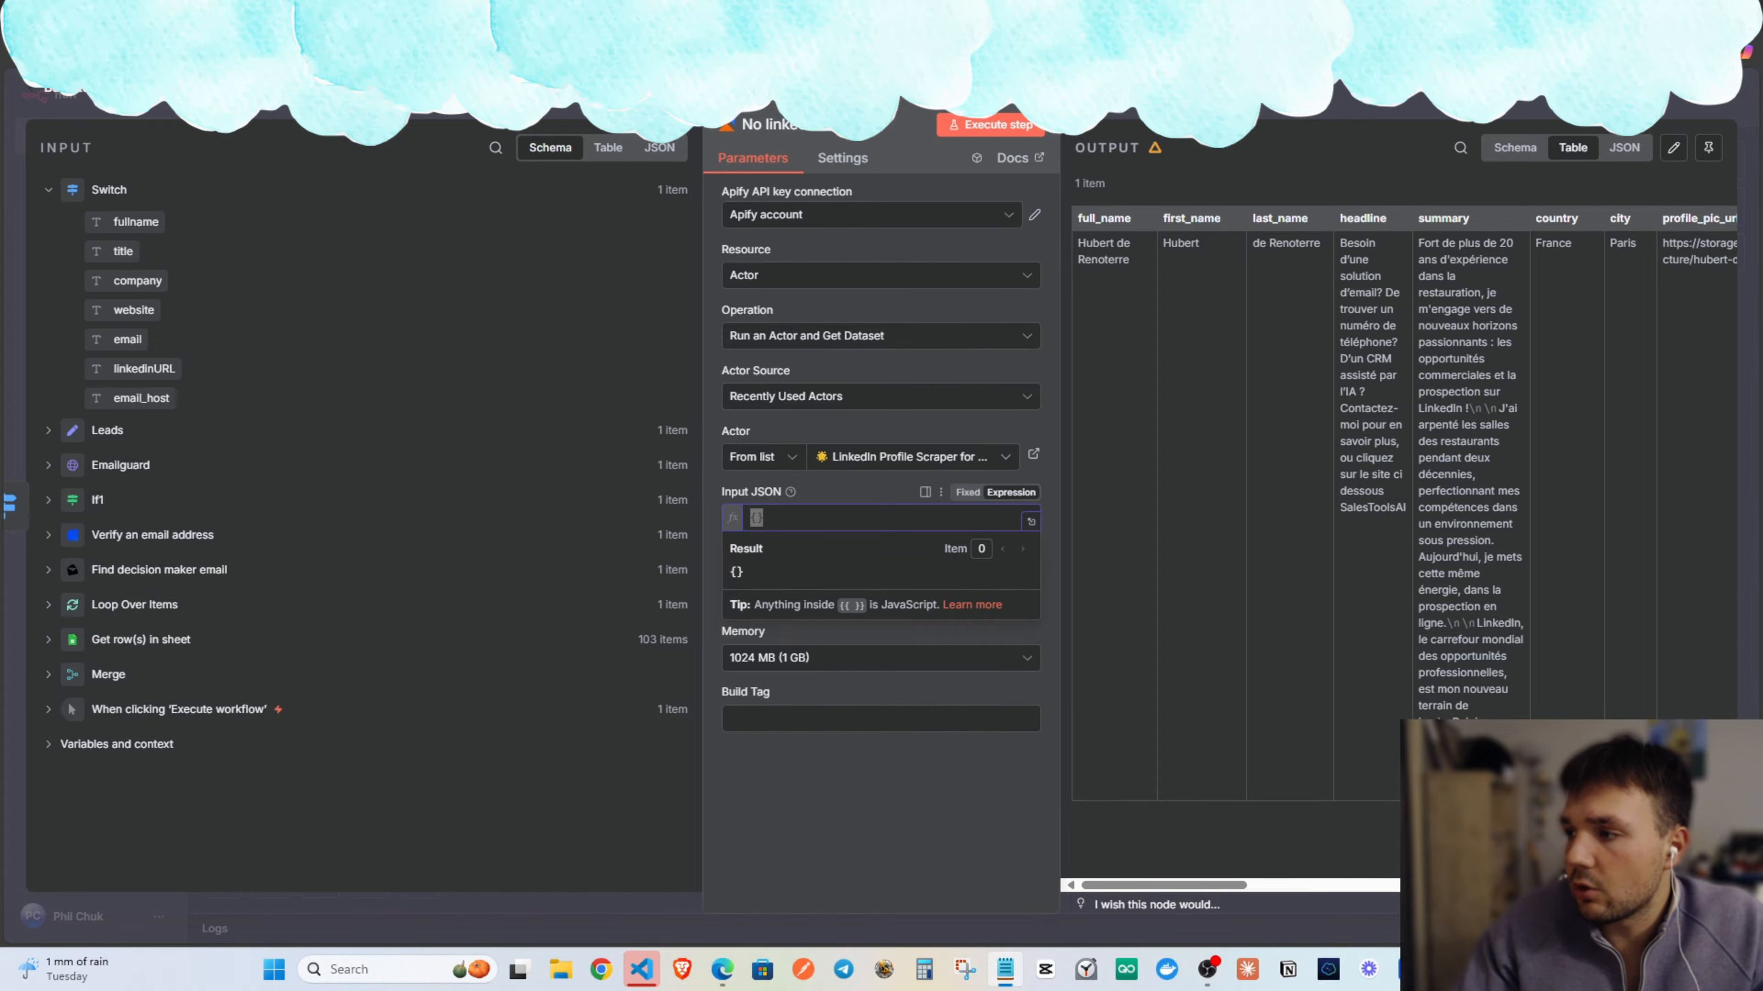
click(1031, 524)
text({     "profileUrls": [         ""     ] })
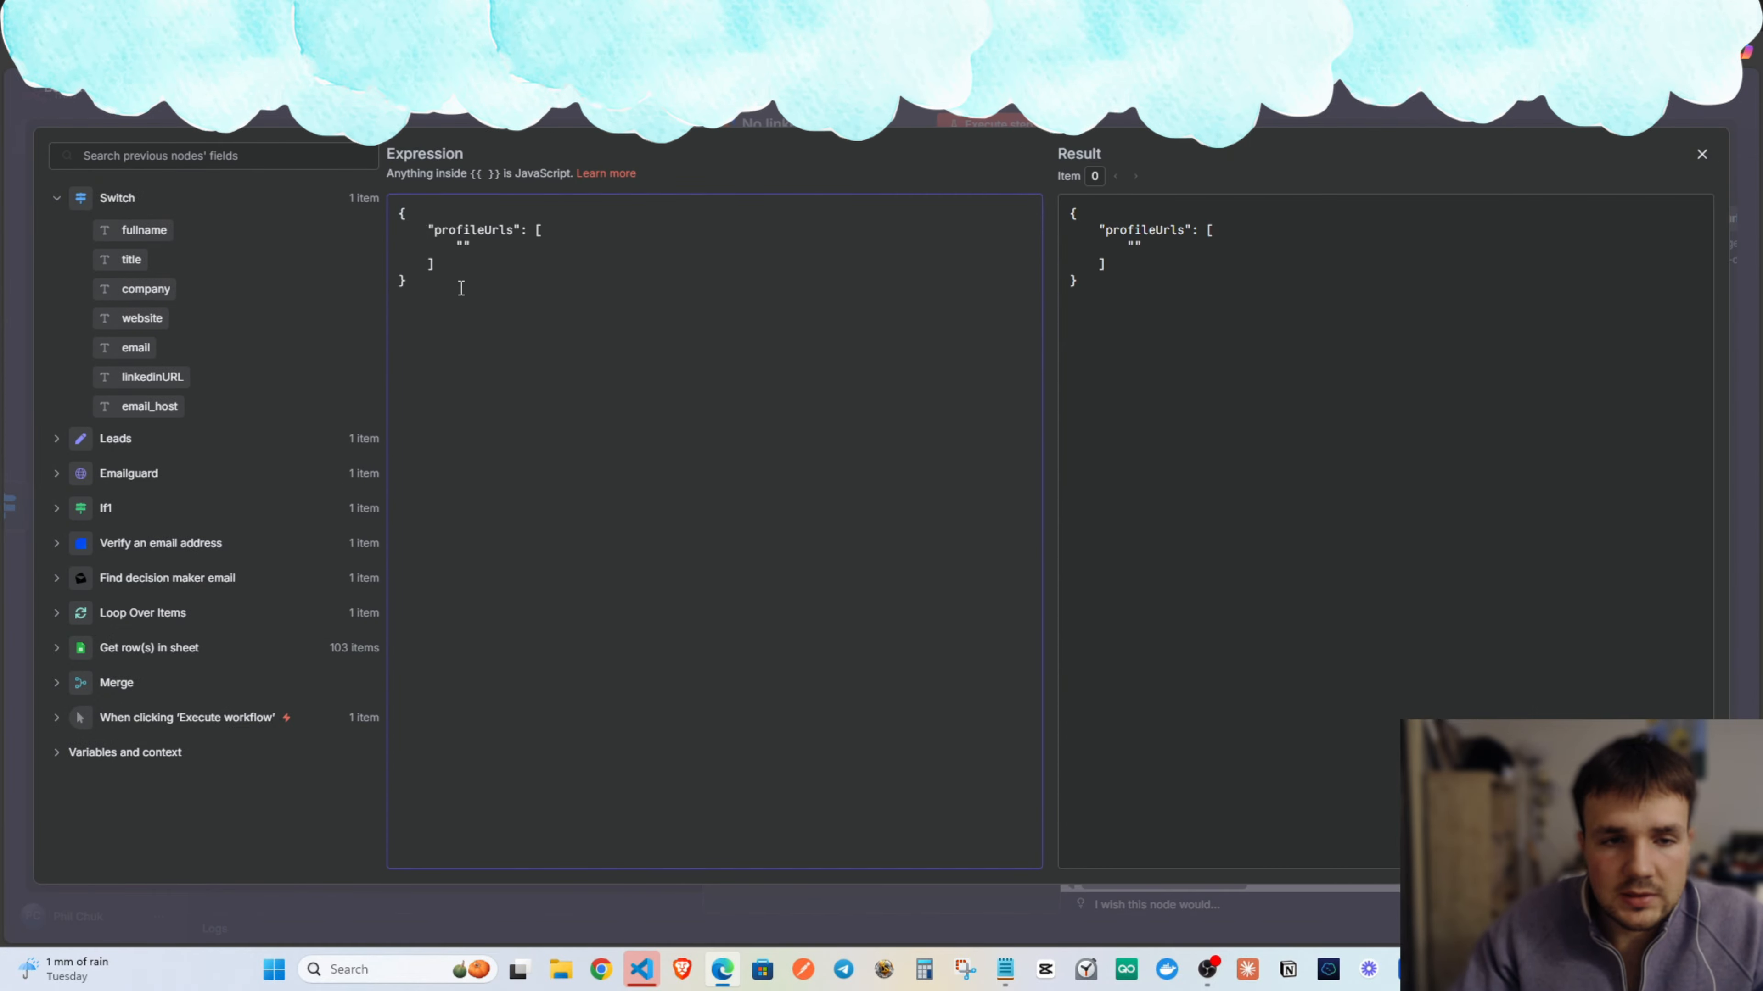
Search the web for a json formatter and open jsonformatter.org.
key(ctrl+t)
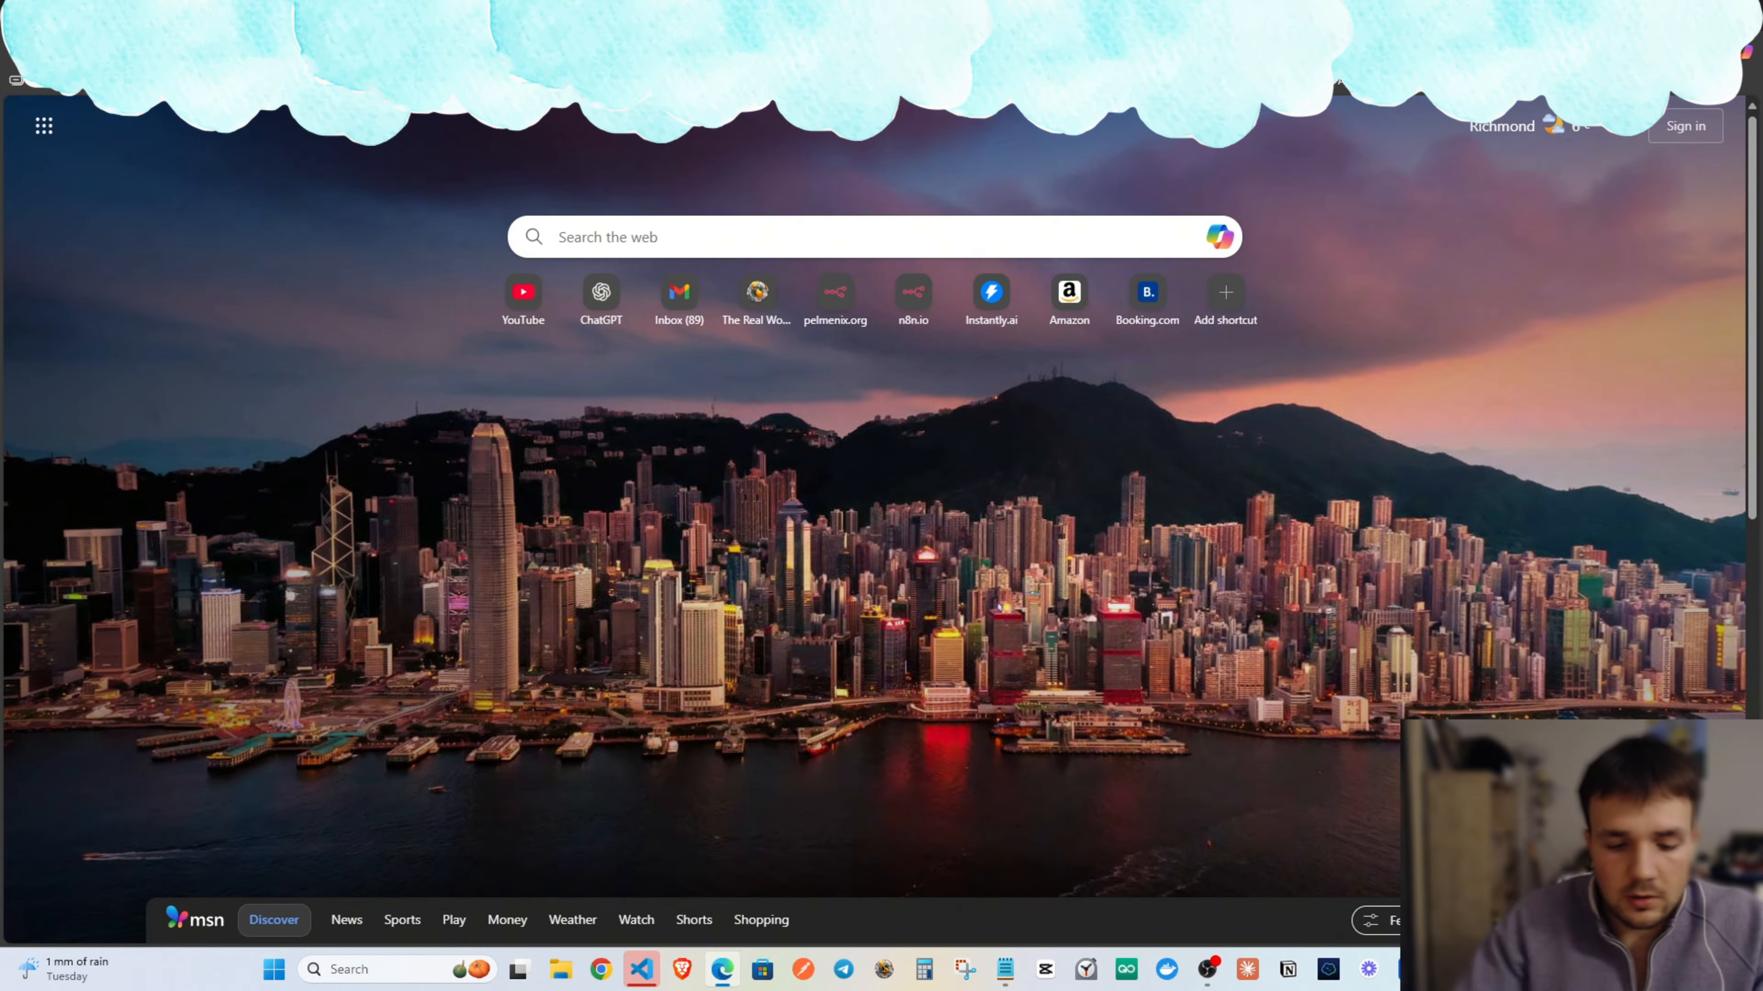
text(json)
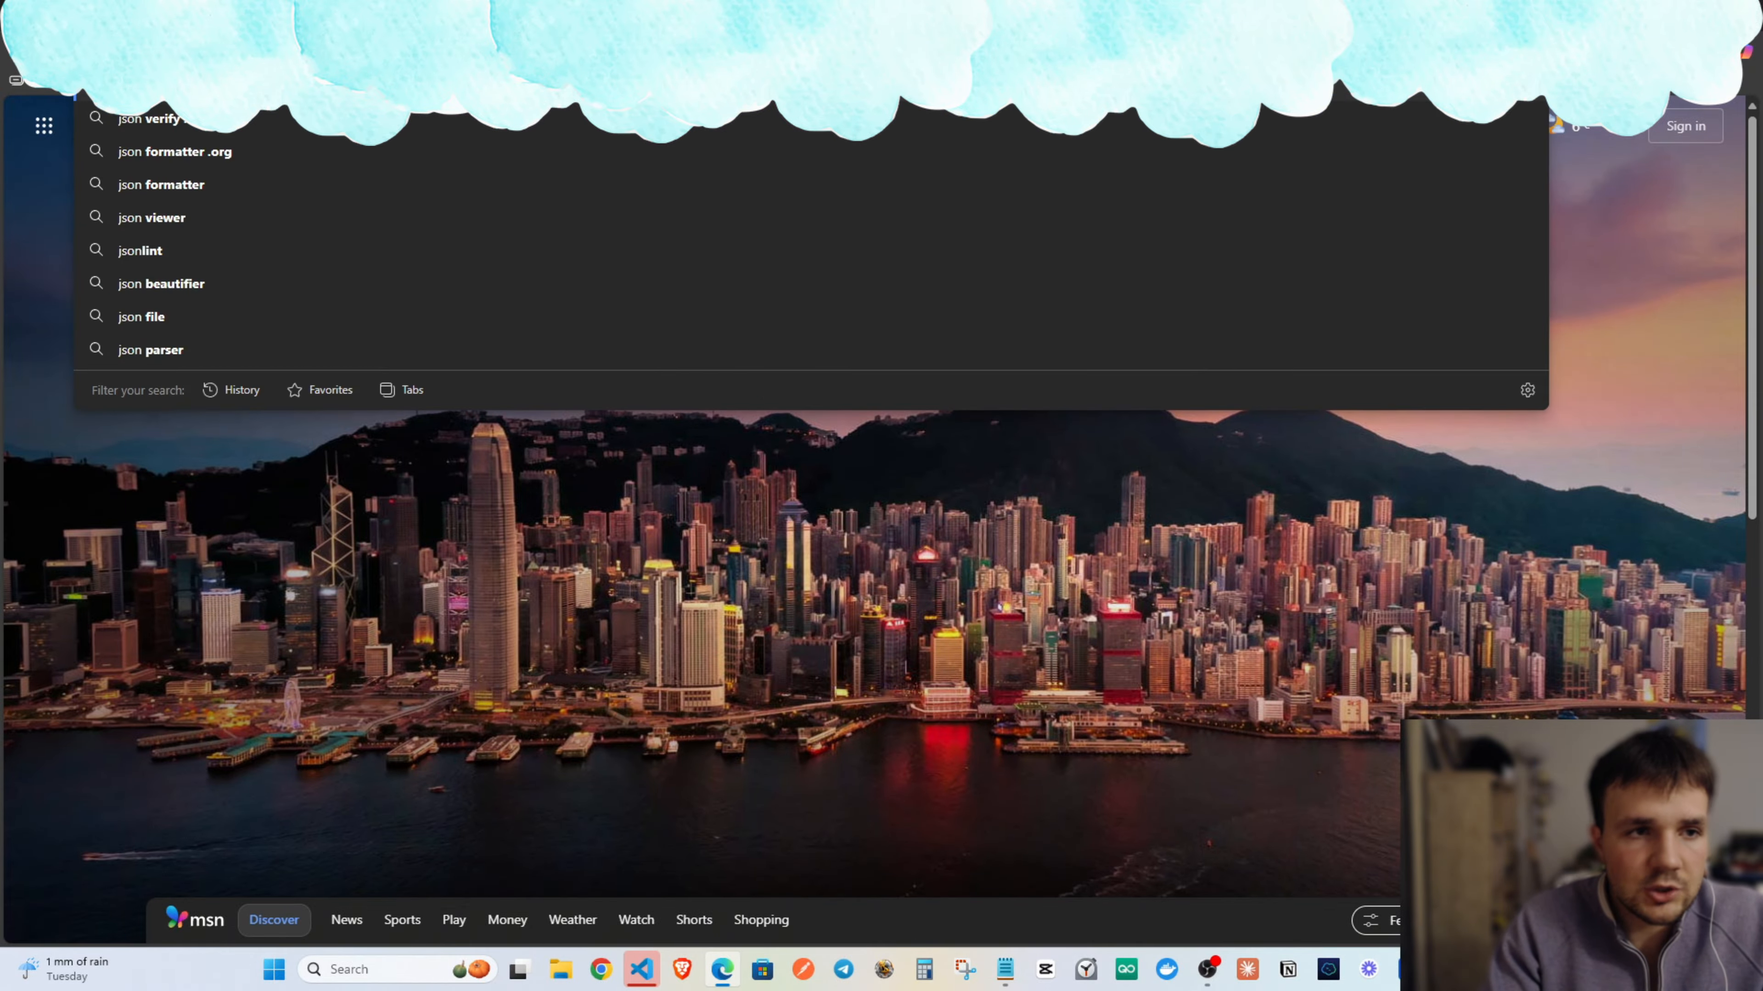
key(Down)
key(Down)
key(Down)
key(Return)
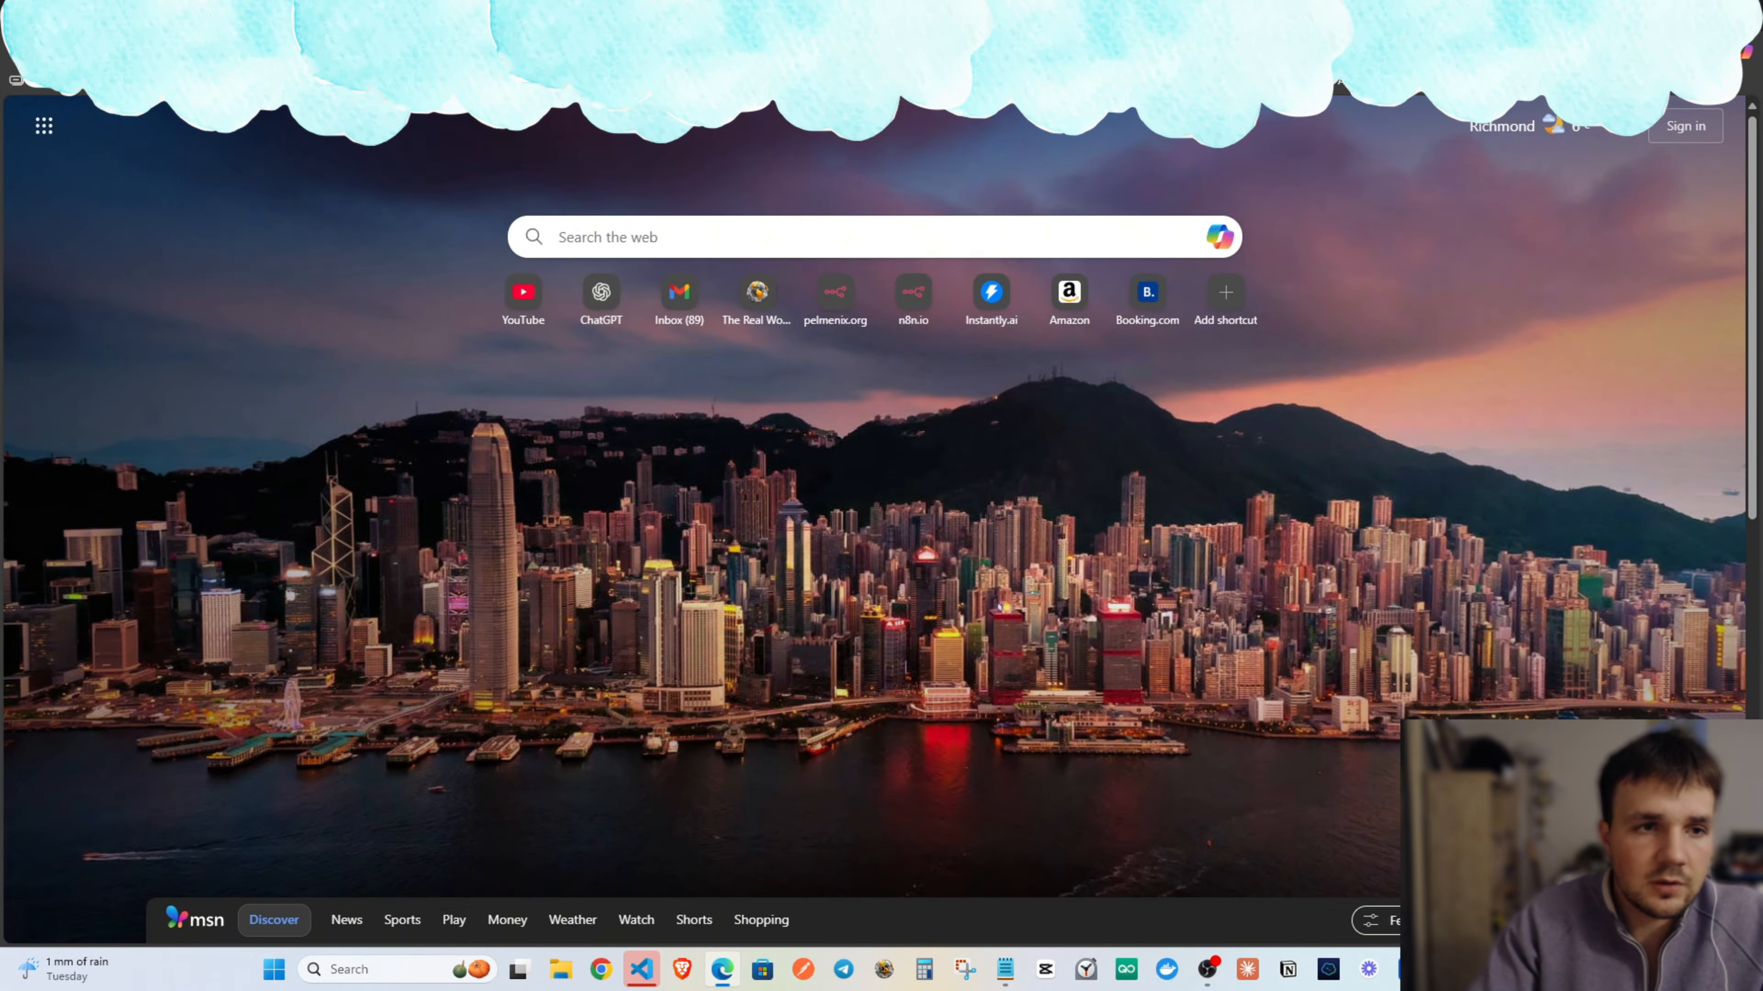
key(ctrl+l)
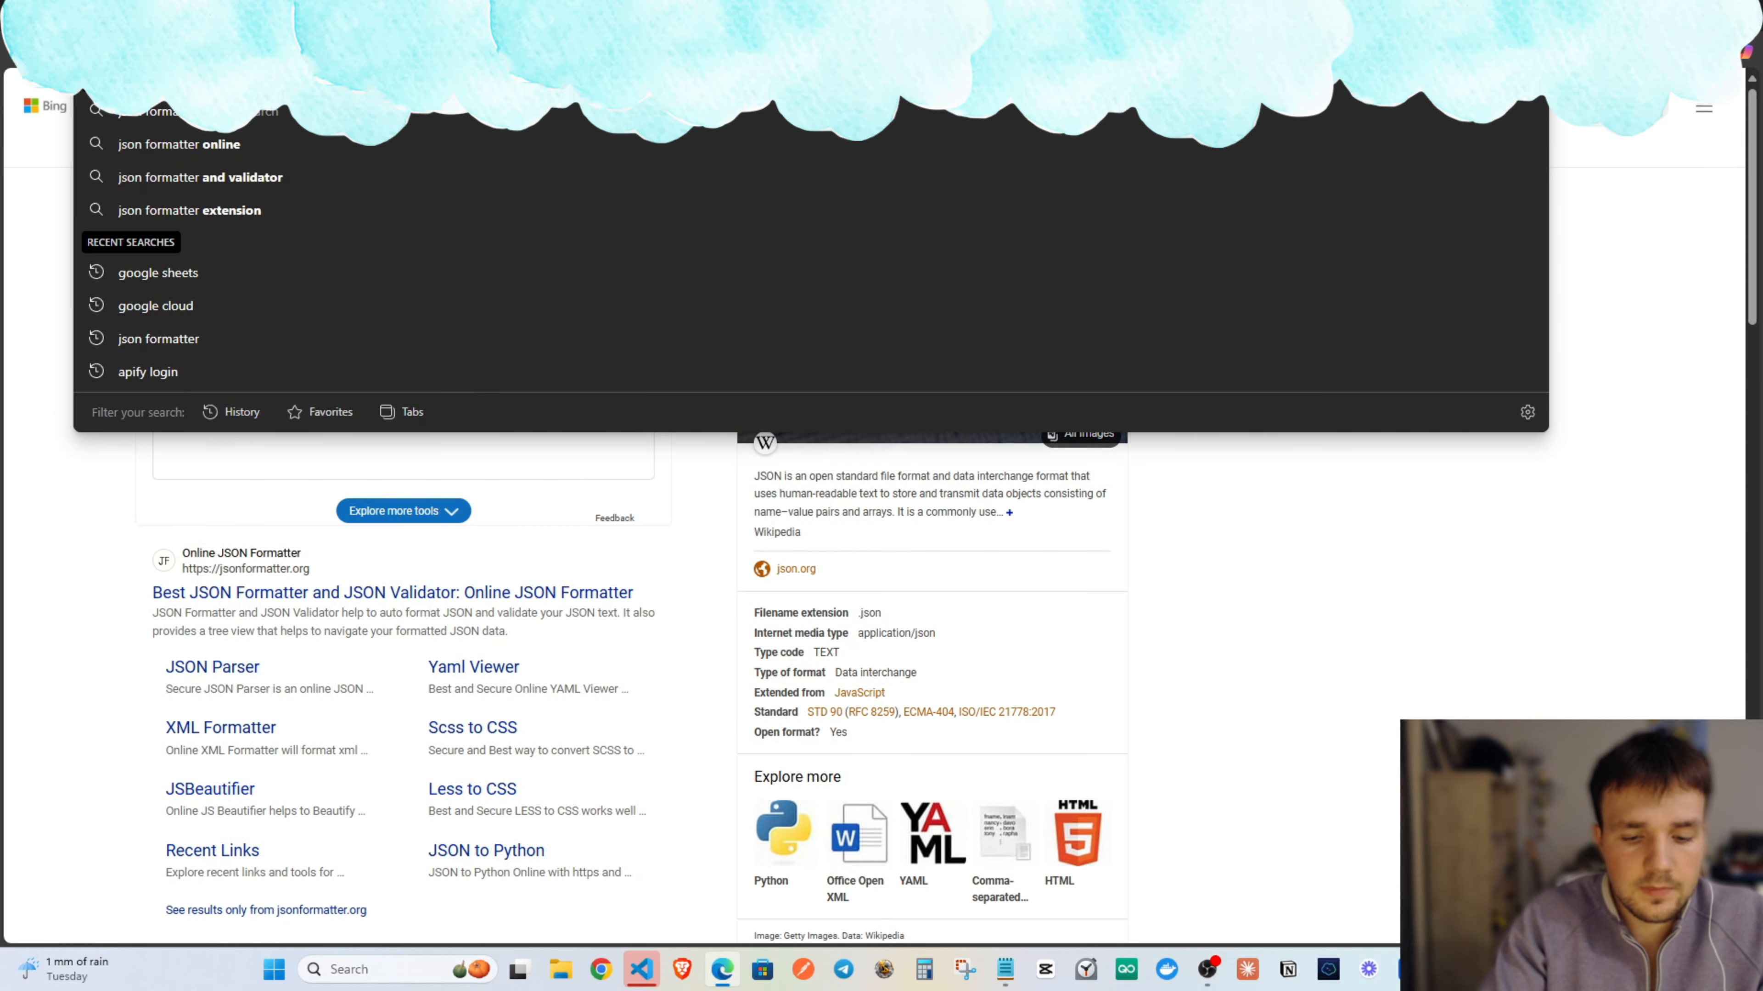
text(f)
key(Escape)
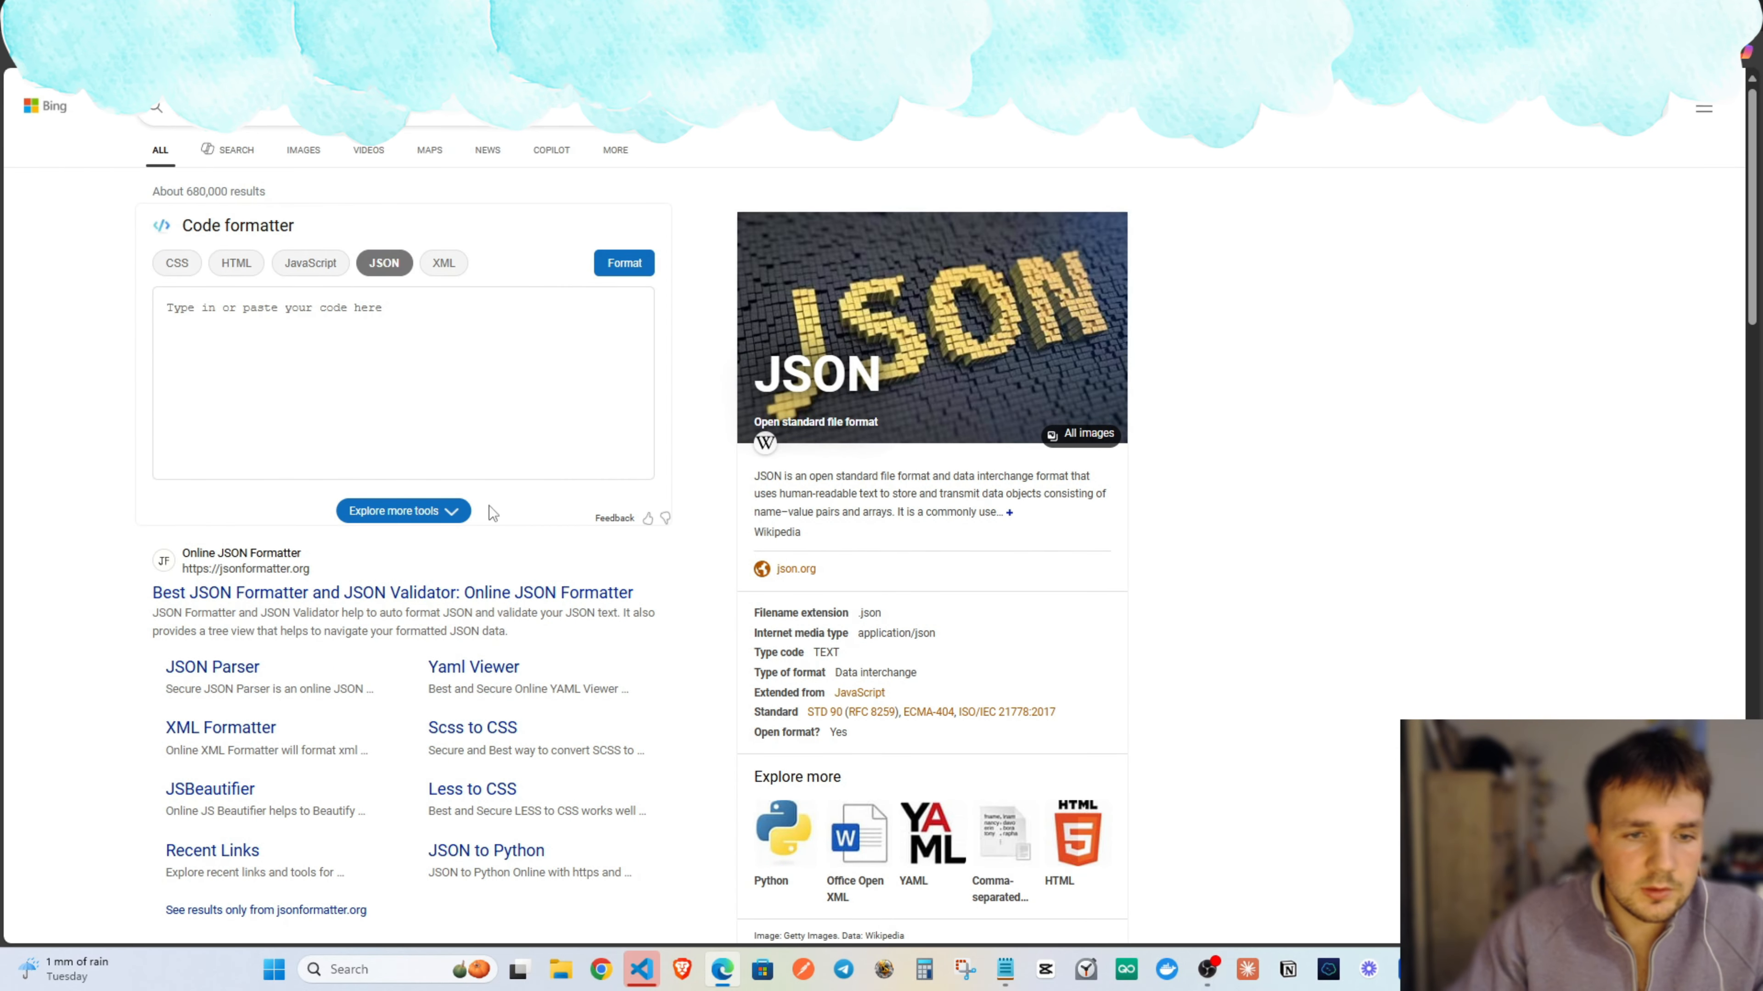
click(375, 595)
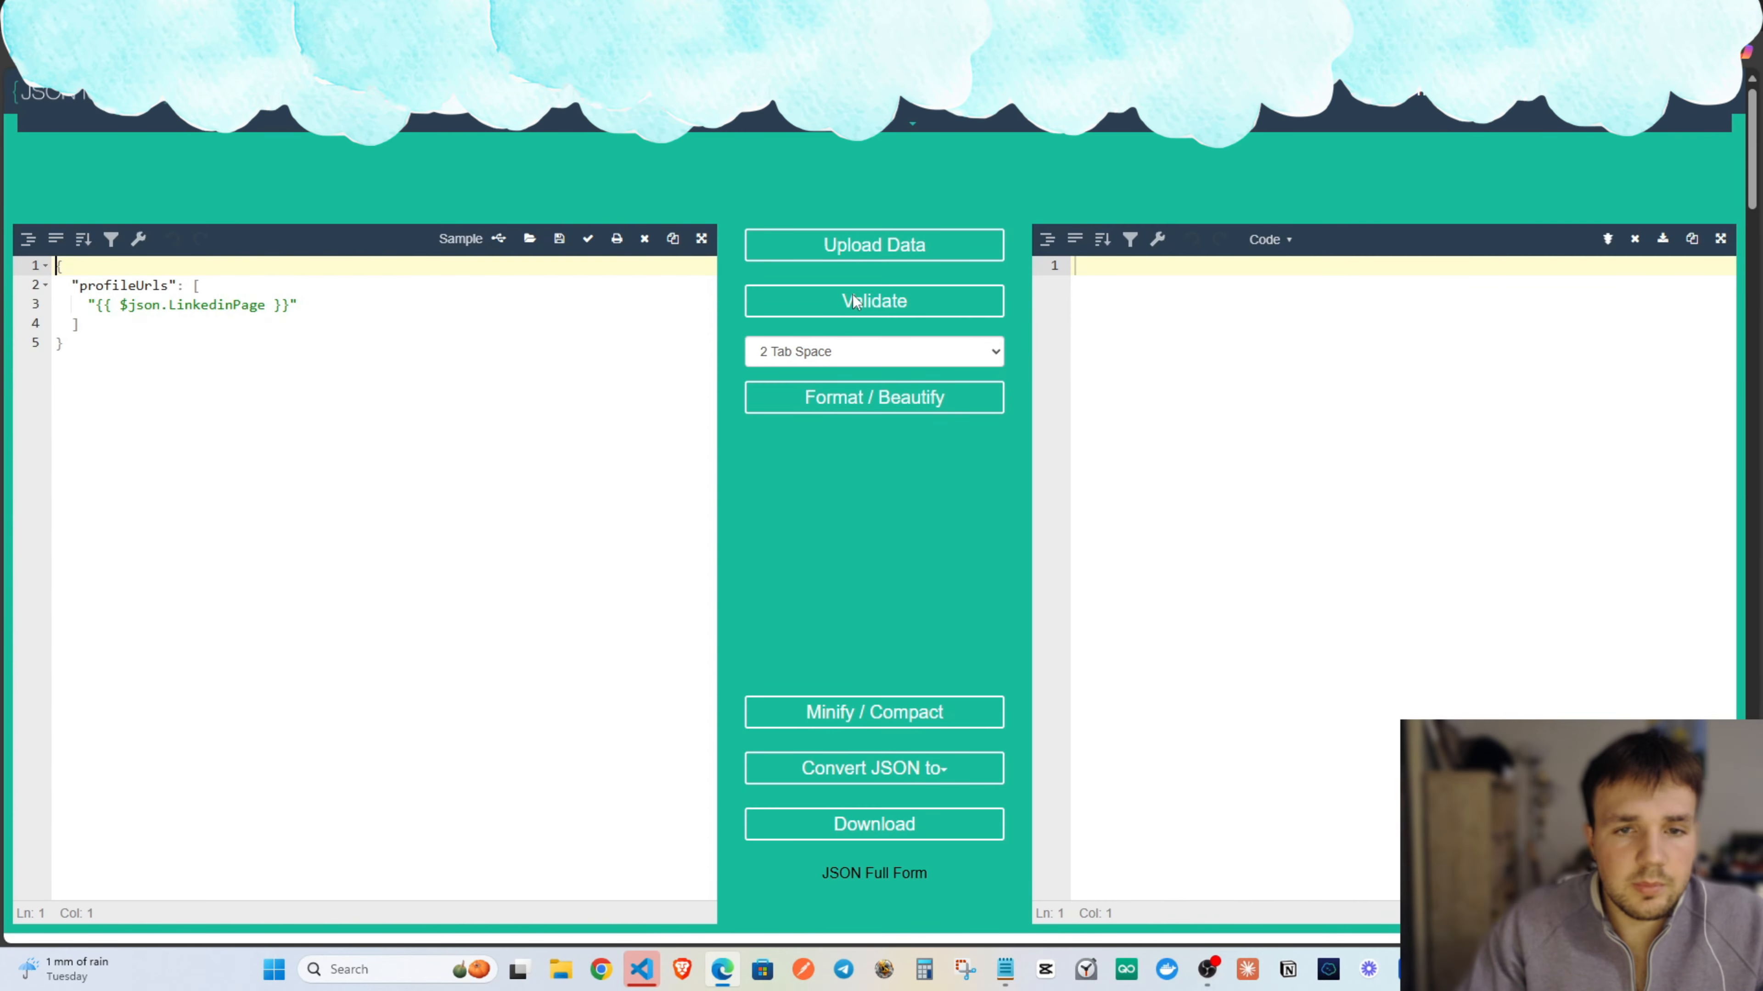
Format the profileUrls JSON there and paste the 2-space result into the n8n expression.
drag(182, 370, 59, 245)
text({   "profileUrls": [     ""   ] })
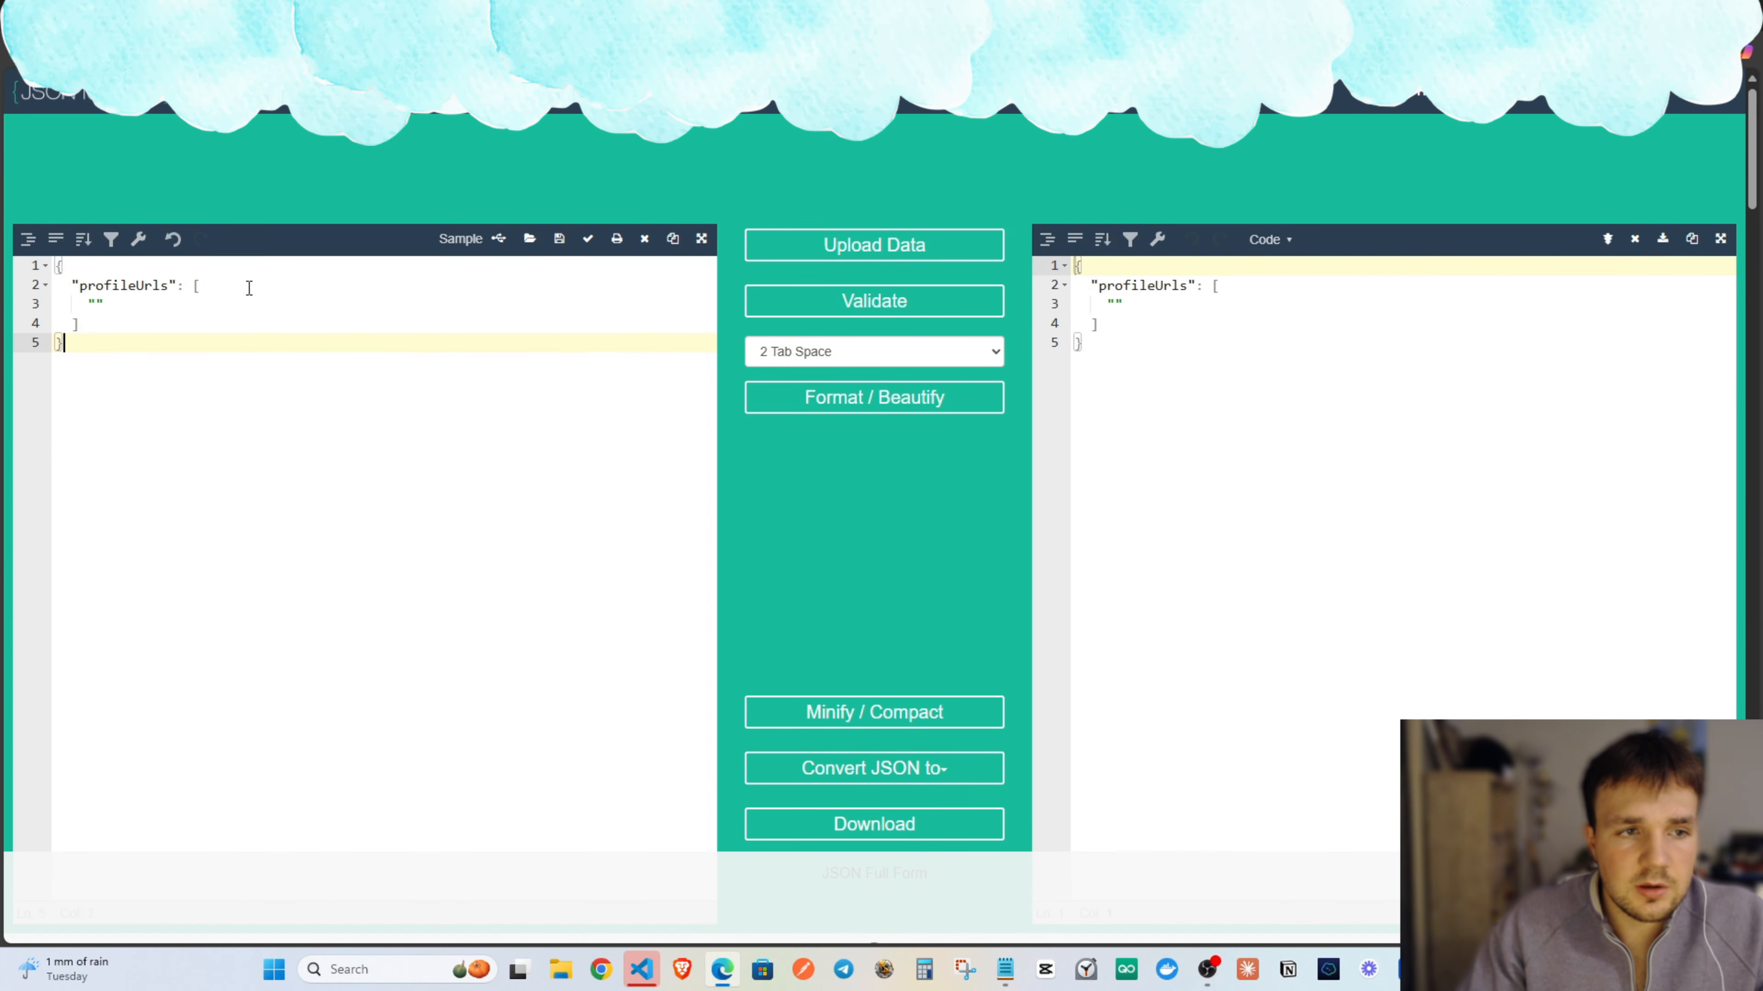
drag(1132, 351, 1059, 230)
key(ctrl+c)
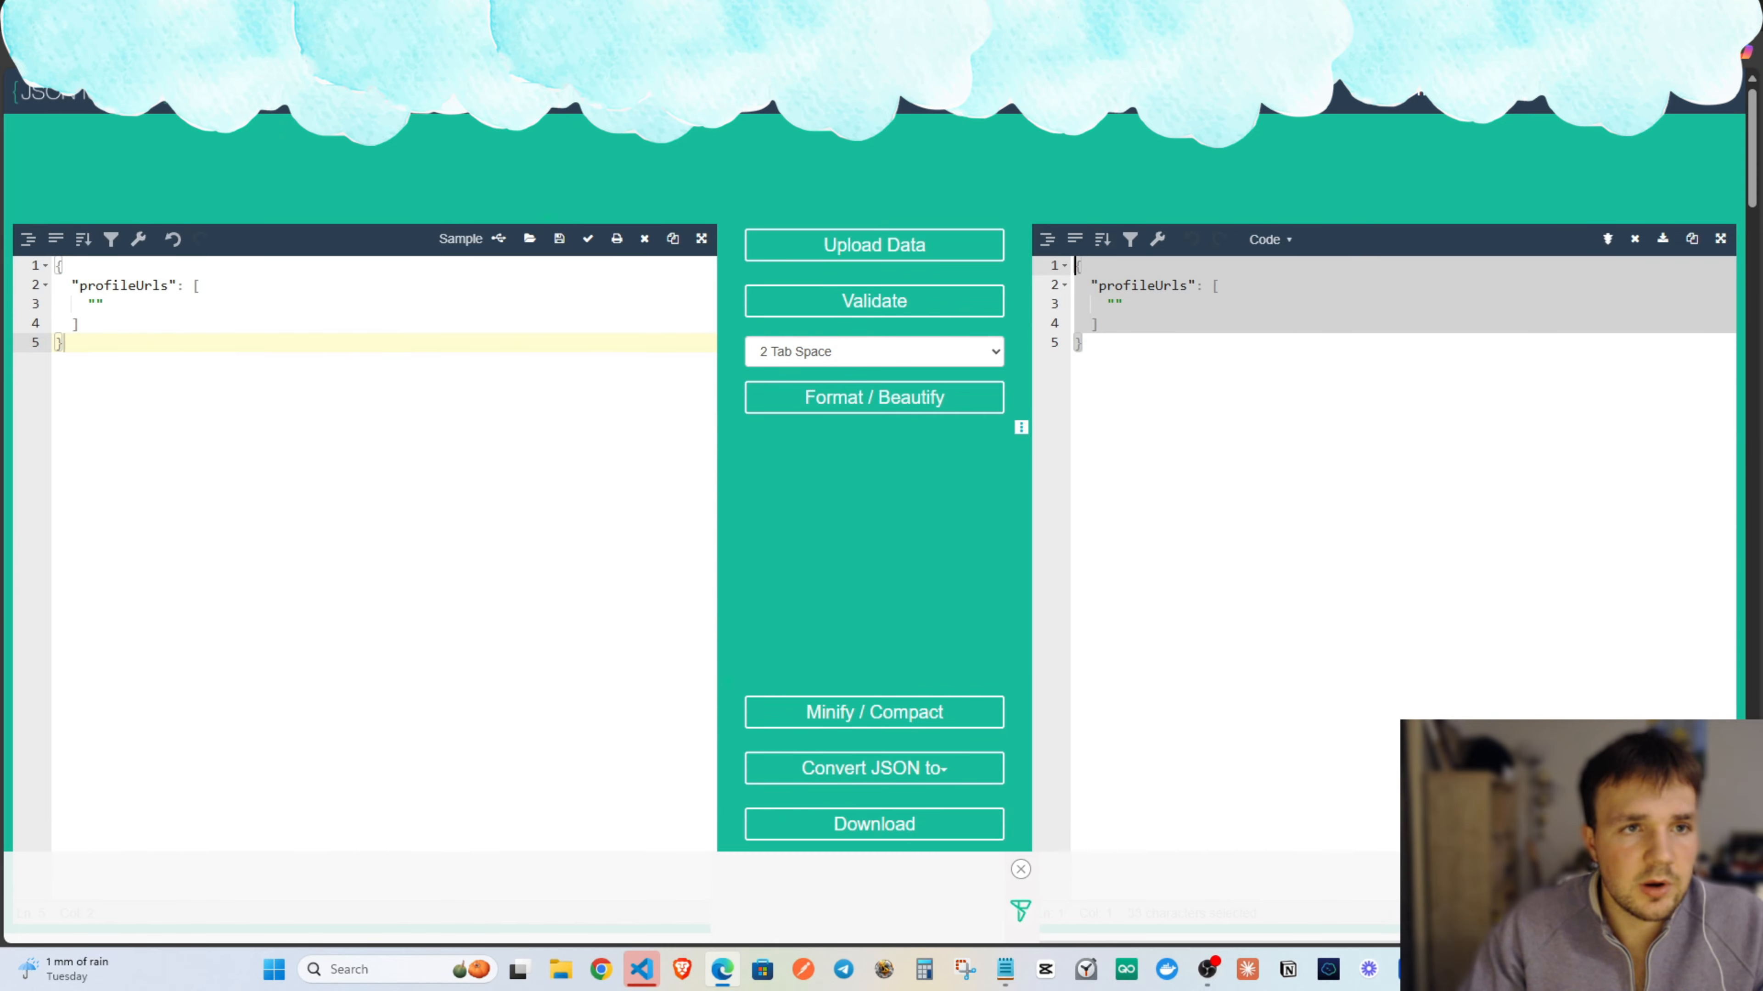
click(527, 15)
key(ctrl+a)
key(ctrl+v)
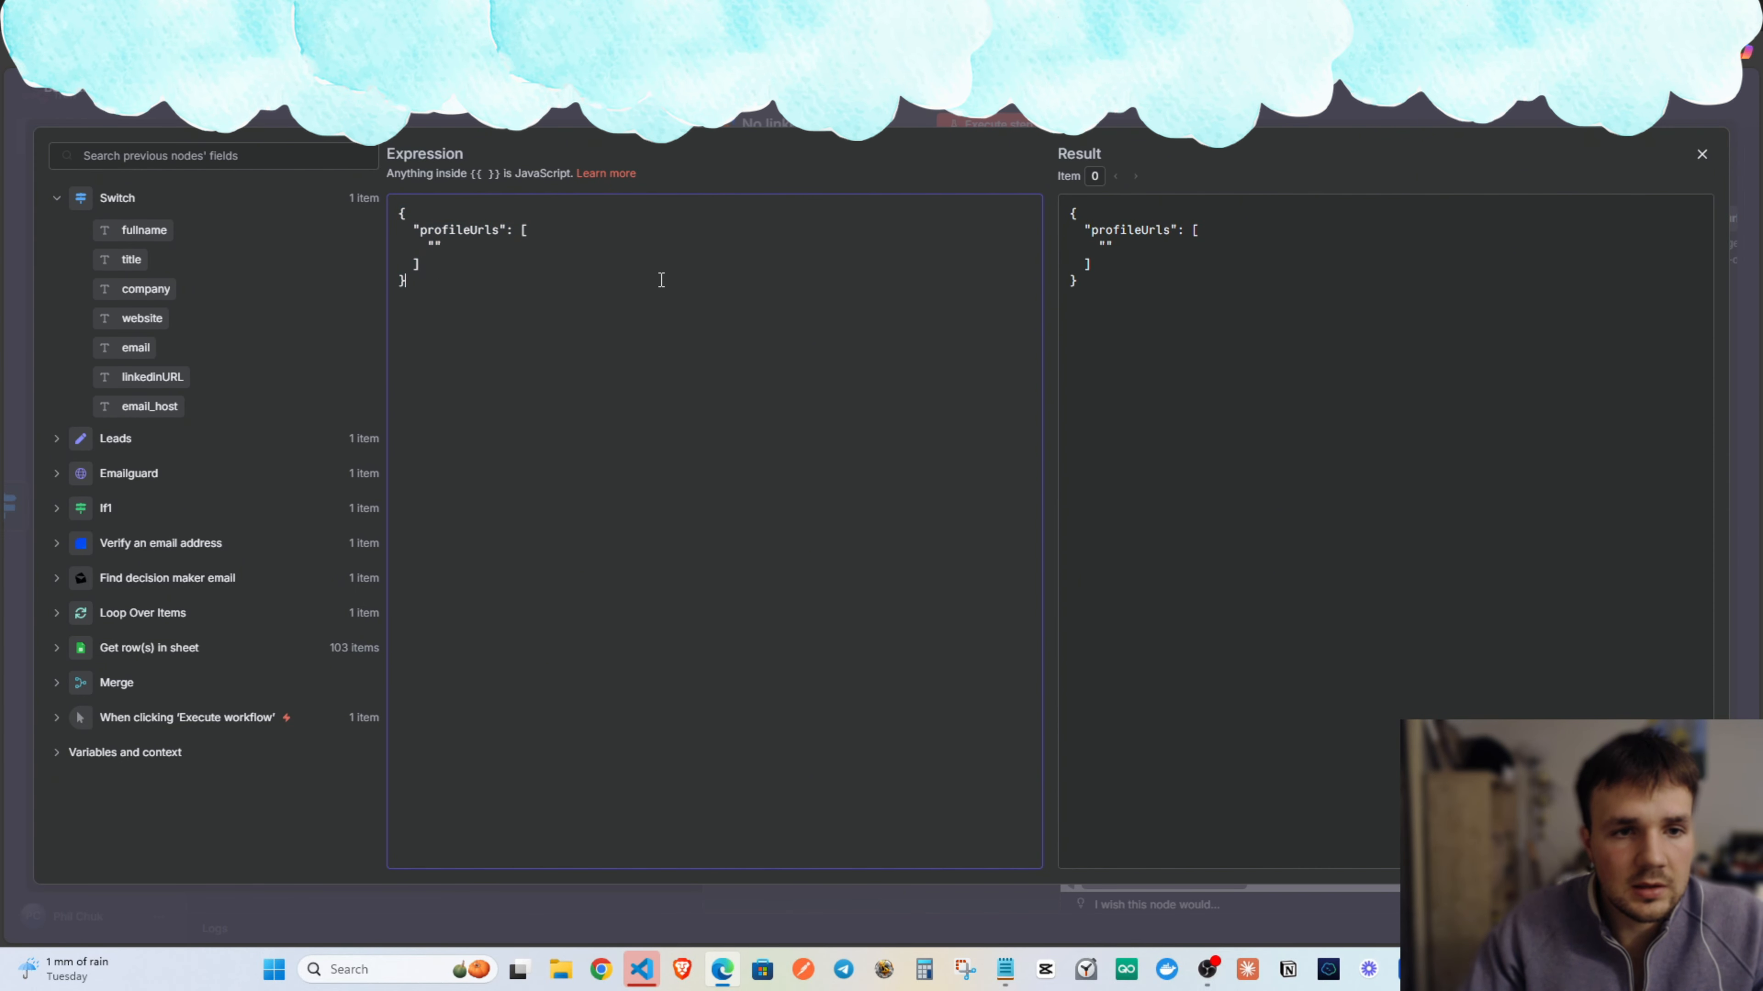
Map {{ $json.linkedinURL }} into the profileUrls entry and close the Apify node.
click(1702, 153)
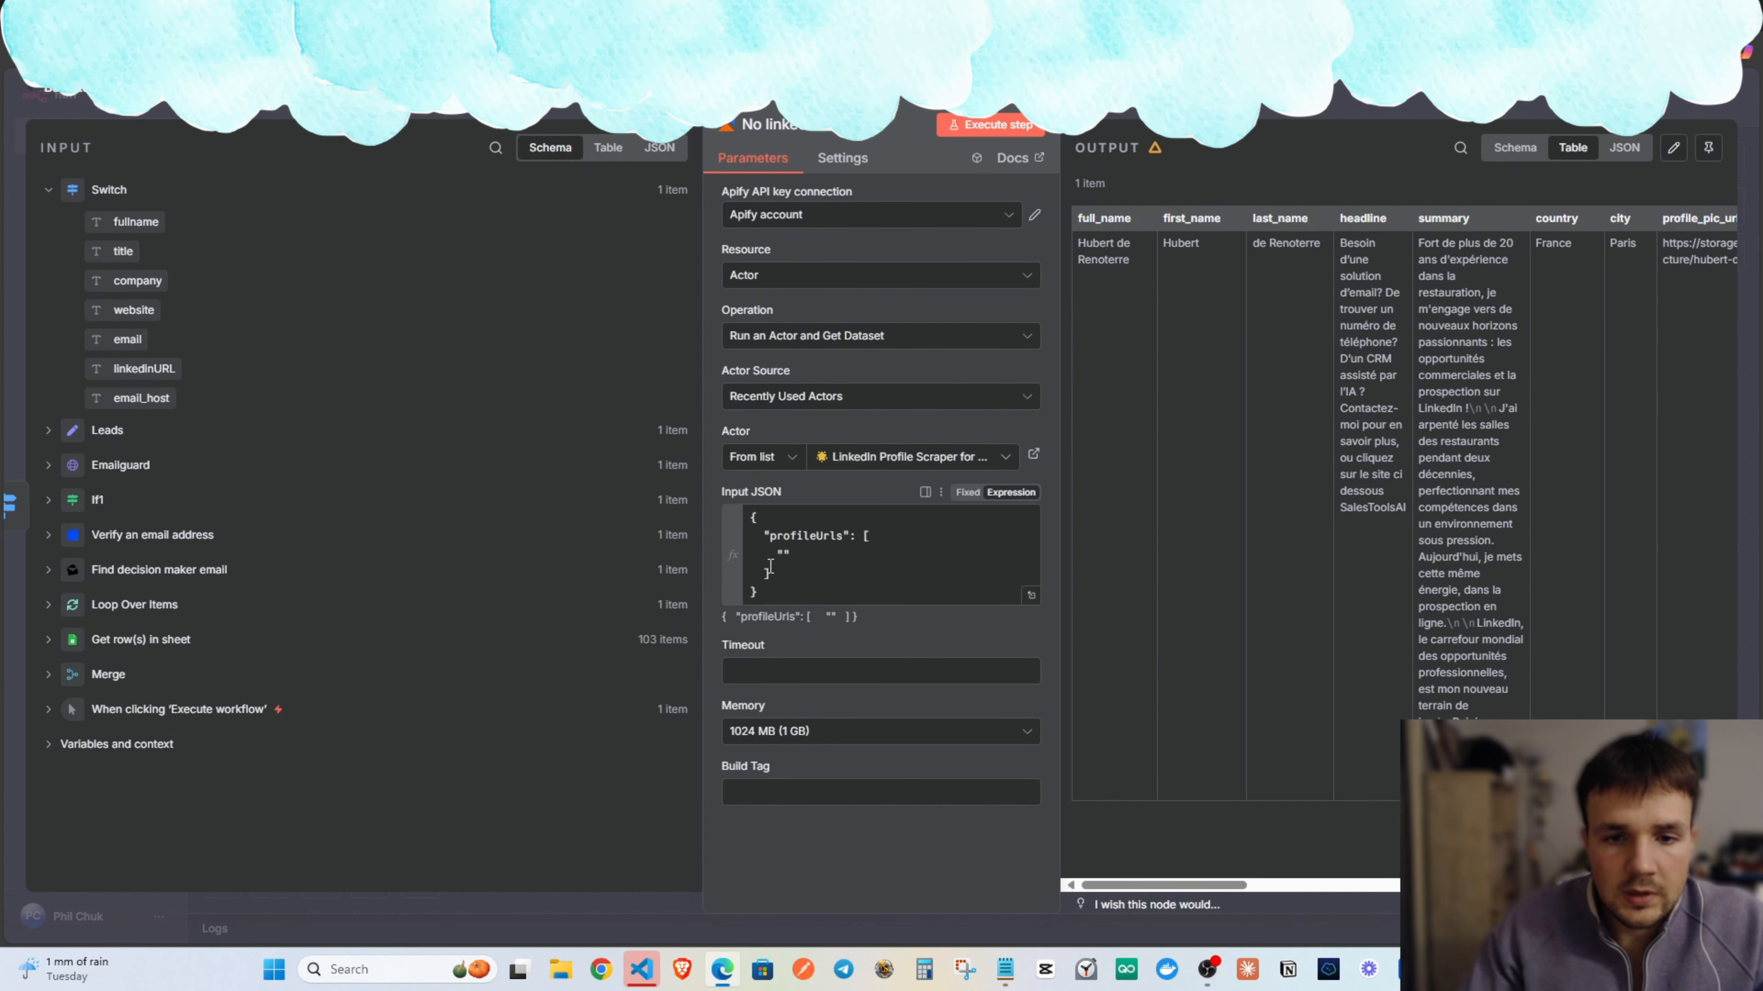
click(785, 558)
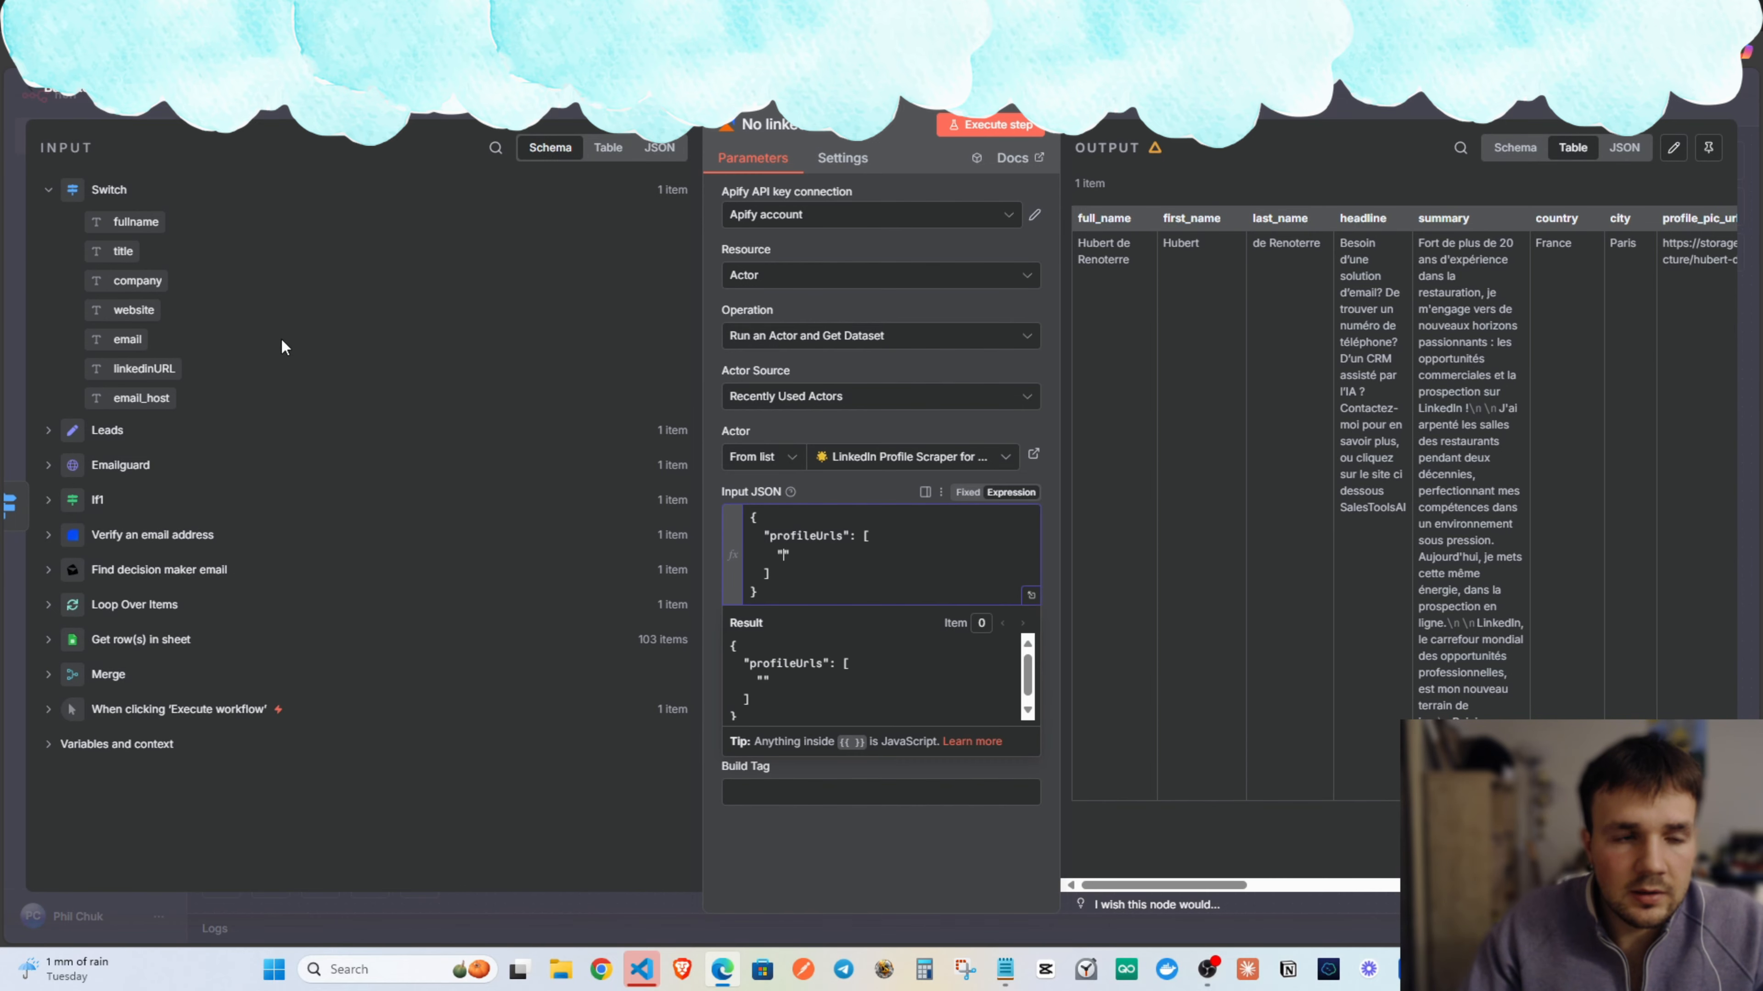
drag(144, 369, 805, 563)
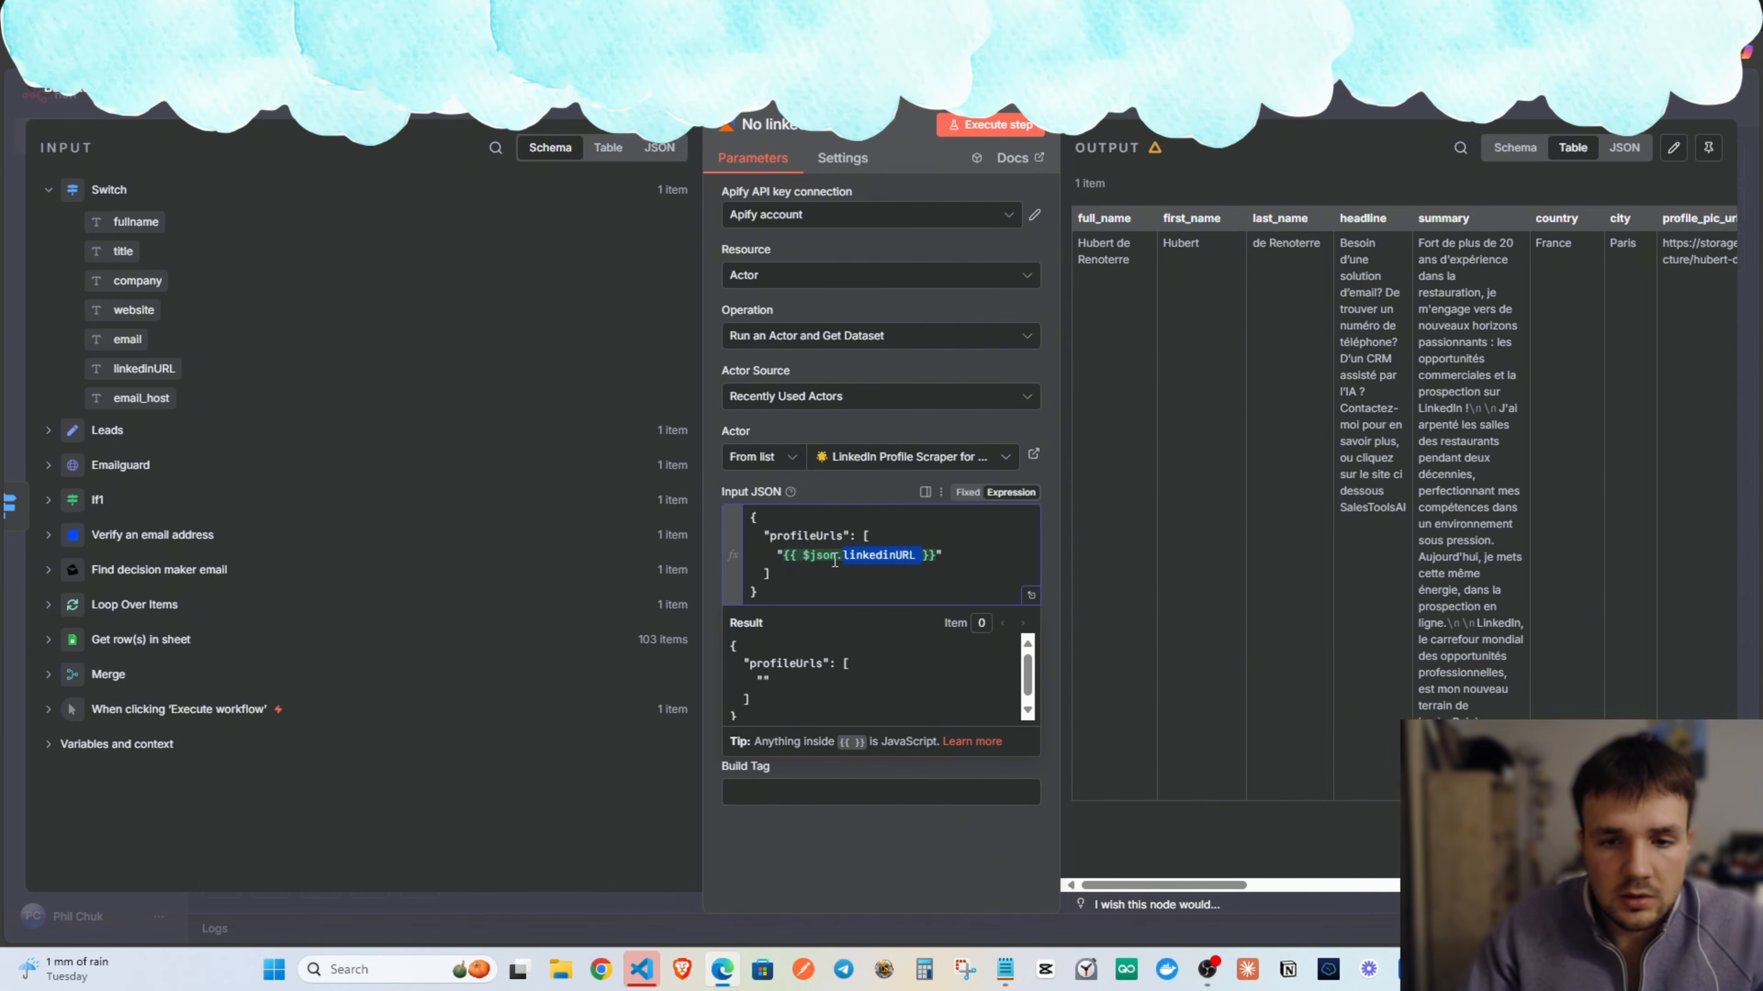
click(1125, 109)
Check the Switch node settings and execute the whole workflow.
double_click(1055, 548)
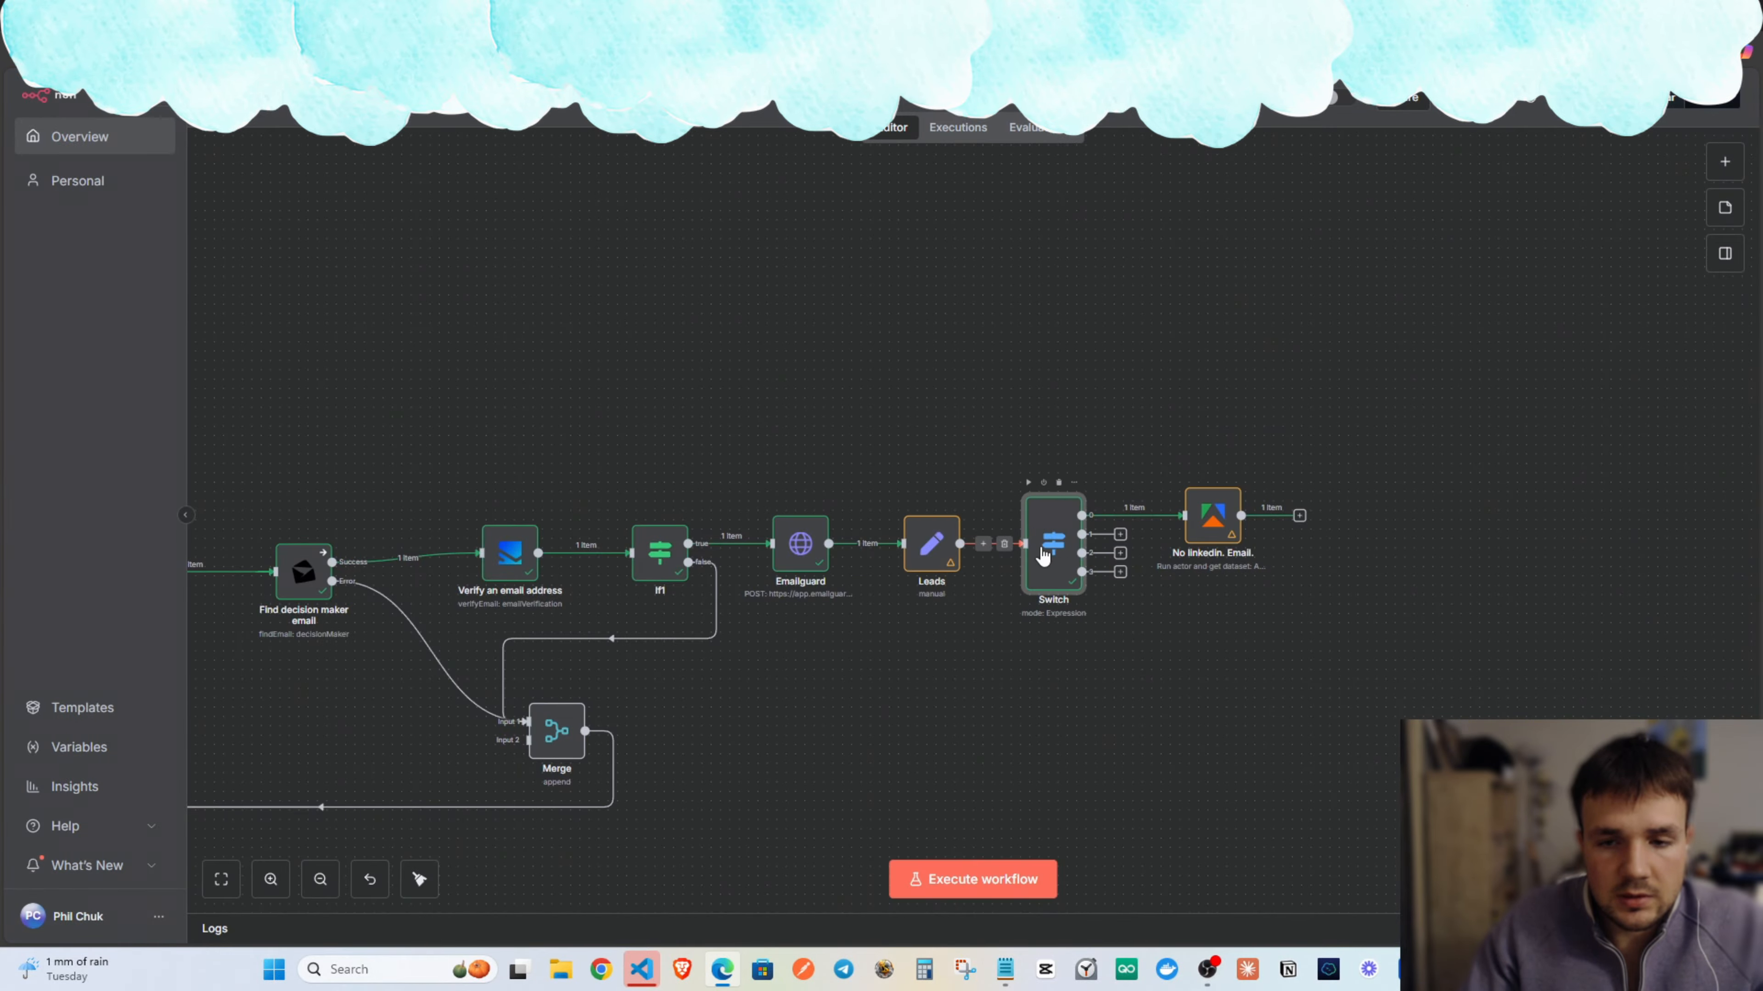
scroll(821, 391, down, 2)
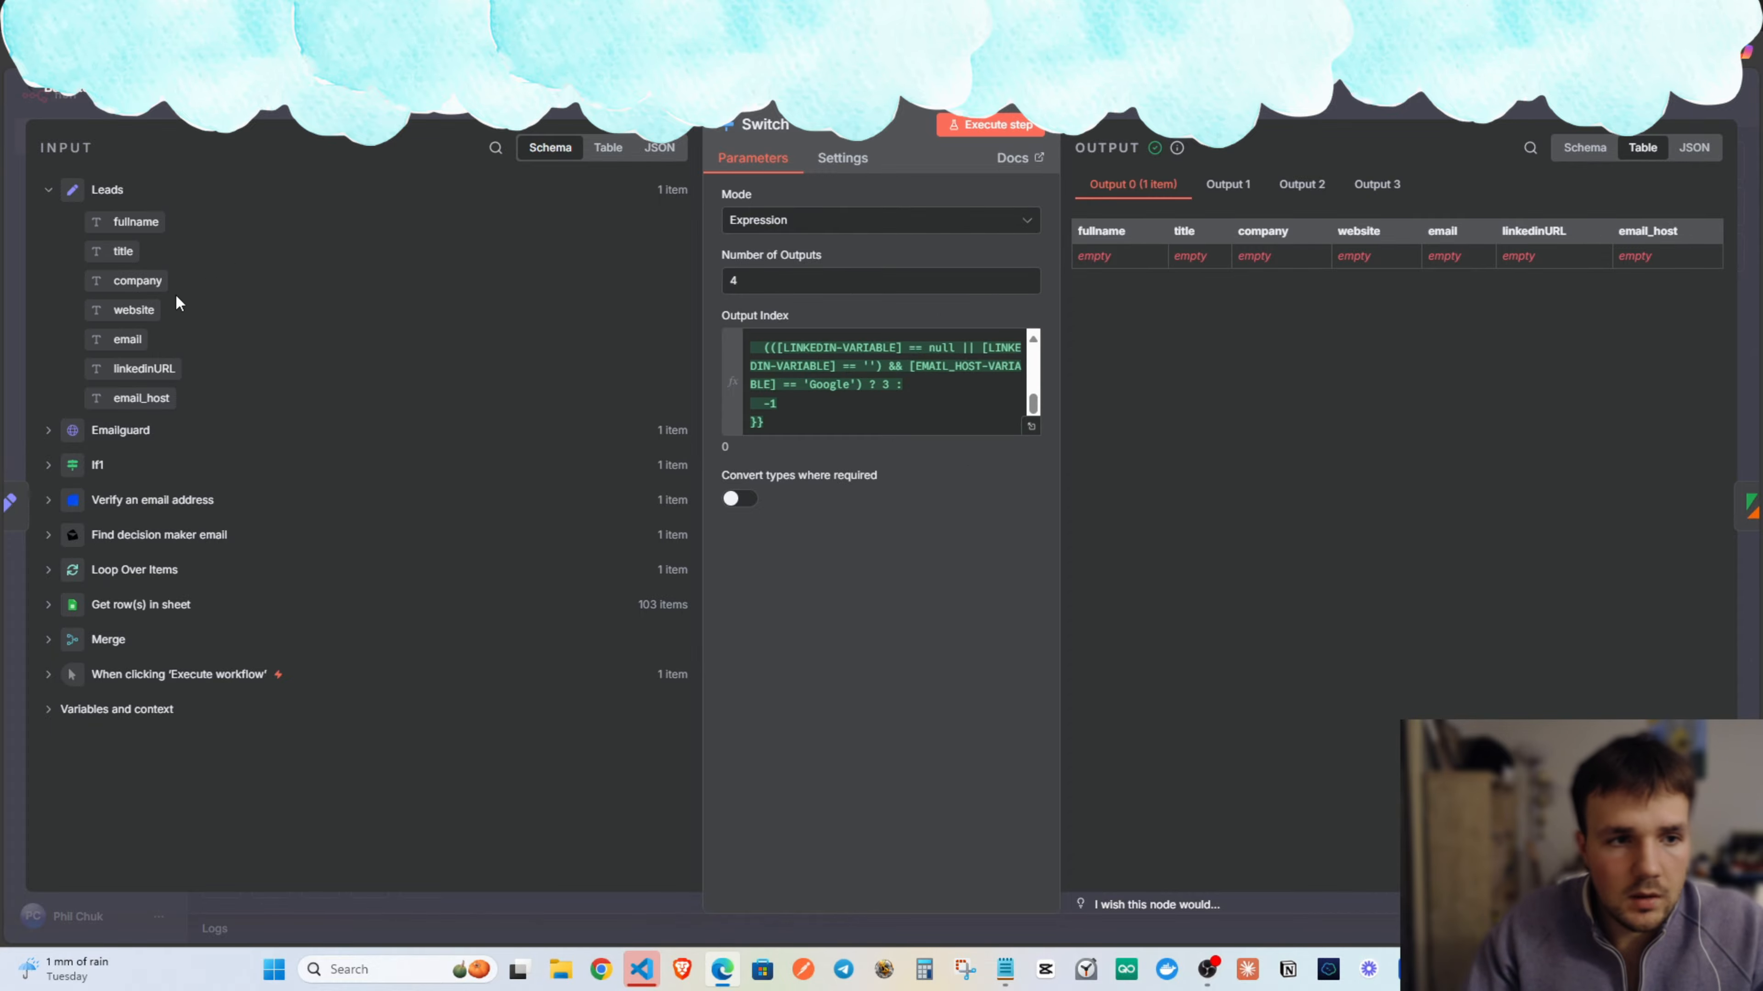
key(Escape)
scroll(1015, 720, left, 3)
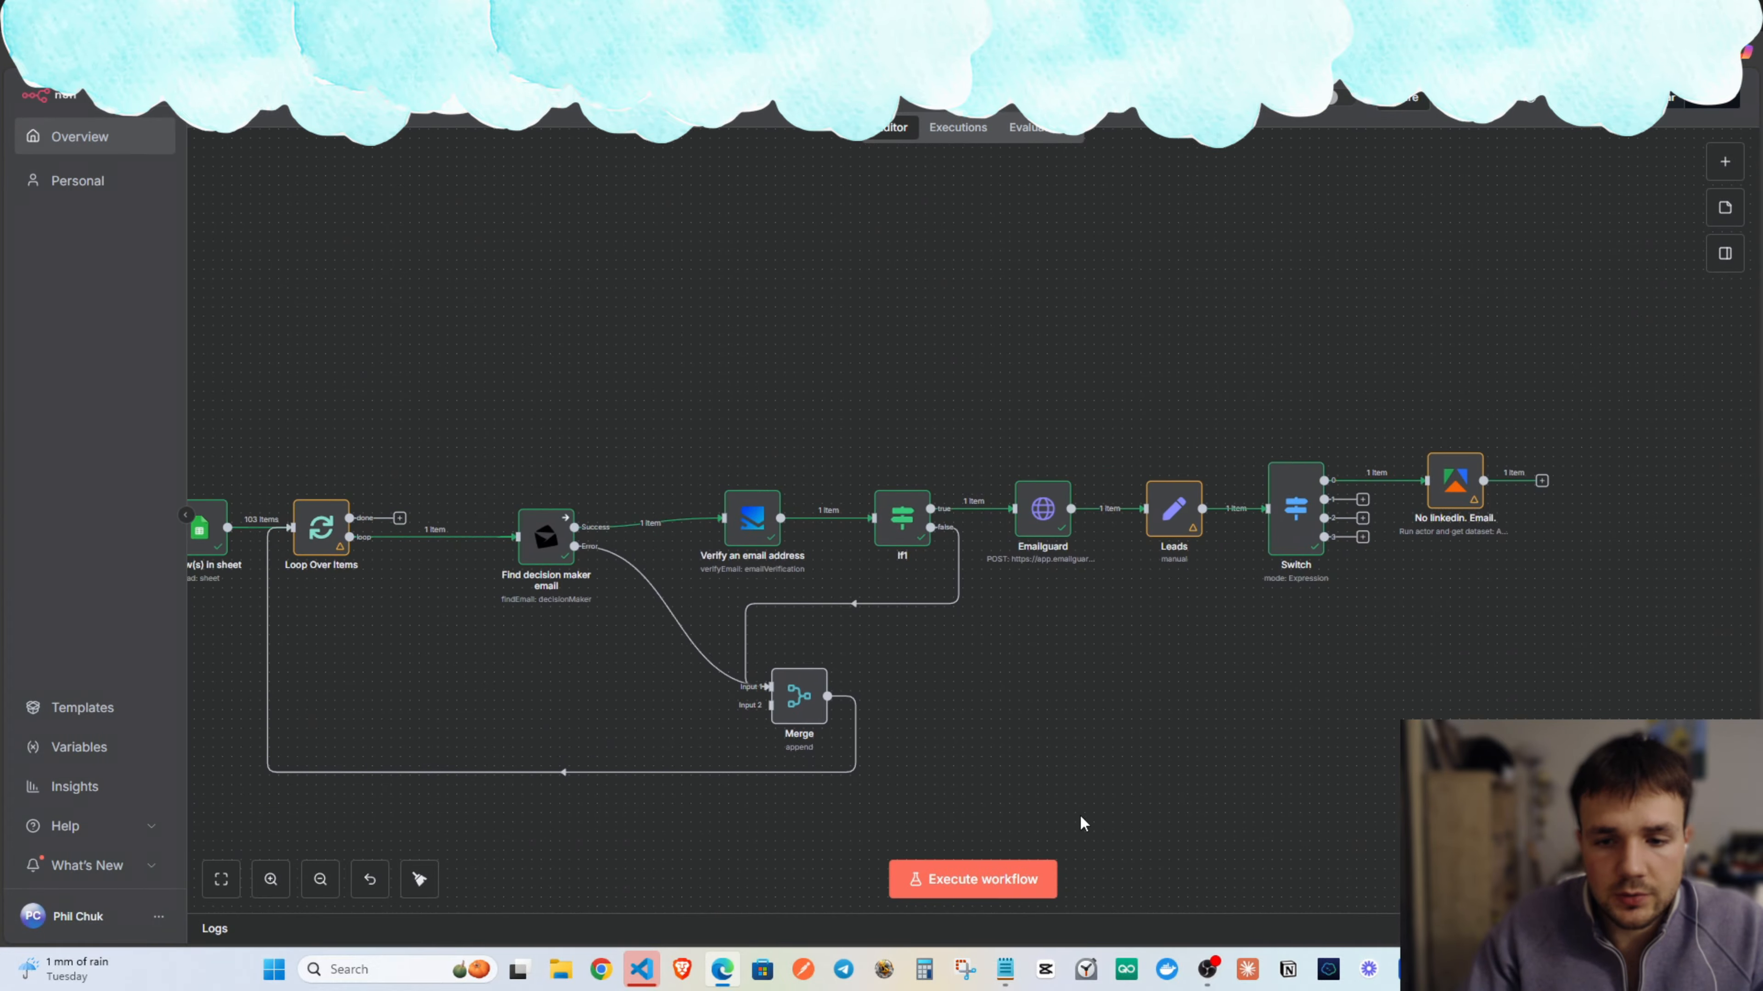
click(978, 868)
scroll(991, 792, down, 3)
drag(1062, 747, 965, 711)
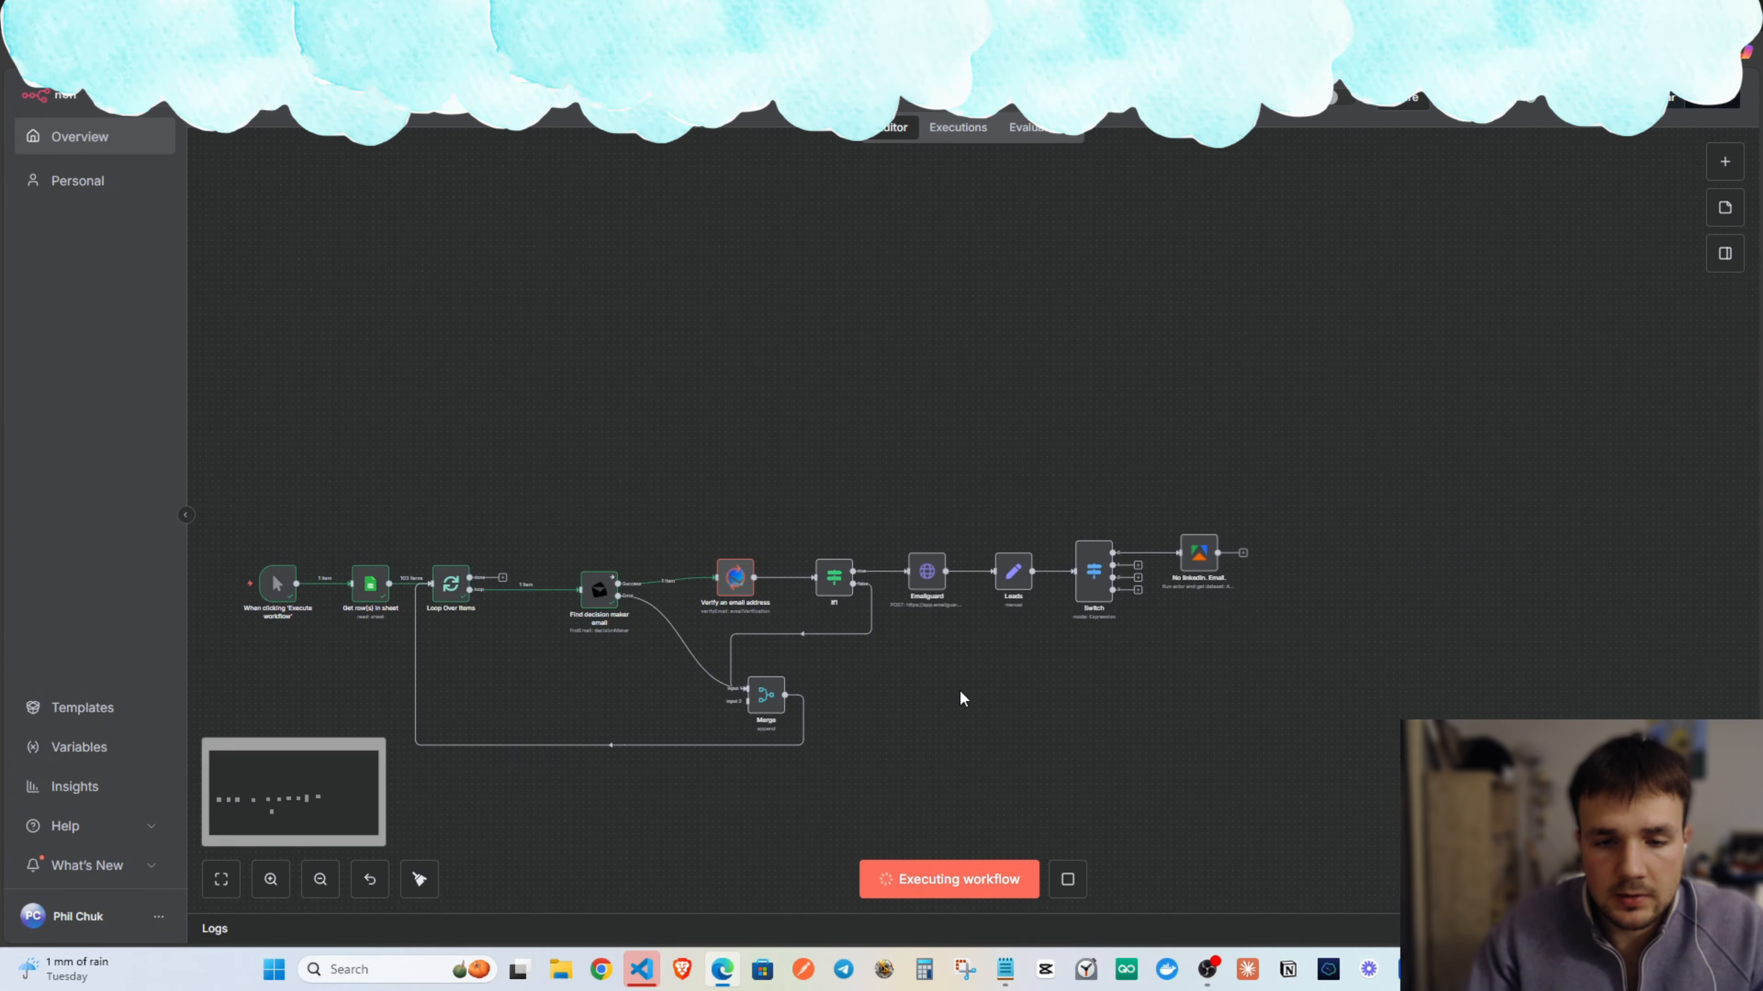
Stop the run and verify the No linkedin. Email. Input JSON resolves with real data.
click(1069, 879)
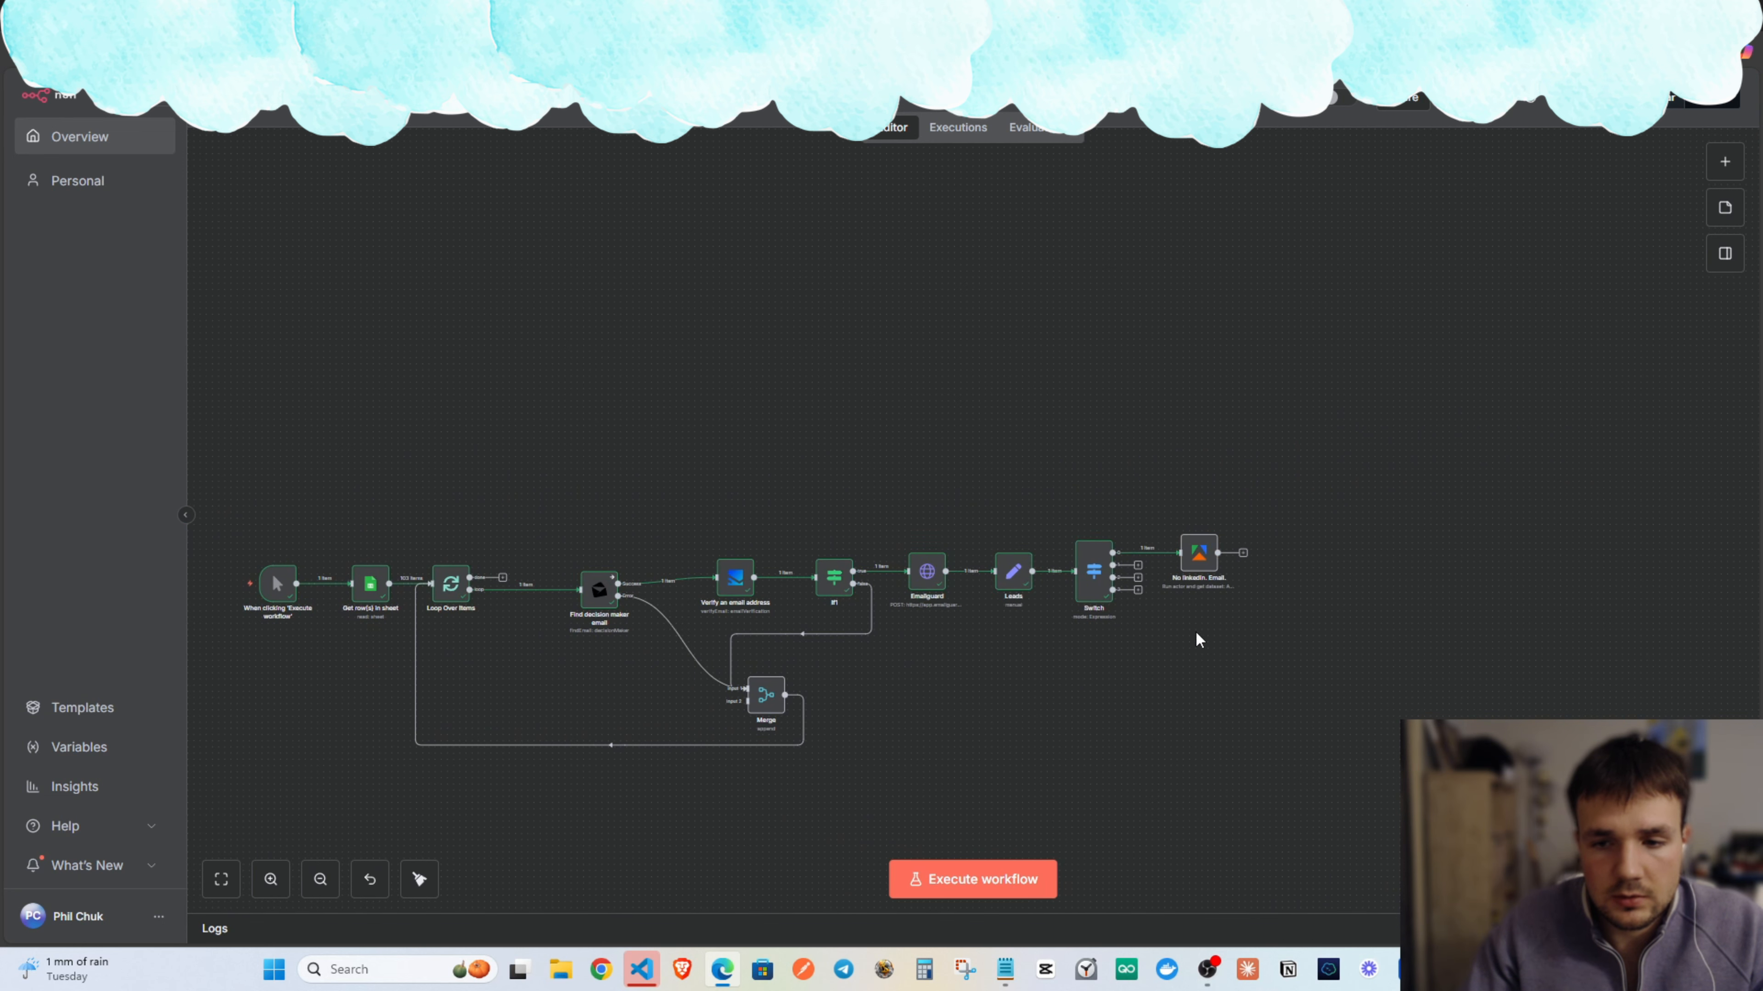
double_click(1199, 554)
click(890, 559)
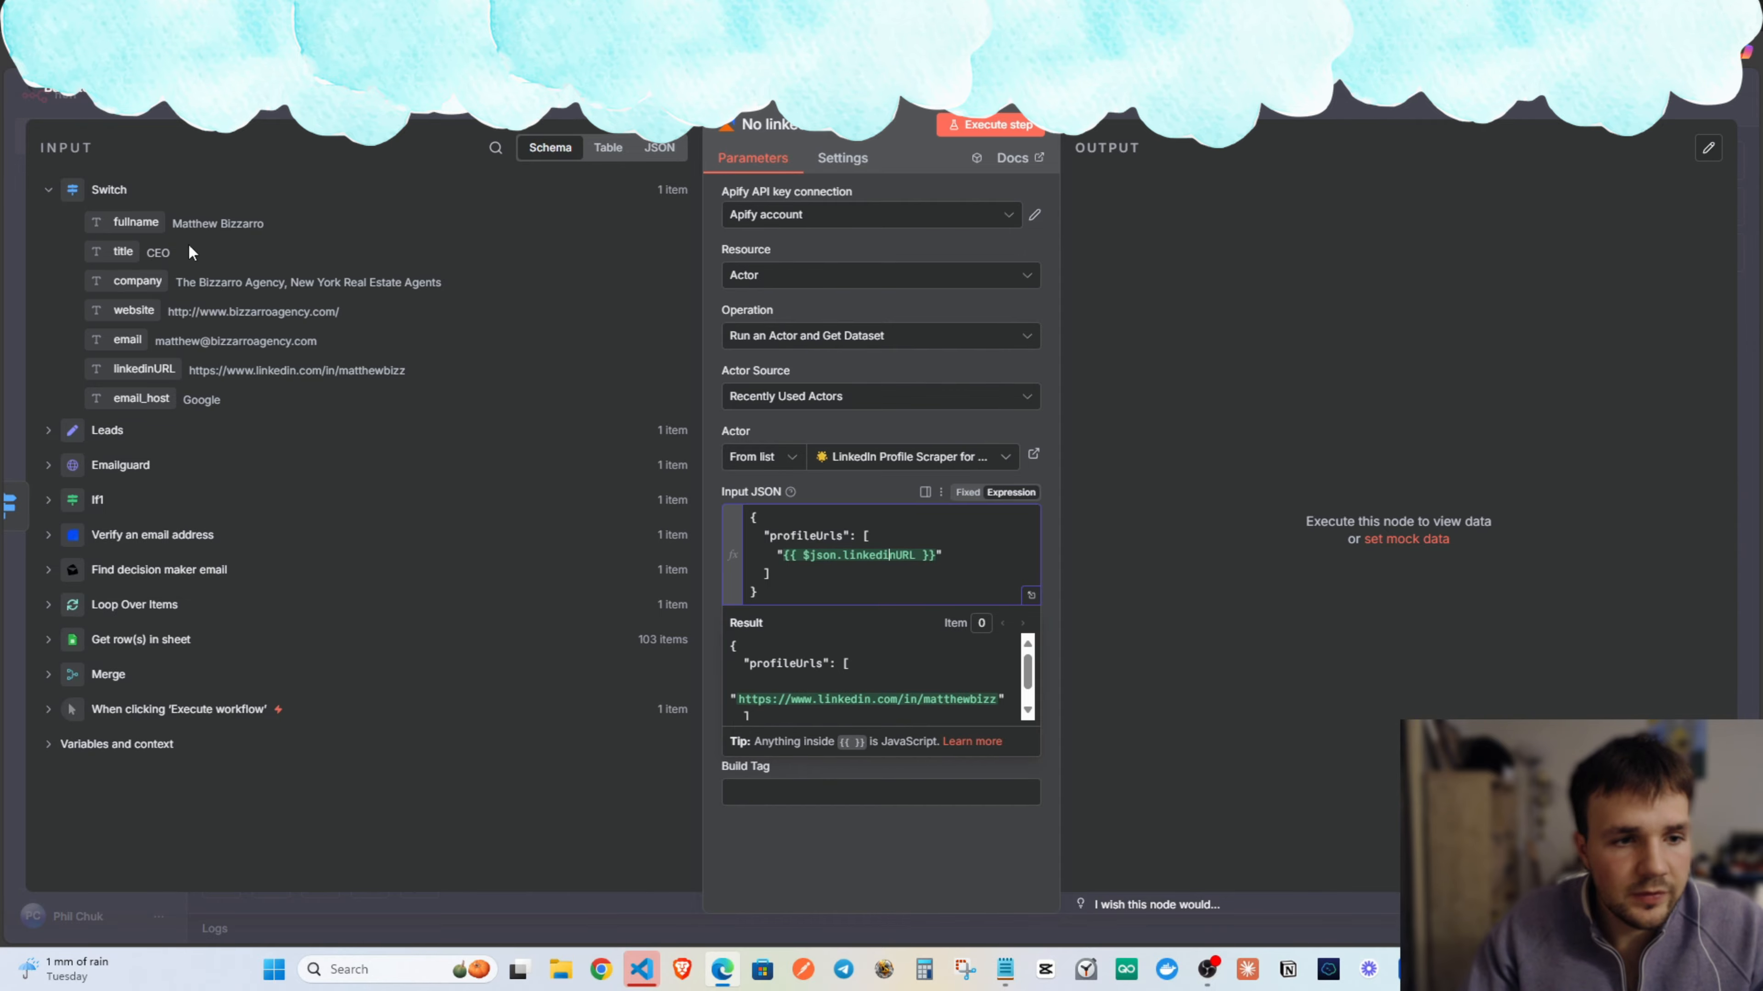
key(Escape)
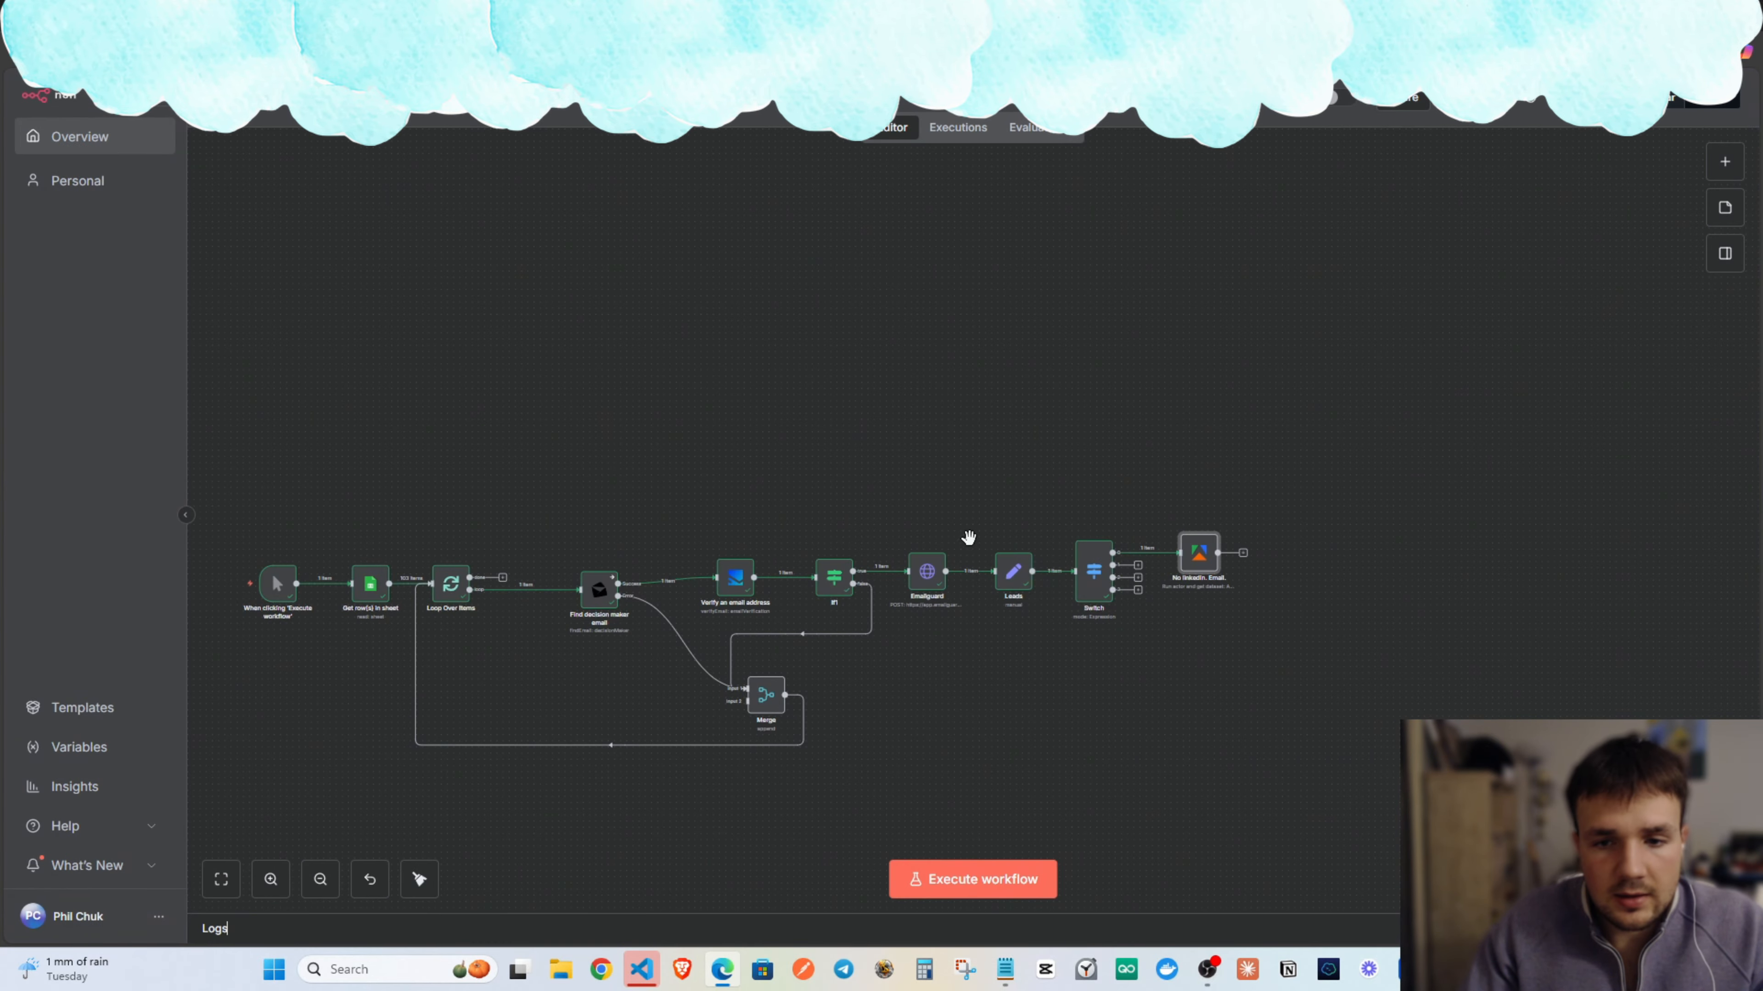
Review the Switch node's full Output Index expression, which resolves to 0.
scroll(996, 545, up, 3)
double_click(996, 545)
click(1032, 426)
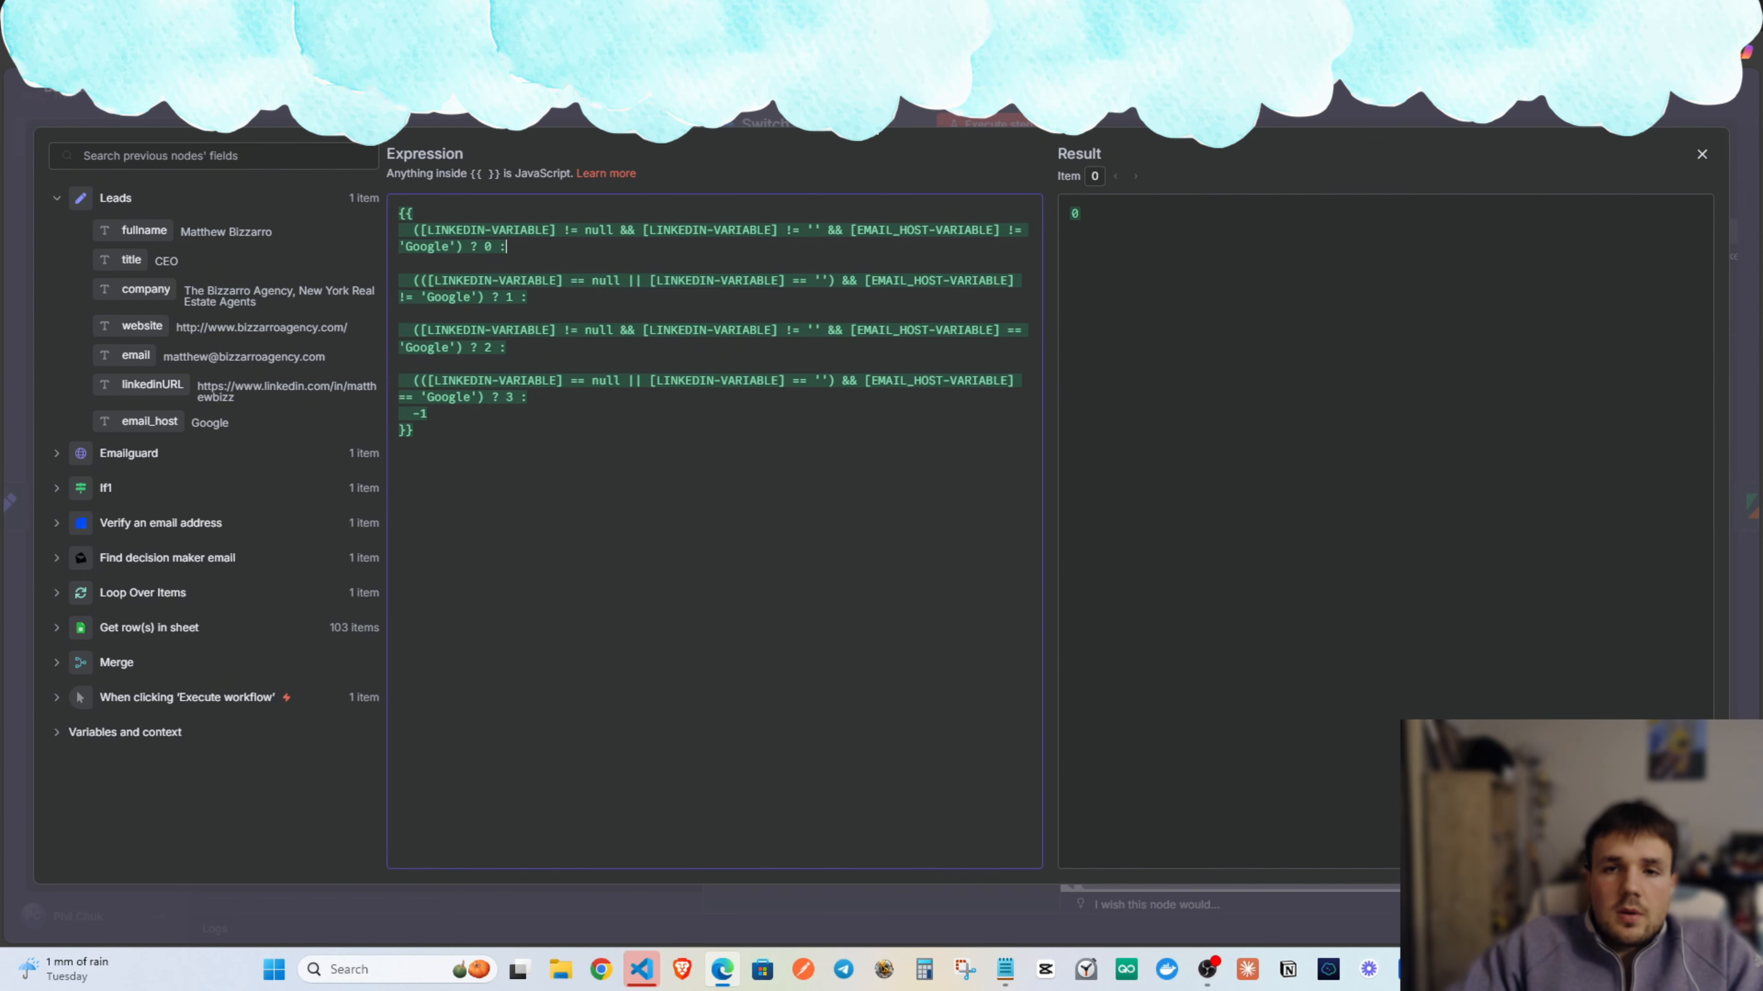
key(Escape)
key(Escape)
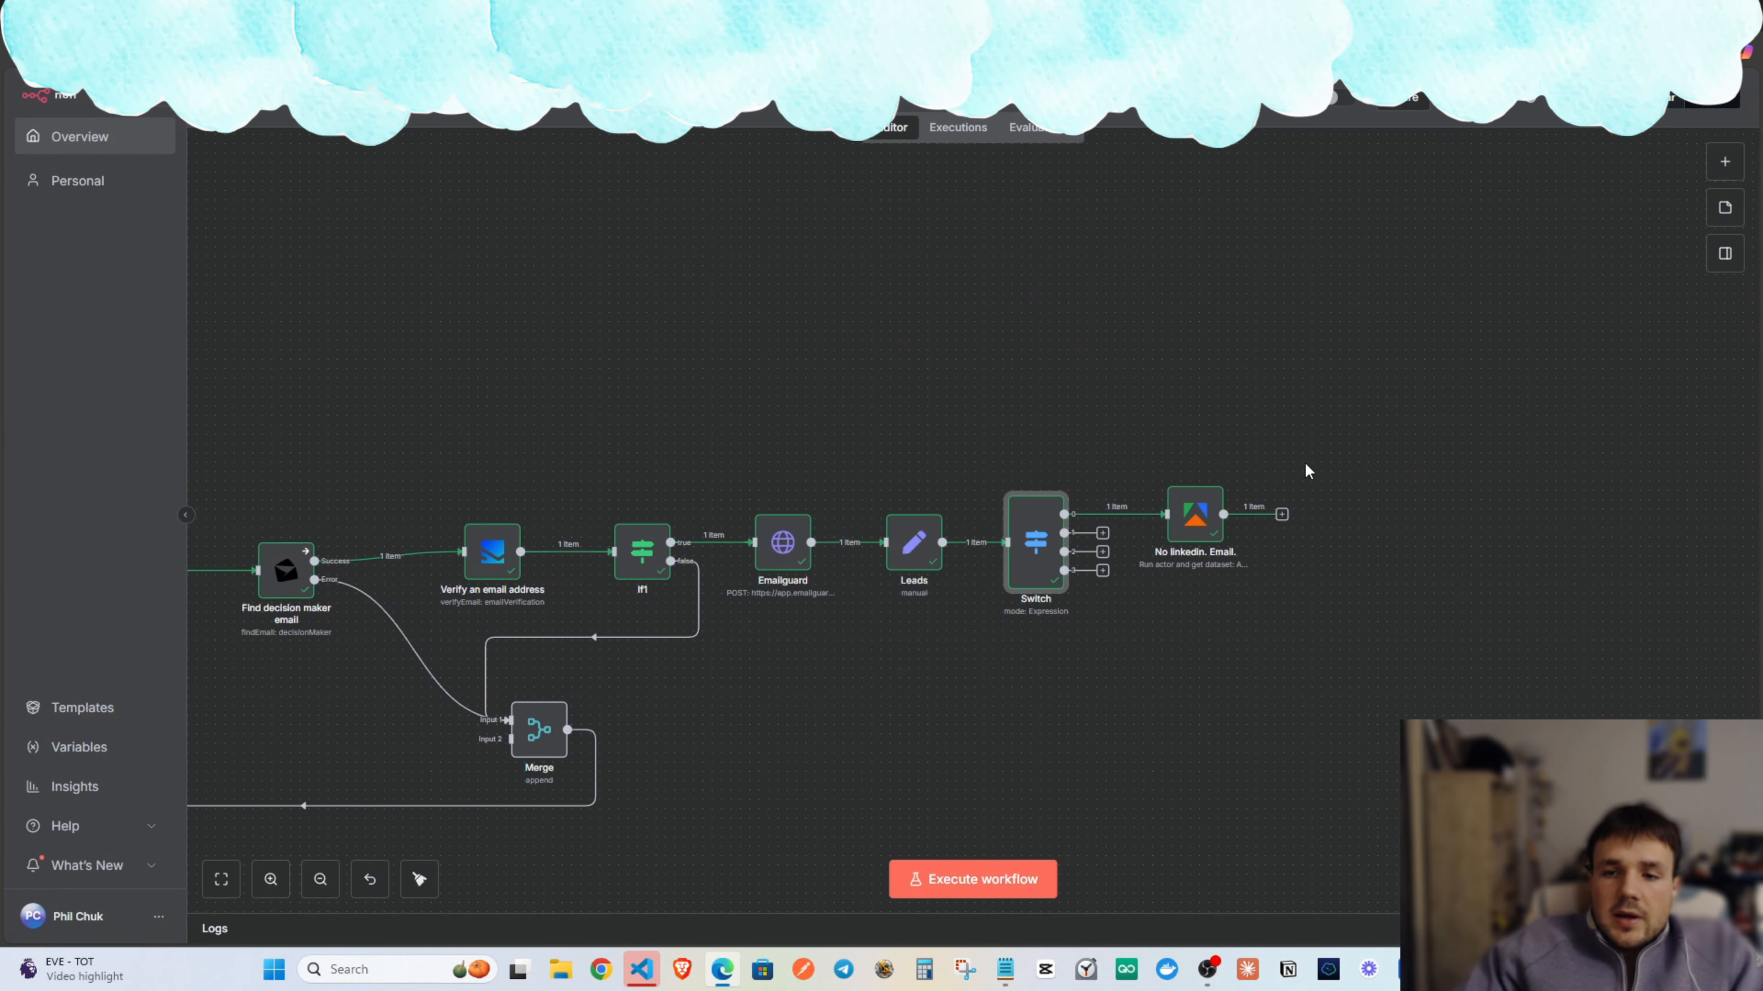
Add a Perplexity 'Message a model' node after No linkedin. Email.
click(1041, 495)
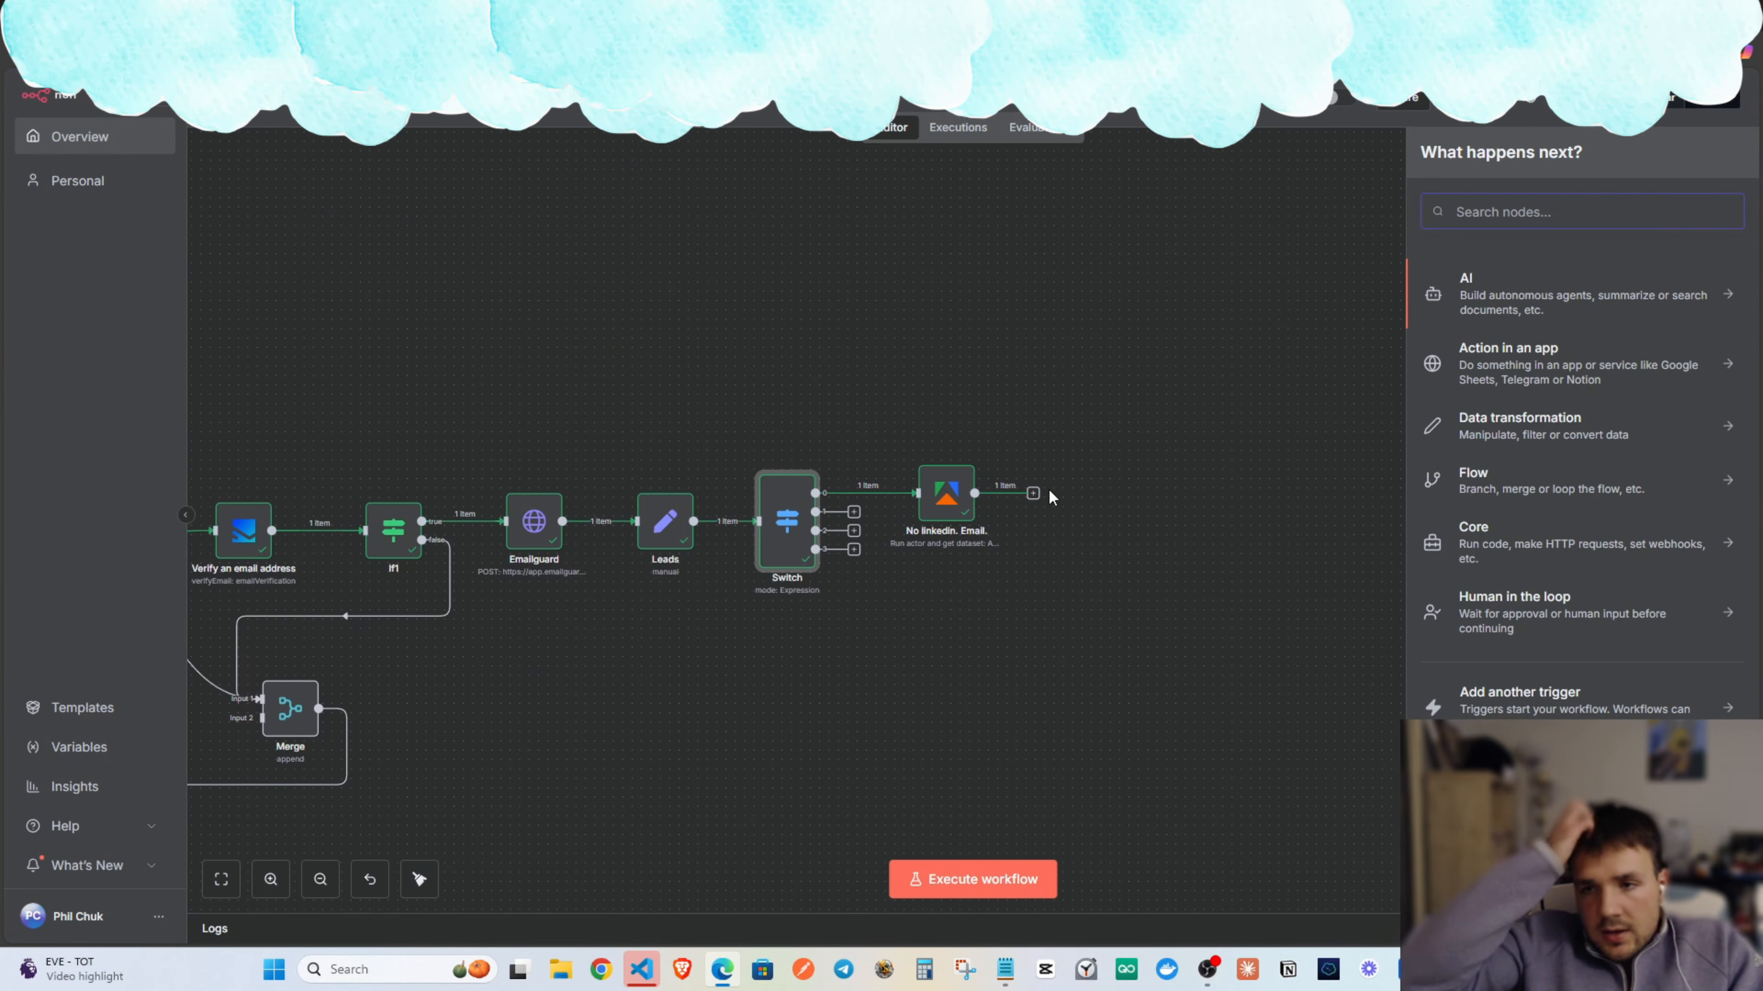
text(perplexity)
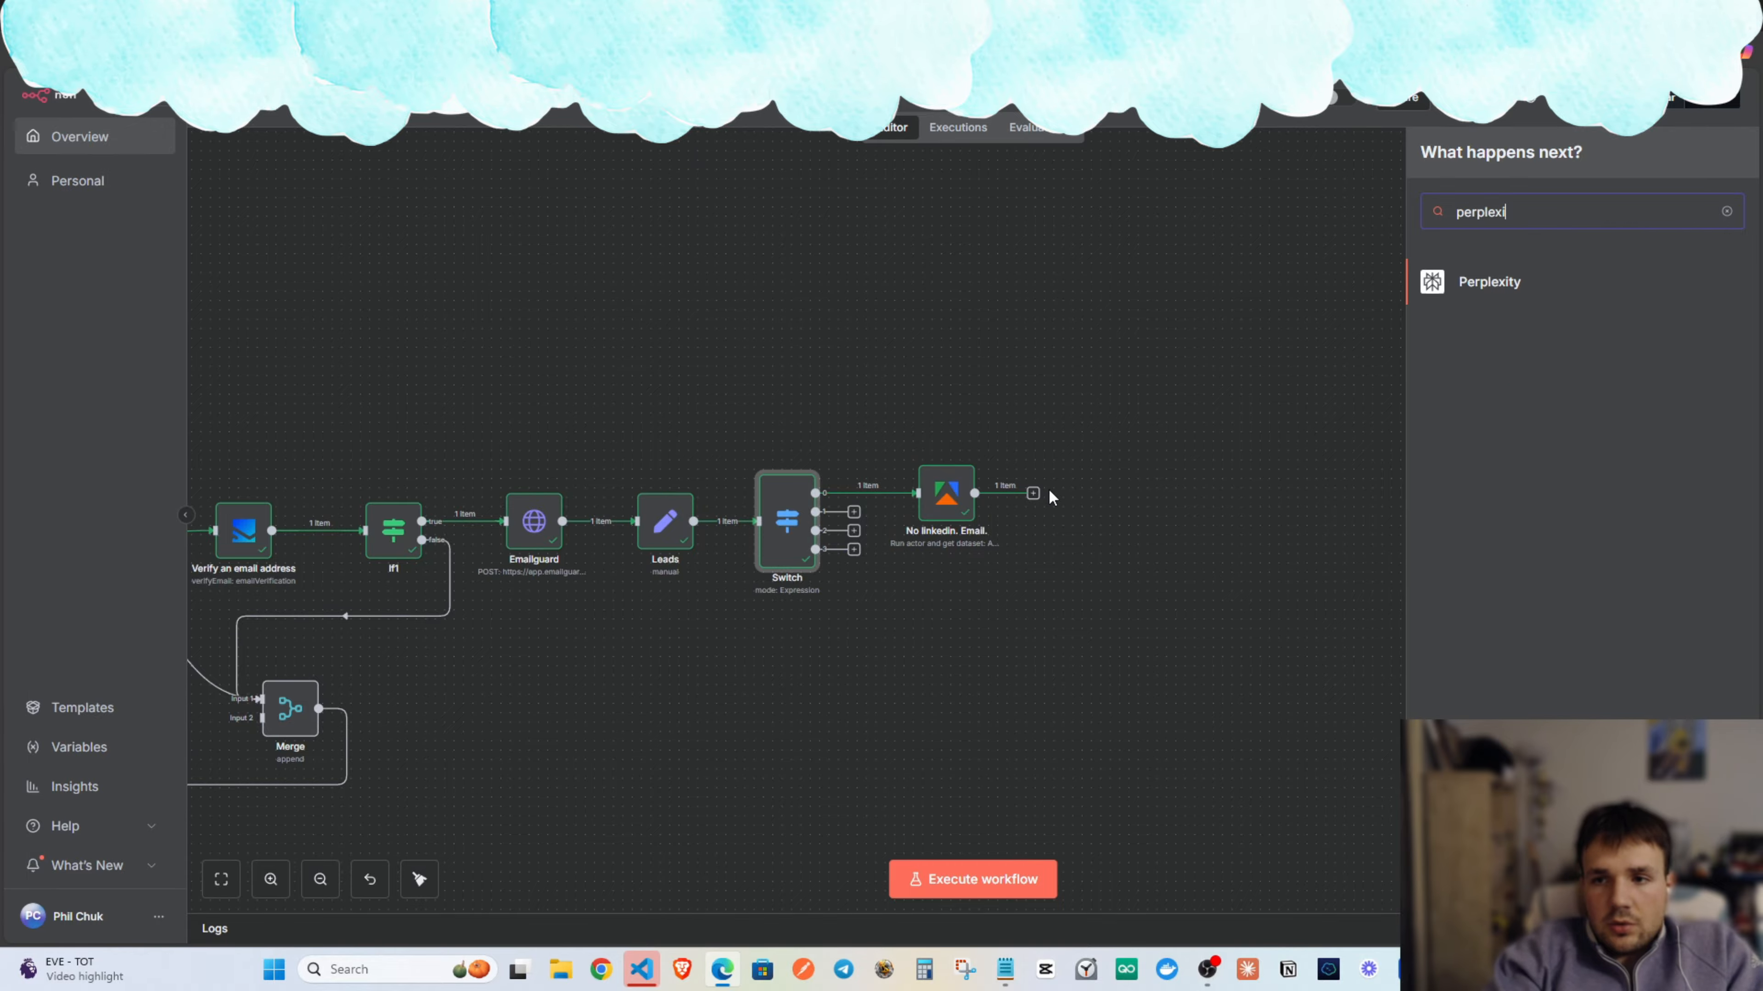
click(1483, 262)
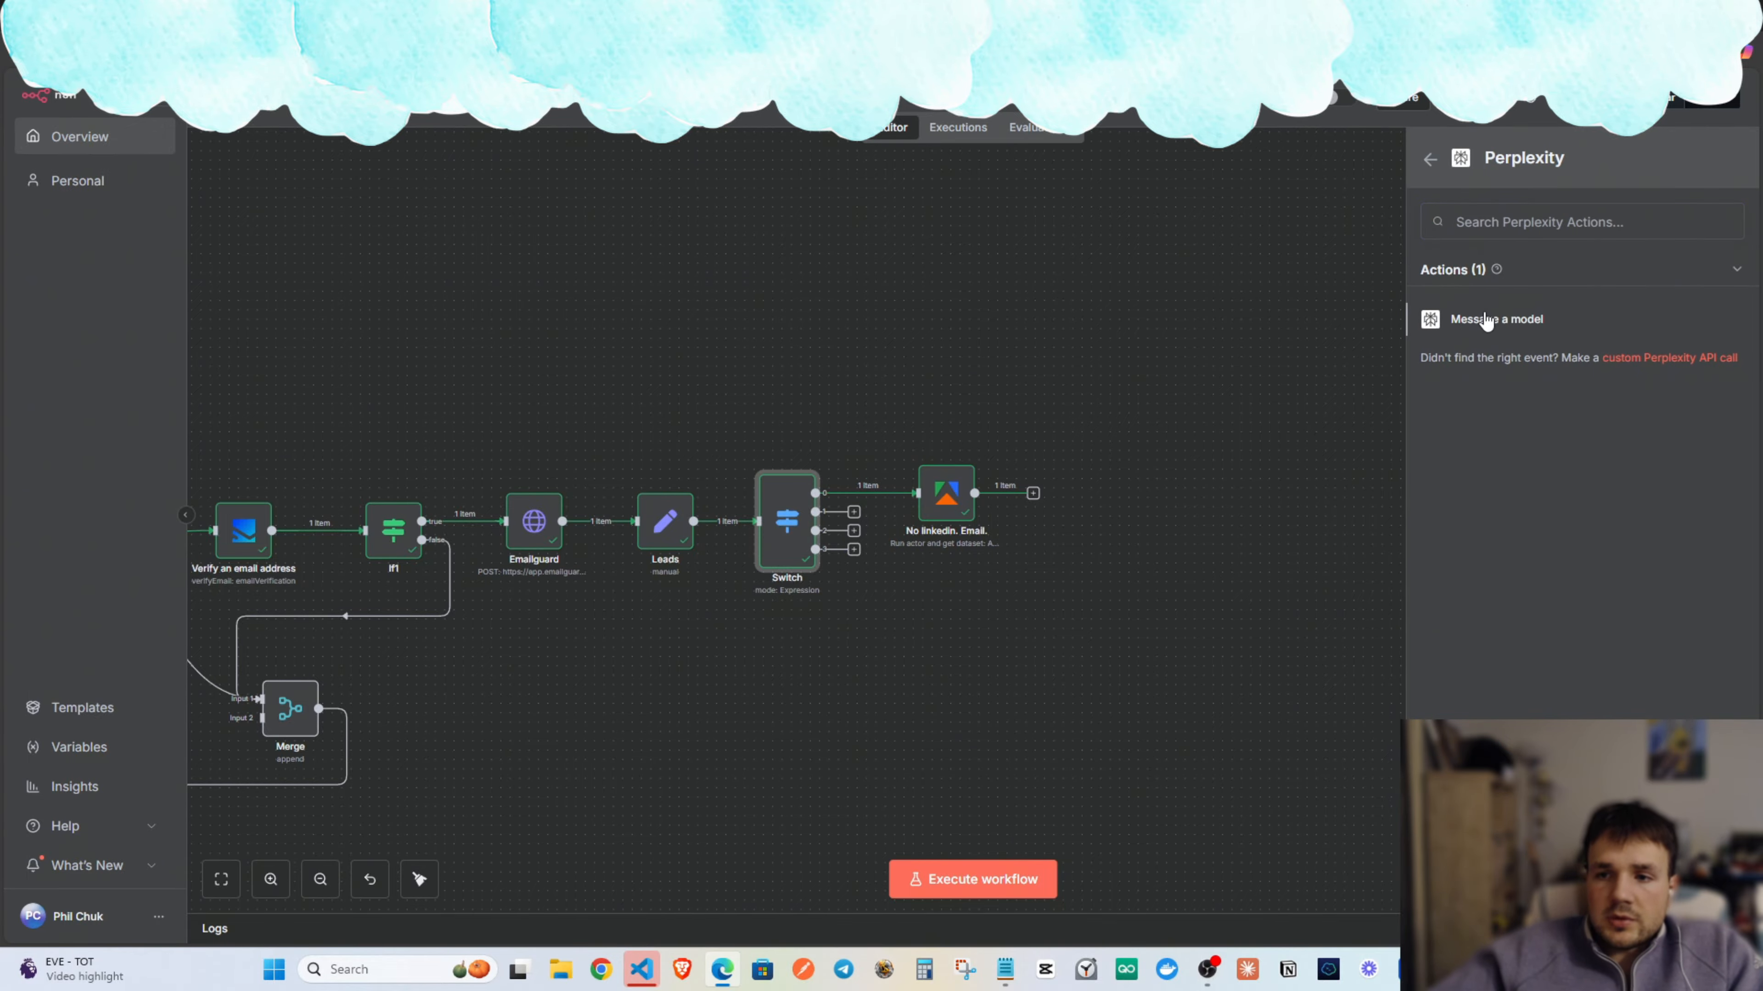
click(1483, 313)
key(Escape)
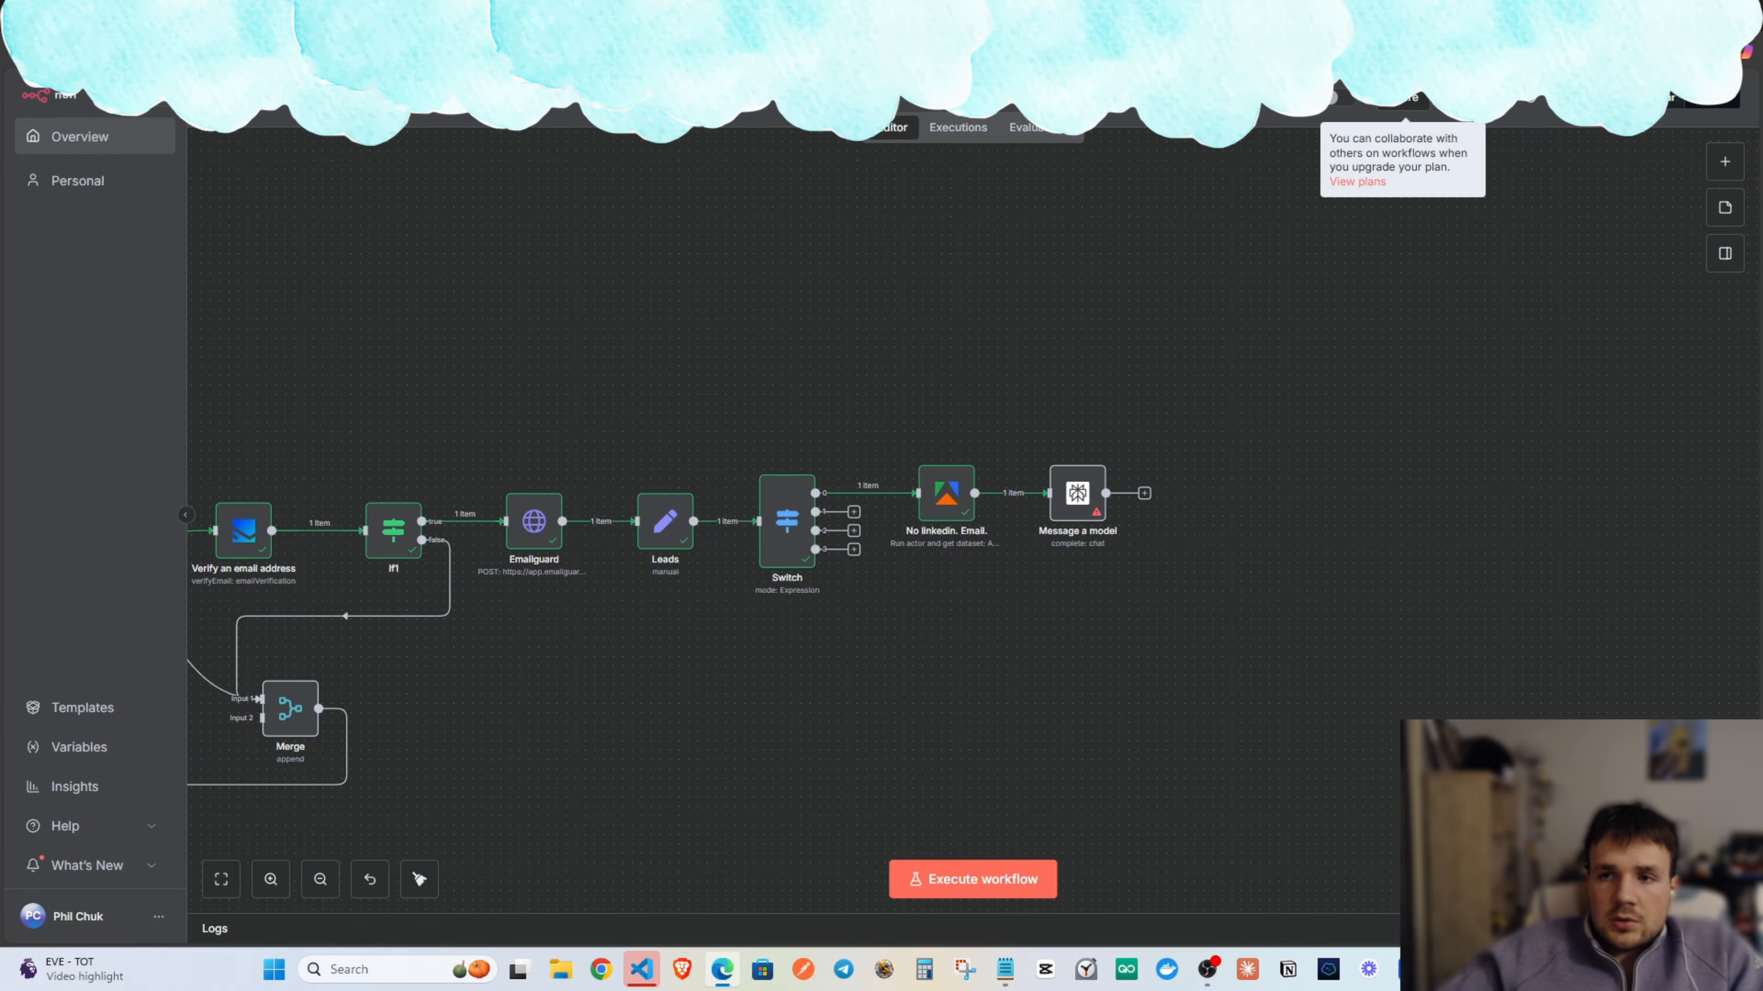
click(1319, 17)
click(1041, 52)
text(perp)
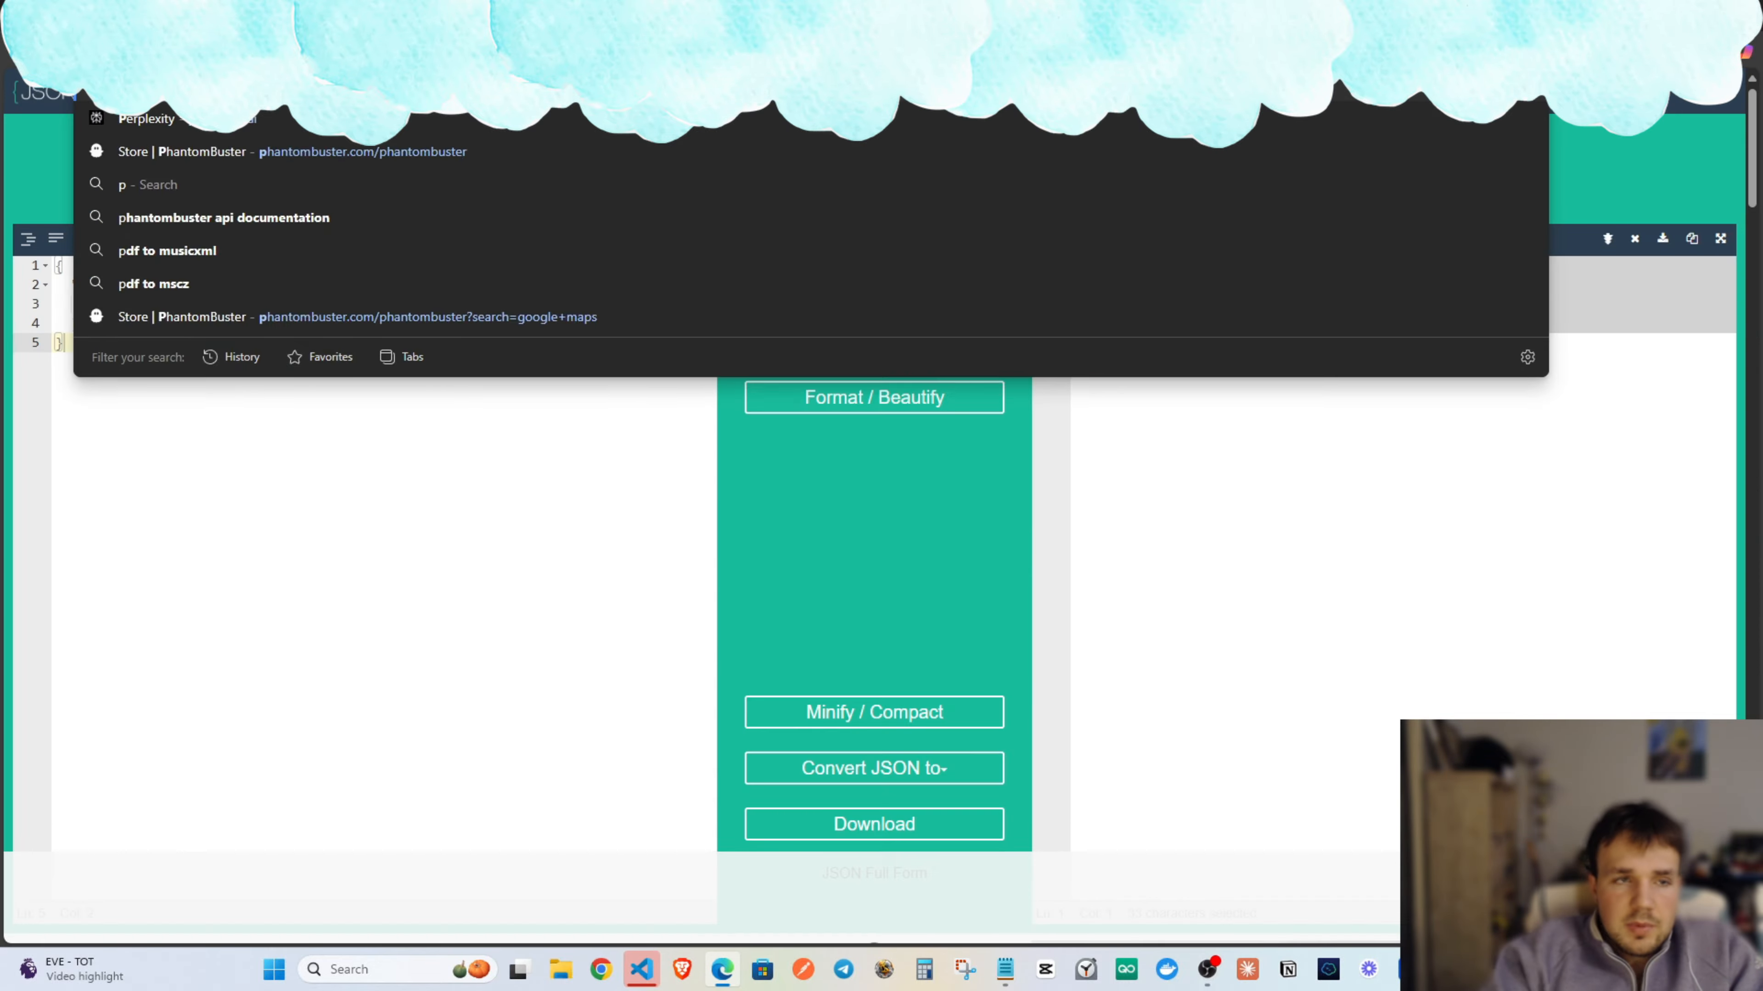
key(Return)
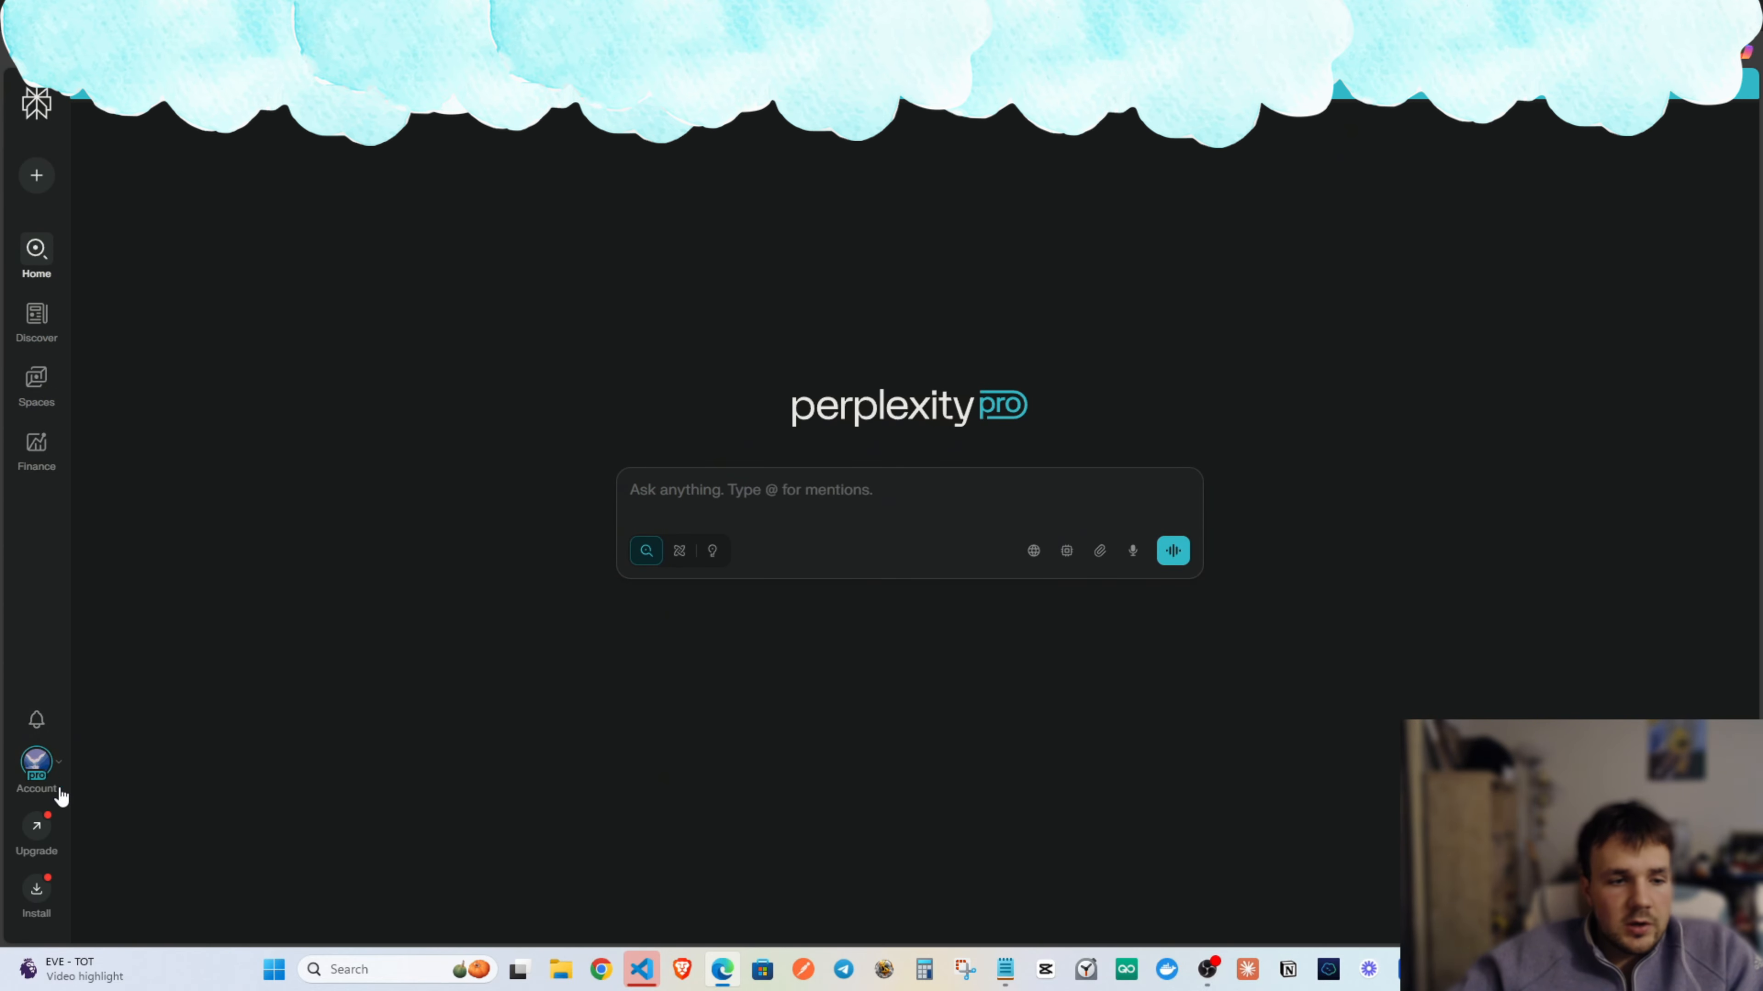
click(36, 762)
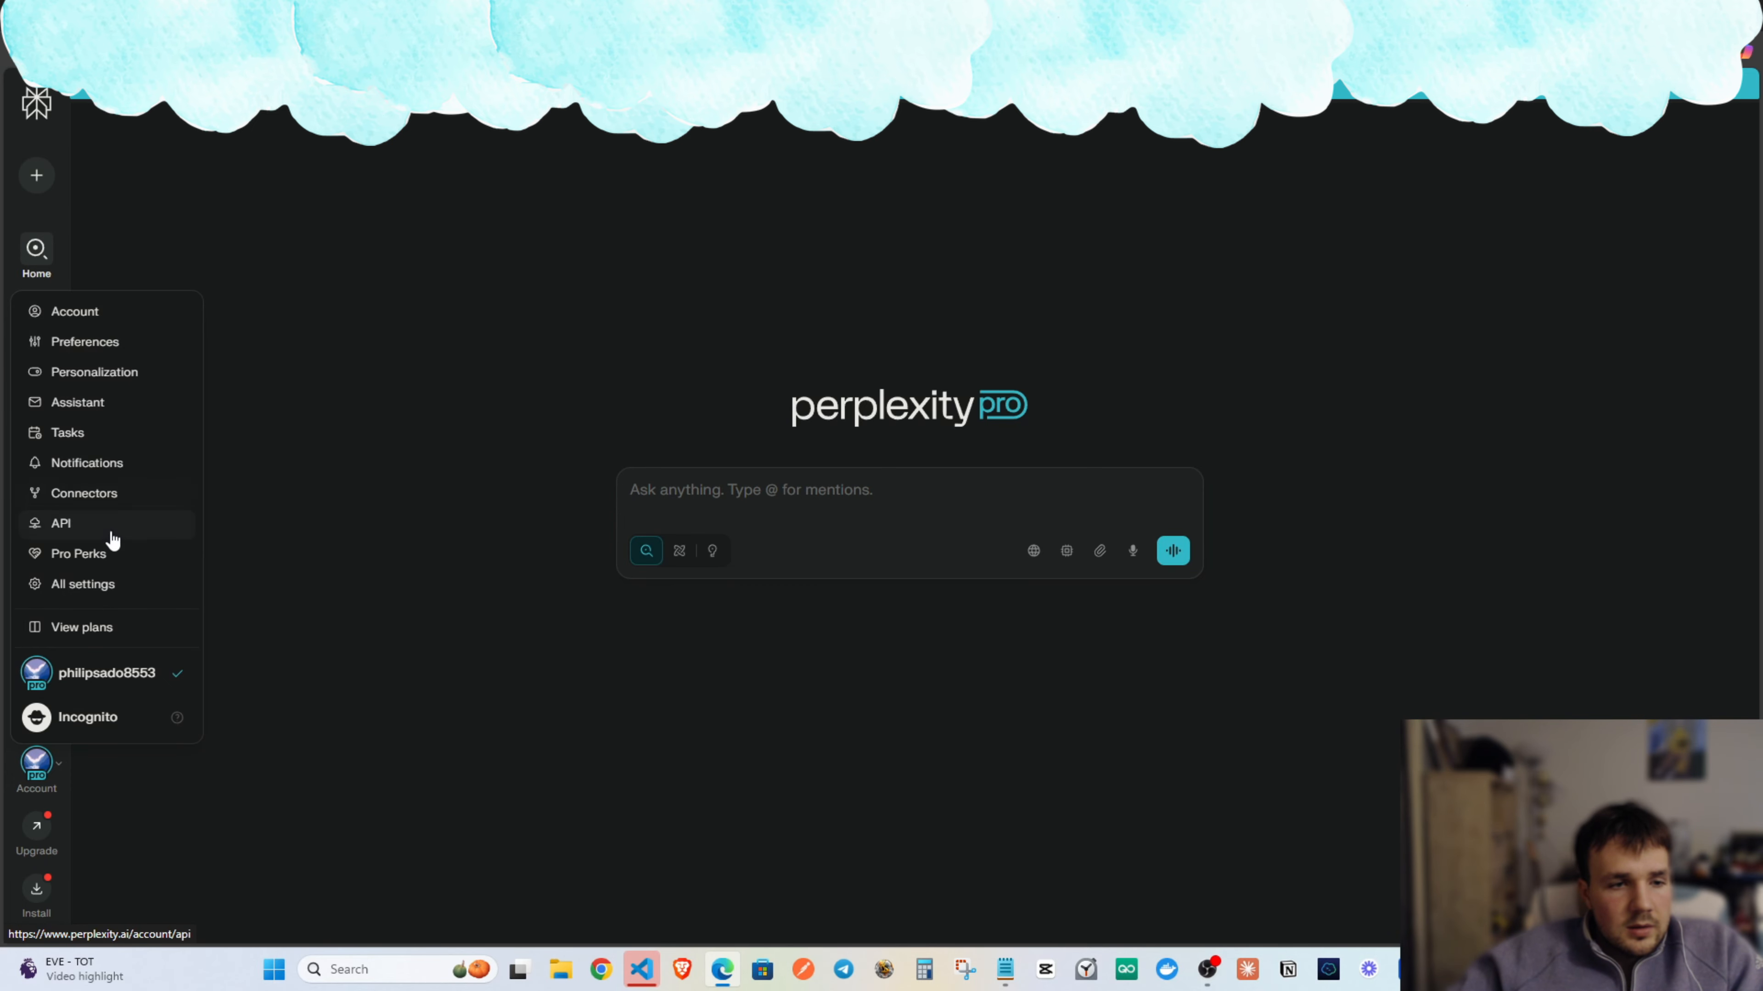
click(103, 316)
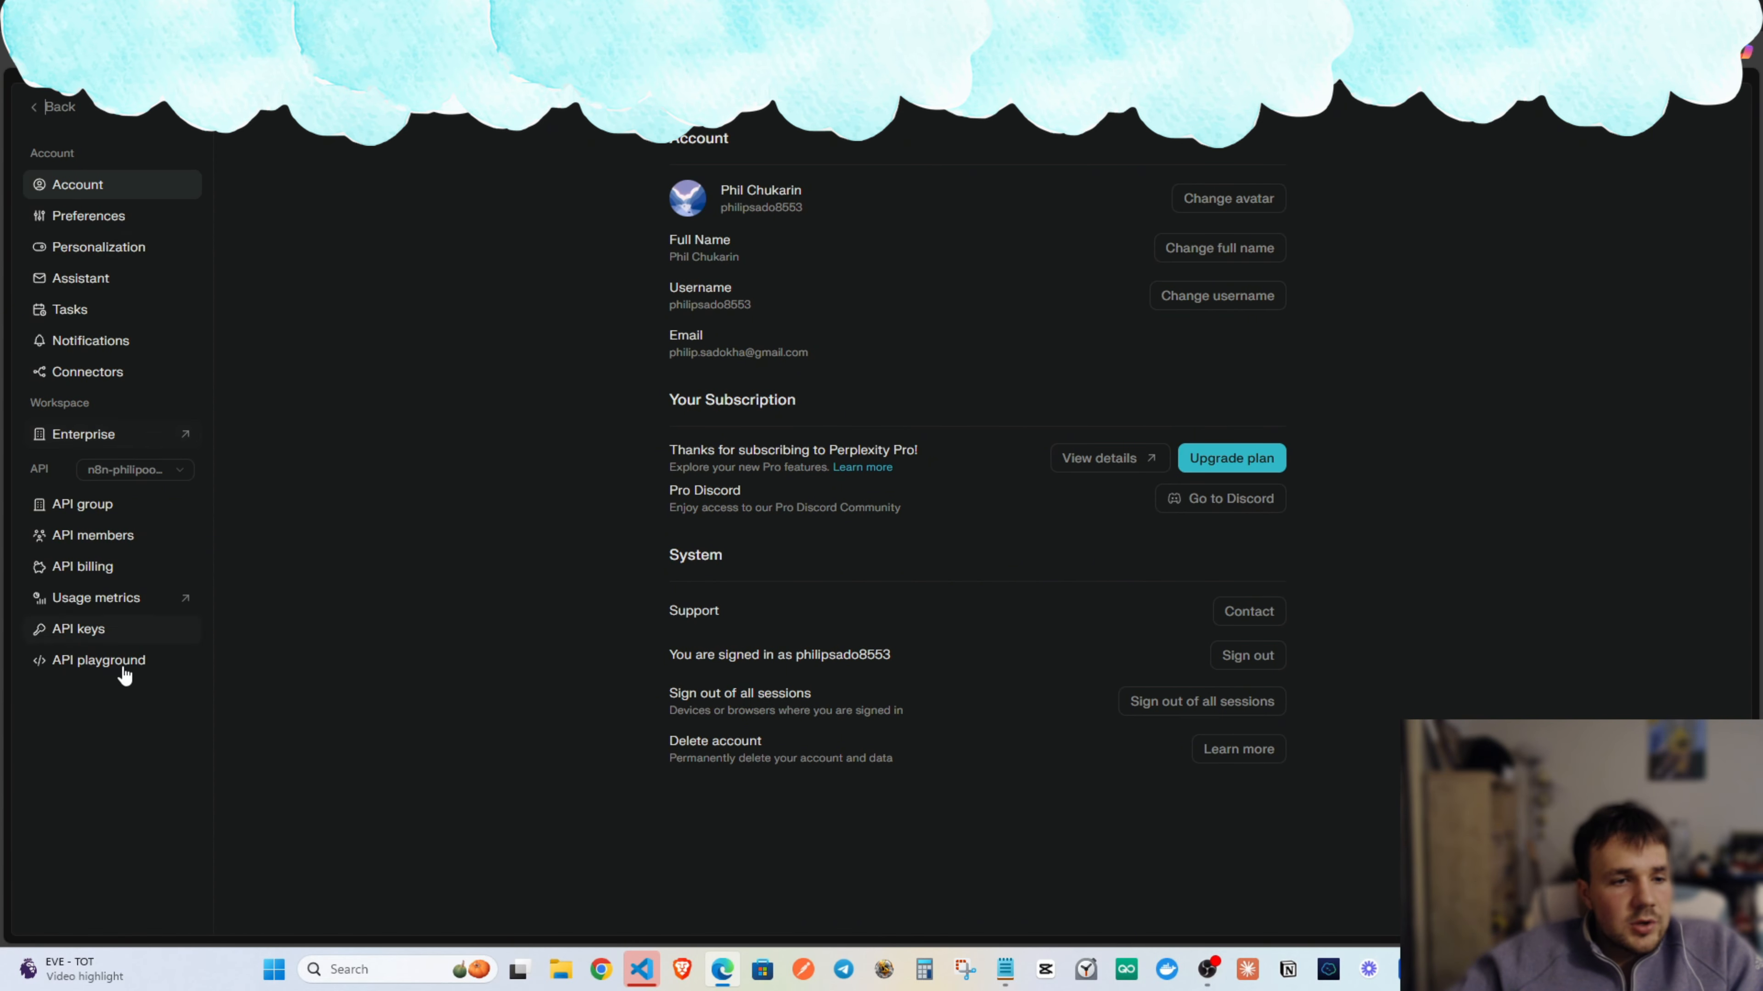
click(100, 629)
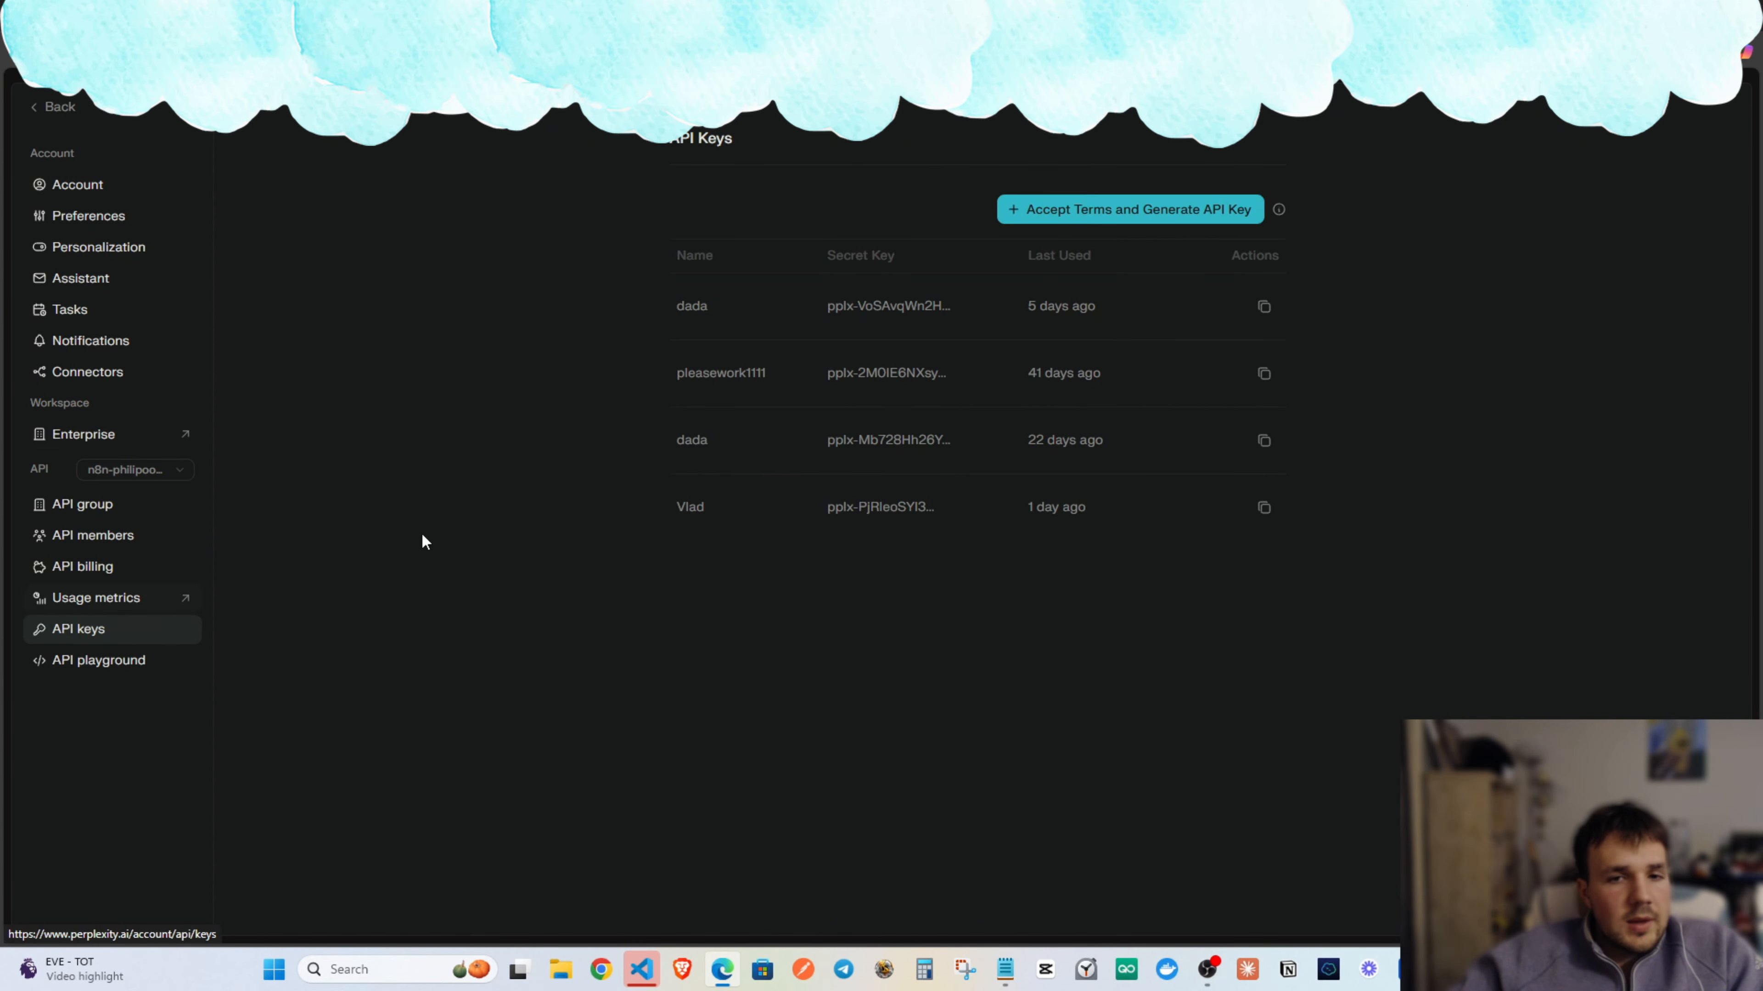
Generate an API key named n8n and copy it.
click(1101, 210)
click(776, 492)
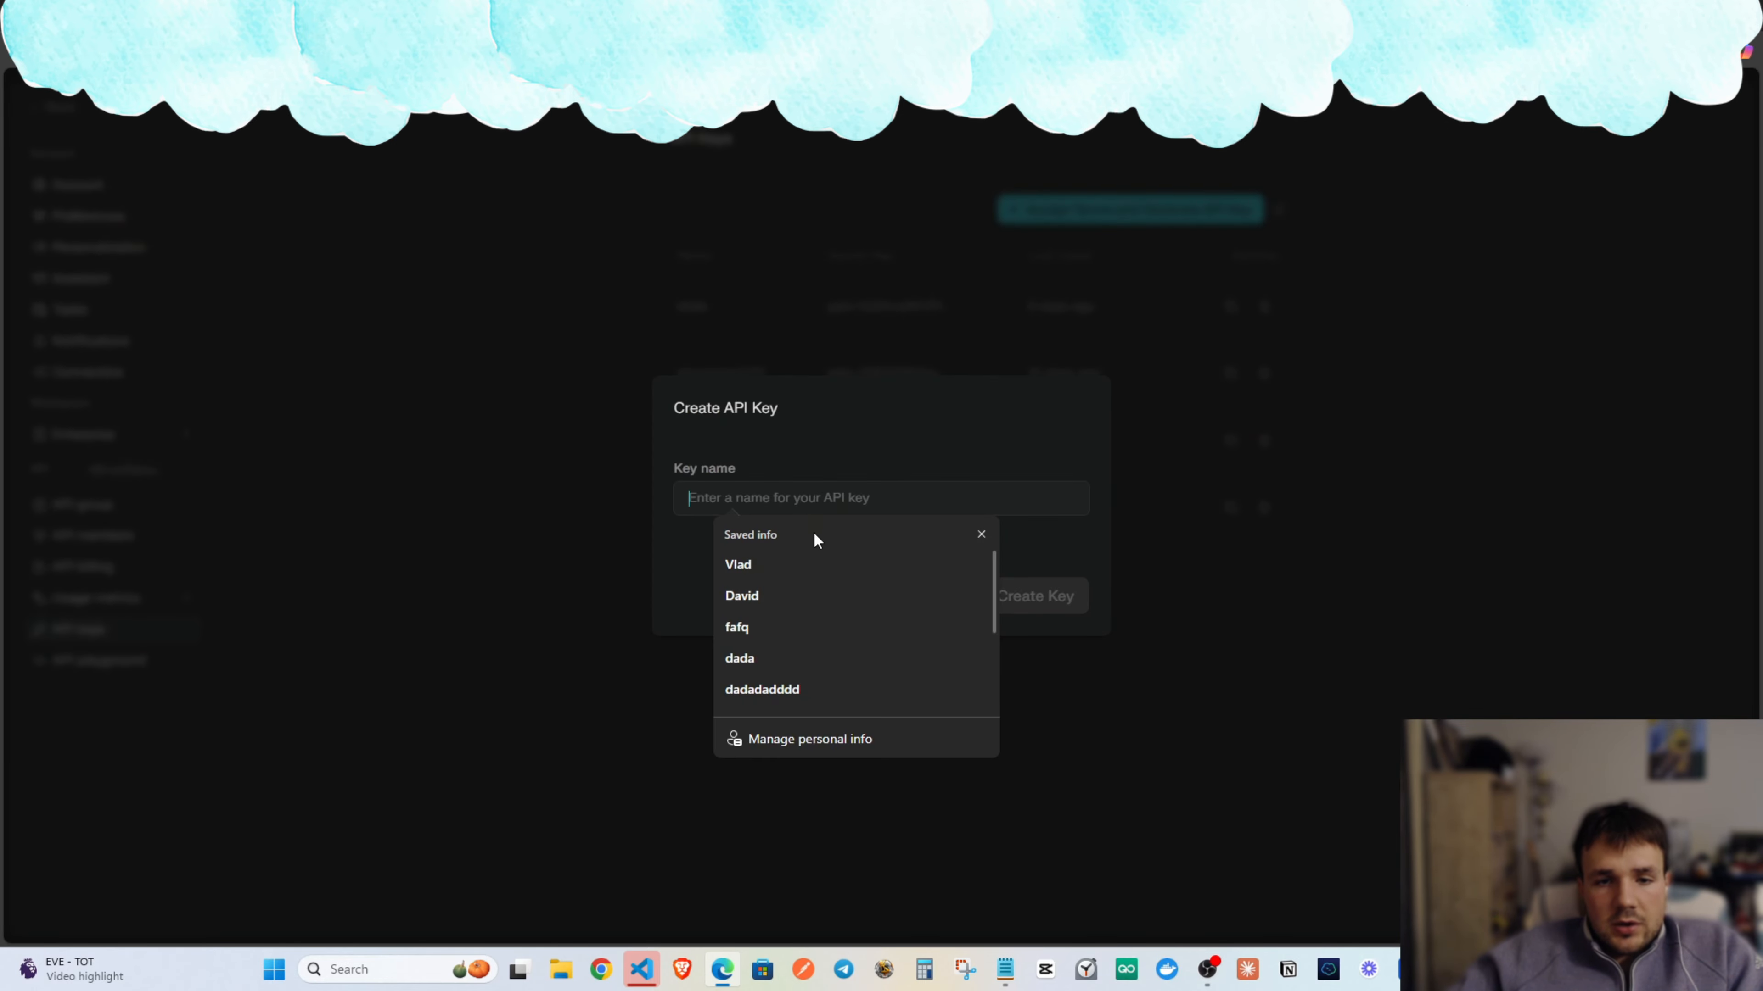
text(n8n)
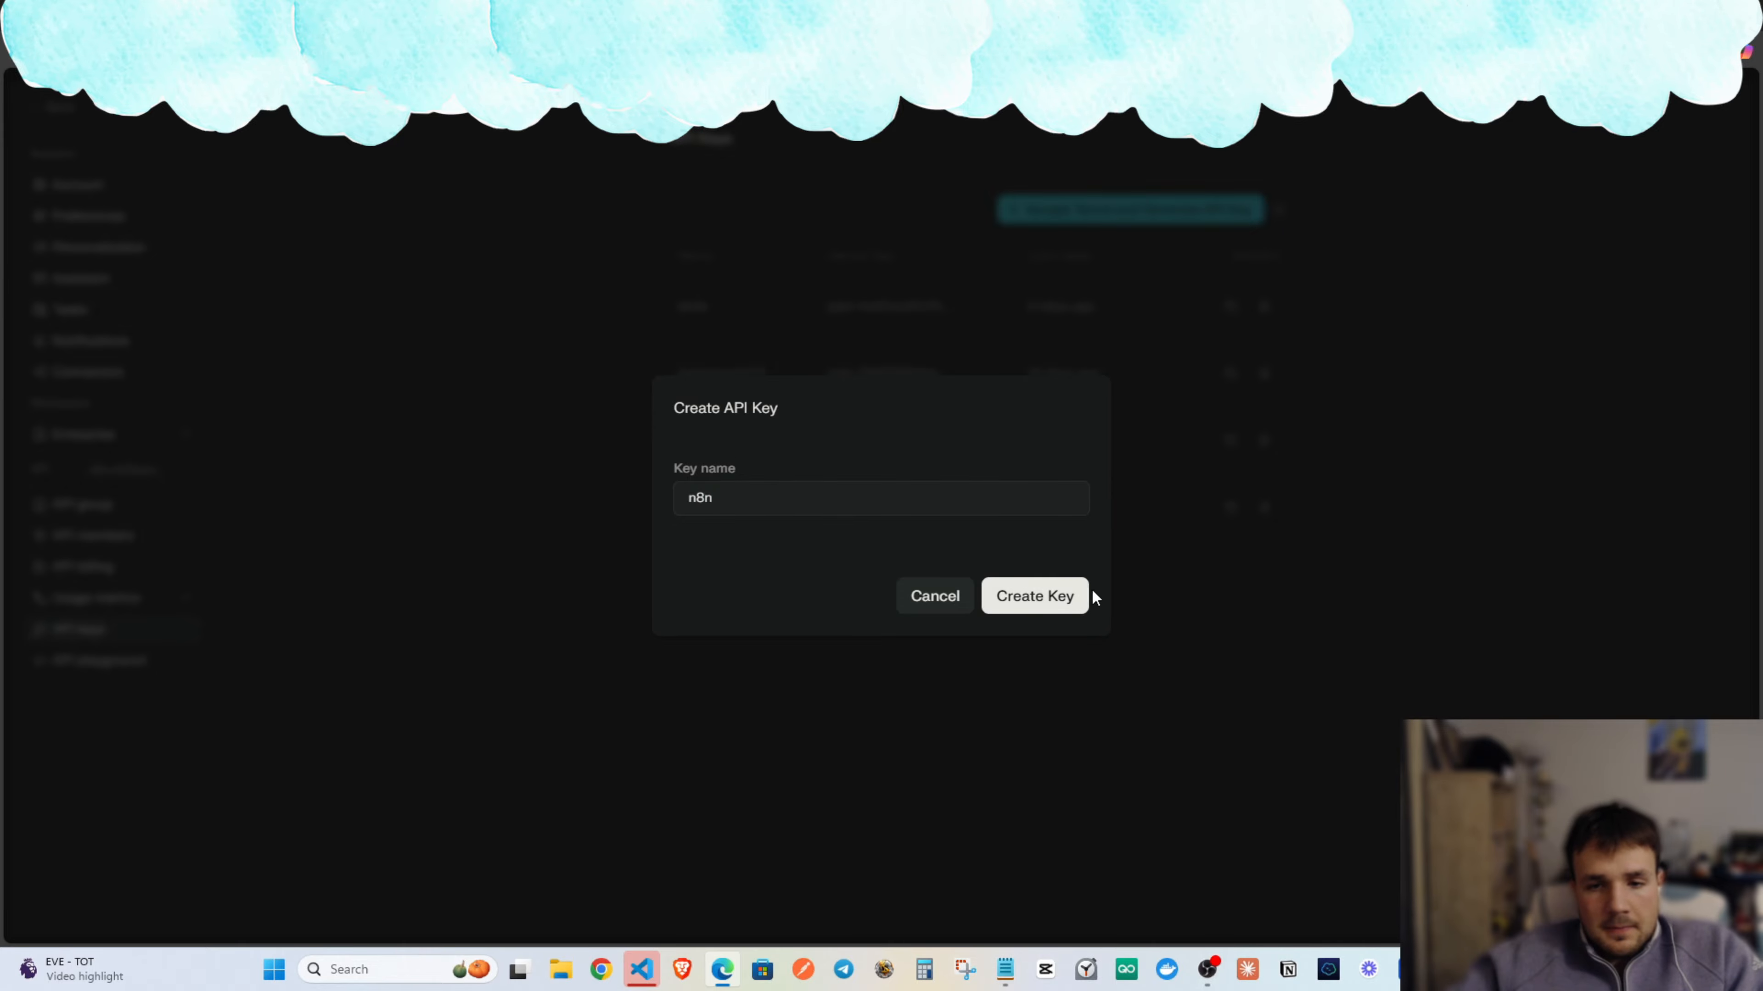
click(1066, 608)
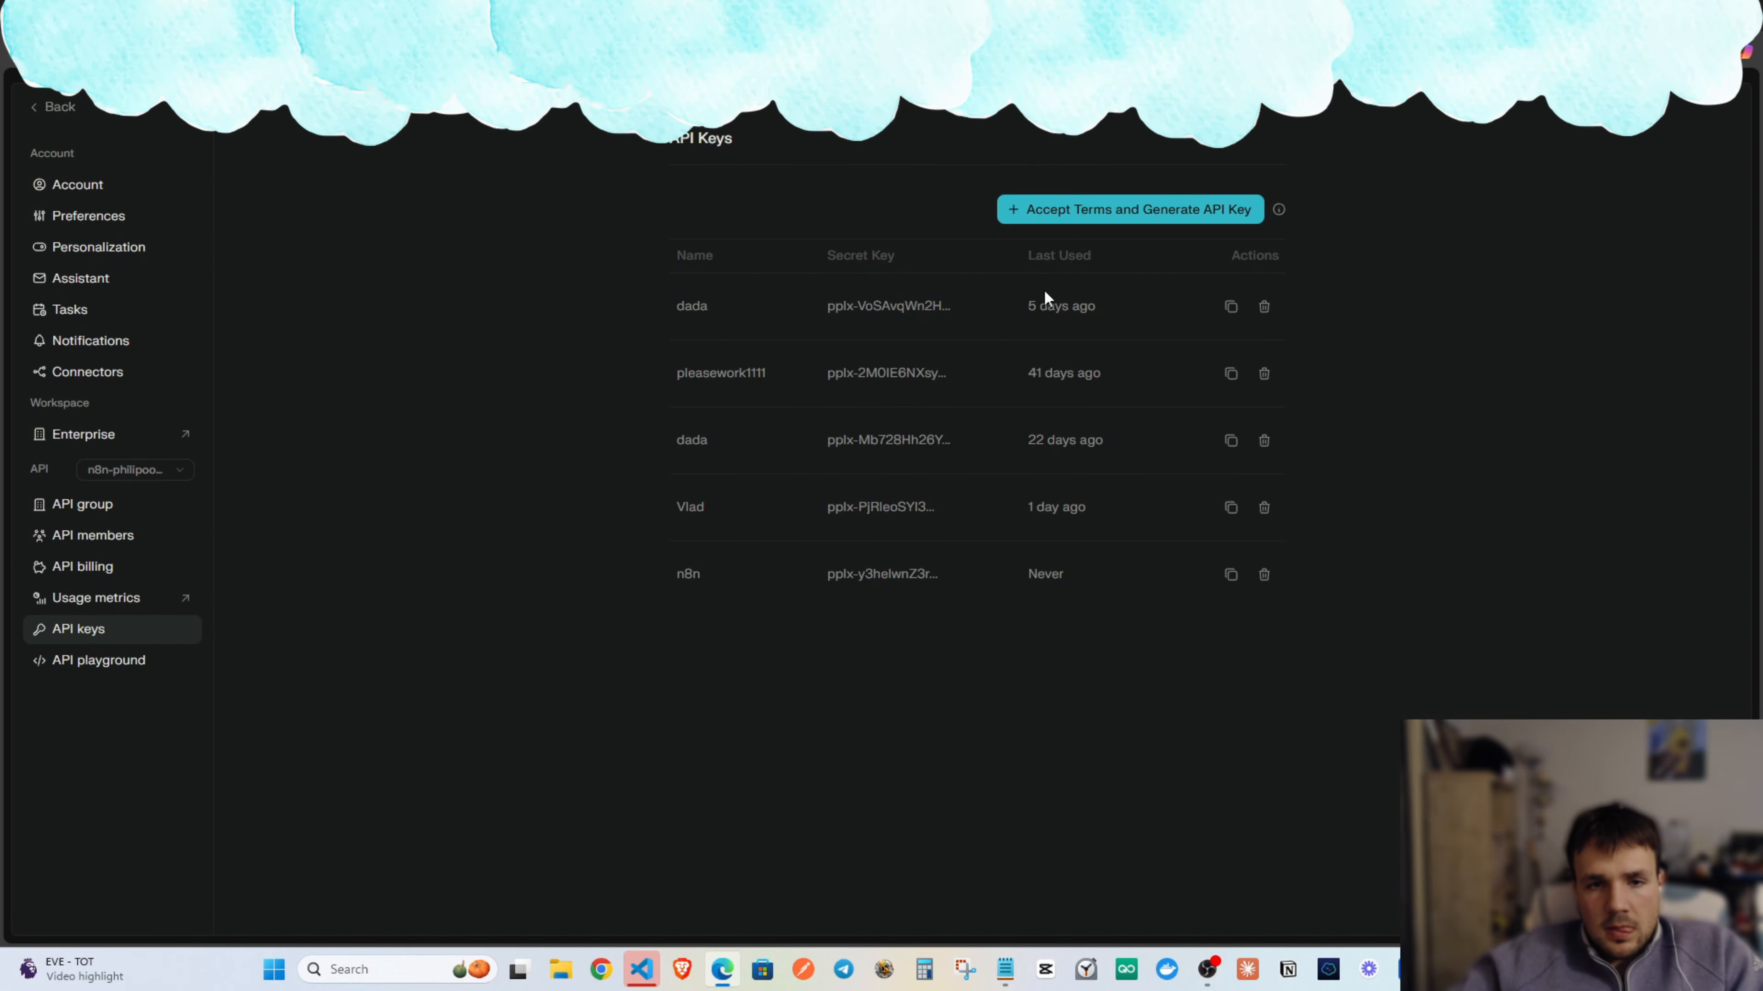
click(1230, 574)
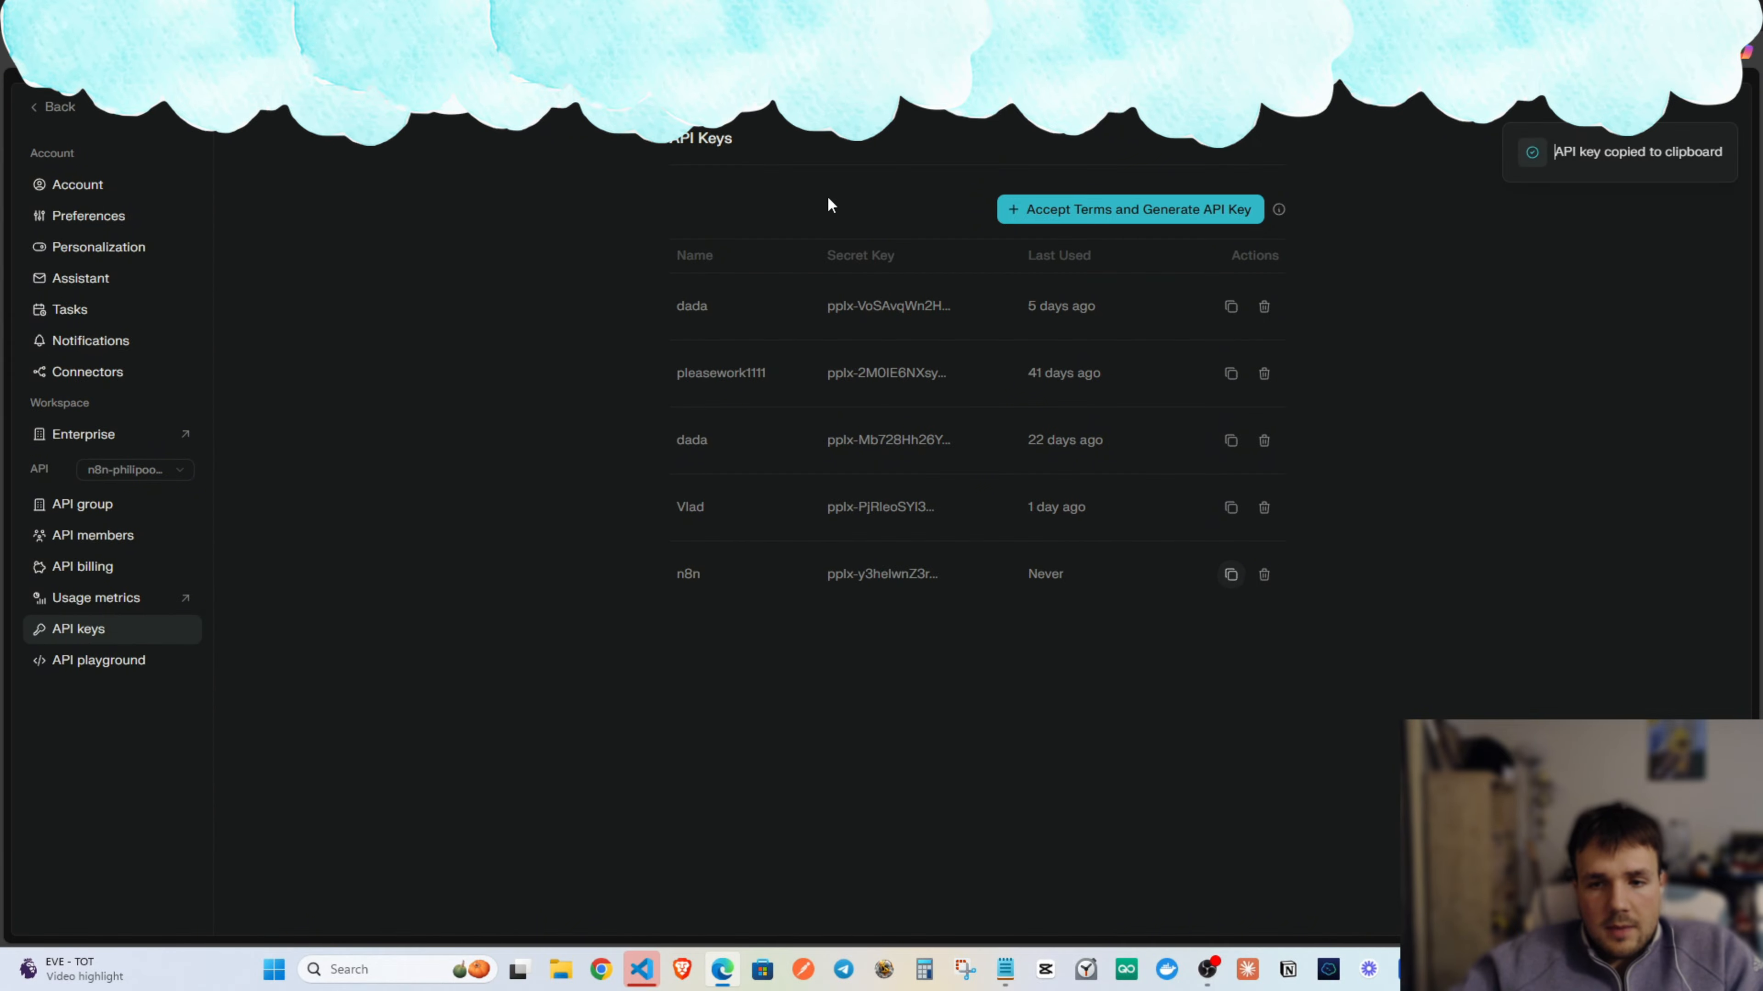
key(ctrl+shift+Tab)
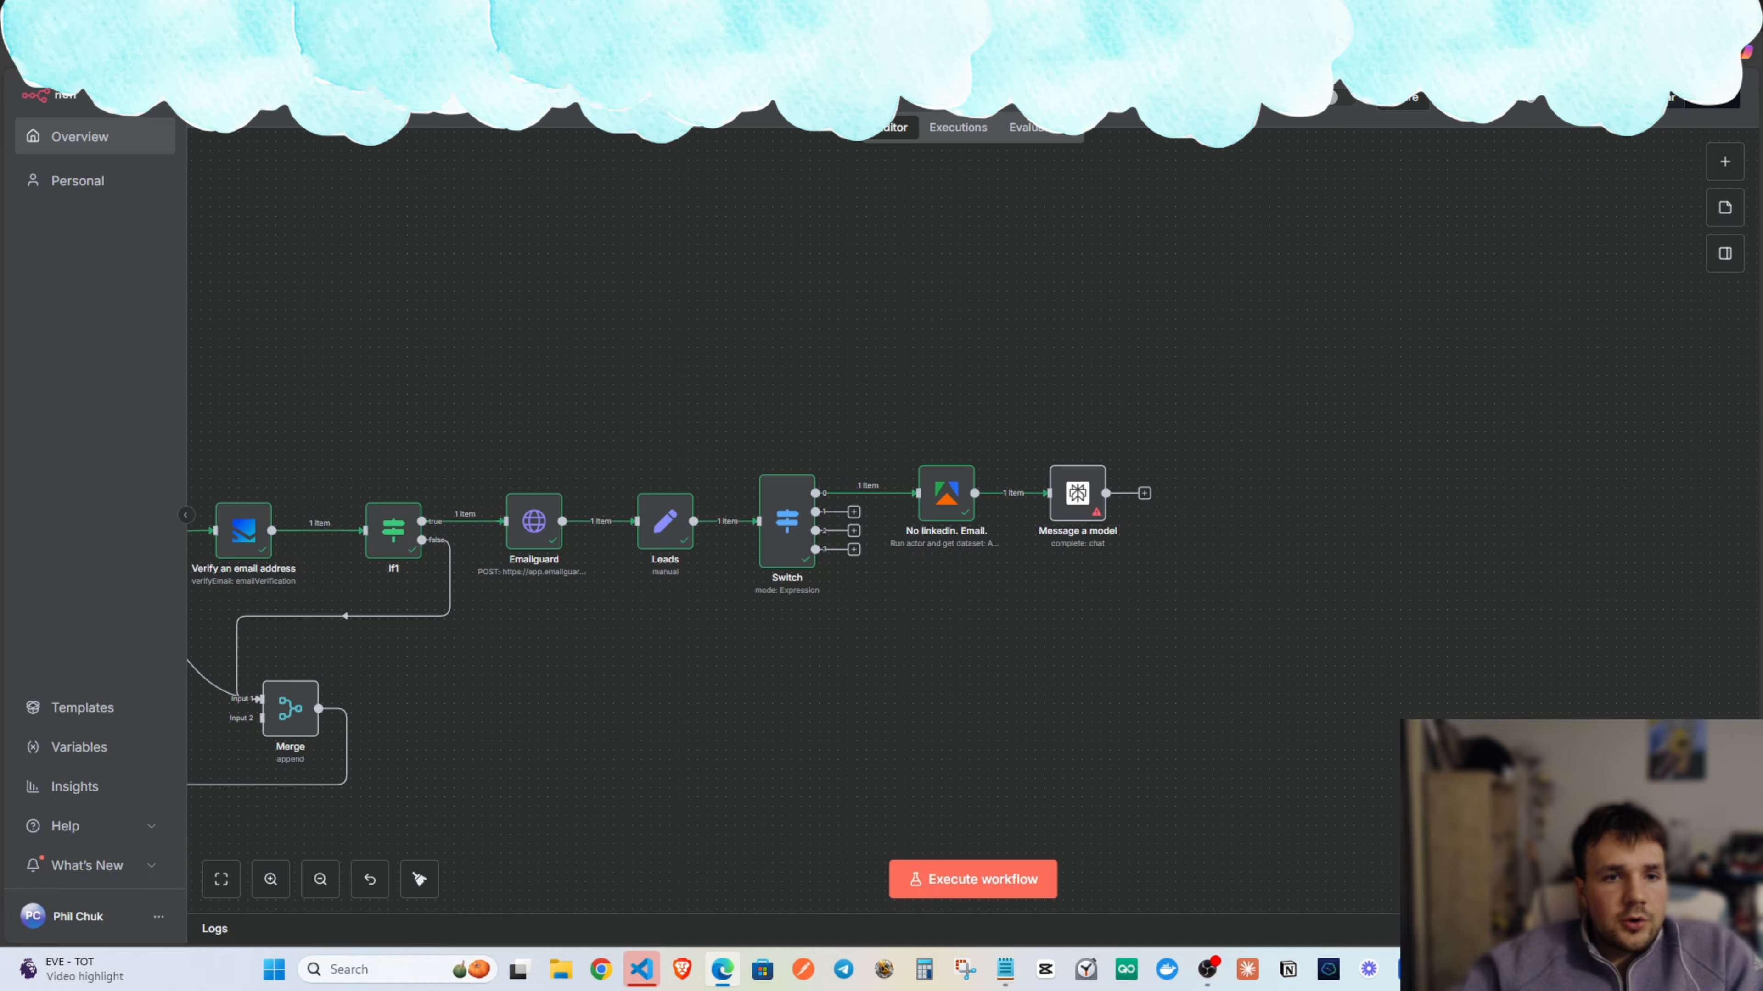
Create and save a new Perplexity credential for Message a model using the pasted API key.
double_click(1075, 491)
click(798, 216)
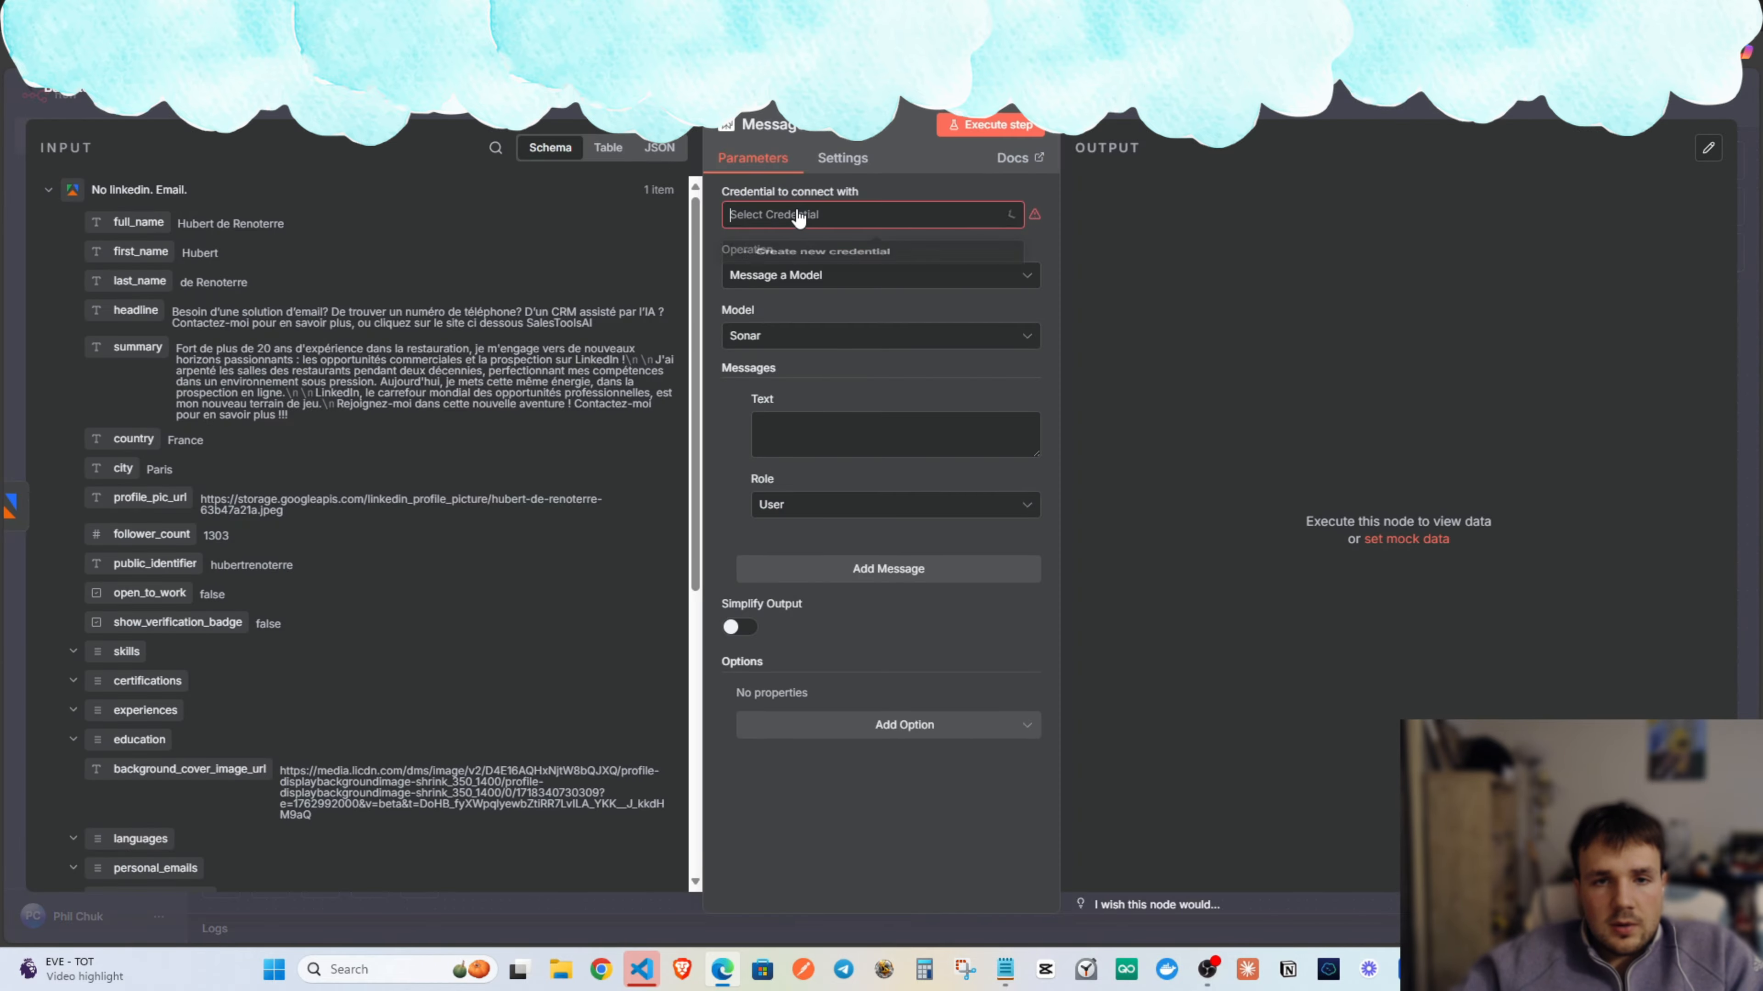
click(817, 261)
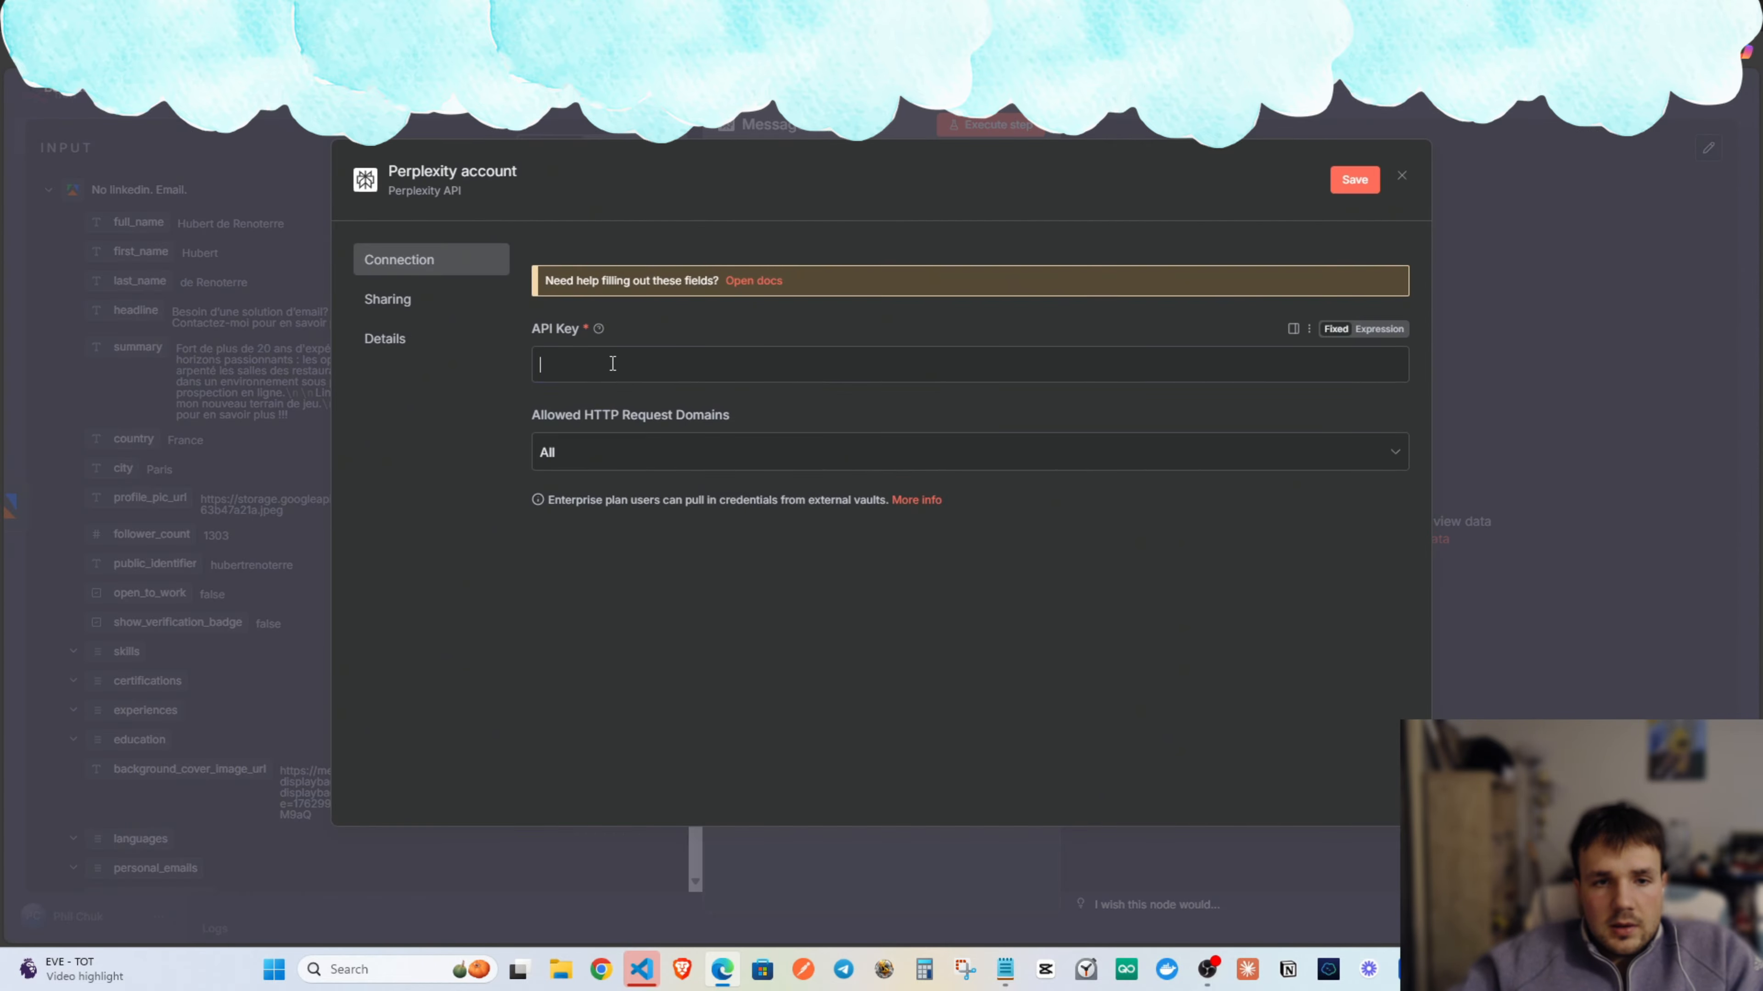
key(ctrl+v)
click(1354, 193)
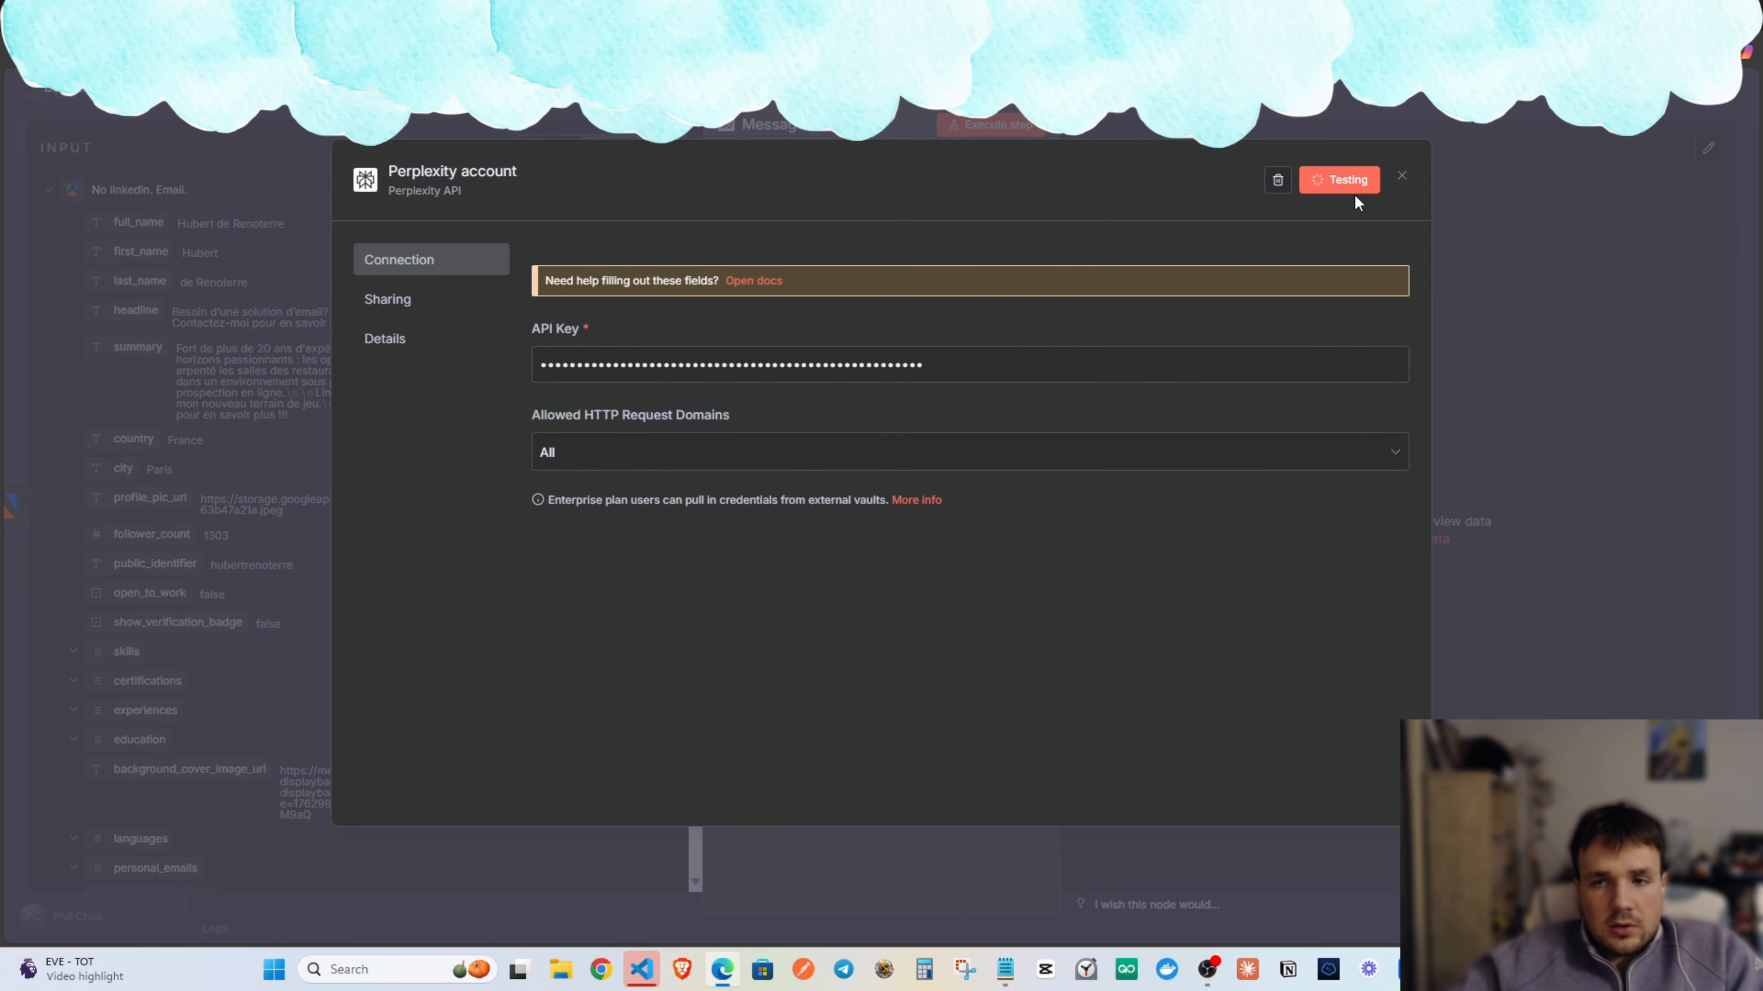
click(1401, 180)
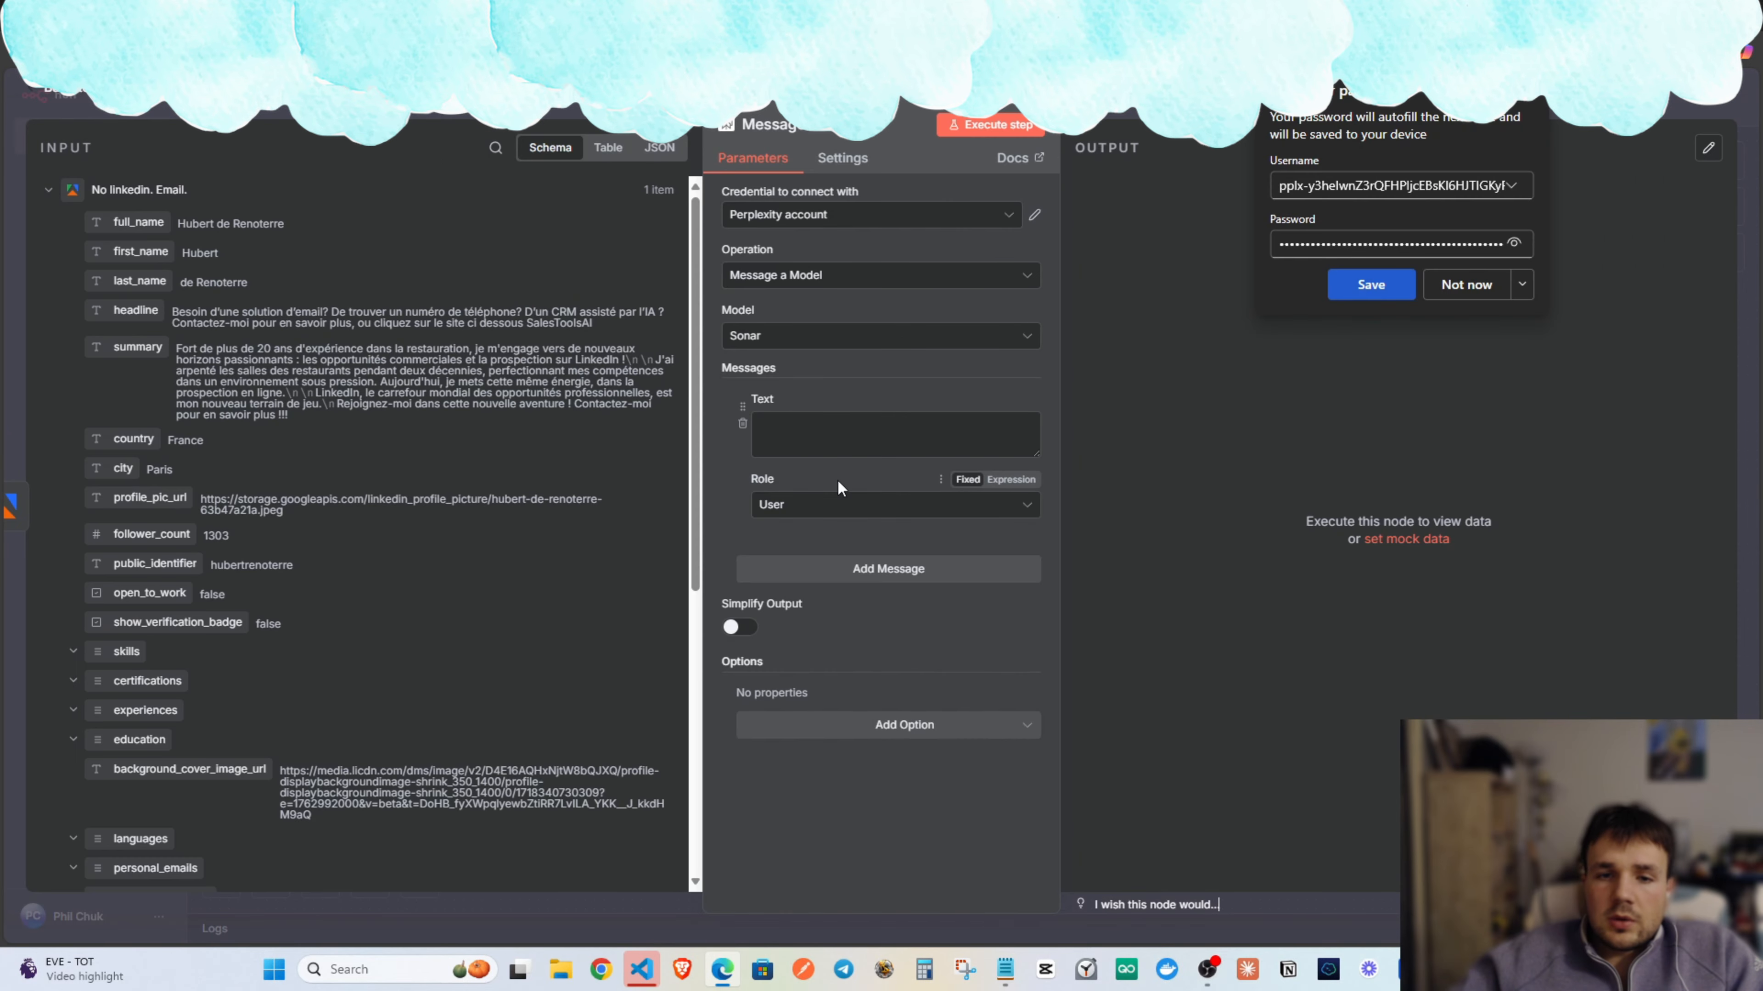
Decline the browser's password save, recheck the Perplexity credential, and close the node settings.
click(1033, 418)
click(1430, 286)
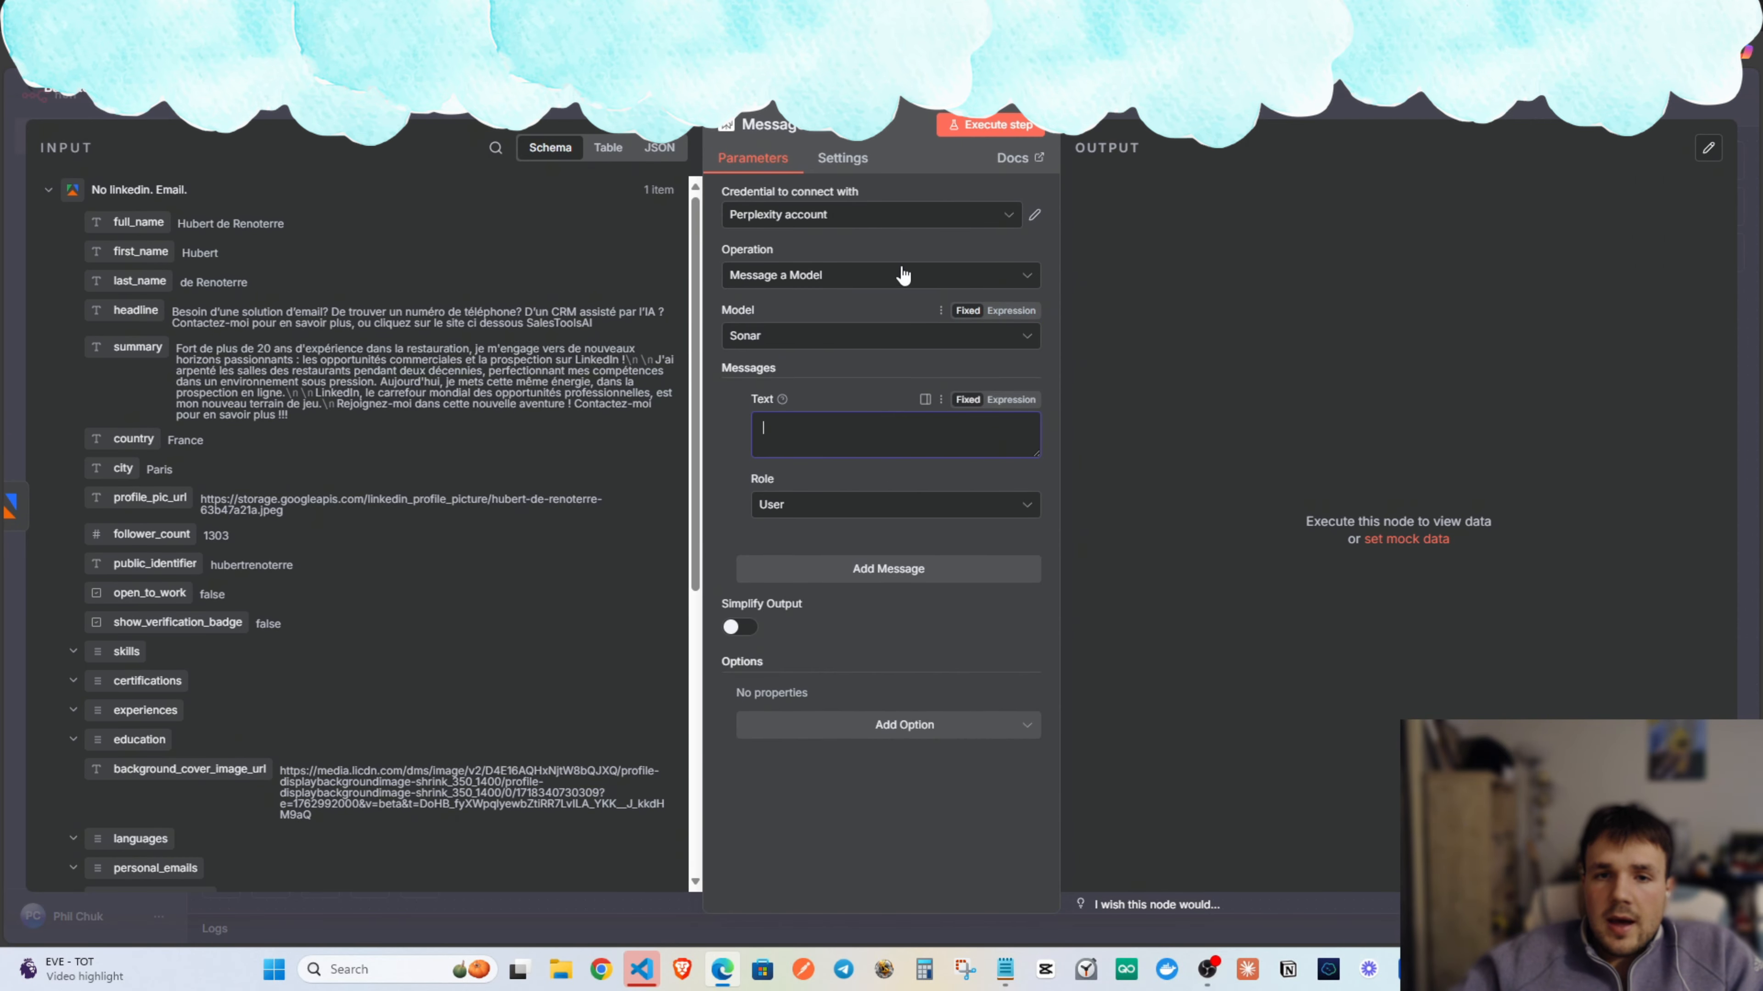
click(1035, 216)
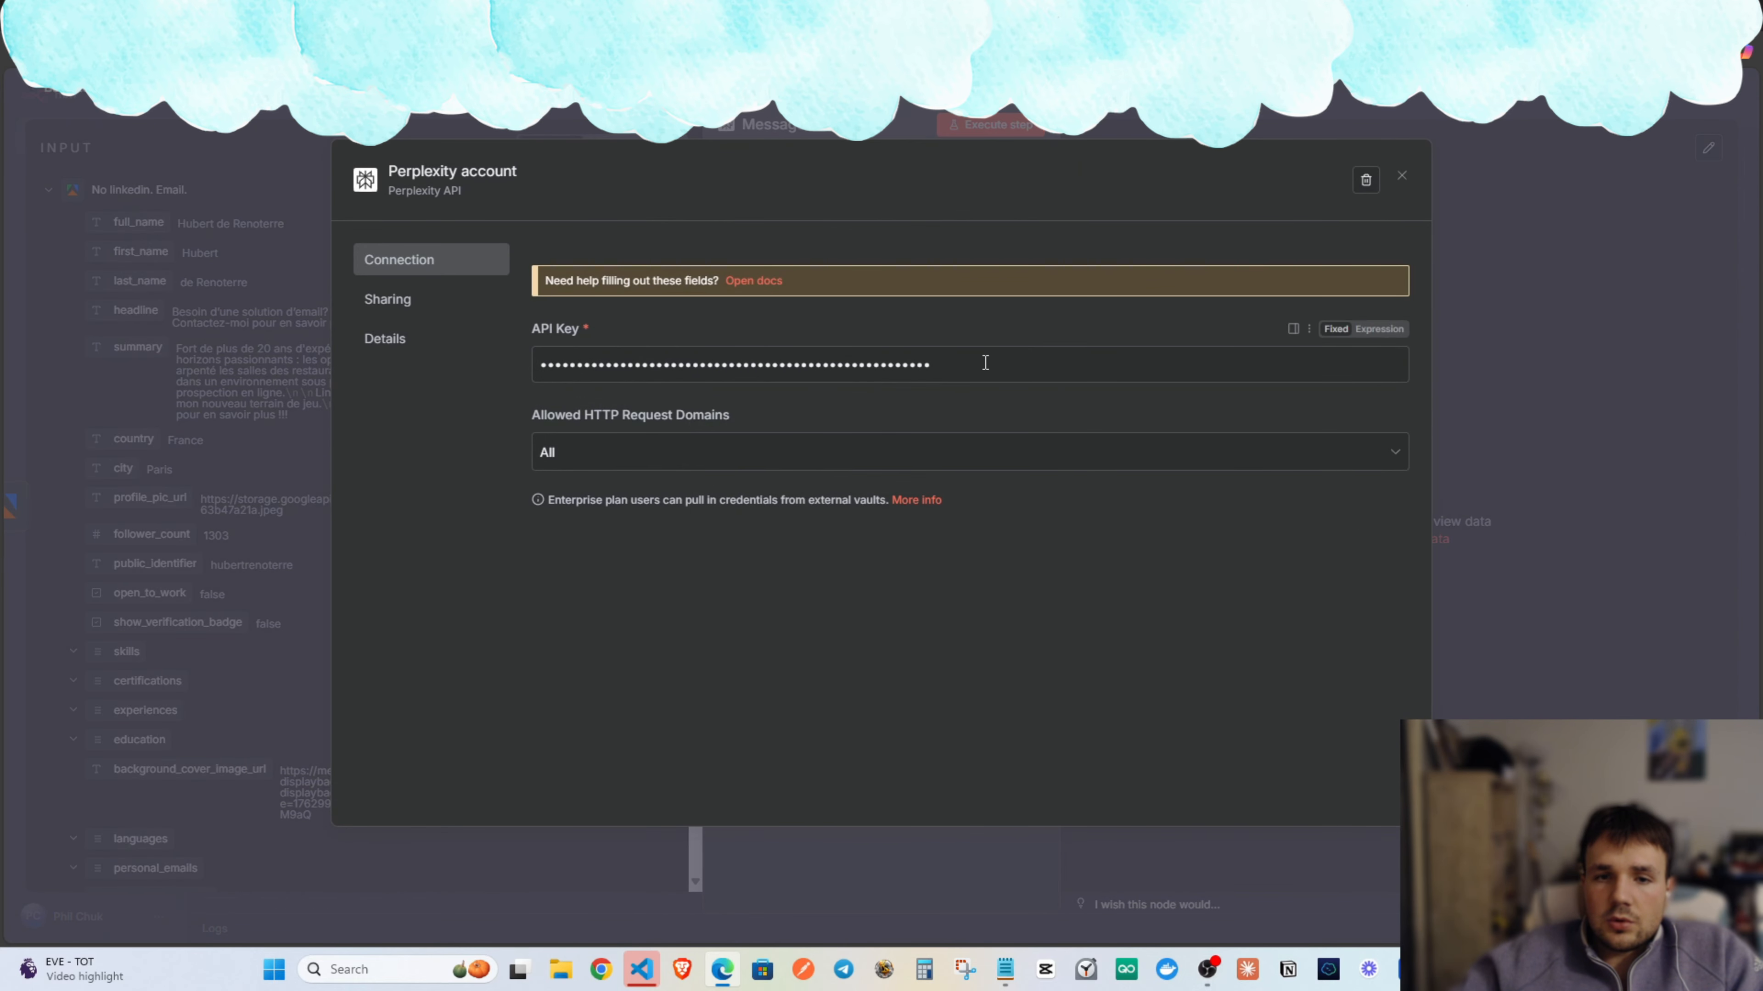
click(1402, 175)
click(799, 433)
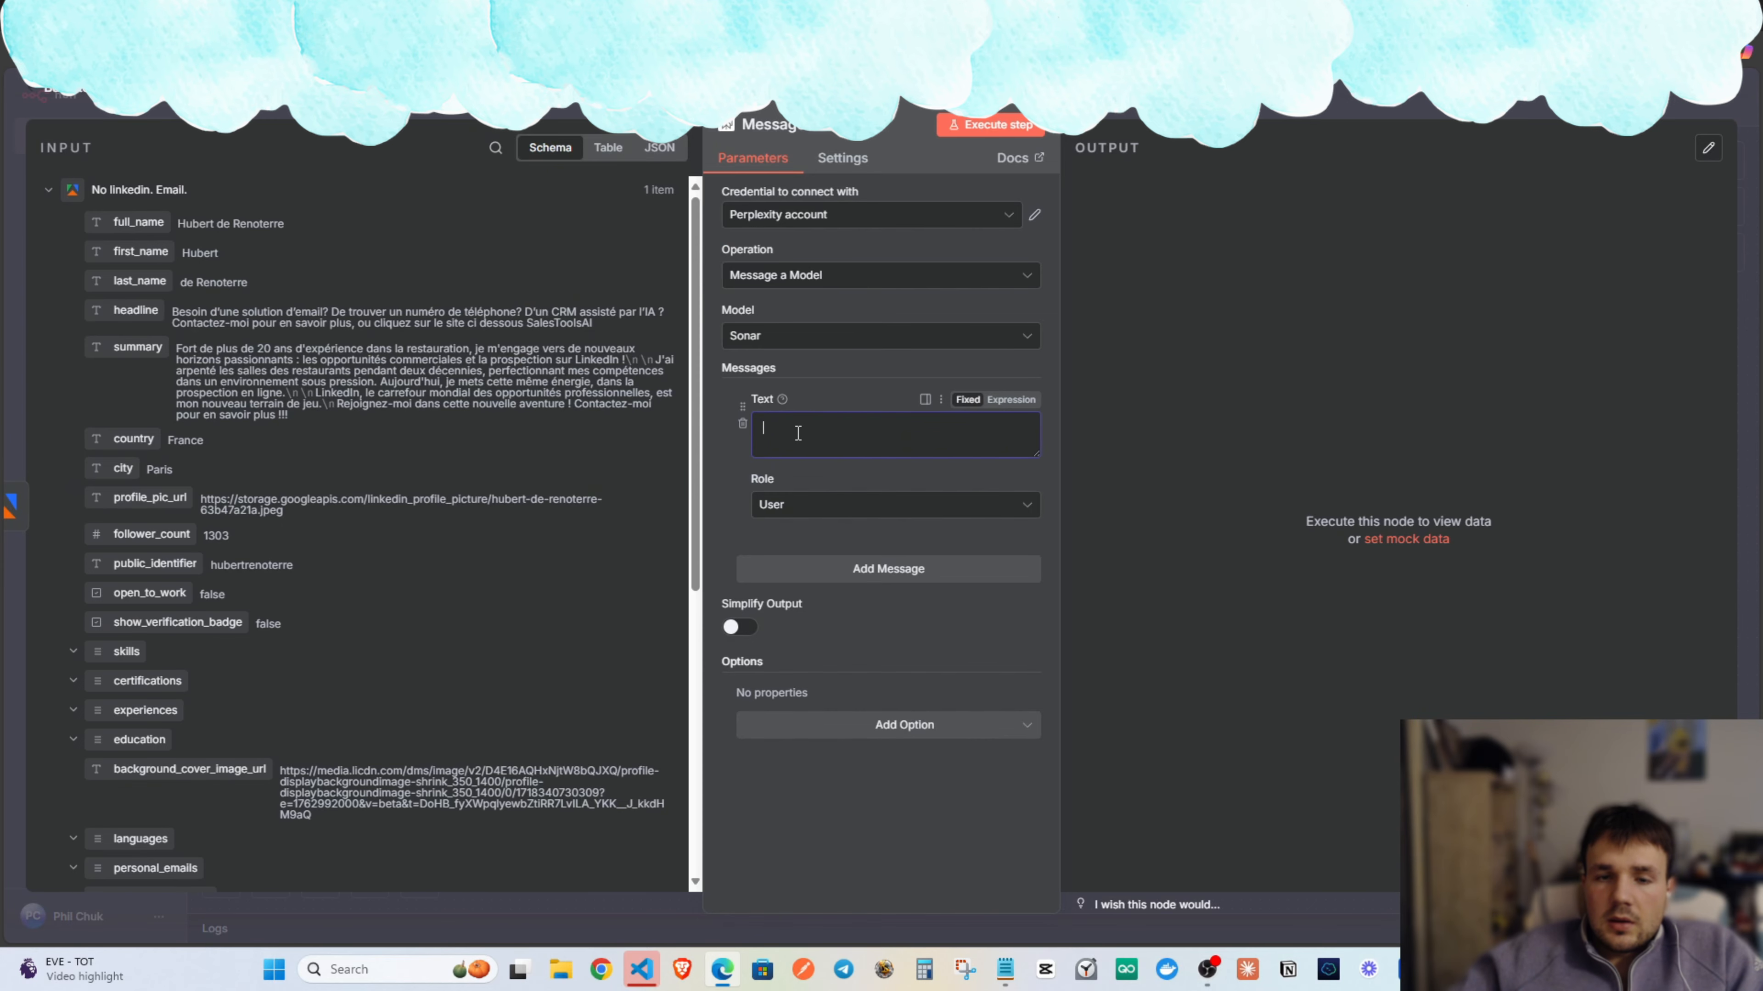
scroll(503, 328, down, 2)
scroll(265, 430, up, 2)
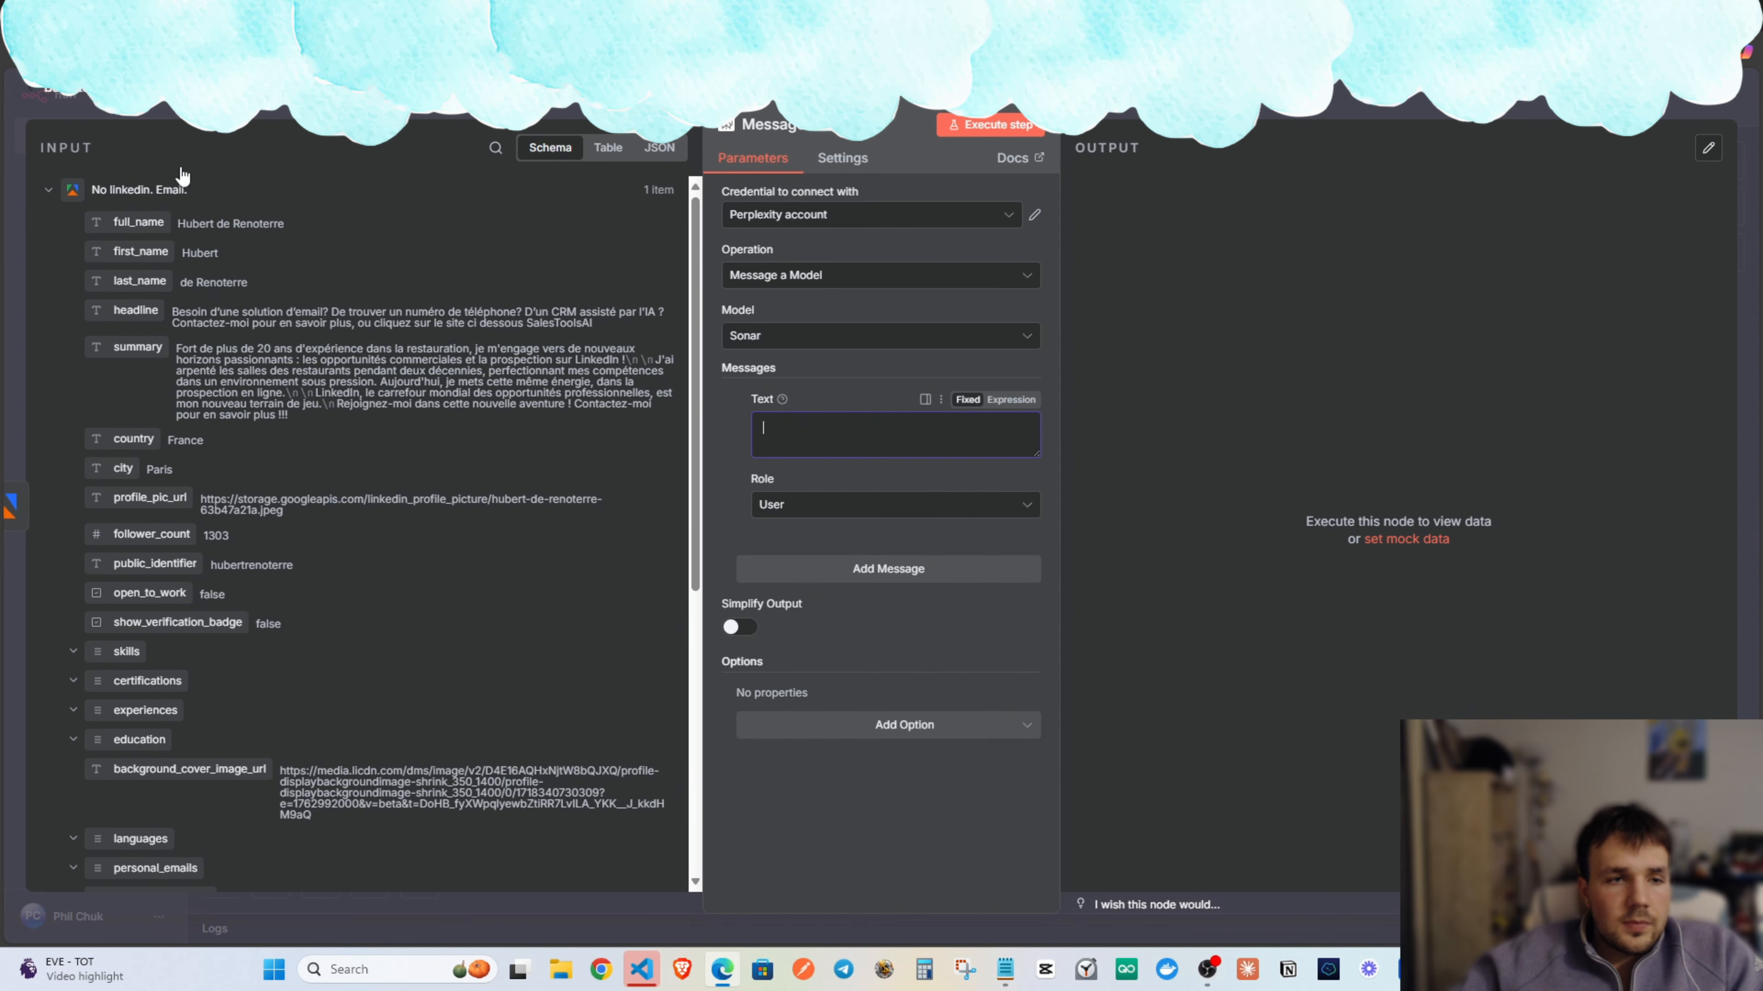
key(Escape)
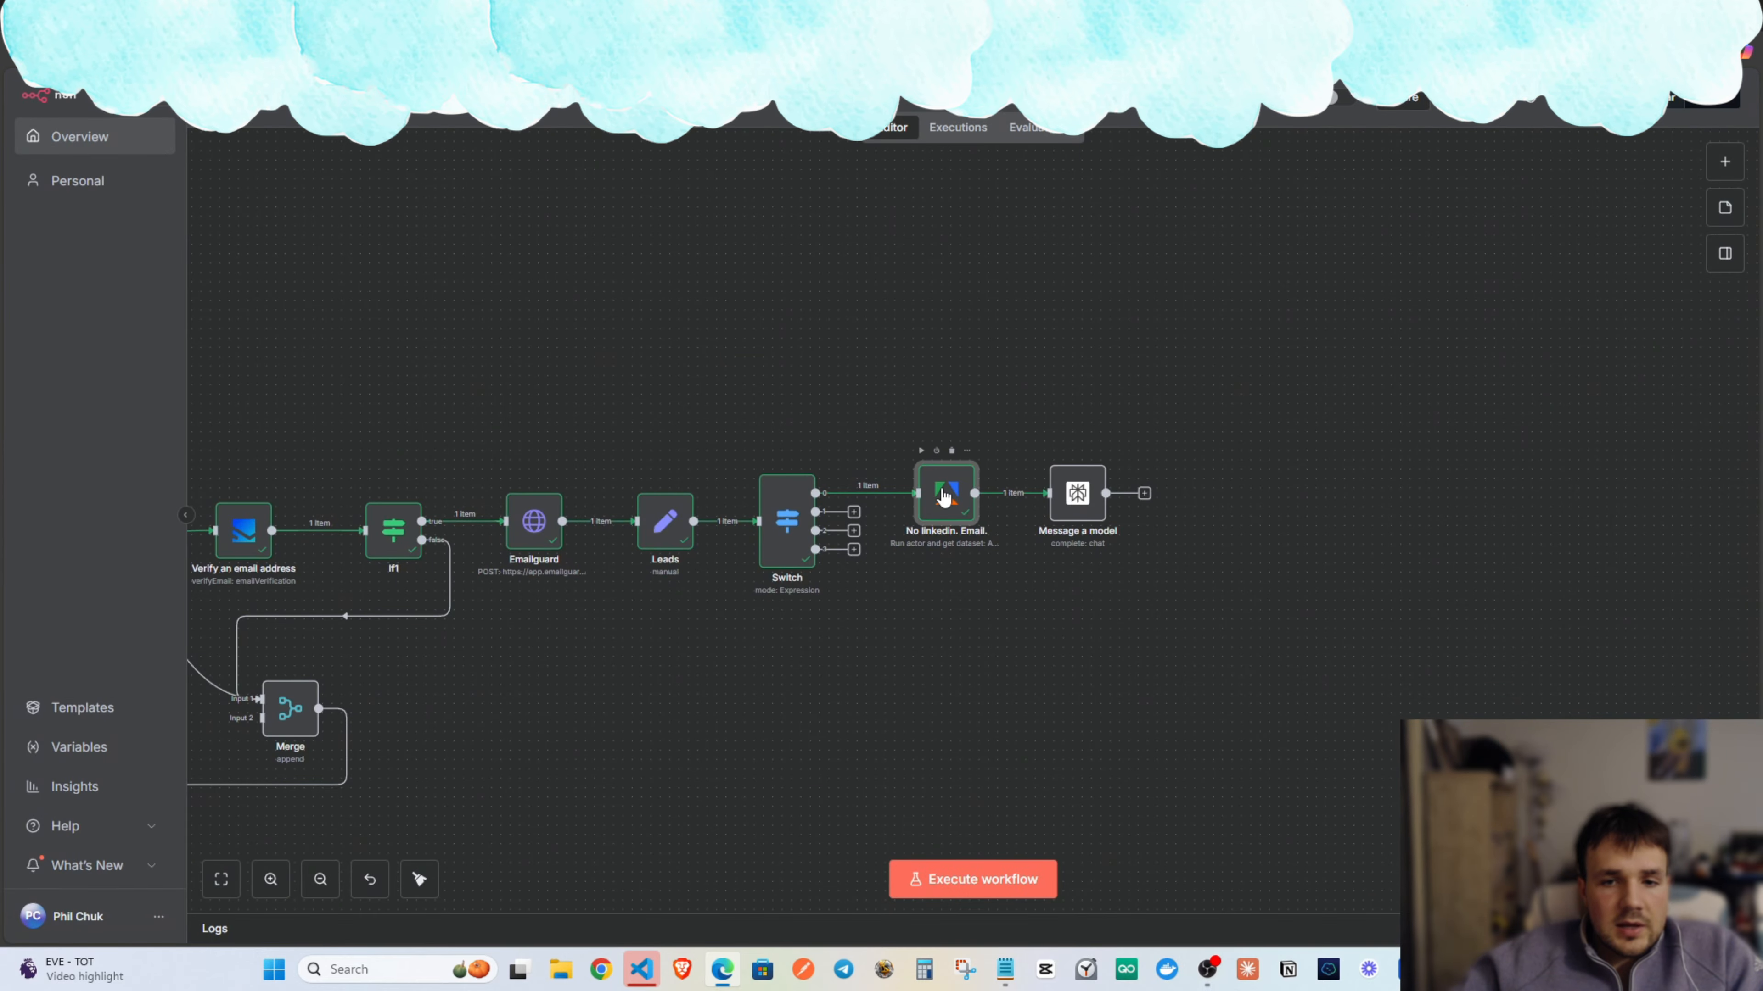
Rename the 'No linkedin. Email.' scraper node to 'Linkedin Research', then reopen Message a model.
double_click(943, 494)
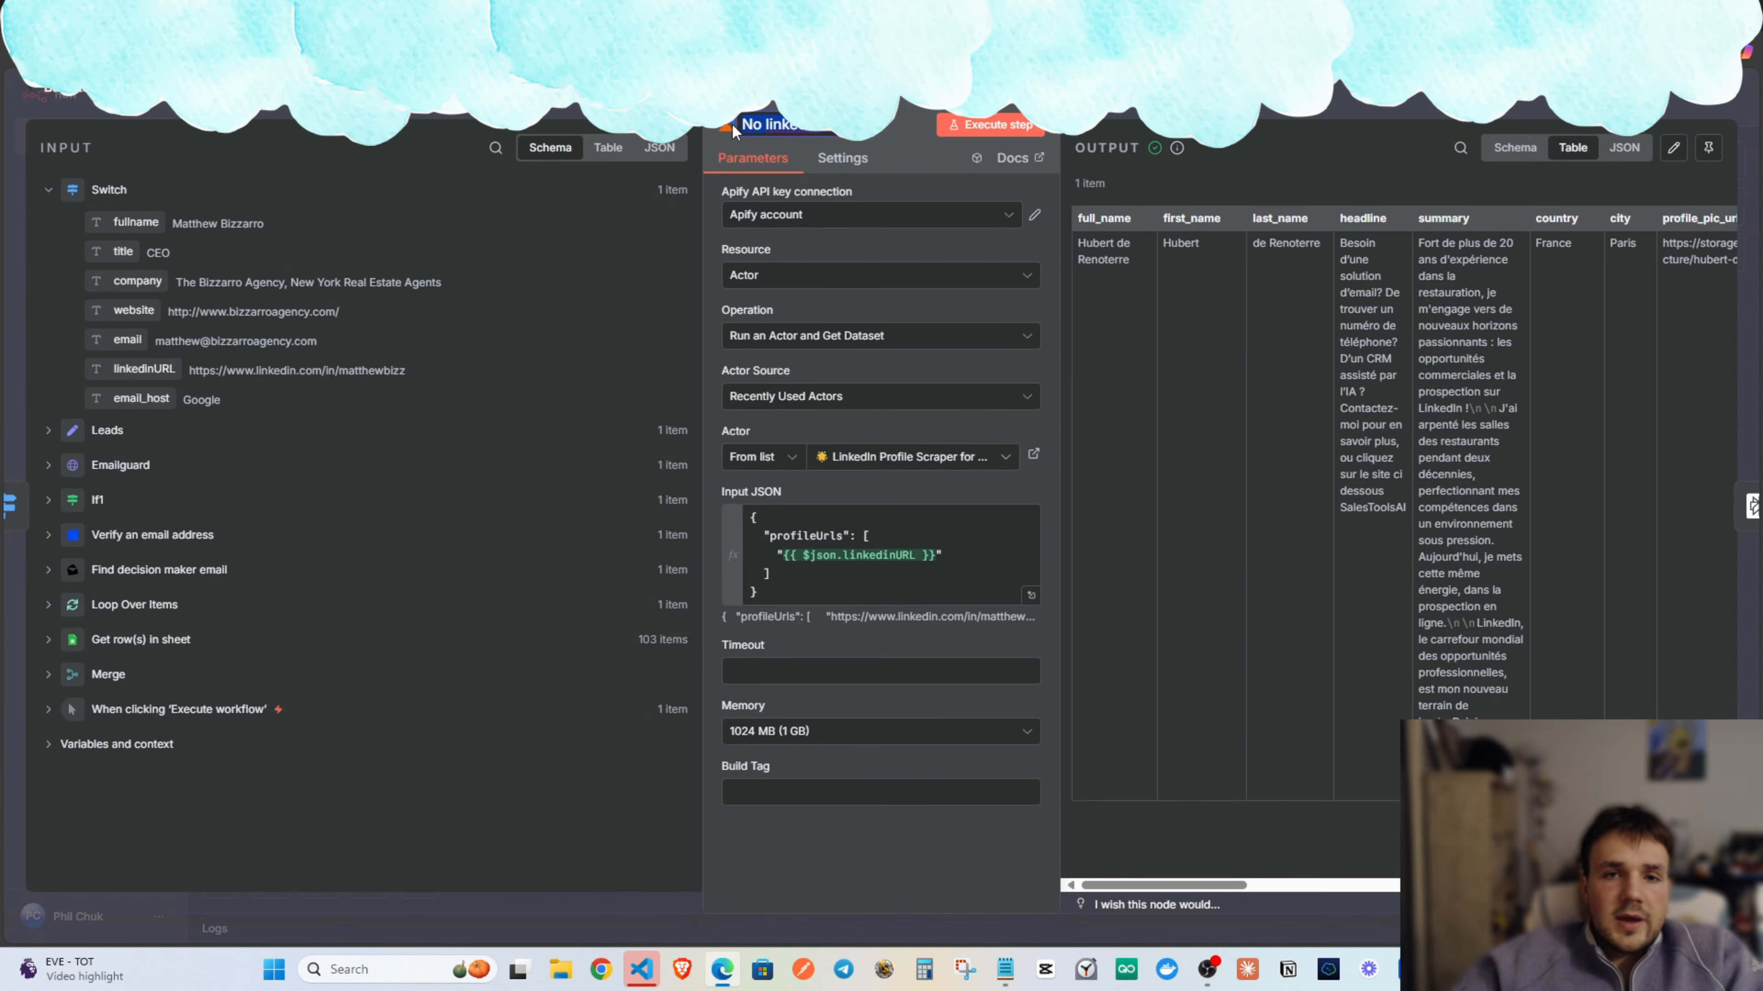
text(A)
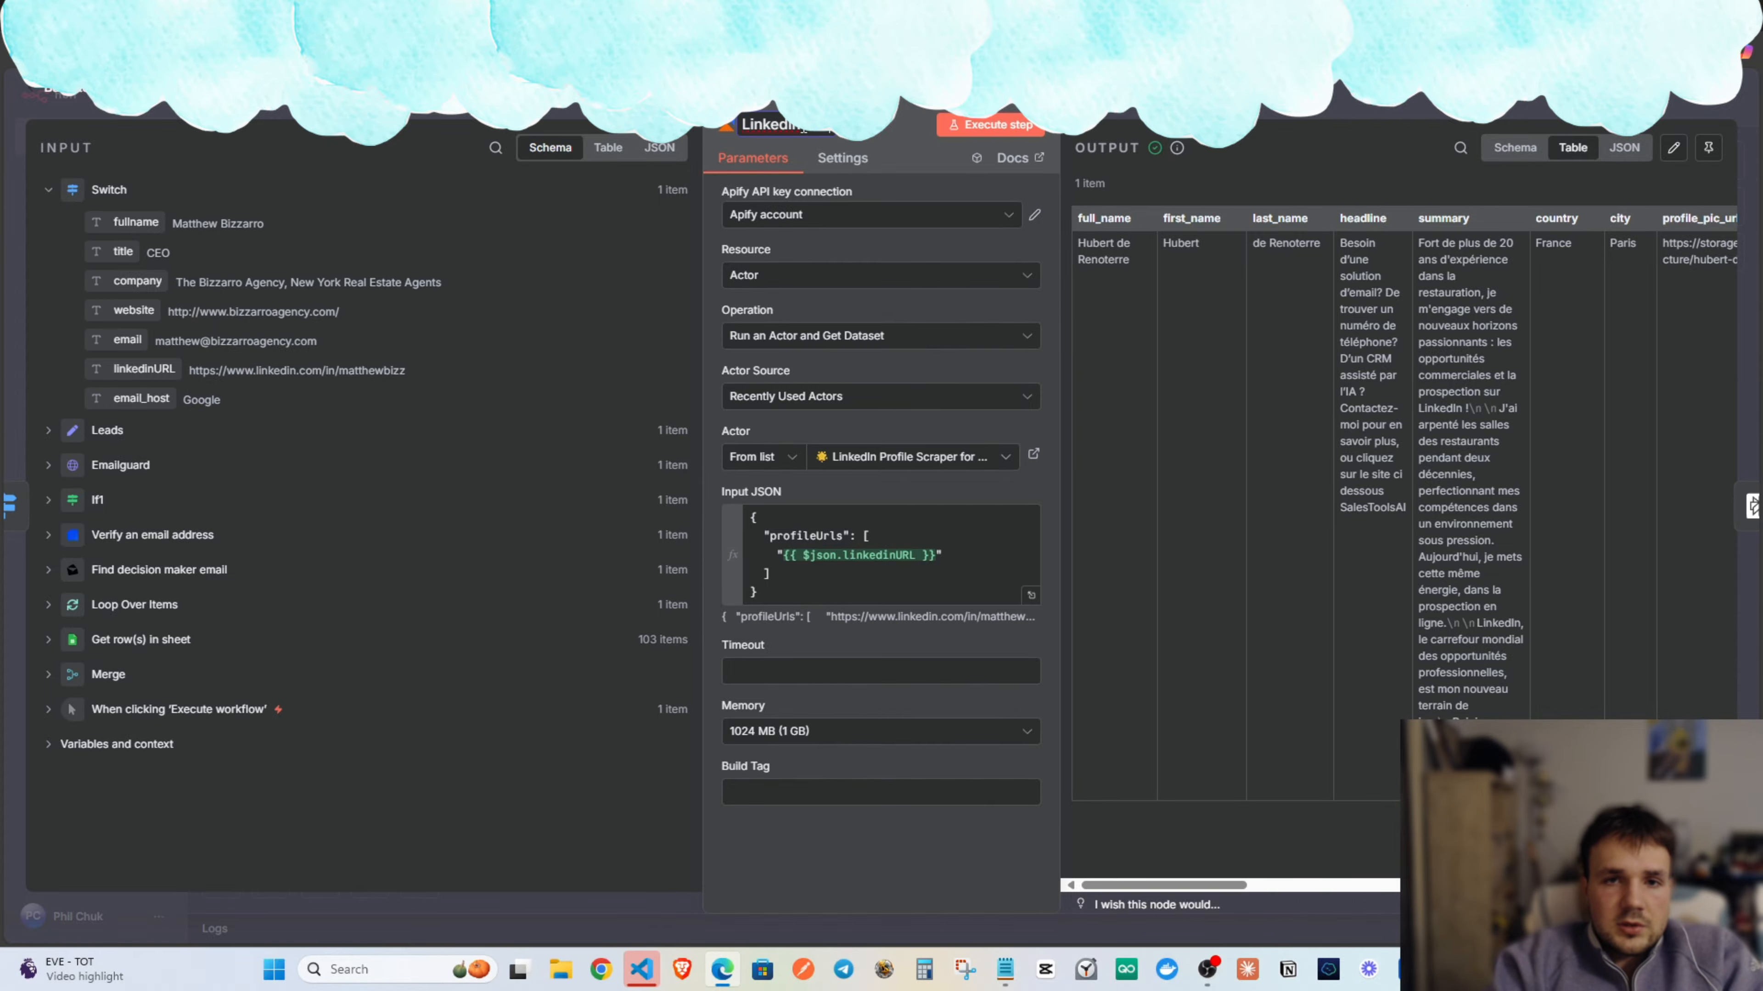
key(Return)
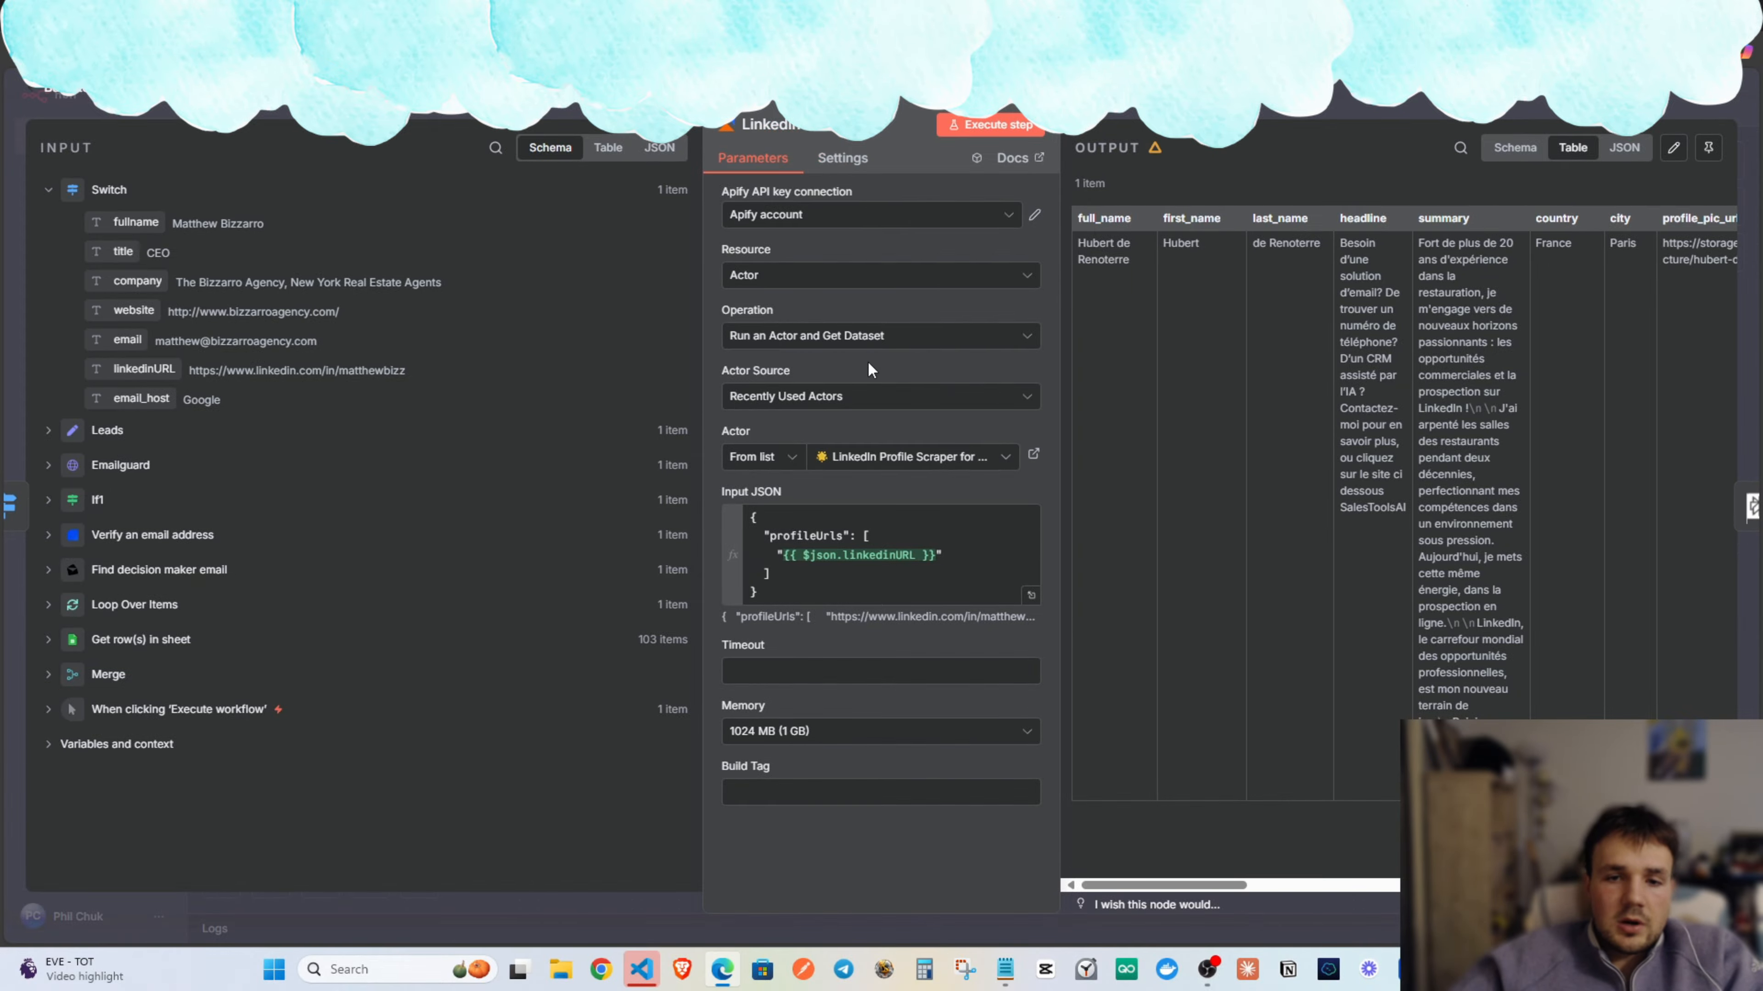
click(870, 572)
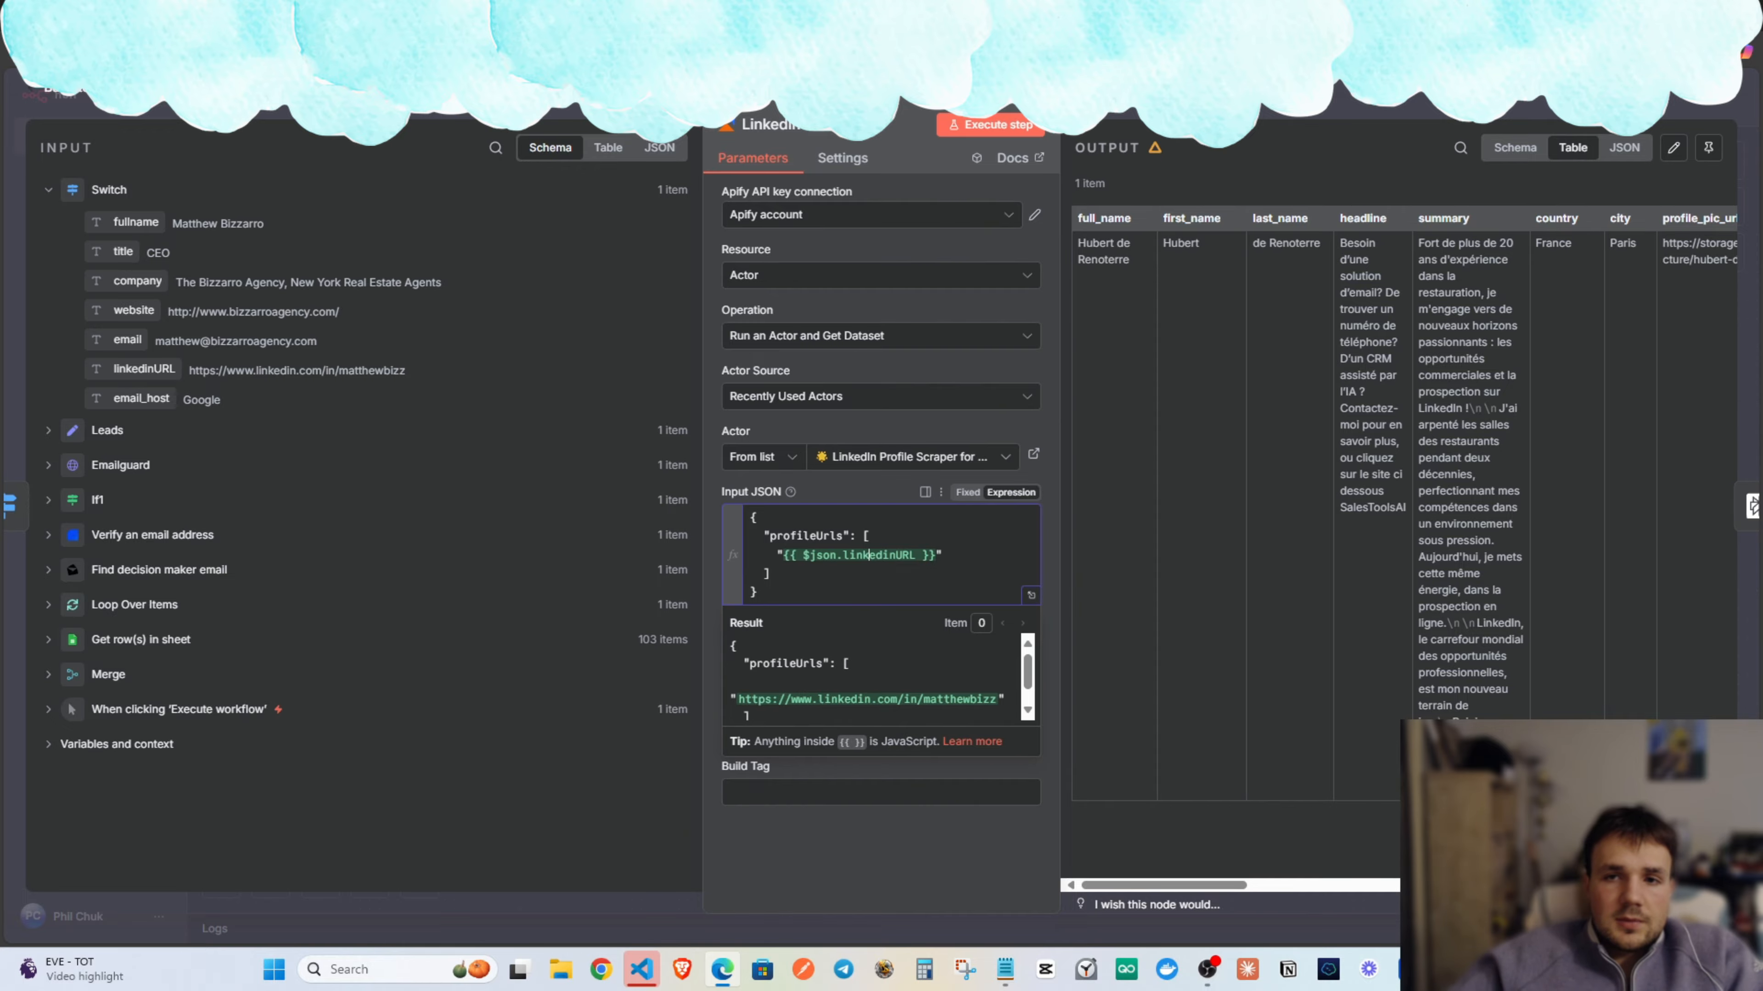
key(Escape)
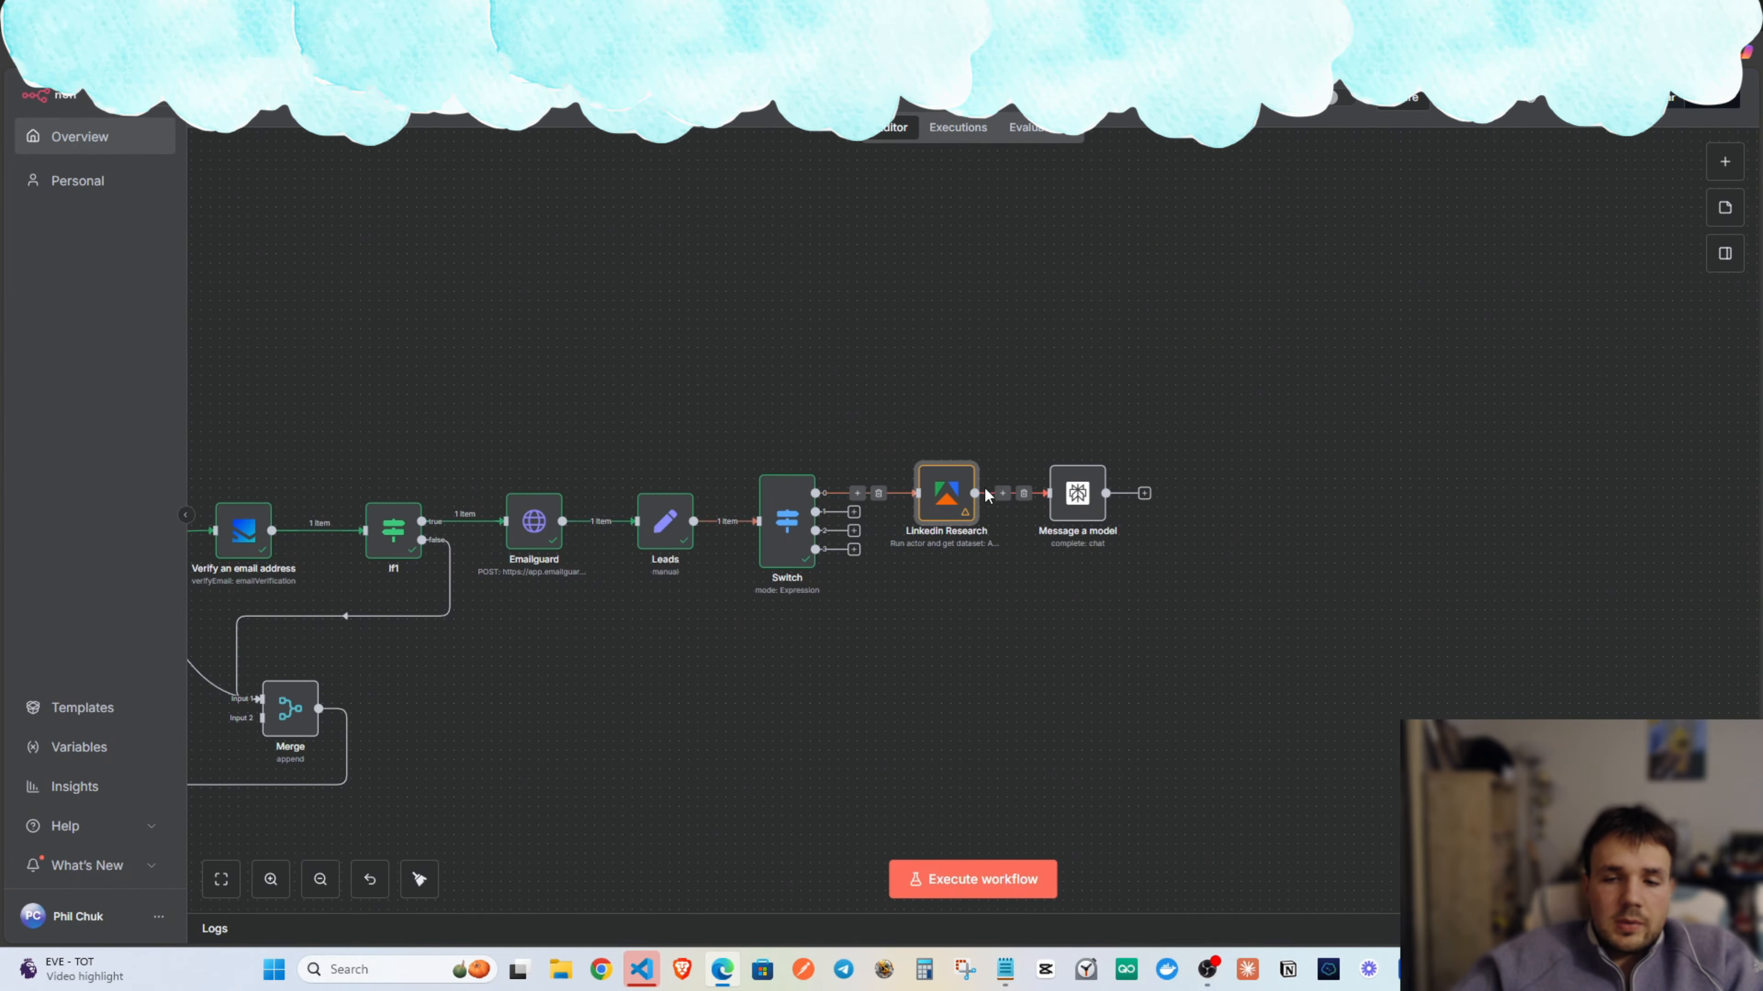
double_click(1077, 494)
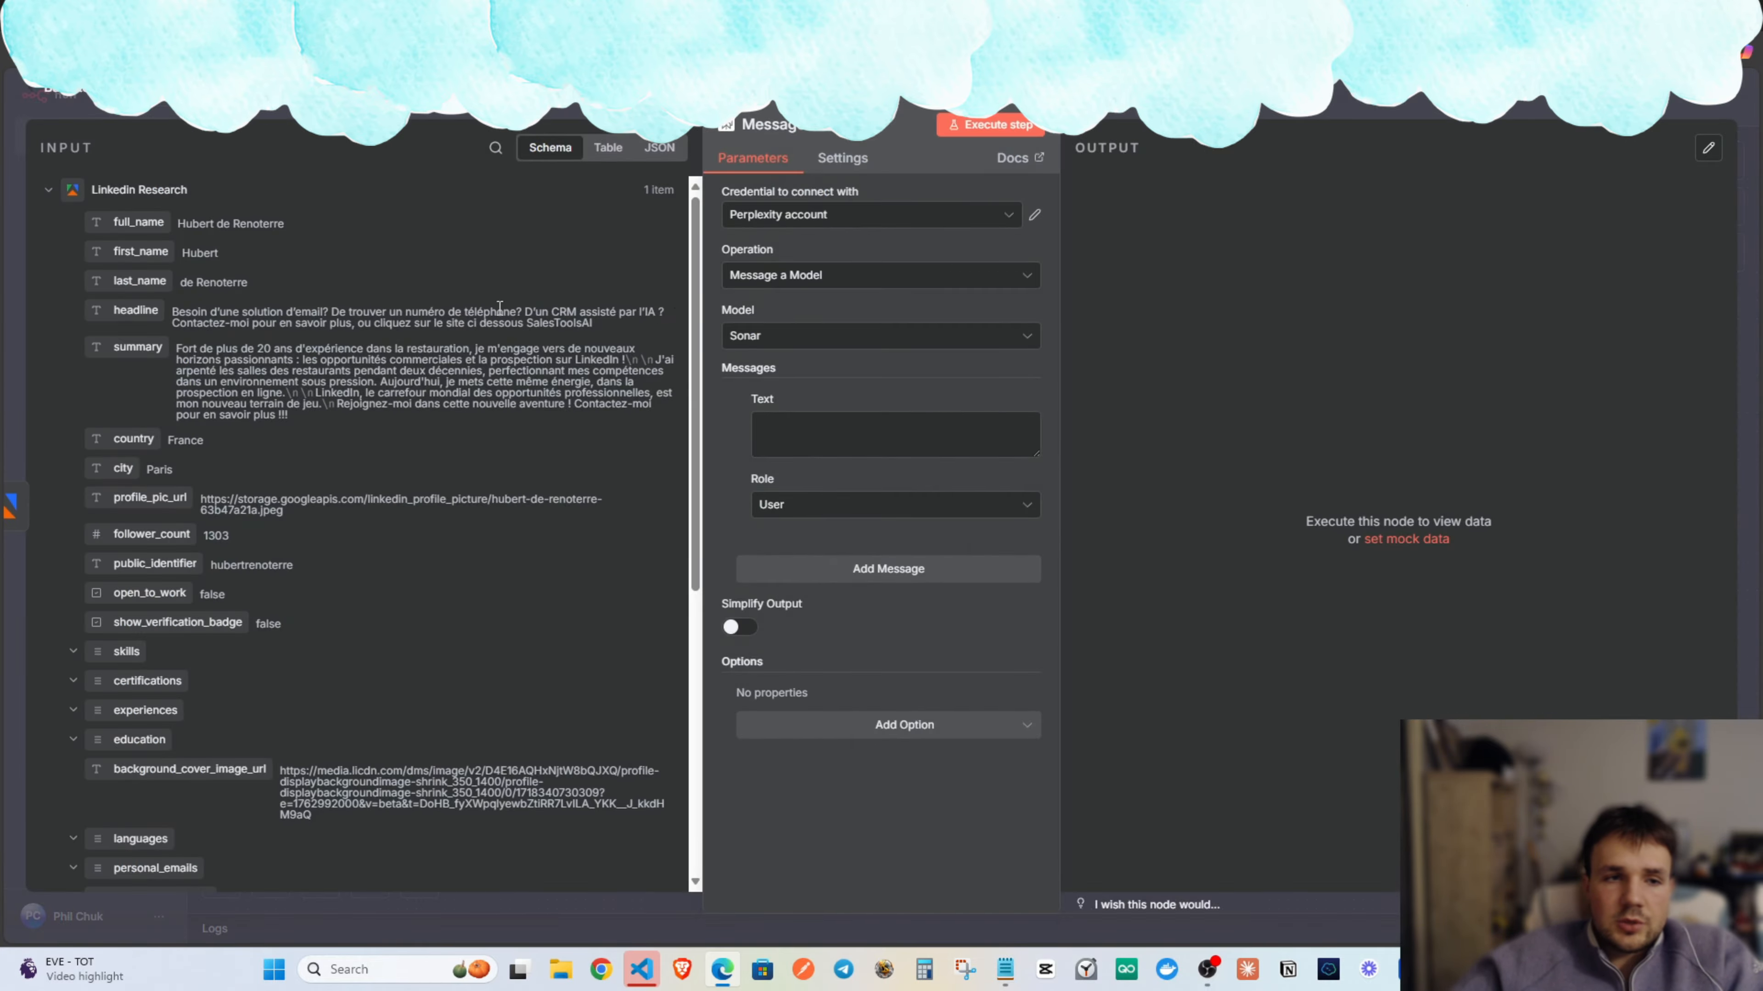
Enlarge the Text box, drop {{ $json.headline }} into the prompt, and expand it full-size.
scroll(366, 427, down, 3)
click(835, 438)
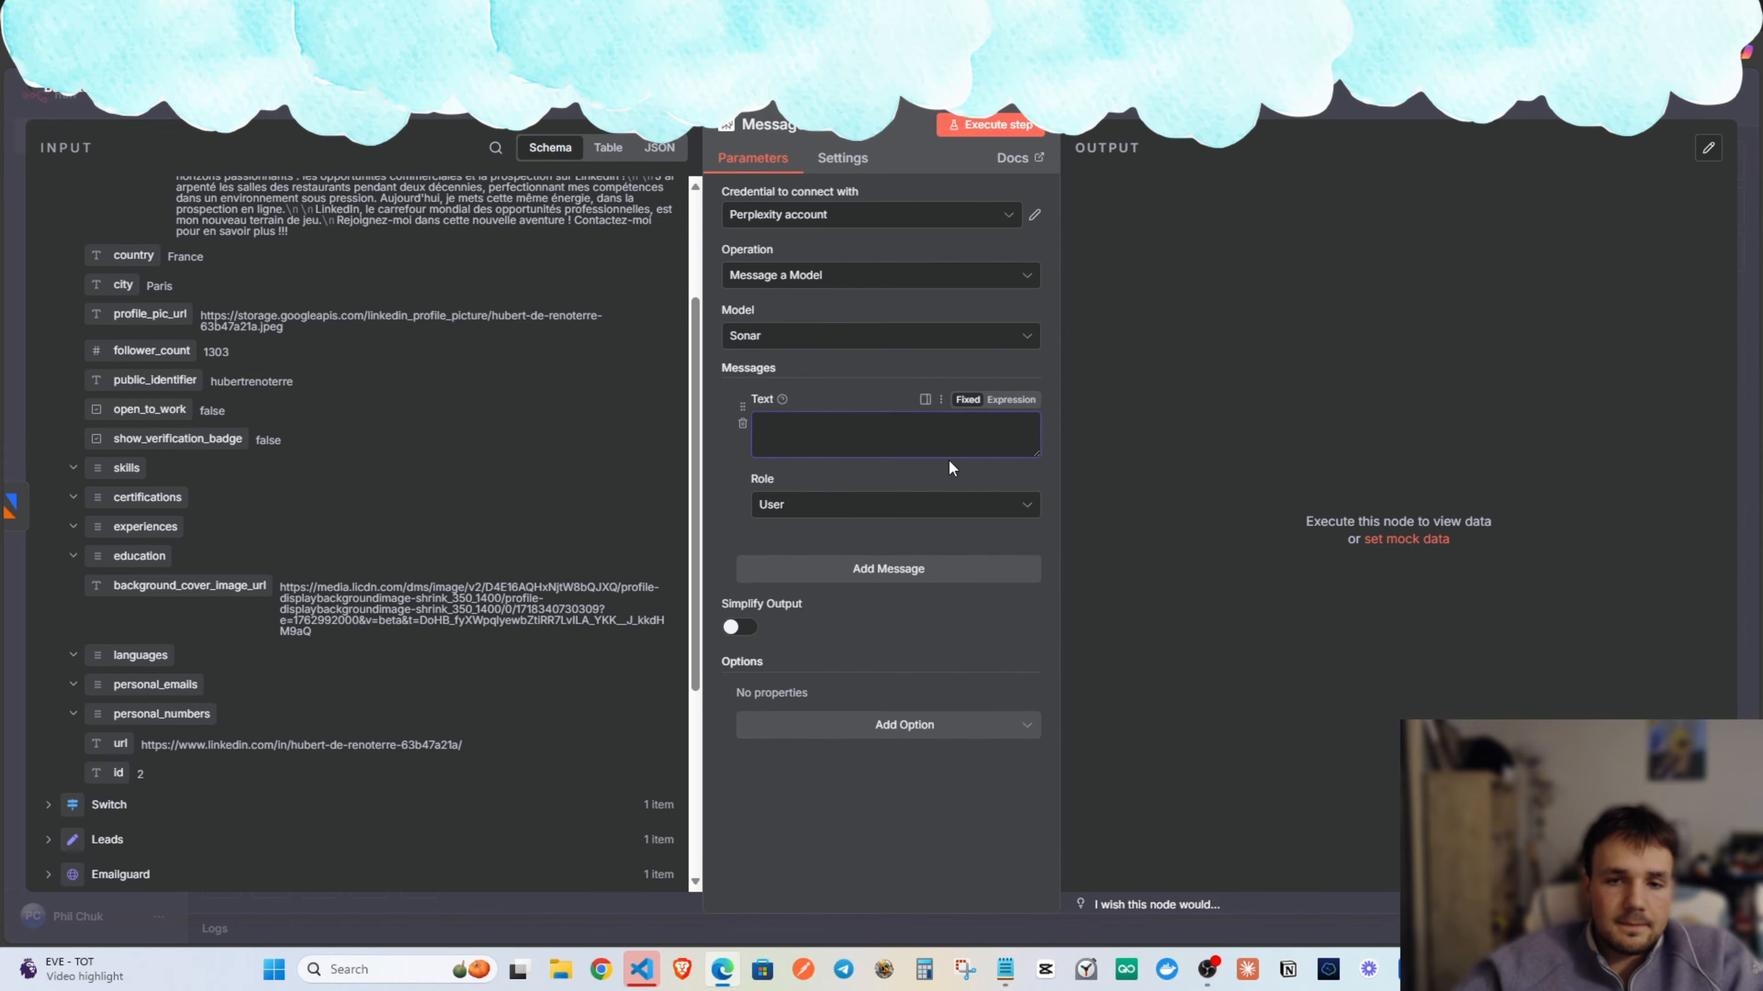
drag(1030, 455, 1034, 594)
scroll(318, 420, up, 3)
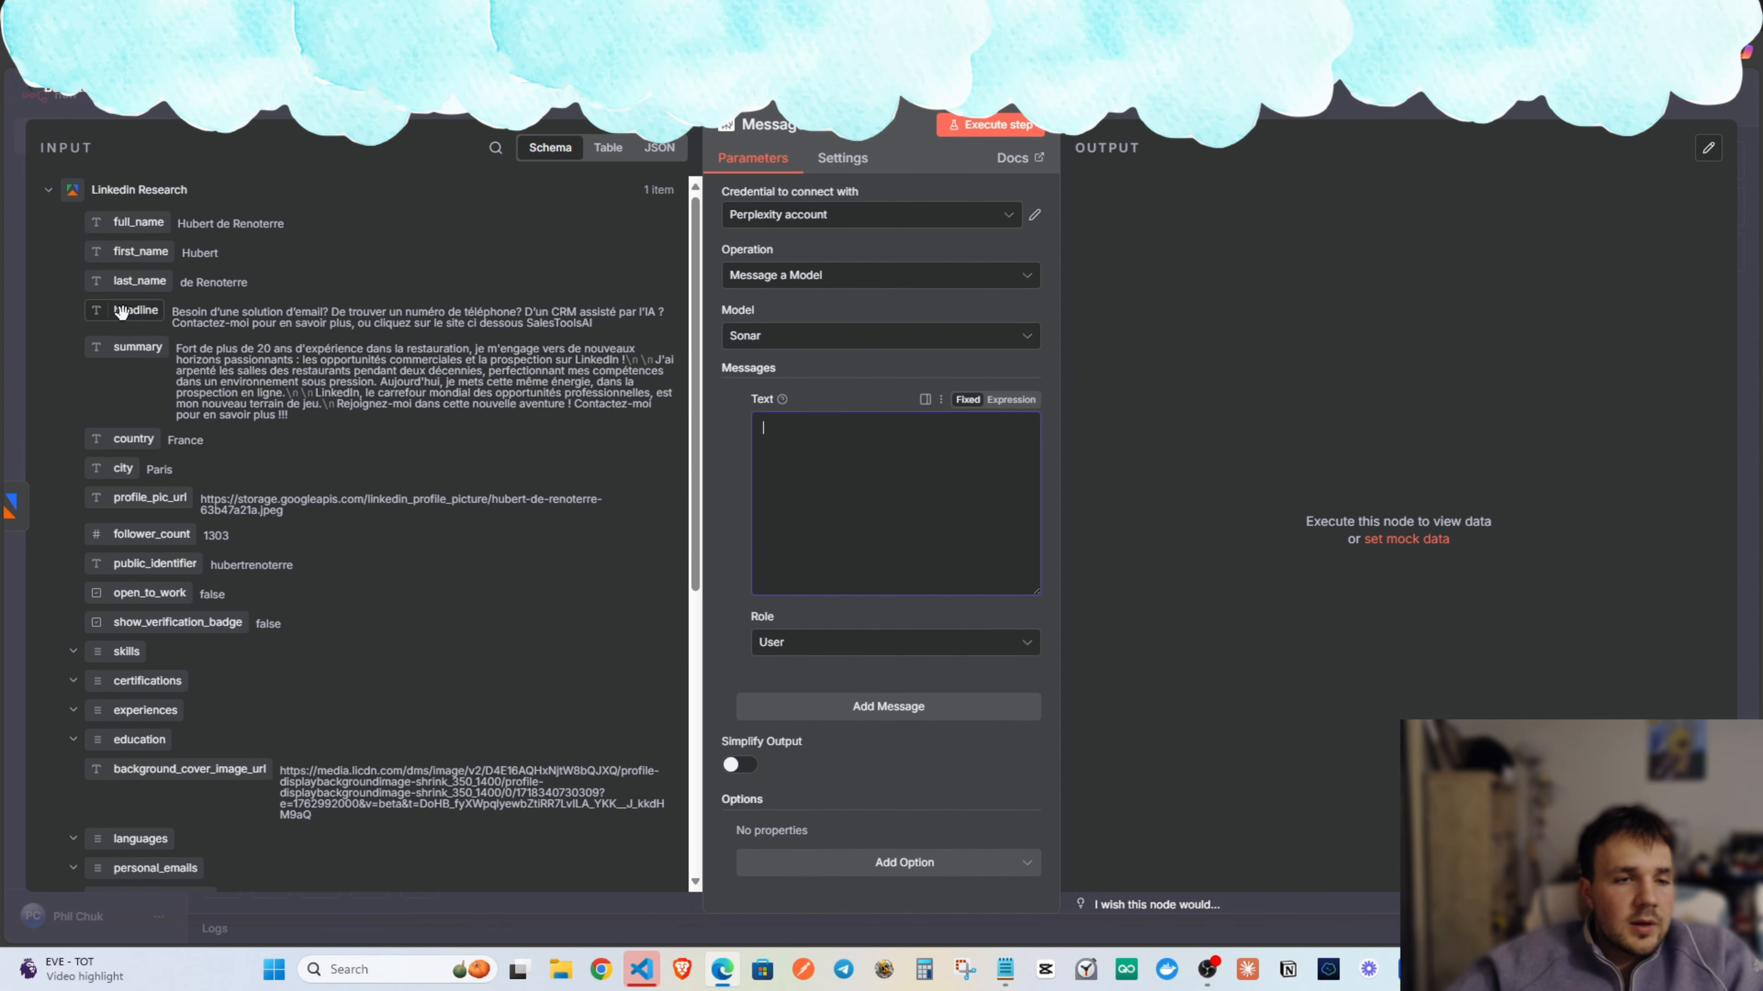
drag(136, 310, 736, 416)
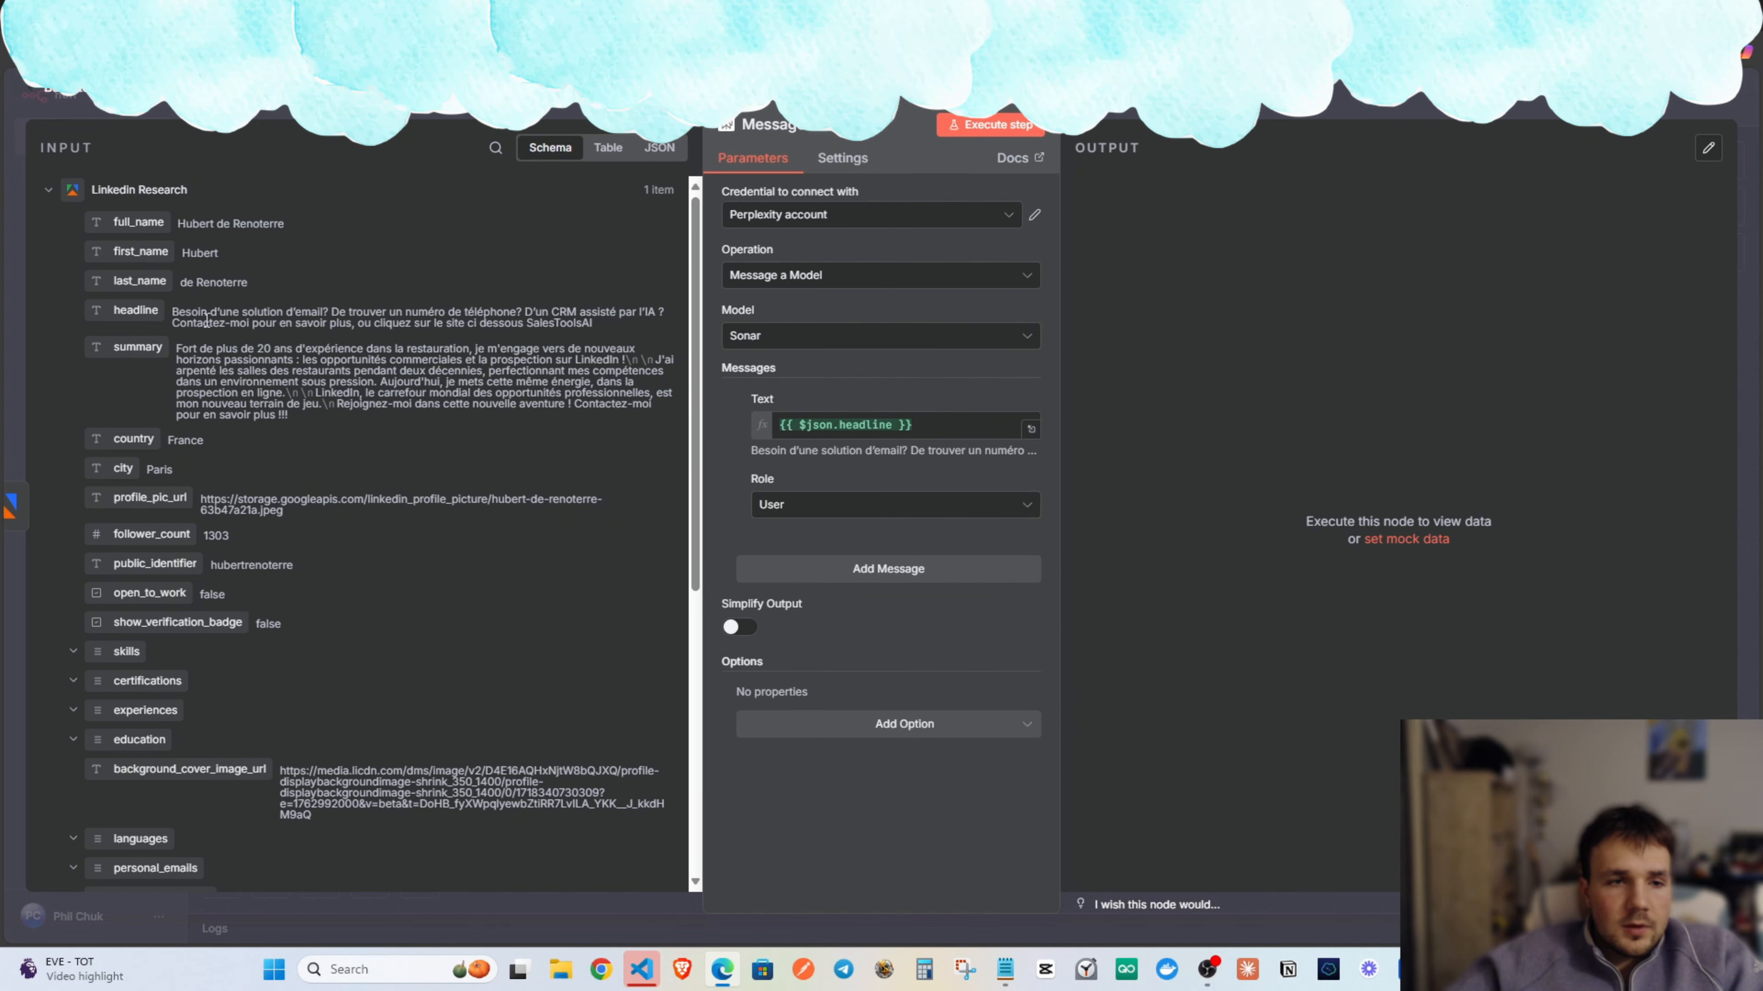
drag(136, 346, 867, 424)
click(860, 393)
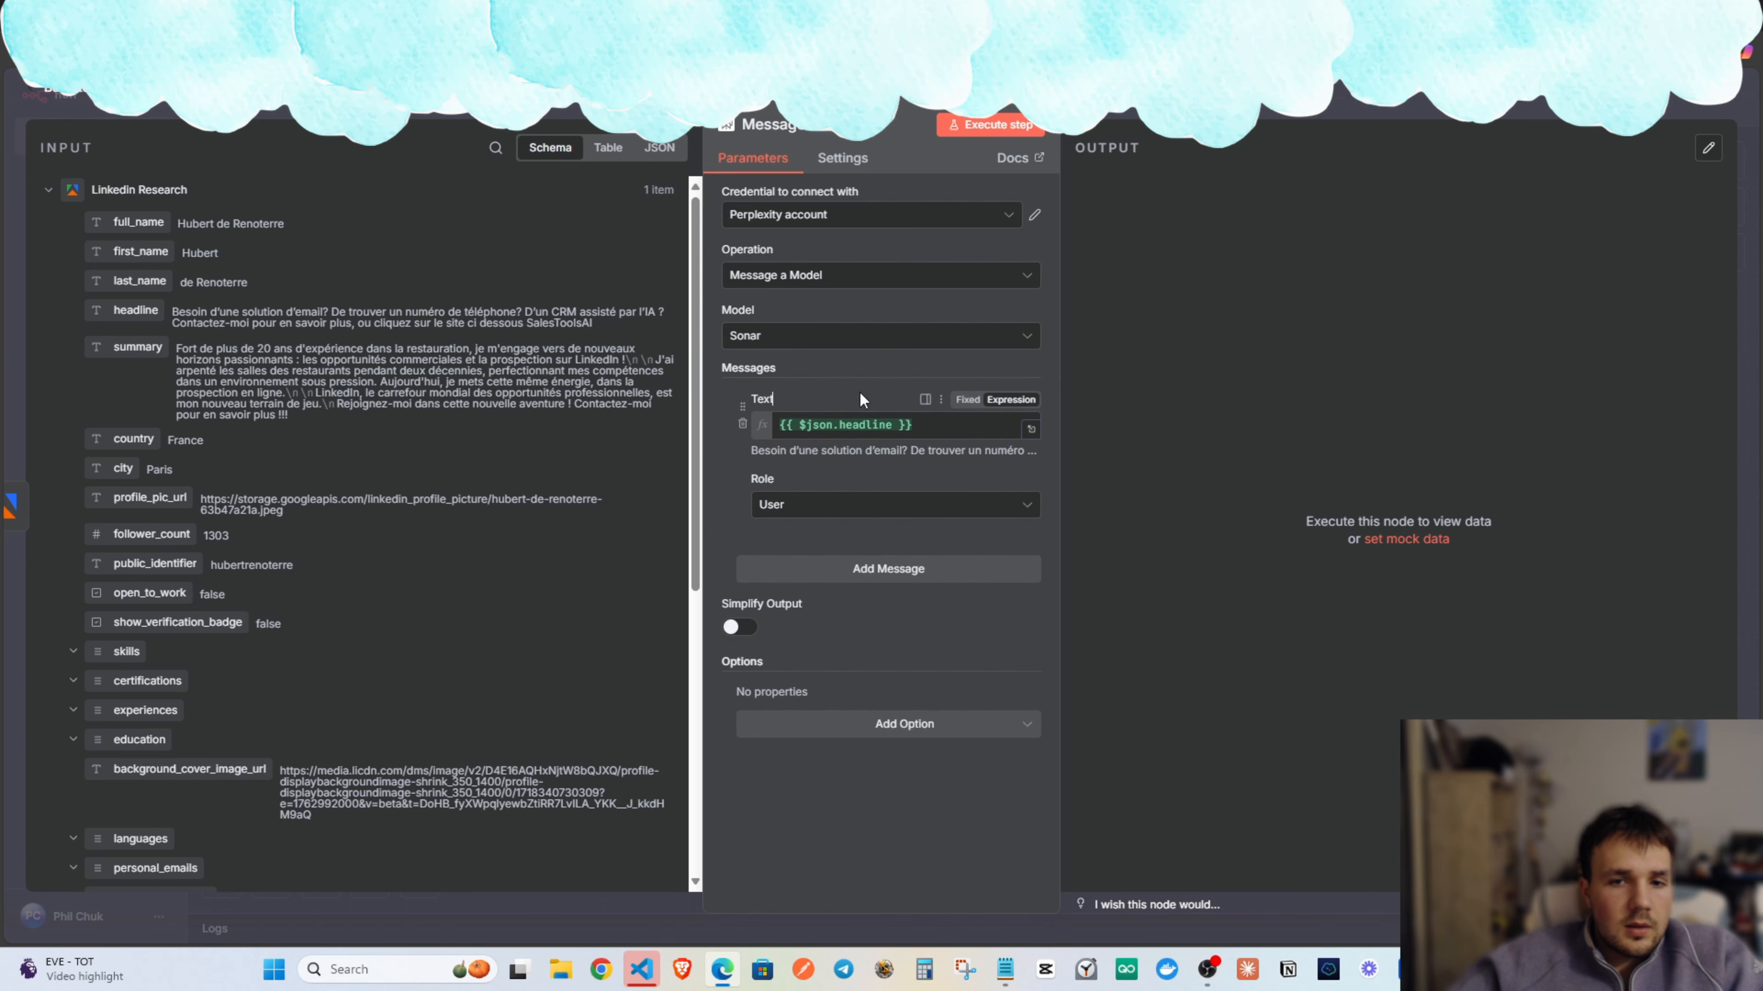
click(937, 425)
click(1031, 429)
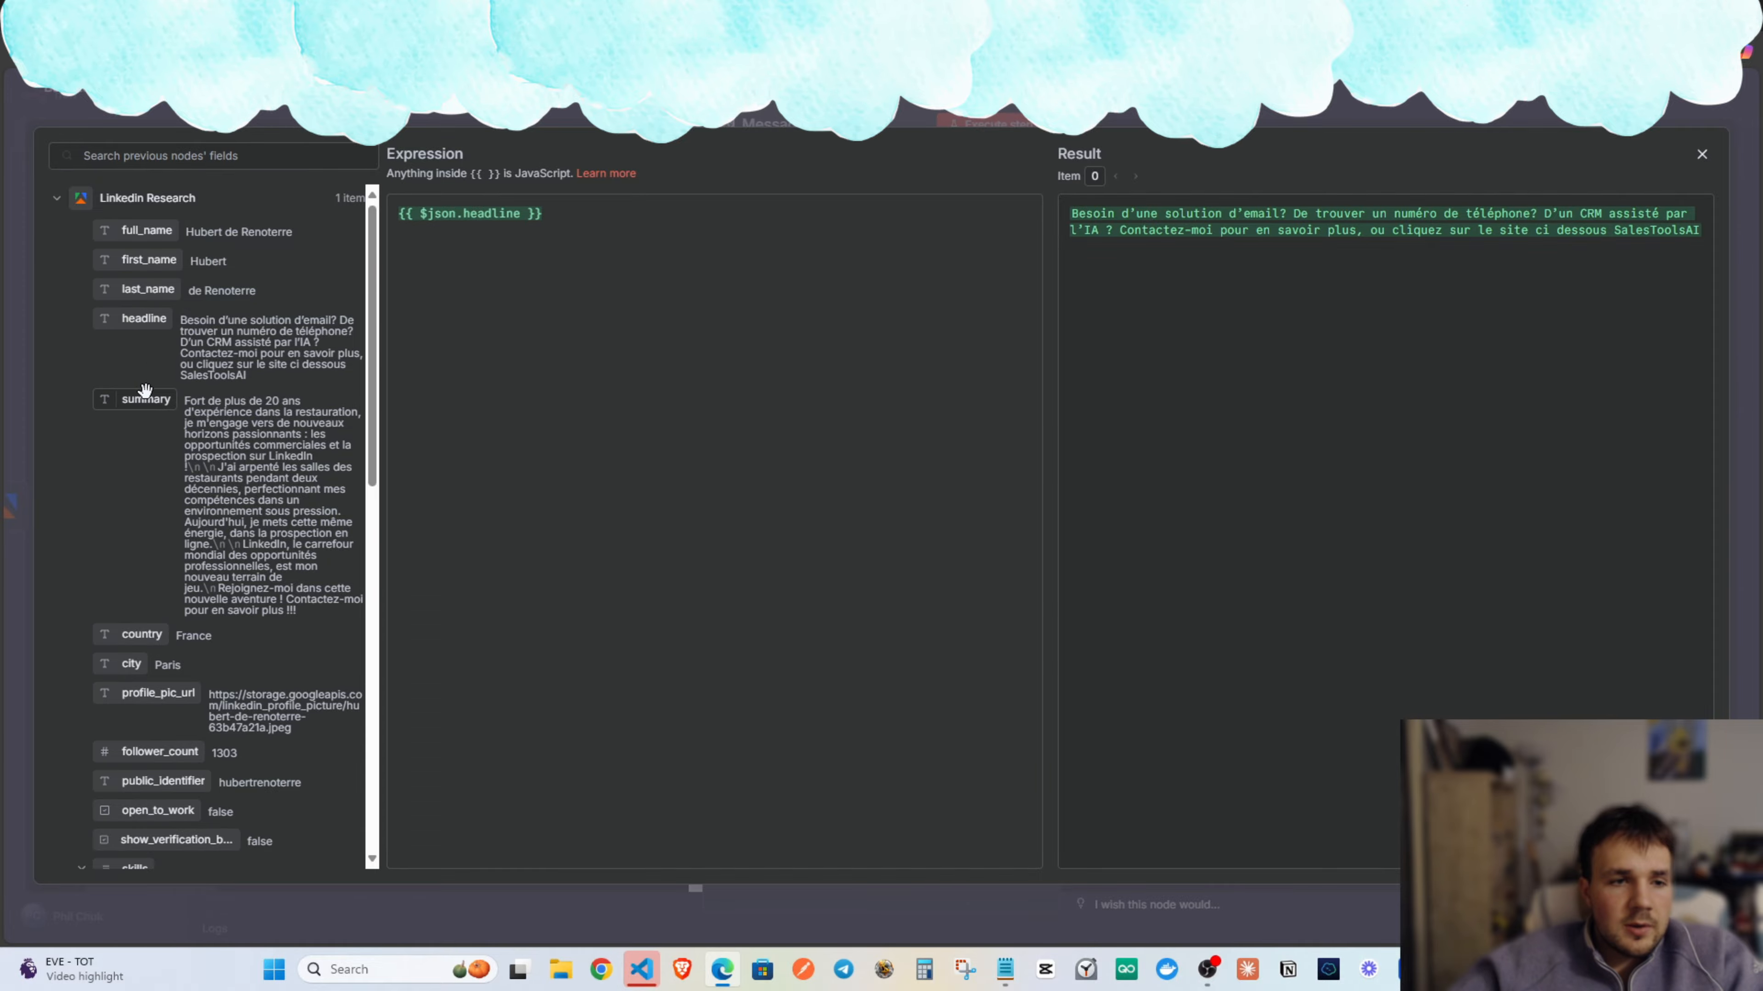
Append summary and the text 'translate to english, and research this of recent or notable business achievements'.
drag(139, 400, 677, 215)
text(translate to english, and research this )
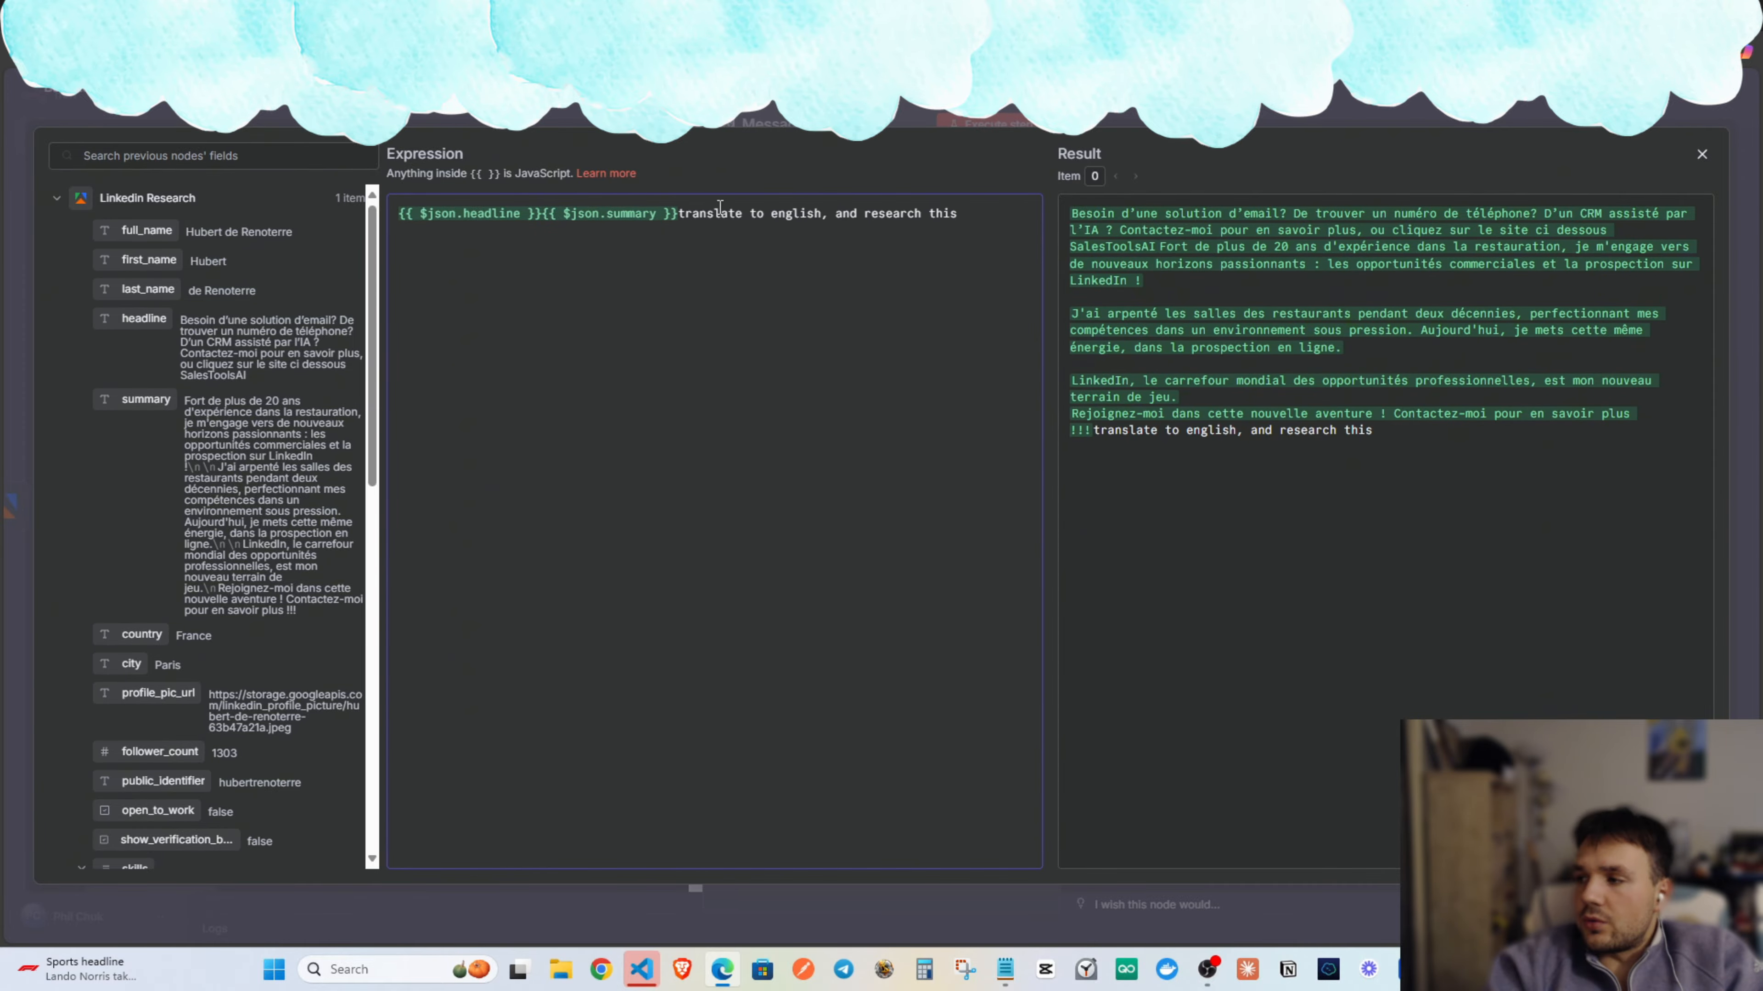
text(of recent)
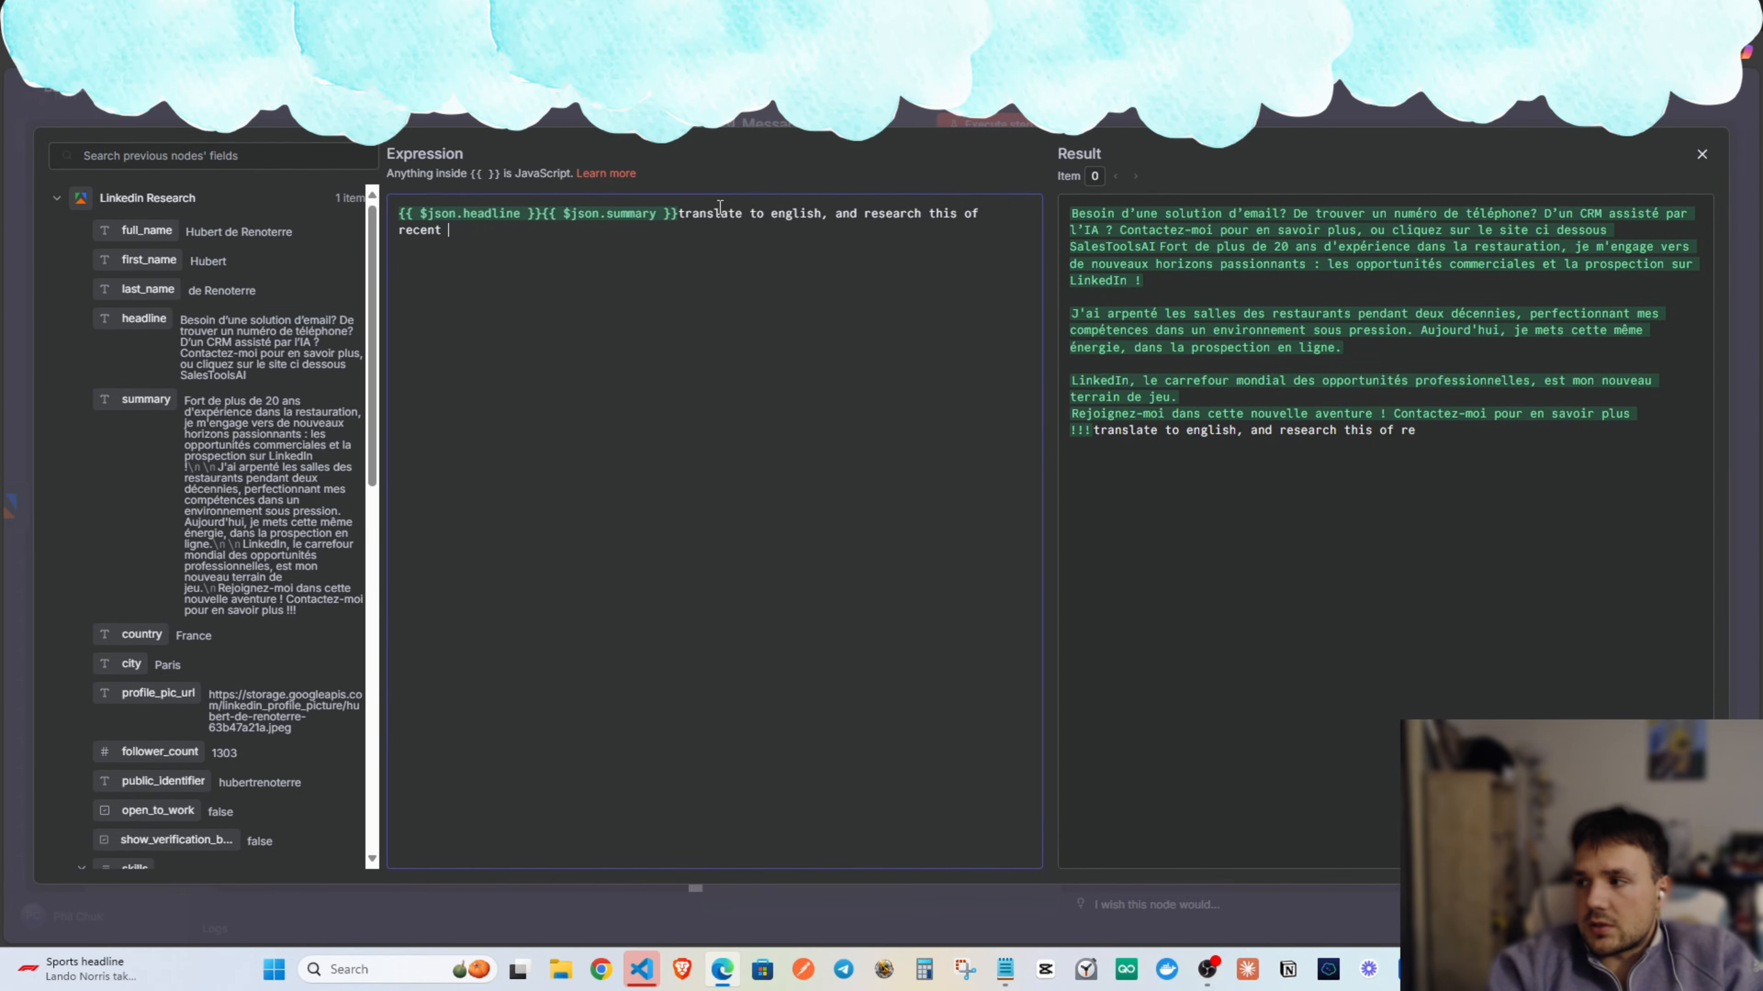
text( or notable bu)
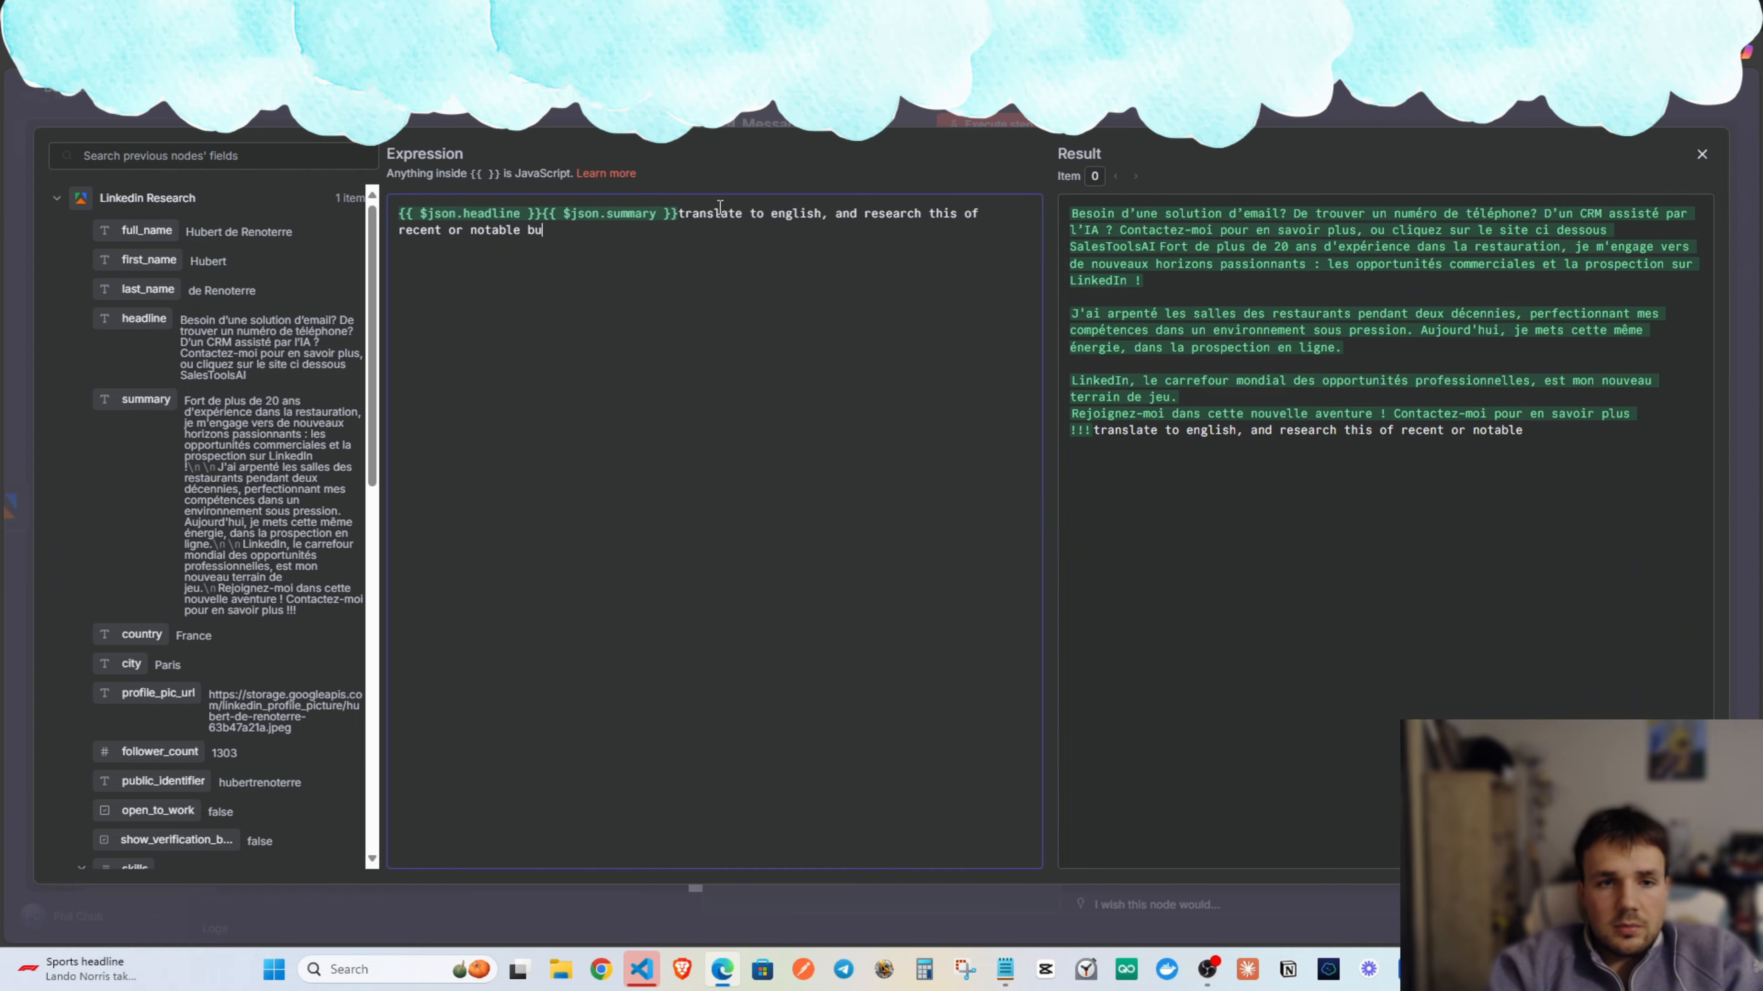
text(siness achievements..)
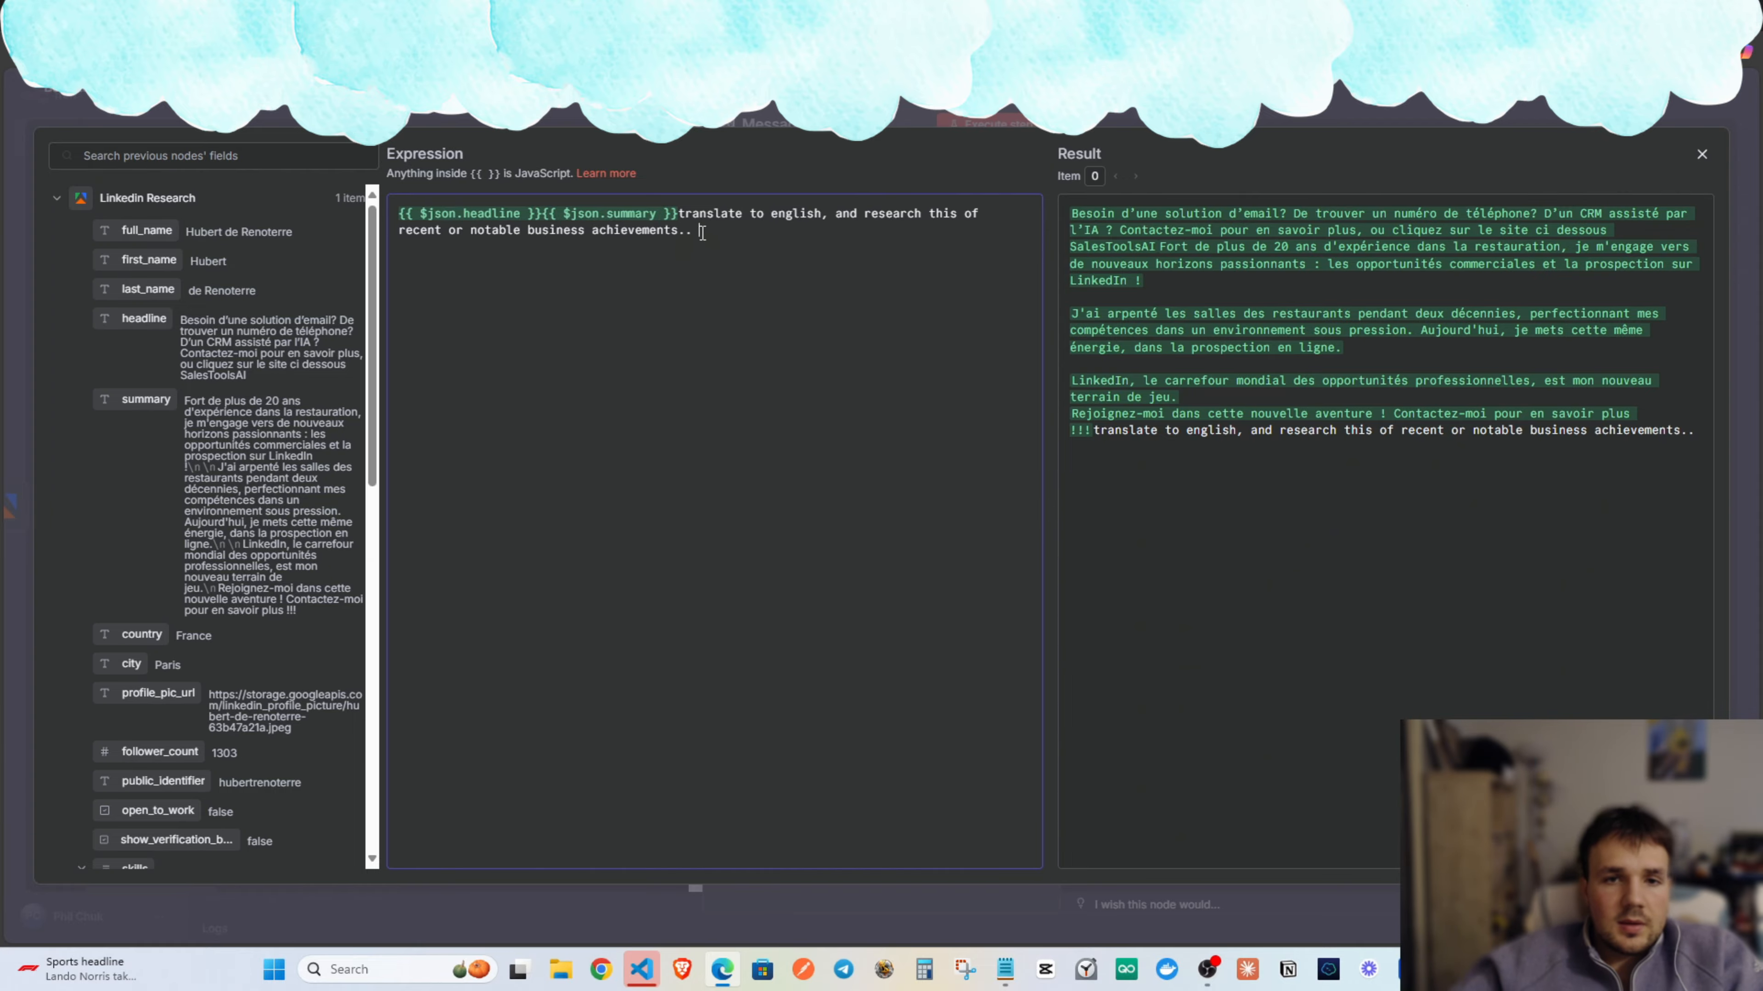
key(ctrl+a)
drag(682, 201, 689, 228)
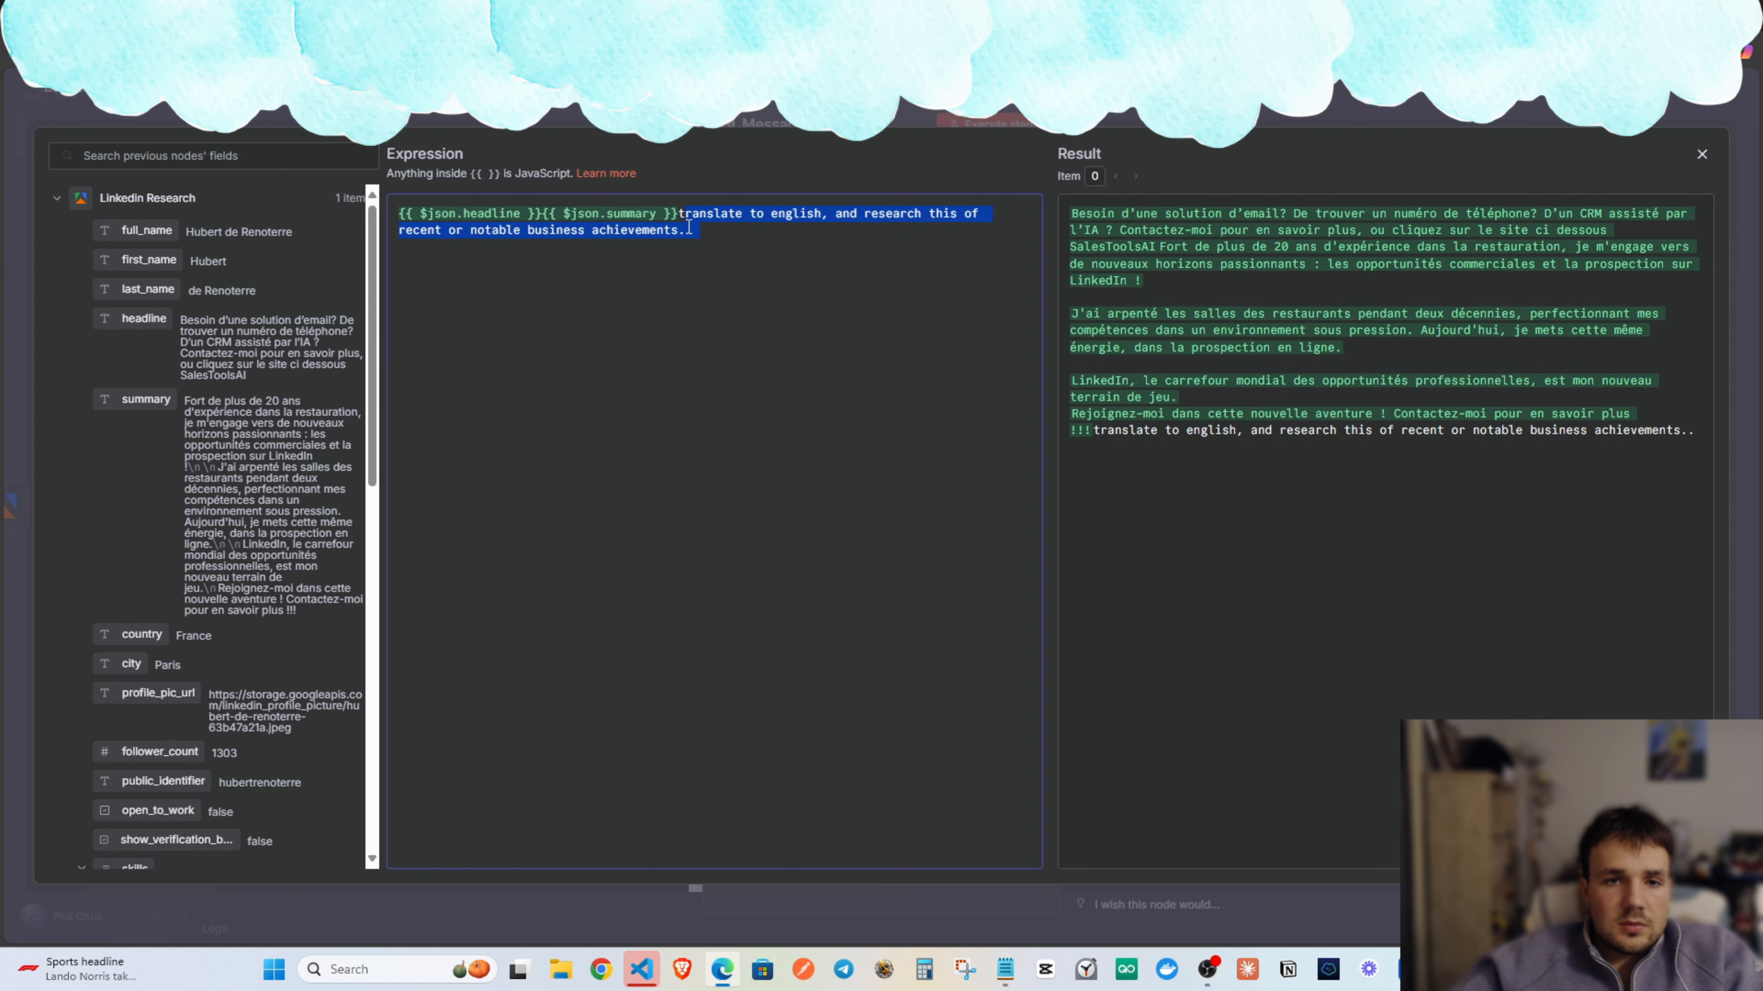
click(1700, 156)
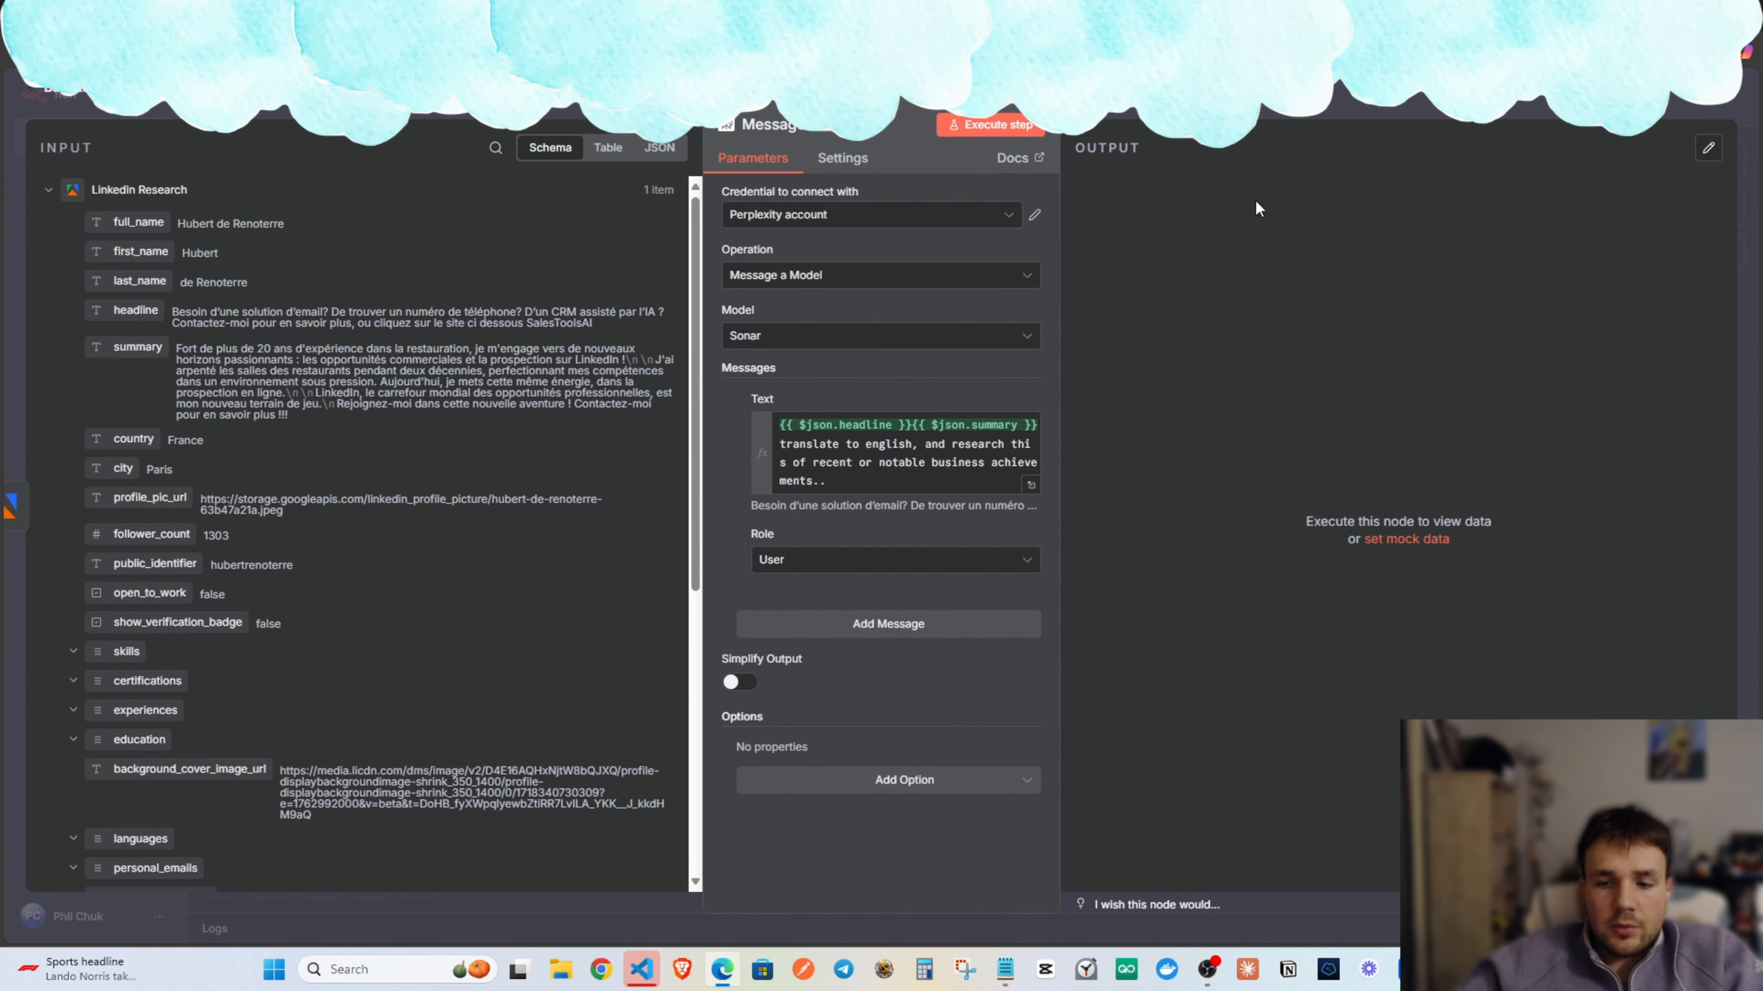
Add a Basic LLM Chain after the message node with its prompt source set to Define below.
key(Escape)
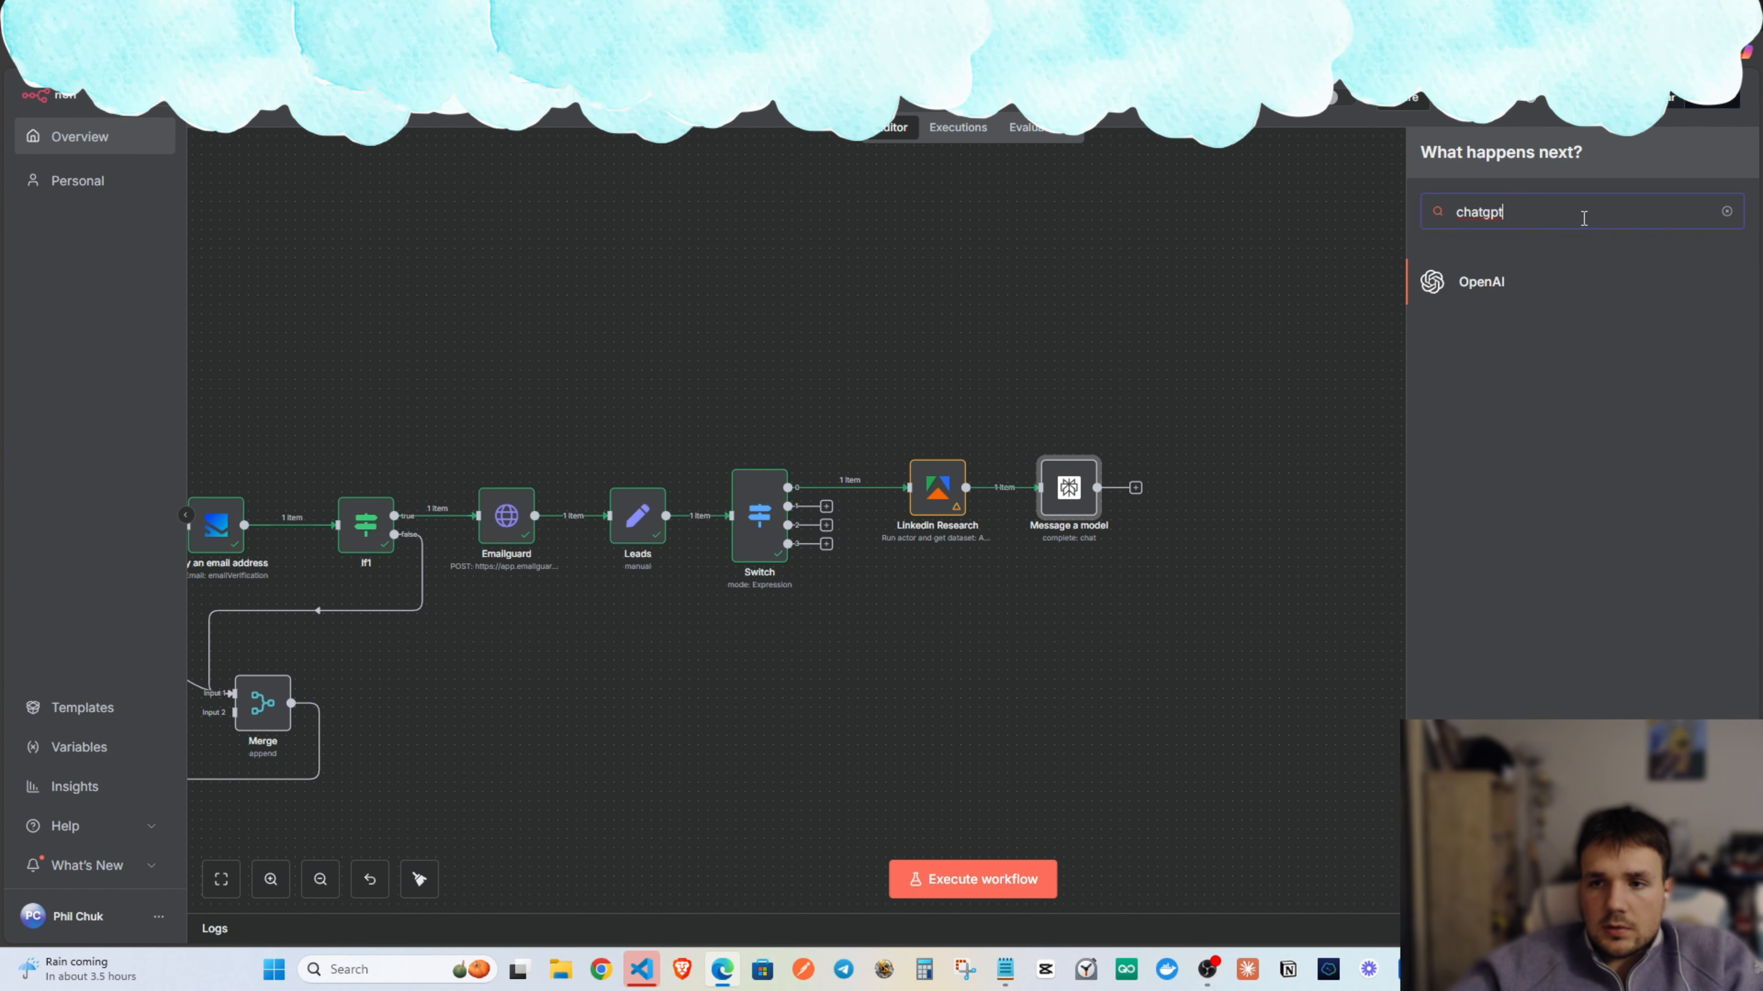
click(1727, 212)
text(llm)
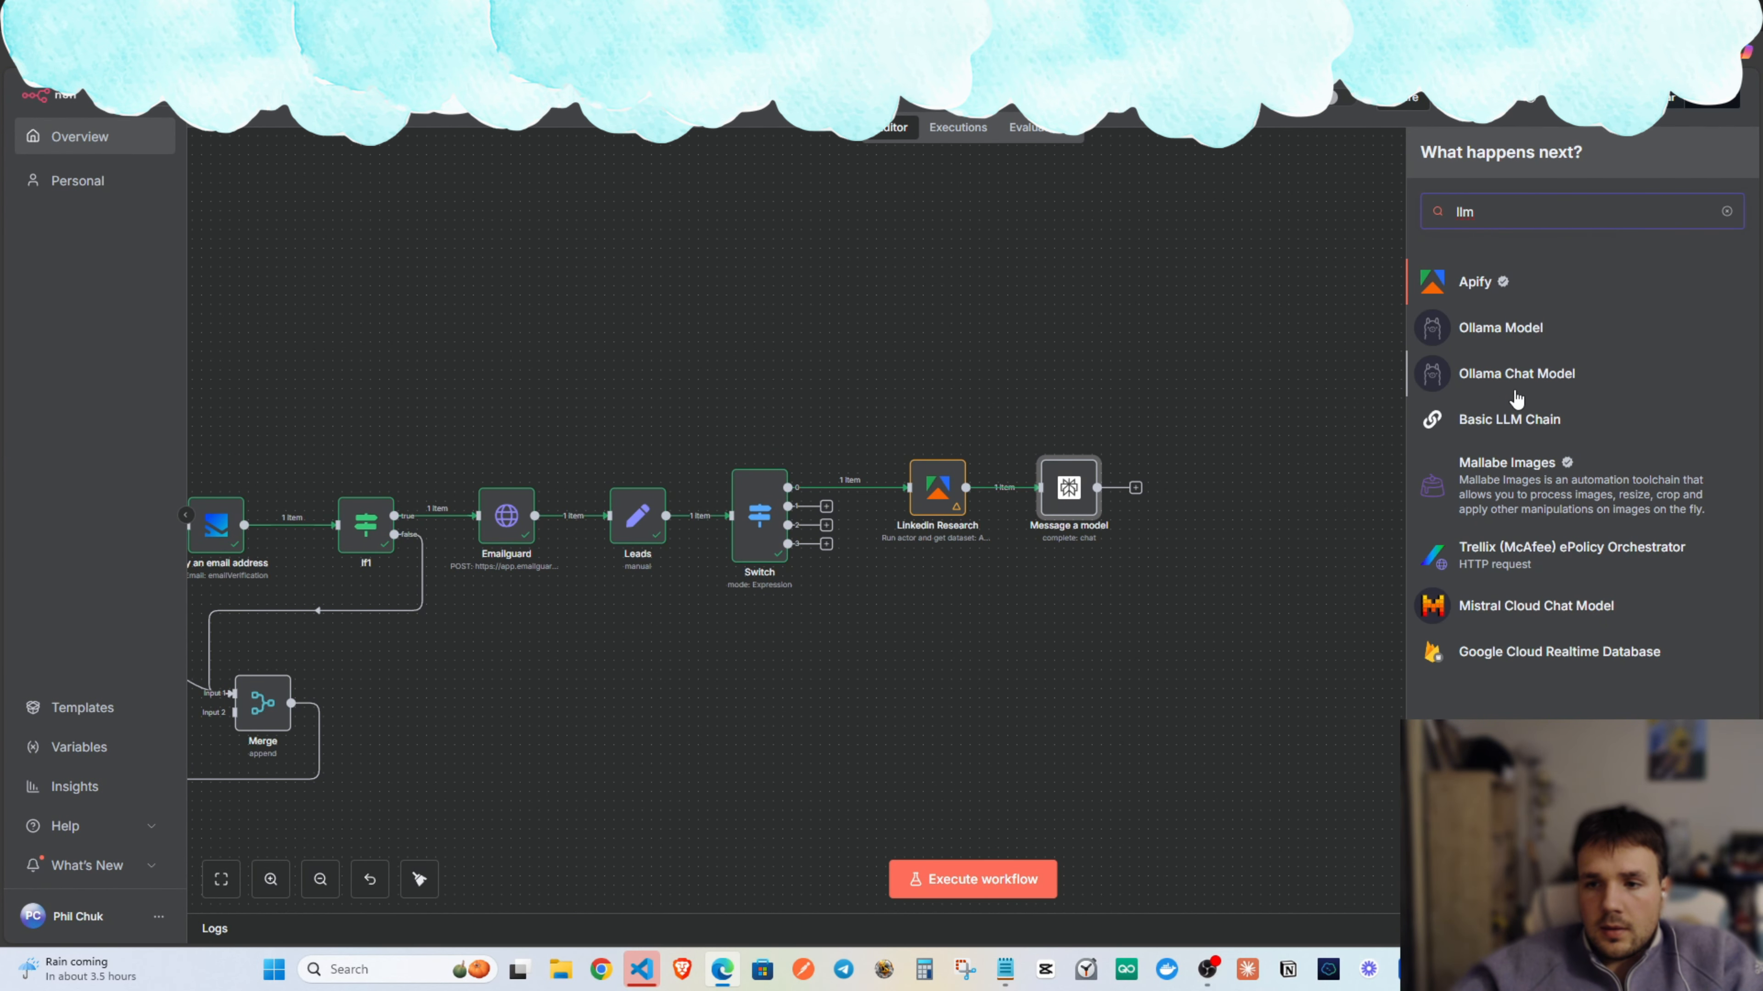
click(1496, 420)
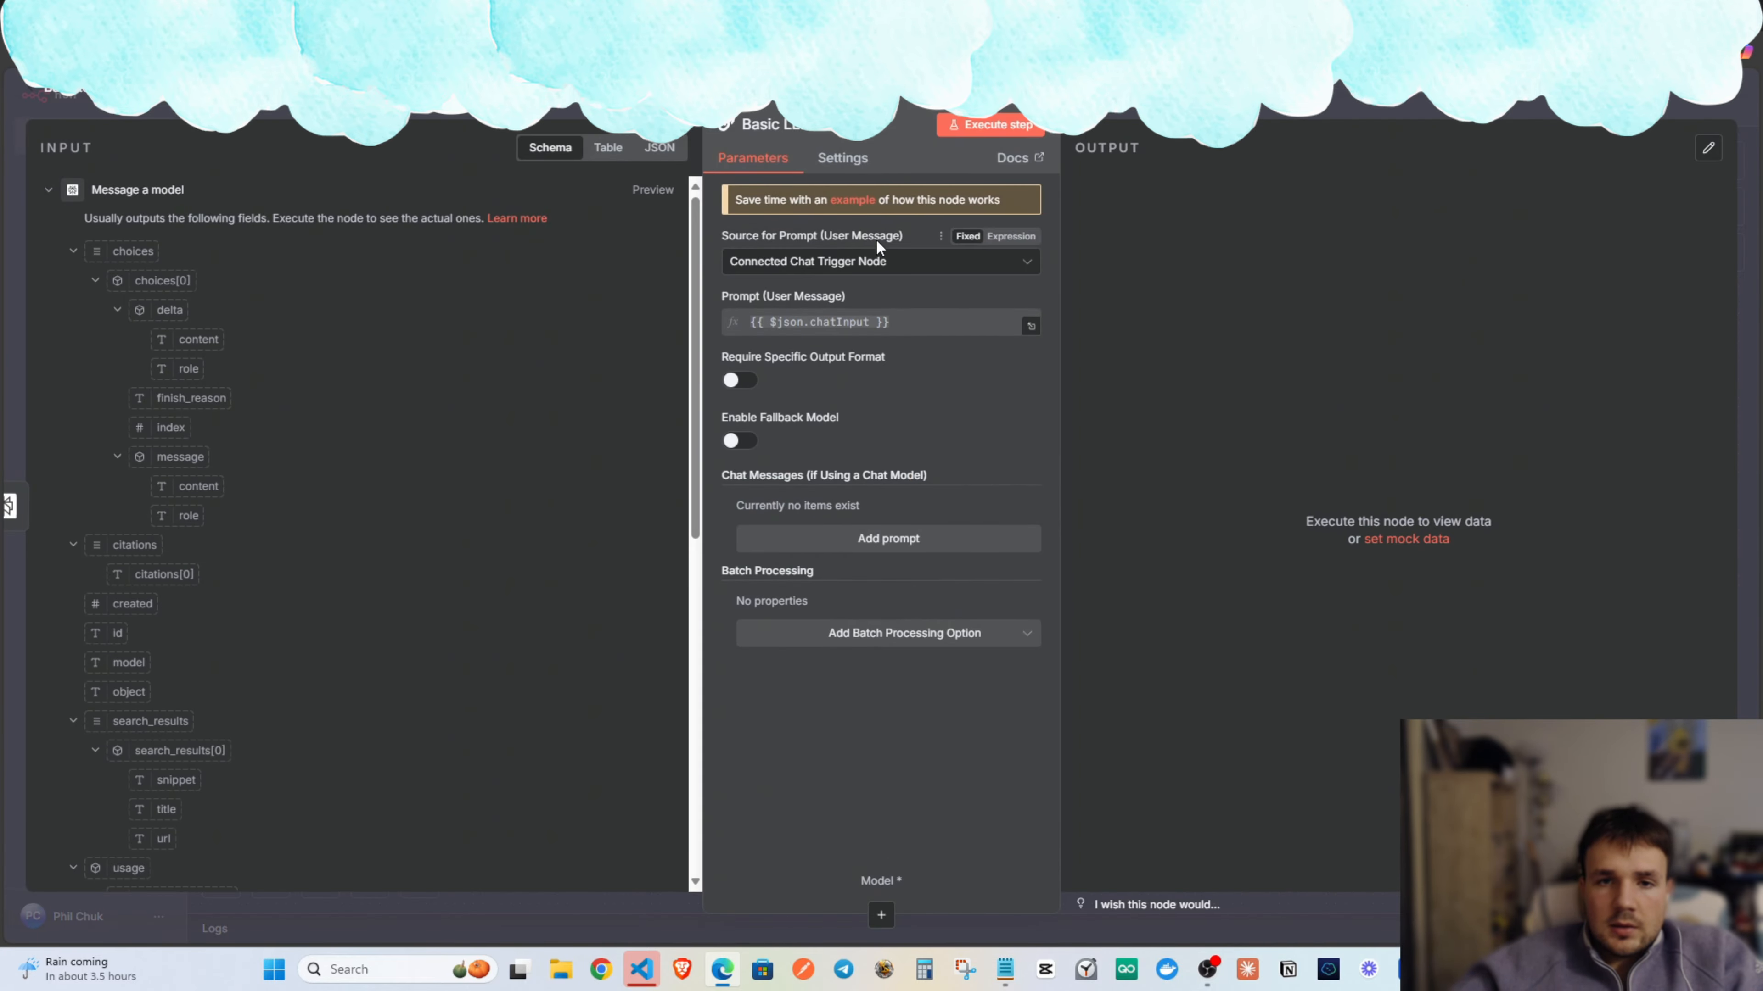
click(902, 263)
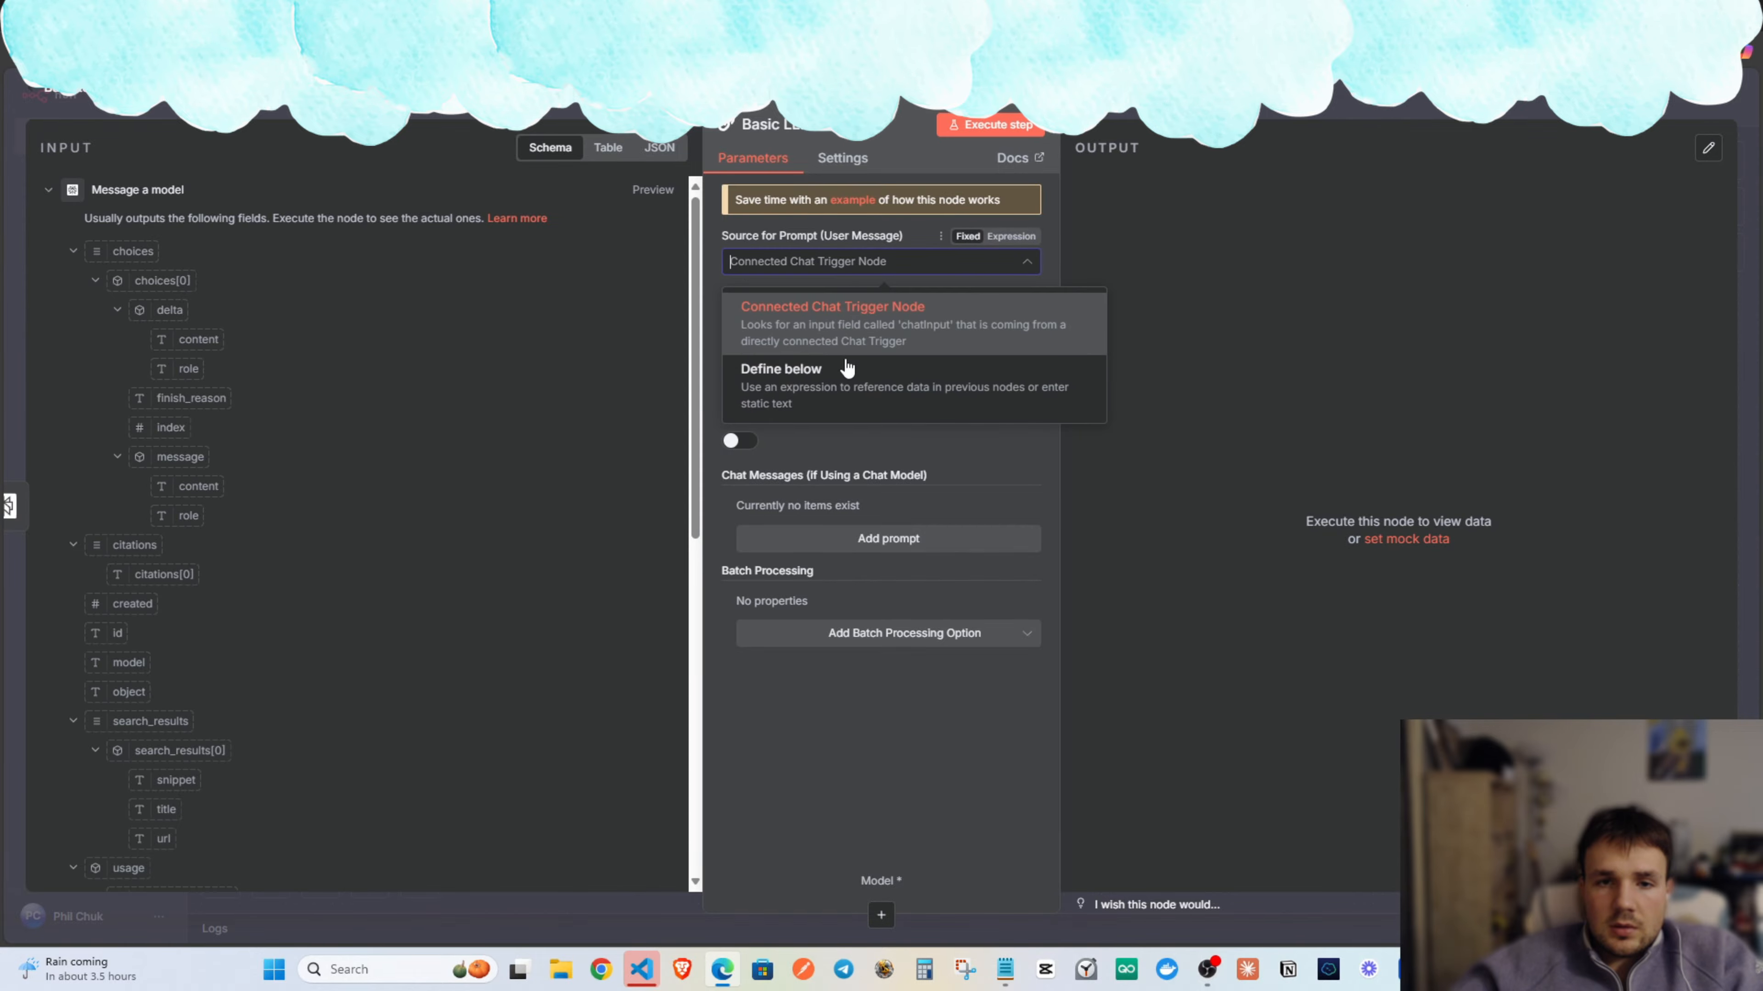
click(848, 371)
click(904, 338)
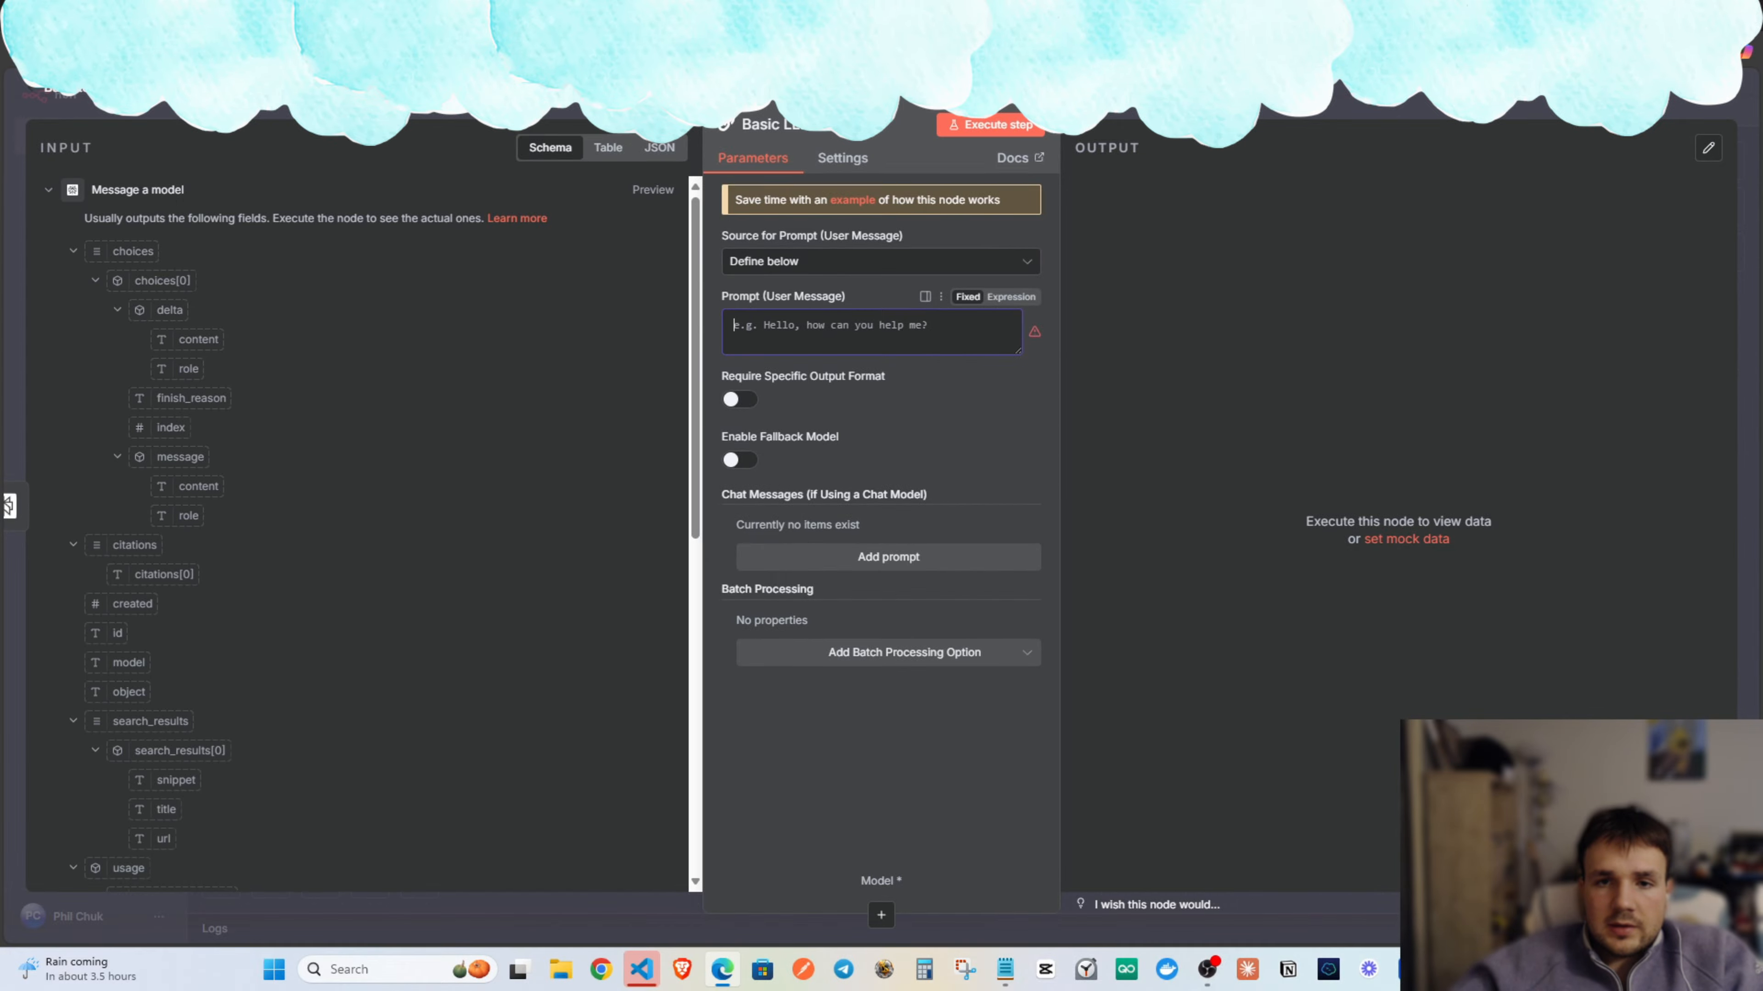
key(Escape)
Attach a DeepSeek Chat Model to the chain and start creating a new DeepSeek credential.
drag(1205, 507, 1213, 506)
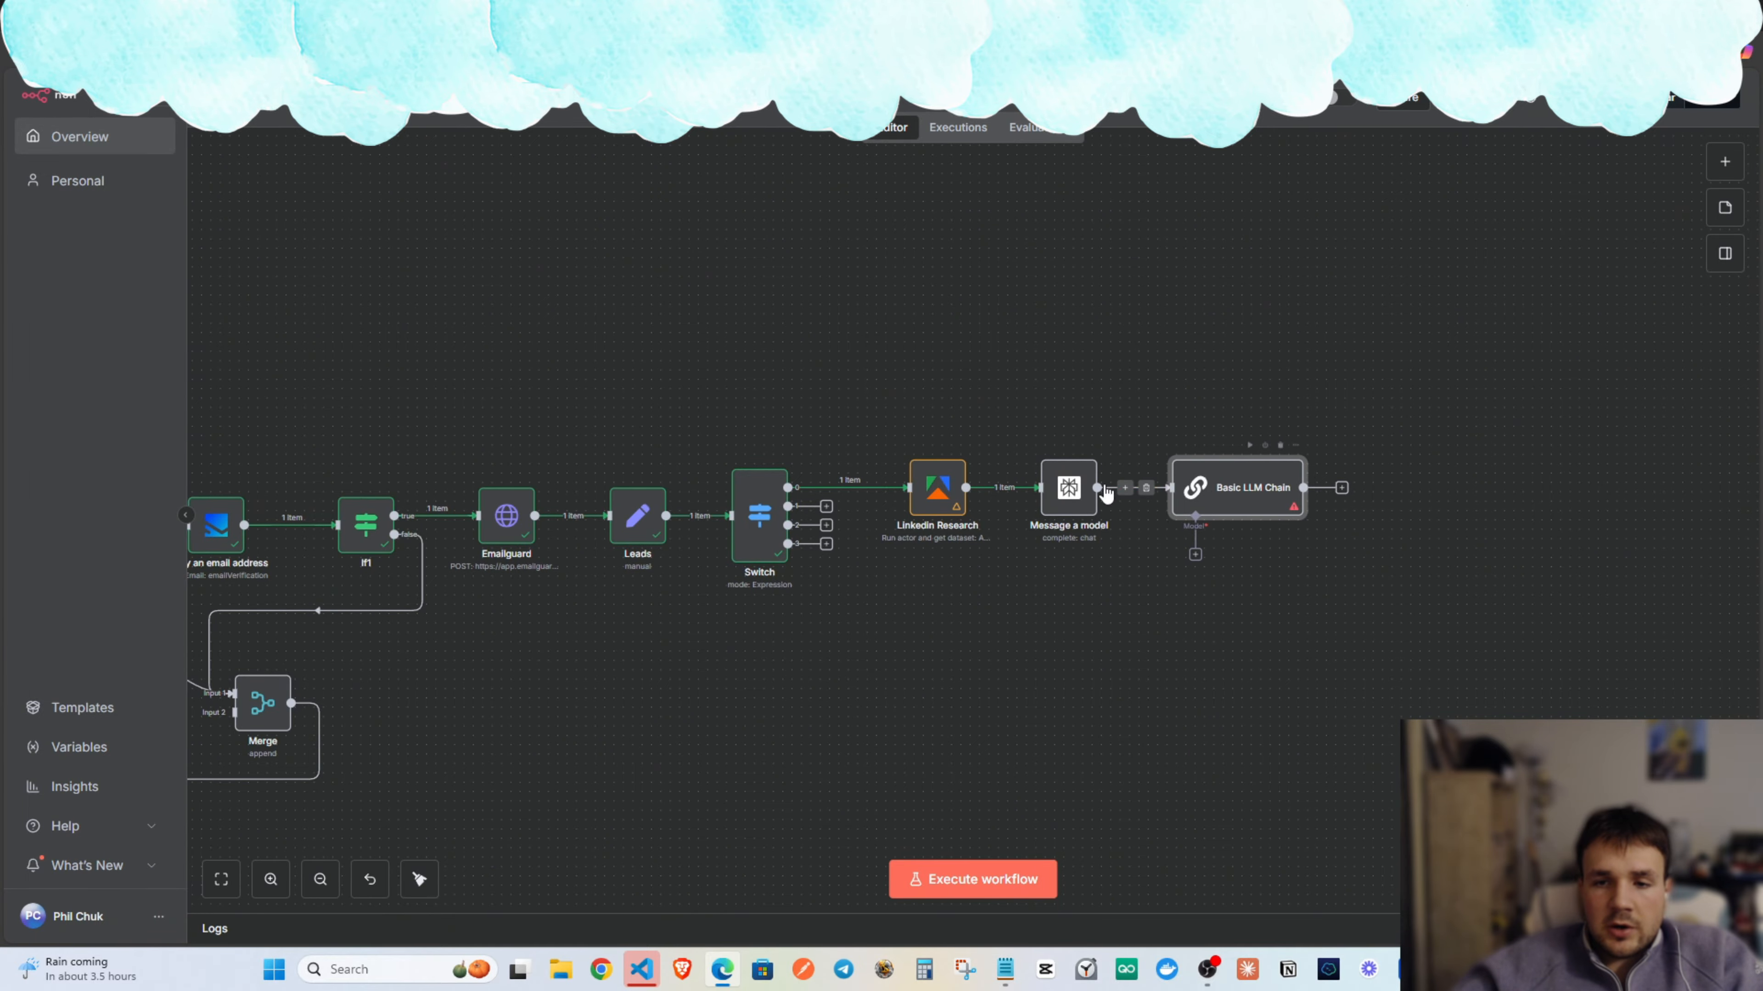
double_click(1081, 489)
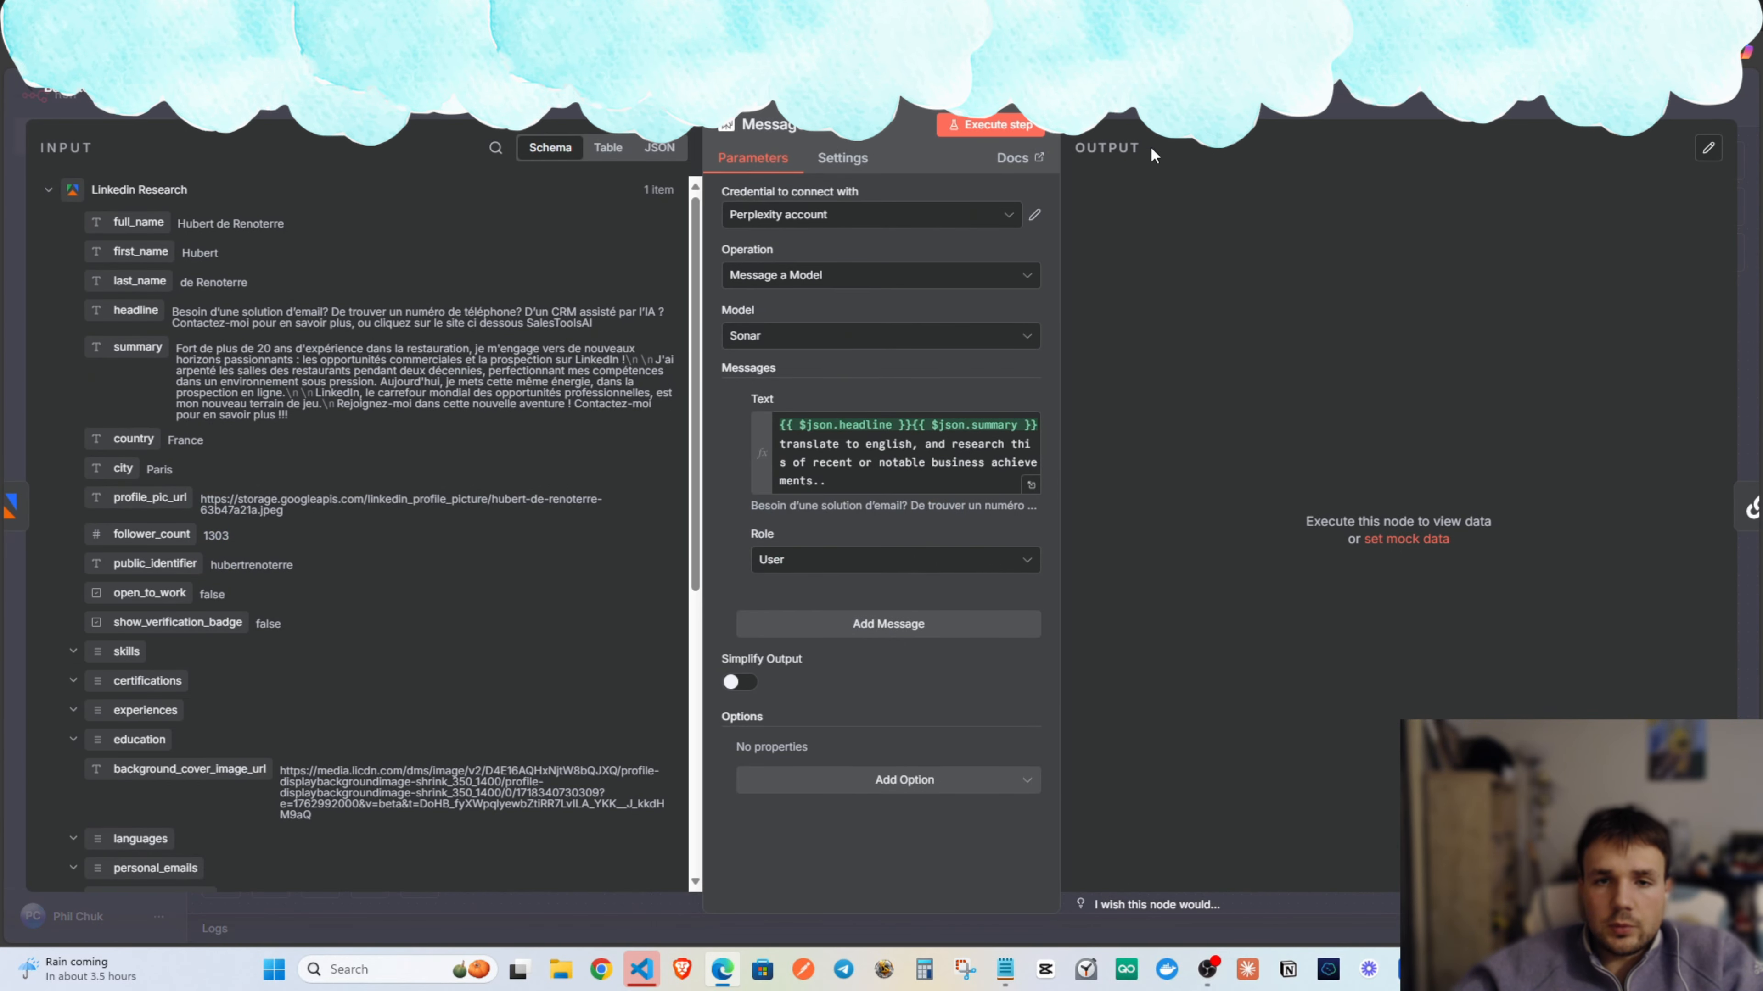
click(1136, 110)
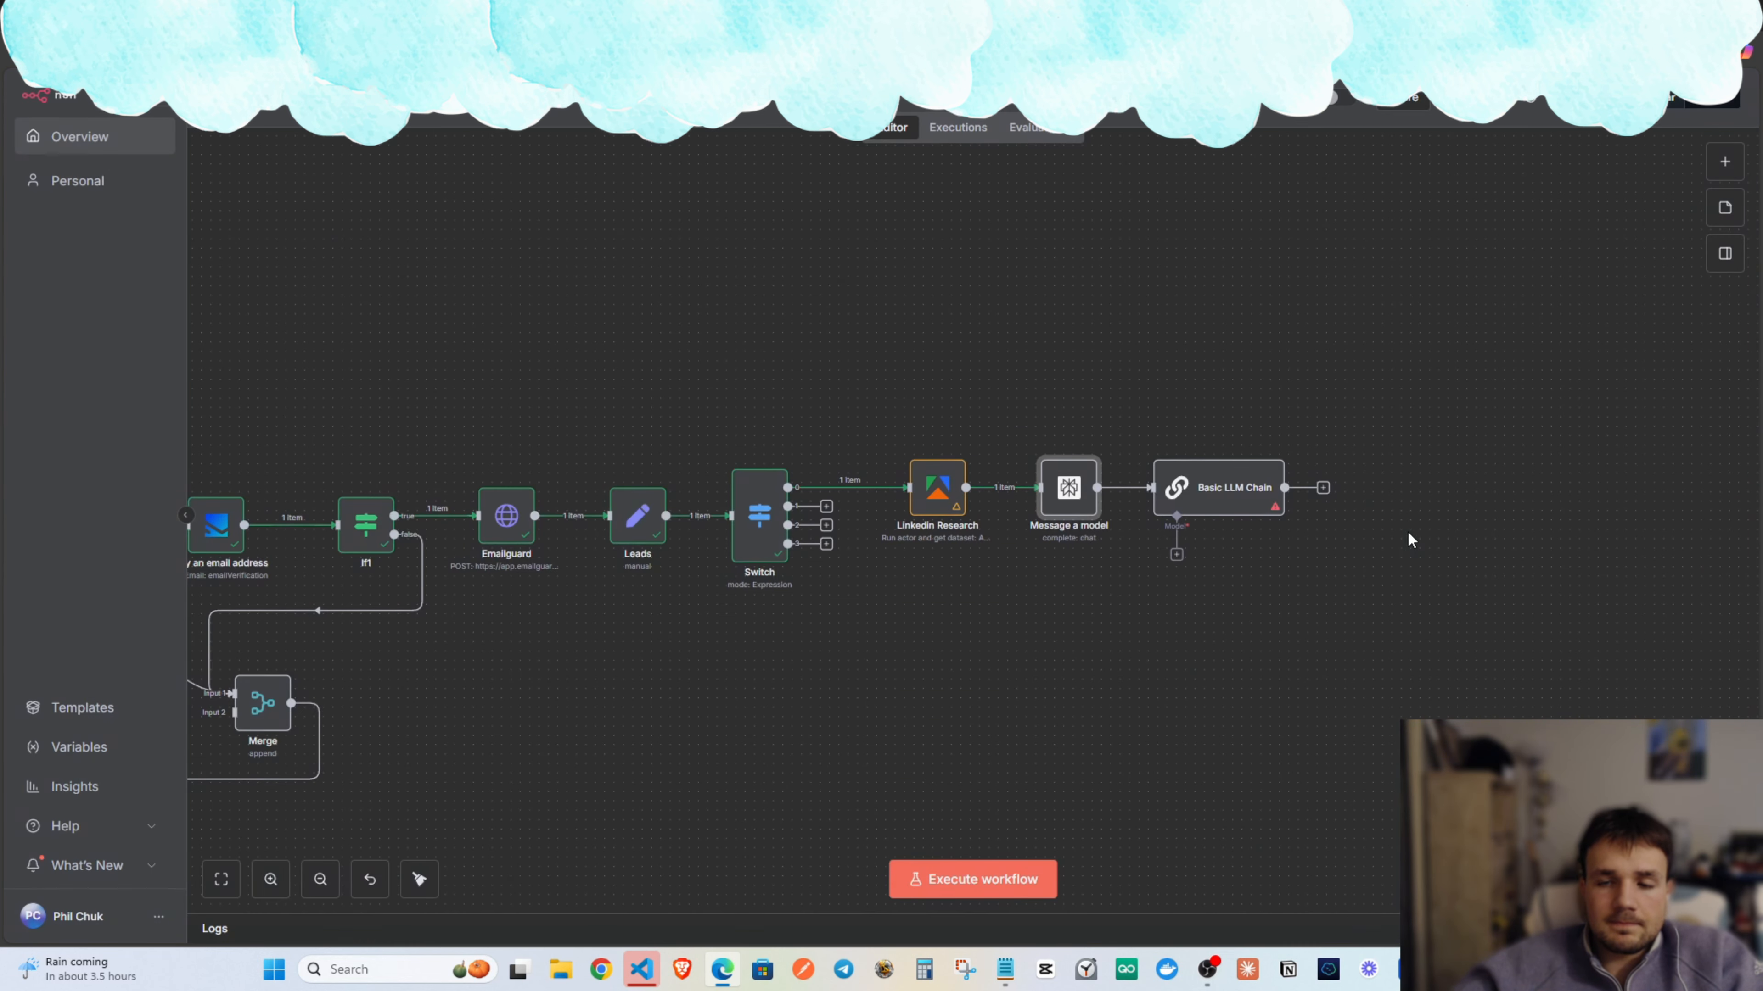
click(1176, 559)
scroll(1555, 541, down, 4)
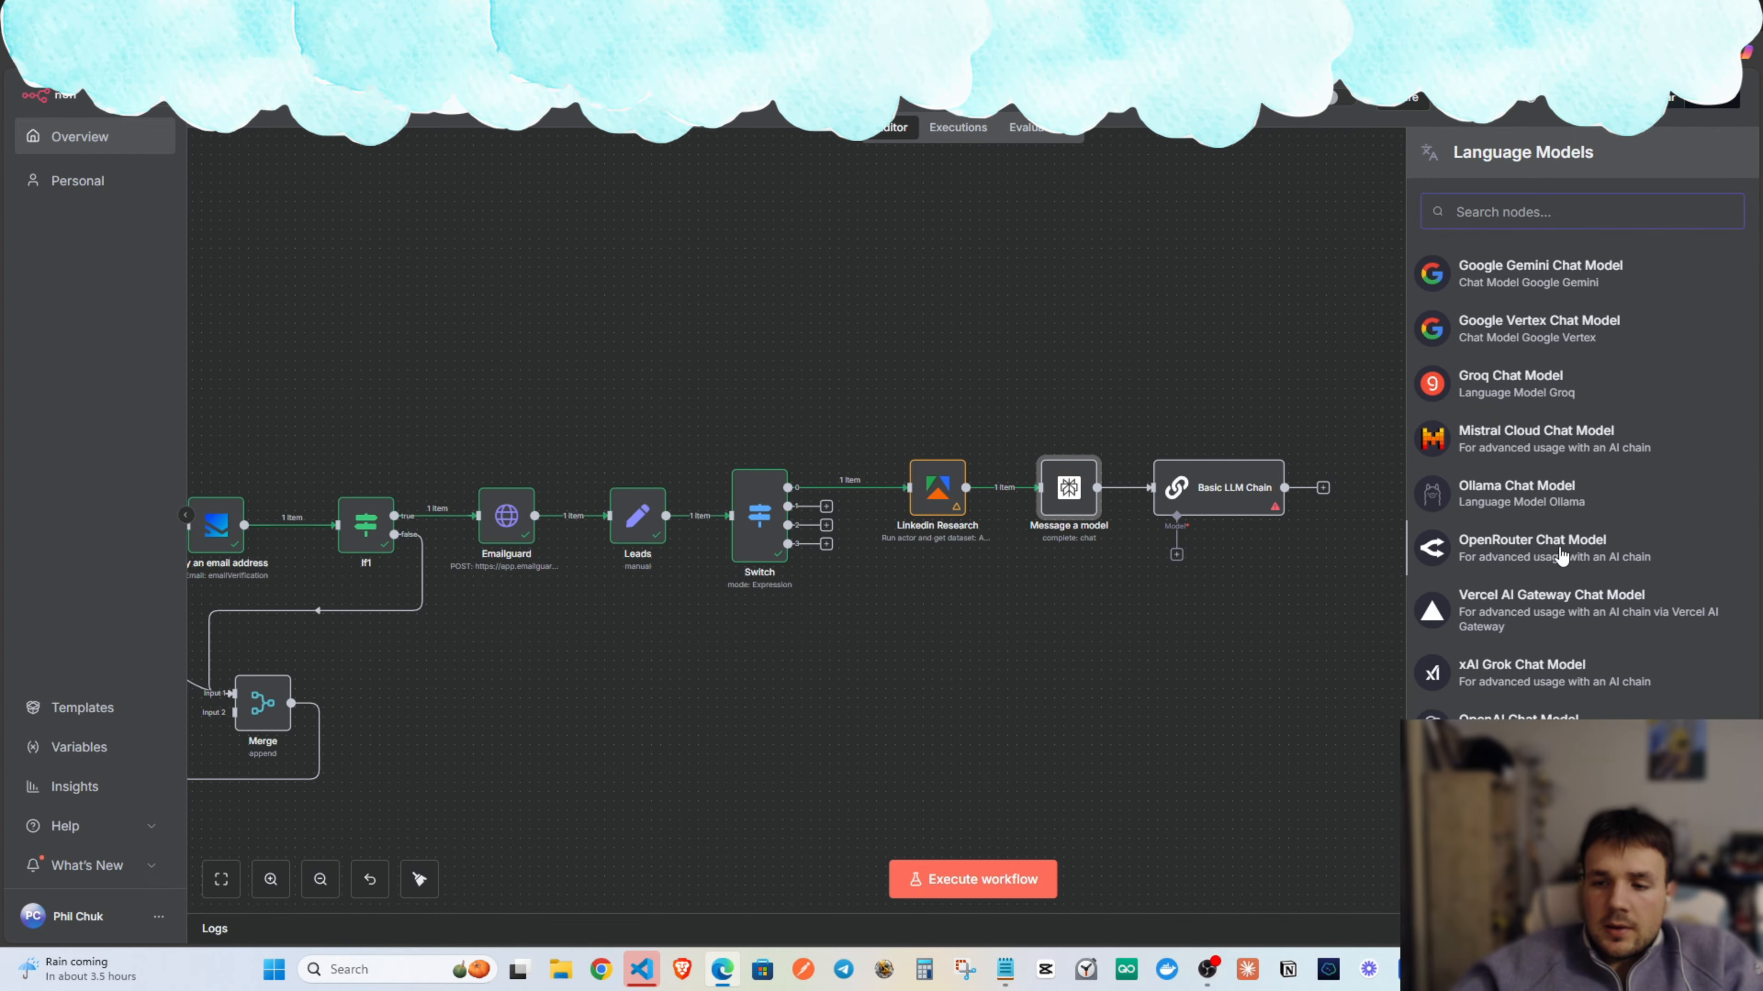
scroll(1561, 555, down, 3)
scroll(1566, 694, up, 5)
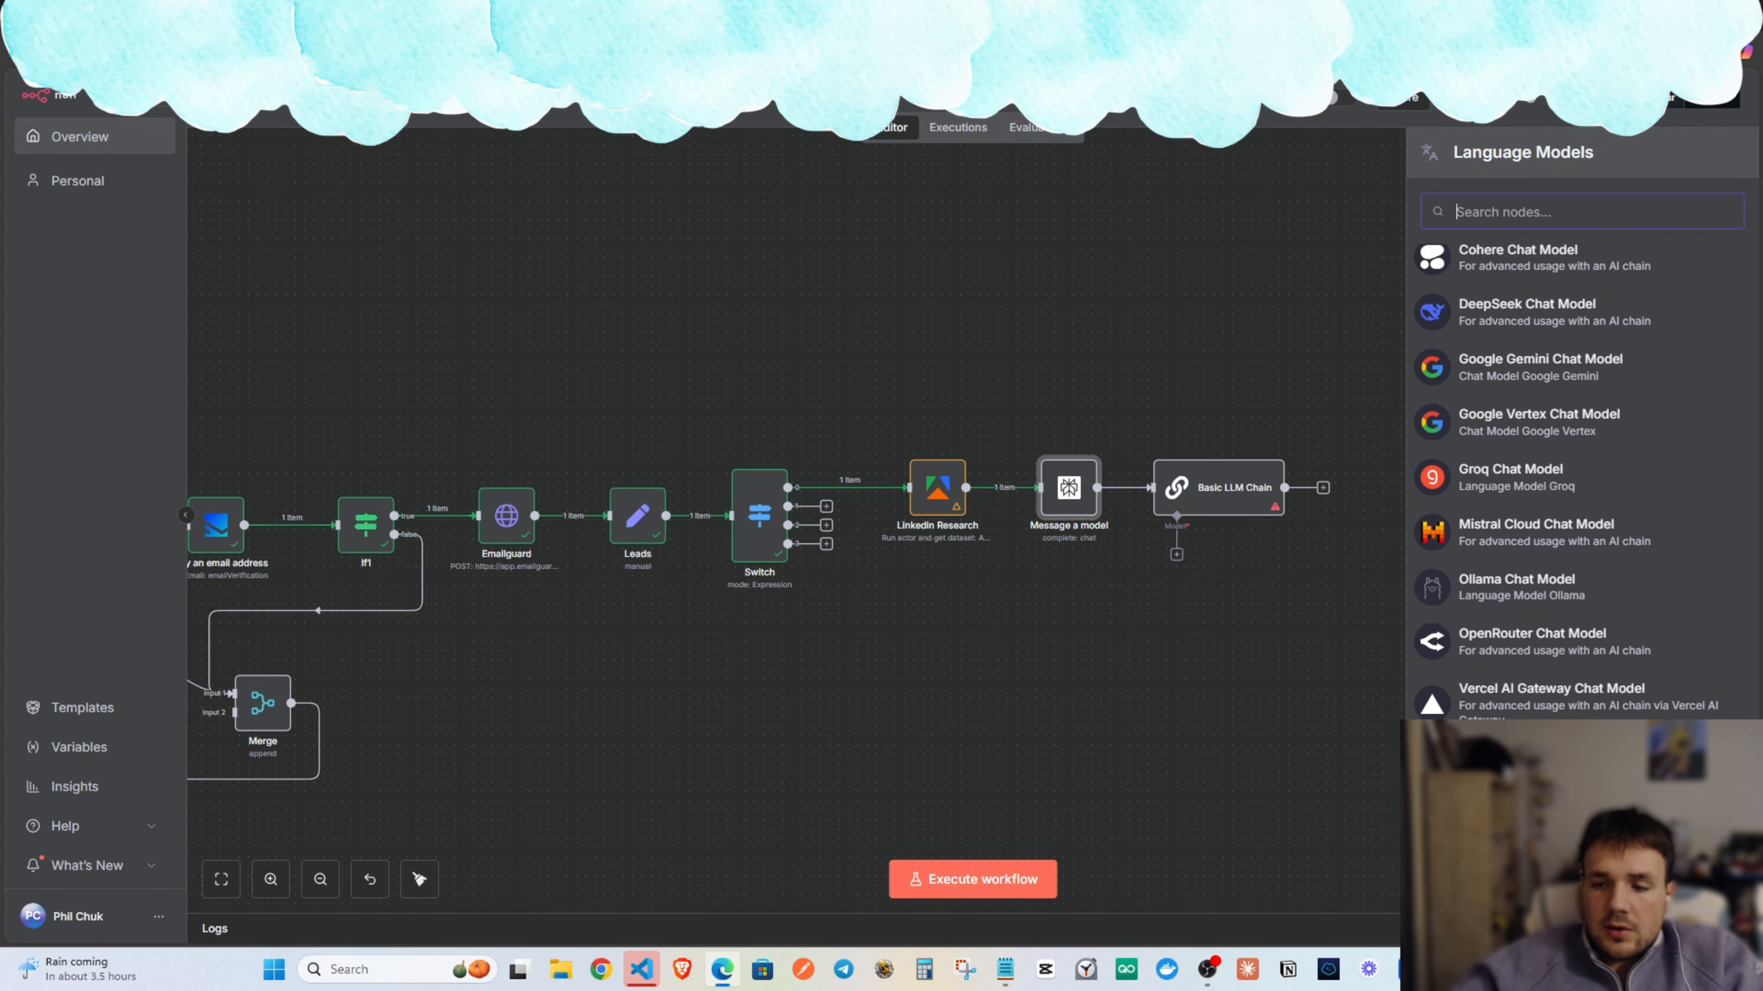
scroll(1483, 582, up, 3)
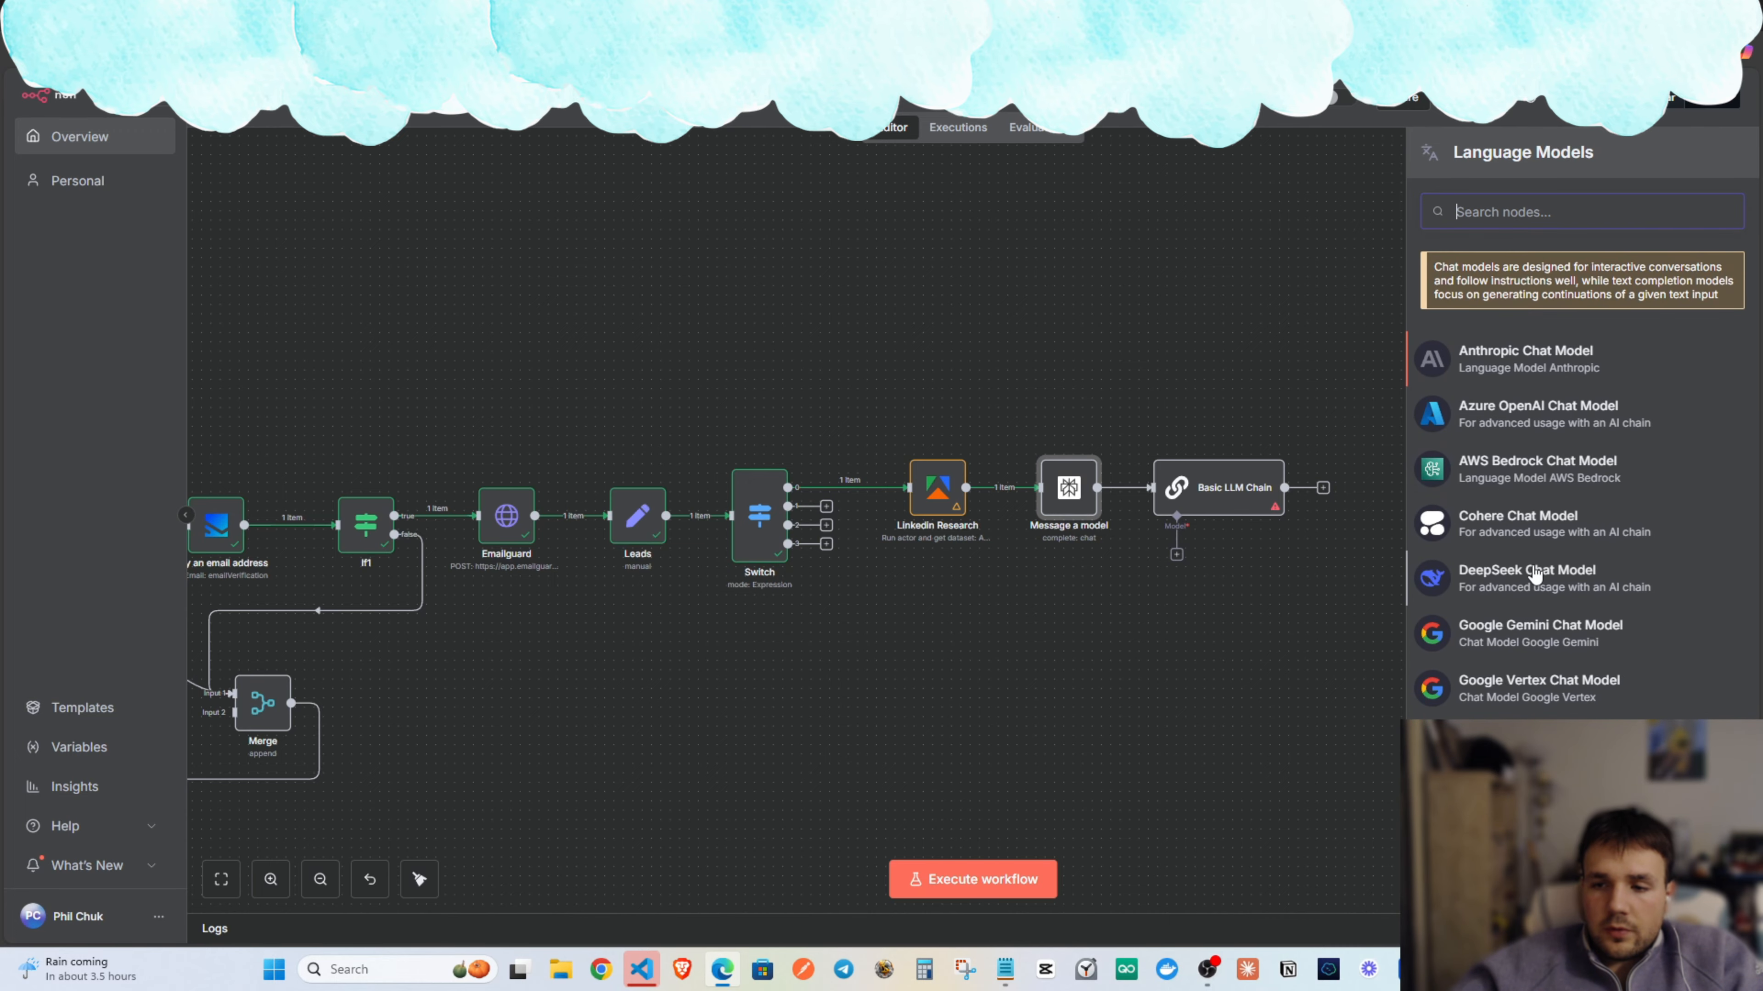
click(1533, 577)
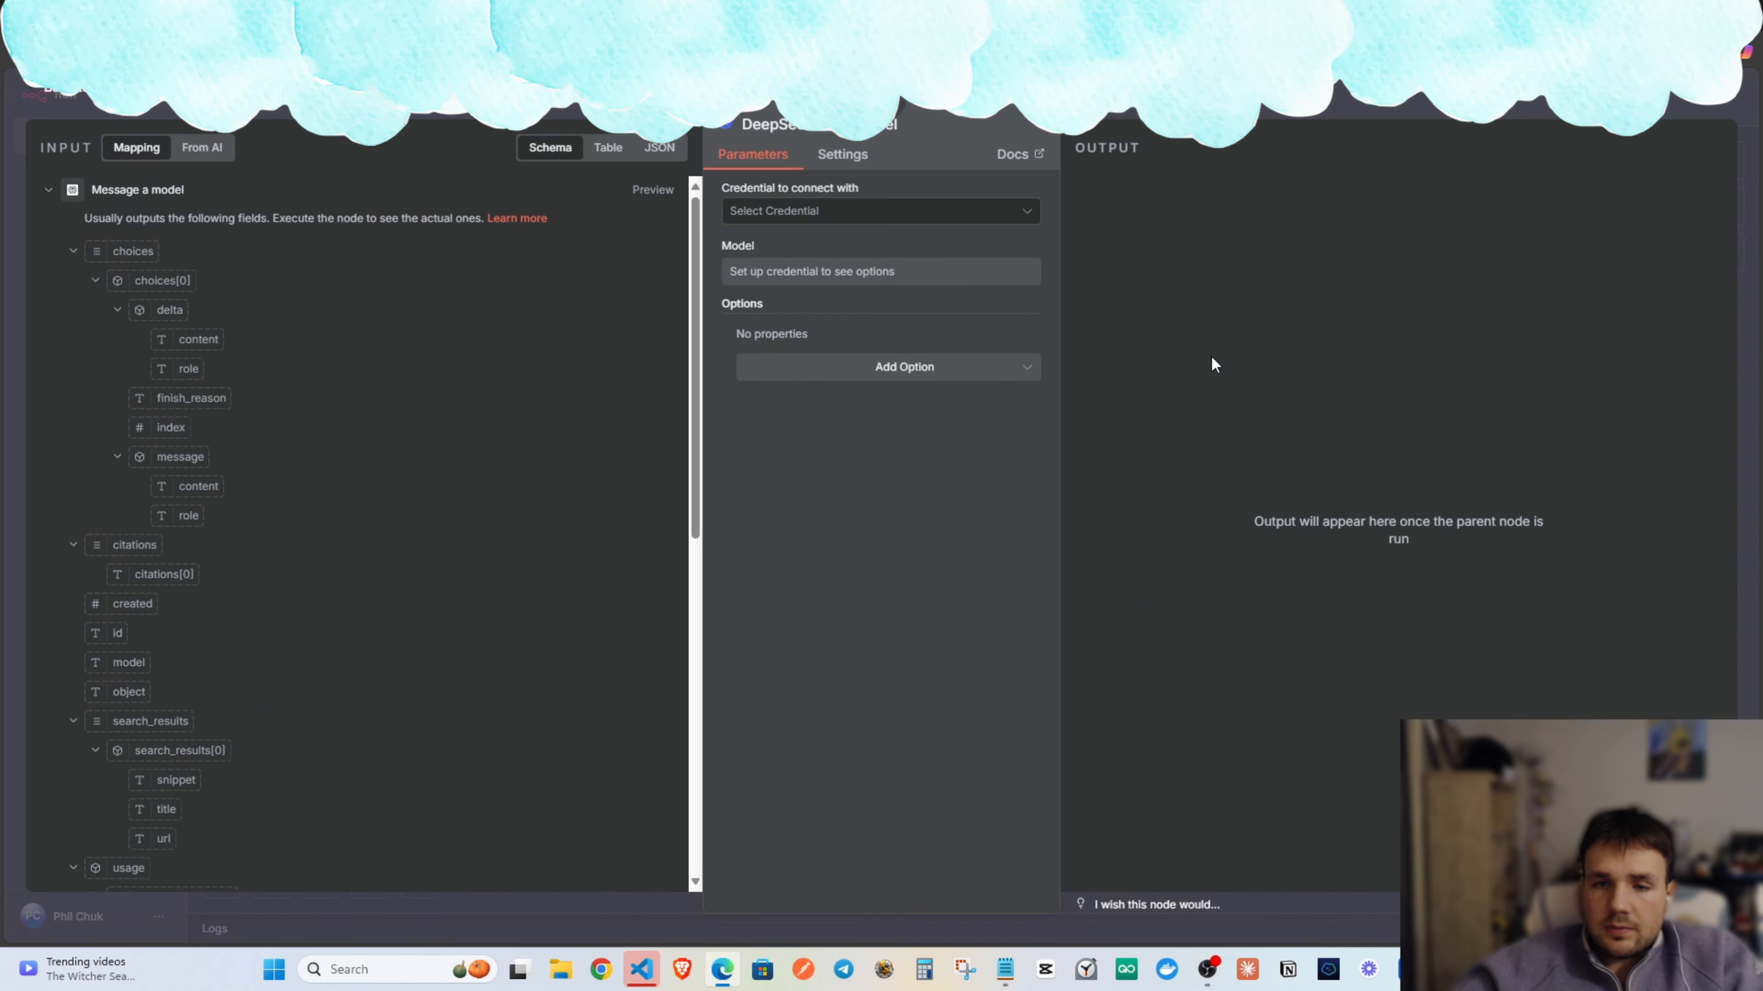
click(938, 221)
click(930, 260)
Search the web for 'deepseek' in a new tab and open the DeepSeek site.
key(ctrl+t)
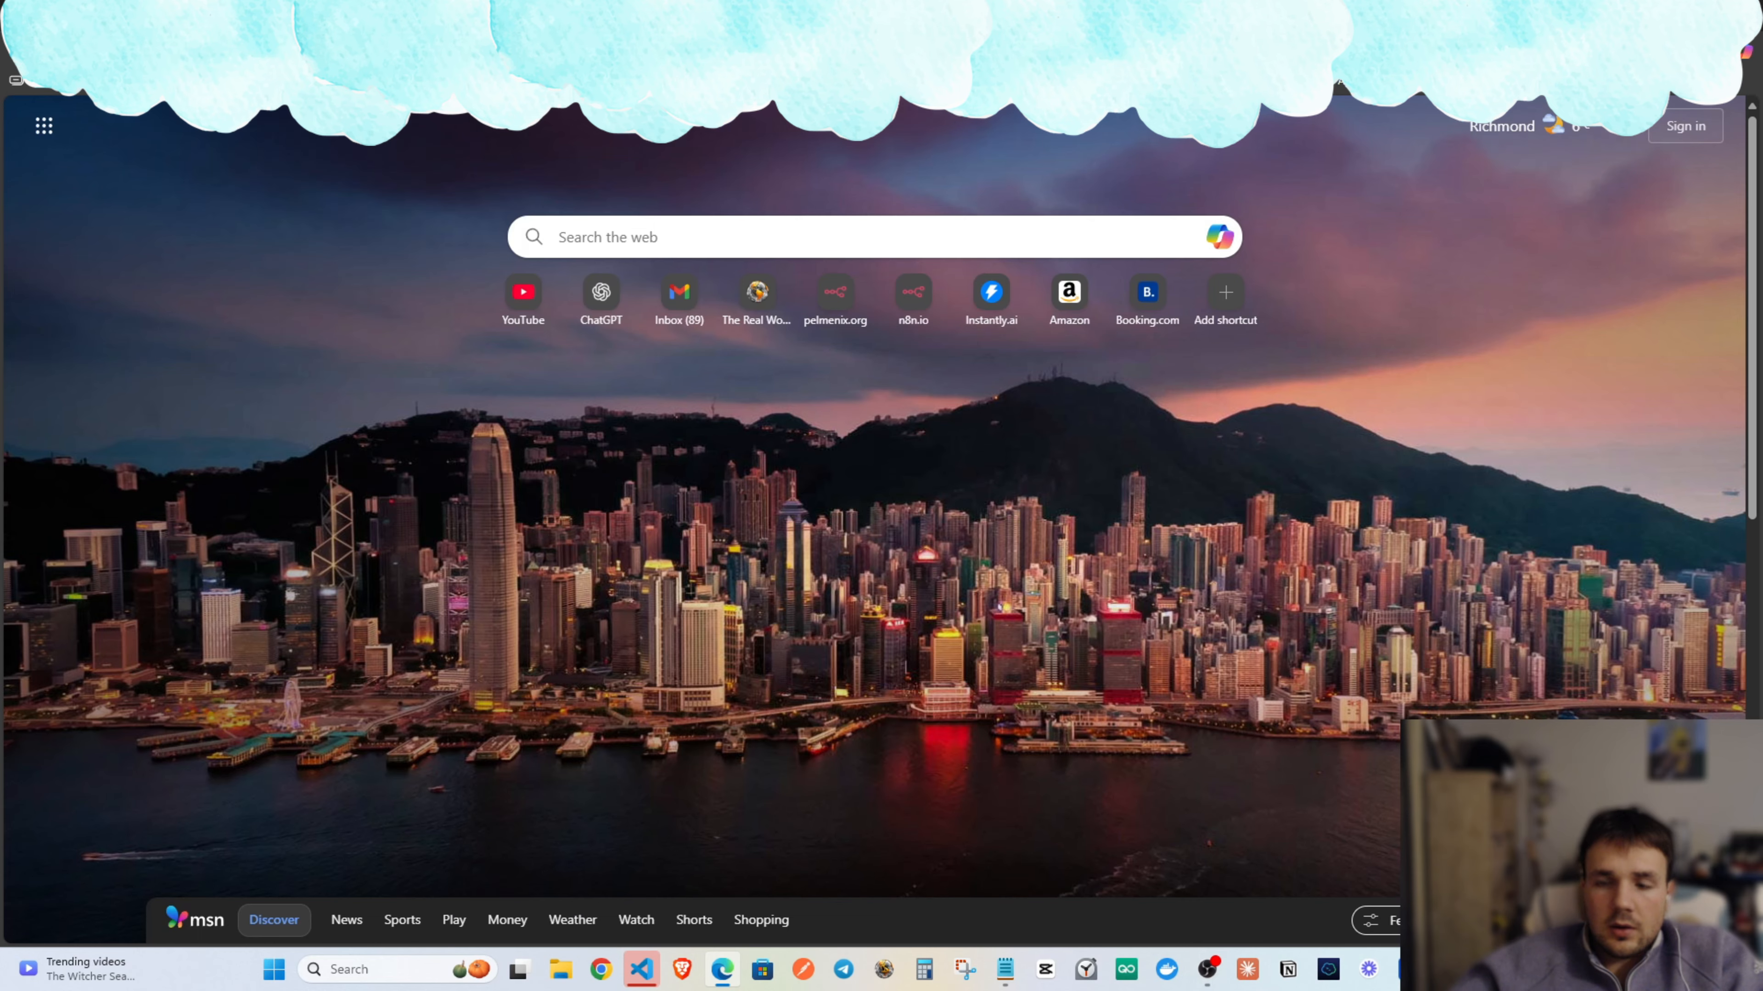
text(deepseek)
key(Return)
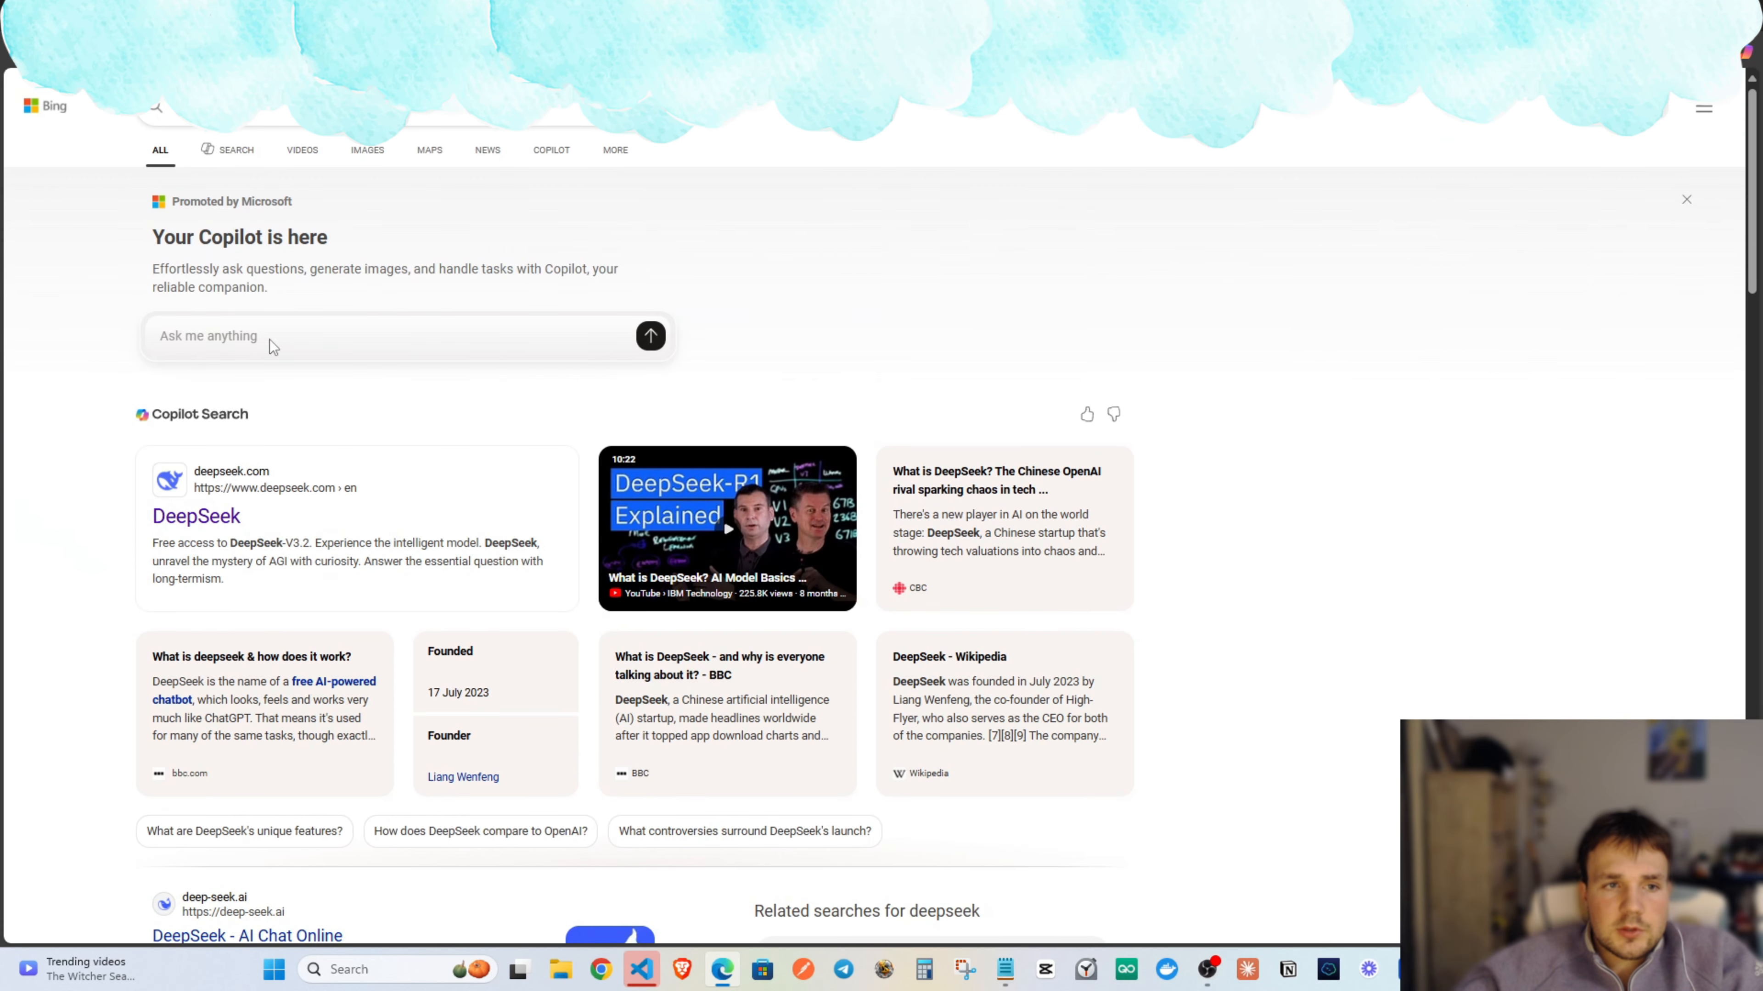
scroll(273, 347, down, 1)
click(195, 425)
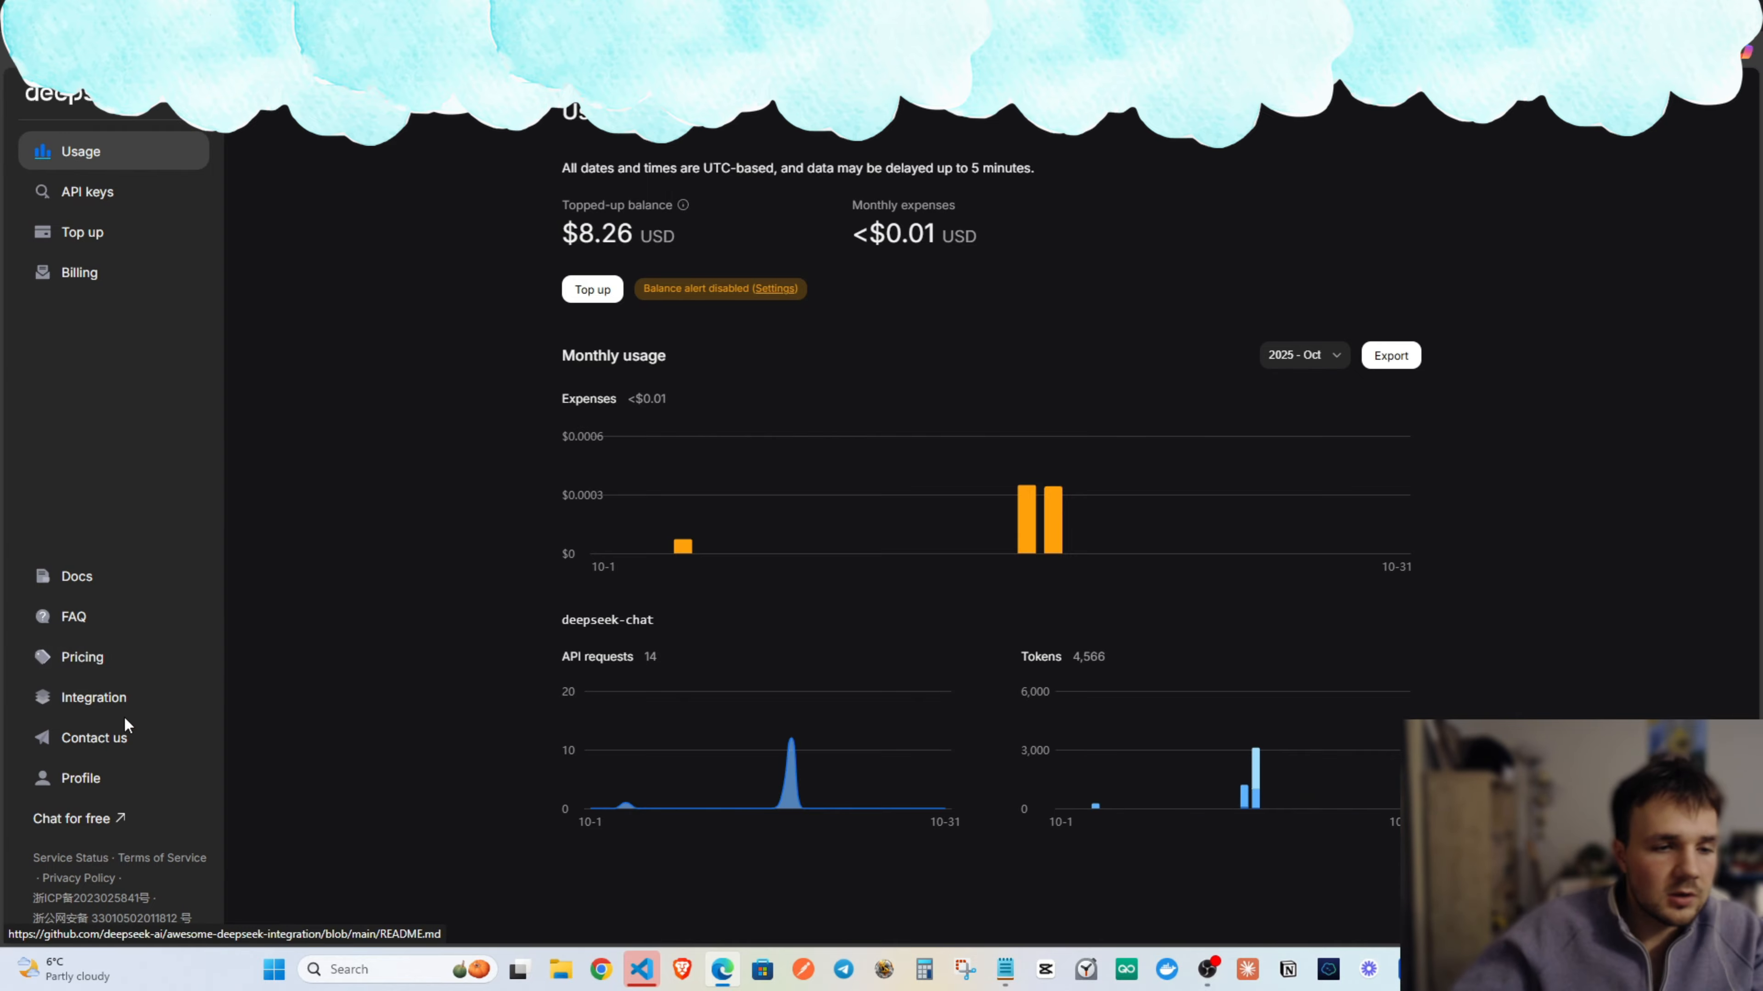
Create a DeepSeek API key named 'n8n', copy it, and return to n8n.
click(94, 208)
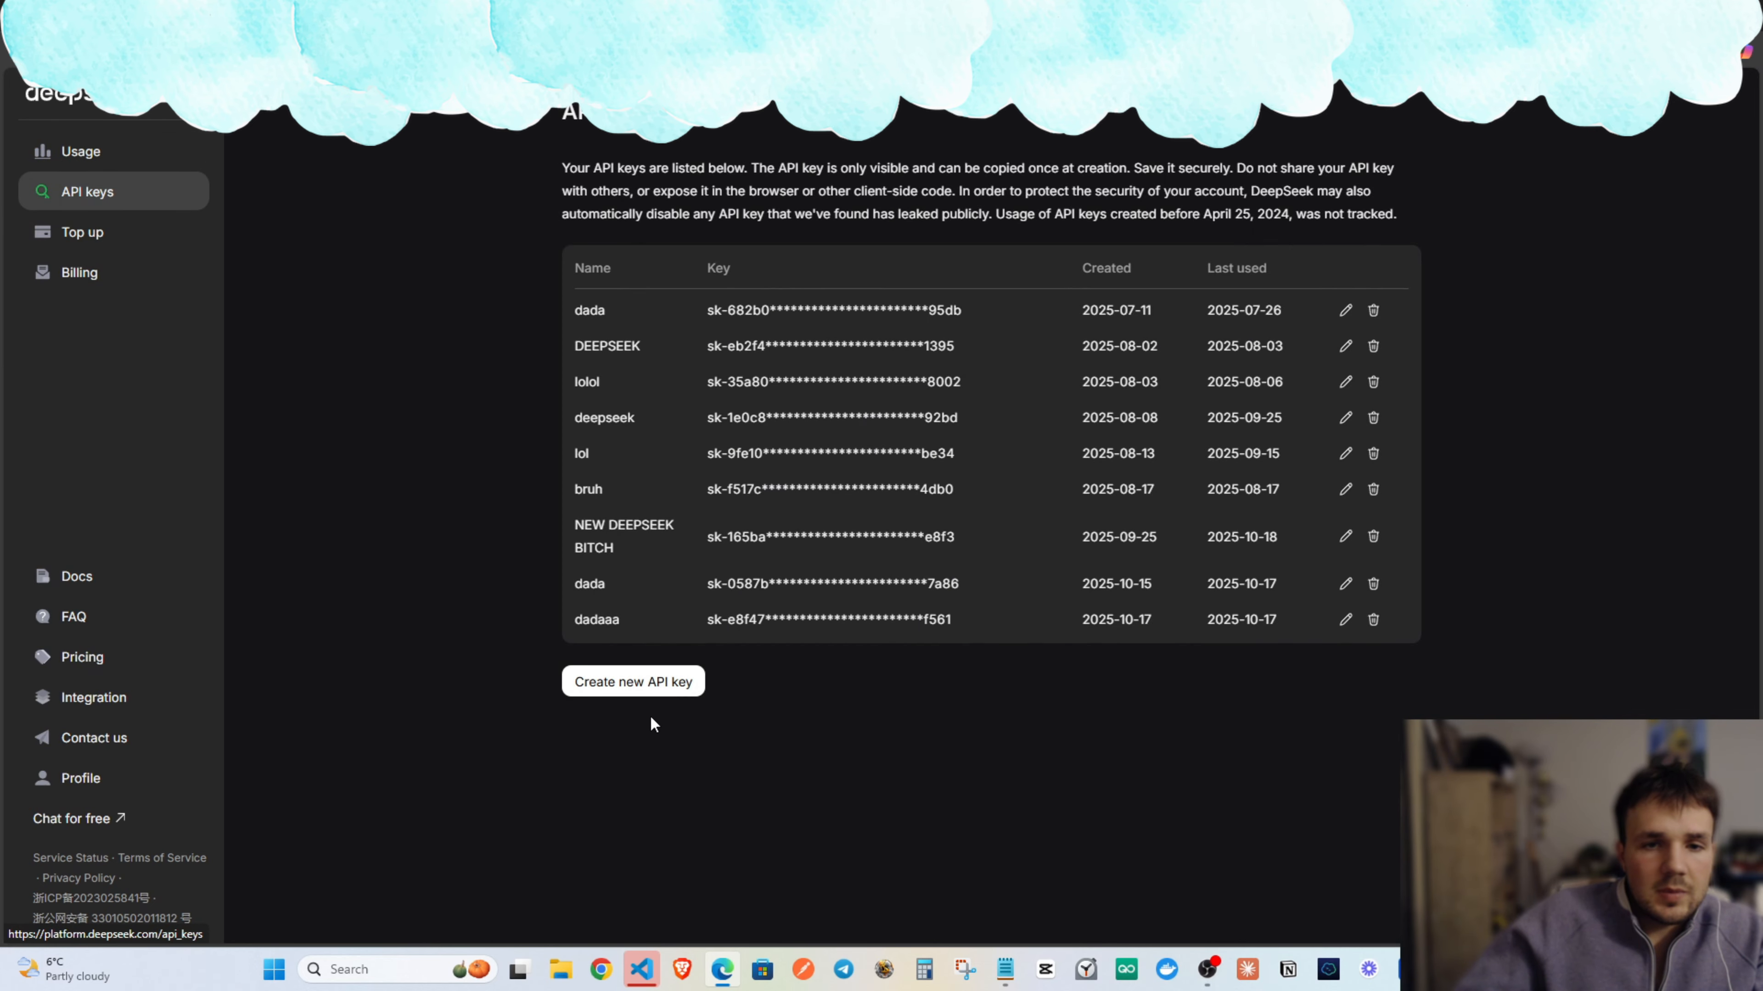
click(646, 684)
text(n8n)
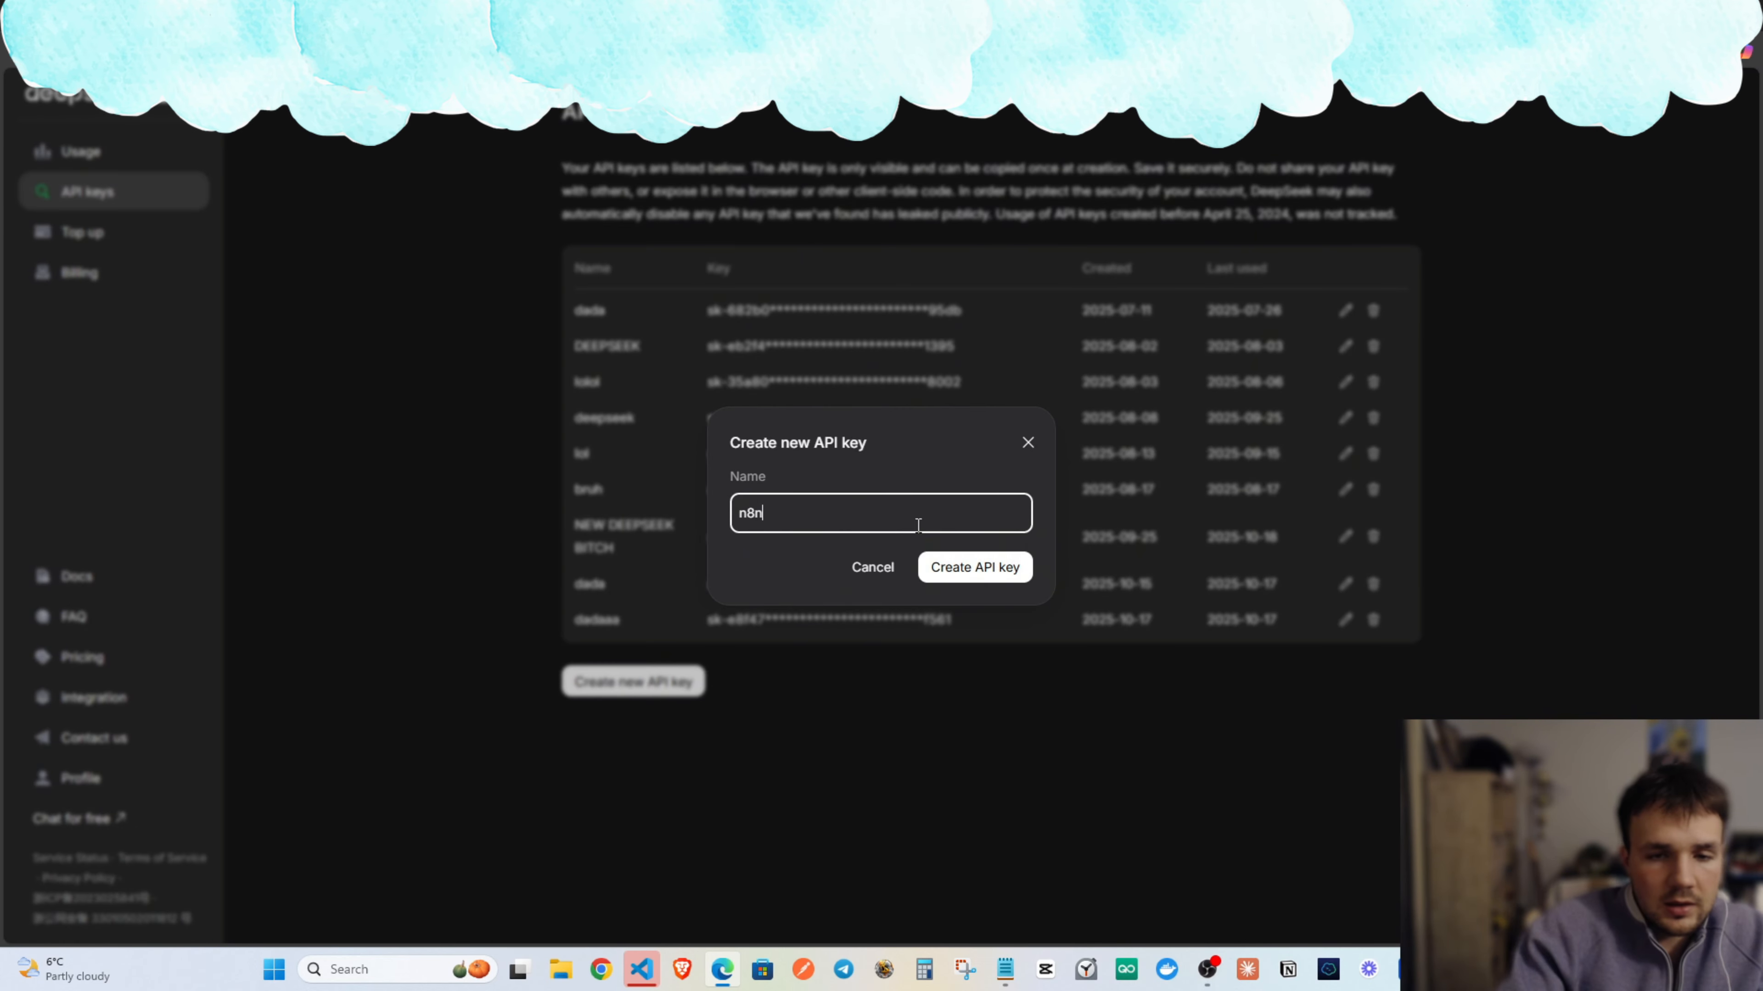
click(968, 567)
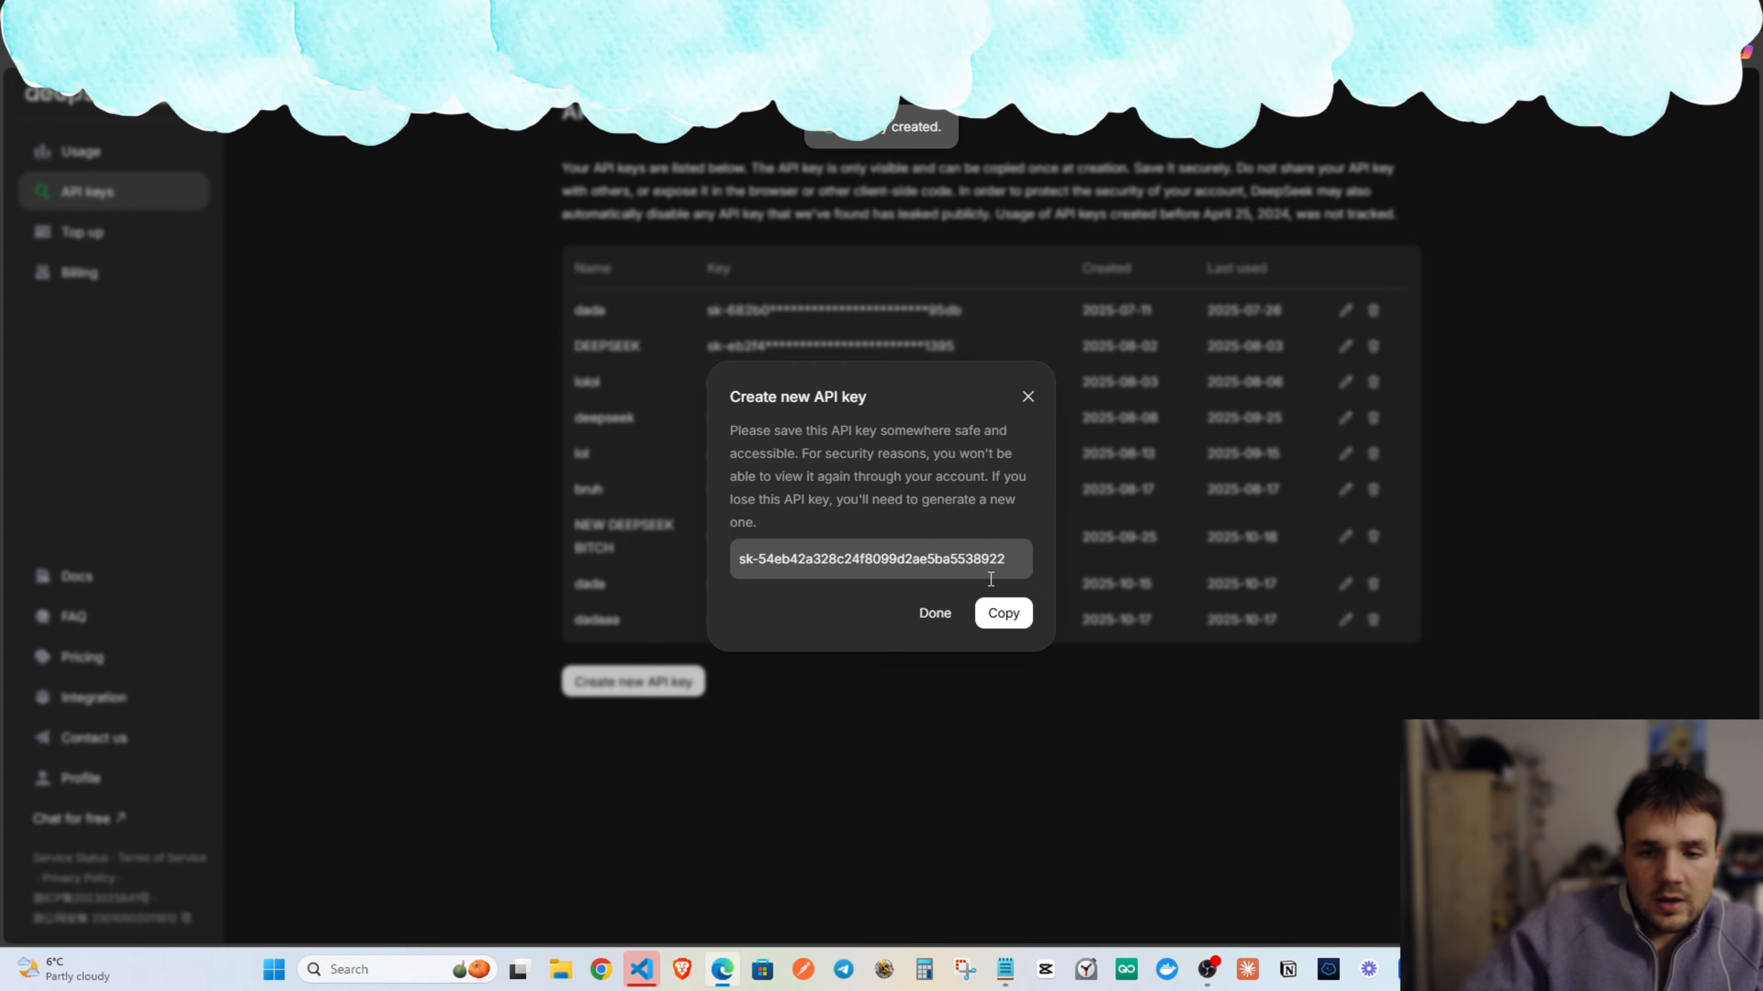
click(998, 611)
click(1027, 397)
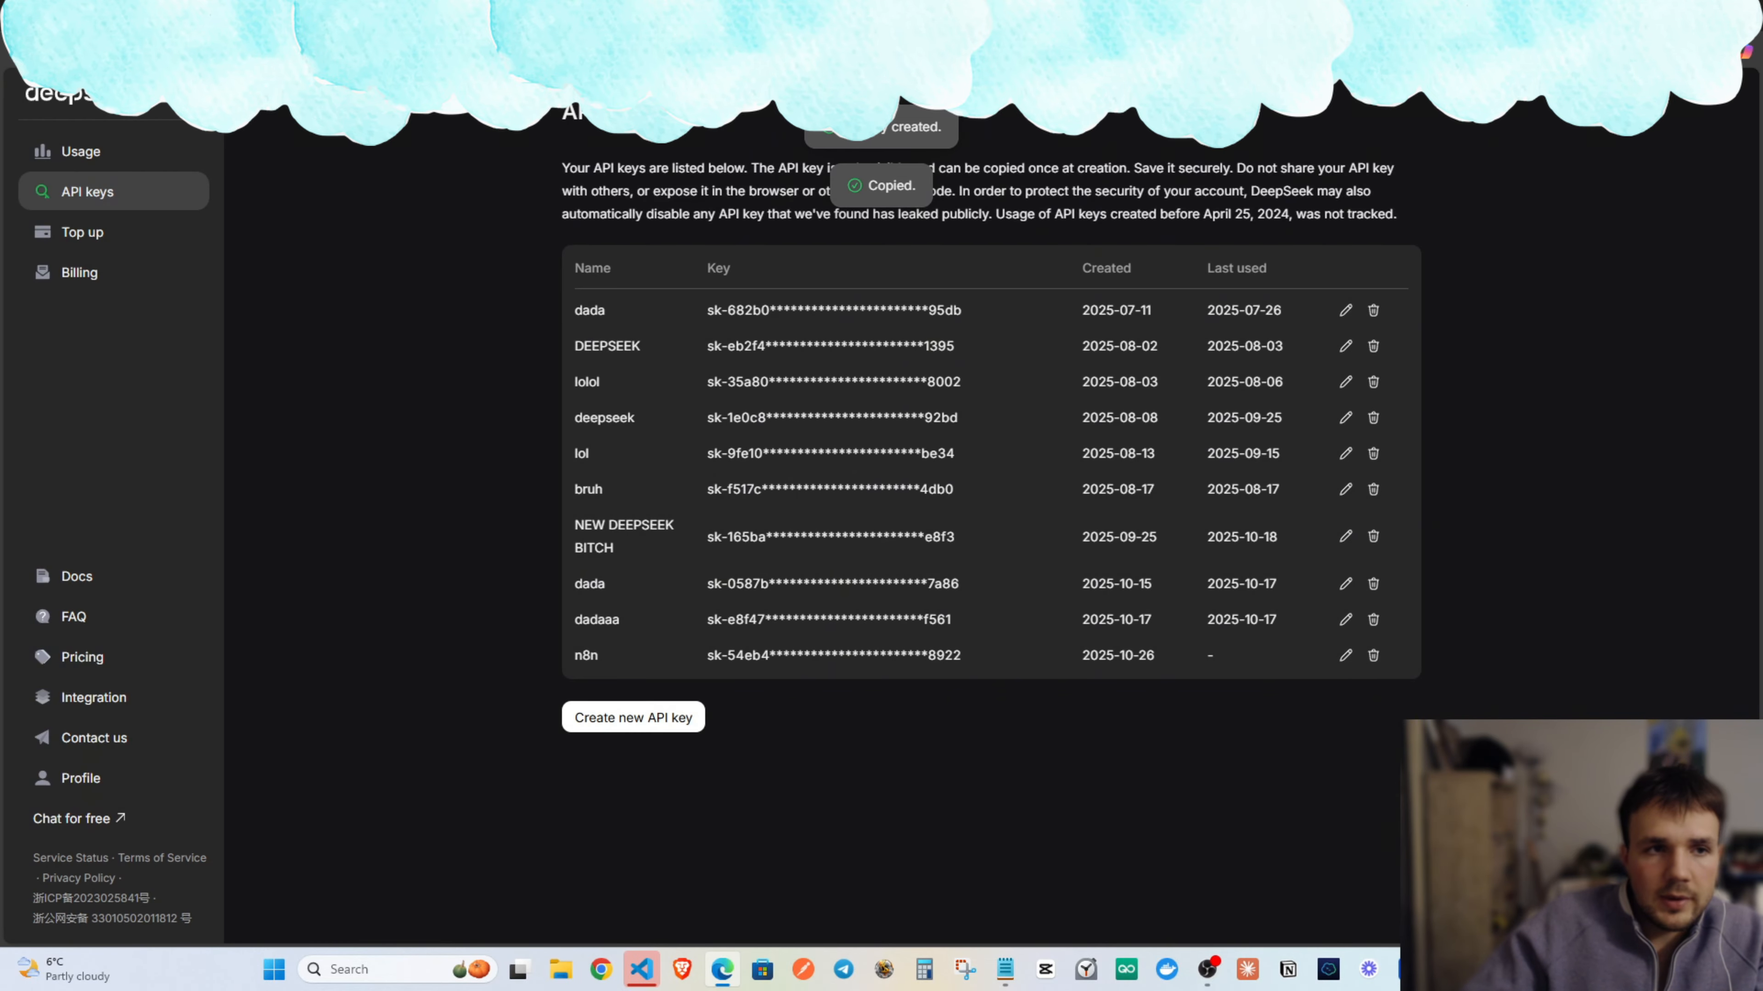
click(764, 15)
Save the pasted key in the DeepSeek credential and line the model up under the chain.
key(ctrl+v)
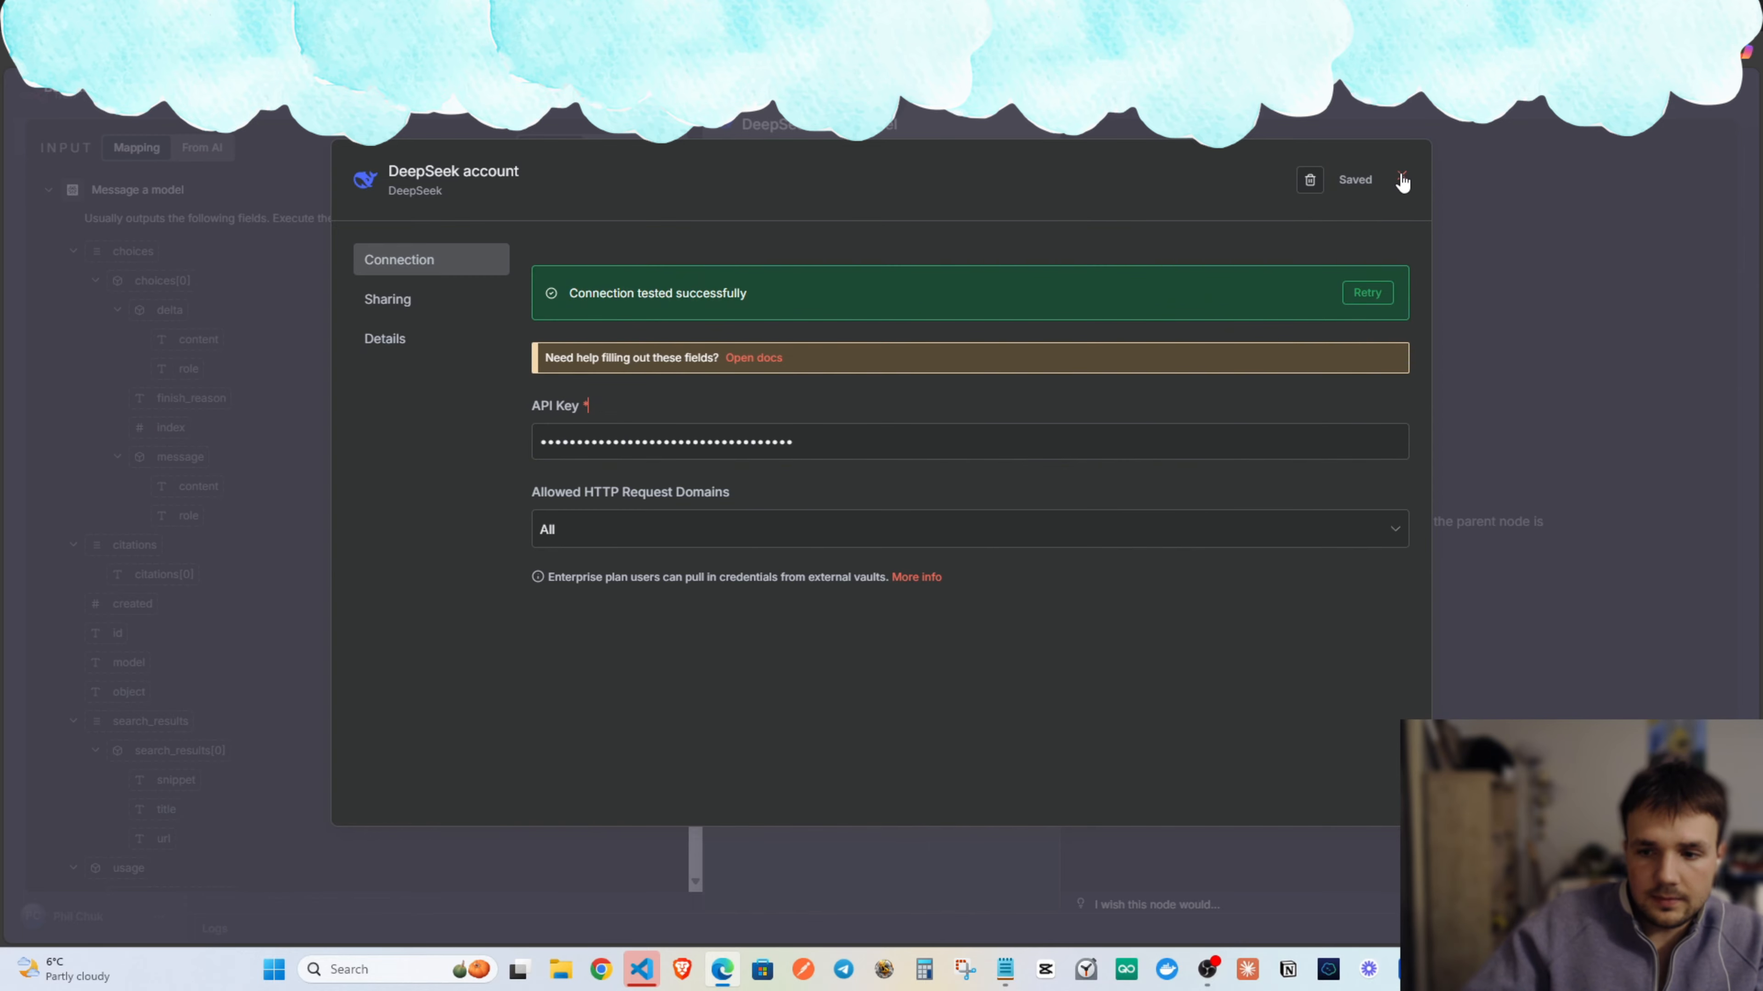
click(1401, 67)
click(1448, 287)
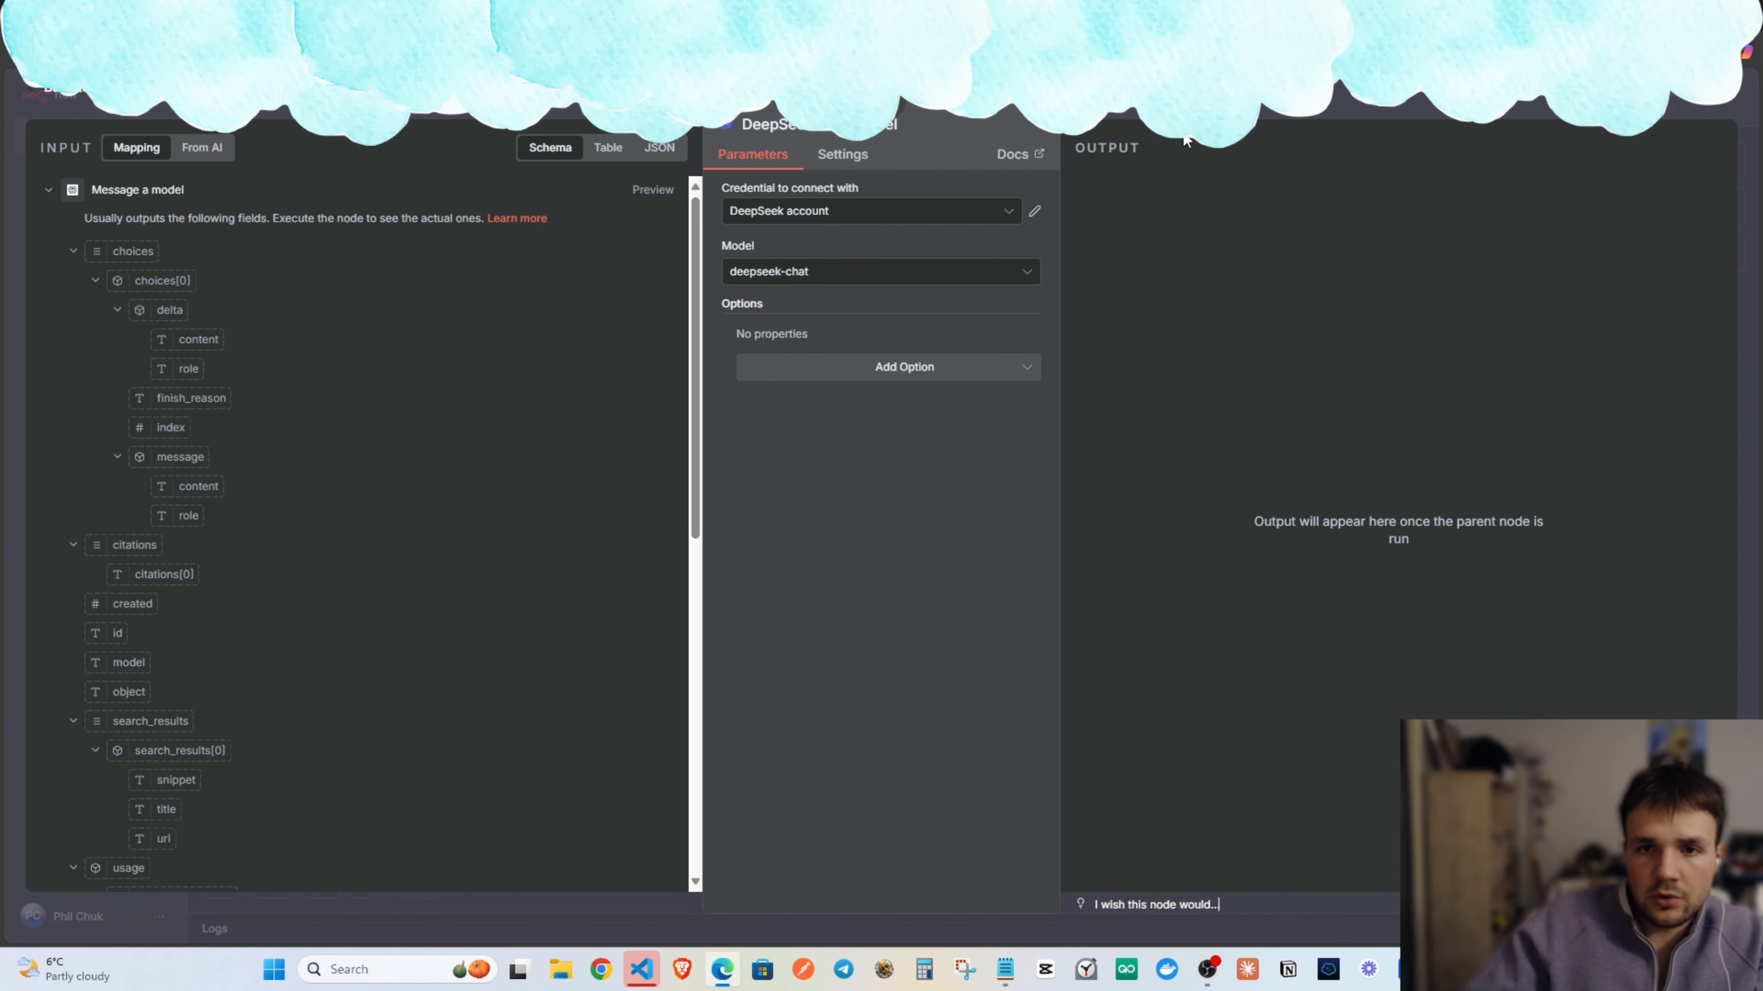
key(Escape)
drag(1132, 628, 1170, 628)
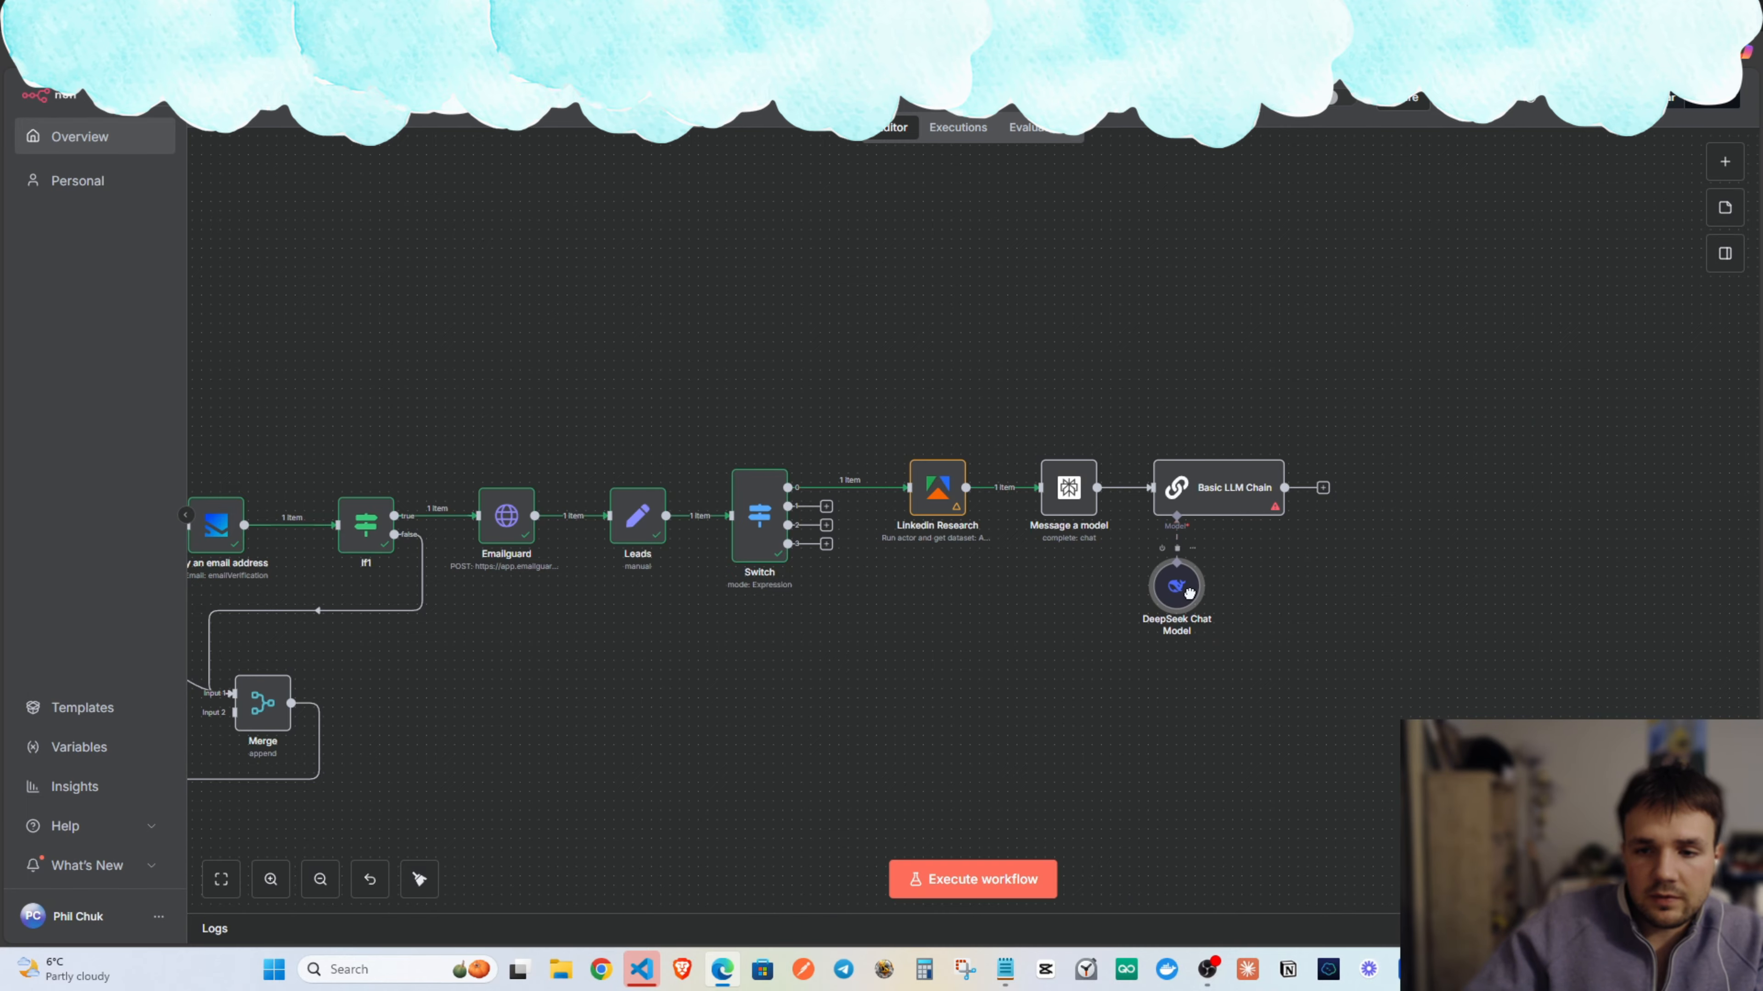
drag(1300, 597, 1096, 560)
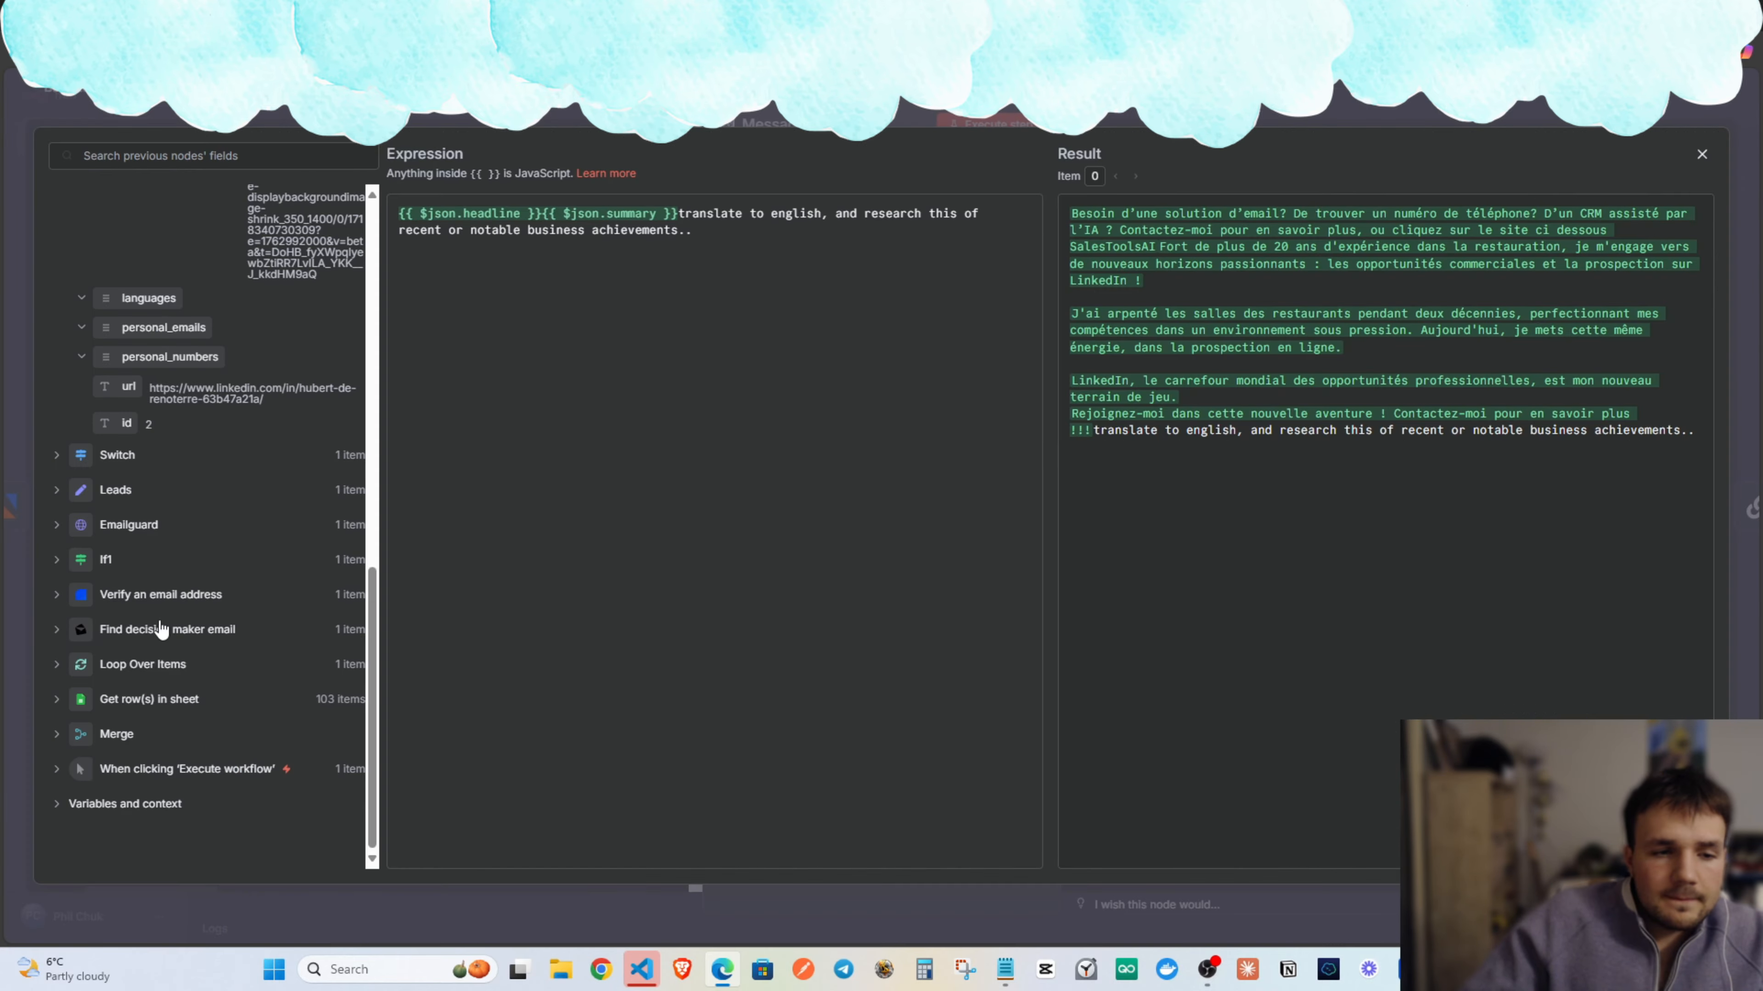
Reopen Message a model and show its Text prompt in the full expression editor.
click(161, 628)
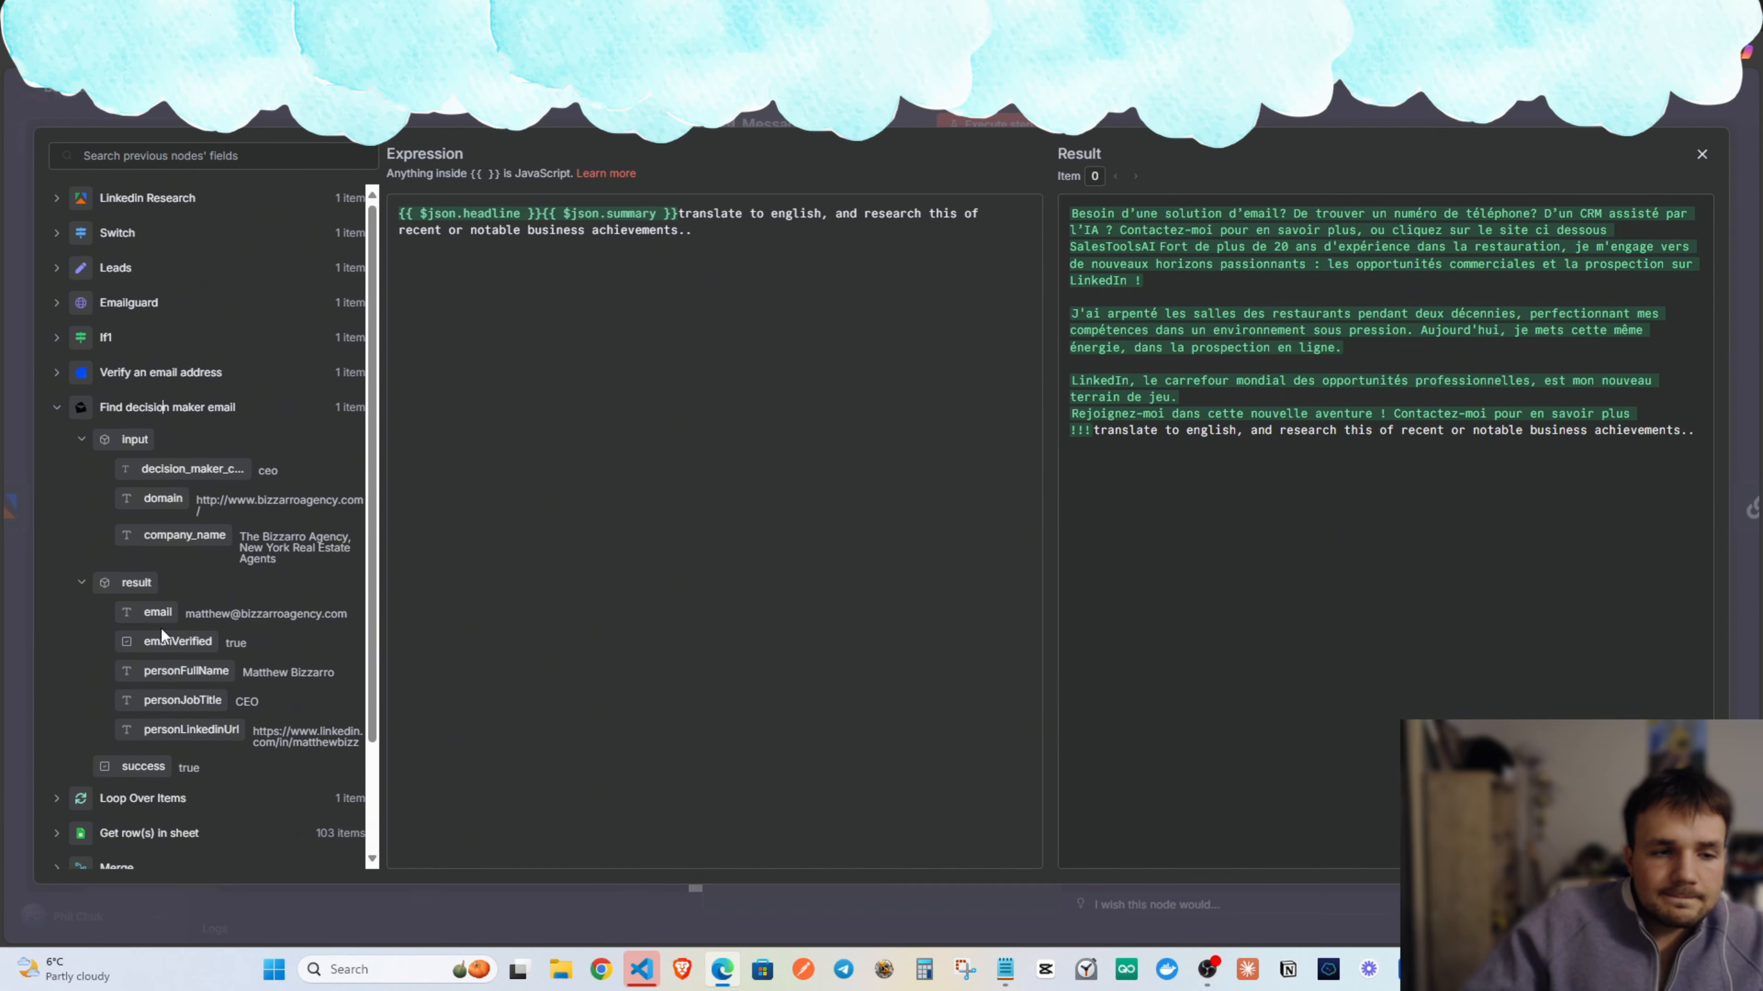
key(Escape)
key(Escape)
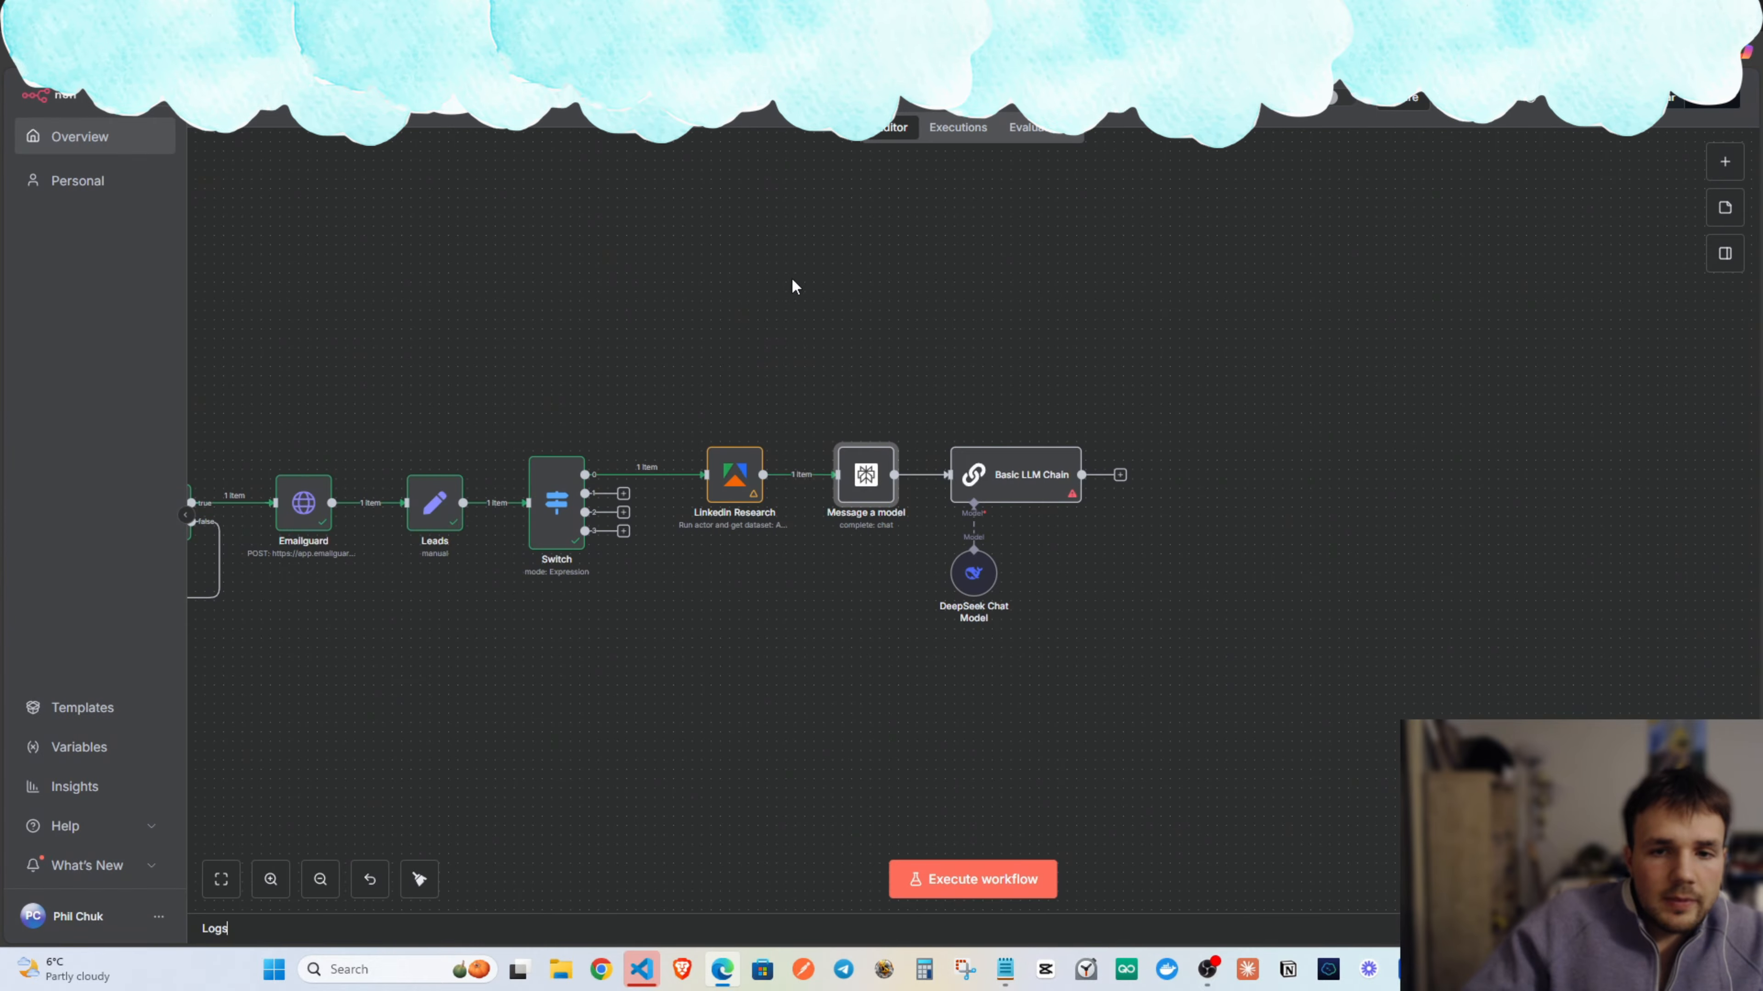
double_click(873, 488)
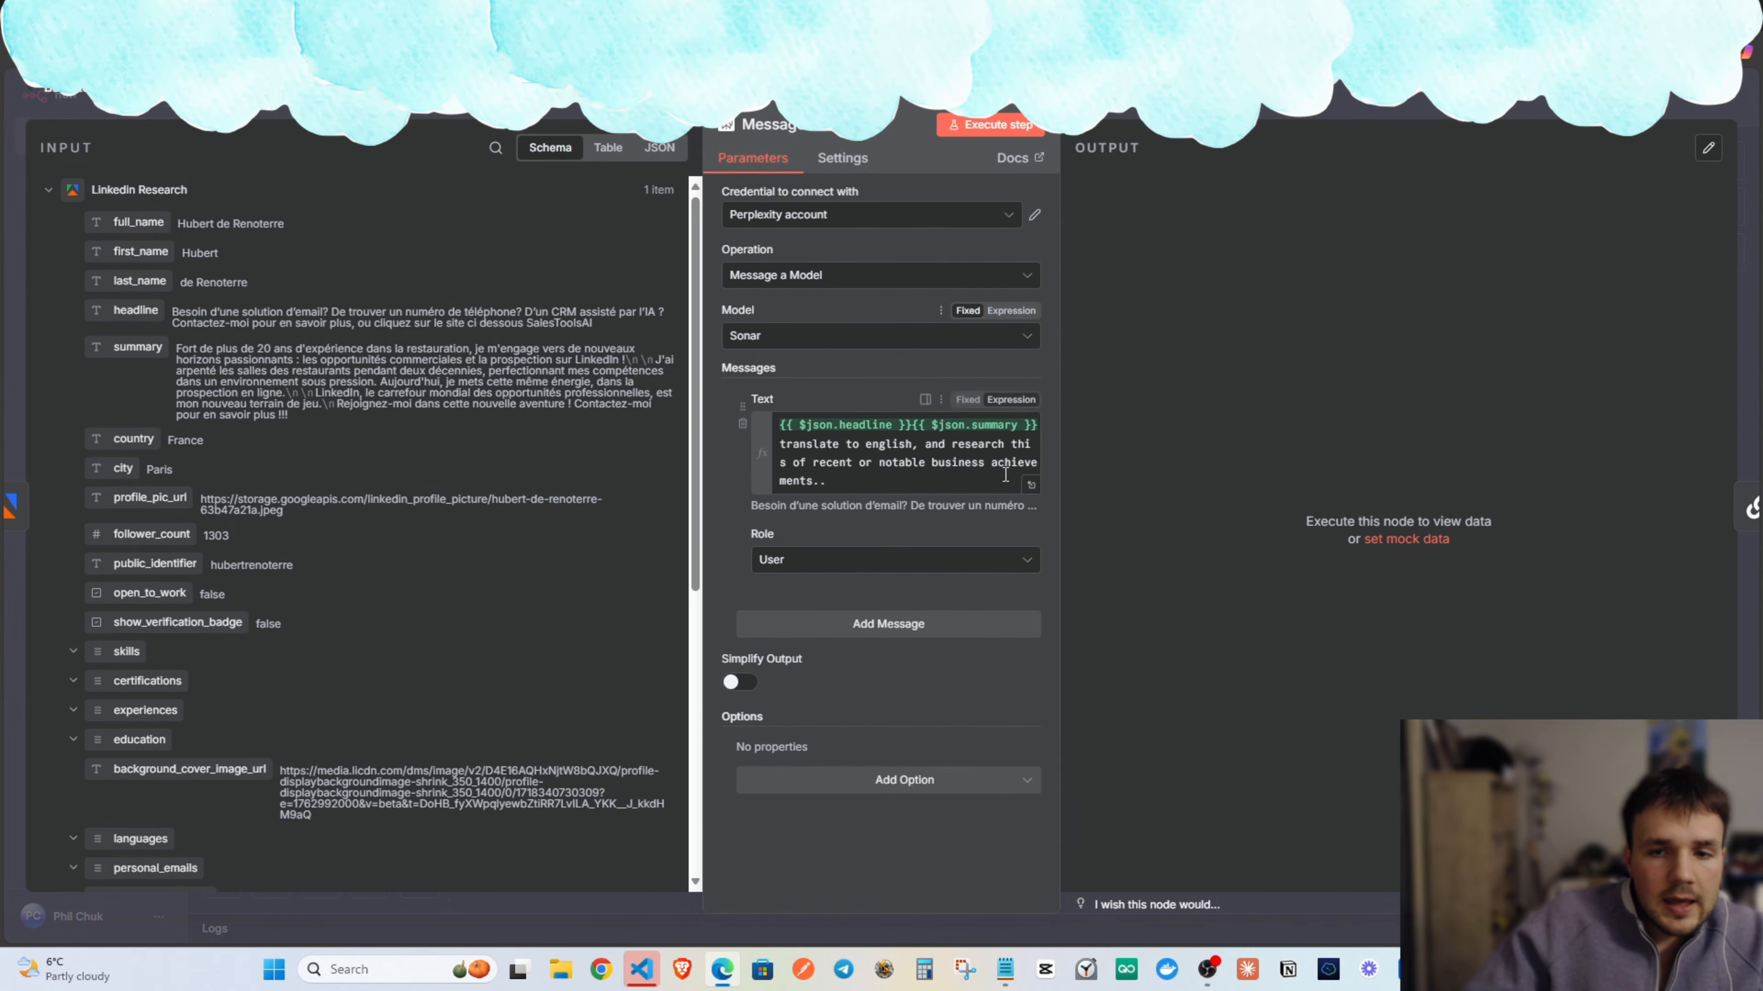
click(924, 493)
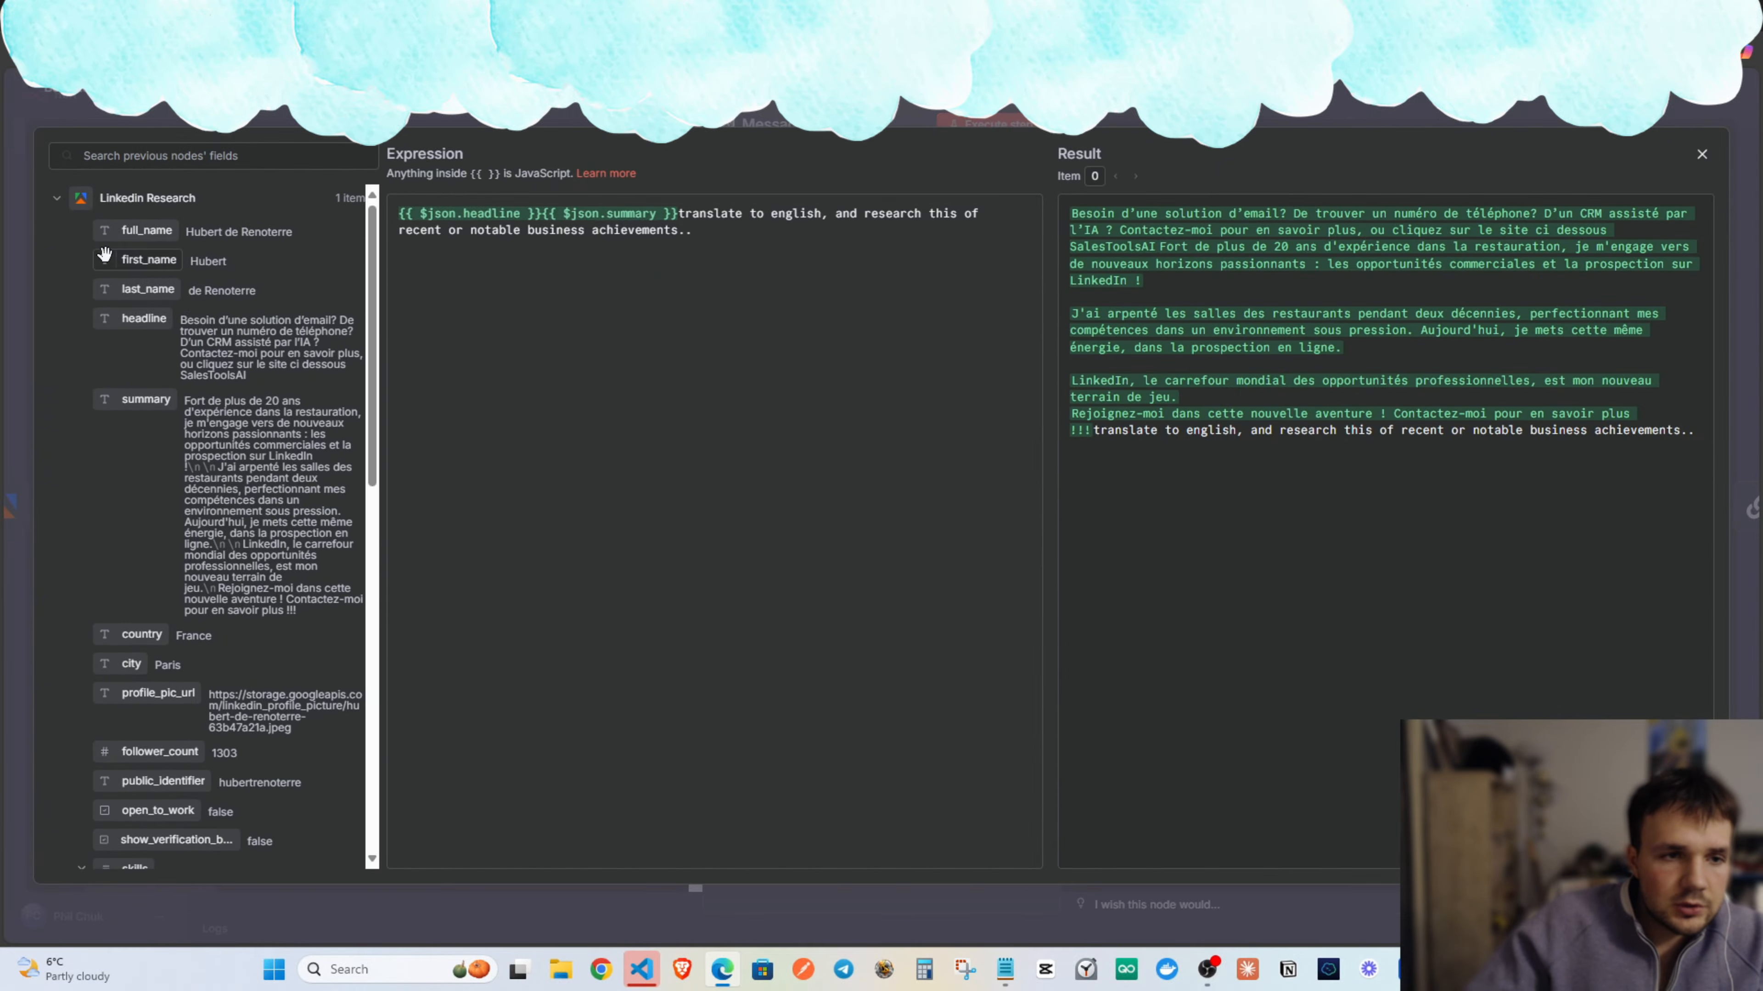
scroll(178, 480, down, 5)
scroll(139, 442, up, 5)
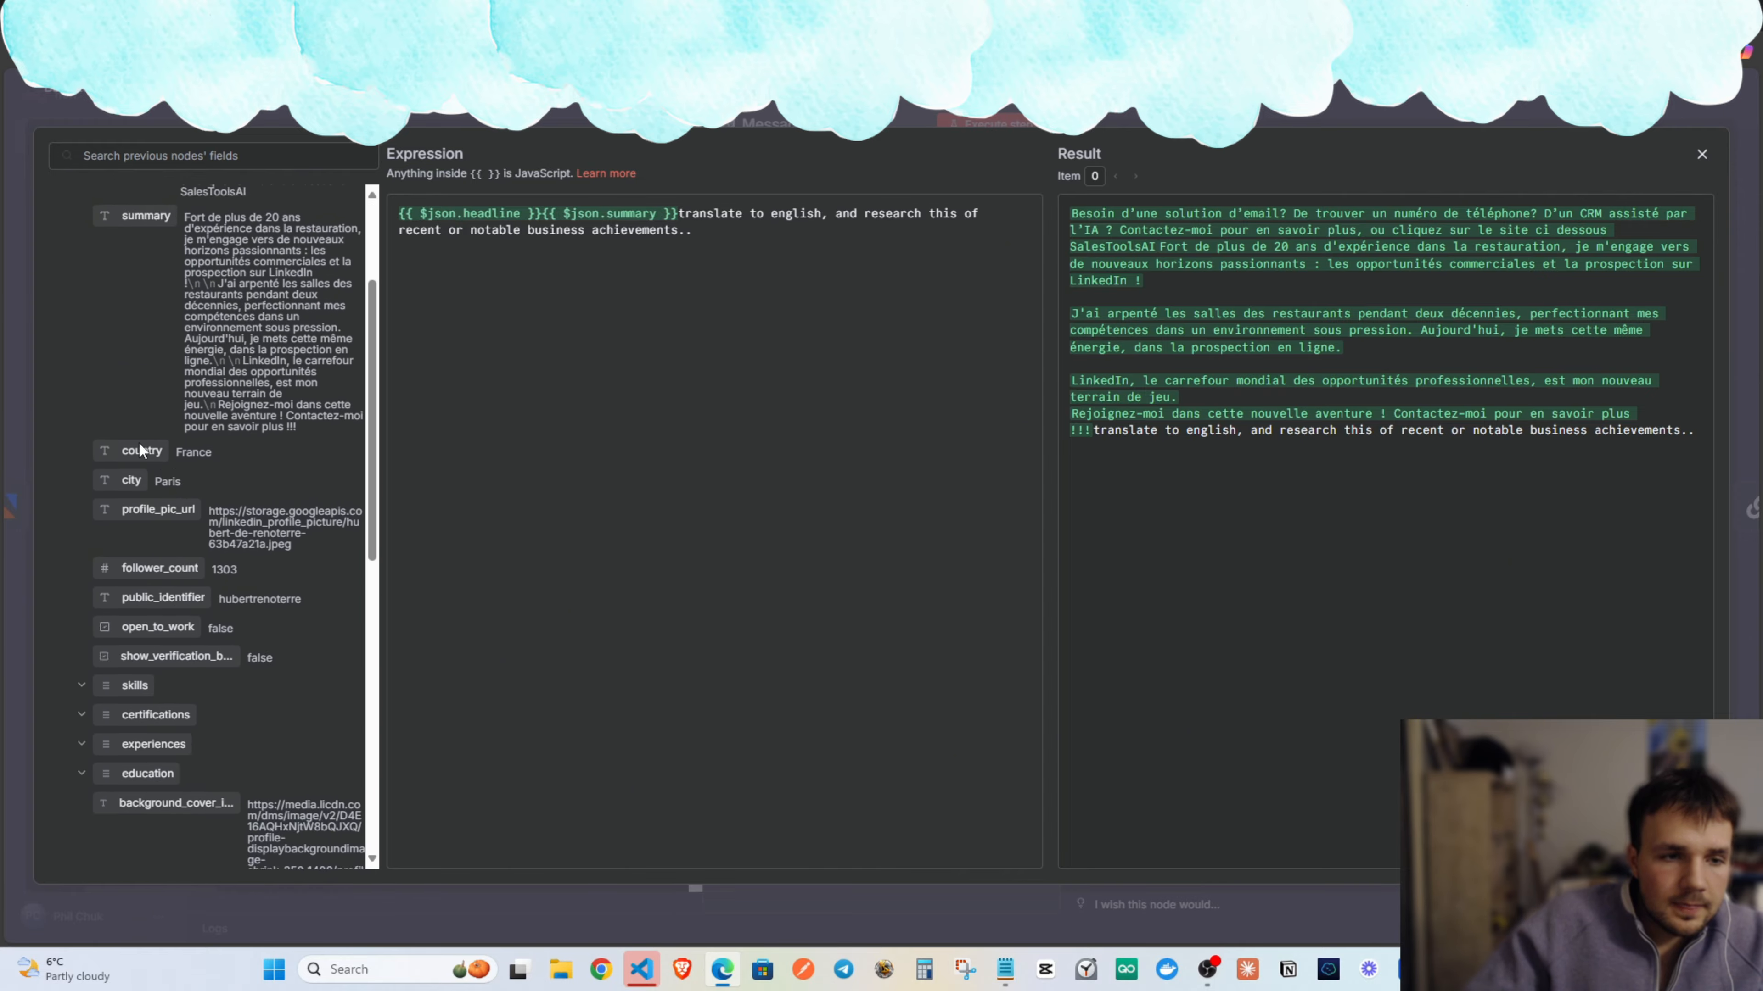
scroll(112, 429, down, 8)
scroll(134, 488, up, 8)
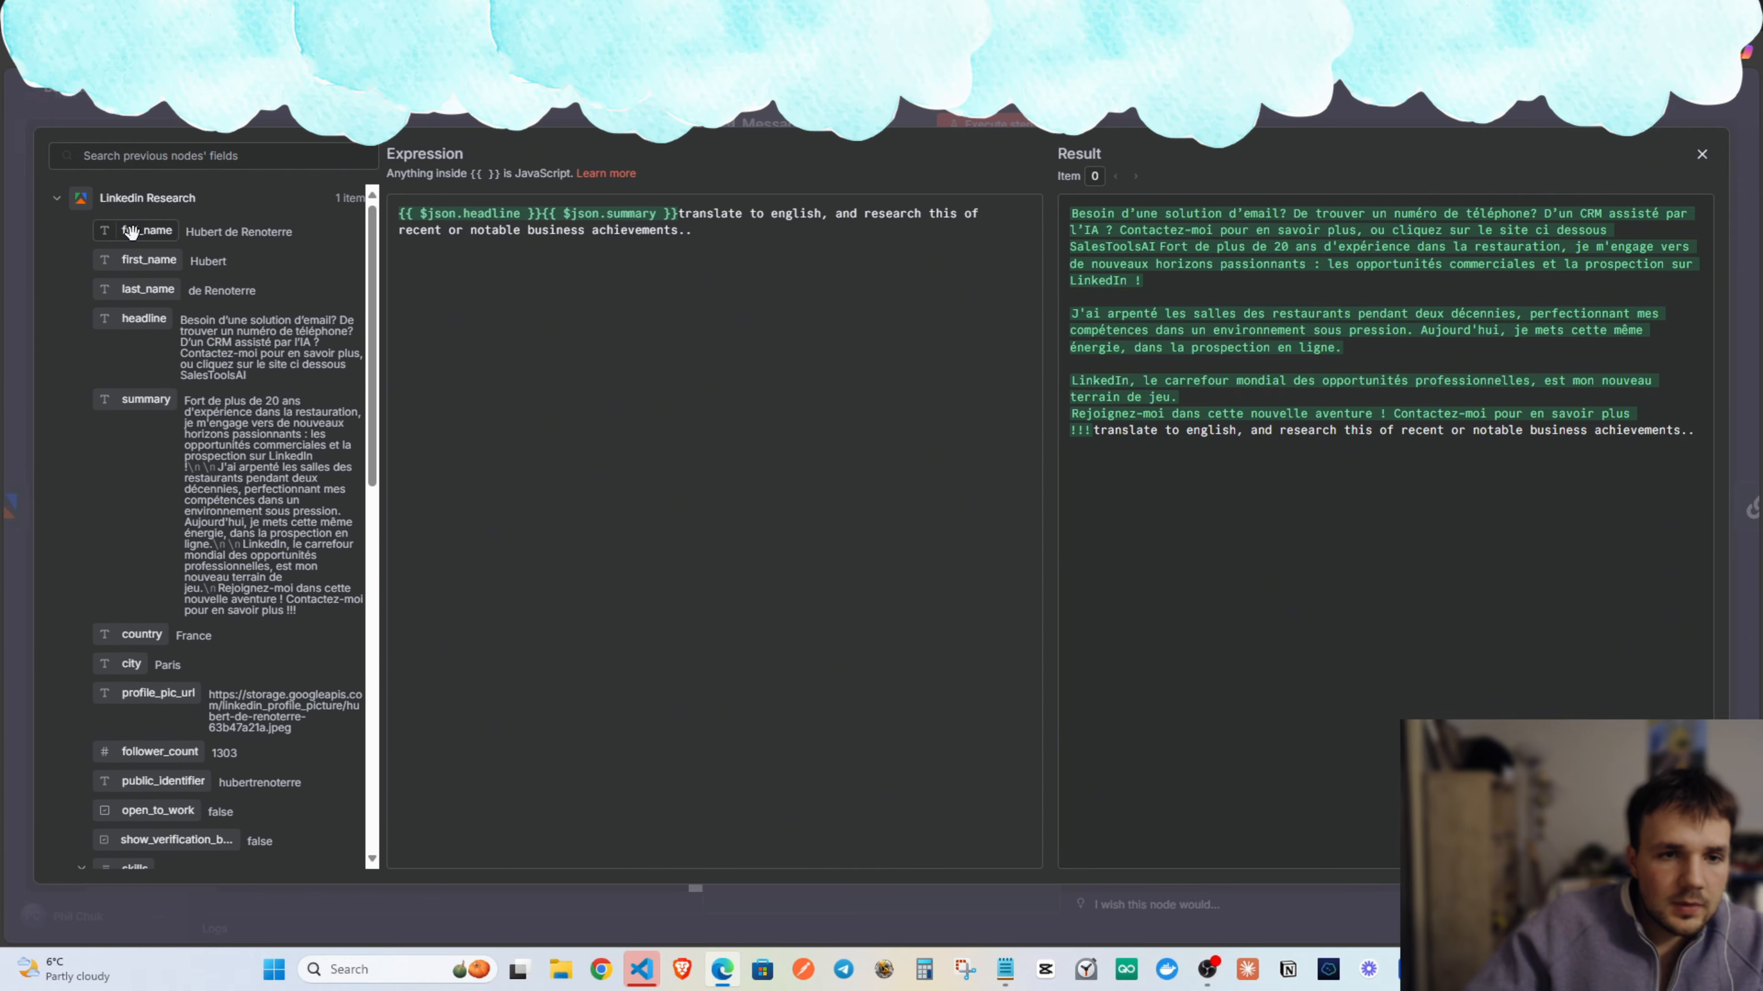
Try inserting full_name, last_name, decision_maker_category and company_name, then undo back to the original prompt.
drag(139, 230, 399, 214)
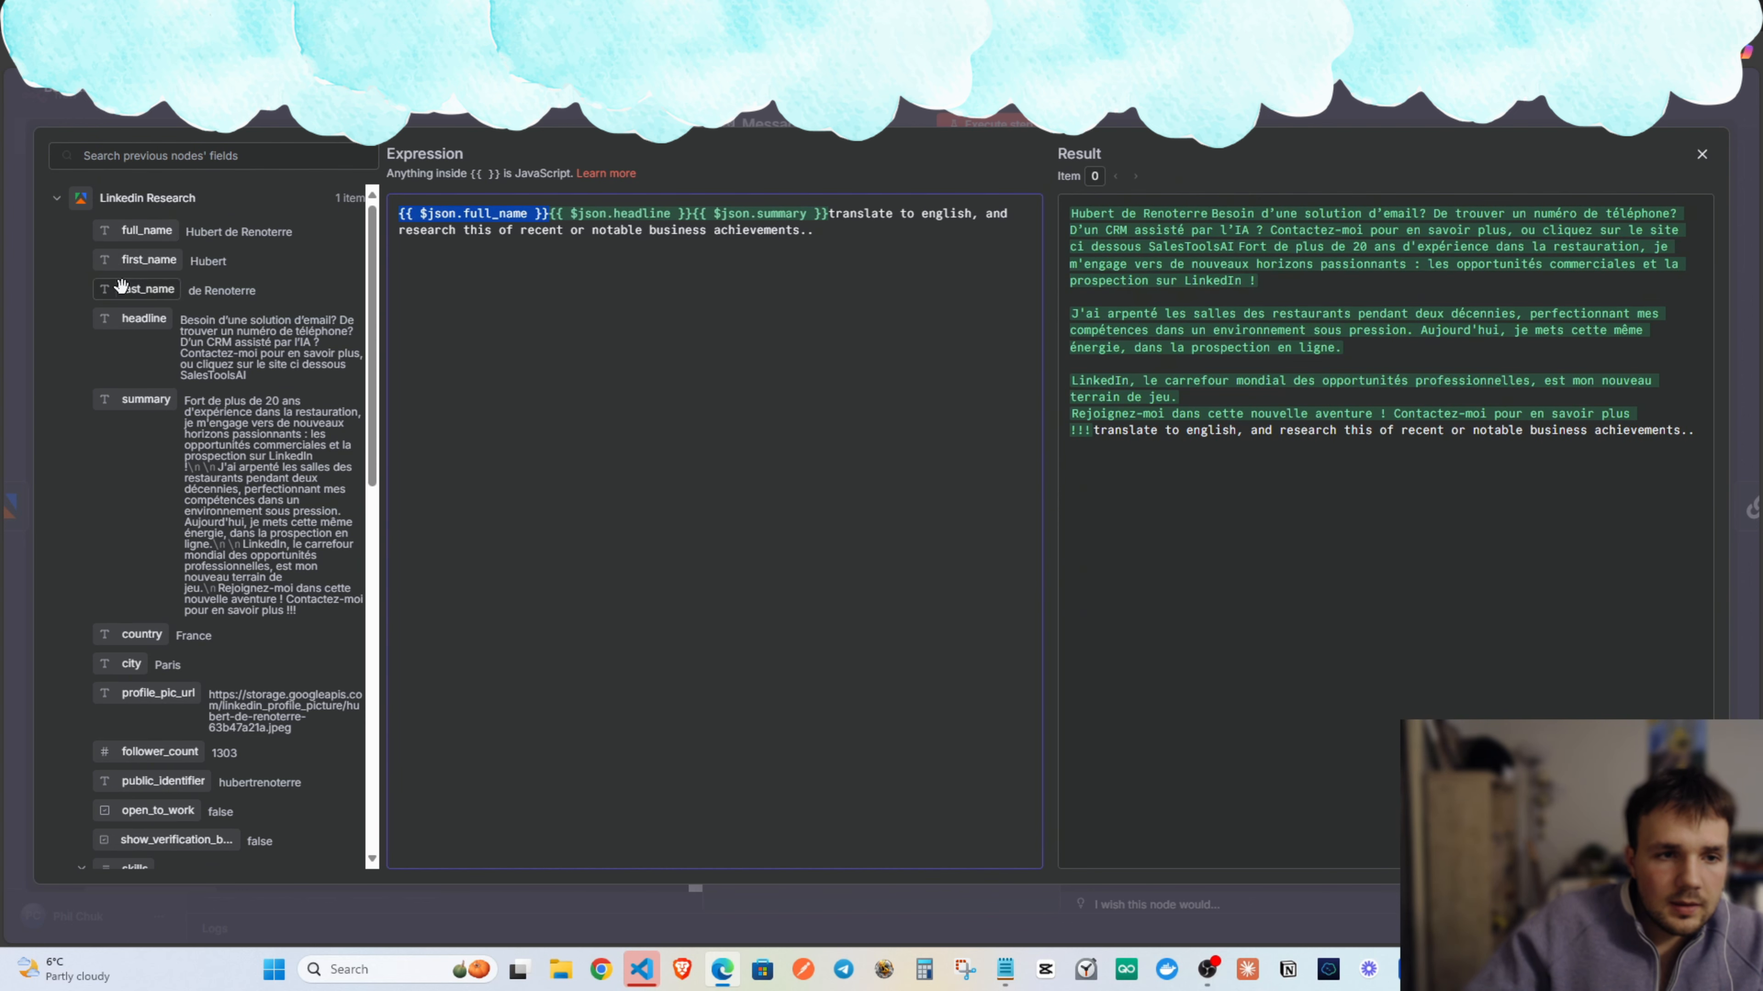
drag(139, 290, 549, 215)
click(56, 198)
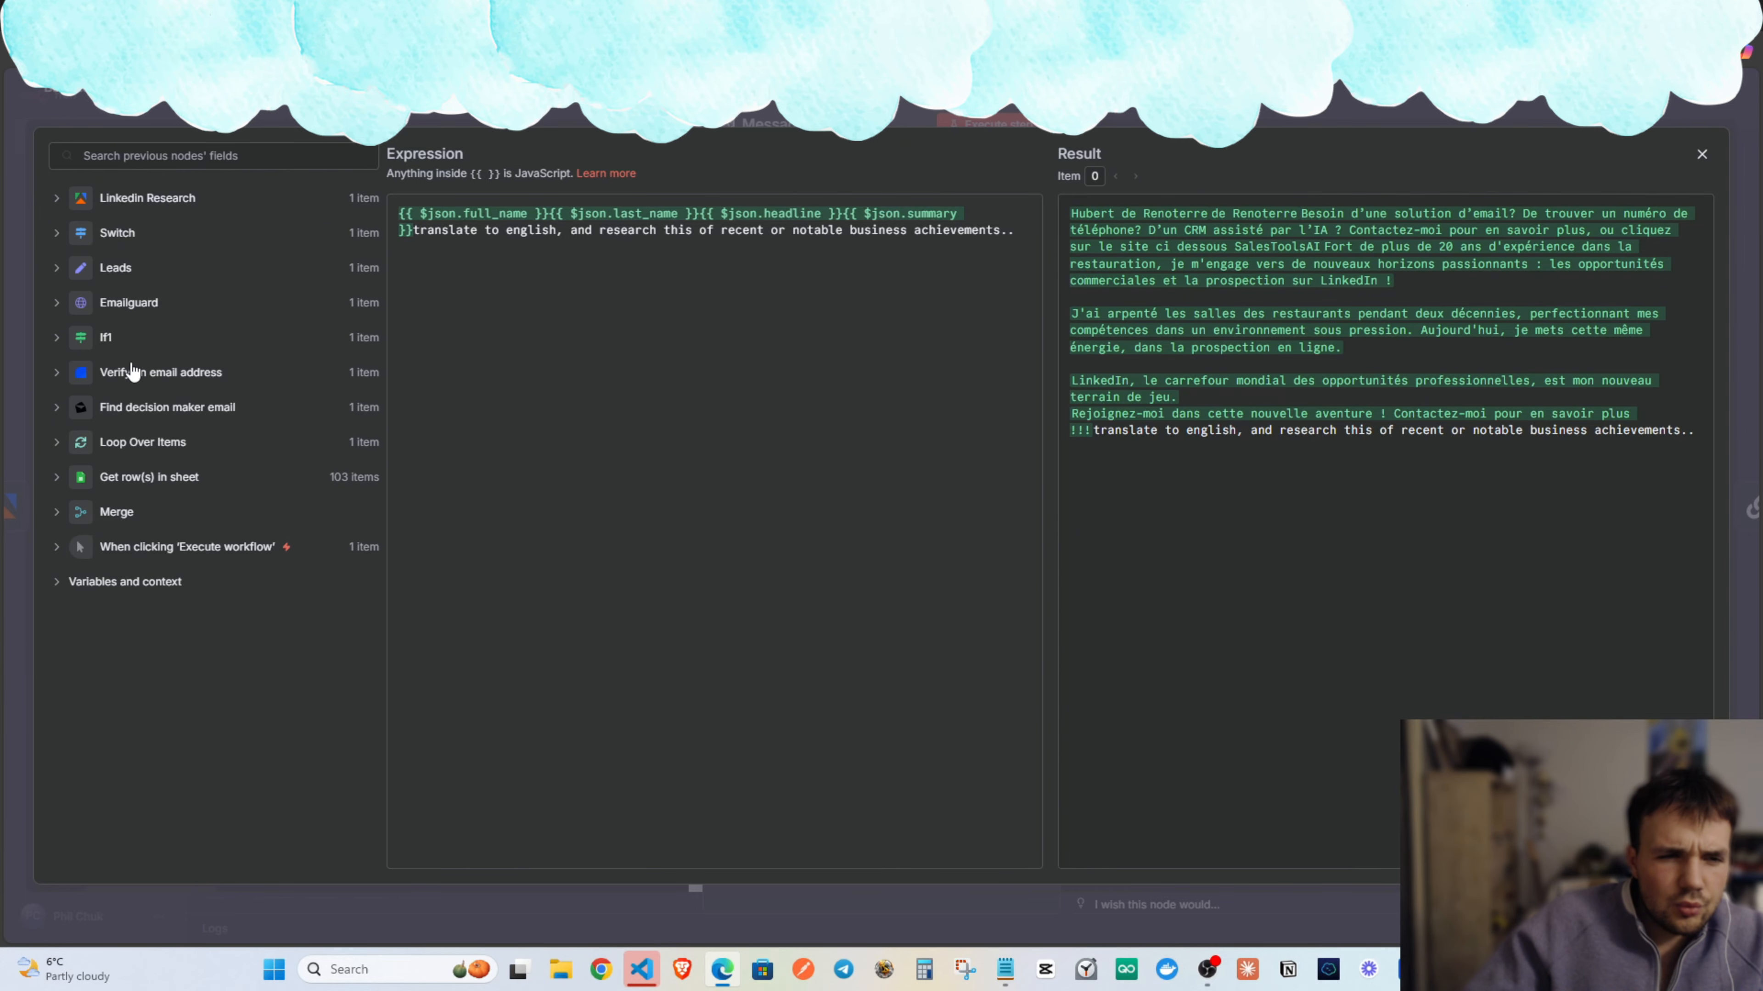
click(126, 415)
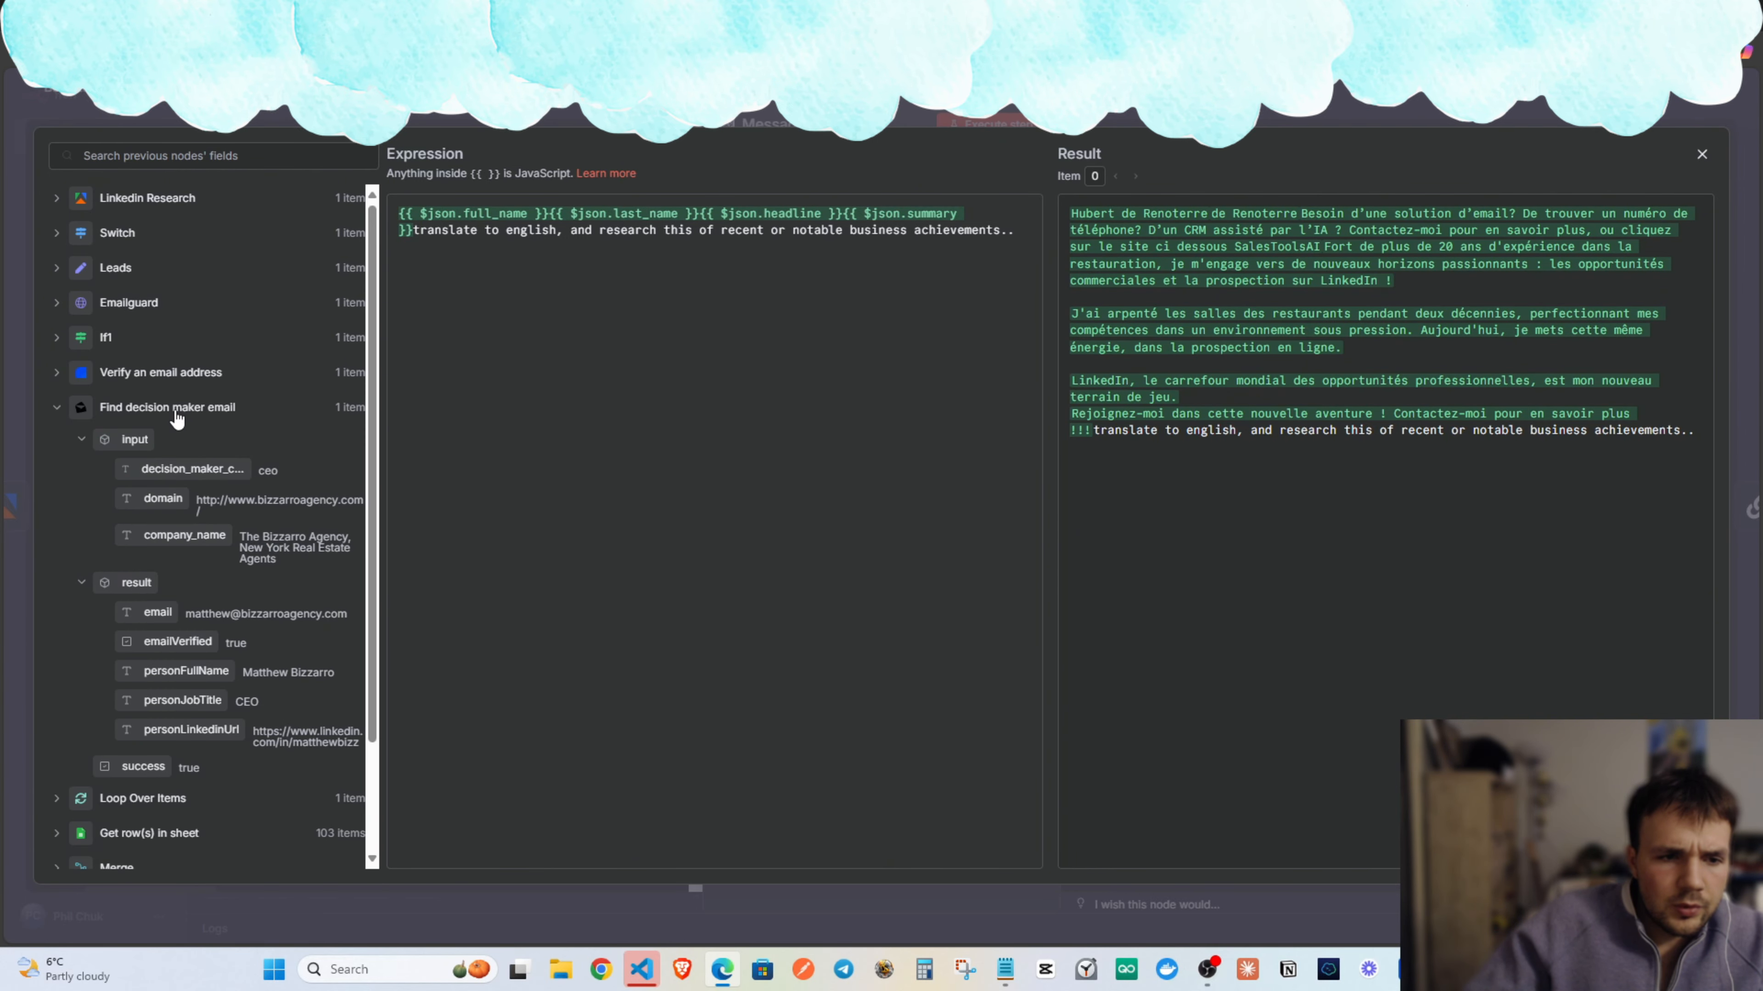
click(193, 412)
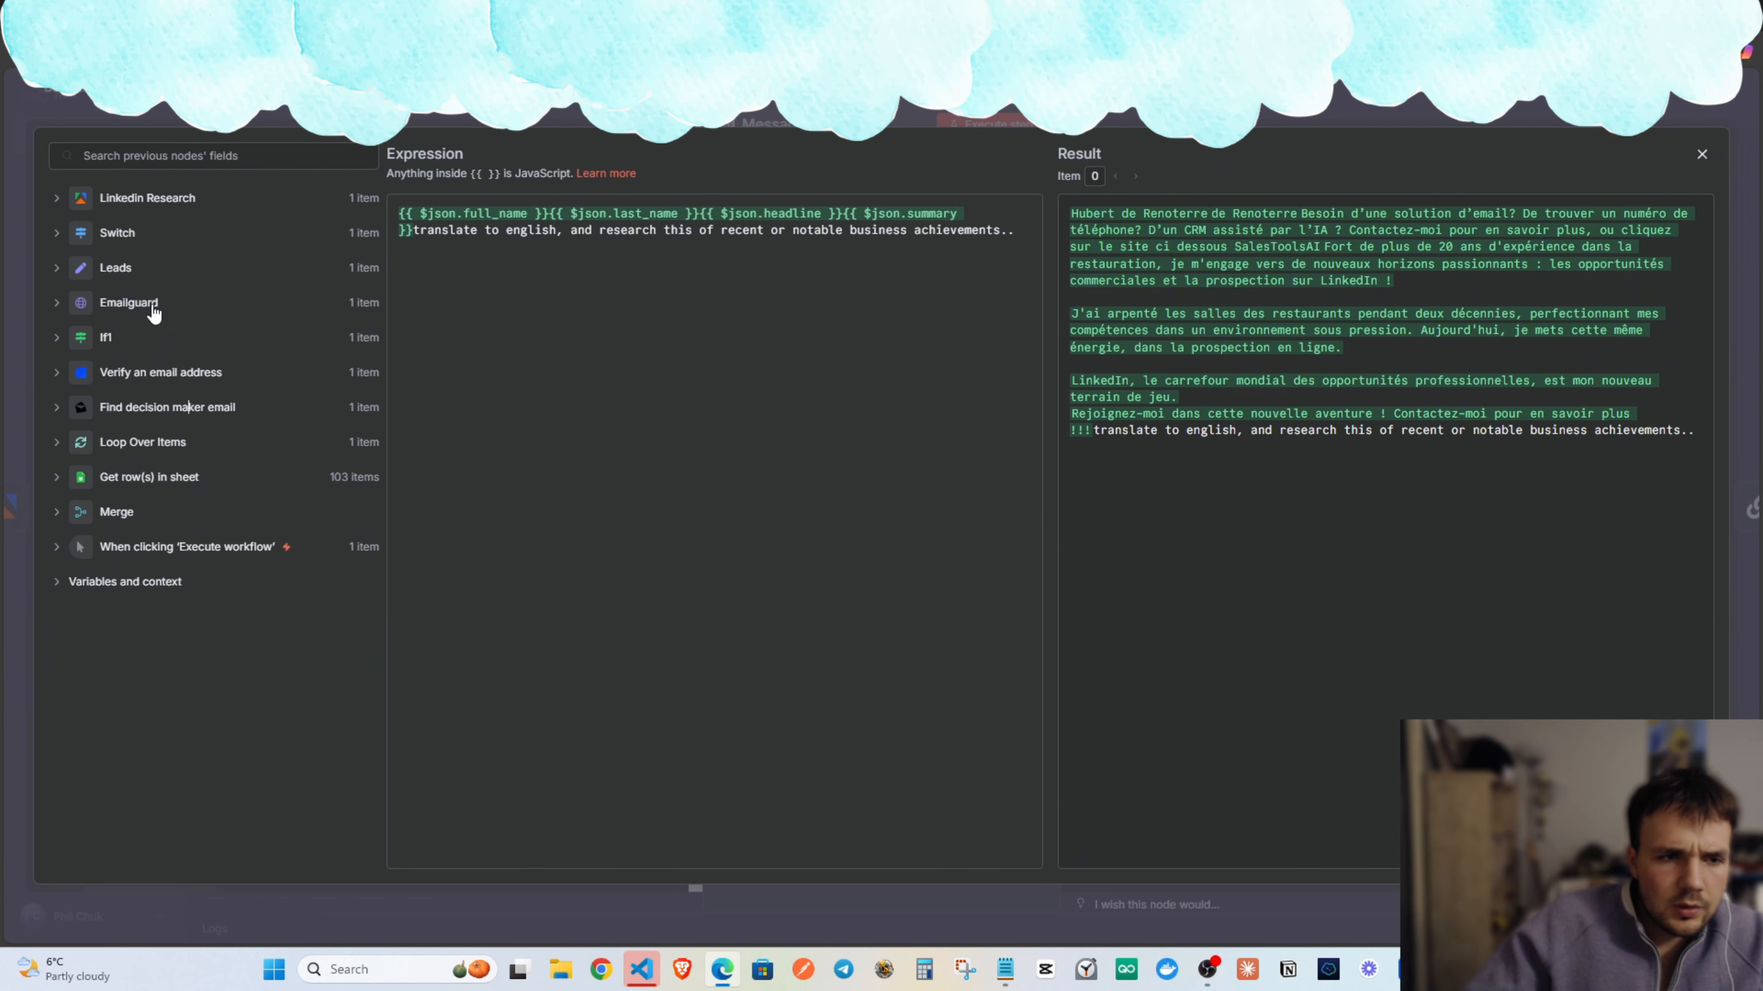
click(190, 411)
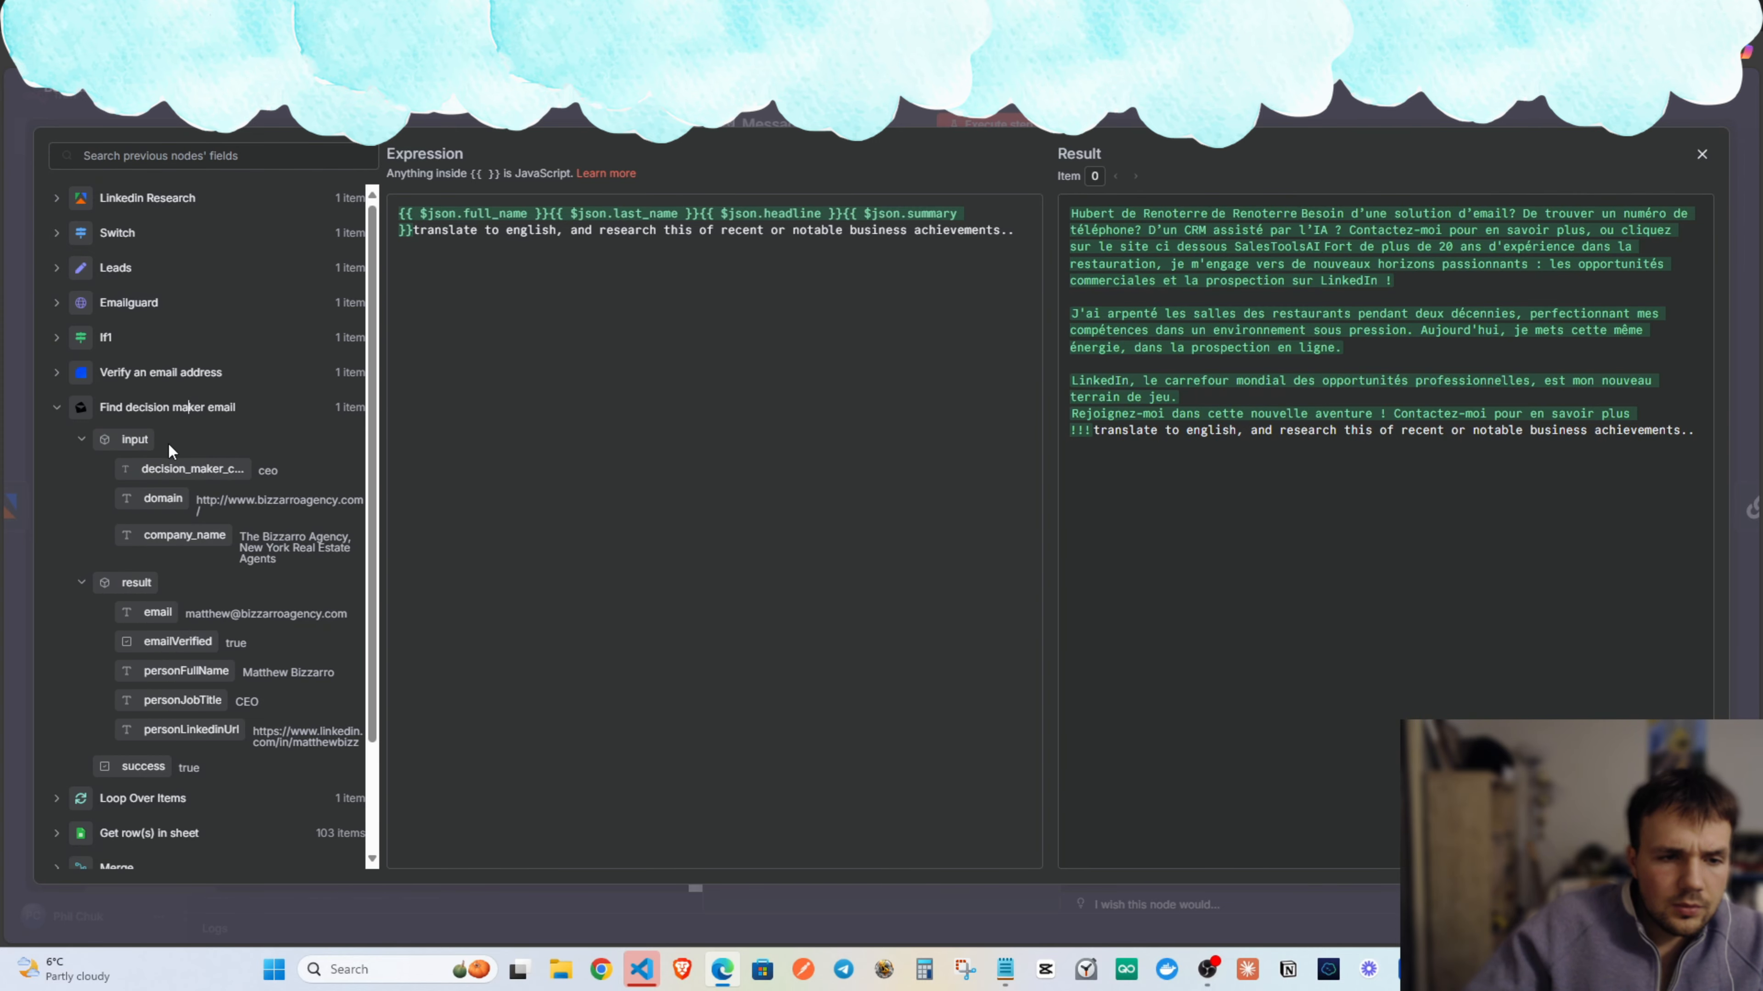
drag(177, 471, 549, 213)
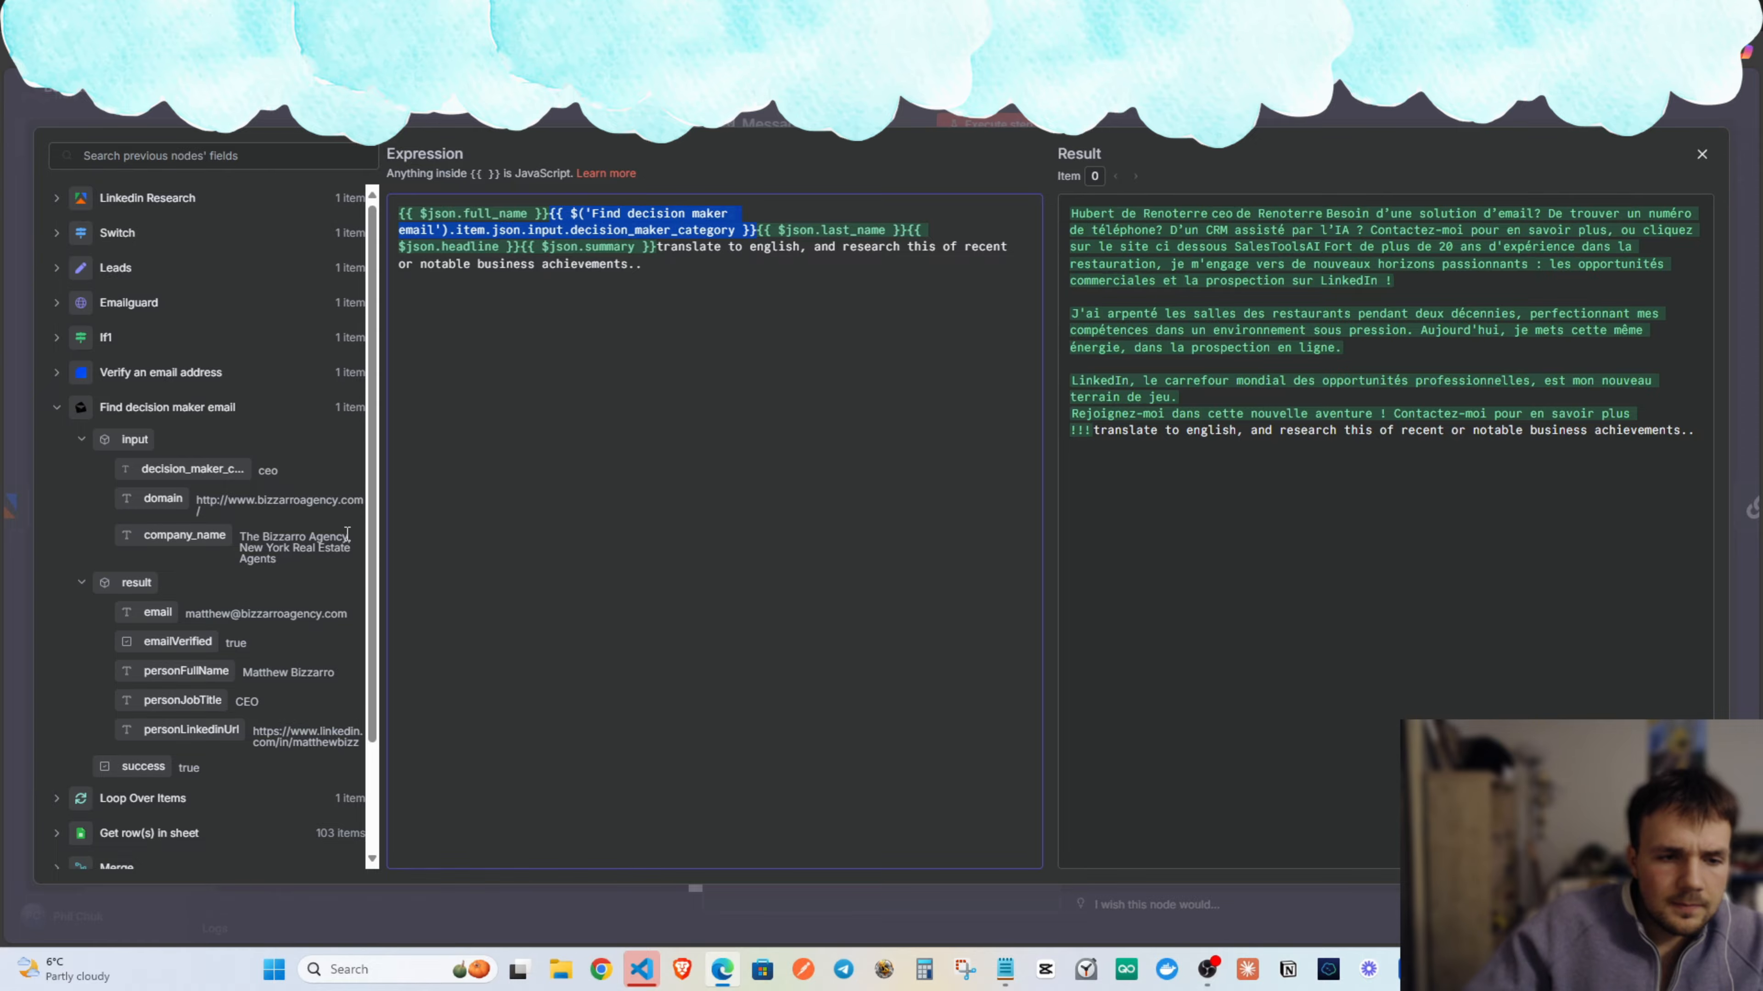
scroll(347, 533, down, 2)
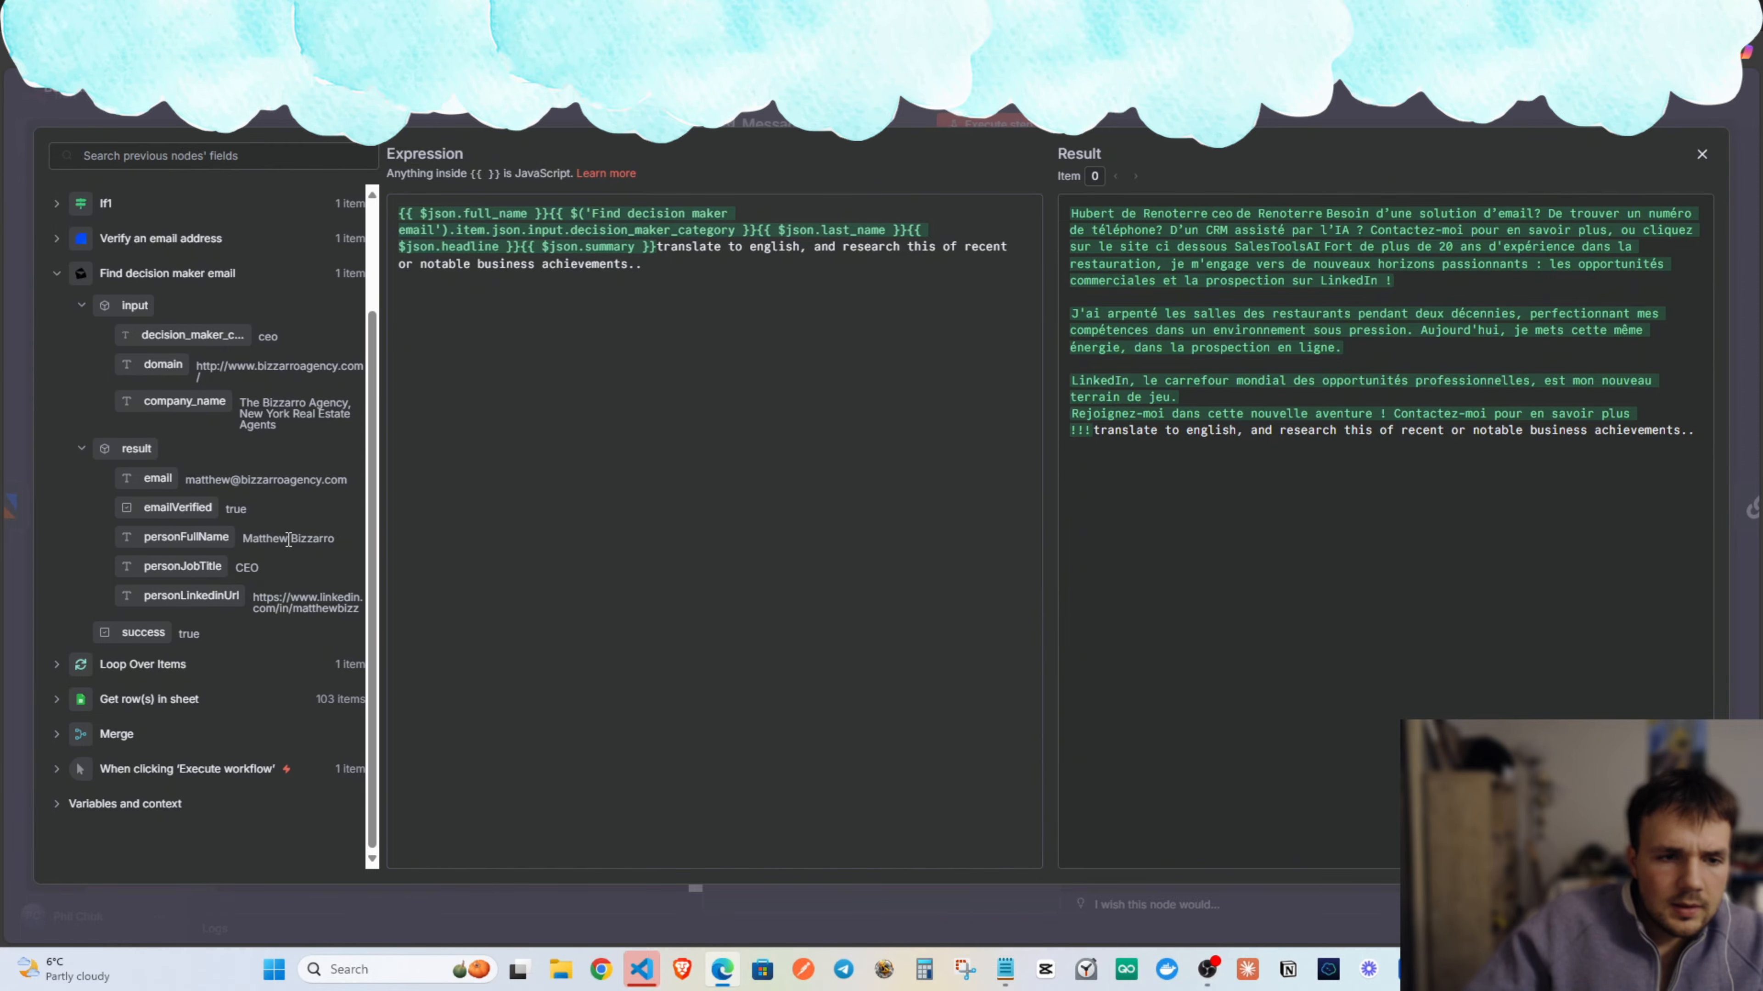
drag(182, 407, 555, 219)
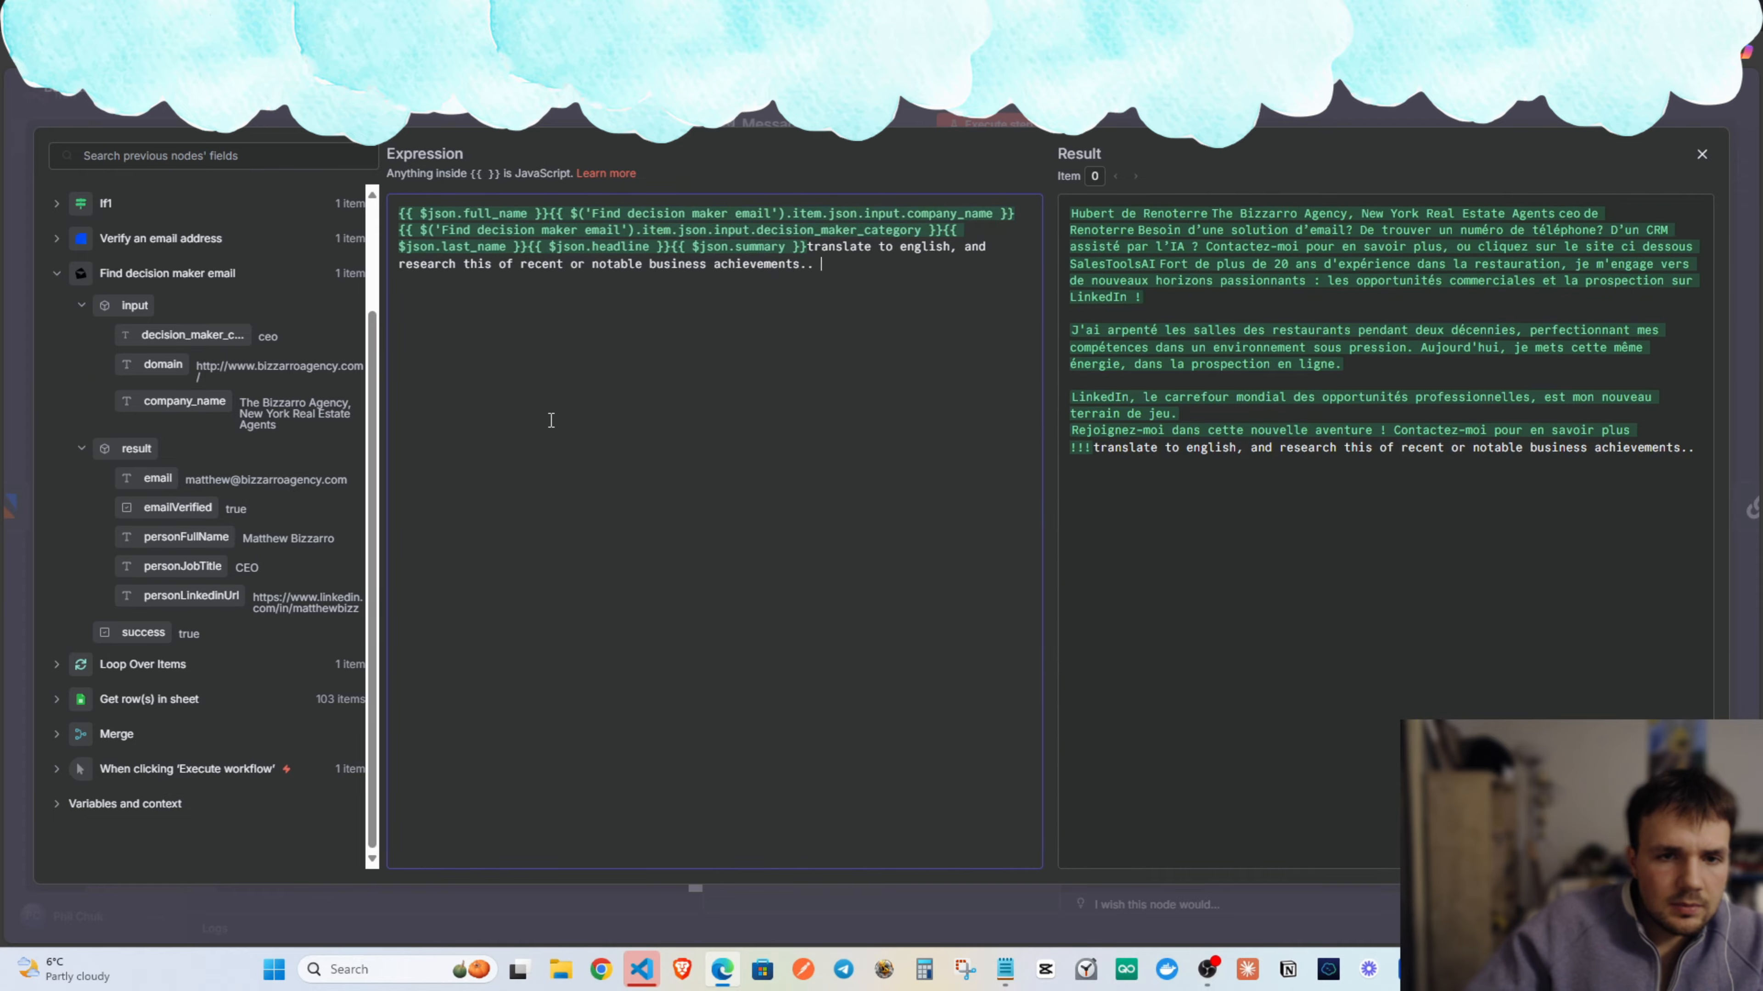
key(ctrl+z)
key(ctrl+z)
key(ctrl+z)
key(ctrl+z)
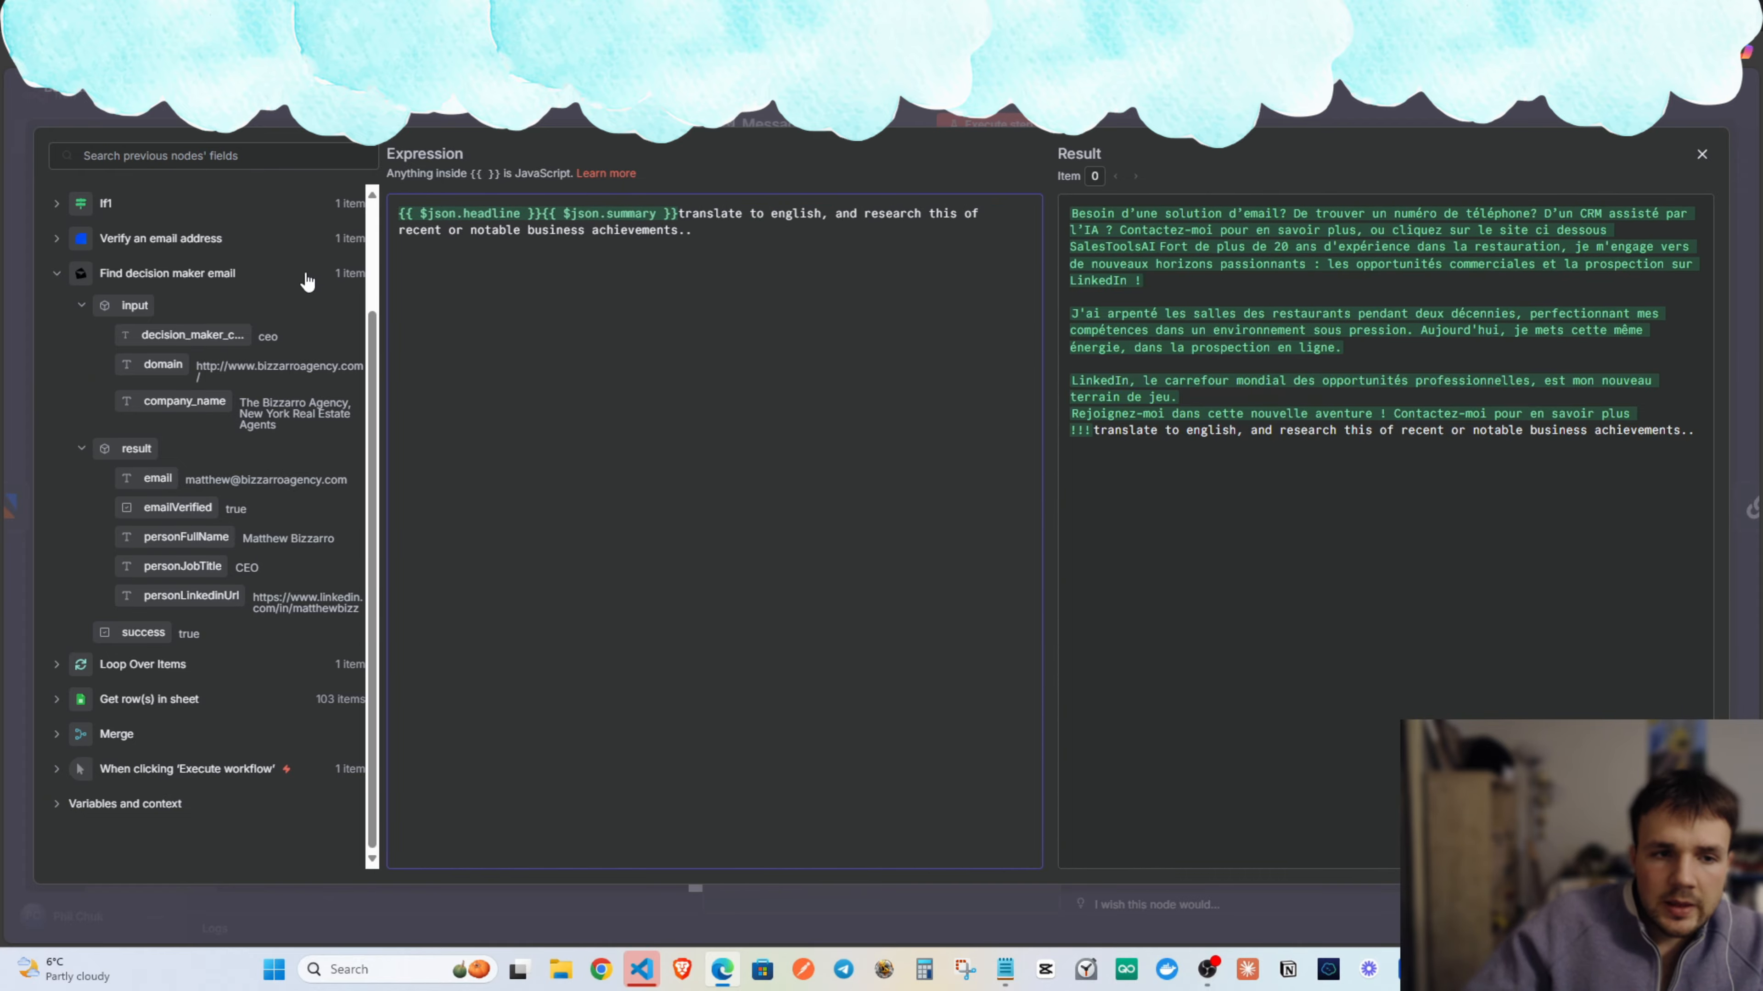
Put personFullName, company_name and personJobTitle from Find decision maker email at the prompt's start.
scroll(195, 362, up, 2)
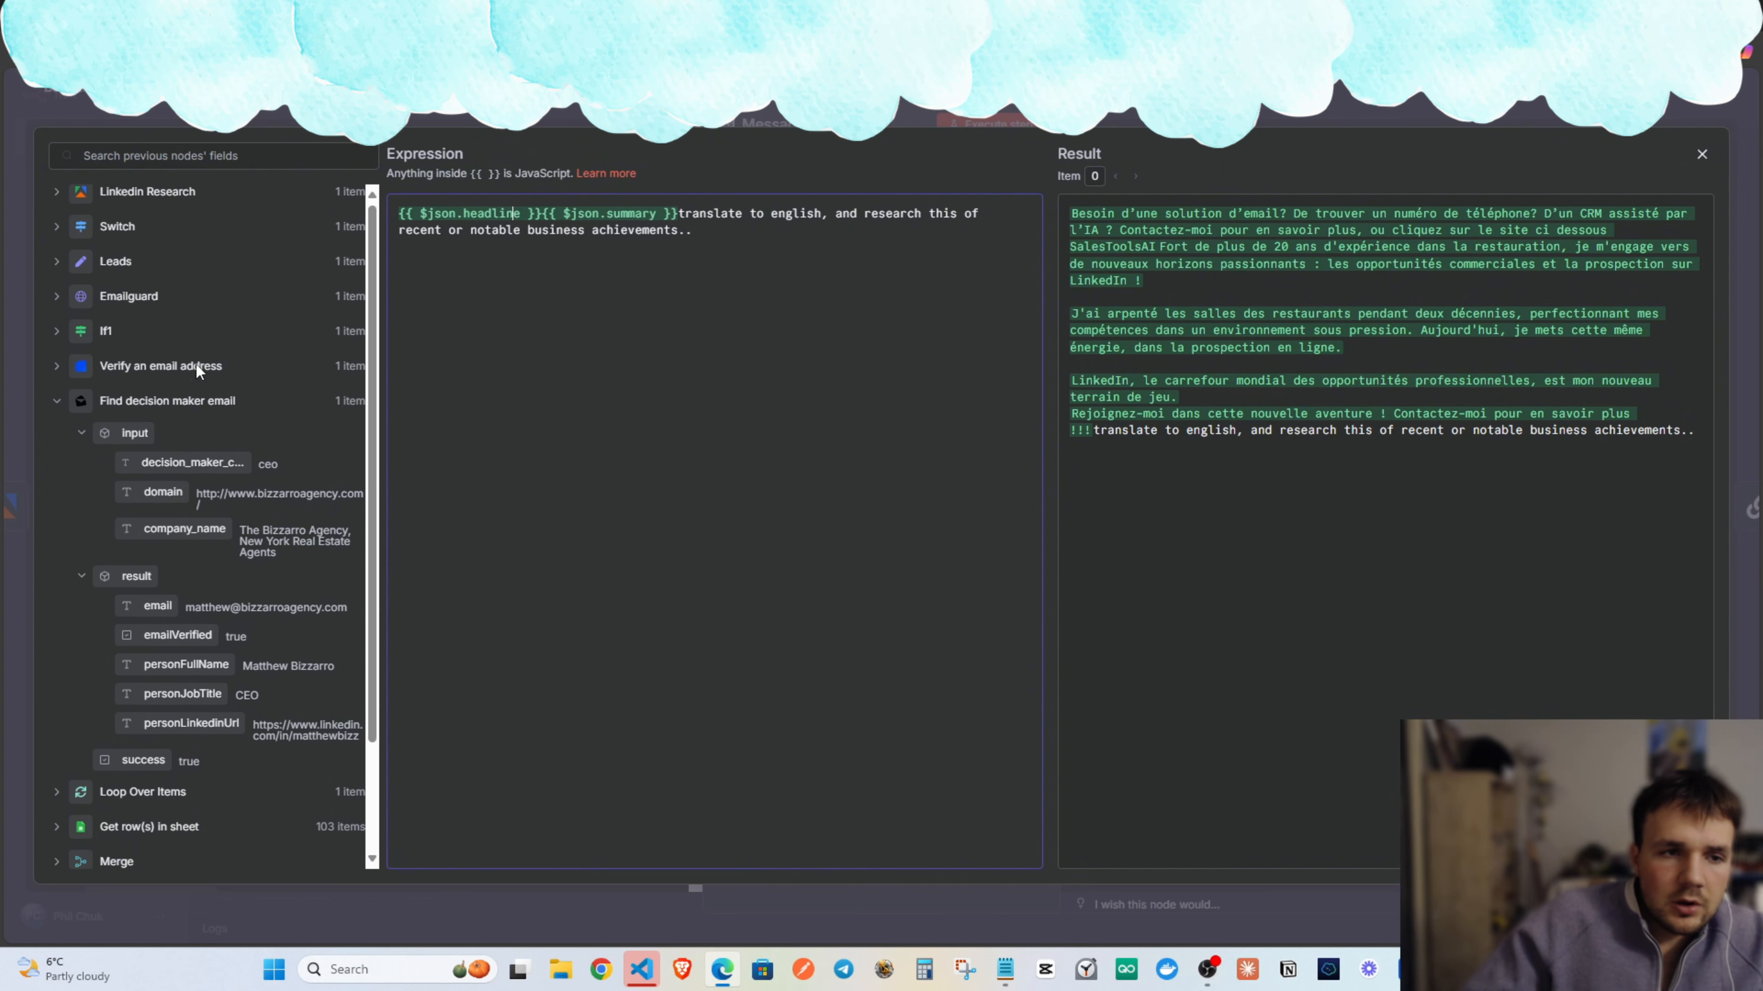
click(150, 408)
click(137, 409)
scroll(180, 375, down, 2)
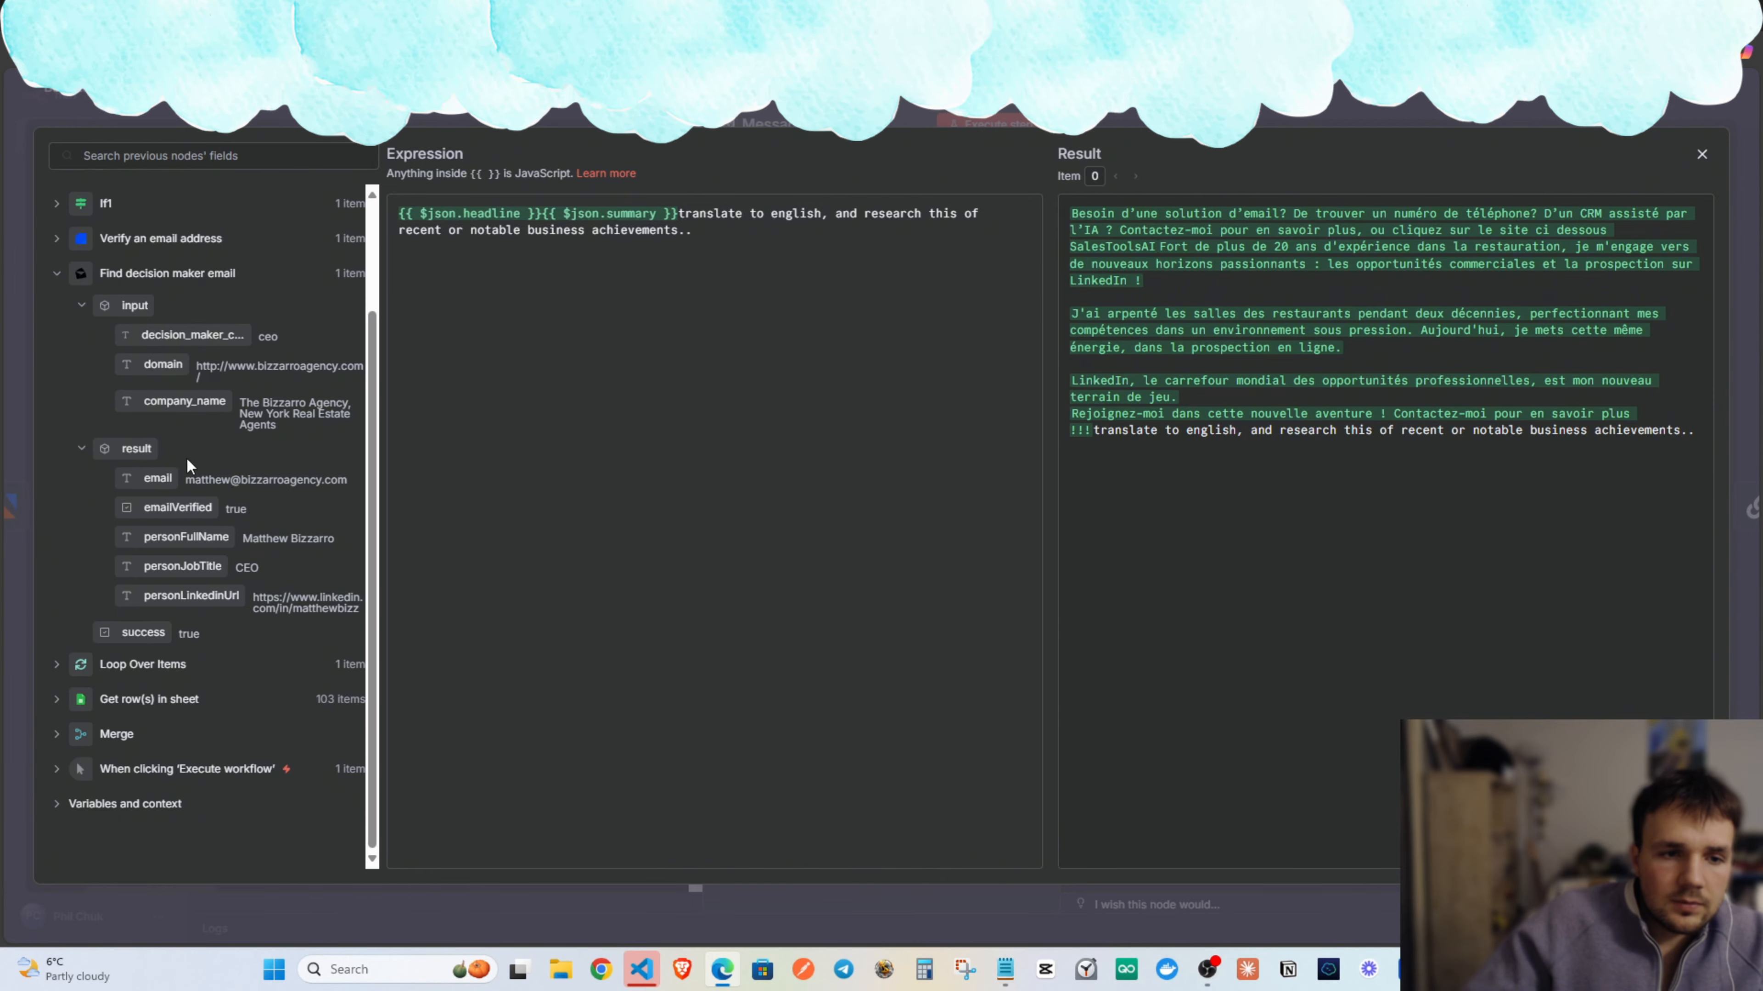
drag(264, 481, 402, 213)
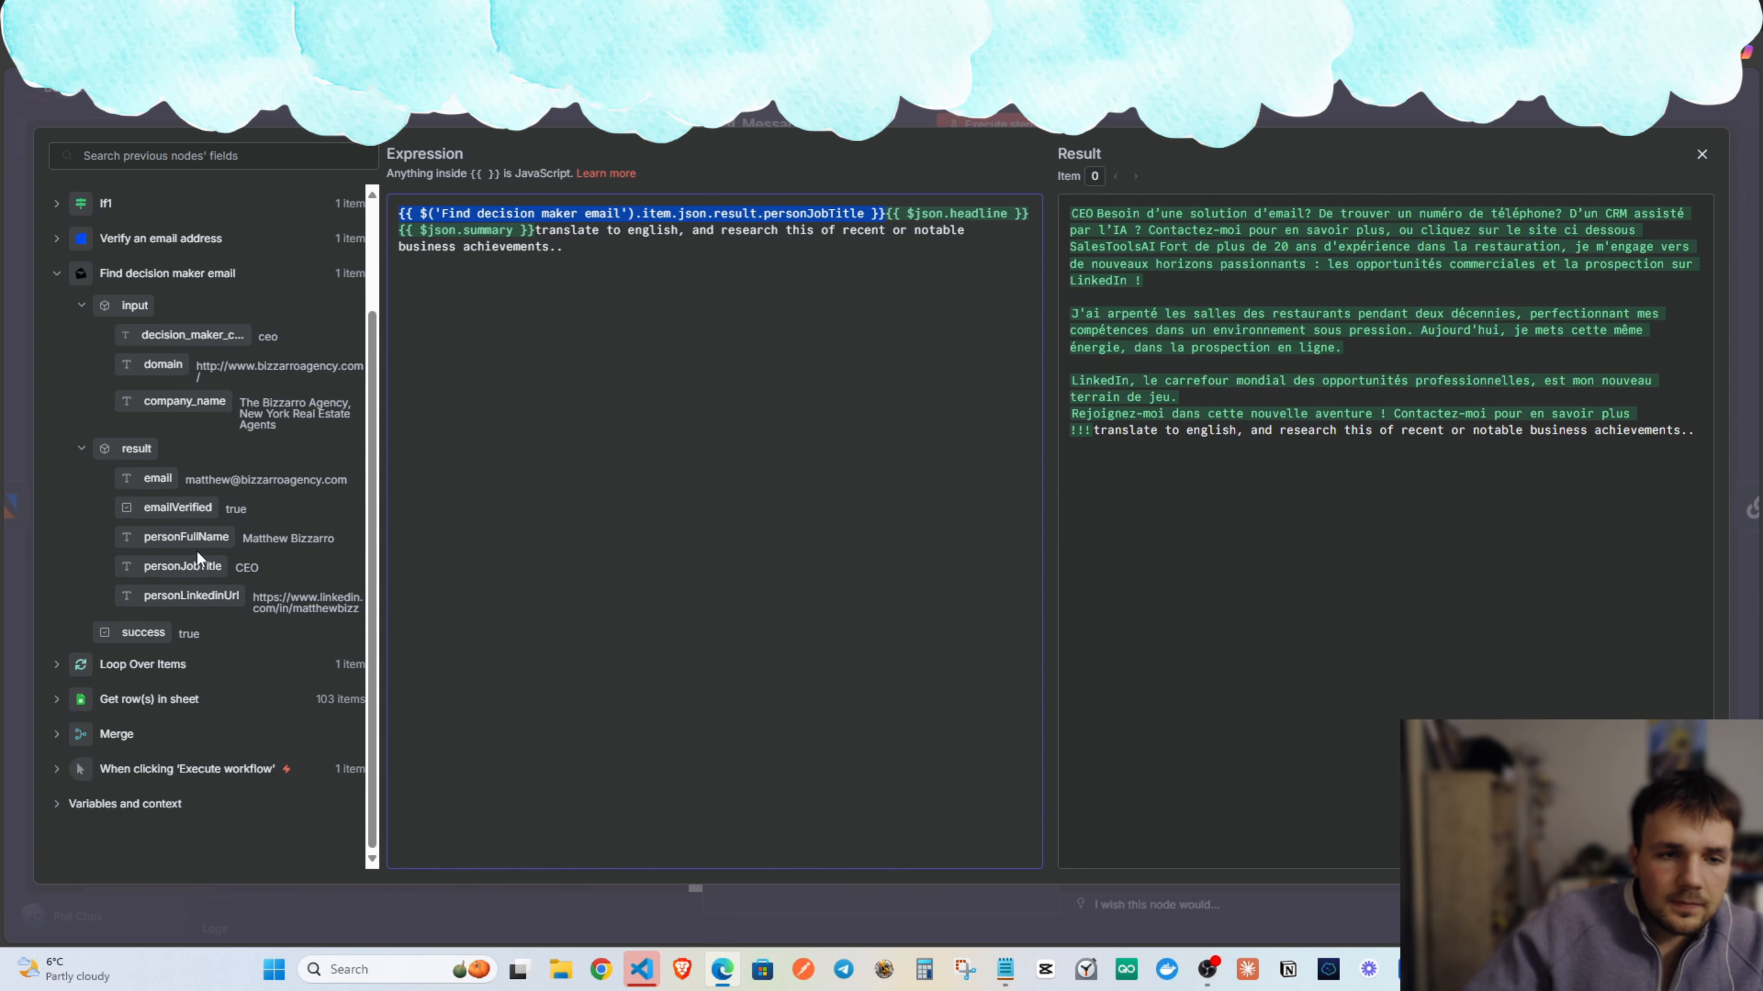
drag(185, 402, 403, 213)
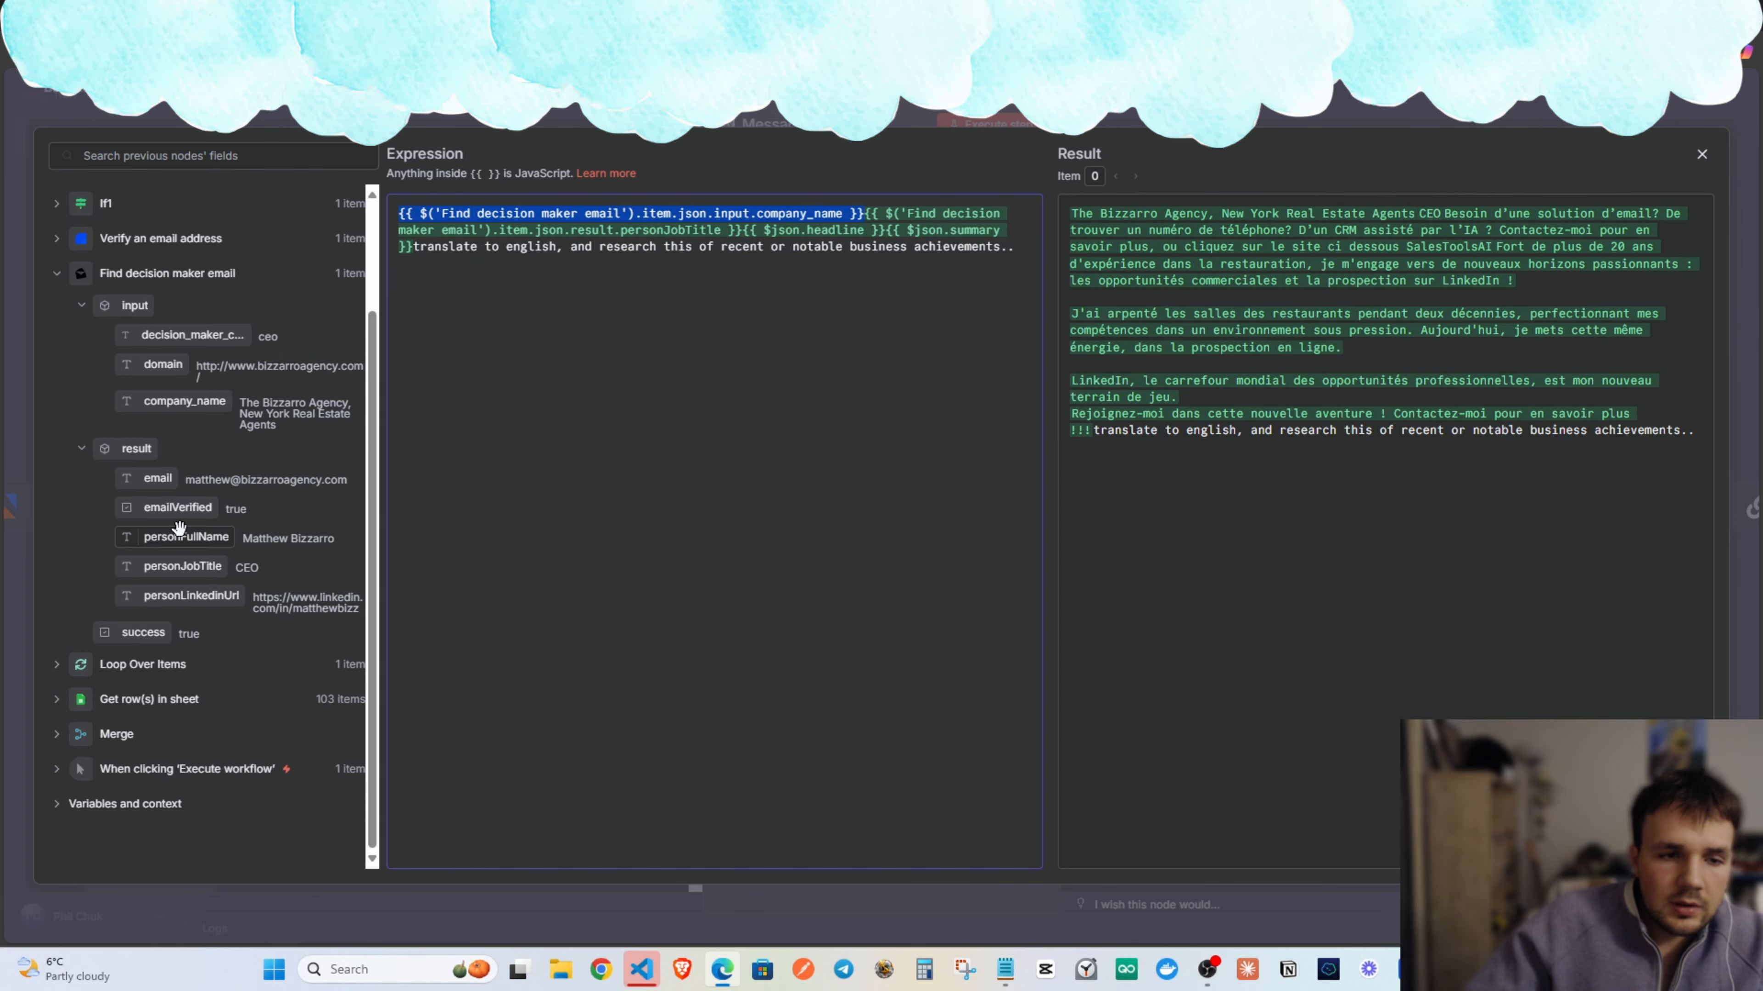
drag(178, 546, 399, 215)
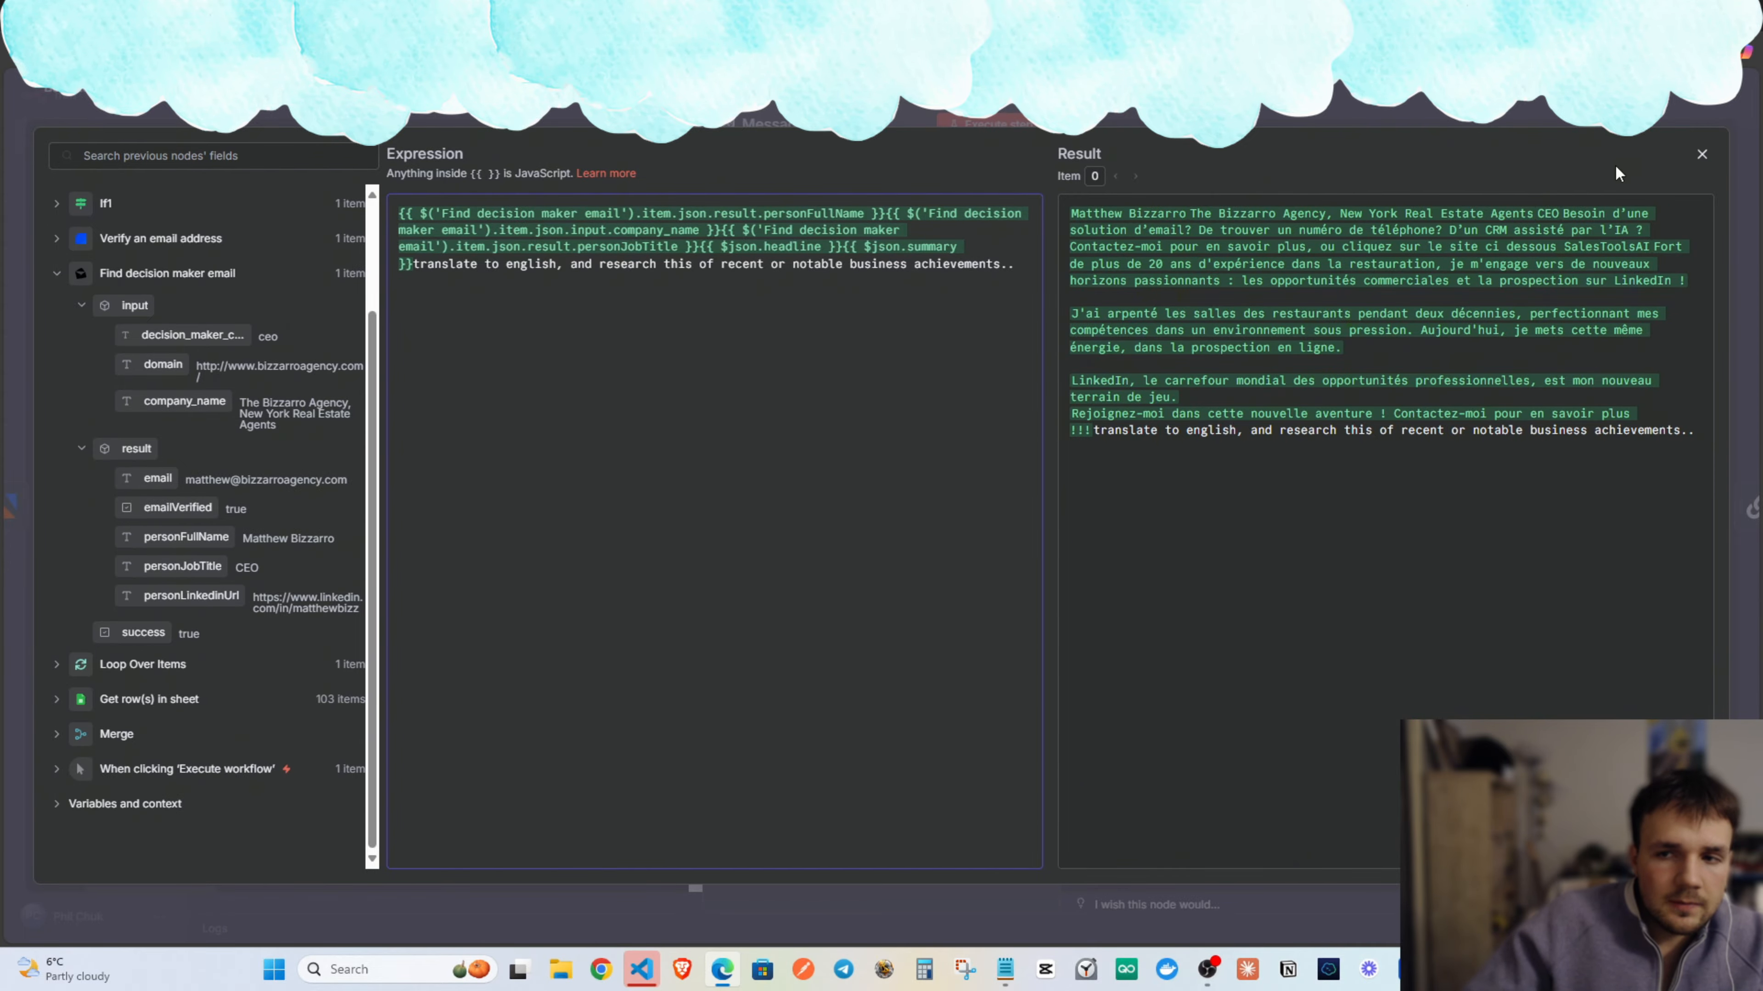
click(1702, 155)
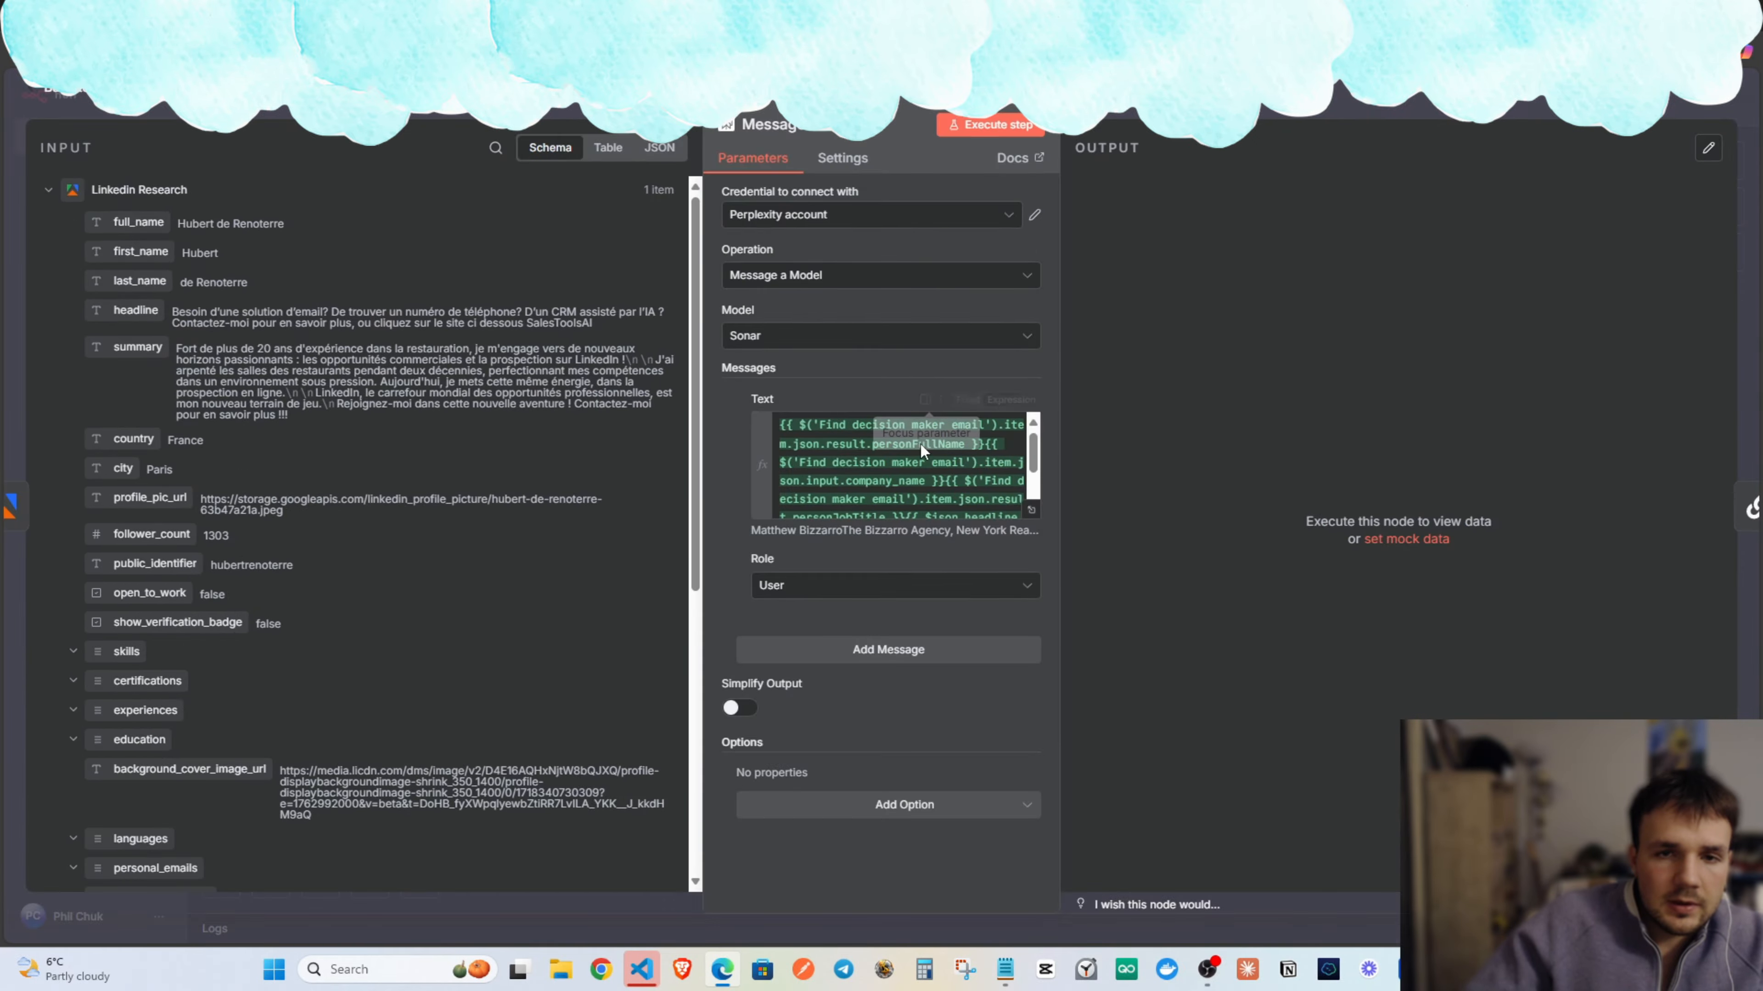
scroll(922, 465, down, 2)
scroll(923, 479, up, 2)
scroll(933, 472, down, 2)
scroll(937, 493, up, 2)
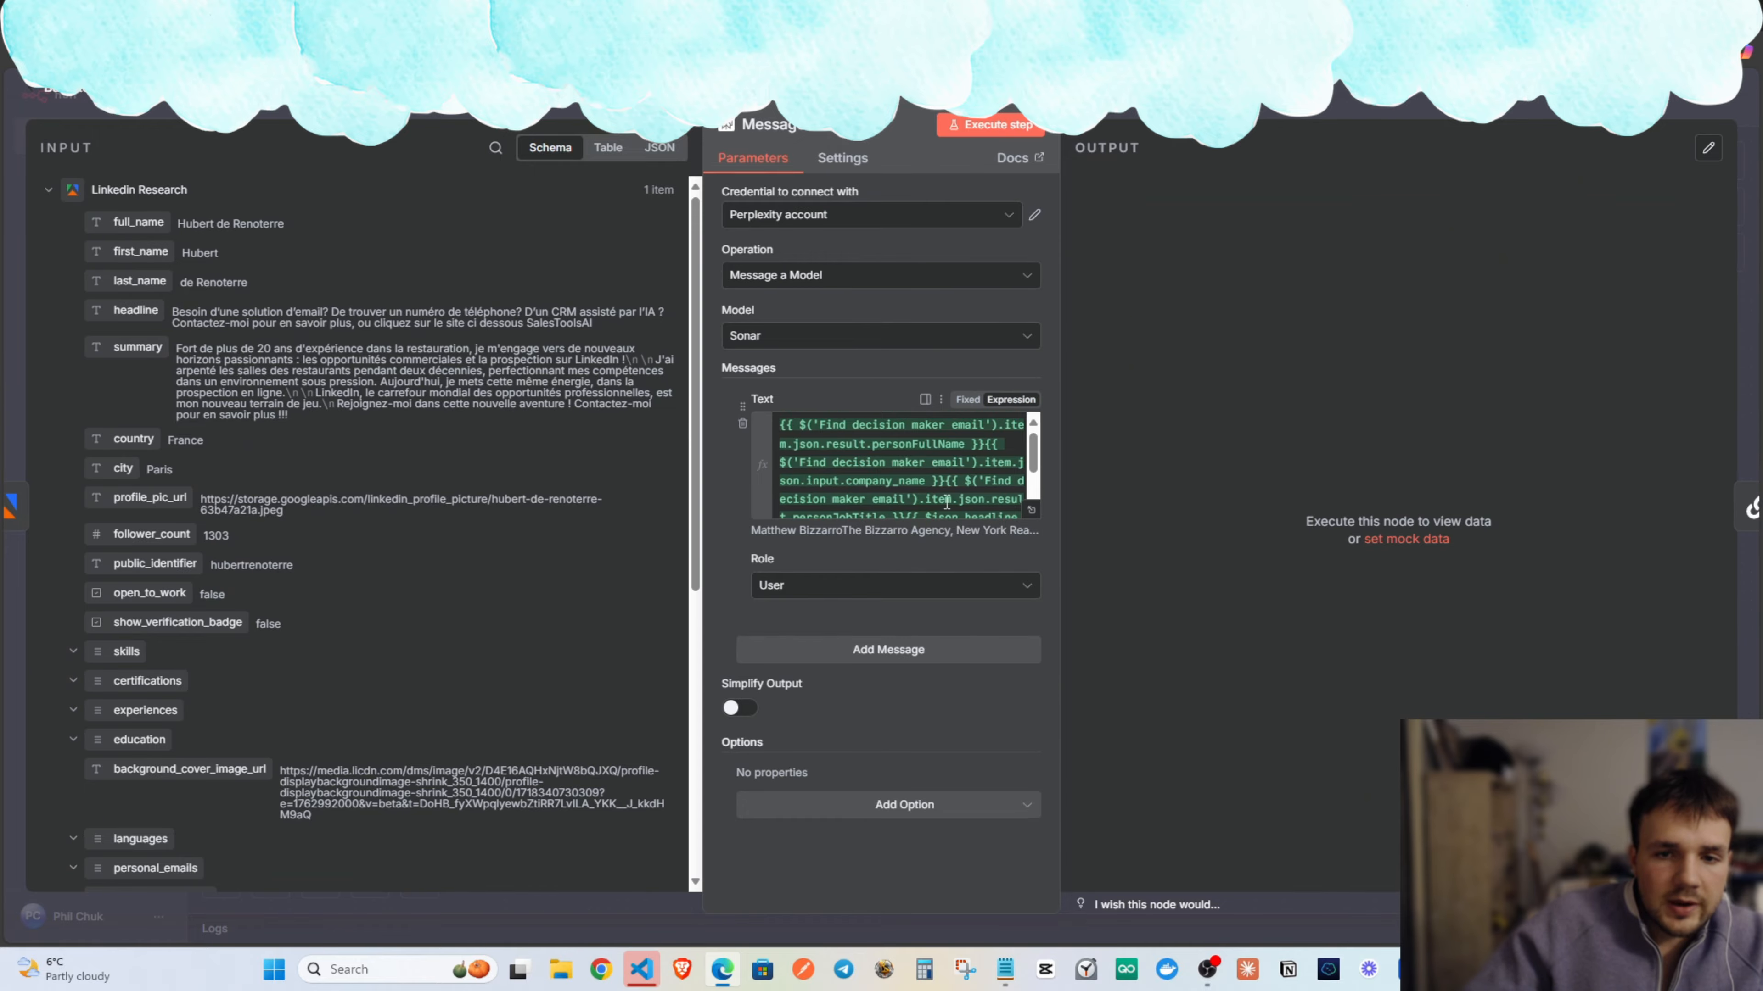
click(1031, 510)
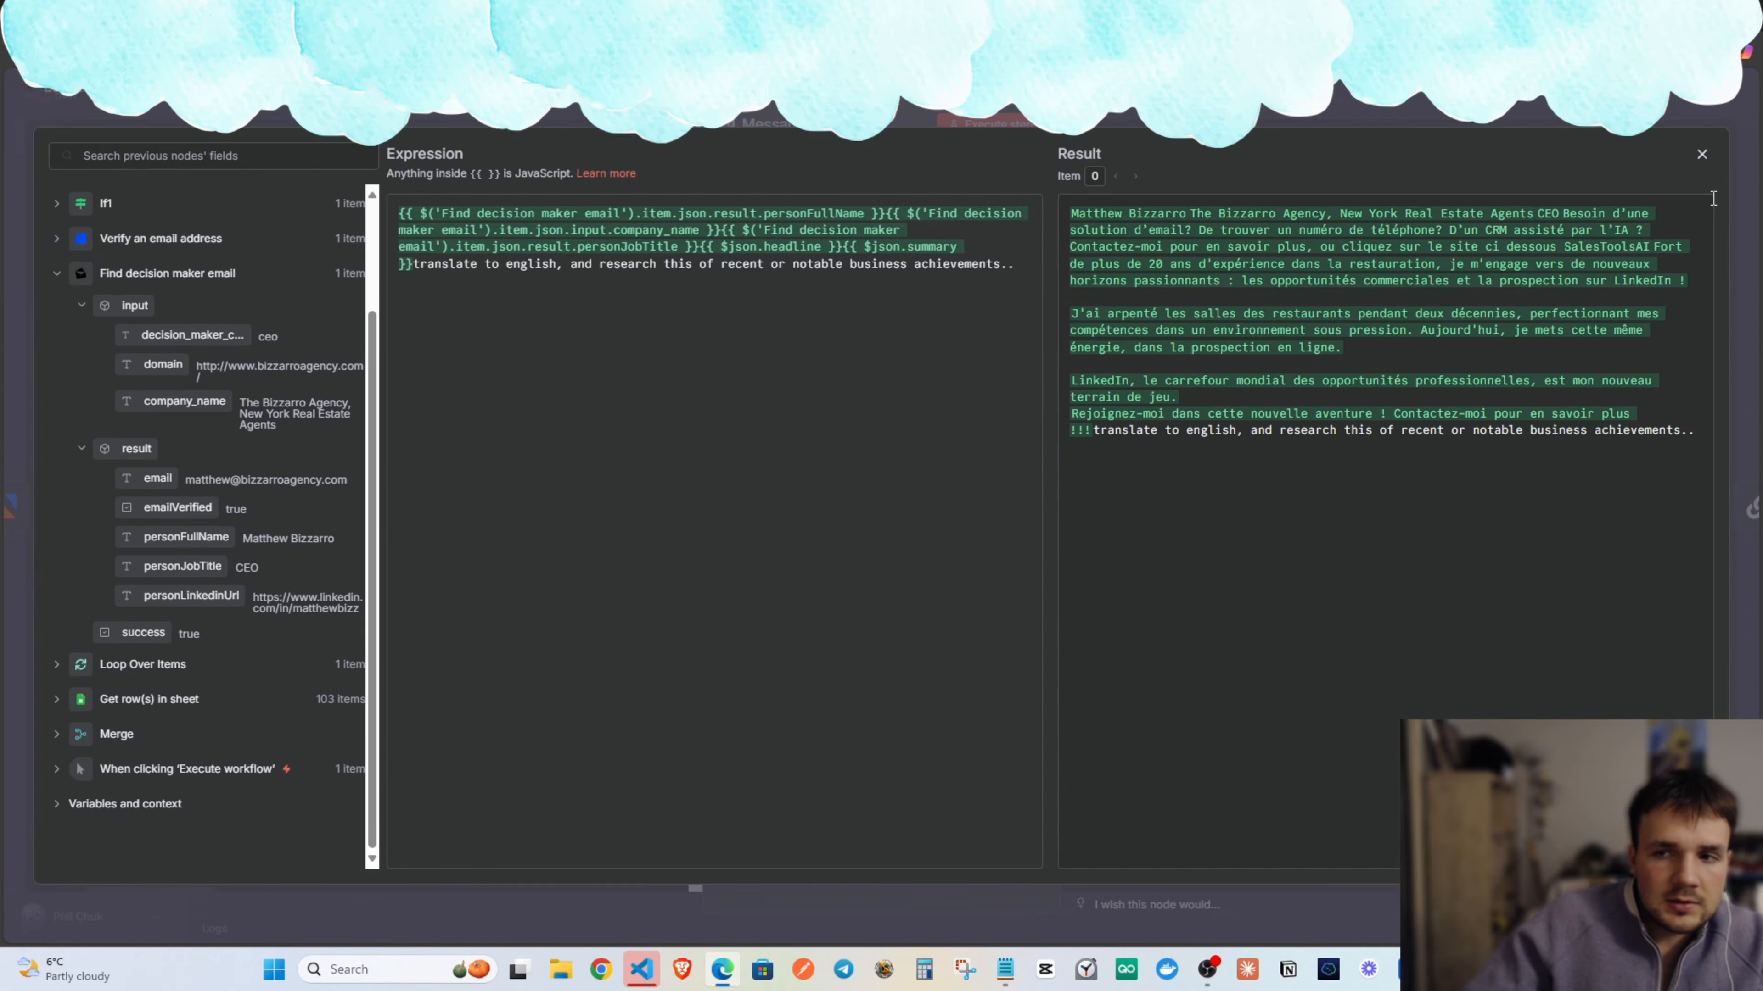
click(1702, 155)
key(Escape)
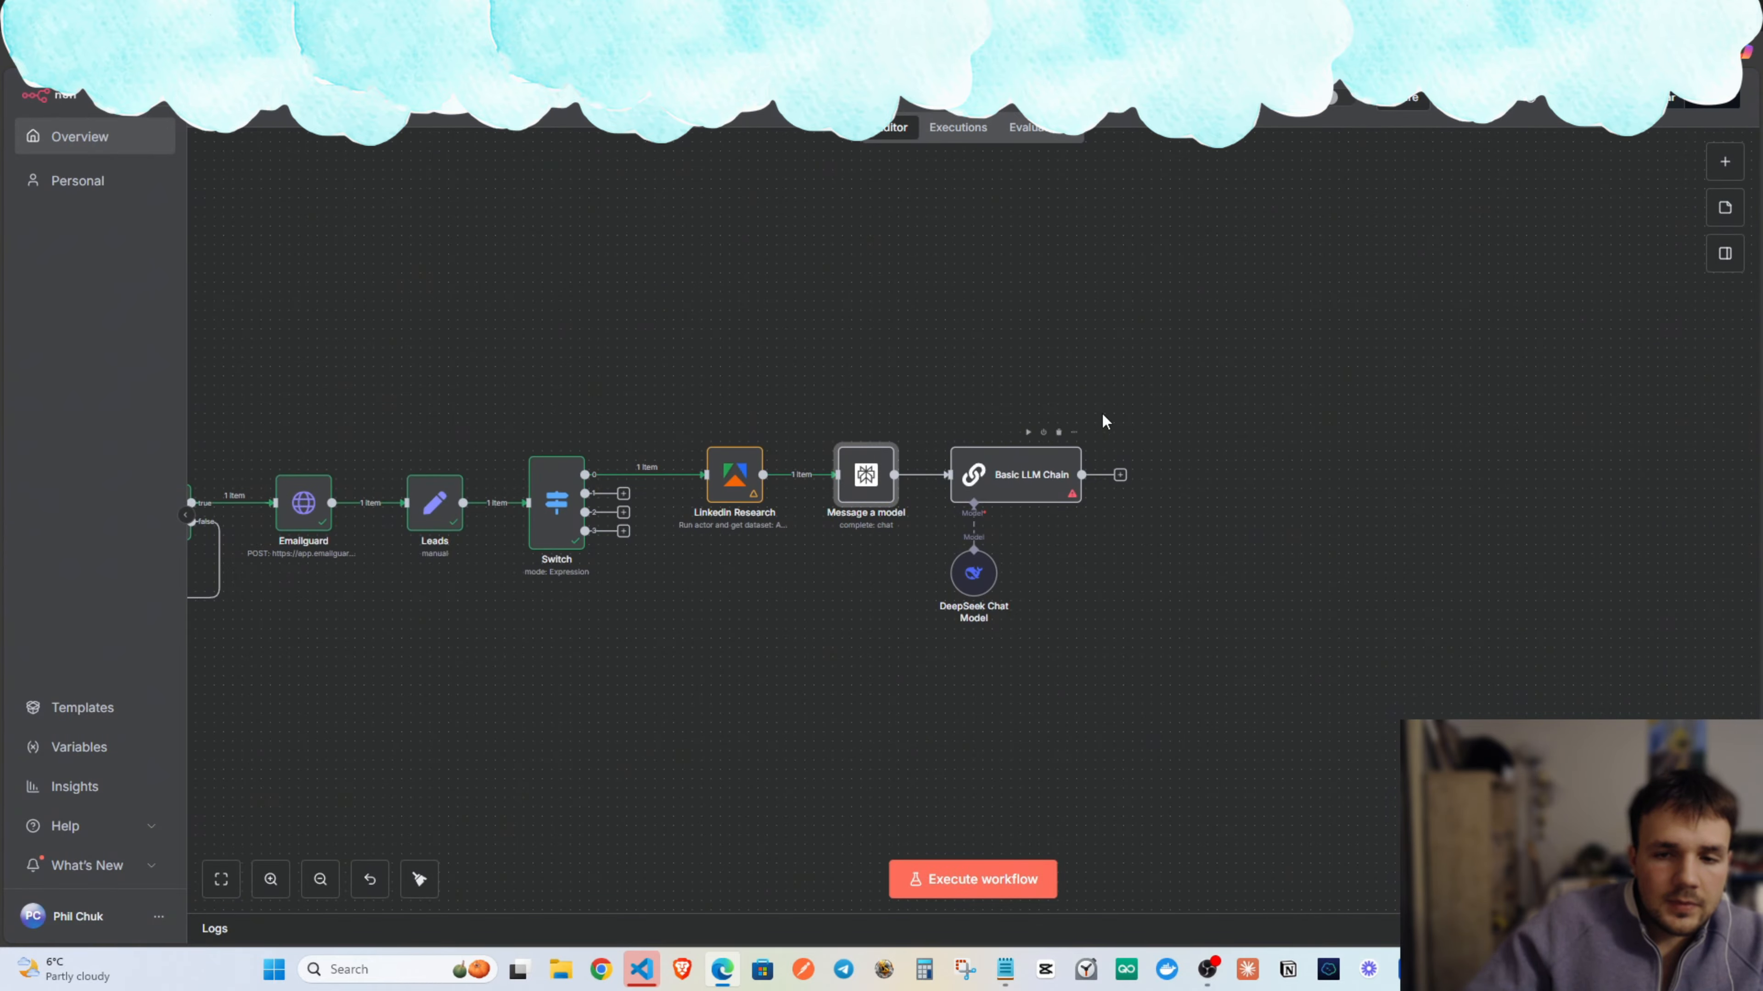
Align DeepSeek Chat Model under Basic LLM Chain and begin the chain prompt with 'Hello, you are'.
mouse_move(1079, 440)
mouse_down()
mouse_move(914, 451)
mouse_move(1083, 431)
mouse_up()
drag(986, 466, 1013, 465)
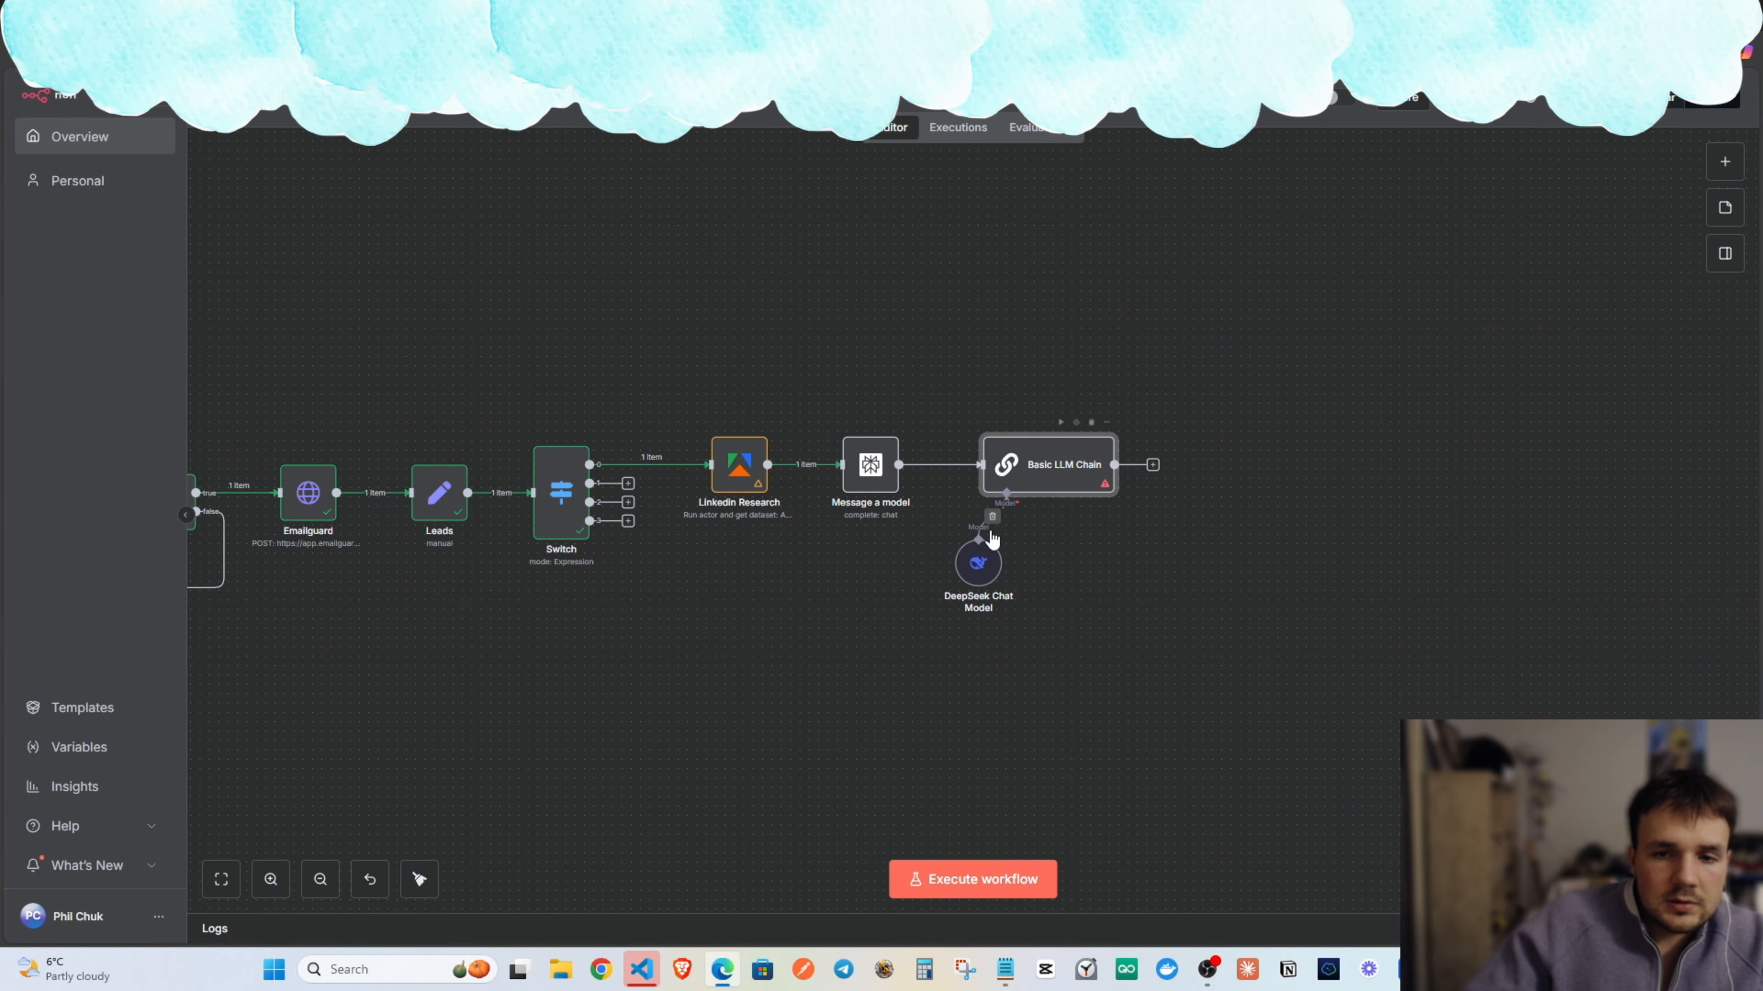
drag(993, 538, 1020, 538)
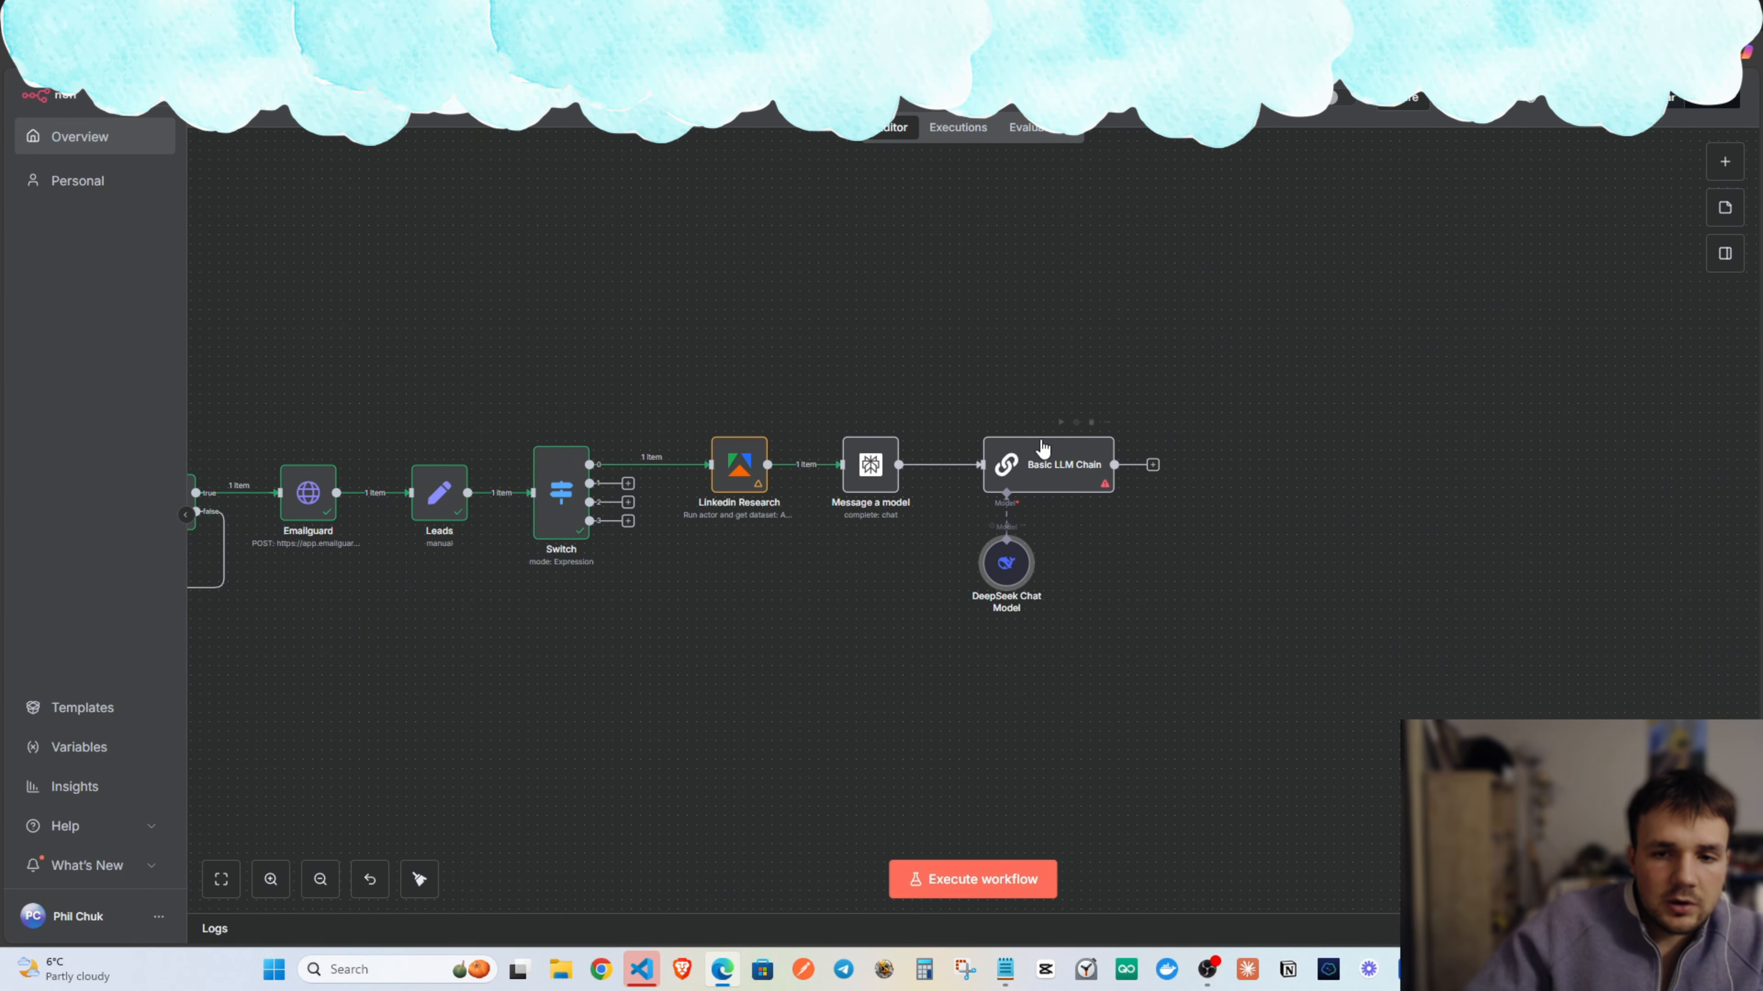
double_click(1044, 458)
click(915, 341)
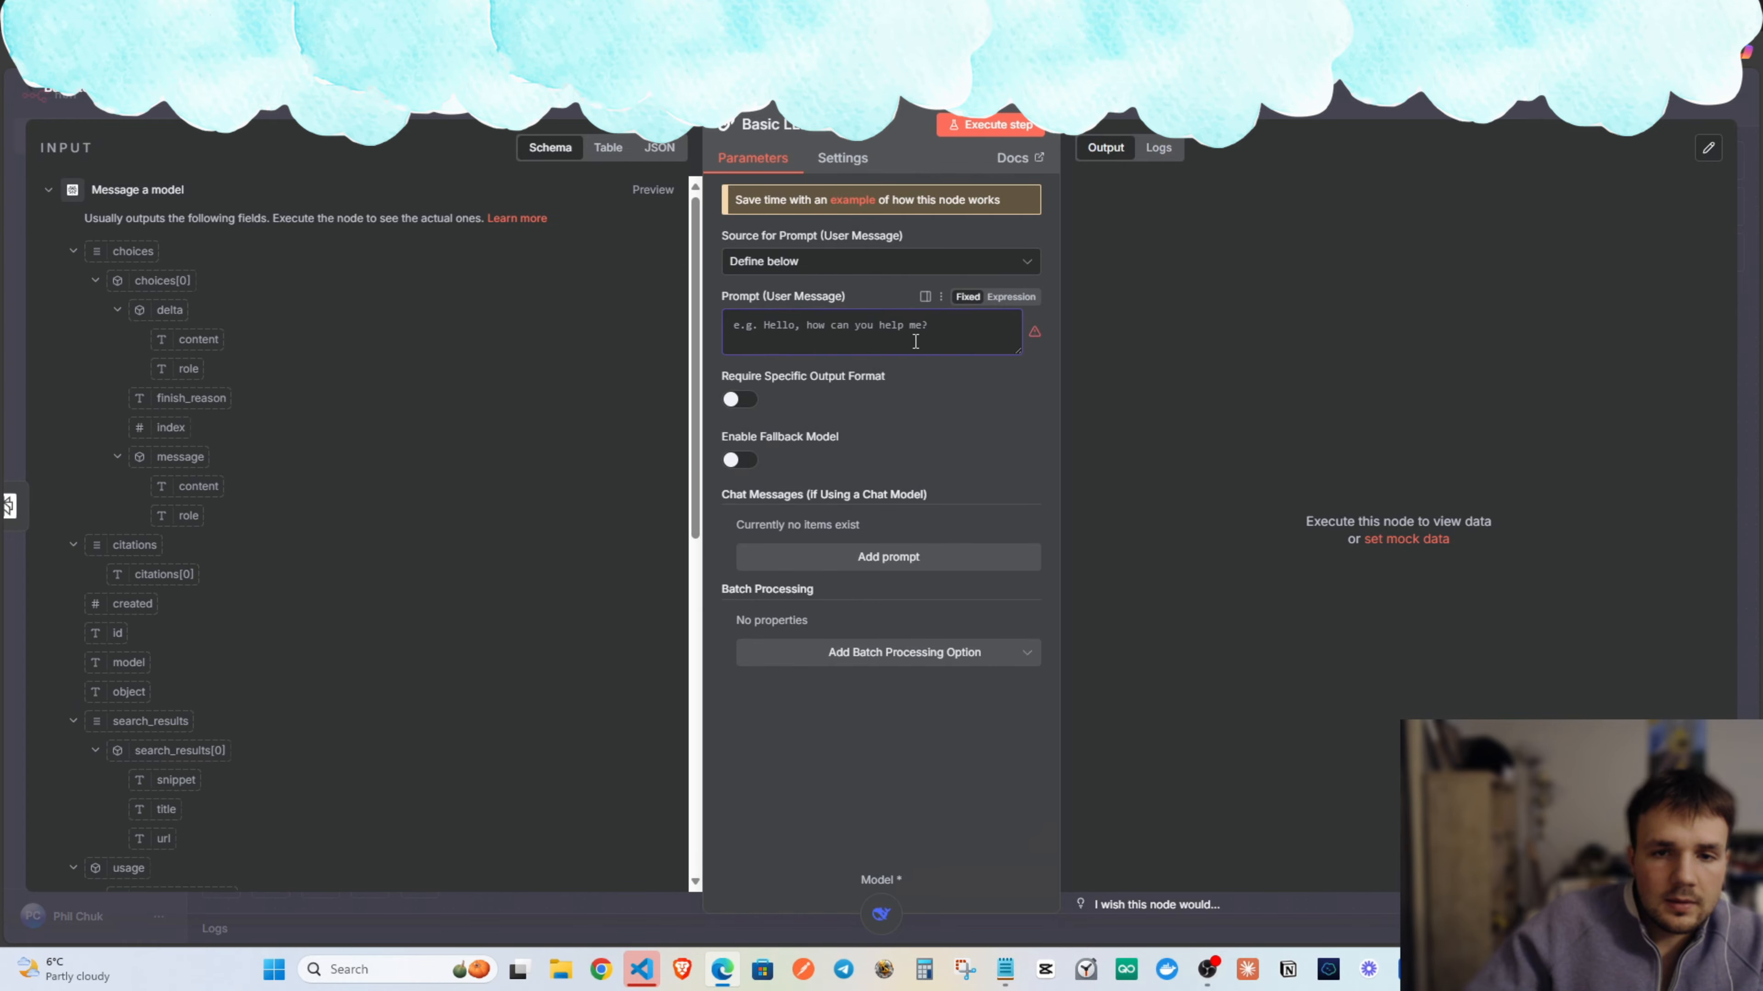
text(Hello, you are professional icebreaker writer)
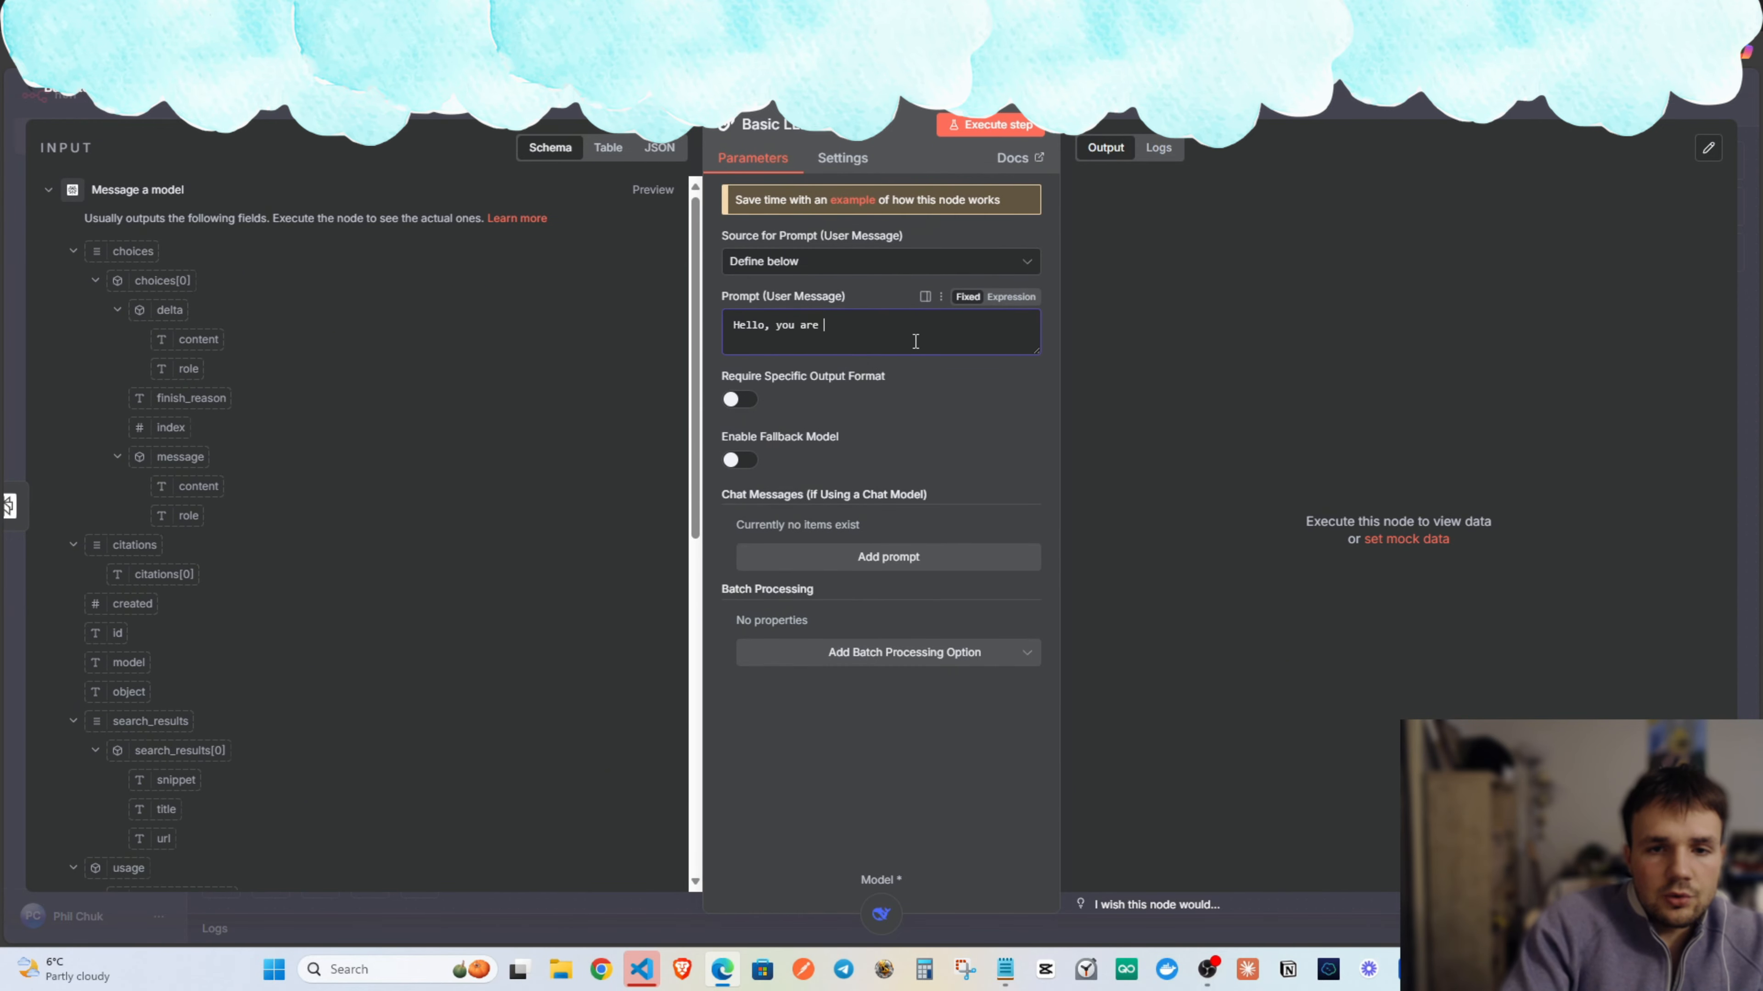
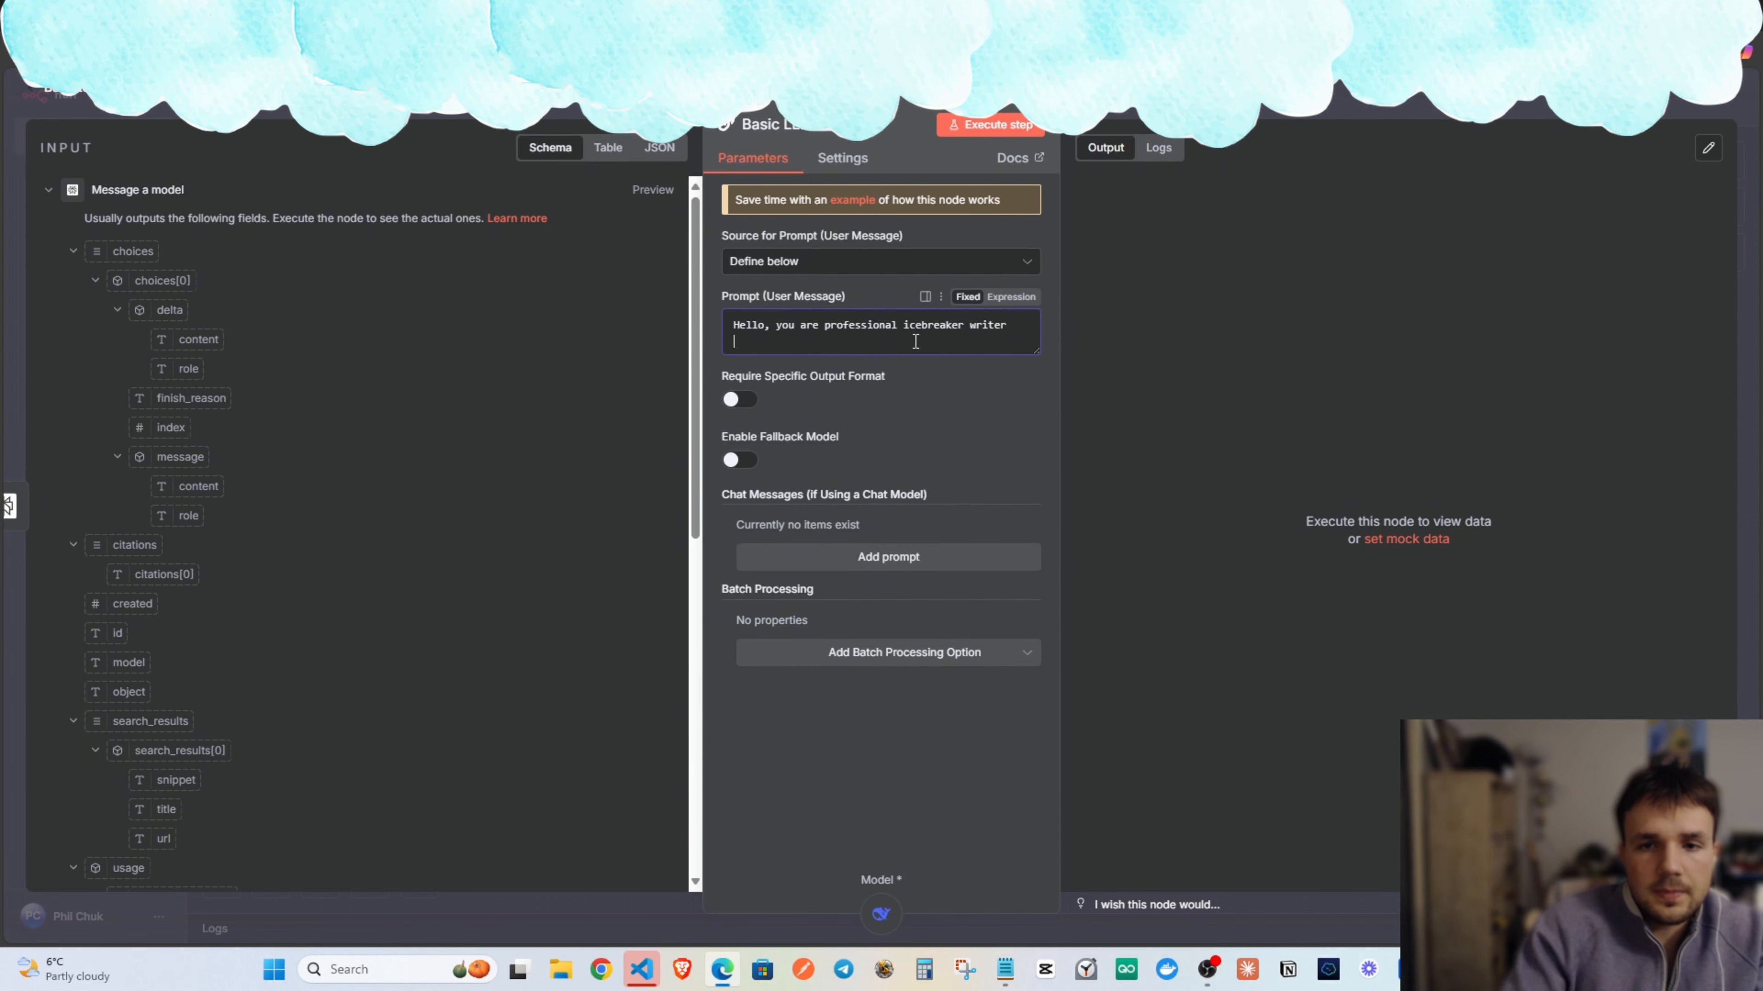
Cut the icebreaker-writer prompt out of the user prompt and paste it into a System message.
key(ctrl+a)
key(ctrl+x)
click(889, 557)
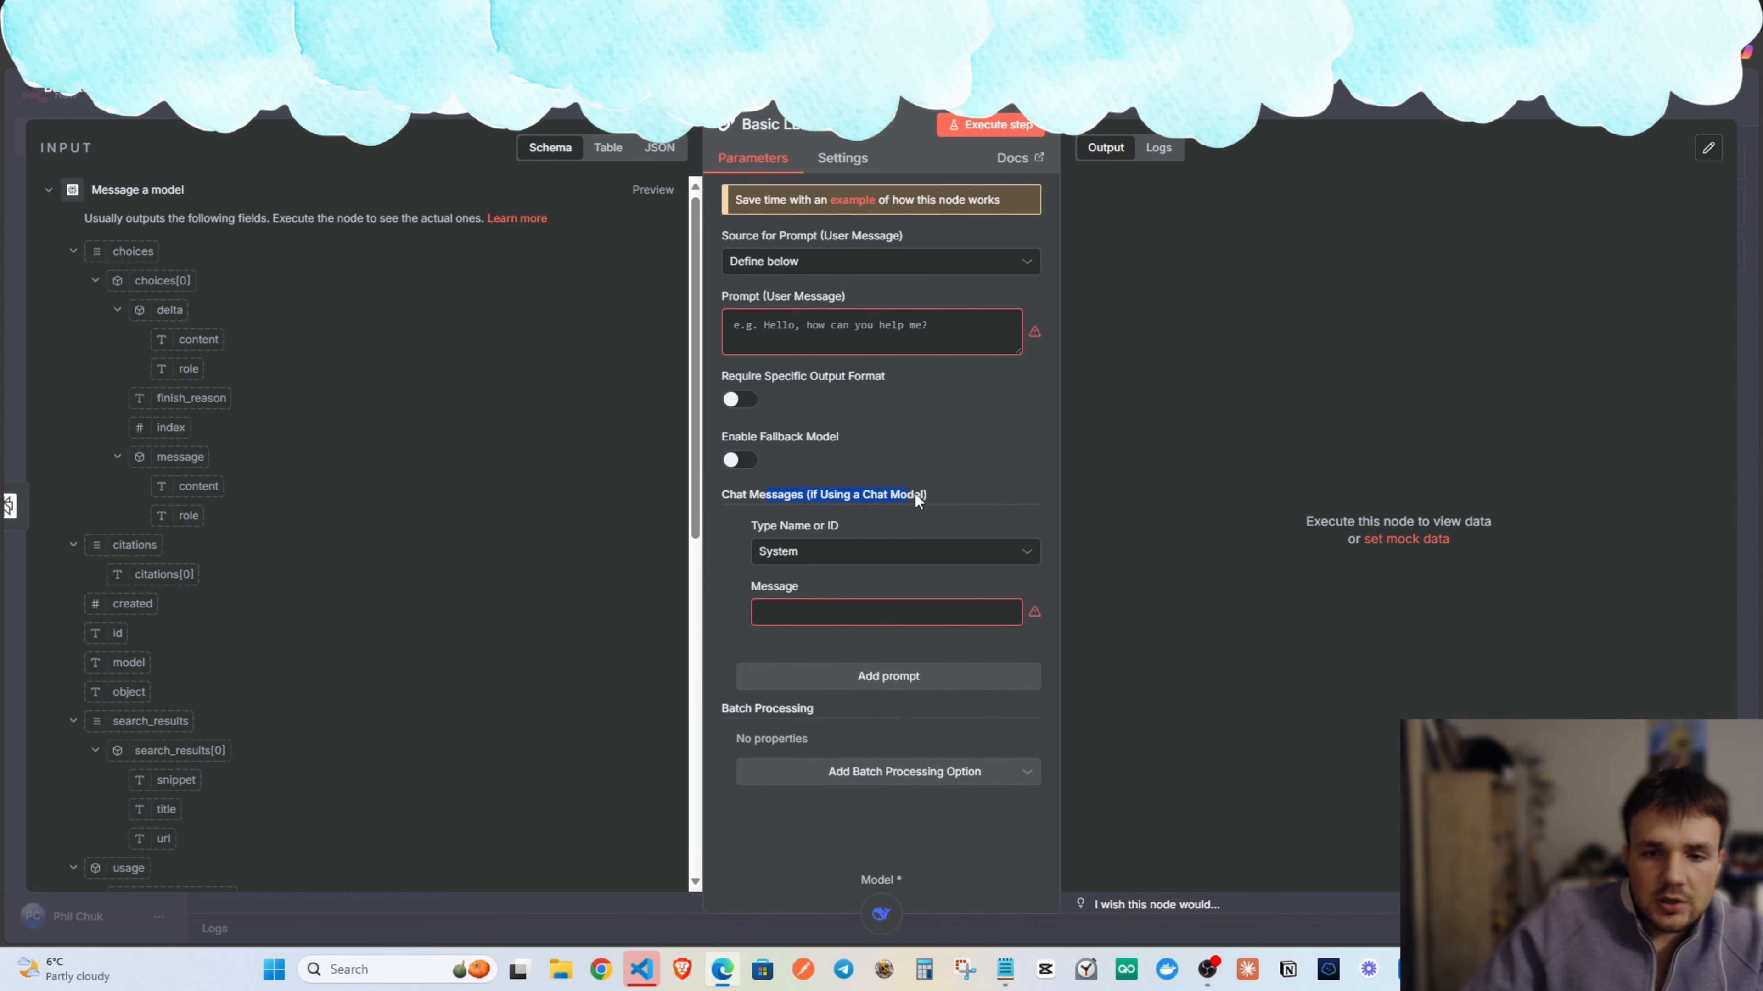
drag(915, 495, 916, 495)
click(859, 512)
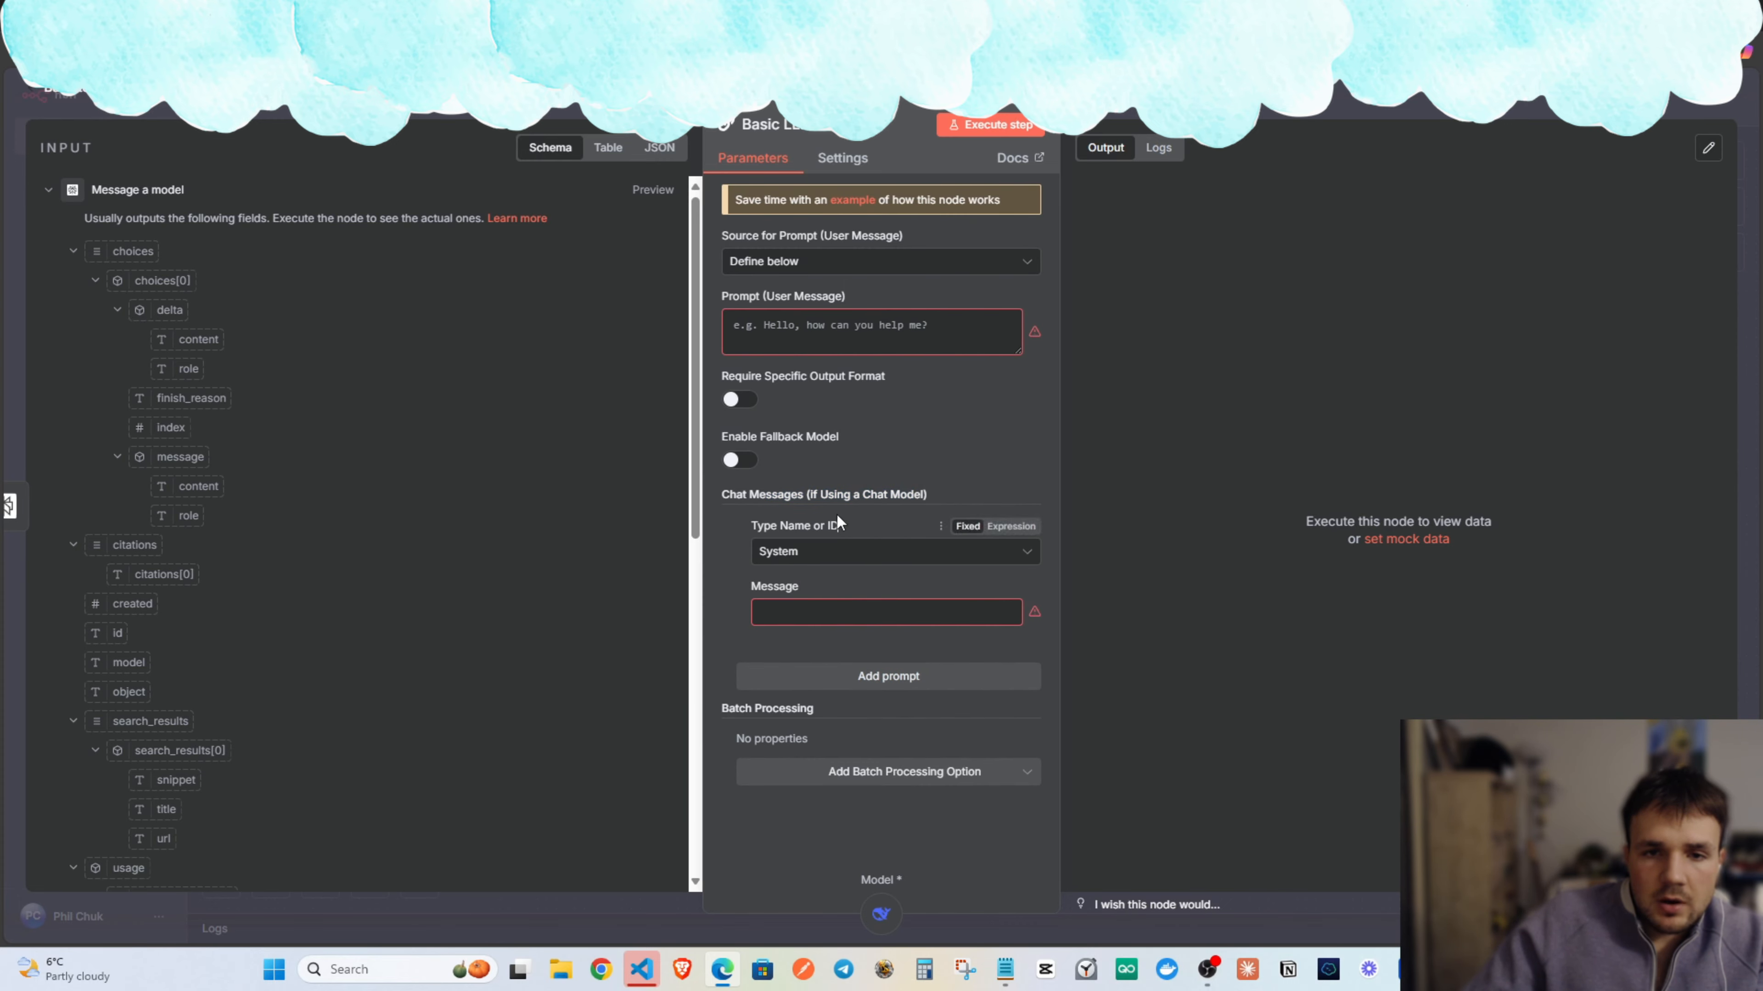
click(829, 609)
key(ctrl+v)
drag(777, 611, 982, 611)
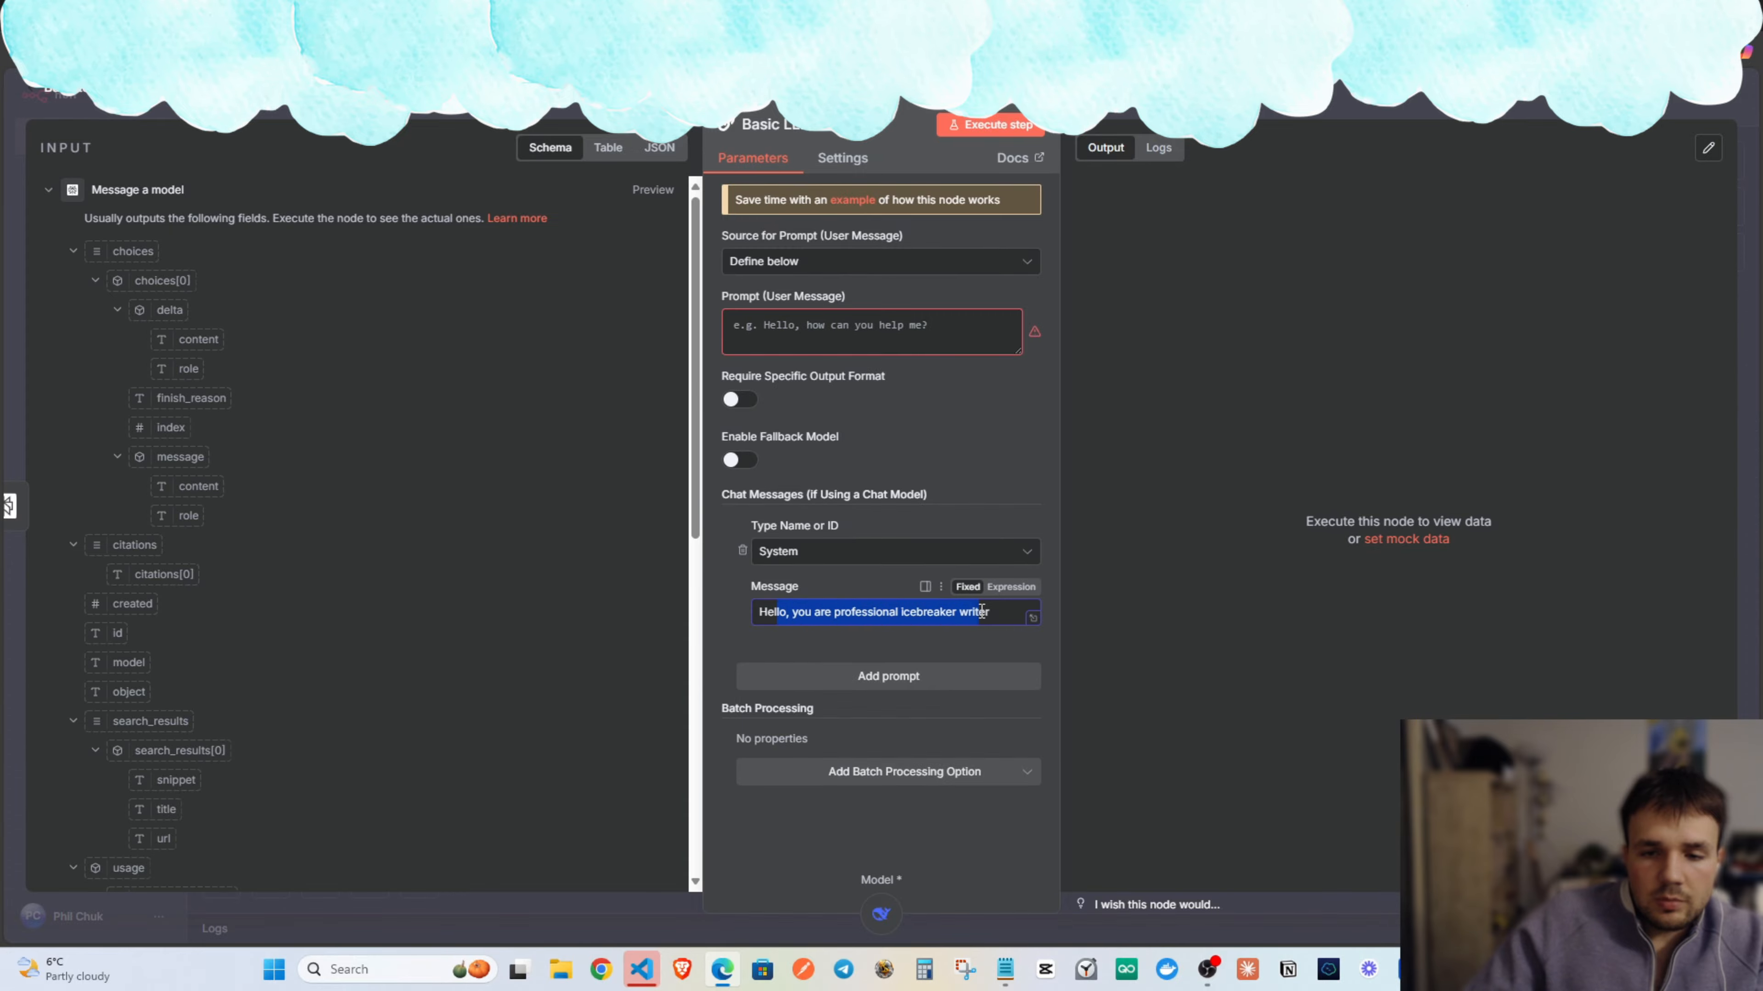
click(909, 677)
Connect Message a model to the new Message a model5 node and nudge it into place.
key(Escape)
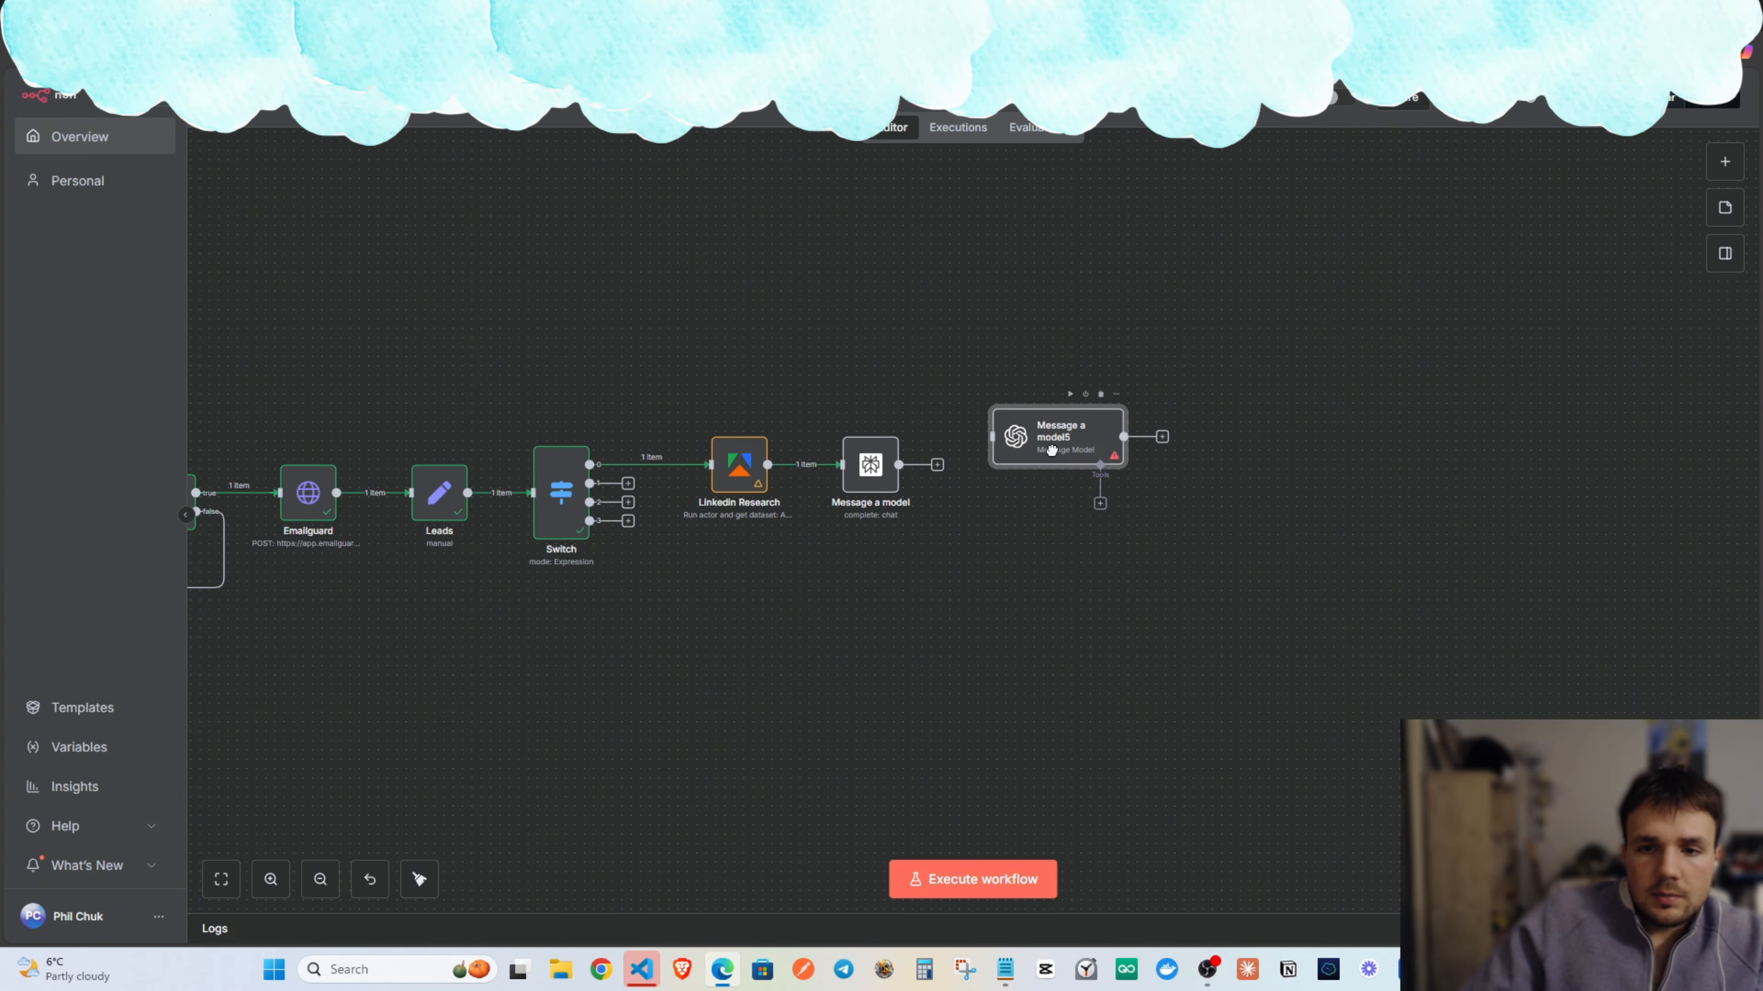
double_click(1077, 467)
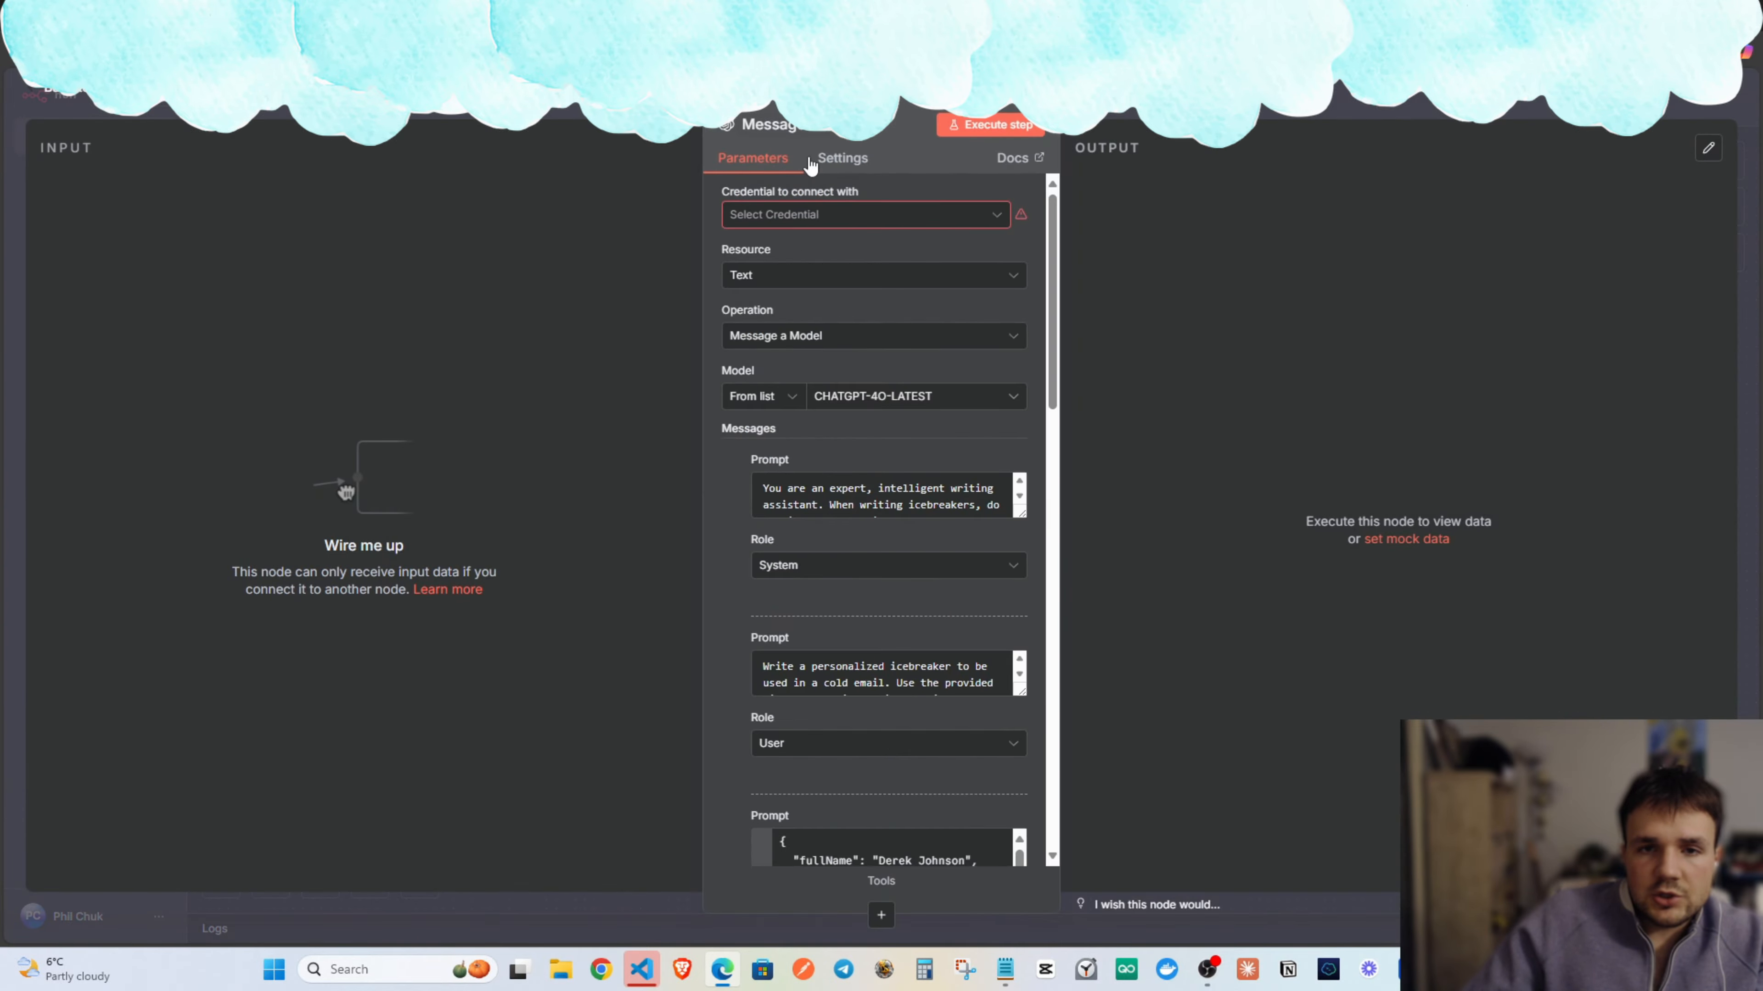
key(Escape)
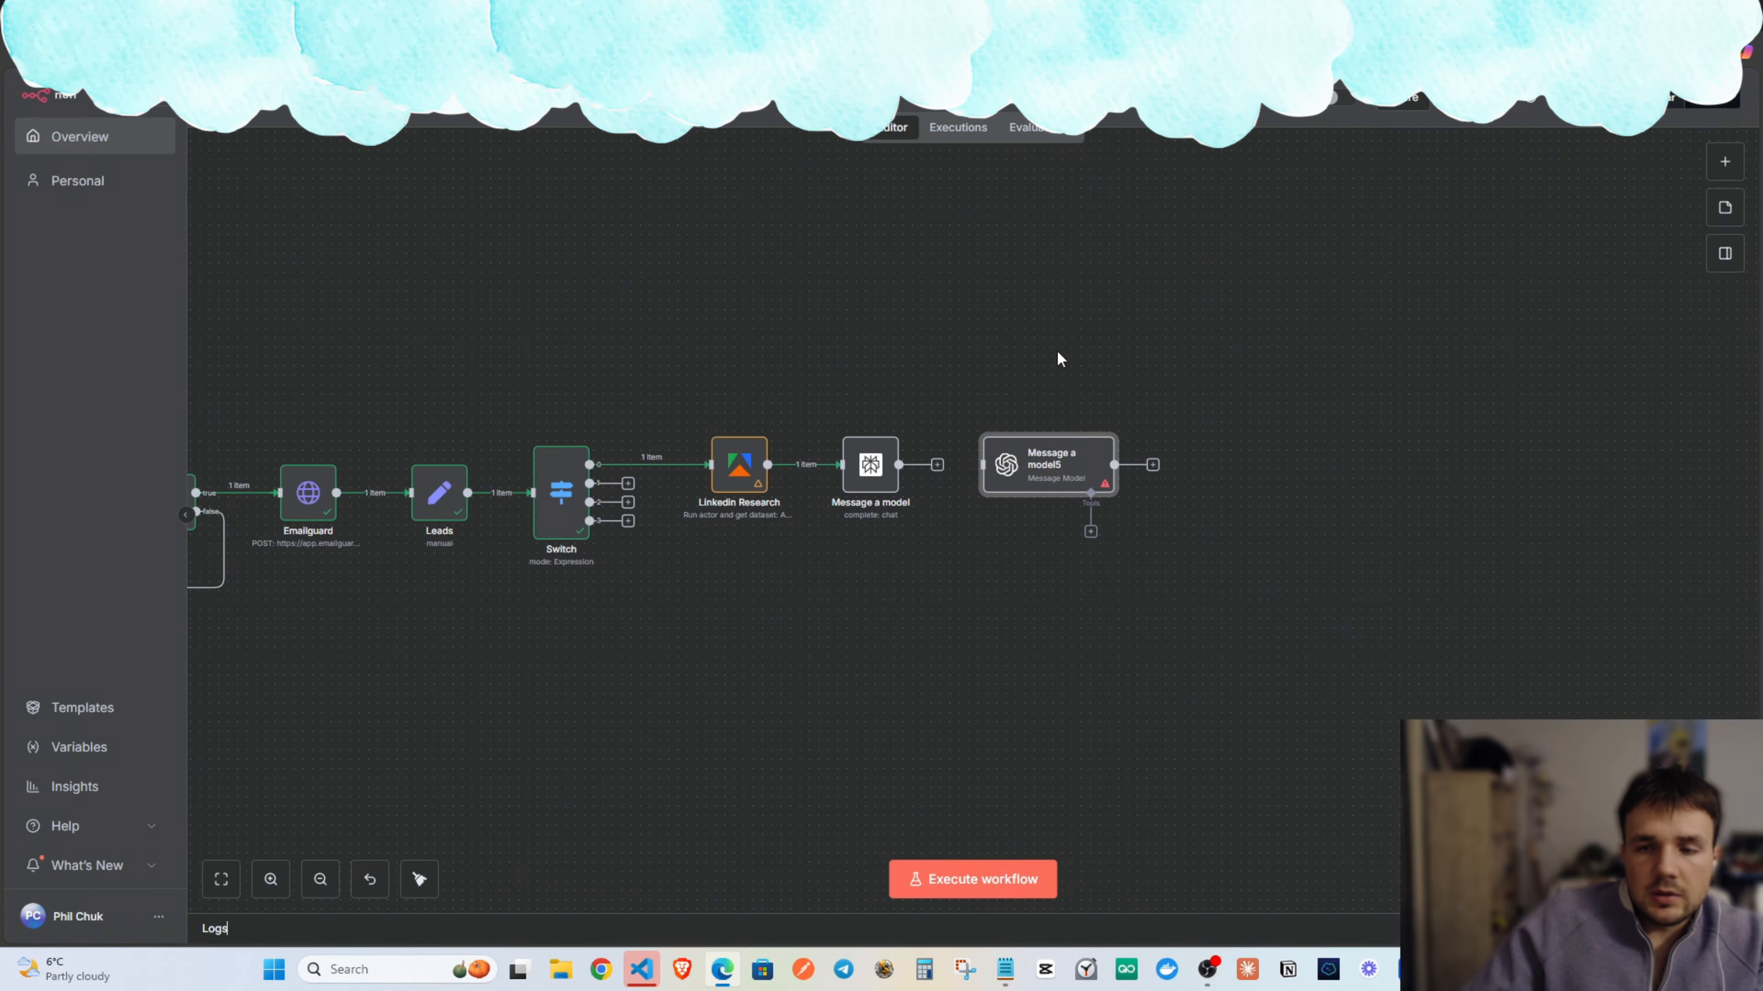
drag(937, 464, 1015, 468)
drag(1038, 468, 1023, 466)
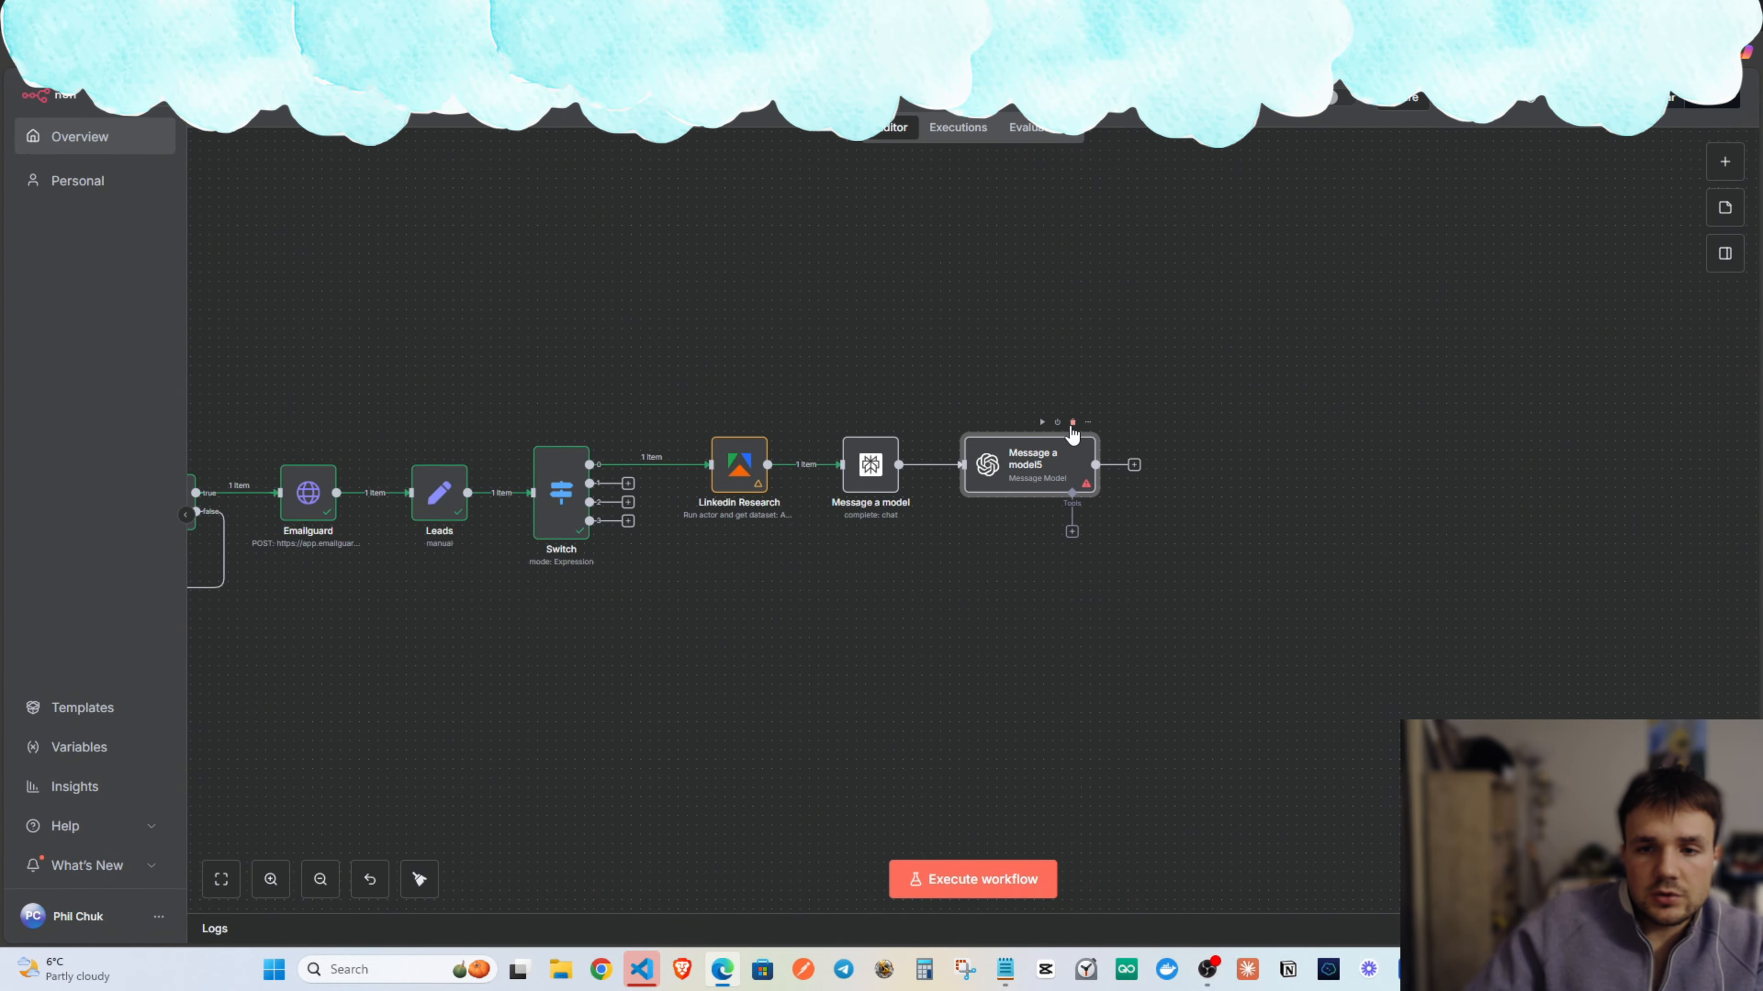
Open the OpenAI message node, check its credential list, and scroll through its Messages.
double_click(1035, 467)
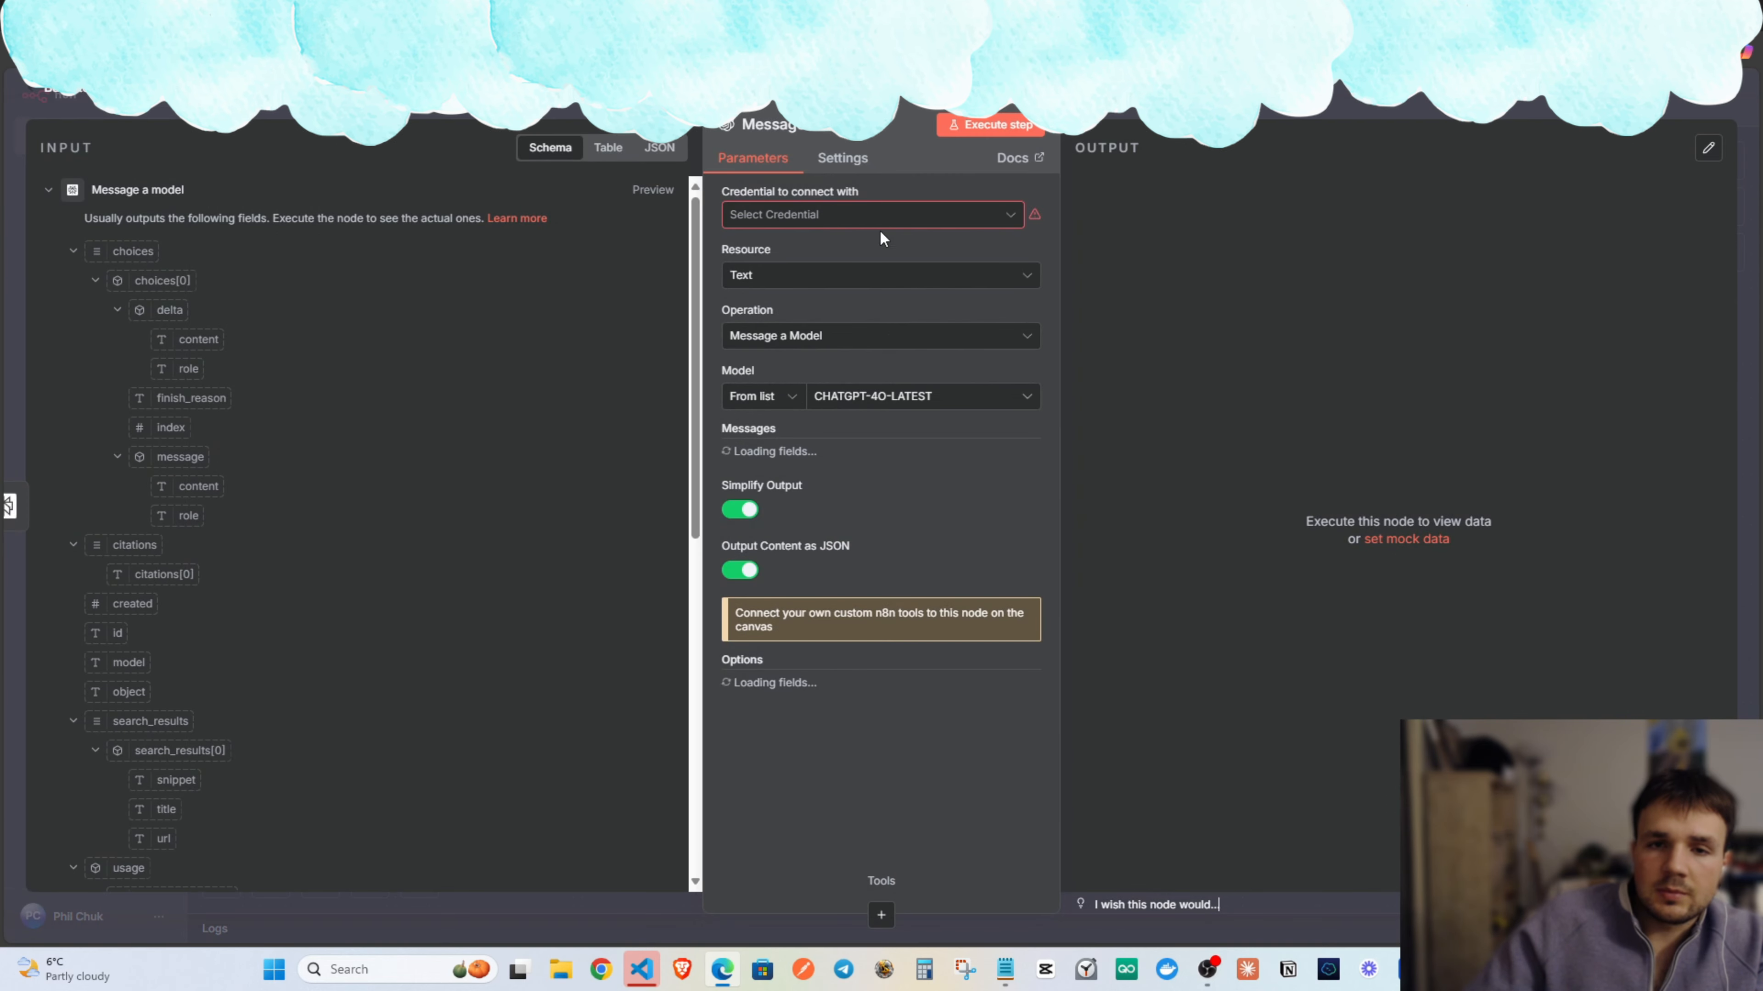
click(812, 221)
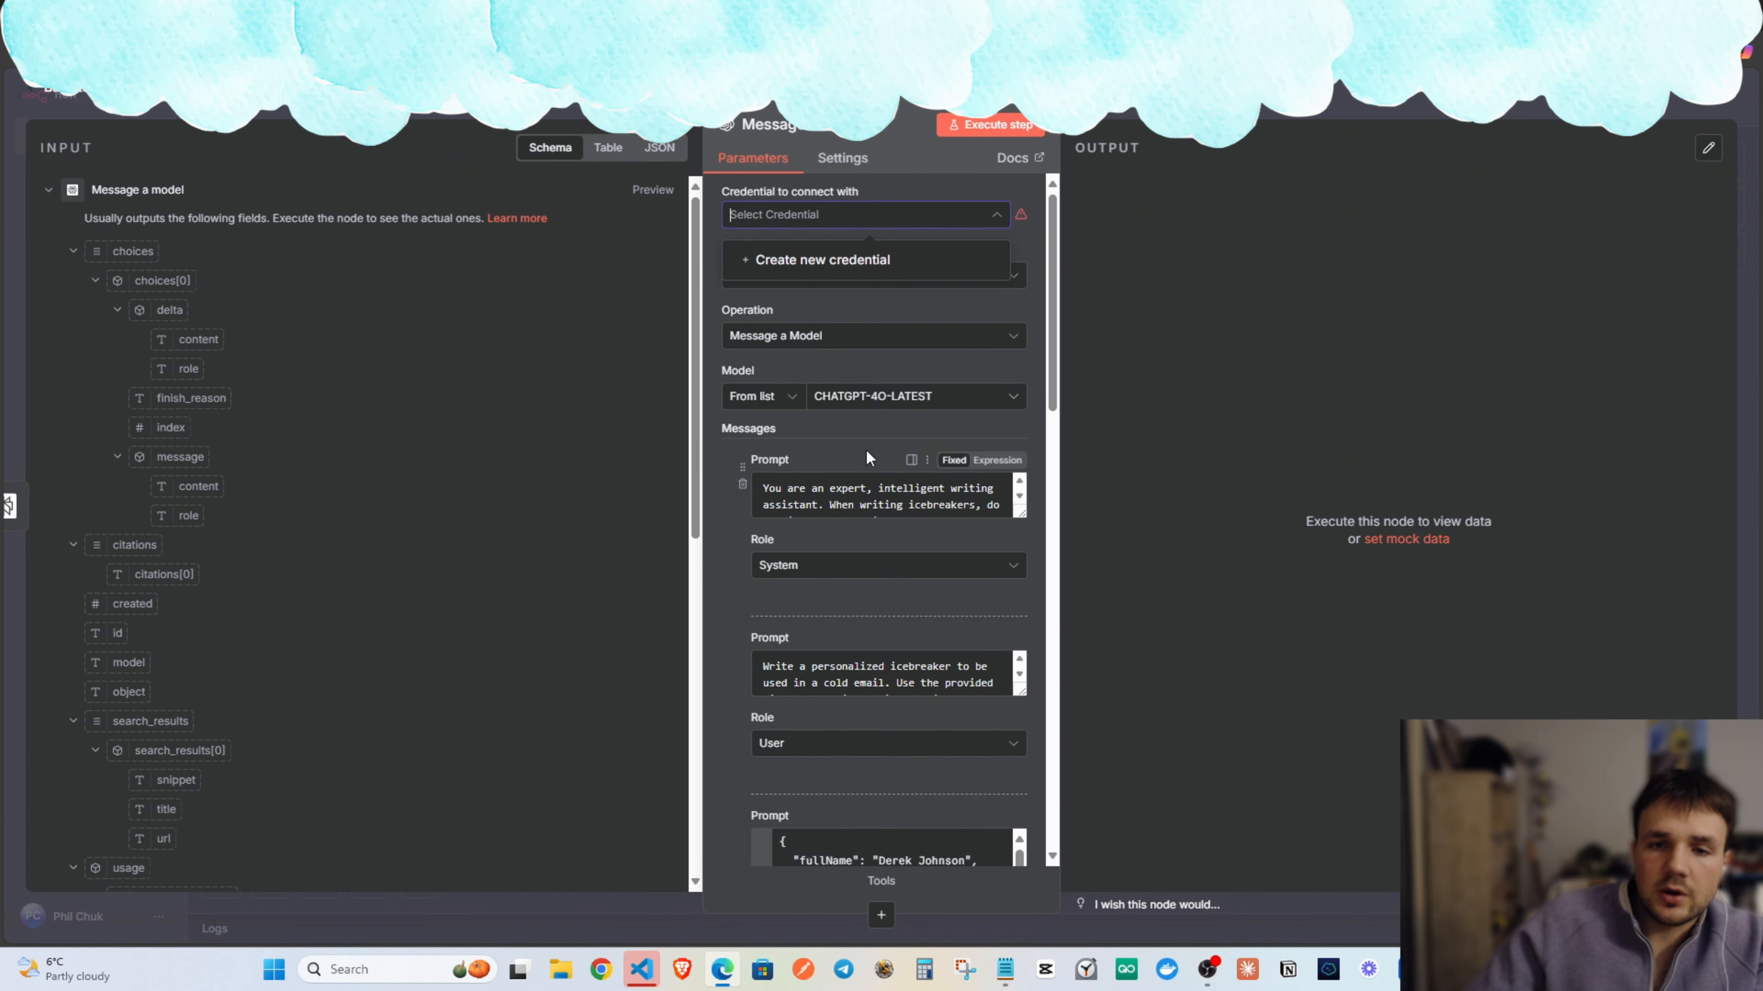
scroll(841, 452, down, 4)
scroll(841, 413, up, 3)
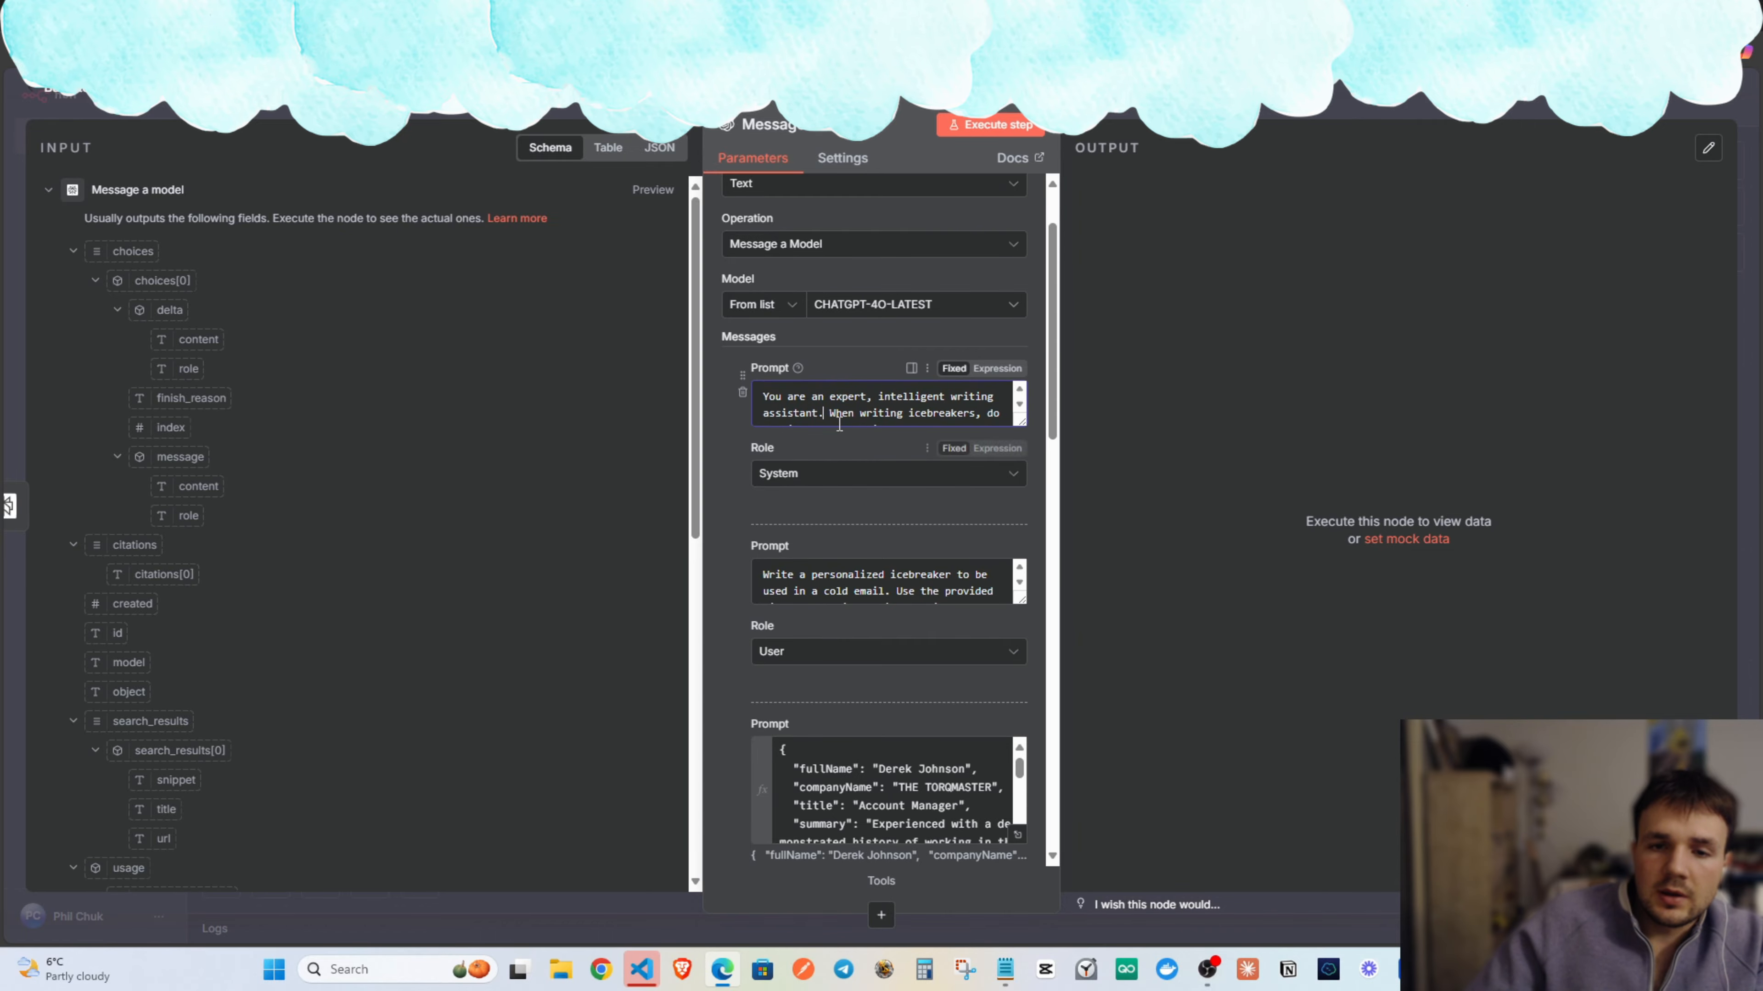
scroll(841, 413, down, 6)
scroll(837, 342, down, 5)
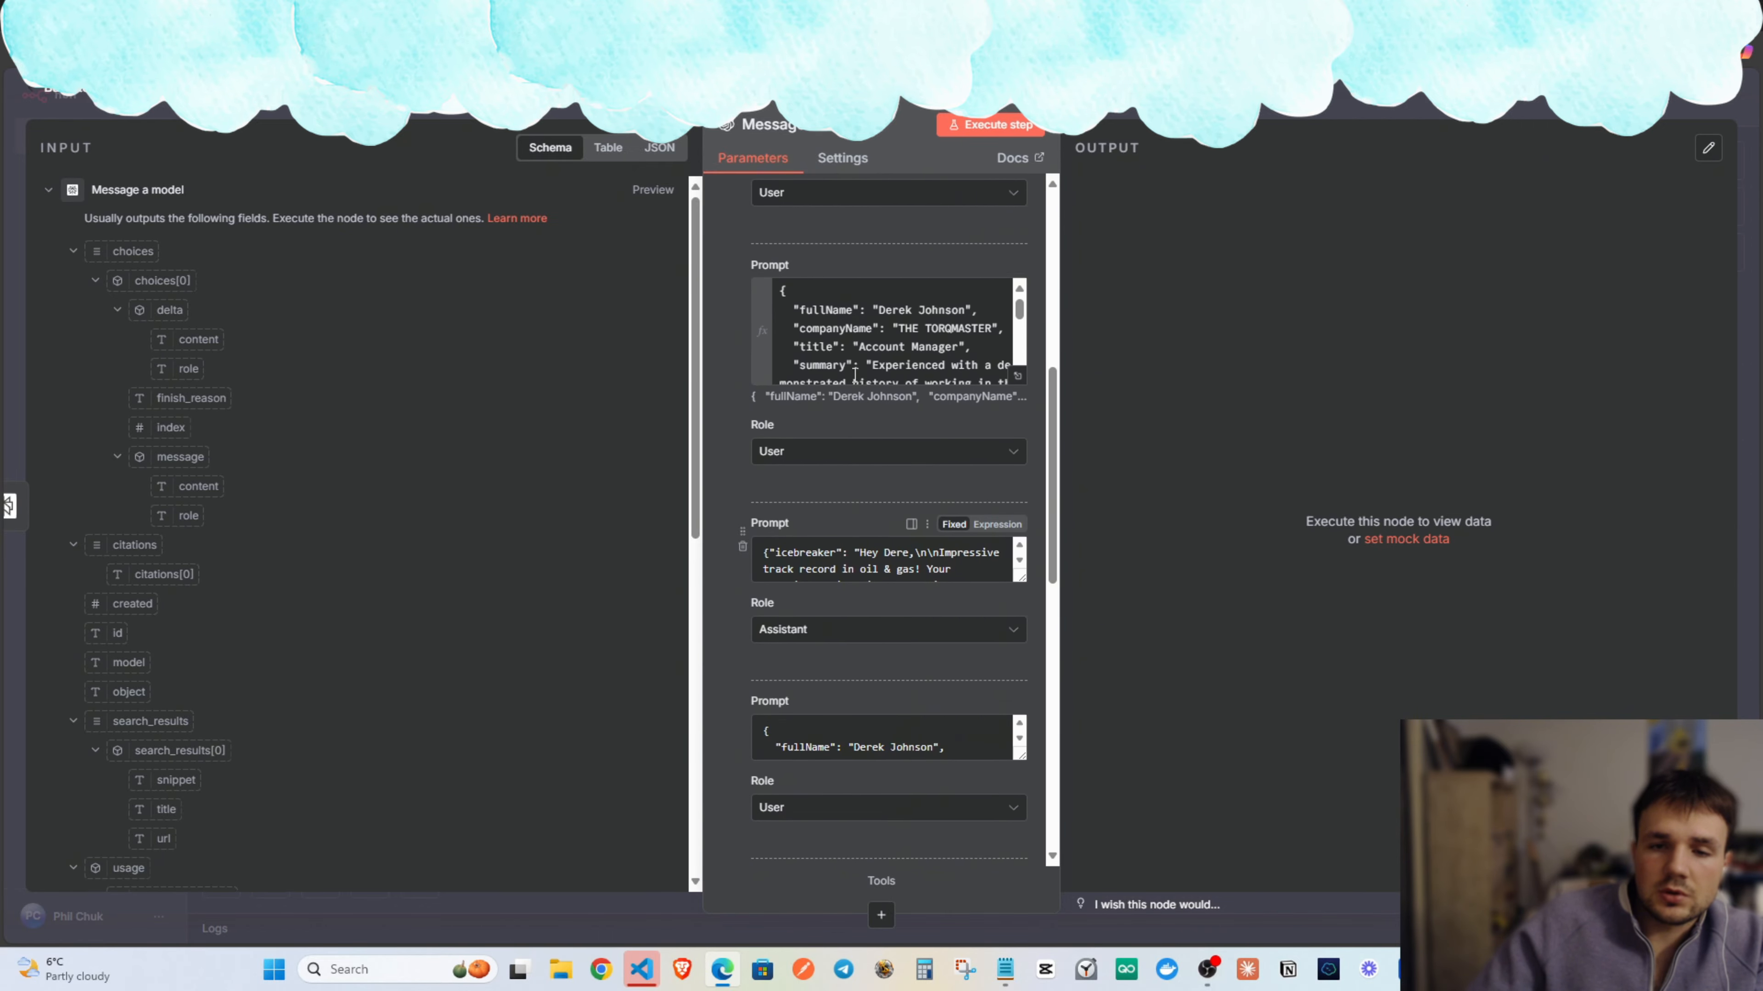
scroll(866, 355, down, 5)
scroll(865, 355, down, 10)
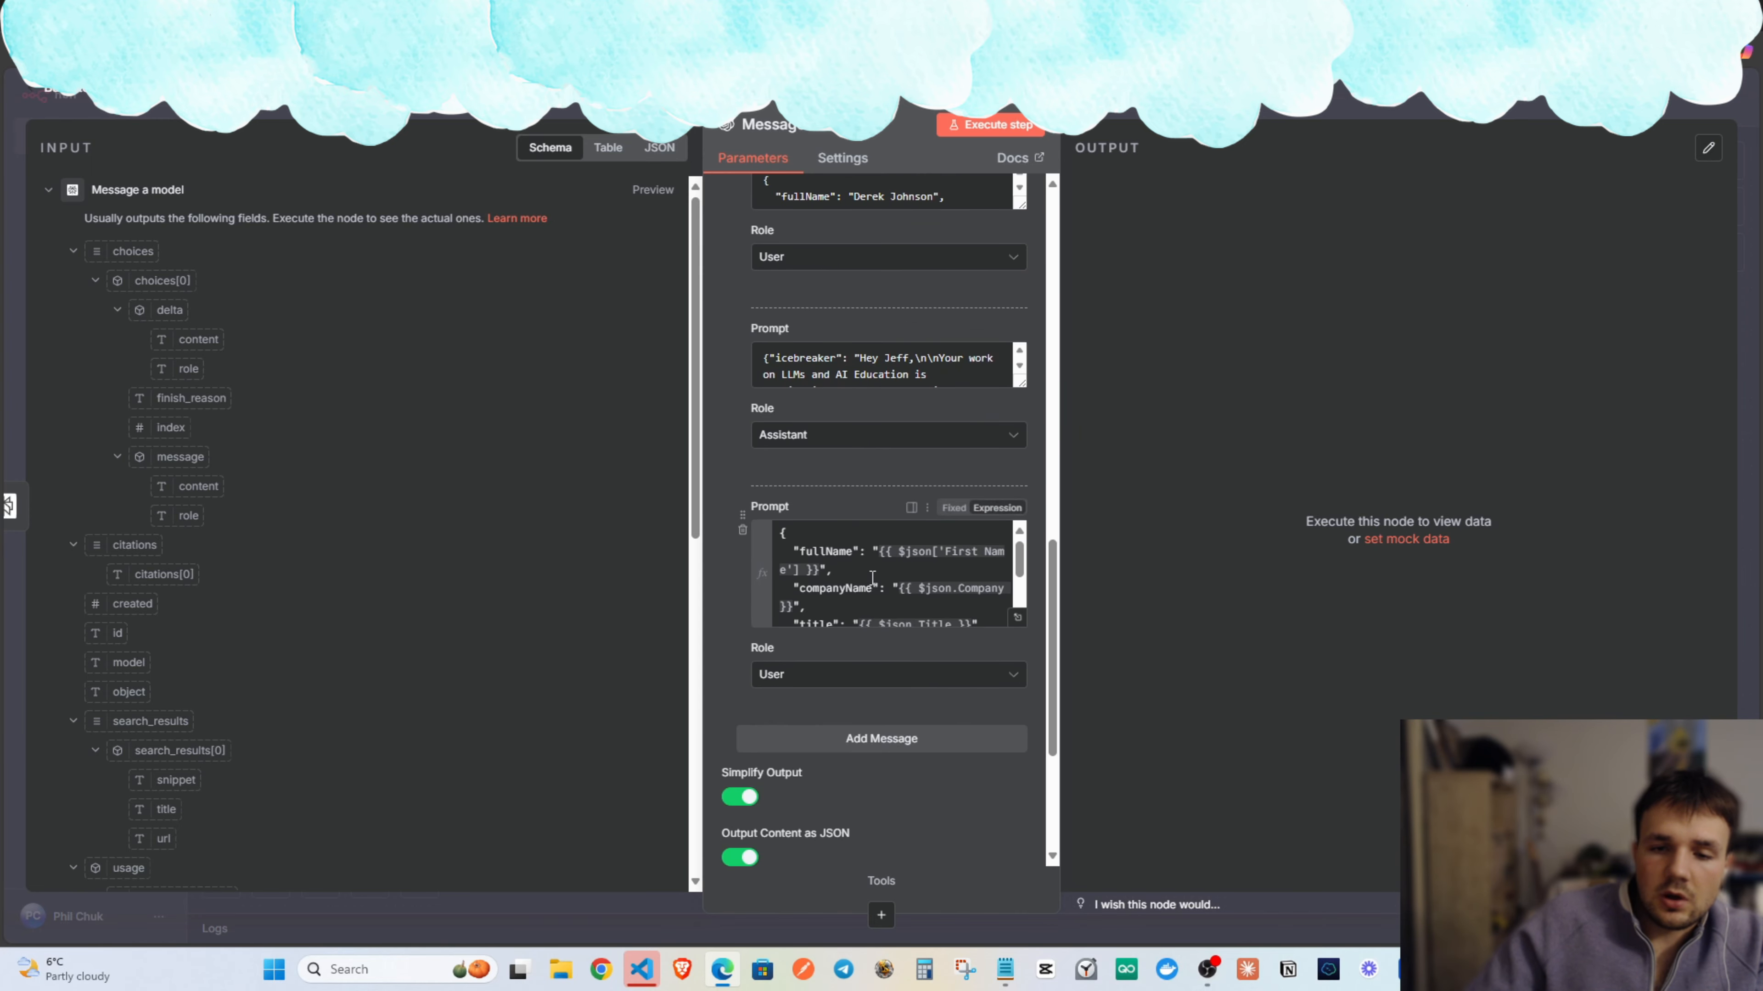
scroll(867, 477, down, 3)
scroll(868, 478, up, 3)
scroll(895, 503, down, 2)
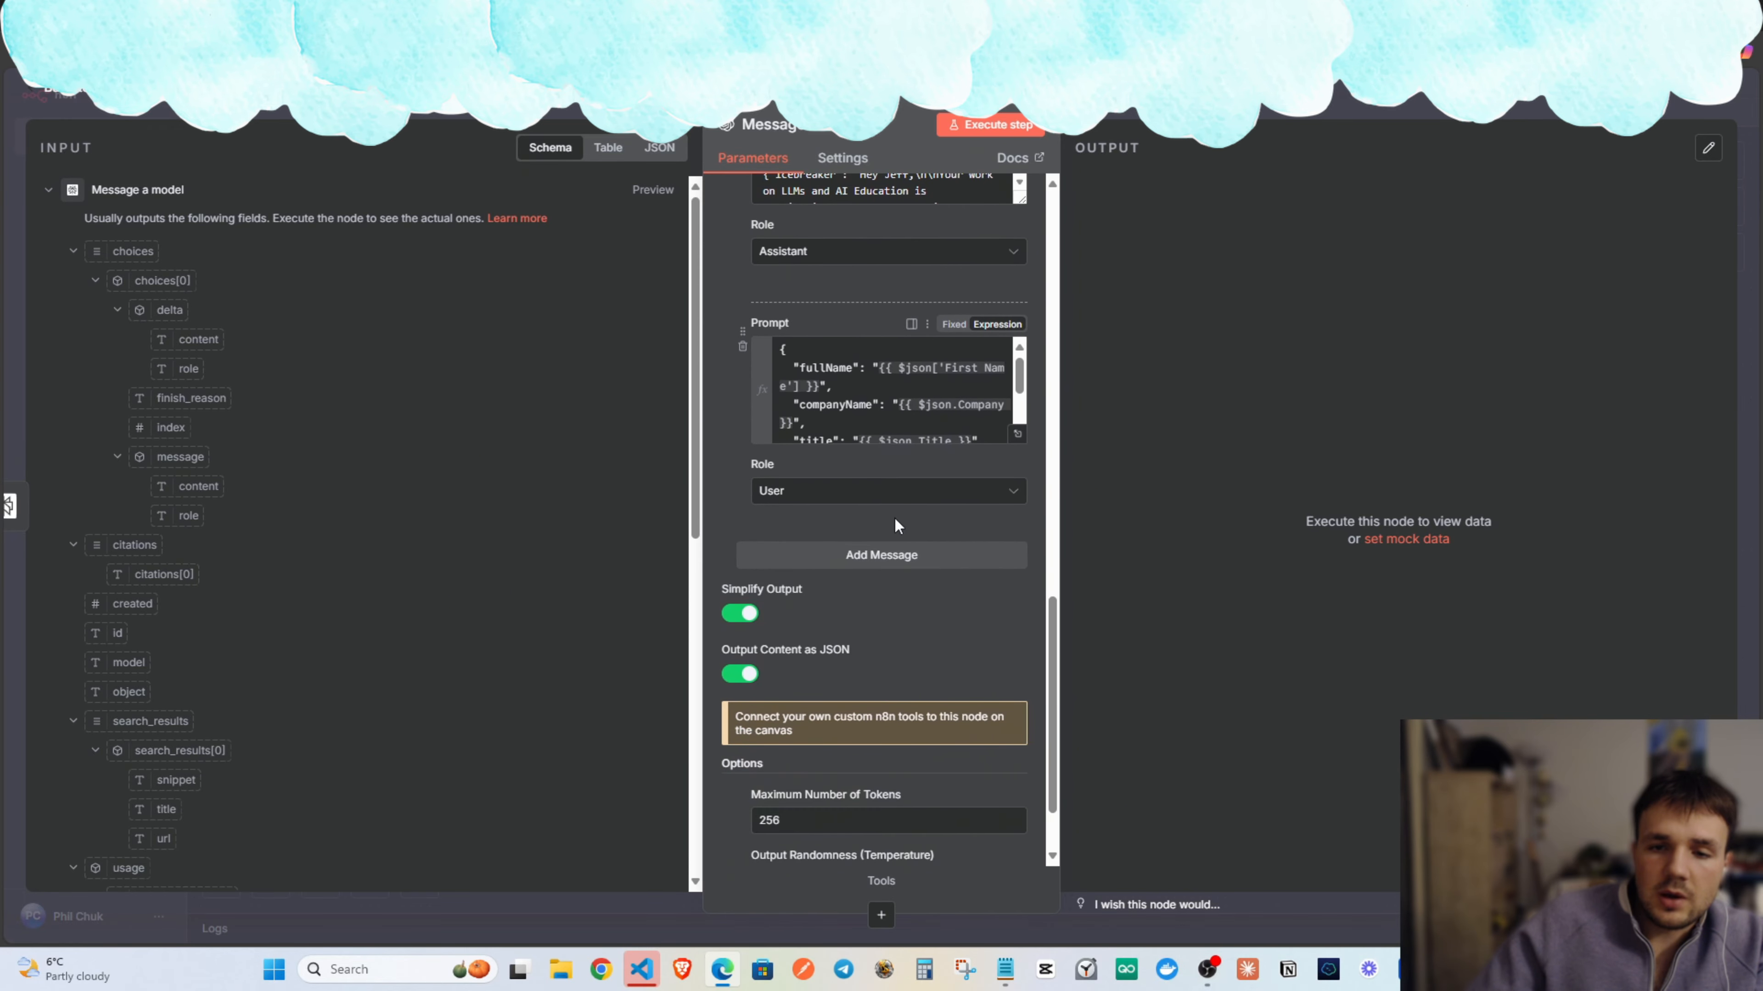
scroll(885, 366, down, 3)
key(Escape)
Pan back to Message a model1 and open its credential list.
drag(770, 360, 928, 342)
drag(1034, 291, 652, 341)
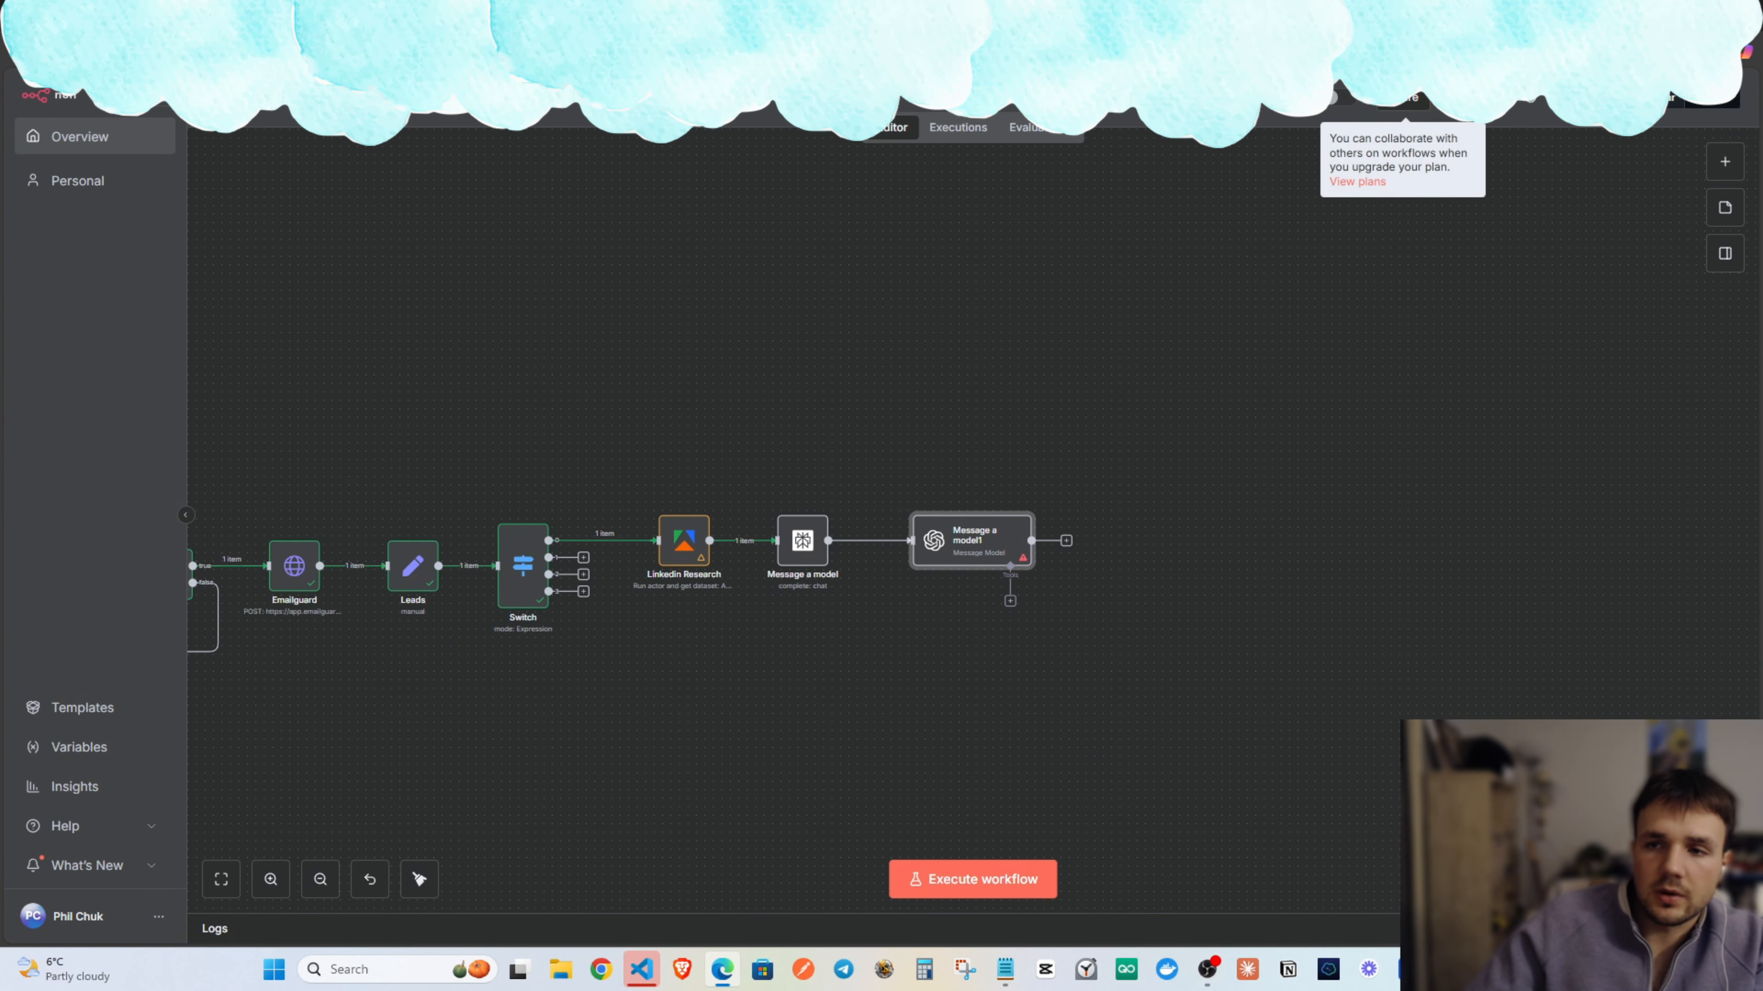
double_click(949, 550)
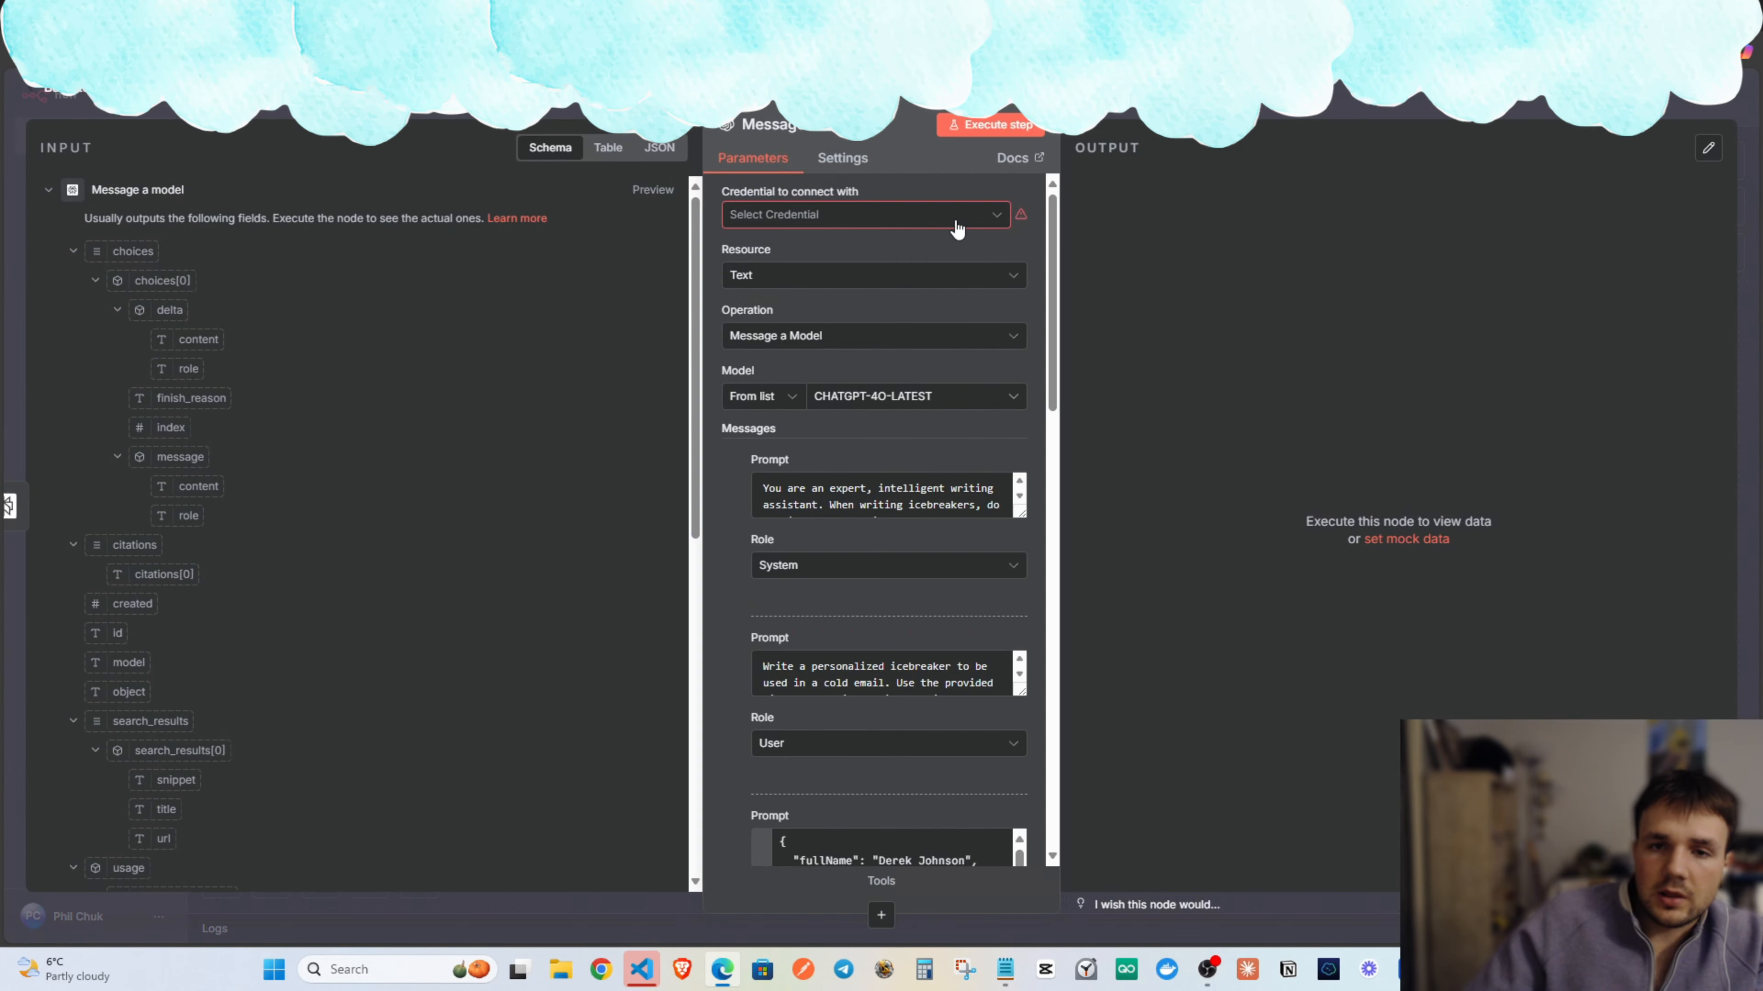
click(840, 226)
Start a new OpenAI credential in n8n, then go to ChatGPT in the browser.
click(853, 262)
click(613, 366)
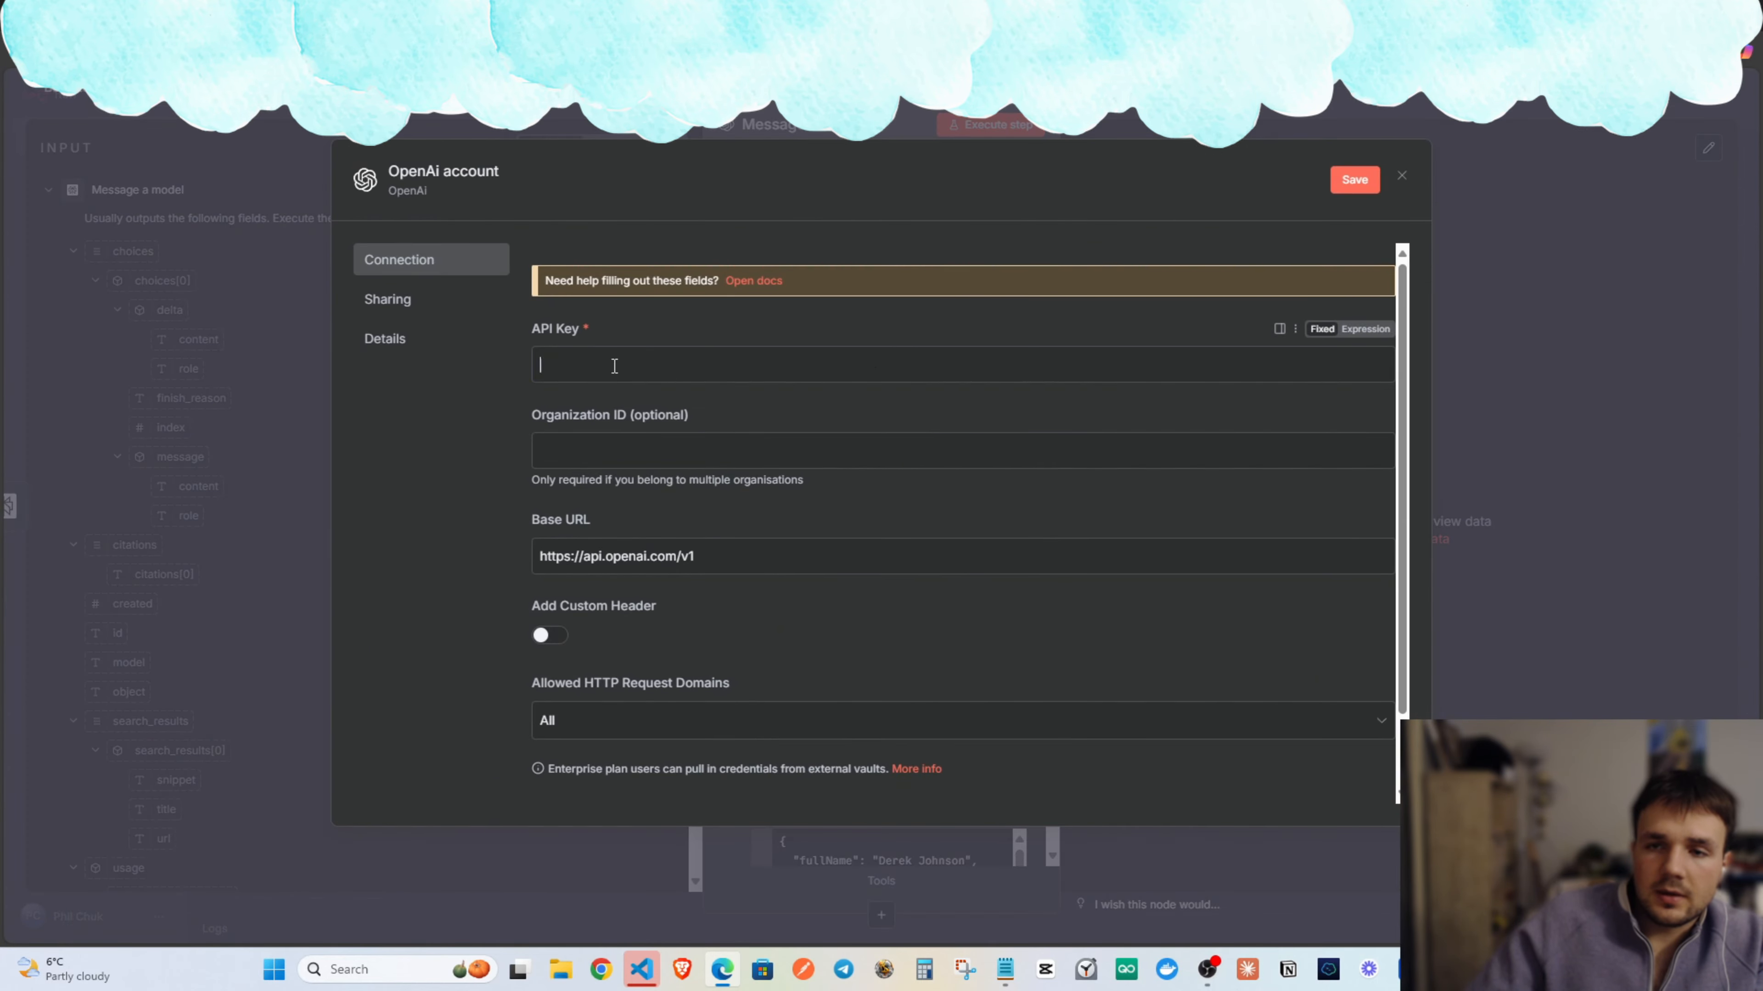
click(555, 15)
click(417, 15)
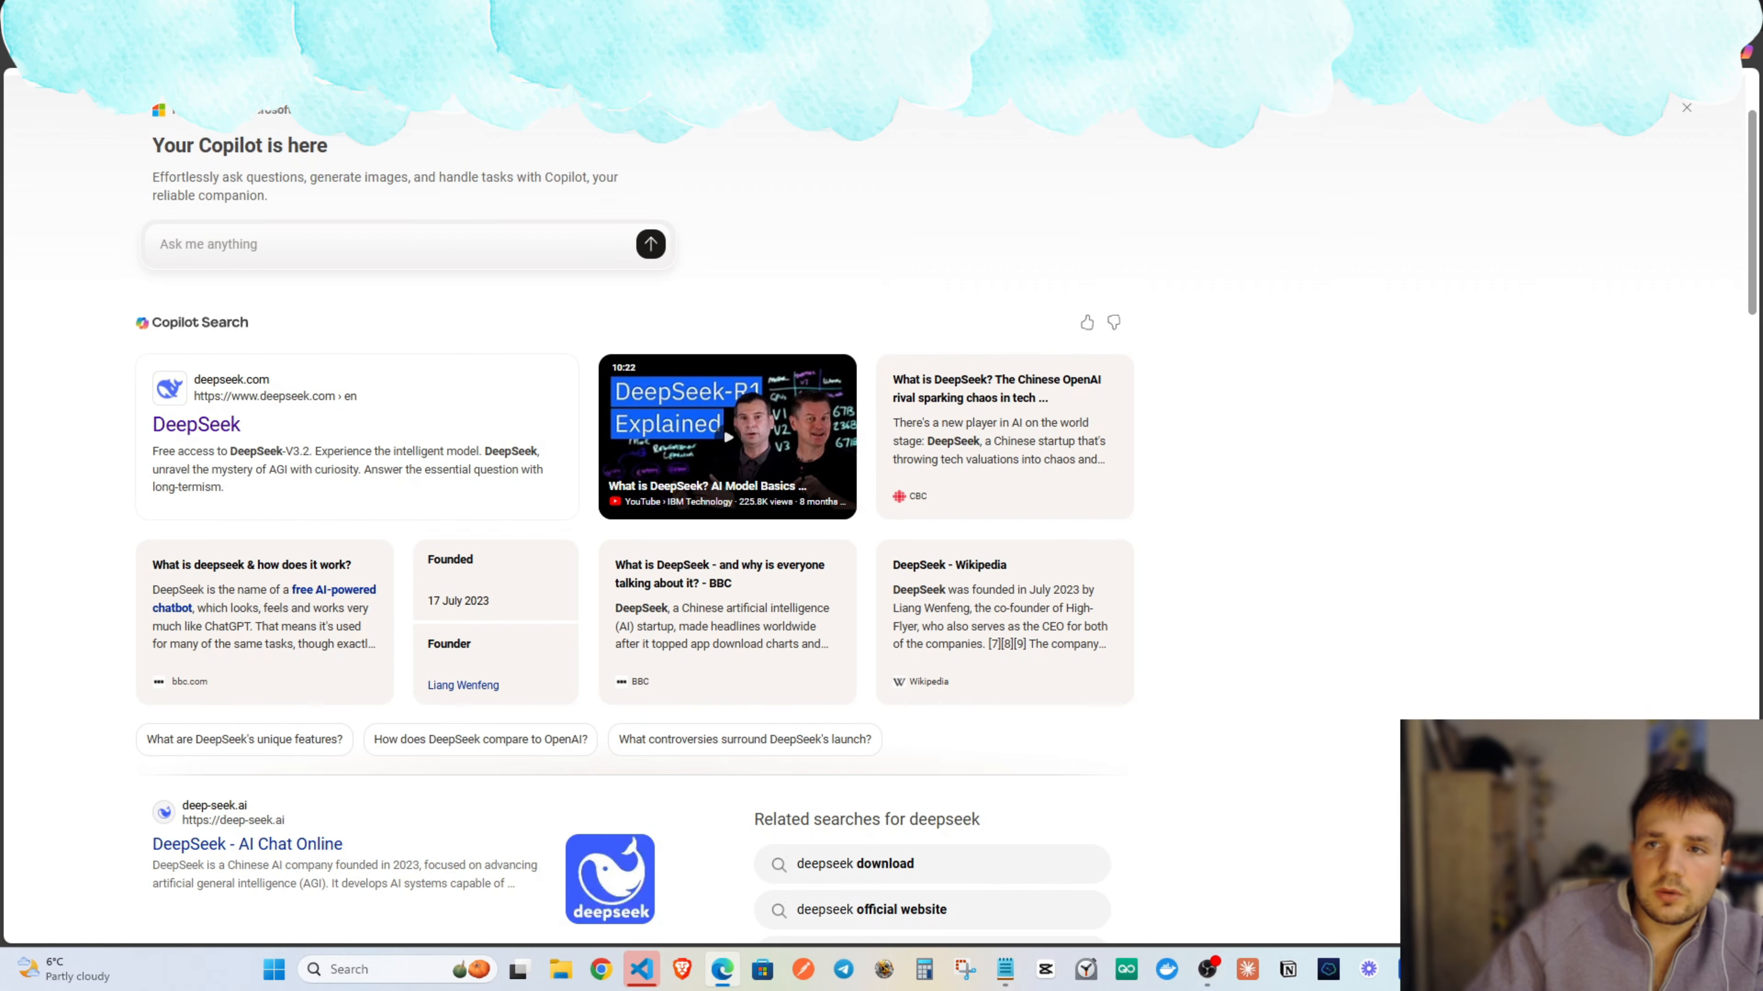
click(555, 16)
click(486, 52)
text(c)
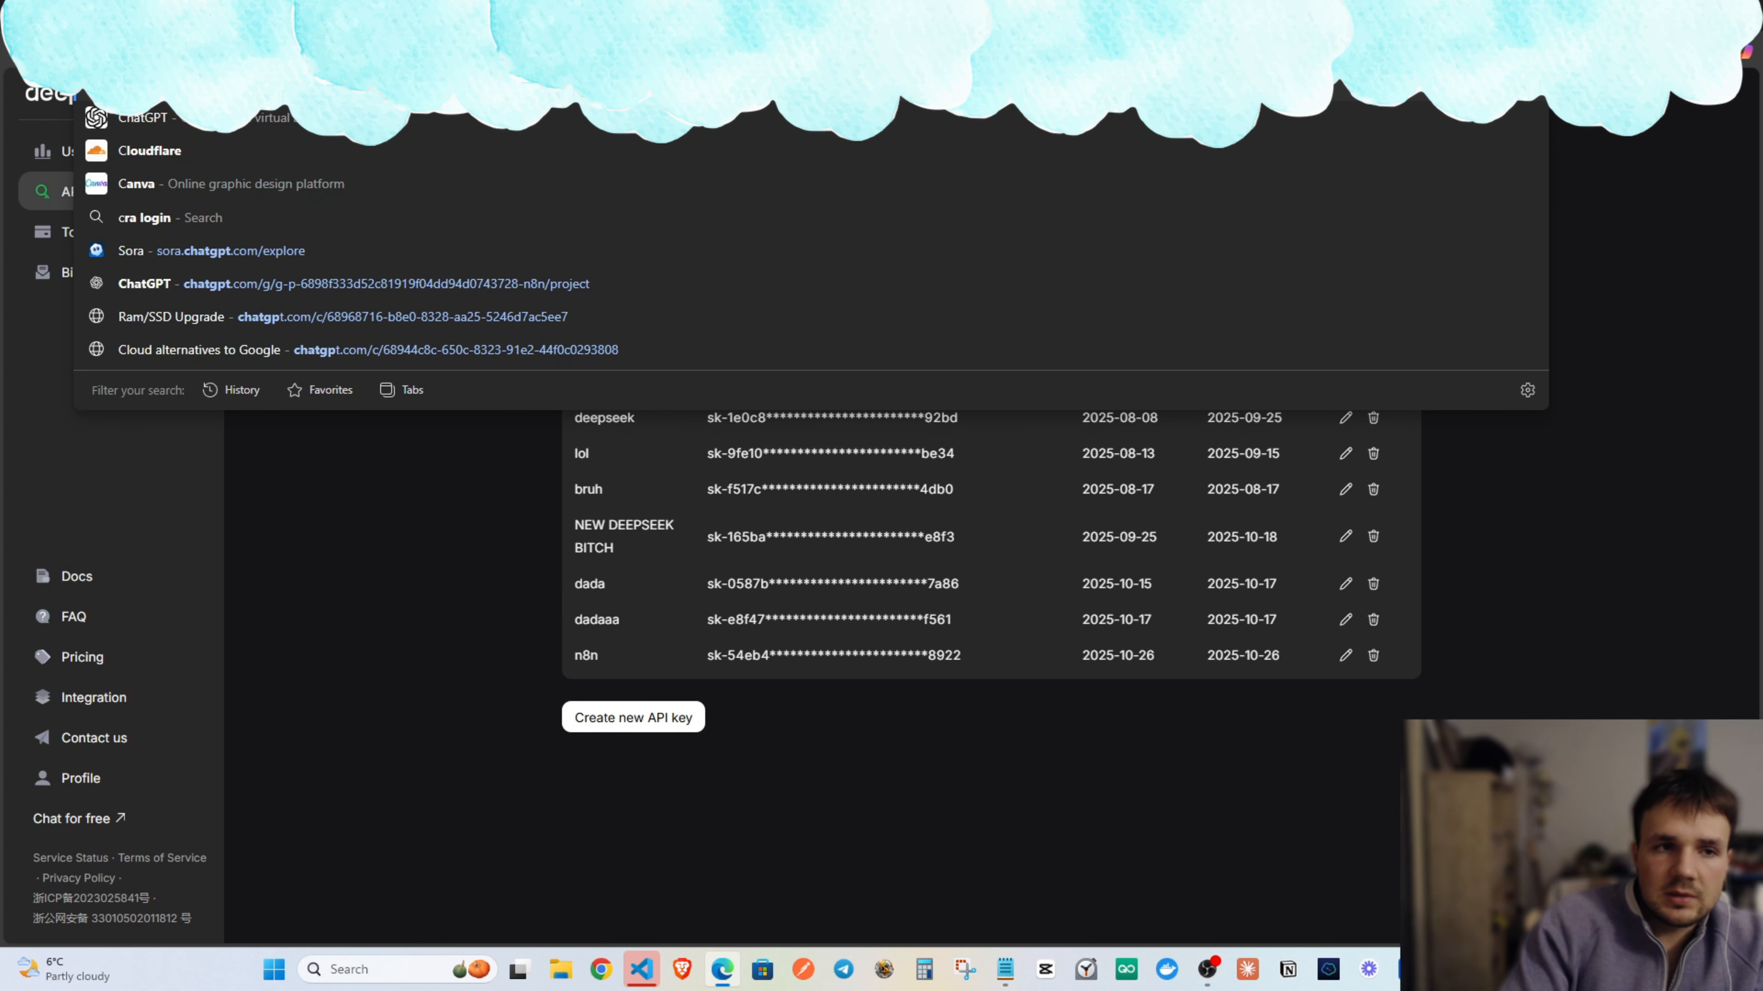
key(Return)
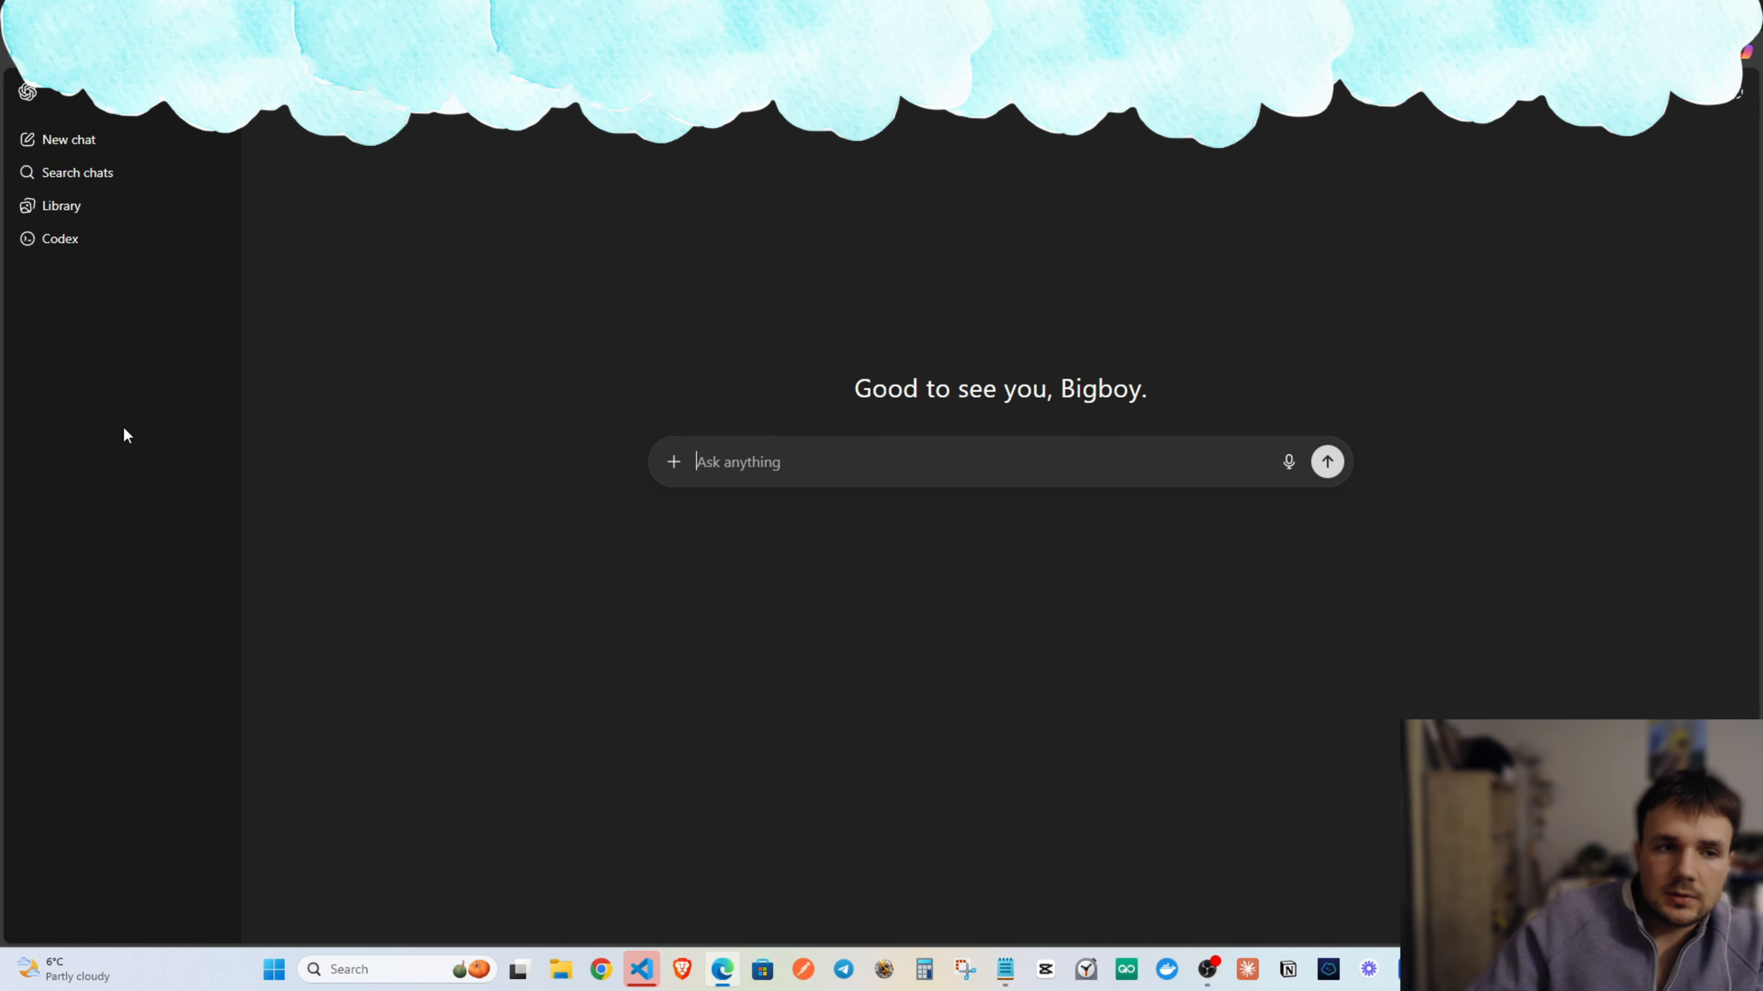
Look through ChatGPT's Security, Apps, Schedules and Data controls settings, then return to Bing.
click(139, 920)
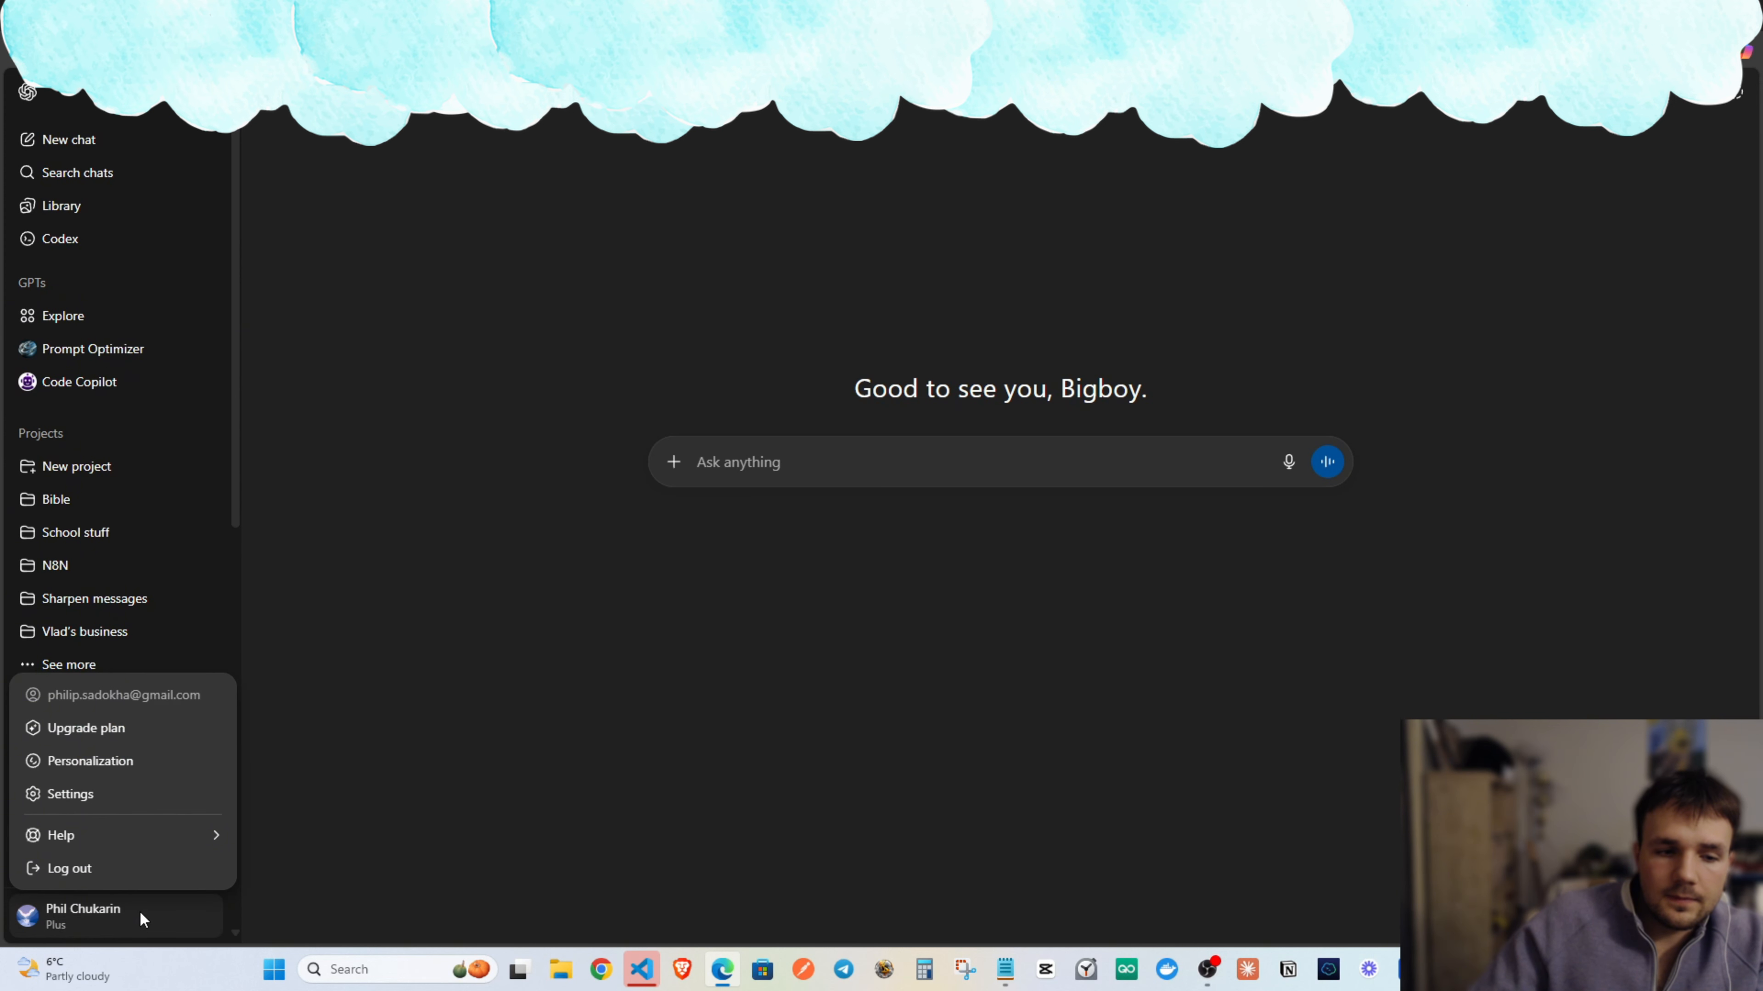
click(104, 795)
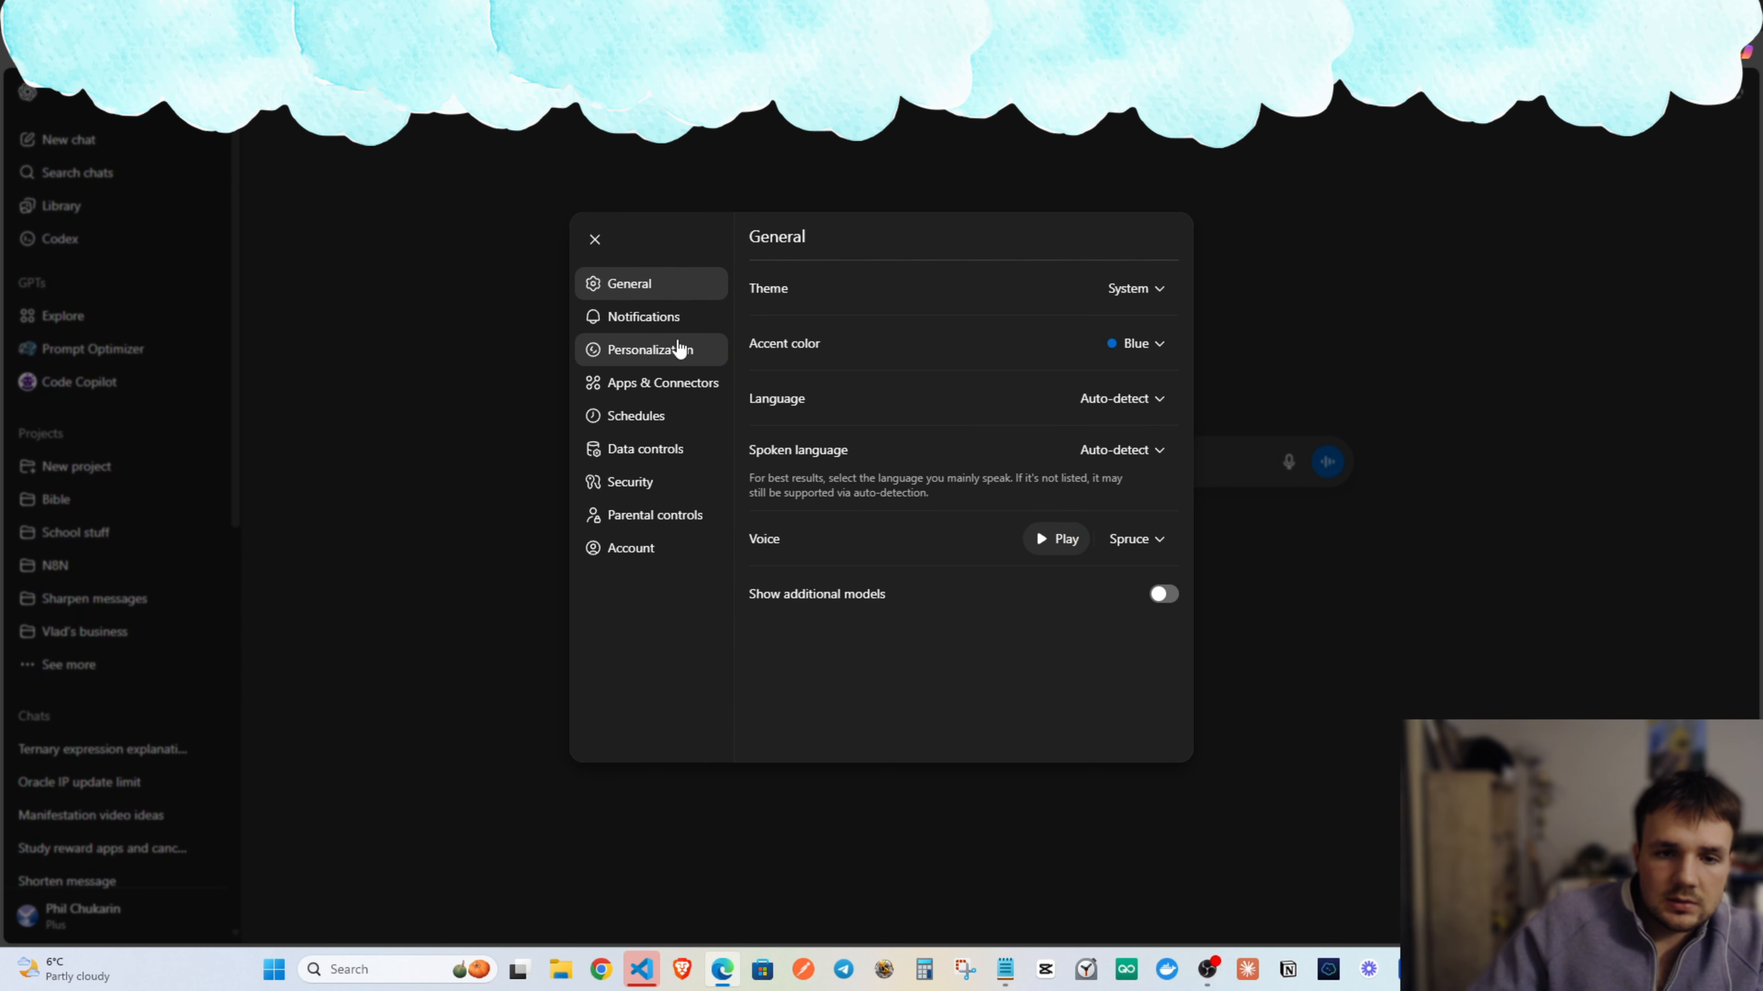
click(657, 489)
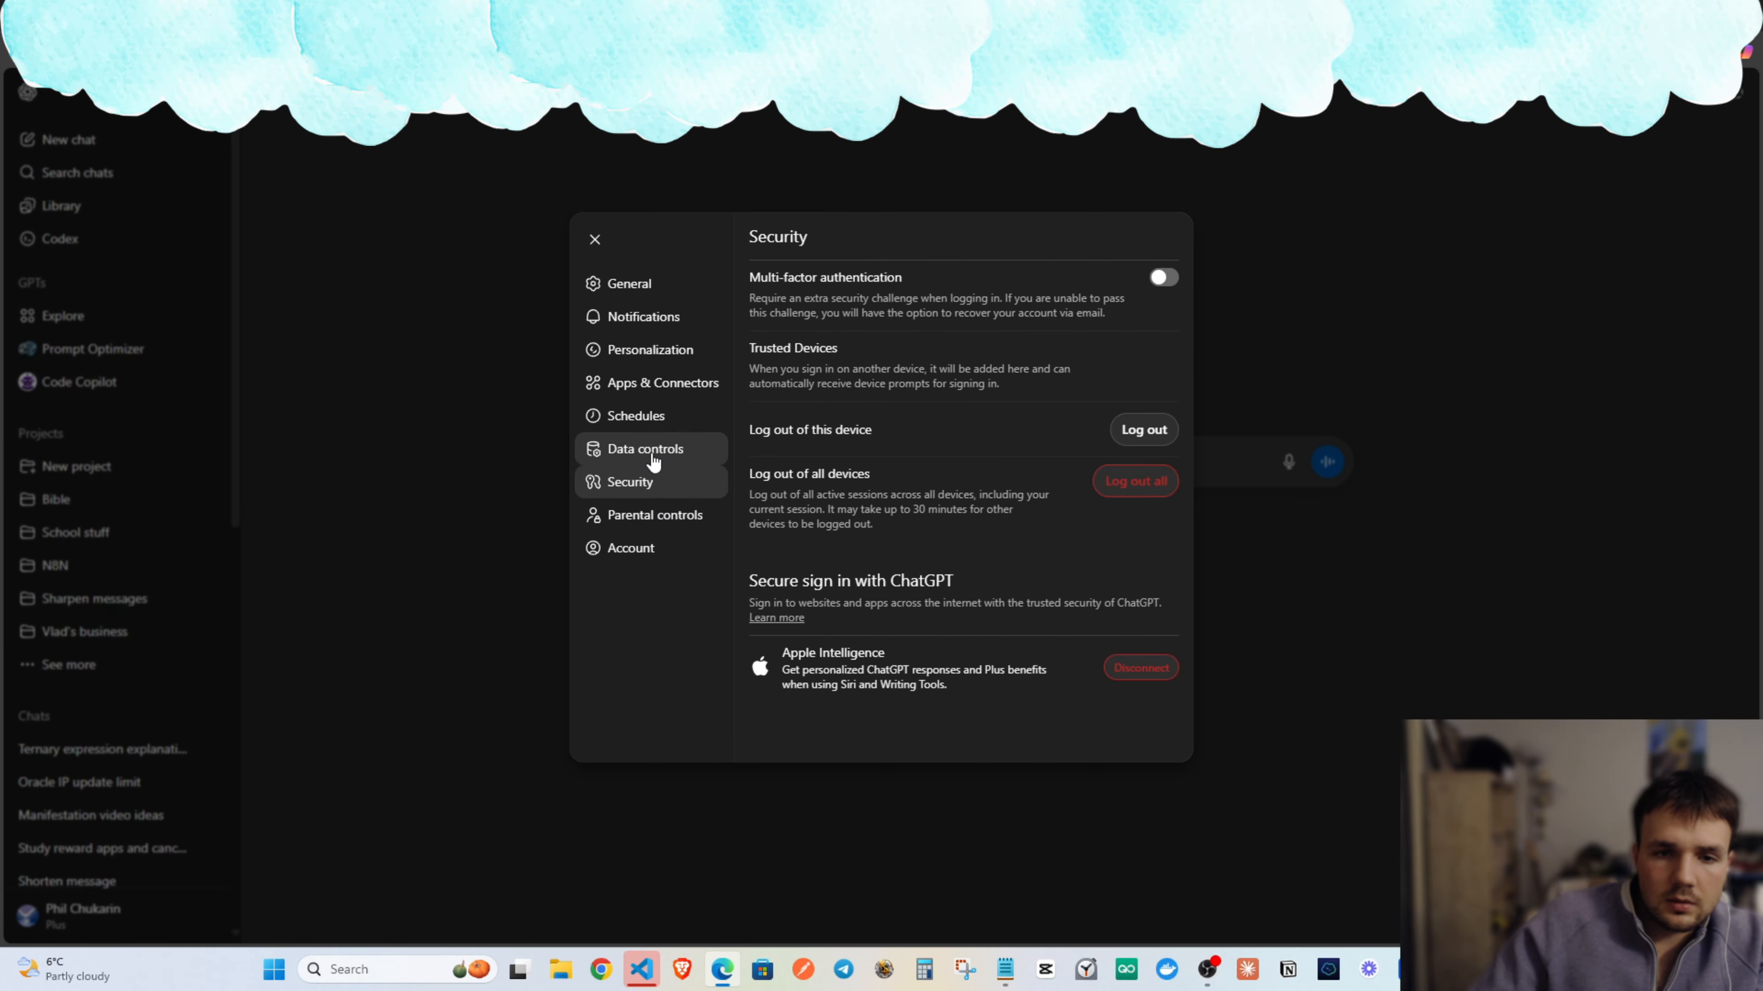
click(659, 387)
click(659, 417)
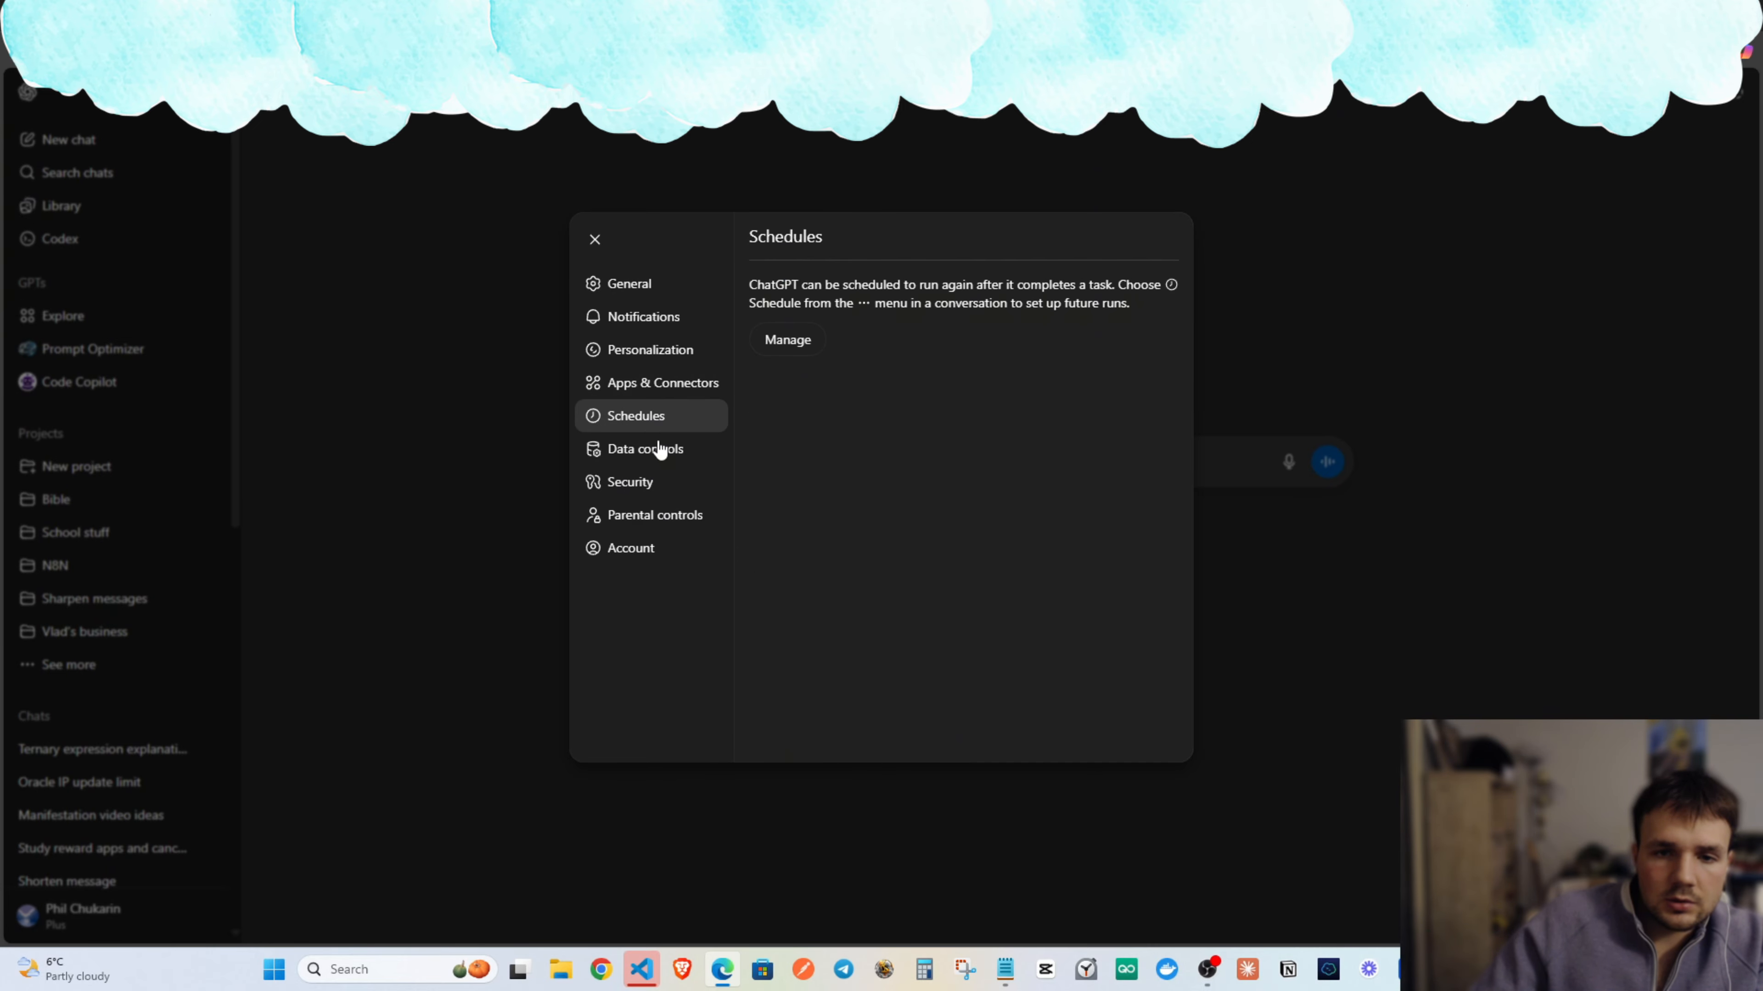
click(656, 449)
click(1288, 205)
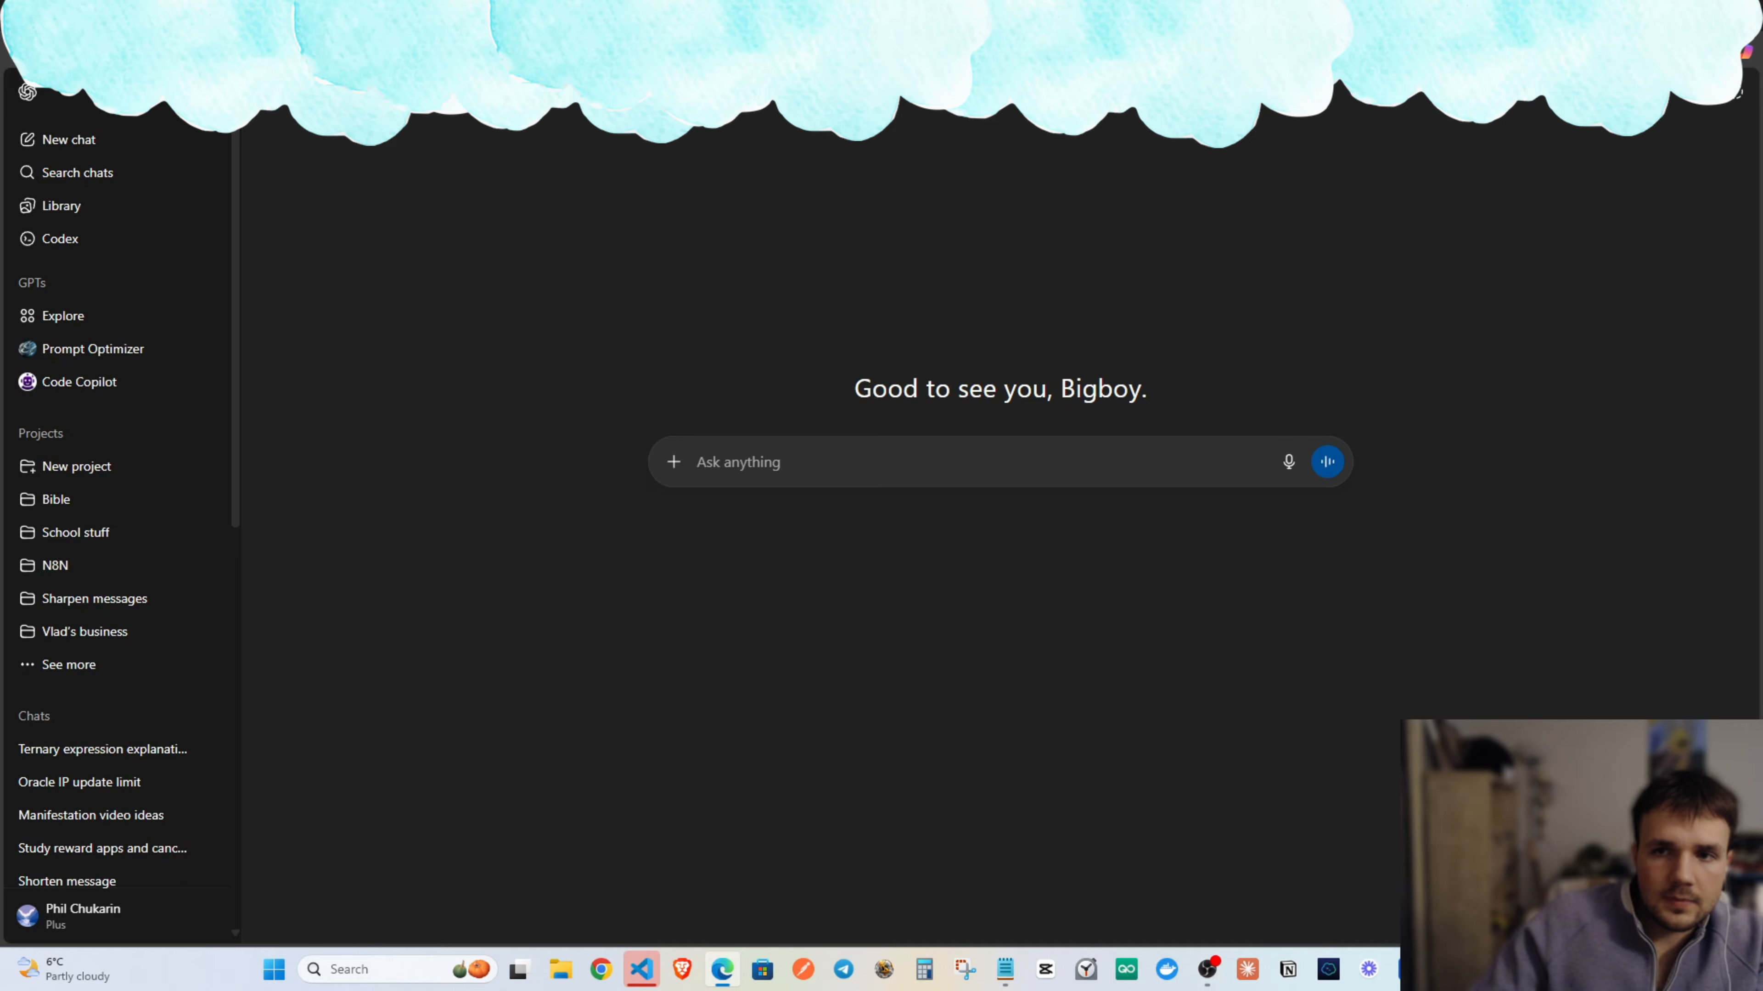
click(764, 52)
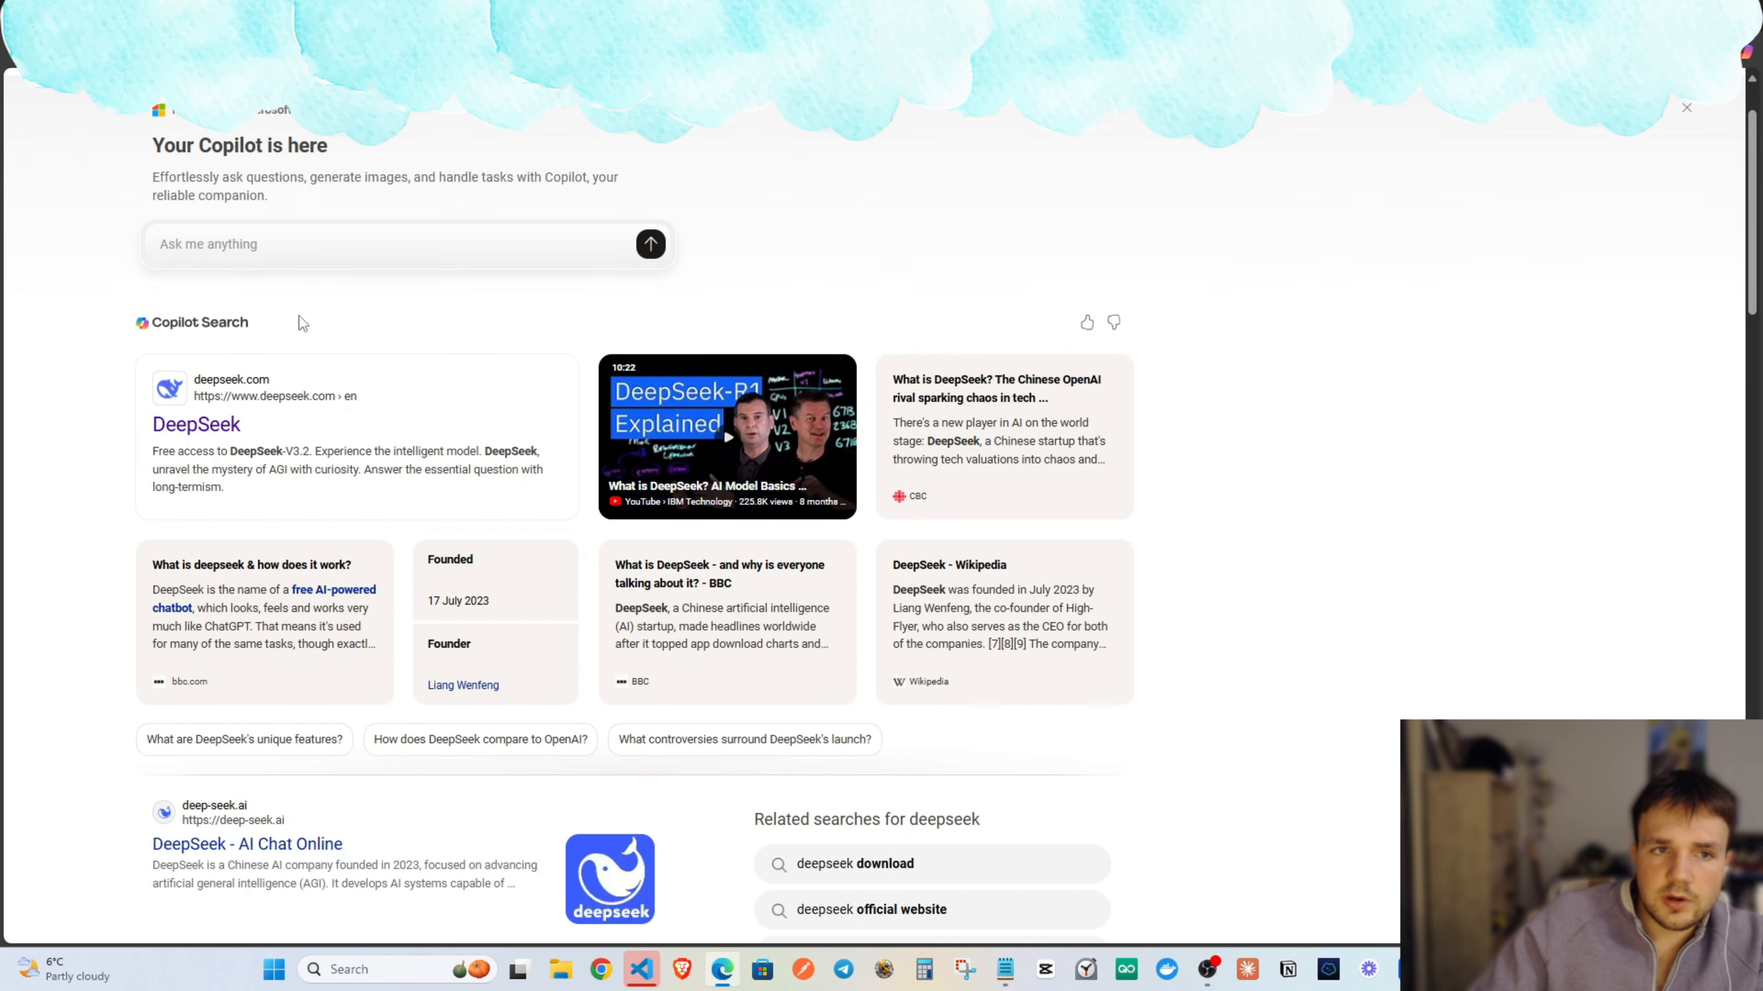
scroll(302, 323, up, 2)
Search Bing for 'chatgpt' and open OpenAI's Introducing ChatGPT article.
click(264, 116)
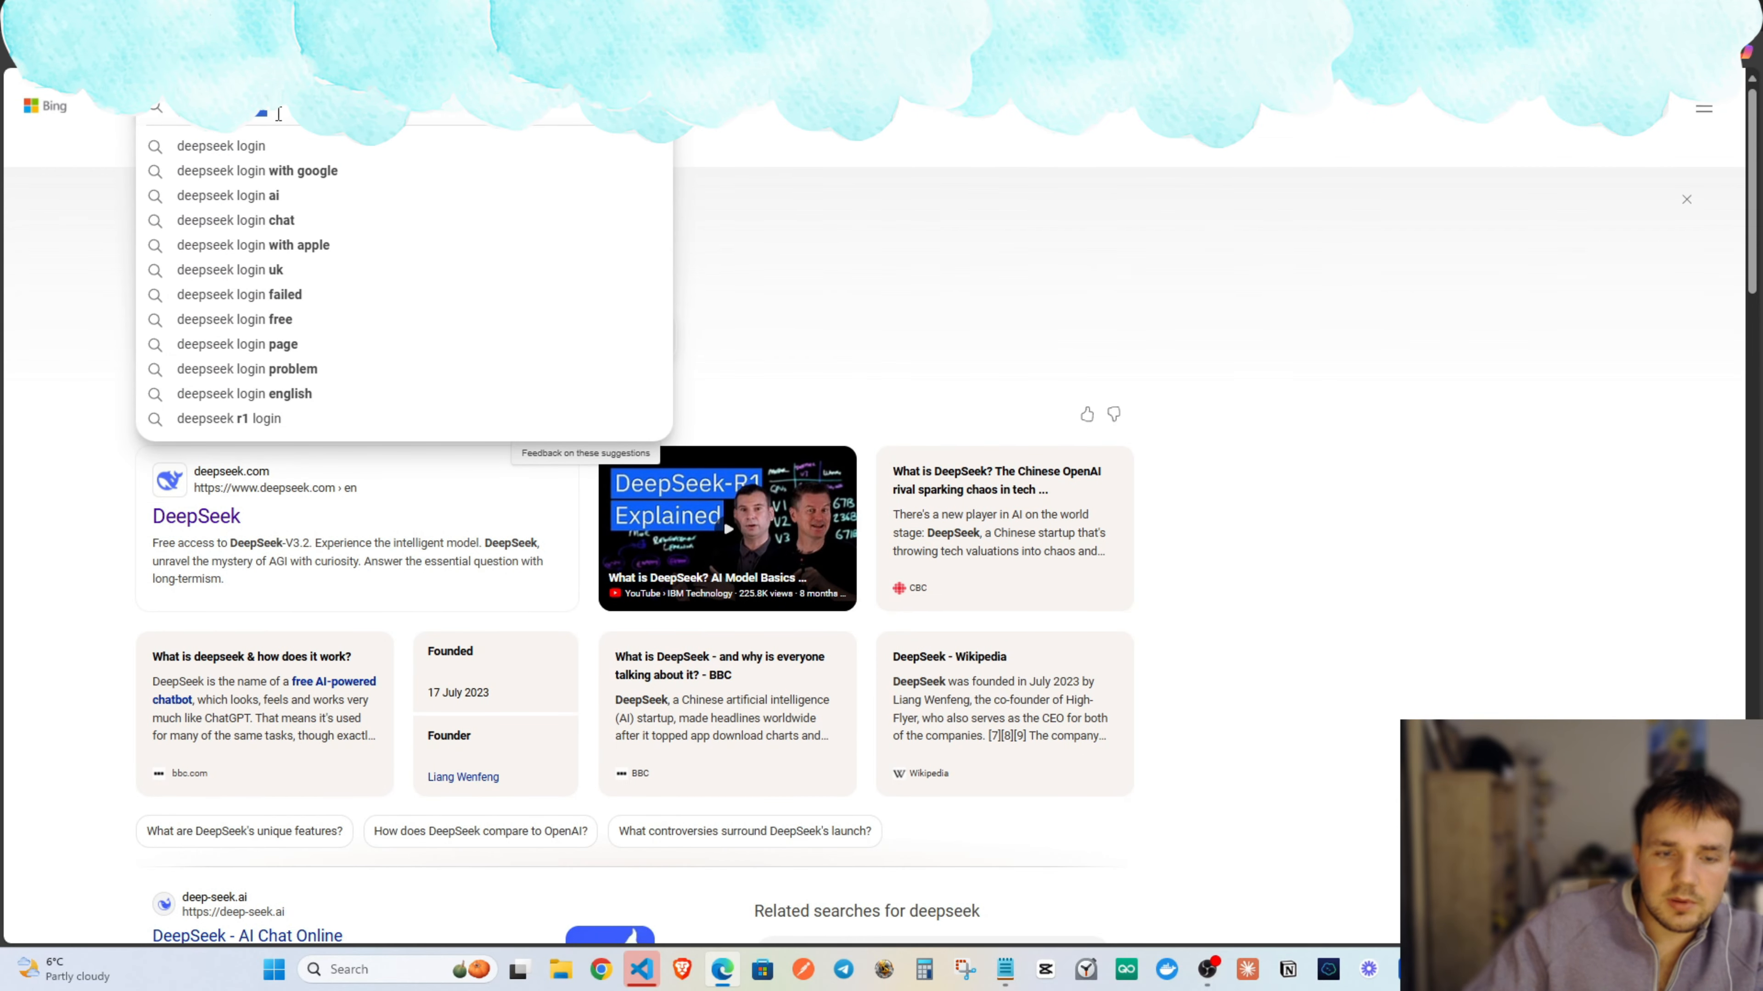
text(chatgpt)
key(Return)
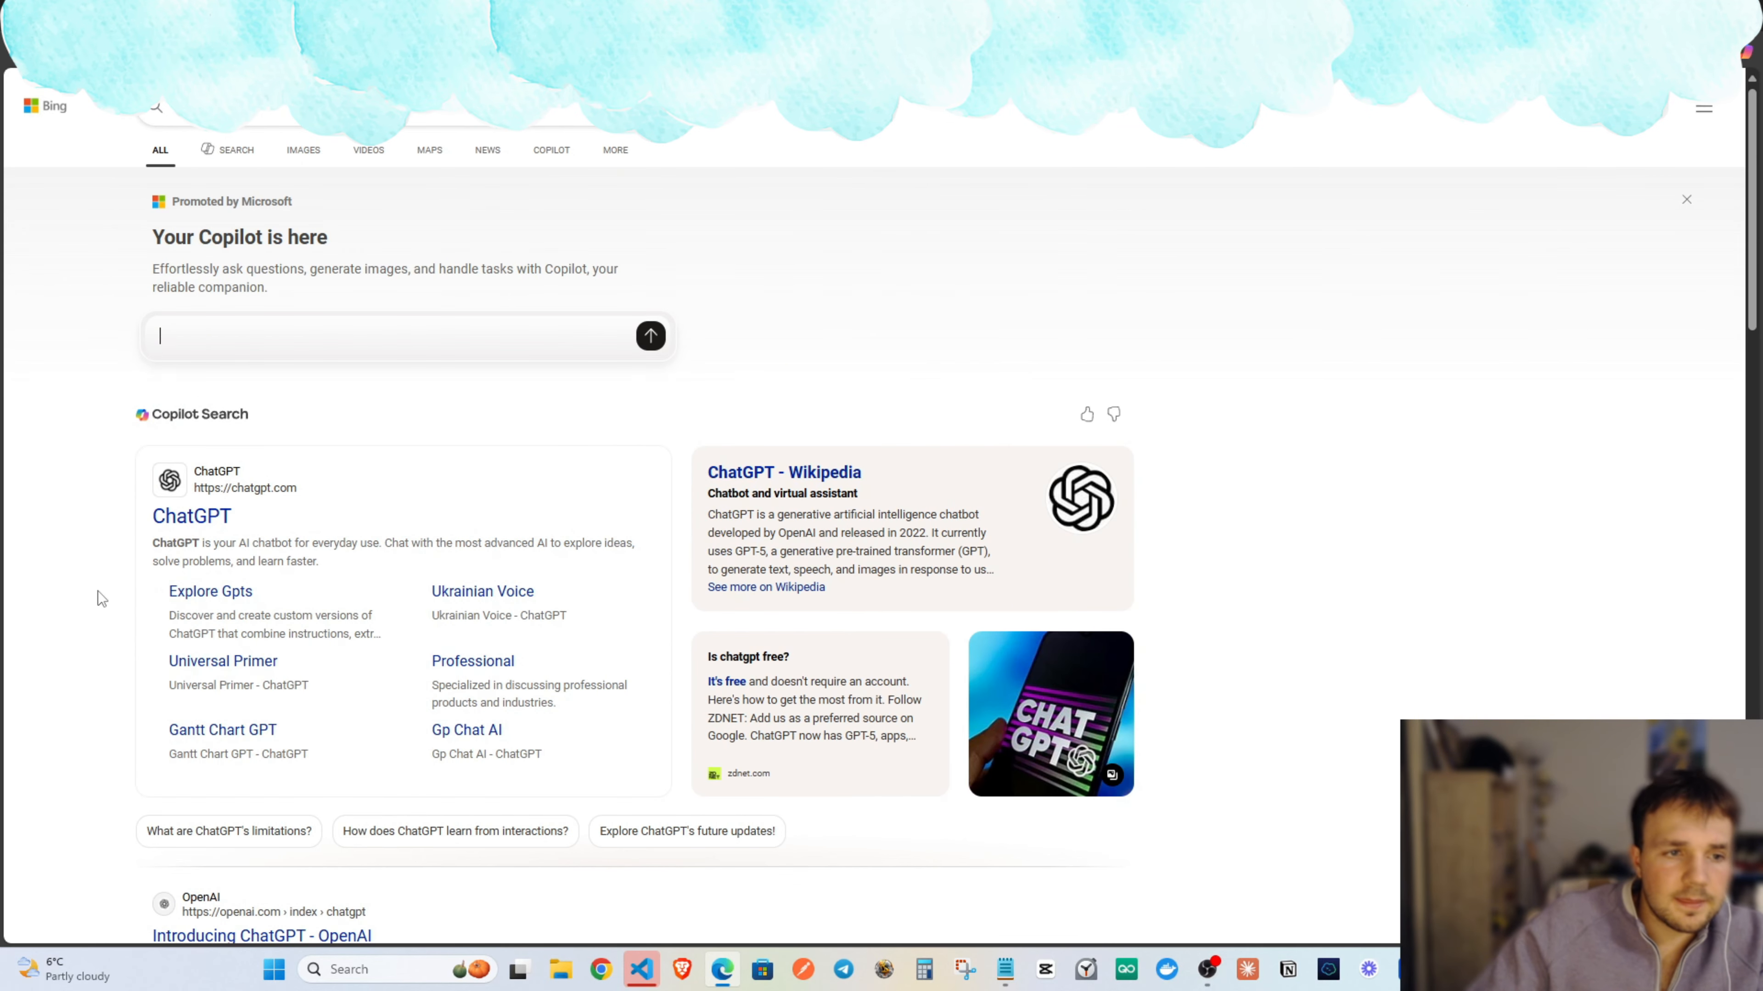
click(198, 521)
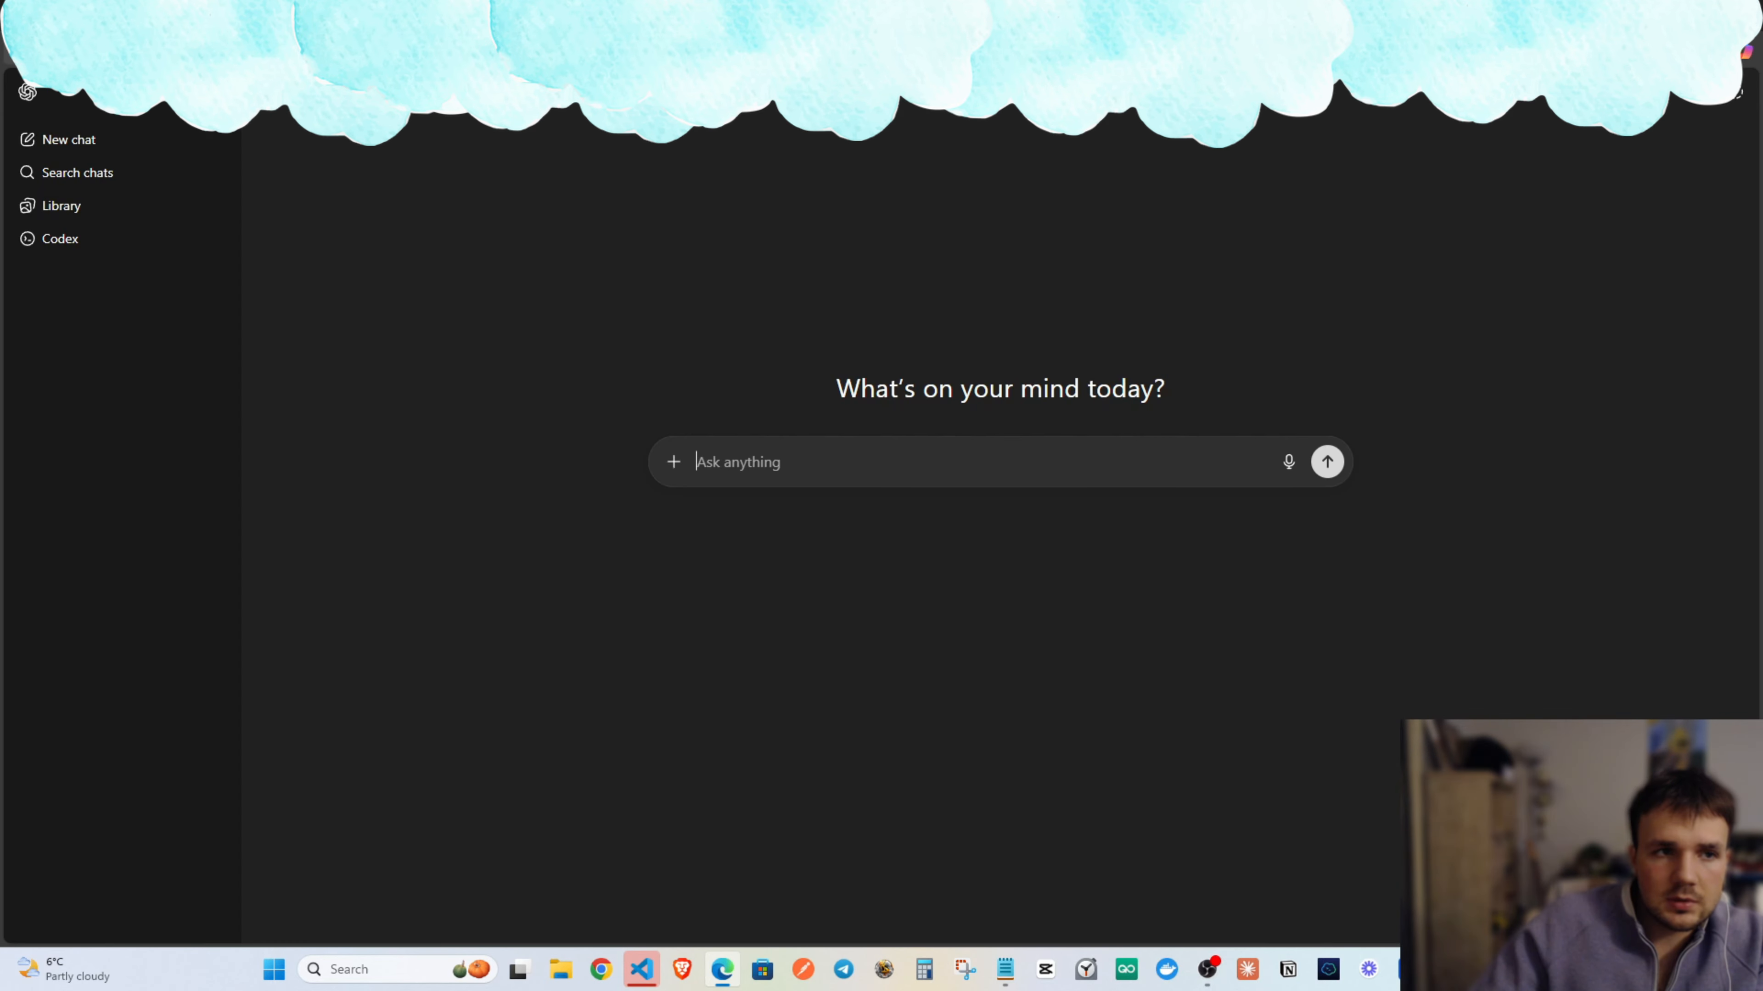
key(alt+Left)
scroll(250, 527, down, 5)
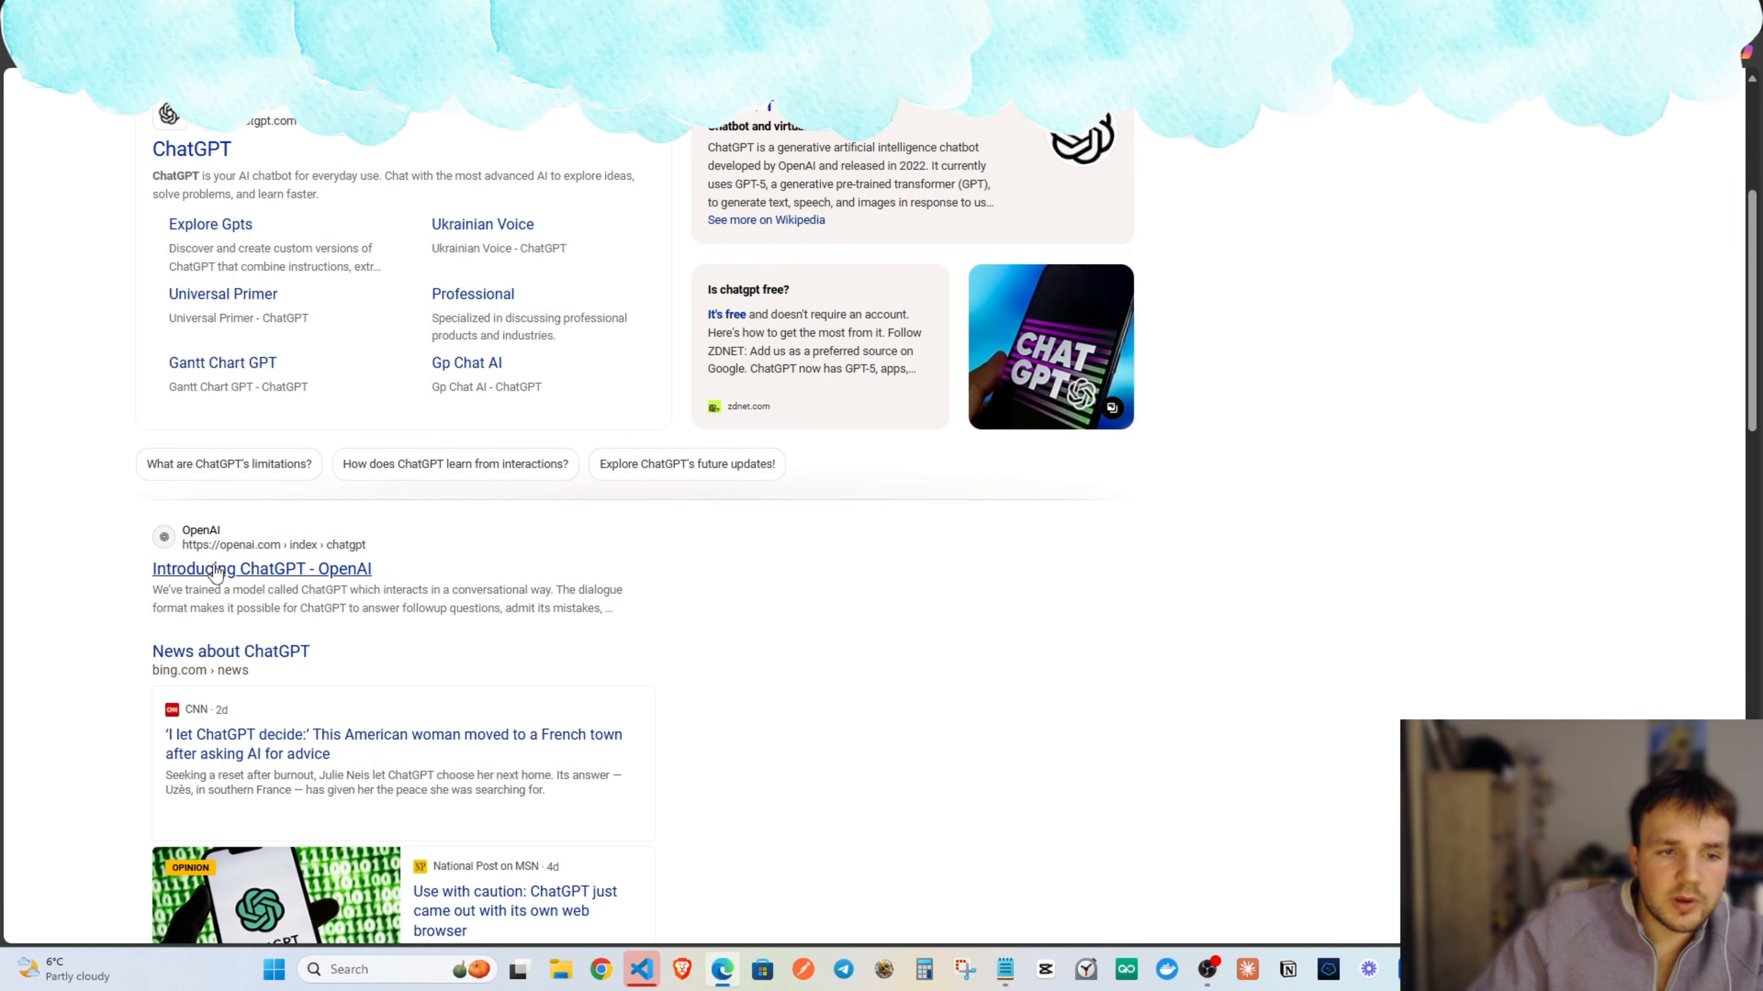
click(216, 570)
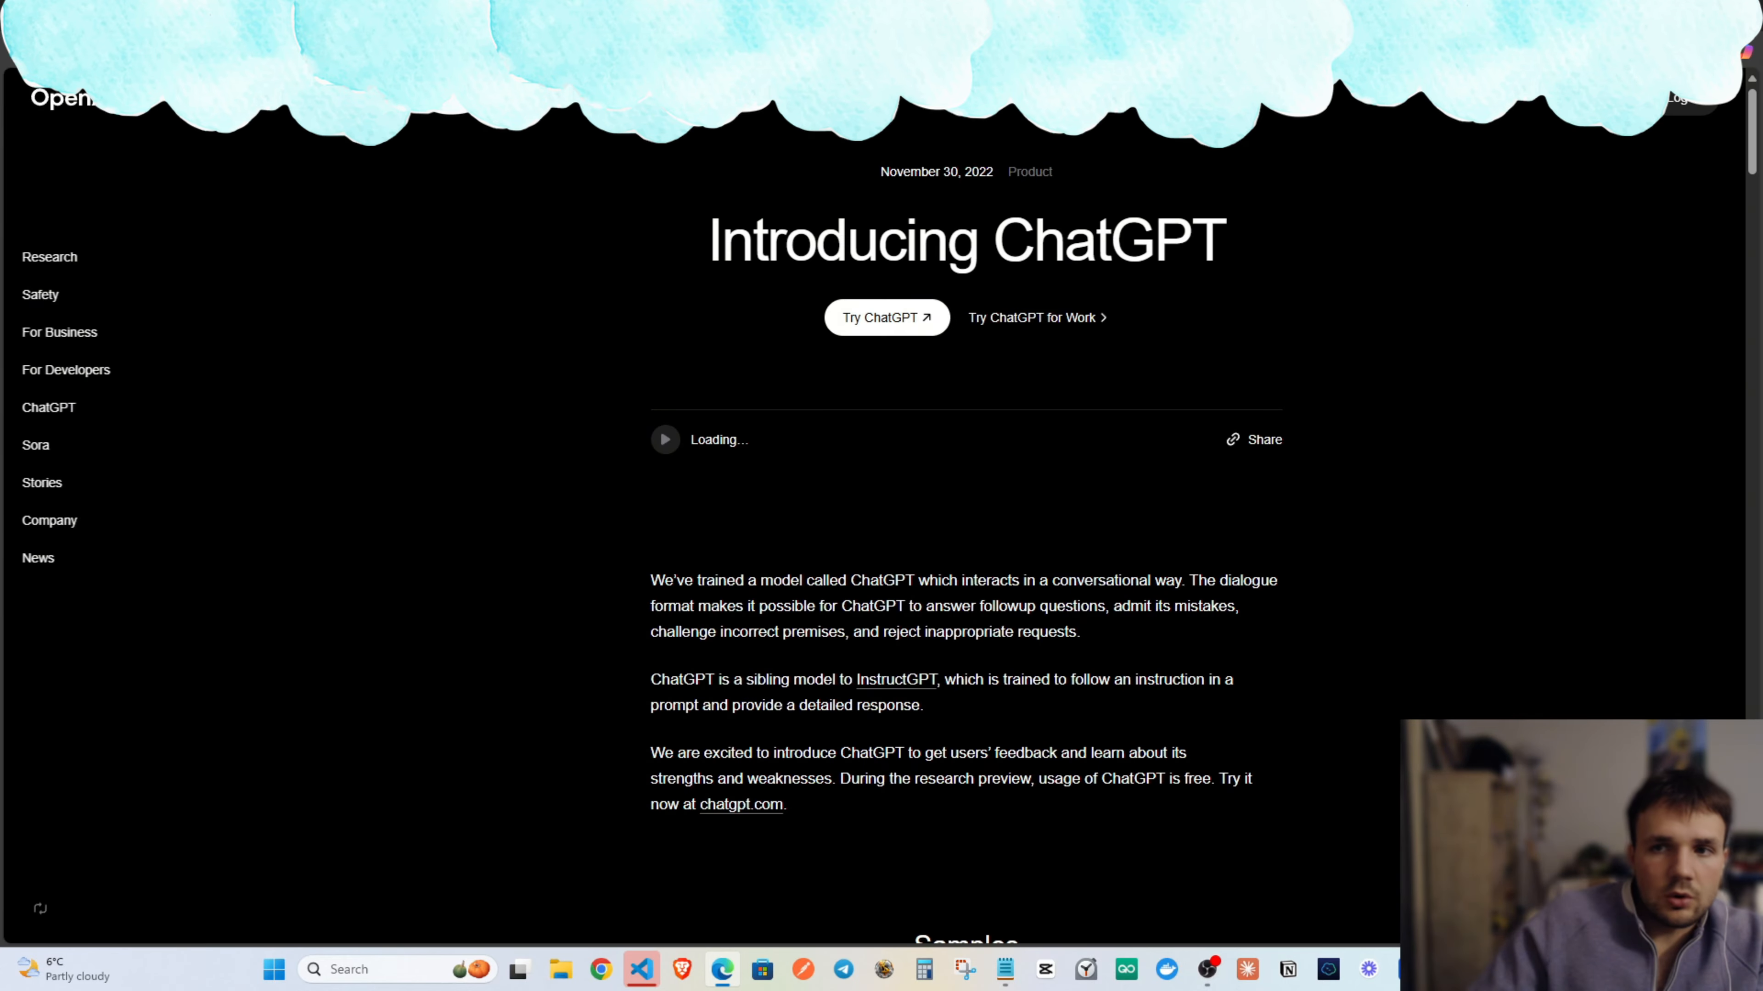
Go to the OpenAI API Platform from the site's Log in menu.
click(1690, 104)
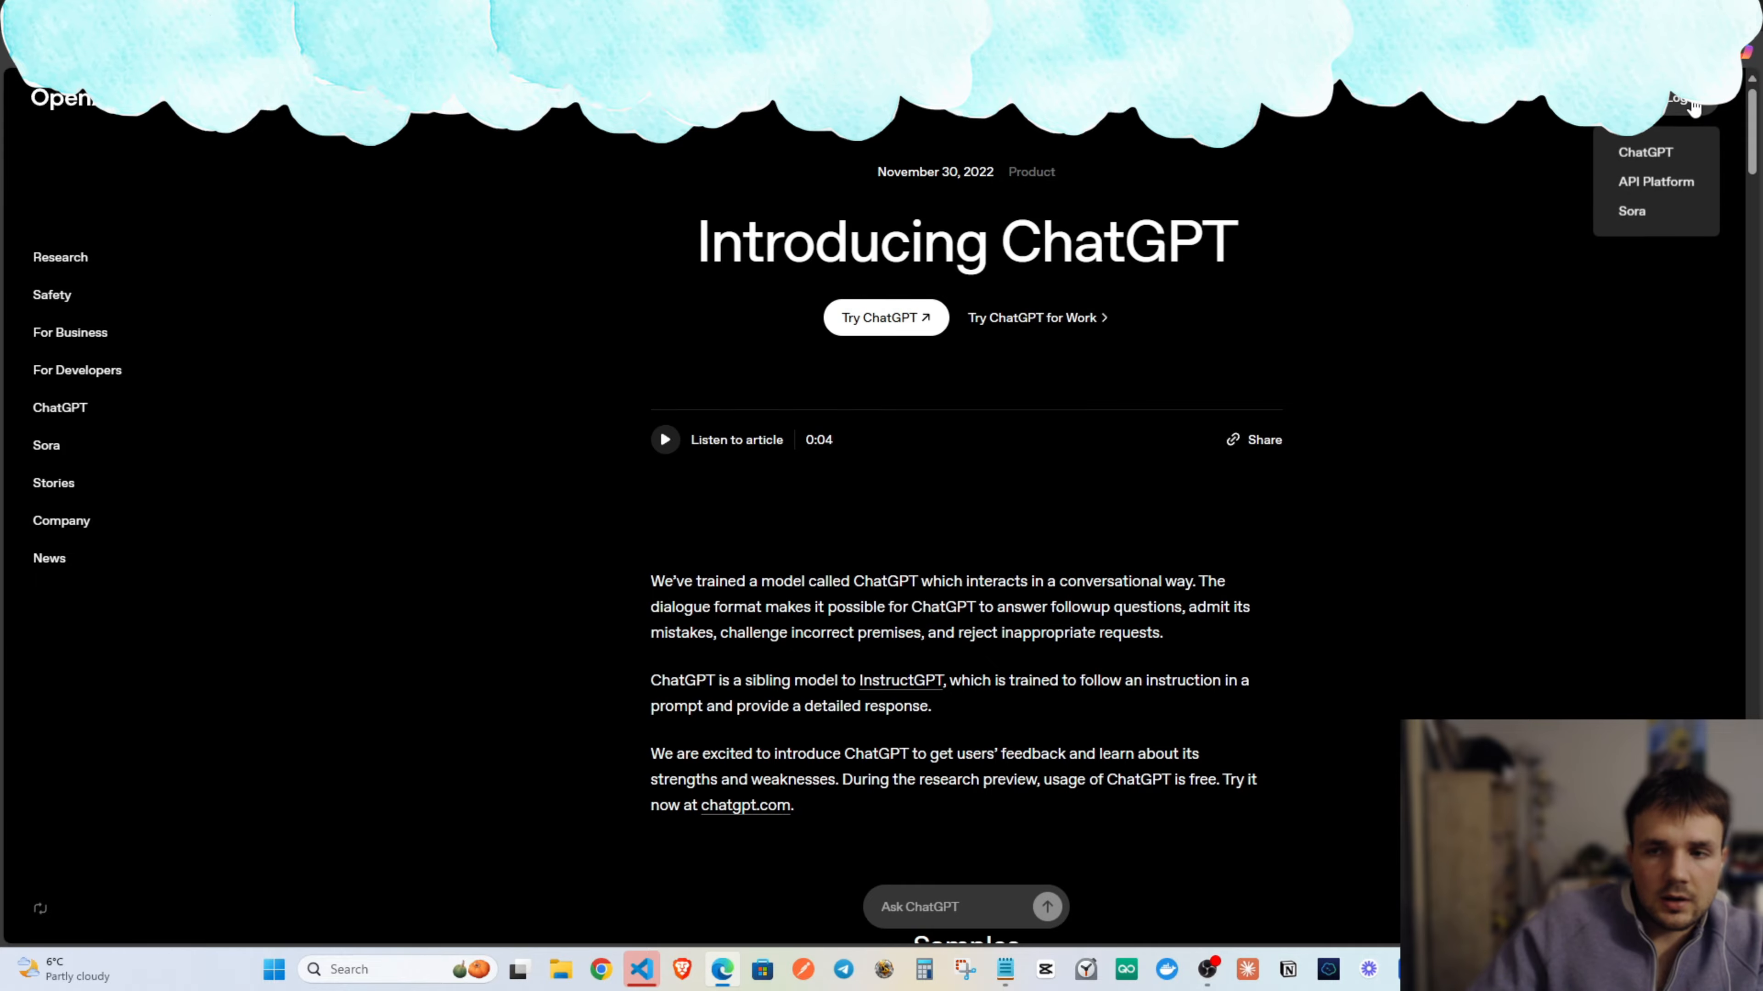
click(1656, 181)
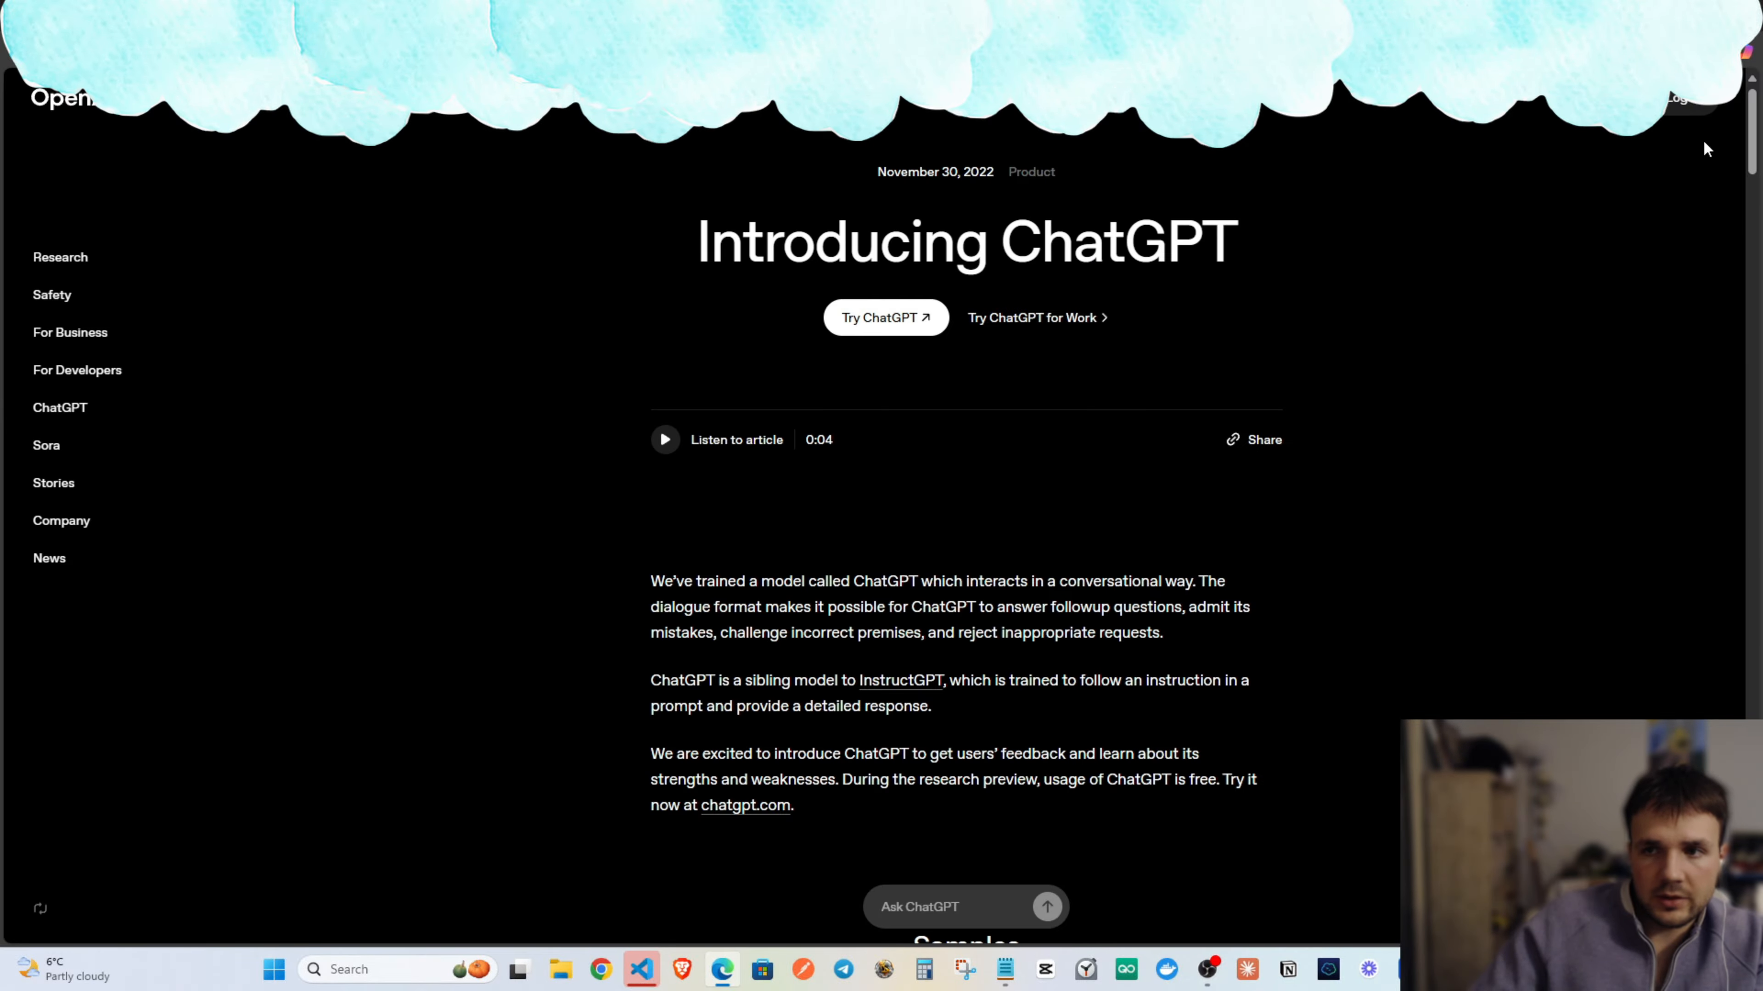
click(1690, 108)
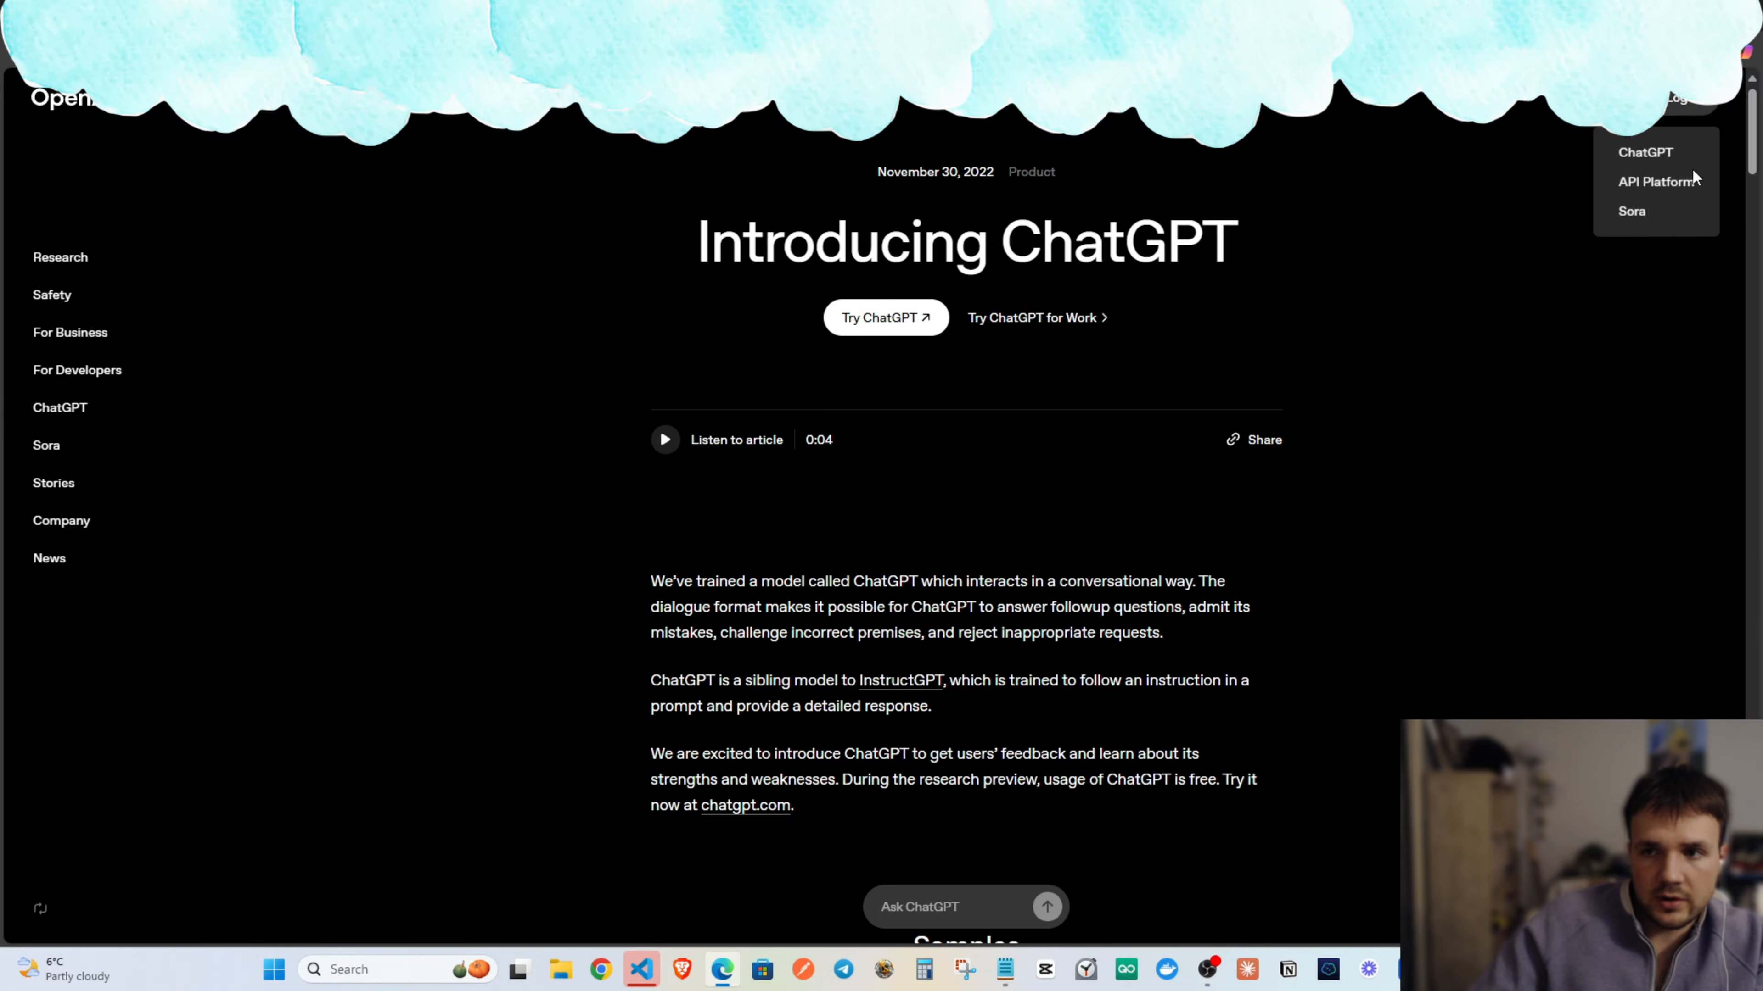
click(1656, 182)
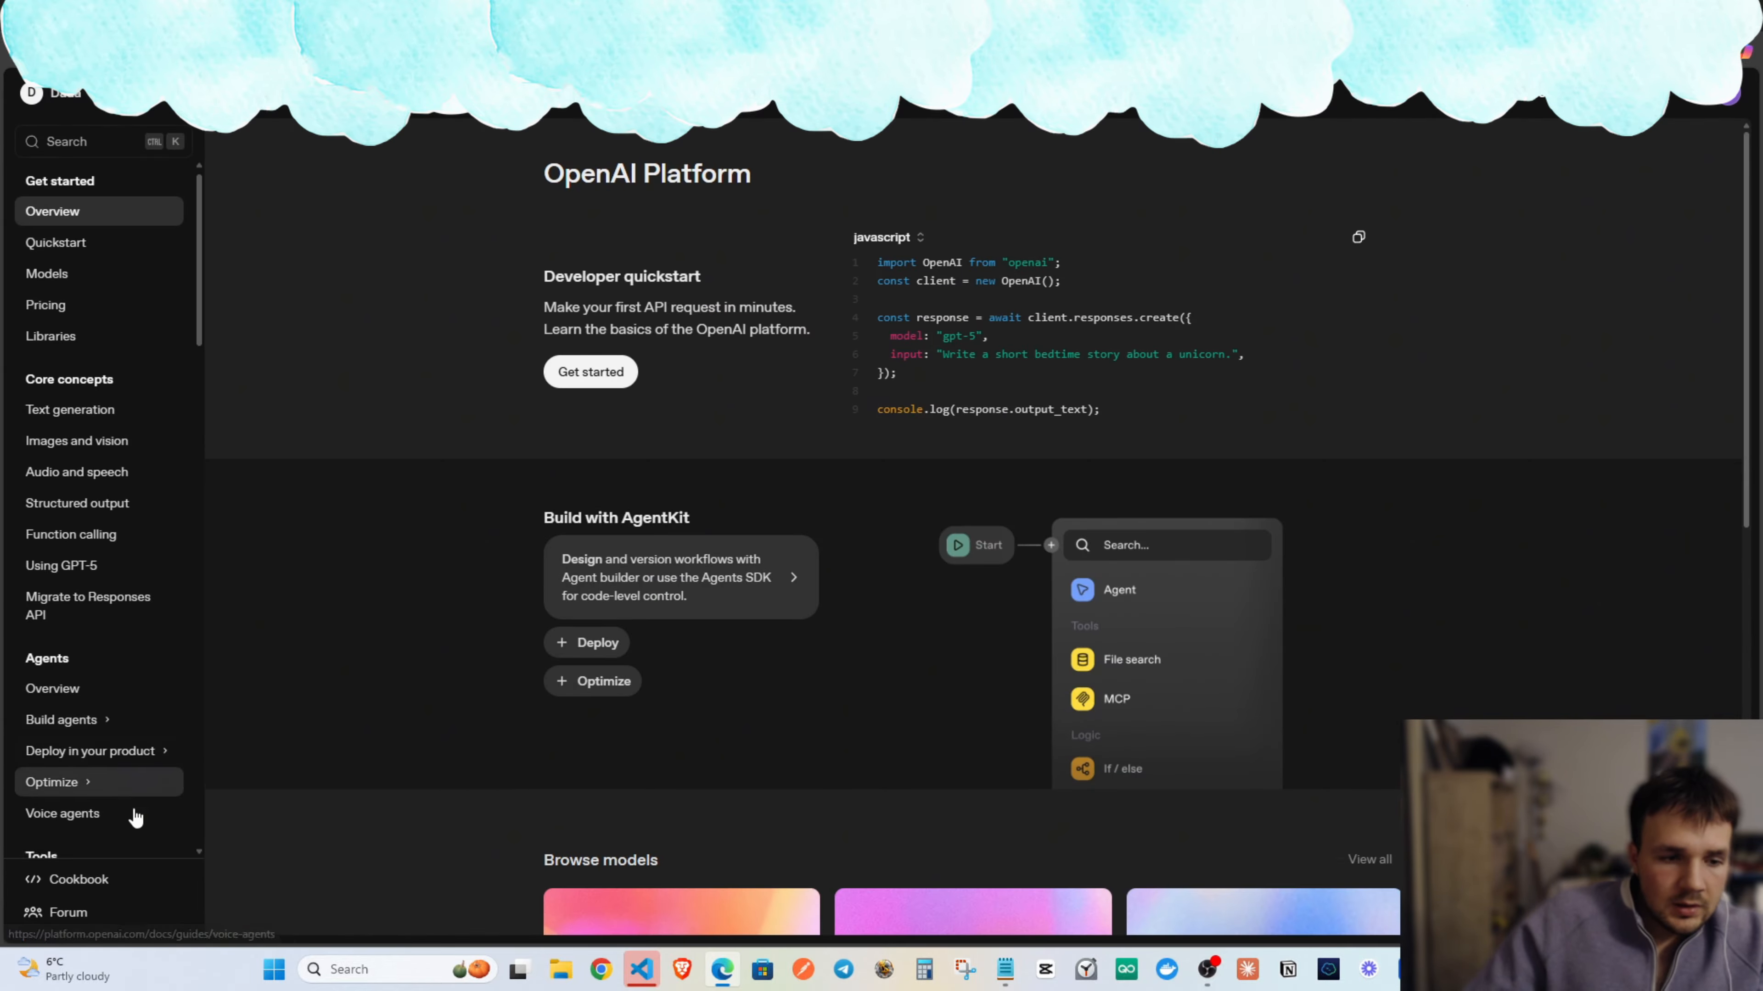
Navigate to the API keys page in OpenAI Platform's organization settings.
scroll(132, 695, down, 6)
scroll(121, 625, down, 4)
scroll(99, 699, up, 8)
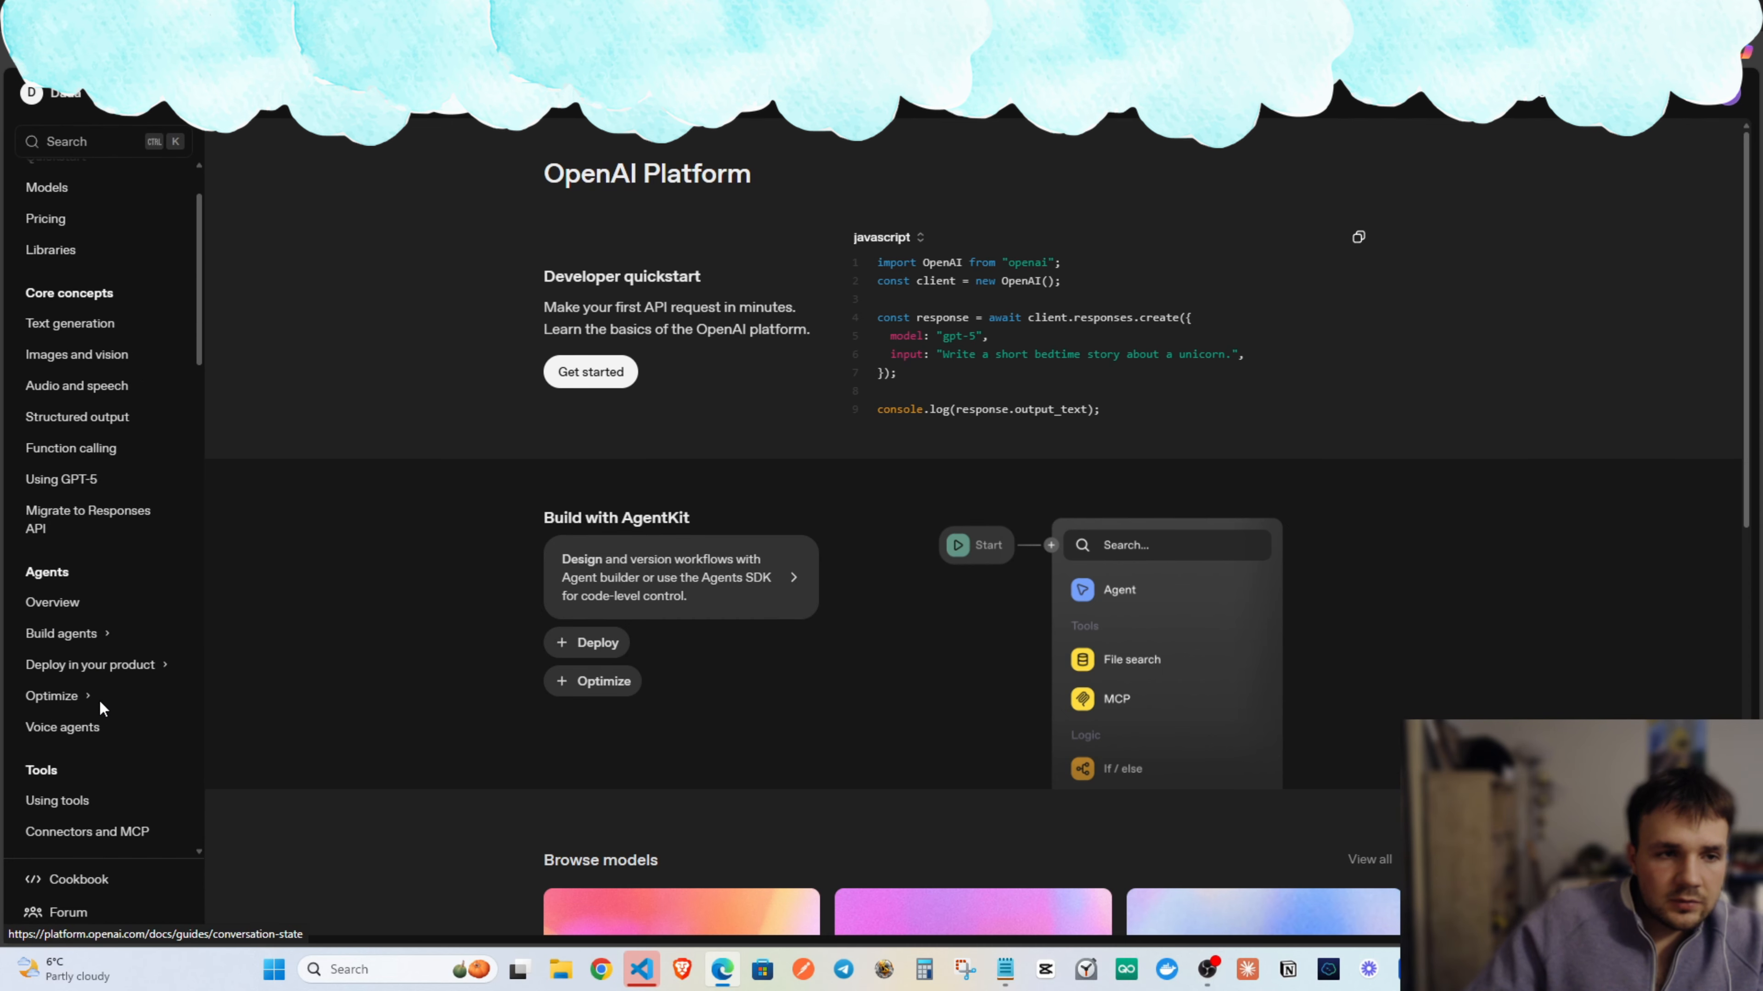
scroll(118, 736, down, 18)
scroll(122, 764, down, 10)
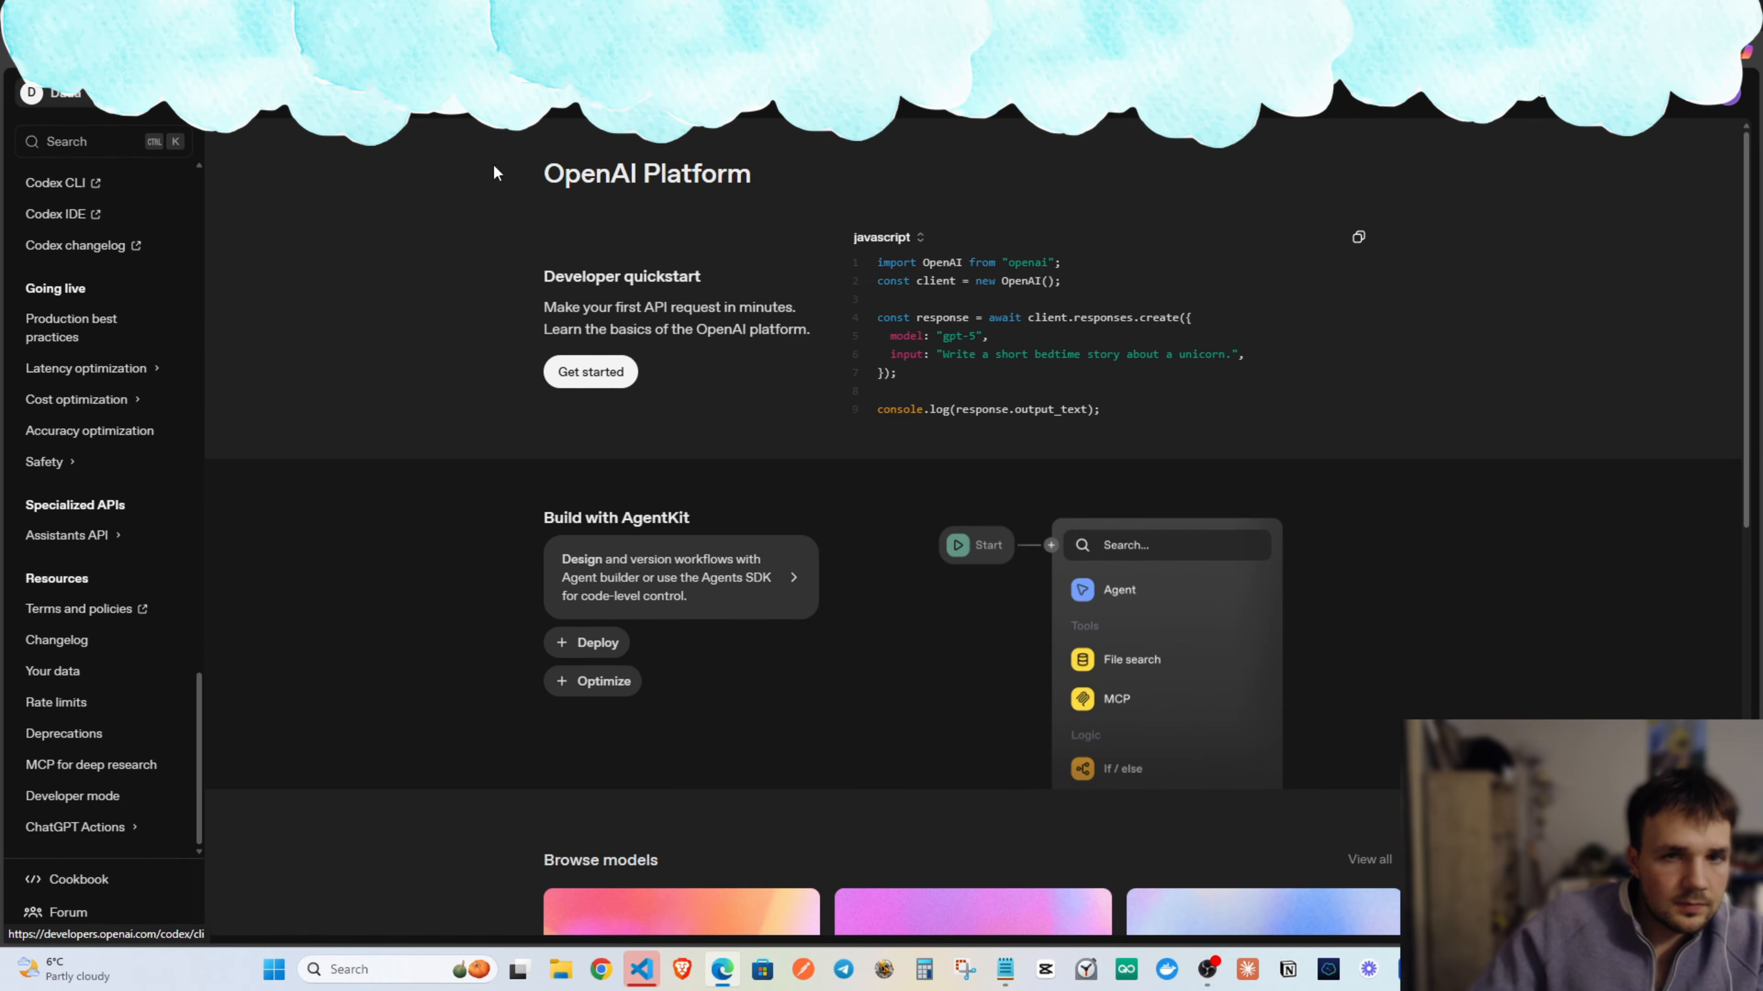
click(1720, 104)
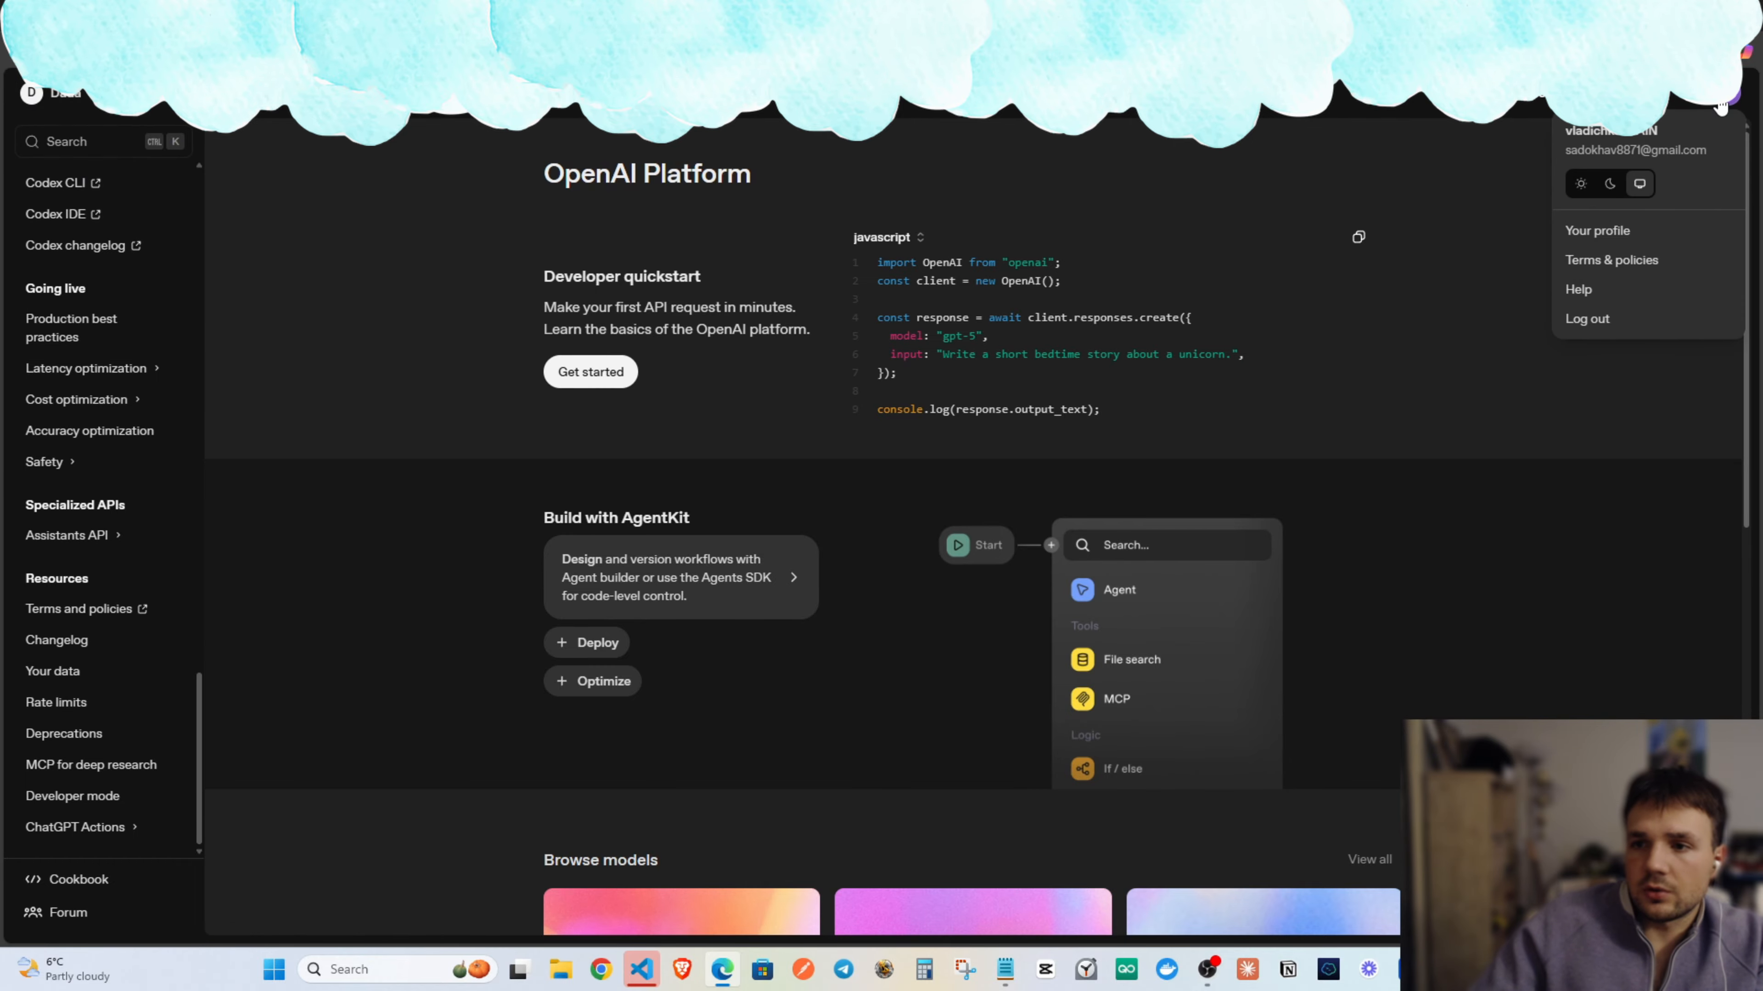
click(1689, 103)
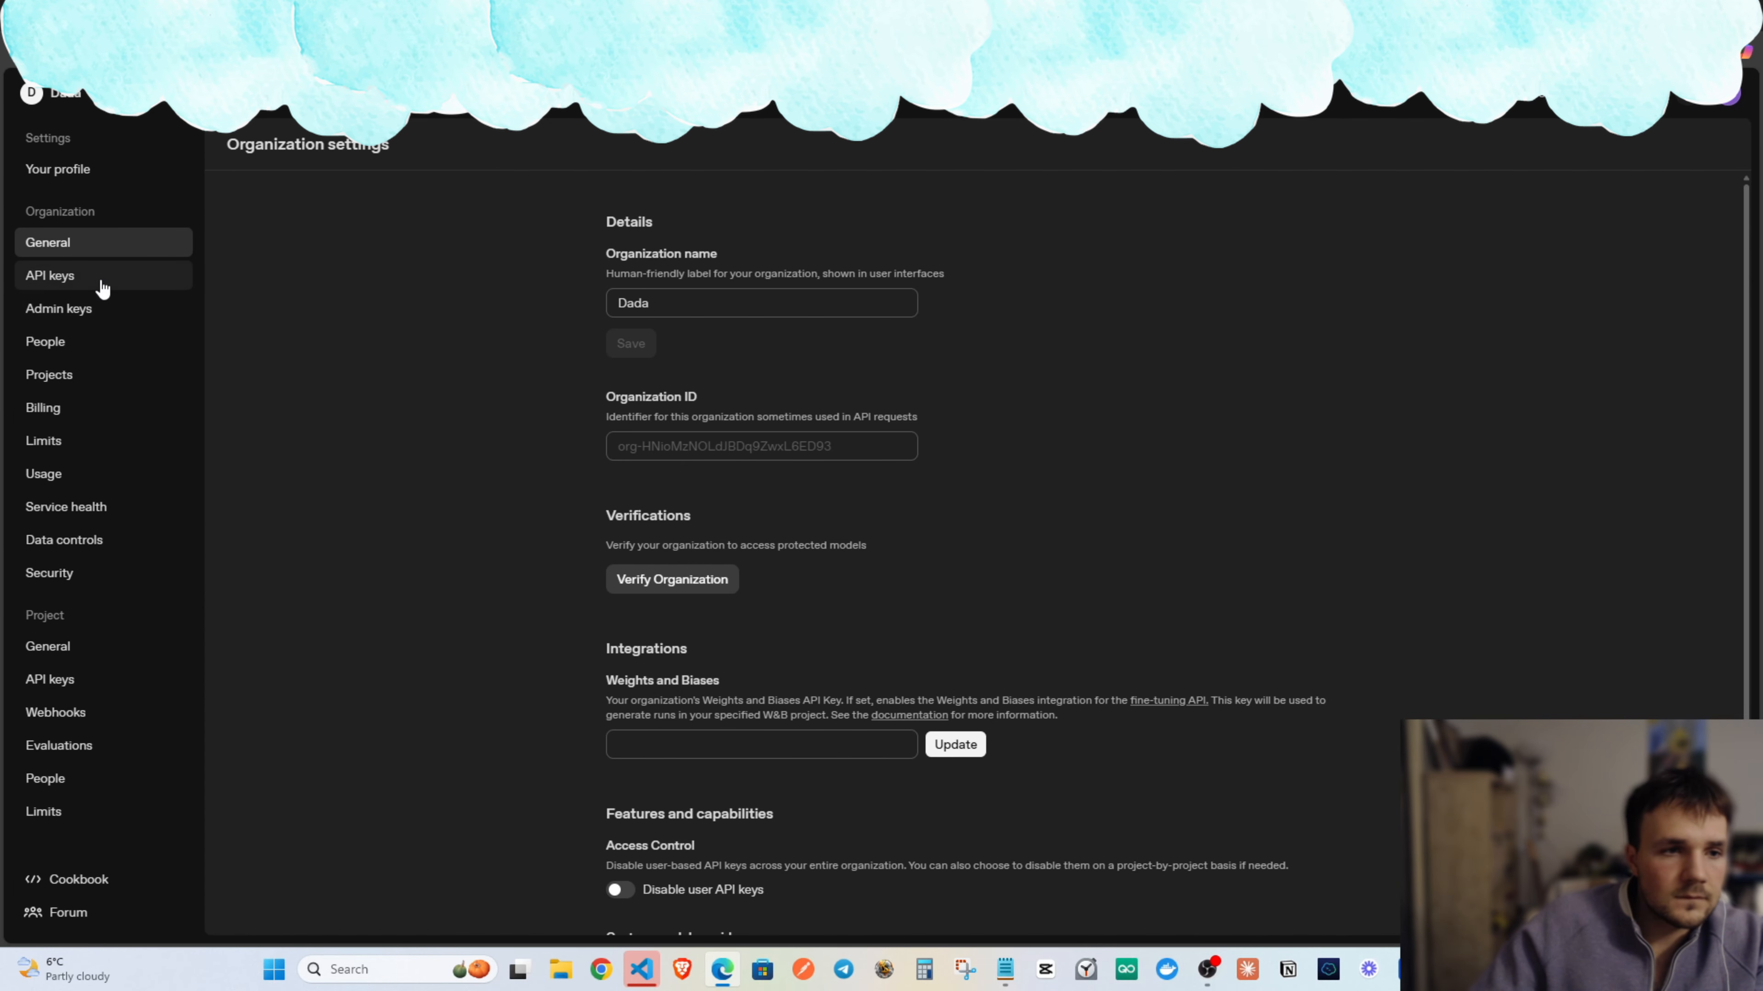
click(103, 285)
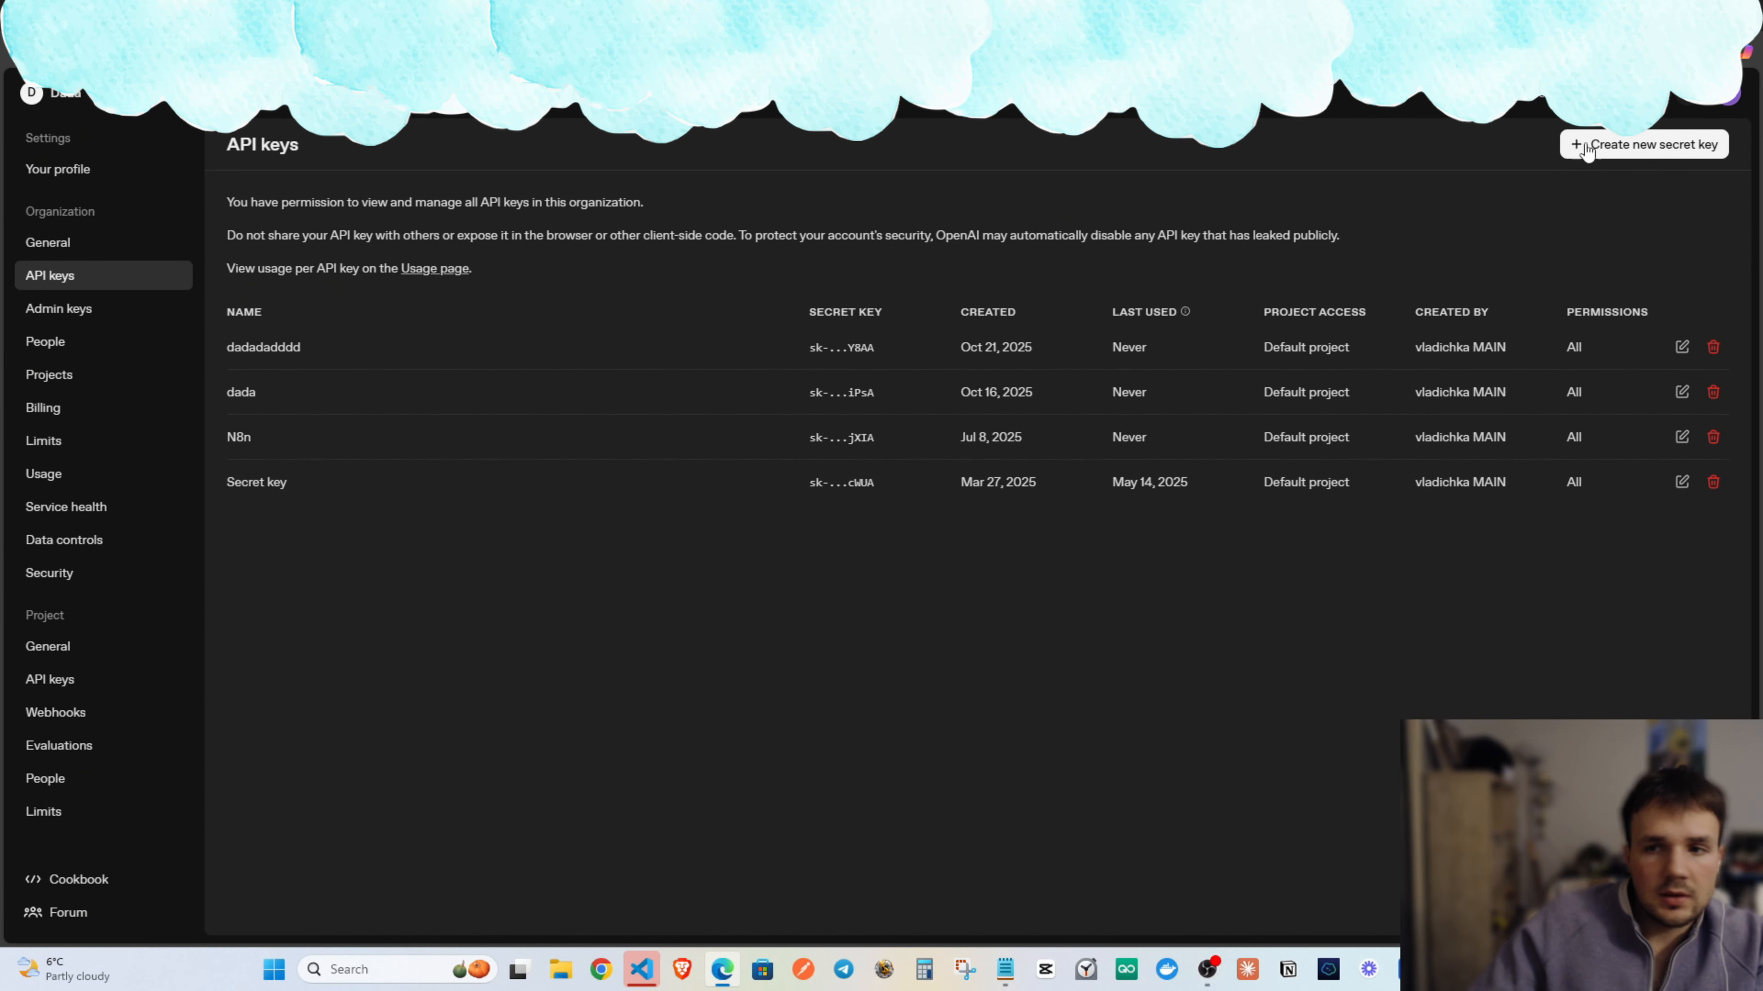
Create a secret key named n8n in the Default project and copy it.
click(1587, 146)
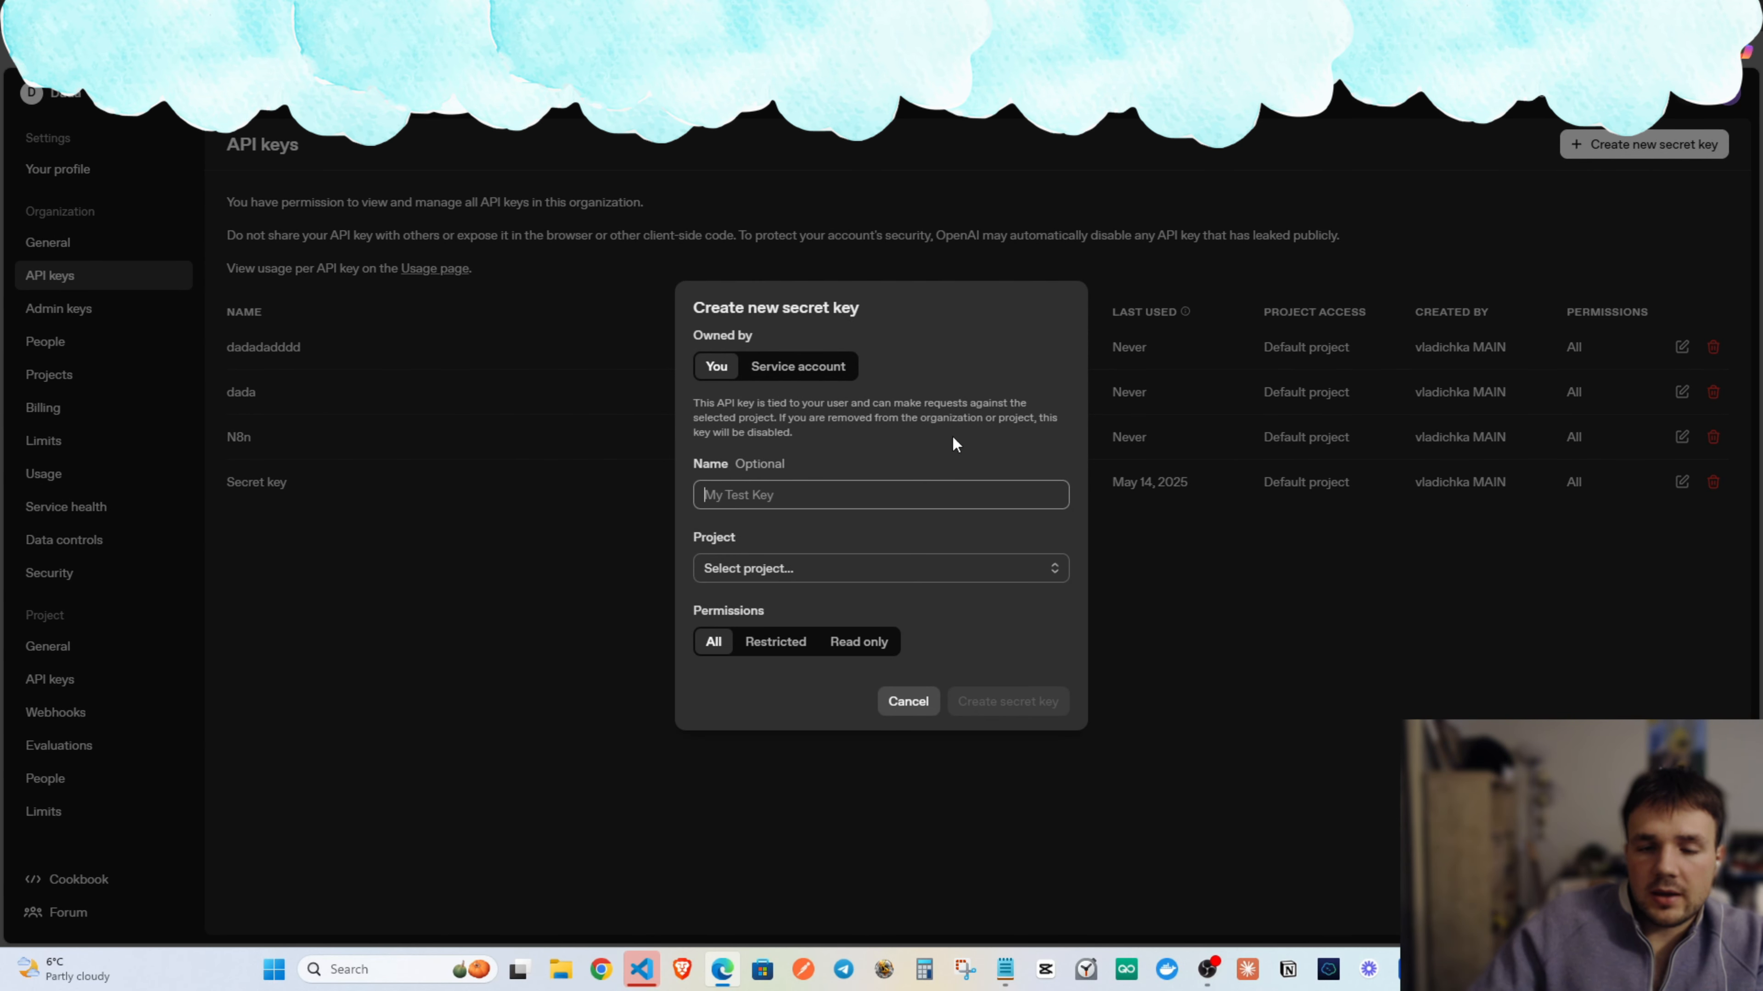
text(n8n)
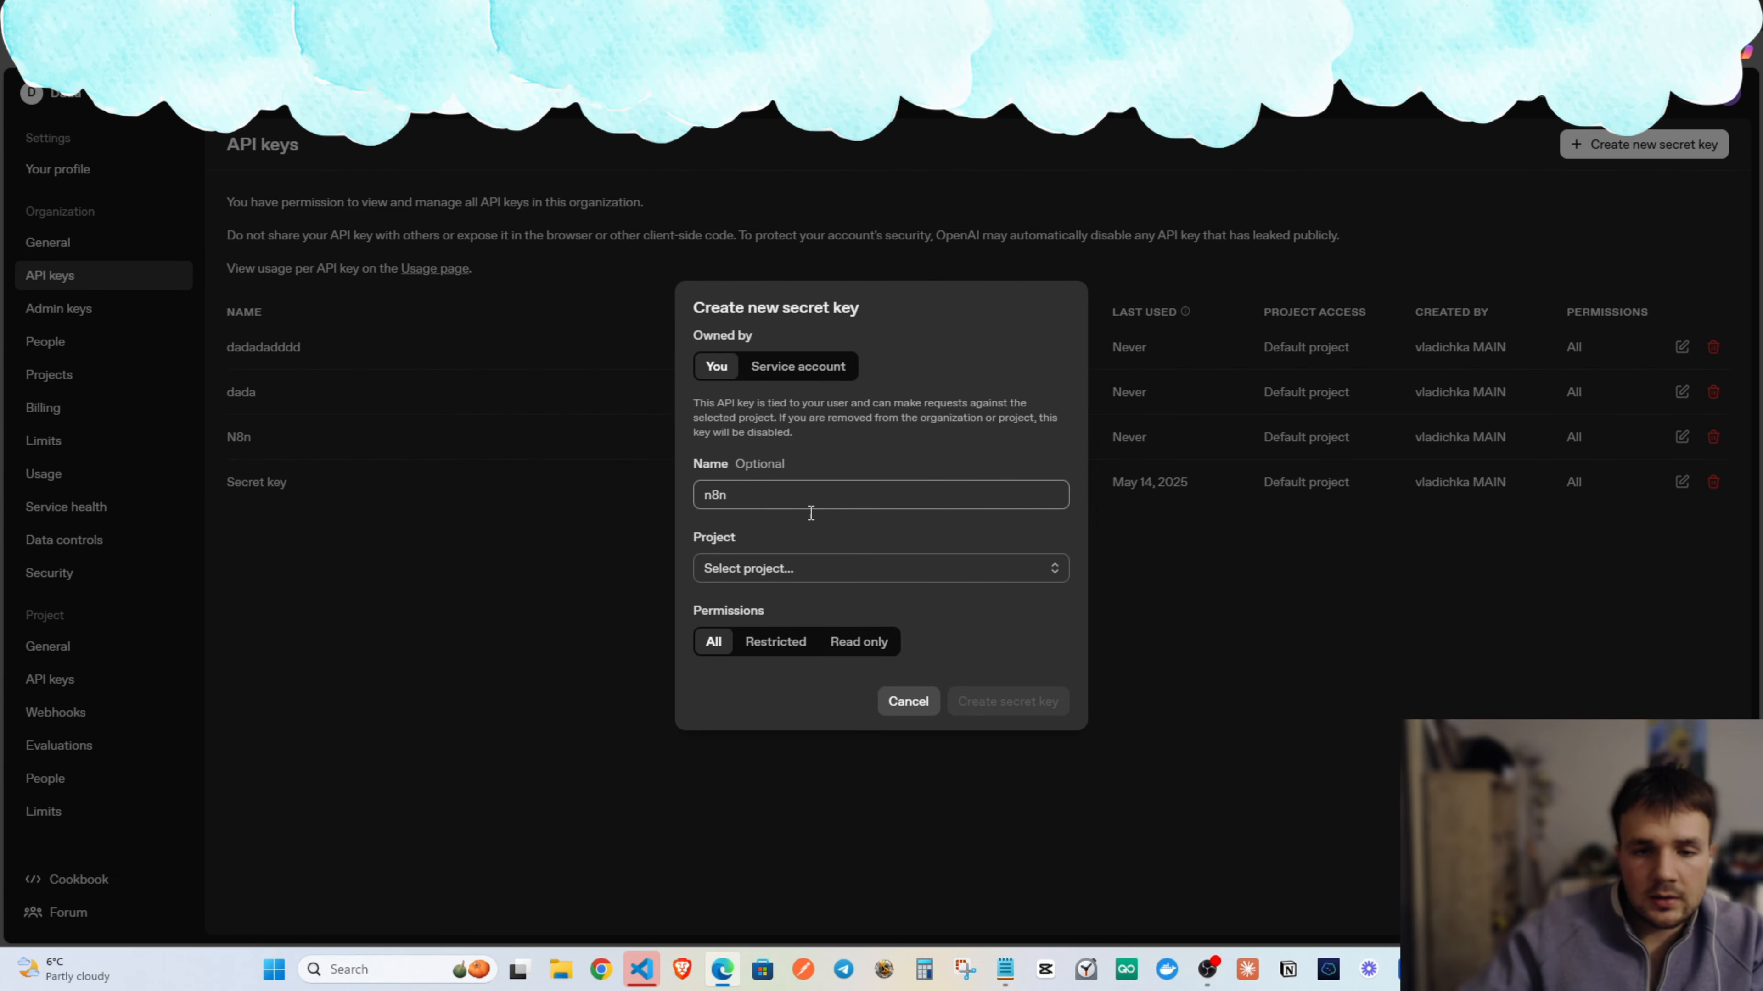
click(850, 568)
click(845, 609)
click(1053, 702)
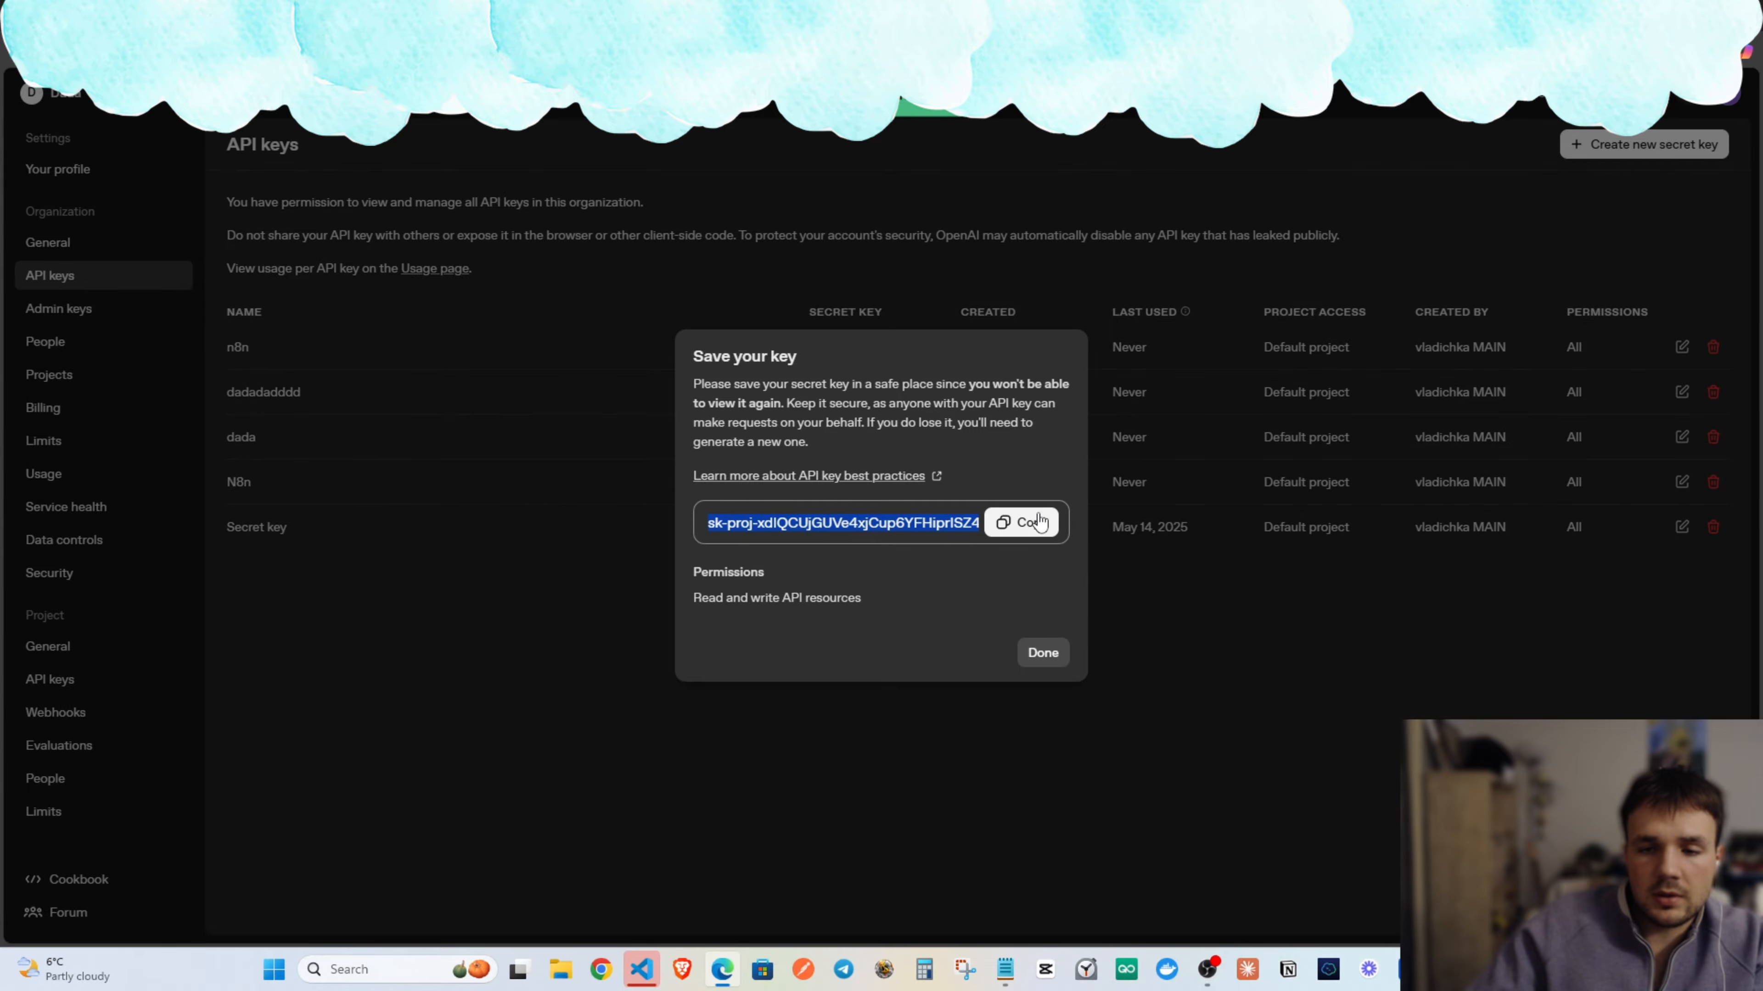
click(1020, 521)
key(alt+Tab)
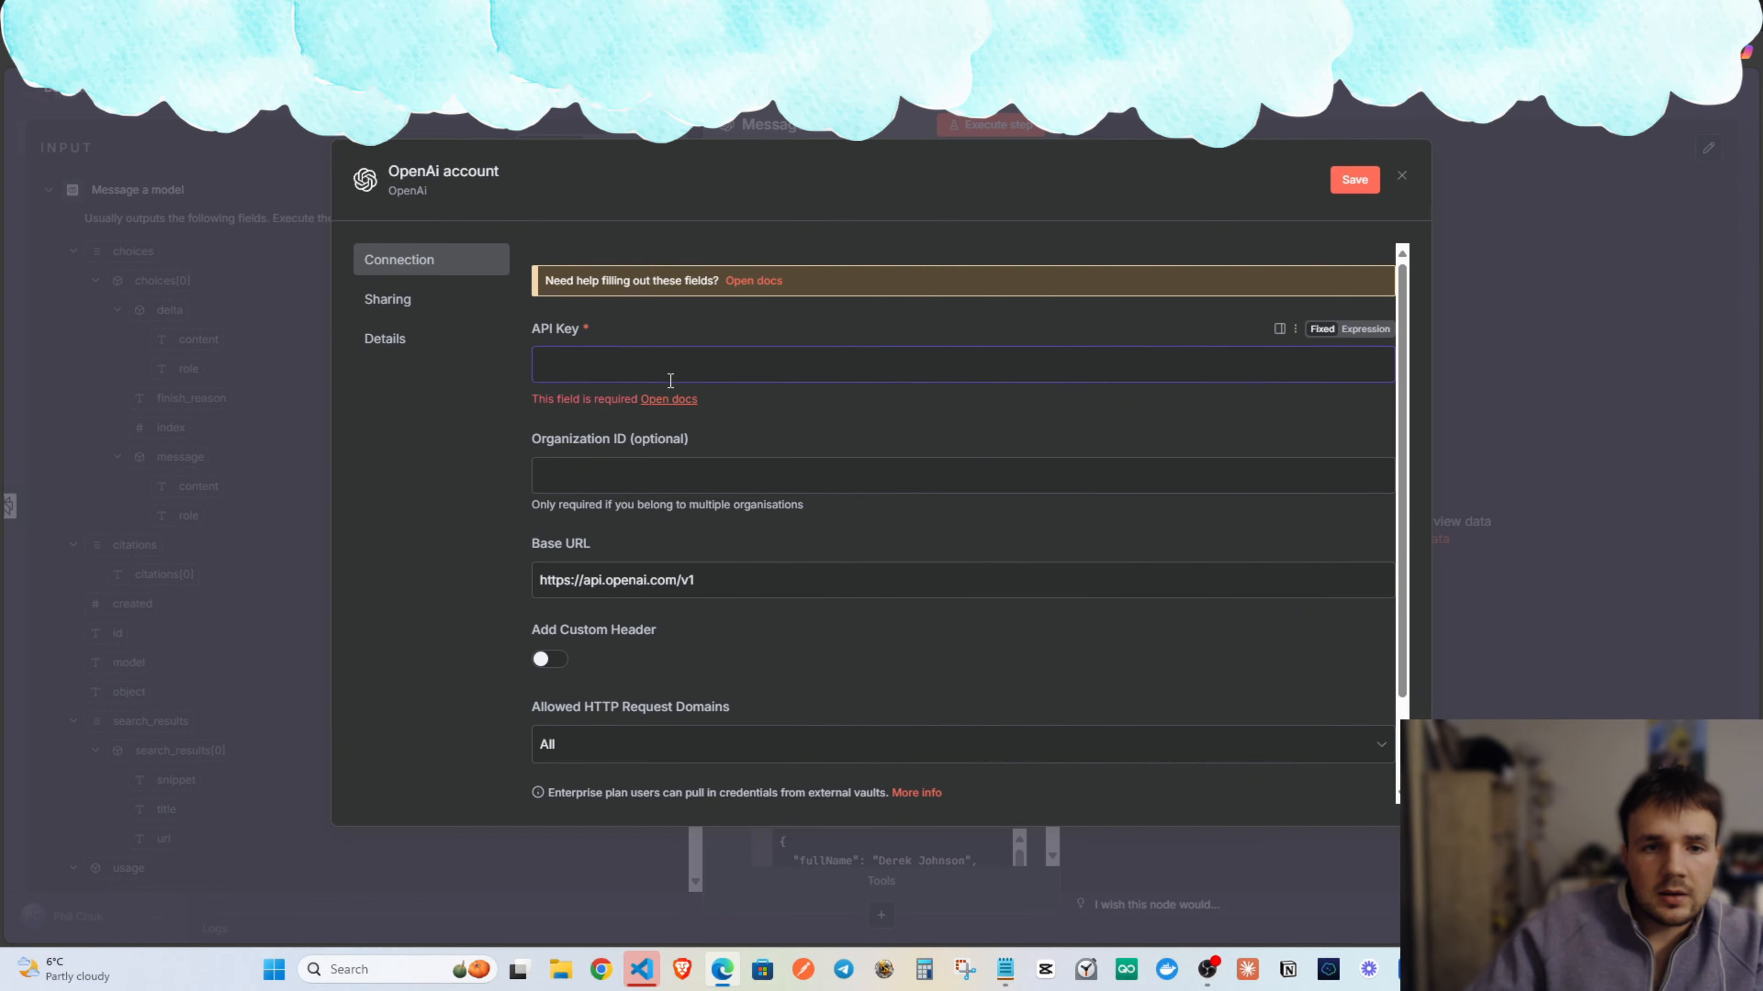
Paste the new key into the OpenAI credential's API Key, save it, and return to the canvas.
key(ctrl+v)
scroll(833, 506, down, 1)
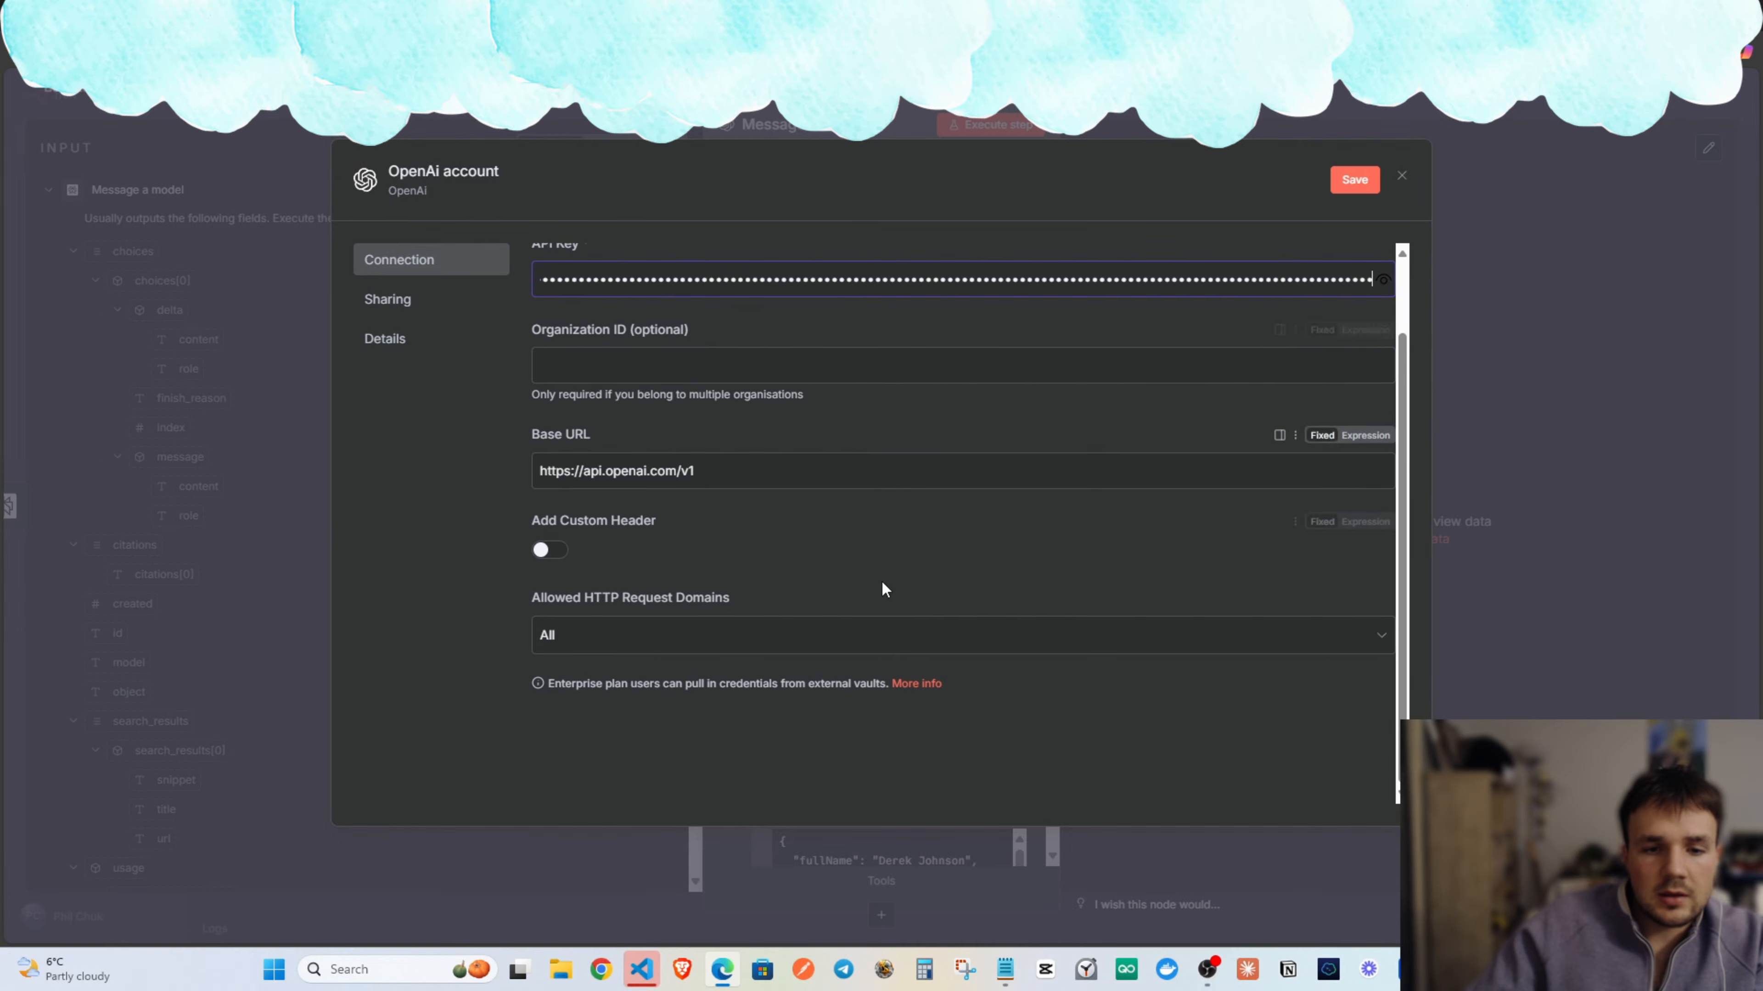
click(1354, 179)
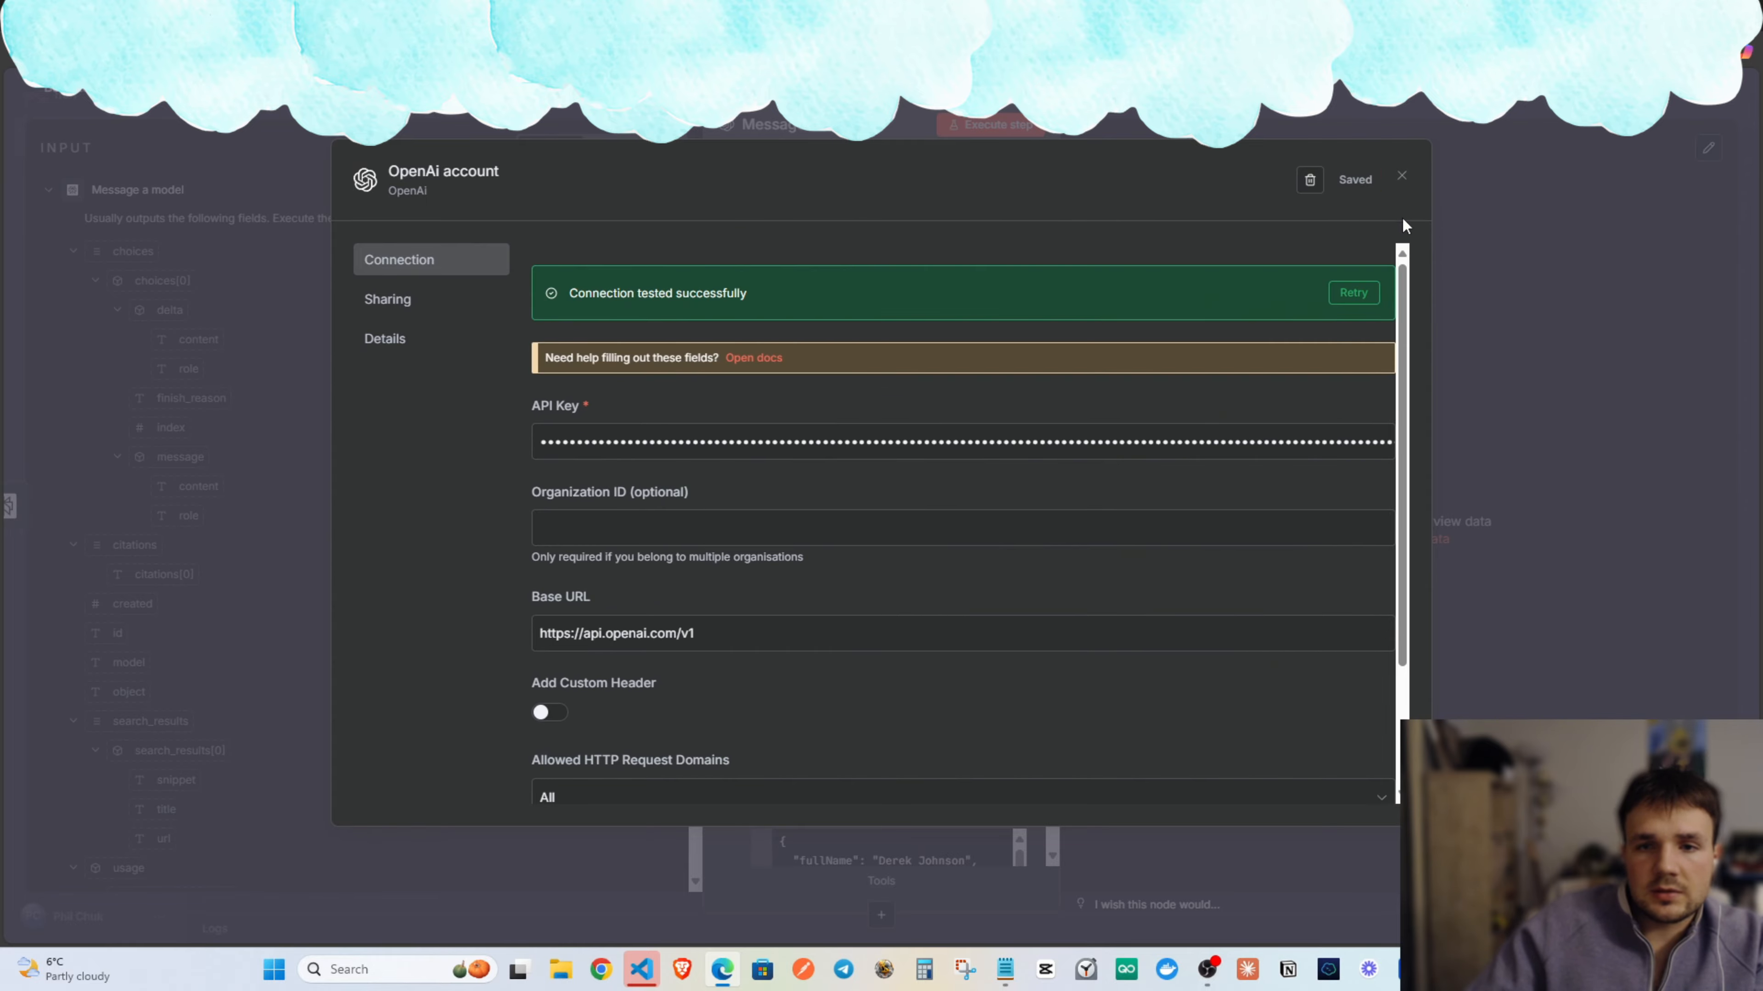
click(1401, 176)
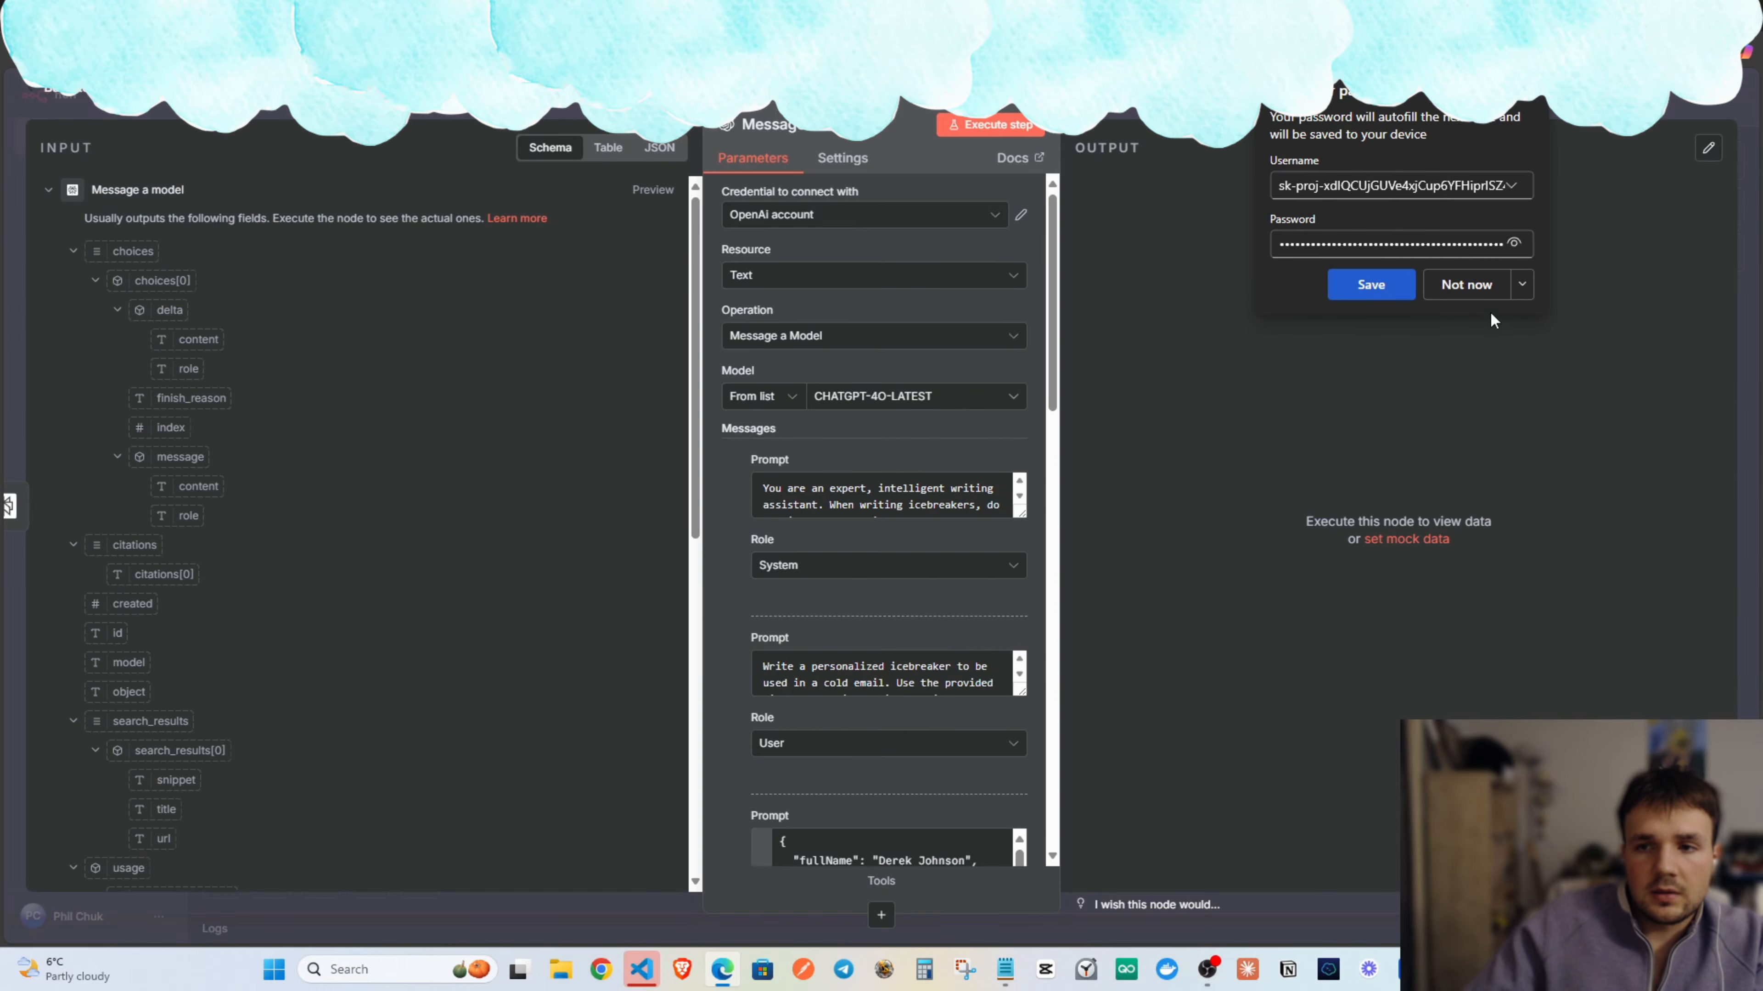
click(1470, 289)
scroll(666, 524, down, 5)
scroll(862, 552, down, 3)
scroll(826, 559, up, 3)
scroll(625, 549, up, 5)
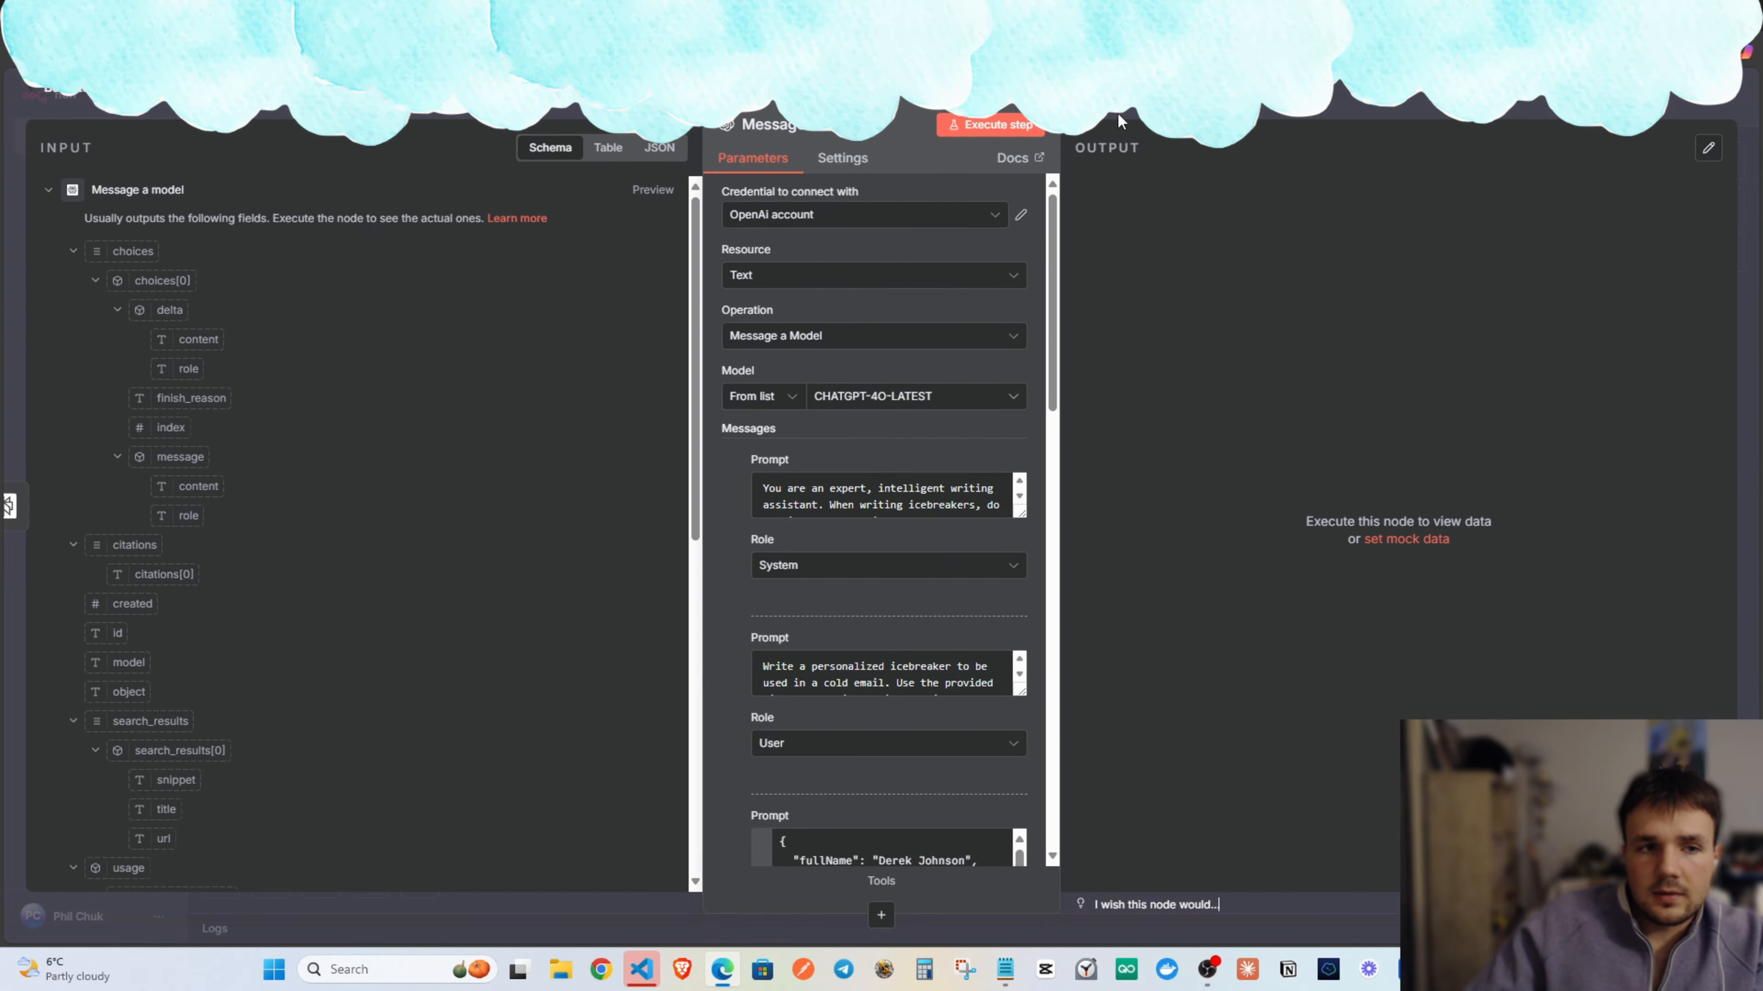
click(1118, 120)
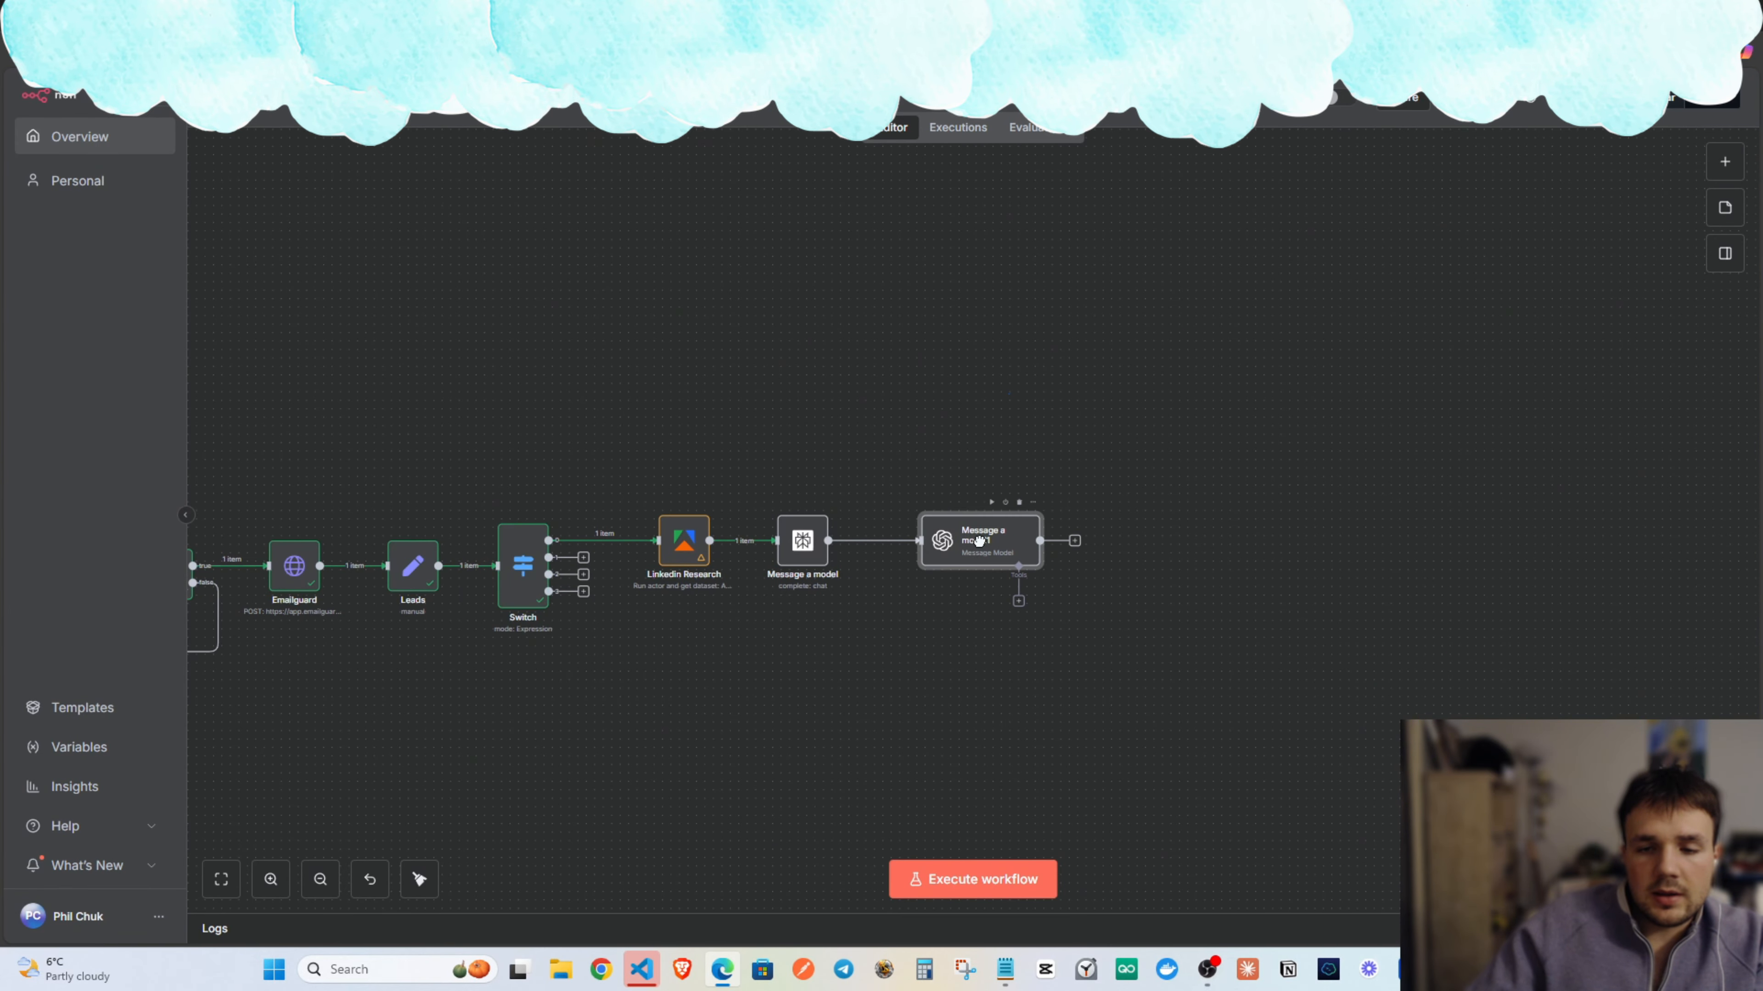
scroll(693, 446, down, 3)
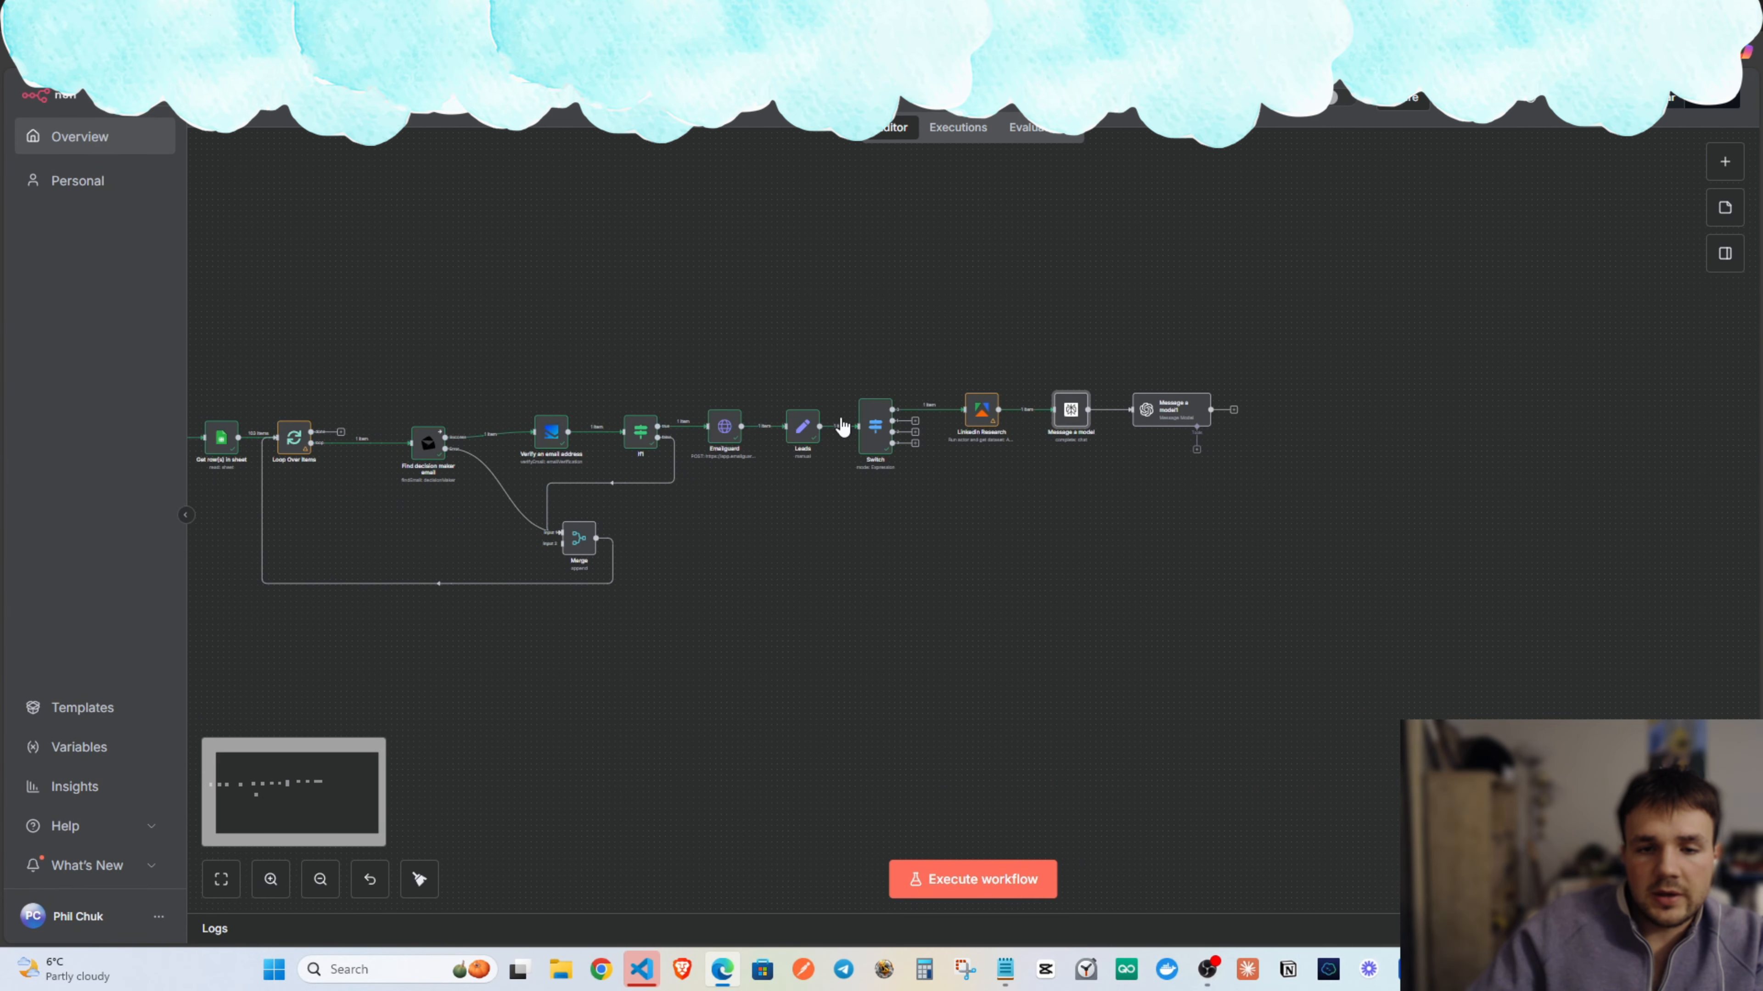
Execute the whole workflow and look along it.
scroll(843, 426, left, 5)
click(936, 879)
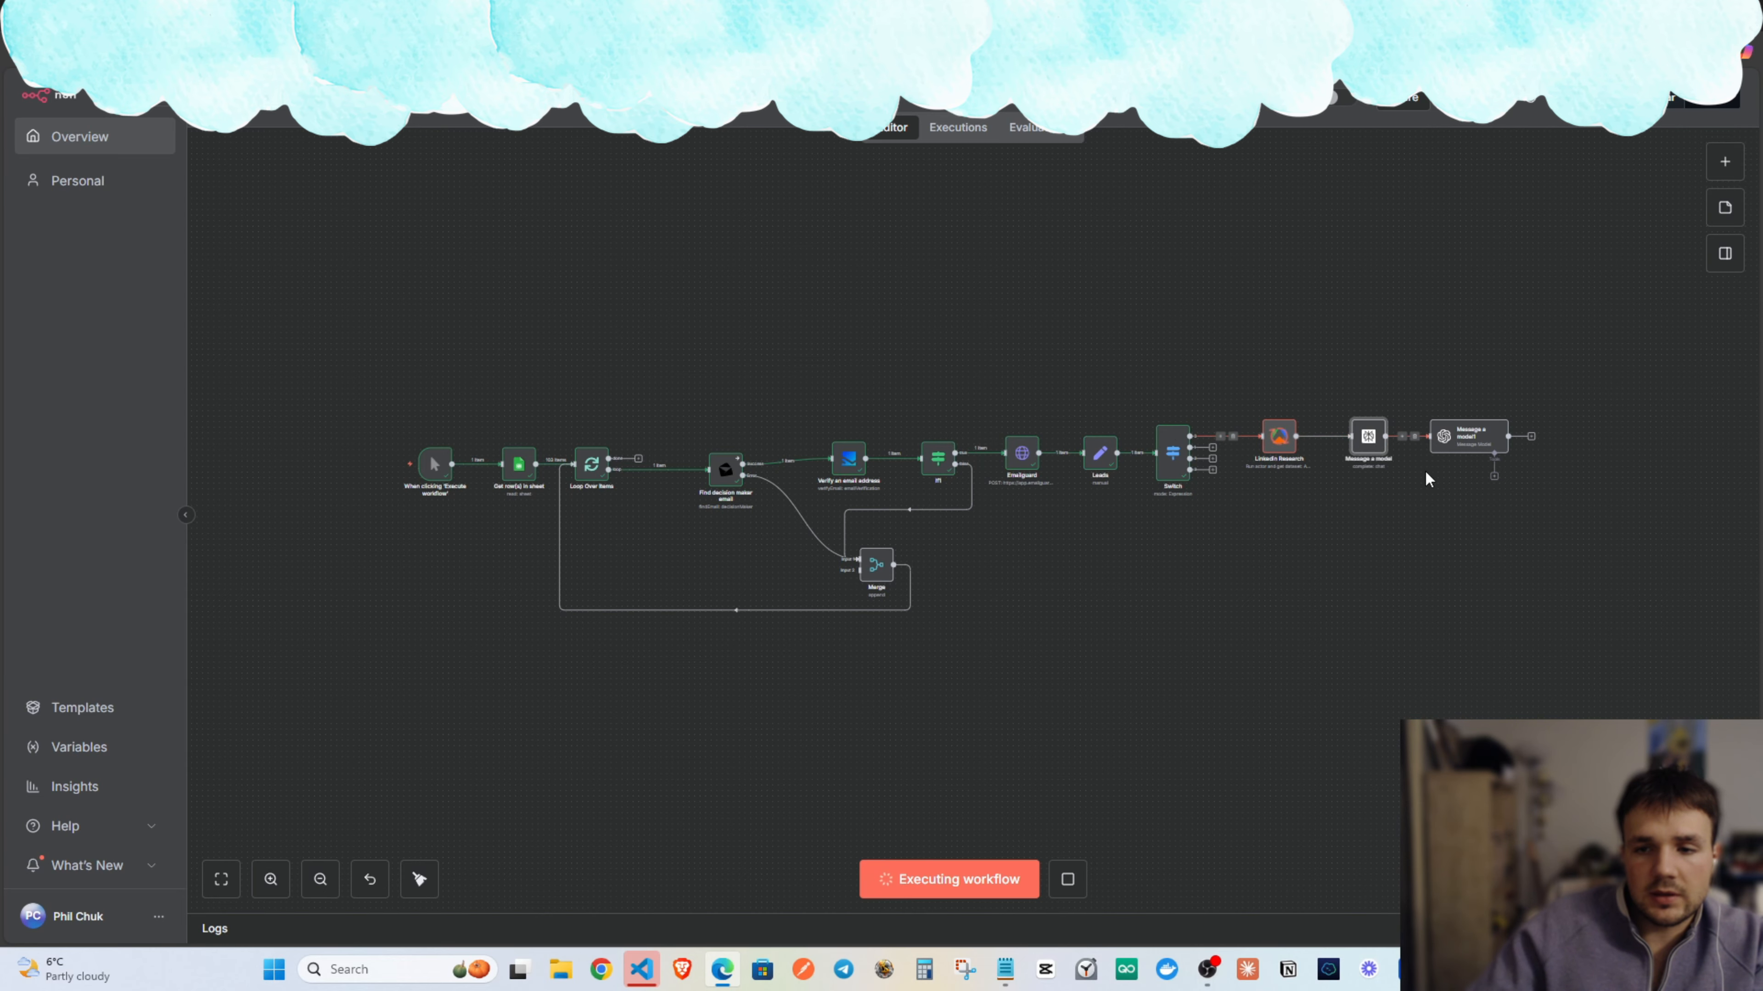
scroll(1443, 480, up, 3)
drag(1463, 523, 1243, 662)
drag(751, 662, 1008, 657)
scroll(1007, 658, down, 2)
scroll(452, 581, down, 1)
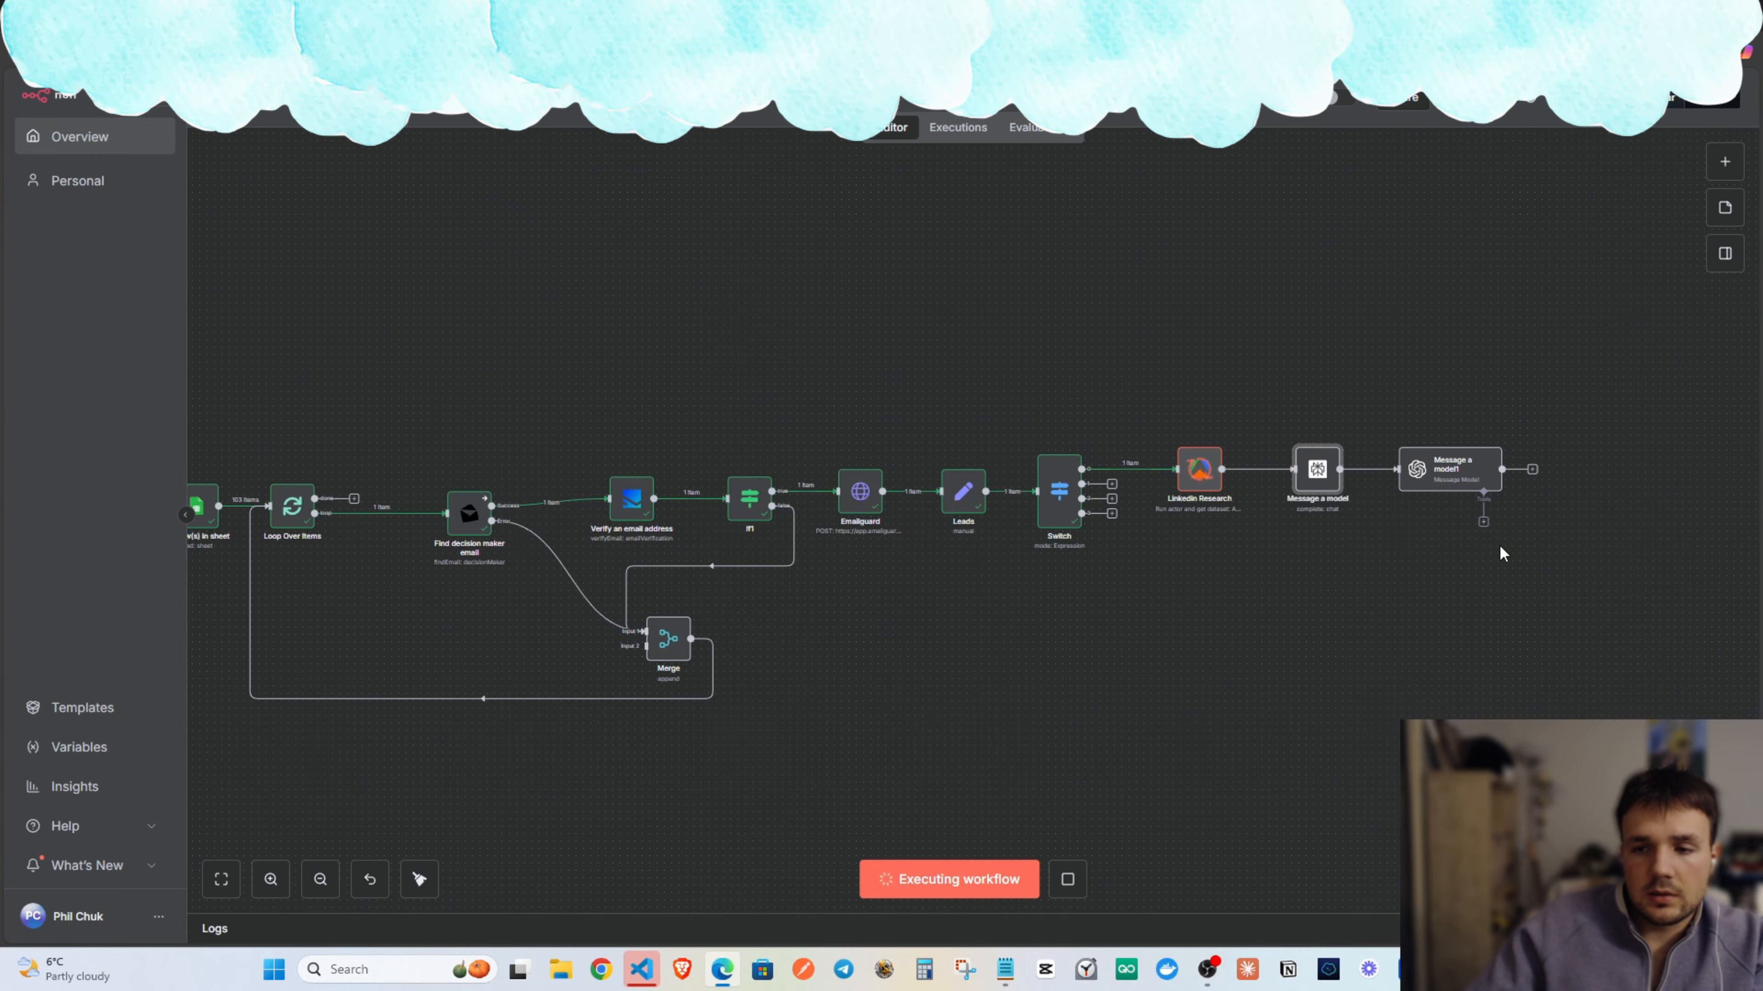
Inspect the two Message a model nodes, including Message a model's settings.
drag(1550, 520, 1223, 394)
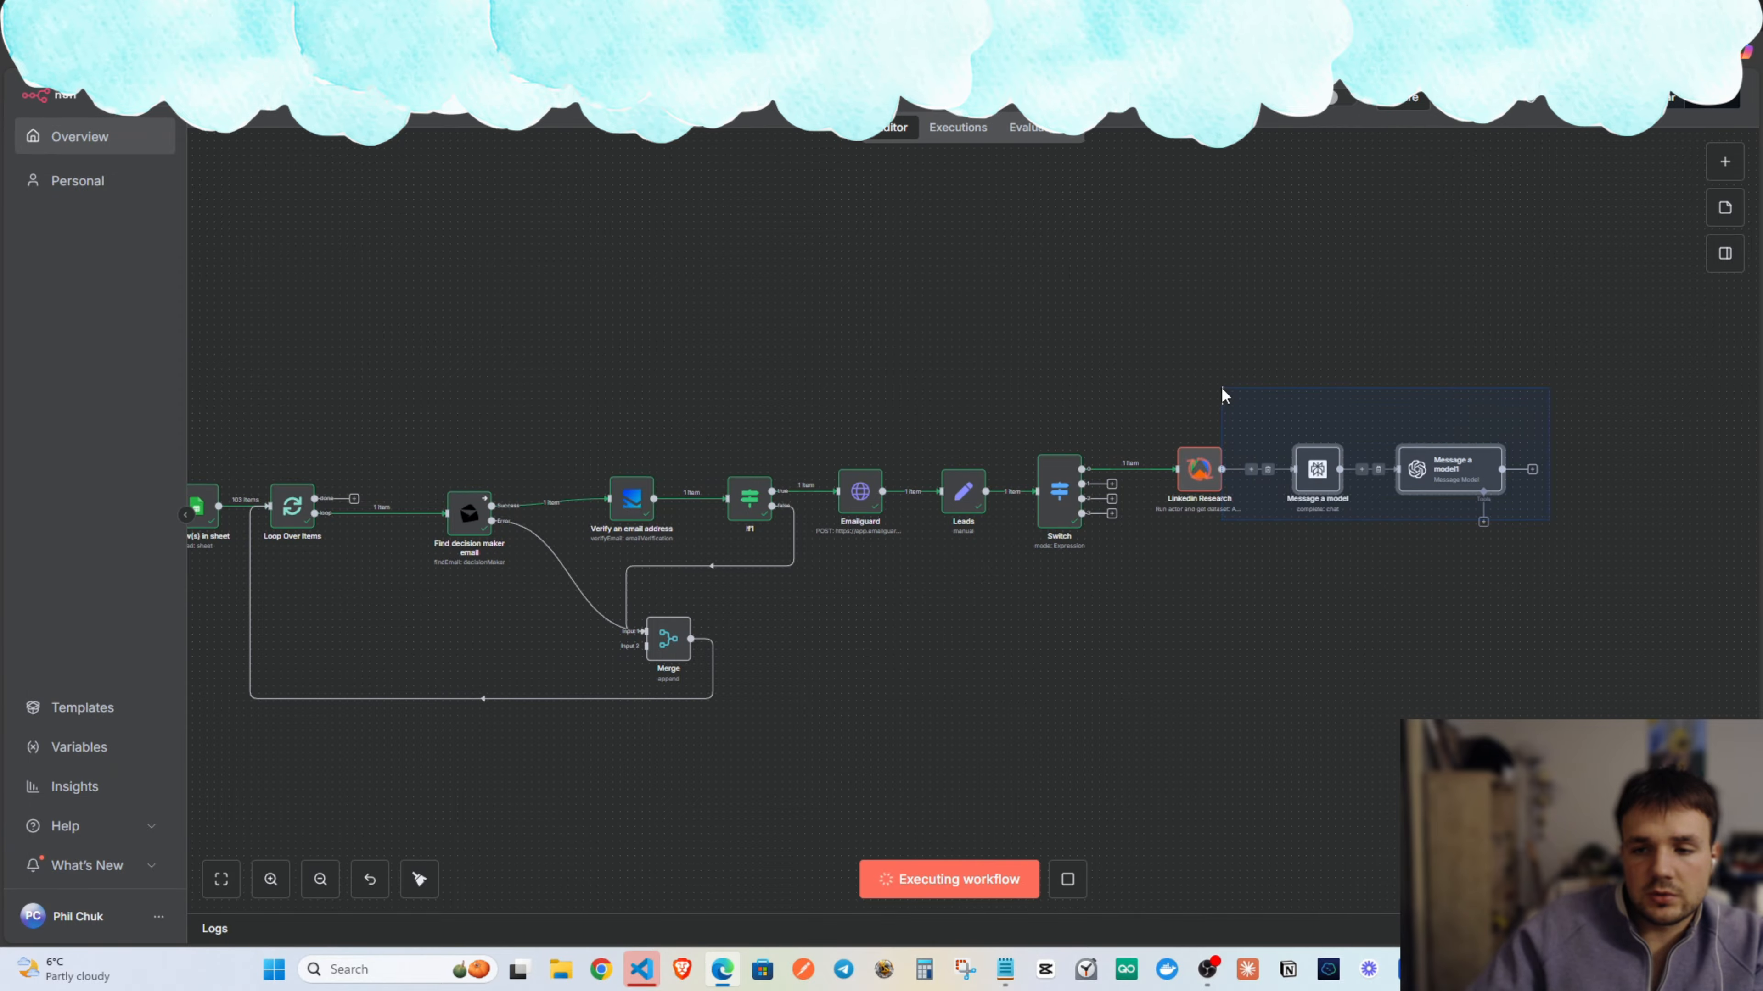
click(1462, 587)
drag(1468, 577, 1201, 574)
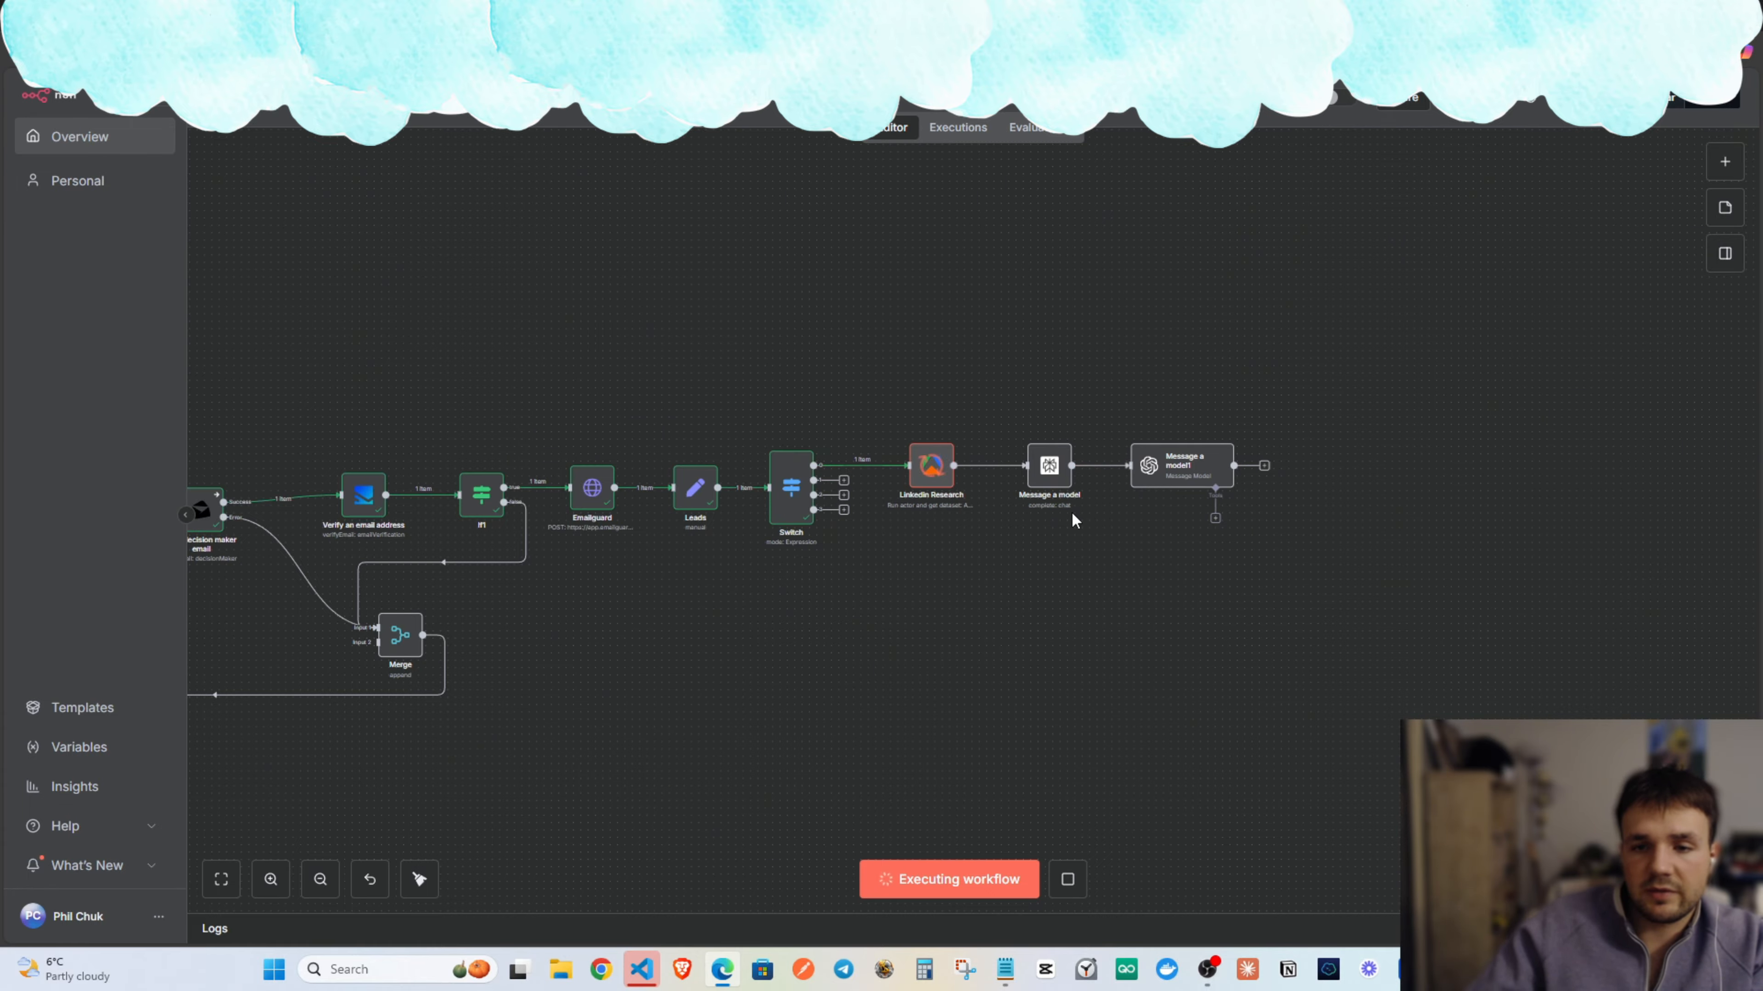
drag(926, 634, 993, 585)
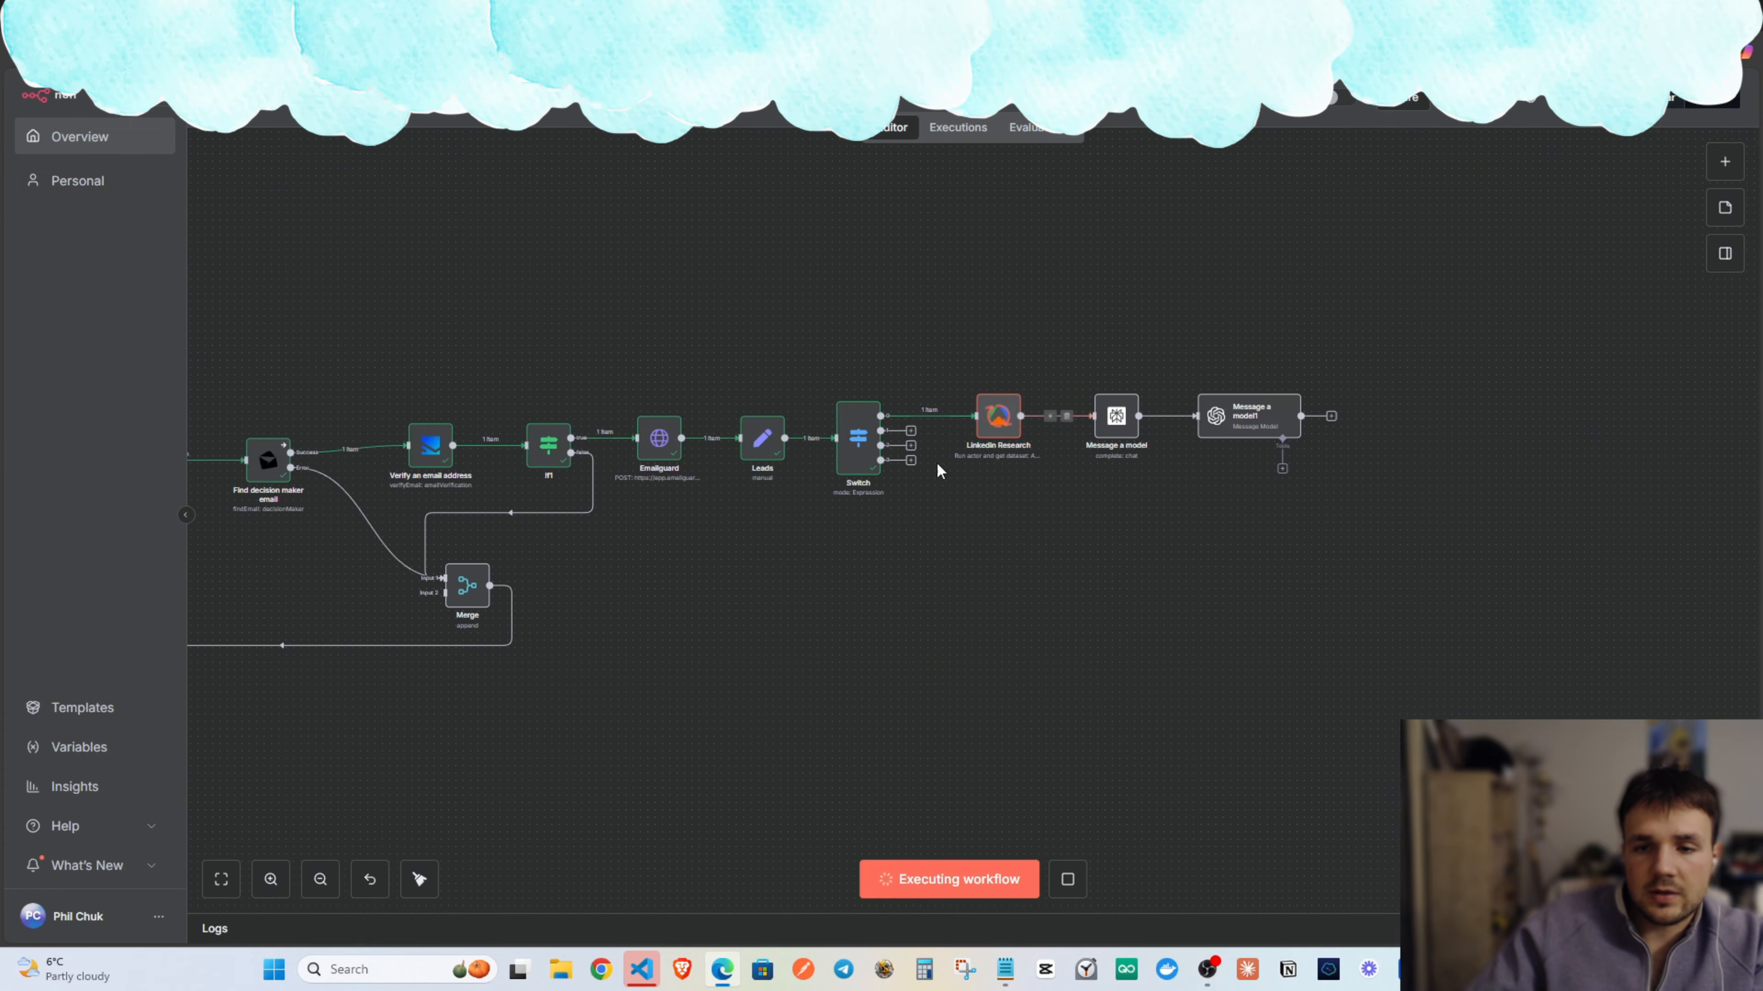
drag(1353, 498, 1091, 345)
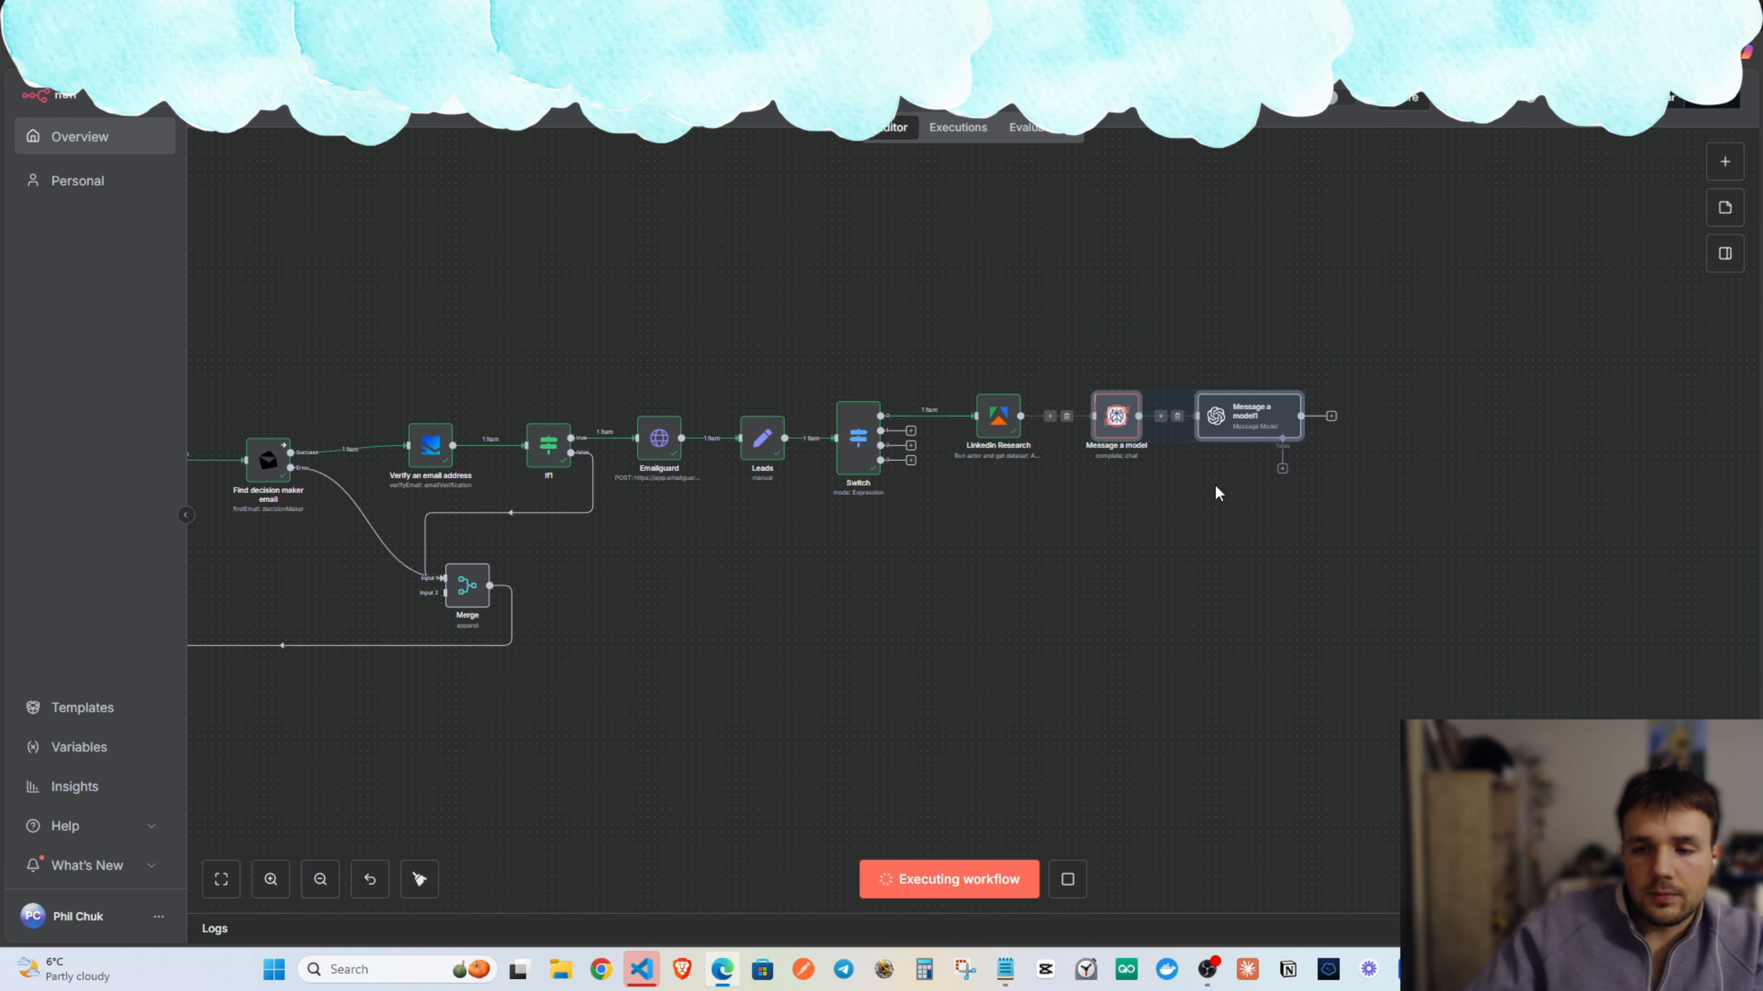
click(1199, 495)
scroll(1297, 658, up, 6)
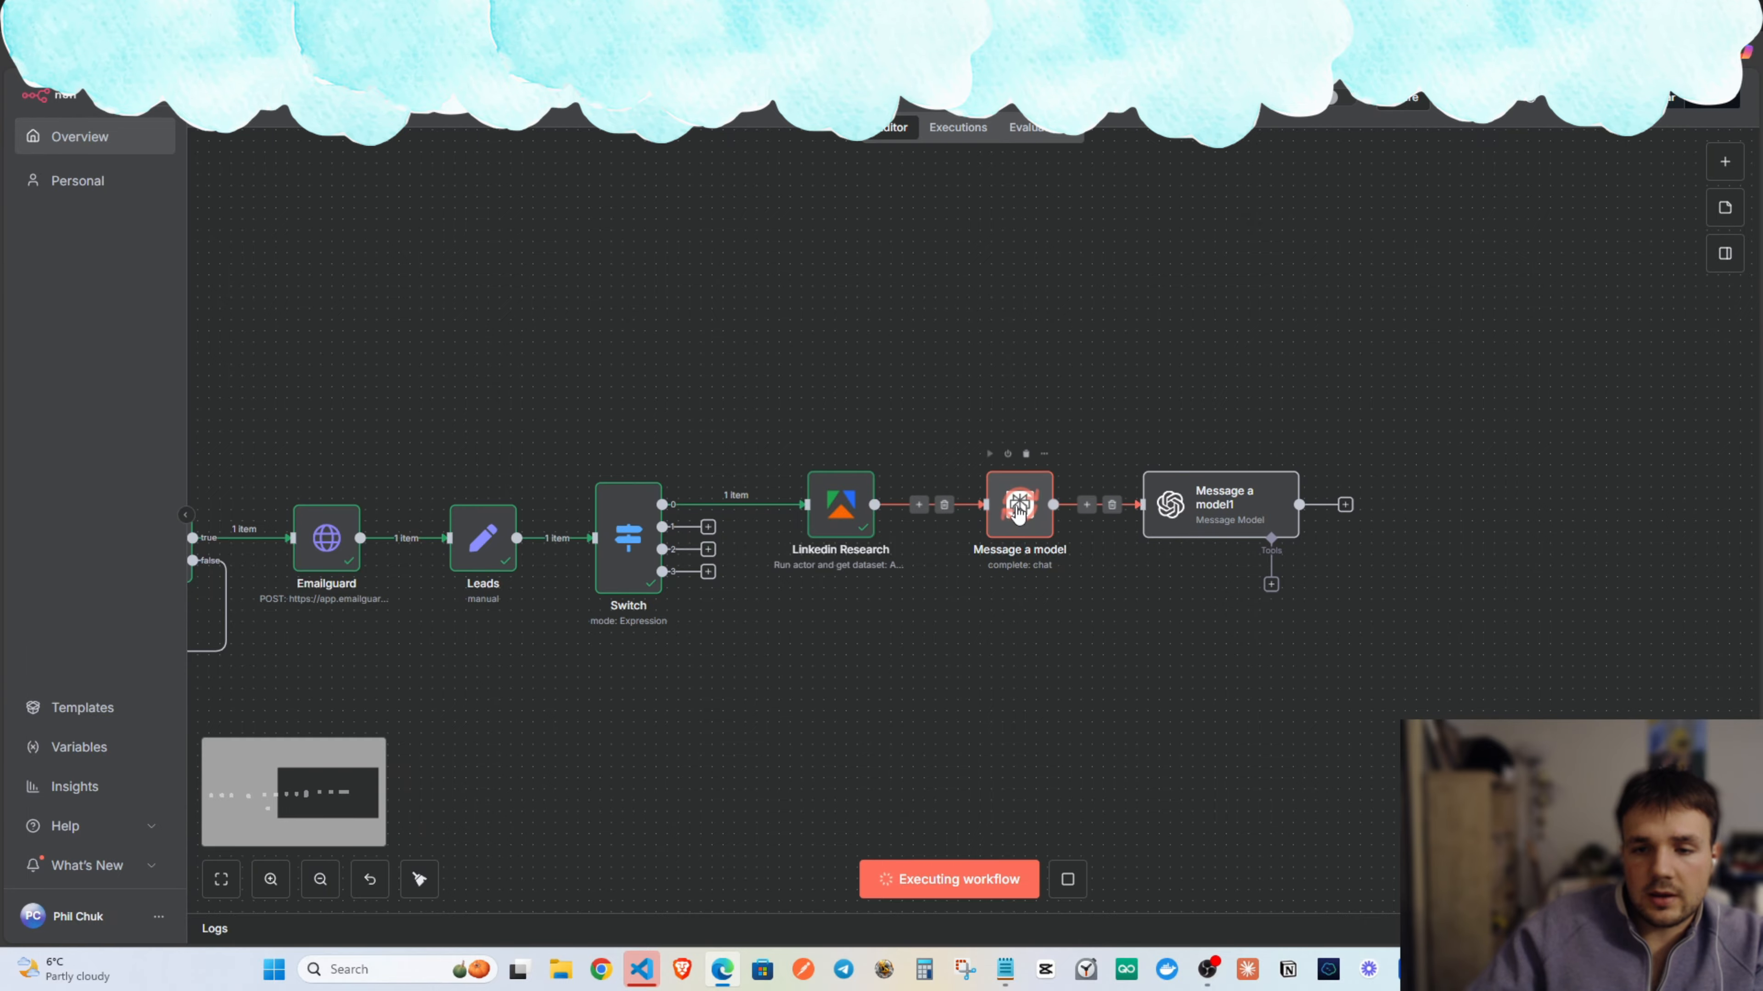
double_click(1018, 513)
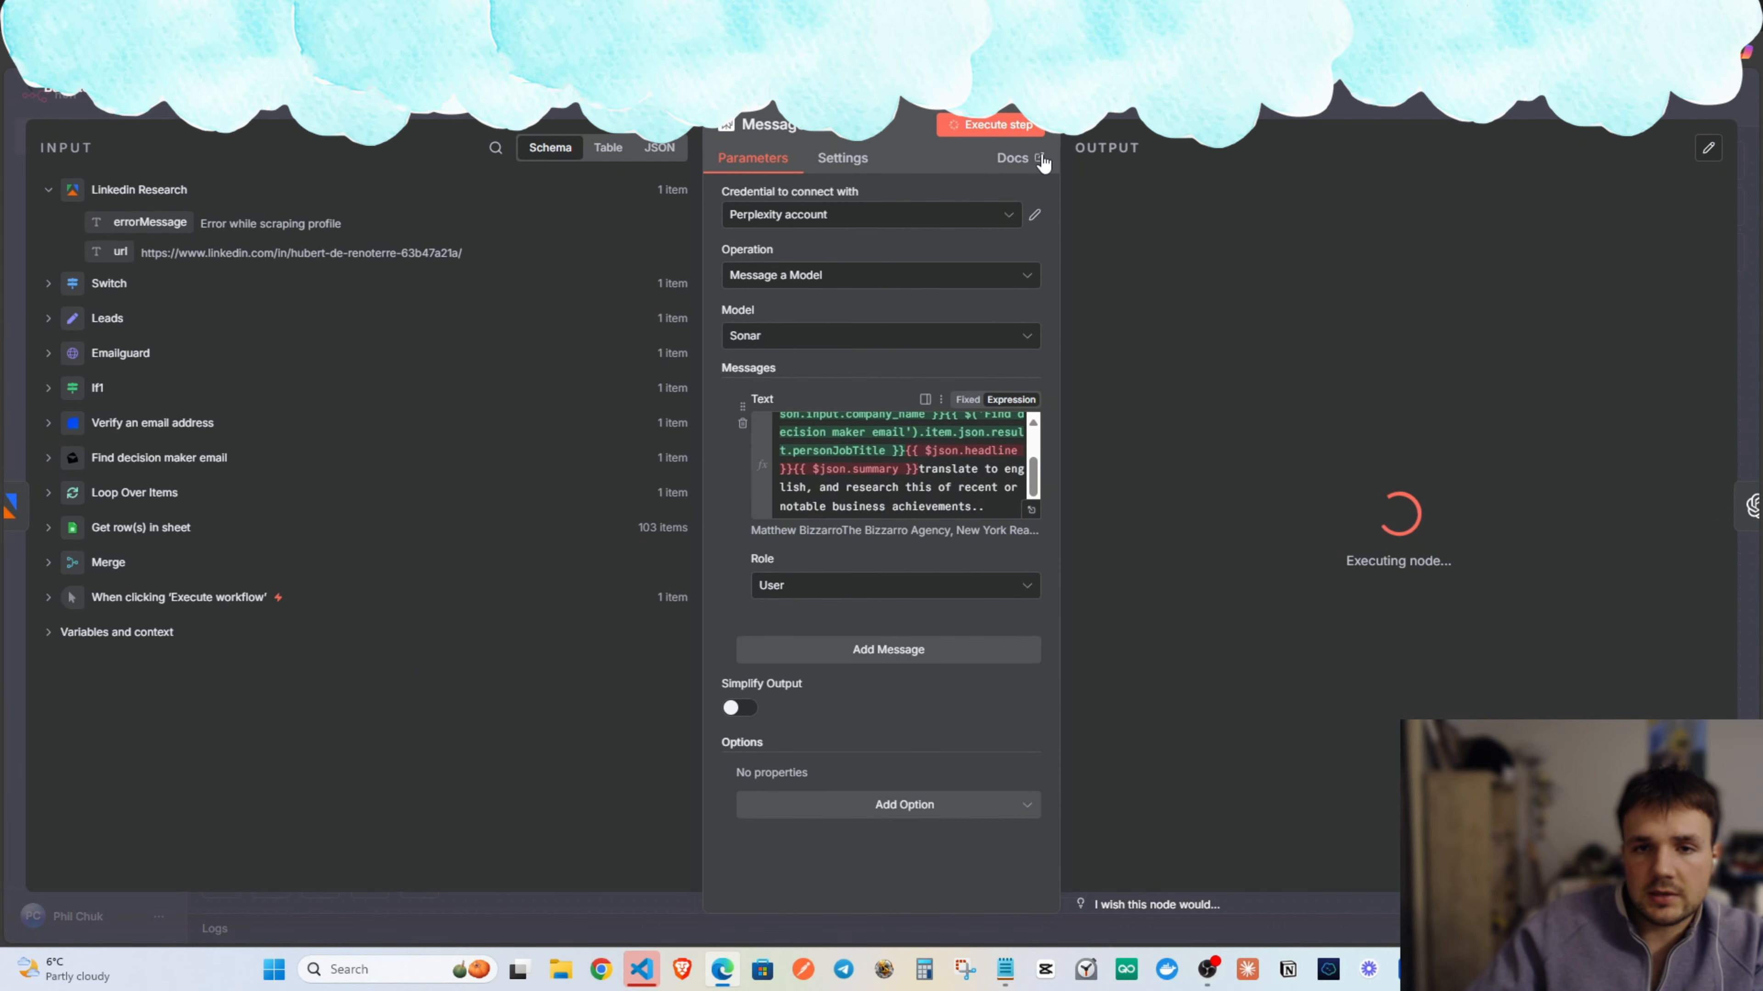
key(Escape)
Copy Message a model and Message a model1 and paste a duplicate pair.
scroll(1106, 661, down, 3)
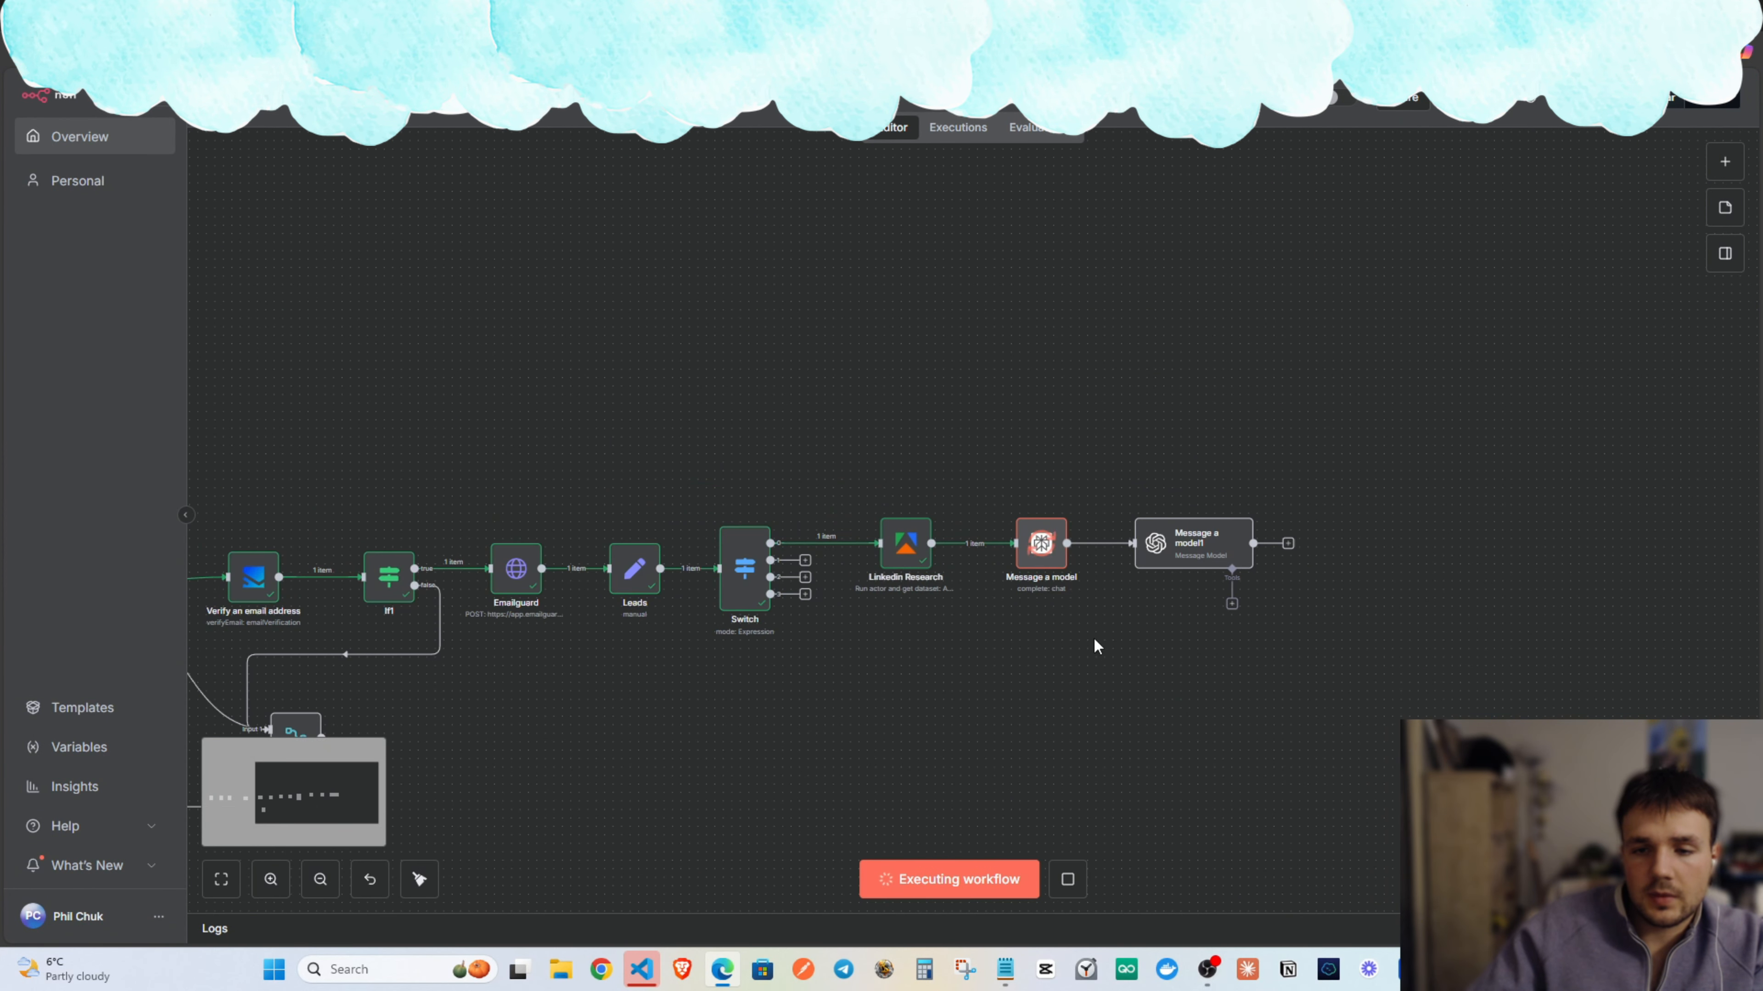
scroll(1097, 646, right, 5)
drag(1148, 573, 819, 350)
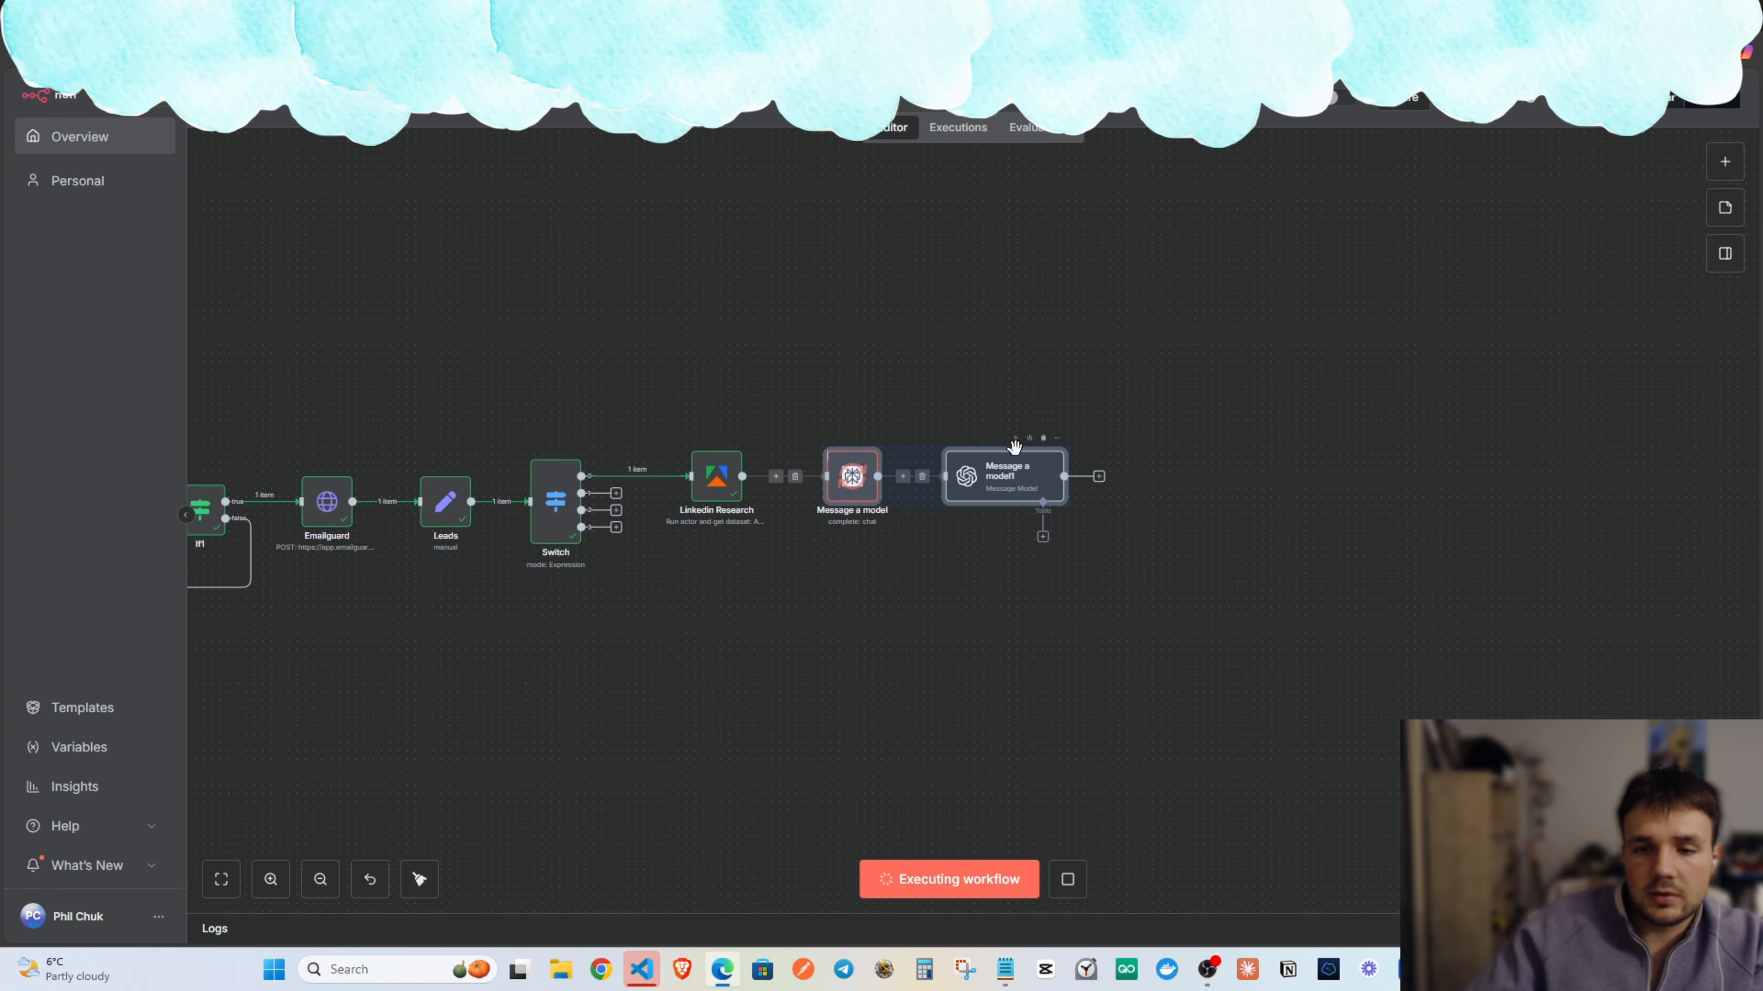
key(ctrl+c)
click(889, 642)
key(ctrl+v)
Place the duplicate pair below the originals and connect Switch's second output to Message a model2.
drag(1034, 636, 1003, 577)
click(770, 609)
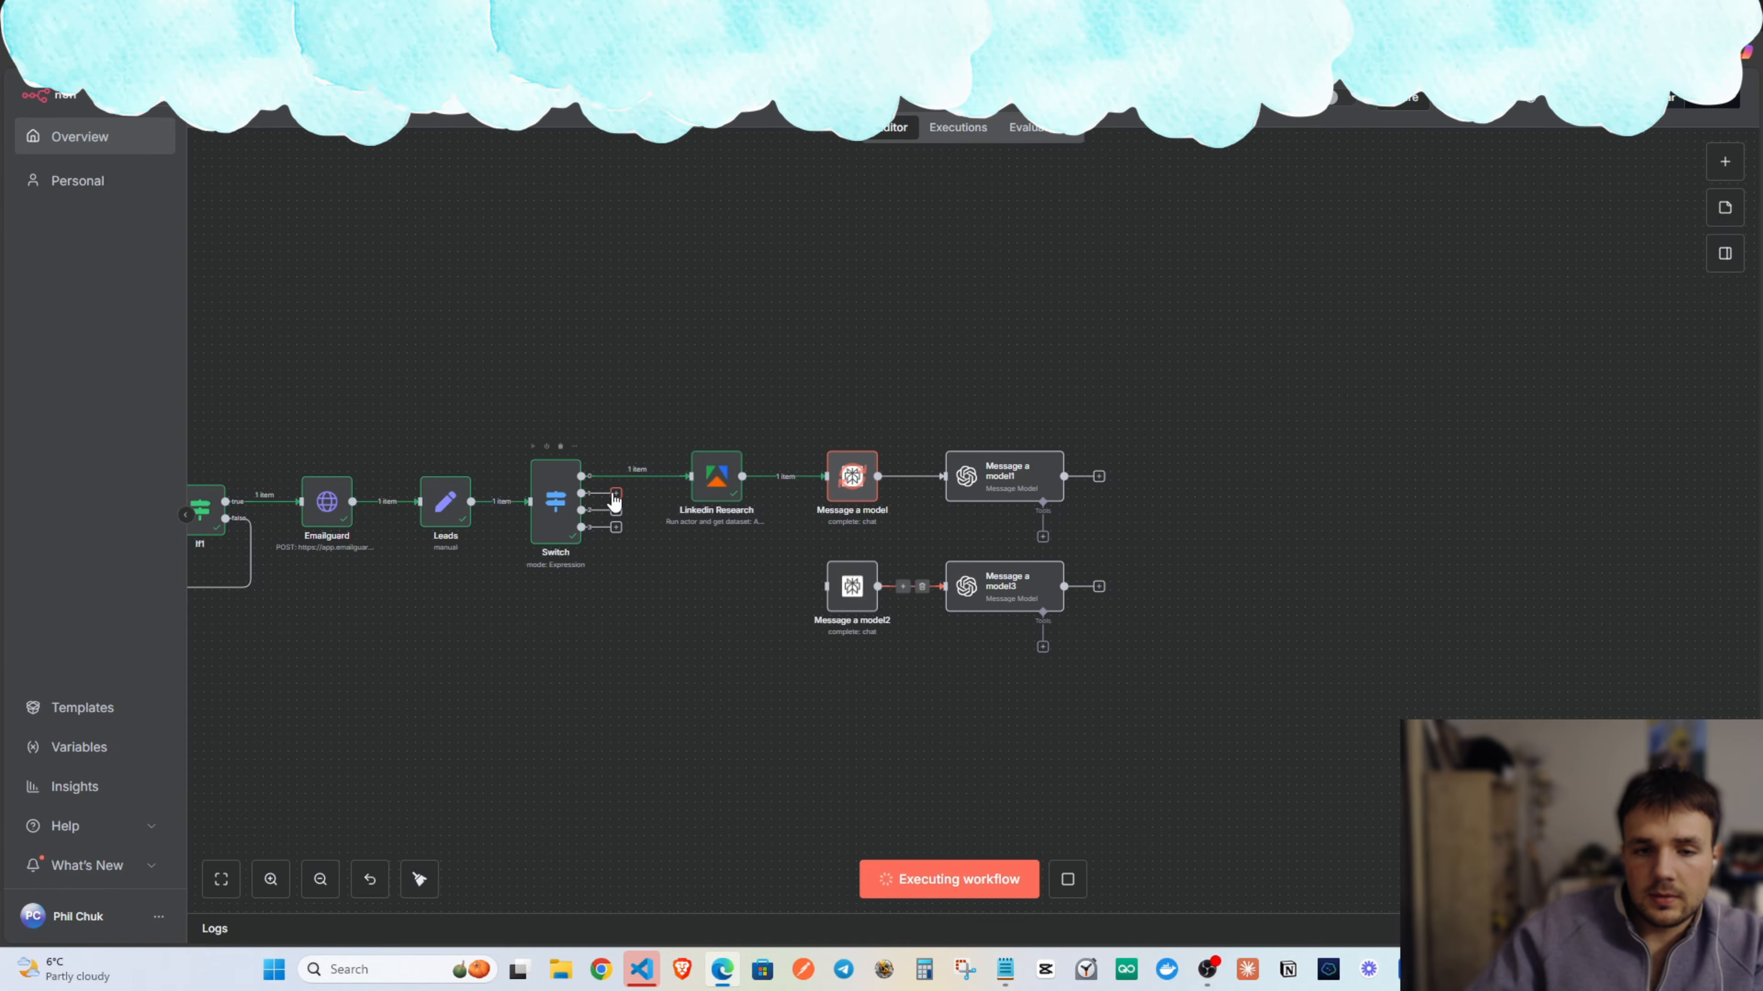
drag(614, 500, 827, 587)
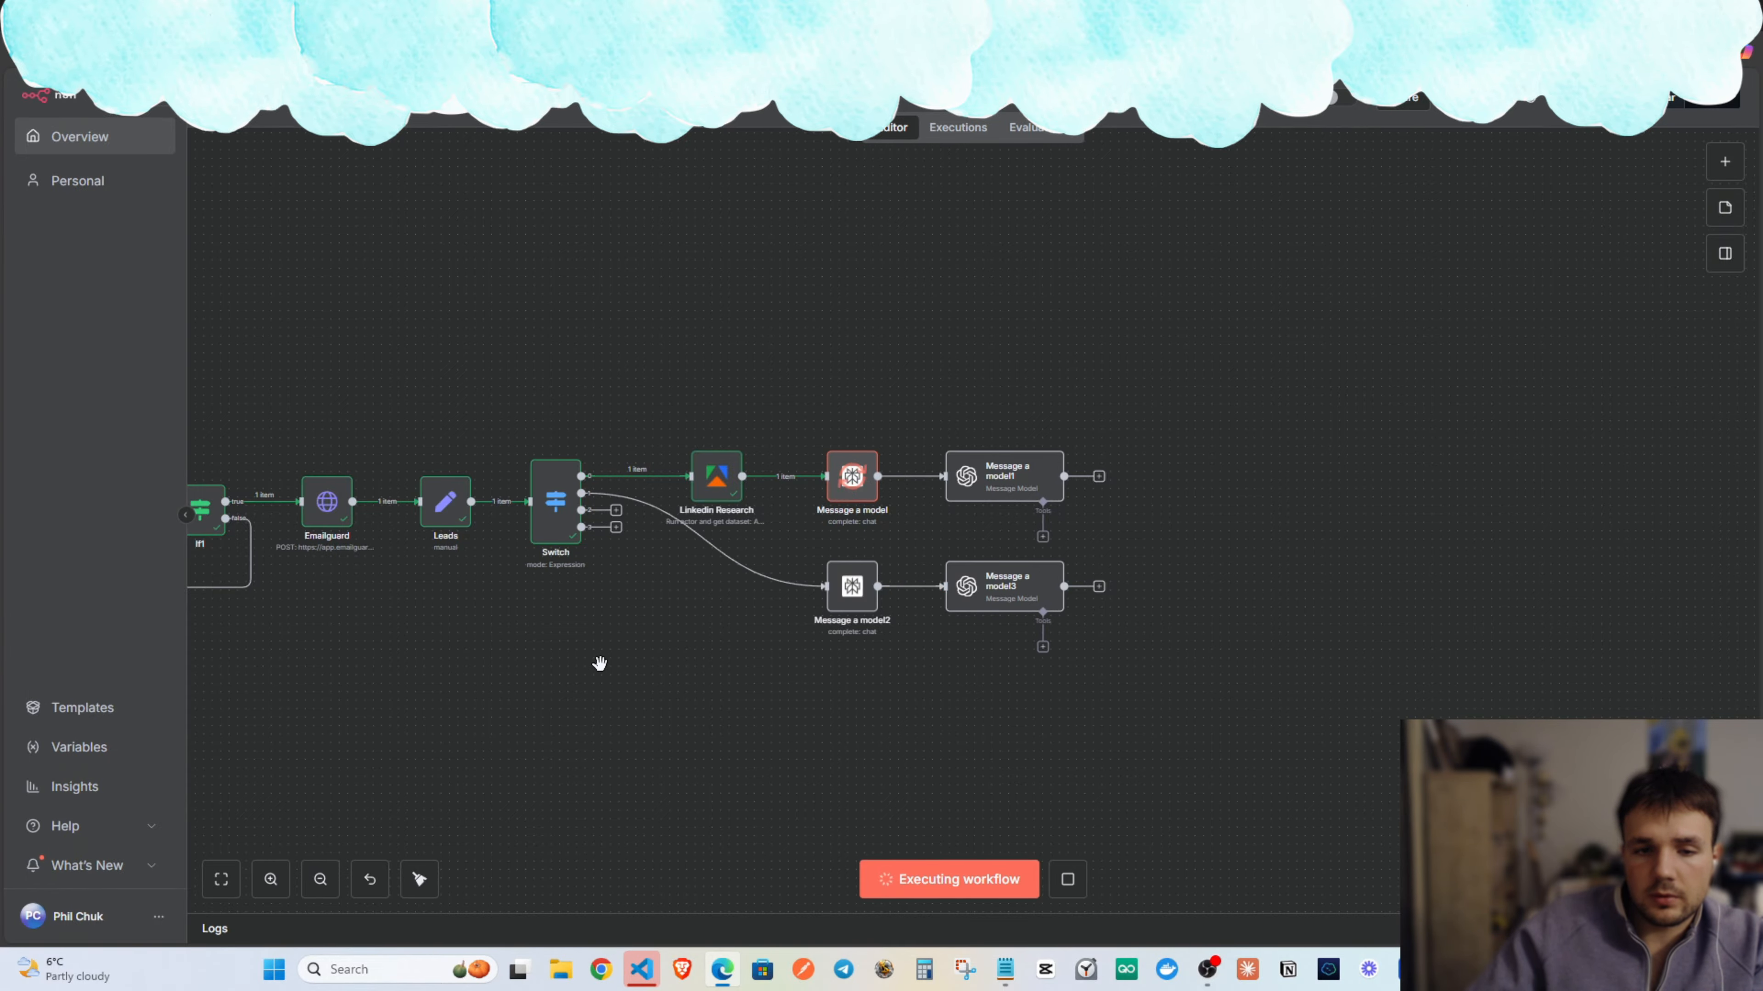
Move the trigger-through-Switch nodes down and right, then pan back to the model nodes.
scroll(601, 663, down, 3)
drag(752, 634, 1131, 626)
drag(900, 692, 1170, 668)
drag(1242, 720, 375, 433)
drag(961, 588, 979, 643)
click(976, 473)
scroll(1287, 685, up, 4)
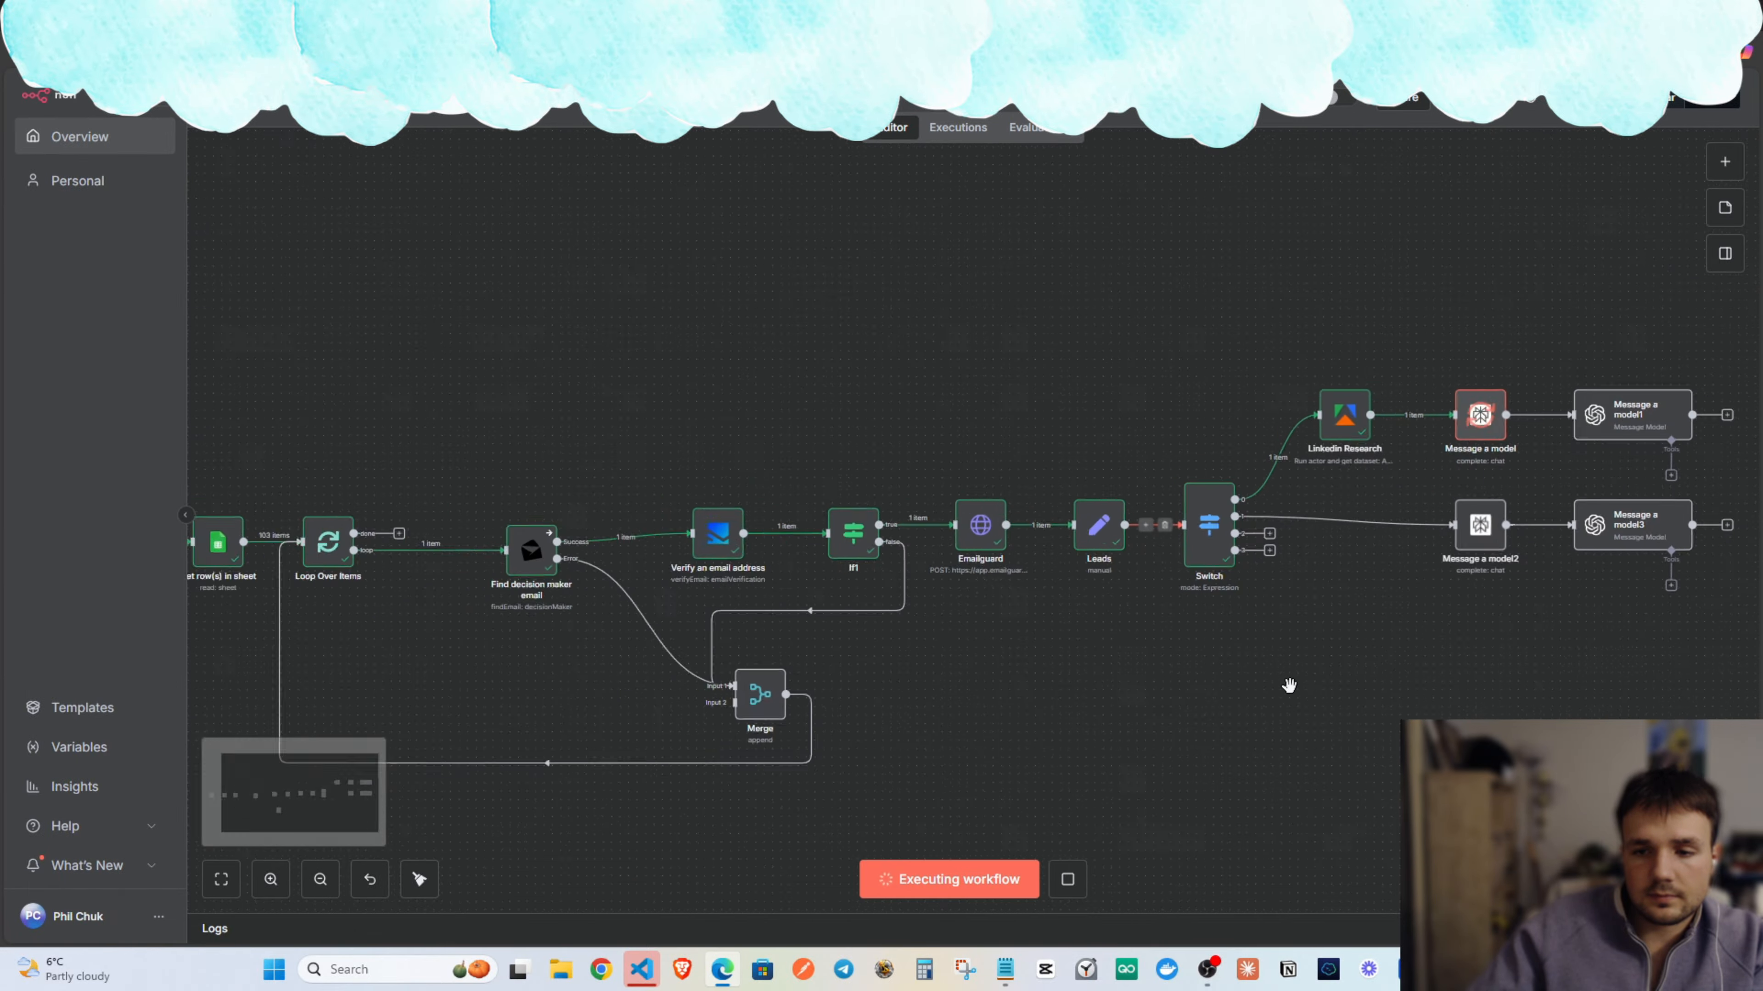
drag(1471, 645, 922, 568)
scroll(761, 594, down, 2)
scroll(742, 585, up, 1)
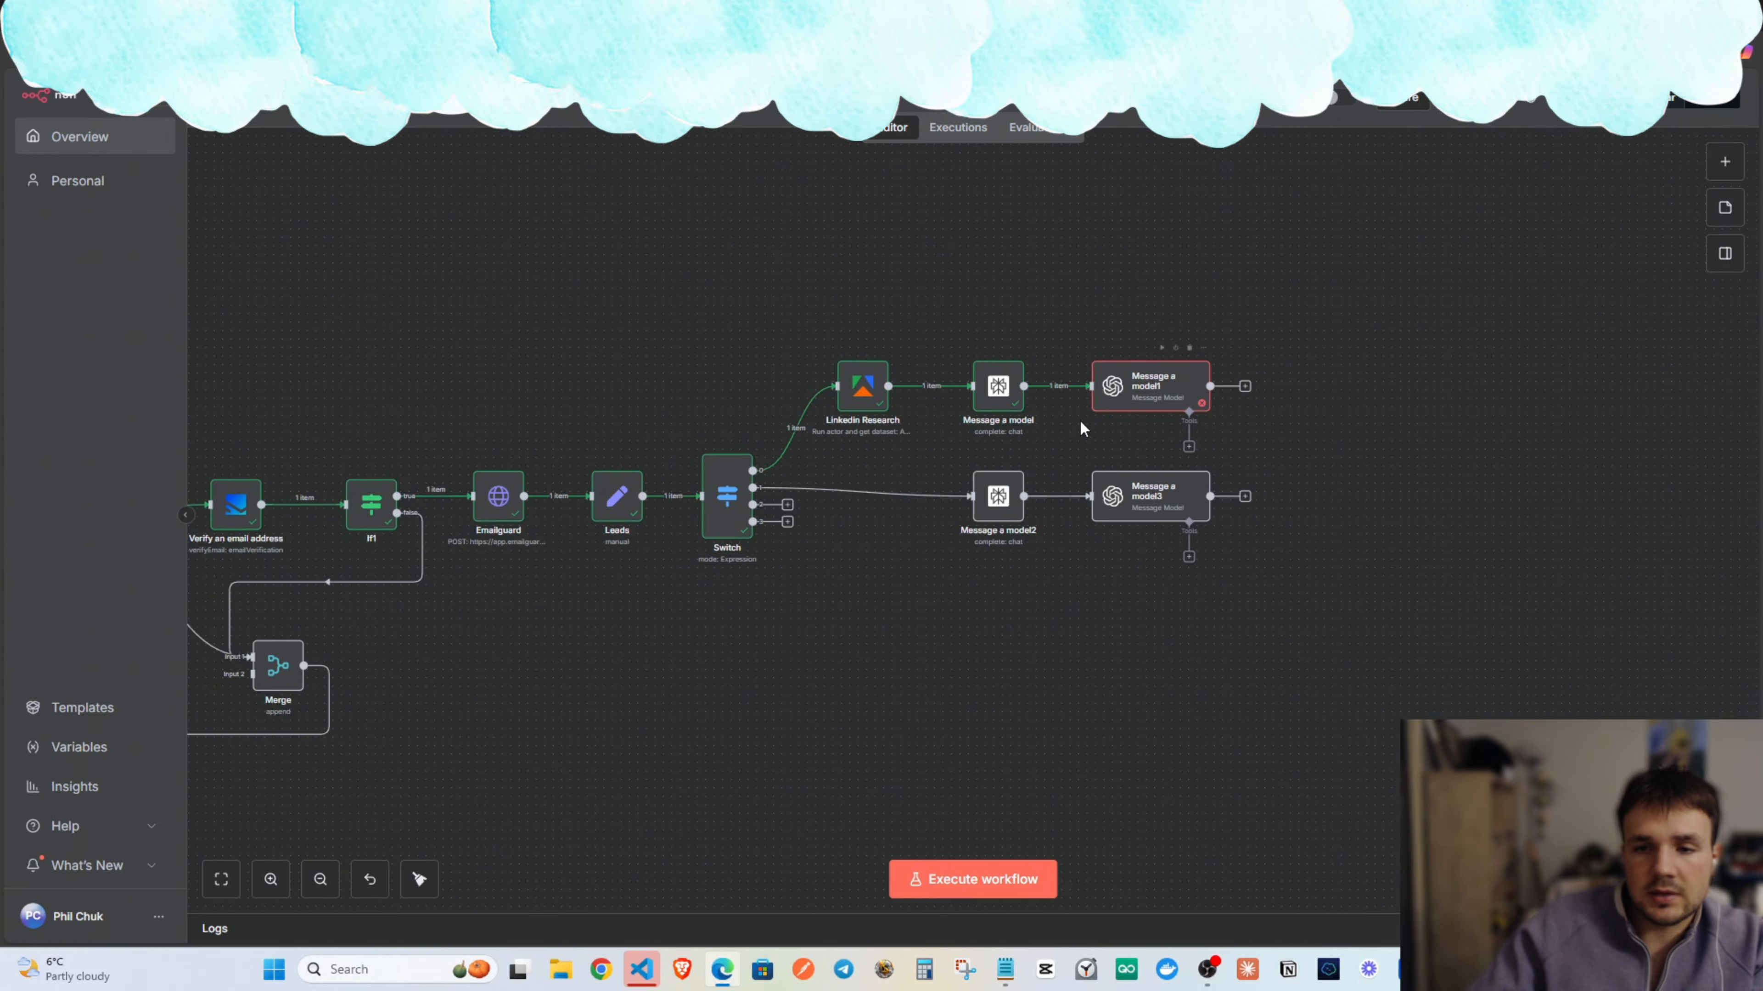
drag(1269, 431, 1118, 475)
Change Message a model1's model from chatgpt-4o-latest to GPT-3.5-TURBO, keeping operation Message a Model.
double_click(997, 440)
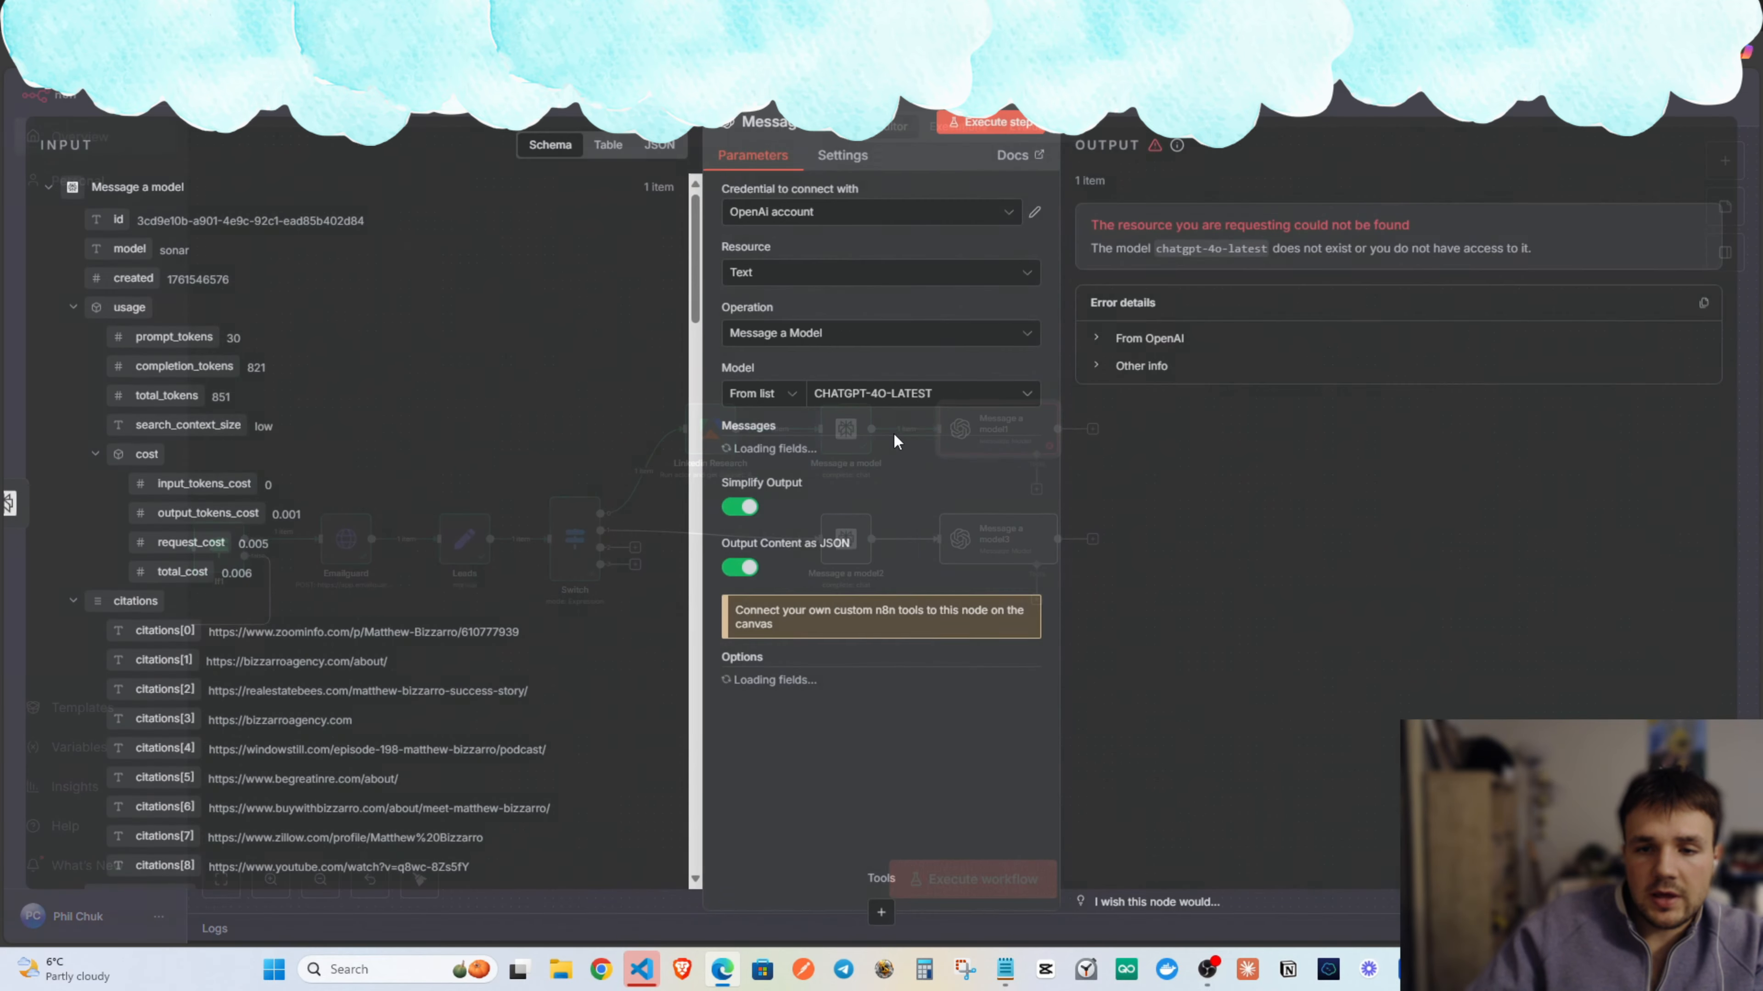
scroll(874, 521, down, 15)
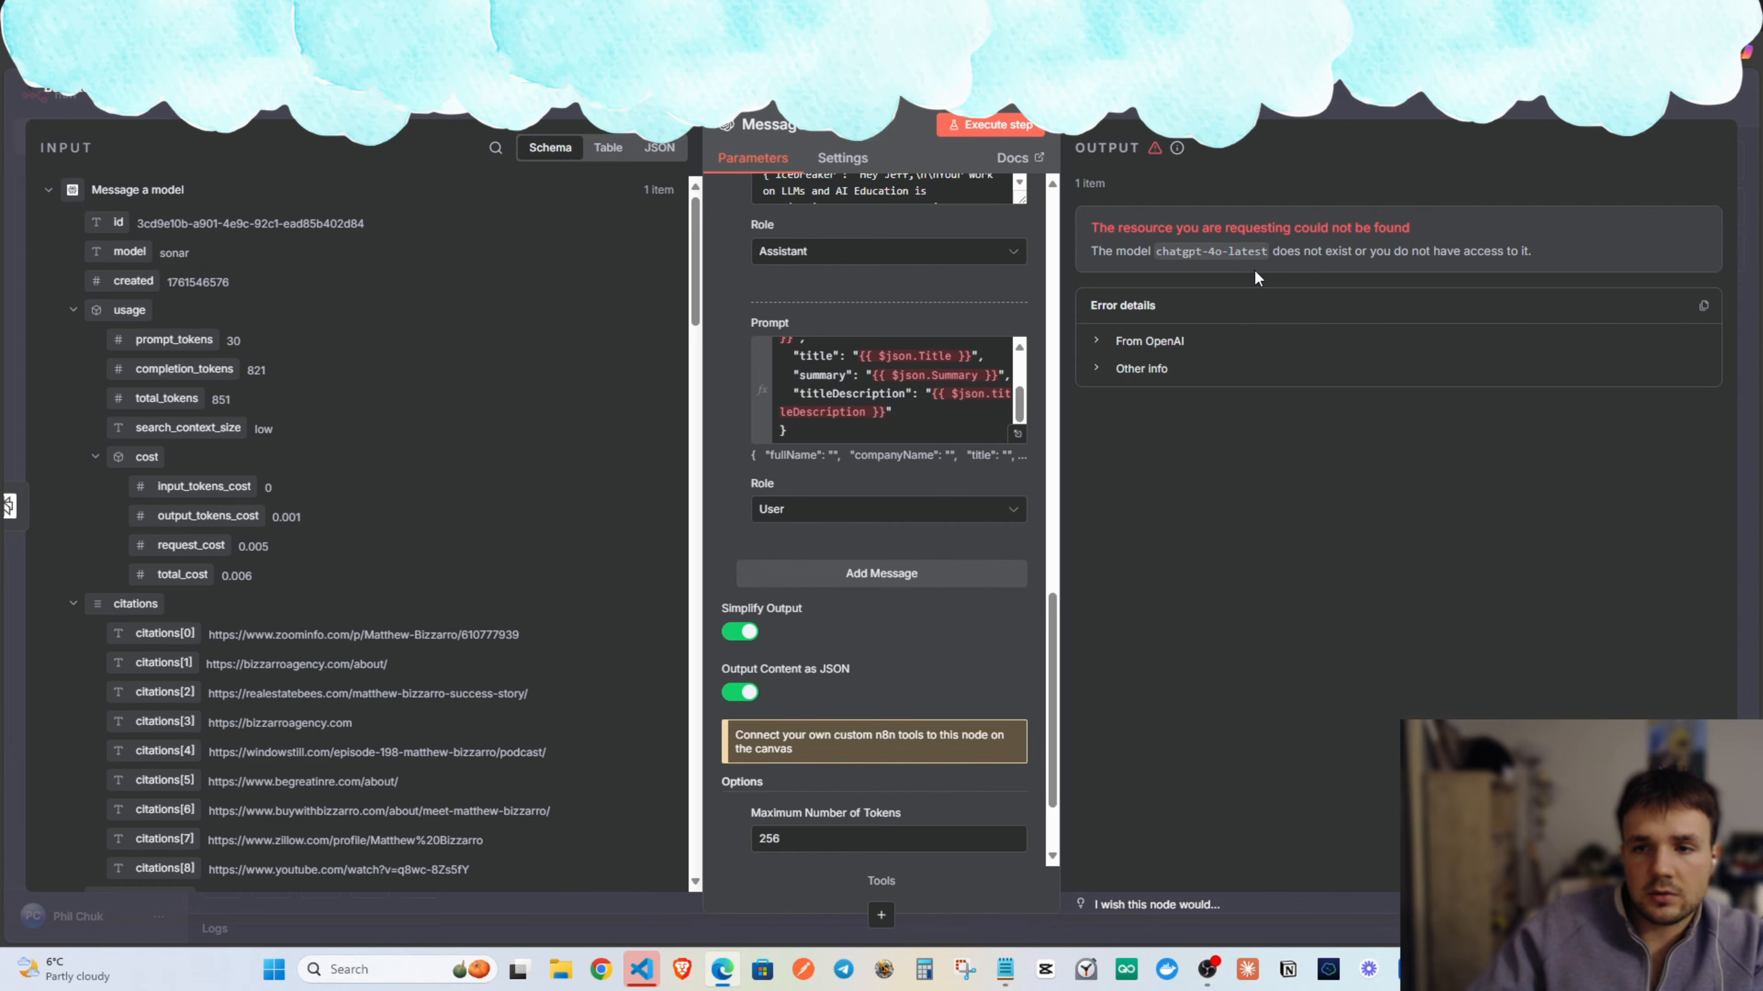
scroll(833, 375, up, 10)
scroll(836, 402, up, 5)
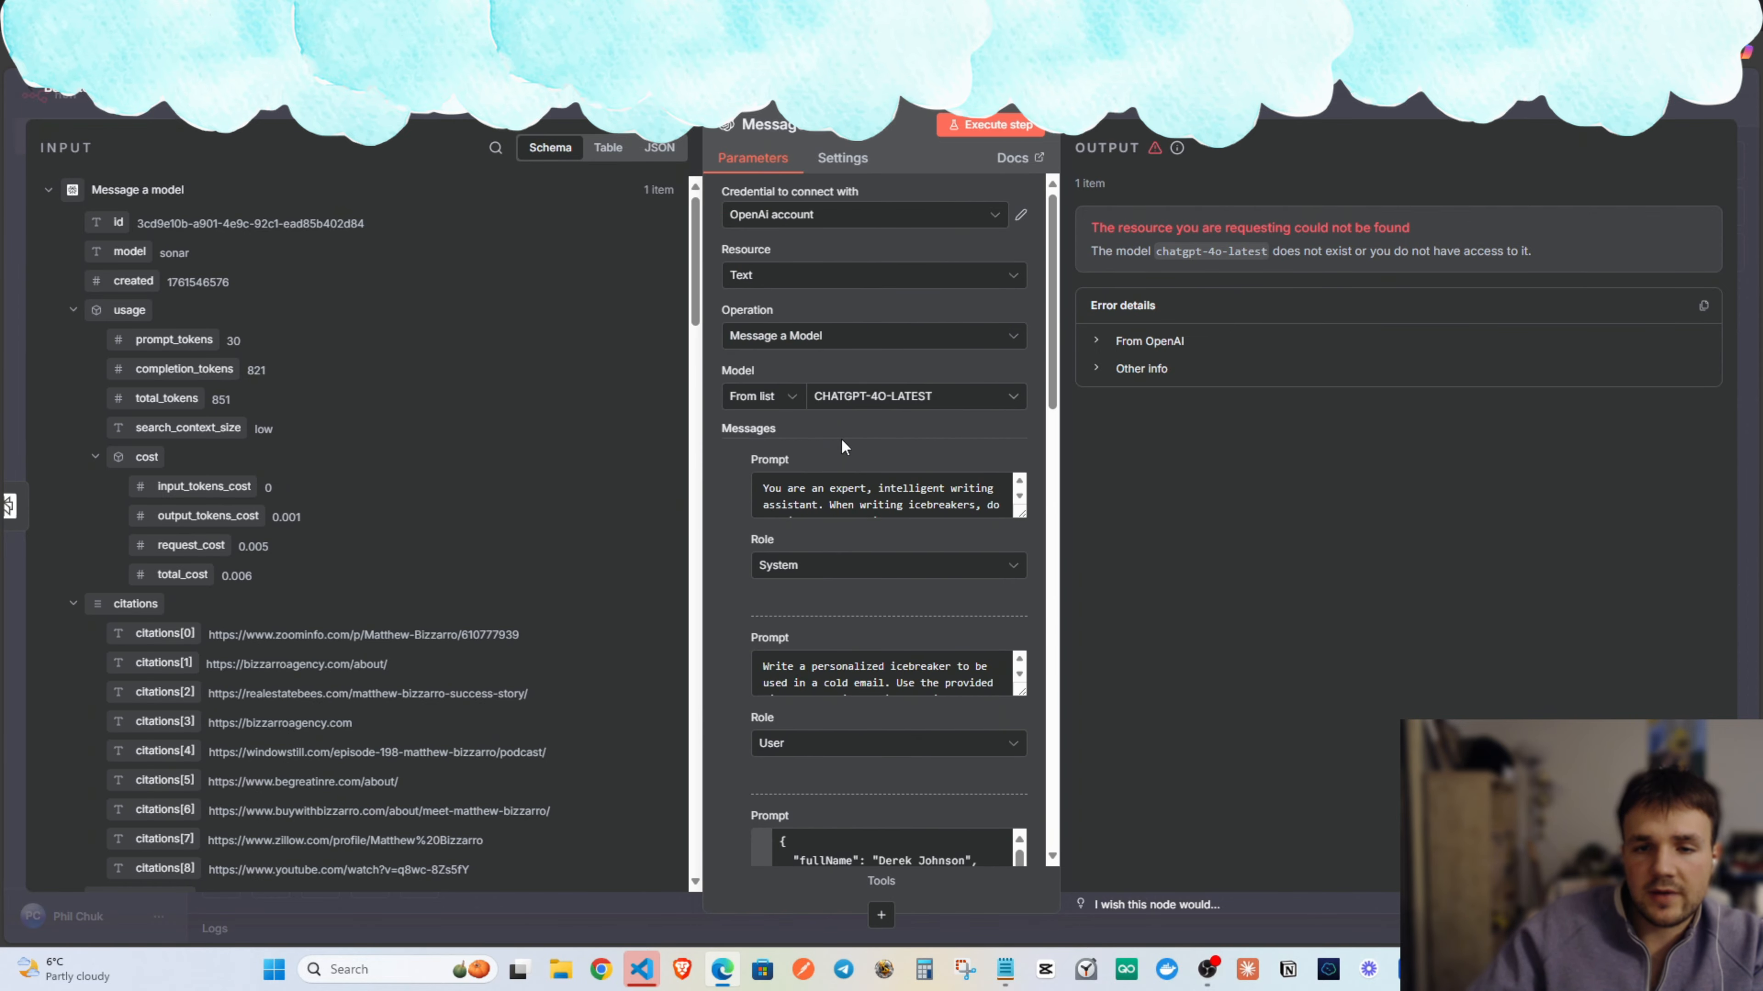
click(777, 338)
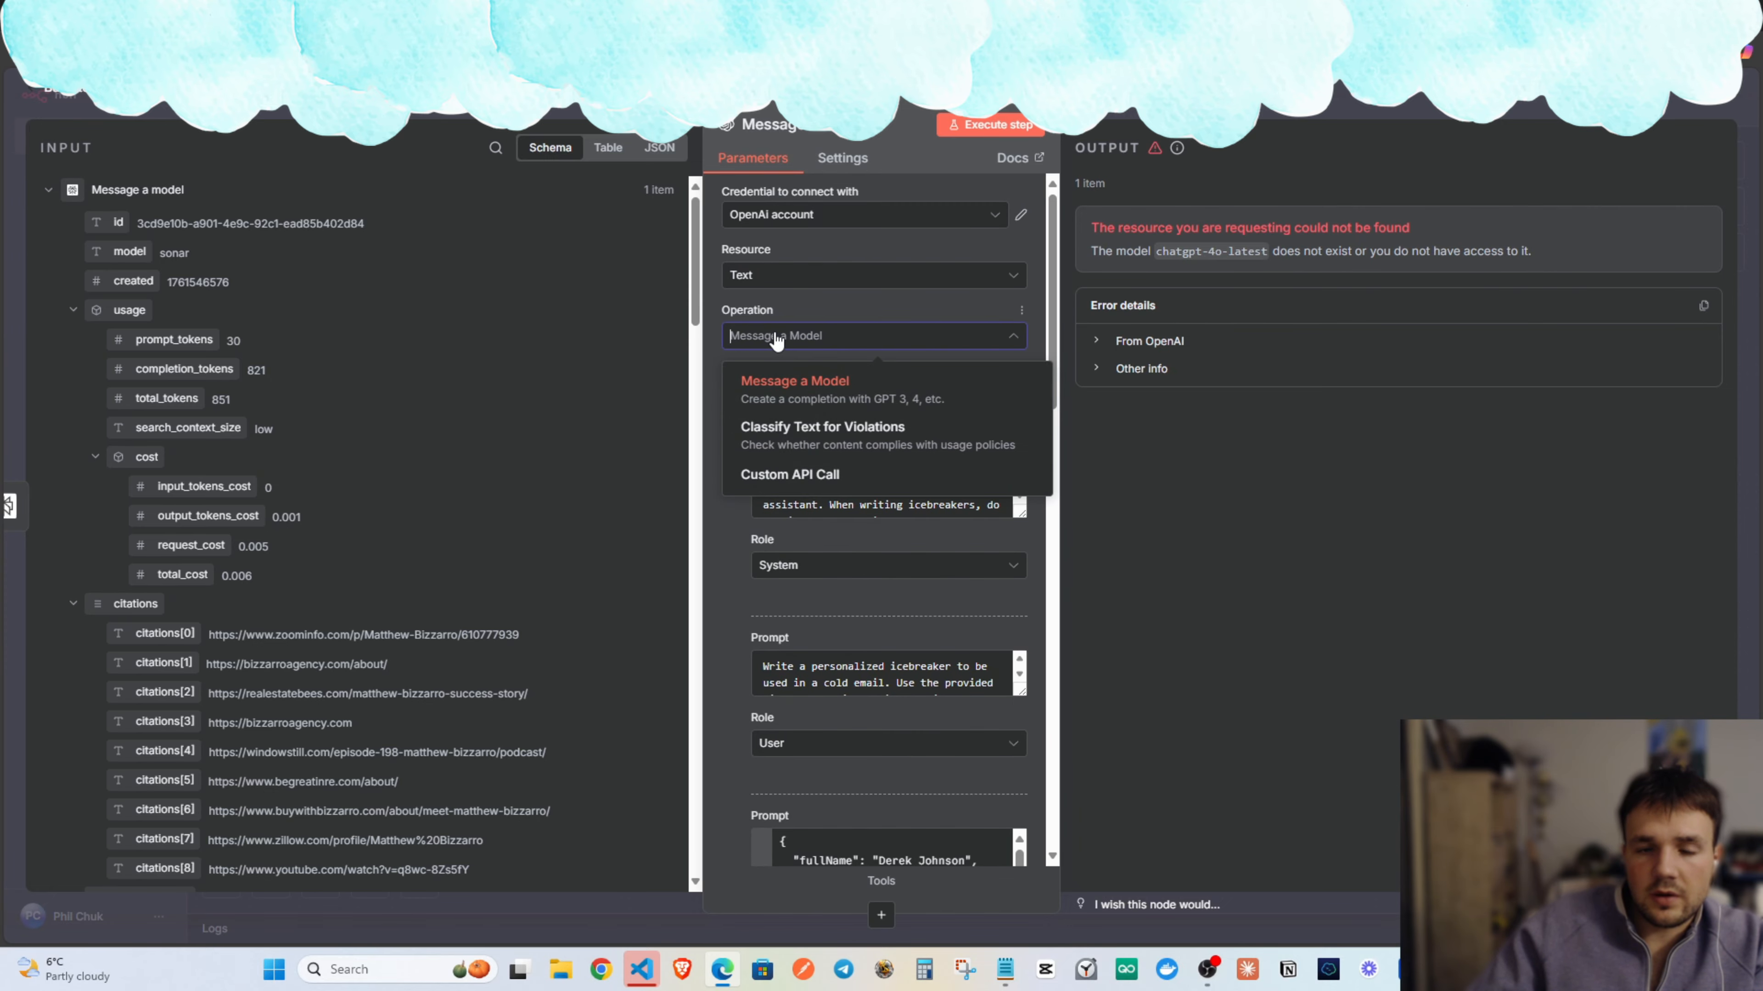
click(779, 339)
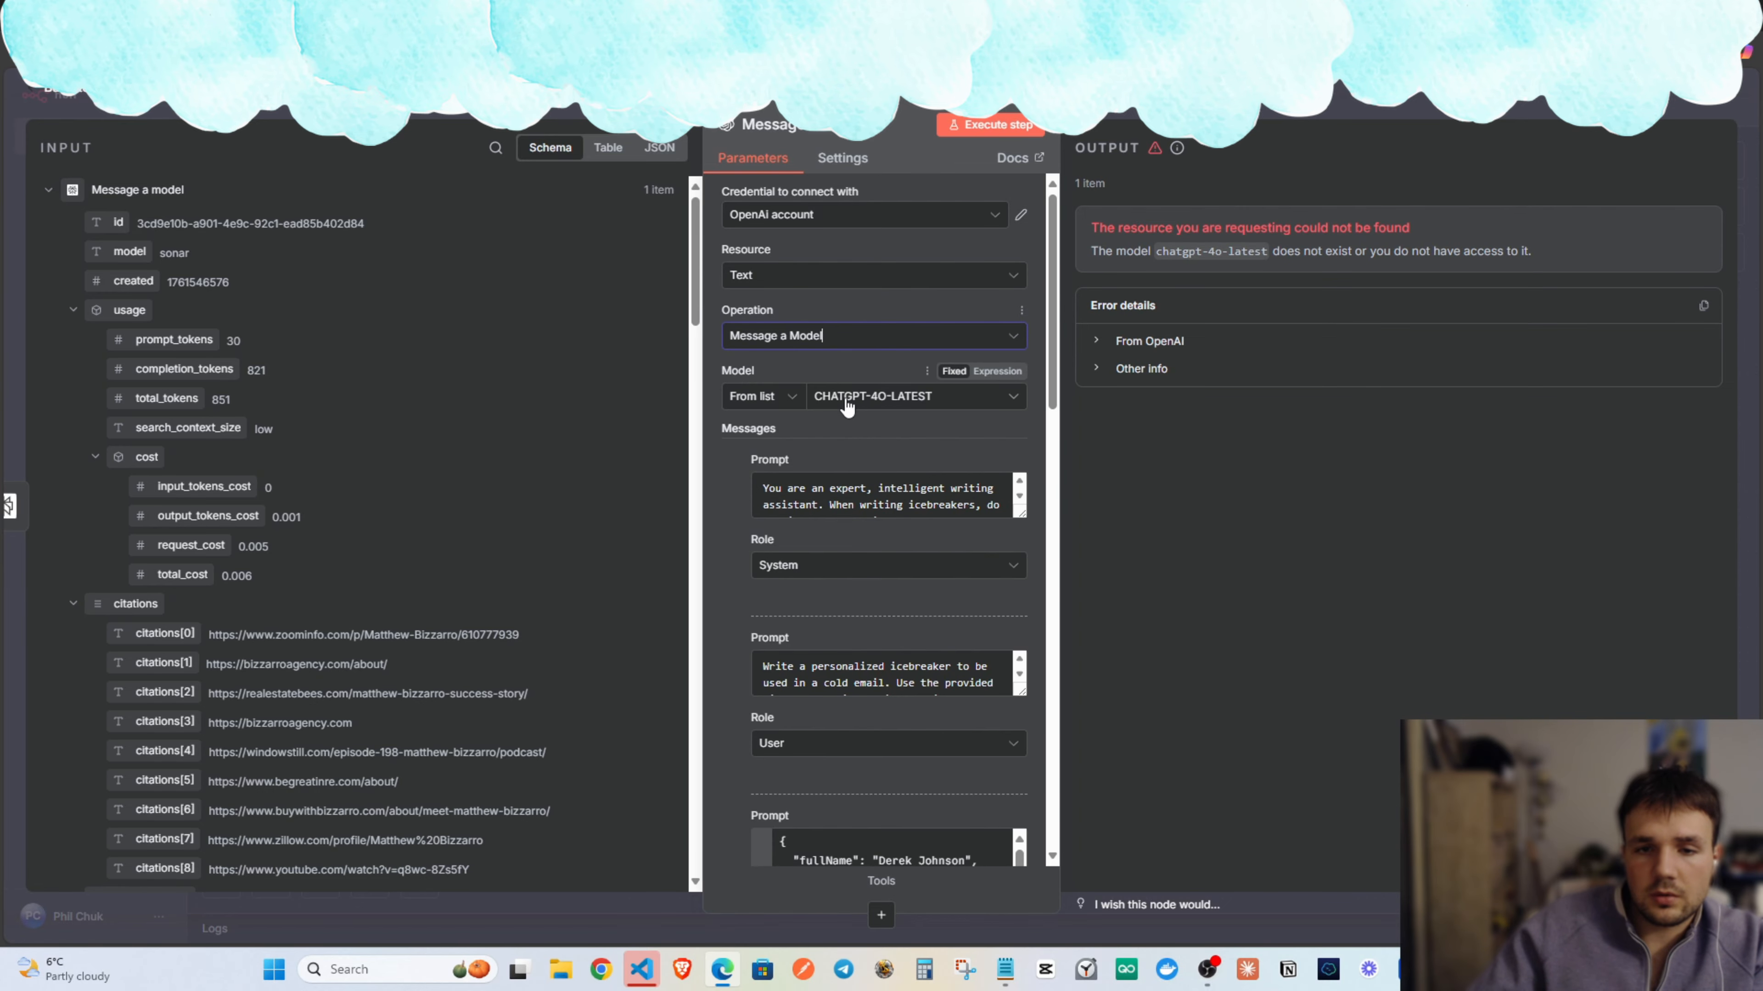
click(895, 397)
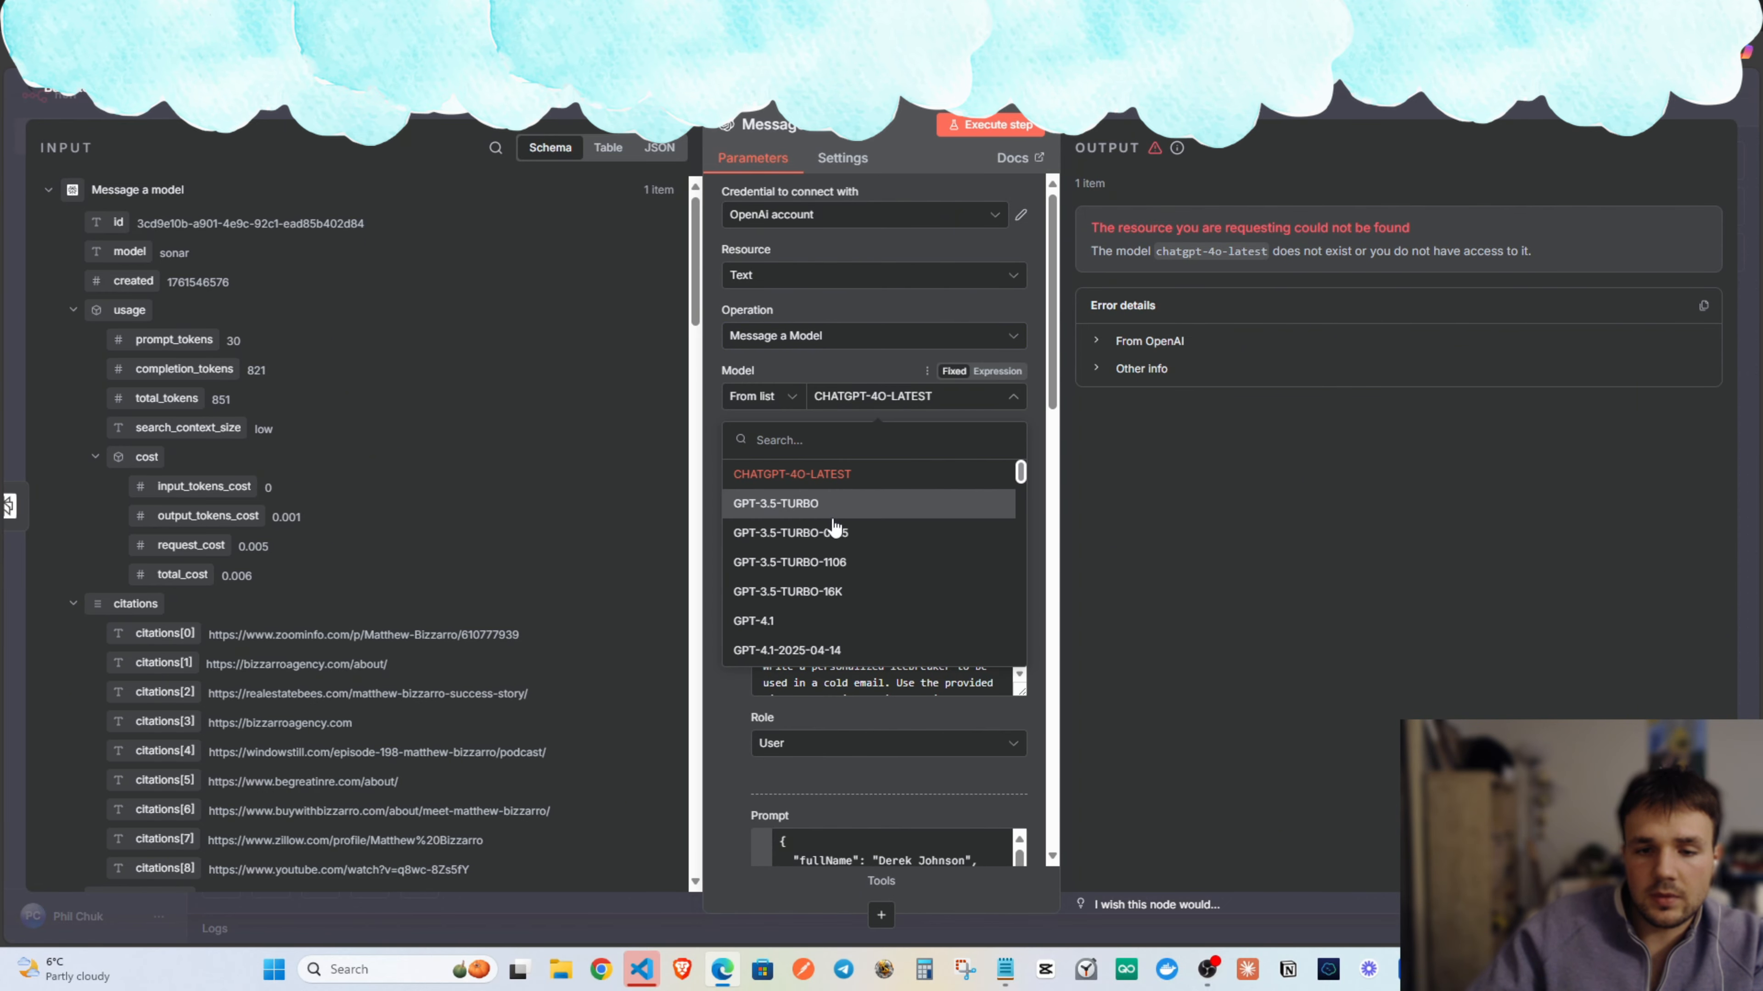
scroll(833, 549, down, 2)
scroll(790, 507, up, 2)
click(815, 512)
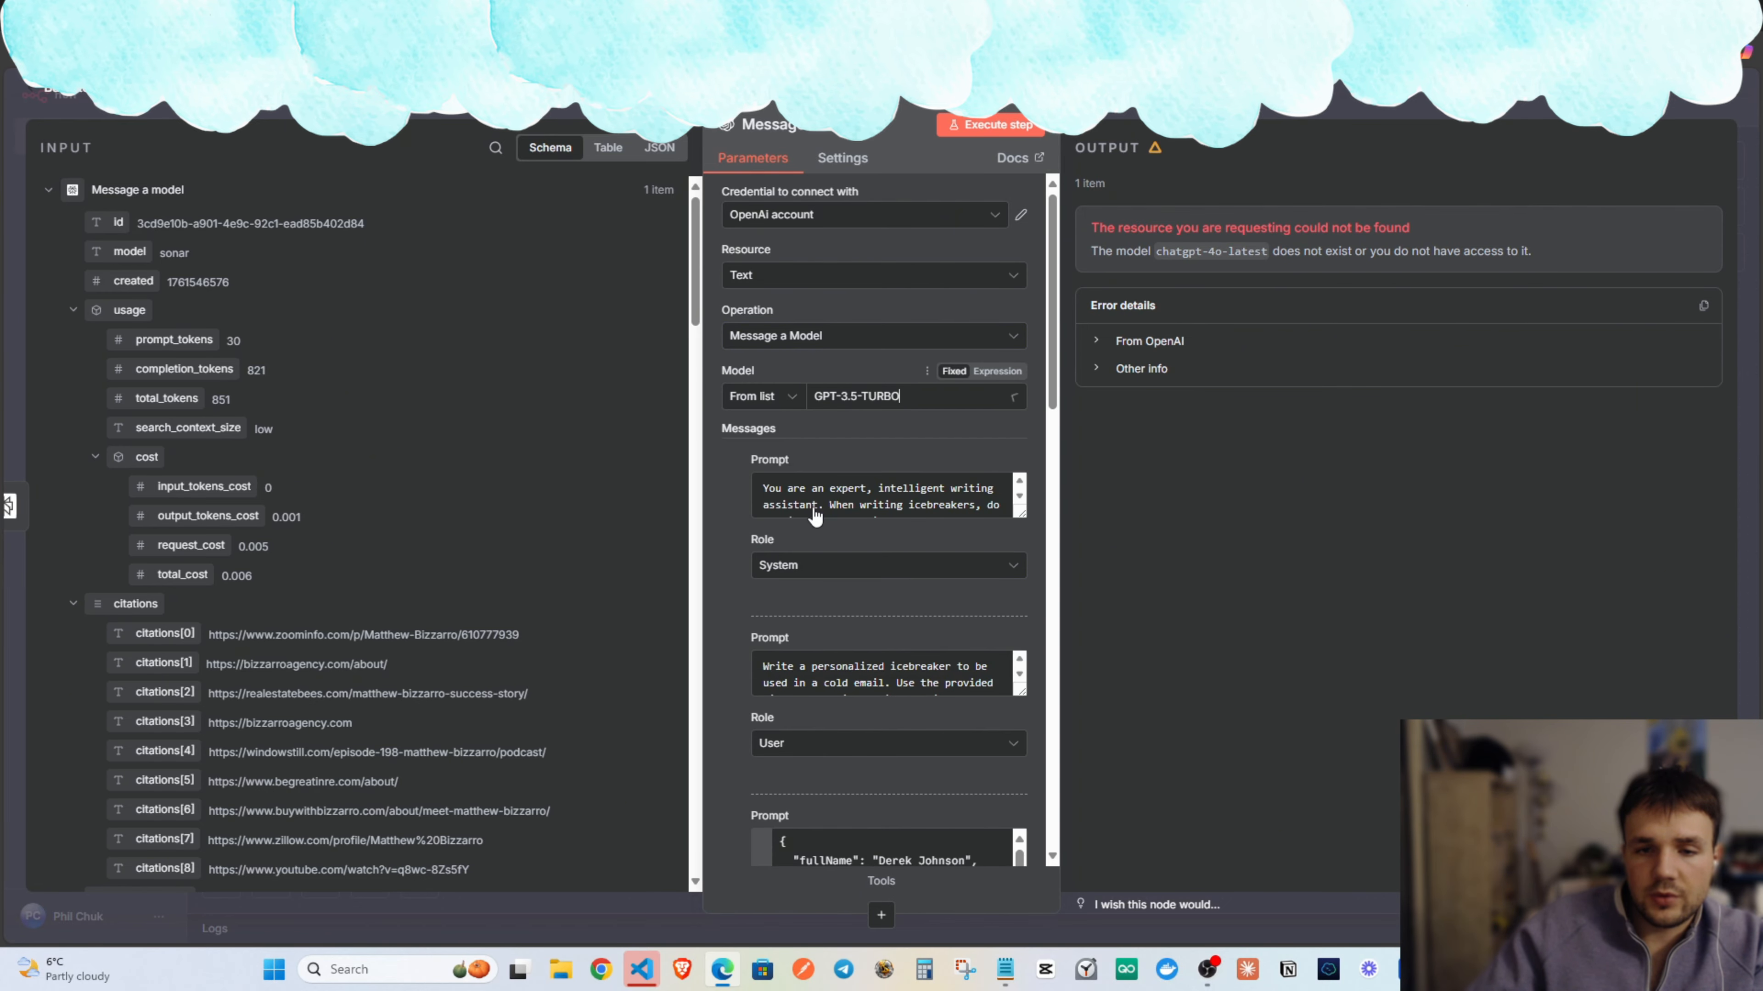
click(873, 411)
scroll(854, 556, down, 10)
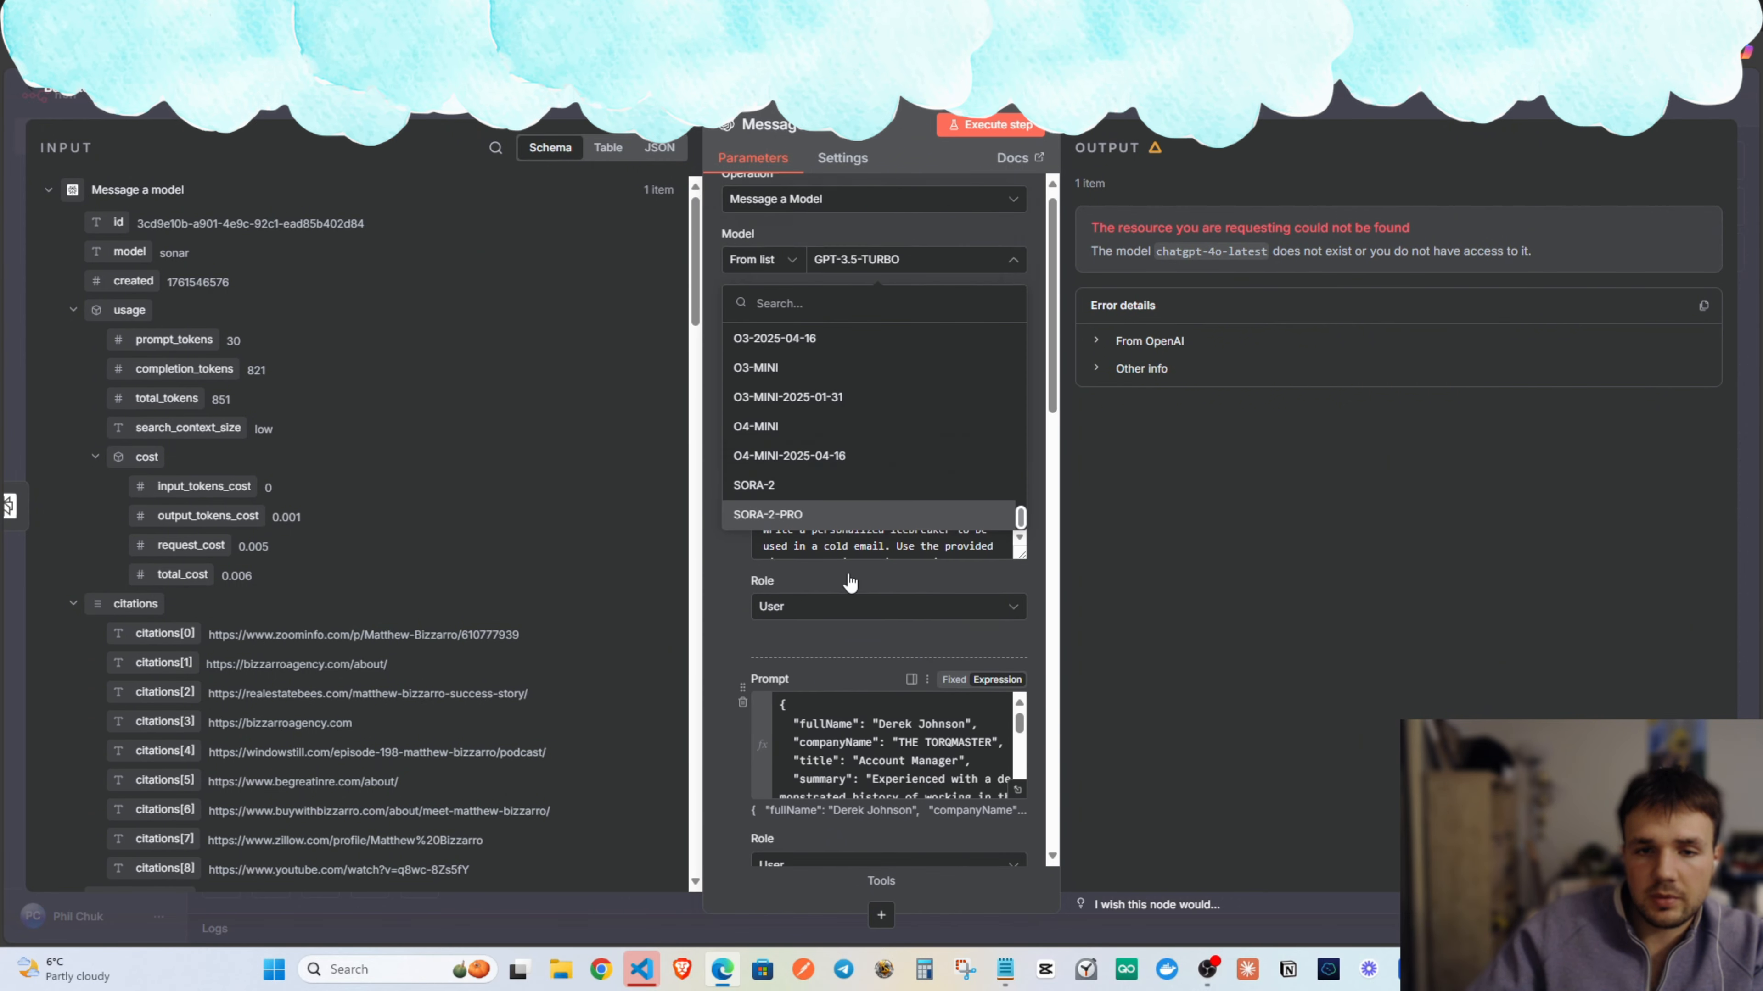
scroll(850, 582, up, 2)
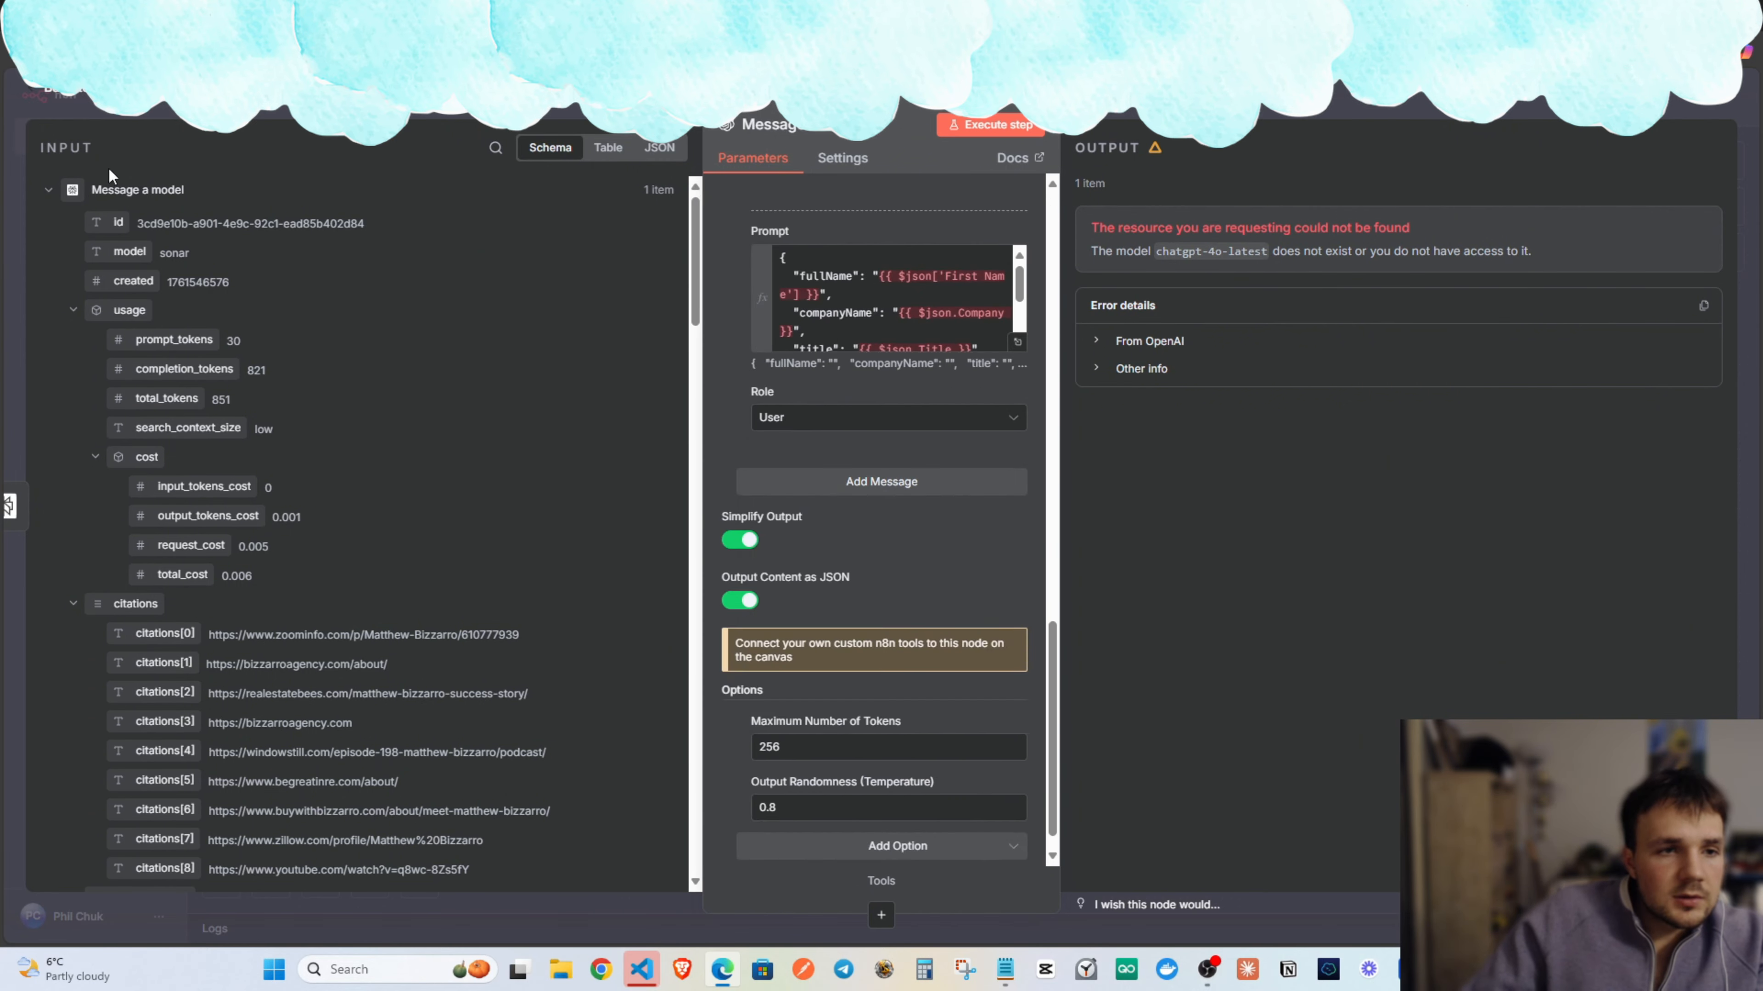
Review Message a model's input research content, then open the lead-details prompt in the full expression editor.
click(119, 190)
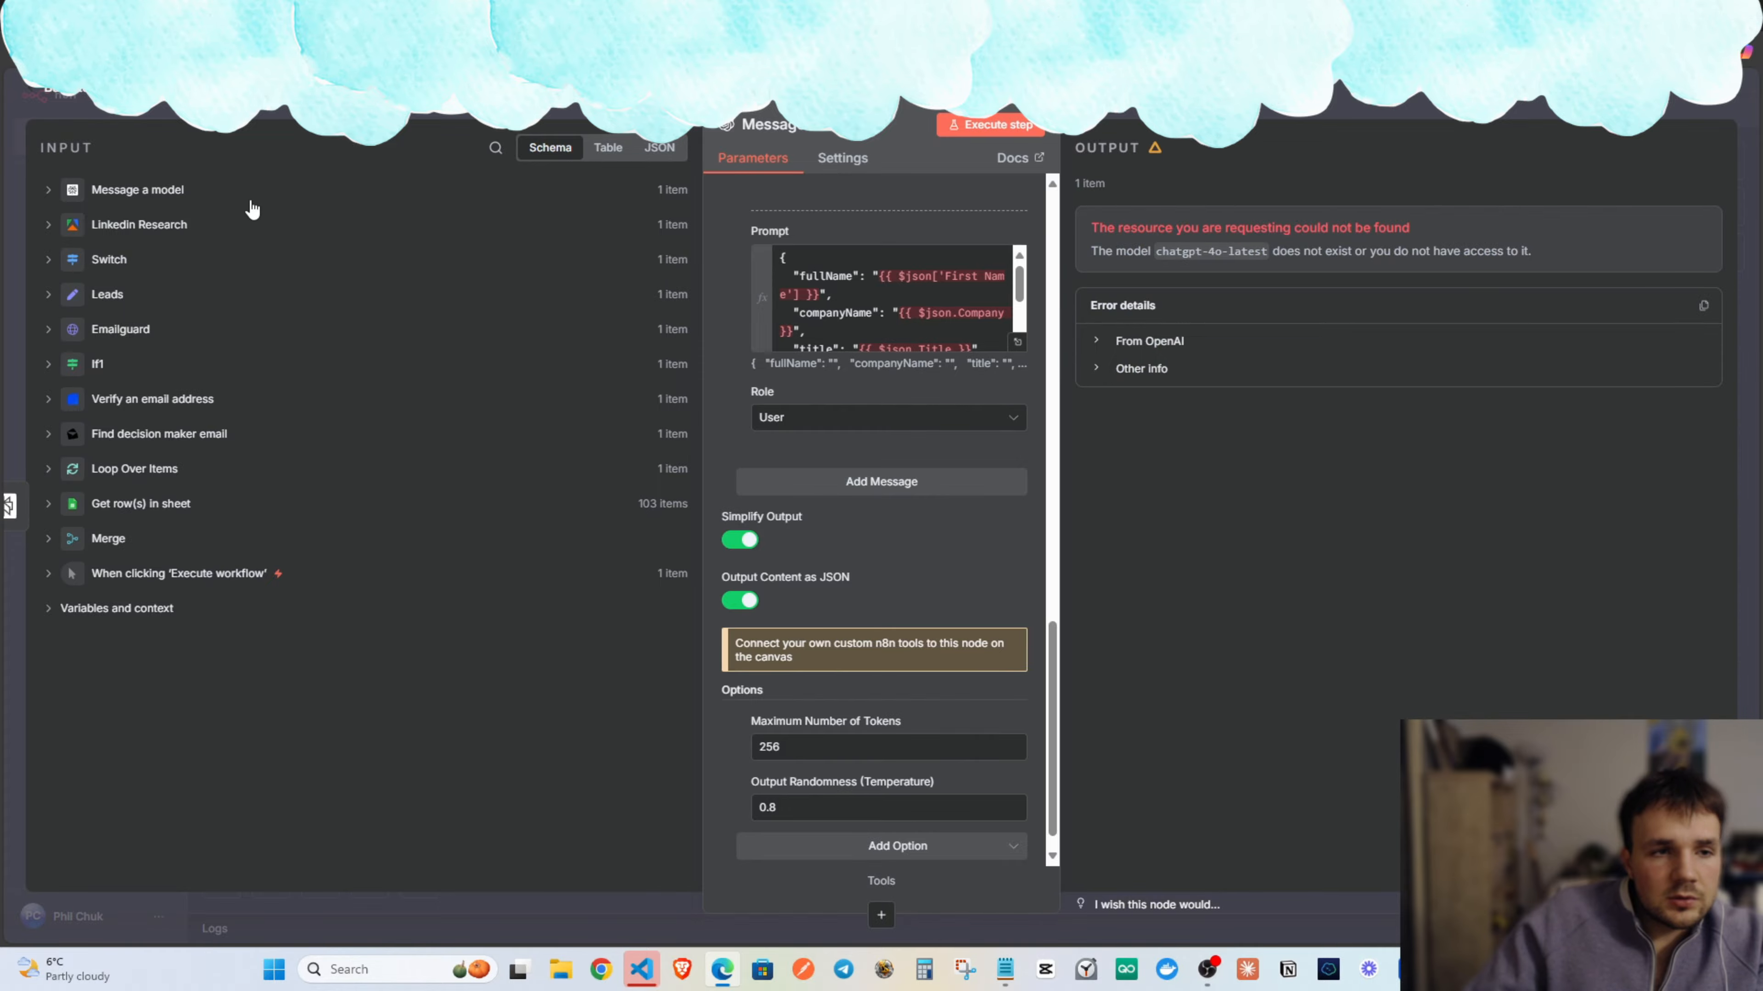
click(153, 191)
scroll(339, 321, down, 3)
scroll(278, 347, up, 3)
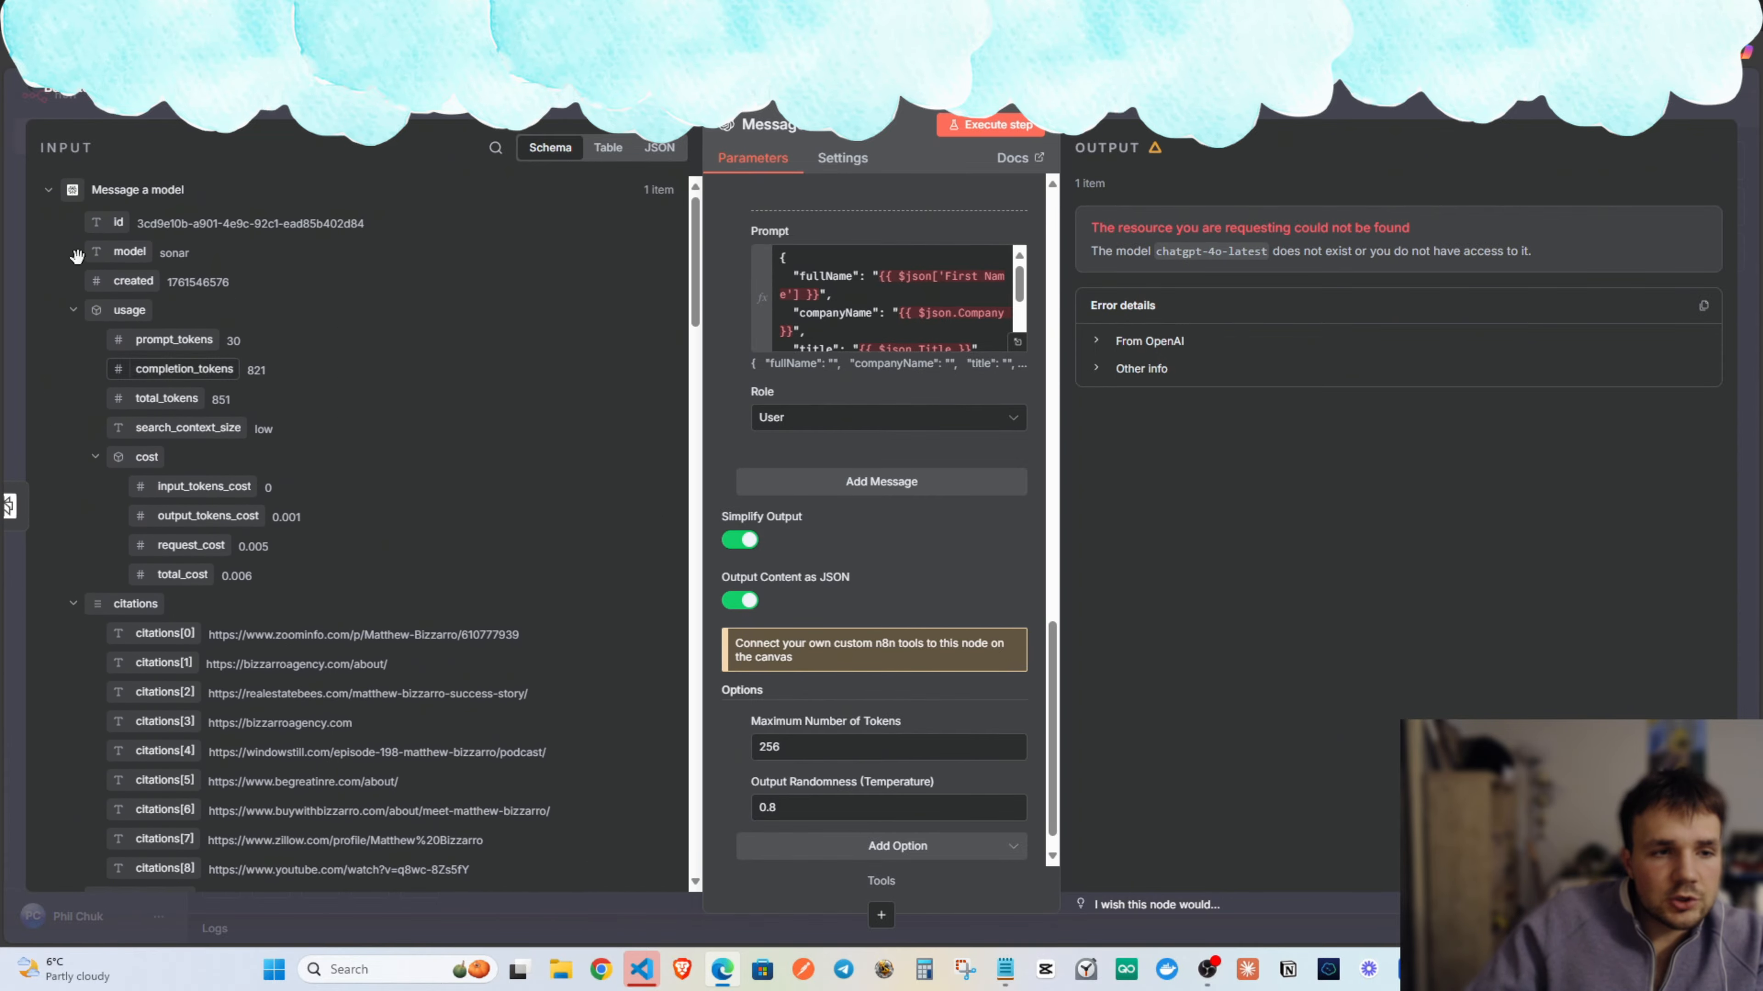
scroll(229, 379, down, 5)
scroll(228, 379, down, 15)
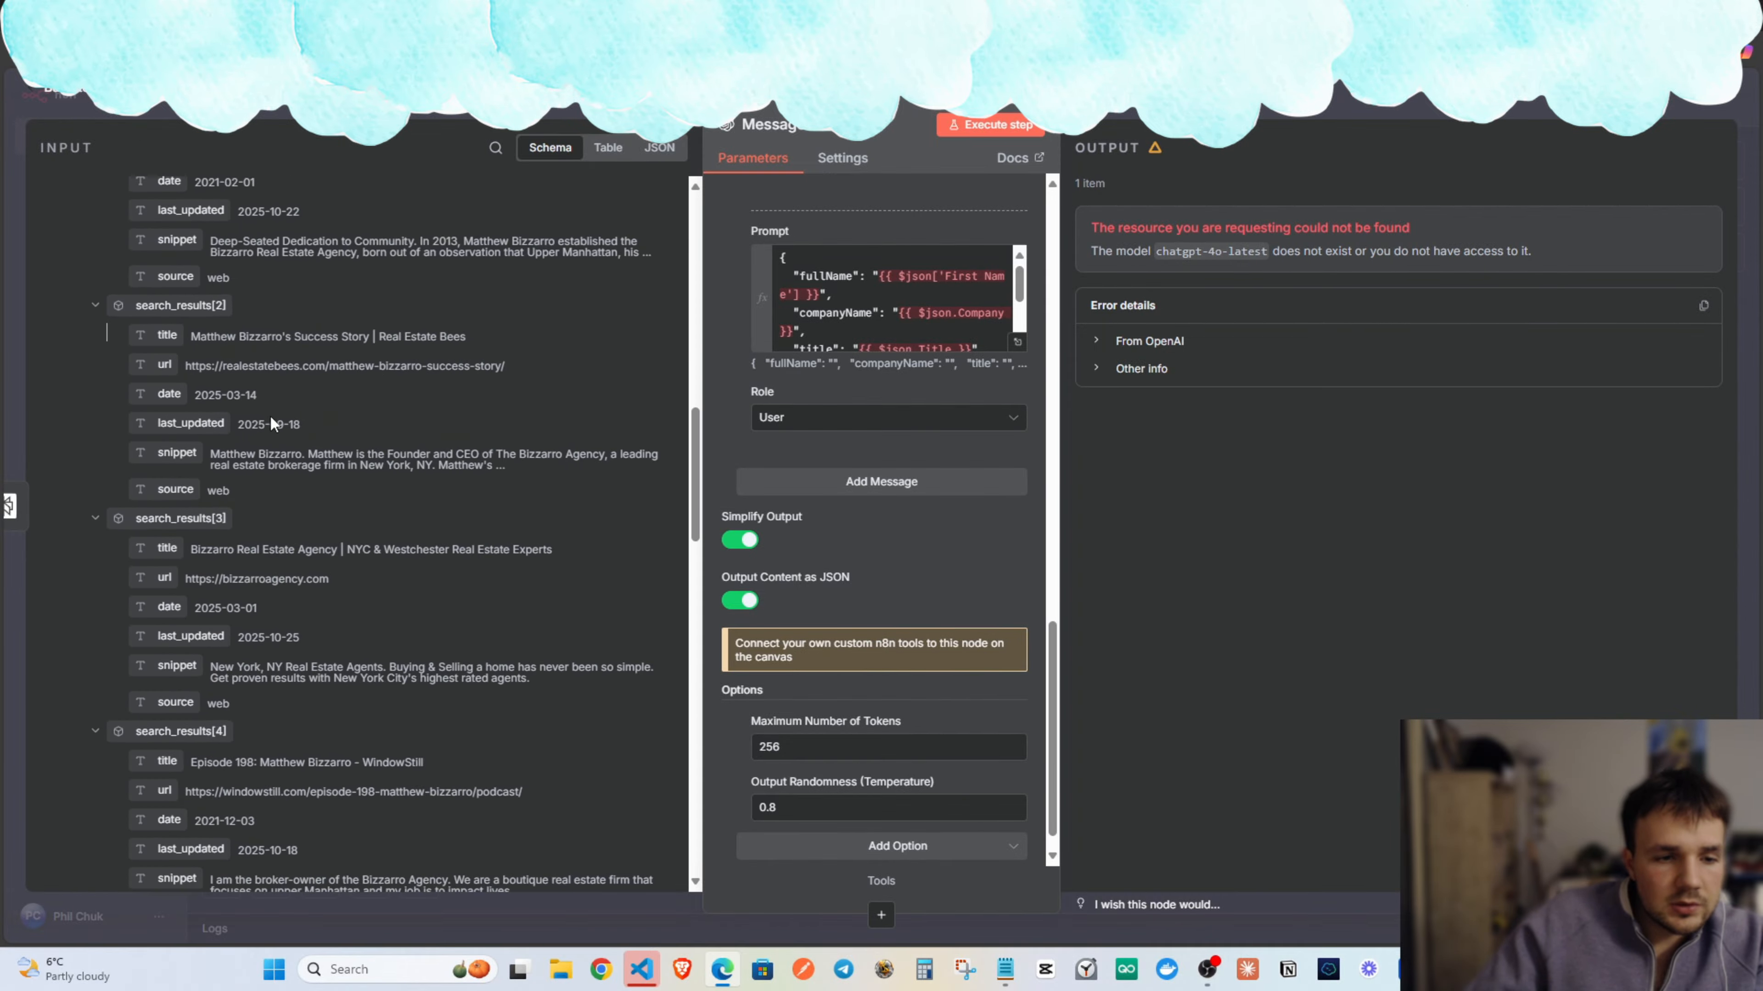
scroll(289, 452, down, 10)
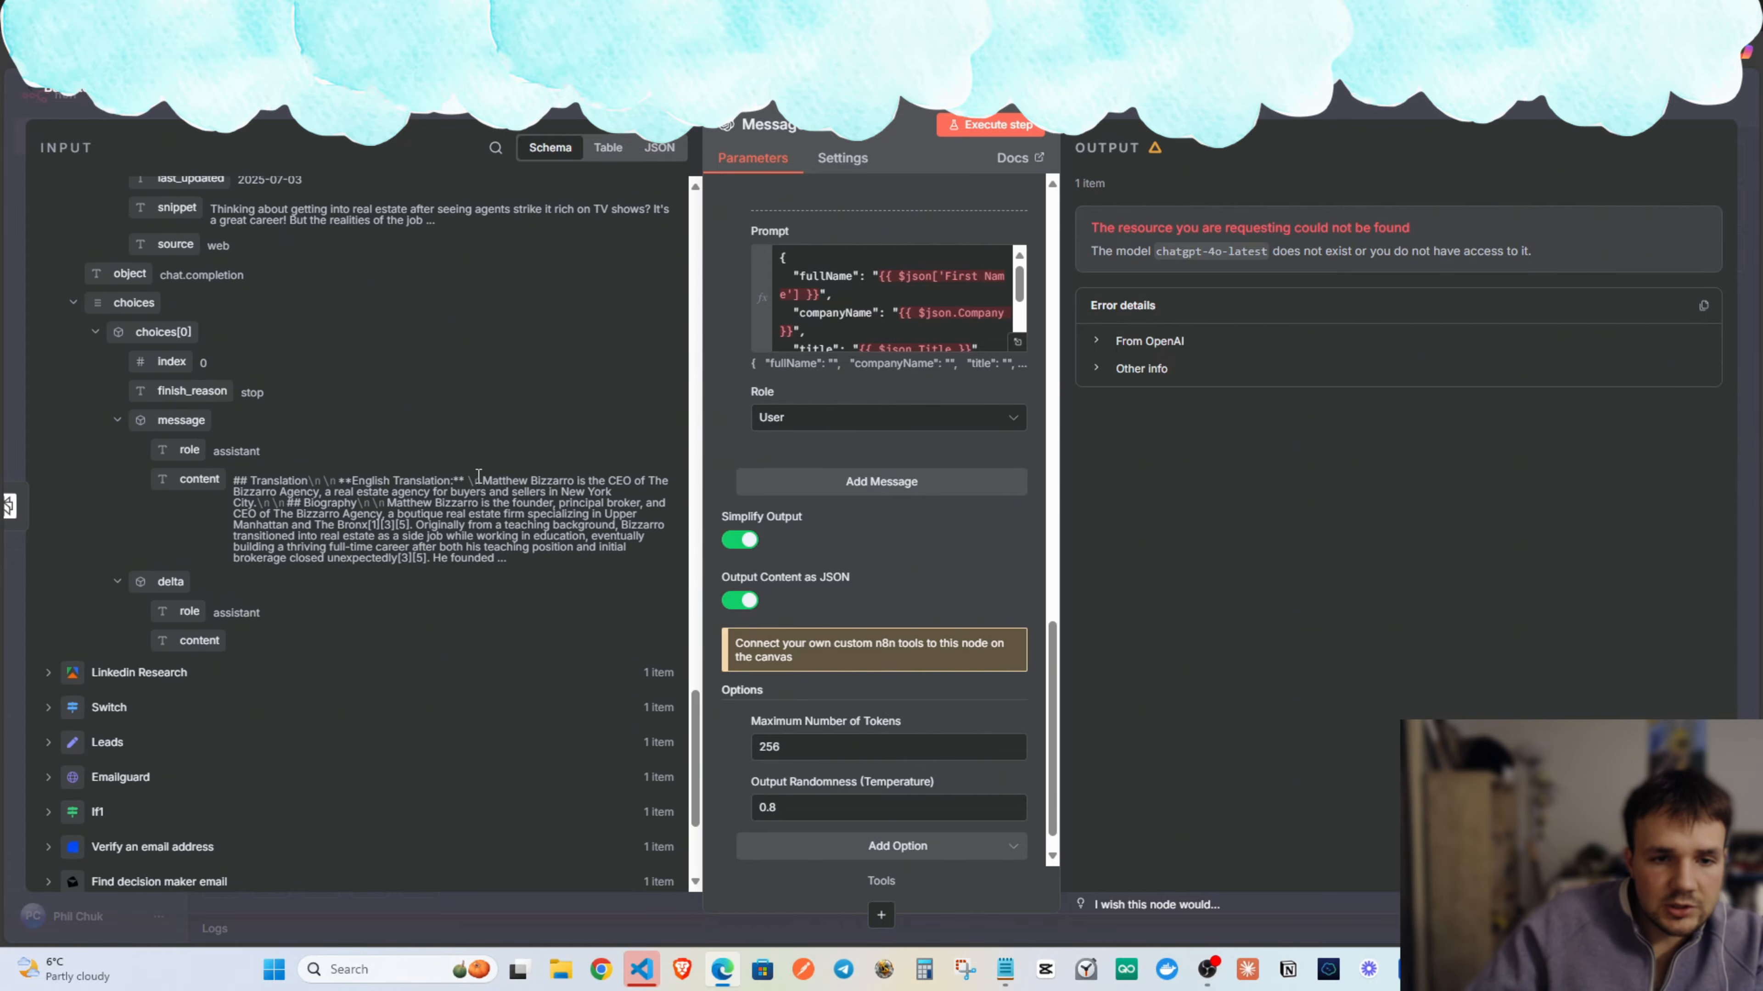
drag(338, 504, 383, 483)
click(459, 484)
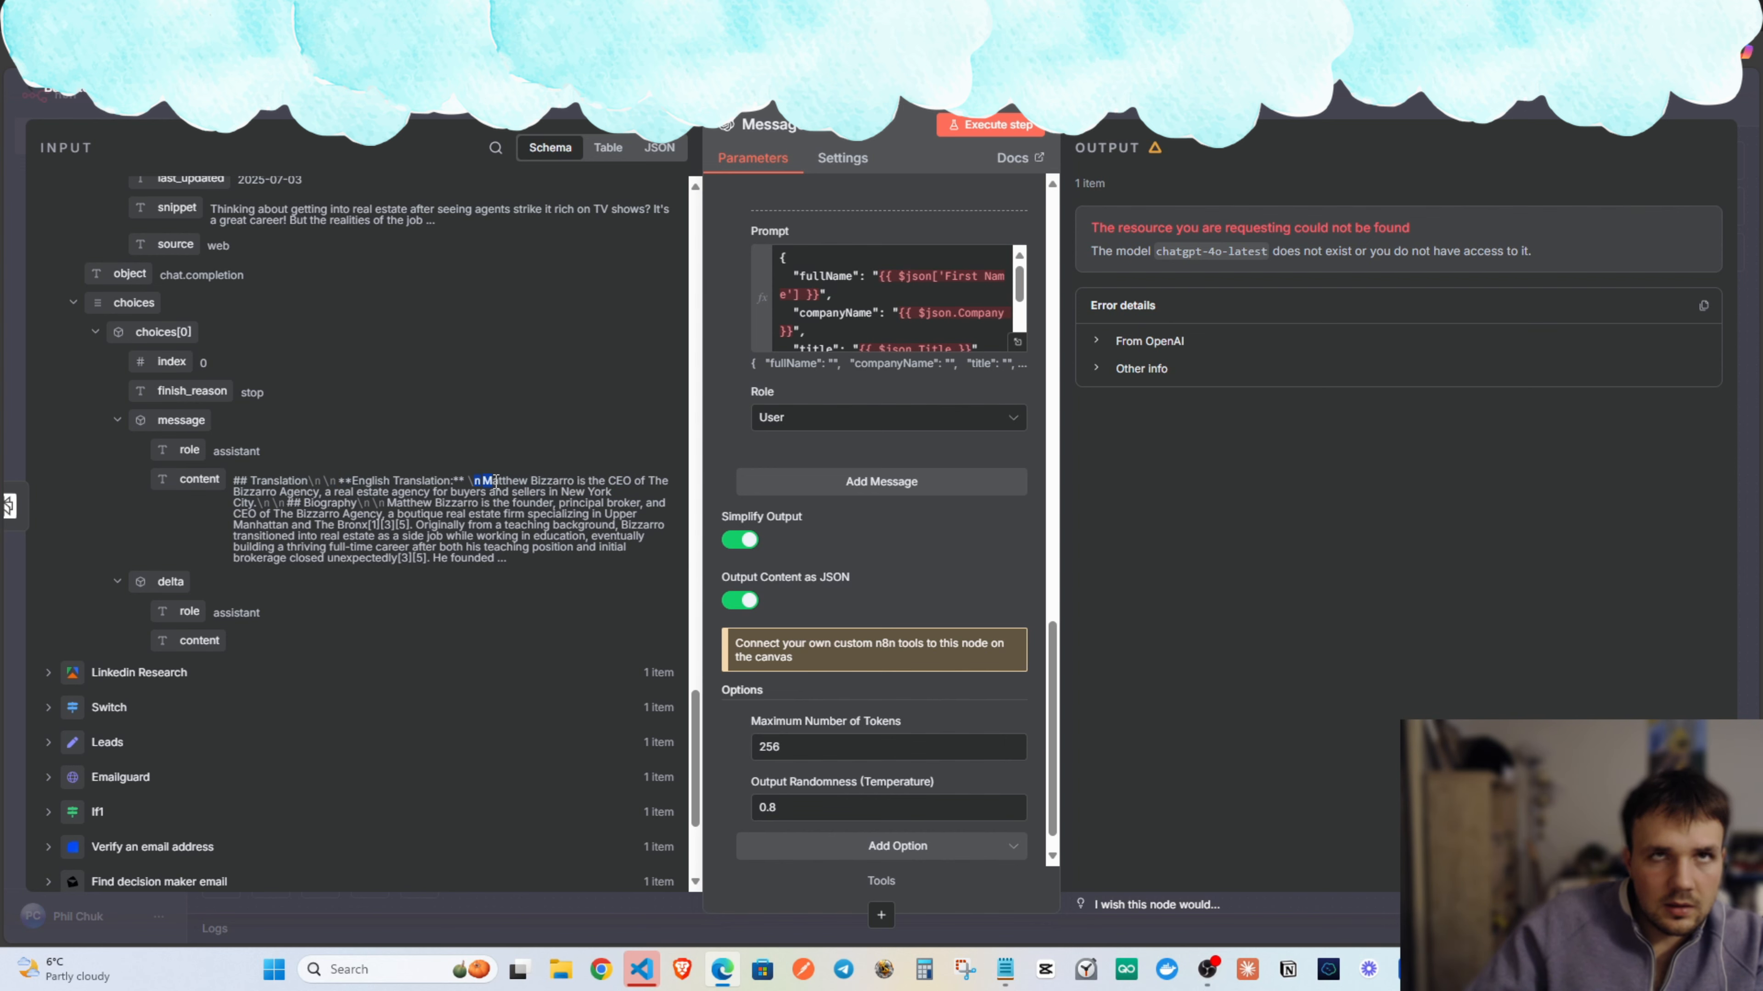
drag(511, 514, 563, 550)
drag(362, 492, 387, 499)
drag(239, 480, 390, 481)
click(1018, 342)
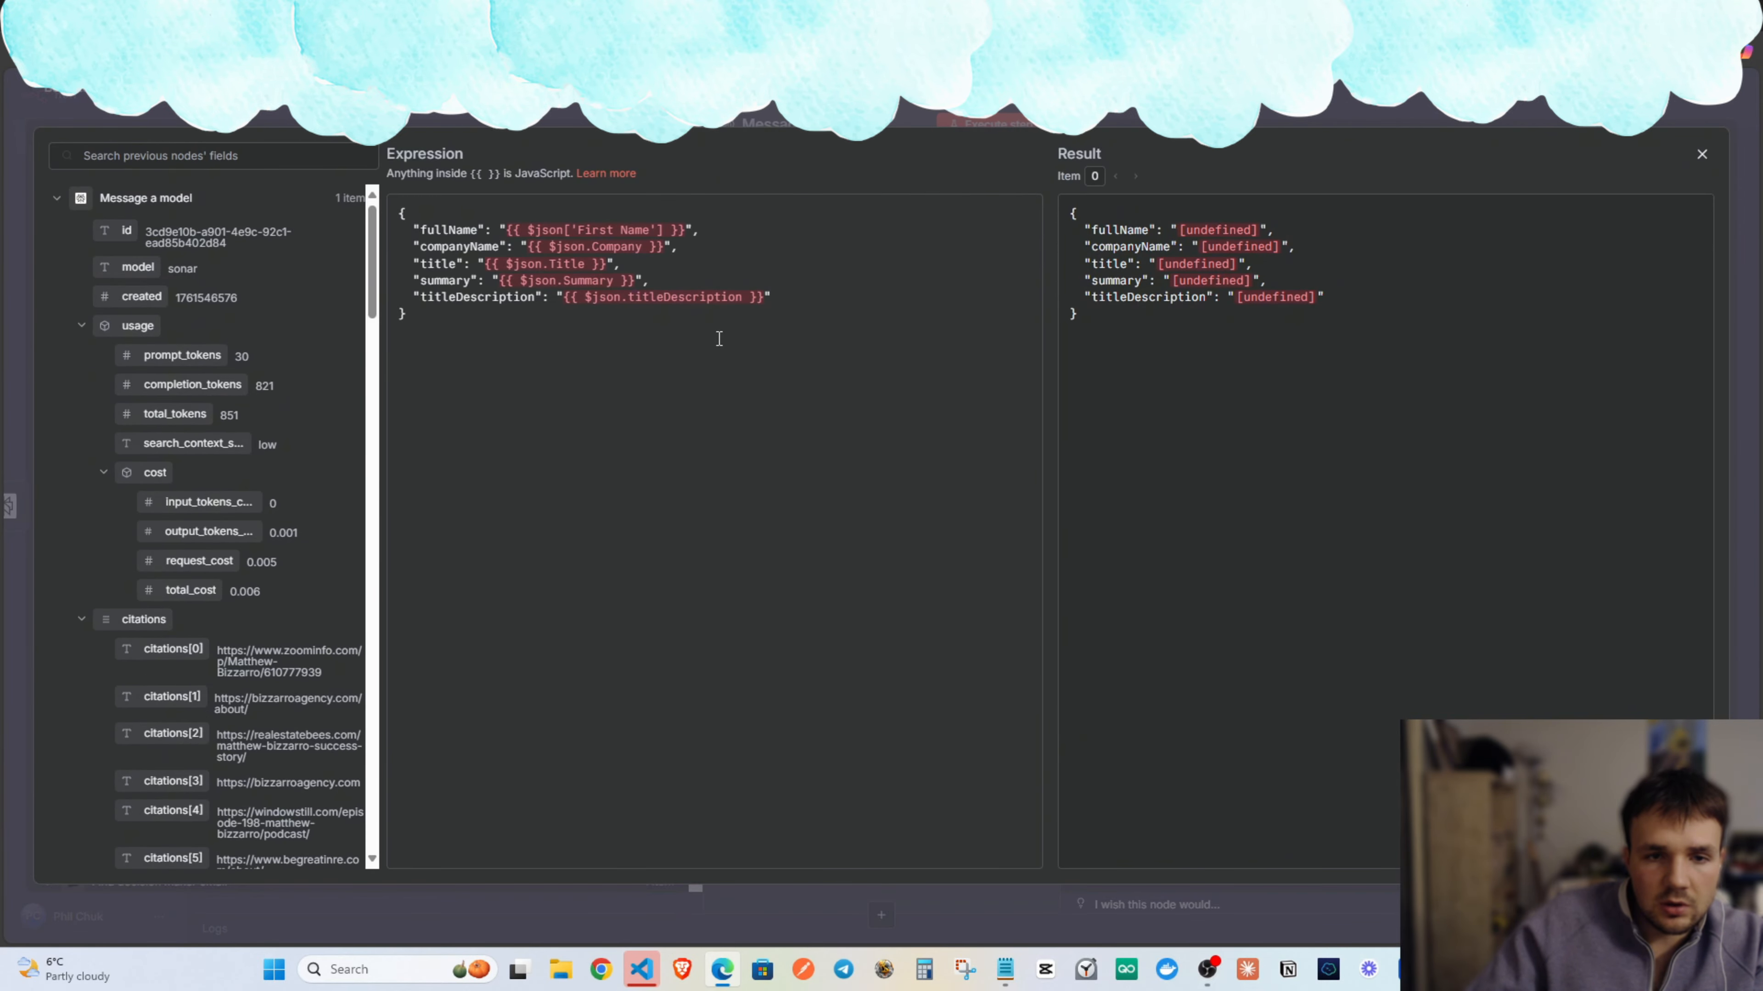
Replace the summary's {{ $json.Summary }} with the research model's choices[0].message.content, keeping the closing quote.
scroll(307, 505, down, 15)
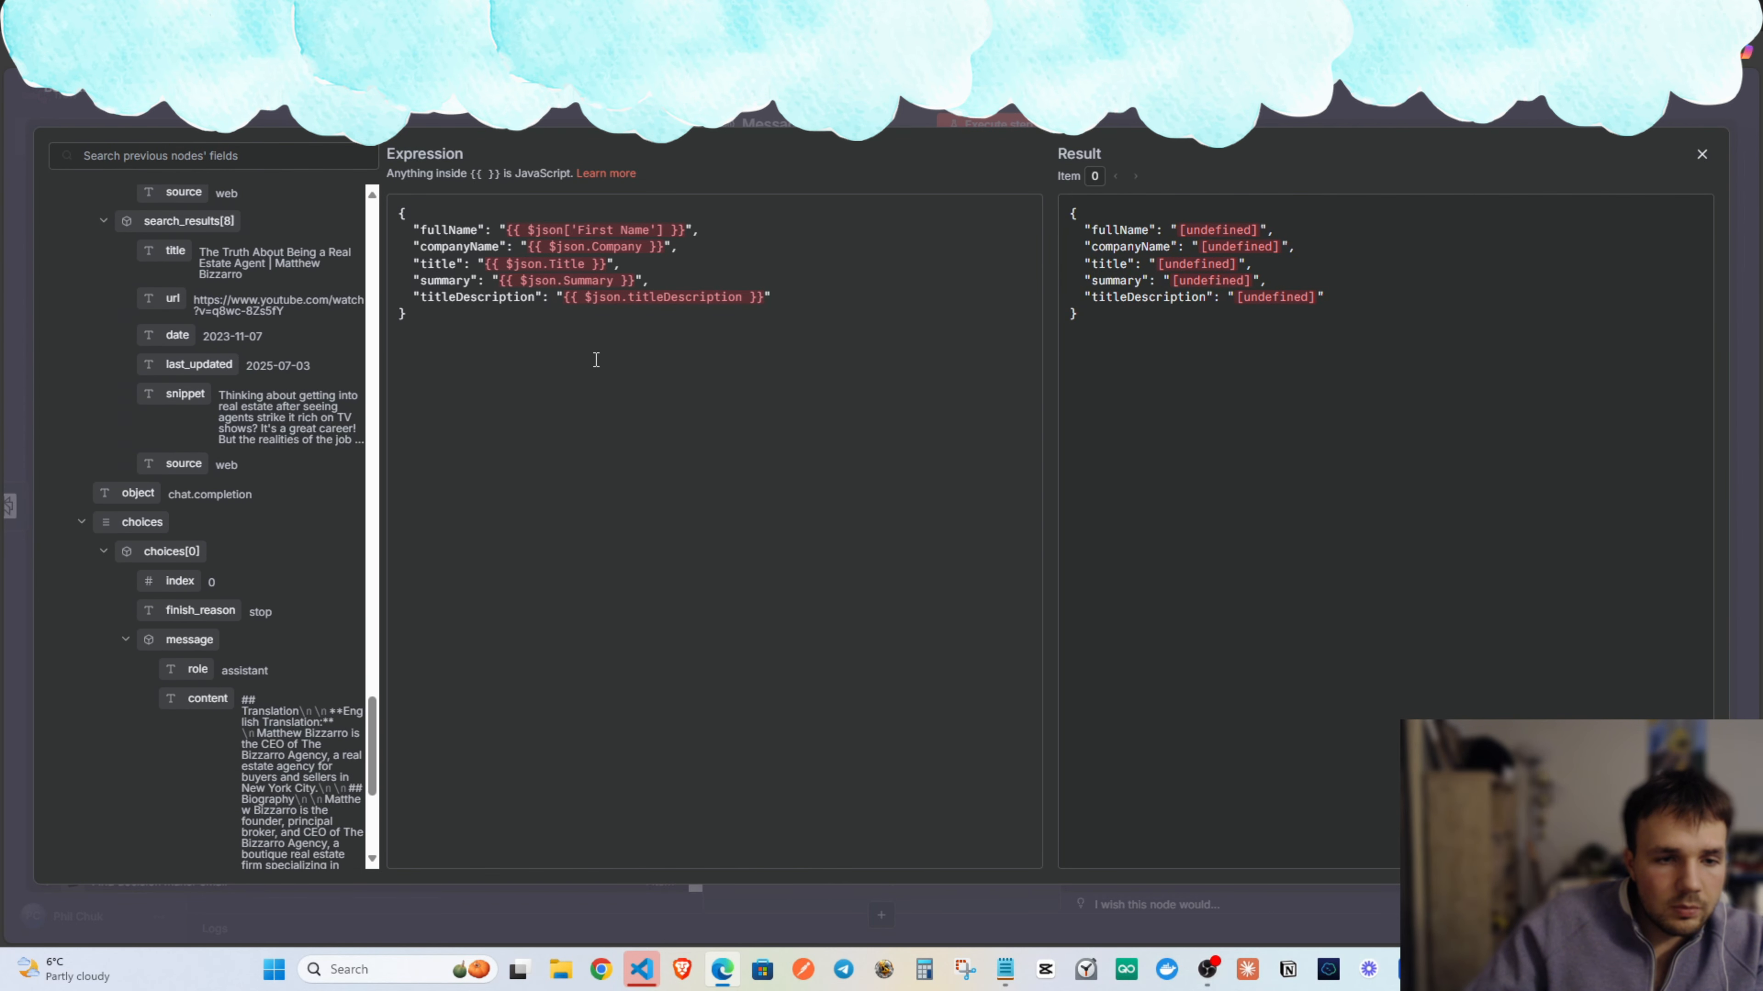
click(1700, 152)
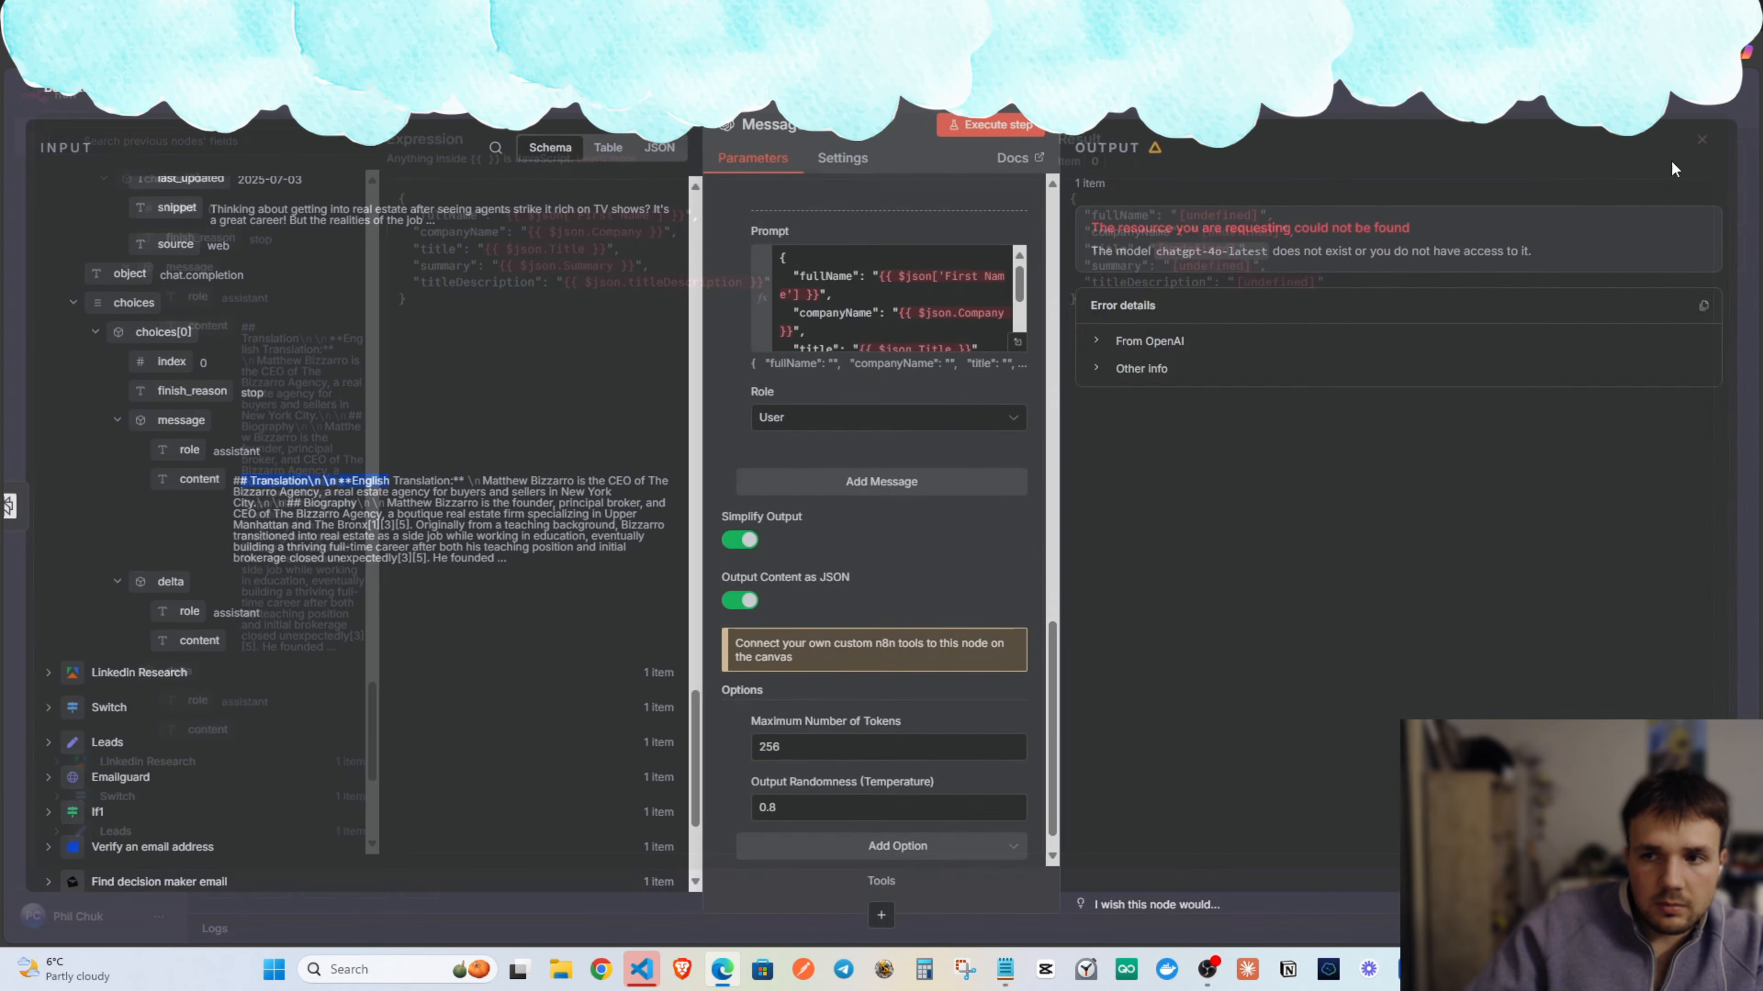
click(1021, 348)
scroll(188, 464, down, 3)
scroll(189, 465, up, 3)
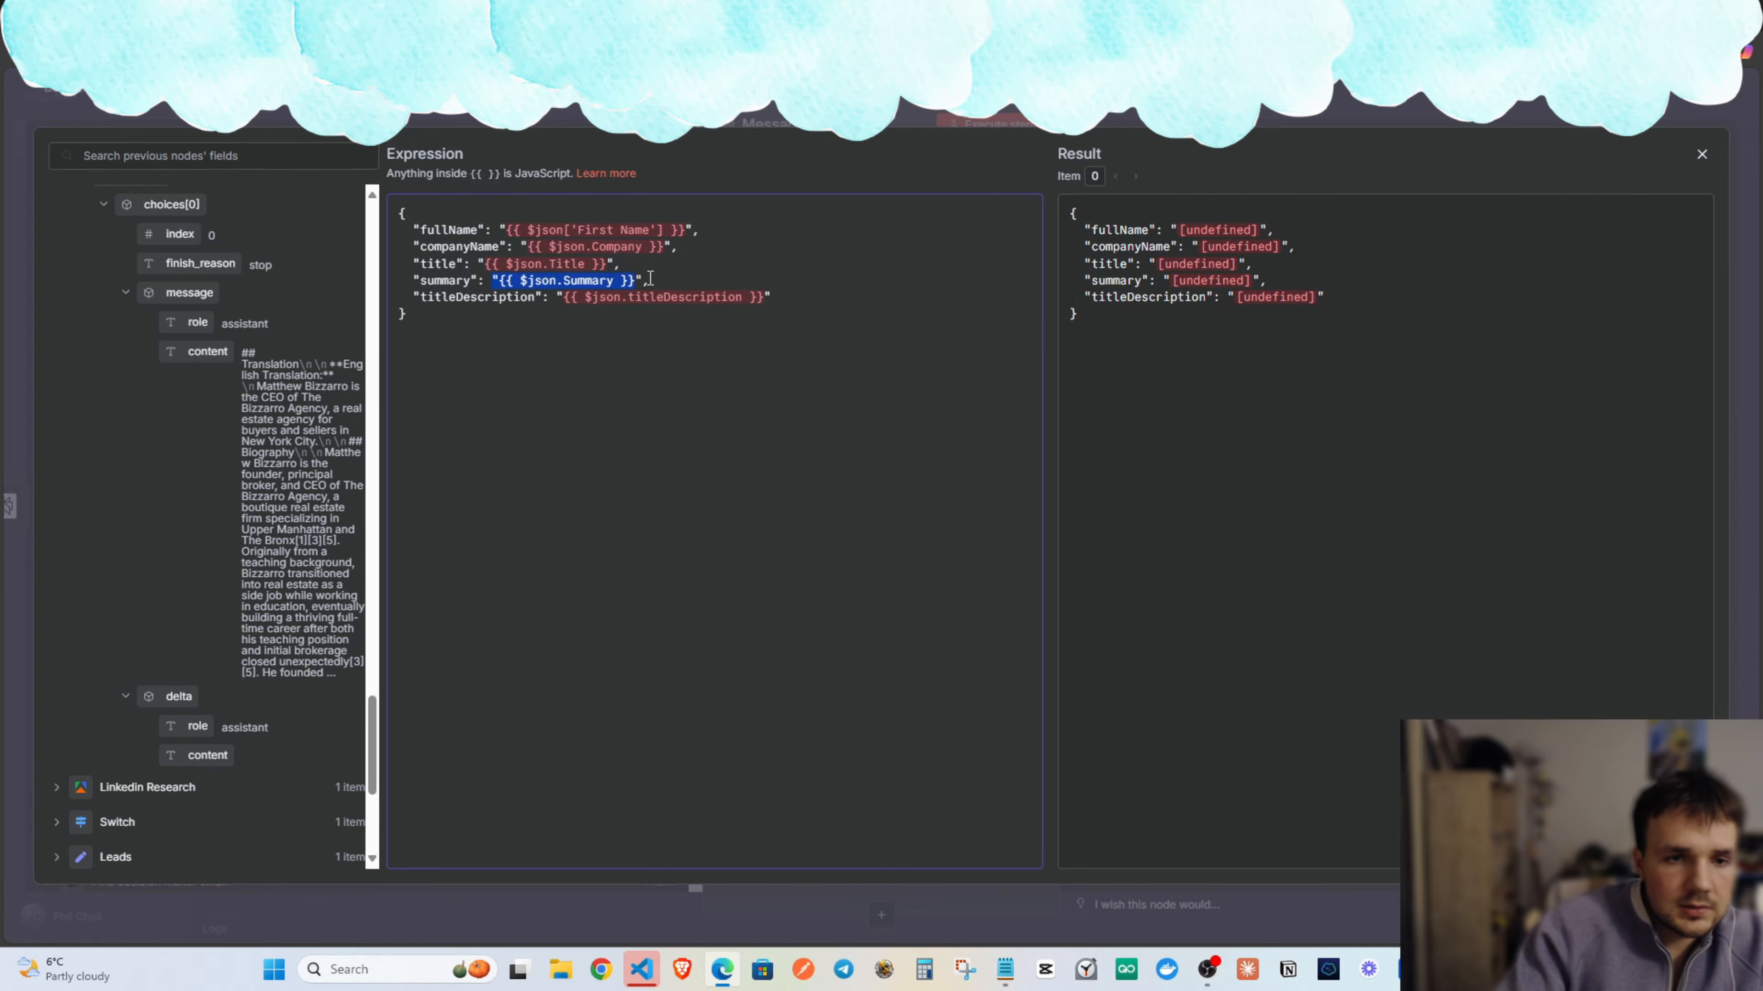
key(BackSpace)
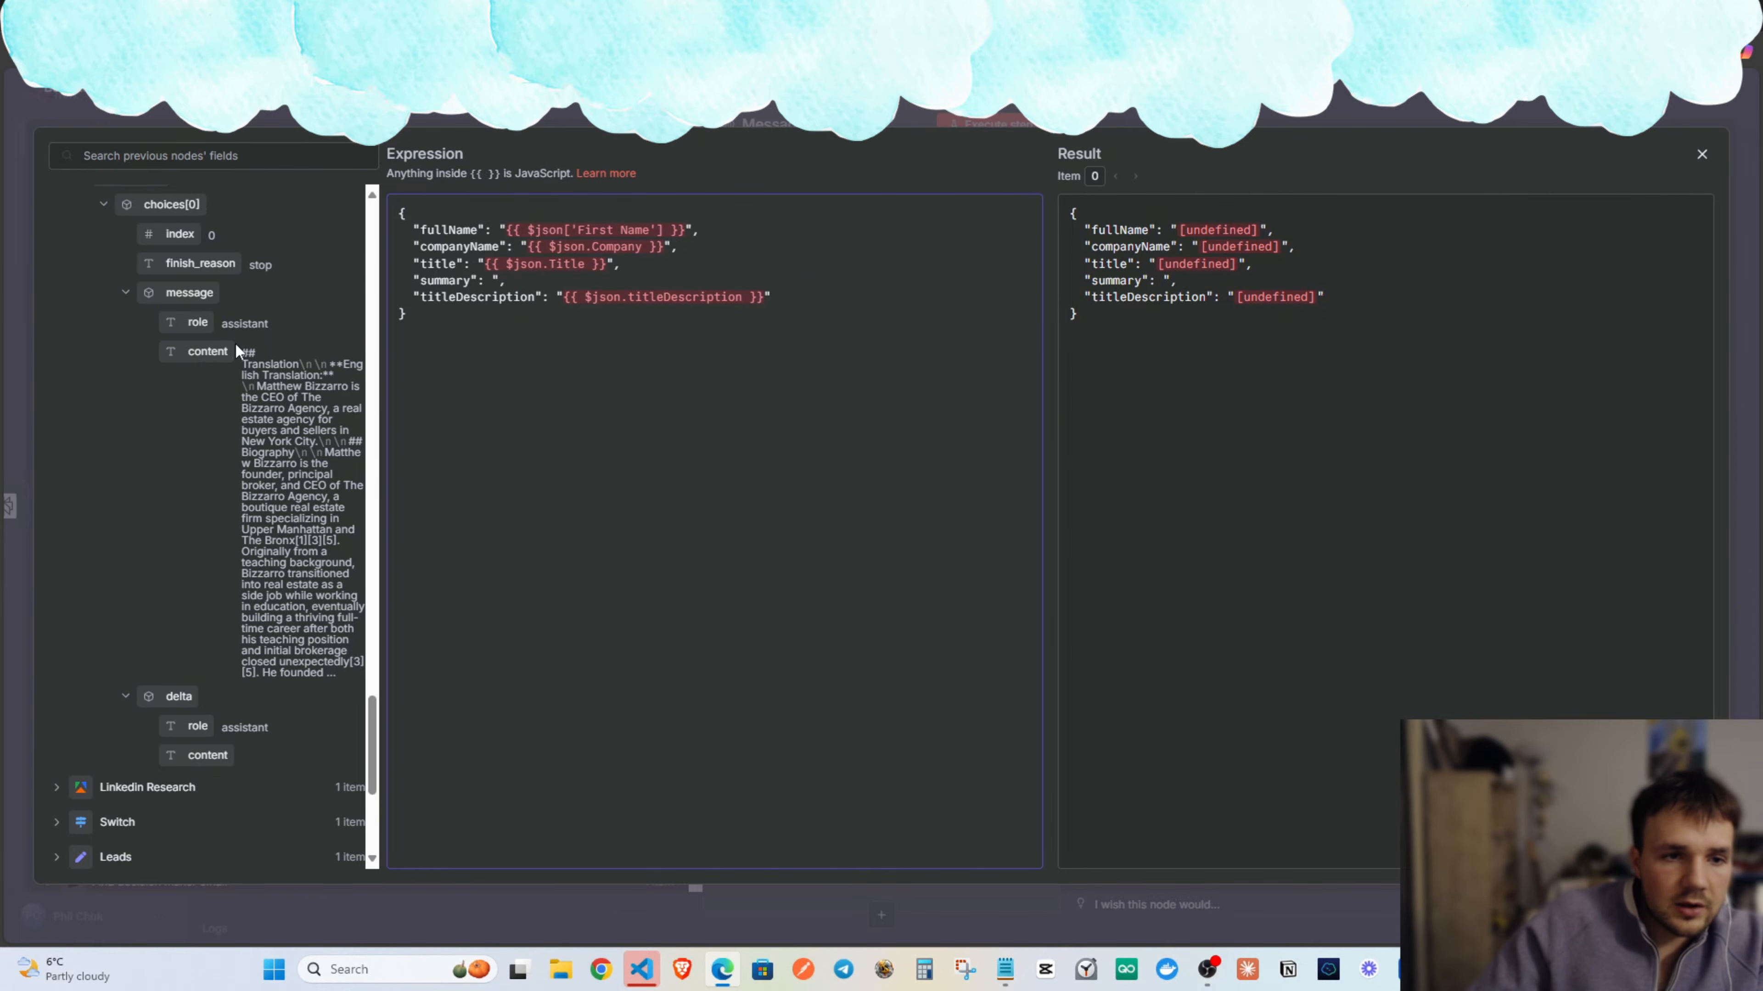
drag(222, 351, 504, 282)
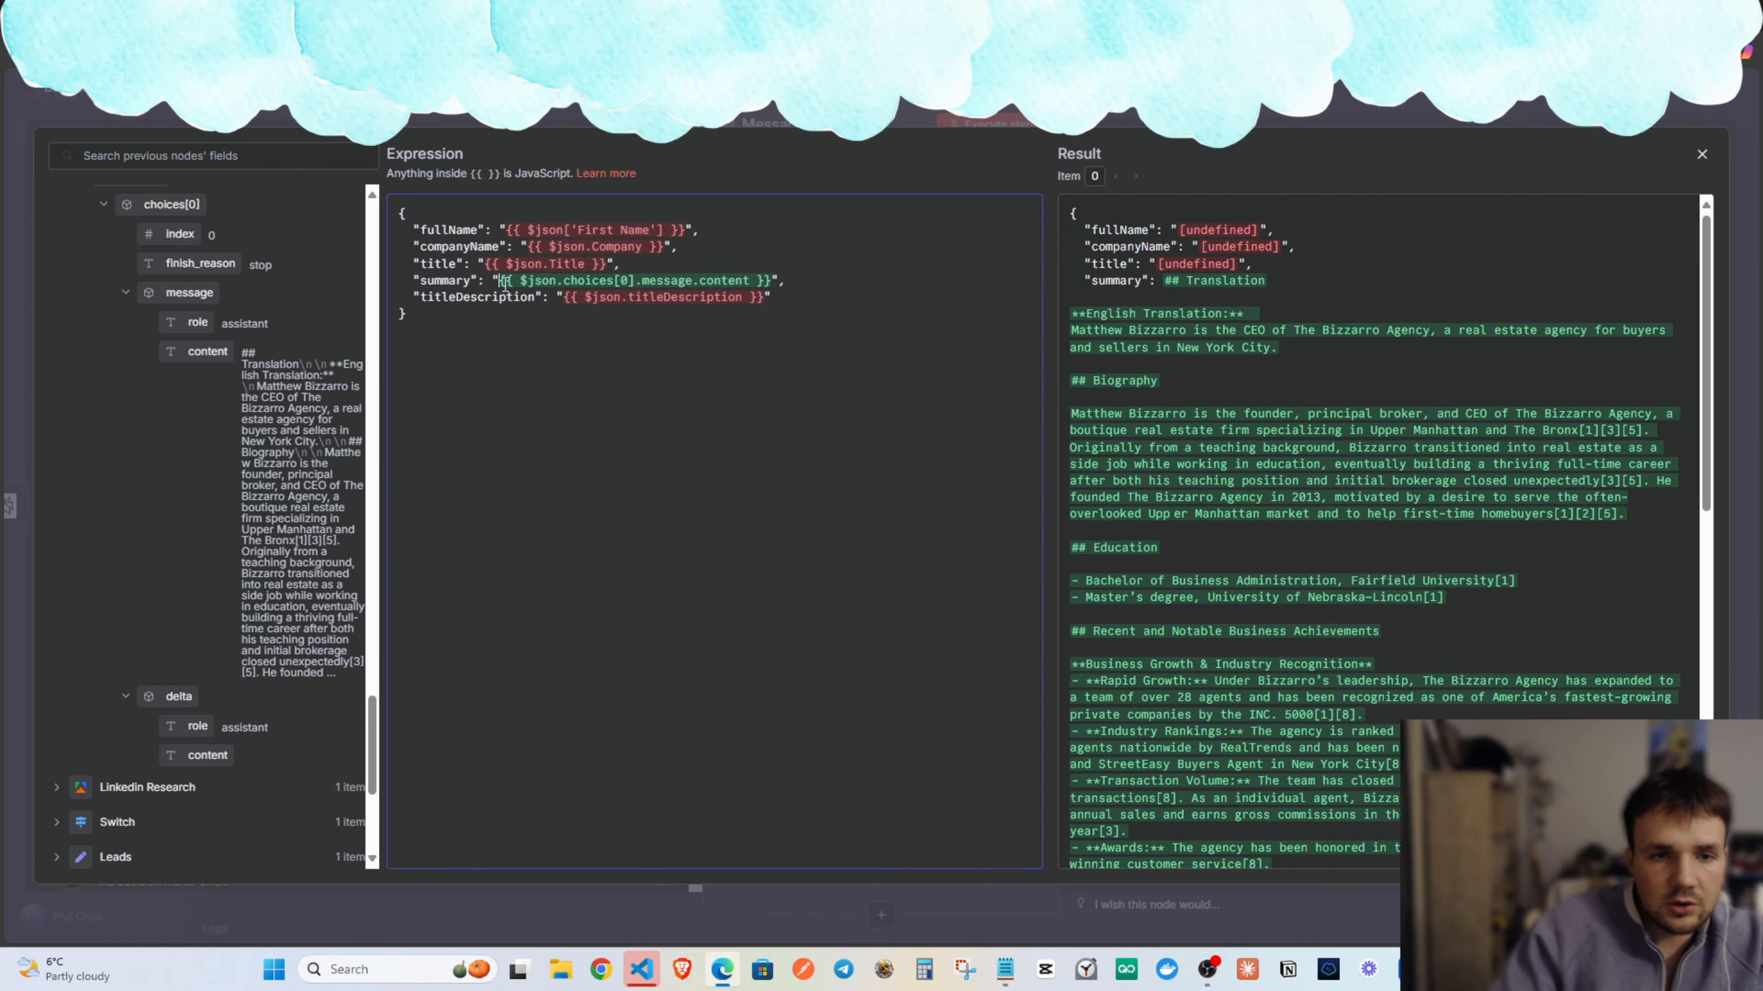
text(")
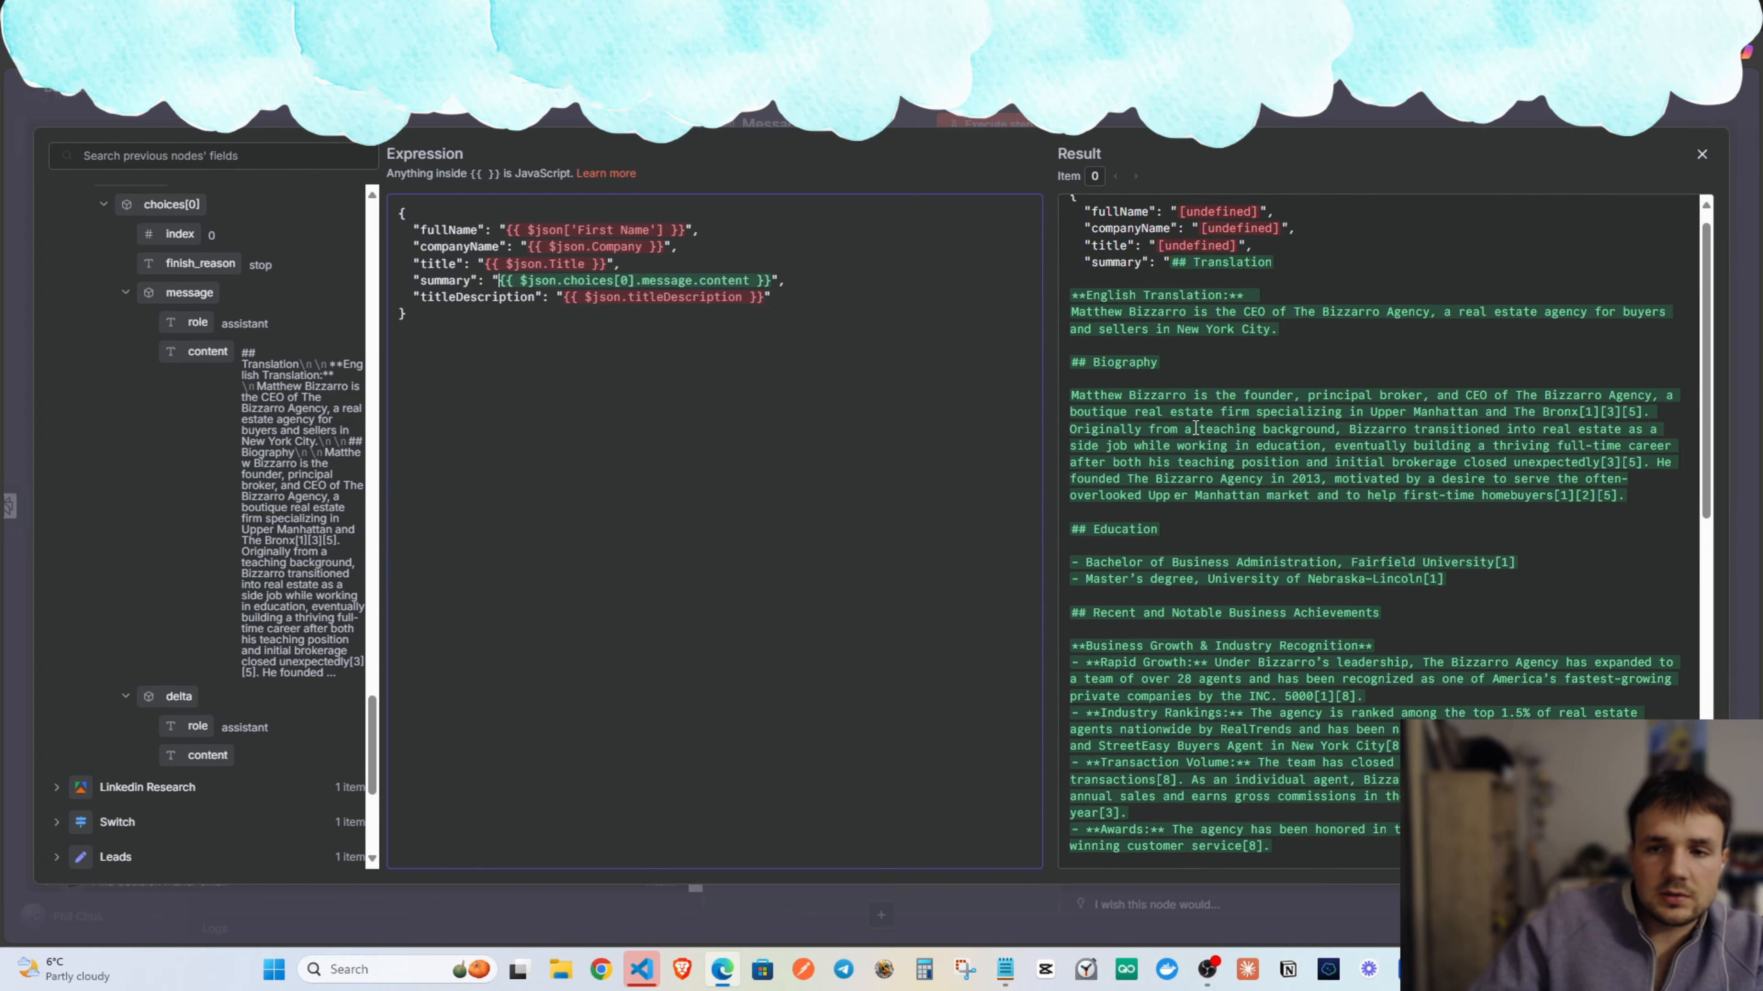
Browse the upstream node fields and map the Leads node's fullname into the fullName line.
scroll(1165, 452, down, 10)
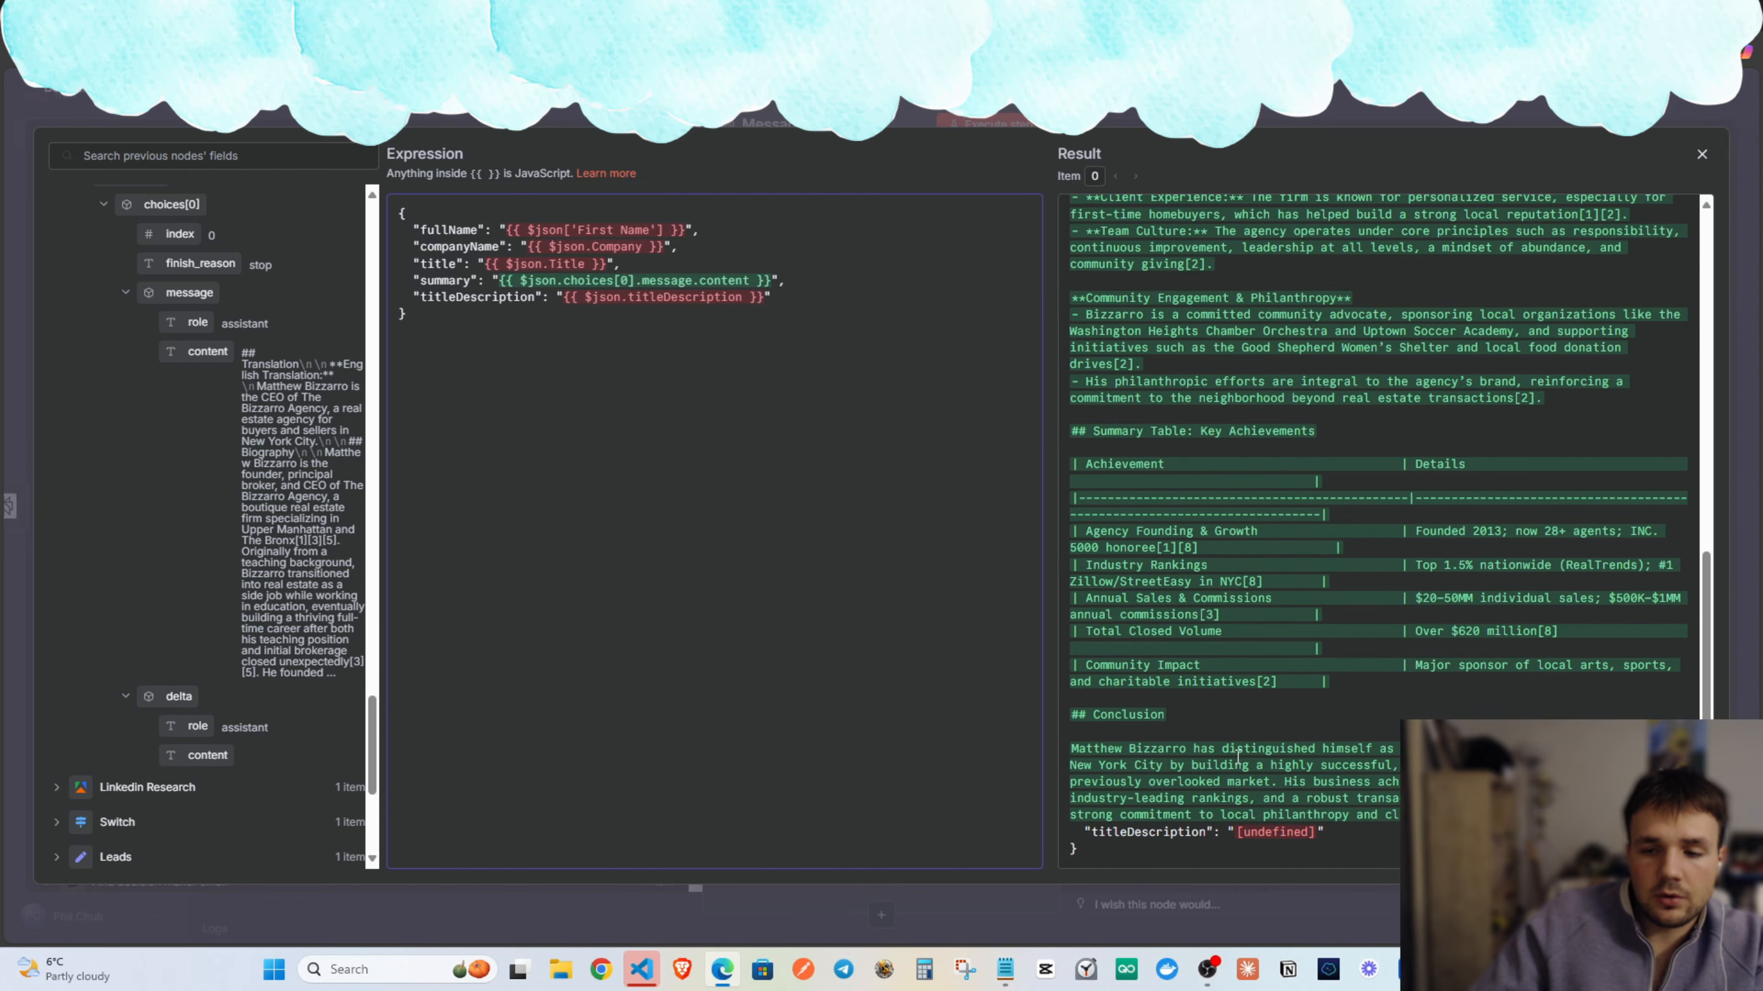
scroll(181, 430, down, 3)
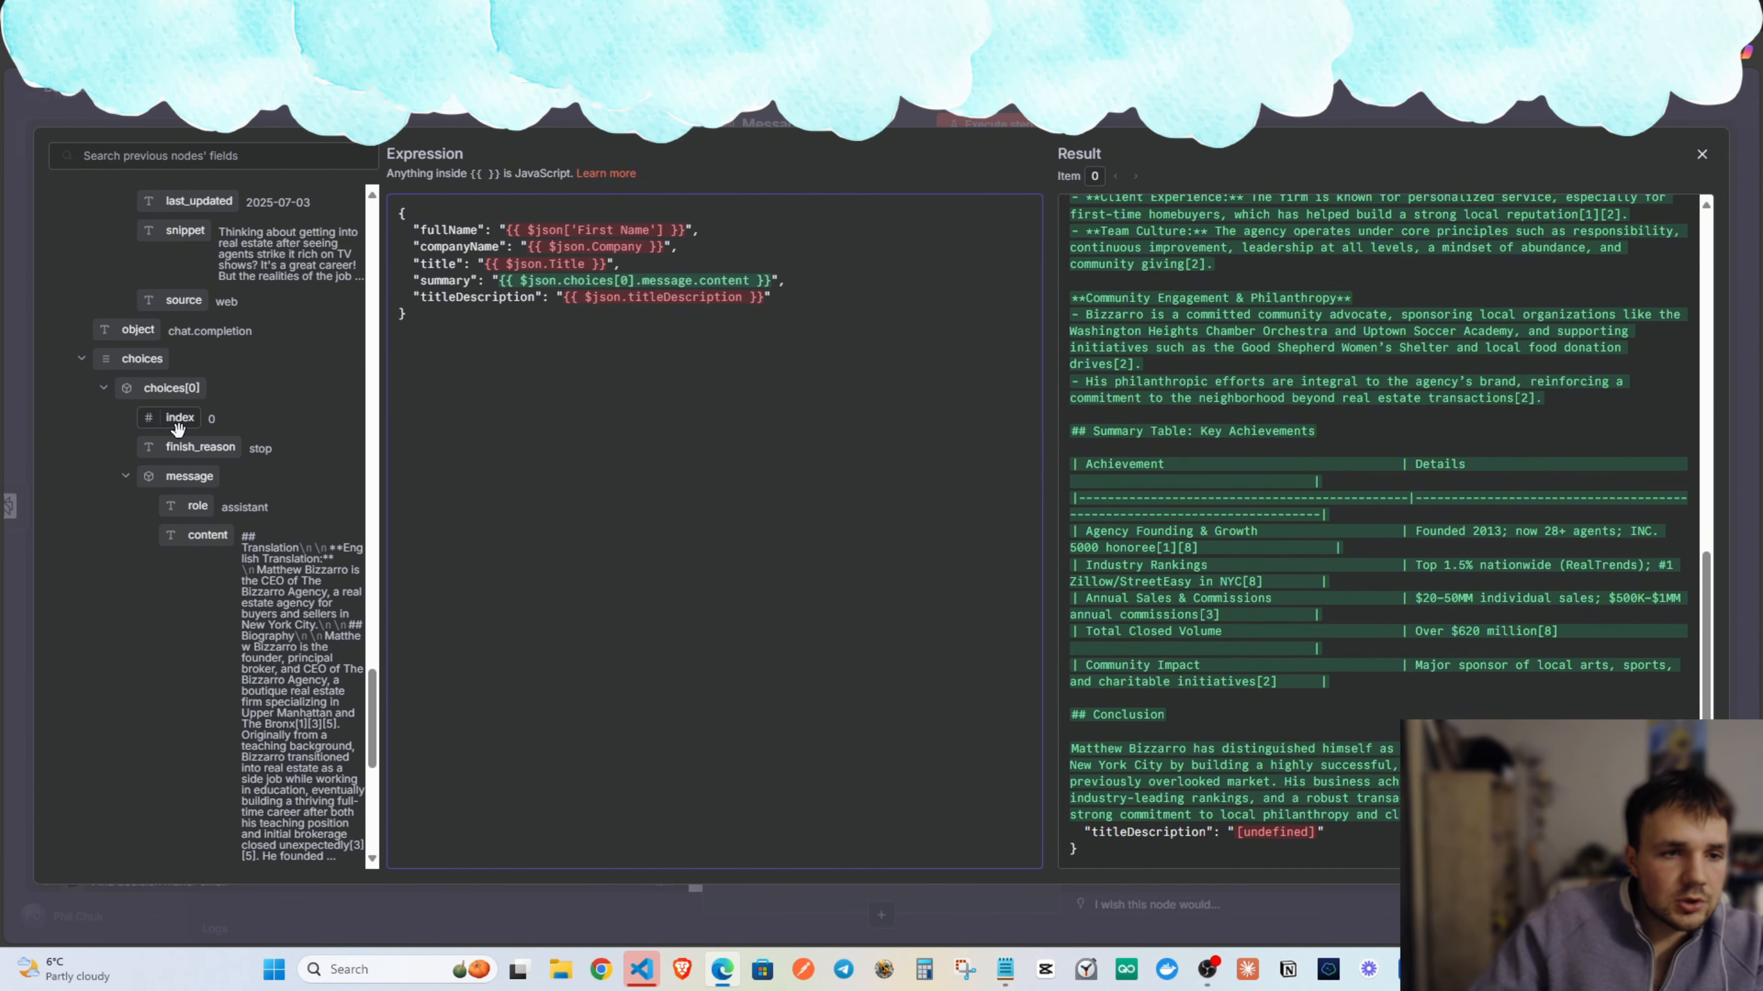
scroll(238, 521, up, 20)
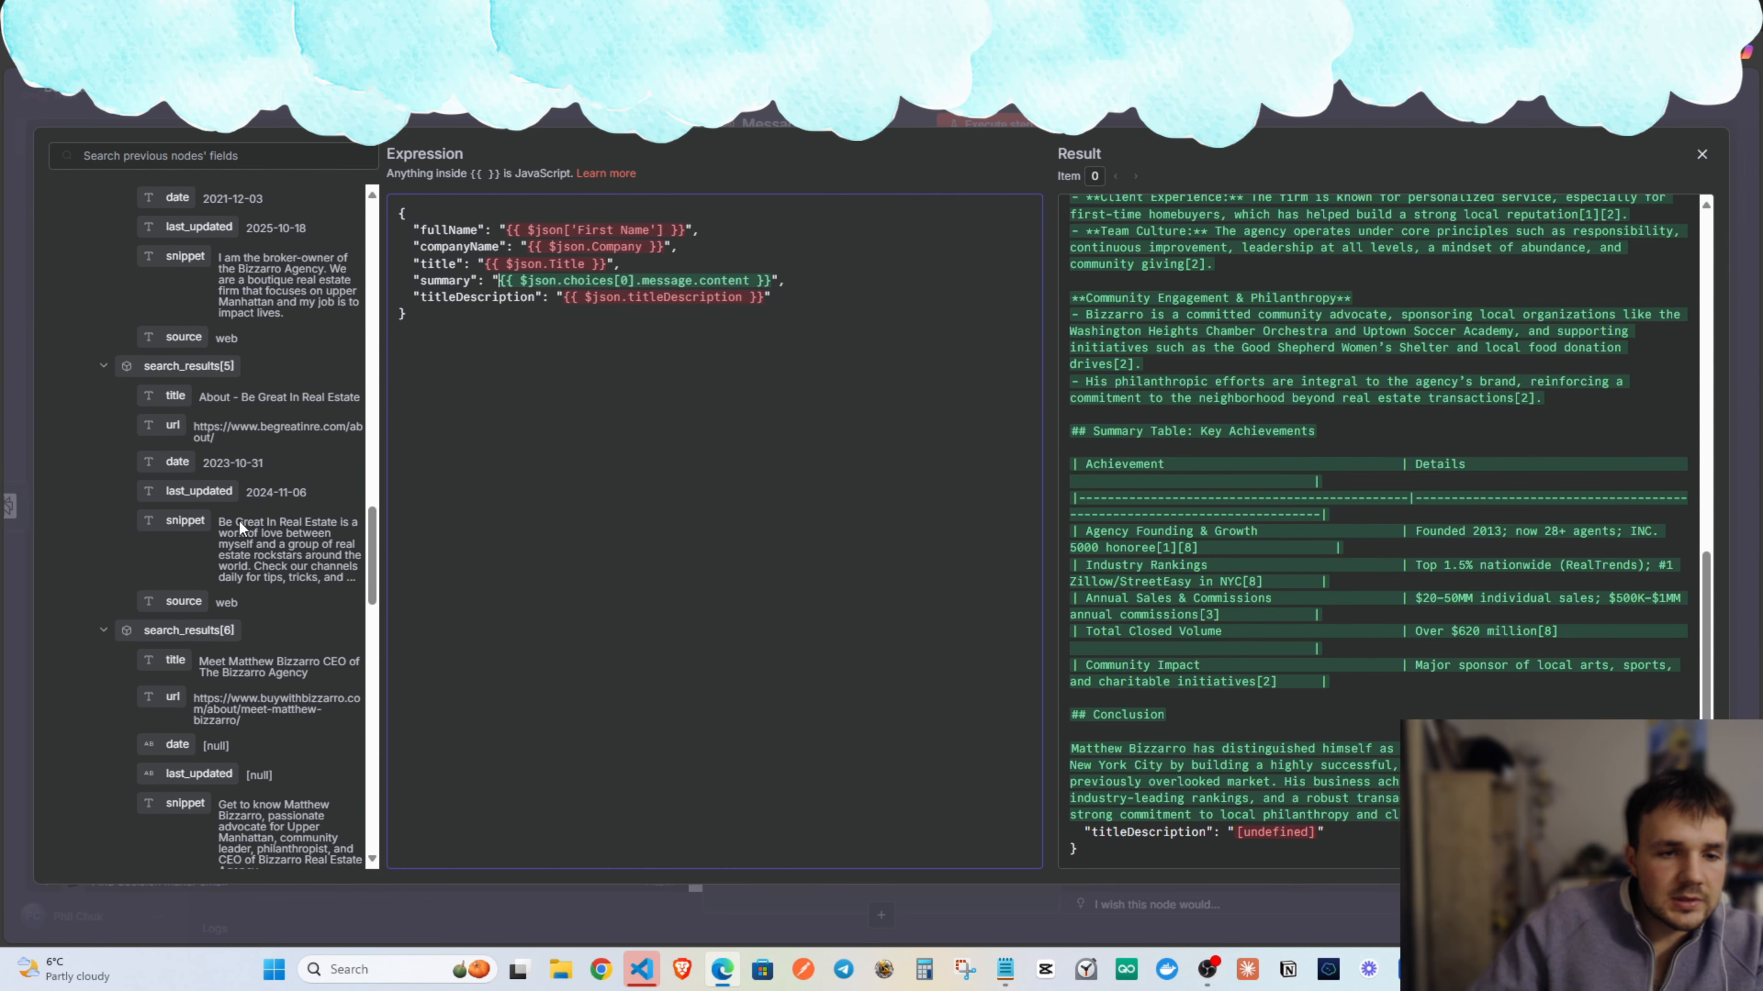
scroll(239, 520, up, 11)
click(57, 200)
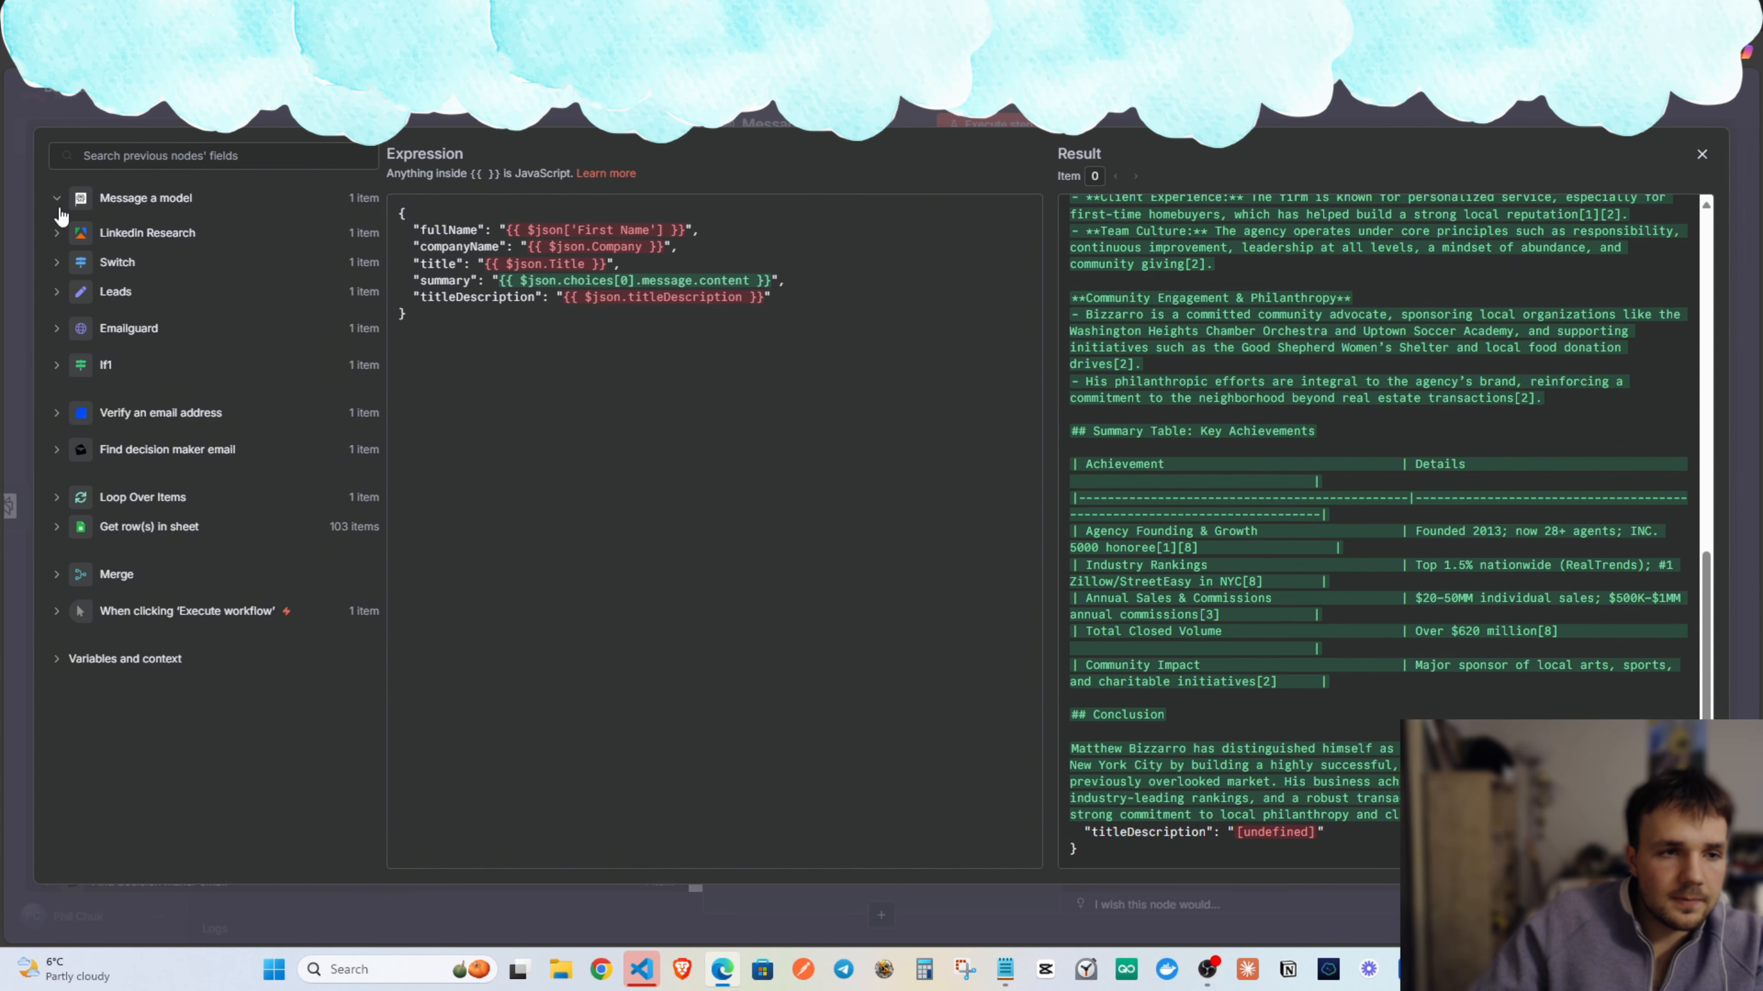
click(114, 239)
click(104, 238)
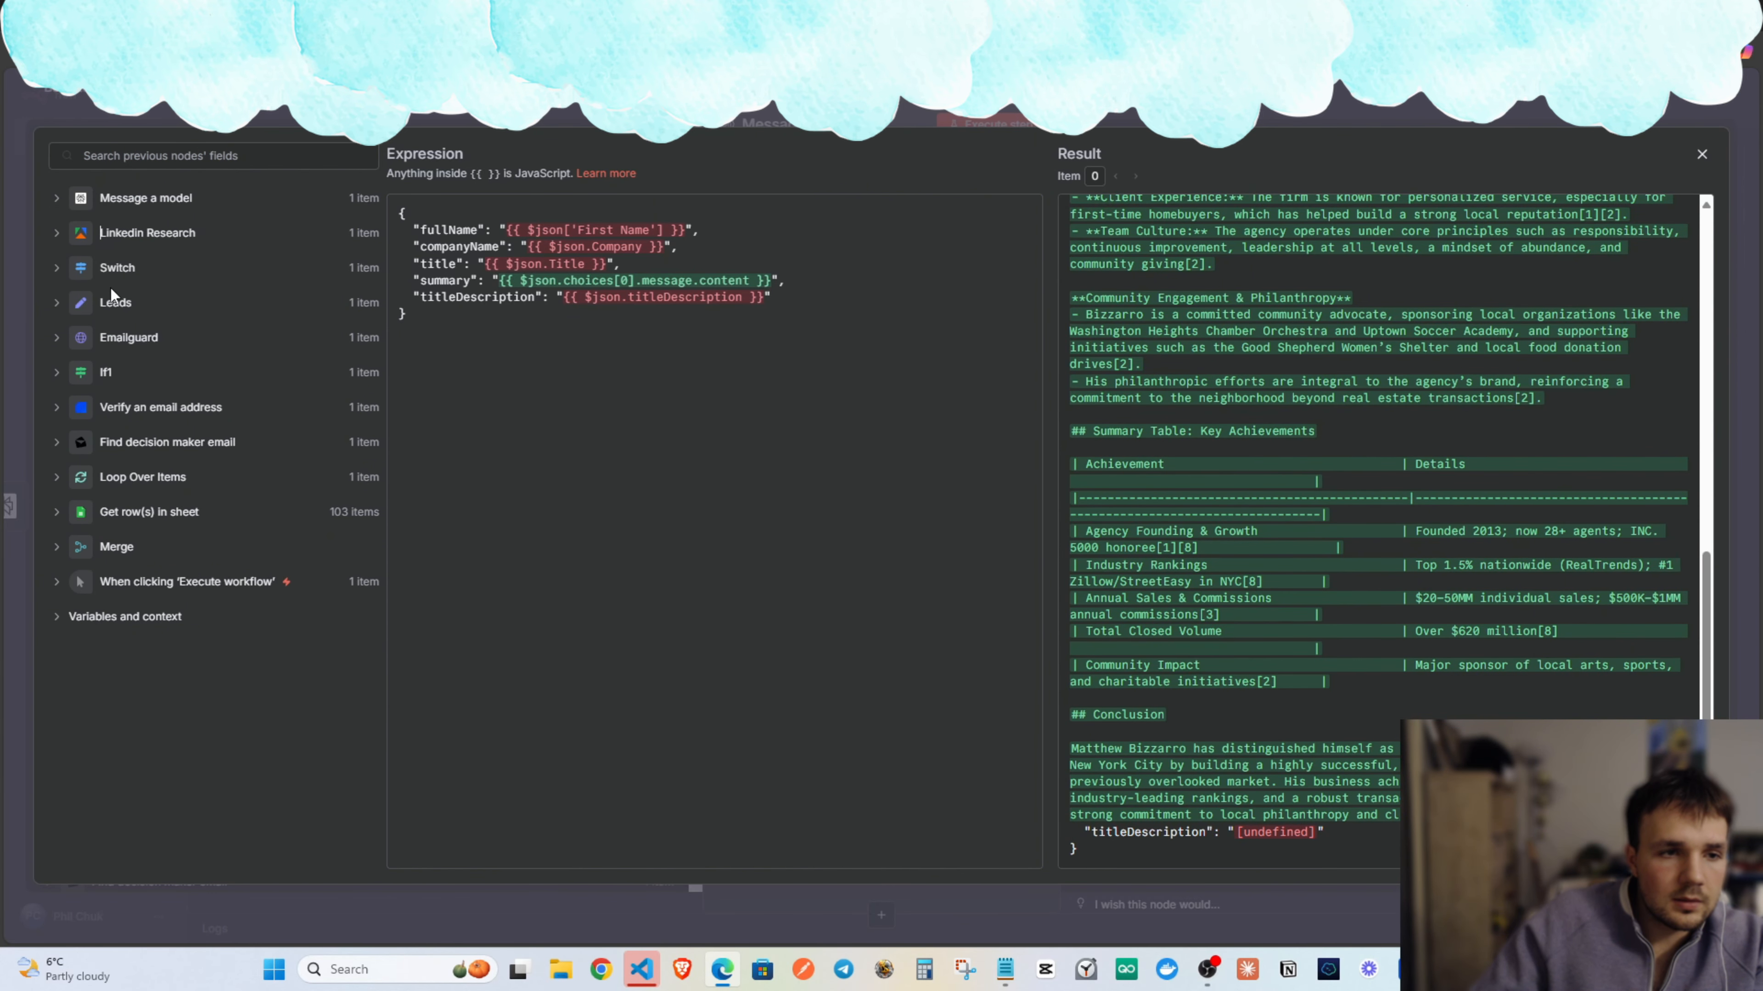
click(126, 450)
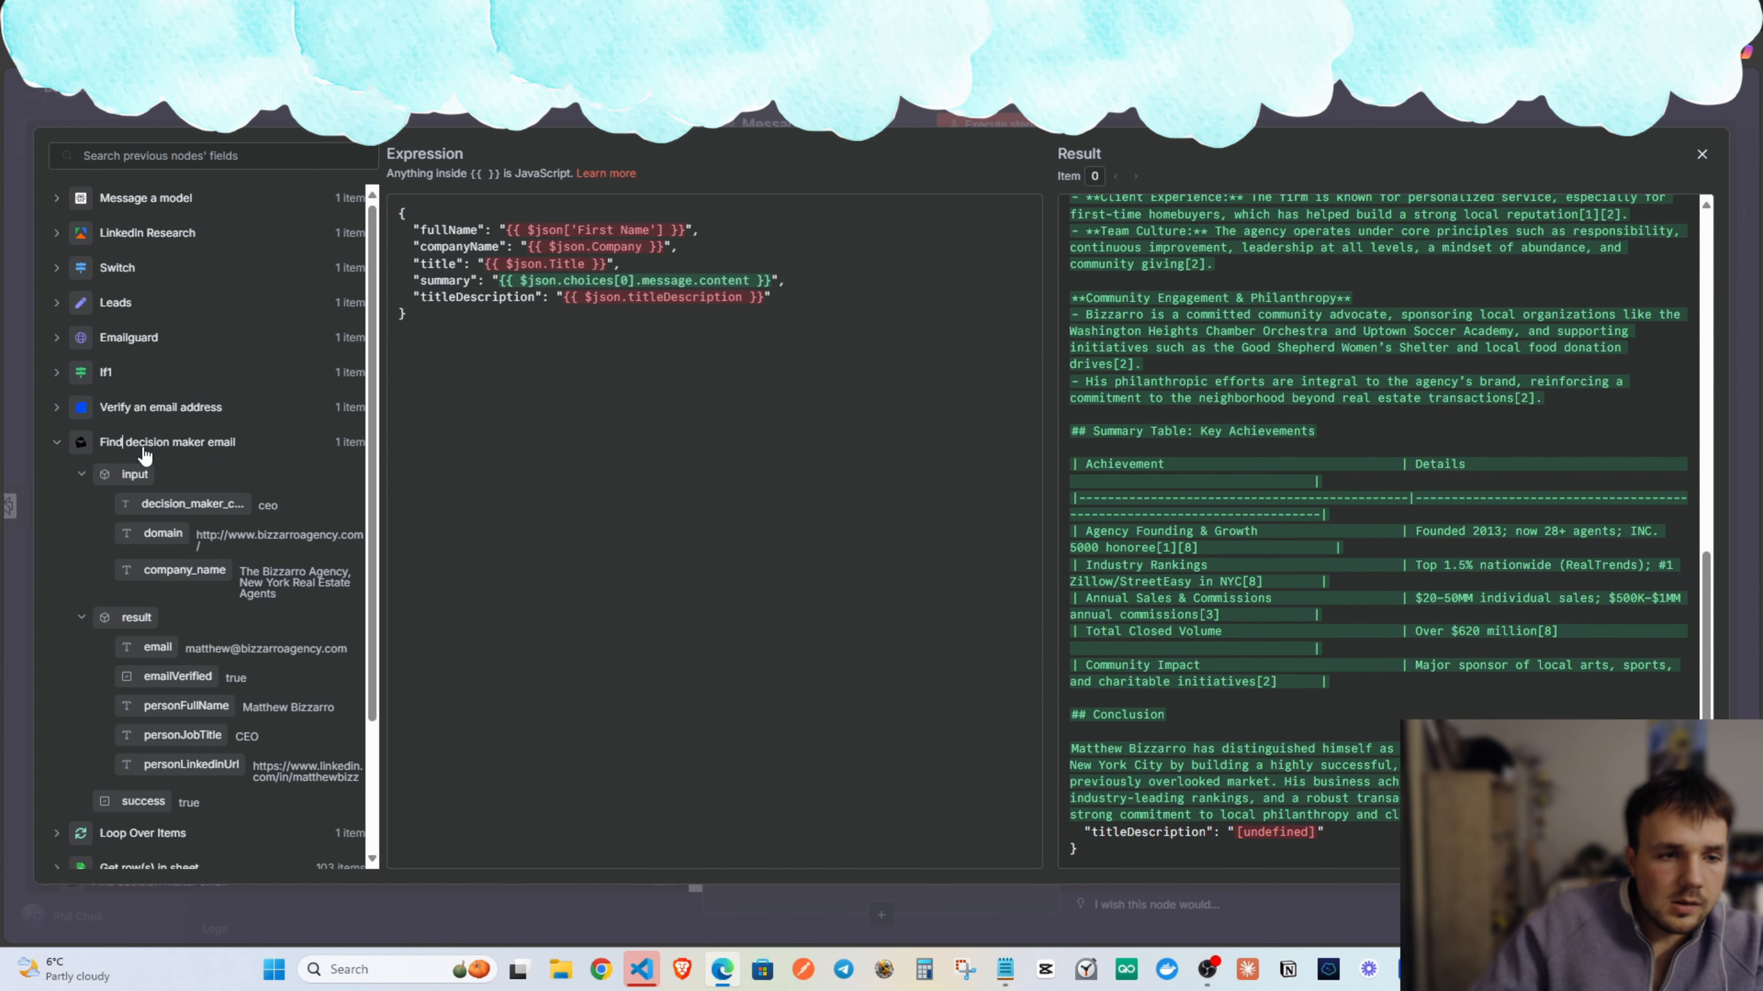
click(146, 448)
click(105, 309)
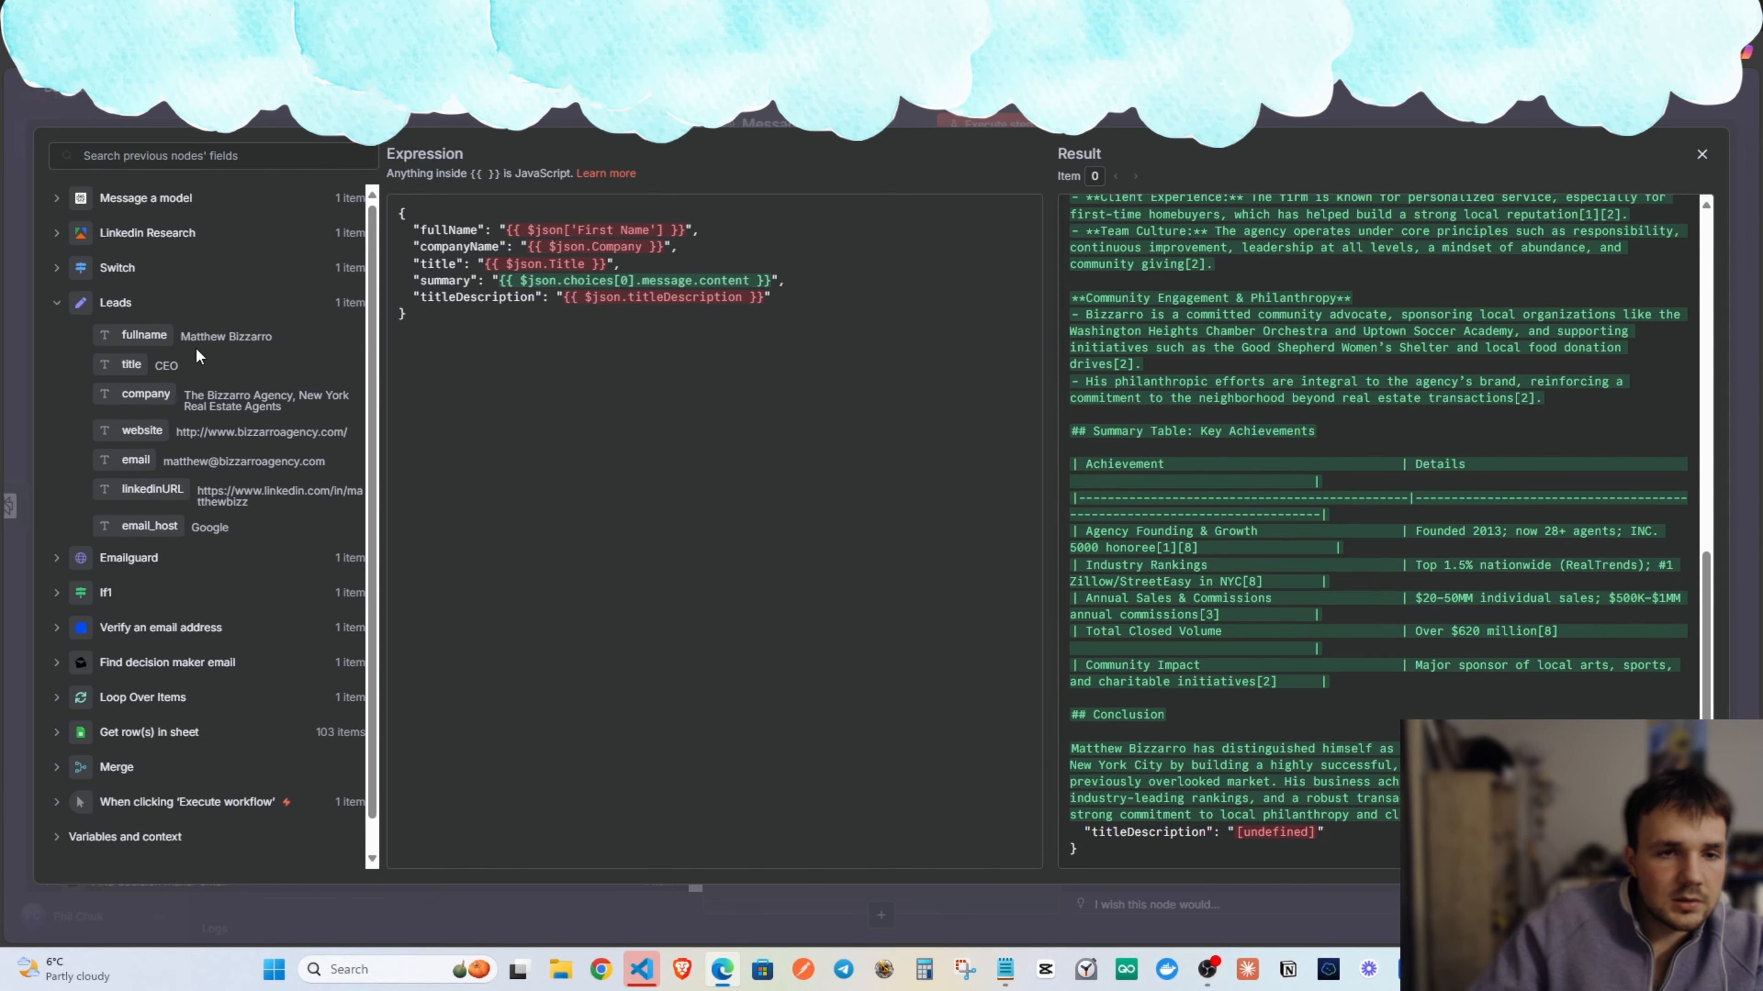
drag(139, 334, 512, 232)
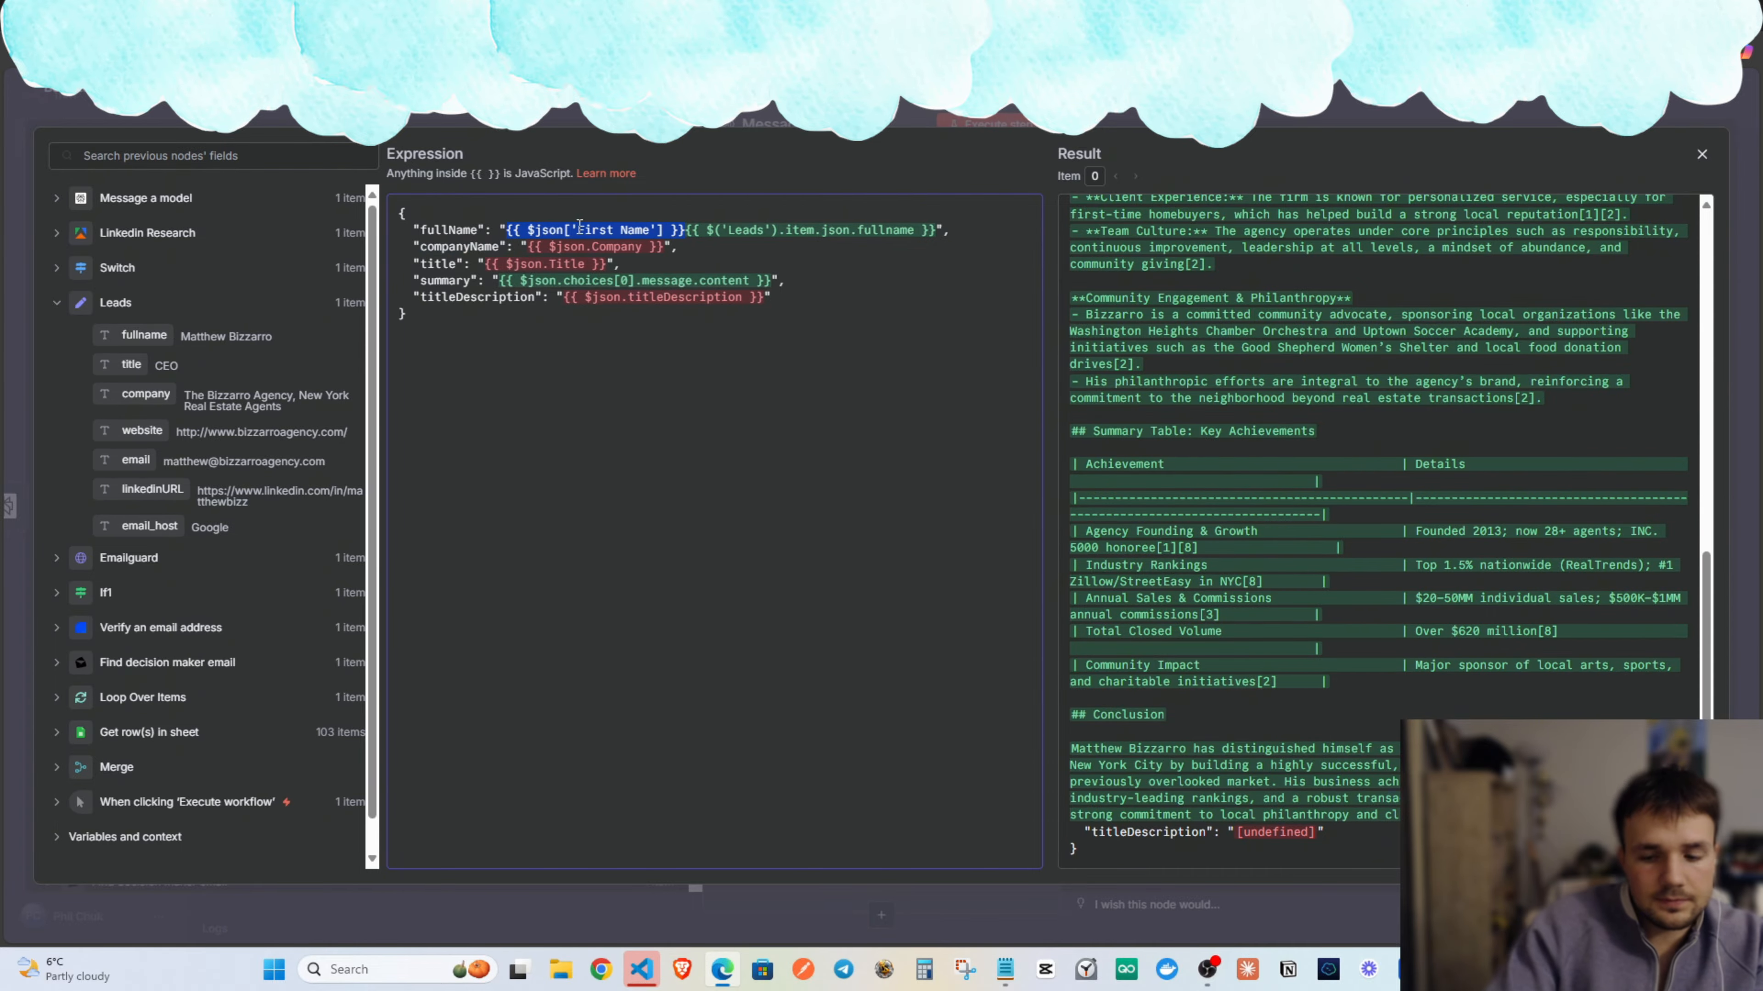
Drop the old First Name and Company references, mapping companyName to the Leads company field.
key(BackSpace)
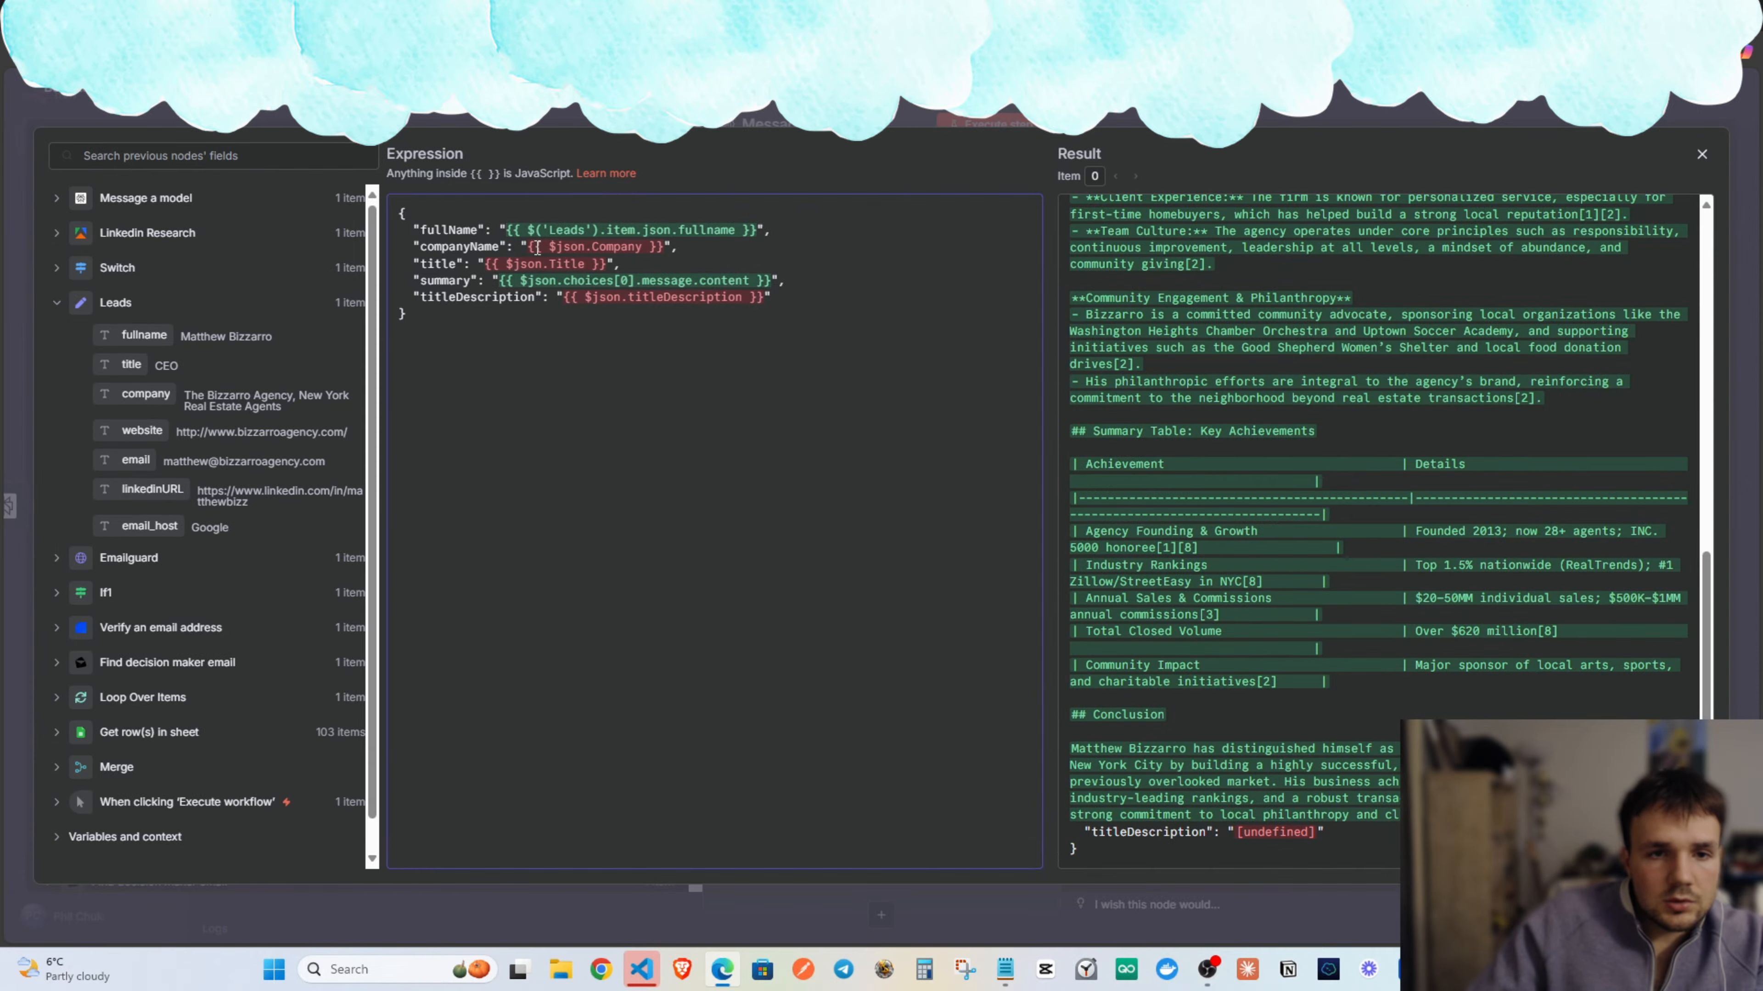
drag(147, 396, 665, 246)
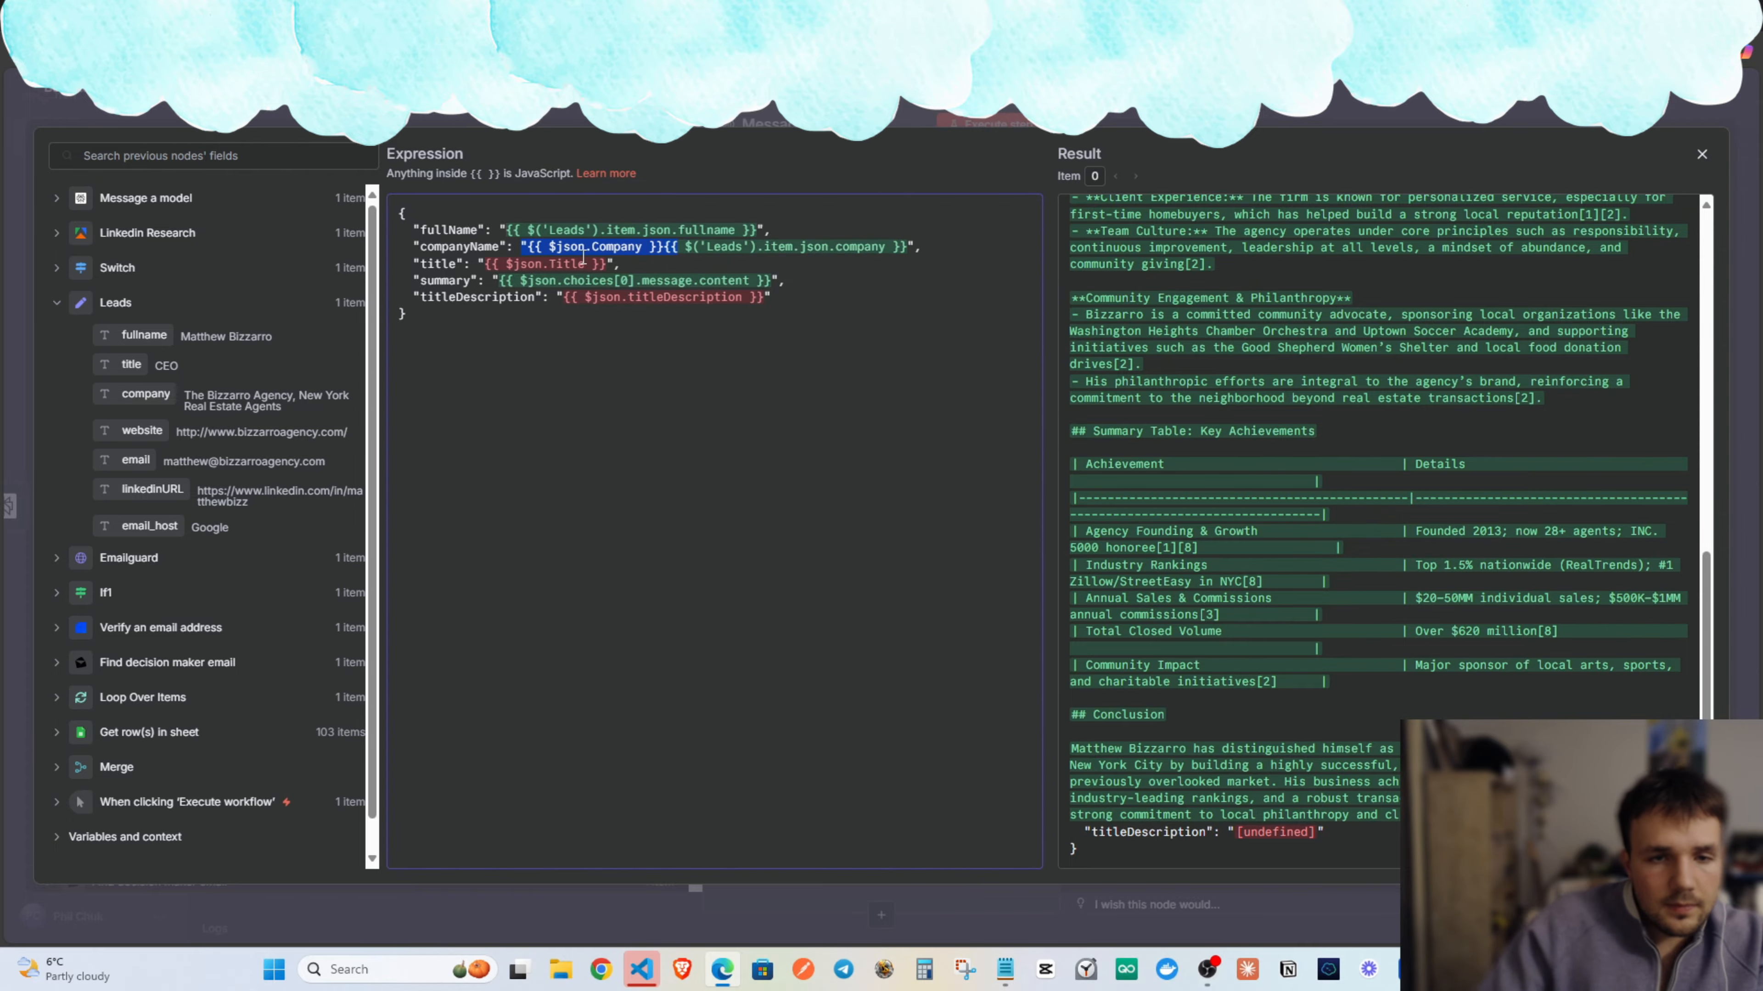
click(652, 248)
drag(665, 247, 527, 247)
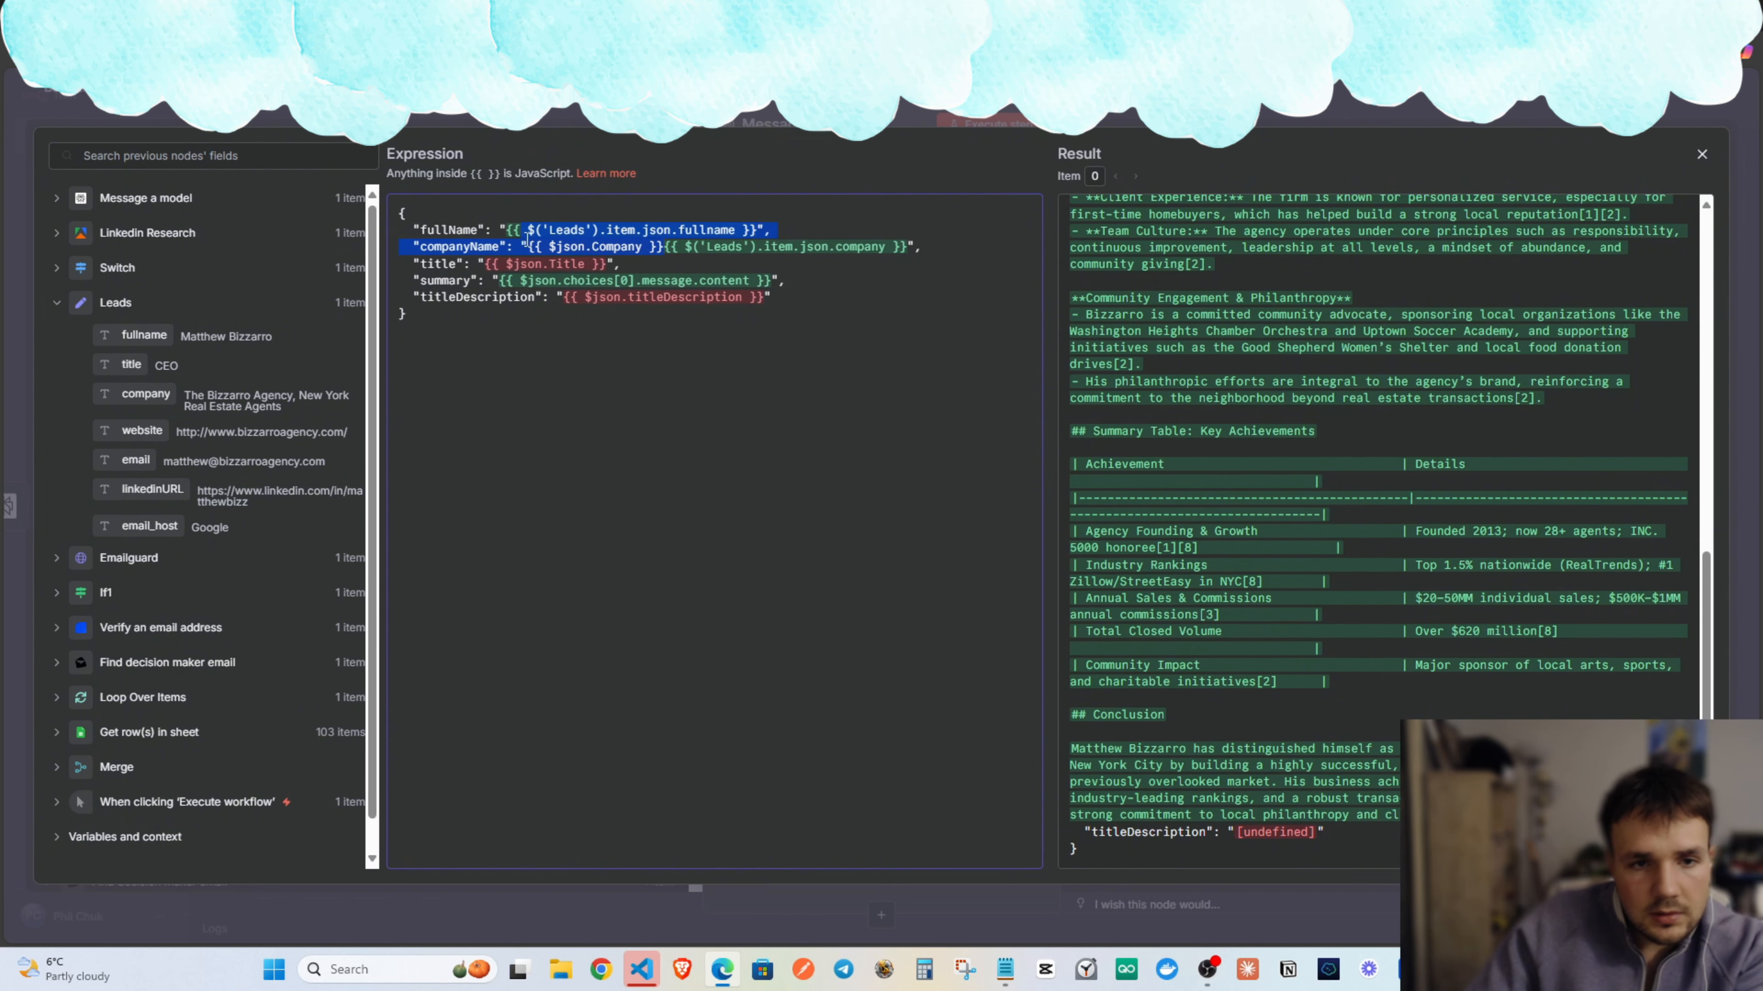
key(BackSpace)
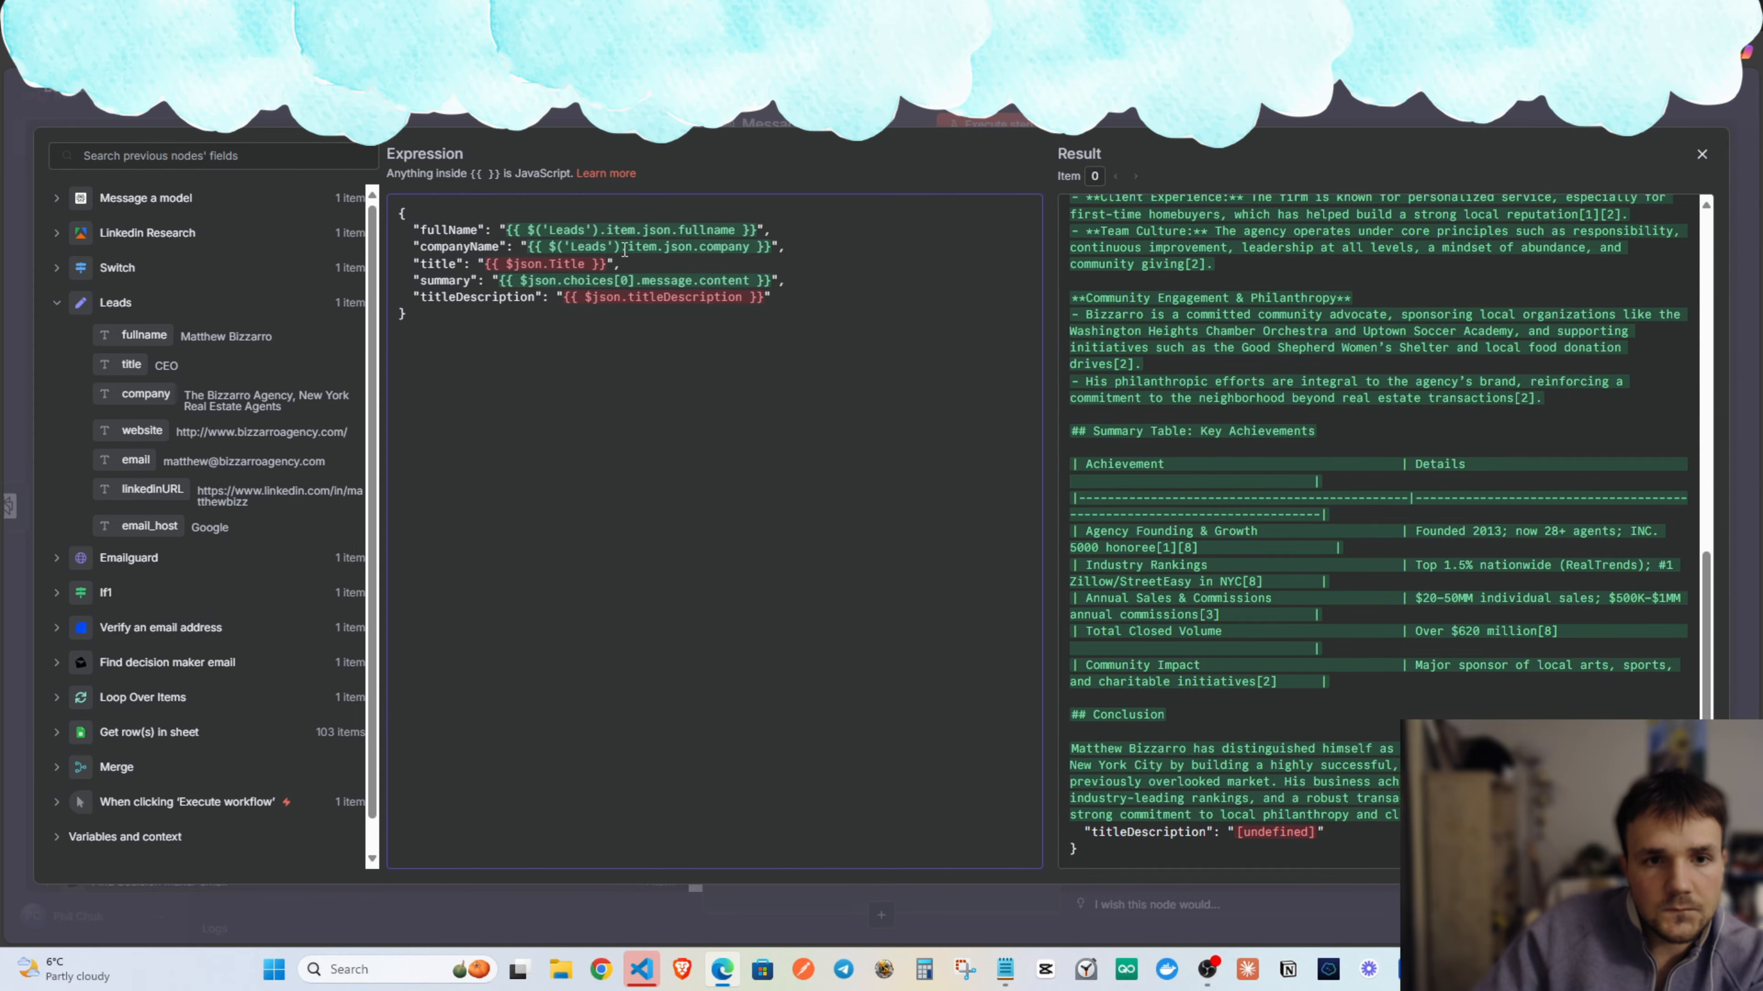
Set title to the Leads title field and delete the titleDescription line.
drag(609, 261, 496, 260)
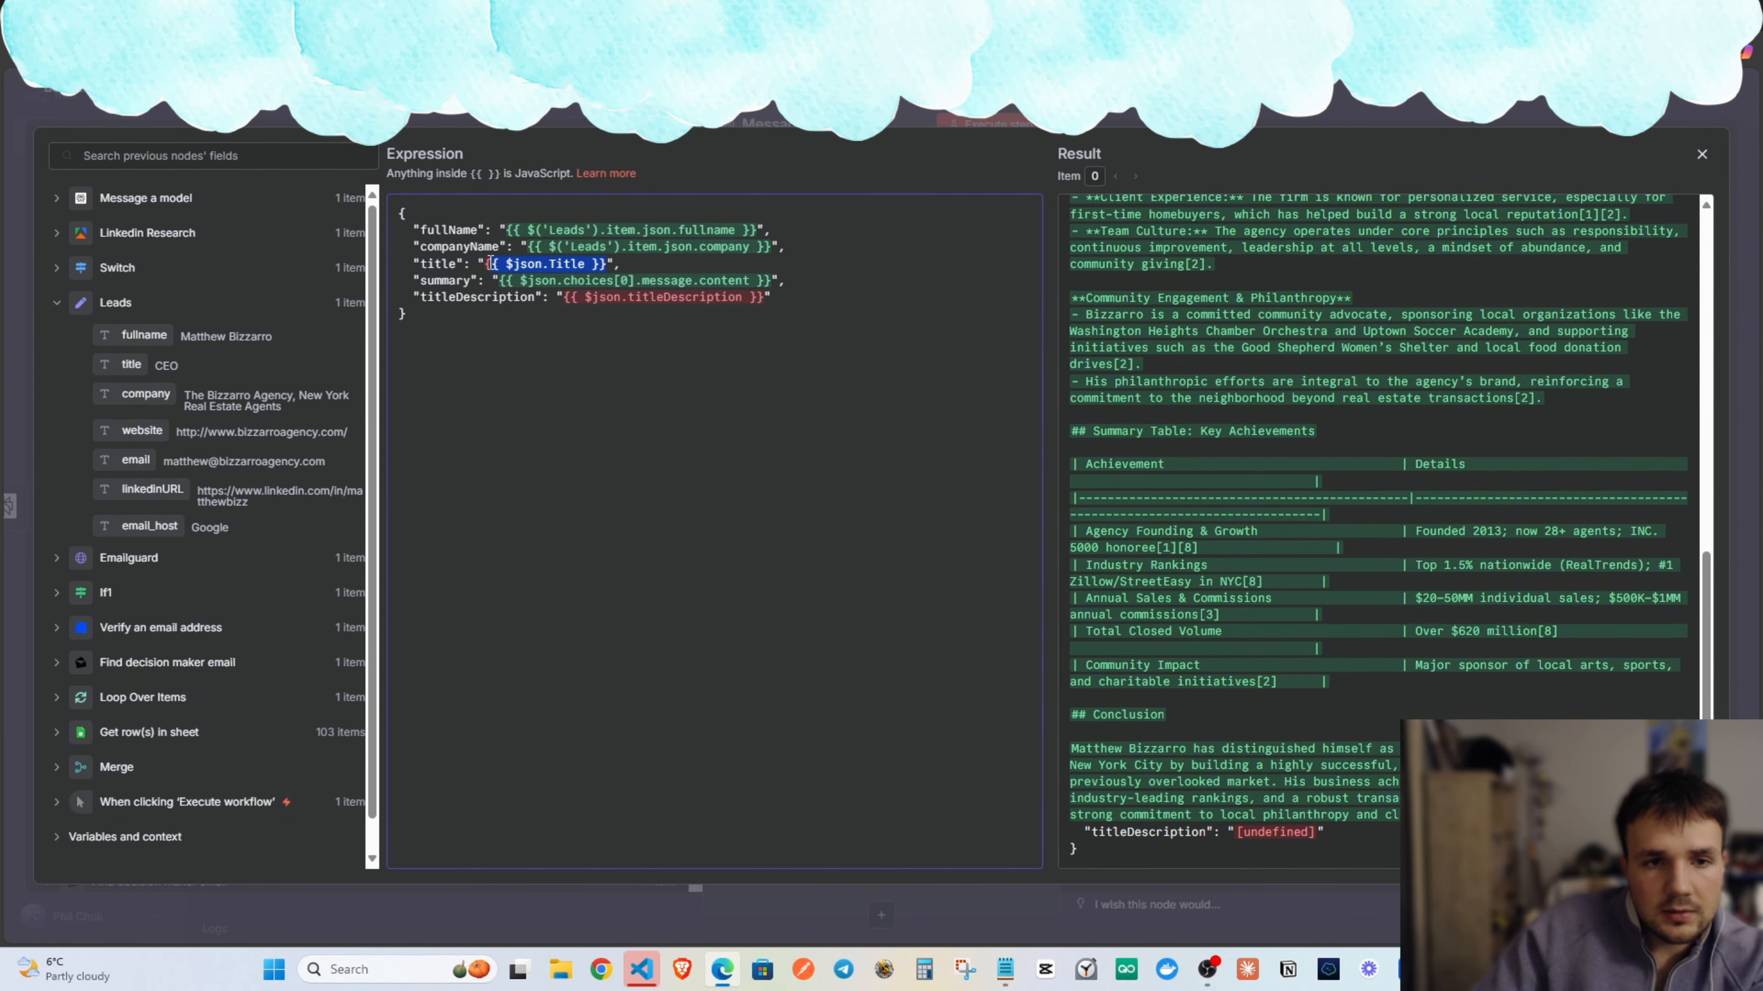
key(BackSpace)
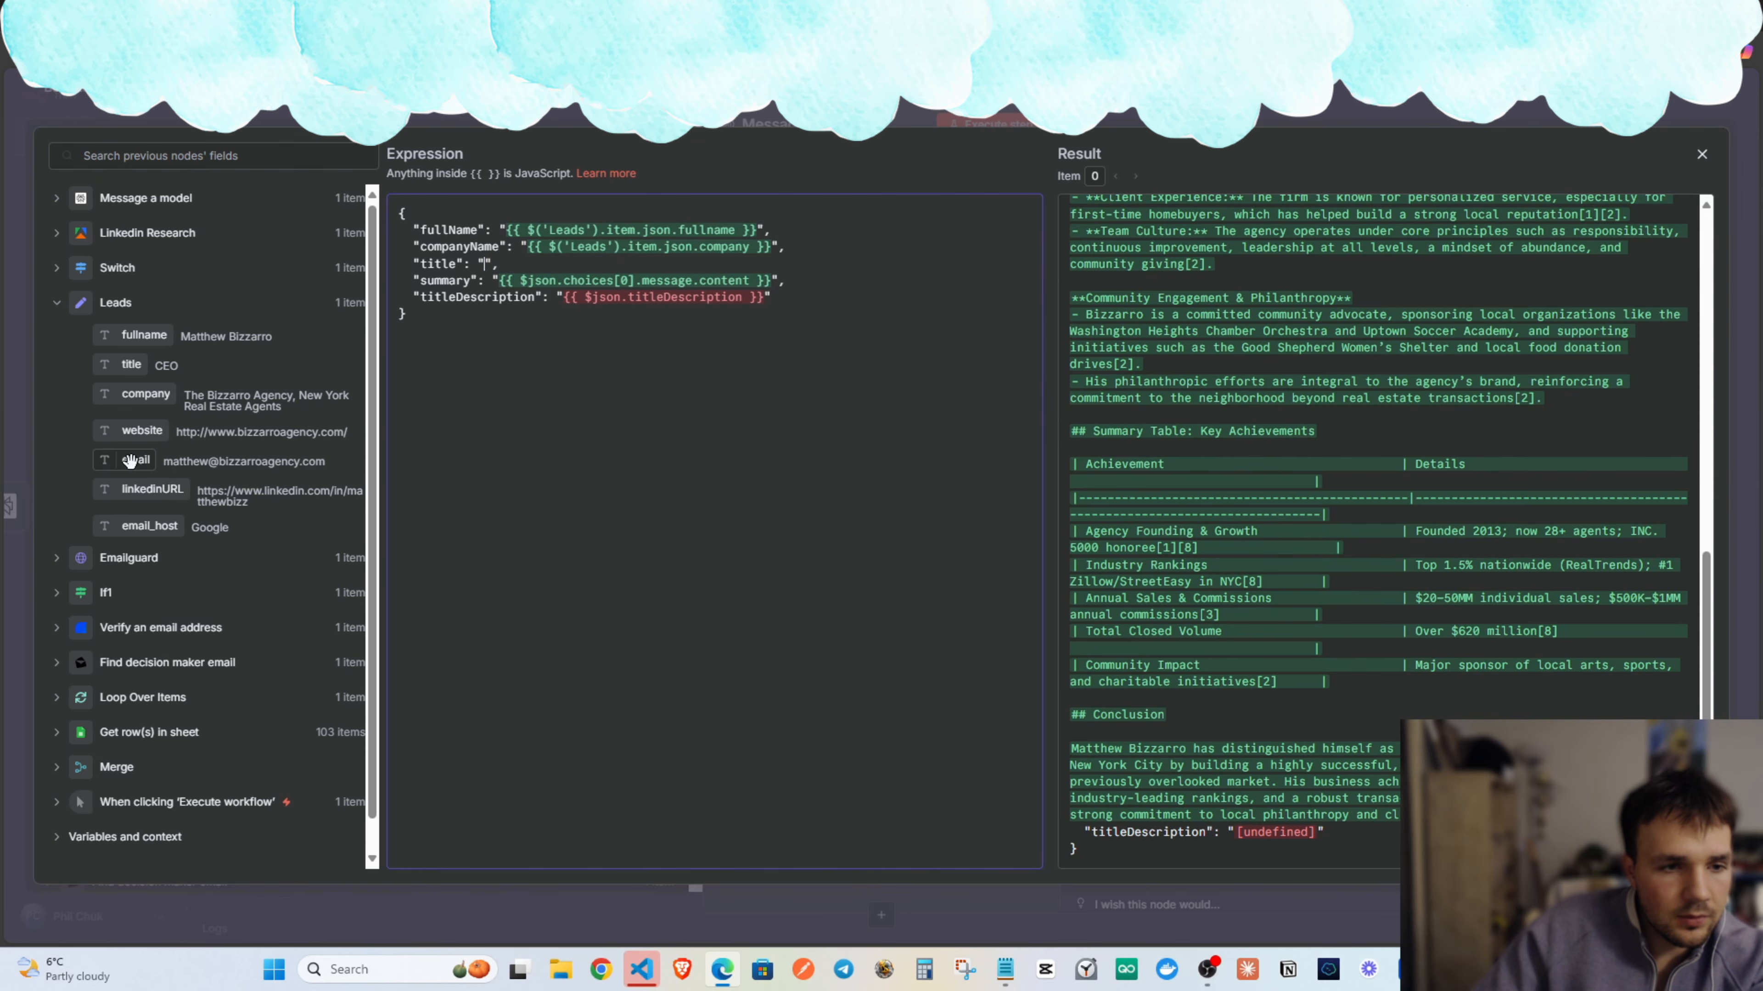
drag(131, 364, 761, 298)
click(685, 302)
key(BackSpace)
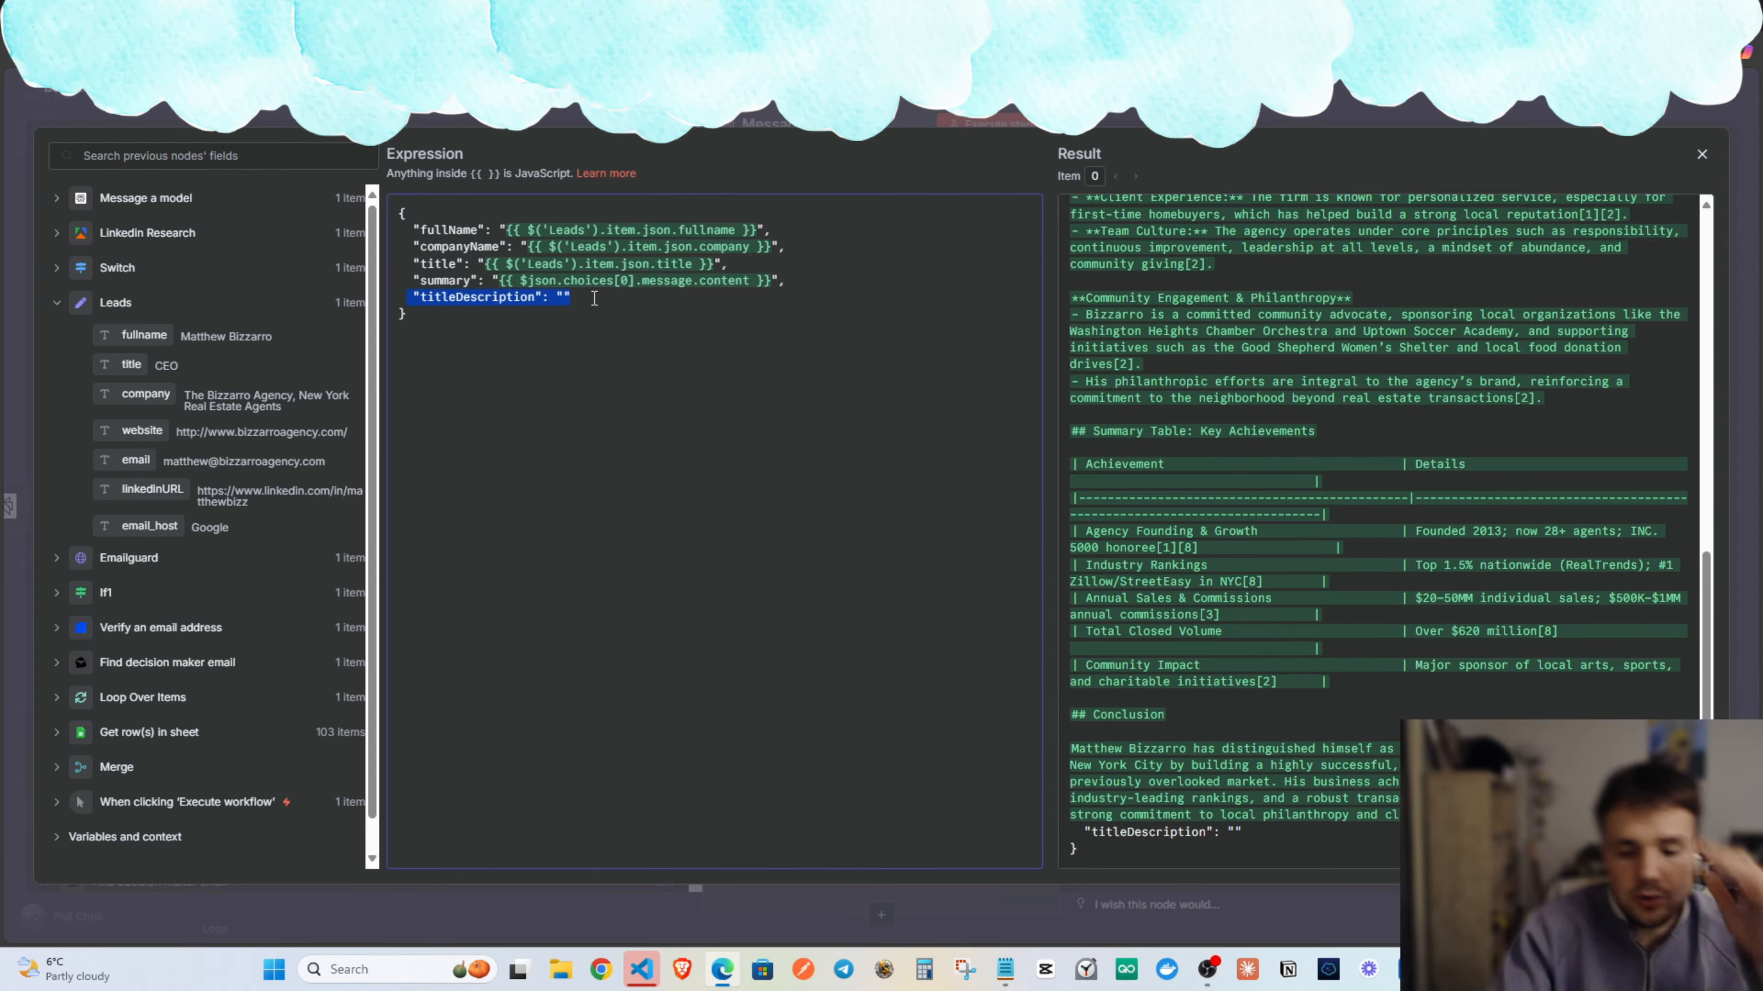
key(BackSpace)
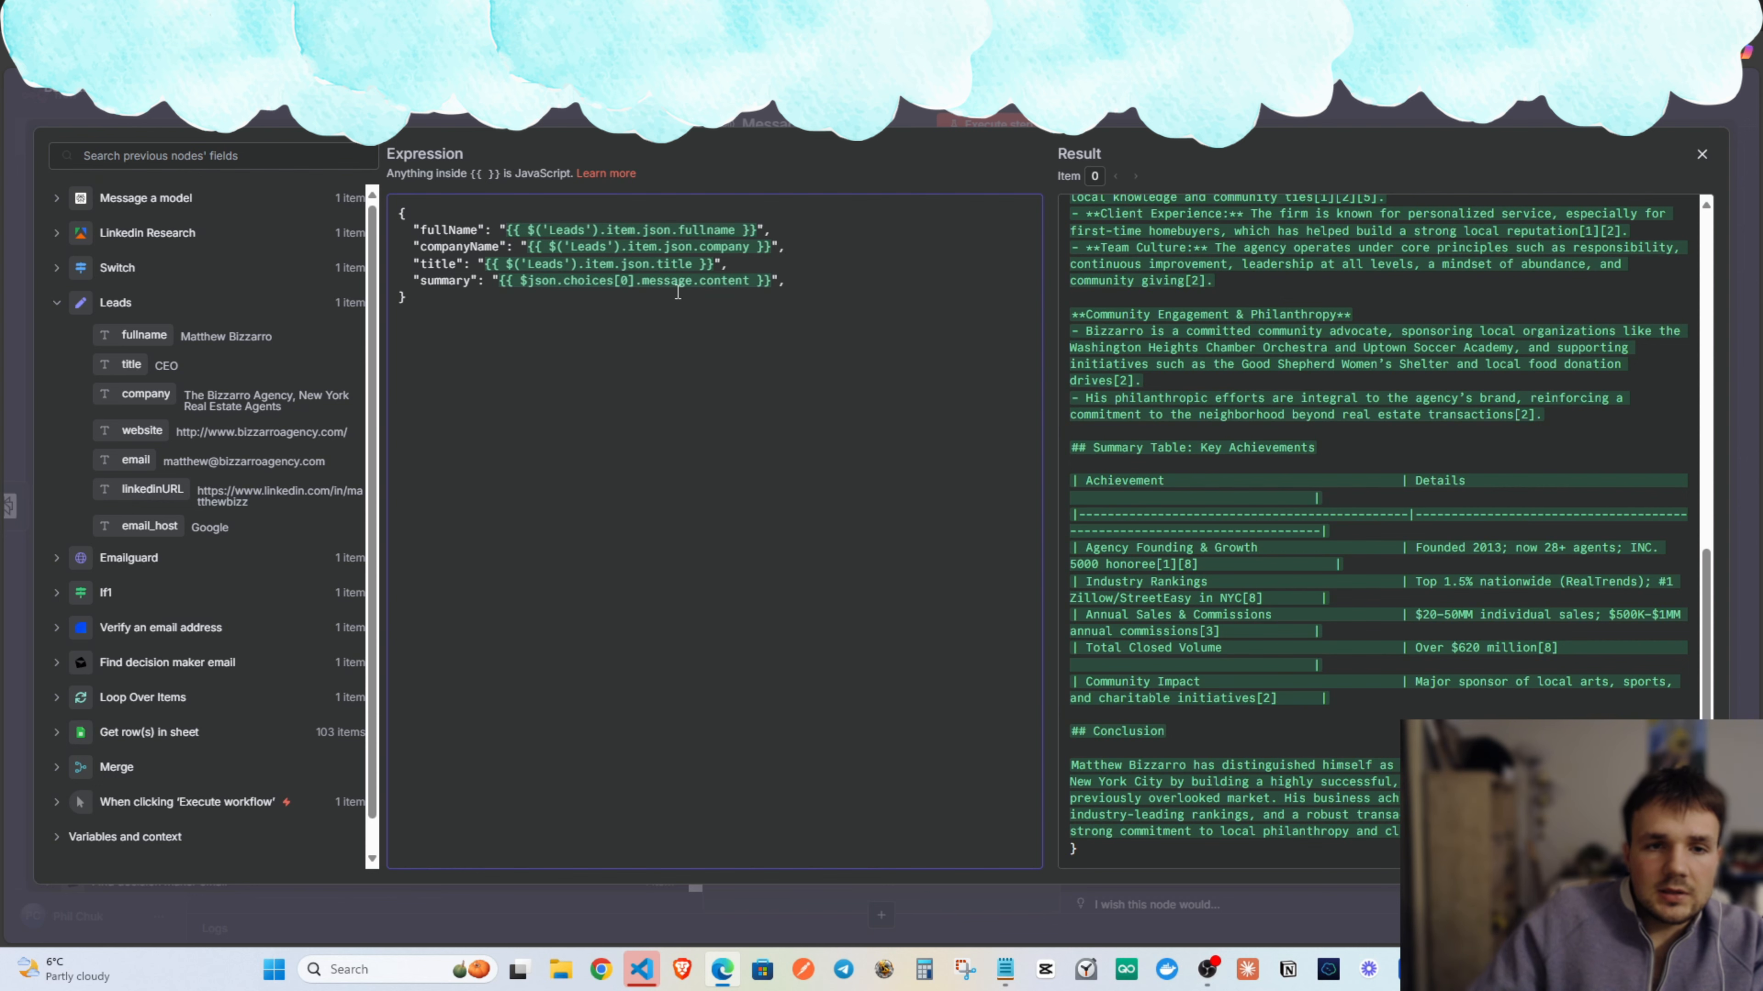
scroll(1207, 322, up, 15)
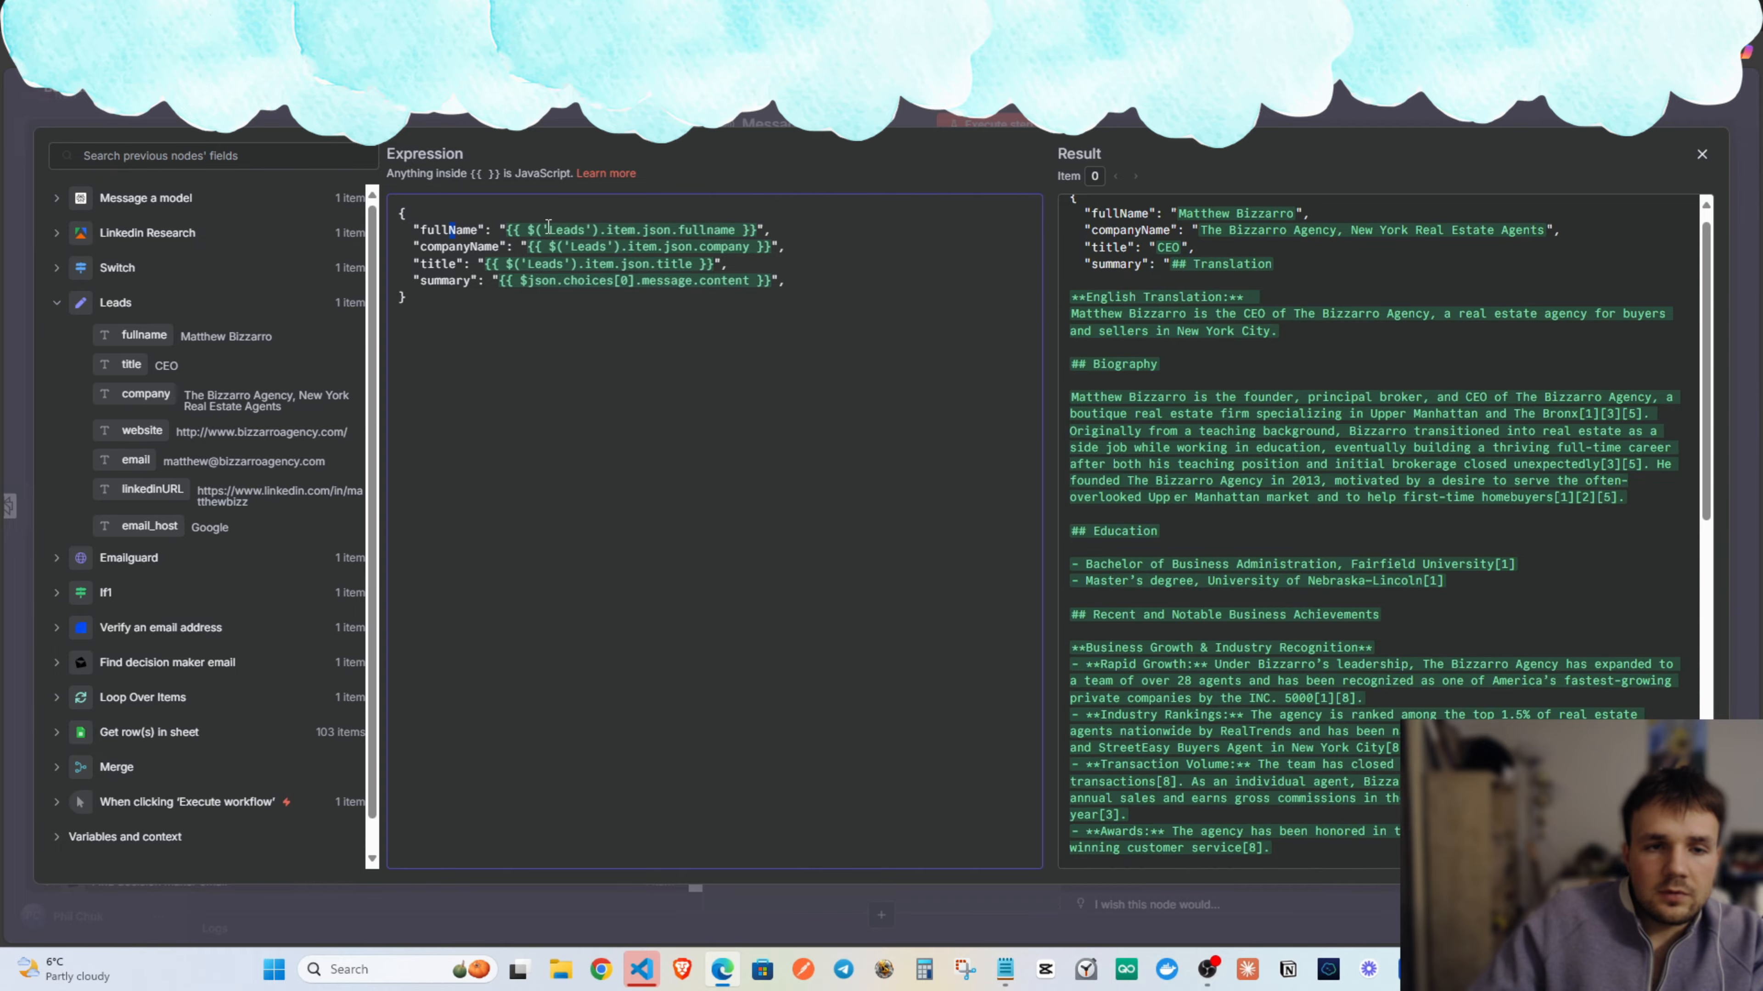
scroll(1111, 360, down, 3)
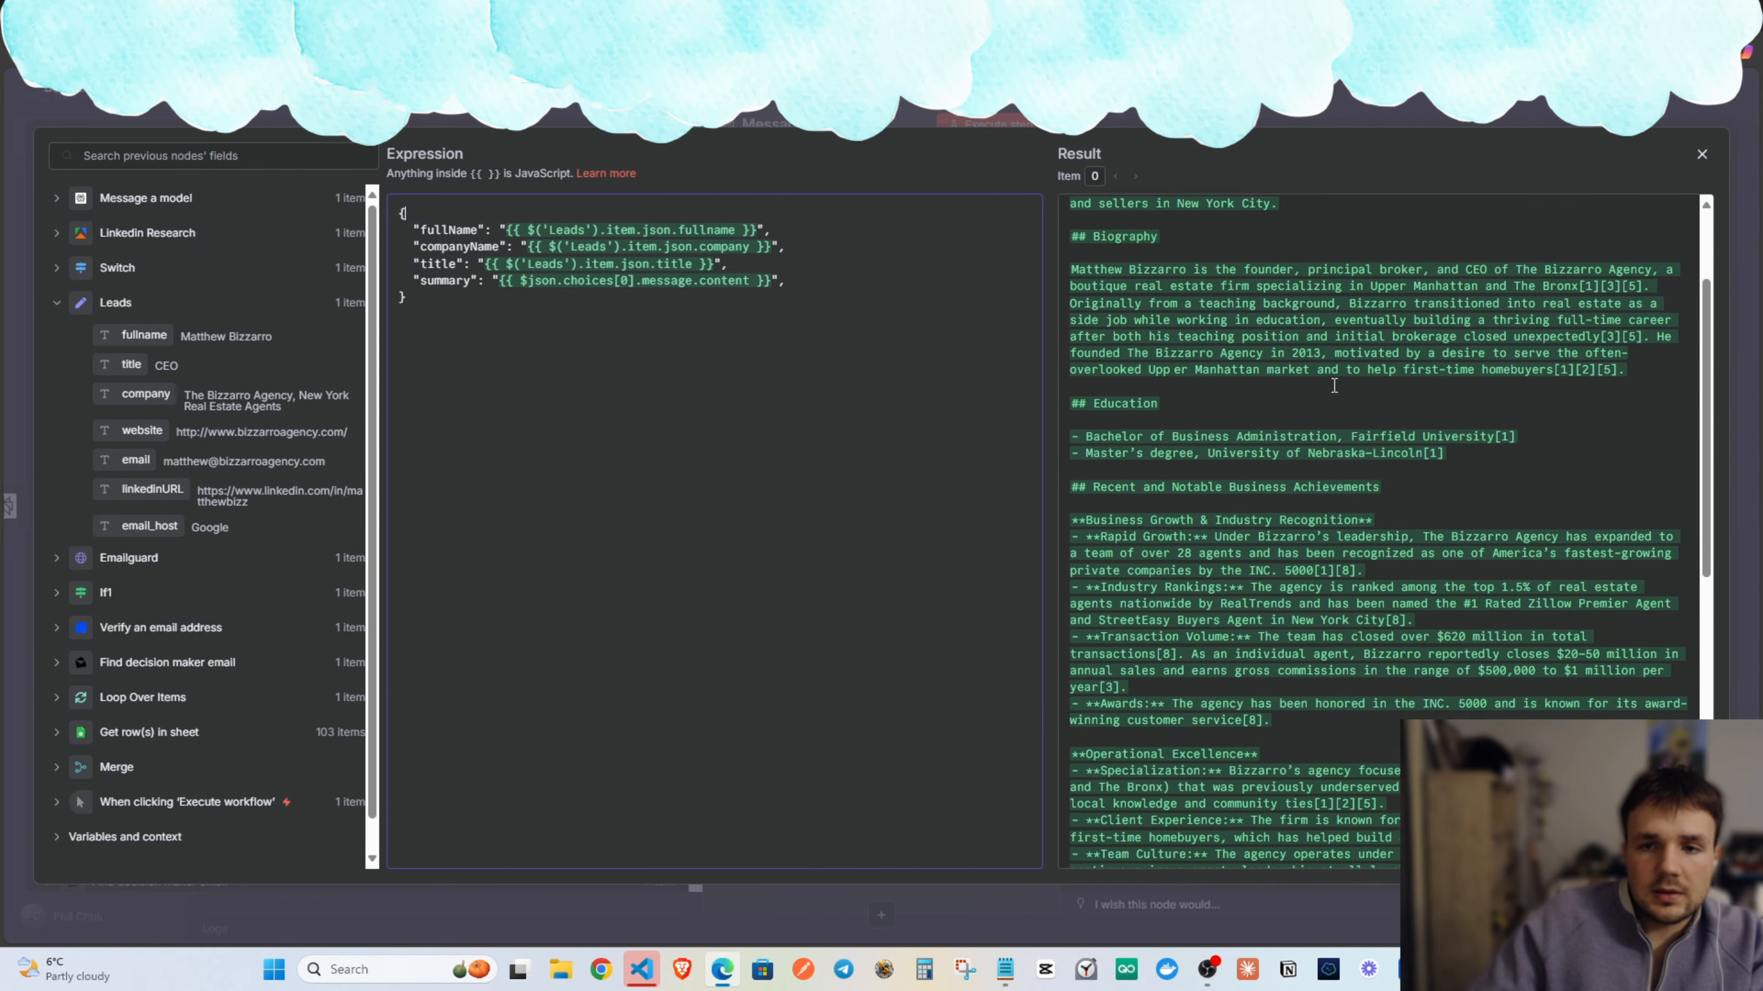
scroll(1111, 360, up, 4)
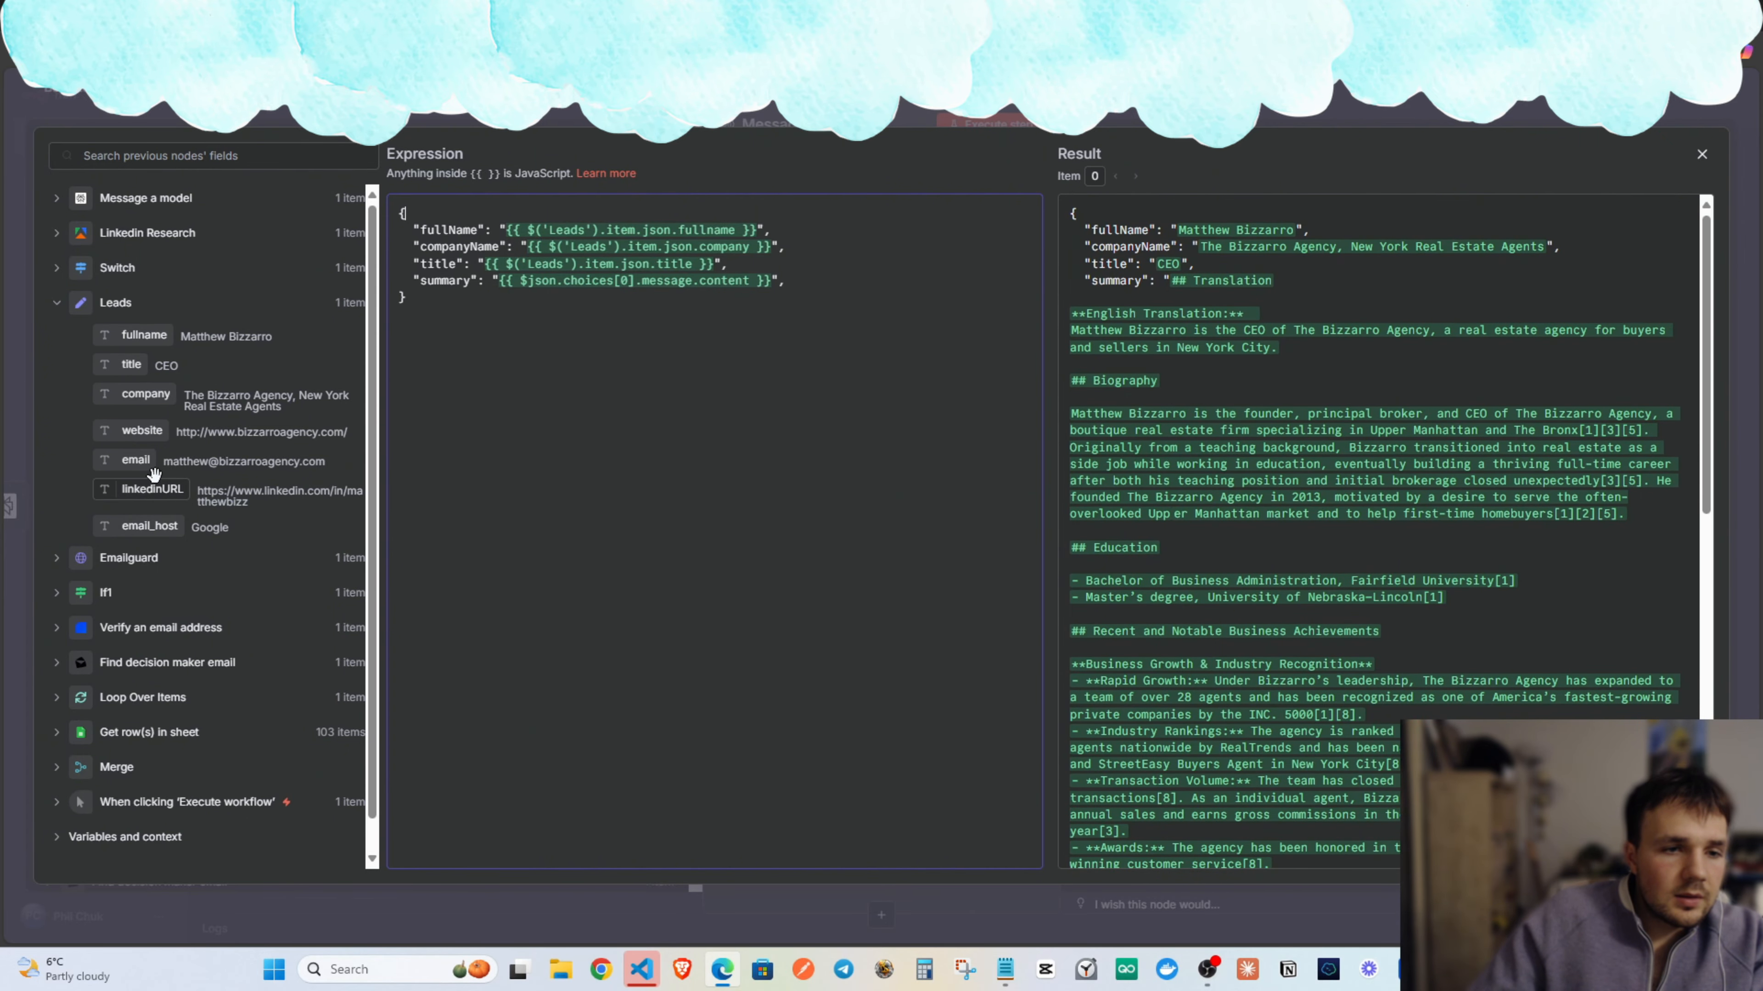
Close the prompt editor and delete the old Message a model2 and model3 nodes.
click(1703, 155)
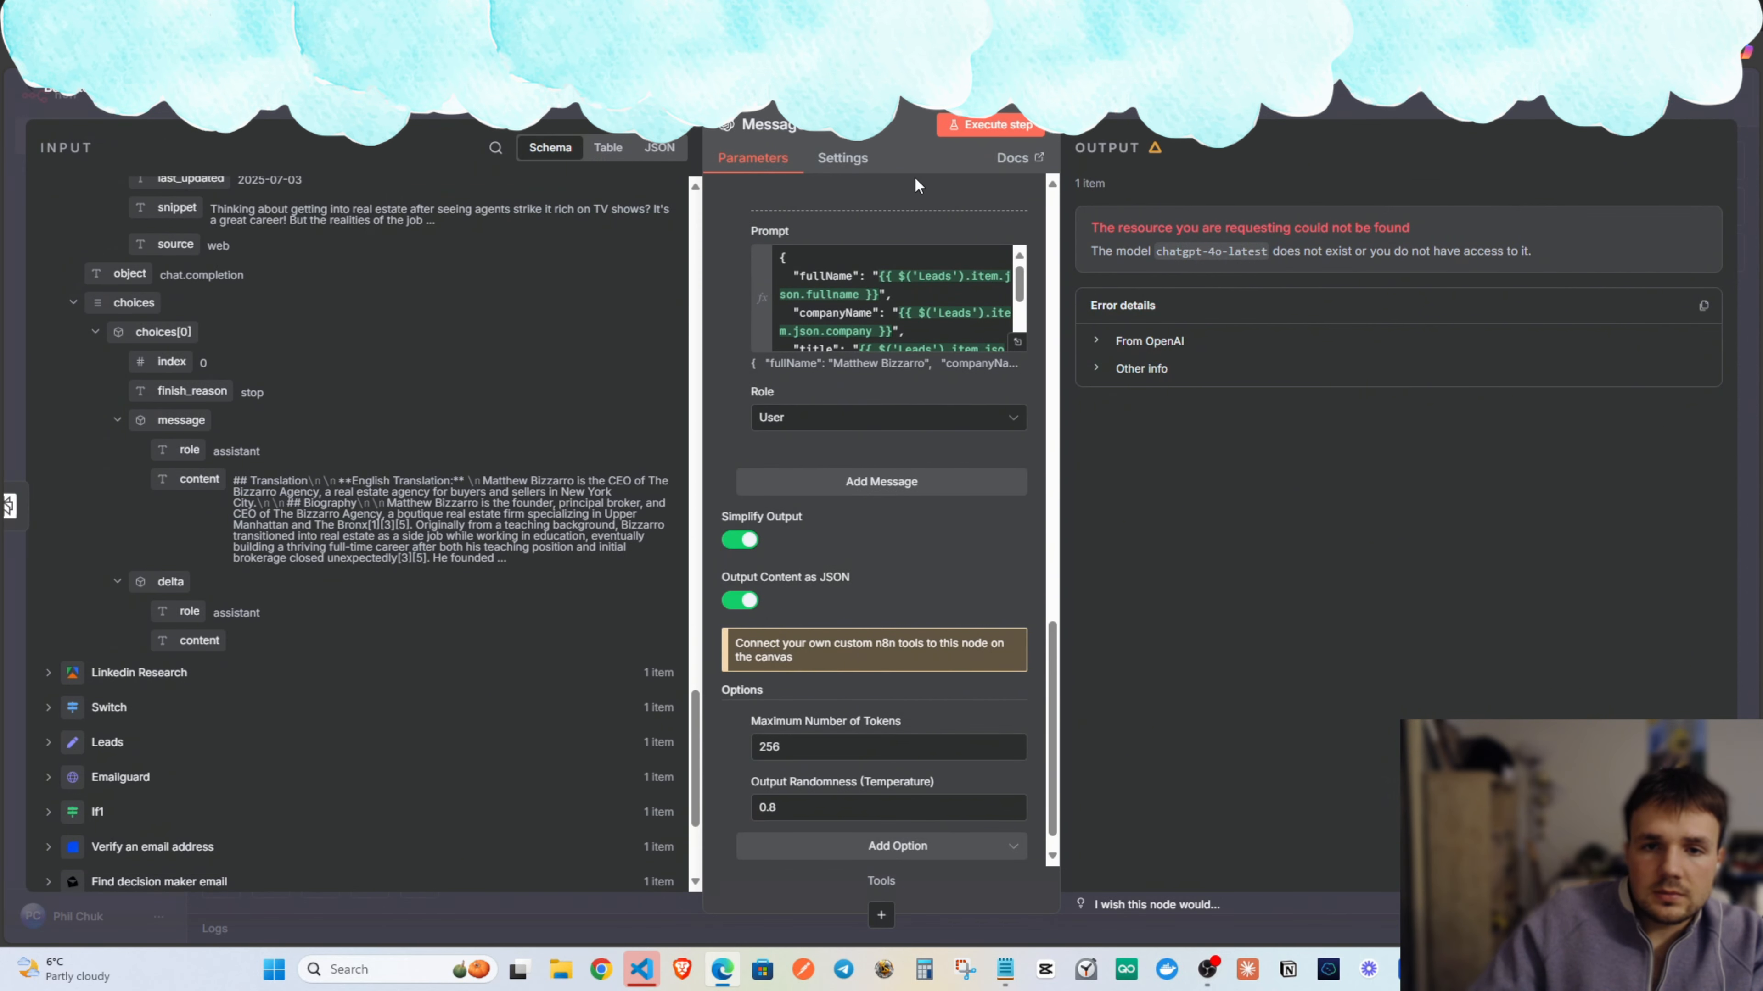
key(Escape)
drag(1074, 601, 722, 459)
drag(1004, 567, 801, 482)
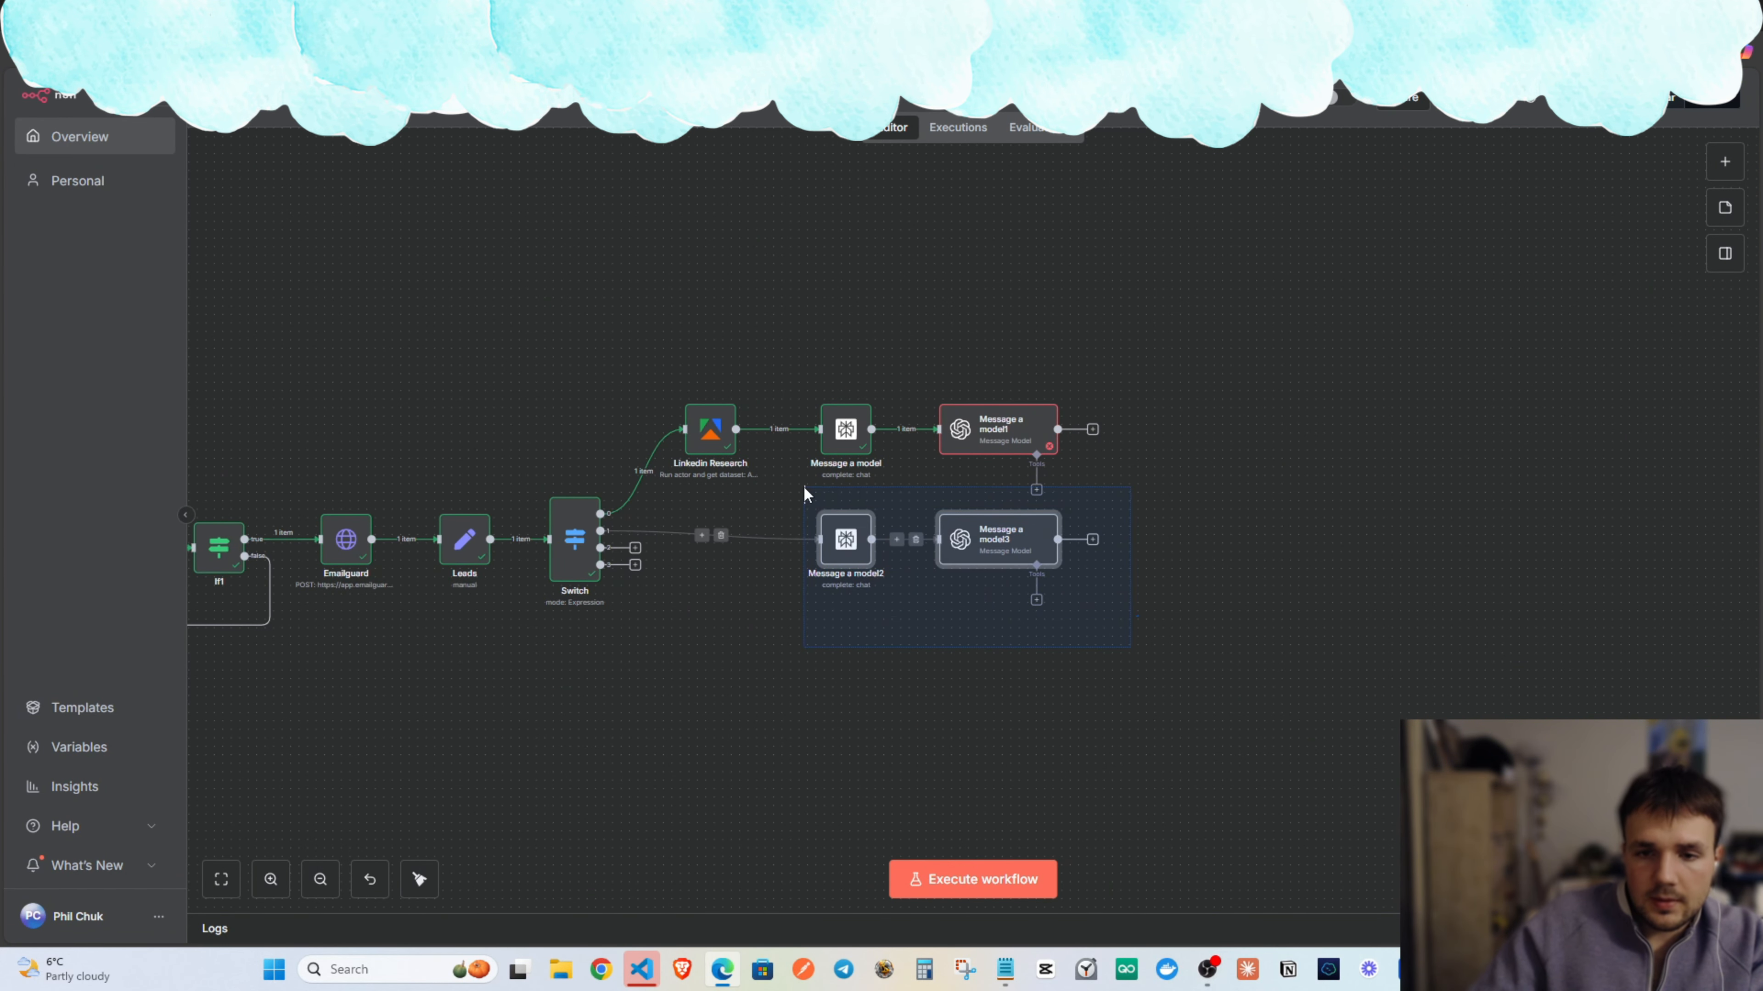
key(Delete)
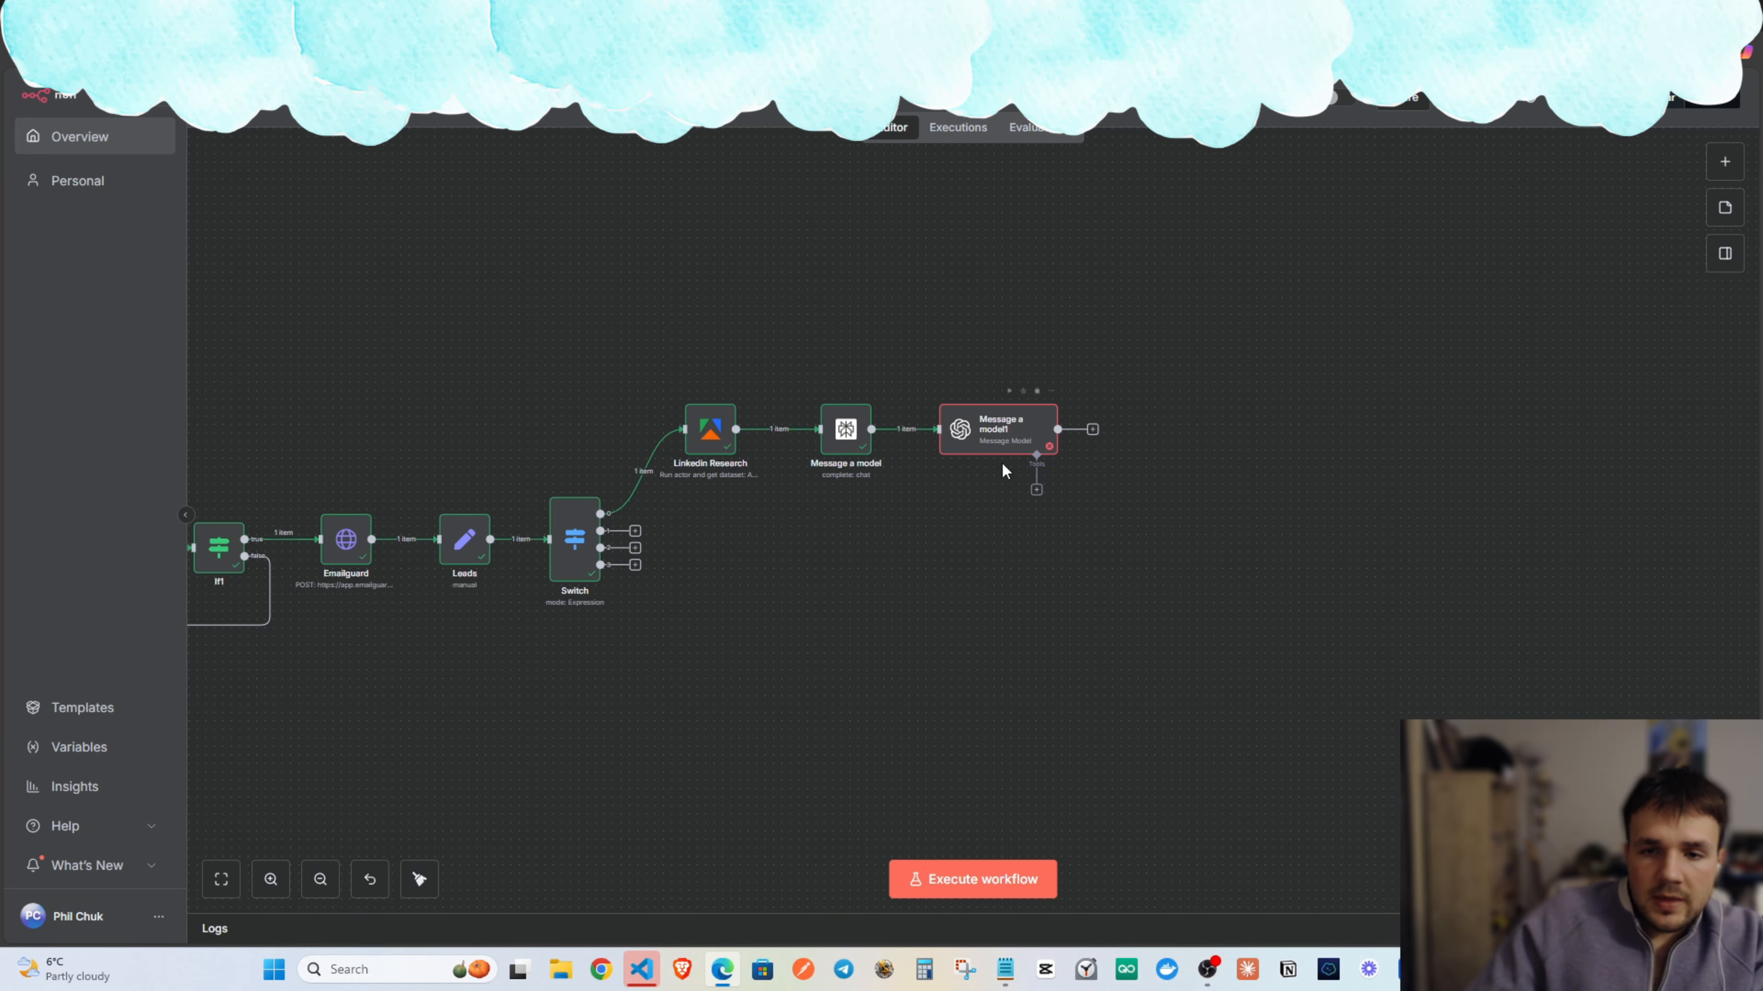
Duplicate Message a model and model1 below the originals and wire Switch output 2 to Message a model2.
drag(825, 375, 815, 363)
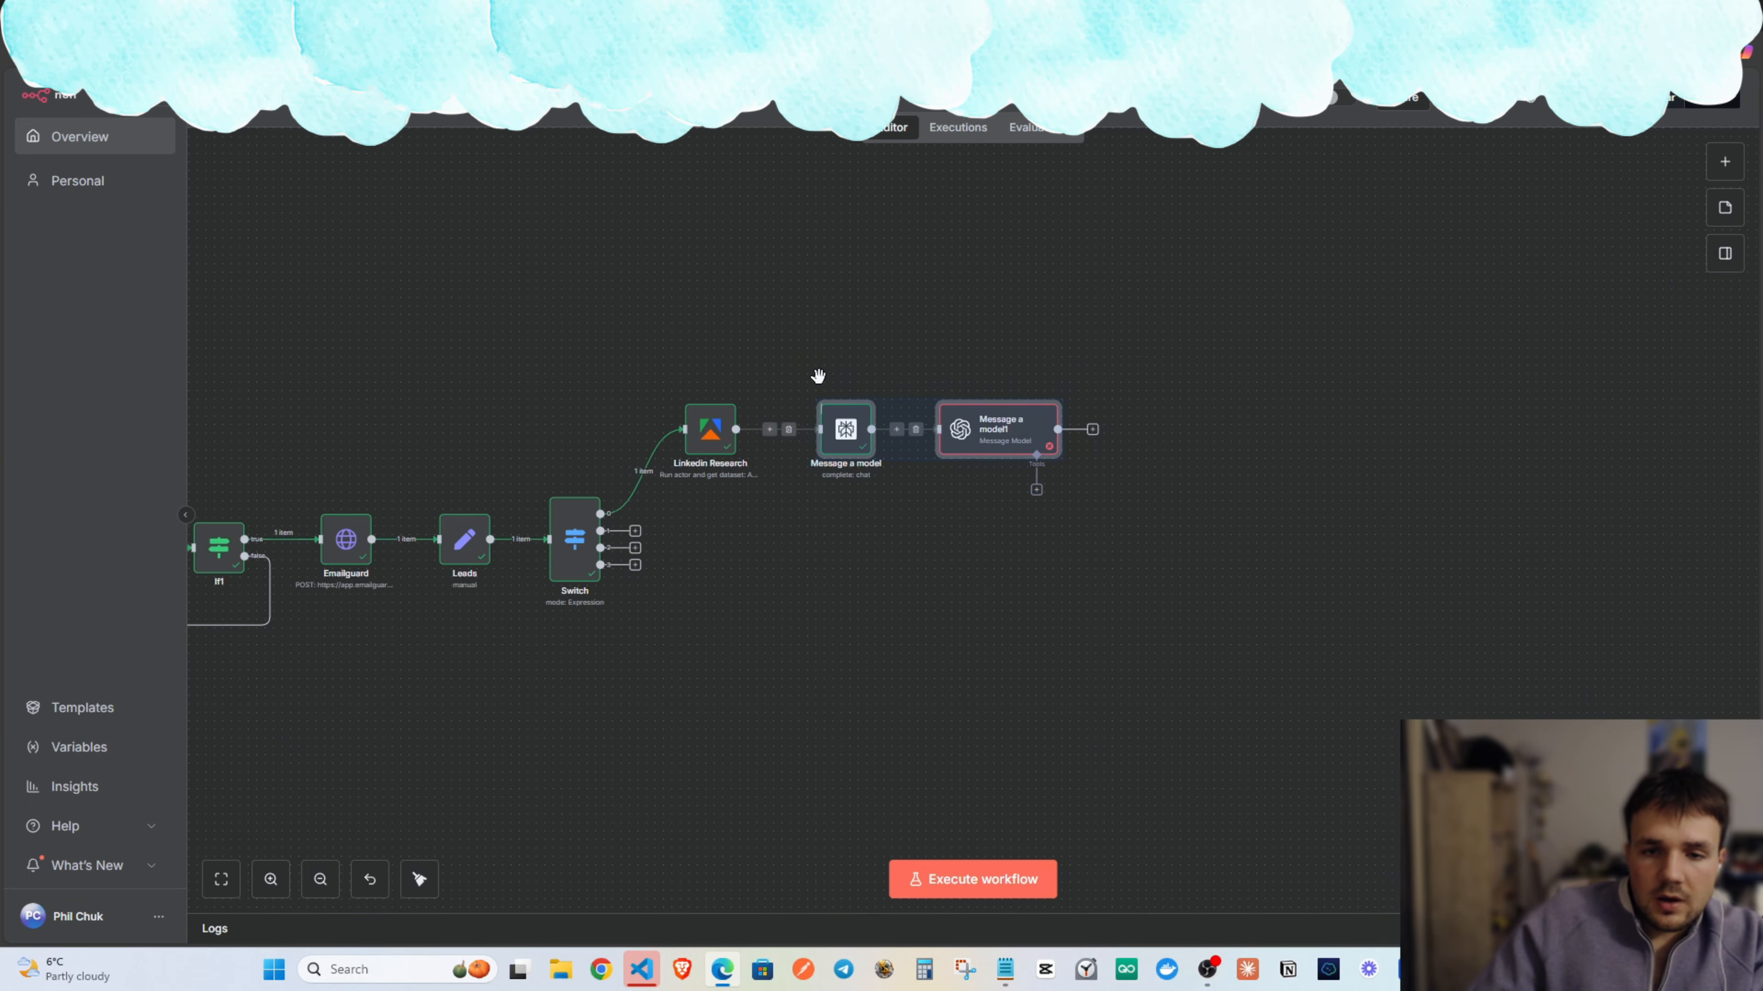
key(ctrl+c)
key(ctrl+v)
drag(1079, 499, 985, 540)
click(679, 550)
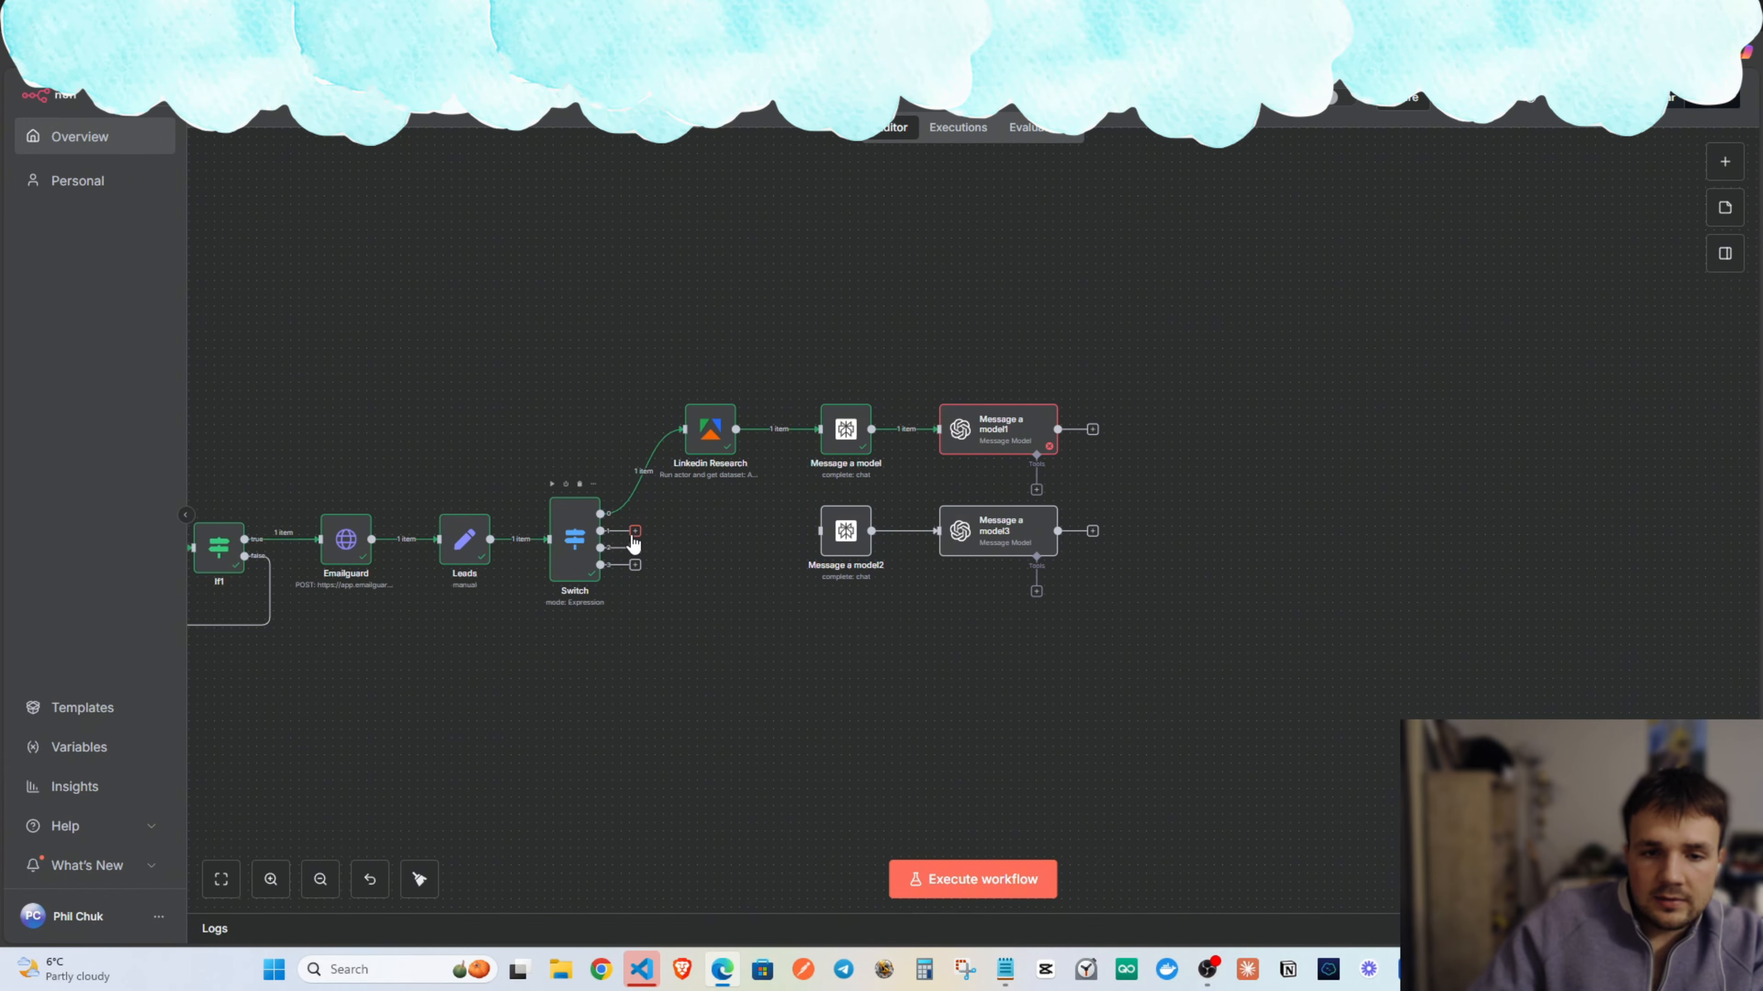
drag(821, 531, 600, 531)
Pan the canvas to review the workflow and centre the model nodes.
scroll(748, 630, left, 10)
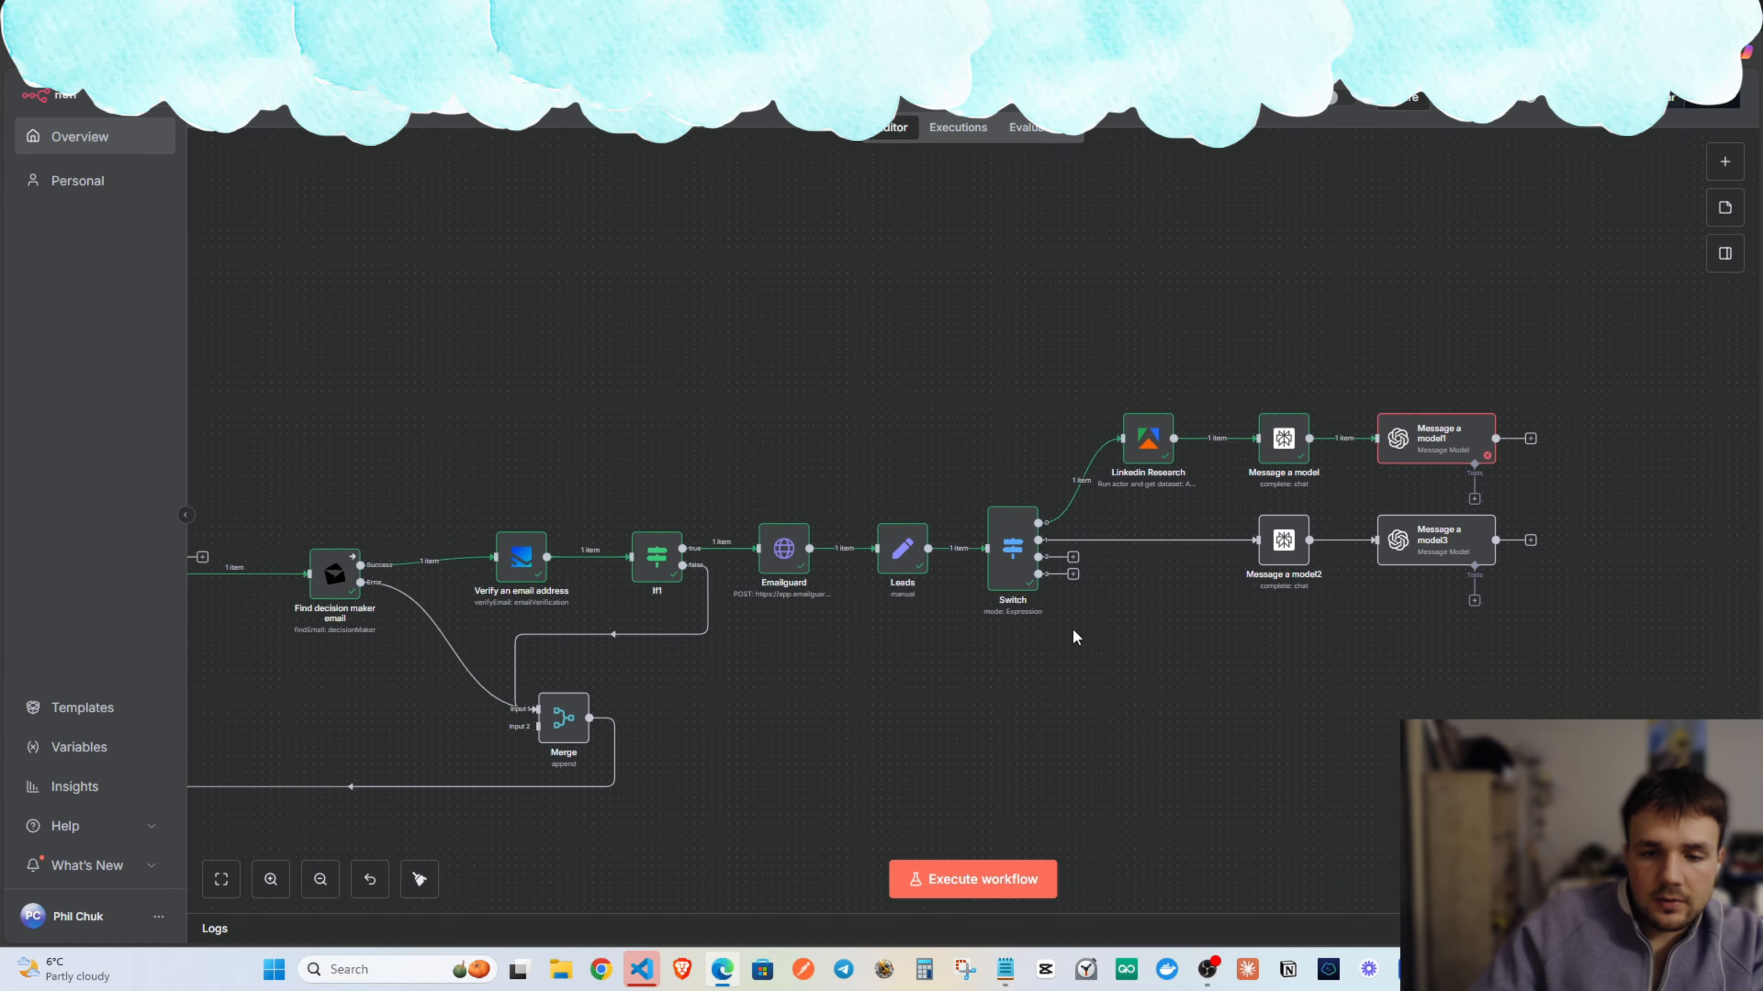
scroll(1044, 627, down, 2)
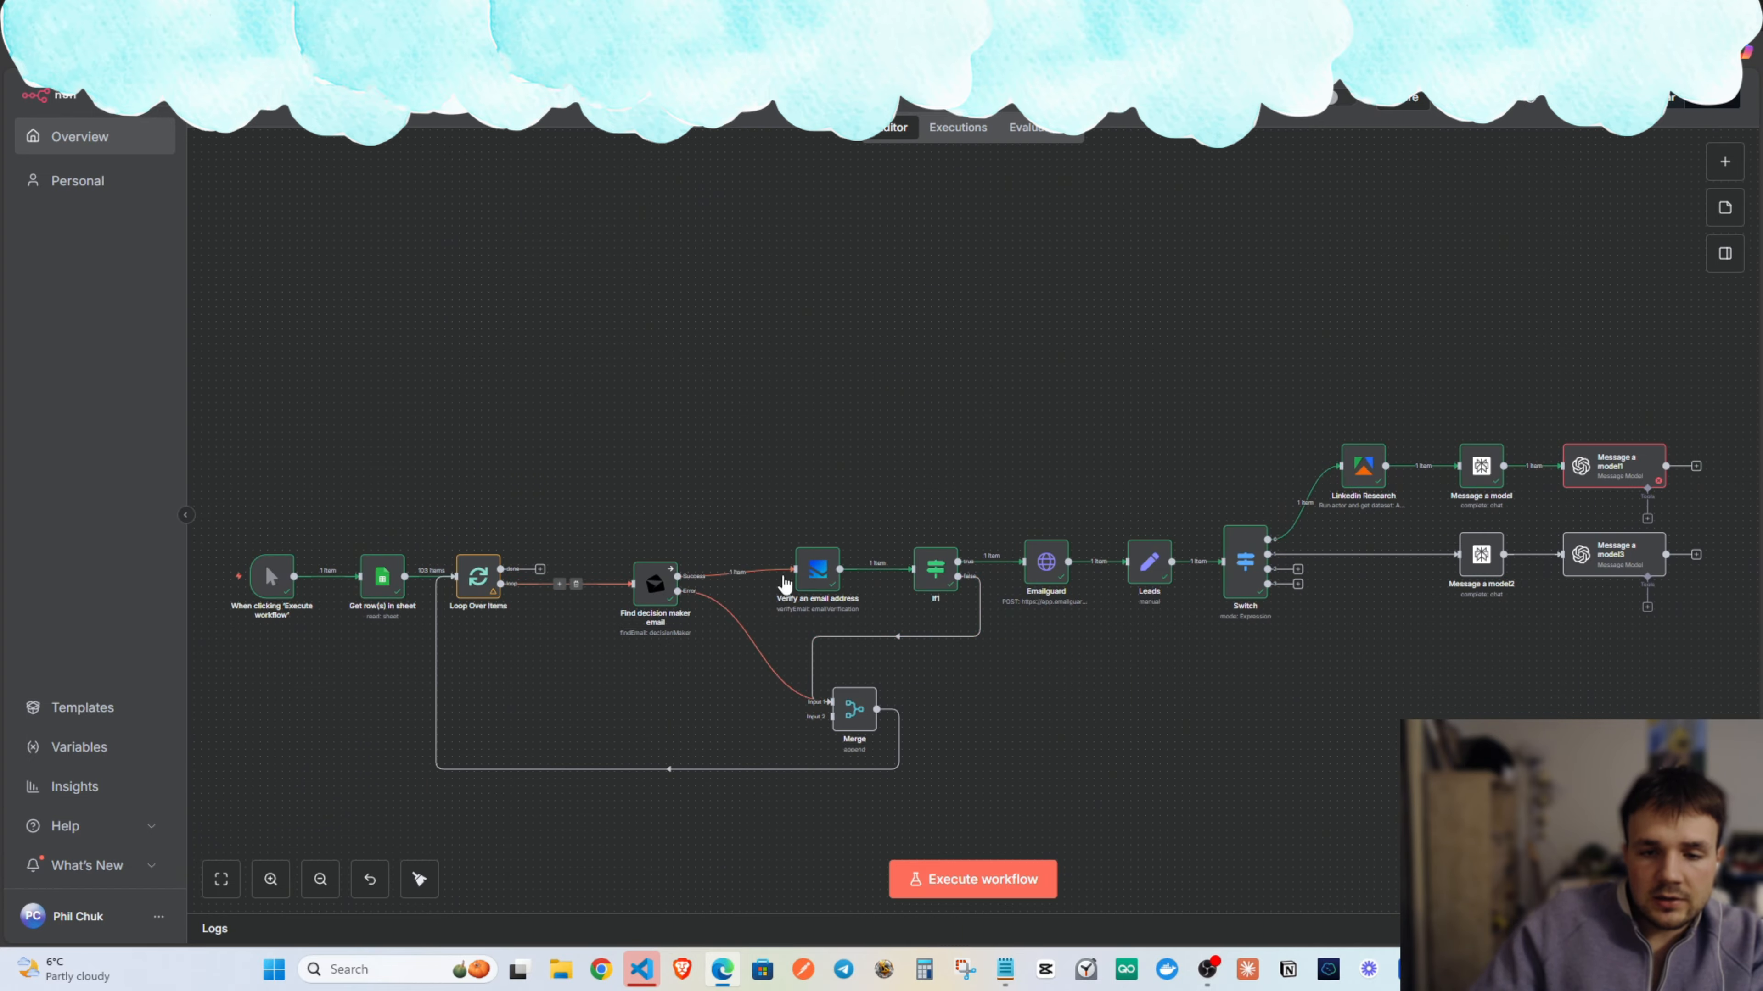
drag(1062, 466, 751, 413)
drag(901, 489, 779, 495)
drag(535, 379, 473, 434)
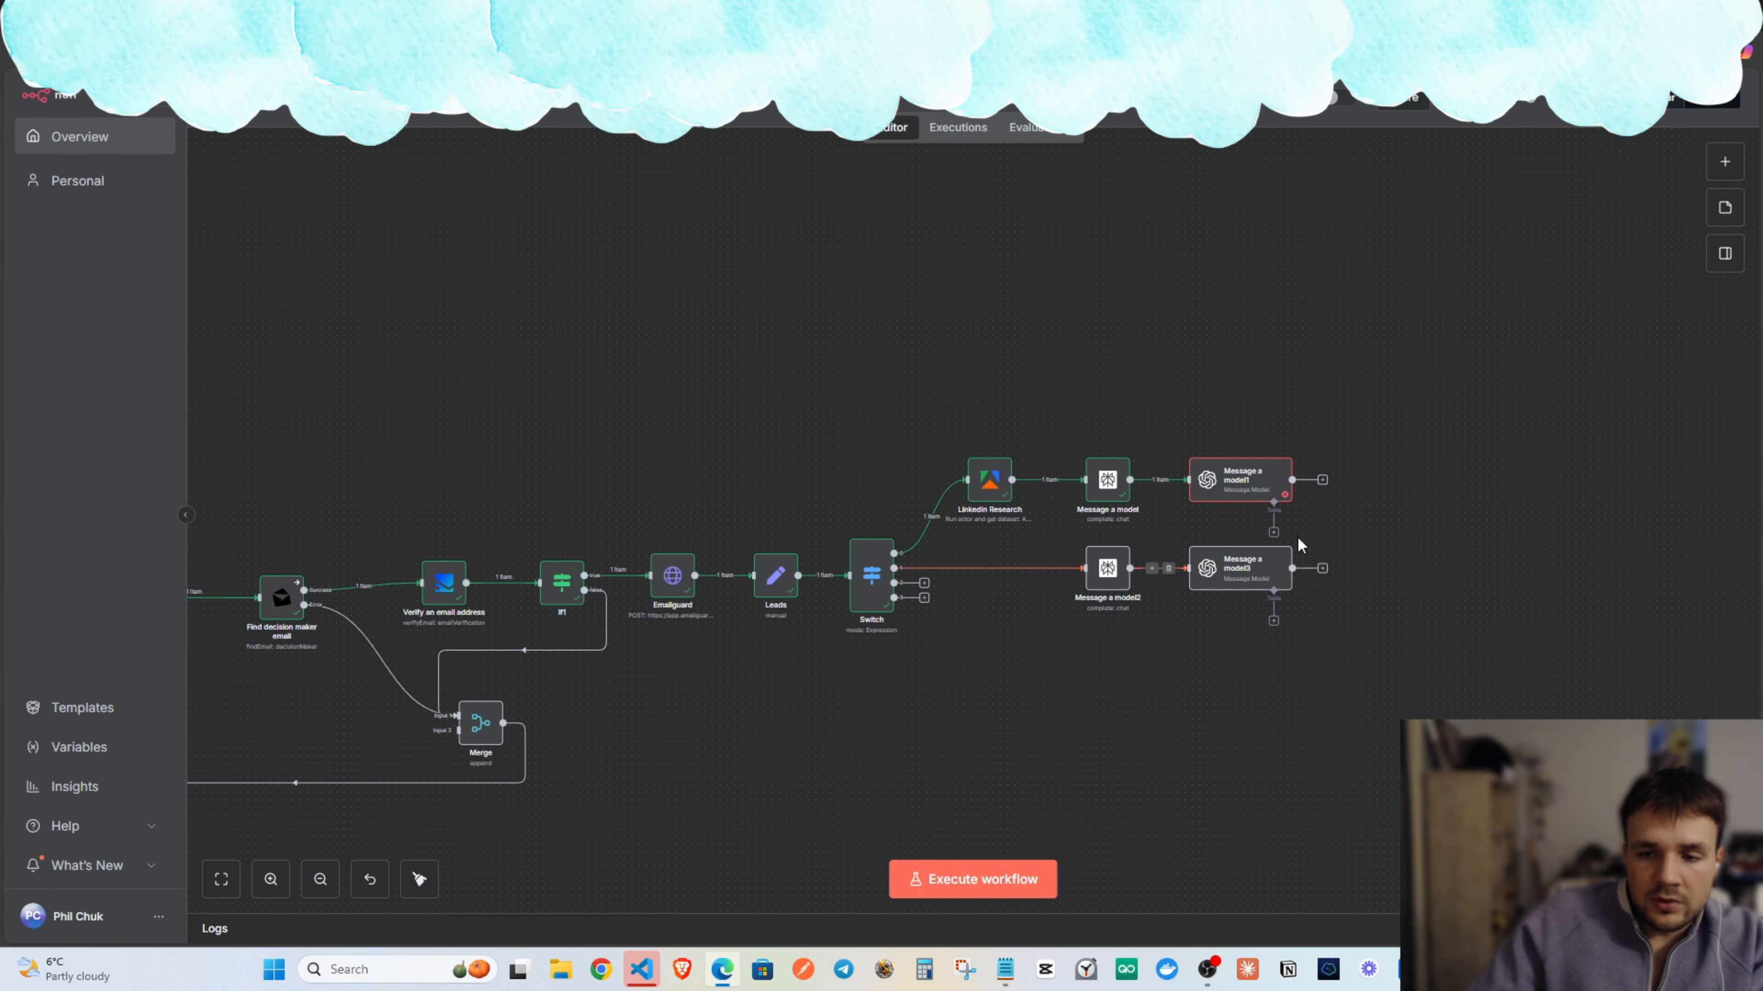
scroll(1196, 669, up, 2)
scroll(1196, 669, right, 2)
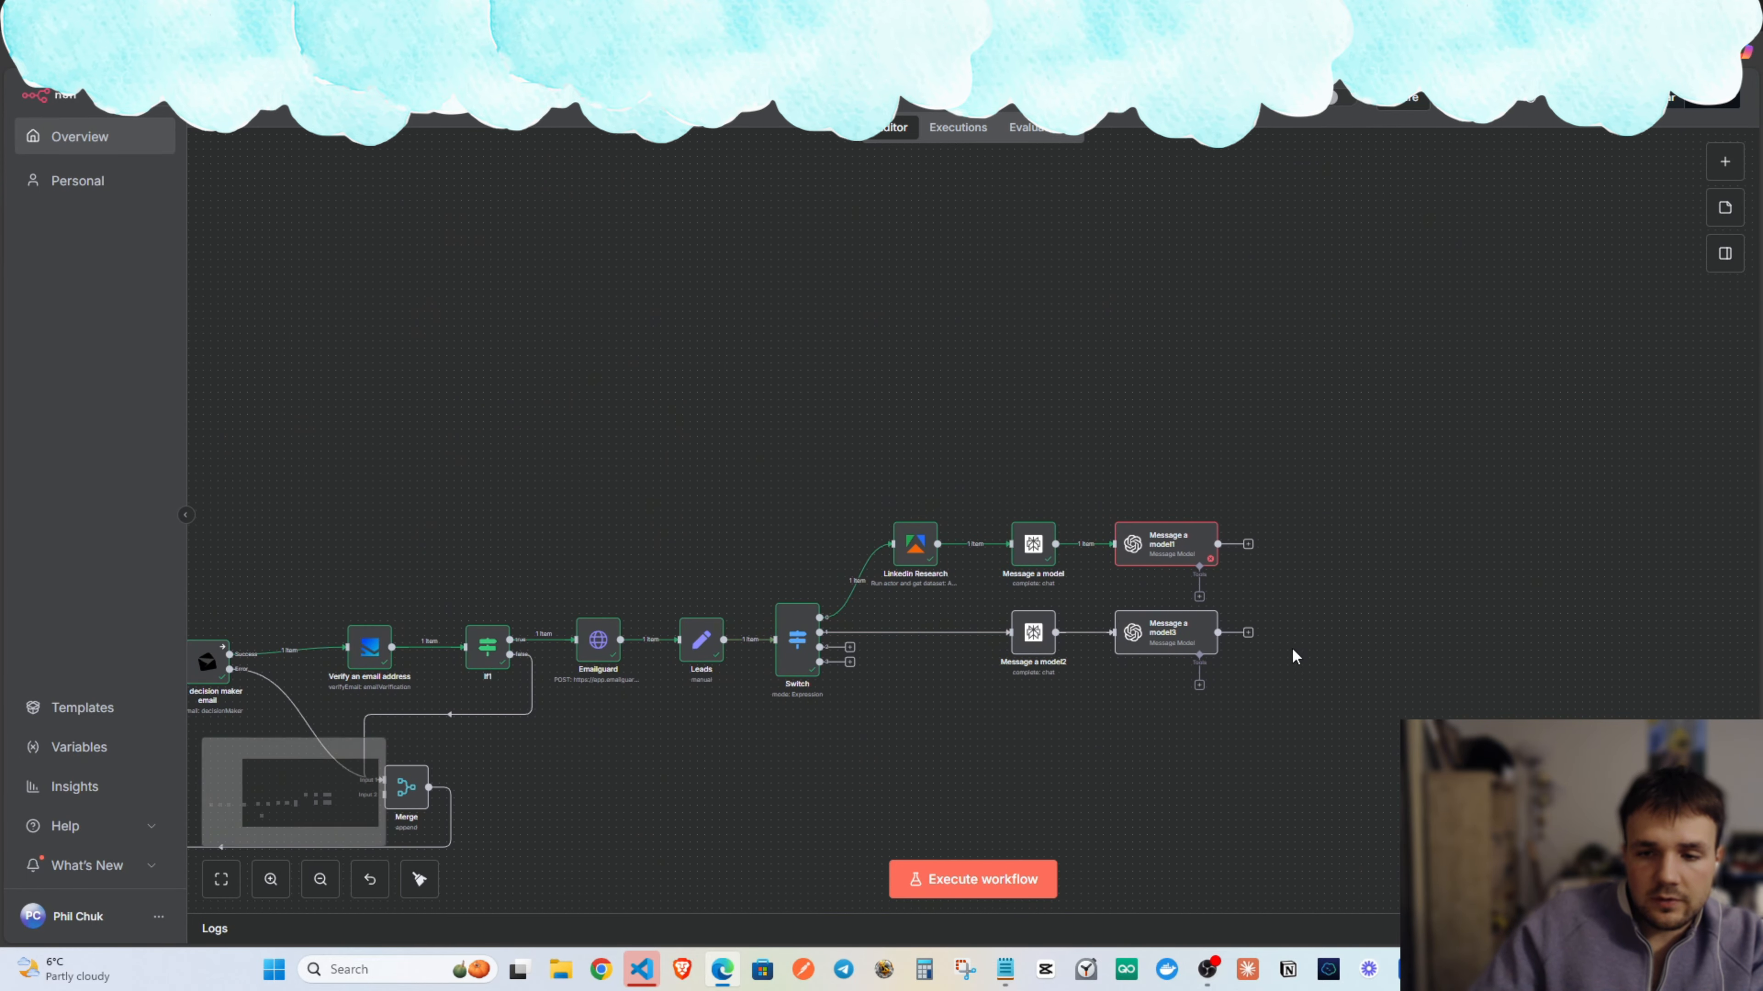
drag(1231, 617, 1158, 477)
drag(1295, 466, 930, 518)
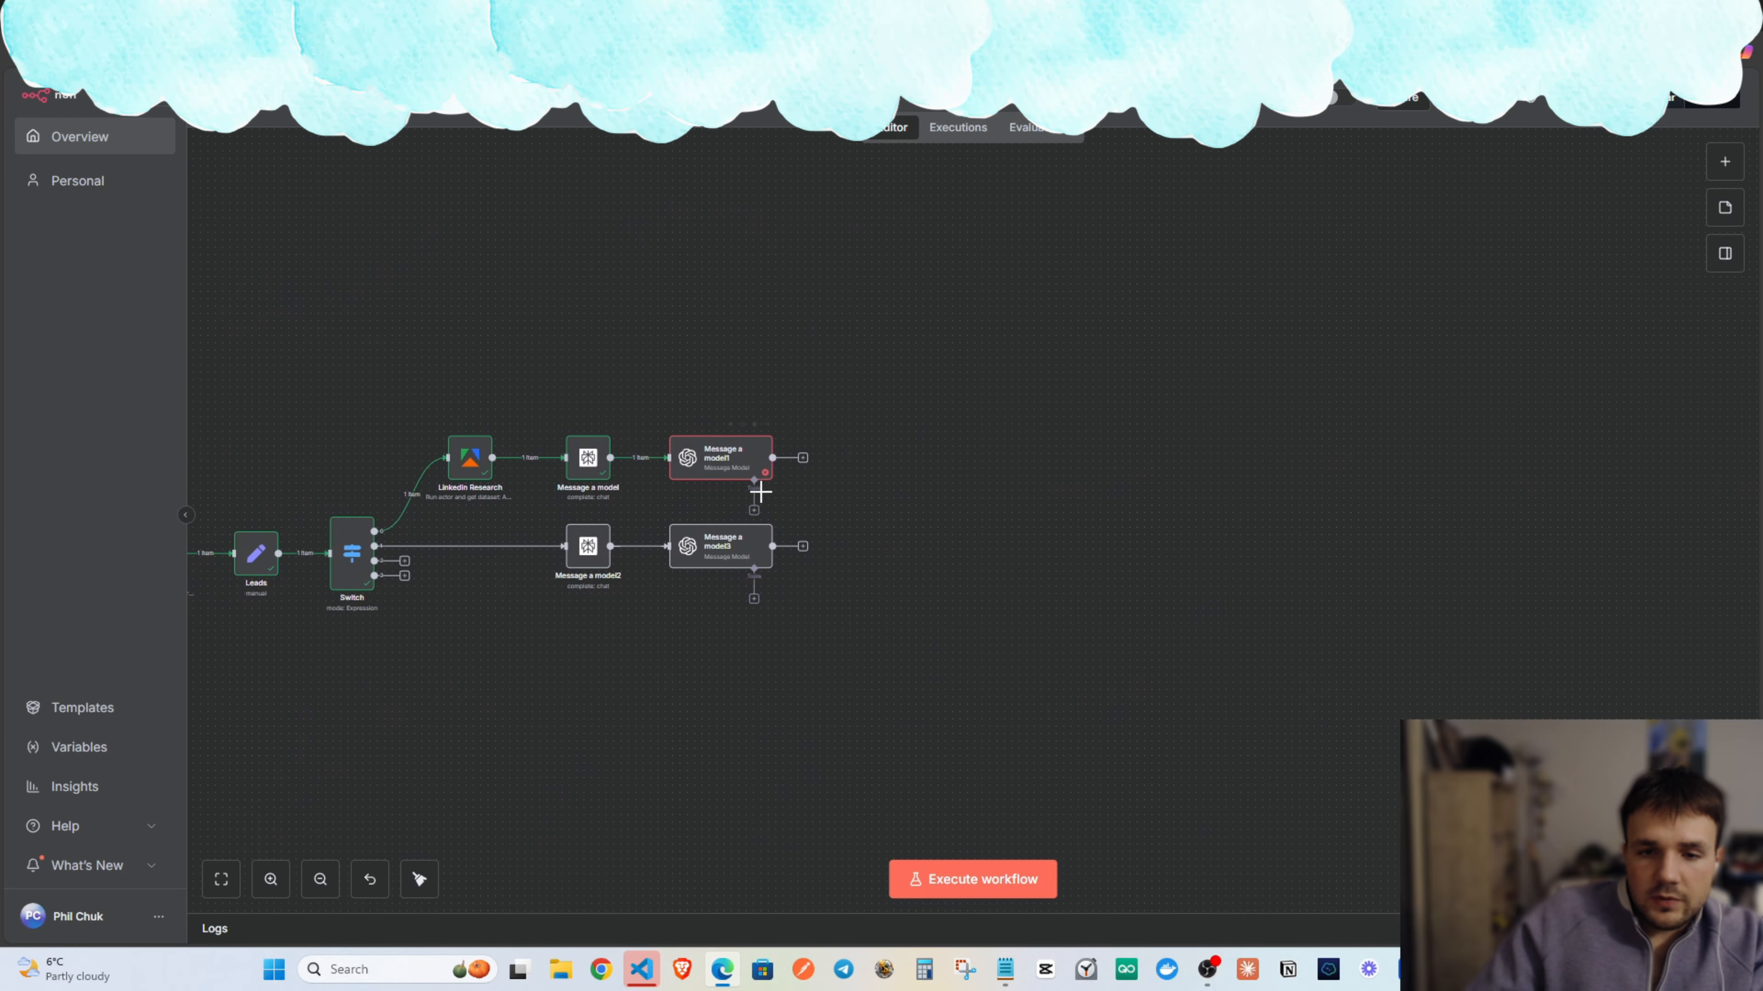
Search 'instan' from Message a model1's add-step button and preview the Instantly actions.
click(802, 458)
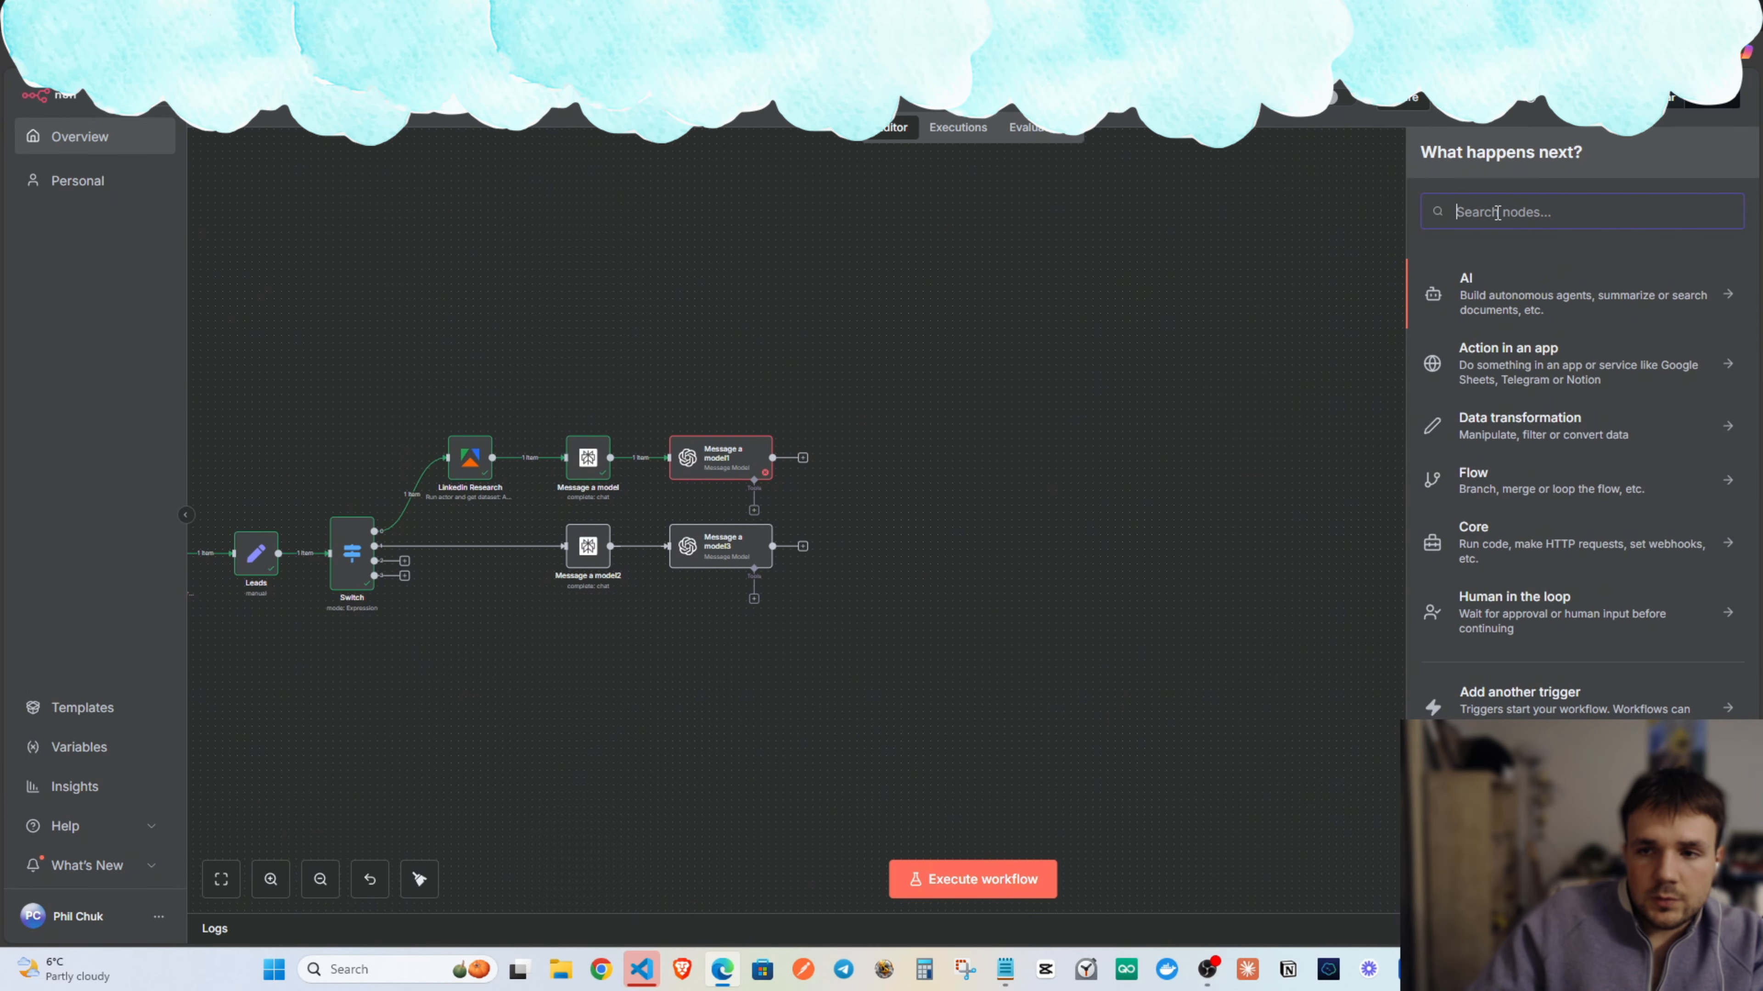
text(instan)
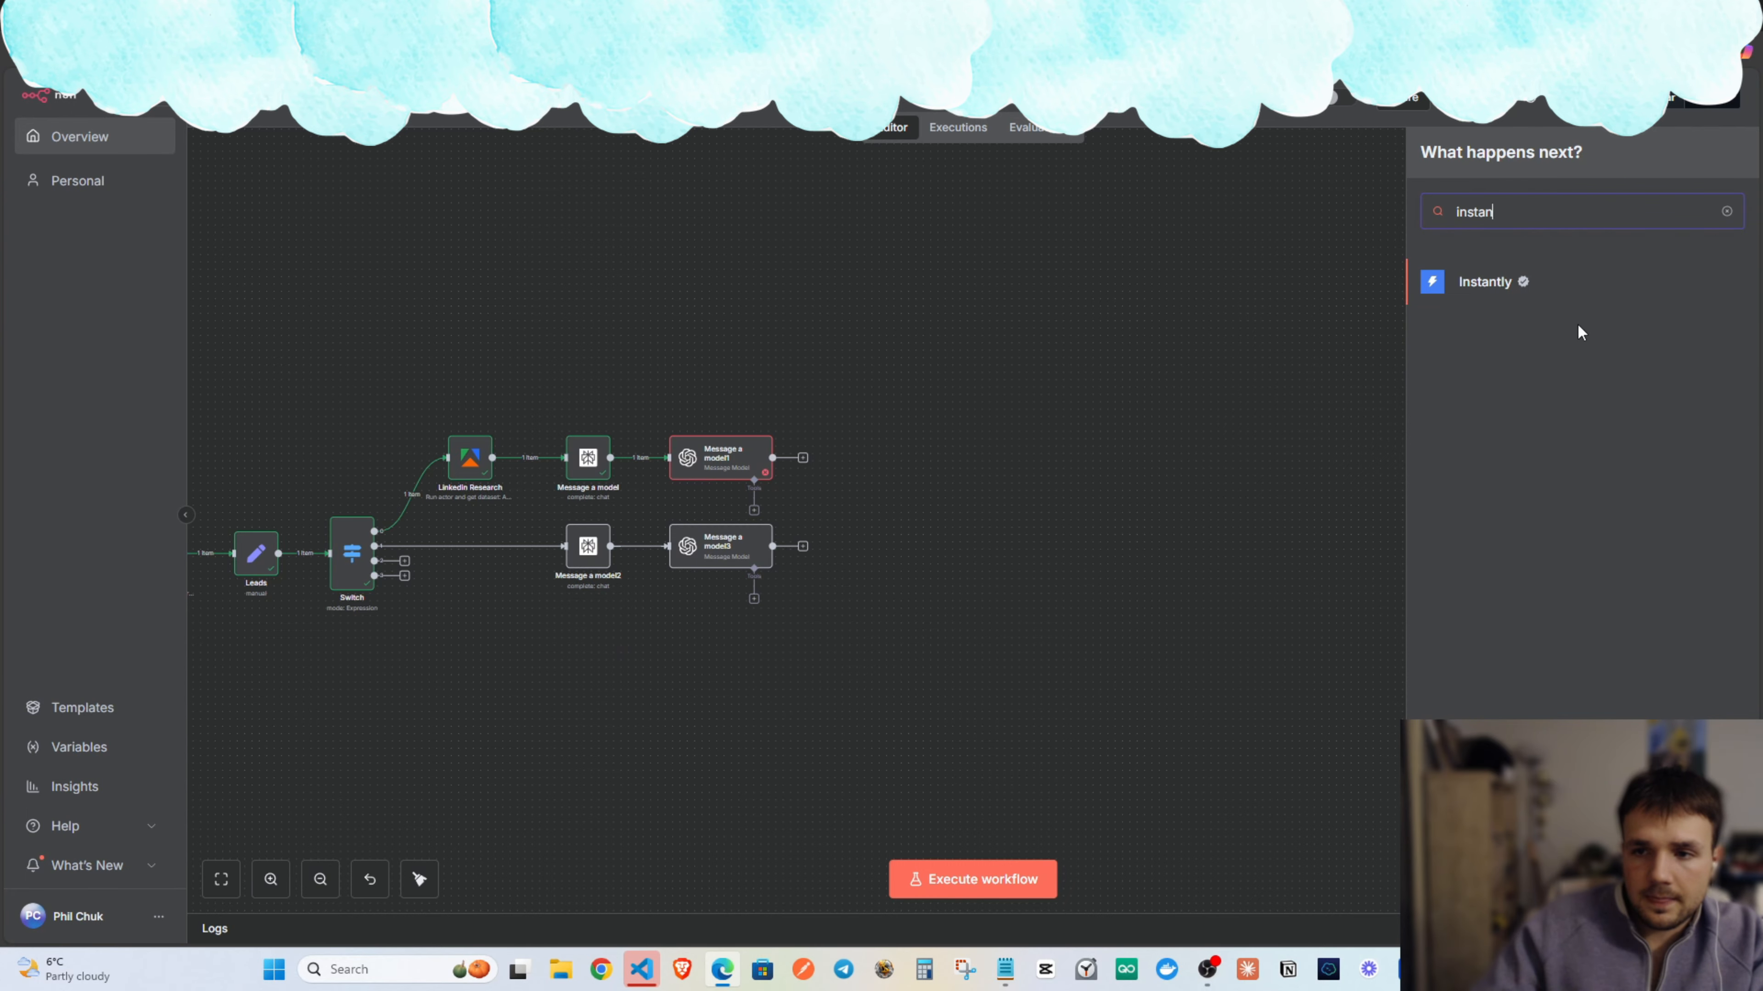
click(1513, 284)
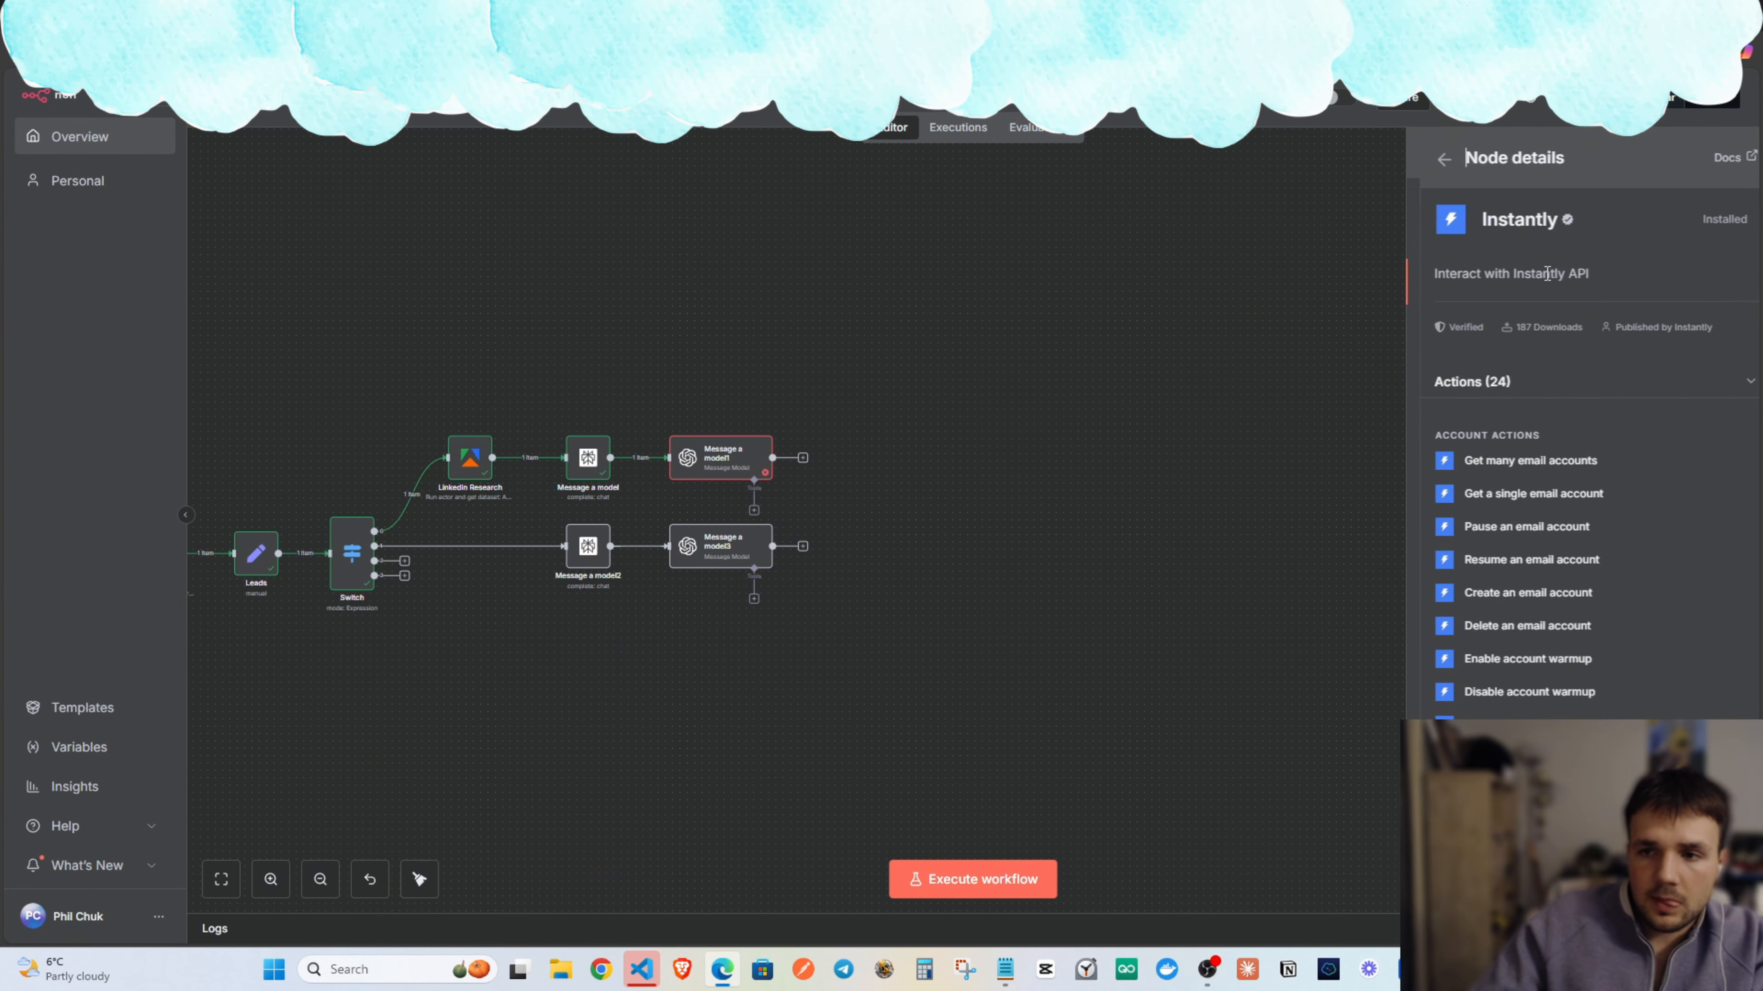
key(Escape)
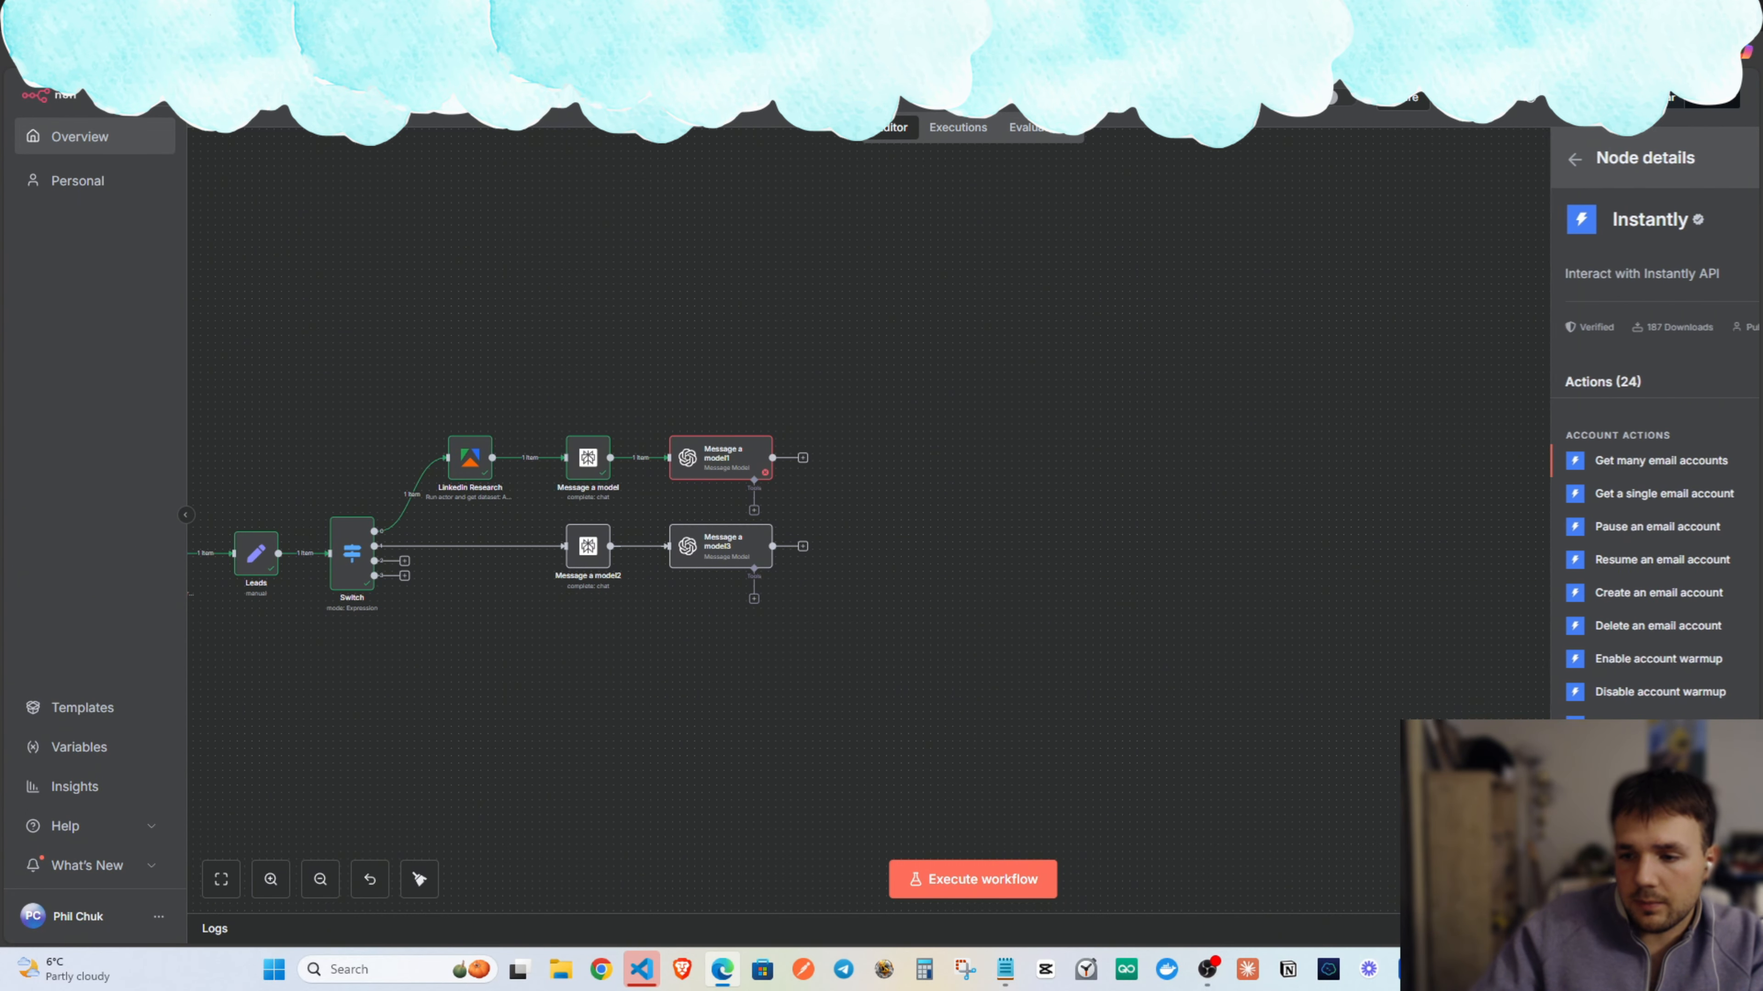
Add an Instantly 'Add lead to campaign' node after Message a model1 and line it up.
click(802, 458)
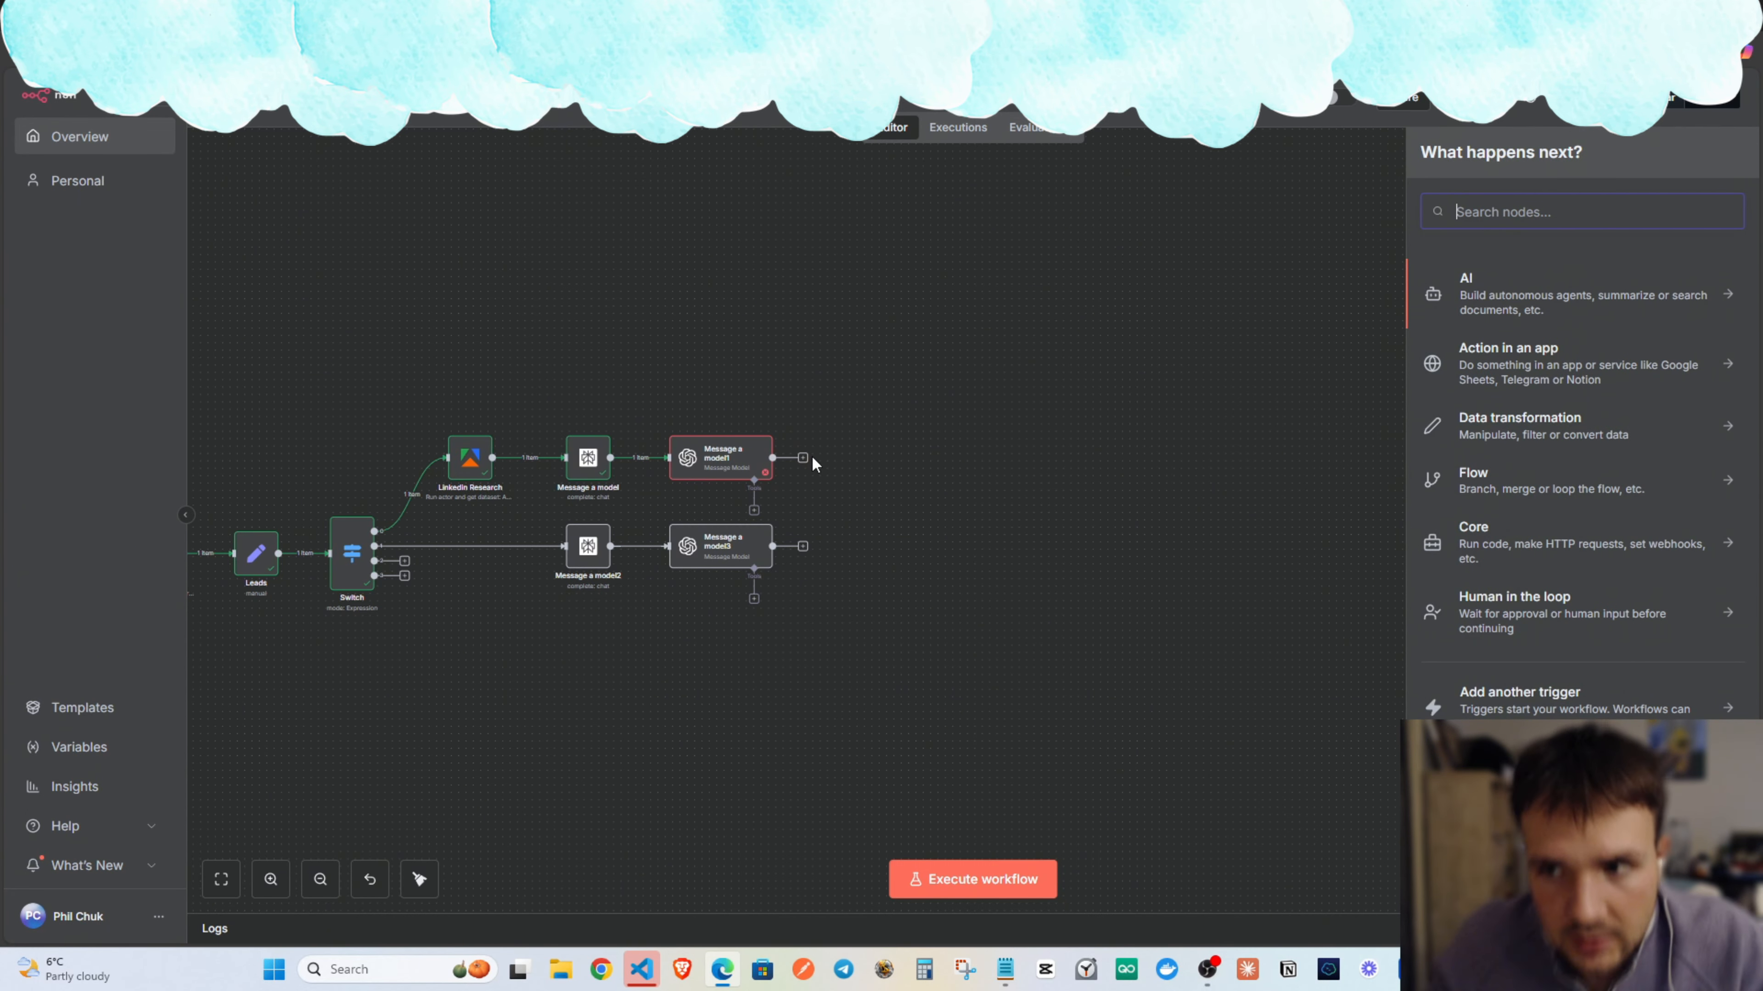
text(instant)
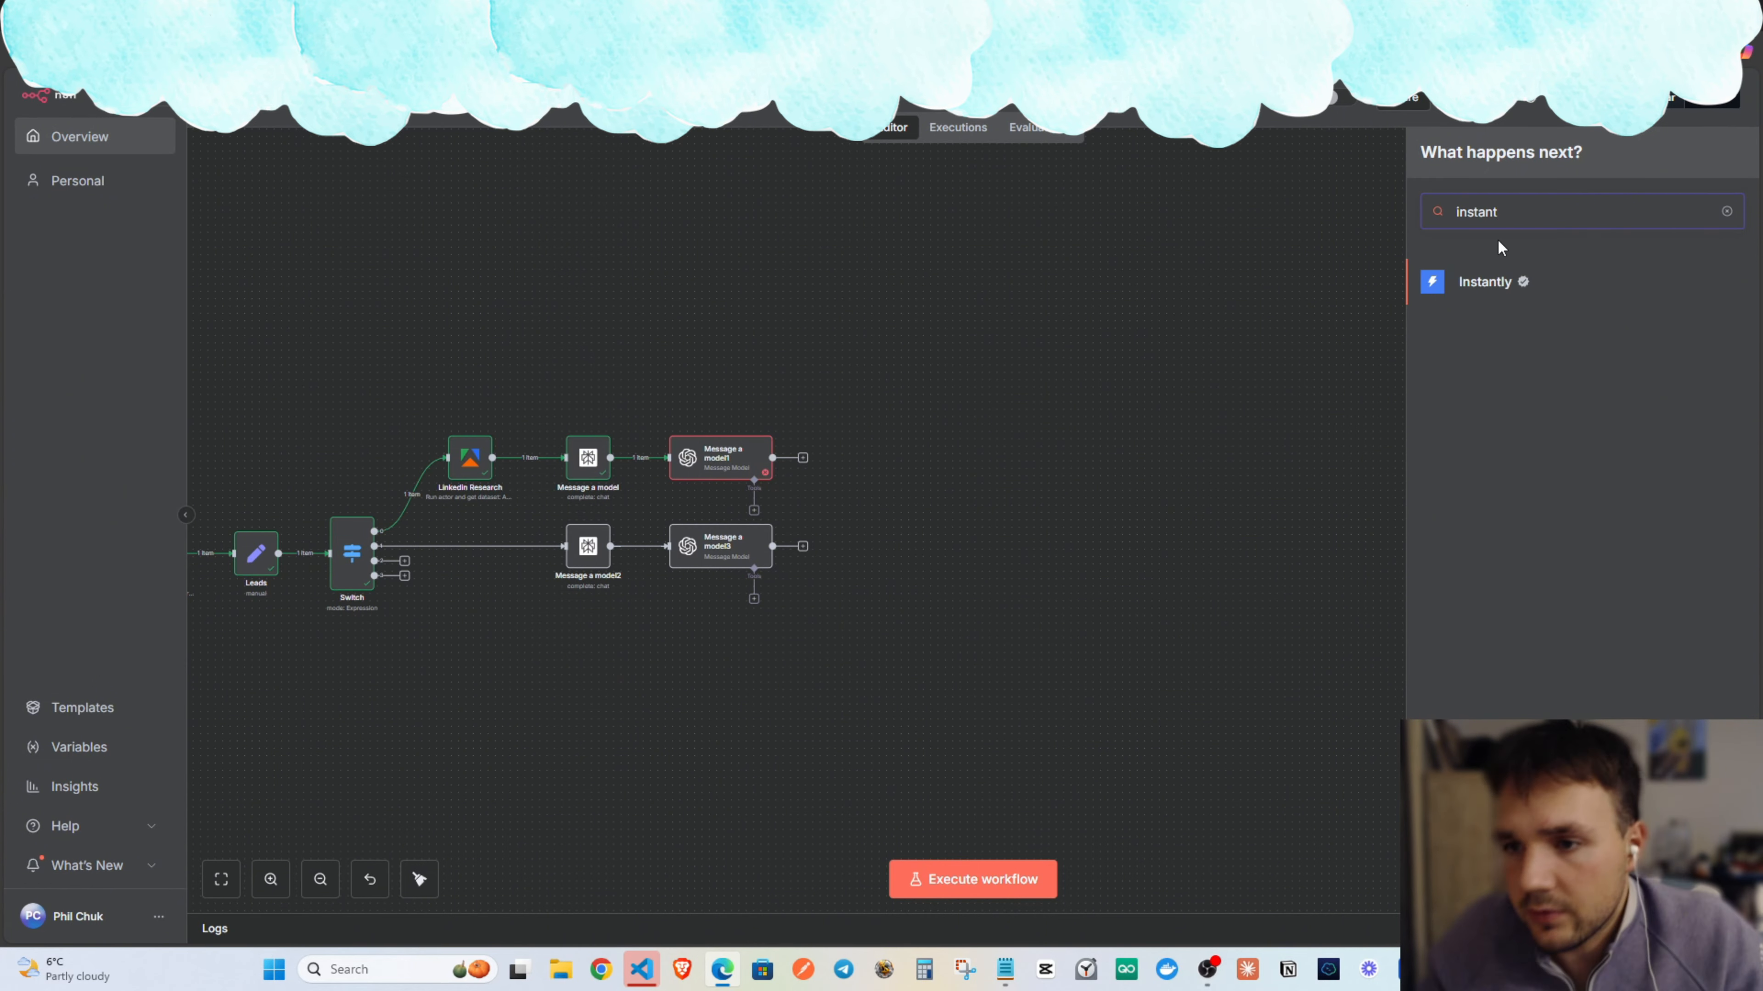
click(1492, 282)
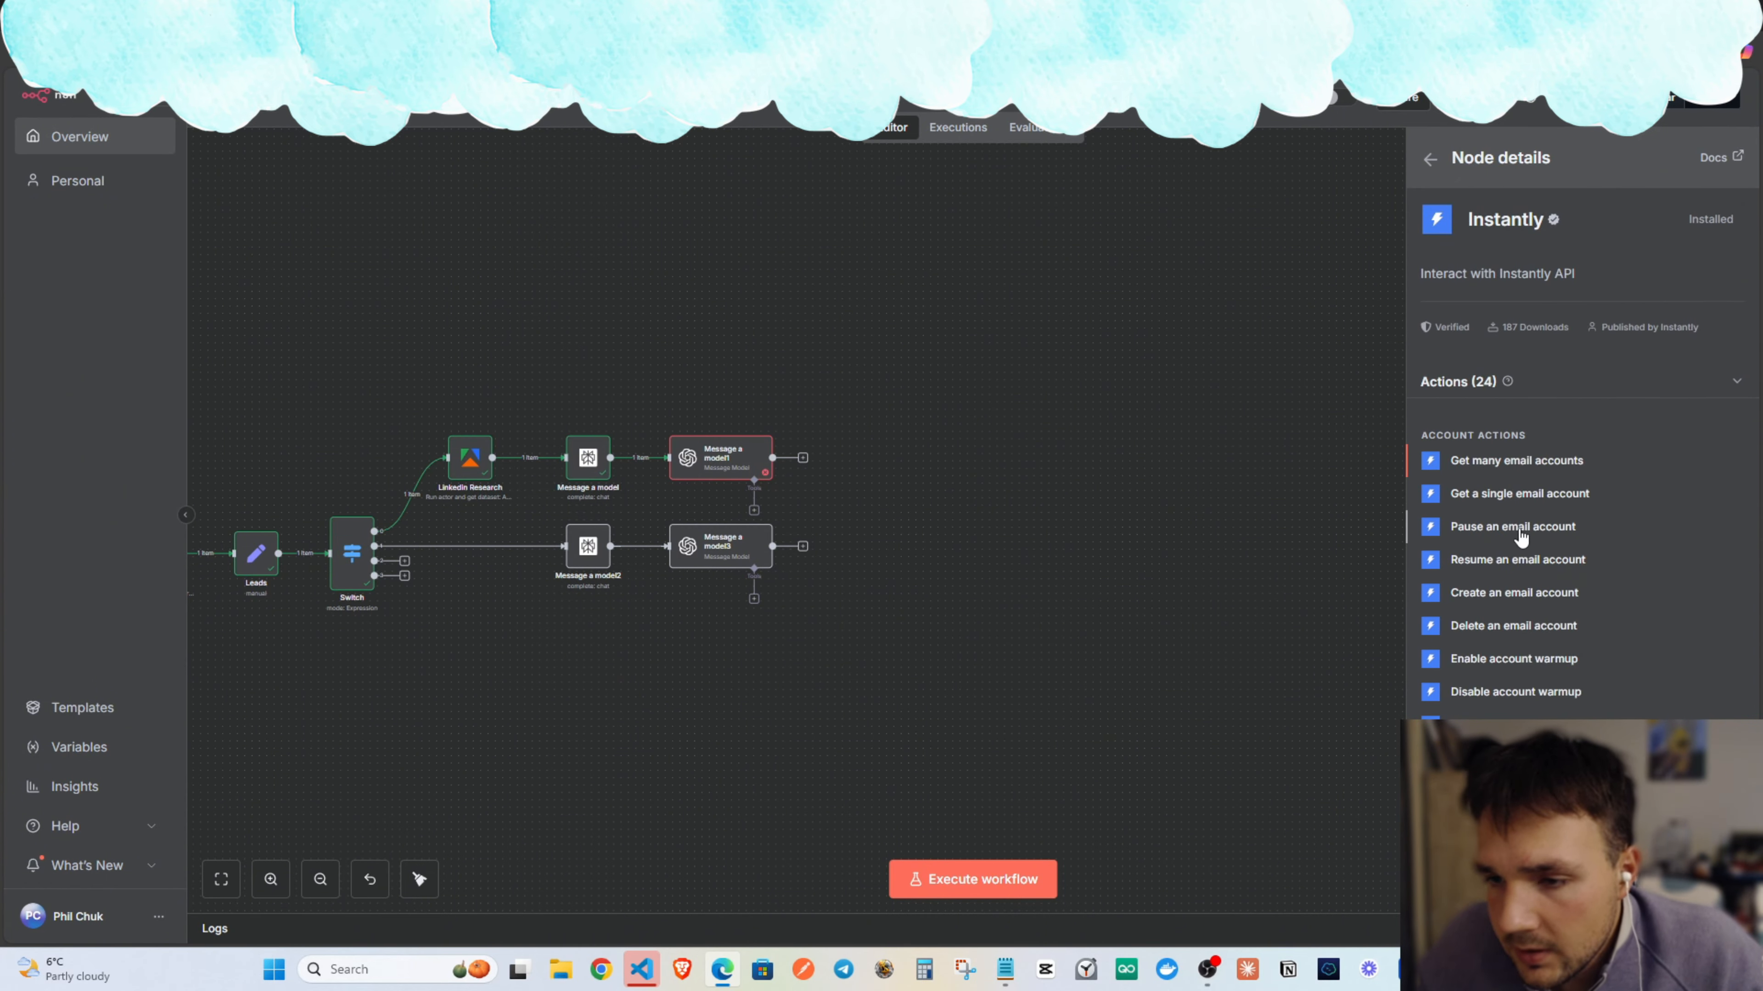
scroll(1514, 559, down, 3)
scroll(1535, 625, down, 2)
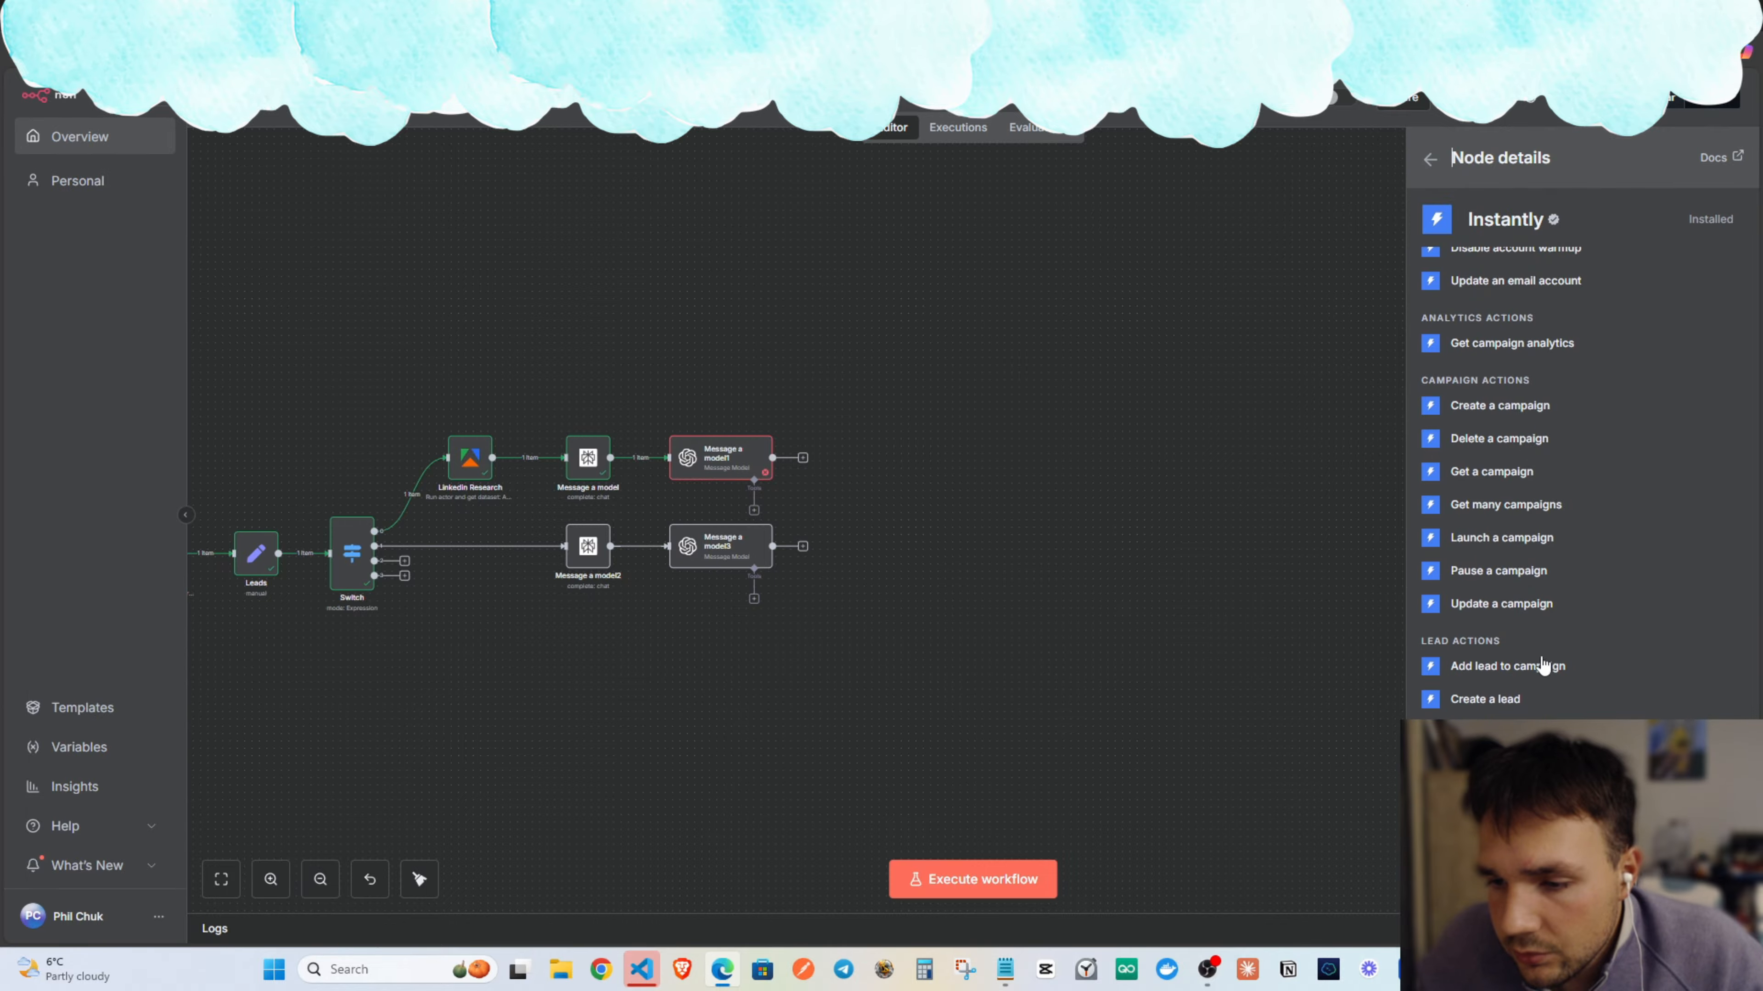
click(1538, 672)
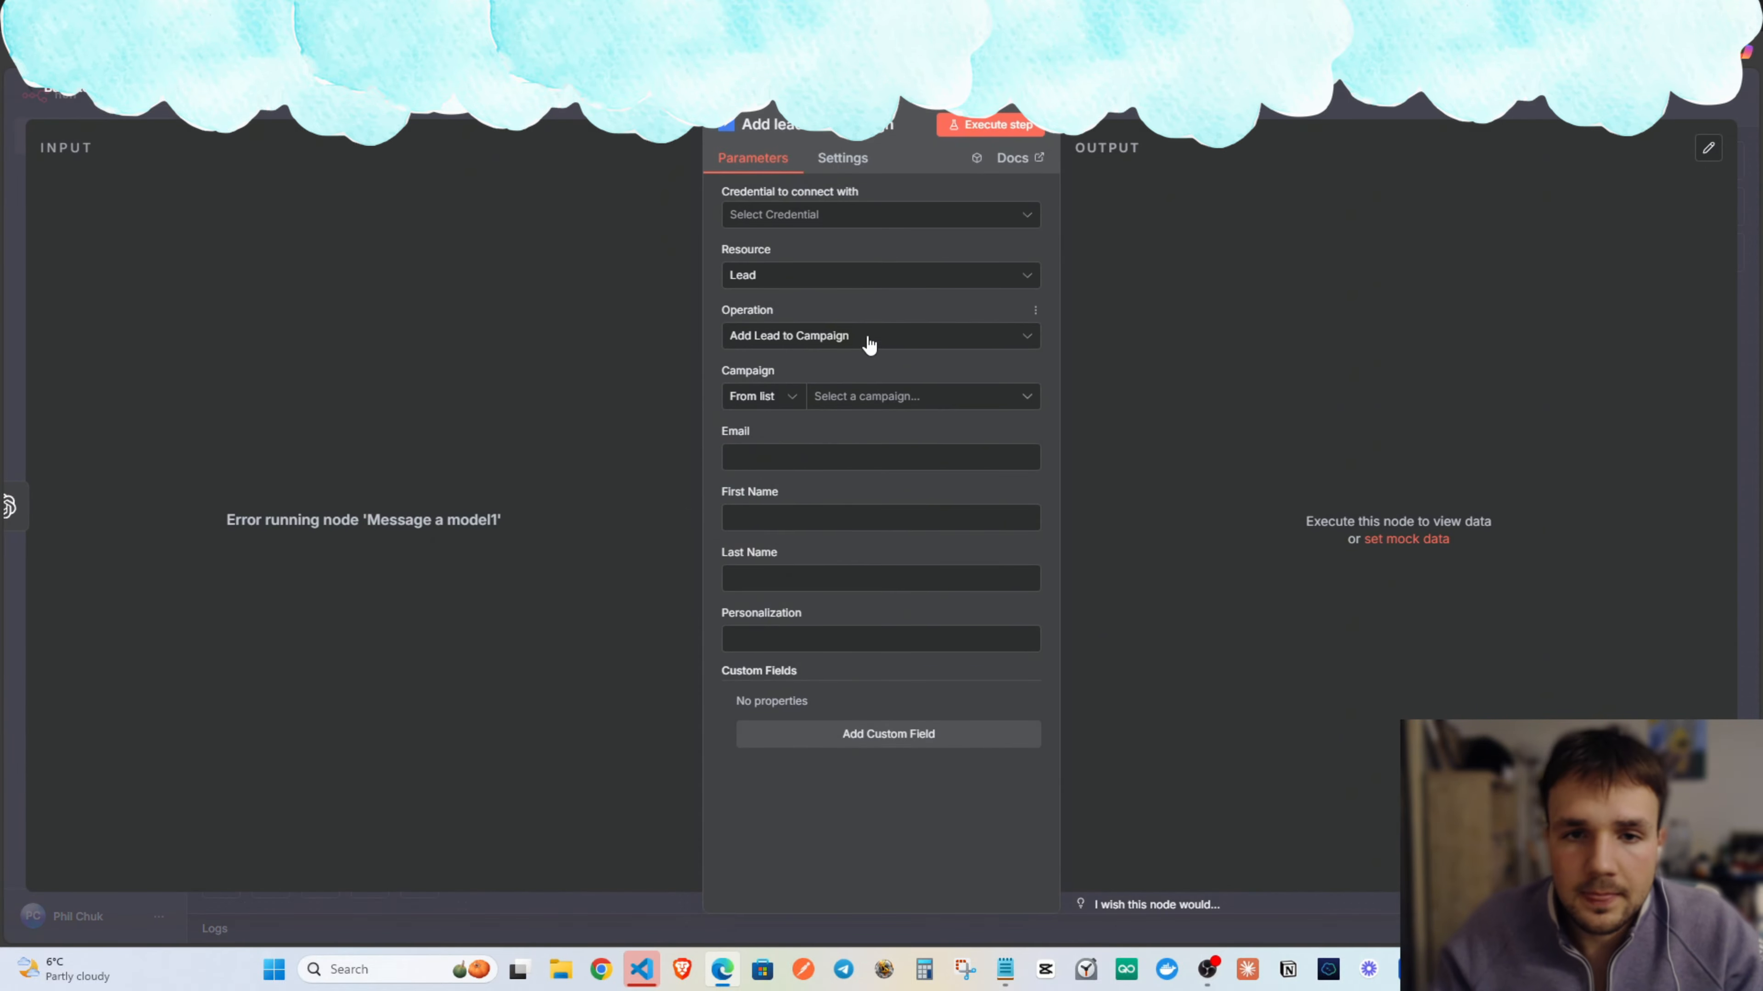
key(Escape)
scroll(1041, 403, left, 3)
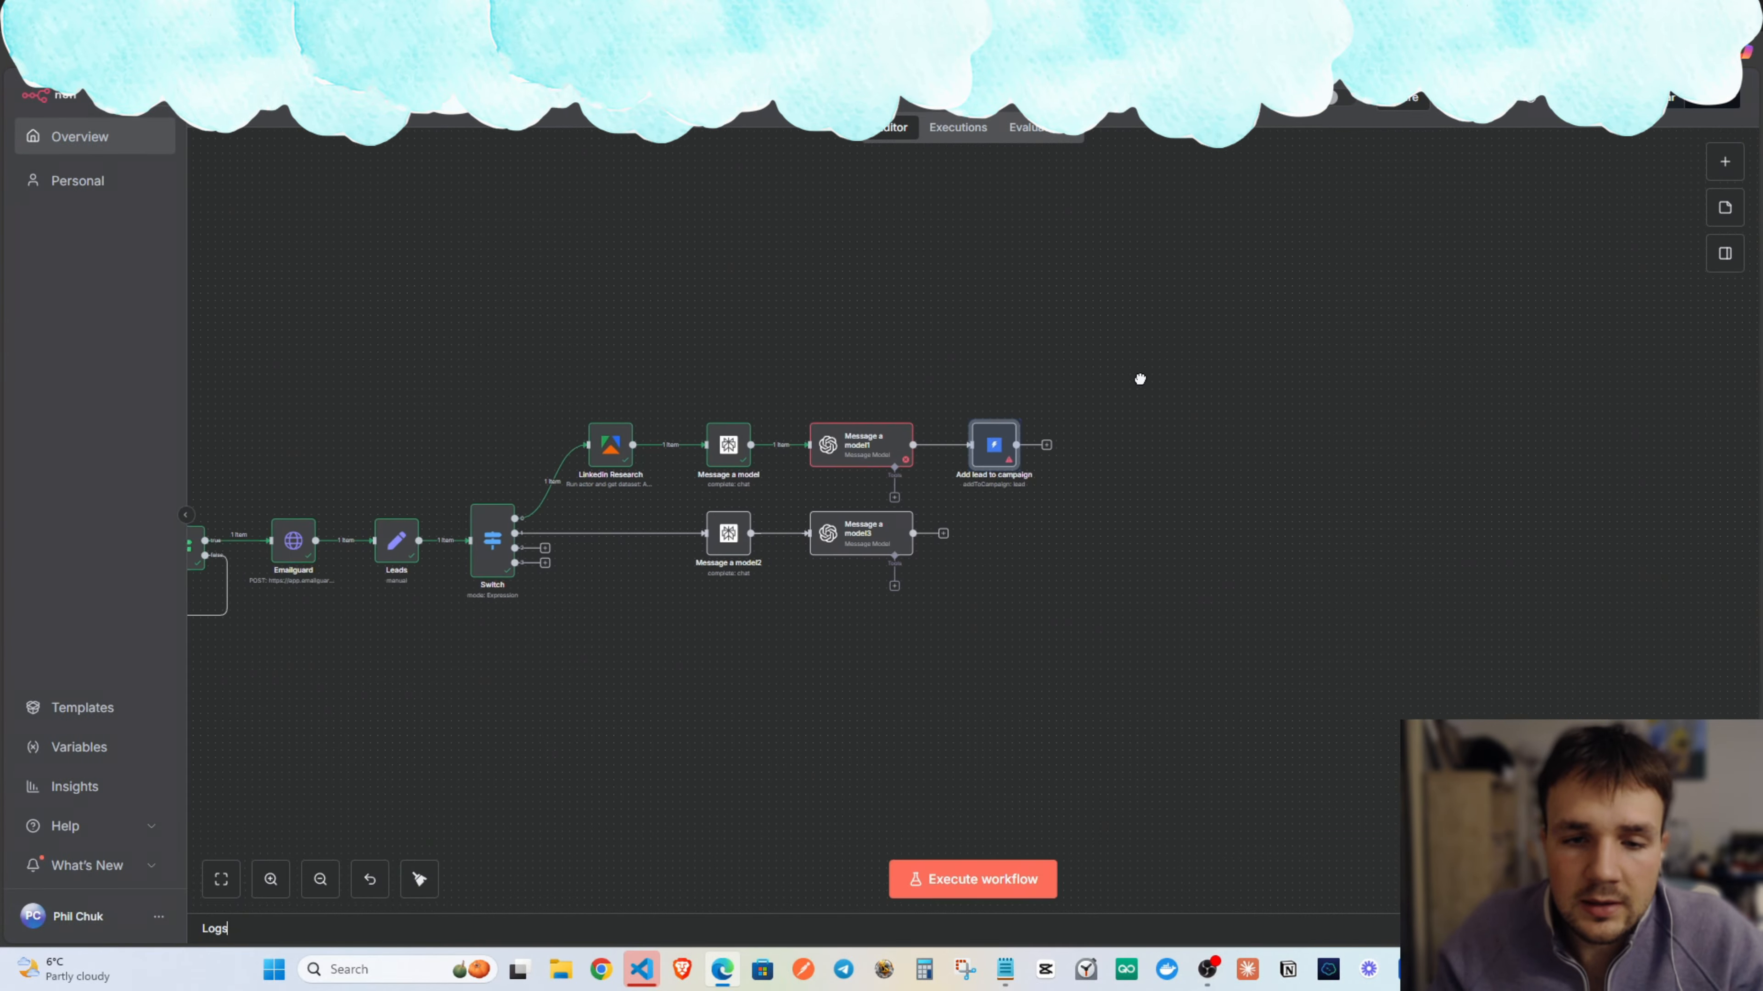
drag(1035, 445, 1013, 446)
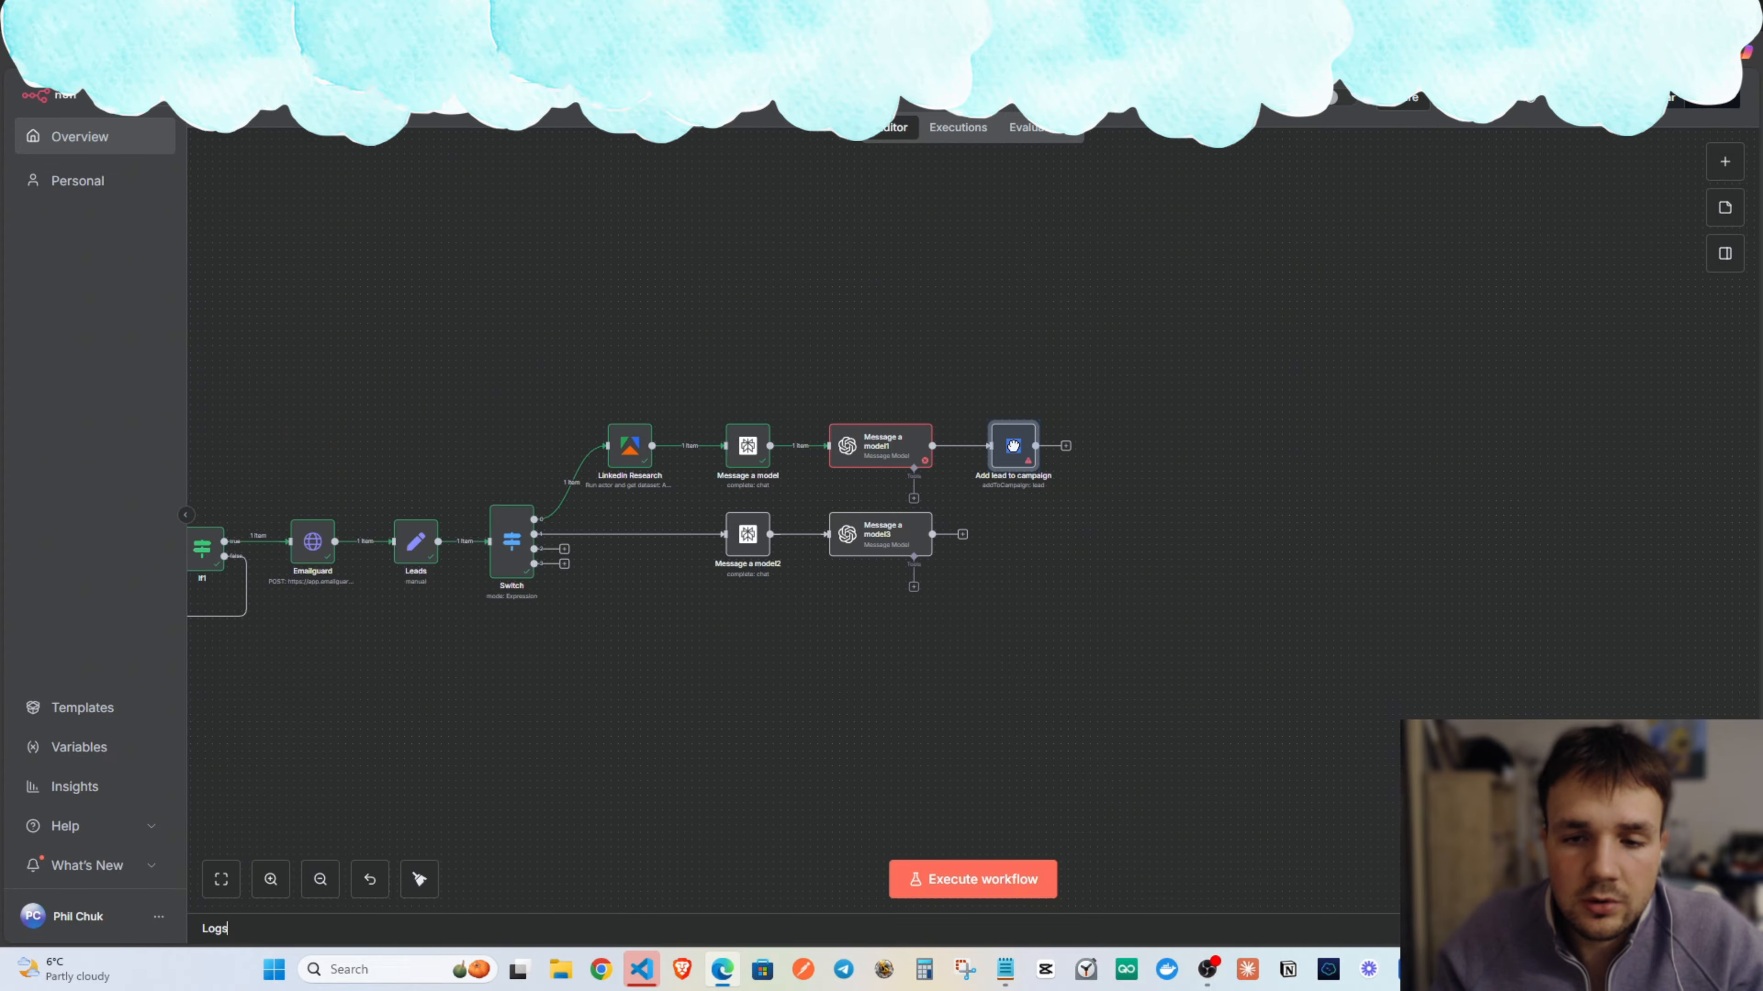
scroll(1053, 334, left, 2)
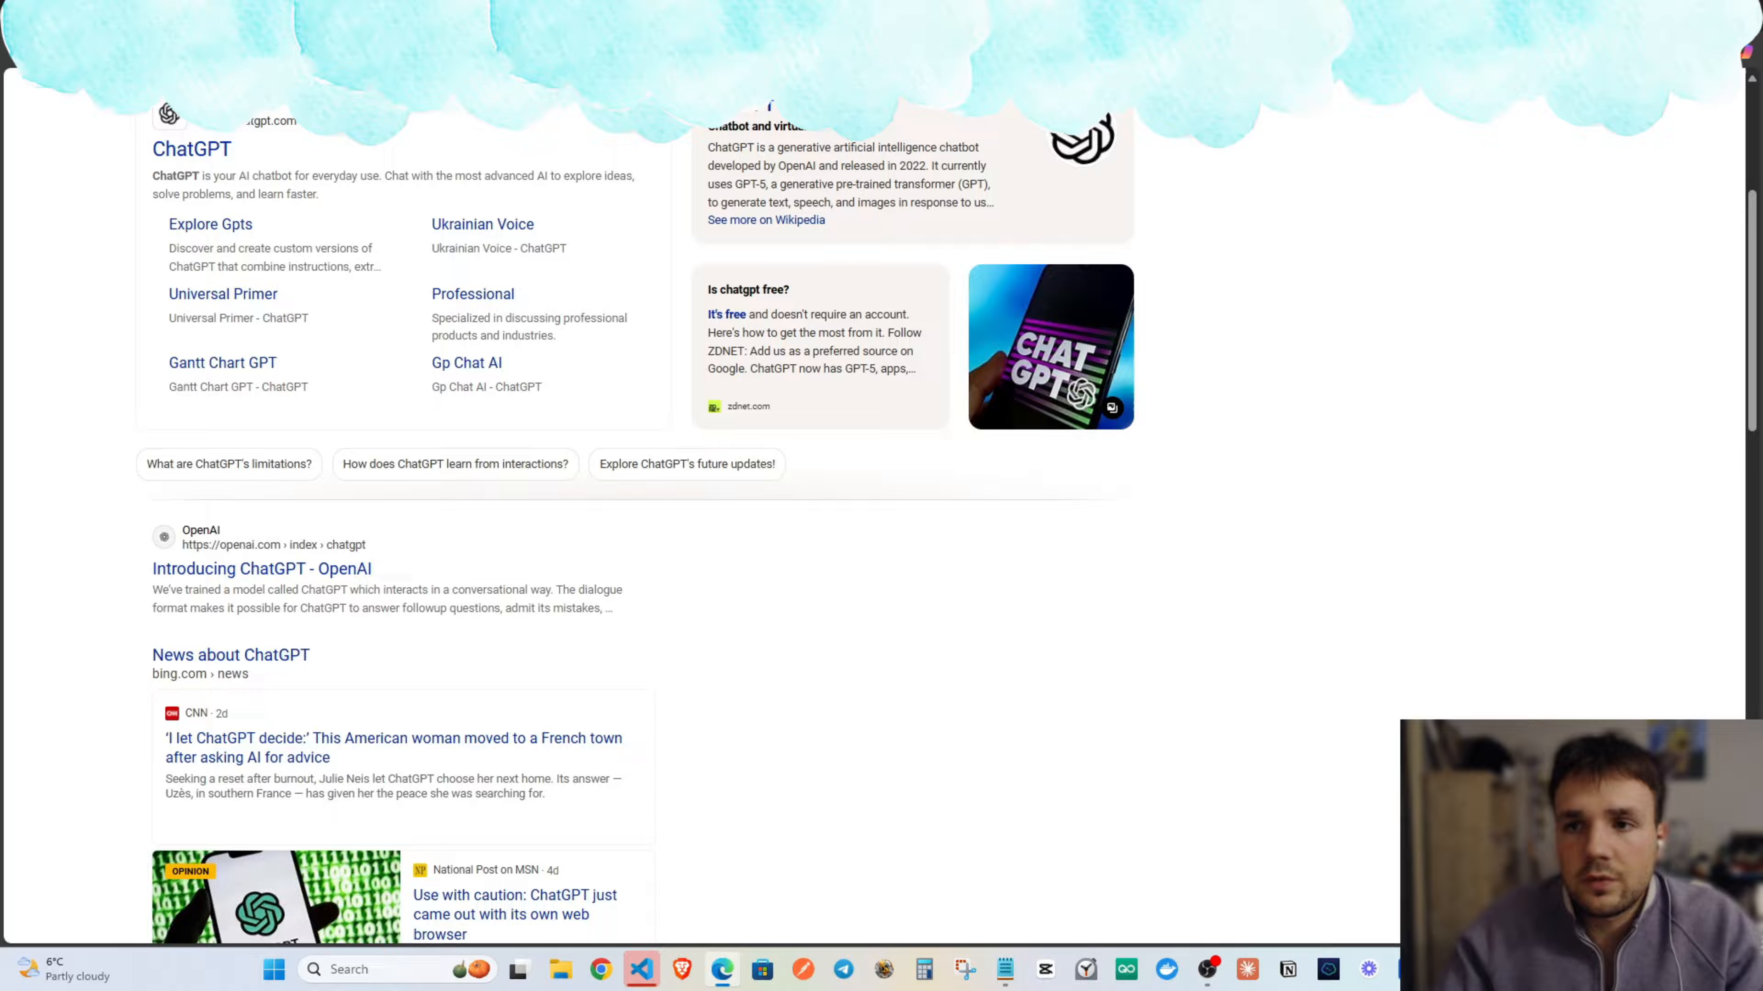
key(ctrl+l)
Go to the Instantly homepage via the address bar and log in to the app.
text(instant)
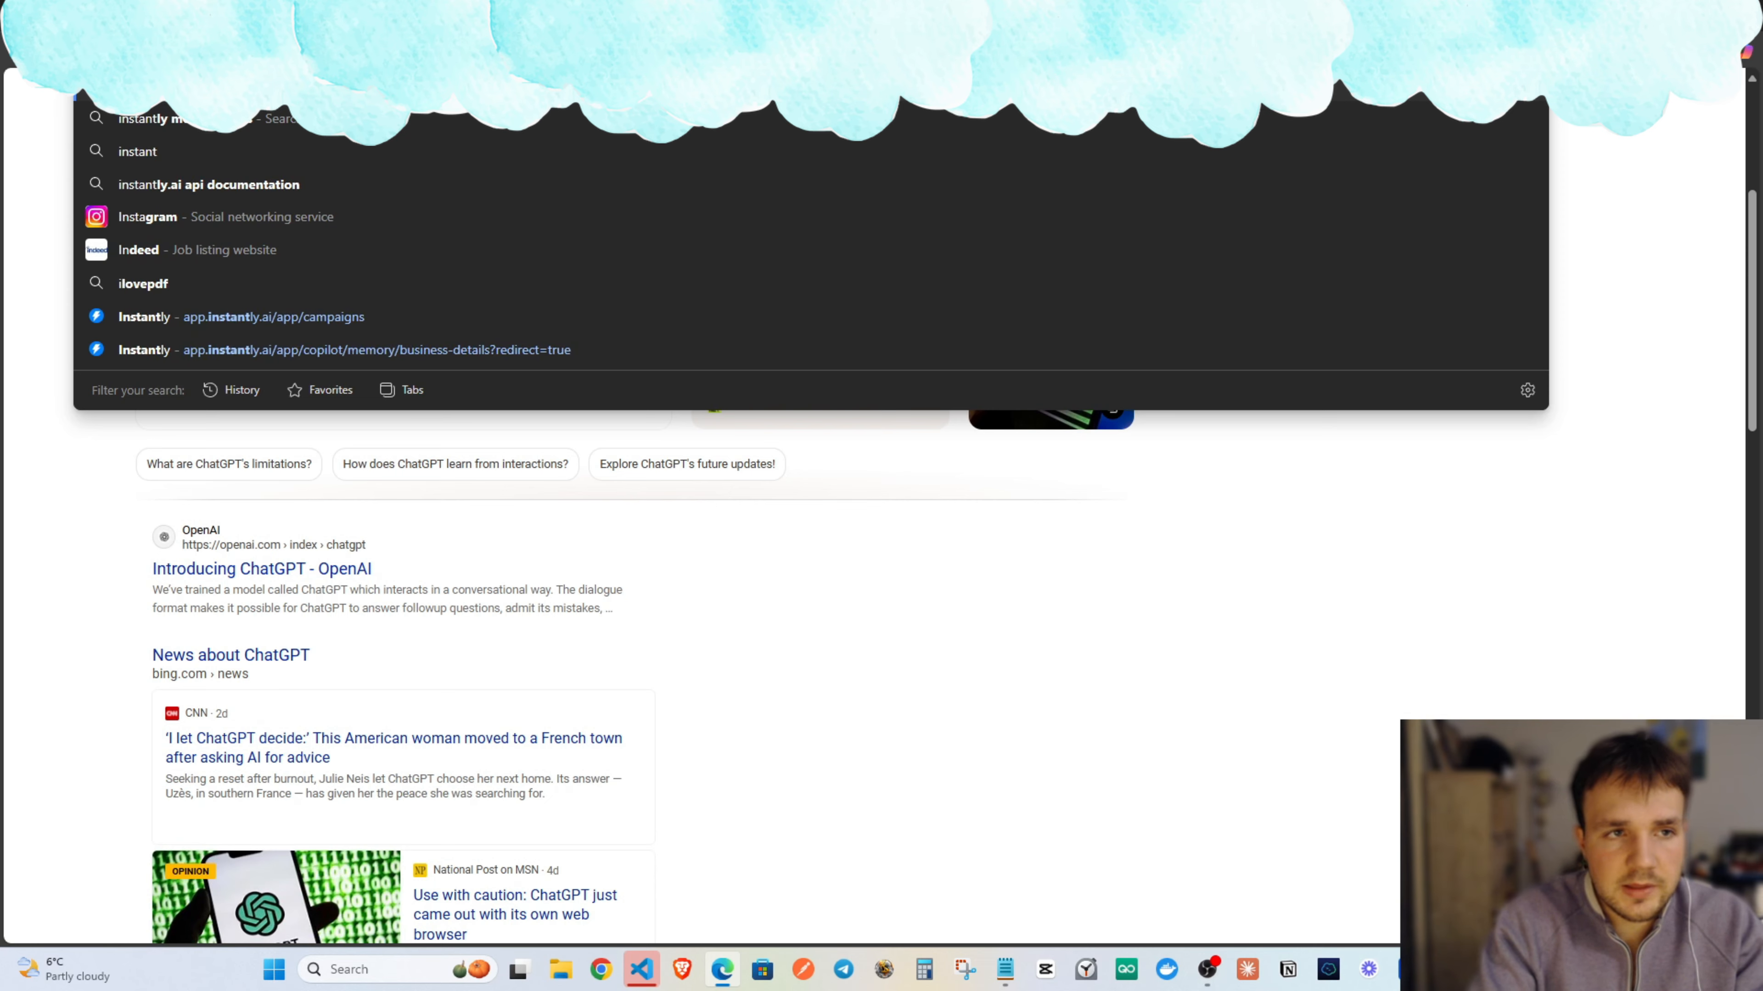
key(Return)
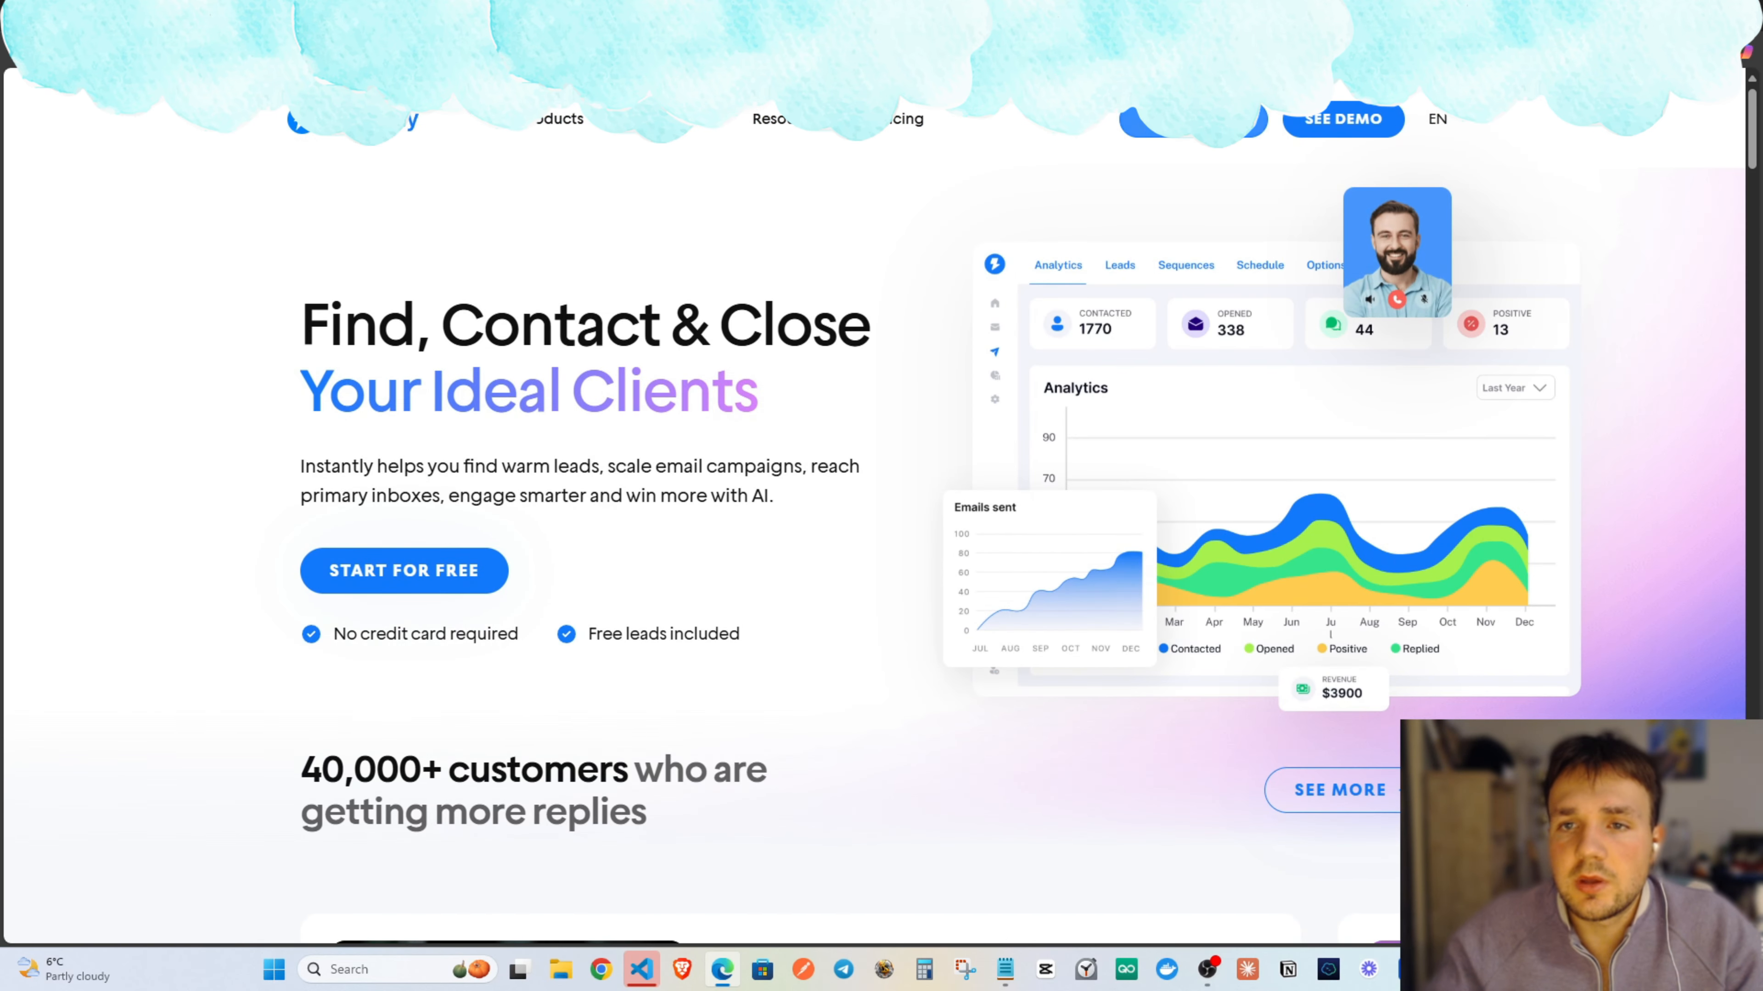
scroll(701, 336, down, 8)
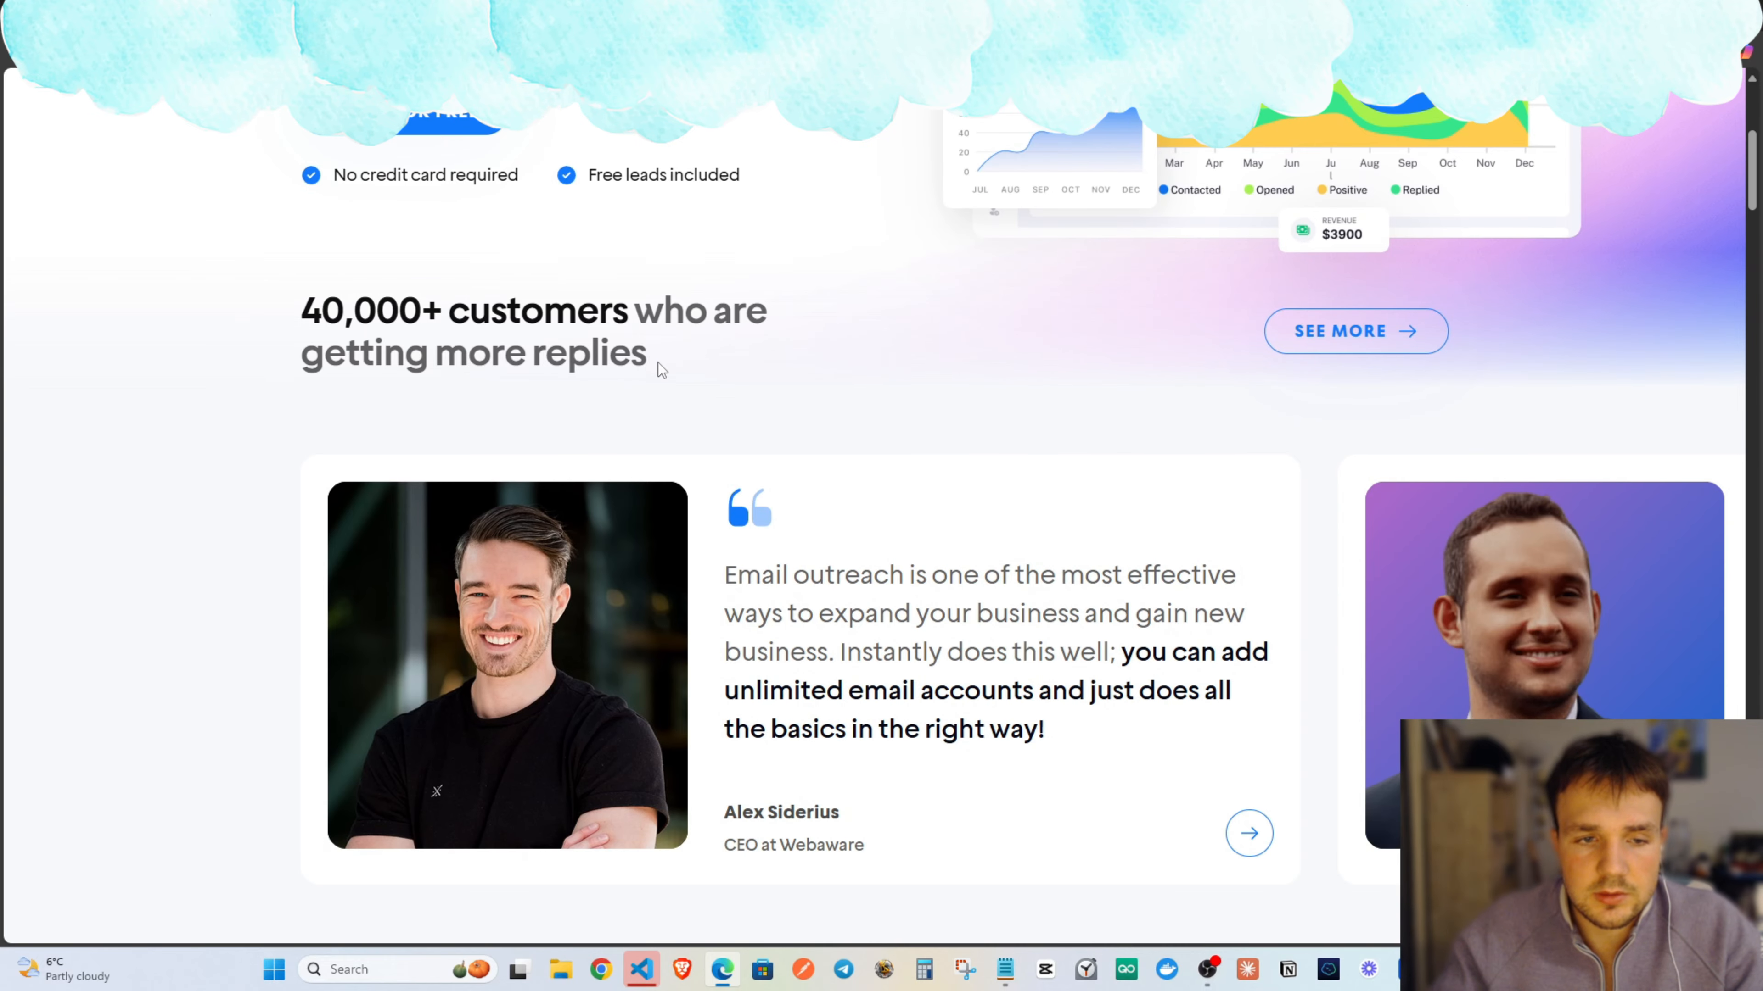
scroll(771, 397, up, 8)
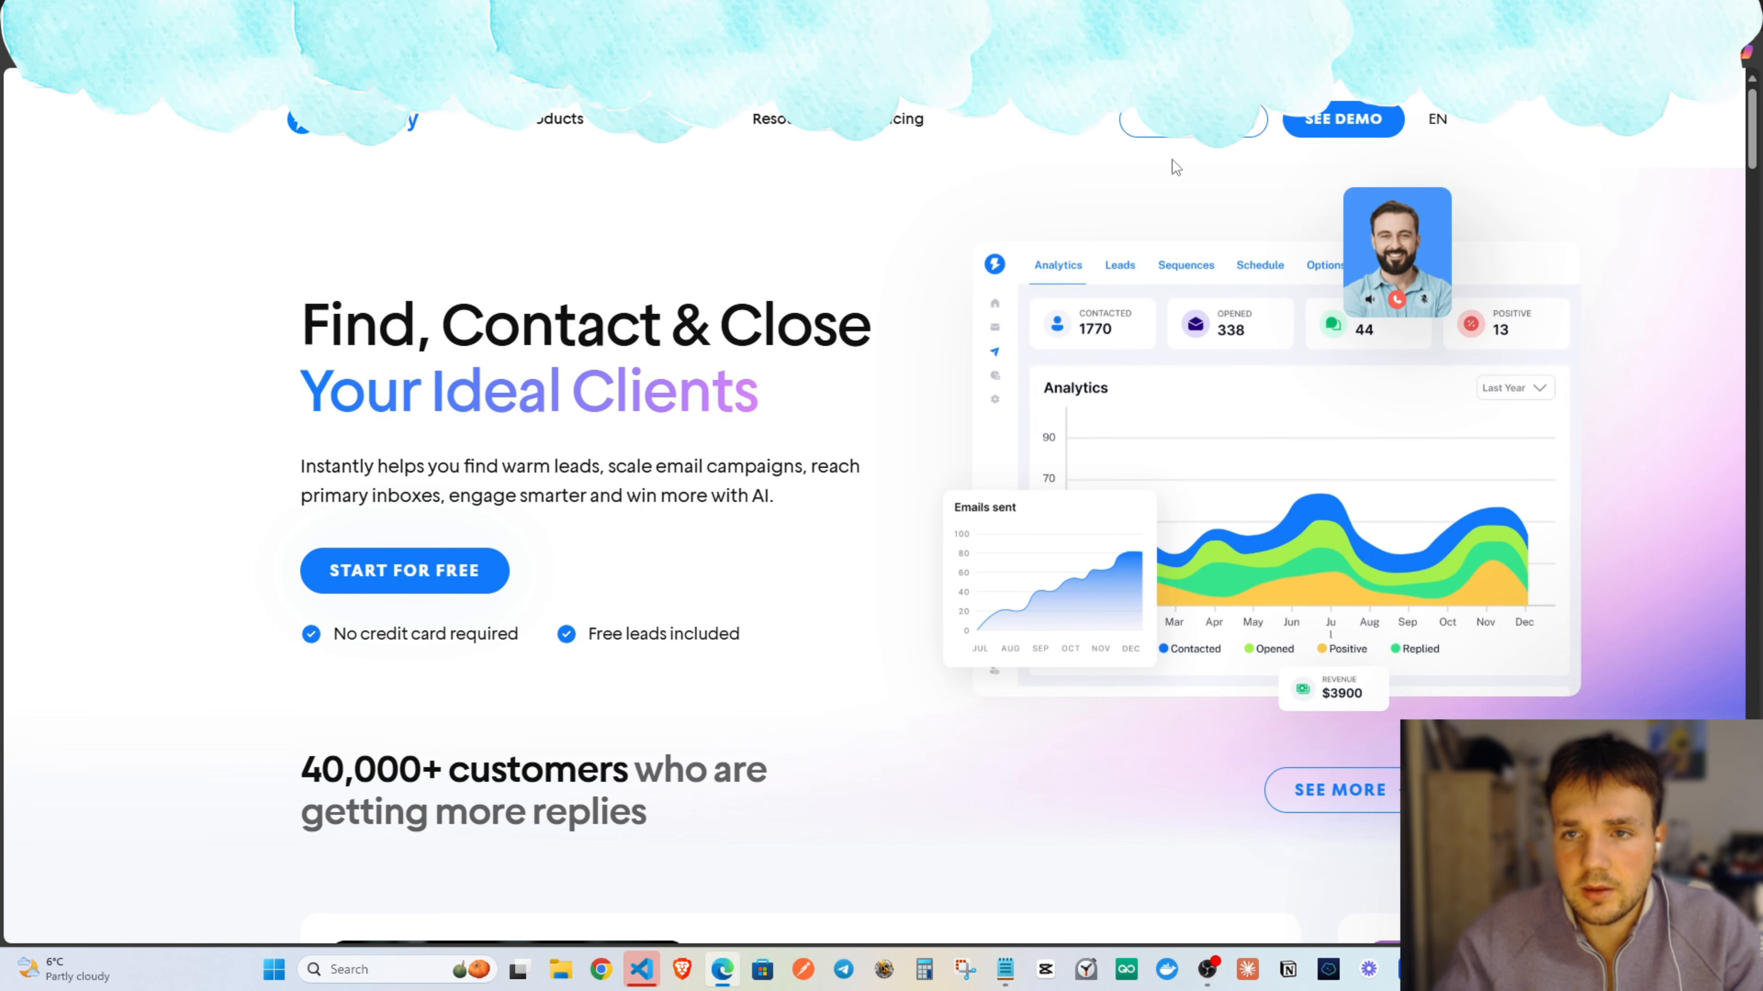
click(1081, 125)
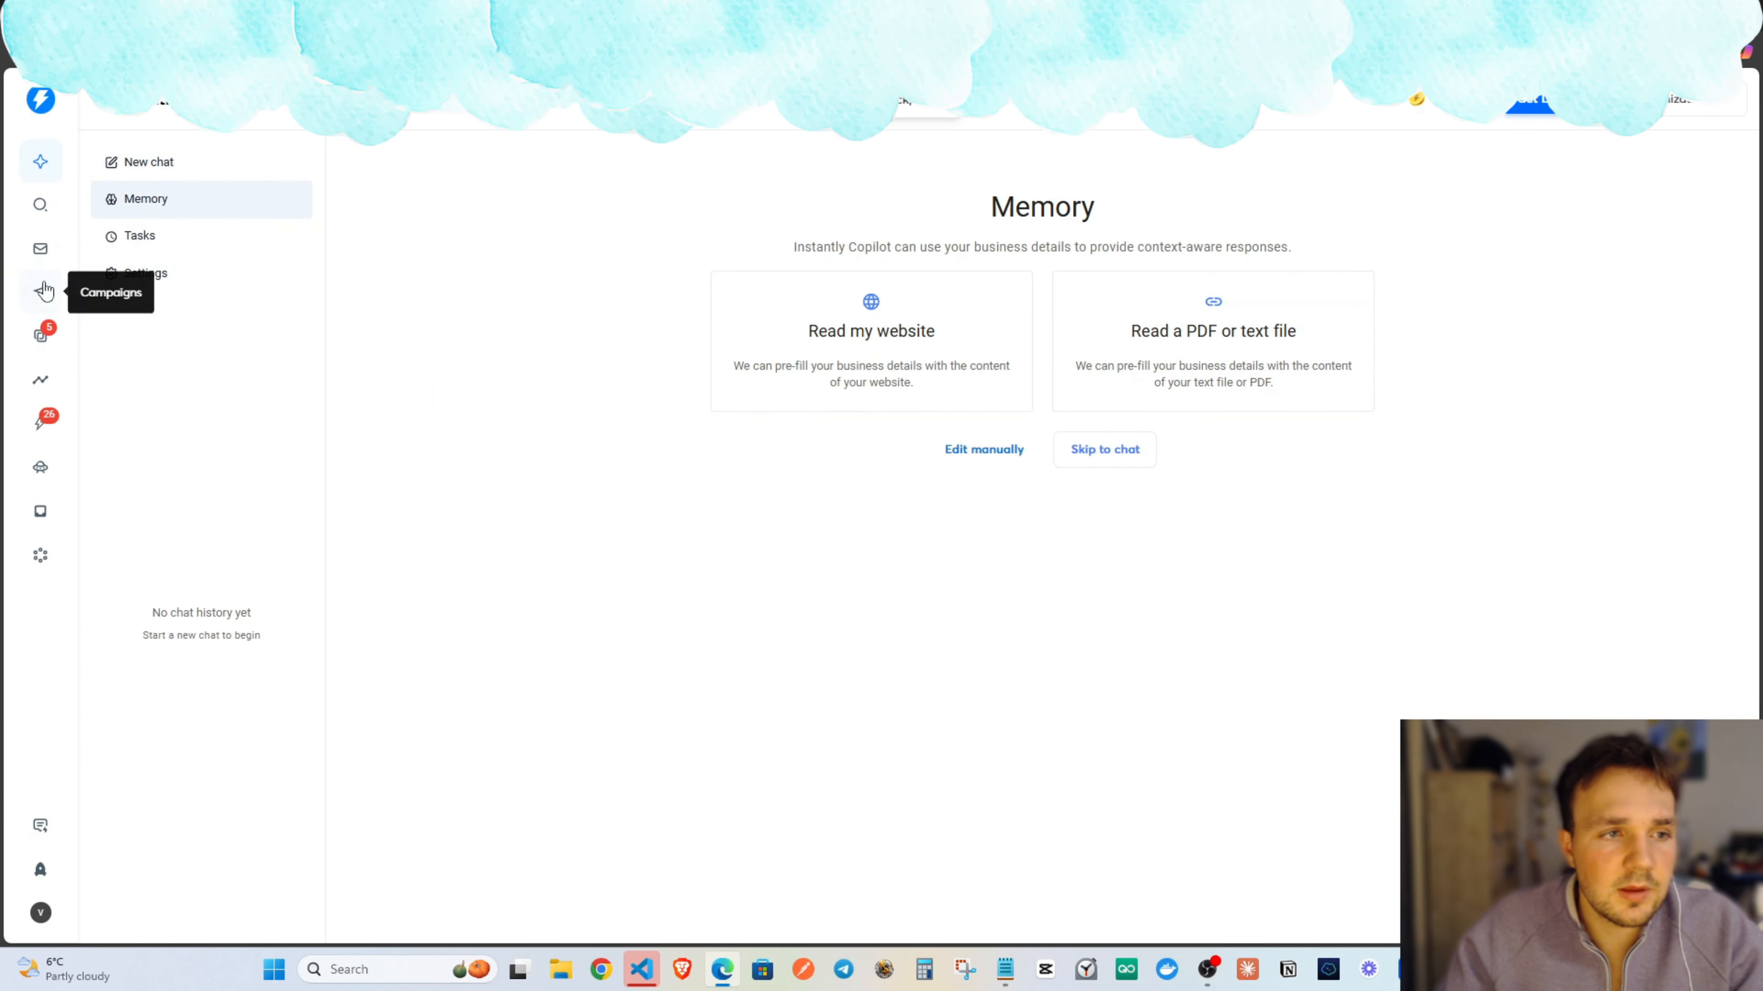
Create a new Instantly campaign named 'Realtors_newyork (emails)', then return to the n8n tab.
click(40, 295)
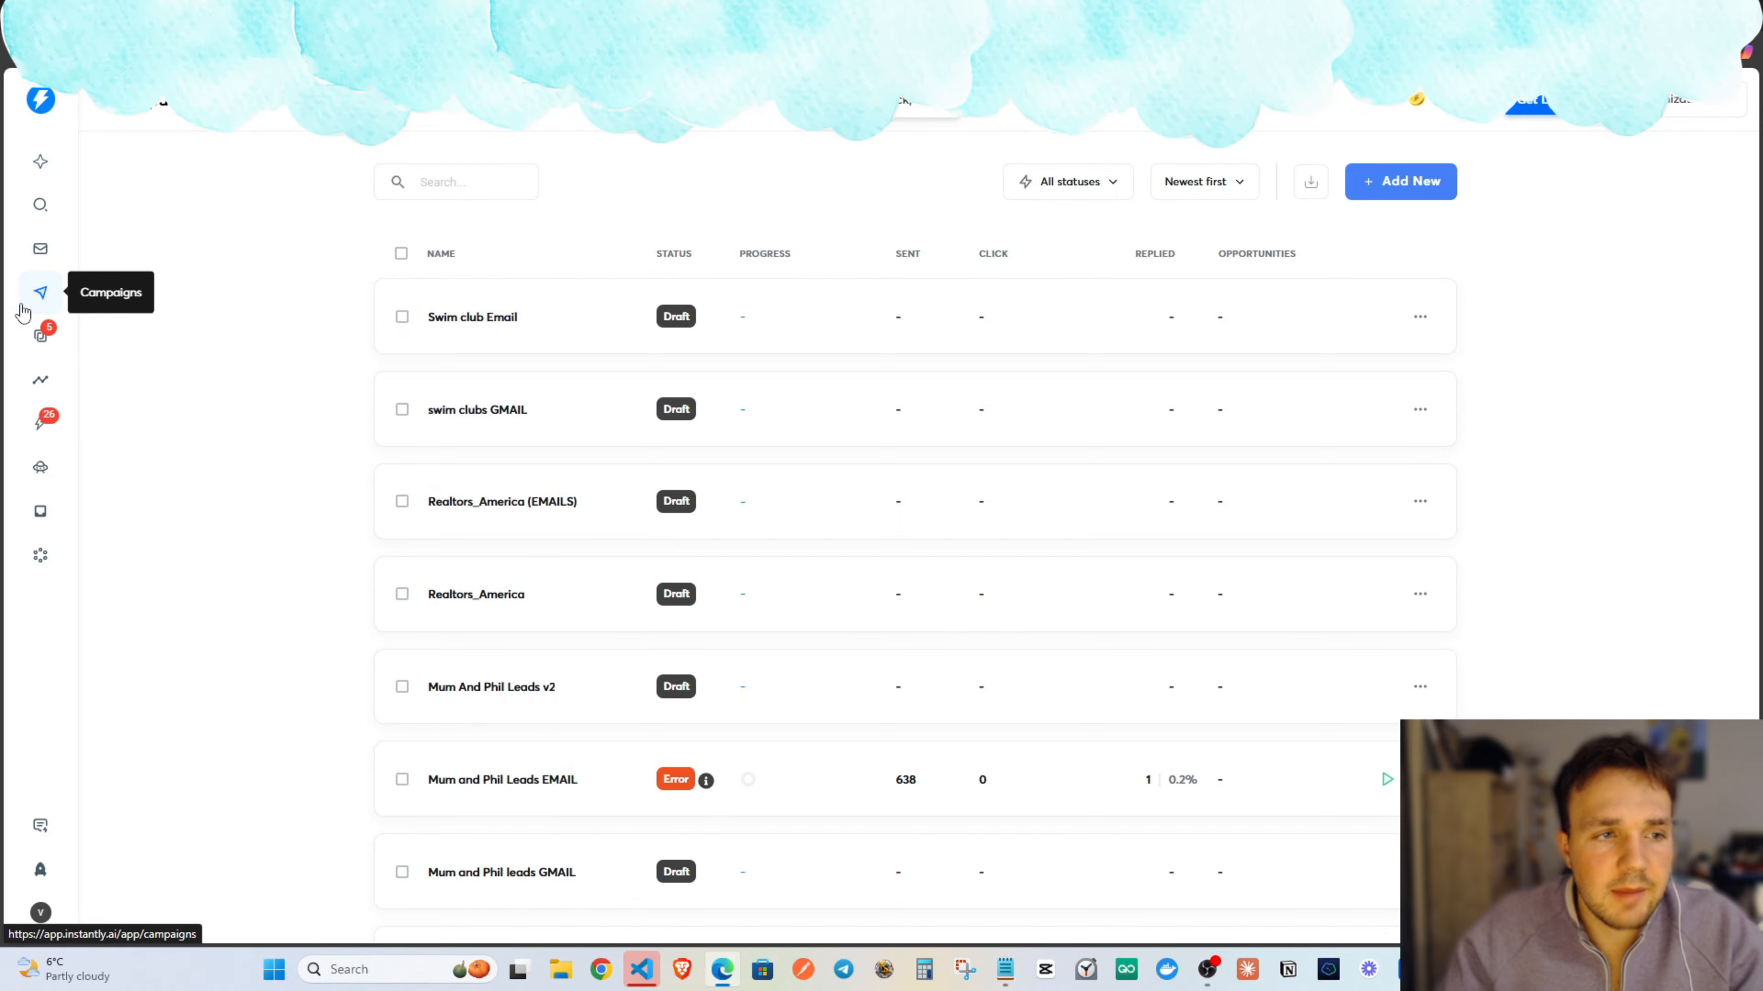
click(1408, 183)
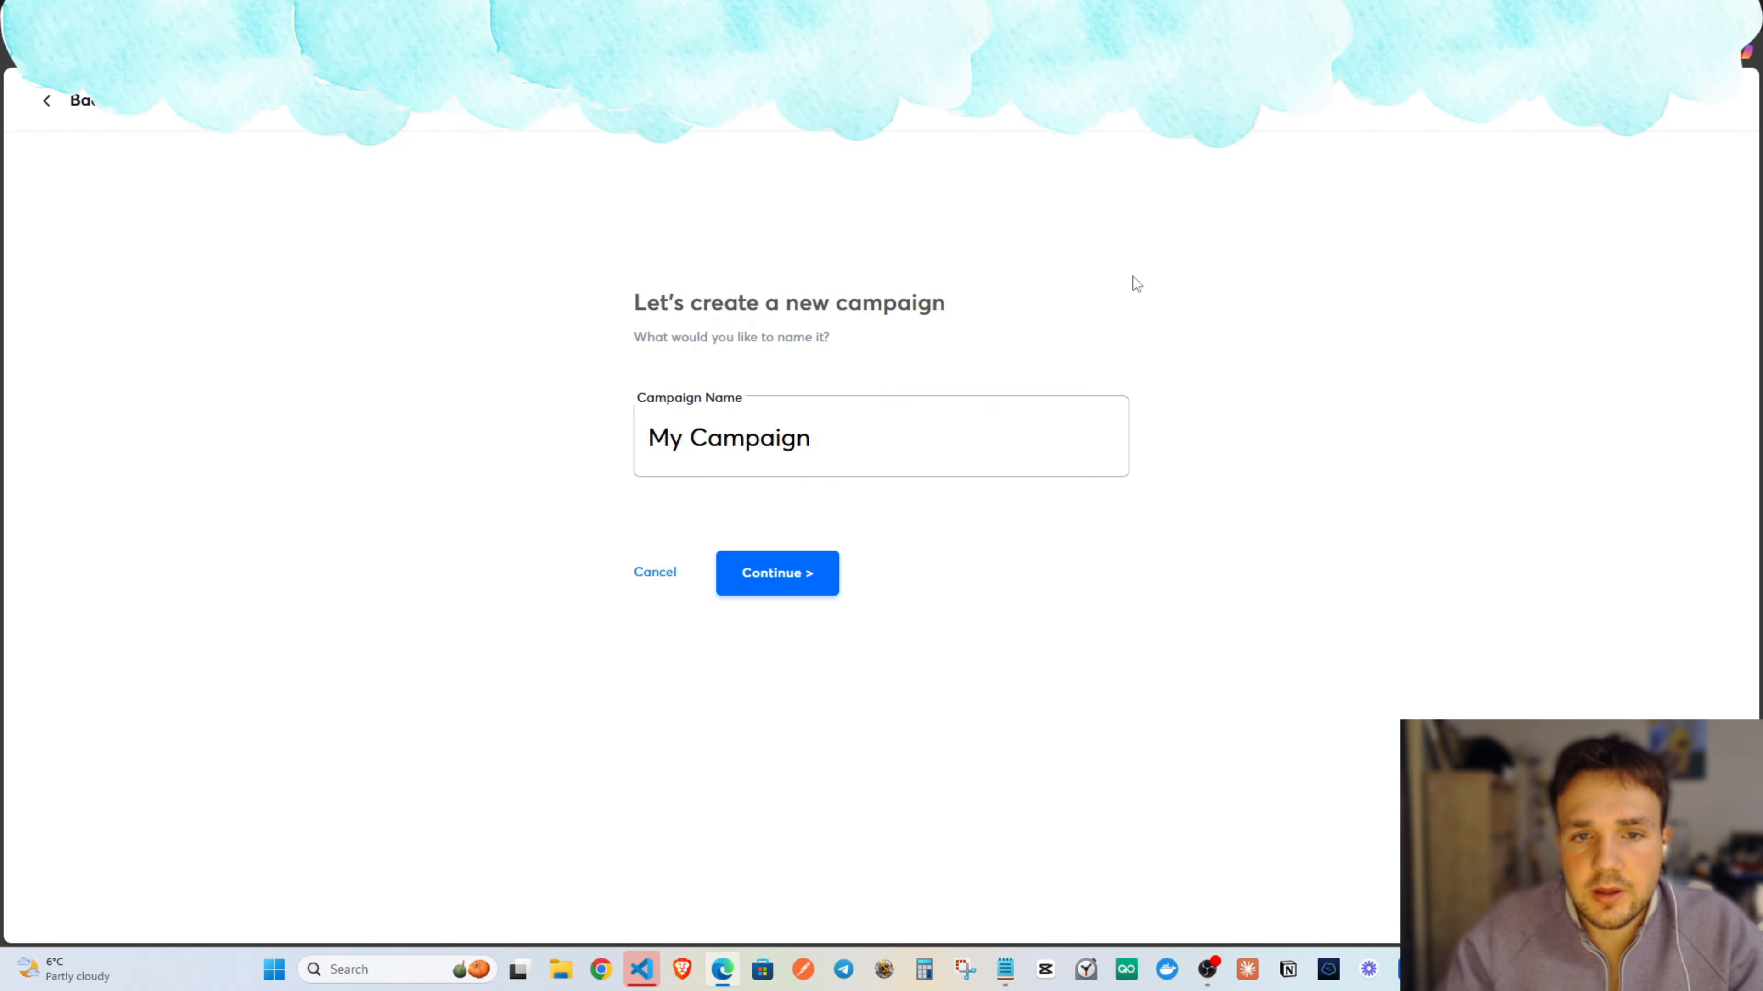
triple_click(807, 422)
text(Realtors)
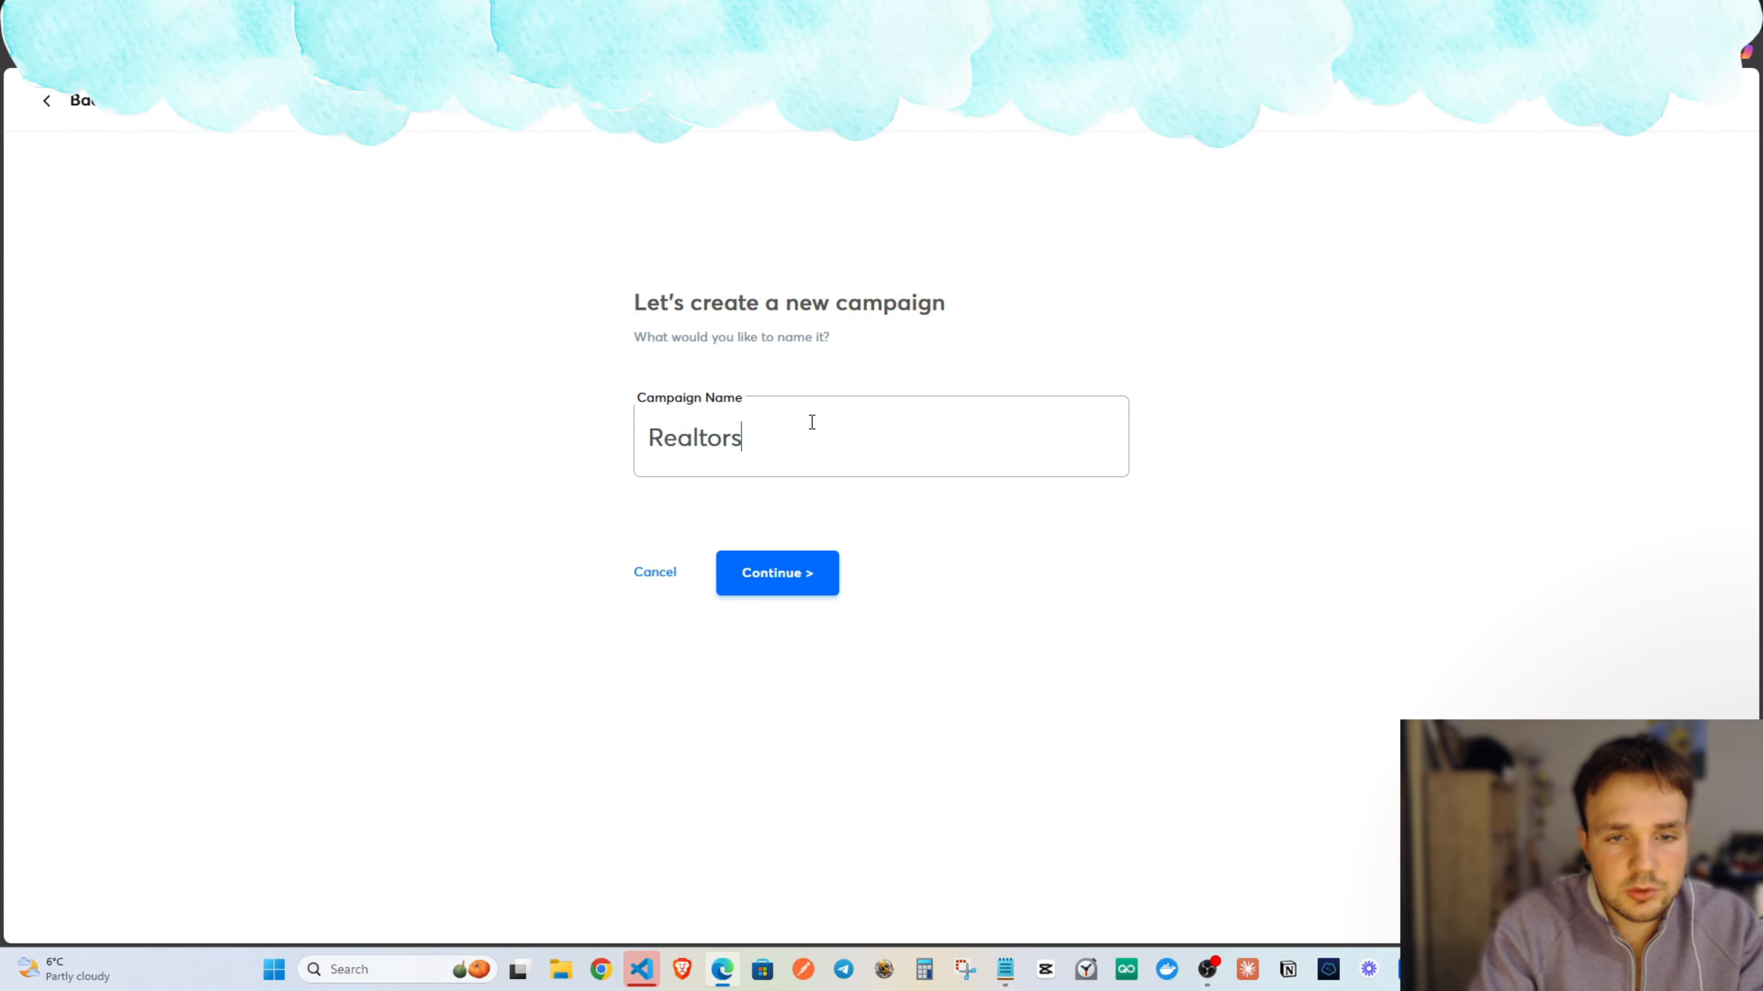
text(_newyork)
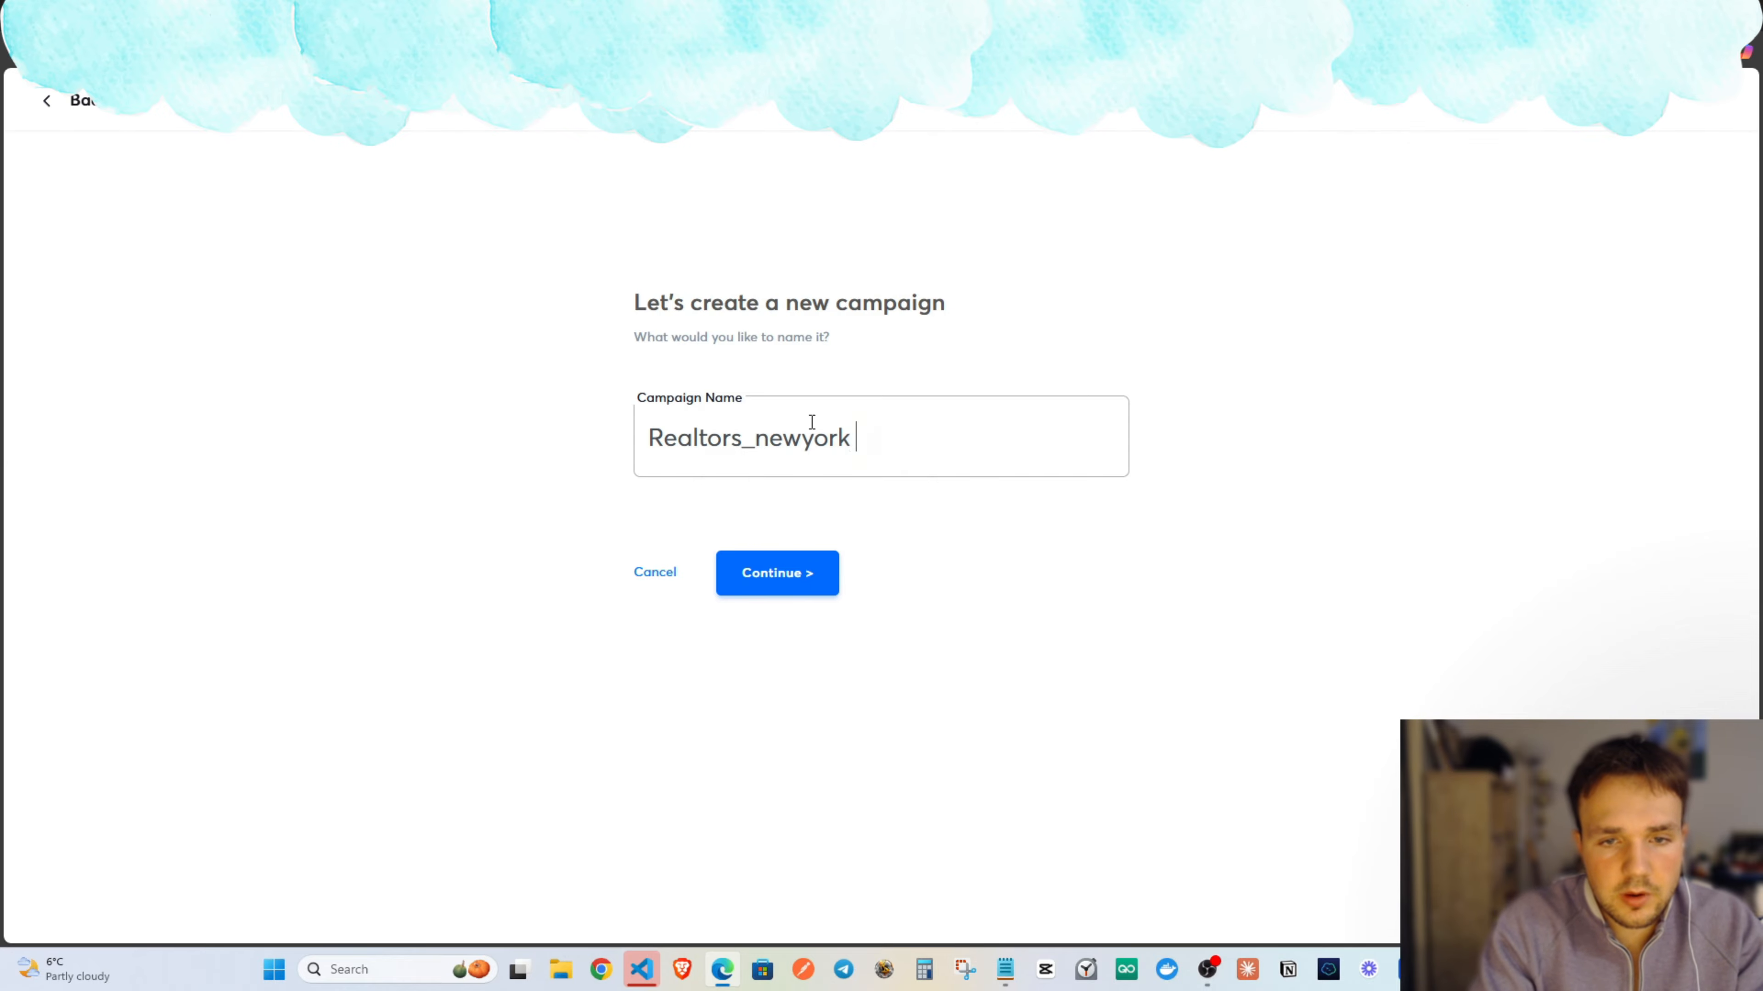
text( (emails)
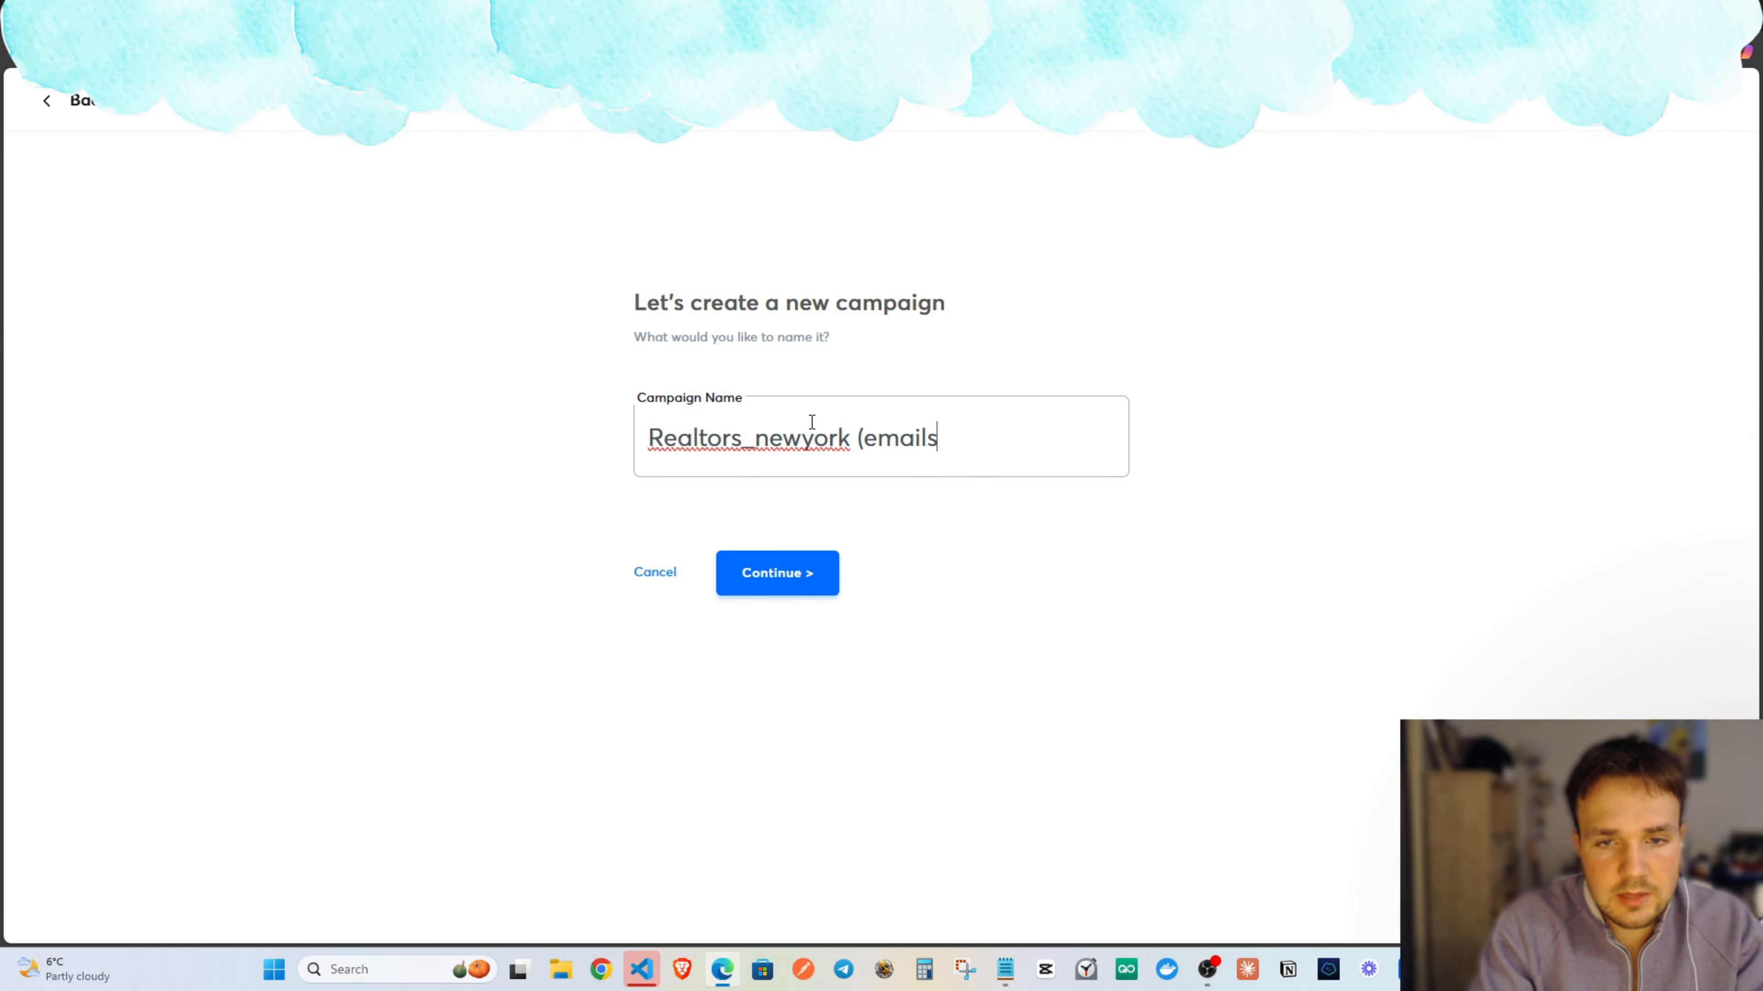
click(807, 577)
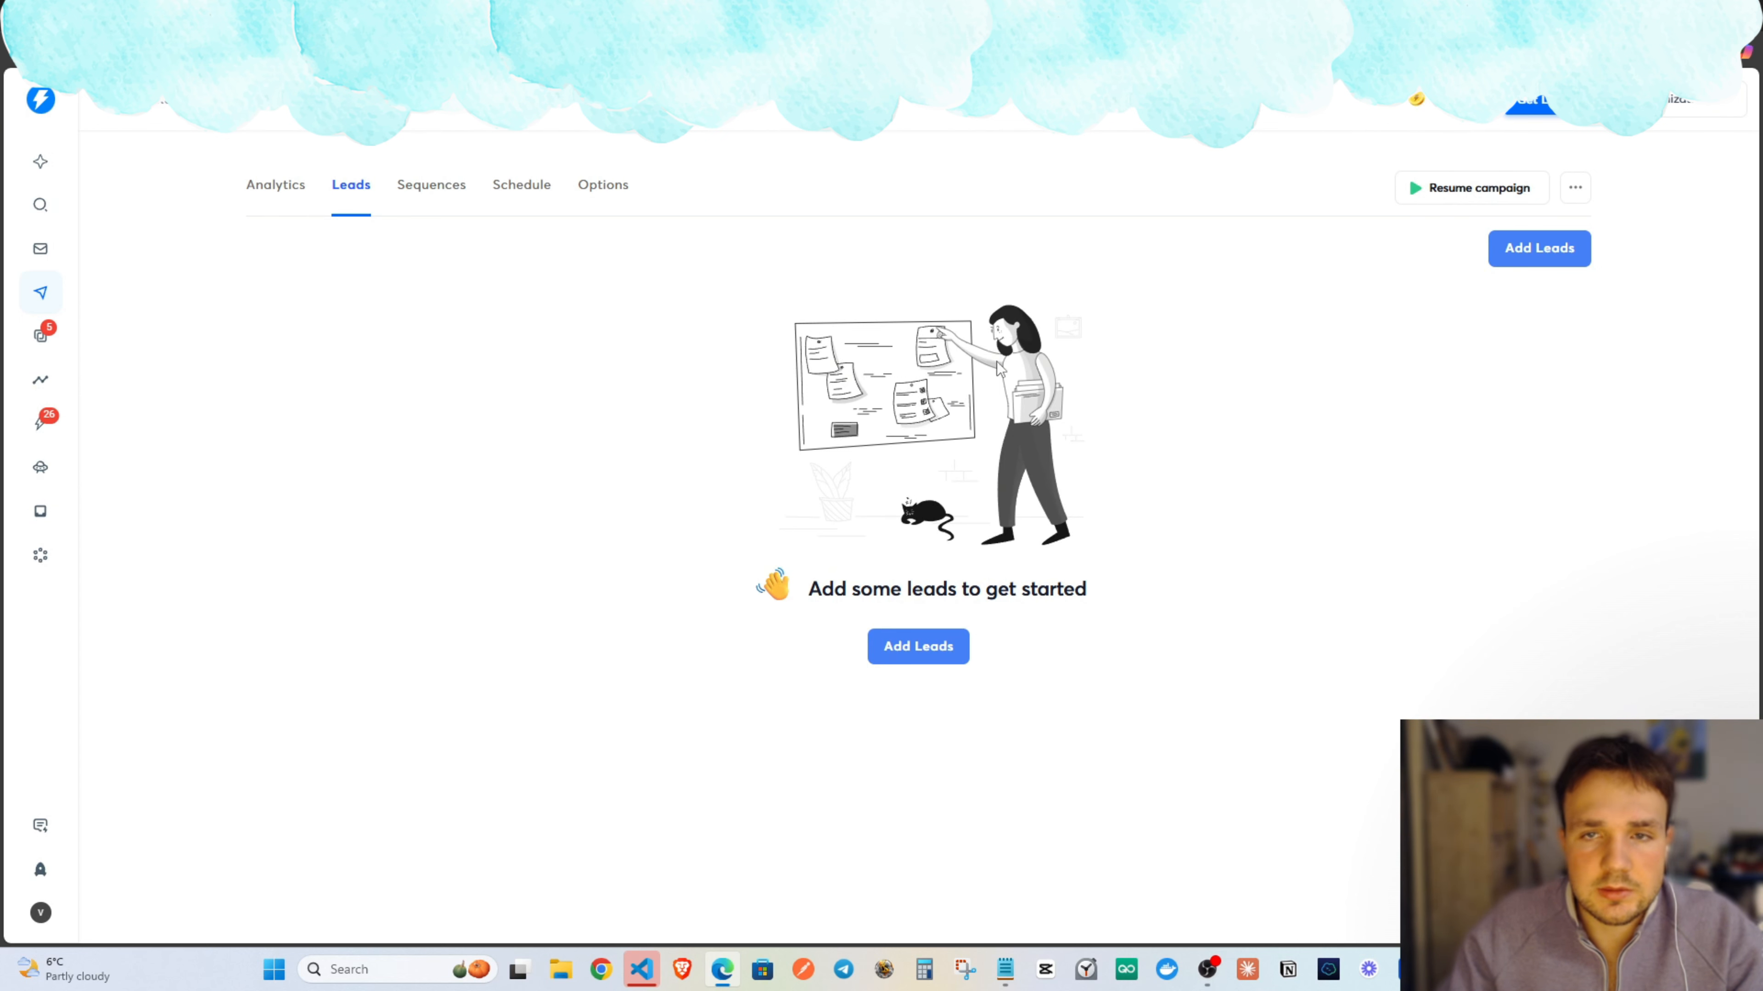
click(486, 15)
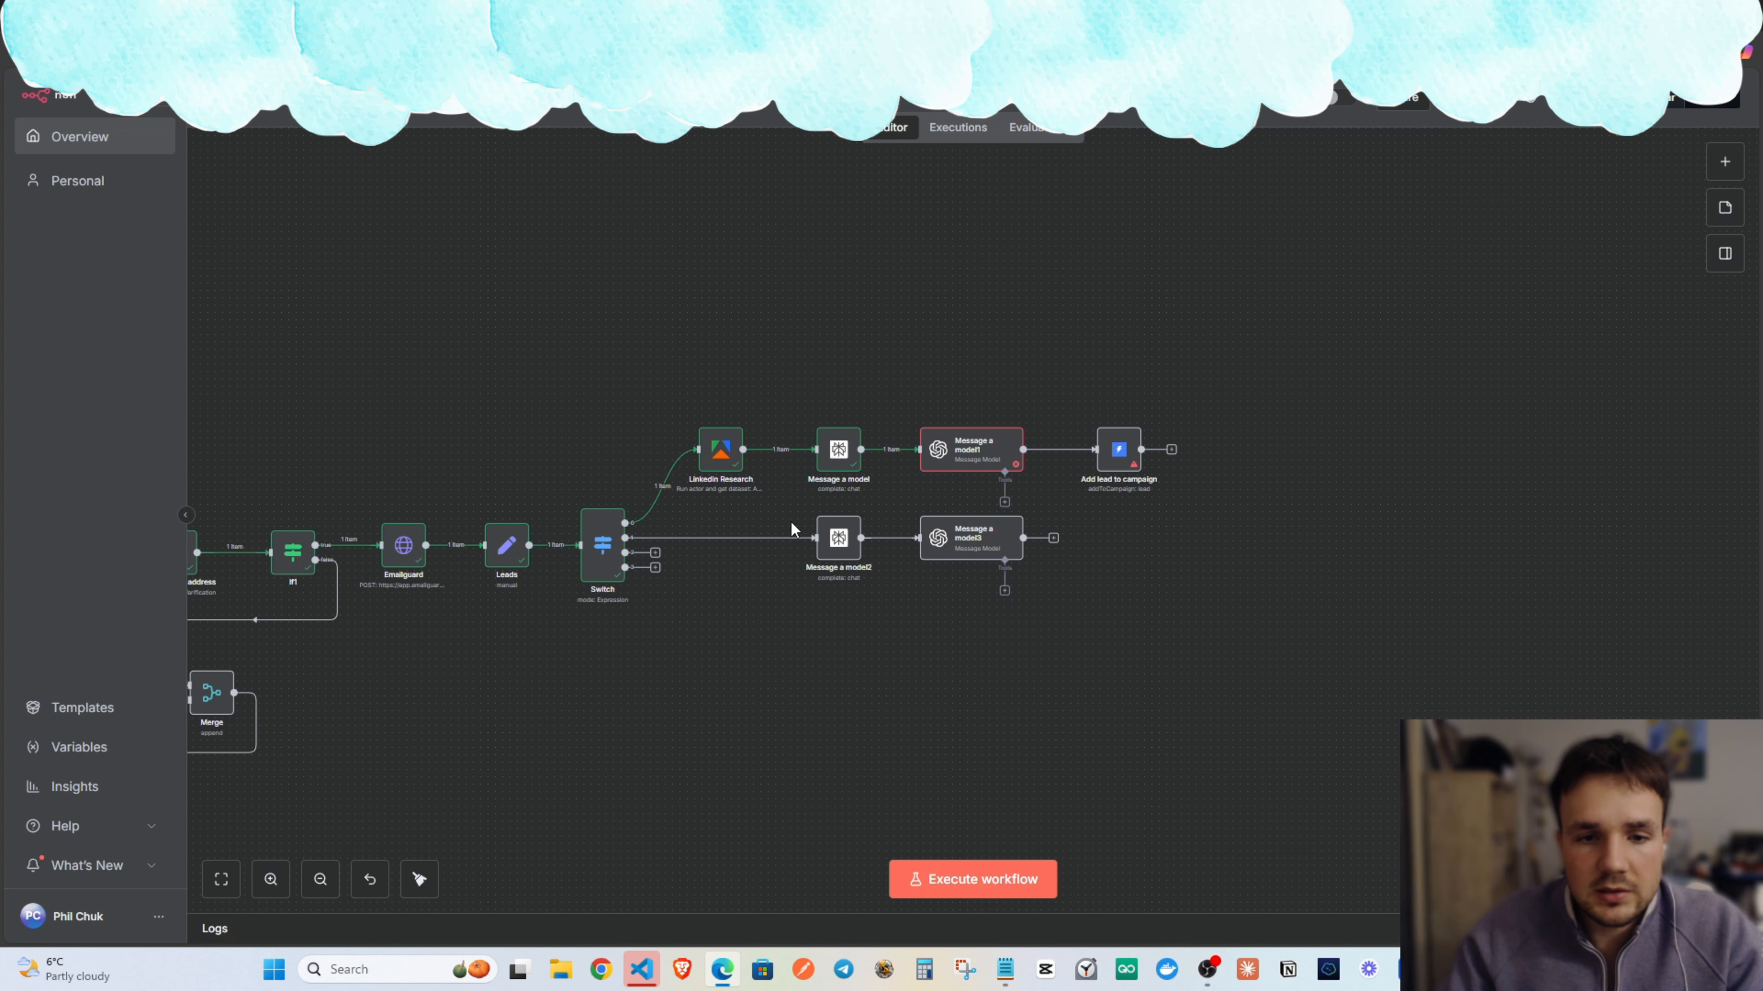
drag(747, 567, 1180, 597)
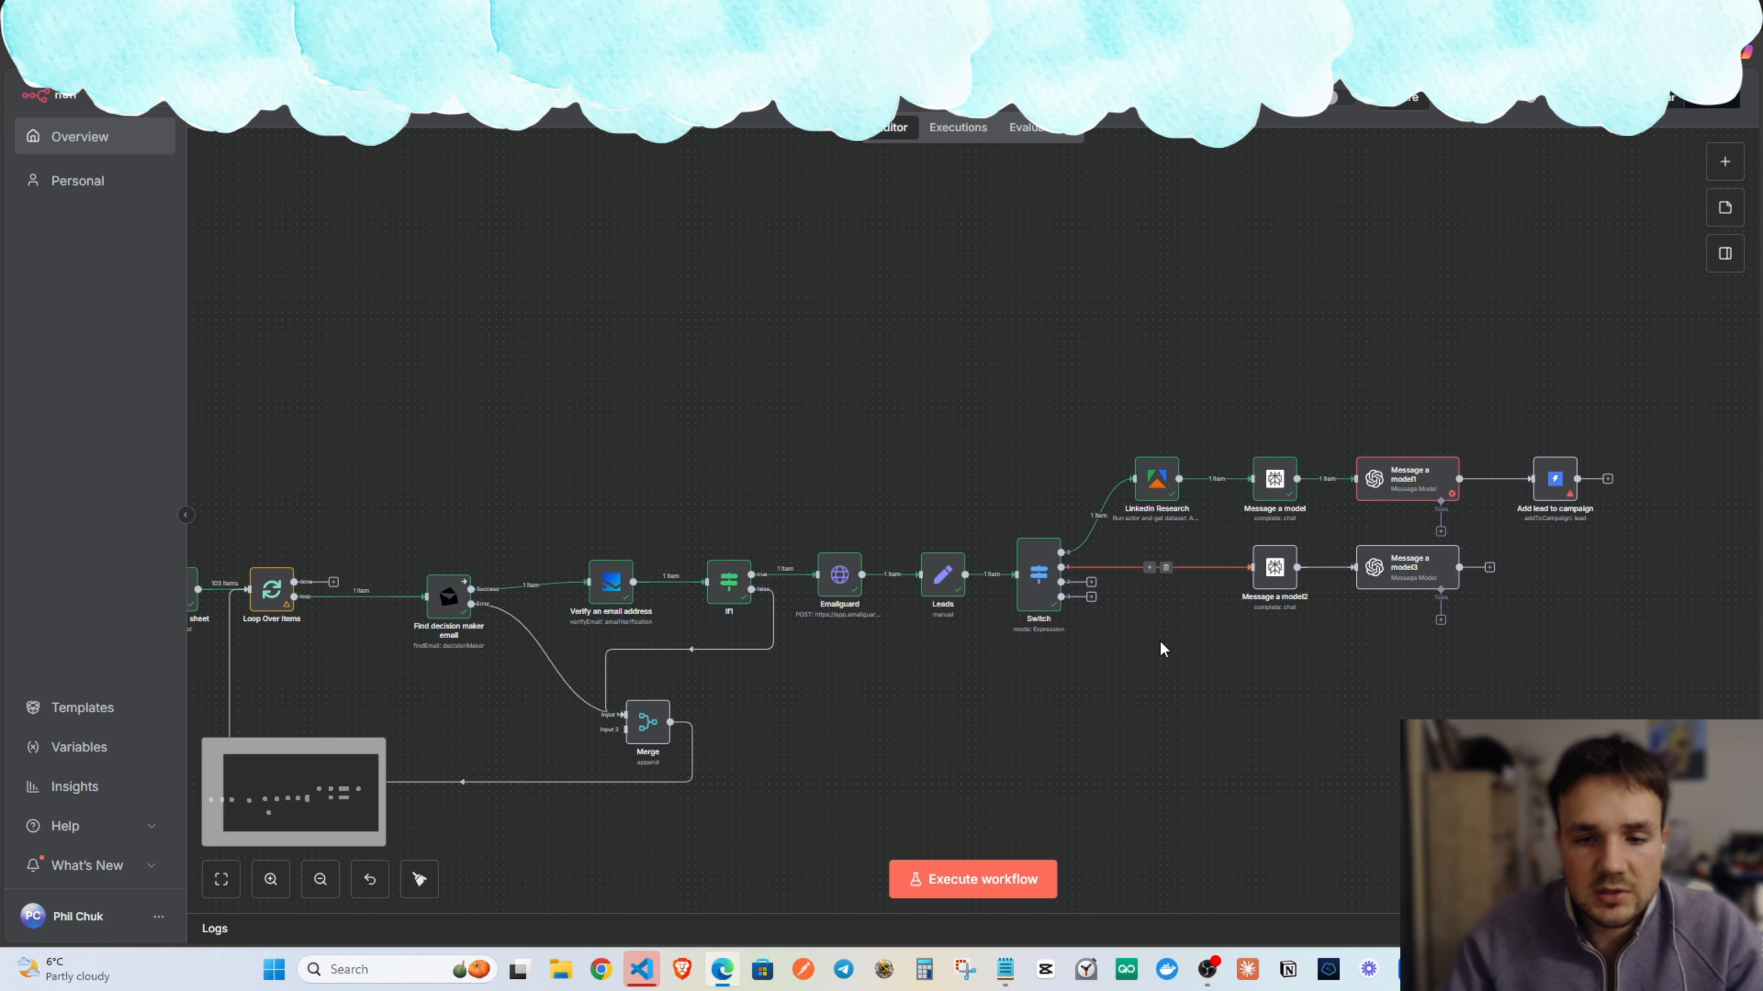
drag(1261, 656, 994, 529)
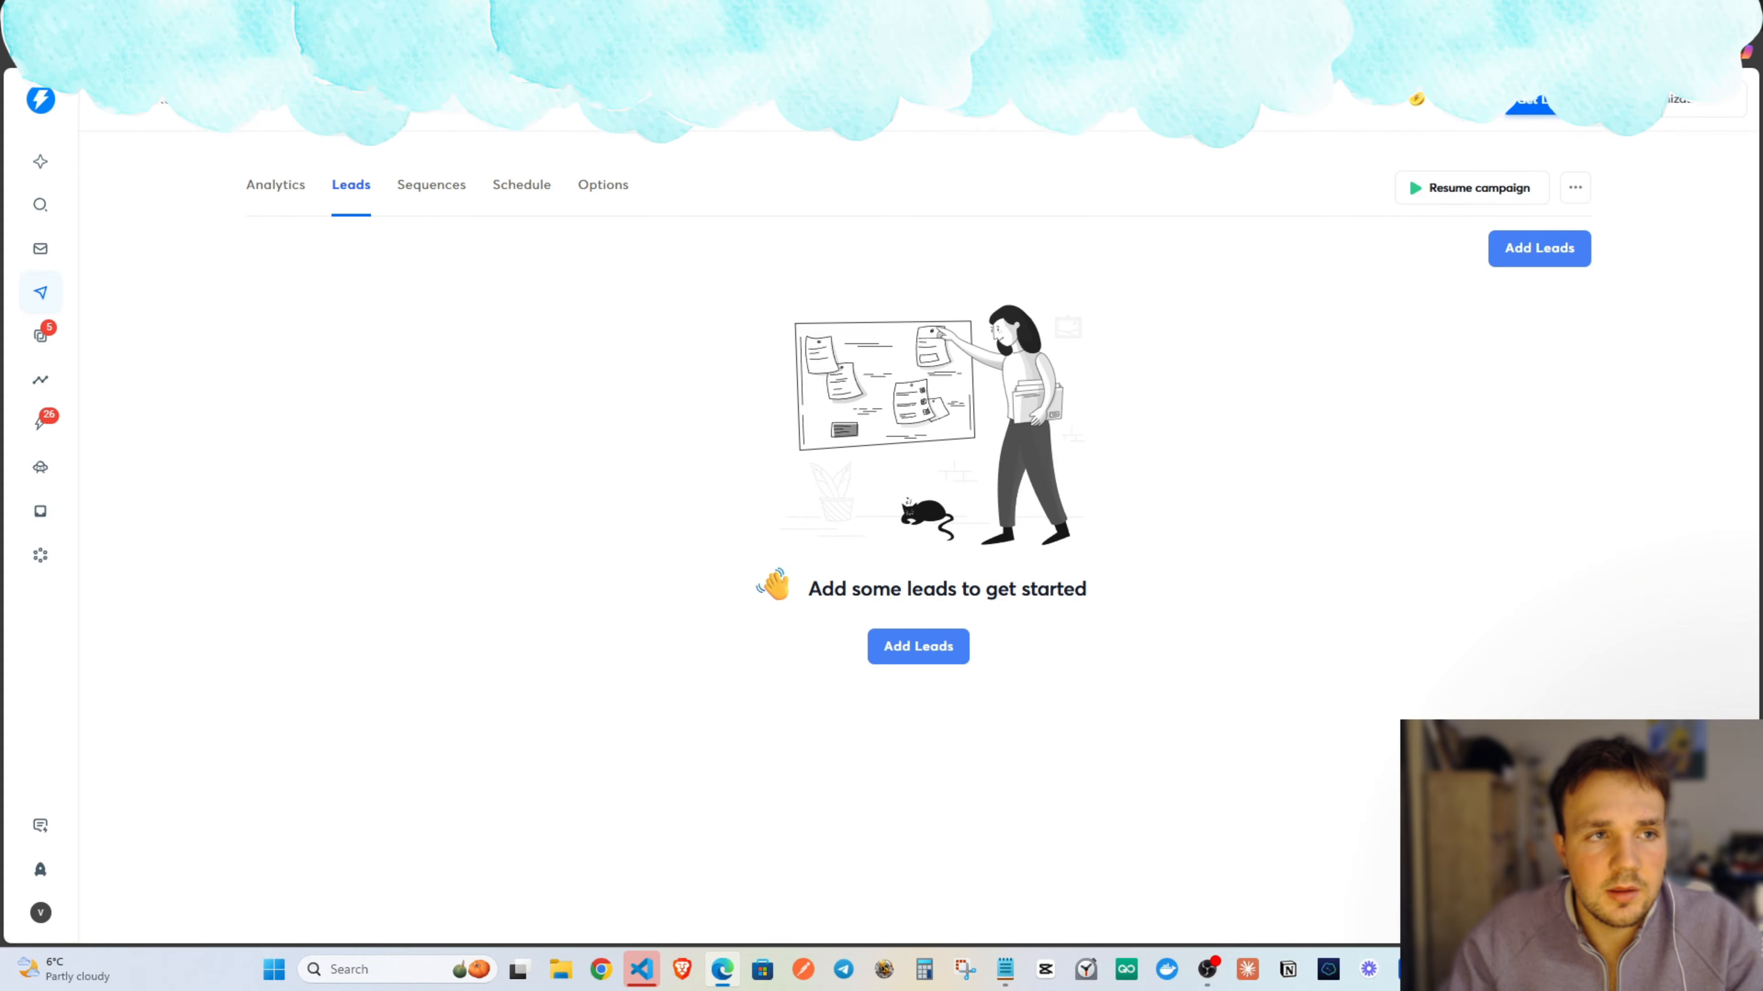
Return to Instantly's campaign list and open Settings from the account avatar menu.
click(694, 16)
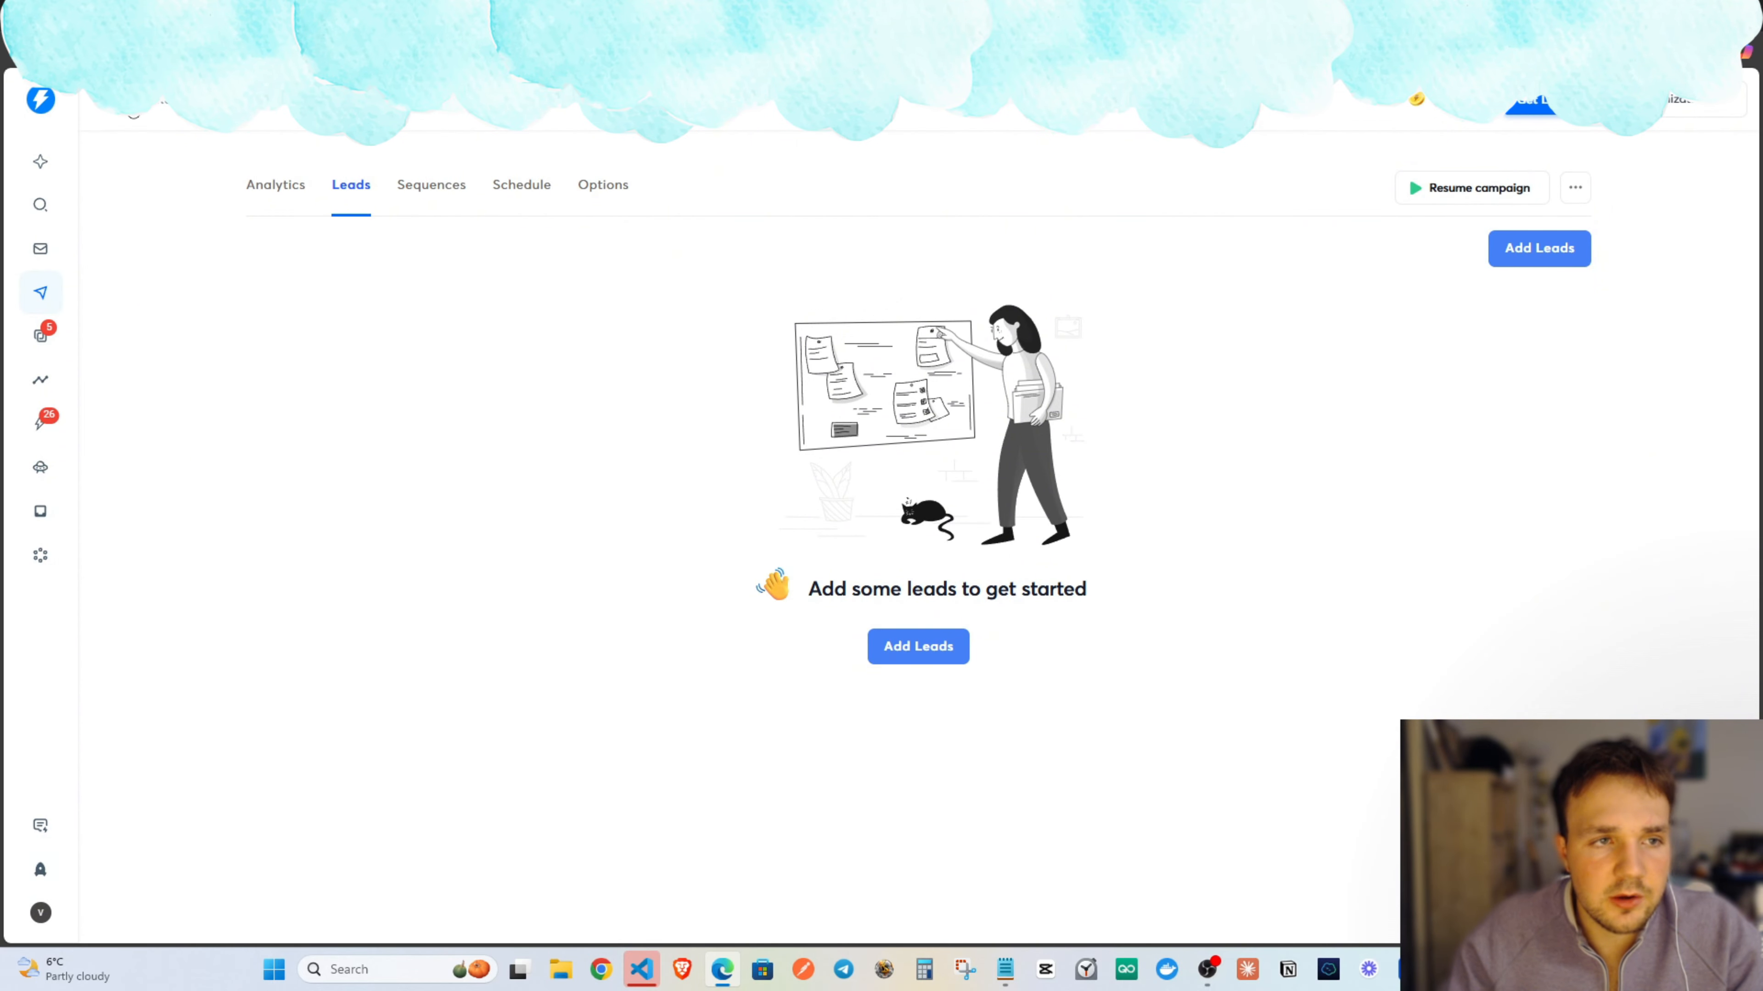
click(41, 293)
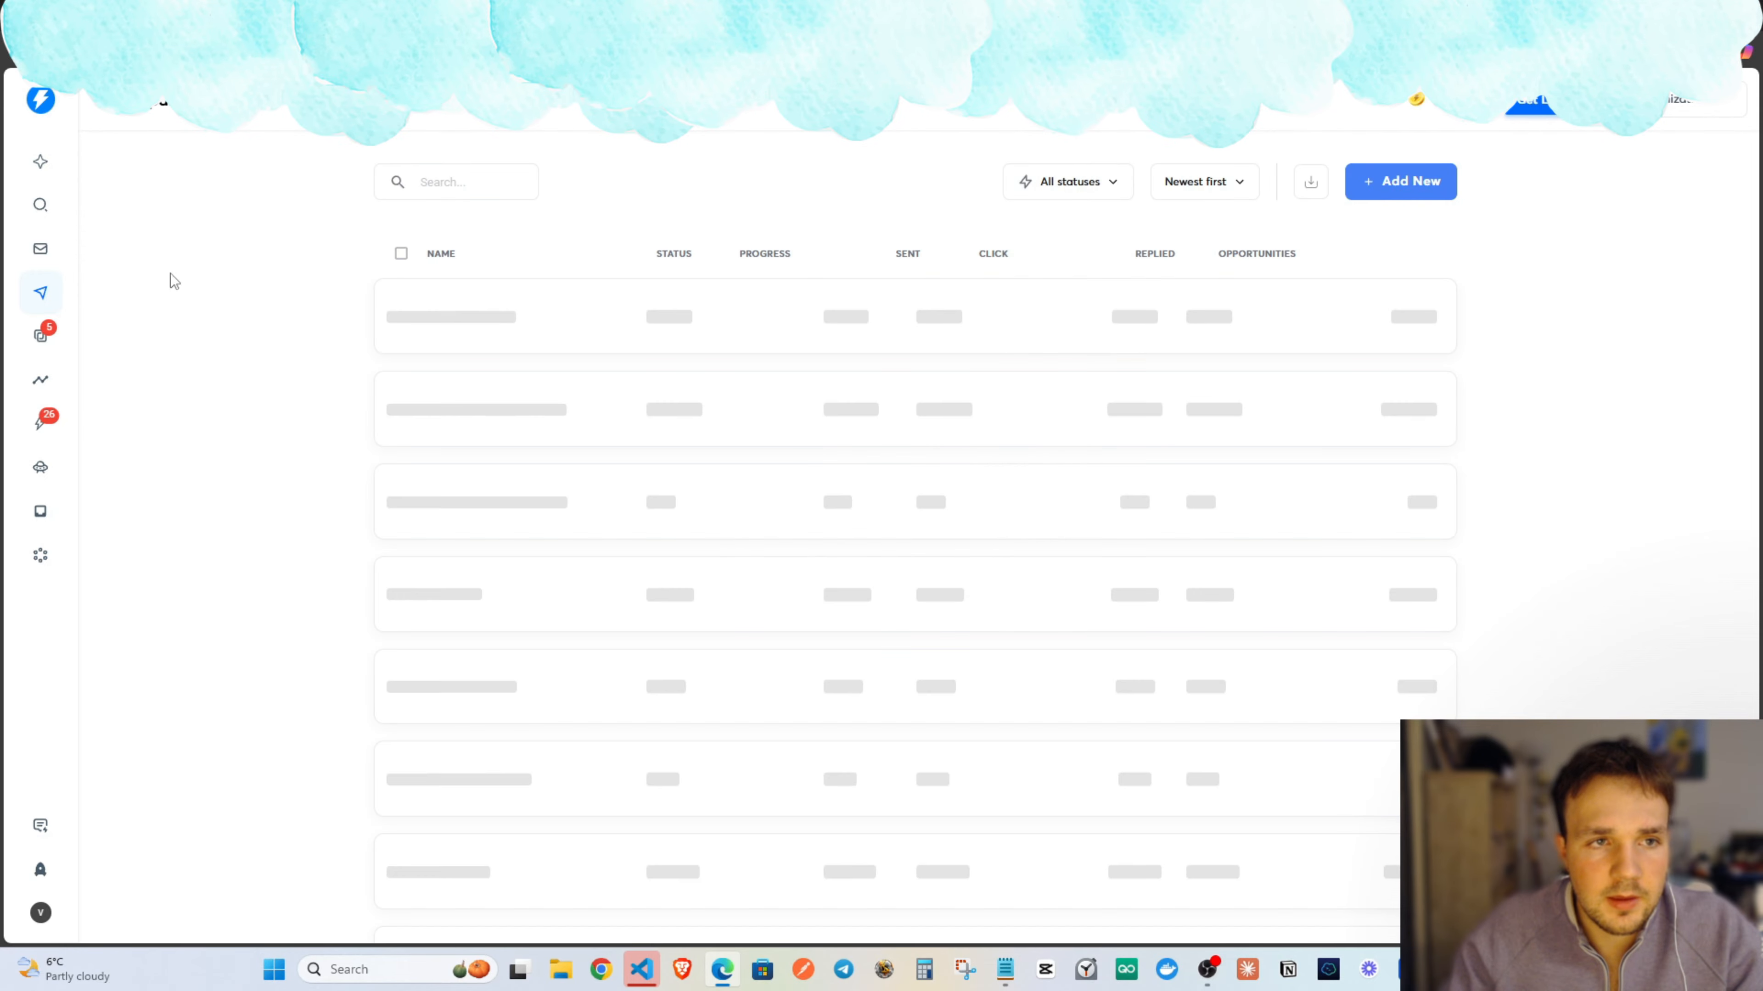
click(40, 913)
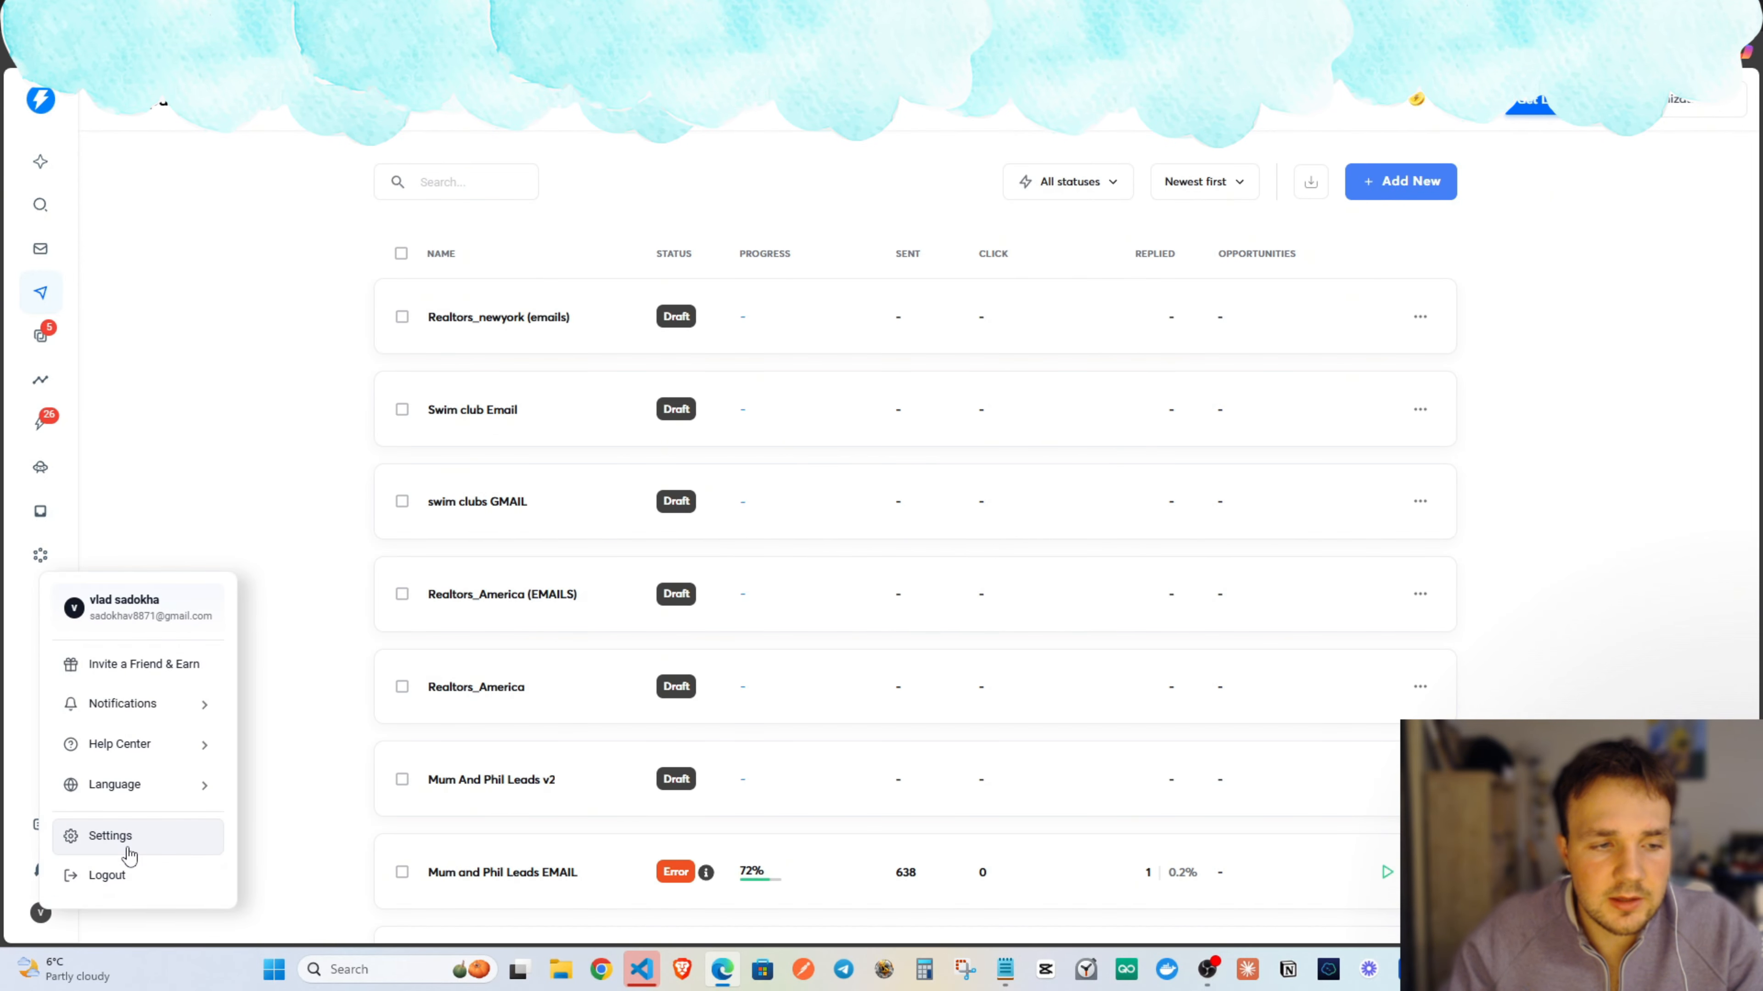
click(40, 914)
click(40, 914)
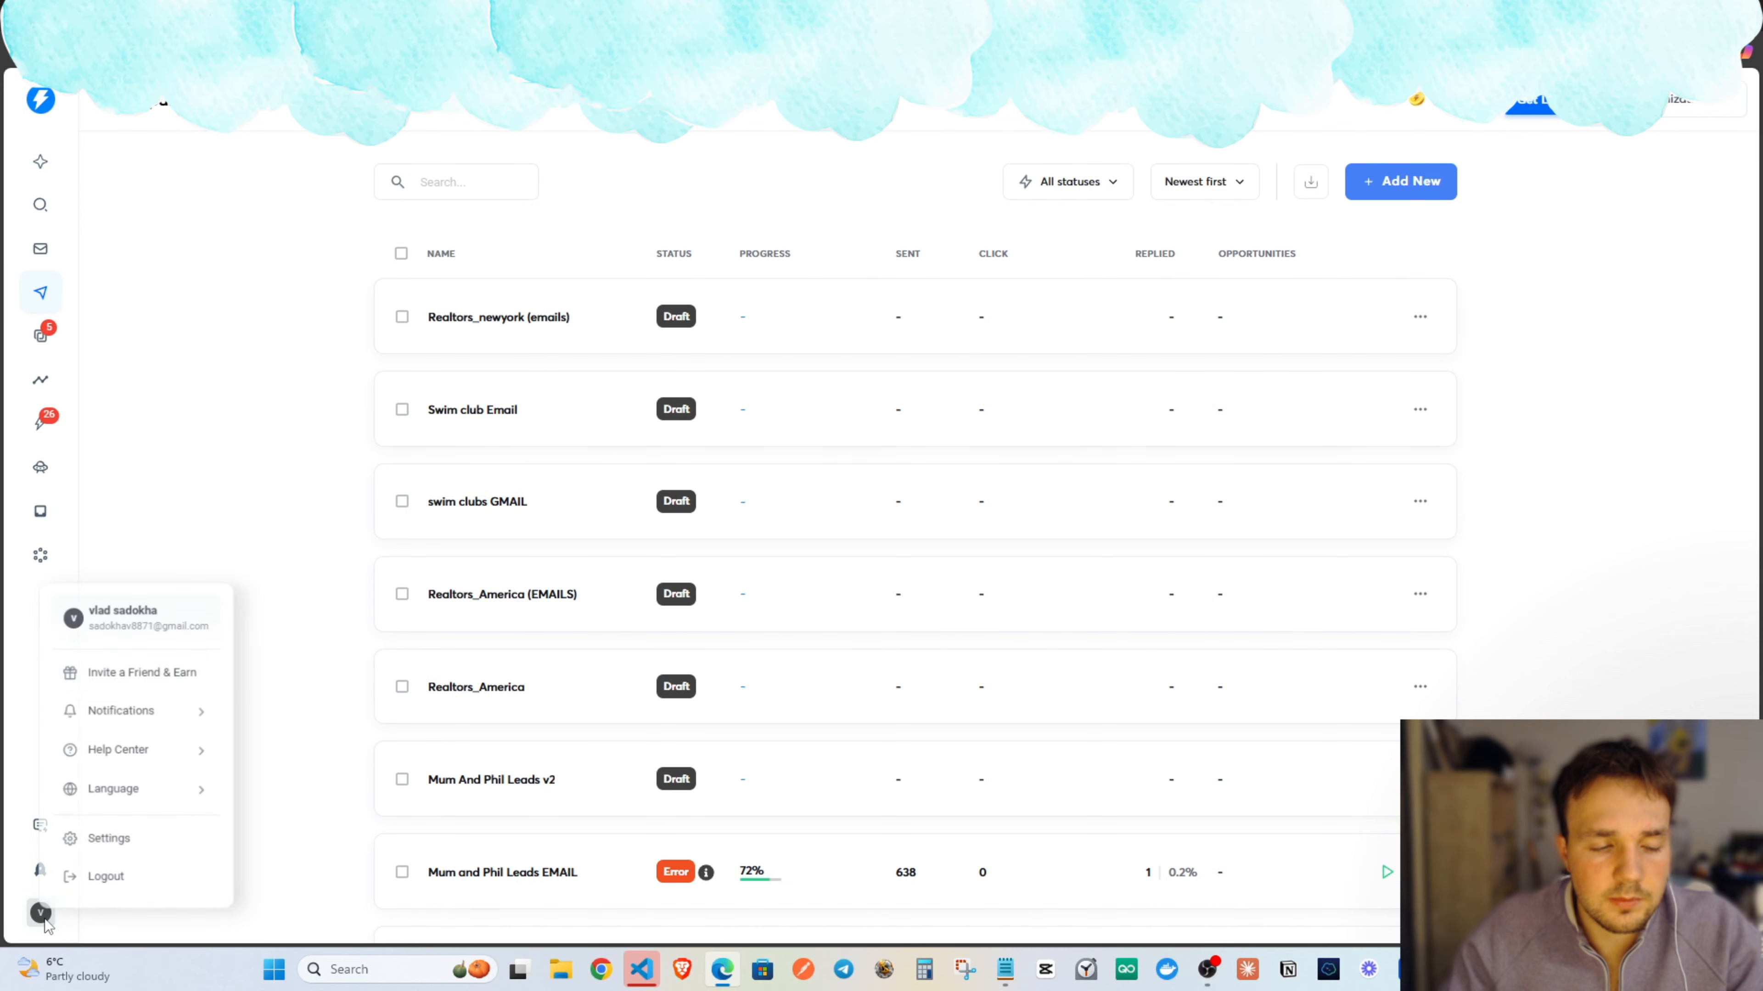
click(81, 841)
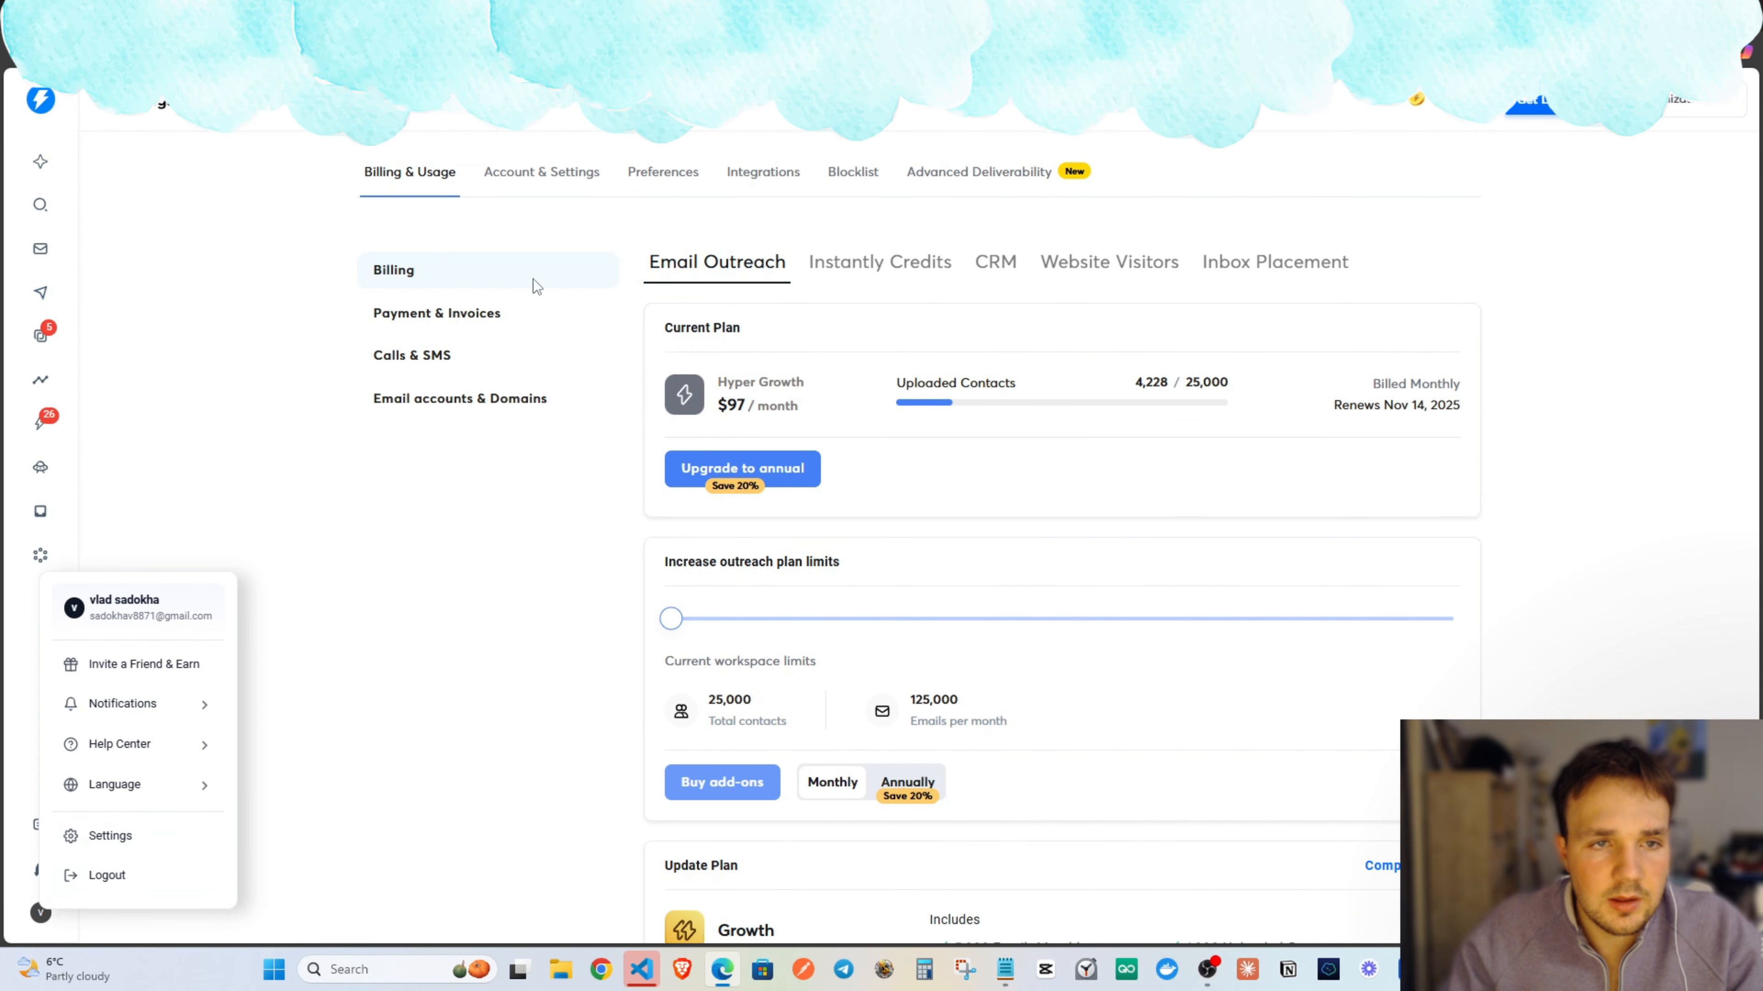
Open Integrations > API Keys to view existing keys, cancelling the Create API Key dialog.
click(536, 182)
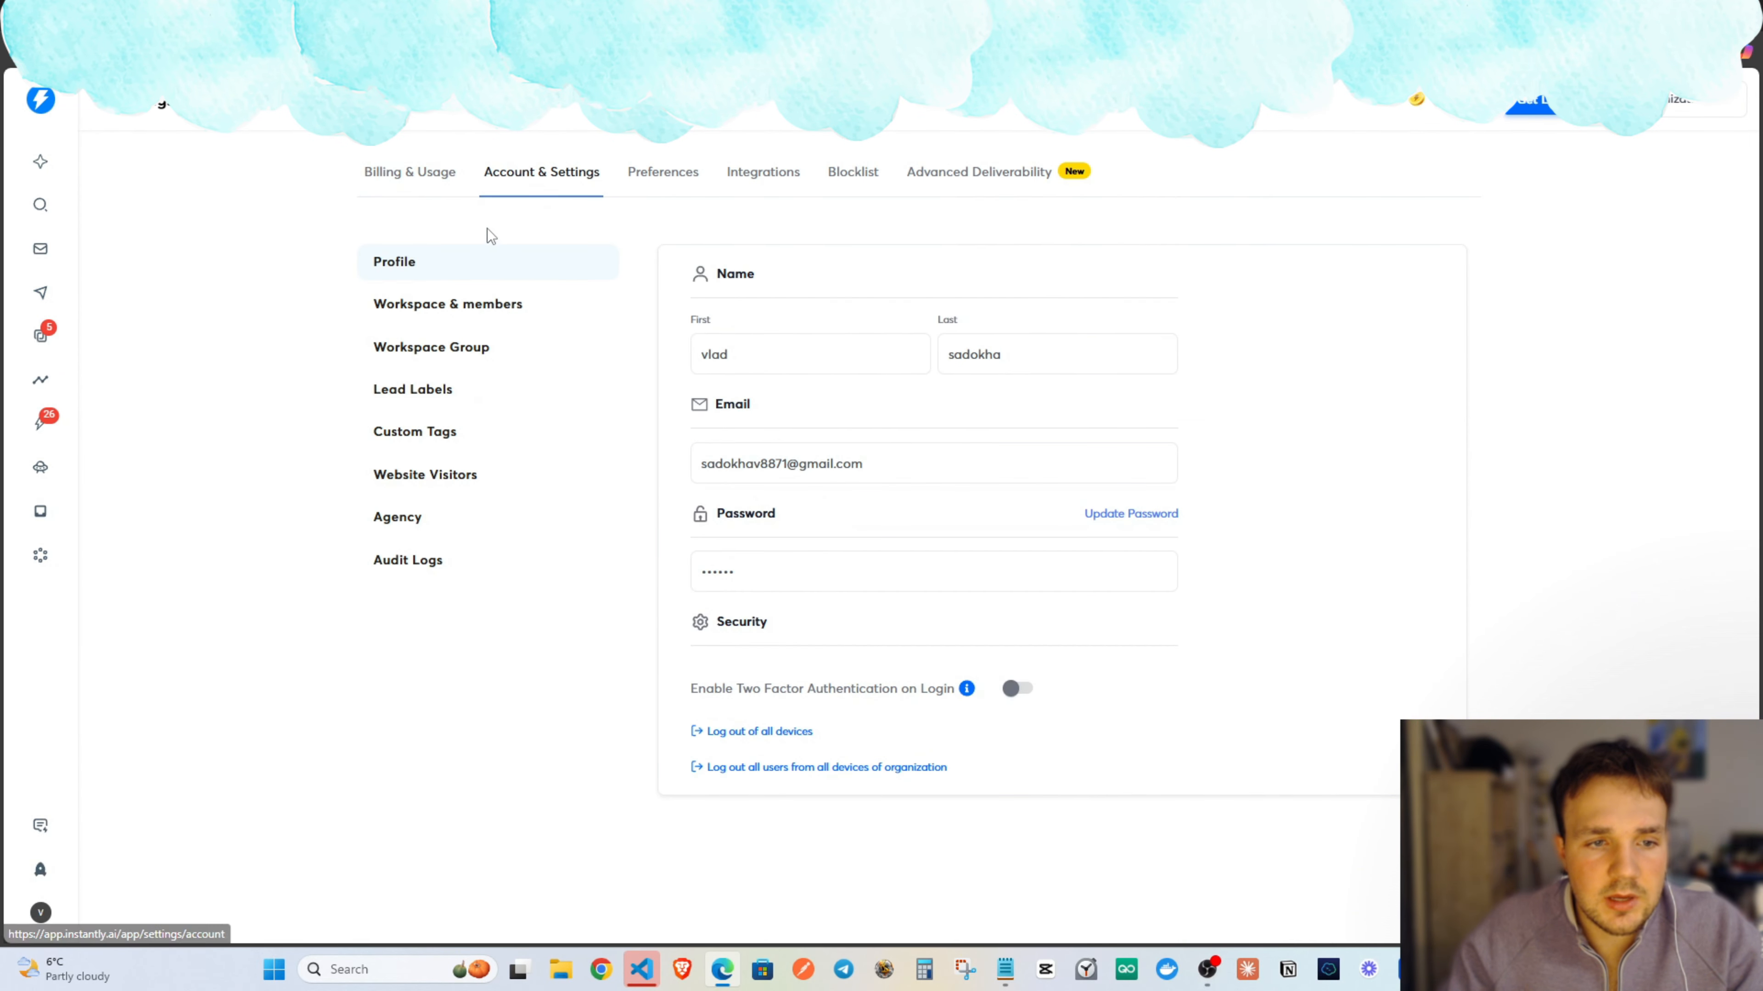
click(431, 201)
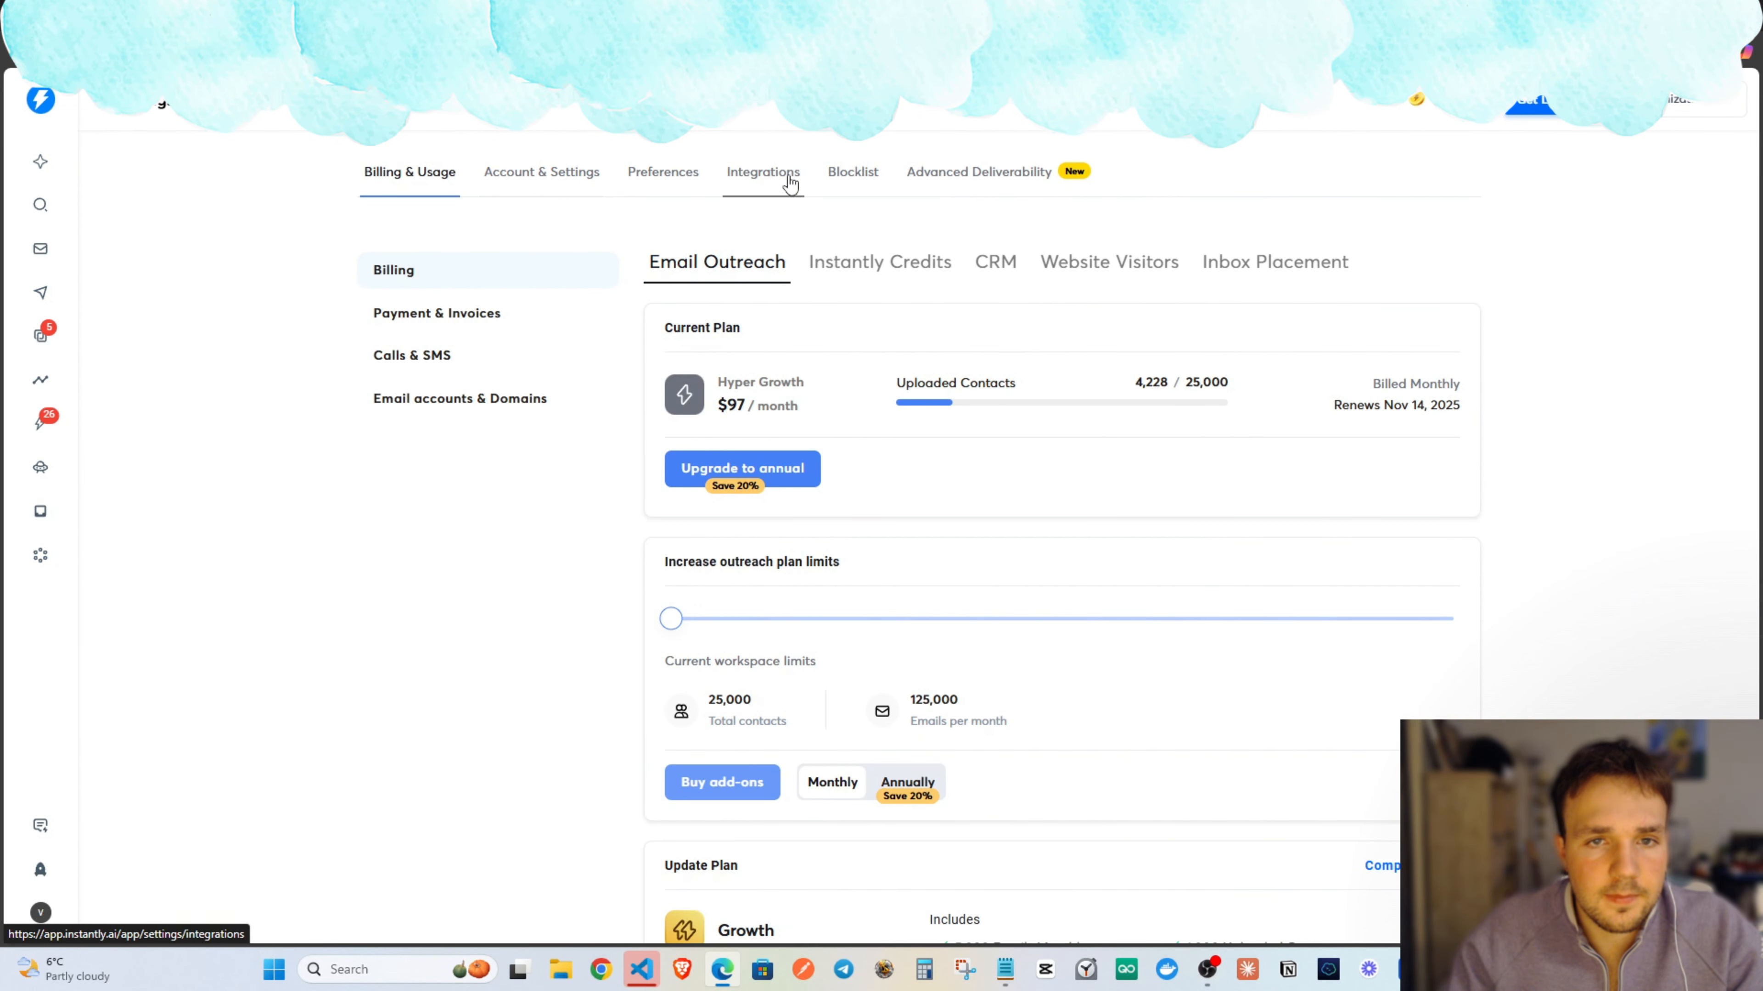
click(548, 177)
click(802, 174)
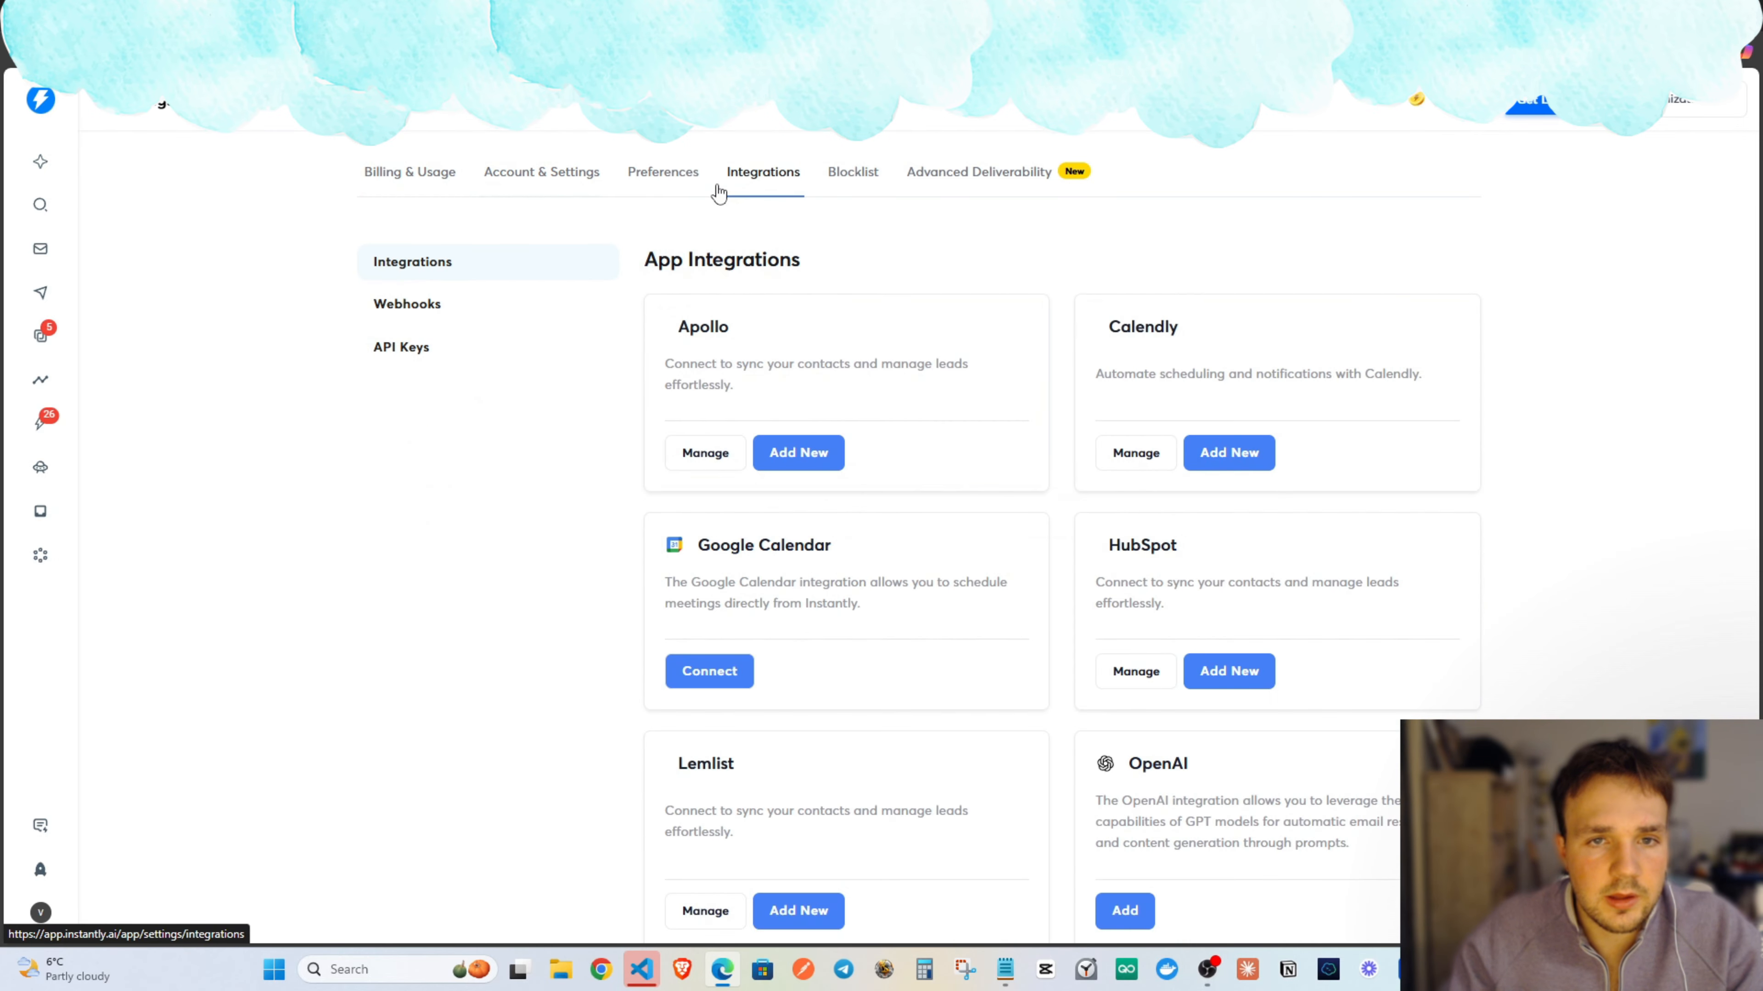
click(429, 347)
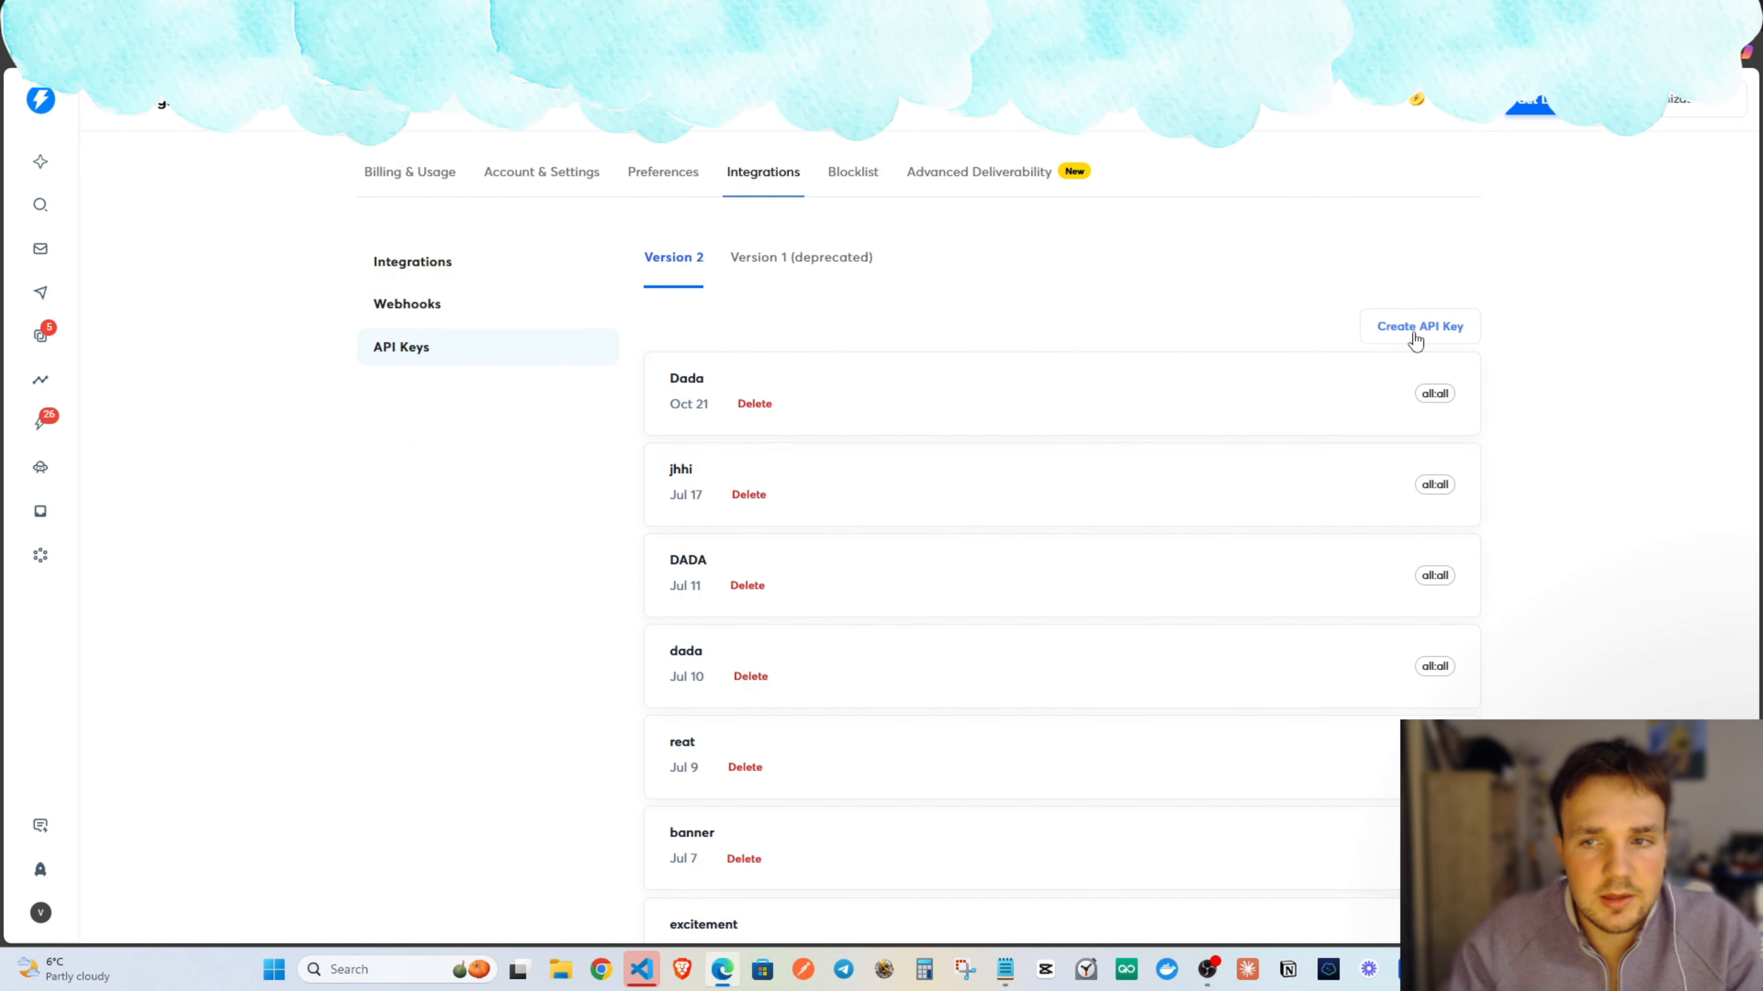
click(1415, 332)
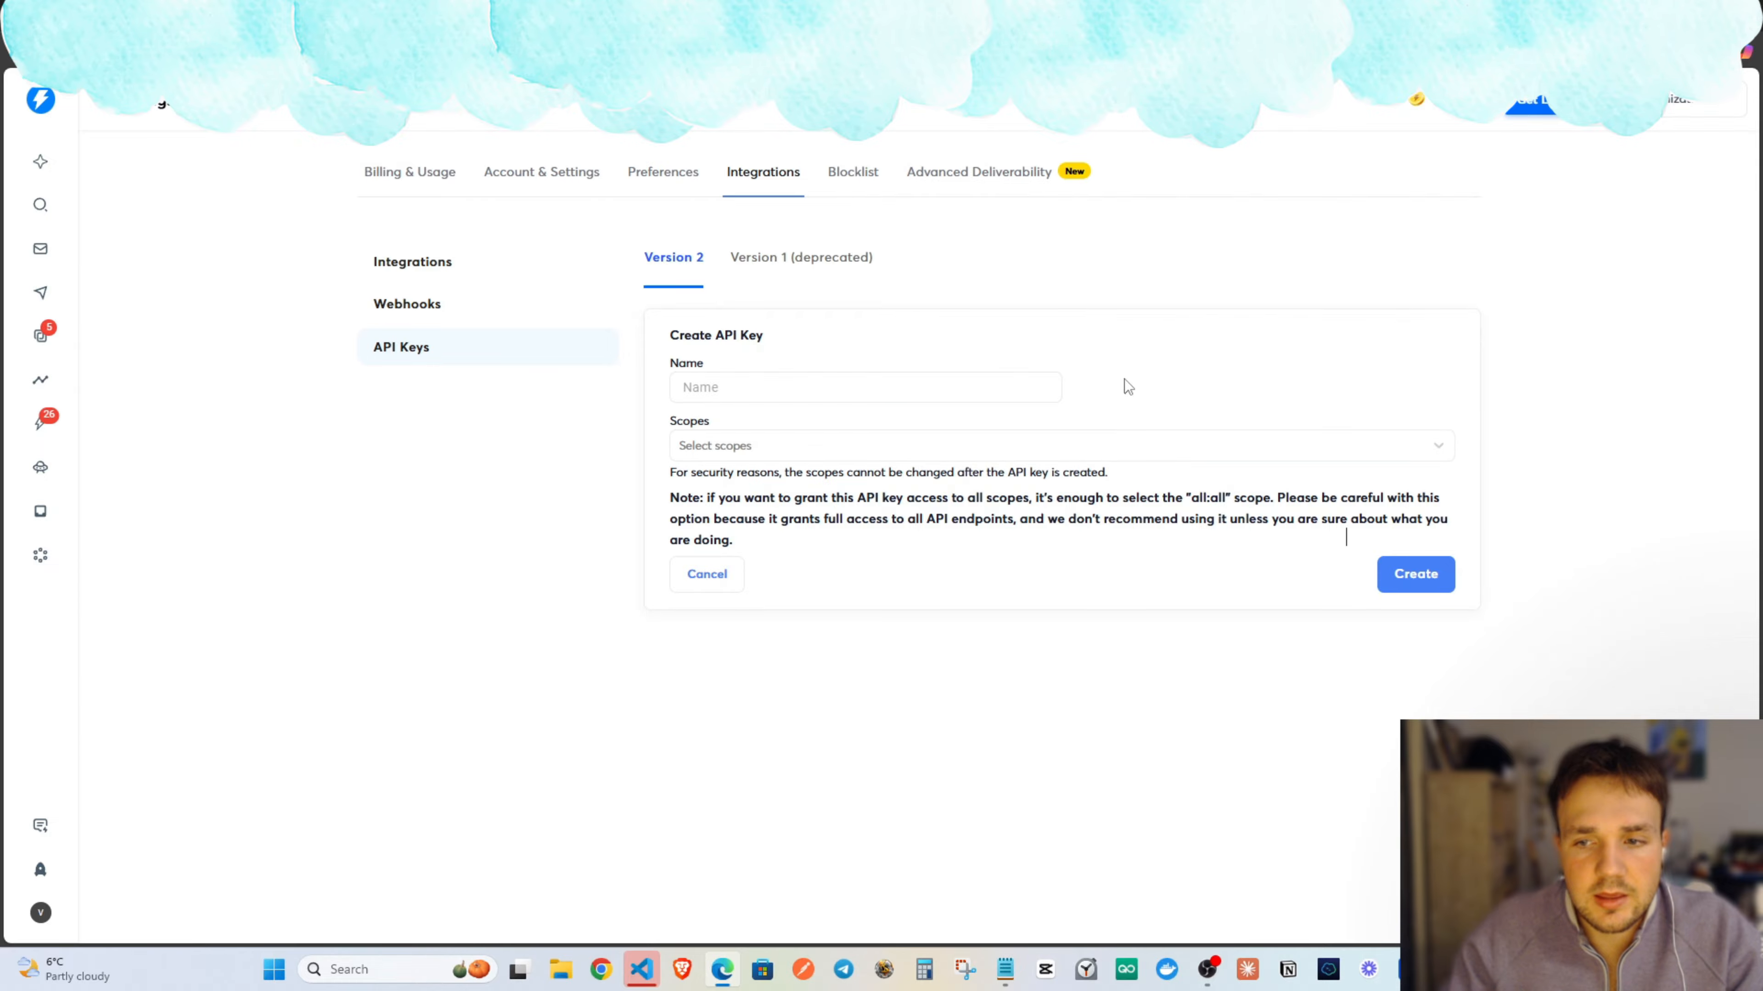
click(704, 574)
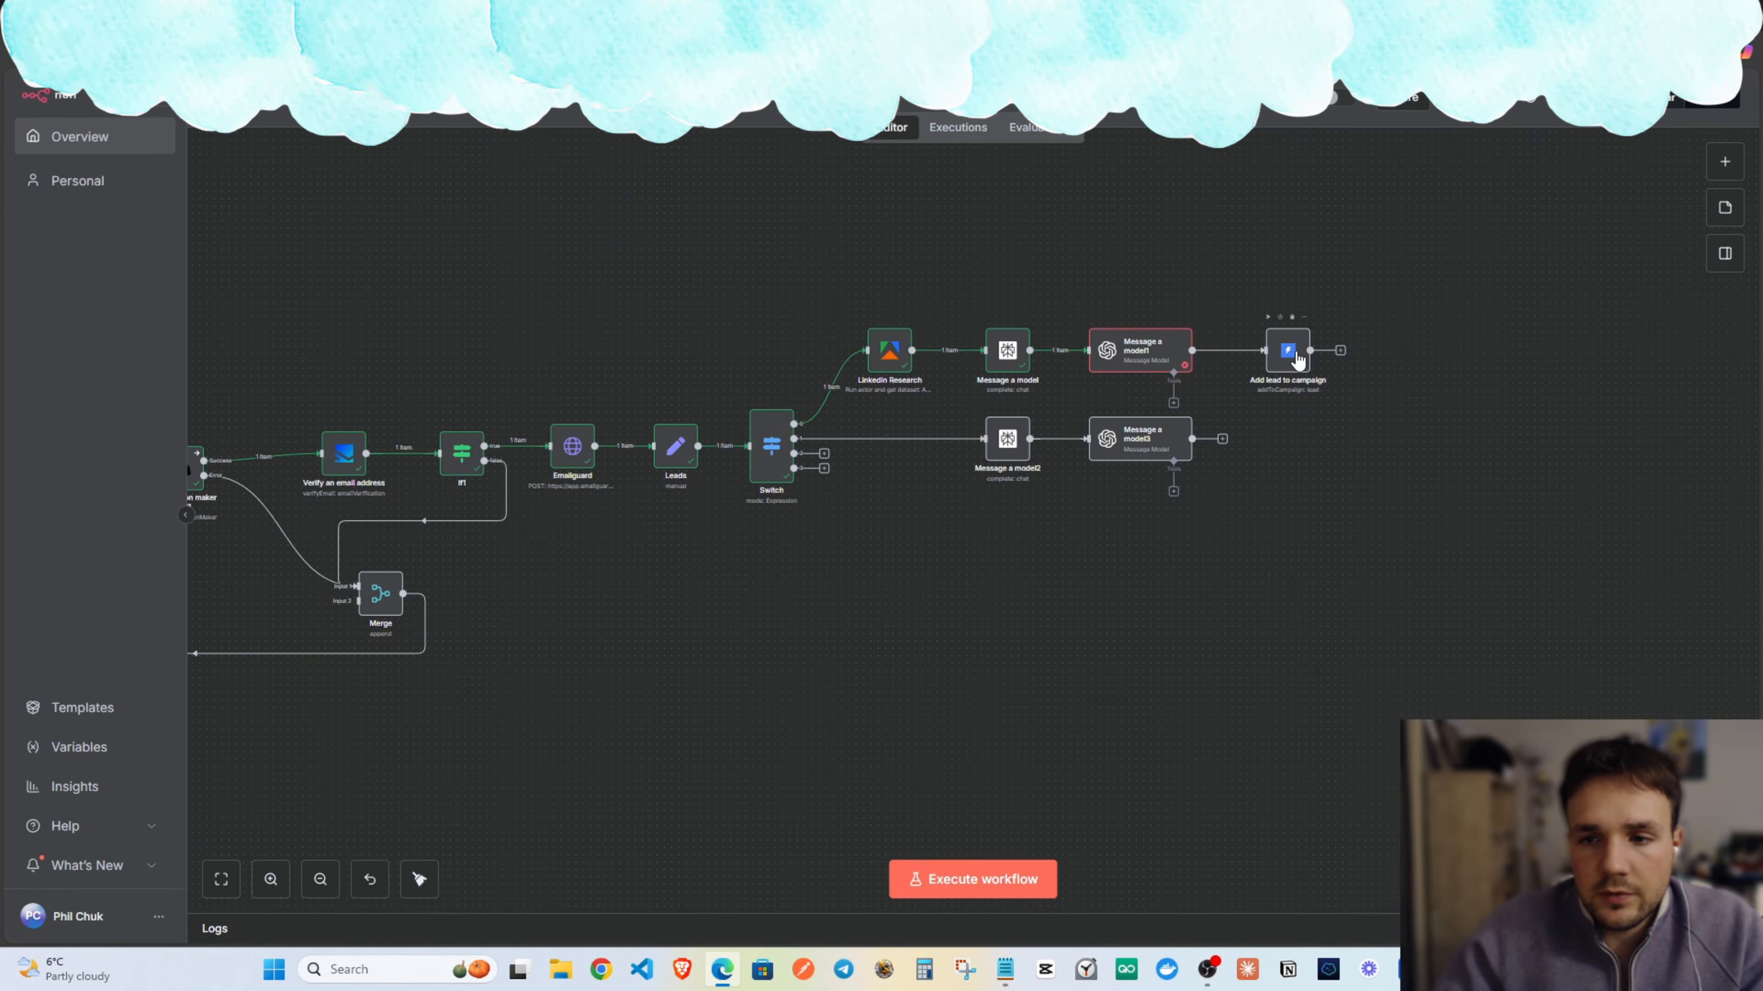
Give the Add lead to campaign node a new Instantly account credential using the pasted API key.
double_click(1285, 351)
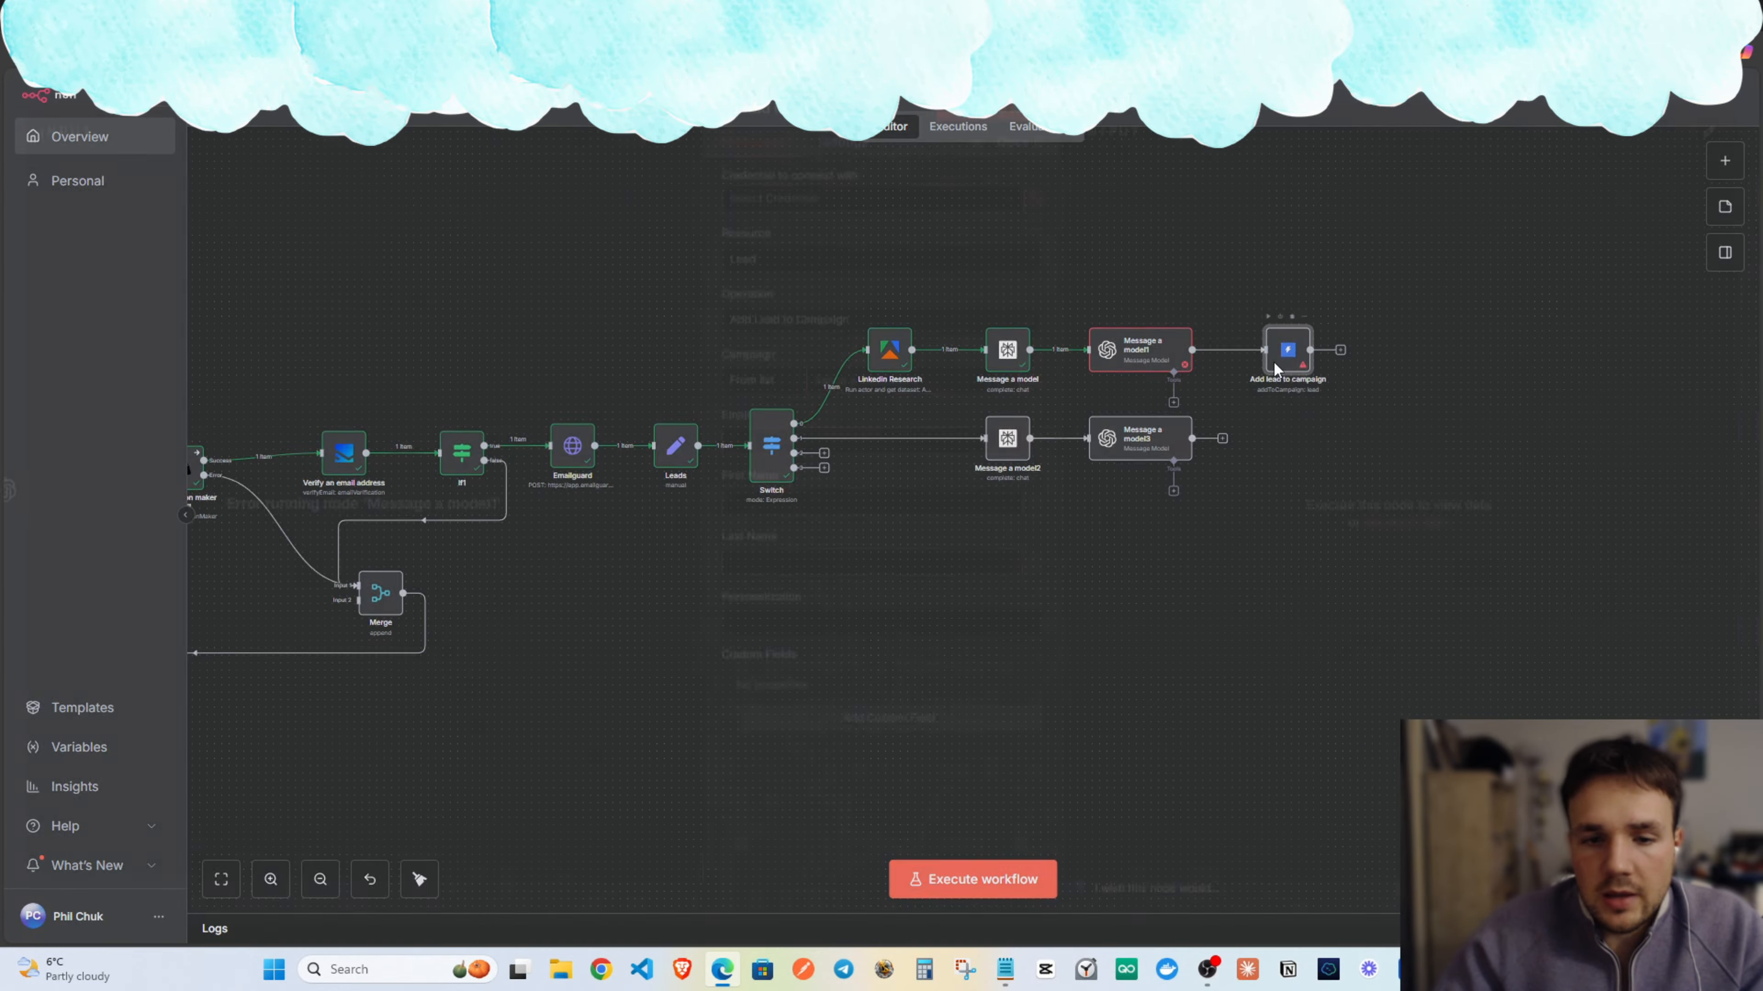
click(926, 216)
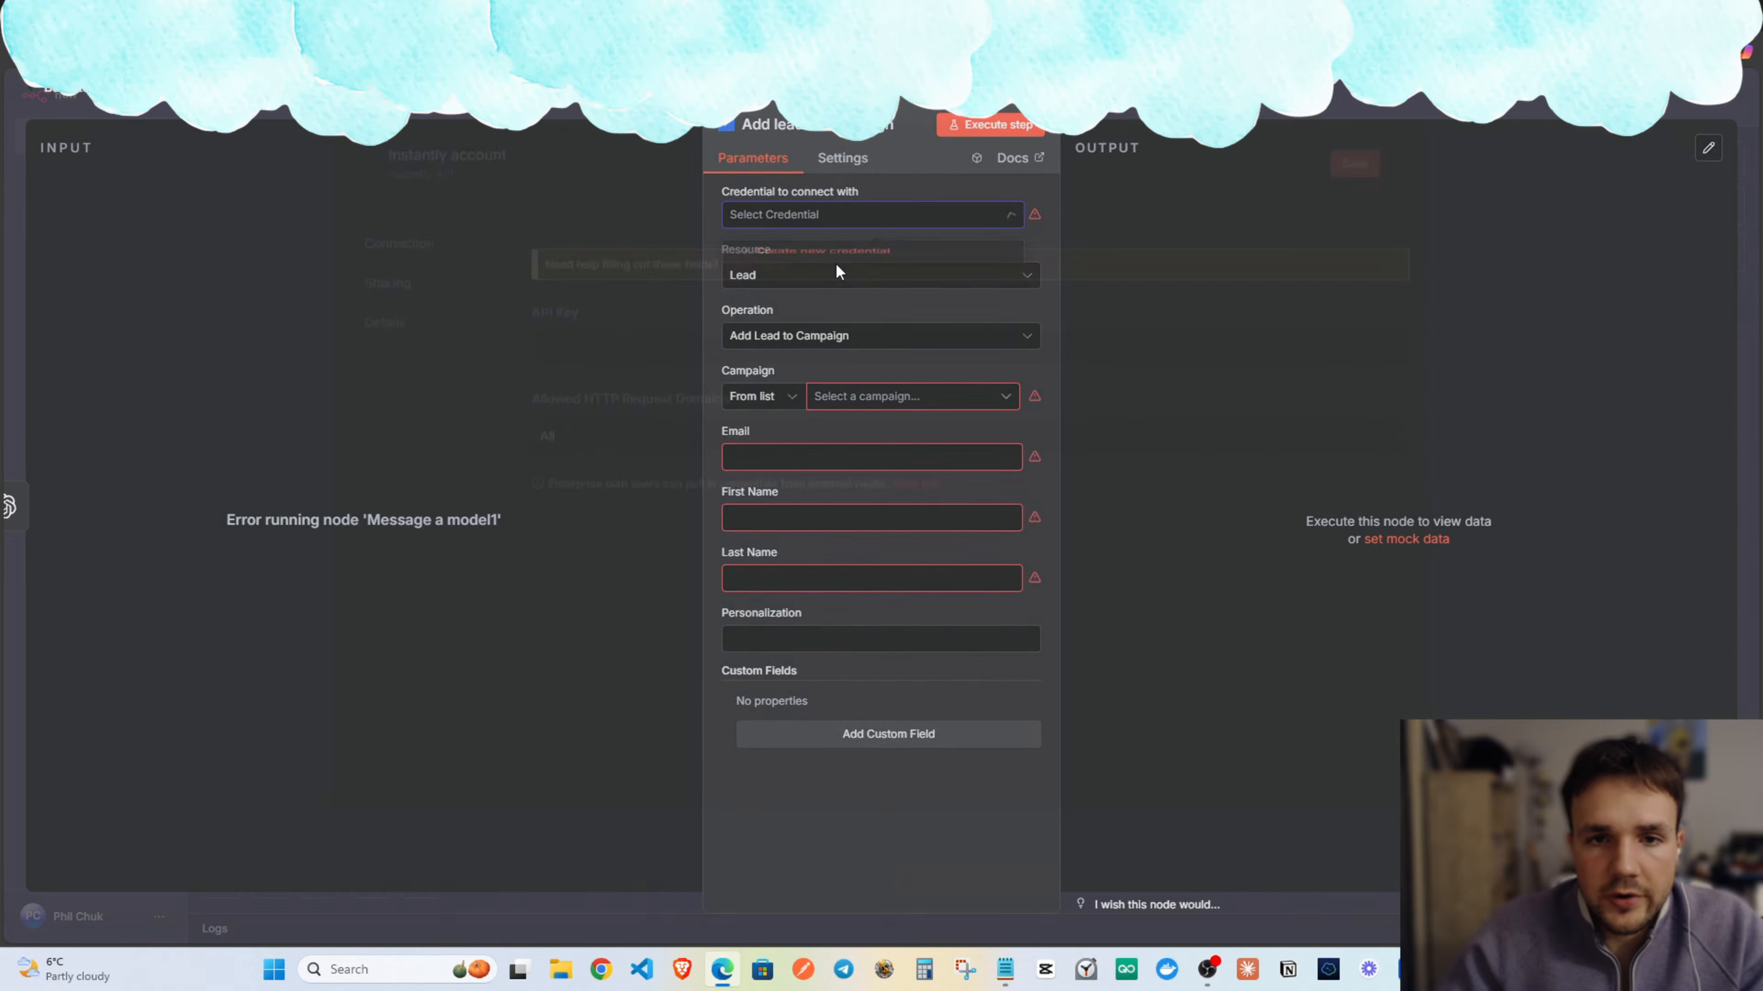
click(837, 259)
key(ctrl+v)
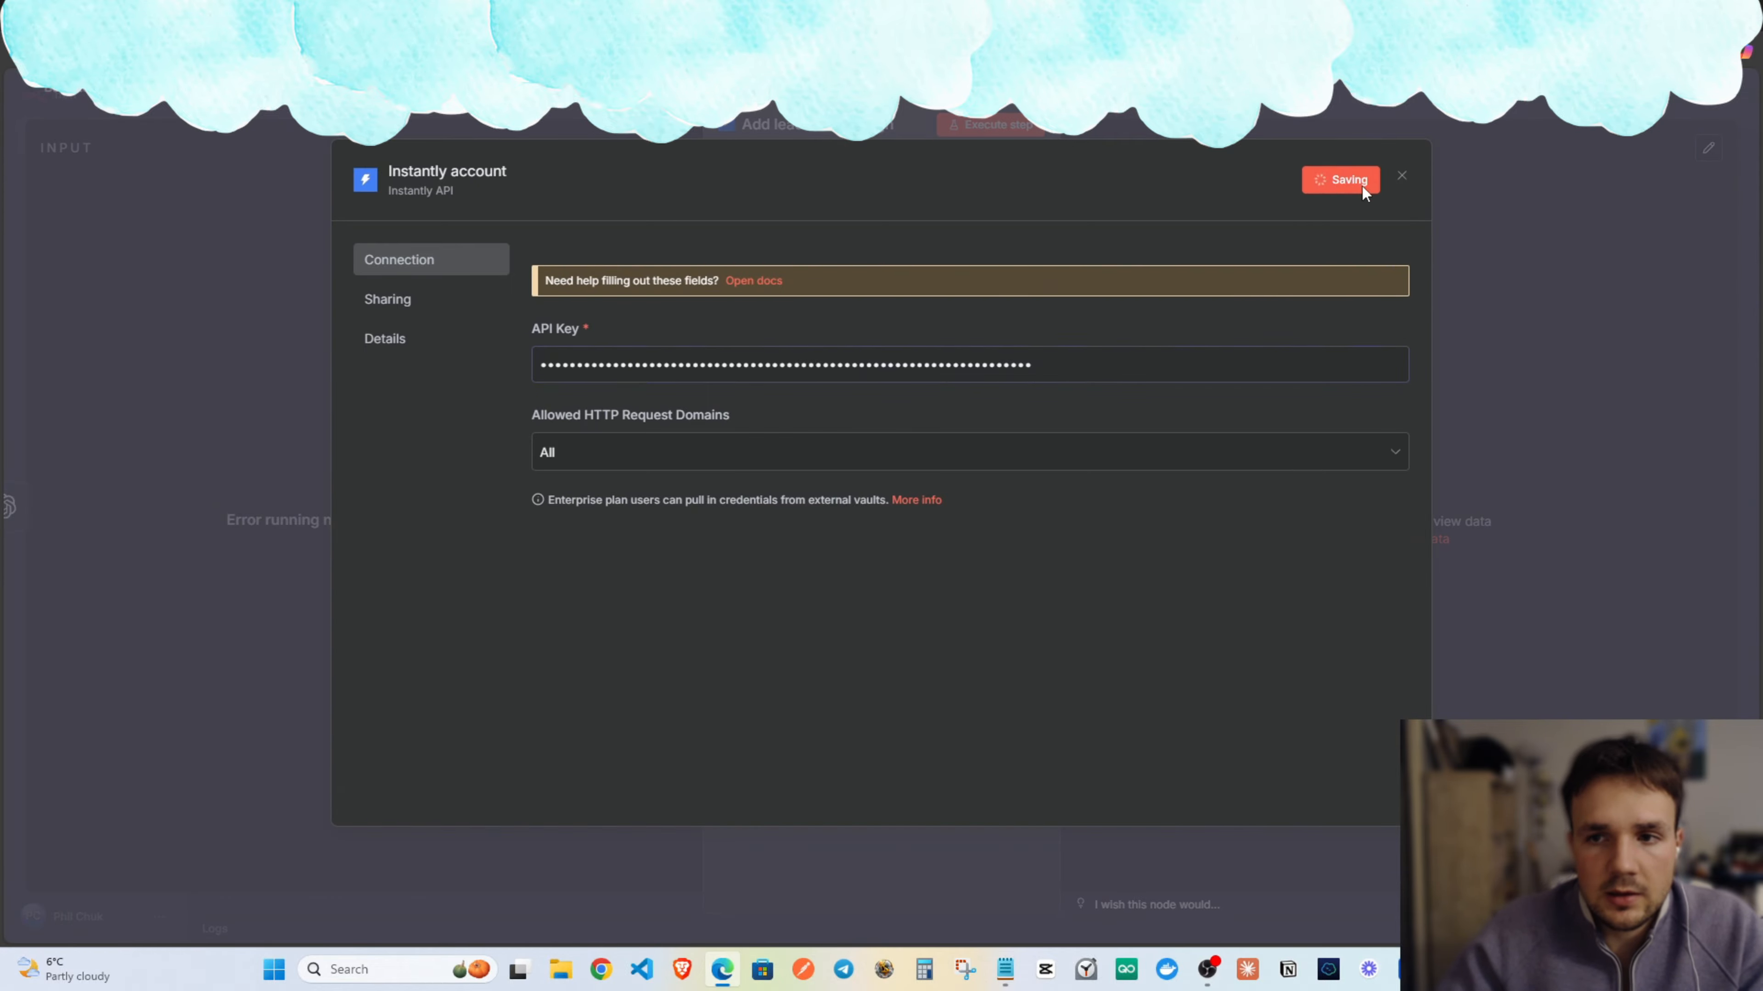
click(1402, 180)
Set the node's Campaign to Realtors_newyork (emails) and return to the canvas.
click(908, 402)
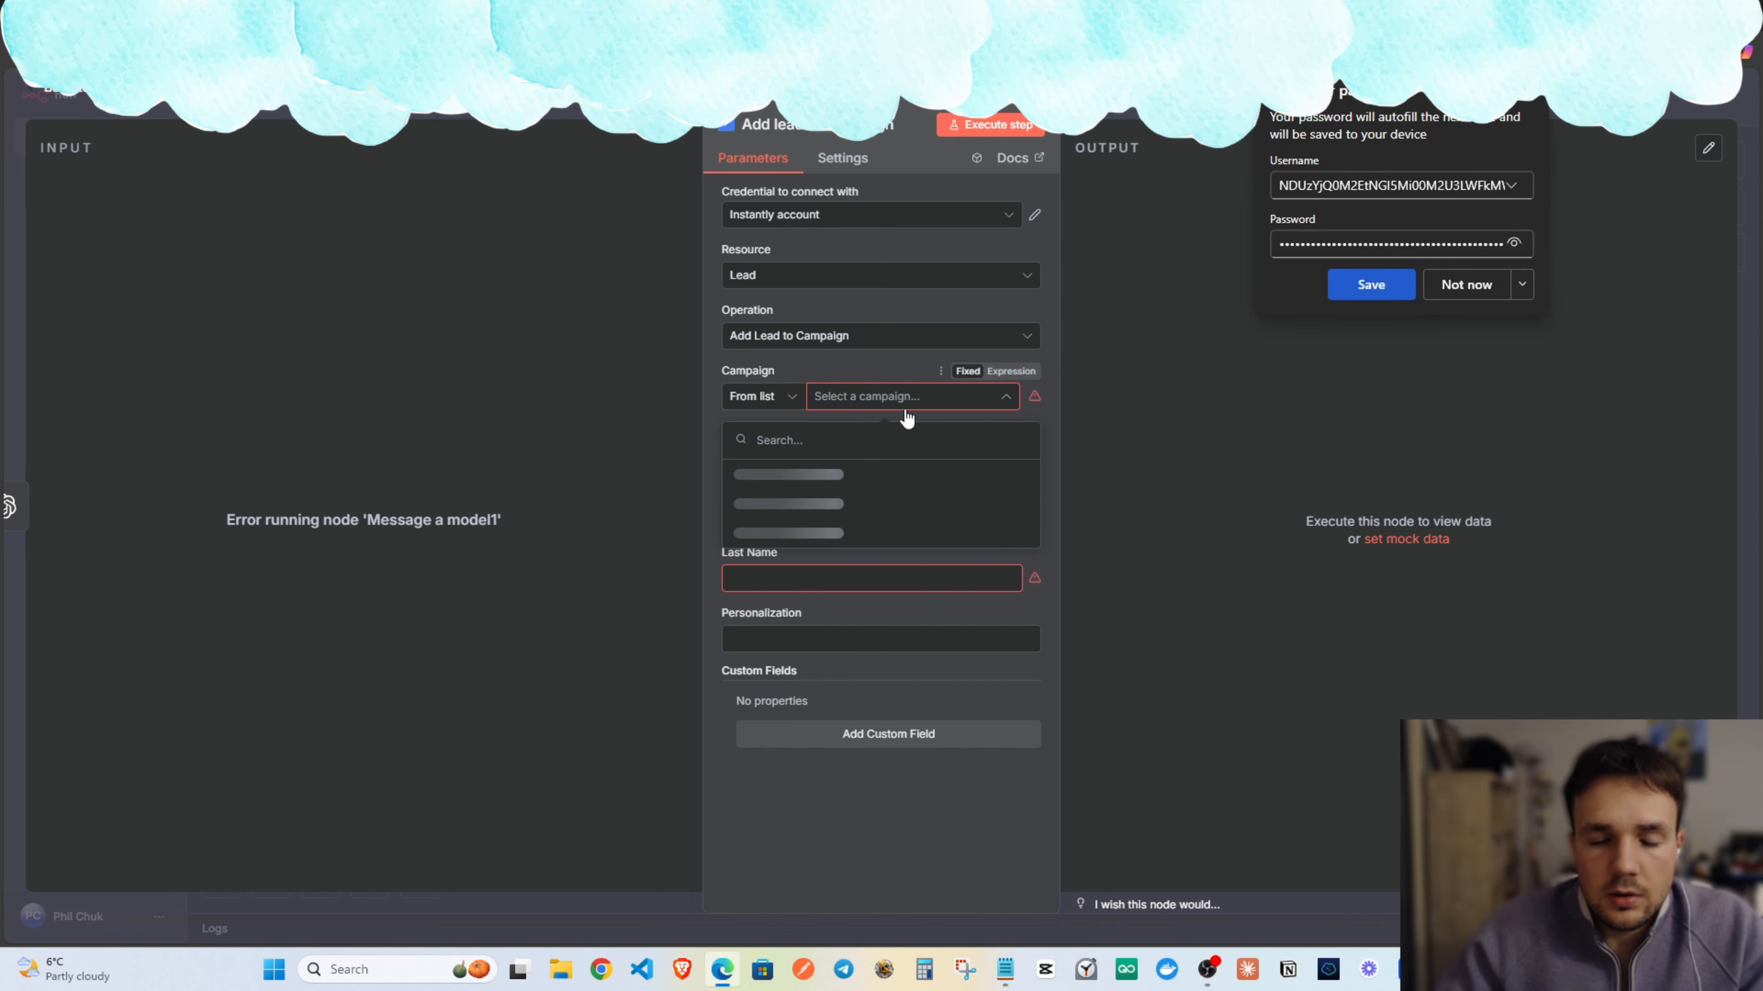
click(1460, 285)
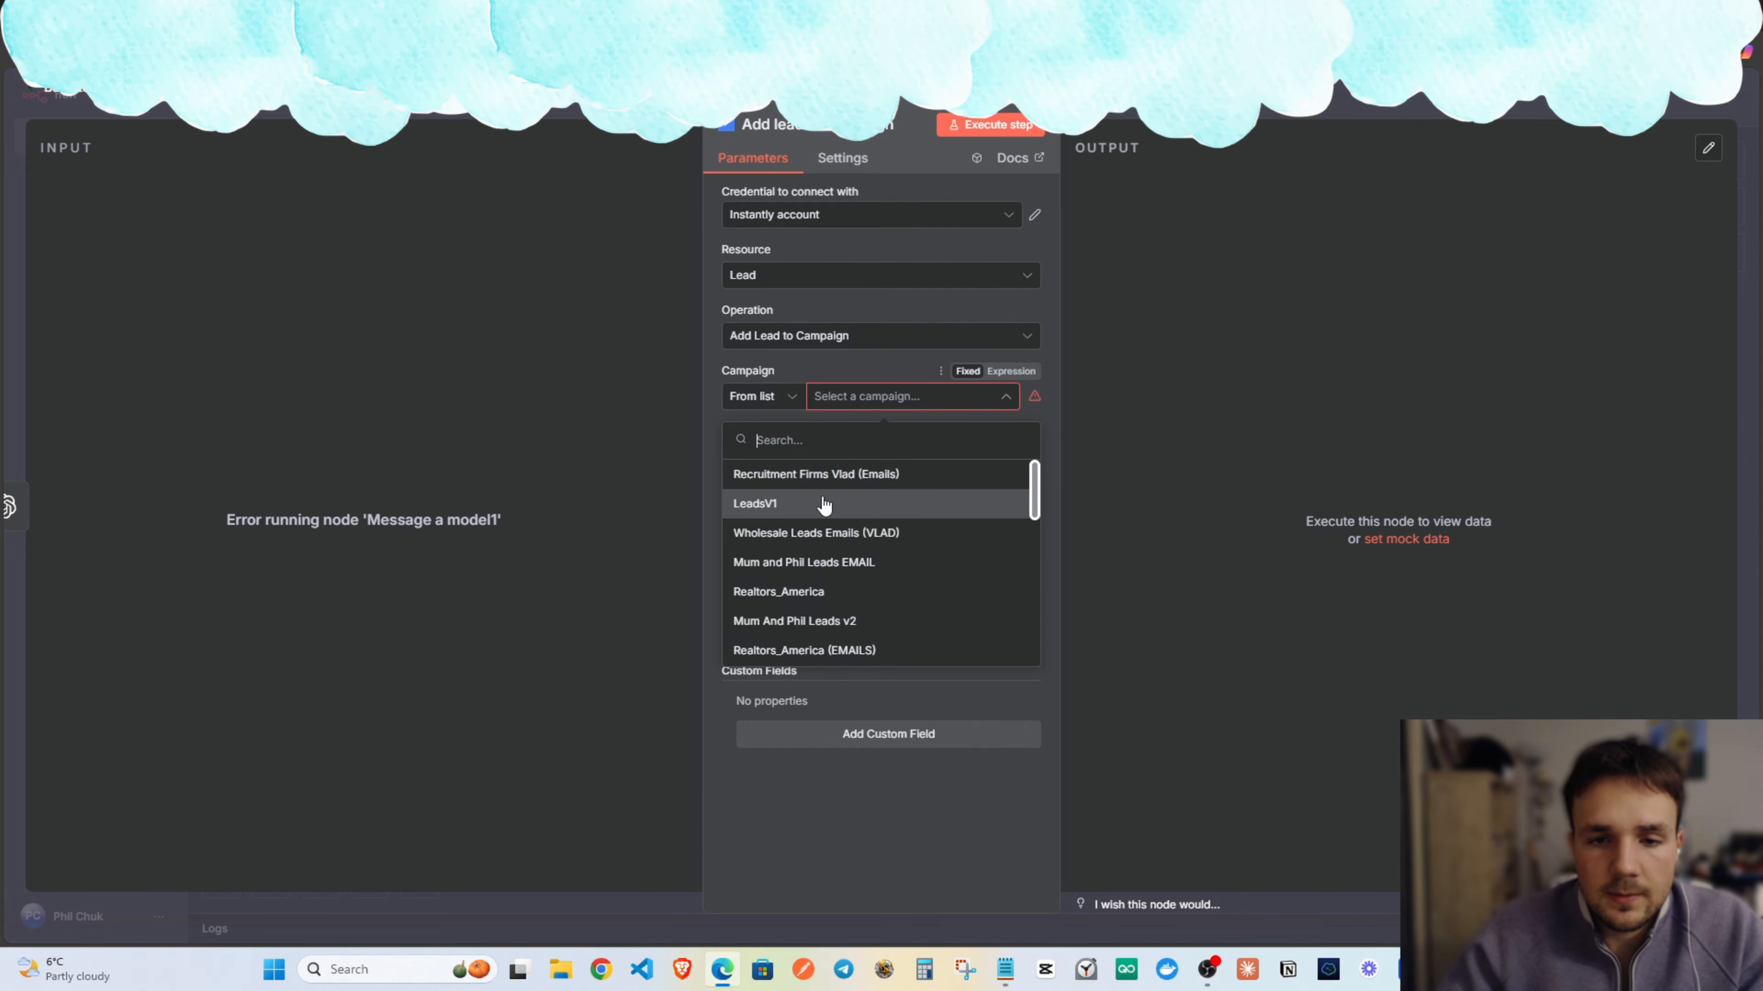
scroll(850, 545, down, 5)
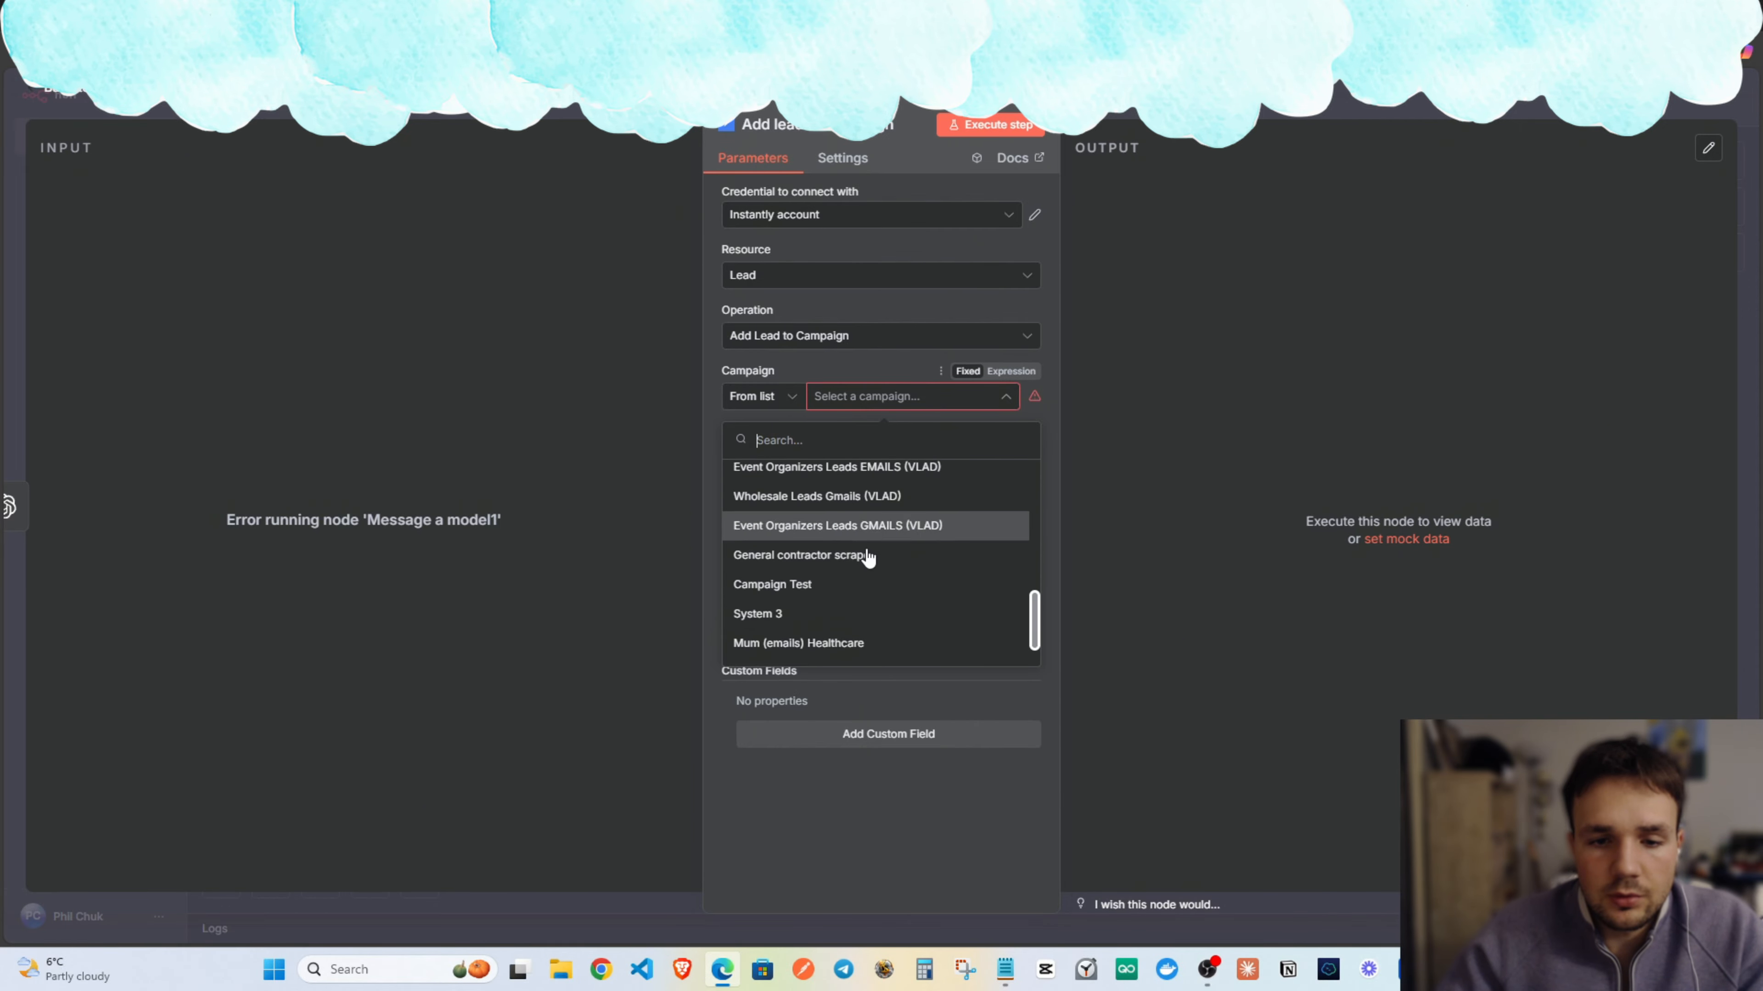
scroll(864, 653, up, 3)
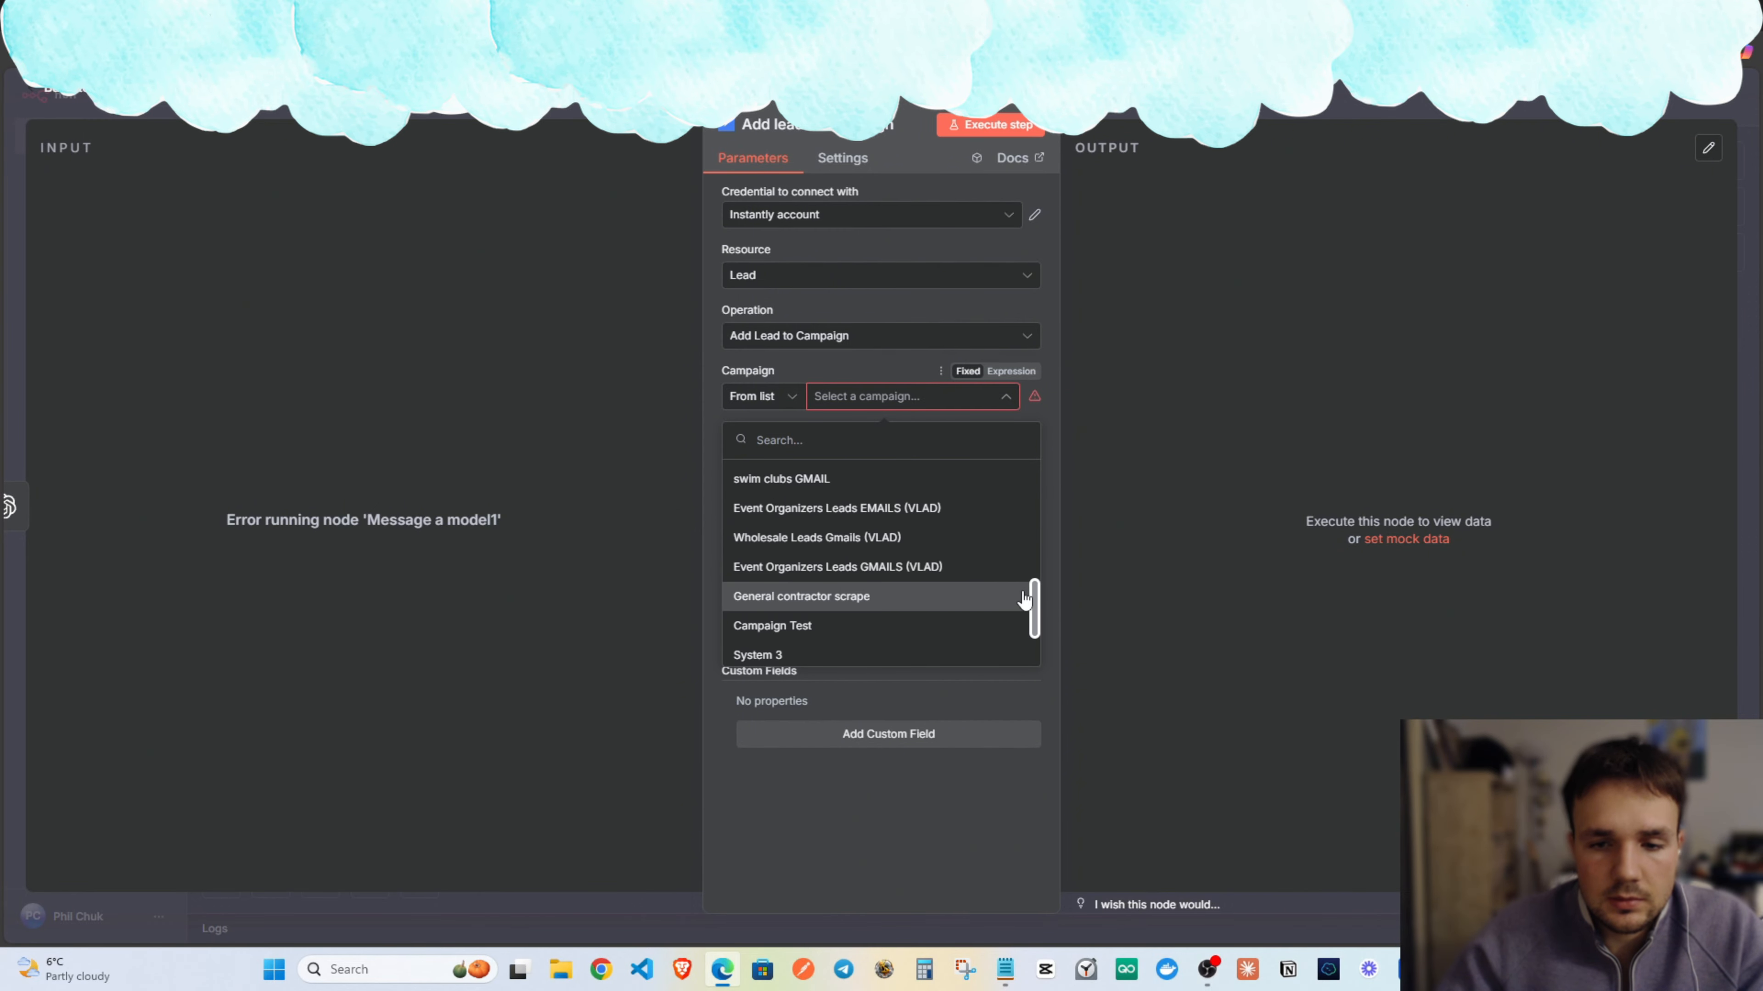
drag(1035, 597, 1035, 512)
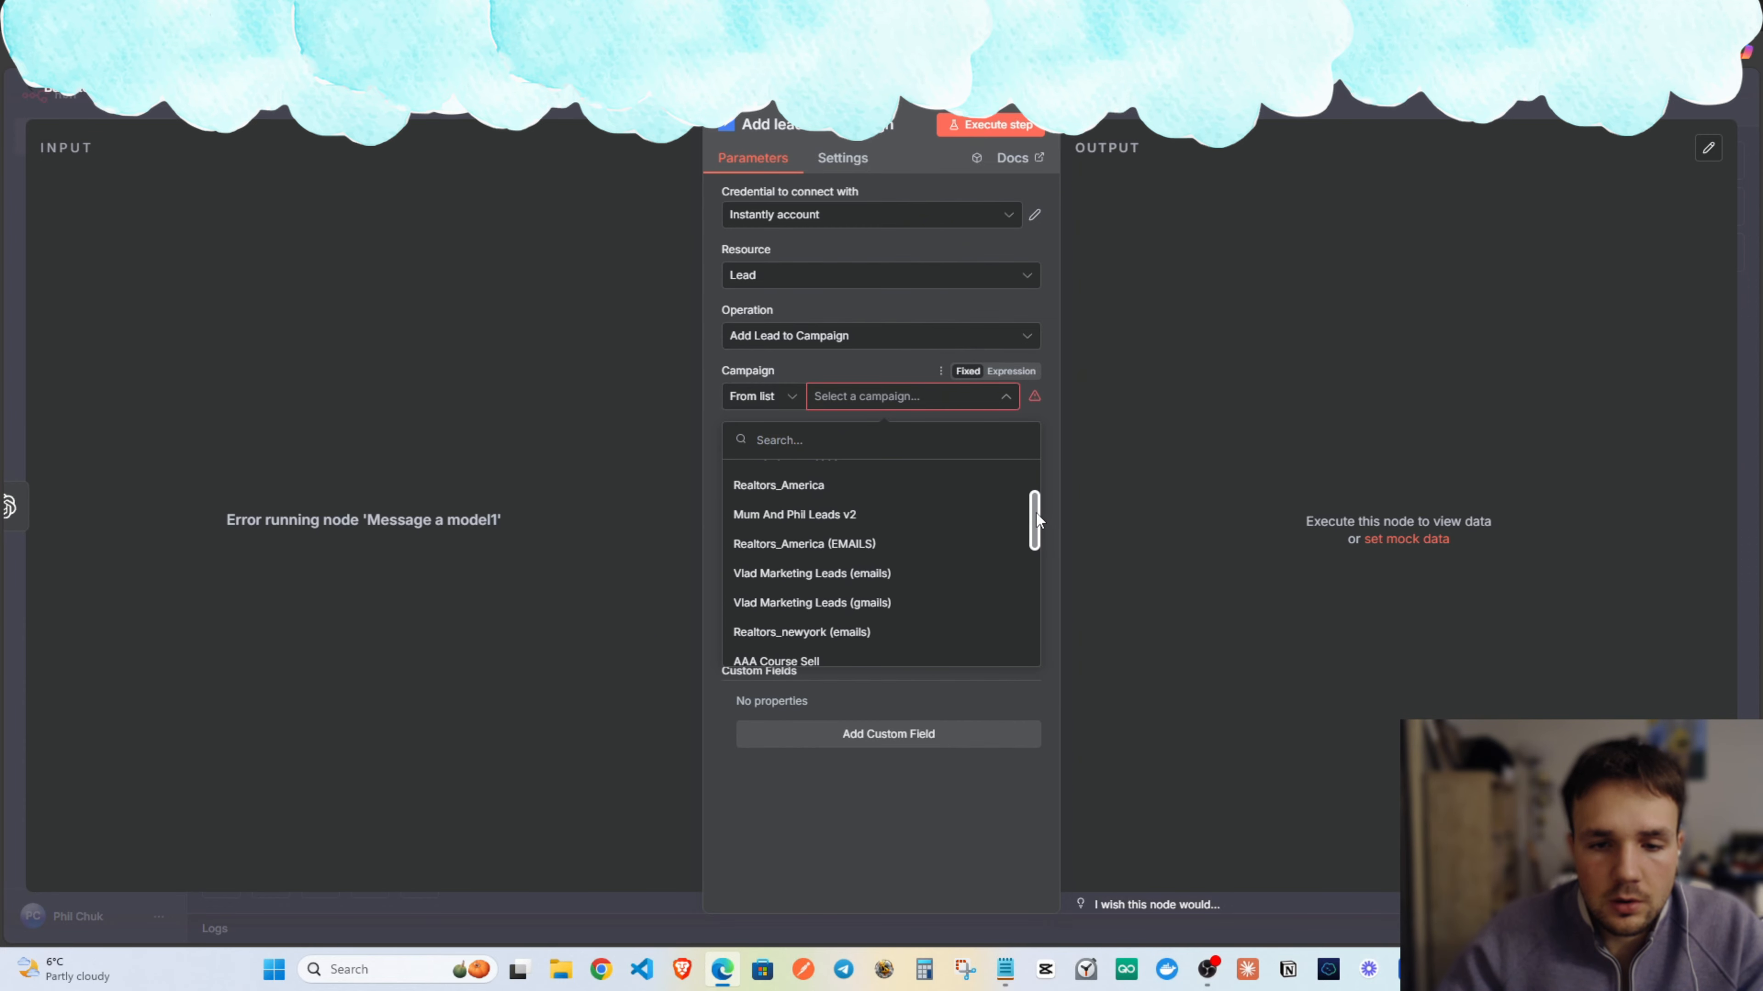
click(866, 643)
click(819, 457)
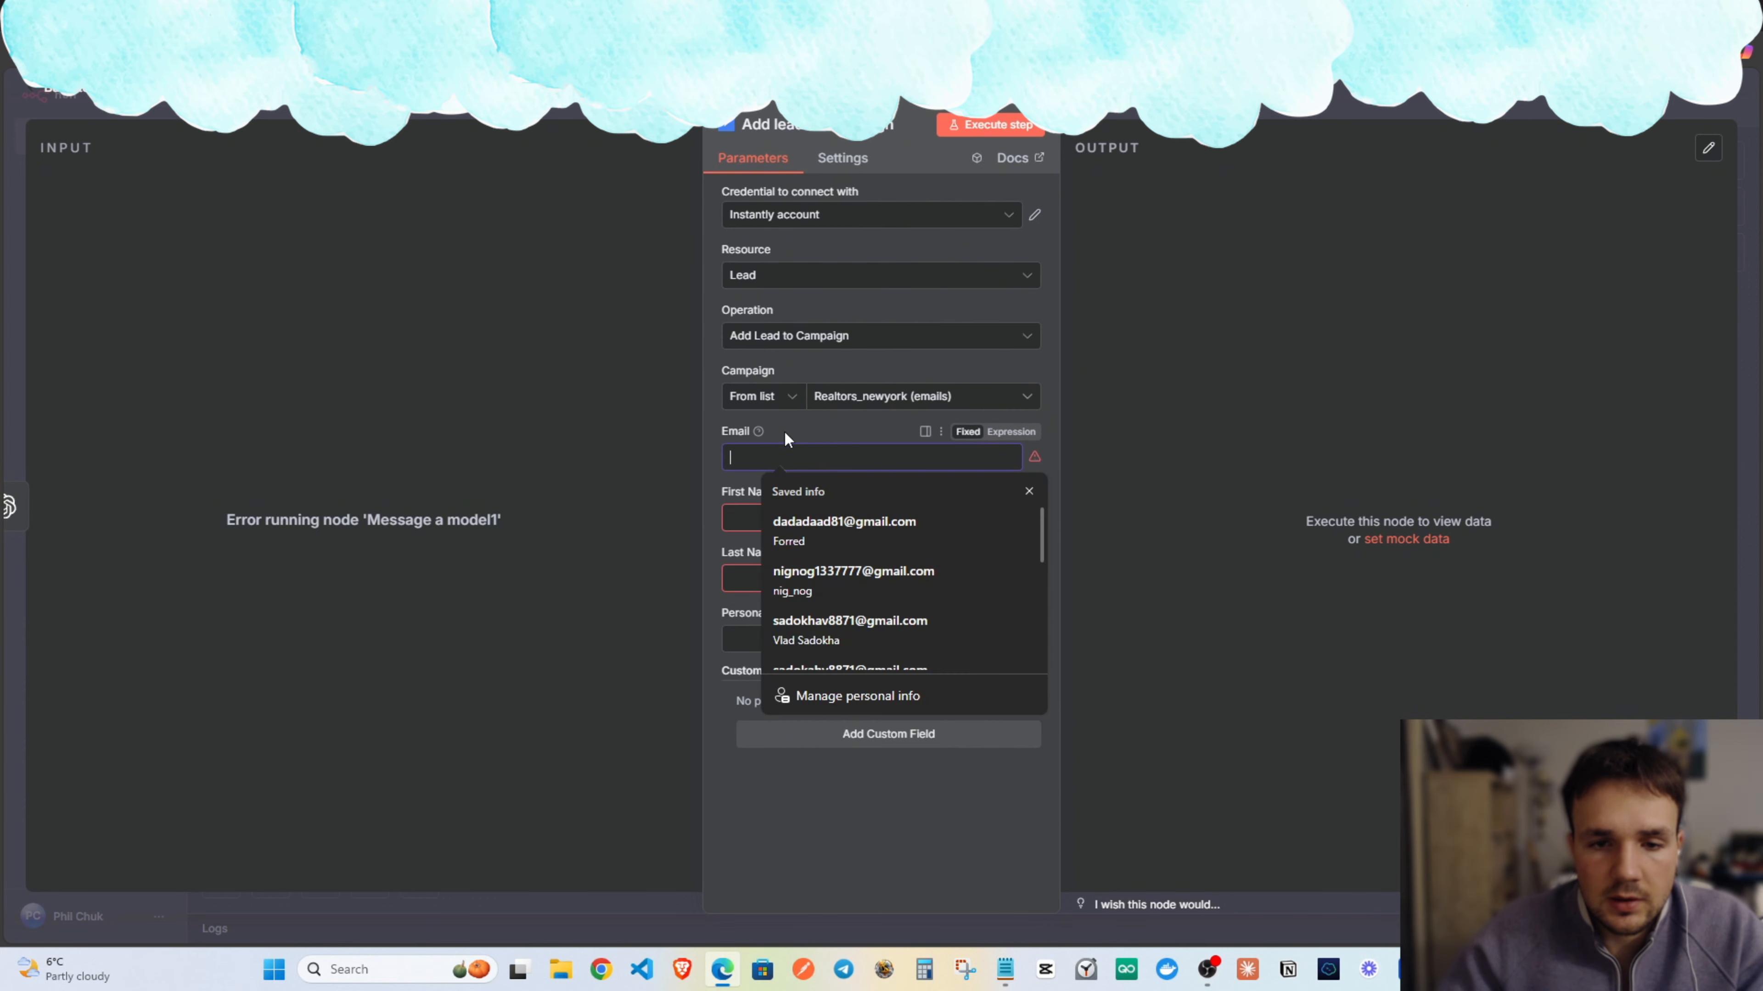
key(Escape)
scroll(657, 314, left, 3)
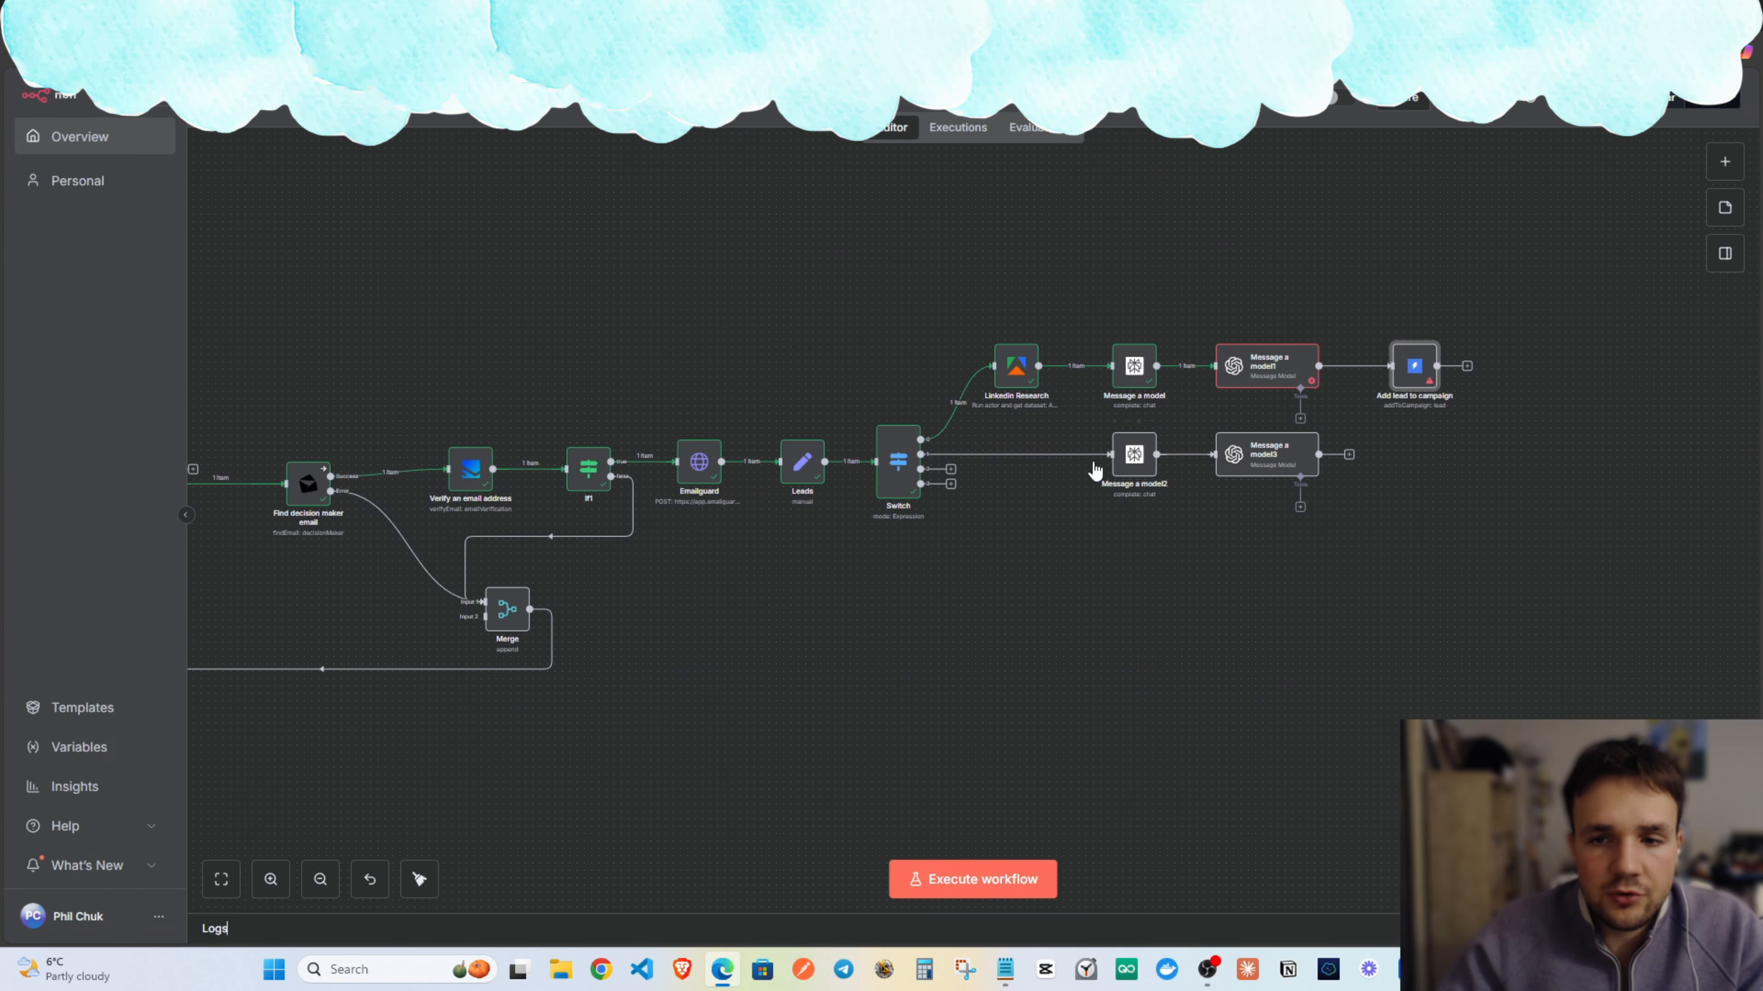
scroll(898, 335, left, 5)
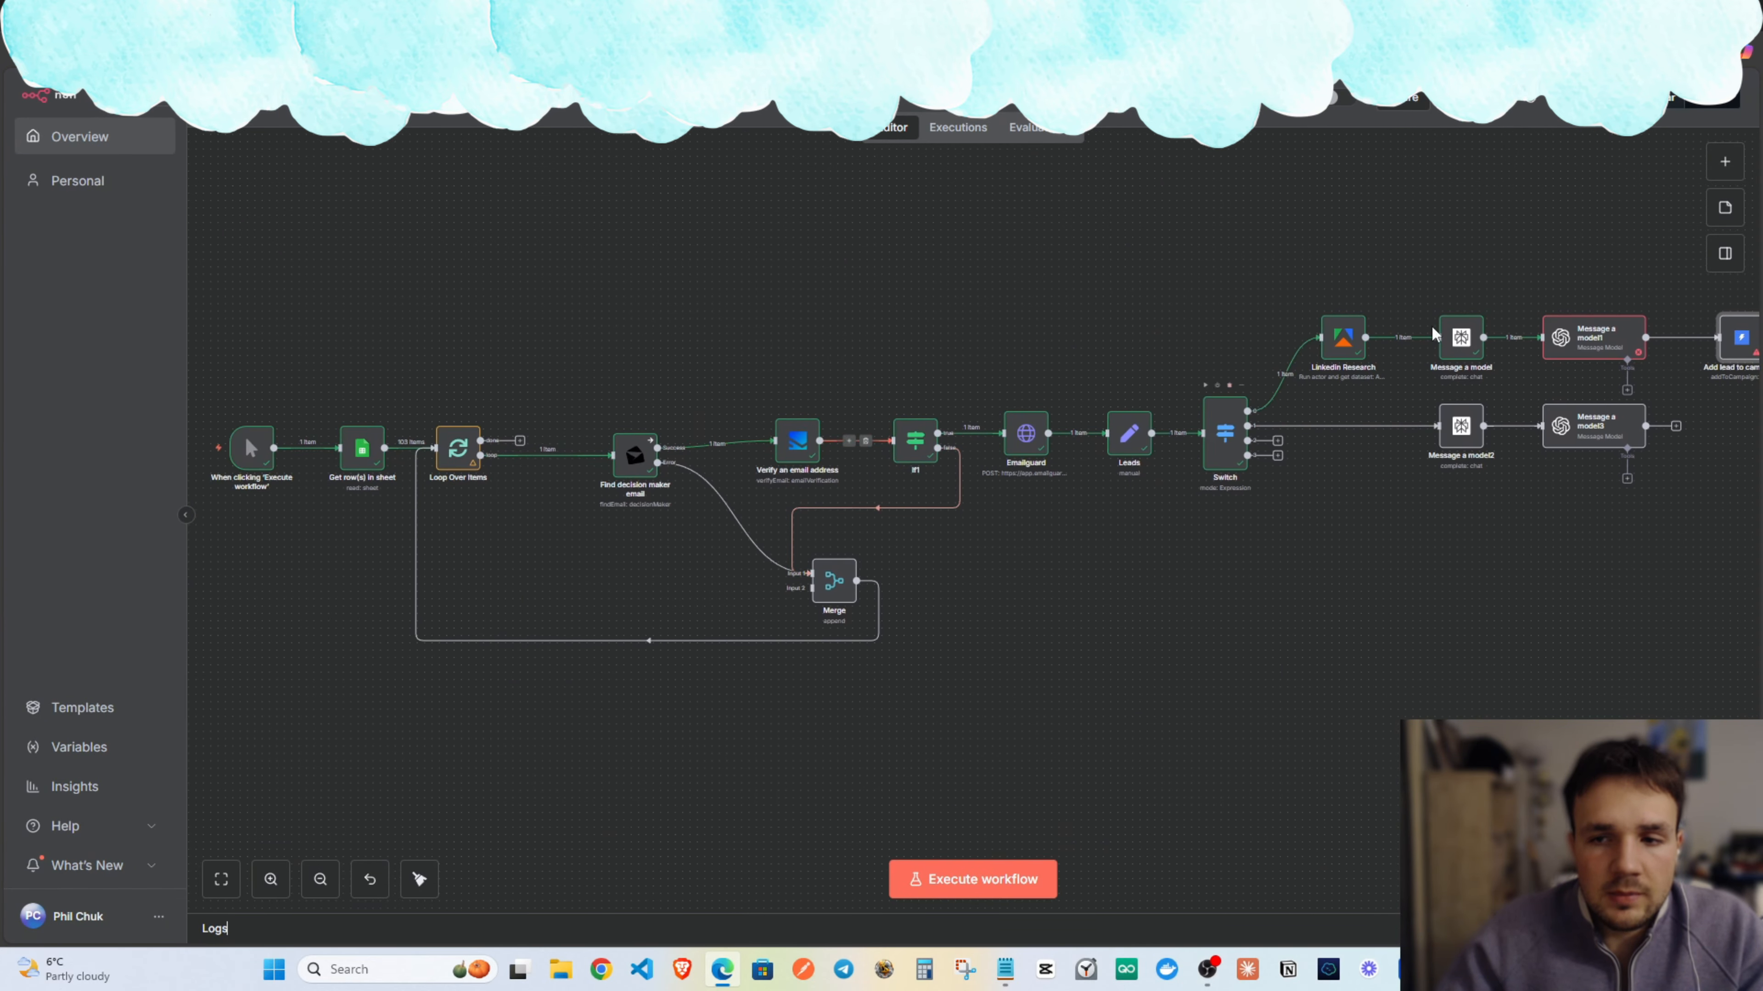
scroll(923, 321, right, 5)
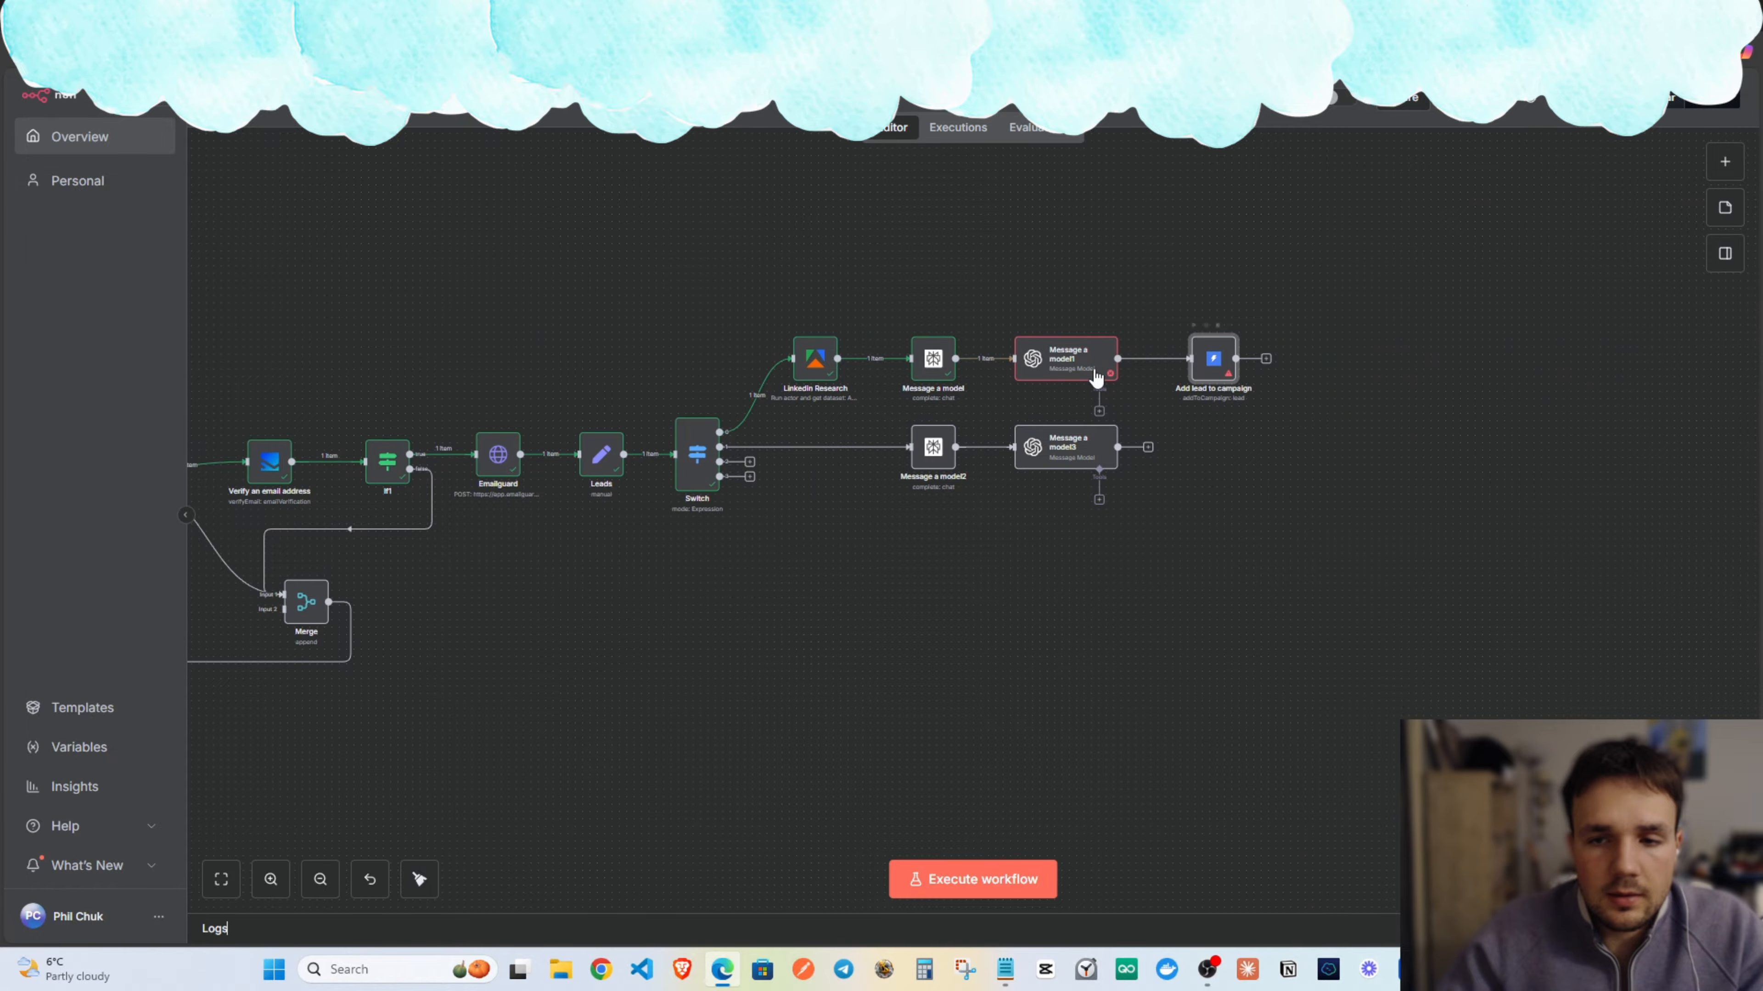
double_click(1216, 361)
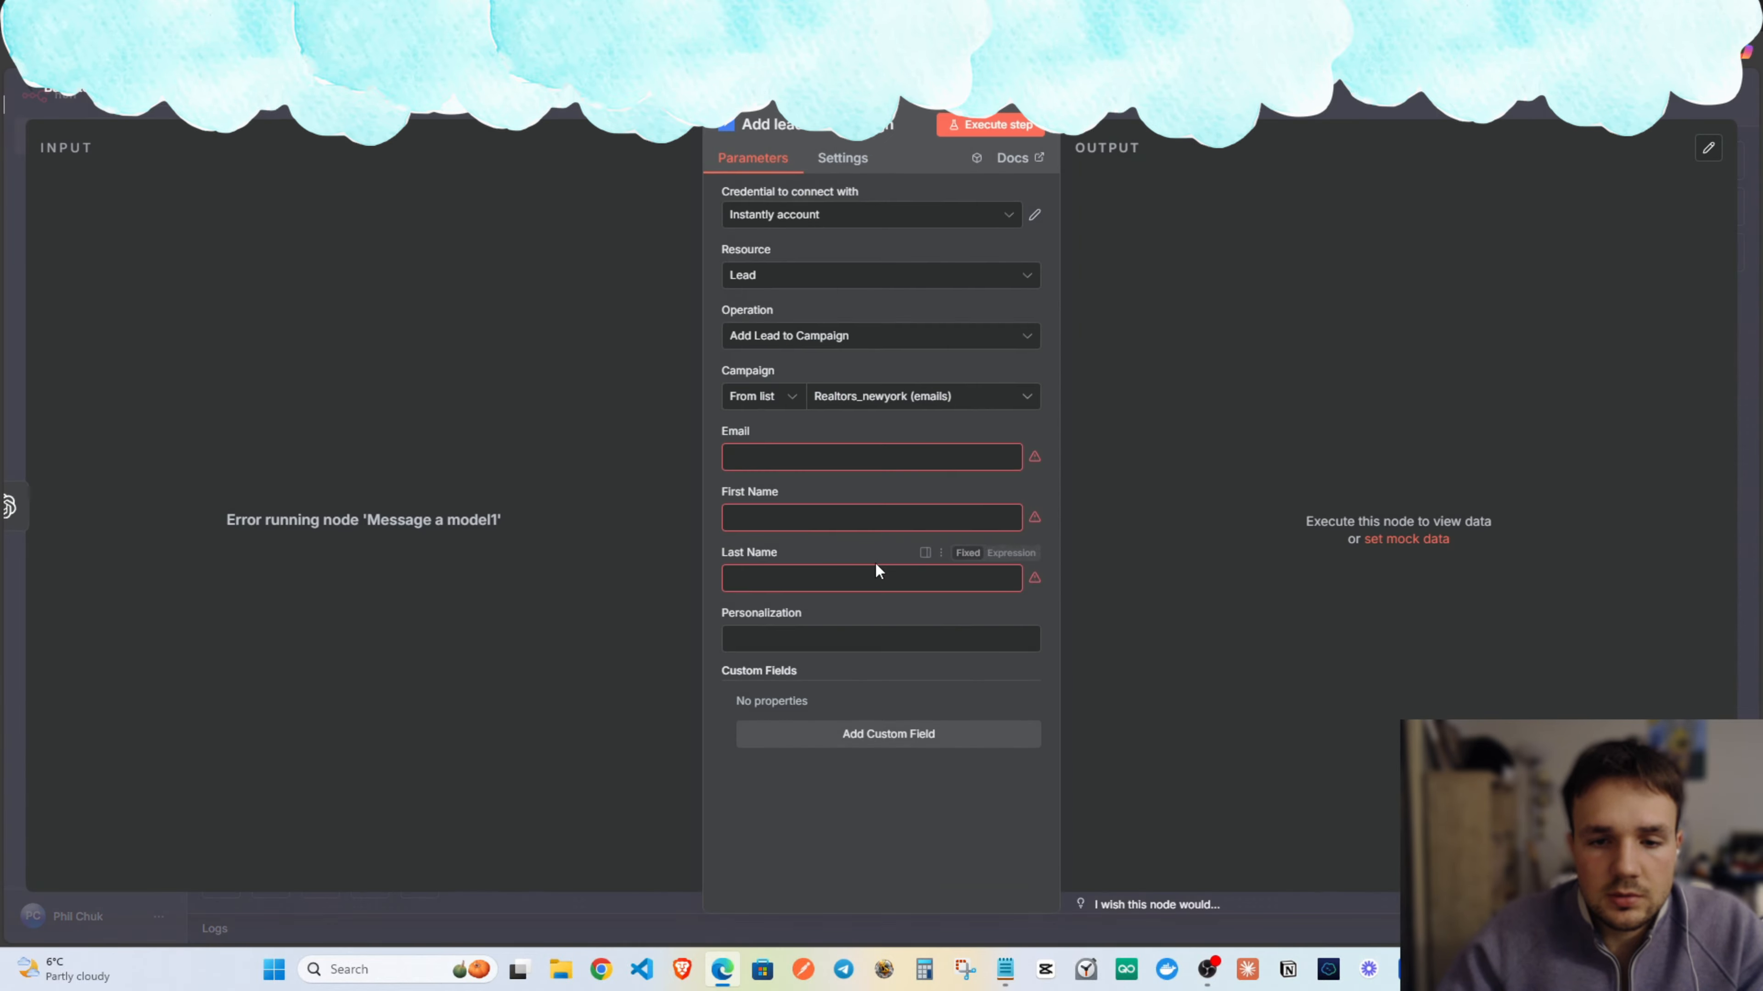
click(749, 518)
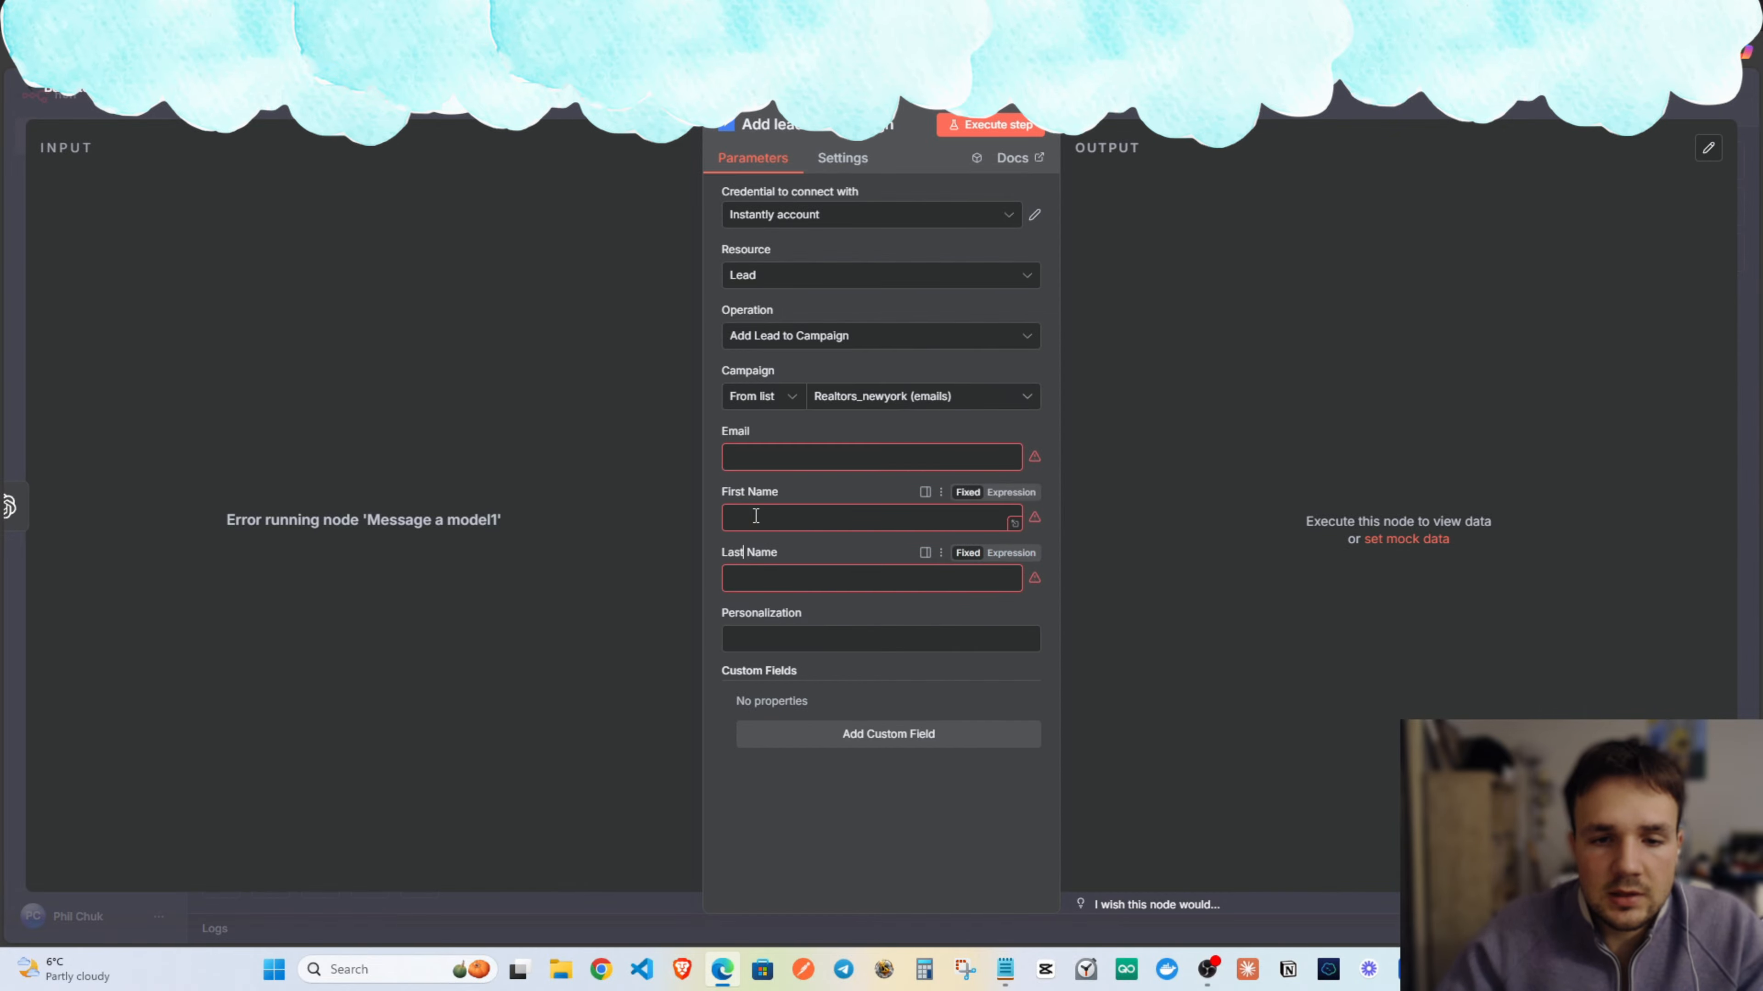
click(759, 456)
click(737, 518)
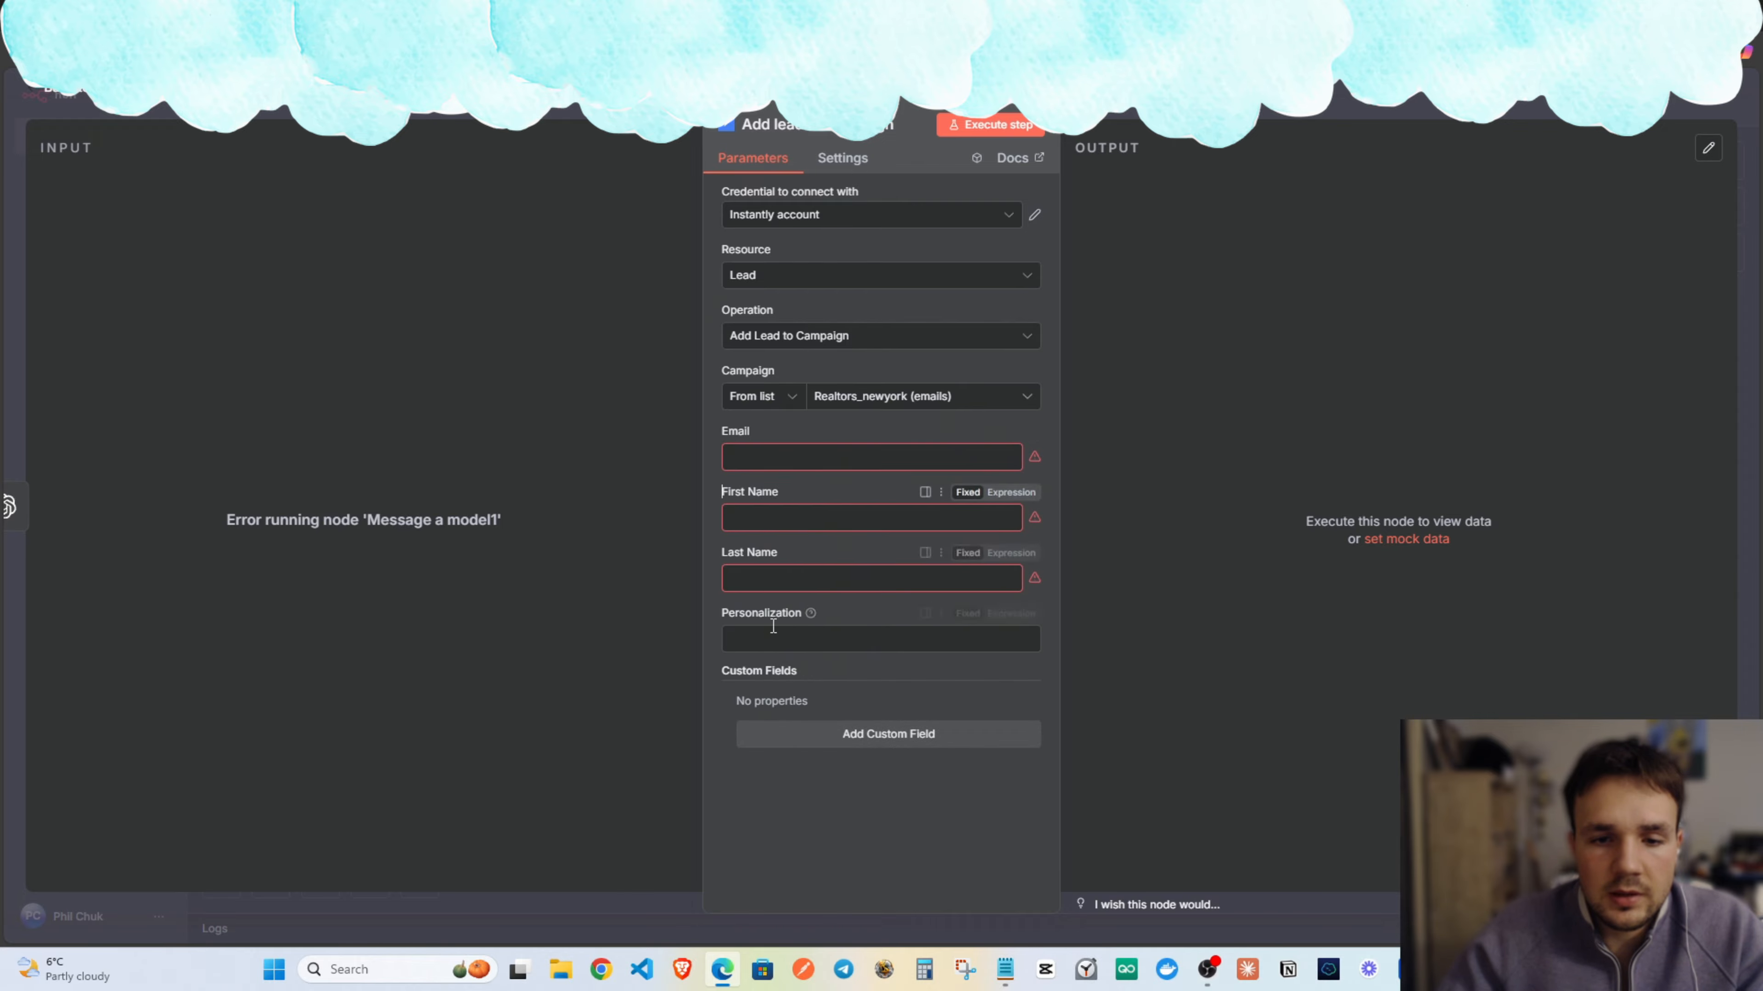
click(773, 637)
key(Escape)
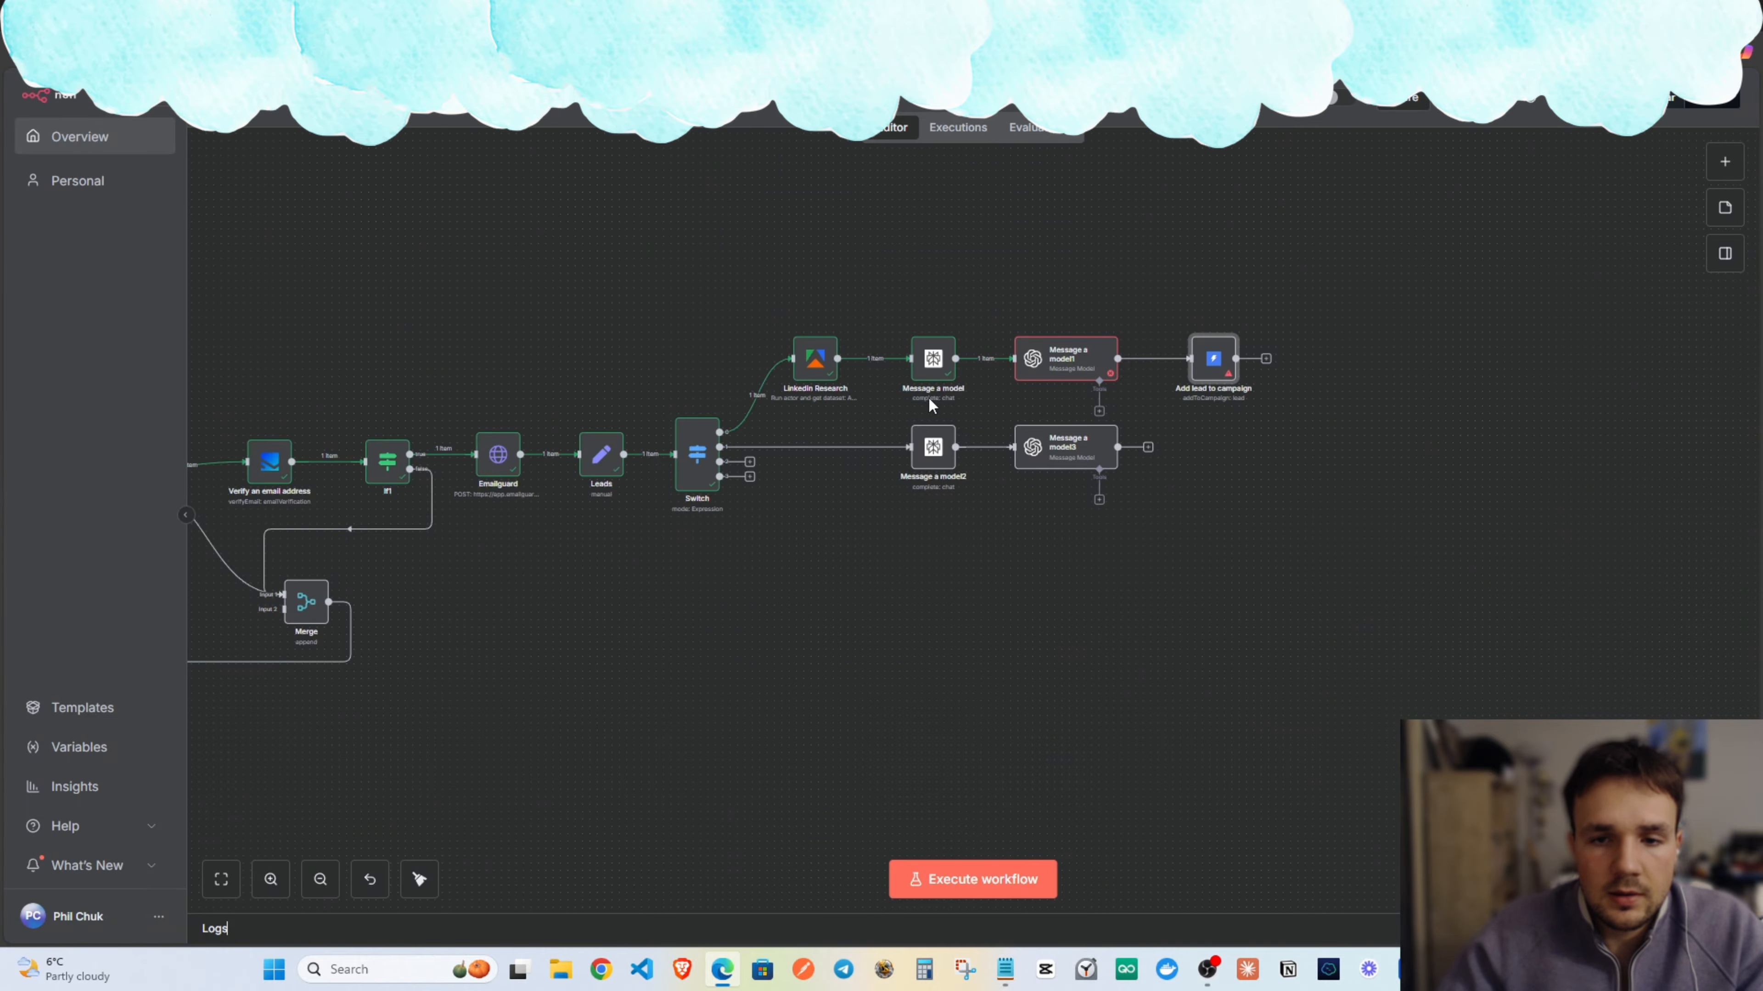
double_click(1053, 372)
scroll(855, 584, down, 10)
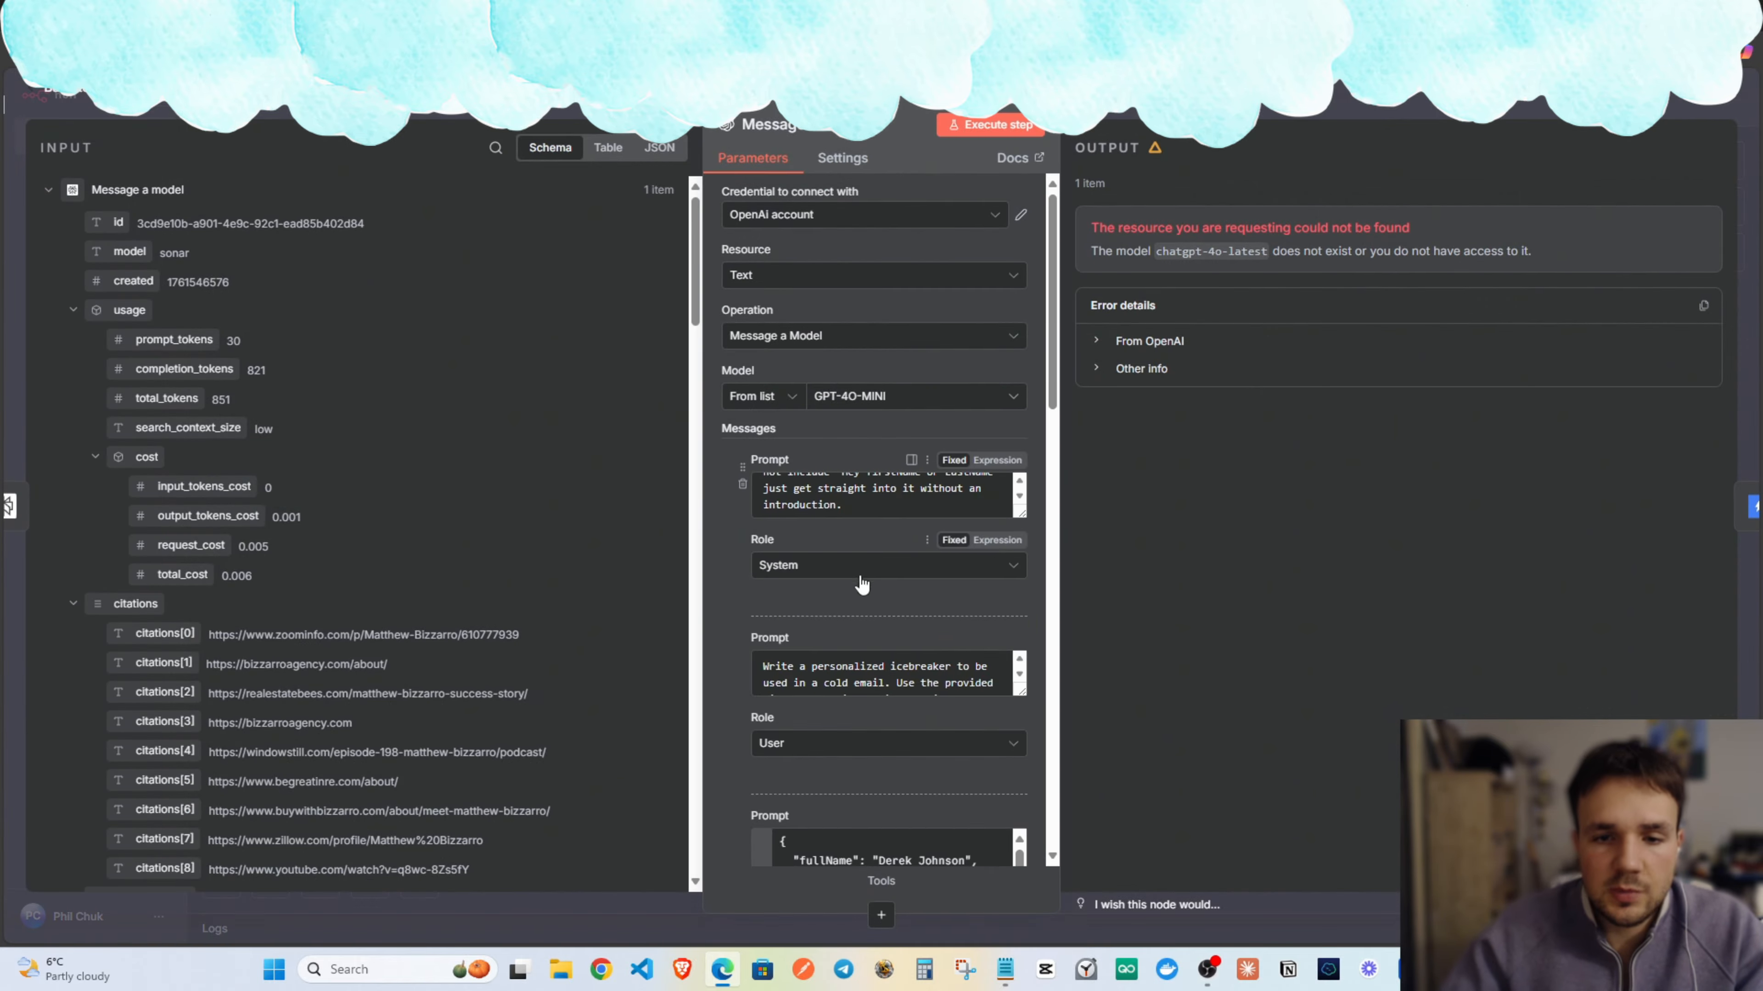
scroll(856, 608, up, 5)
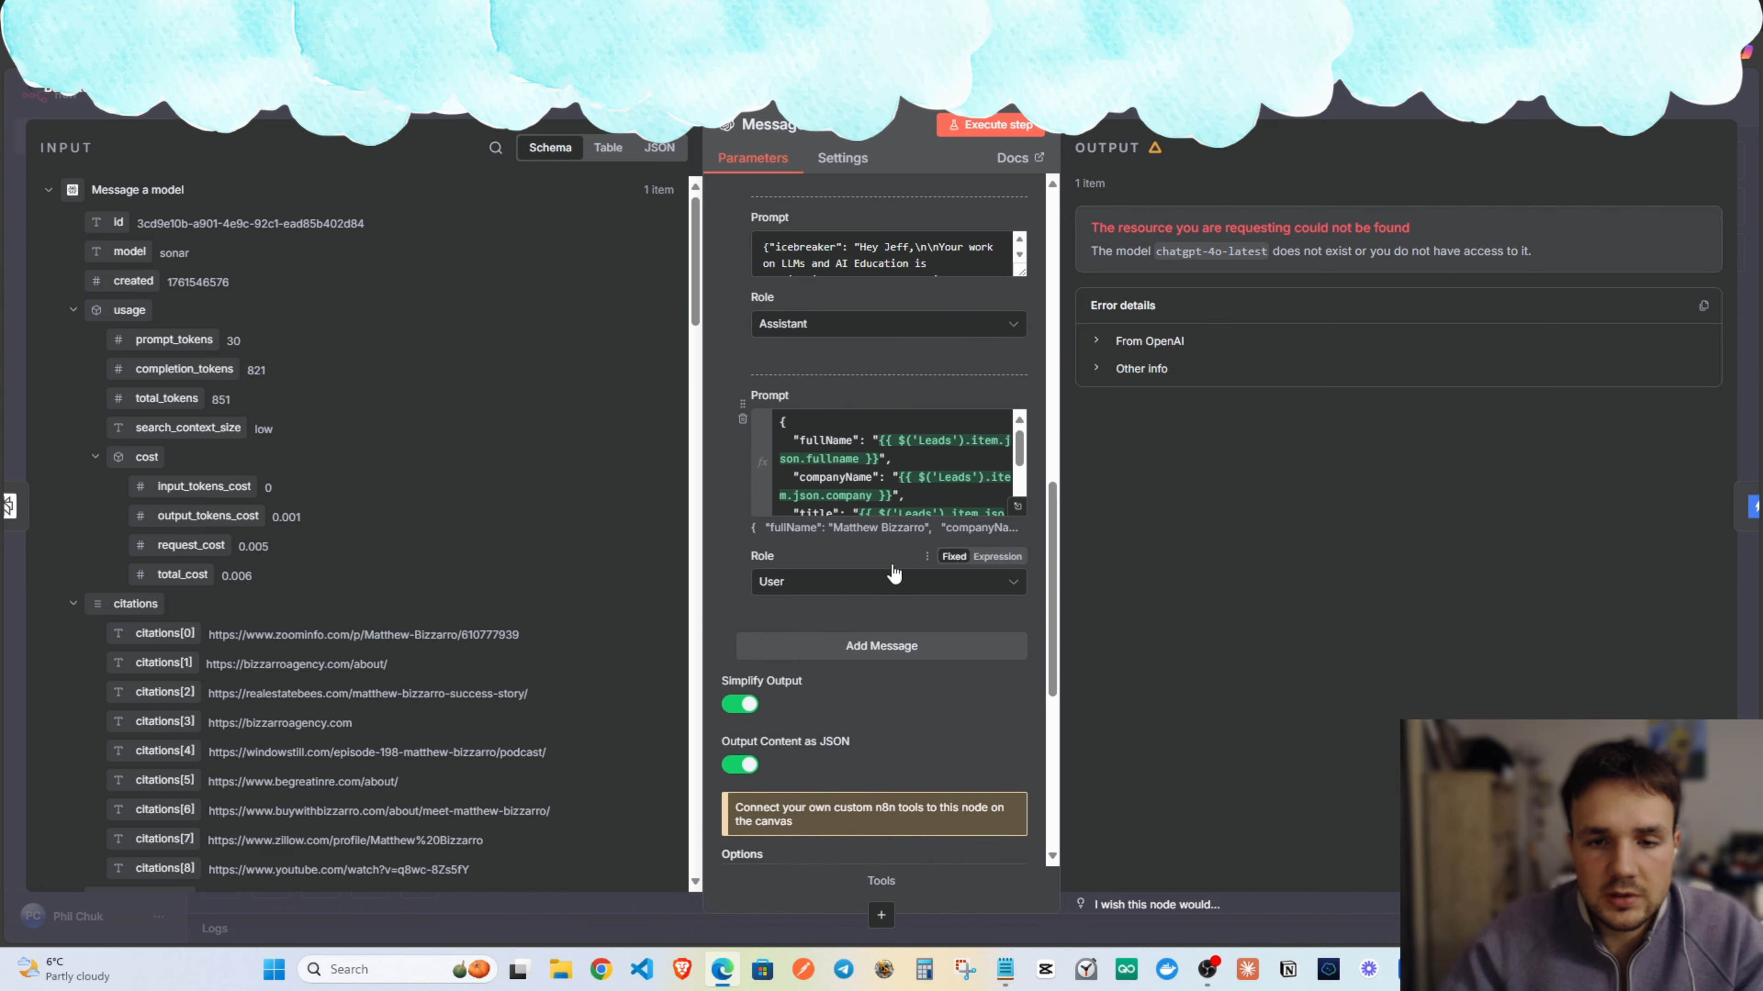
scroll(885, 435, down, 3)
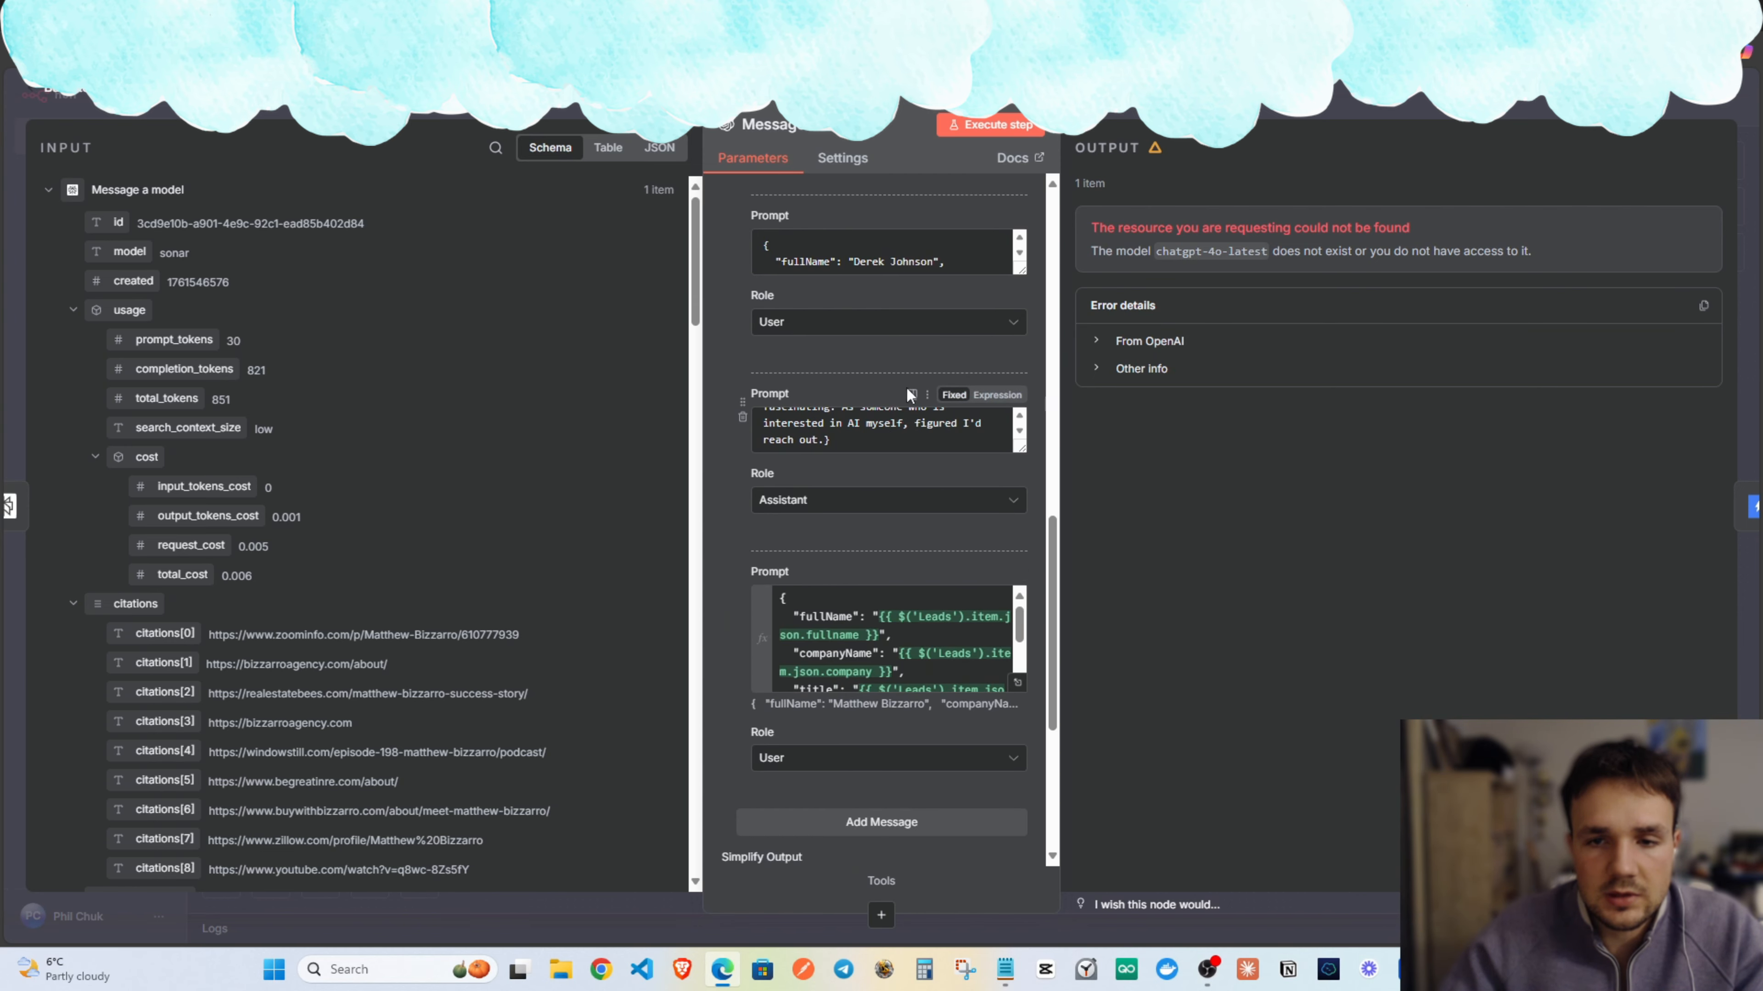
scroll(909, 397, up, 2)
scroll(887, 435, down, 10)
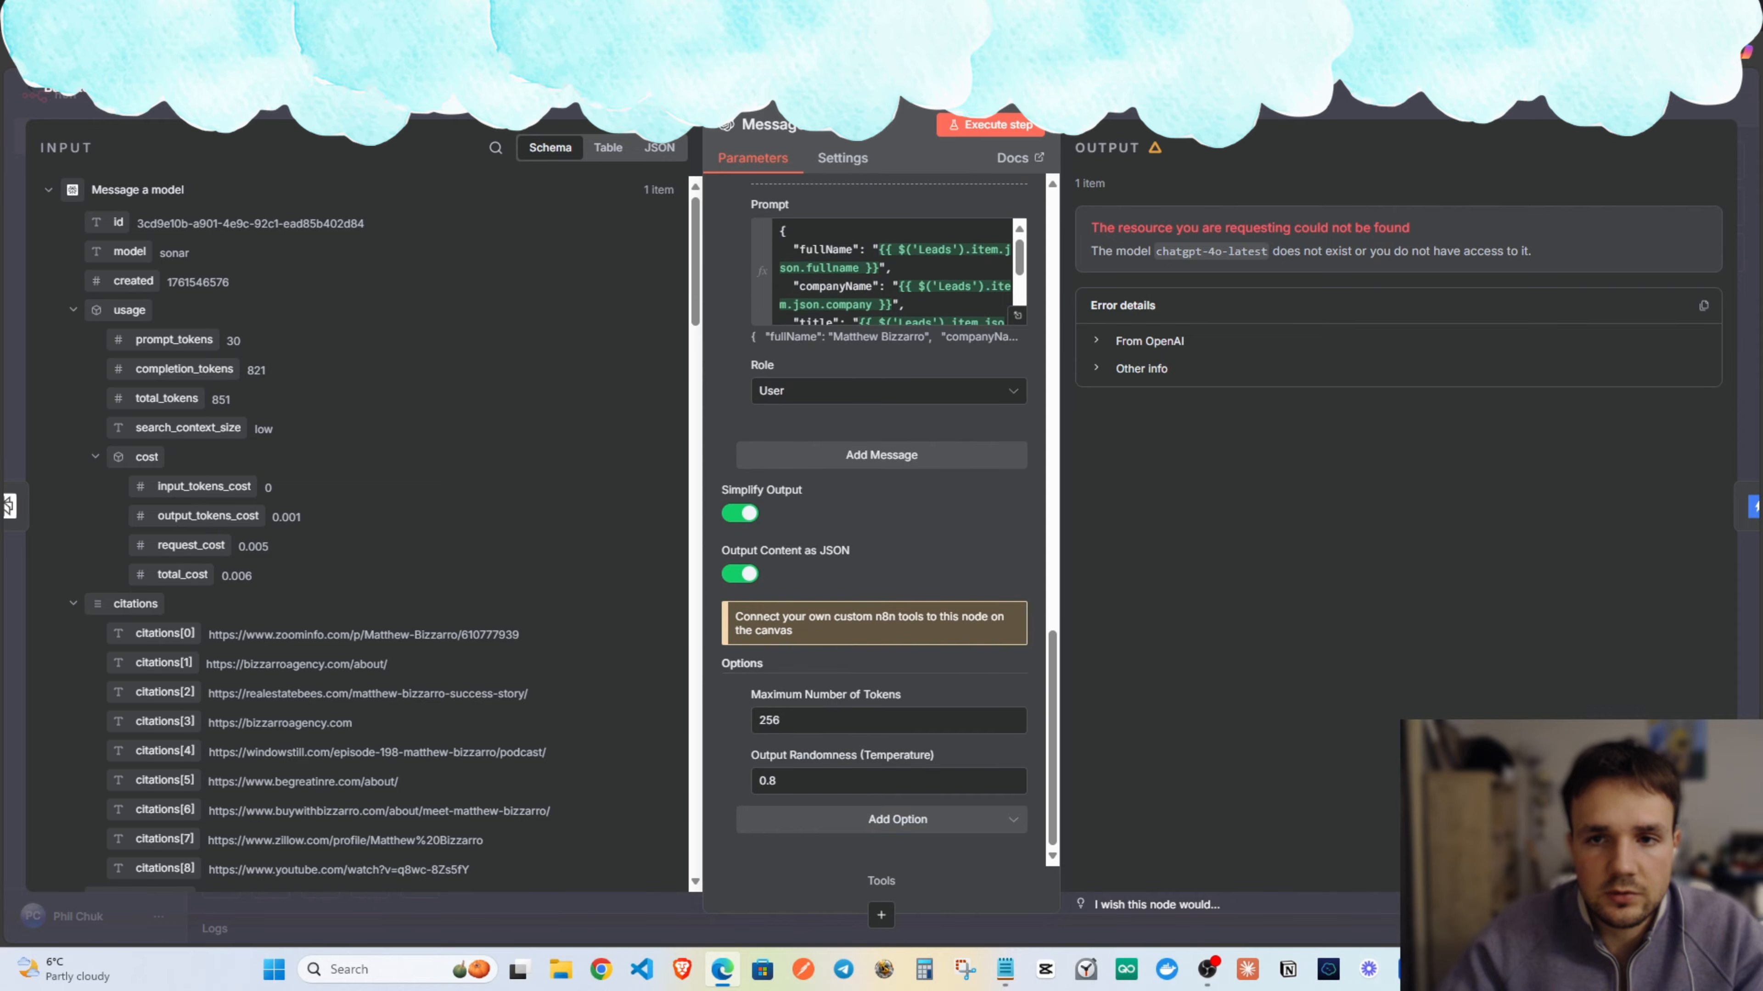
key(Escape)
double_click(1108, 360)
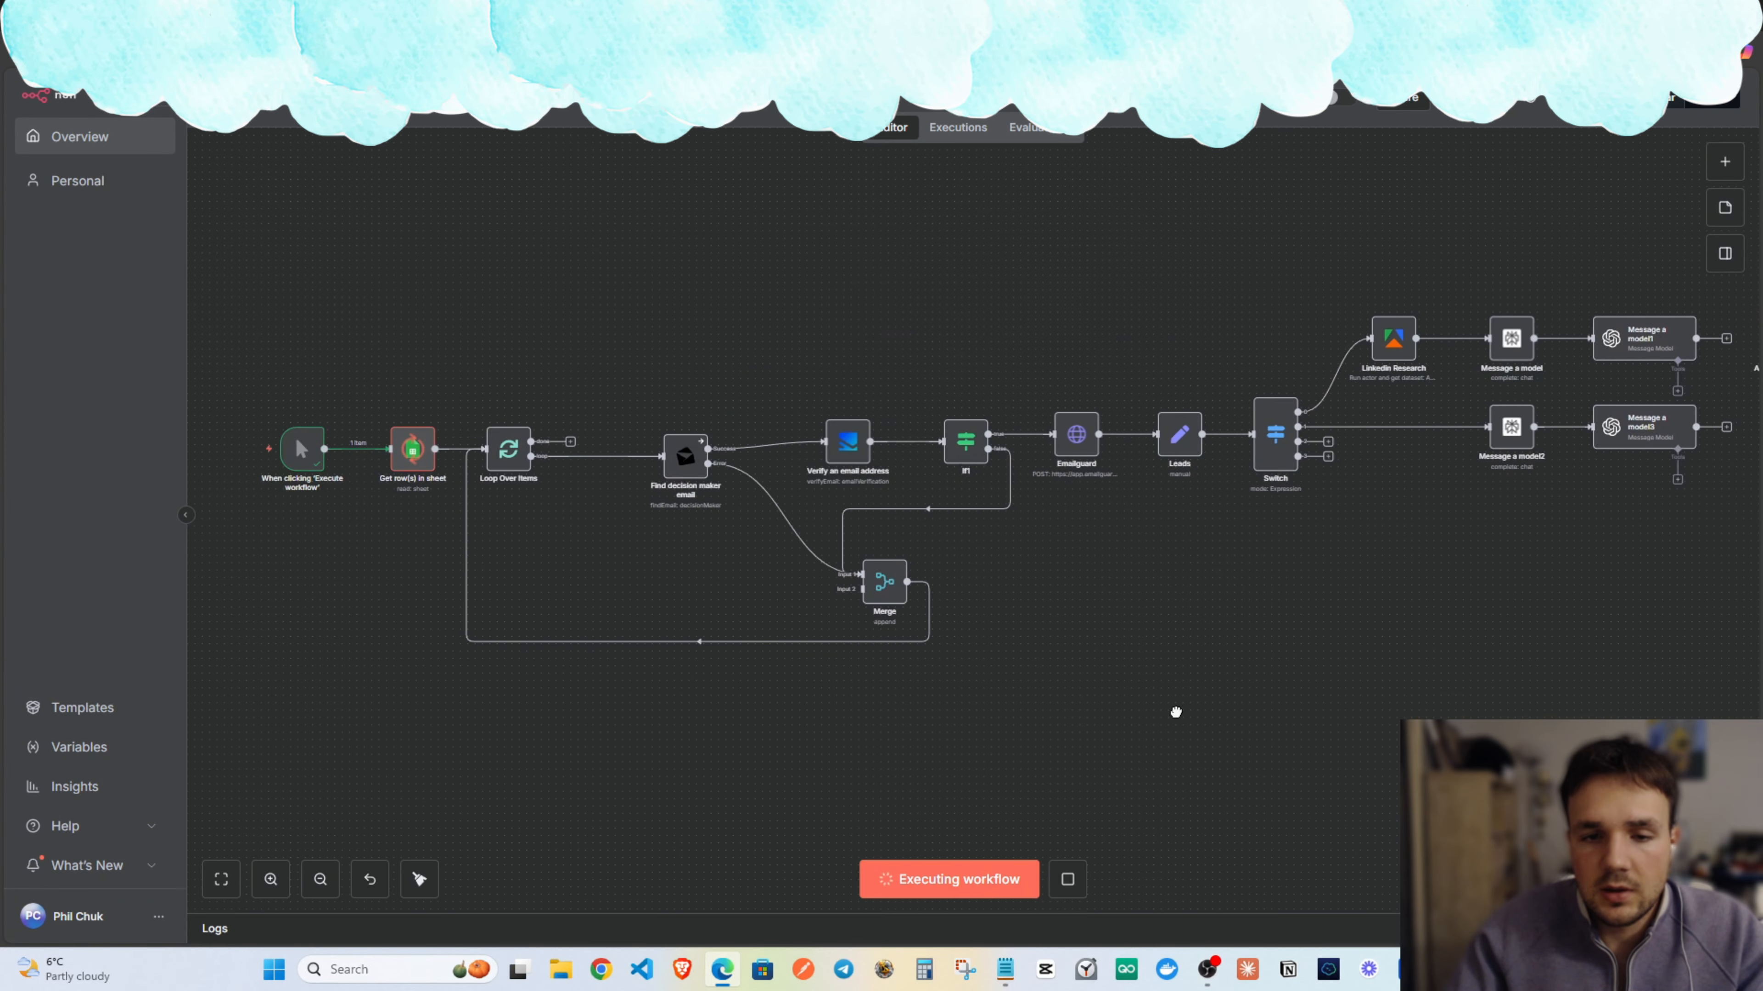
Sign in to the OpenAI API Platform and open the billing payment methods.
drag(1175, 712, 1000, 724)
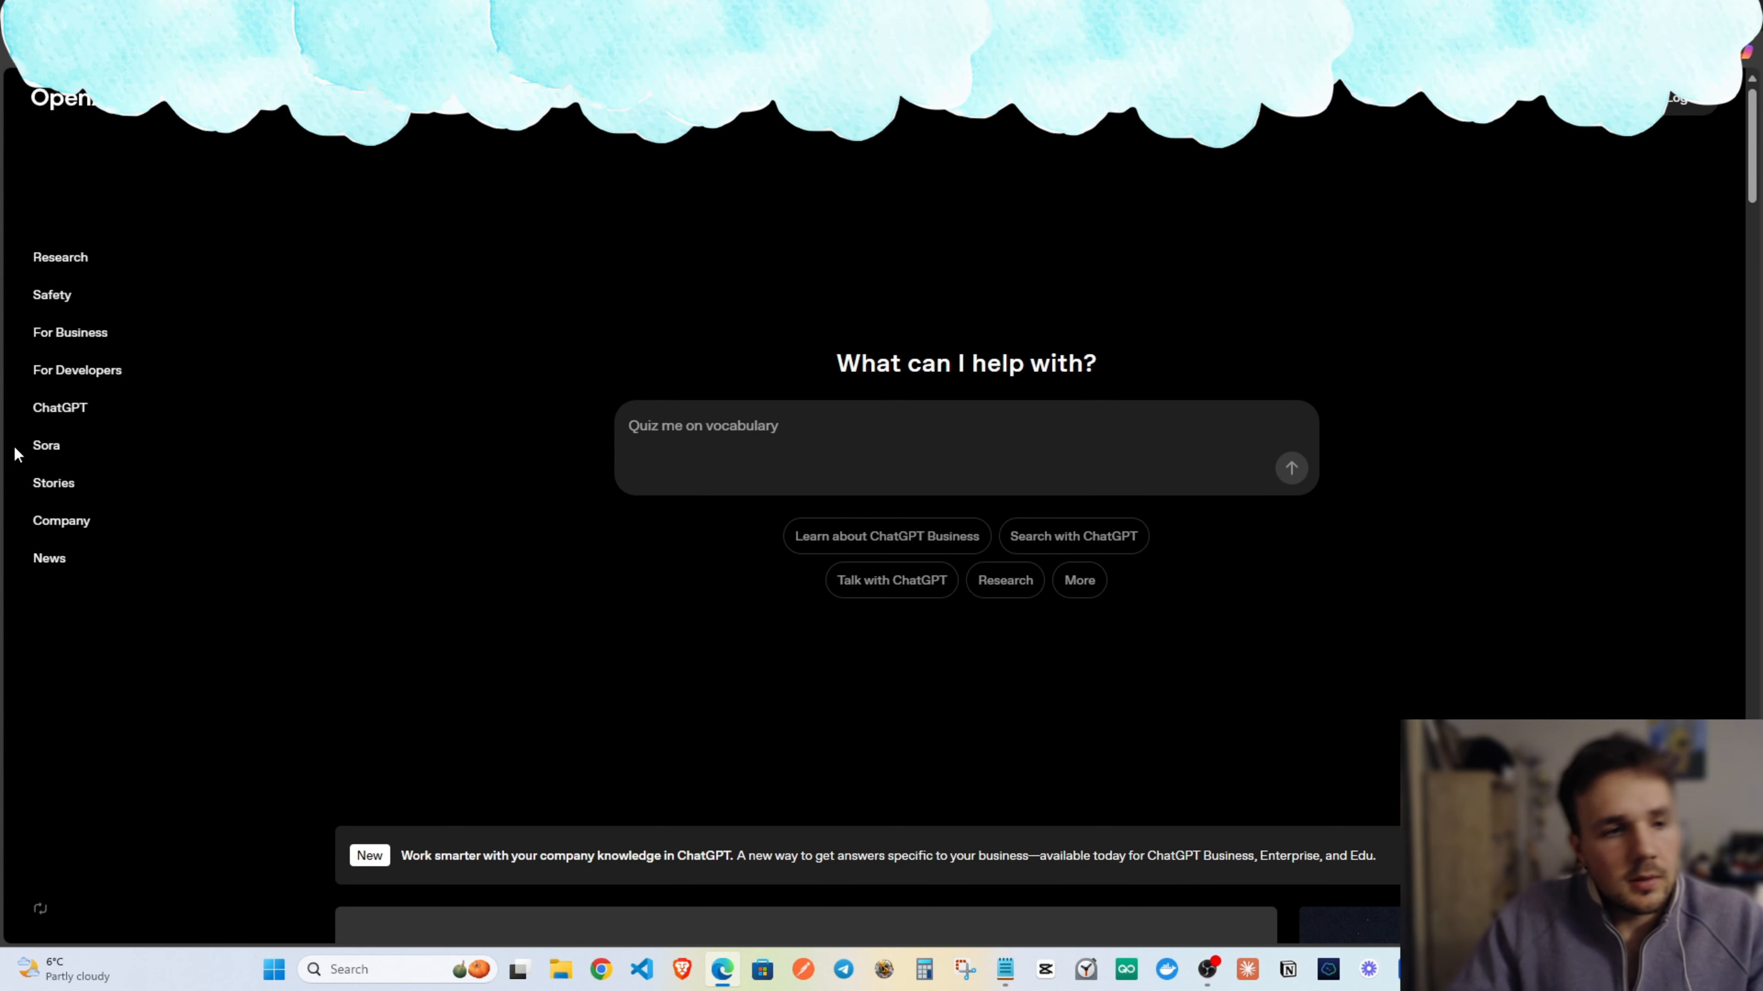
click(1680, 99)
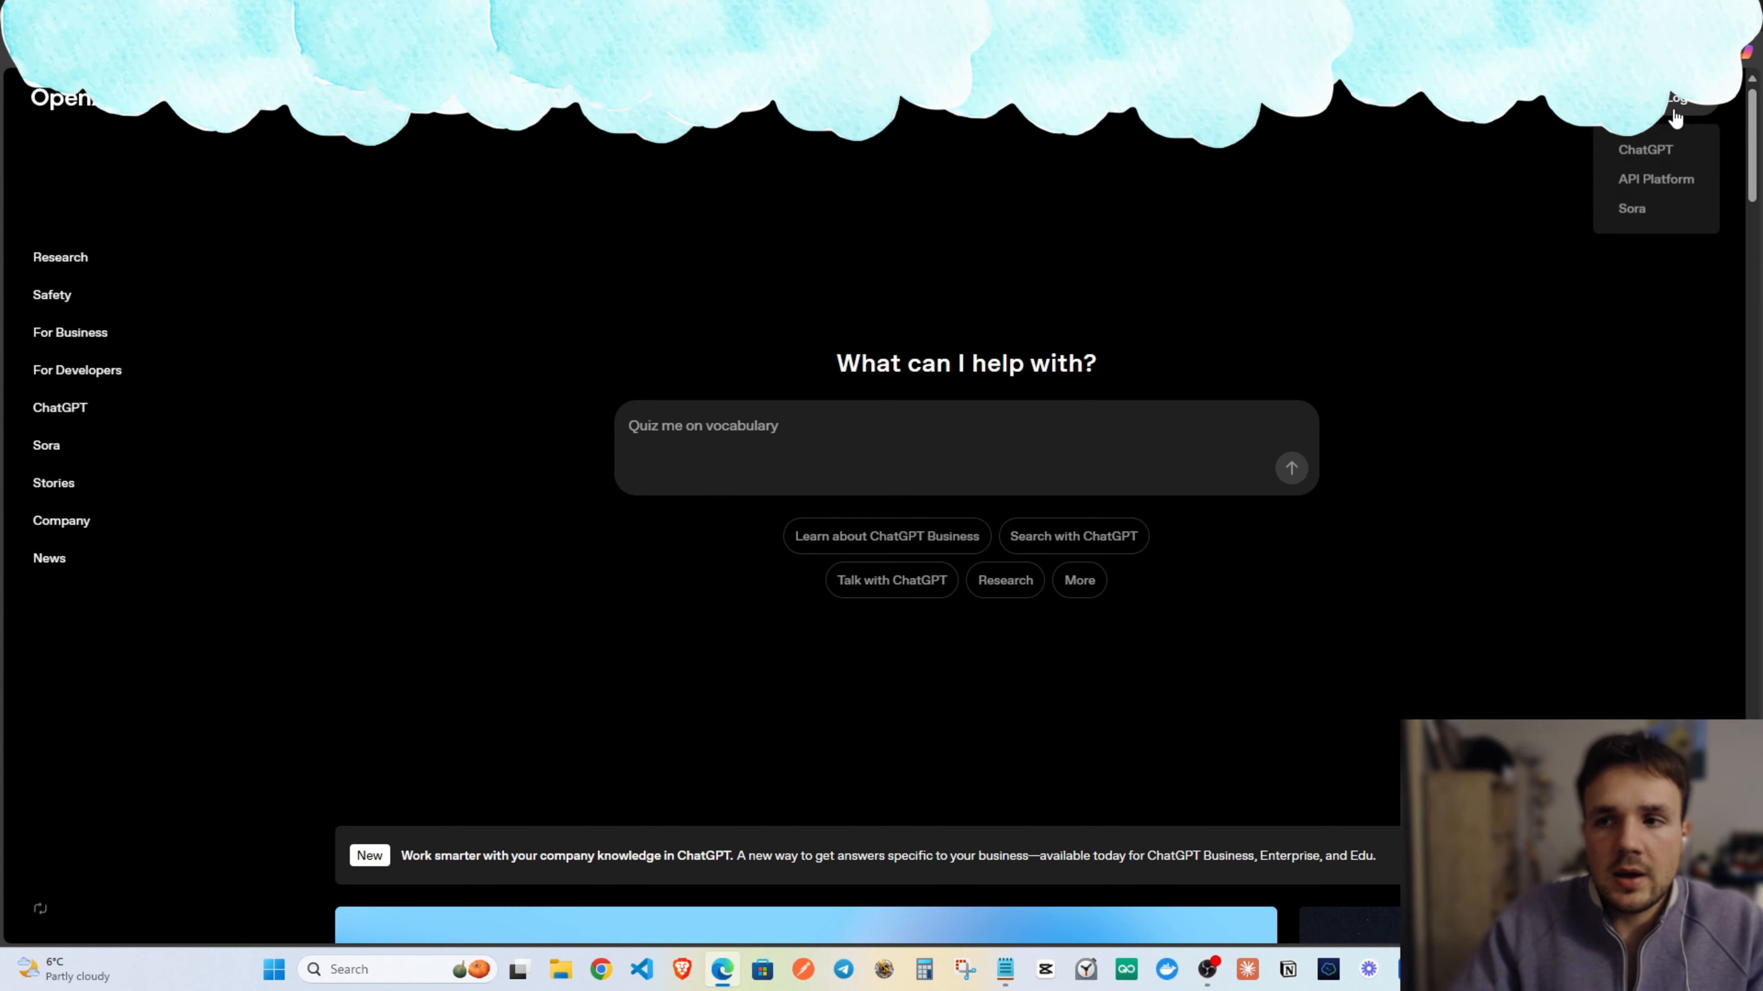
click(1654, 181)
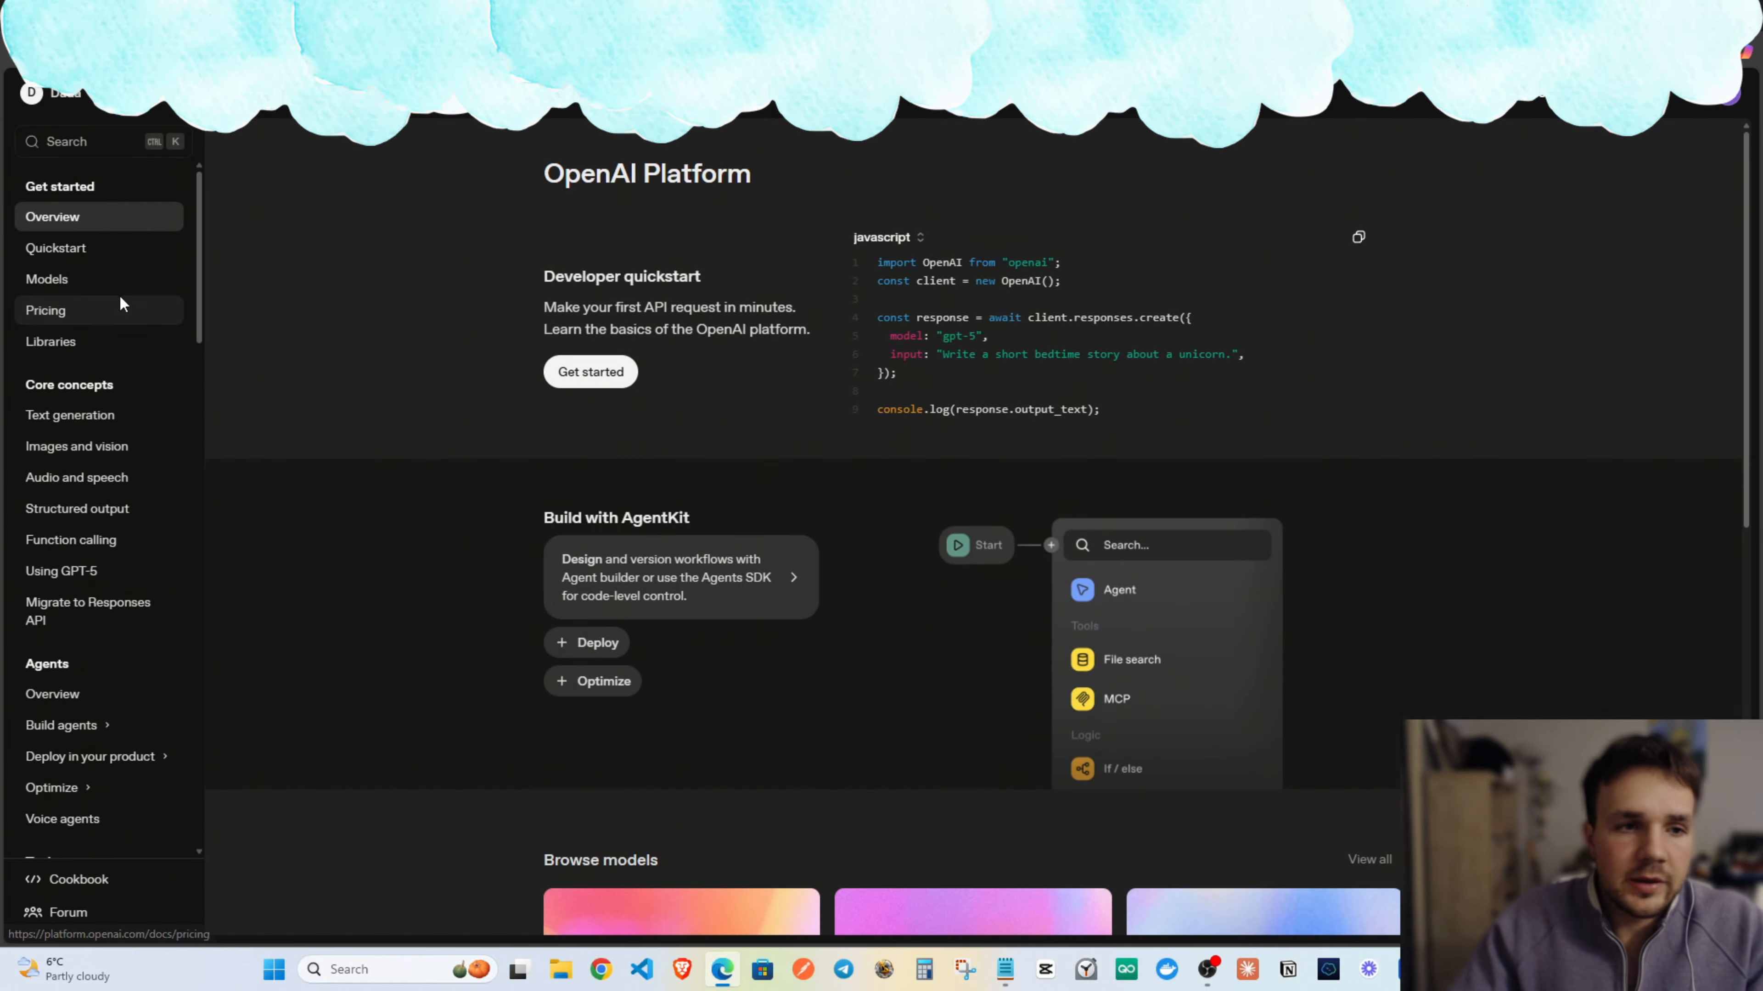
scroll(118, 660, down, 10)
scroll(125, 691, down, 15)
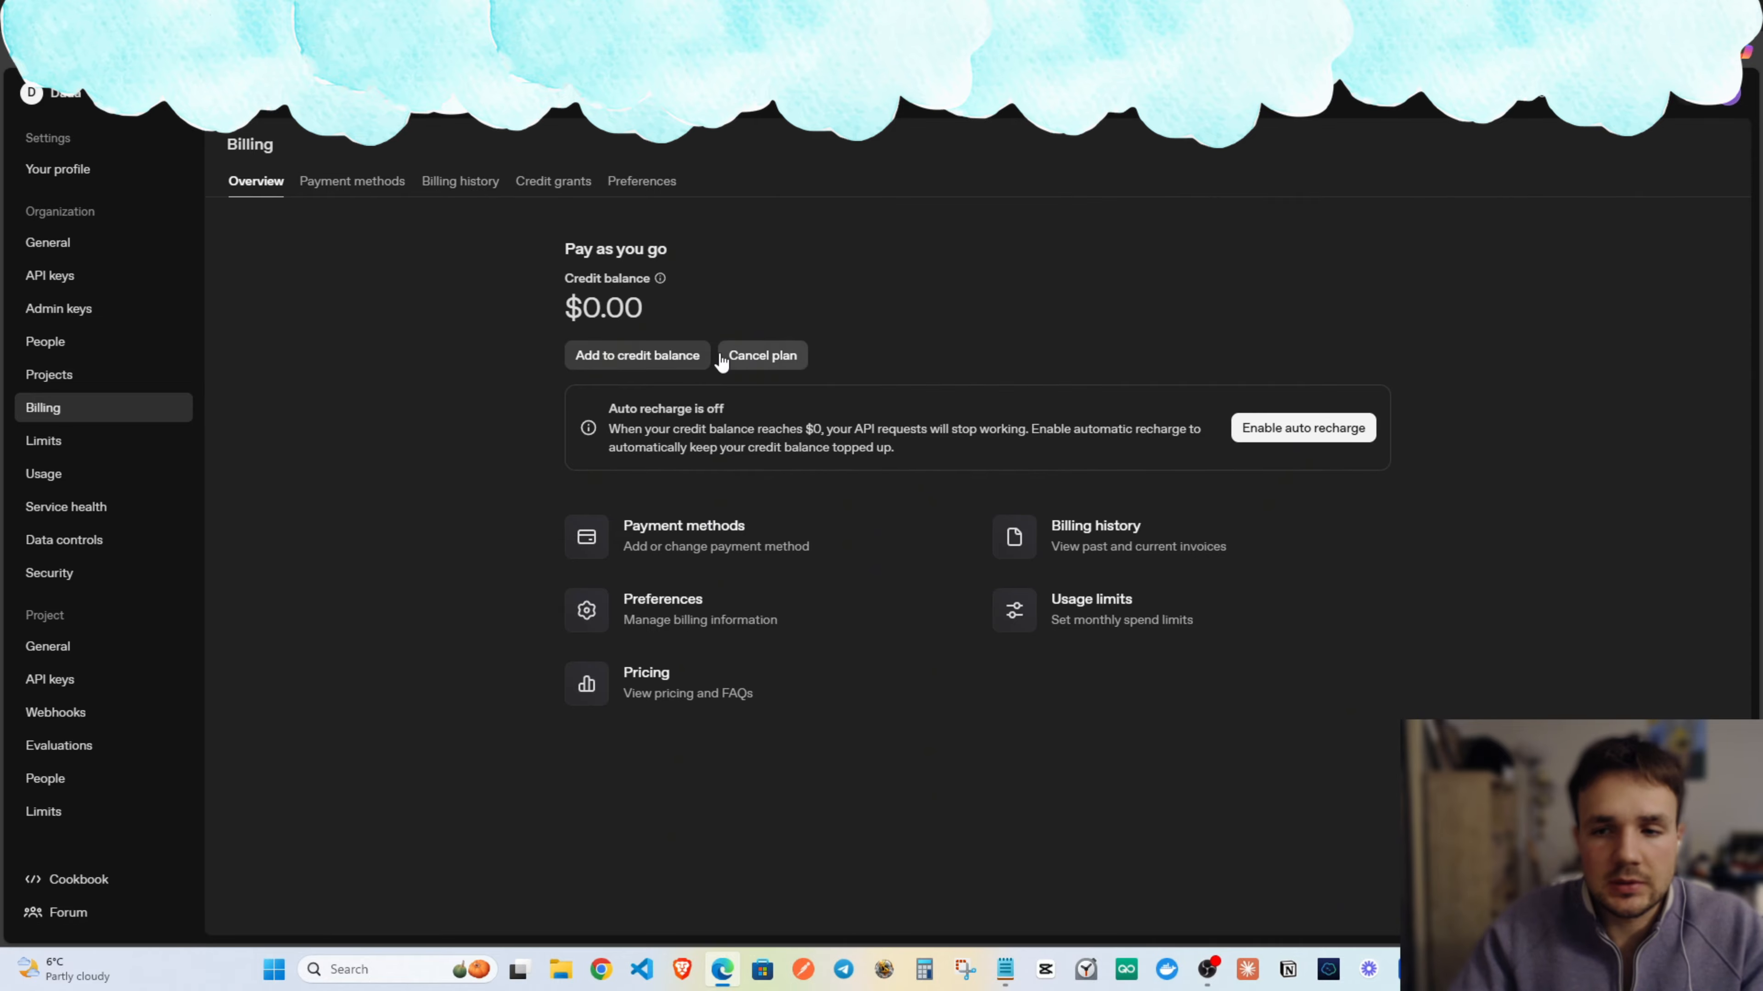
click(704, 525)
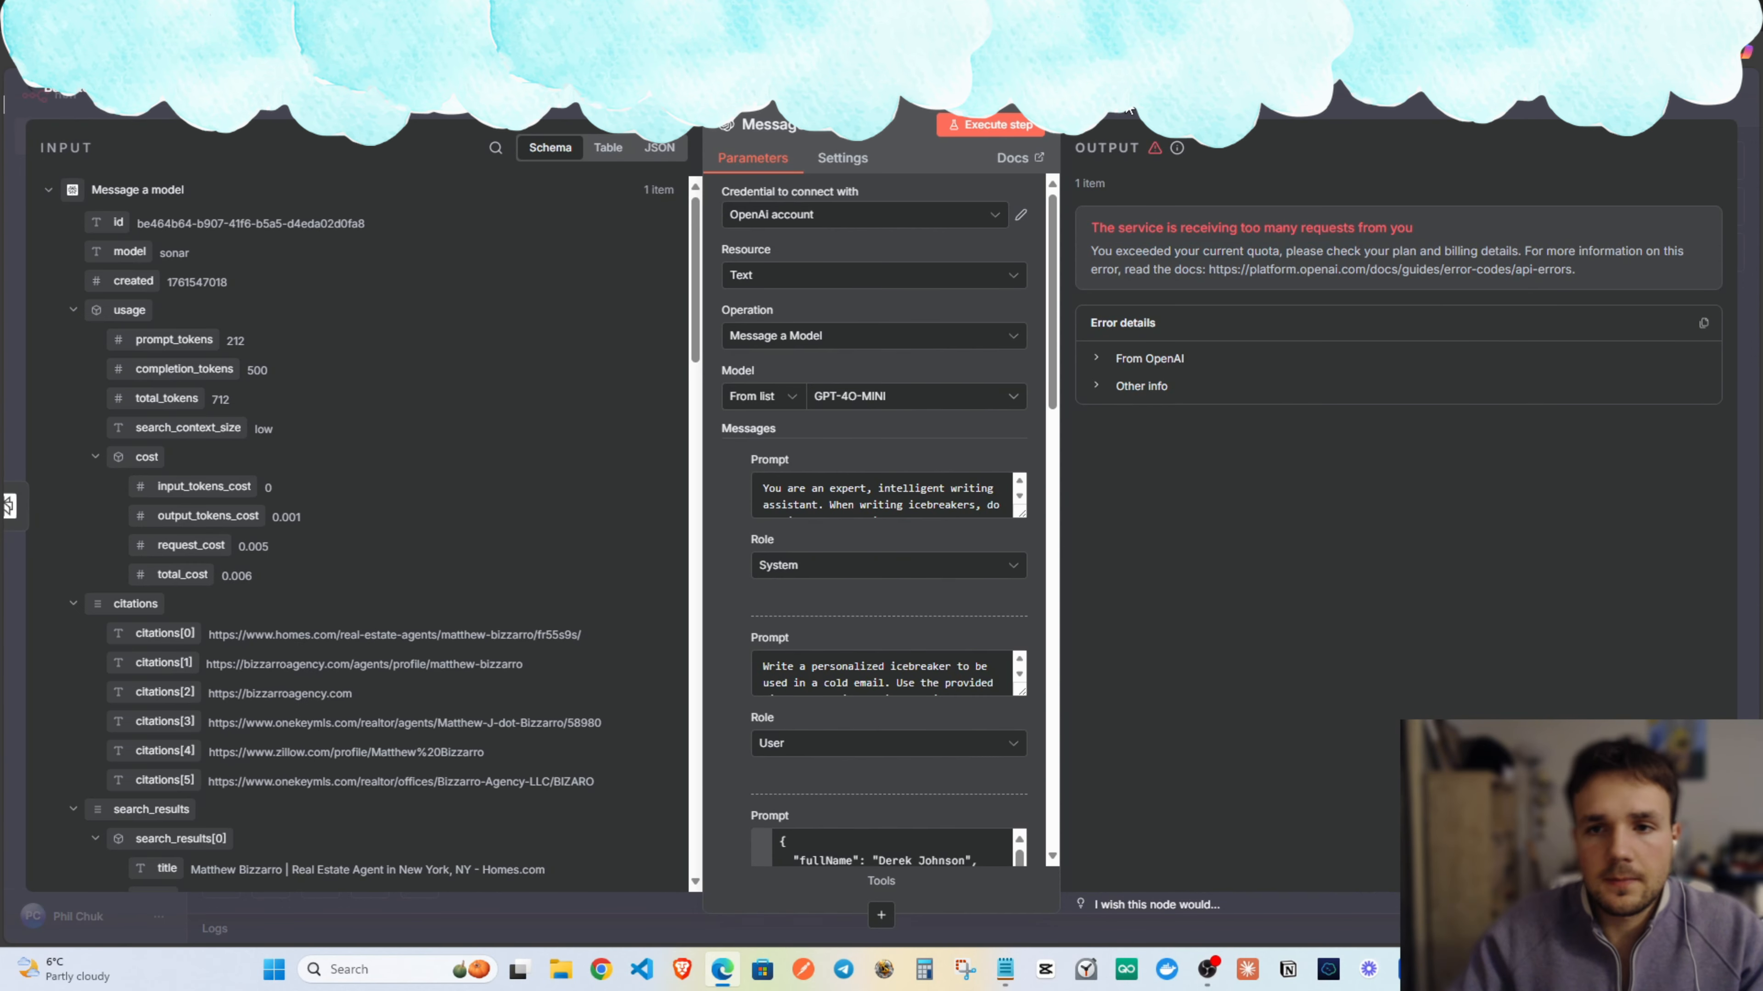
Run the whole workflow again from the canvas.
key(Escape)
click(1041, 871)
scroll(921, 264, right, 5)
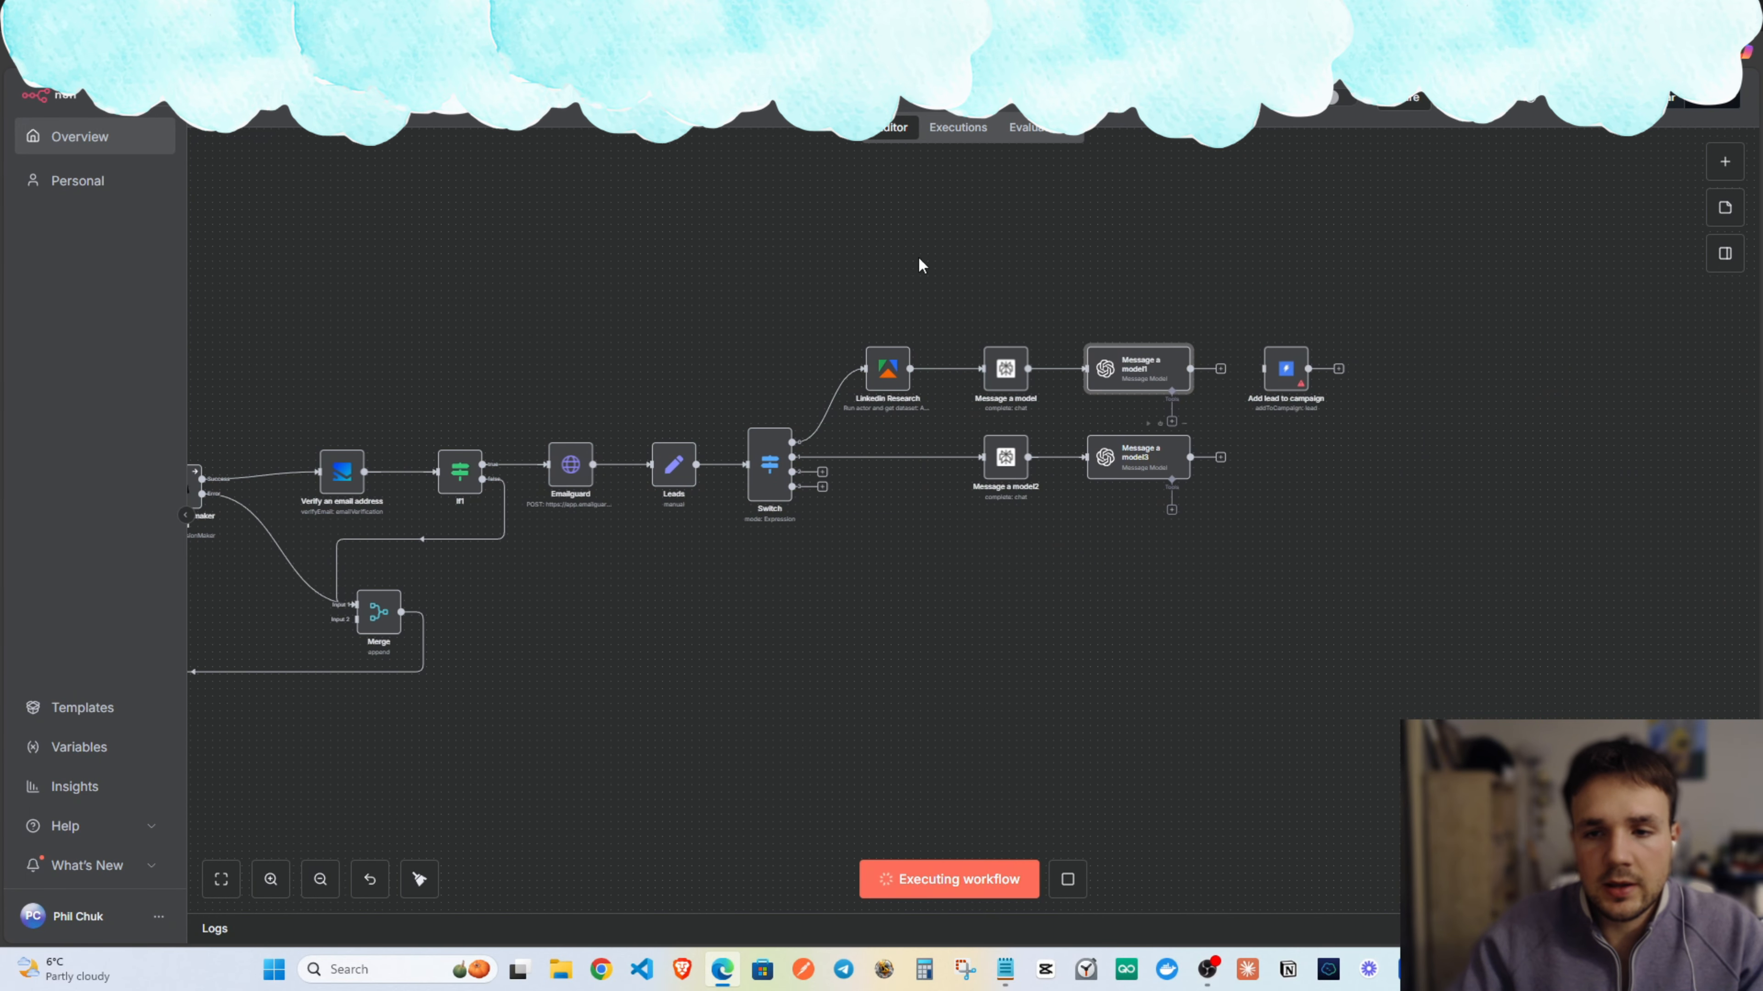
scroll(746, 621, up, 1)
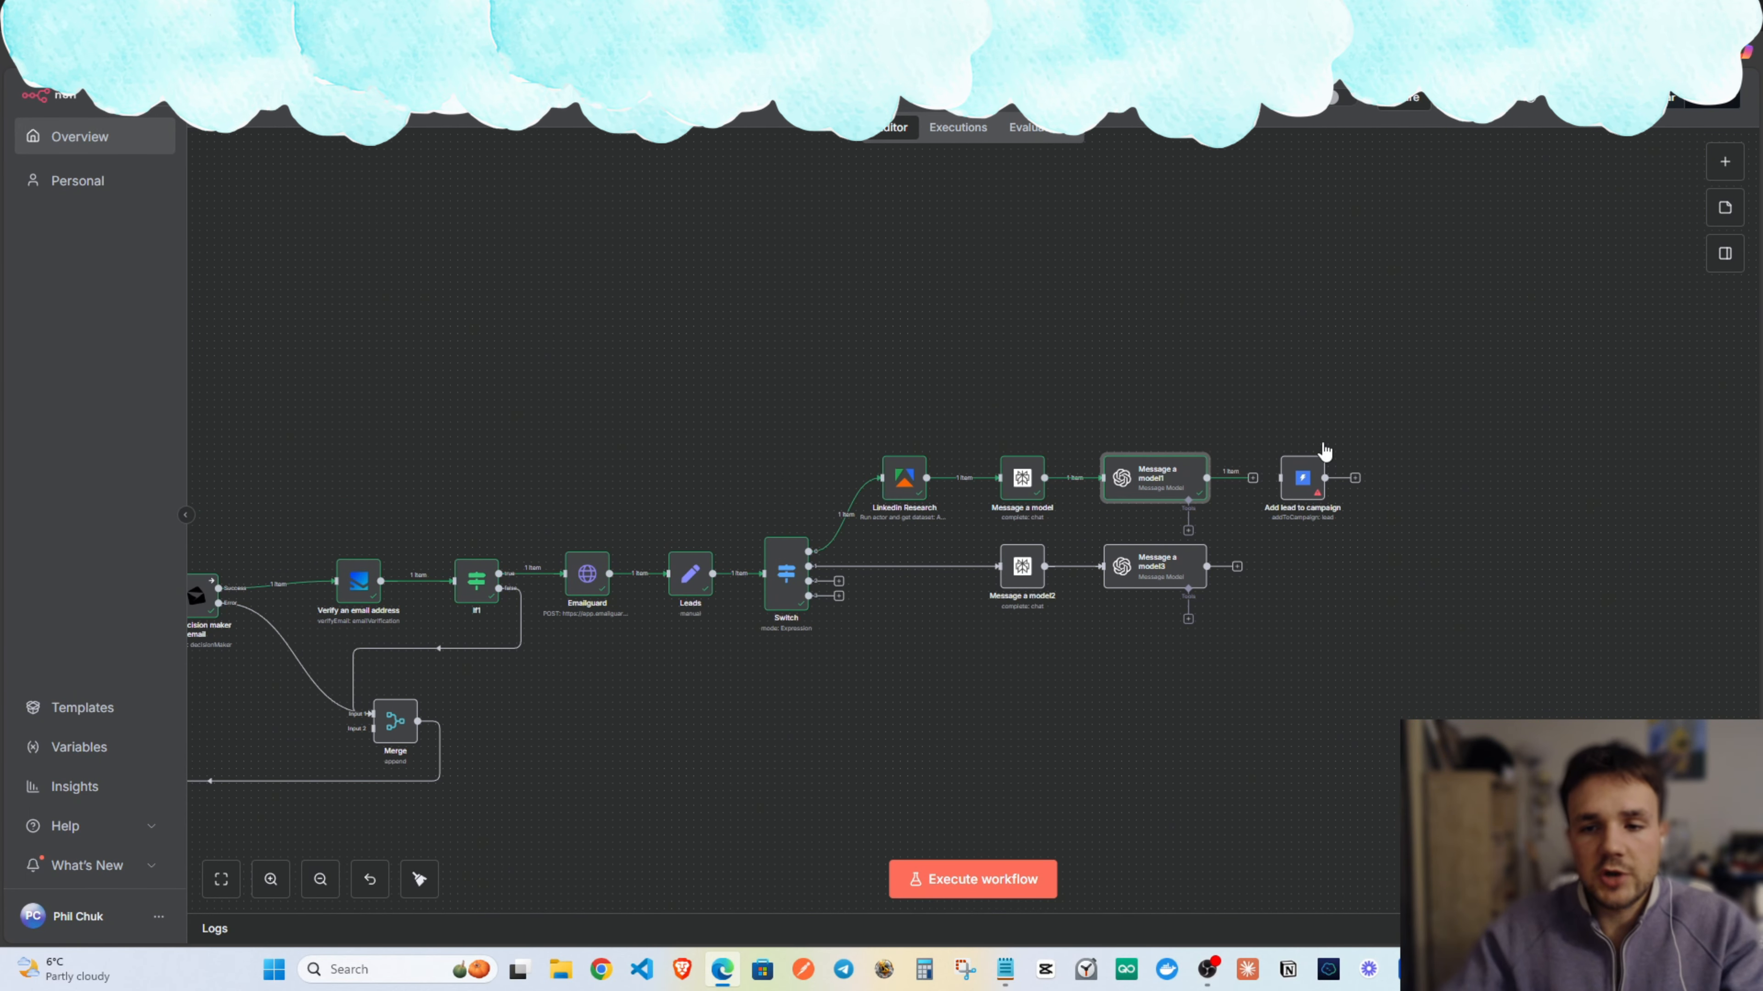
In Add lead to campaign, map the generated icebreaker into Personalization.
double_click(1302, 479)
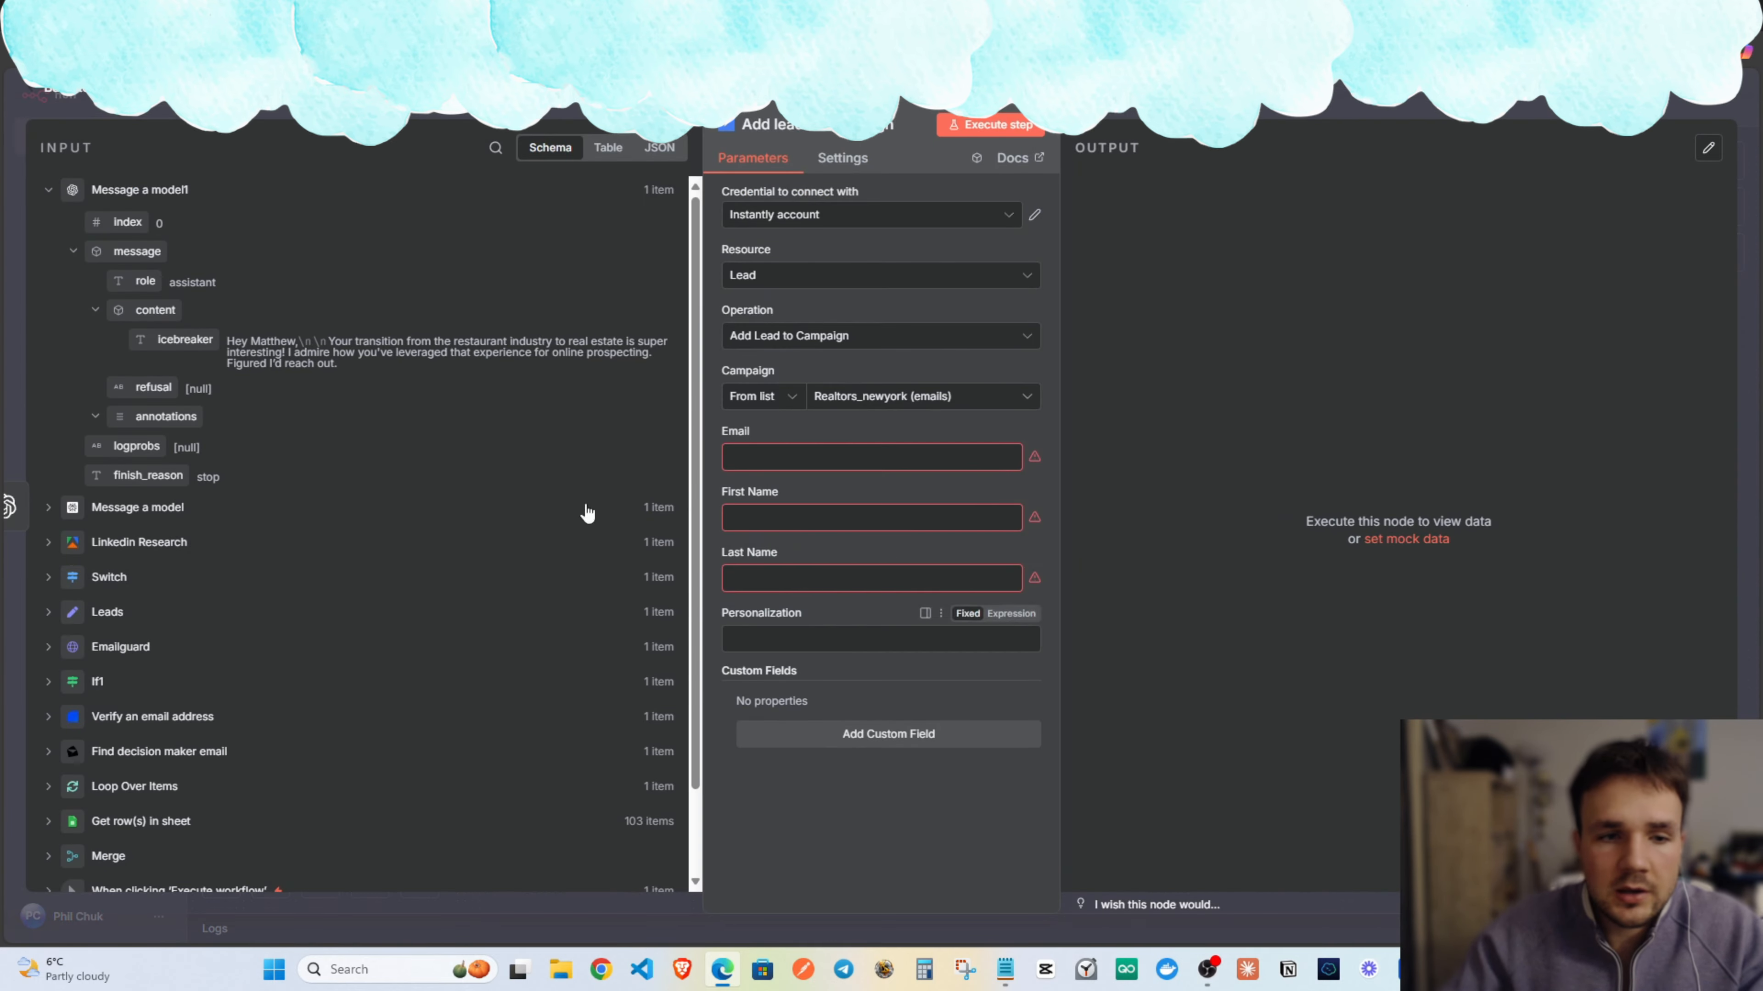
drag(179, 341, 858, 650)
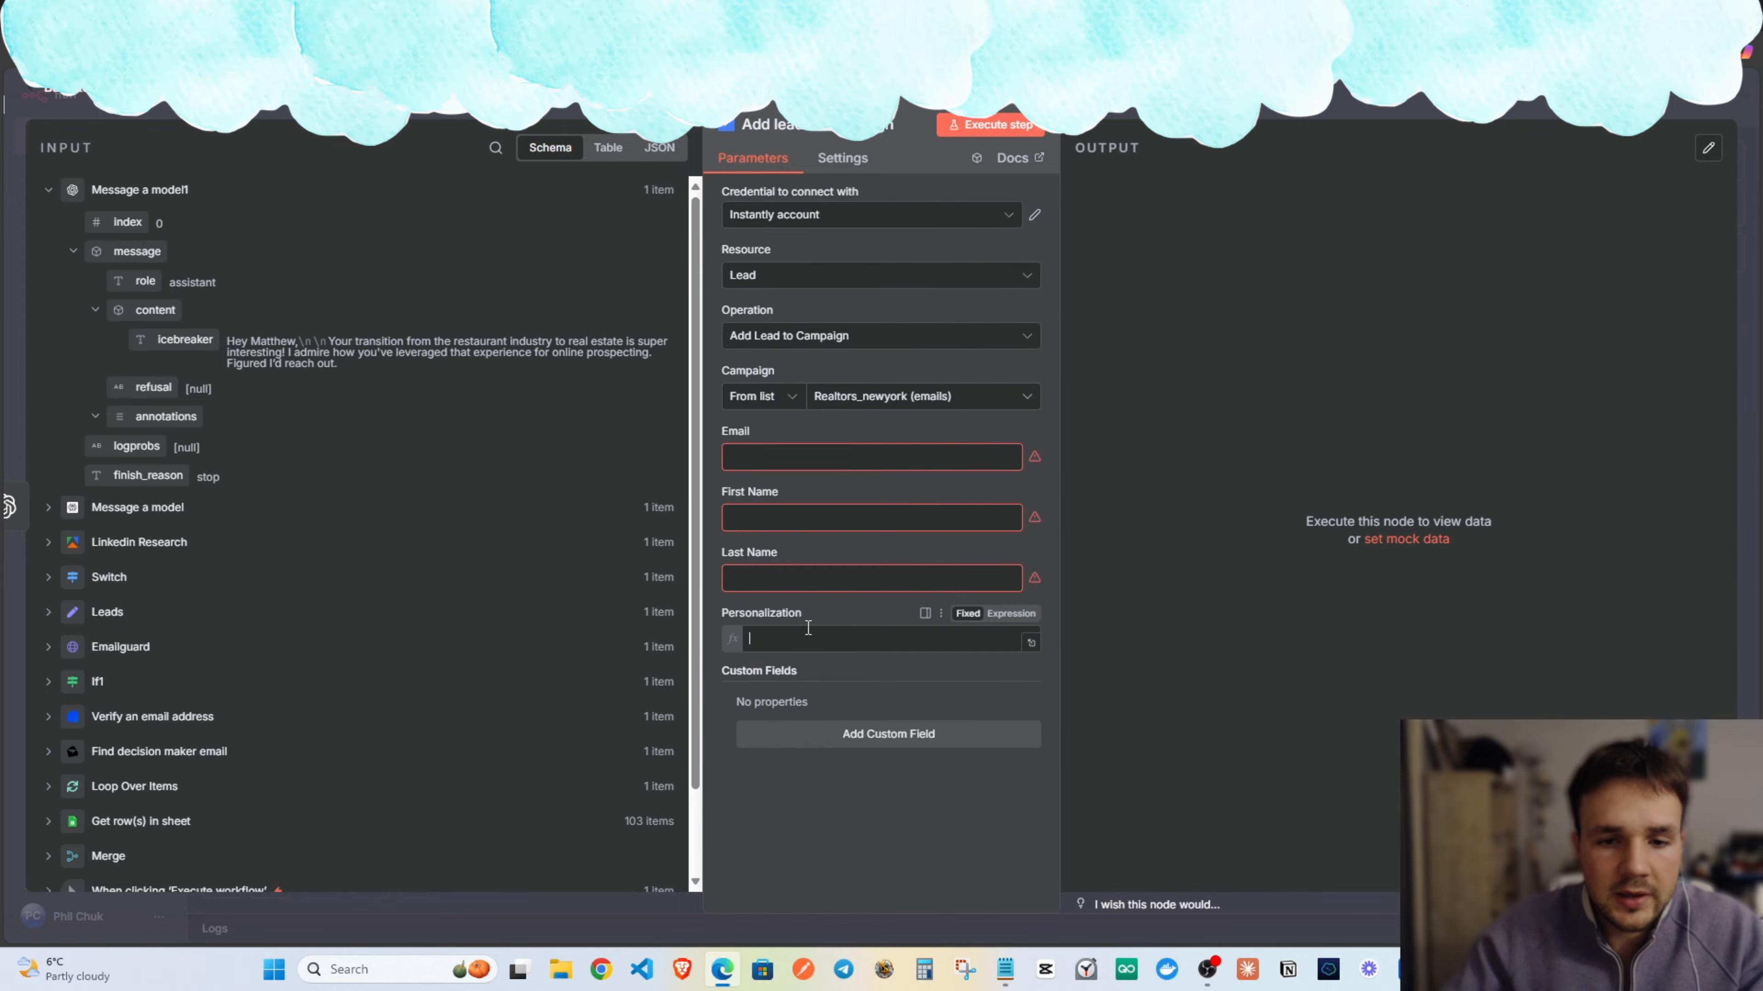
click(778, 578)
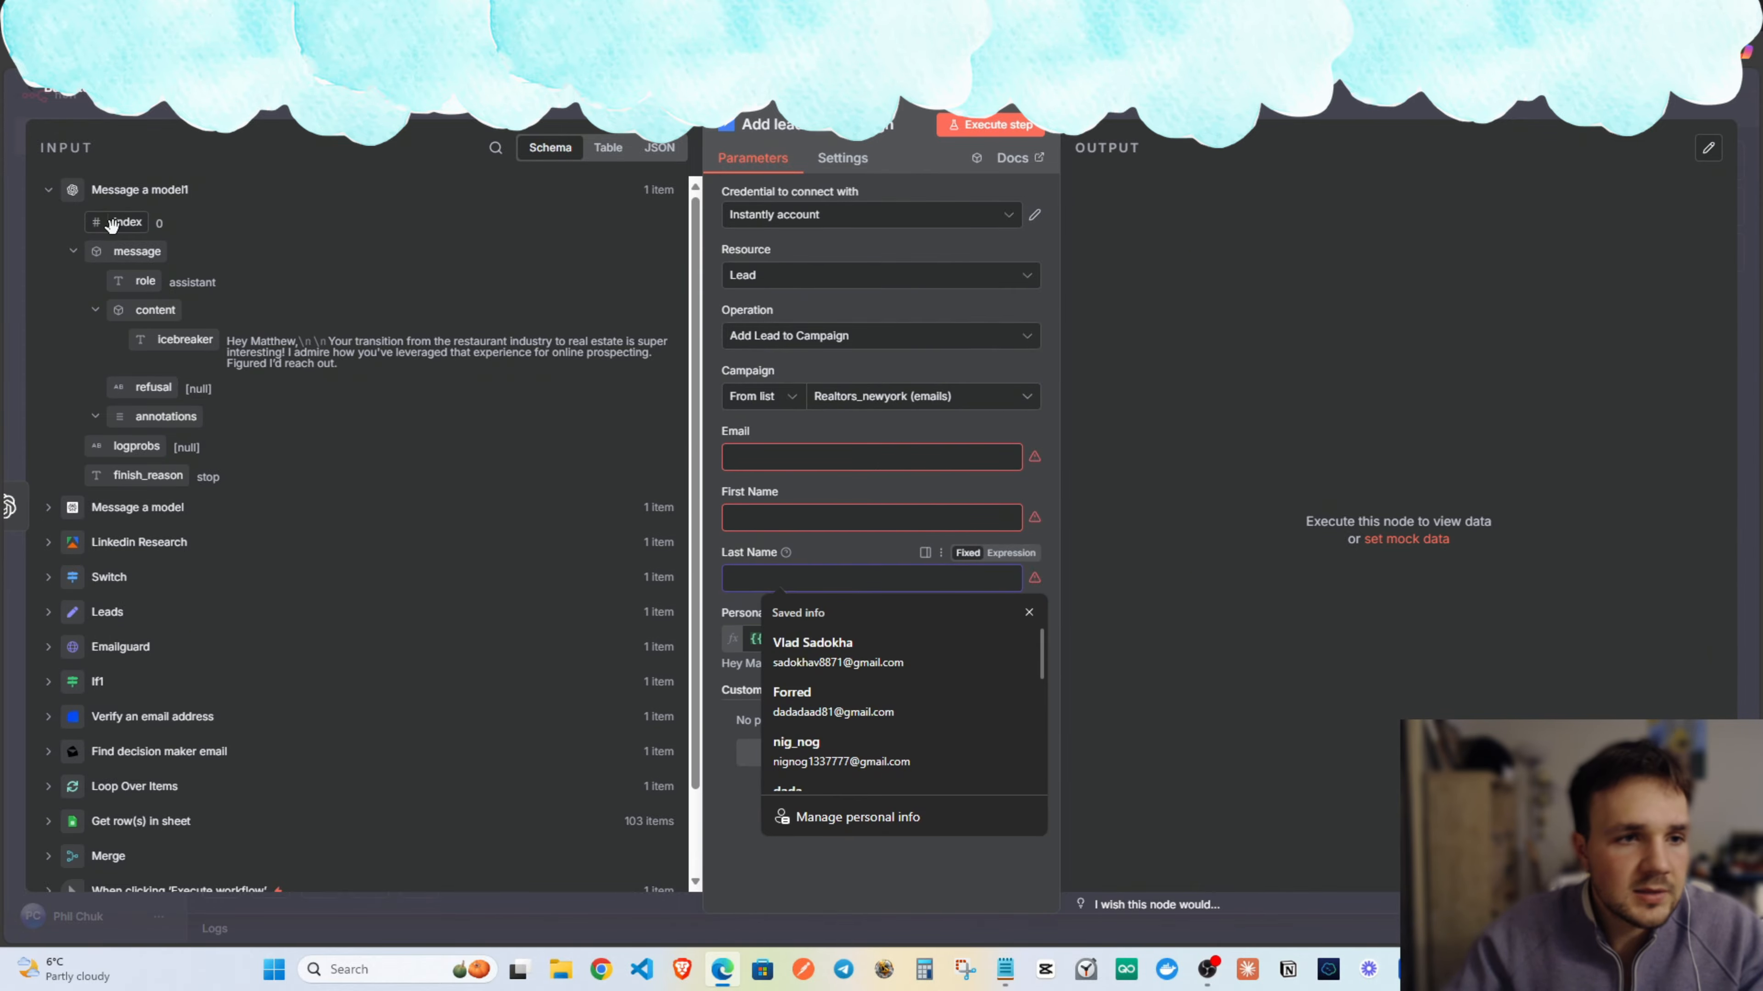
click(101, 198)
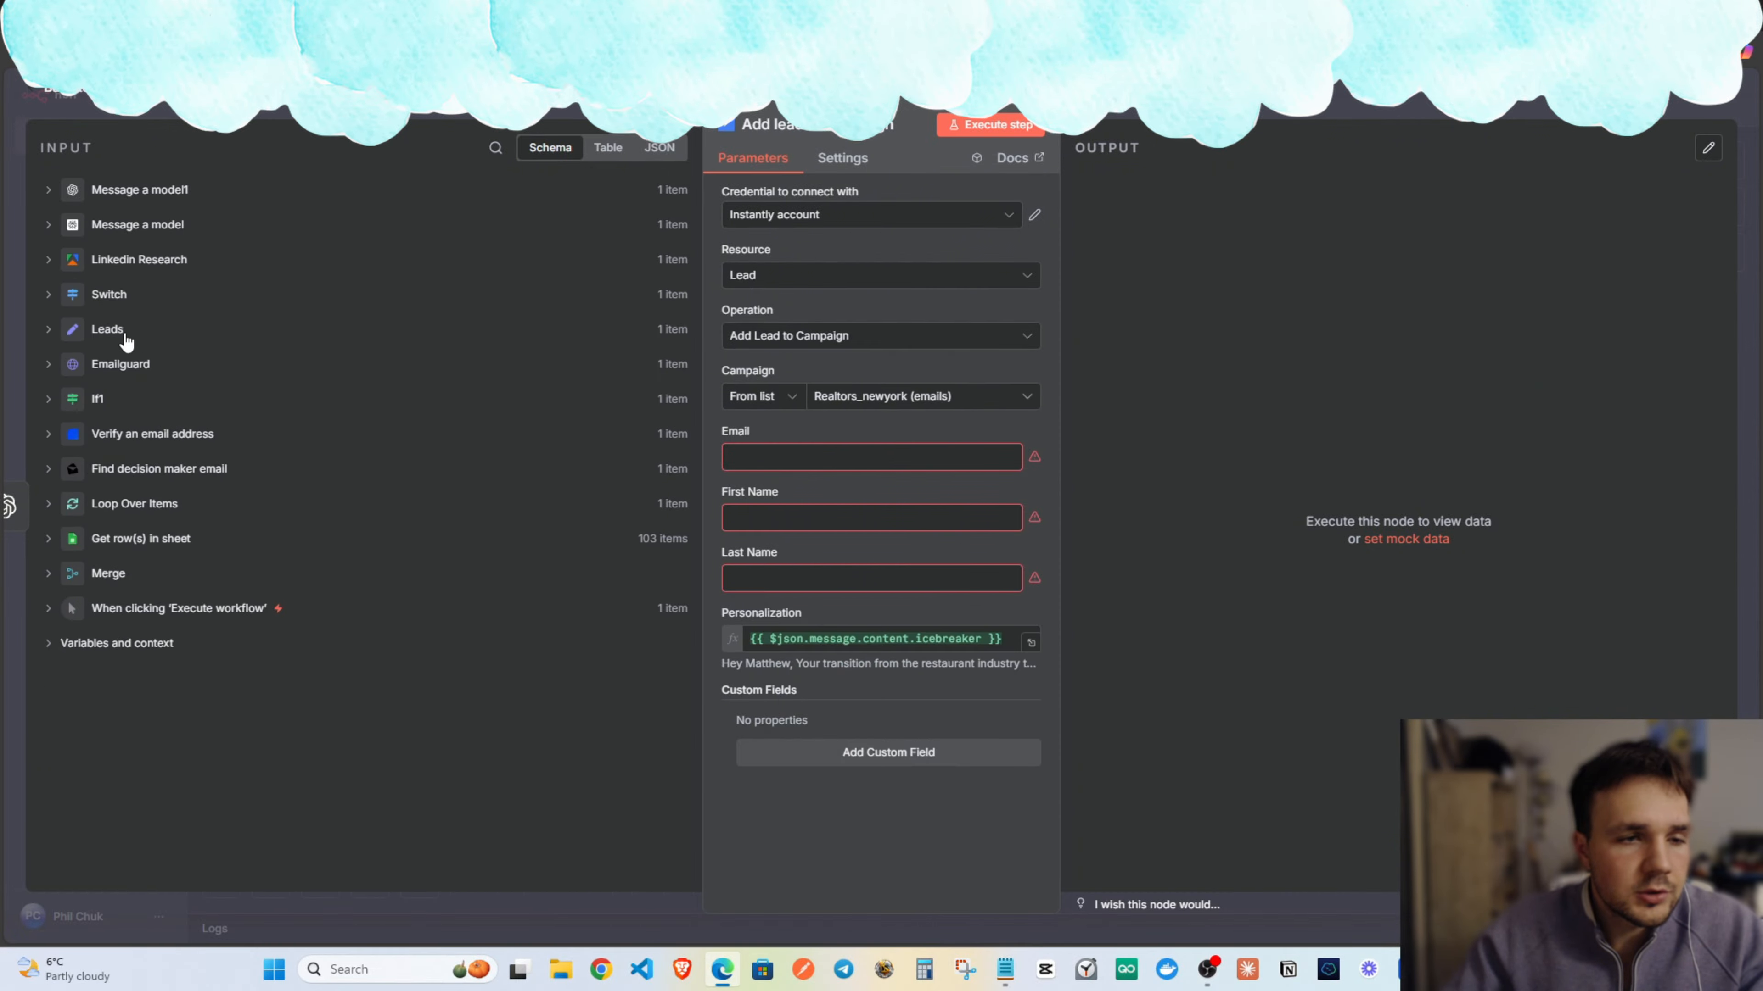
click(112, 330)
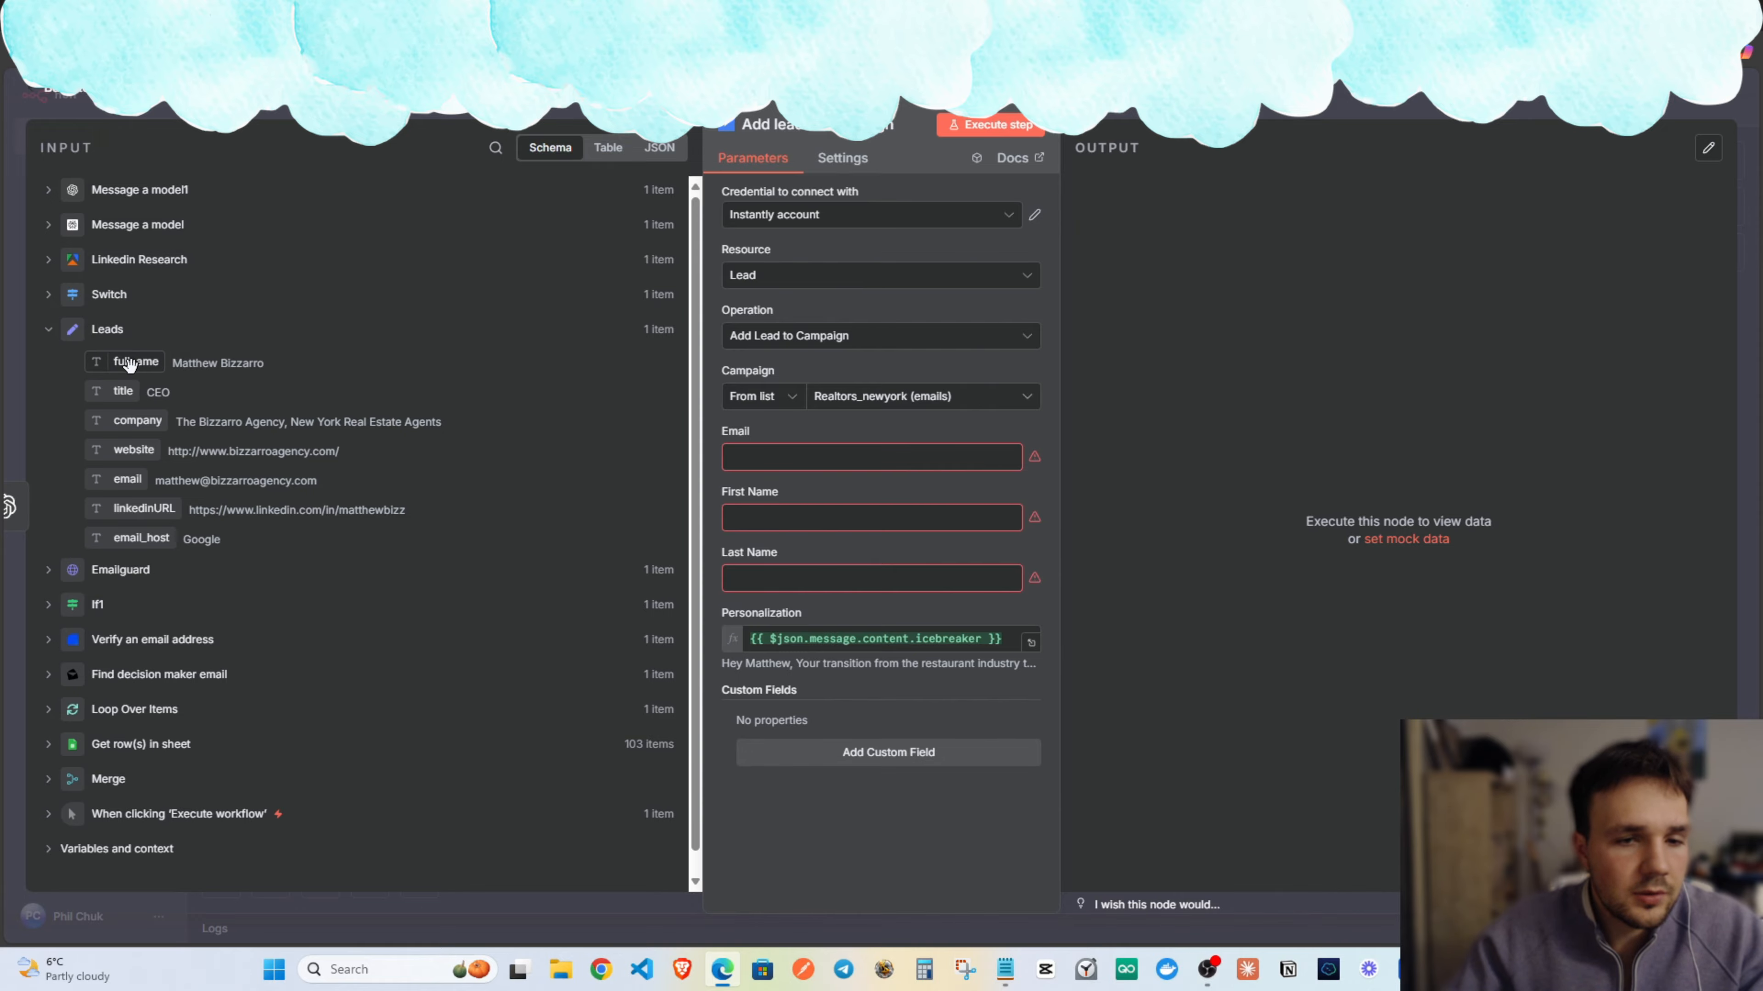
Set First Name to the Leads fullname's first word with fullname.split(' ')[0].
drag(129, 365, 844, 569)
drag(801, 512, 902, 517)
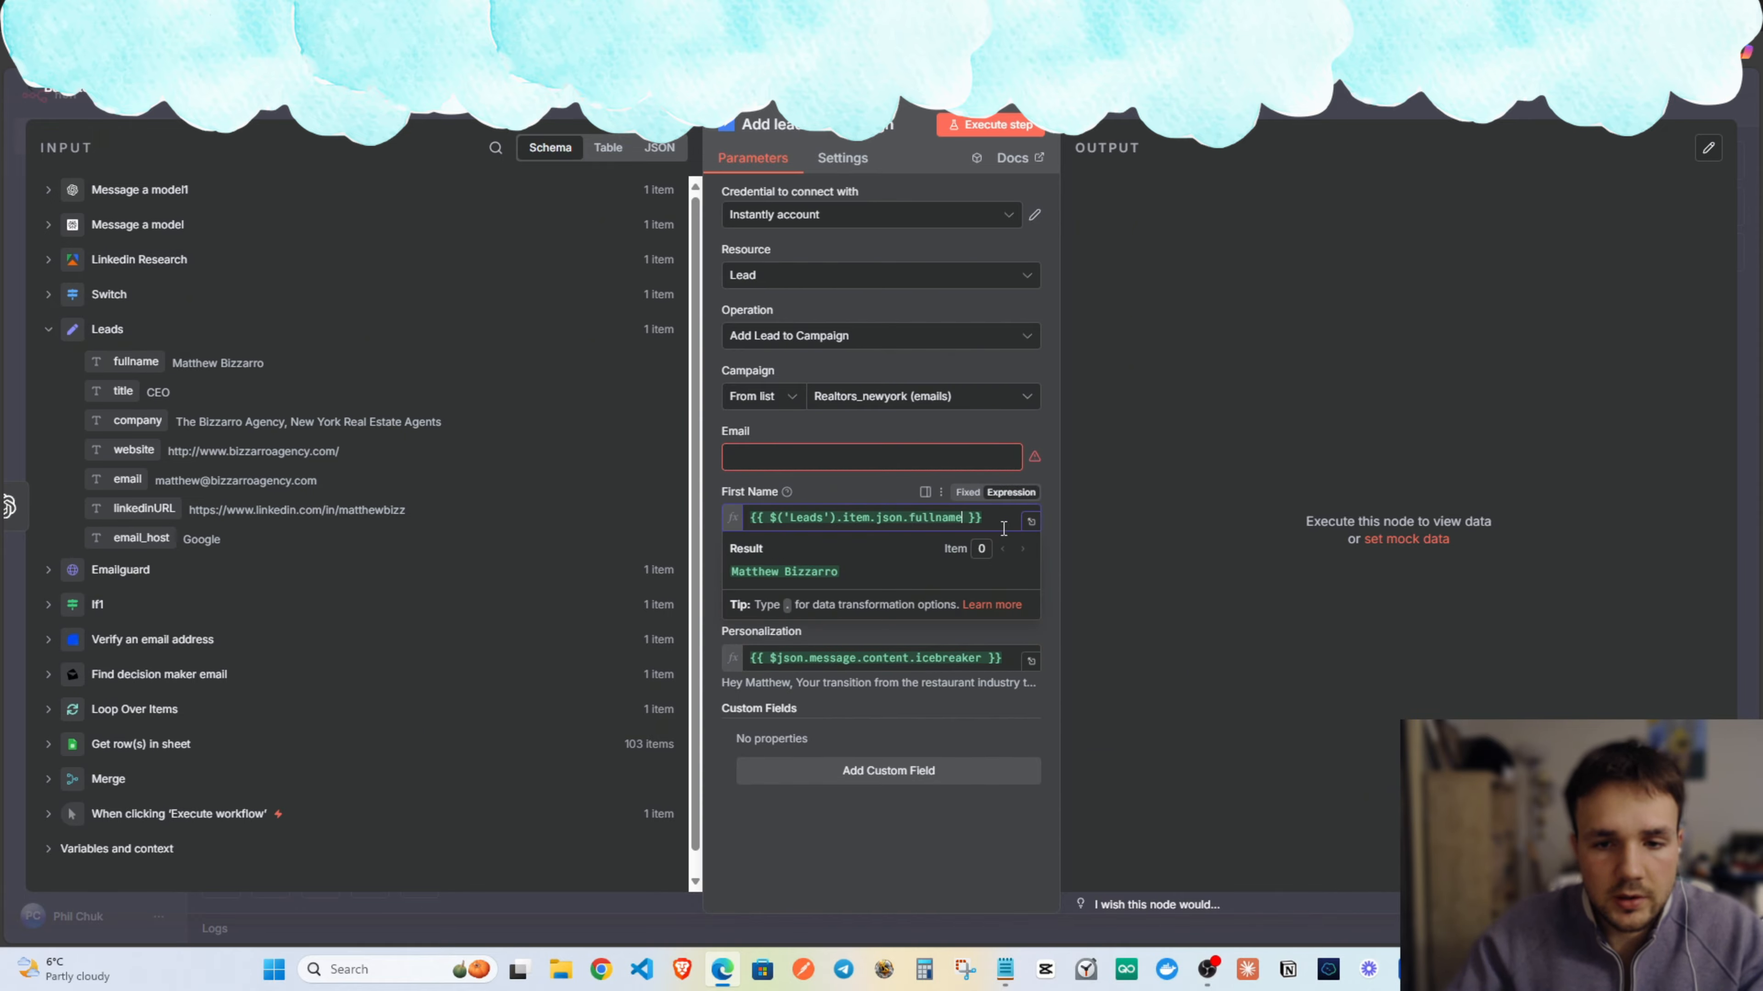
text(.()
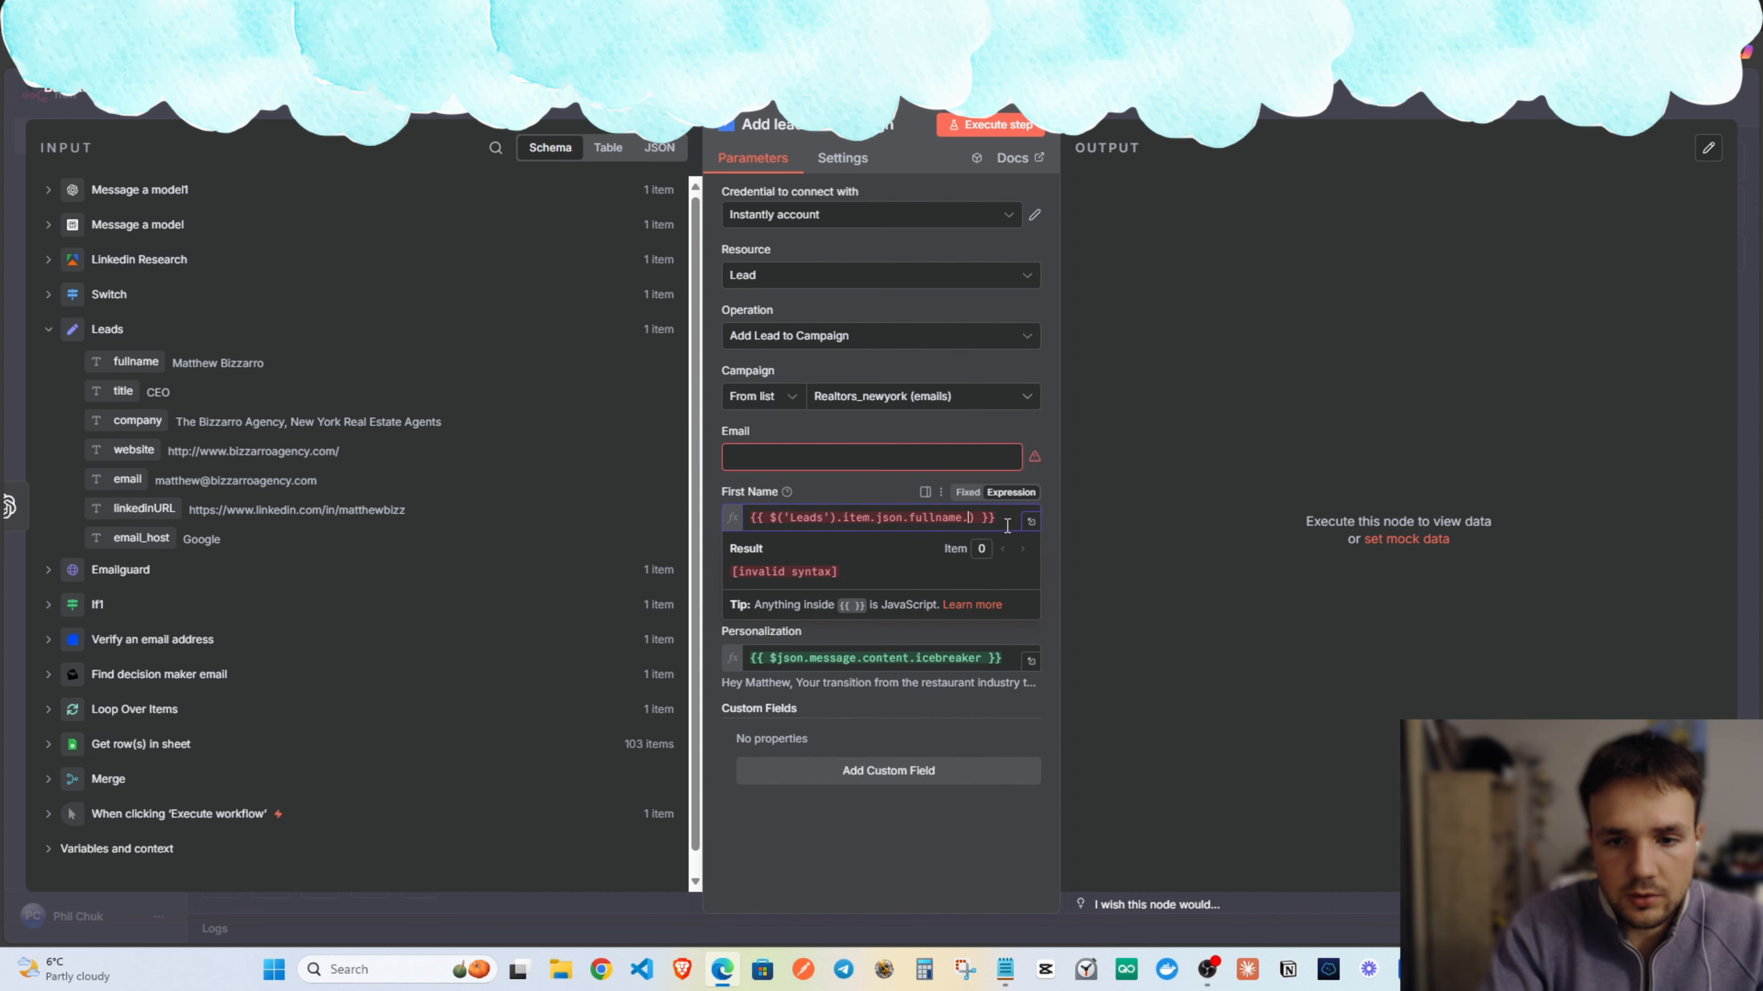
key(BackSpace)
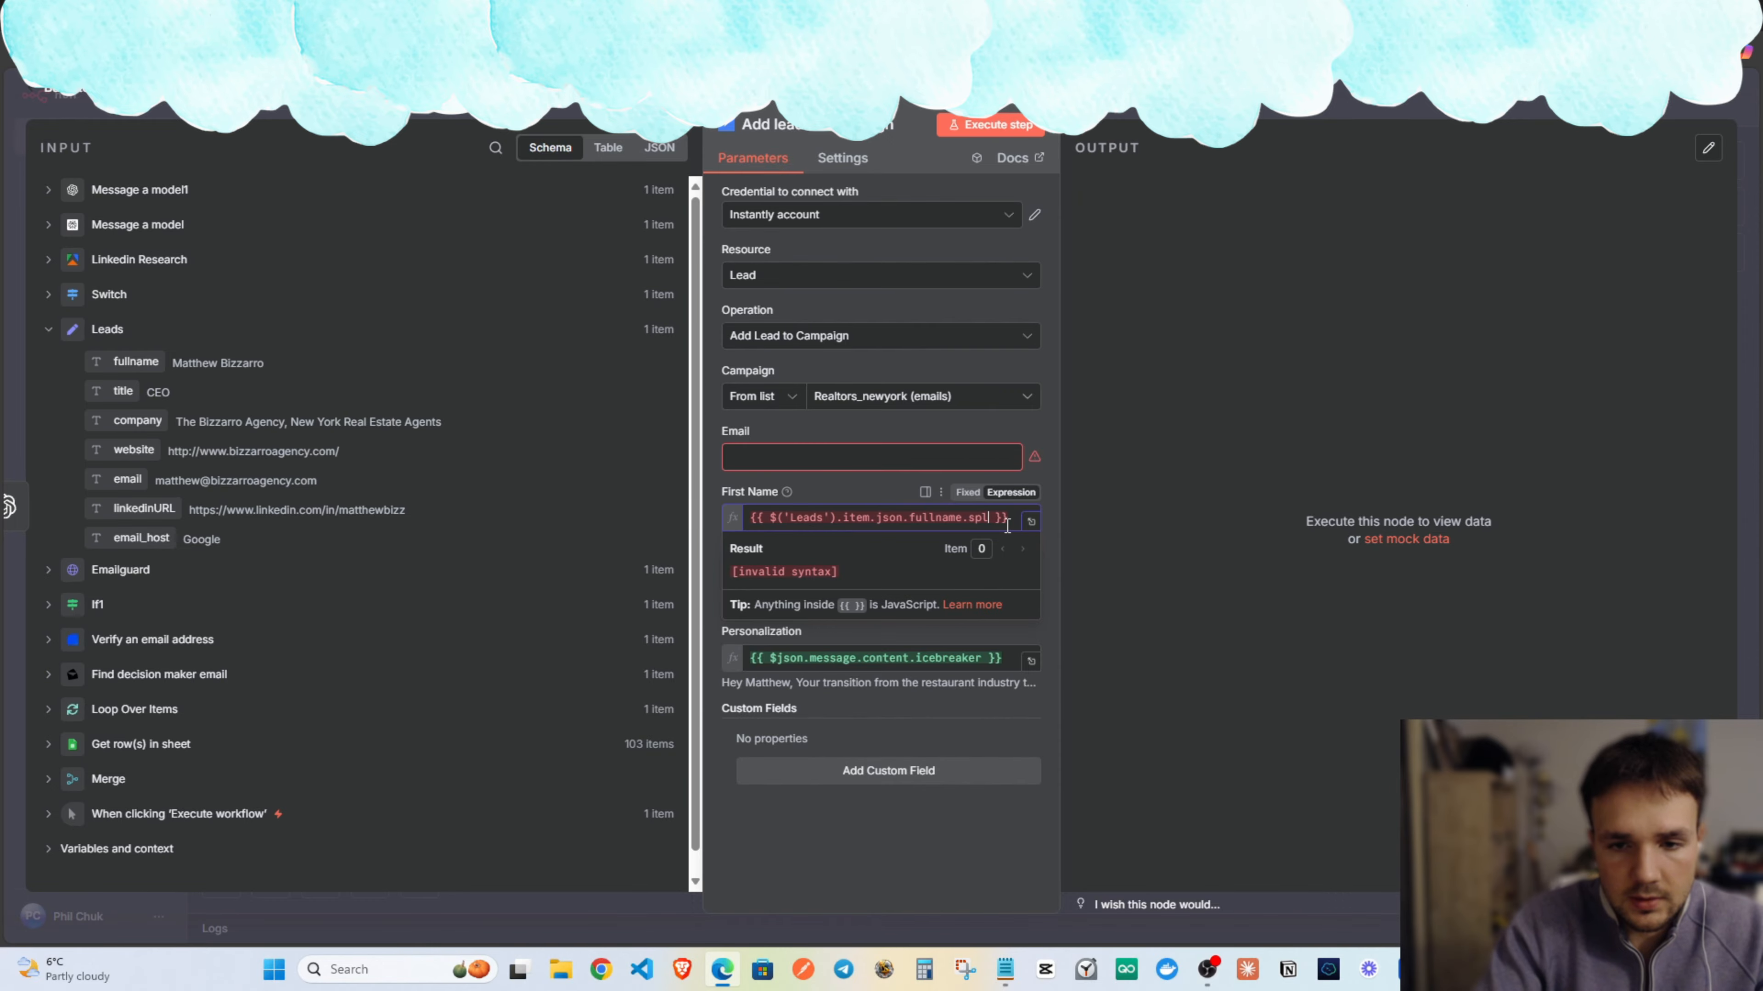
text(spl)
key(Return)
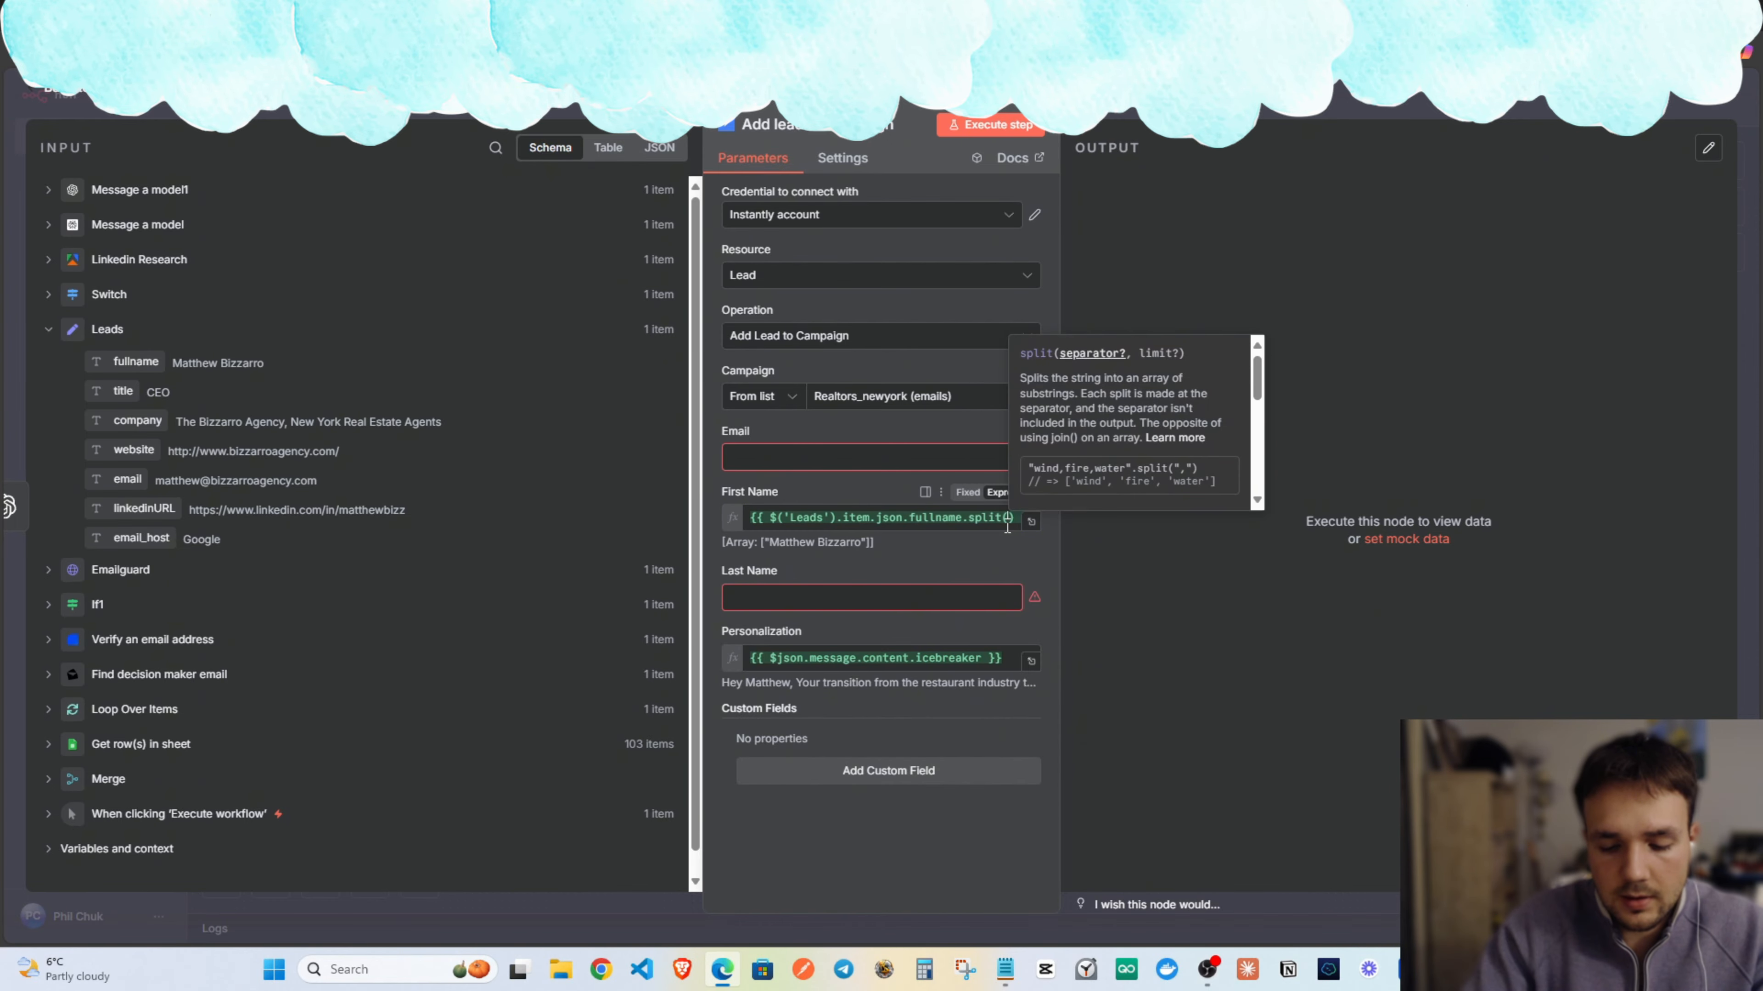
text(' ')
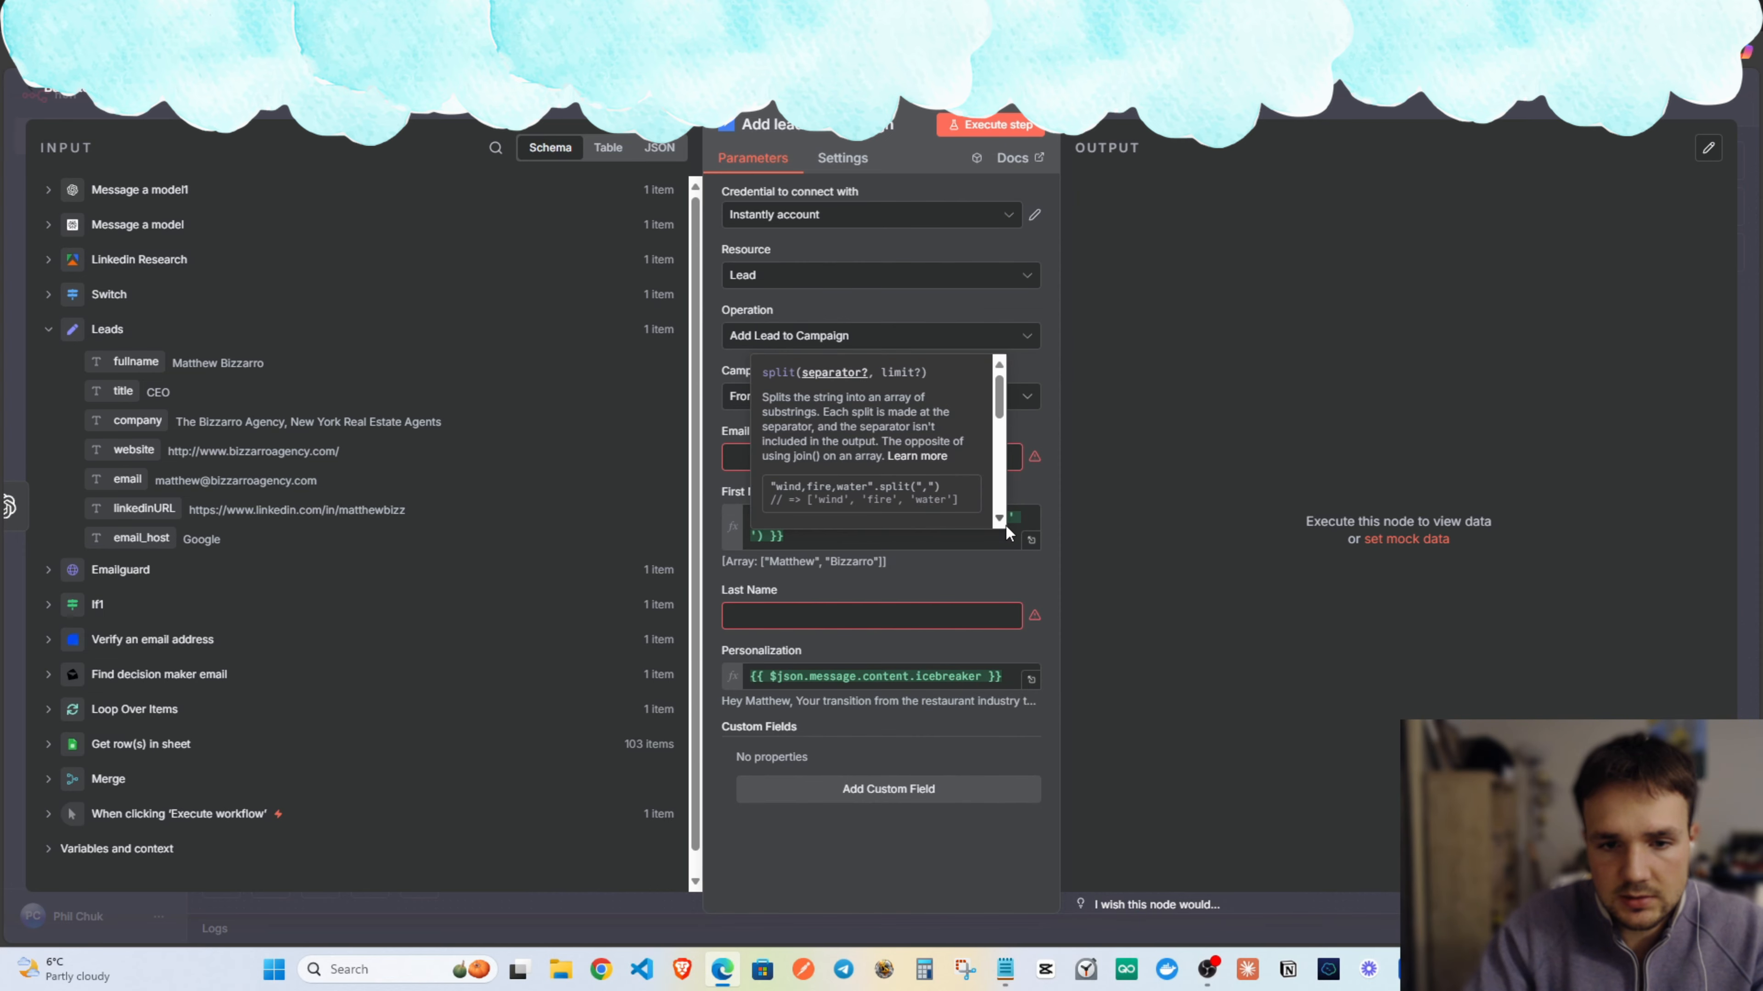
key(Left)
key(Left)
key(Left)
key(Right)
key(Right)
key(Right)
key(Right)
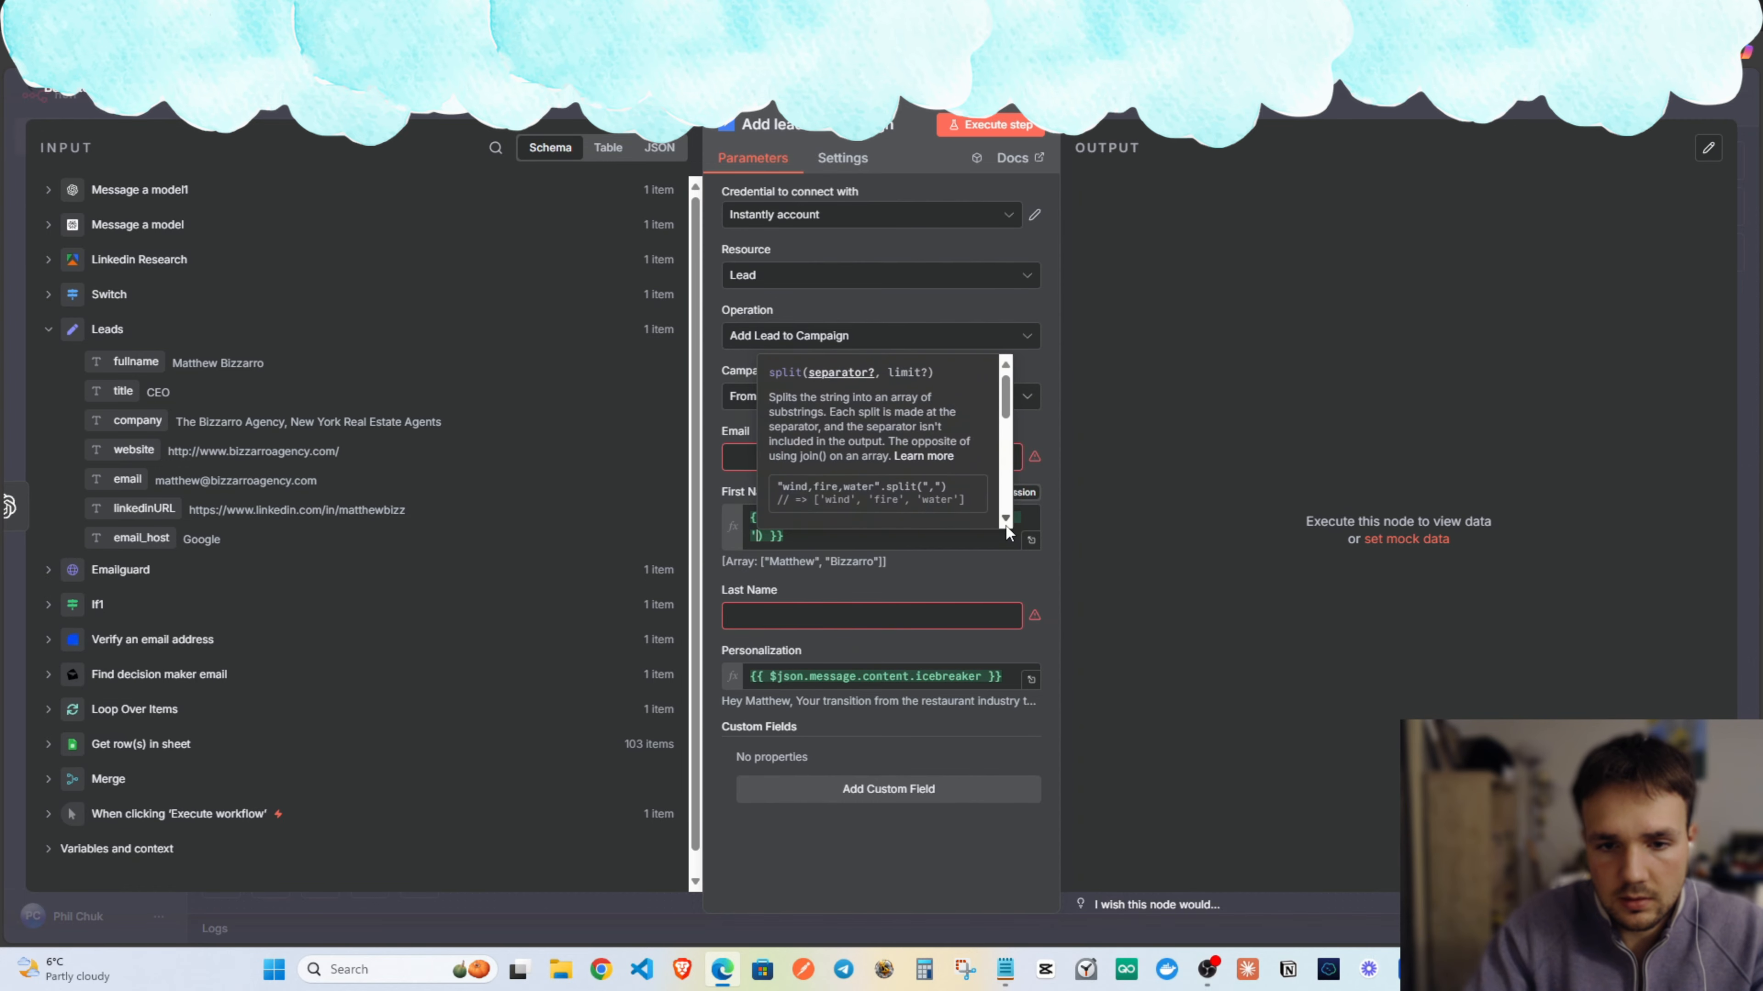
key(Right)
text([)
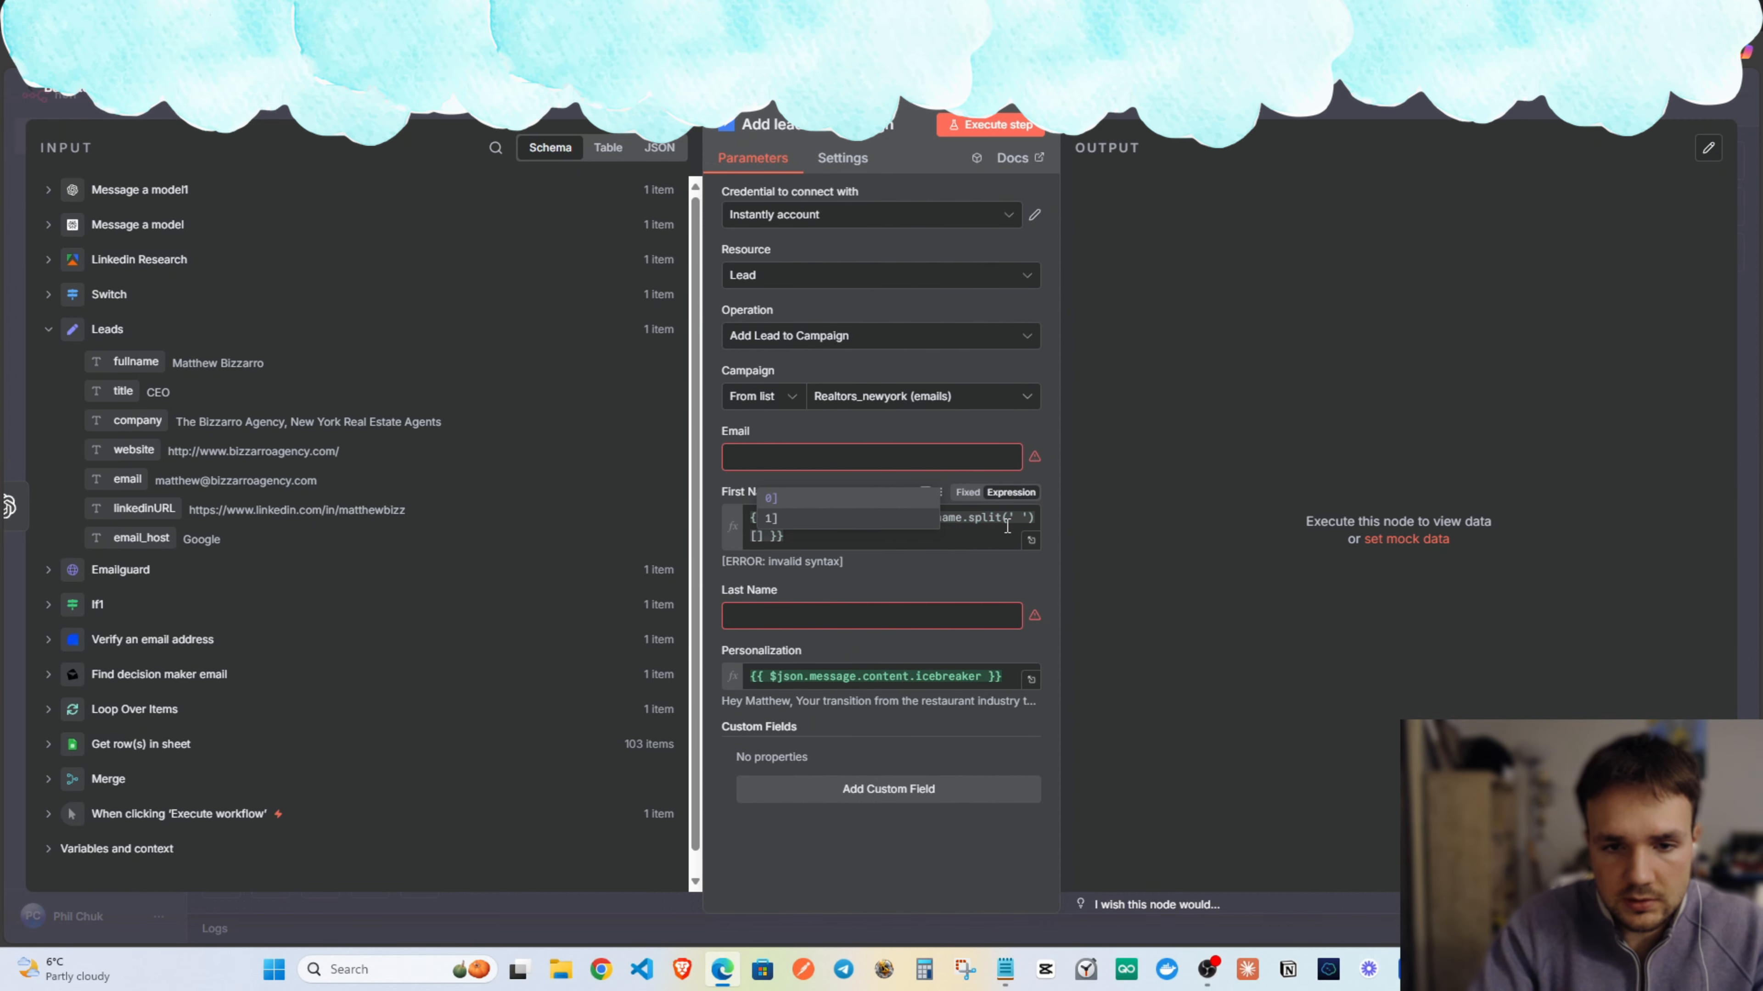
text(0)
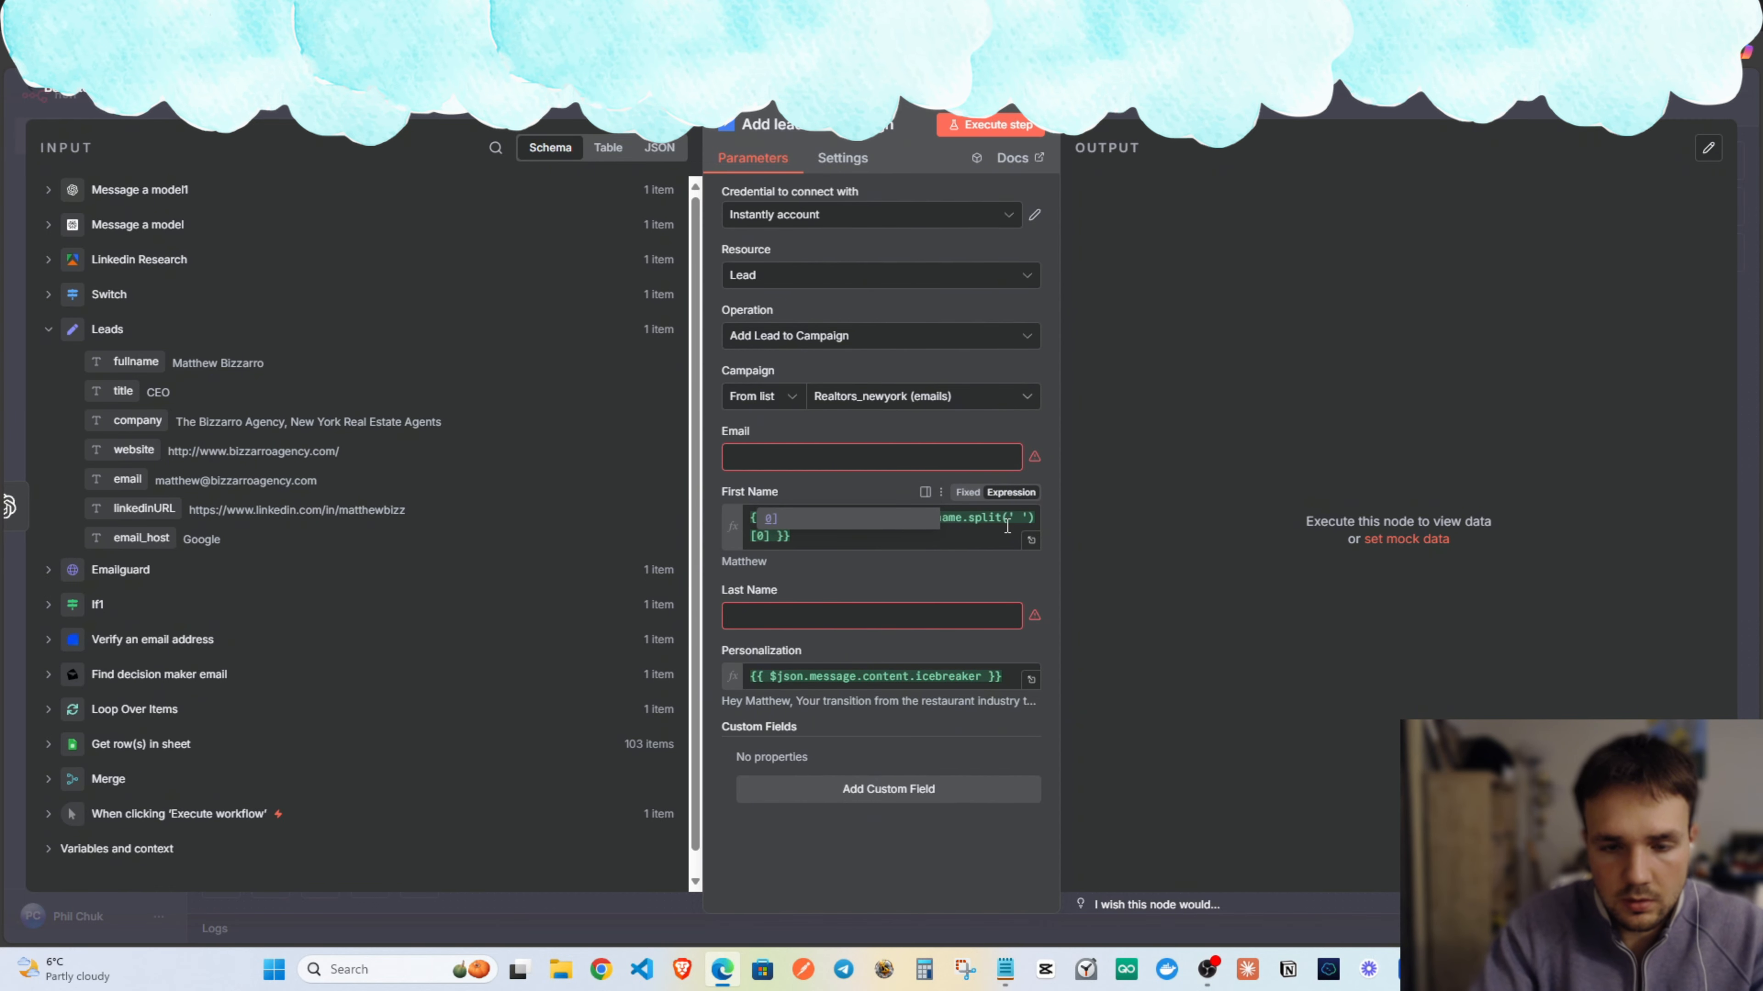
click(954, 539)
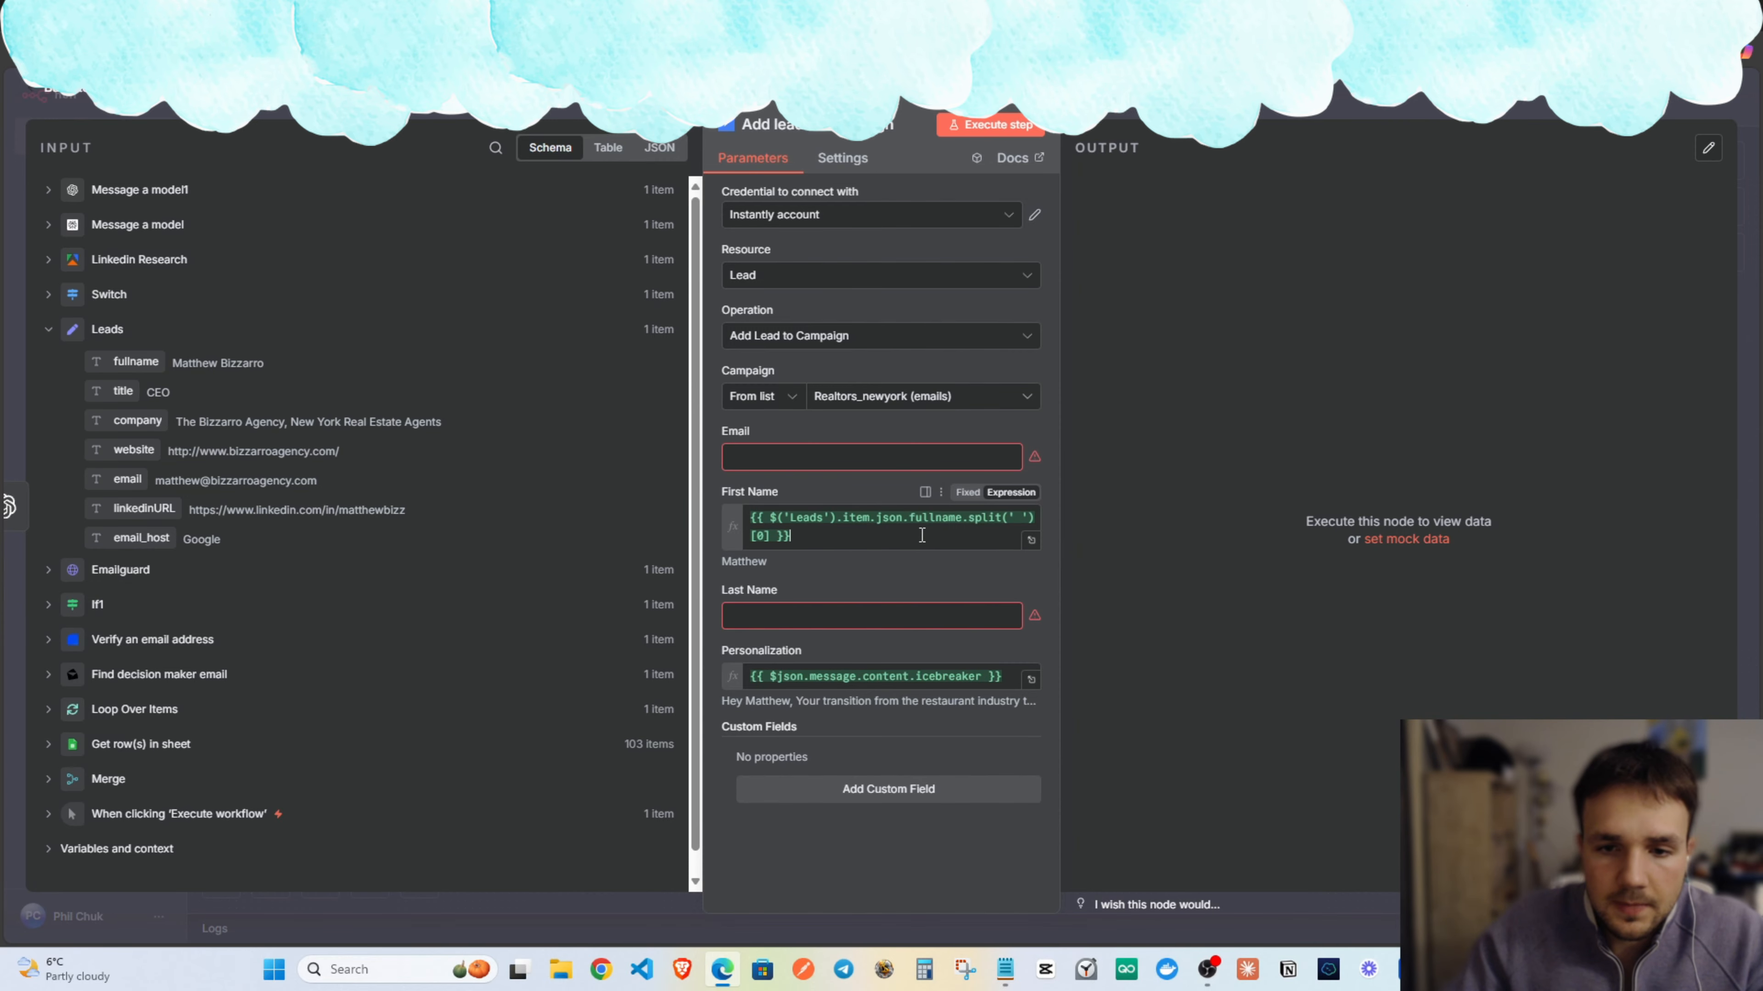
drag(770, 535, 964, 520)
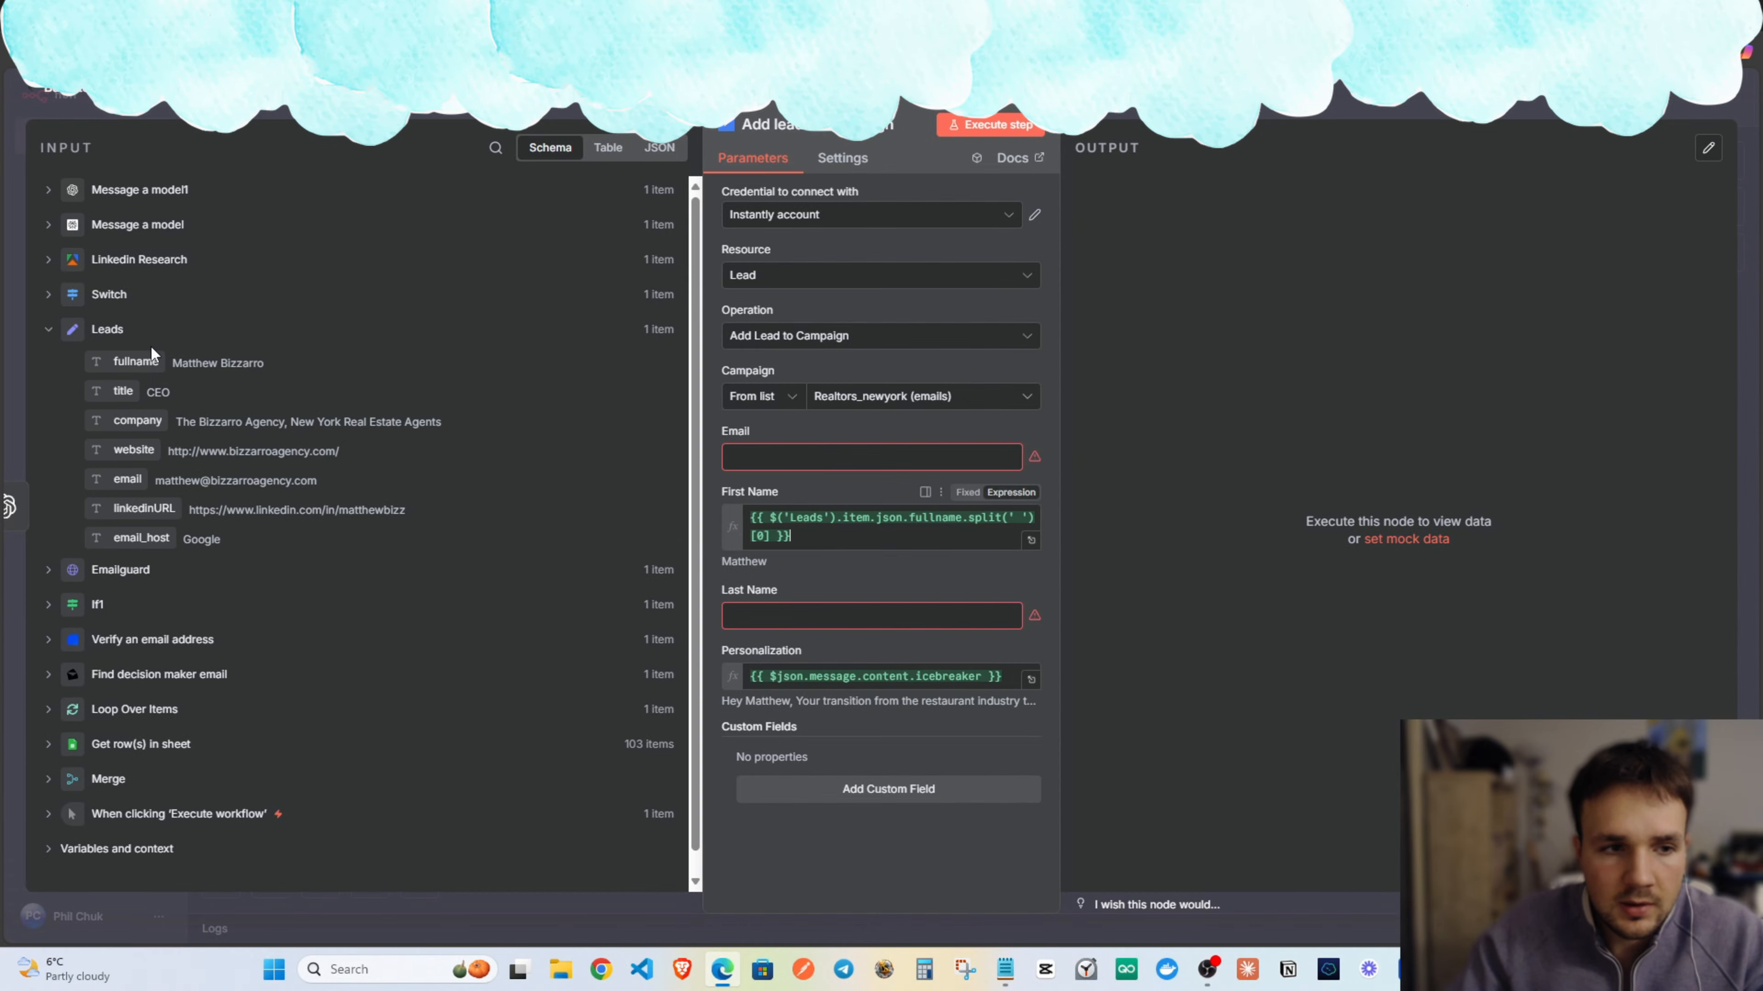
Set Last Name to the fullname's second word with fullname.split(' ')[1].
drag(135, 364, 805, 613)
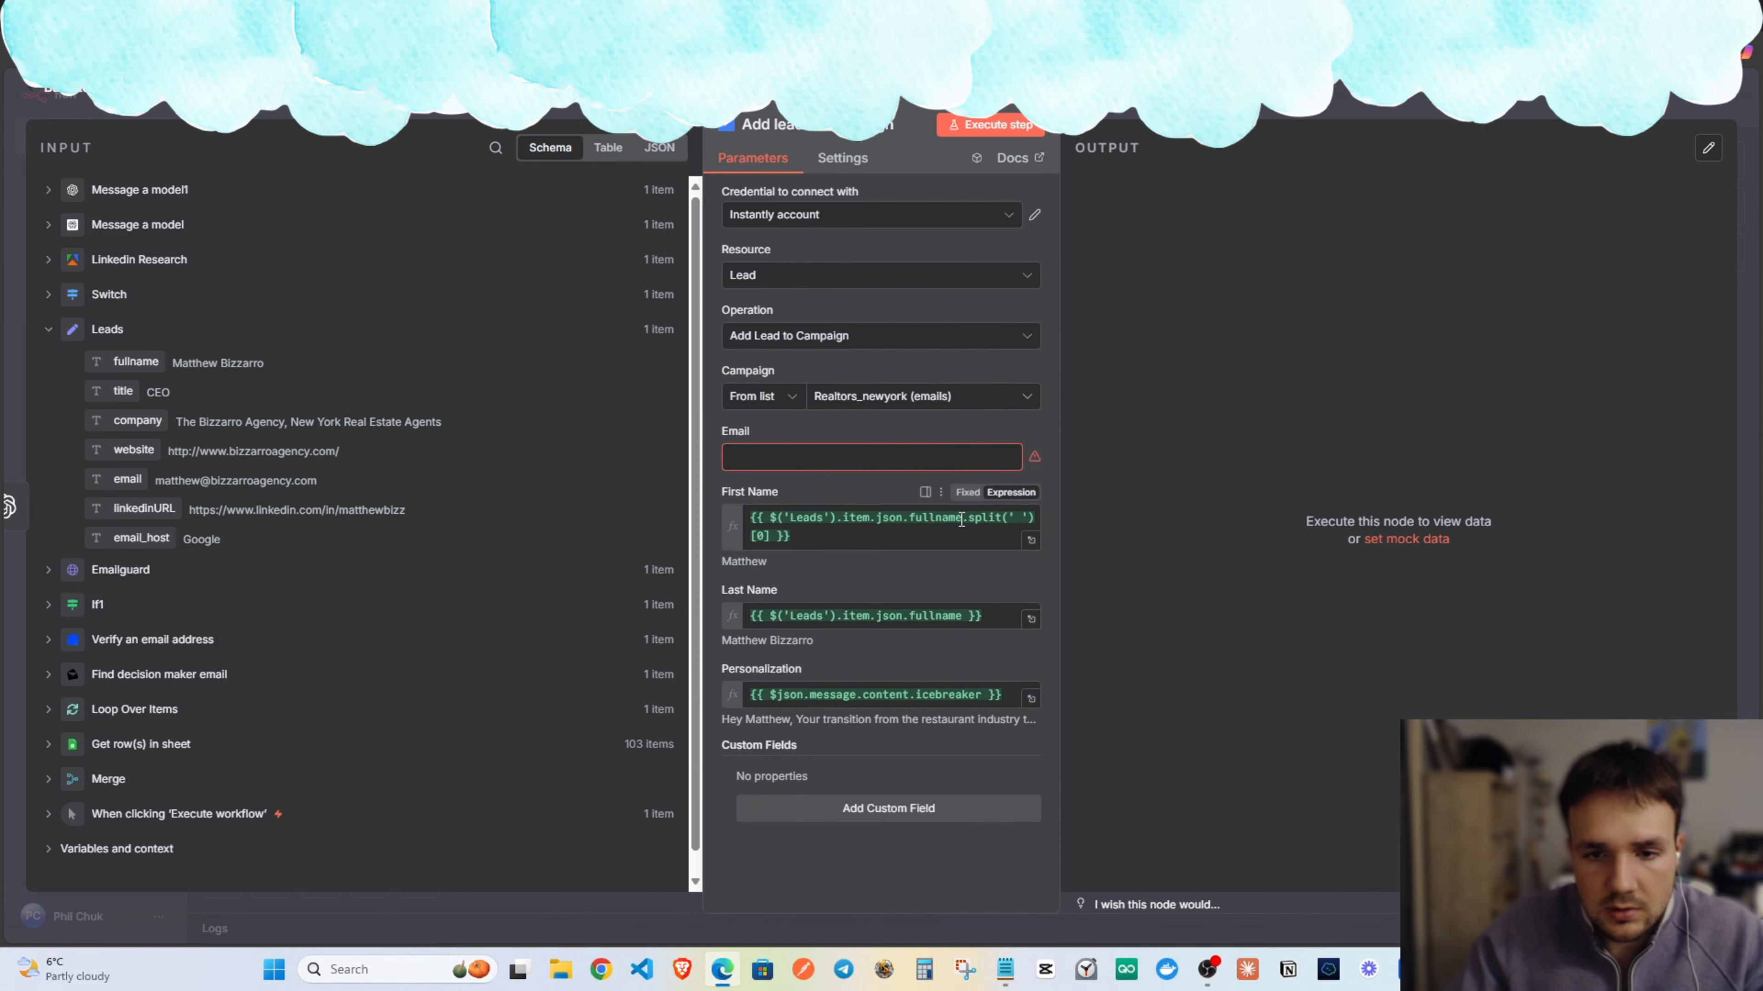
drag(961, 520, 815, 539)
key(ctrl+c)
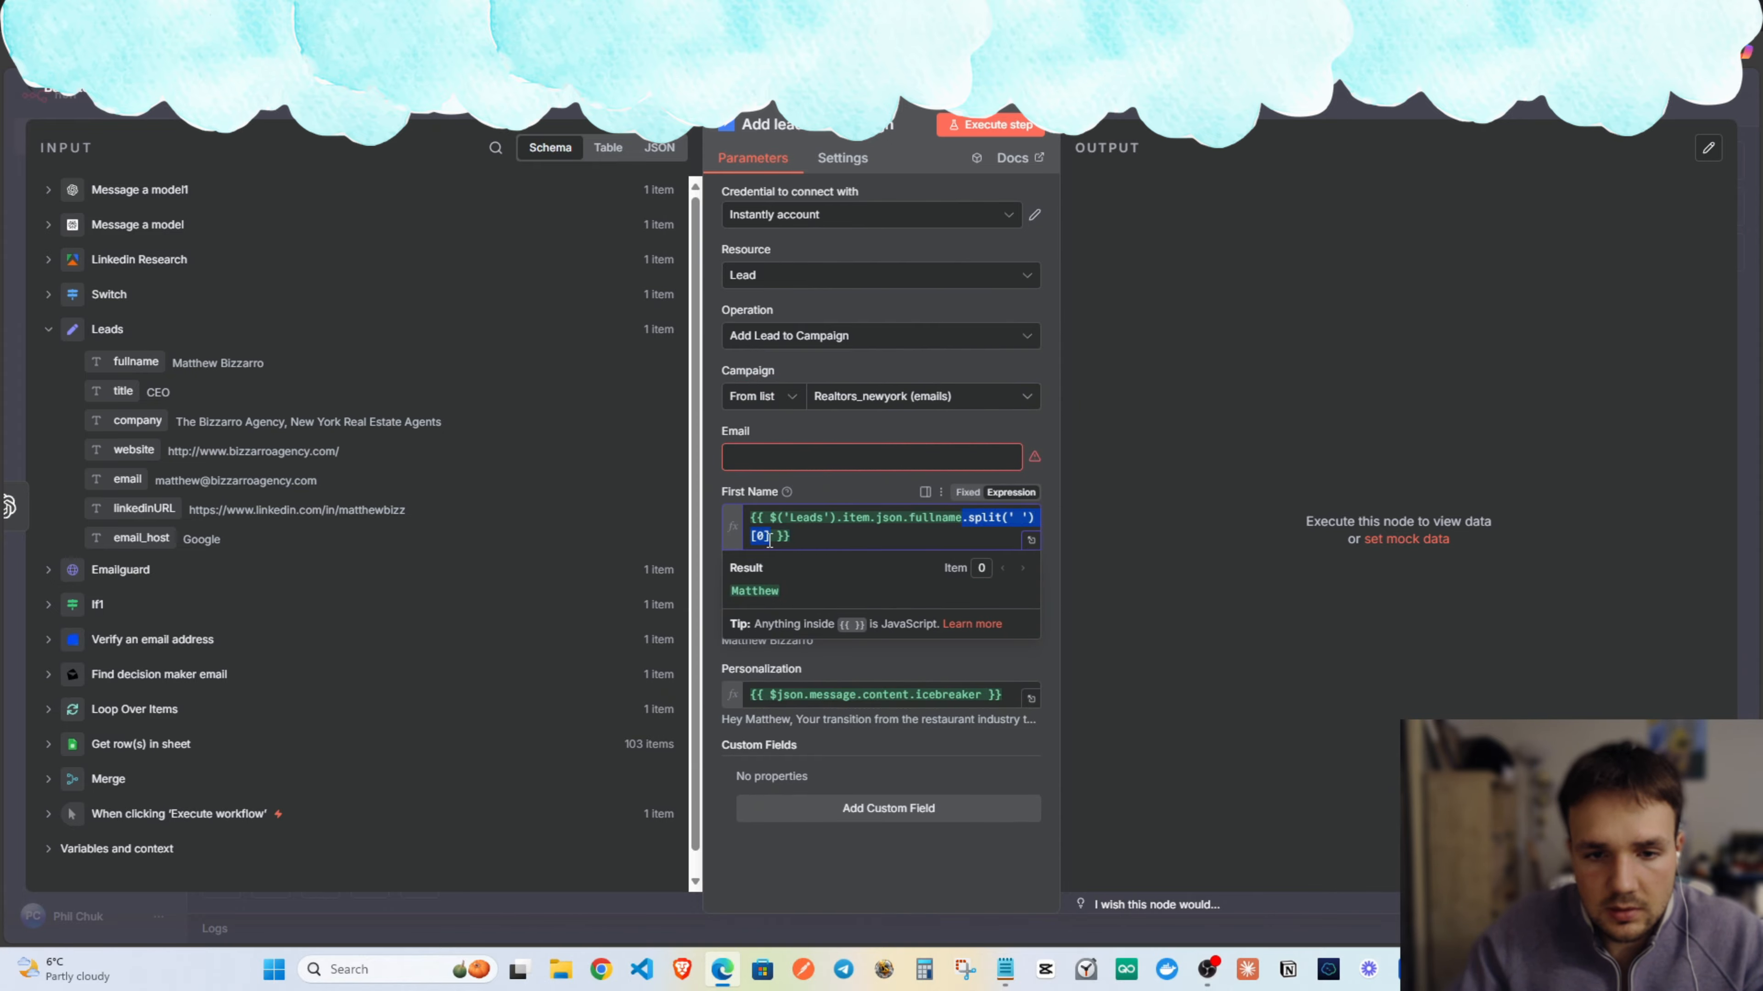
click(829, 502)
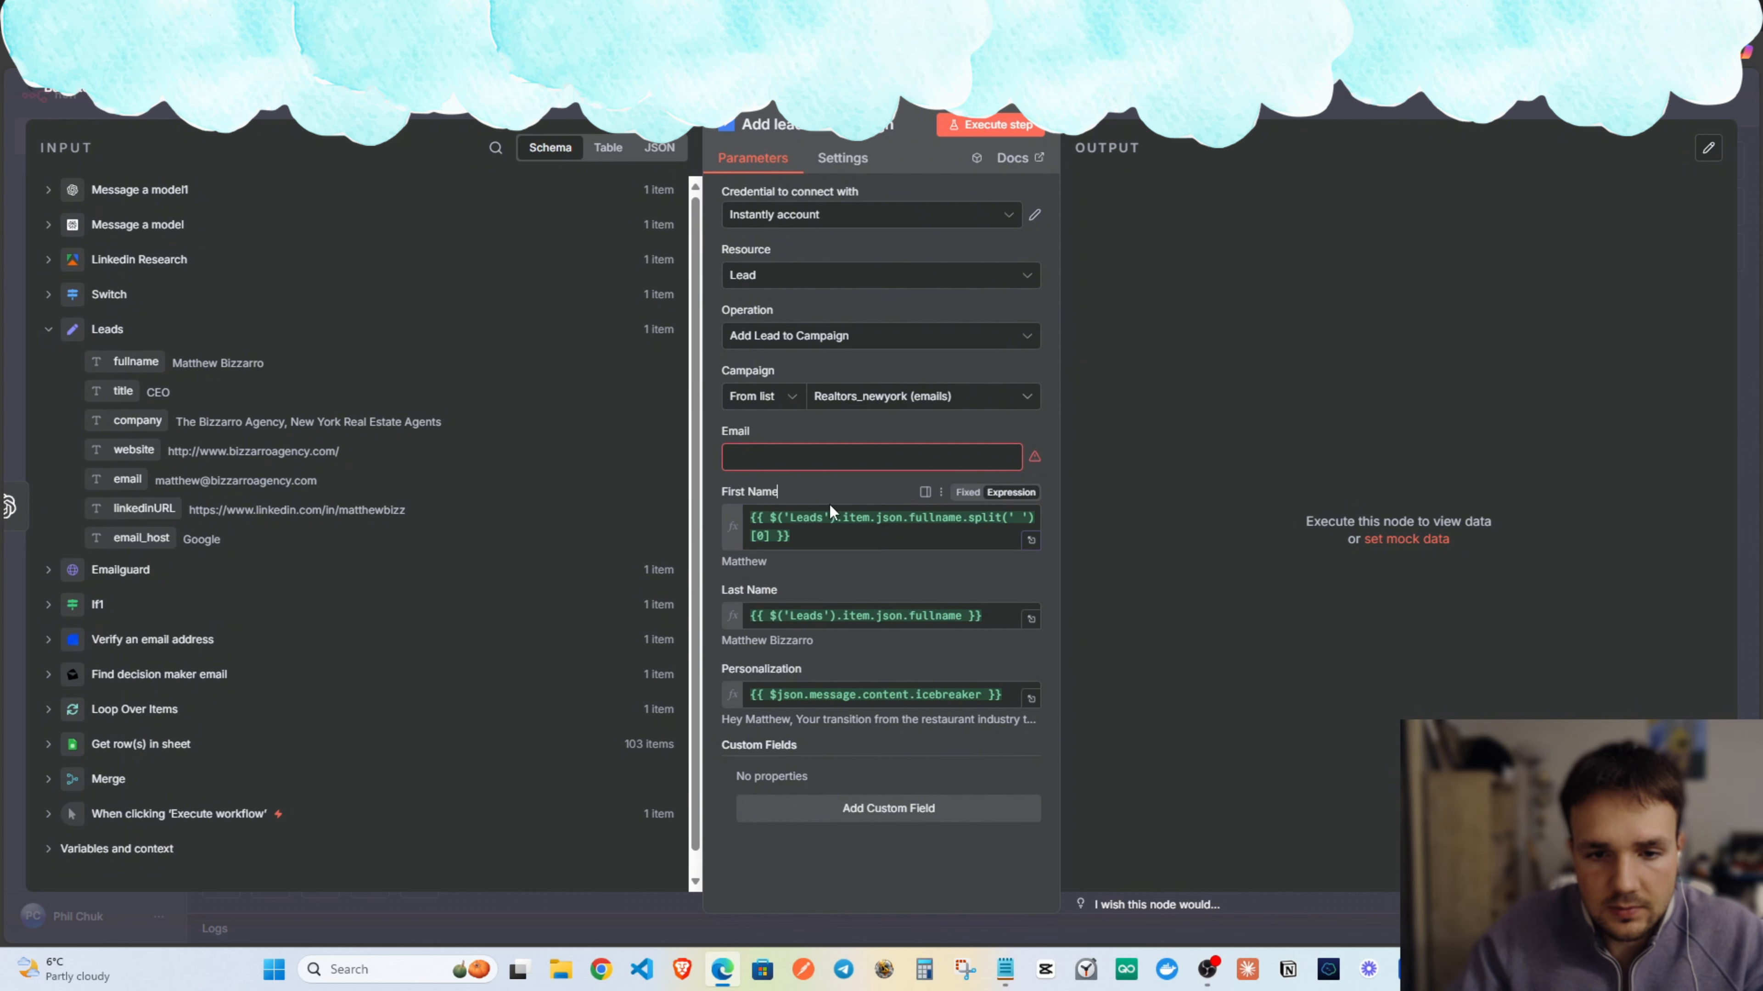
click(961, 615)
key(ctrl+v)
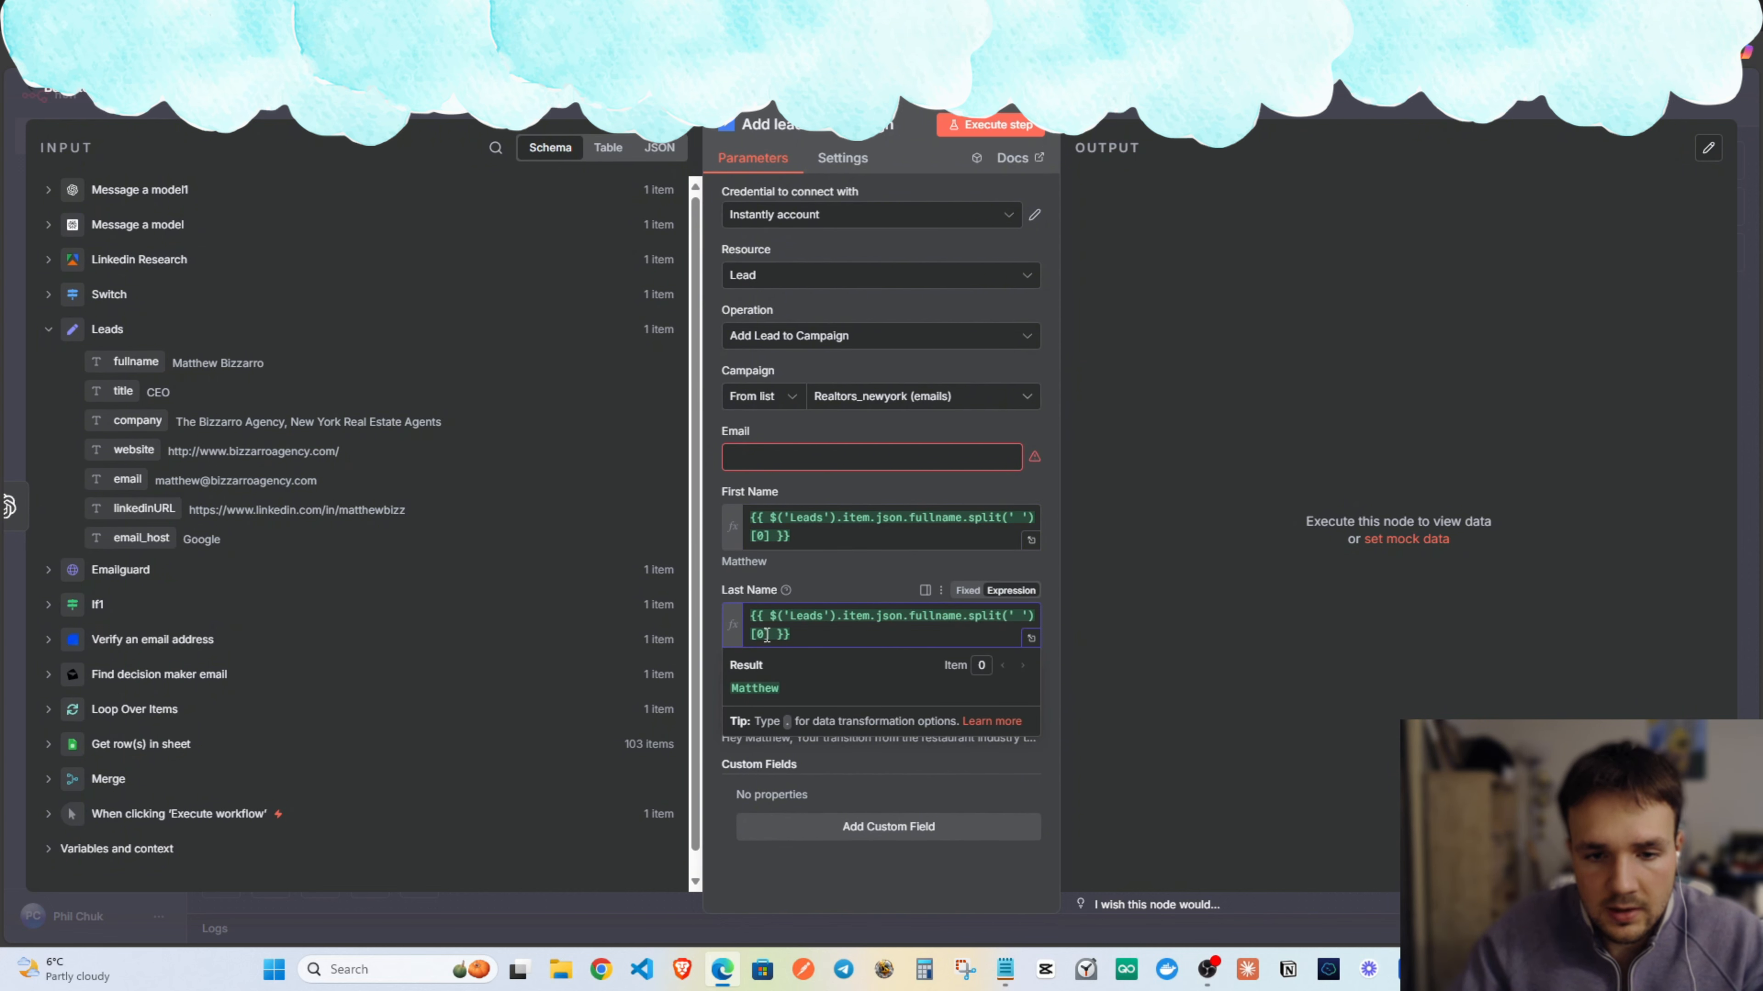
click(766, 635)
key(BackSpace)
text(1)
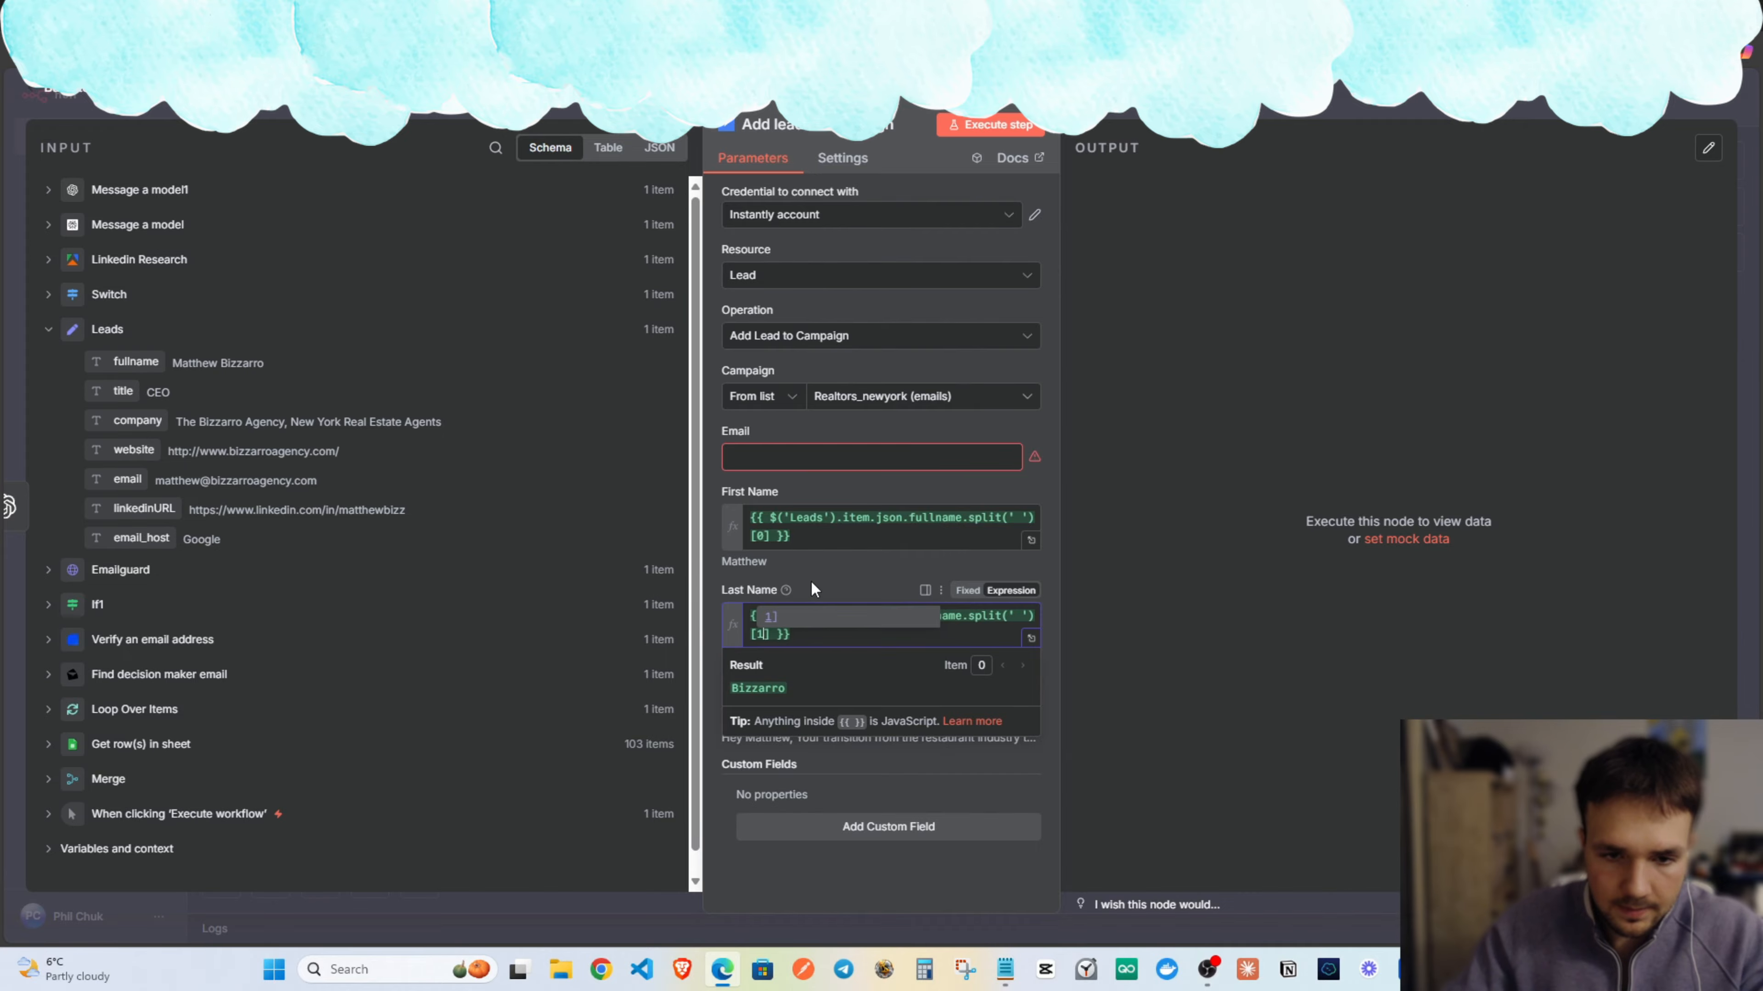
click(811, 584)
Map the lead's email into Email and check the Personalization expression.
click(781, 457)
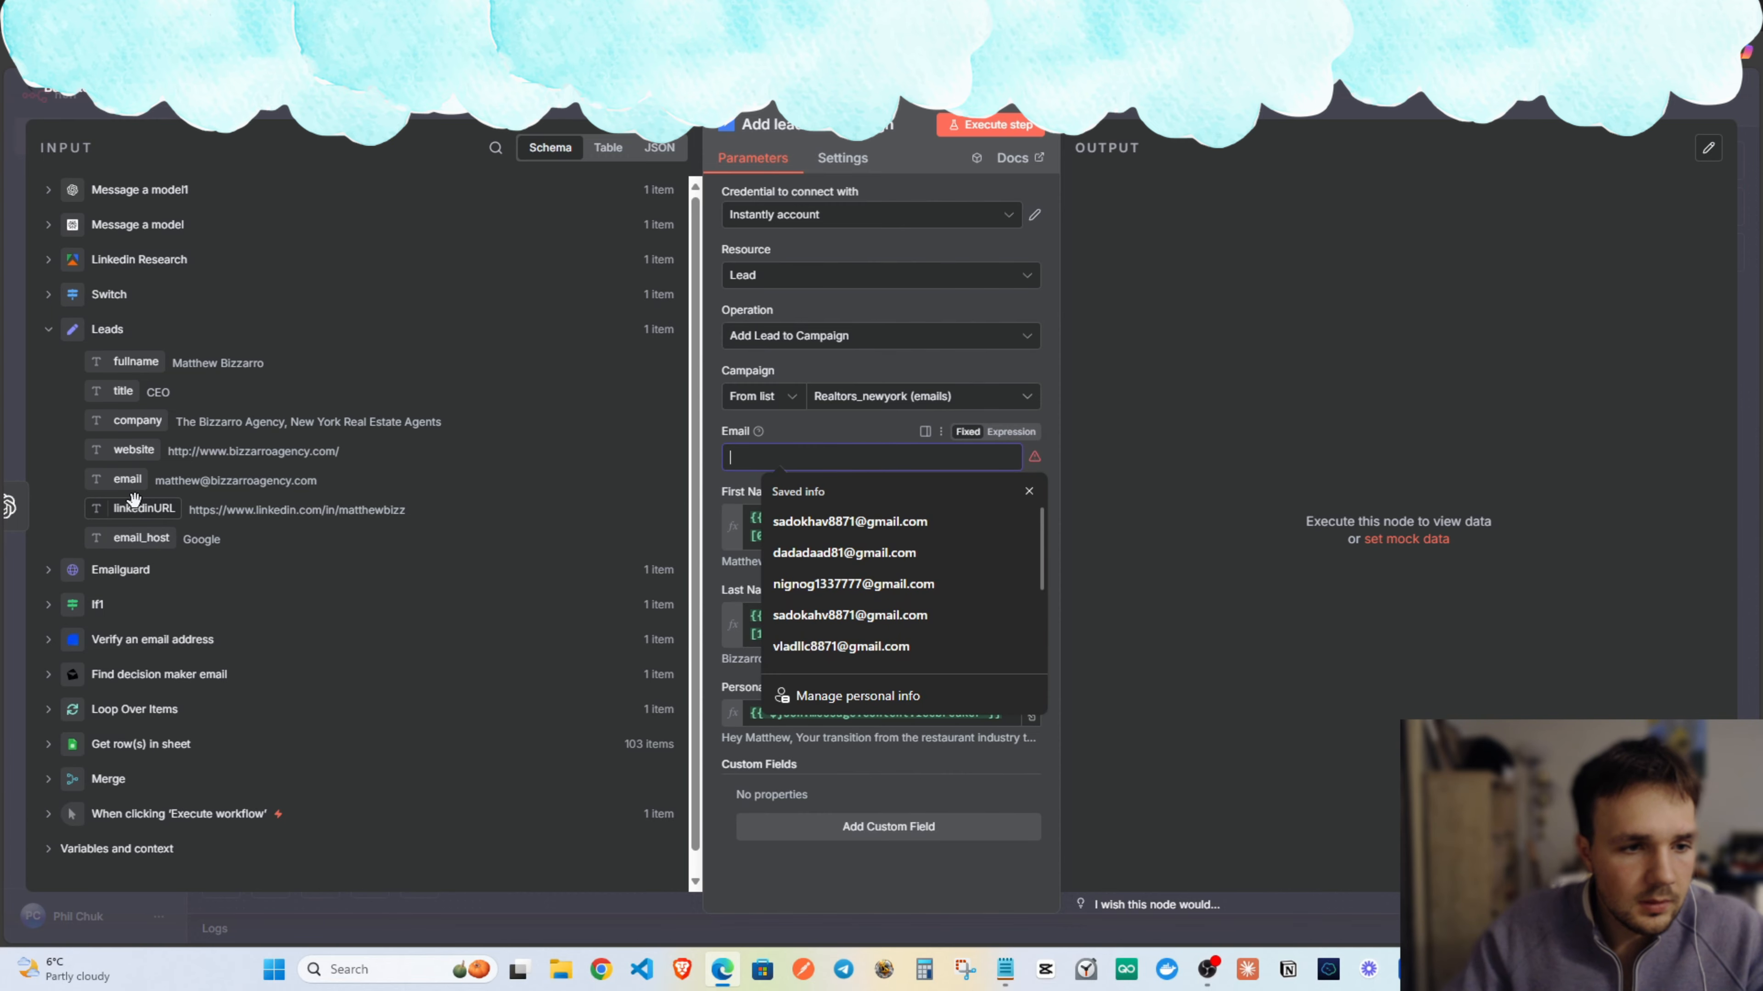
drag(127, 480, 785, 420)
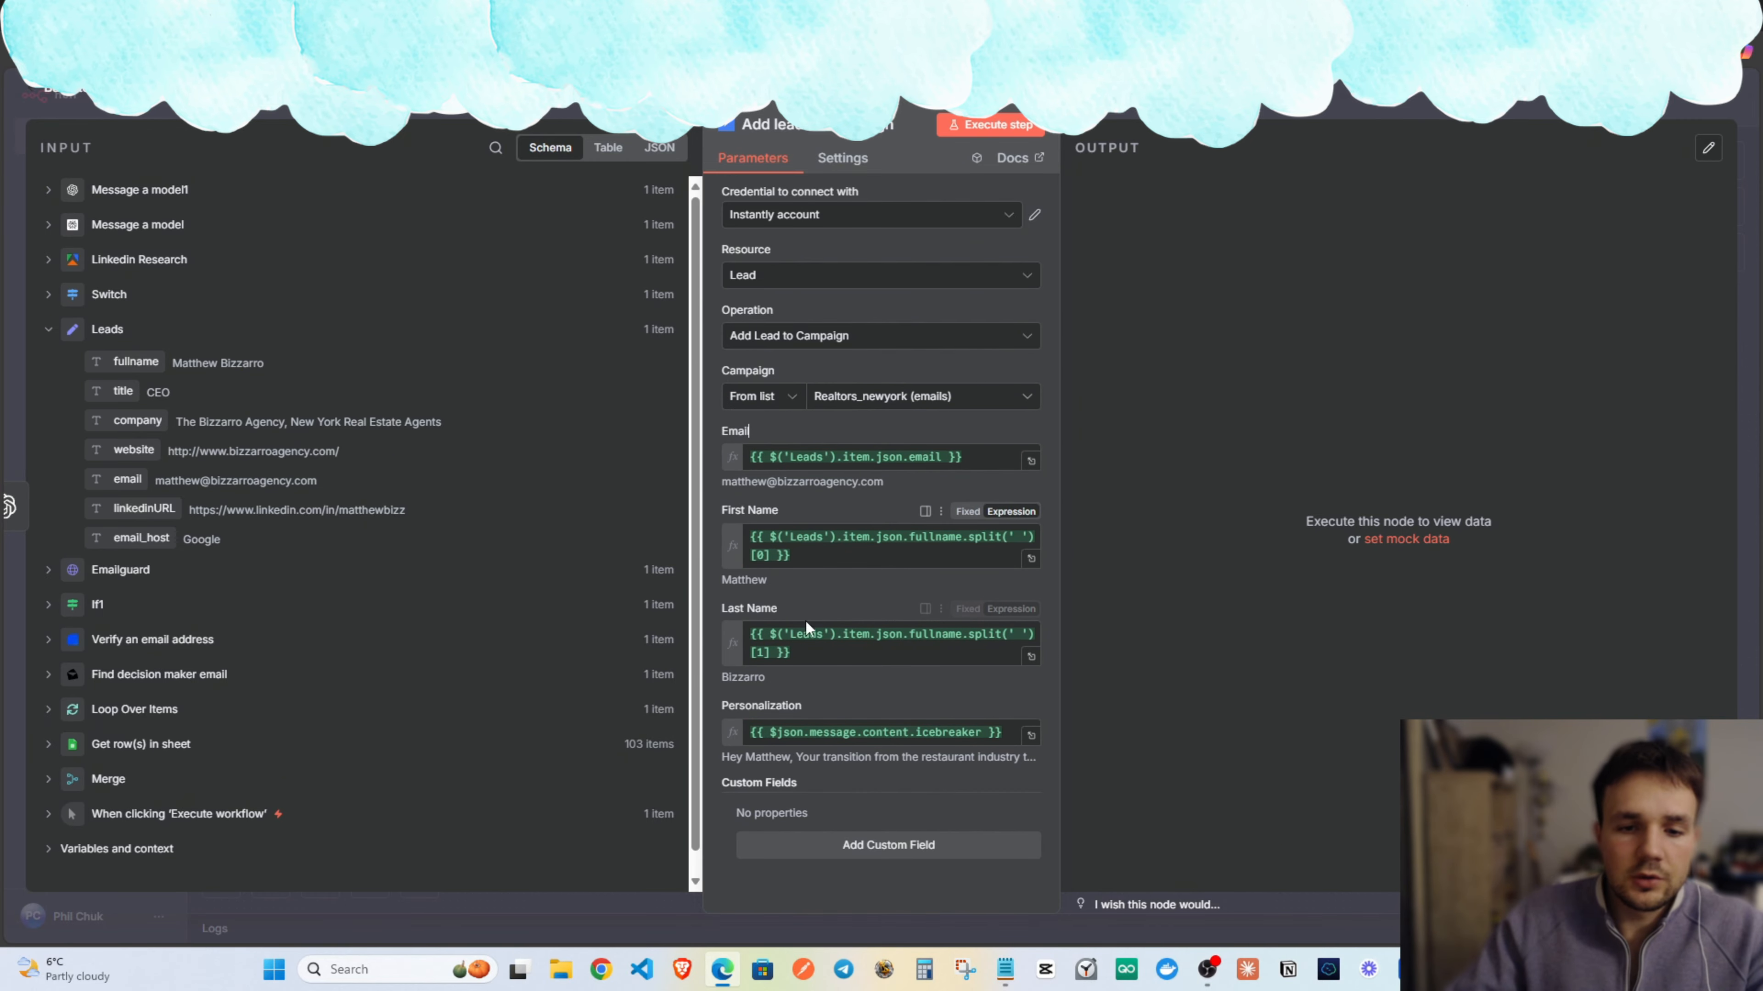
click(1030, 737)
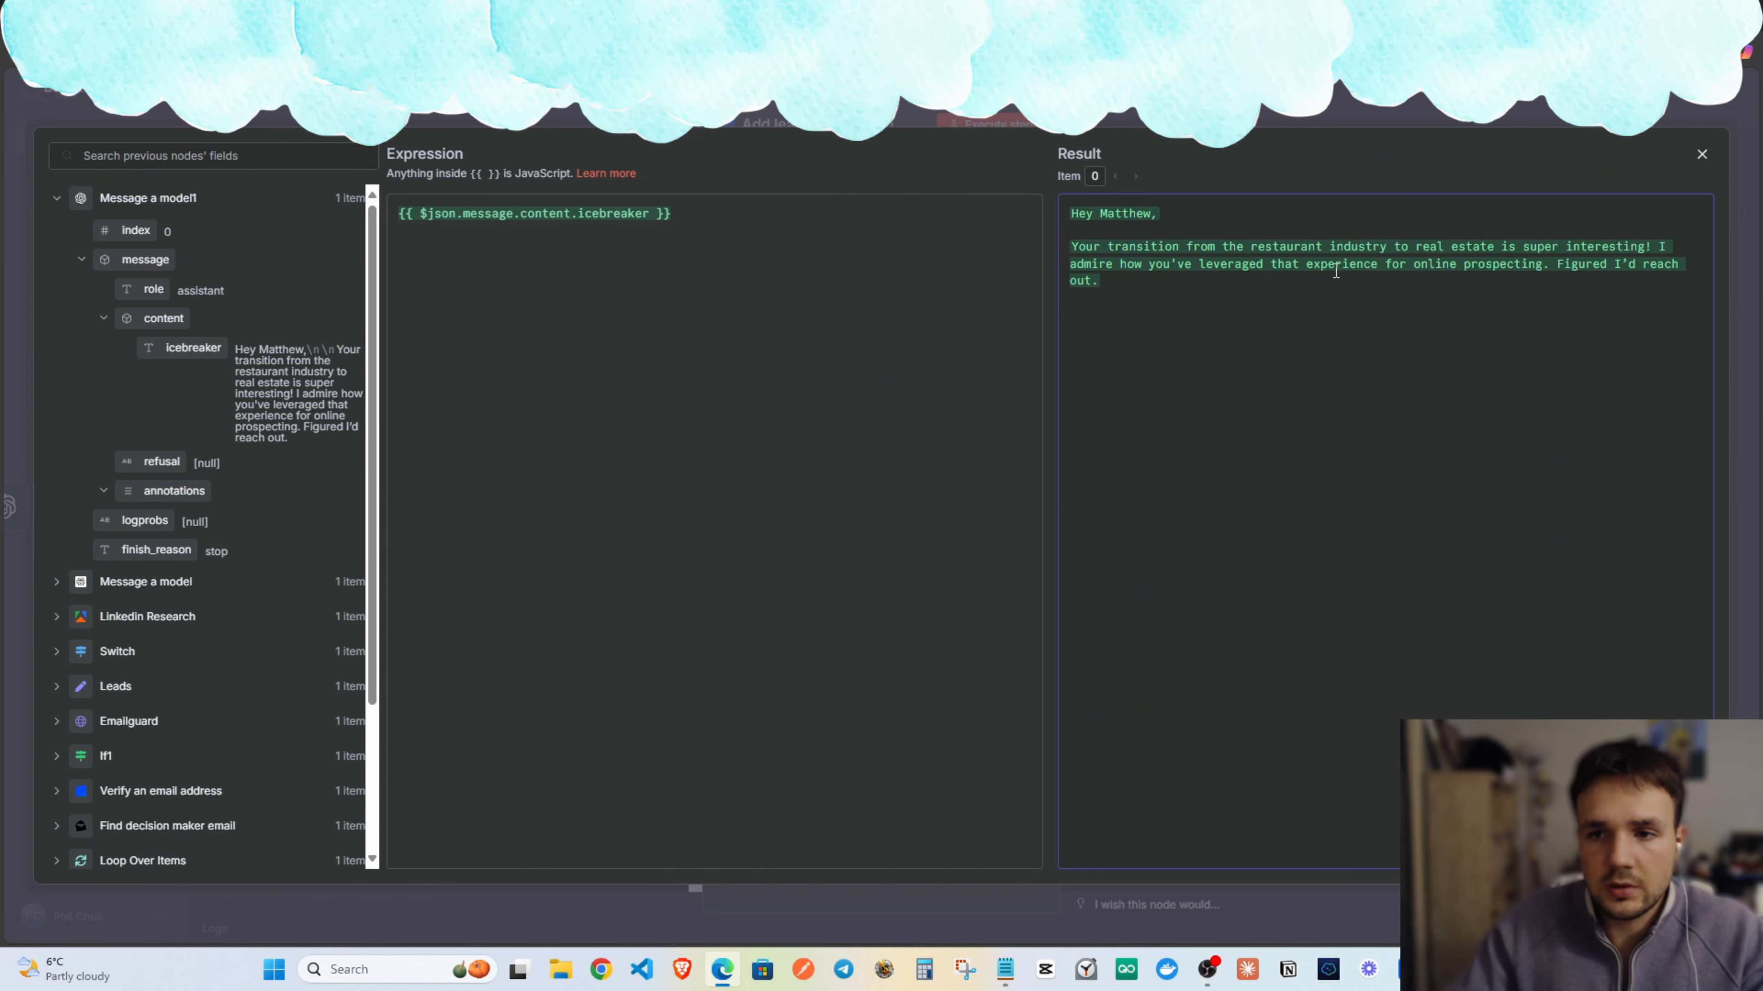
click(1702, 154)
Open Message a model1 and delete the 'Hey' greeting from the first example icebreaker.
key(Escape)
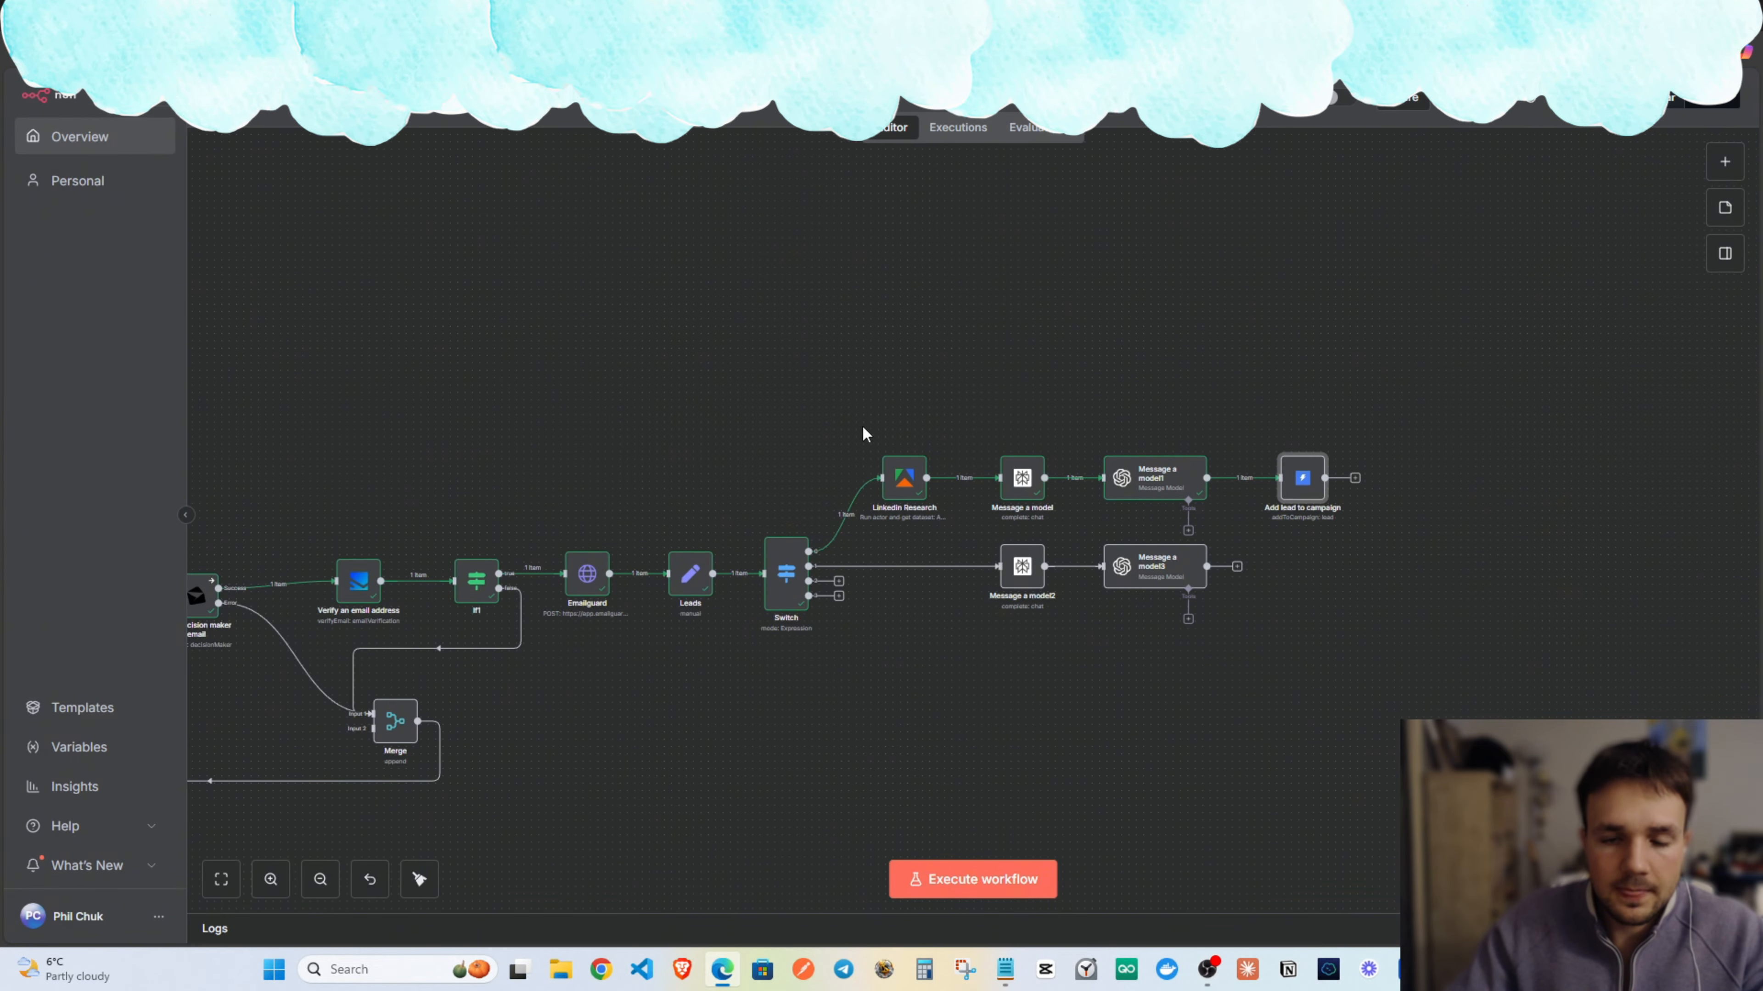
double_click(1144, 485)
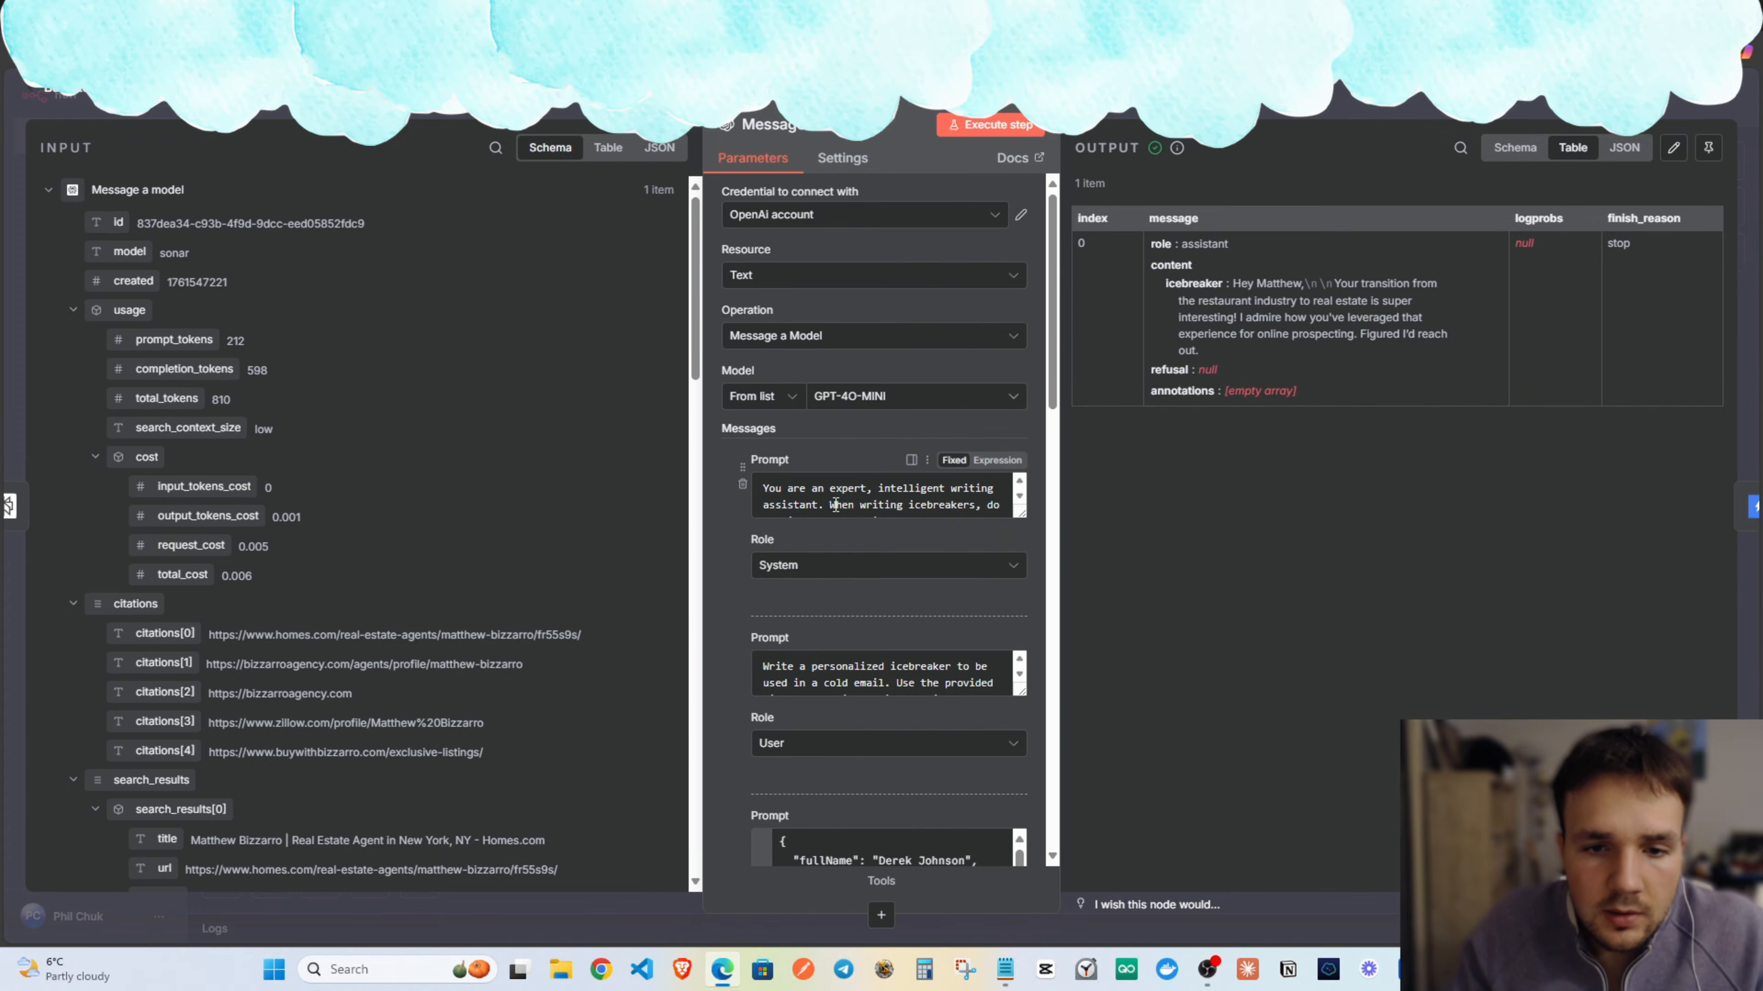
scroll(861, 503, down, 4)
scroll(893, 531, down, 3)
scroll(827, 496, down, 4)
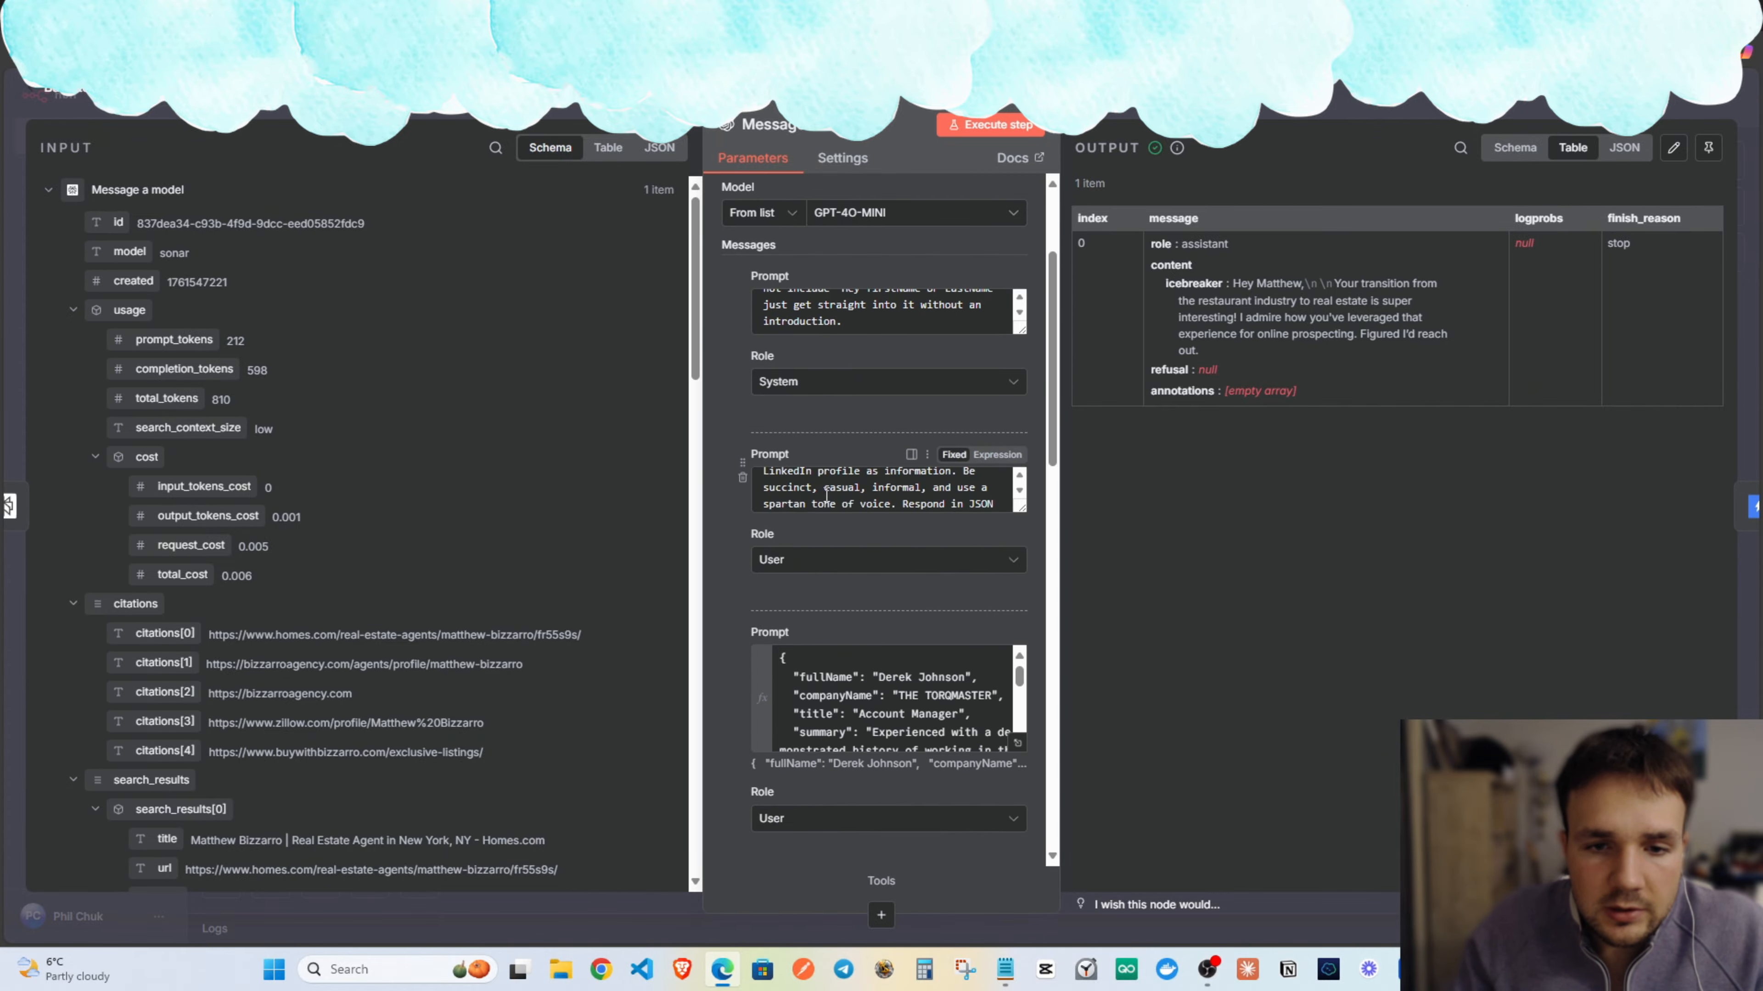
scroll(852, 601, down, 10)
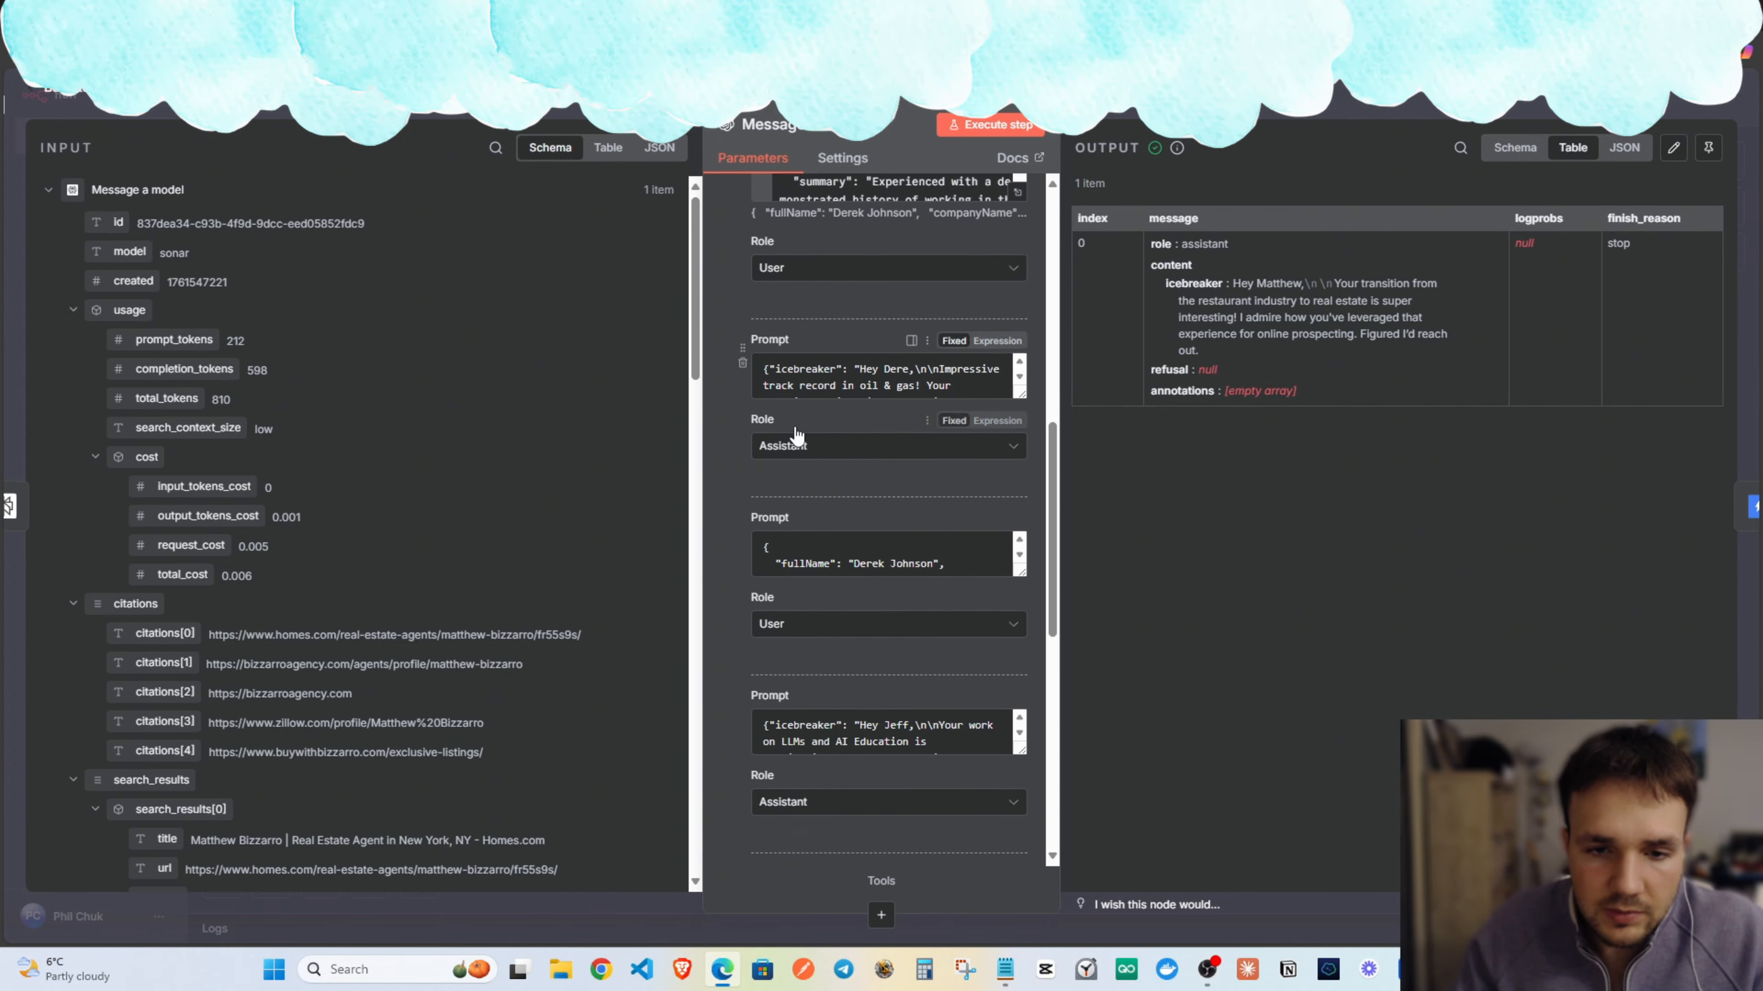
scroll(841, 290, up, 2)
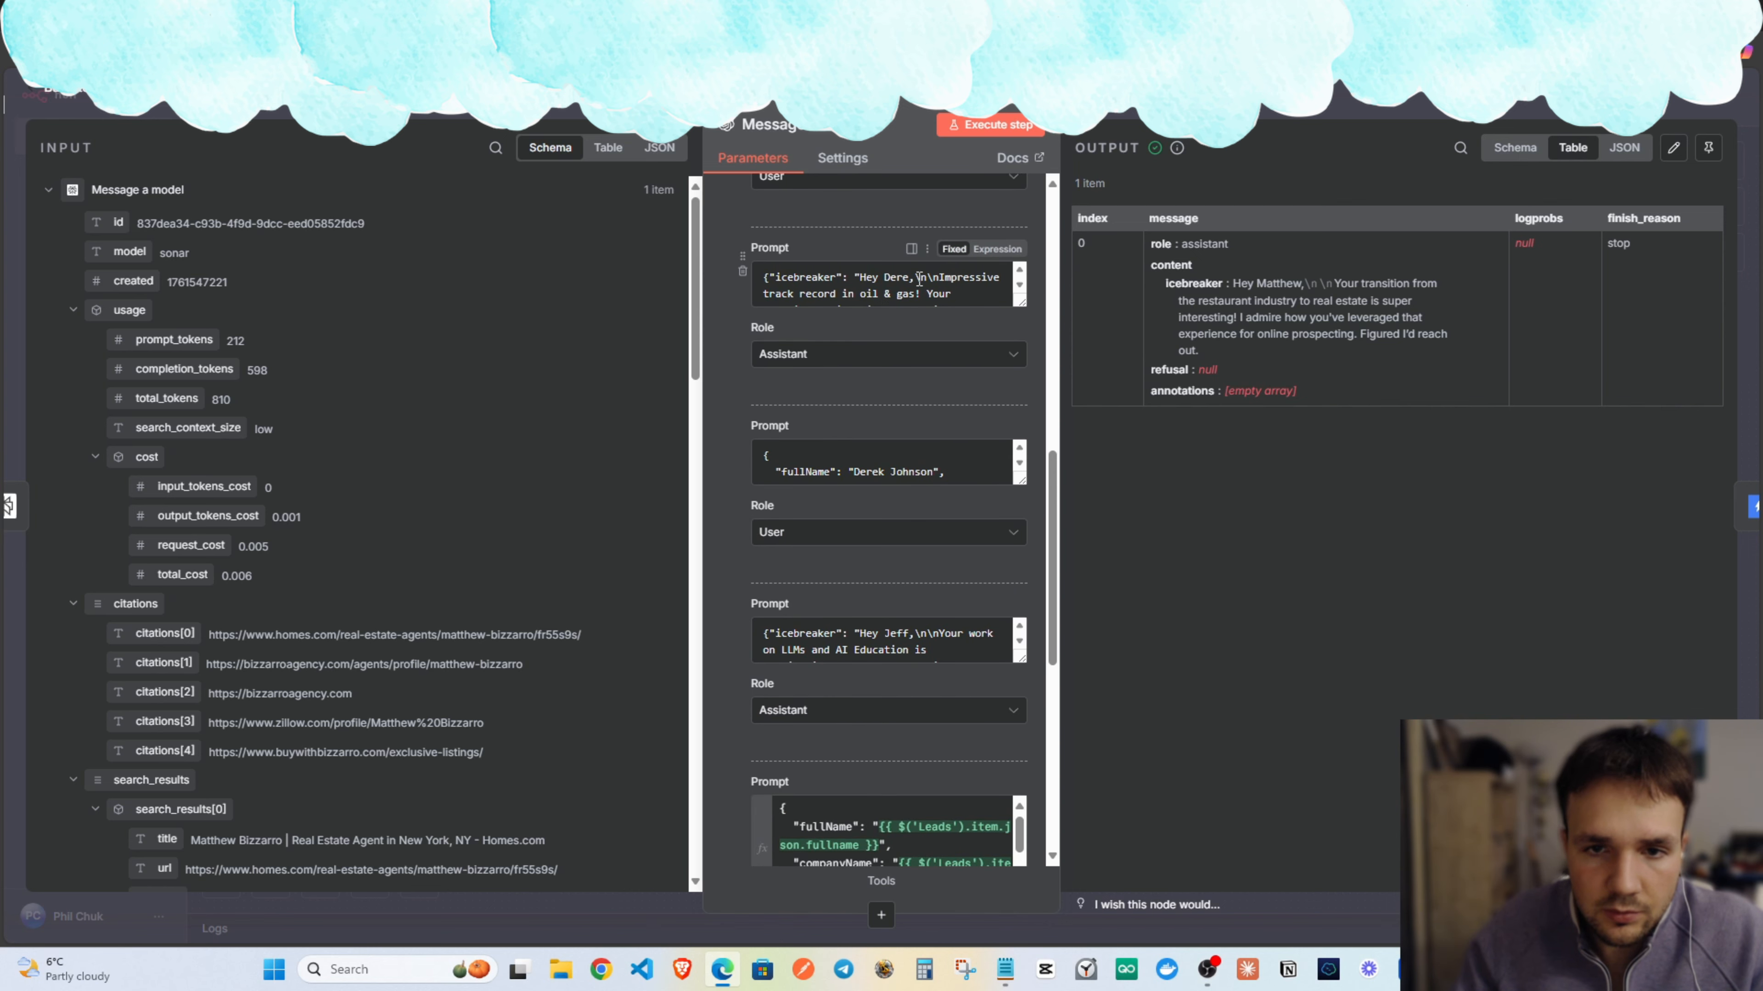
drag(924, 279, 881, 283)
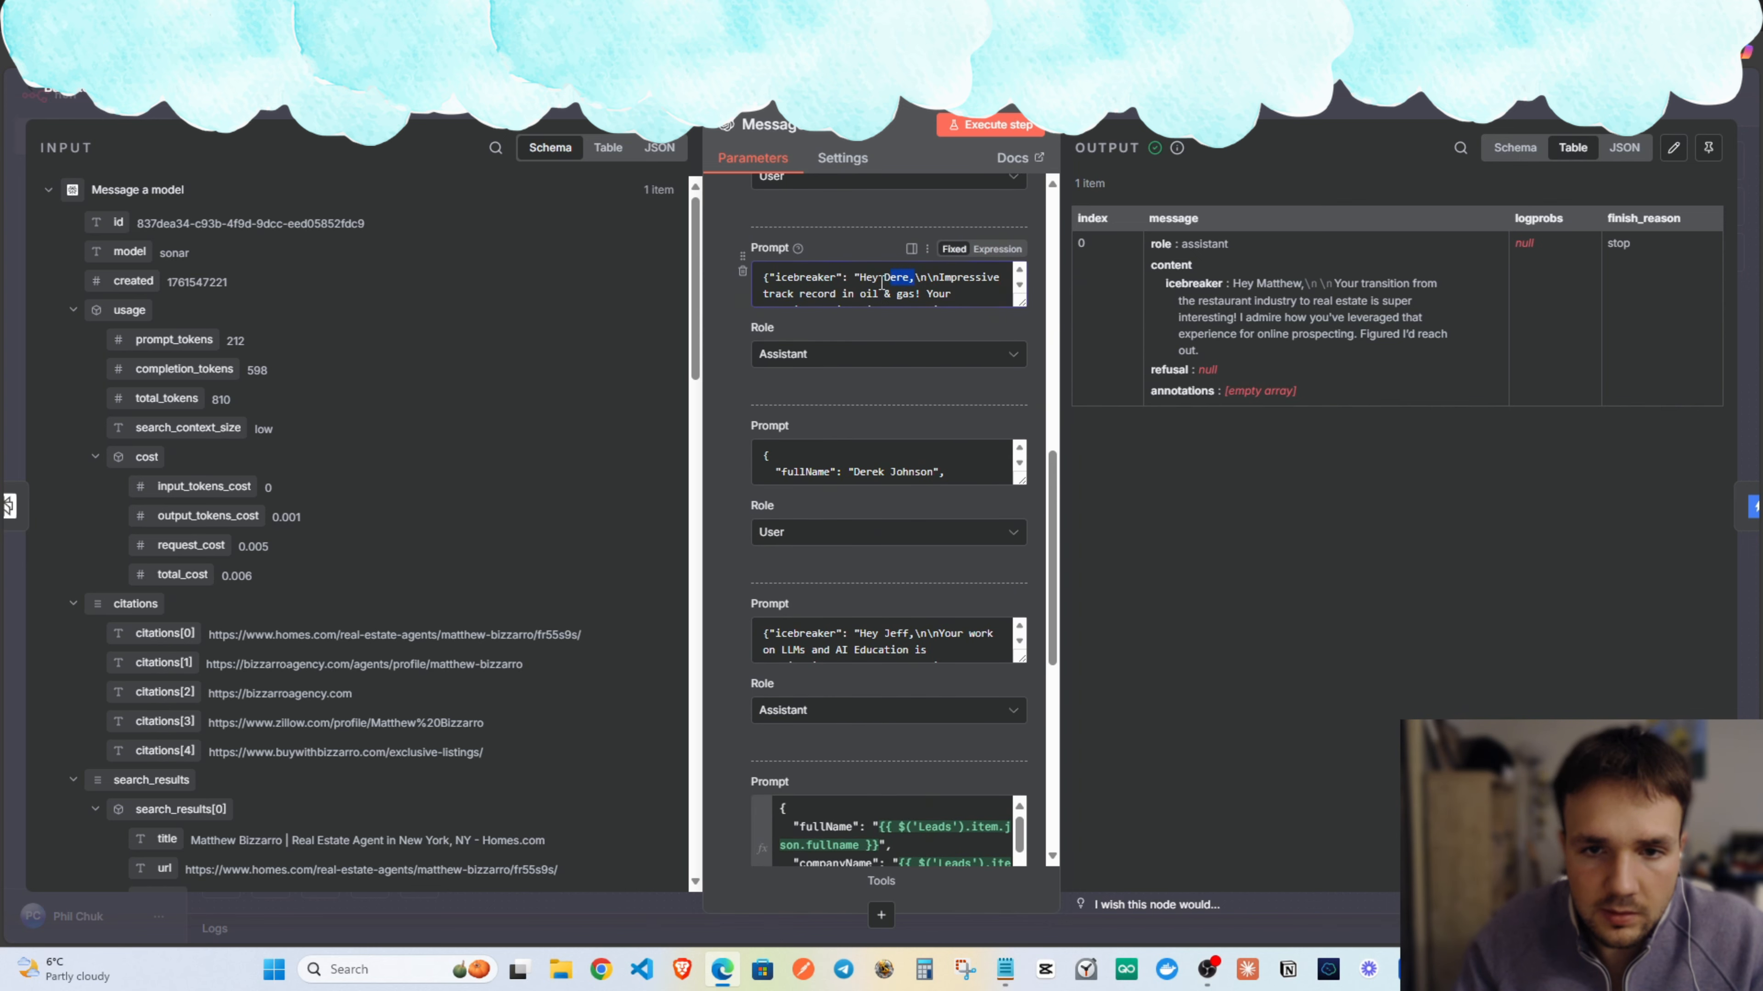
key(BackSpace)
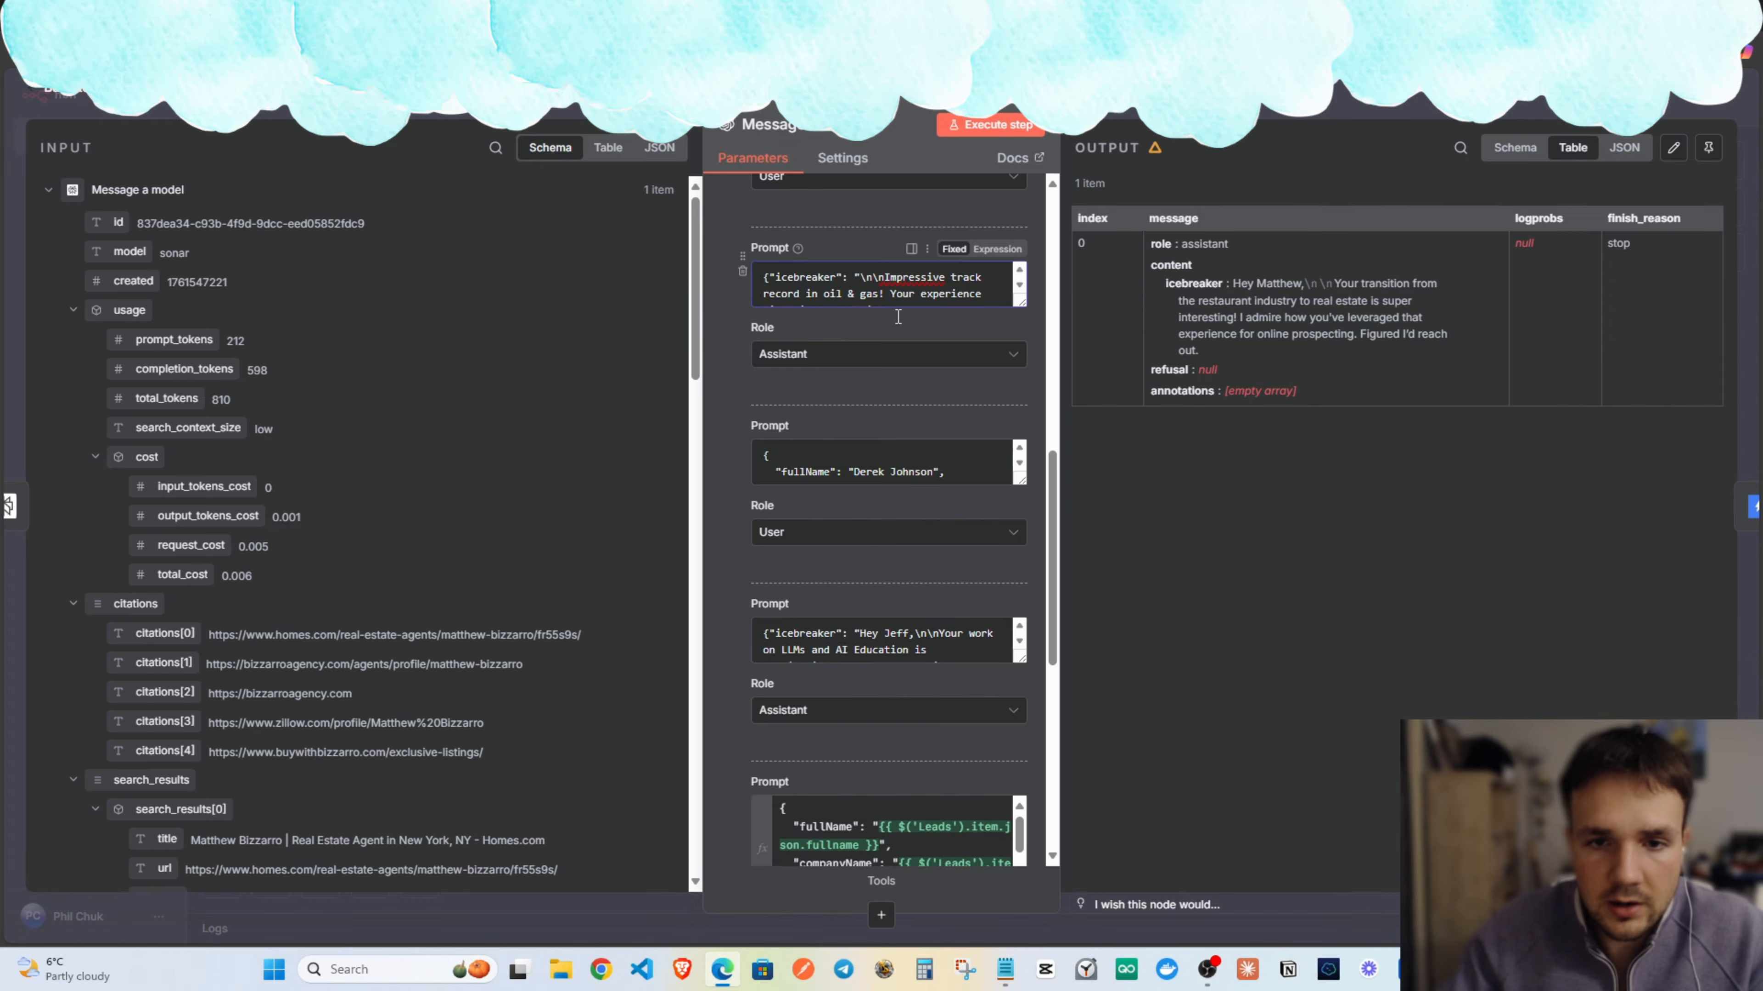
Delete the greeting from the second example icebreaker and review the prompt.
scroll(905, 461, down, 1)
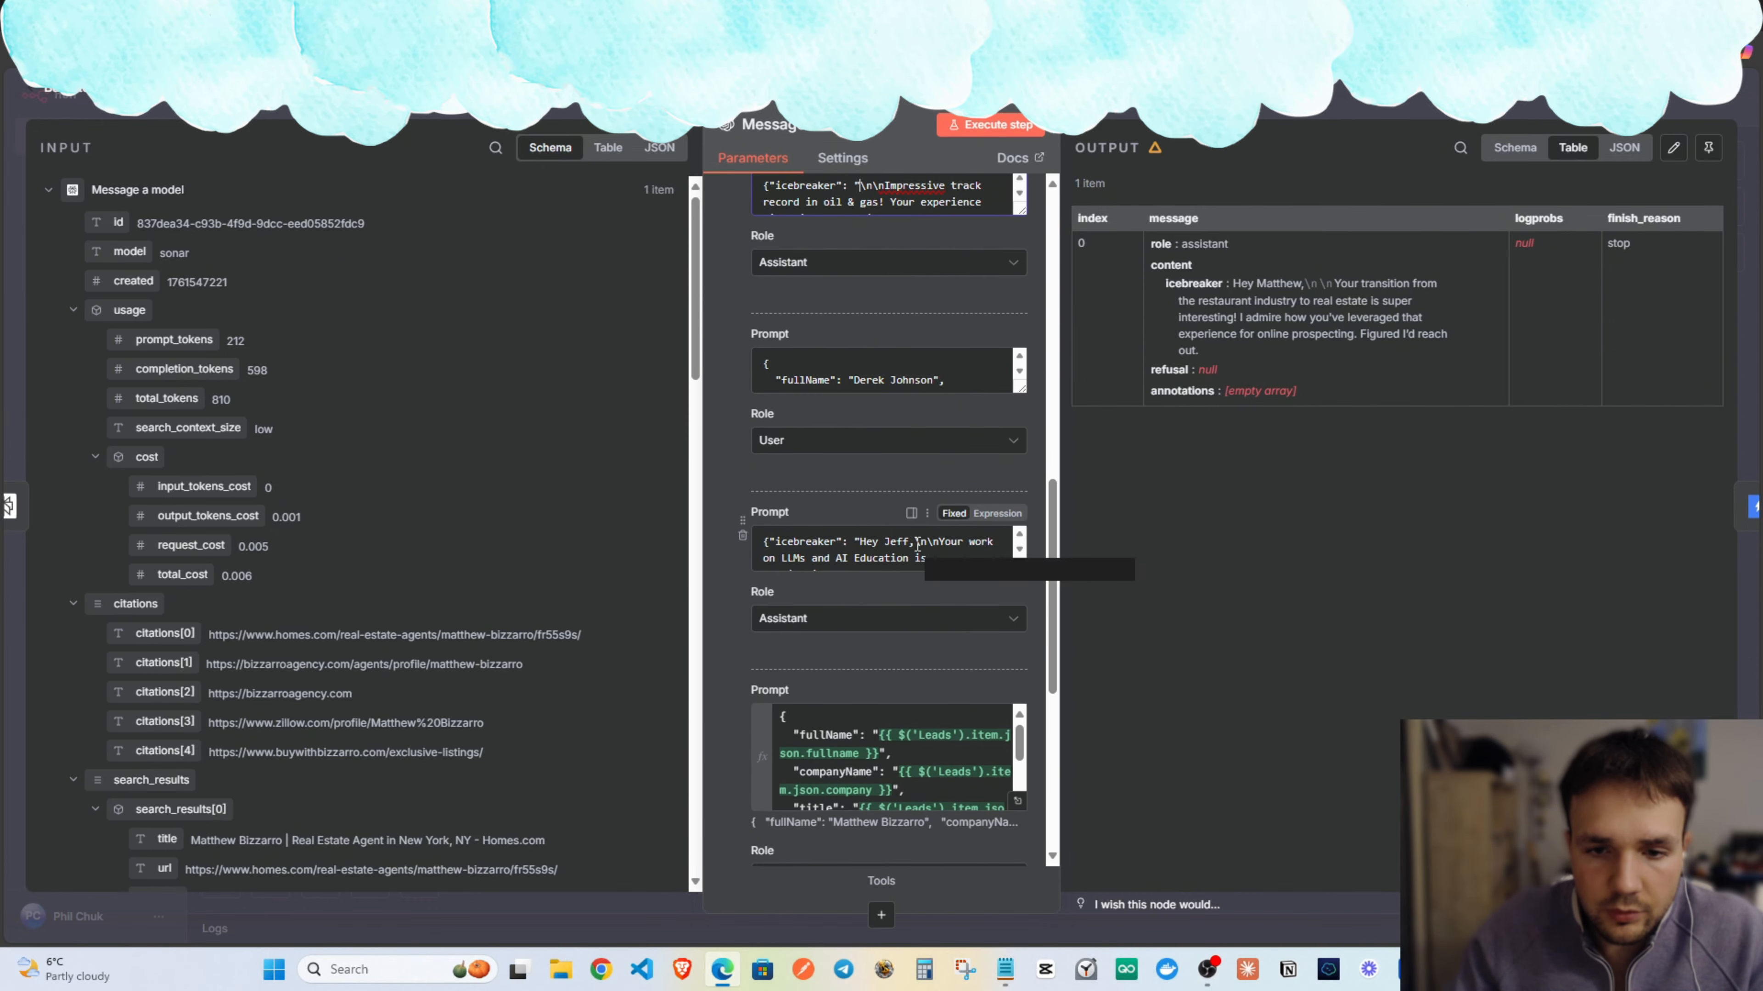
drag(916, 542, 868, 542)
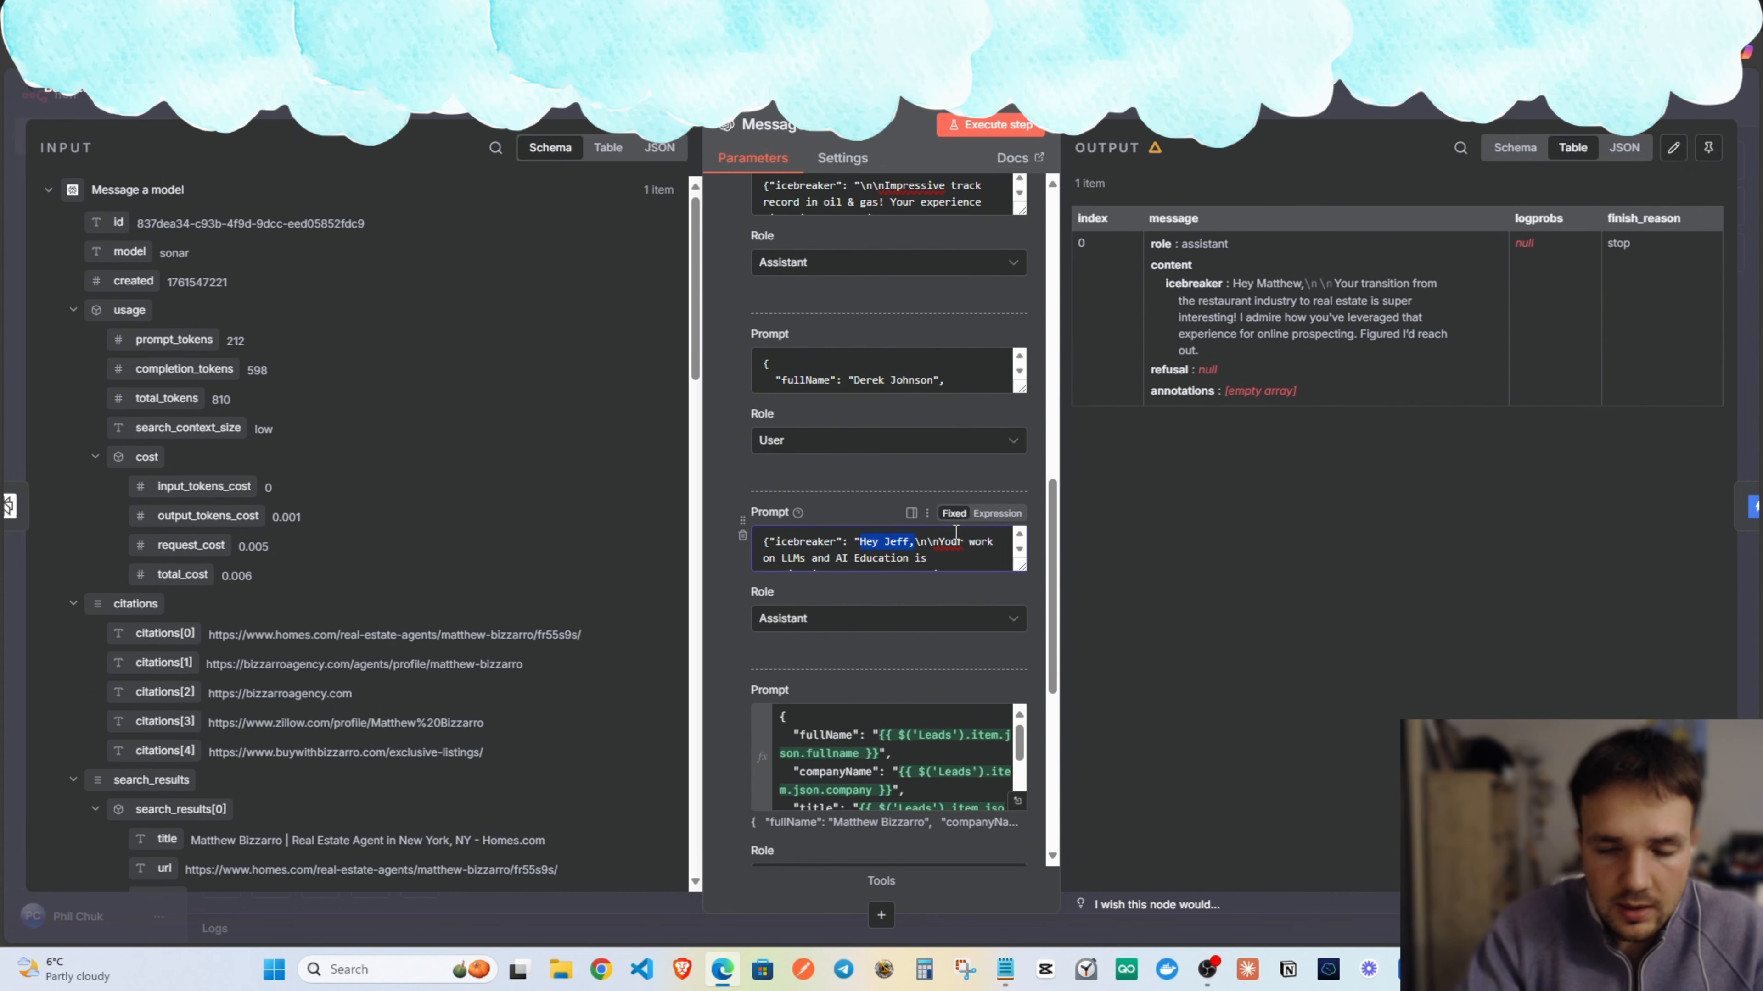
key(BackSpace)
scroll(895, 528, down, 3)
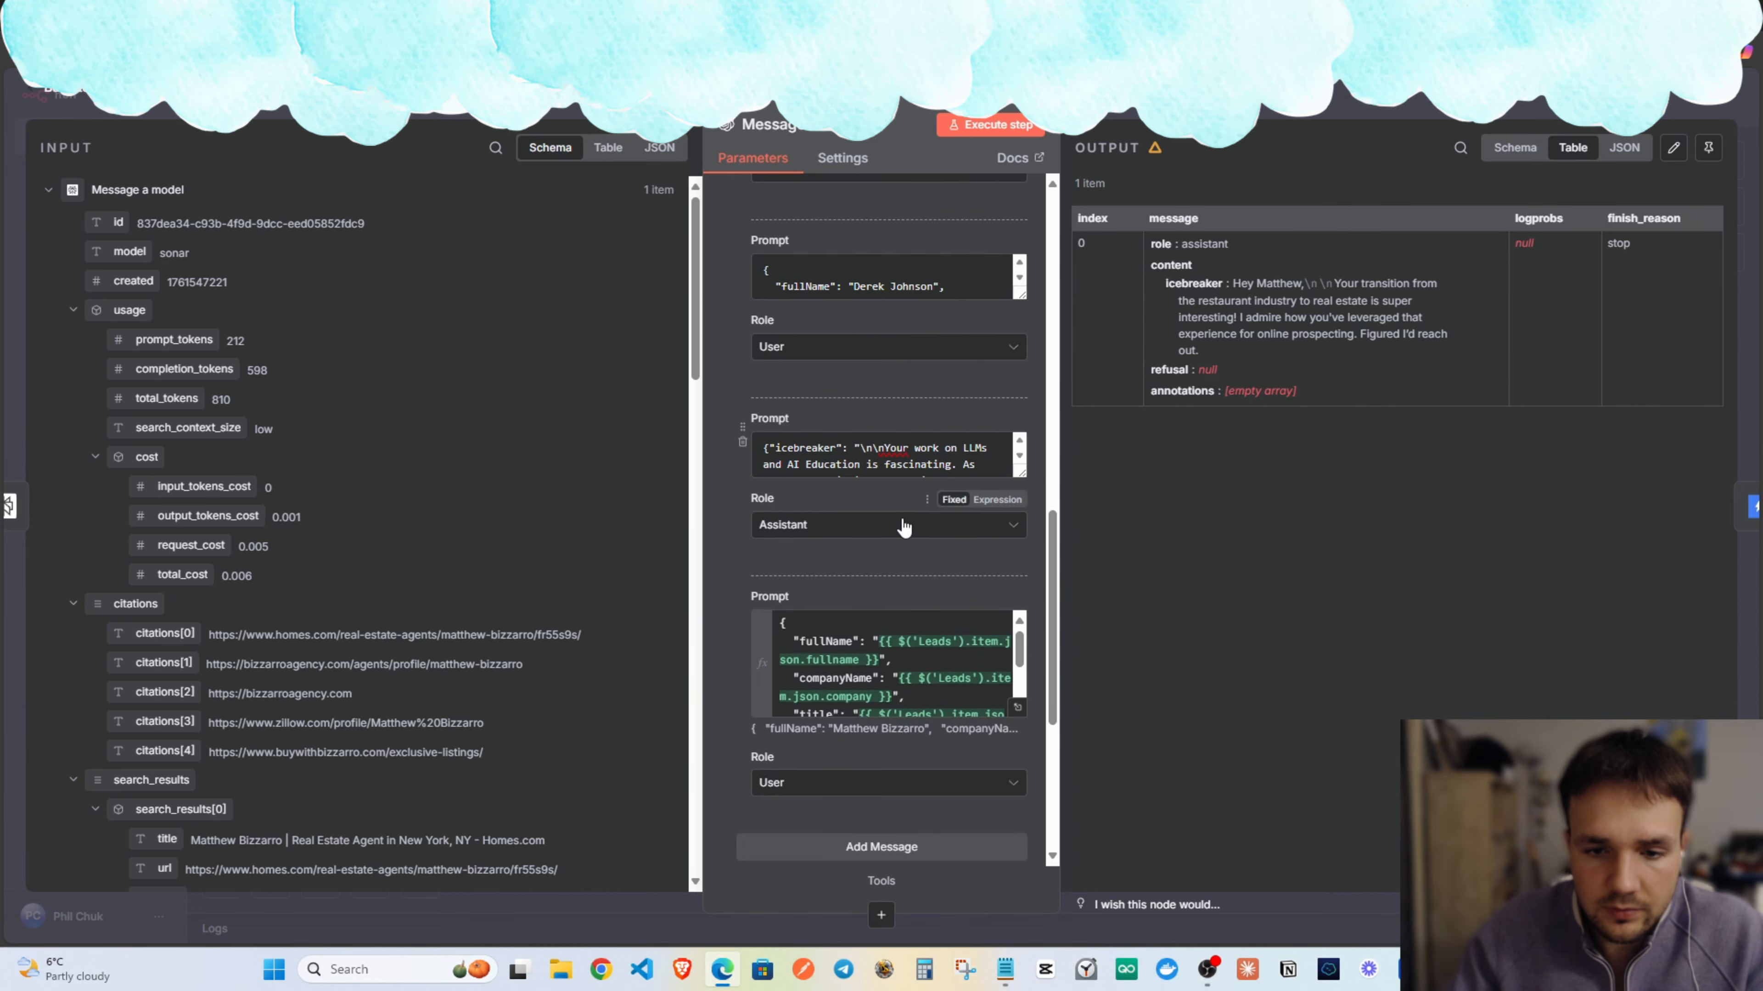
scroll(932, 561, up, 1)
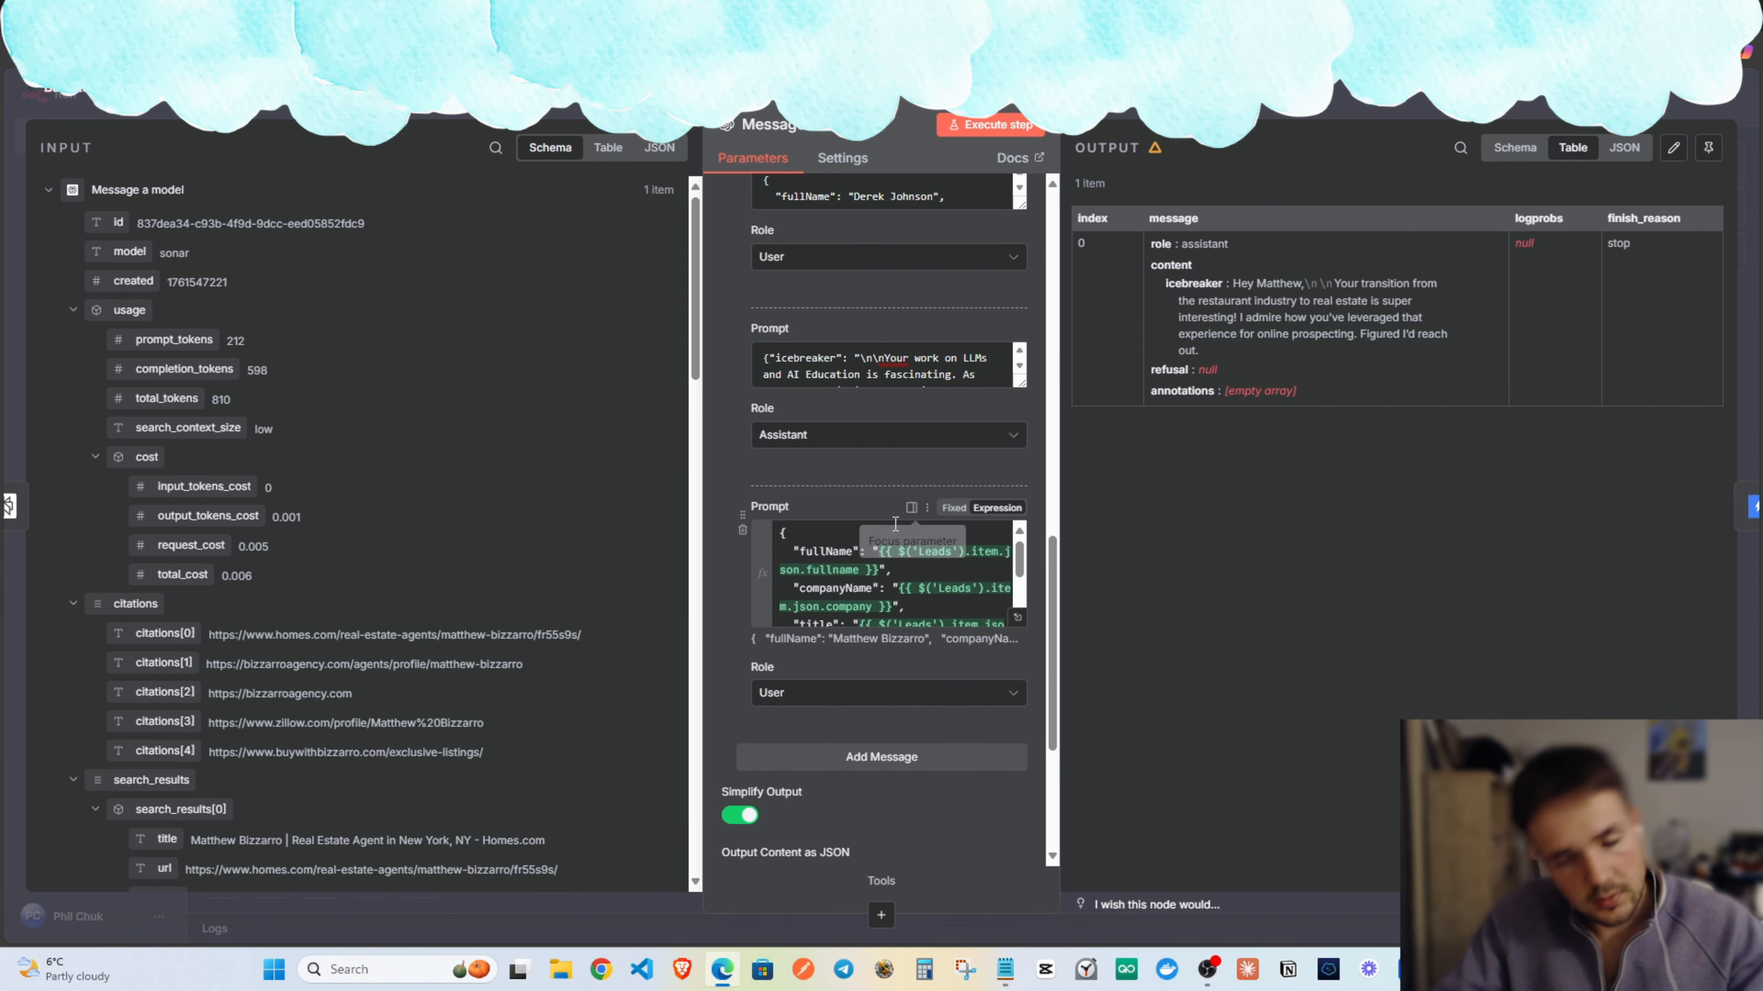
scroll(932, 561, up, 2)
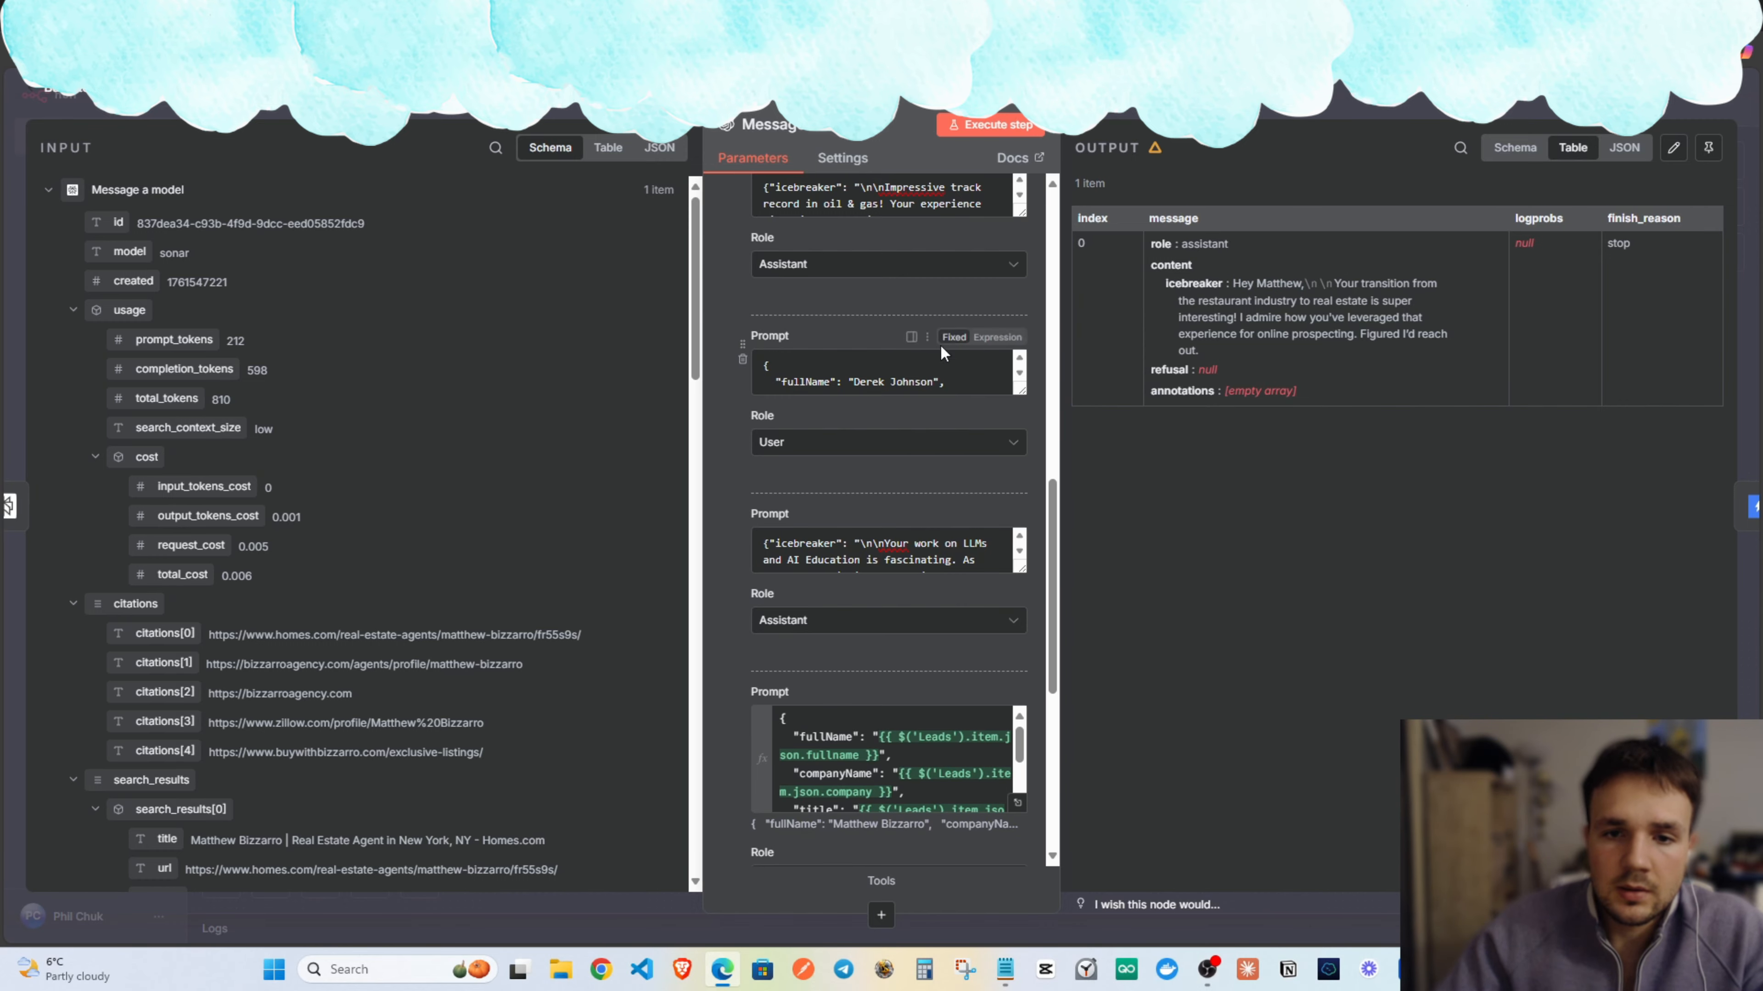
scroll(930, 451, up, 7)
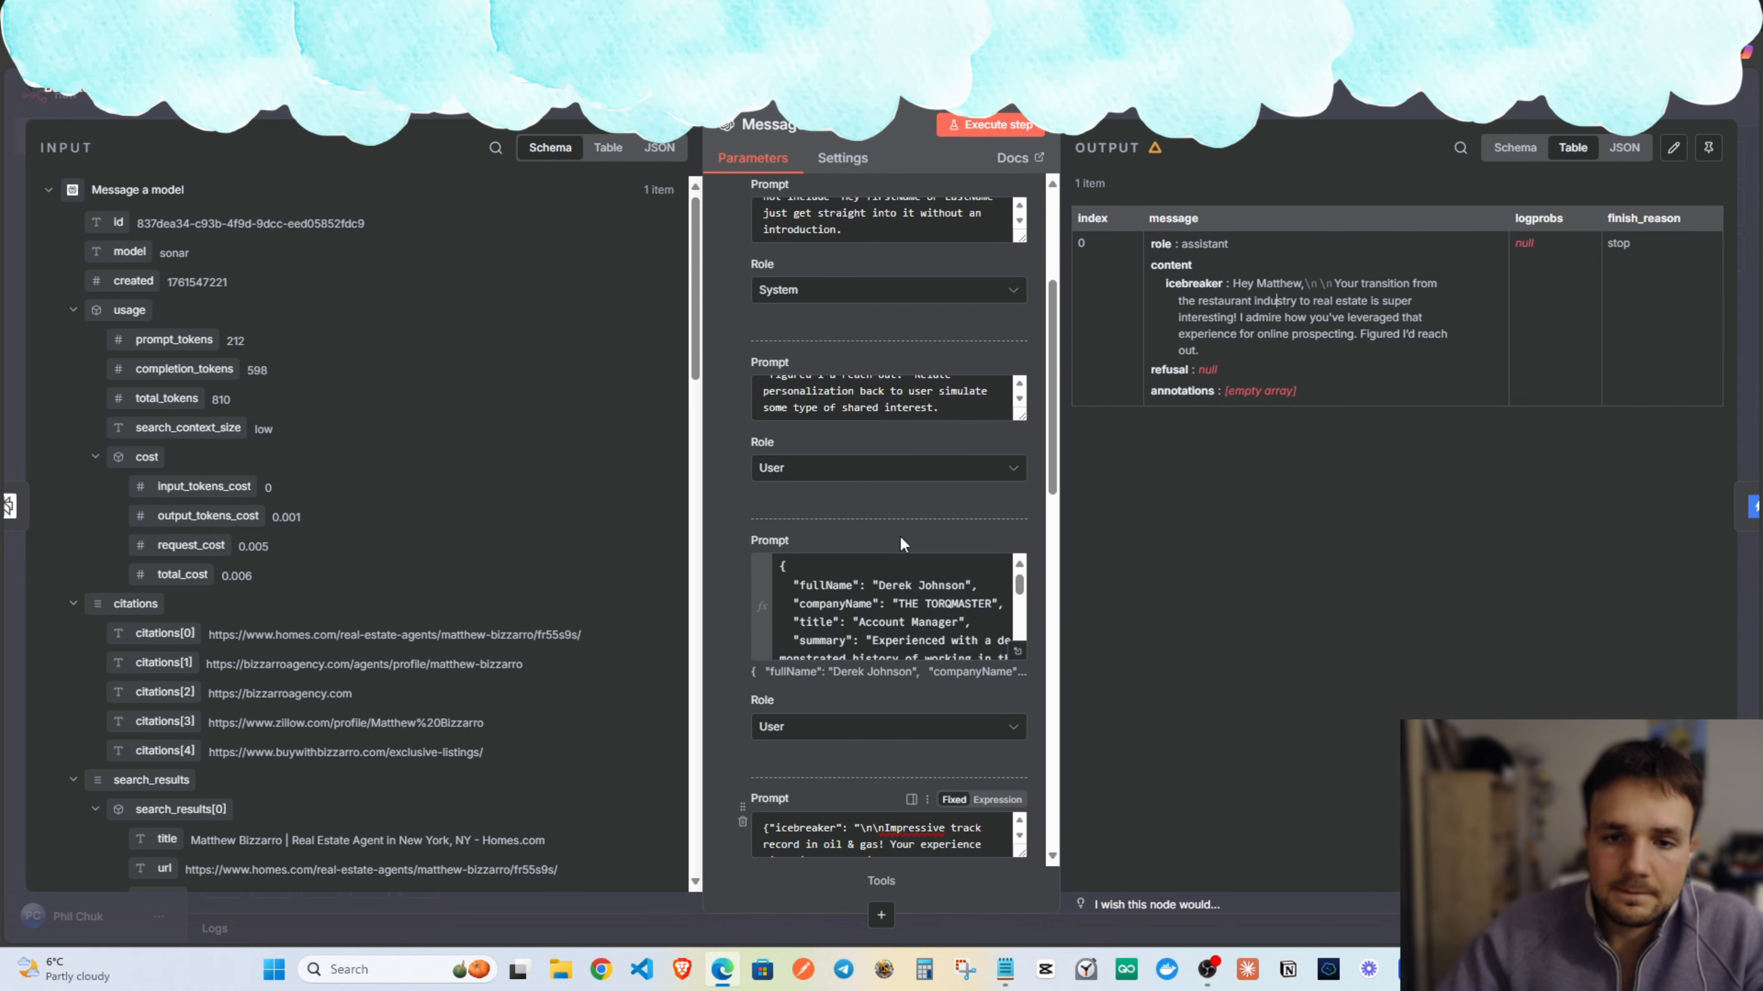
scroll(902, 544, up, 5)
scroll(825, 607, down, 2)
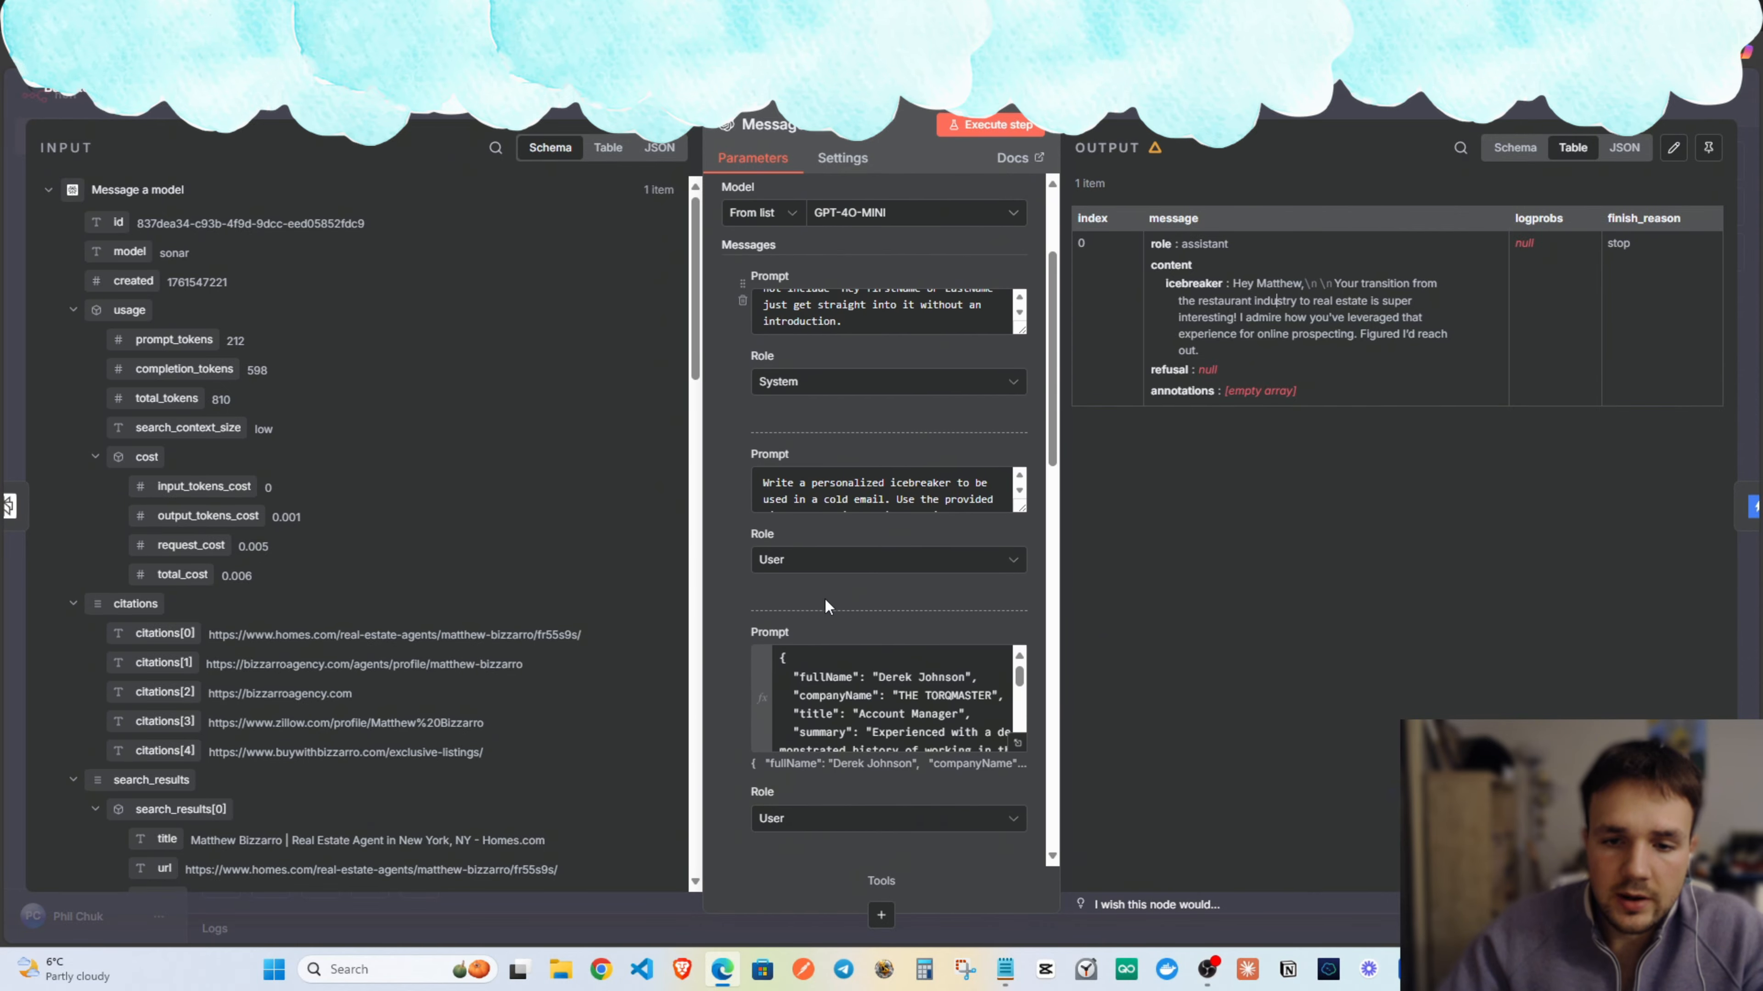
scroll(916, 479, down, 5)
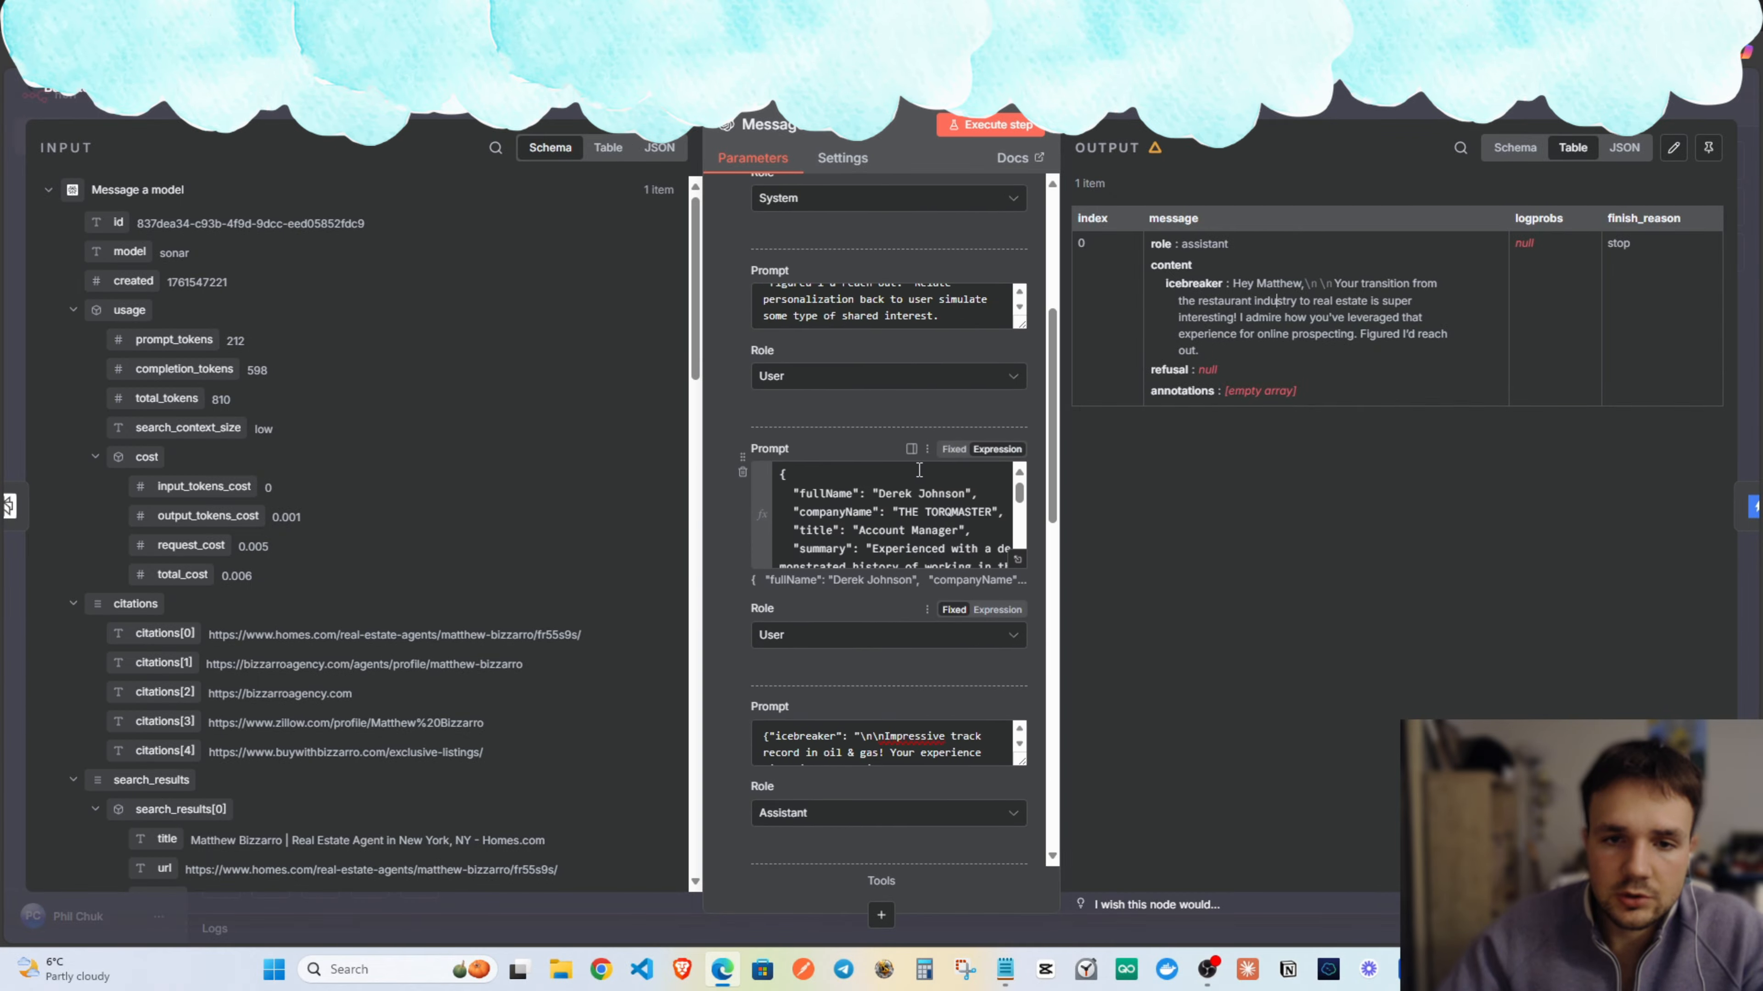
scroll(919, 470, up, 6)
scroll(970, 488, down, 3)
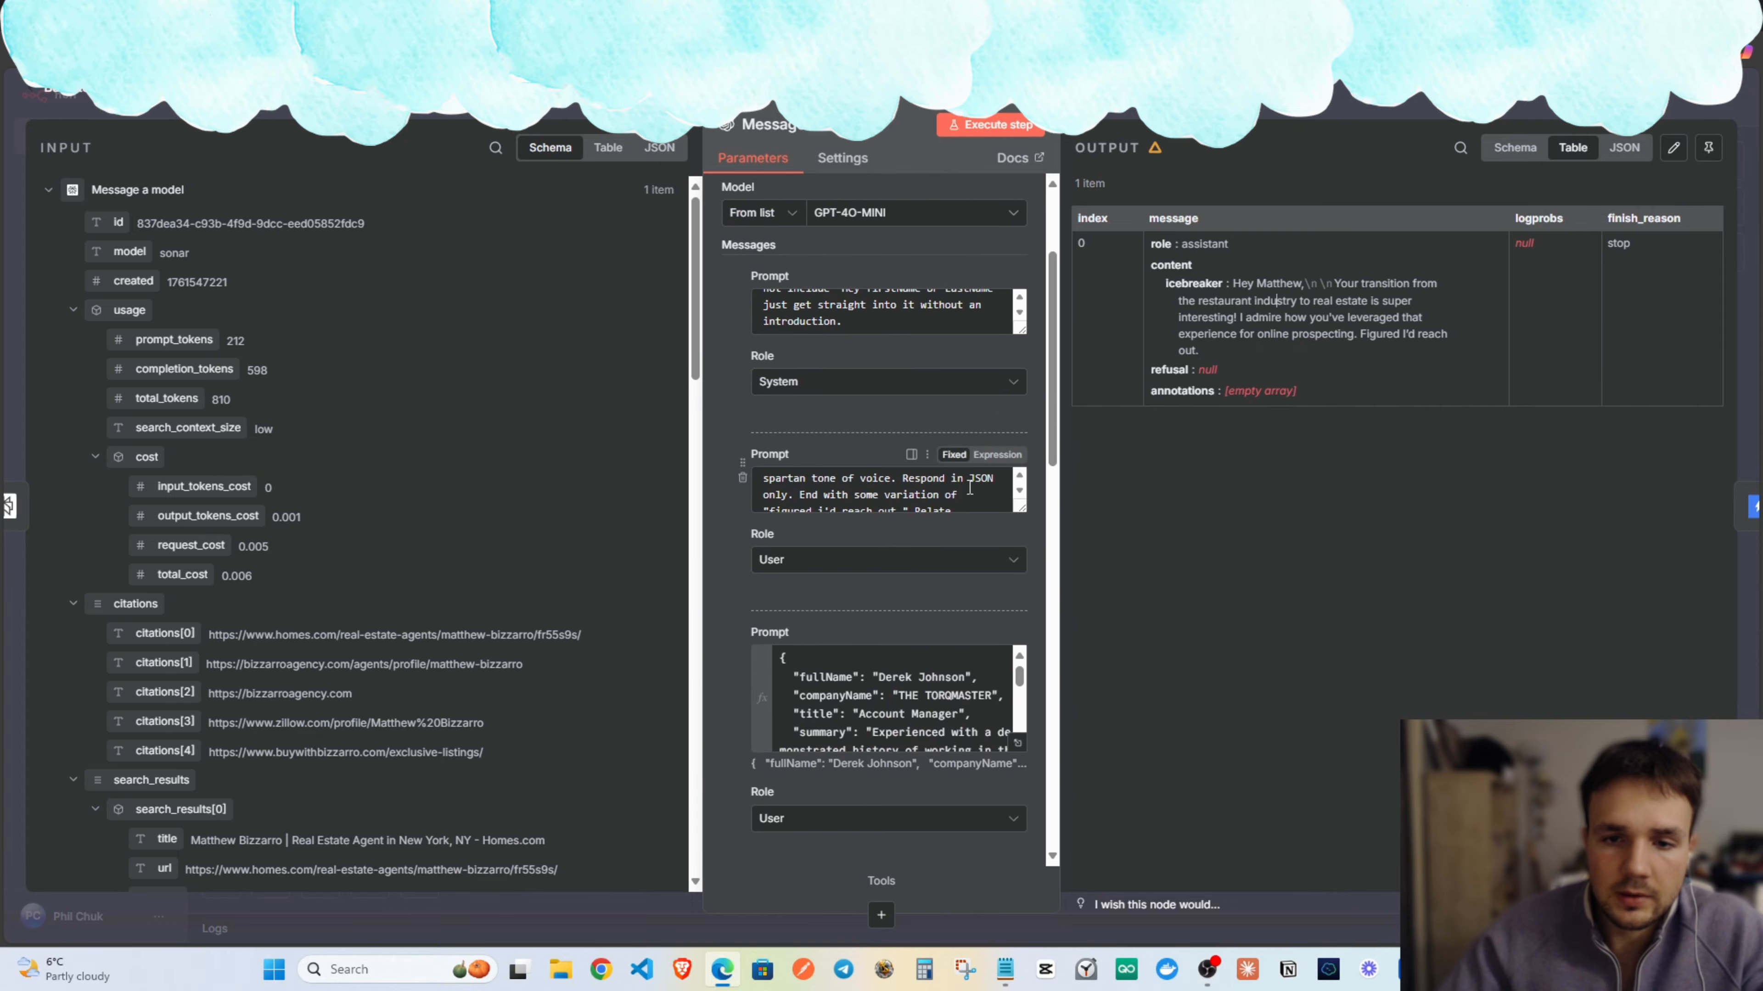
scroll(970, 488, down, 2)
Extend the user prompt: no greeting introductions, get to the point, keep everything simple, authentic, easy to read.
click(963, 505)
text(No)
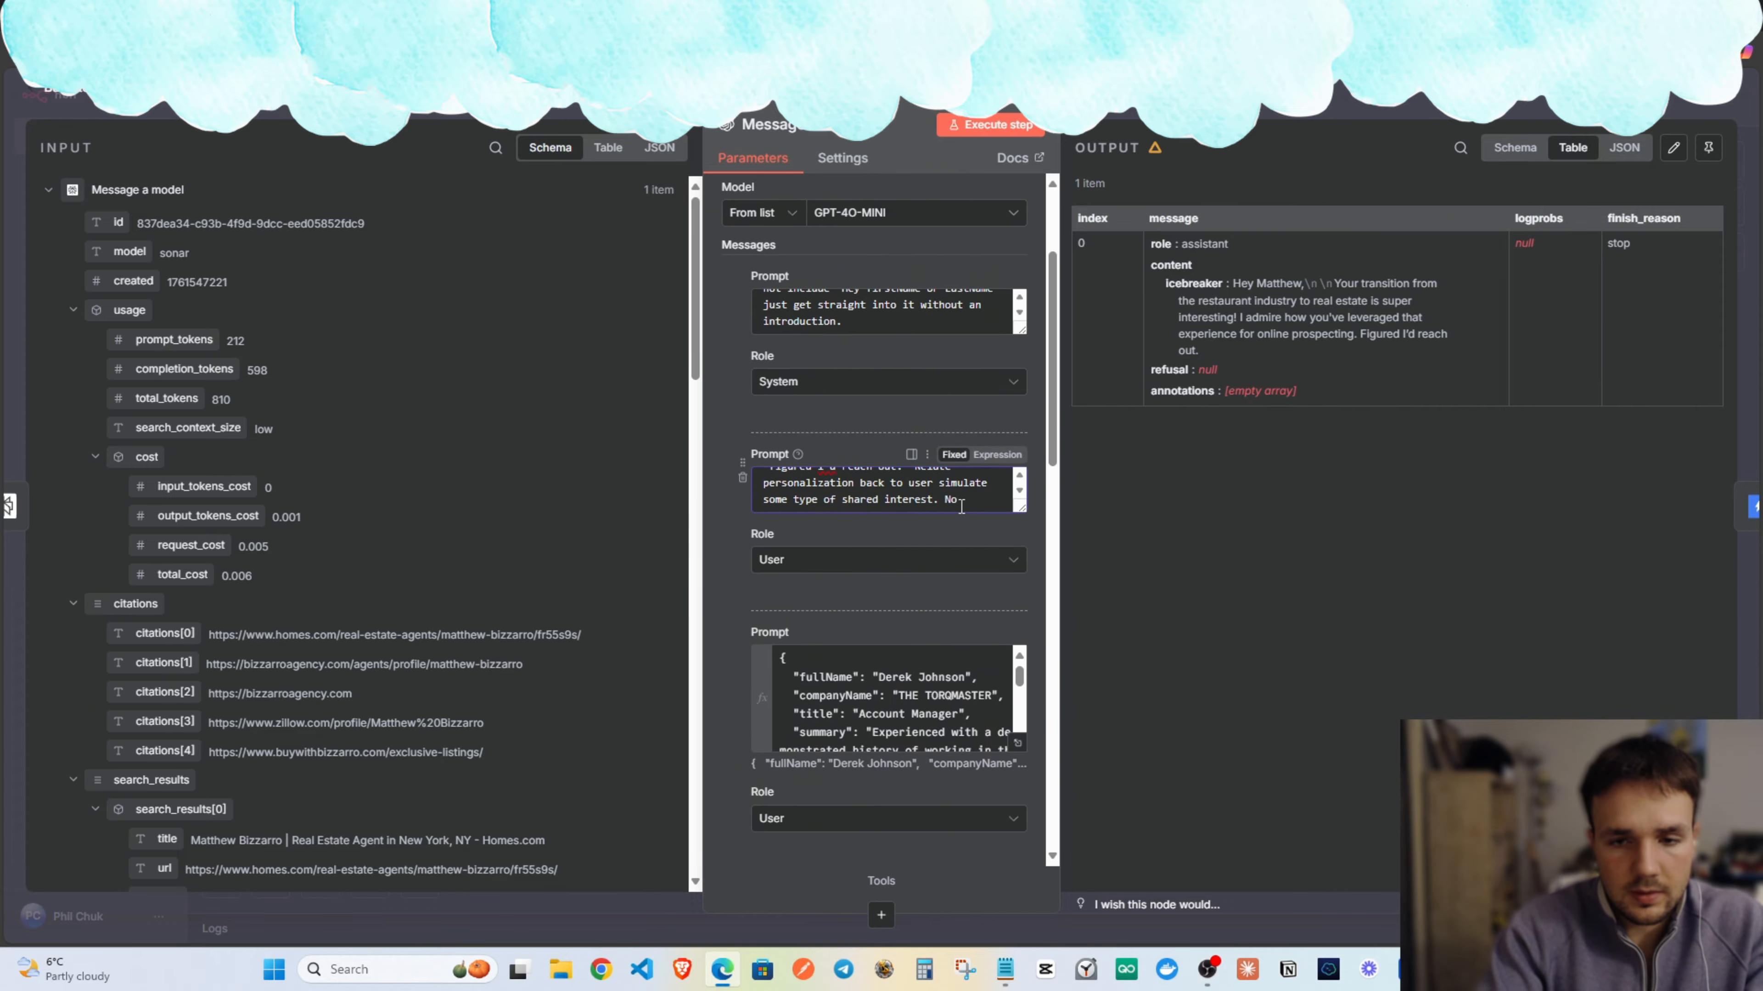
text( "Hey N)
text(ndrew" or)
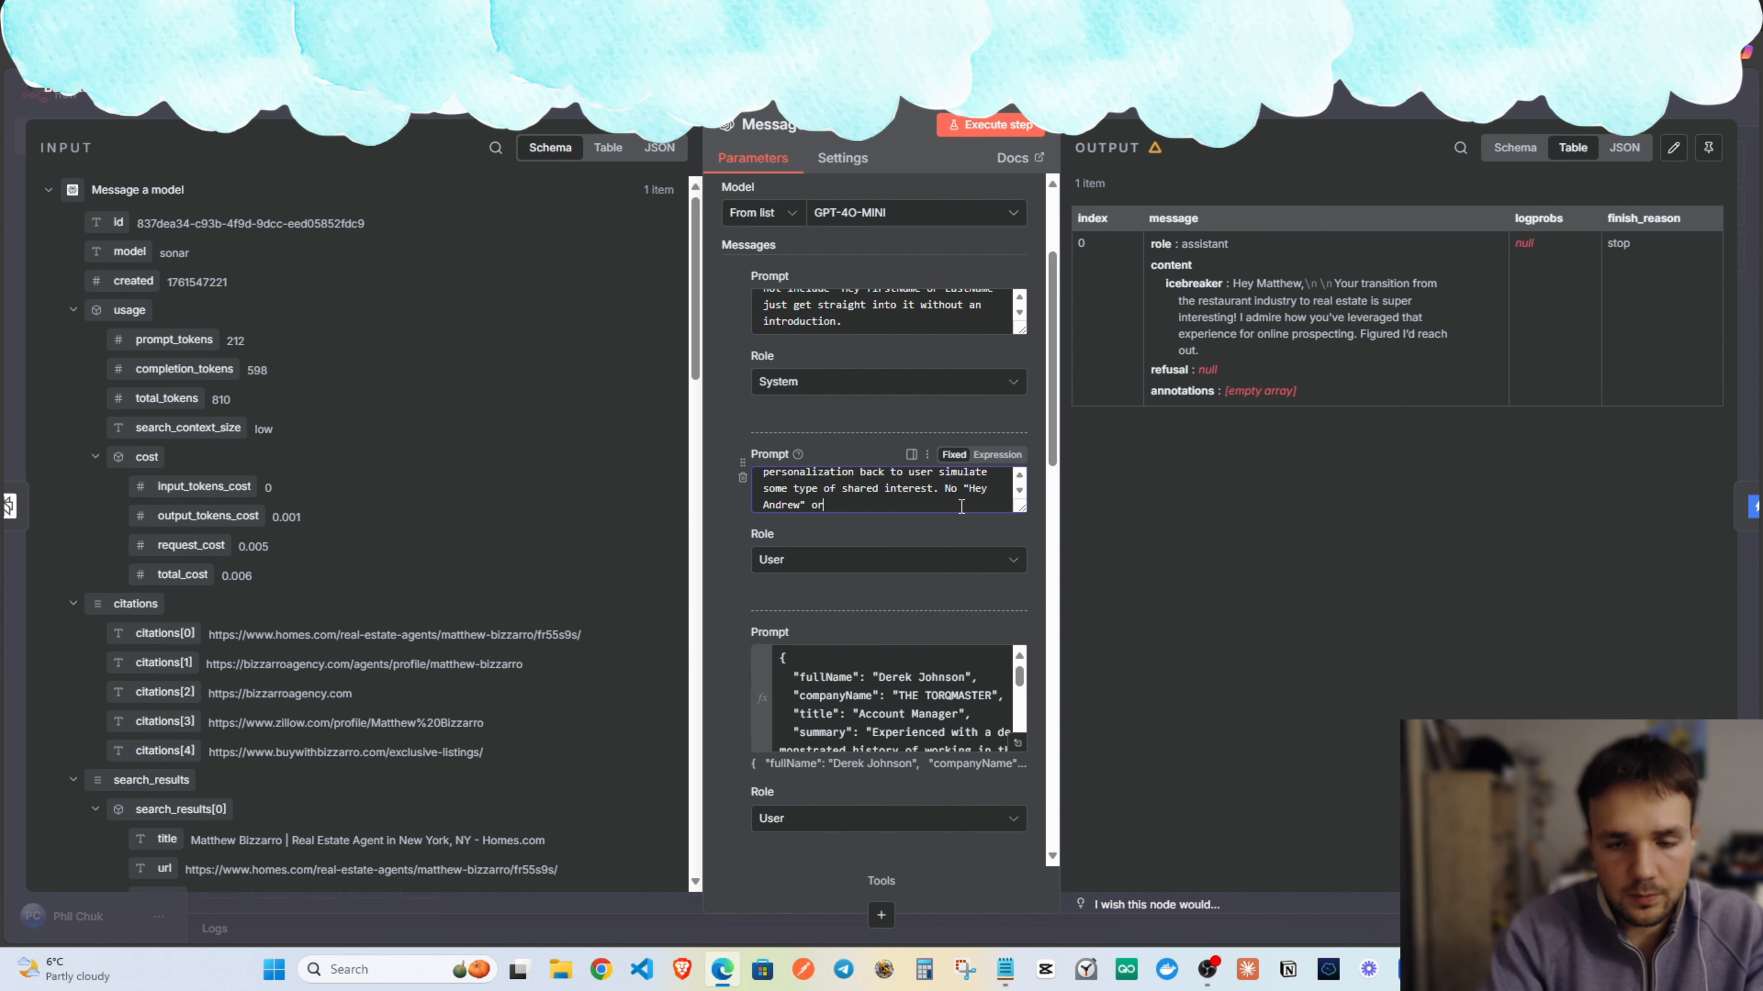
text( any of introductio)
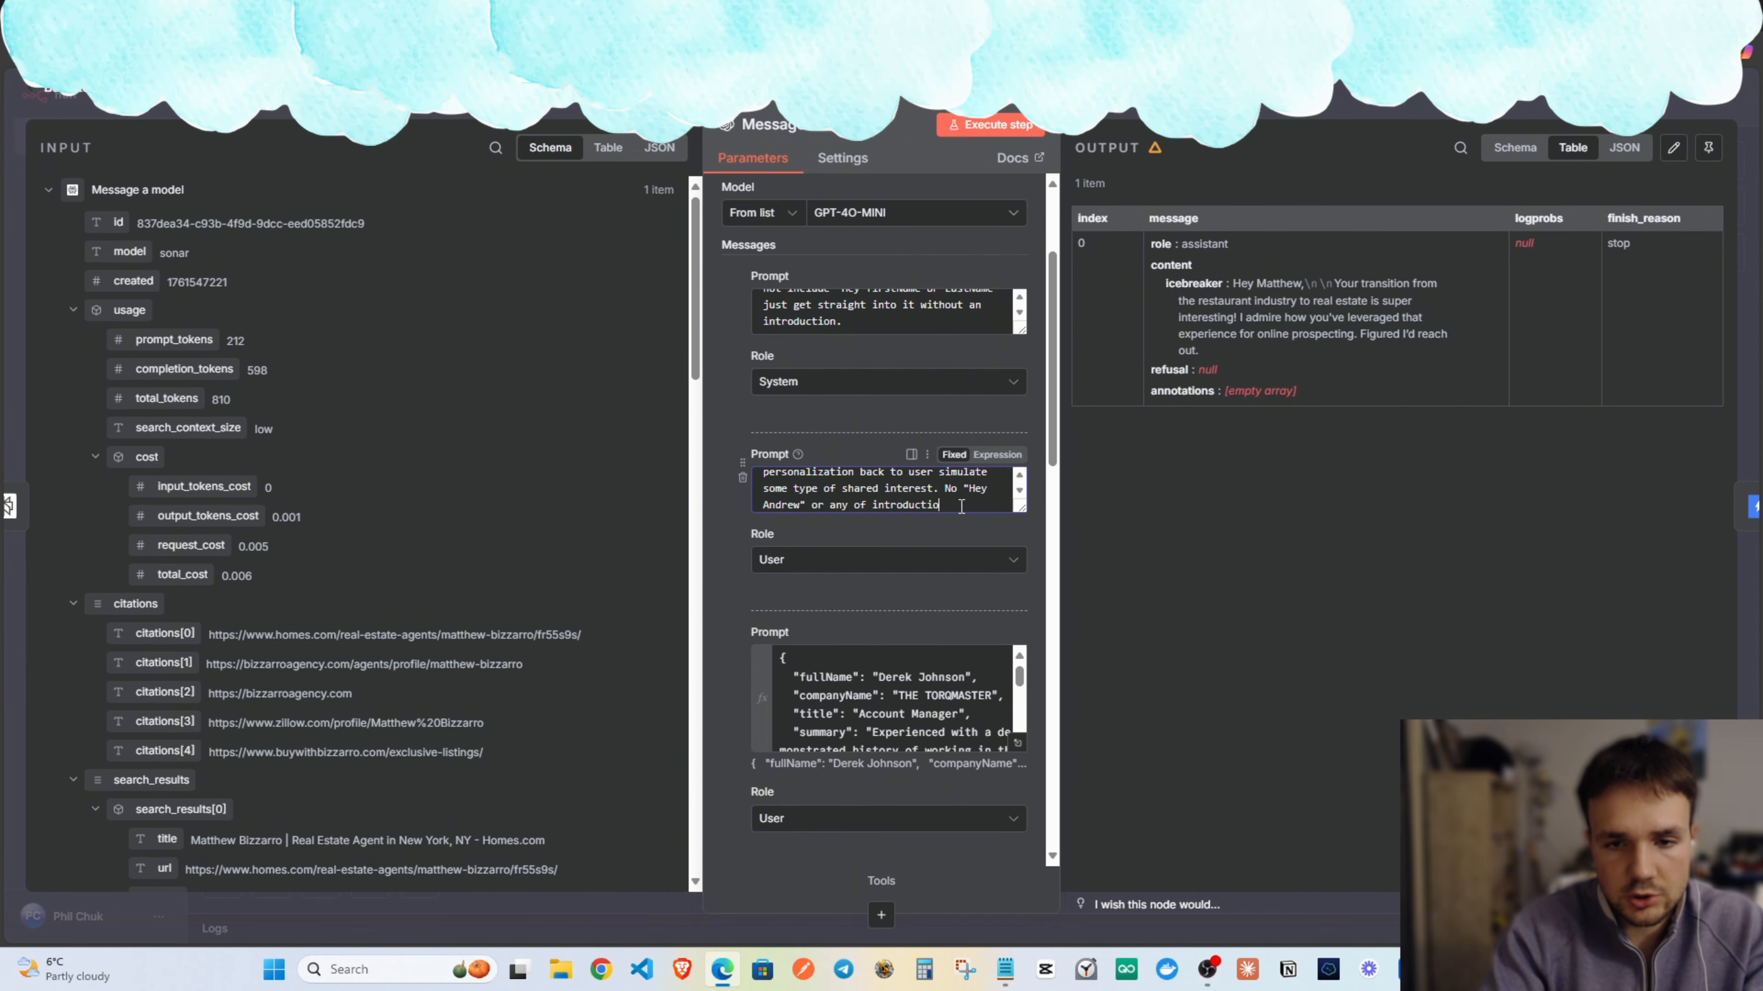
text(ns. Get to t)
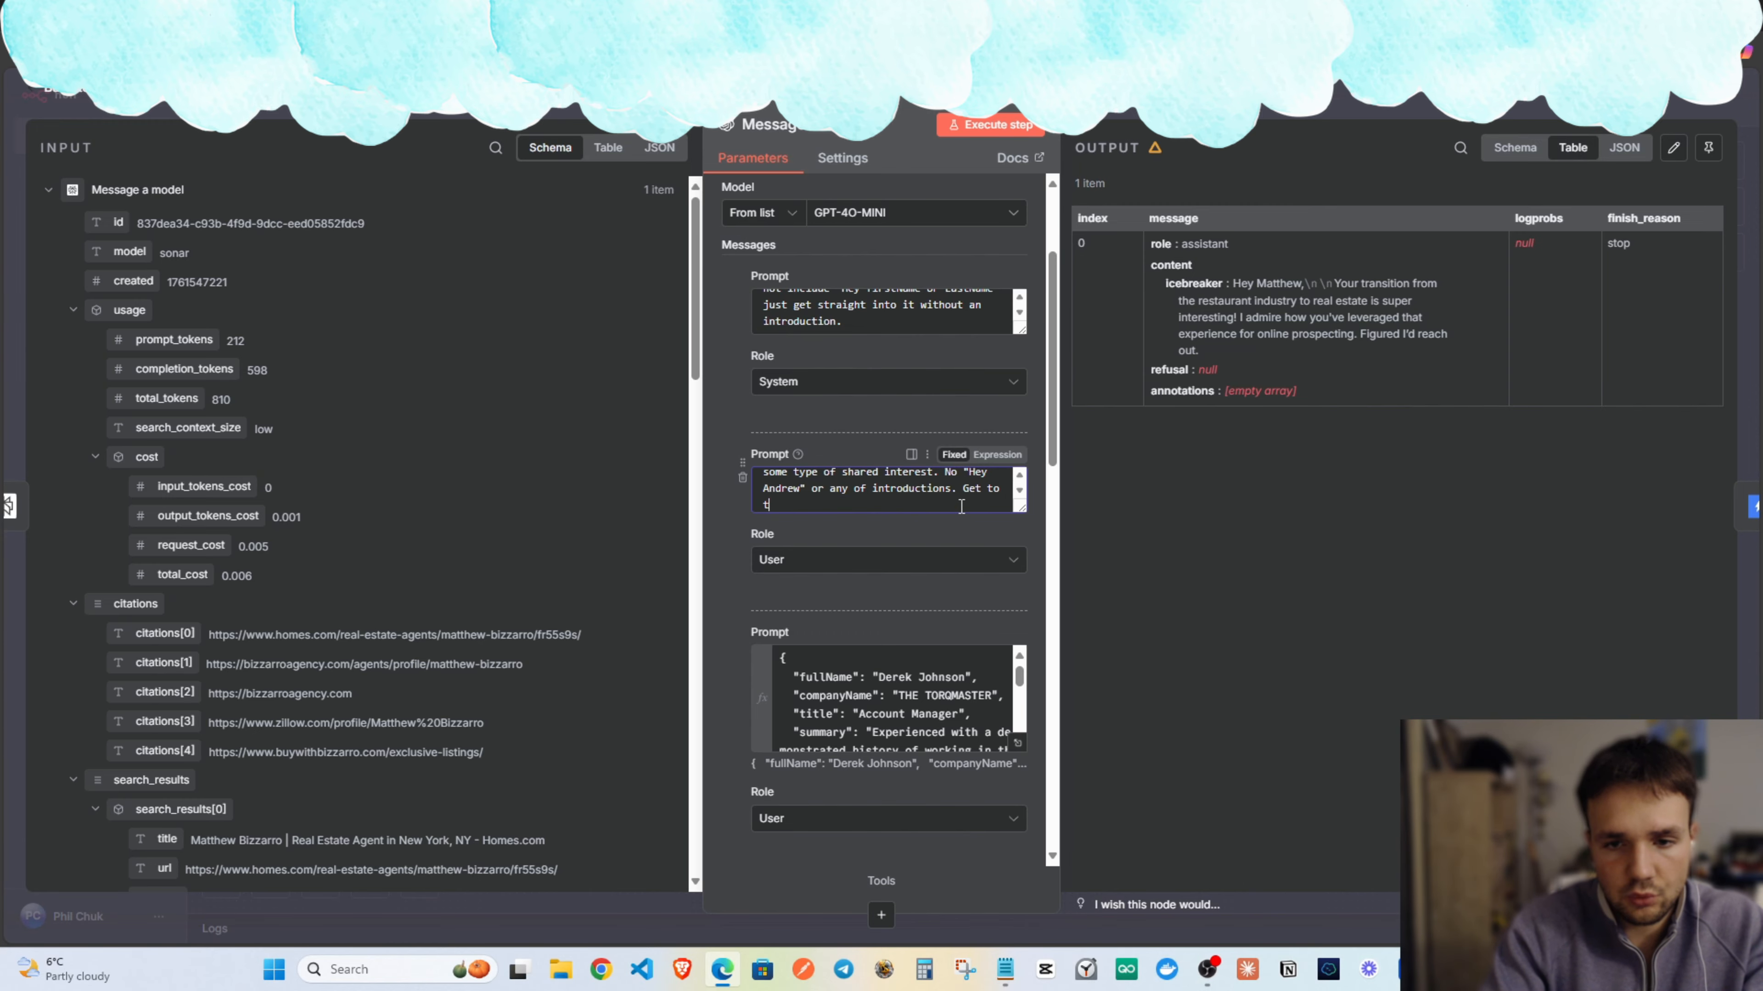
text(he point. Keep ever)
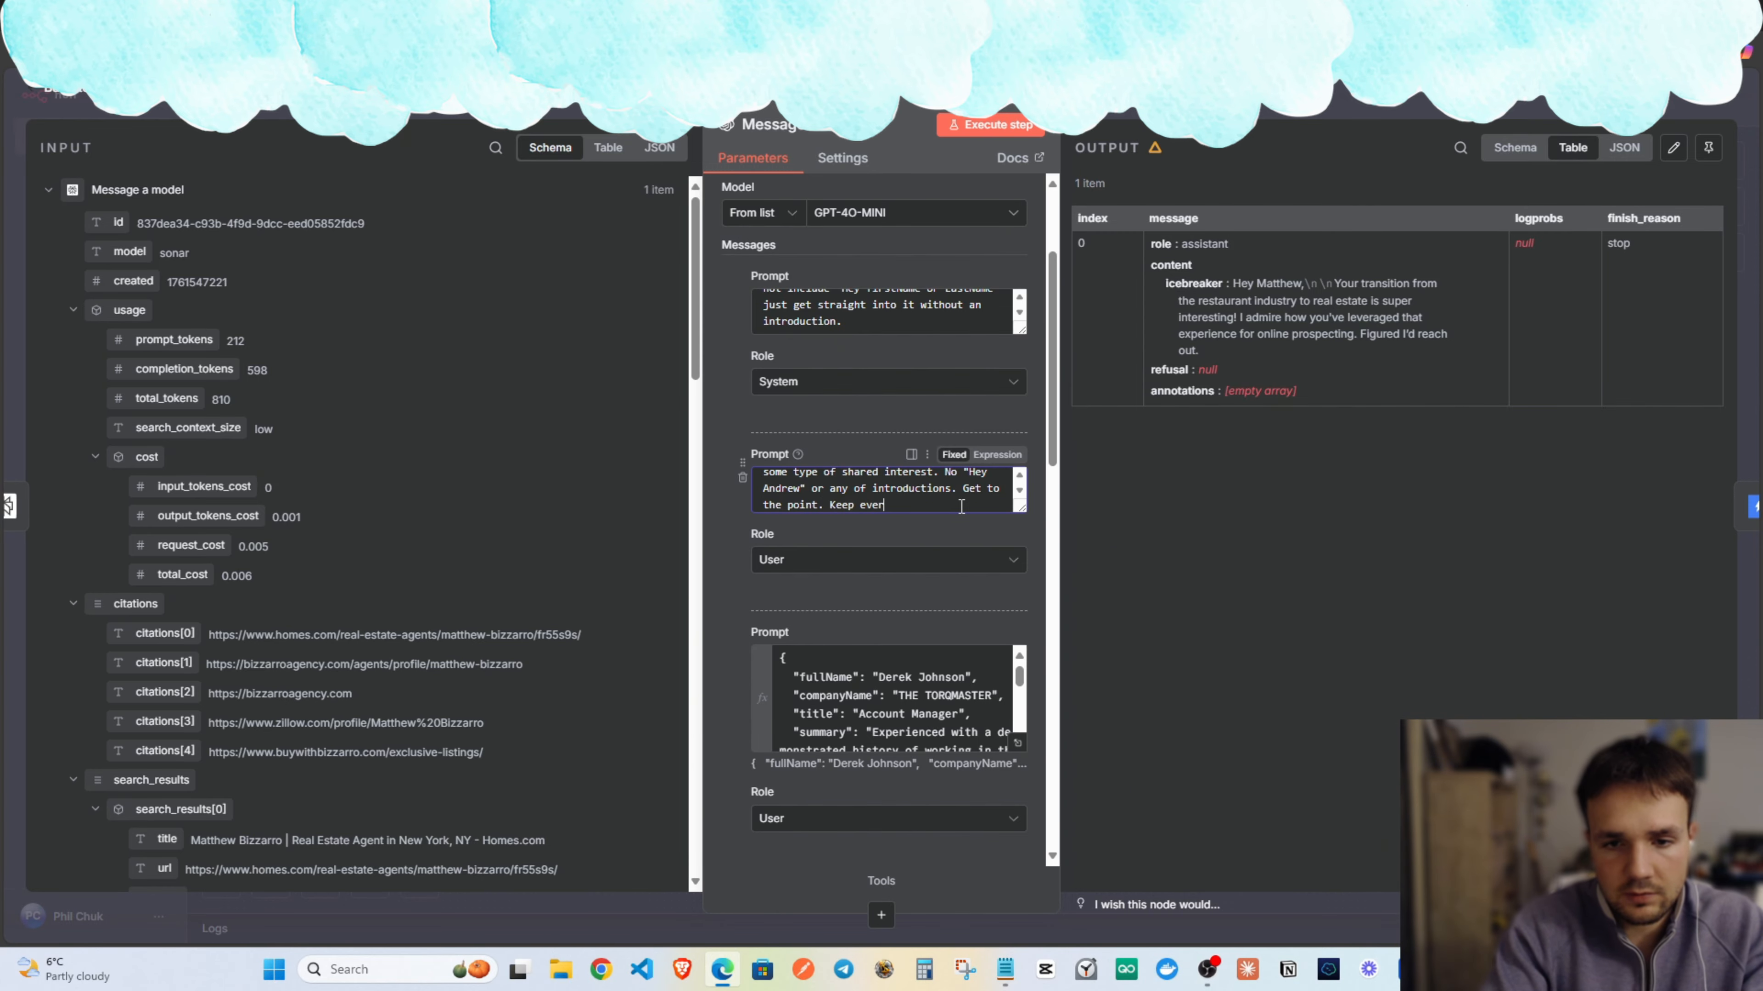
text(ythn)
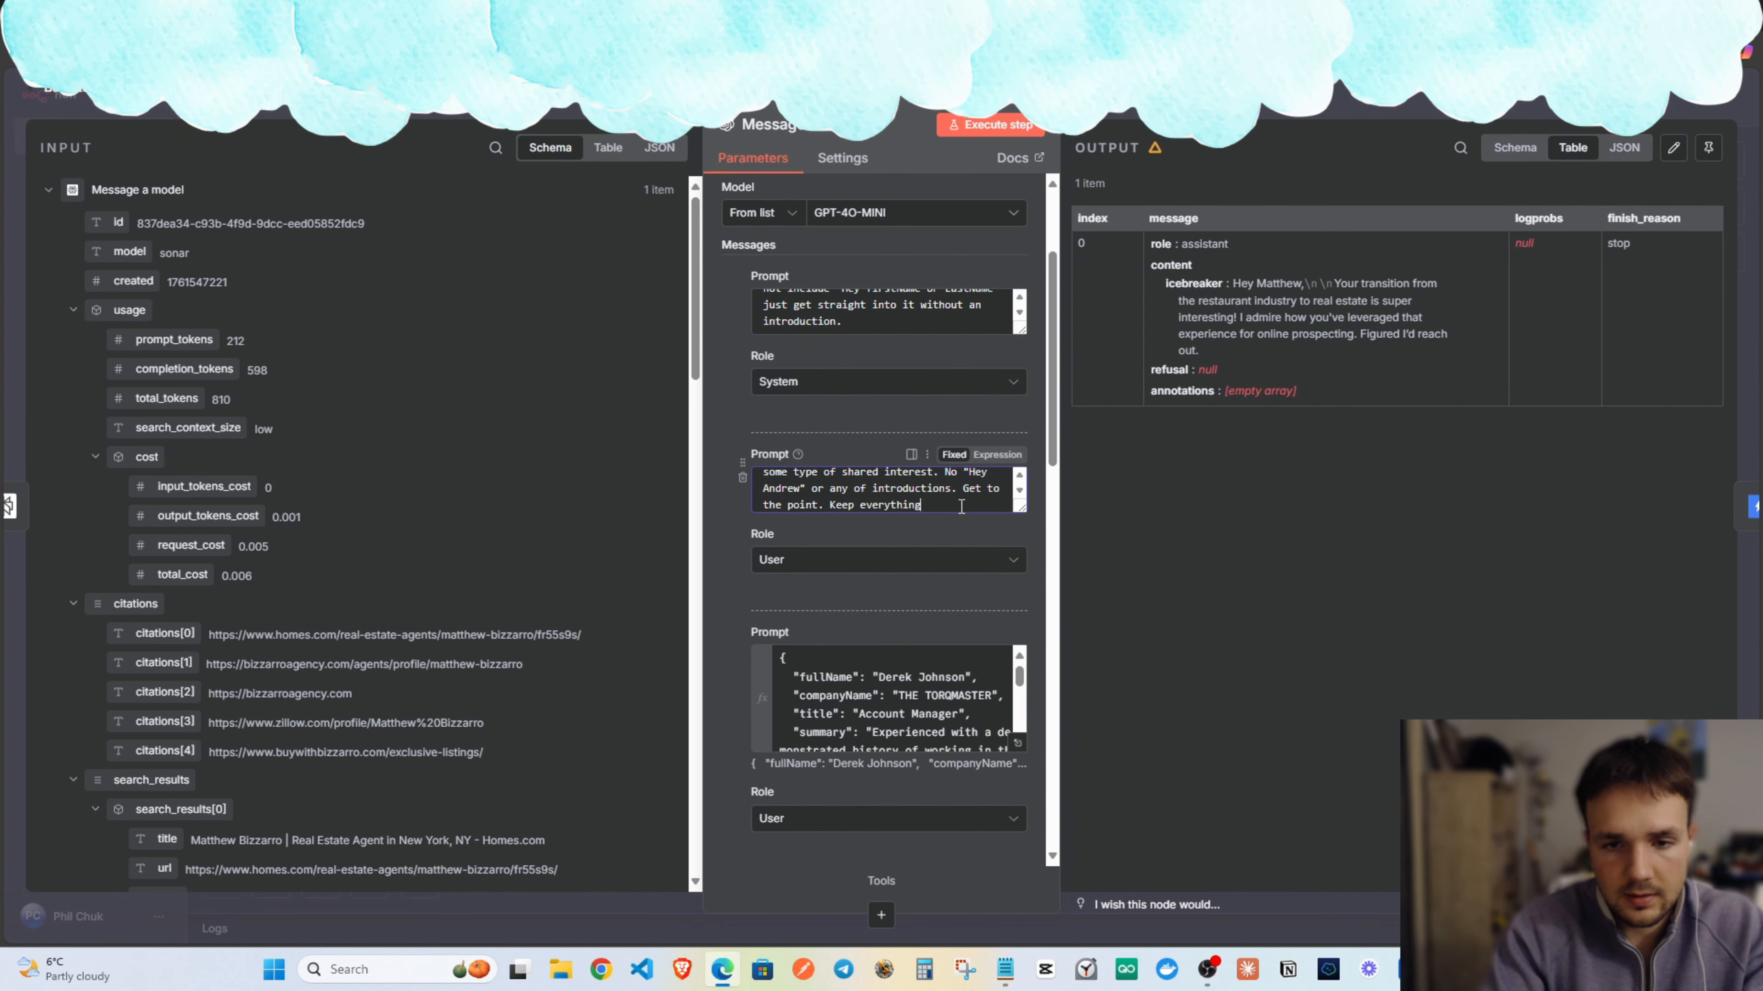
text( simple, au)
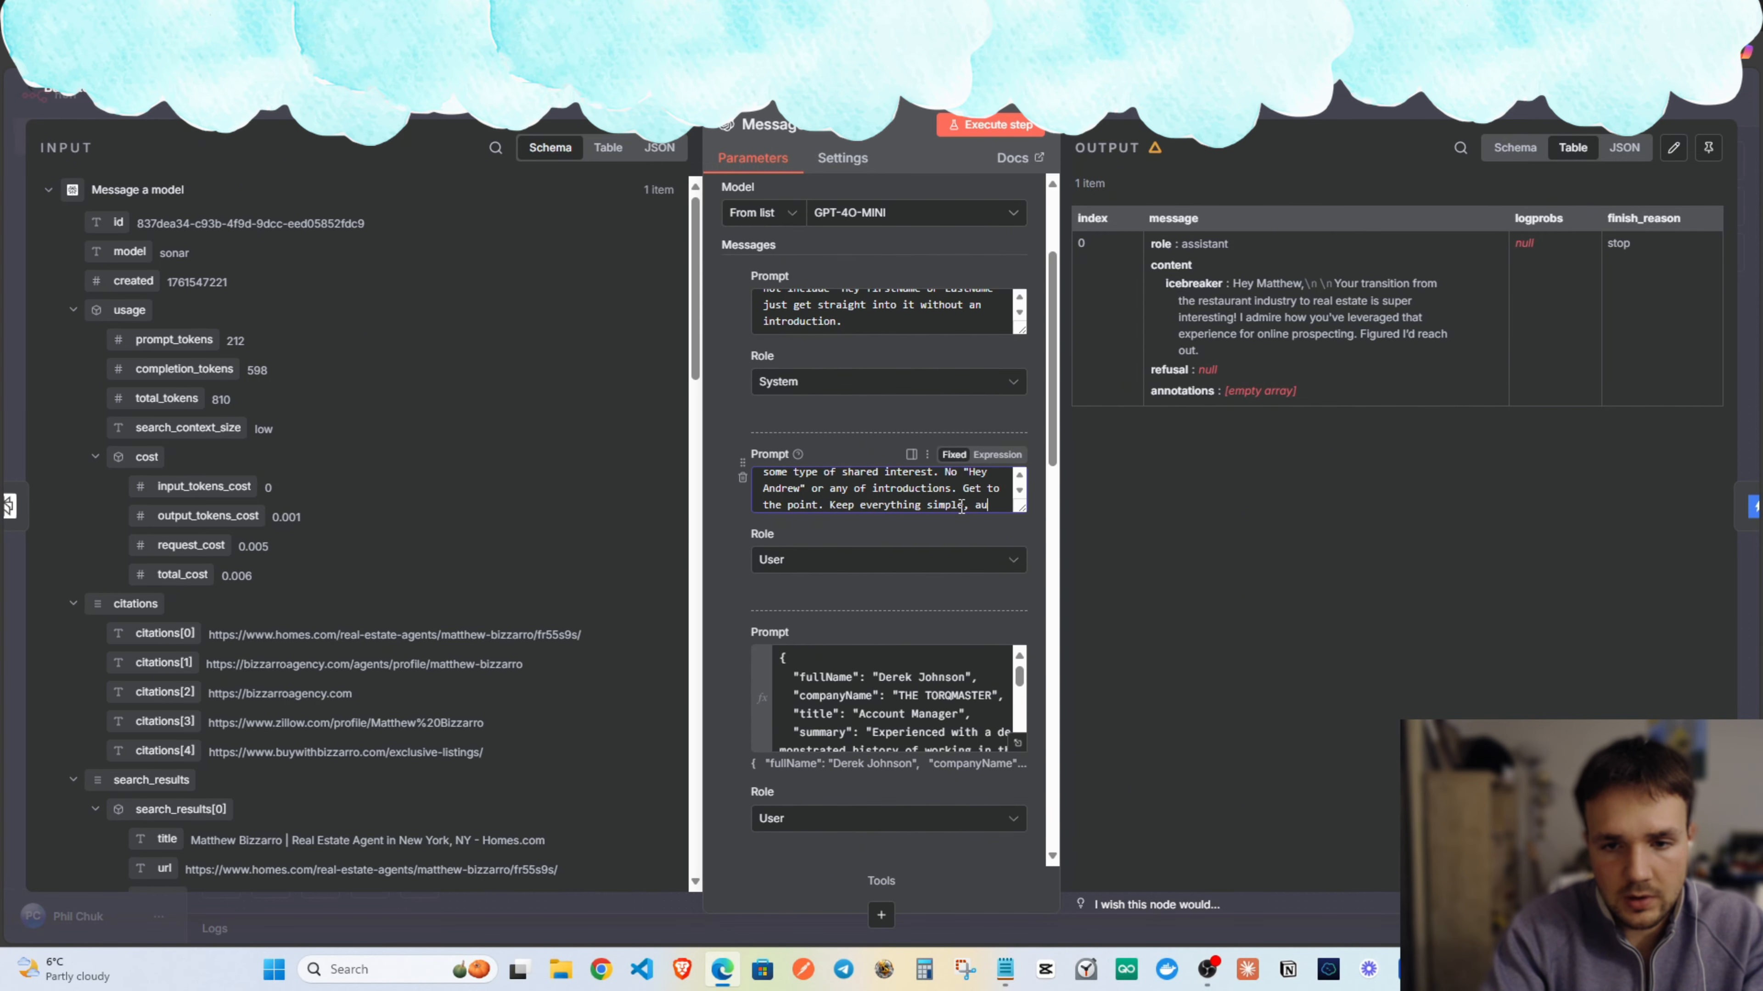
text(thetn)
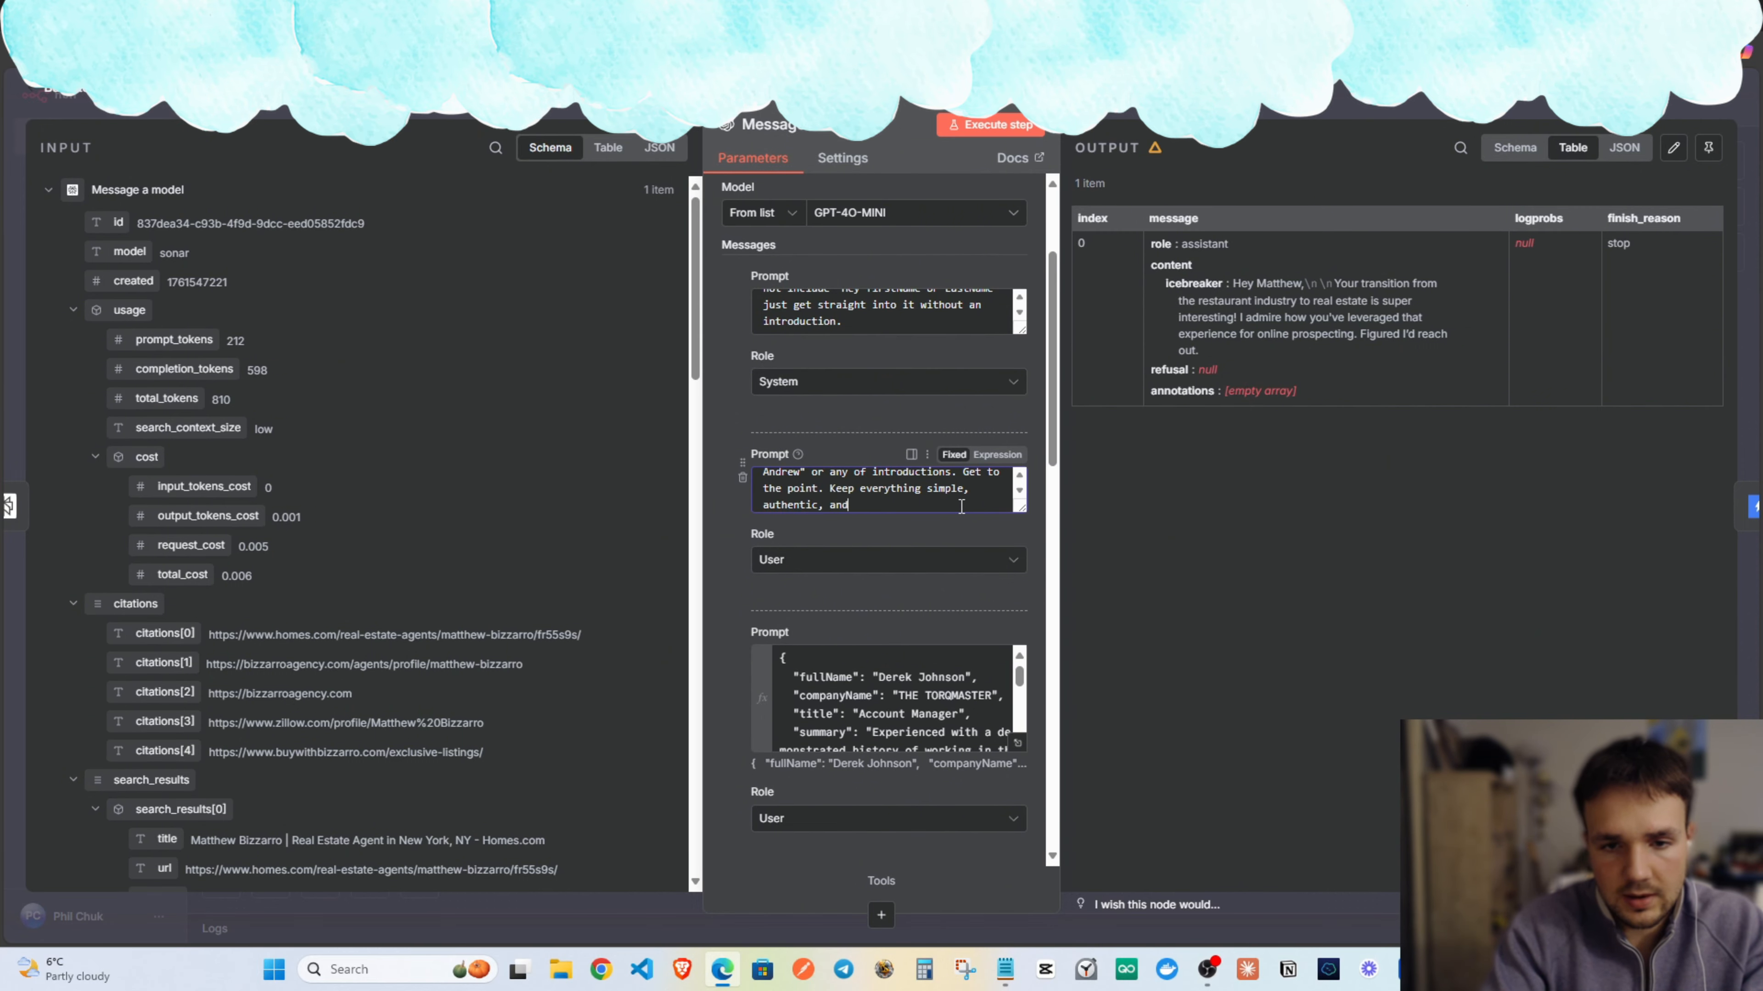
text( easy to read.)
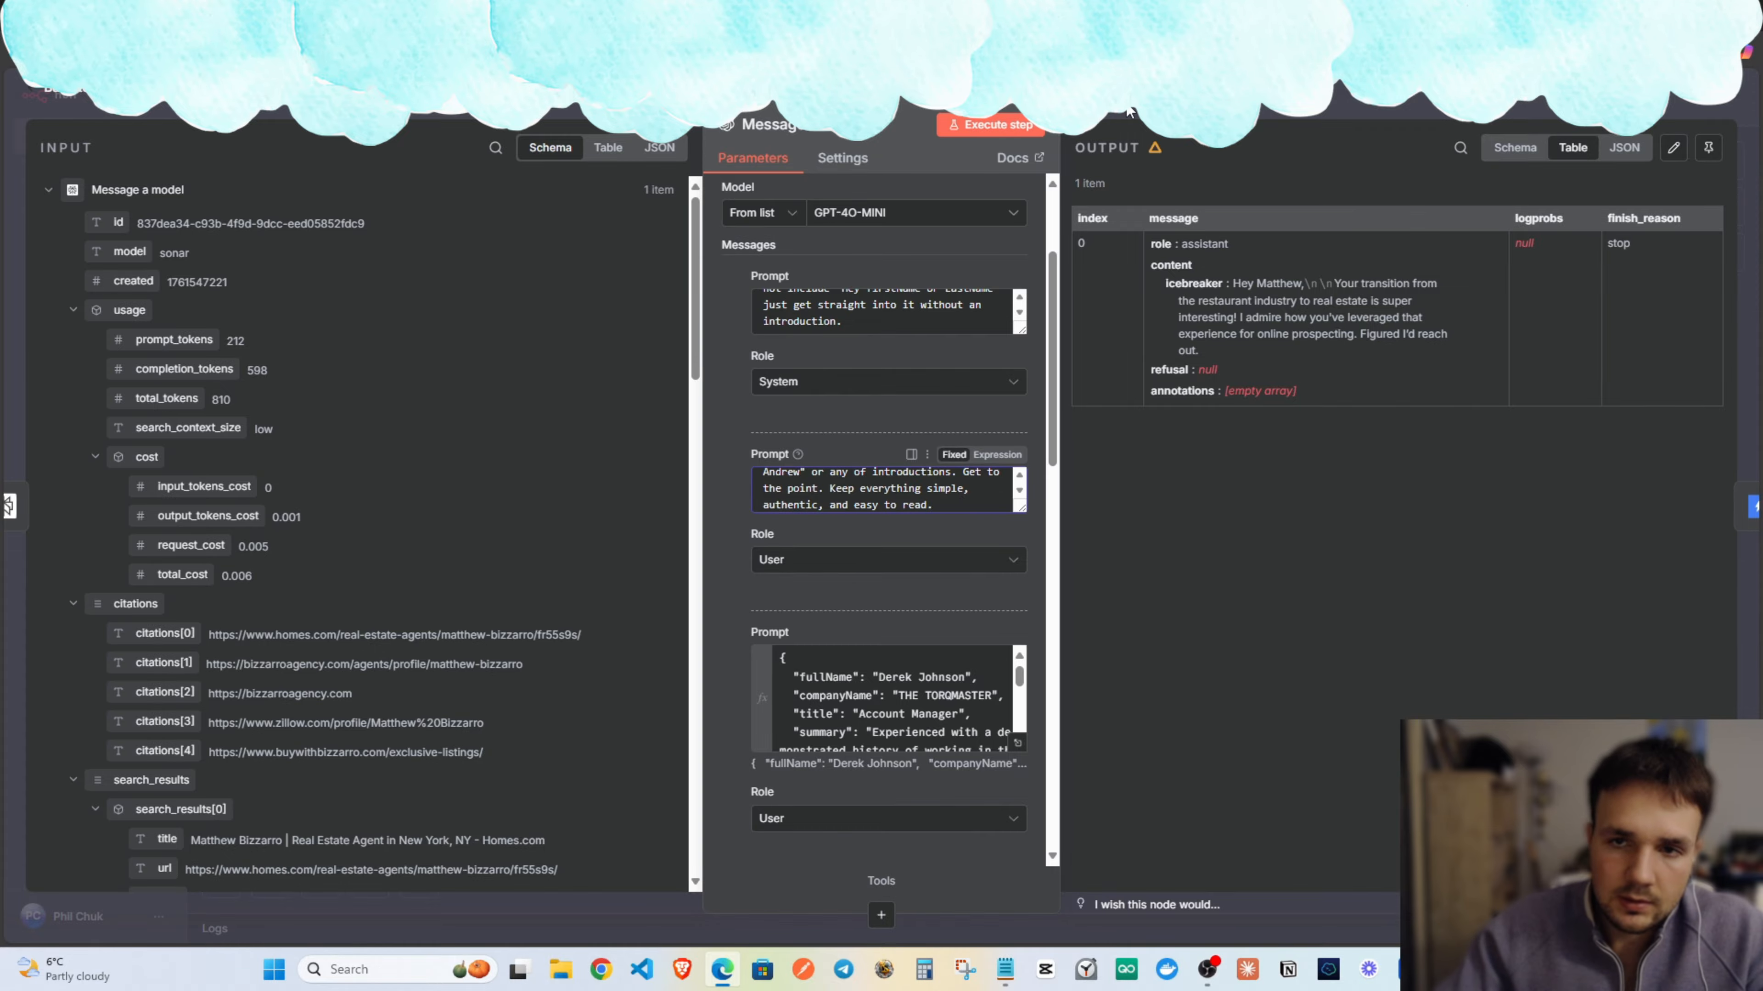
key(Escape)
drag(1300, 363, 1092, 334)
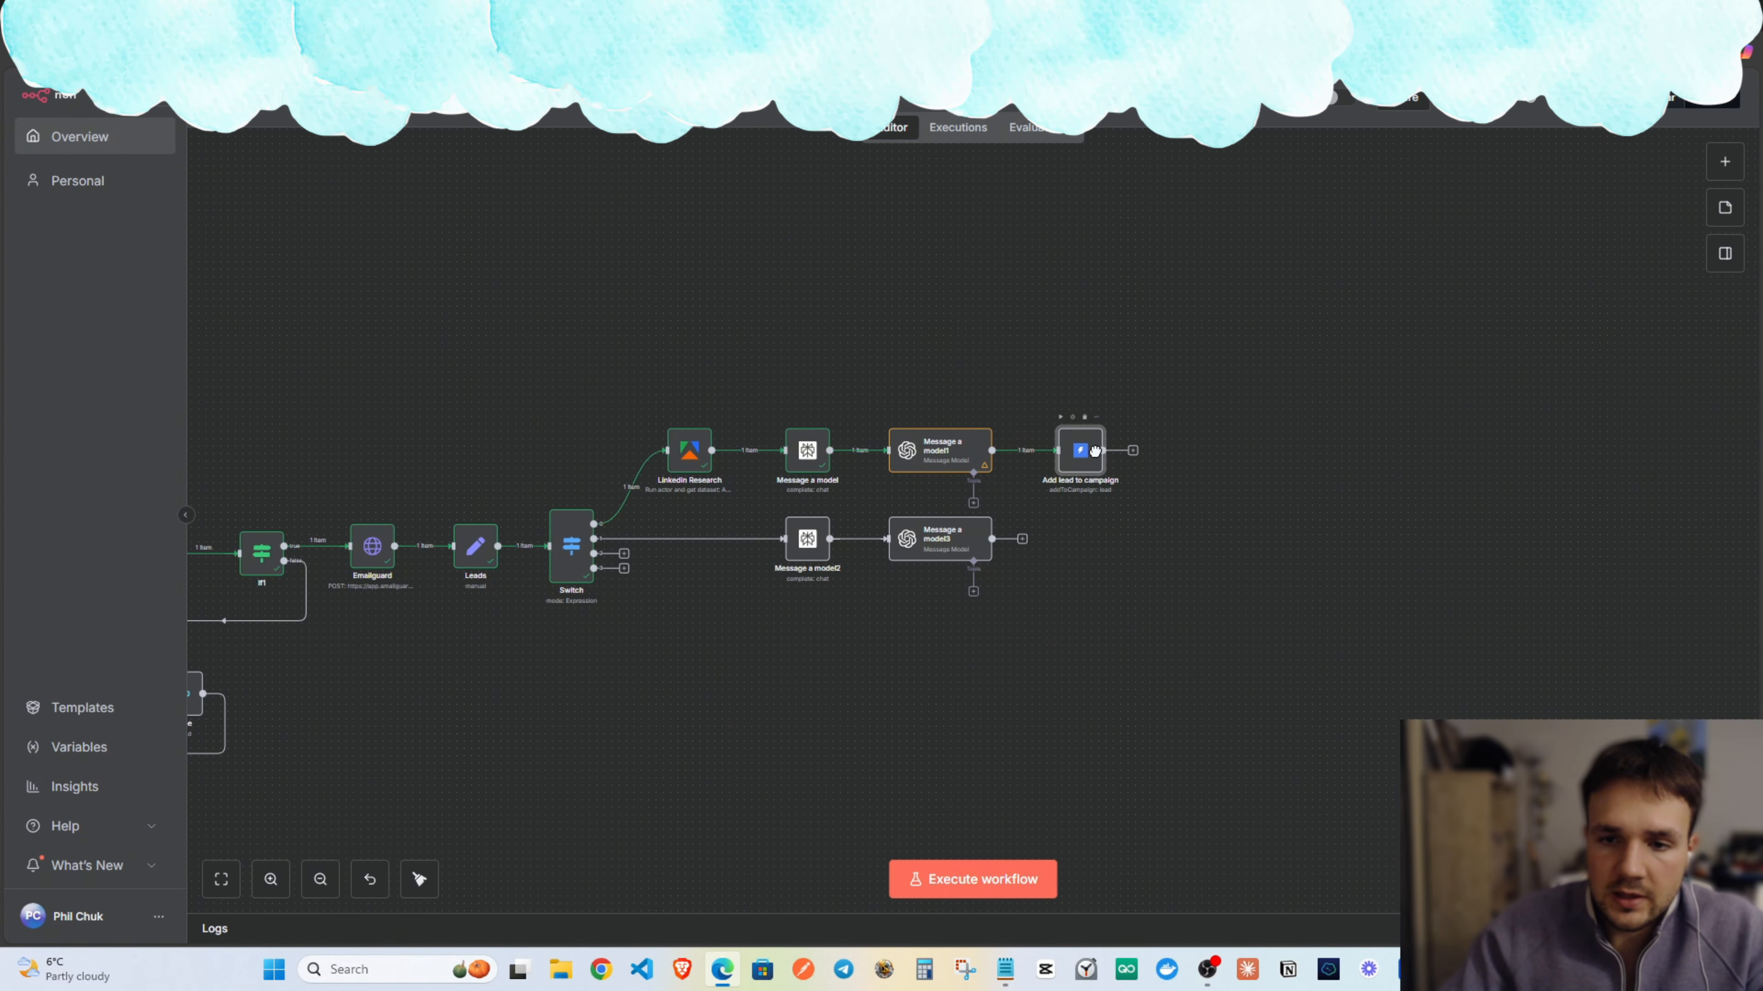
Add a 5-second Wait node after Add lead to campaign.
click(1132, 450)
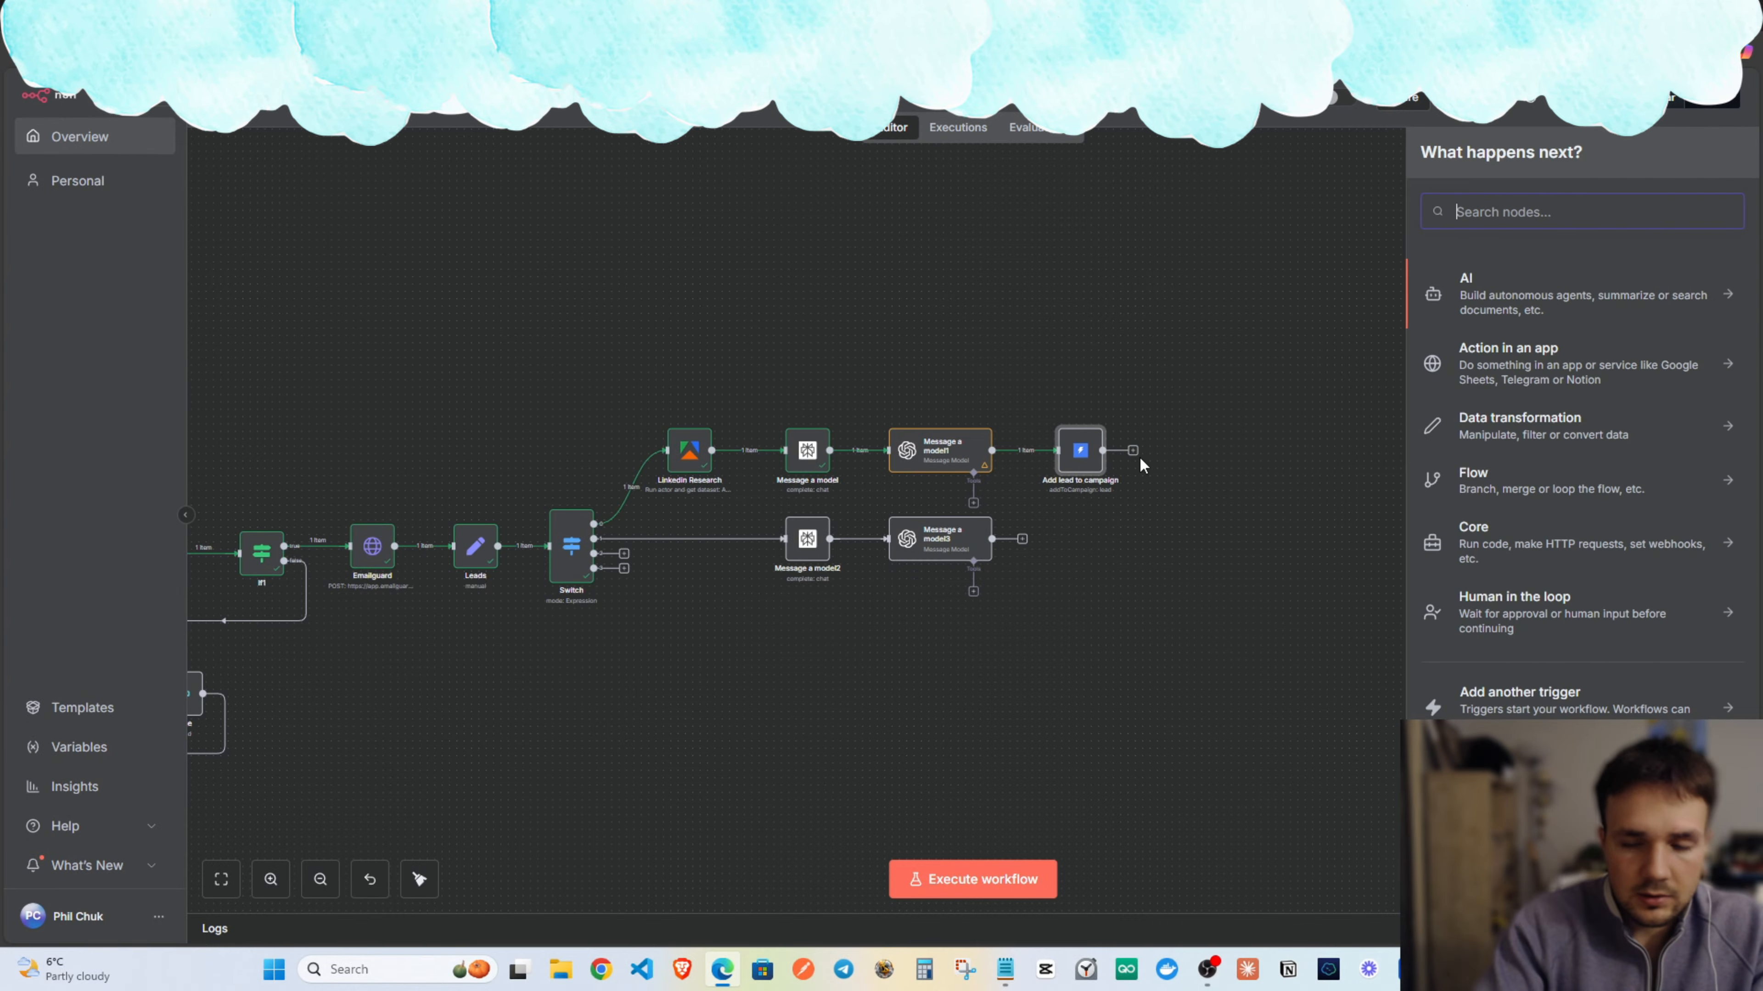
text(time)
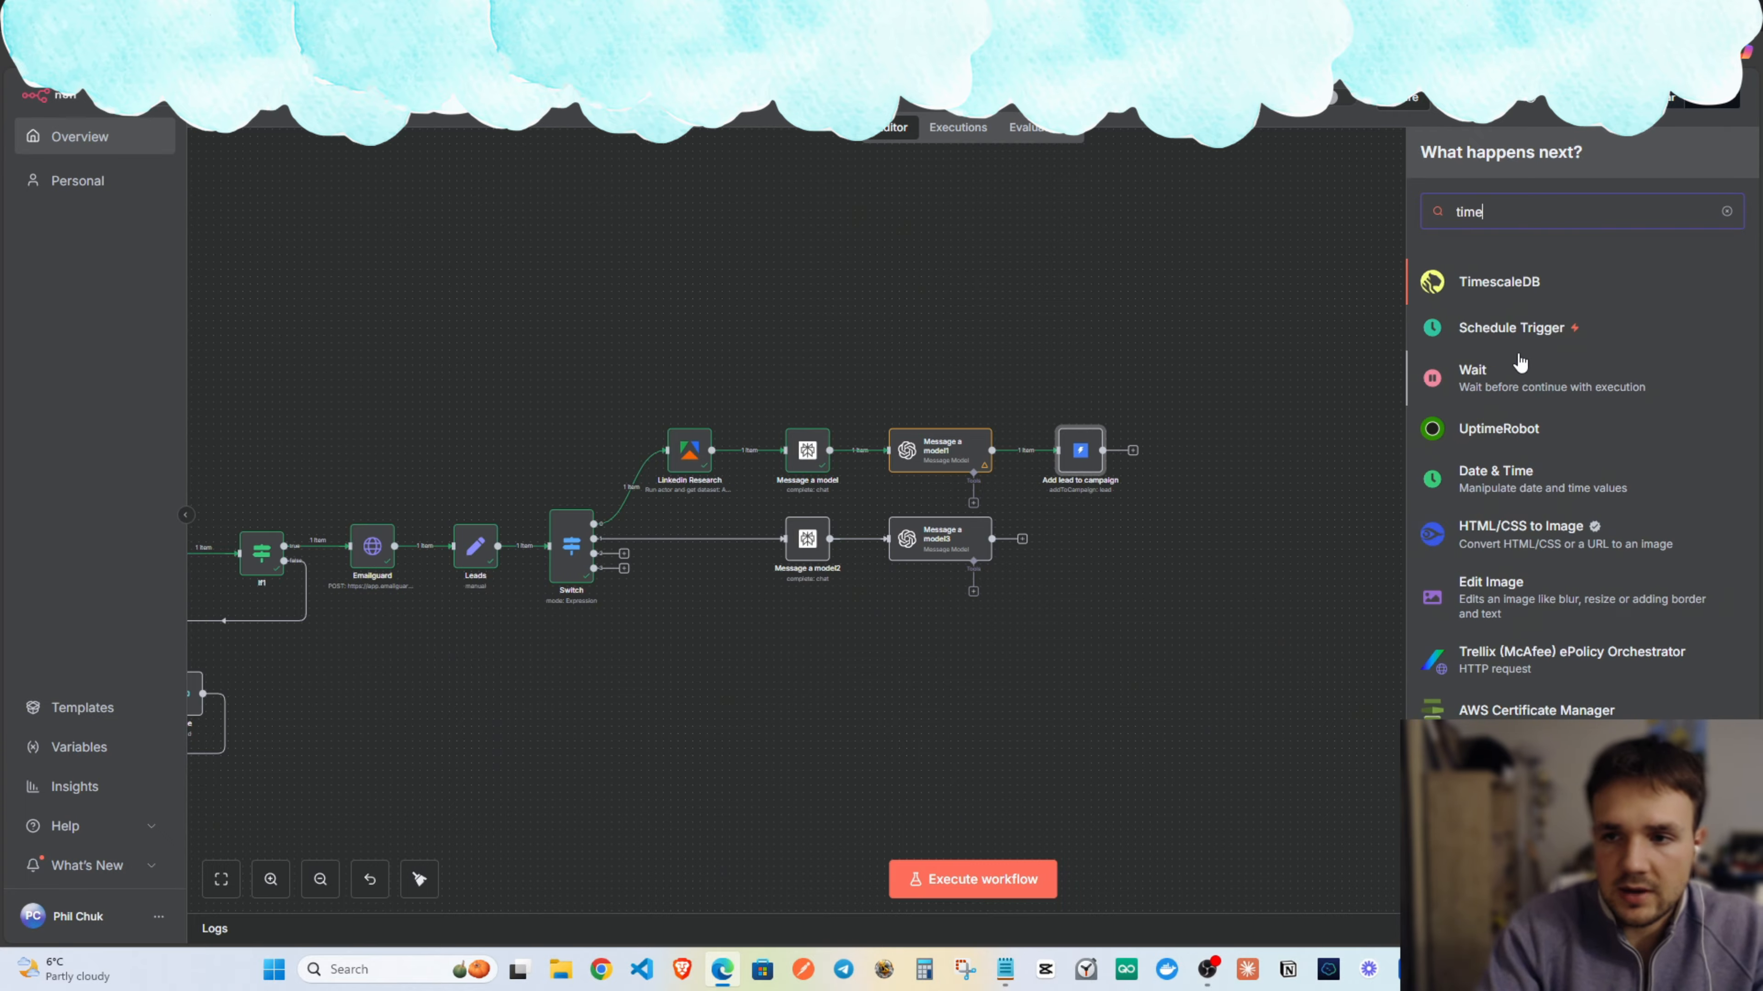
text(r)
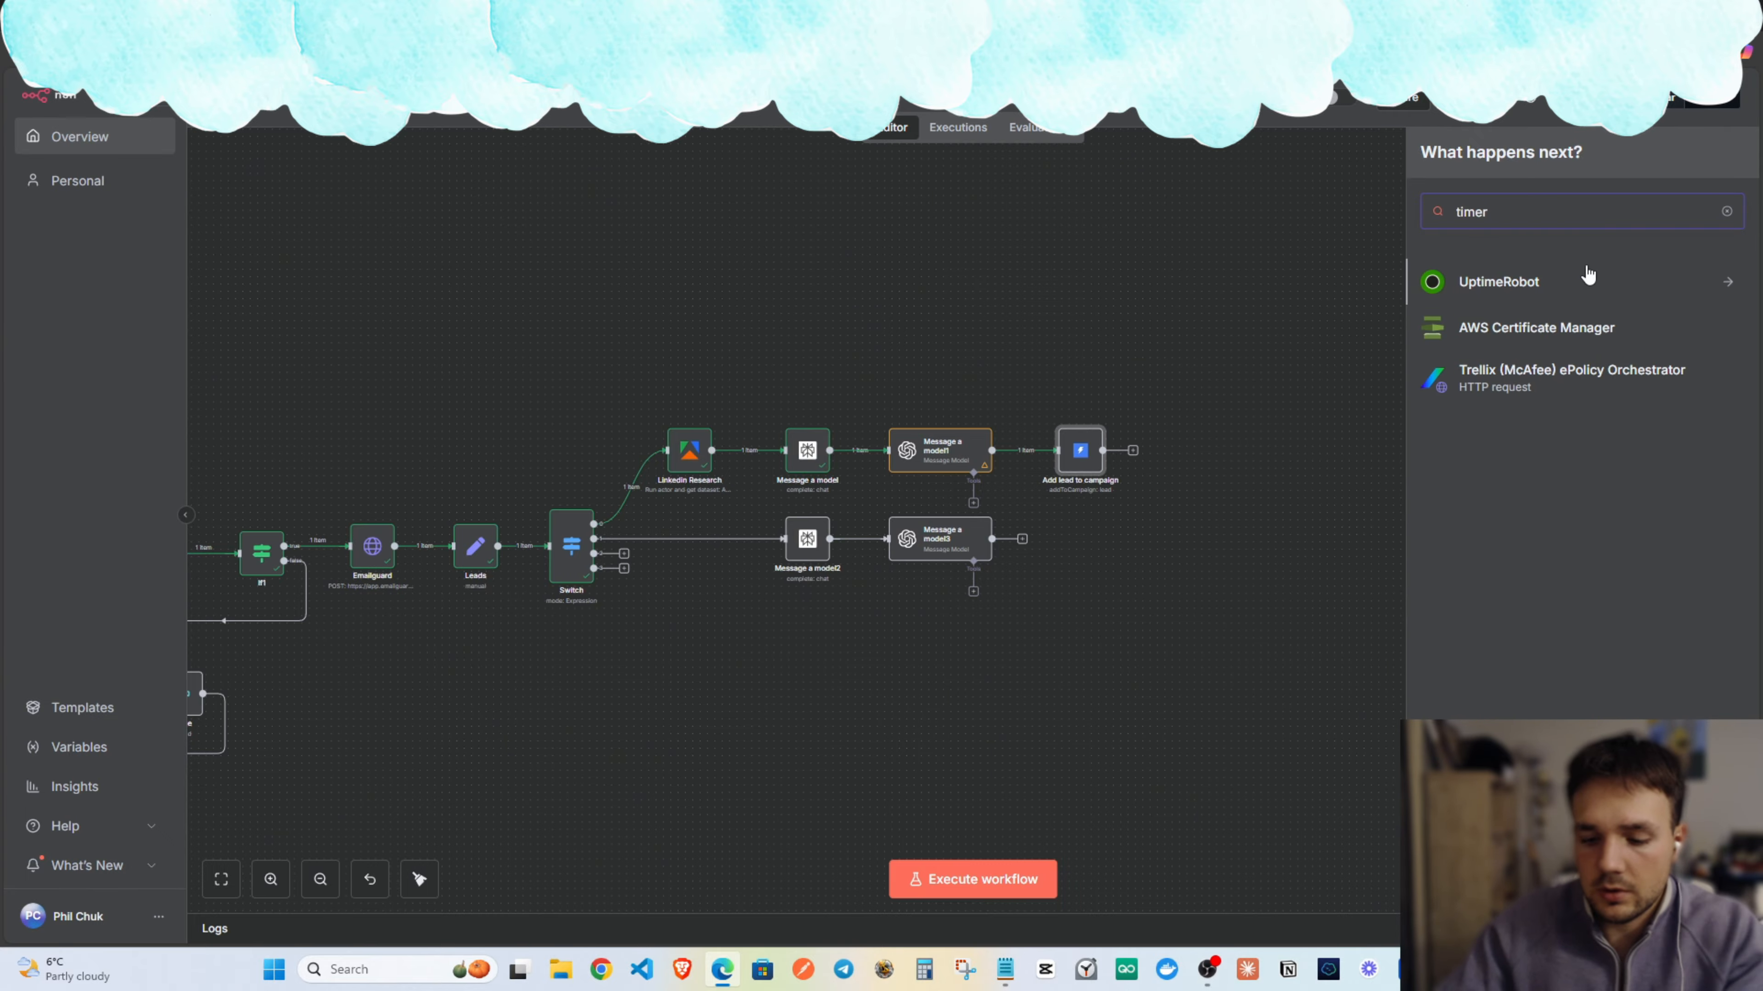
key(BackSpace)
click(1470, 381)
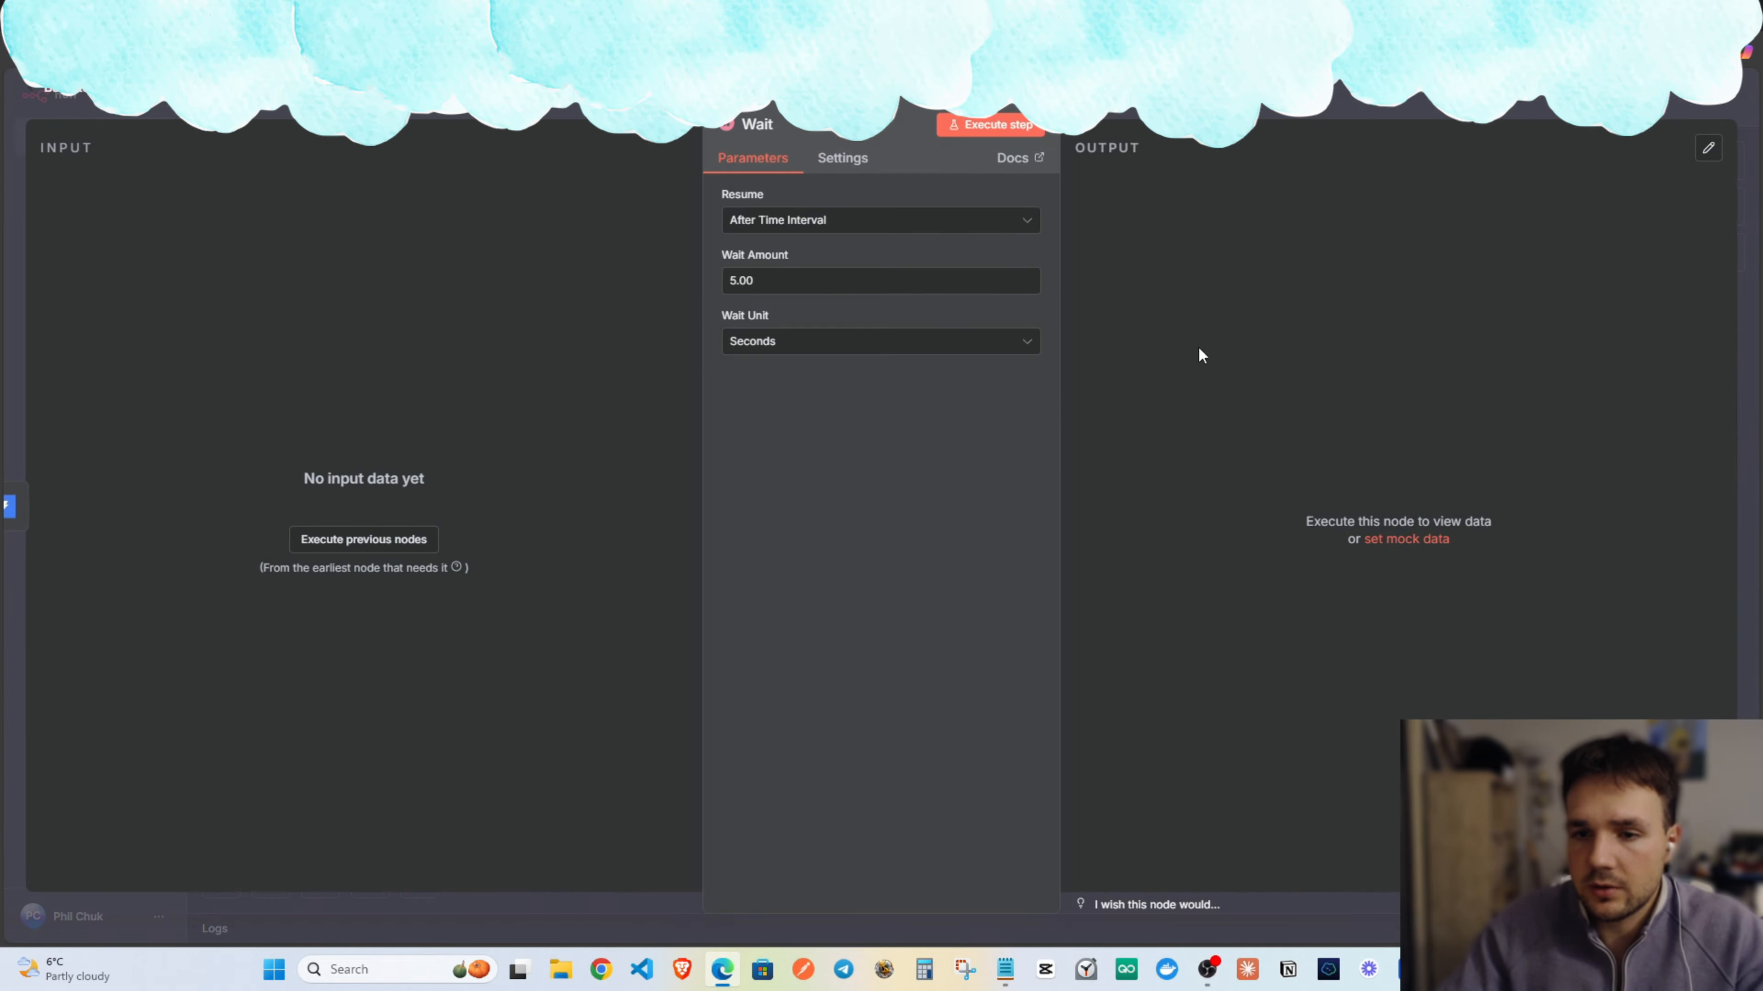
click(774, 281)
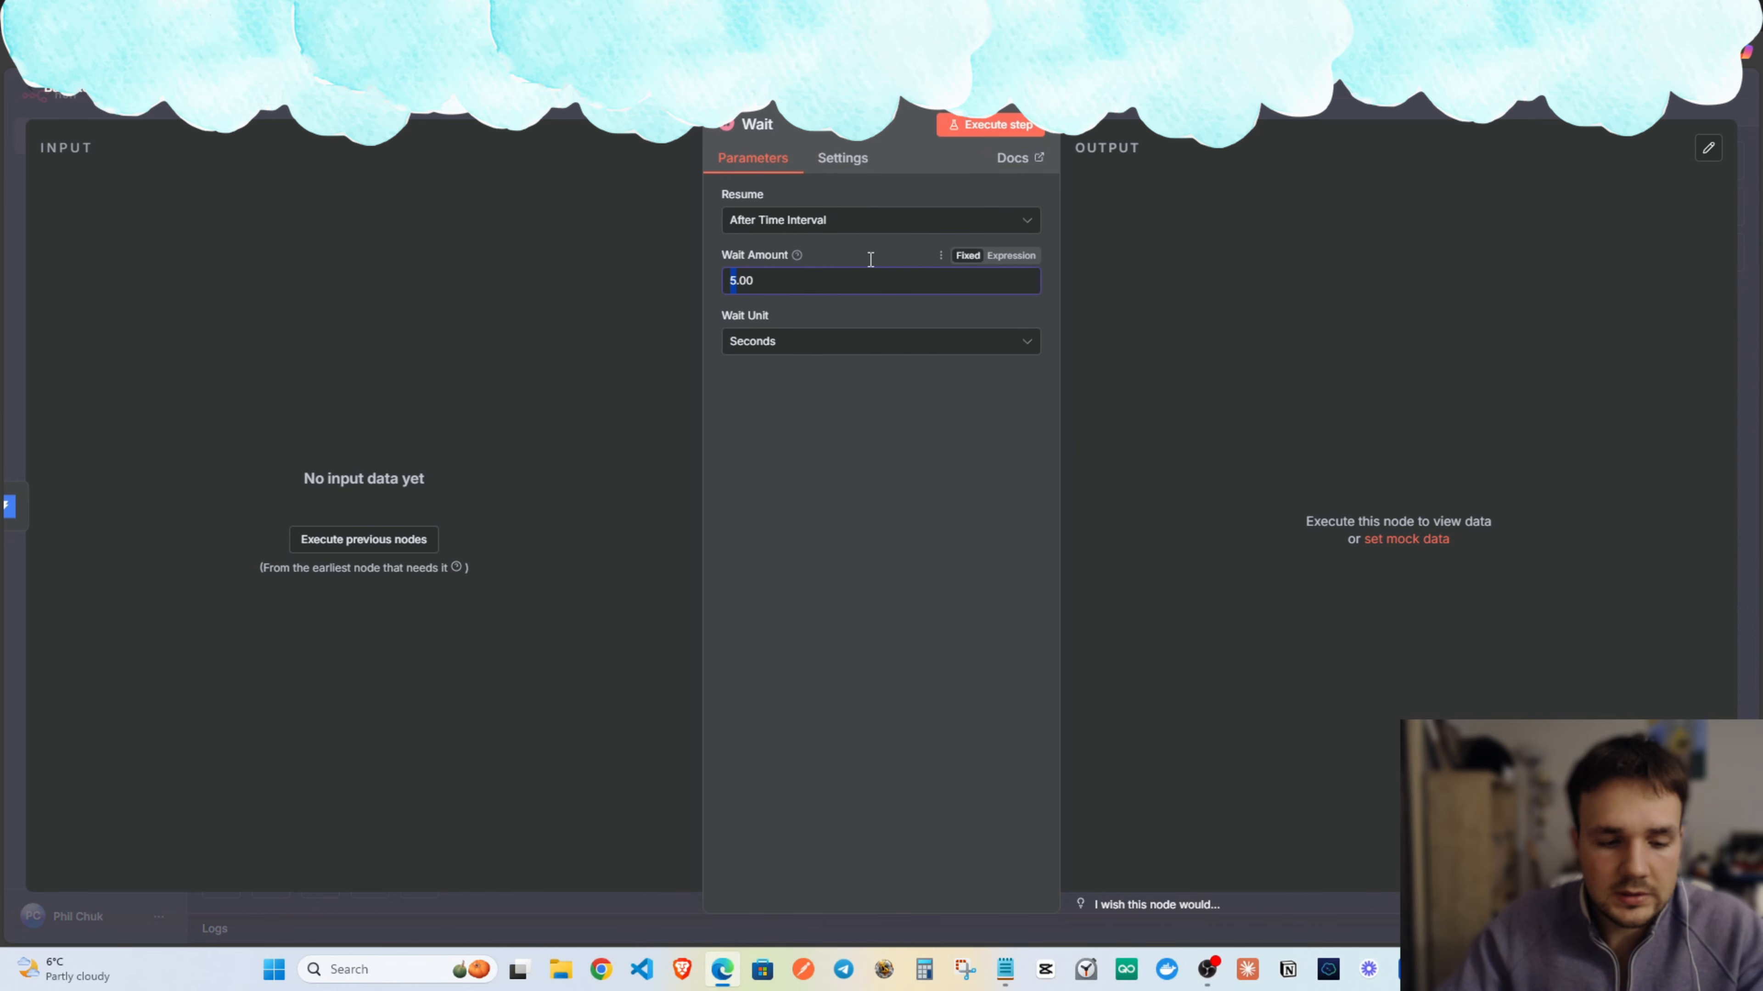
key(Escape)
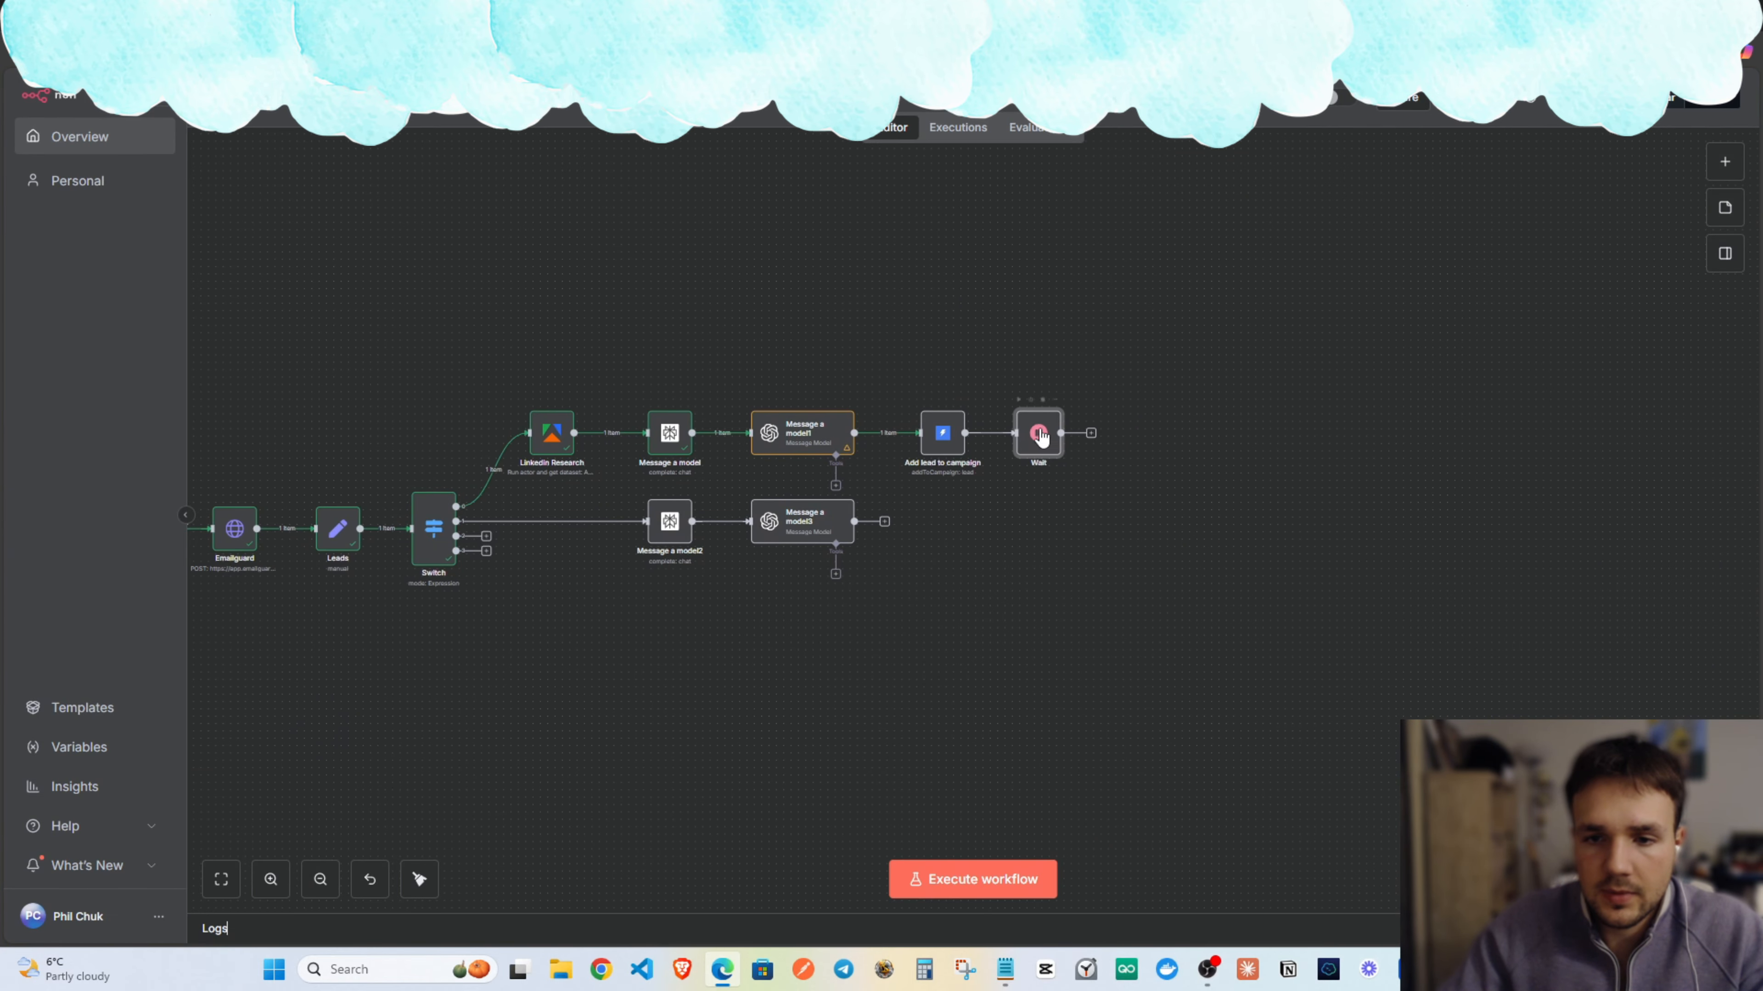
drag(1063, 455, 1085, 470)
Copy the Add lead to campaign and Wait pair and place it under Message a model3.
drag(939, 420, 902, 387)
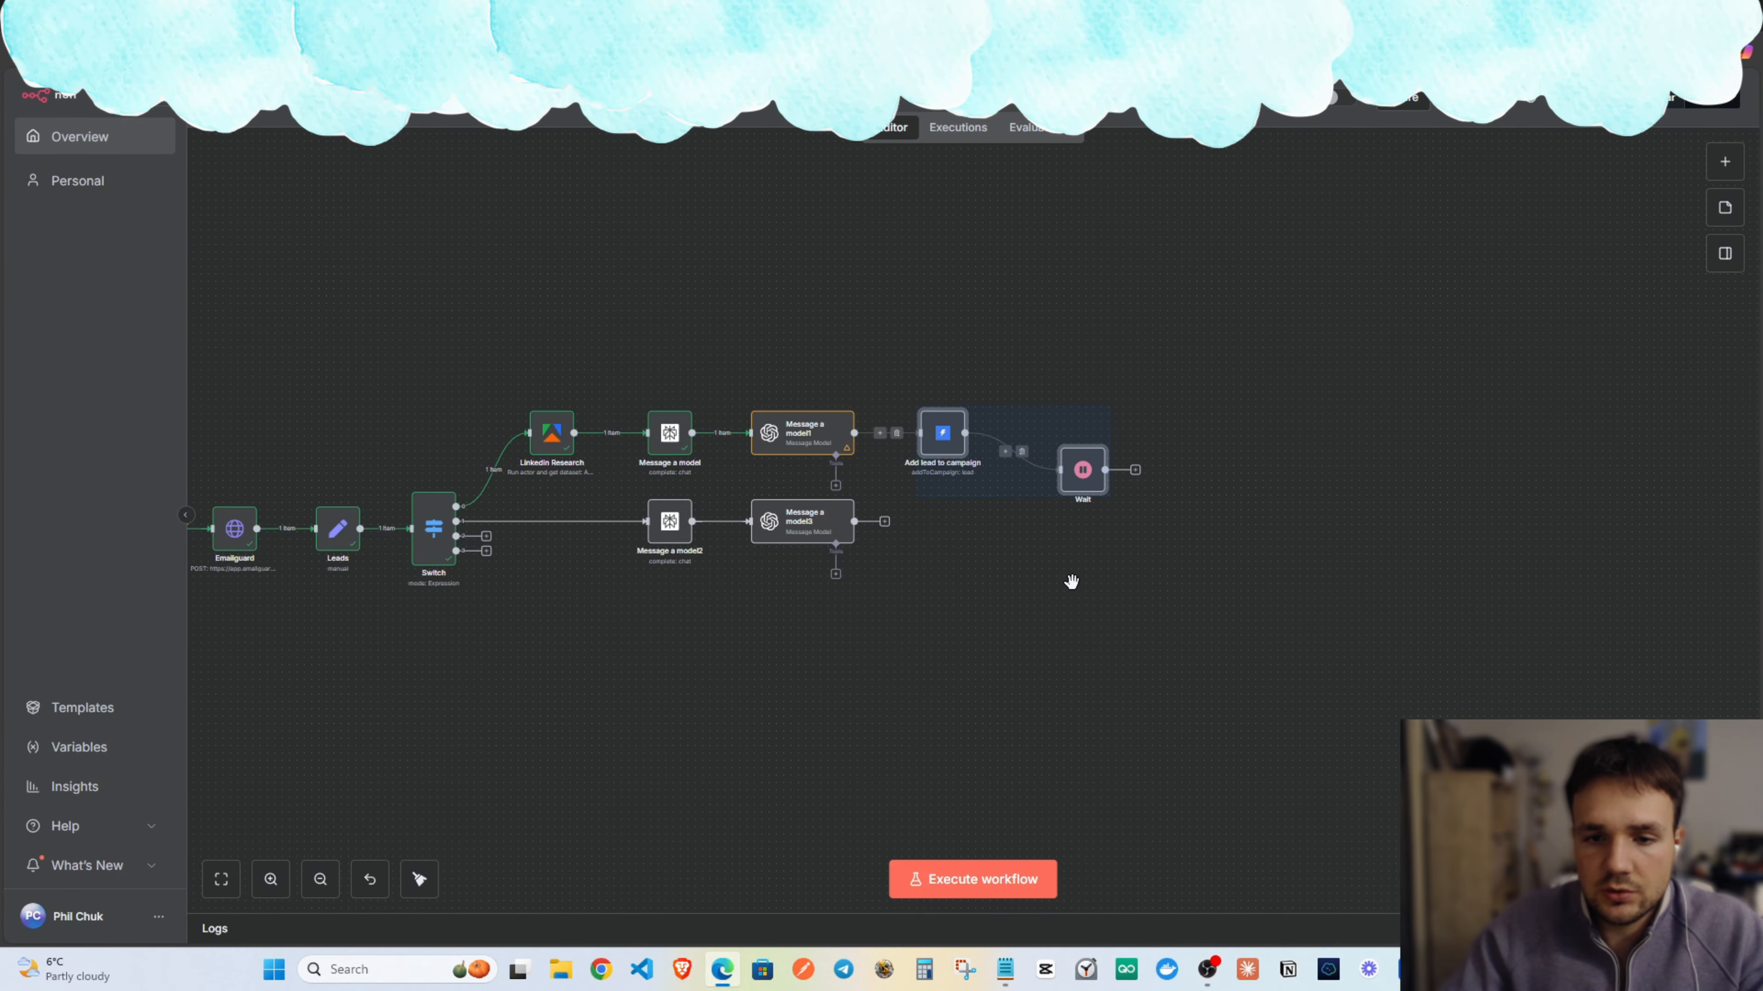
key(ctrl+v)
drag(1073, 585, 940, 549)
click(916, 544)
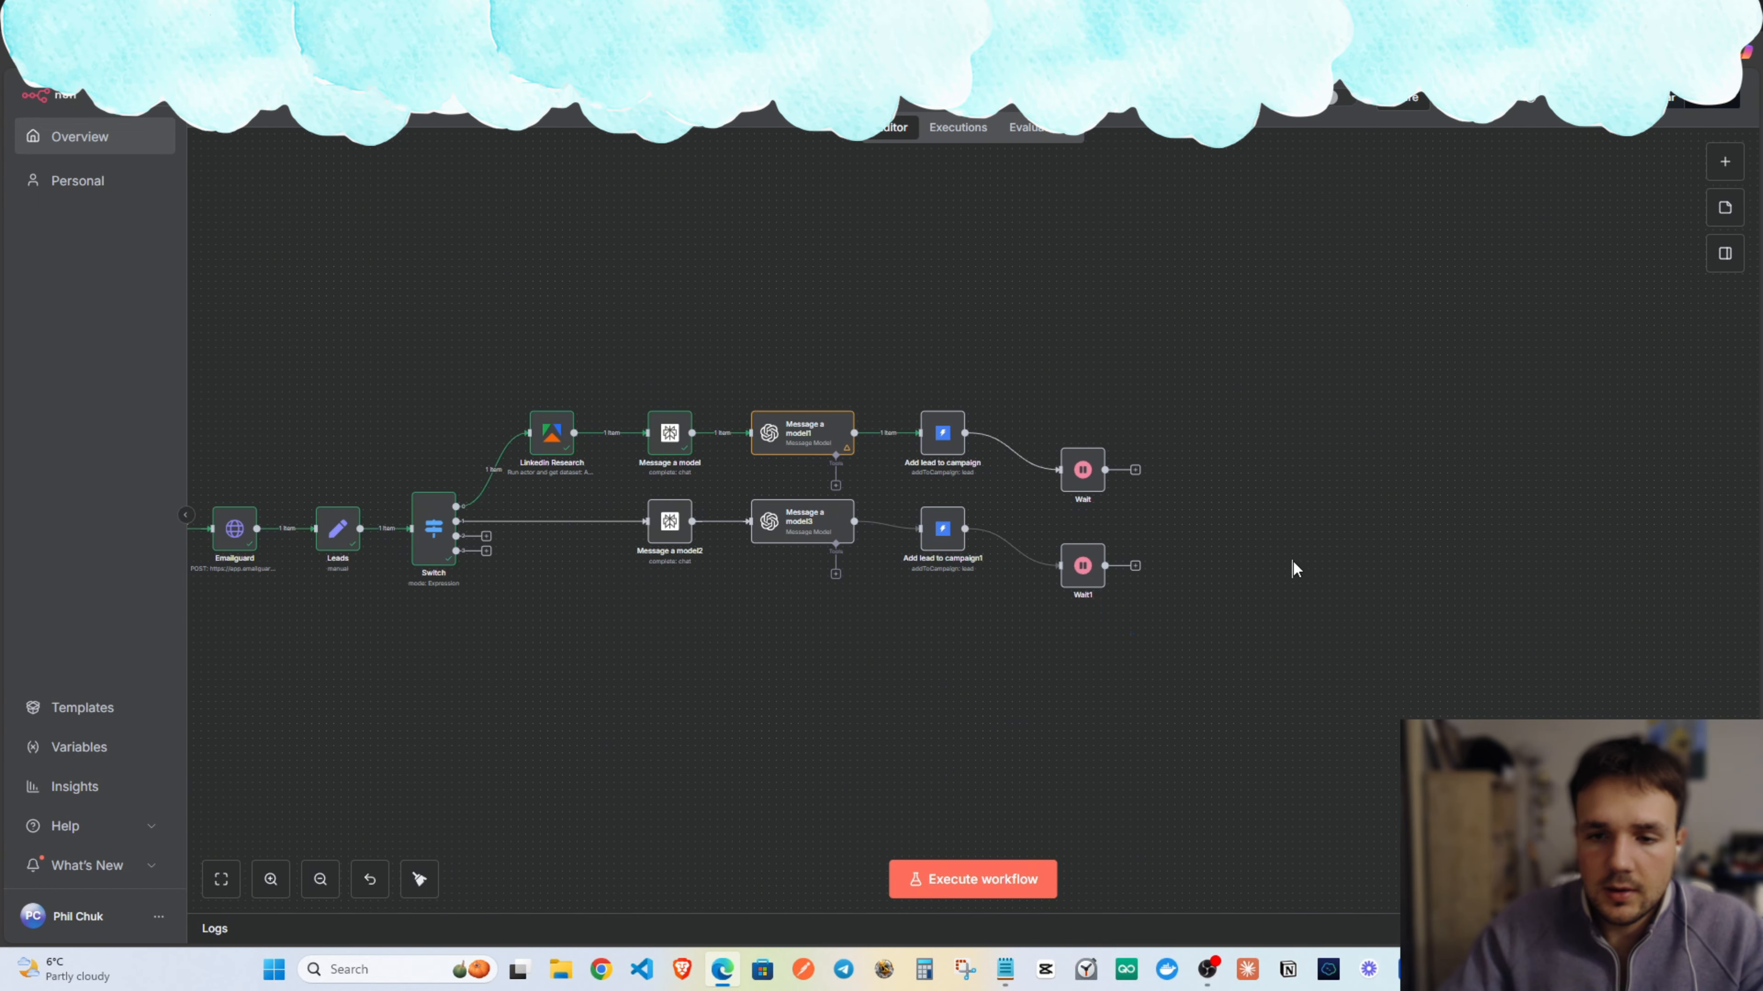
Rename the Add lead to campaign node to Emails.
double_click(944, 438)
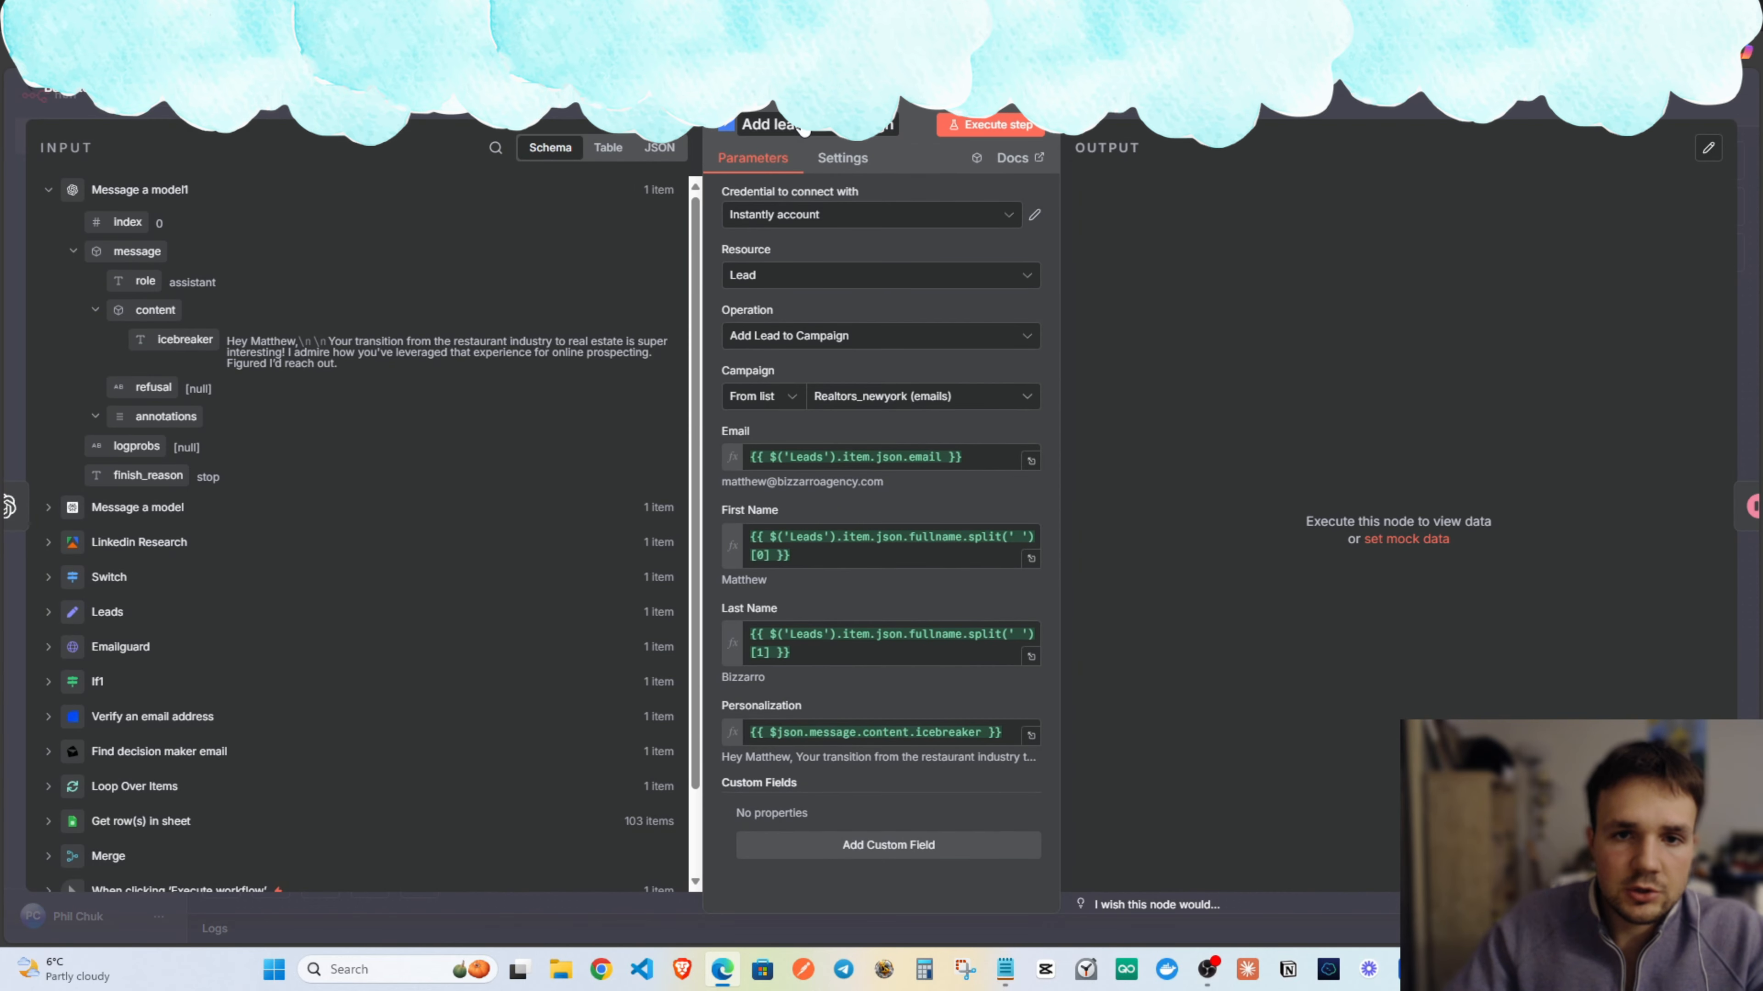
text(Ema)
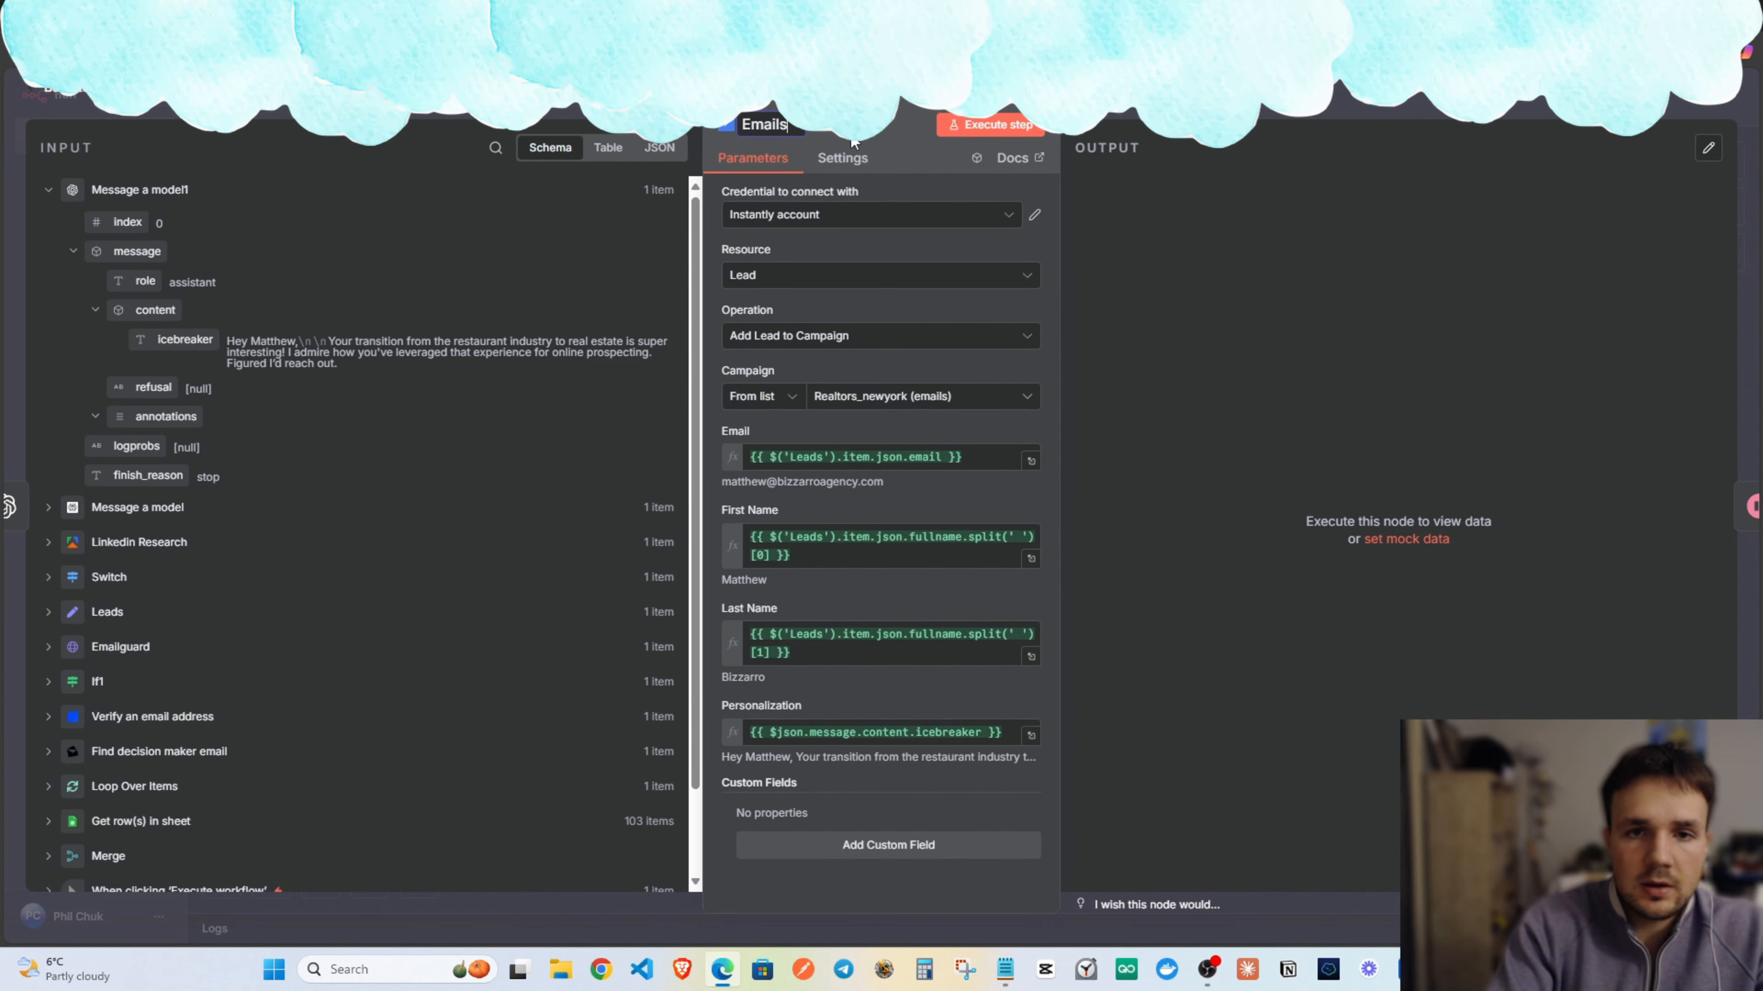
text(ils)
key(Return)
key(Escape)
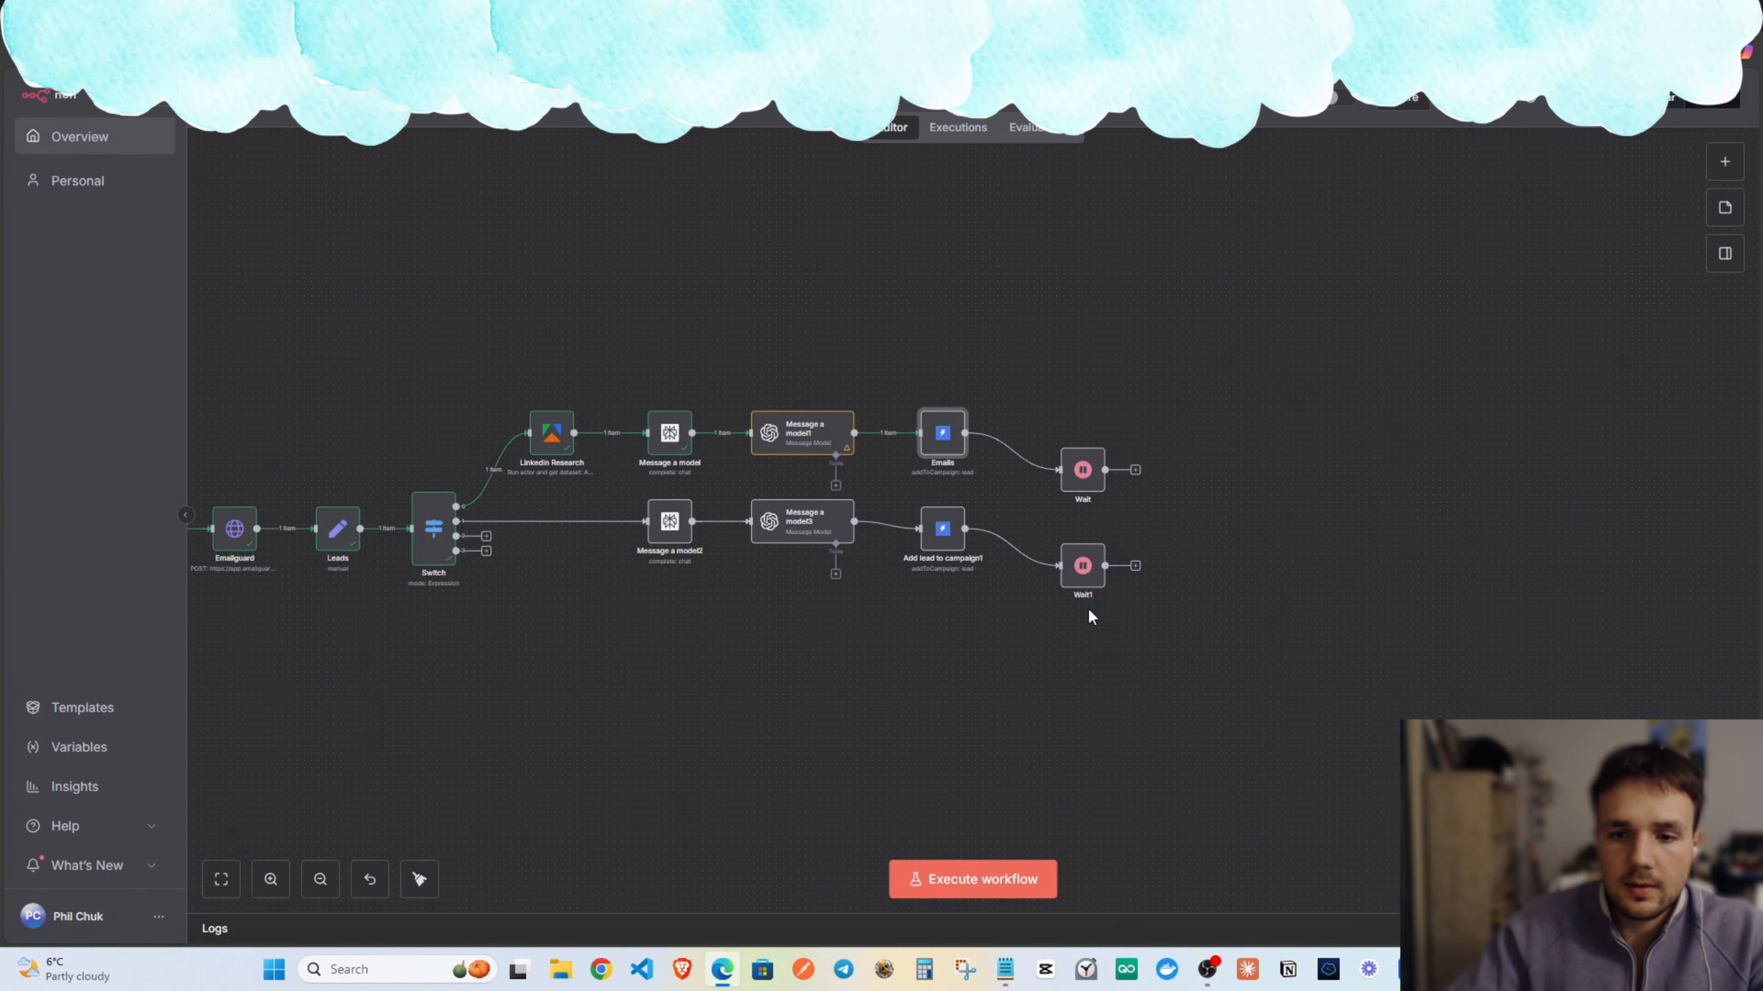
Rename Add lead to campaign1 to Emails1.
double_click(948, 541)
click(817, 126)
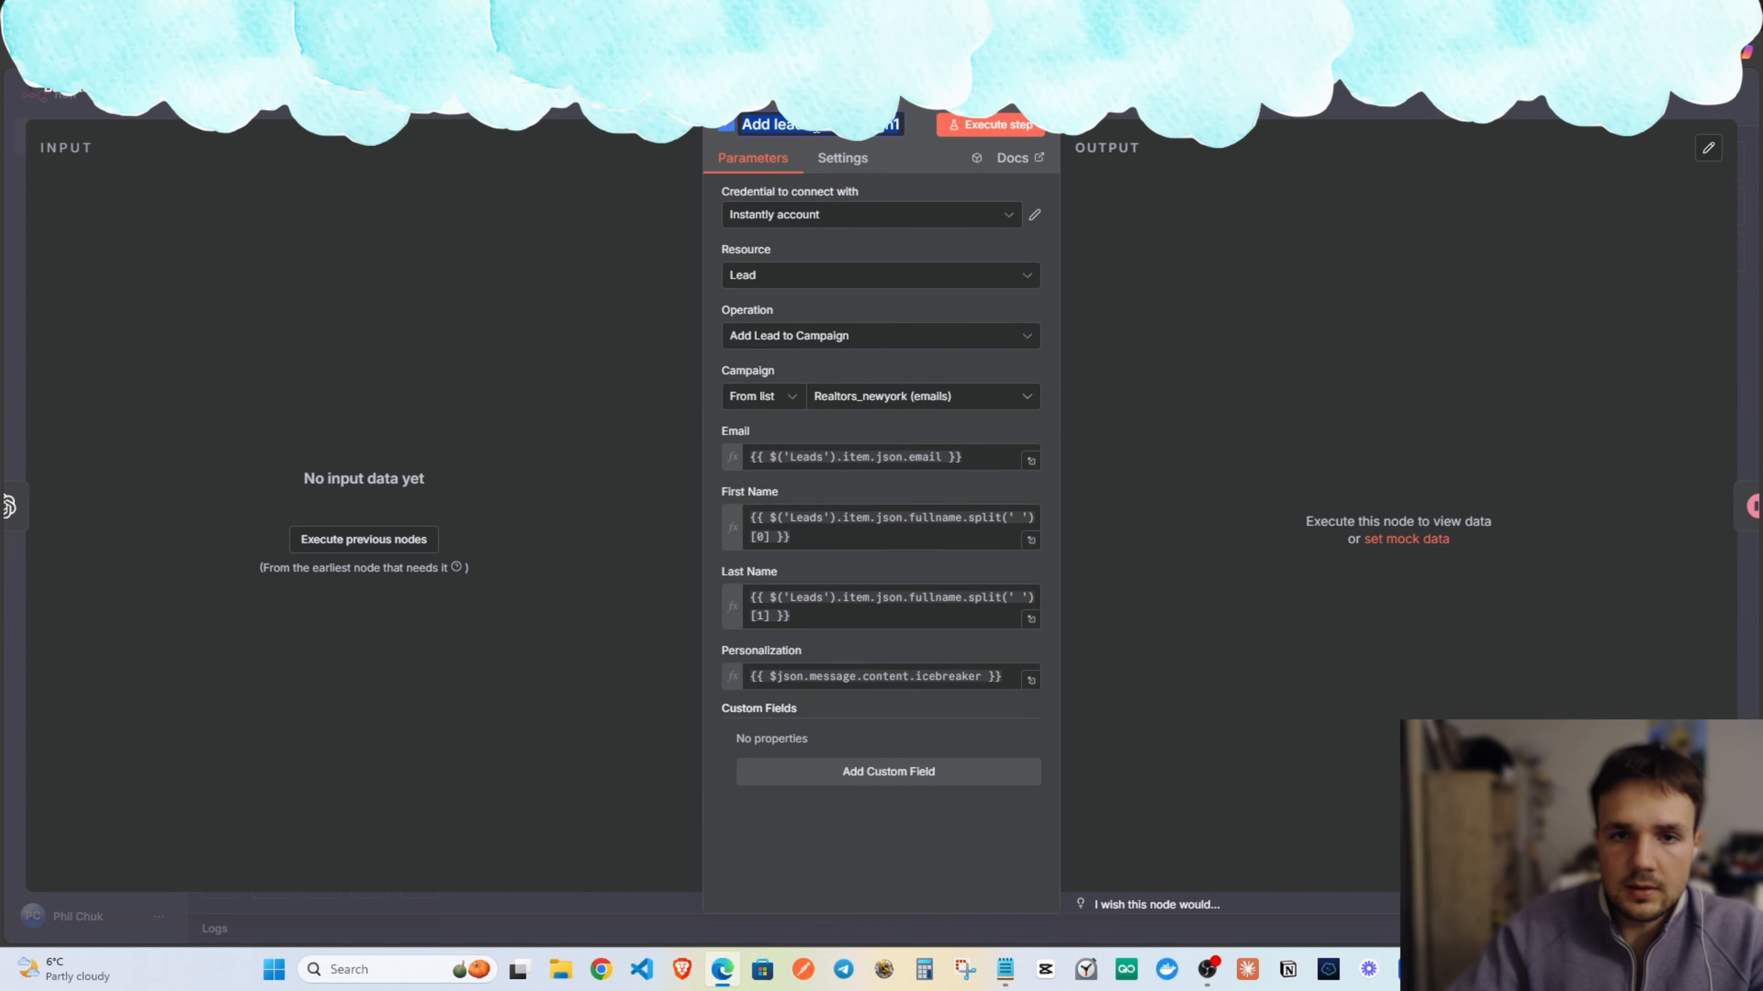
text(Emails1)
key(Return)
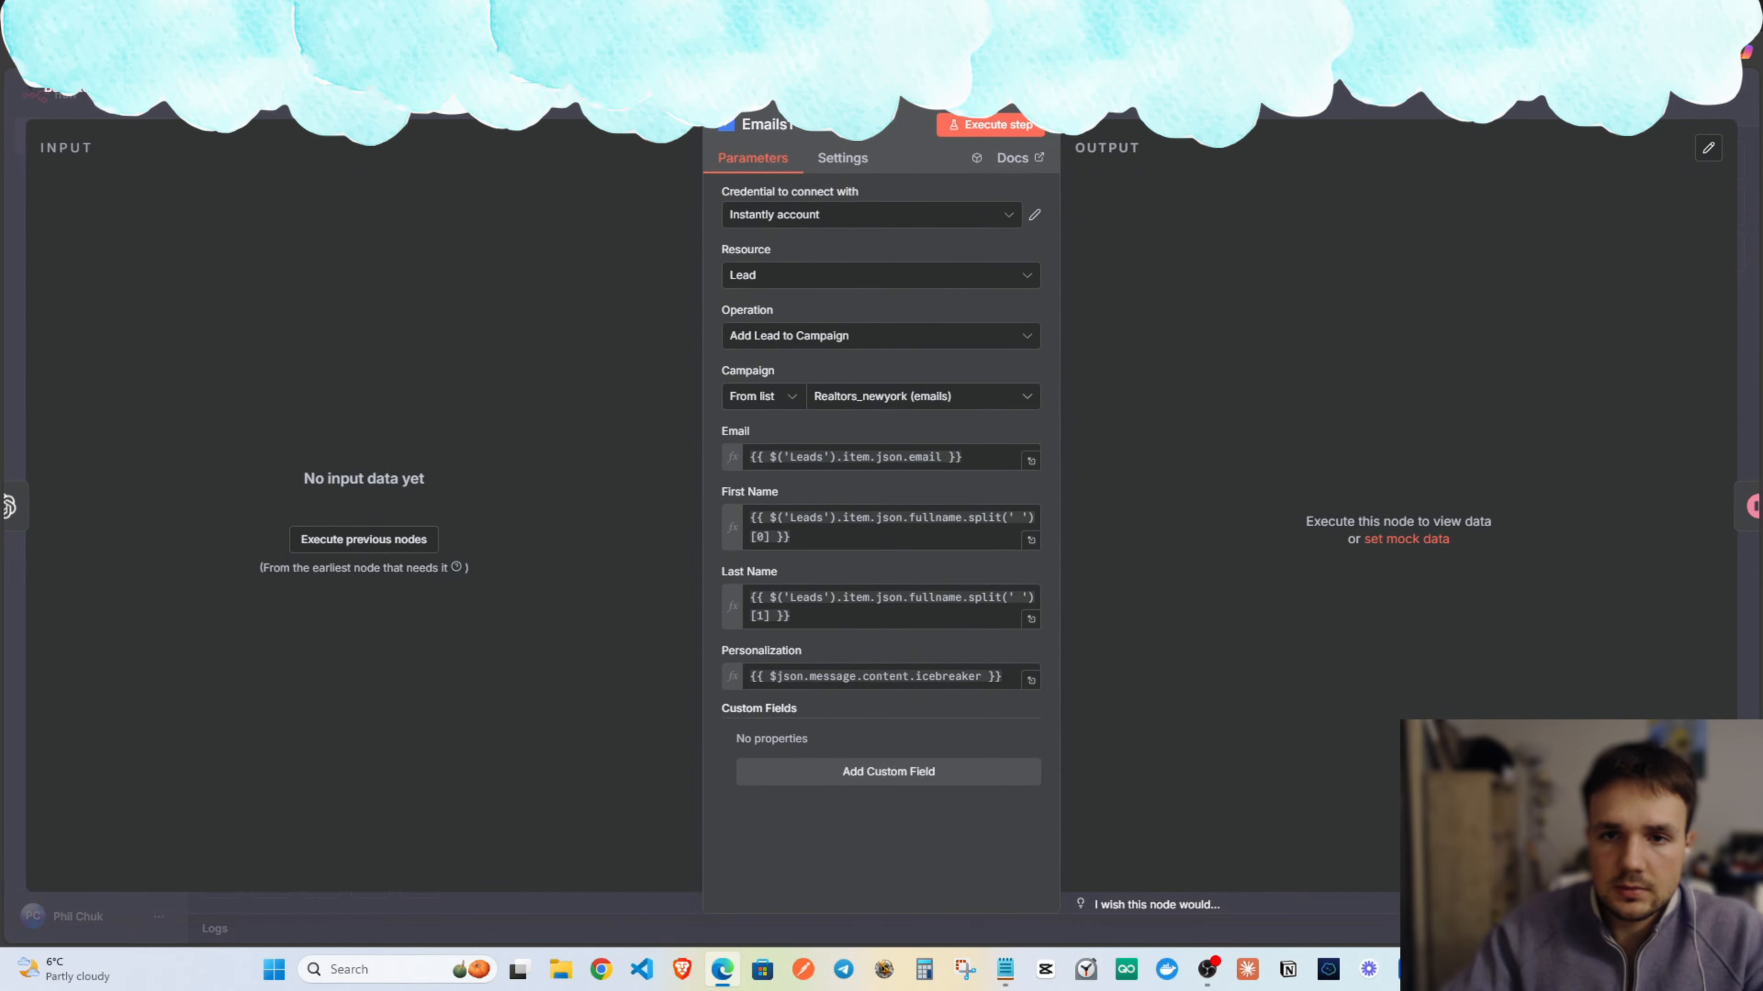
key(Escape)
drag(1163, 481, 1248, 417)
drag(880, 552, 1027, 514)
Duplicate both branches, from LinkedIn Research to Wait, and place the copy below.
drag(1291, 399, 738, 206)
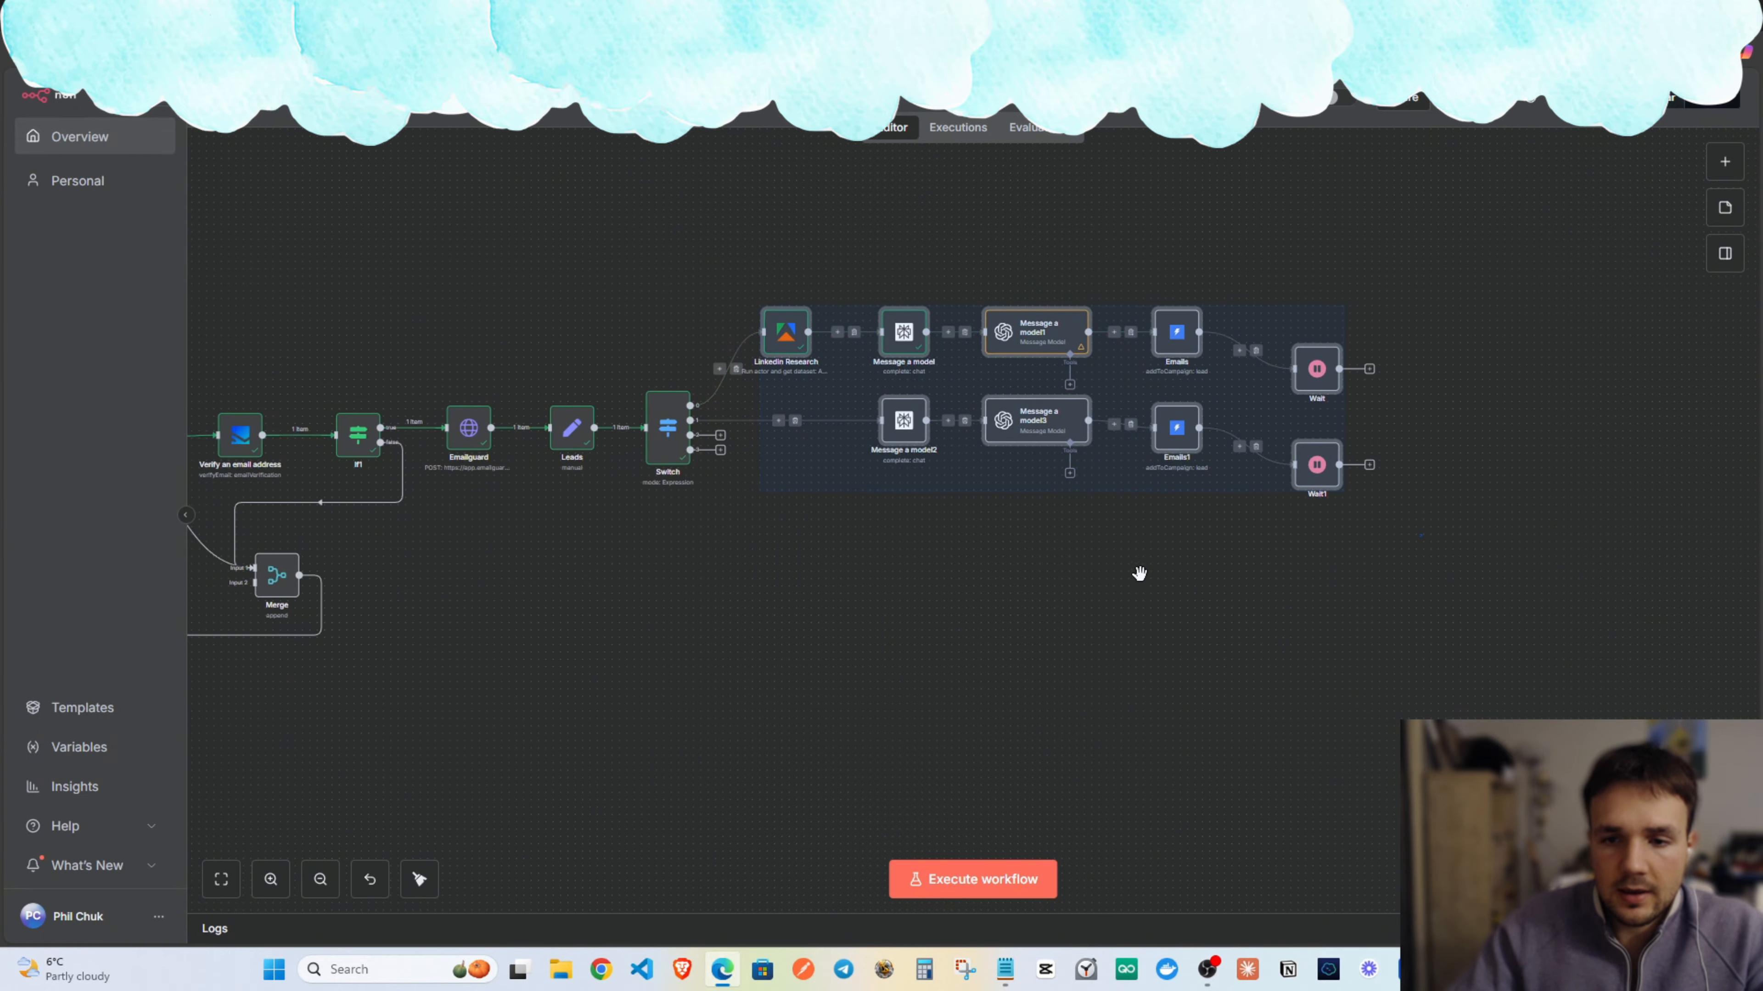
key(ctrl+v)
drag(1372, 660, 957, 532)
click(1495, 638)
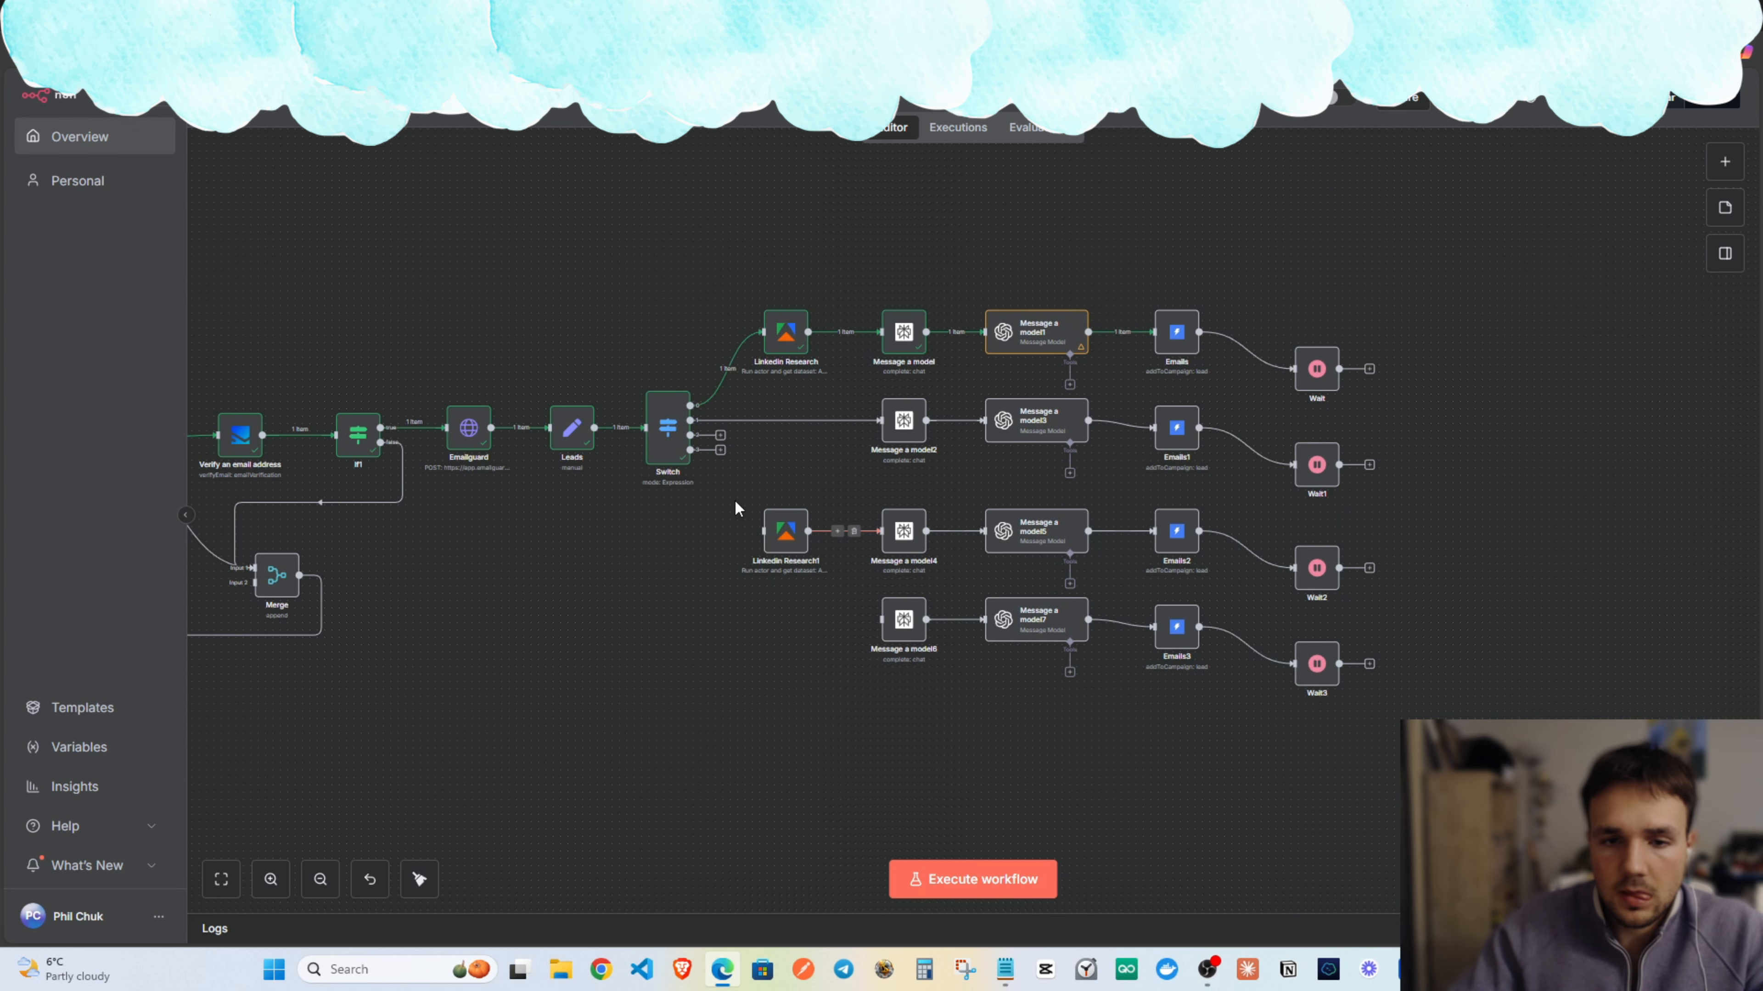
Connect Switch outputs 3 and 4 to Linkedin Research1 and Message a model6, and tidy the rows.
drag(690, 435, 770, 534)
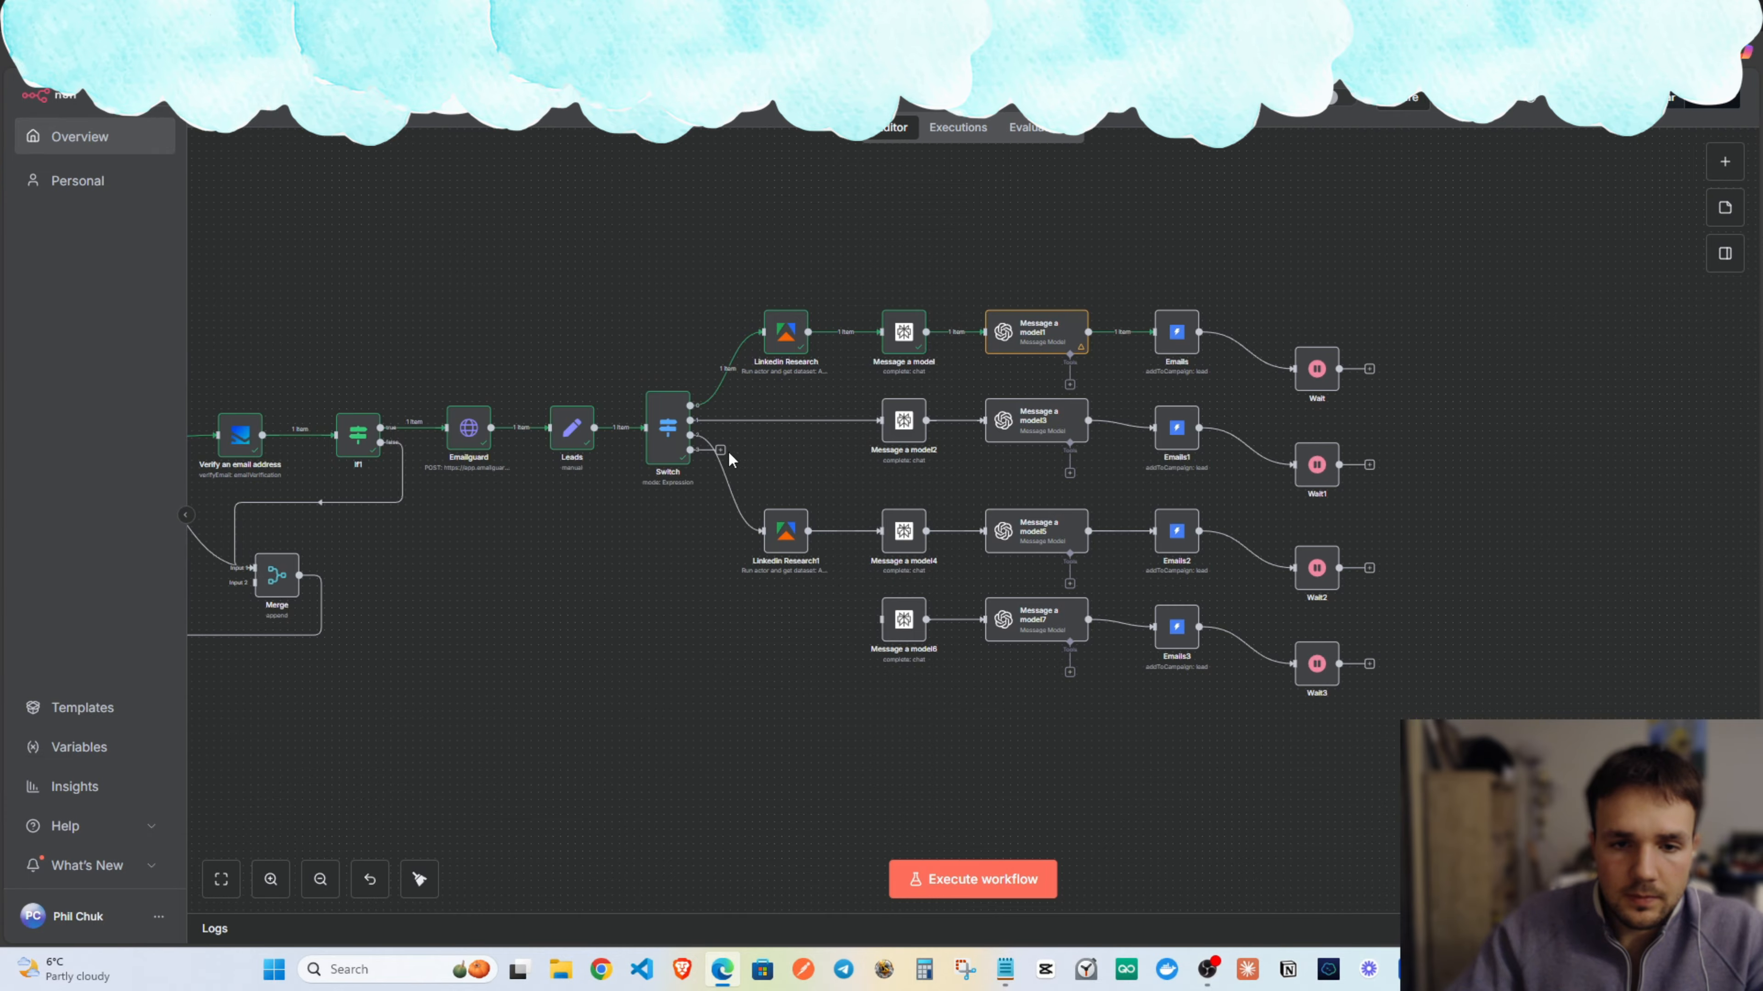
drag(720, 451, 877, 622)
drag(1486, 764, 863, 593)
drag(1024, 615, 907, 645)
click(1390, 542)
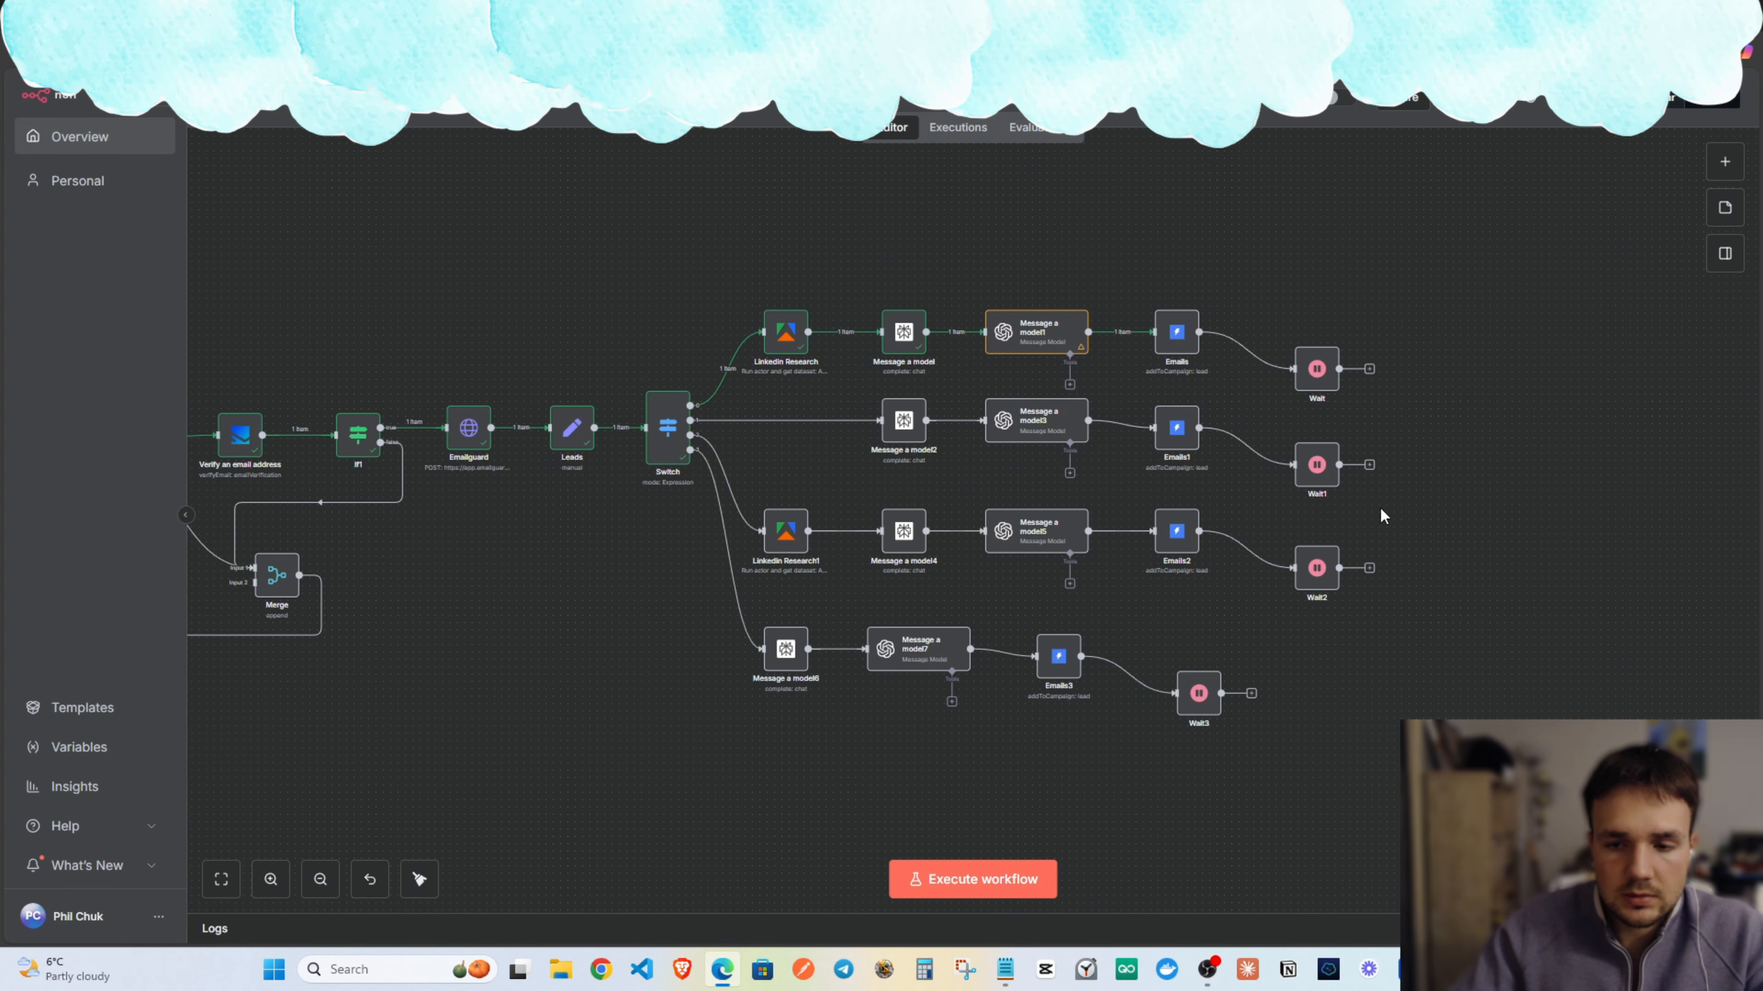
double_click(667, 428)
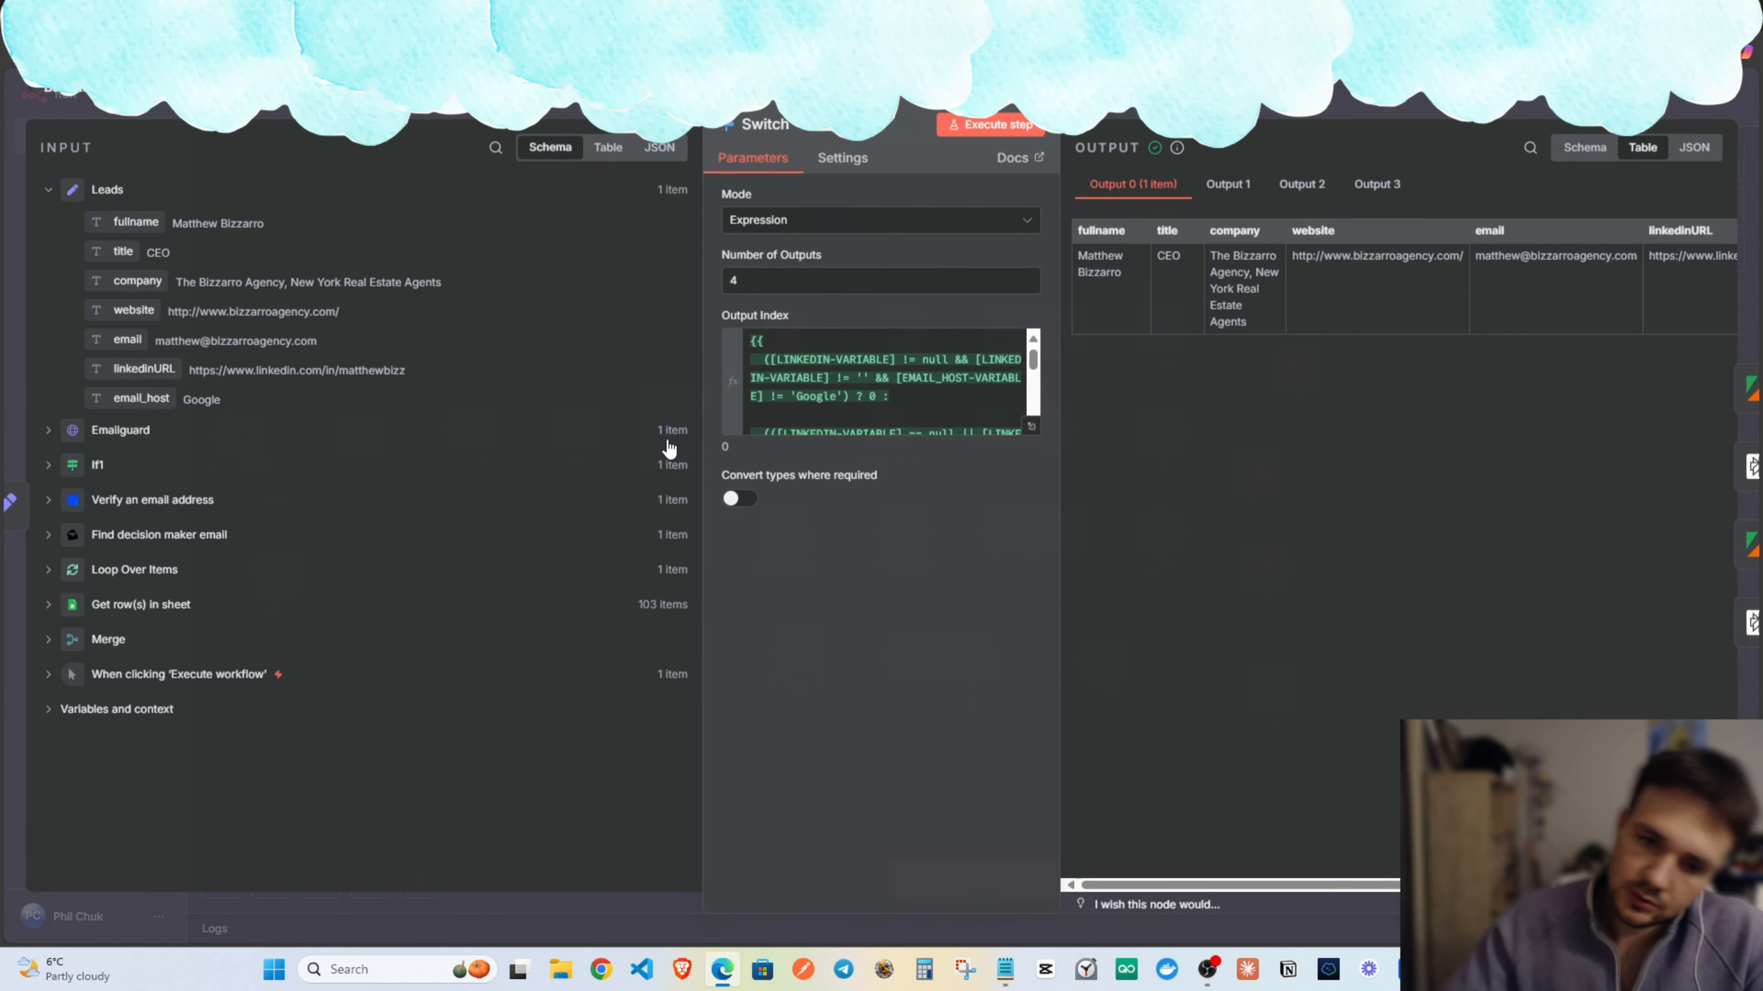
scroll(841, 423, down, 3)
click(1031, 426)
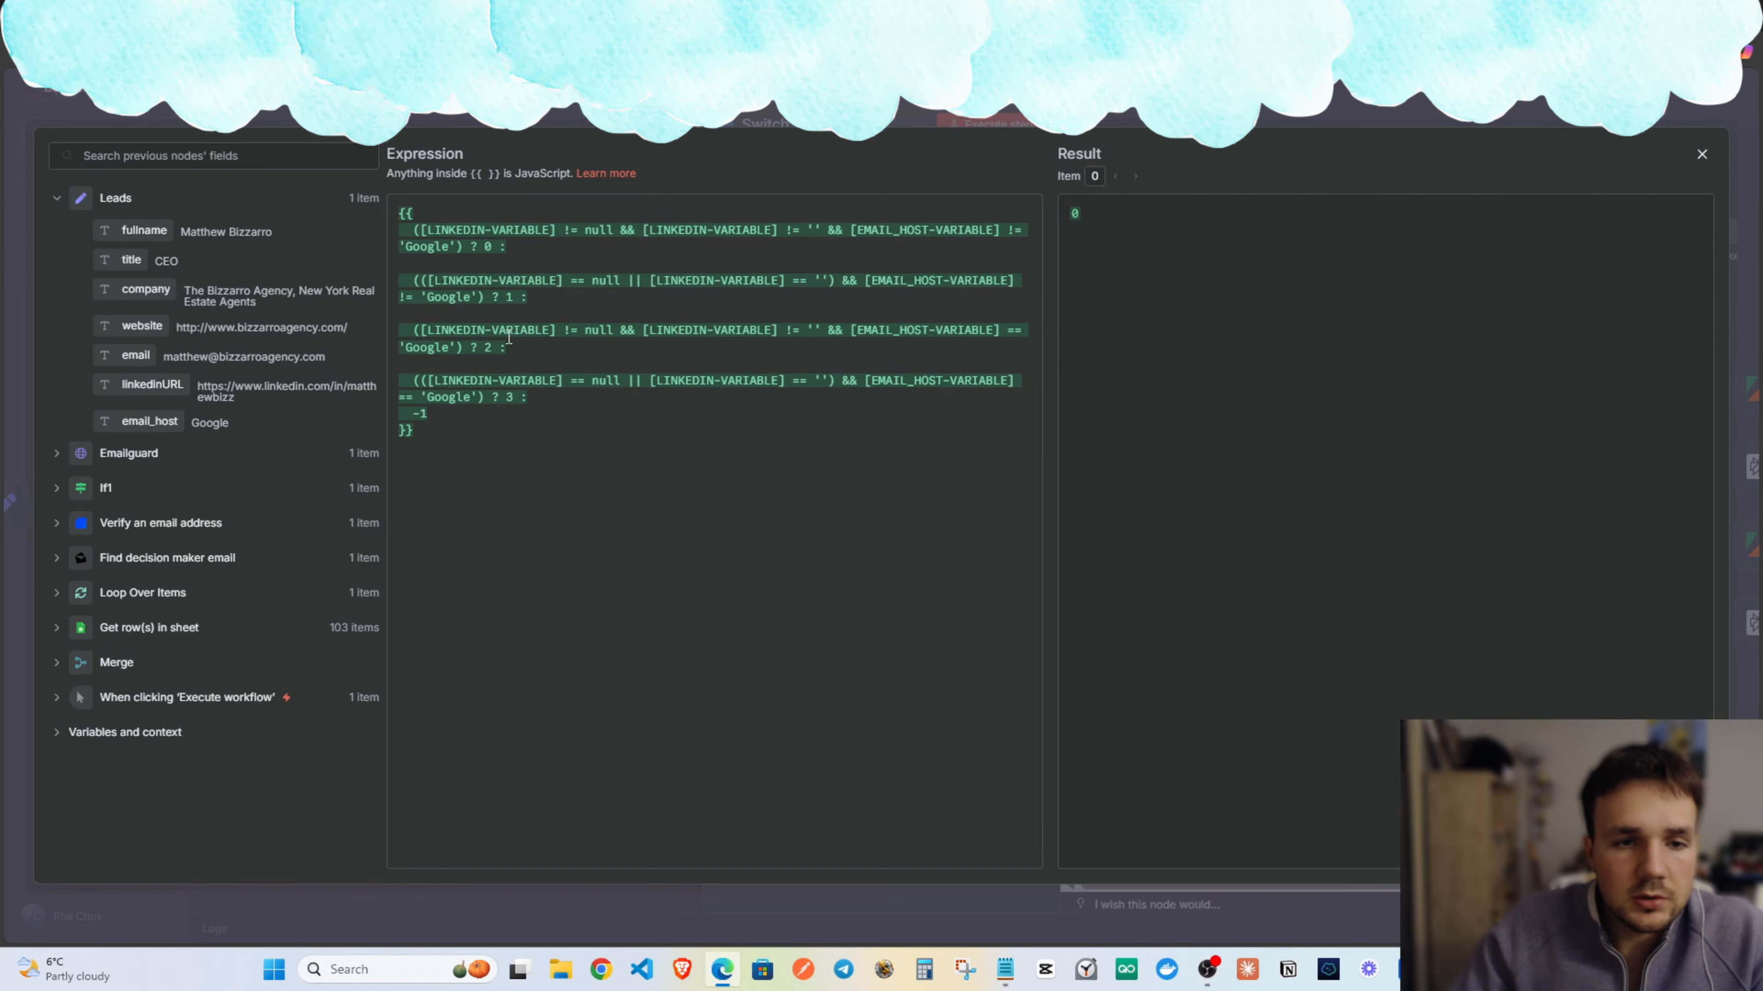
drag(857, 332, 605, 328)
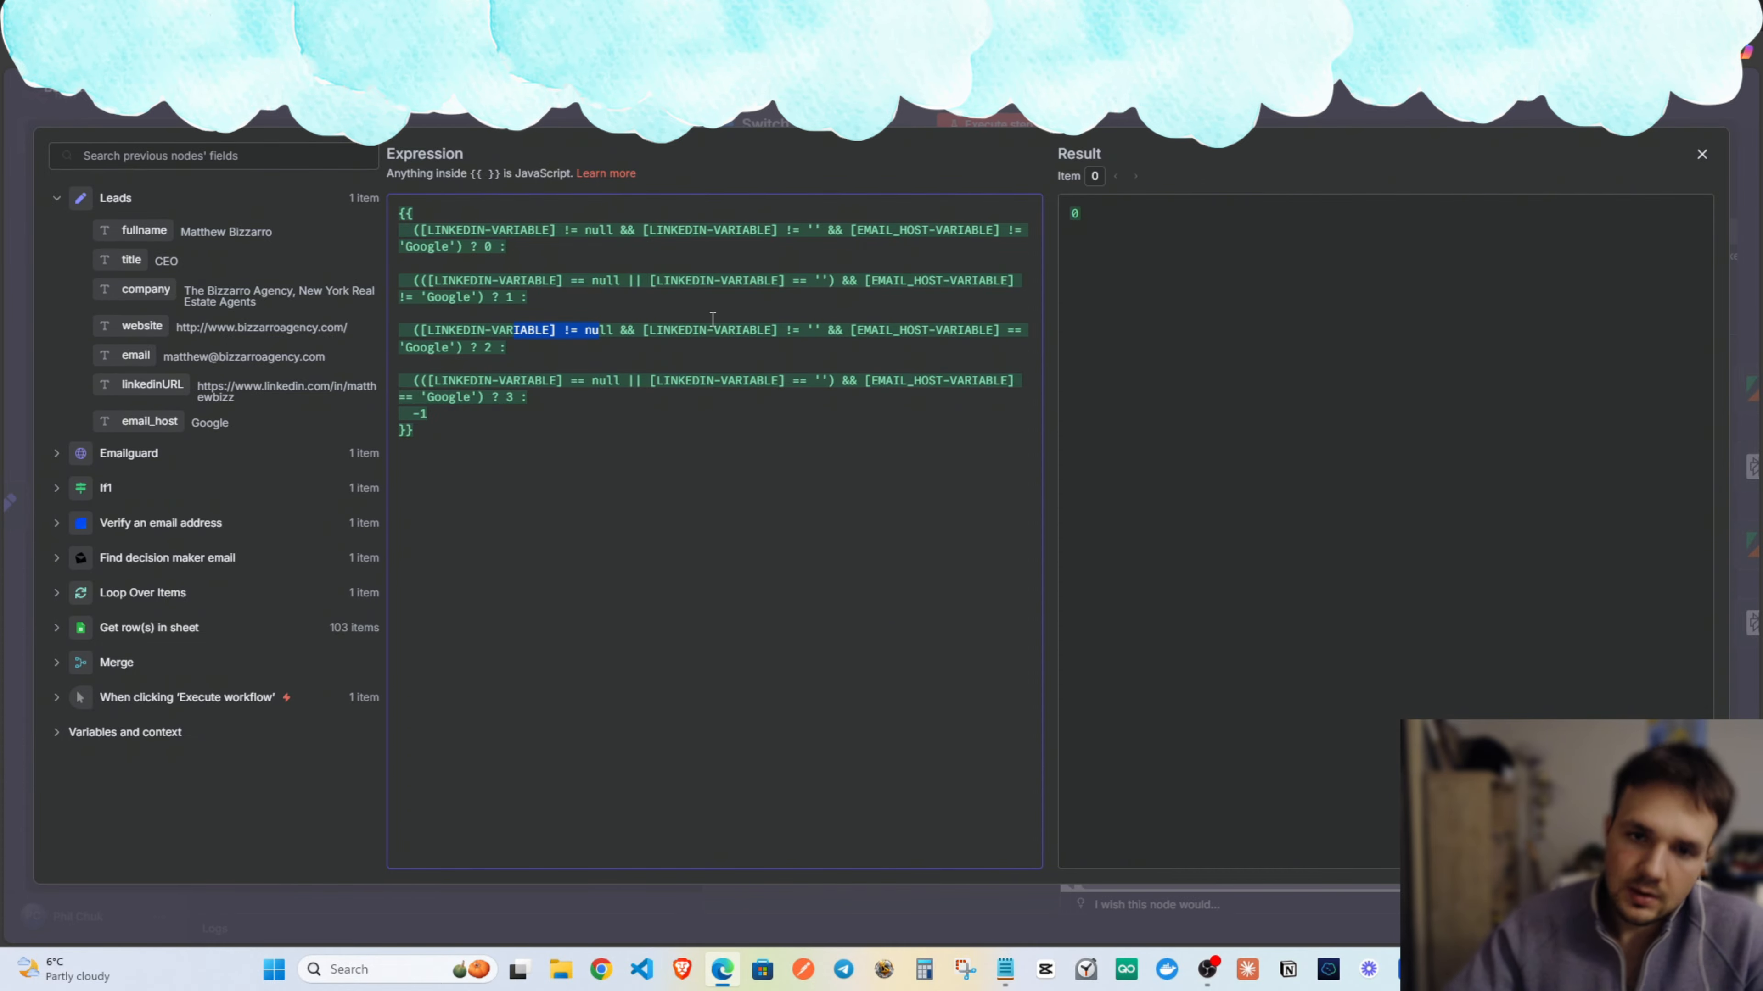
click(437, 347)
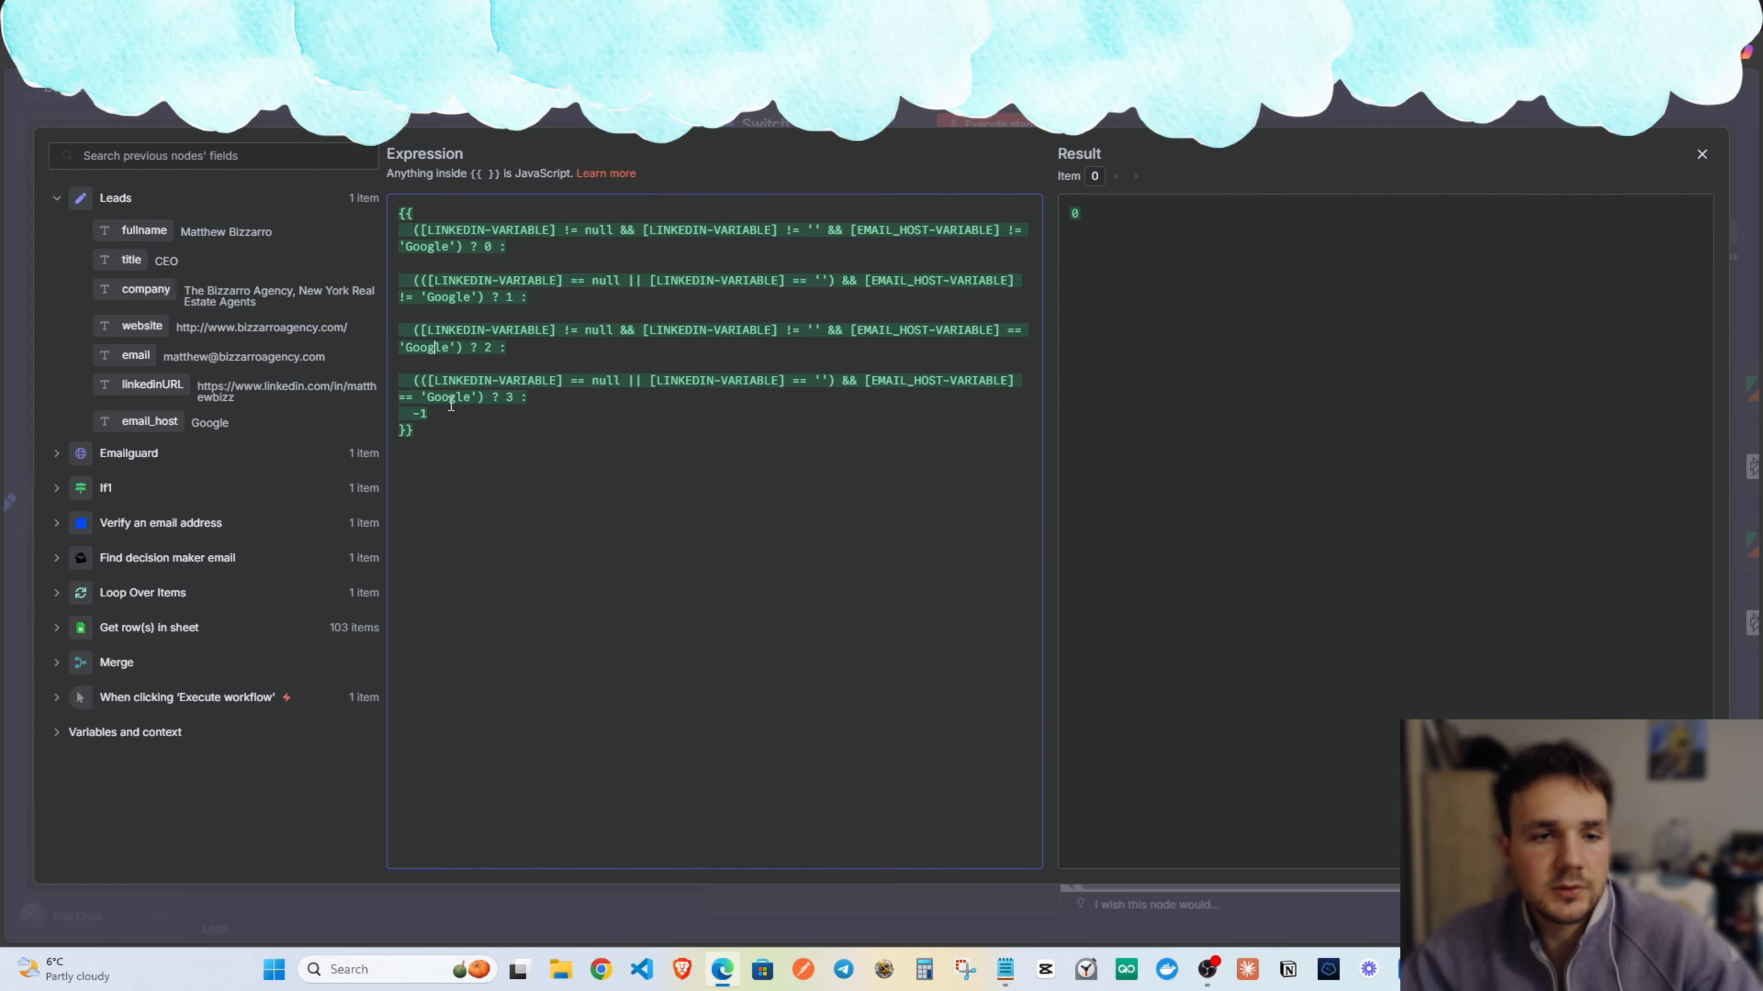
drag(470, 381, 592, 386)
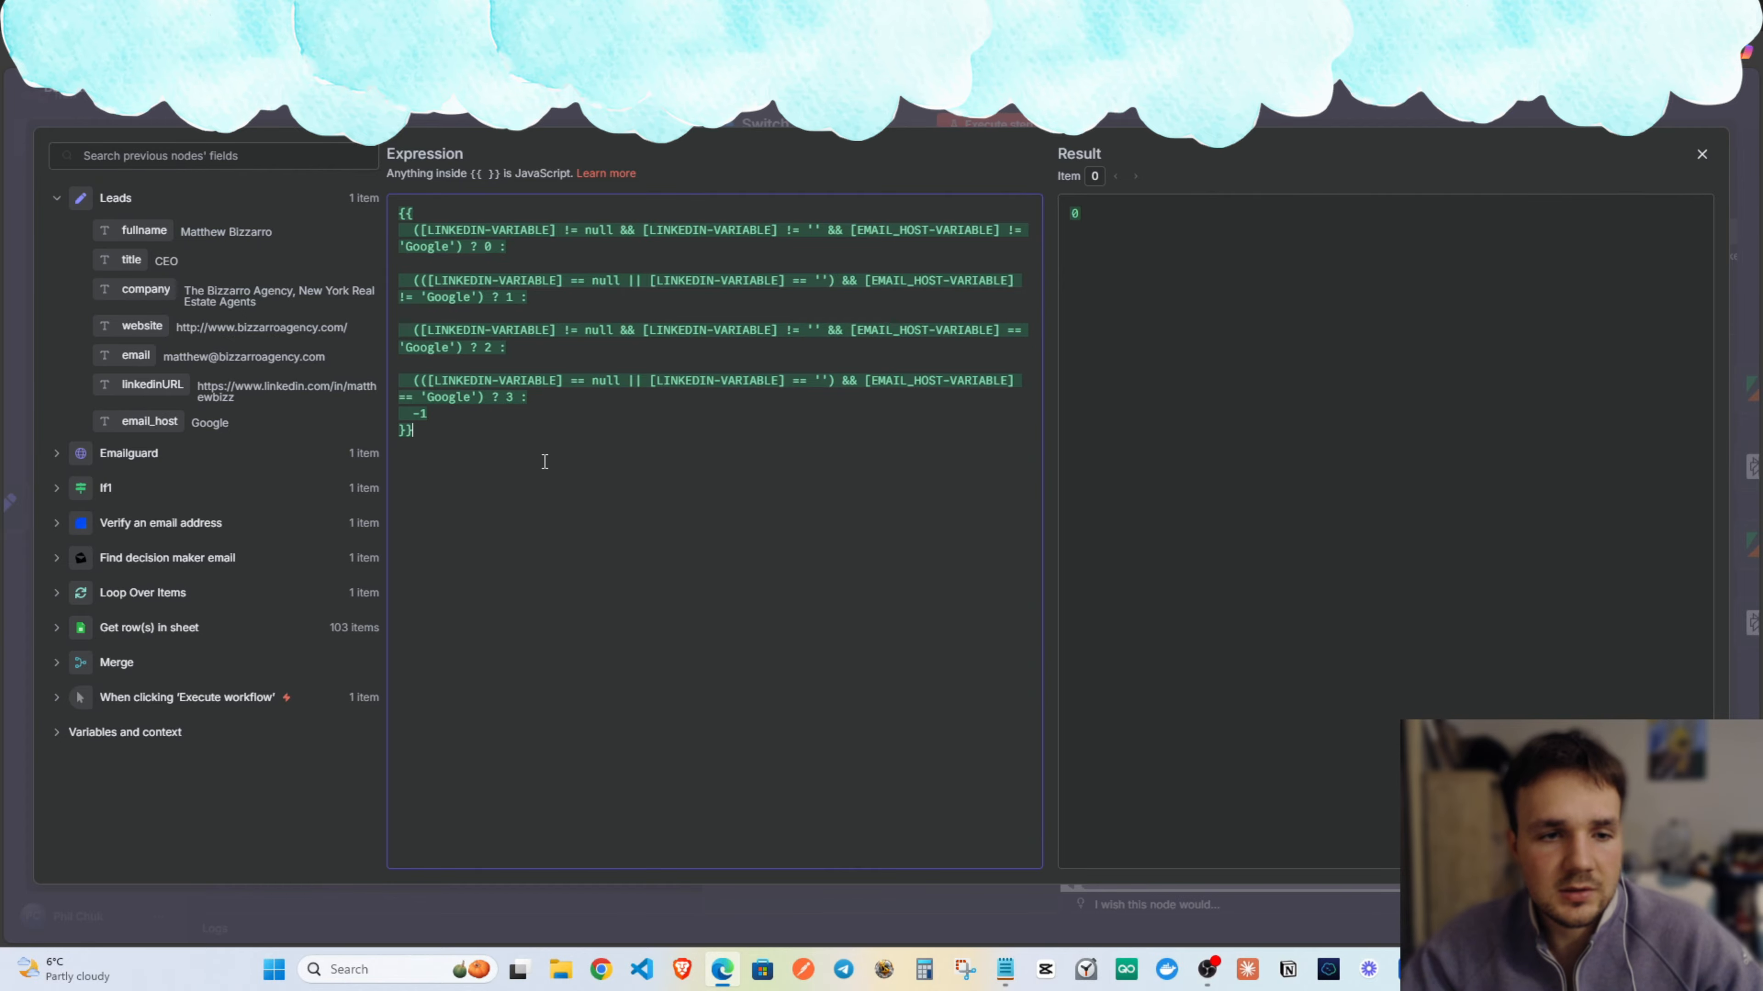
key(Escape)
key(Escape)
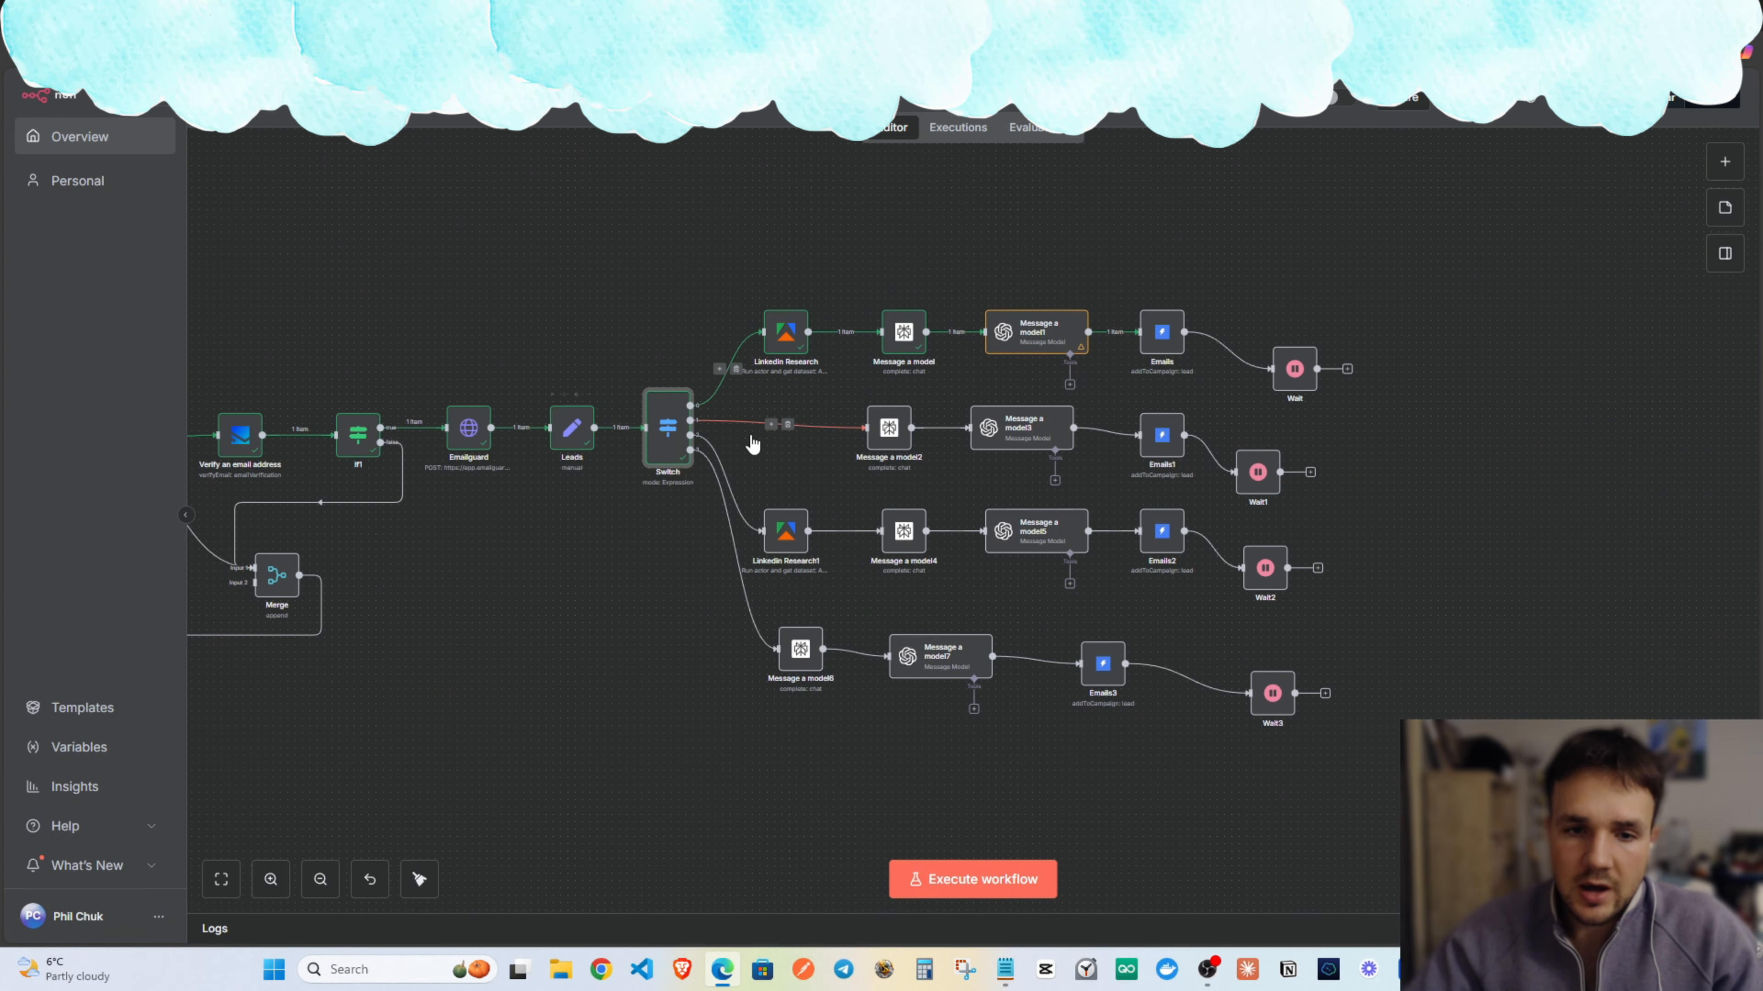
Rename the Emails2 node to Gmails.
scroll(1282, 700, up, 1)
scroll(1353, 694, down, 1)
drag(1386, 633, 1077, 596)
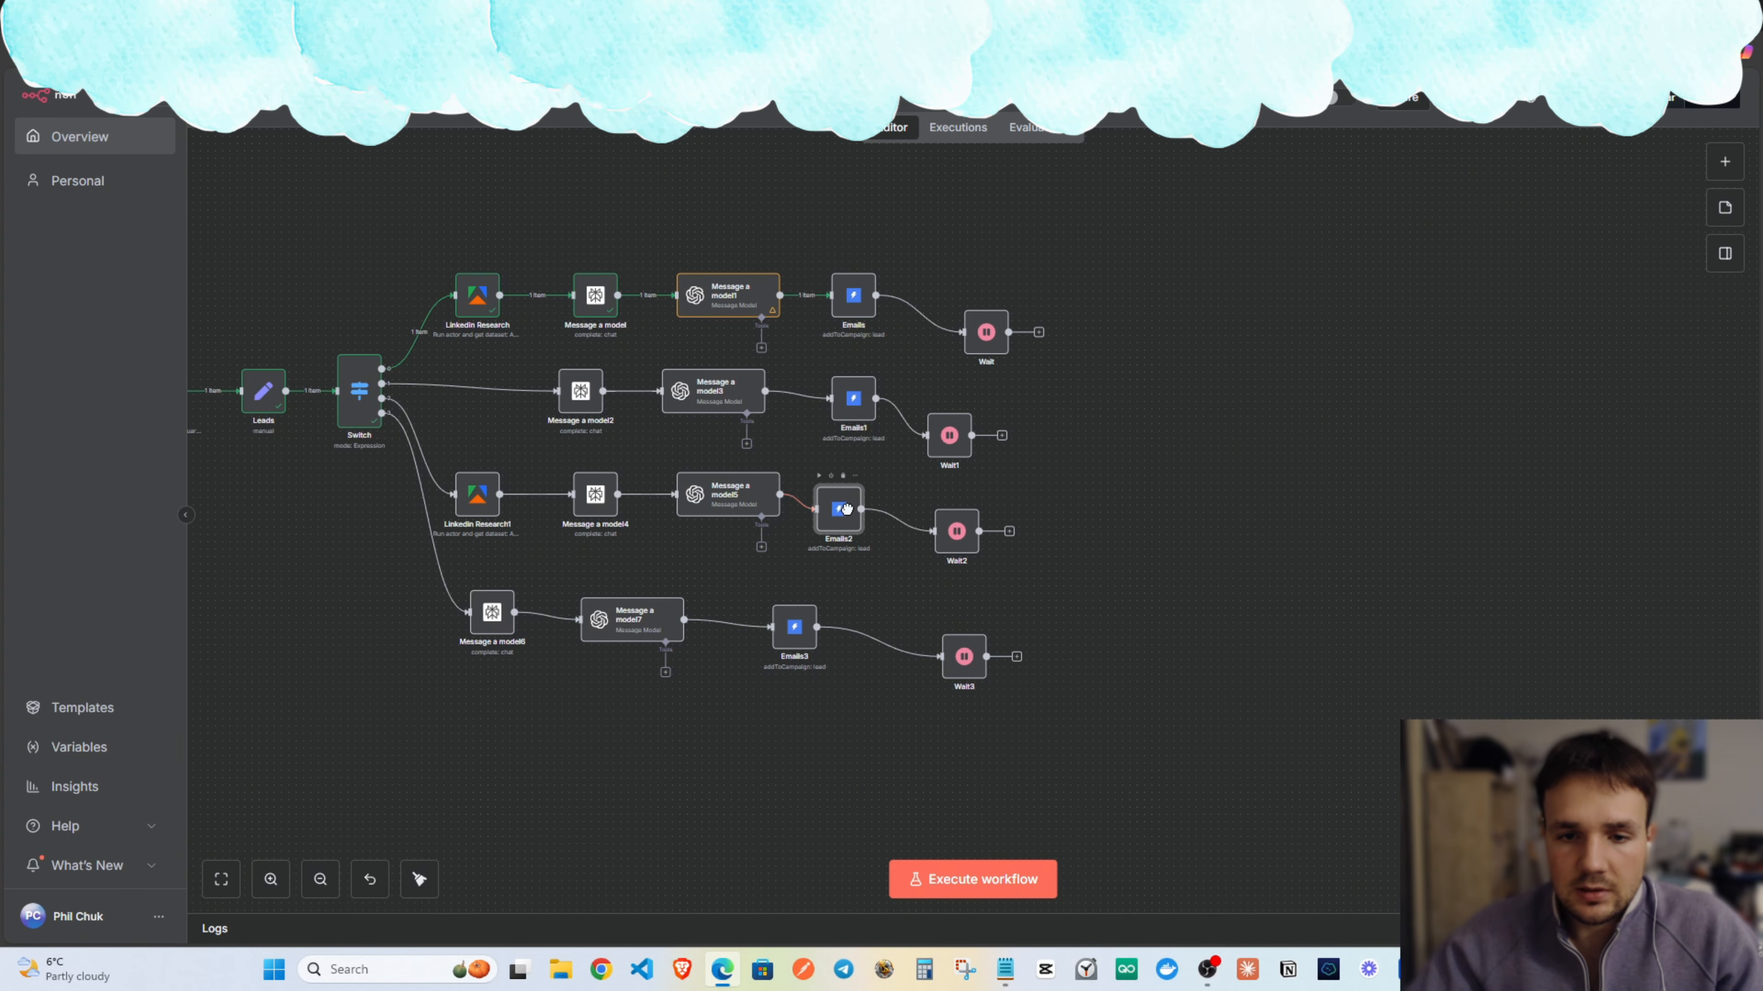
double_click(855, 494)
click(767, 124)
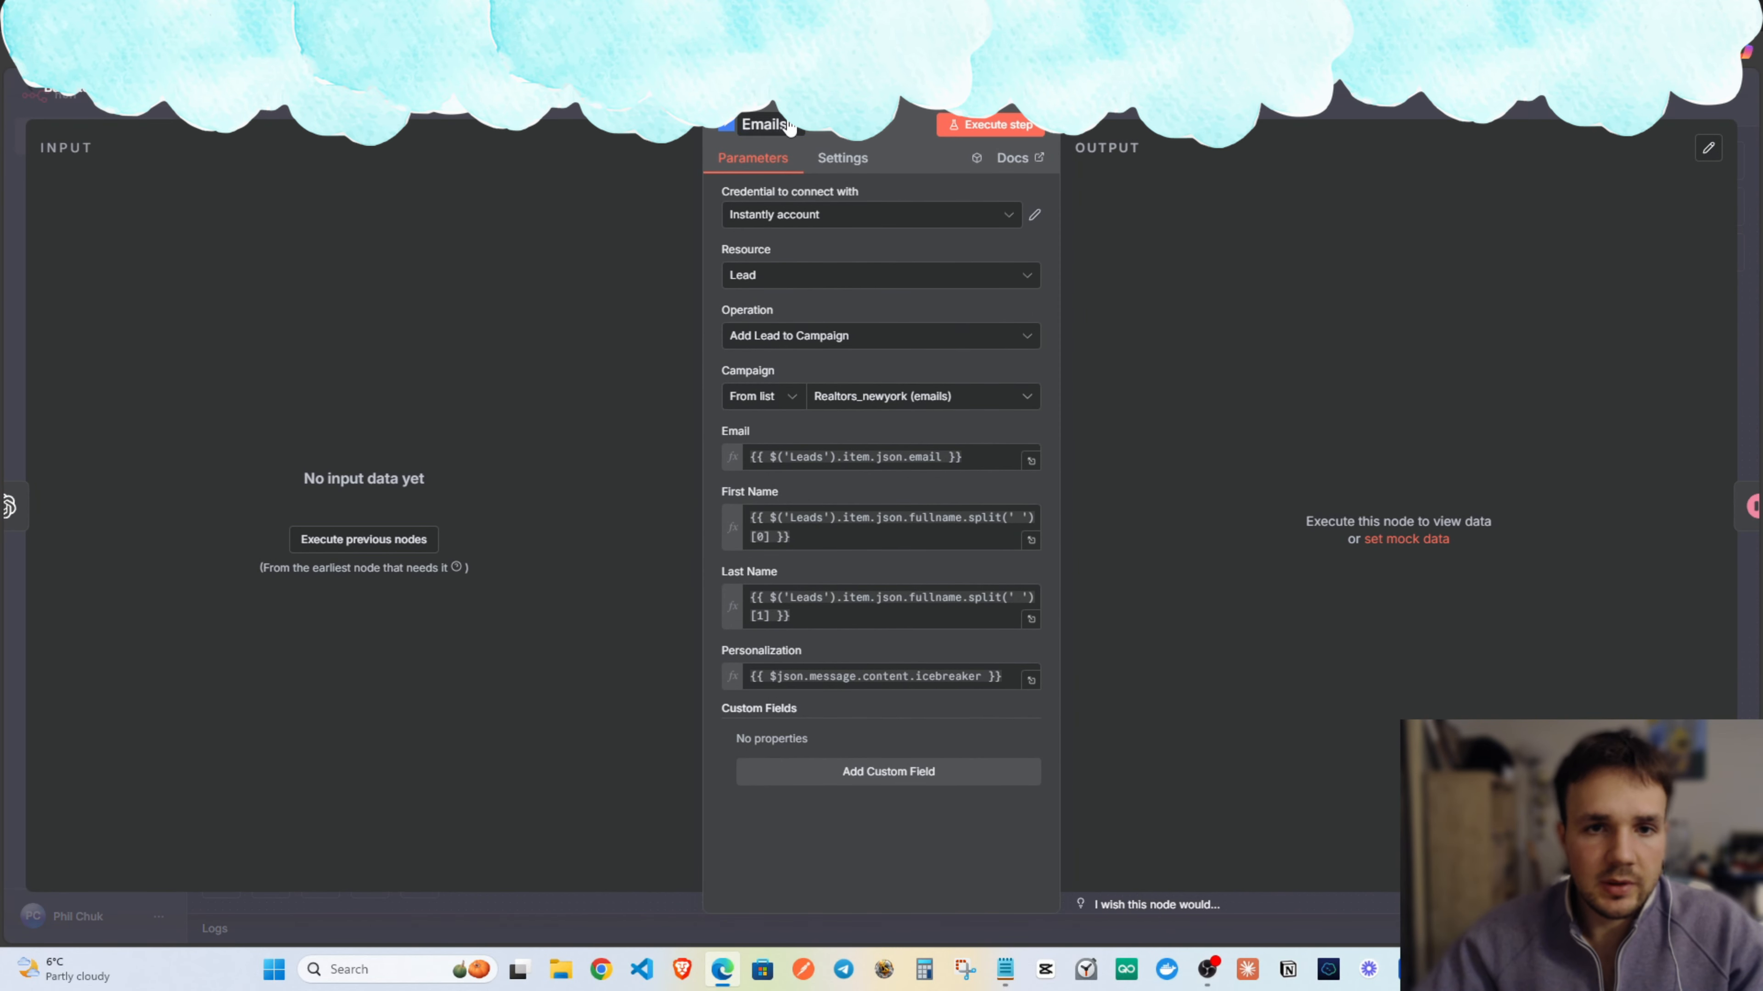
text(Gmails)
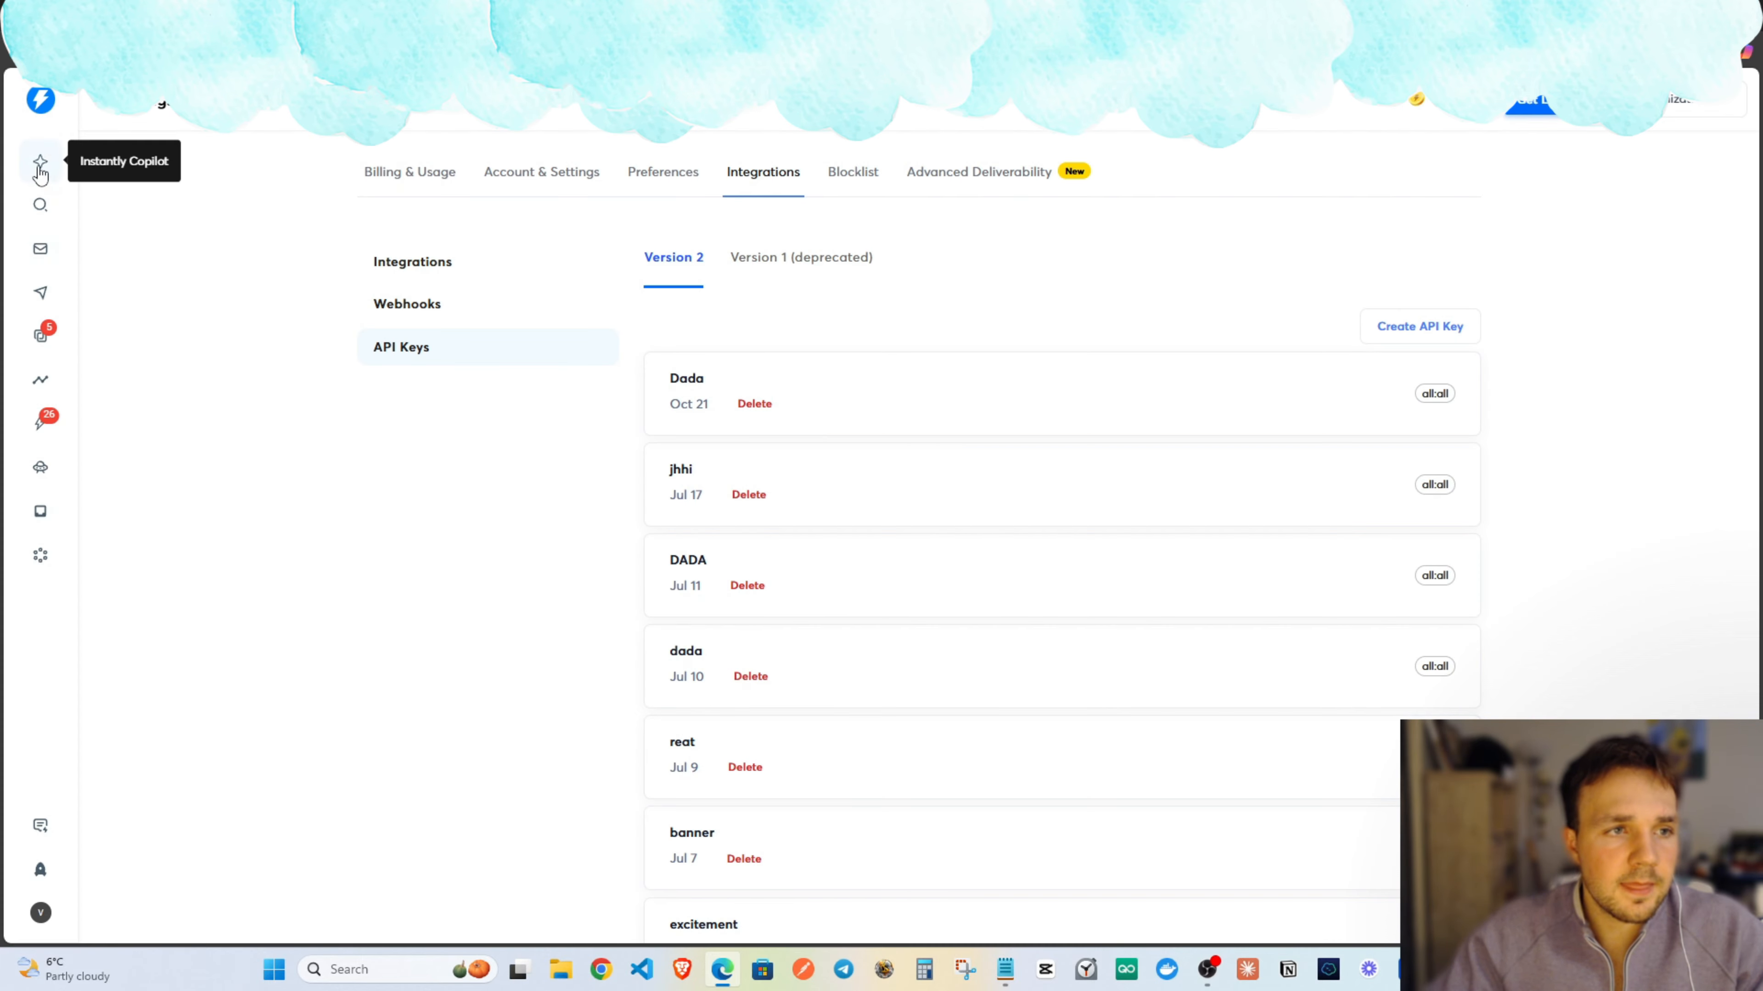
Create a new Instantly campaign named Newyork_realestate(Gmails).
click(40, 292)
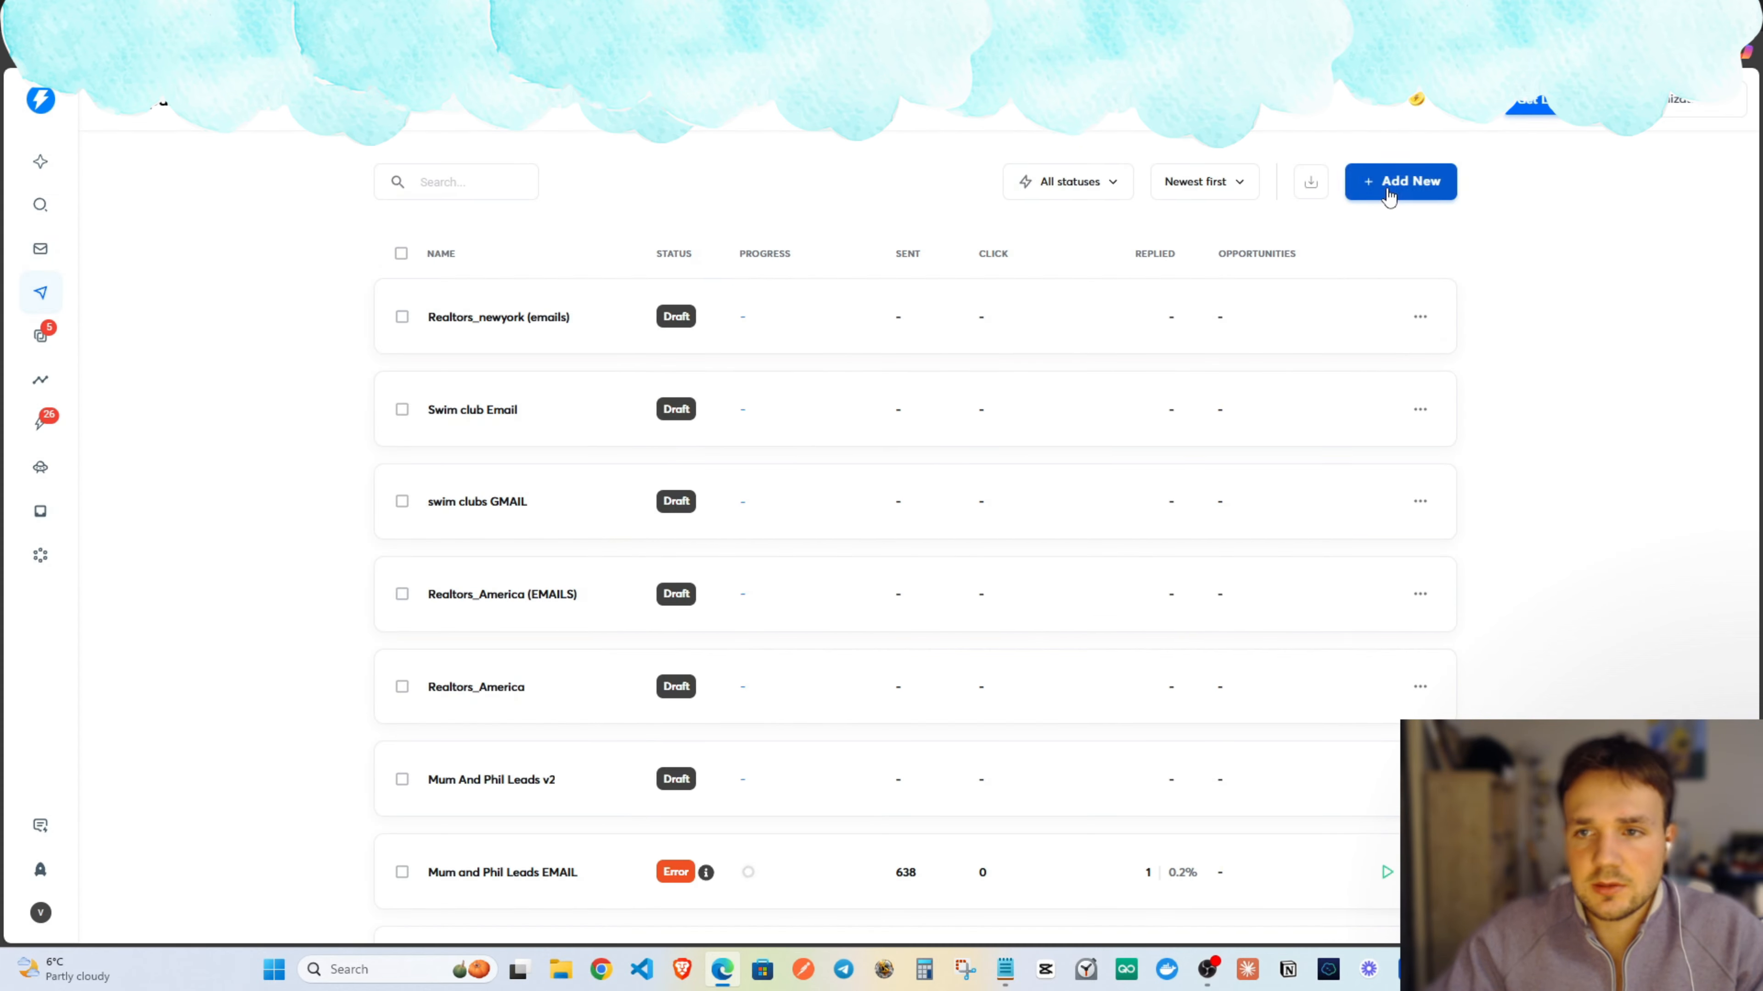
click(1401, 181)
triple_click(842, 426)
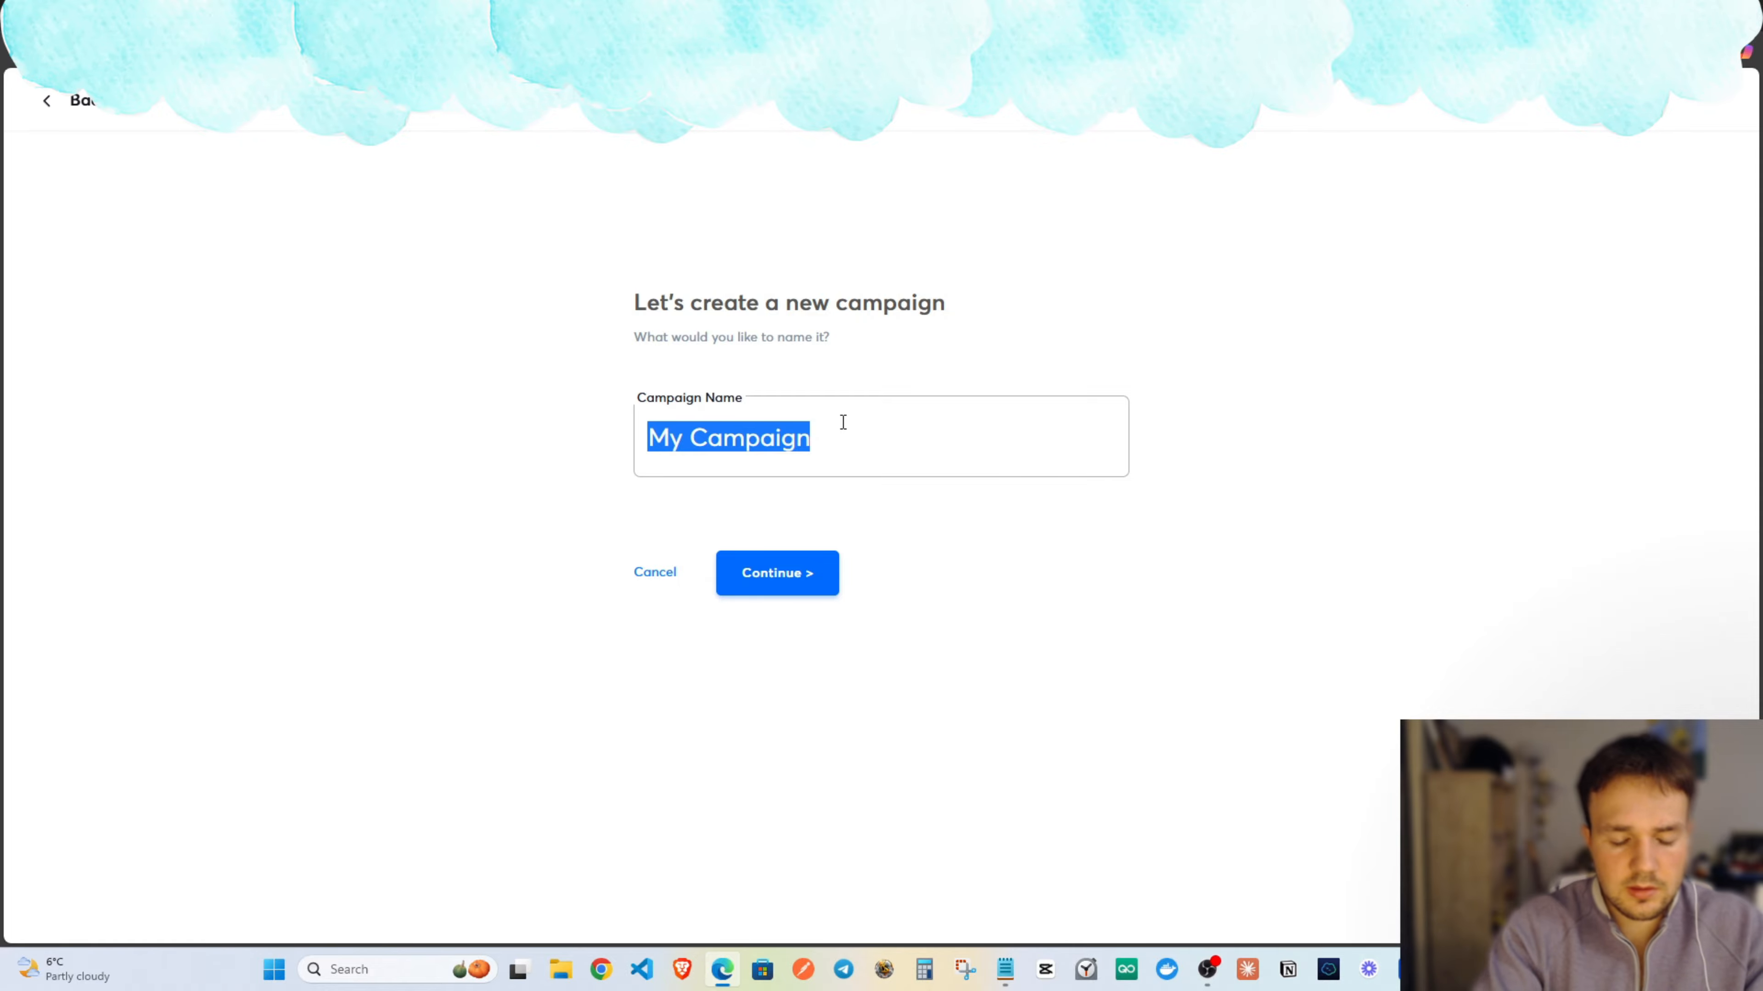
text(Newyork_realestate(Gmails)_)
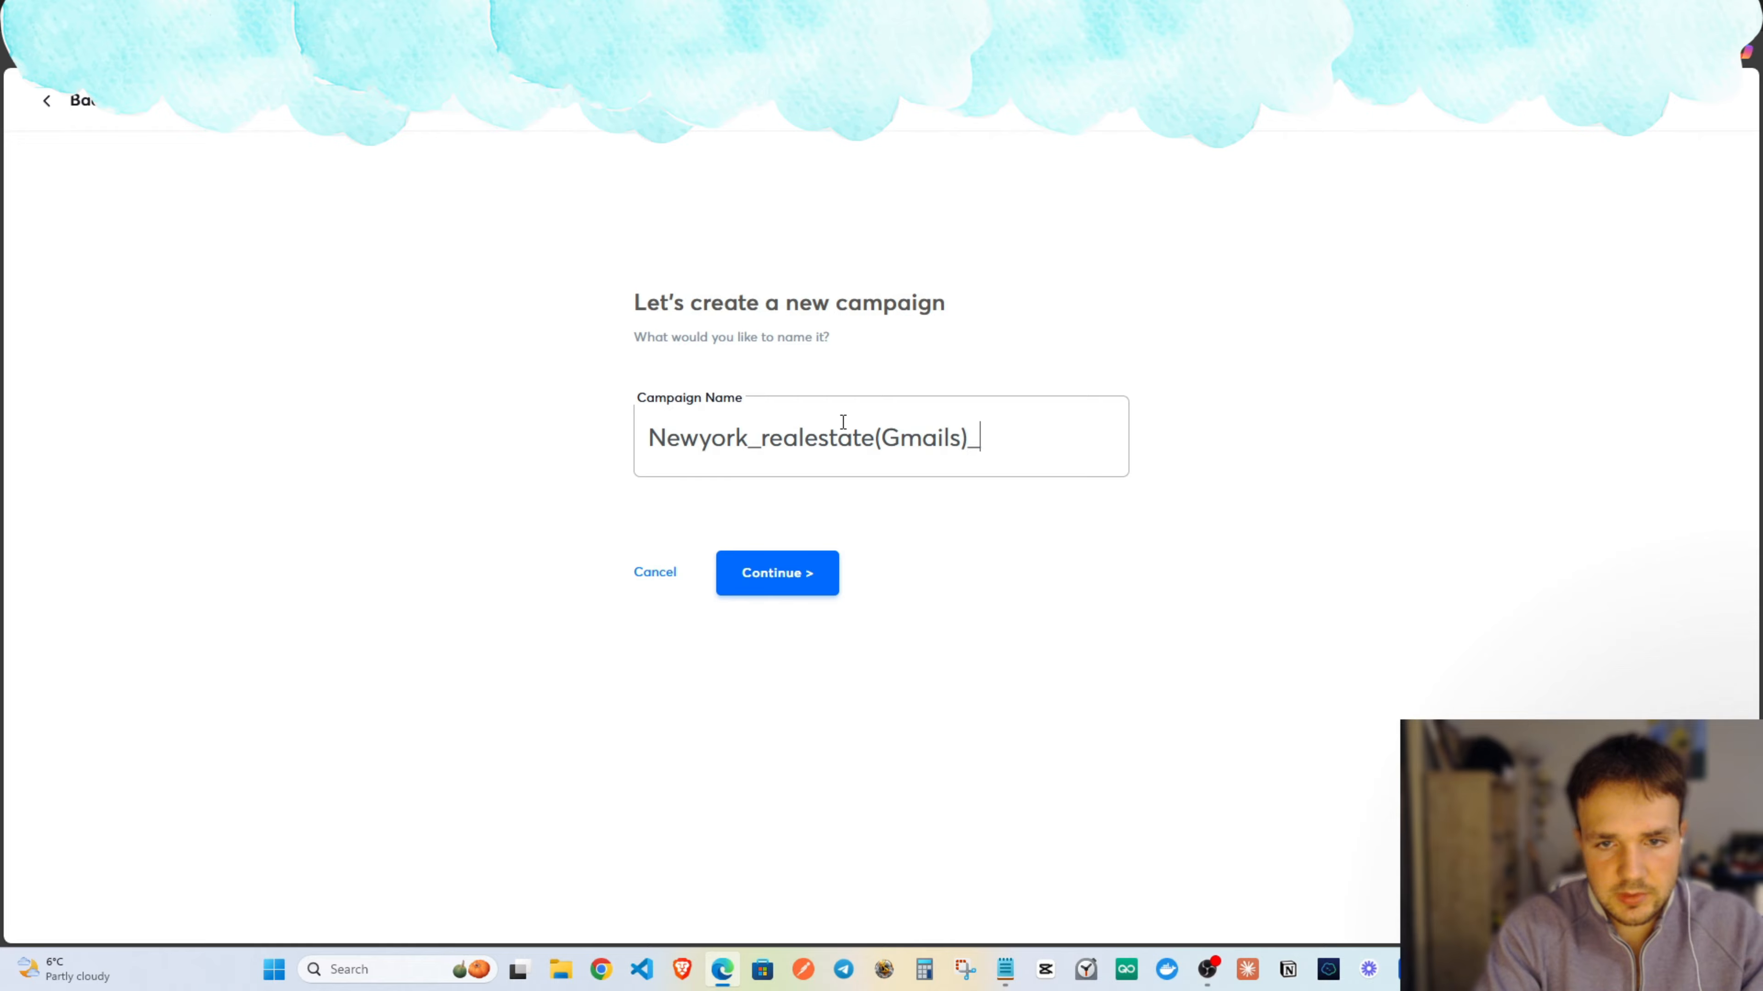
key(BackSpace)
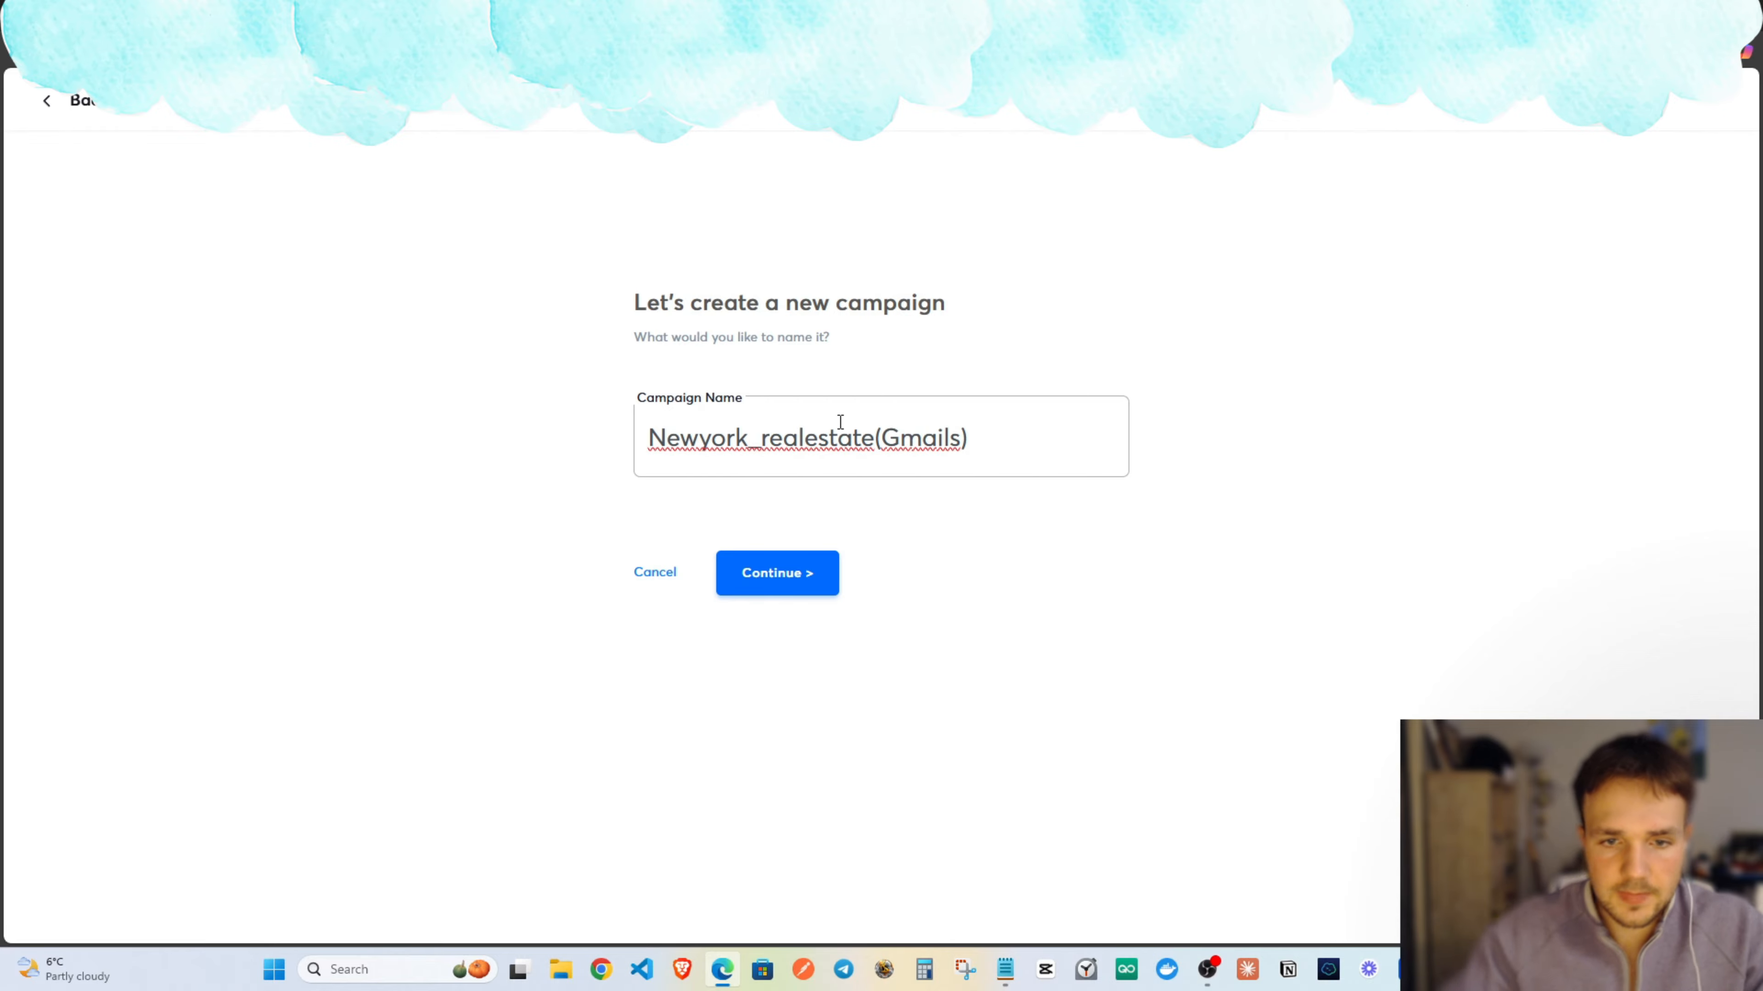
click(778, 576)
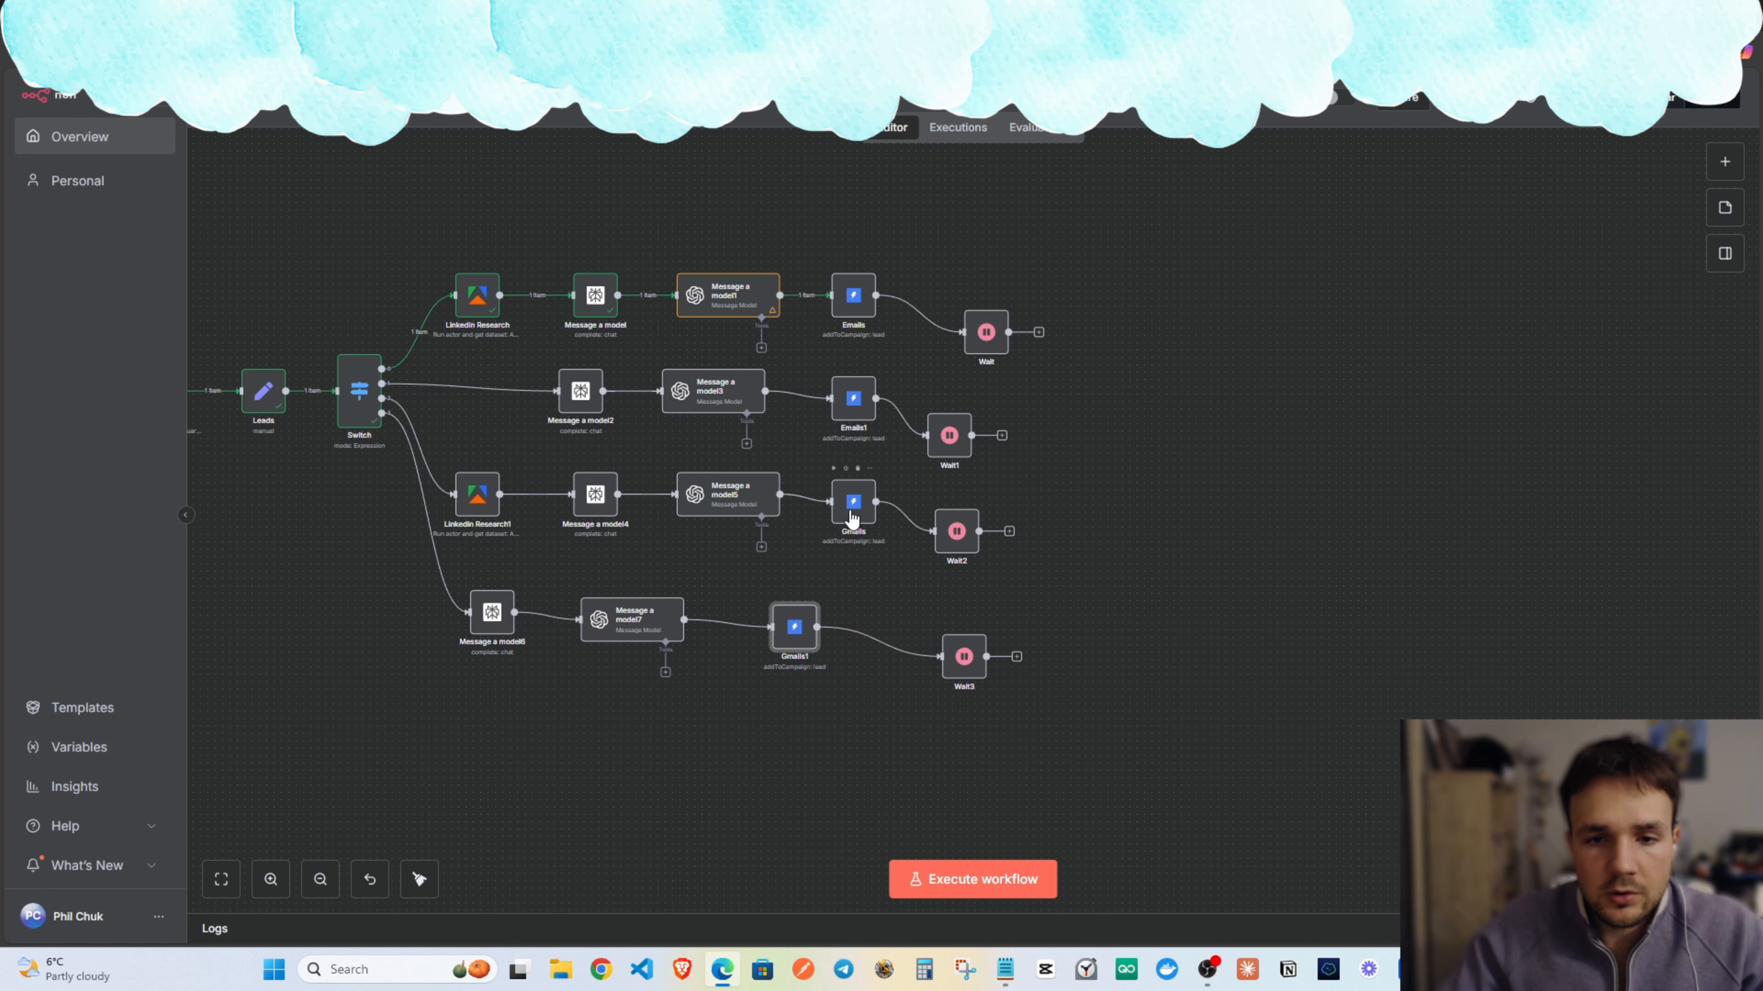
Set the Gmails node's campaign to Newyork_realestate(Gmails).
double_click(853, 514)
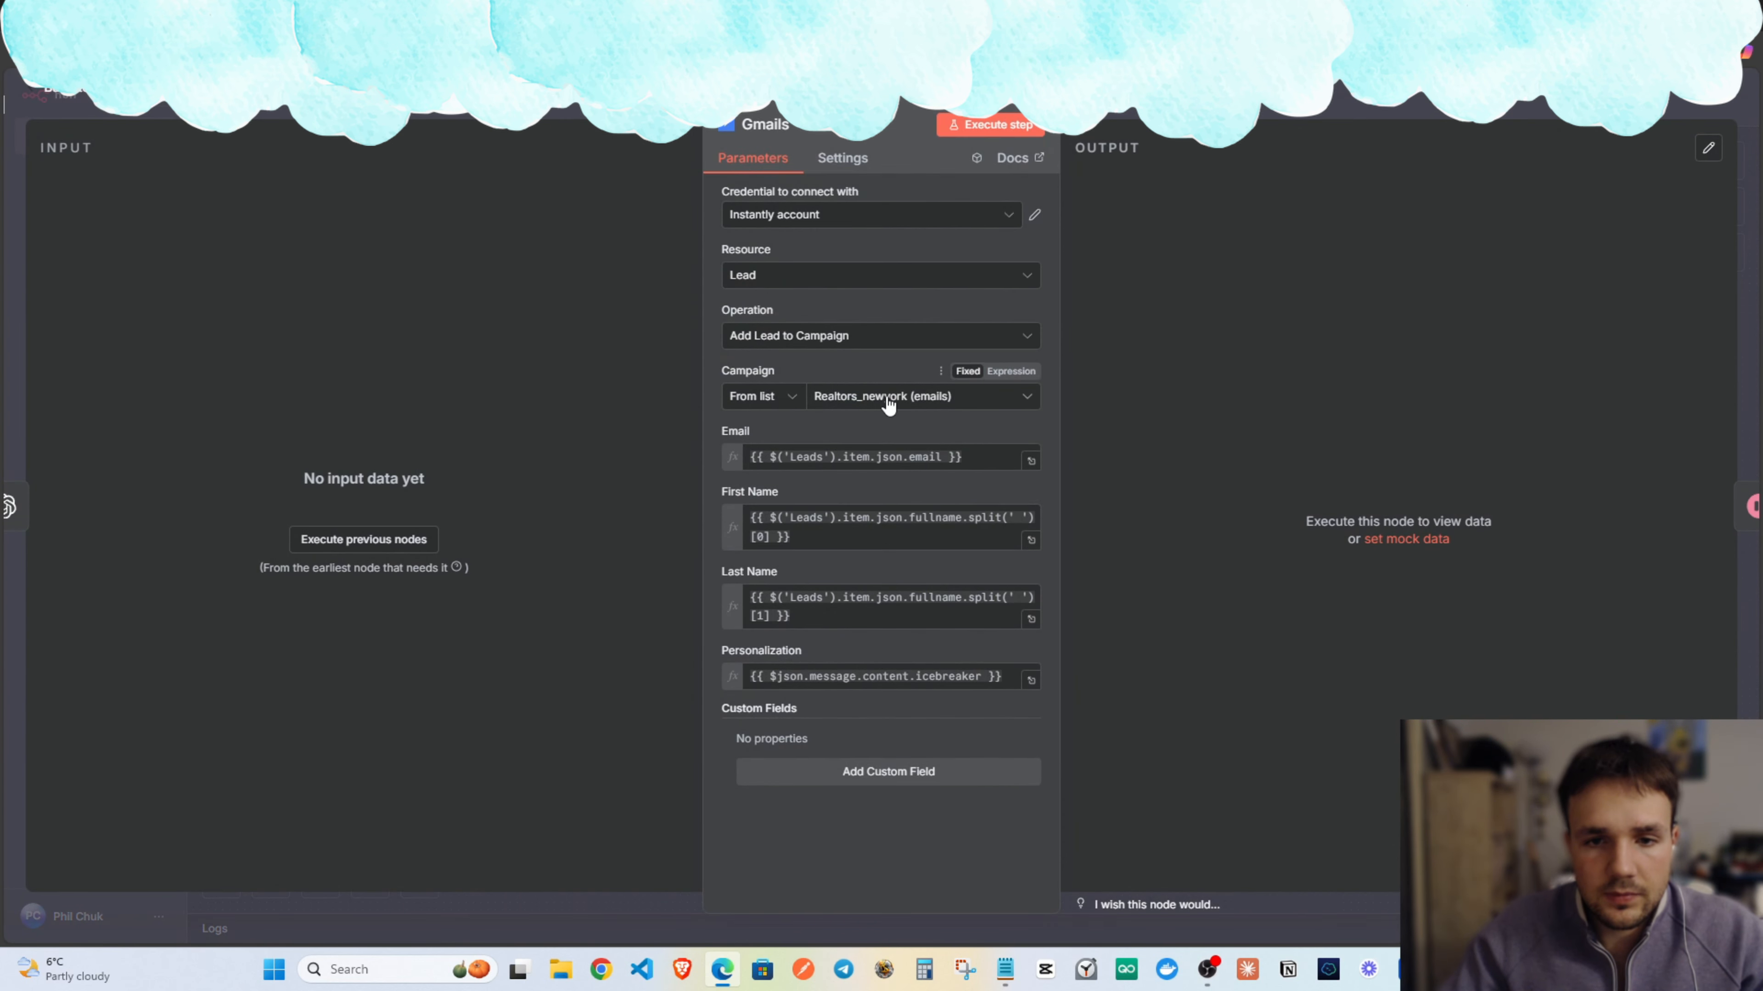
click(888, 399)
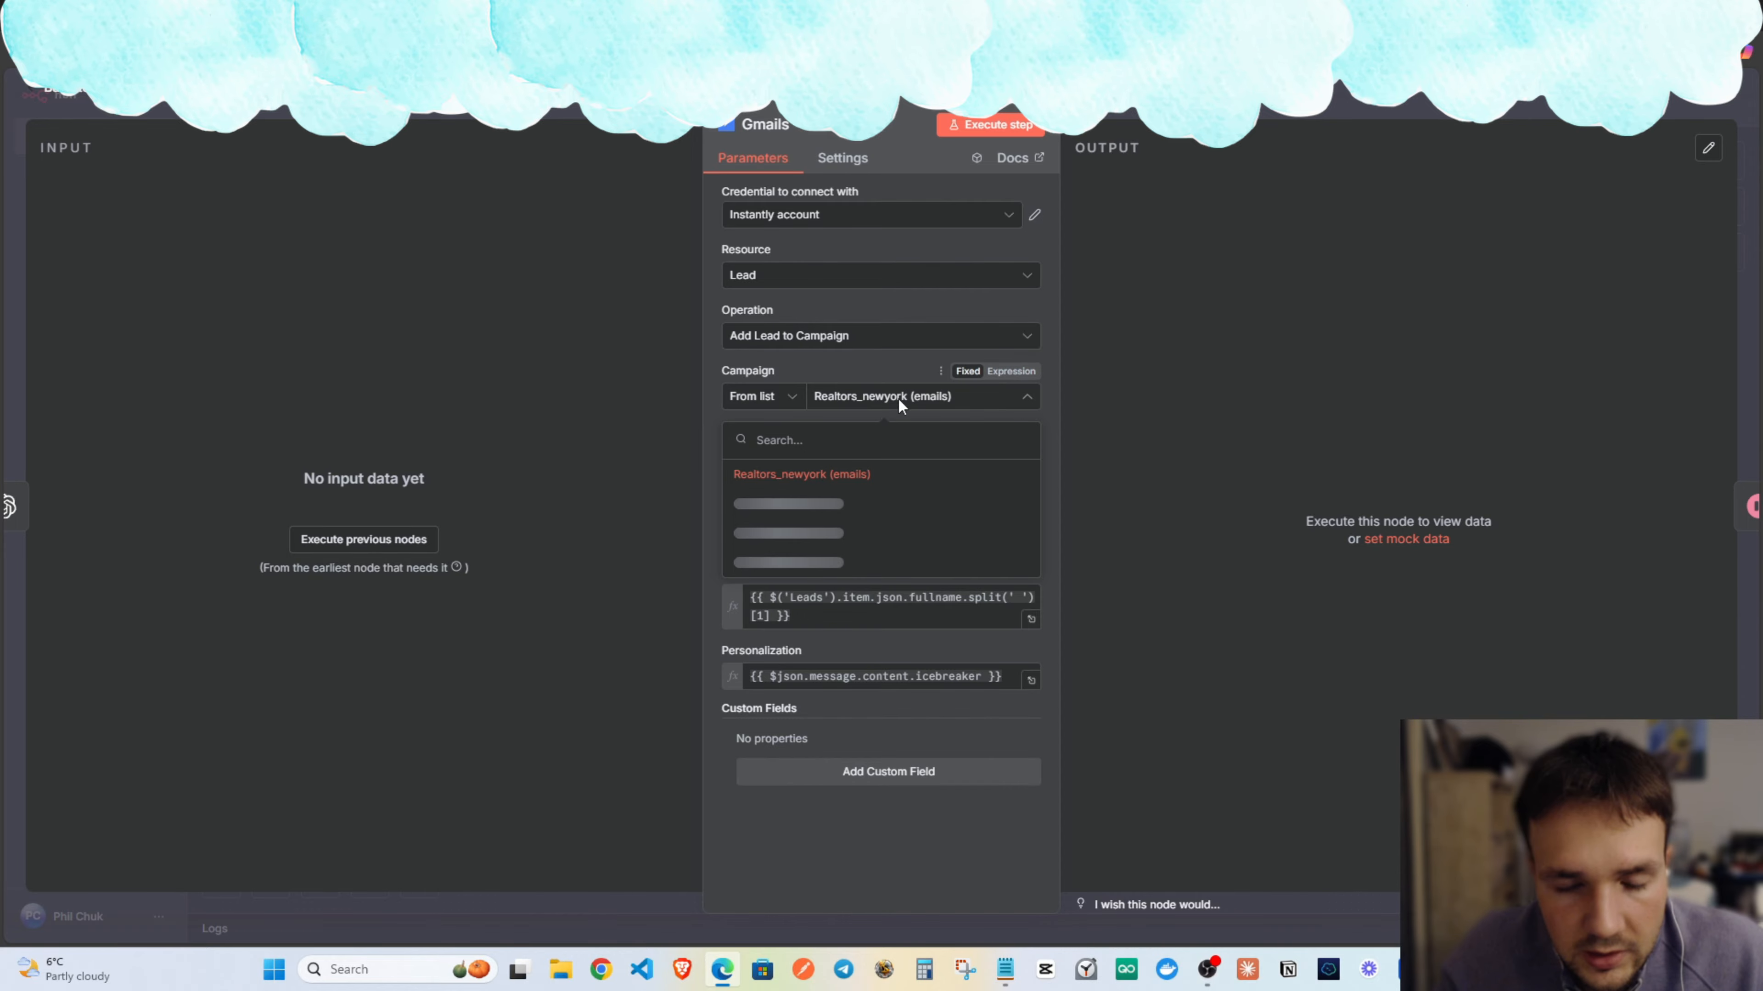
scroll(899, 542, down, 5)
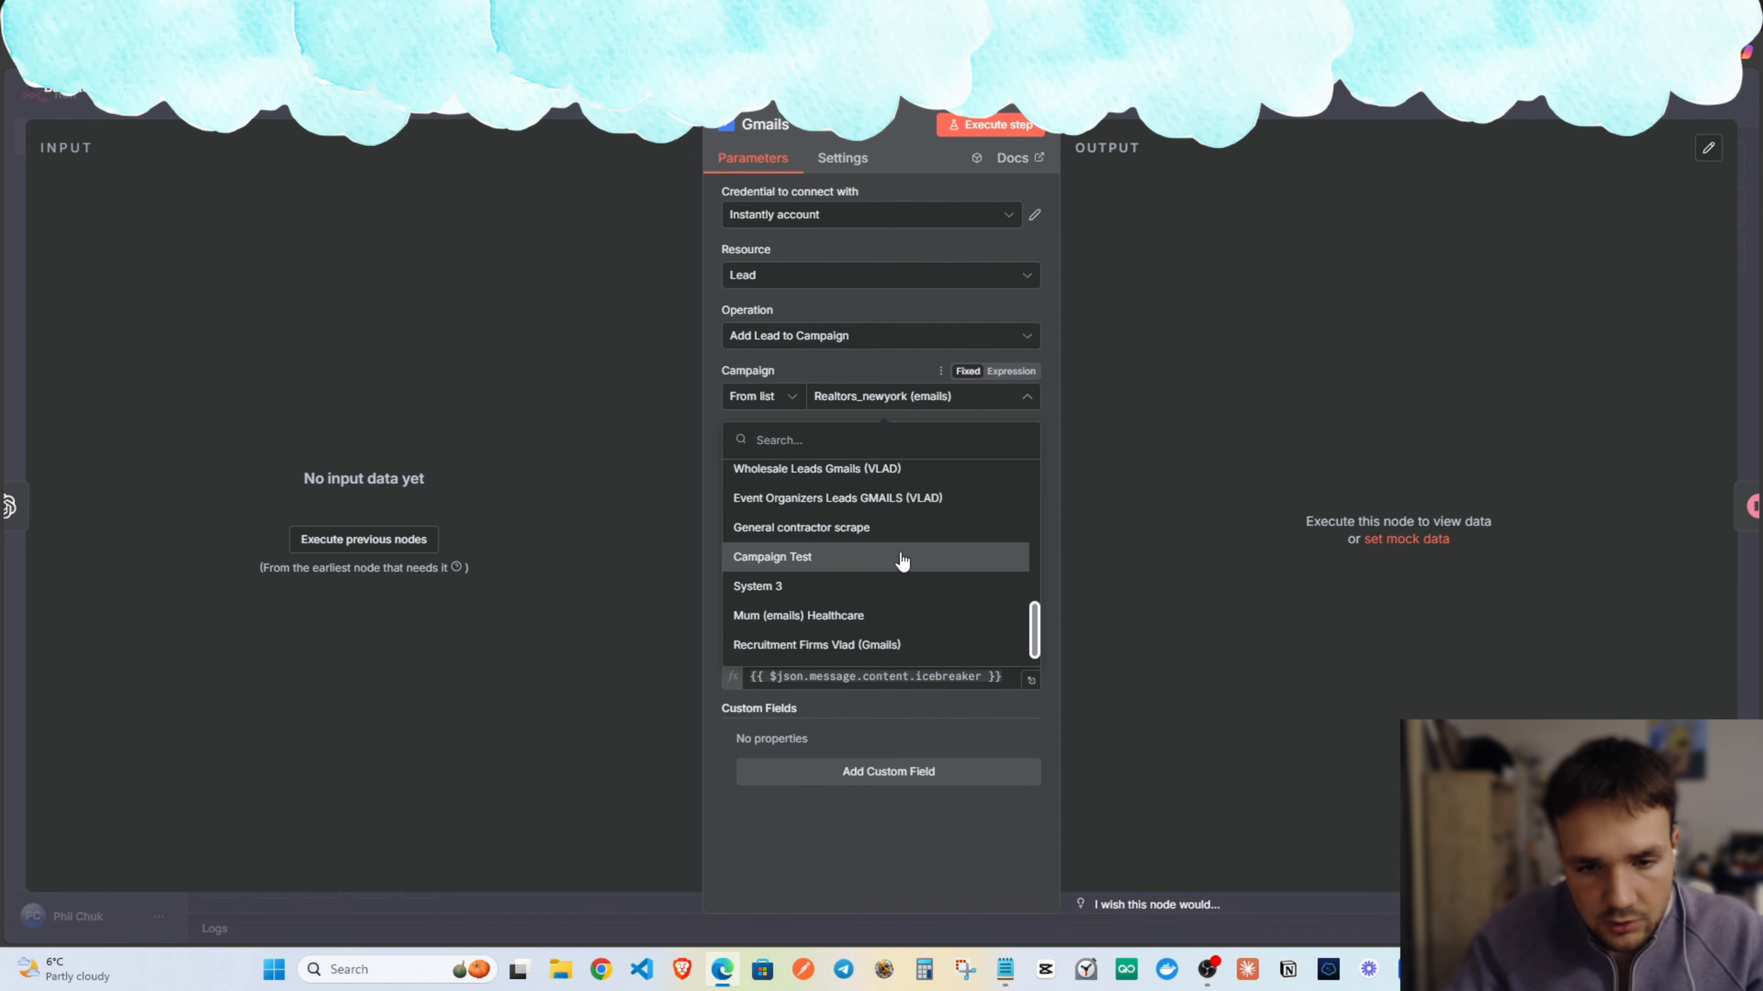
scroll(1013, 641, down, 1)
mouse_move(1034, 635)
mouse_down()
mouse_move(1036, 495)
mouse_move(830, 595)
mouse_up()
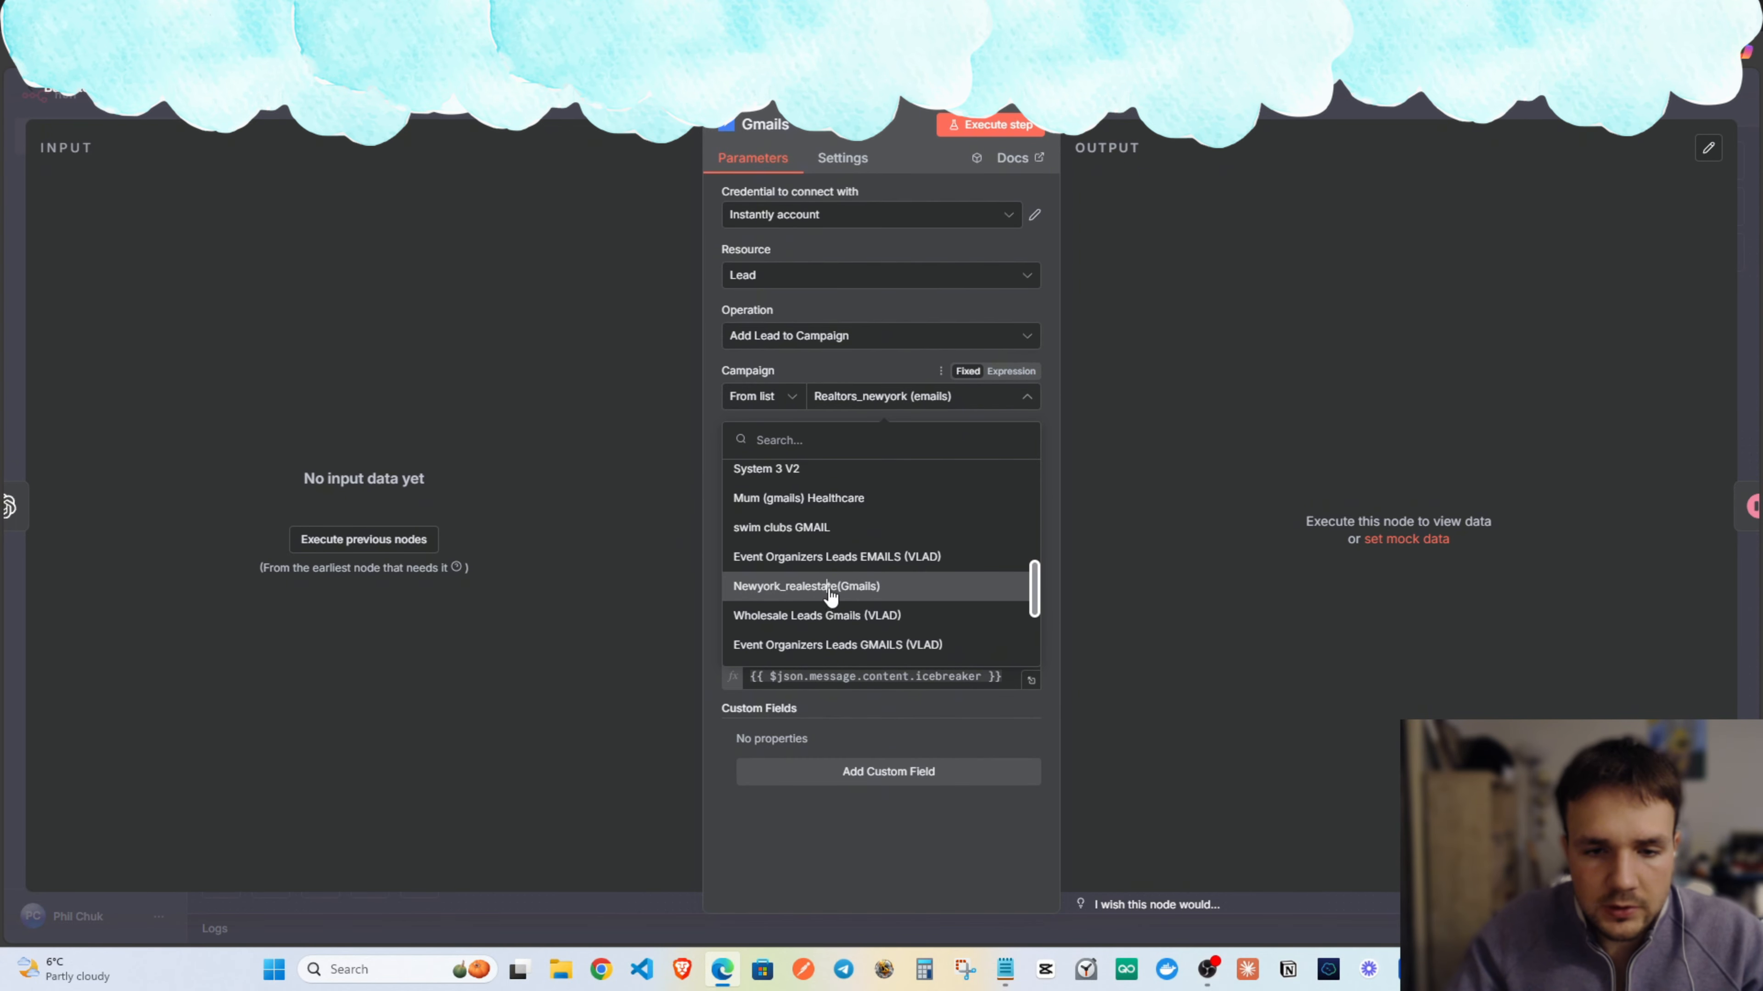
click(829, 595)
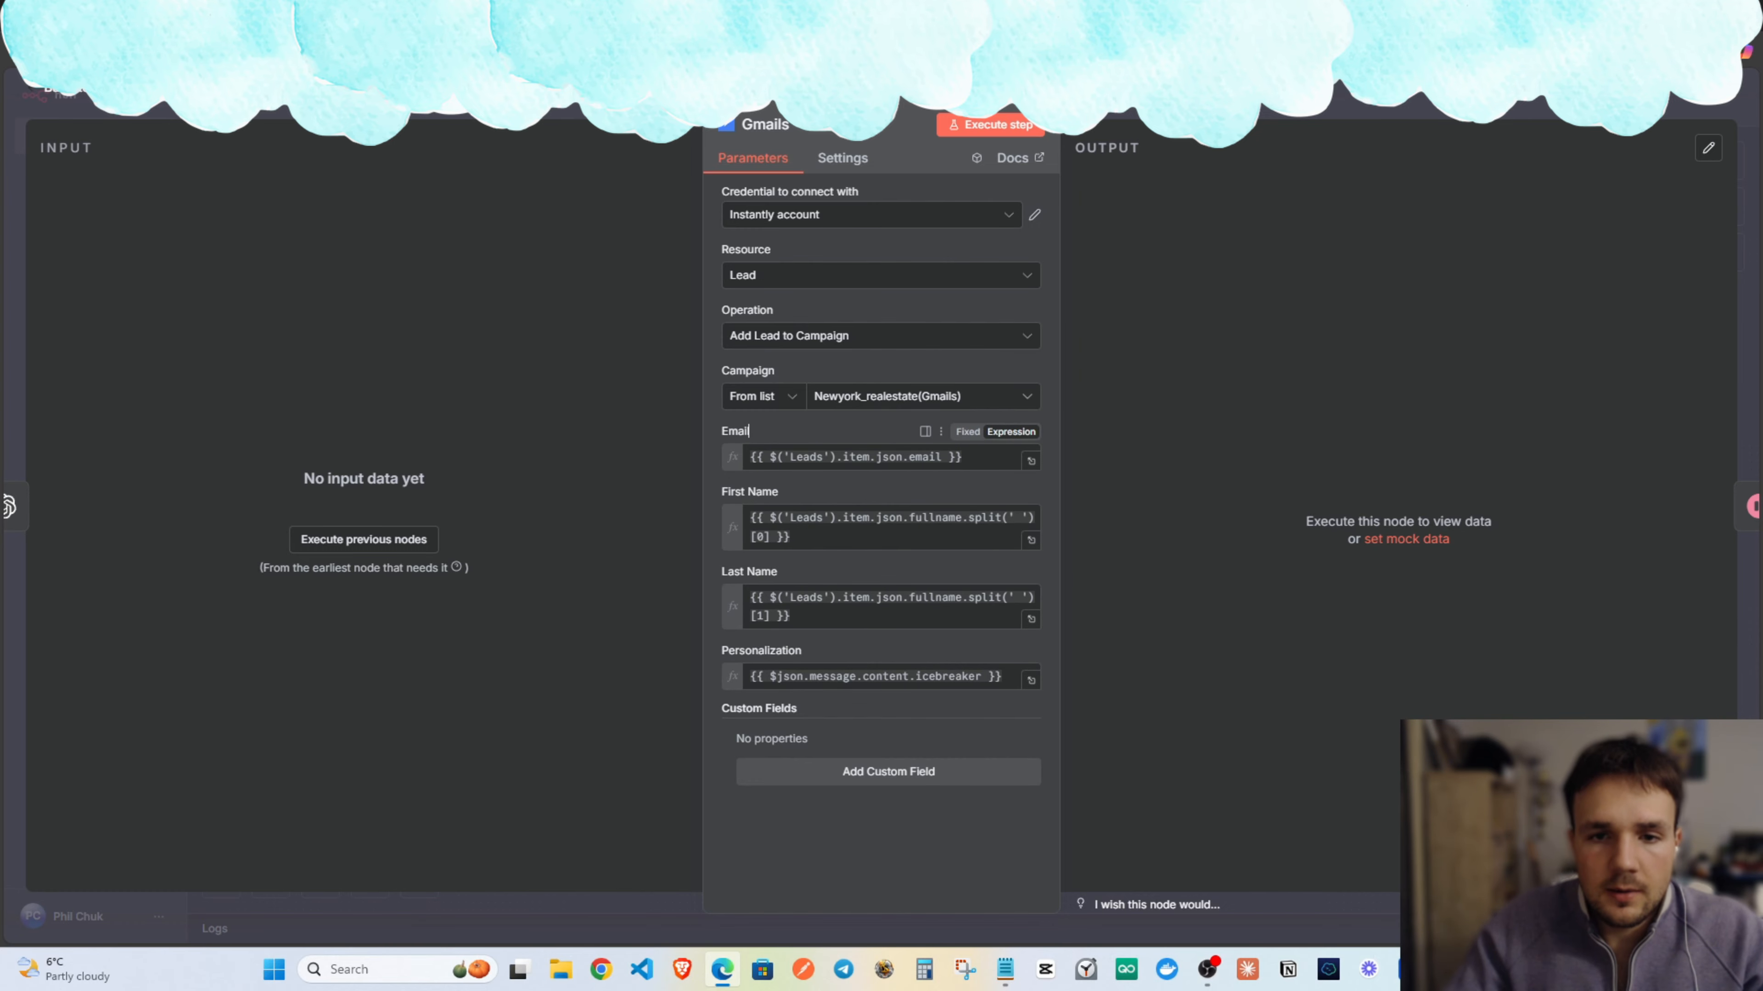
key(Escape)
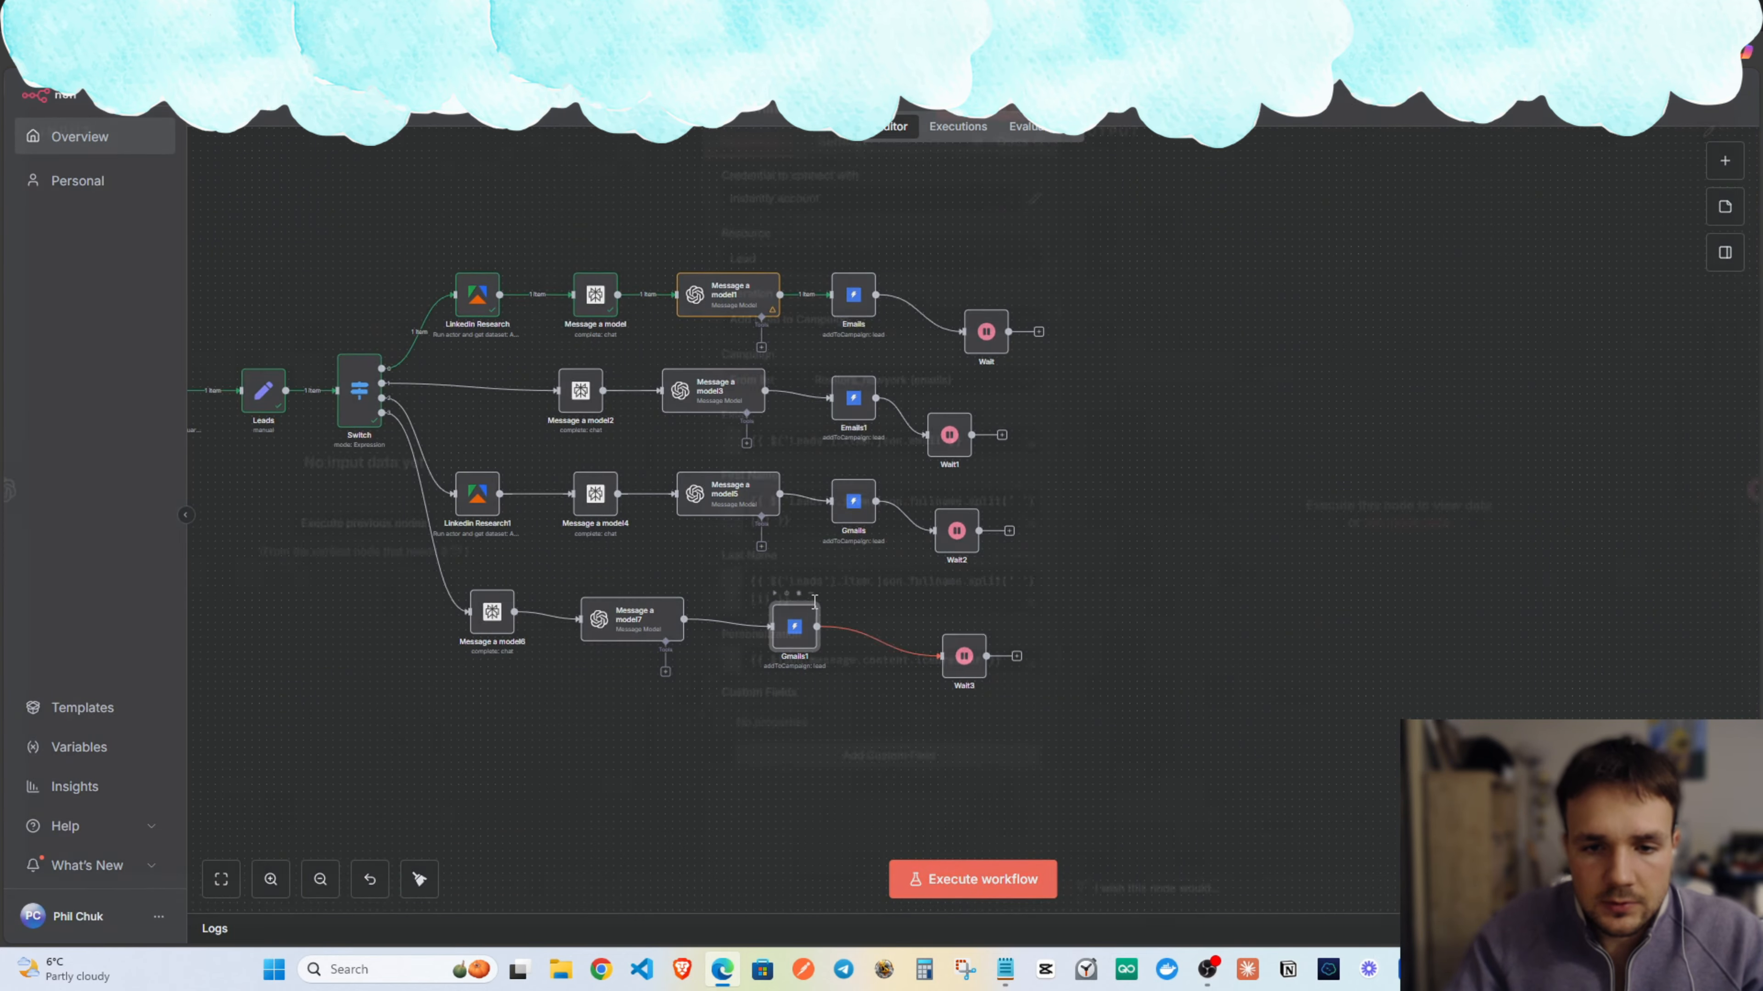
Check the campaign settings of the Gmails1 and Emails1 nodes.
double_click(798, 622)
click(863, 400)
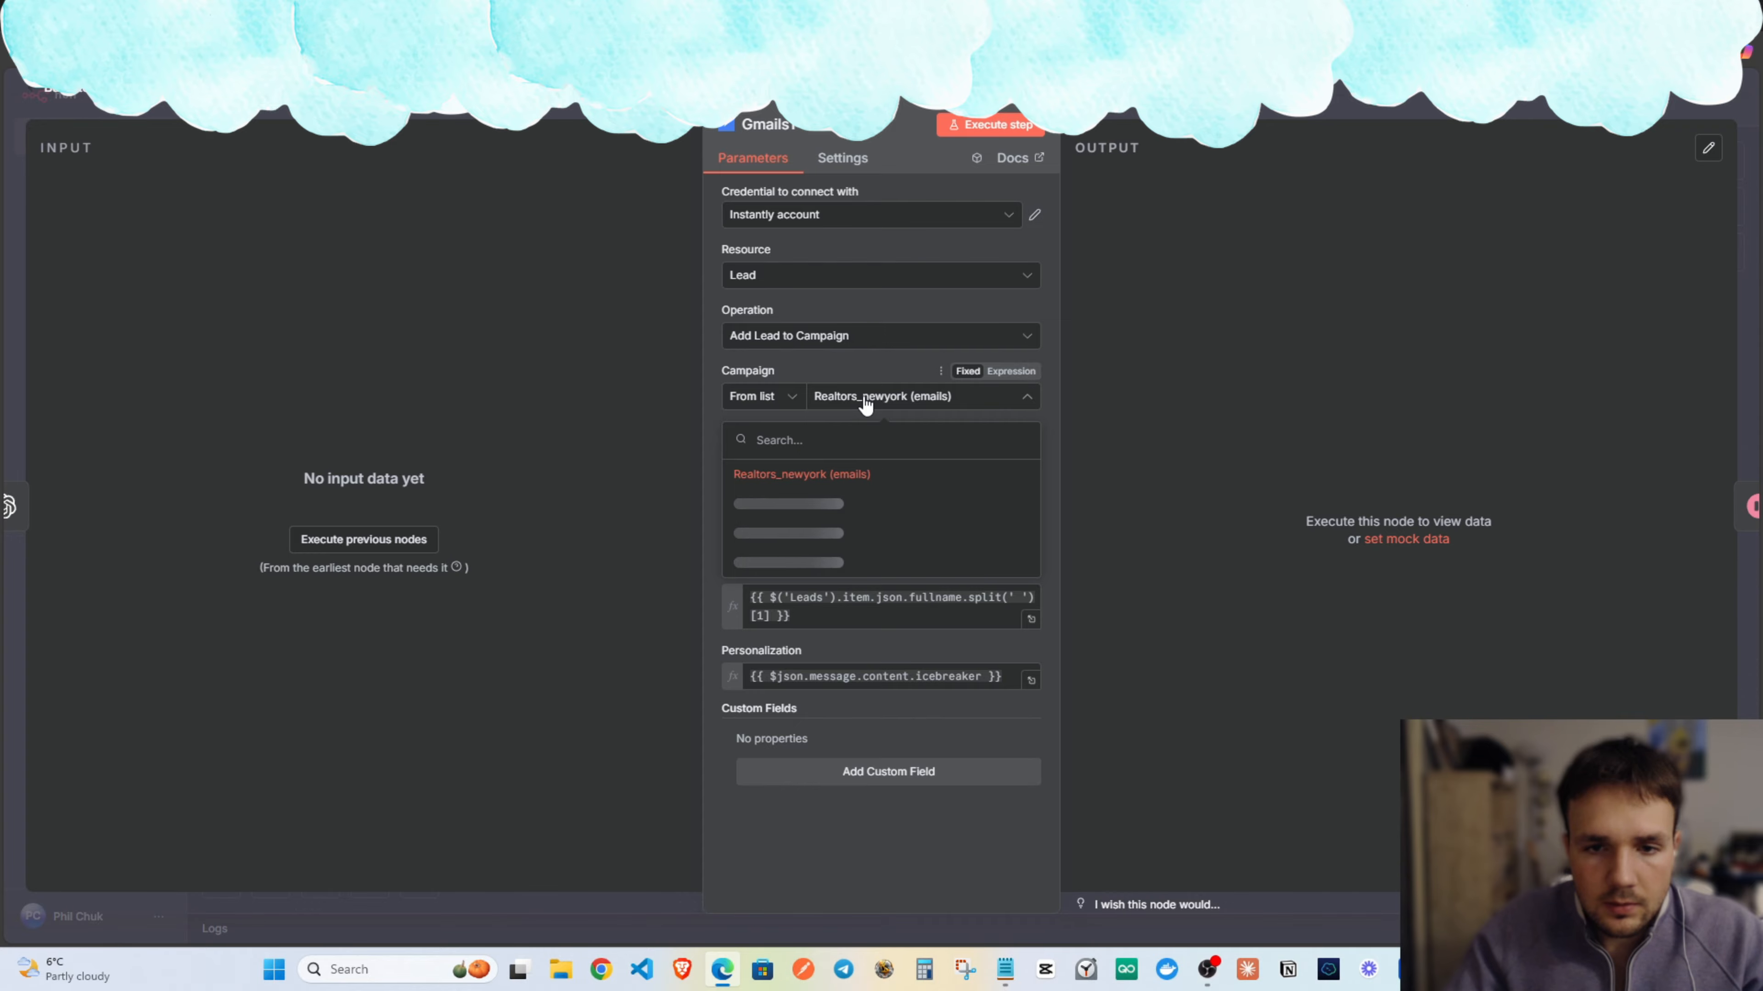
click(869, 368)
key(Escape)
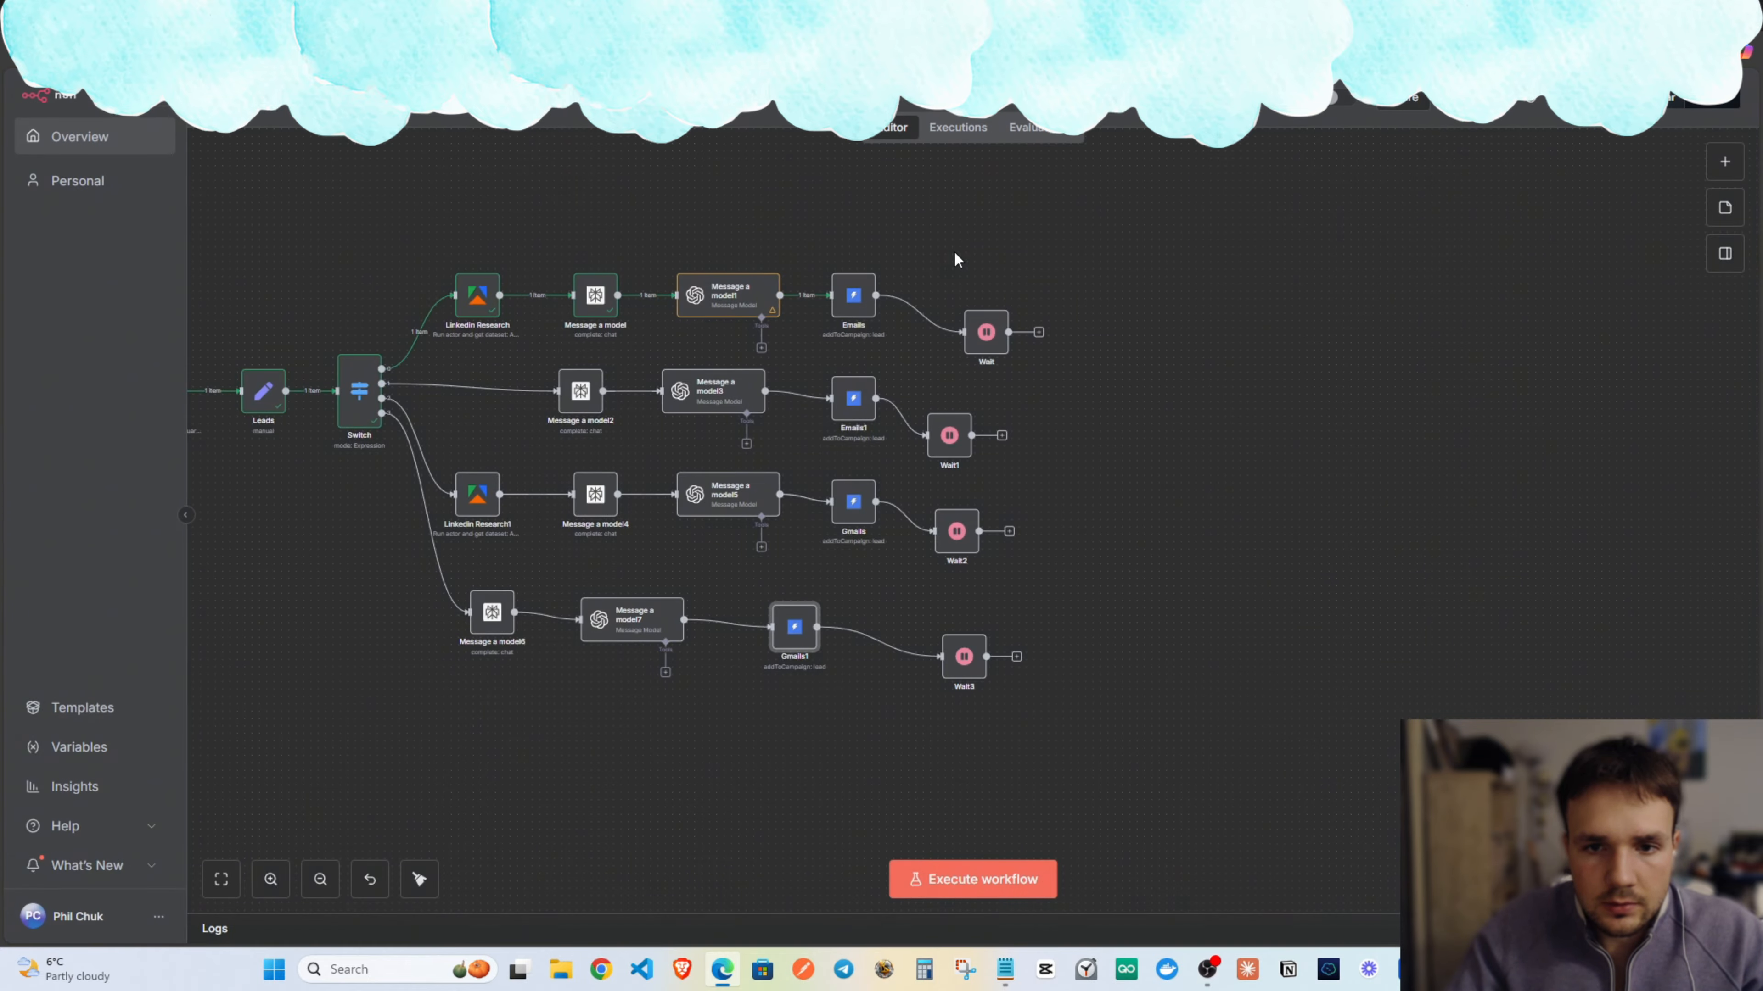
double_click(841, 409)
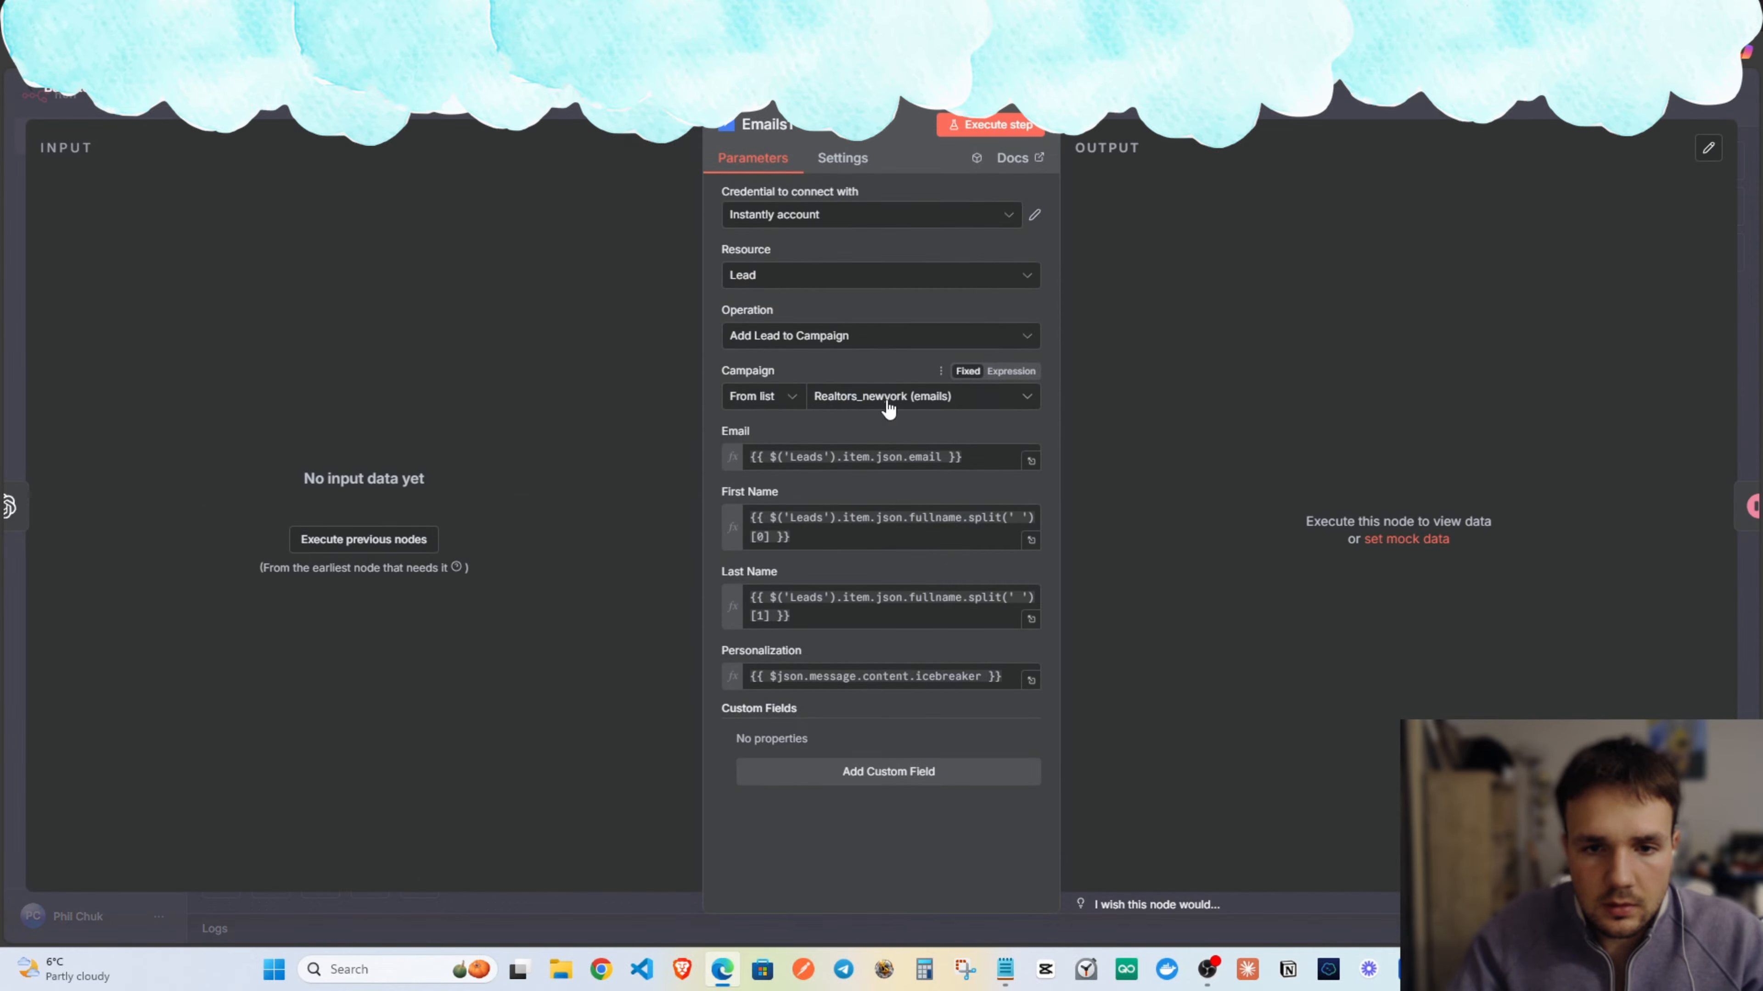
click(1113, 113)
double_click(813, 628)
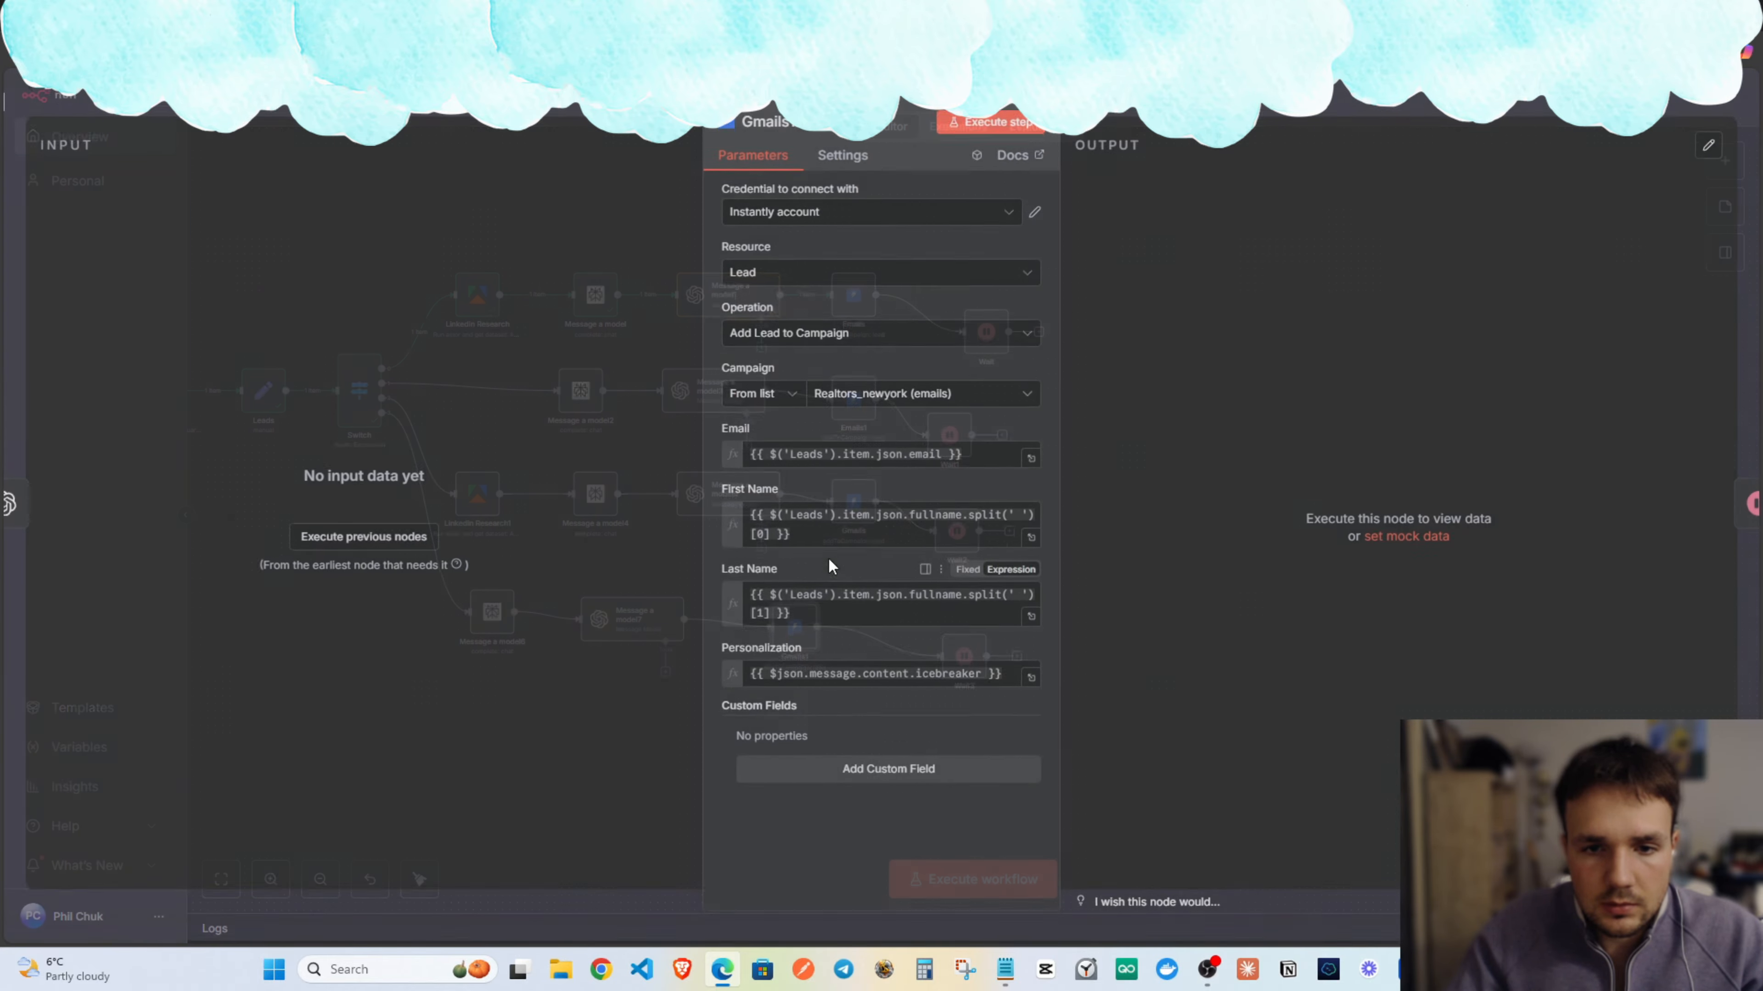
click(818, 397)
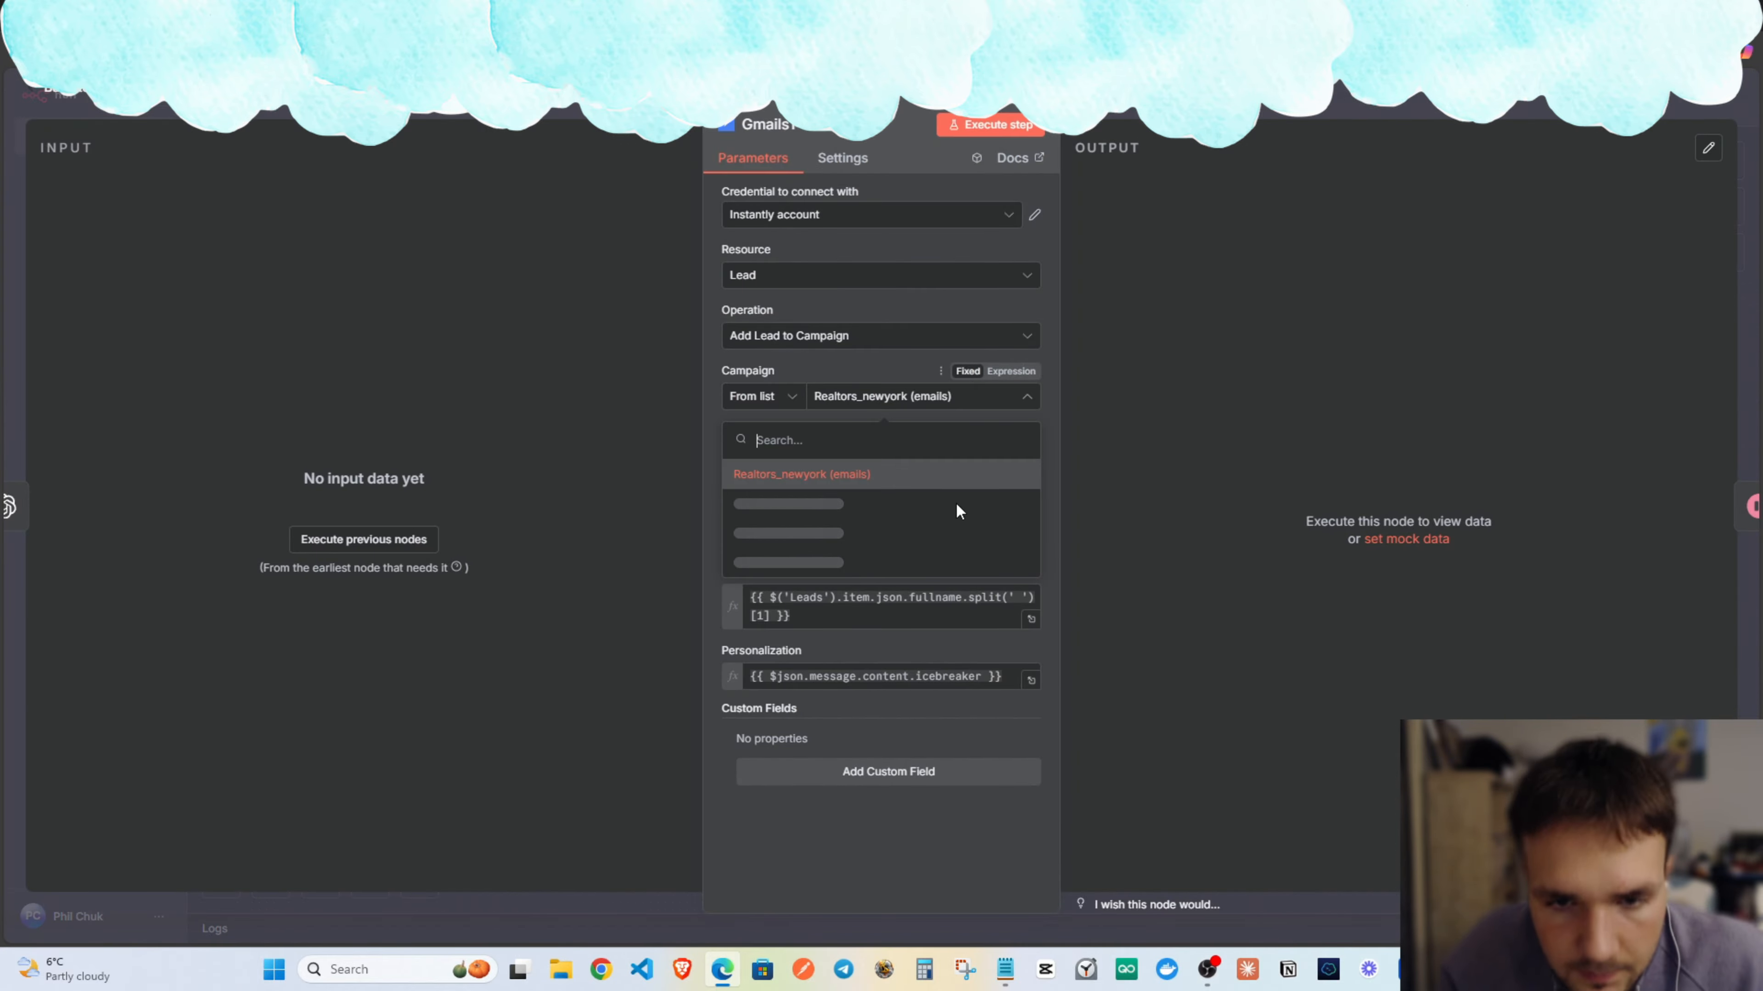
key(Escape)
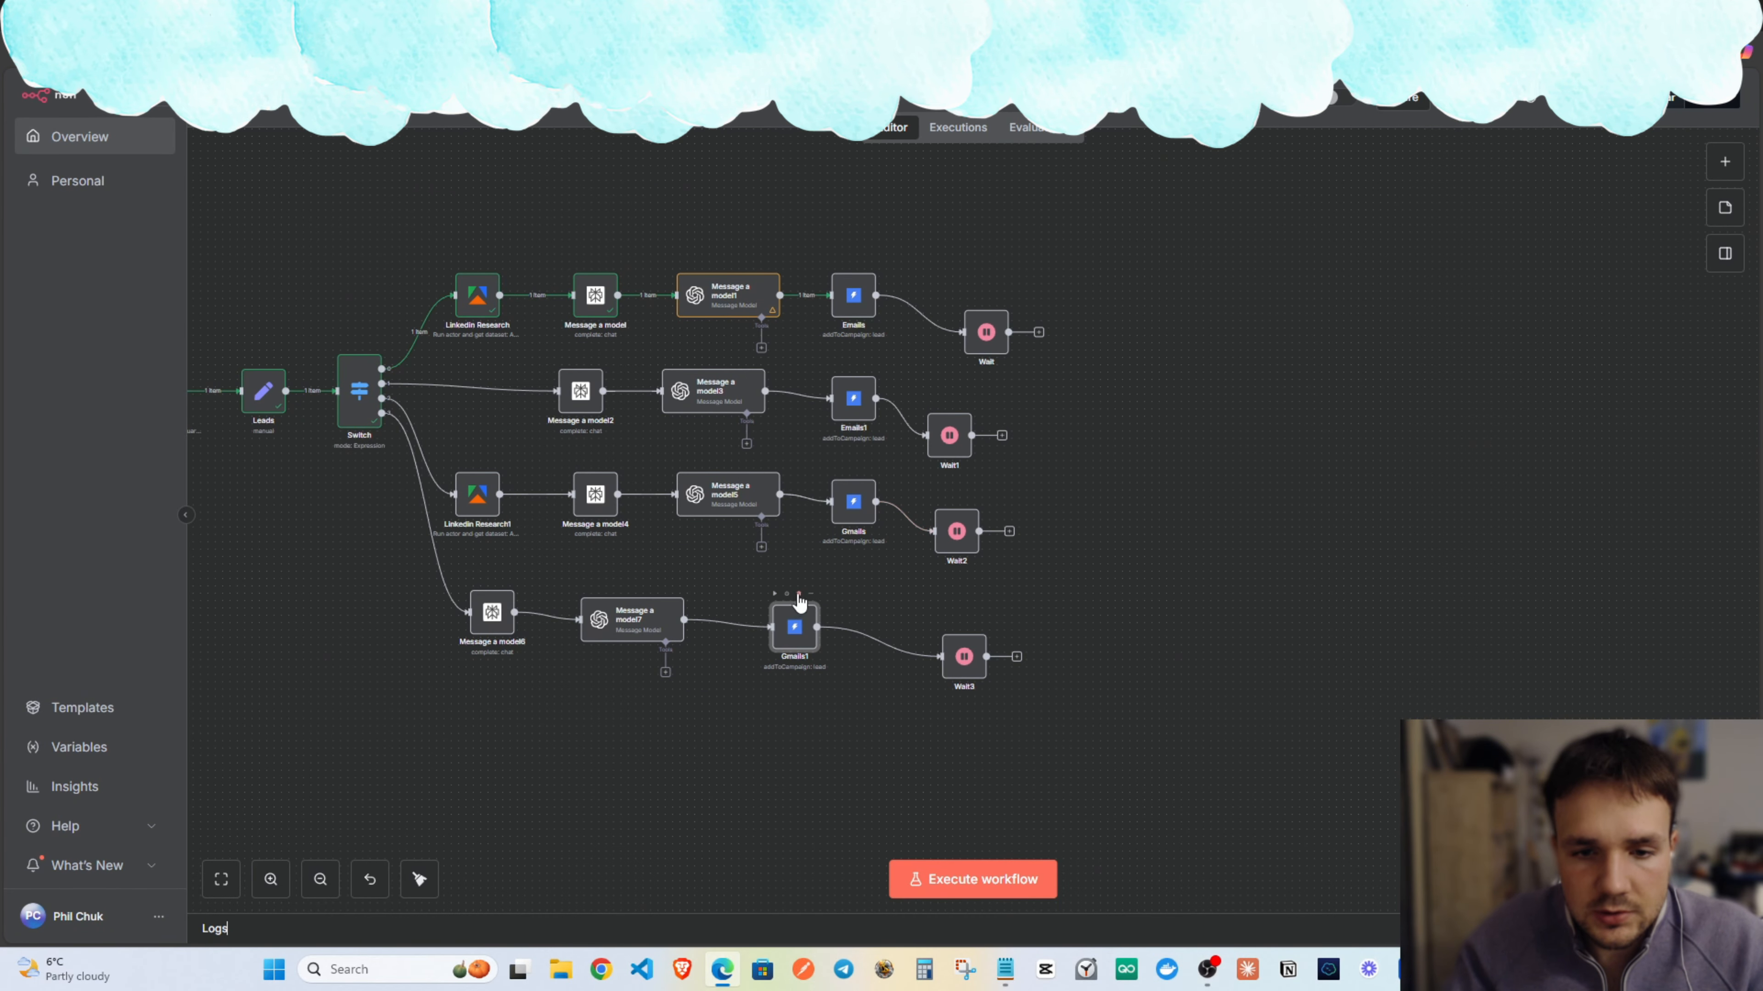
Delete the old Gmails1 node and its link from Message a model7 to Wait3.
click(799, 595)
click(864, 501)
click(822, 639)
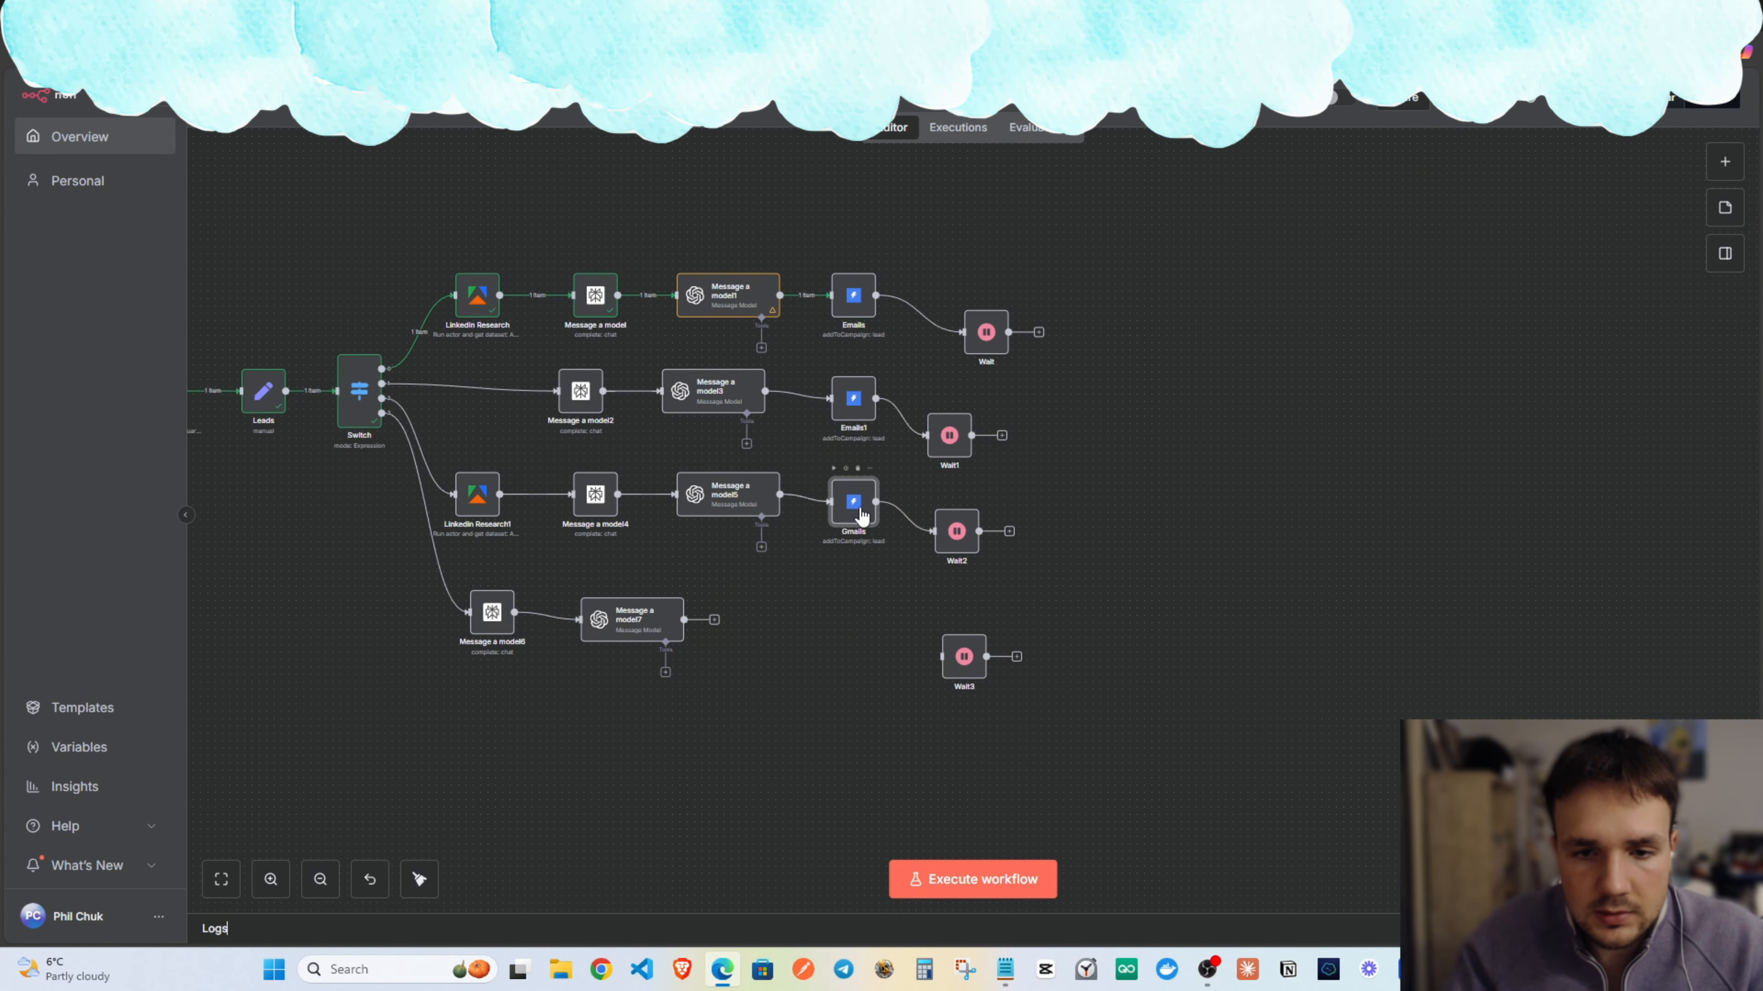
key(ctrl+v)
drag(974, 613, 862, 619)
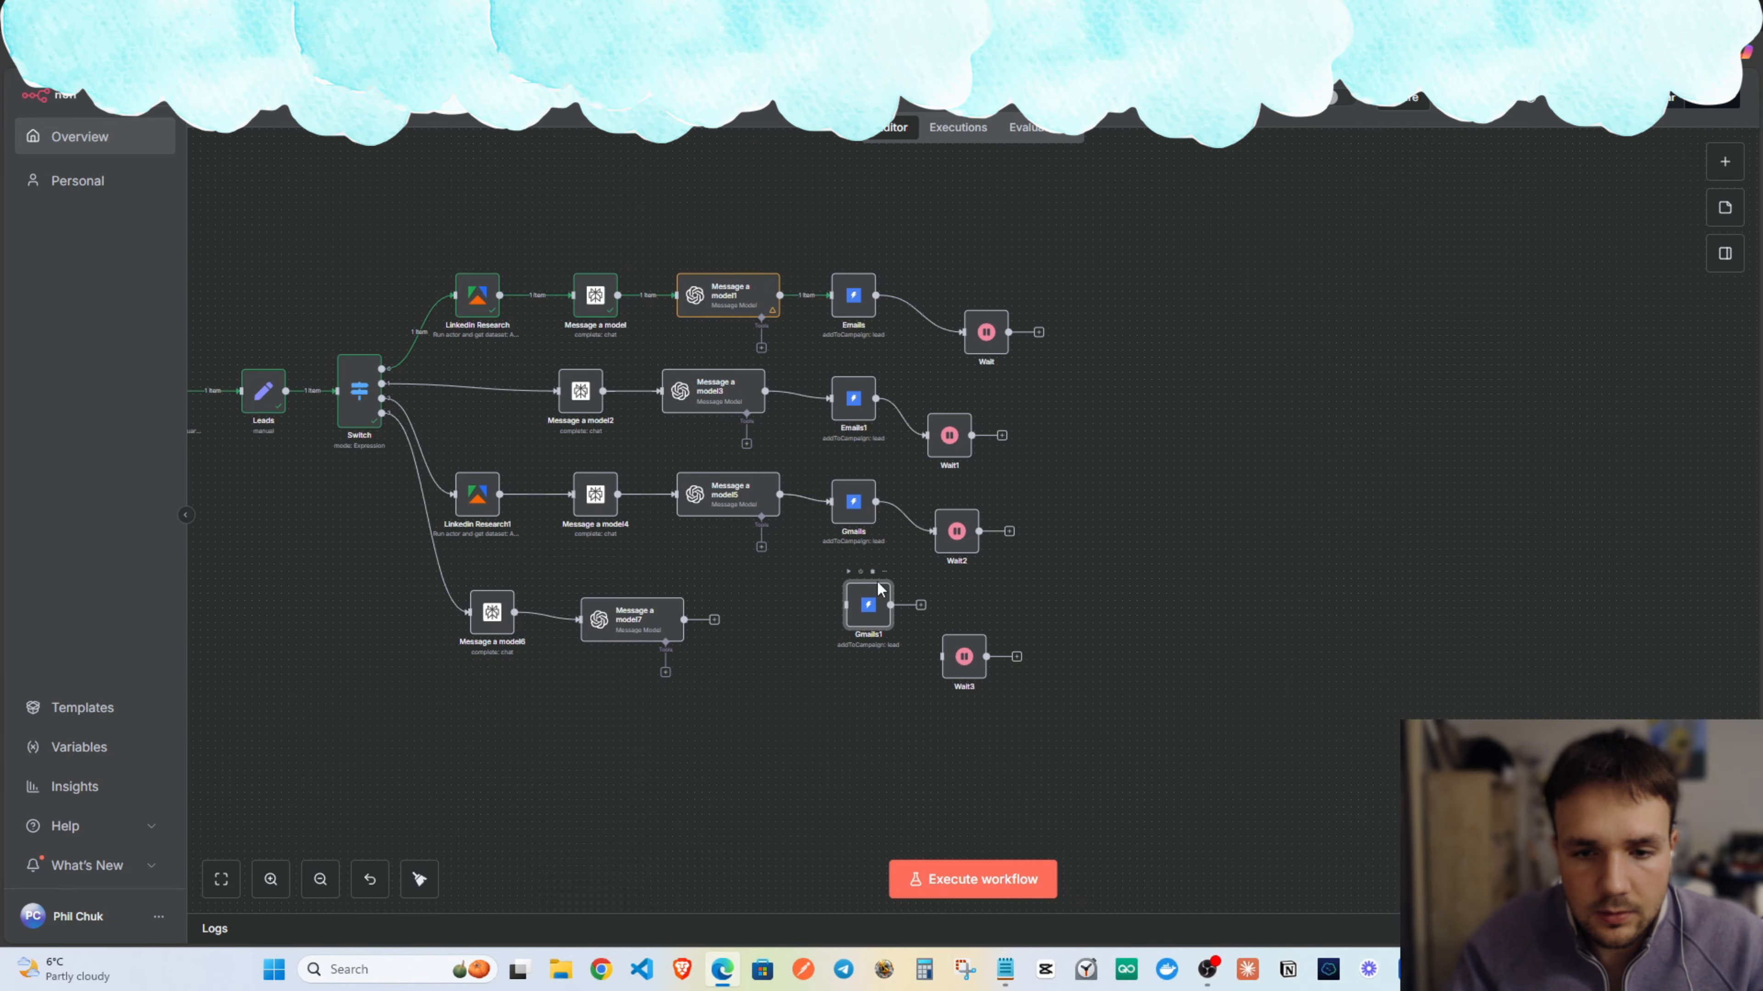
click(872, 572)
Duplicate Gmails and place the copy, Gmails1, just before Wait3.
right_click(860, 513)
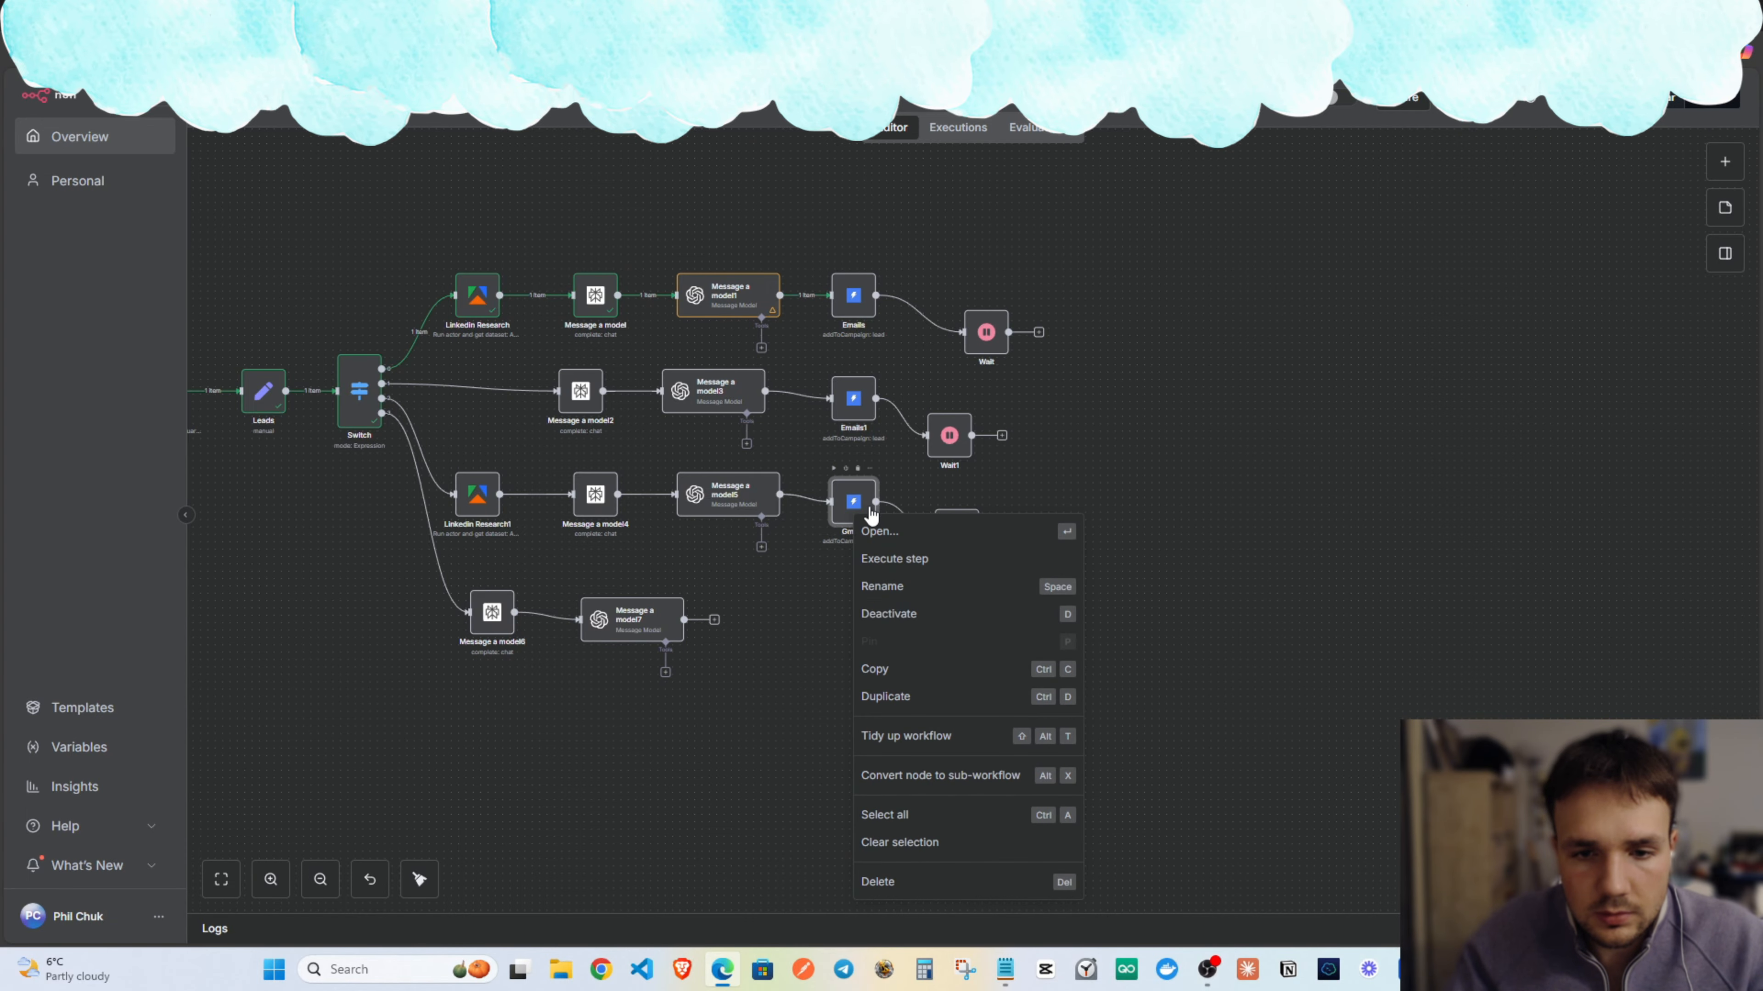
click(898, 696)
drag(997, 599, 838, 648)
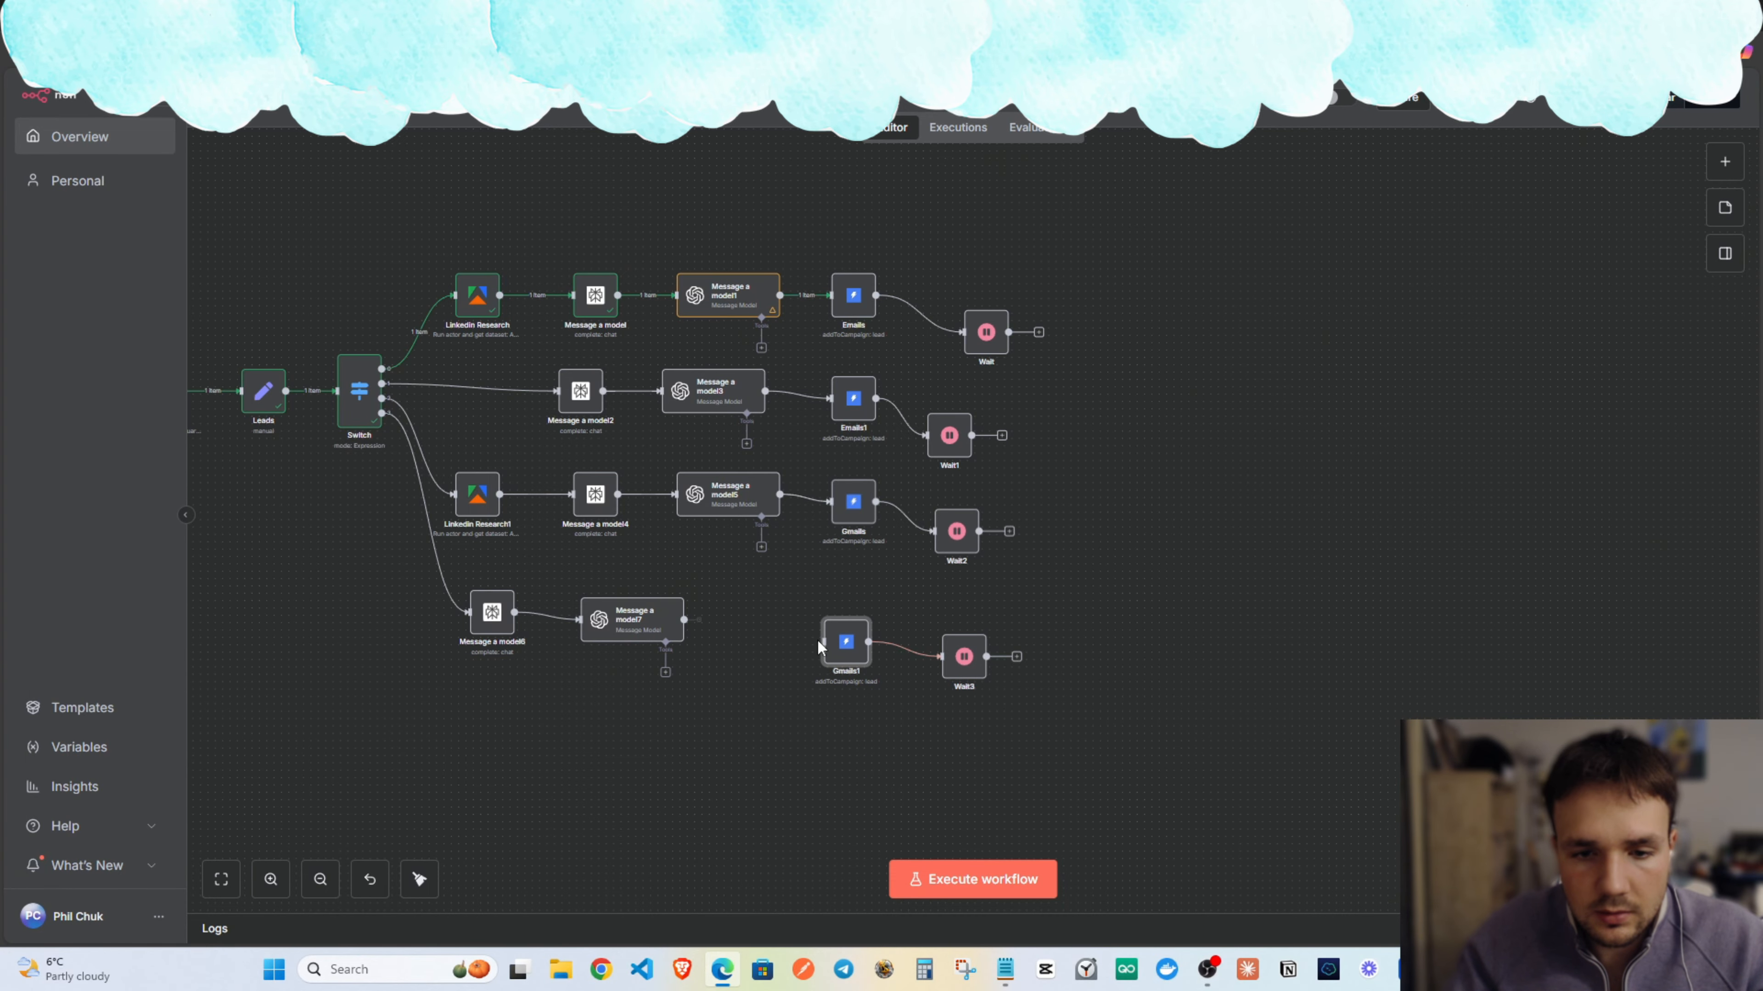
double_click(840, 647)
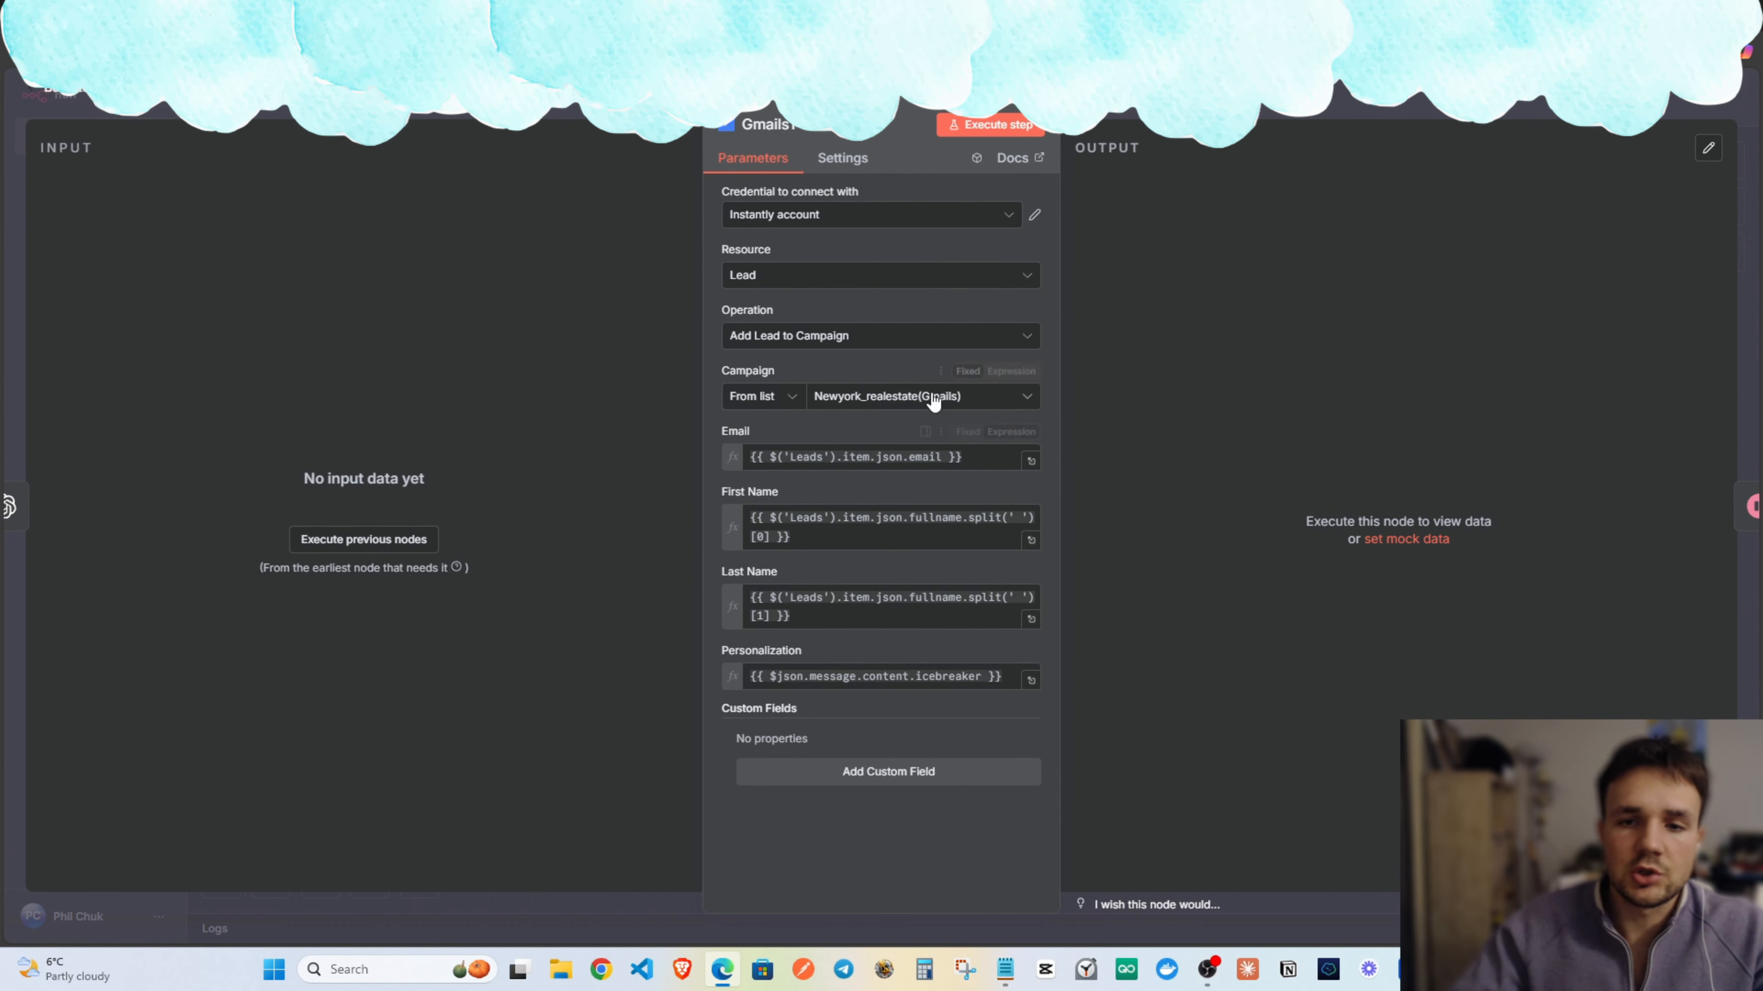
key(Escape)
Rearrange the canvas, shifting the Switch branch group right and moving the Switch node up.
drag(1043, 425, 1292, 432)
scroll(1291, 436, down, 2)
drag(1322, 656, 720, 217)
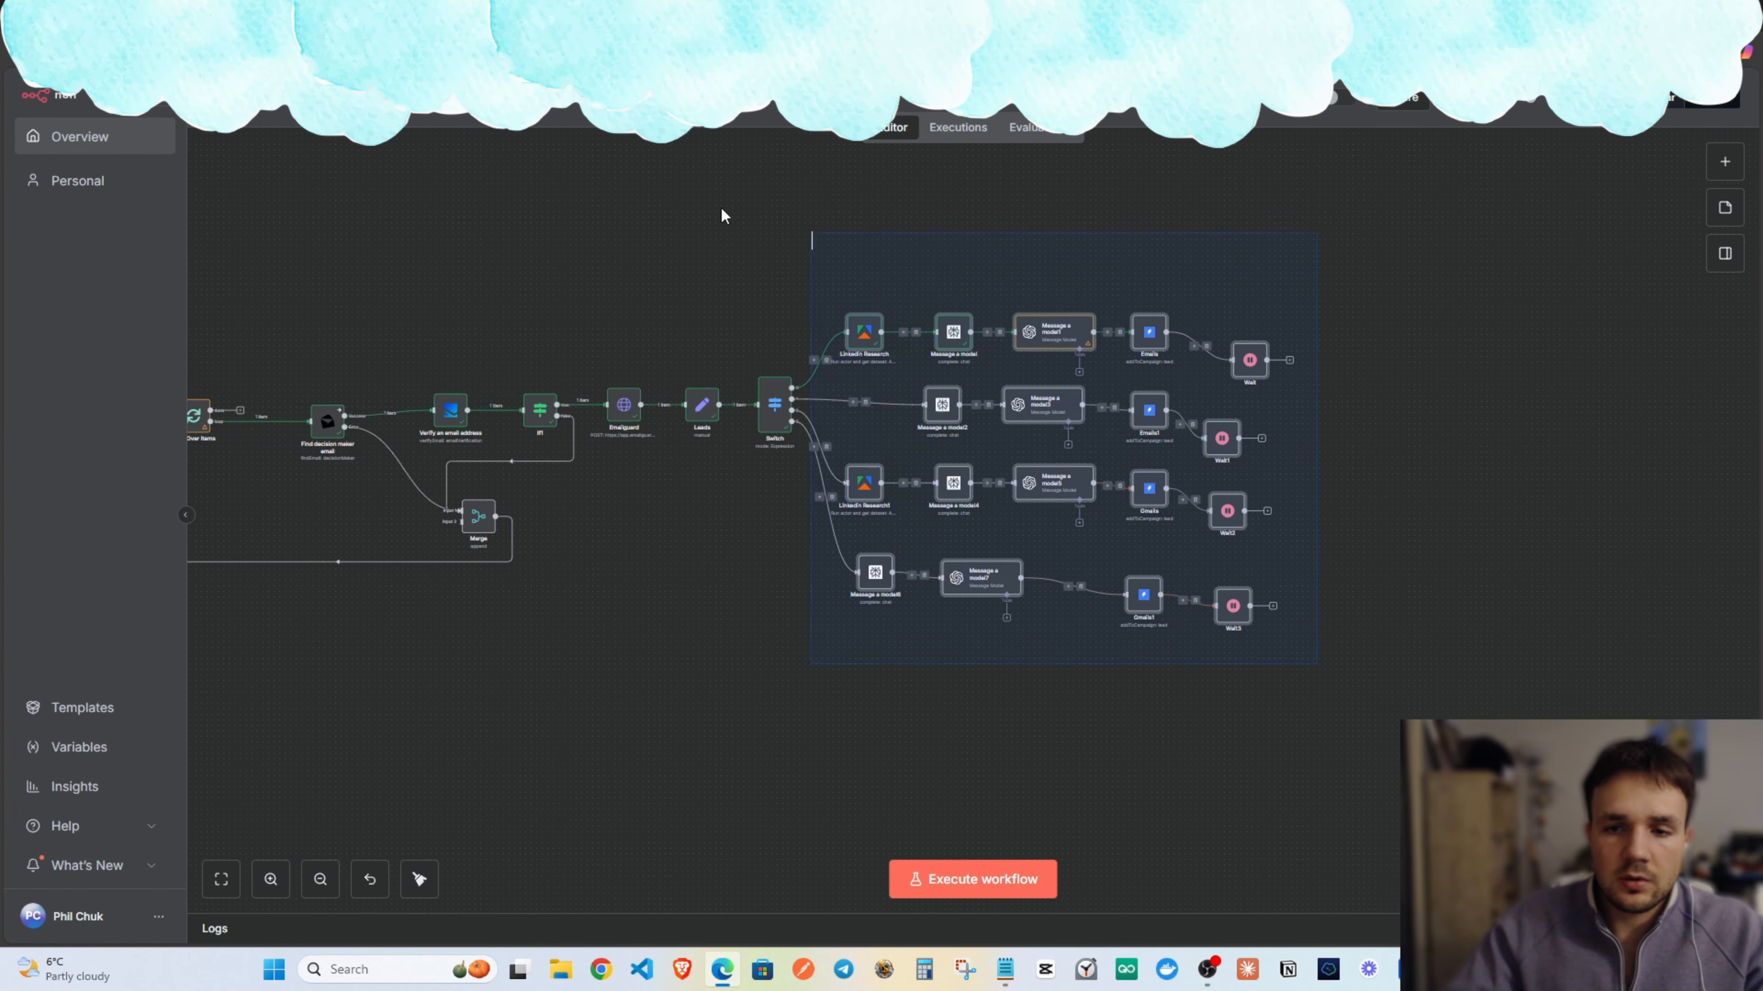
drag(1080, 459, 1082, 509)
click(617, 591)
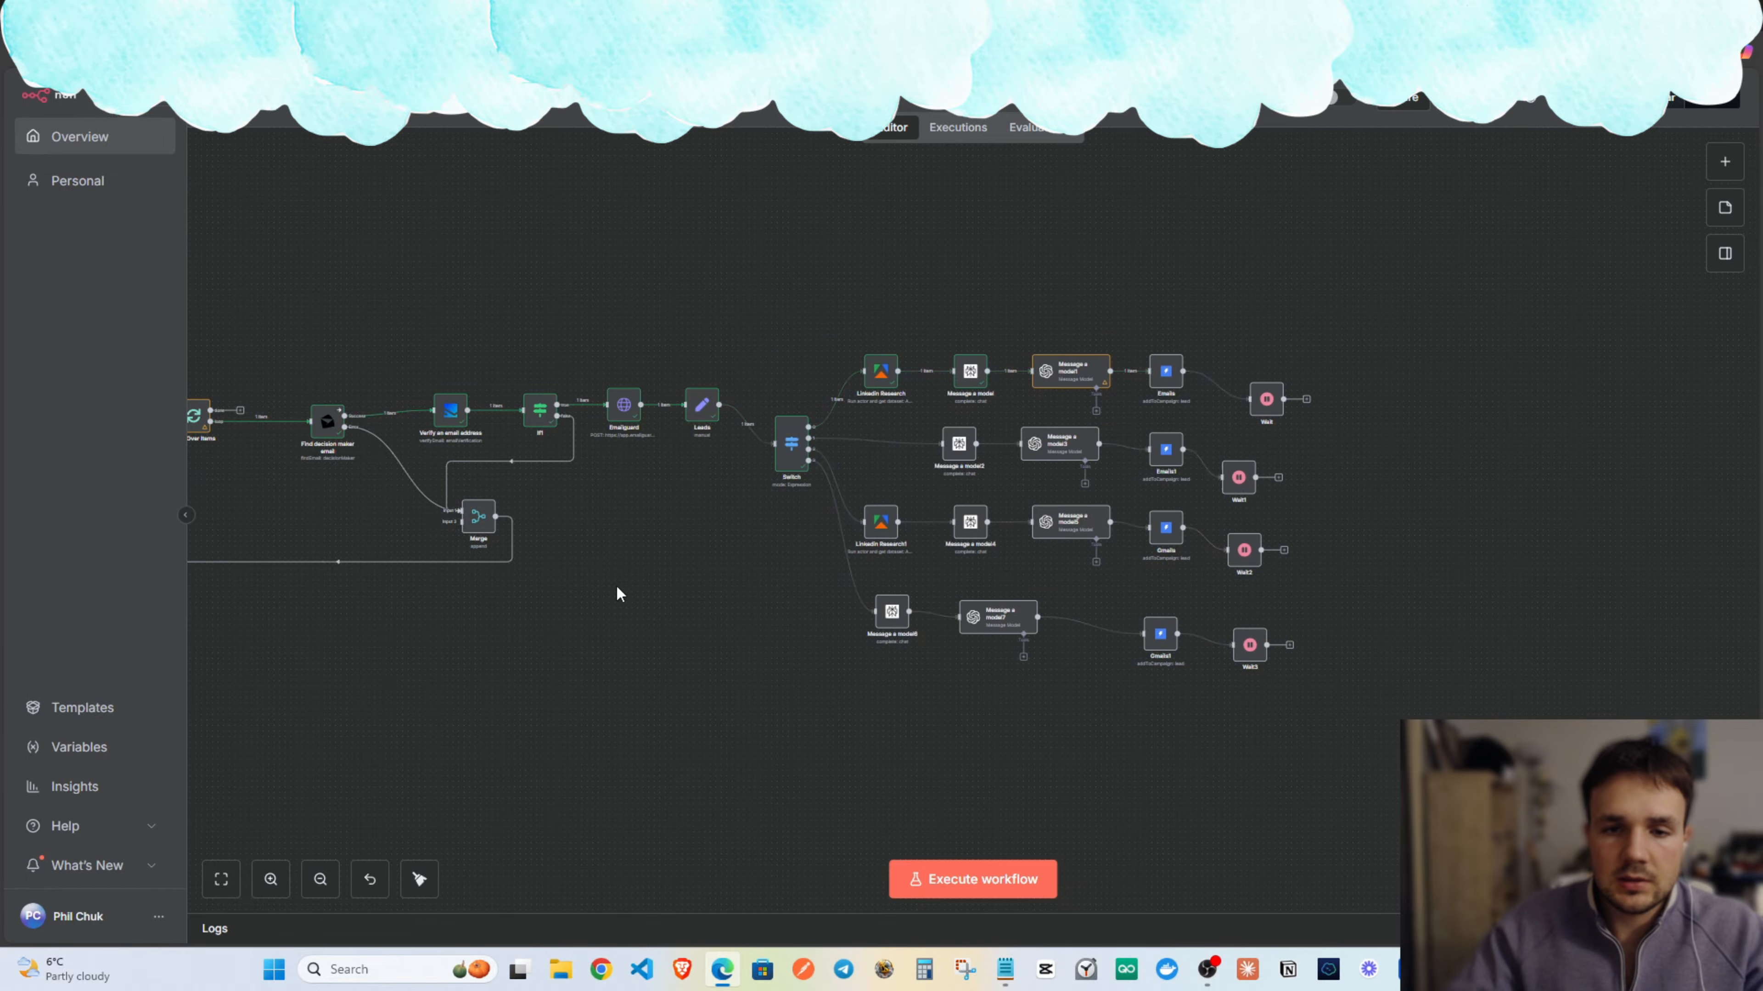
drag(791, 451, 779, 423)
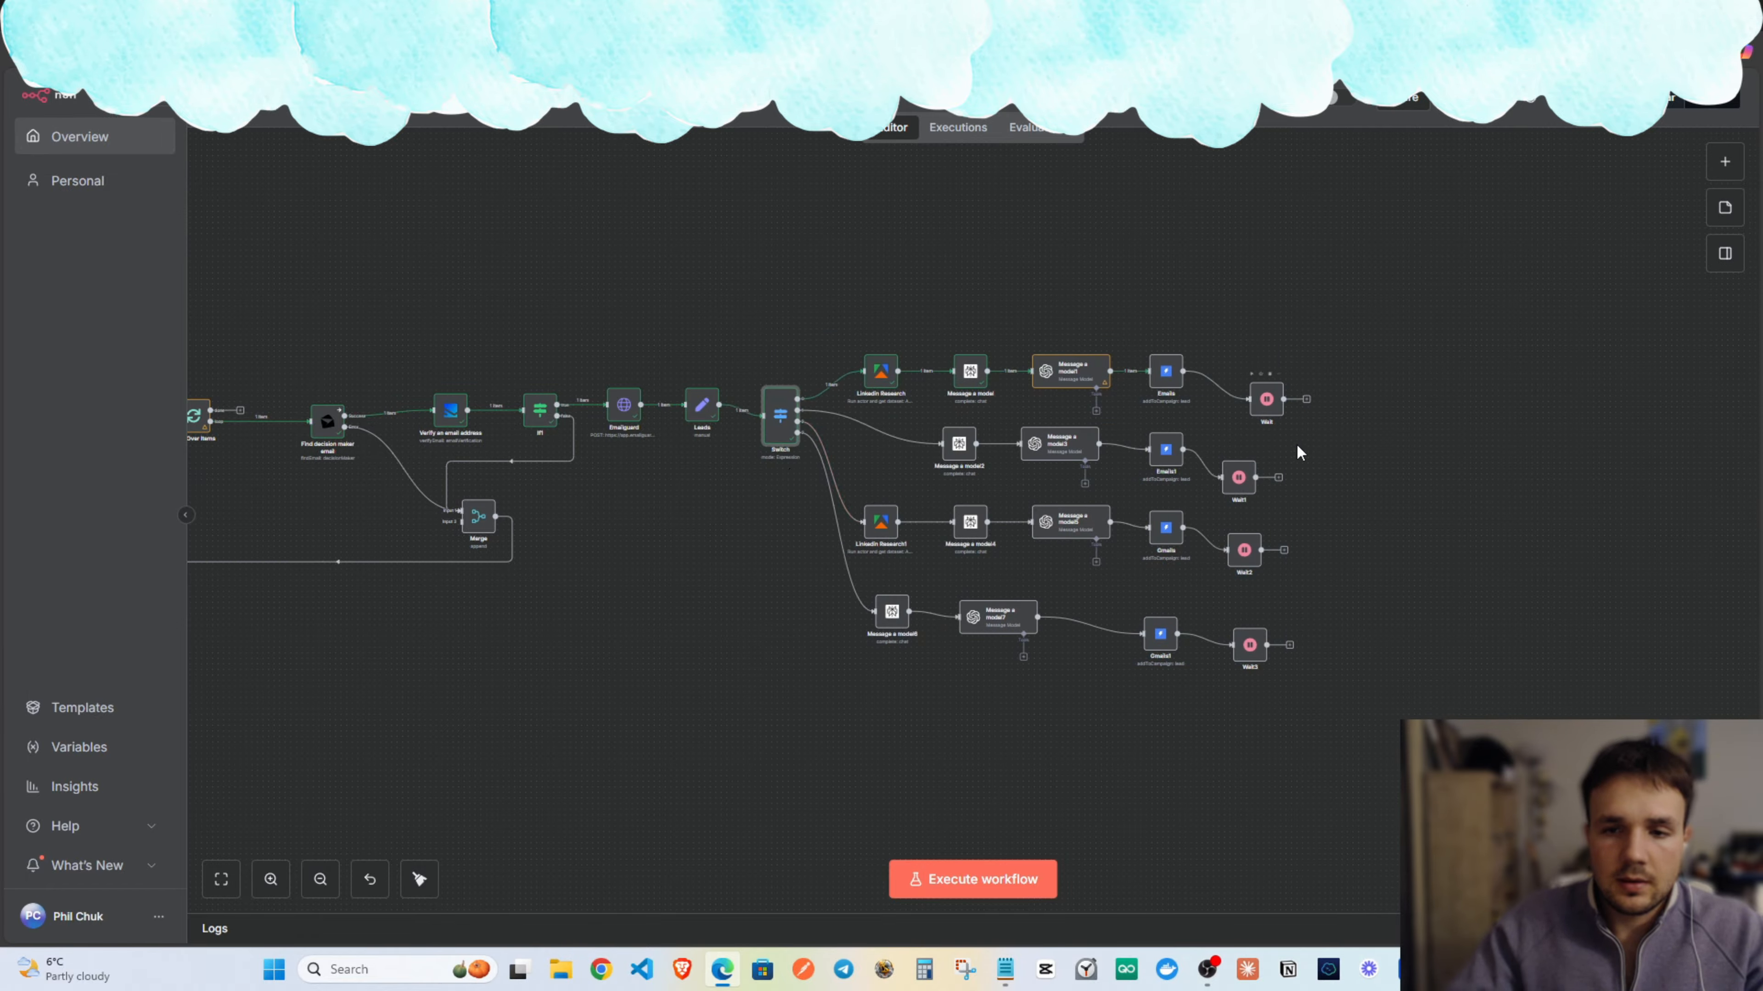
Add a Merge node after the Wait node and place Merge1 beside the Wait nodes.
drag(1306, 400, 1184, 486)
click(1179, 247)
scroll(1221, 291, right, 5)
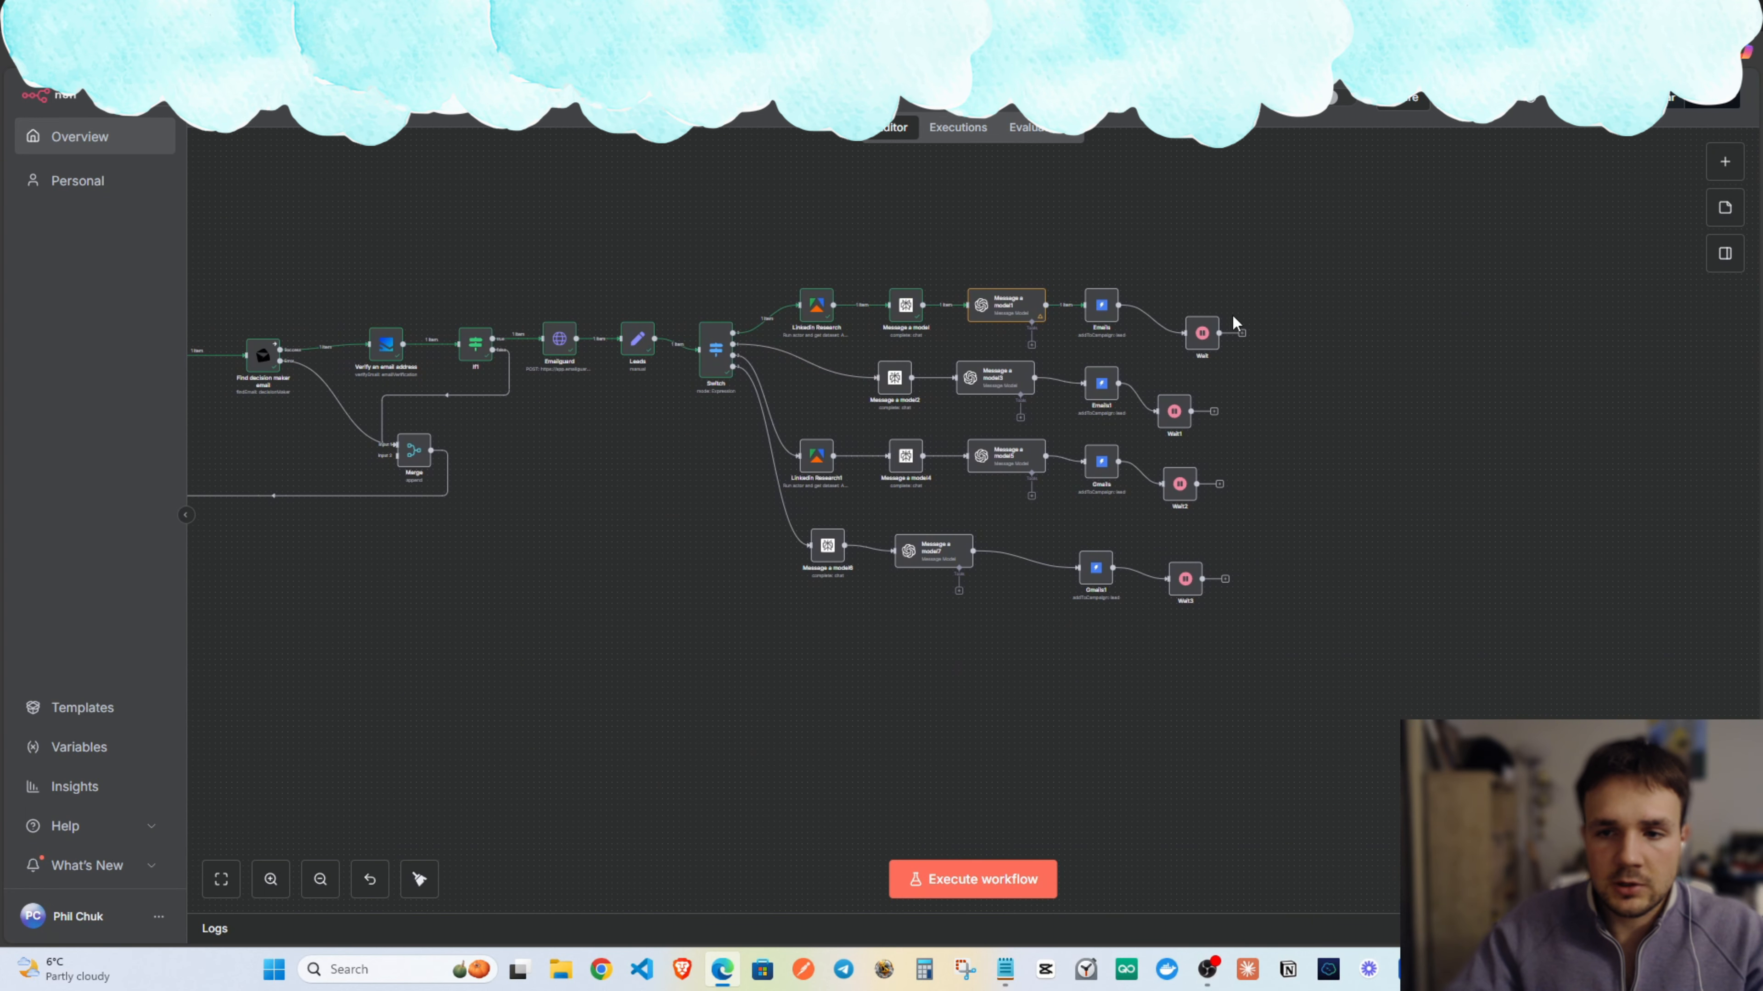
click(1244, 336)
text(merge)
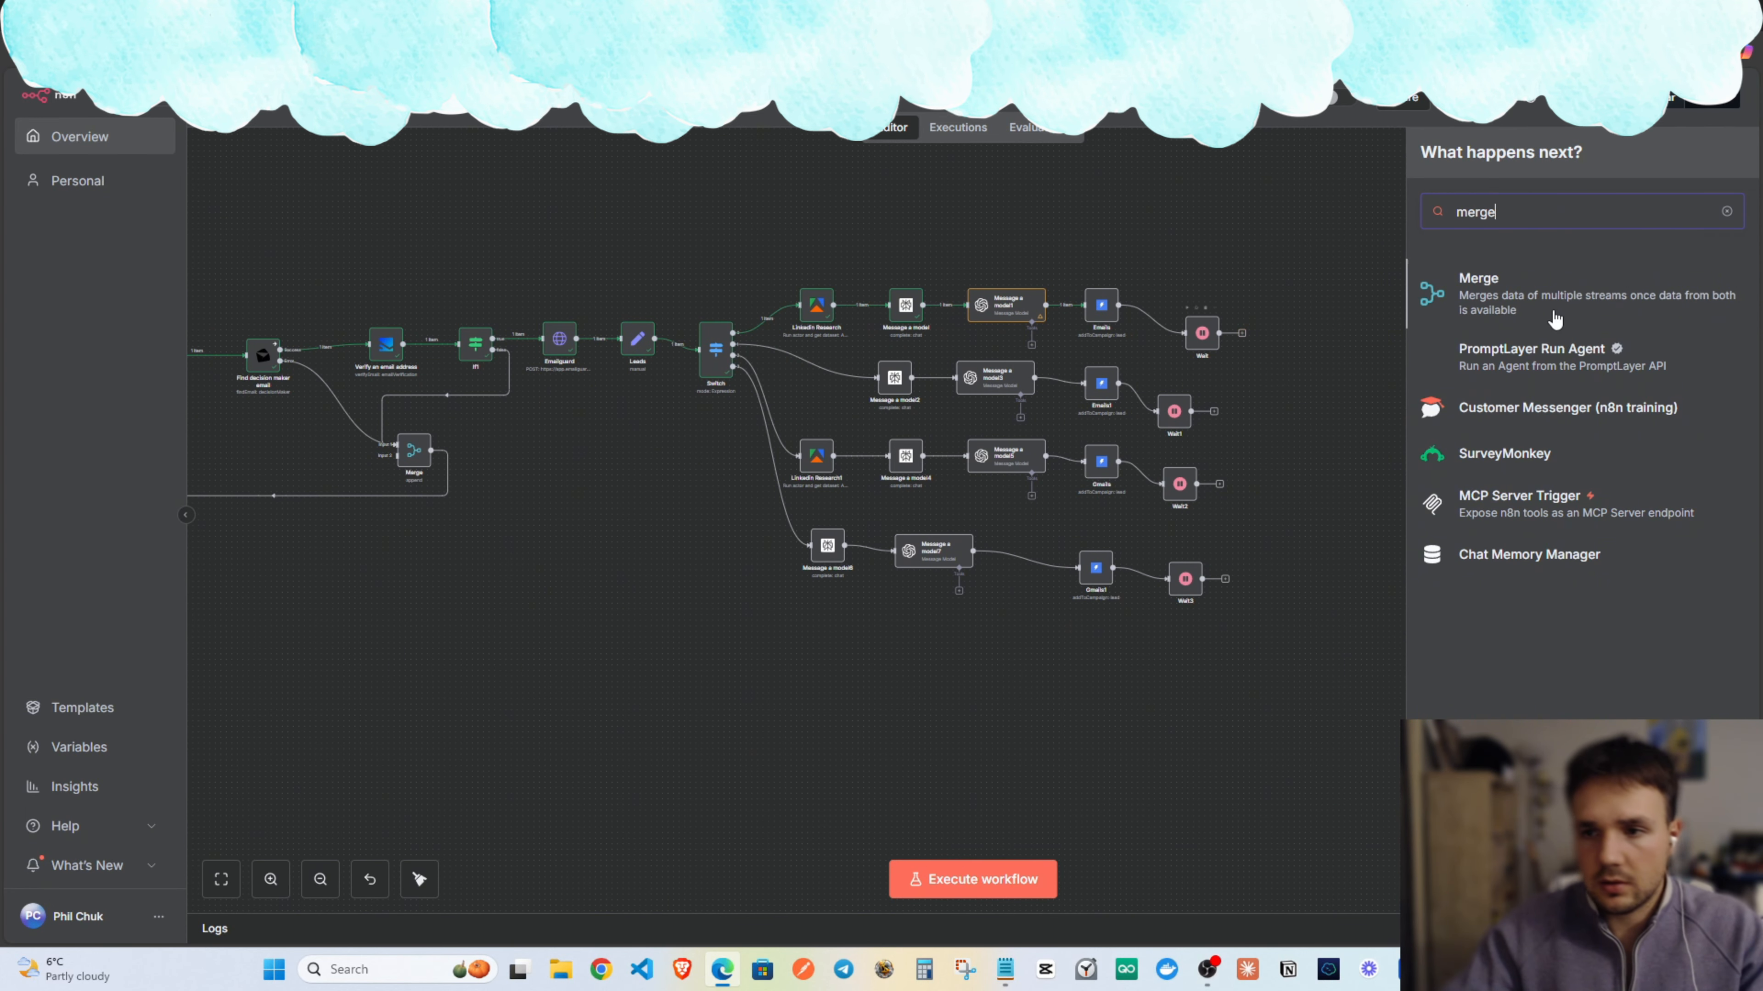
click(1561, 295)
key(Escape)
drag(1353, 287, 1345, 421)
Connect Wait1, Wait2 and Wait3 into Merge1.
scroll(1342, 451, up, 5)
scroll(1145, 417, up, 2)
drag(1021, 404, 1229, 402)
drag(990, 547, 1230, 409)
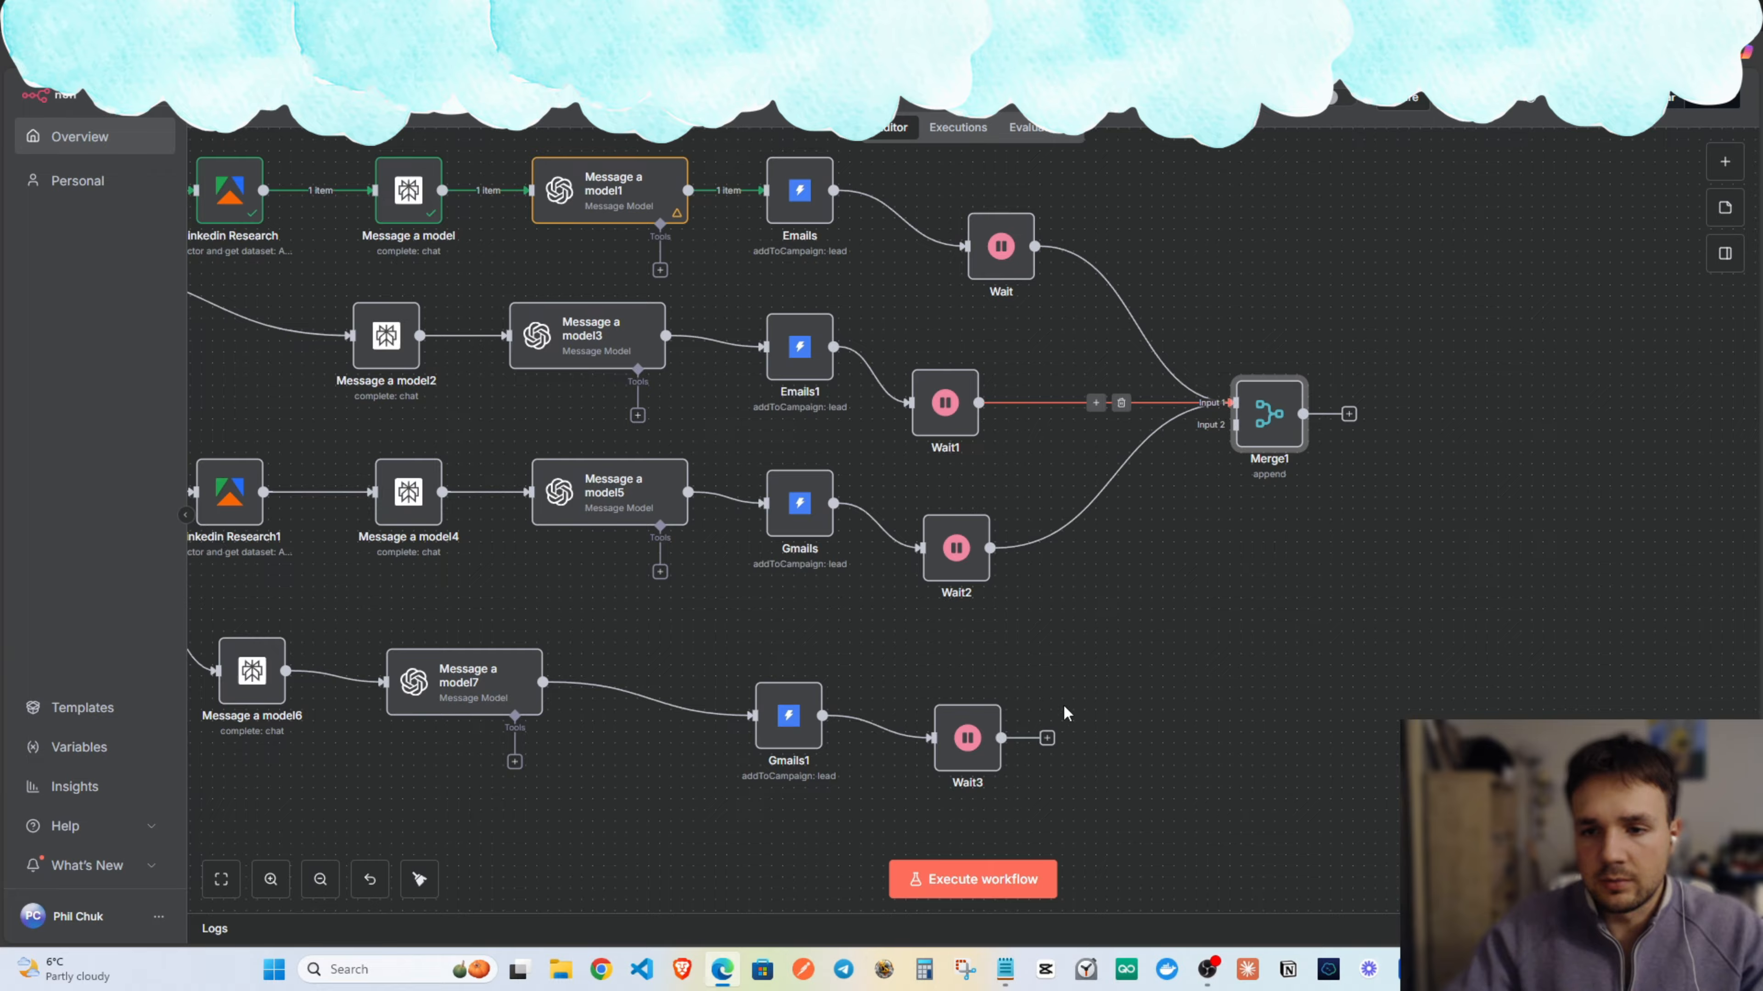
drag(1001, 738, 1324, 512)
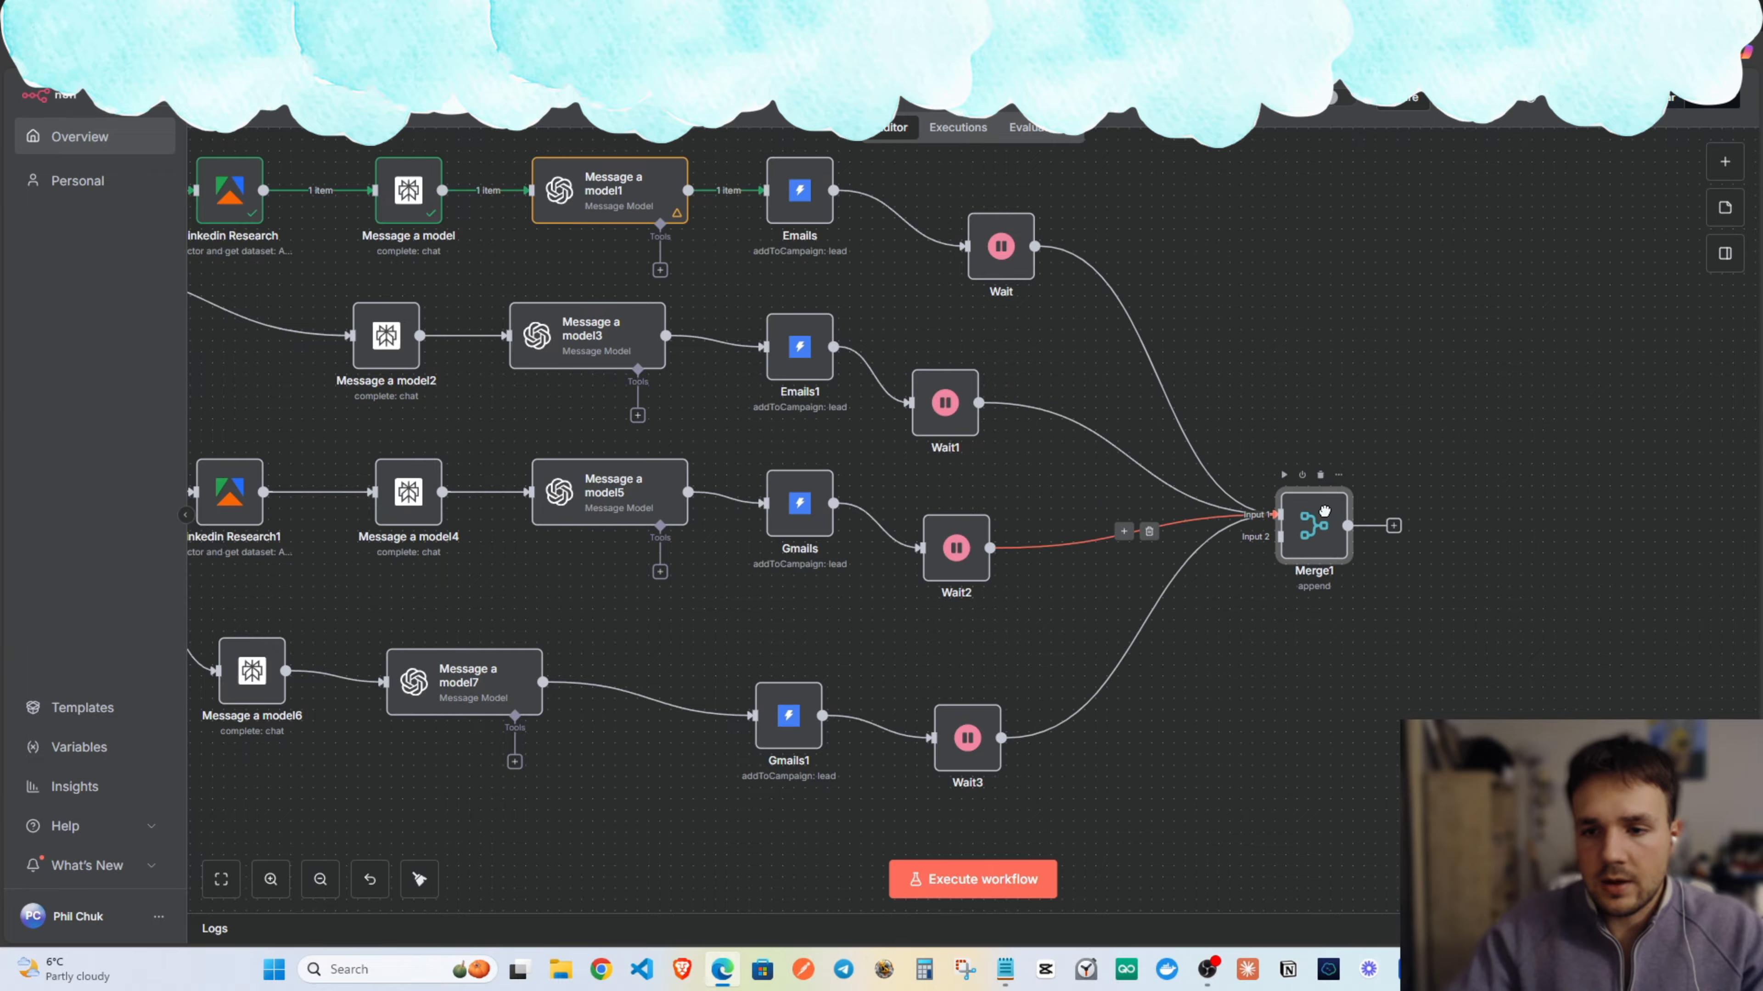
Loop Merge1's output back to Loop Over Items and save the workflow.
scroll(1150, 467, down, 4)
drag(1255, 404, 1428, 374)
scroll(1434, 423, down, 2)
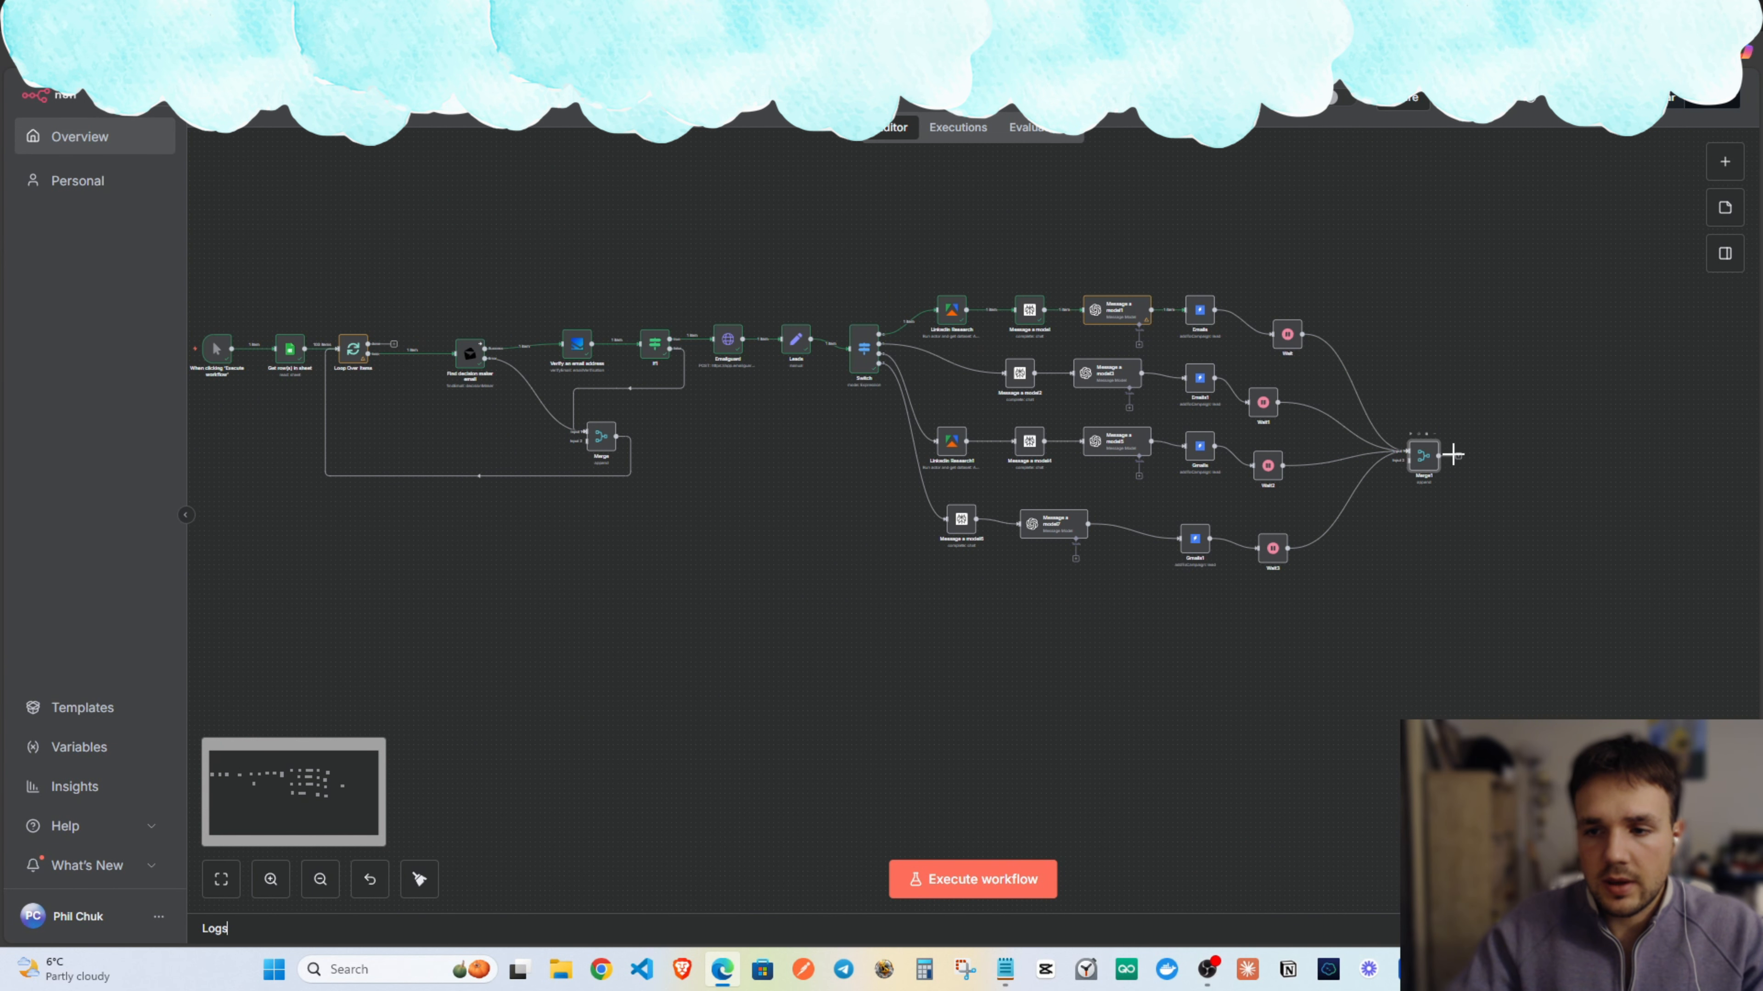
drag(1456, 456, 339, 349)
drag(880, 265, 1136, 269)
click(1471, 99)
drag(1525, 291, 1338, 393)
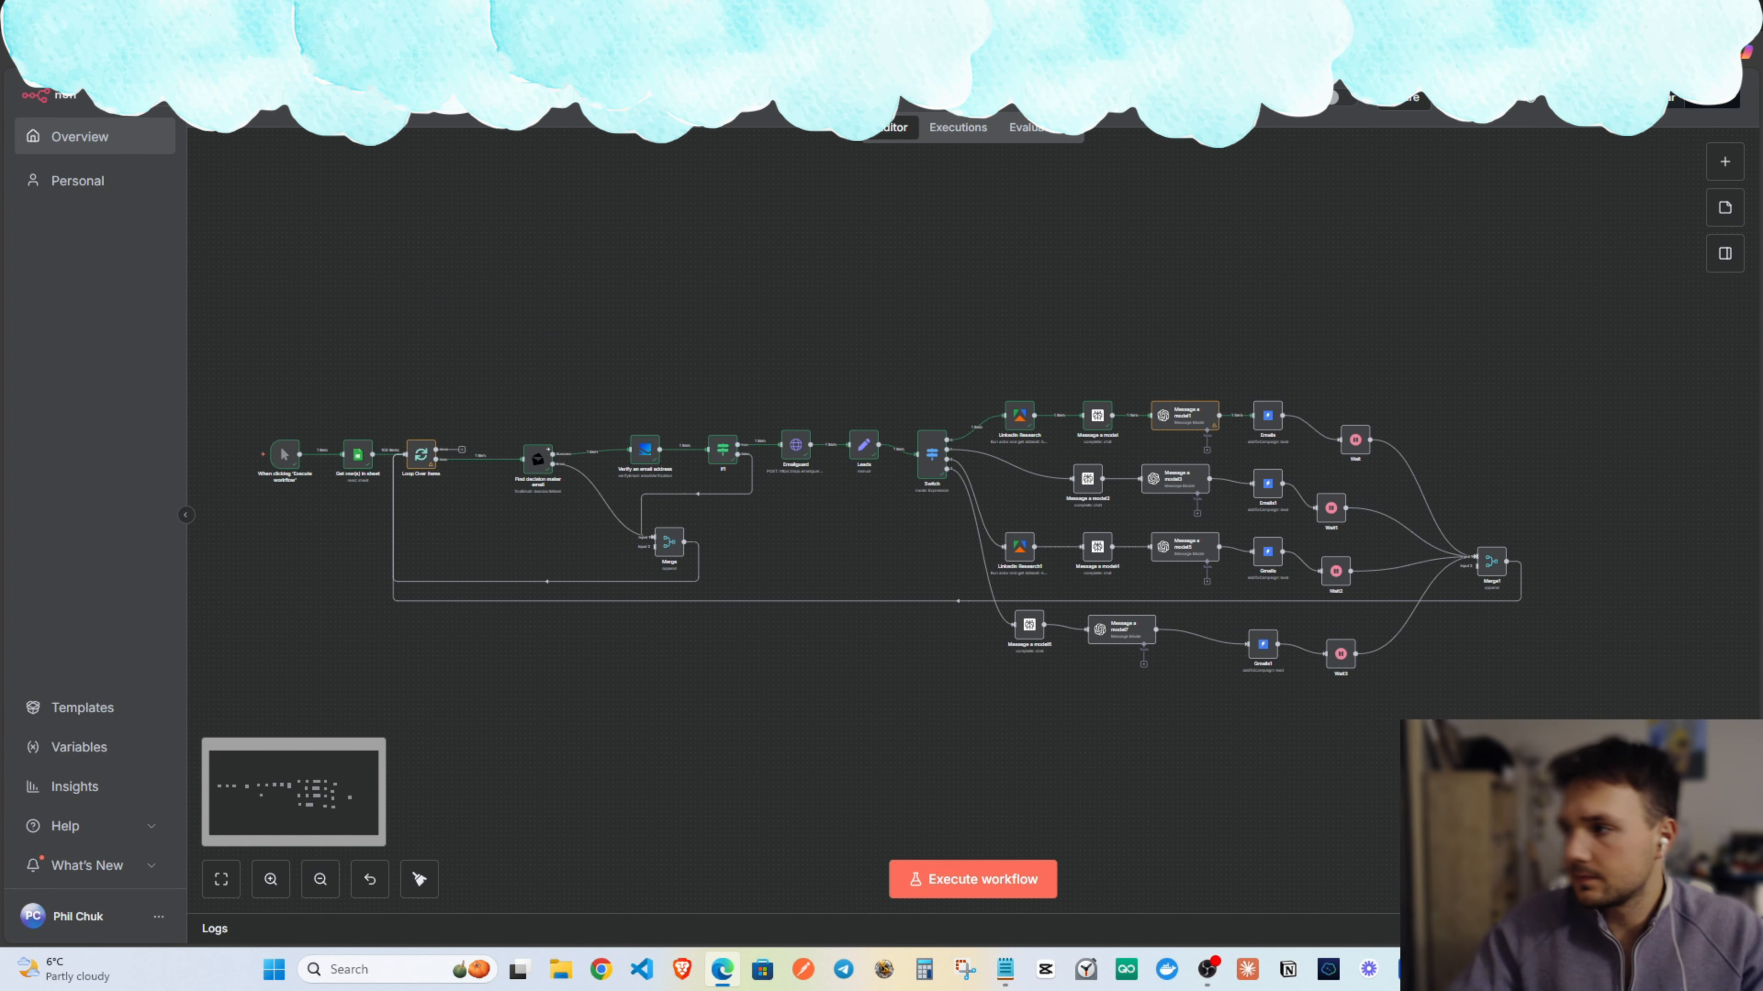